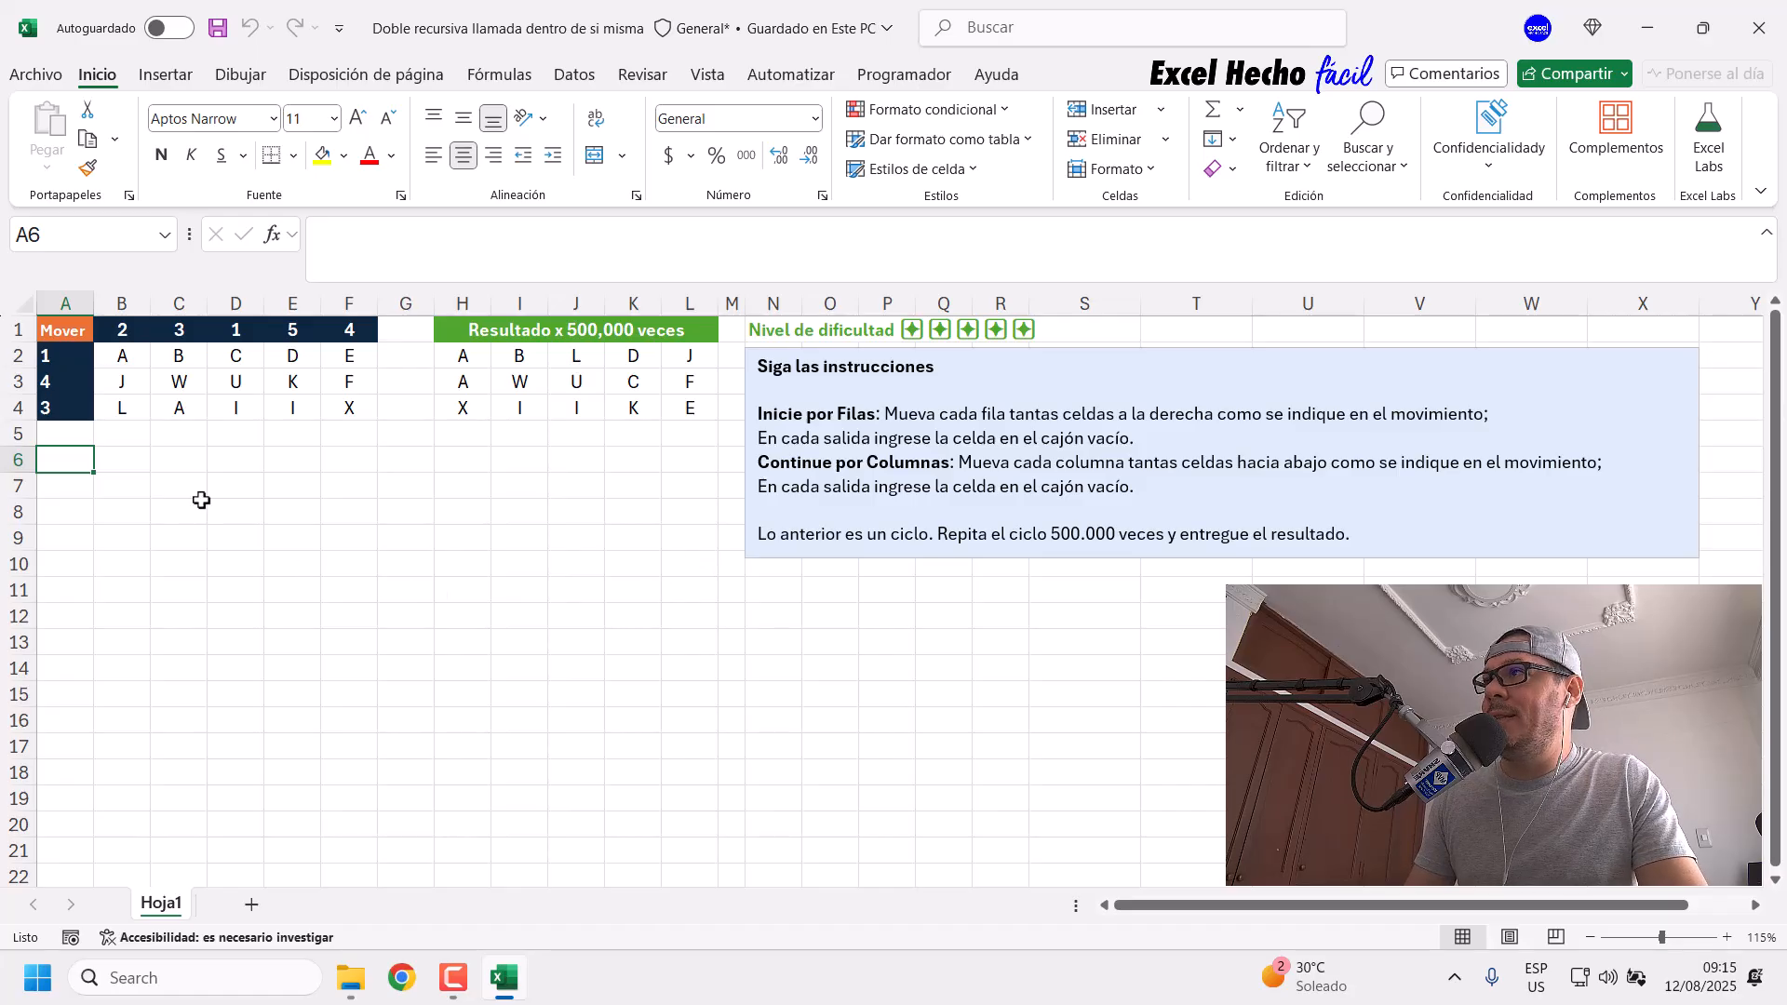
Step: Examine the letter grid in B2:F4, its row and column move counts, and the target result in H2:L4
{"action": "left_click", "coordinate": [123, 358]}
{"action": "left_click_drag", "start_coordinate": [123, 358], "coordinate": [343, 403]}
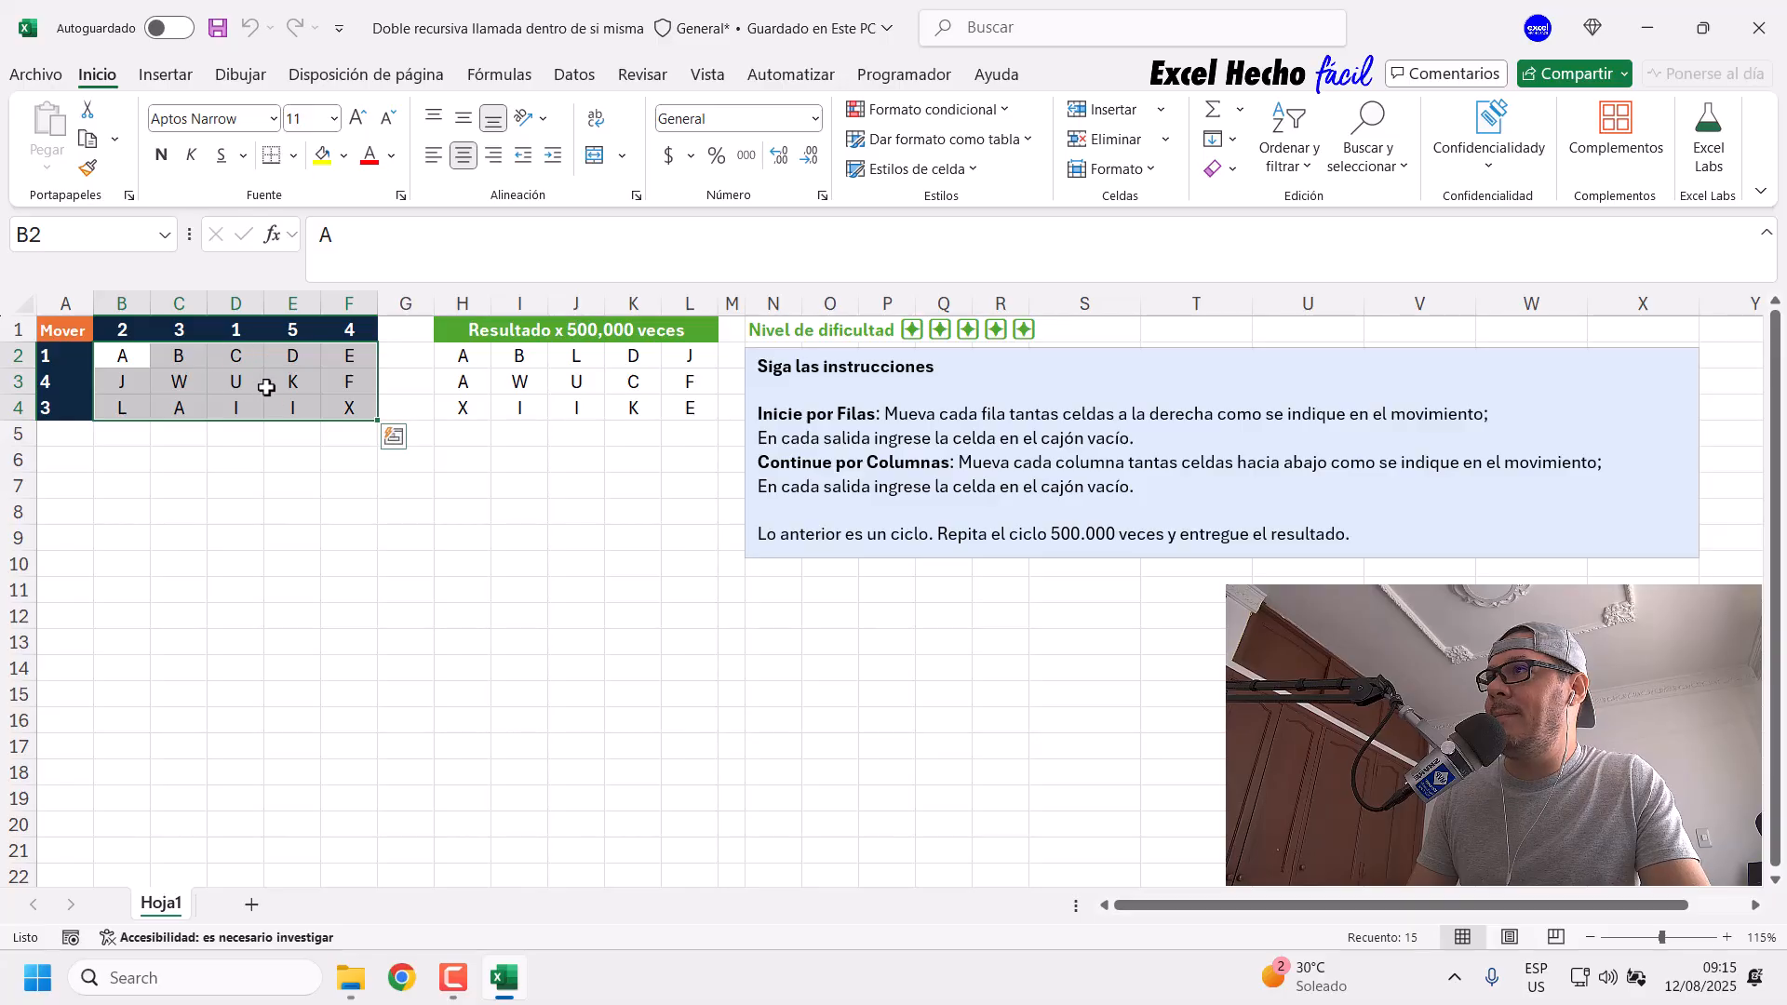
{"action": "left_click_drag", "start_coordinate": [73, 354], "coordinate": [68, 398]}
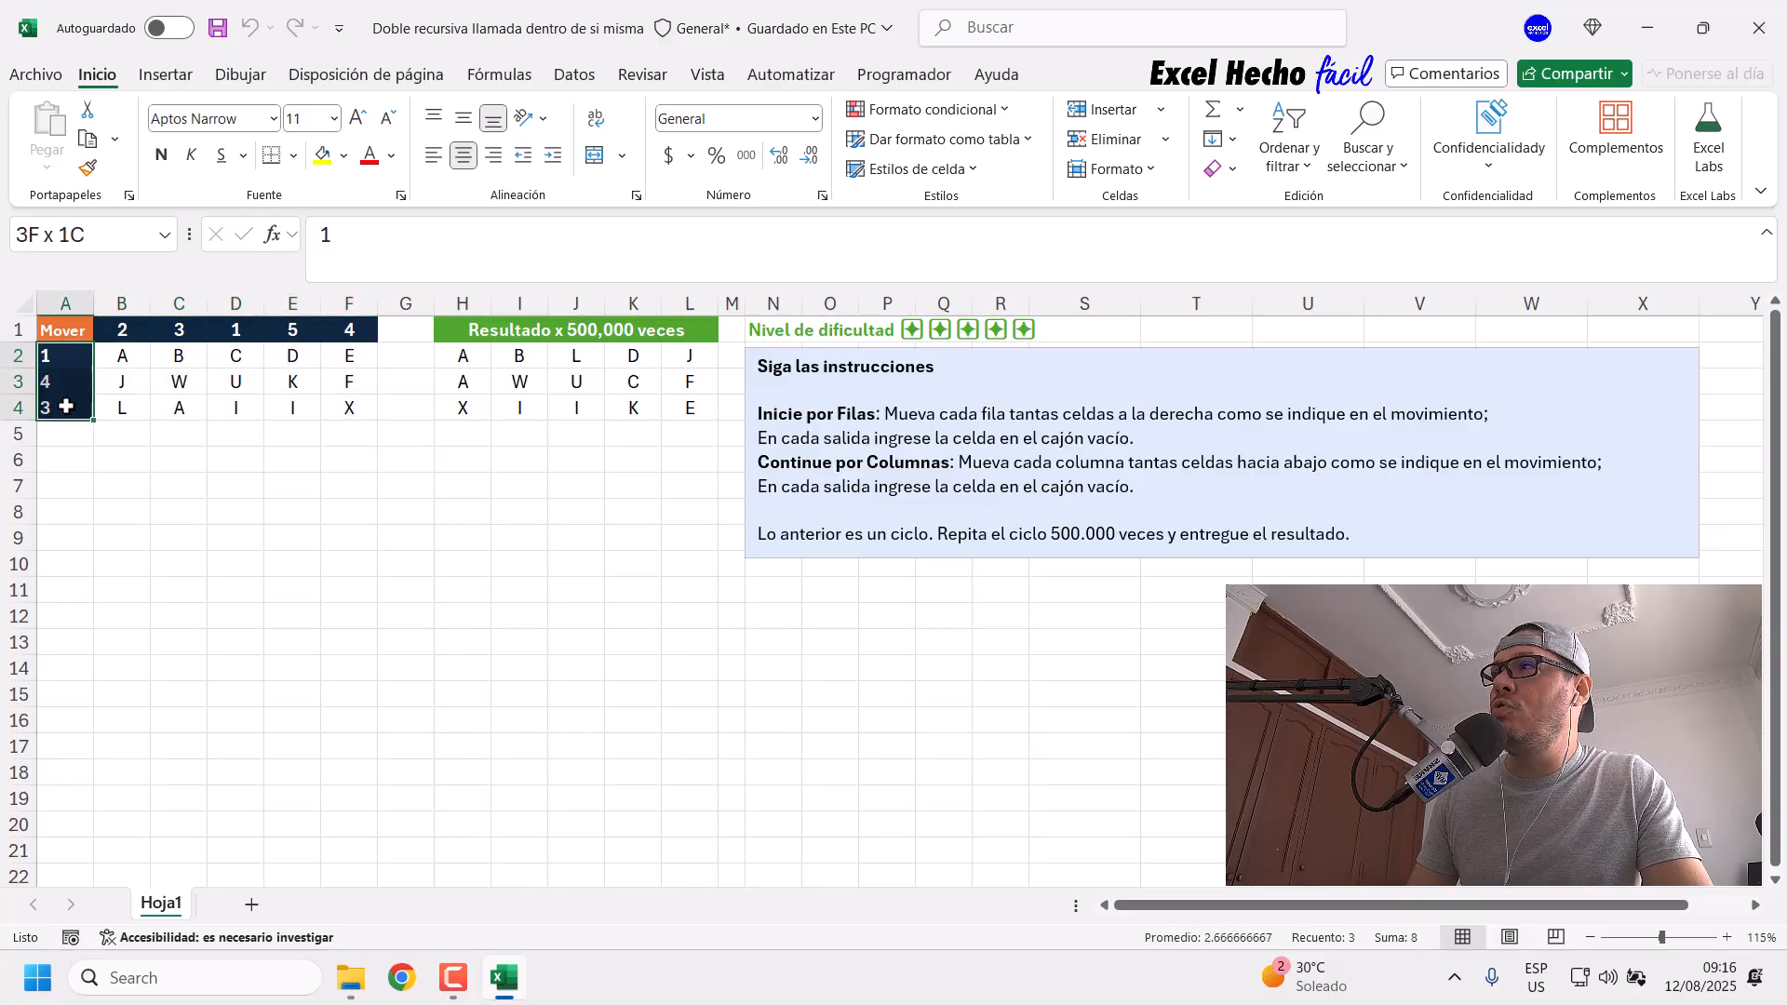
{"action": "left_click", "coordinate": [77, 331]}
{"action": "left_click_drag", "start_coordinate": [123, 332], "coordinate": [355, 328]}
{"action": "left_click", "coordinate": [63, 332]}
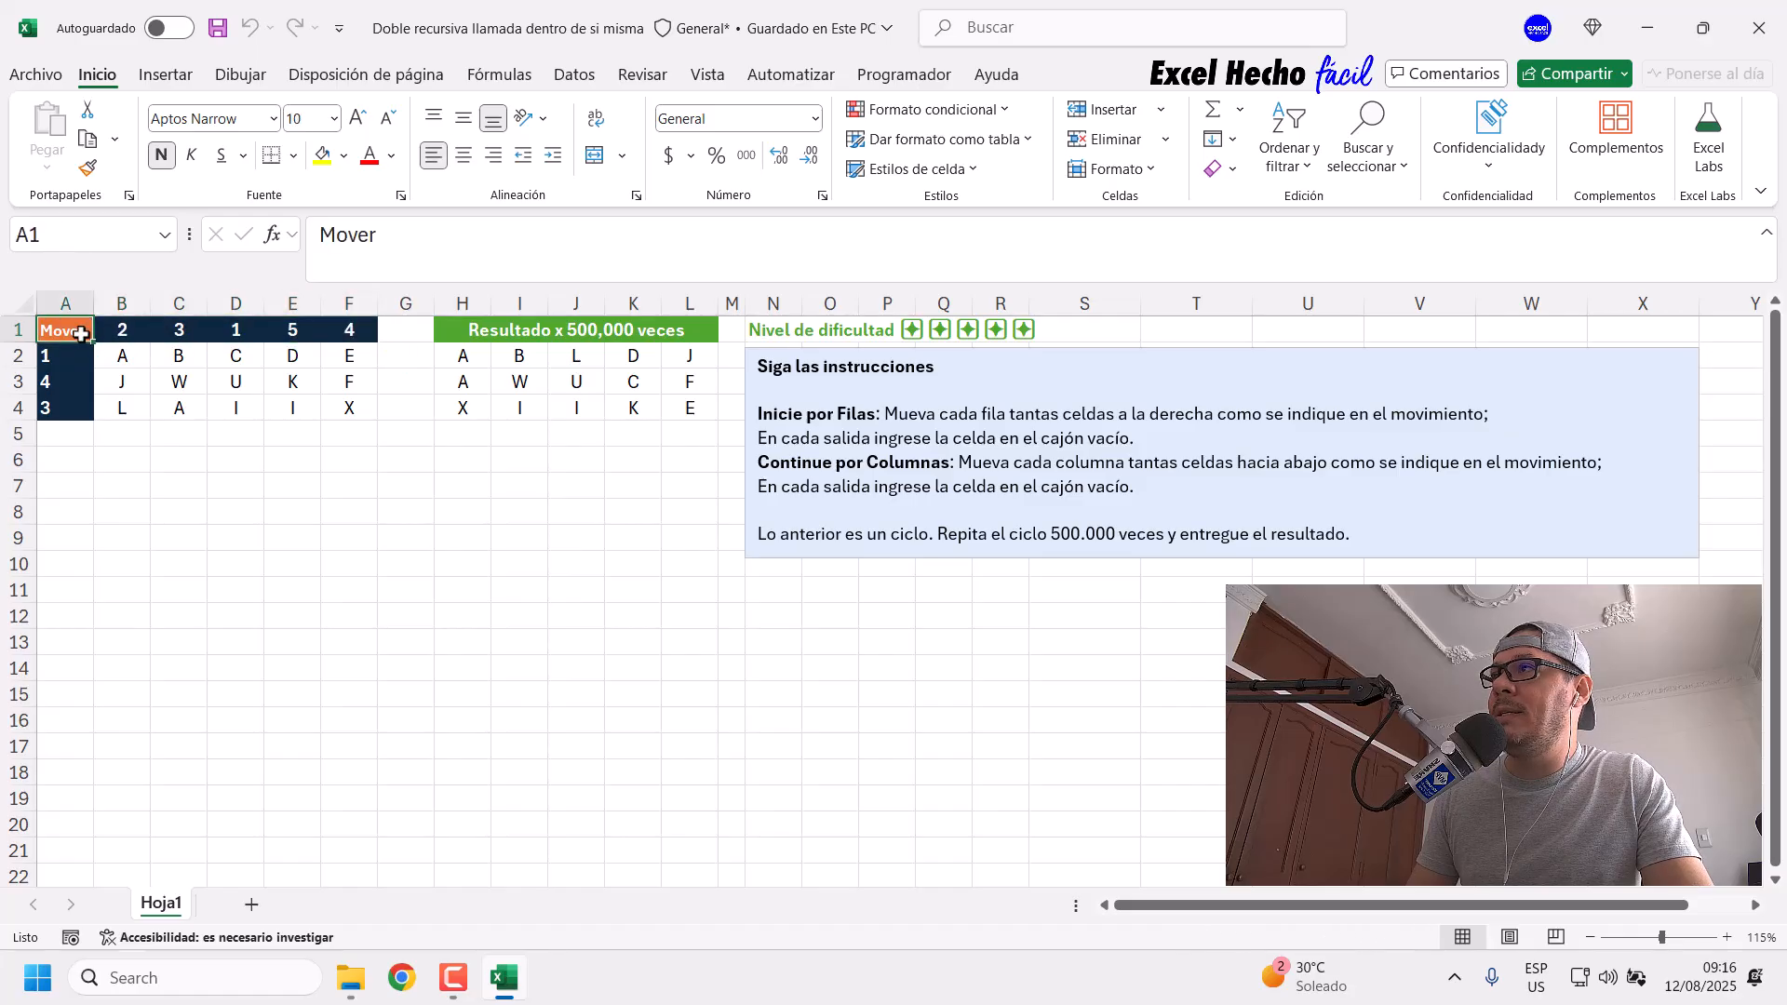
{"action": "left_click_drag", "start_coordinate": [122, 354], "coordinate": [295, 409]}
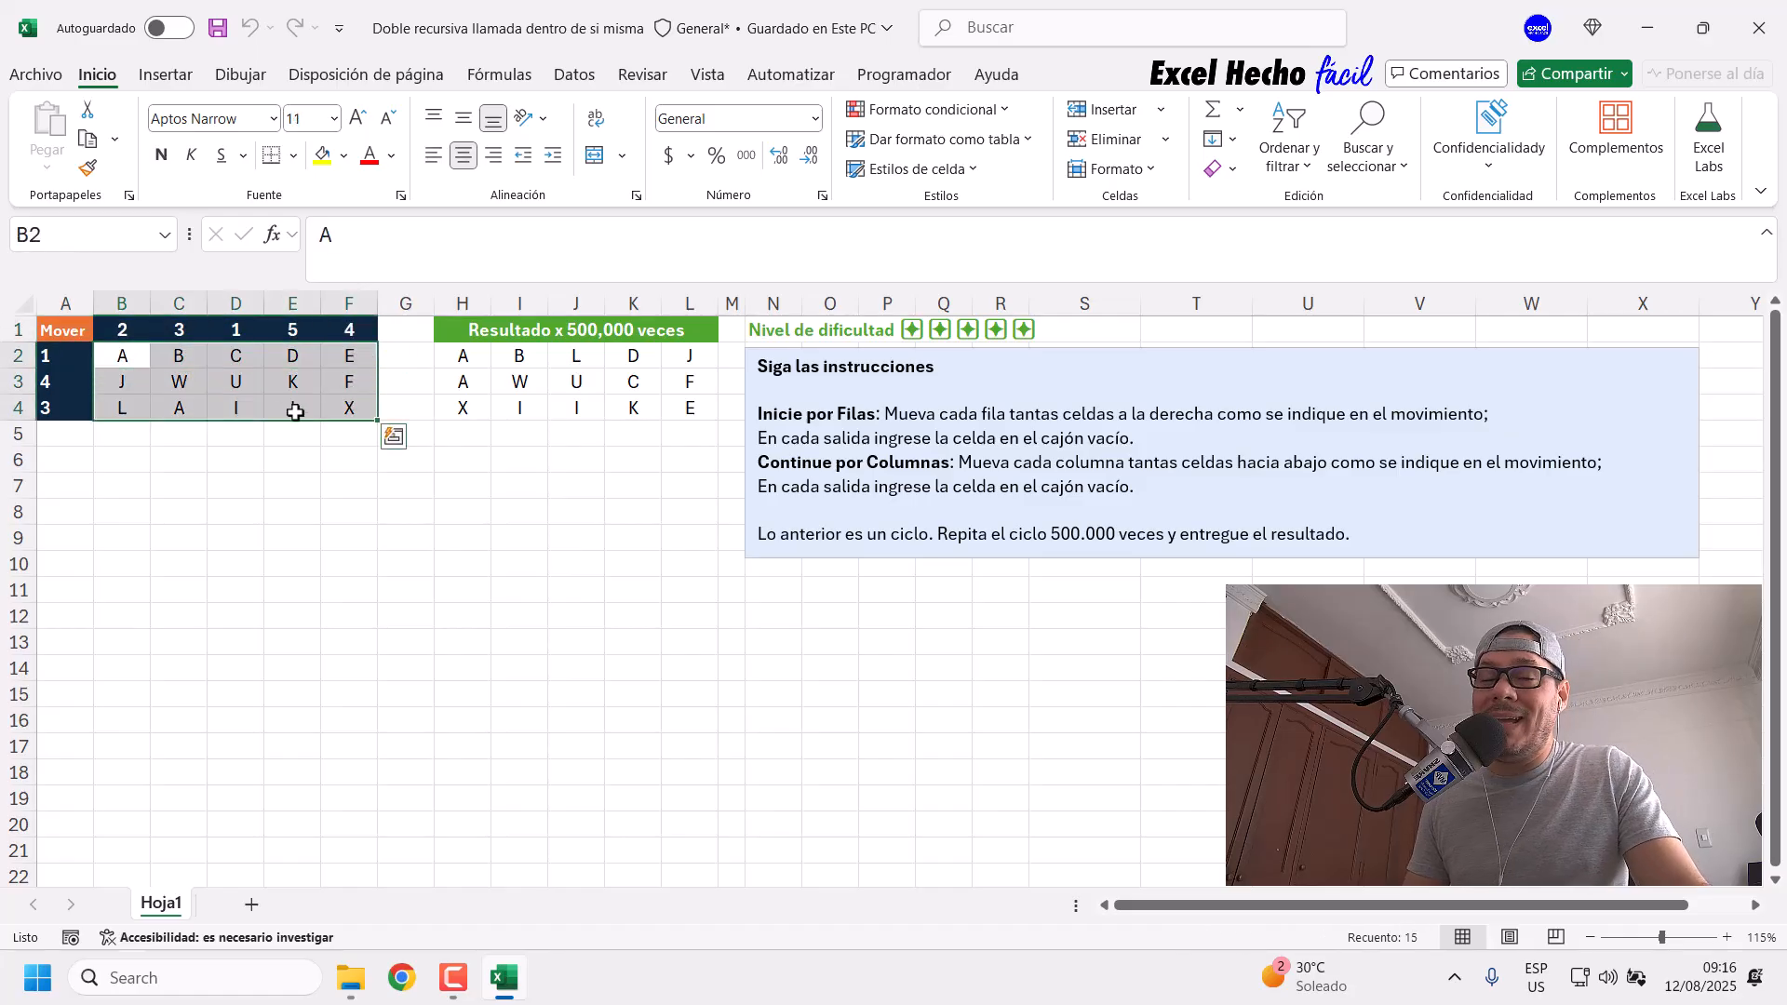
{"action": "left_click_drag", "start_coordinate": [462, 355], "coordinate": [671, 407]}
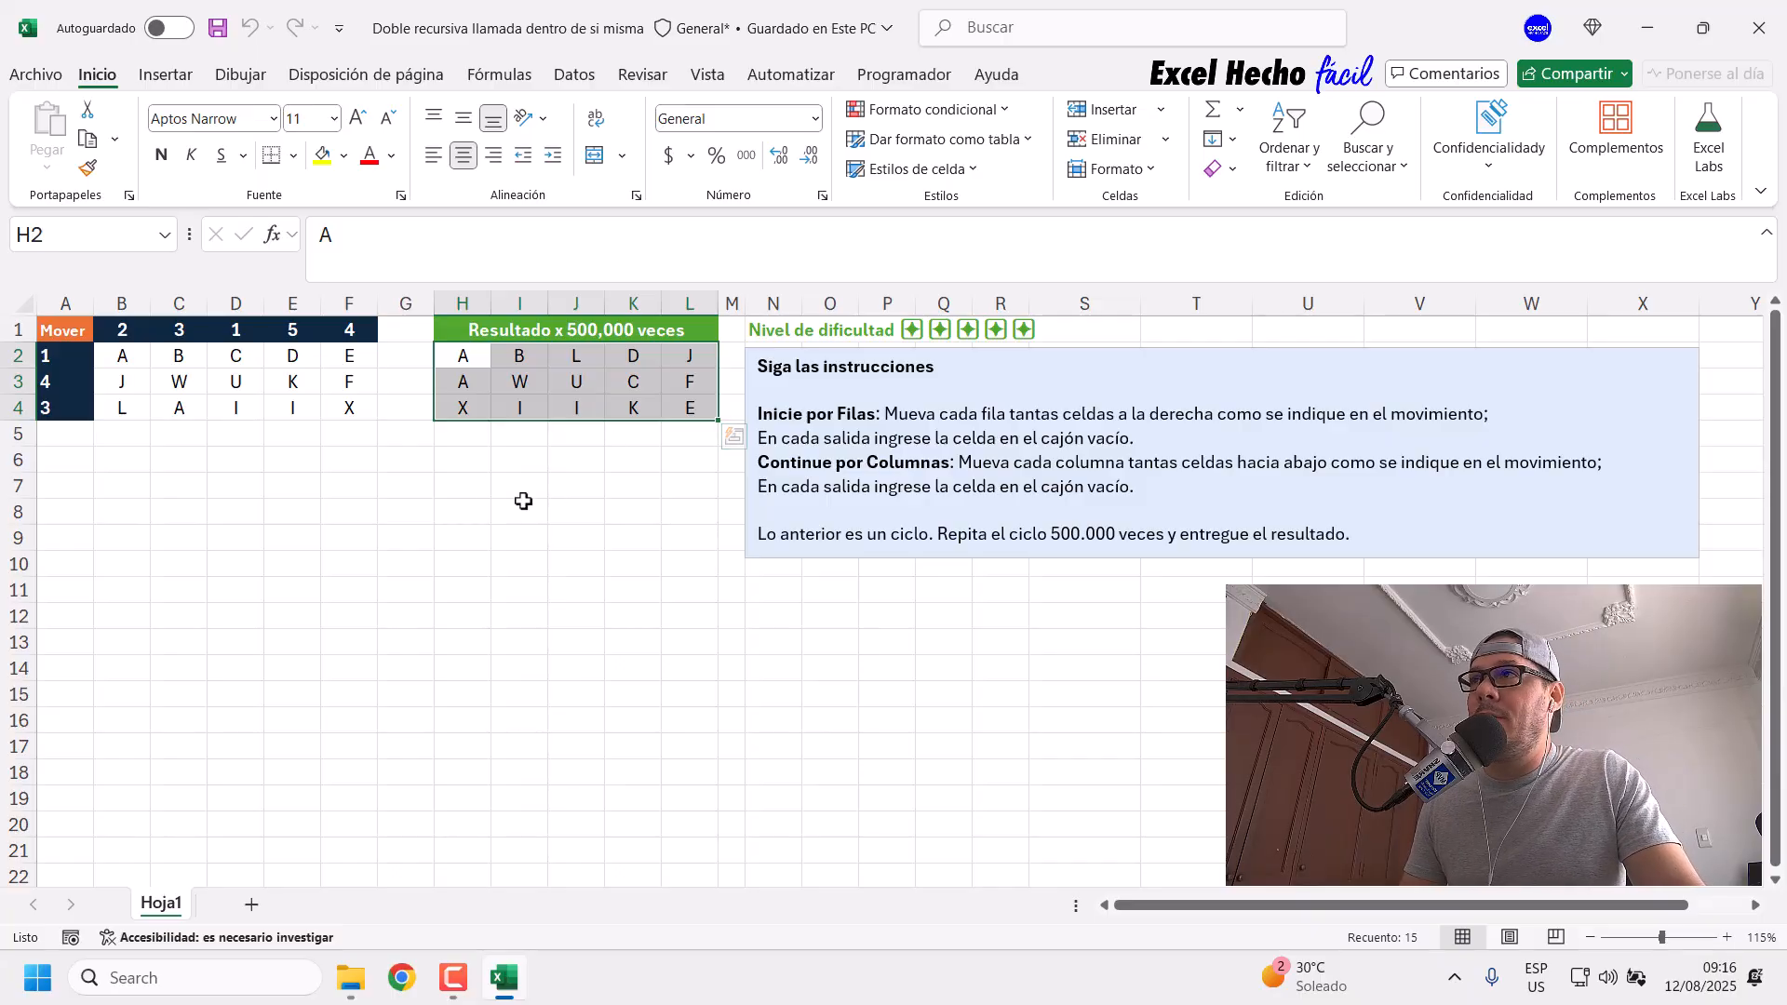
{"action": "left_click", "coordinate": [465, 461]}
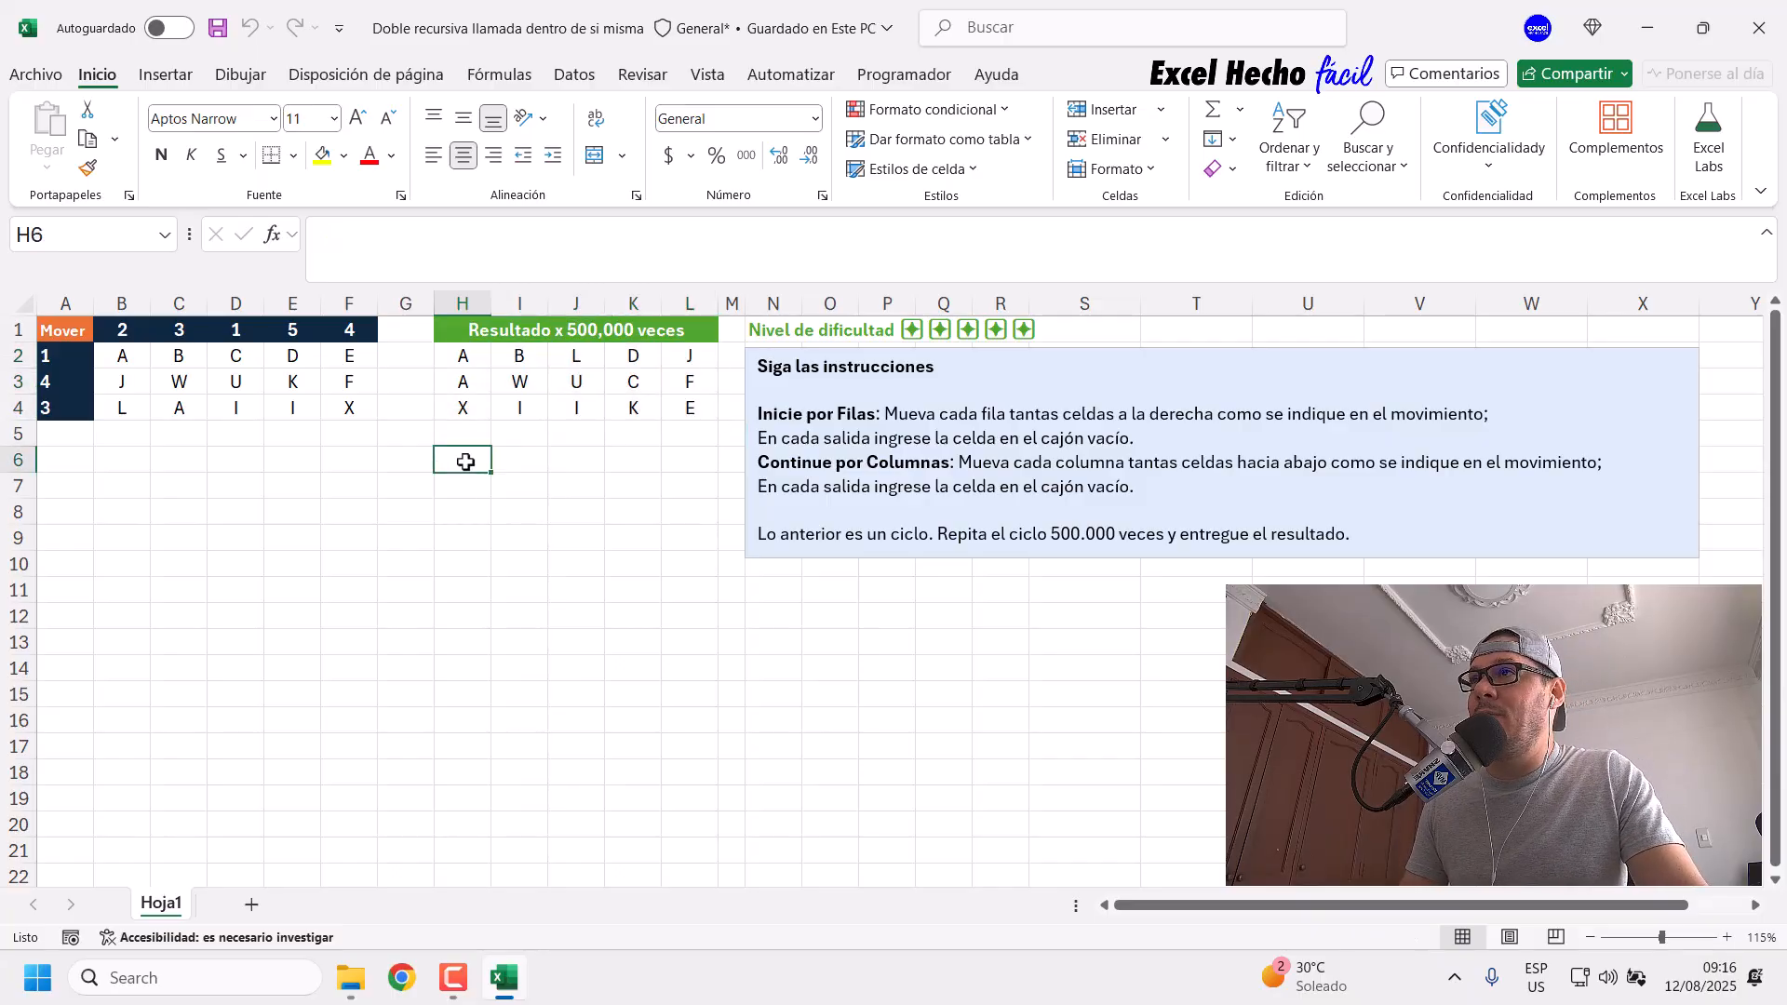
{"action": "left_click", "coordinate": [760, 590]}
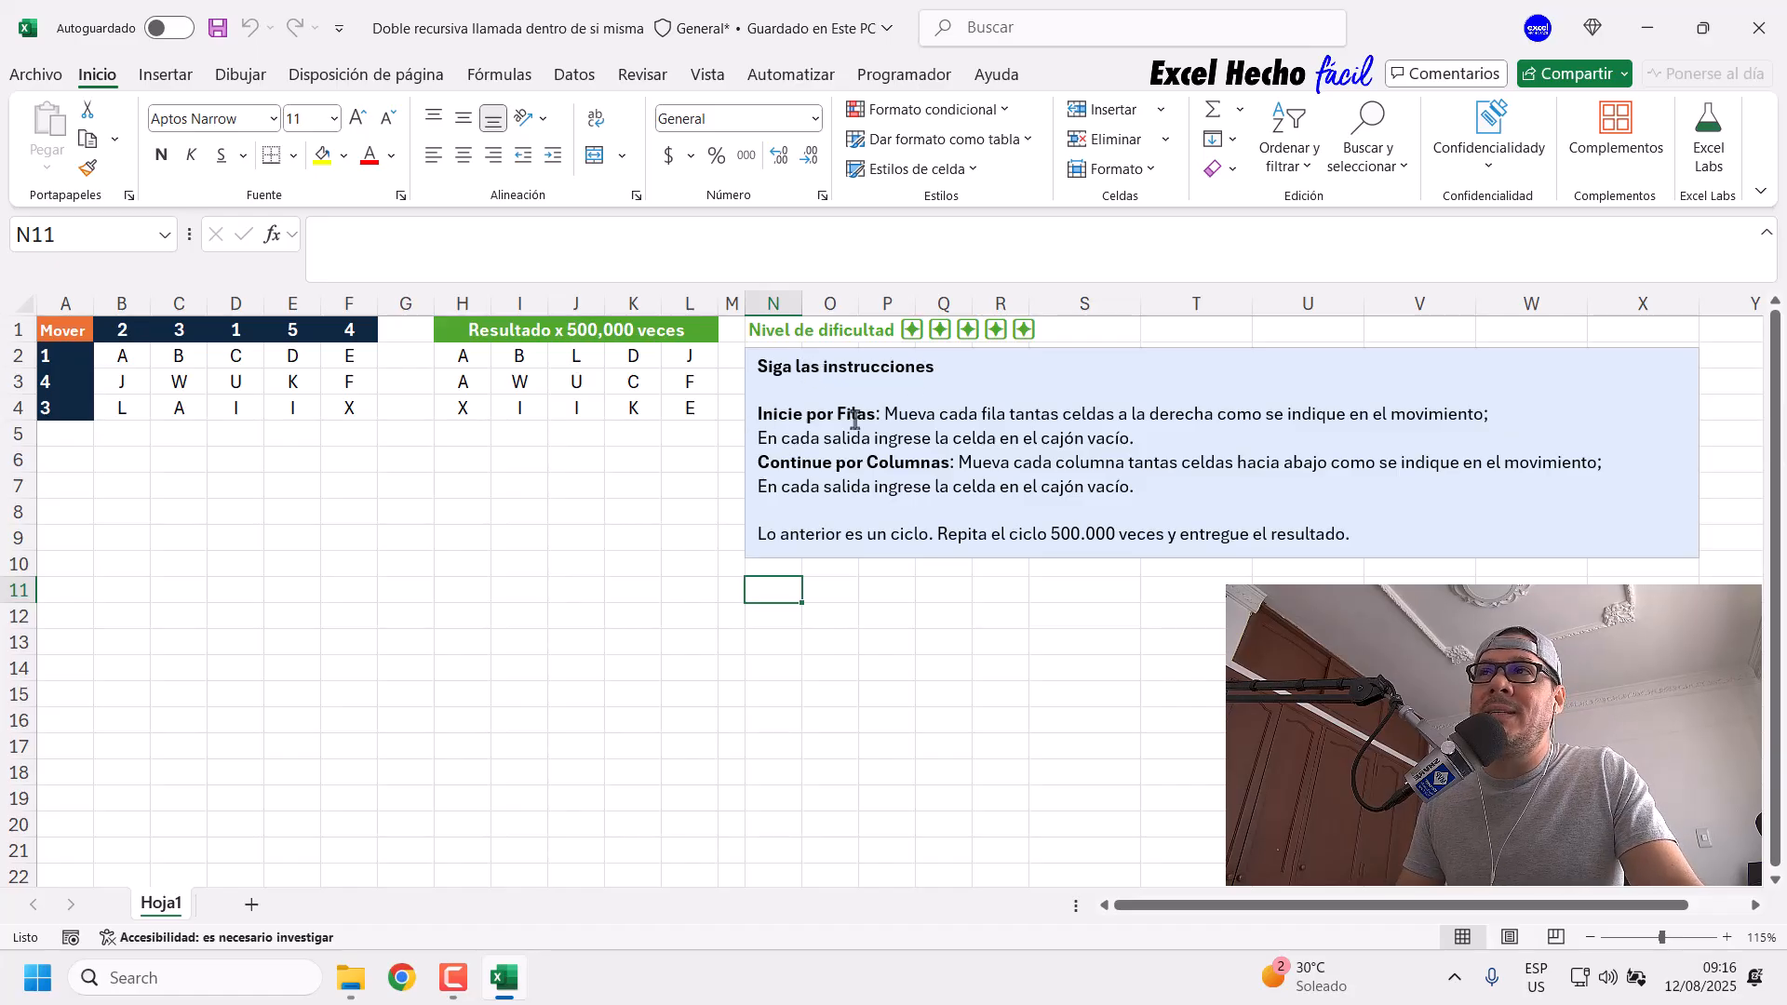
Step: Trace the letters in B2:F4 row by row and cell by cell, and compare the grid with the 500,000-cycle result
{"action": "left_click", "coordinate": [123, 359]}
{"action": "left_click_drag", "start_coordinate": [123, 359], "coordinate": [351, 356]}
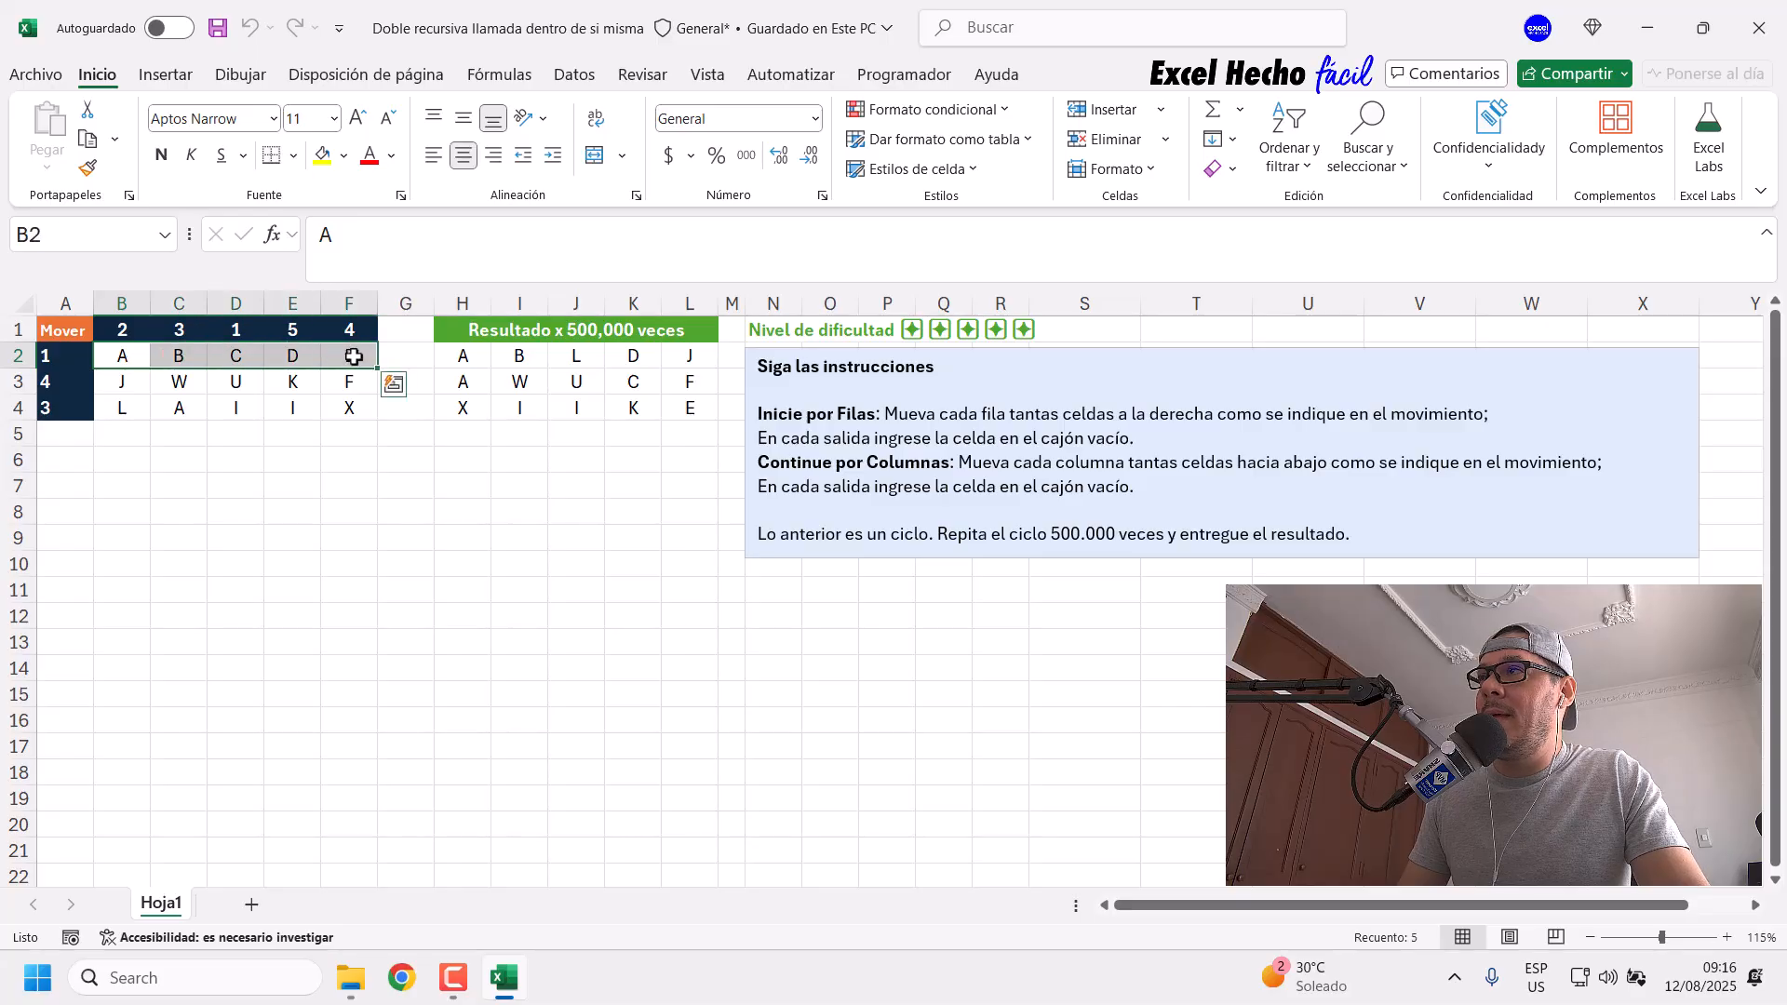
{"action": "left_click_drag", "start_coordinate": [121, 382], "coordinate": [347, 381]}
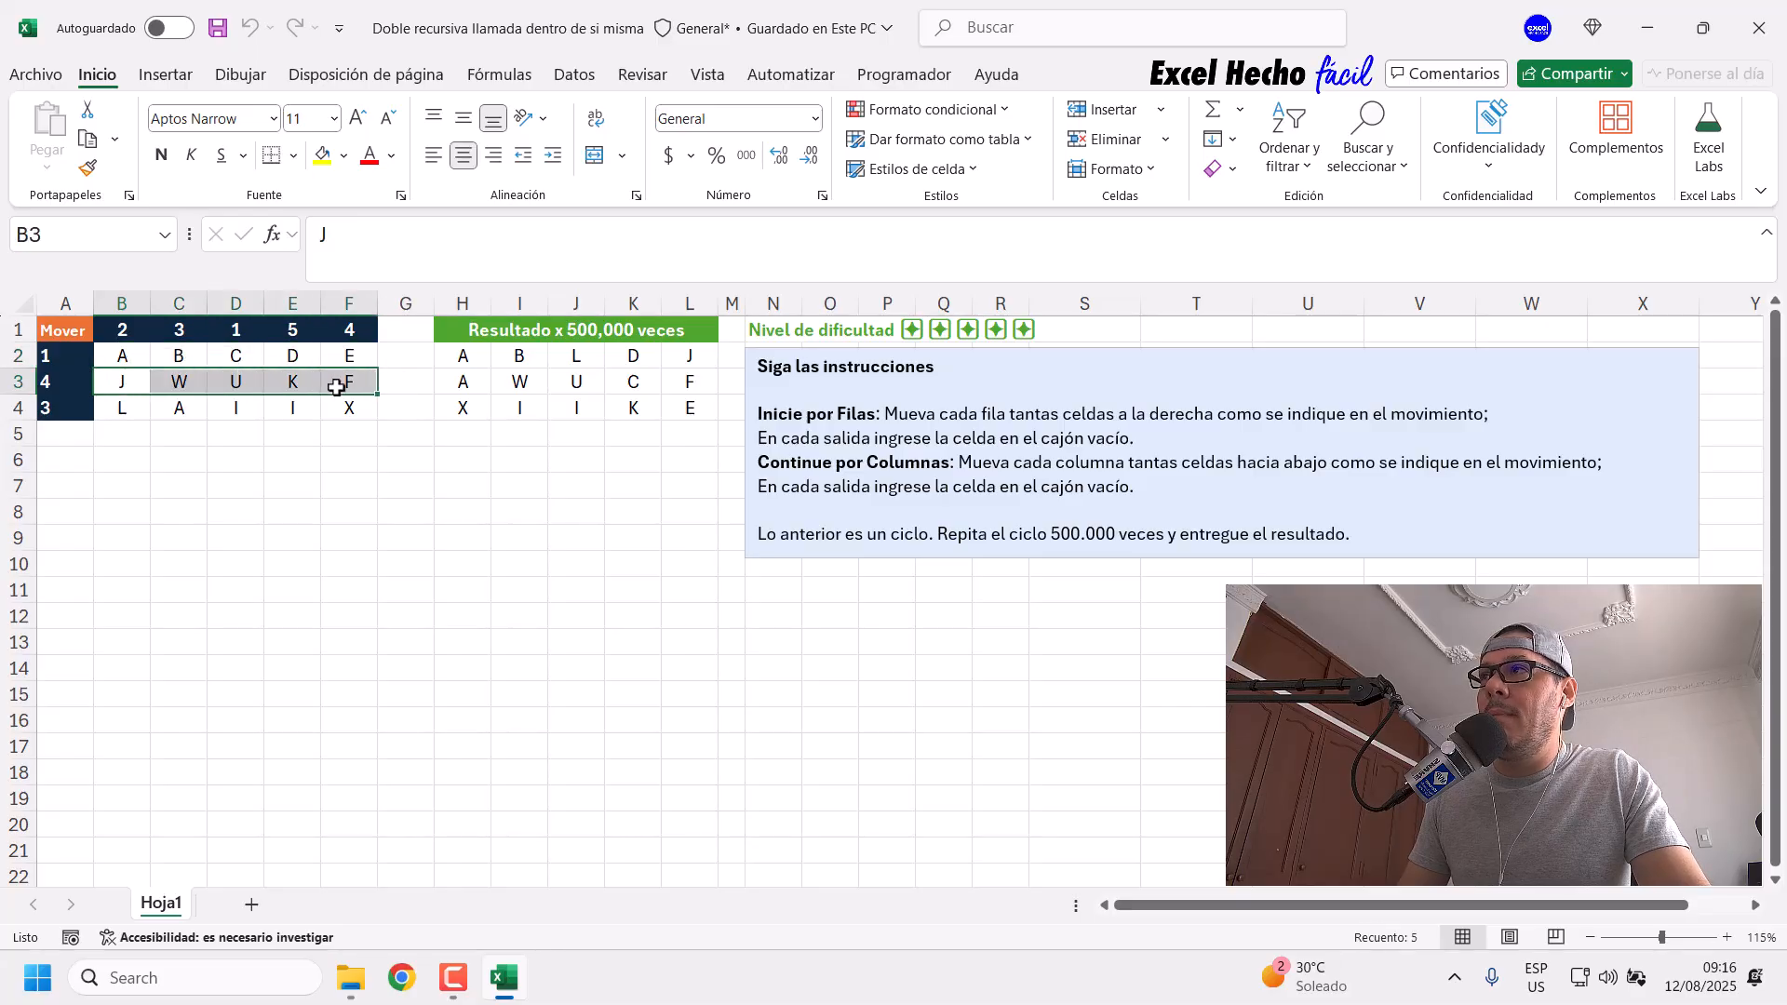
{"action": "left_click_drag", "start_coordinate": [124, 407], "coordinate": [359, 407]}
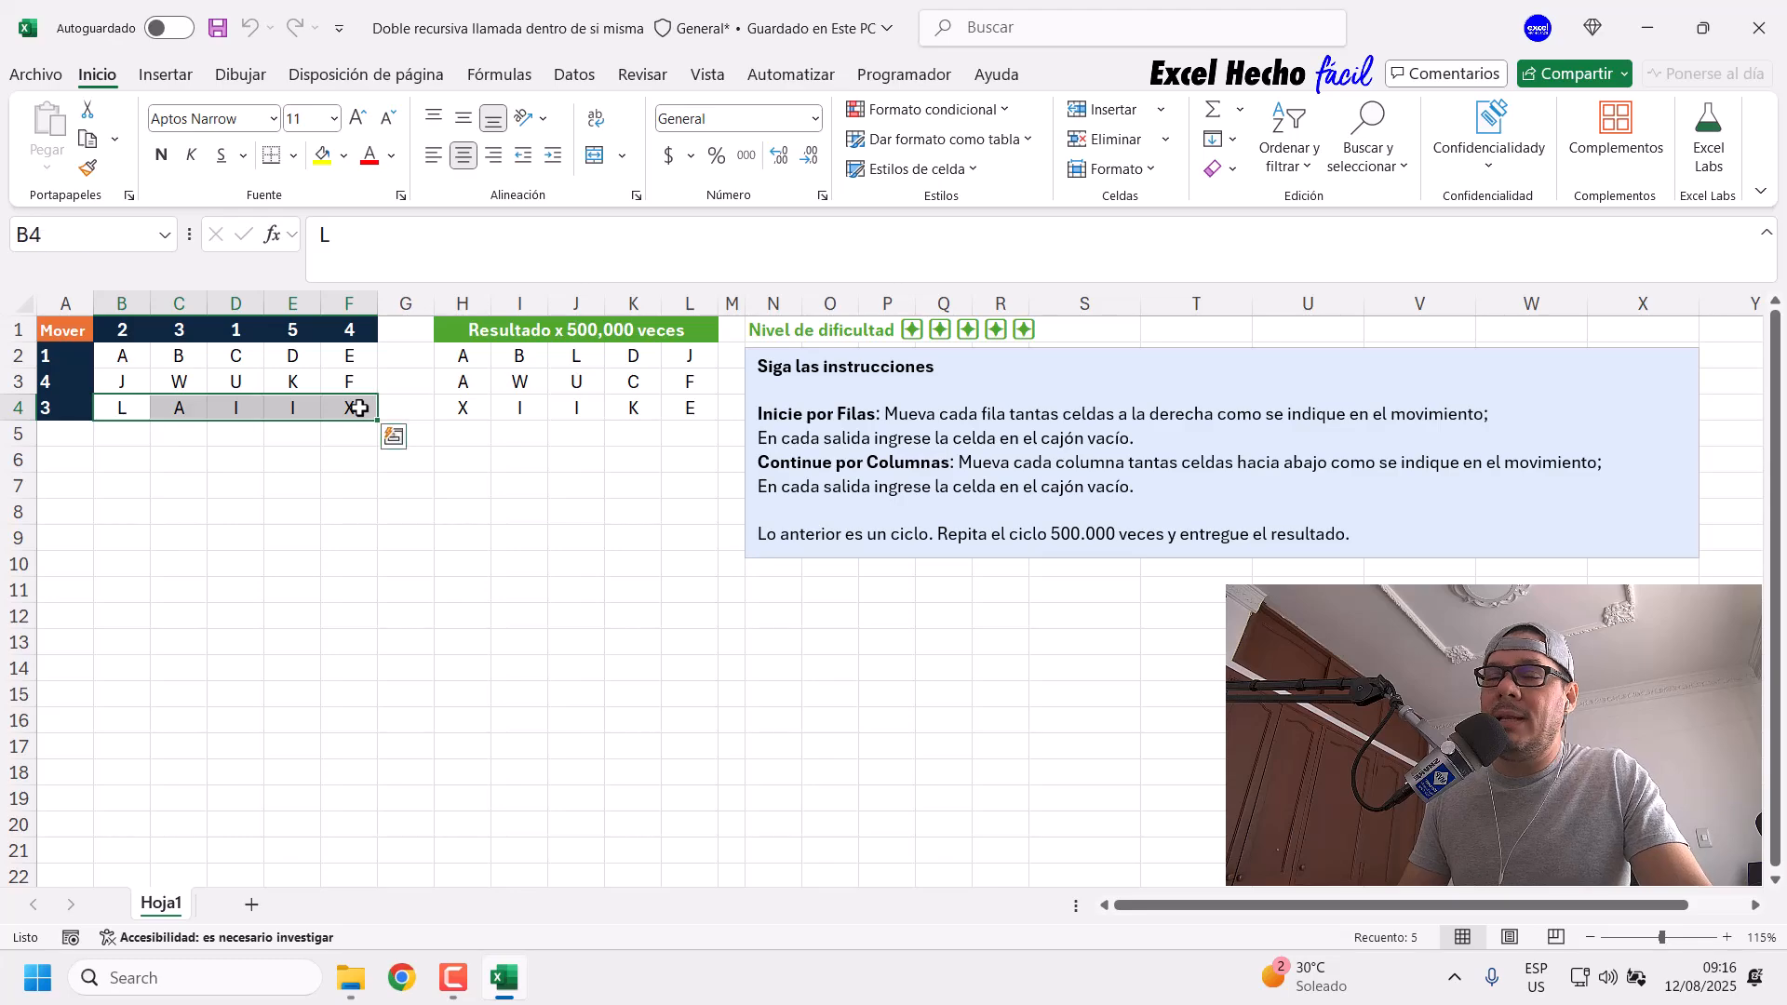
{"action": "left_click_drag", "start_coordinate": [128, 360], "coordinate": [350, 408]}
{"action": "left_click", "coordinate": [127, 361]}
{"action": "left_click", "coordinate": [181, 355]}
{"action": "left_click", "coordinate": [237, 355]}
{"action": "left_click", "coordinate": [347, 357]}
{"action": "left_click", "coordinate": [297, 382]}
{"action": "left_click", "coordinate": [237, 381]}
{"action": "left_click", "coordinate": [179, 382]}
{"action": "left_click", "coordinate": [124, 406]}
{"action": "left_click", "coordinate": [179, 408]}
{"action": "left_click", "coordinate": [238, 411]}
{"action": "left_click", "coordinate": [294, 410]}
{"action": "left_click", "coordinate": [329, 411]}
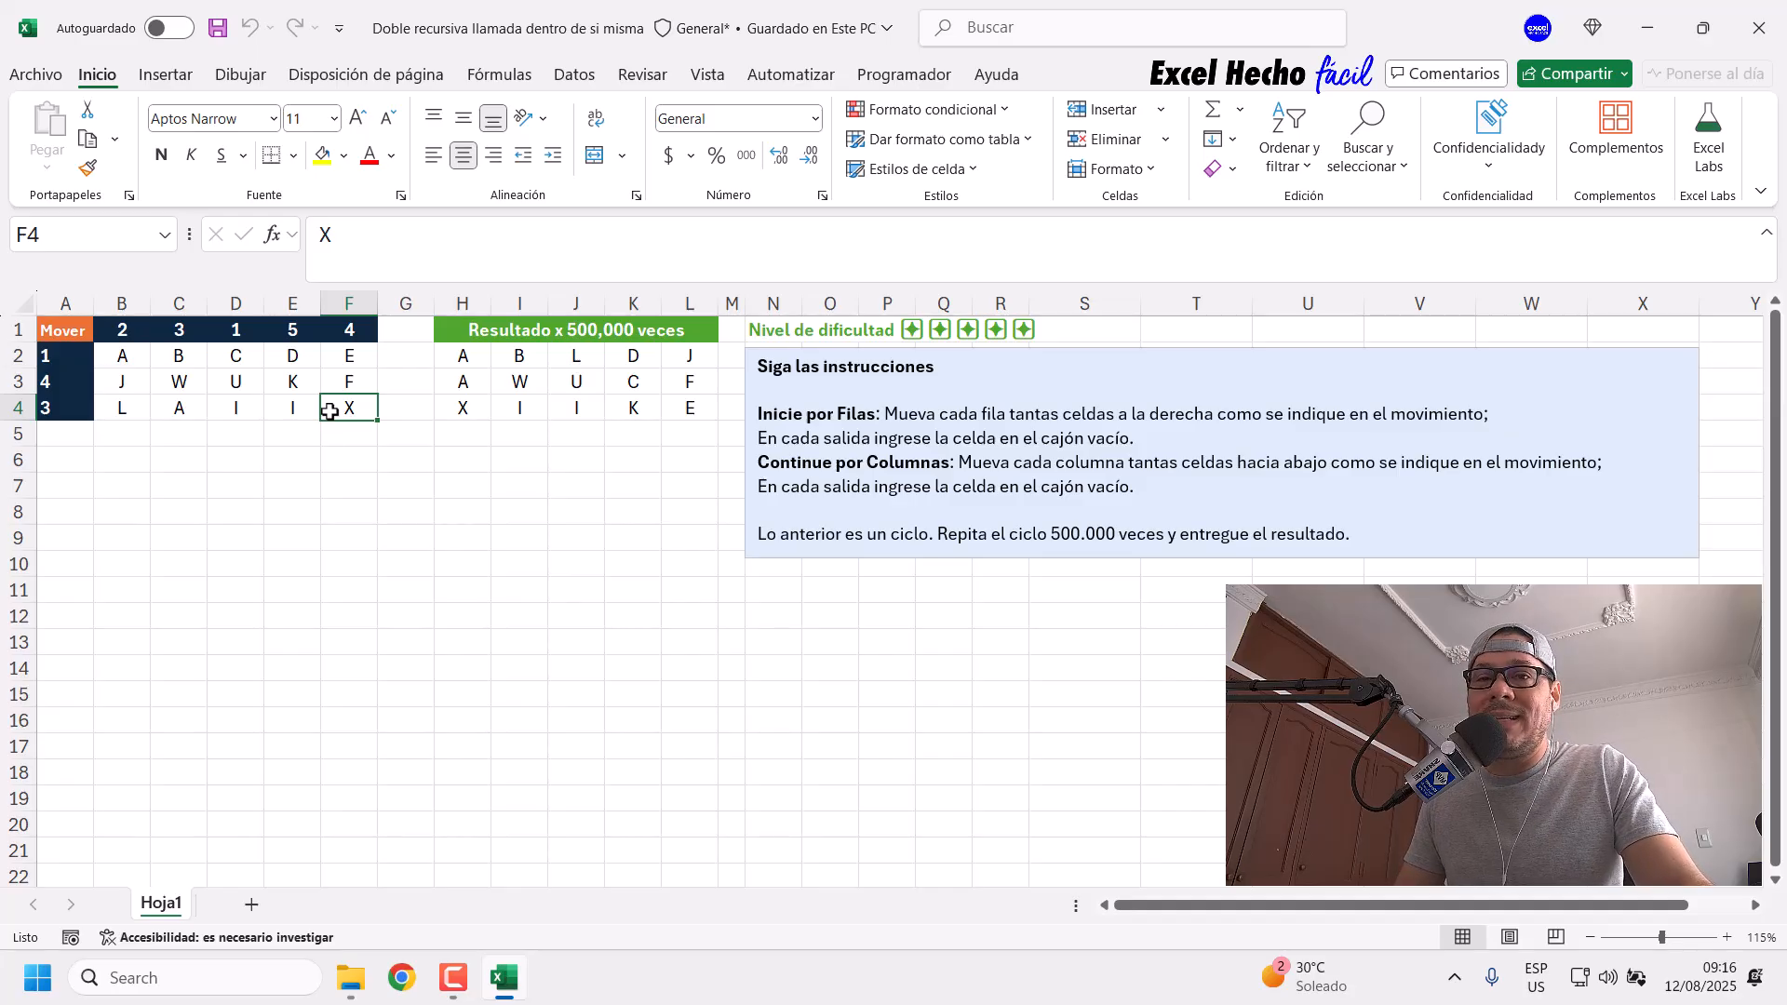
{"action": "left_click_drag", "start_coordinate": [123, 358], "coordinate": [352, 408]}
{"action": "left_click_drag", "start_coordinate": [149, 356], "coordinate": [341, 424]}
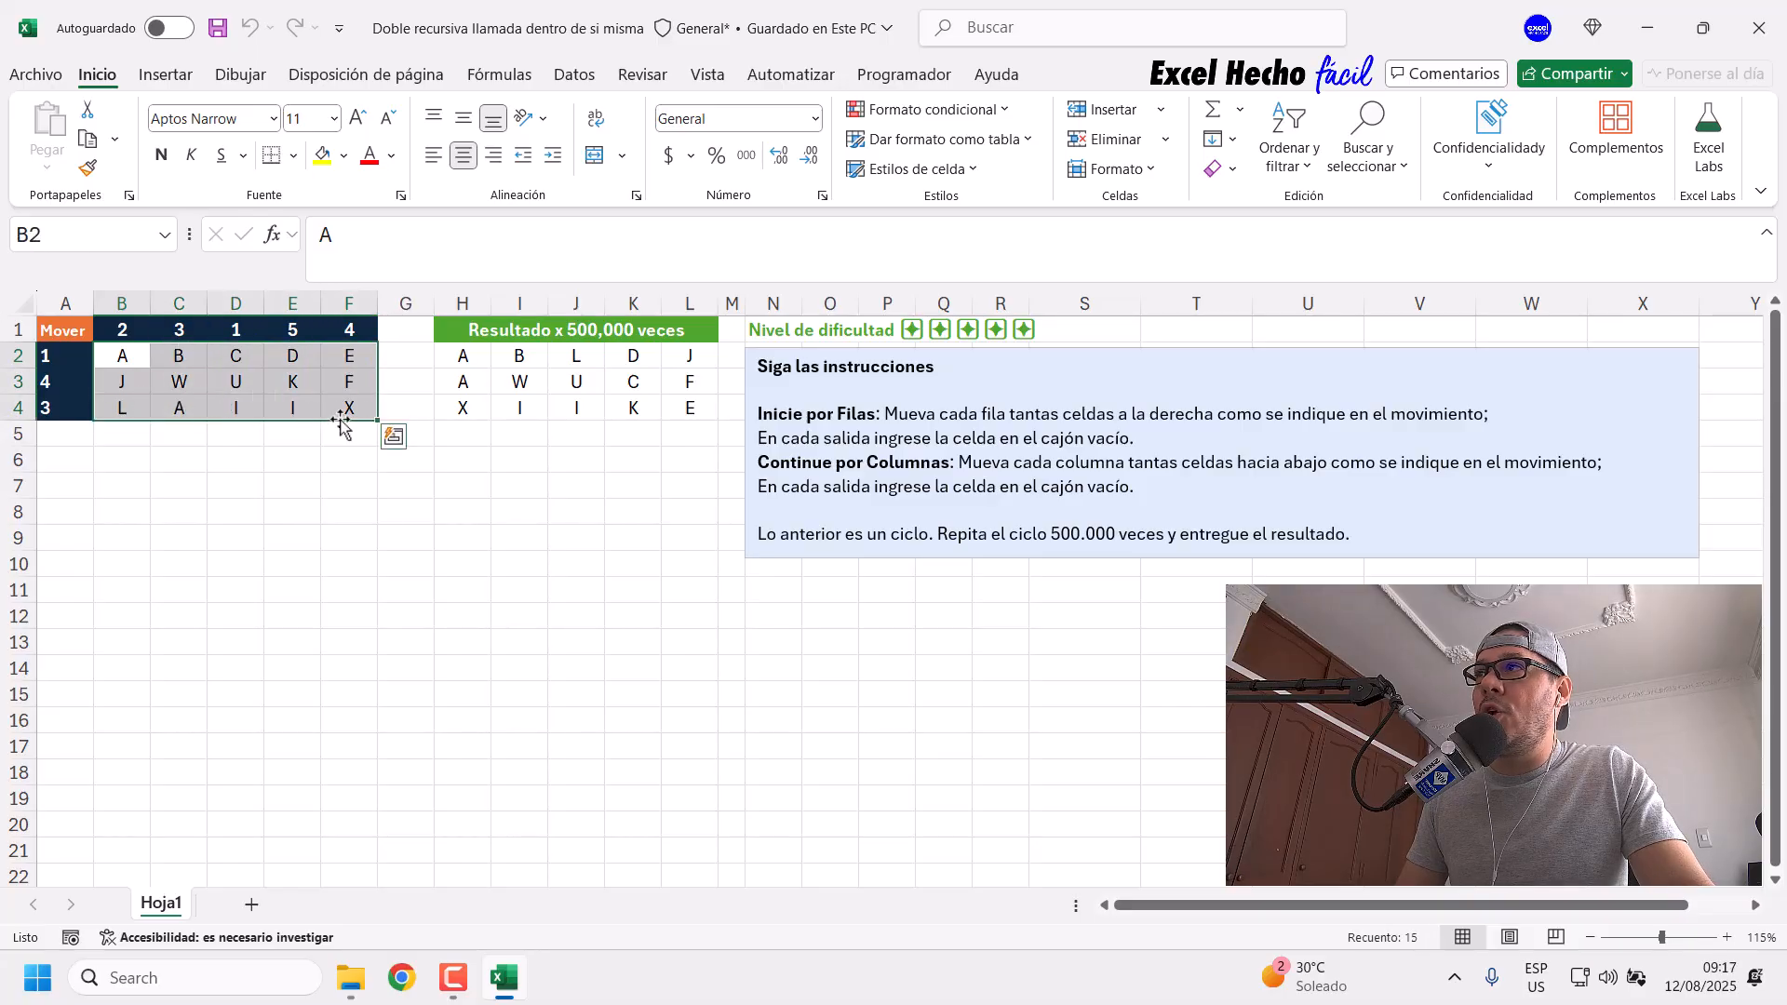
{"action": "left_click", "coordinate": [466, 469]}
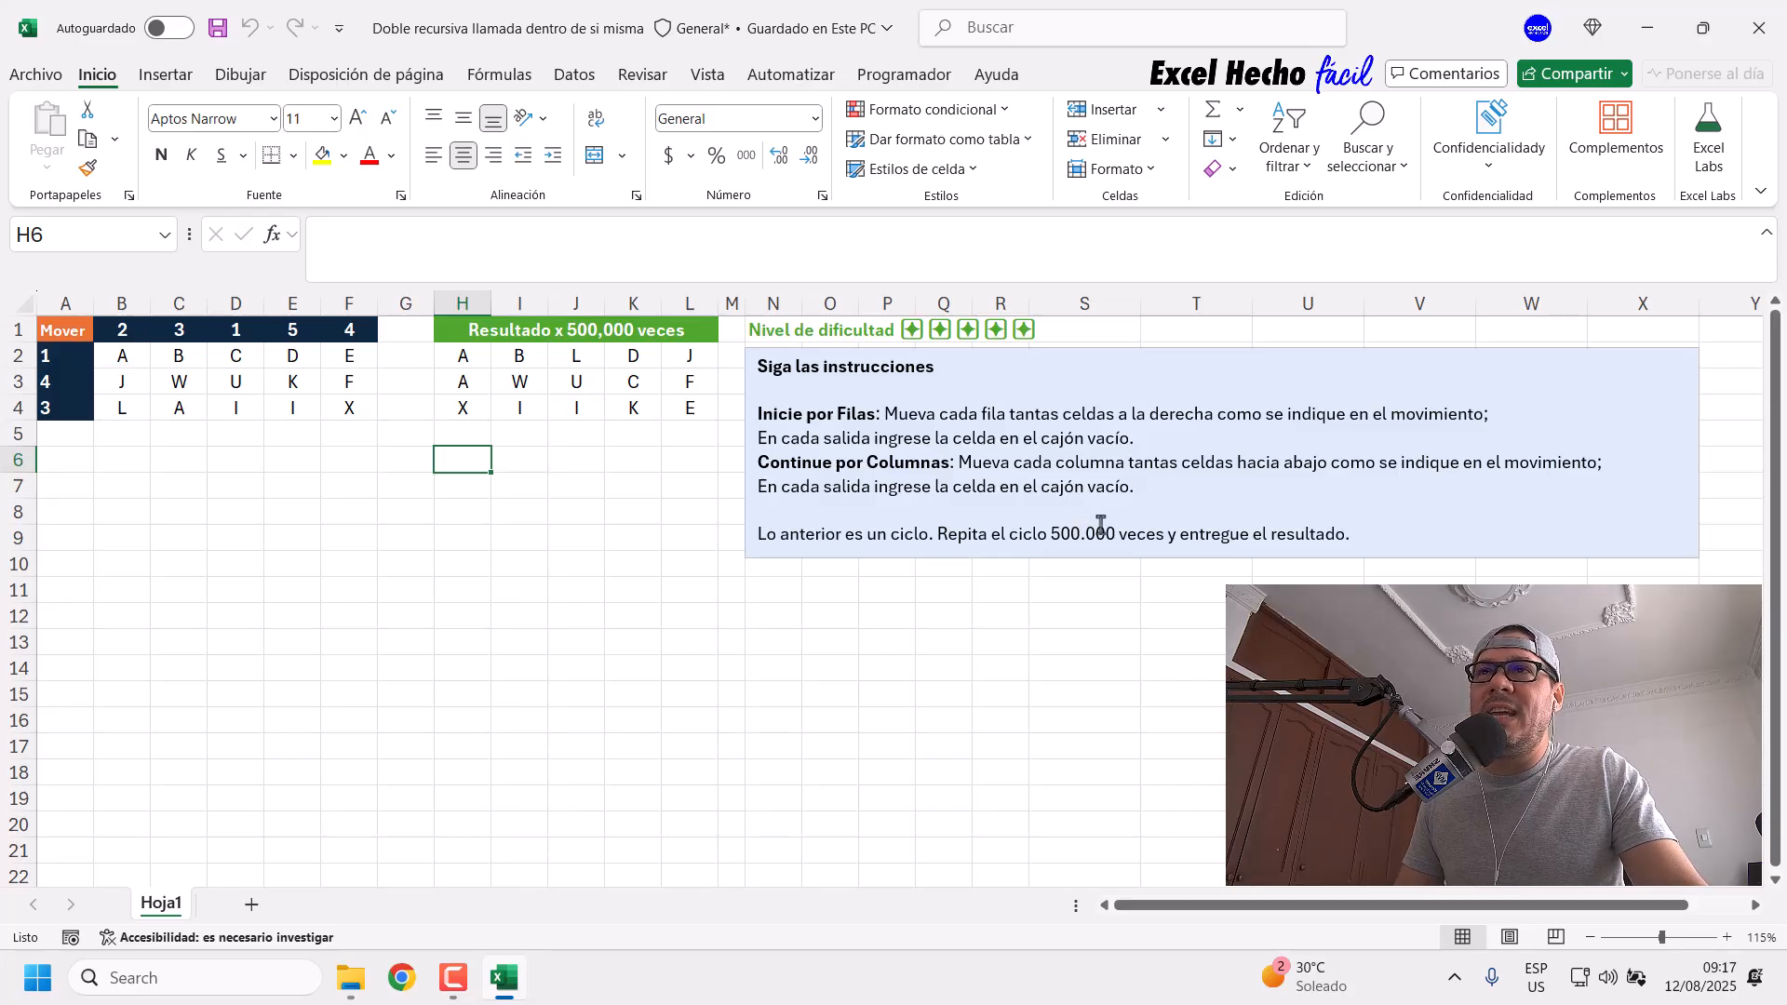
{"action": "left_click_drag", "start_coordinate": [463, 355], "coordinate": [717, 411]}
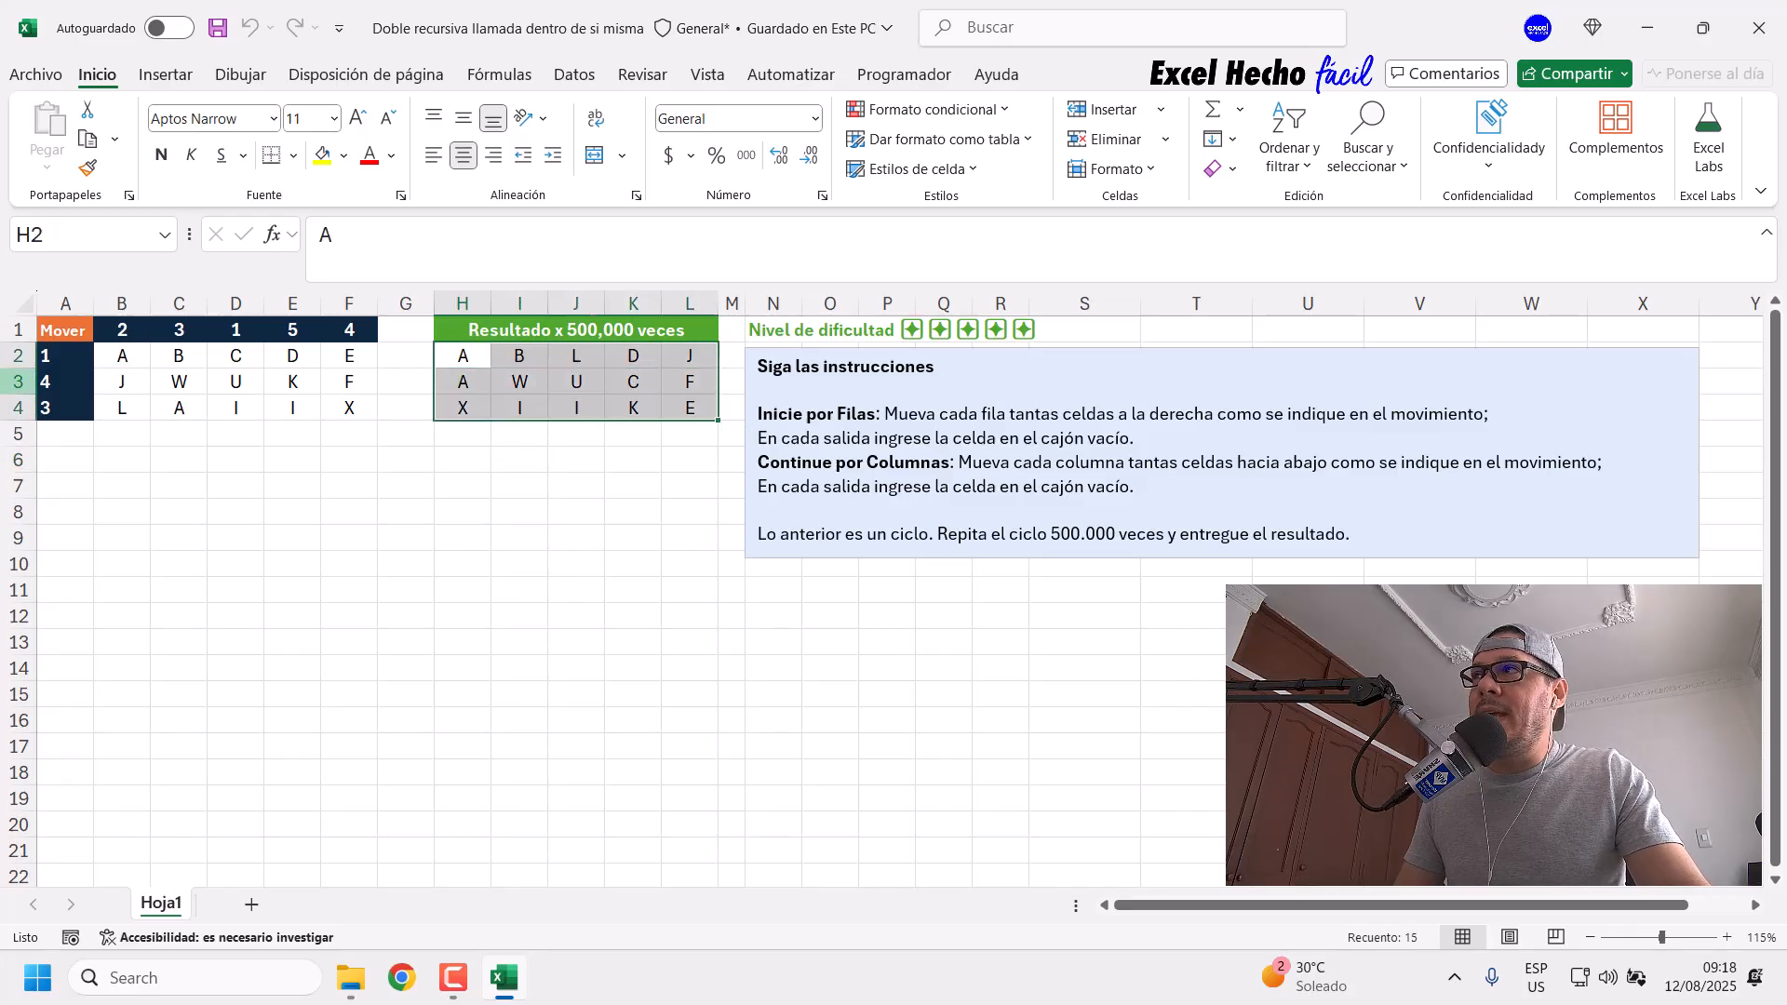
Step: Copy the whole puzzle table A1:F4, including its move counts, to a working area starting at A6
{"action": "left_click_drag", "start_coordinate": [75, 327], "coordinate": [332, 418]}
{"action": "key", "text": "ctrl+c"}
{"action": "left_click", "coordinate": [80, 462]}
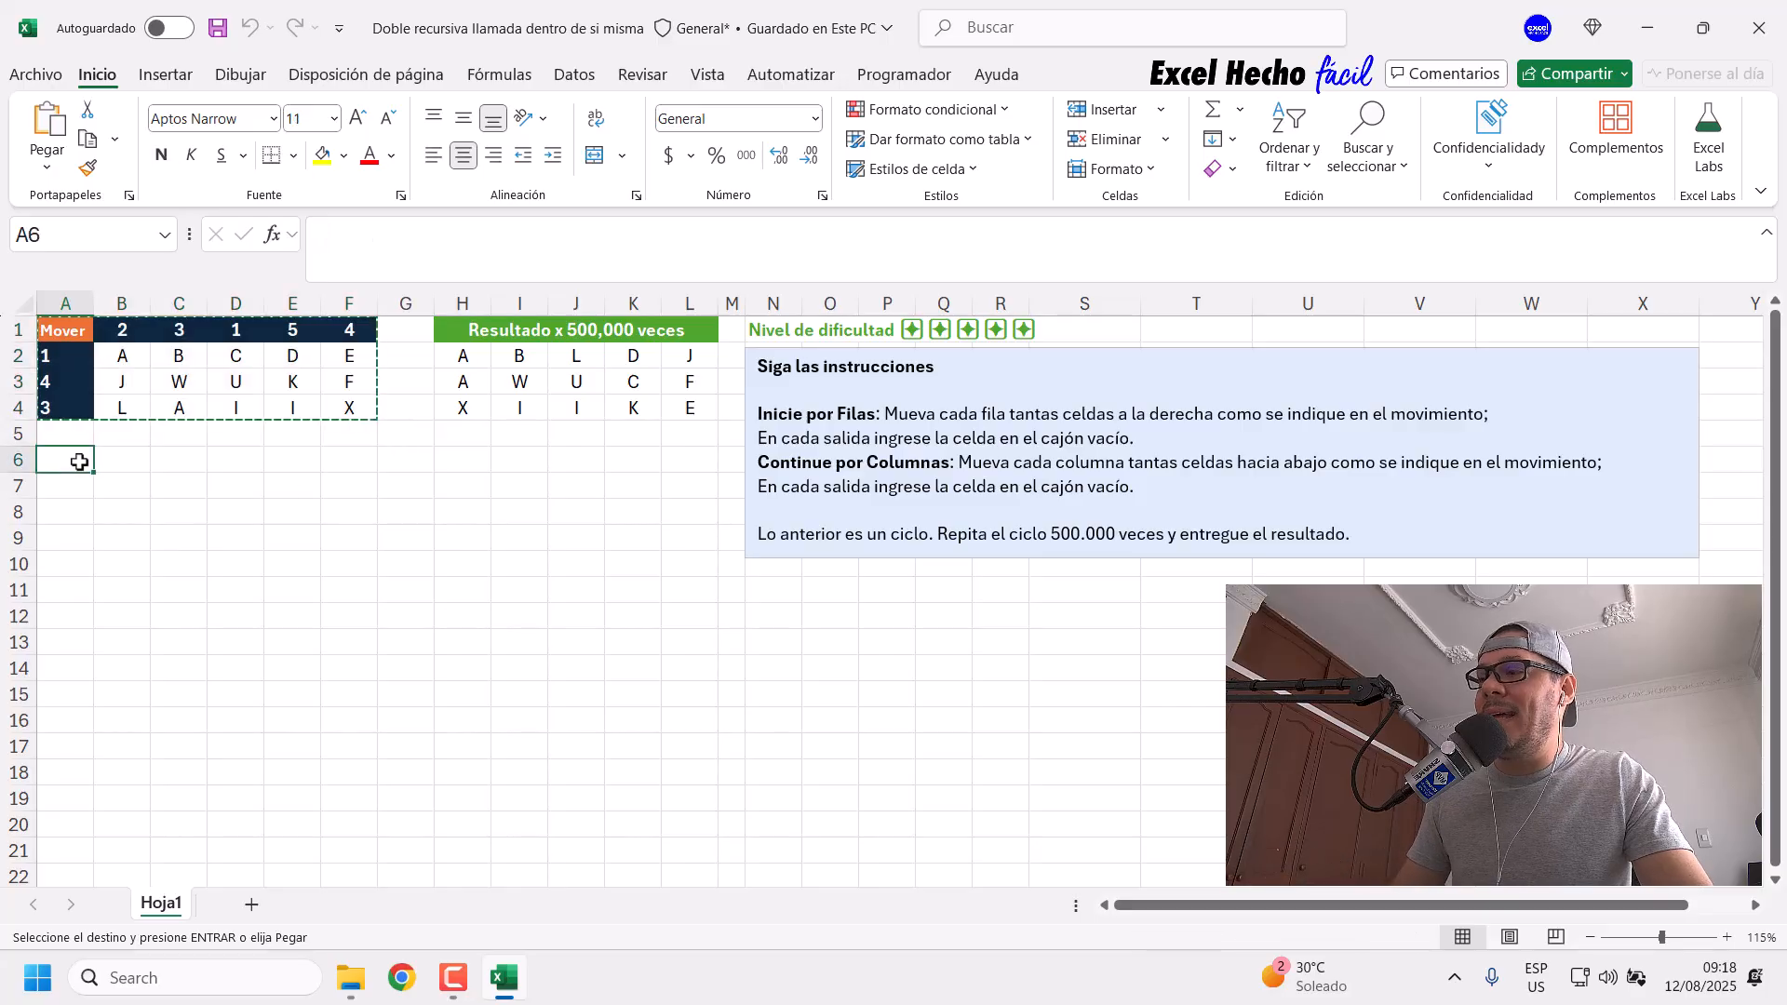
{"action": "key", "text": "ctrl+v"}
{"action": "key", "text": "Escape"}
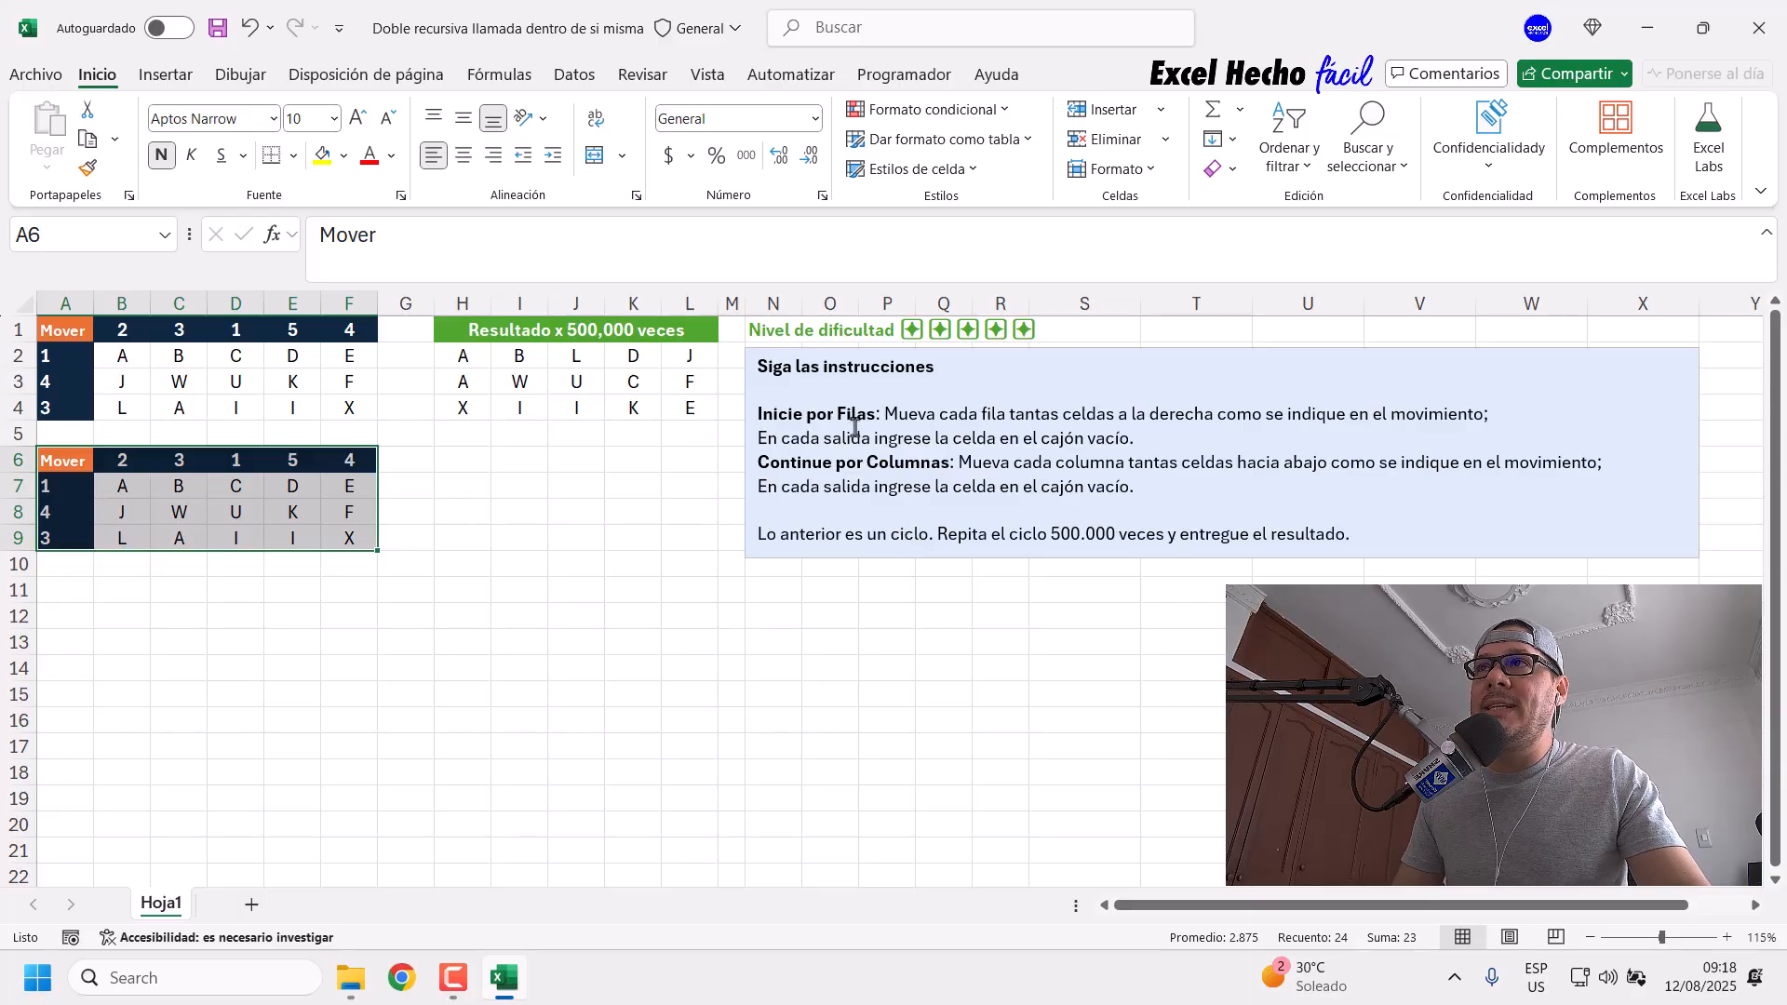
Step: Shift the letters of row 7 one cell to the right, placing the overflowing E in the empty cell B7
{"action": "left_click_drag", "start_coordinate": [122, 486], "coordinate": [359, 488]}
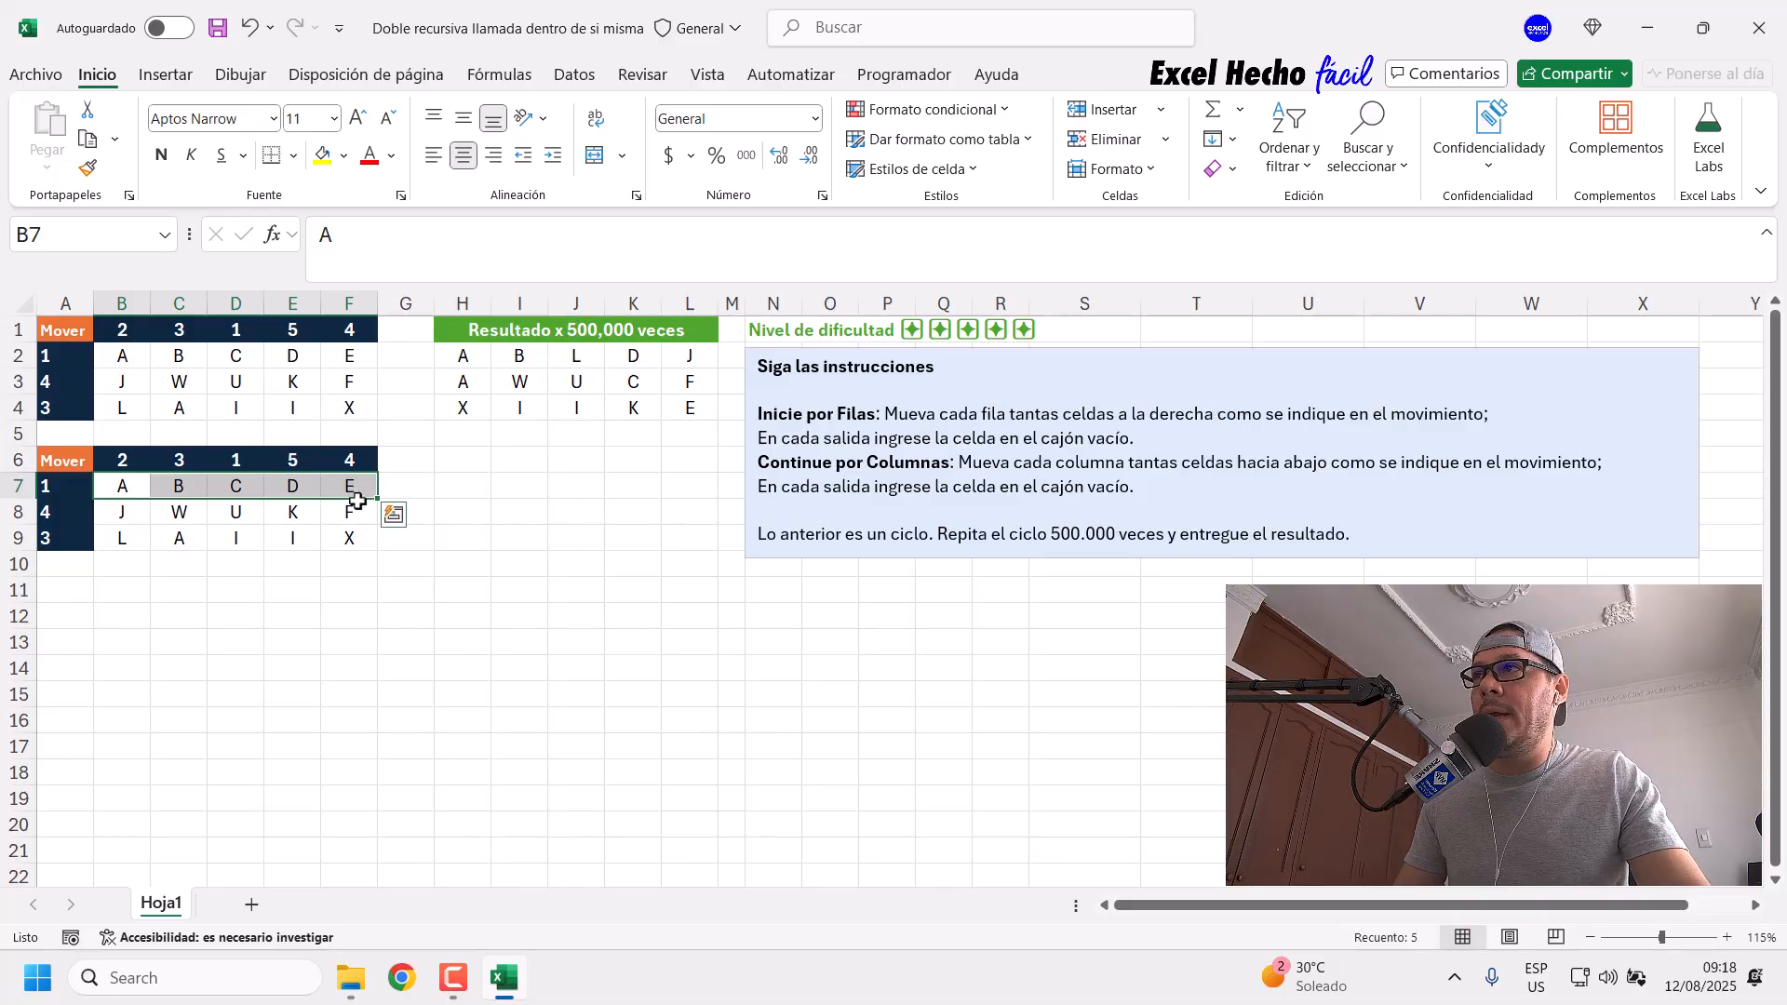
{"action": "left_click", "coordinate": [58, 487]}
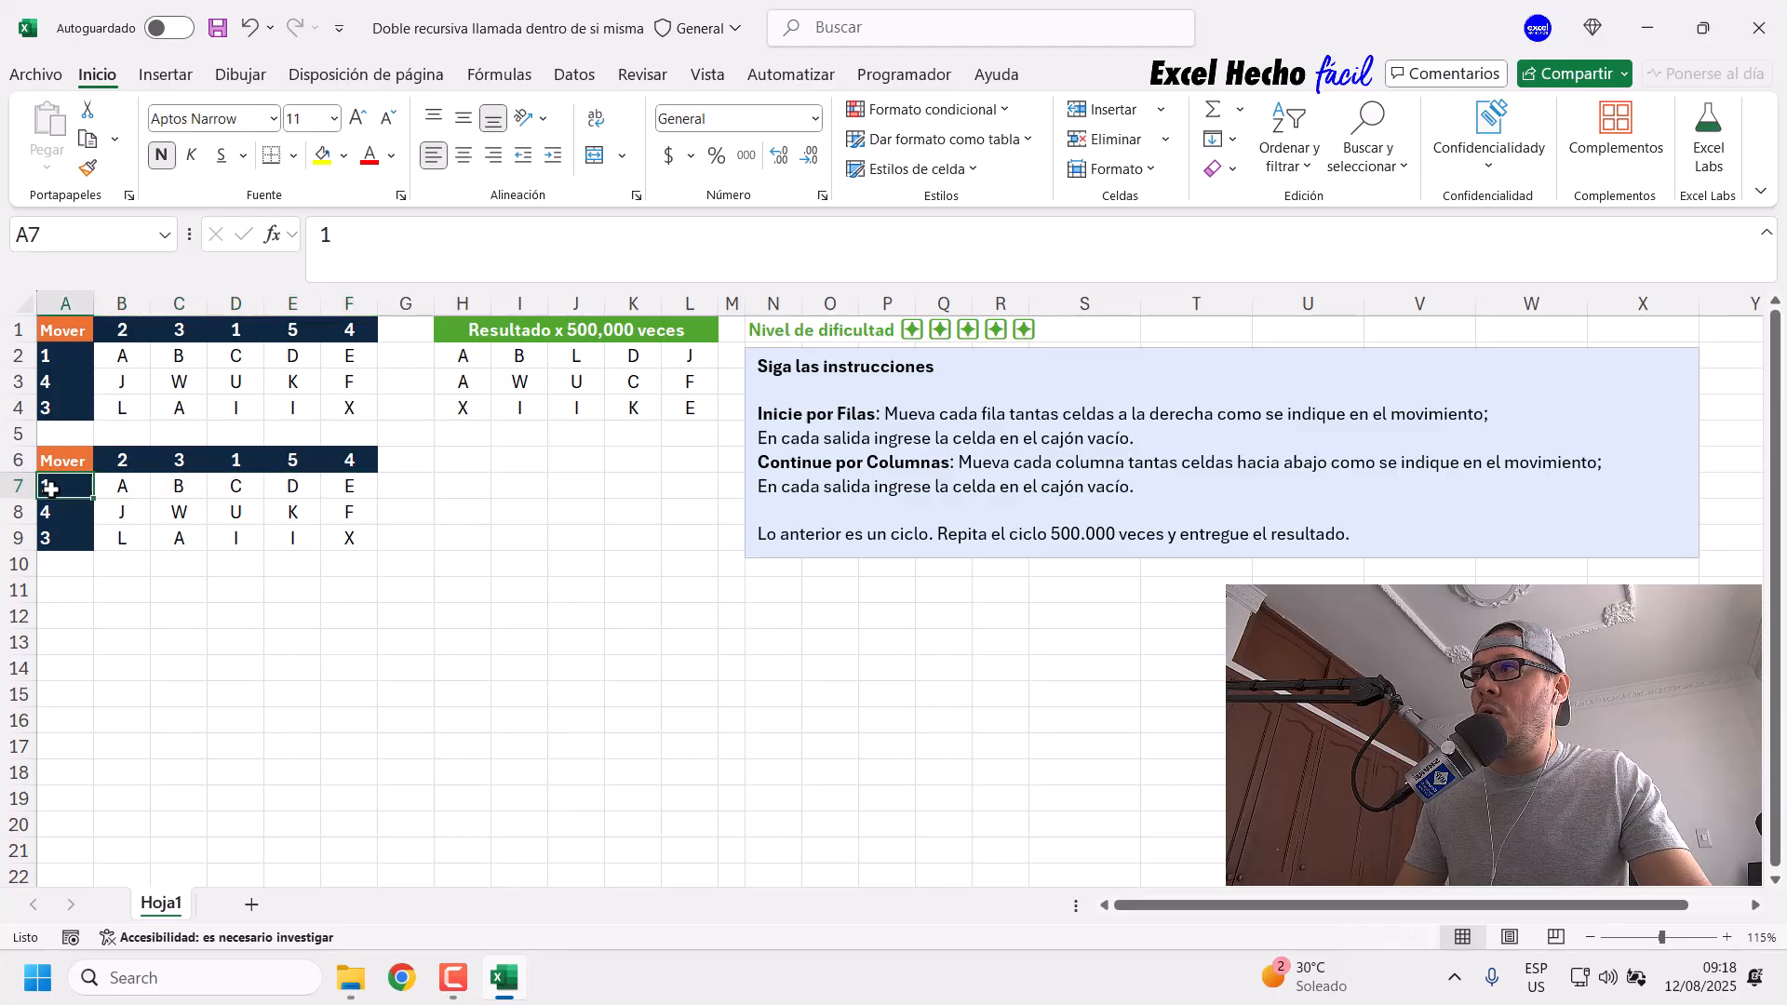
{"action": "left_click_drag", "start_coordinate": [128, 487], "coordinate": [409, 487]}
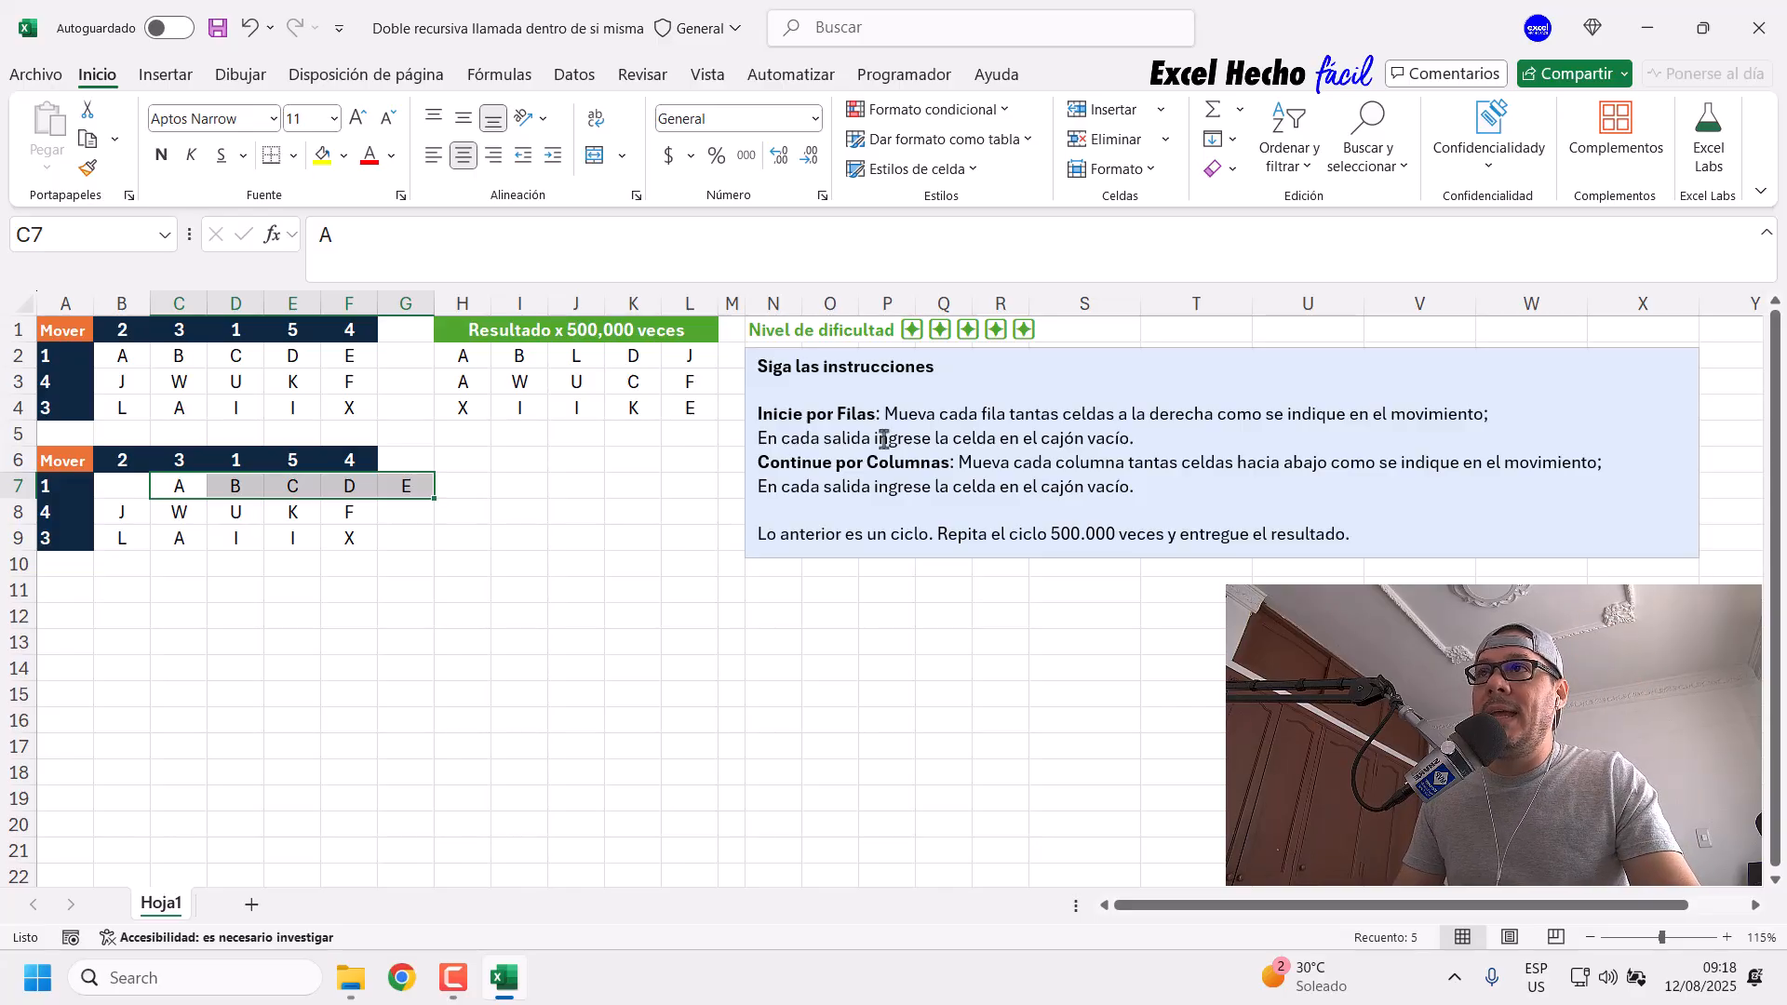
{"action": "left_click", "coordinate": [403, 482]}
{"action": "left_click_drag", "start_coordinate": [406, 477], "coordinate": [124, 502]}
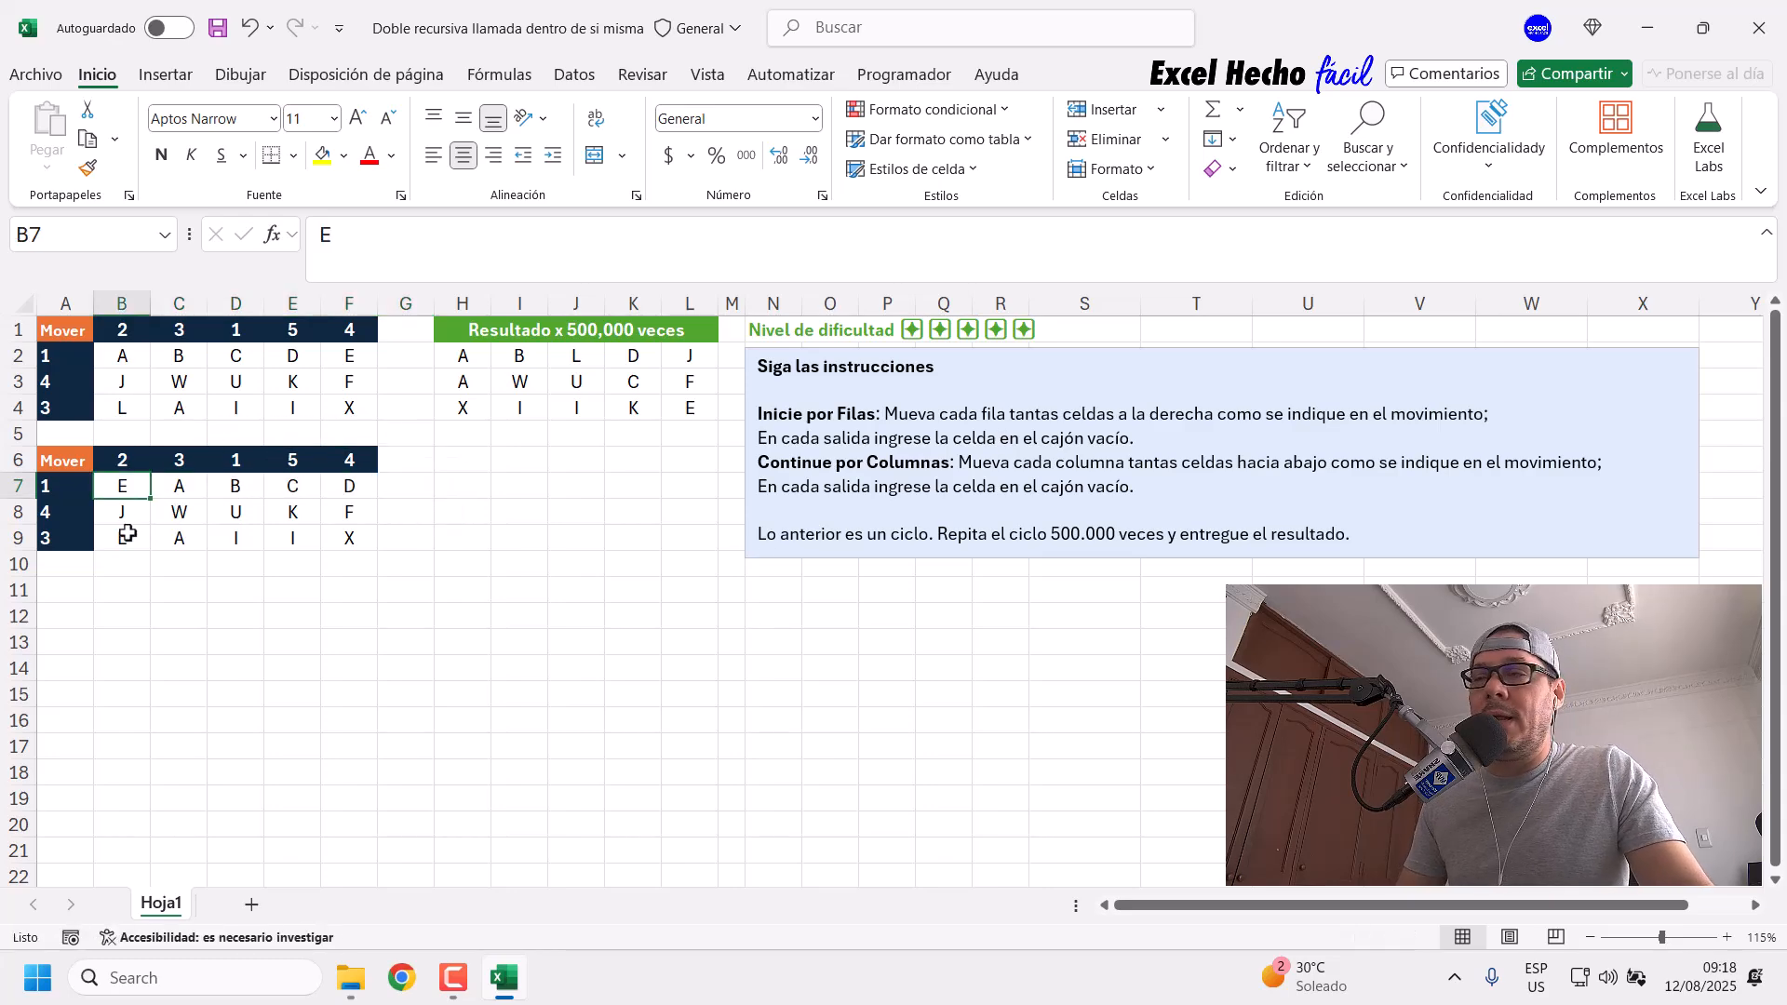
Step: Shift the letters of row 8 four cells to the right, wrapping each overflow into B8, to get W, U, K, F, J
{"action": "left_click", "coordinate": [84, 489]}
{"action": "mouse_move", "coordinate": [111, 514]}
{"action": "left_mouse_down"}
{"action": "mouse_move", "coordinate": [402, 515]}
{"action": "mouse_move", "coordinate": [352, 489]}
{"action": "mouse_move", "coordinate": [122, 512]}
{"action": "mouse_move", "coordinate": [402, 512]}
{"action": "mouse_move", "coordinate": [122, 512]}
{"action": "left_mouse_up"}
{"action": "left_click", "coordinate": [410, 514]}
{"action": "left_click", "coordinate": [406, 512]}
{"action": "mouse_move", "coordinate": [122, 512]}
{"action": "left_mouse_down"}
{"action": "mouse_move", "coordinate": [403, 512]}
{"action": "mouse_move", "coordinate": [298, 488]}
{"action": "mouse_move", "coordinate": [121, 513]}
{"action": "mouse_move", "coordinate": [400, 510]}
{"action": "mouse_move", "coordinate": [123, 510]}
{"action": "left_mouse_up"}
{"action": "left_click", "coordinate": [406, 512]}
{"action": "left_click", "coordinate": [402, 509]}
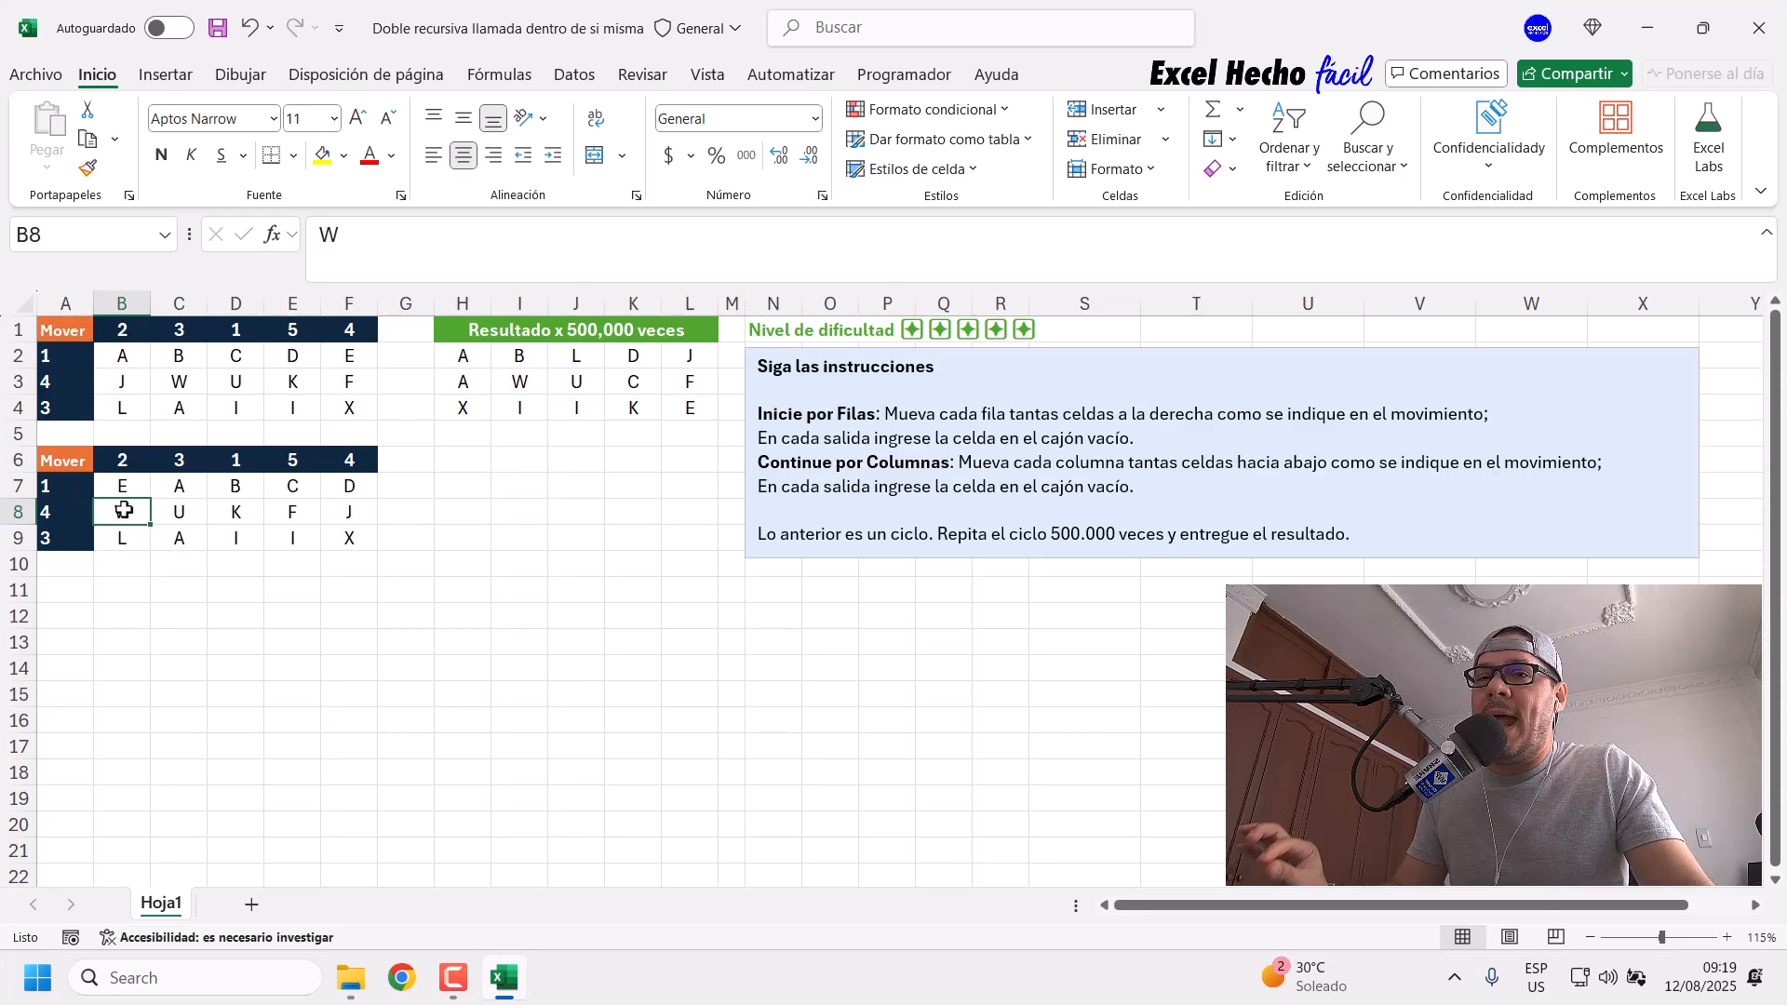
Step: Shift the letters of row 9 three cells to the right, wrapping each overflow into B9, to get I, I, X, L, A
{"action": "left_click_drag", "start_coordinate": [114, 540], "coordinate": [146, 570]}
{"action": "left_click", "coordinate": [401, 530]}
{"action": "left_click", "coordinate": [400, 535]}
{"action": "left_click", "coordinate": [393, 534]}
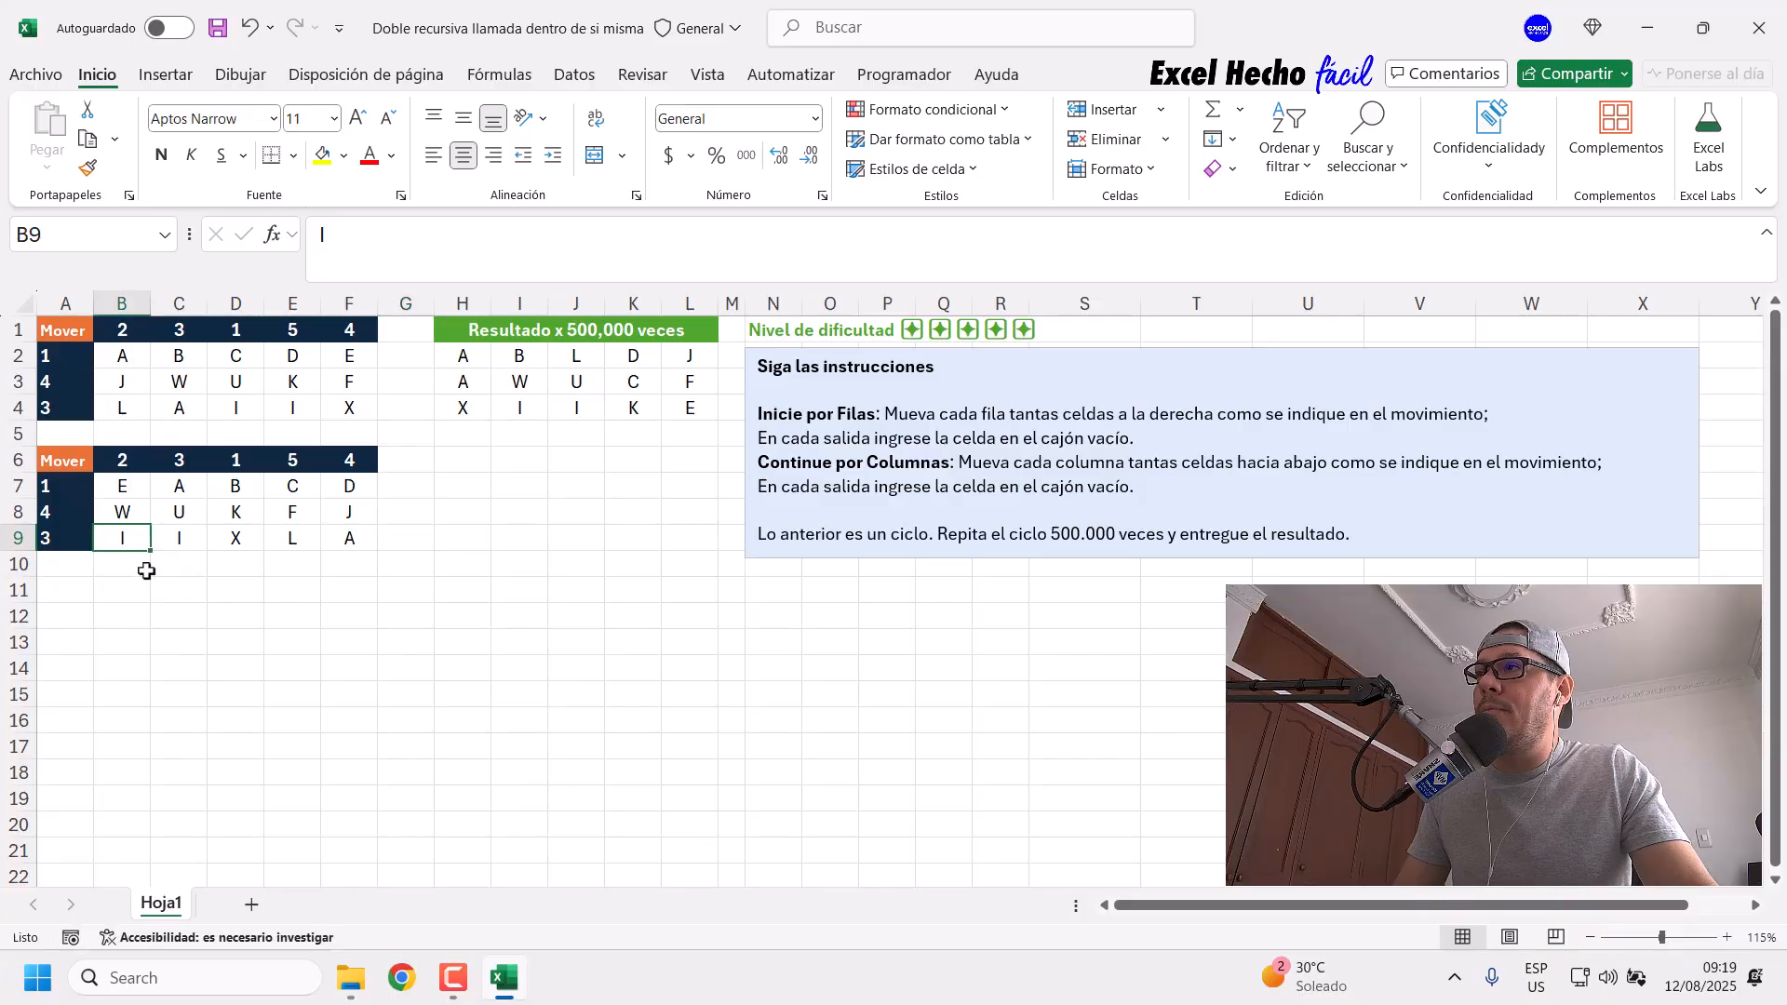
Step: Shift columns B, C and D of the working grid down by 2, 3 and 1 cells, wrapping each overflow into row 7
{"action": "left_click_drag", "start_coordinate": [129, 485], "coordinate": [360, 536]}
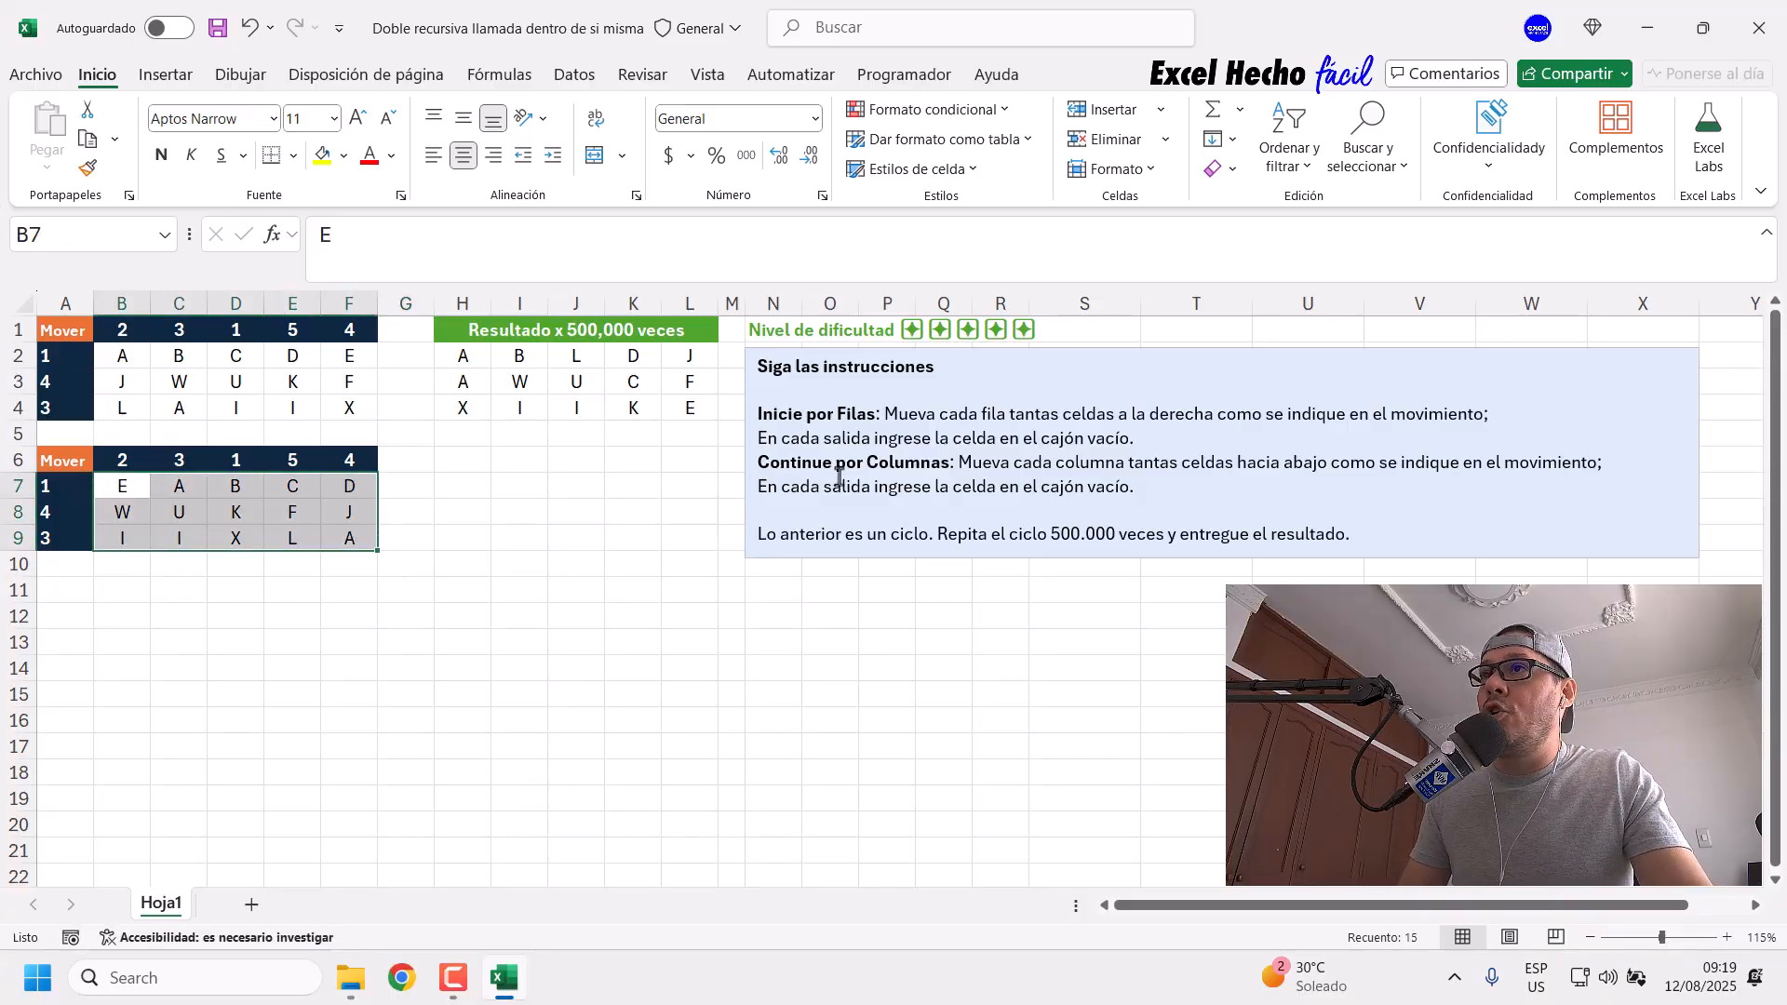
{"action": "left_click_drag", "start_coordinate": [122, 491], "coordinate": [356, 510]}
{"action": "left_click", "coordinate": [140, 564]}
{"action": "left_click", "coordinate": [132, 564]}
{"action": "left_click", "coordinate": [189, 562]}
{"action": "left_click", "coordinate": [189, 562]}
{"action": "left_click", "coordinate": [190, 563]}
{"action": "left_click", "coordinate": [250, 566]}
Step: Shift column E of the working grid down five cells, wrapping each overflow into E7, to get F, L, C
{"action": "left_click", "coordinate": [296, 569]}
{"action": "left_click", "coordinate": [312, 565]}
{"action": "left_click", "coordinate": [313, 565]}
{"action": "left_click", "coordinate": [312, 565]}
{"action": "left_click", "coordinate": [299, 565]}
Step: Shift column F of the working grid down four cells, wrapping each overflow into F7, to get A, D, J
{"action": "left_click", "coordinate": [353, 569]}
{"action": "left_click", "coordinate": [353, 564]}
{"action": "left_click_drag", "start_coordinate": [371, 567], "coordinate": [353, 486]}
{"action": "left_click_drag", "start_coordinate": [354, 486], "coordinate": [355, 540]}
{"action": "left_click", "coordinate": [353, 566]}
{"action": "left_click_drag", "start_coordinate": [356, 542], "coordinate": [363, 487]}
{"action": "left_click", "coordinate": [358, 567]}
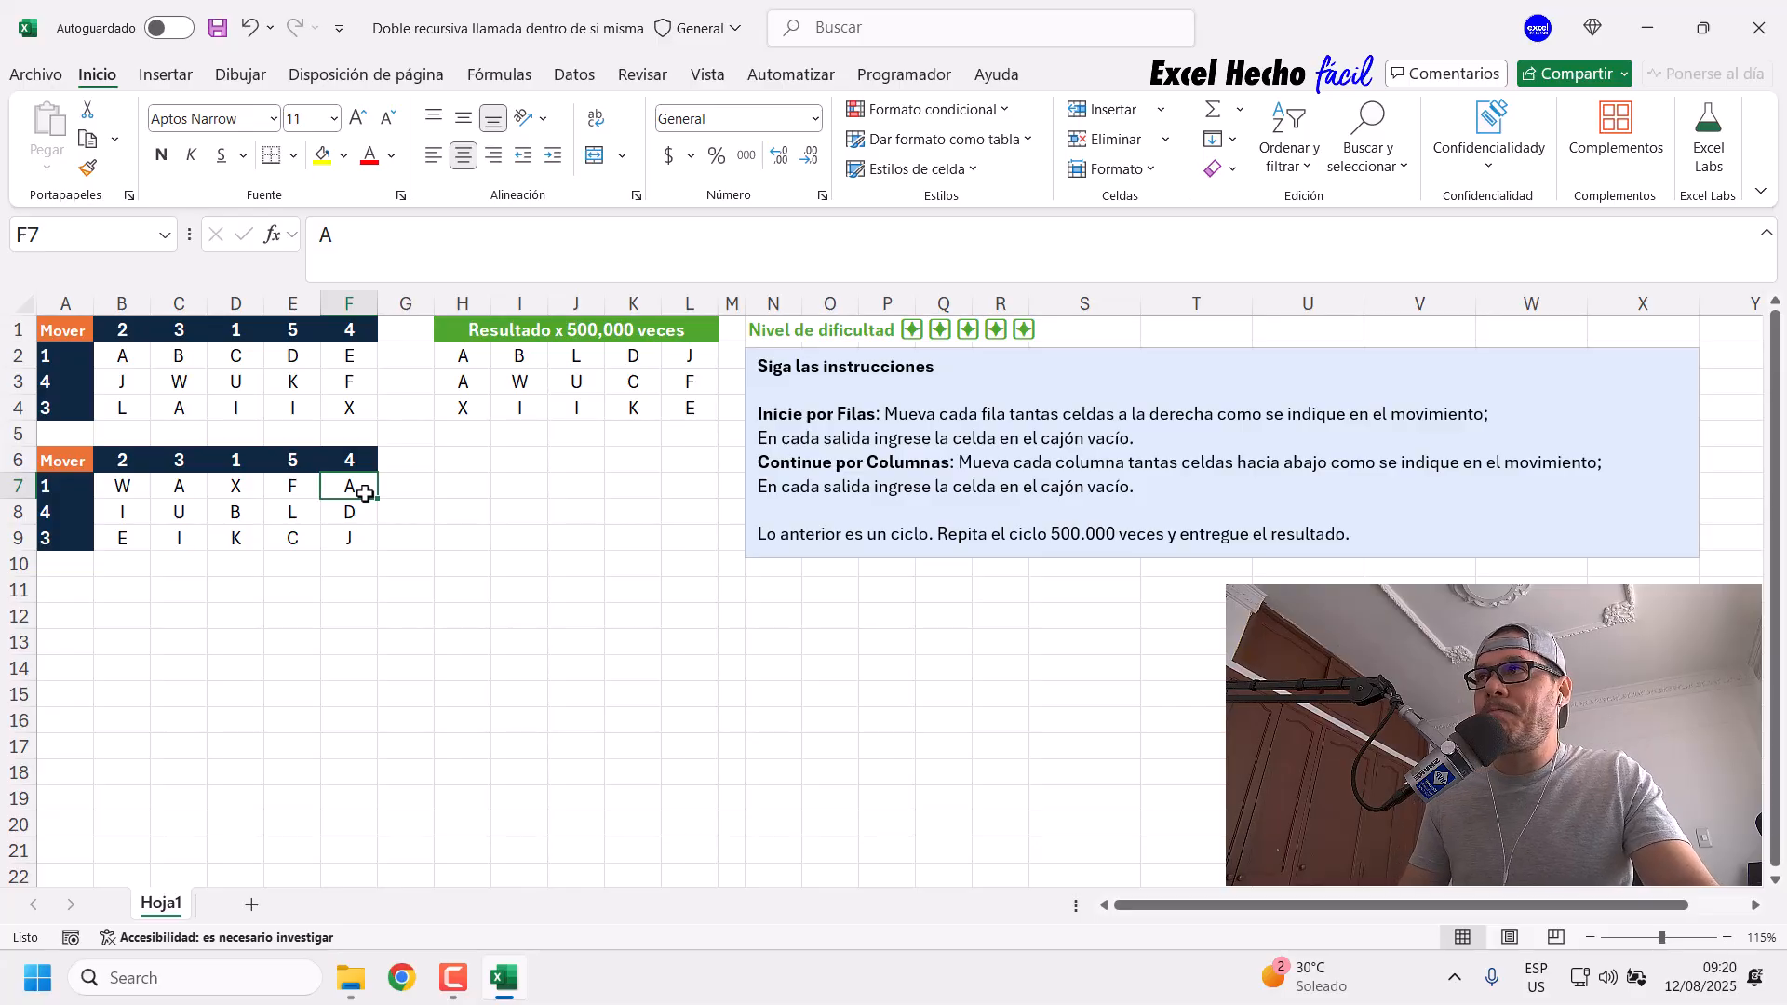
Step: Review the first-cycle result in B7:F9 against the cycle instructions and the original grid in B2:F4
{"action": "left_click_drag", "start_coordinate": [131, 483], "coordinate": [368, 547]}
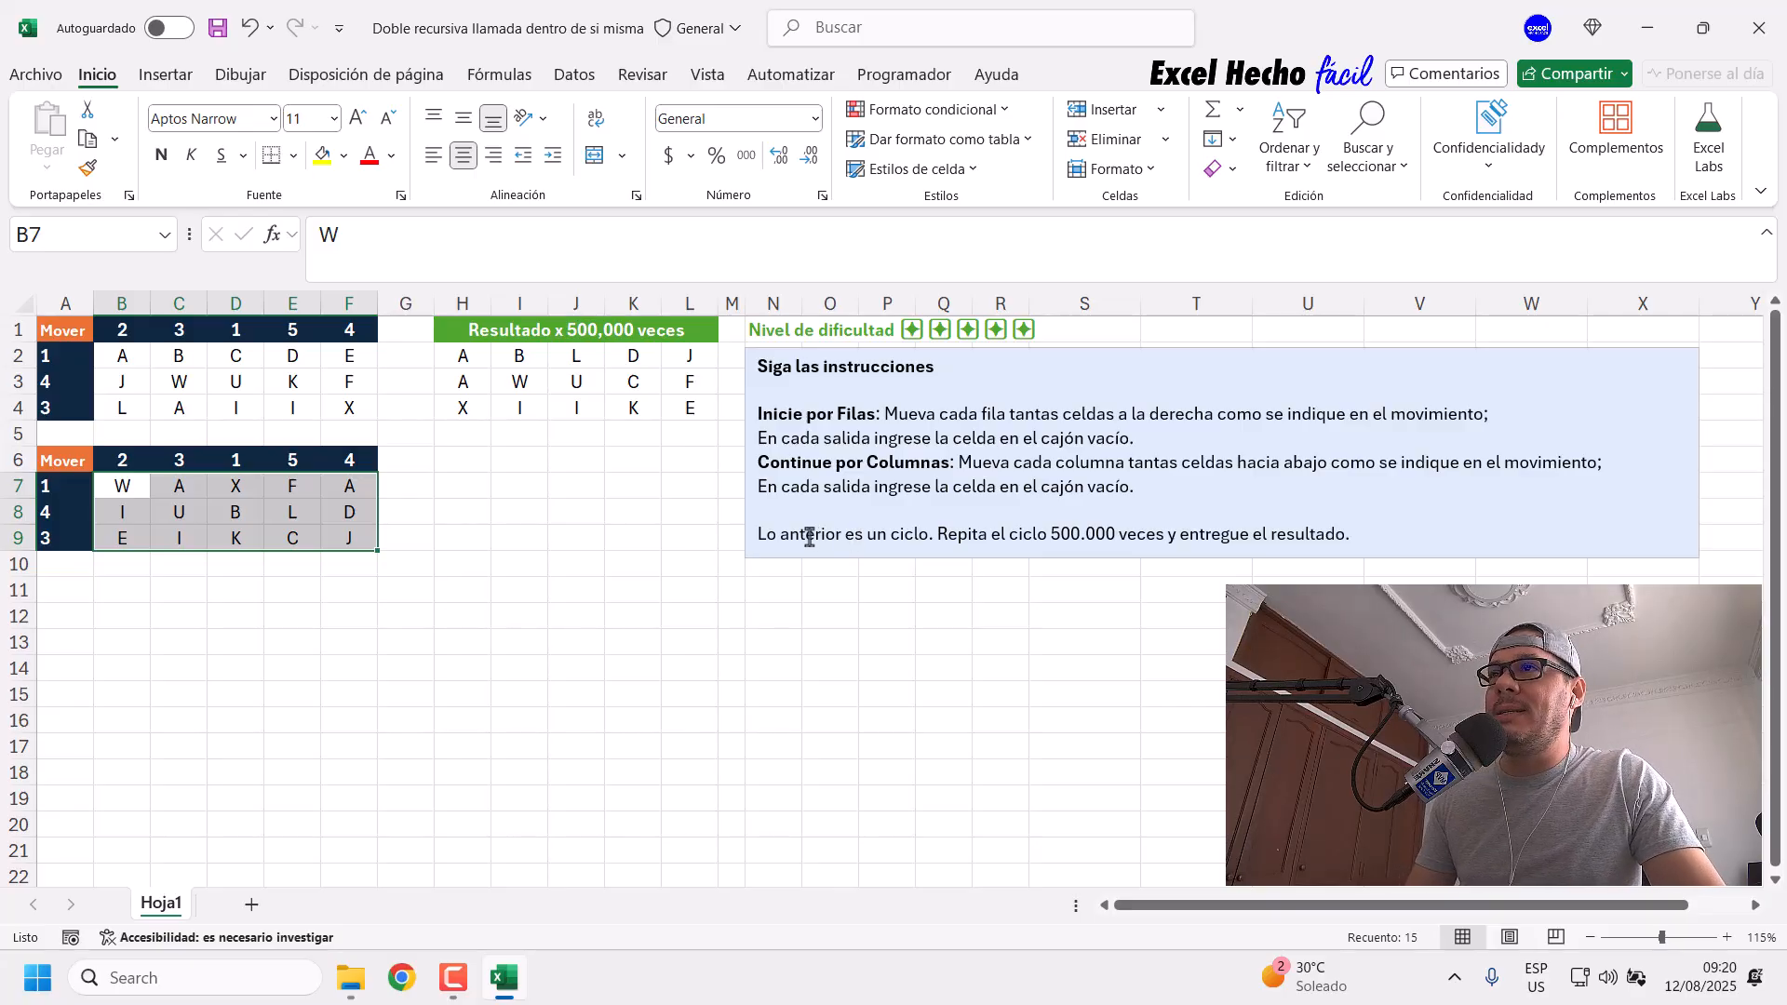
{"action": "left_click_drag", "start_coordinate": [123, 486], "coordinate": [361, 537]}
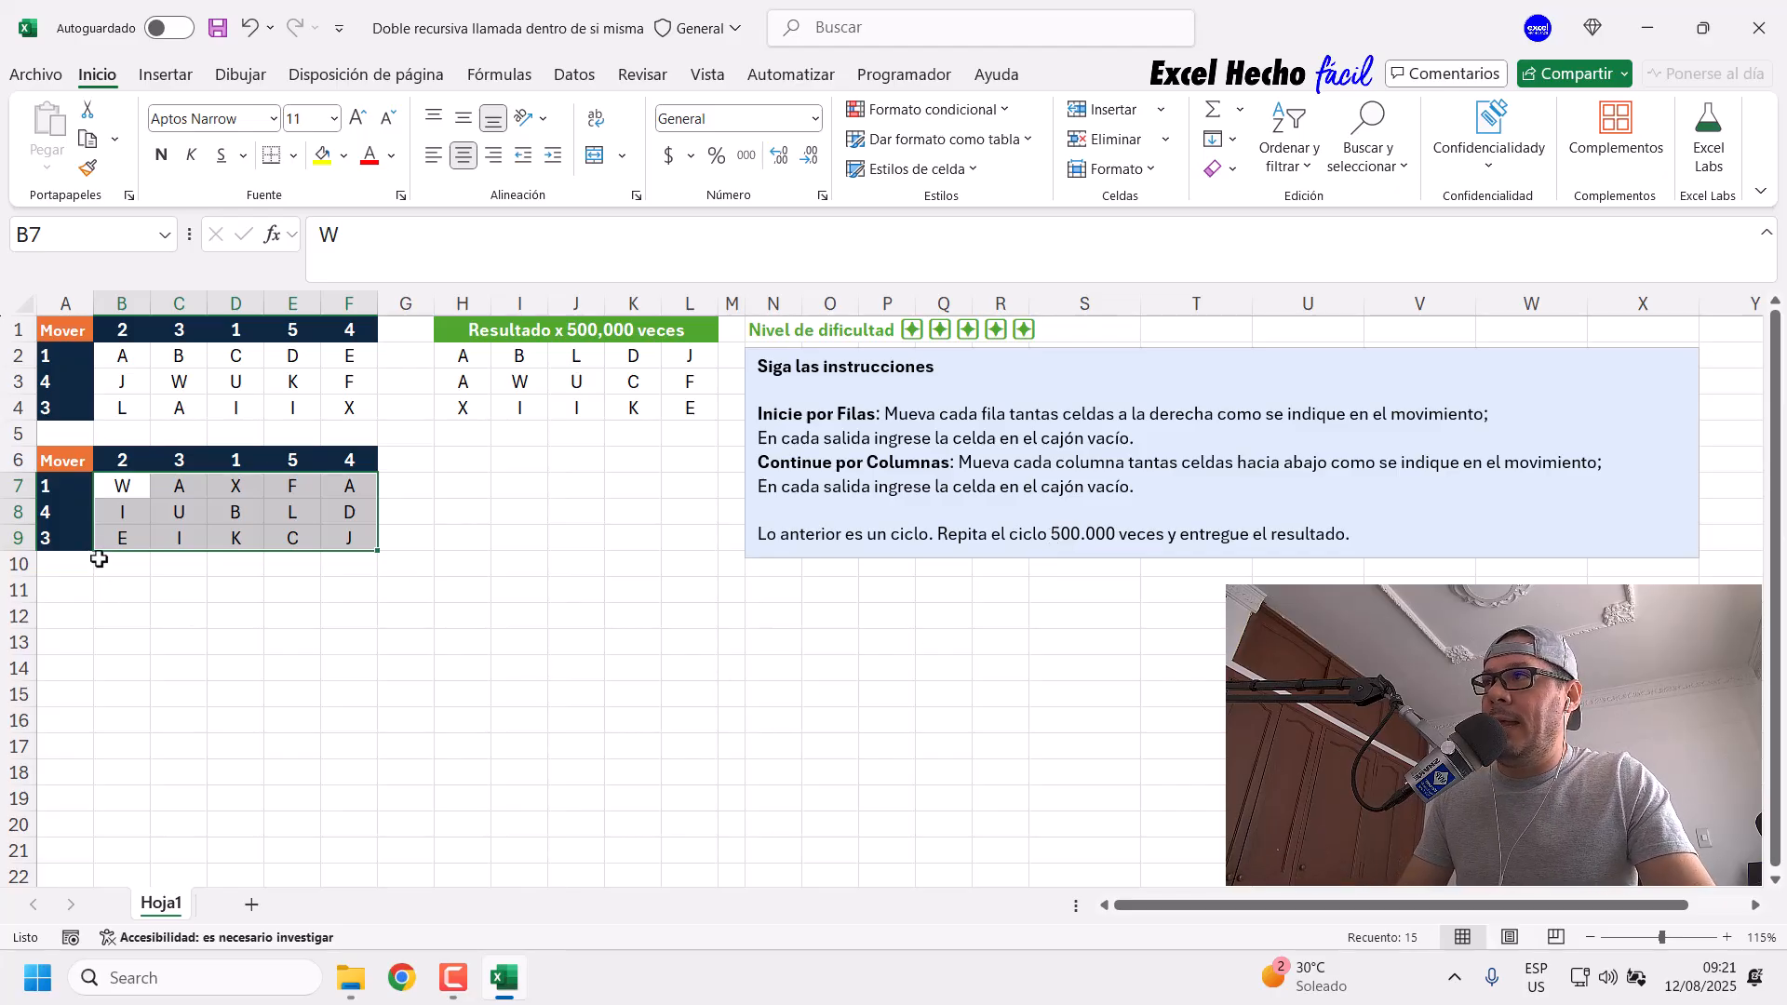
{"action": "left_click", "coordinate": [125, 486]}
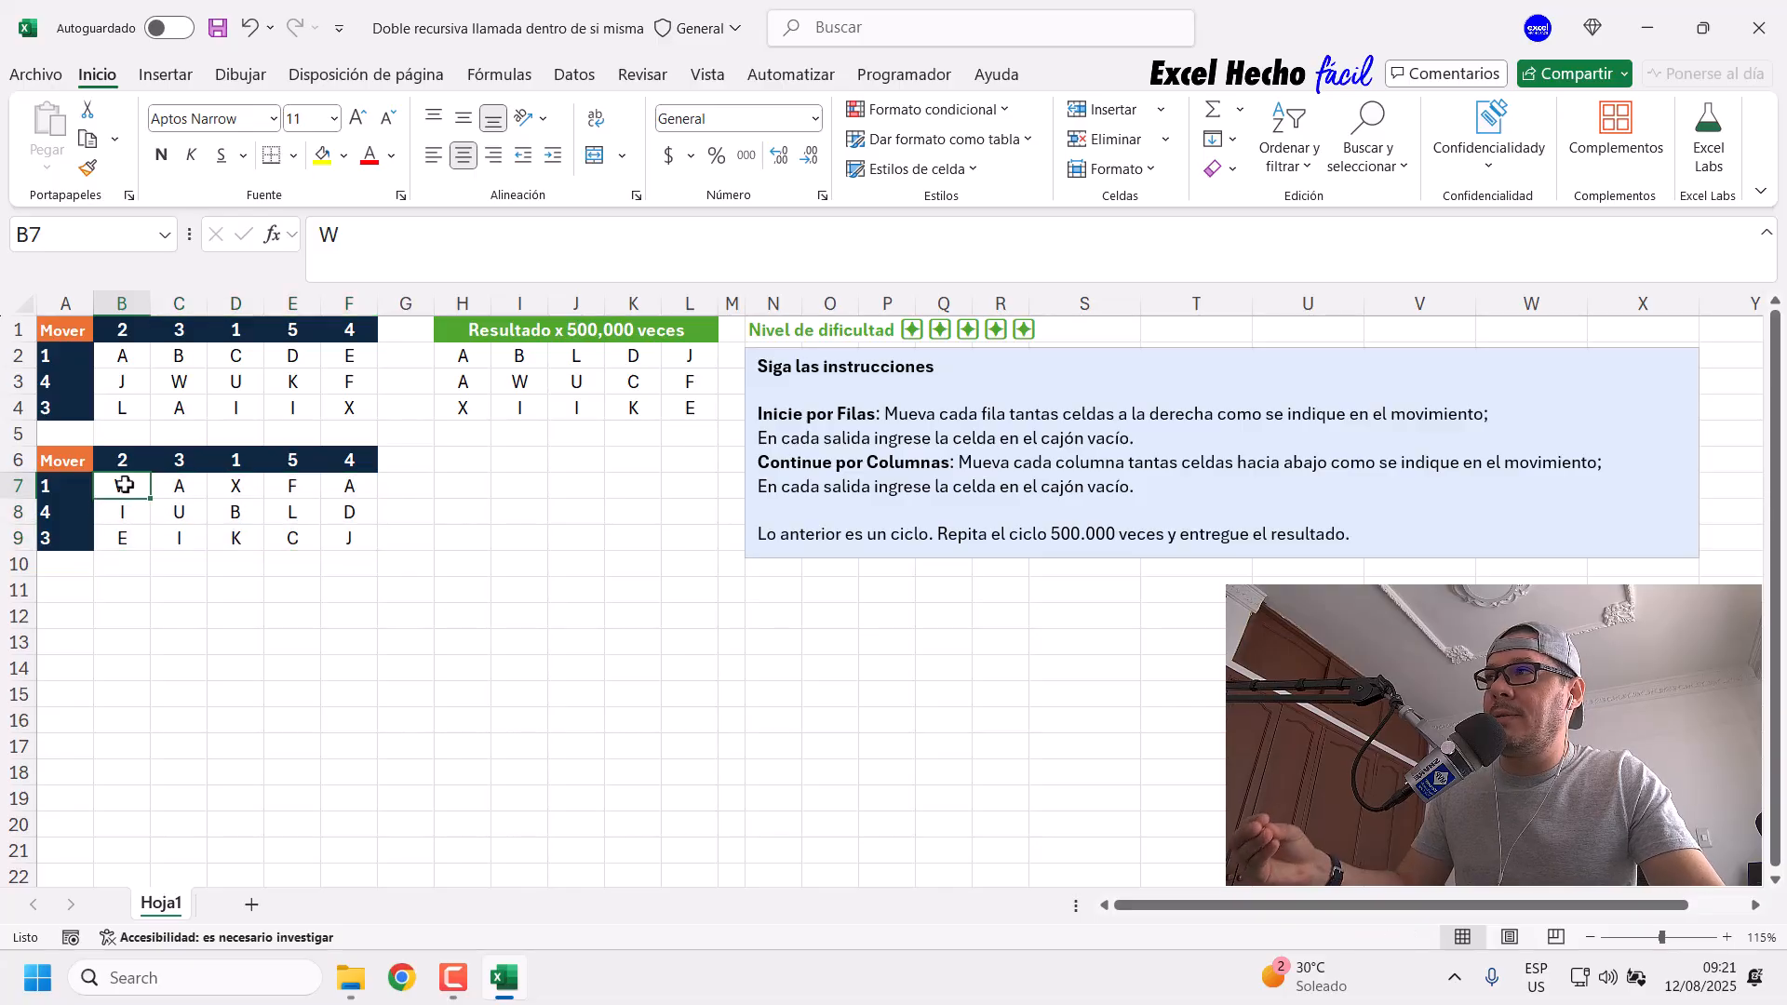
{"action": "left_click_drag", "start_coordinate": [125, 486], "coordinate": [369, 543]}
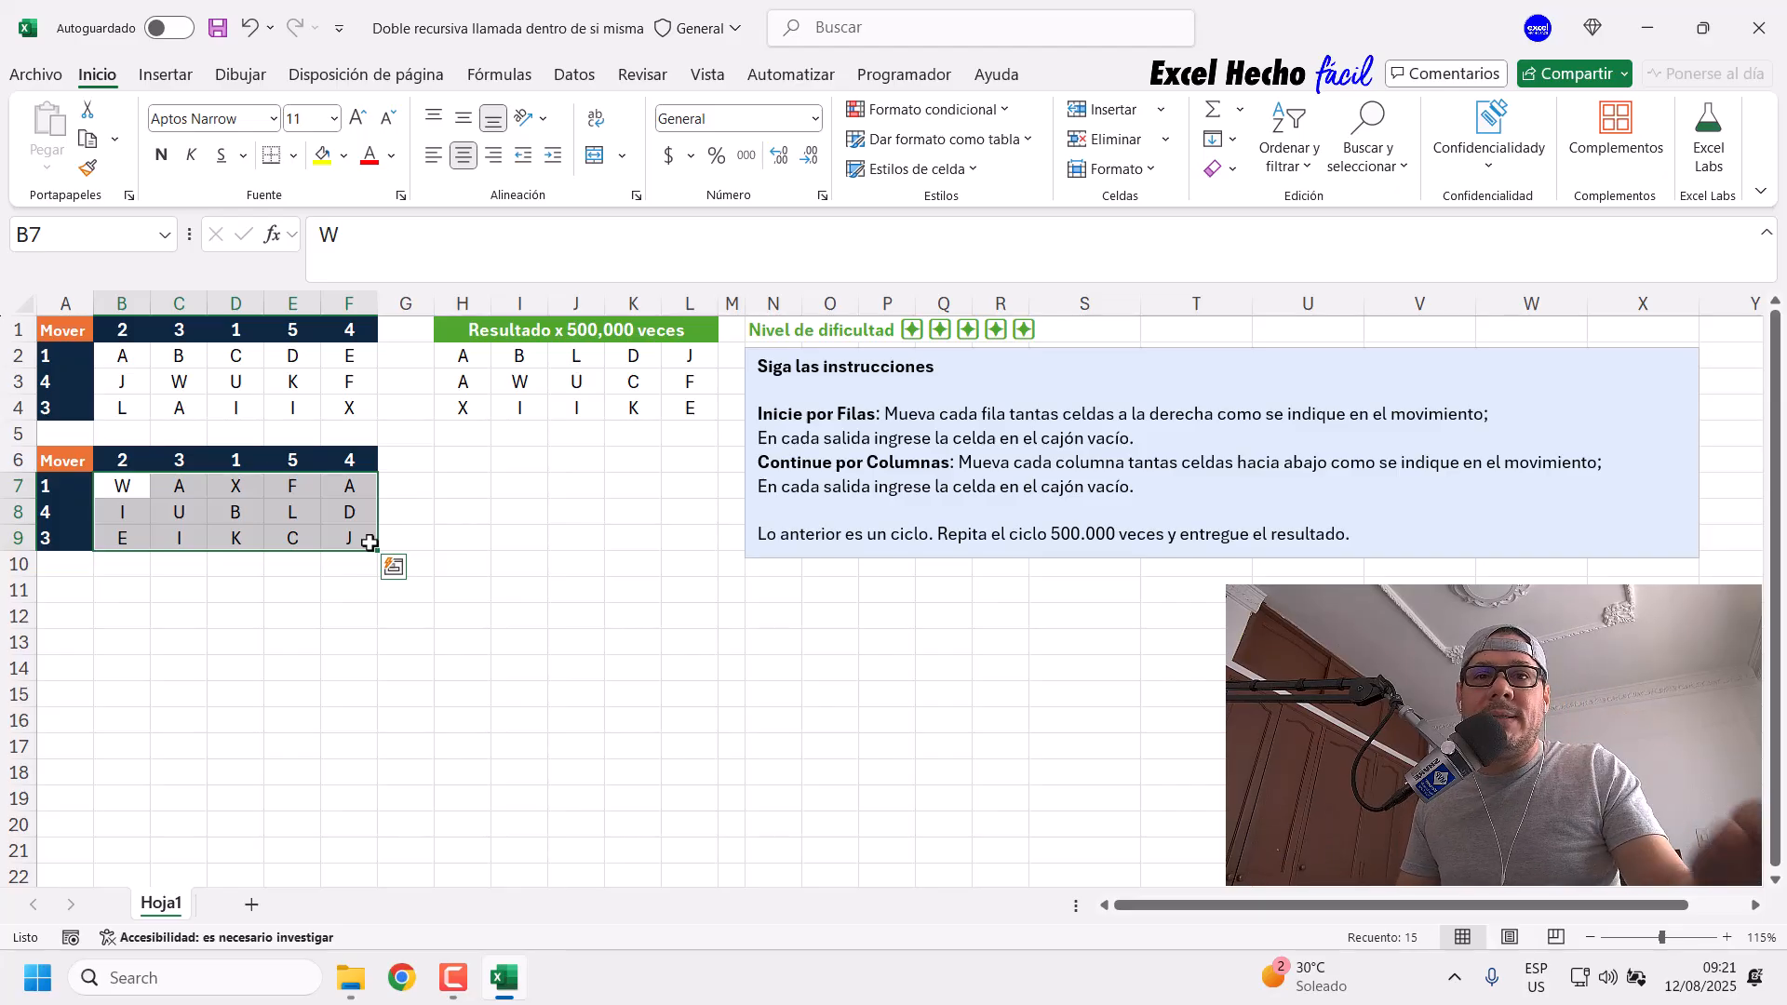
{"action": "left_click_drag", "start_coordinate": [121, 487], "coordinate": [351, 535]}
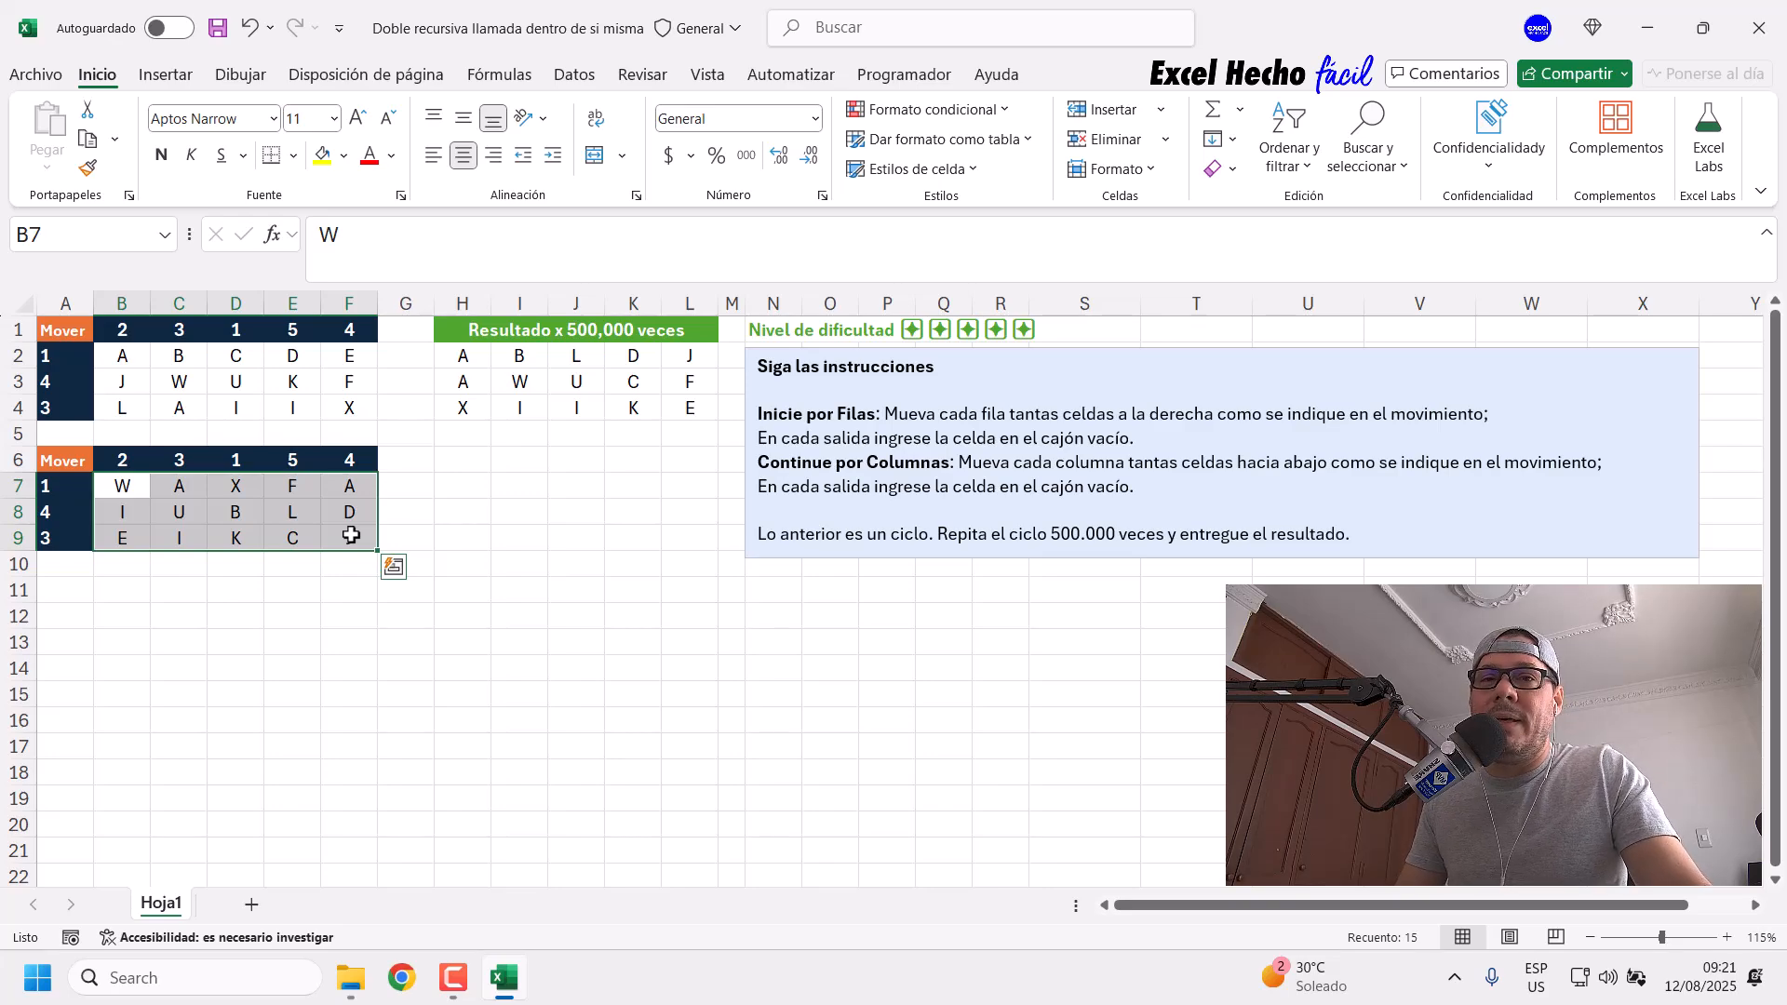
{"action": "left_click_drag", "start_coordinate": [121, 356], "coordinate": [342, 400]}
{"action": "left_click_drag", "start_coordinate": [112, 490], "coordinate": [371, 546]}
{"action": "left_click", "coordinate": [392, 565]}
{"action": "left_click_drag", "start_coordinate": [117, 486], "coordinate": [347, 538]}
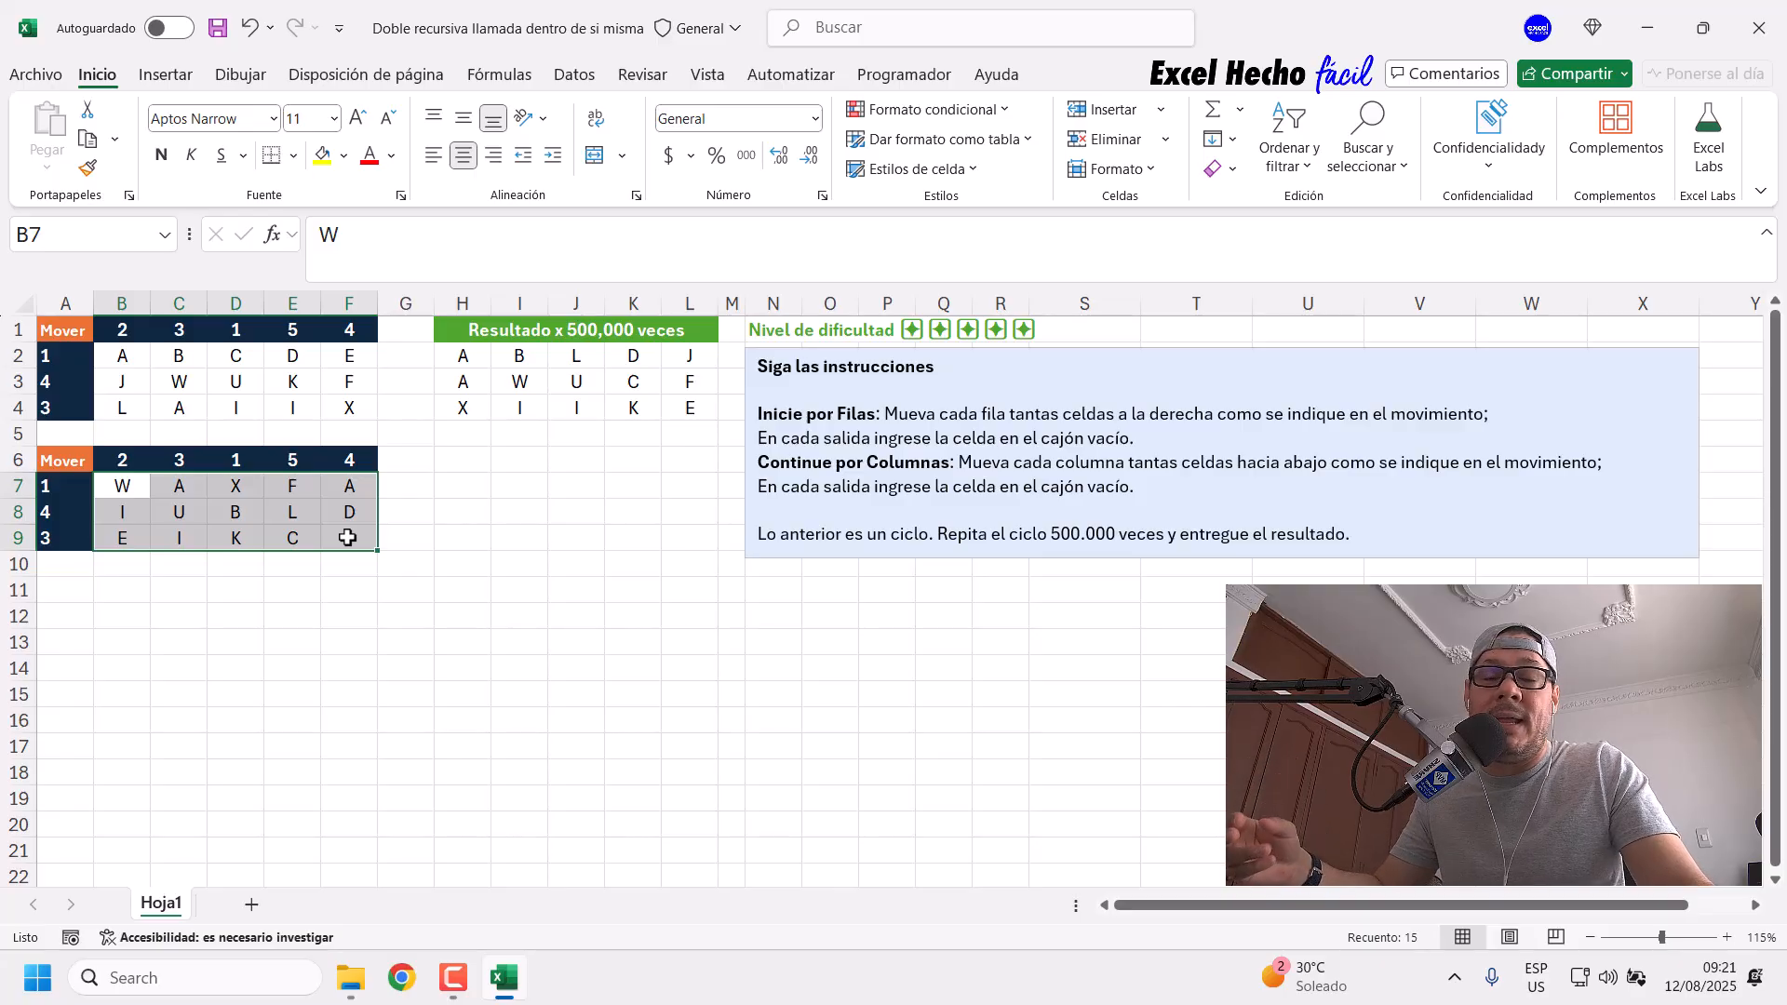
Step: Clear the shifted letters from B7:F9 and replace them with a copy of the original grid B2:F4
{"action": "key", "text": "Delete"}
{"action": "left_click_drag", "start_coordinate": [124, 354], "coordinate": [355, 415]}
{"action": "key", "text": "ctrl+c"}
{"action": "left_click", "coordinate": [124, 482]}
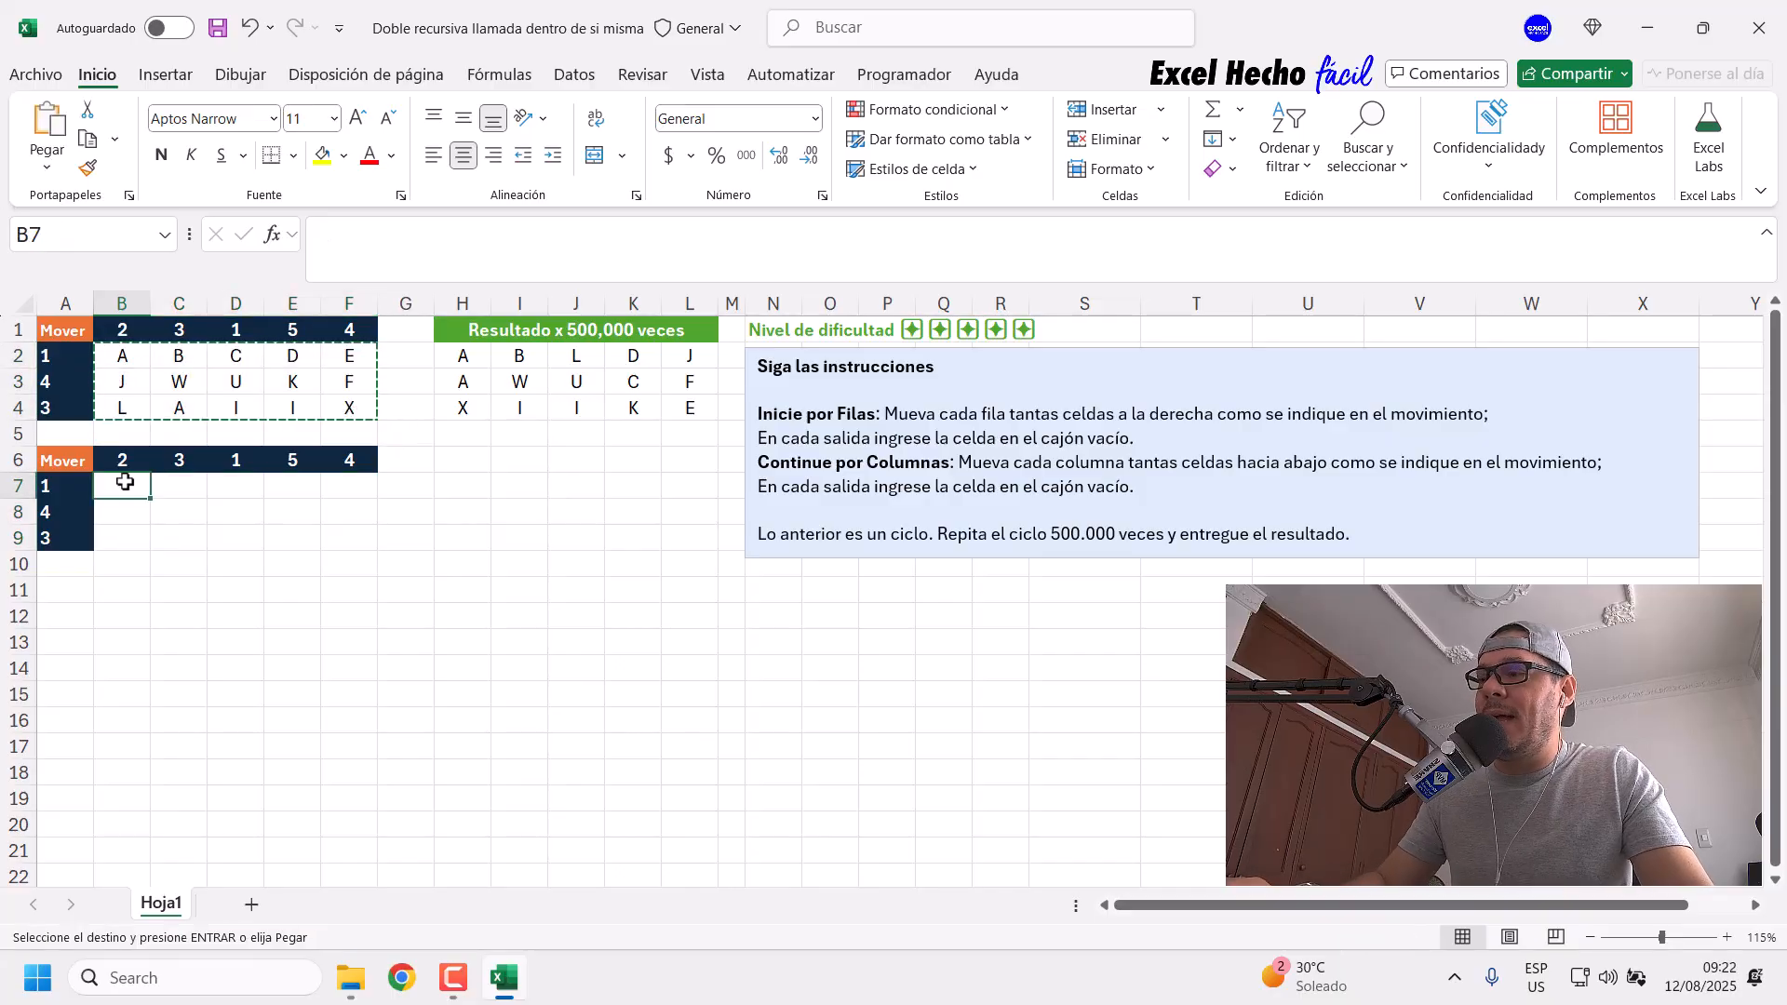
{"action": "key", "text": "Return"}
{"action": "left_click_drag", "start_coordinate": [124, 483], "coordinate": [358, 538]}
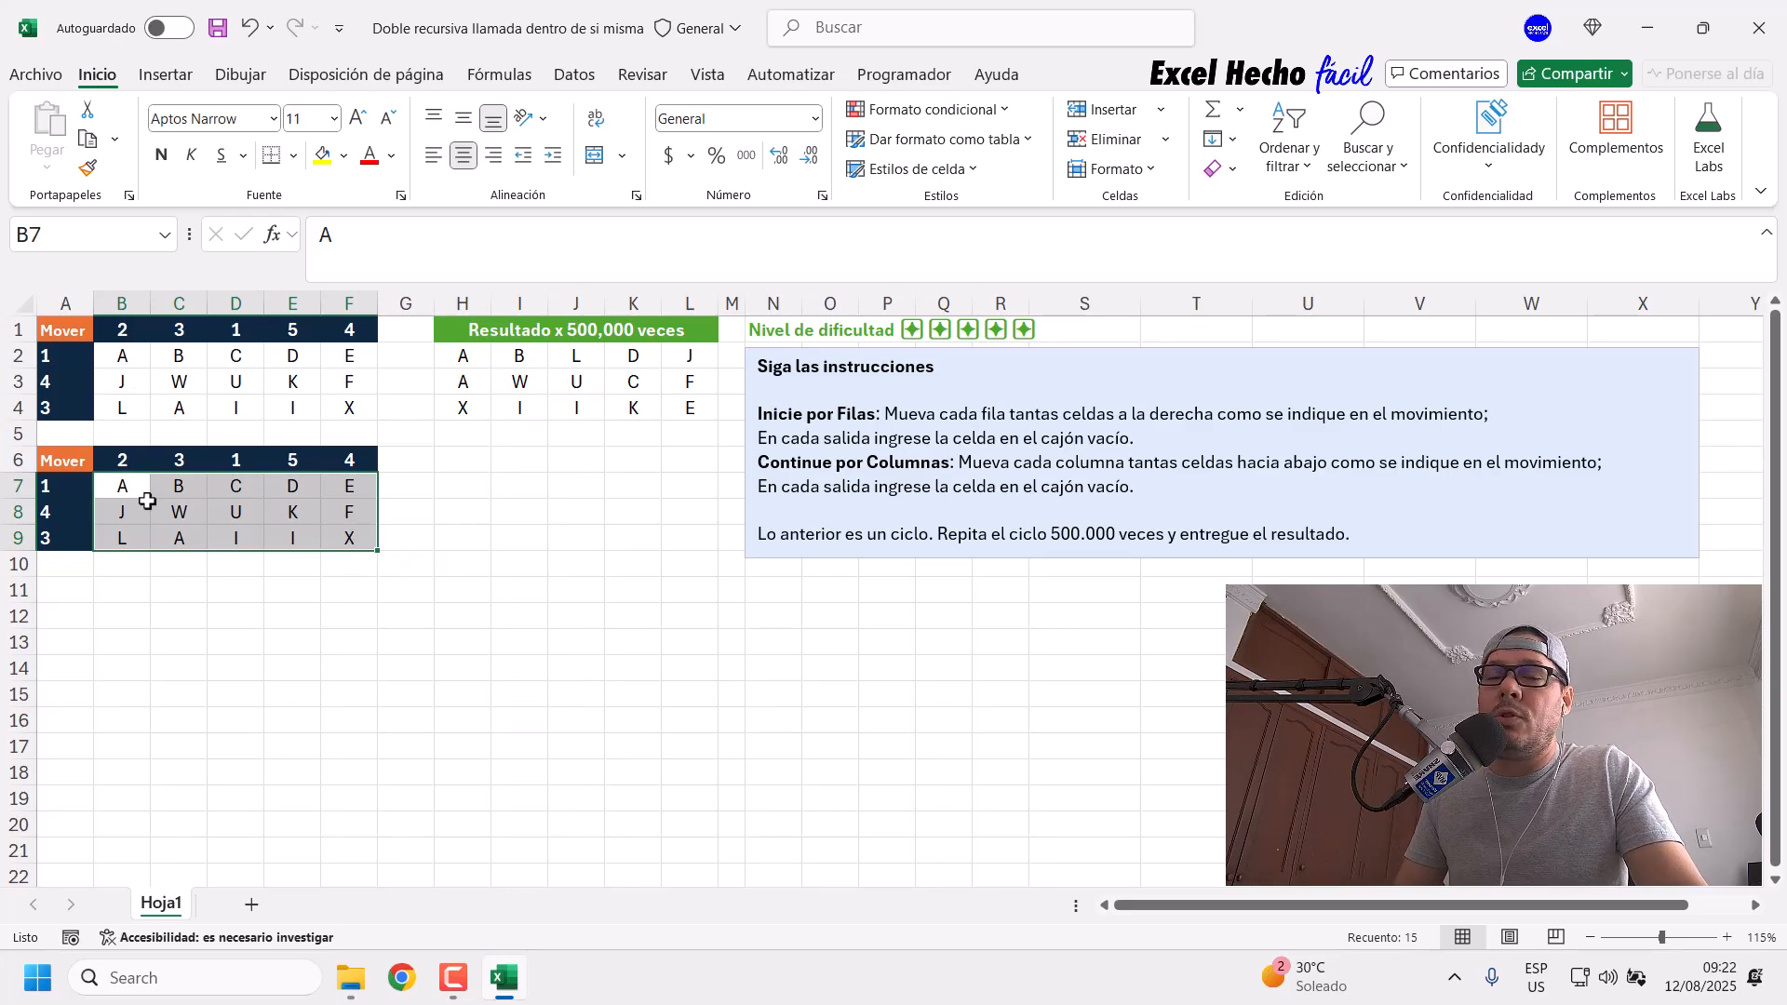
Step: Enter the cycle count 500000 in cell S11, below the instructions
{"action": "left_click_drag", "start_coordinate": [468, 363], "coordinate": [689, 407]}
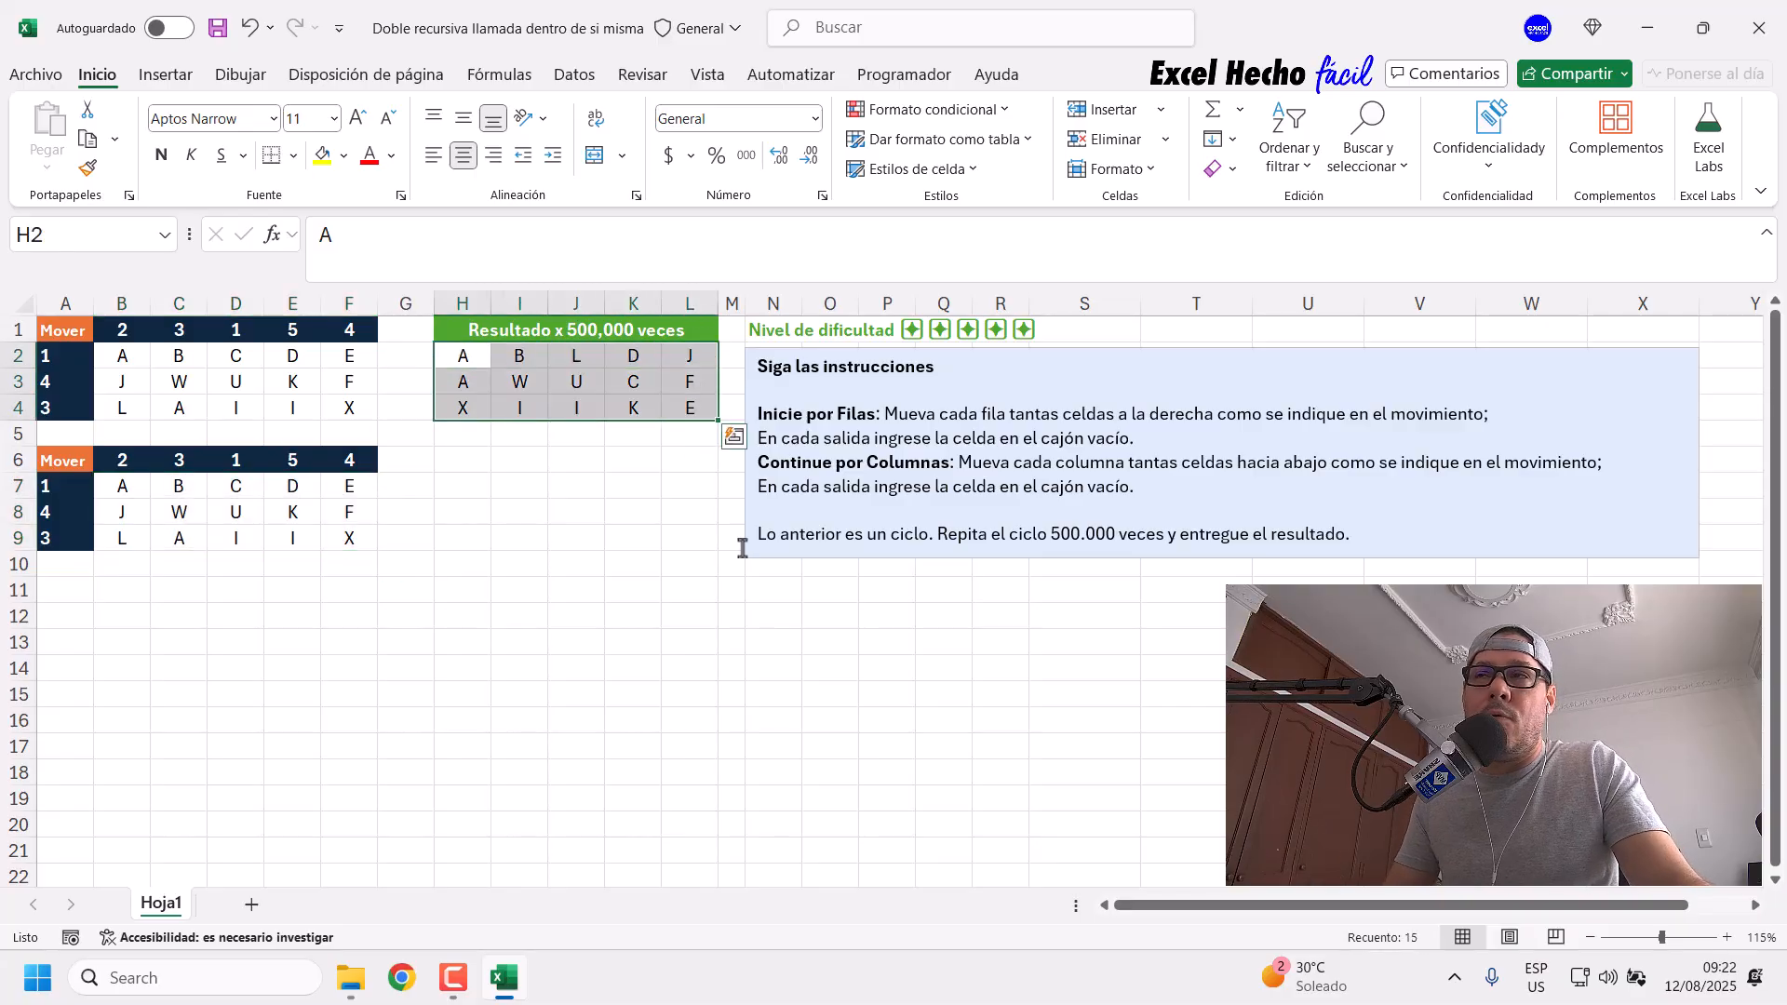
{"action": "left_click", "coordinate": [1036, 590]}
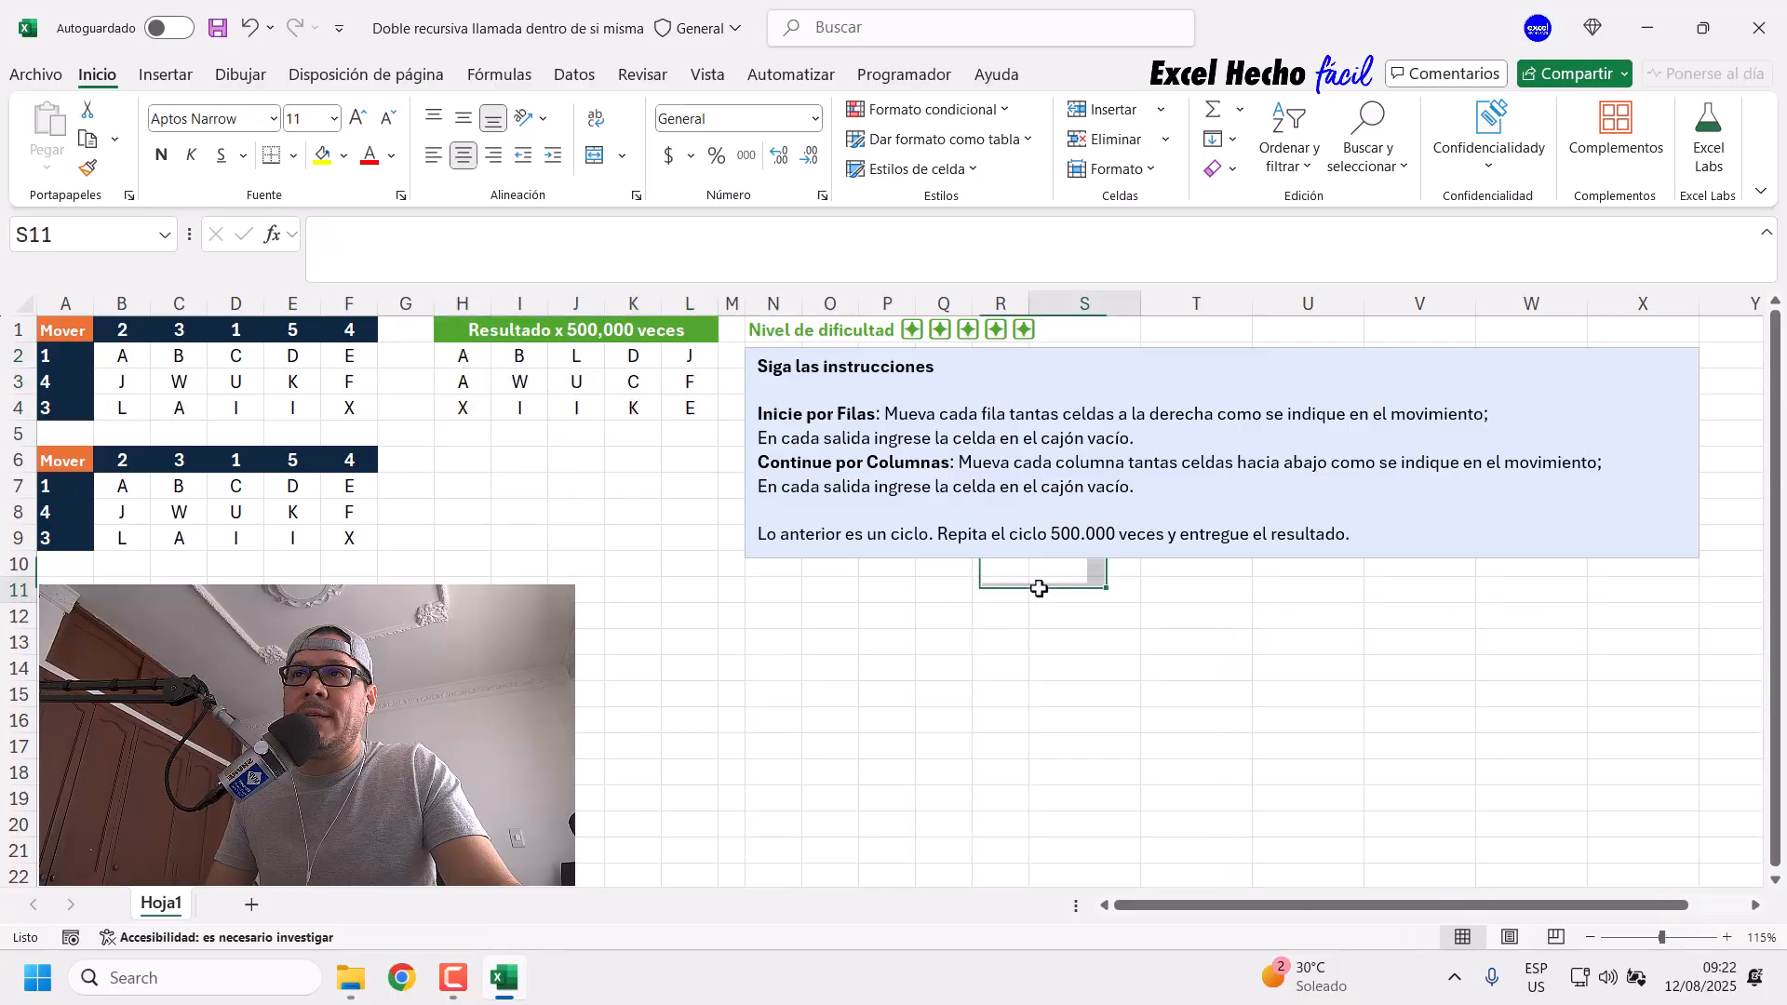
{"action": "type", "text": "5"}
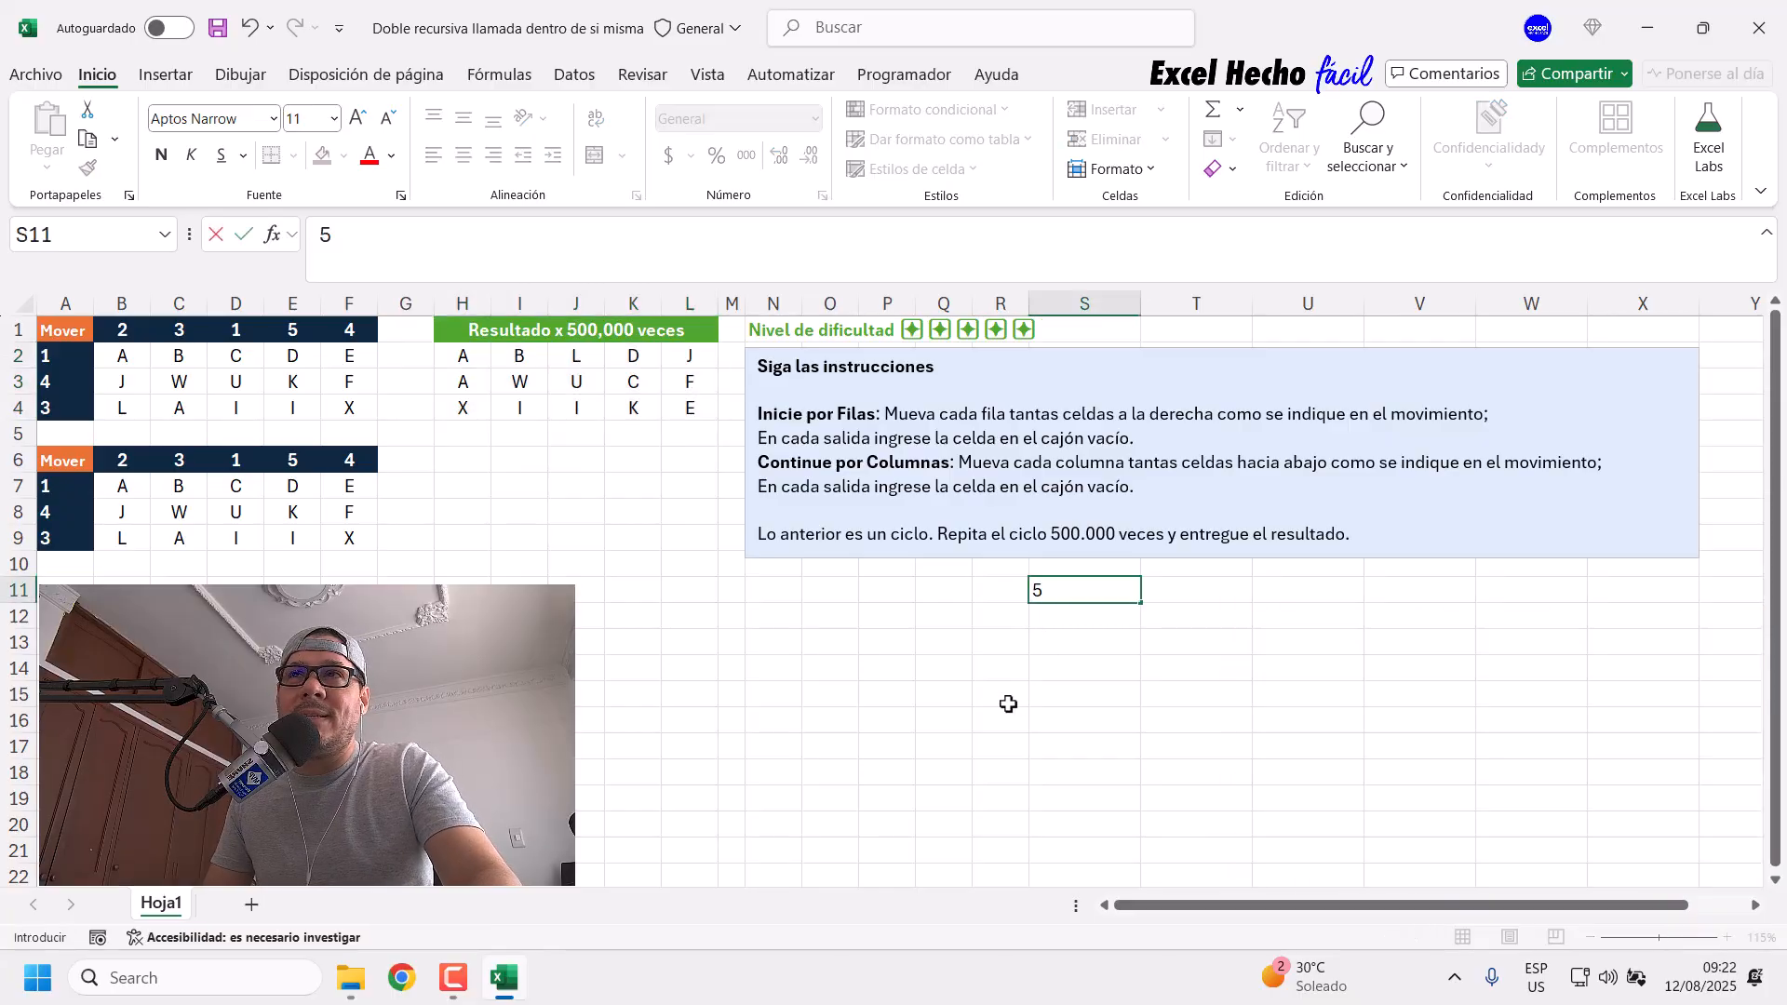
{"action": "type", "text": "00000"}
{"action": "key", "text": "Return"}
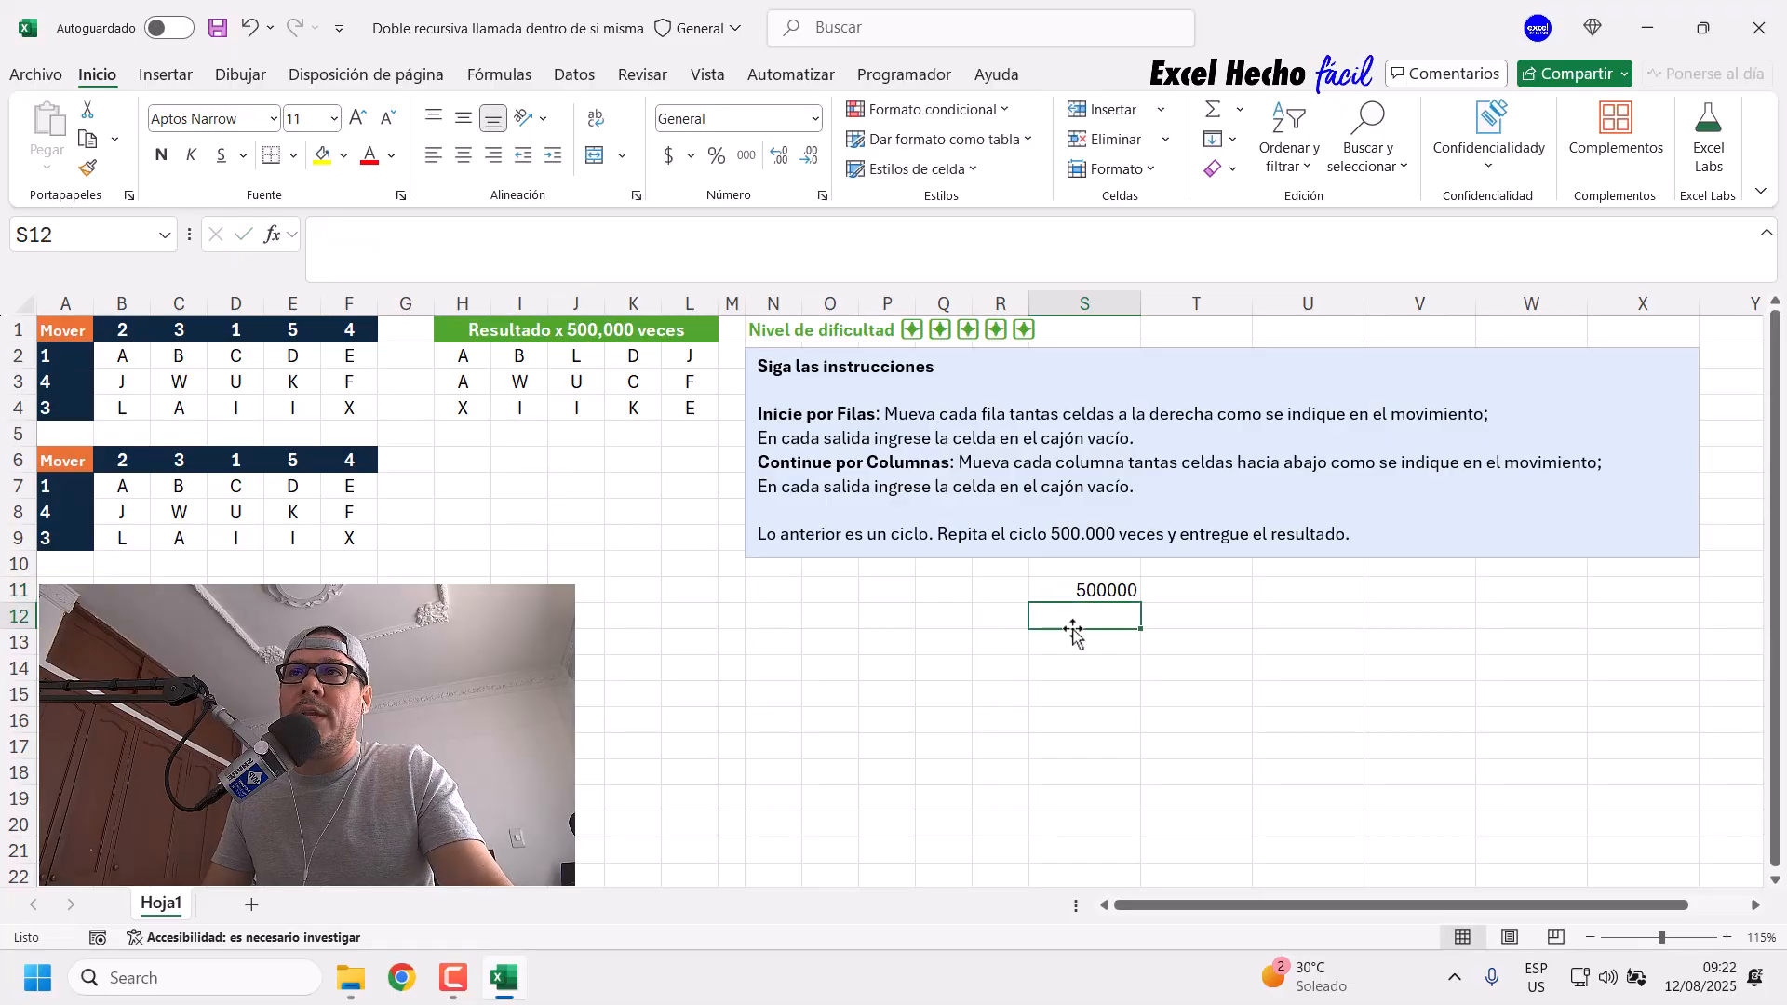
Step: Format the cycle count in S11 as a number with a thousands separator and no decimals
{"action": "left_click", "coordinate": [1072, 591]}
{"action": "key", "text": "ctrl+1"}
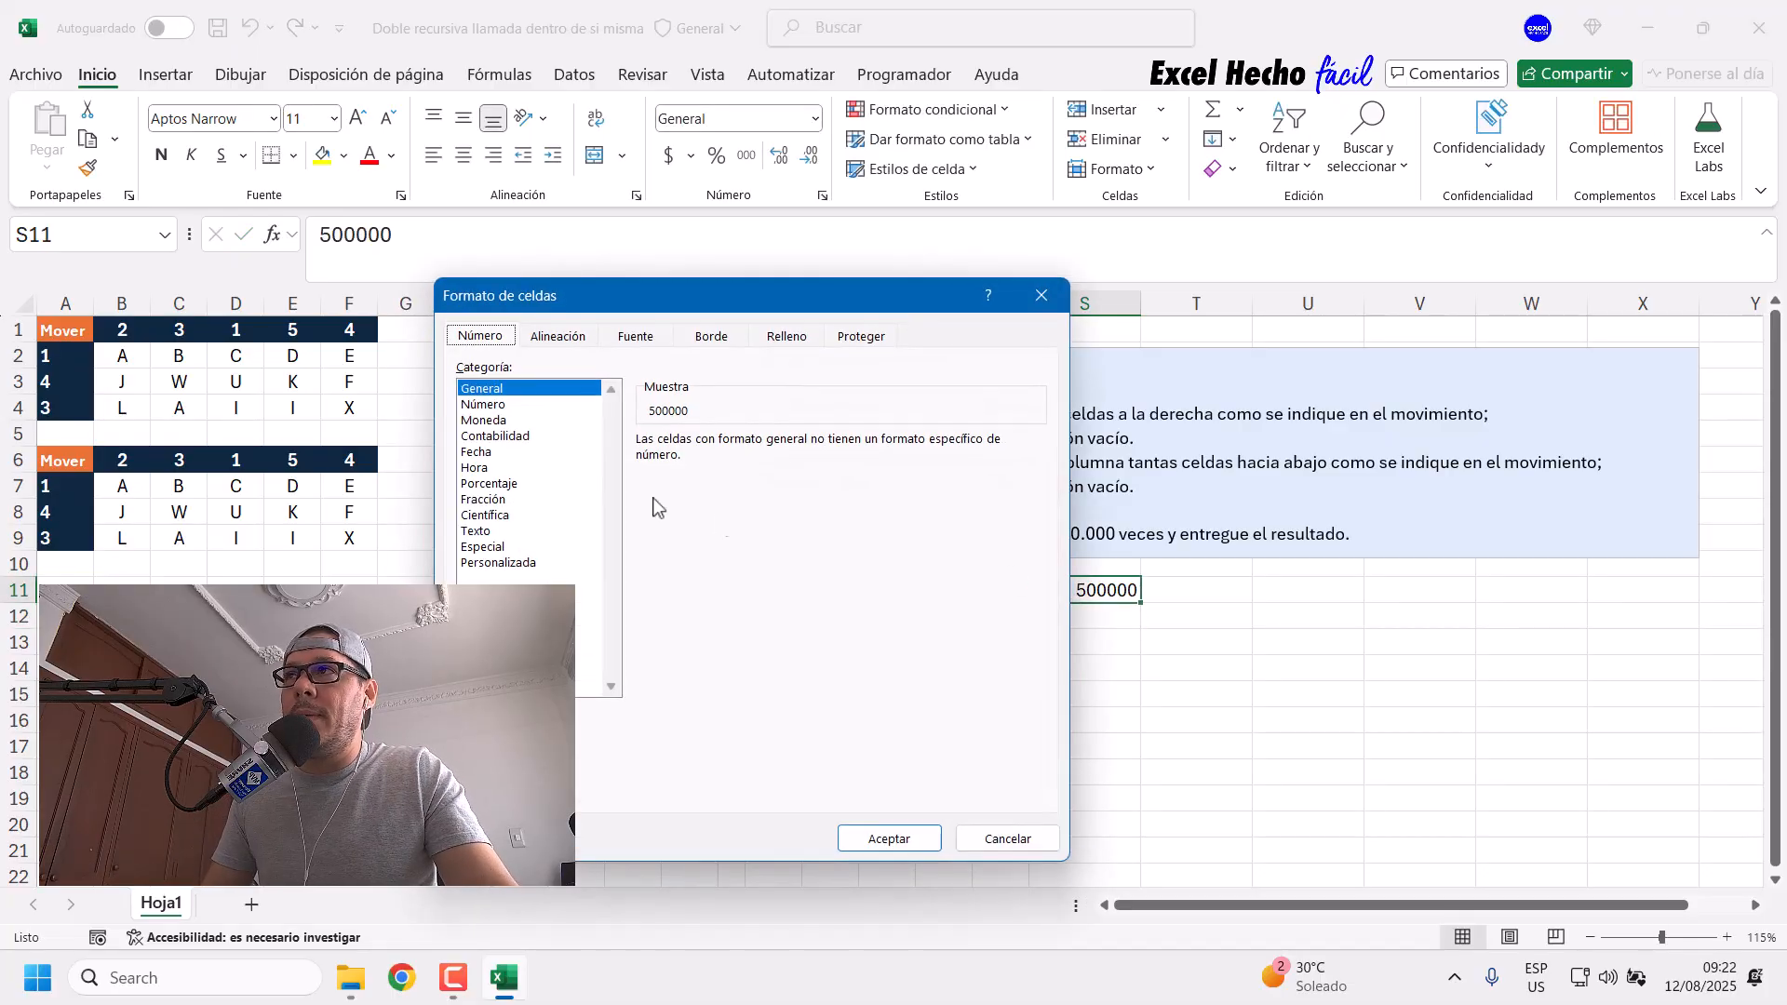
{"action": "left_click", "coordinate": [498, 405]}
{"action": "left_click", "coordinate": [643, 471]}
{"action": "left_click", "coordinate": [833, 453]}
{"action": "left_click", "coordinate": [833, 453]}
{"action": "left_click", "coordinate": [885, 837]}
{"action": "left_click", "coordinate": [1082, 614]}
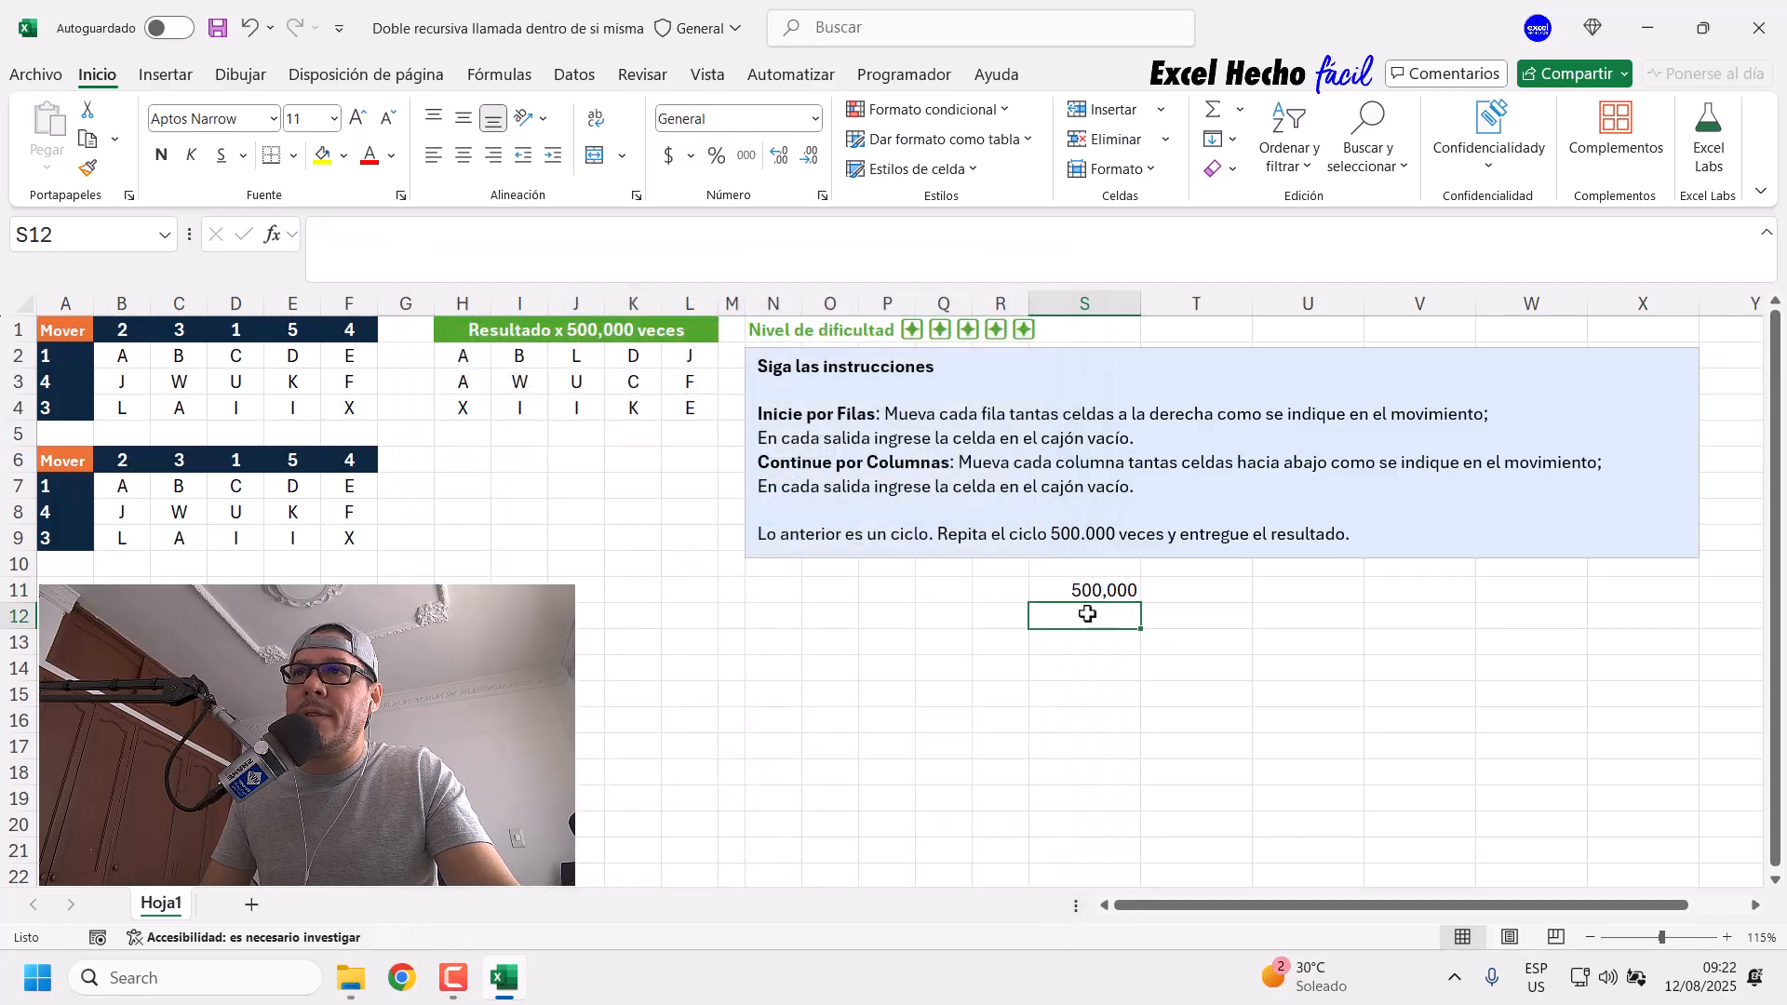
Step: Enter 45 in cell T11 beside the cycle count as the number of cycles before the grid repeats
{"action": "left_click", "coordinate": [1070, 590]}
{"action": "left_click_drag", "start_coordinate": [125, 354], "coordinate": [364, 419]}
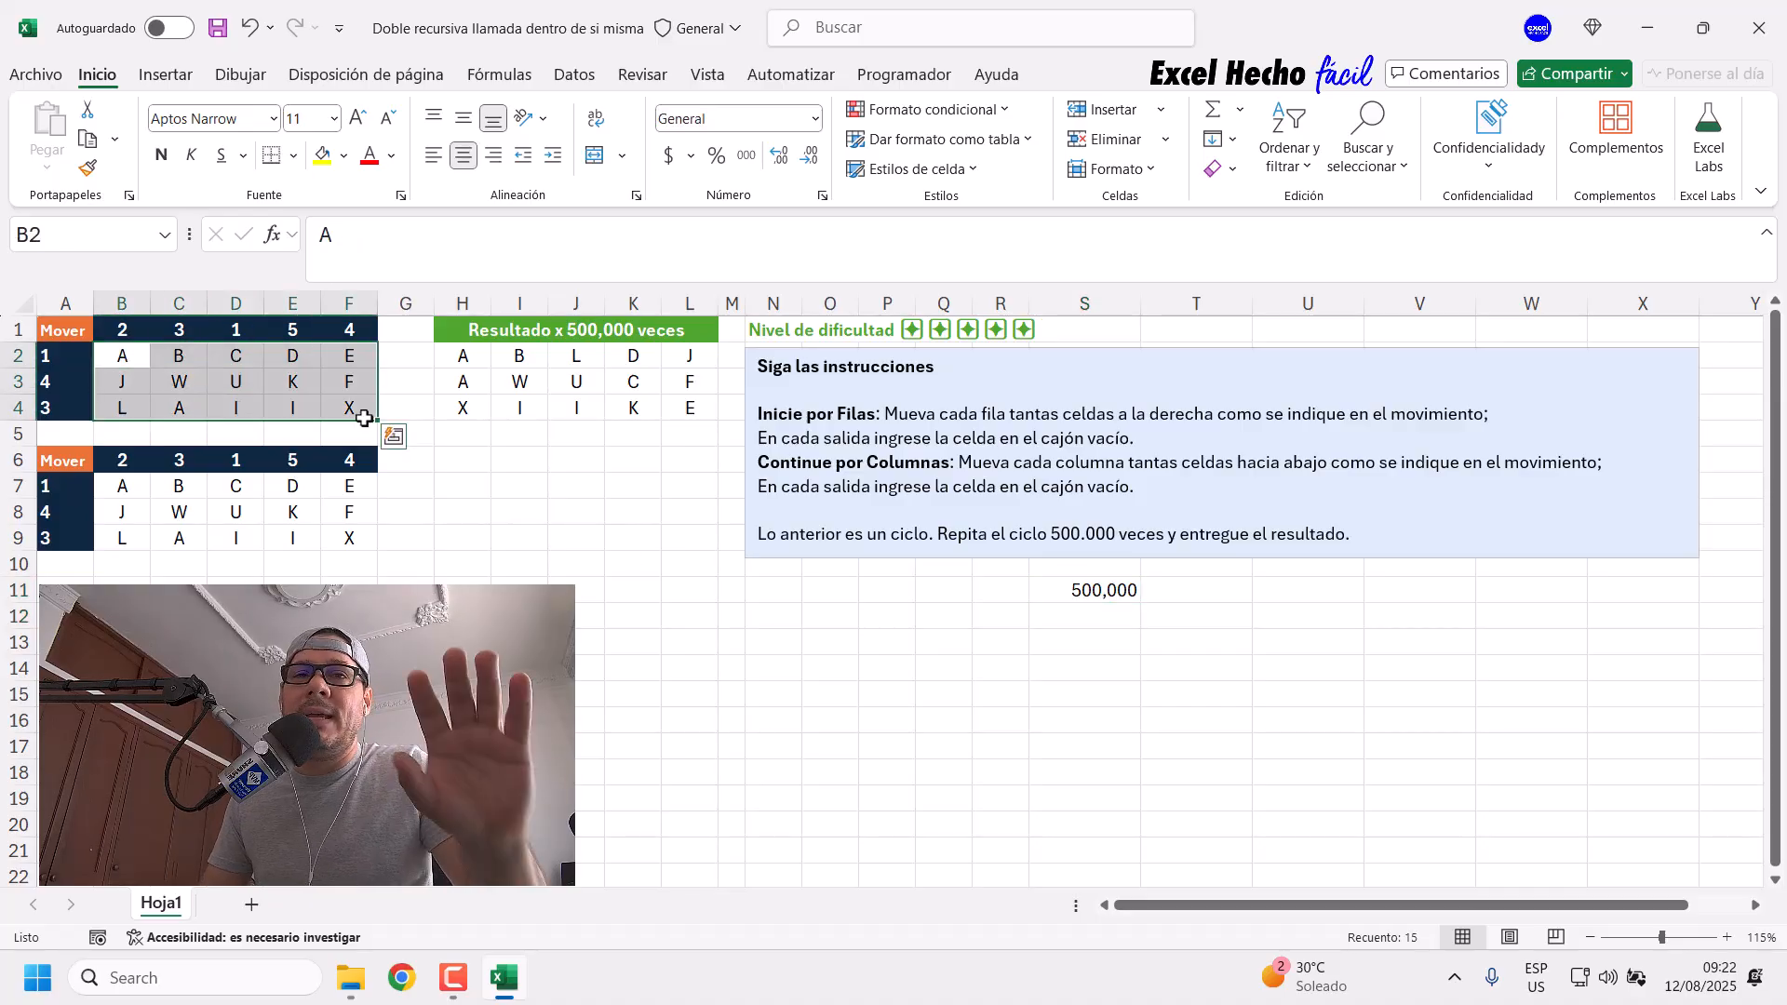
{"action": "left_click", "coordinate": [1149, 591]}
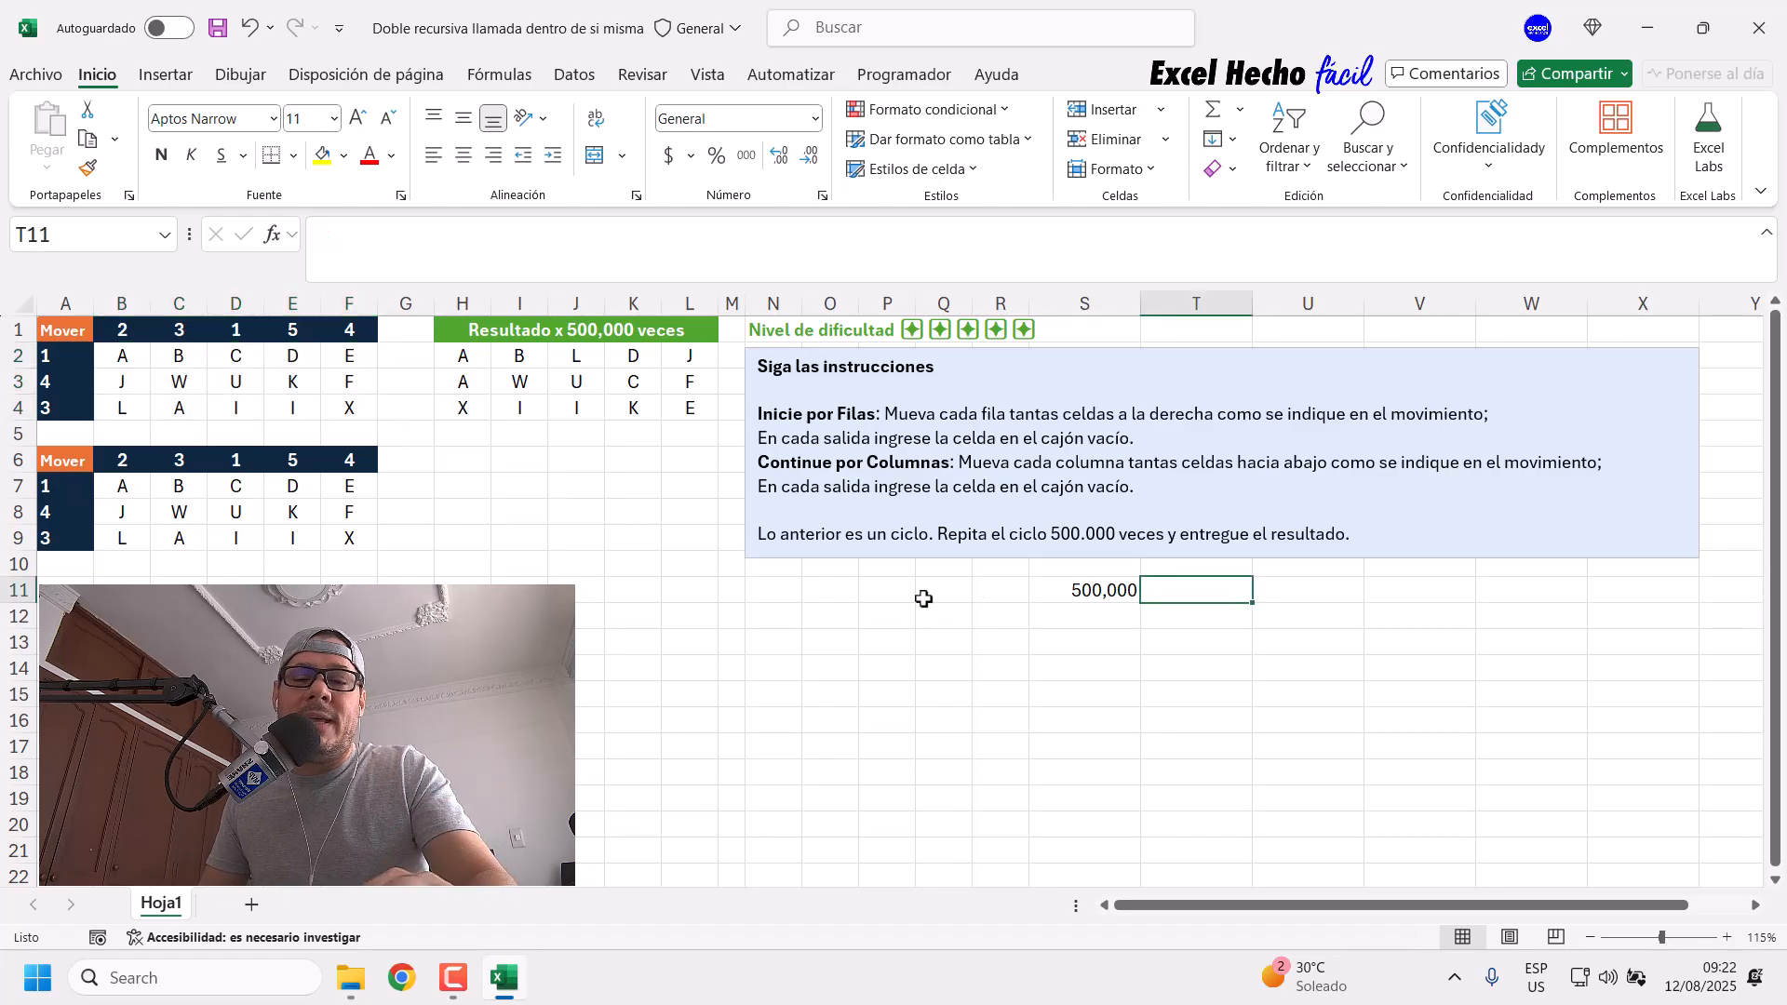
{"action": "type", "text": "42"}
{"action": "key", "text": "Return"}
{"action": "key", "text": "Up"}
{"action": "type", "text": "45"}
{"action": "key", "text": "Return"}
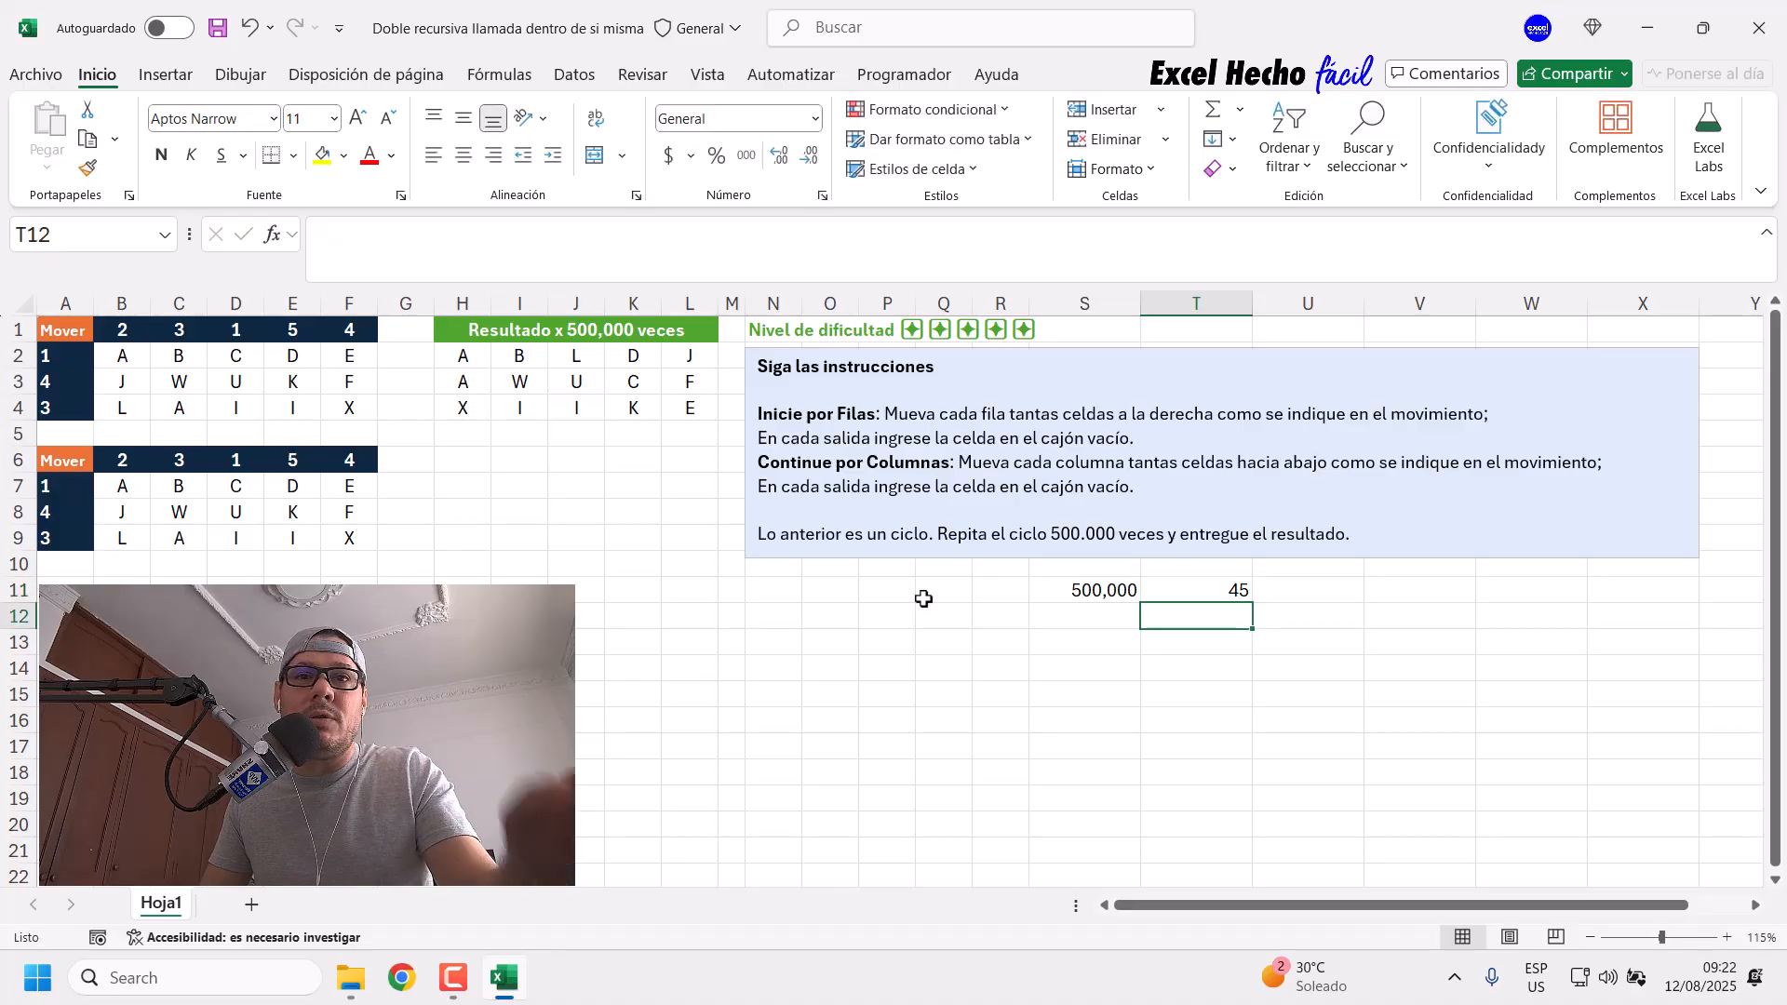
Step: Compare the original grid B2:F4 with the working grid B7:F9 in relation to the cycle counts in S11 and T11
{"action": "left_click_drag", "start_coordinate": [139, 359], "coordinate": [358, 407]}
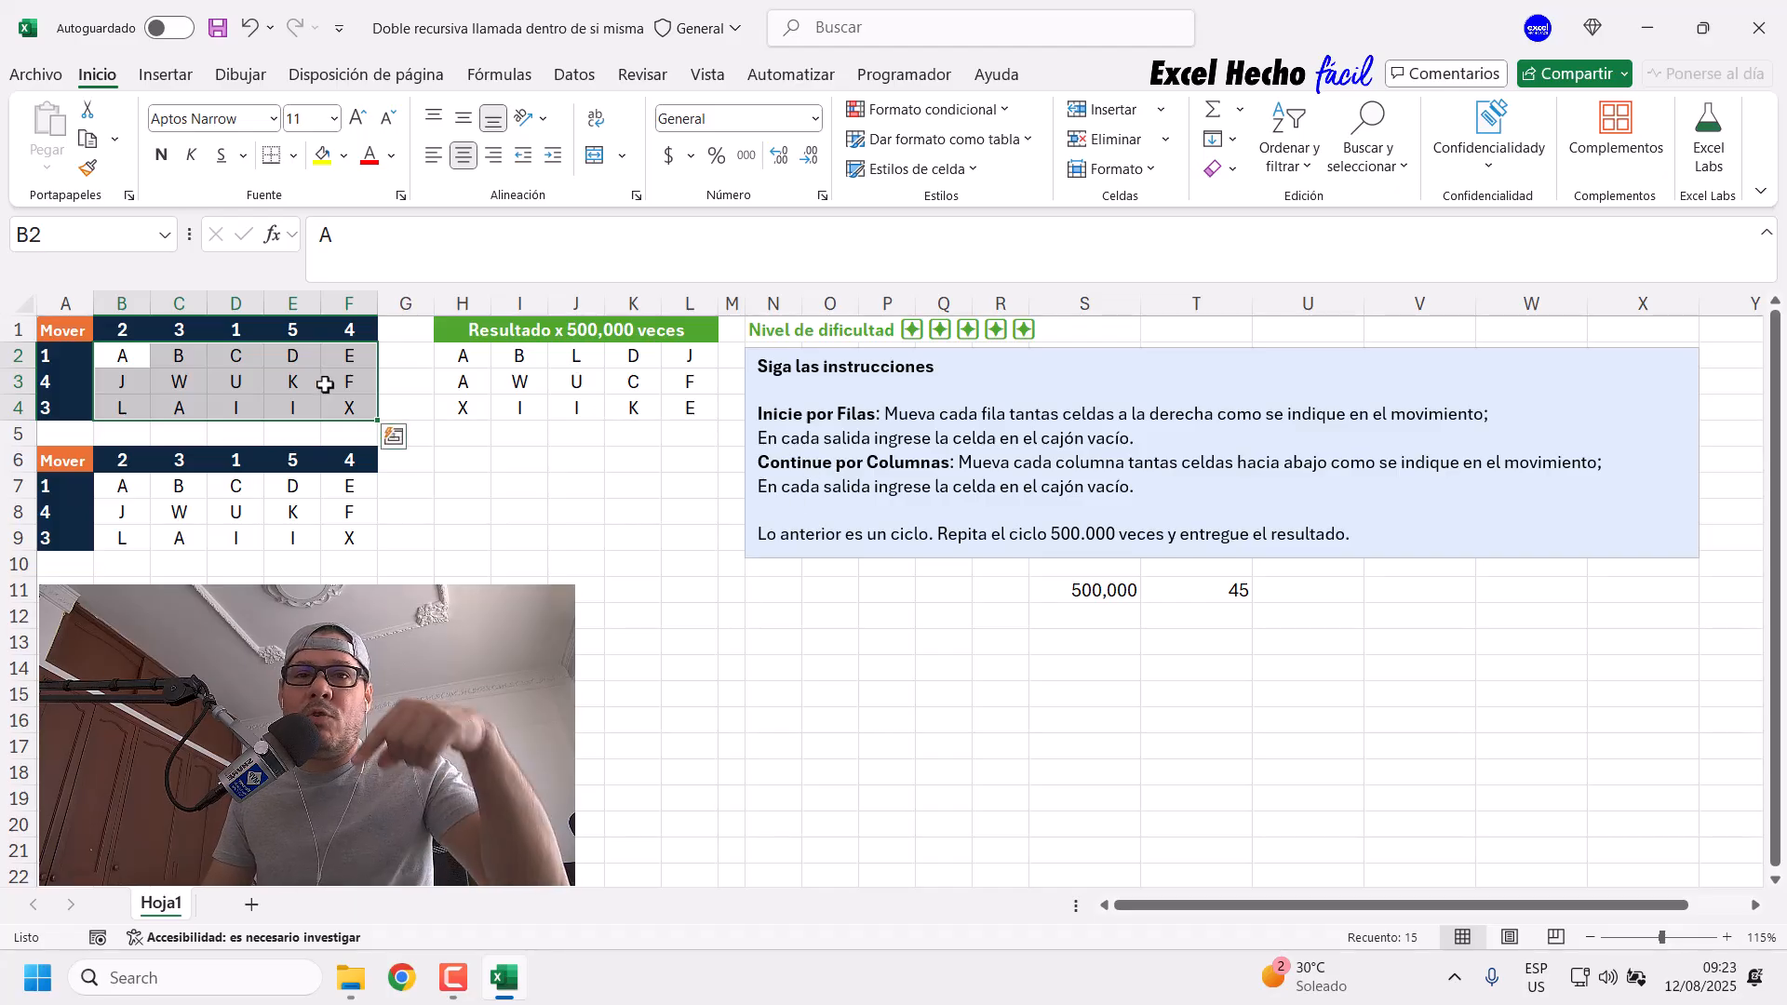
{"action": "left_click_drag", "start_coordinate": [122, 486], "coordinate": [349, 538]}
{"action": "left_click_drag", "start_coordinate": [120, 358], "coordinate": [349, 408]}
{"action": "left_click_drag", "start_coordinate": [122, 485], "coordinate": [352, 540]}
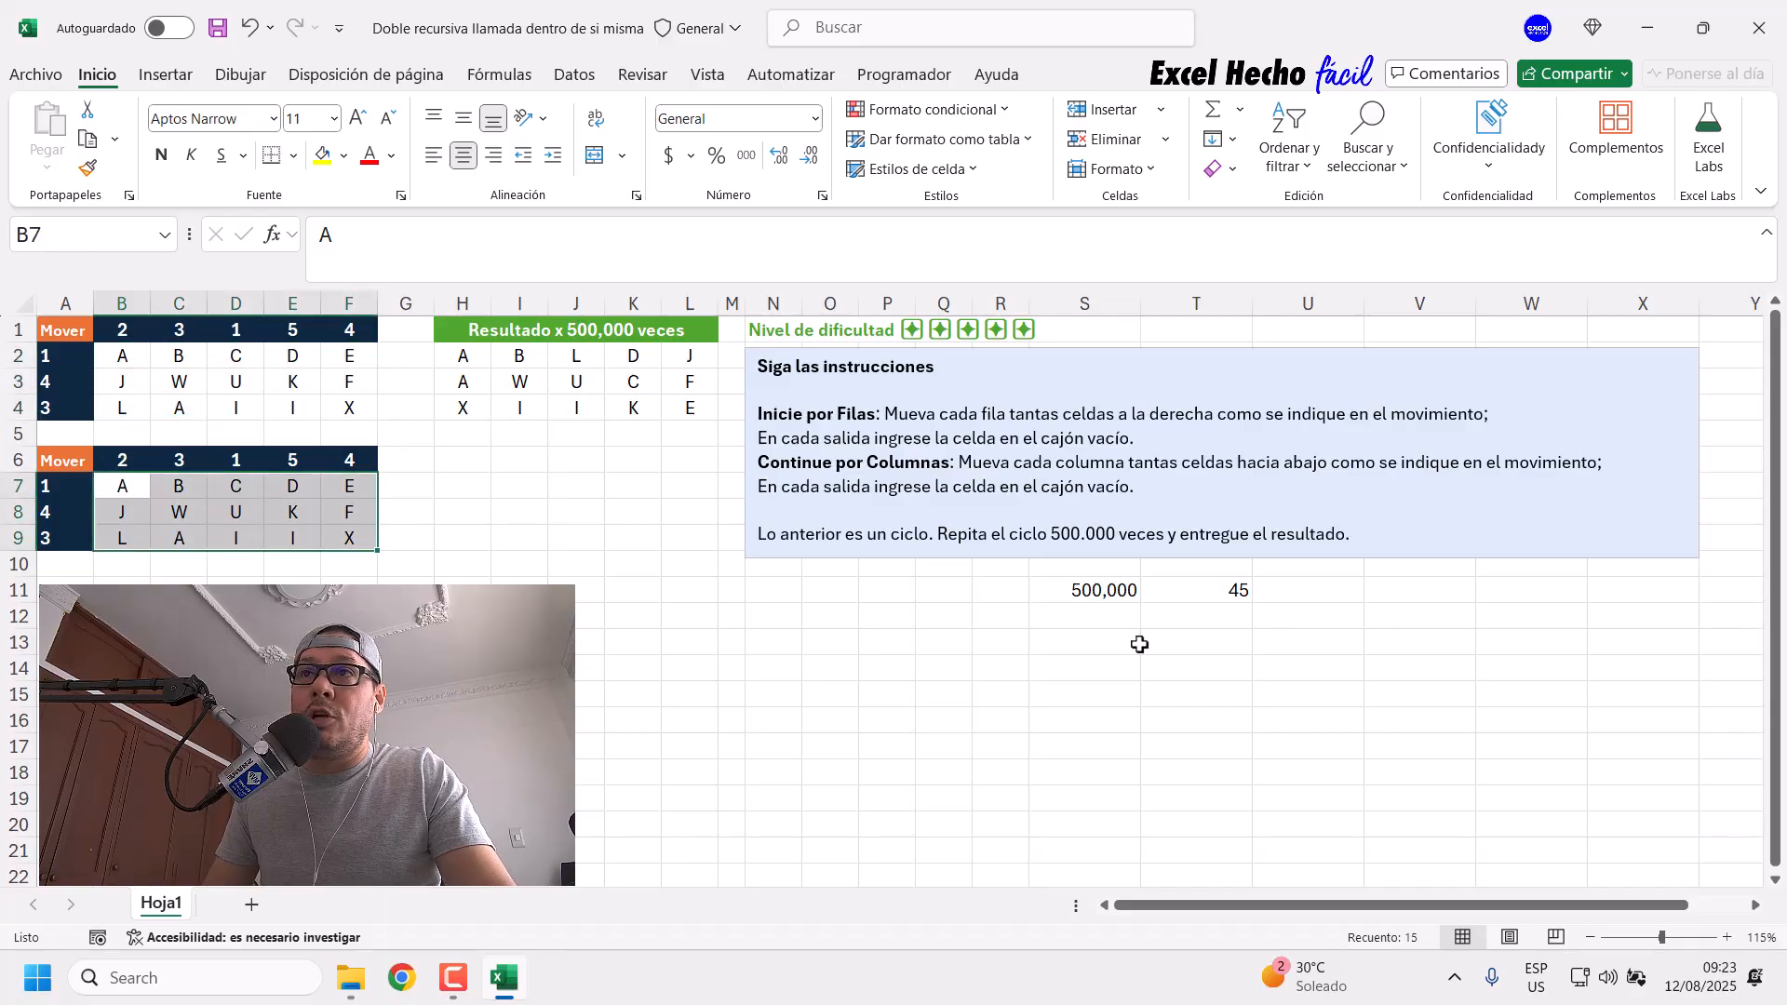
{"action": "left_click", "coordinate": [1089, 599]}
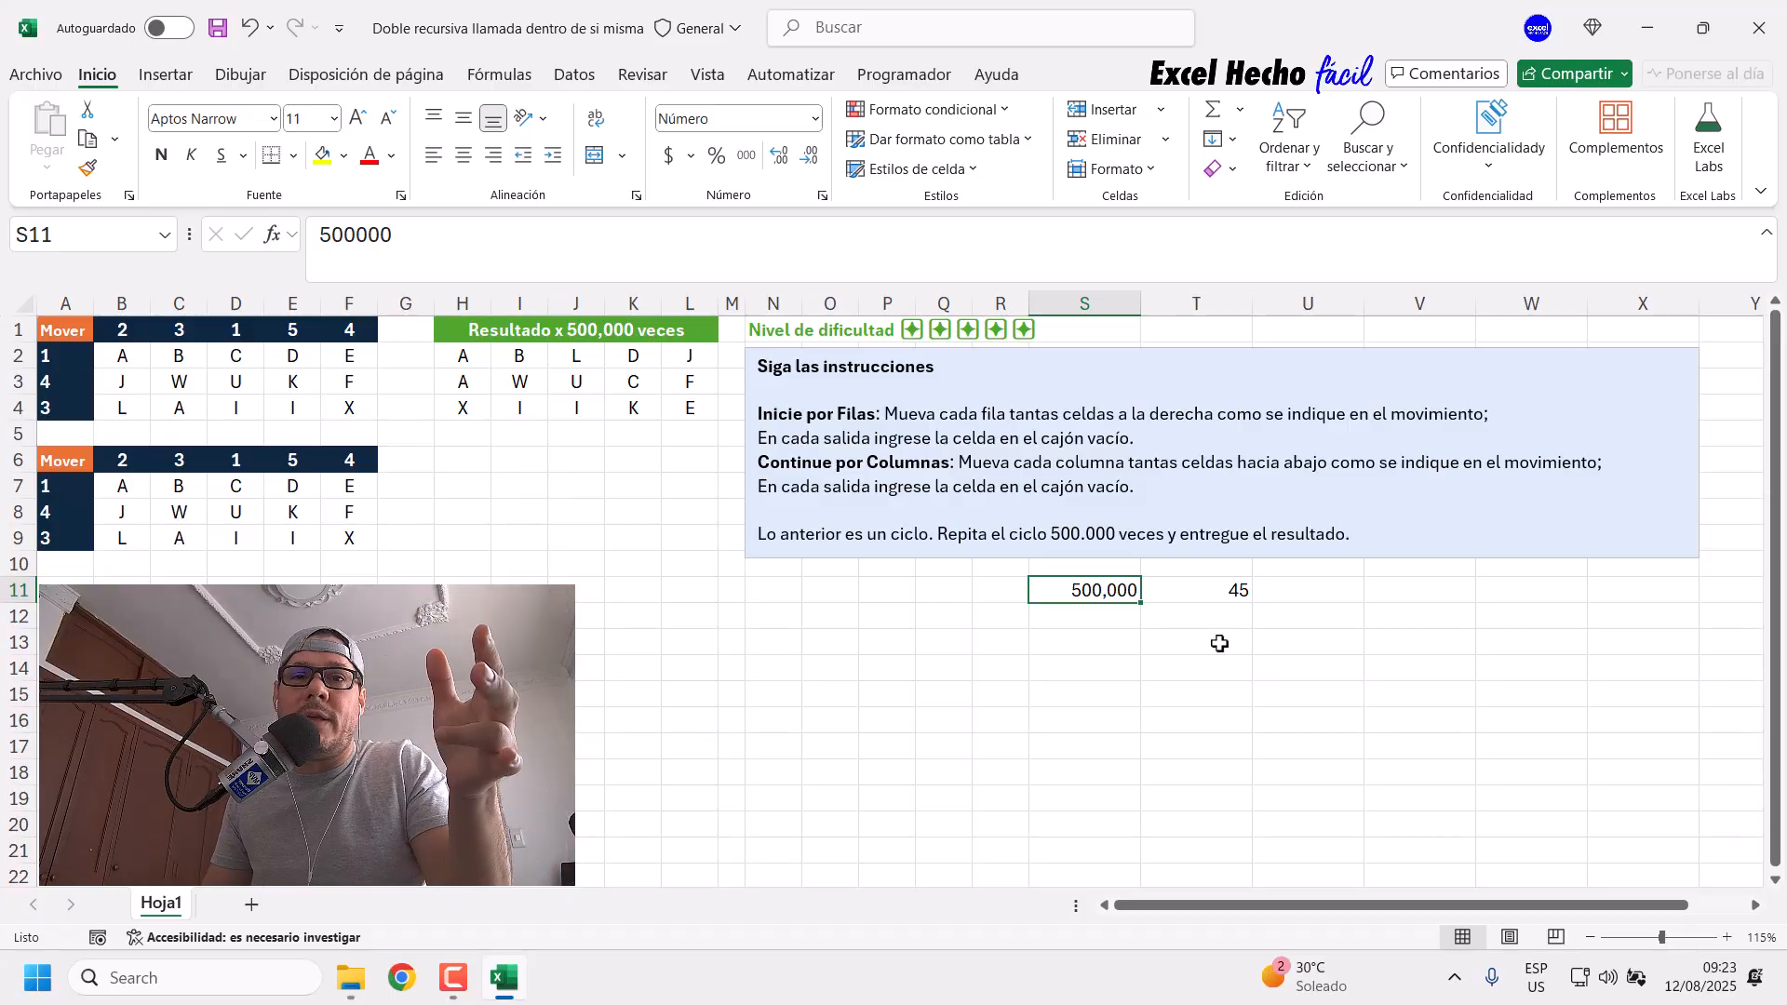
{"action": "left_click", "coordinate": [1208, 593]}
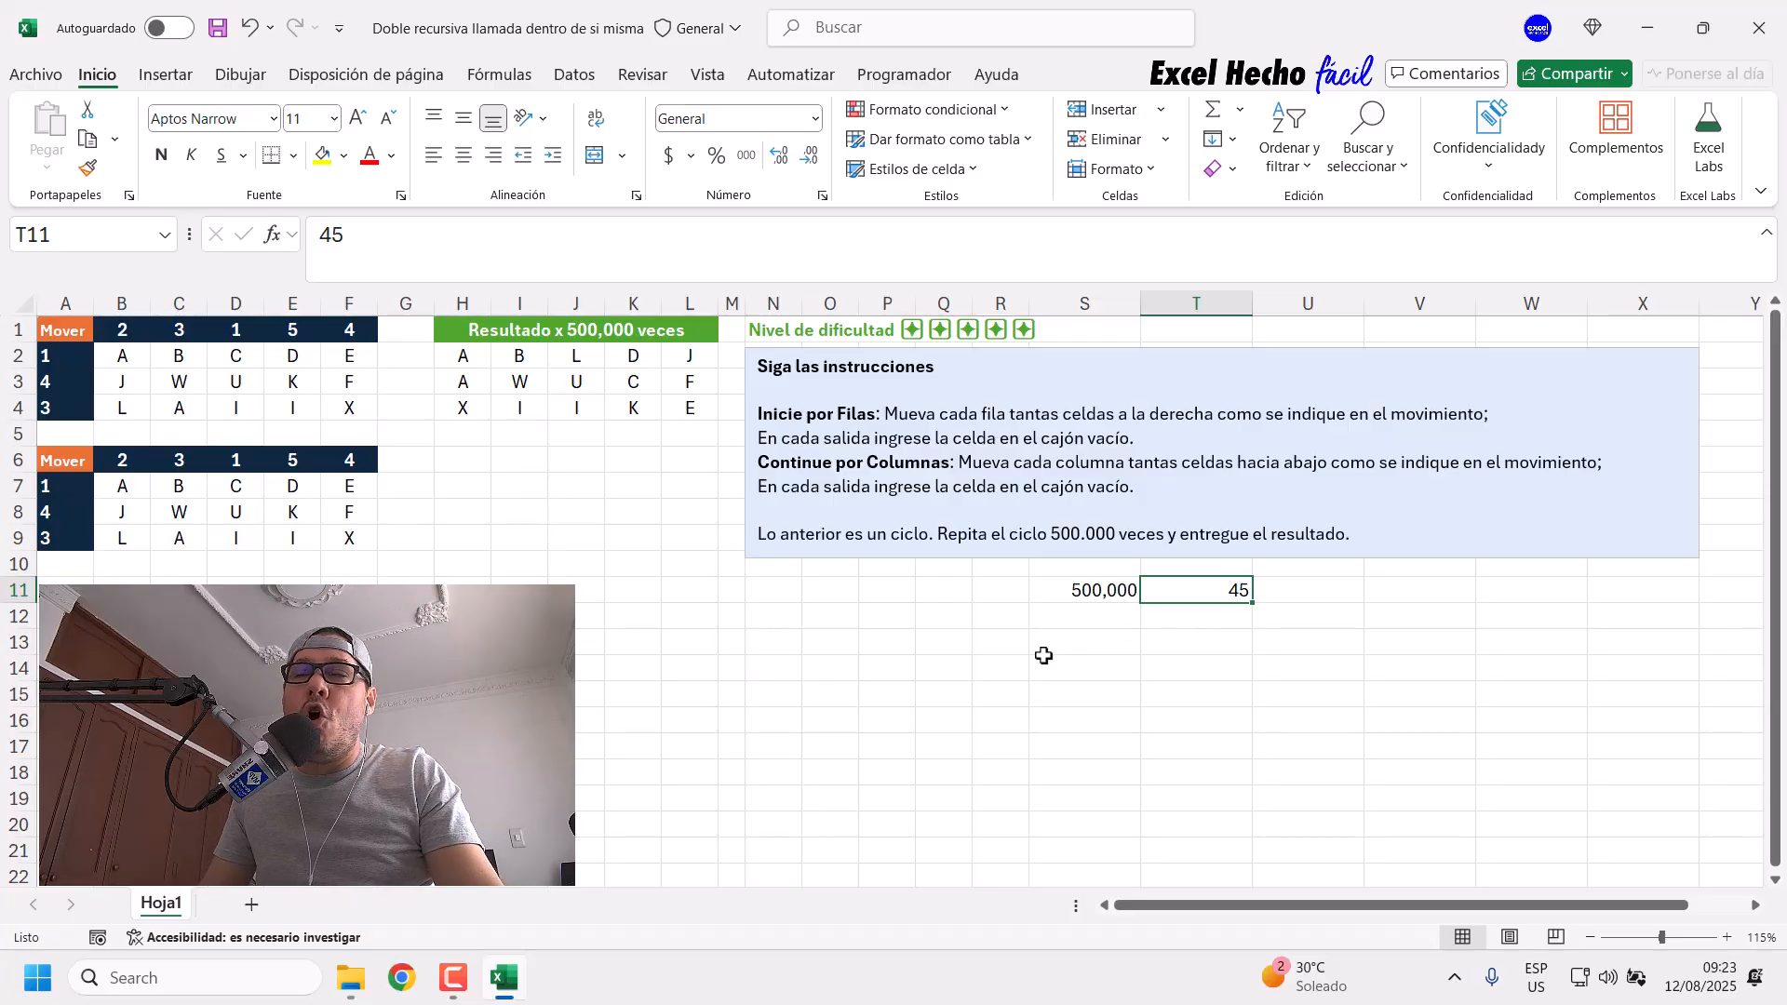
{"action": "left_click_drag", "start_coordinate": [126, 359], "coordinate": [352, 409]}
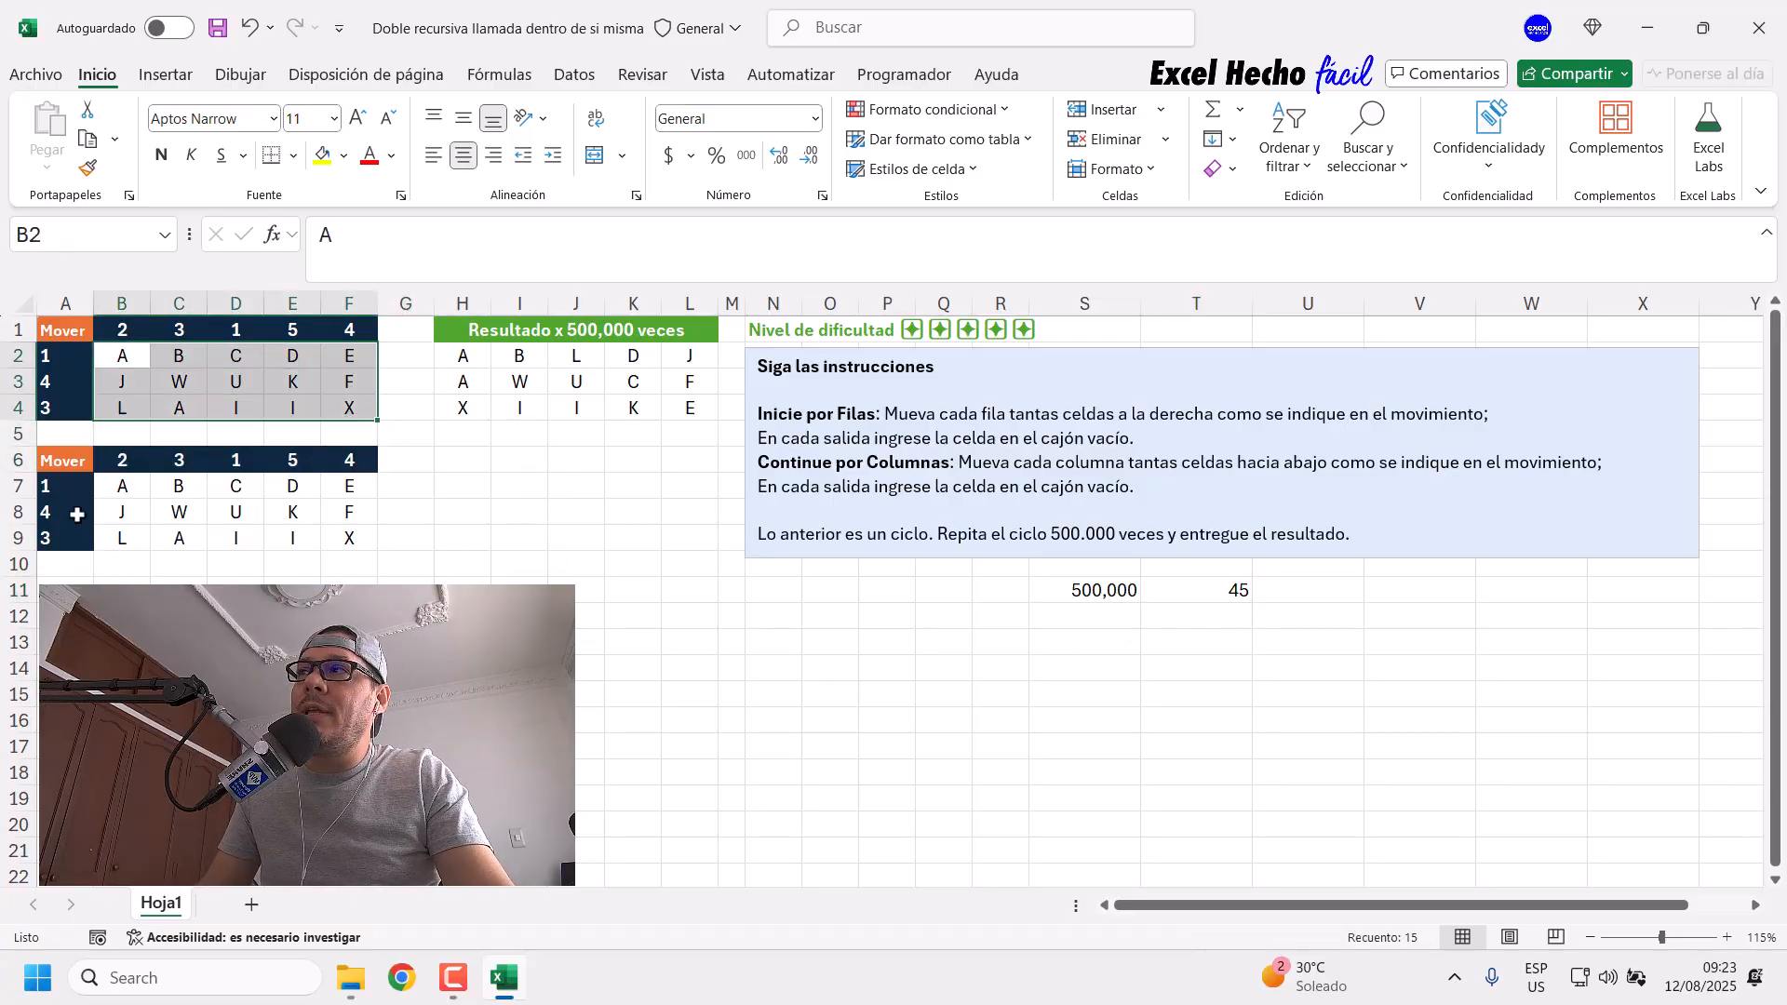
{"action": "left_click_drag", "start_coordinate": [112, 484], "coordinate": [352, 538]}
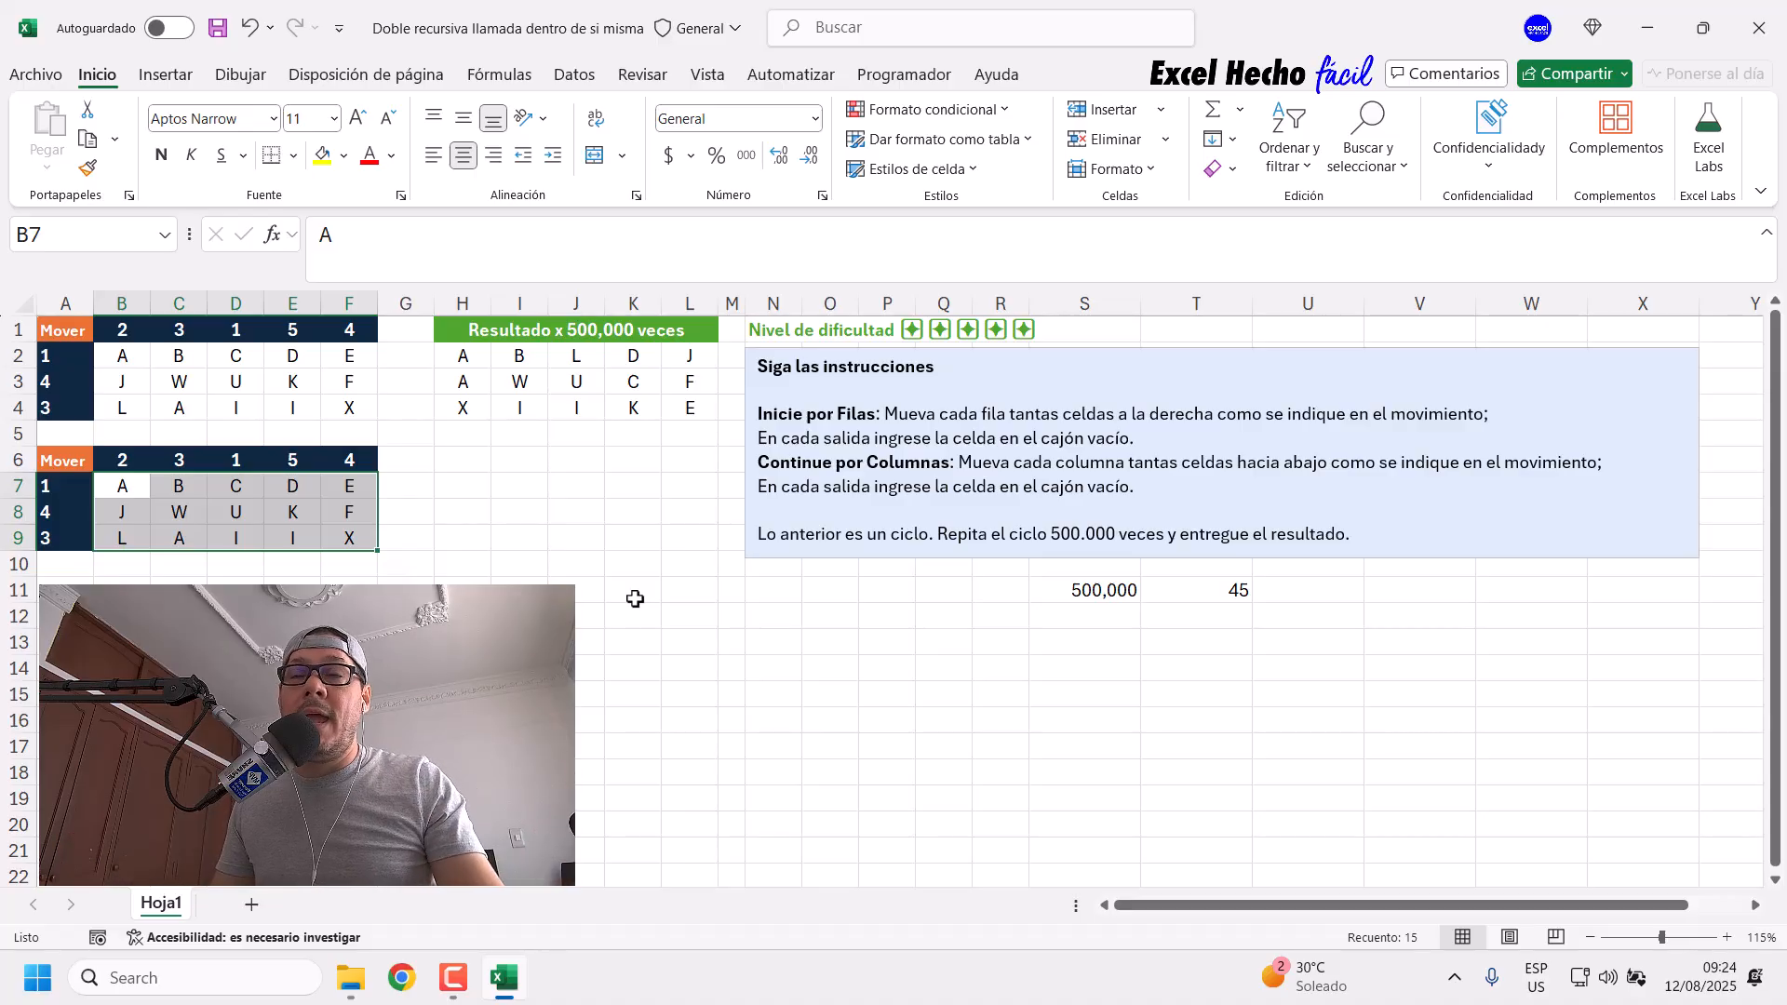
{"action": "left_click", "coordinate": [1244, 595]}
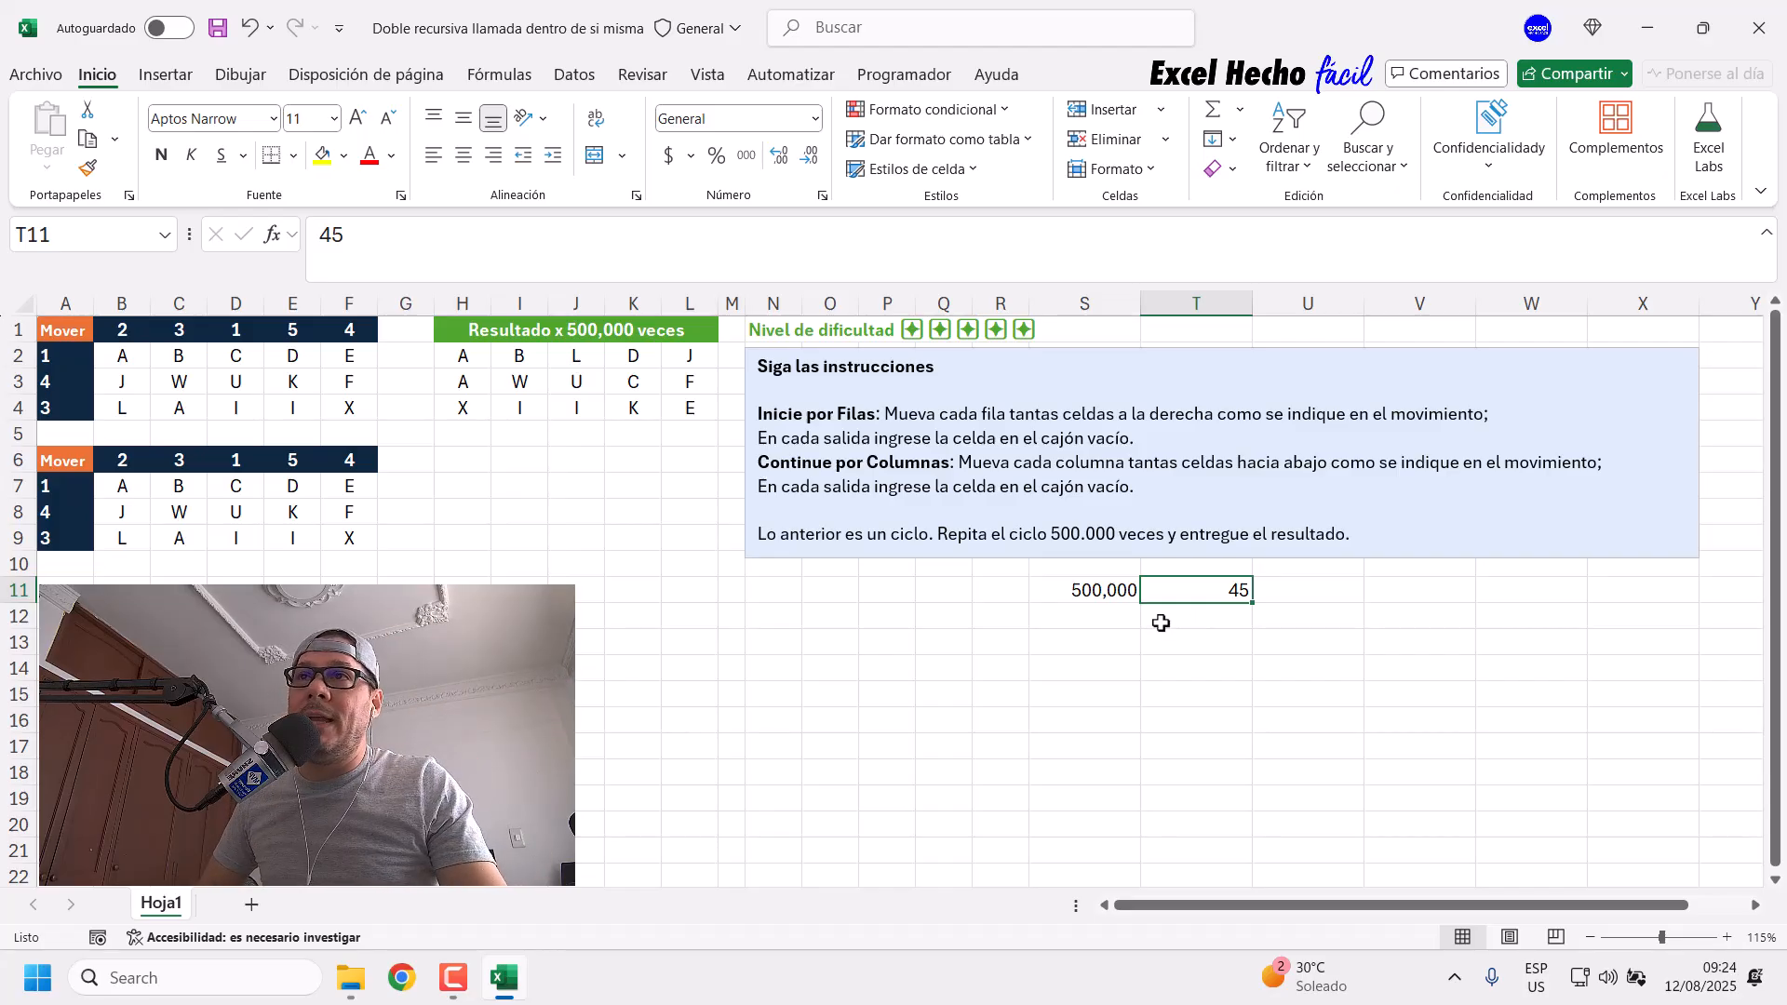
Step: Divide the total cycles by the repeat length in S12 with the formula =S11/T11
{"action": "left_click", "coordinate": [1104, 615]}
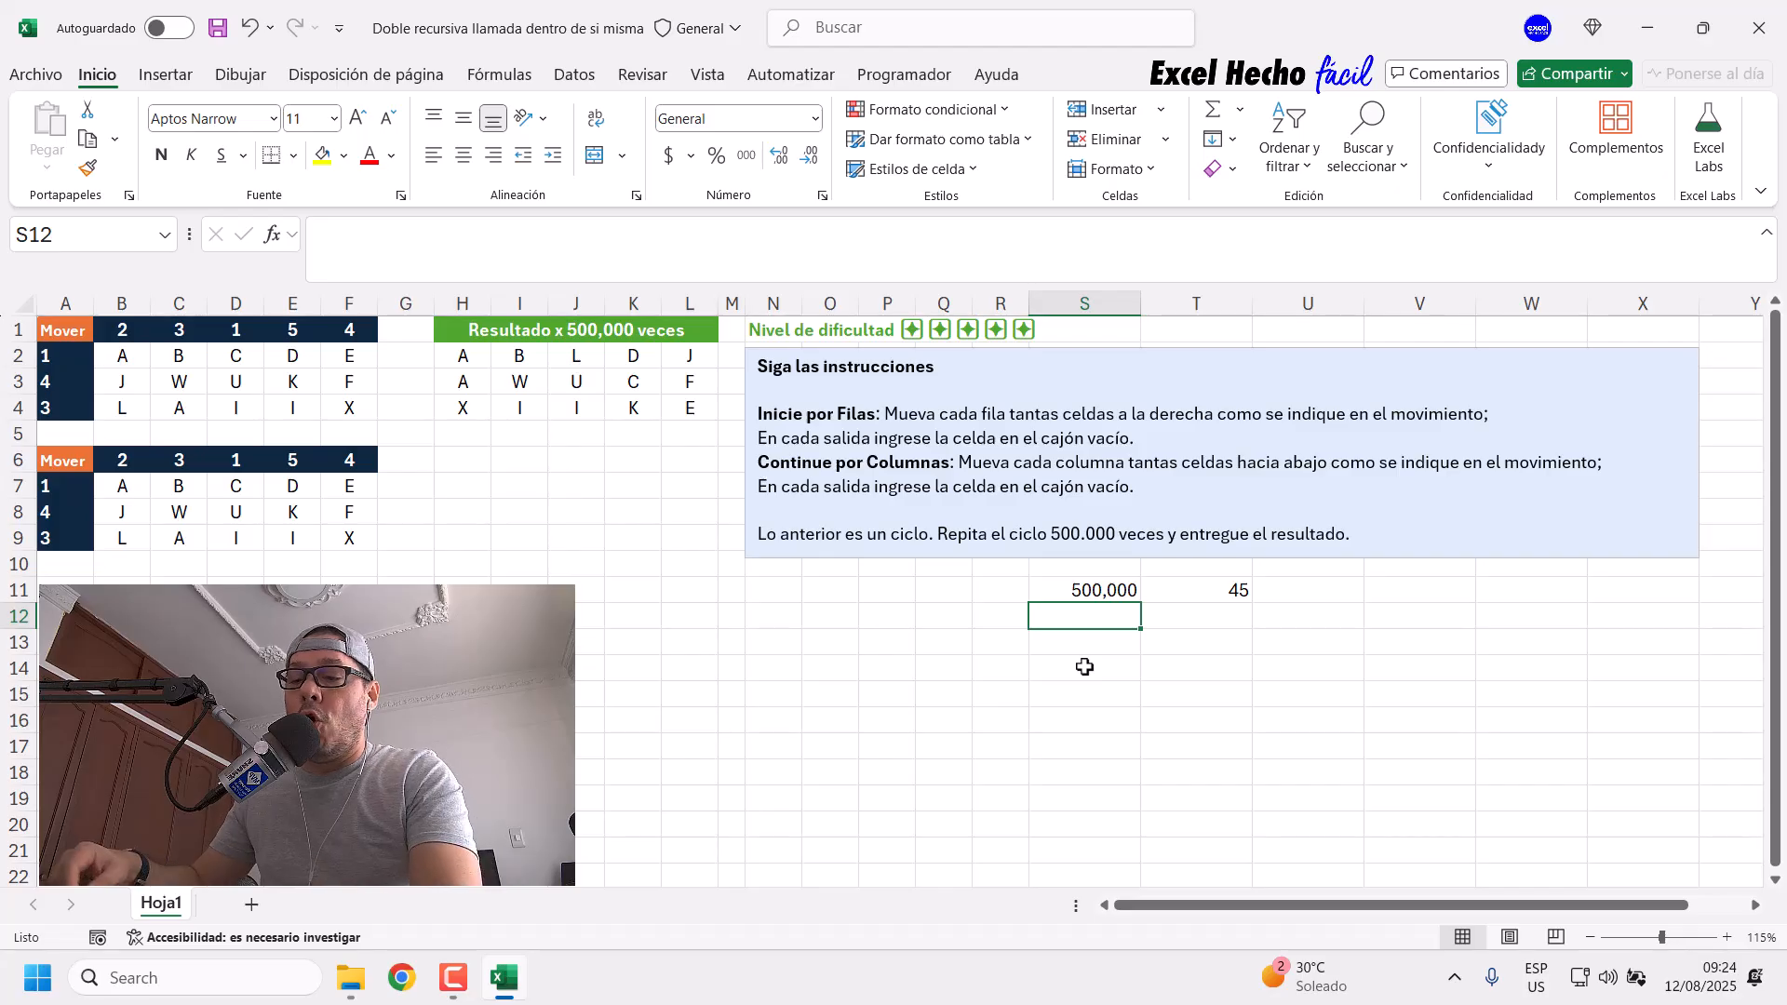
{"action": "type", "text": "="}
{"action": "key", "text": "Up"}
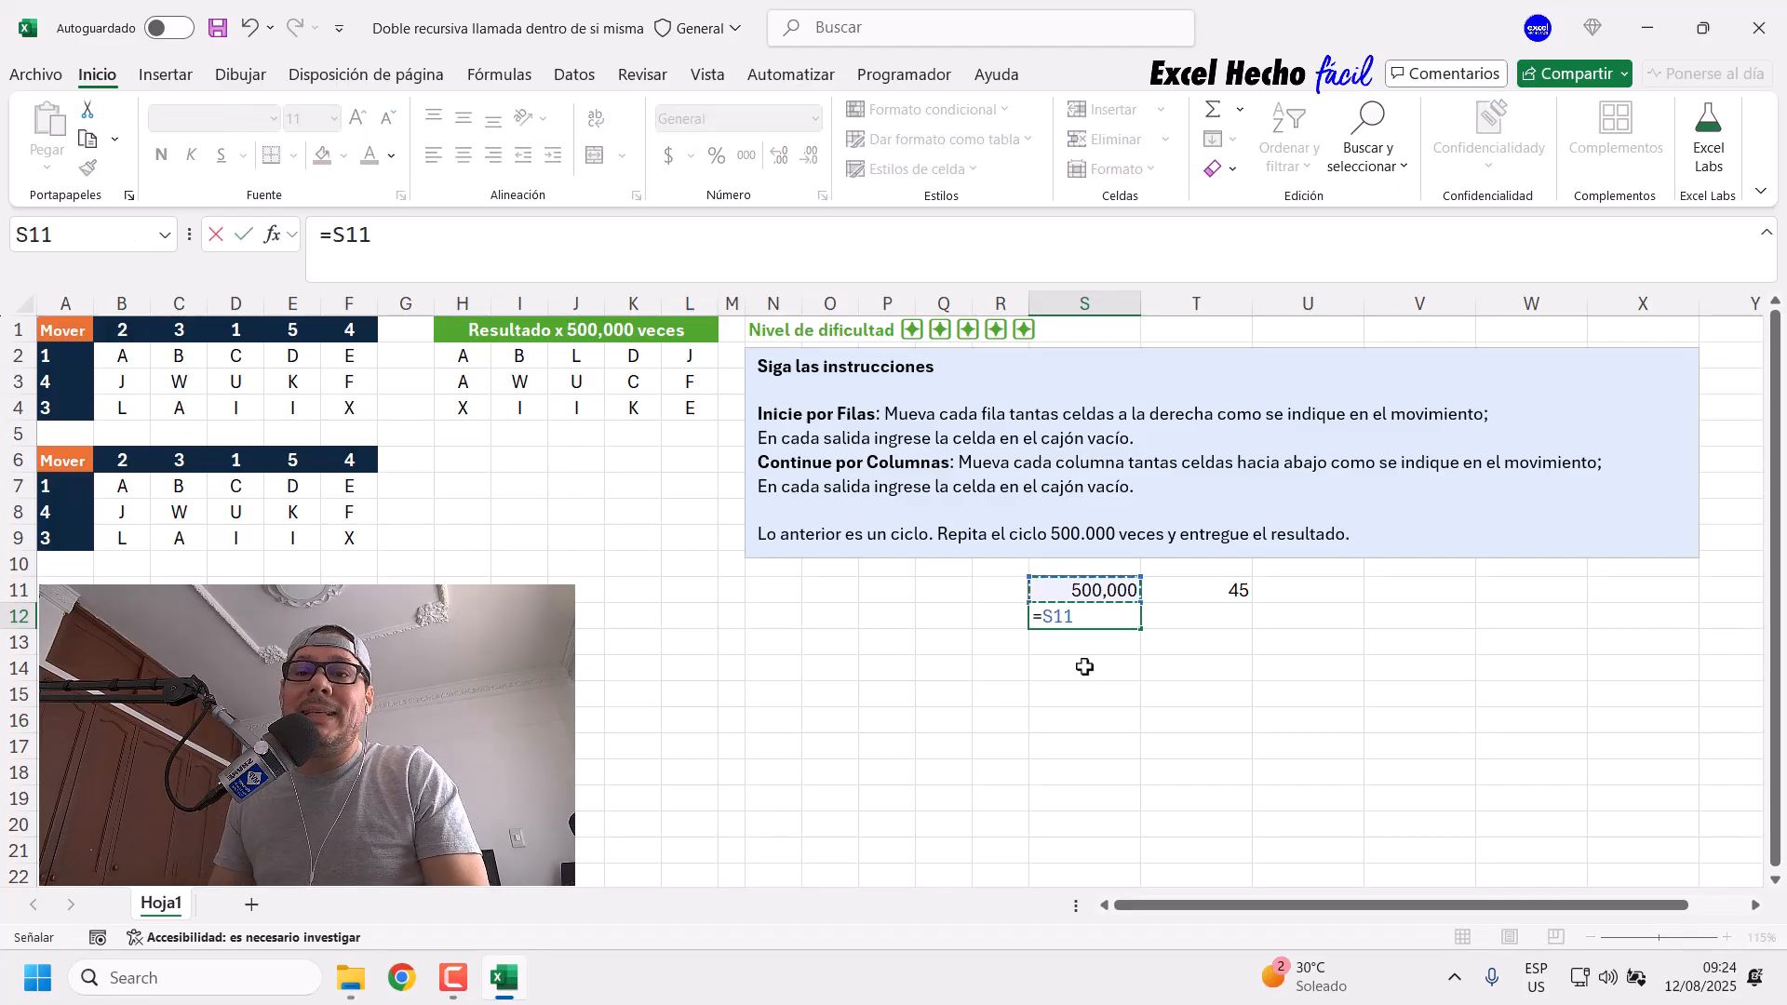
{"action": "type", "text": "/"}
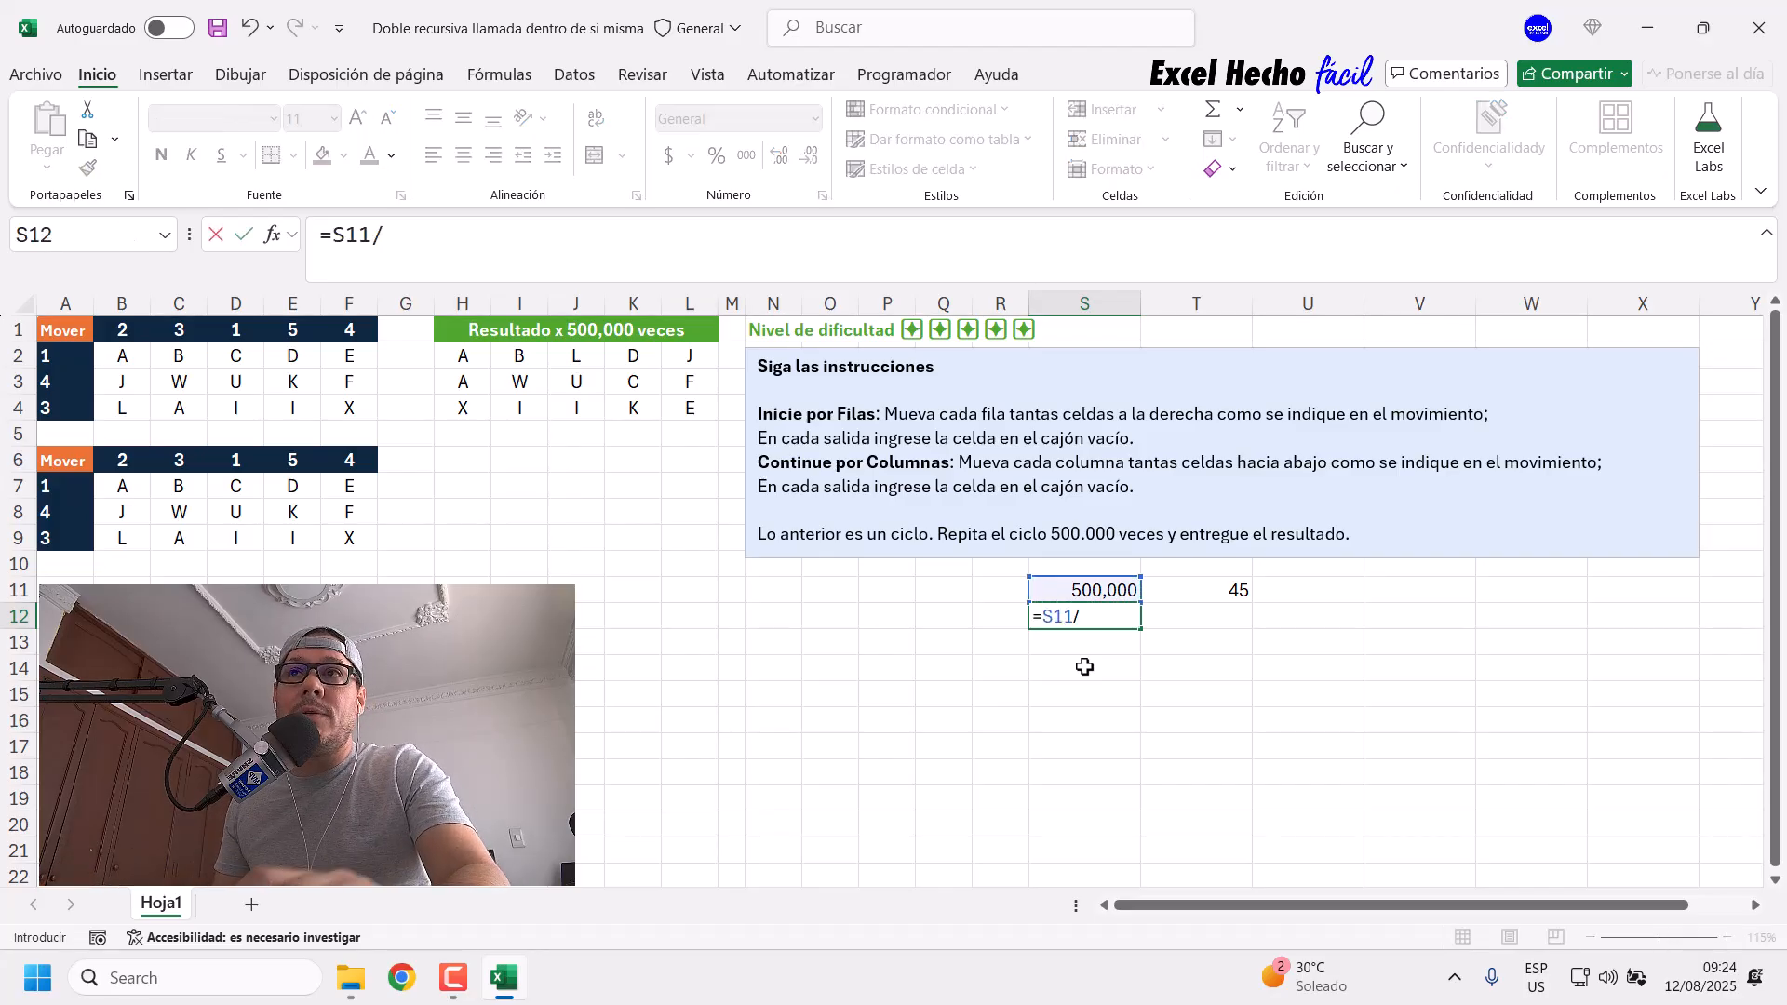
{"action": "left_click", "coordinate": [1183, 601]}
{"action": "key", "text": "ctrl+Return"}
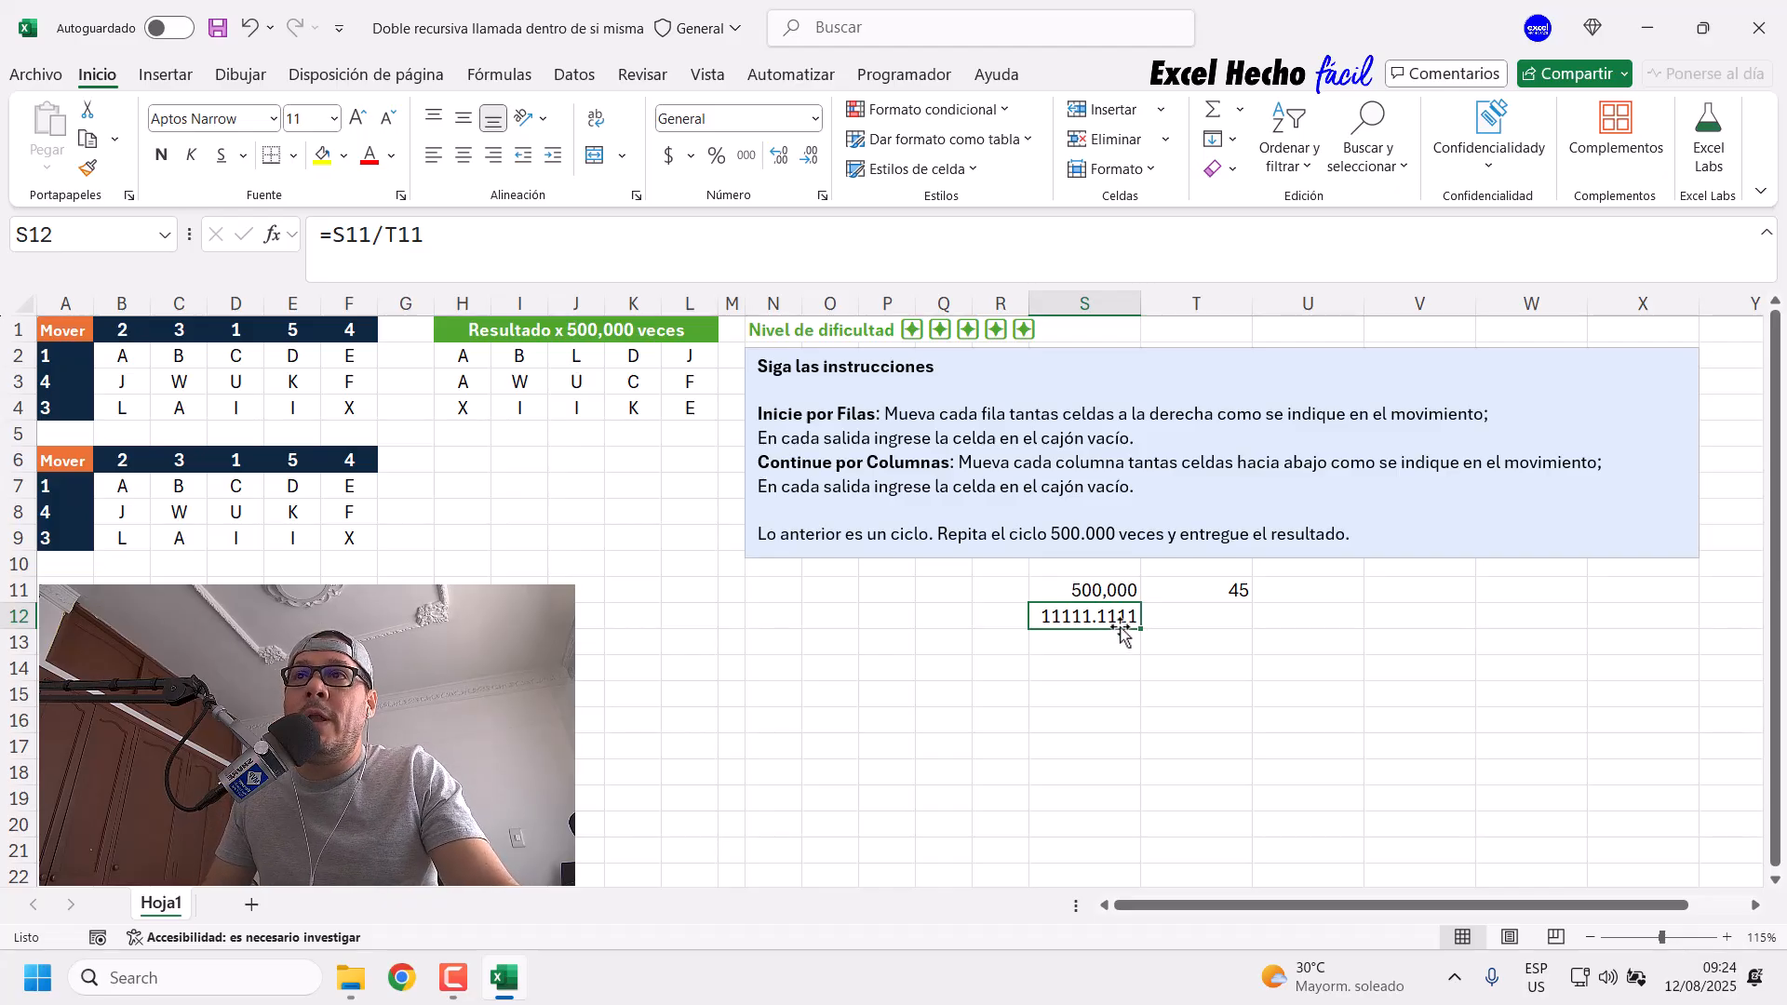
Step: Calculate the remaining cycles in T12 with the formula =(S12-ENTERO(S12))*T11
{"action": "left_click", "coordinate": [1175, 619]}
{"action": "type", "text": "="}
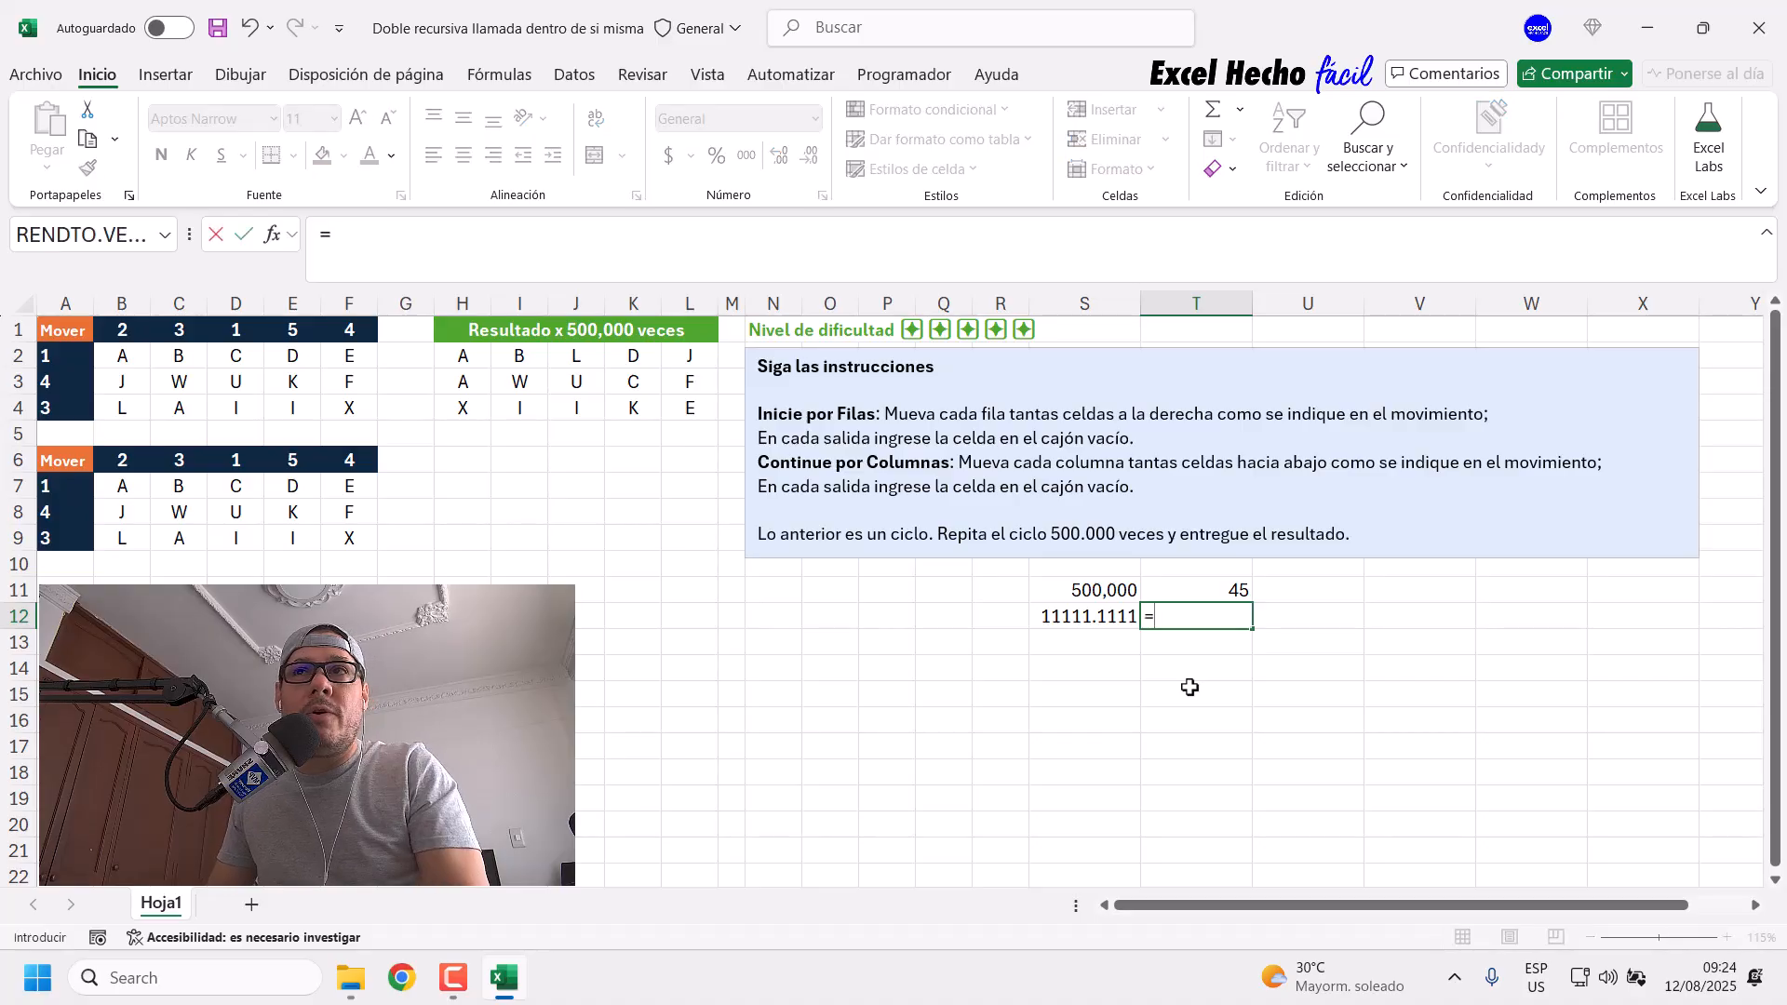
{"action": "key", "text": "Left"}
{"action": "type", "text": "-en"}
{"action": "key", "text": "Down"}
{"action": "key", "text": "Down"}
{"action": "key", "text": "Down"}
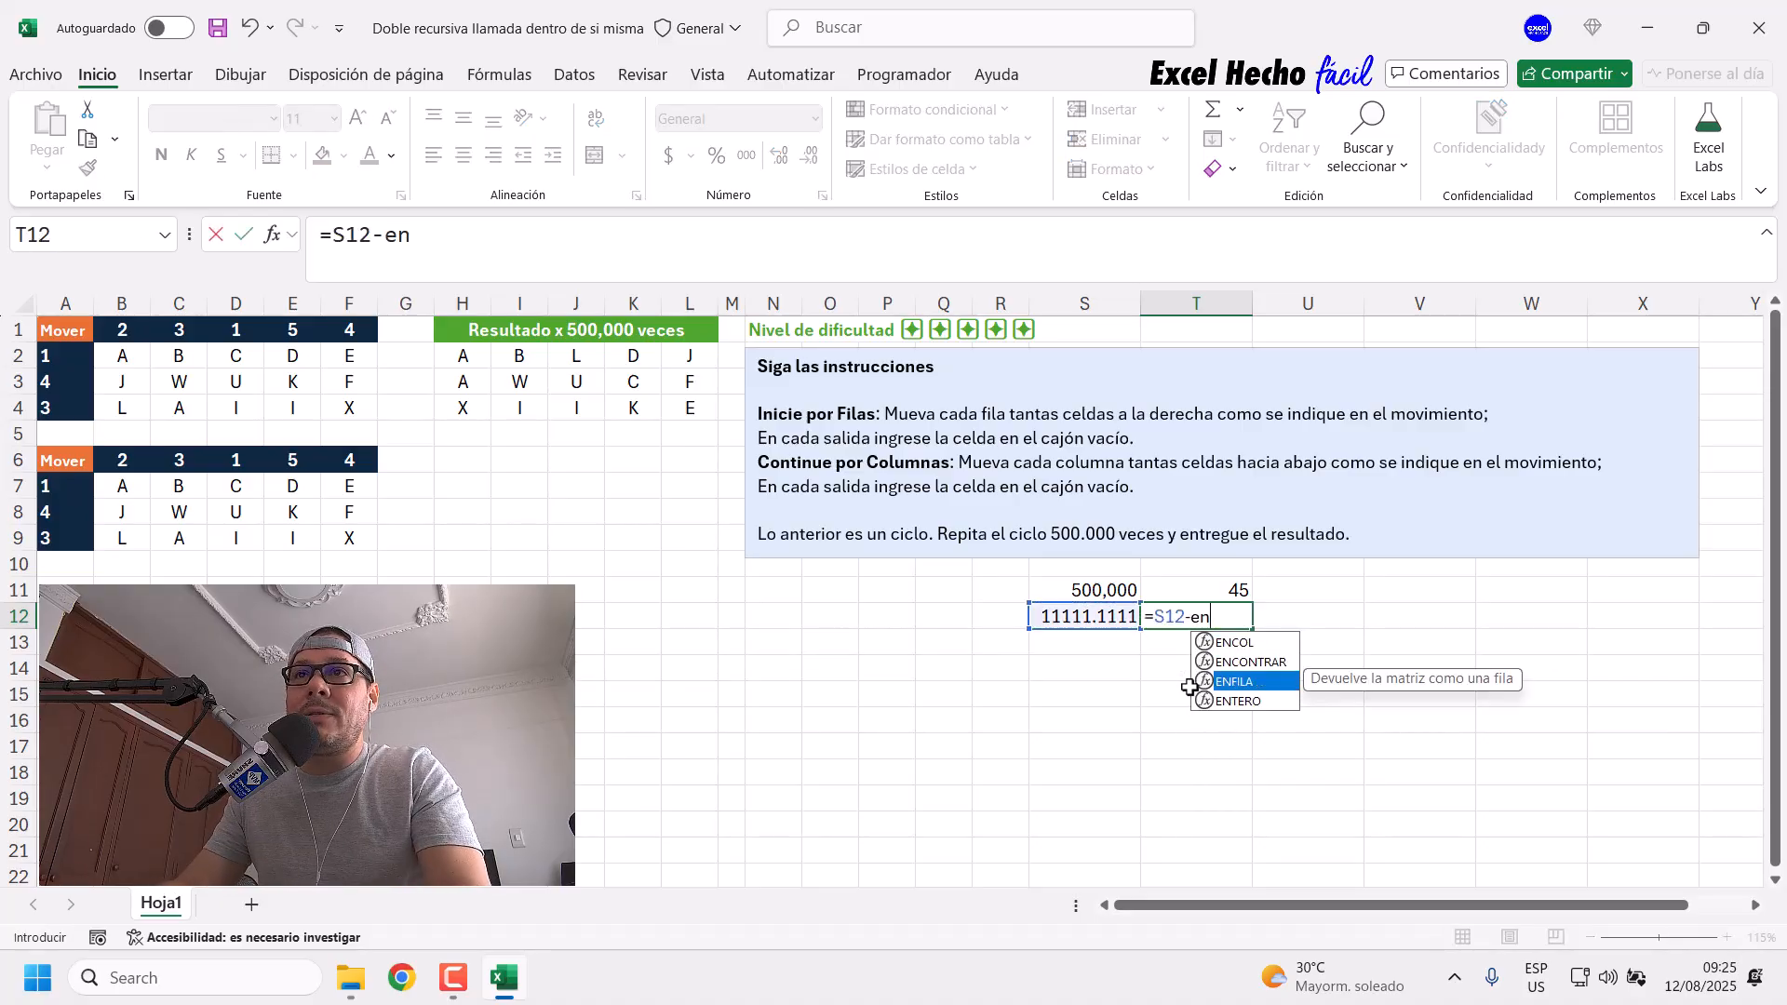
{"action": "key", "text": "Tab"}
{"action": "key", "text": "Left"}
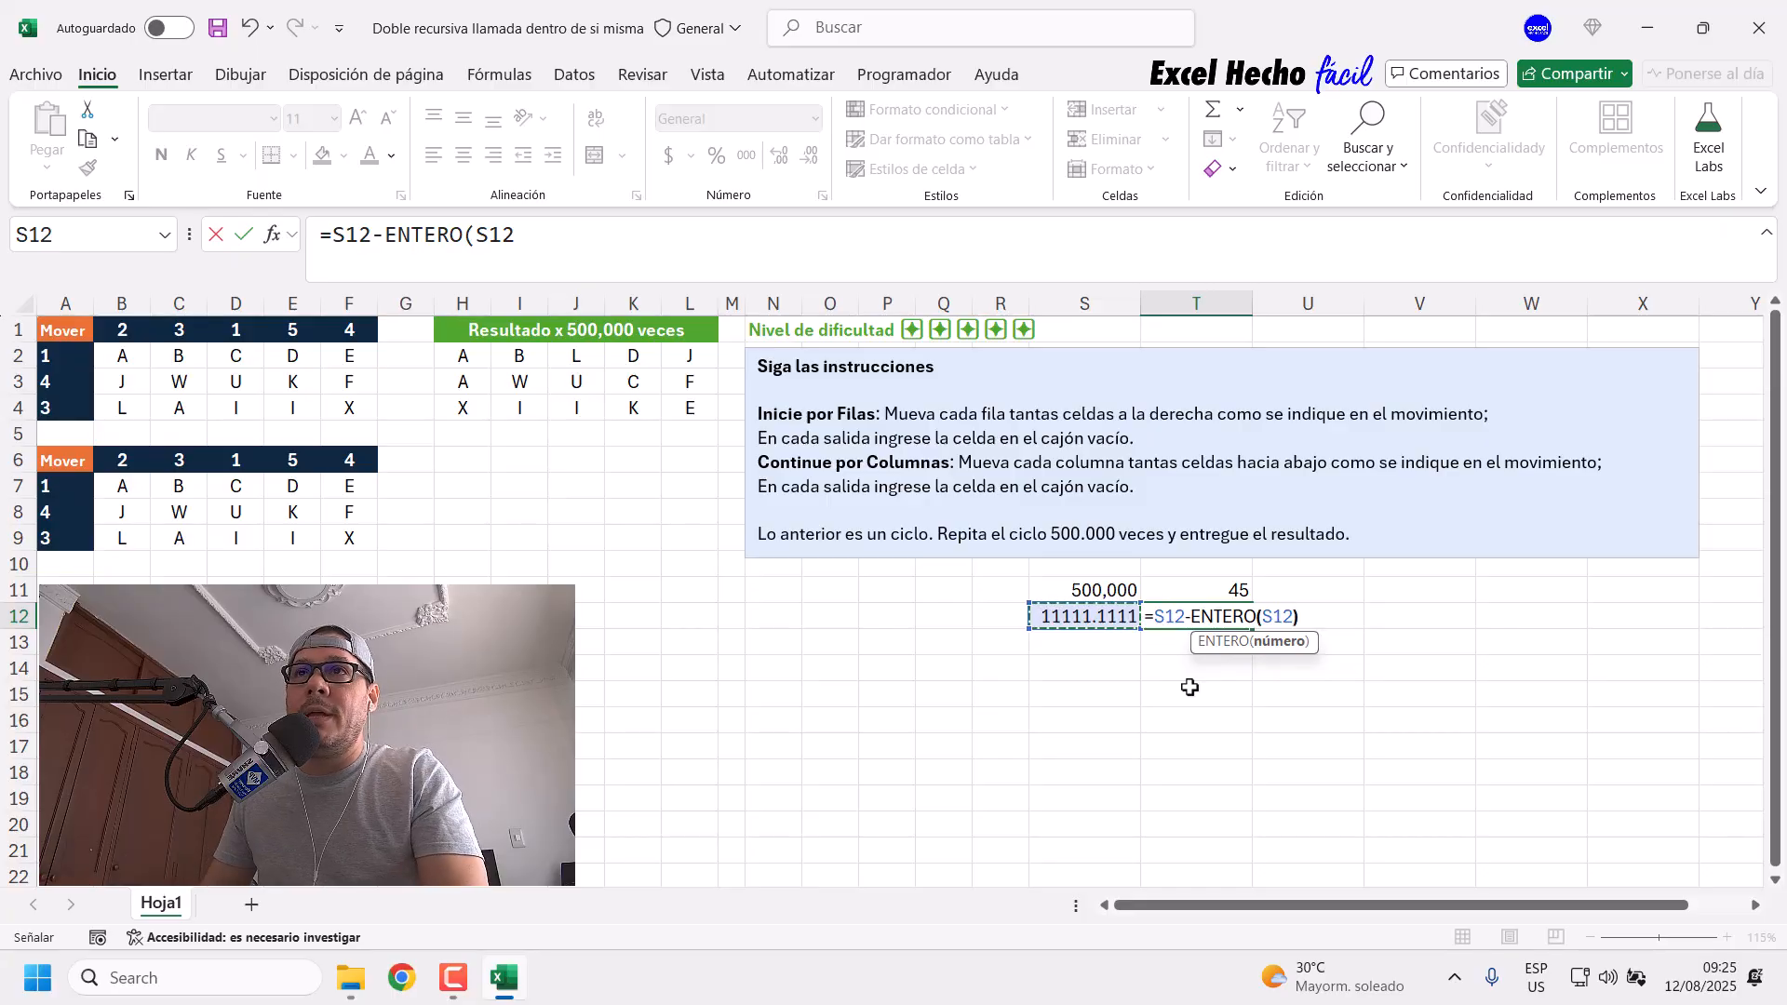
{"action": "type", "text": ")"}
{"action": "left_click", "coordinate": [1155, 617]}
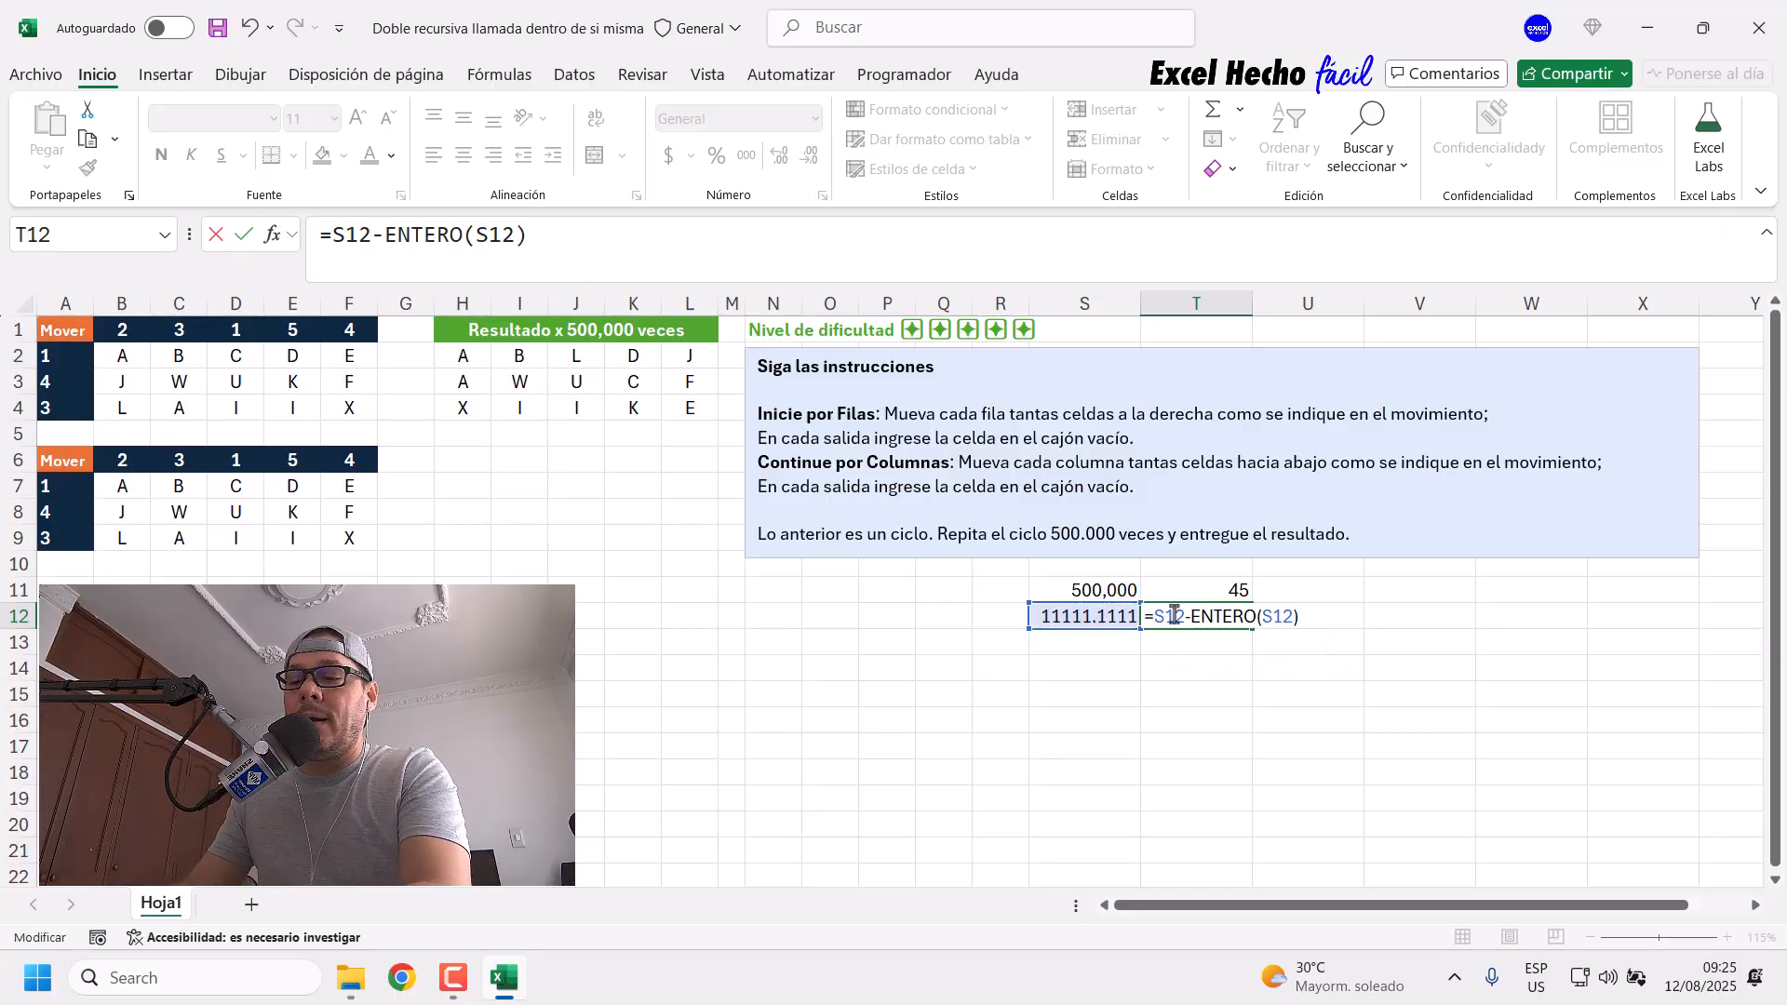
{"action": "type", "text": "("}
{"action": "type", "text": "*"}
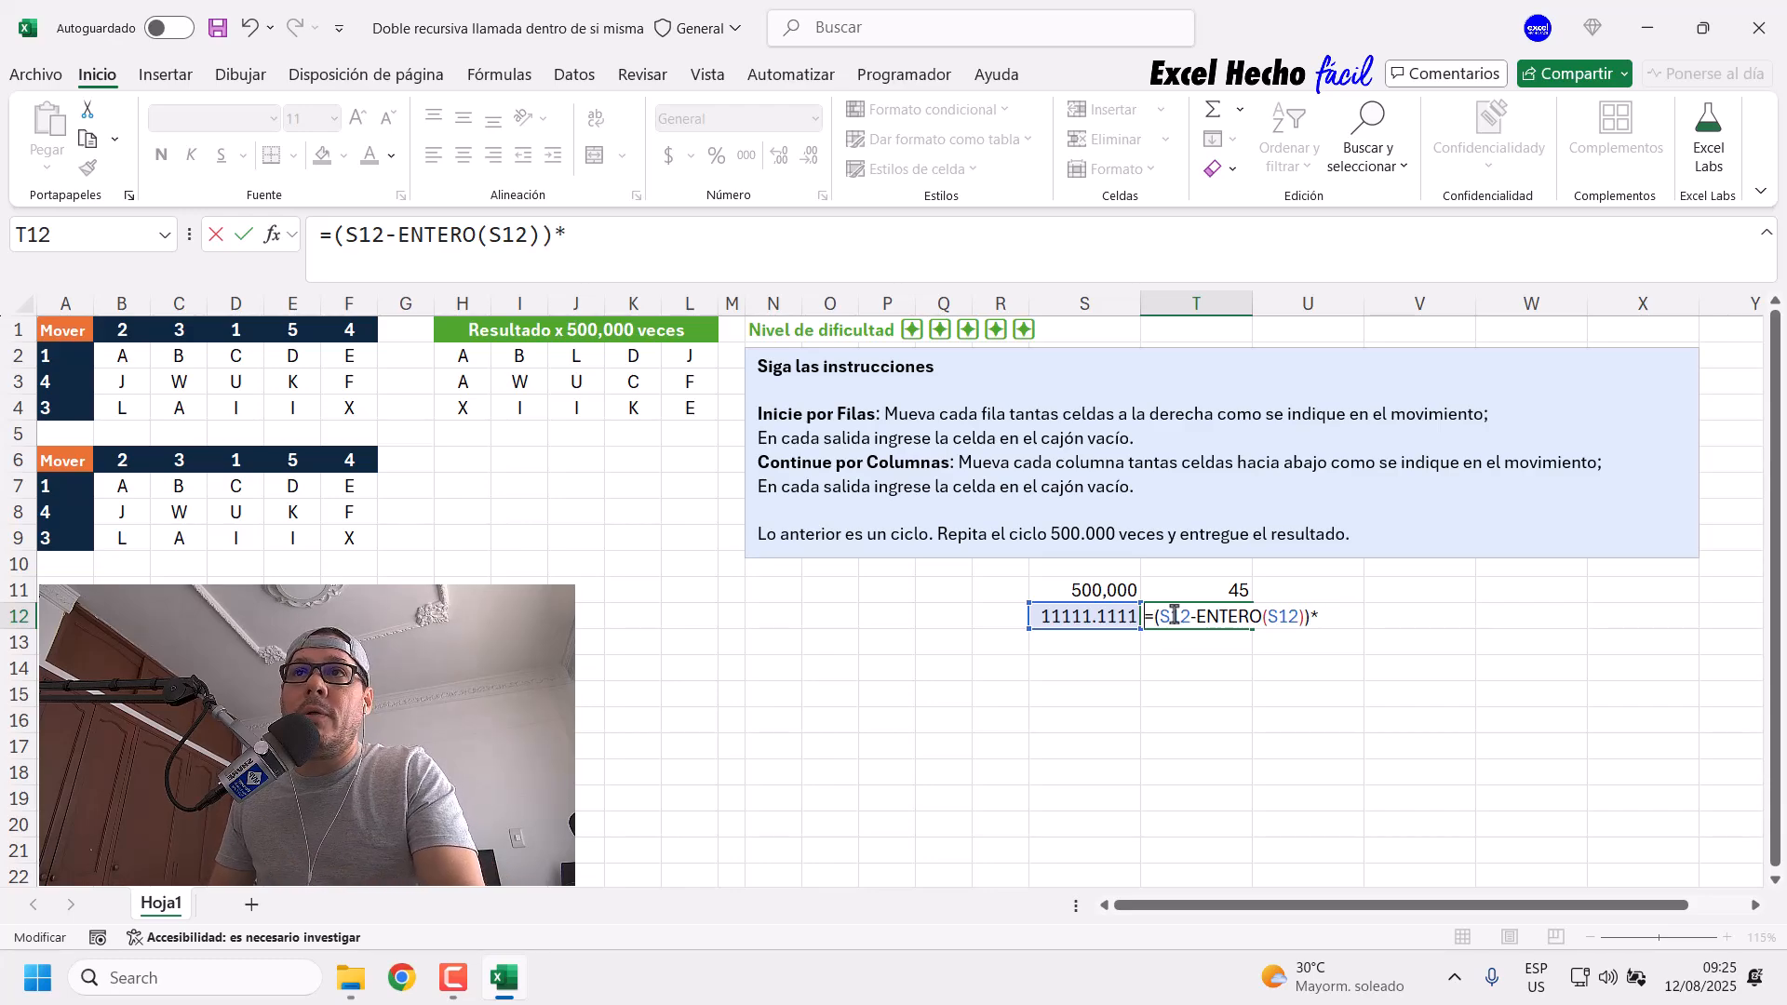
{"action": "left_click", "coordinate": [1236, 591]}
{"action": "key", "text": "Return"}
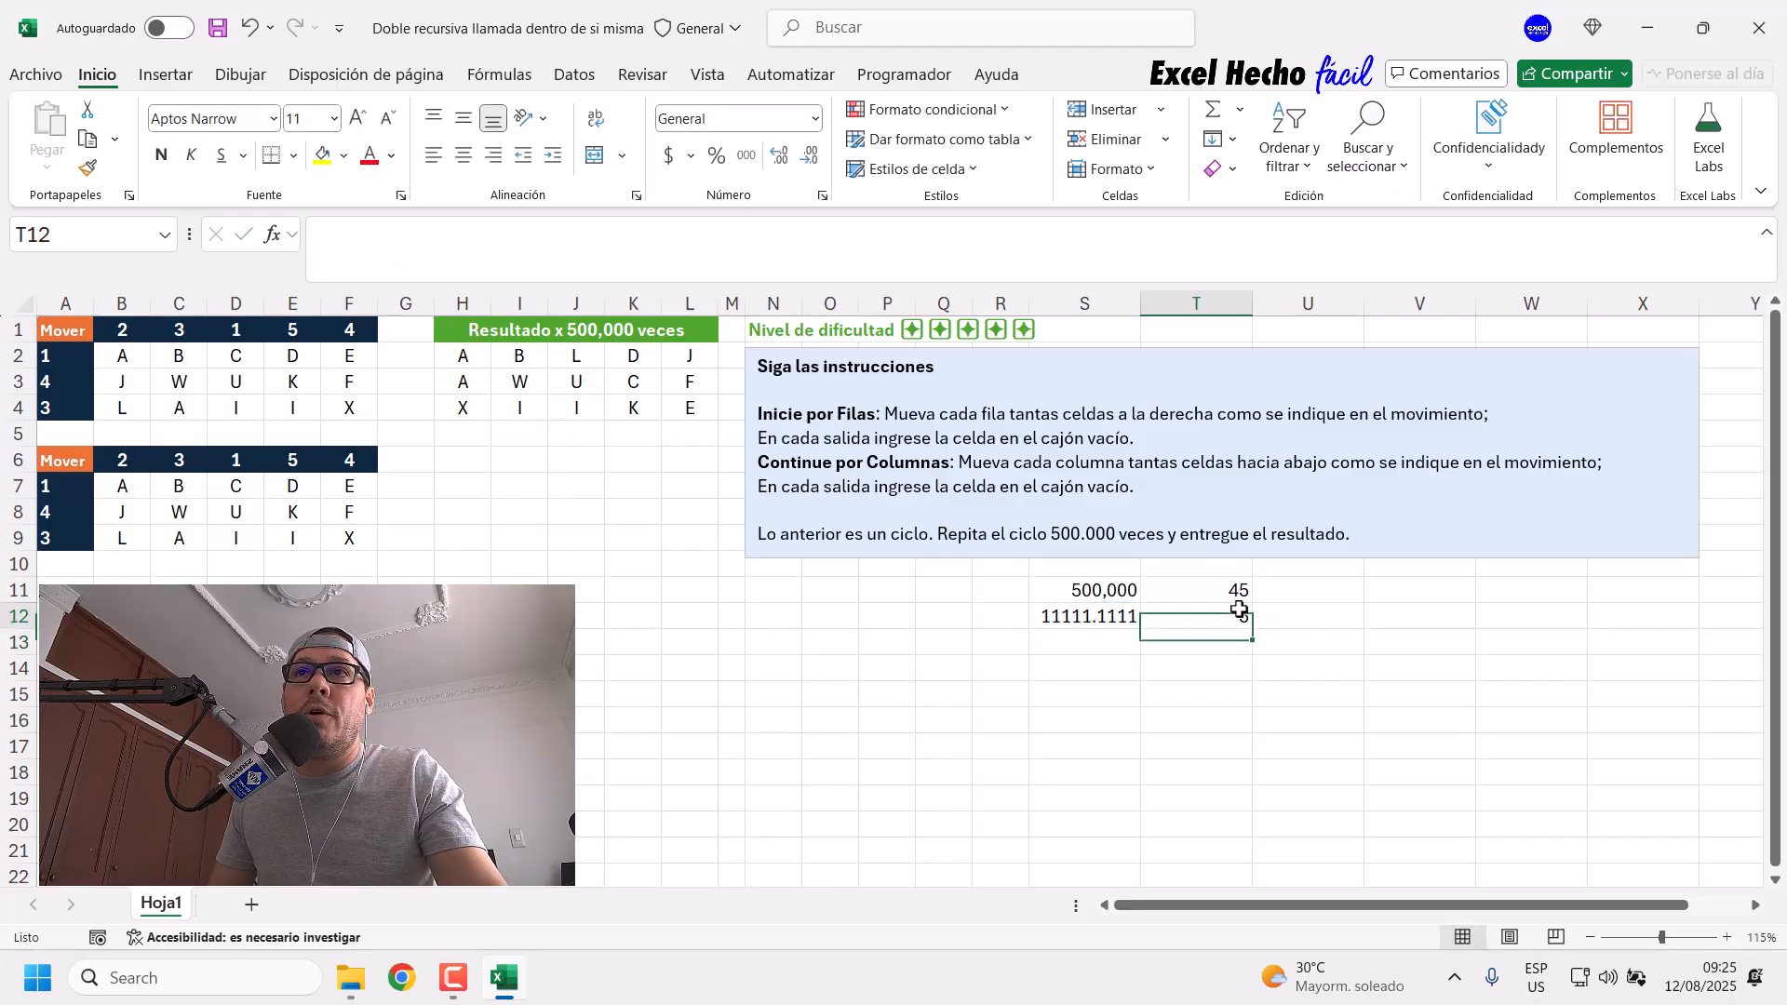
Step: Examine the remaining-cycles value in T12 in relation to the expected result grid H2:L4
{"action": "left_click", "coordinate": [1238, 611]}
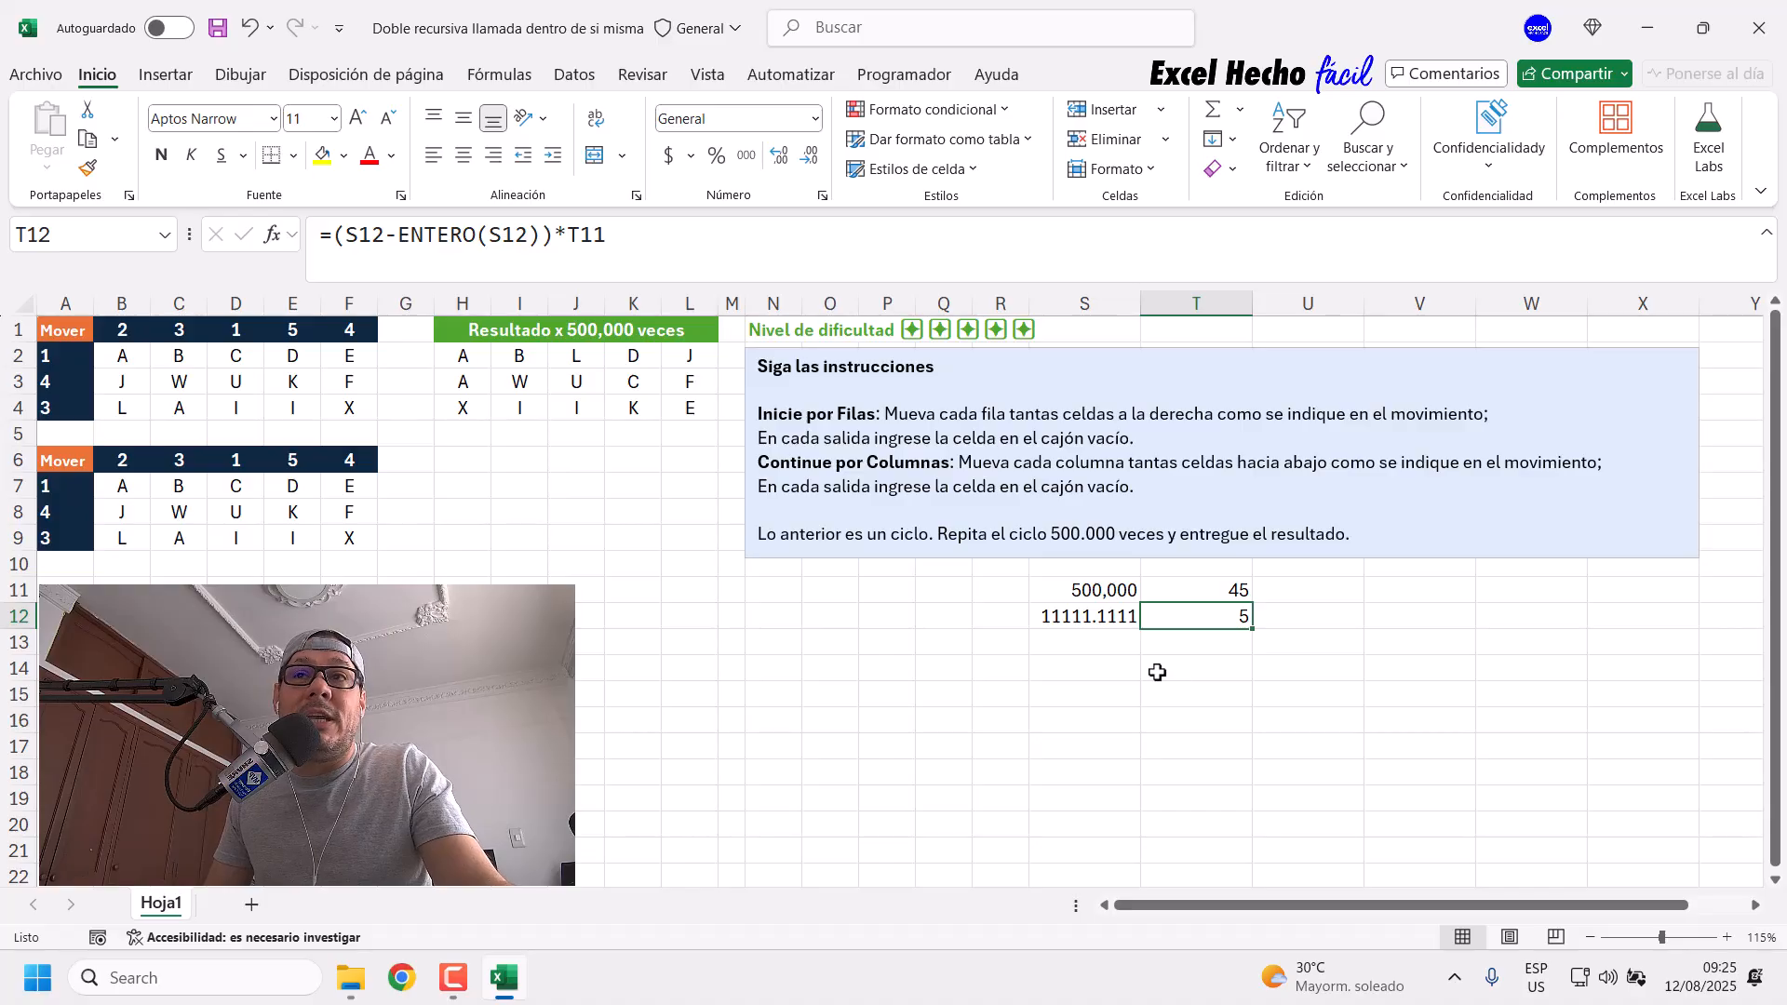
{"action": "left_click_drag", "start_coordinate": [470, 360], "coordinate": [696, 402]}
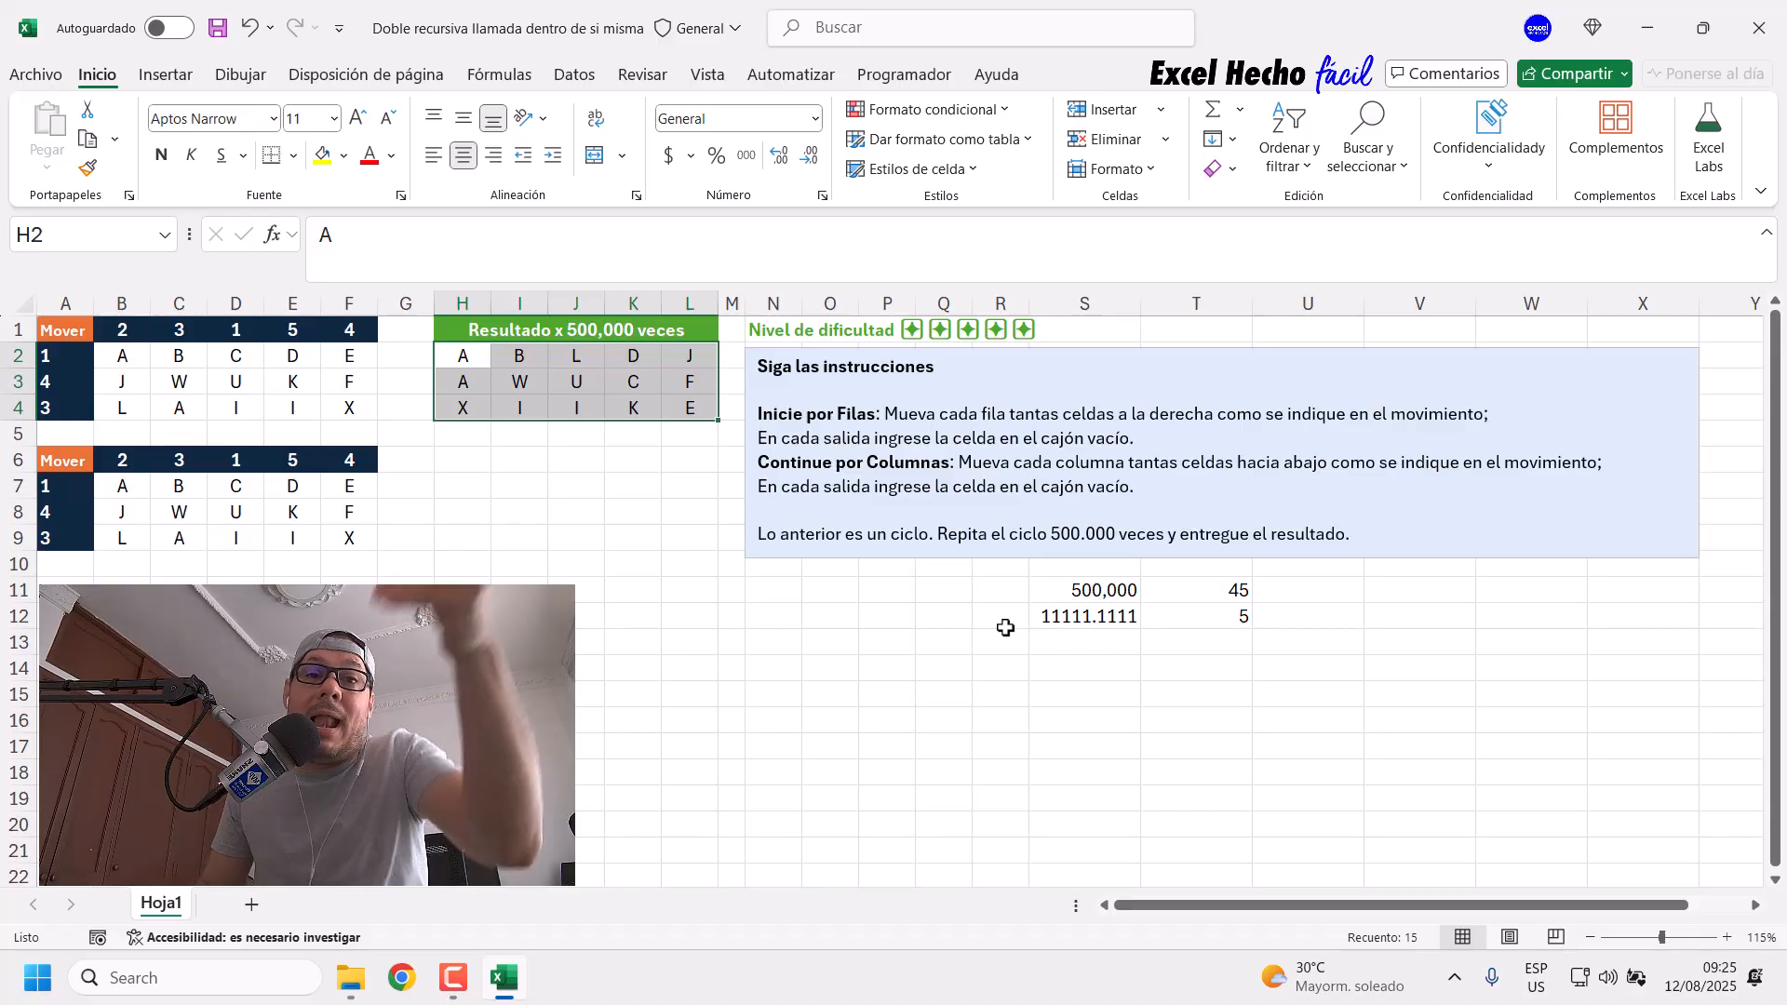
{"action": "left_click", "coordinate": [1084, 619]}
{"action": "left_click", "coordinate": [1190, 616]}
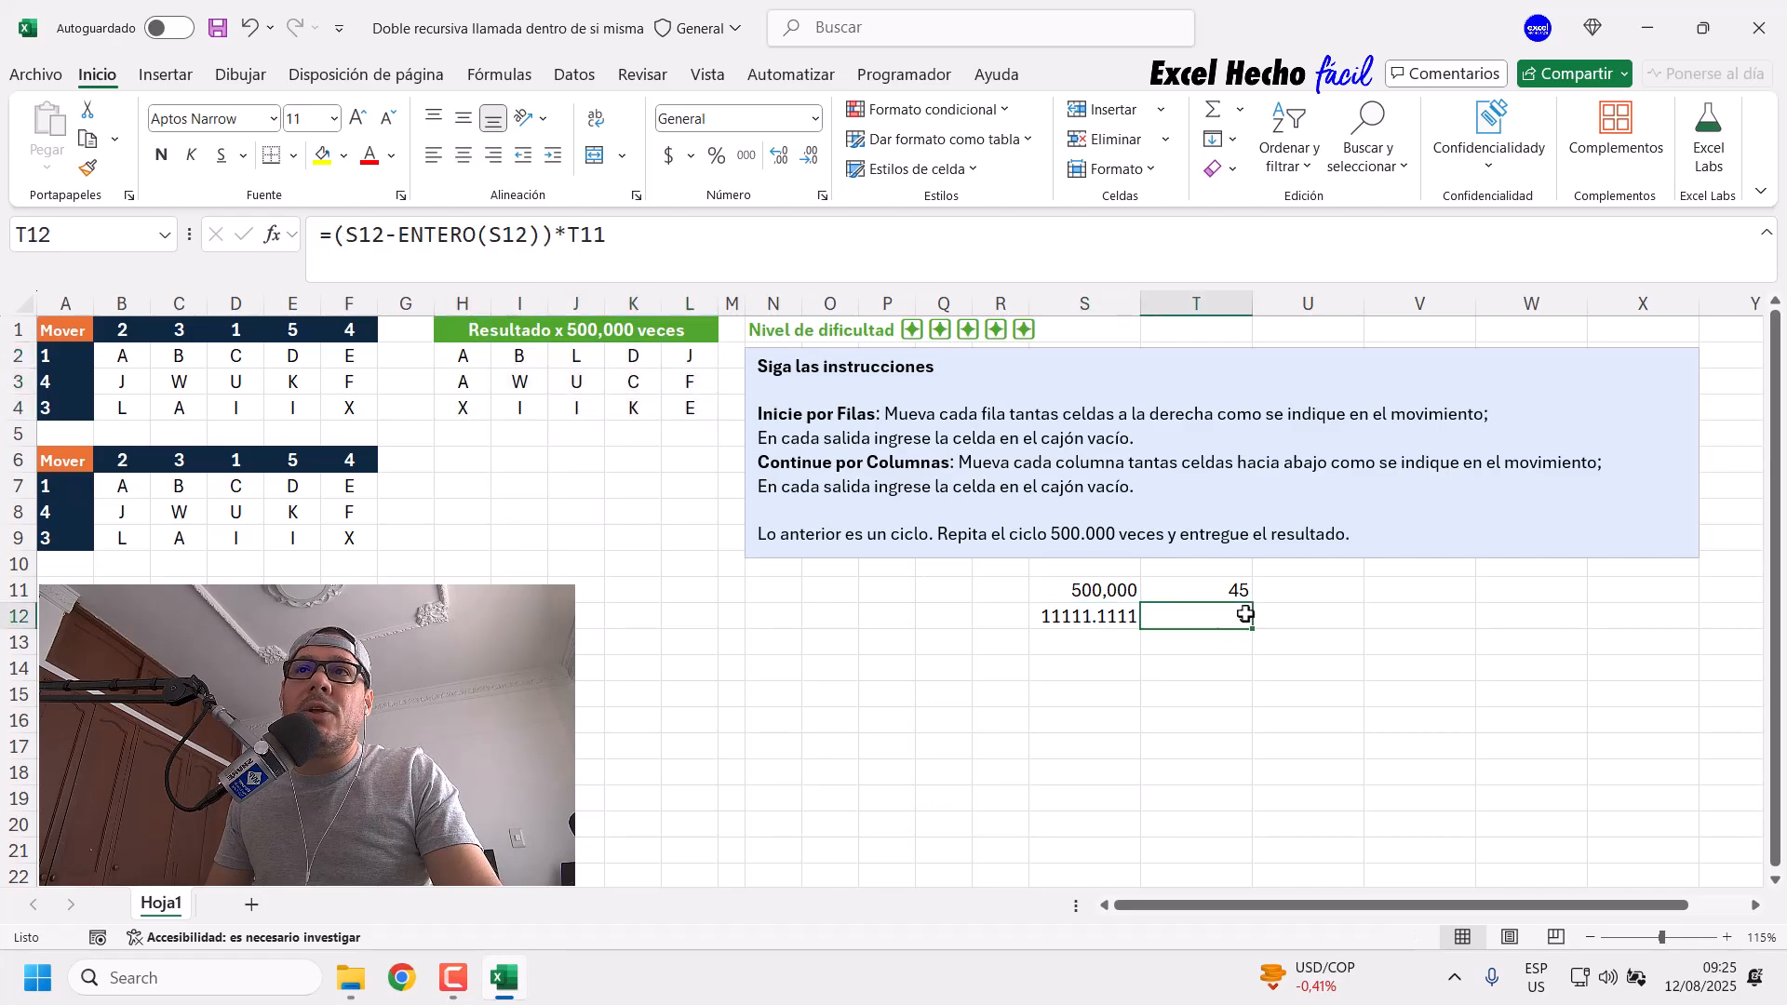
{"action": "left_click_drag", "start_coordinate": [451, 361], "coordinate": [709, 420]}
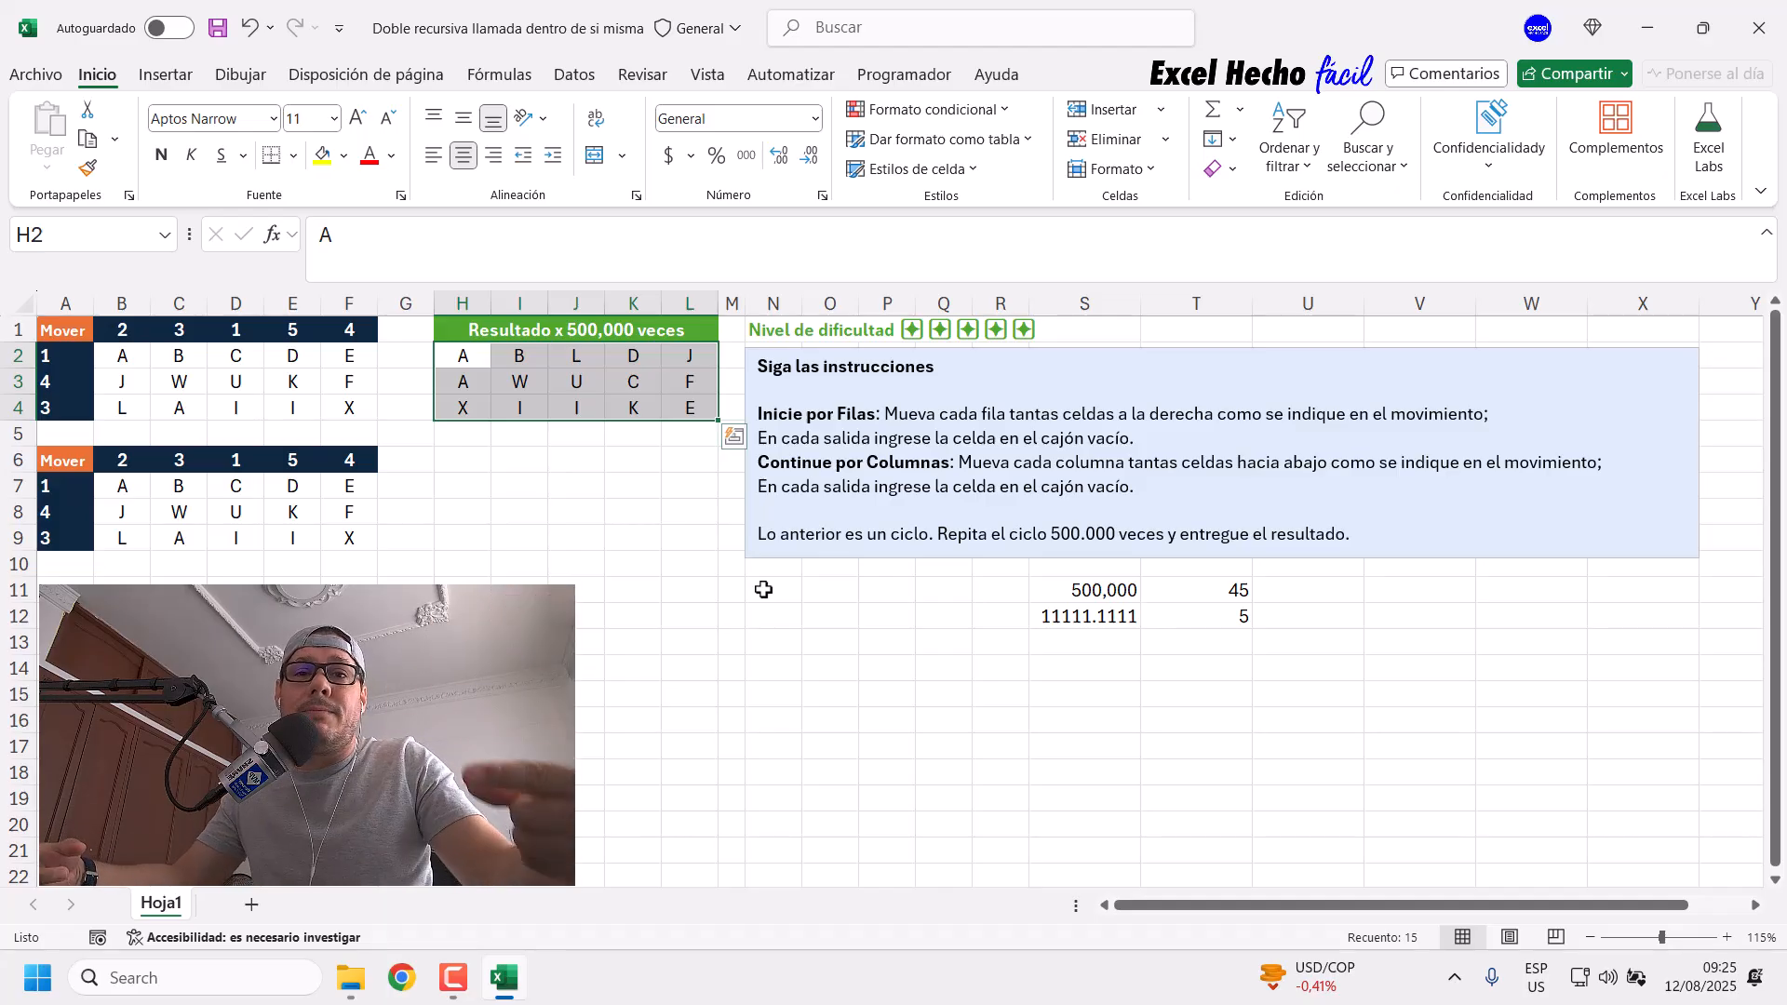
{"action": "left_click", "coordinate": [474, 356]}
{"action": "left_click_drag", "start_coordinate": [473, 355], "coordinate": [707, 402]}
{"action": "left_click", "coordinate": [1174, 616]}
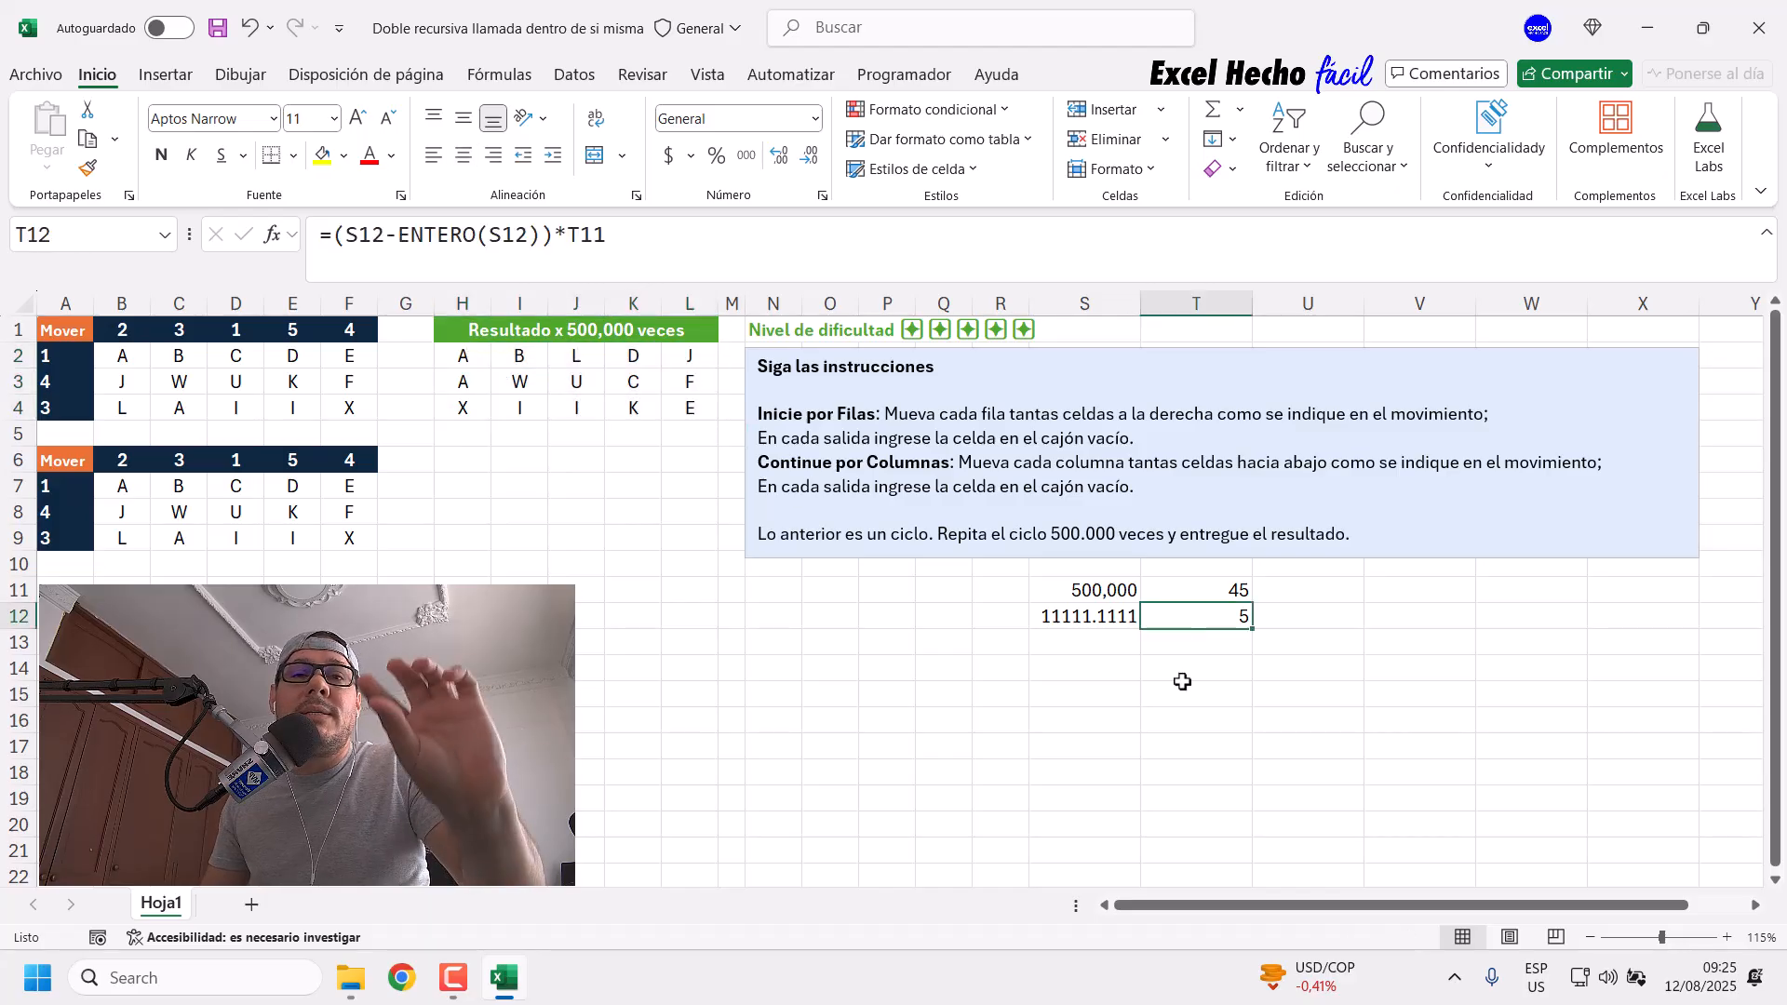
Step: Clear the auxiliary calculations from S11:T13 and select the working grid B7:F9
{"action": "left_click_drag", "start_coordinate": [1098, 592], "coordinate": [1221, 631]}
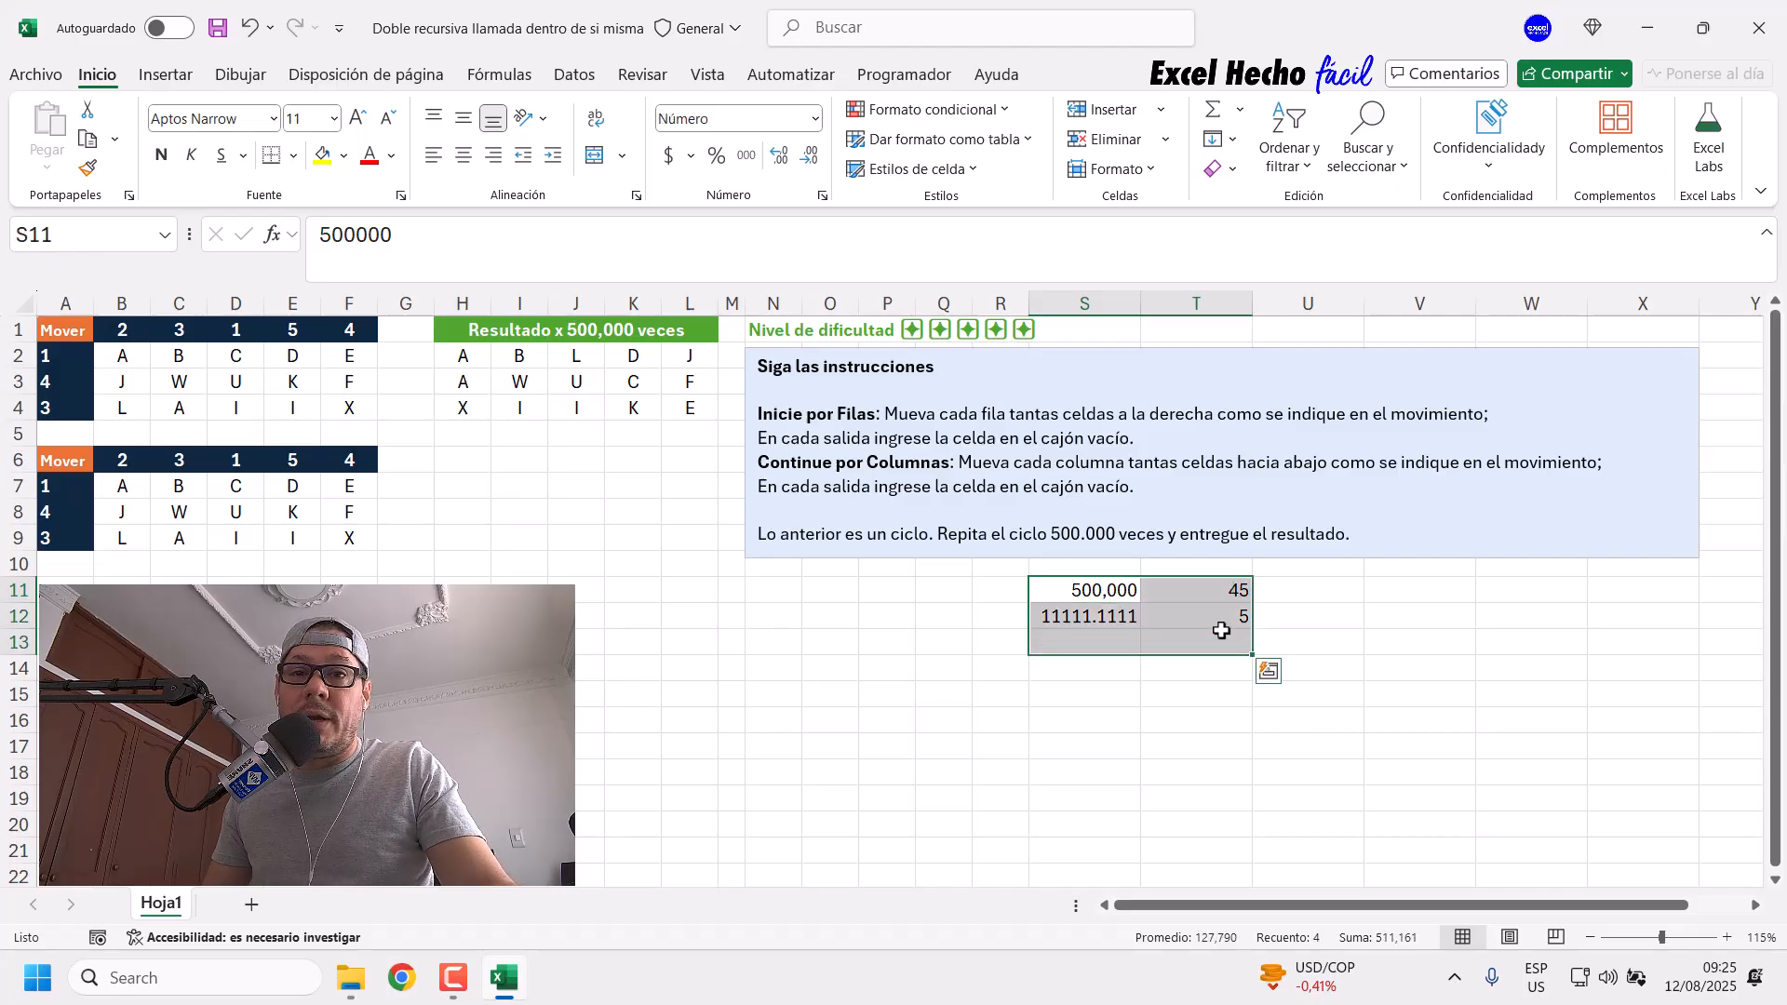
{"action": "key", "text": "Delete"}
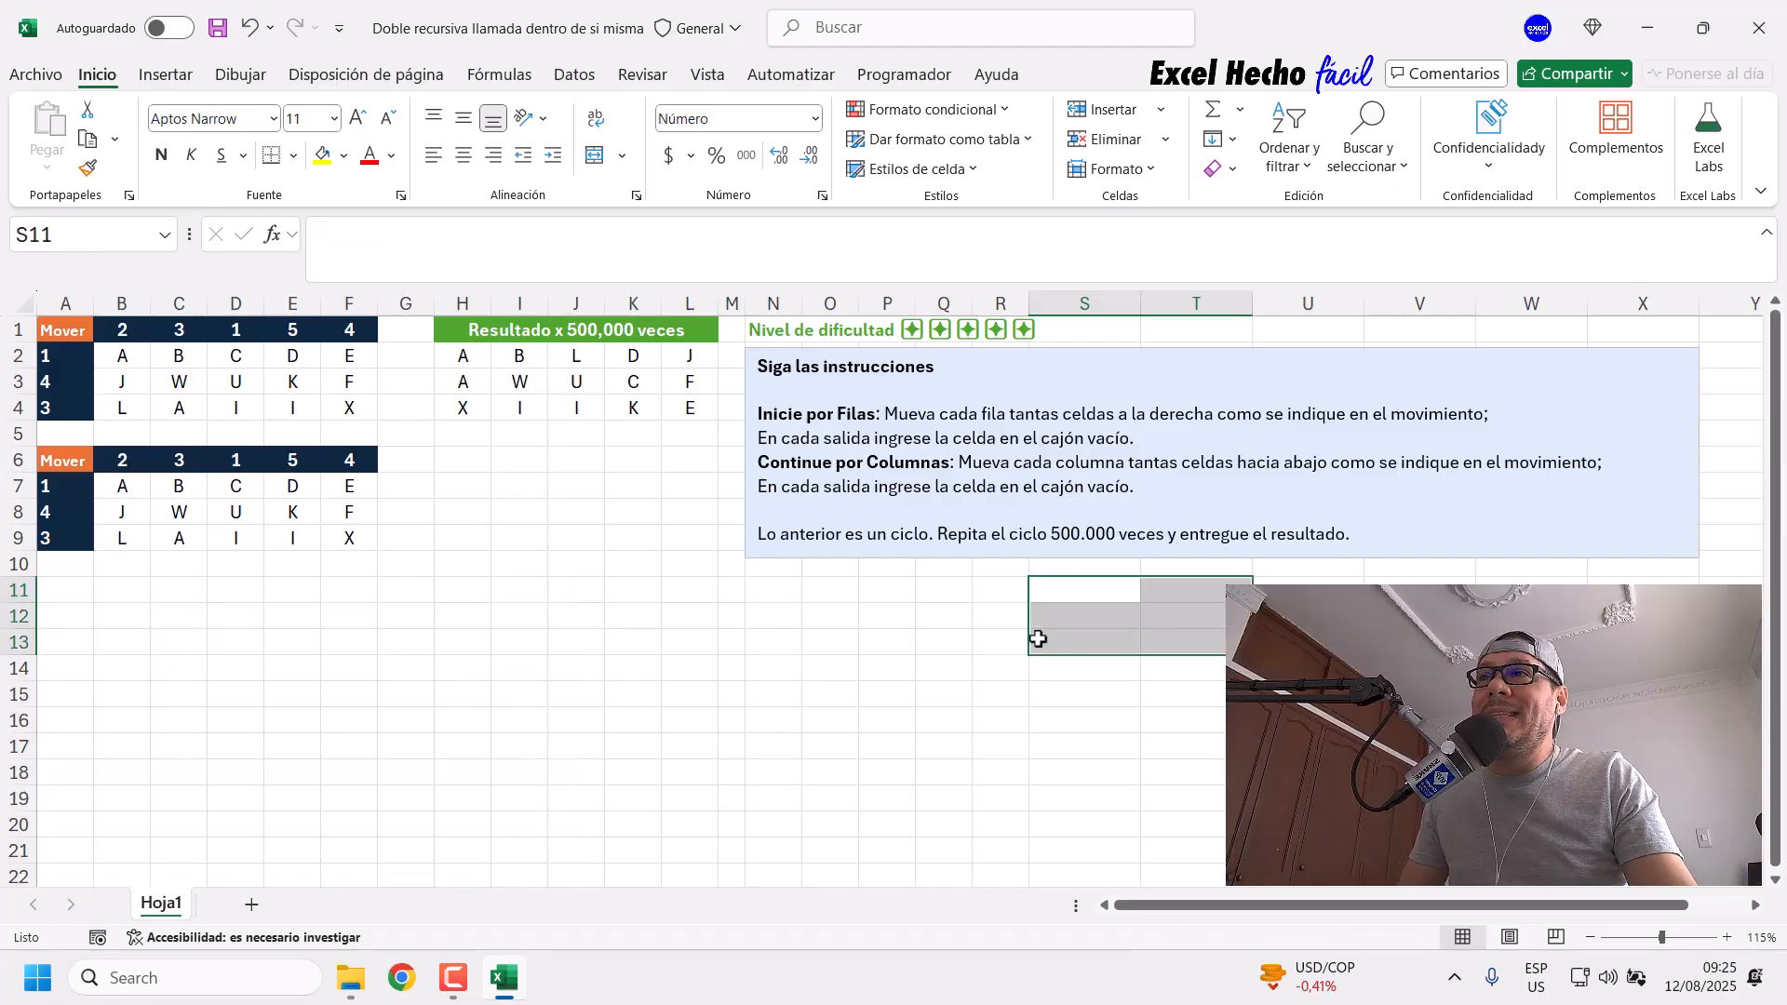
{"action": "left_click", "coordinate": [767, 599]}
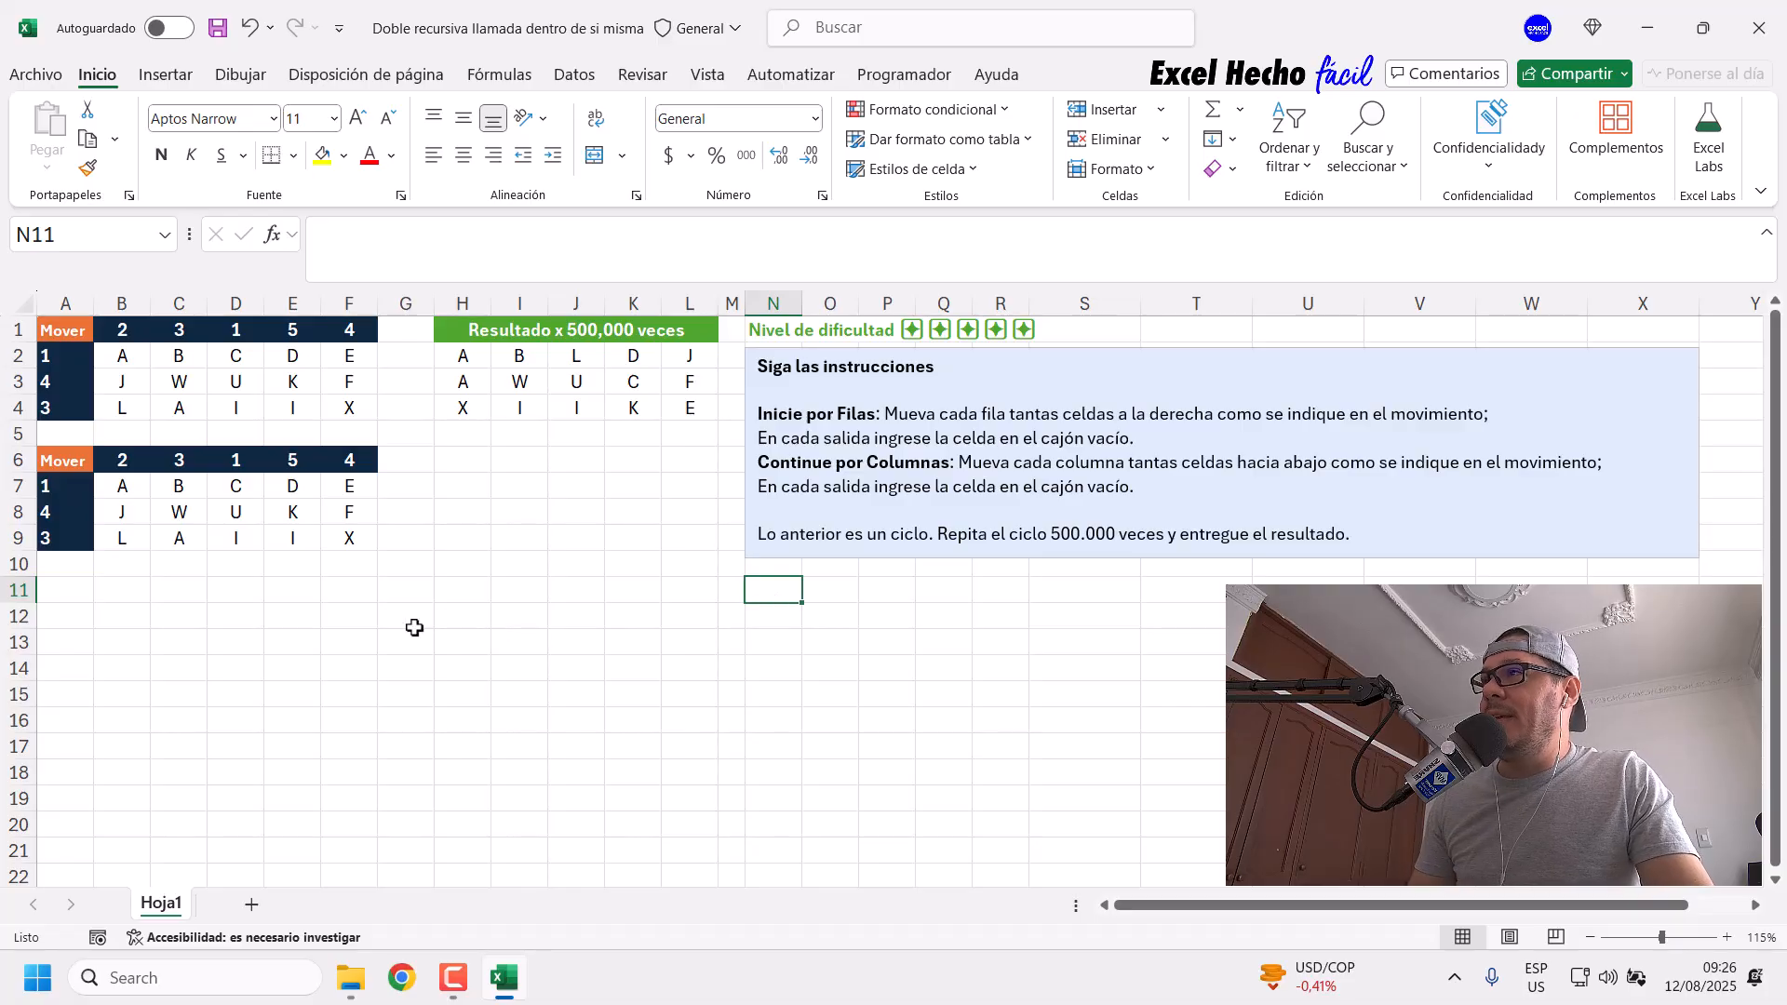
{"action": "left_click_drag", "start_coordinate": [116, 498], "coordinate": [348, 531]}
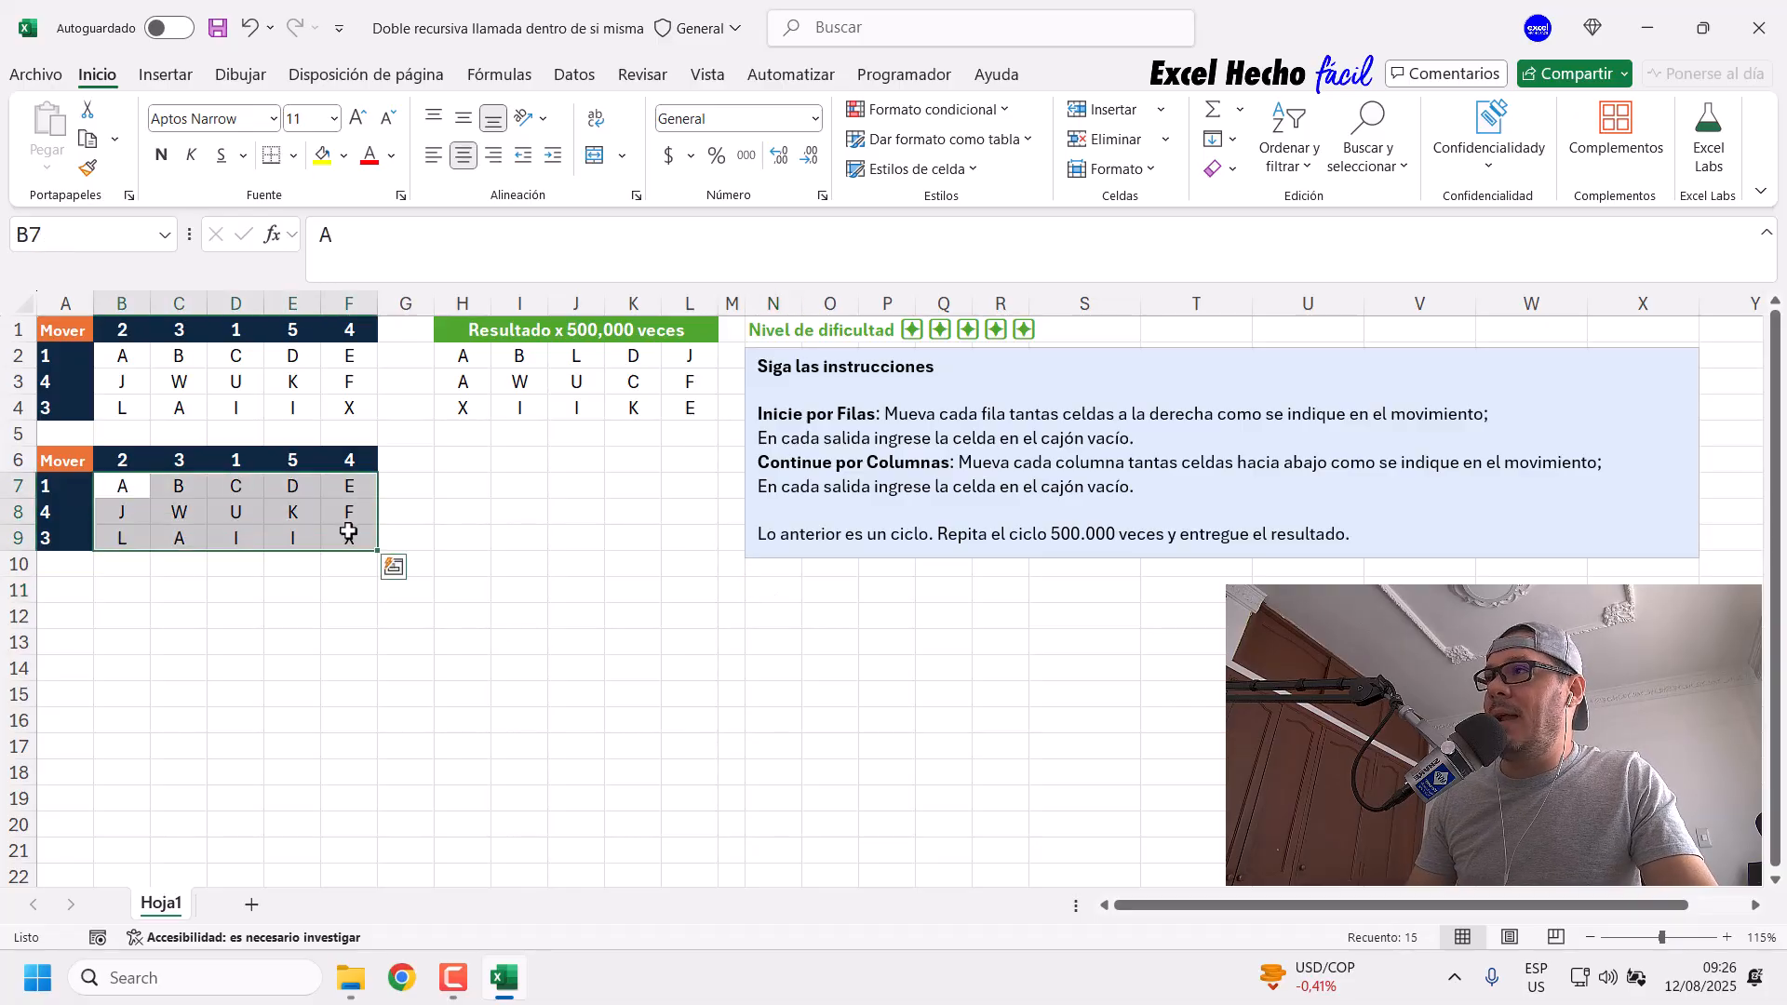
Step: Clear the working grid B7:F9 and paste a fresh copy of the letters from B2:F4 into it
{"action": "left_click_drag", "start_coordinate": [121, 353], "coordinate": [347, 401]}
{"action": "left_click_drag", "start_coordinate": [121, 482], "coordinate": [370, 530]}
{"action": "key", "text": "Delete"}
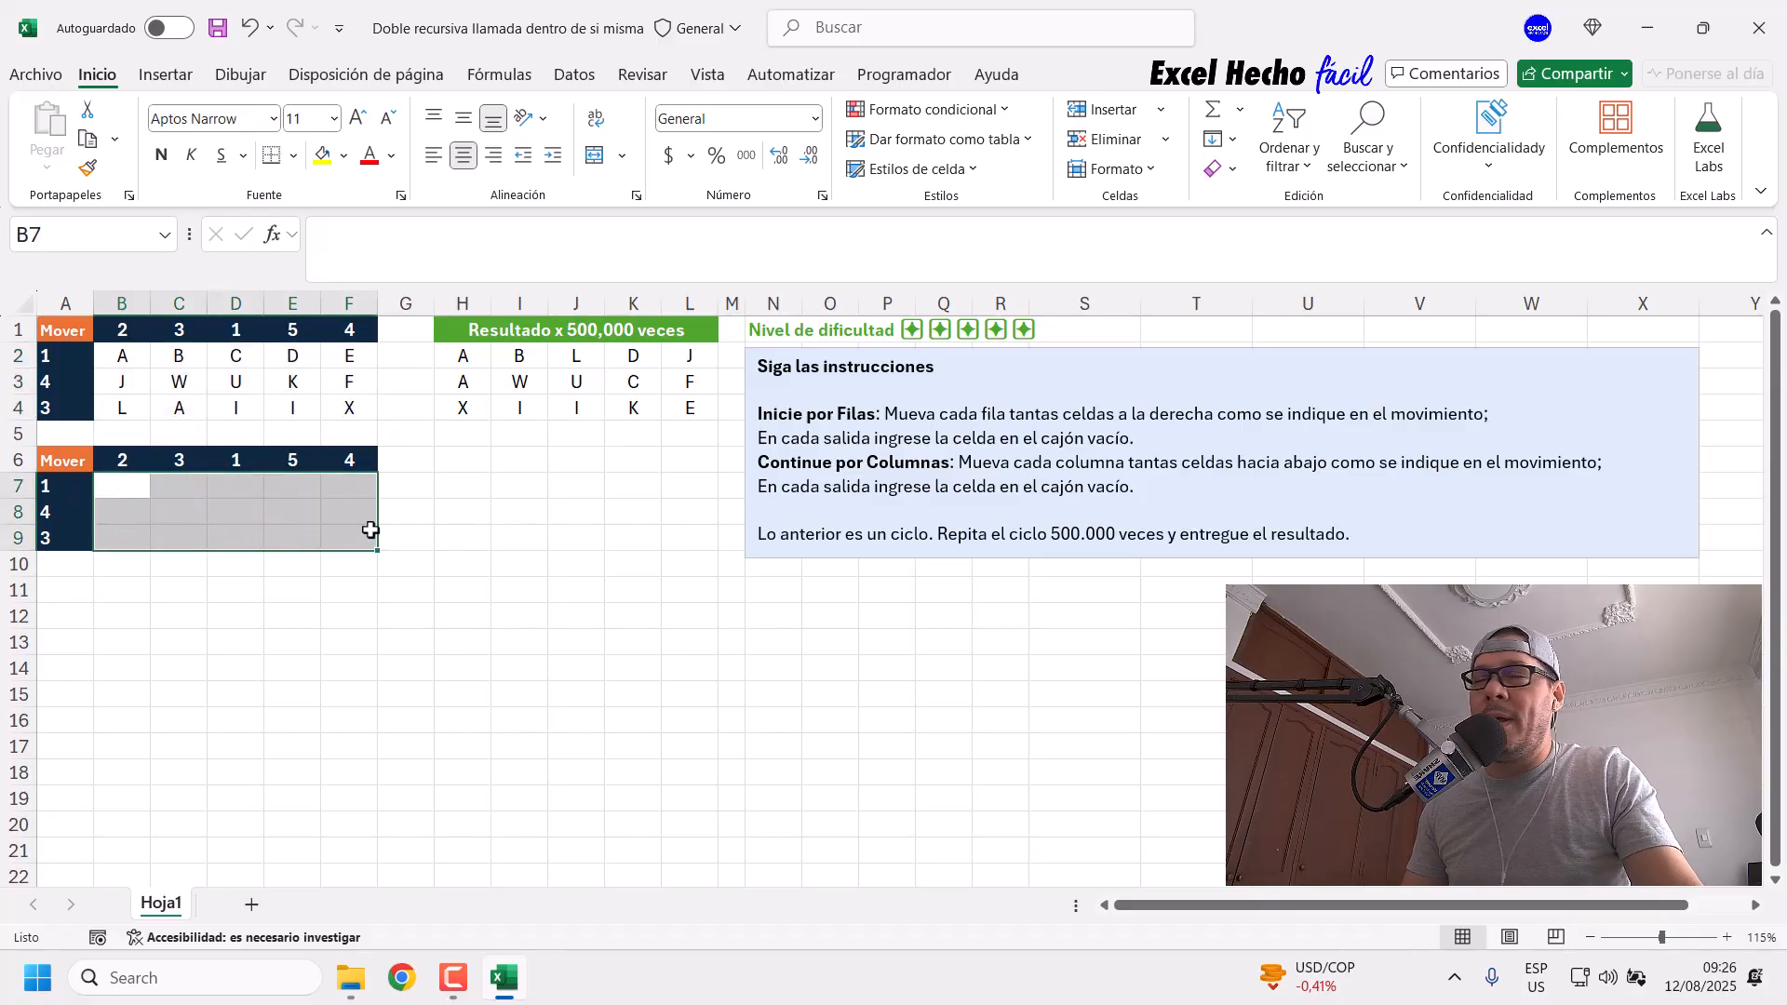
{"action": "left_click_drag", "start_coordinate": [116, 360], "coordinate": [348, 424]}
{"action": "left_click", "coordinate": [348, 425]}
{"action": "left_click_drag", "start_coordinate": [129, 358], "coordinate": [354, 403]}
{"action": "key", "text": "ctrl+c"}
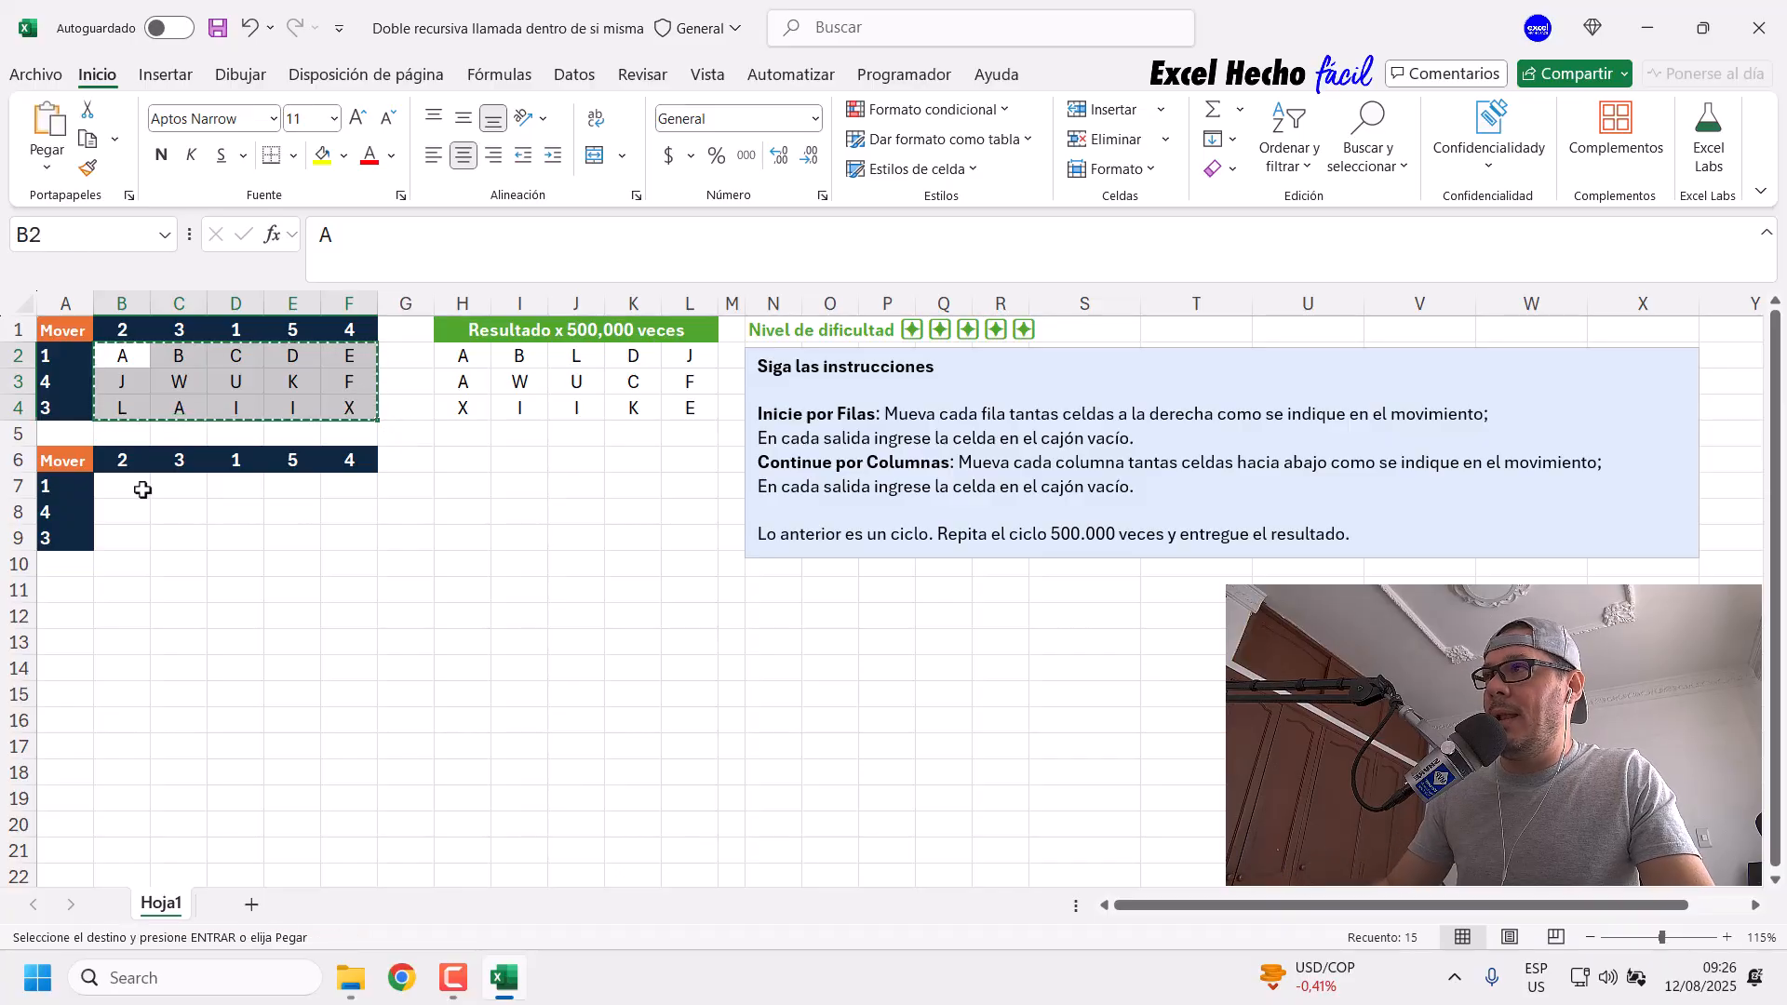
{"action": "left_click", "coordinate": [140, 487]}
{"action": "key", "text": "ctrl+v"}
{"action": "key", "text": "Escape"}
Step: Fill the second letter row of the working grid, B8:F8, with light green
{"action": "left_click_drag", "start_coordinate": [121, 512], "coordinate": [343, 514]}
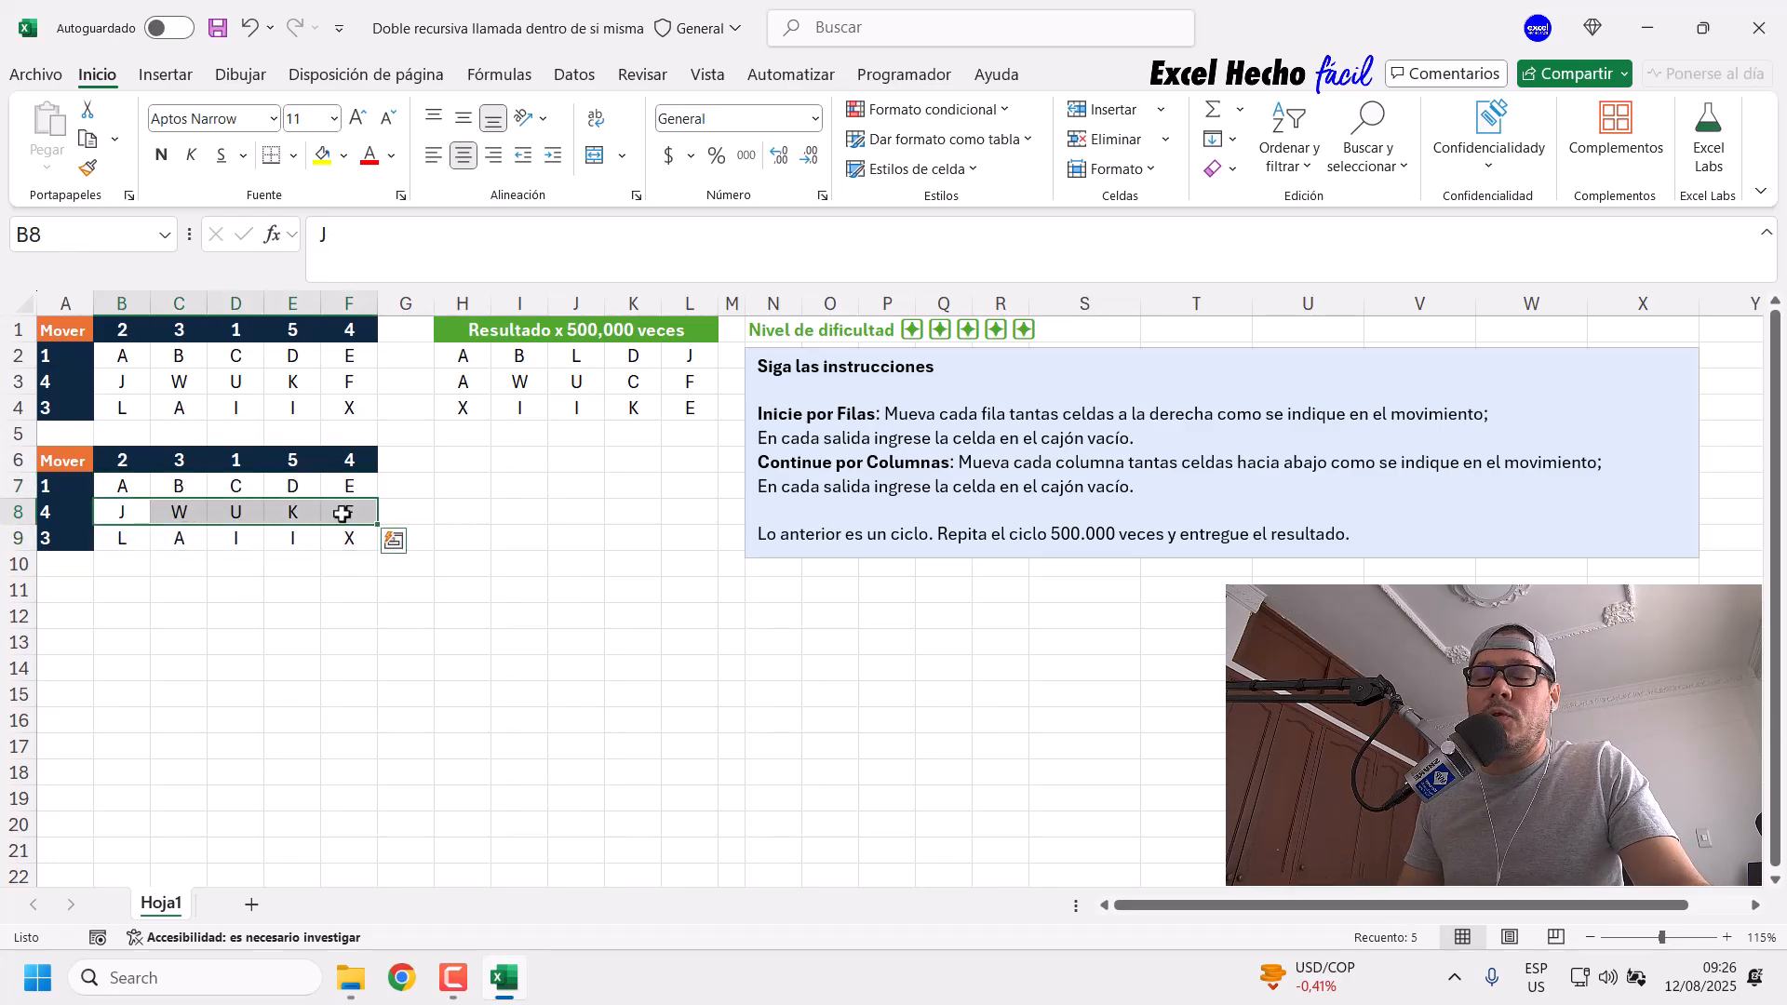
{"action": "left_click", "coordinate": [343, 155]}
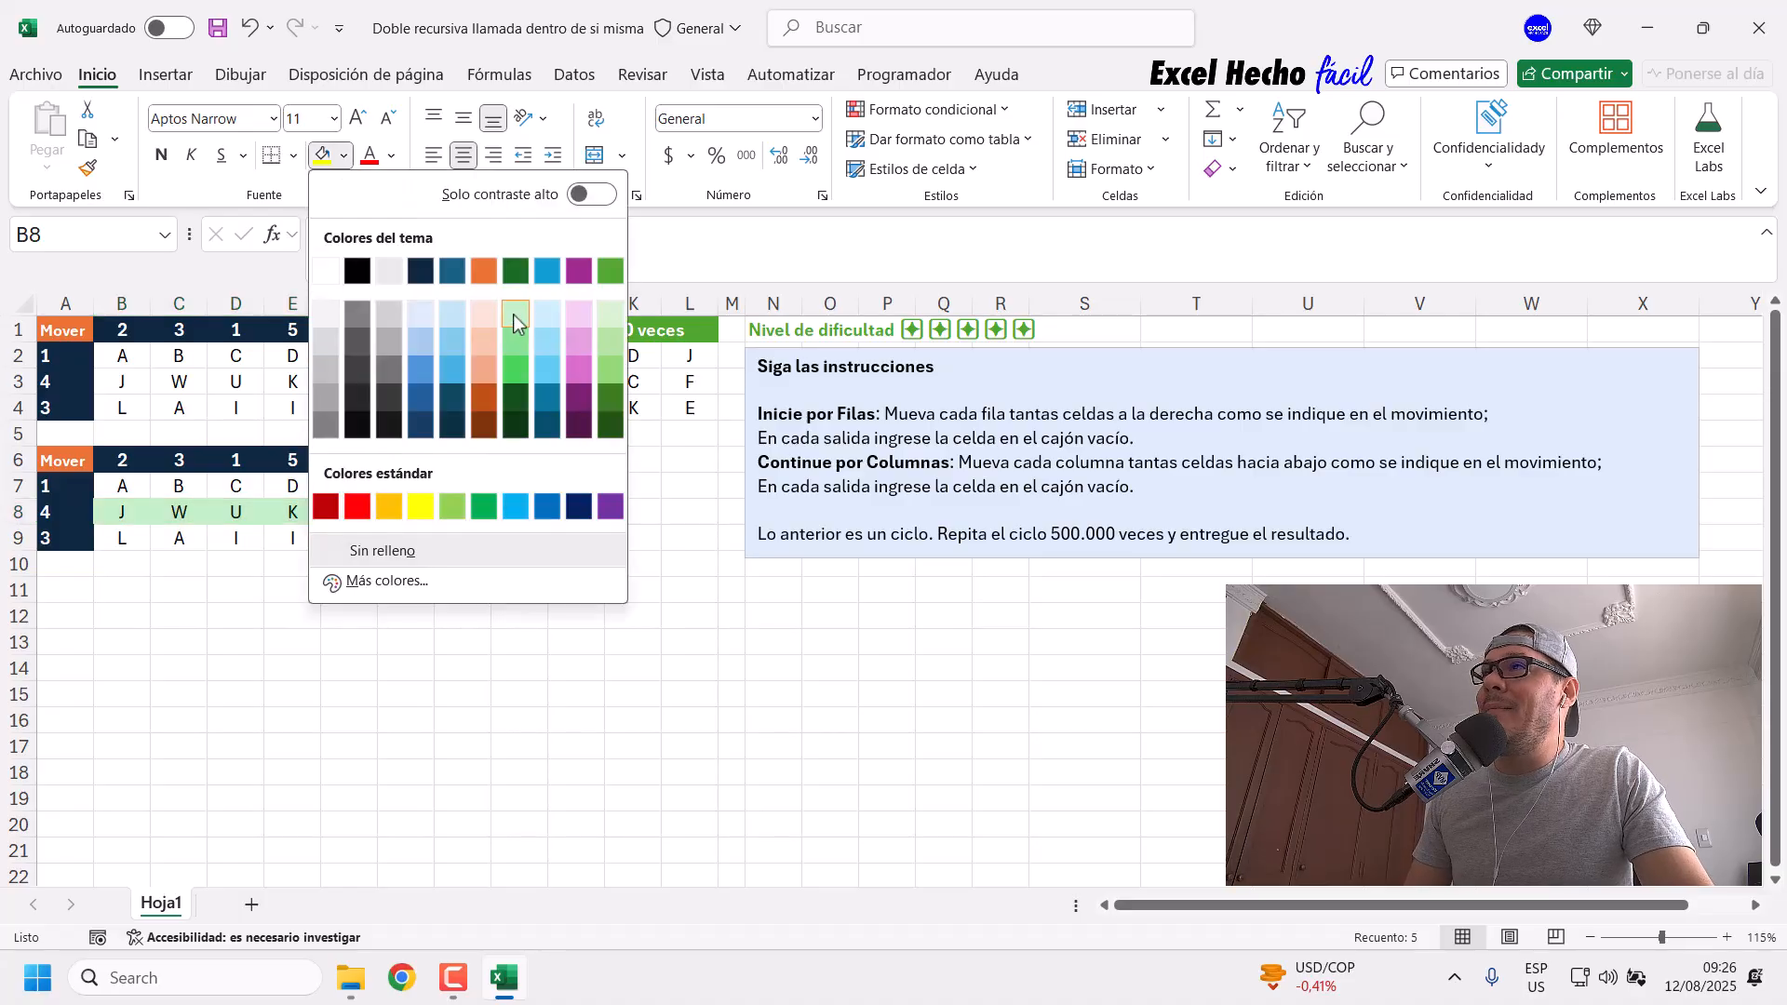
{"action": "left_click", "coordinate": [493, 337]}
Step: Shift the letters in B8:F8 four cells to the right with wraparound, so the row reads W, U, K, F, J
{"action": "left_click_drag", "start_coordinate": [124, 510], "coordinate": [342, 510]}
{"action": "left_click", "coordinate": [391, 502]}
{"action": "left_click", "coordinate": [393, 505]}
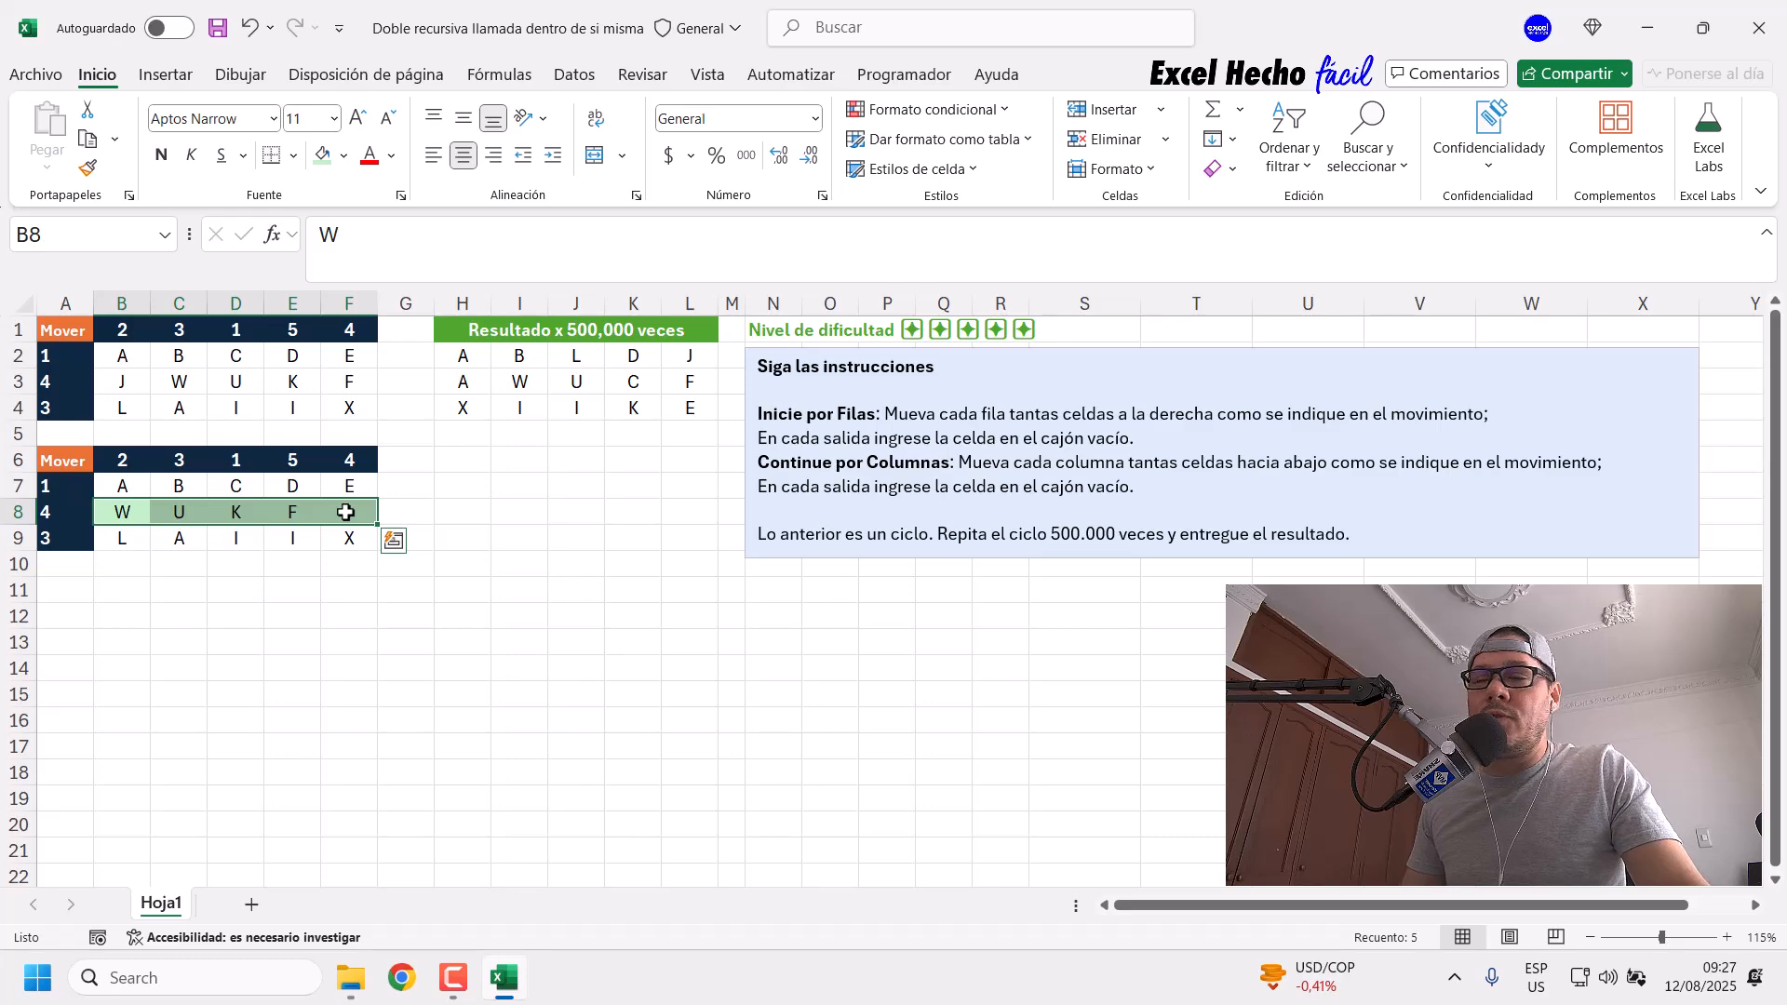
Step: Begin a sequence formula in H8 as wide as the grid: =SECUENCIA(,COLUMNAS(B1:F1)
{"action": "left_click", "coordinate": [451, 510]}
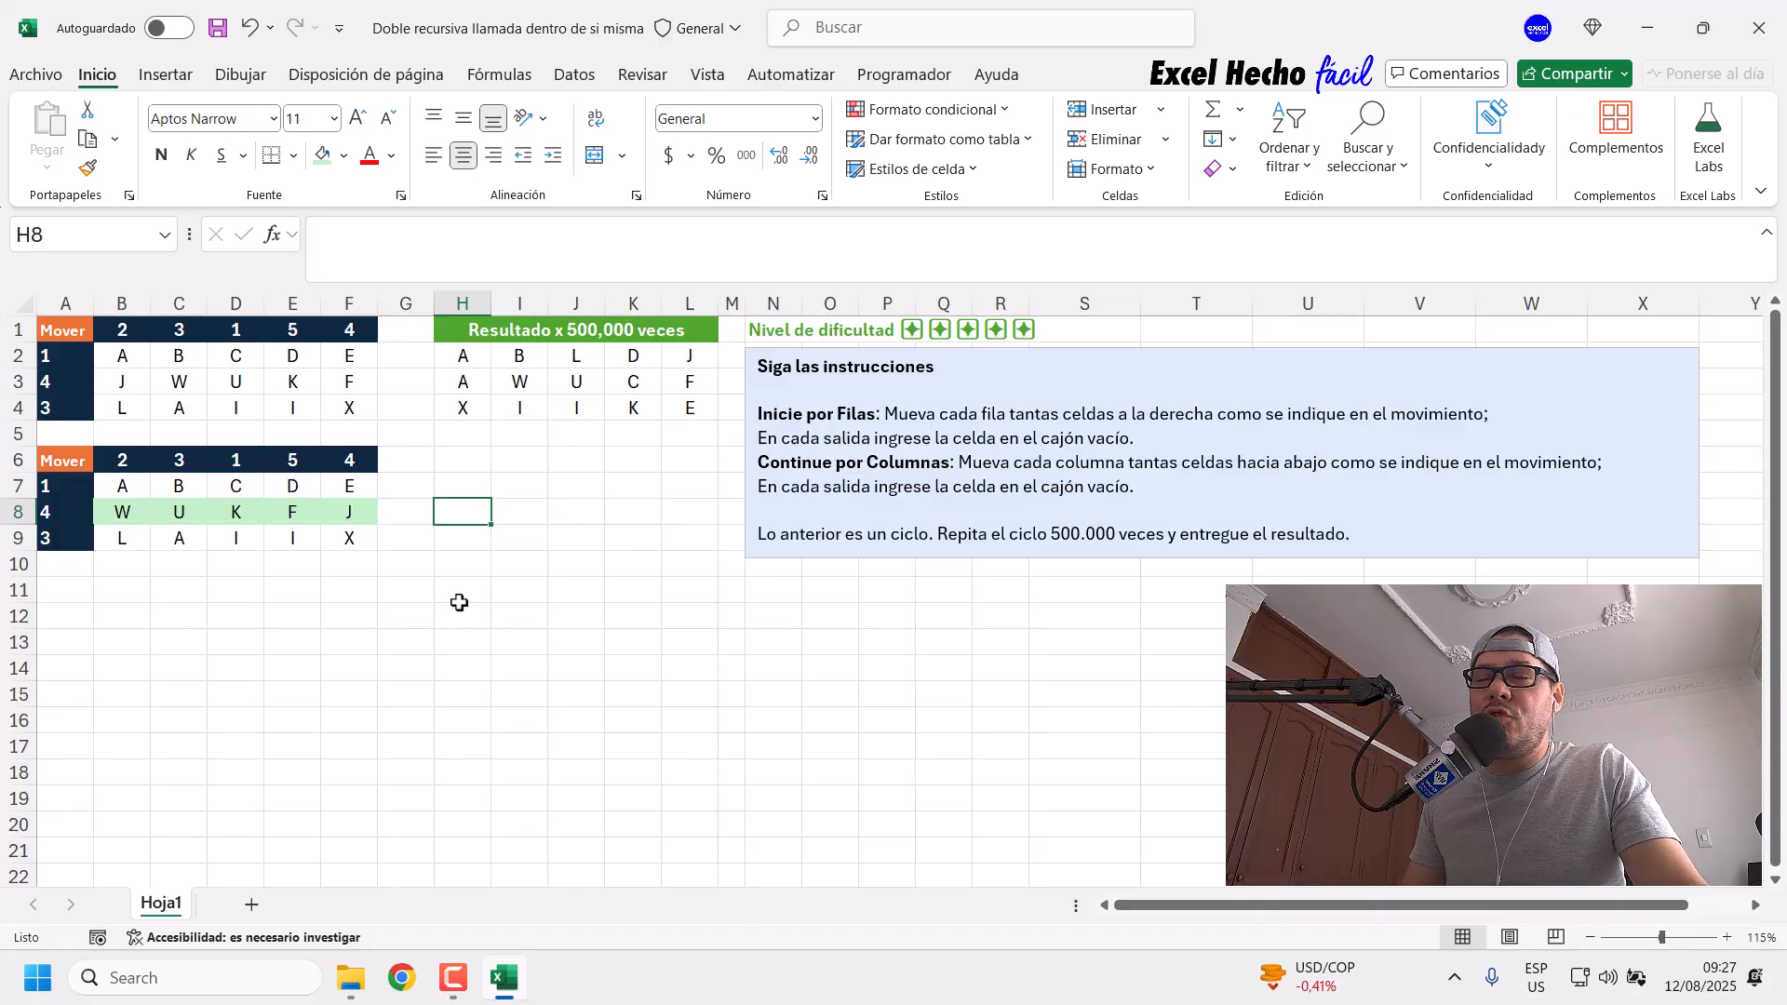
{"action": "left_click", "coordinate": [483, 253]}
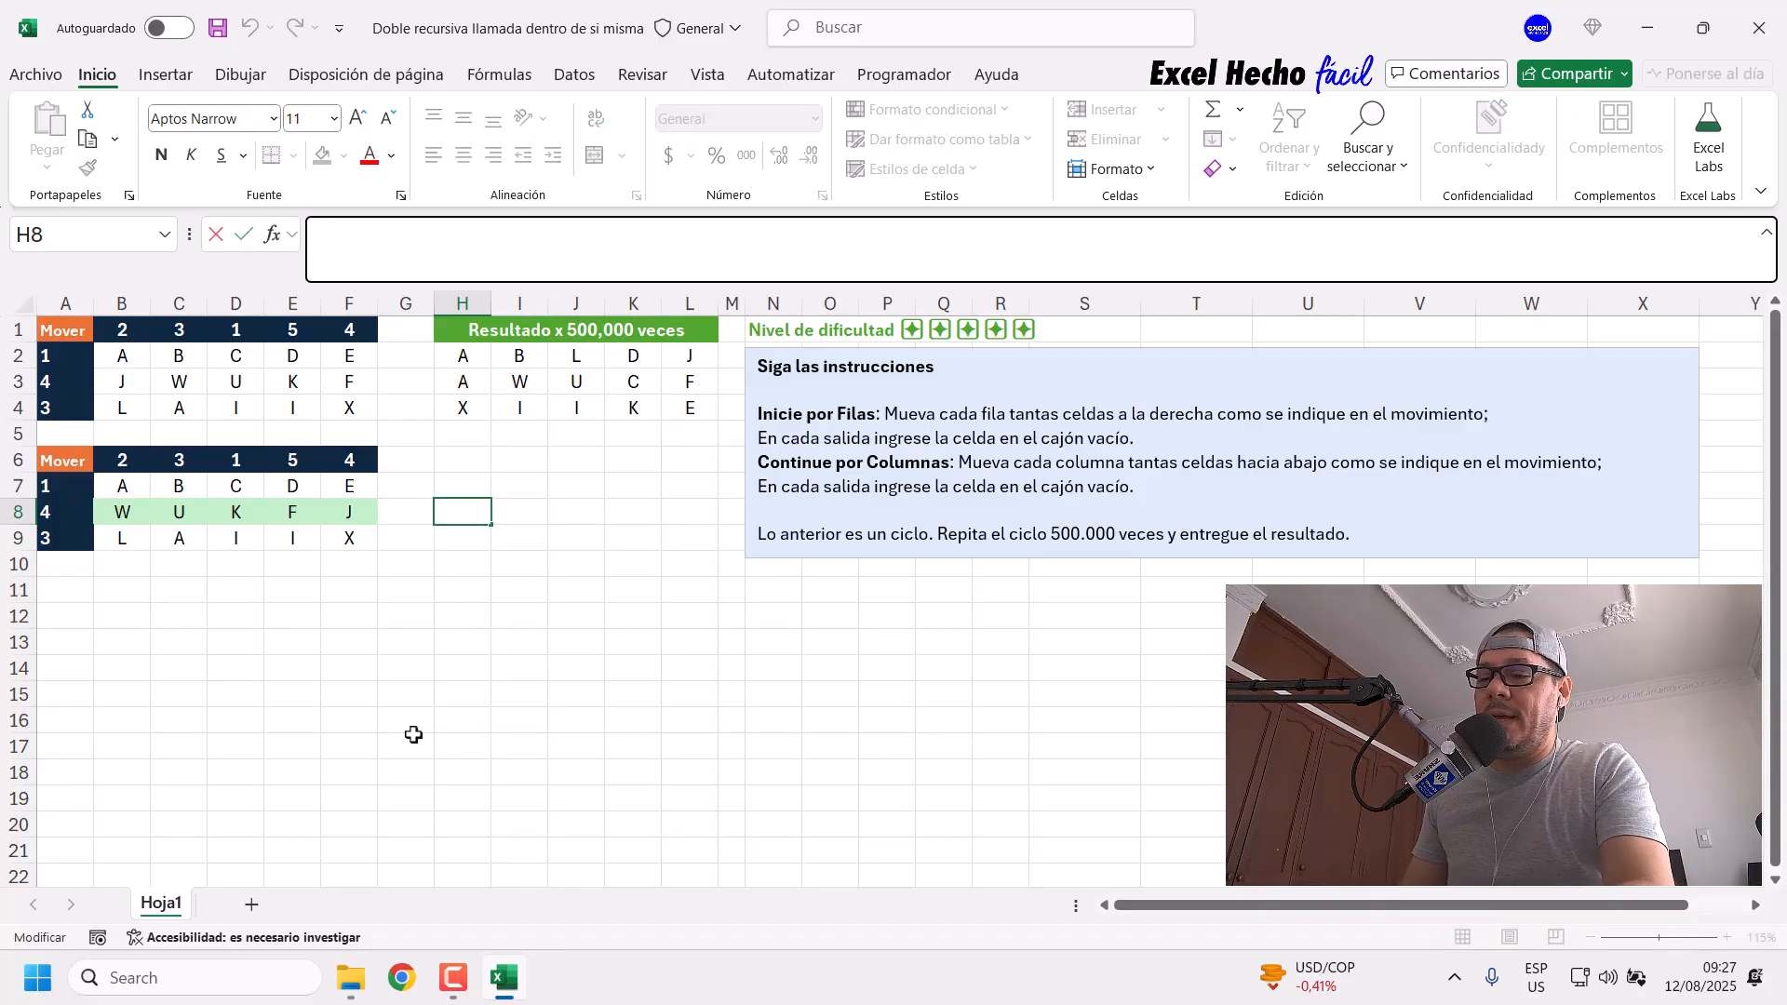
{"action": "type", "text": "=secu"}
{"action": "key", "text": "Tab"}
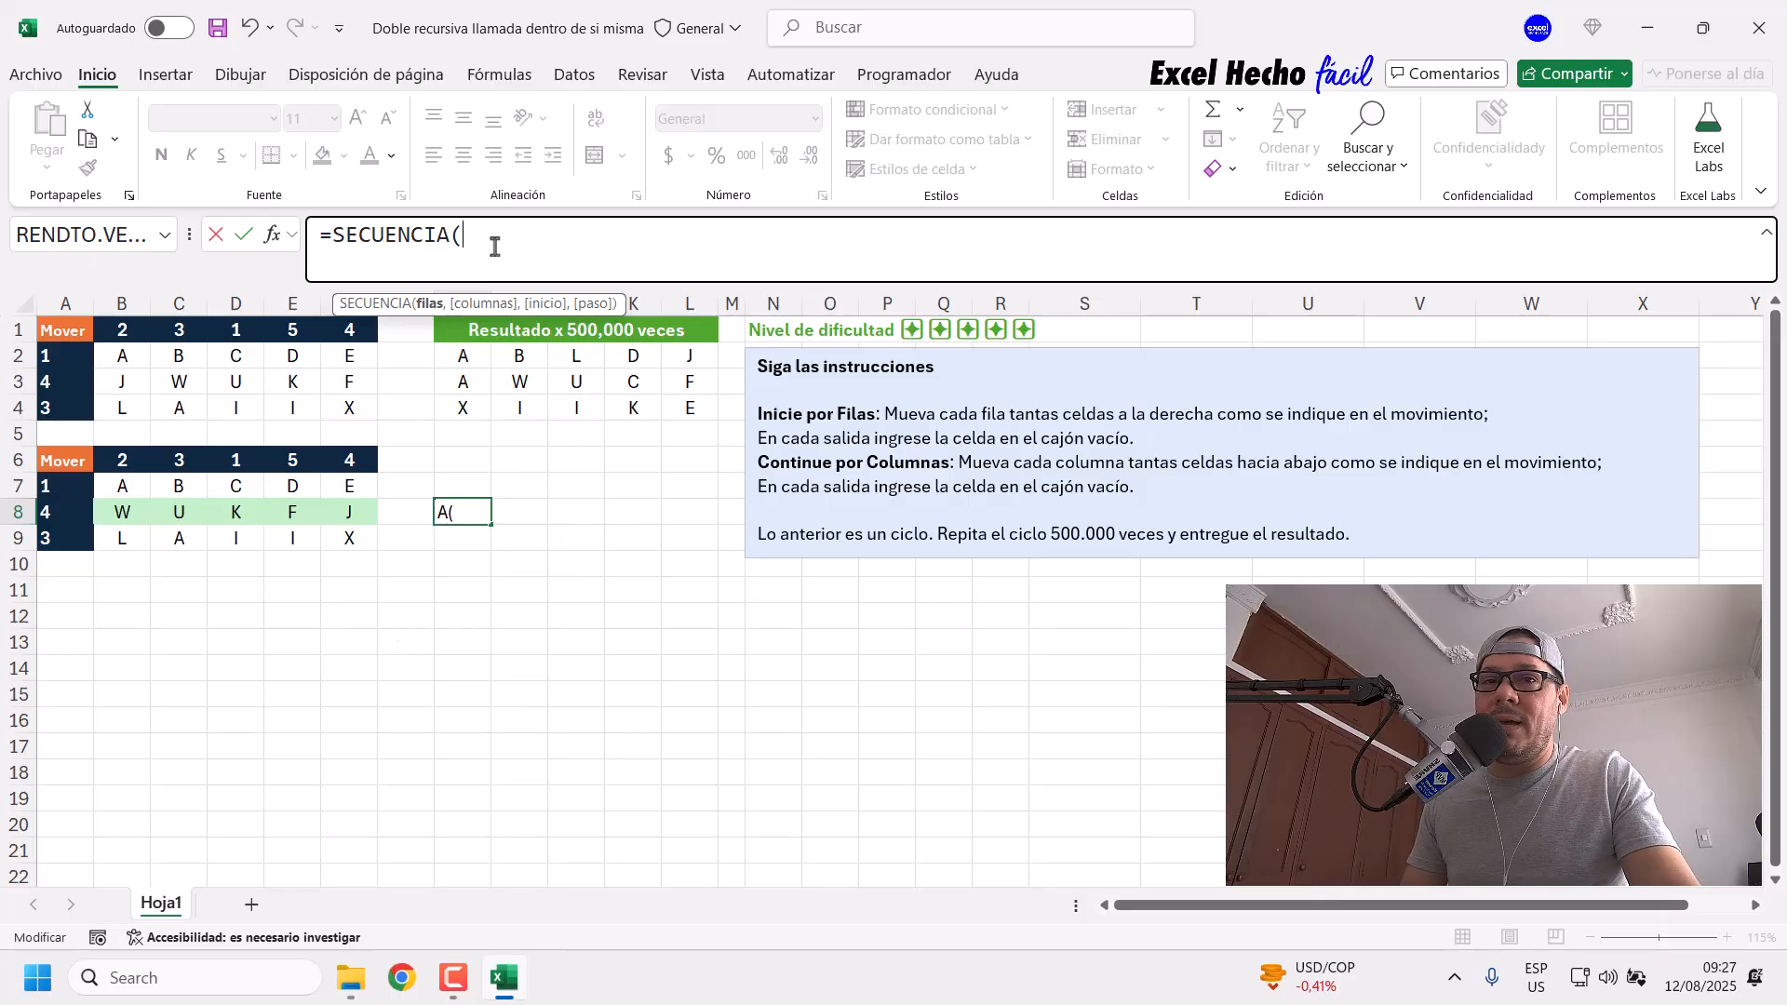
{"action": "type", "text": ",col"}
{"action": "key", "text": "Down"}
{"action": "key", "text": "Tab"}
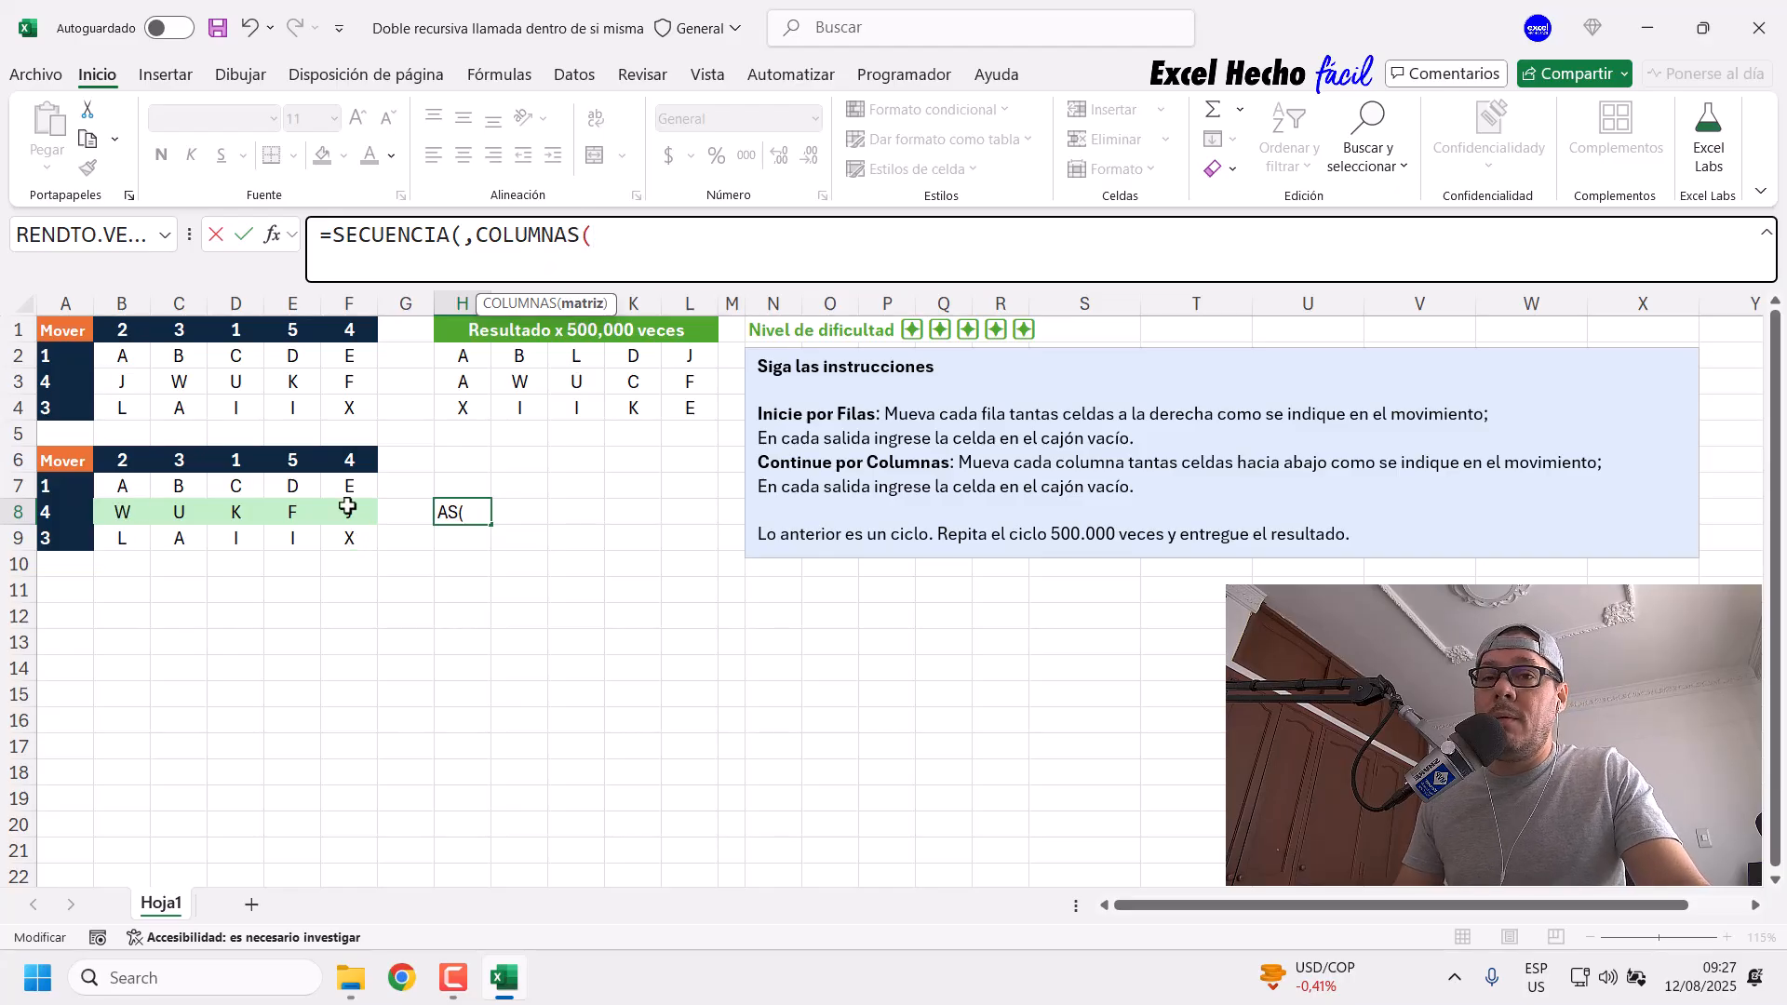
{"action": "left_click_drag", "start_coordinate": [475, 236], "coordinate": [598, 236]}
{"action": "left_click", "coordinate": [597, 236]}
{"action": "left_click_drag", "start_coordinate": [127, 330], "coordinate": [347, 333]}
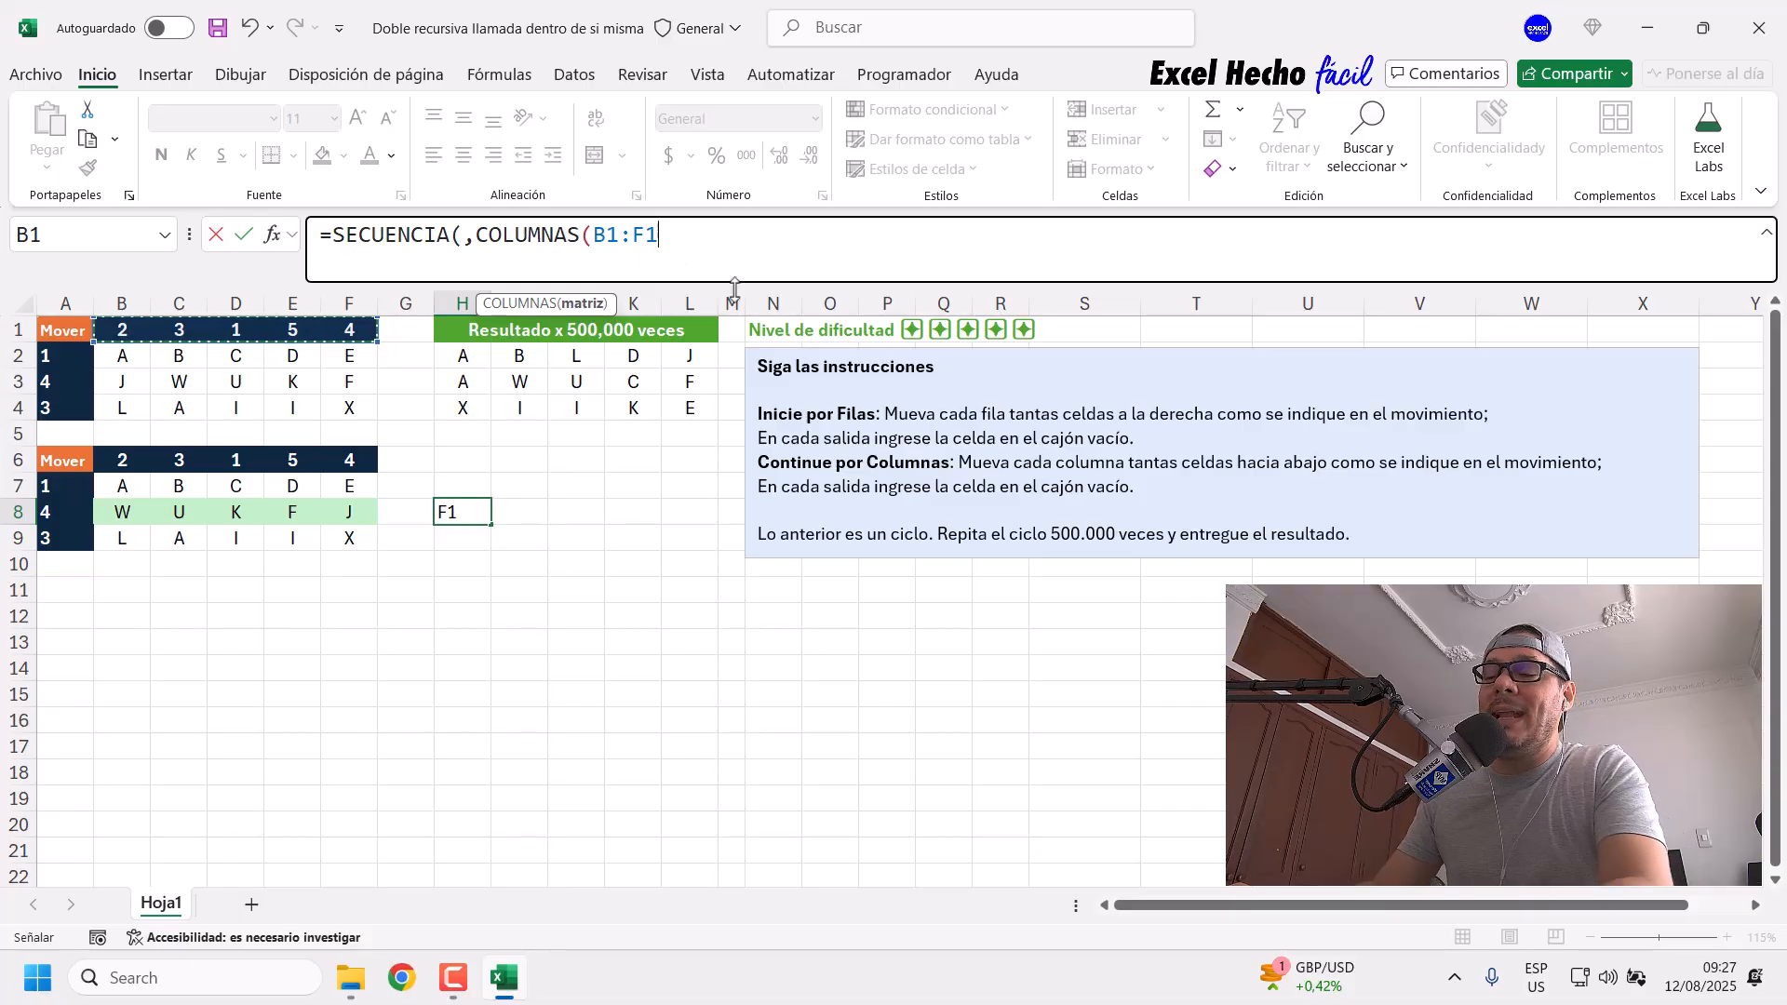
{"action": "type", "text": ")"}
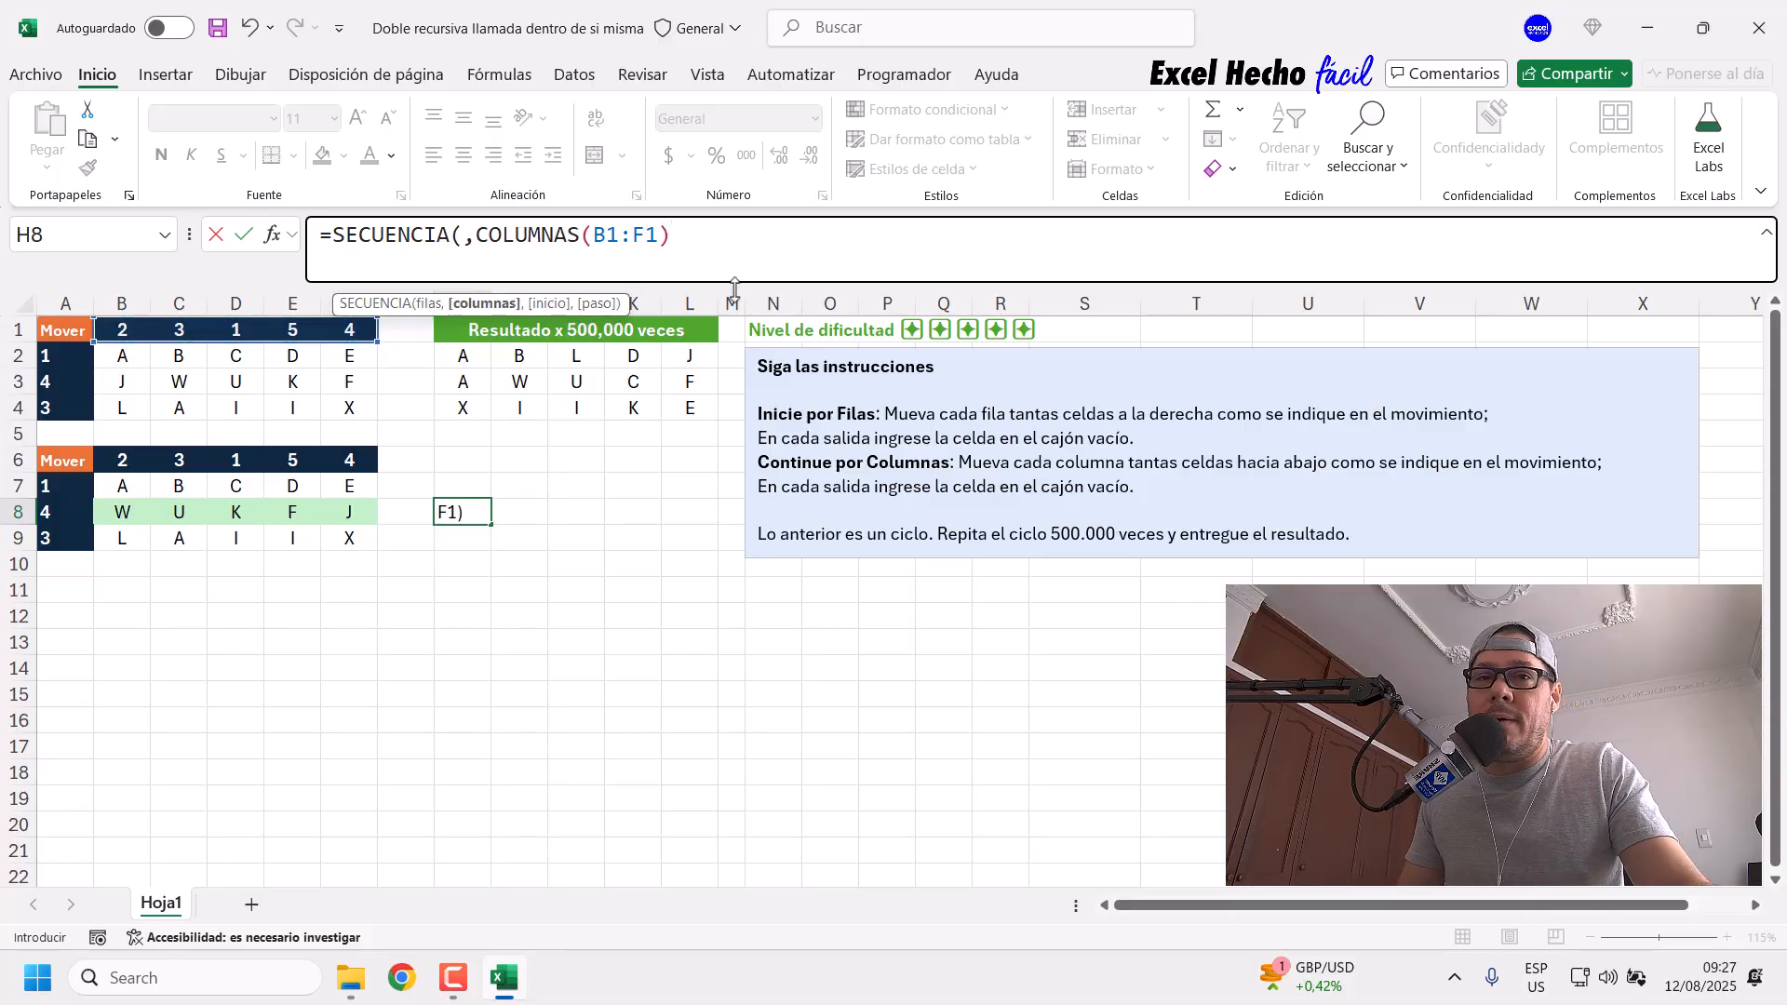
Step: Evaluate the COLUMNAS(B1:F1) part inside the H8 formula and restore its text
{"action": "left_click_drag", "start_coordinate": [512, 240], "coordinate": [751, 240]}
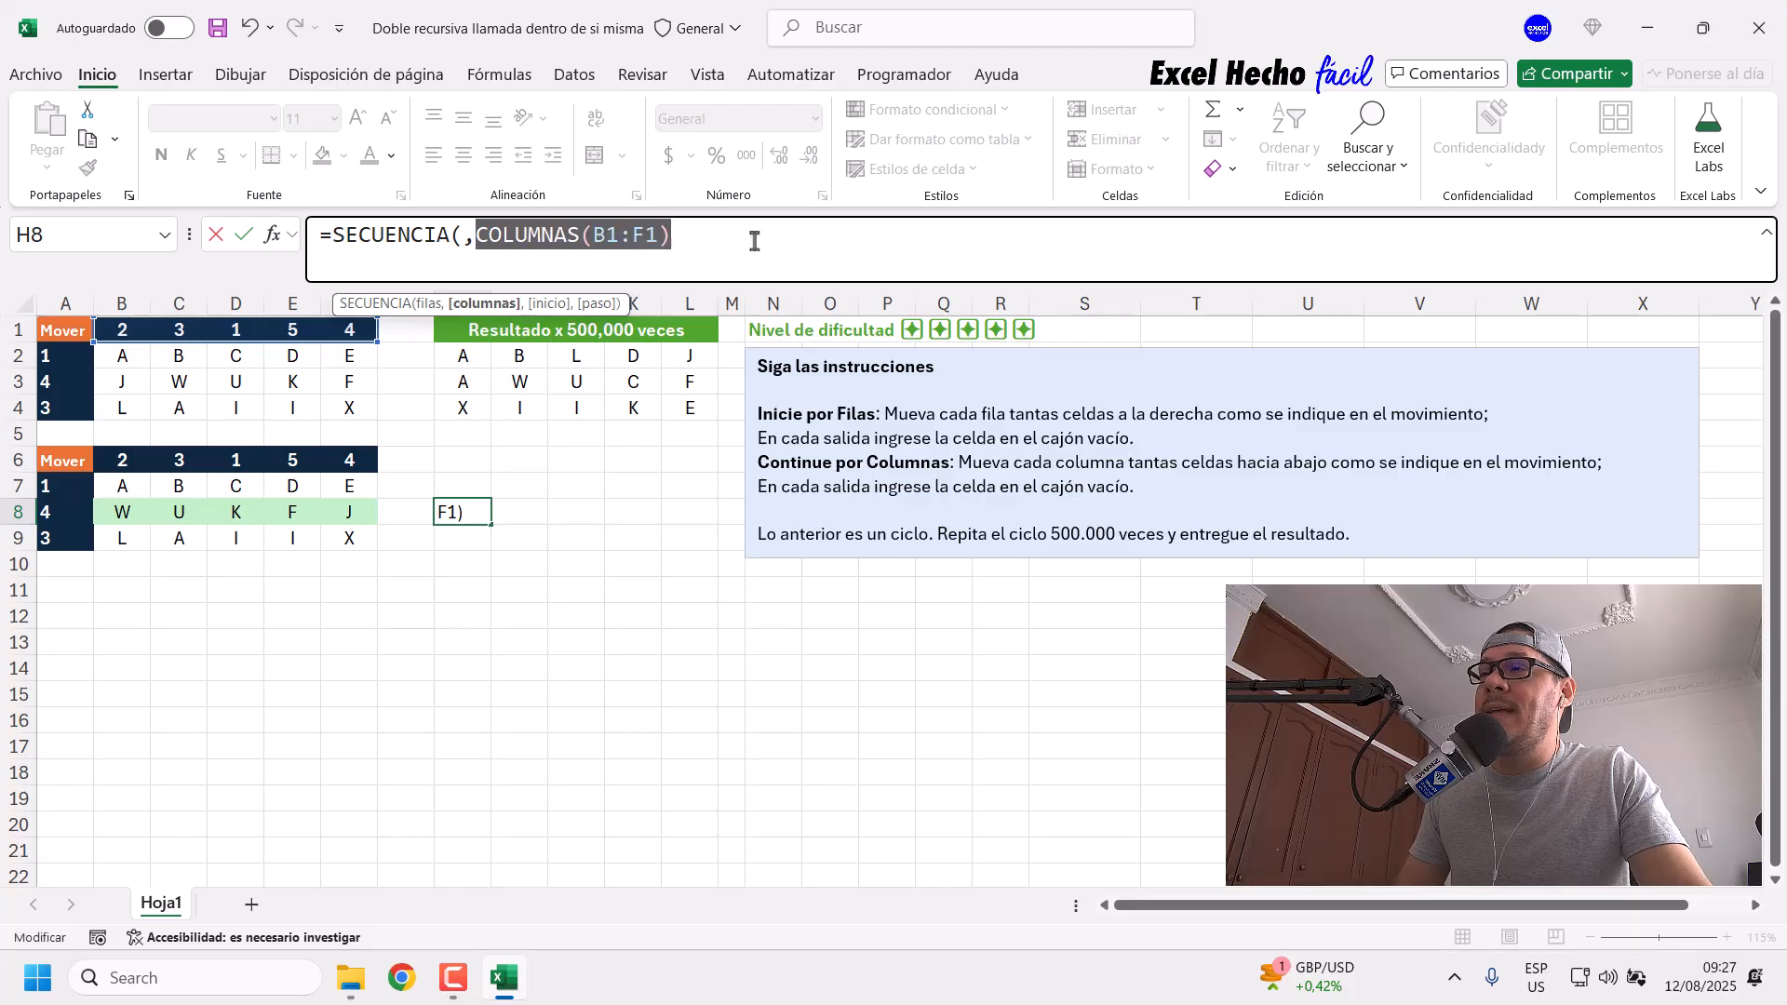
{"action": "key", "text": "F9"}
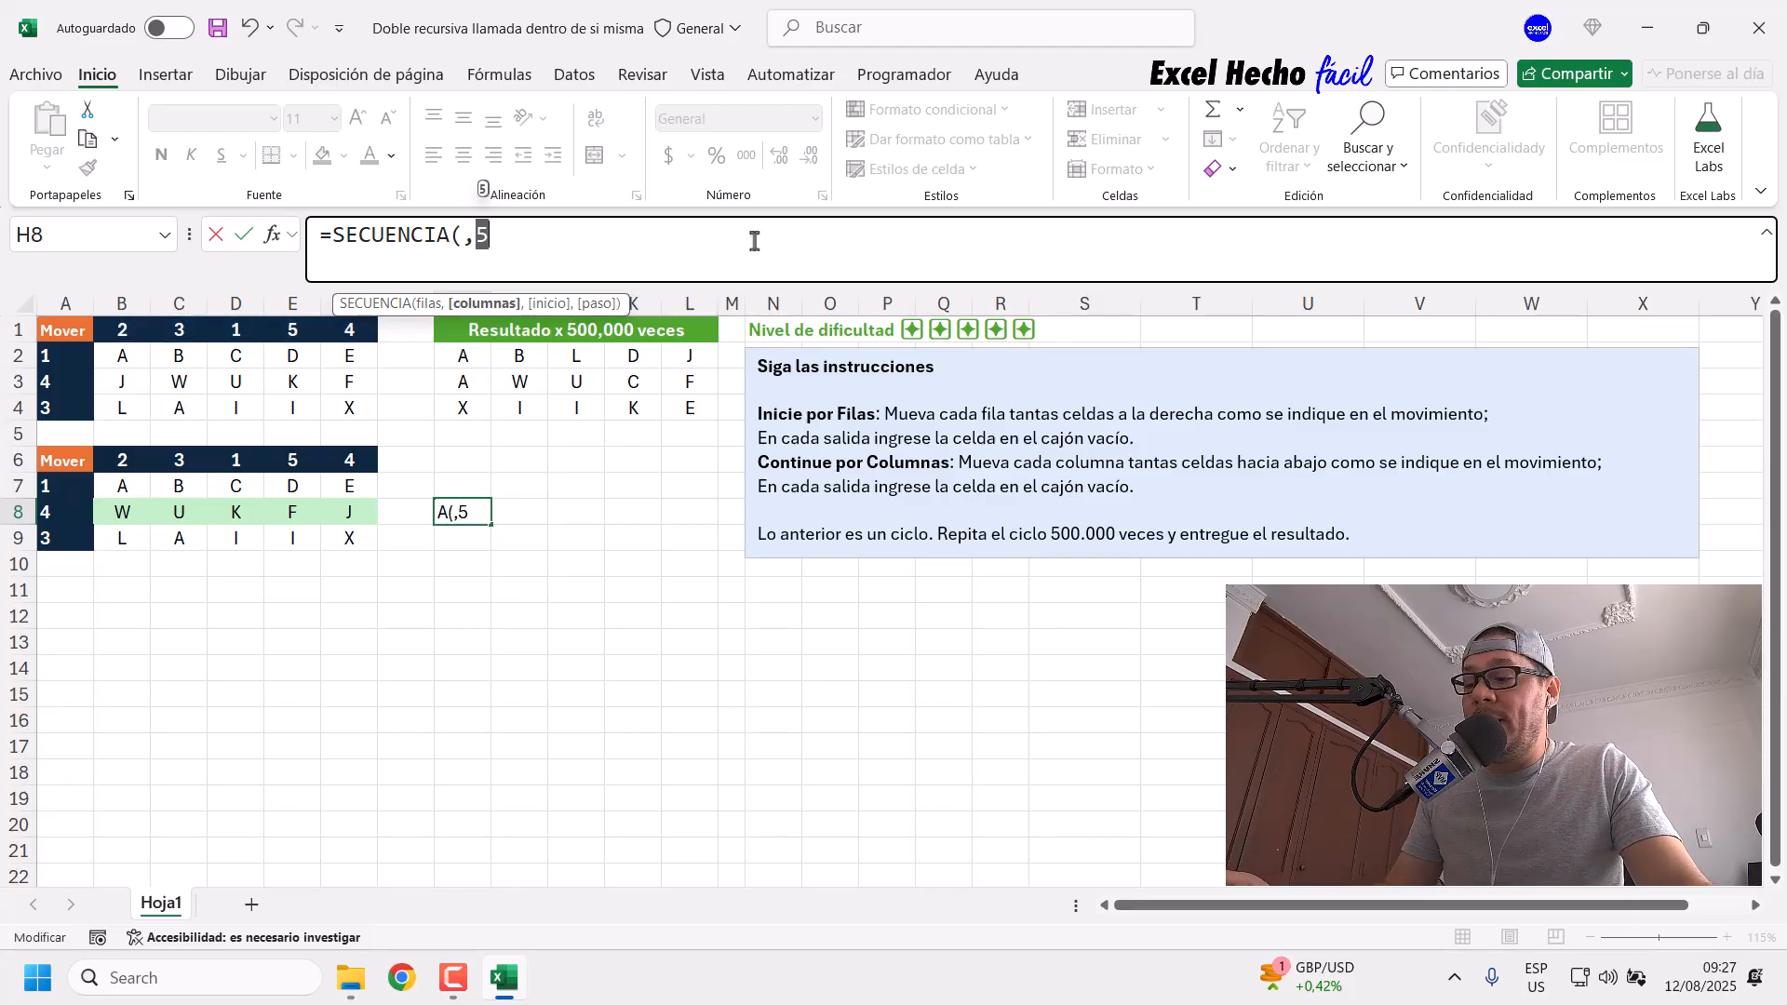
{"action": "key", "text": "ctrl+z"}
Step: Complete and enter the H8 formula as =SECUENCIA(,COLUMNAS(B1:F1)), and select its output range
{"action": "left_click", "coordinate": [689, 220]}
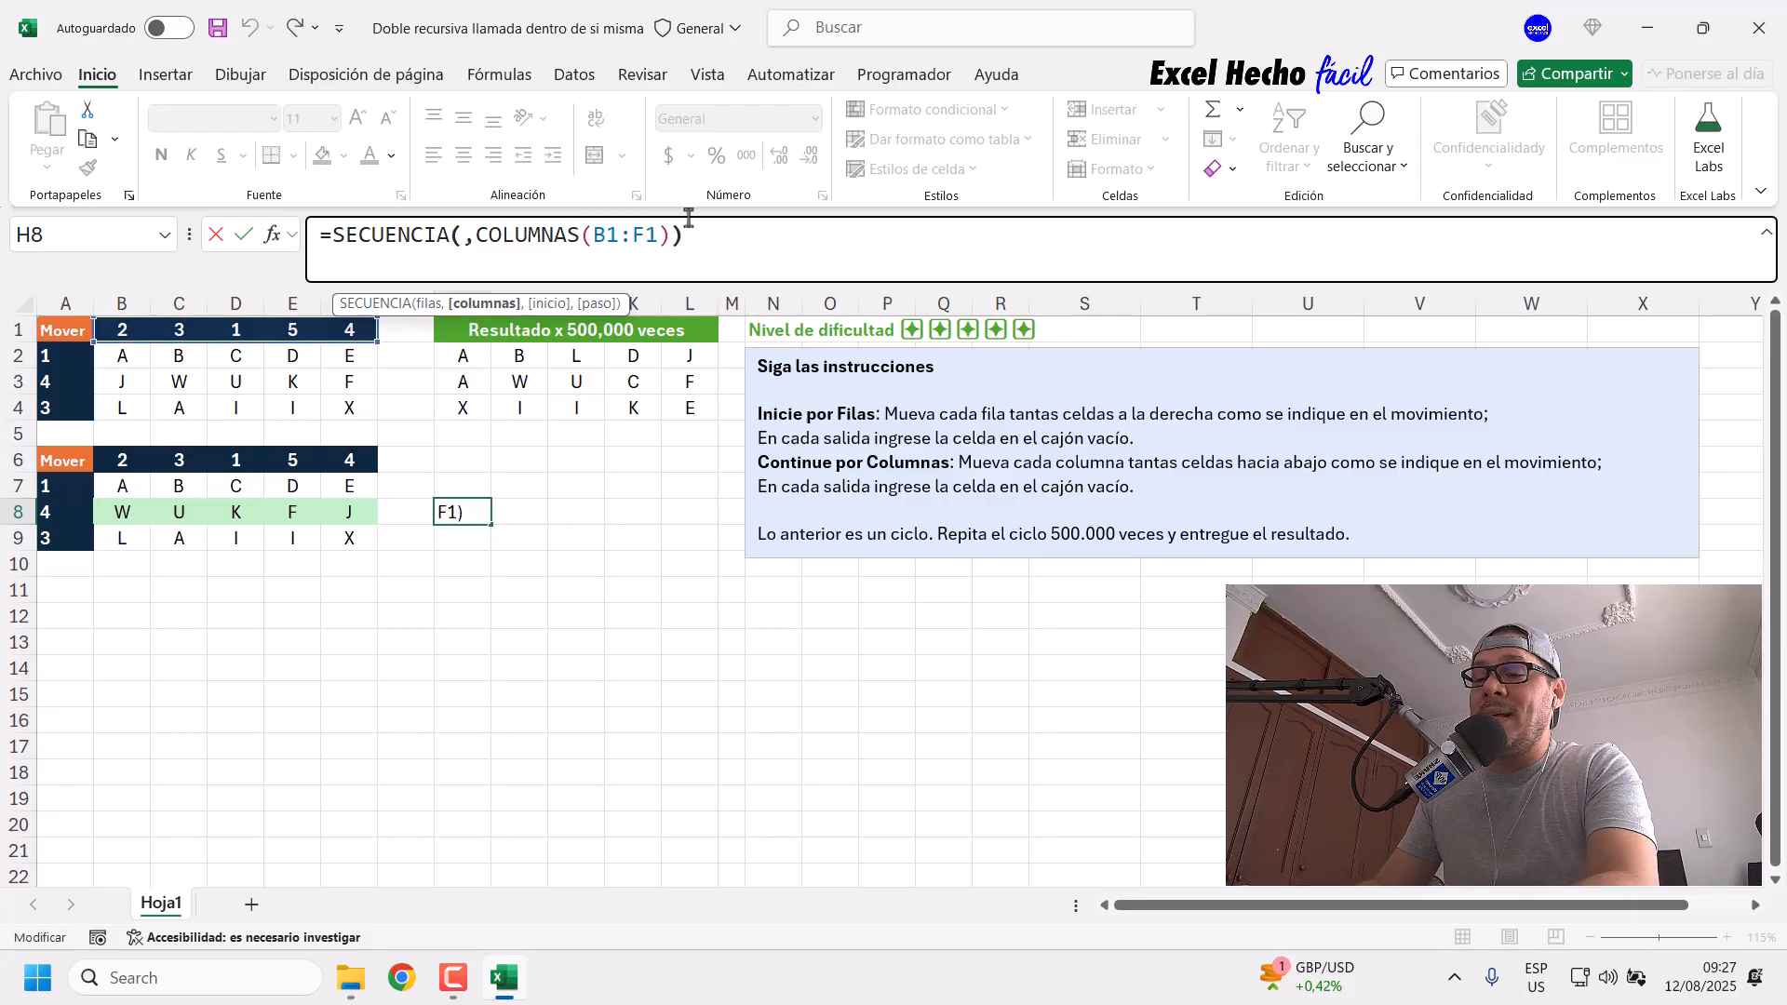
{"action": "type", "text": ")"}
{"action": "key", "text": "ctrl+Return"}
{"action": "left_click_drag", "start_coordinate": [472, 515], "coordinate": [664, 513]}
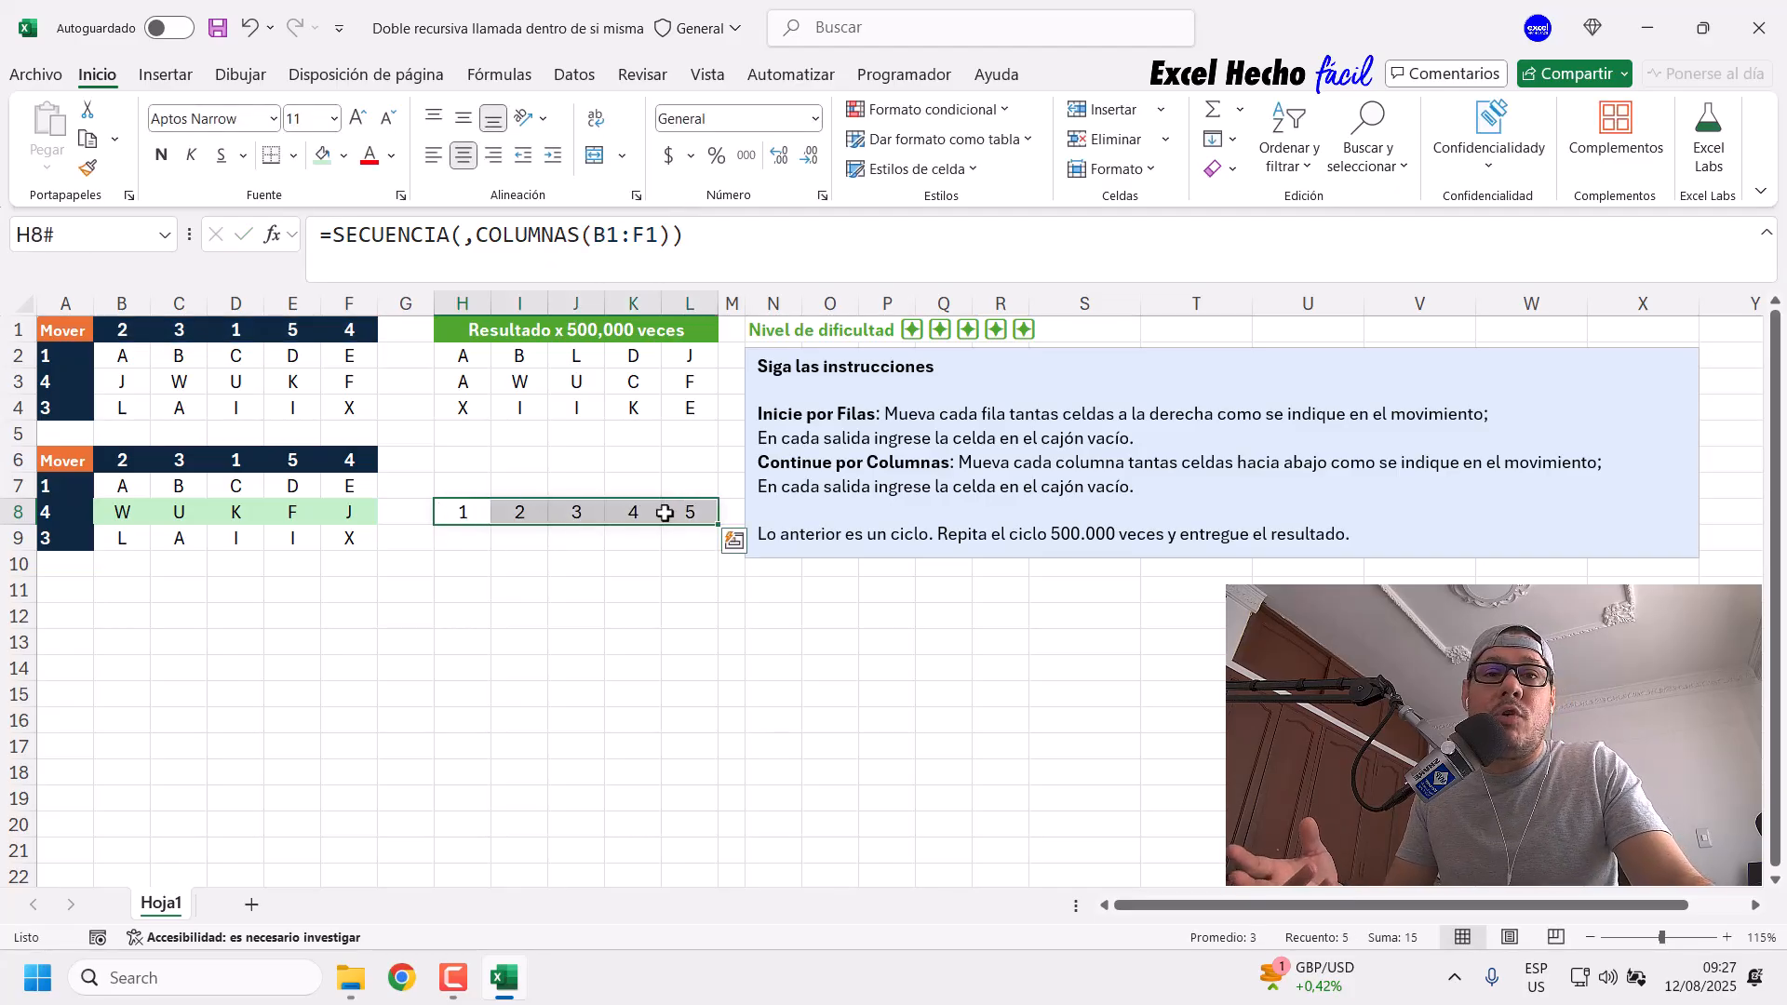
{"action": "left_click", "coordinate": [442, 511]}
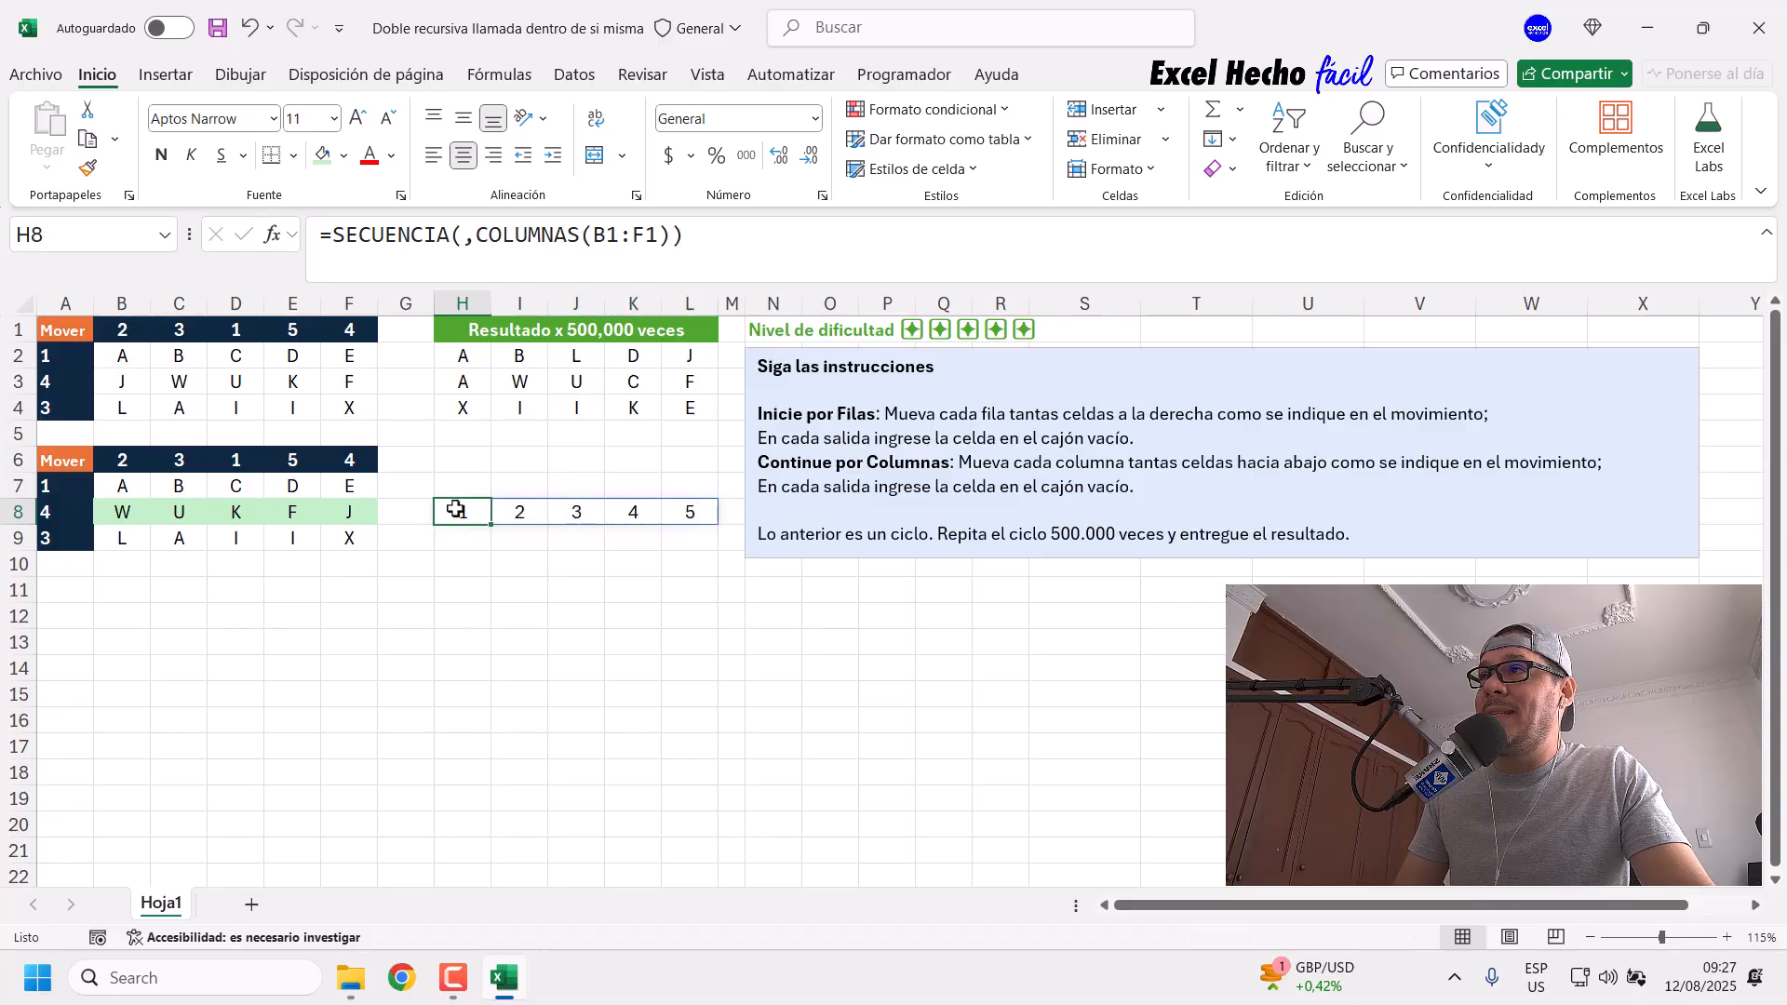
Step: Match each letter in B3:F3 one by one with its position number in H8:L8
{"action": "left_click", "coordinate": [132, 382]}
{"action": "left_click", "coordinate": [463, 514], "text": "ctrl"}
{"action": "left_click", "coordinate": [182, 382], "text": "ctrl"}
{"action": "left_click", "coordinate": [529, 513], "text": "ctrl"}
{"action": "left_click", "coordinate": [236, 389], "text": "ctrl"}
{"action": "left_click", "coordinate": [570, 510], "text": "ctrl"}
{"action": "left_click", "coordinate": [284, 387], "text": "ctrl"}
{"action": "left_click", "coordinate": [637, 511], "text": "ctrl"}
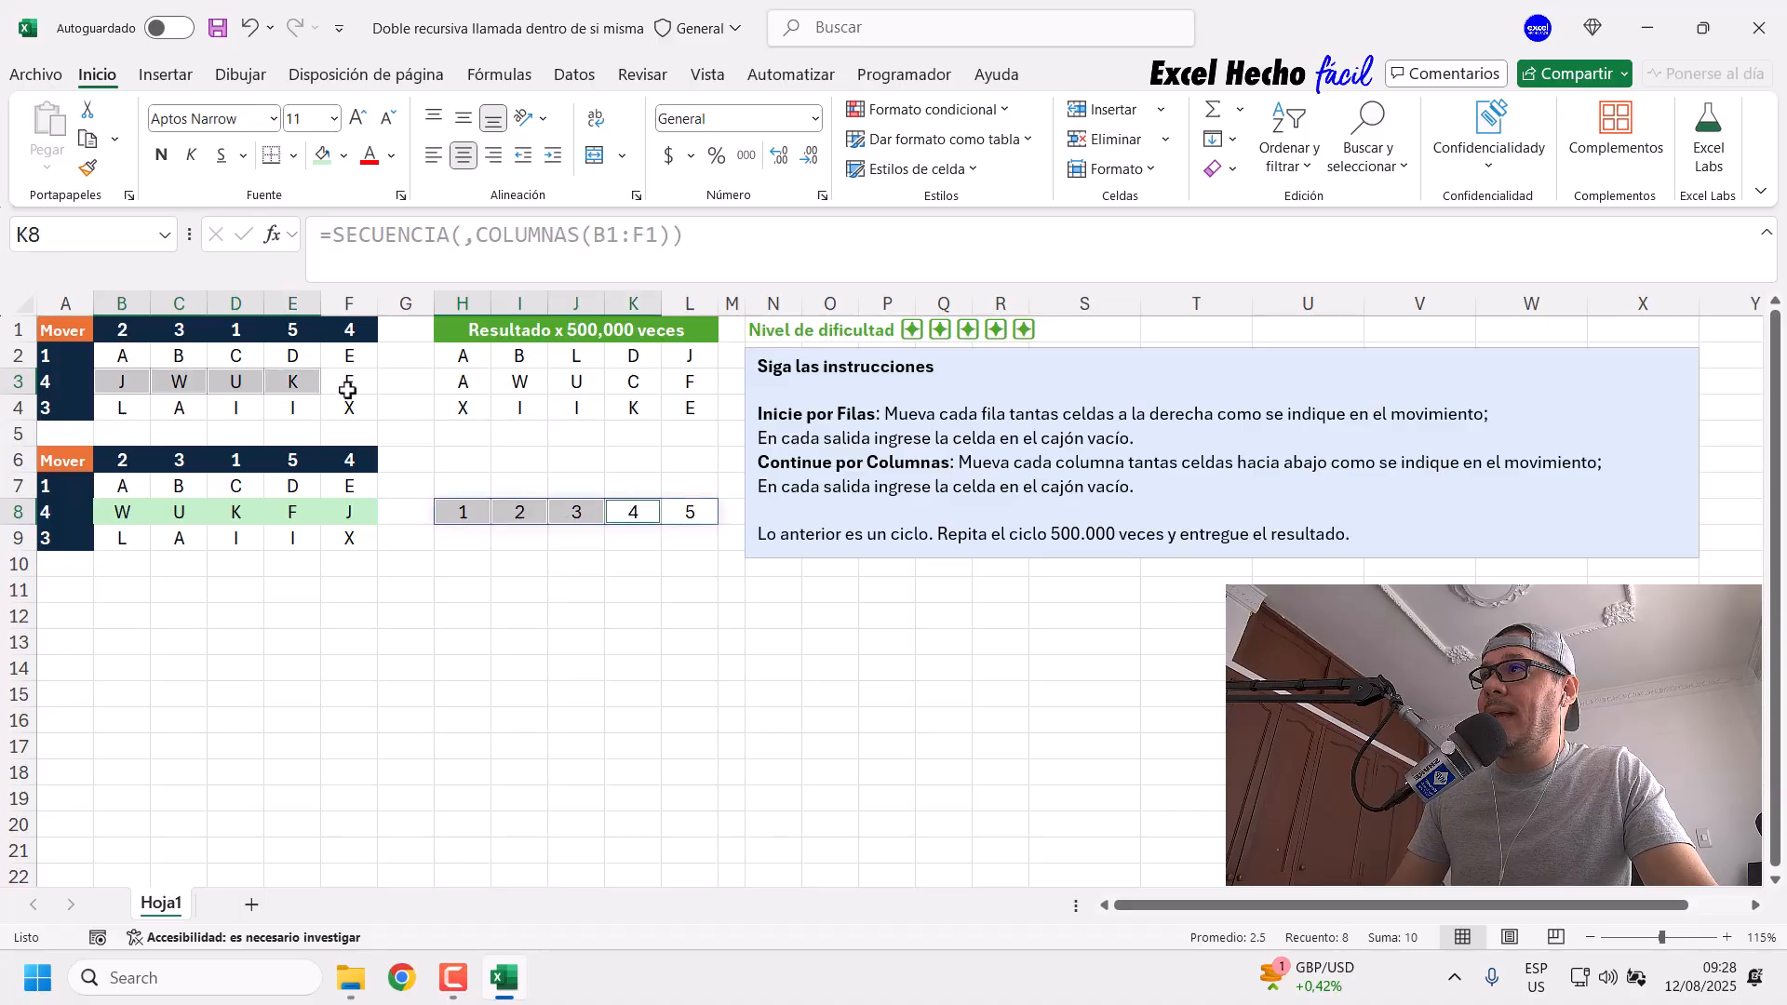
{"action": "left_click", "coordinate": [348, 382], "text": "ctrl"}
{"action": "left_click", "coordinate": [693, 507], "text": "ctrl"}
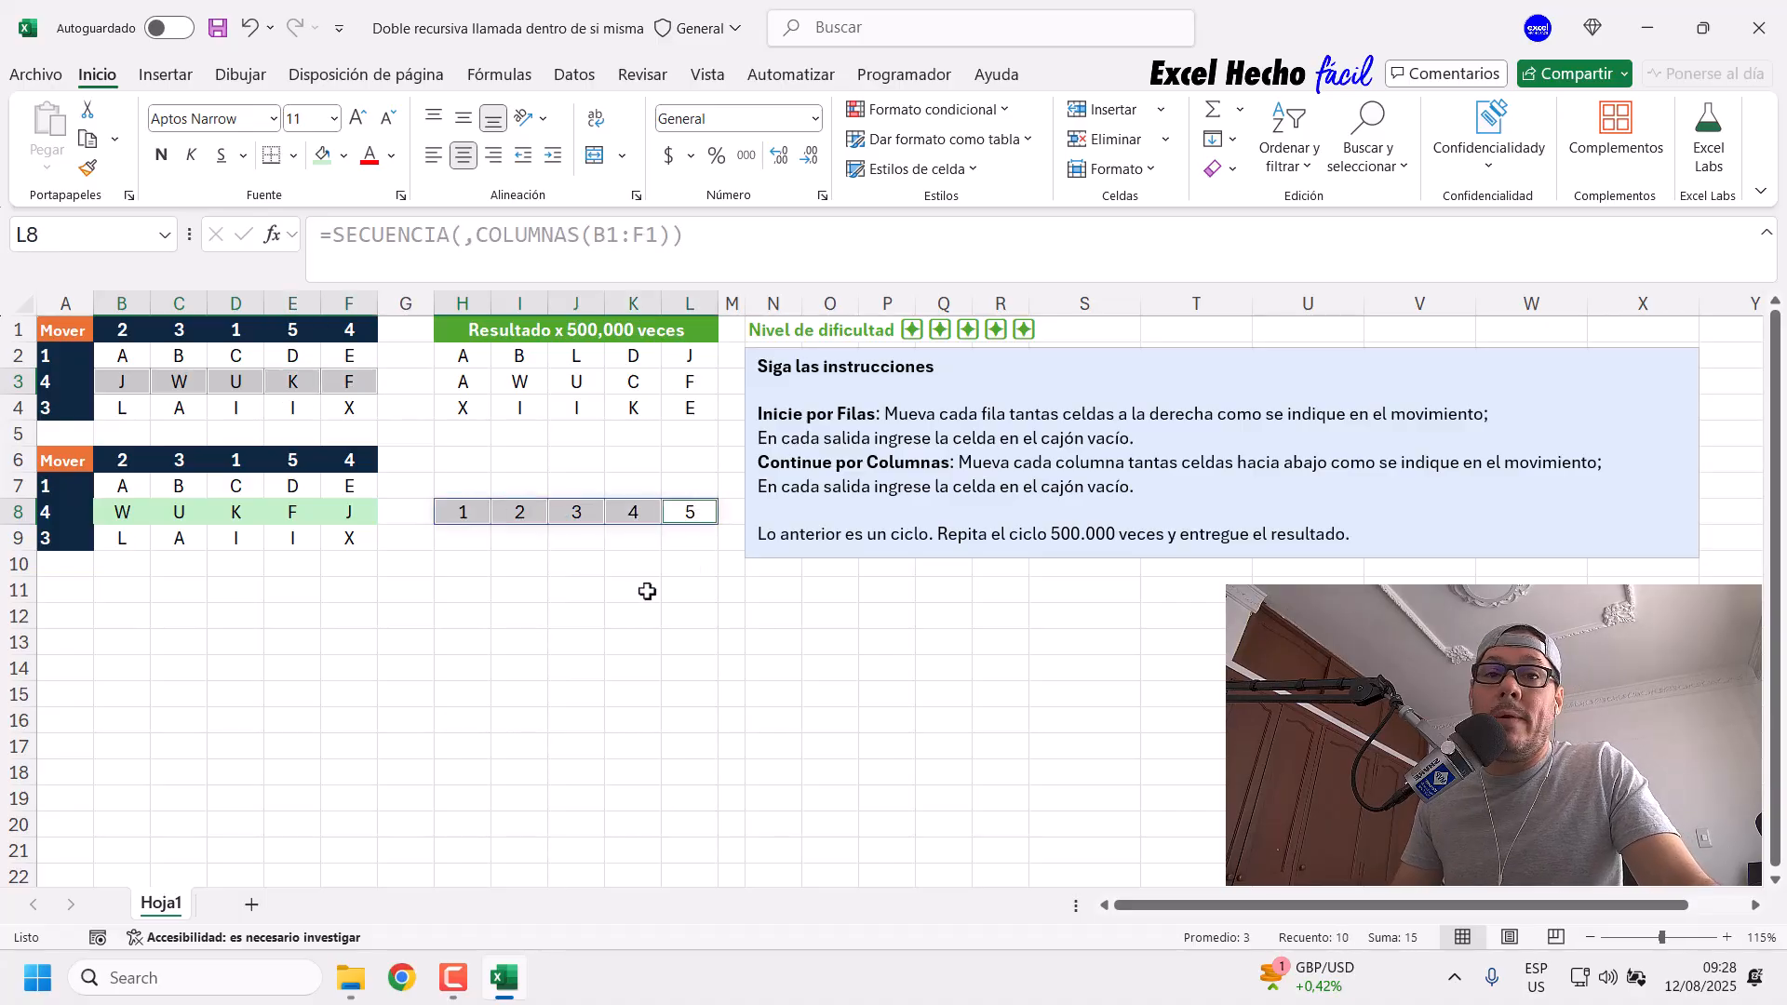
Step: Subtract the row's movement value in A8 from the H8 sequence, making the formula =SECUENCIA(,COLUMNAS(B1:F1))-A8
{"action": "left_click", "coordinate": [484, 518]}
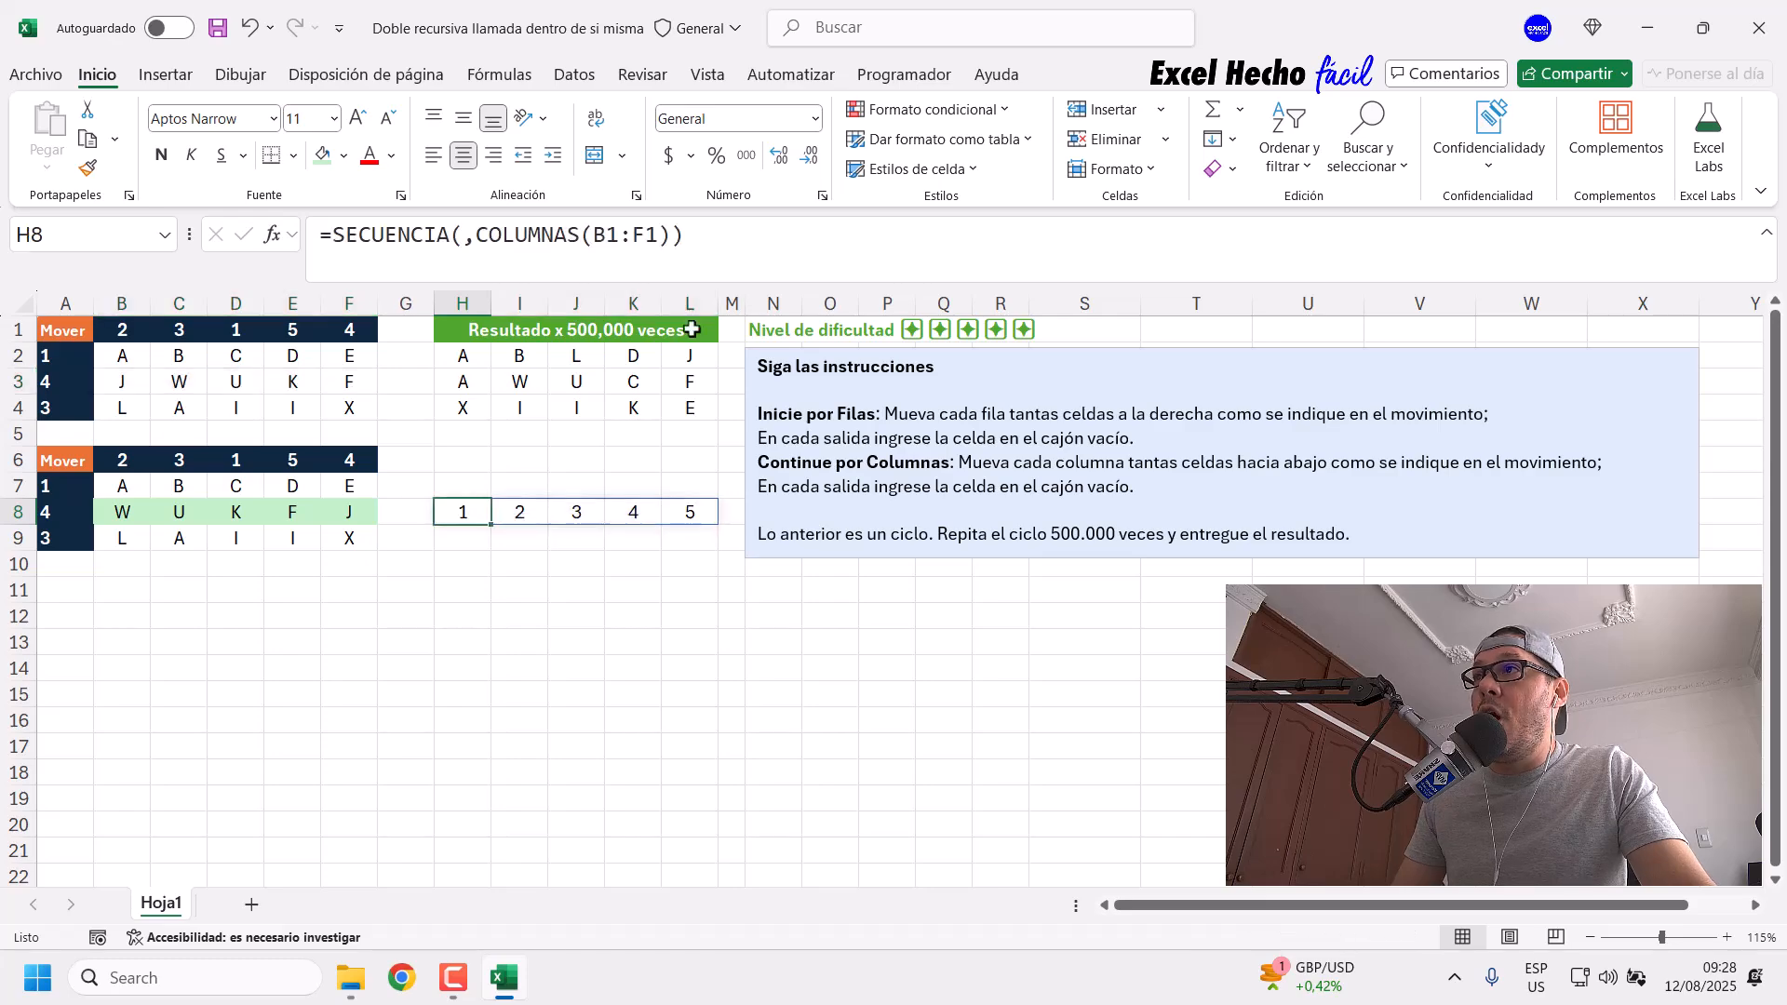
{"action": "key", "text": "F2"}
{"action": "type", "text": "-"}
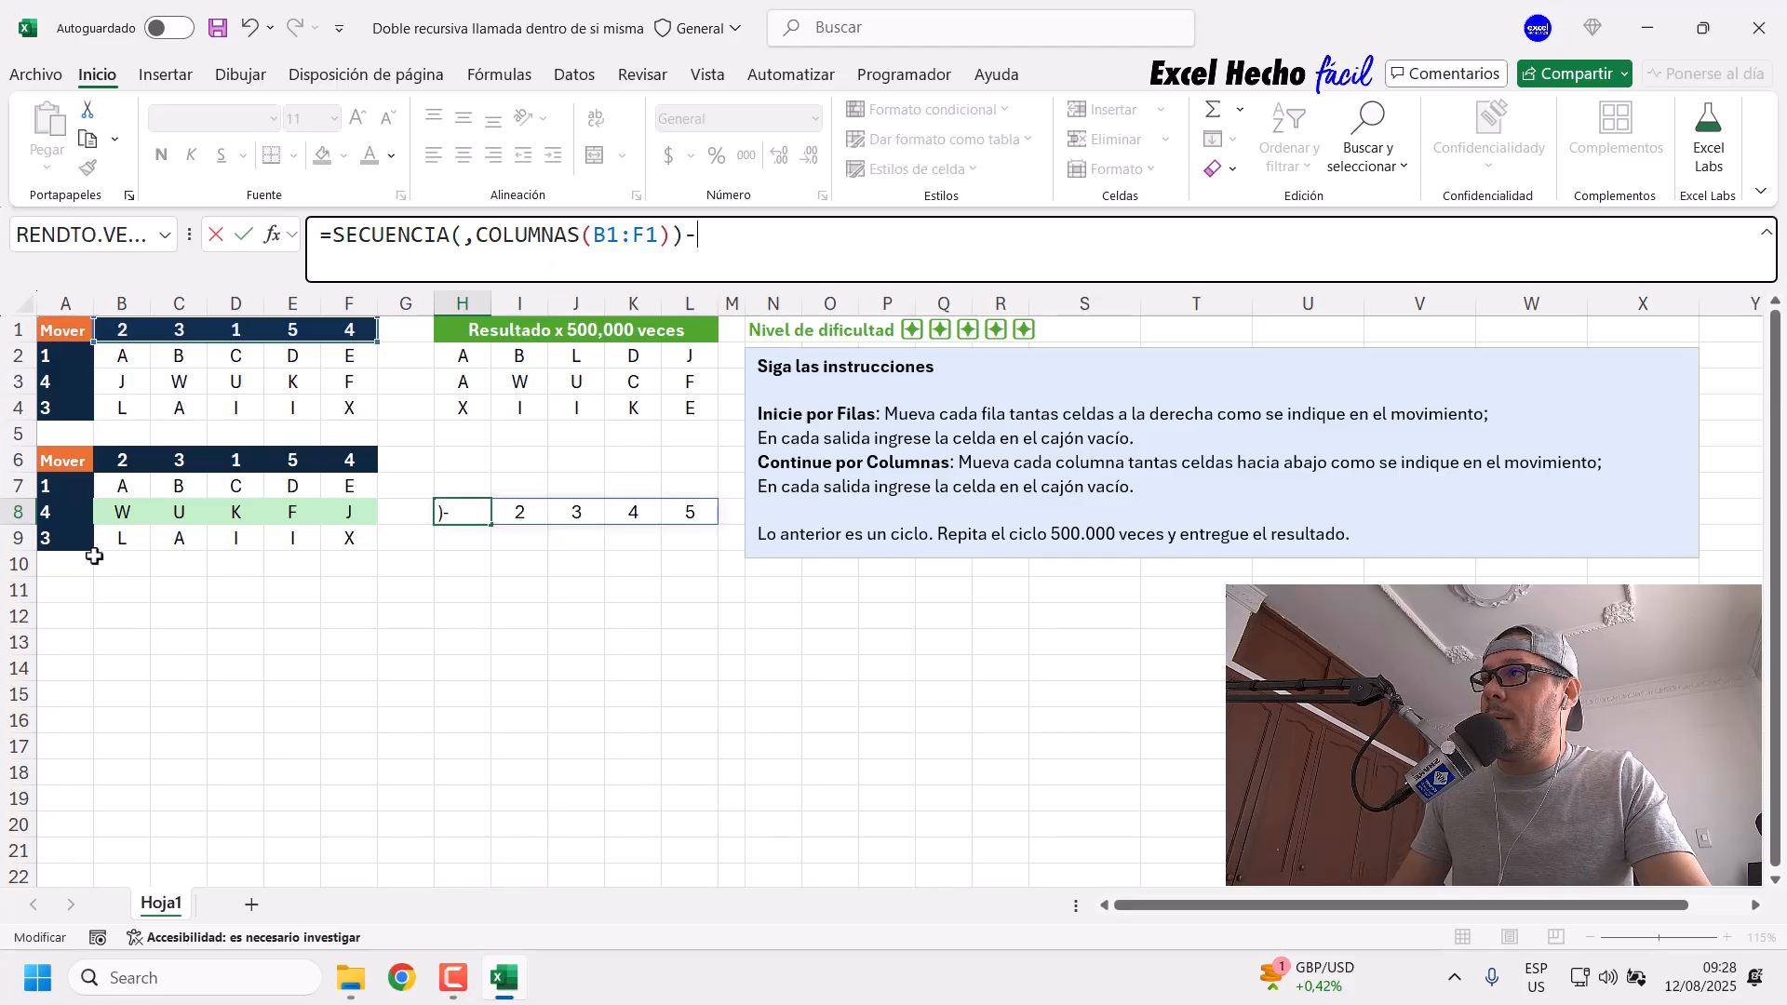
{"action": "left_click", "coordinate": [72, 511]}
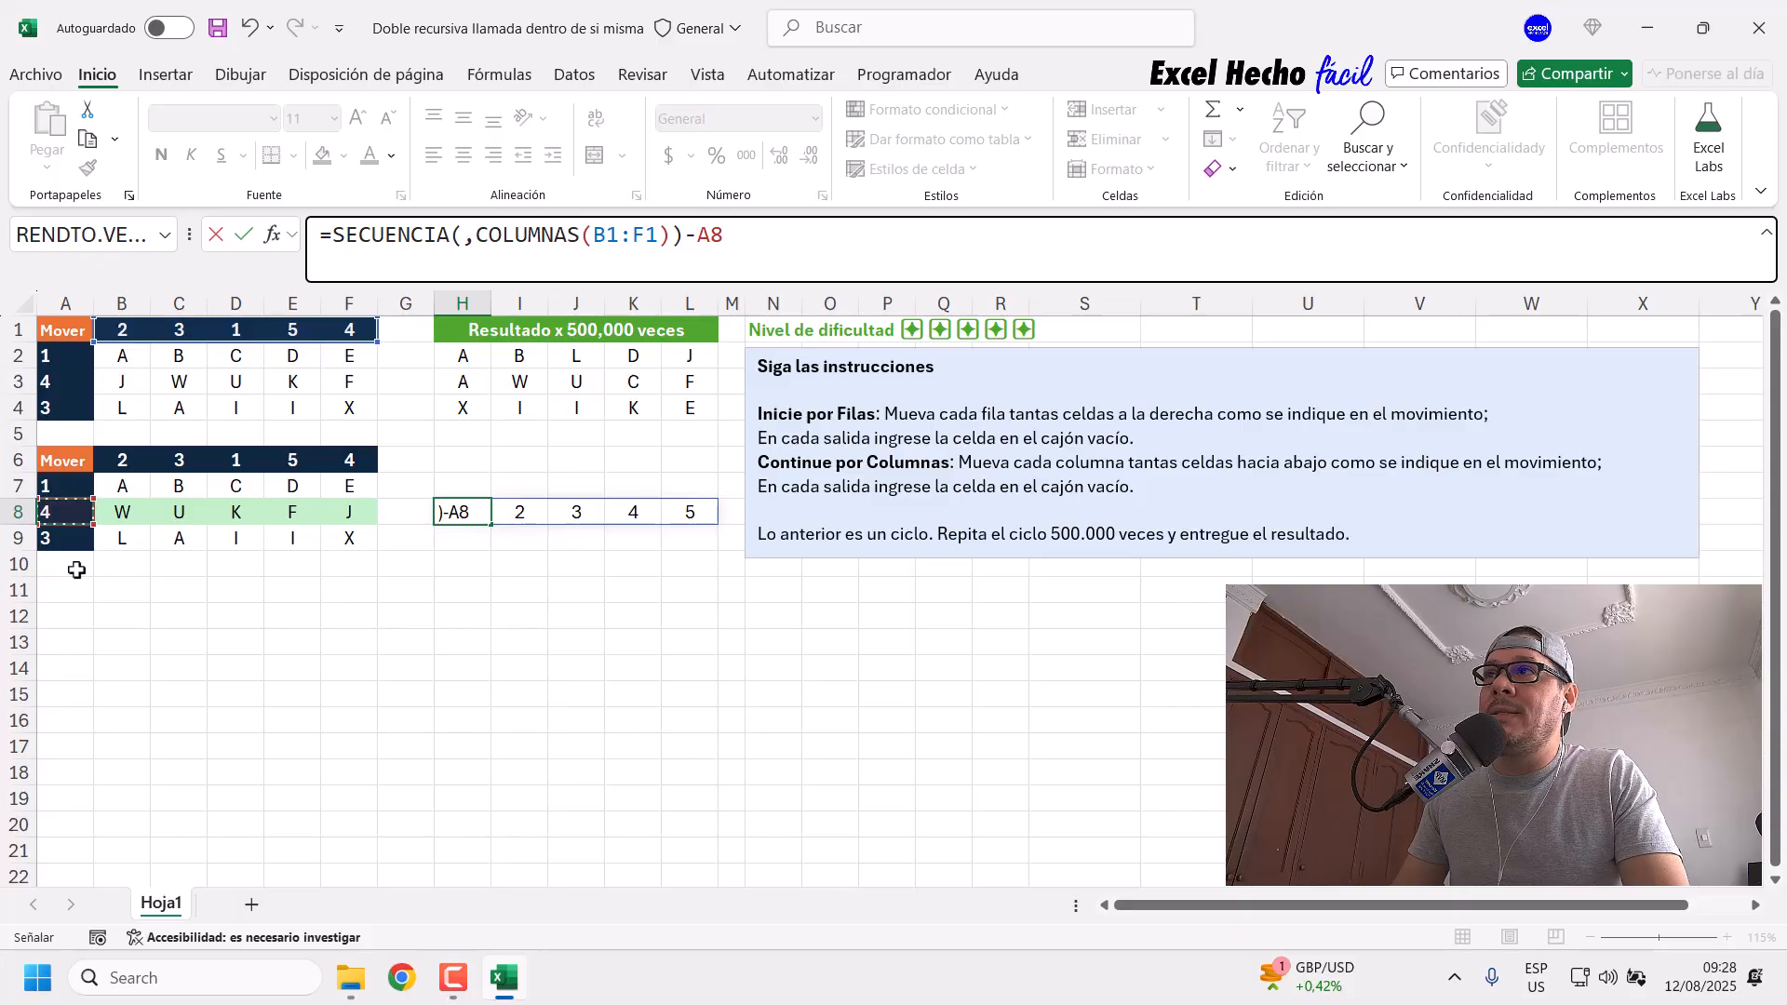
{"action": "key", "text": "ctrl+Return"}
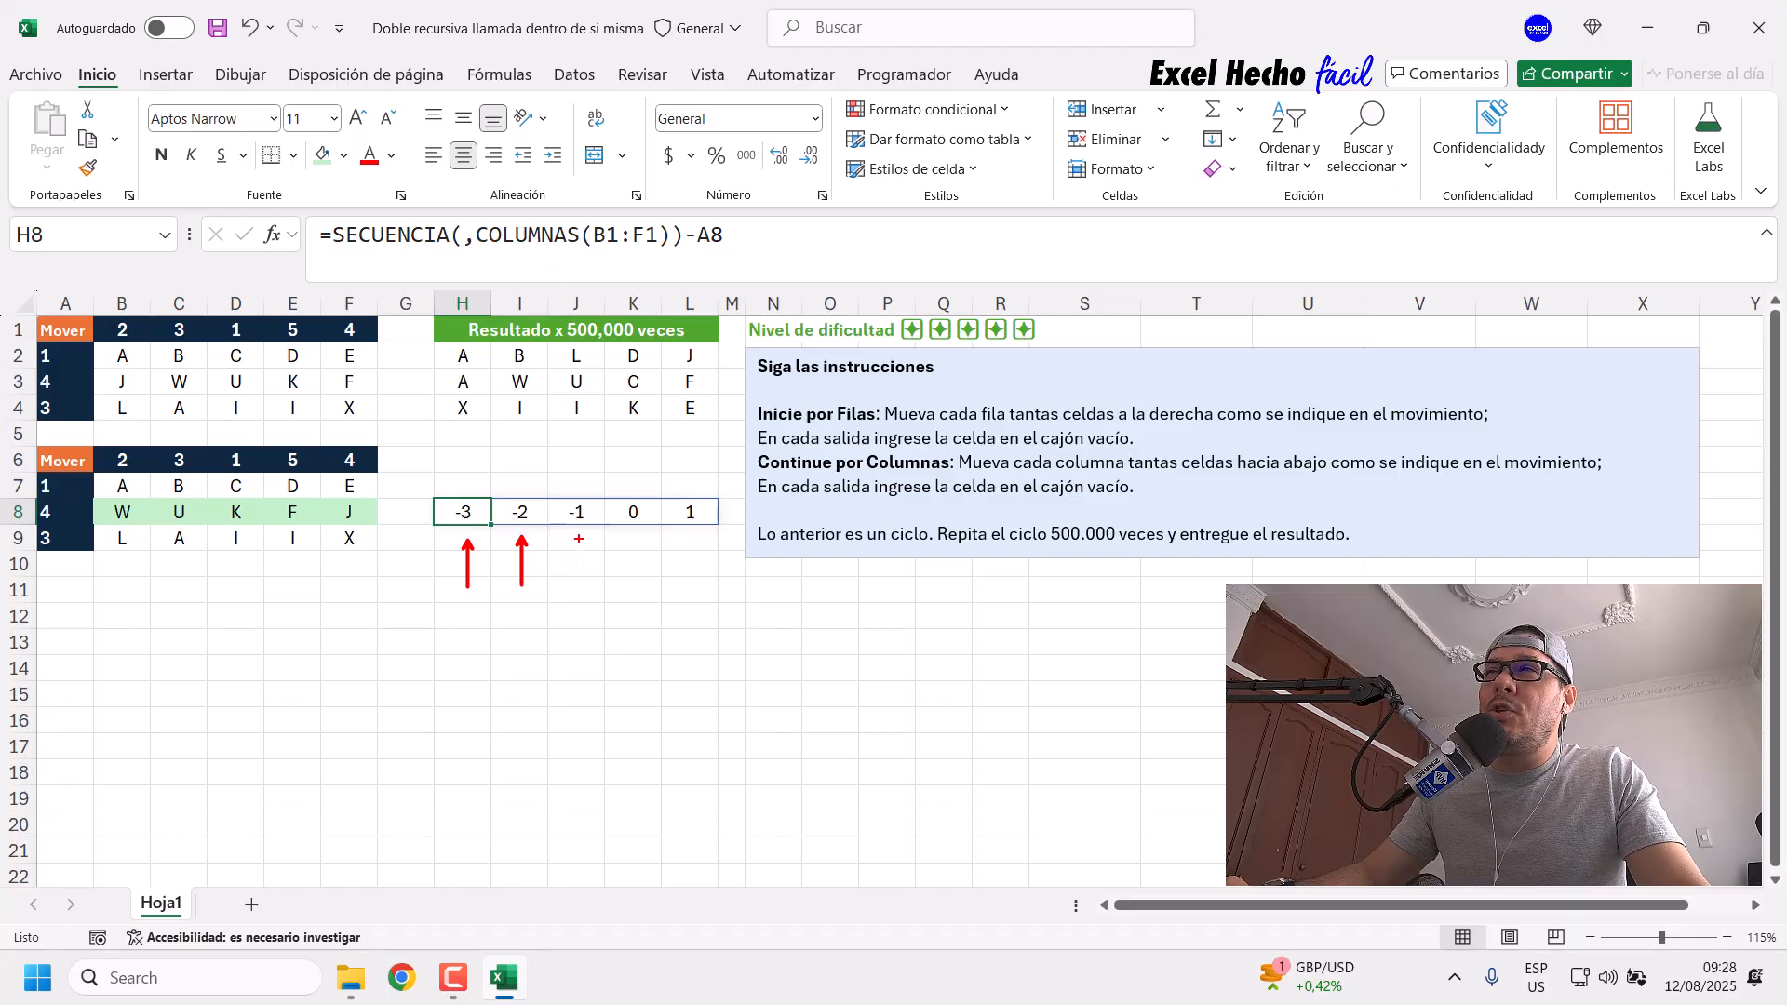
{"action": "left_click_drag", "start_coordinate": [582, 589], "coordinate": [635, 579]}
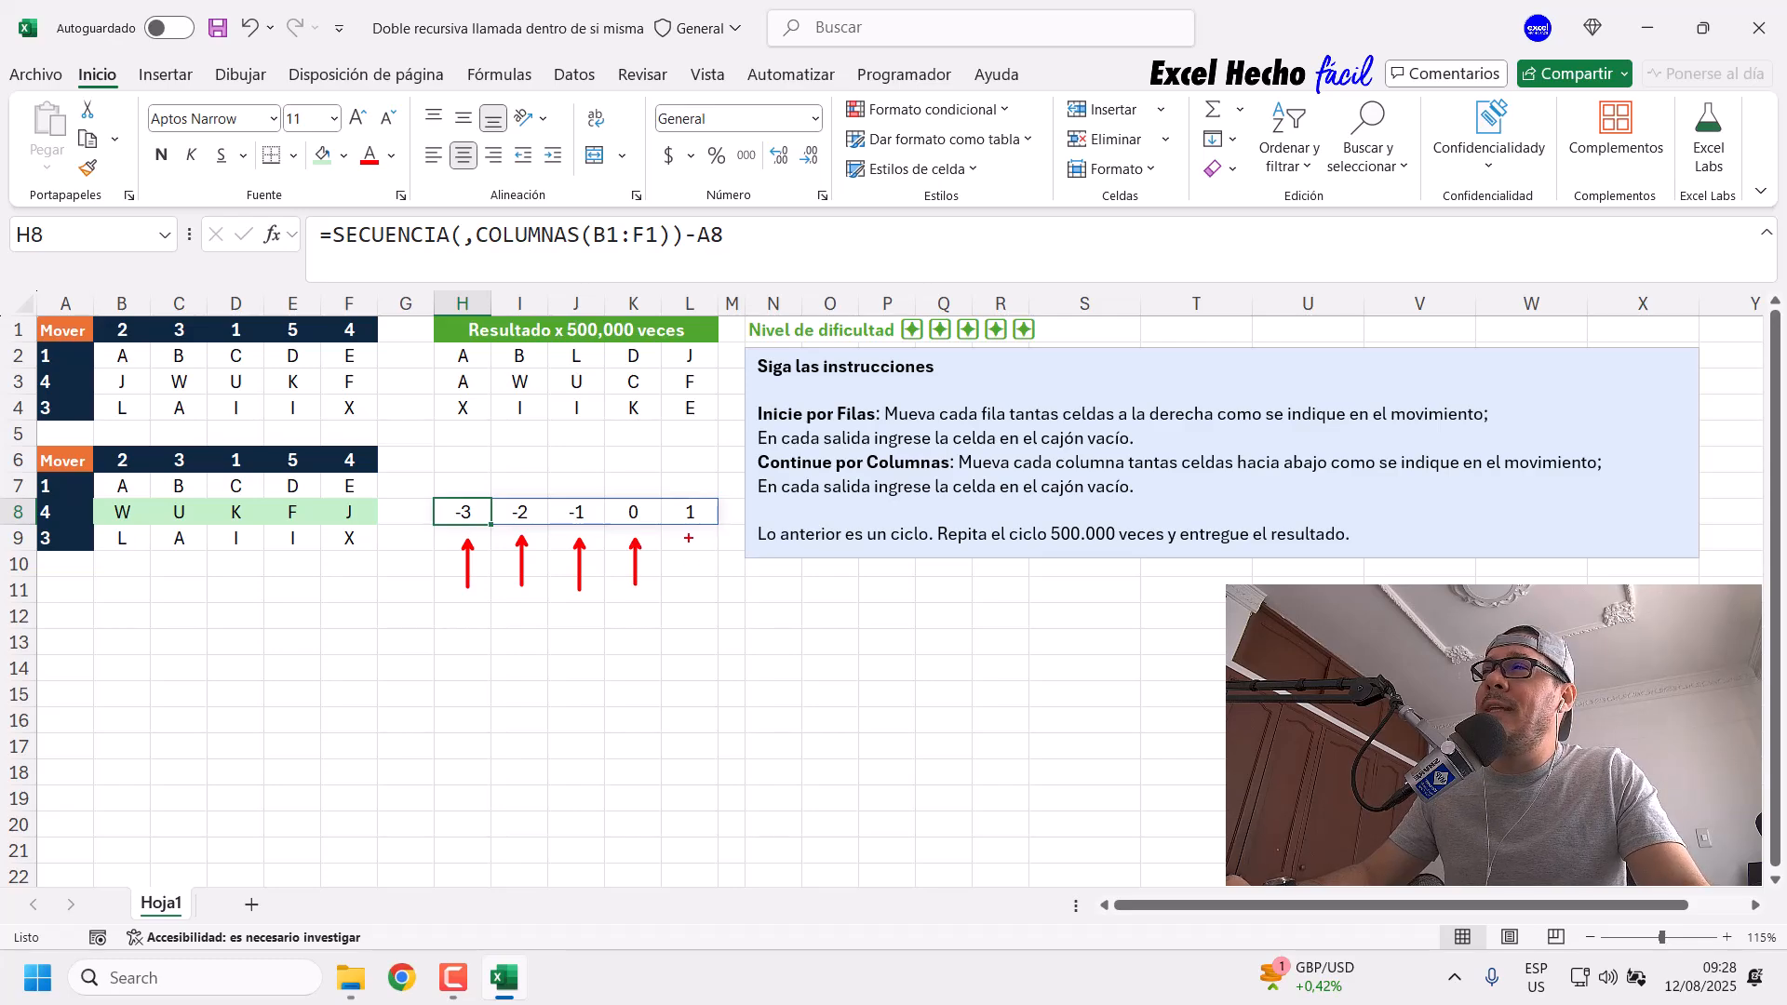
{"action": "left_click_drag", "start_coordinate": [688, 538], "coordinate": [691, 596]}
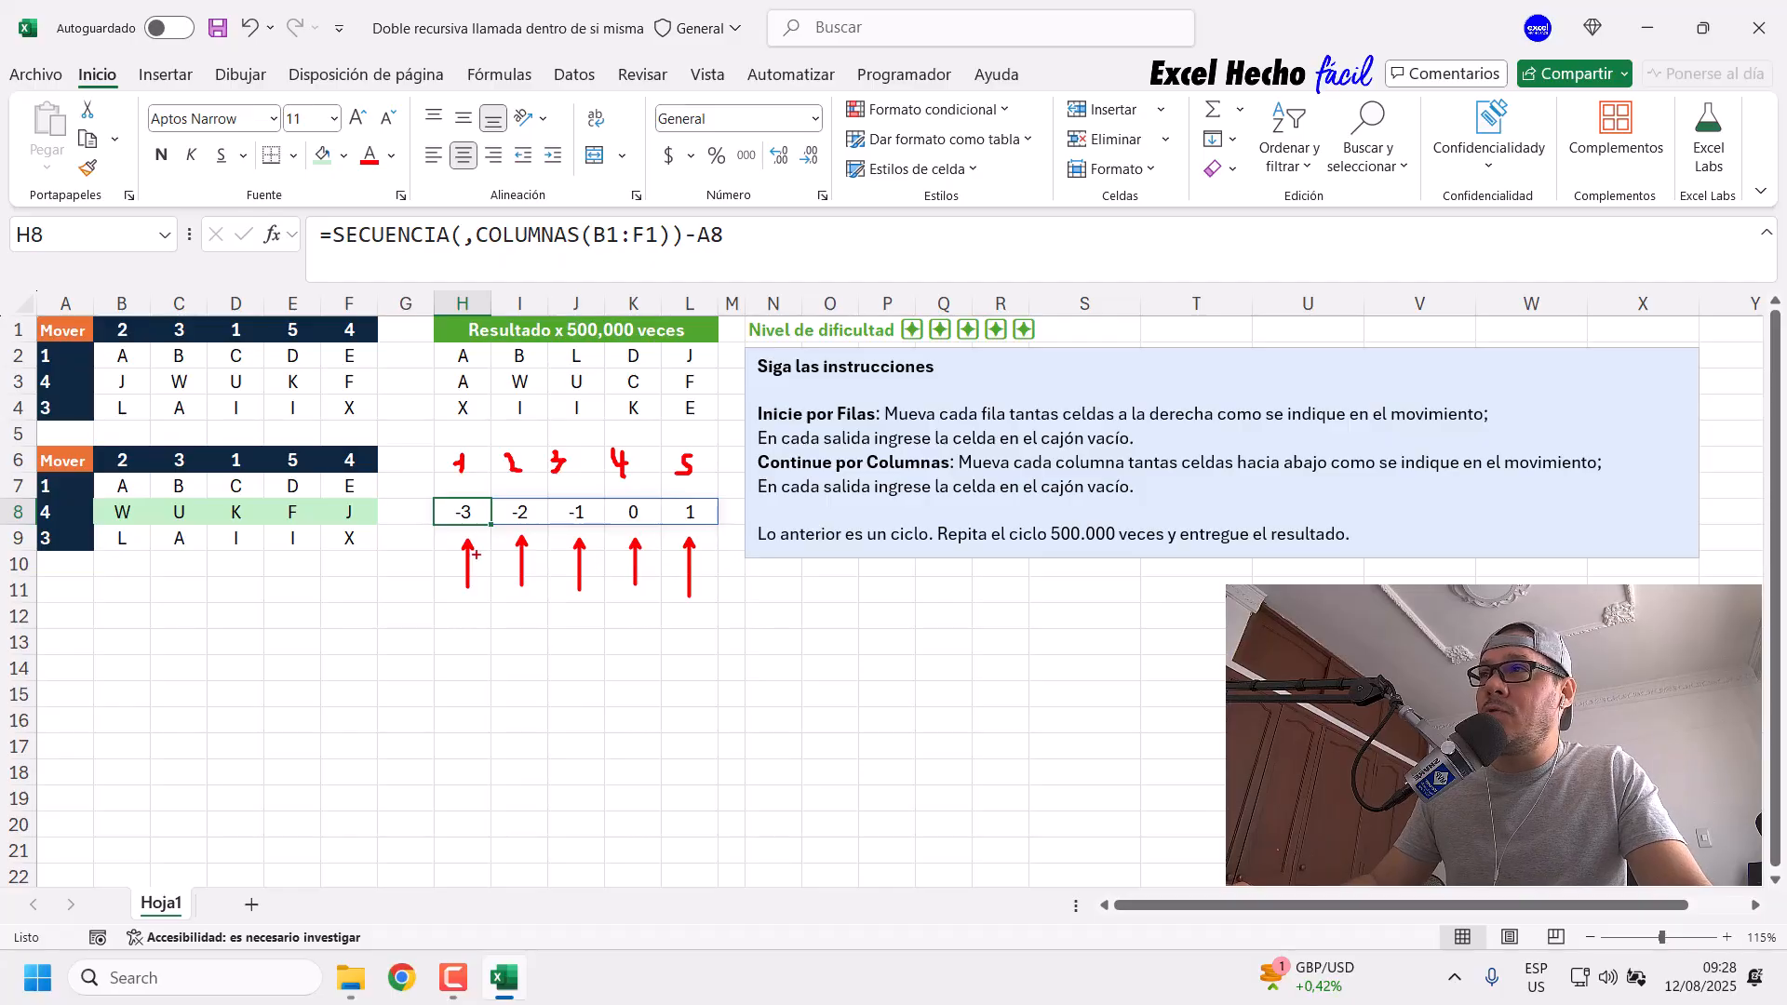
{"action": "key", "text": "Escape"}
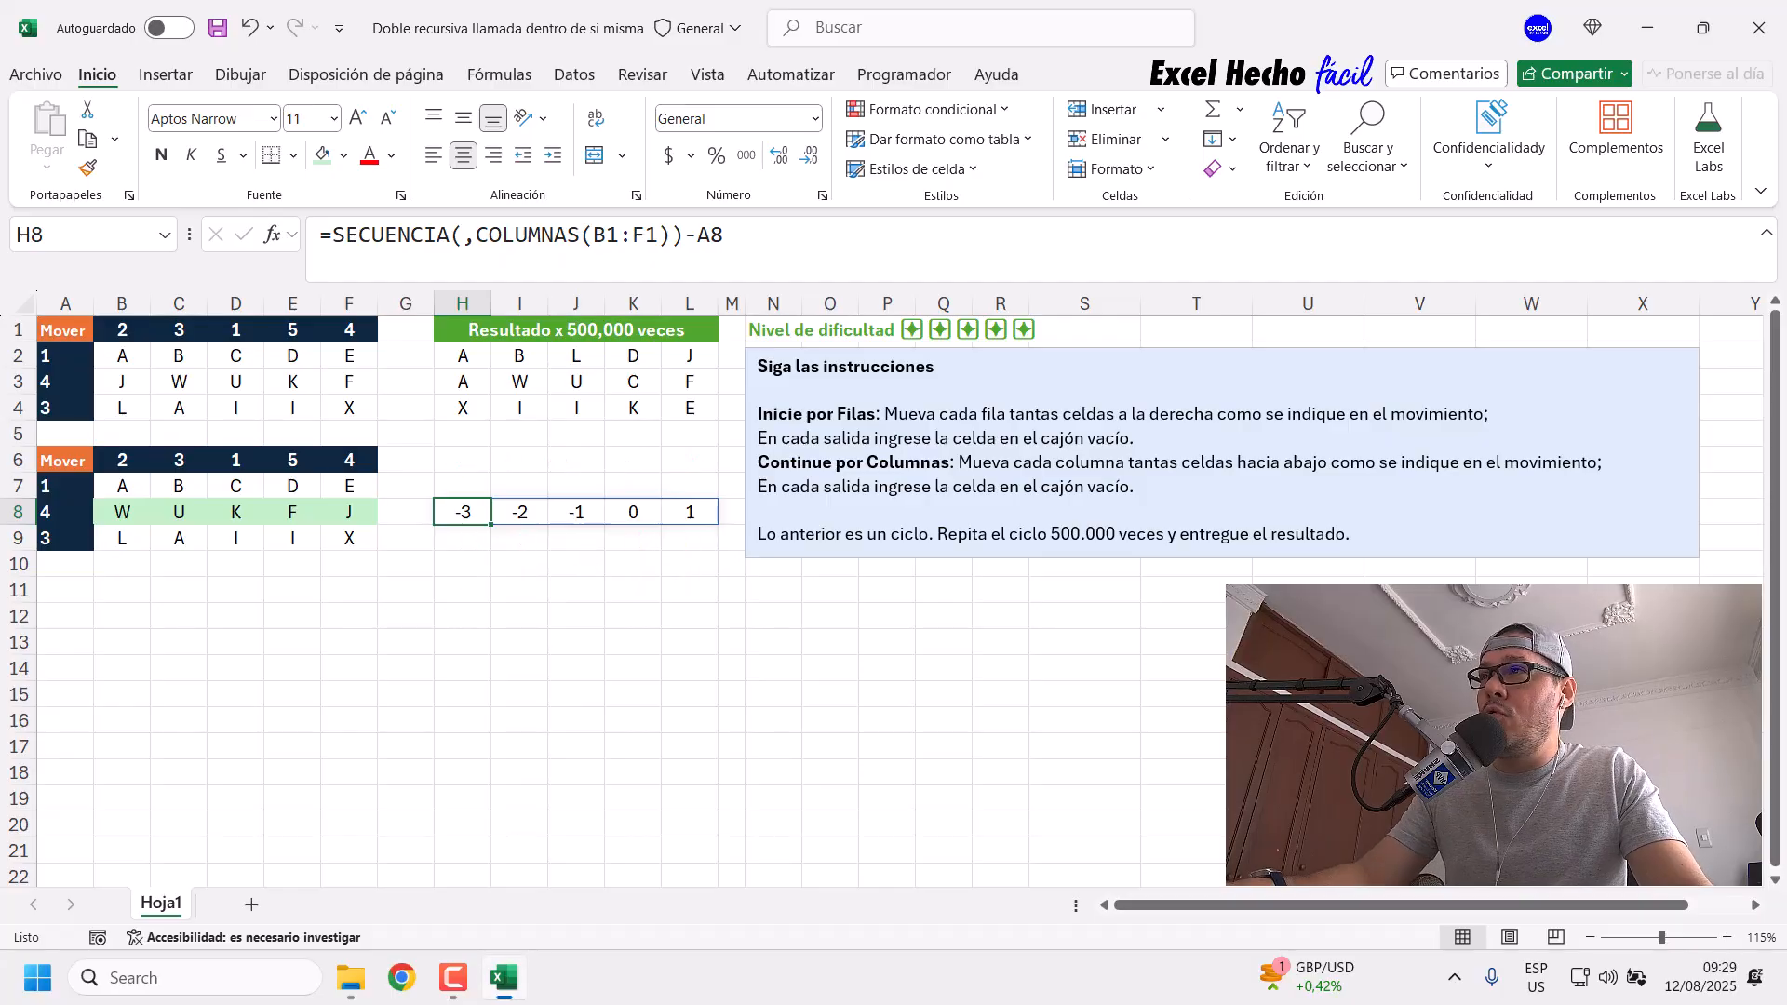
{"action": "left_click", "coordinate": [477, 554]}
{"action": "type", "text": "=si"}
{"action": "key", "text": "Tab"}
{"action": "key", "text": "Escape"}
Step: Wrap the zero and negative positions around by entering =SI(H8#<=0,H8#+5,H8#) in H9
{"action": "left_click", "coordinate": [427, 271]}
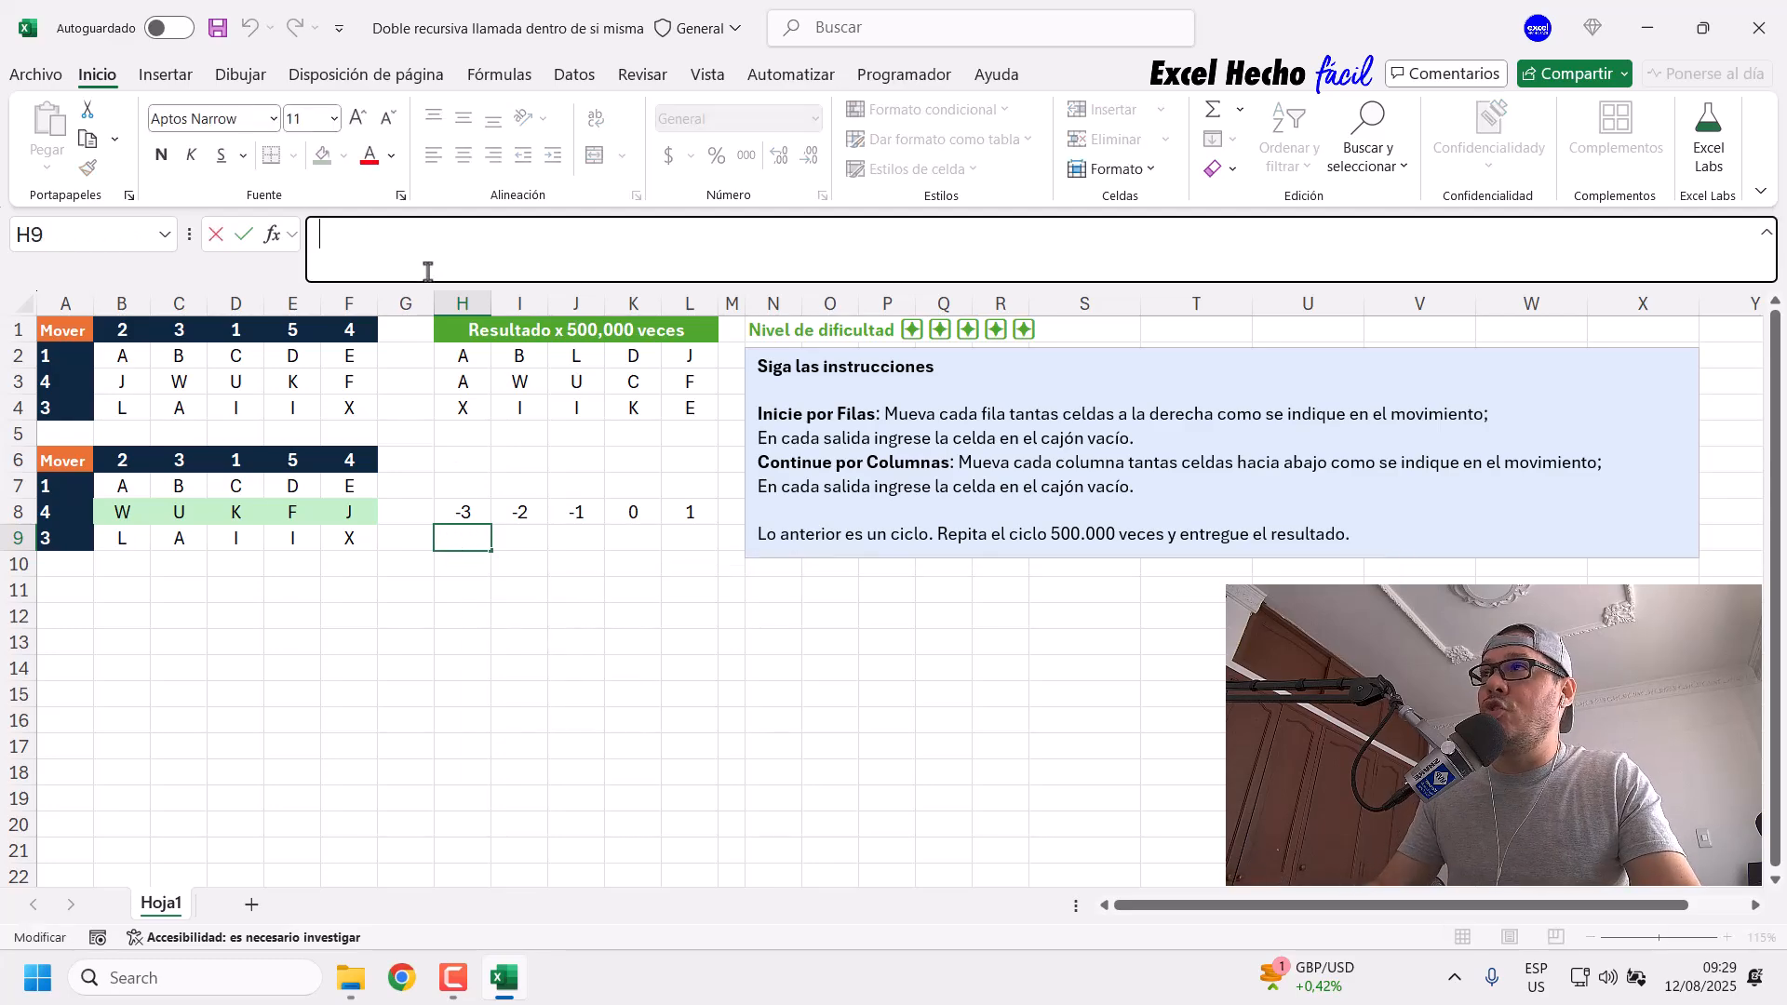
{"action": "type", "text": "=si"}
{"action": "key", "text": "Tab"}
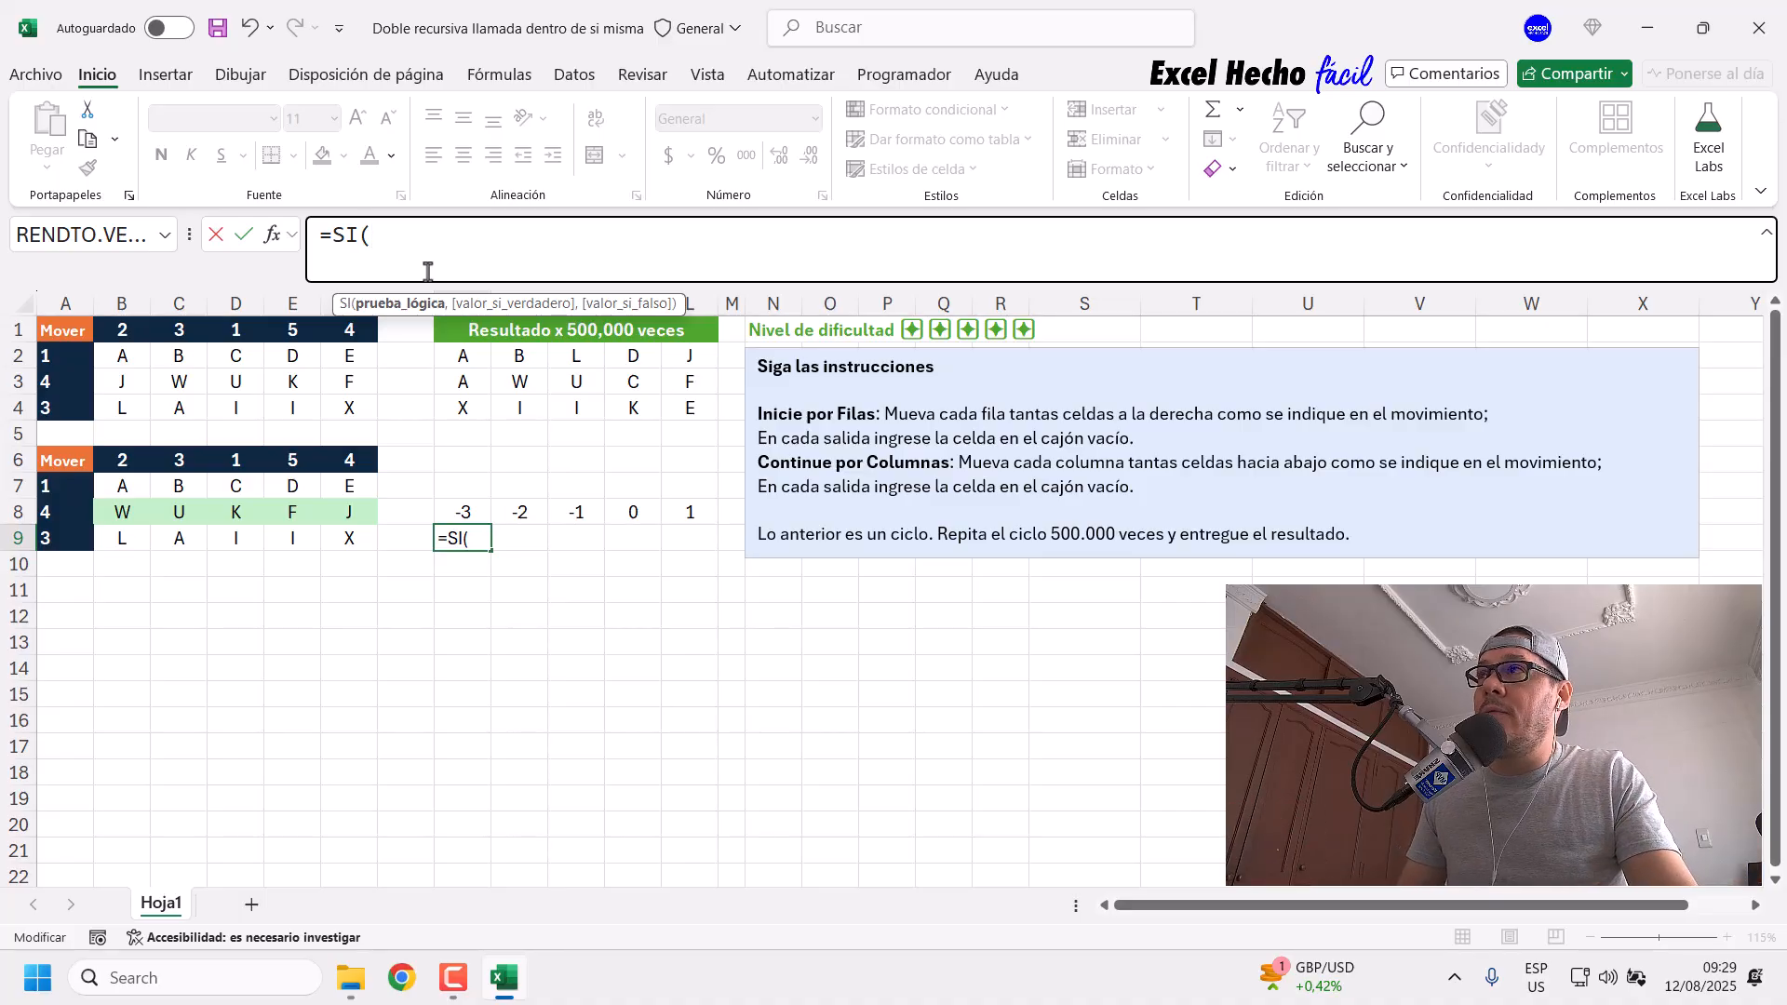
{"action": "left_click_drag", "start_coordinate": [450, 515], "coordinate": [685, 511]}
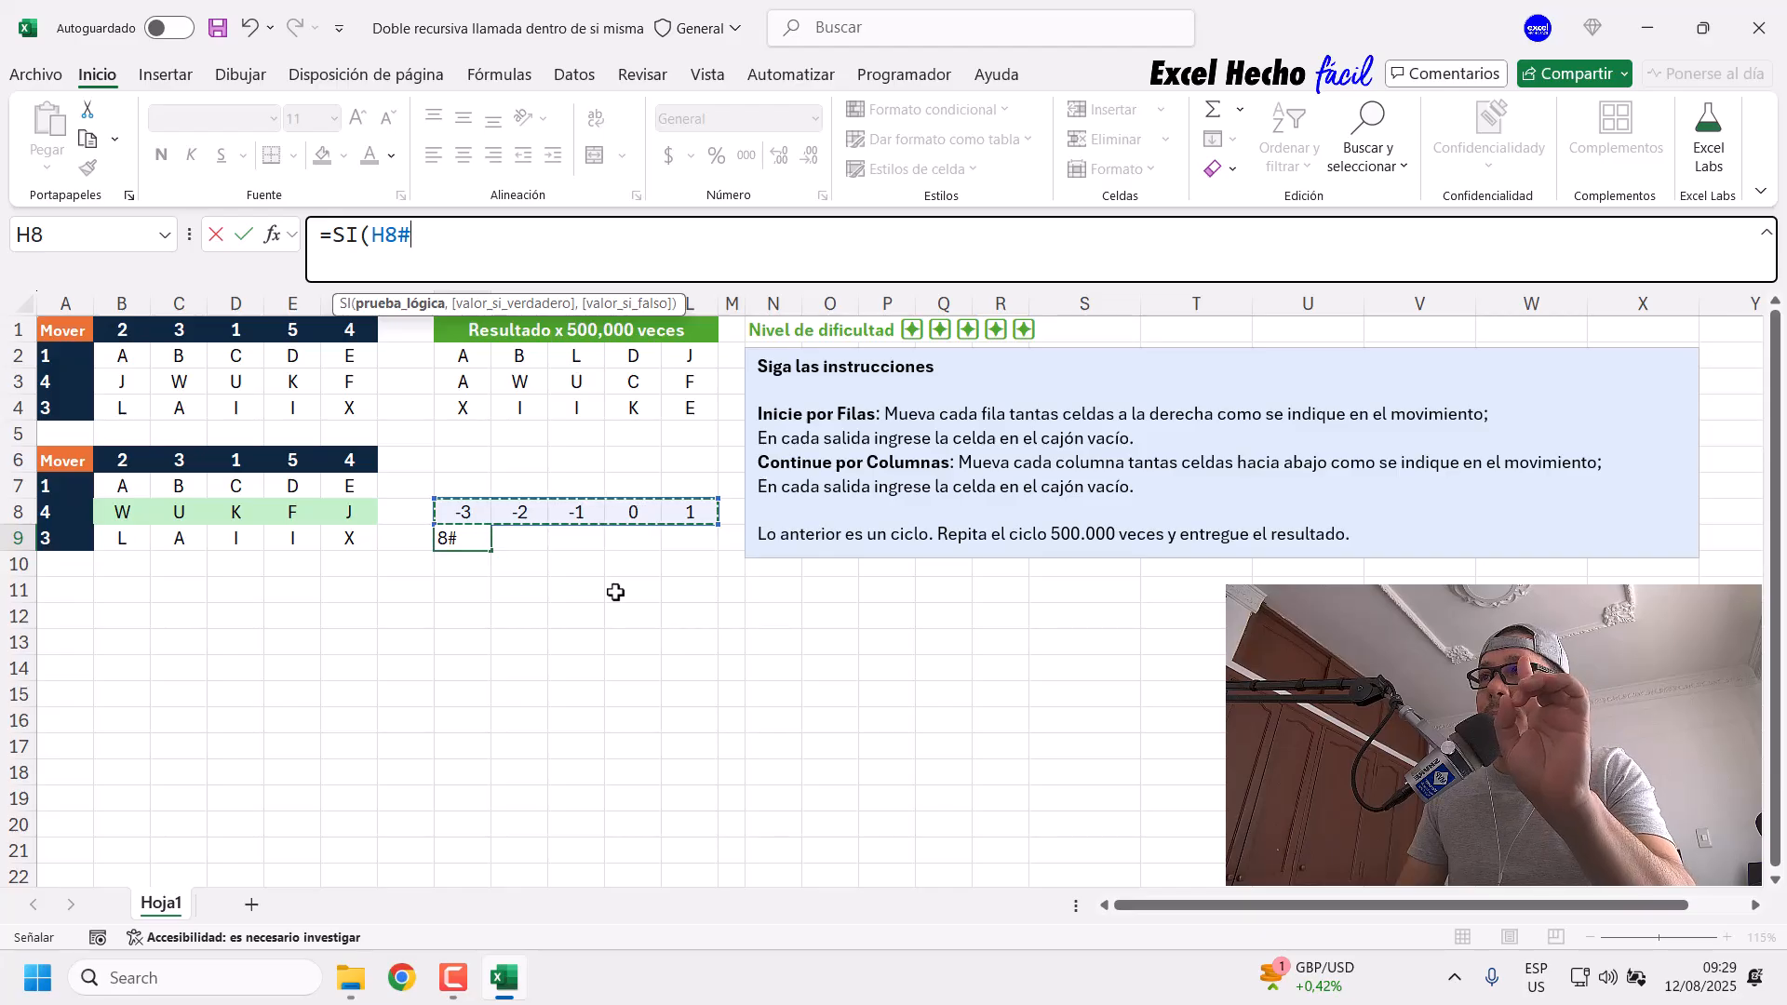
{"action": "type", "text": "<=0"}
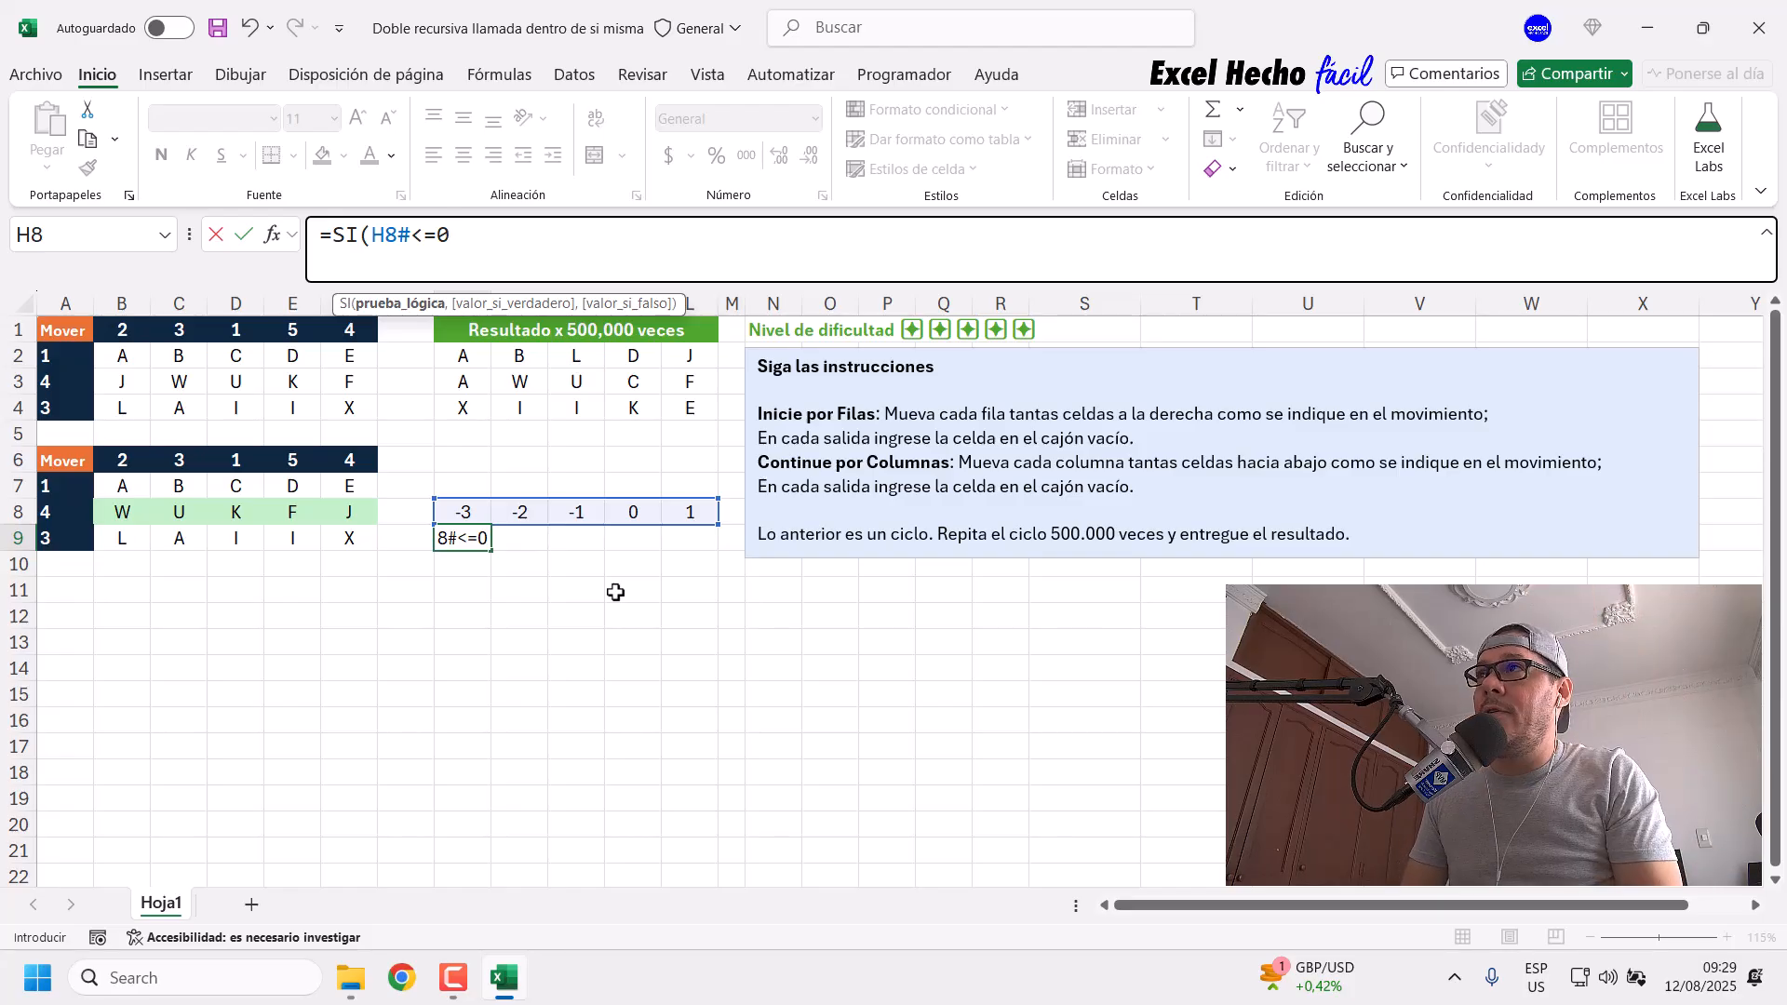
{"action": "type", "text": ","}
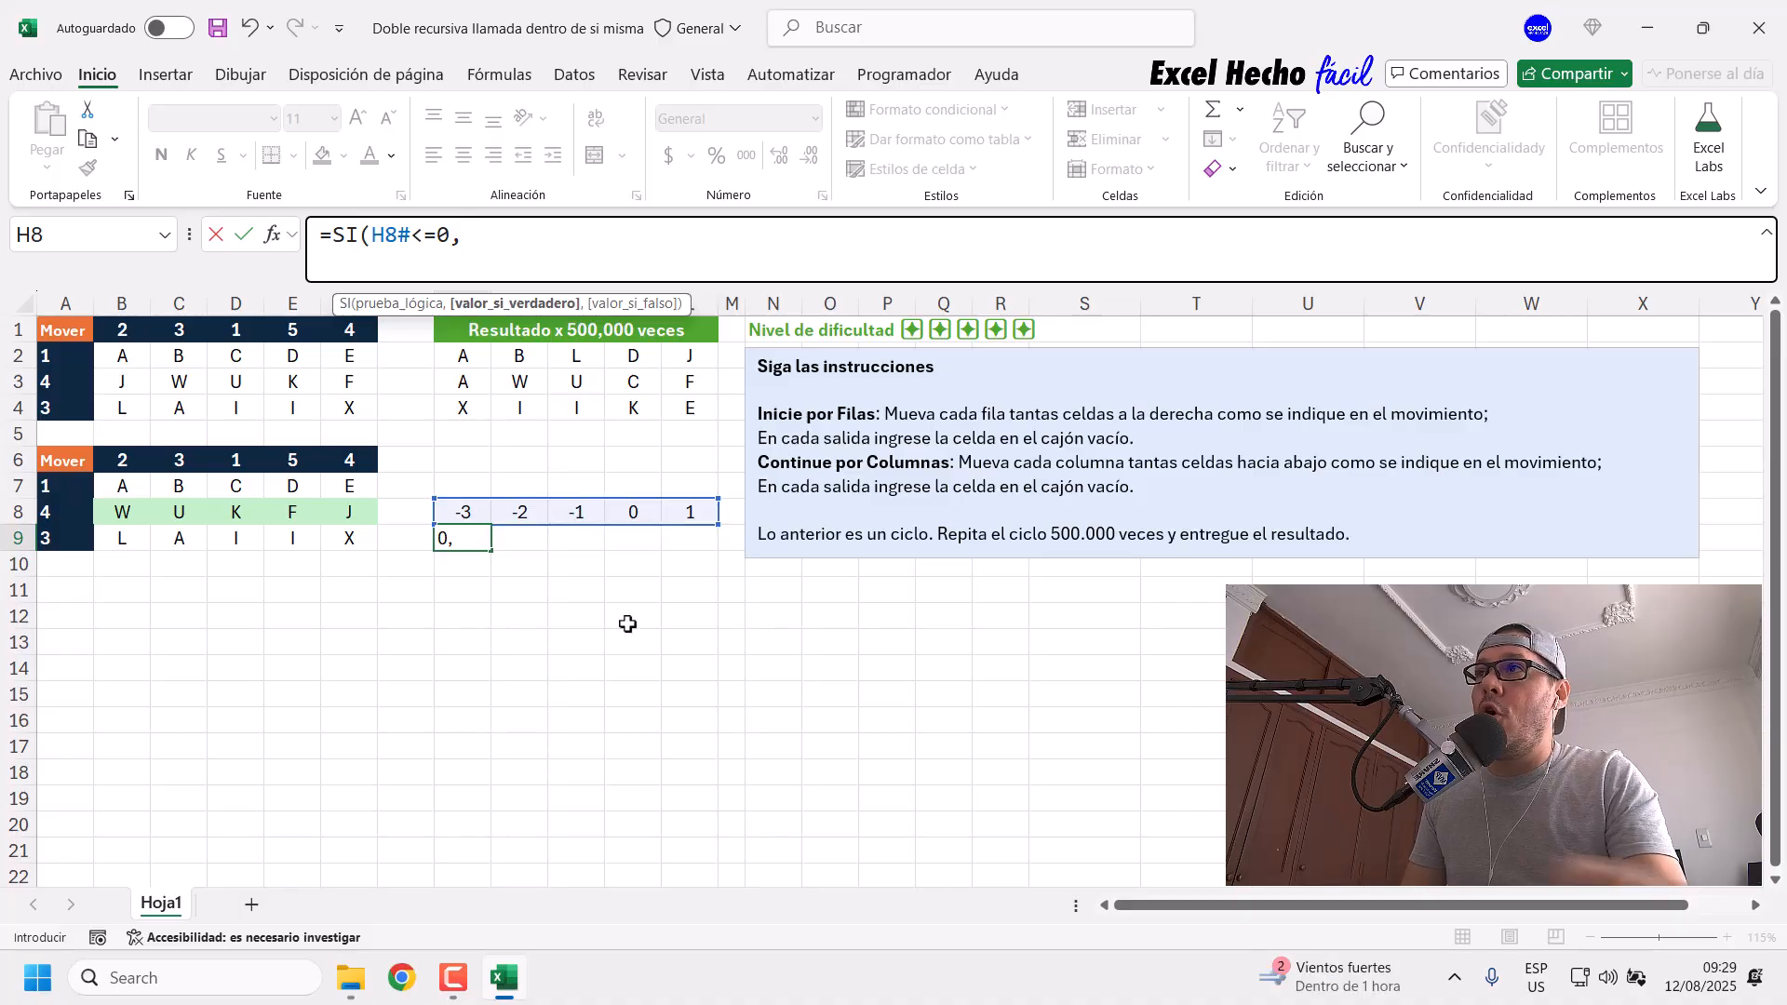
{"action": "left_click_drag", "start_coordinate": [438, 507], "coordinate": [694, 506]}
{"action": "type", "text": "+5,"}
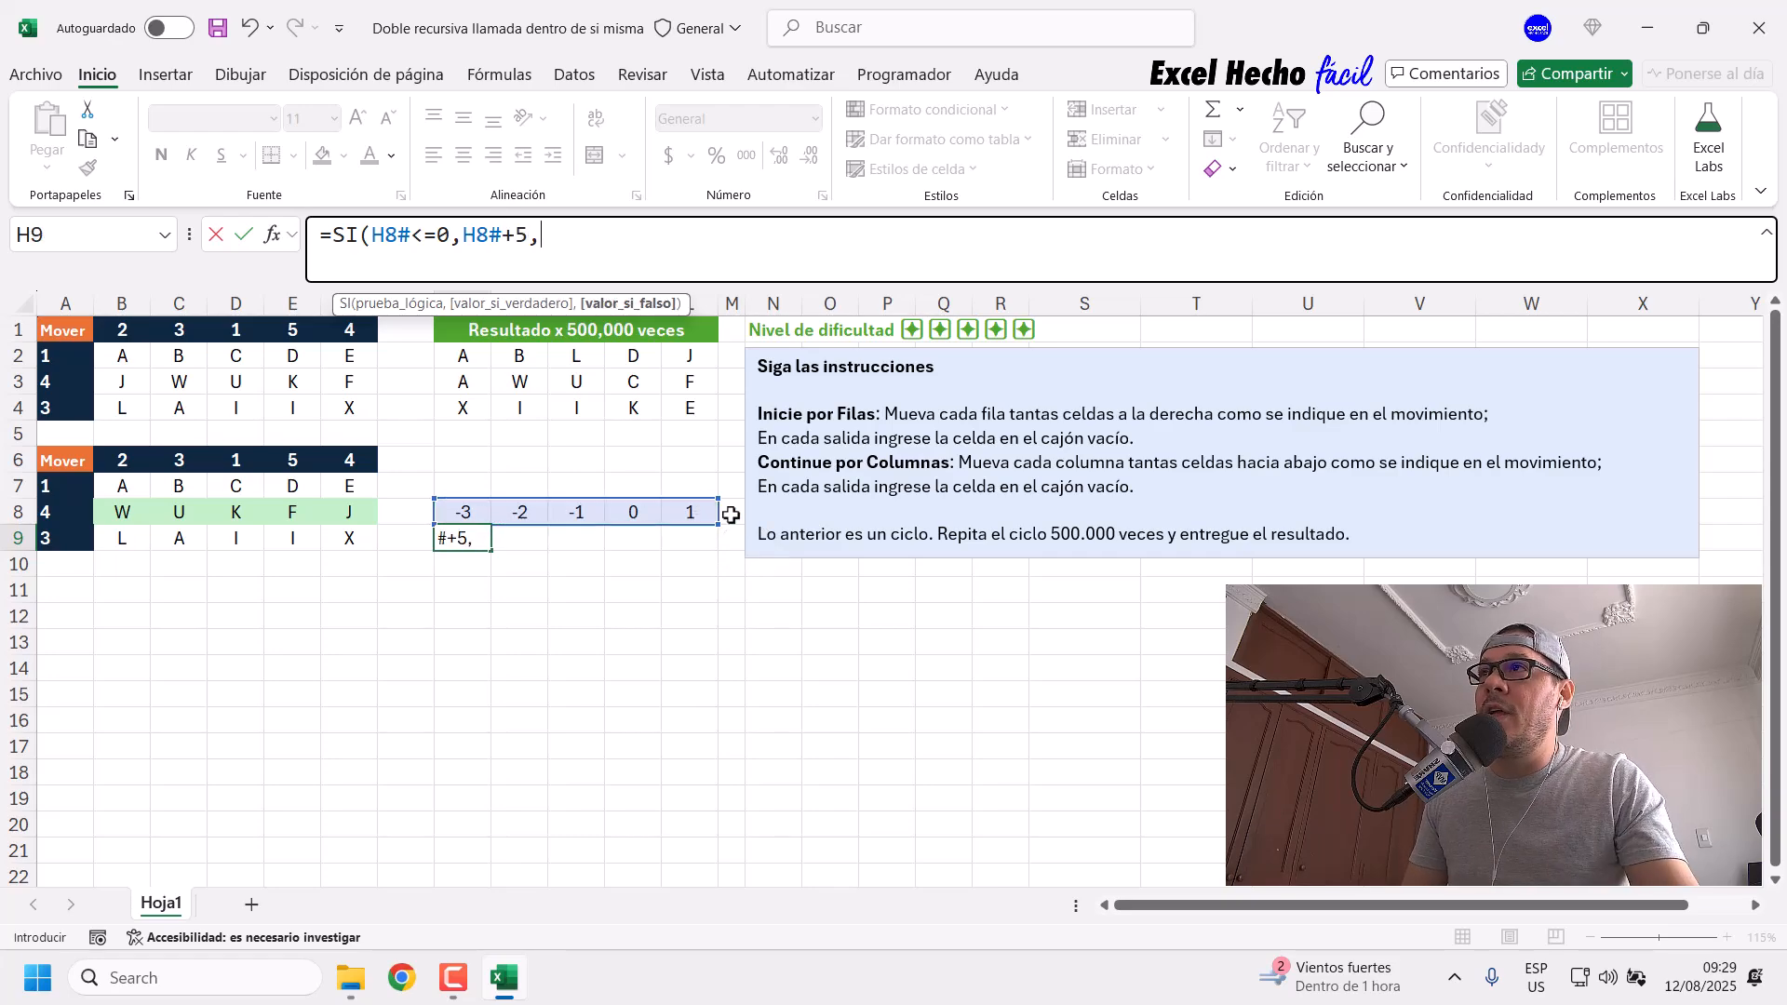
{"action": "left_click_drag", "start_coordinate": [466, 510], "coordinate": [686, 507]}
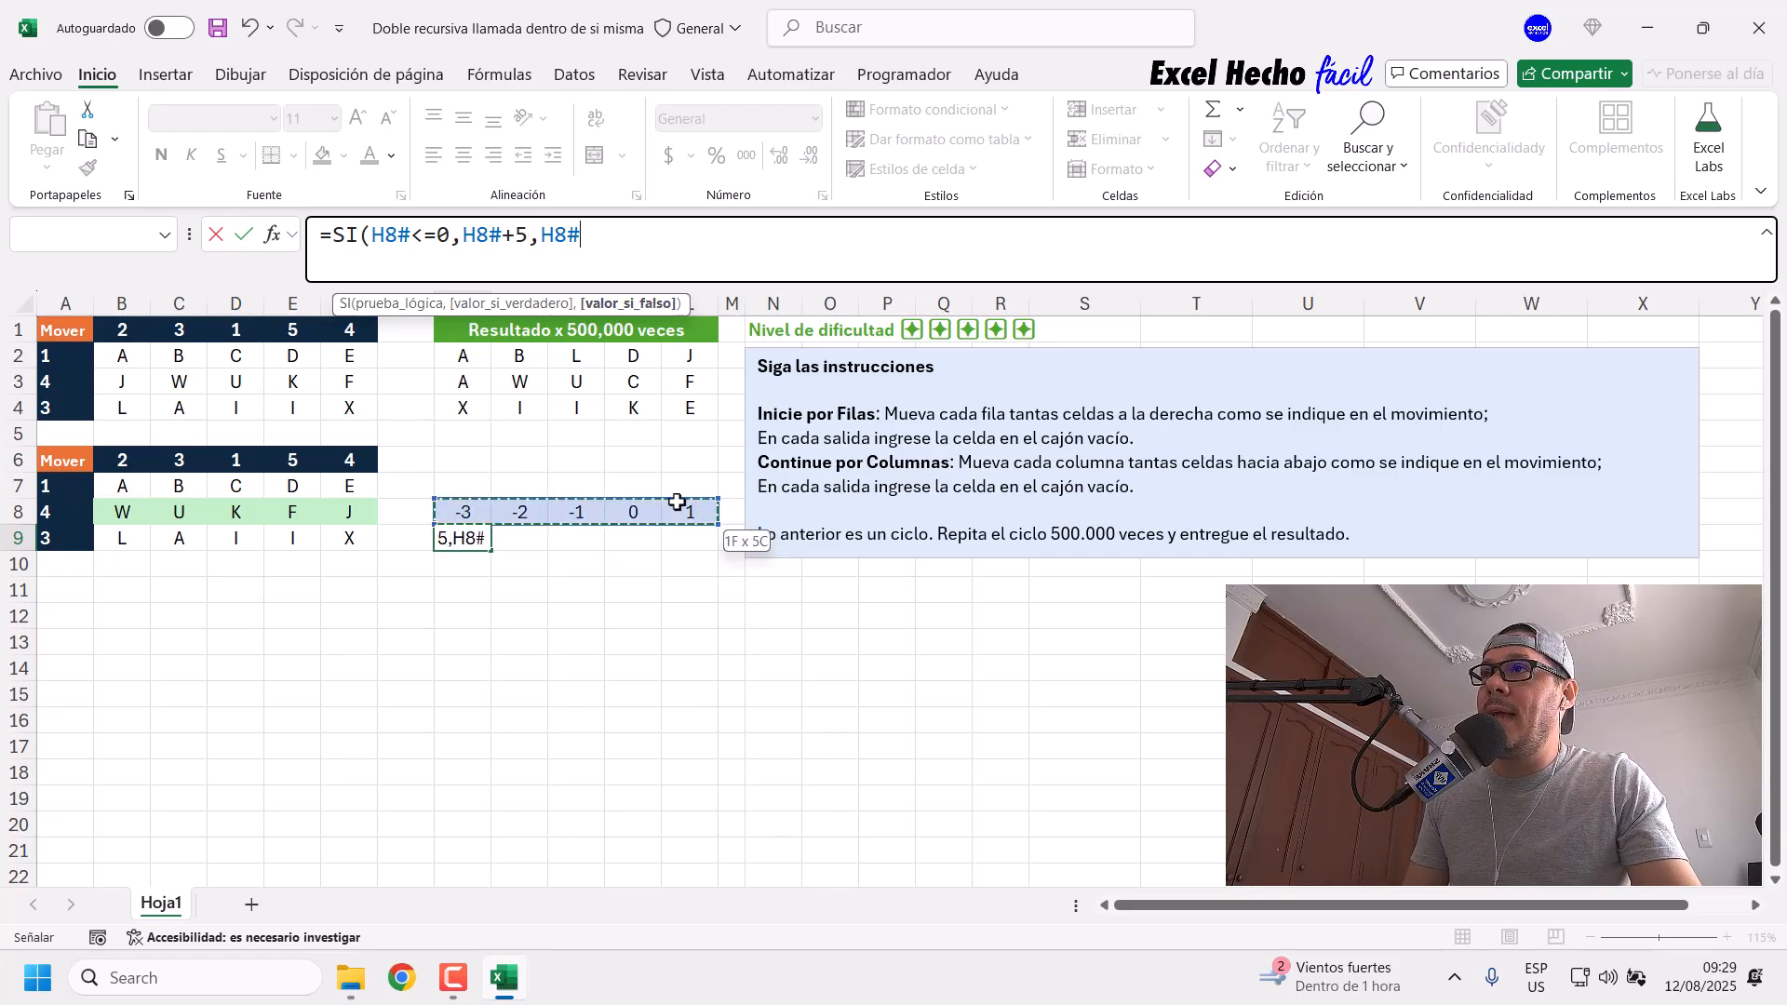
{"action": "type", "text": ")"}
{"action": "key", "text": "ctrl+Return"}
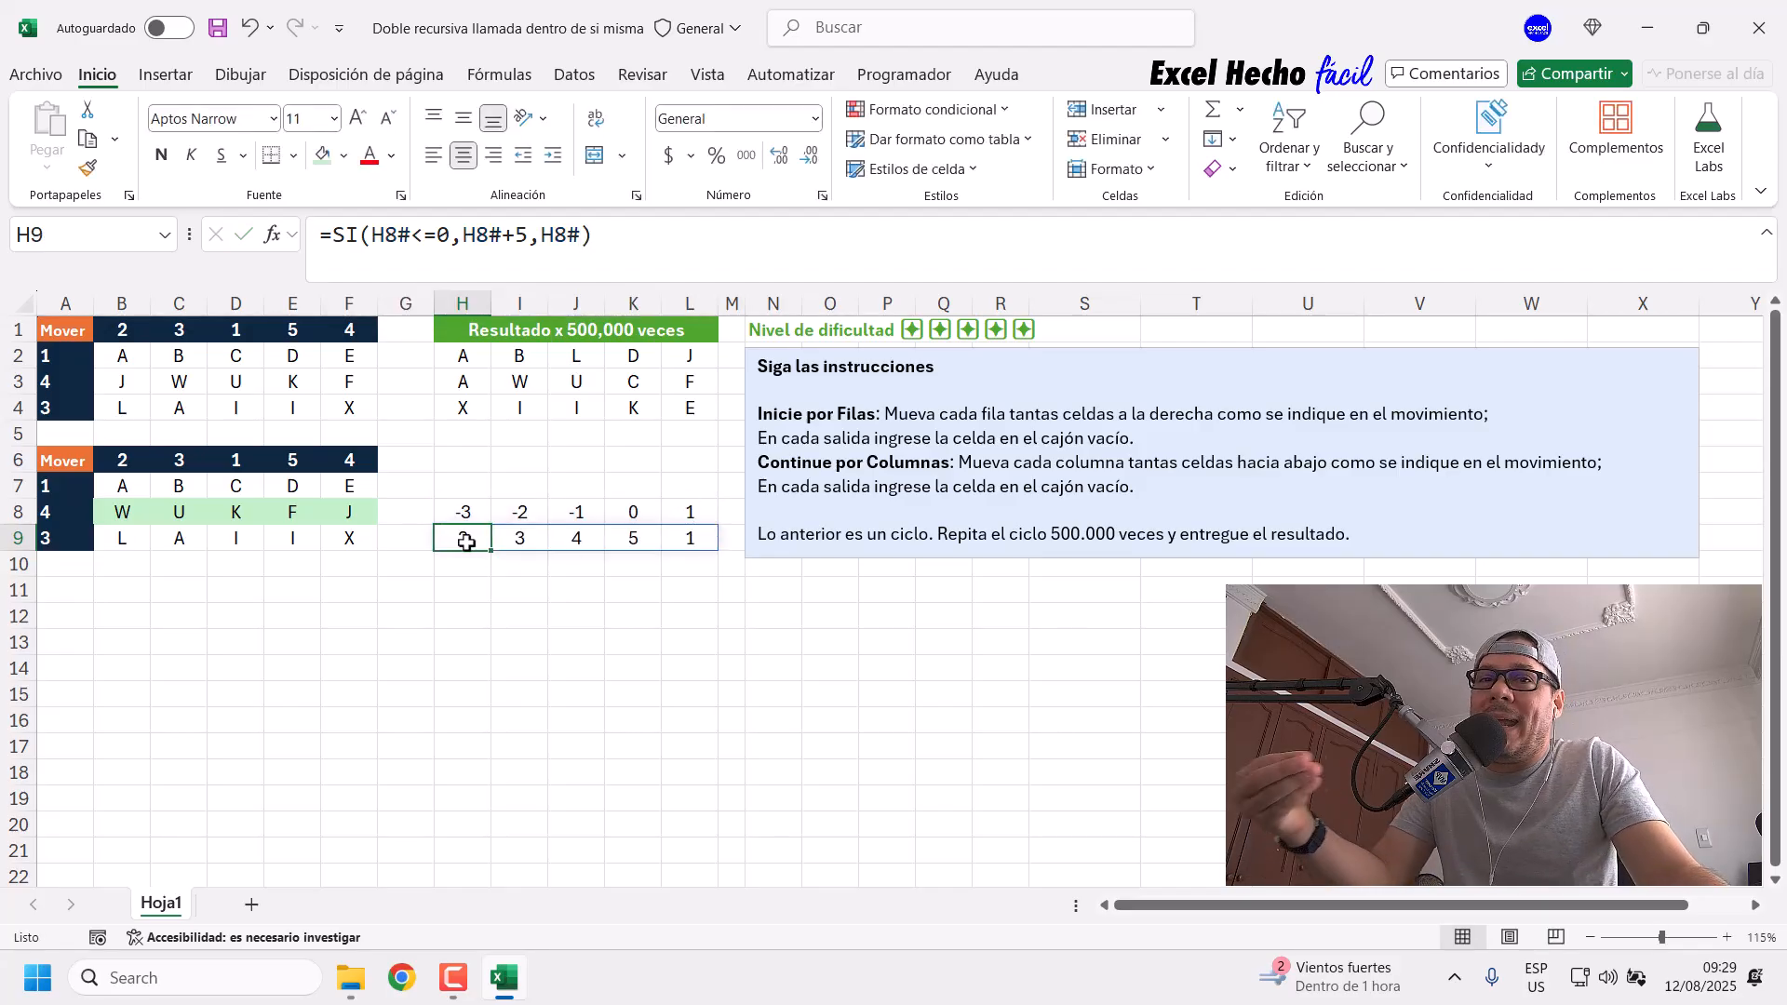
{"action": "left_click", "coordinate": [464, 513]}
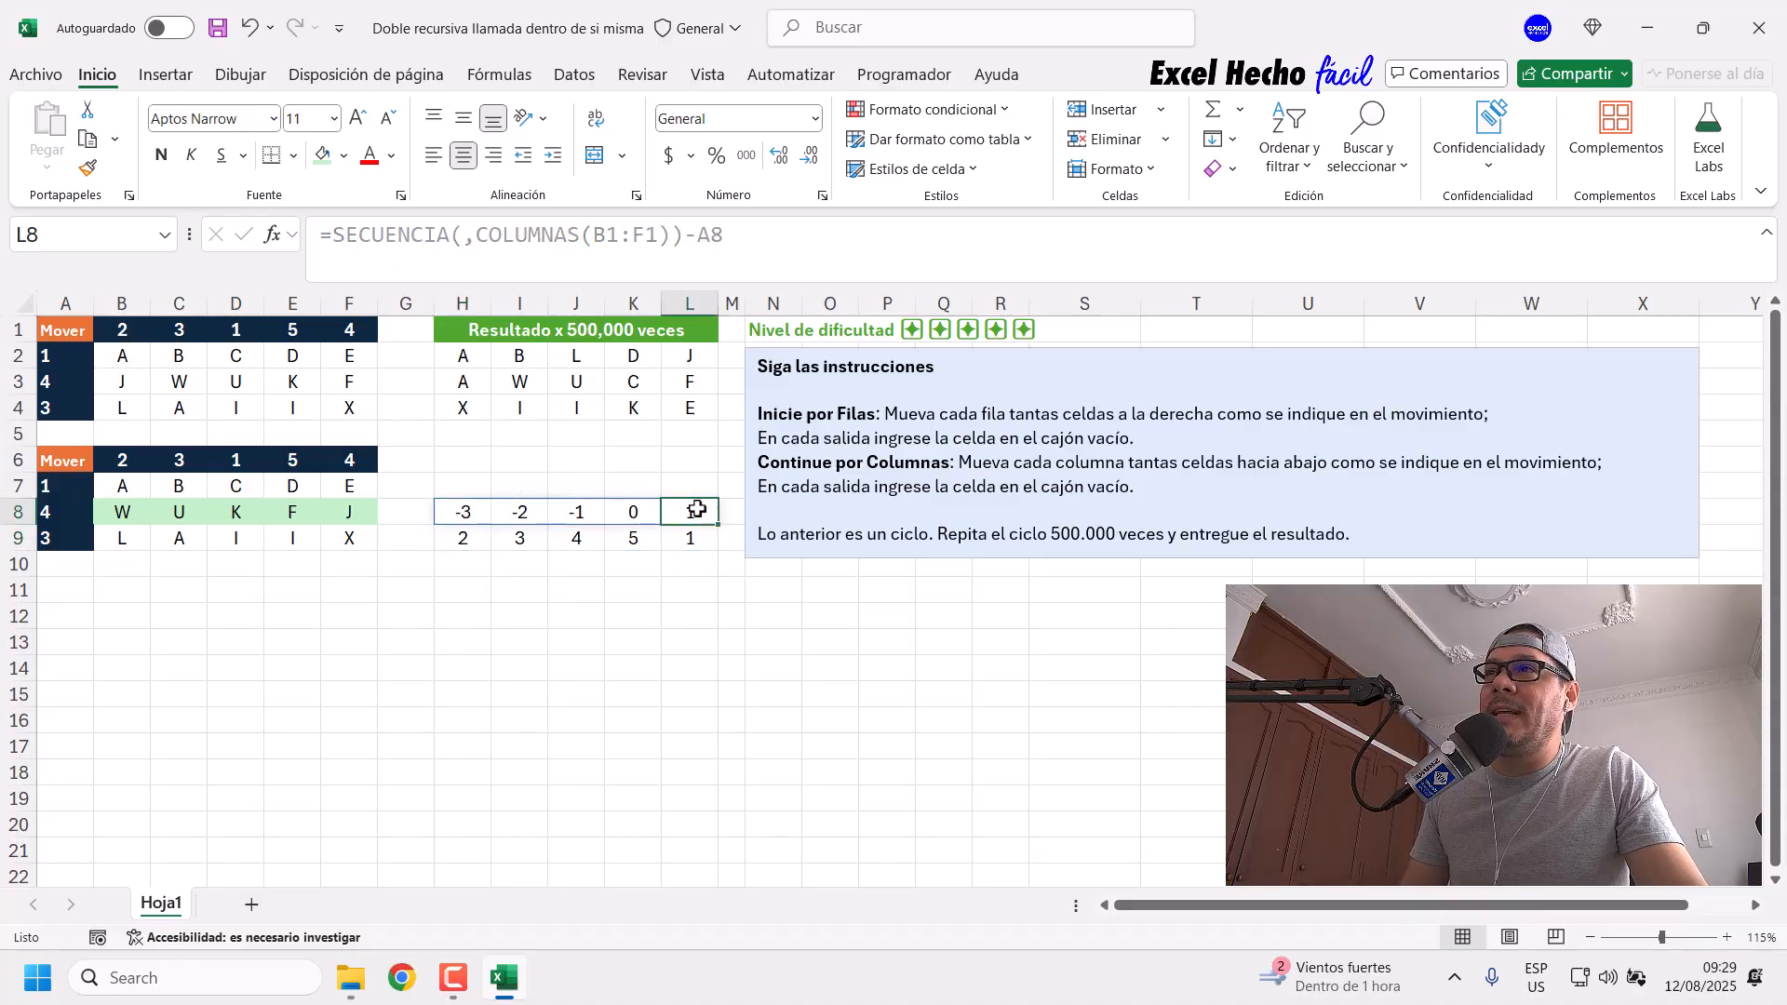
{"action": "left_click_drag", "start_coordinate": [455, 511], "coordinate": [698, 511]}
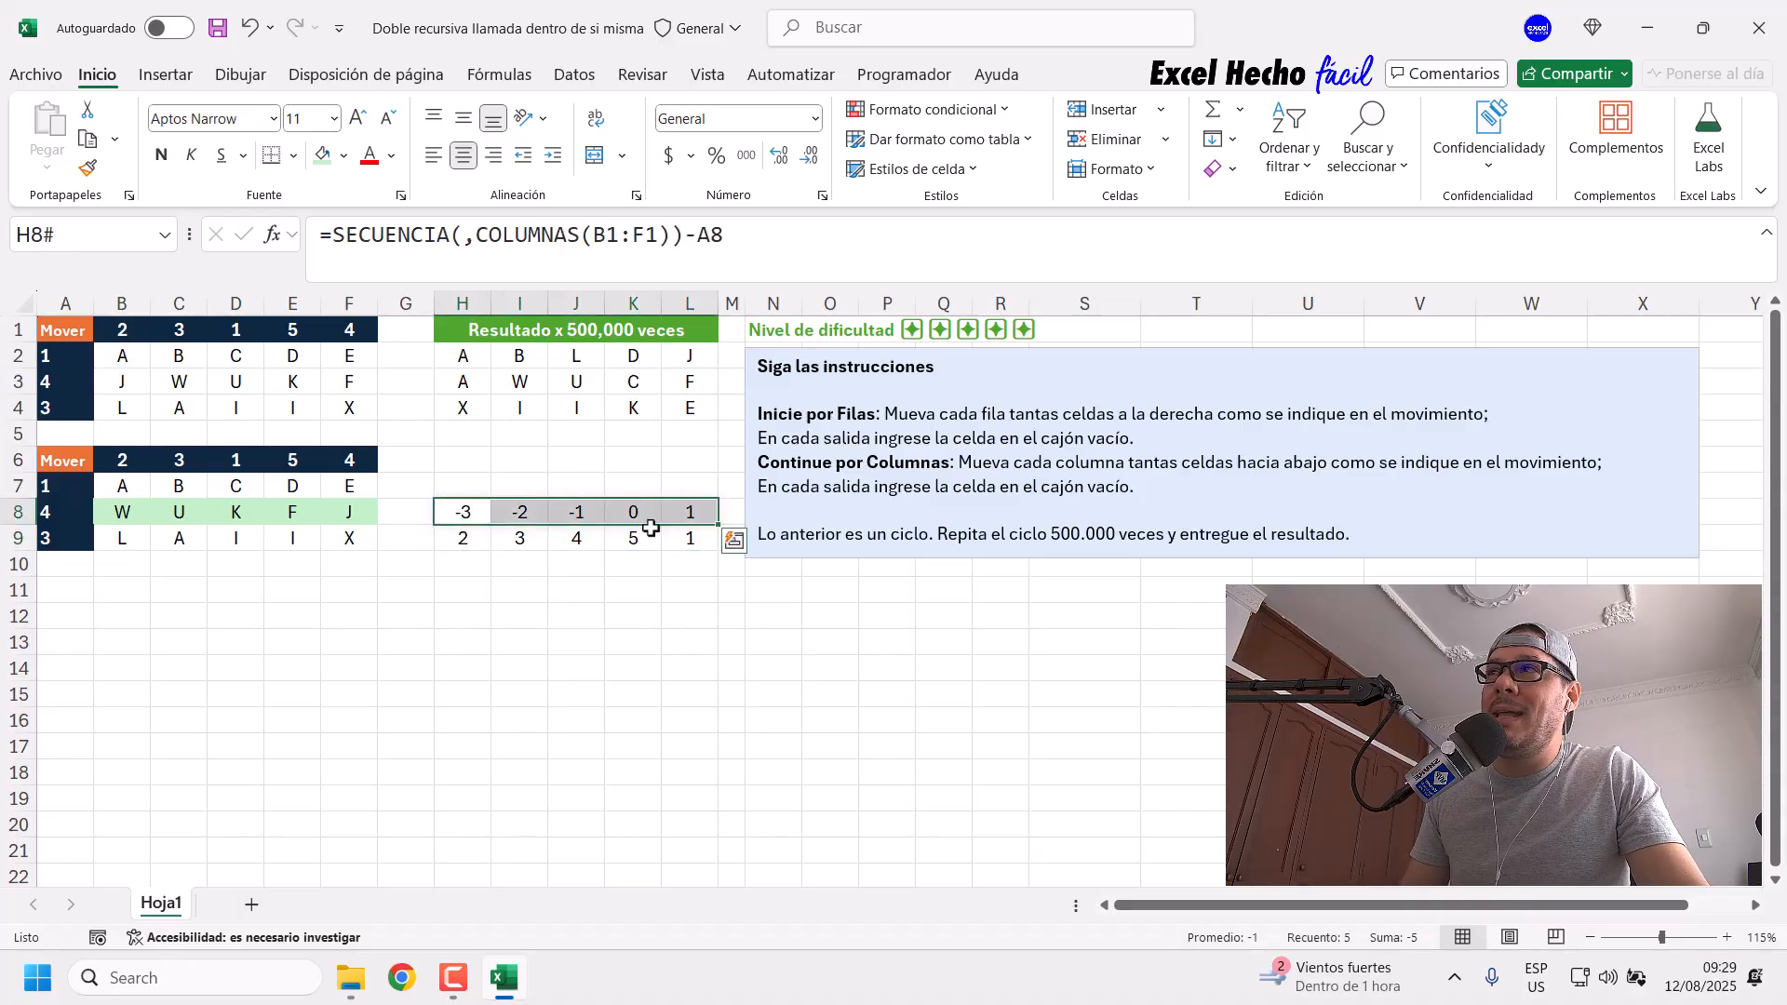
Step: Inspect the A8 movement term subtracted in the H8 sequence formula
{"action": "left_click", "coordinate": [461, 511]}
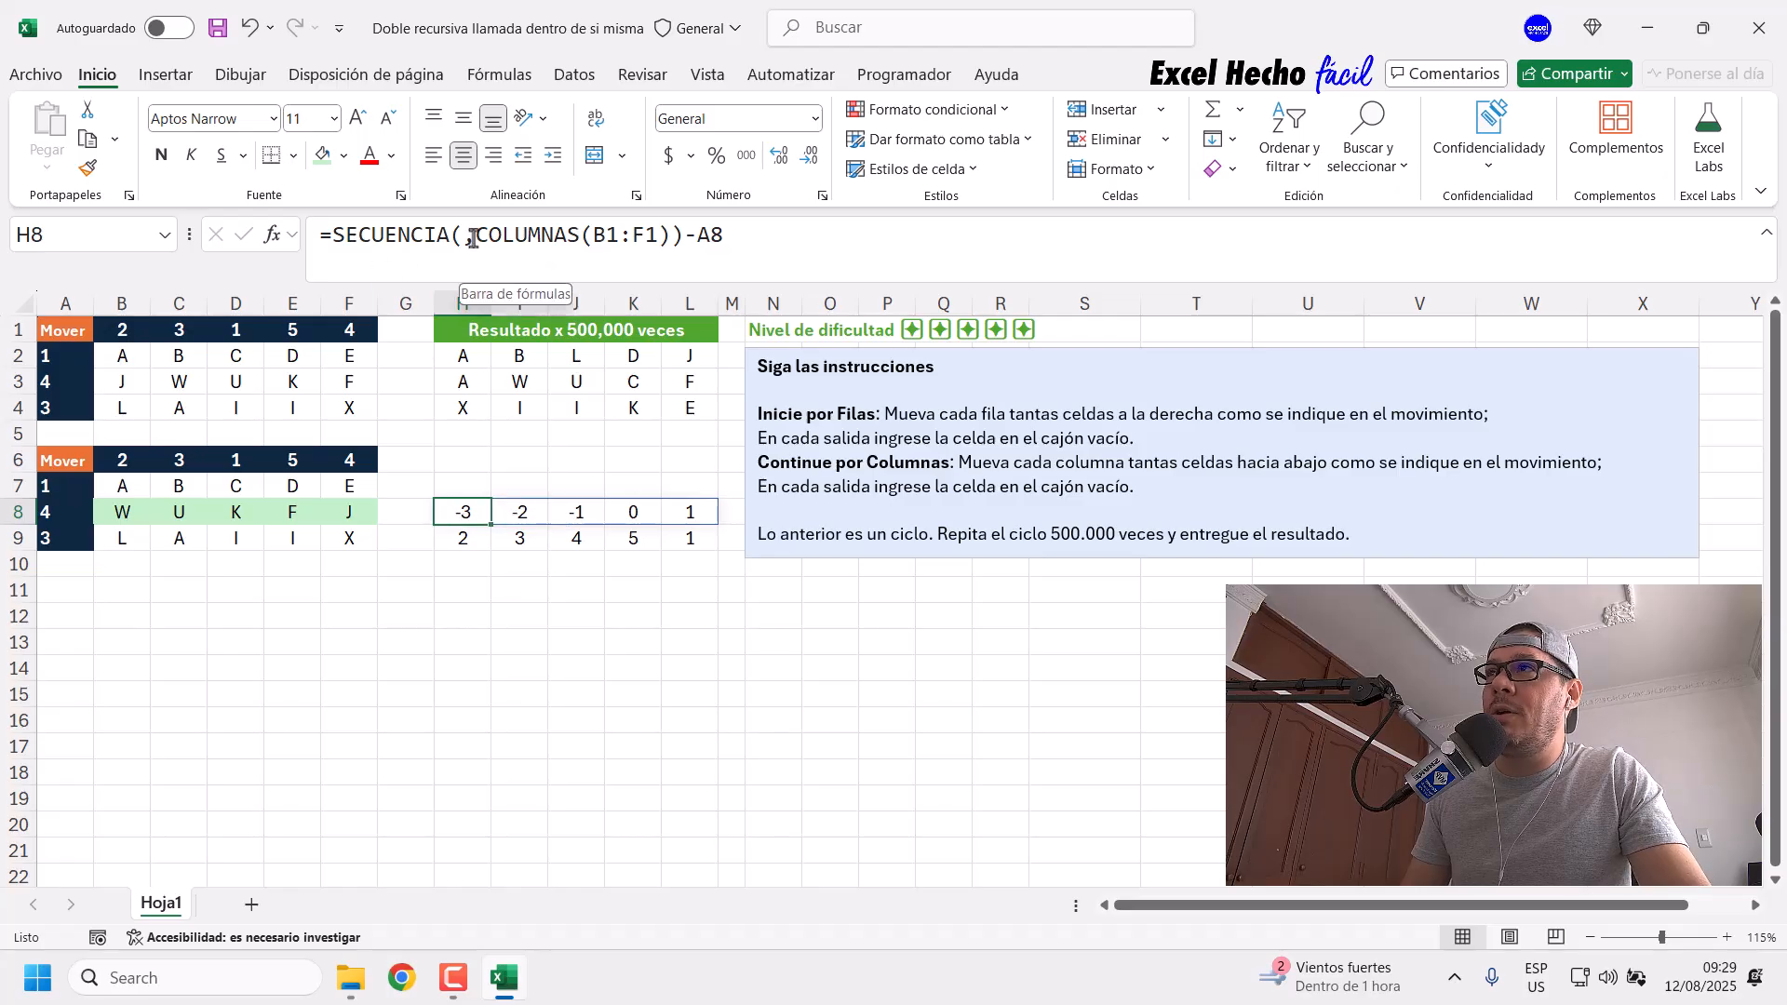
{"action": "double_click", "coordinate": [709, 235]}
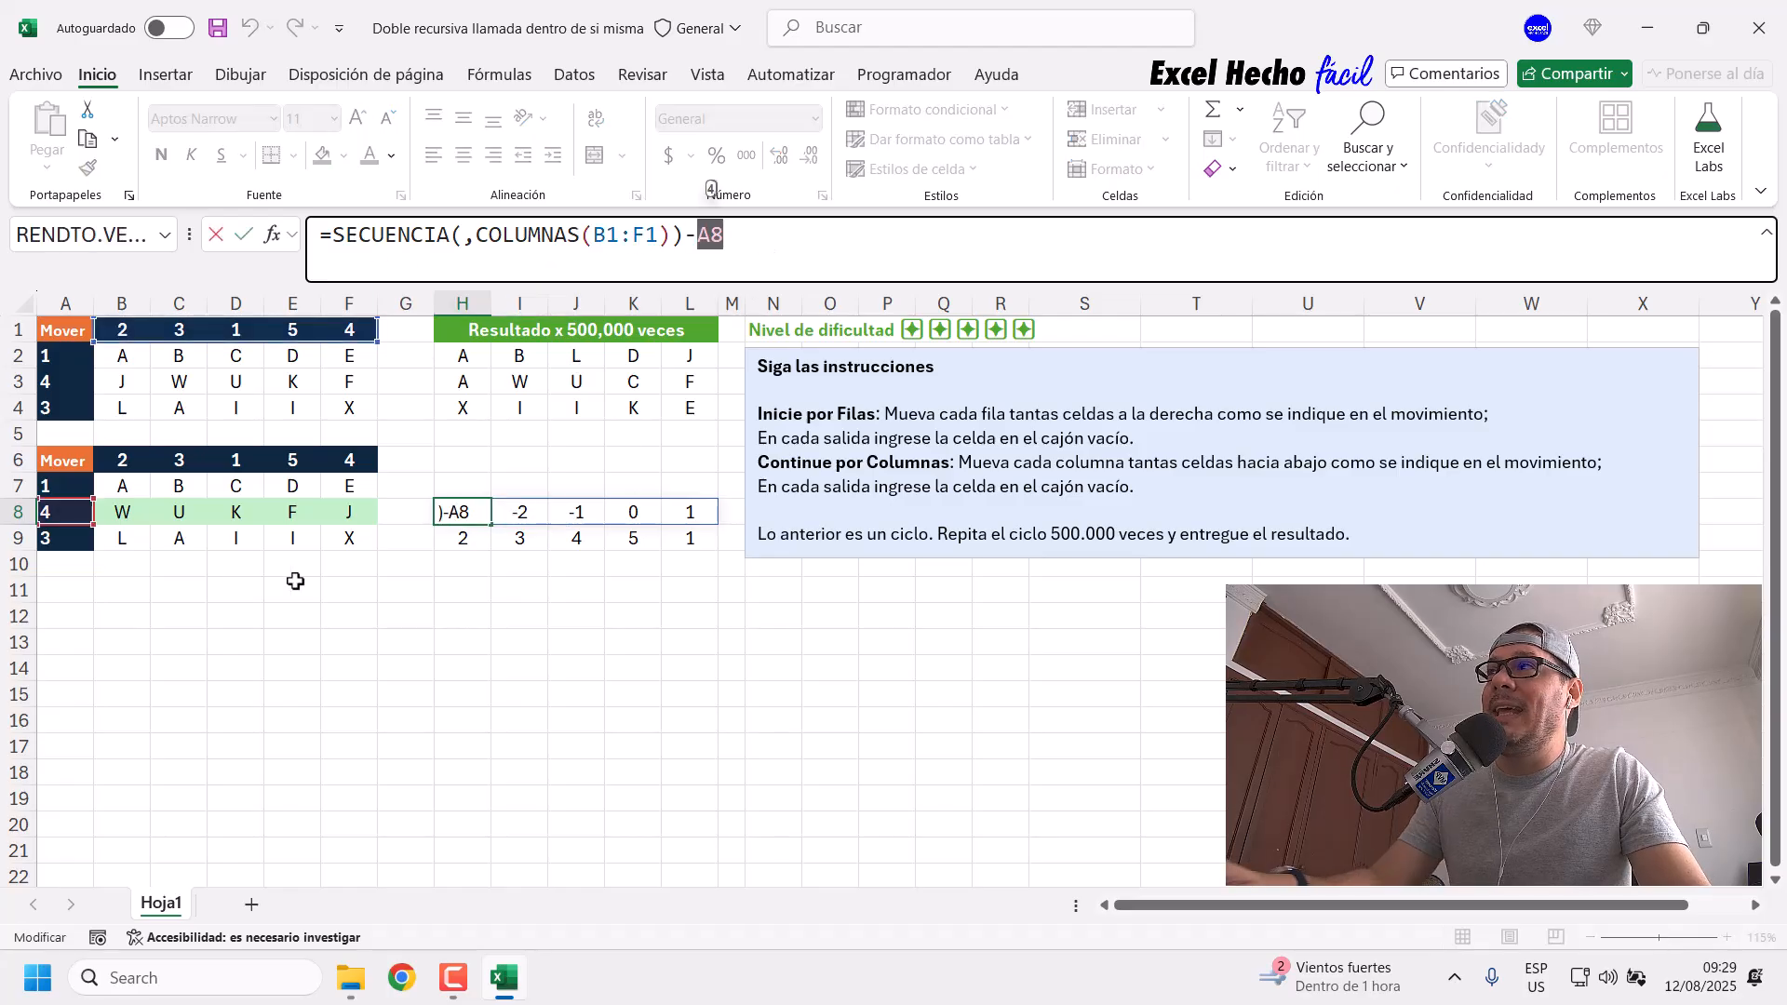
{"action": "key", "text": "Escape"}
Step: Compare position 1 in L8 with the first letter of B3:F3 and its shifted place in F8
{"action": "left_click", "coordinate": [691, 515]}
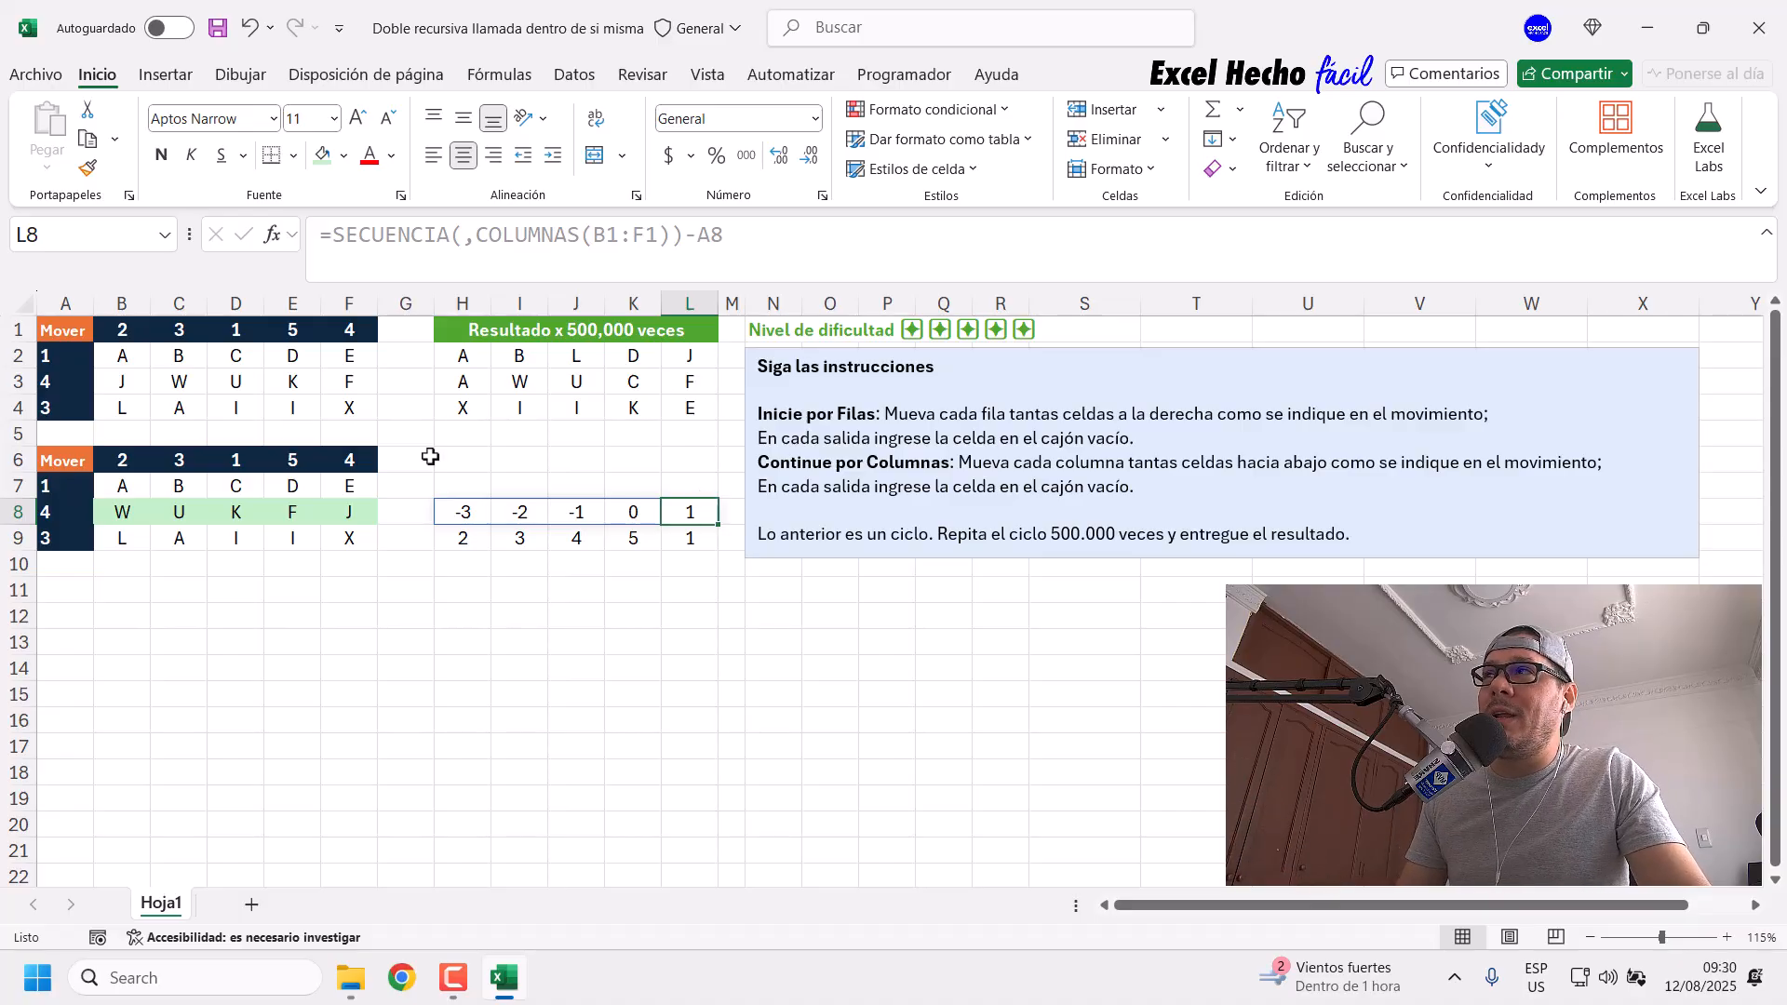
{"action": "left_click_drag", "start_coordinate": [138, 384], "coordinate": [322, 380]}
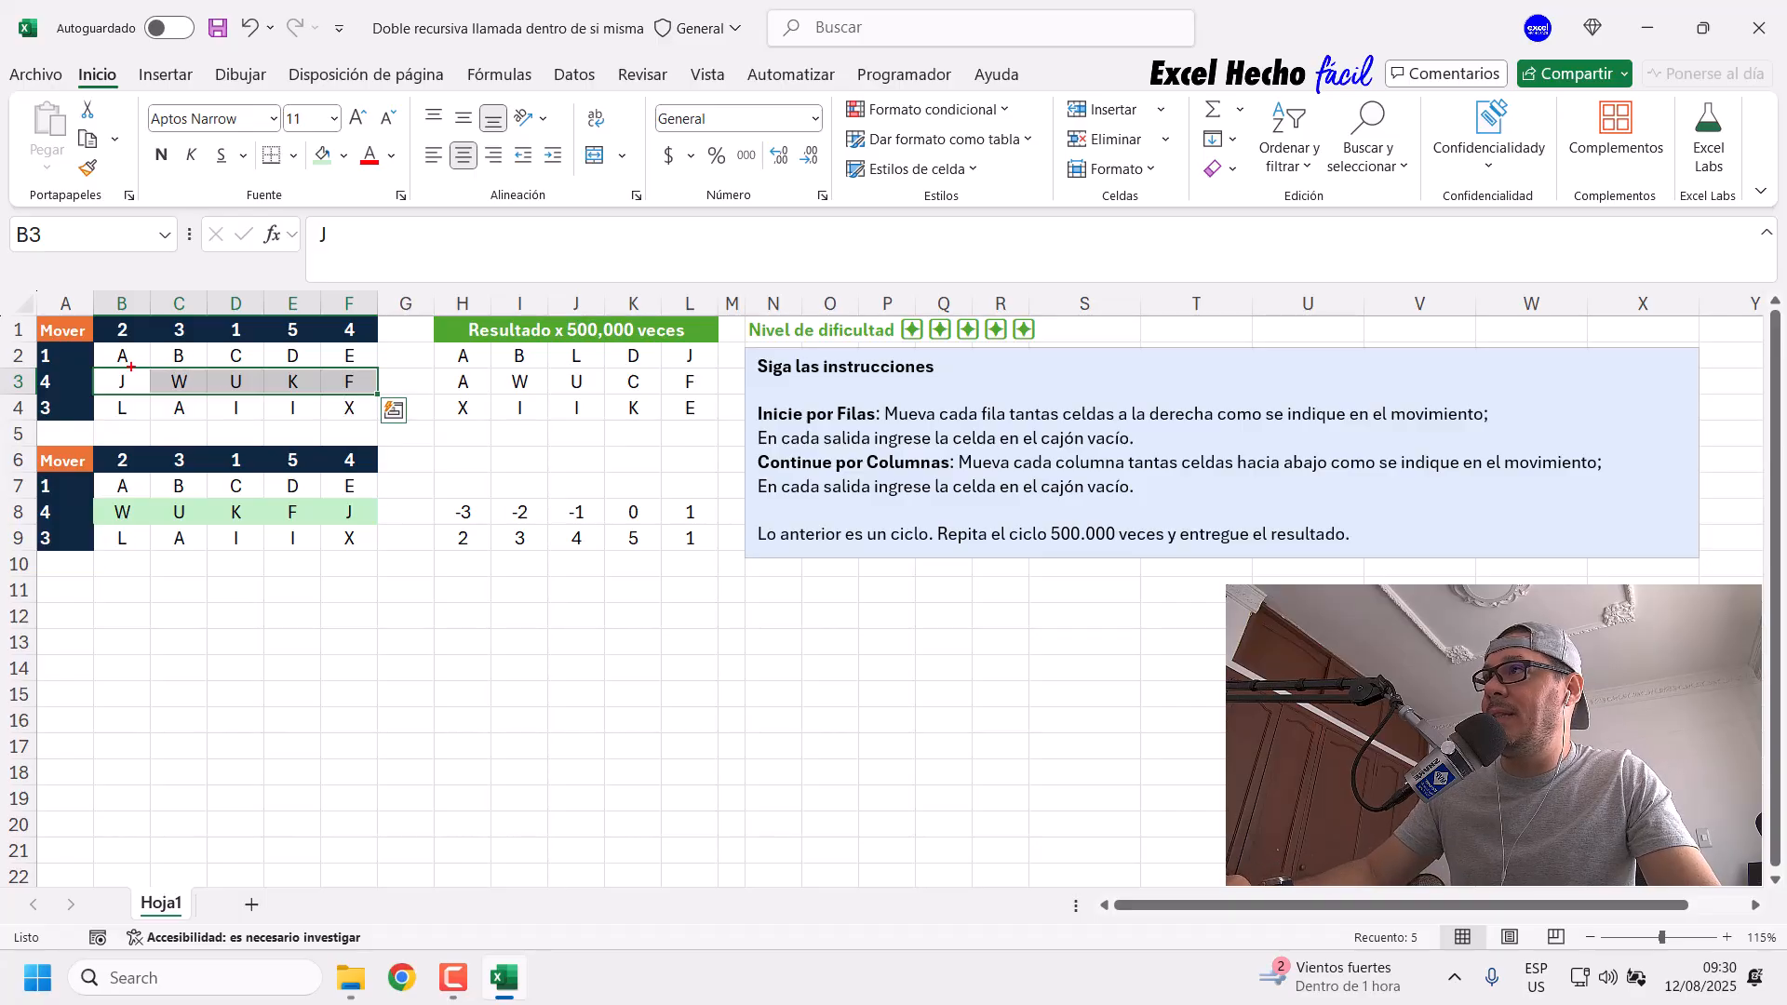
{"action": "left_click_drag", "start_coordinate": [121, 378], "coordinate": [154, 397]}
{"action": "key", "text": "Escape"}
{"action": "left_click", "coordinate": [693, 512]}
{"action": "left_click_drag", "start_coordinate": [125, 382], "coordinate": [337, 382]}
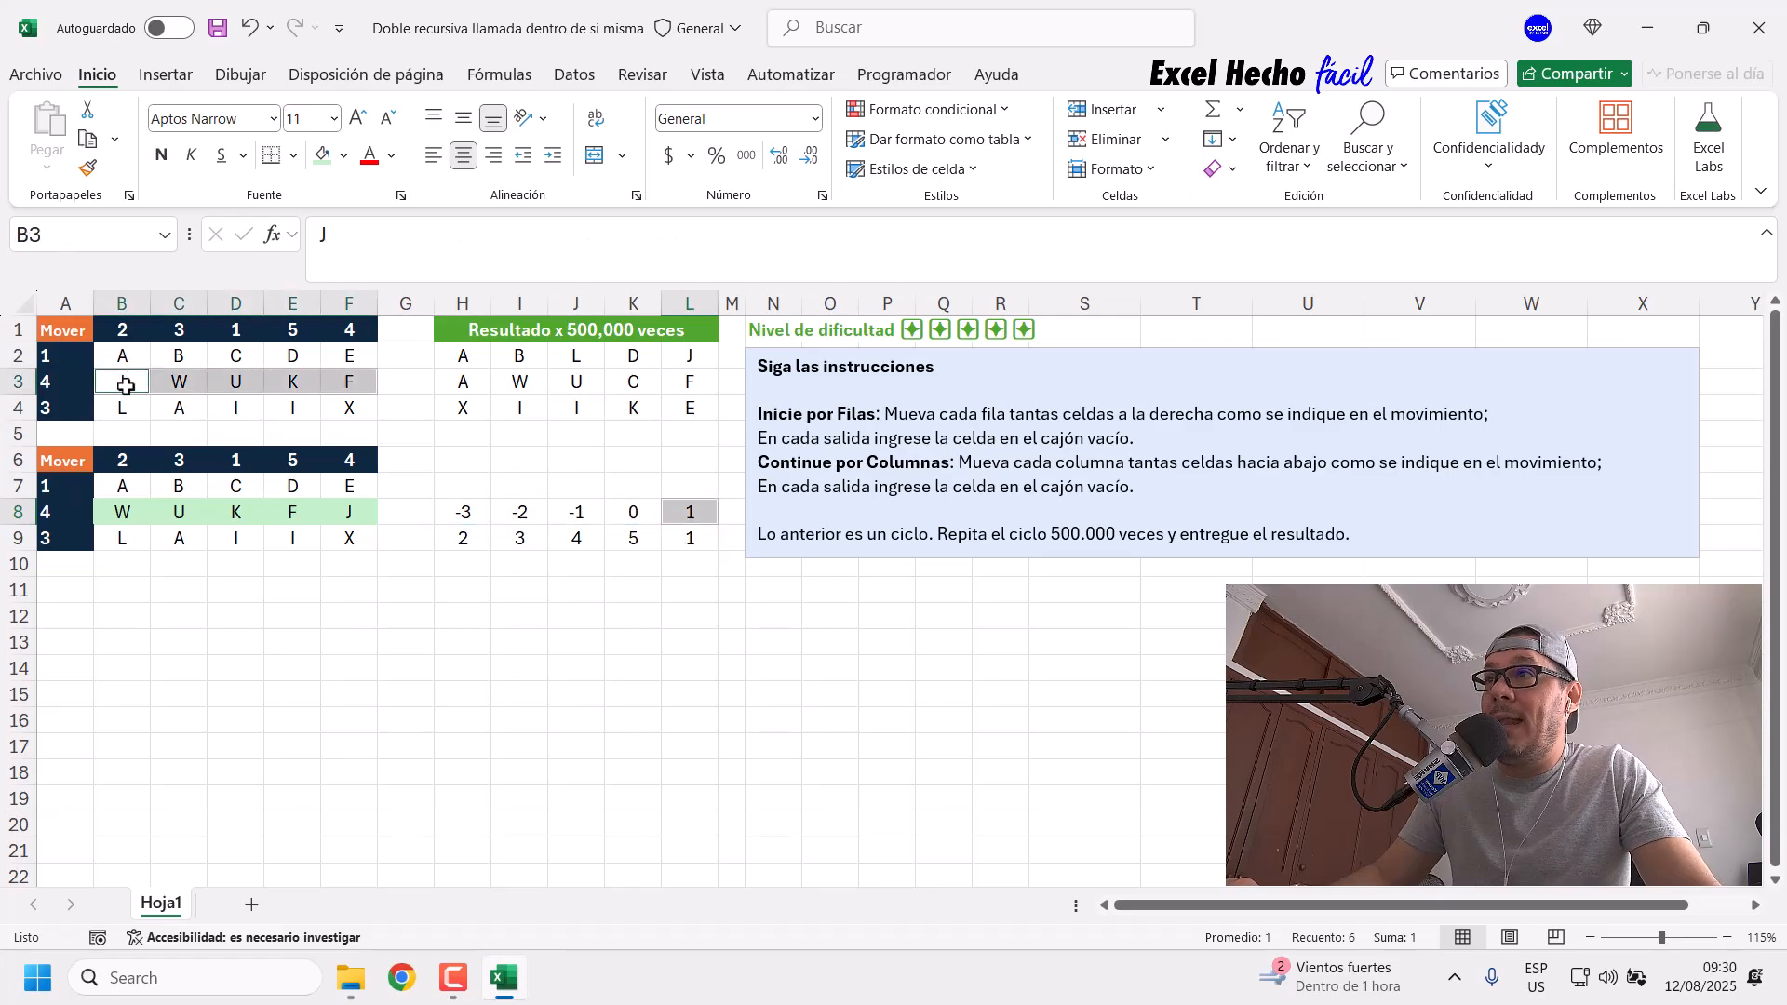
{"action": "left_click", "coordinate": [670, 514]}
{"action": "left_click", "coordinate": [352, 511]}
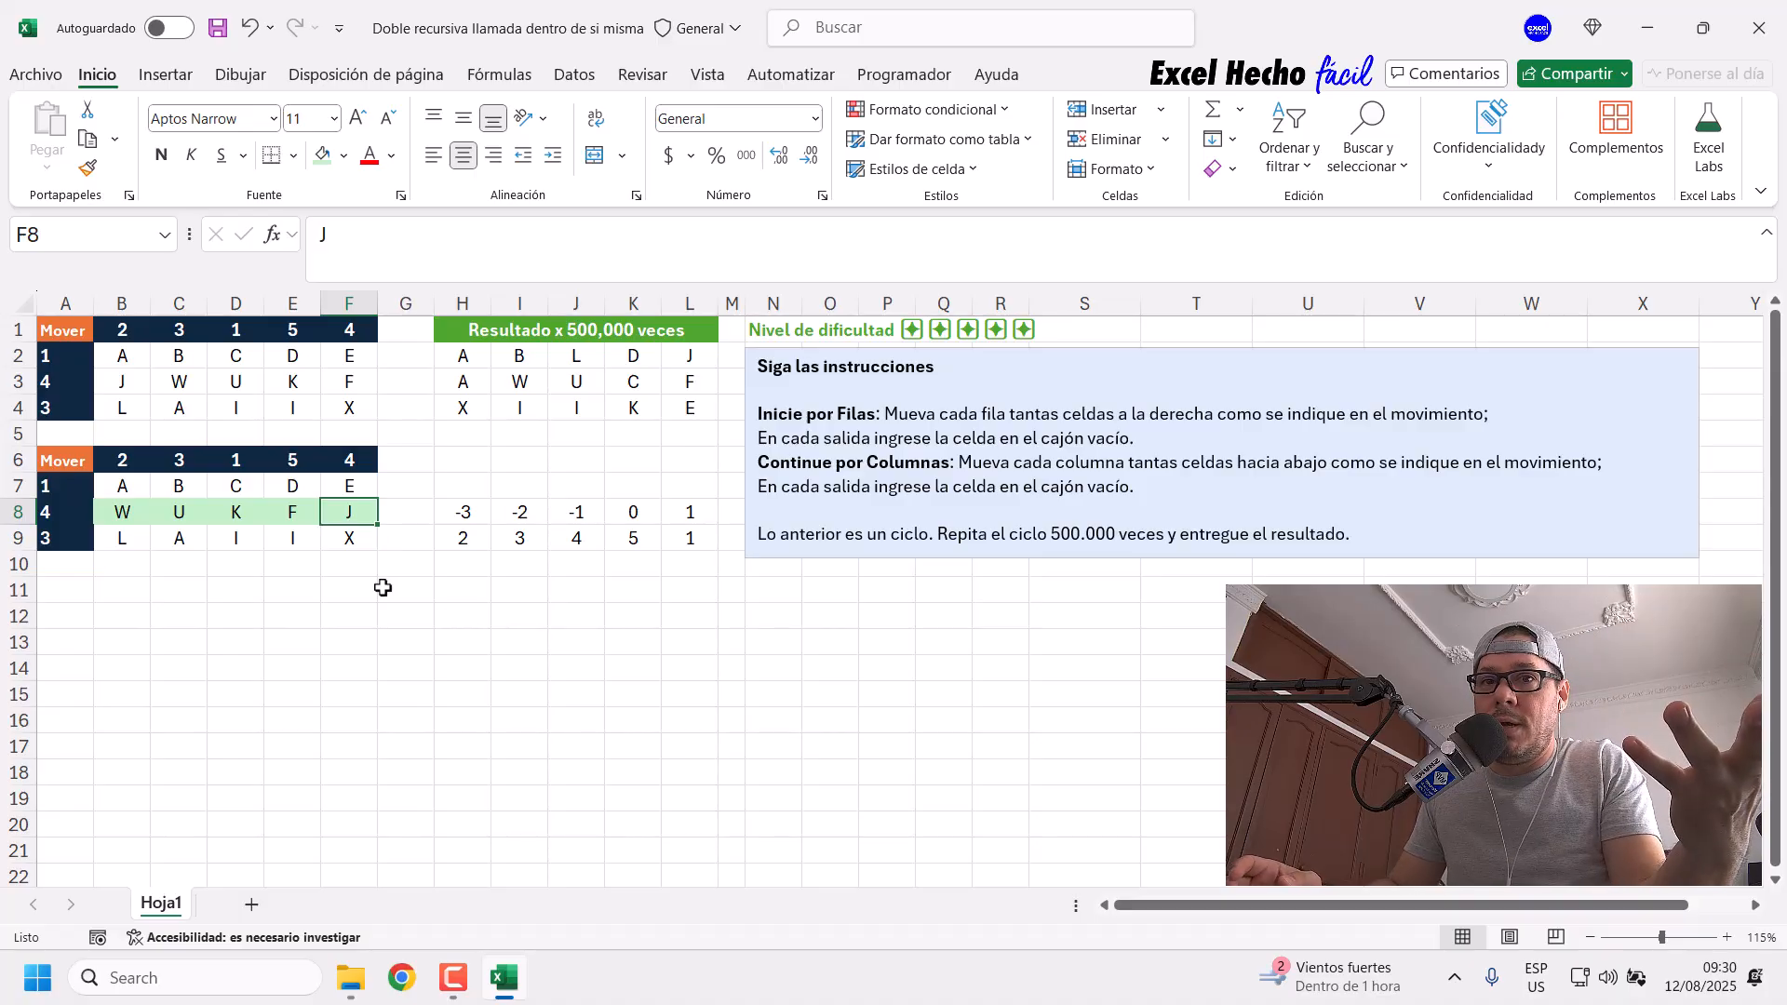
Step: Examine which way to count for position 0 in K8, stepping forward and back along row 3 from B3 as position 1
{"action": "left_click", "coordinate": [622, 518]}
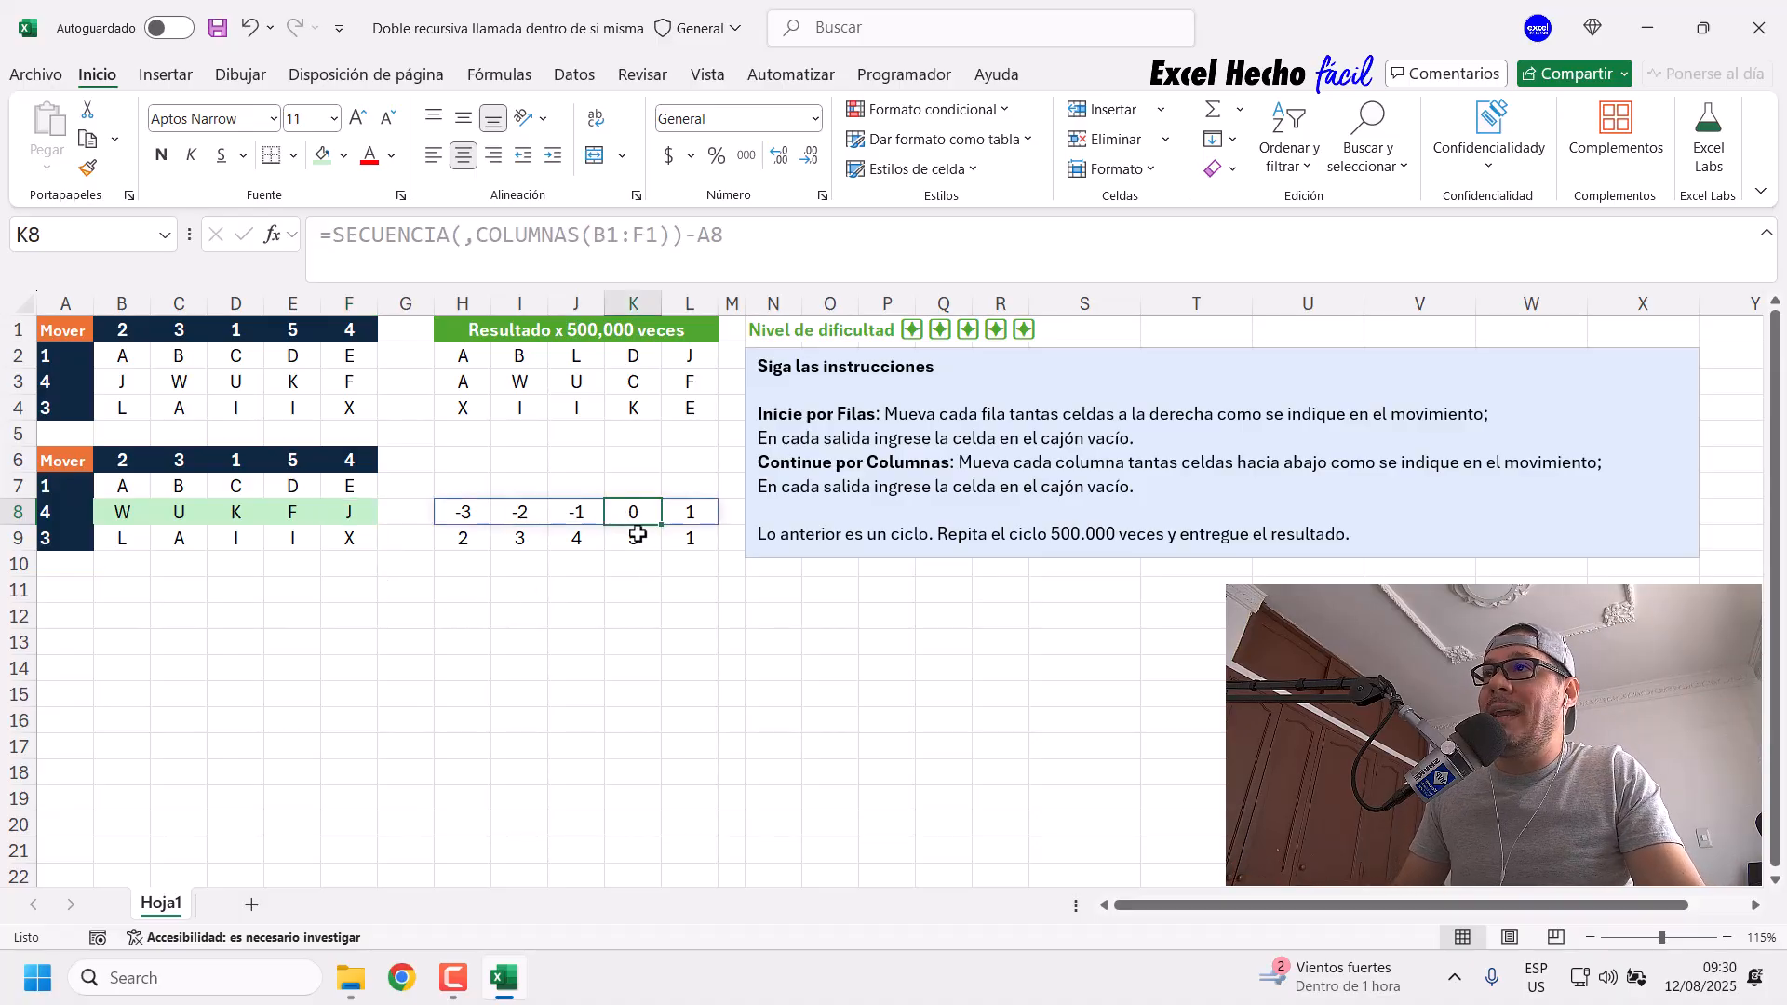
{"action": "left_click", "coordinate": [137, 389]}
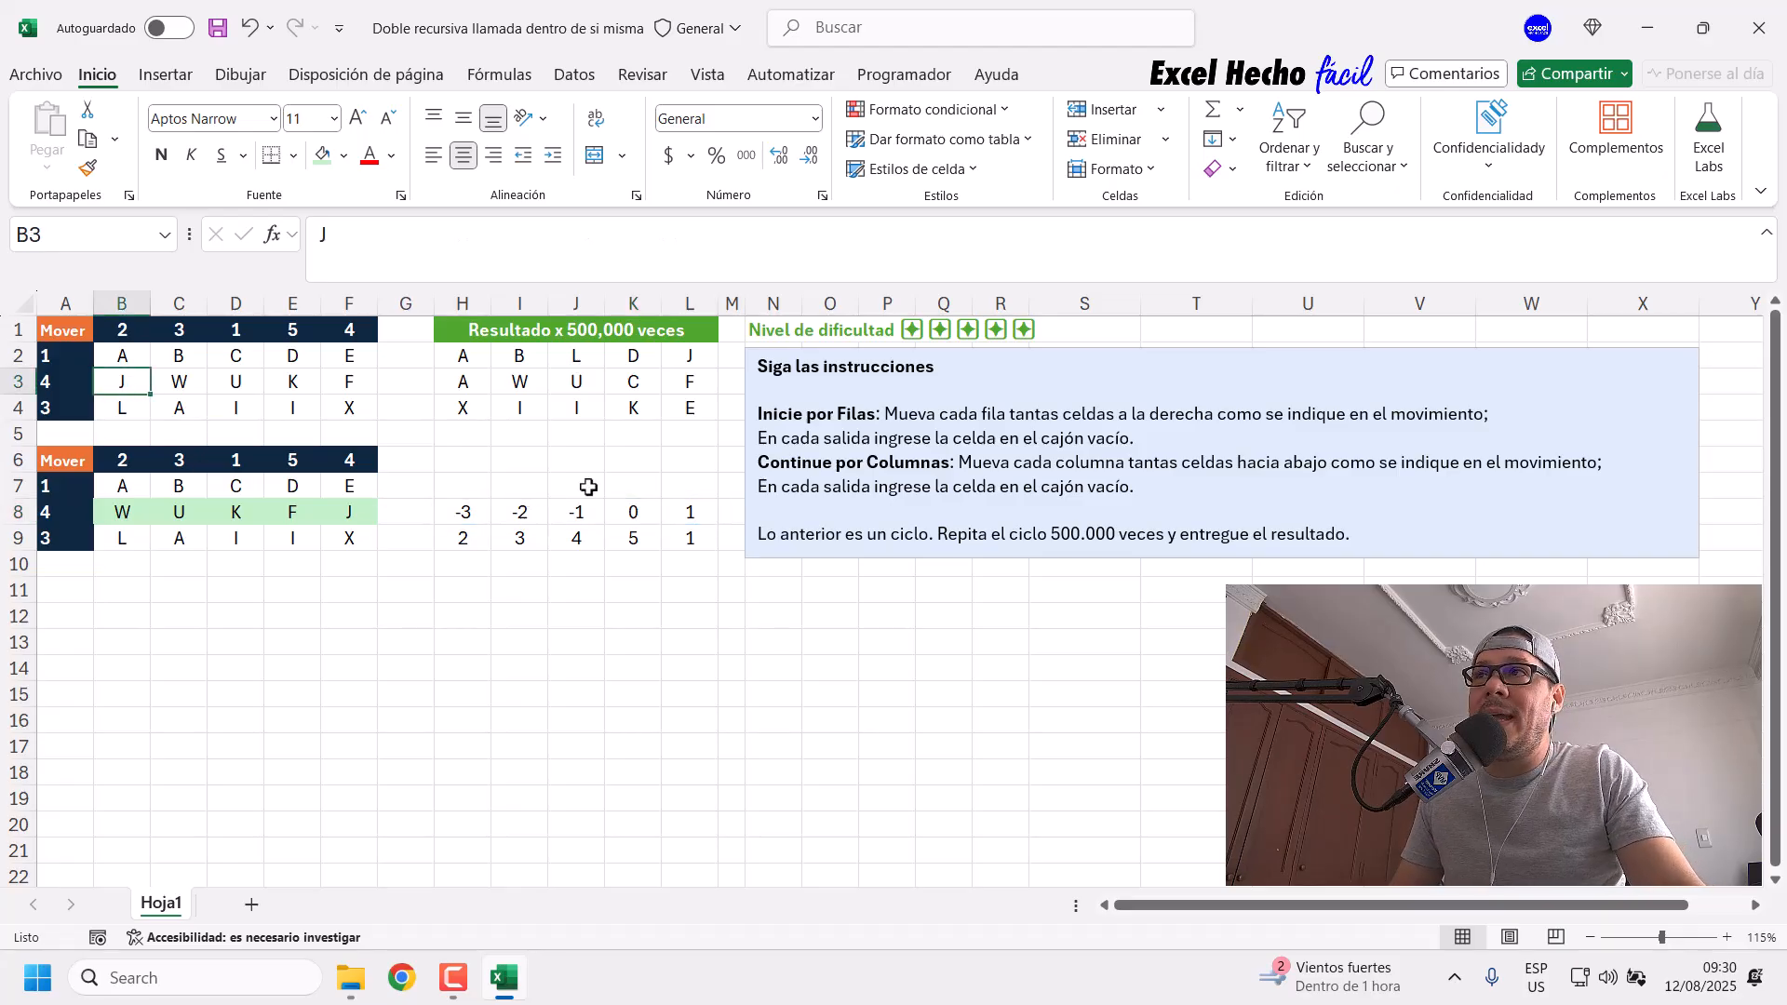
{"action": "left_click", "coordinate": [684, 515]}
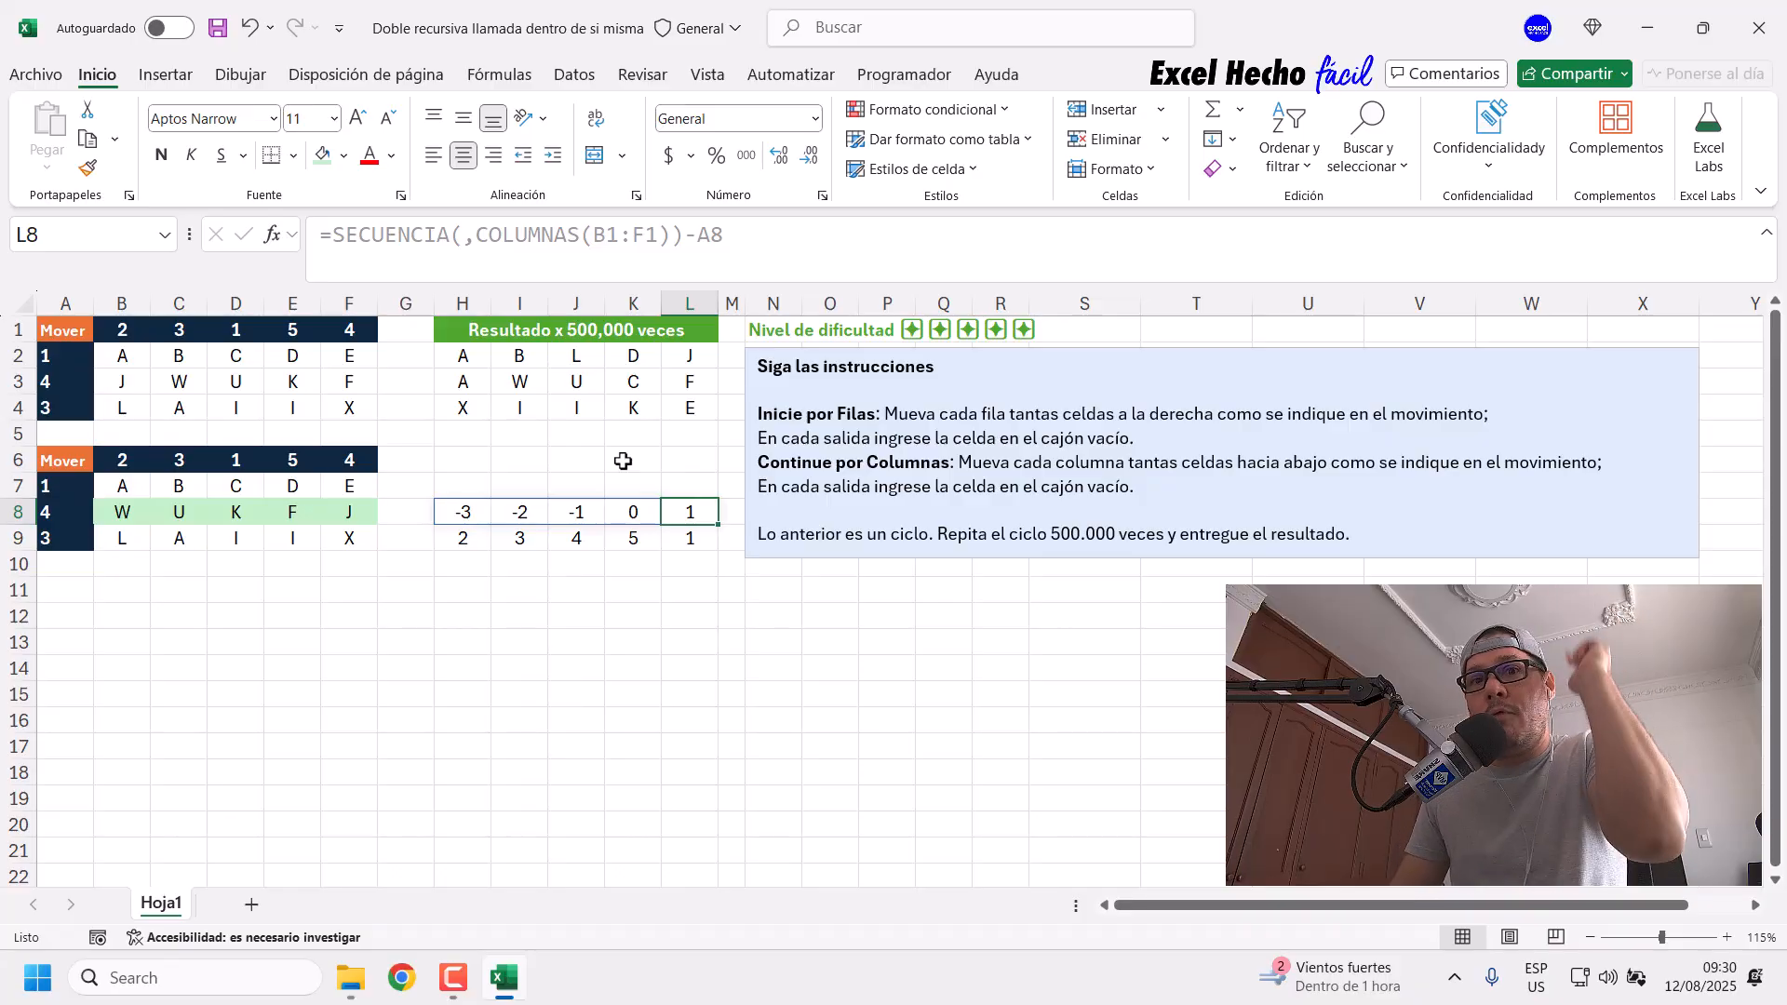
{"action": "left_click", "coordinate": [135, 378]}
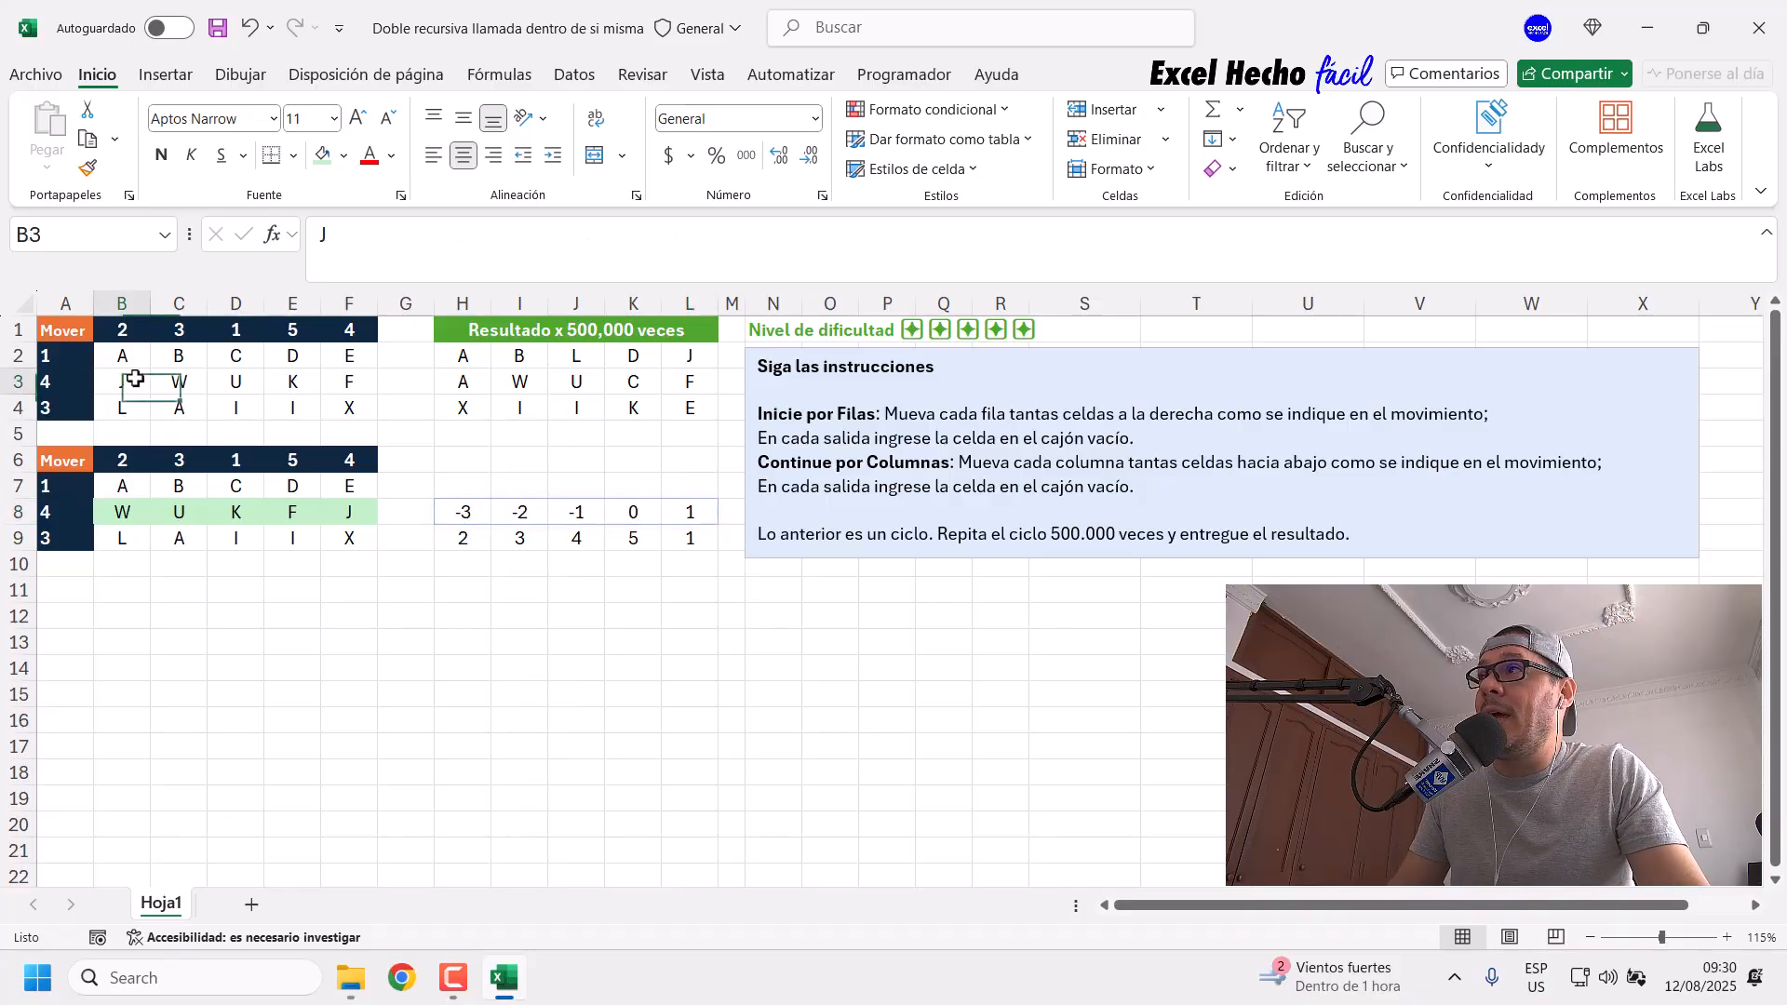
{"action": "key", "text": "Right"}
{"action": "key", "text": "Right"}
{"action": "key", "text": "Right"}
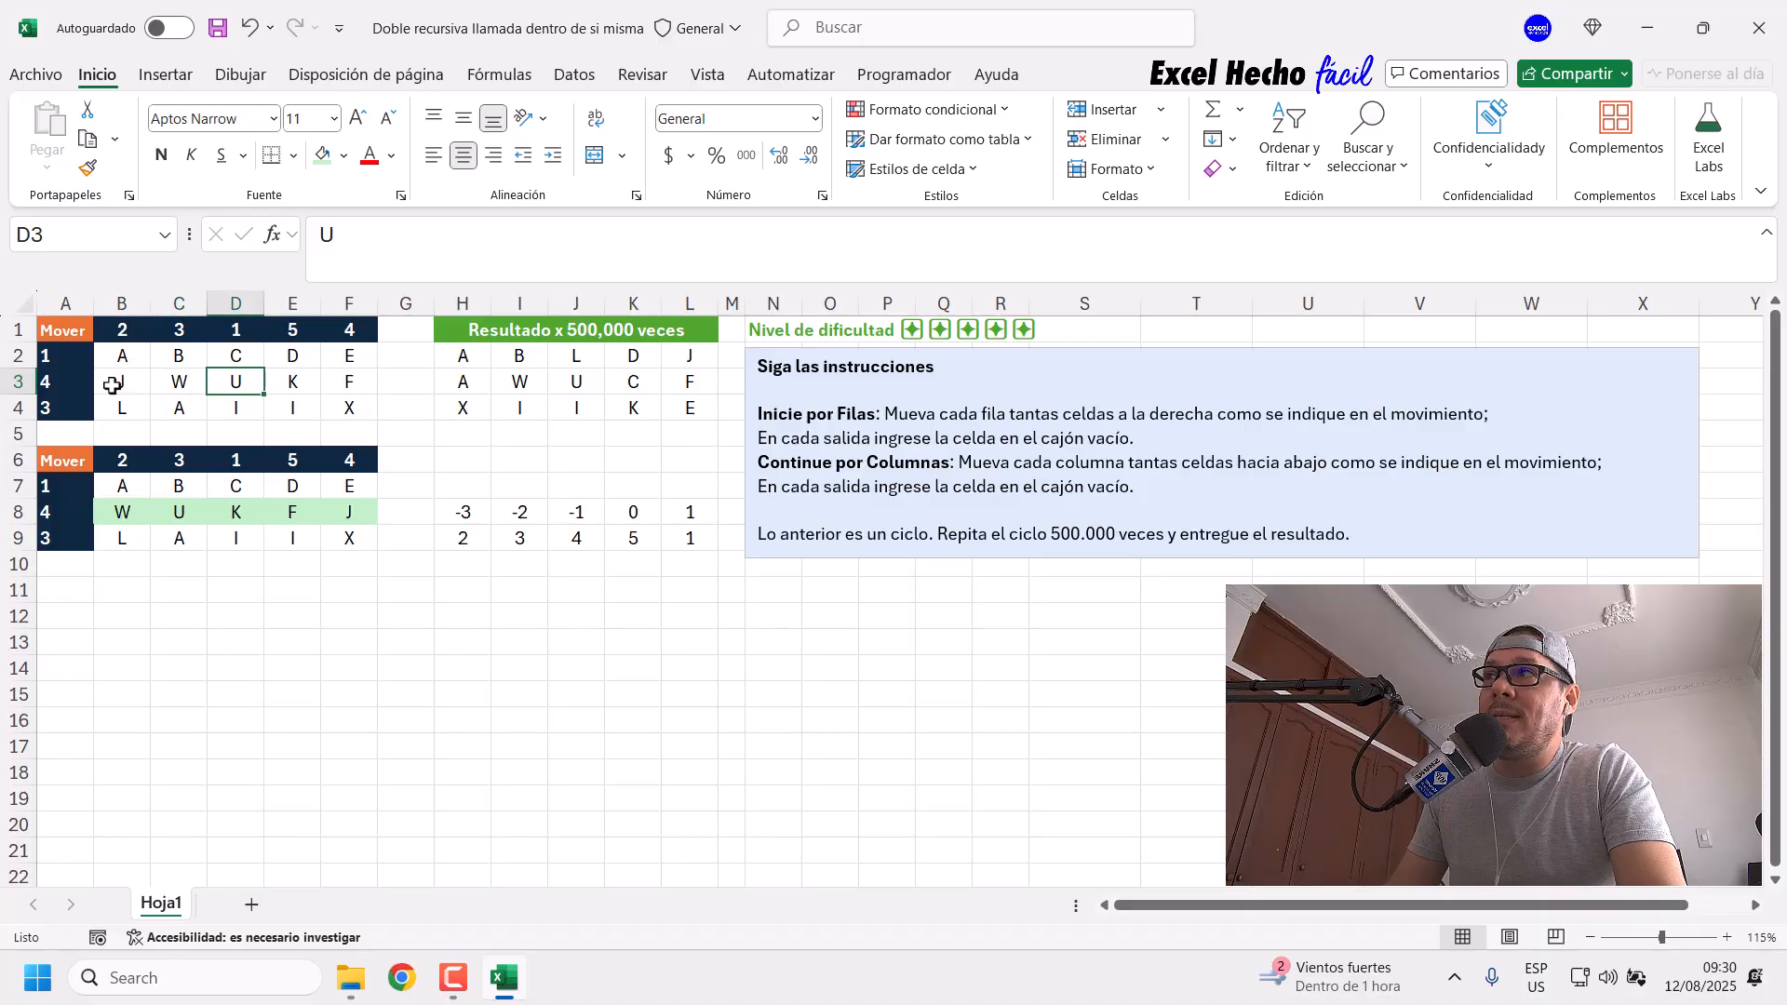
{"action": "key", "text": "Left"}
{"action": "key", "text": "Left"}
{"action": "key", "text": "Left"}
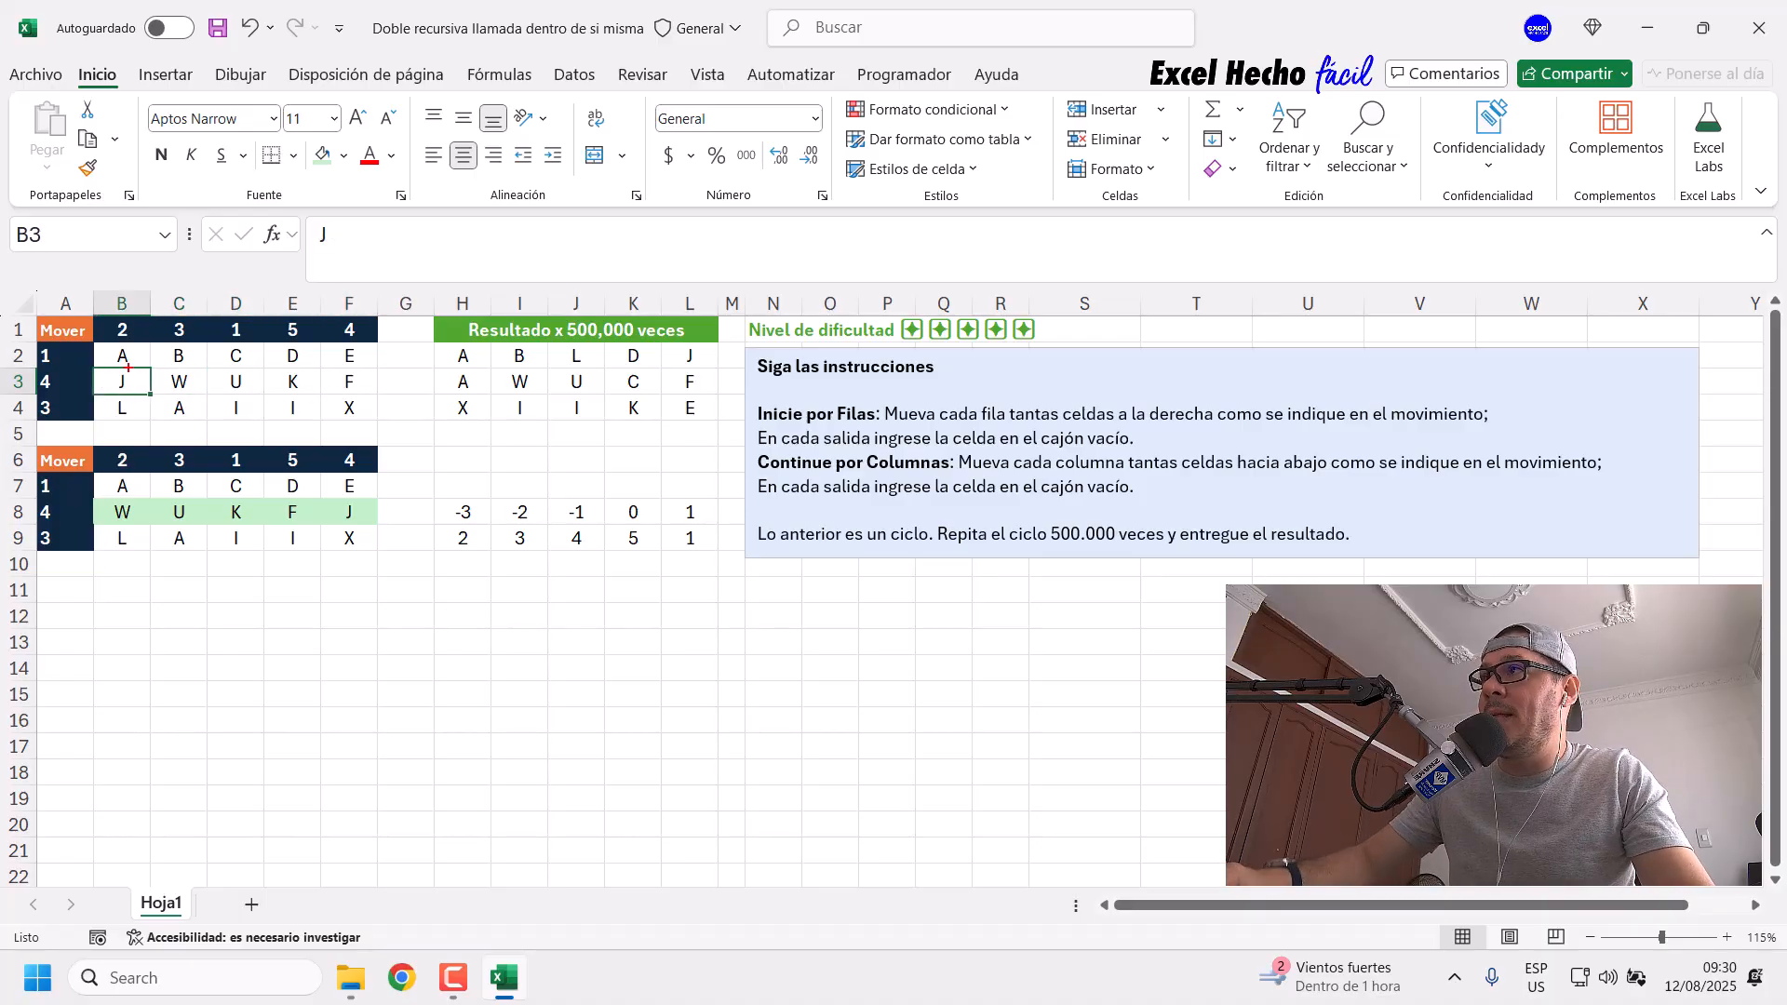
{"action": "left_click_drag", "start_coordinate": [110, 381], "coordinate": [205, 381]}
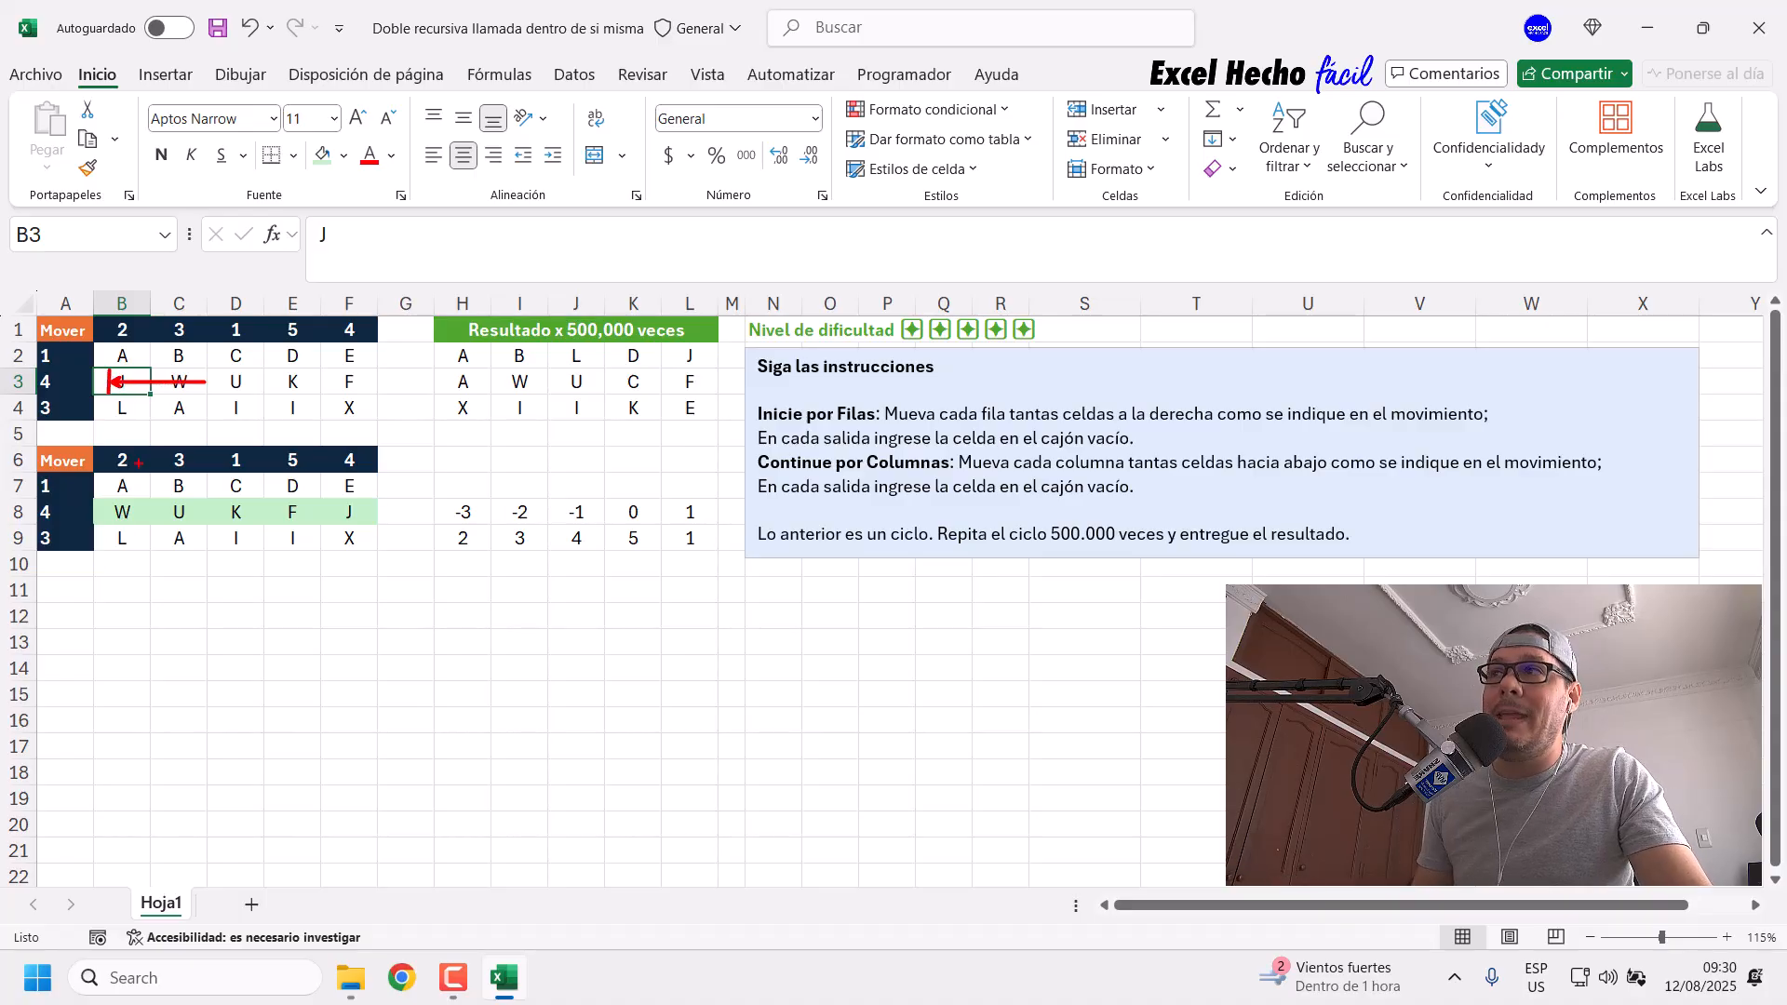
{"action": "key", "text": "Escape"}
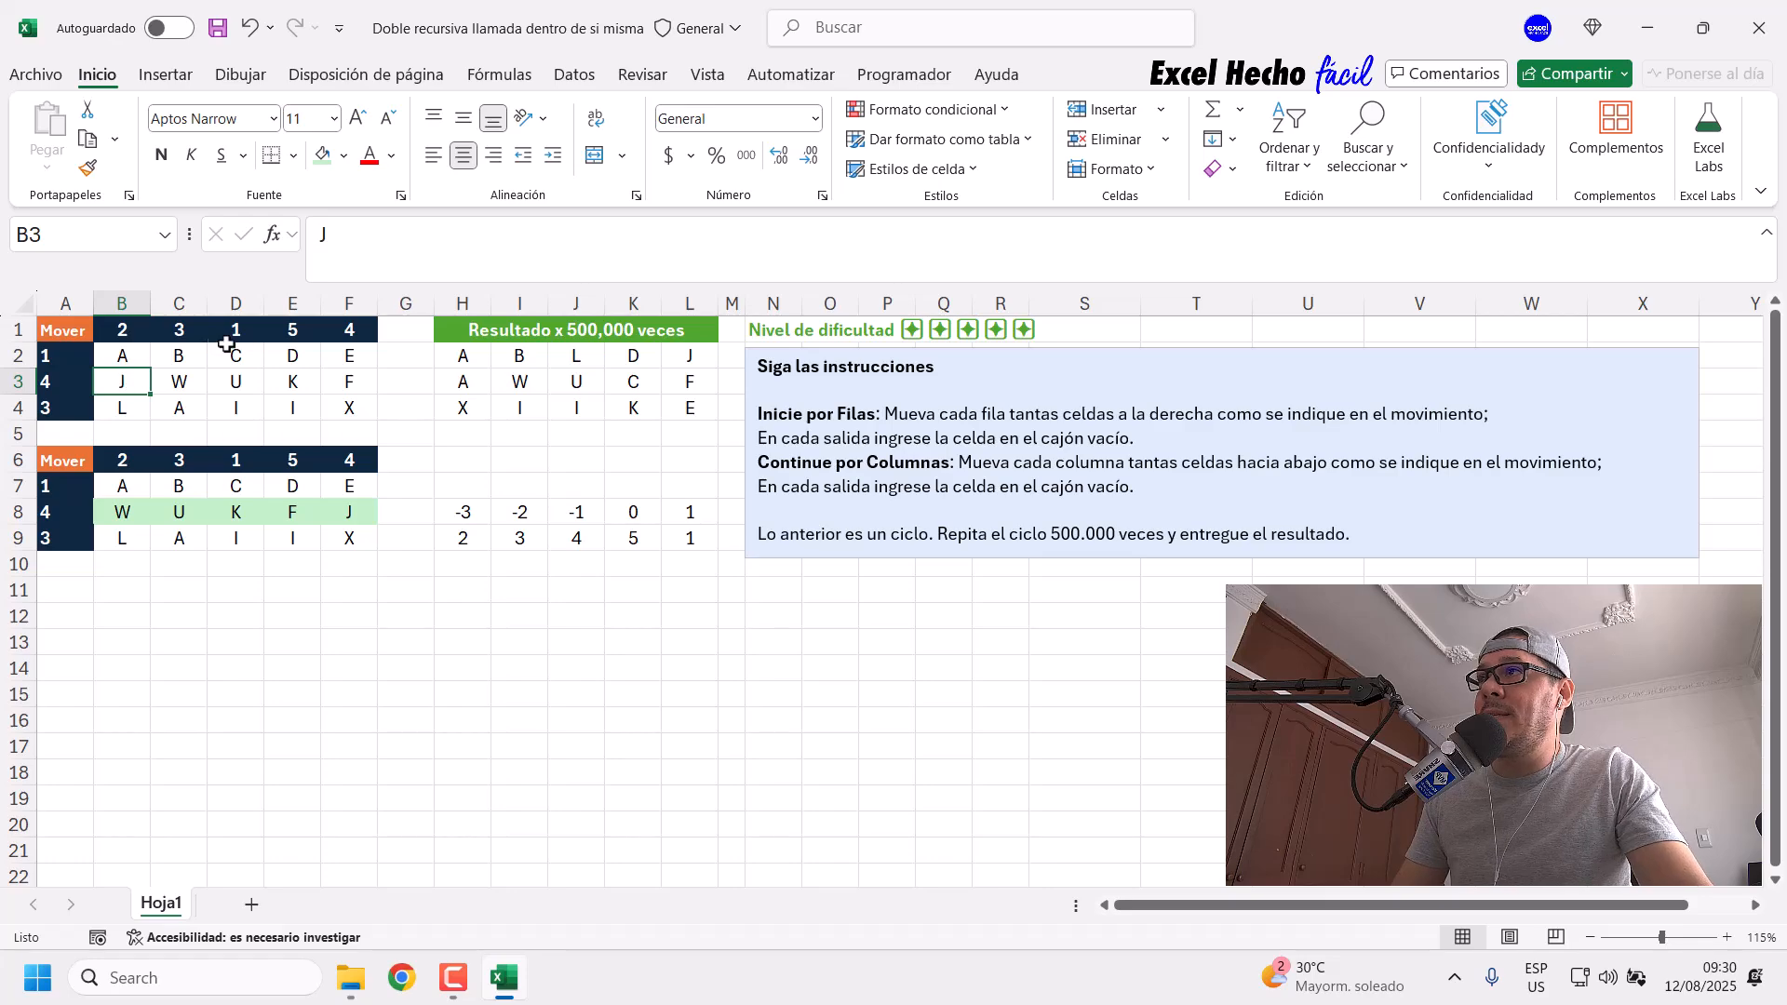
Step: Match position 0 in K8 with the last letter in F3 and its shifted place in E8
{"action": "left_click", "coordinate": [351, 377]}
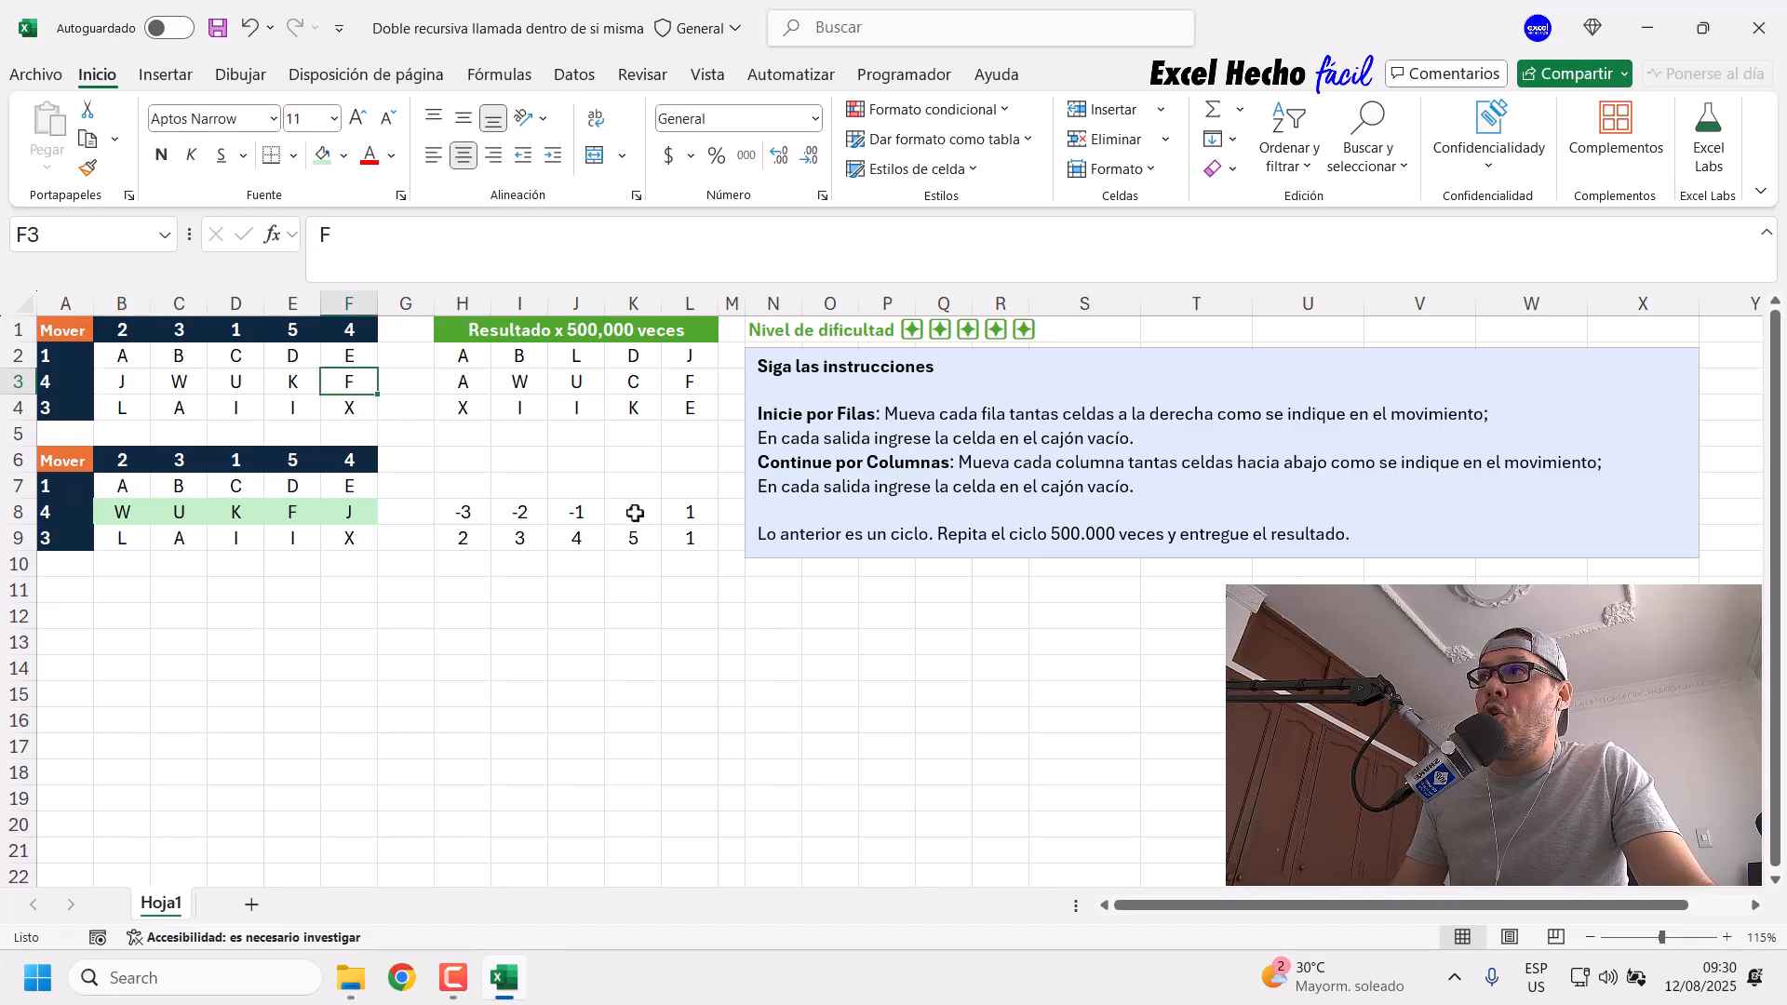
{"action": "left_click", "coordinate": [289, 509], "text": "ctrl"}
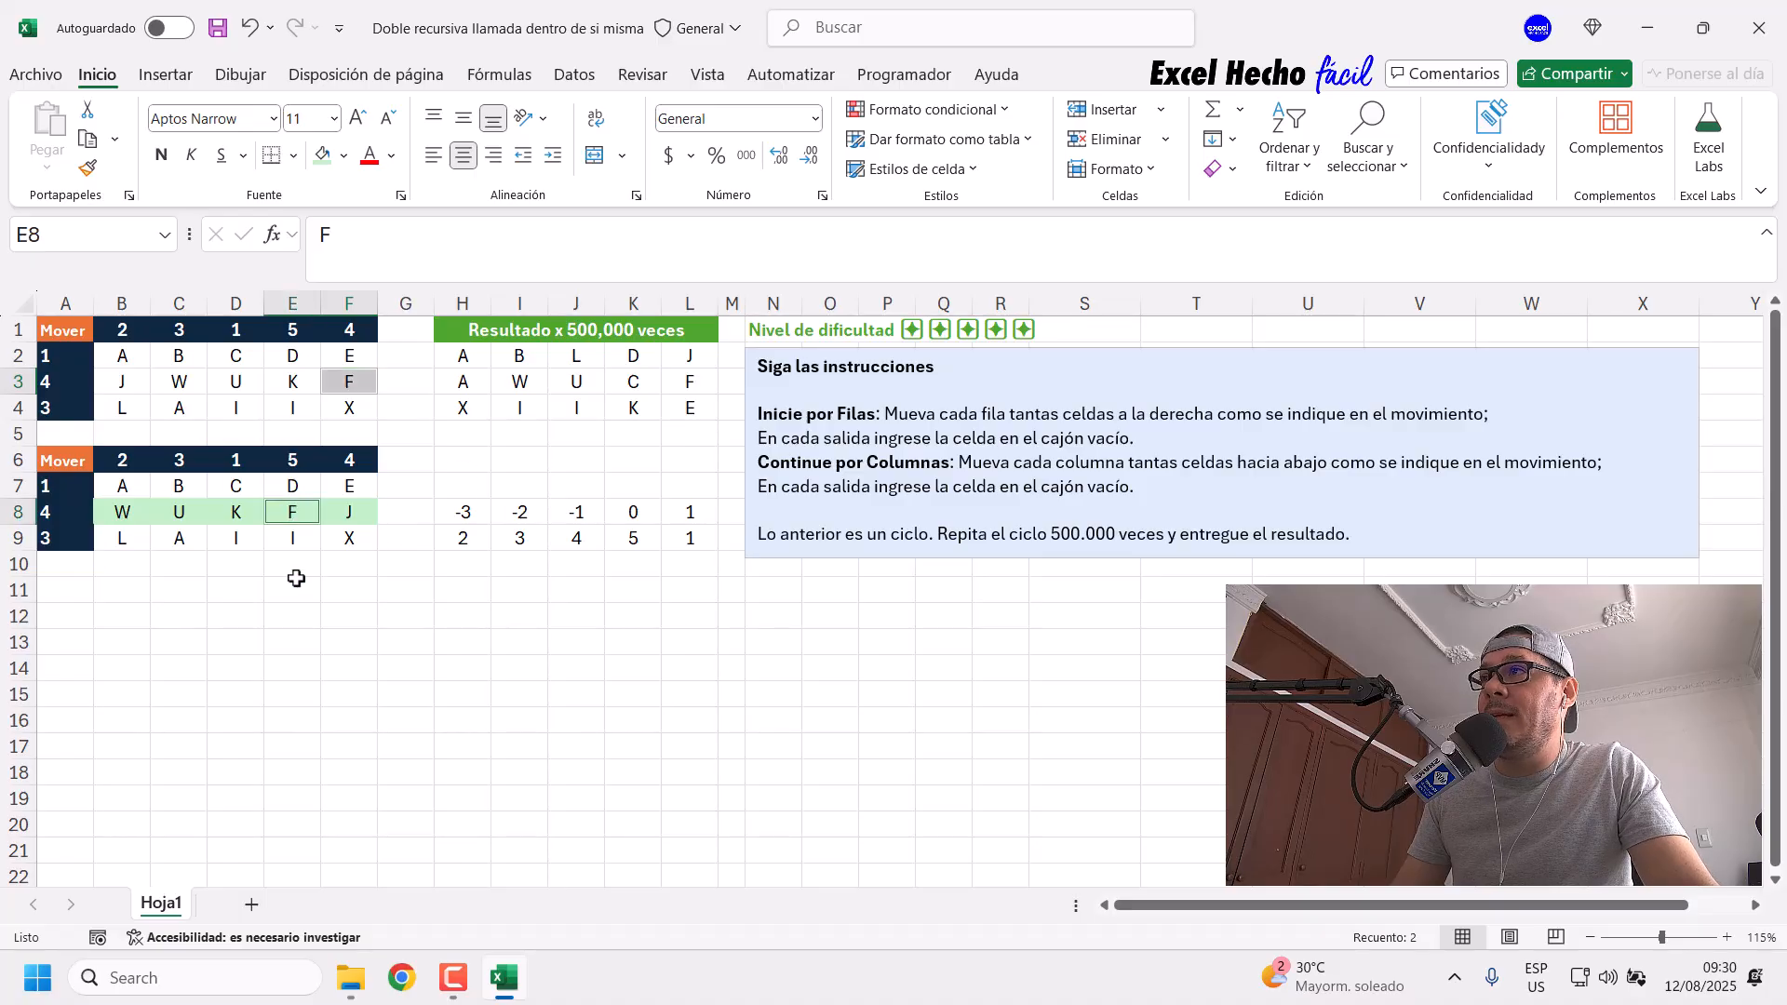
{"action": "left_click", "coordinate": [642, 504], "text": "ctrl"}
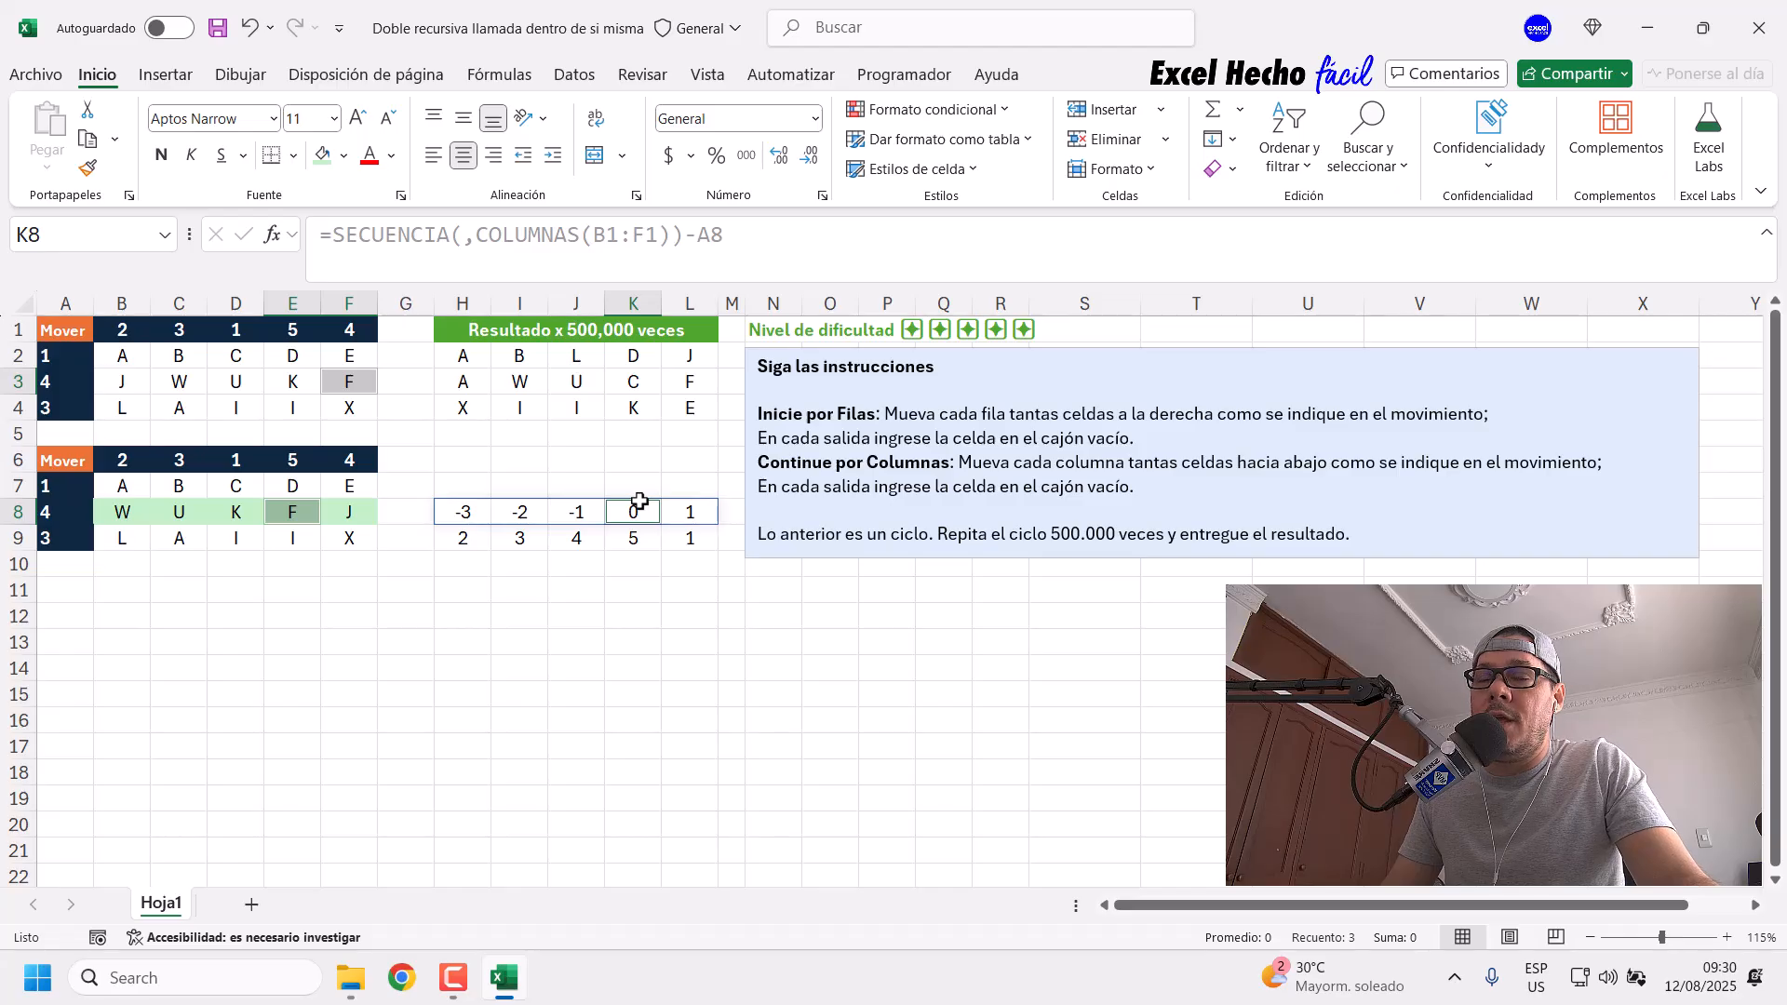
Step: Count backward with wraparound from B3 to E3 for position -1 in J8, and match it with the shifted letter in D8
{"action": "left_click", "coordinate": [581, 512]}
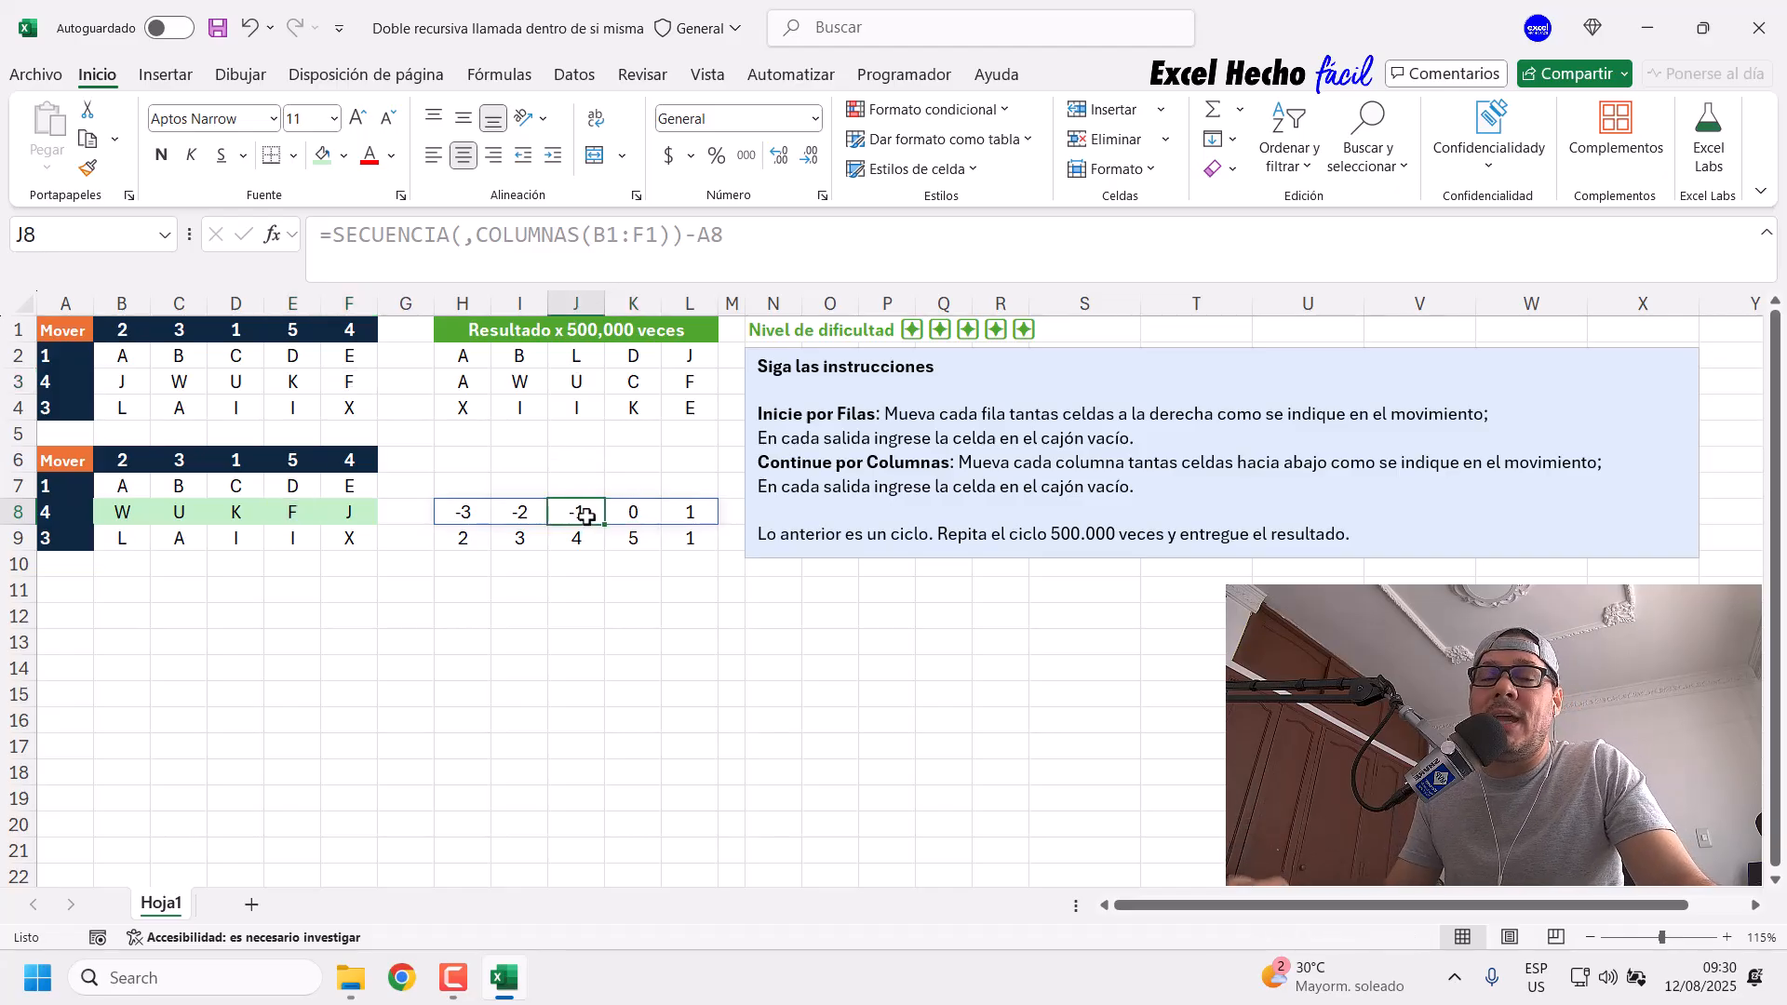
{"action": "left_click", "coordinate": [115, 382]}
{"action": "left_click", "coordinate": [352, 378]}
{"action": "left_click", "coordinate": [291, 386]}
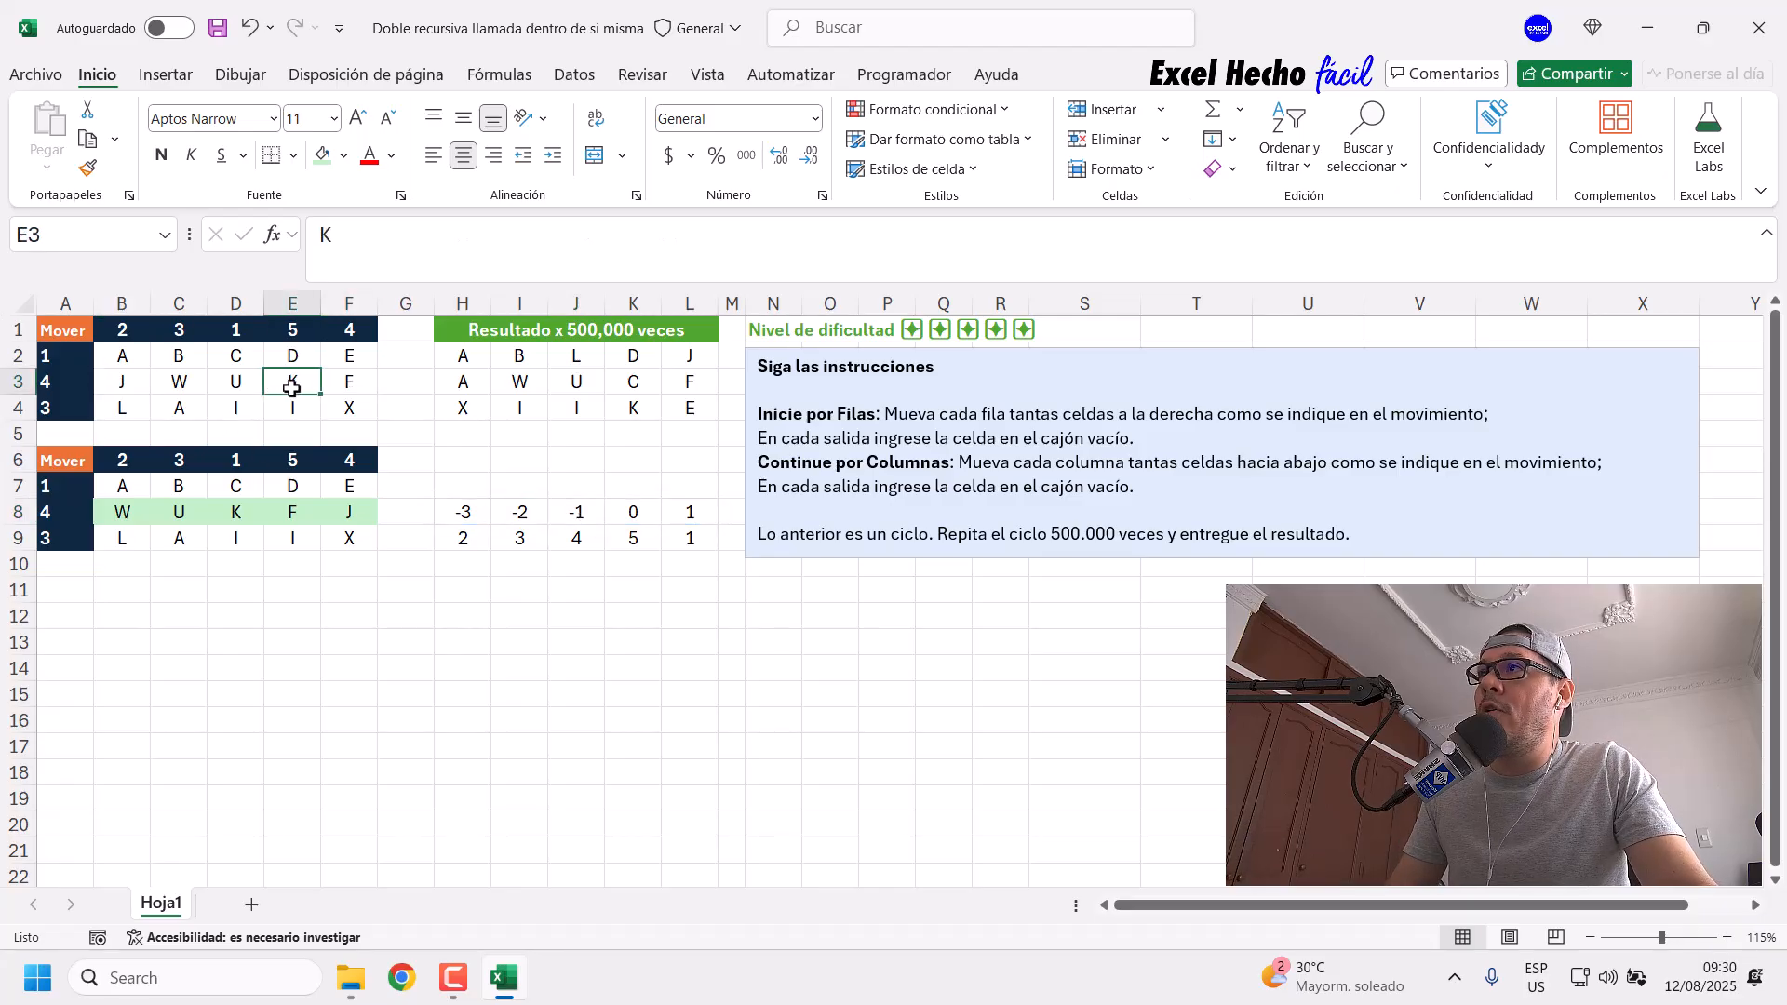
{"action": "left_click", "coordinate": [584, 512]}
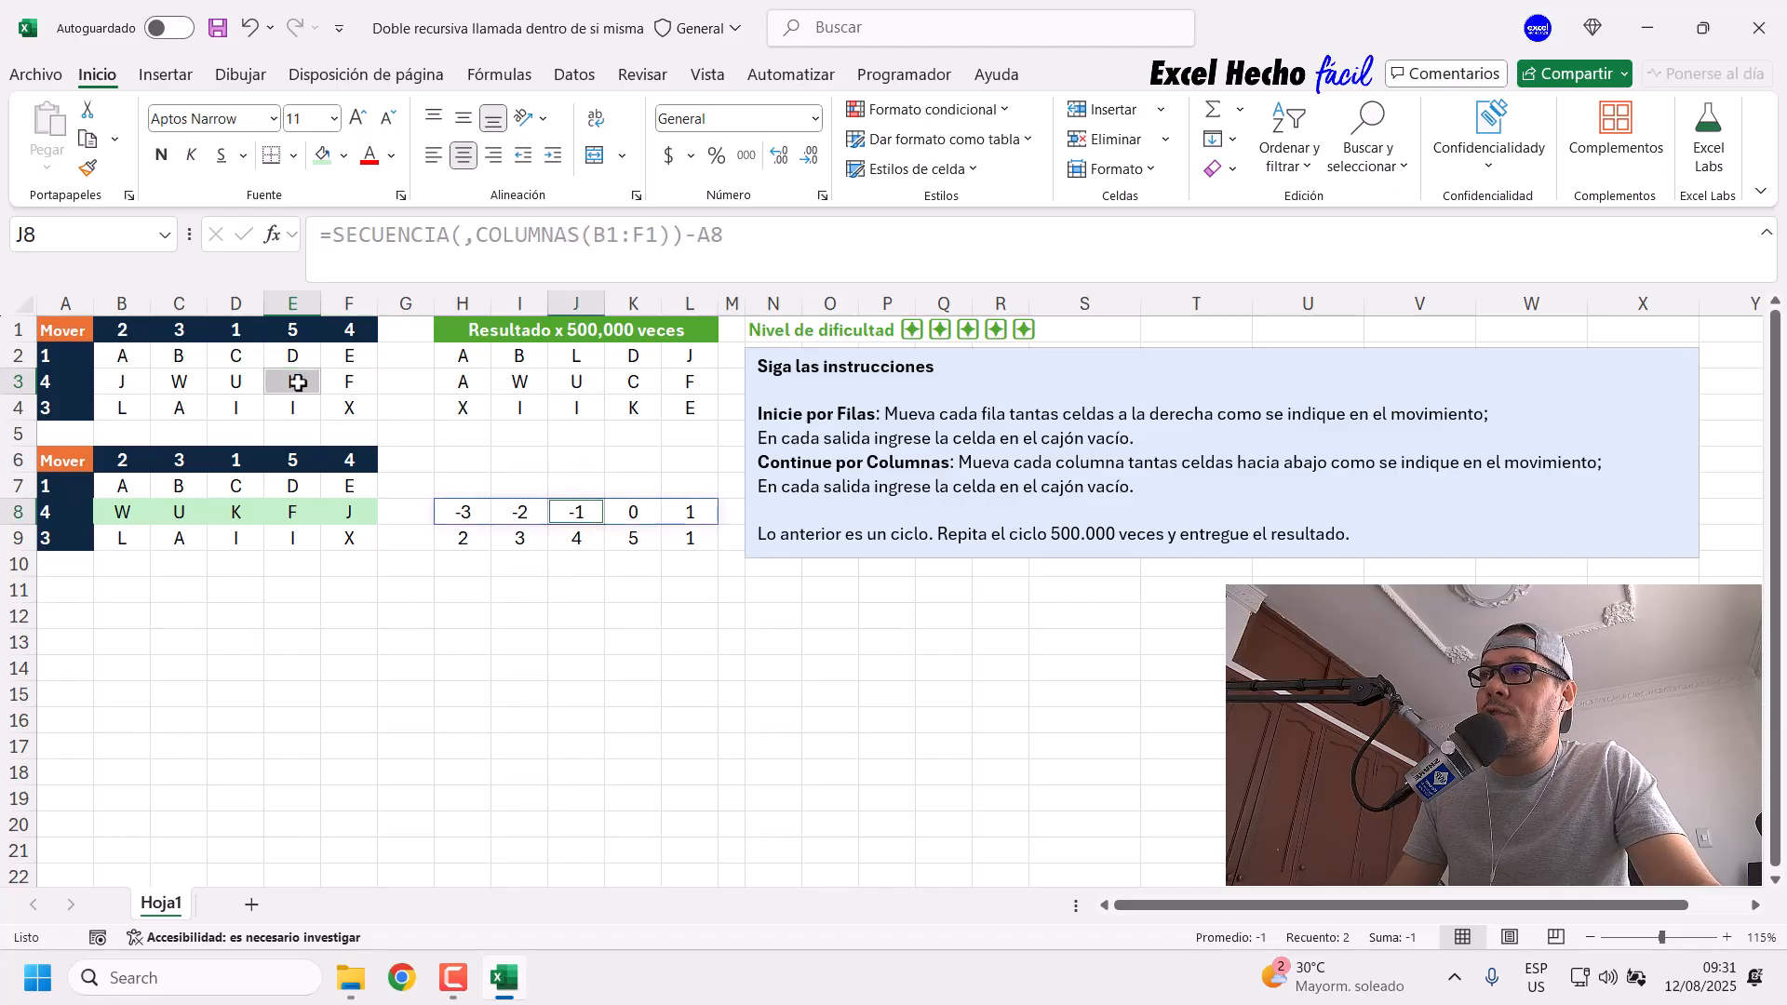
{"action": "left_click", "coordinate": [235, 514], "text": "ctrl"}
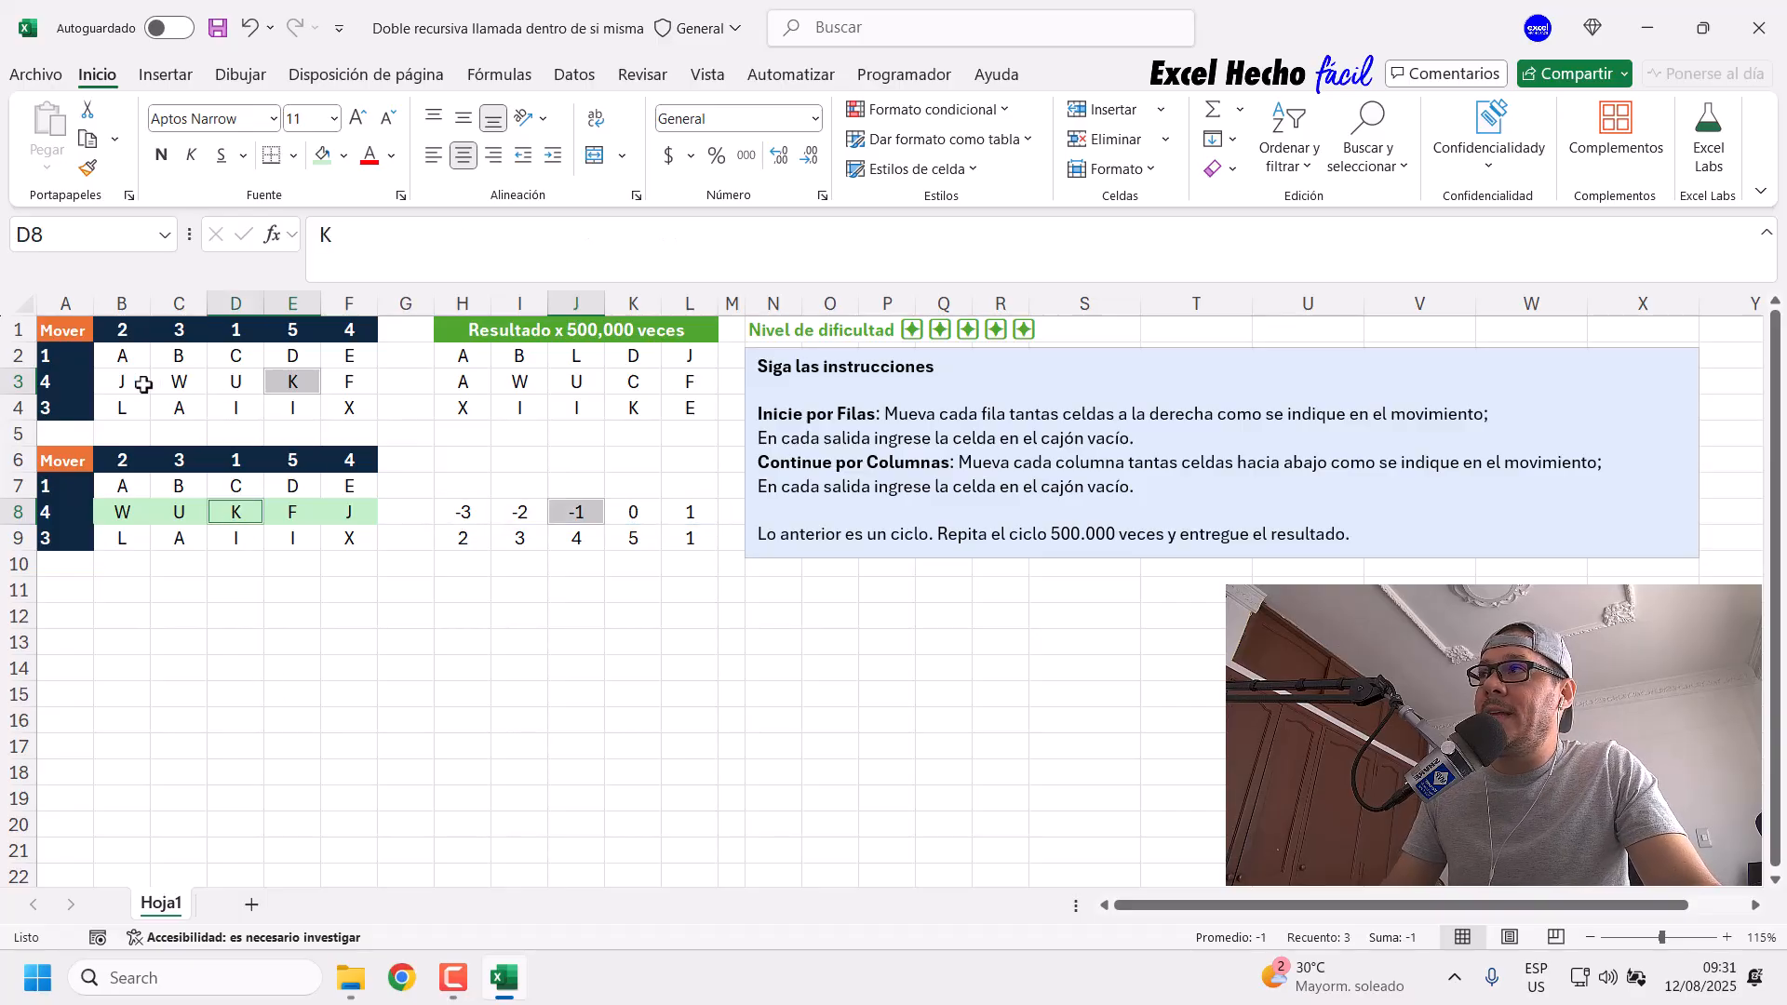
Step: Count backward with wraparound from B3 to D3 for position -2 in I8, and match it with the shifted letter in C8
{"action": "left_click", "coordinate": [518, 514]}
{"action": "left_click", "coordinate": [121, 383]}
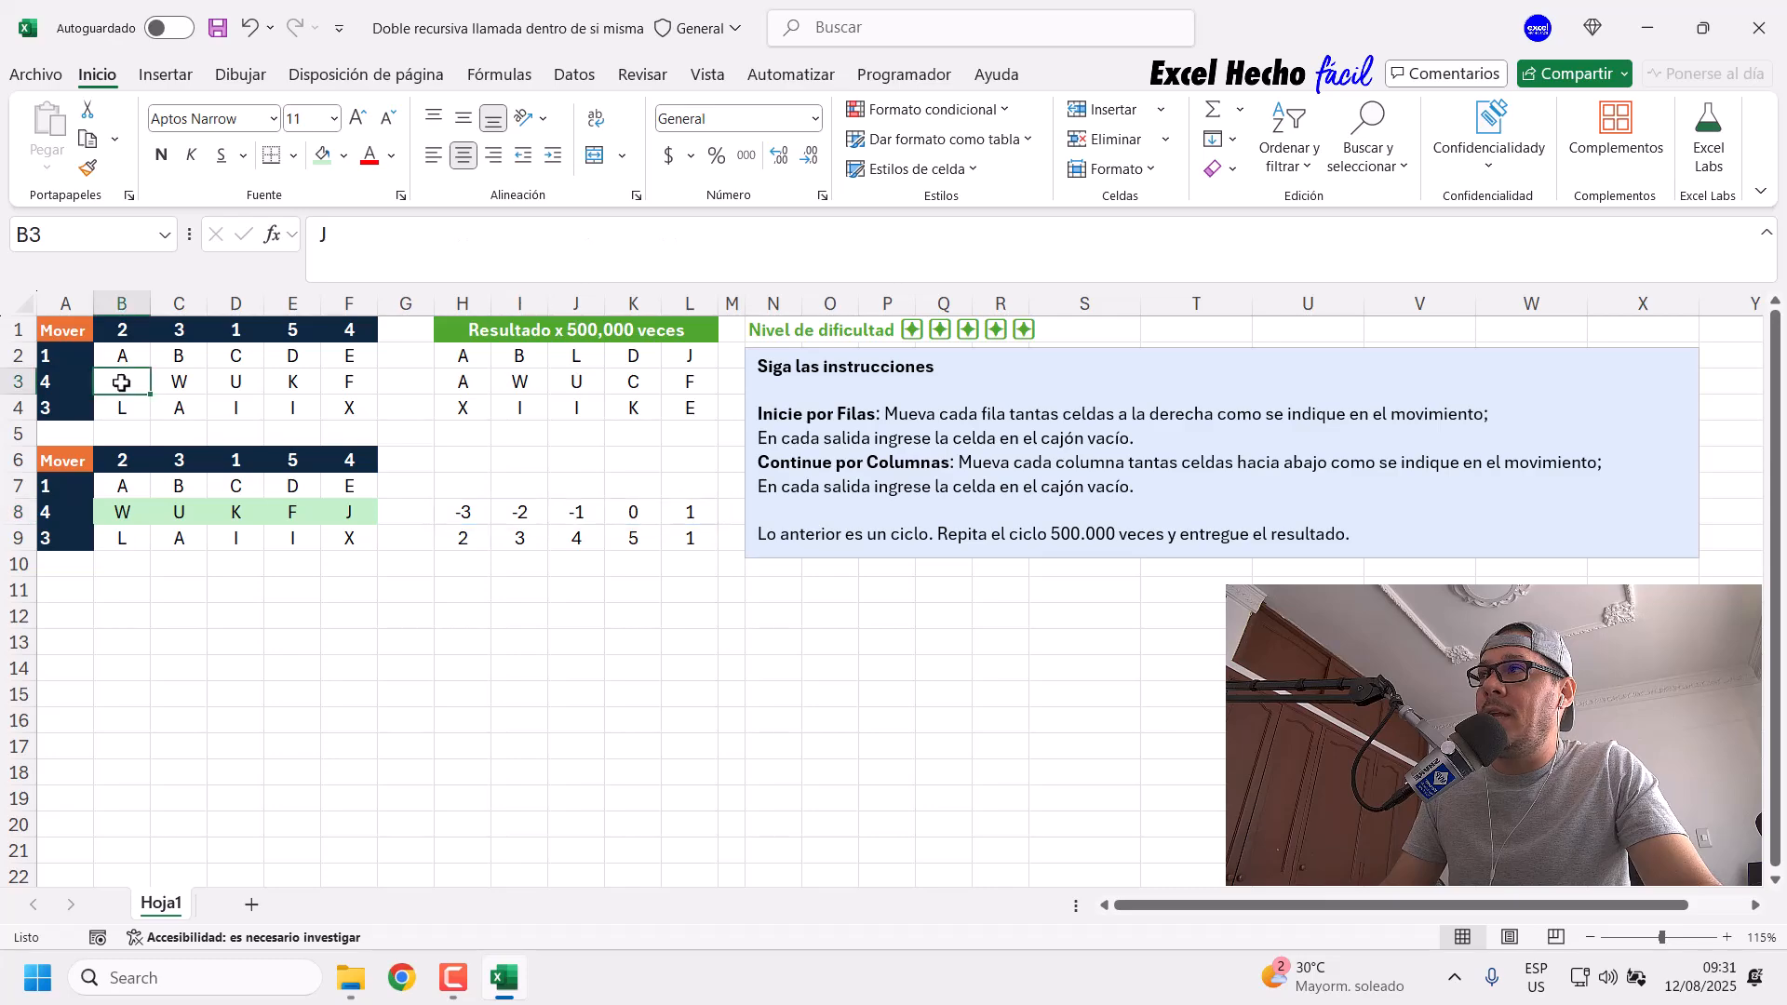
{"action": "left_click", "coordinate": [347, 383]}
{"action": "left_click", "coordinate": [290, 381]}
{"action": "left_click", "coordinate": [241, 383]}
{"action": "left_click", "coordinate": [519, 510], "text": "ctrl"}
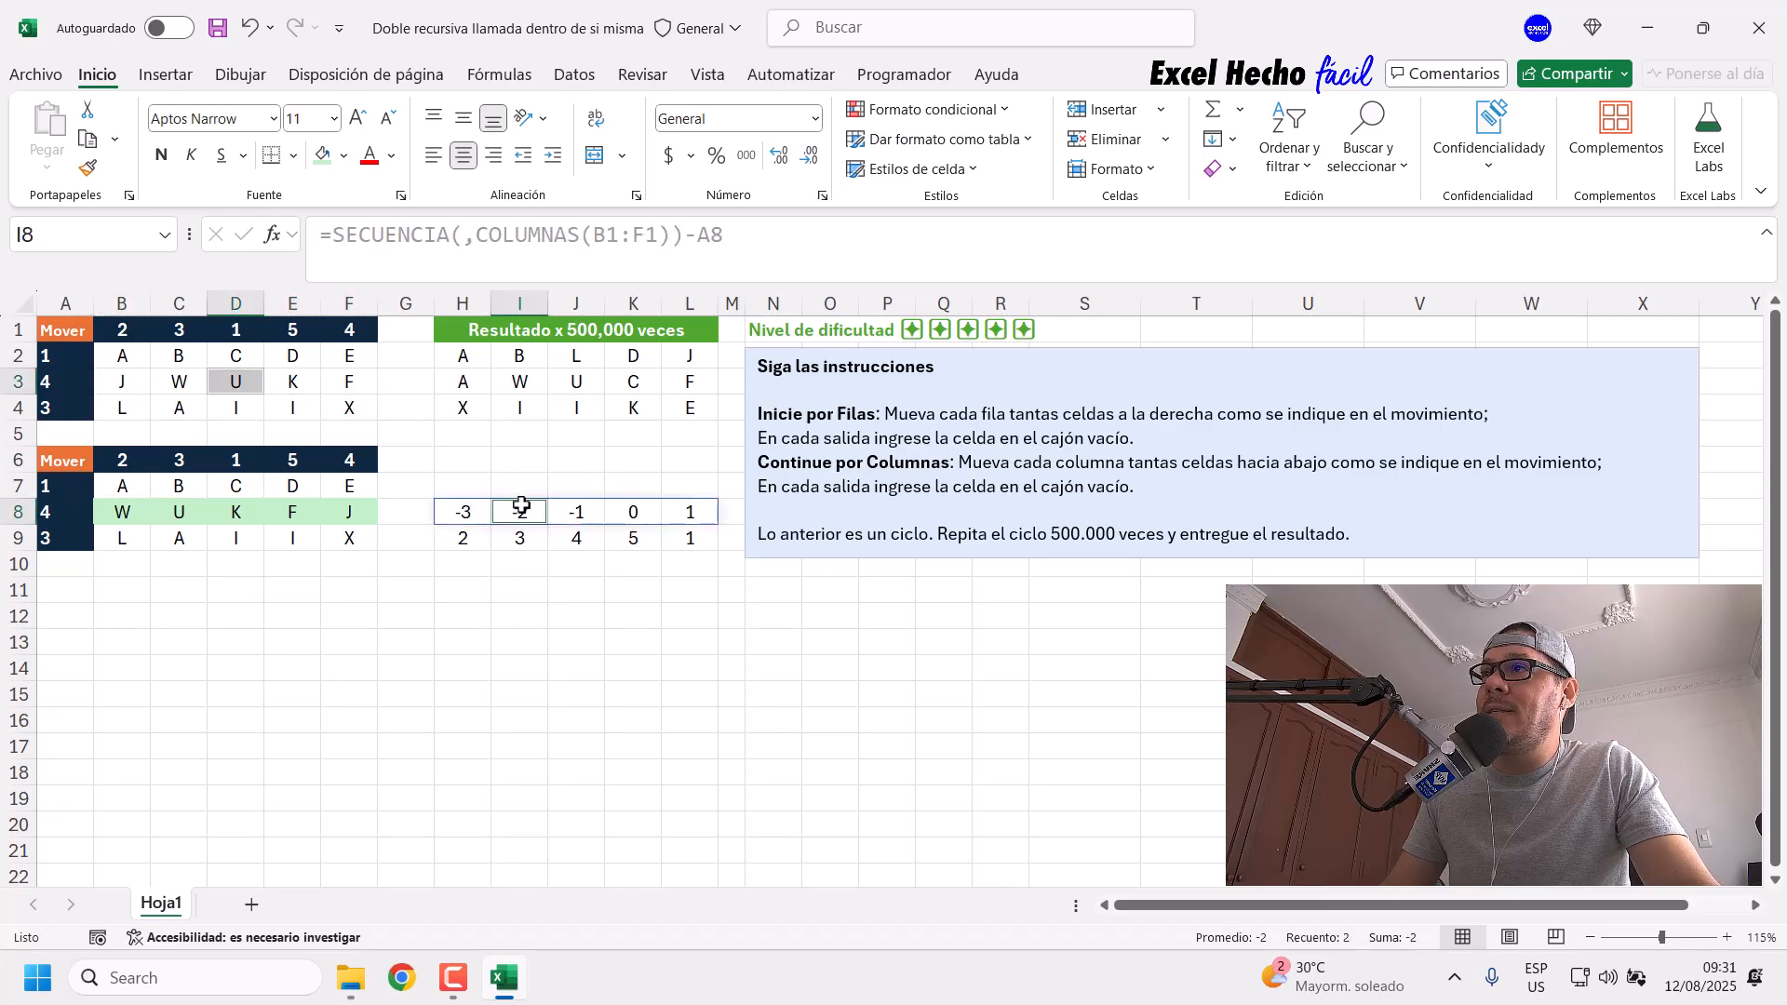
{"action": "left_click", "coordinate": [179, 512], "text": "ctrl"}
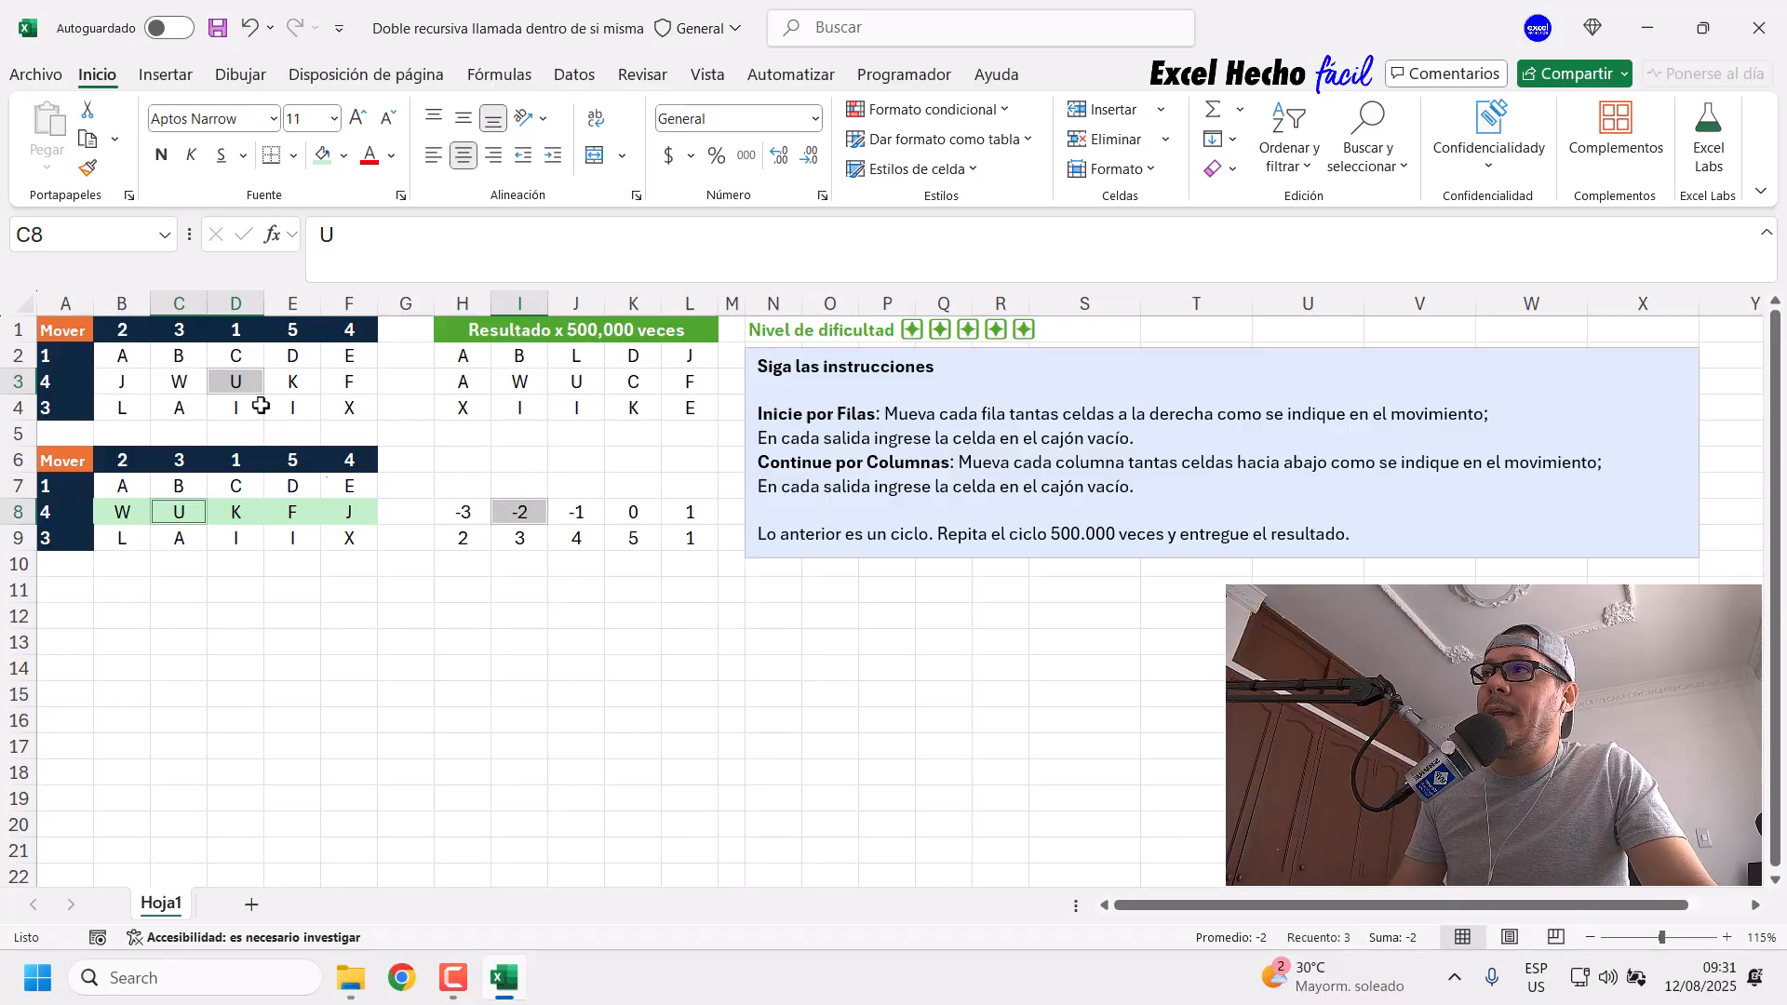
Step: Count backward with wraparound from B3 to C3 for position -3 in H8, and match it with the shifted letter in B8
{"action": "left_click", "coordinate": [462, 511]}
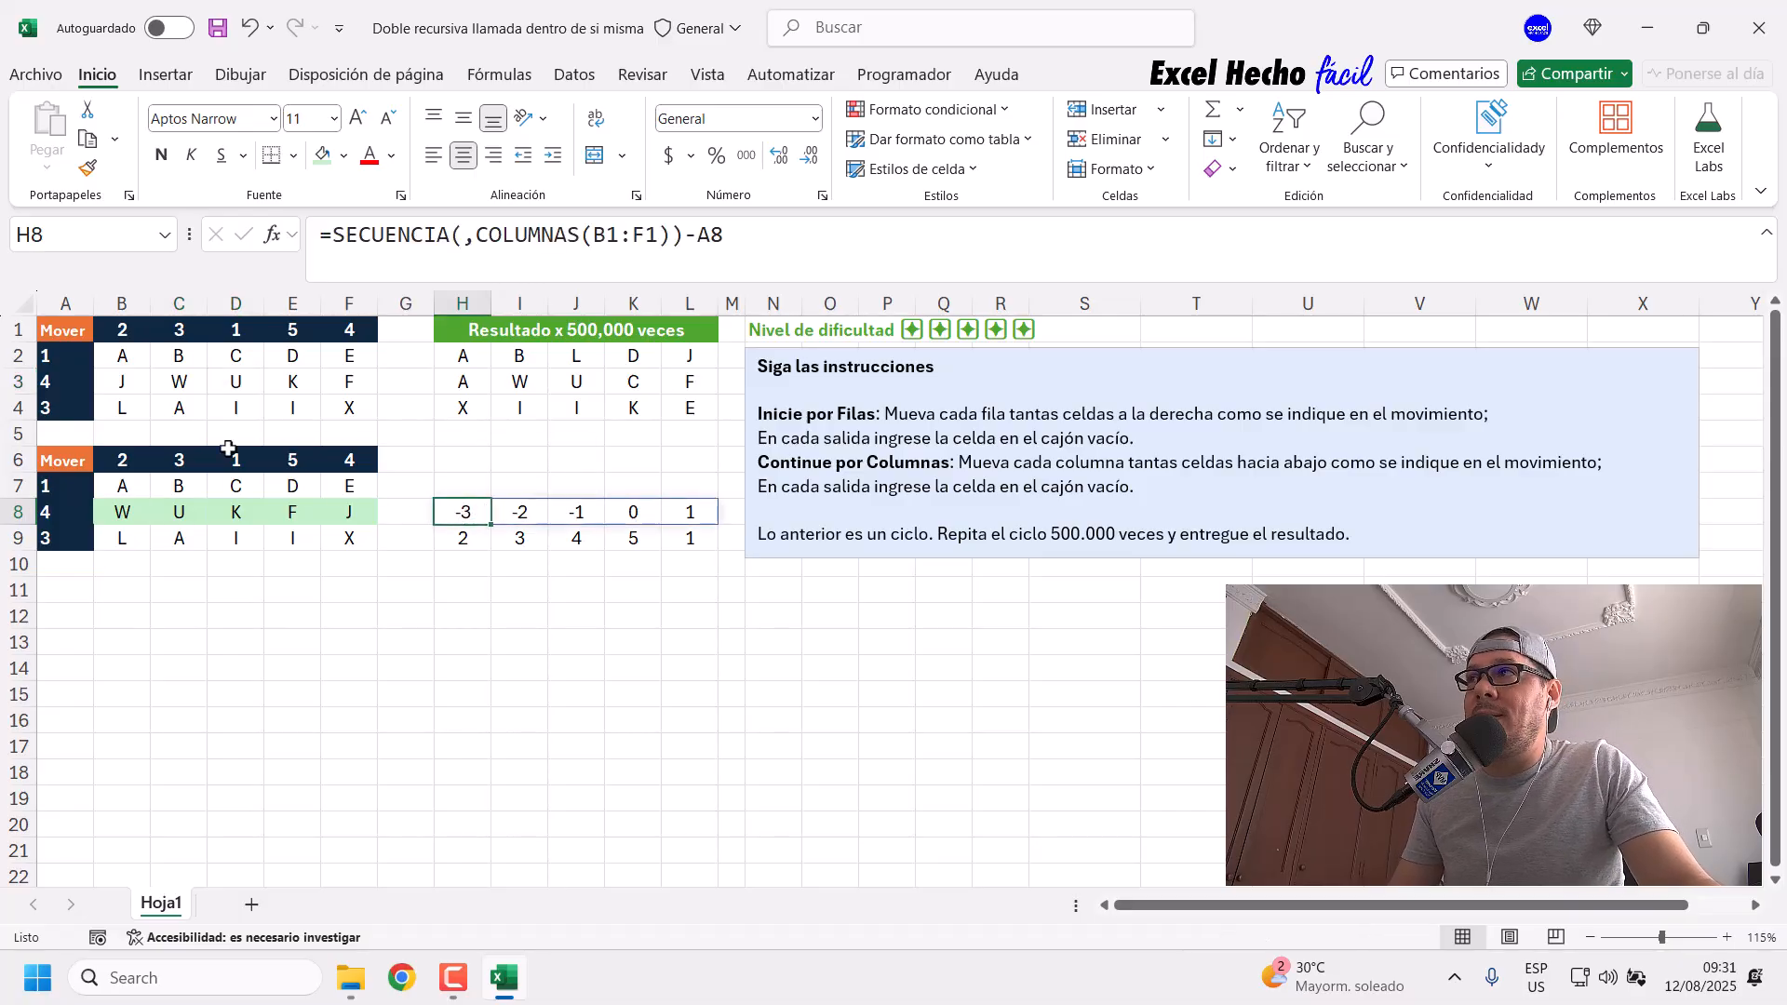
{"action": "left_click", "coordinate": [136, 378]}
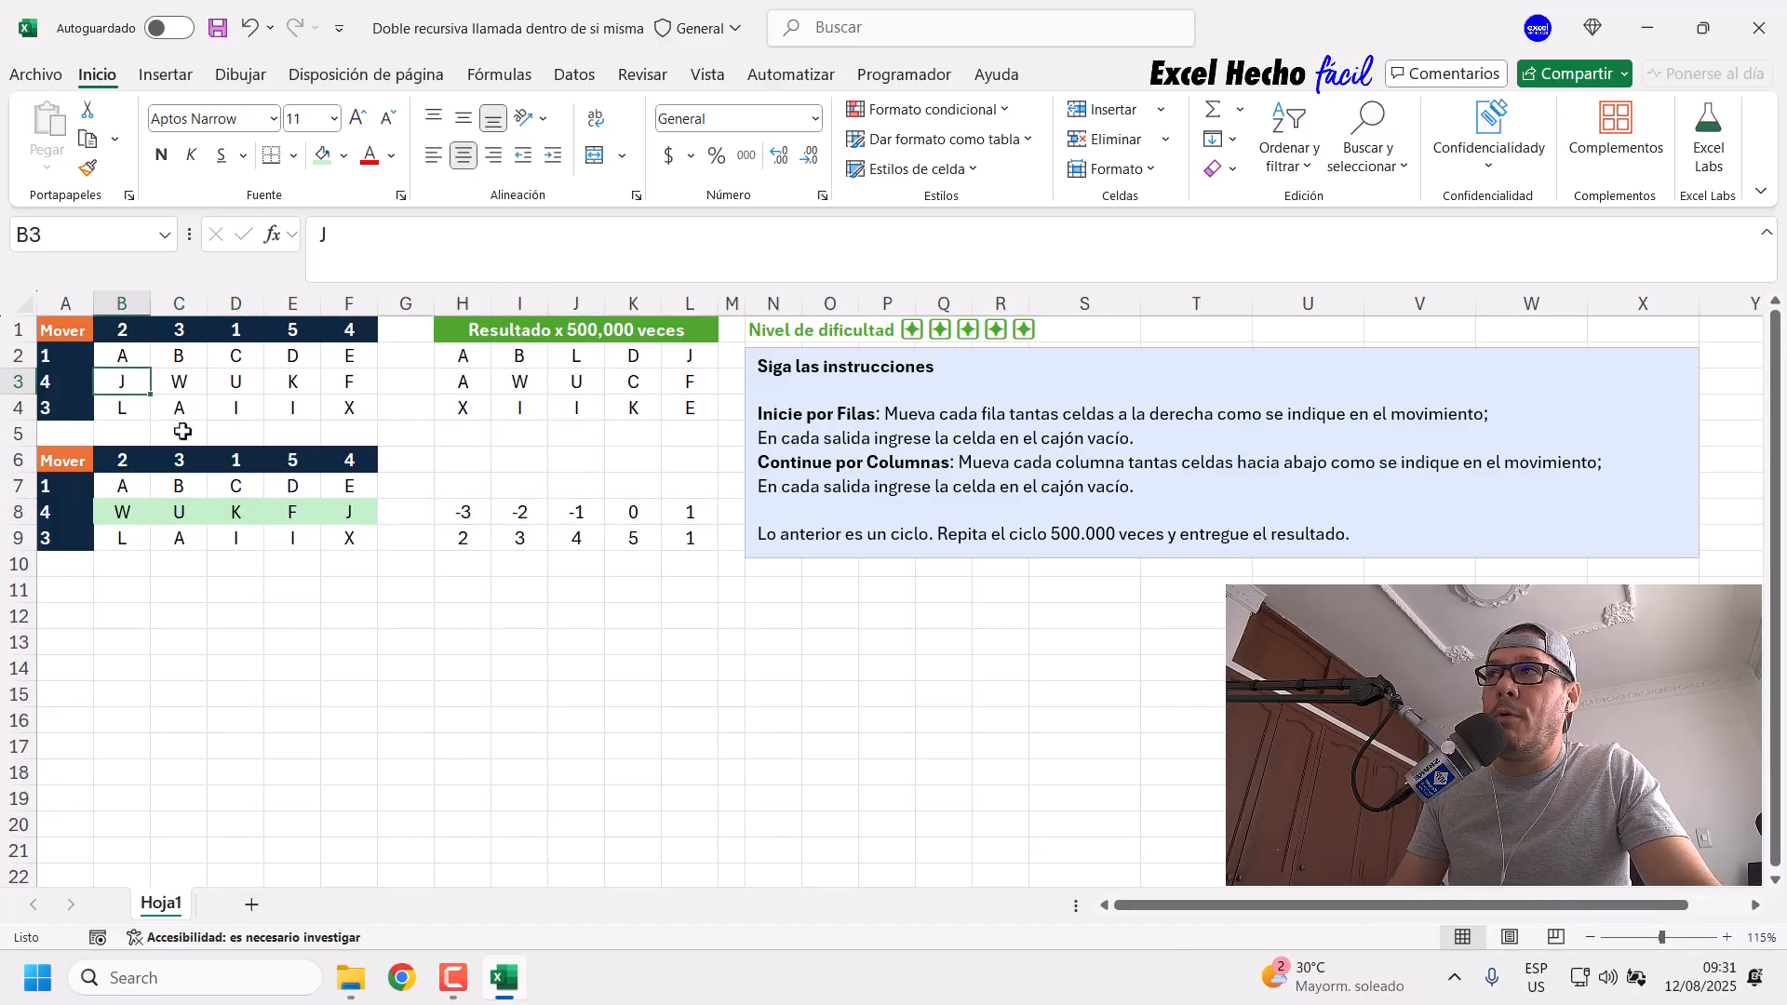
{"action": "left_click", "coordinate": [325, 389]}
{"action": "left_click", "coordinate": [294, 384]}
{"action": "left_click", "coordinate": [244, 384]}
{"action": "left_click", "coordinate": [181, 386]}
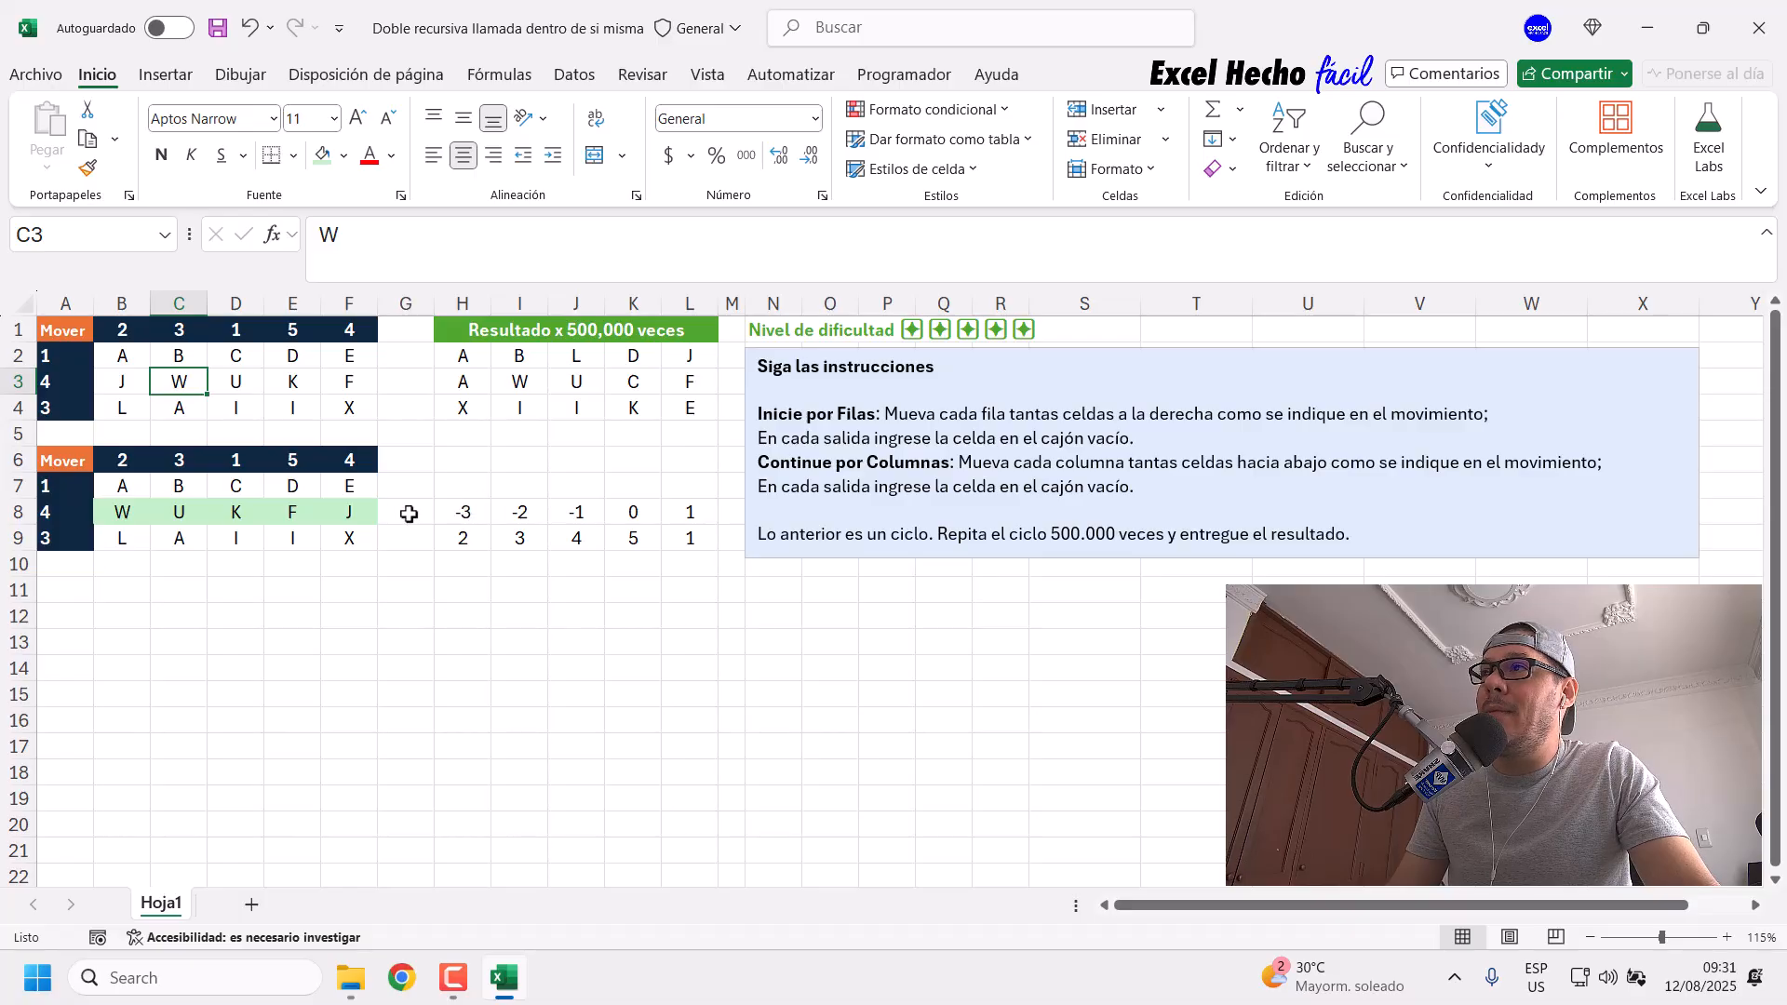
{"action": "left_click", "coordinate": [122, 514], "text": "ctrl"}
{"action": "left_click", "coordinate": [476, 515], "text": "ctrl"}
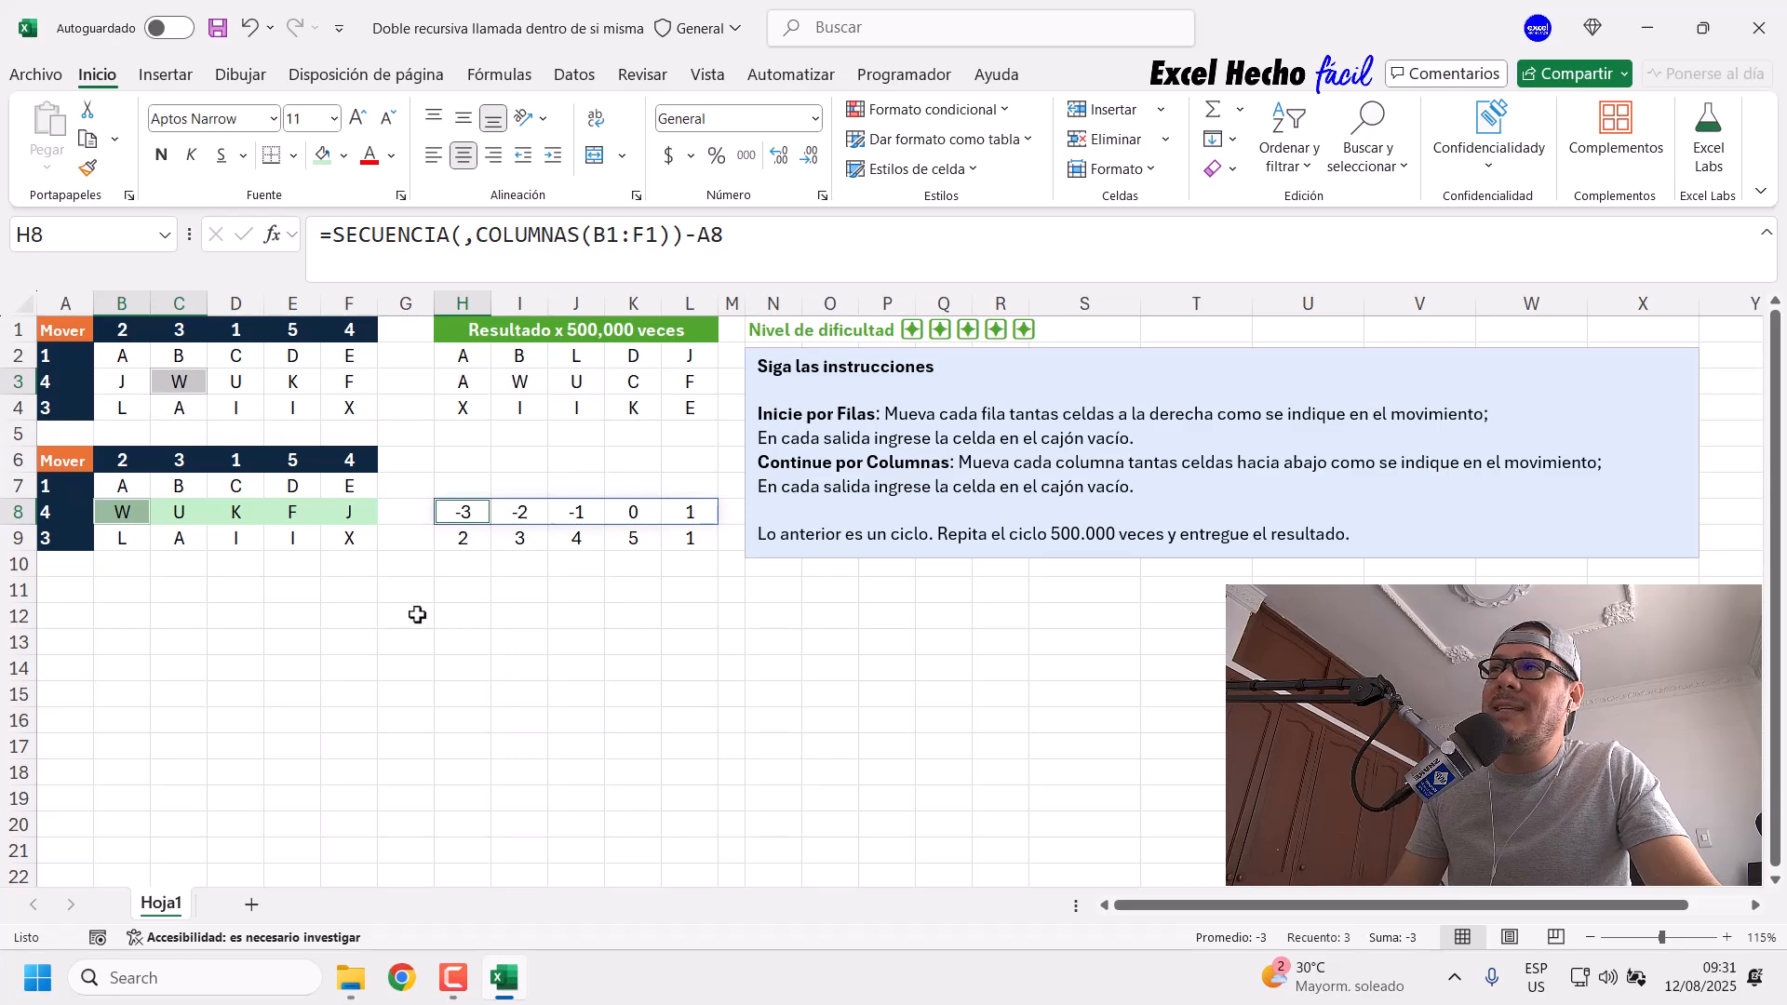
Step: Review the H8#+5 term of the H9 formula against the columns B1:F1 and the zero and negative positions in H8:K8
{"action": "left_click", "coordinate": [465, 541]}
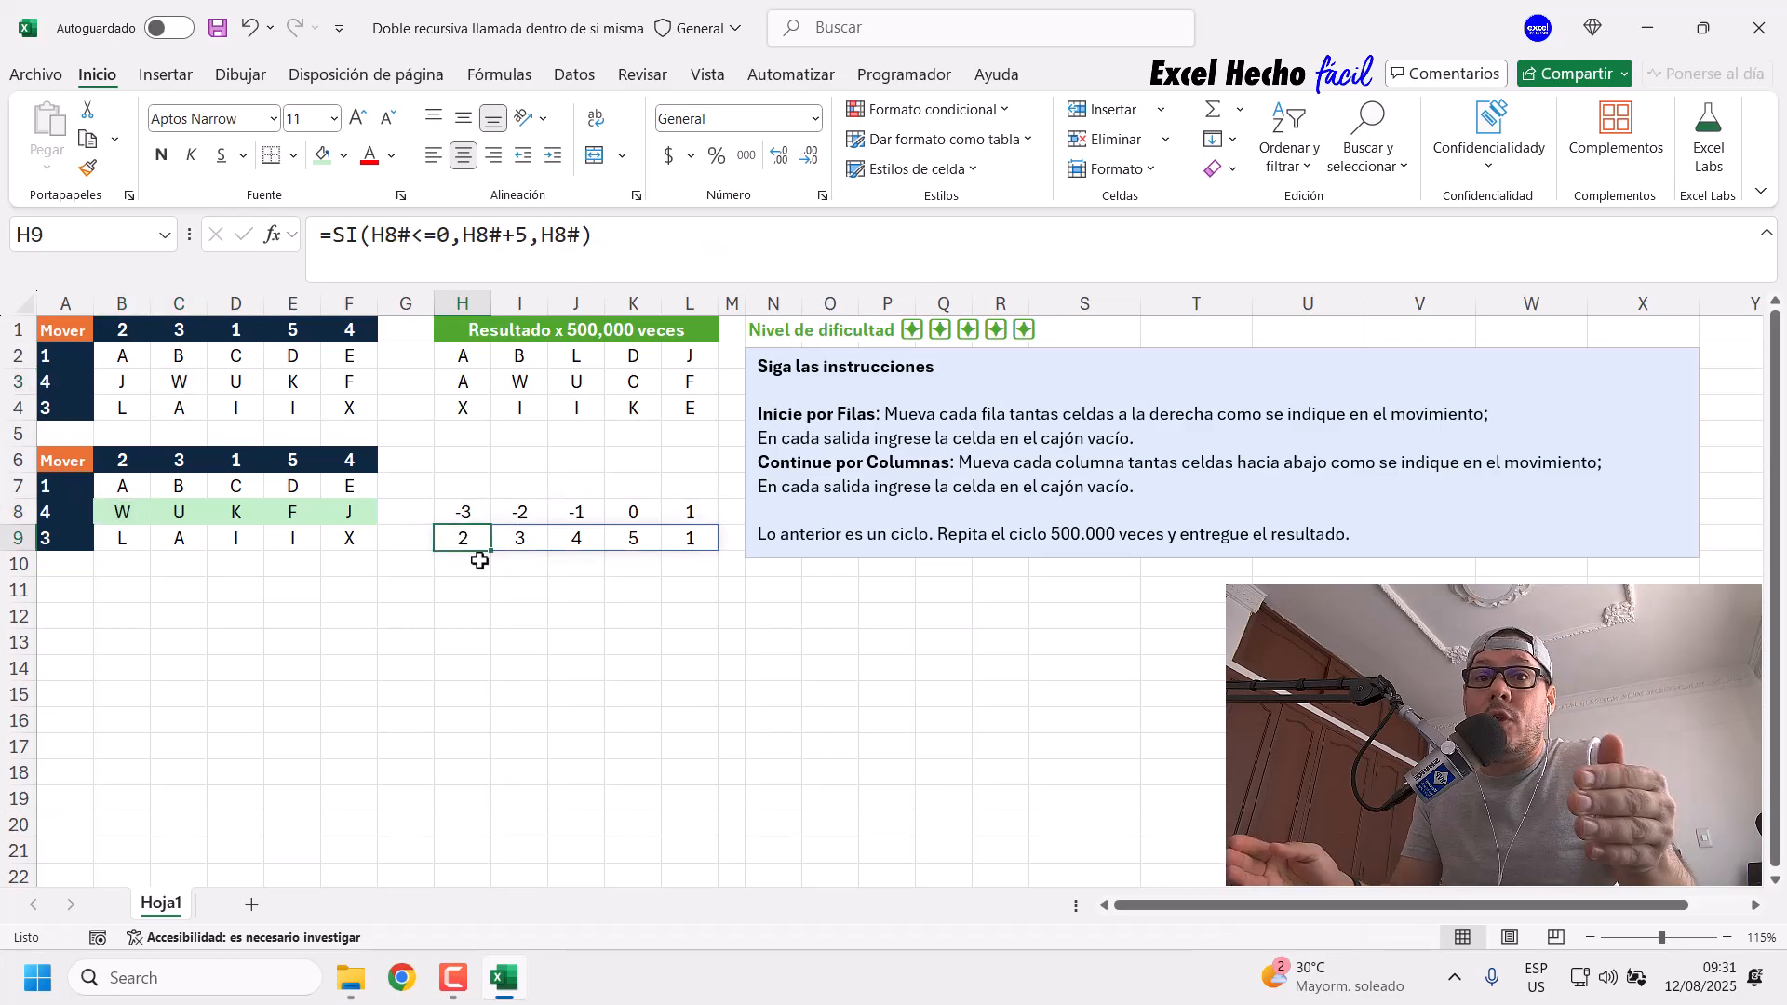
{"action": "left_click", "coordinate": [470, 511]}
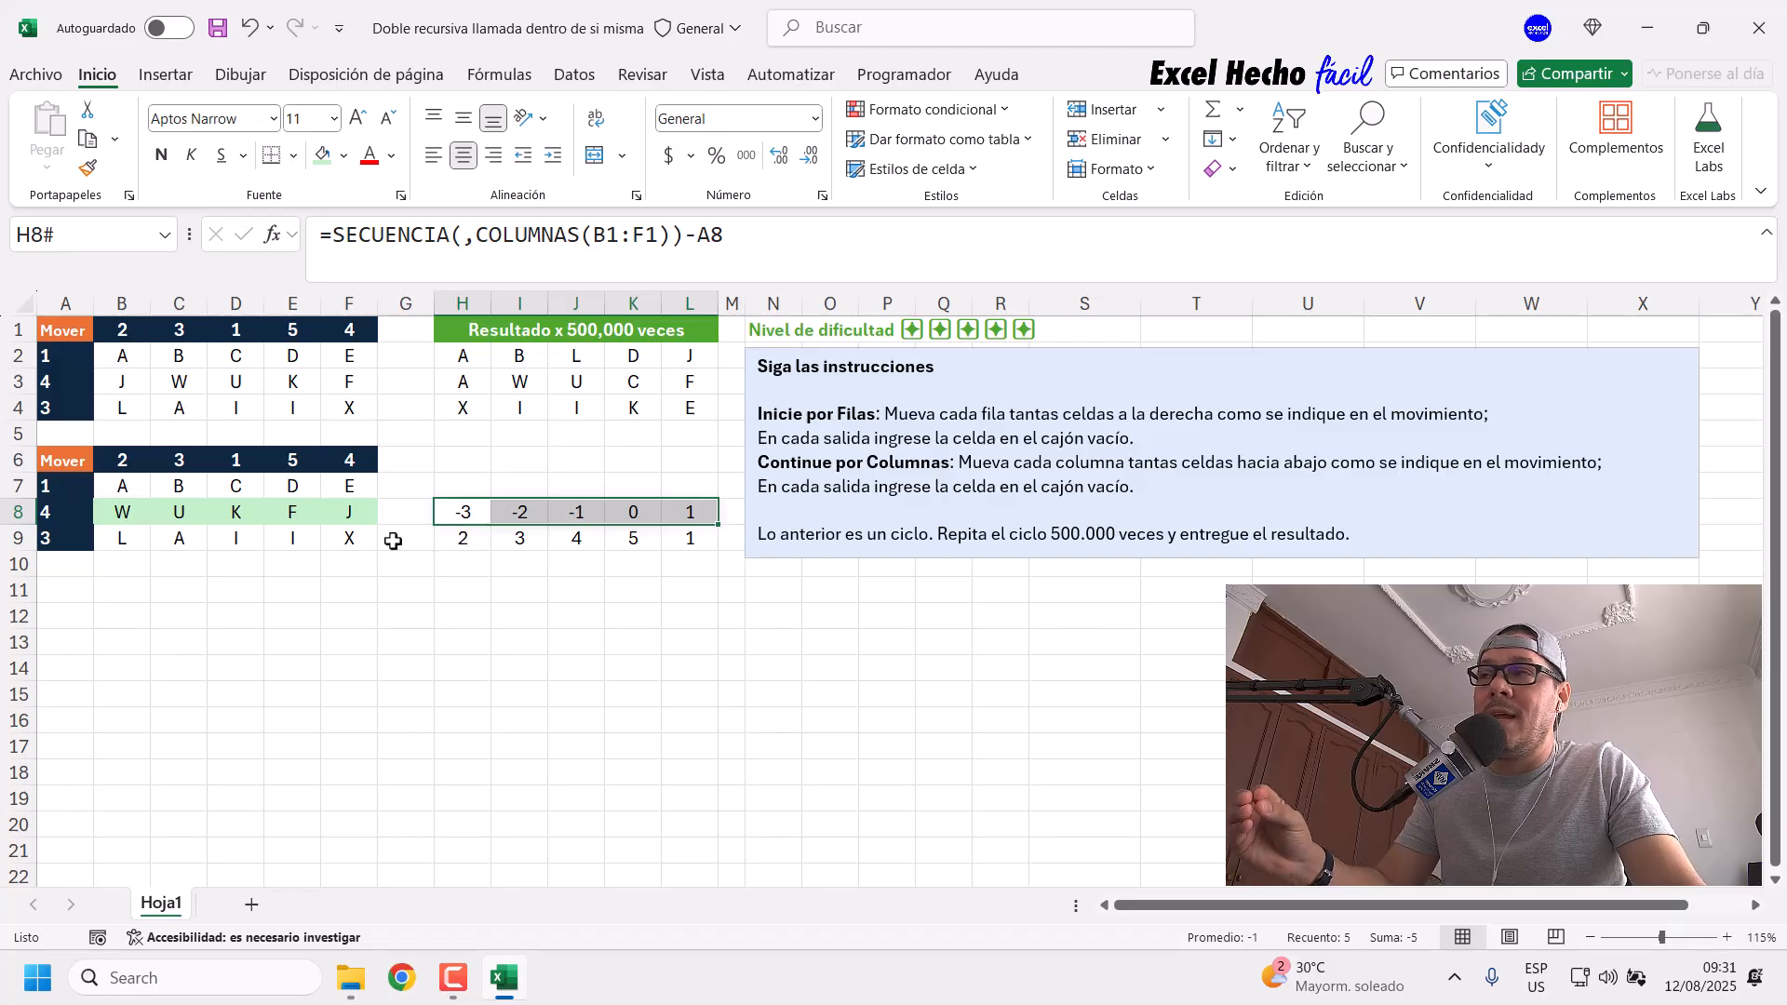
{"action": "left_click_drag", "start_coordinate": [117, 331], "coordinate": [349, 329]}
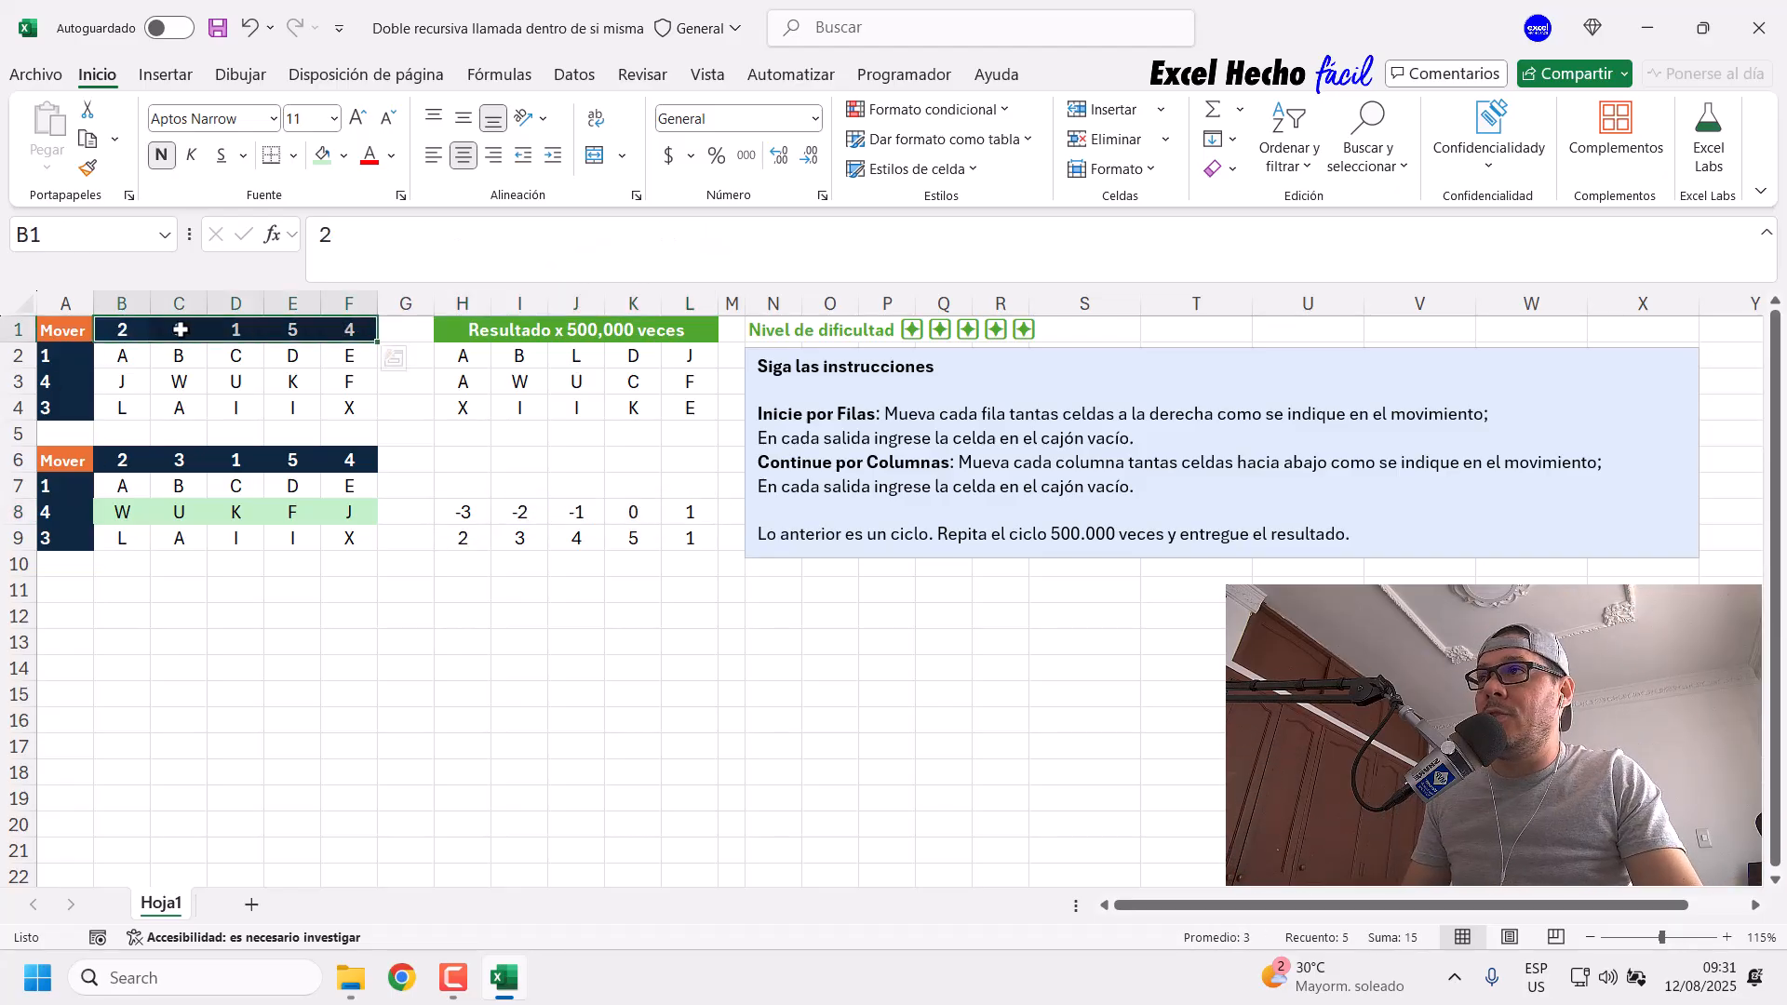
{"action": "left_click", "coordinate": [466, 540]}
{"action": "left_click", "coordinate": [619, 236]}
{"action": "left_click_drag", "start_coordinate": [530, 238], "coordinate": [463, 239]}
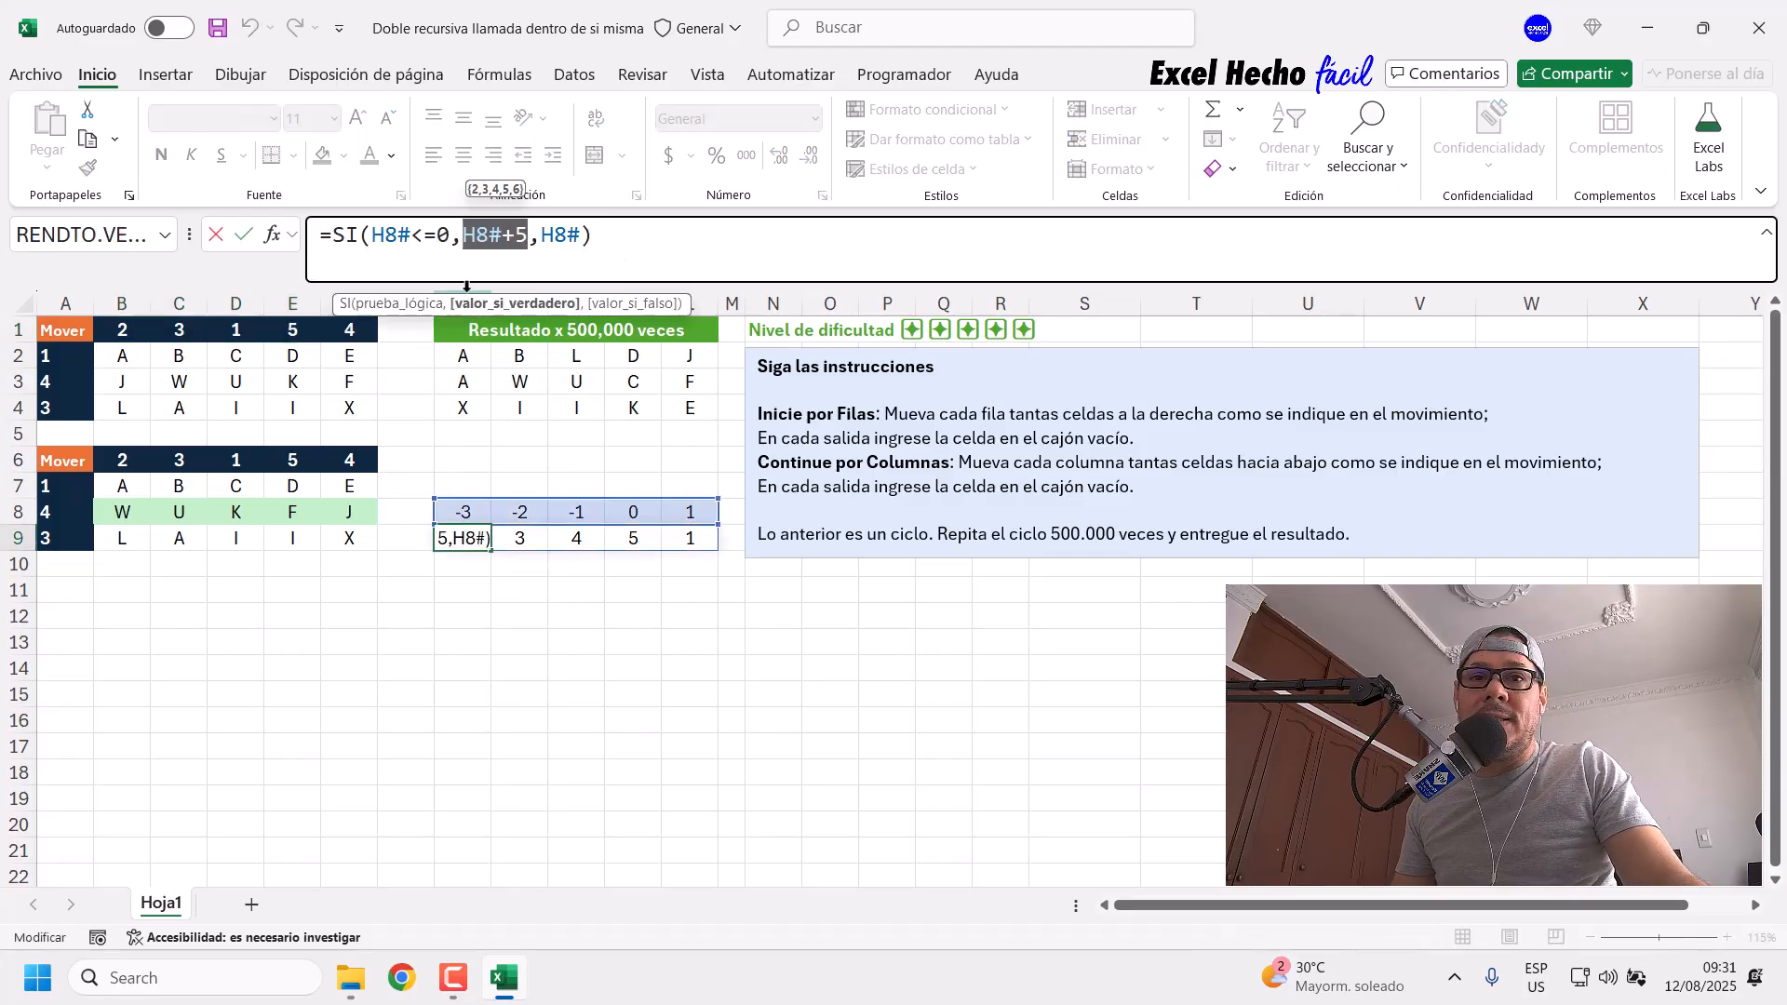
{"action": "key", "text": "Escape"}
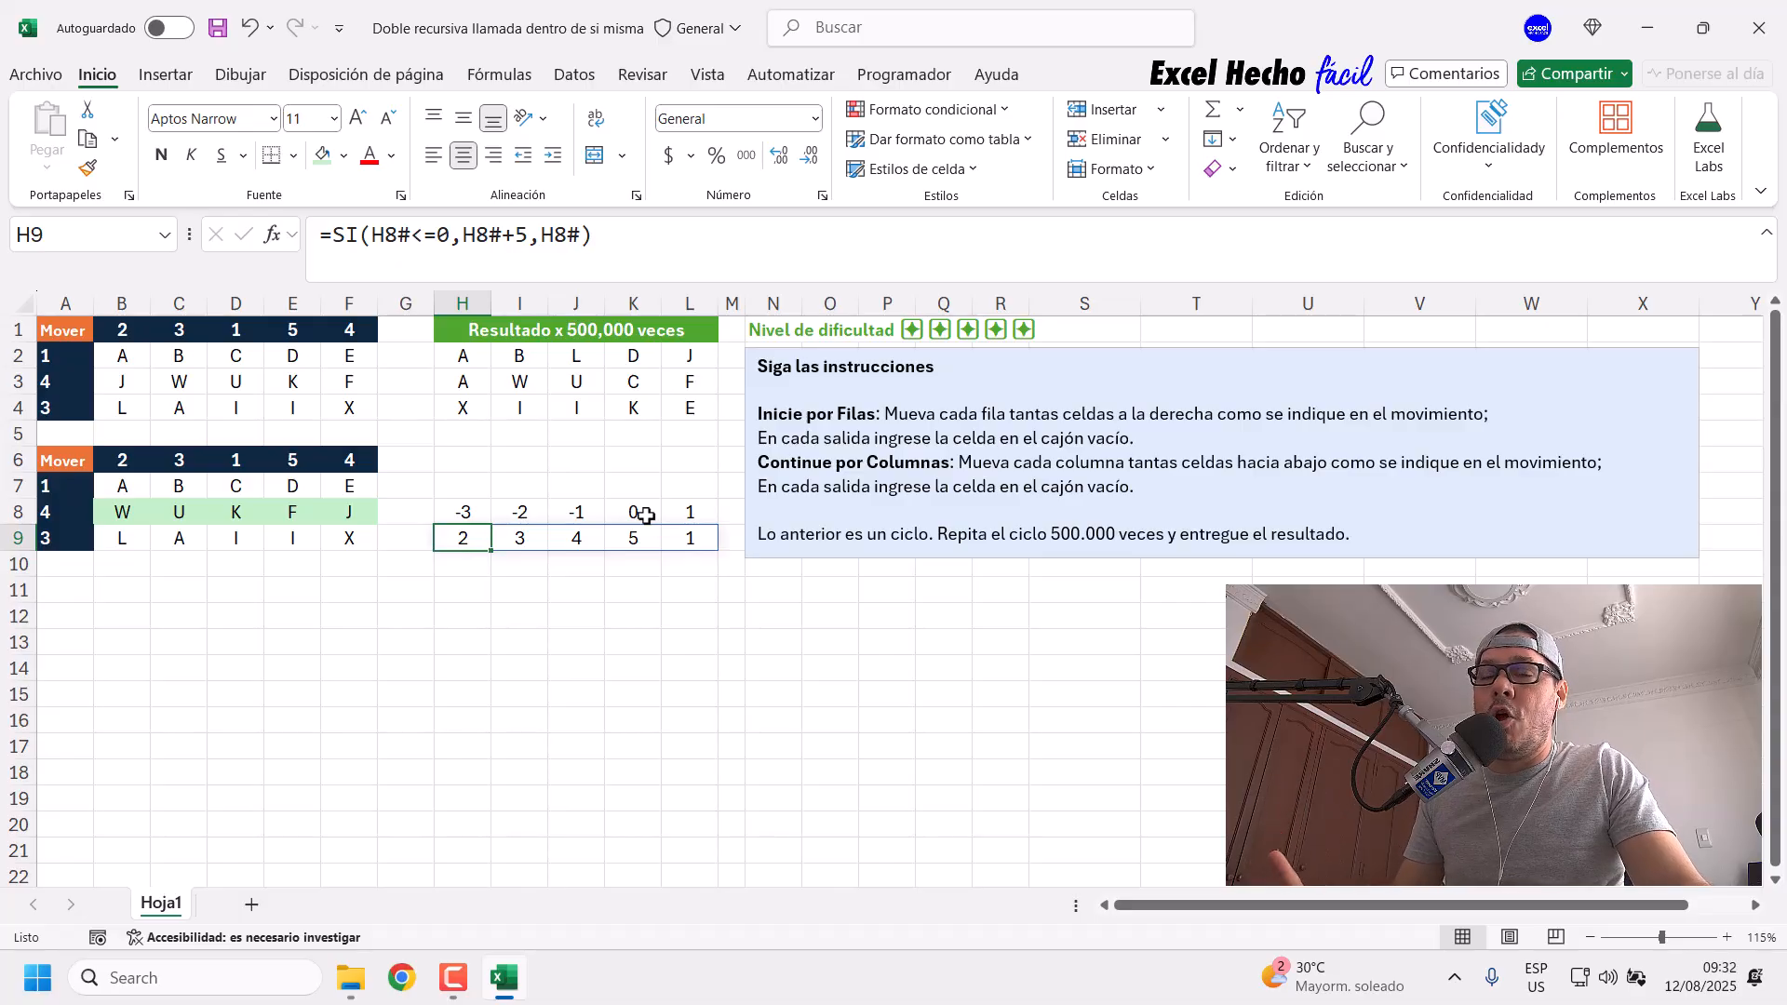
{"action": "left_click_drag", "start_coordinate": [645, 515], "coordinate": [463, 512]}
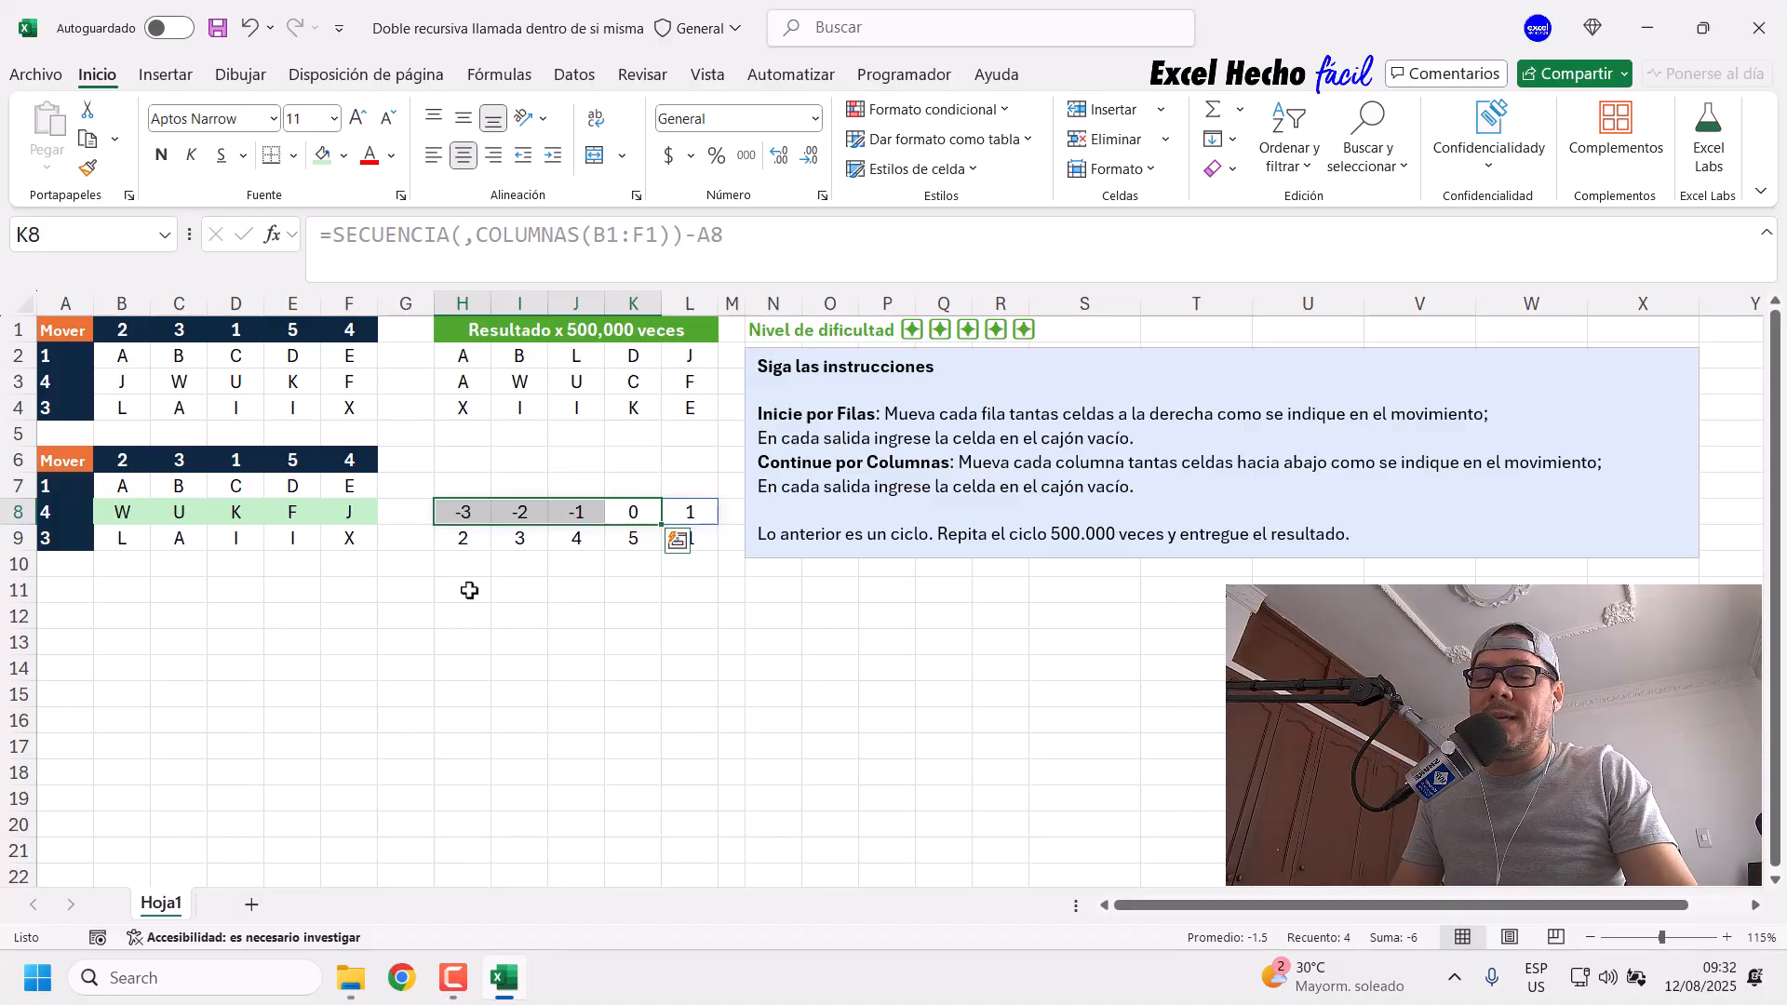
{"action": "left_click", "coordinate": [449, 536]}
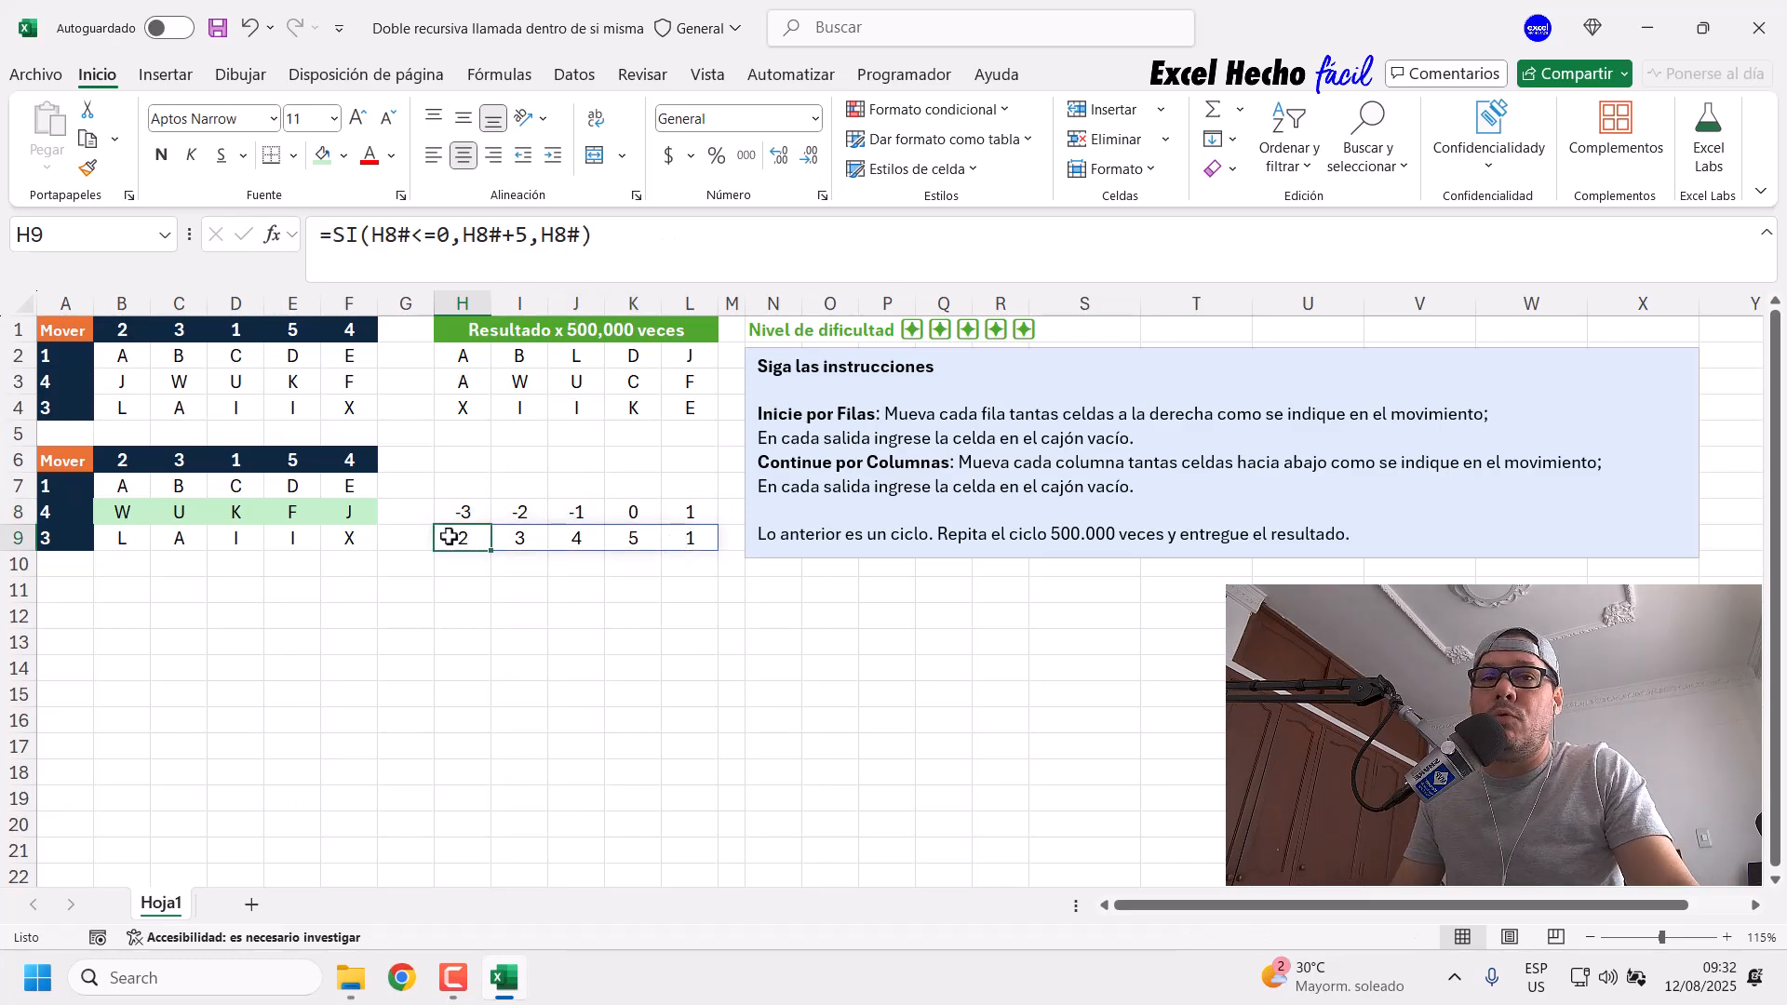
Step: Count from B3 to C3 for position 2 in H9, and match it with the shifted letter in B8
{"action": "left_click", "coordinate": [178, 383]}
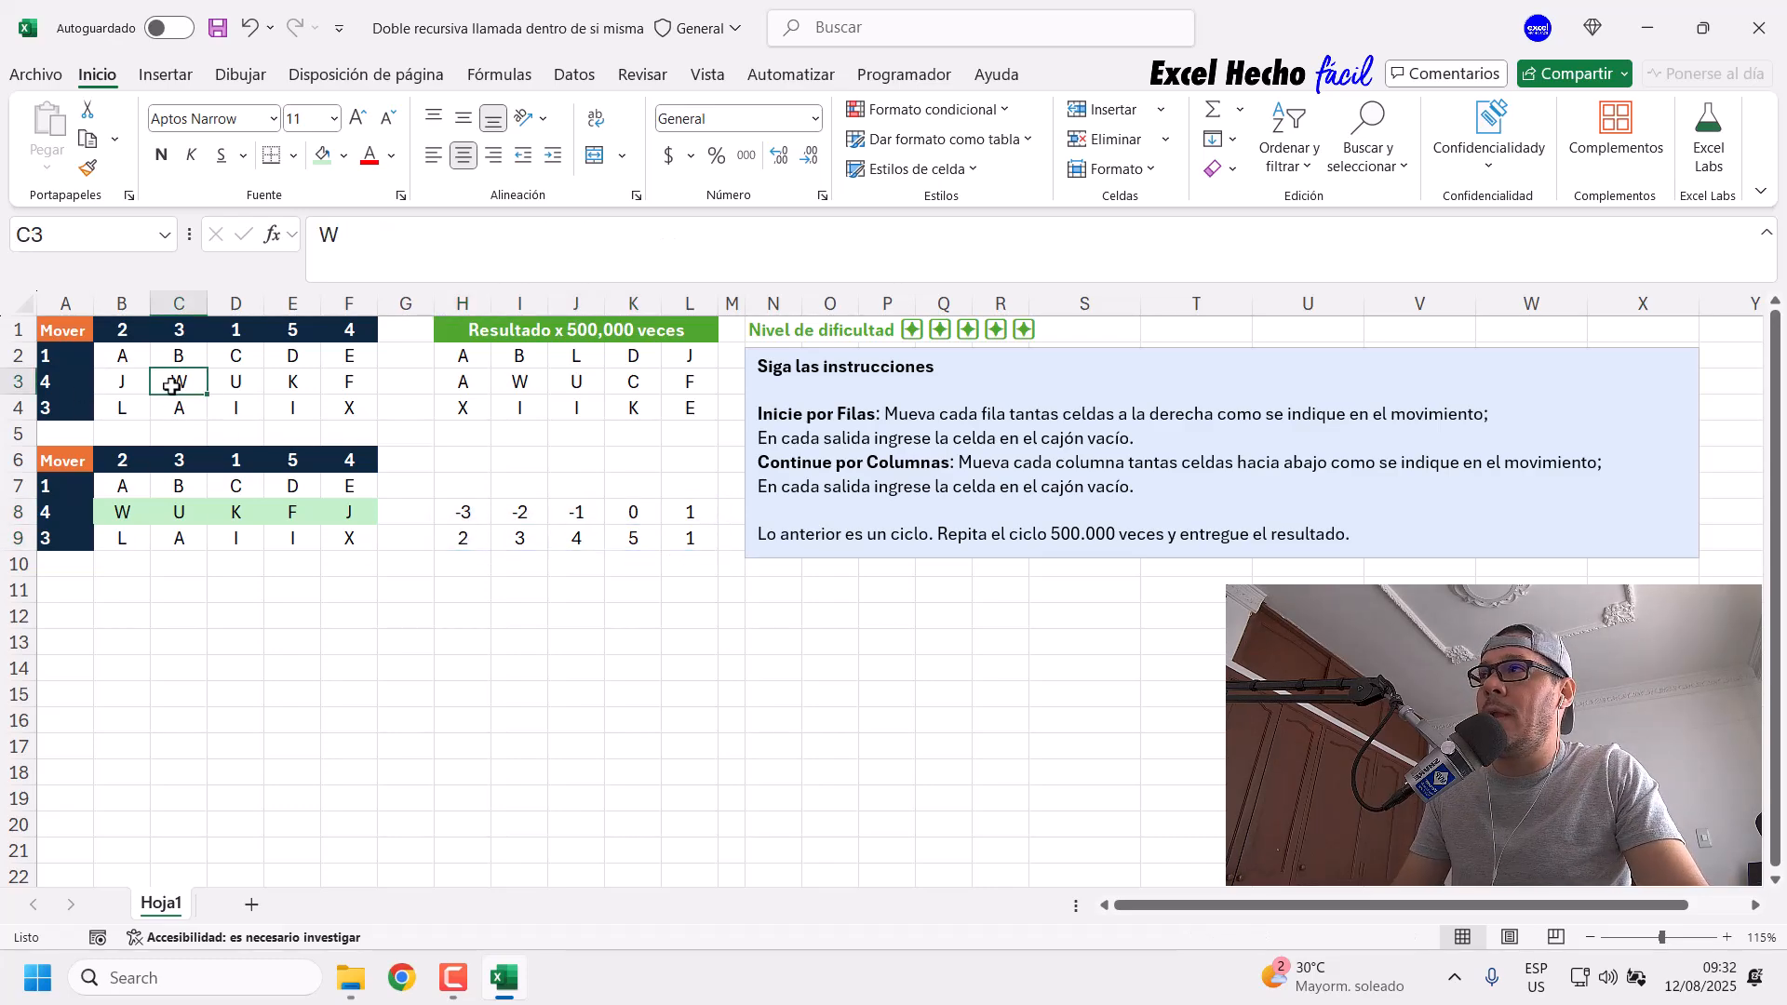
{"action": "left_click", "coordinate": [473, 538]}
{"action": "left_click", "coordinate": [179, 384]}
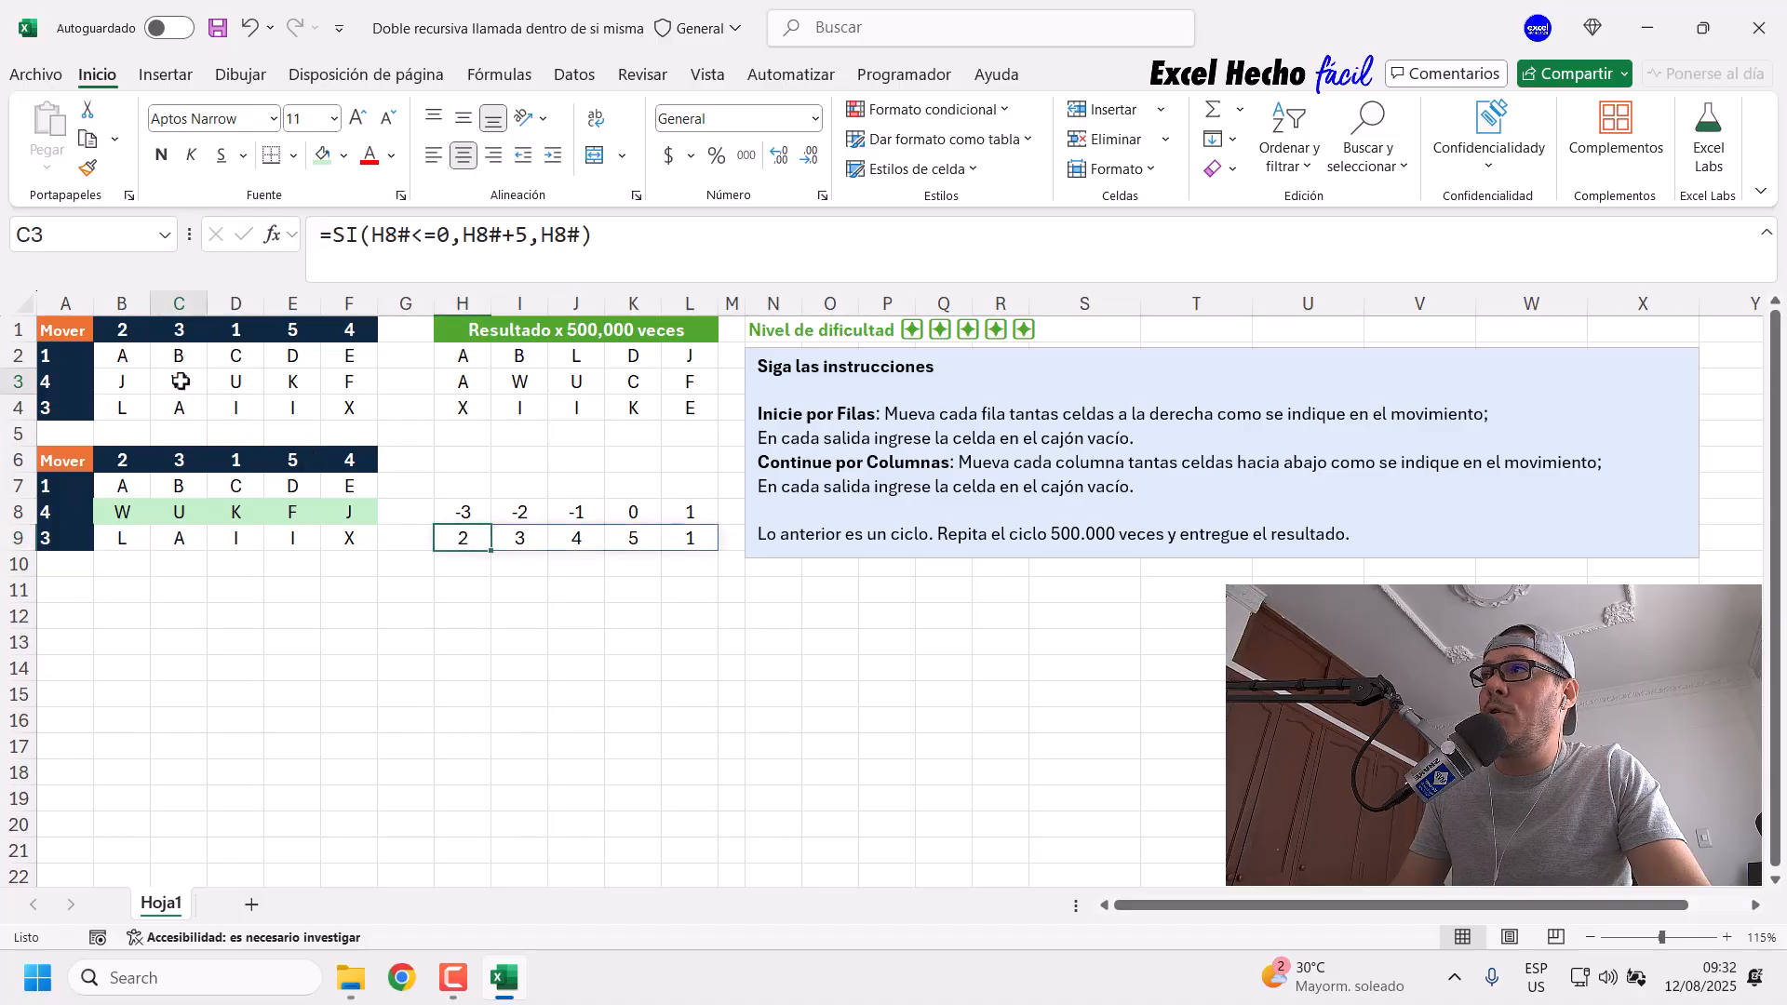
{"action": "left_click", "coordinate": [127, 376]}
{"action": "left_click", "coordinate": [193, 391]}
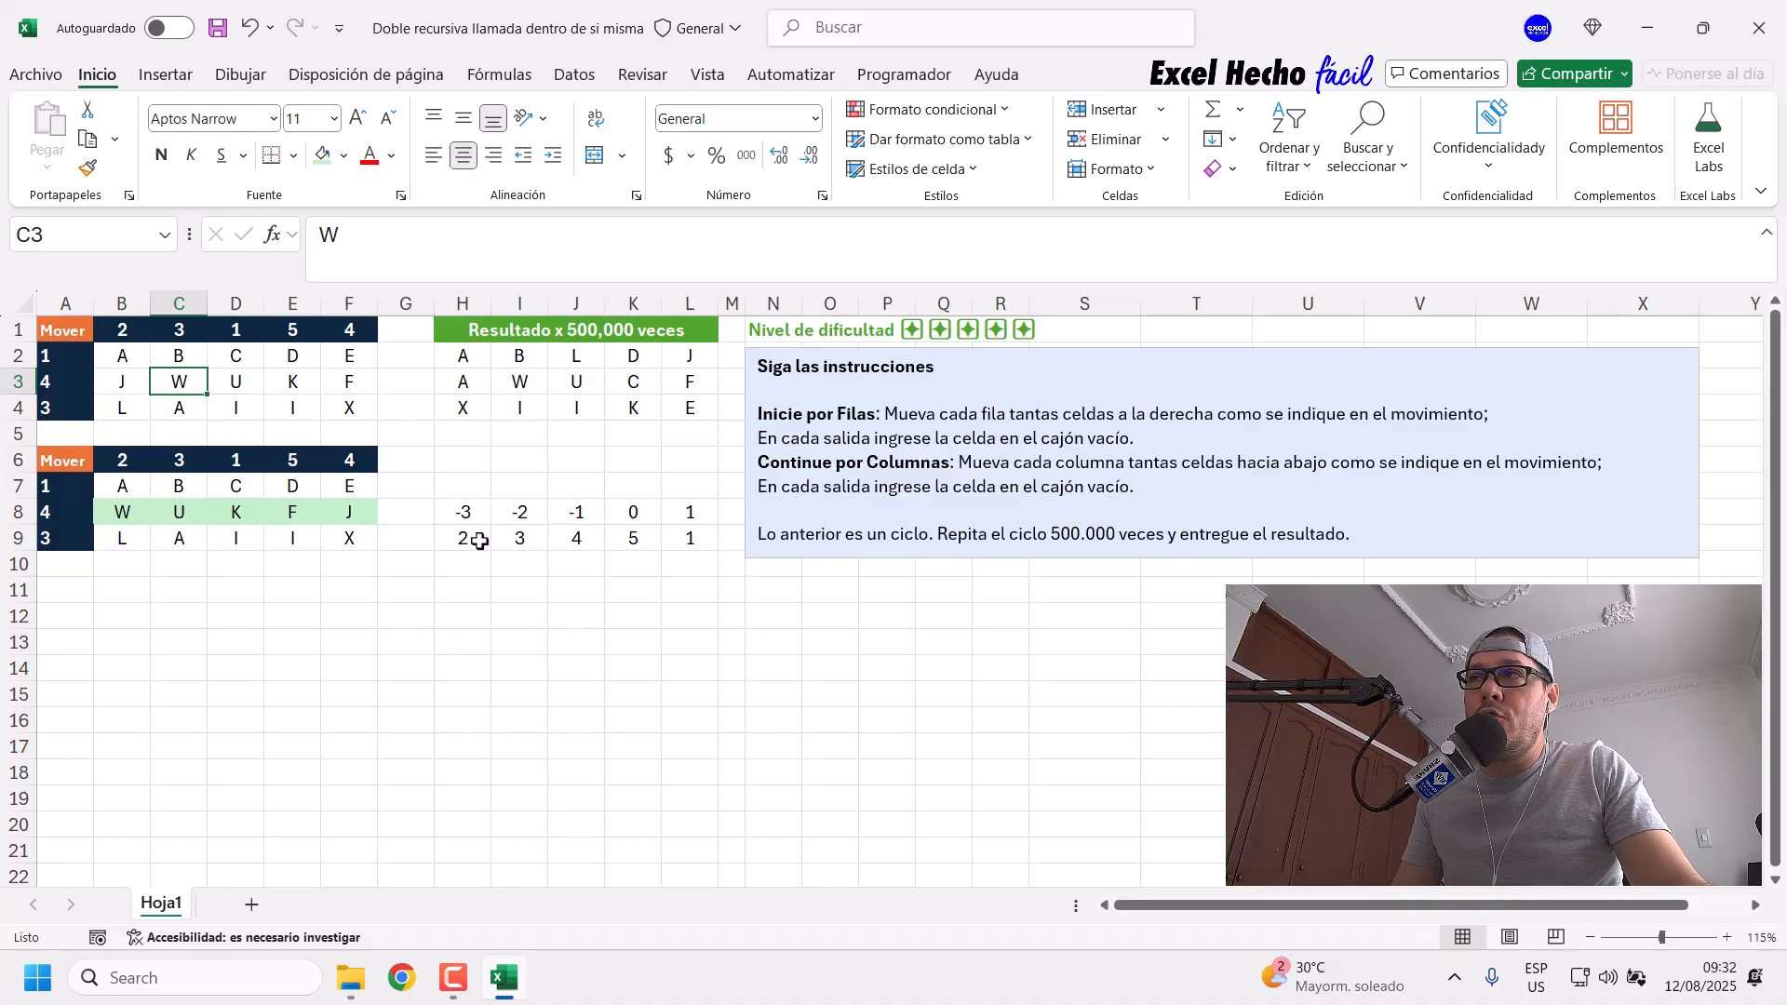
{"action": "left_click", "coordinate": [474, 540]}
{"action": "left_click", "coordinate": [127, 515], "text": "ctrl"}
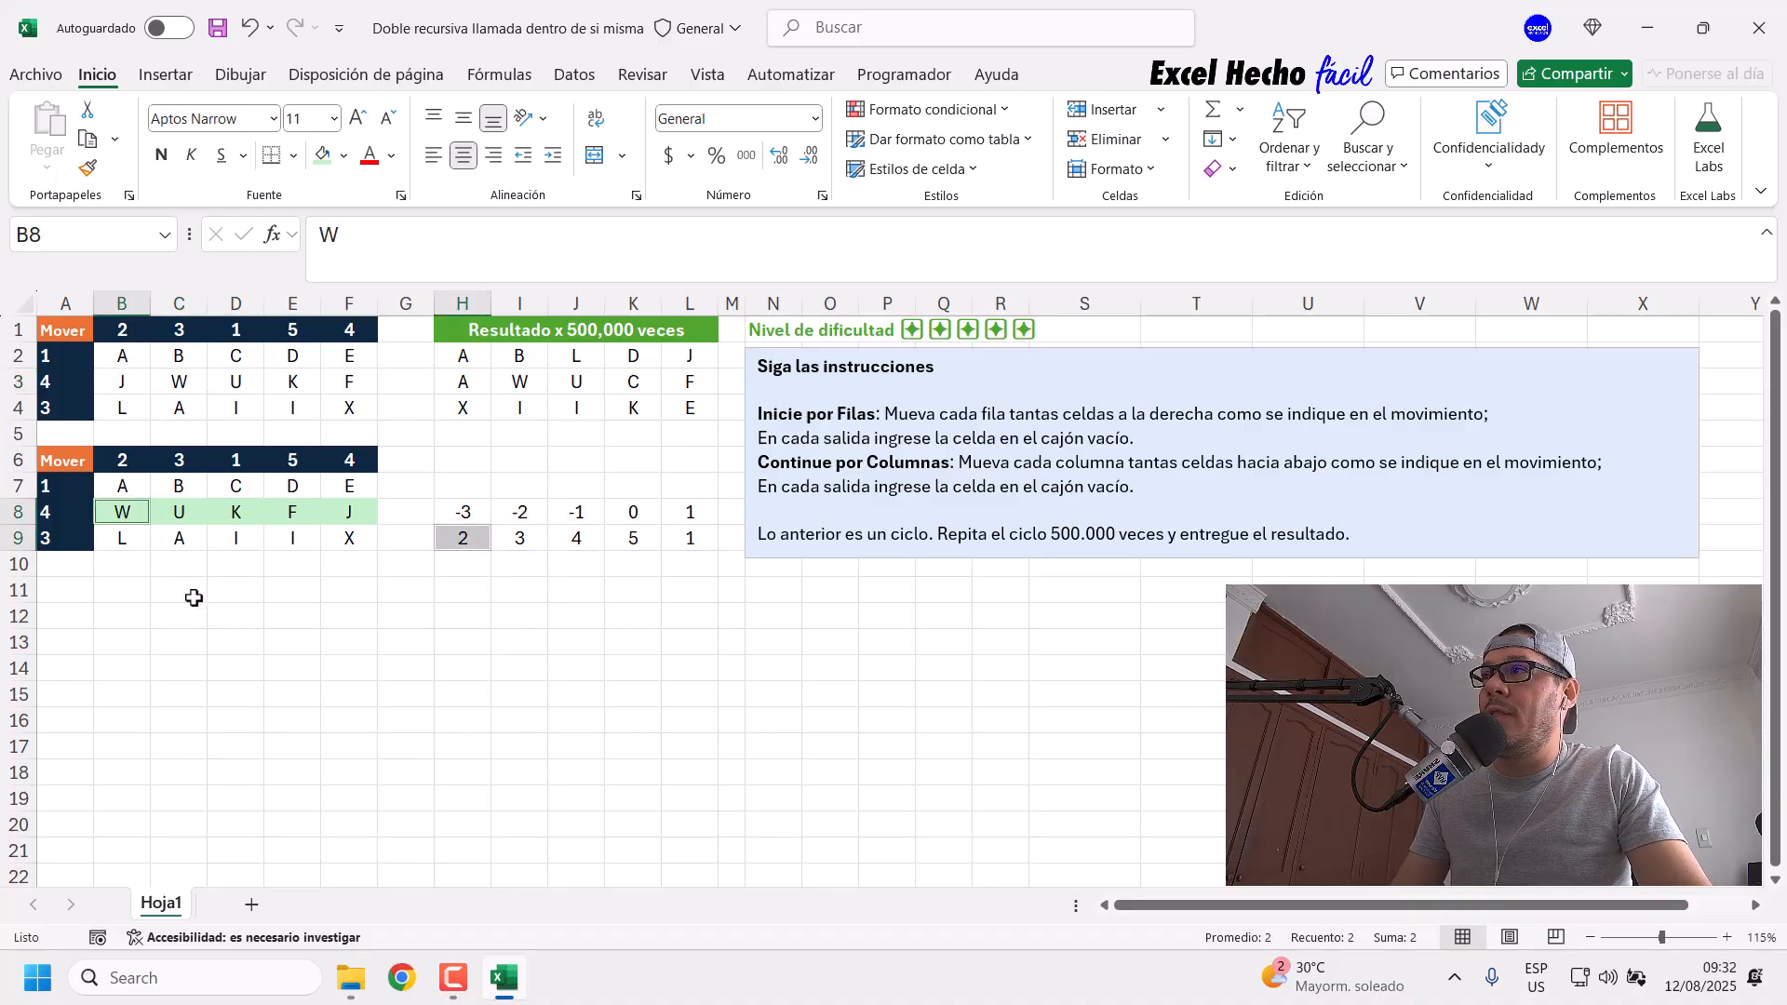
Step: Count from B3 to D3 for position 3 in I9, and match it with the shifted letter in C8
{"action": "left_click", "coordinate": [507, 539]}
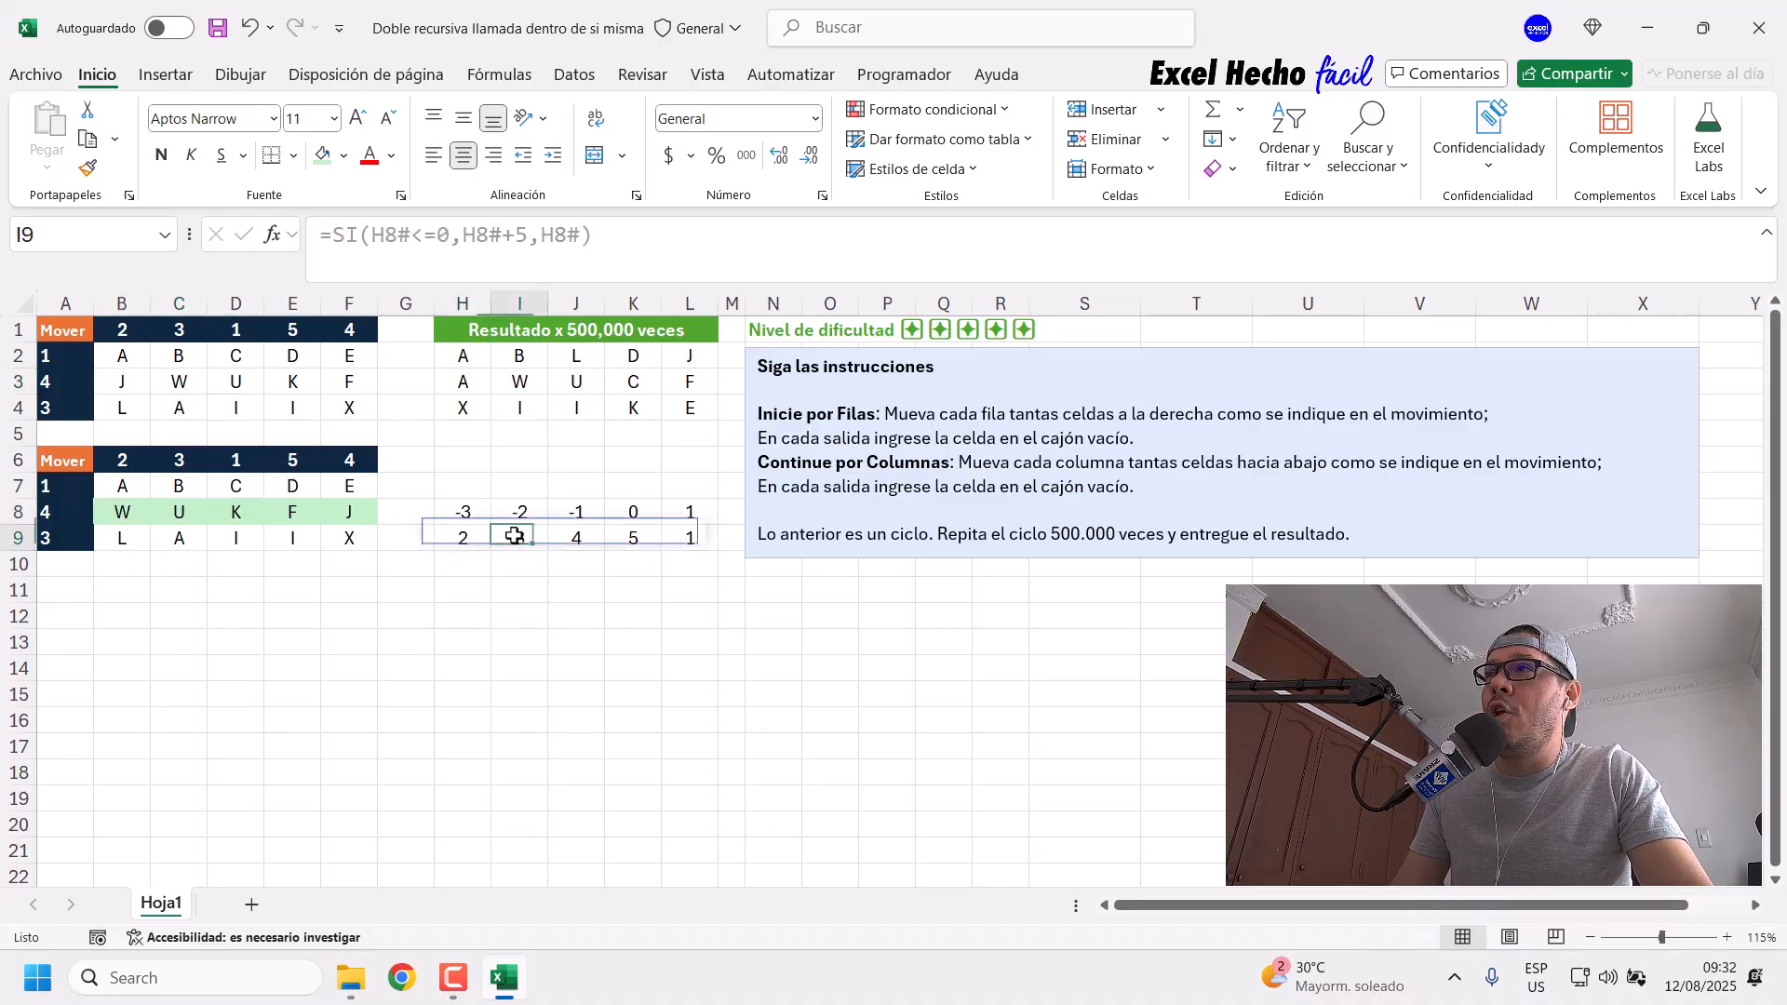
{"action": "left_click", "coordinate": [121, 380]}
{"action": "left_click", "coordinate": [179, 381]}
{"action": "left_click", "coordinate": [234, 382]}
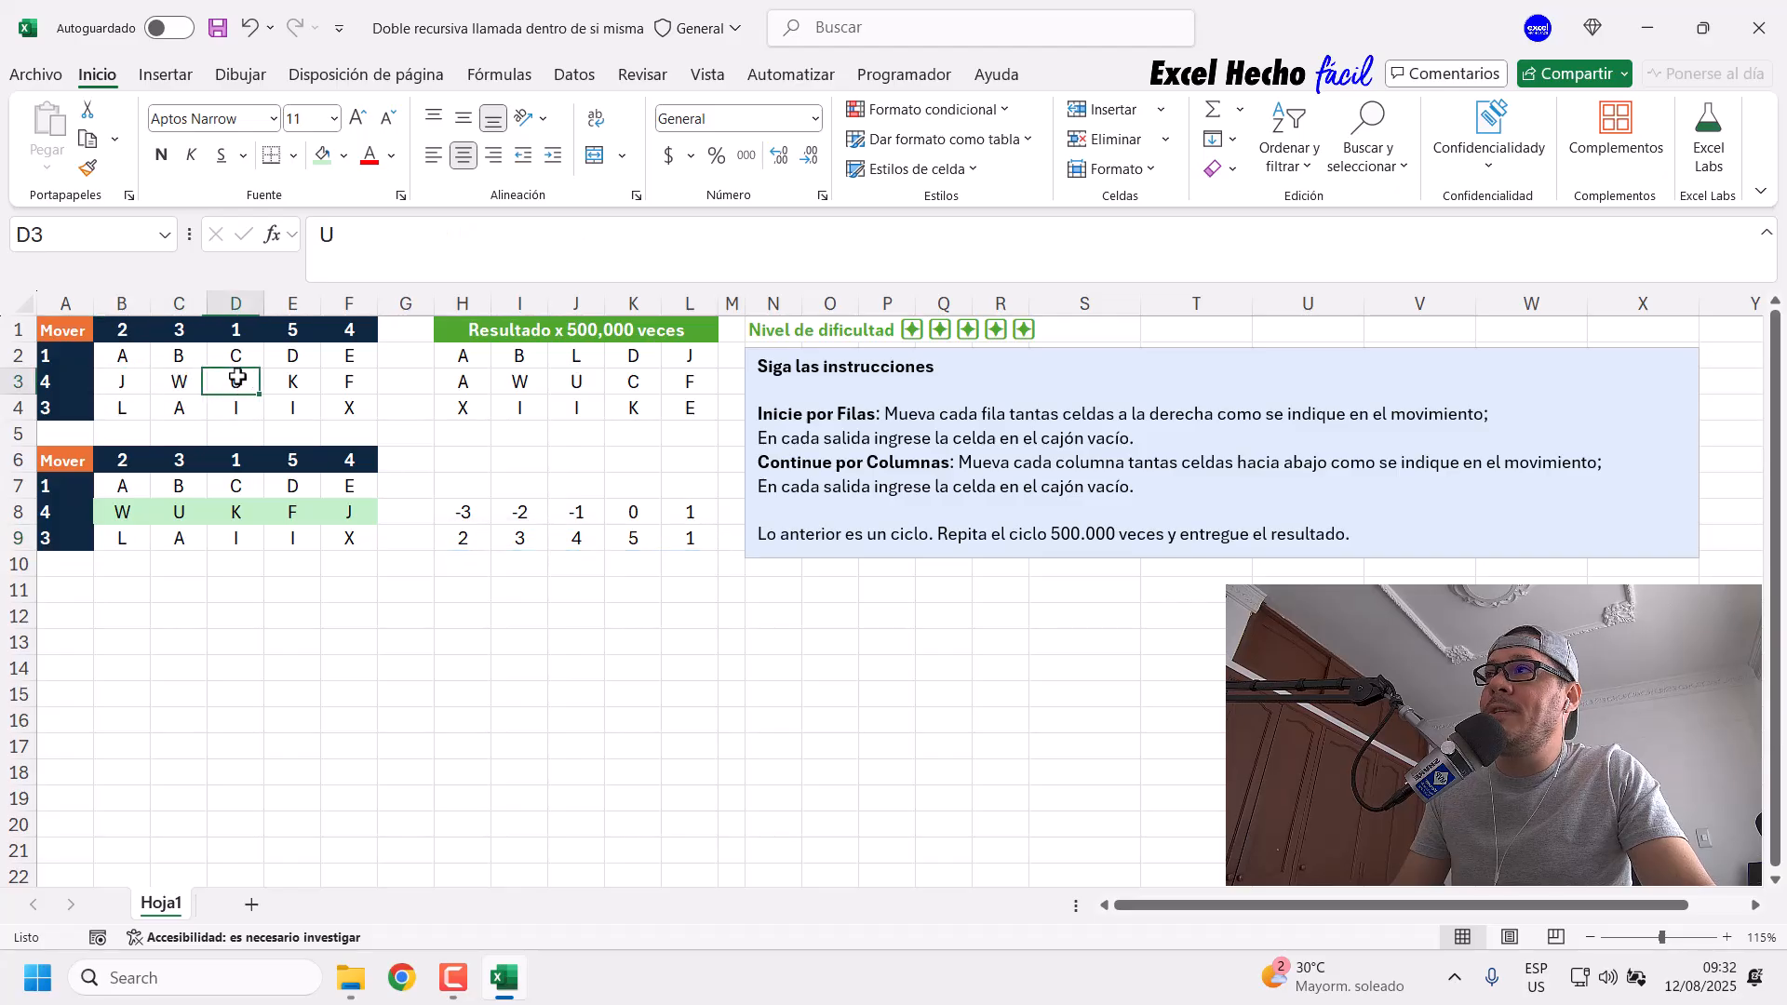
{"action": "left_click", "coordinate": [168, 511], "text": "ctrl"}
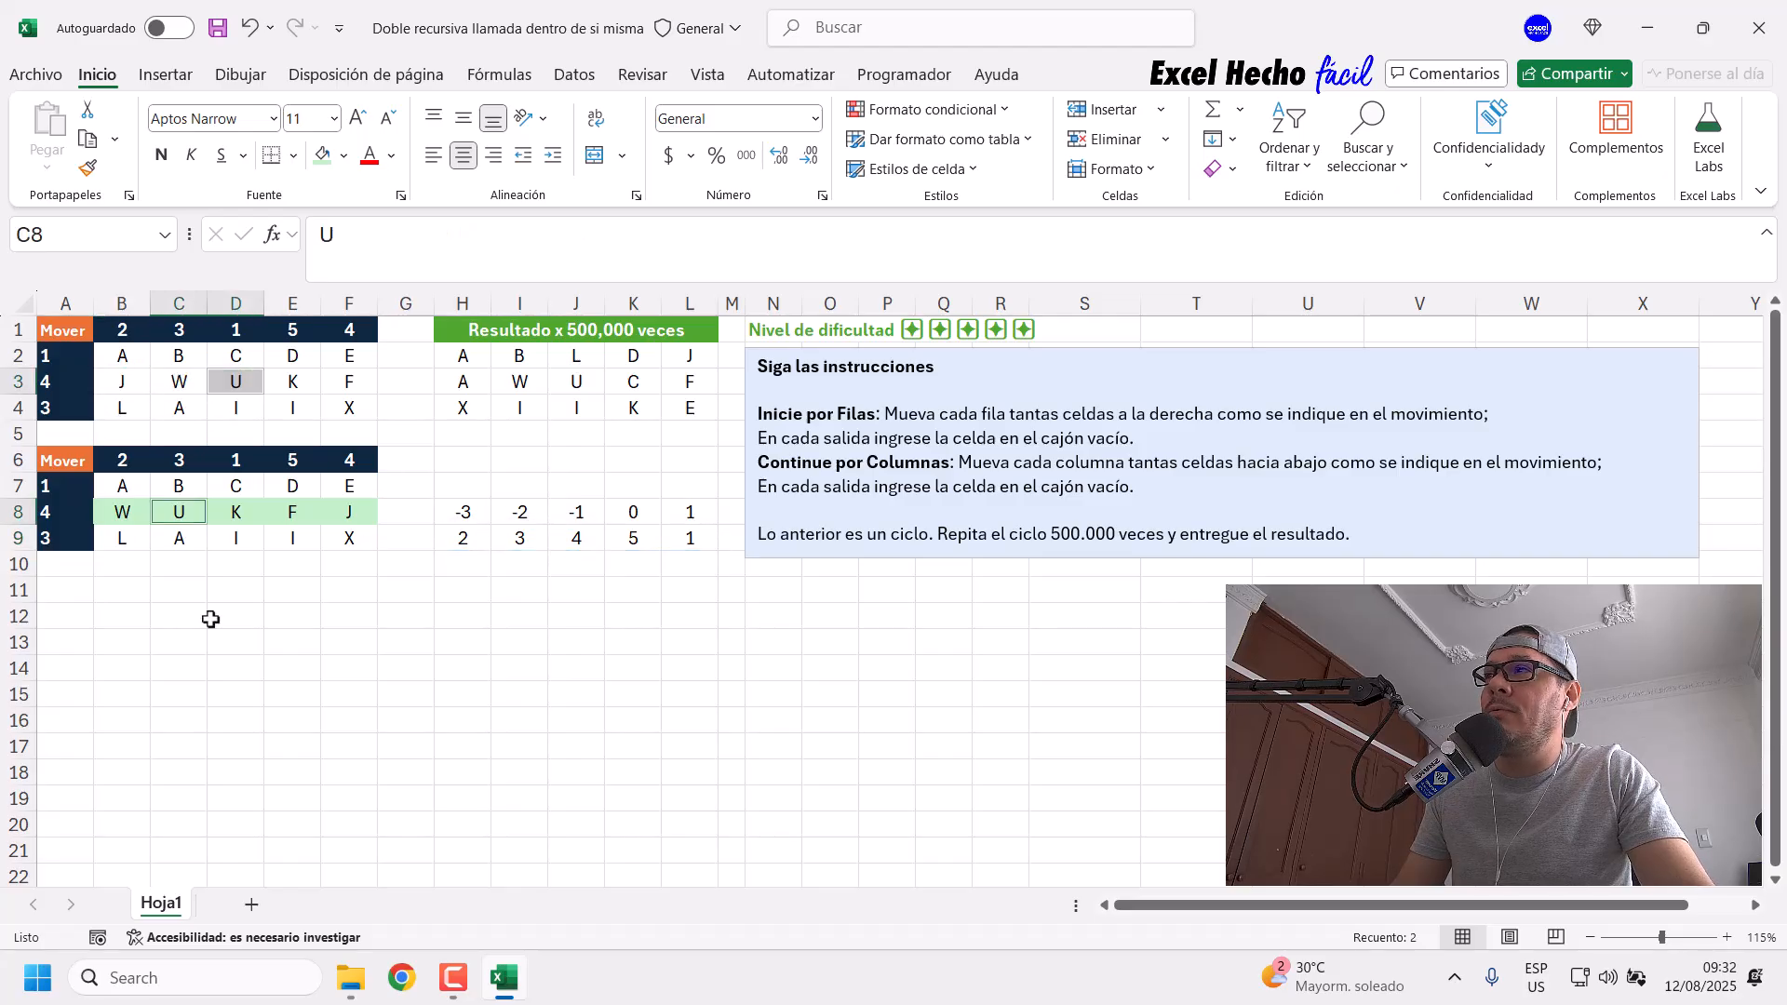
Step: Count from B3 to E3 for position 4 in J9, and match it with the shifted letter in D8
{"action": "left_click", "coordinate": [584, 535]}
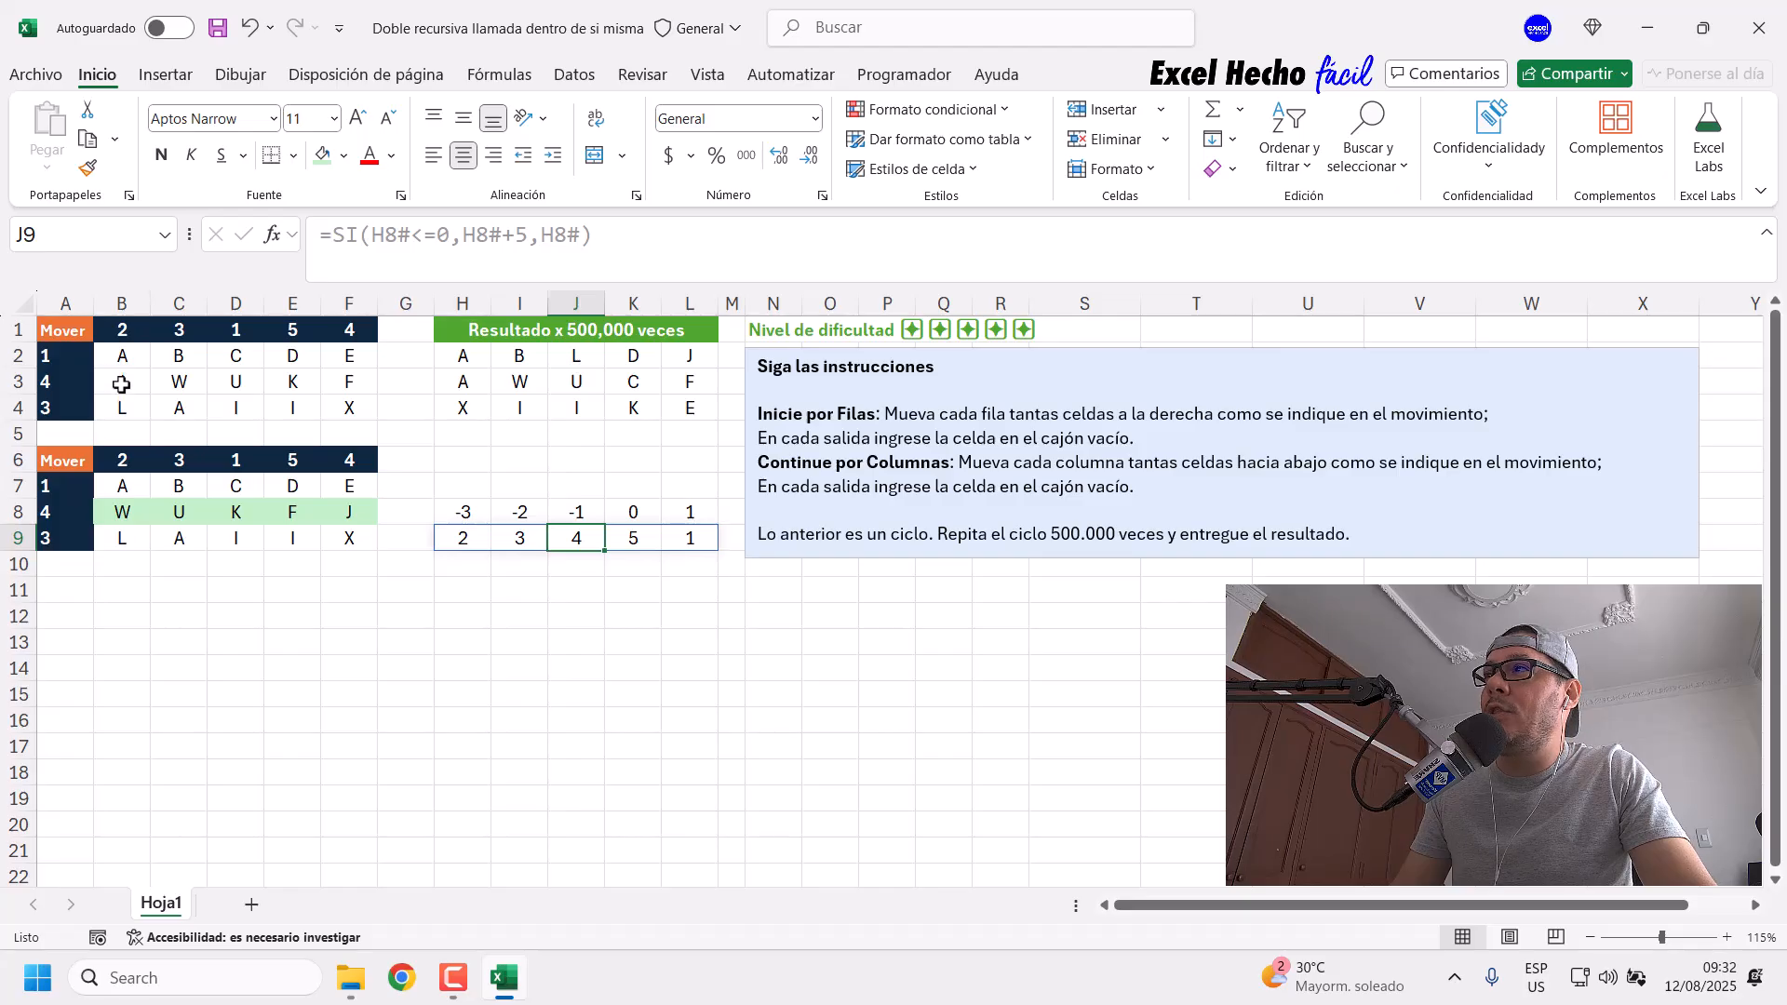
{"action": "left_click", "coordinate": [172, 383]}
{"action": "left_click", "coordinate": [238, 382]}
{"action": "left_click", "coordinate": [296, 383]}
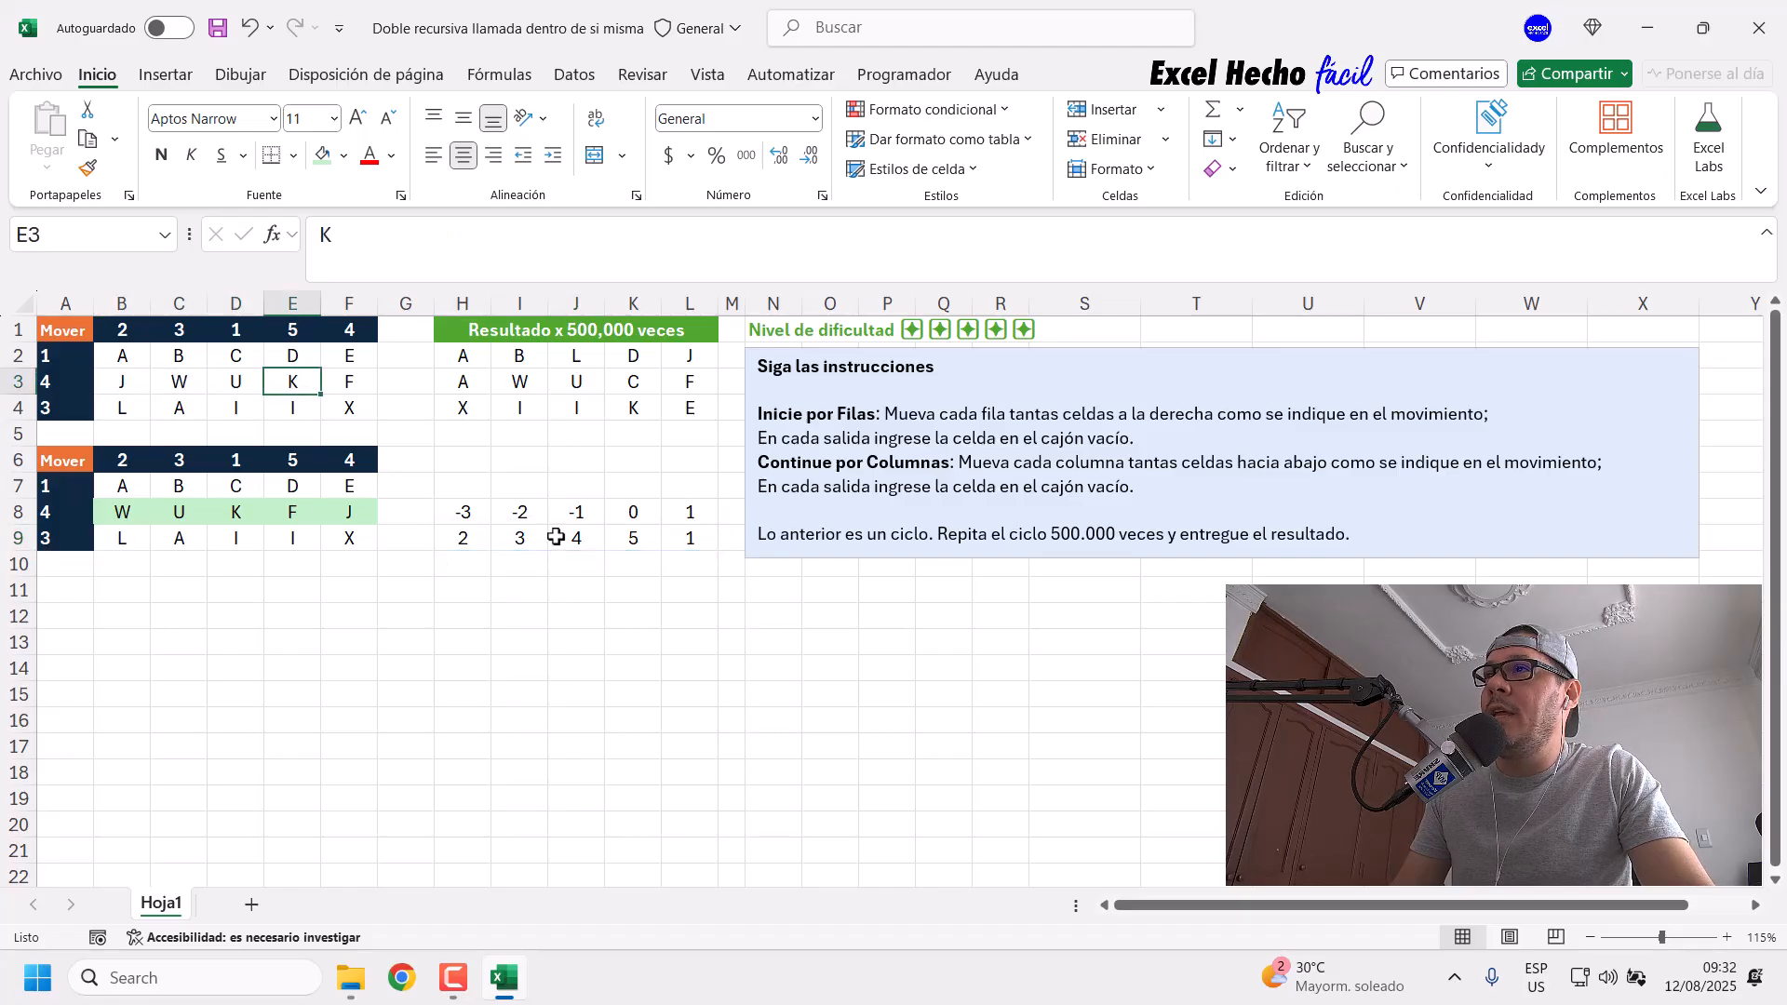
{"action": "left_click", "coordinate": [251, 515], "text": "ctrl"}
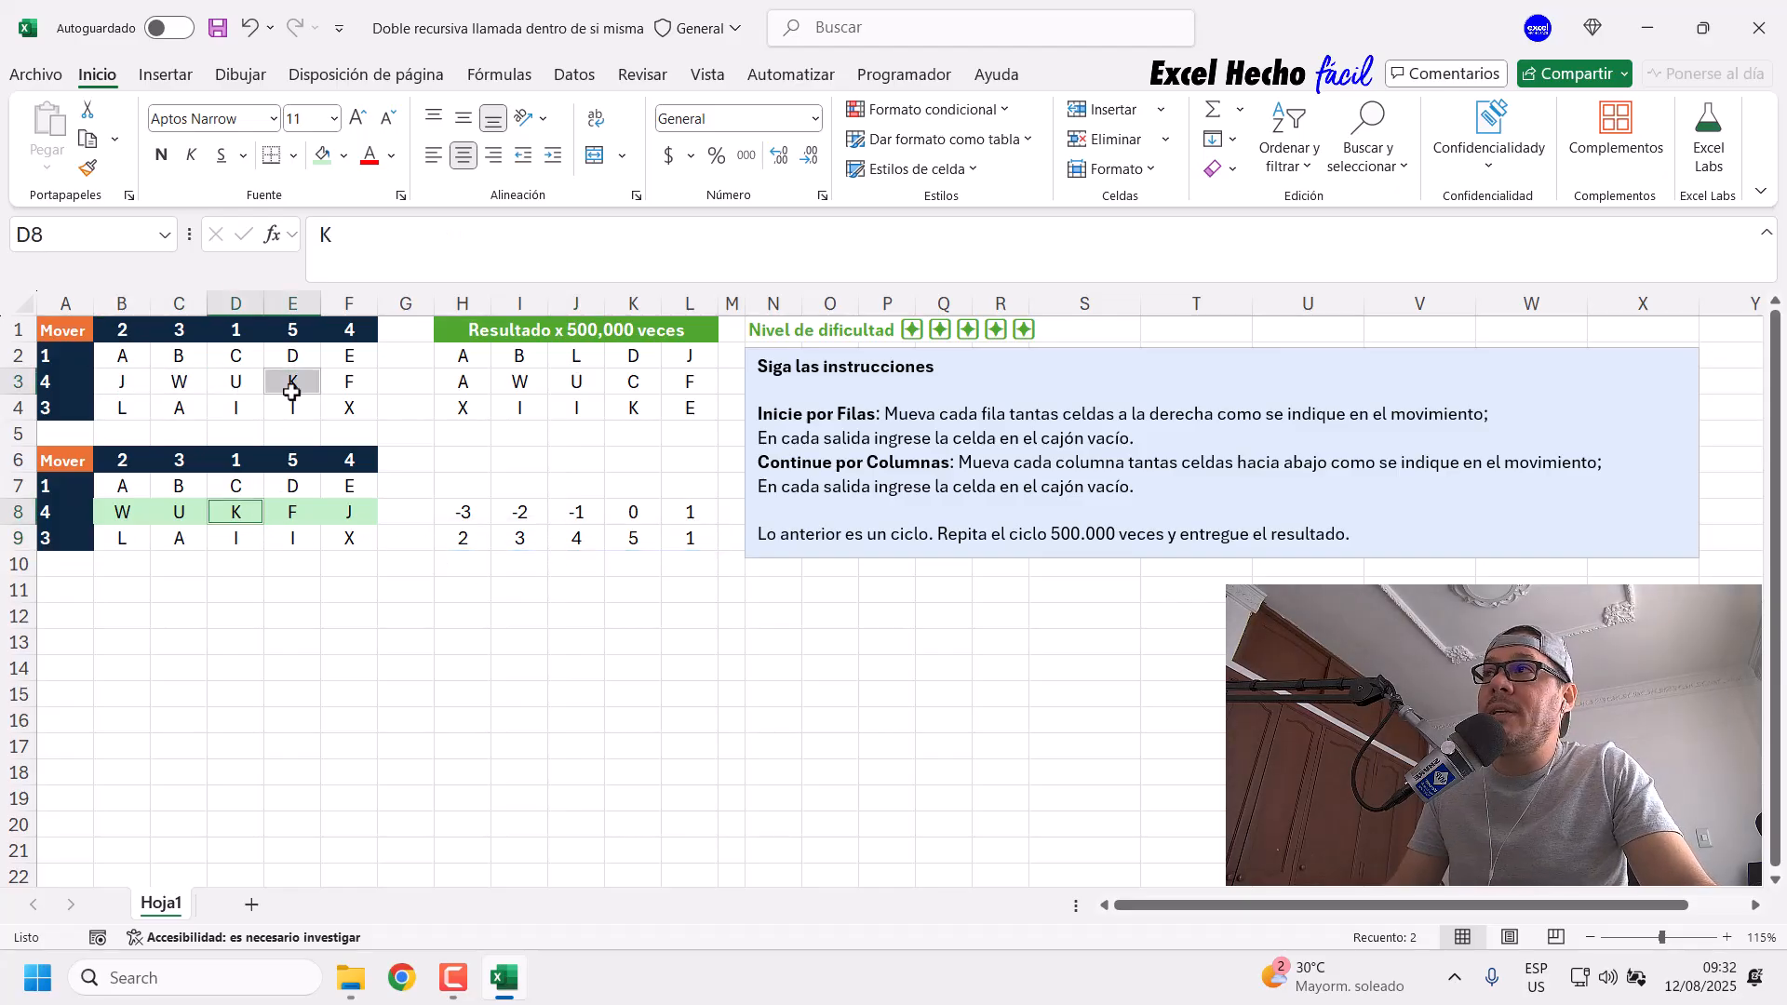
Step: Count from B3 to F3 for position 5 in K9, and match it with the shifted letter in E8
{"action": "left_click", "coordinate": [632, 540]}
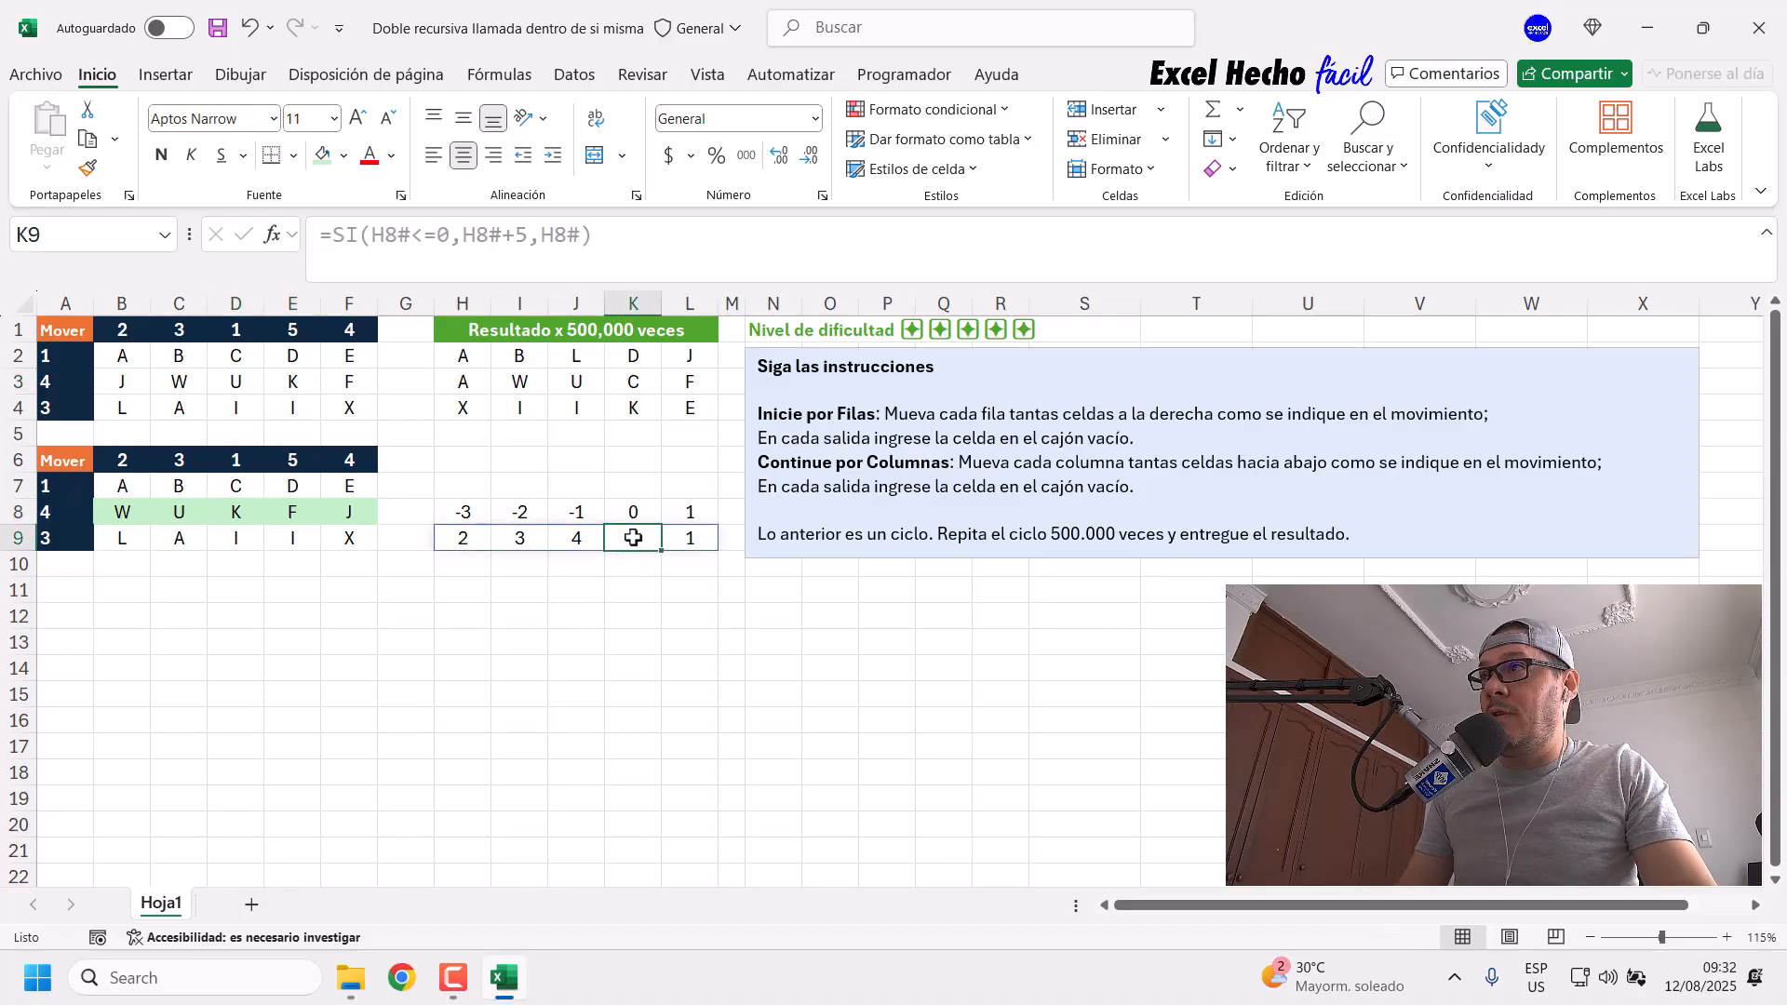
{"action": "left_click", "coordinate": [122, 383]}
{"action": "left_click", "coordinate": [178, 382]}
{"action": "left_click", "coordinate": [236, 383]}
{"action": "left_click", "coordinate": [292, 383]}
{"action": "left_click", "coordinate": [349, 382]}
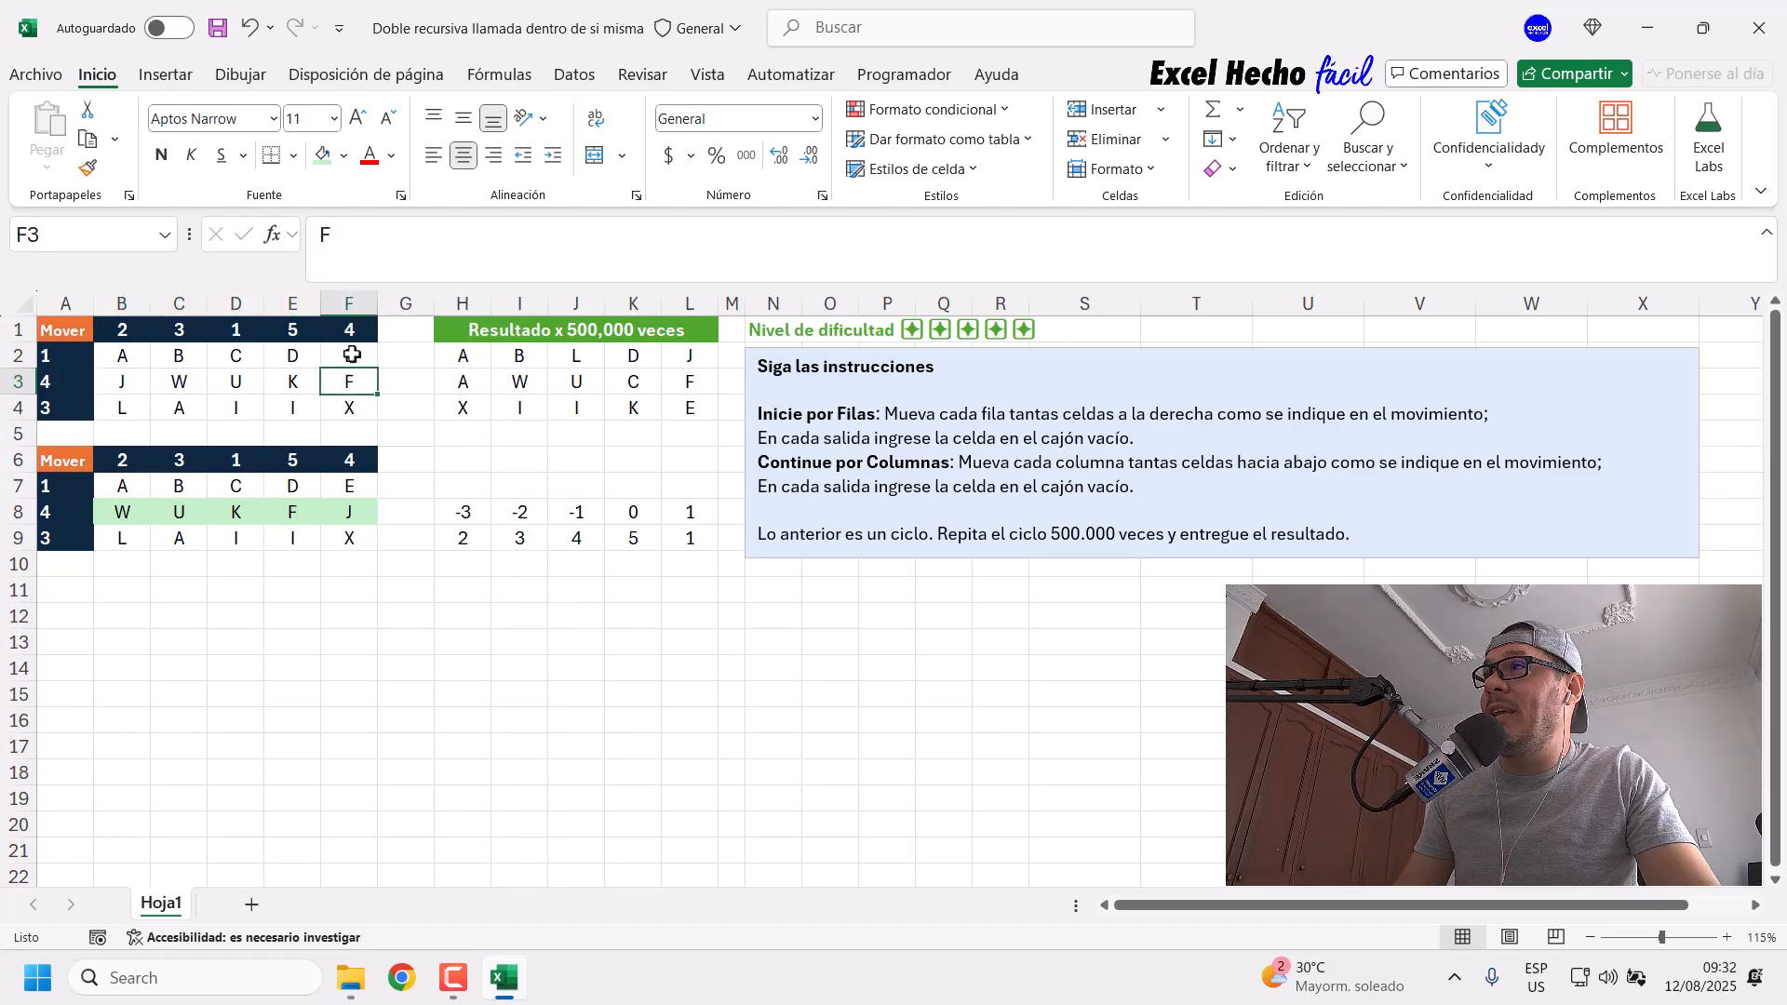
{"action": "left_click", "coordinate": [293, 510]}
{"action": "left_click", "coordinate": [640, 543], "text": "ctrl"}
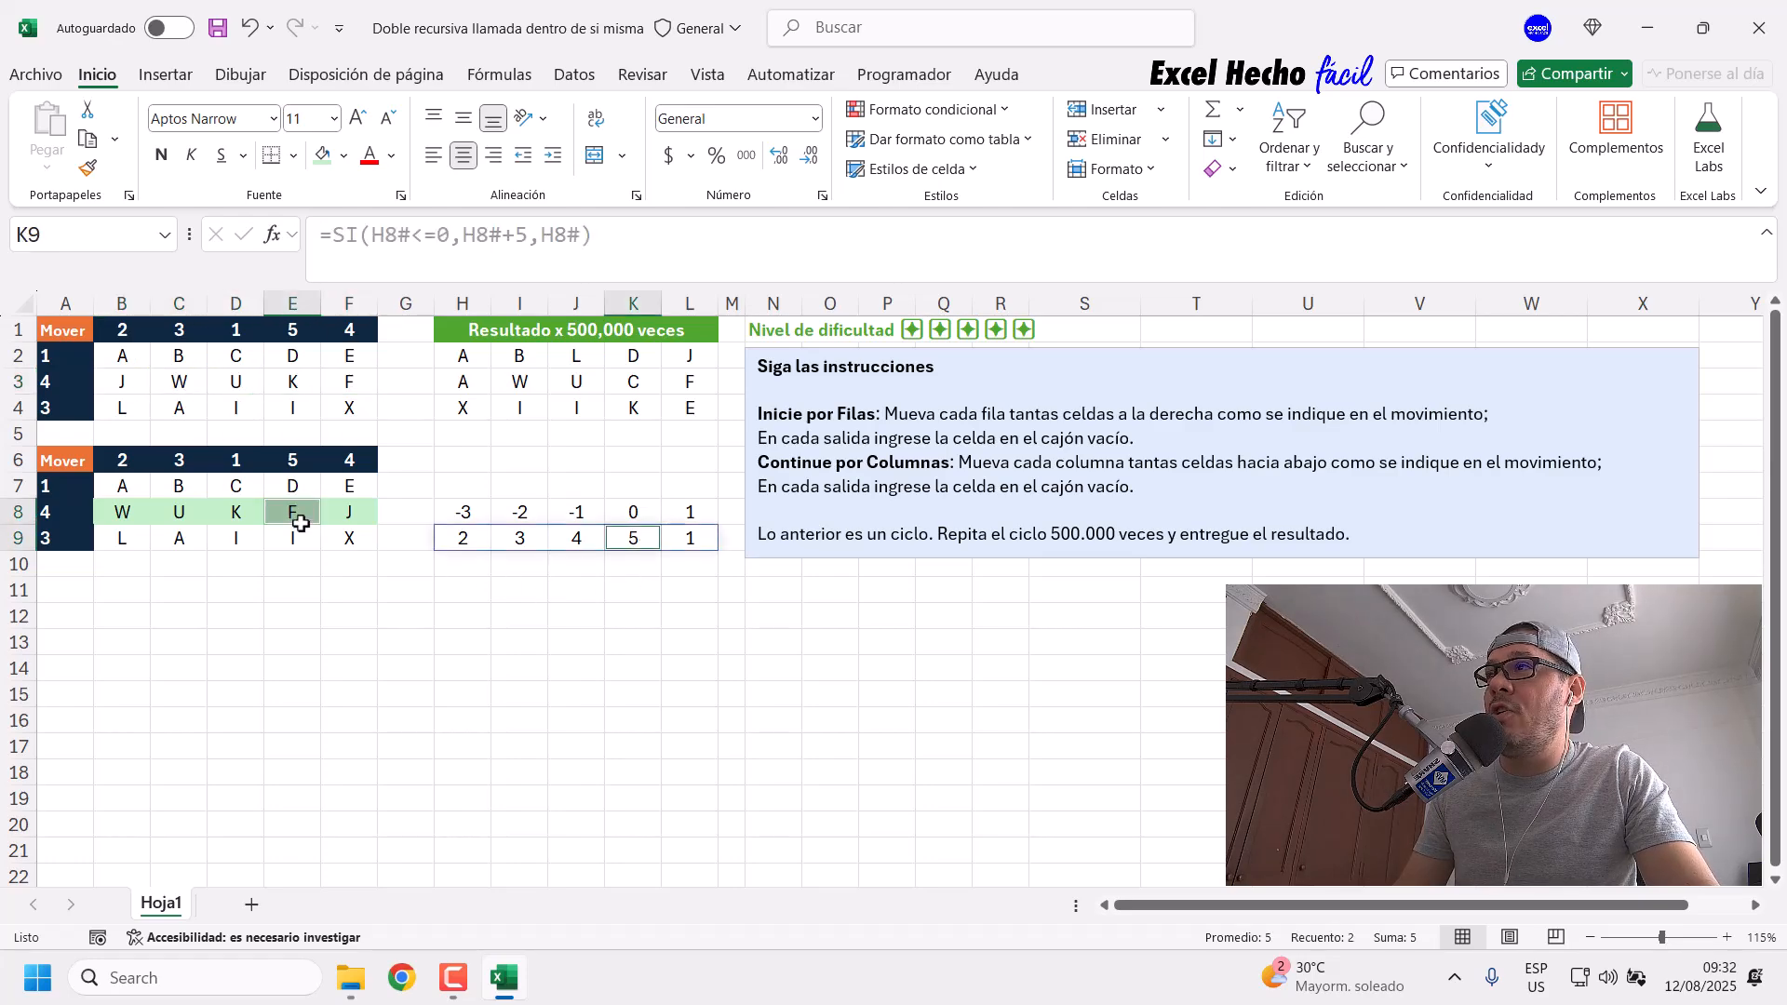
Step: Match position 1 in L9 with the original letter in B3 and the shifted letter in F8
{"action": "left_click", "coordinate": [694, 539]}
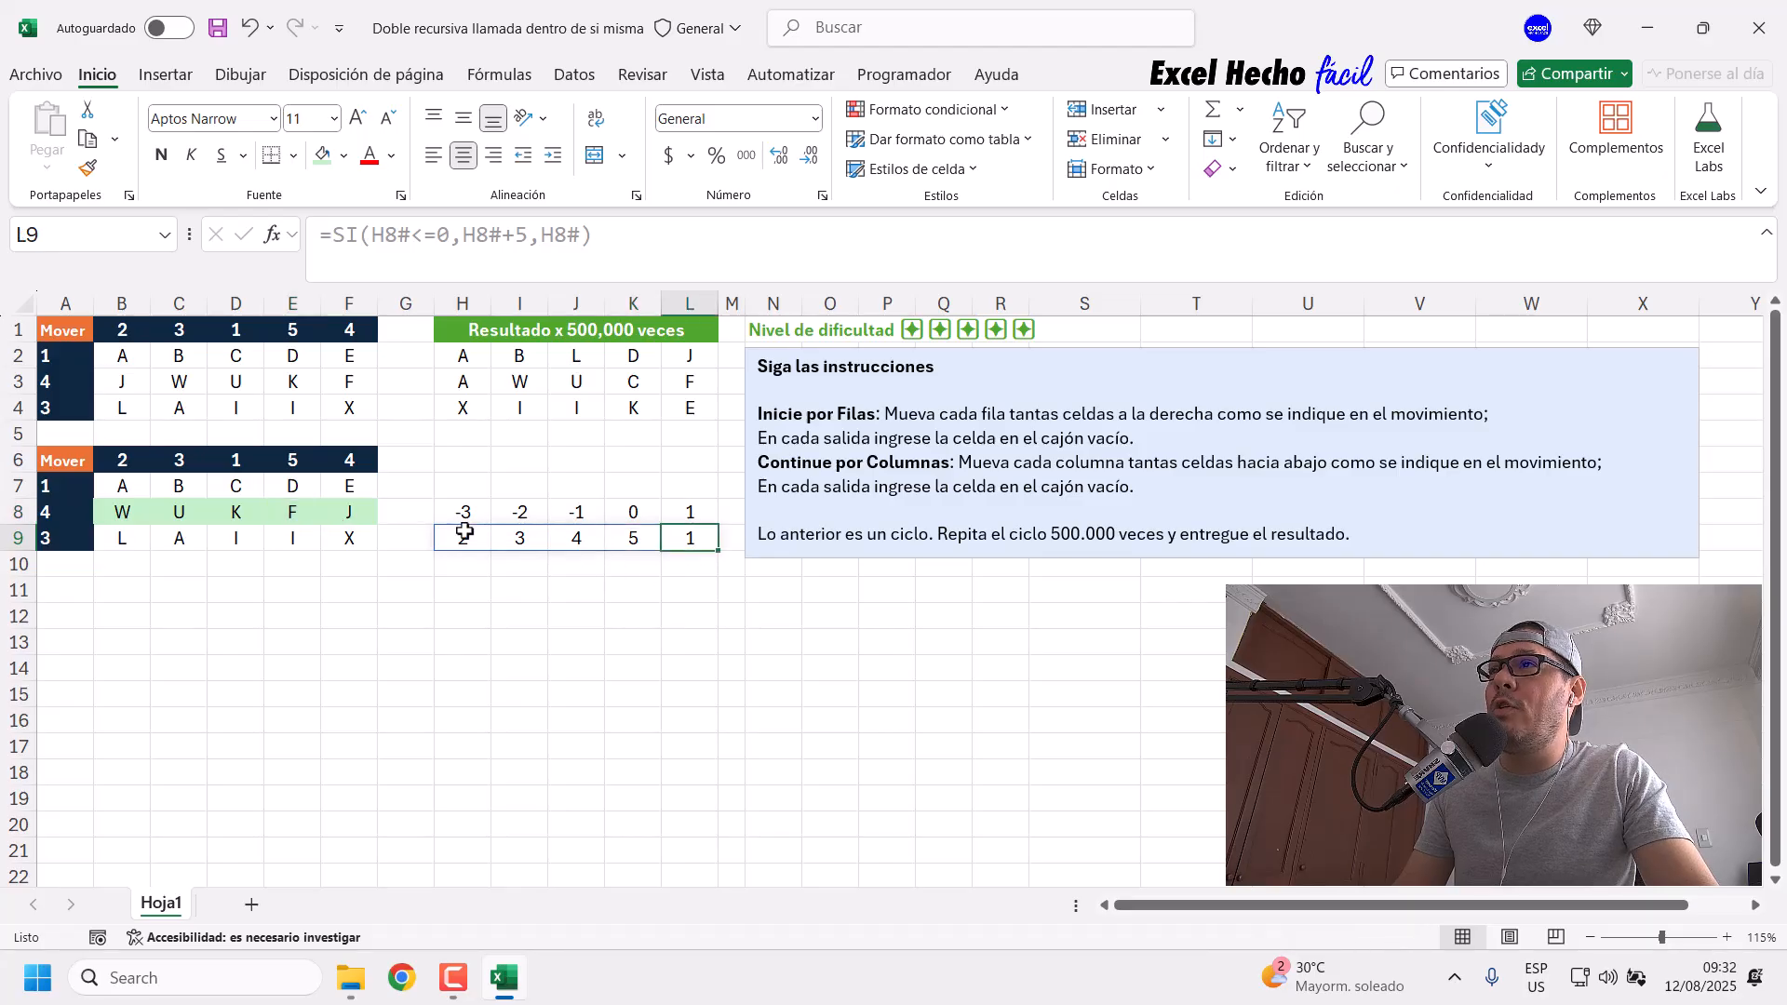
{"action": "left_click", "coordinate": [128, 390]}
{"action": "left_click", "coordinate": [702, 540], "text": "ctrl"}
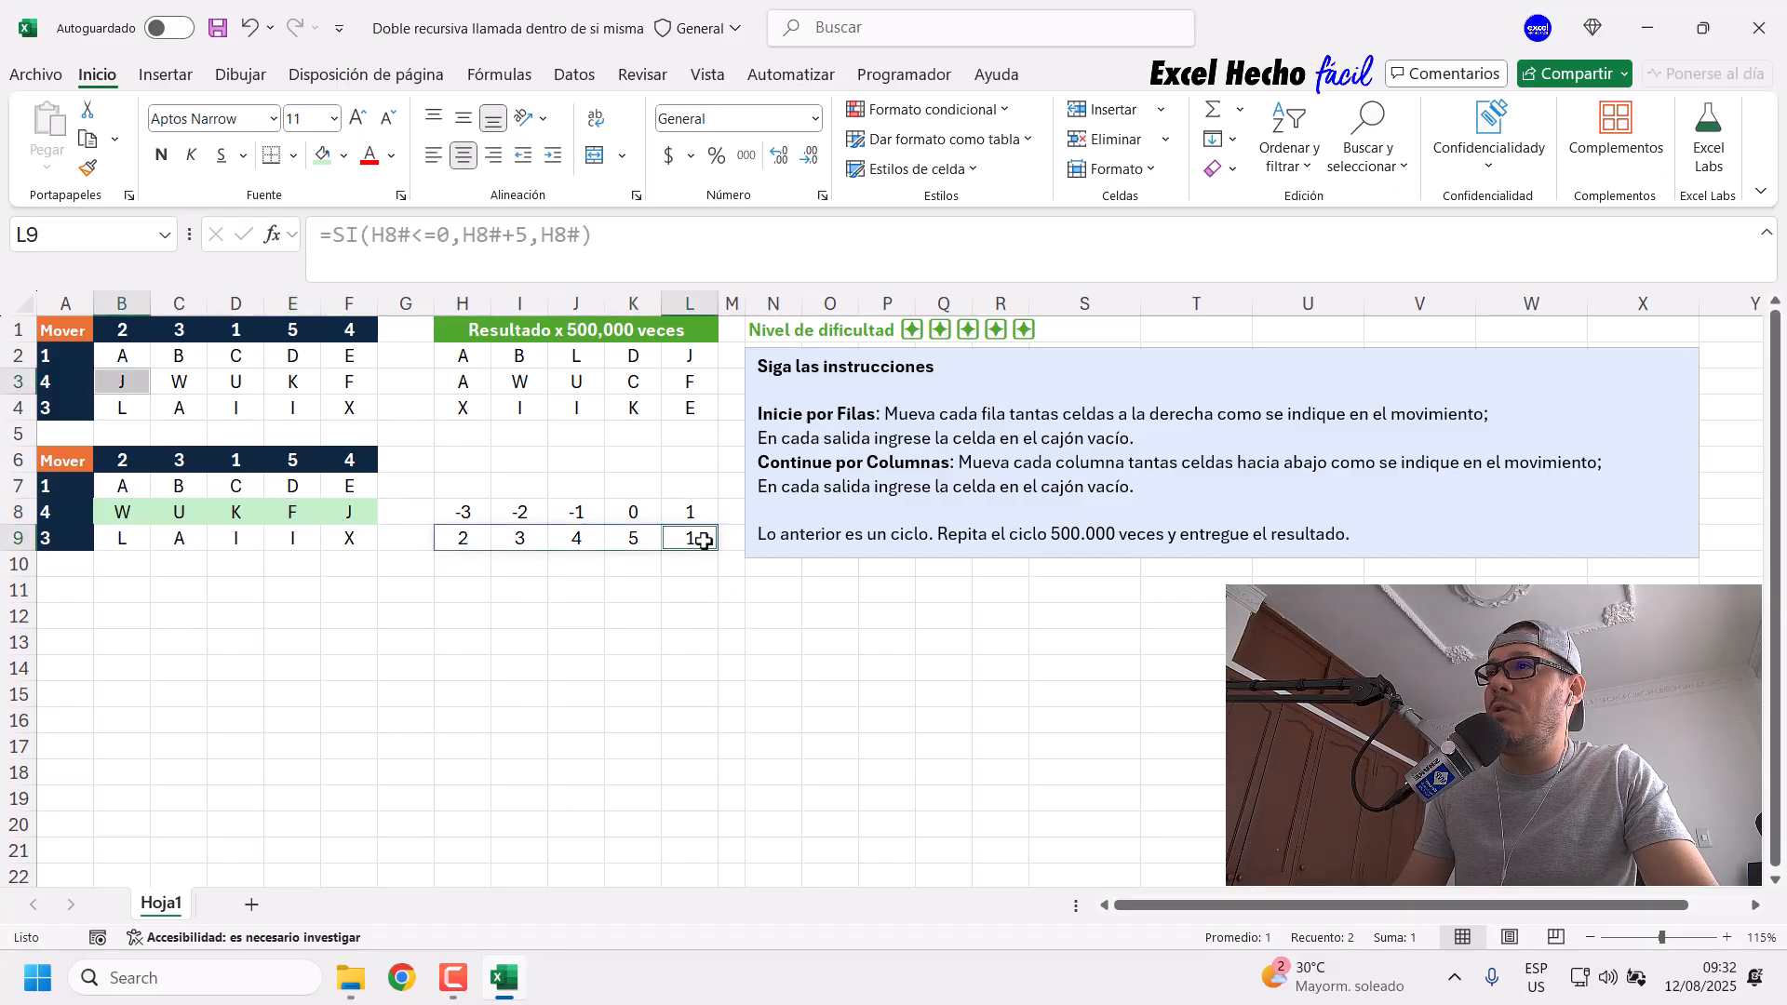
{"action": "left_click", "coordinate": [347, 519], "text": "ctrl"}
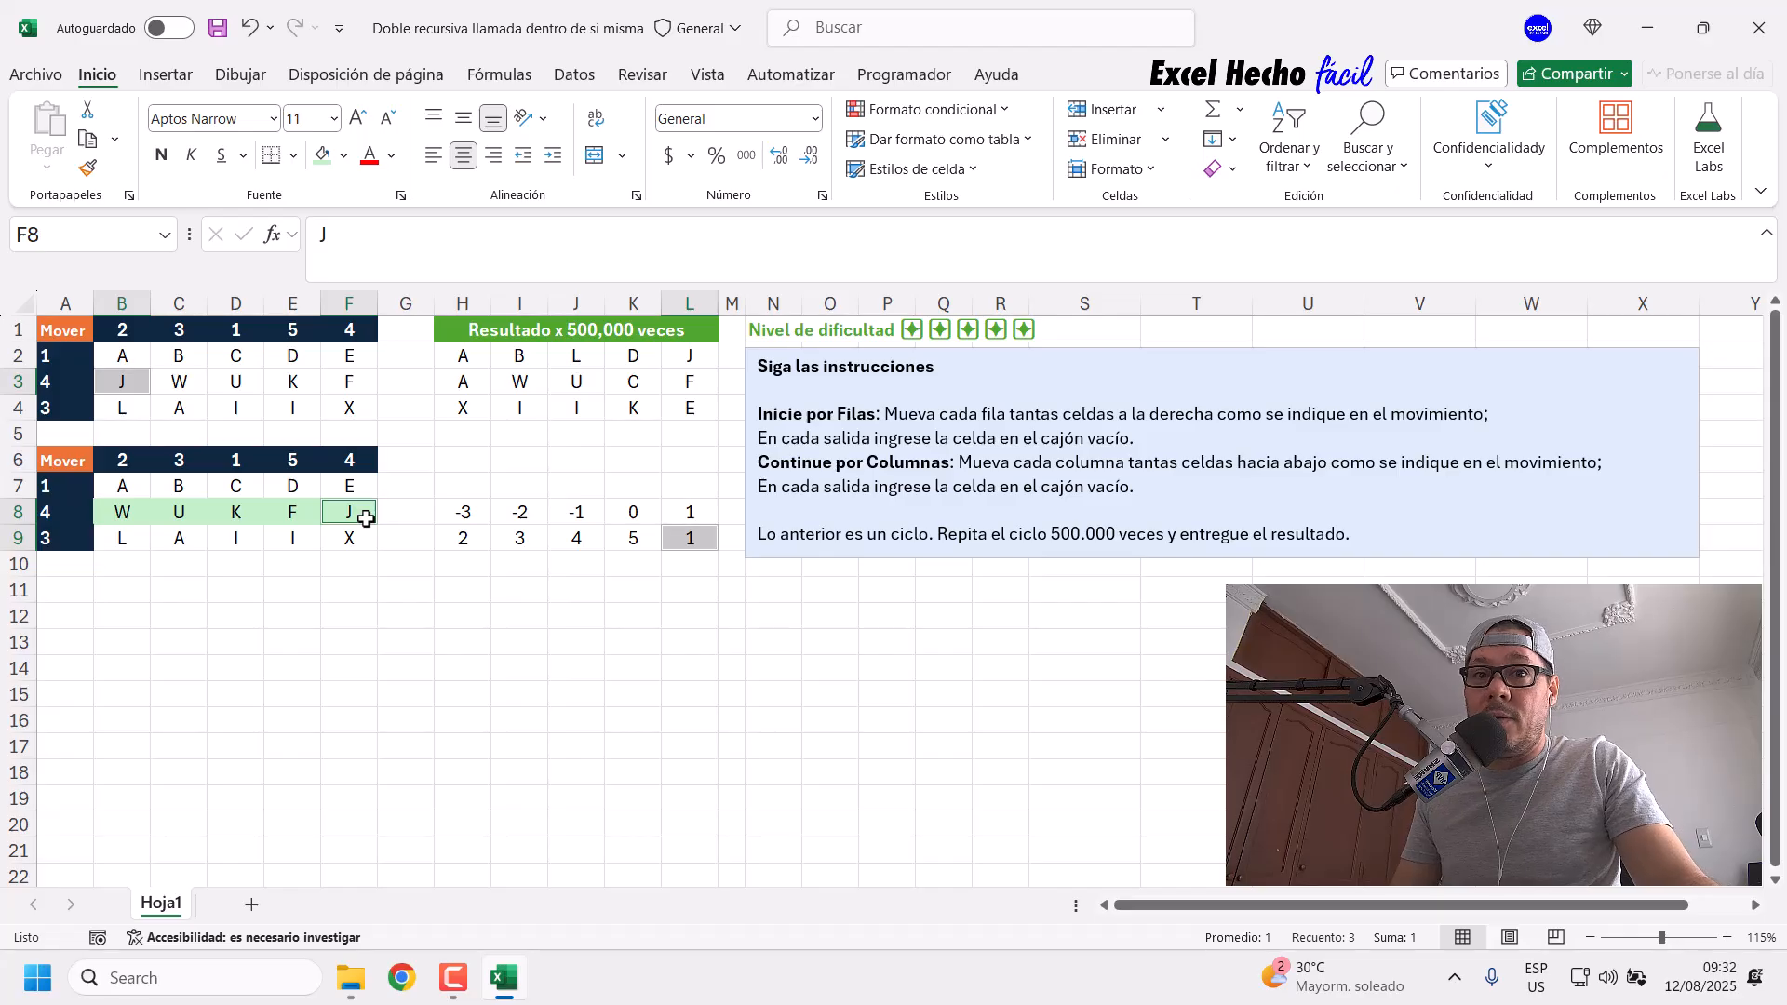
Step: Review the SI formula in H9 and its spilled positions across H9:L9
{"action": "left_click", "coordinate": [476, 541]}
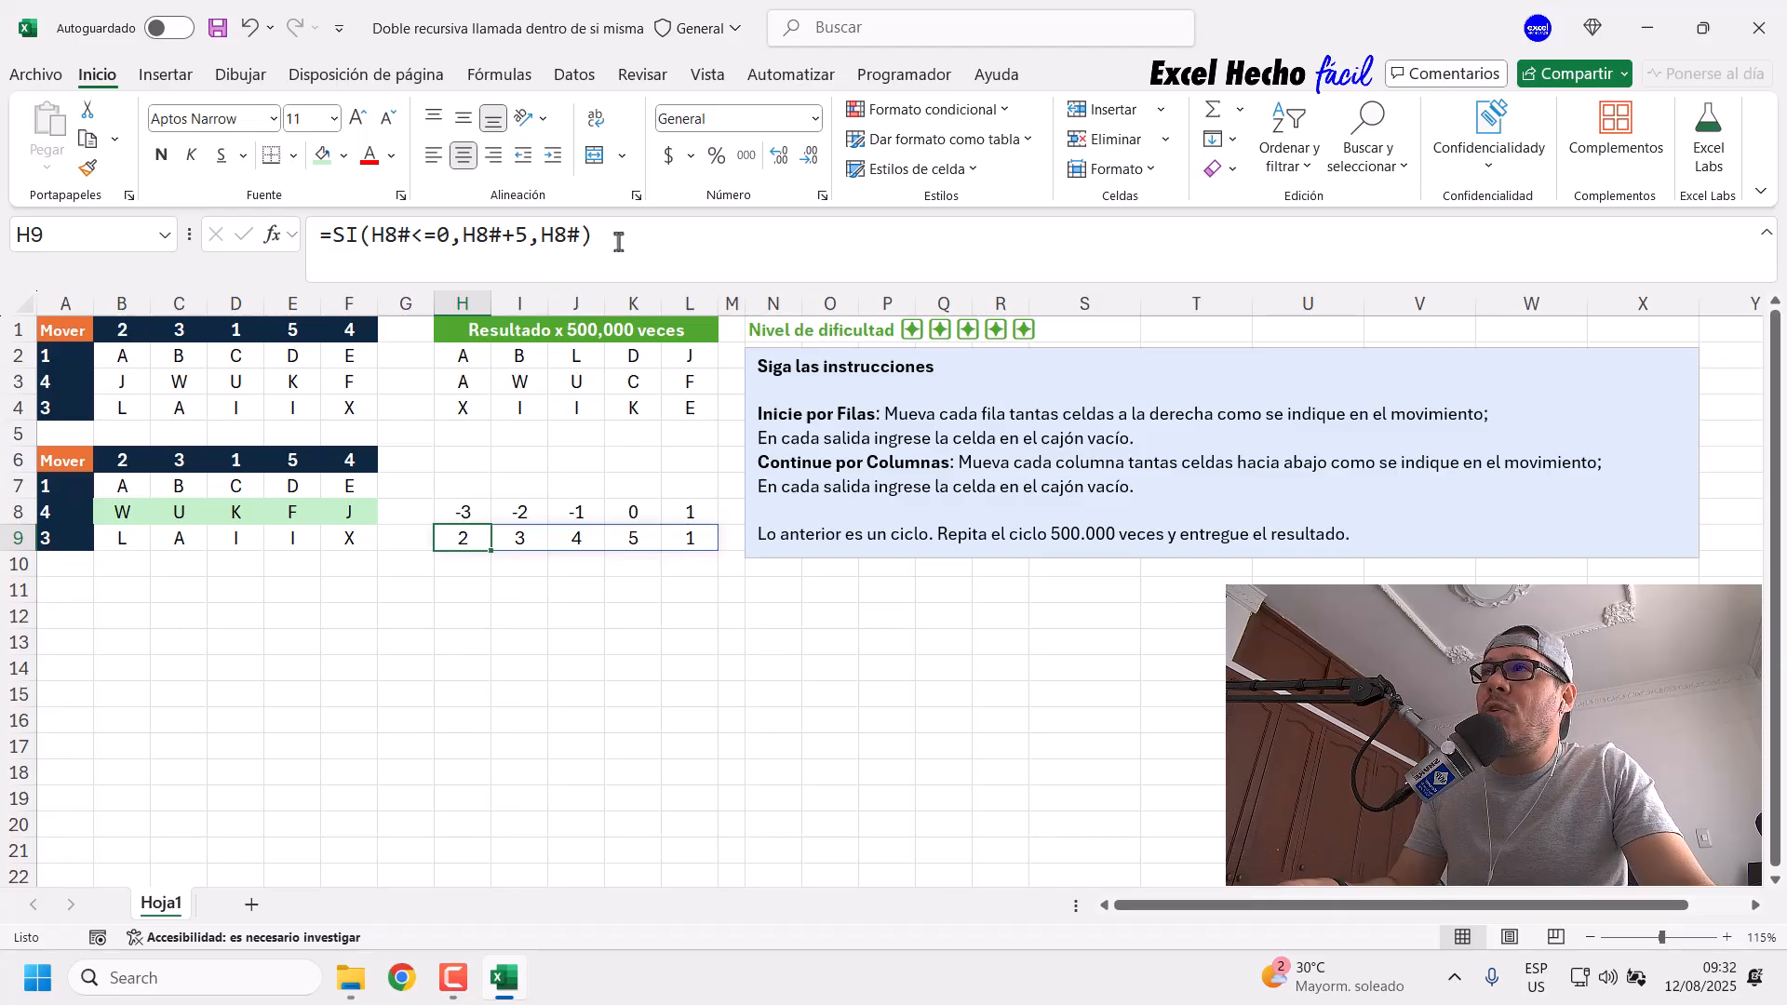
{"action": "double_click", "coordinate": [474, 544]}
{"action": "left_click", "coordinate": [472, 570]}
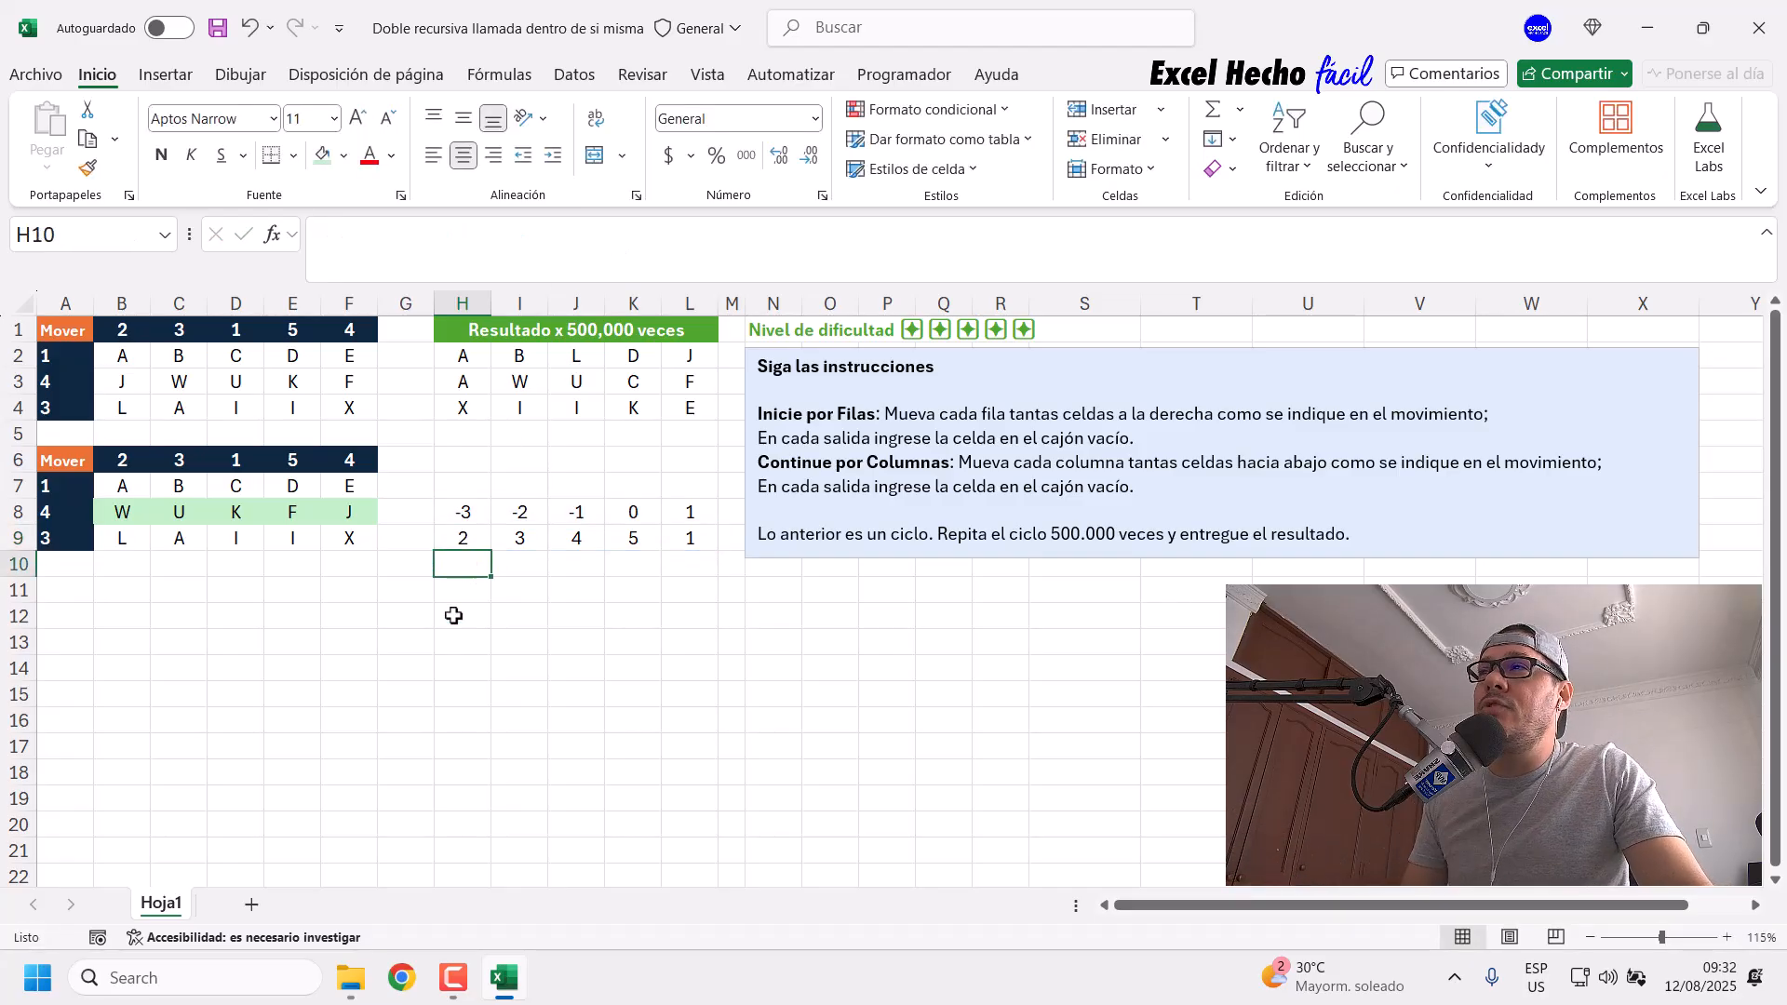
{"action": "double_click", "coordinate": [466, 537]}
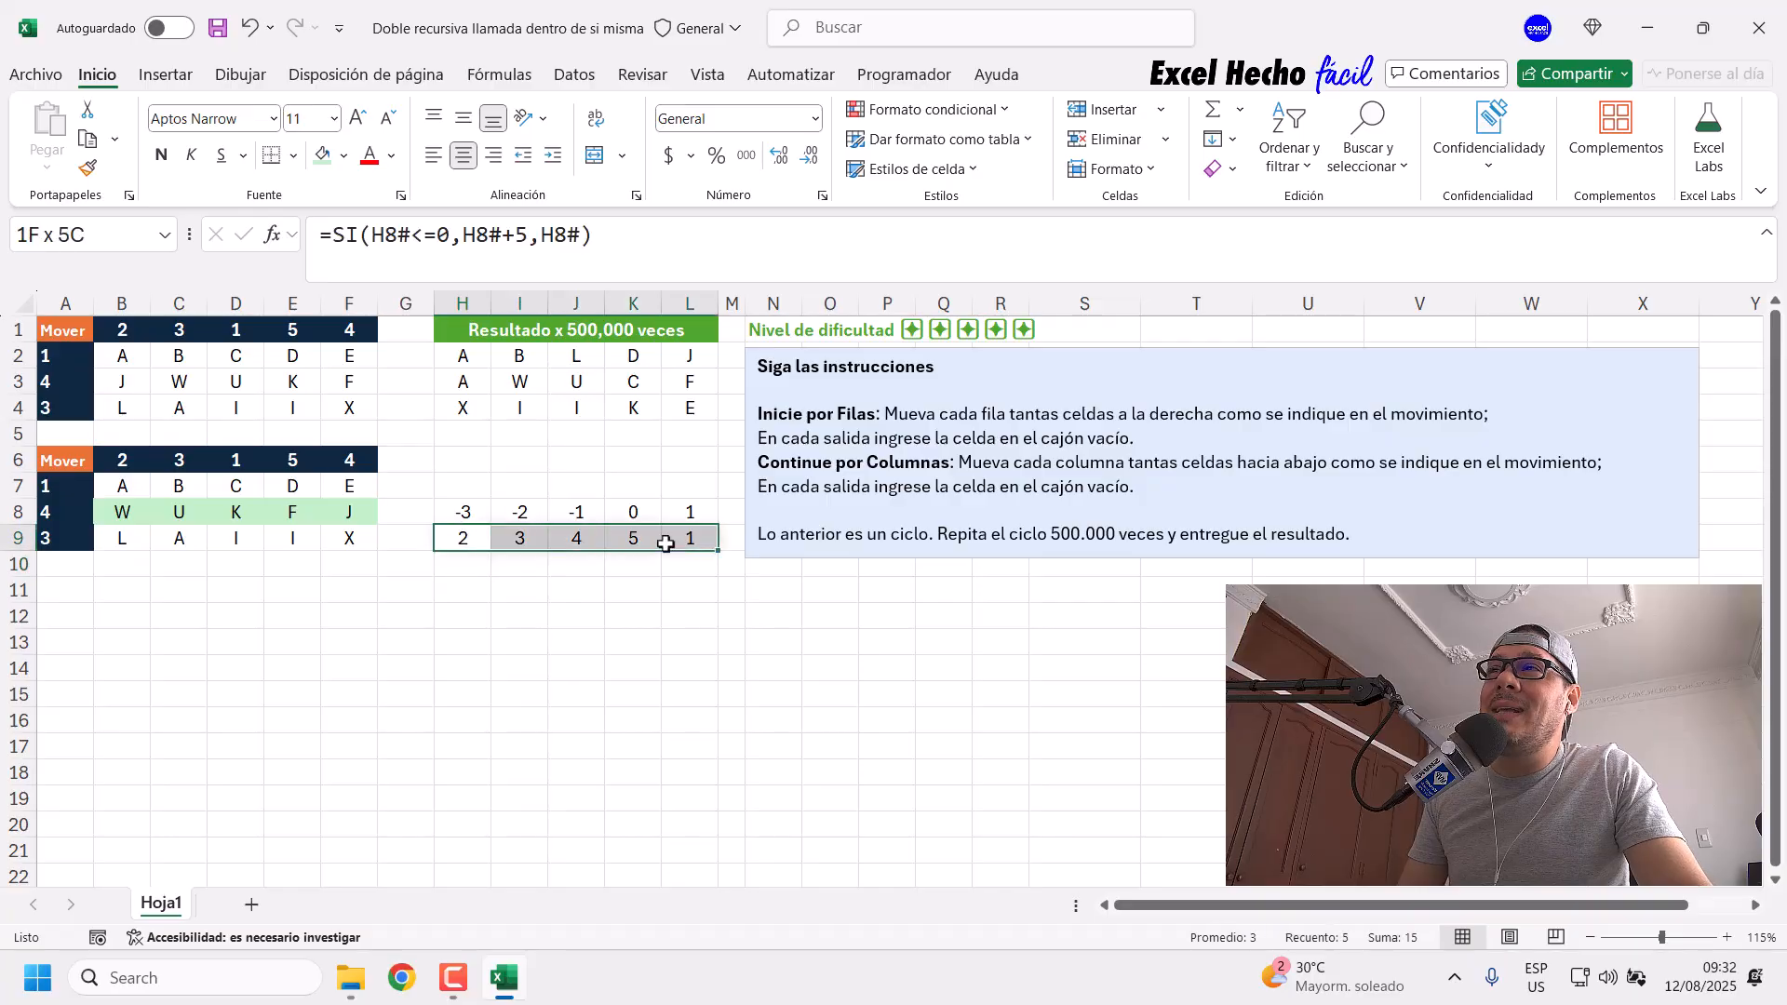
Step: Start a RESIDUO formula in H10 with the spilled range H8# as its number argument
{"action": "left_click", "coordinate": [447, 565]}
{"action": "type", "text": "=resi"}
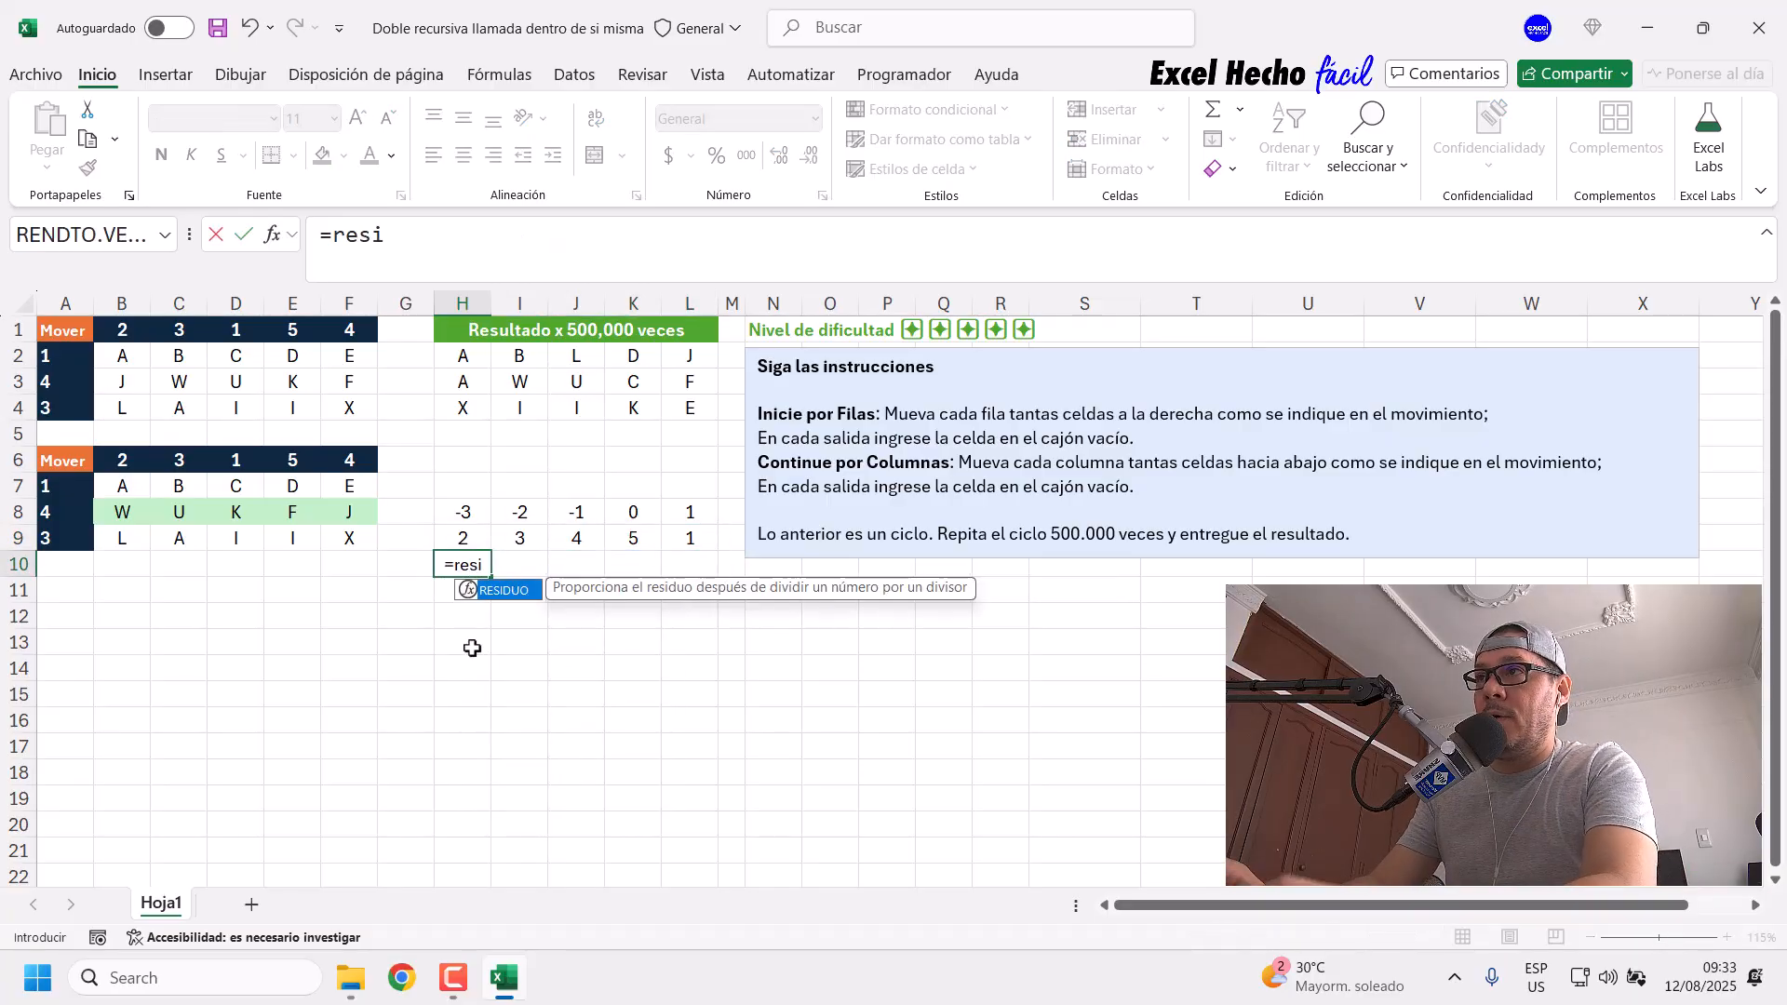
{"action": "key", "text": "Tab"}
{"action": "key", "text": "Escape"}
{"action": "left_click", "coordinate": [427, 271]}
{"action": "type", "text": "=res"}
{"action": "key", "text": "Tab"}
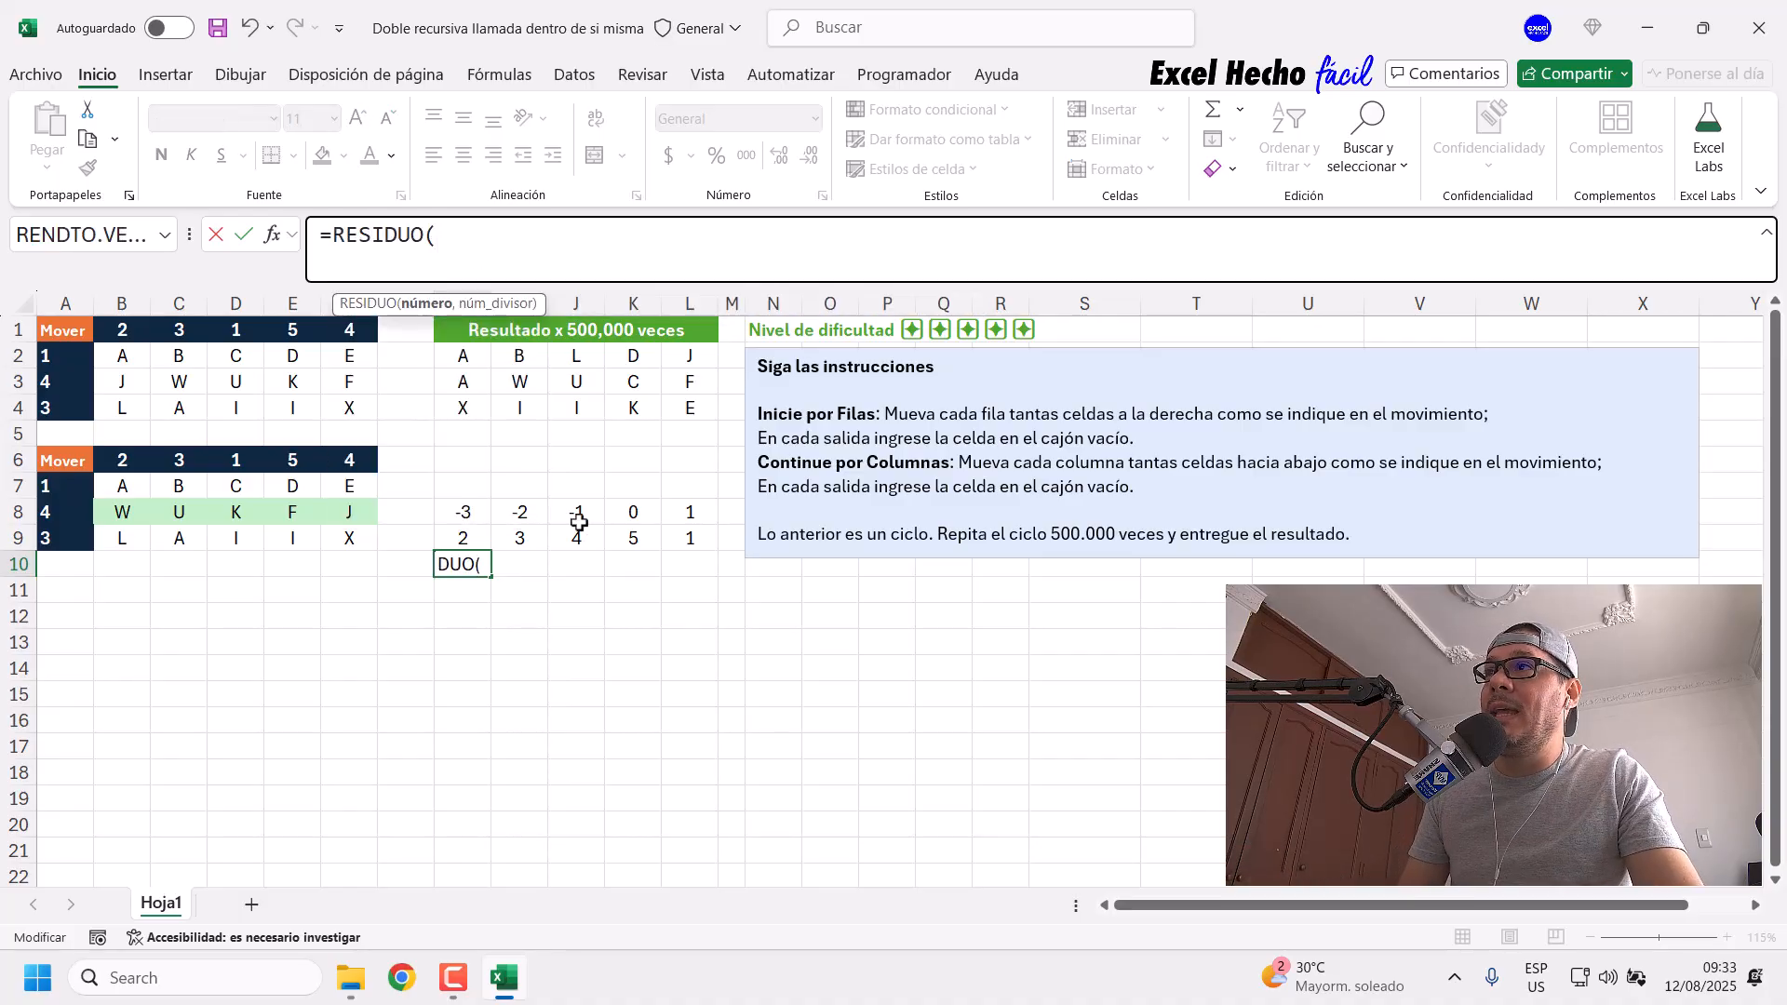
{"action": "left_click", "coordinate": [463, 512]}
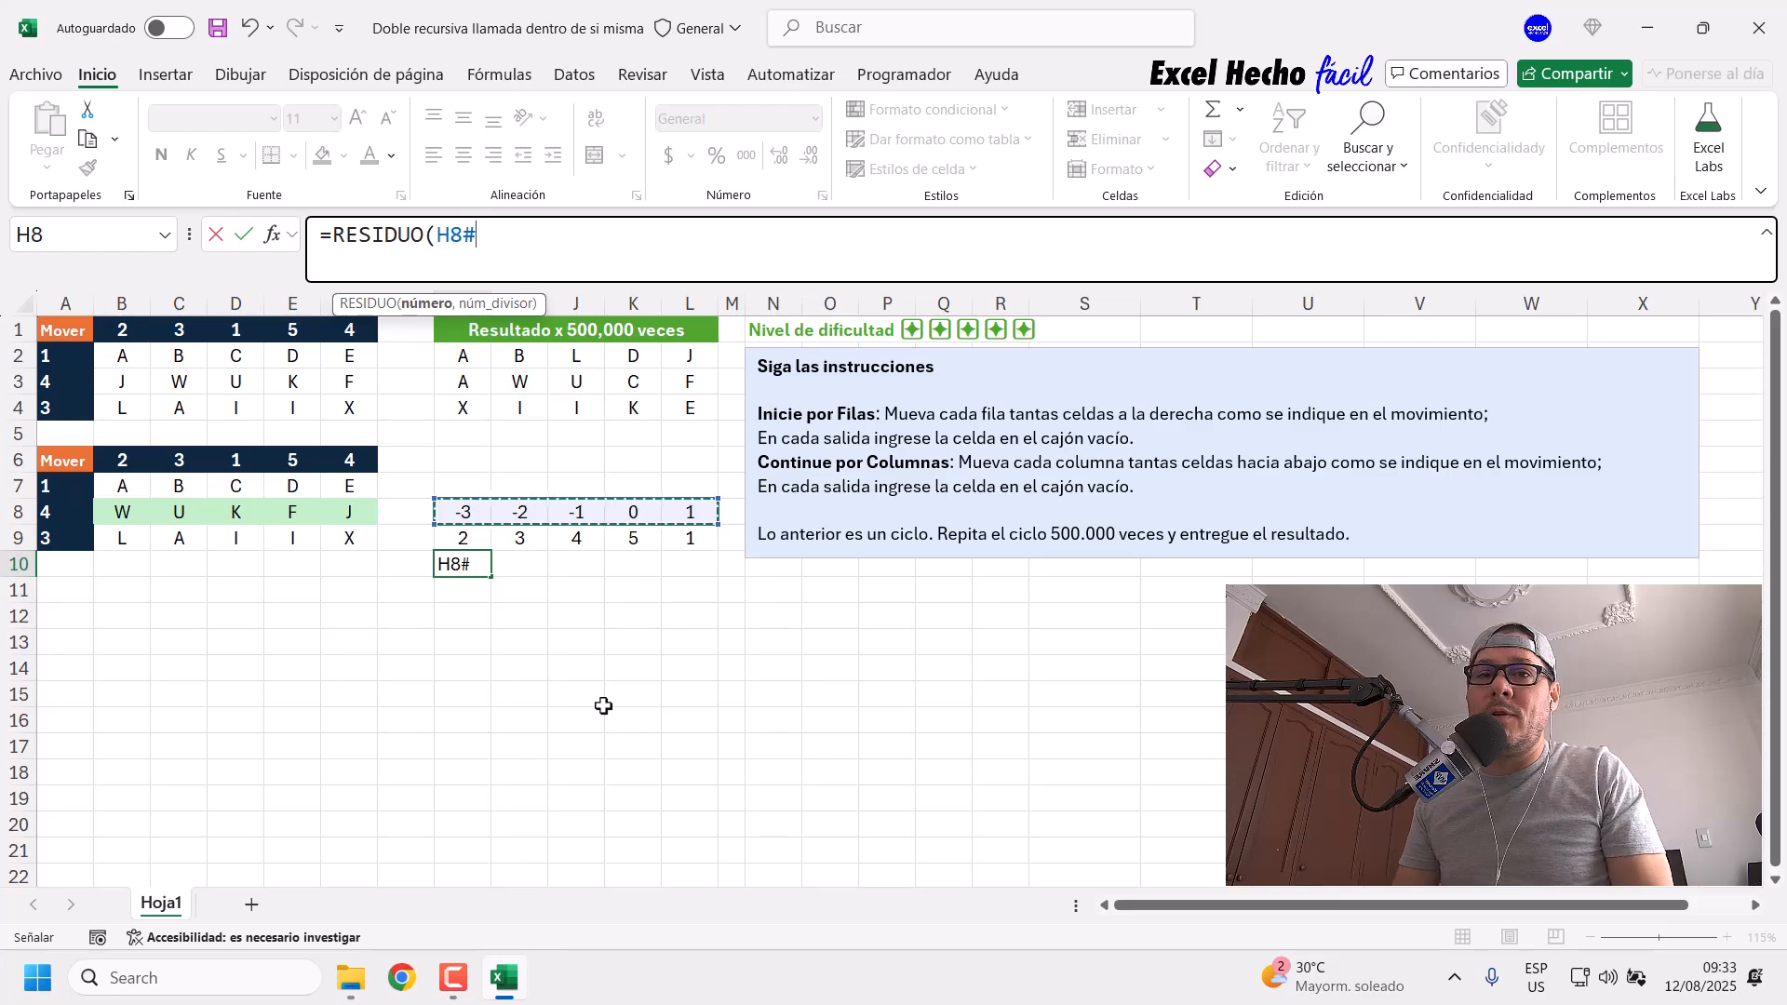
{"action": "type", "text": ","}
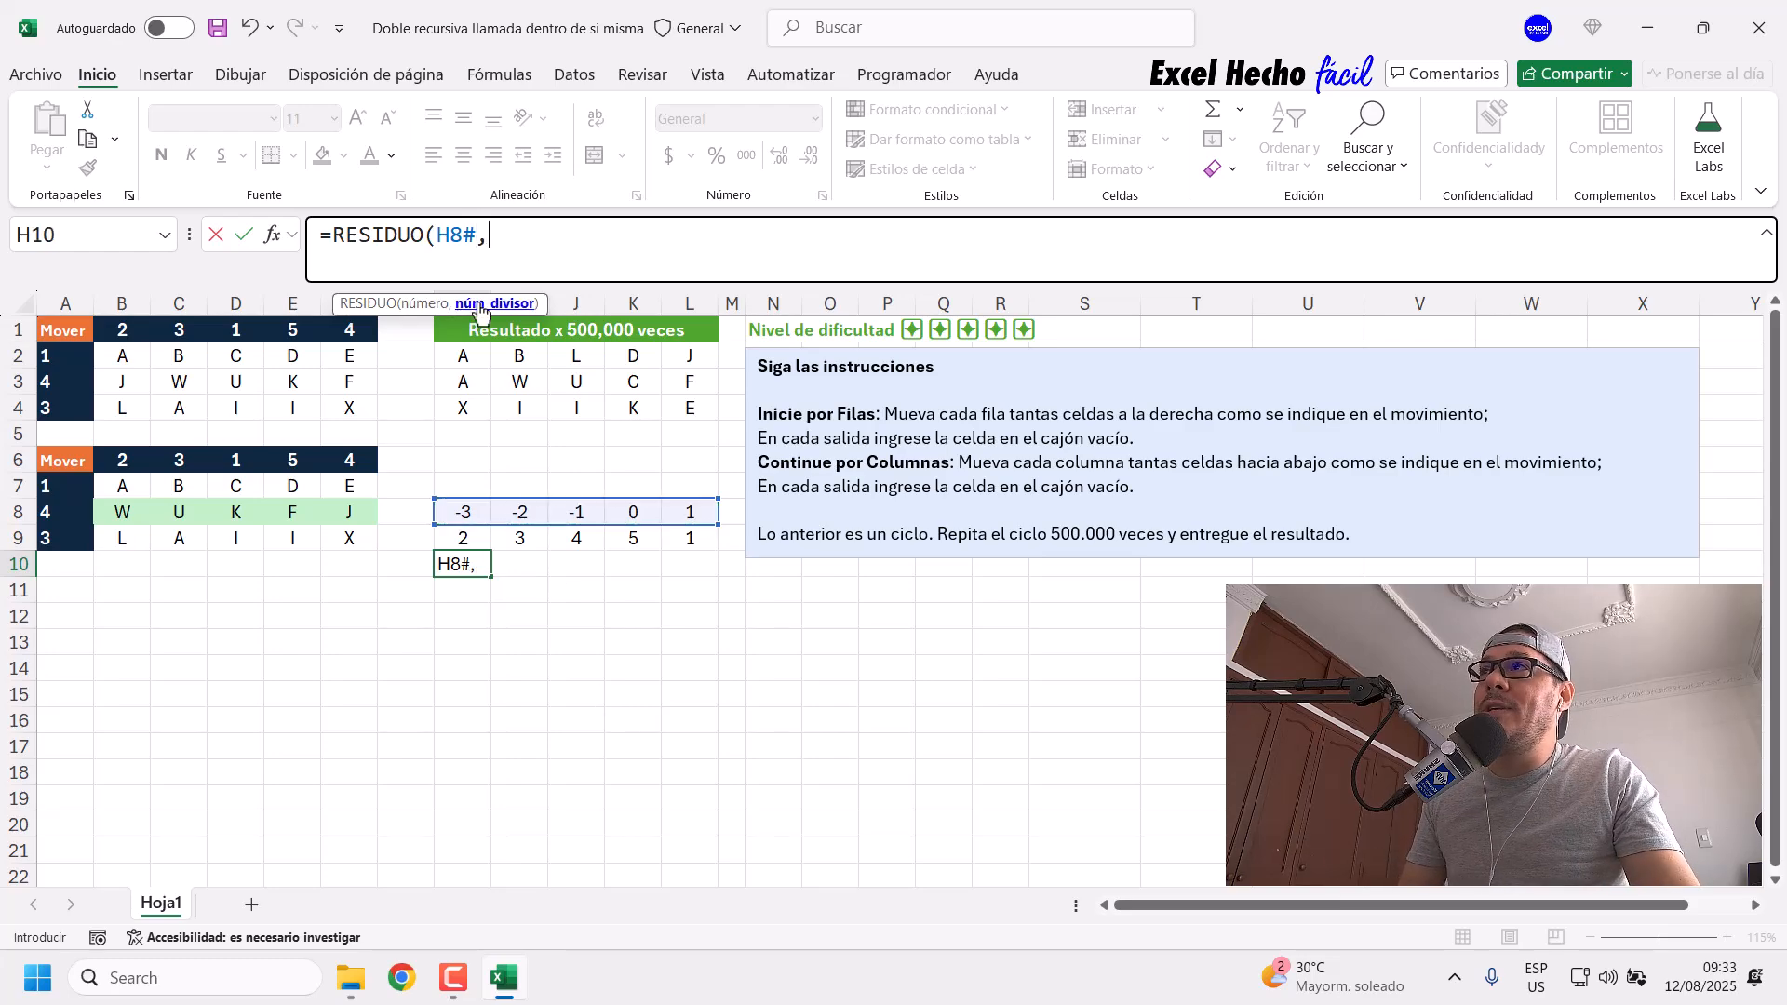
Step: Add COLUMNAS(B1:F1) as the divisor argument of the RESIDUO formula
{"action": "type", "text": "col"}
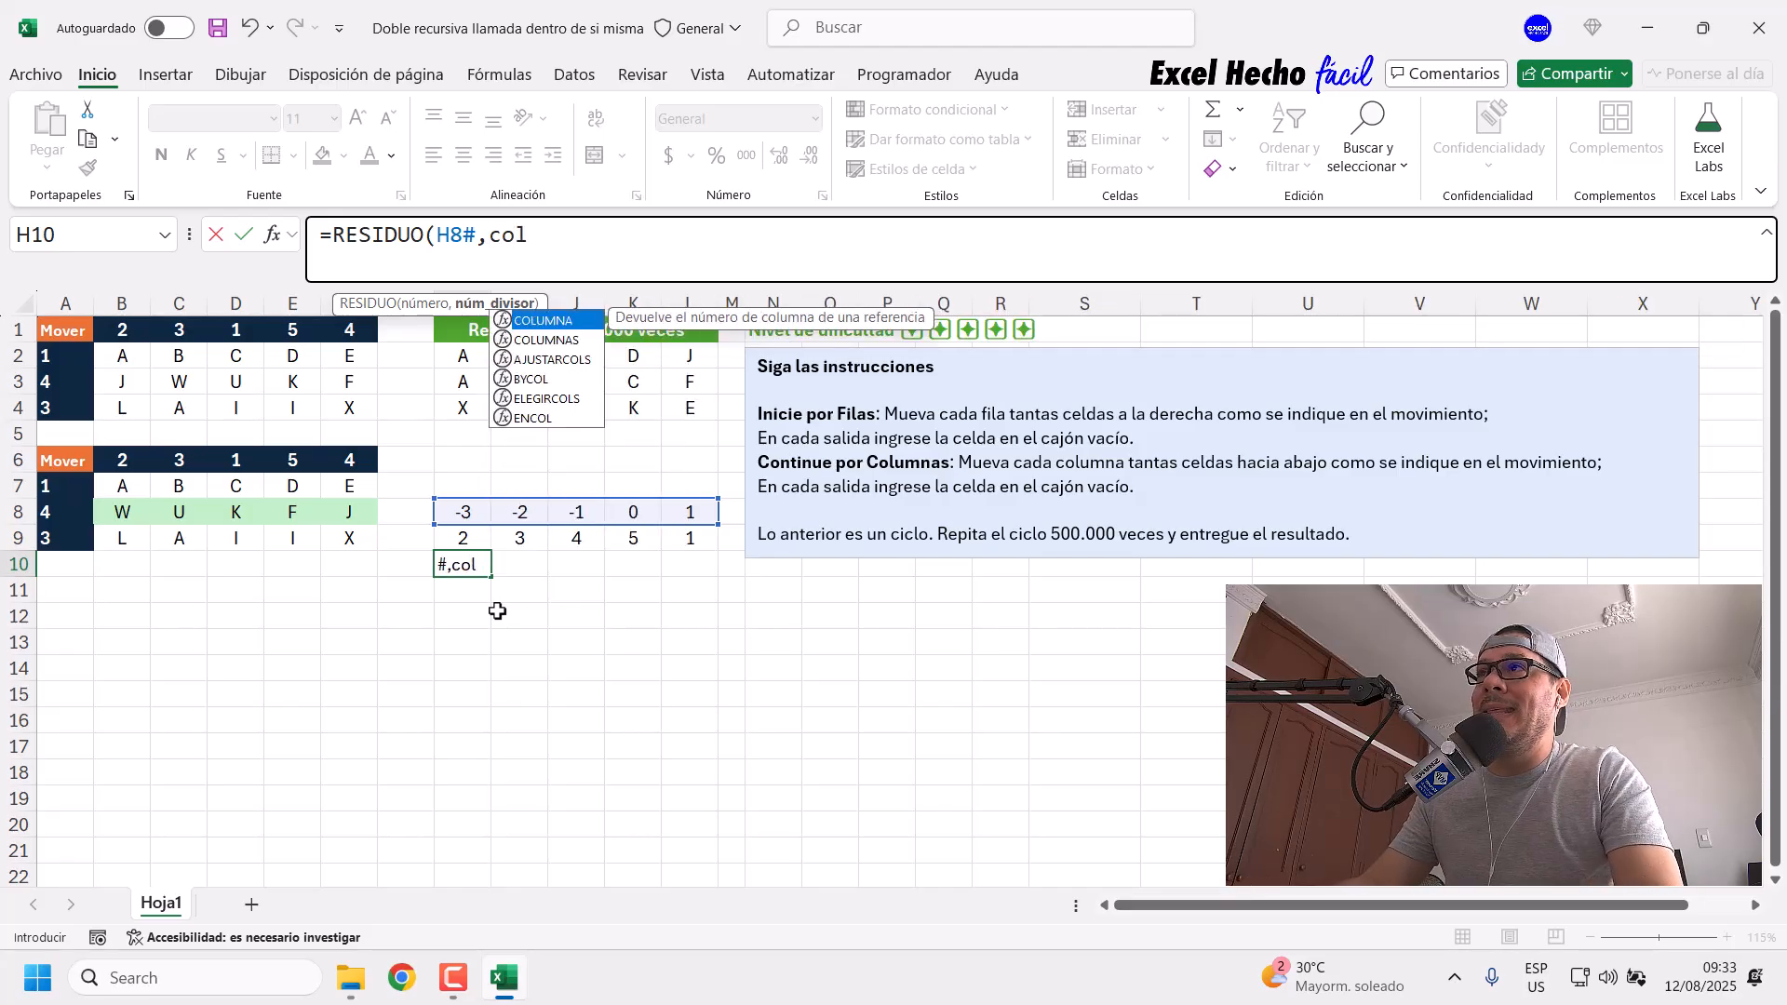
{"action": "key", "text": "Down"}
{"action": "key", "text": "Tab"}
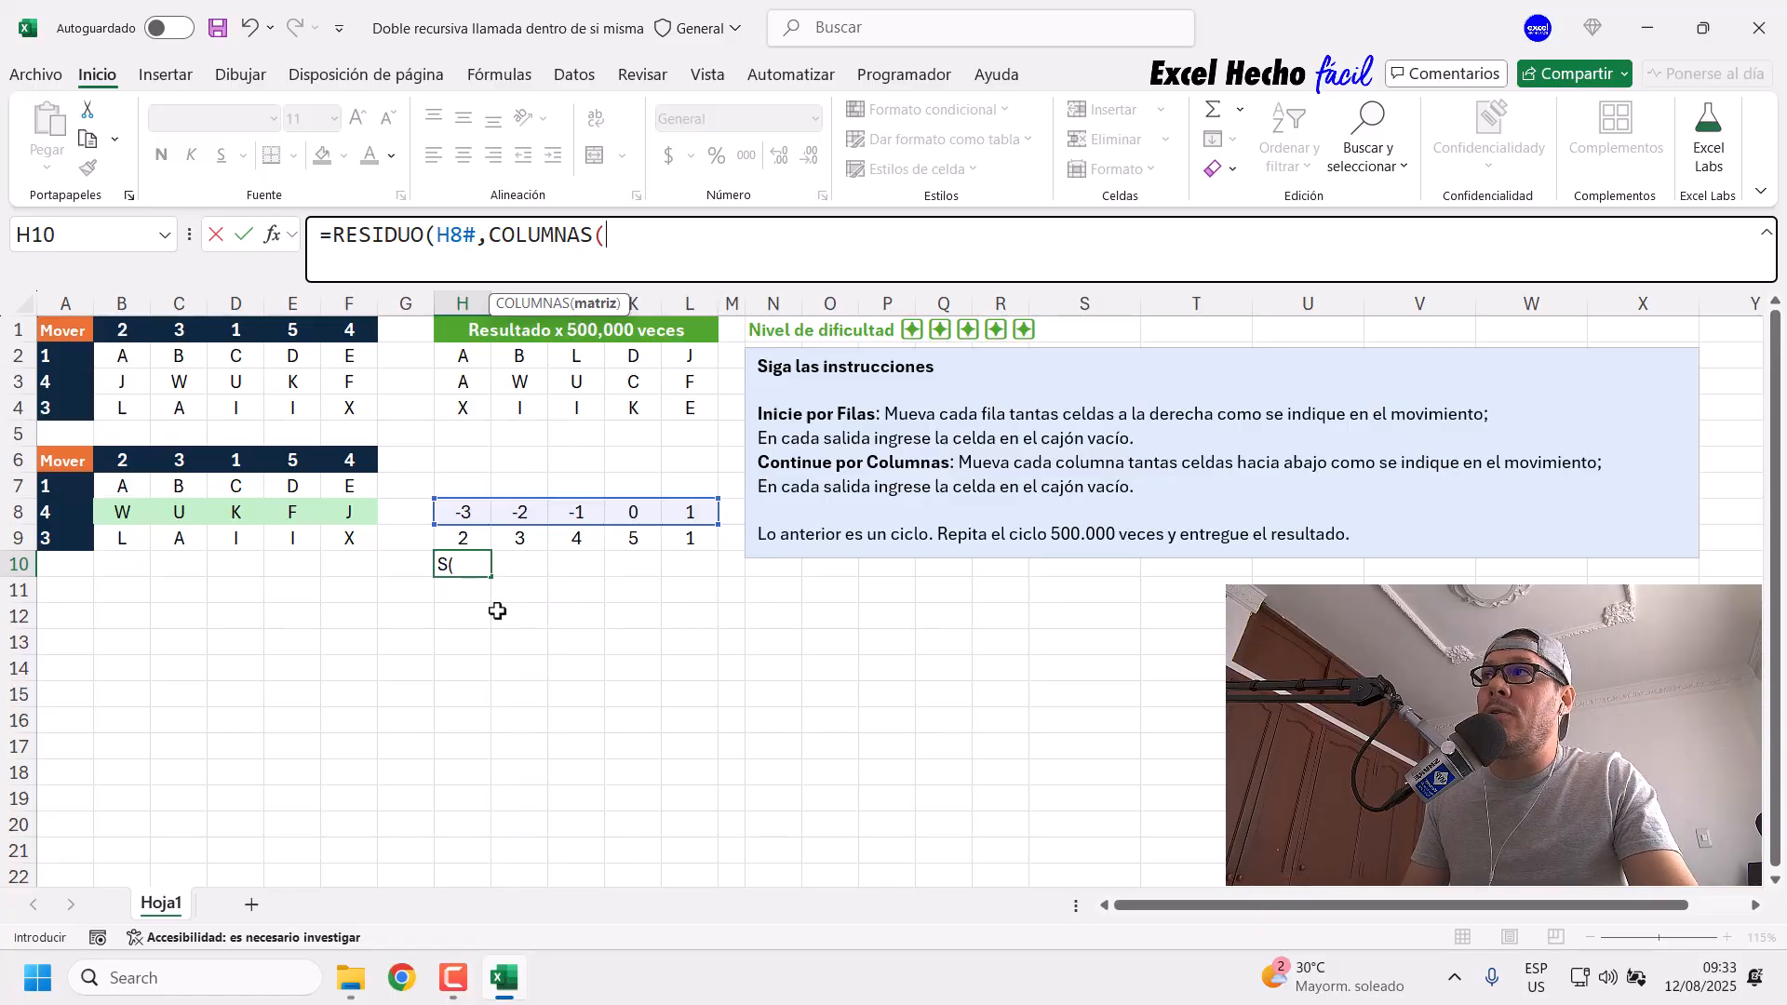
{"action": "left_click_drag", "start_coordinate": [122, 330], "coordinate": [350, 323]}
{"action": "type", "text": ")"}
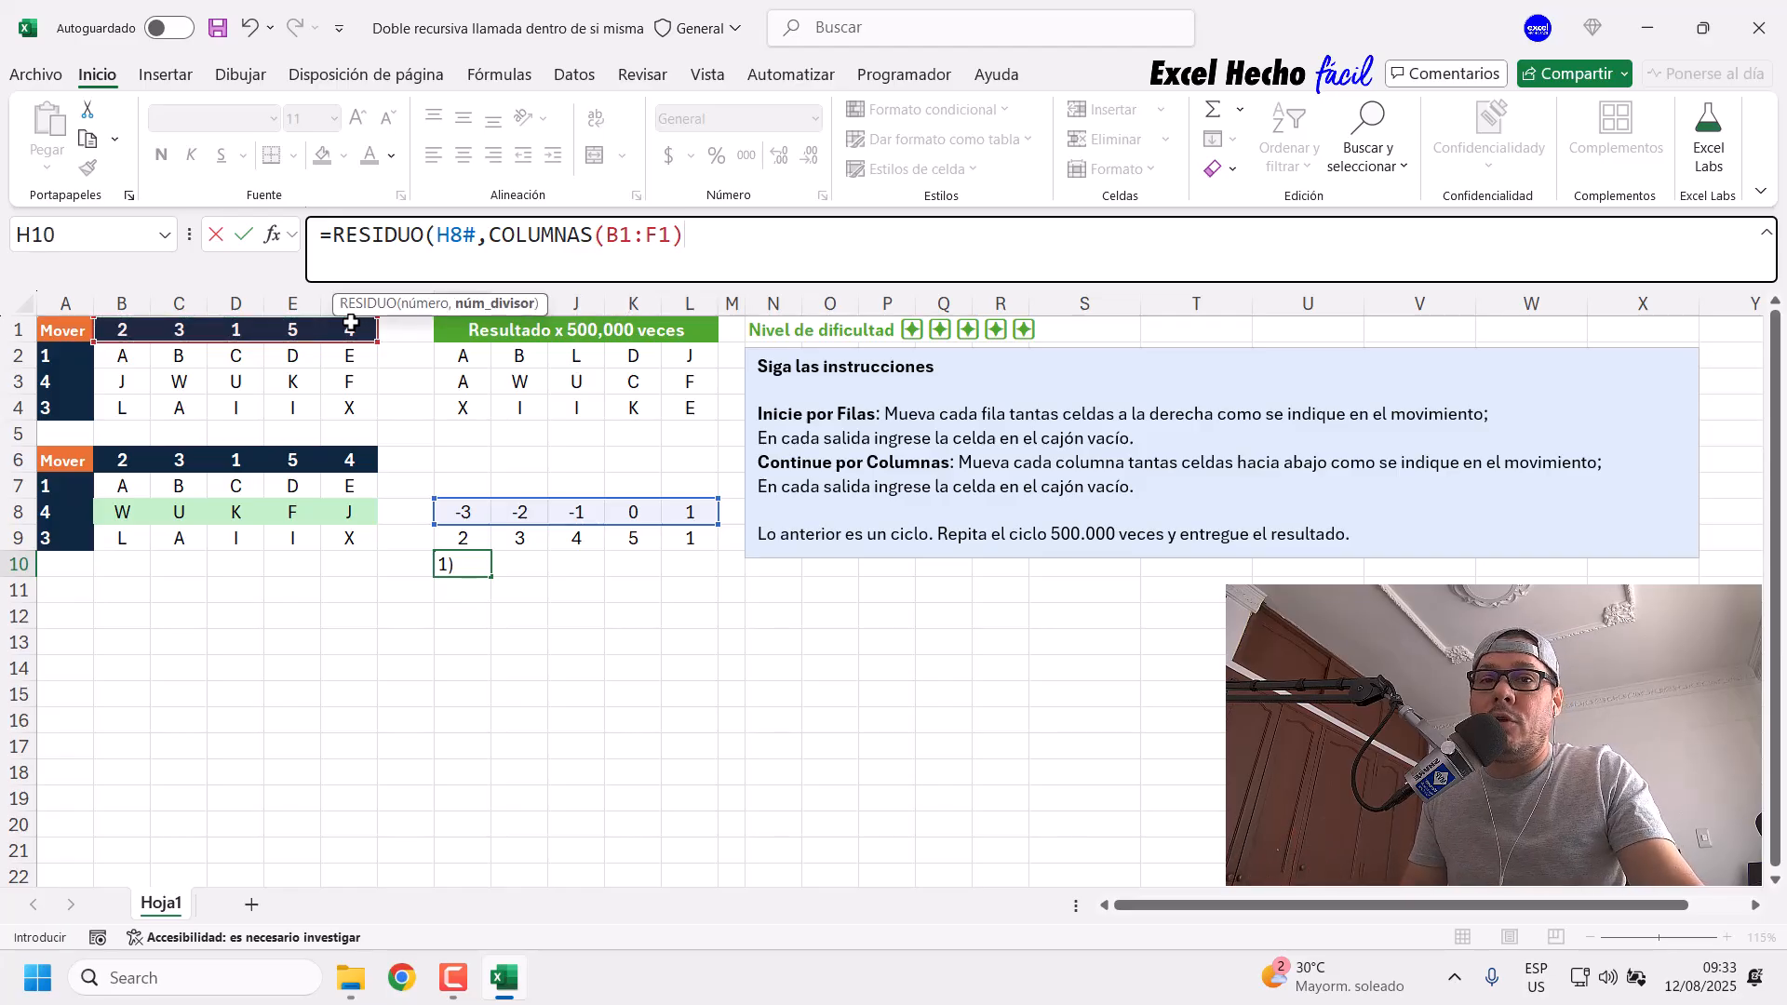
Step: Evaluate the COLUMNAS(B1:F1) term in place, restore it, and enter =RESIDUO(H8#,COLUMNAS(B1:F1)) in H10
{"action": "left_click_drag", "start_coordinate": [487, 234], "coordinate": [677, 237]}
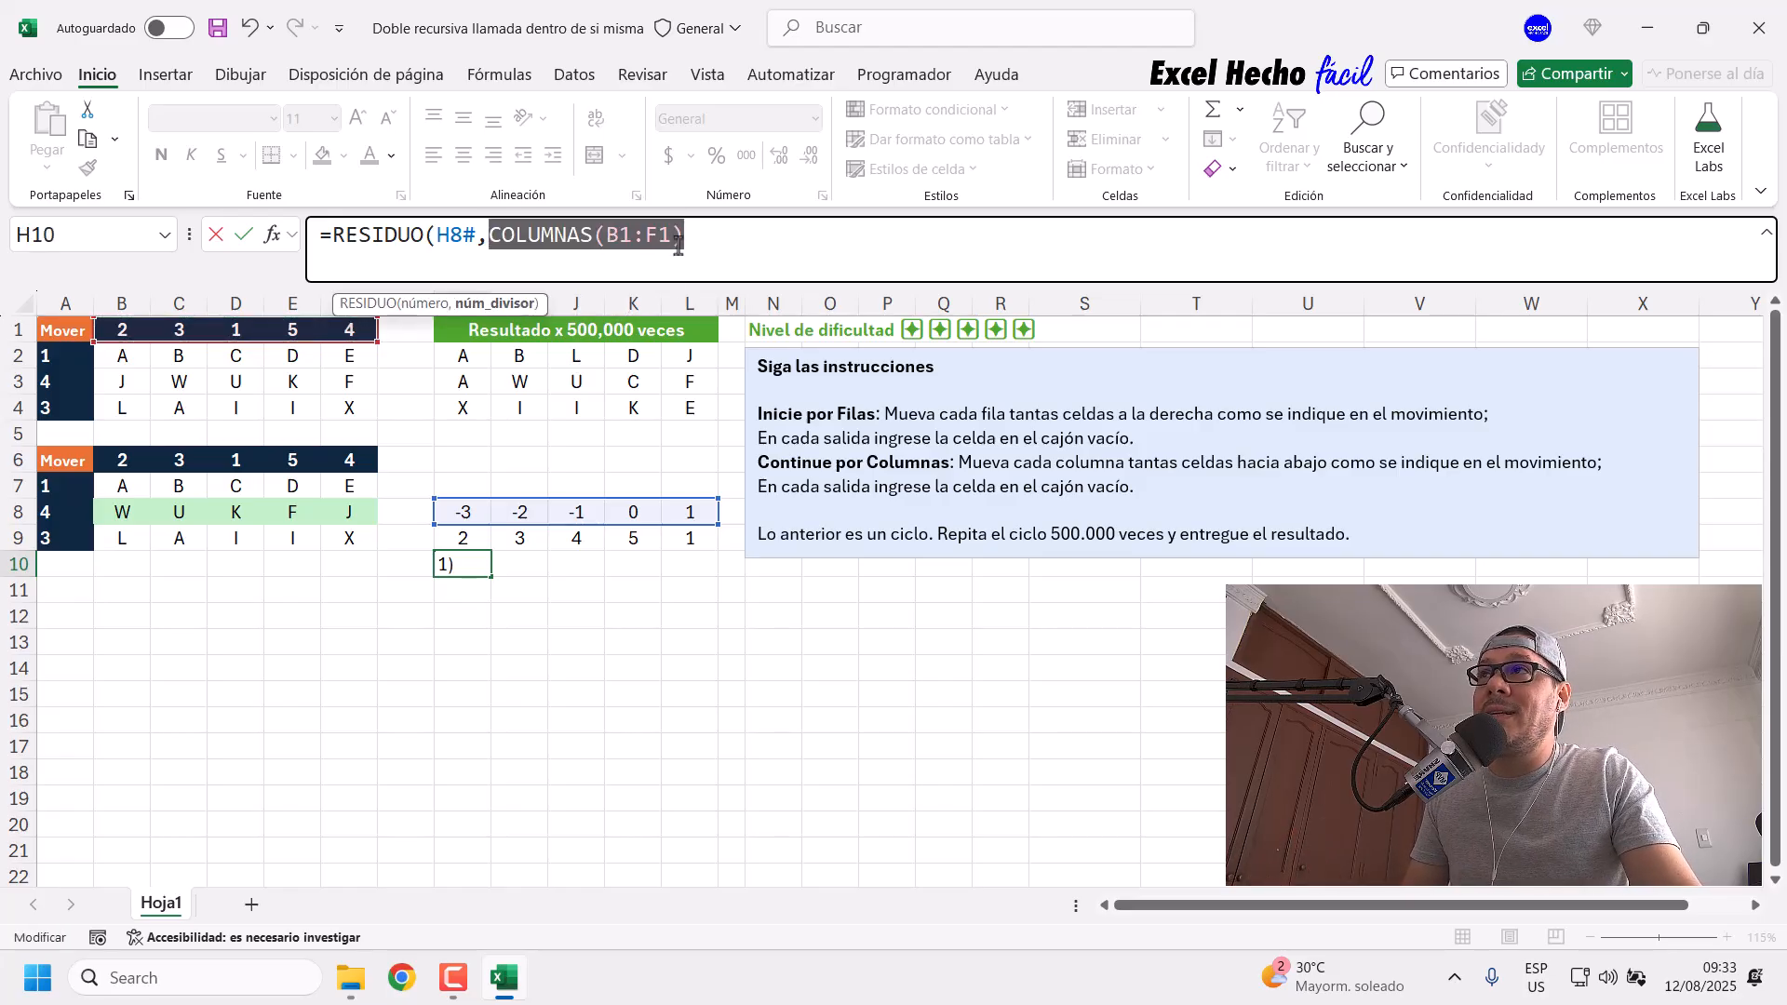
{"action": "key", "text": "F9"}
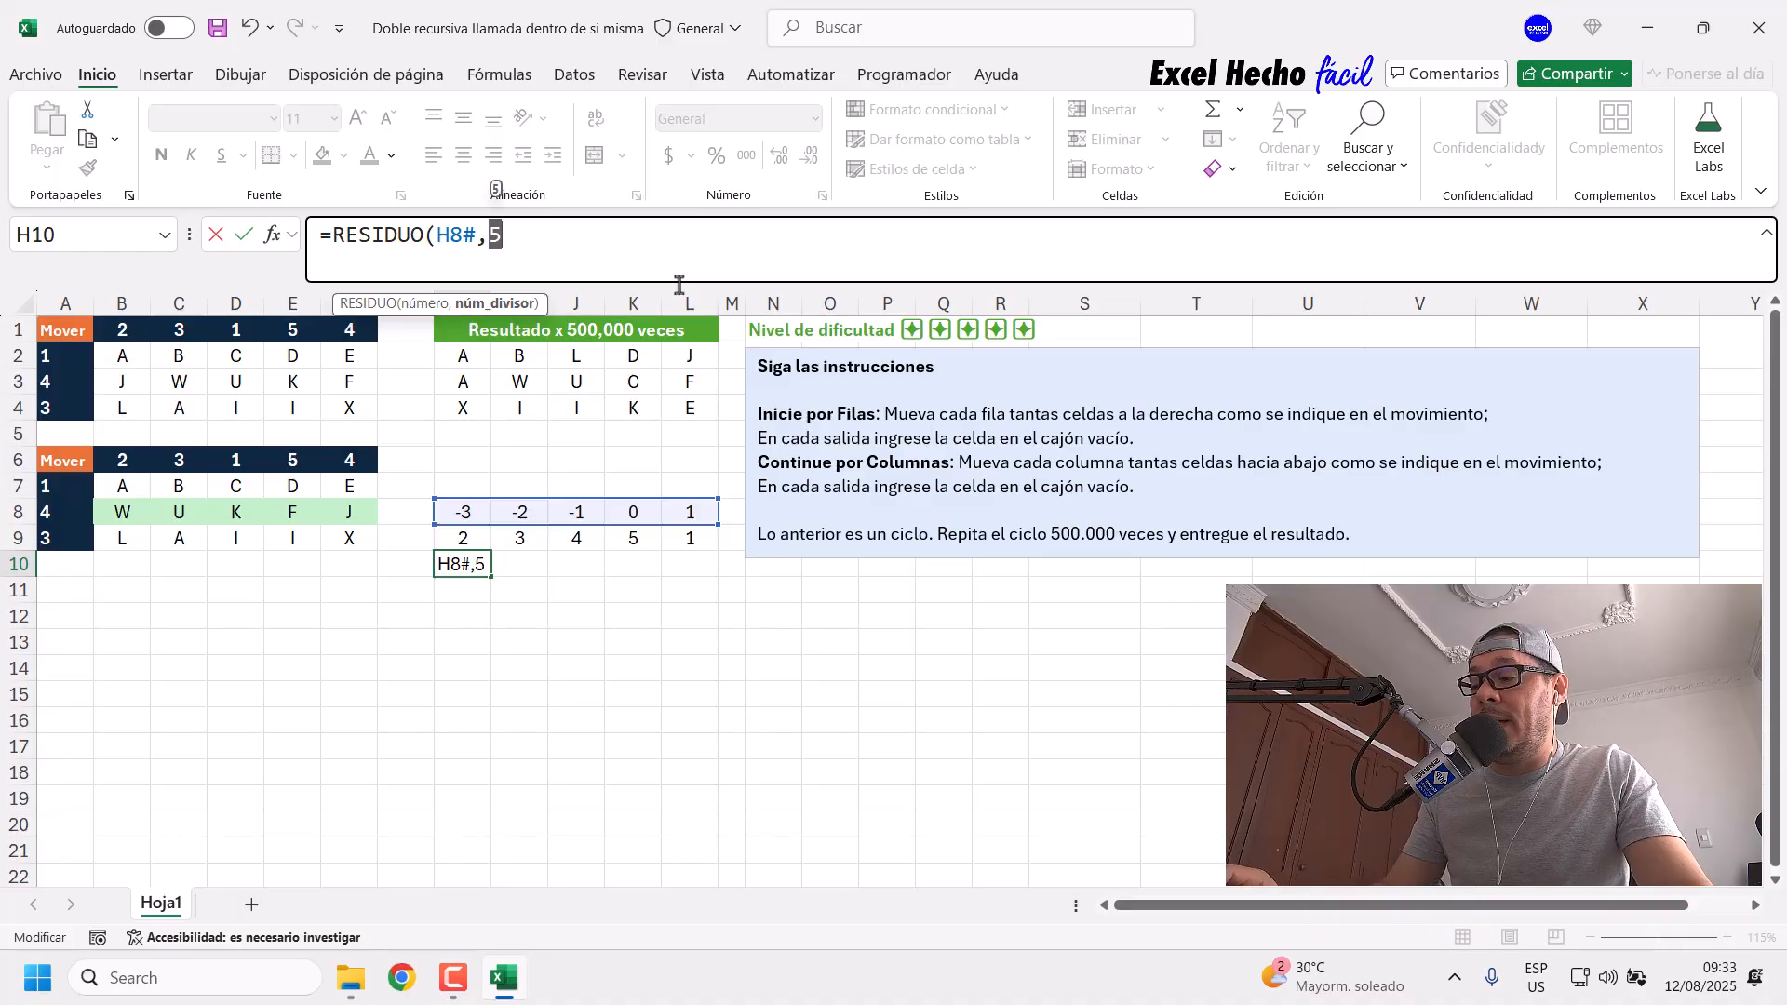
{"action": "key", "text": "ctrl+z"}
{"action": "left_click", "coordinate": [689, 243]}
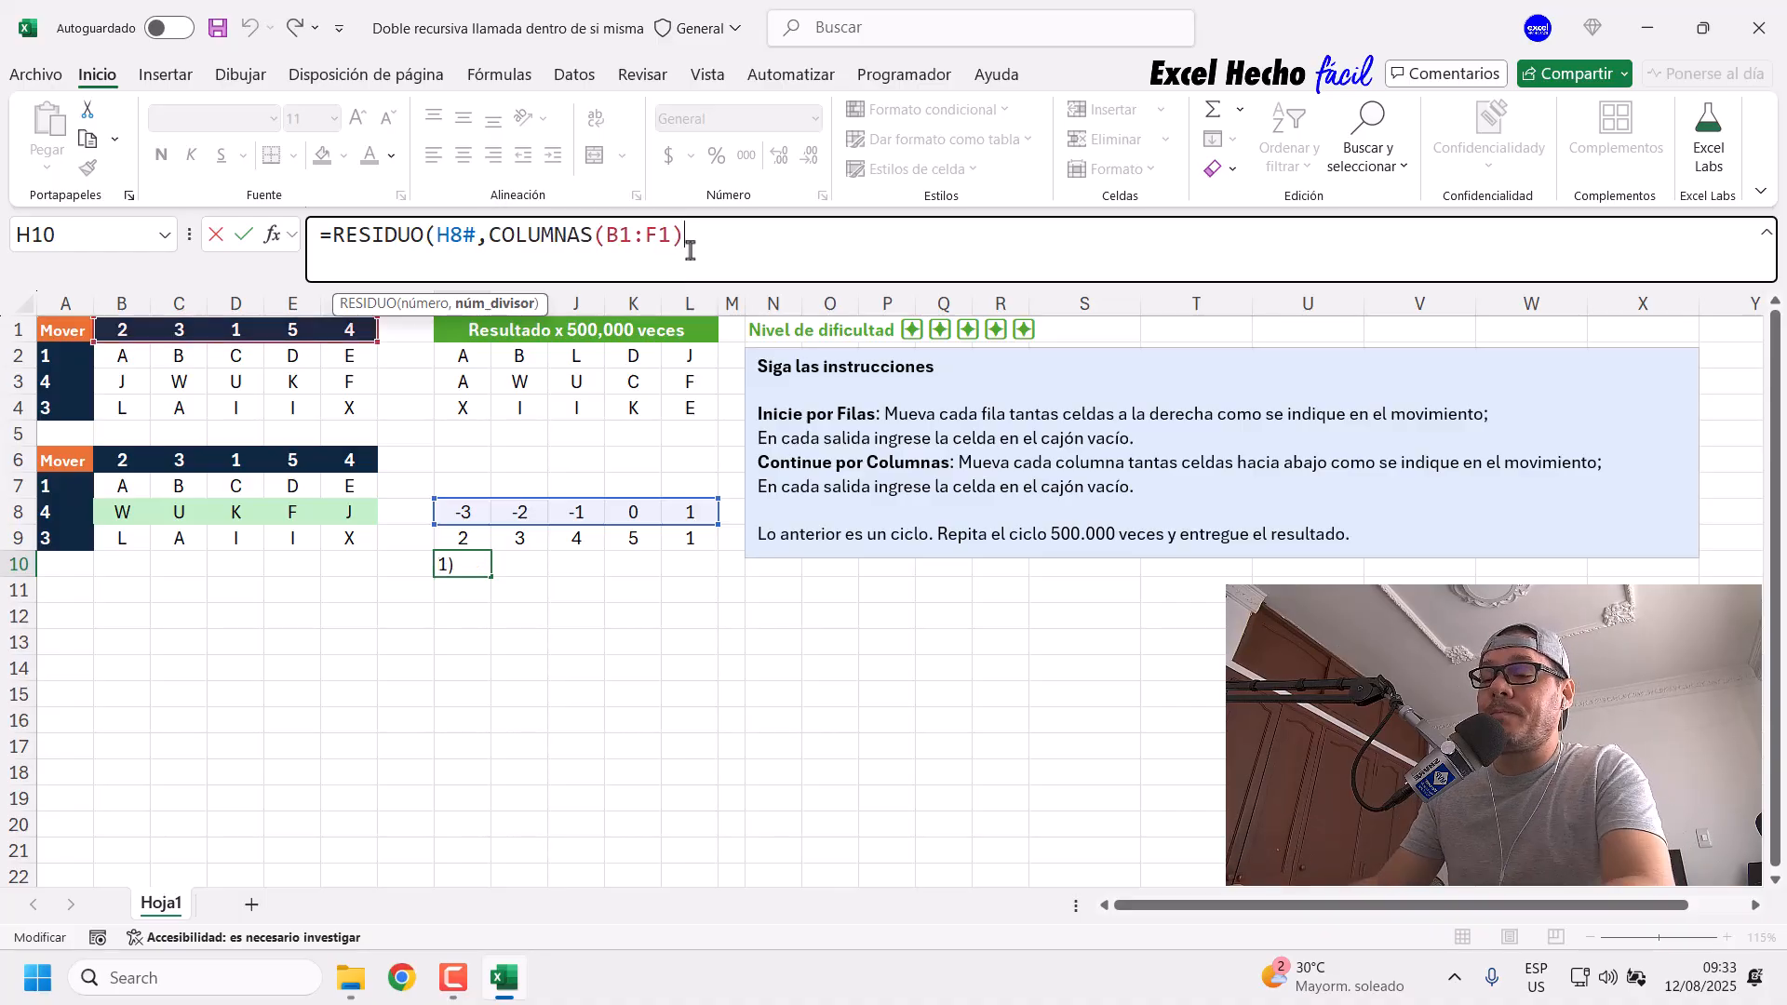
{"action": "key", "text": "Return"}
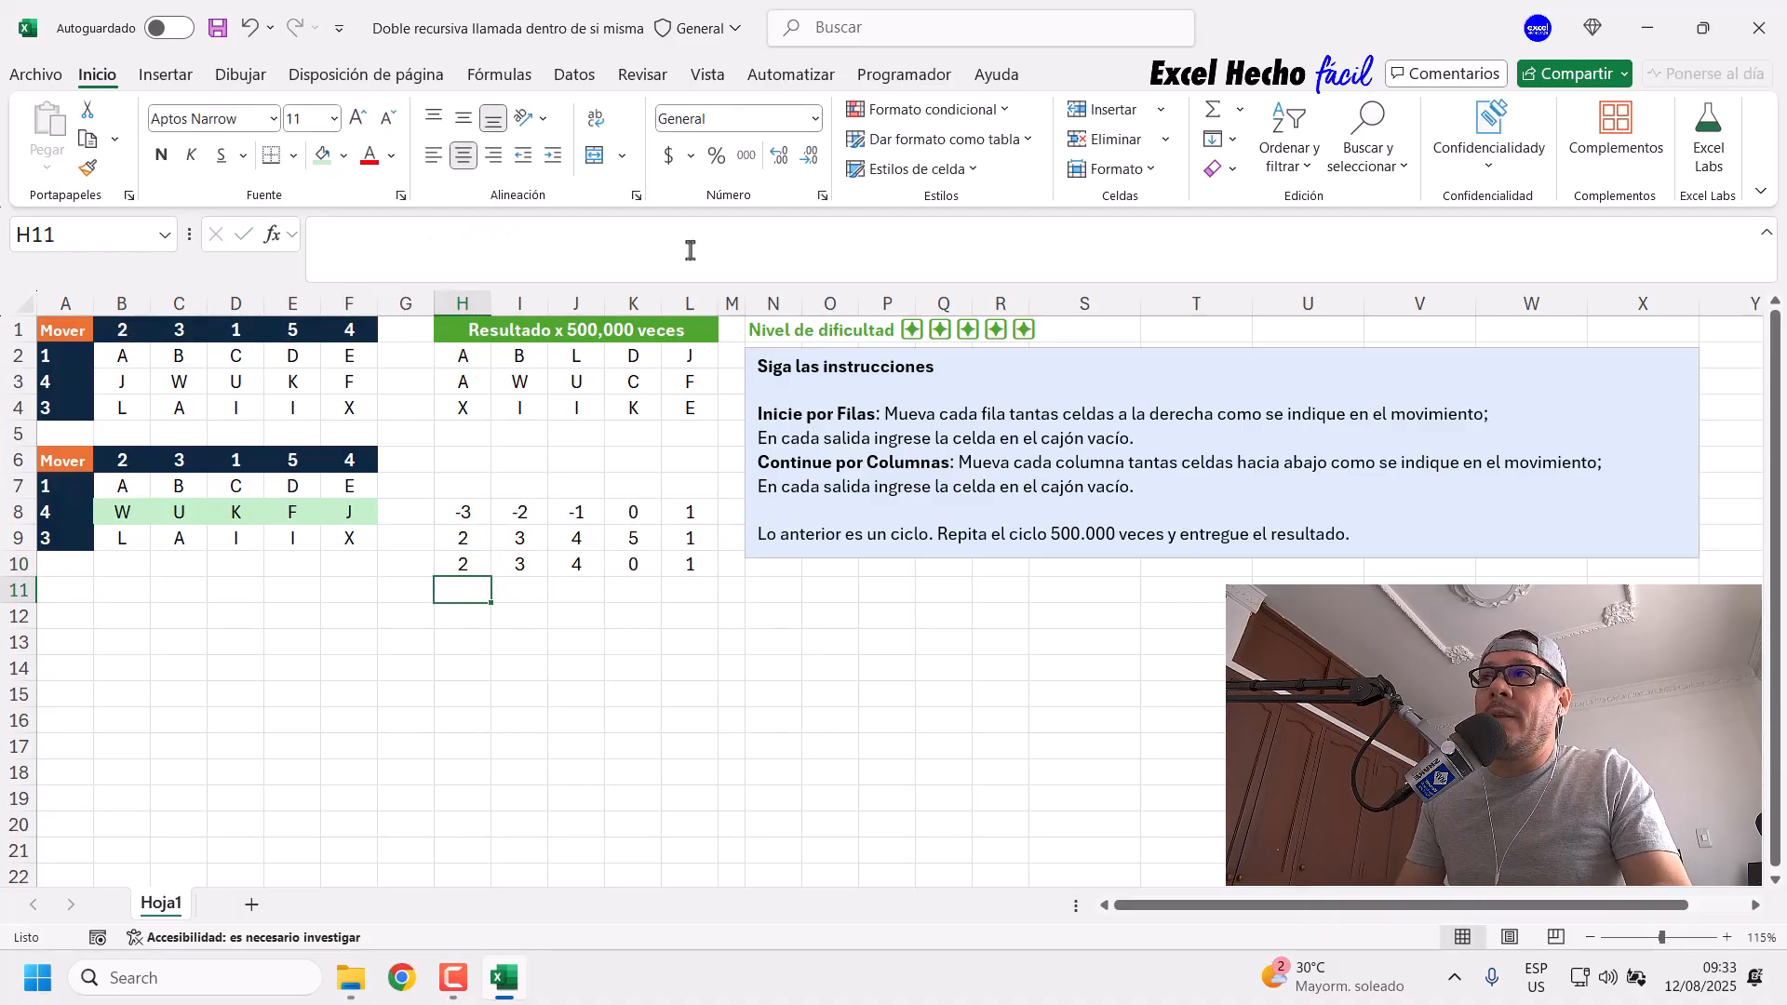
Step: Compare the SI formula in H9 with the RESIDUO formula in H10
{"action": "left_click", "coordinate": [477, 544]}
{"action": "left_click", "coordinate": [476, 570]}
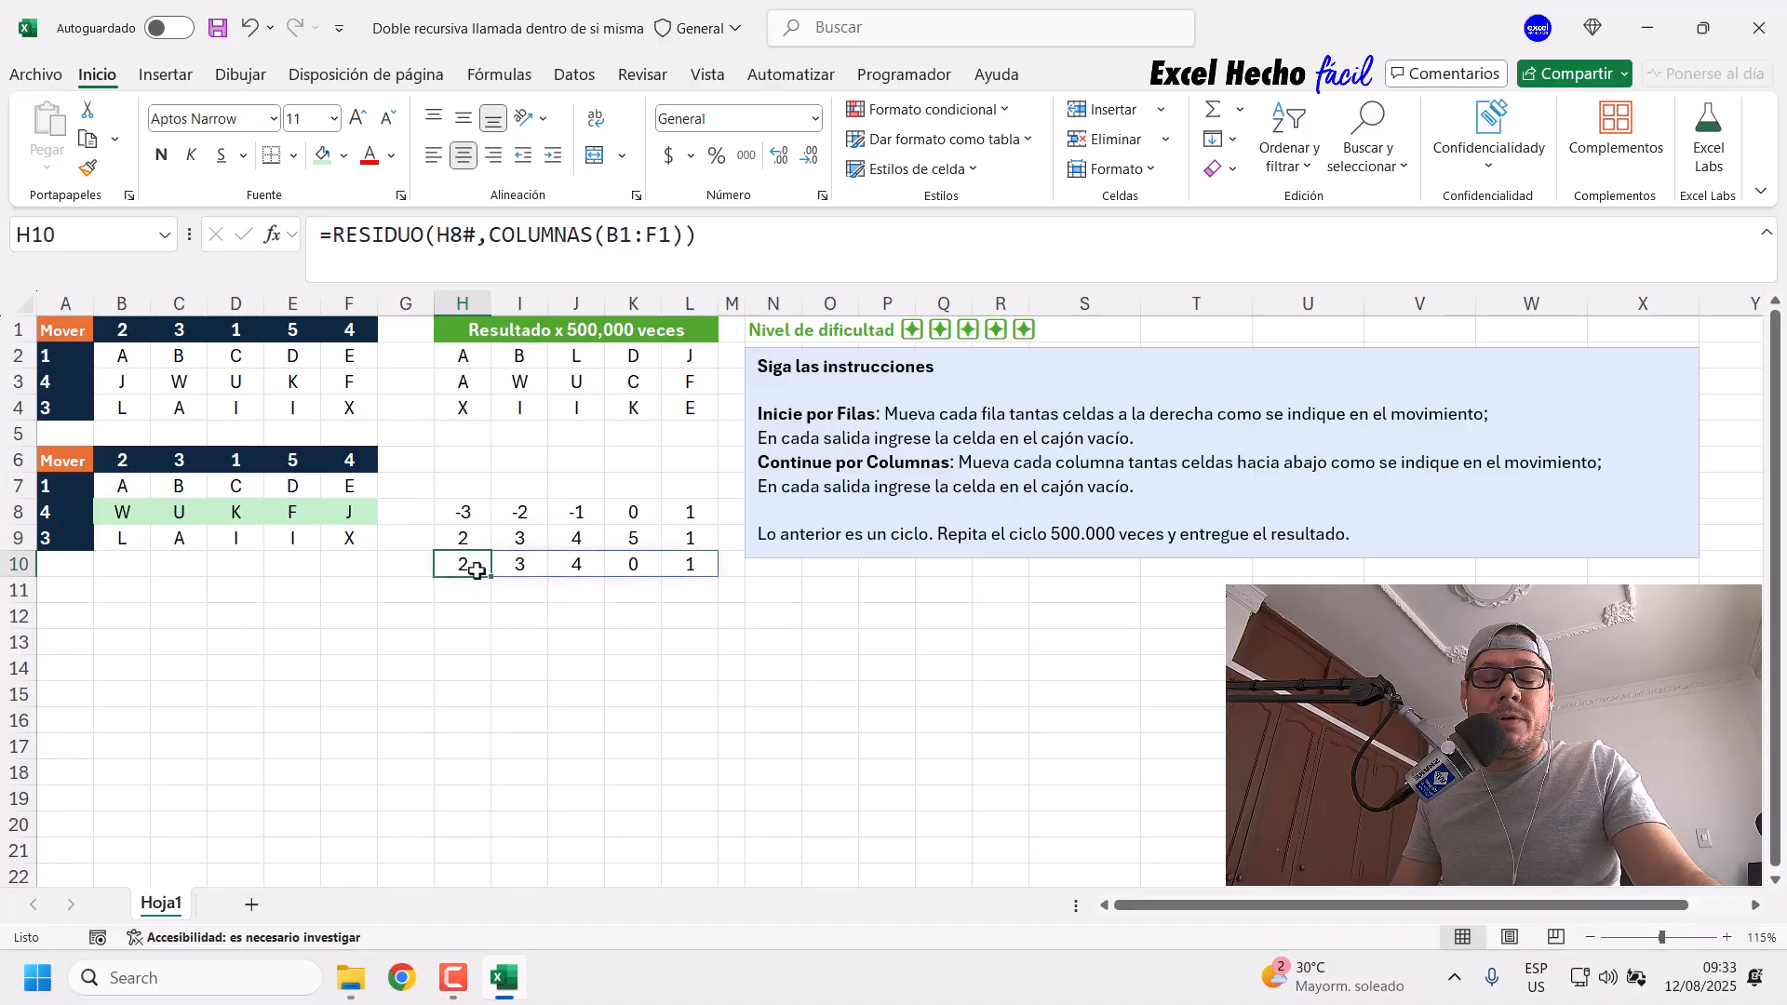
{"action": "left_click", "coordinate": [479, 540]}
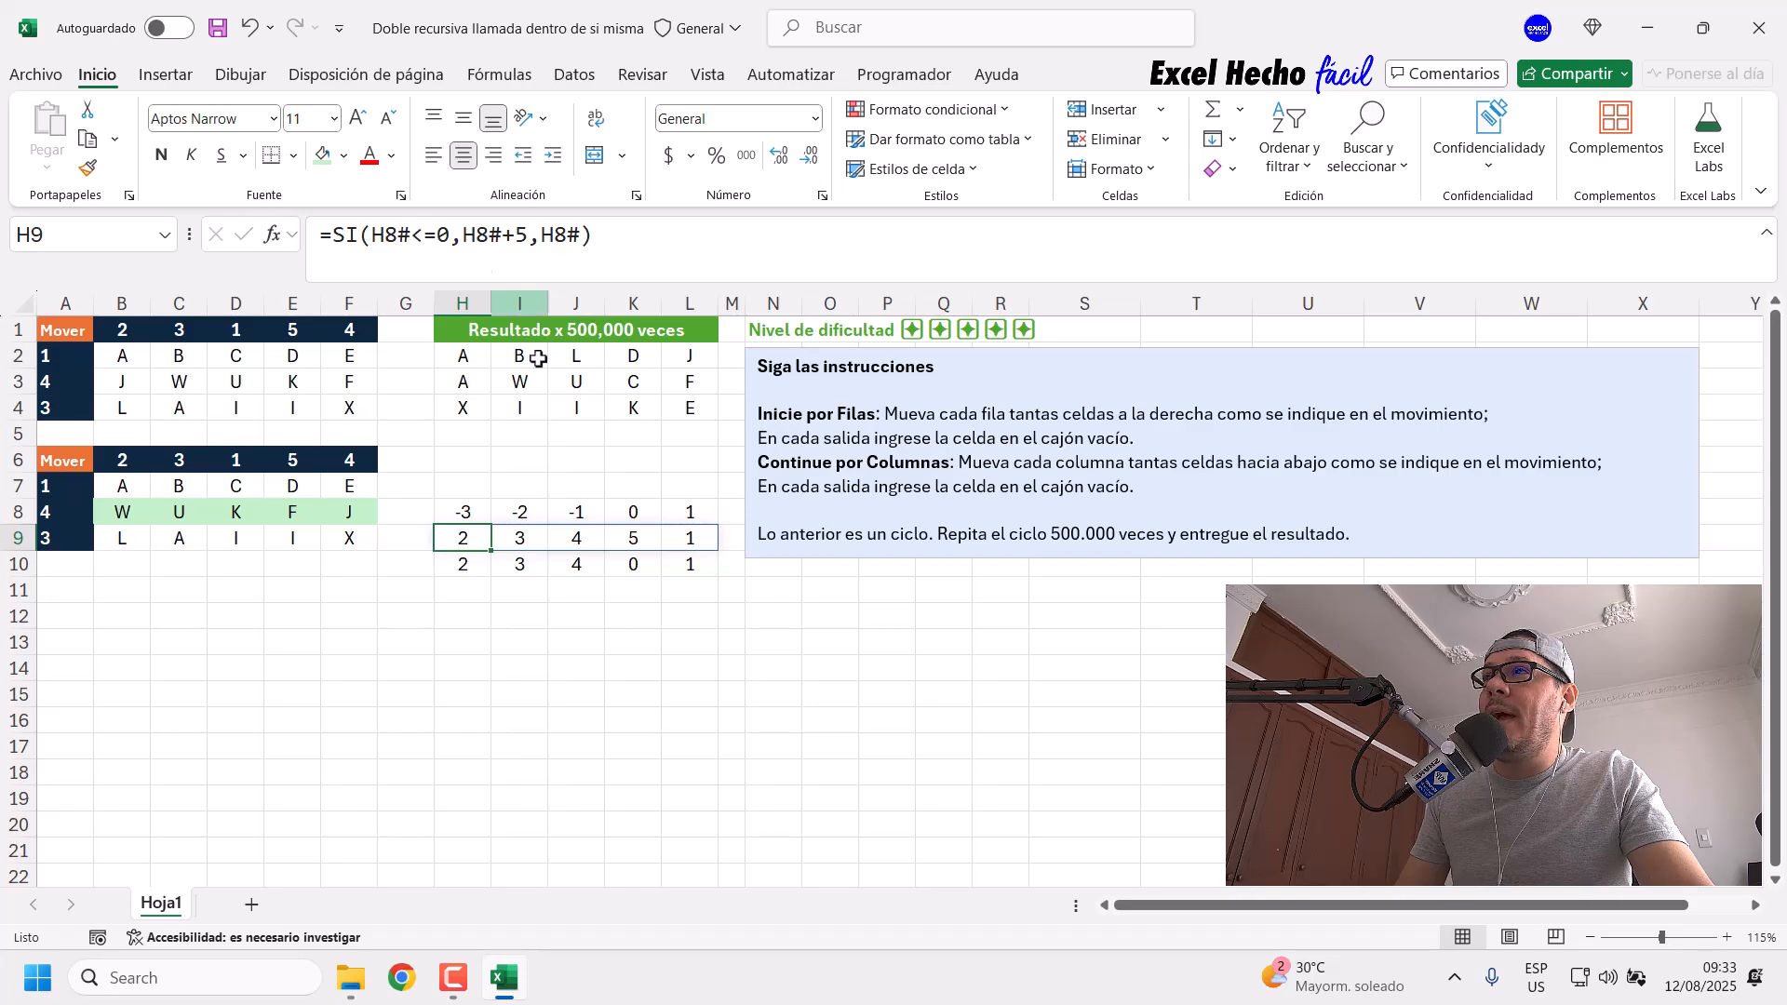
Step: Examine the H8#+5 true-value term and the H8# false-value term of the H9 formula
{"action": "left_click_drag", "start_coordinate": [452, 240], "coordinate": [527, 240]}
{"action": "key", "text": "Escape"}
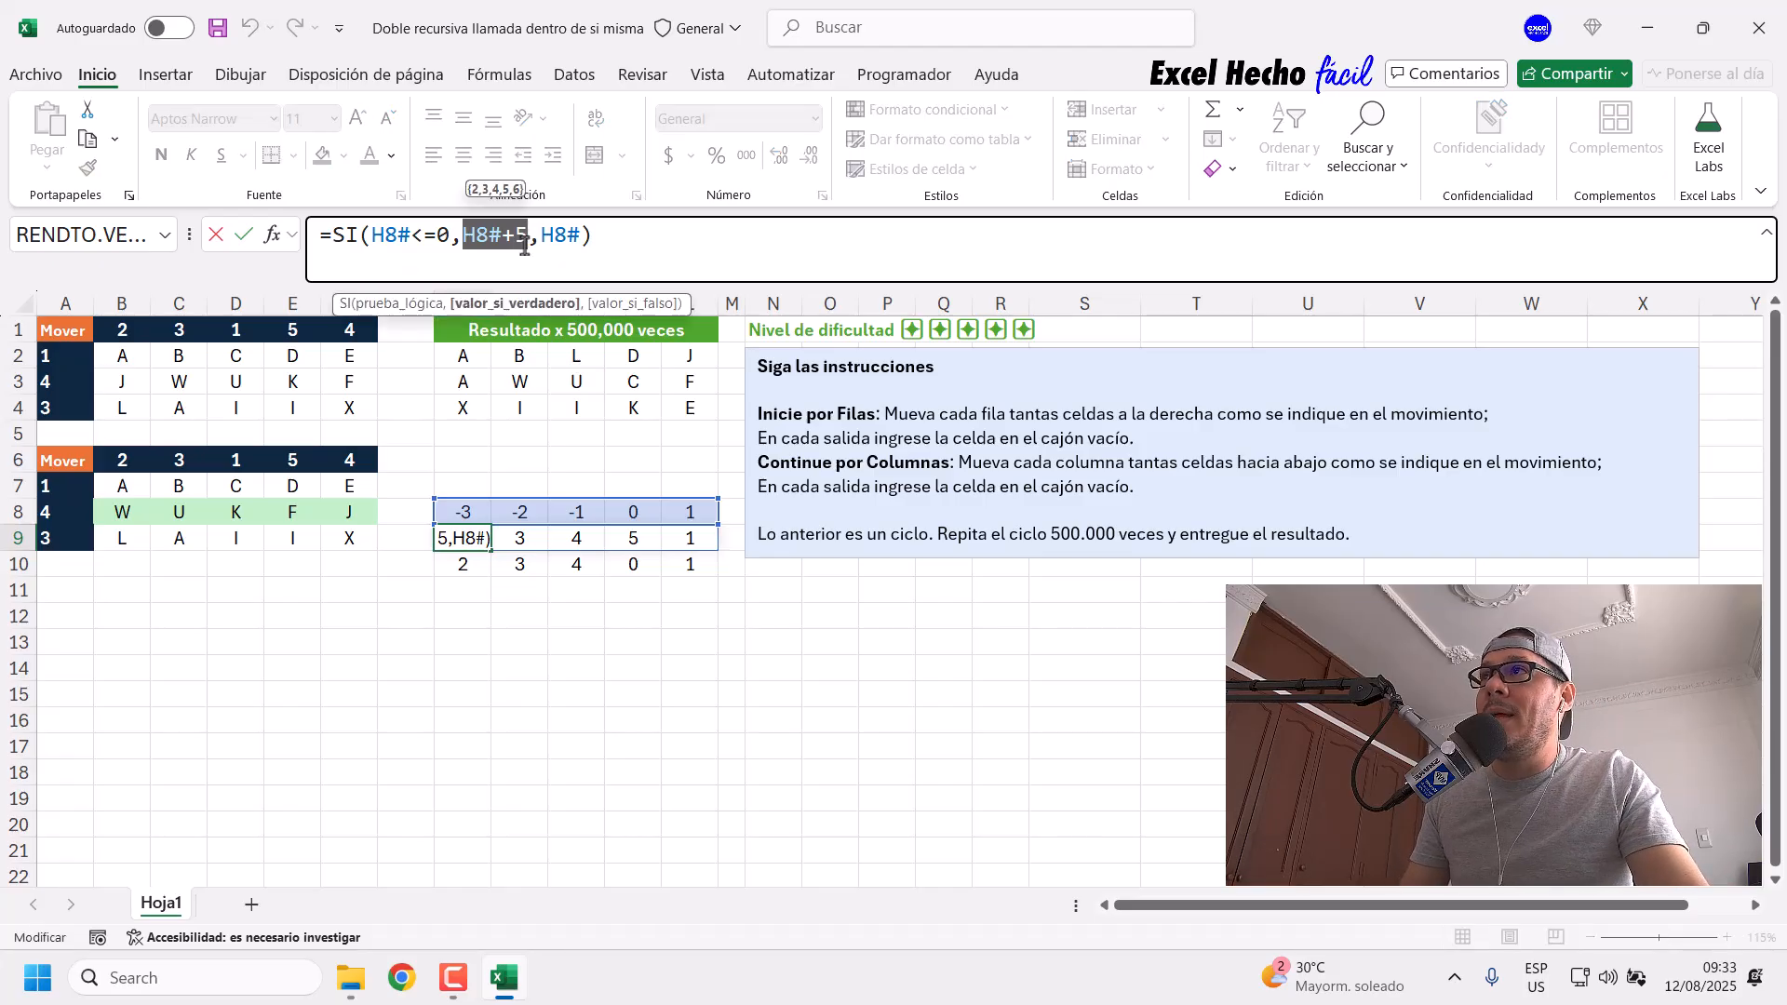
{"action": "key", "text": "Escape"}
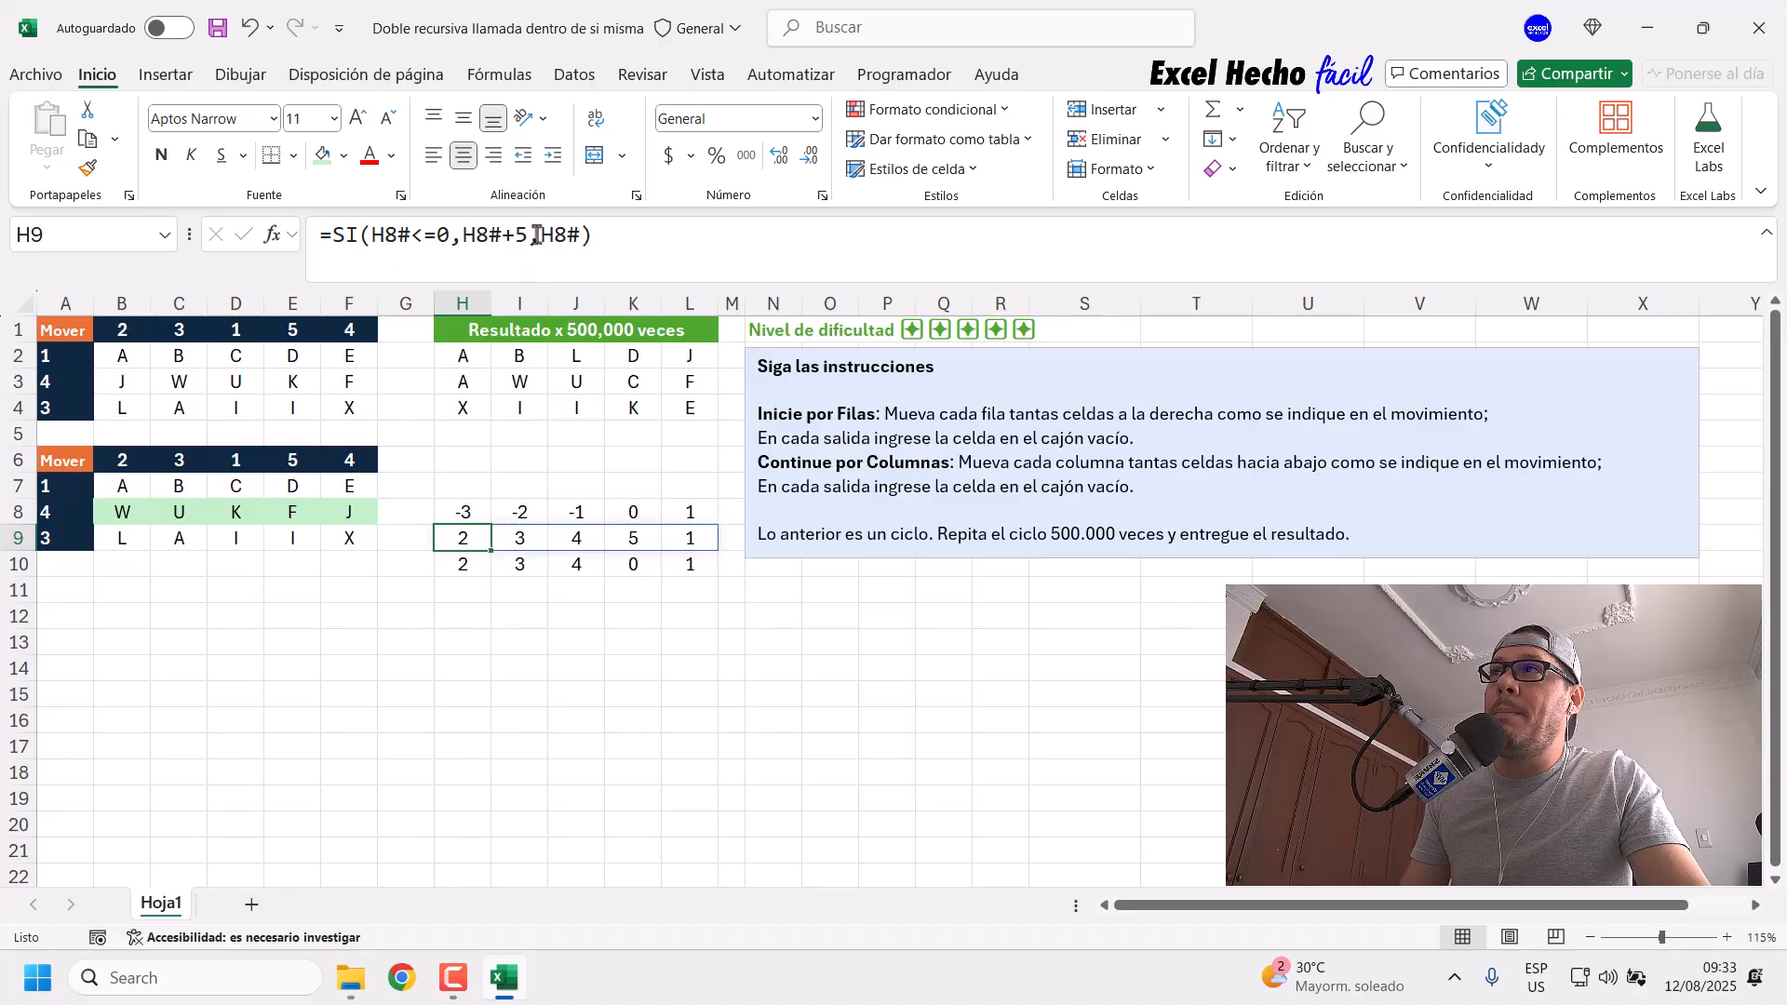
{"action": "left_click_drag", "start_coordinate": [539, 236], "coordinate": [581, 240]}
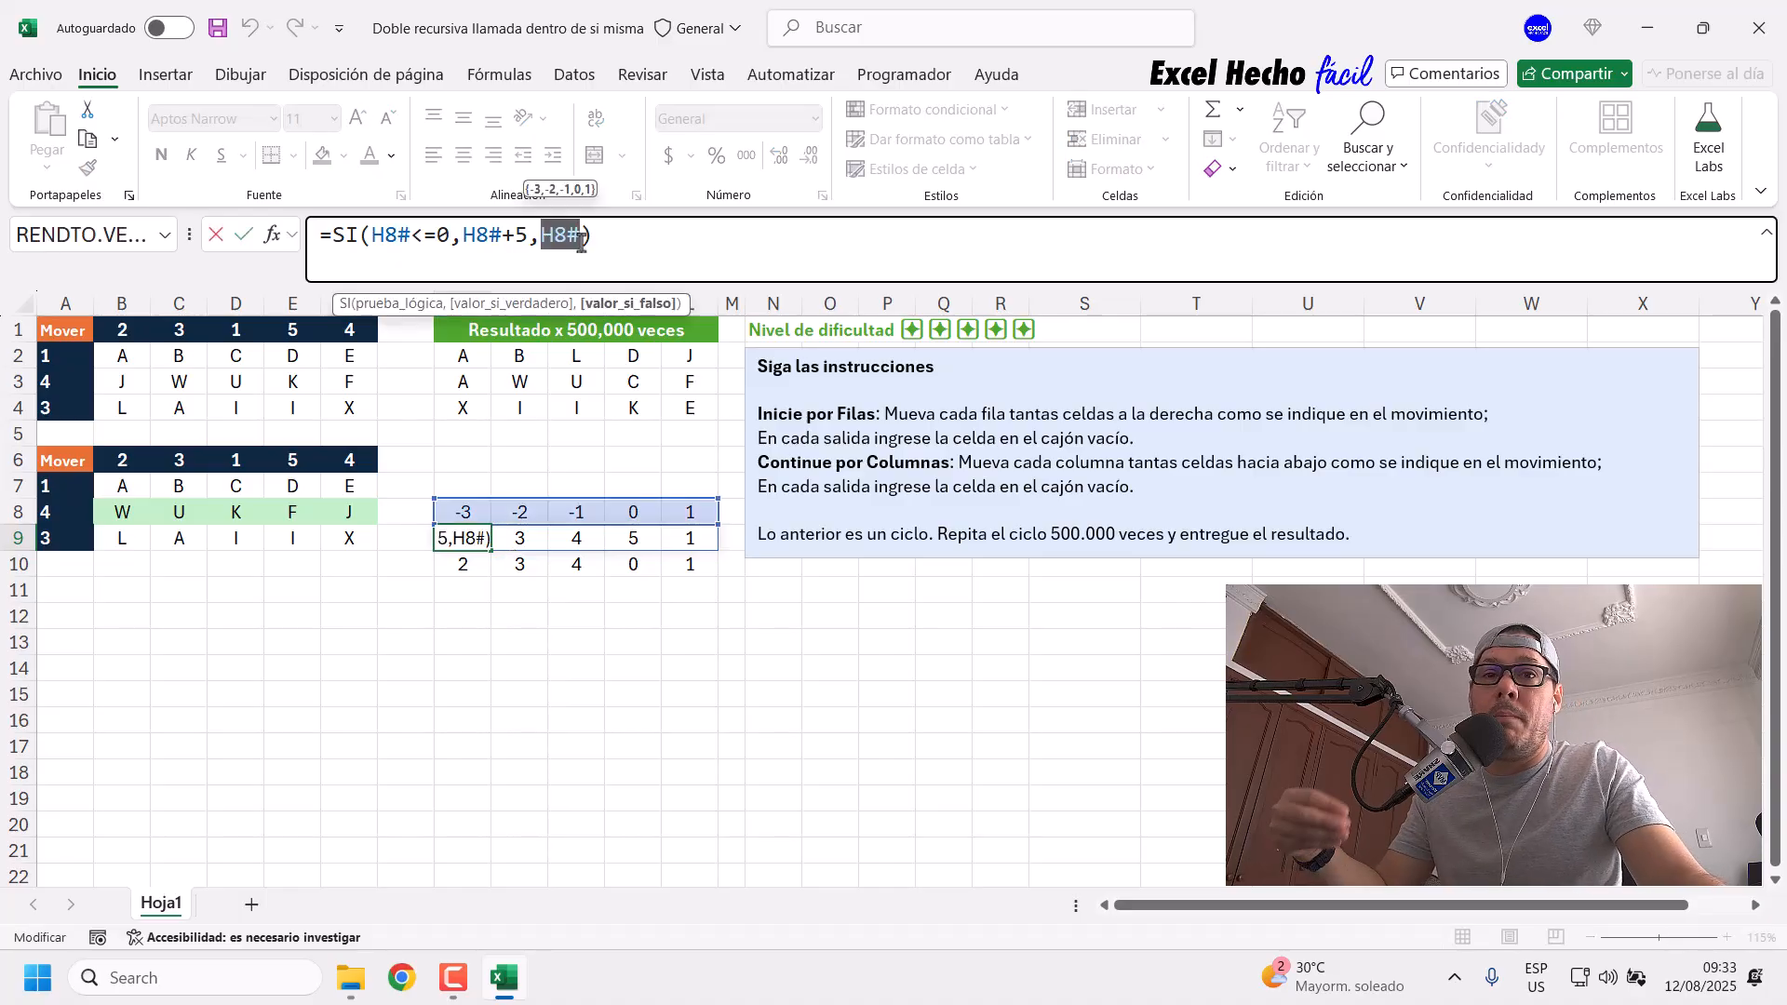
Step: Examine the H8# number argument of the RESIDUO formula in H10
{"action": "key", "text": "Escape"}
{"action": "left_click", "coordinate": [699, 543]}
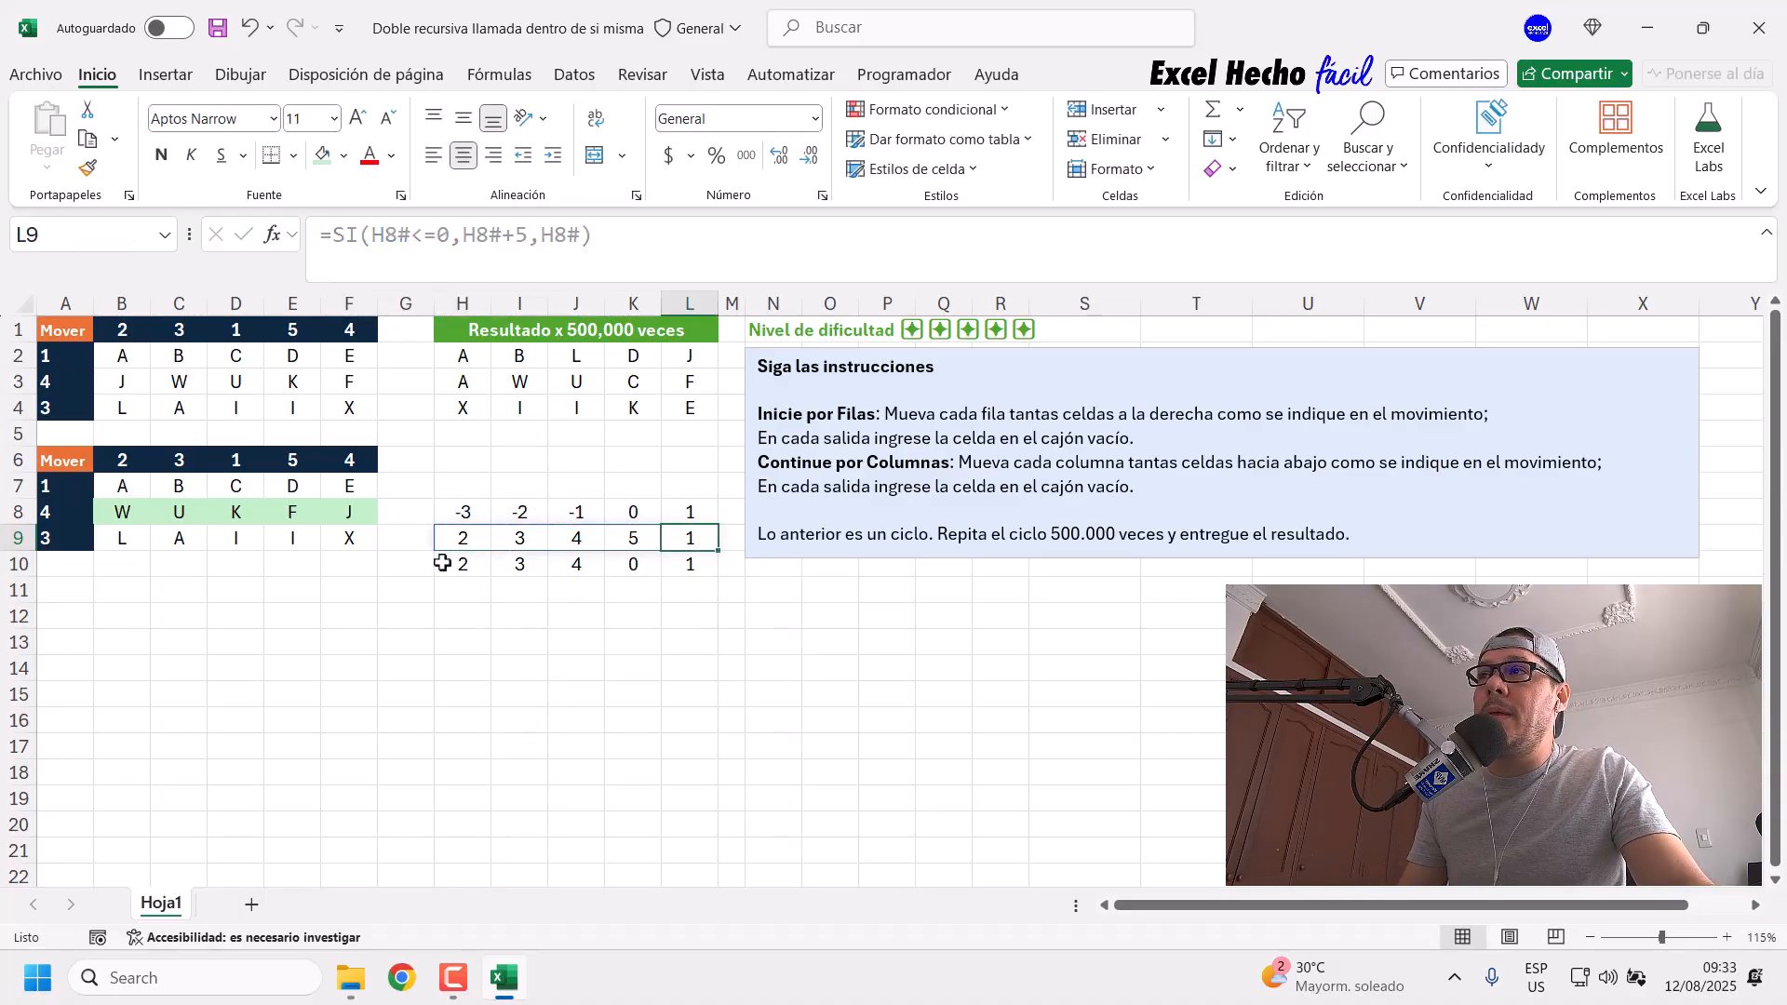
{"action": "left_click", "coordinate": [440, 559]}
{"action": "left_click", "coordinate": [740, 249]}
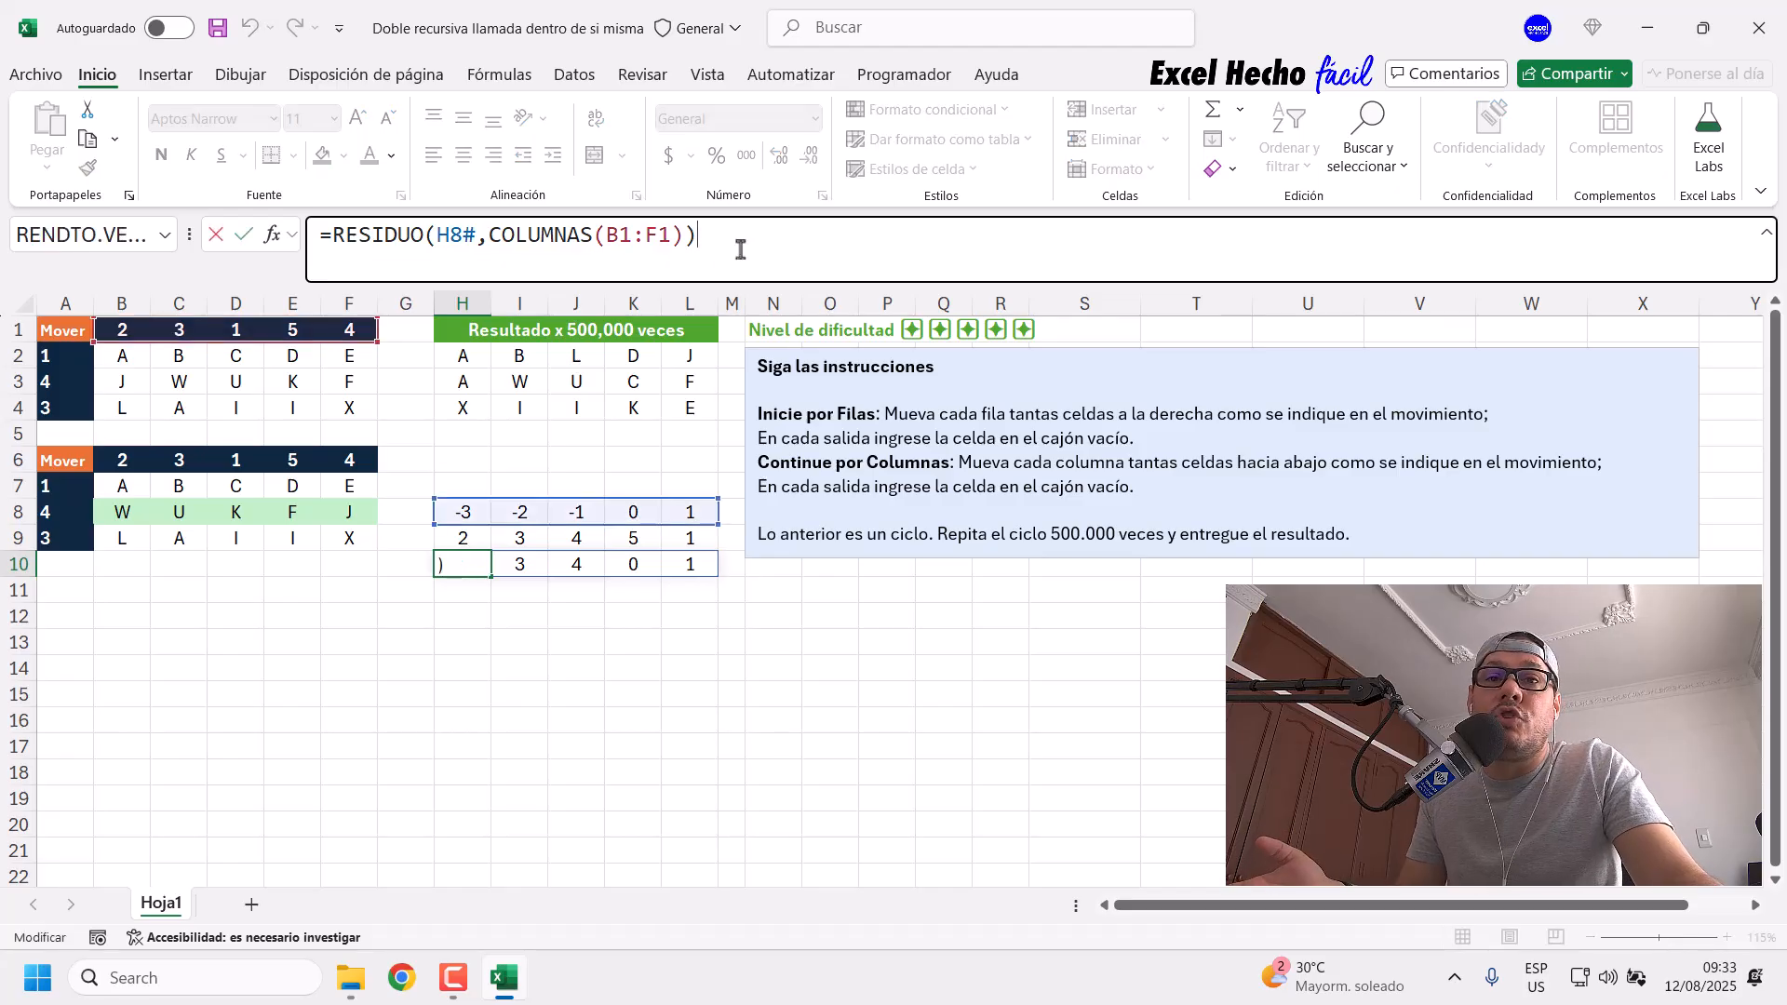
{"action": "double_click", "coordinate": [477, 241]}
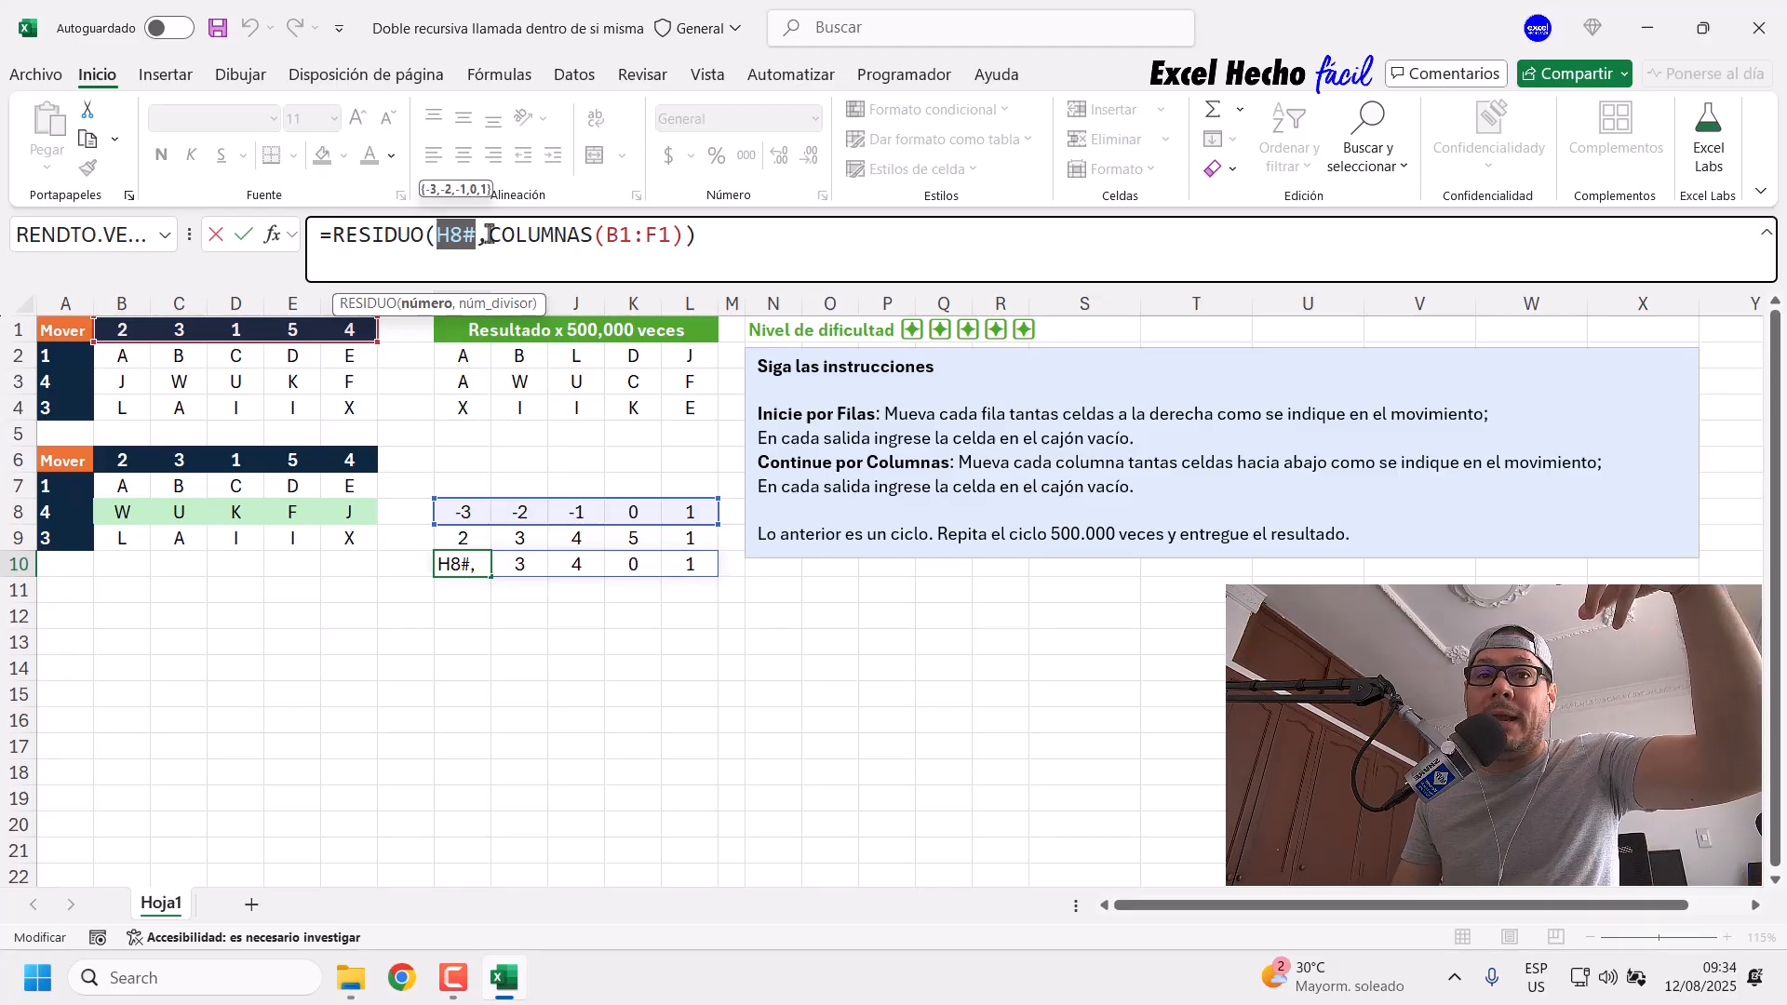
{"action": "key", "text": "Escape"}
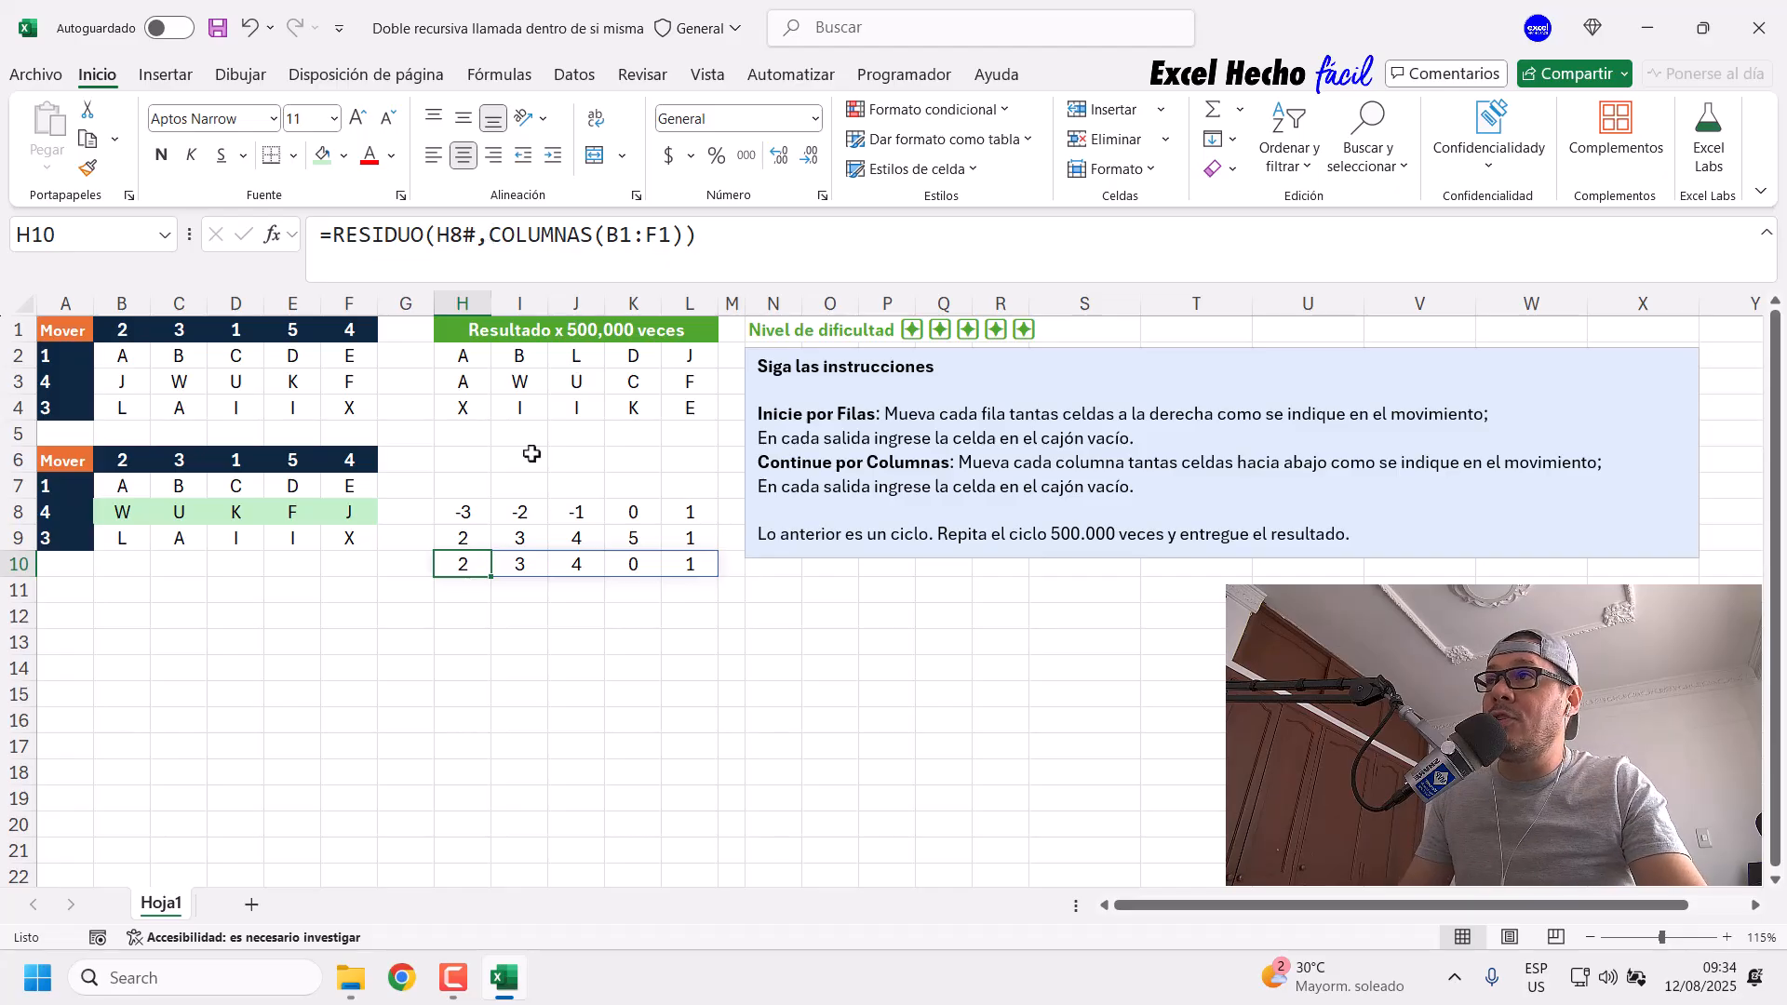
Step: Check the SECUENCIA formula in H8, and evaluate the COLUMNAS(B1:F1) divisor of the H10 formula in place without keeping the change
{"action": "left_click", "coordinate": [471, 511]}
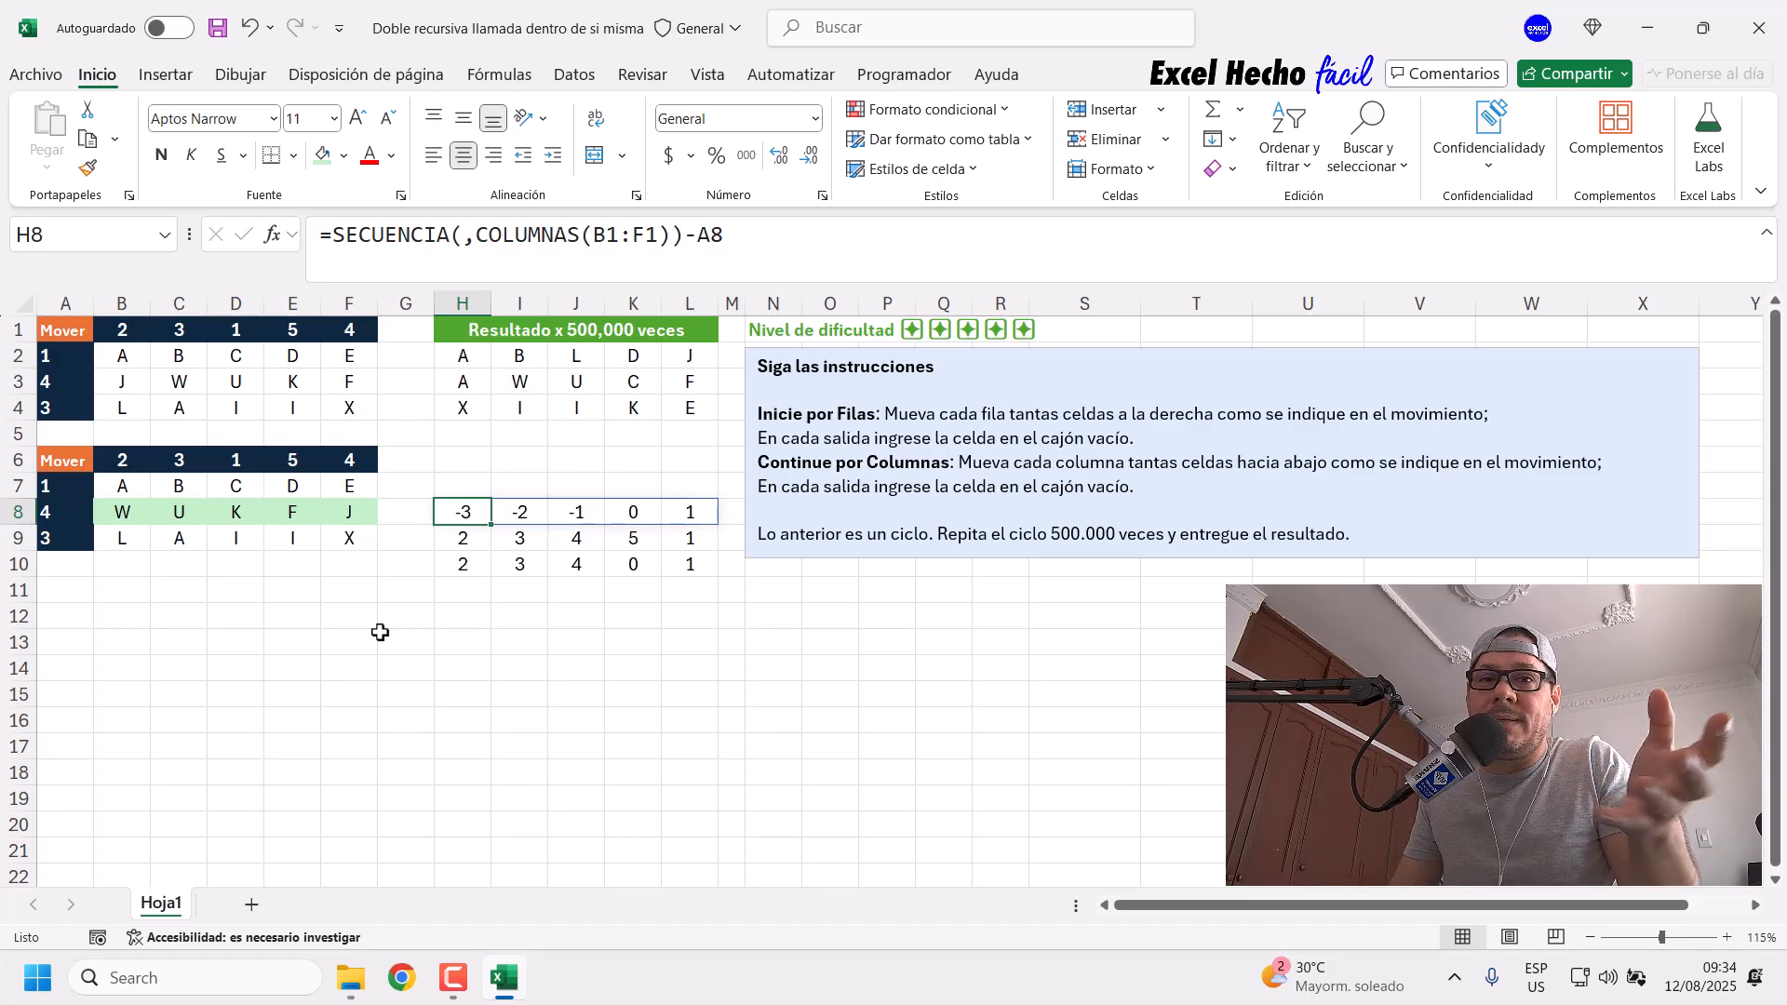
{"action": "left_click", "coordinate": [473, 565]}
{"action": "left_click", "coordinate": [503, 239]}
{"action": "left_click_drag", "start_coordinate": [684, 235], "coordinate": [491, 235]}
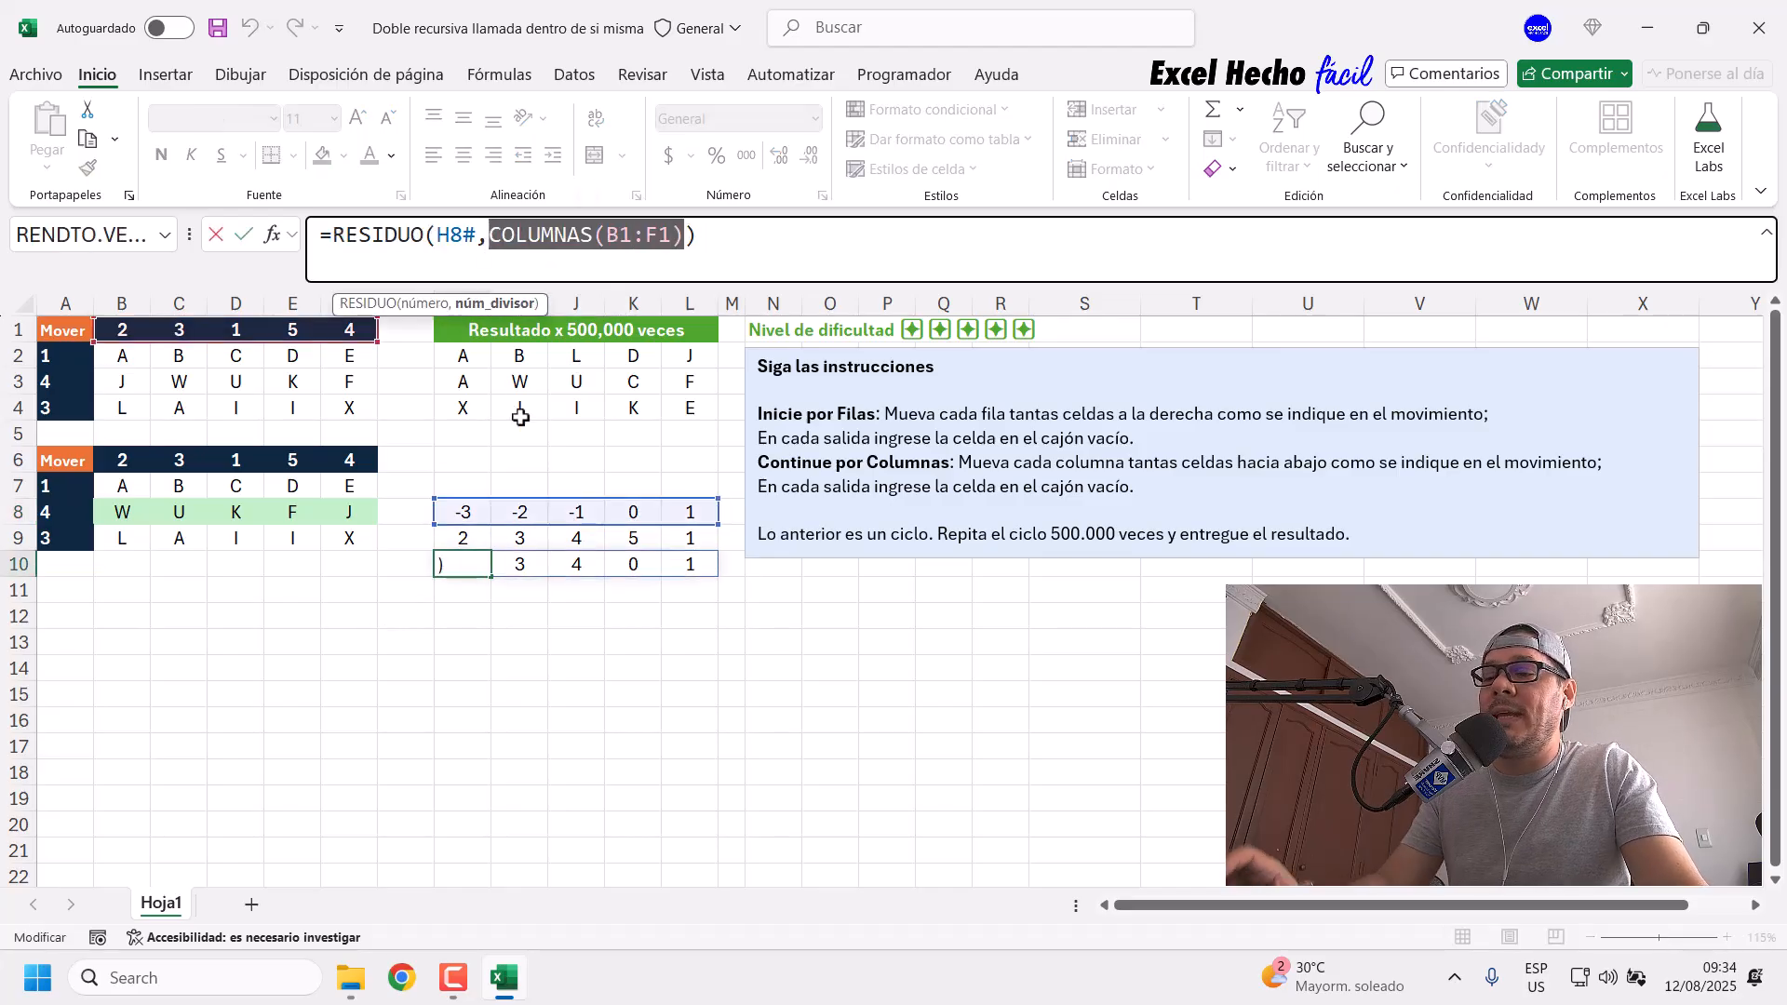
{"action": "key", "text": "F9"}
{"action": "key", "text": "ctrl+z"}
{"action": "key", "text": "Escape"}
{"action": "key", "text": "F2"}
{"action": "key", "text": "Escape"}
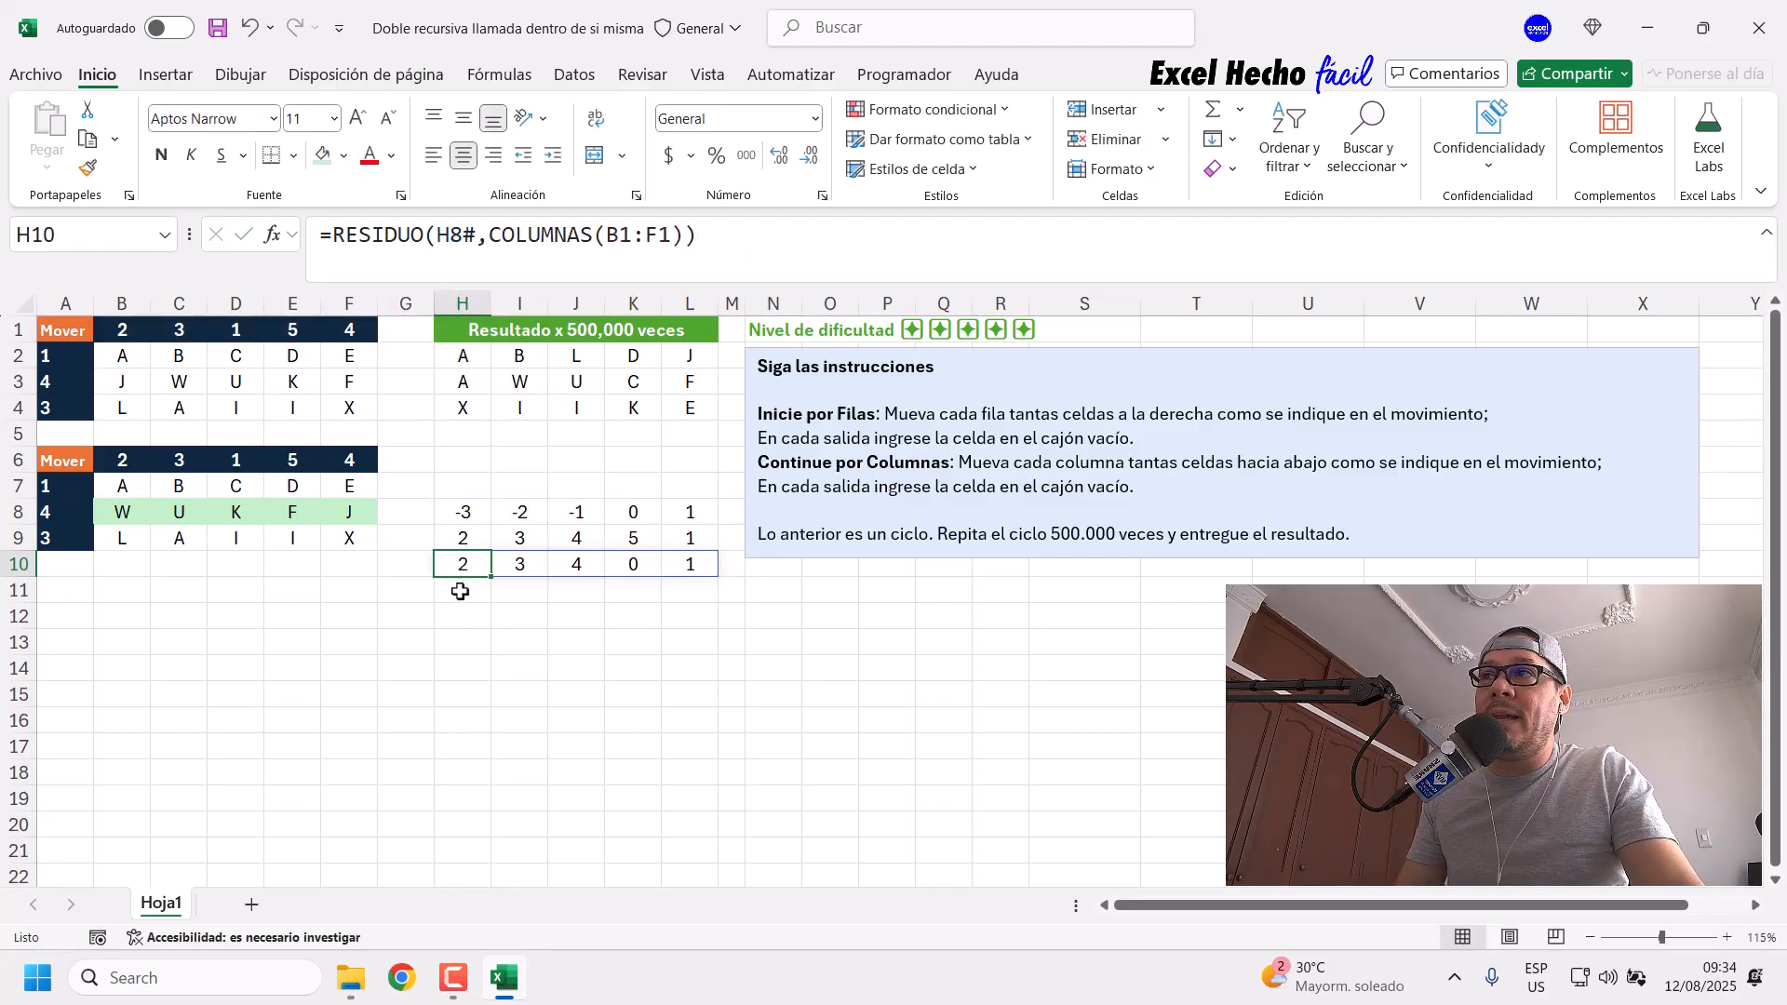
Step: Review the RESIDUO results one by one across I10:L10, returning to the one in K10
{"action": "left_click", "coordinate": [515, 563]}
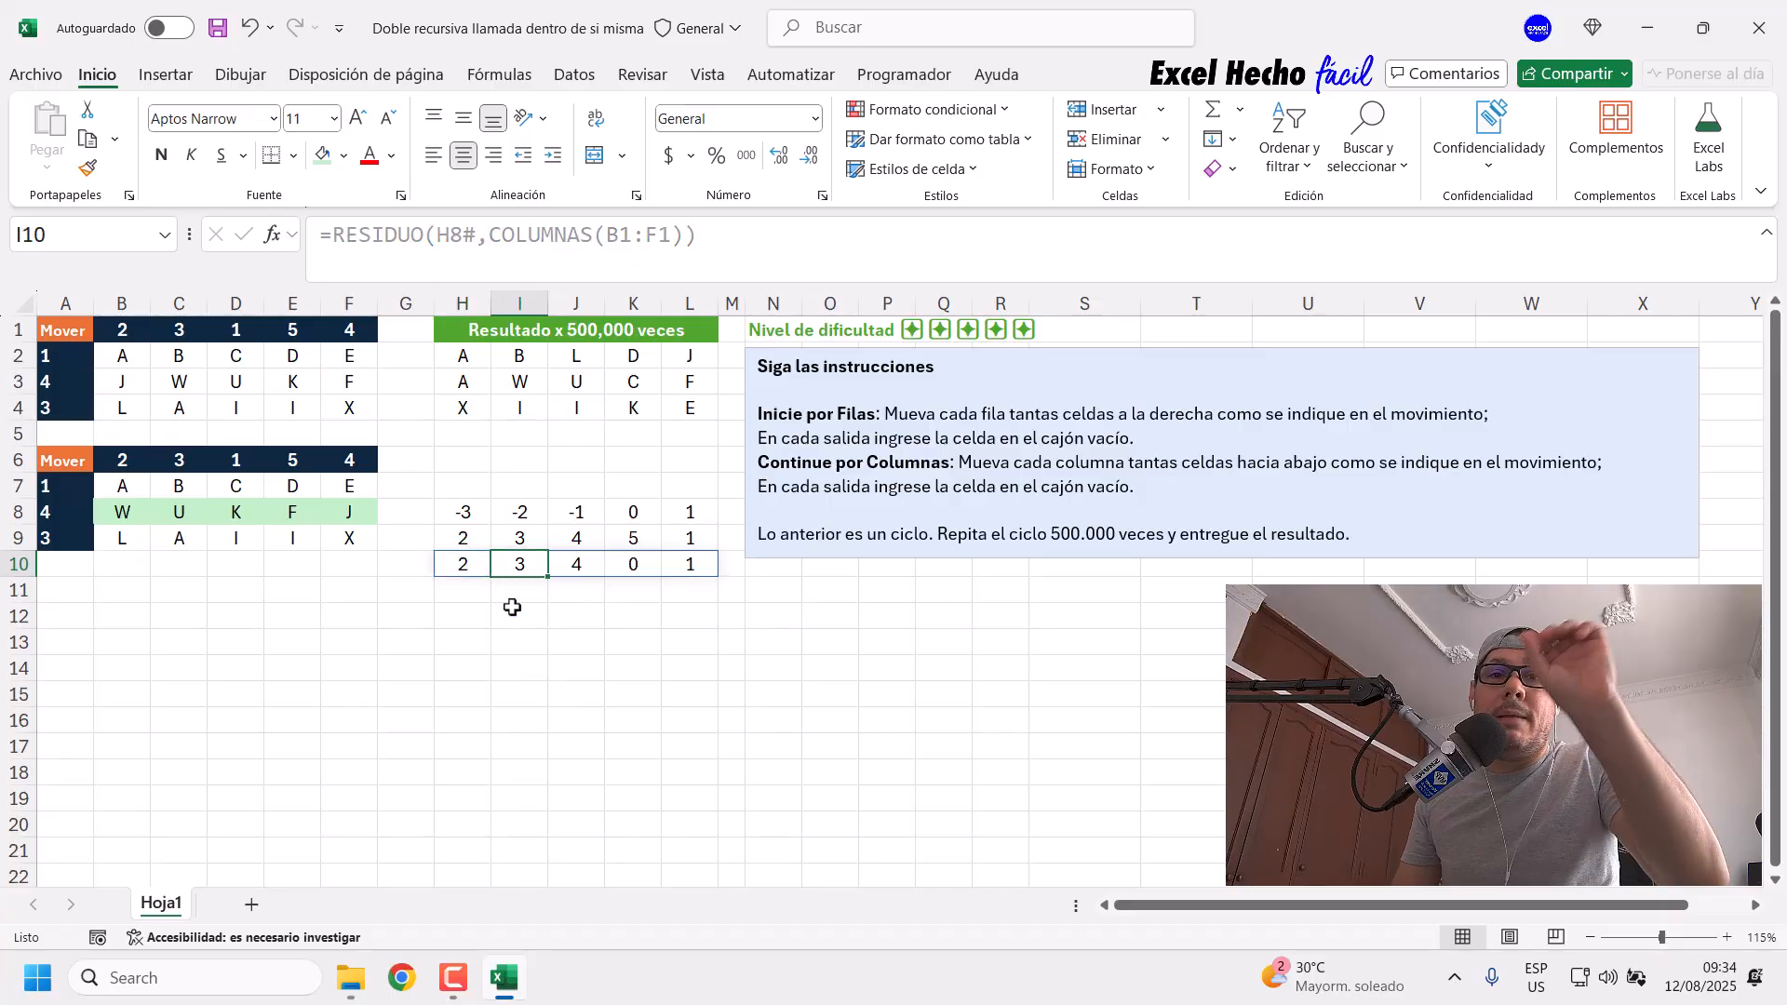
{"action": "left_click", "coordinate": [568, 563]}
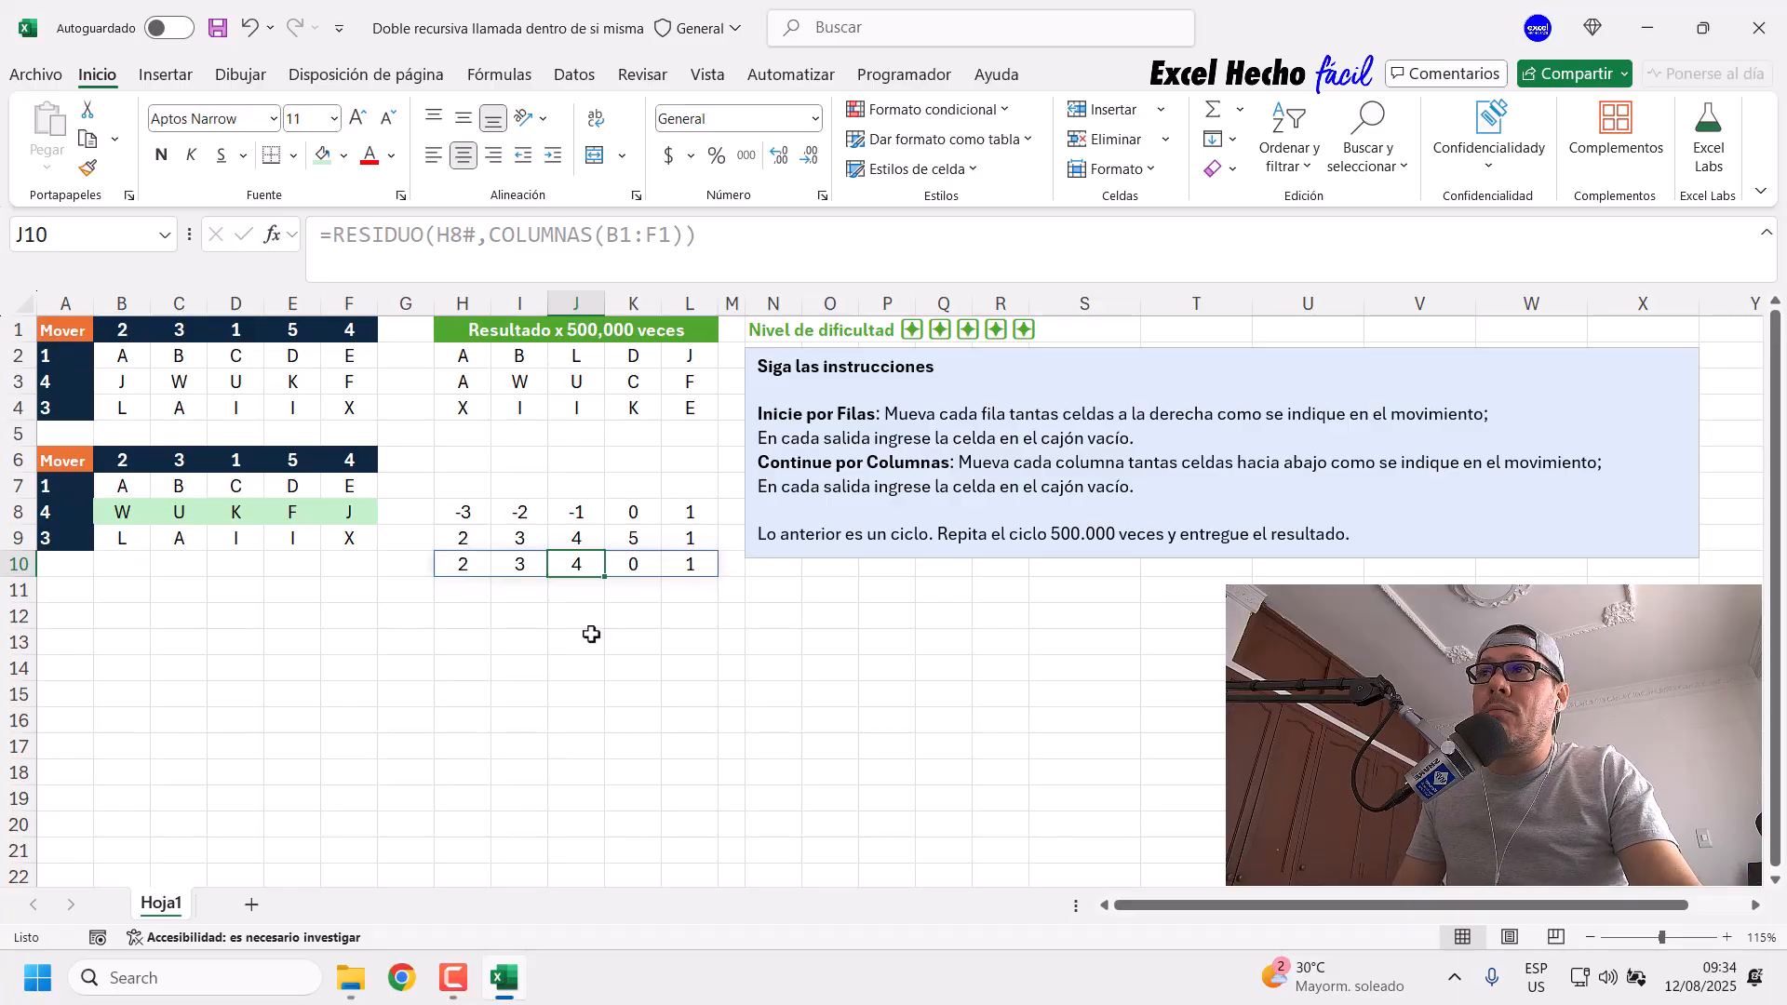
{"action": "left_click", "coordinate": [626, 565]}
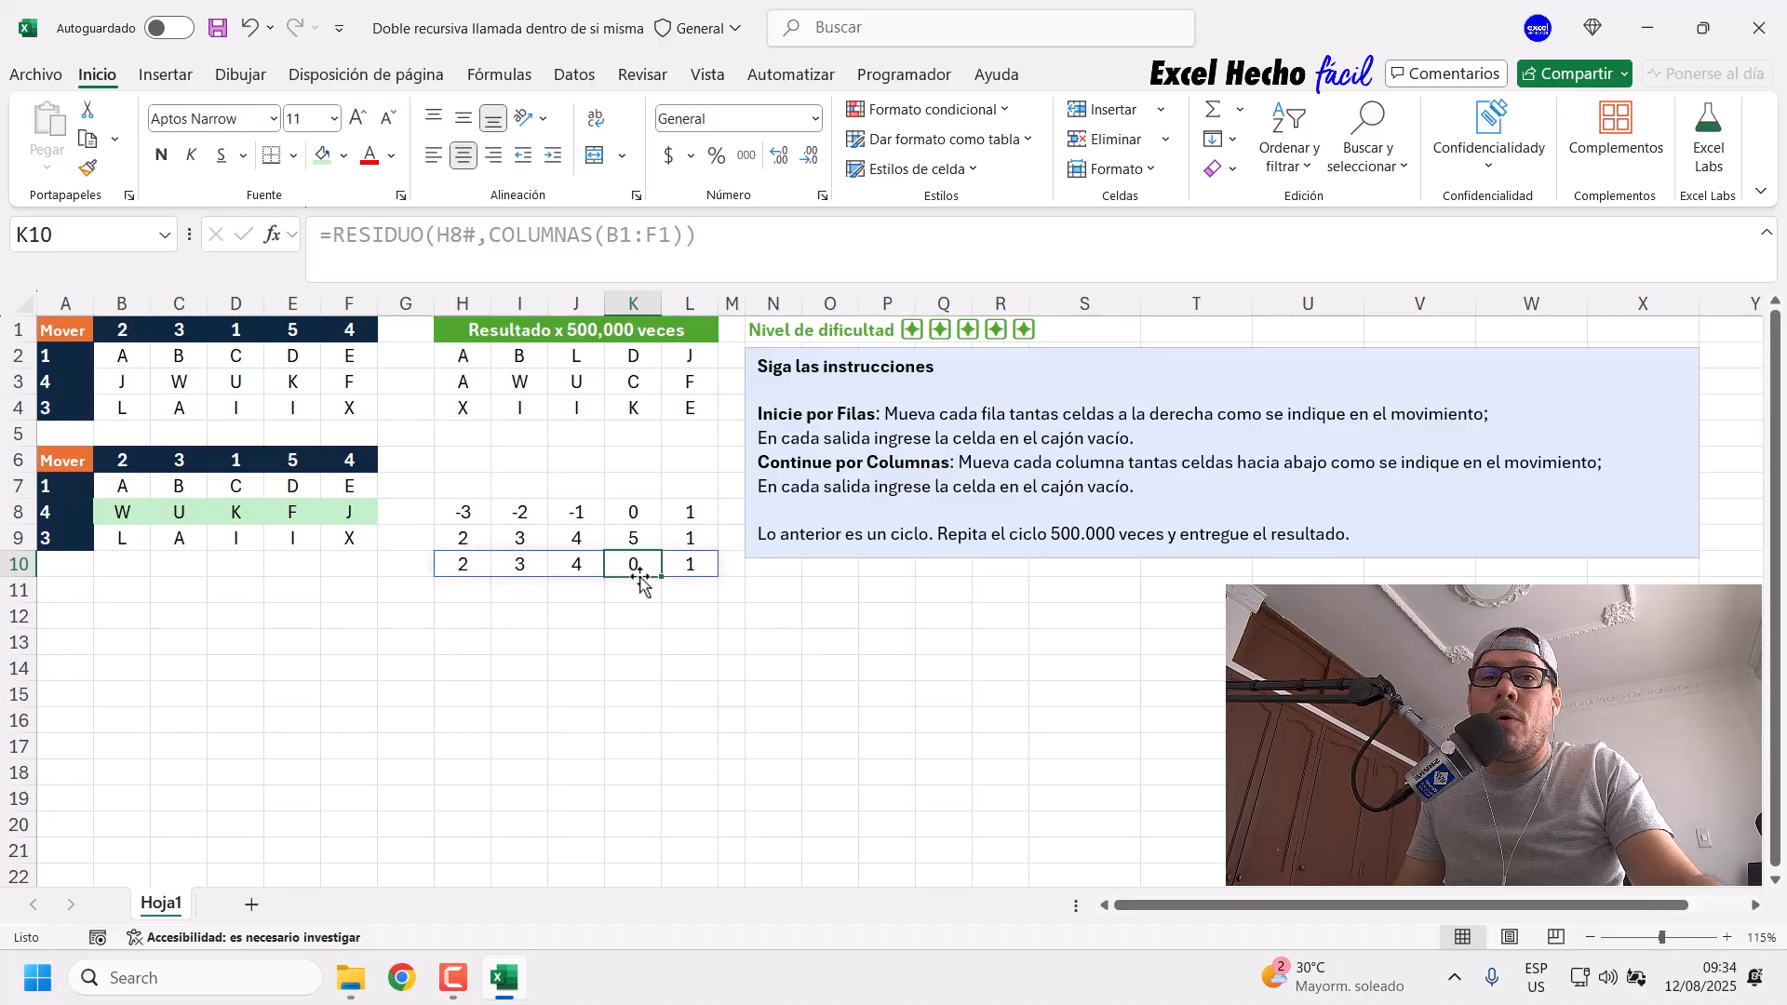
{"action": "left_click", "coordinate": [696, 566]}
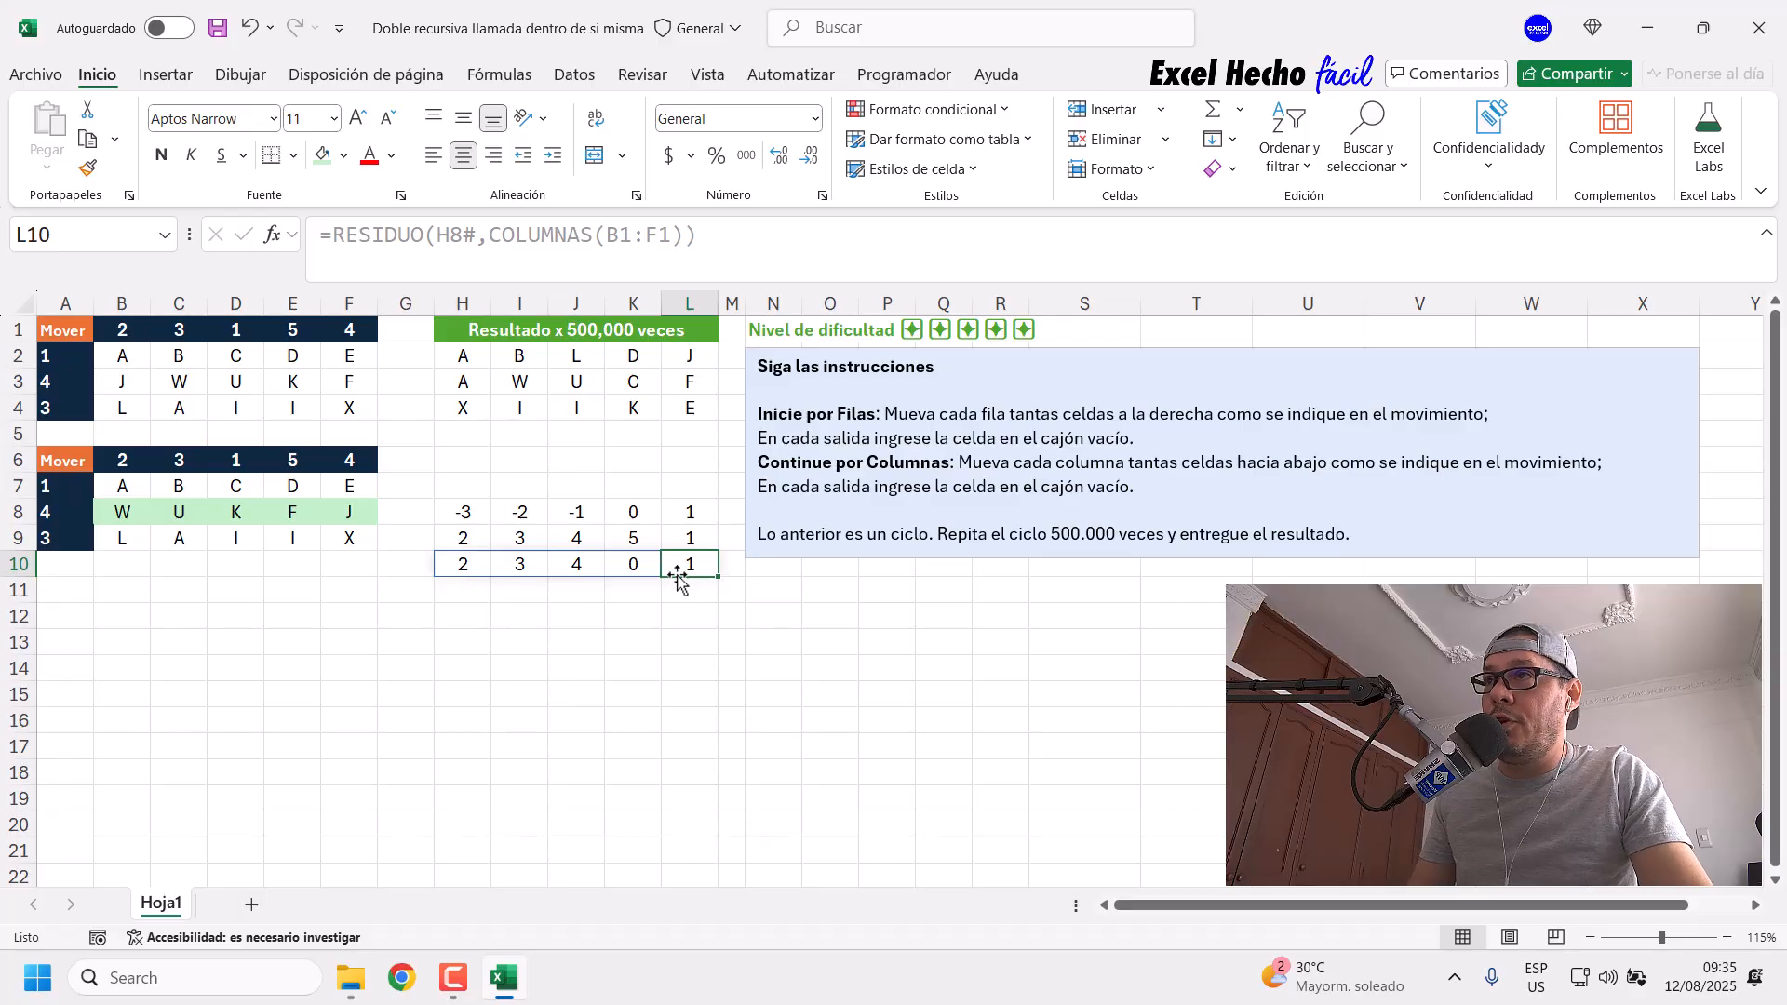
{"action": "left_click", "coordinate": [647, 562]}
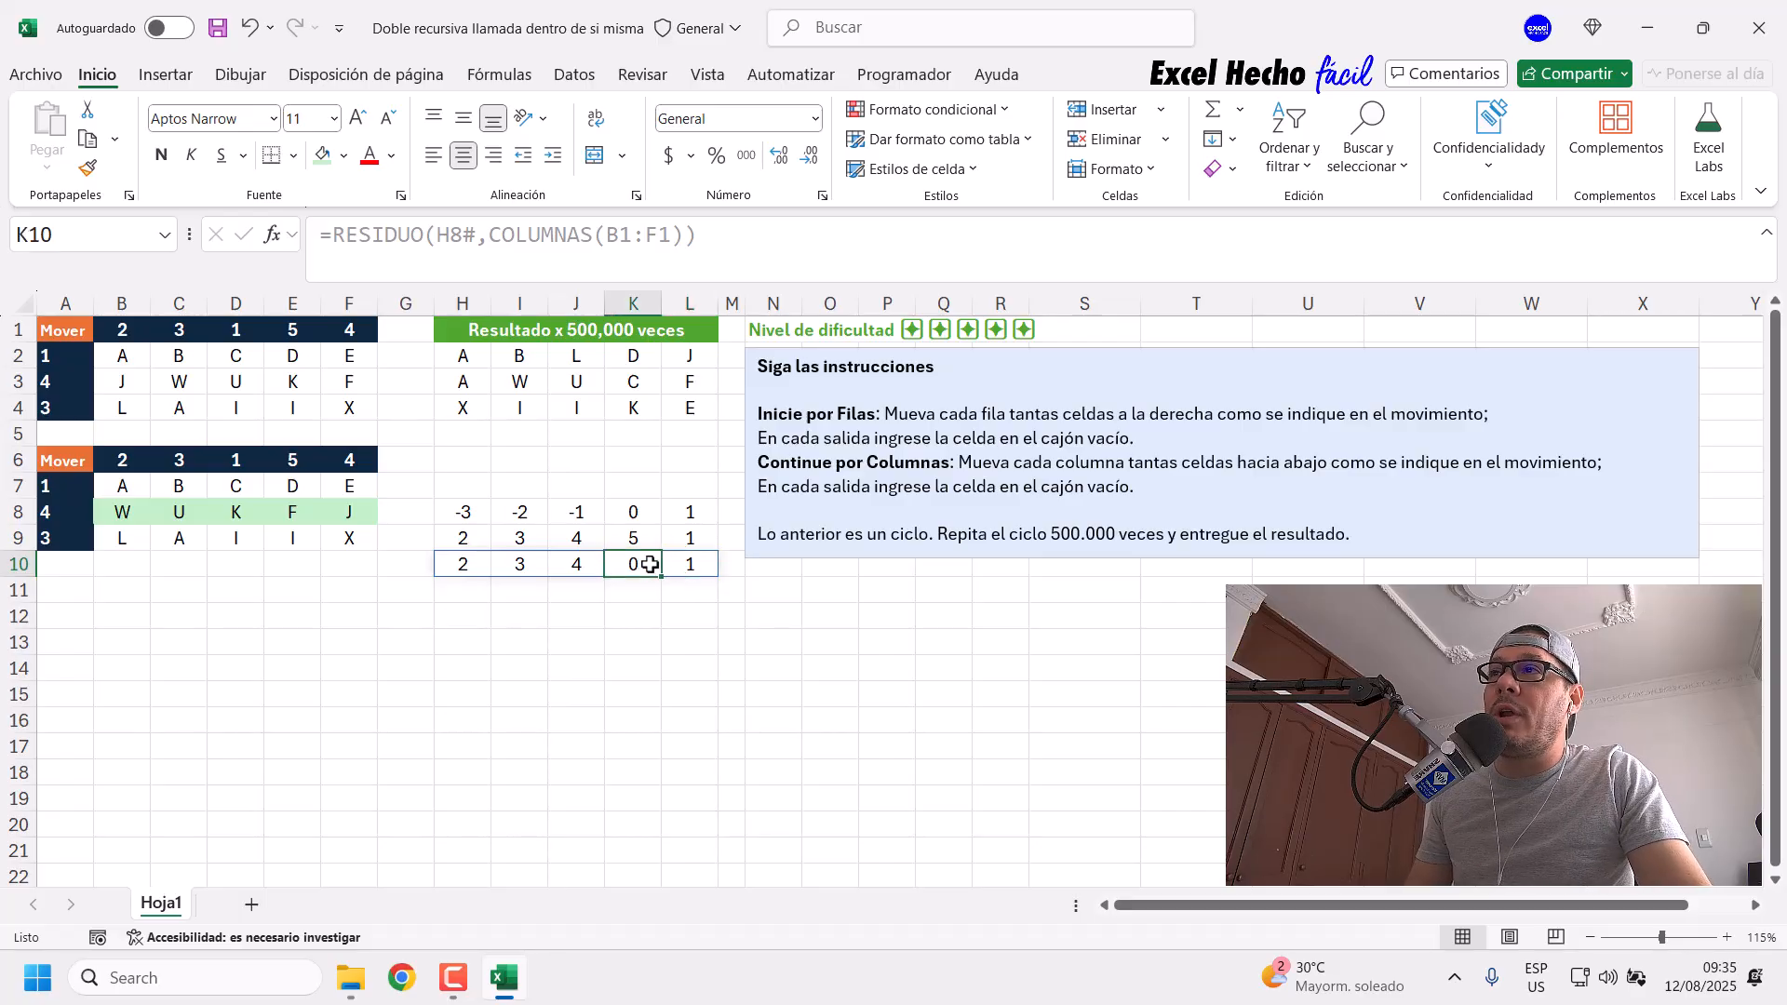
Step: Change the H10 formula to =RESIDUO(H8#-1,COLUMNAS(B1:F1))+1 and check its spilled row
{"action": "left_click", "coordinate": [456, 569]}
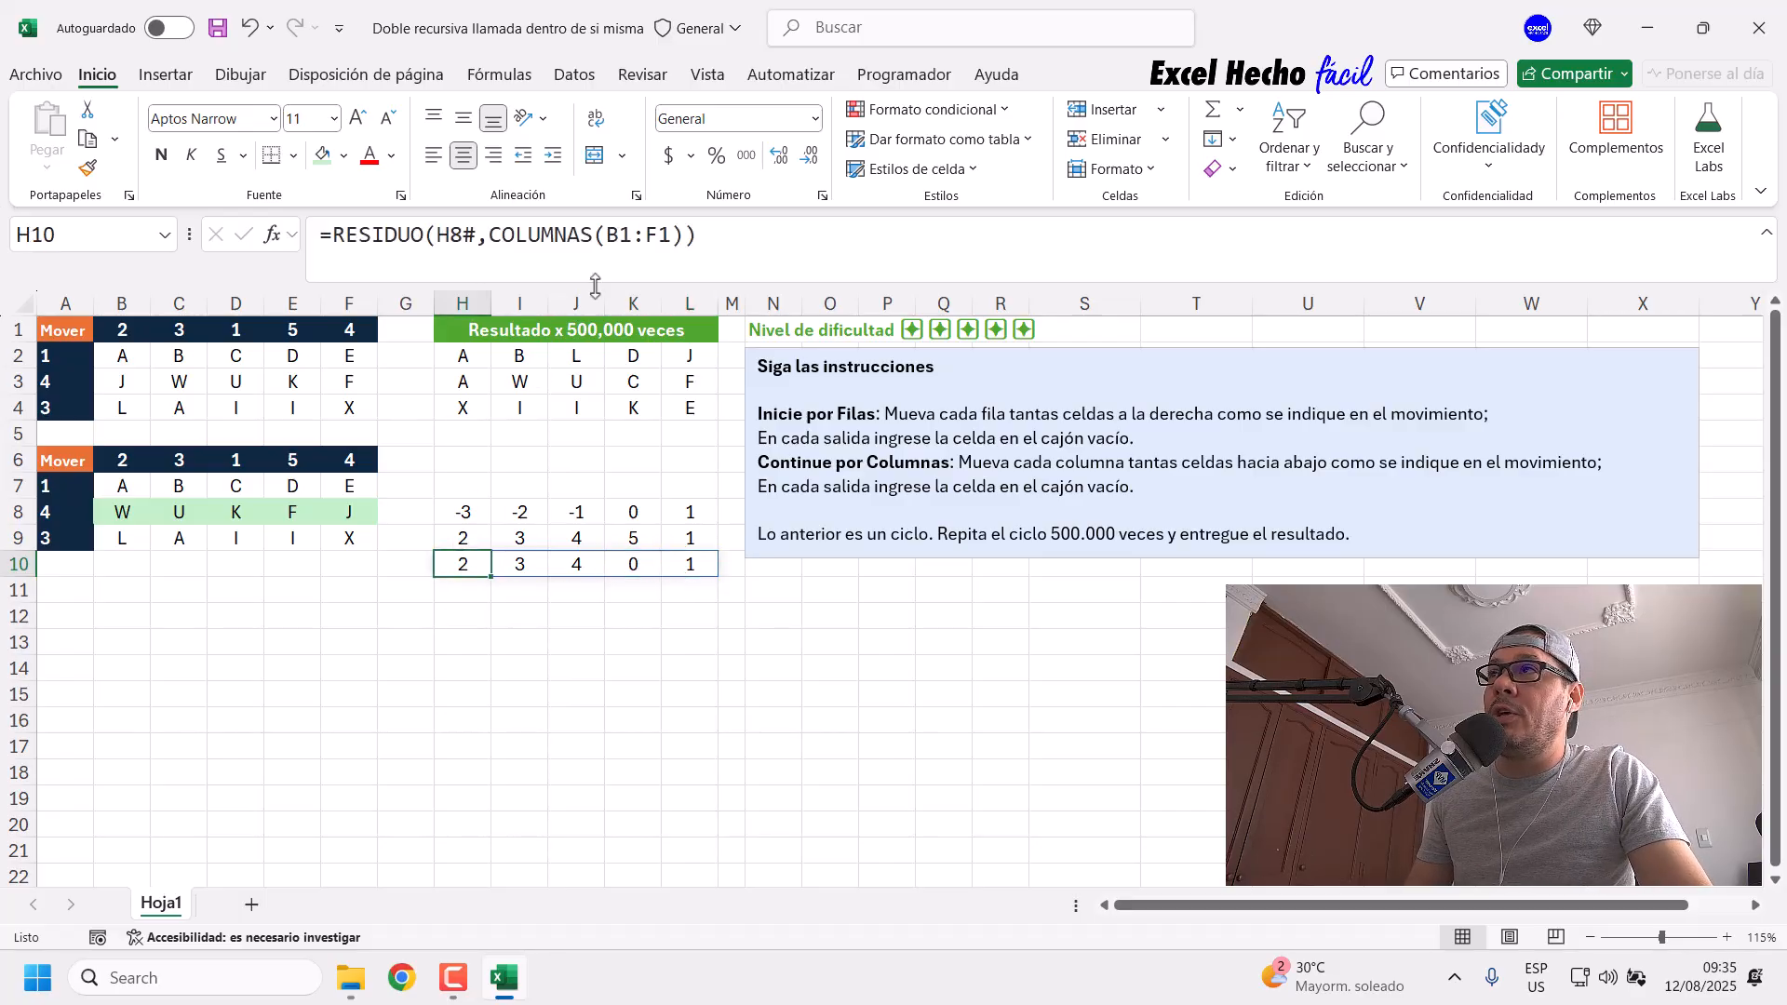
{"action": "left_click", "coordinate": [476, 234]}
{"action": "type", "text": "-1"}
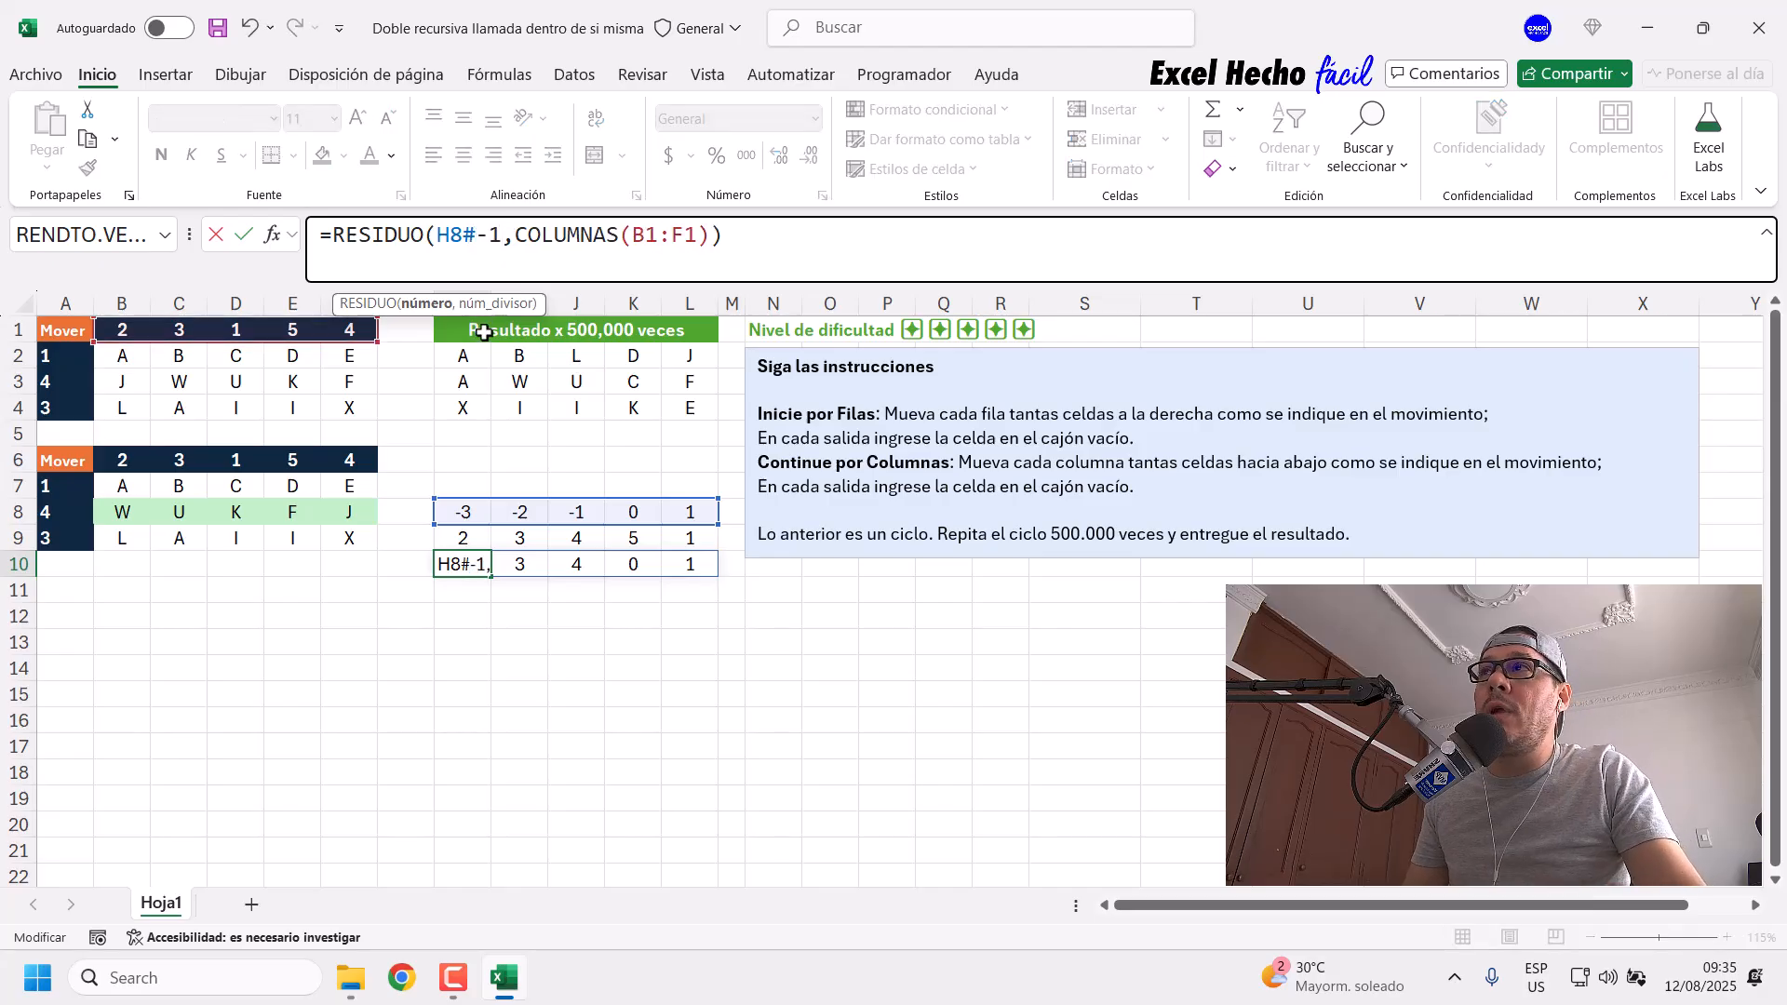
{"action": "left_click", "coordinate": [819, 246]}
{"action": "type", "text": "+1"}
{"action": "key", "text": "Return"}
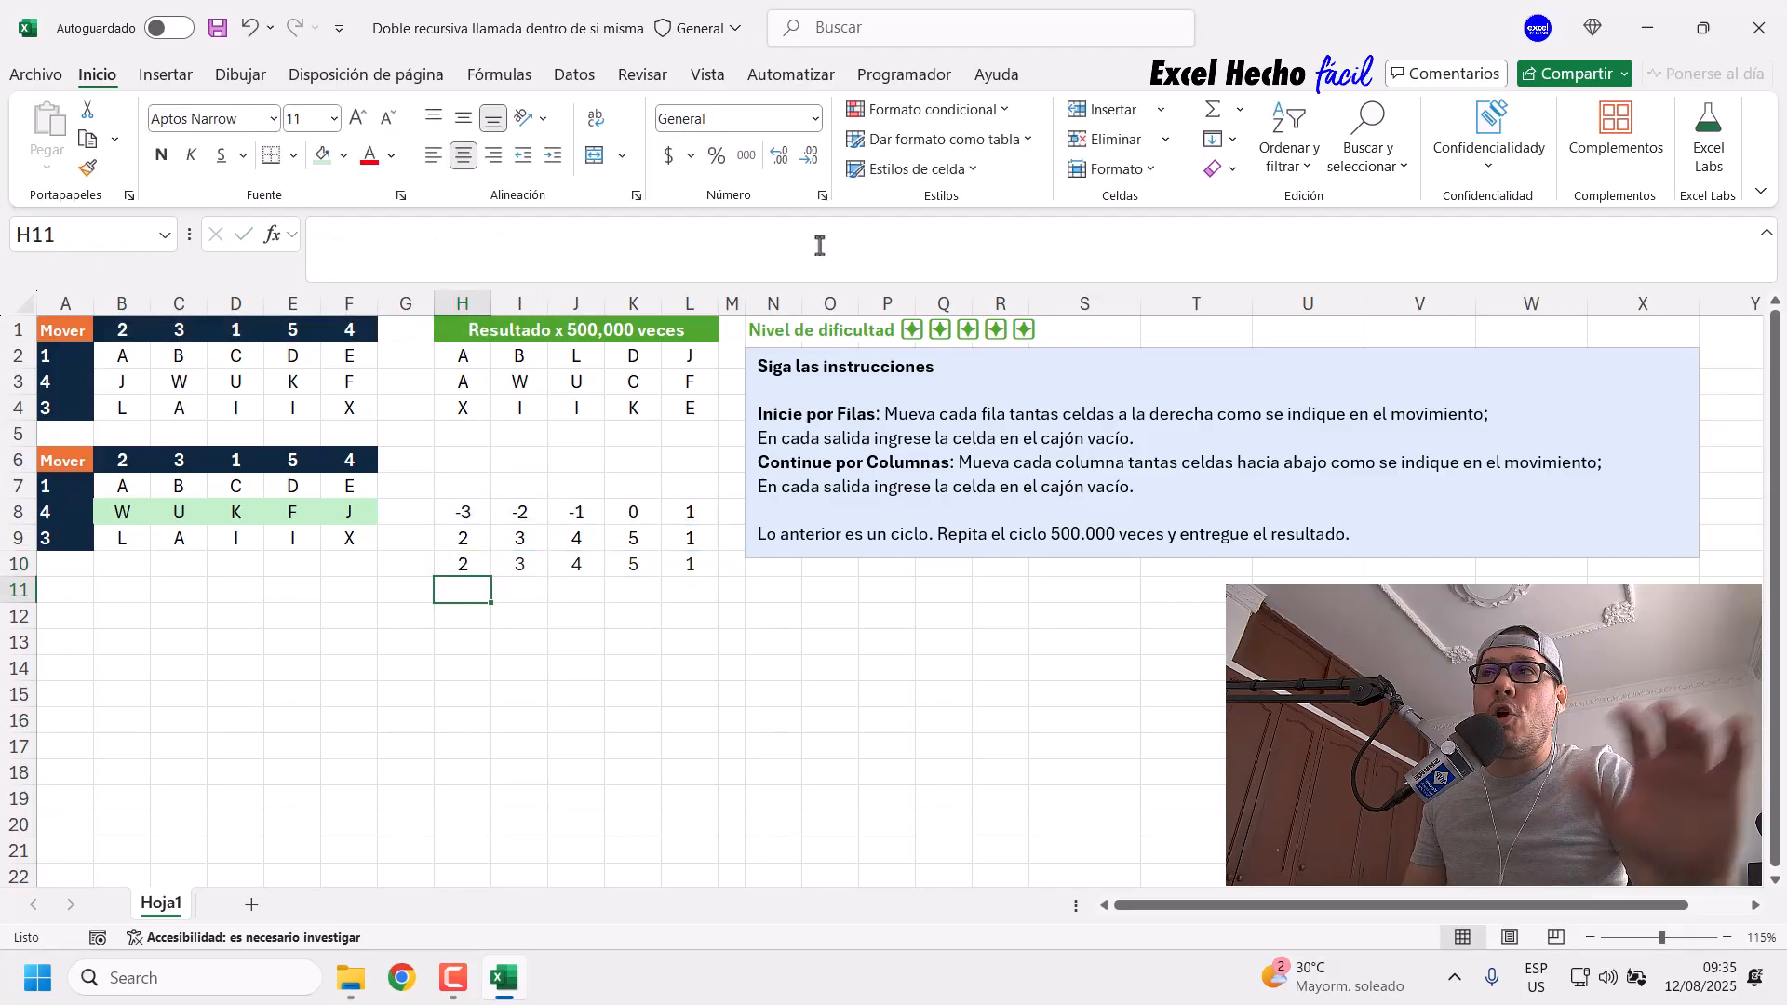
{"action": "left_click_drag", "start_coordinate": [462, 564], "coordinate": [689, 565]}
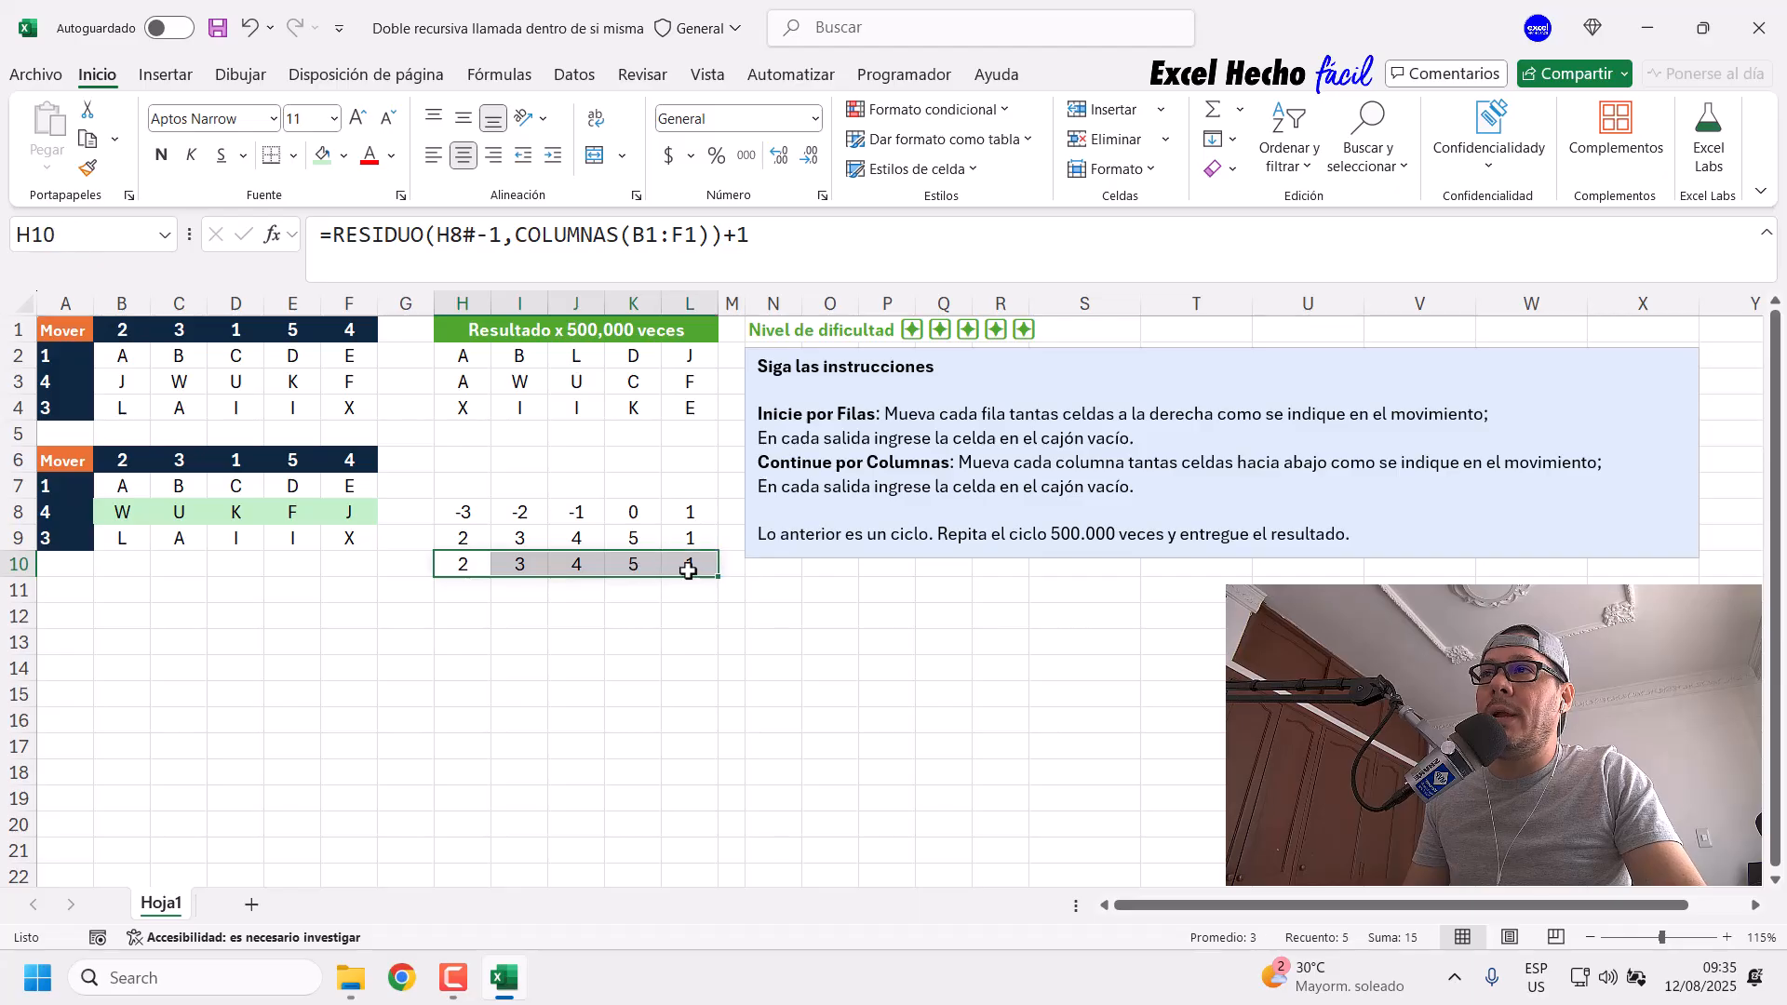
Step: Replace the whole H10 formula with =H8#-1
{"action": "left_click", "coordinate": [460, 565]}
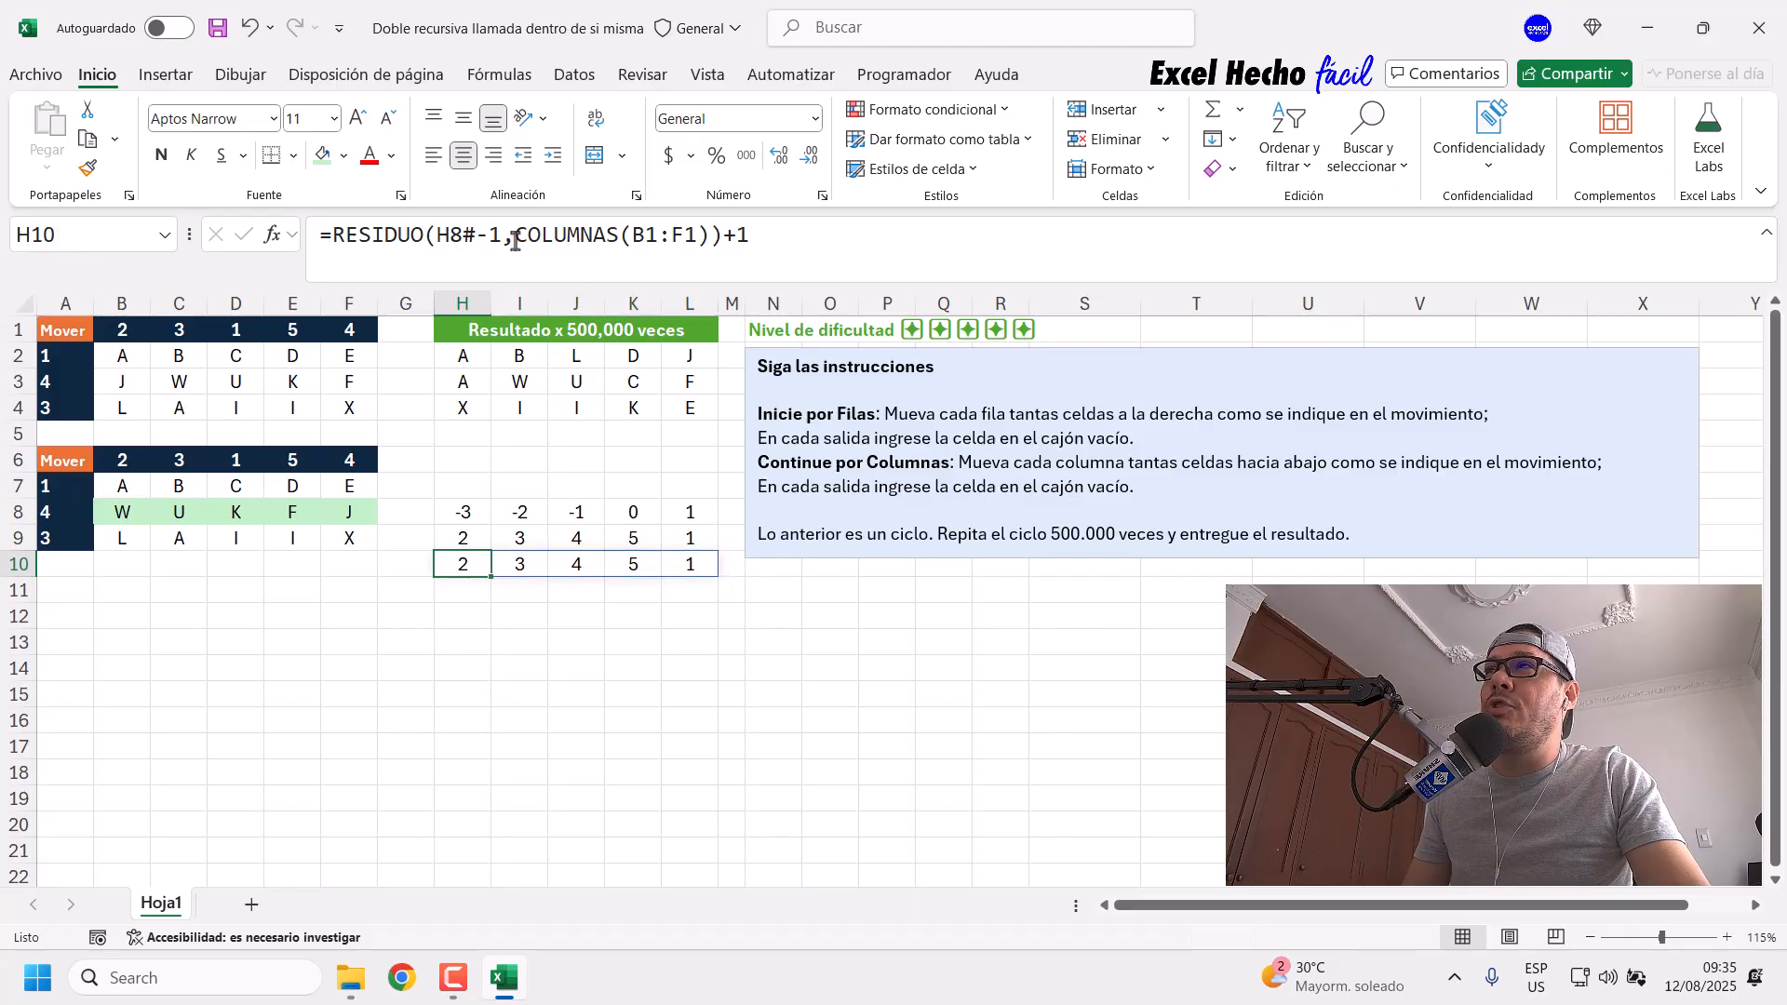
{"action": "left_click_drag", "start_coordinate": [503, 234], "coordinate": [819, 249]}
{"action": "key", "text": "Escape"}
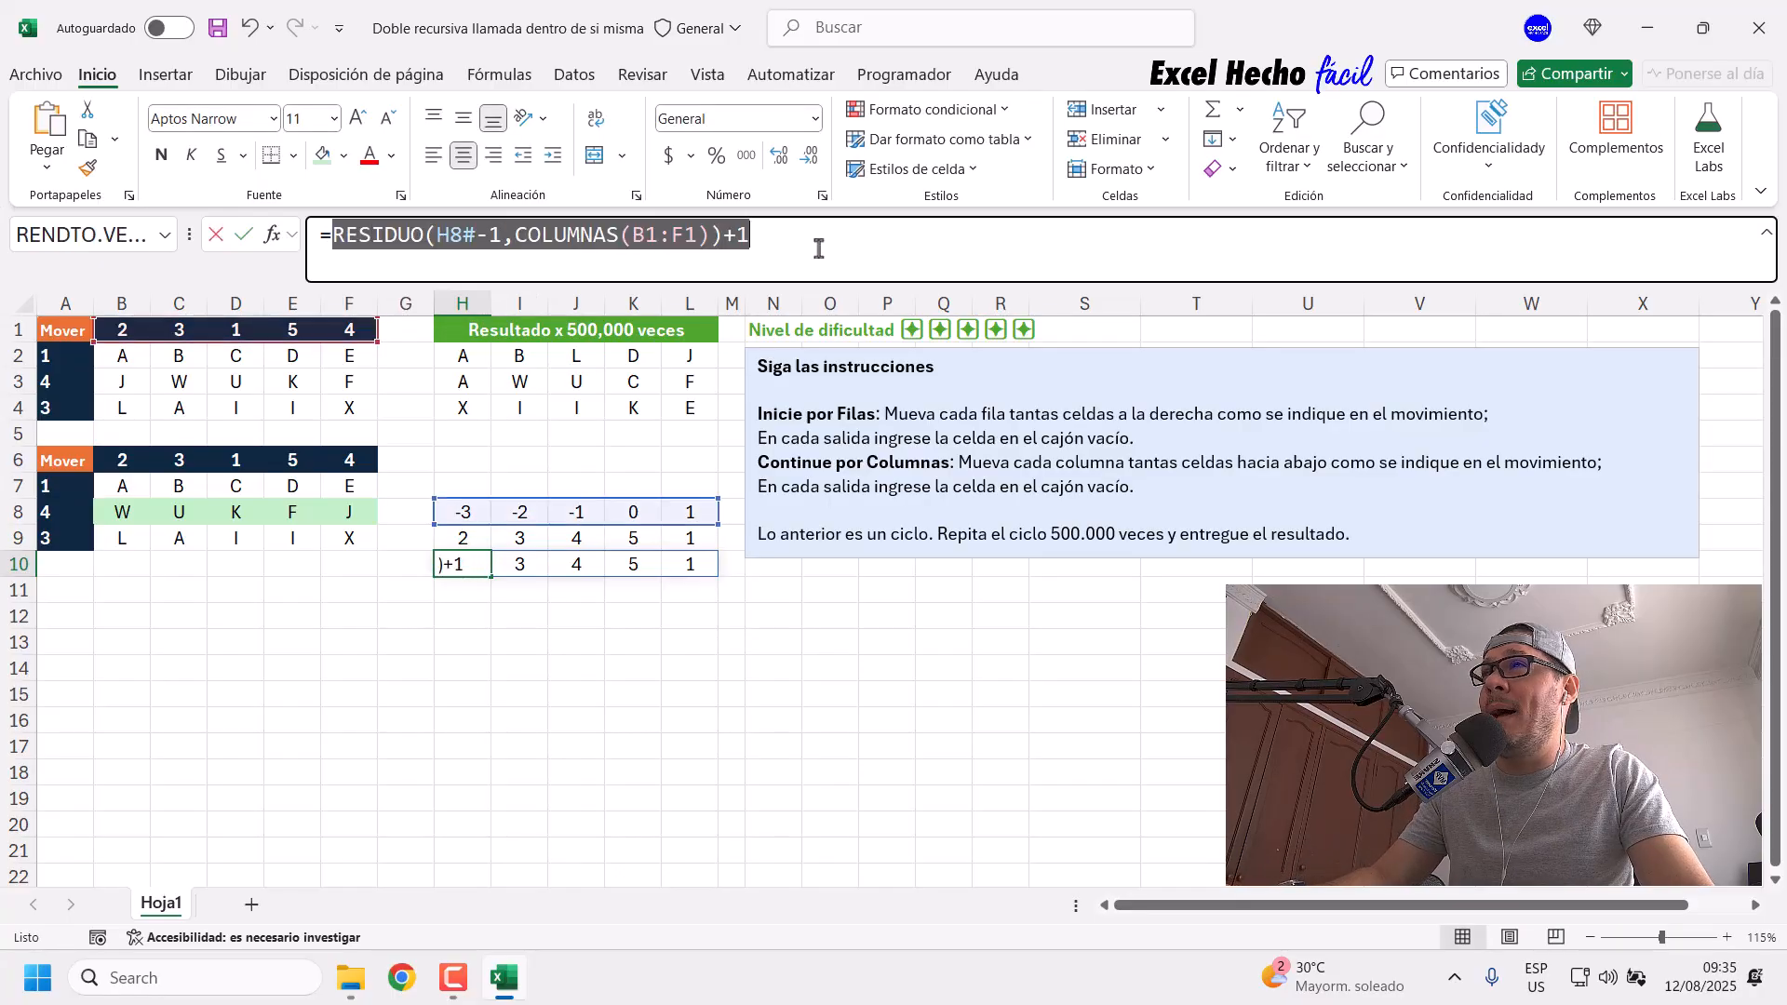
{"action": "type", "text": "H8#-1"}
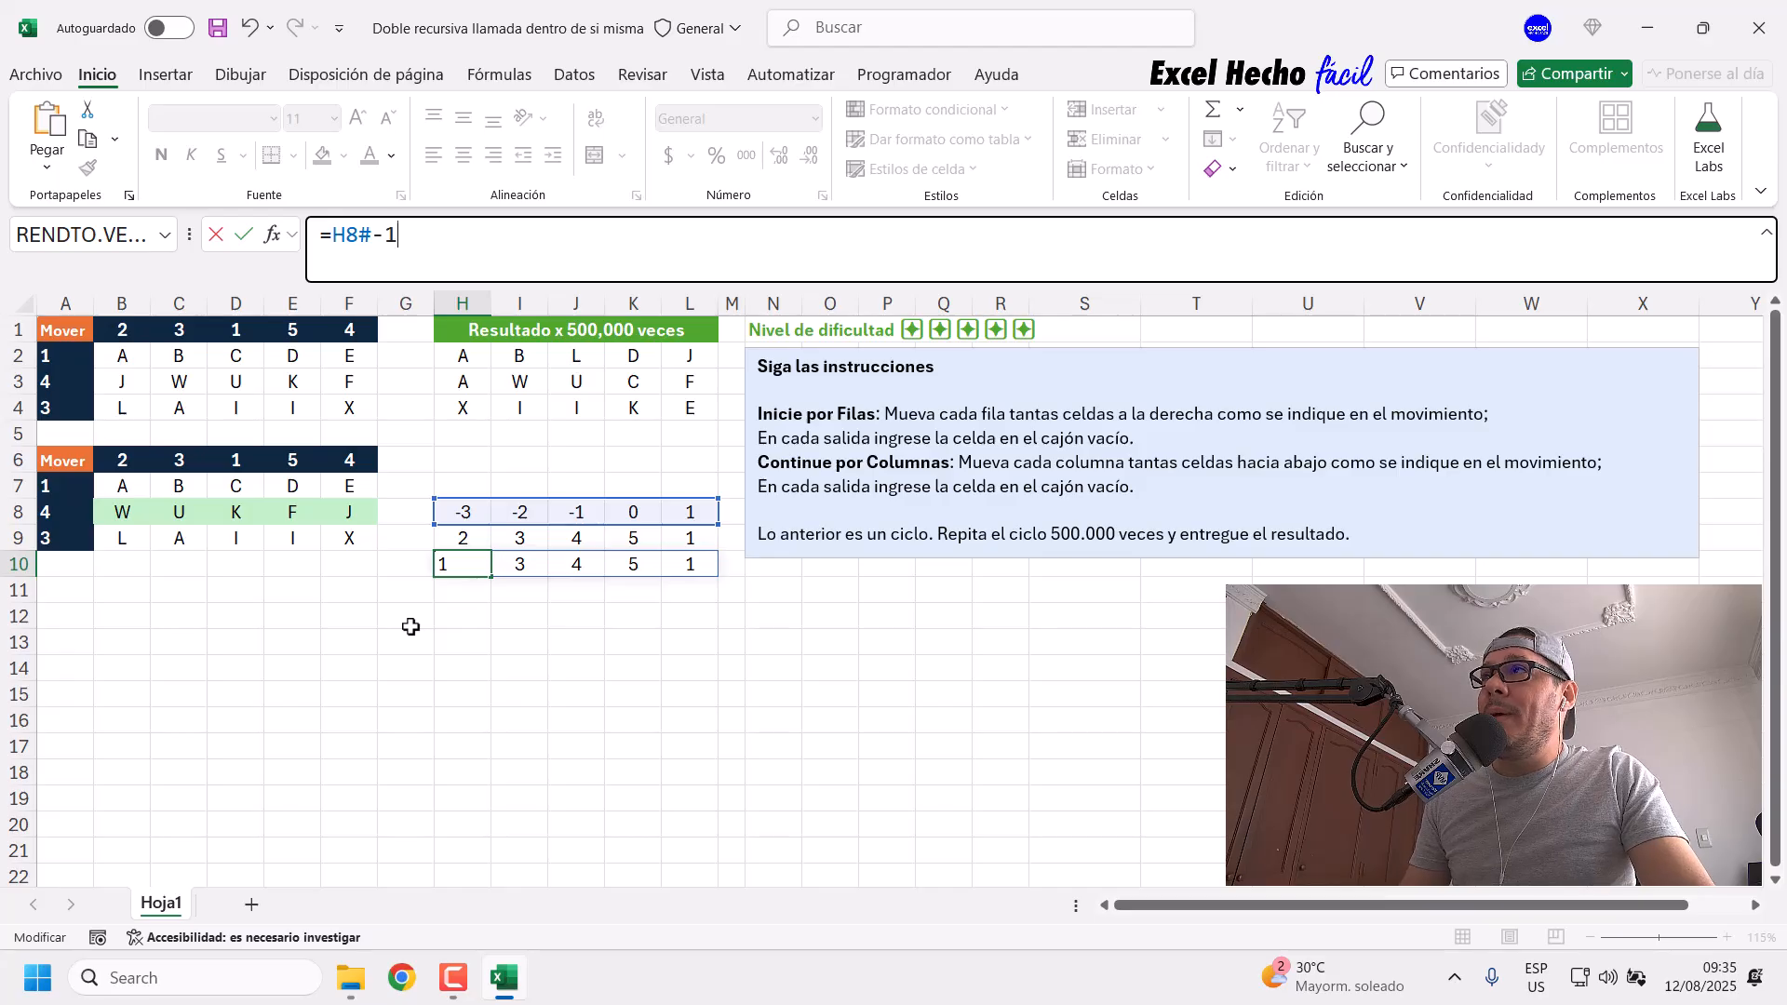
{"action": "left_click_drag", "start_coordinate": [333, 233], "coordinate": [418, 236]}
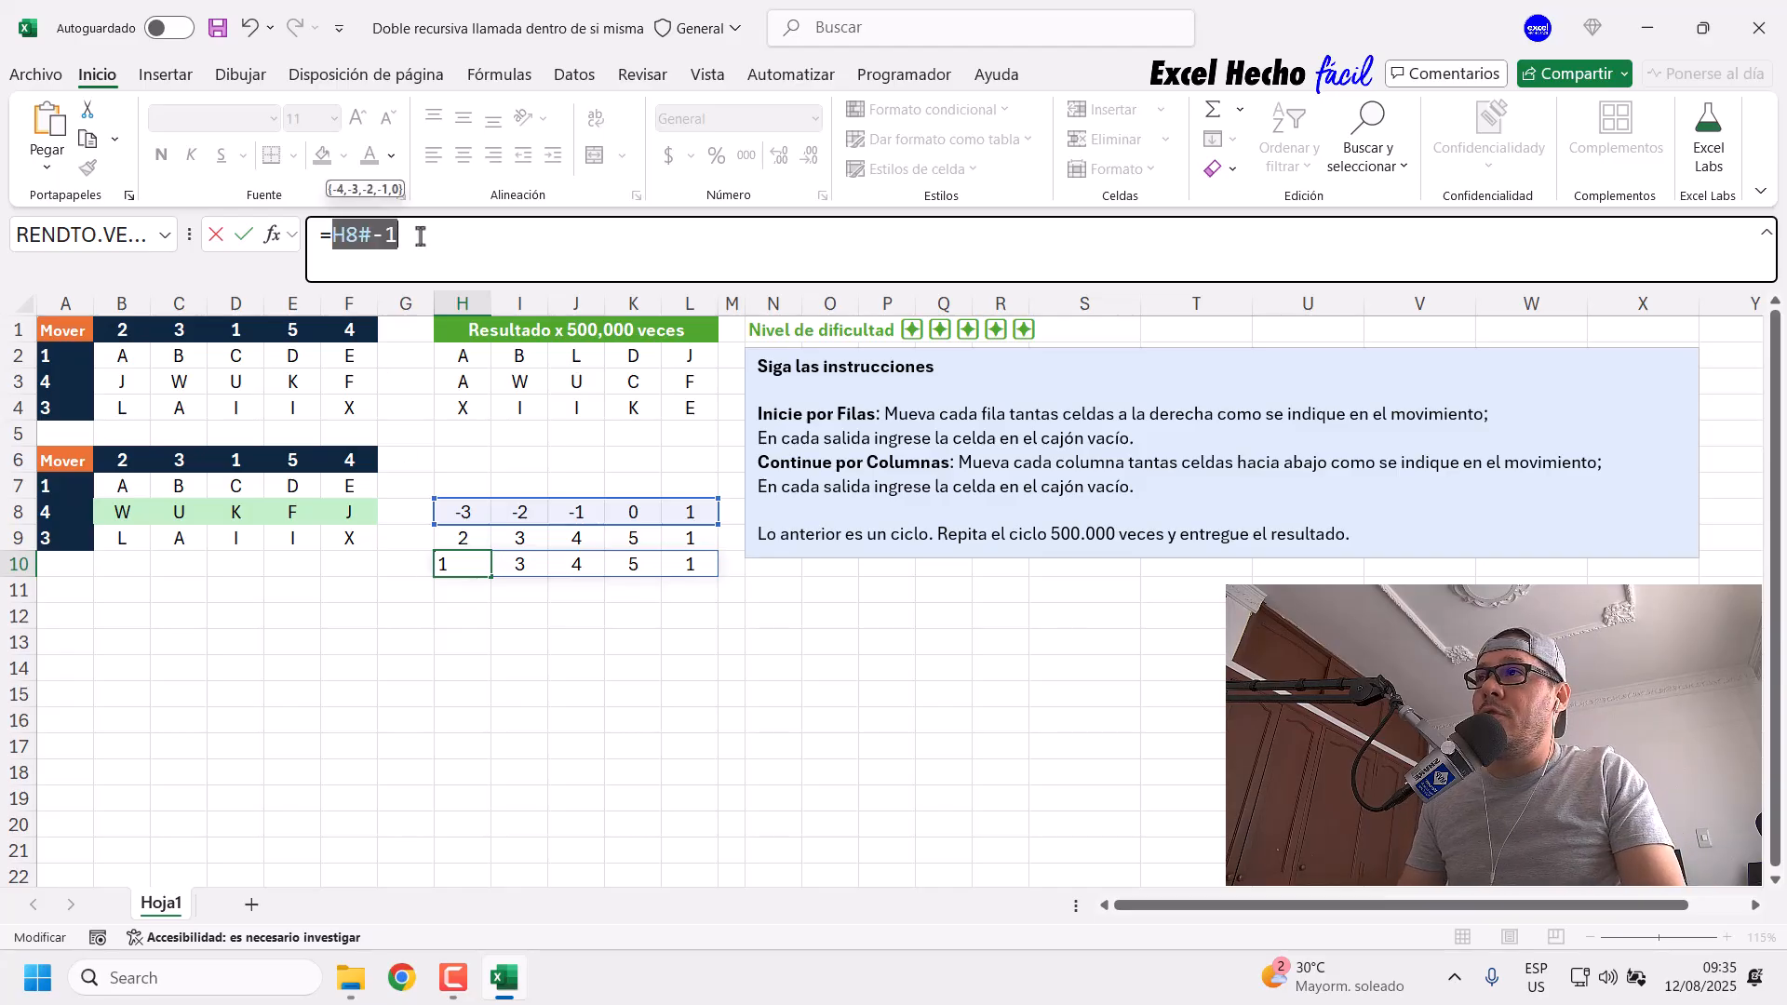
{"action": "key", "text": "Return"}
Step: Compare the SECUENCIA values in H8:L8 with the H8#-1 values in row 10
{"action": "left_click_drag", "start_coordinate": [461, 512], "coordinate": [678, 518]}
{"action": "left_click", "coordinate": [466, 507]}
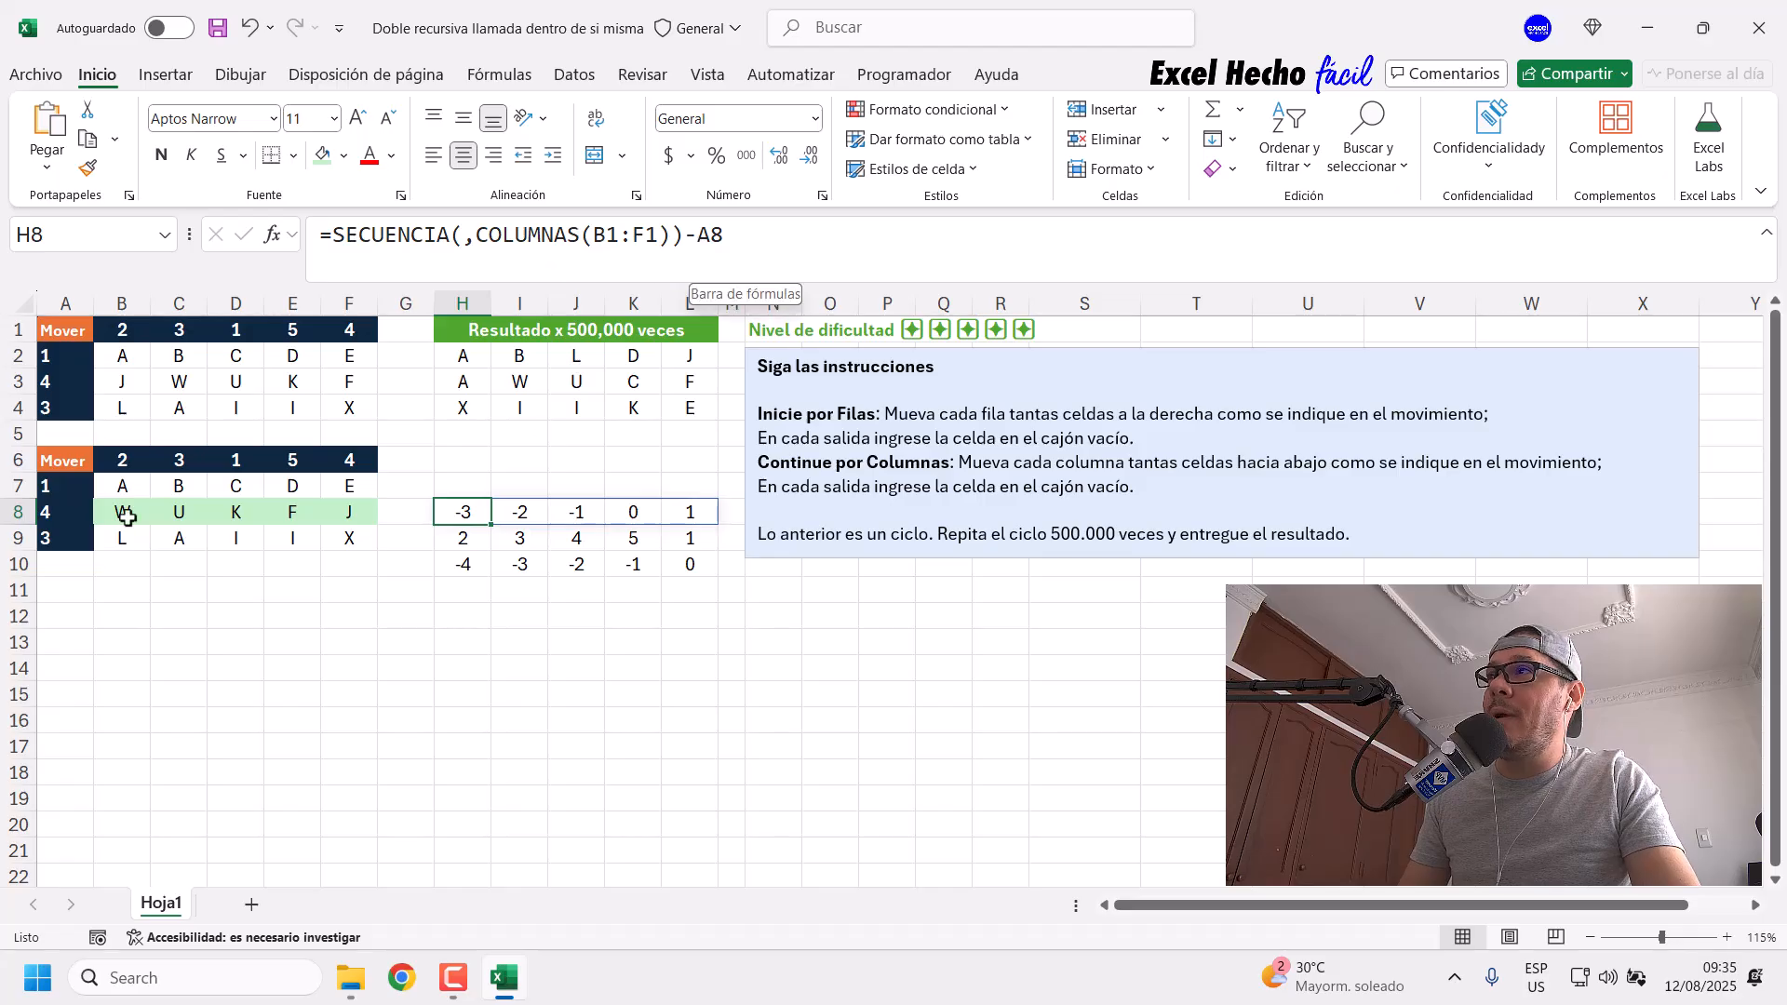
{"action": "left_click", "coordinate": [474, 564]}
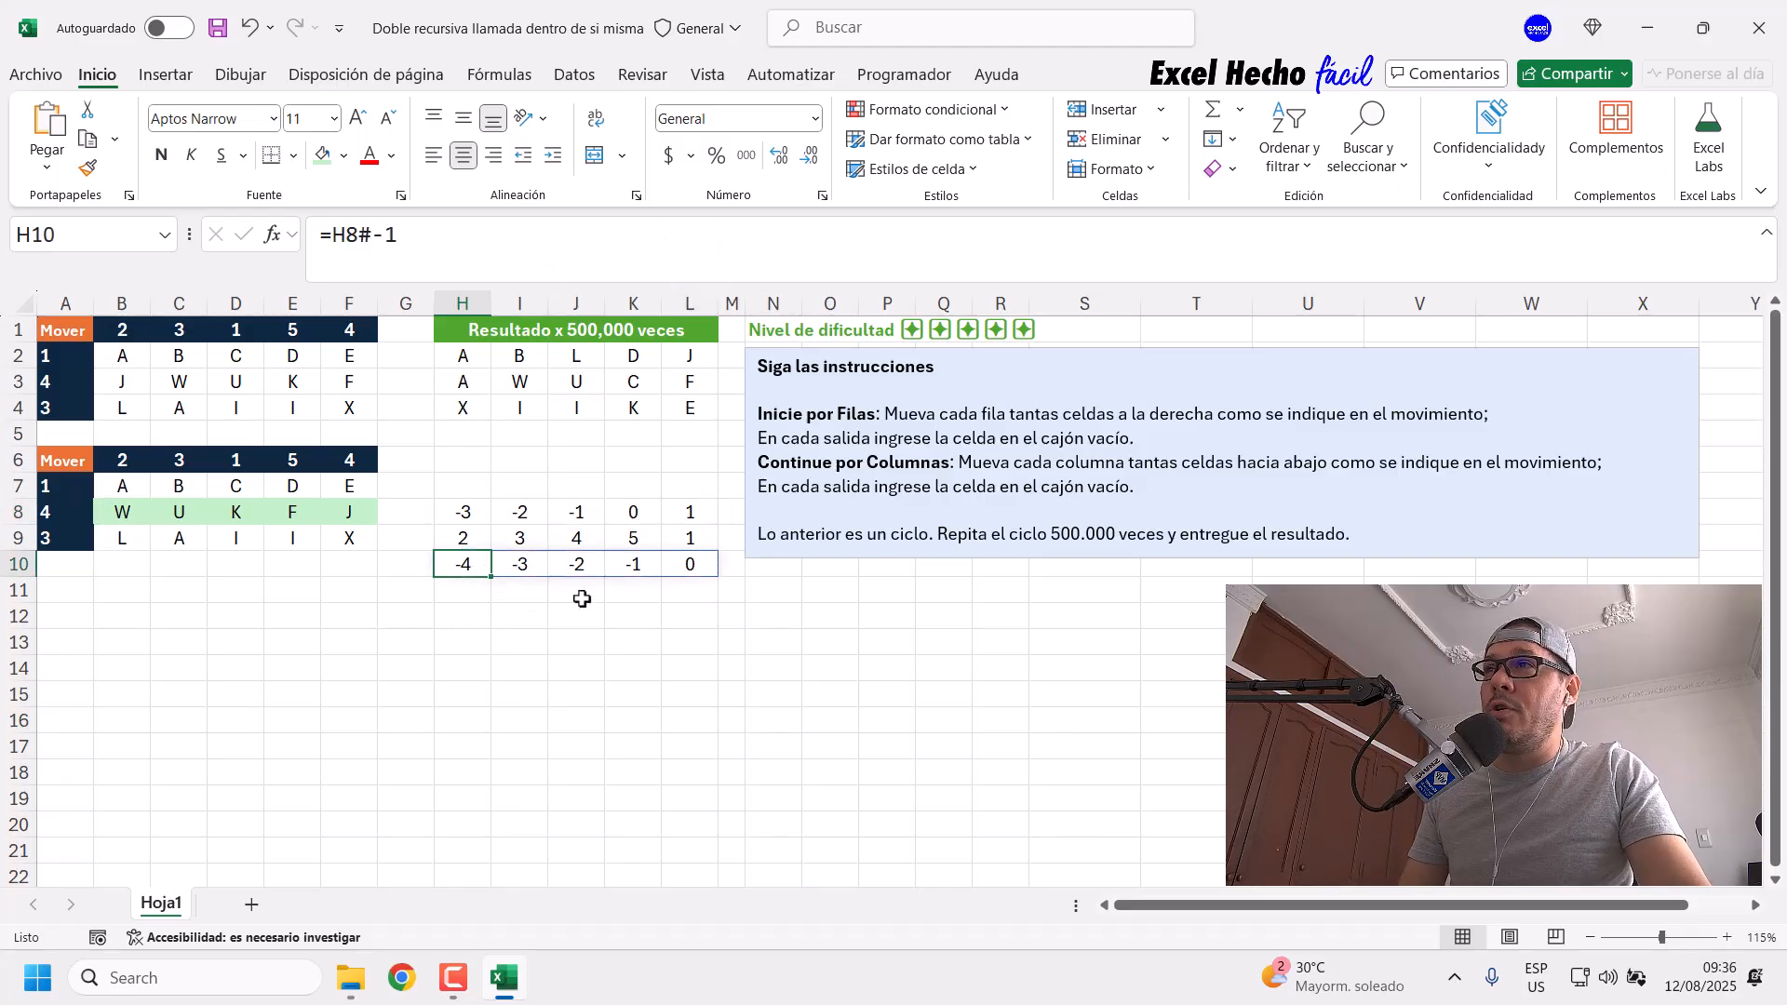
{"action": "left_click", "coordinate": [637, 567]}
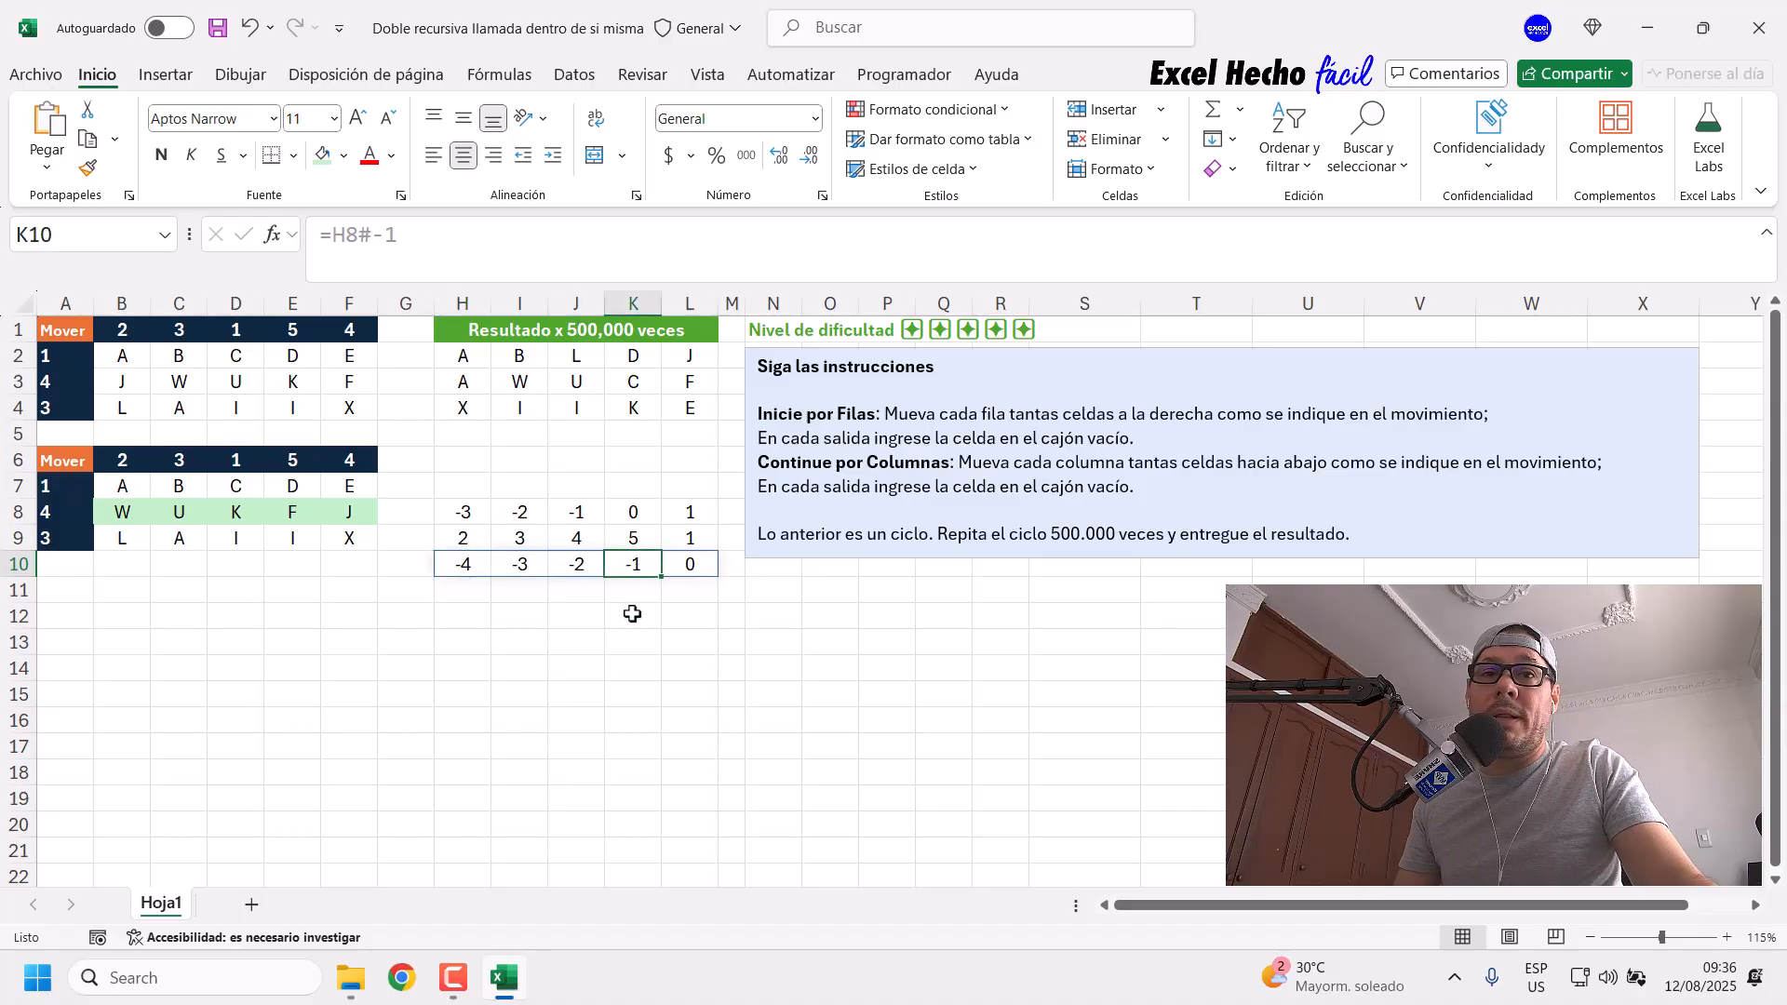
{"action": "left_click", "coordinate": [469, 565]}
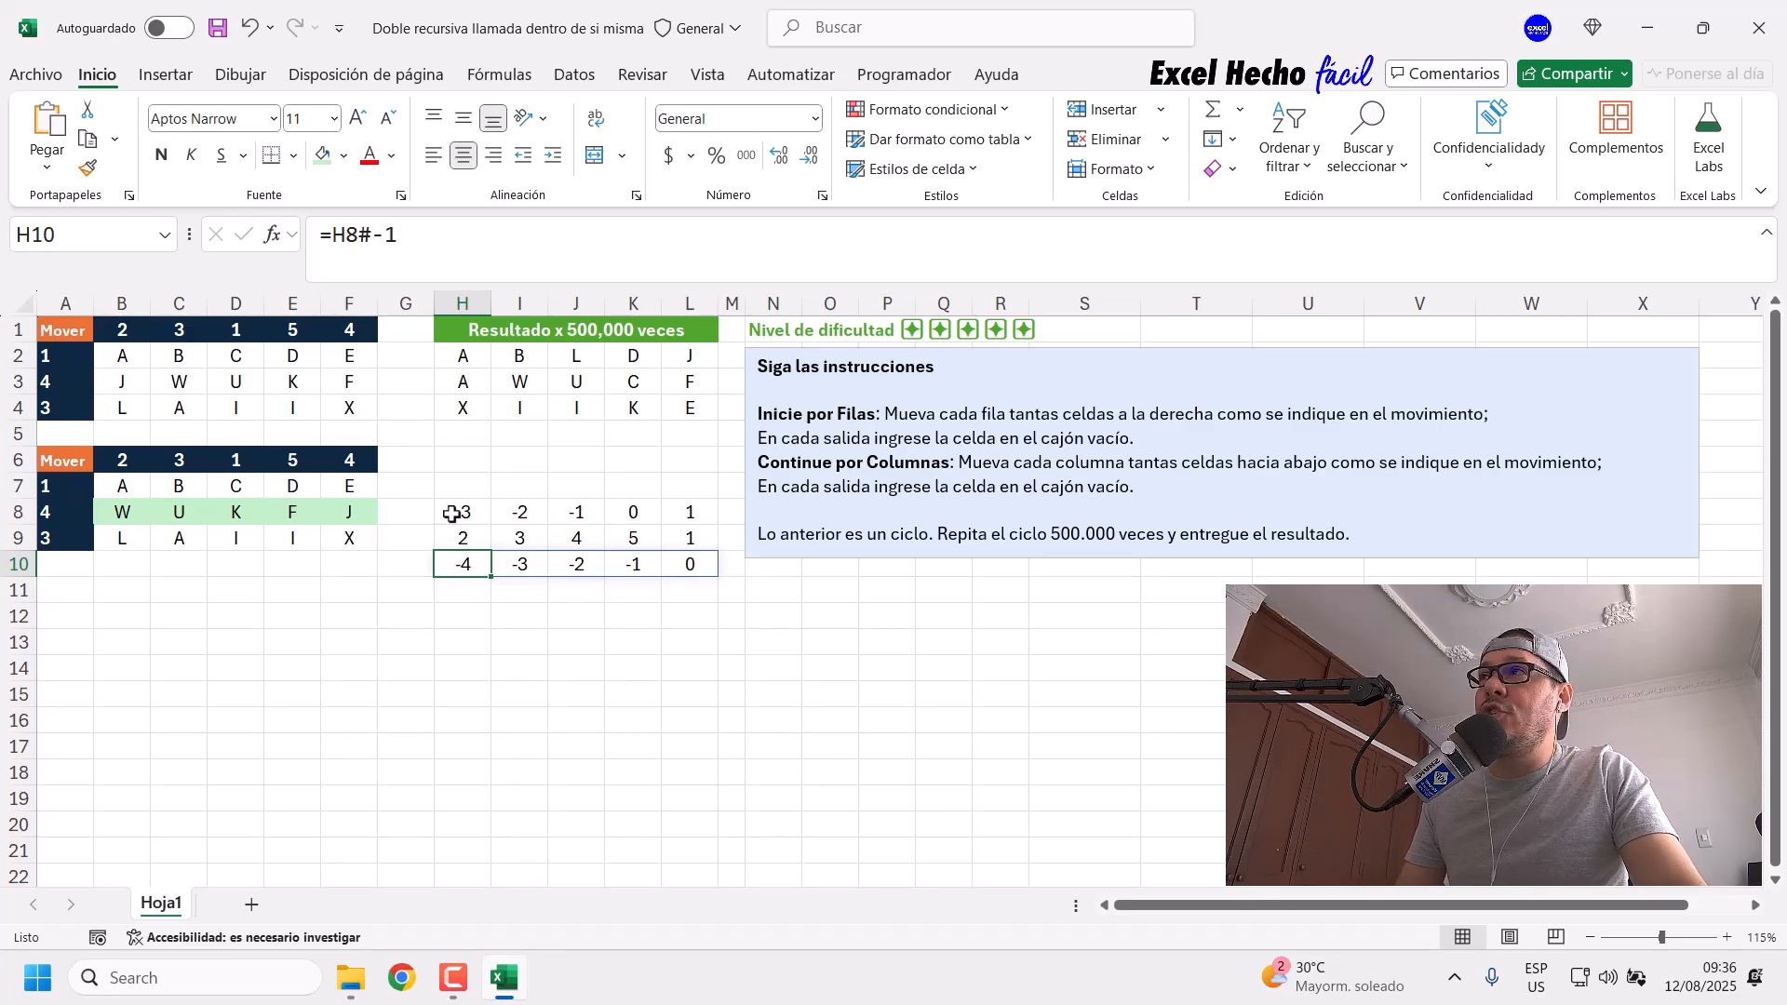
Step: Wrap the H8#-1 term in H10 in RESIDUO with COLUMNAS(B1:F1) as the divisor
{"action": "left_click", "coordinate": [332, 240]}
{"action": "type", "text": "resi"}
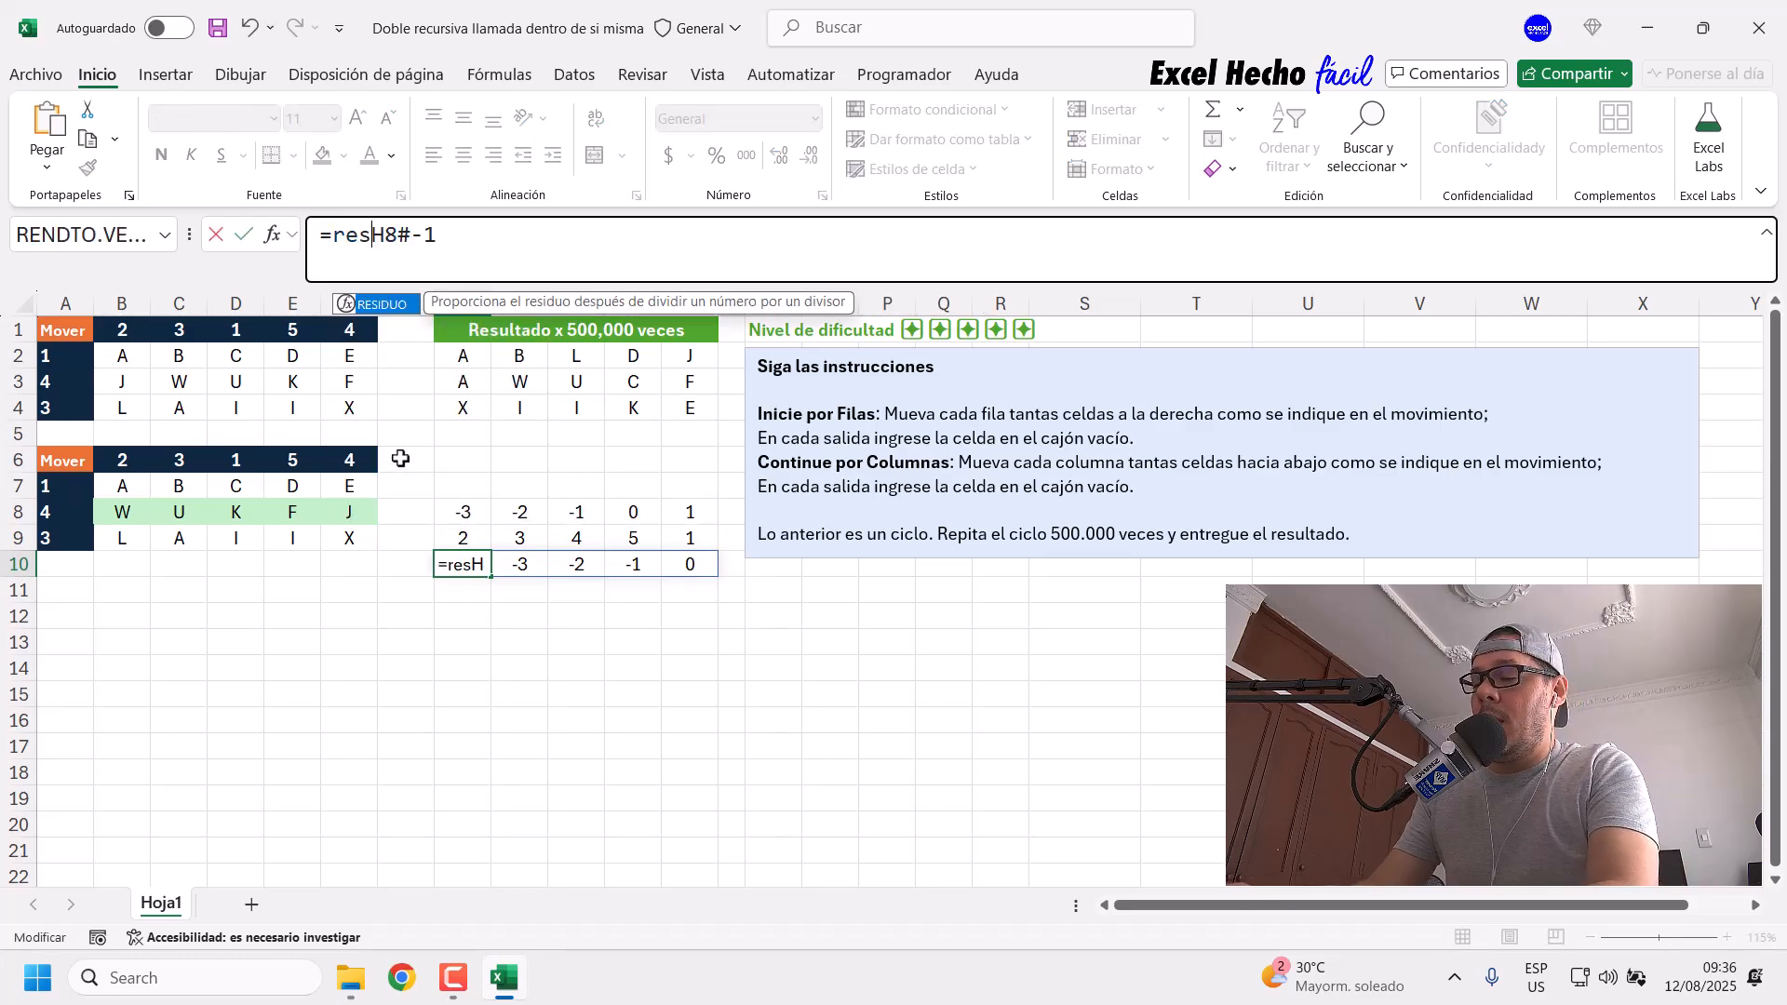
{"action": "key", "text": "Tab"}
{"action": "left_click", "coordinate": [428, 303]}
{"action": "left_click", "coordinate": [565, 241]}
{"action": "type", "text": ",colu"}
{"action": "key", "text": "Down"}
{"action": "key", "text": "Tab"}
{"action": "left_click_drag", "start_coordinate": [120, 331], "coordinate": [376, 321]}
{"action": "type", "text": "))"}
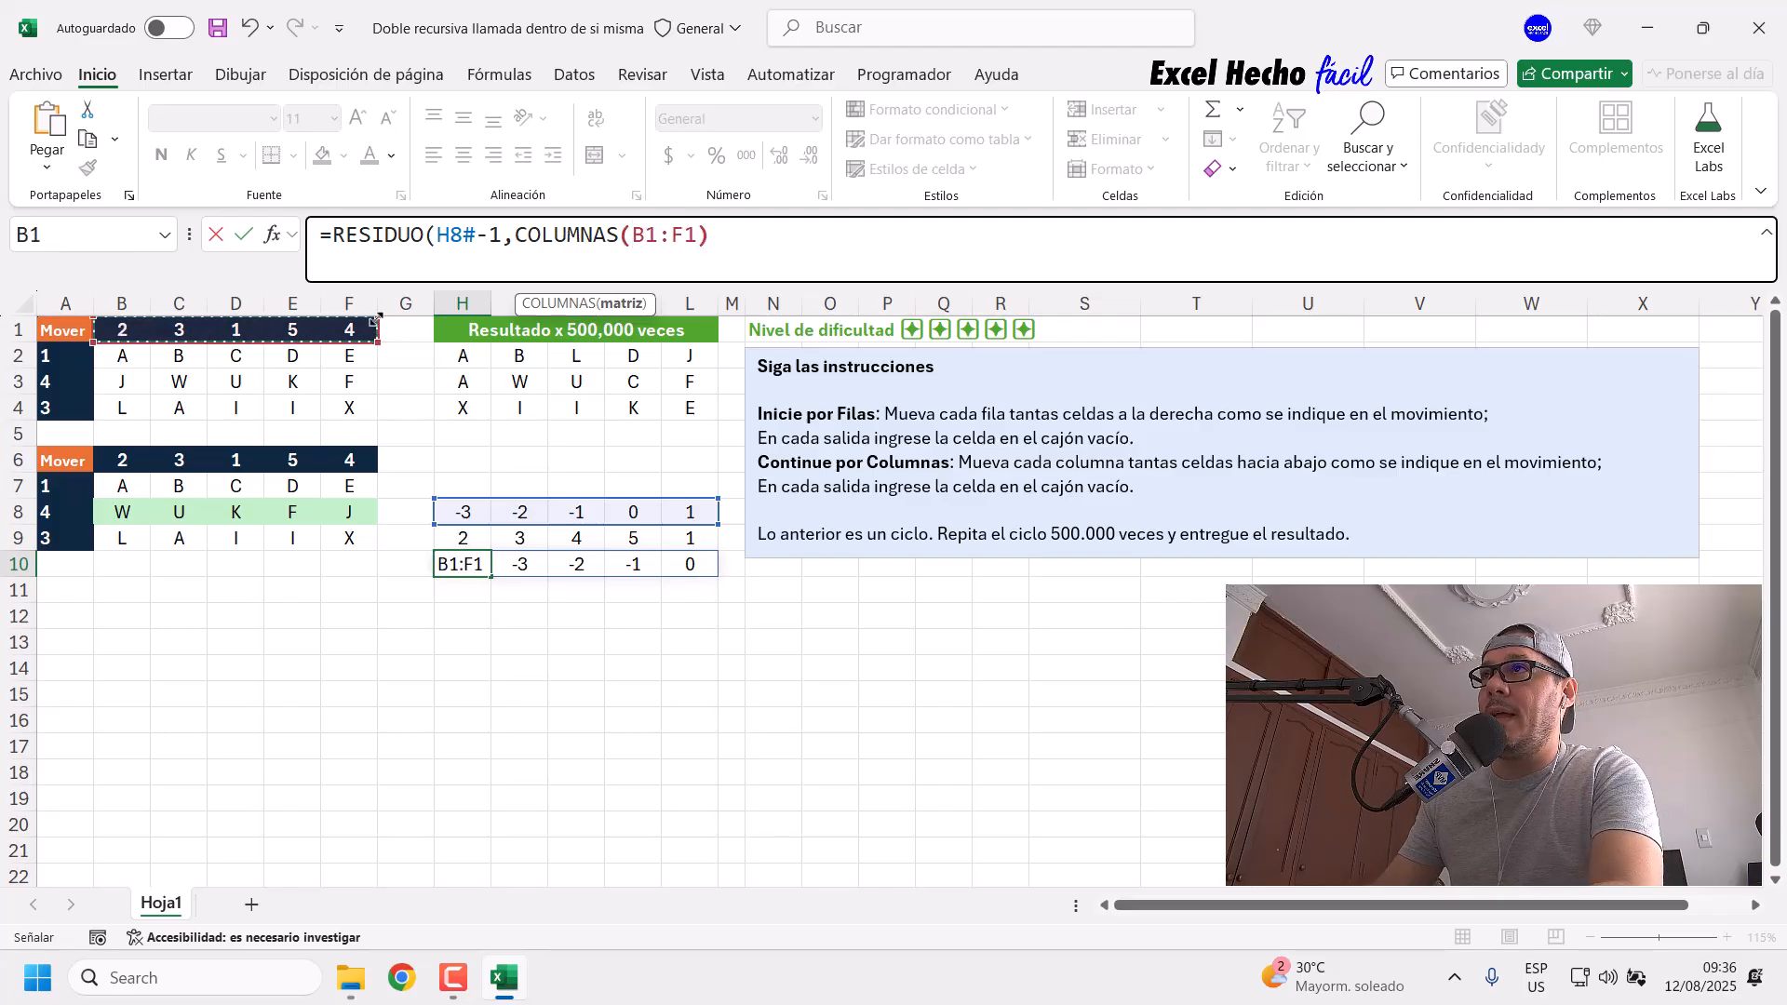
{"action": "key", "text": "Return"}
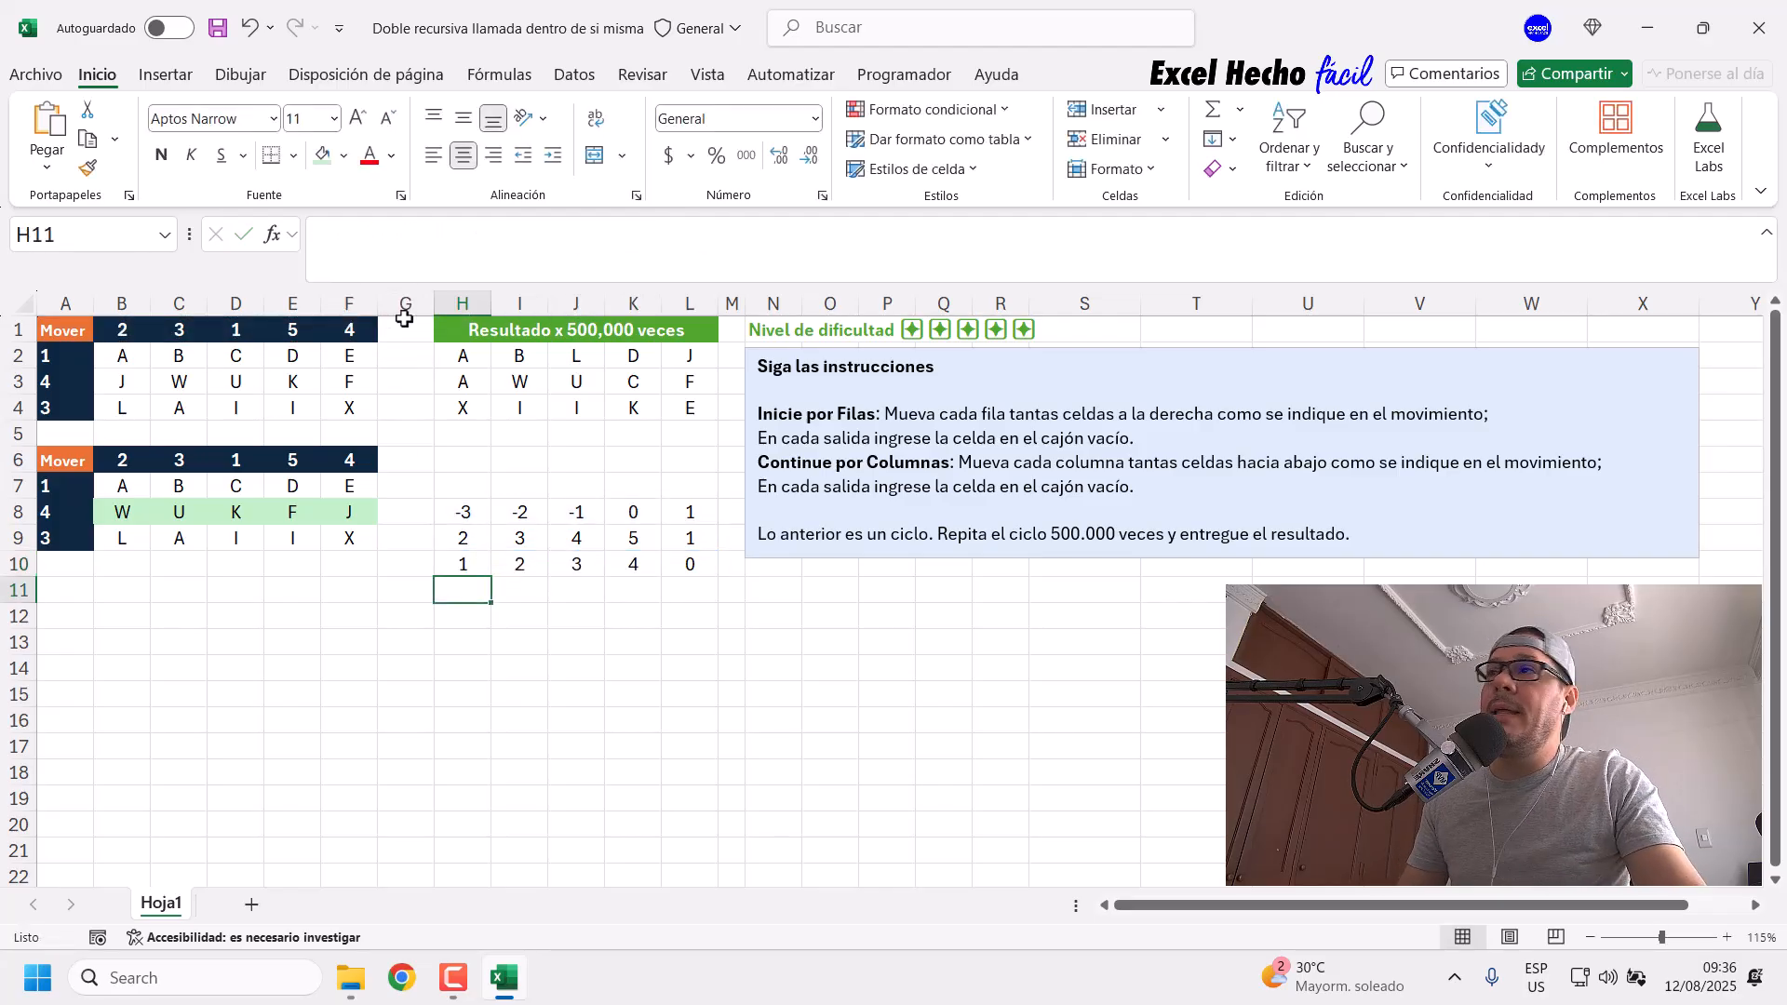
Step: Review the results of =RESIDUO(H8#-1,COLUMNAS(B1:F1)) cell by cell from H10 to L10
{"action": "left_click", "coordinate": [476, 565]}
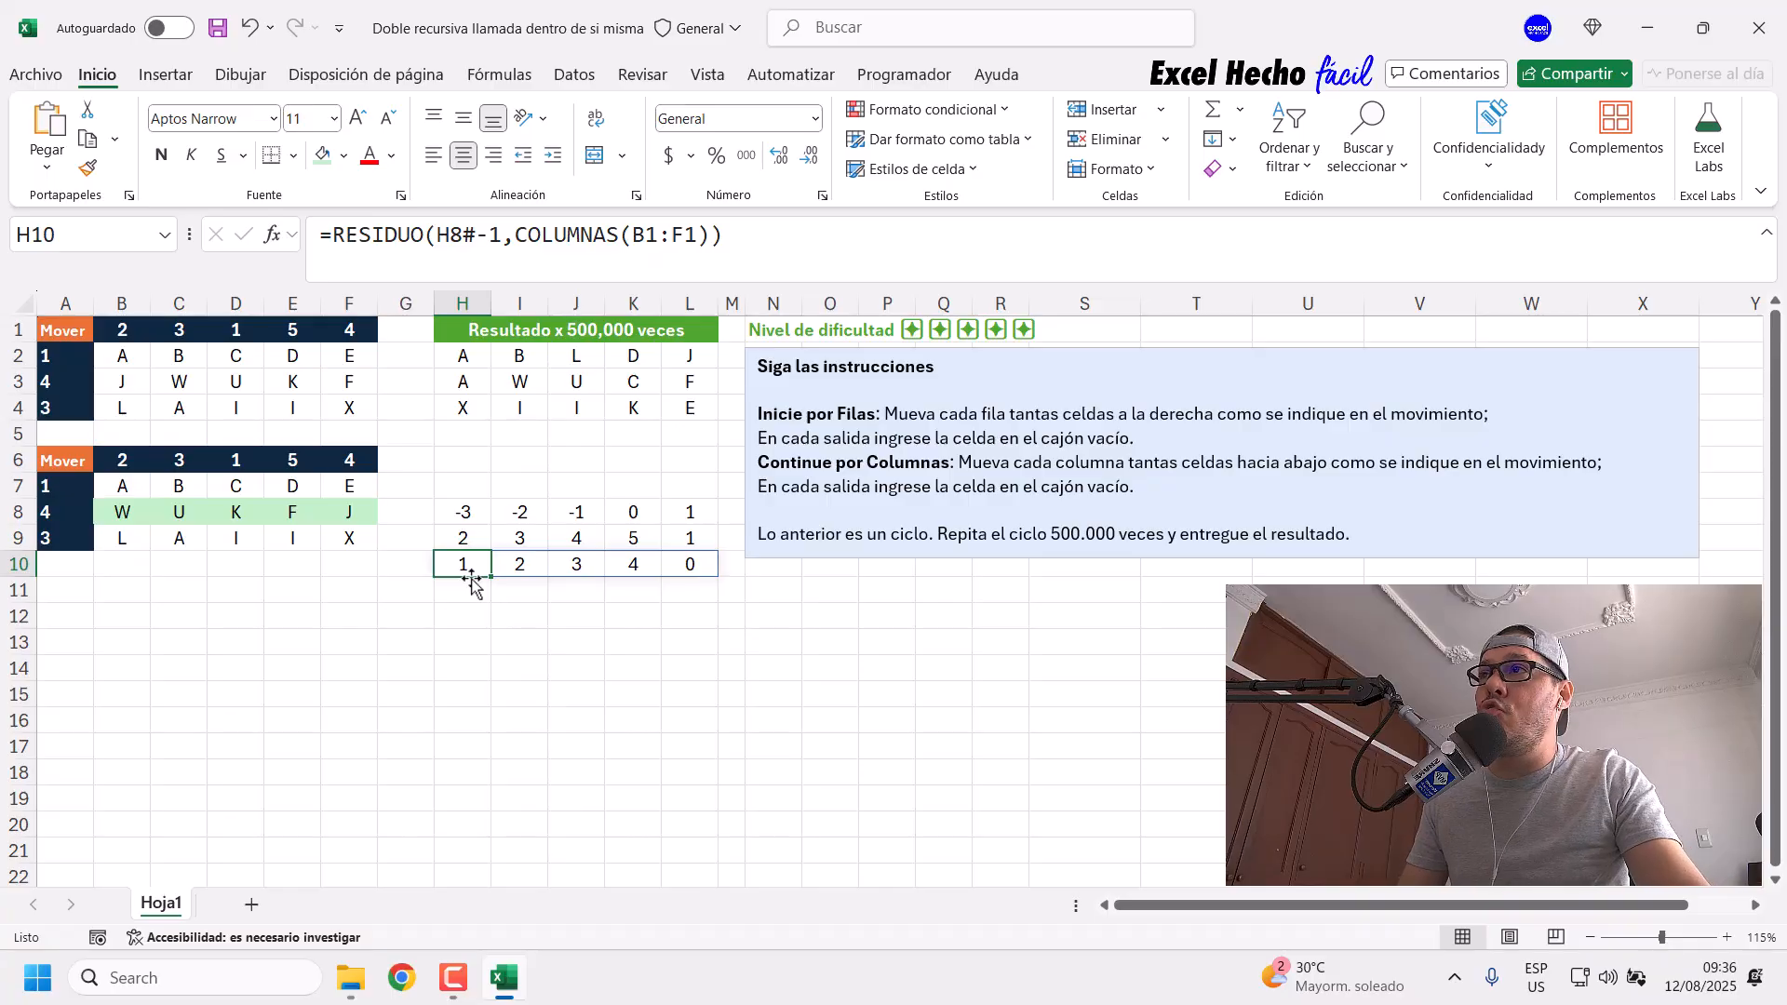
{"action": "left_click", "coordinate": [511, 566]}
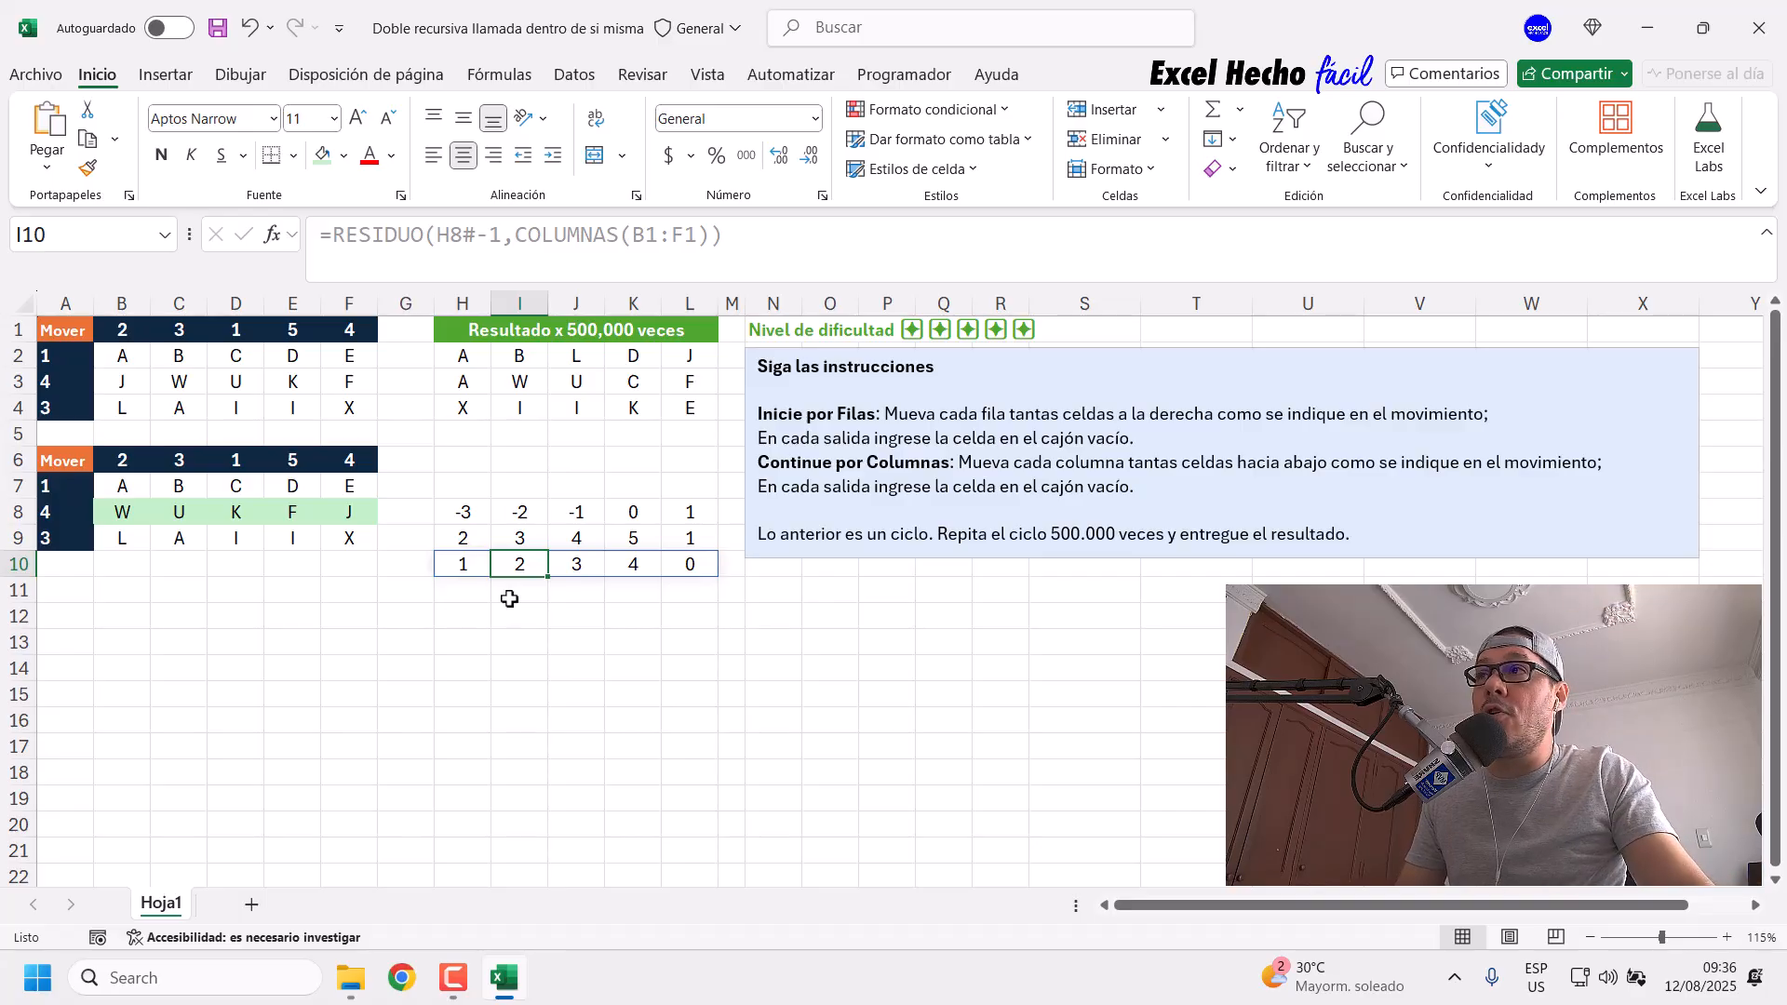
{"action": "left_click", "coordinate": [574, 565]}
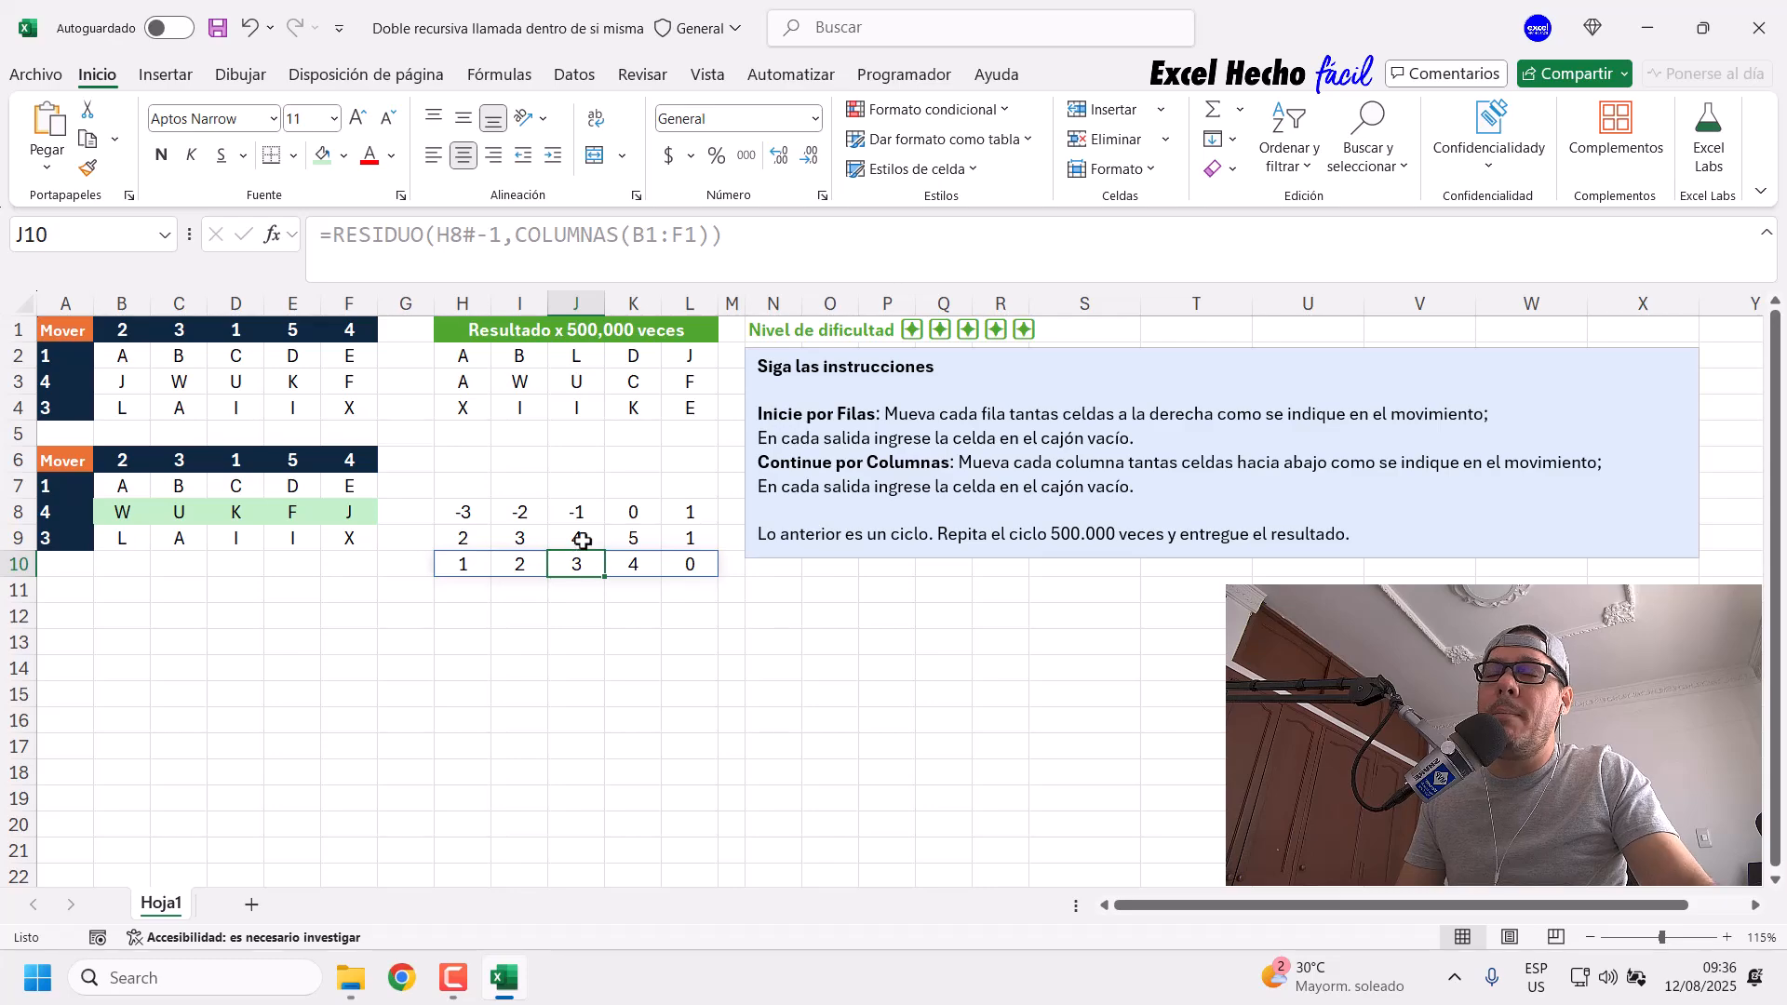
{"action": "left_click", "coordinate": [627, 563]}
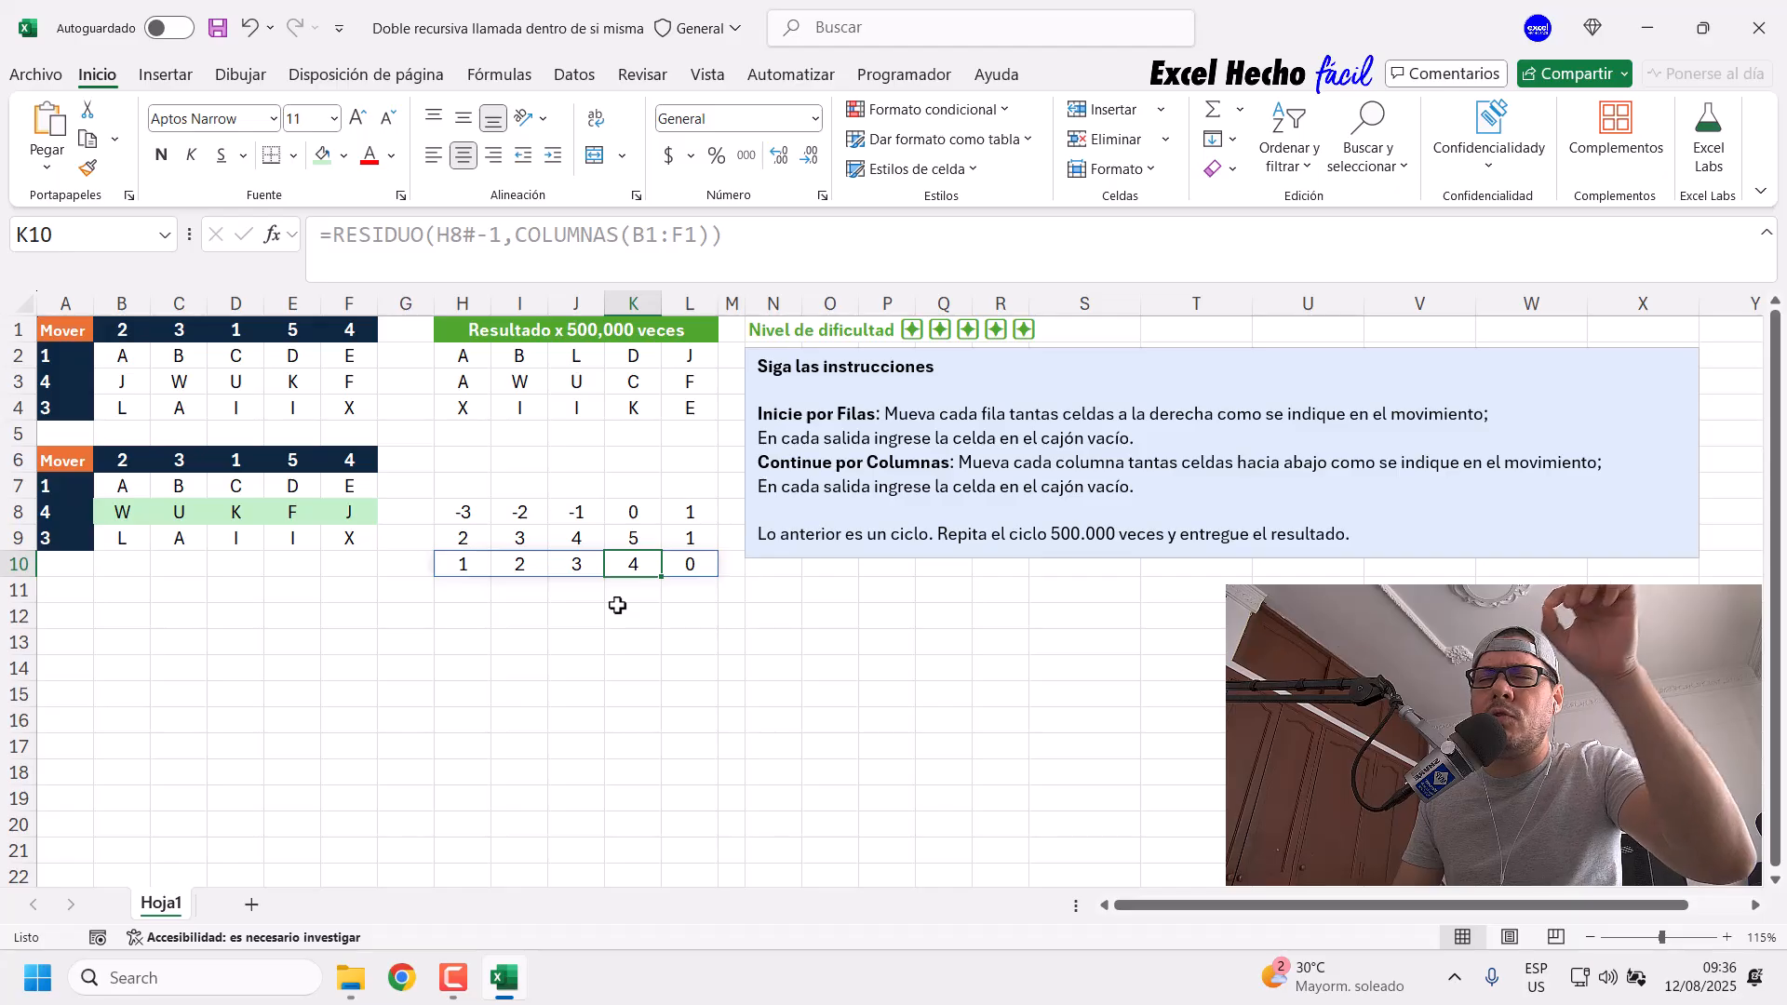
{"action": "left_click", "coordinate": [684, 565]}
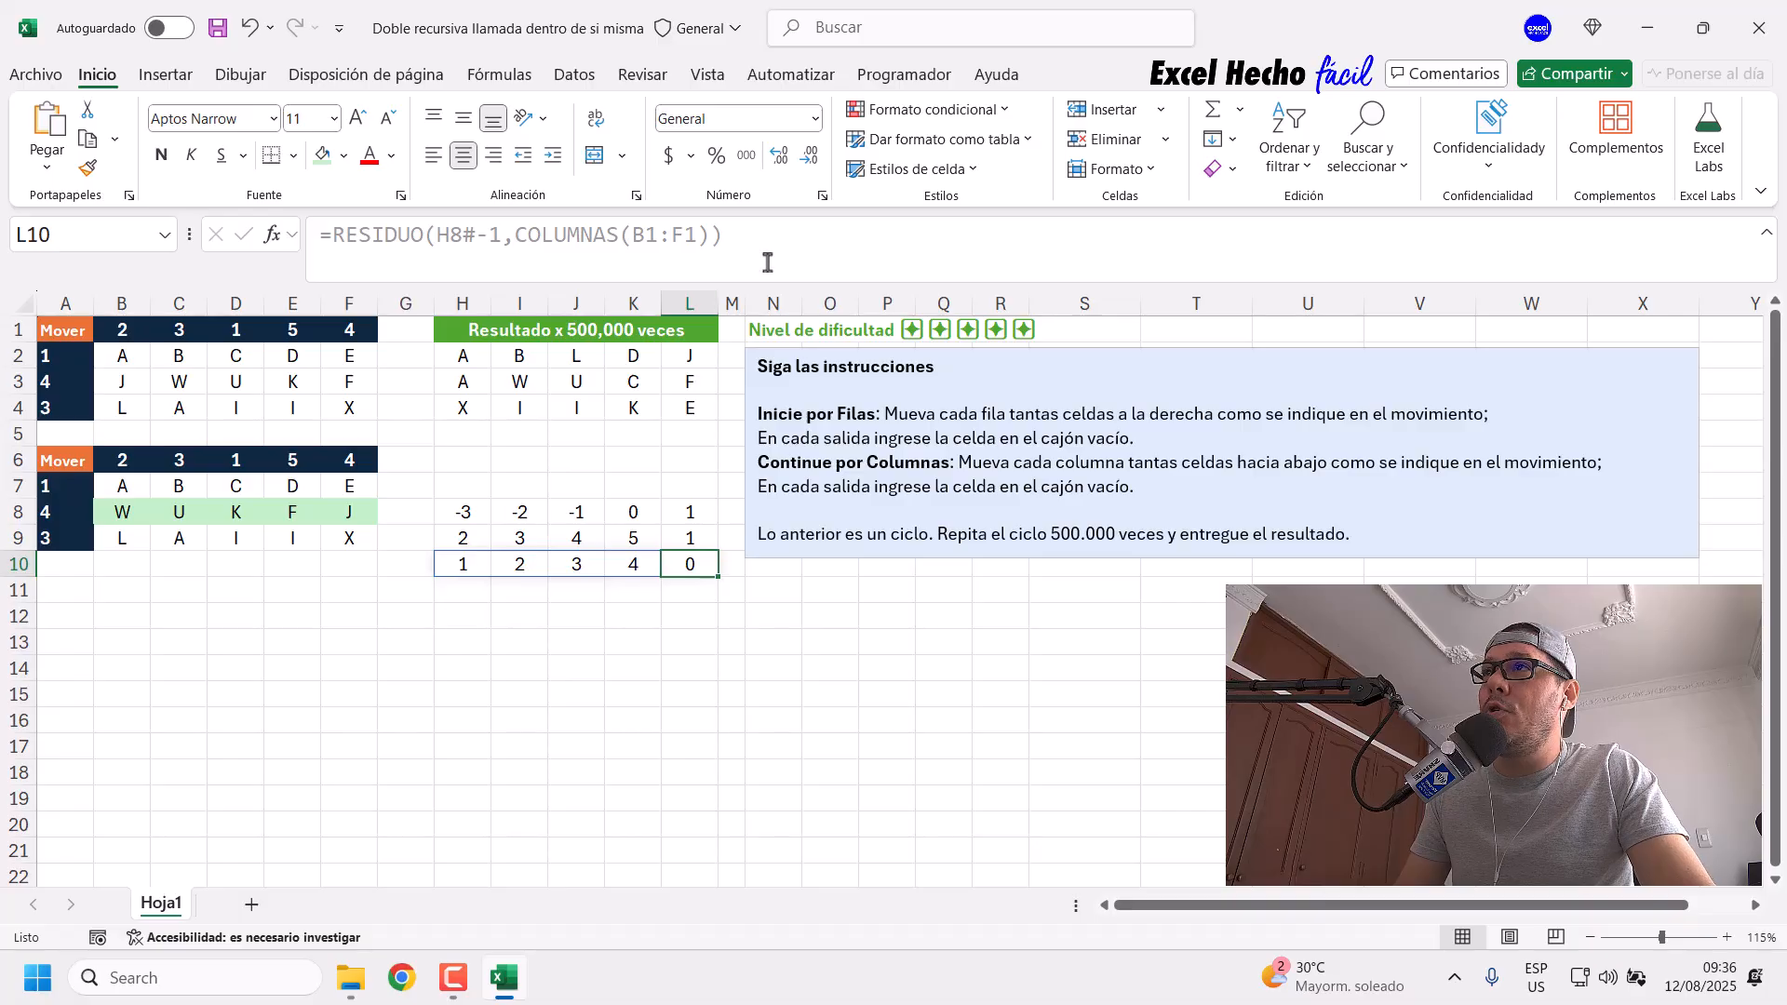
Step: Append +1 to the RESIDUO formula in H10 and check the resulting H10:L10 indices
{"action": "left_click", "coordinate": [466, 564]}
{"action": "left_click", "coordinate": [773, 233]}
{"action": "type", "text": "+1"}
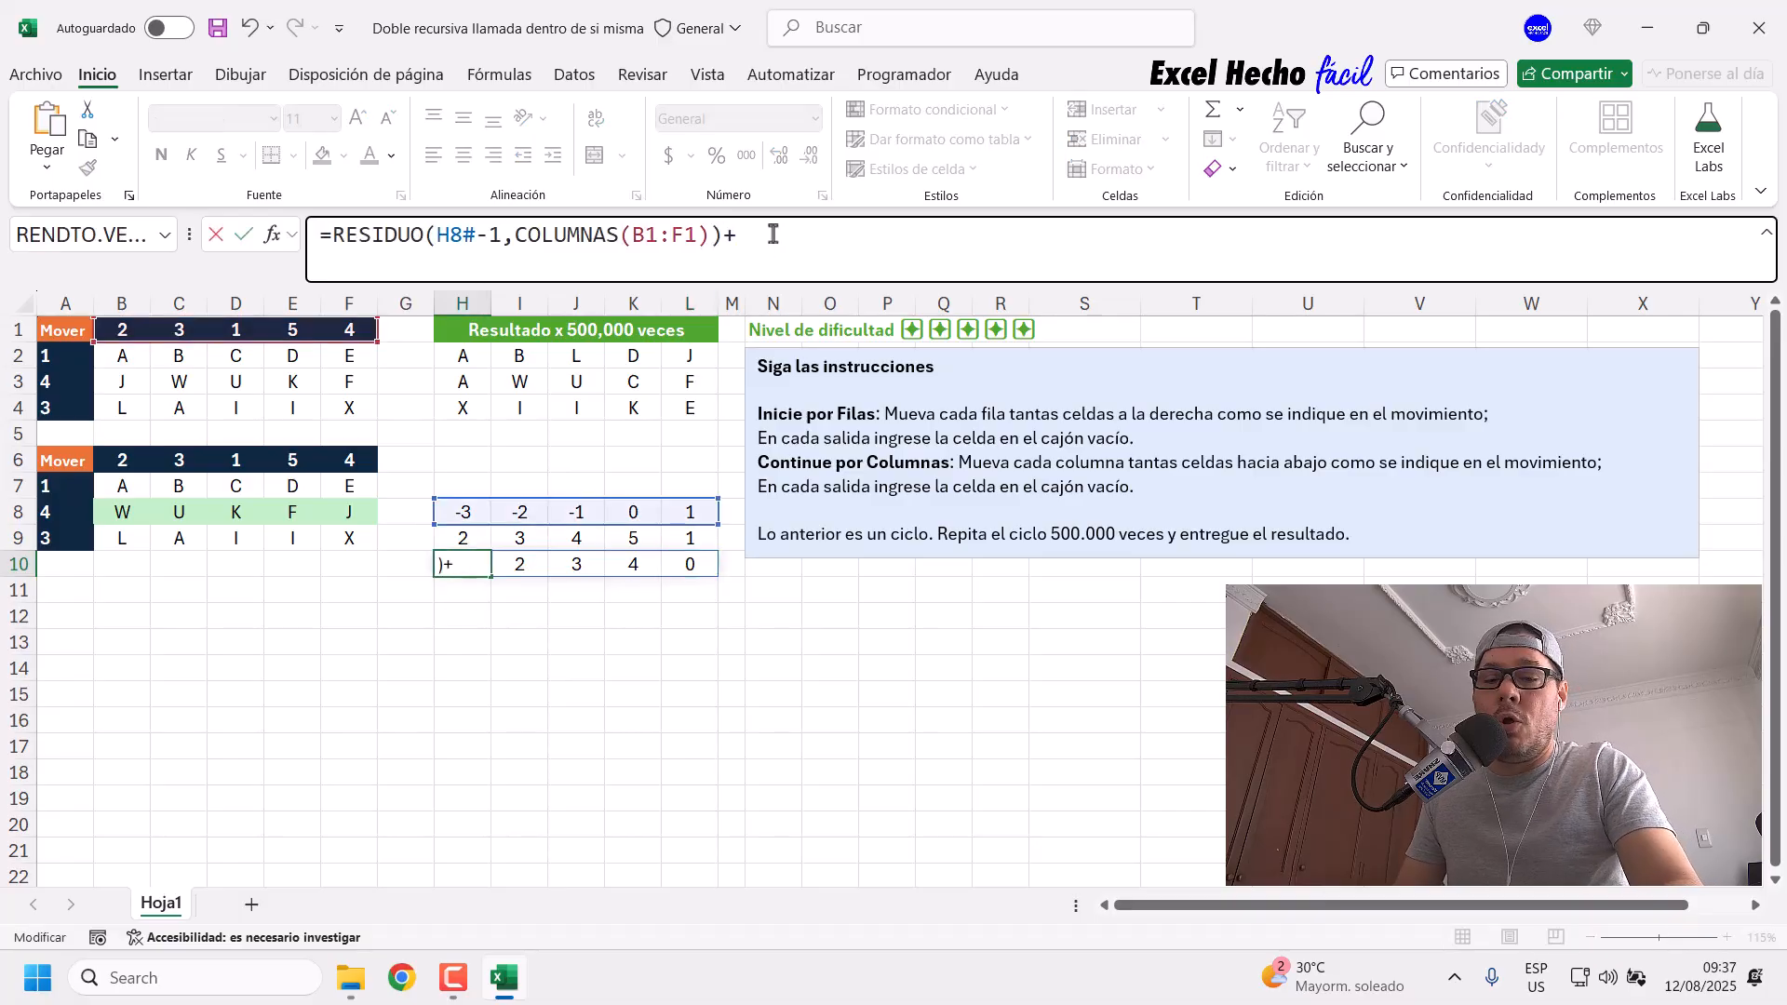
{"action": "key", "text": "Return"}
{"action": "left_click_drag", "start_coordinate": [462, 565], "coordinate": [663, 569]}
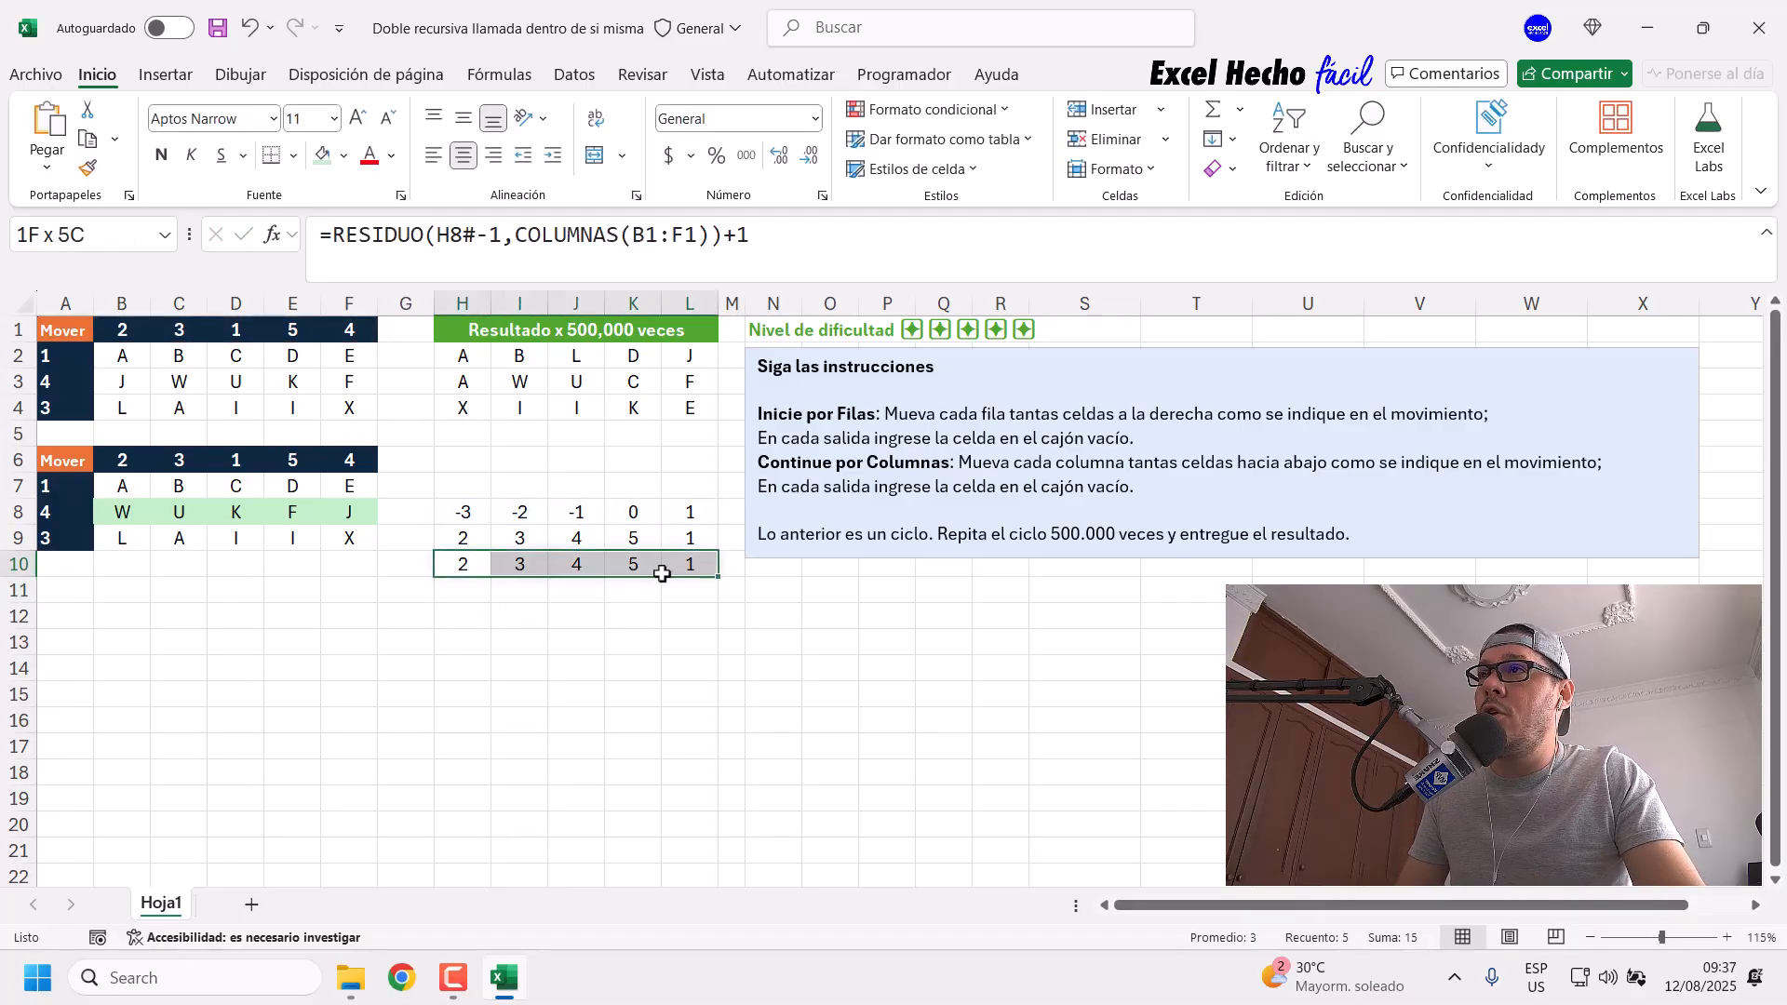
Step: Inspect the SI formula in H9 that adds 5 to the non-positive positions
{"action": "left_click", "coordinate": [474, 538]}
{"action": "left_click", "coordinate": [623, 252]}
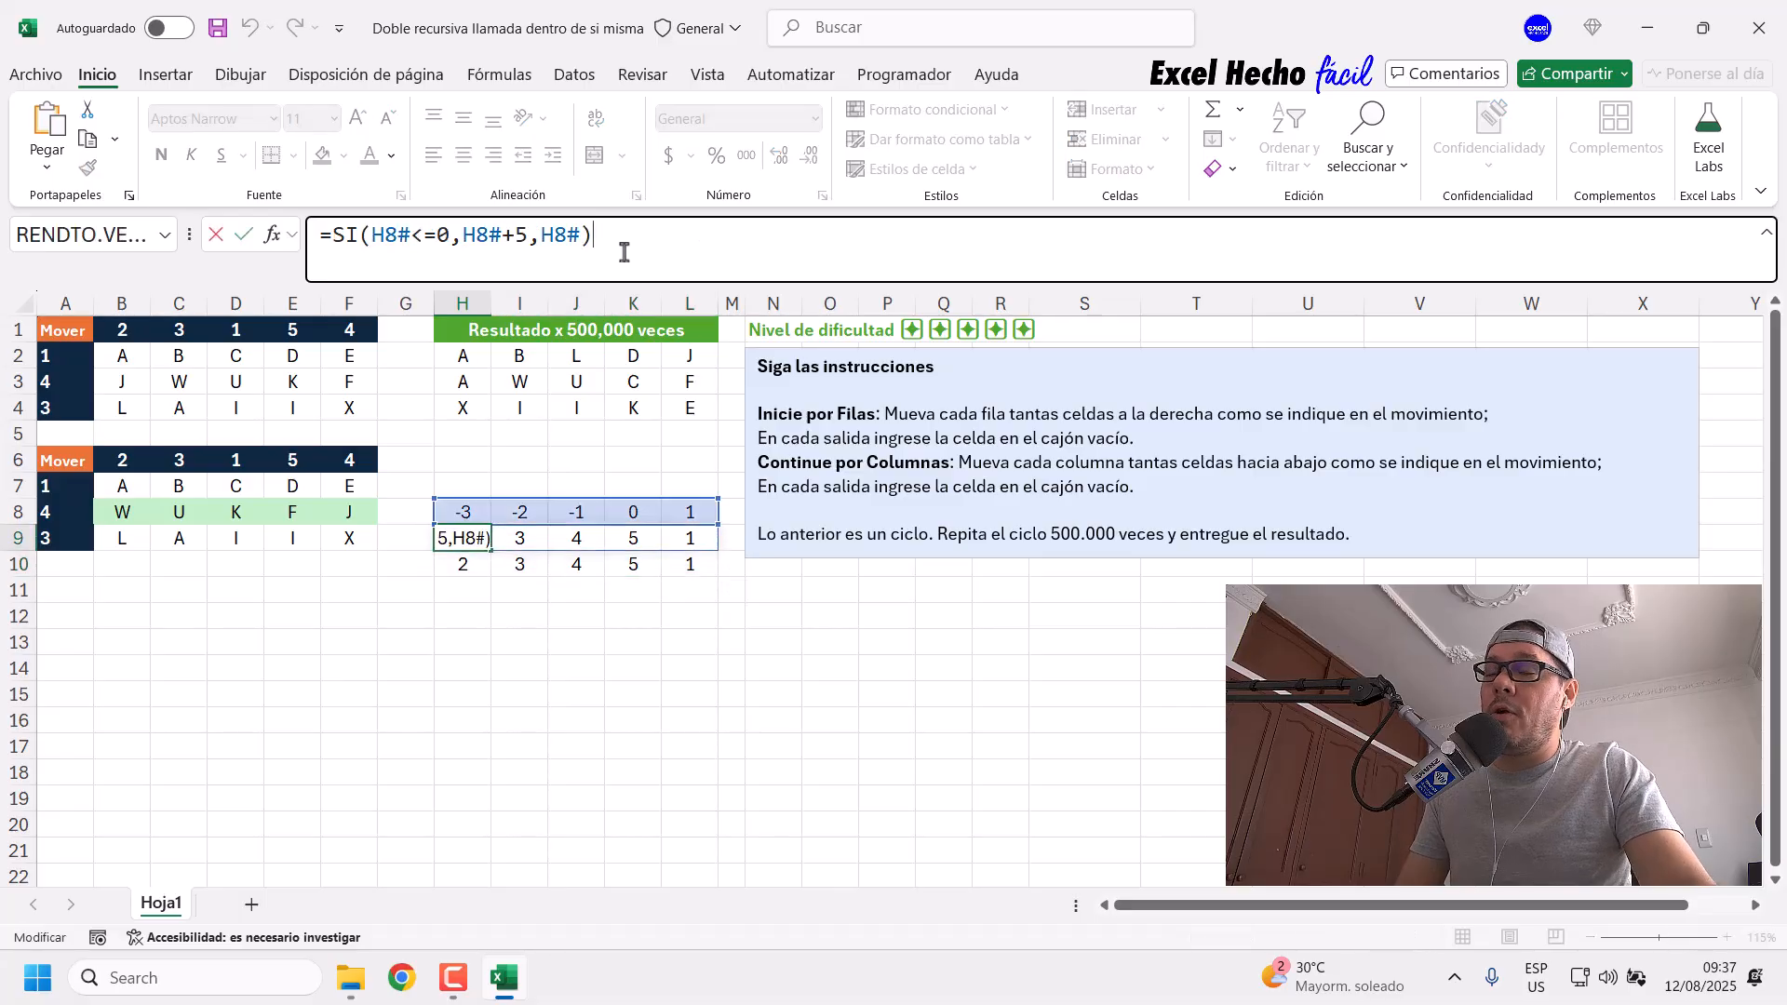
{"action": "key", "text": "Escape"}
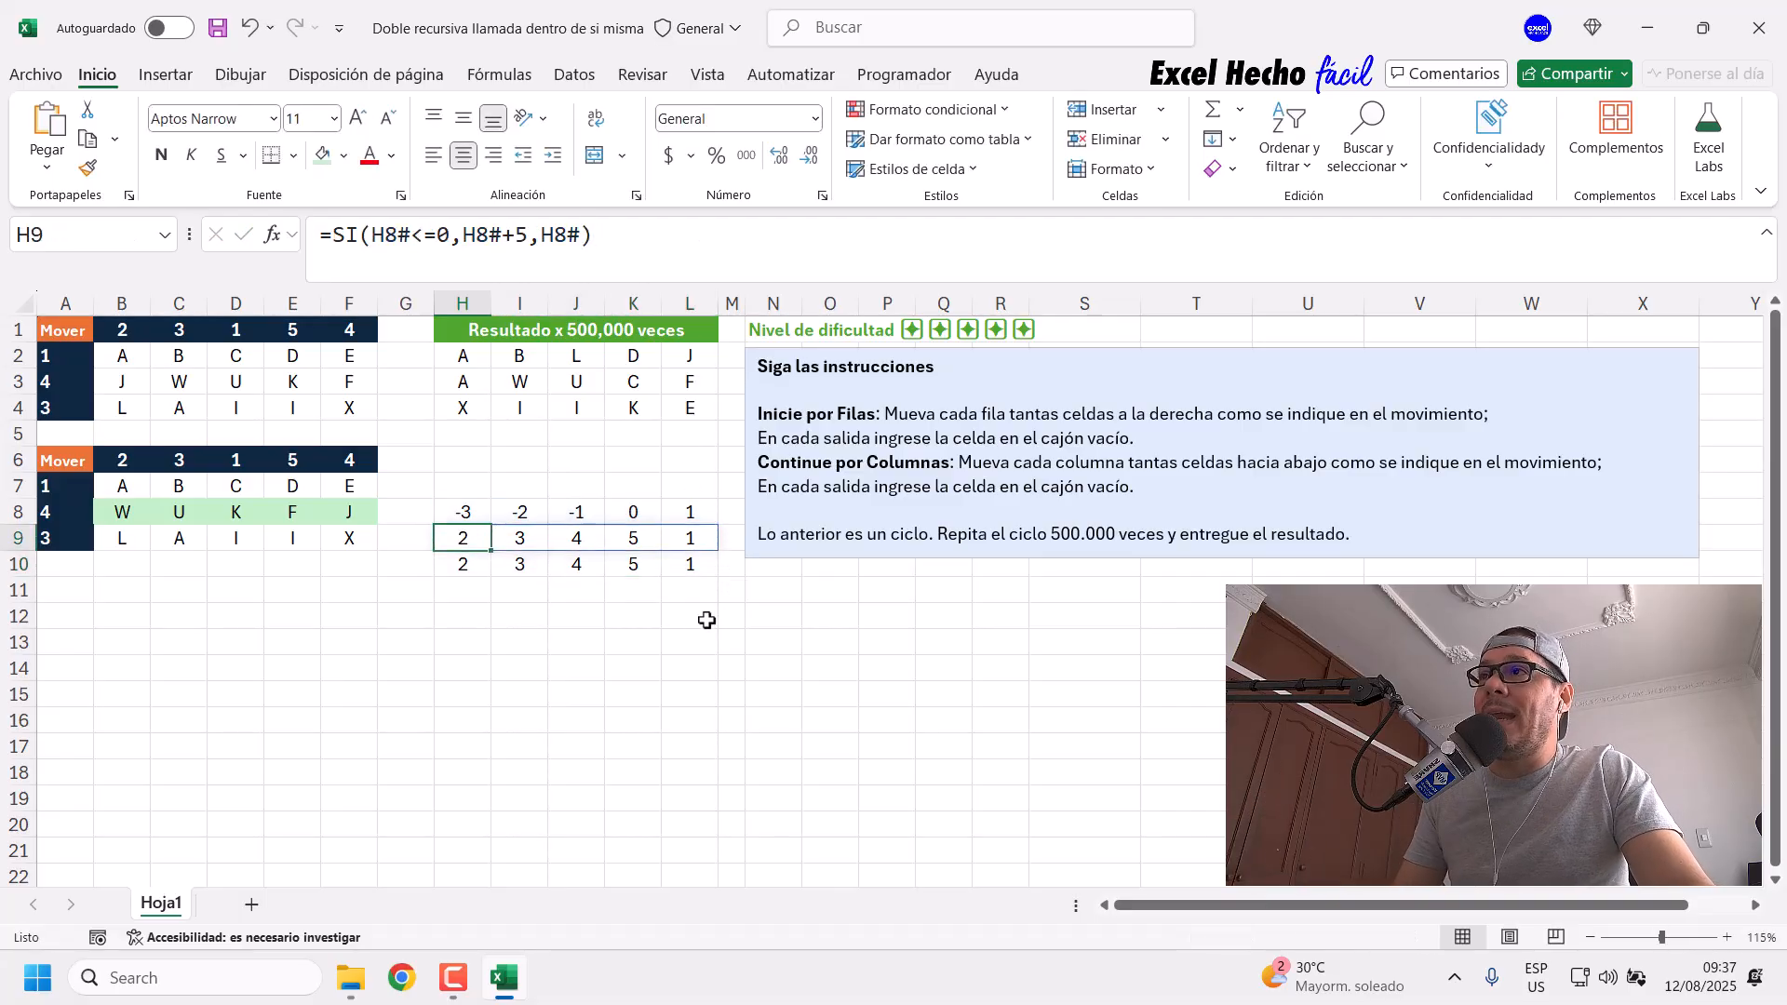
Step: Enter the test number -27 in H12 and the divisor 5 in I12
{"action": "left_click", "coordinate": [470, 615]}
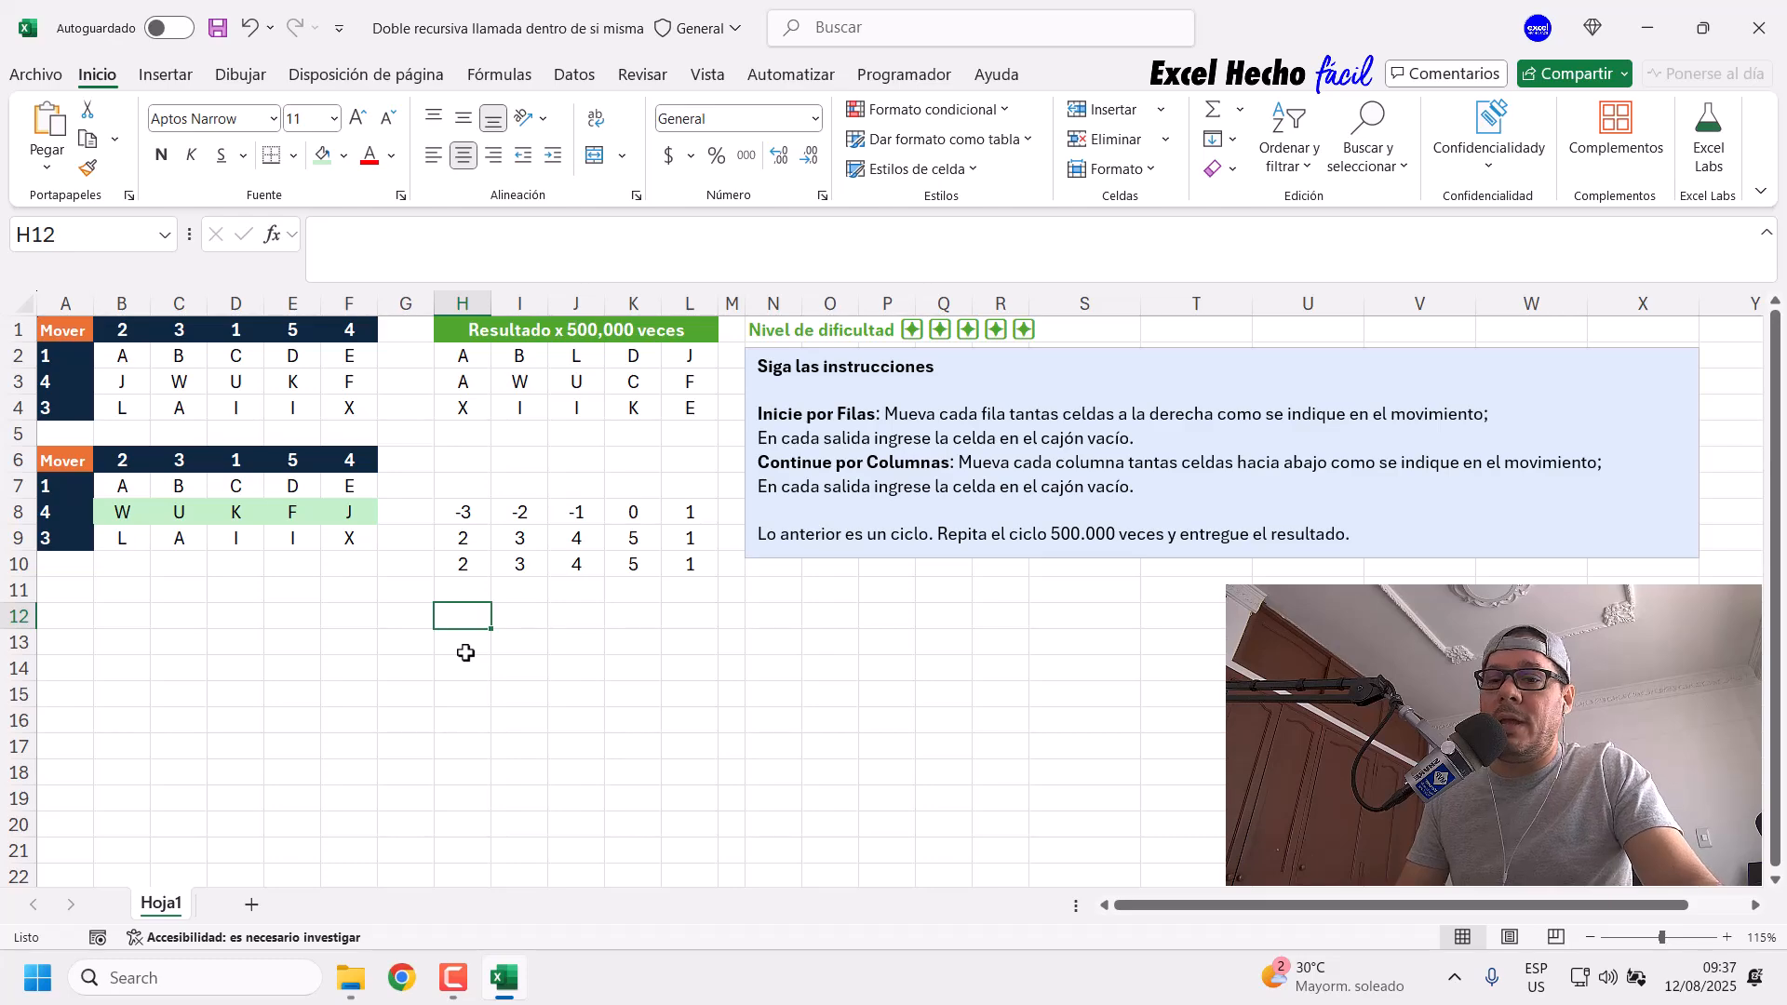
{"action": "type", "text": "-27"}
{"action": "key", "text": "Return"}
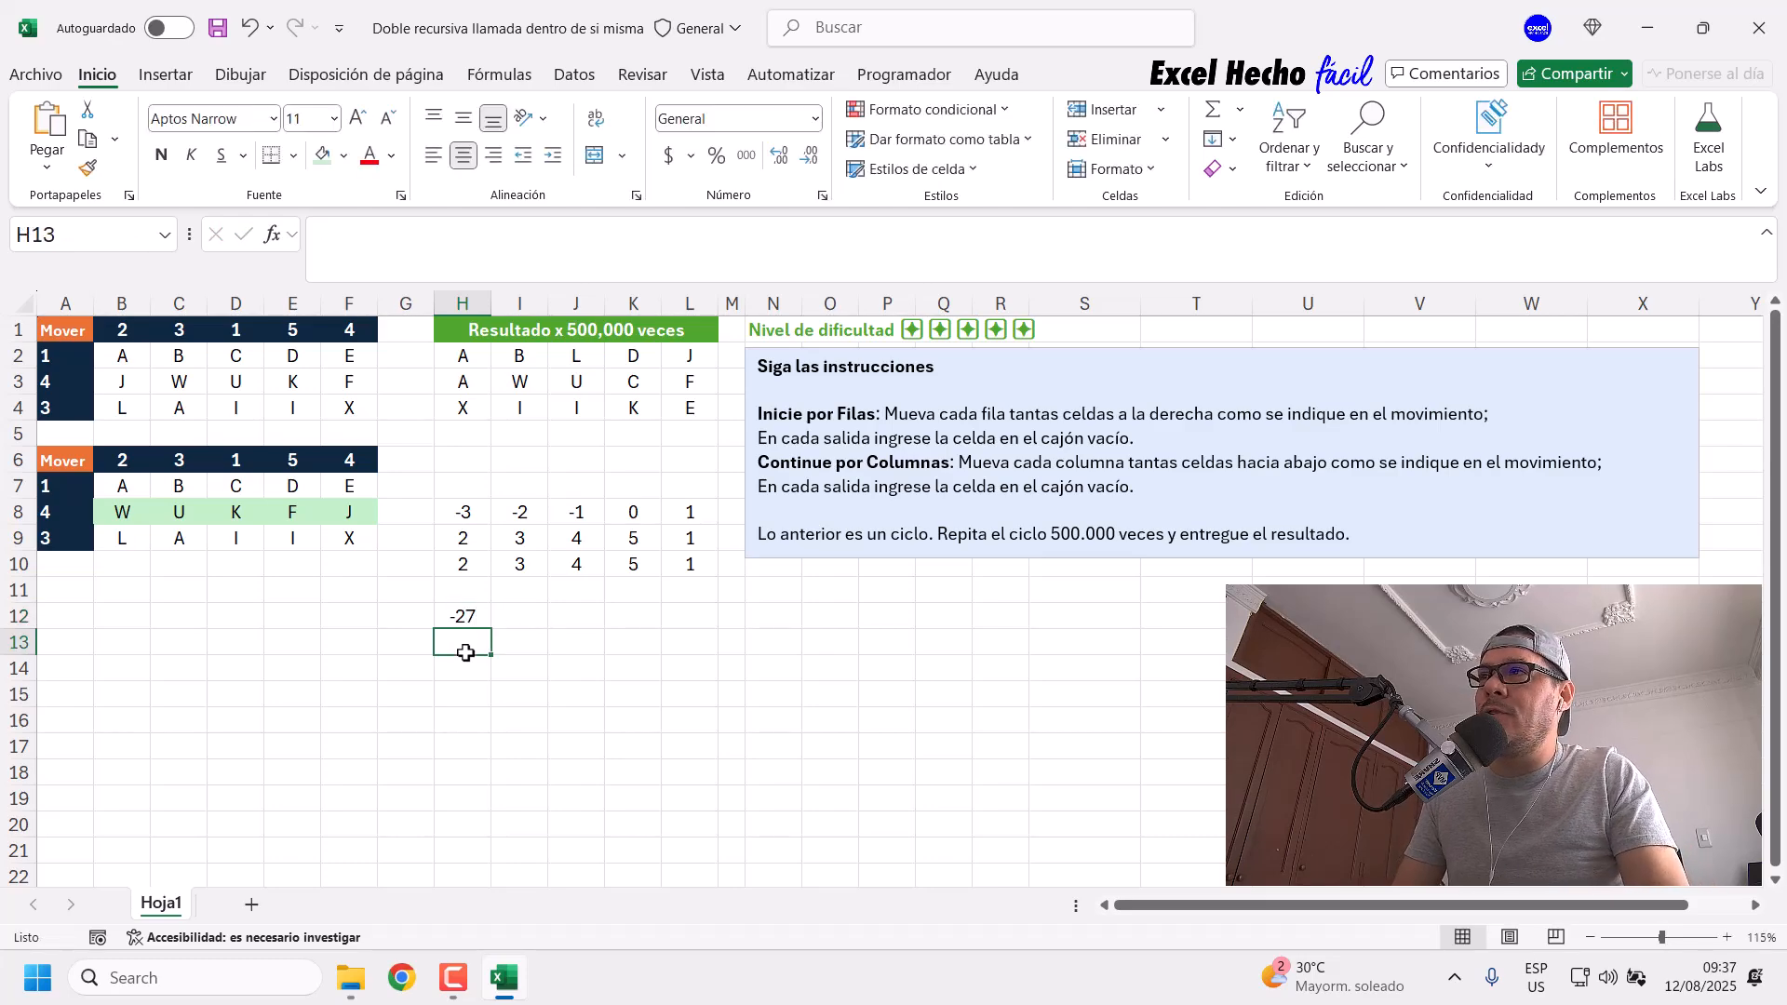
{"action": "key", "text": "Up"}
{"action": "key", "text": "Right"}
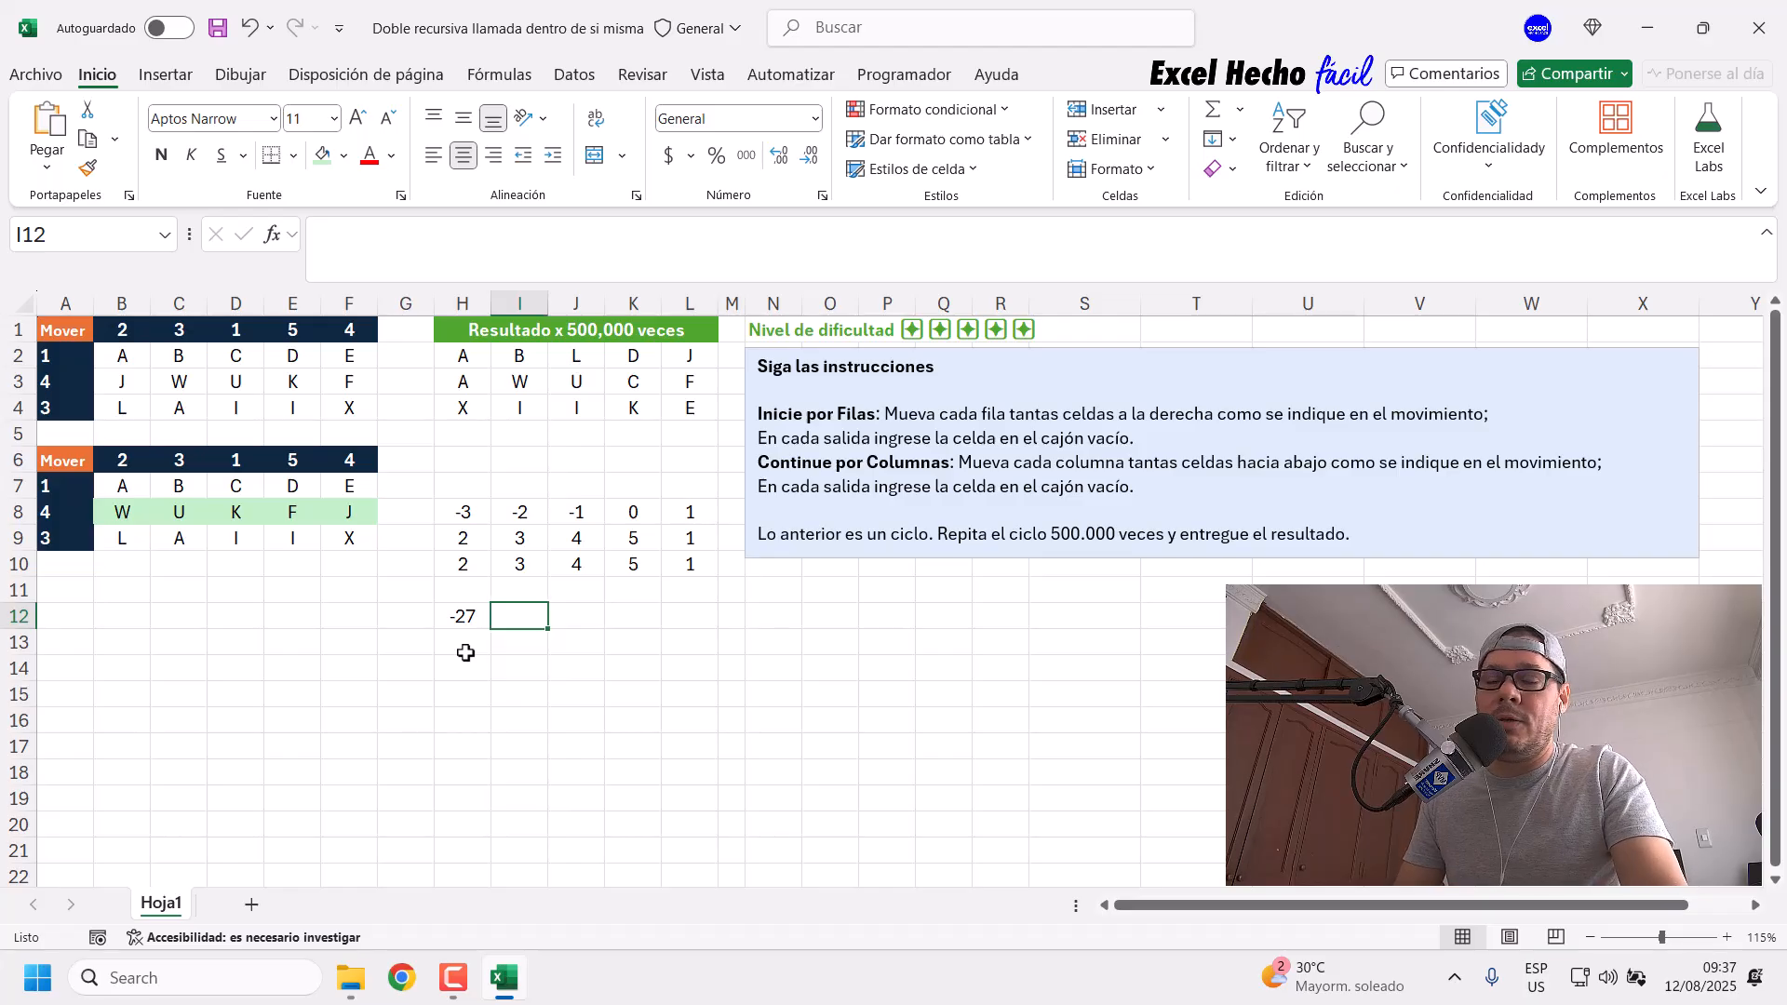
{"action": "type", "text": "5"}
{"action": "left_click", "coordinate": [465, 652]}
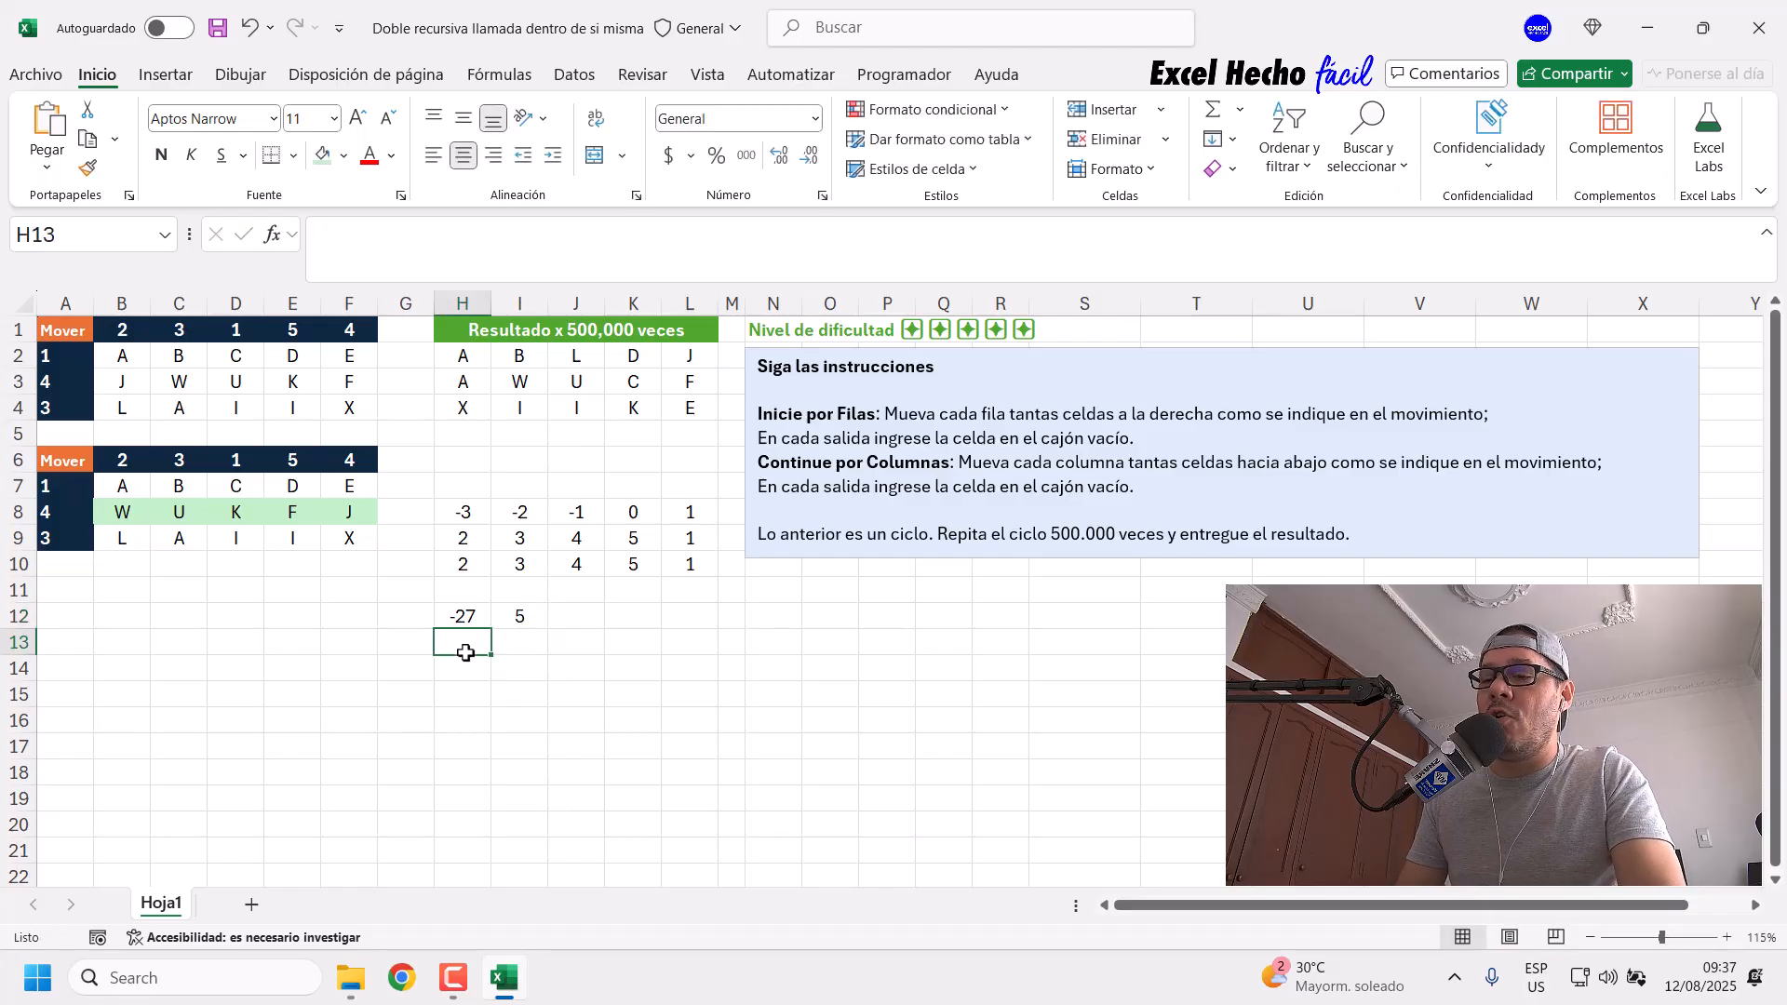
{"action": "type", "text": "=res"}
{"action": "key", "text": "Tab"}
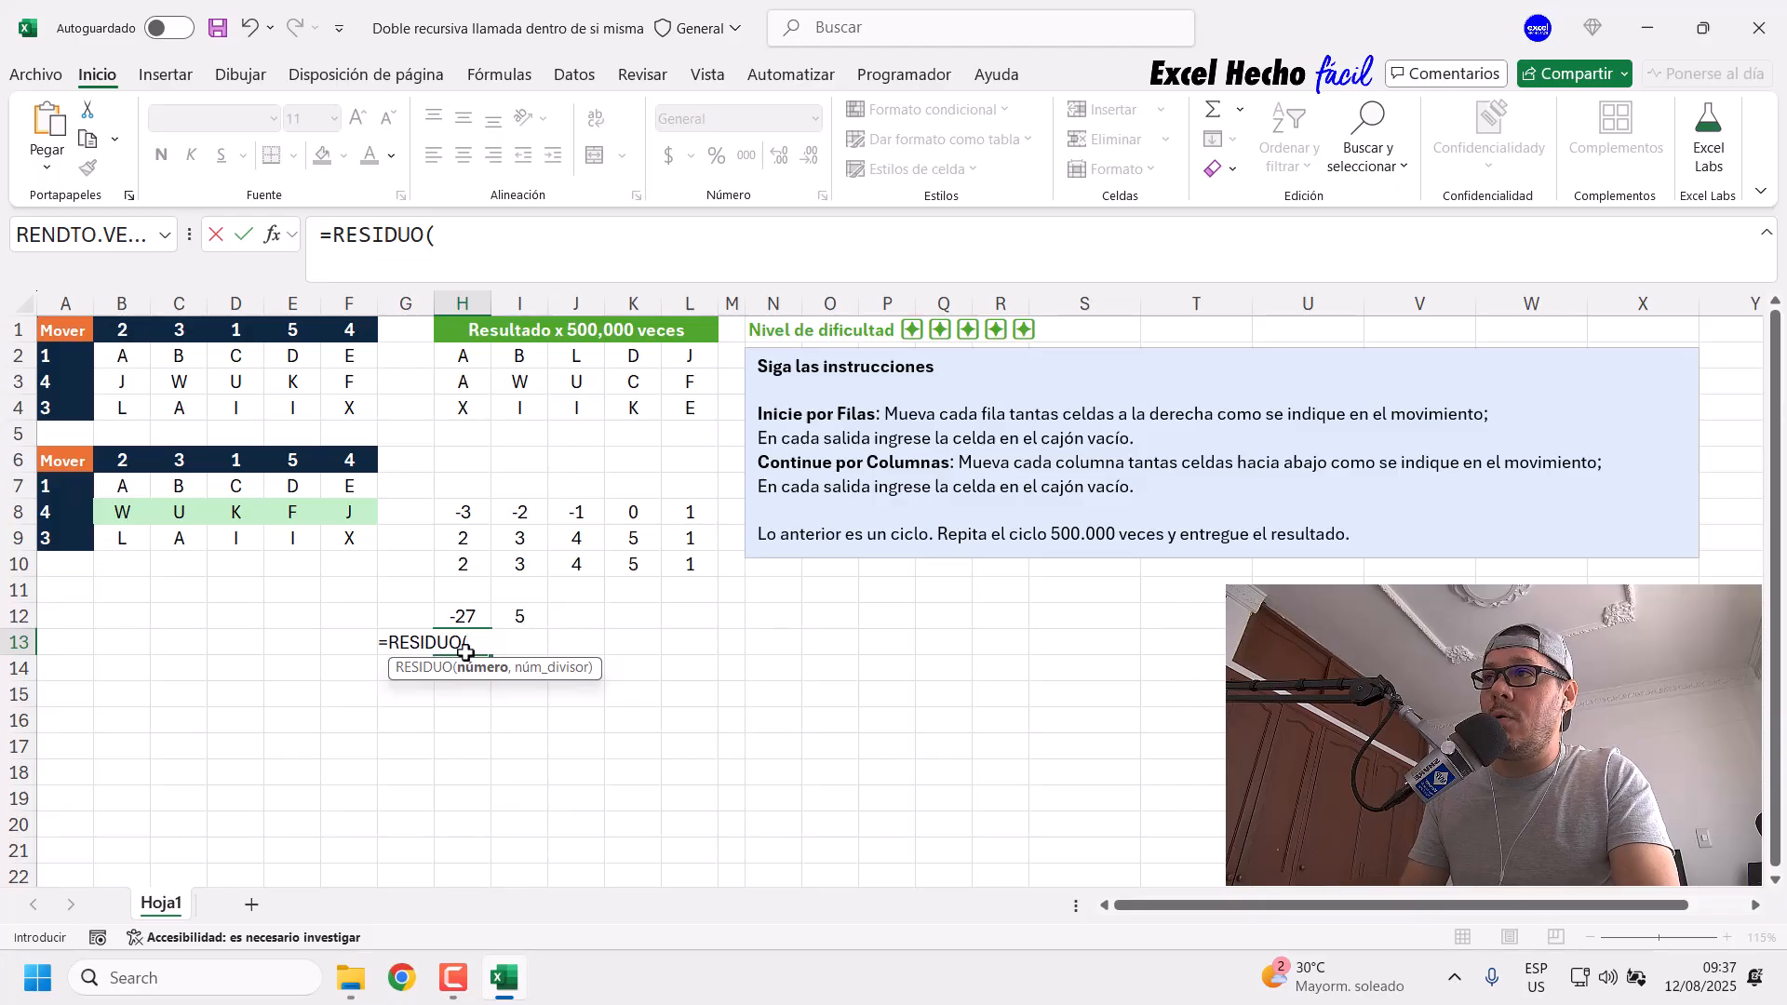
{"action": "key", "text": "Escape"}
Step: Calculate the remainder of the test number in J12 with =RESIDUO(H12,I12)
{"action": "left_click", "coordinate": [574, 624]}
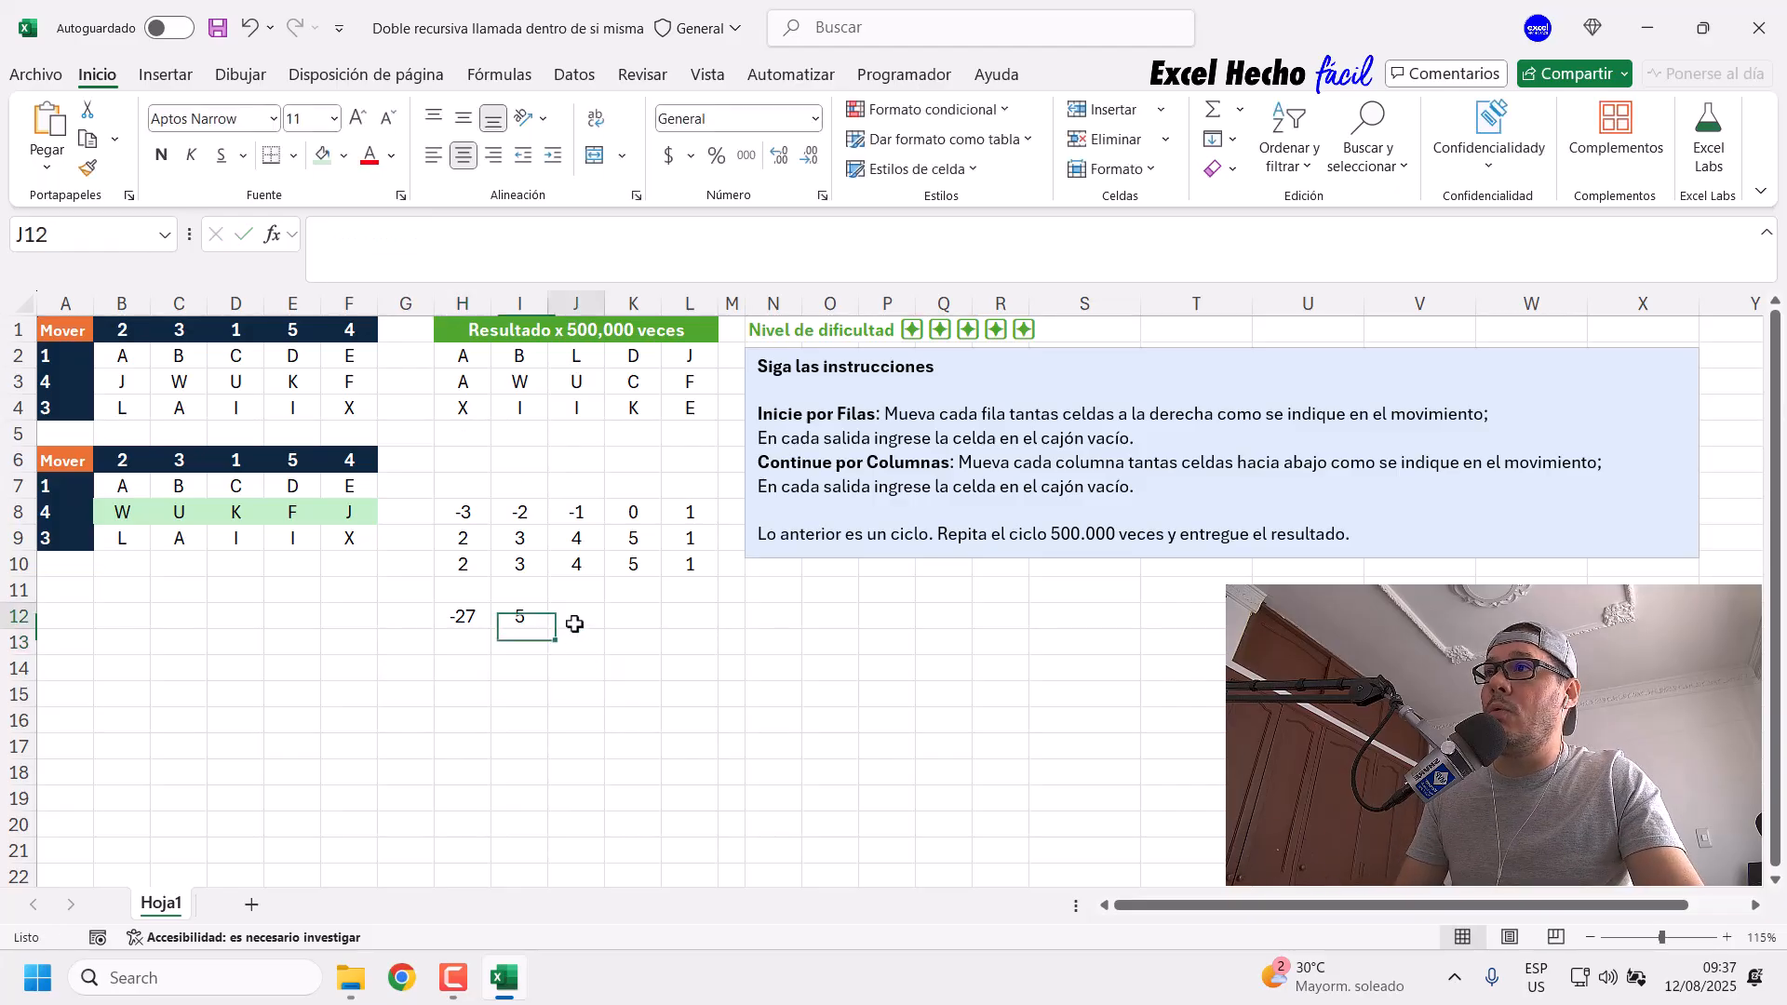
{"action": "left_click", "coordinate": [483, 264]}
{"action": "type", "text": "="}
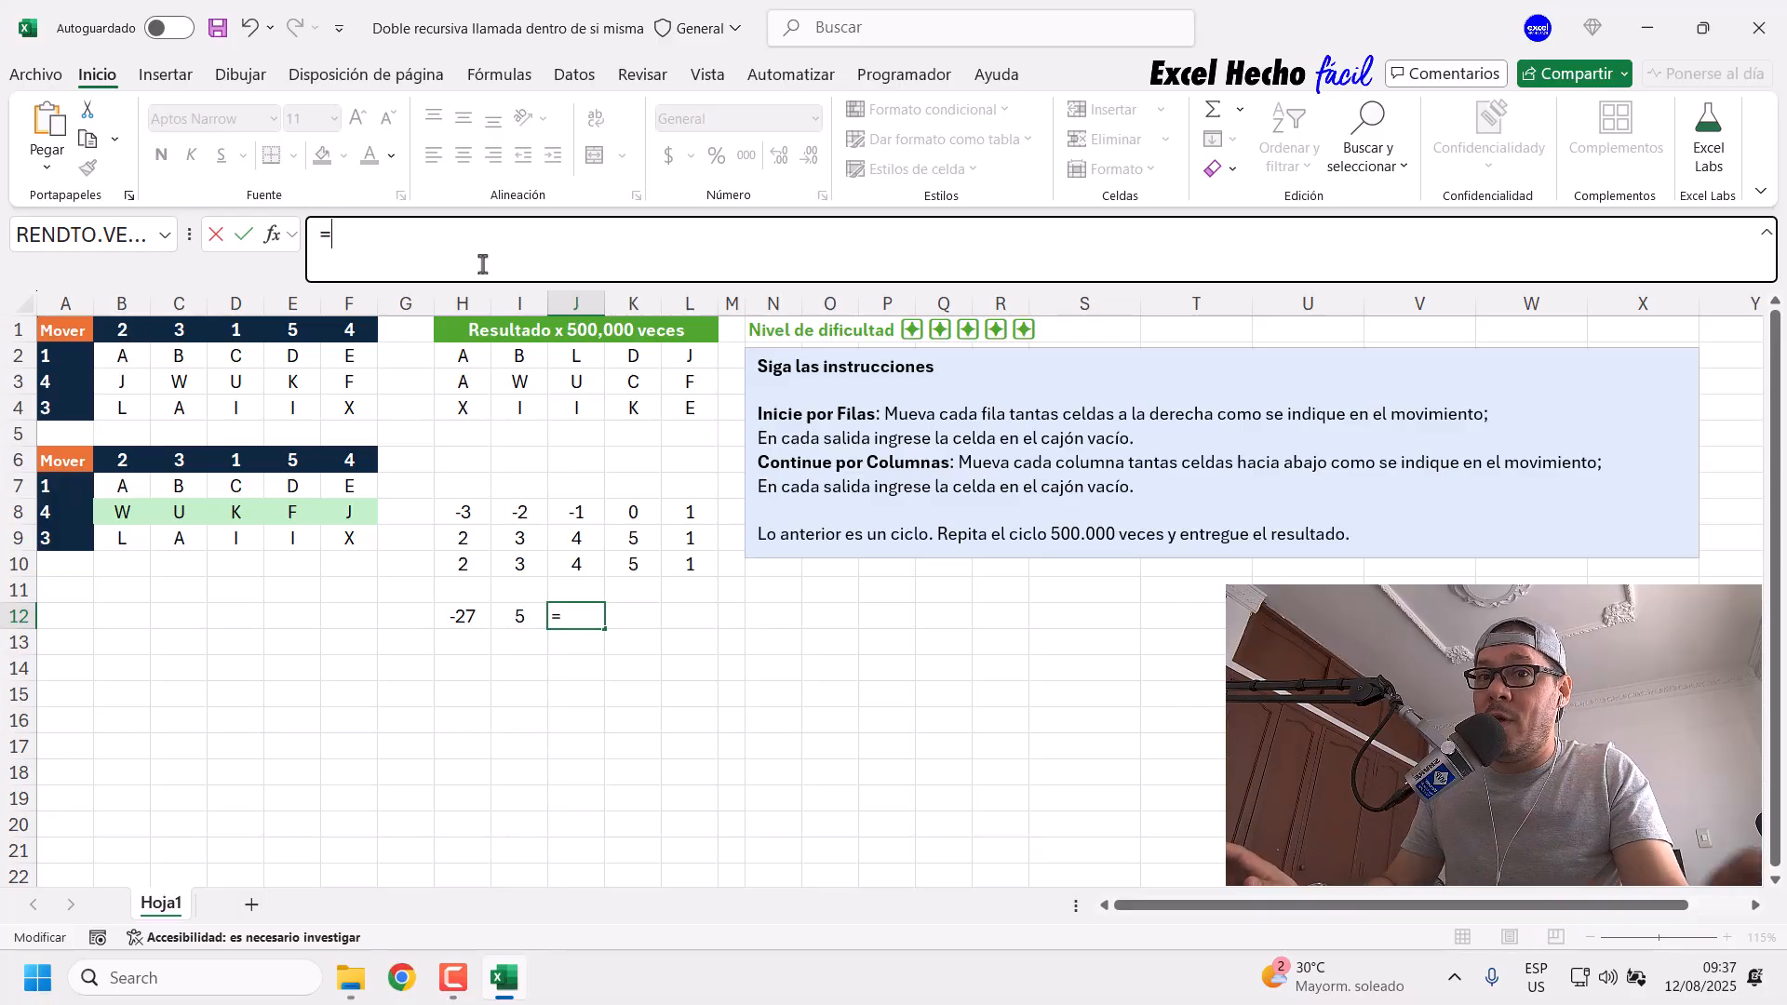
{"action": "type", "text": "resi"}
{"action": "key", "text": "Tab"}
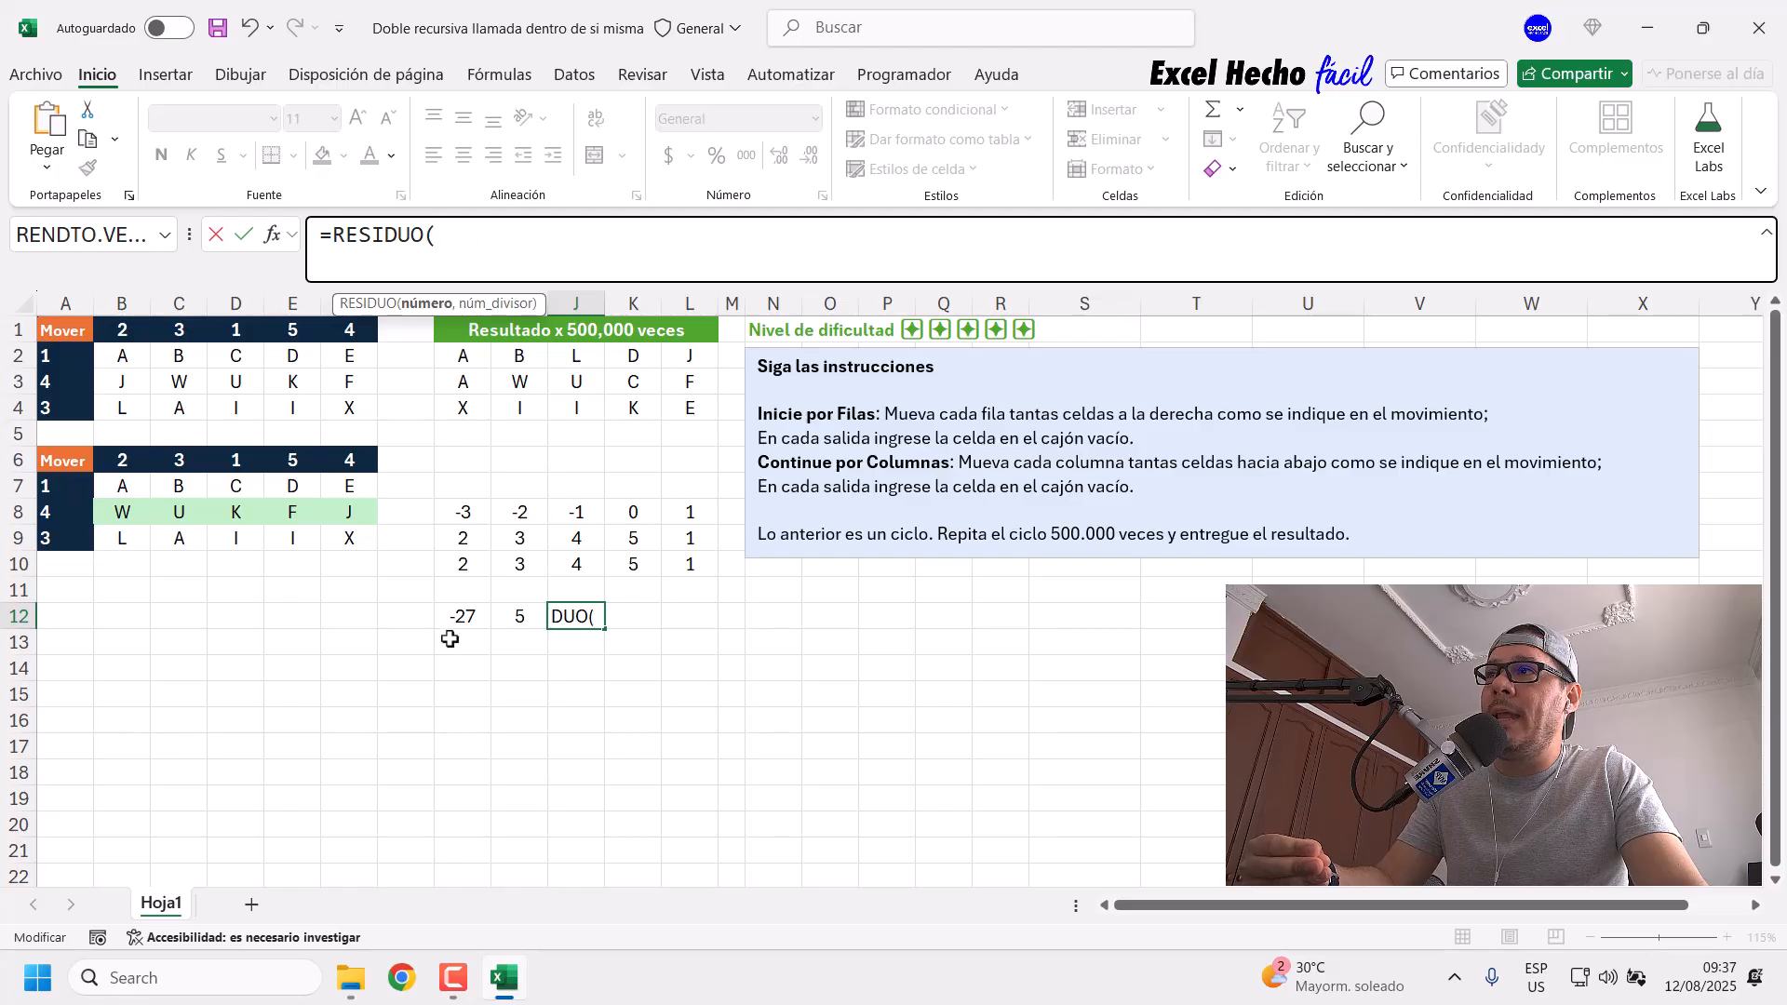
{"action": "left_click", "coordinate": [461, 612]}
{"action": "left_click_drag", "start_coordinate": [434, 234], "coordinate": [511, 232]}
{"action": "left_click", "coordinate": [513, 244]}
{"action": "type", "text": ","}
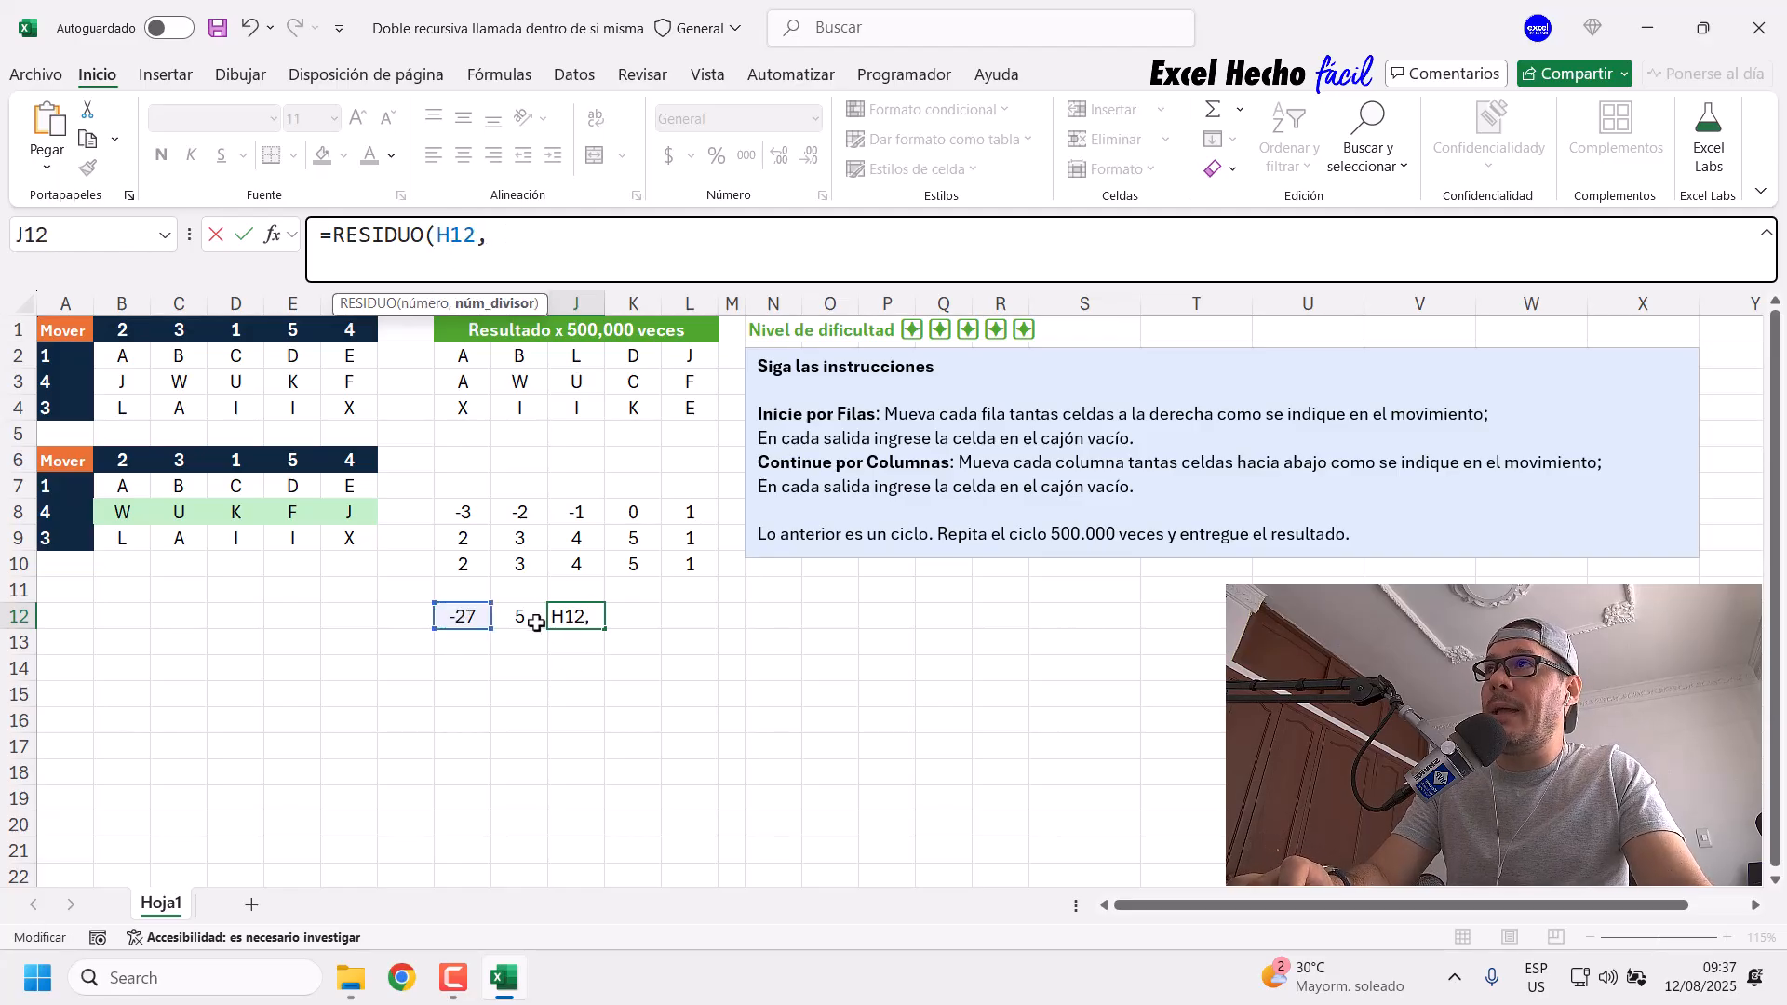
{"action": "left_click", "coordinate": [527, 621]}
{"action": "type", "text": ")"}
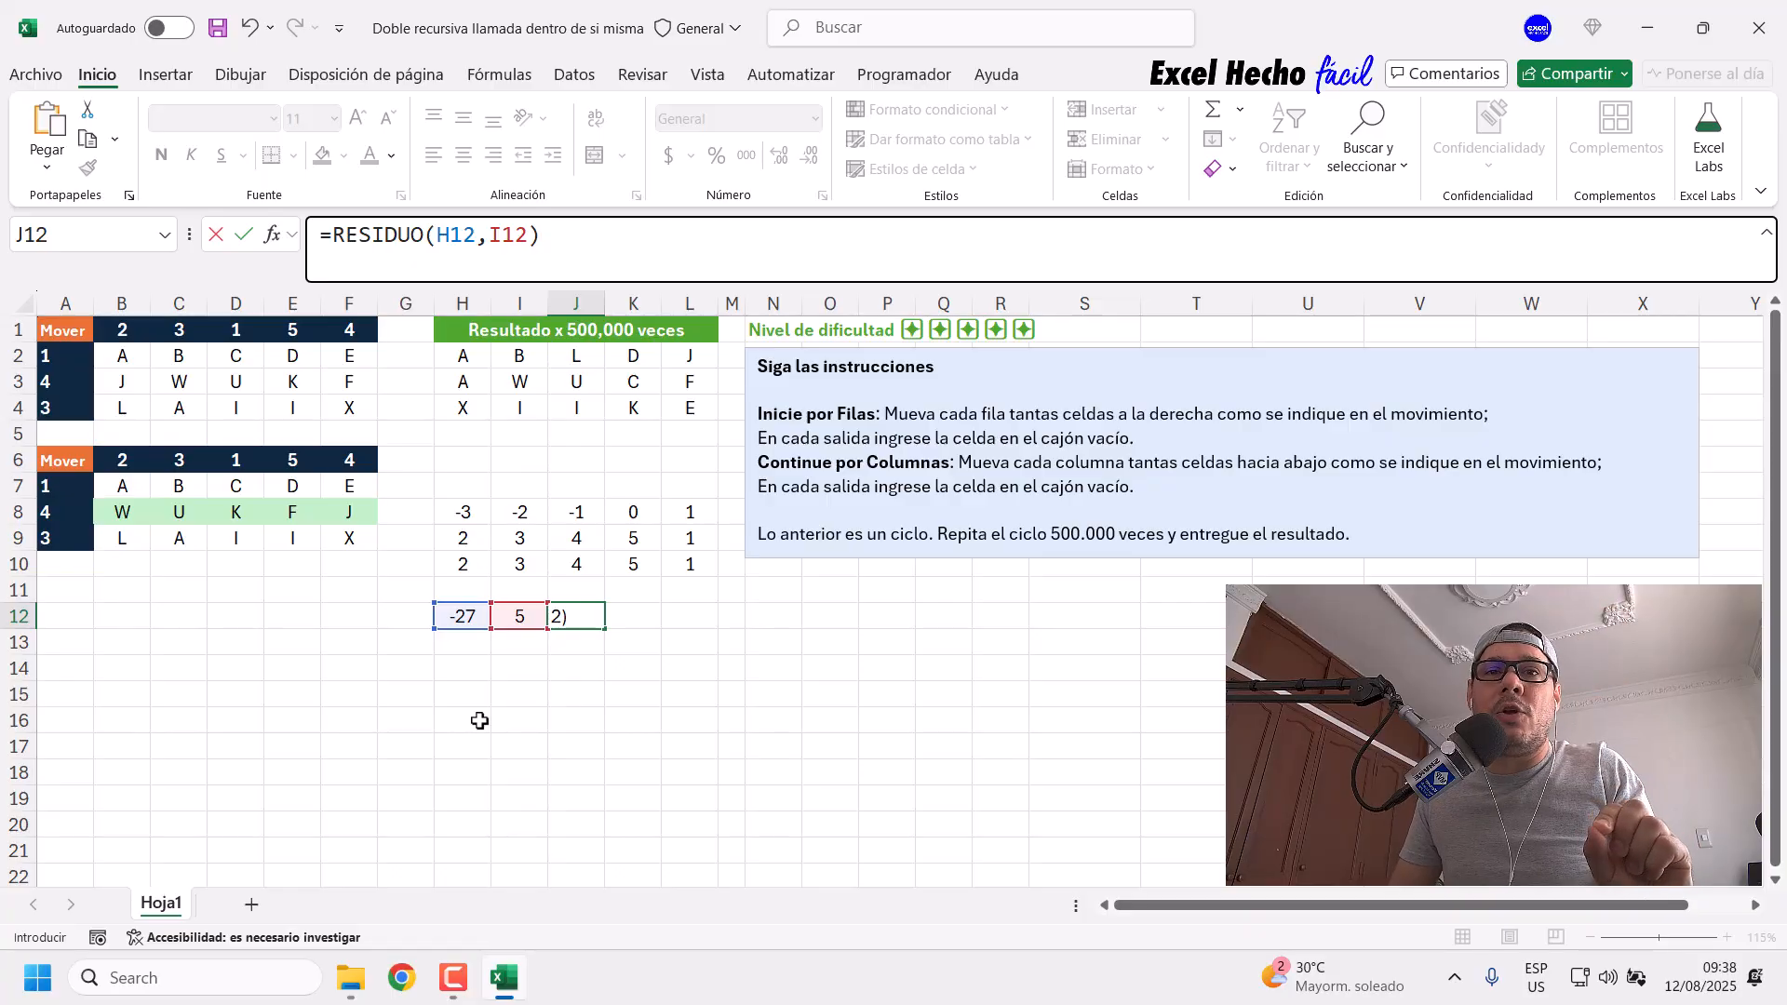
{"action": "key", "text": "Return"}
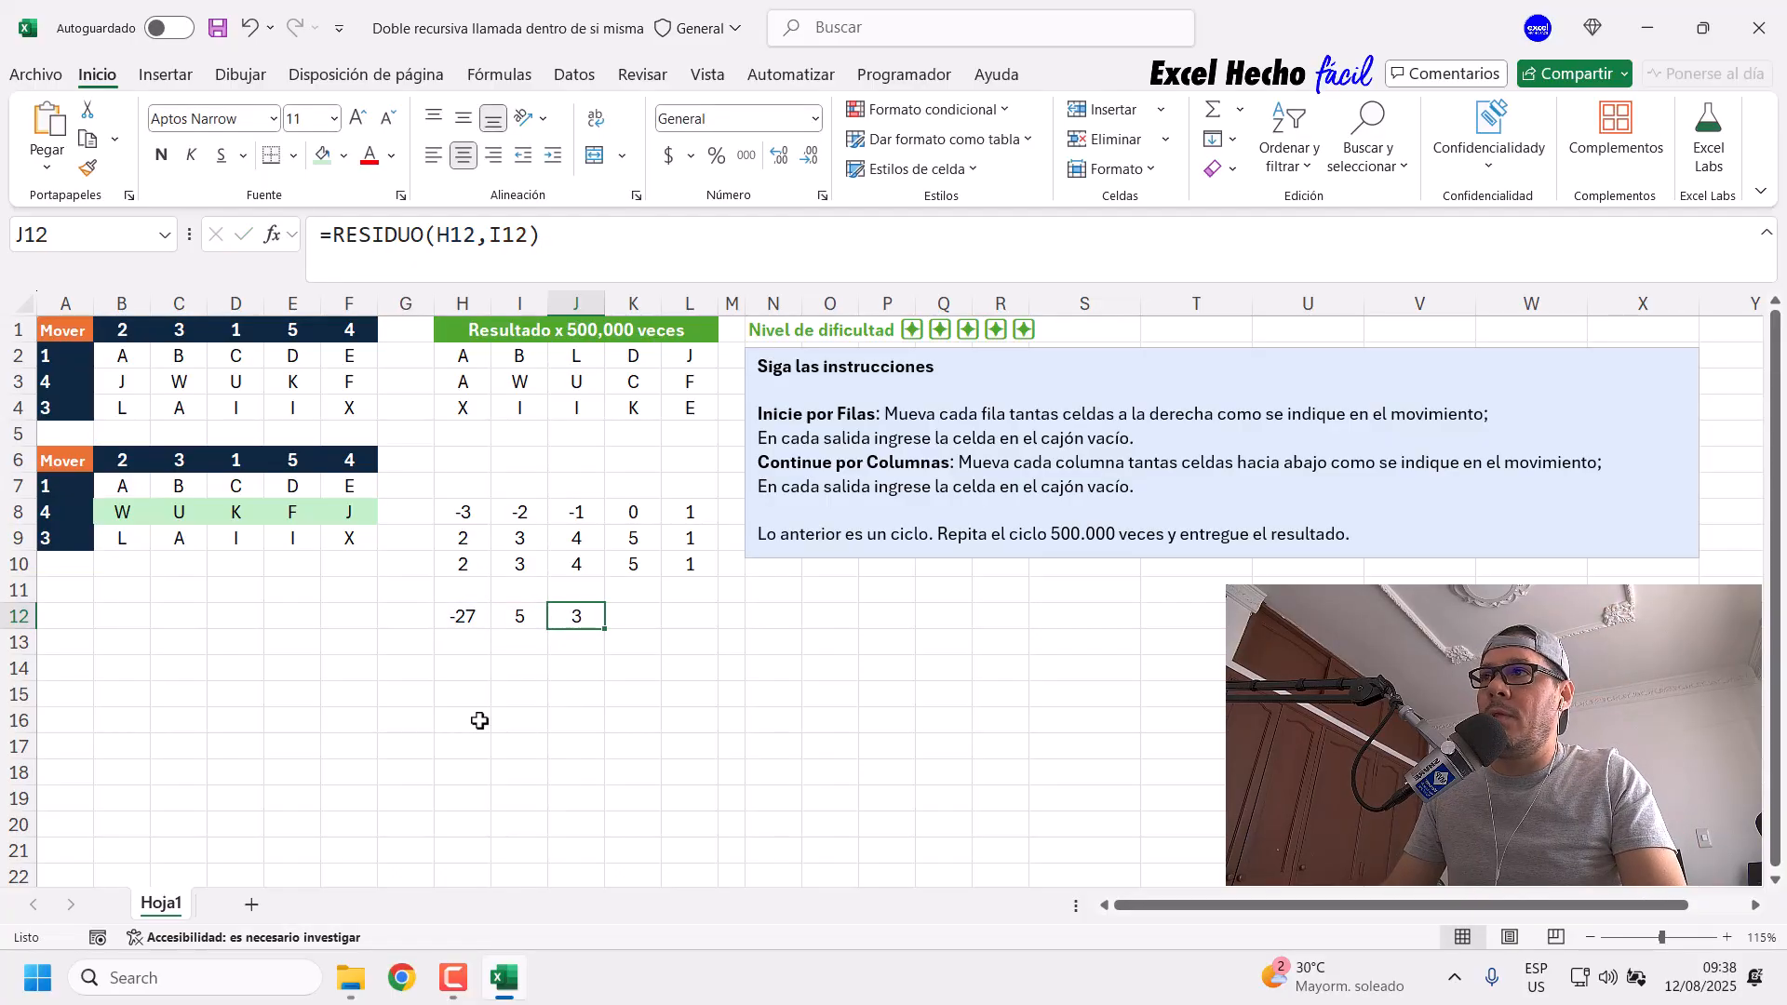
Step: Change the test divisor in I12 to 6
{"action": "left_click", "coordinate": [445, 616]}
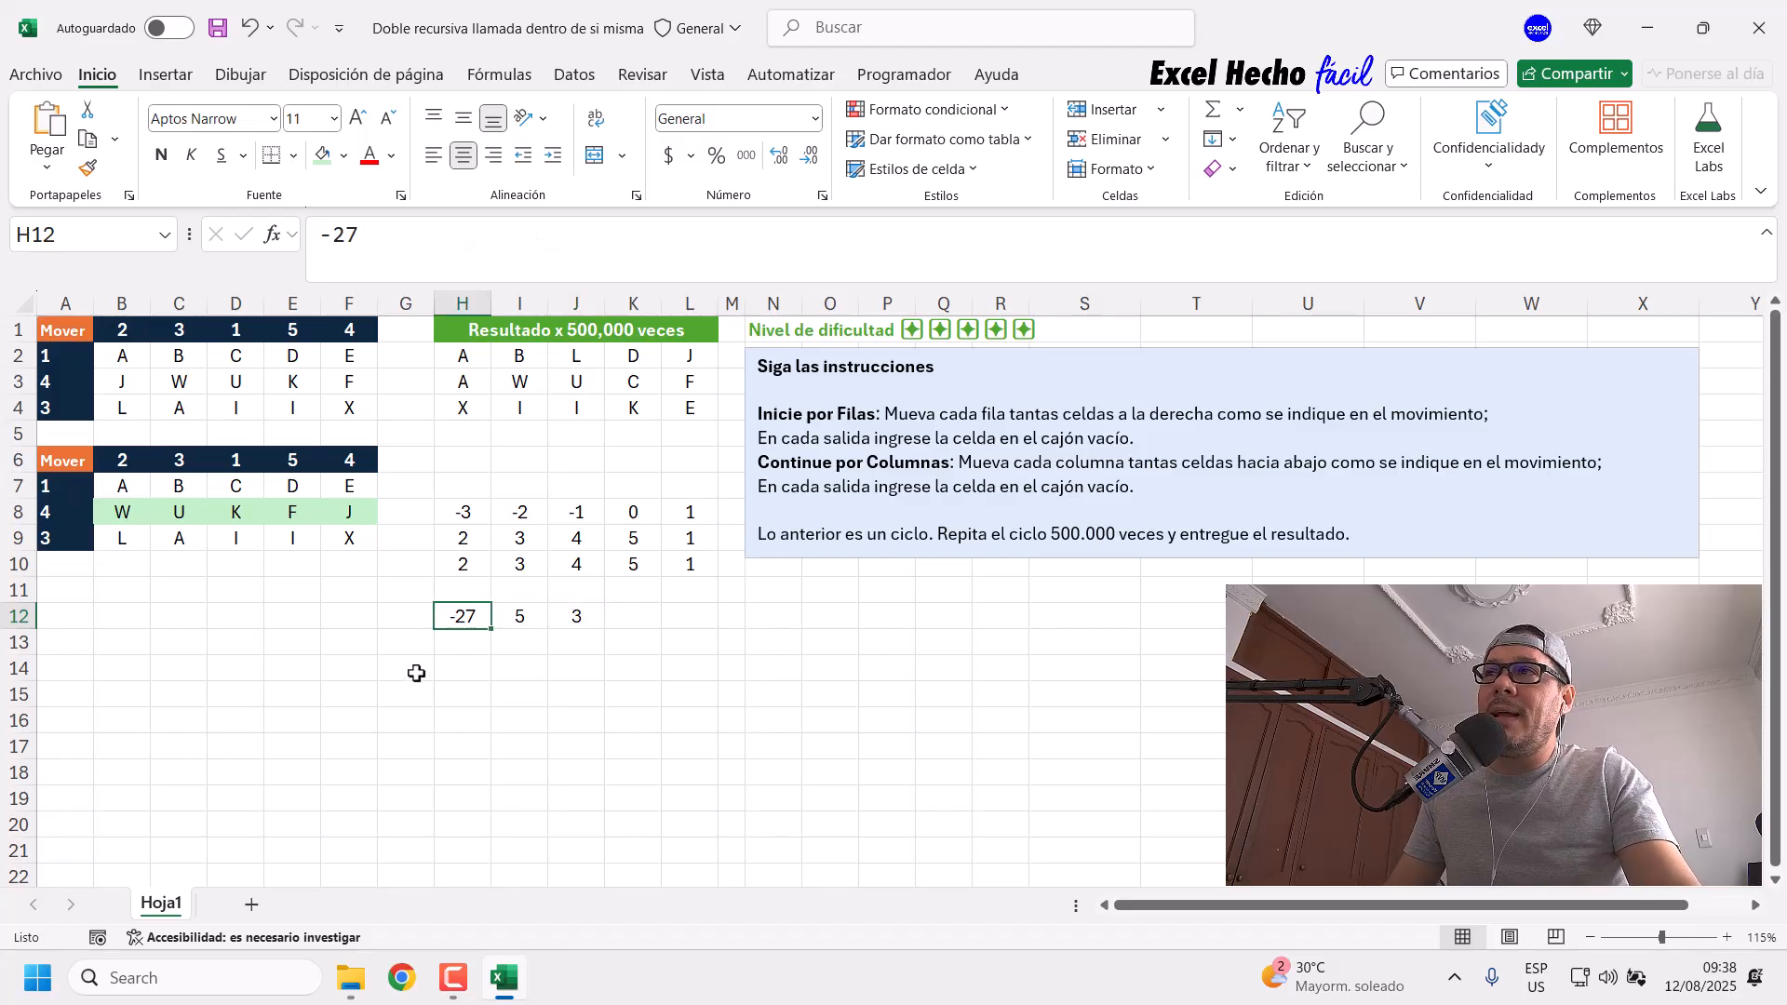
{"action": "left_click", "coordinate": [510, 619]}
{"action": "type", "text": "6"}
{"action": "key", "text": "Return"}
{"action": "left_click", "coordinate": [533, 614]}
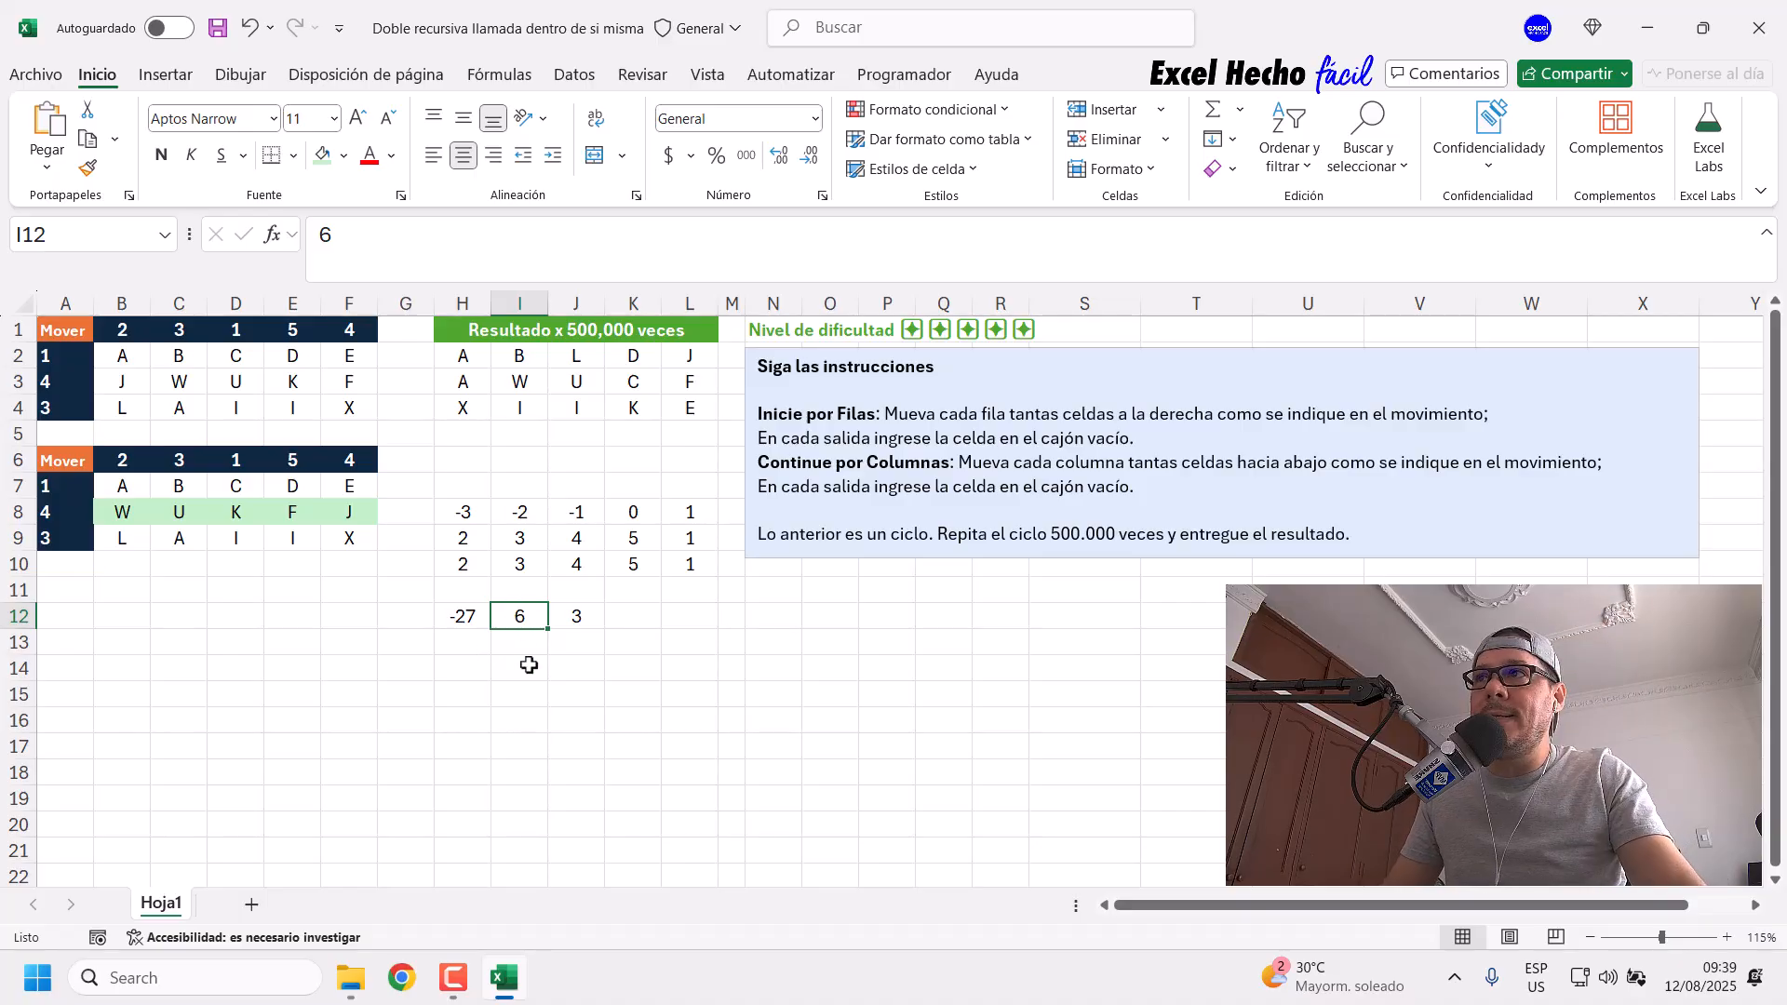
Step: Change the test divisor in I12 to 7 and check the remainder in J12
{"action": "left_click", "coordinate": [570, 618]}
{"action": "left_click", "coordinate": [523, 627]}
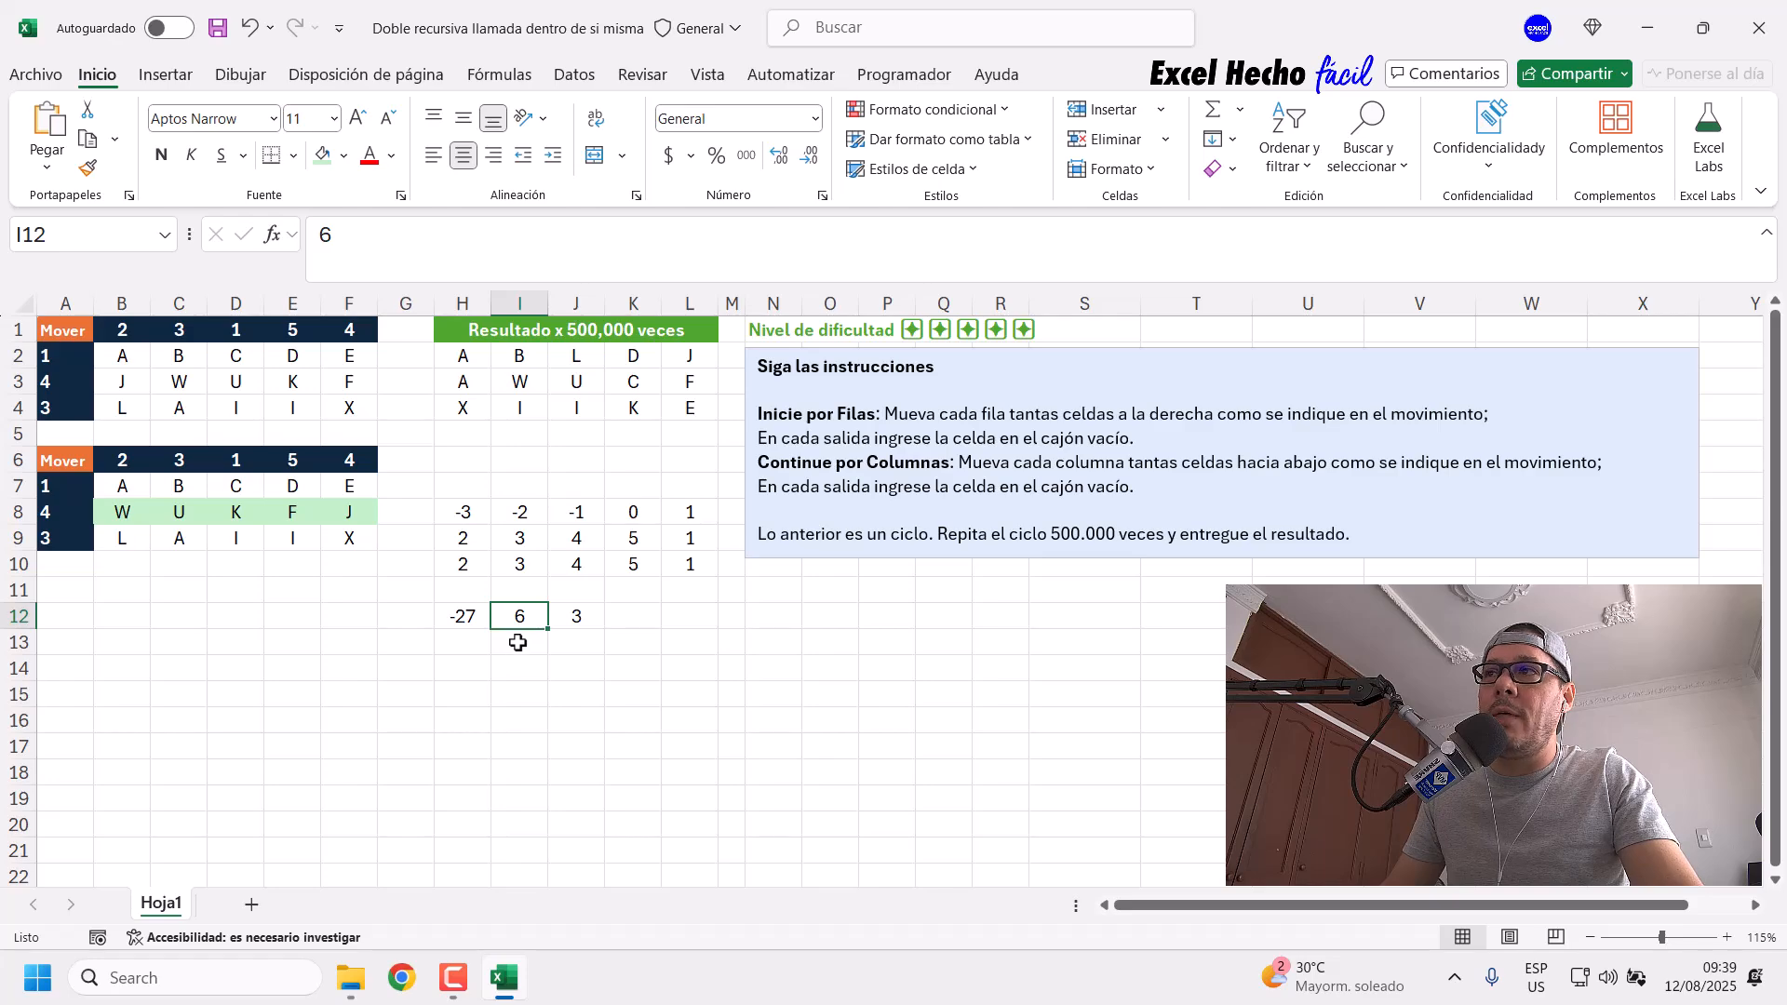
{"action": "type", "text": "7"}
{"action": "key", "text": "Return"}
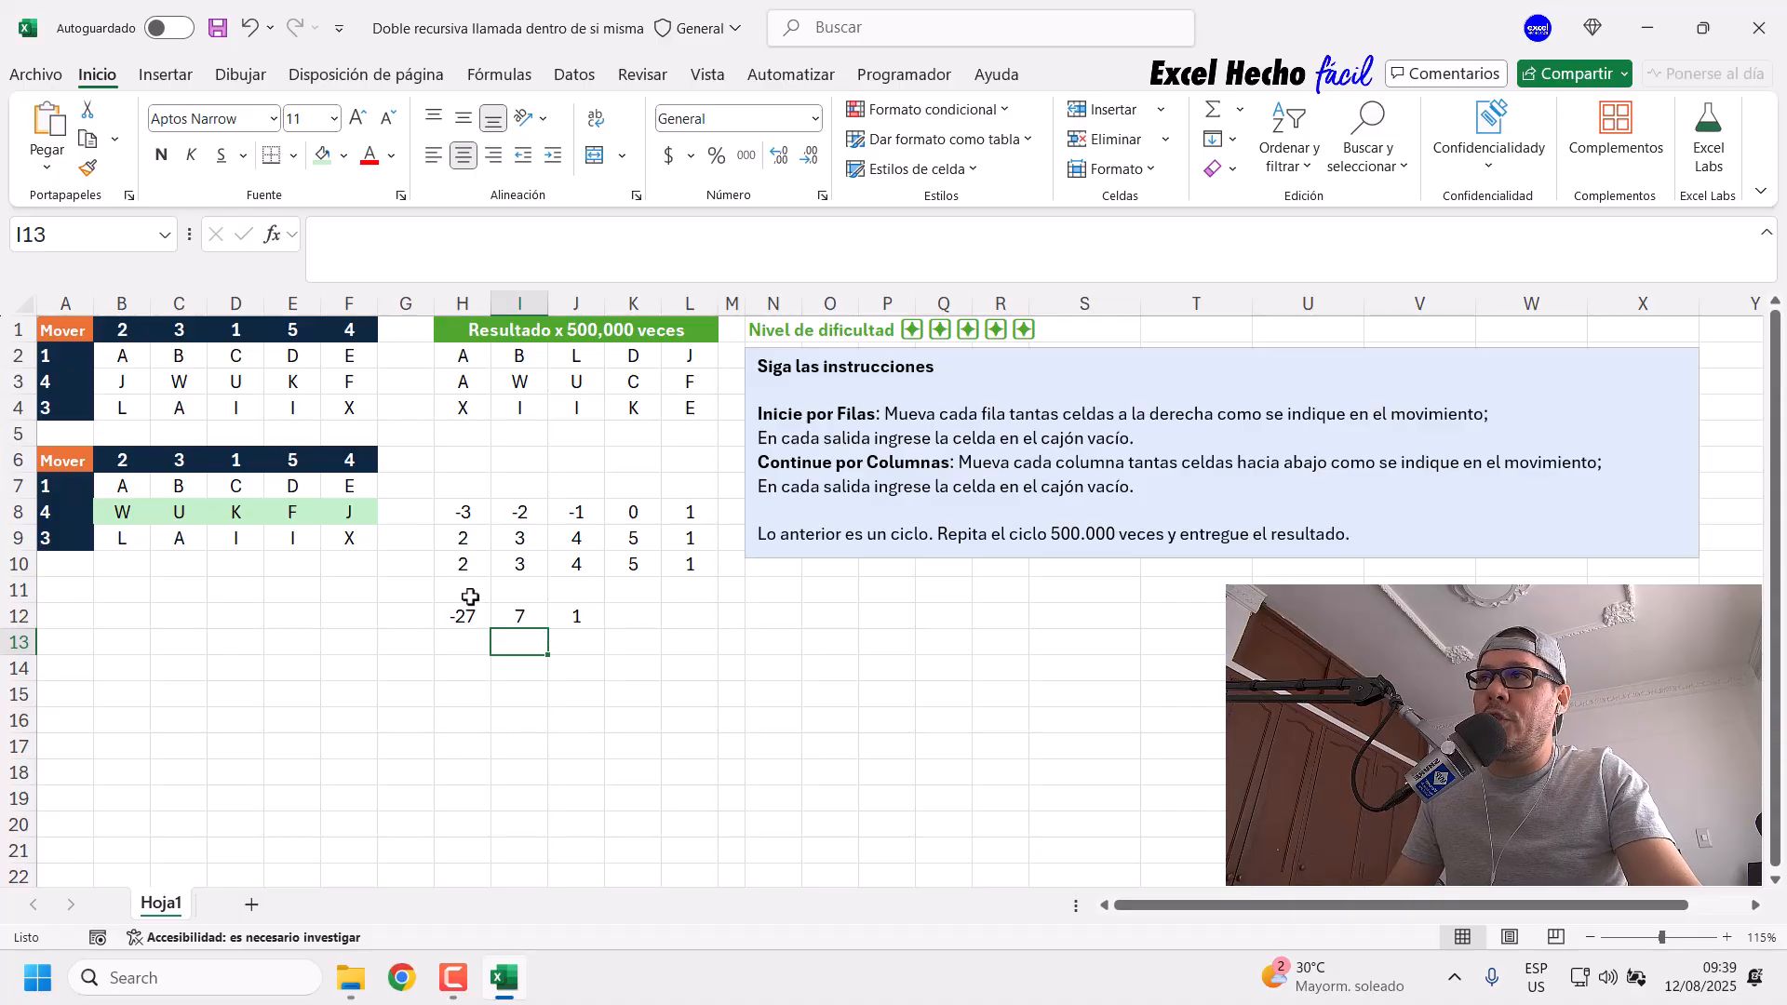
{"action": "left_click", "coordinate": [500, 616]}
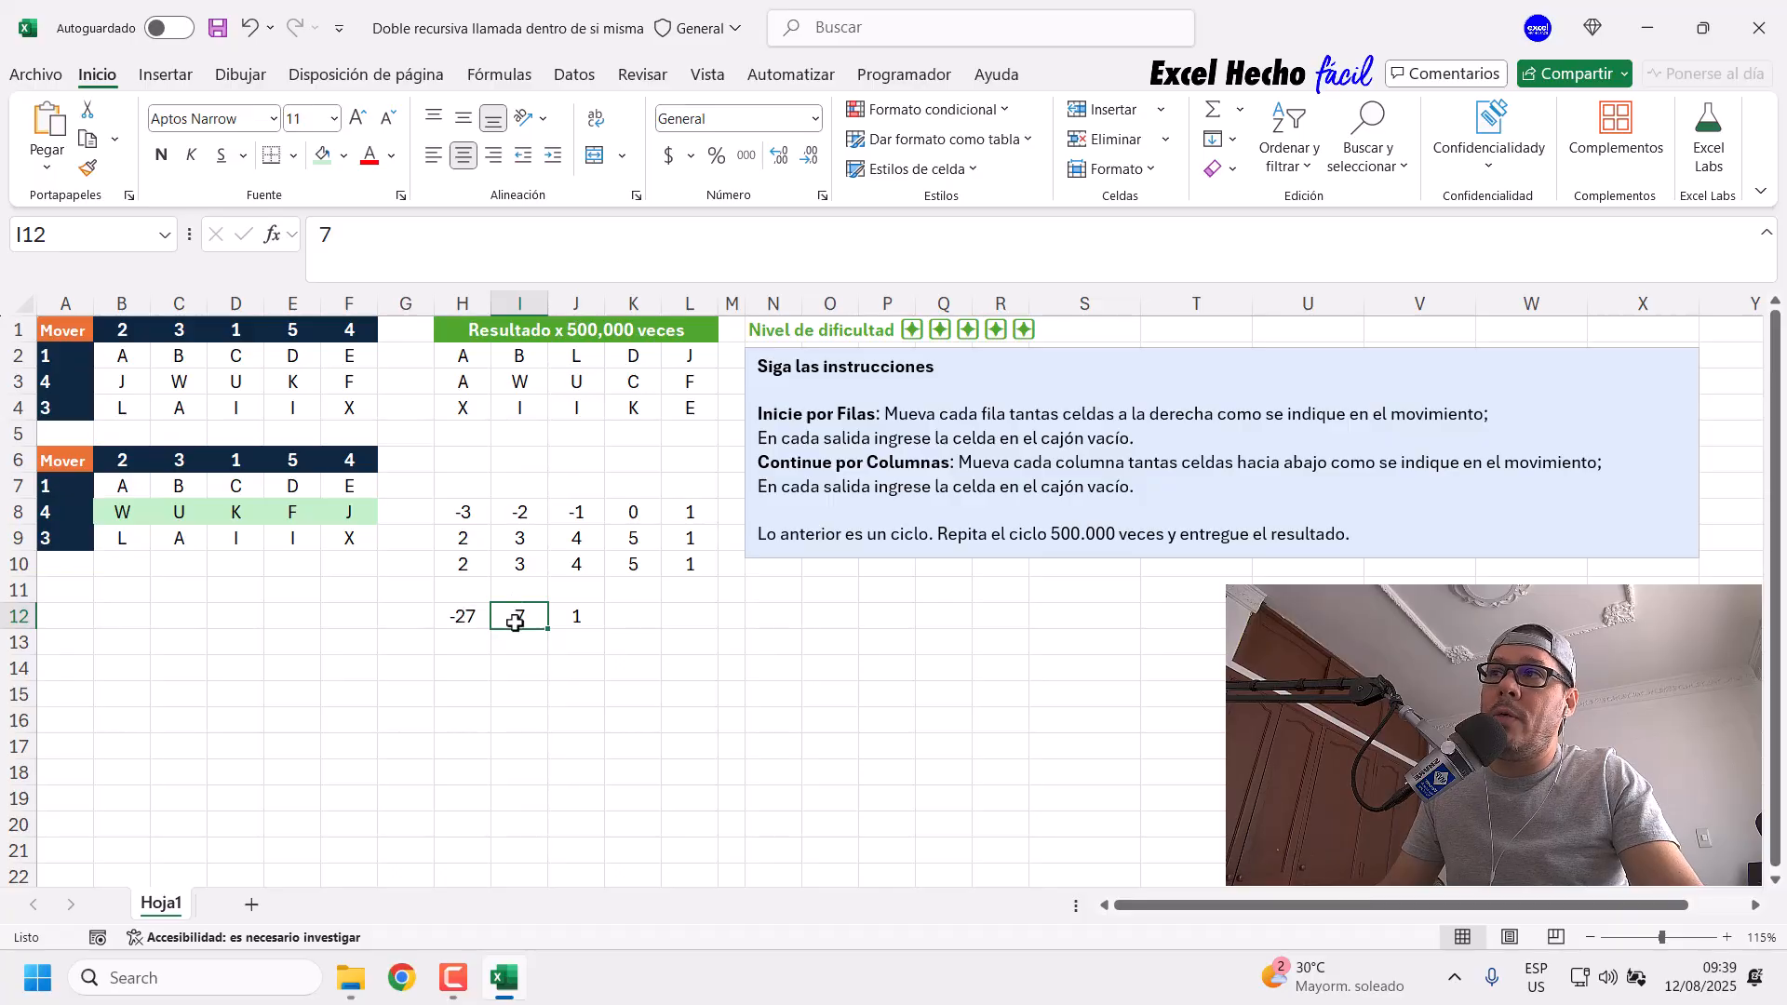
{"action": "left_click", "coordinate": [561, 621]}
{"action": "left_click", "coordinate": [519, 618]}
Step: Enter =I12-3 in I13, below the test divisor
{"action": "left_click", "coordinate": [521, 644]}
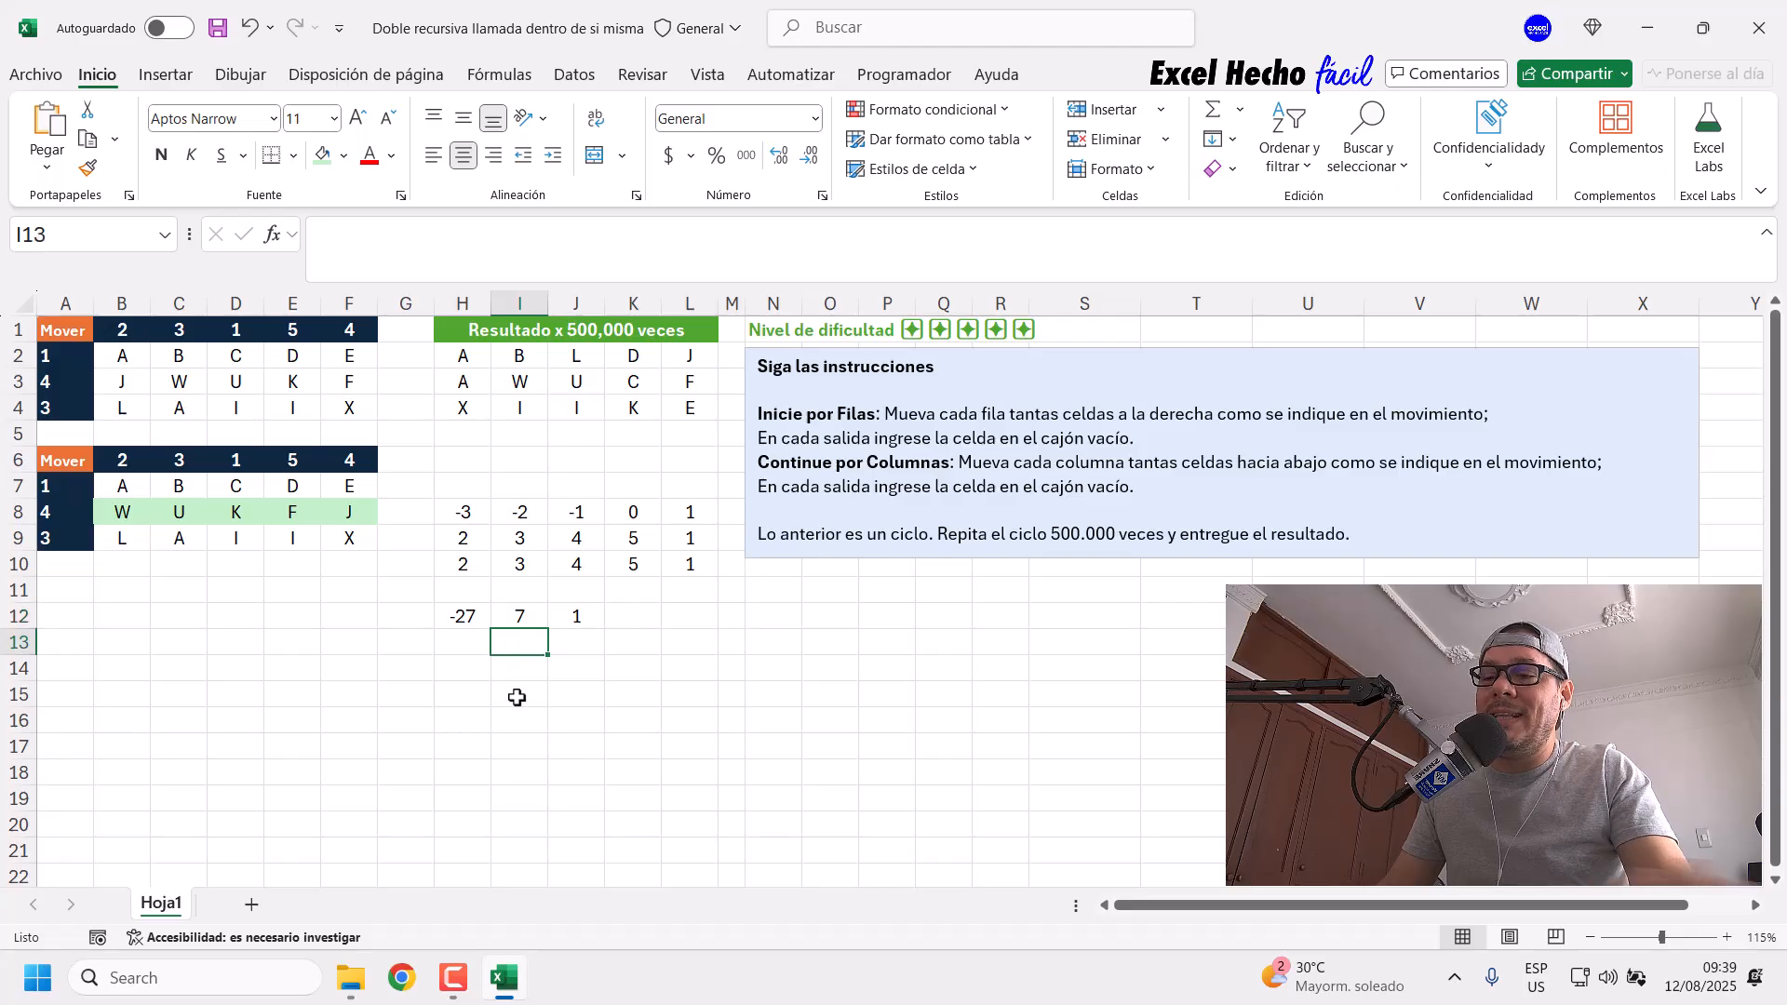
{"action": "type", "text": "="}
{"action": "key", "text": "Up"}
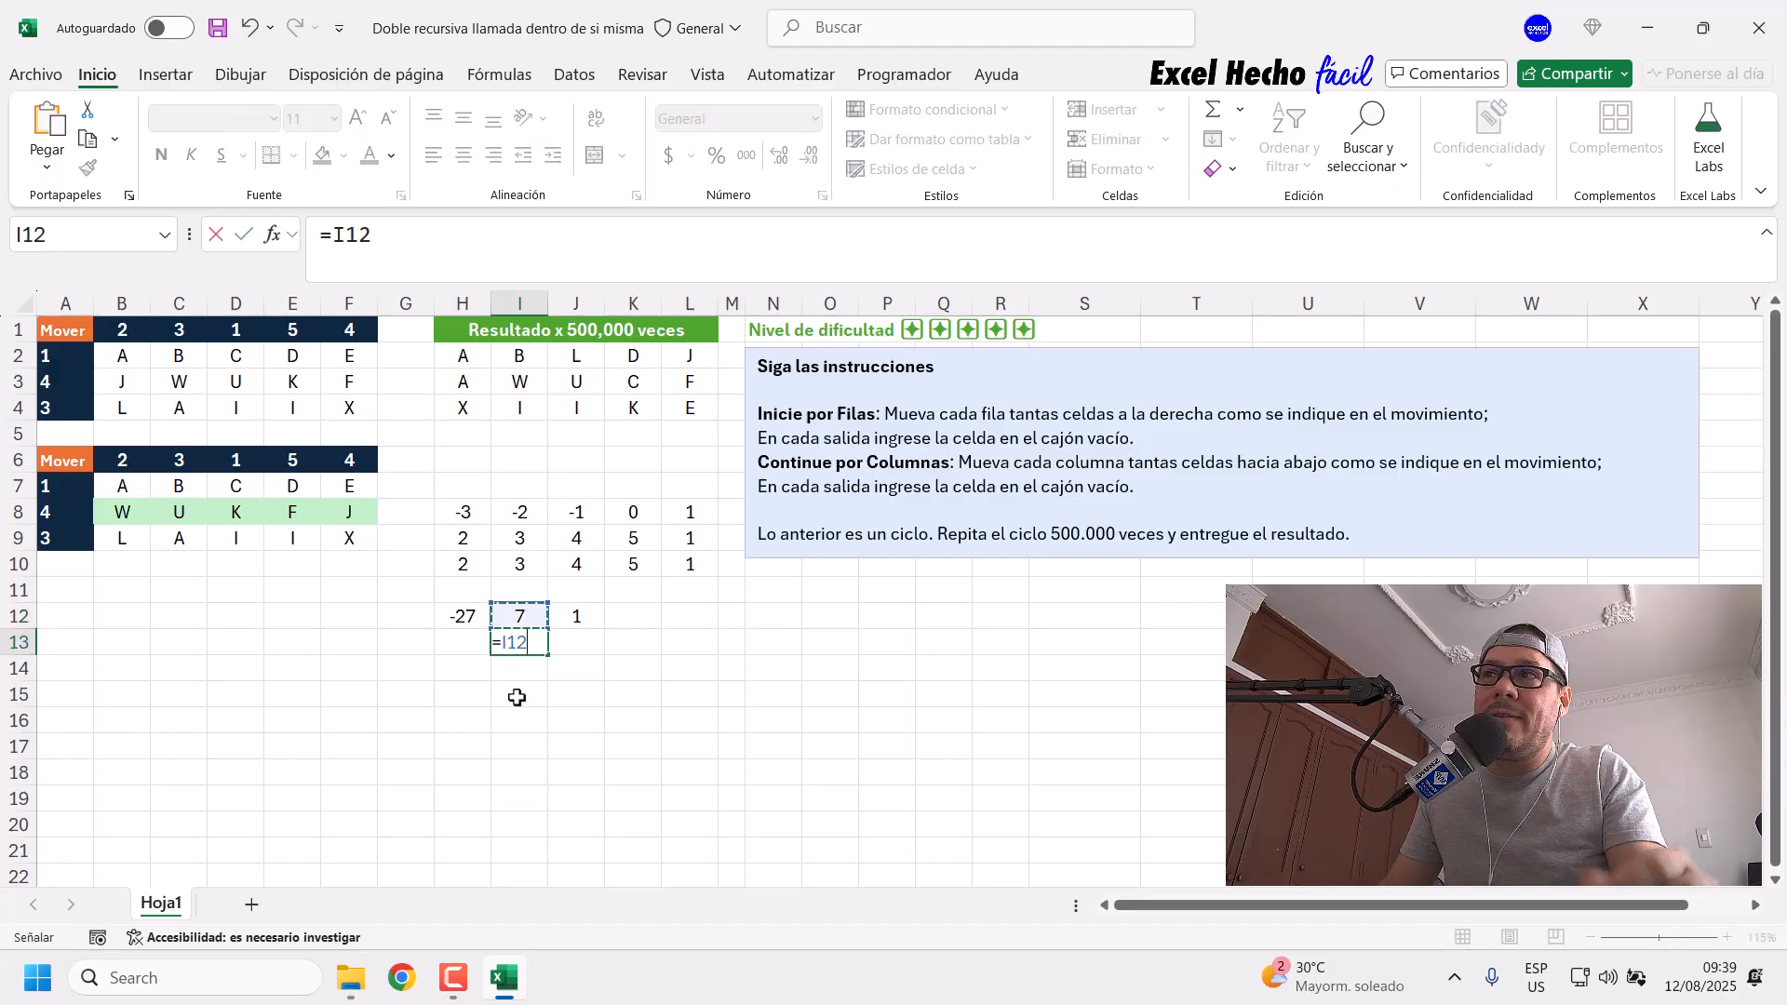
{"action": "type", "text": "-3"}
{"action": "key", "text": "Return"}
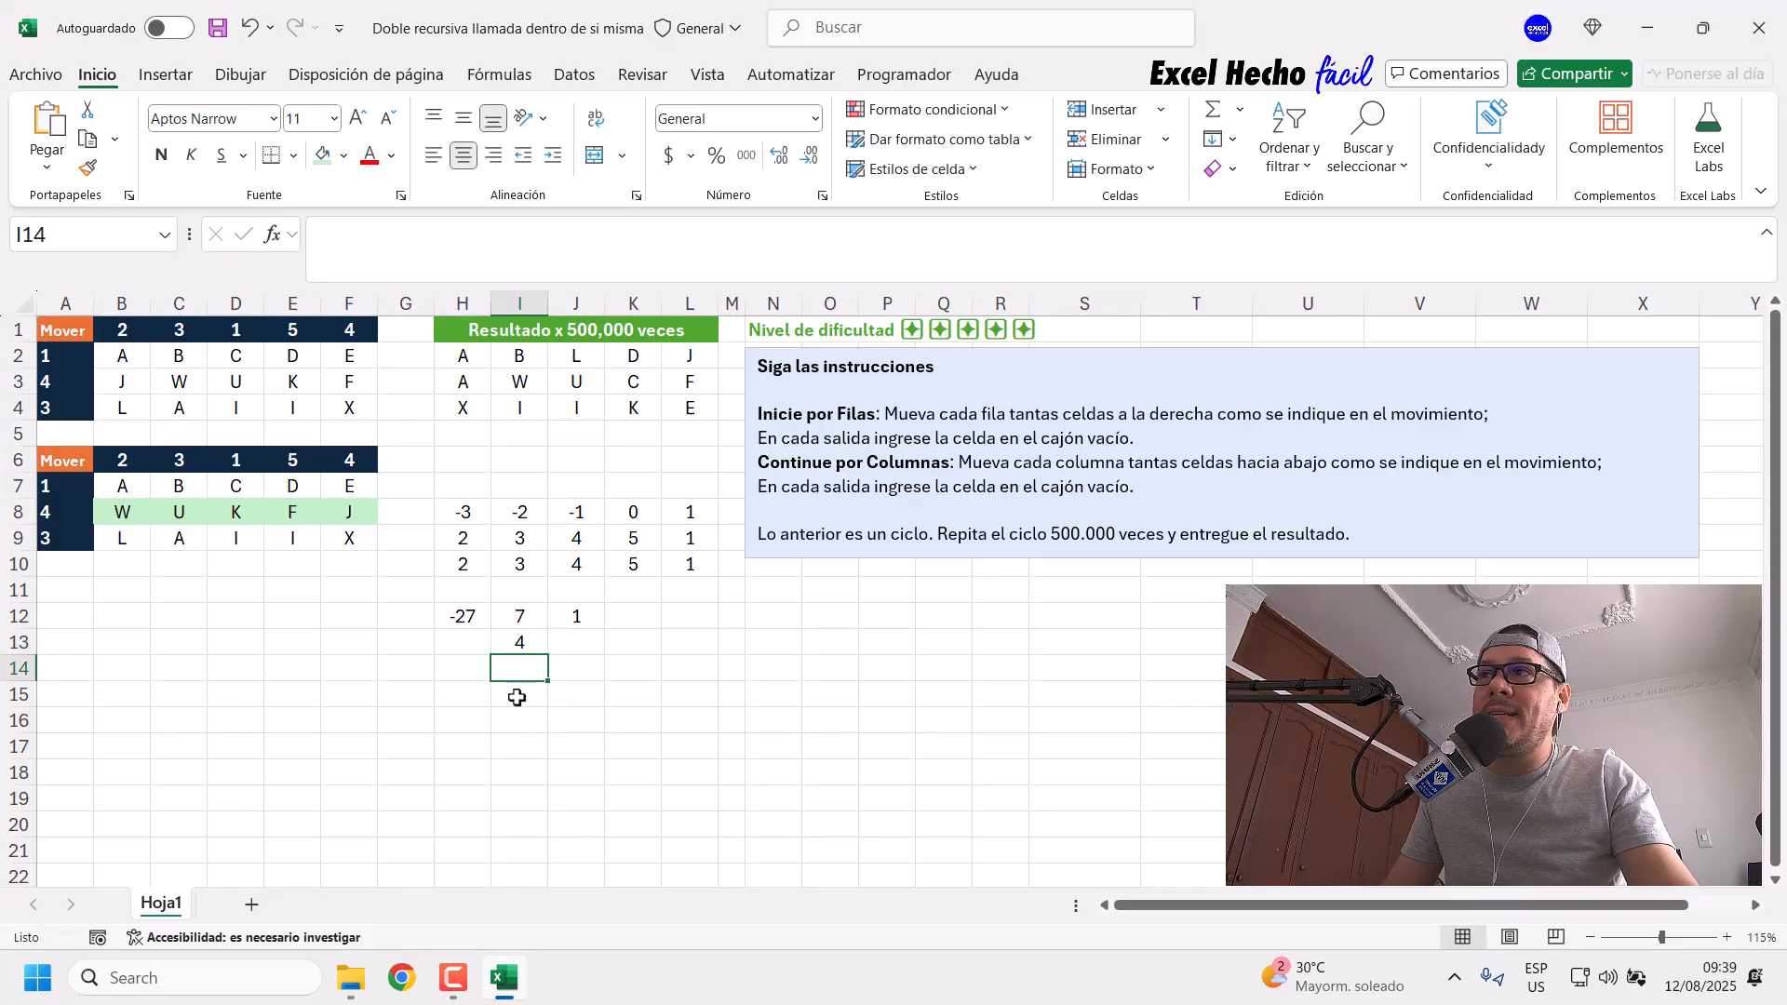
Step: Change the formula in I13 to =I12*3 so it multiplies the divisor
{"action": "left_click", "coordinate": [518, 651]}
{"action": "left_click_drag", "start_coordinate": [382, 244], "coordinate": [377, 244]}
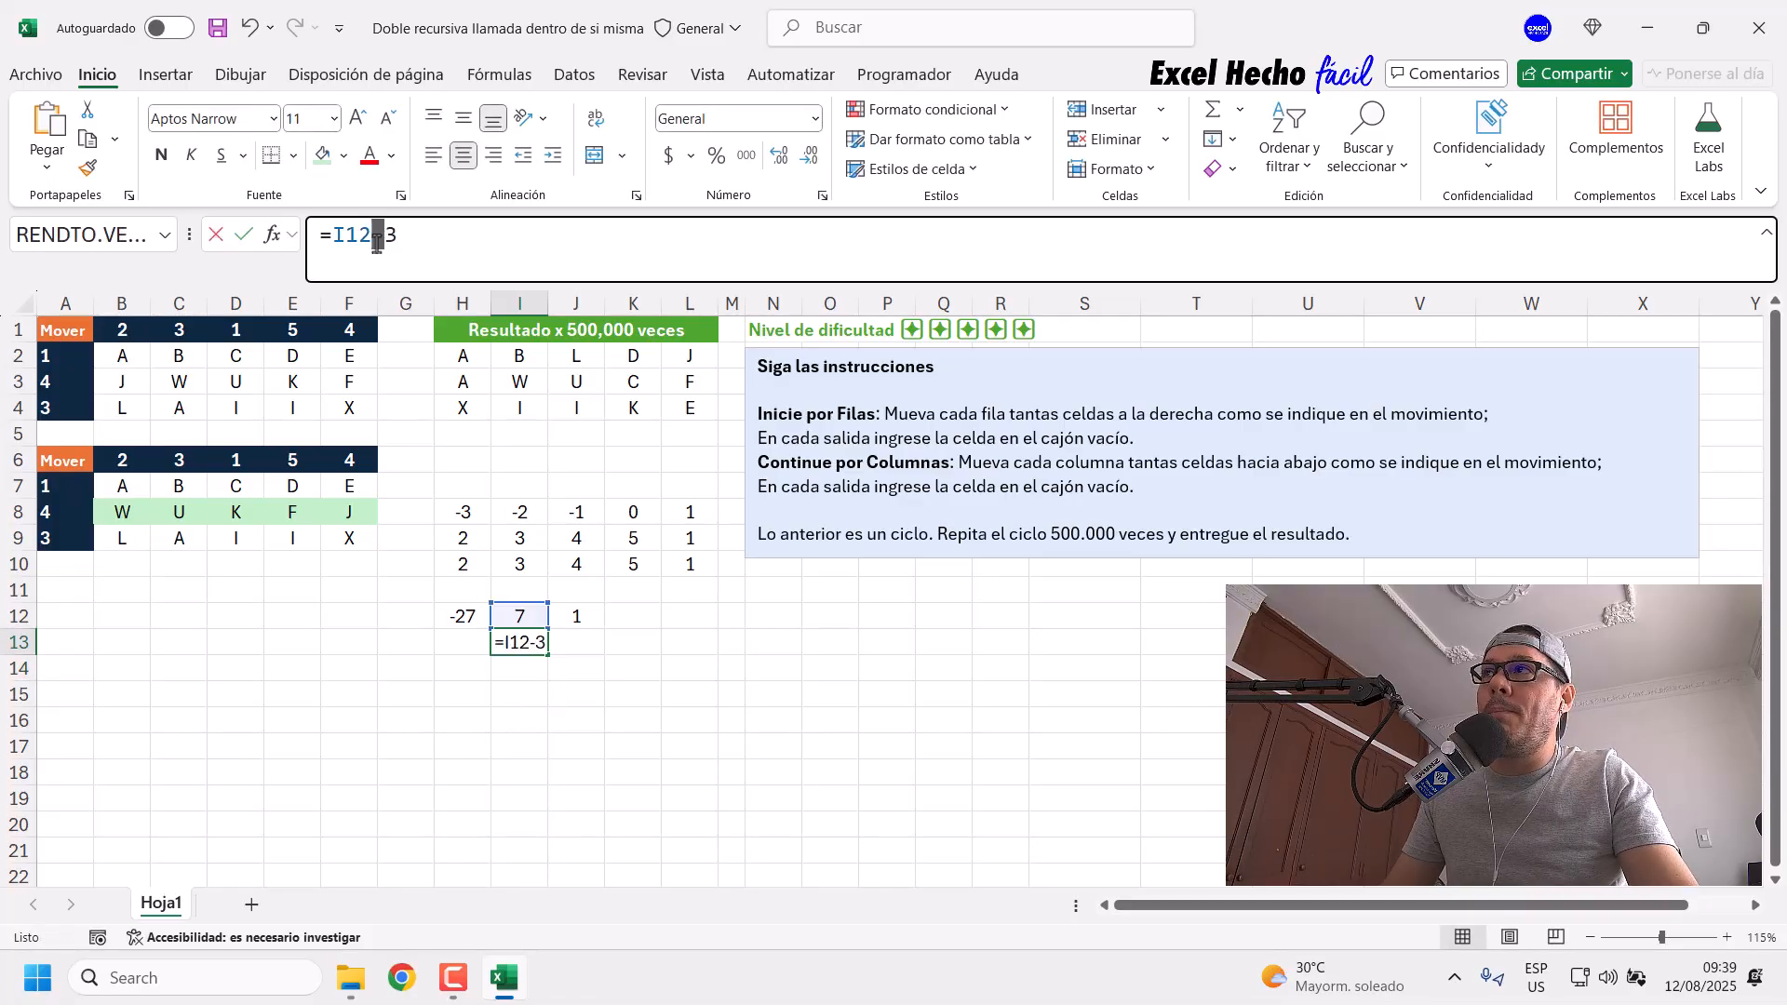
{"action": "type", "text": "*"}
{"action": "key", "text": "Return"}
Step: Try =I12*4 in I13, compare it with the number in H12, and undo the change
{"action": "left_click", "coordinate": [511, 644]}
{"action": "left_click_drag", "start_coordinate": [381, 244], "coordinate": [398, 244]}
{"action": "type", "text": "4"}
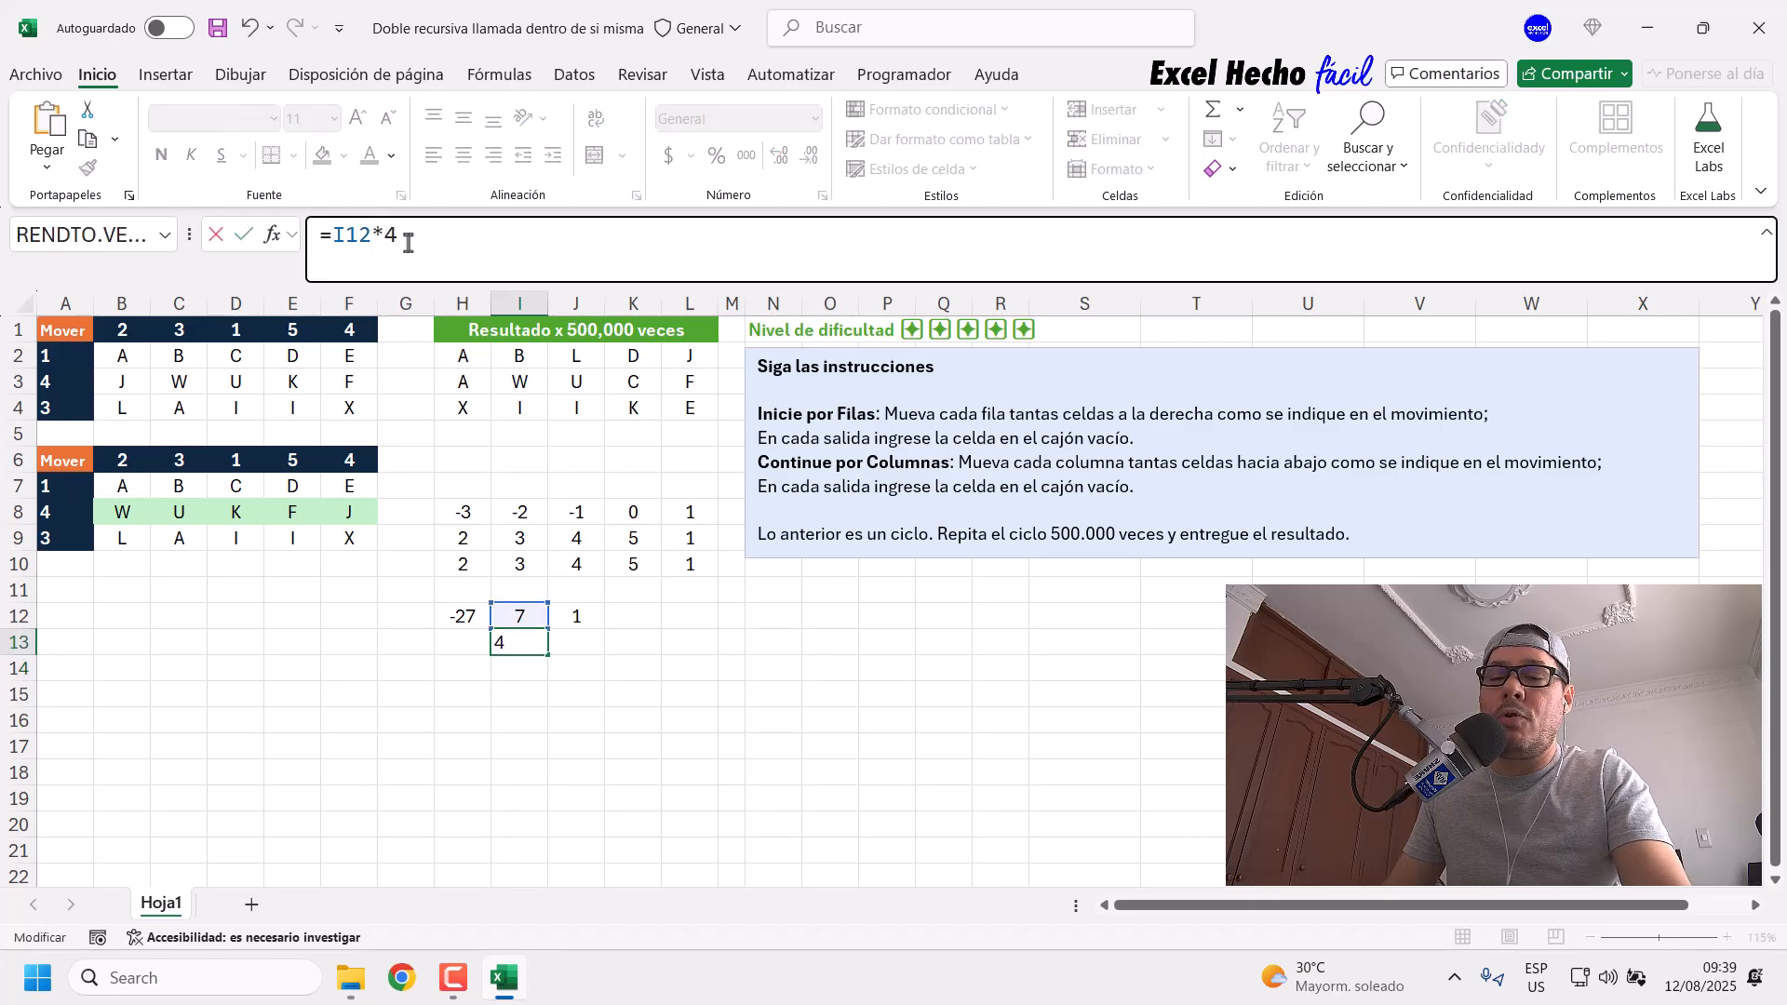
{"action": "key", "text": "Return"}
{"action": "left_click", "coordinate": [539, 643]}
{"action": "left_click", "coordinate": [456, 615]}
{"action": "left_click", "coordinate": [516, 642]}
{"action": "key", "text": "ctrl+z"}
{"action": "left_click", "coordinate": [391, 234]}
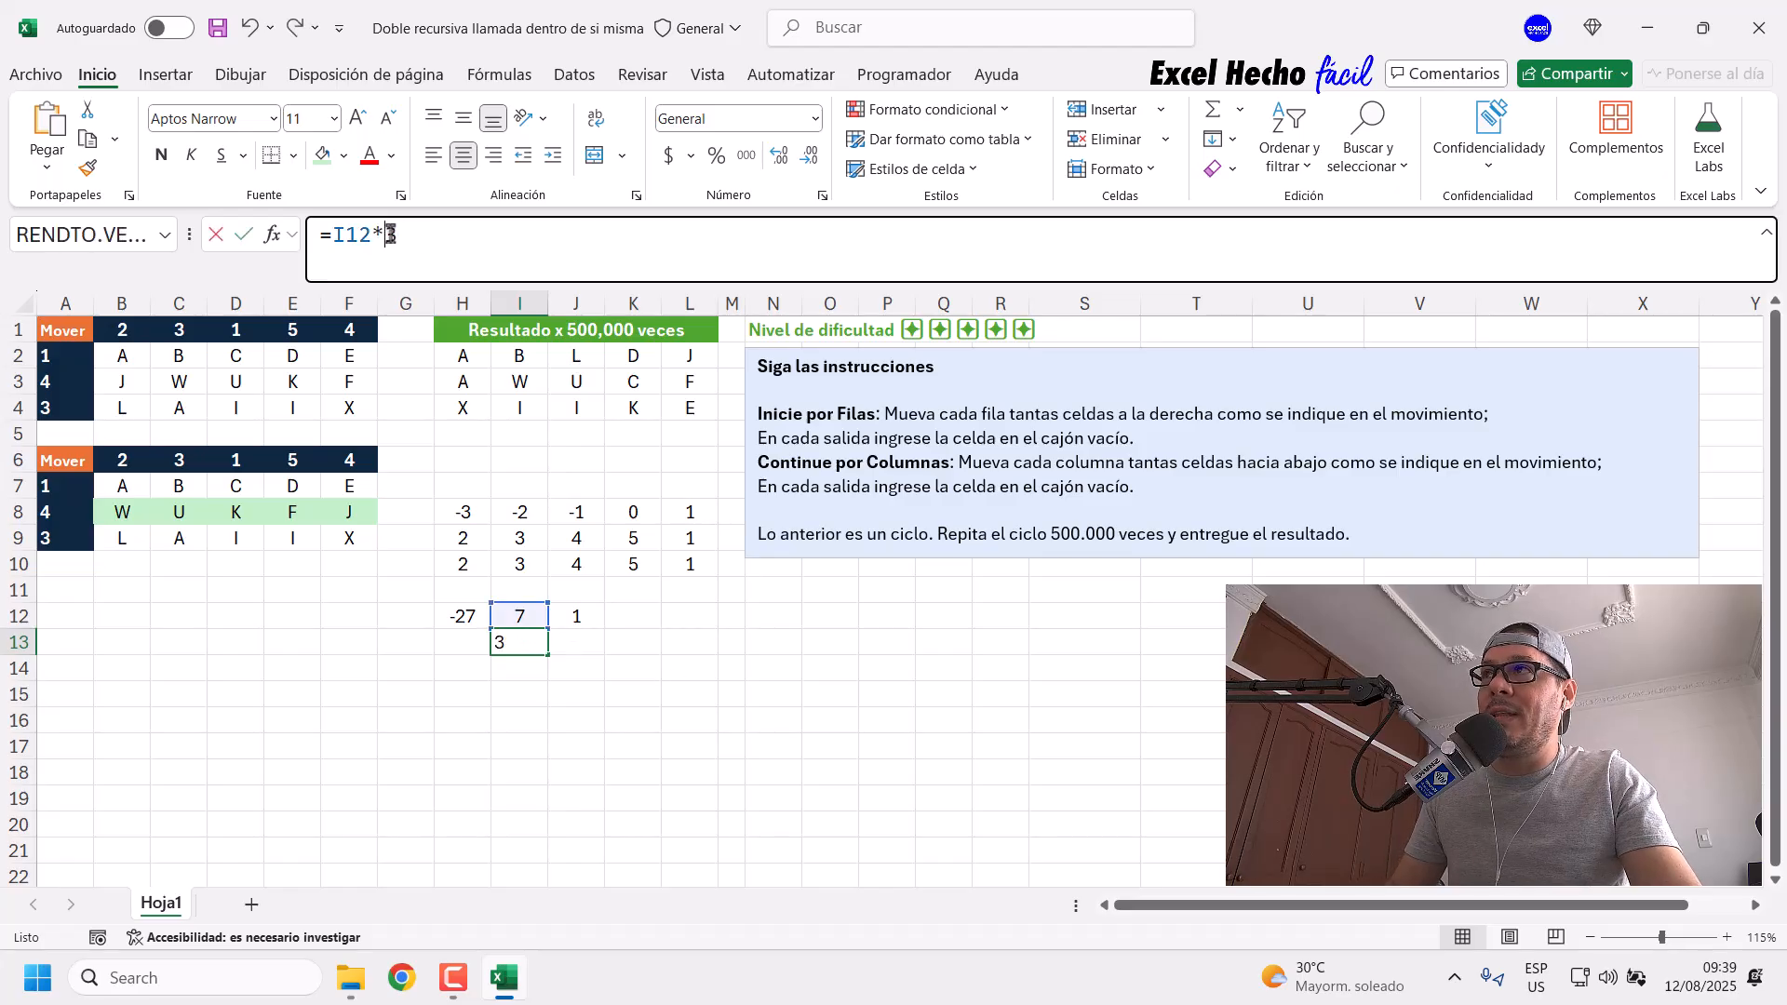
{"action": "key", "text": "Escape"}
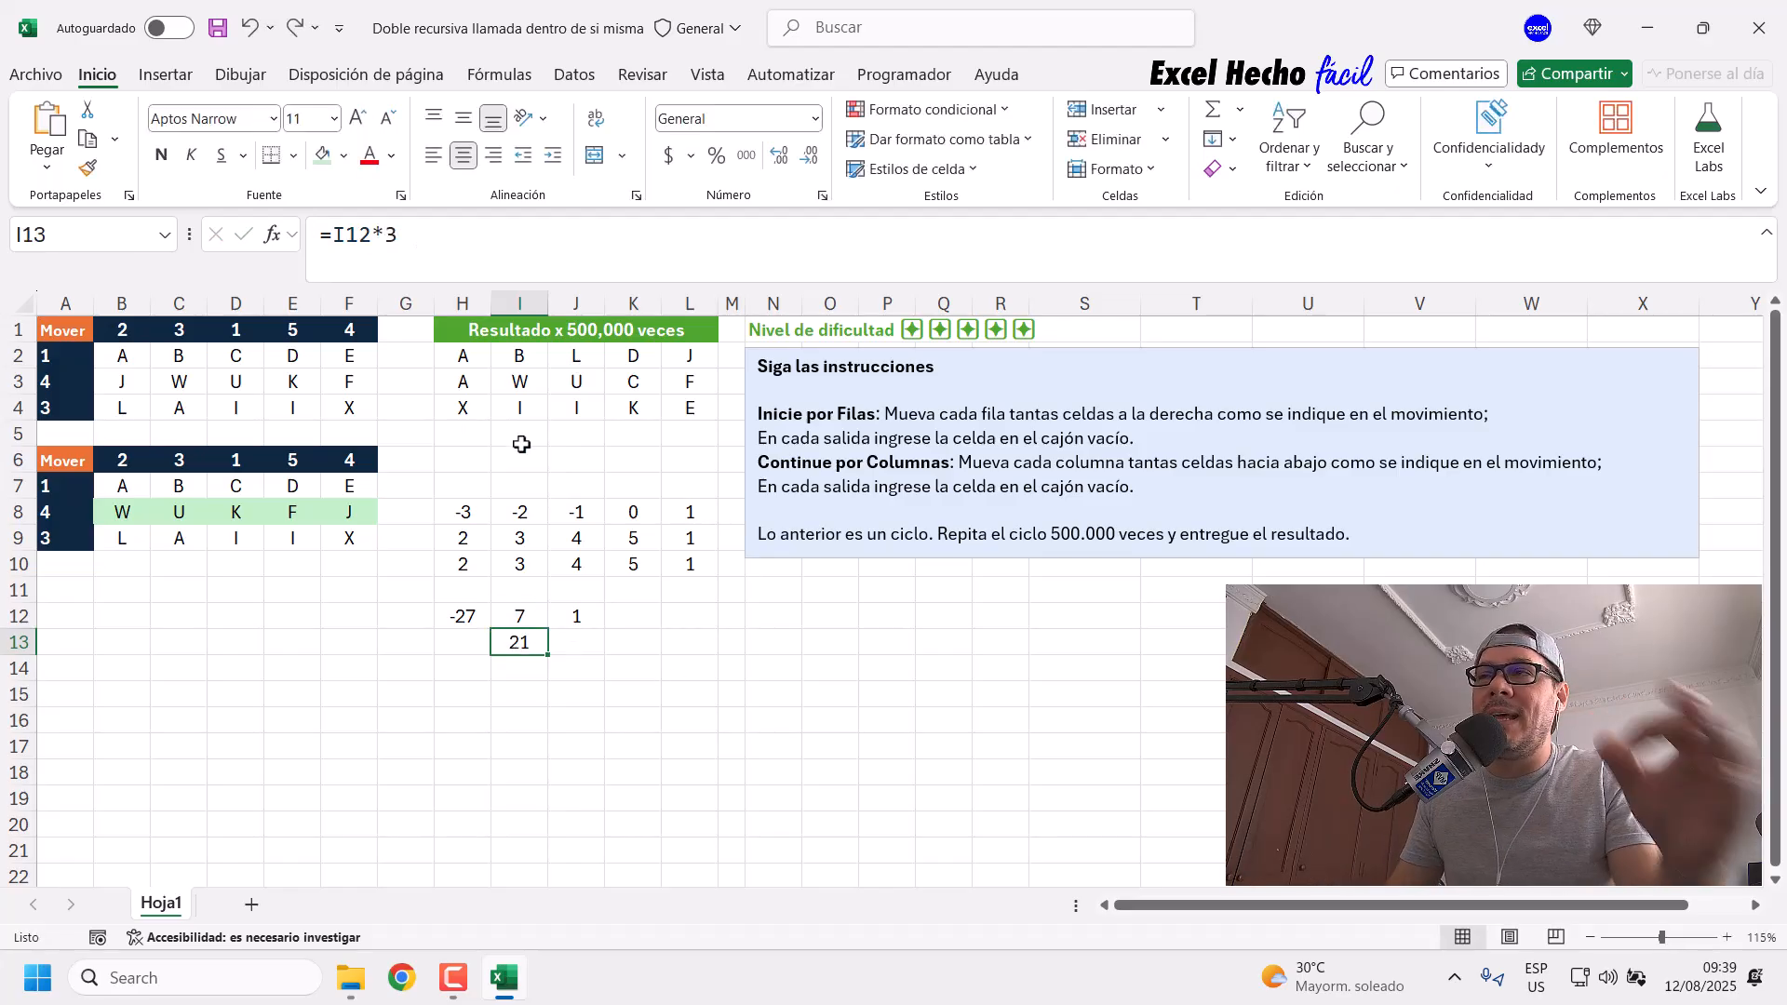
Step: Compare the test number in H12 and the divisor in I12 with the RESIDUO result in J12
{"action": "left_click", "coordinate": [457, 624]}
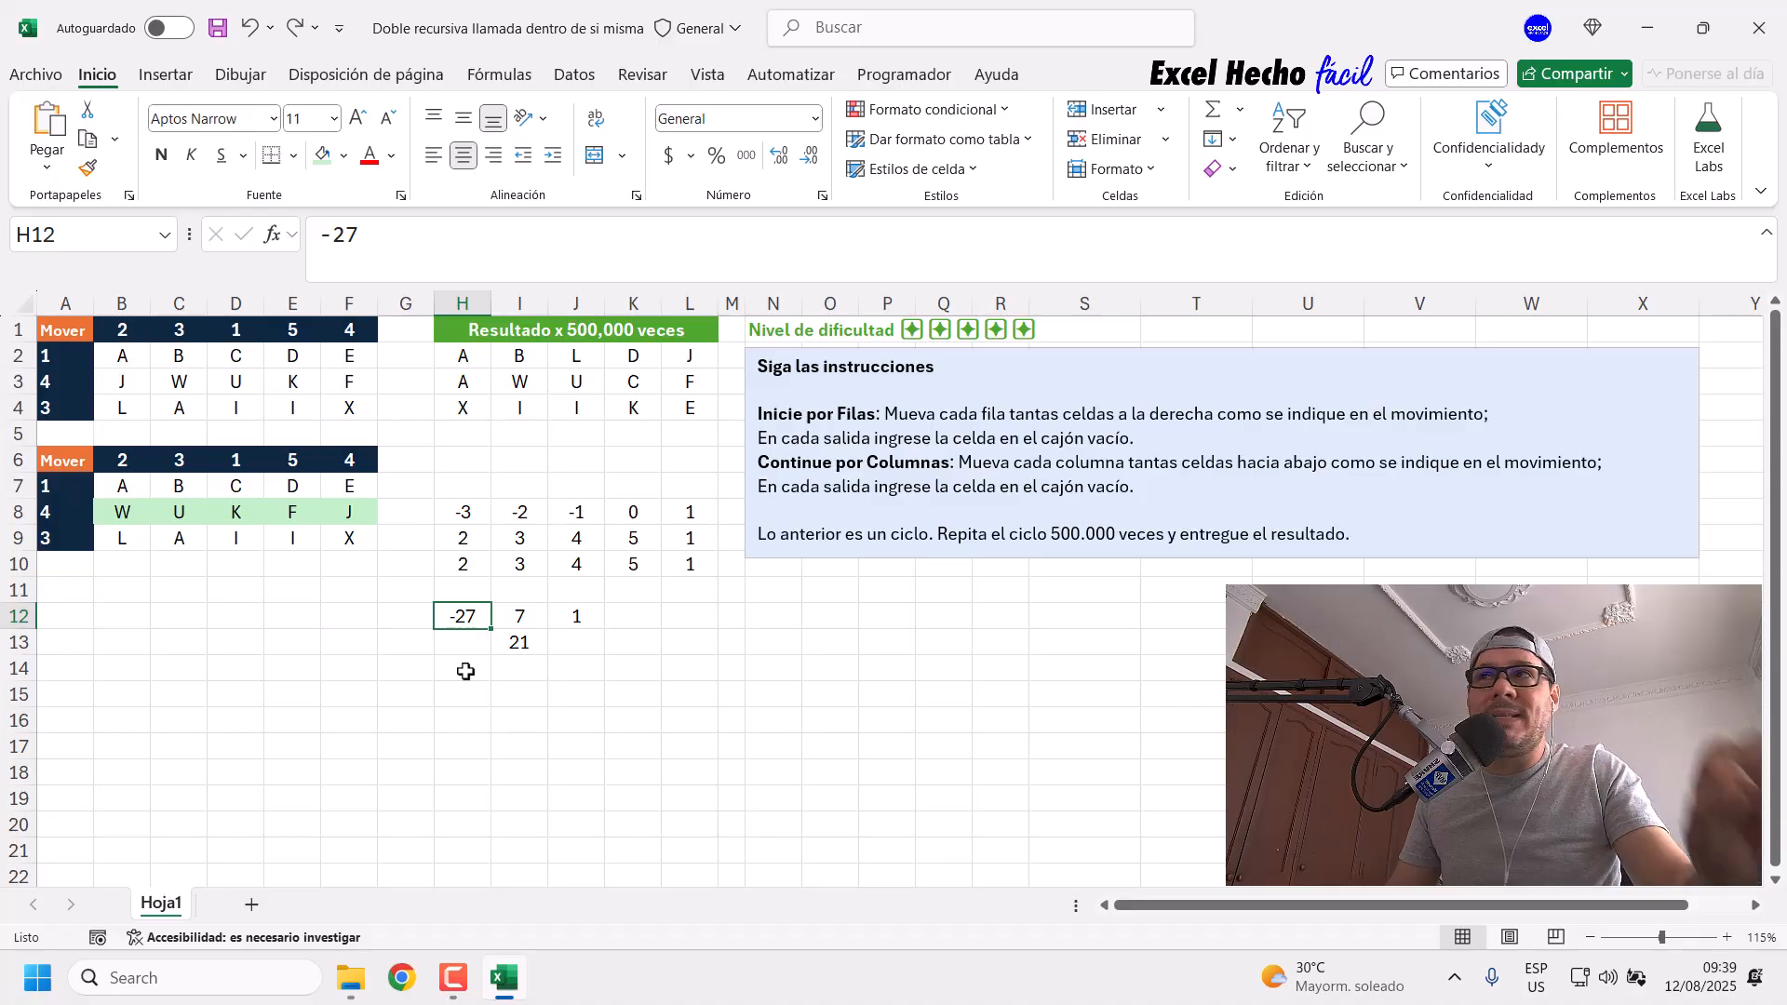
{"action": "left_click", "coordinate": [516, 618]}
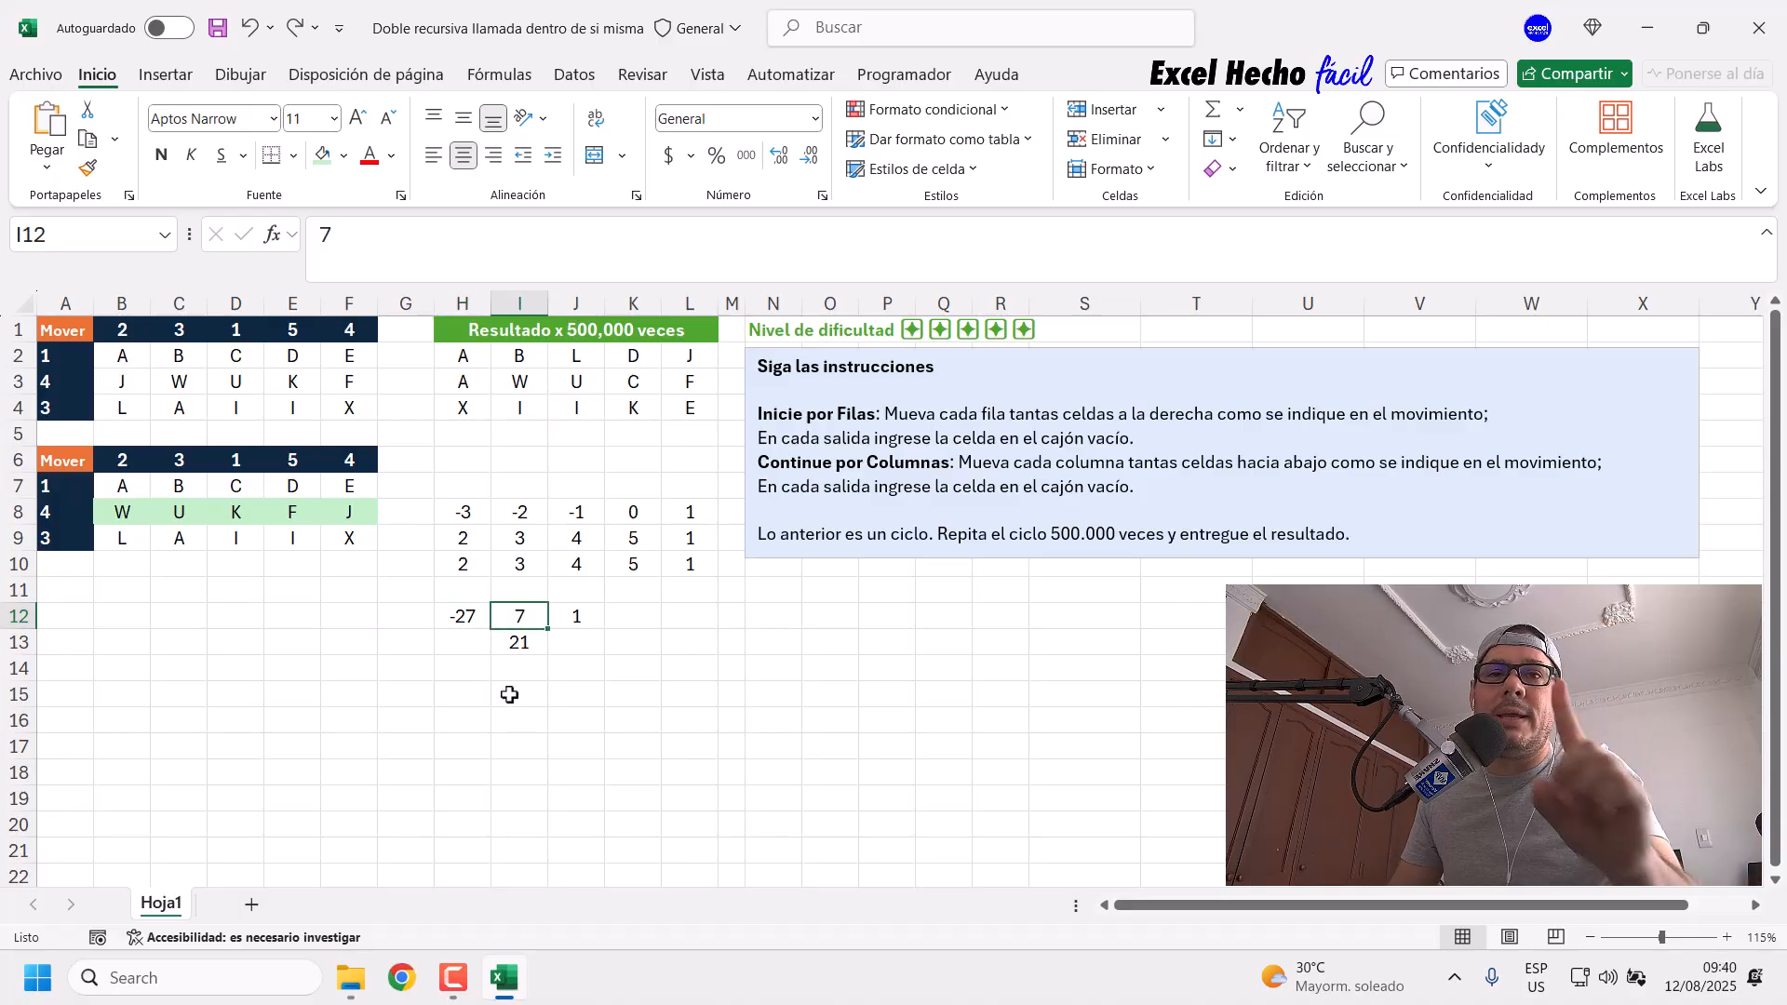
{"action": "key", "text": "Right"}
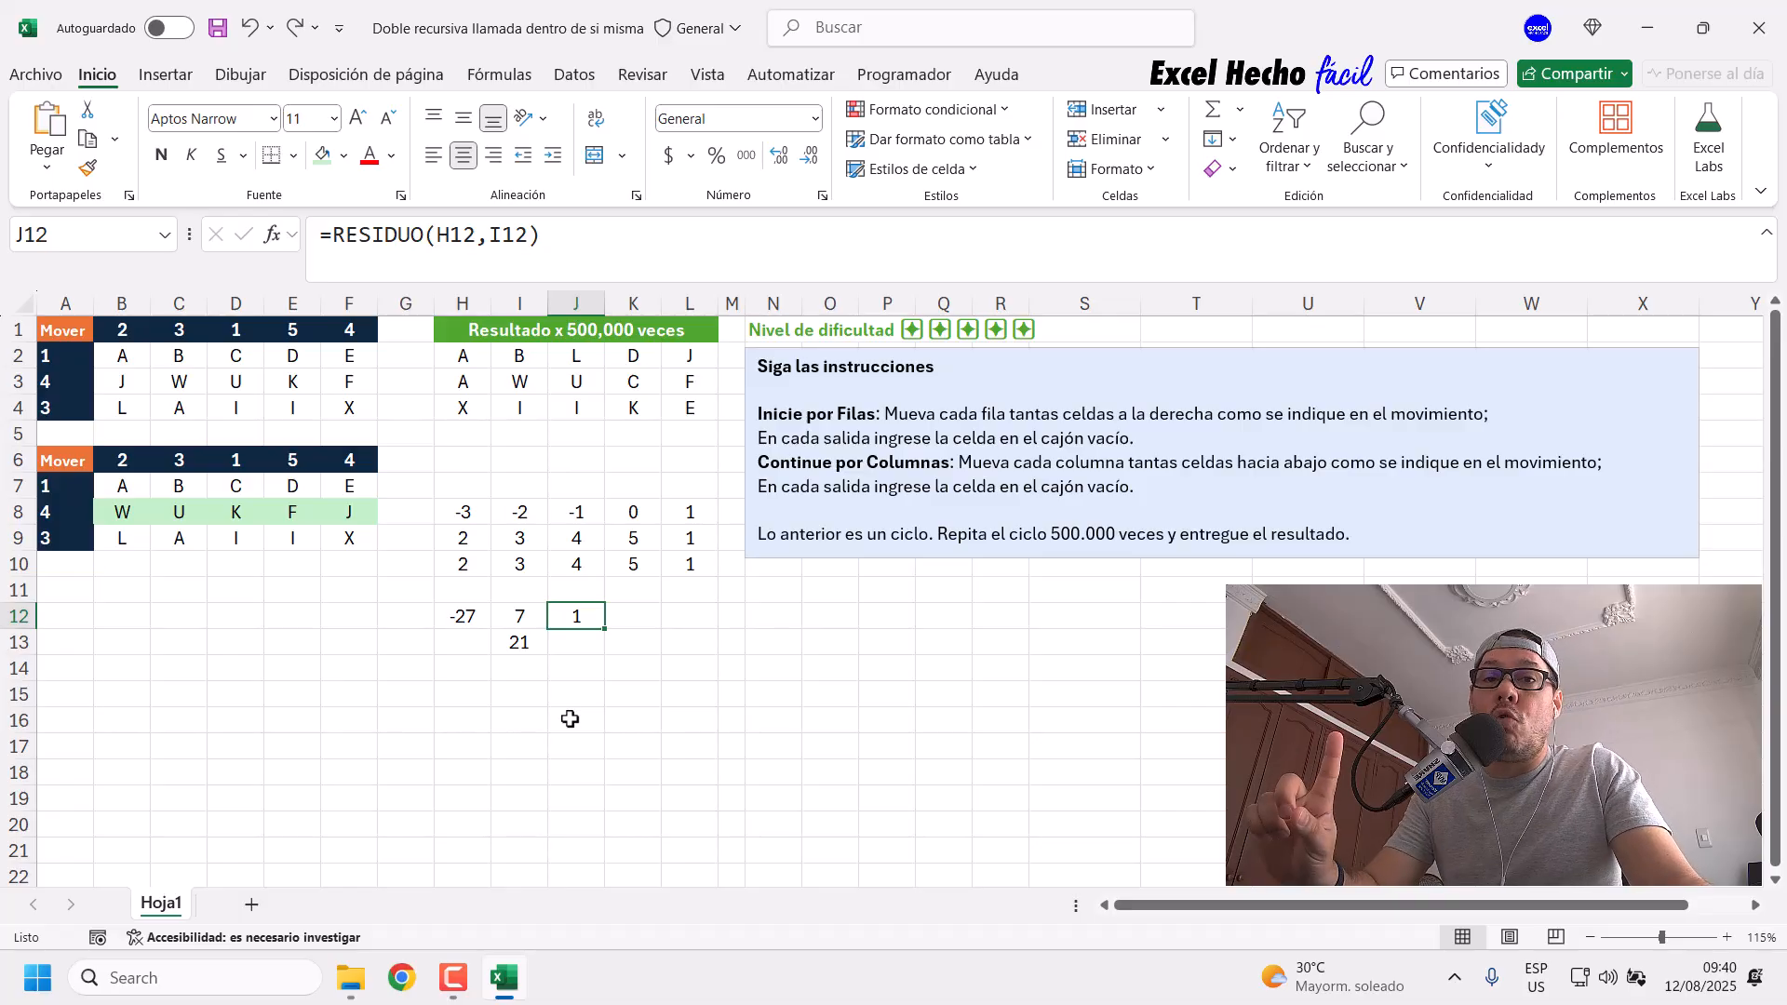
{"action": "left_click", "coordinate": [459, 619]}
{"action": "left_click", "coordinate": [521, 616]}
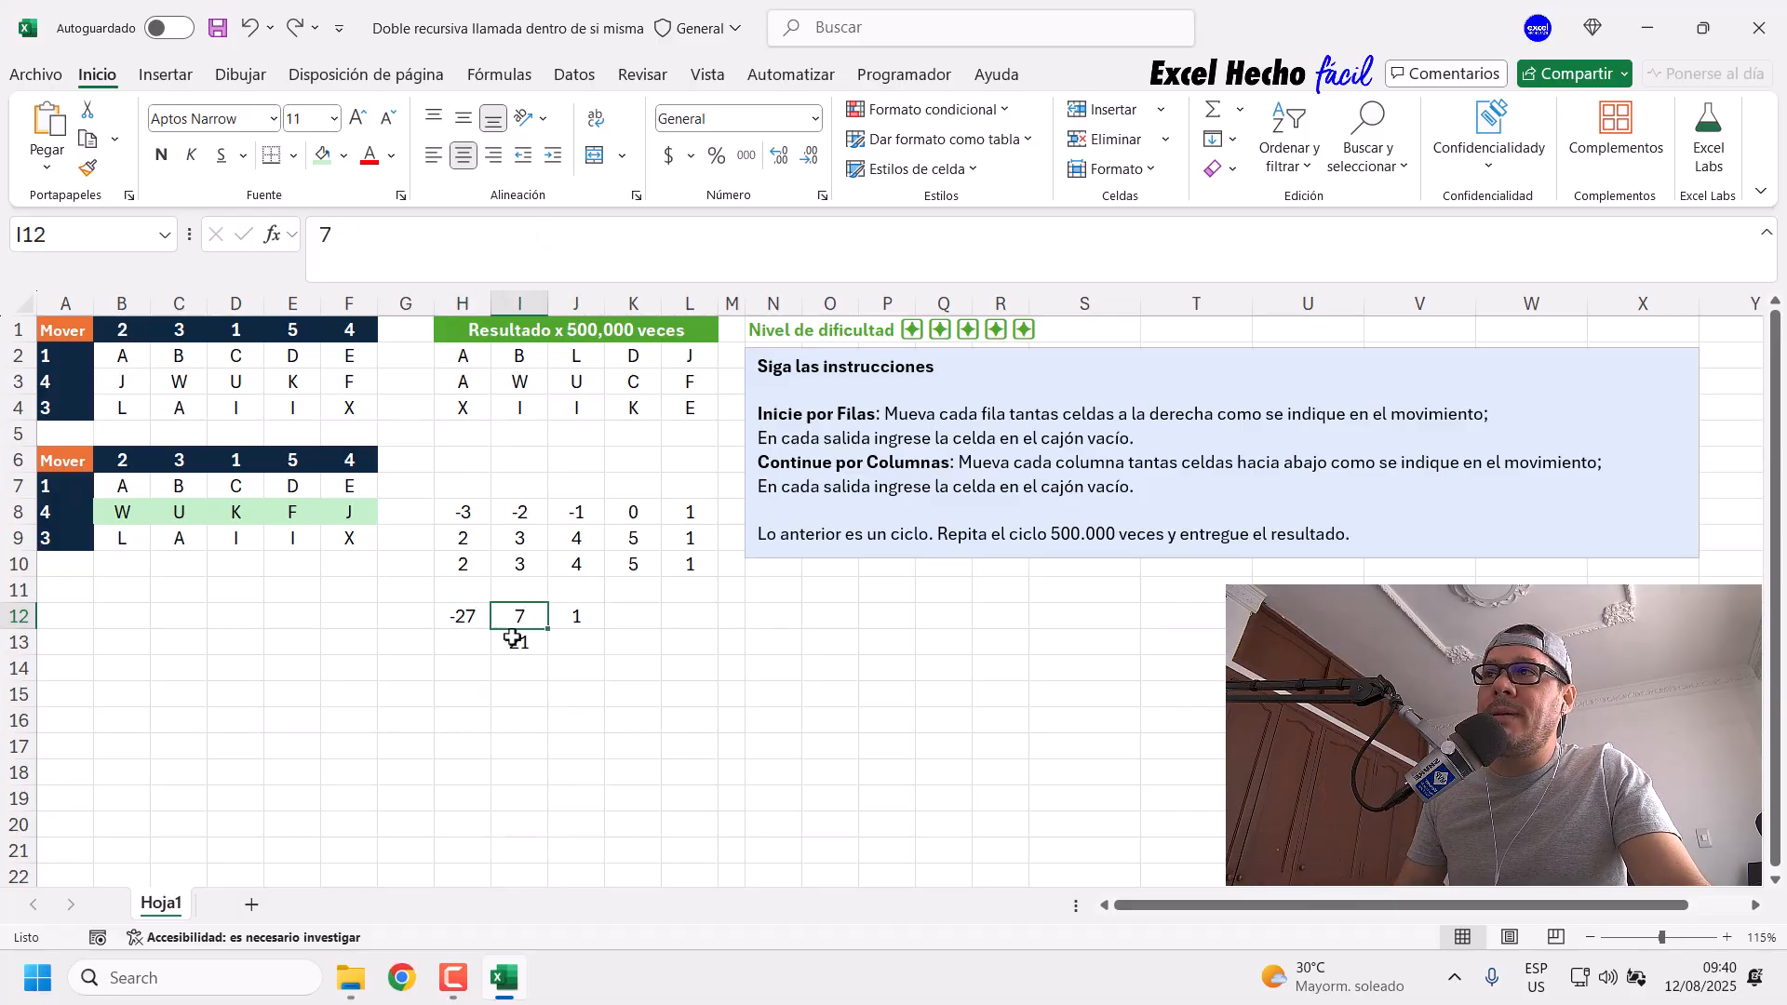
Step: Clear the RESIDUO test cells H12:J13 and review the formulas in H8 and H10
{"action": "left_click_drag", "start_coordinate": [460, 616], "coordinate": [566, 649]}
{"action": "key", "text": "Delete"}
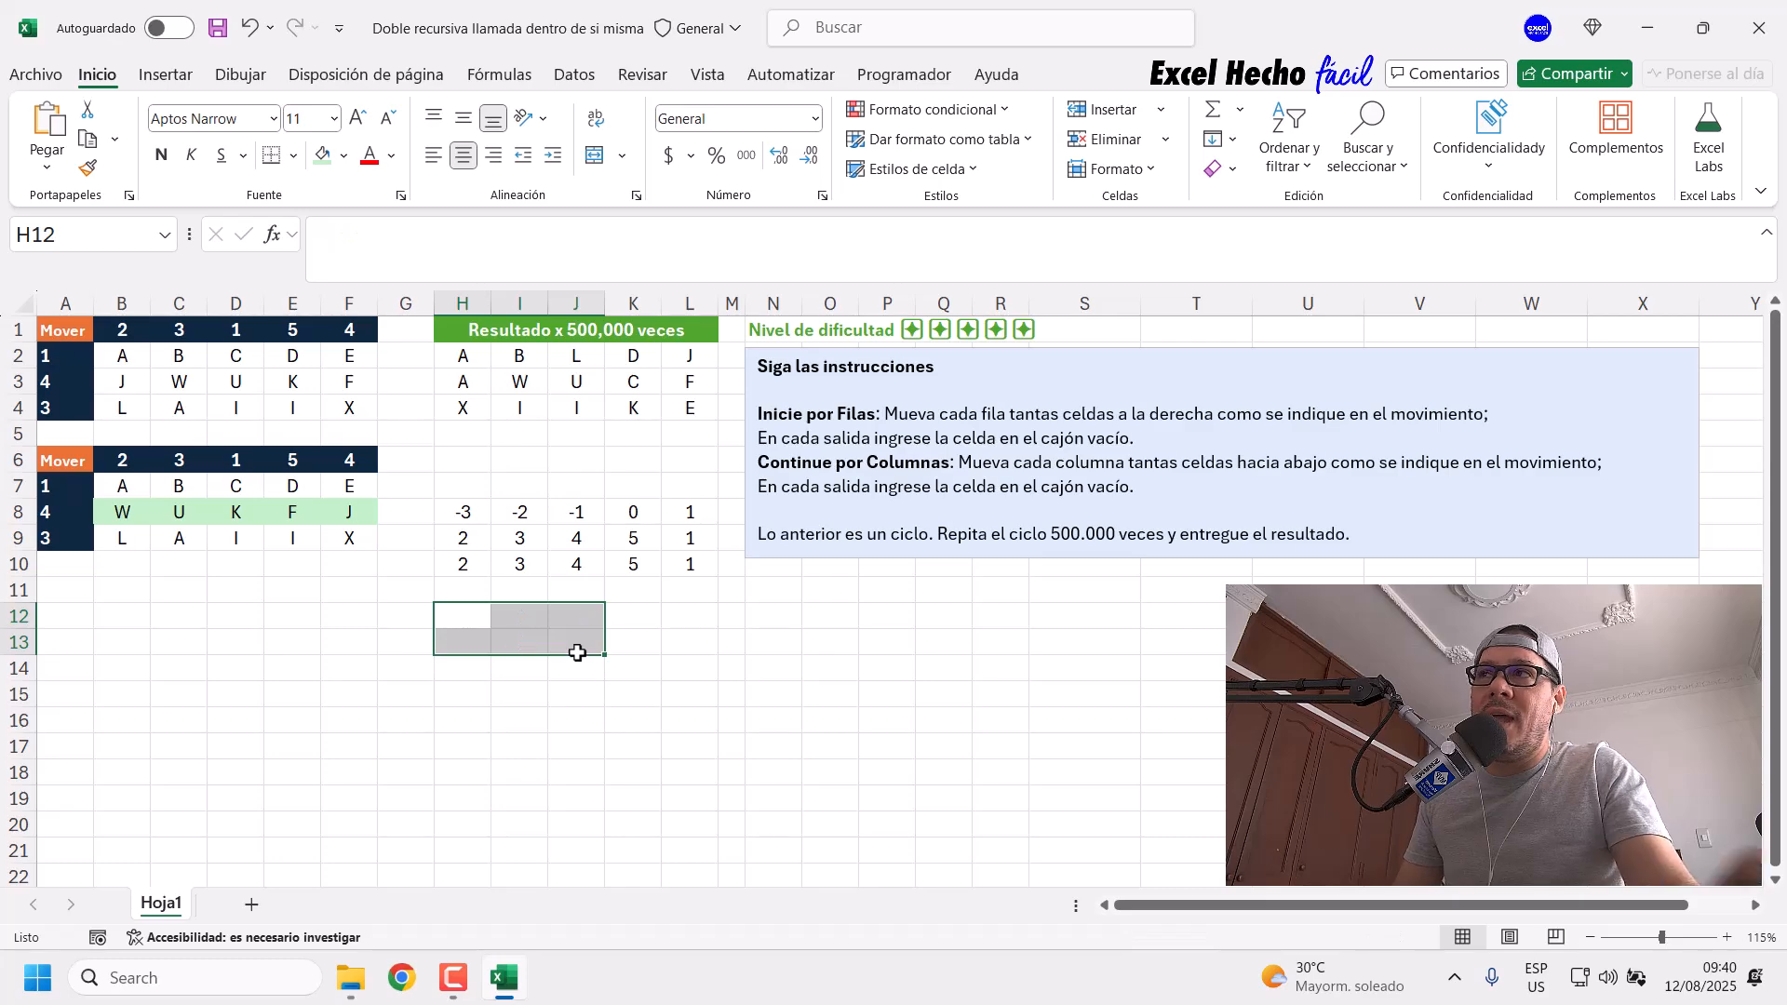
{"action": "left_click", "coordinate": [466, 519]}
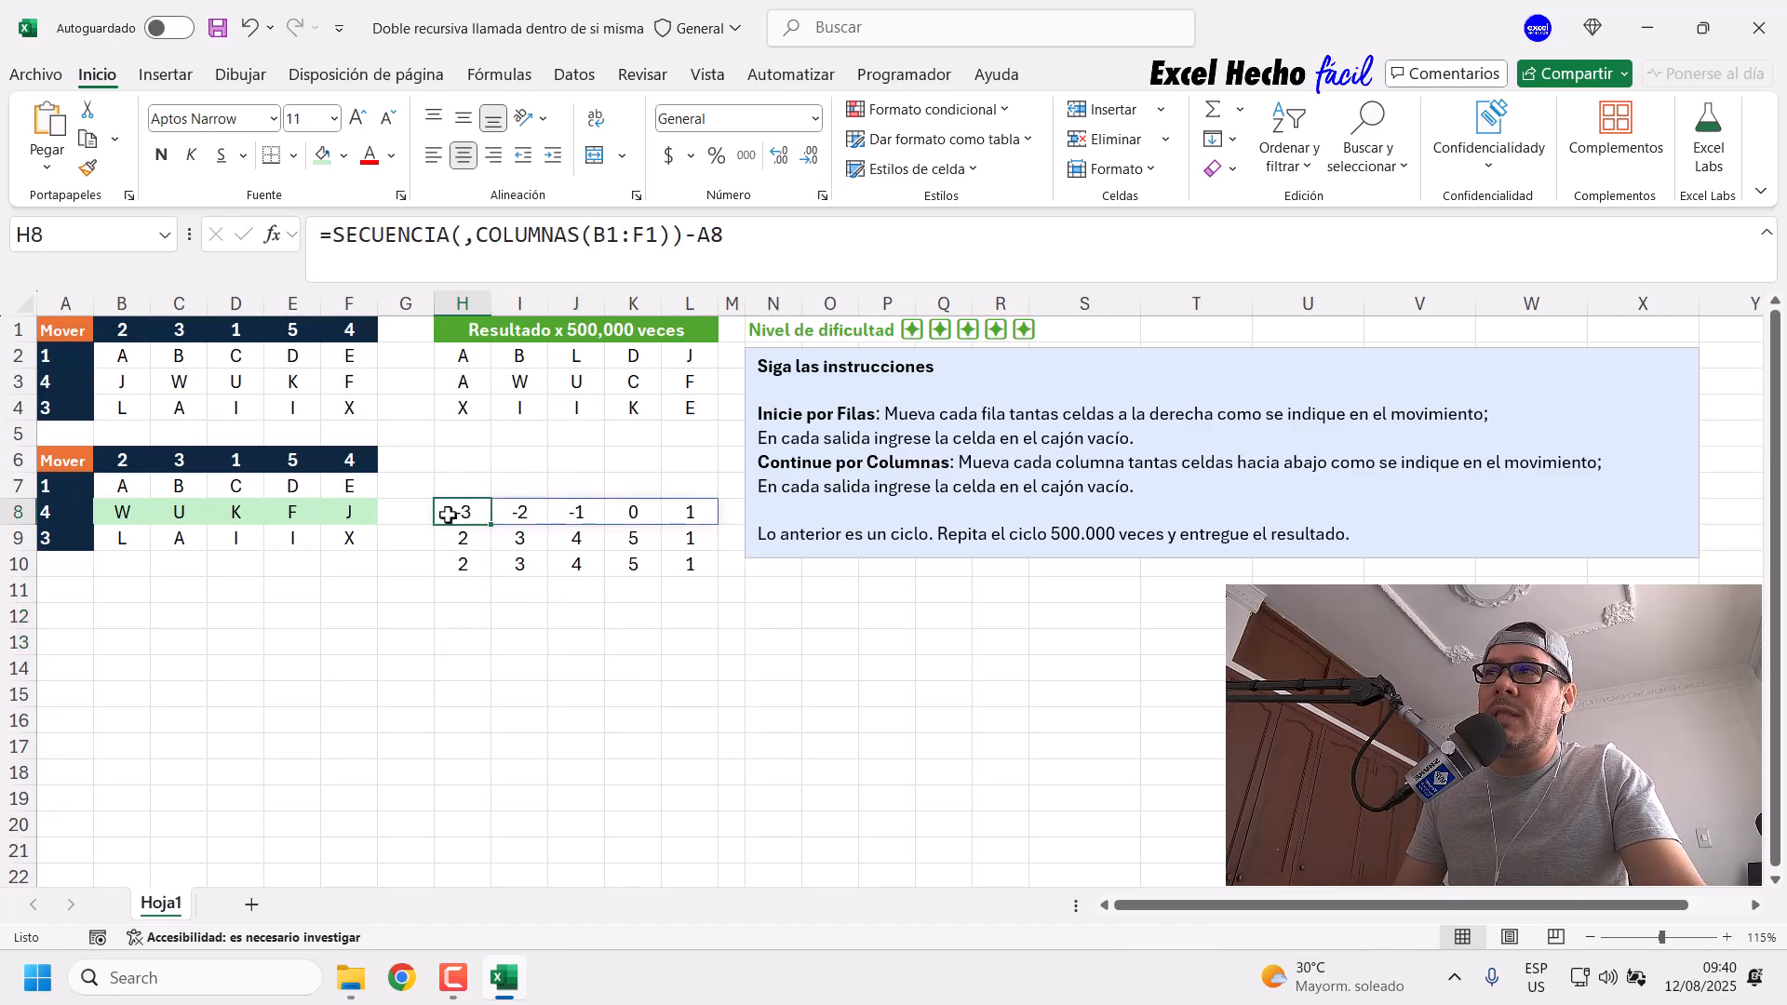
{"action": "left_click", "coordinate": [471, 564]}
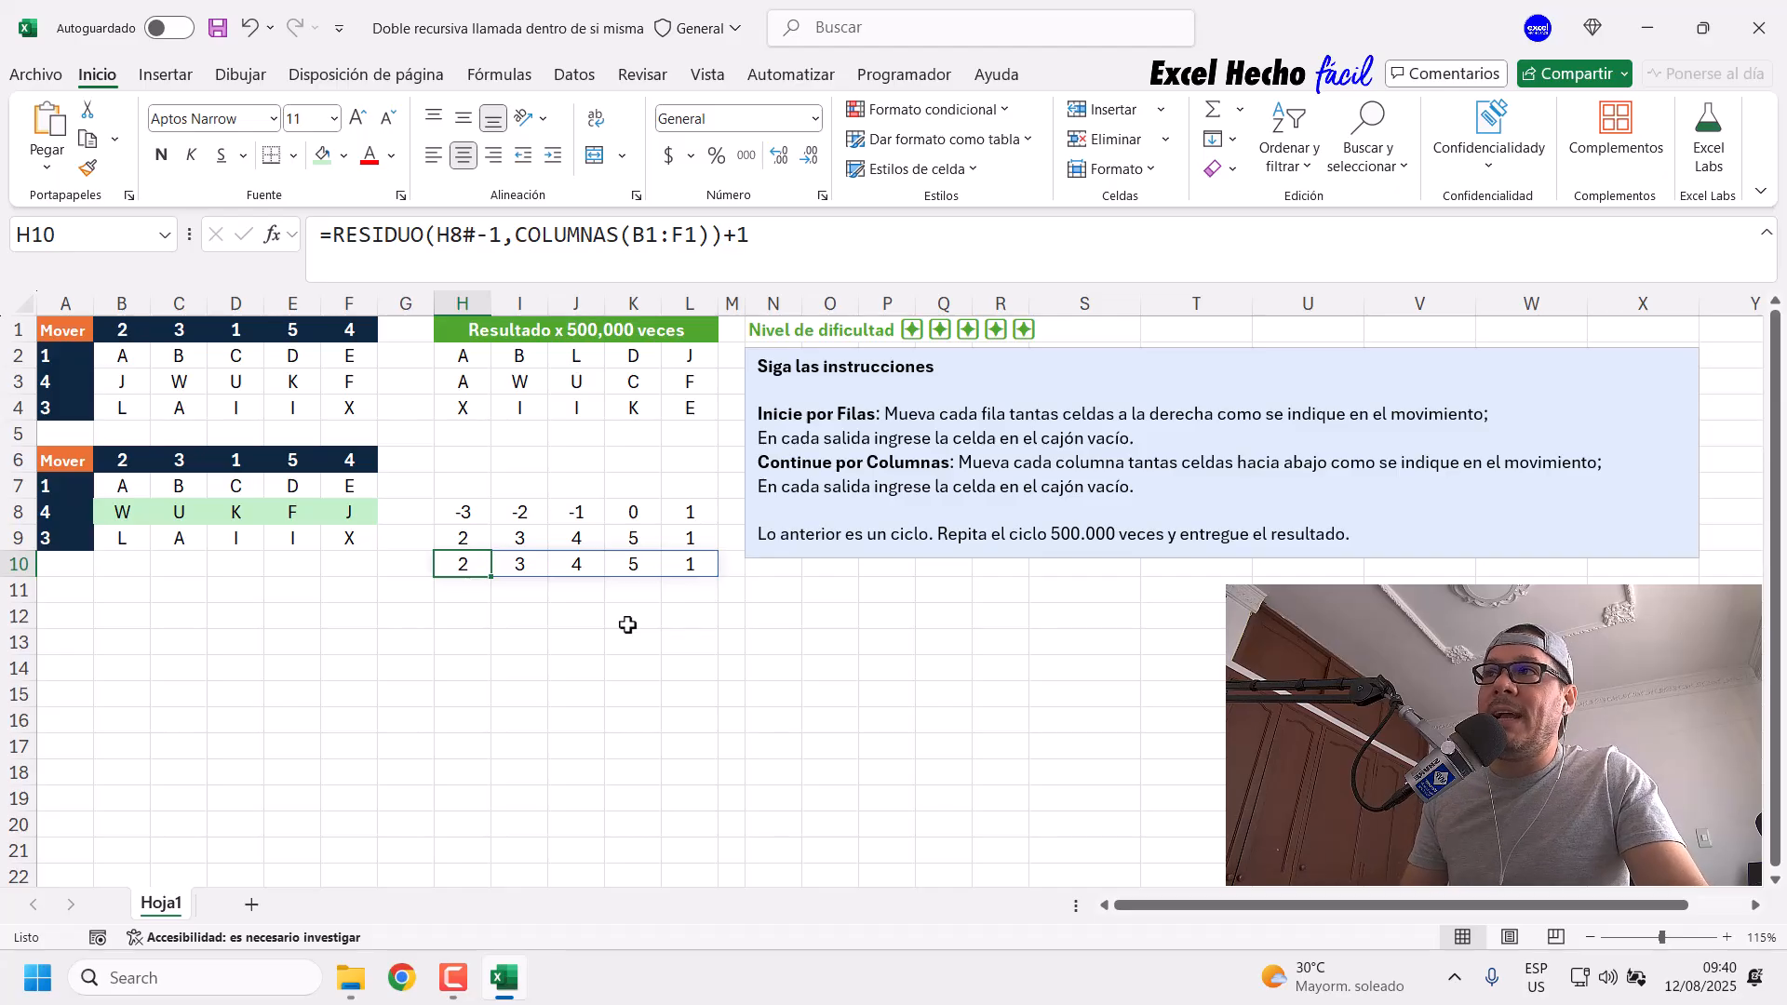
{"action": "left_click", "coordinate": [465, 590]}
{"action": "type", "text": "=ind"}
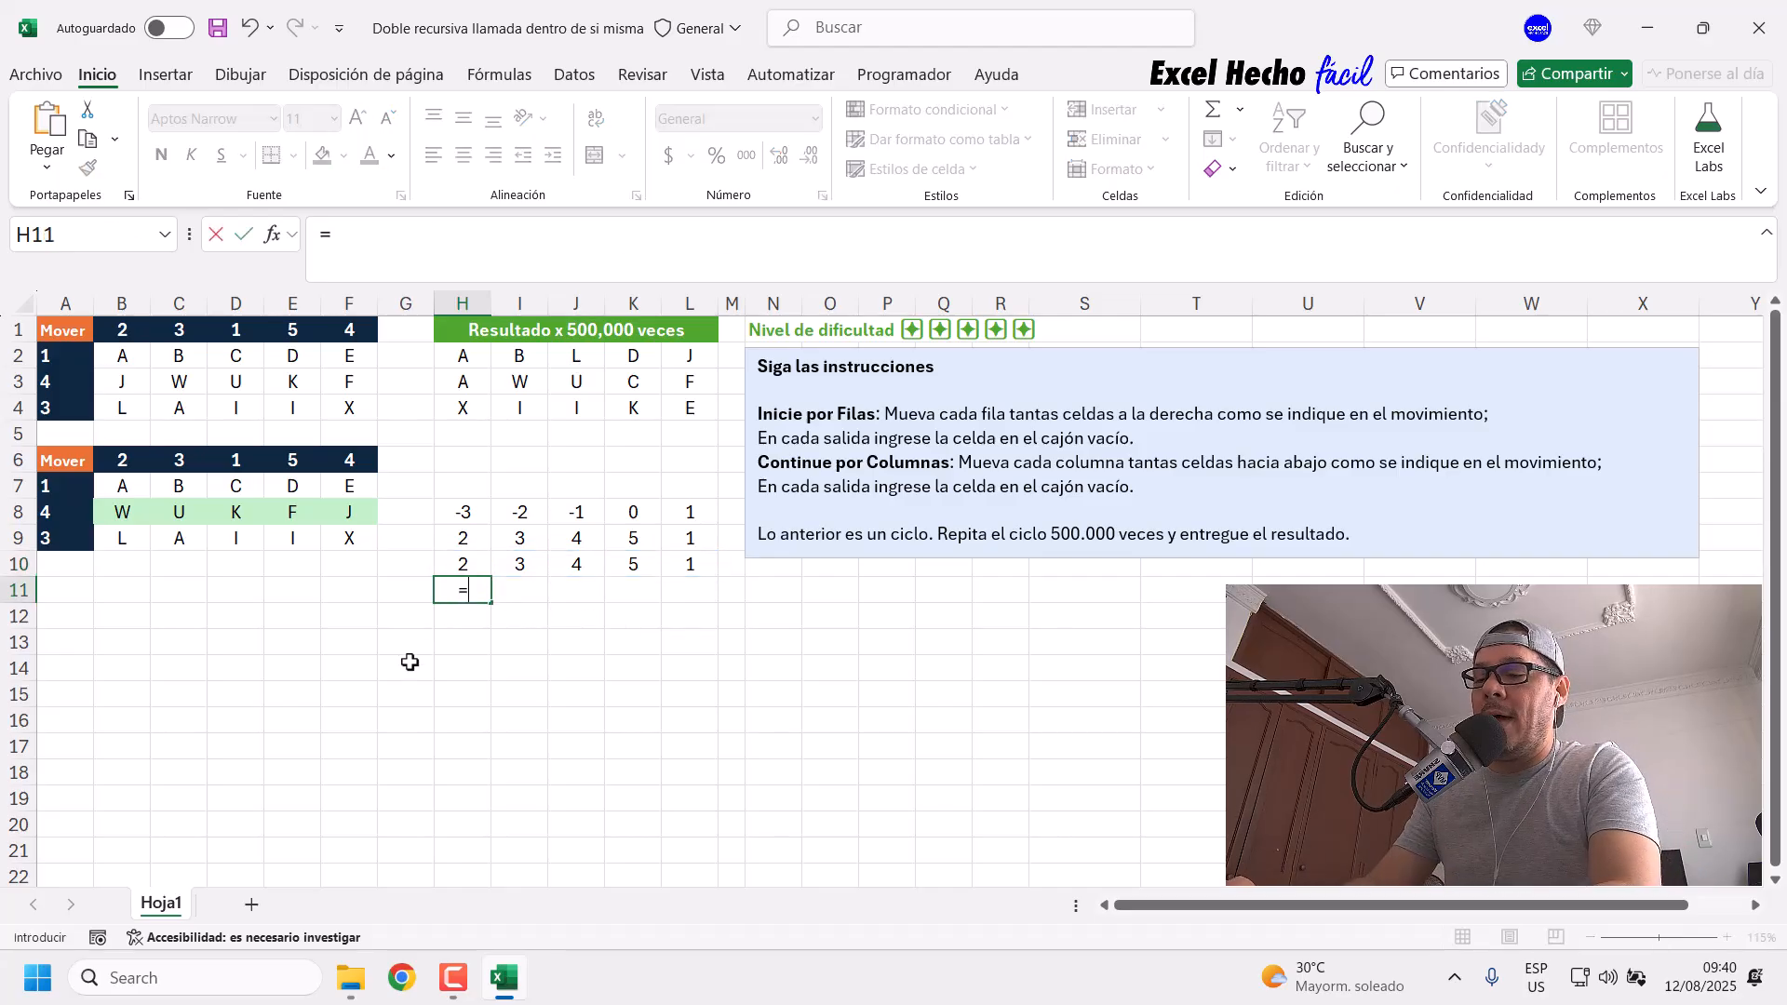
{"action": "key", "text": "Tab"}
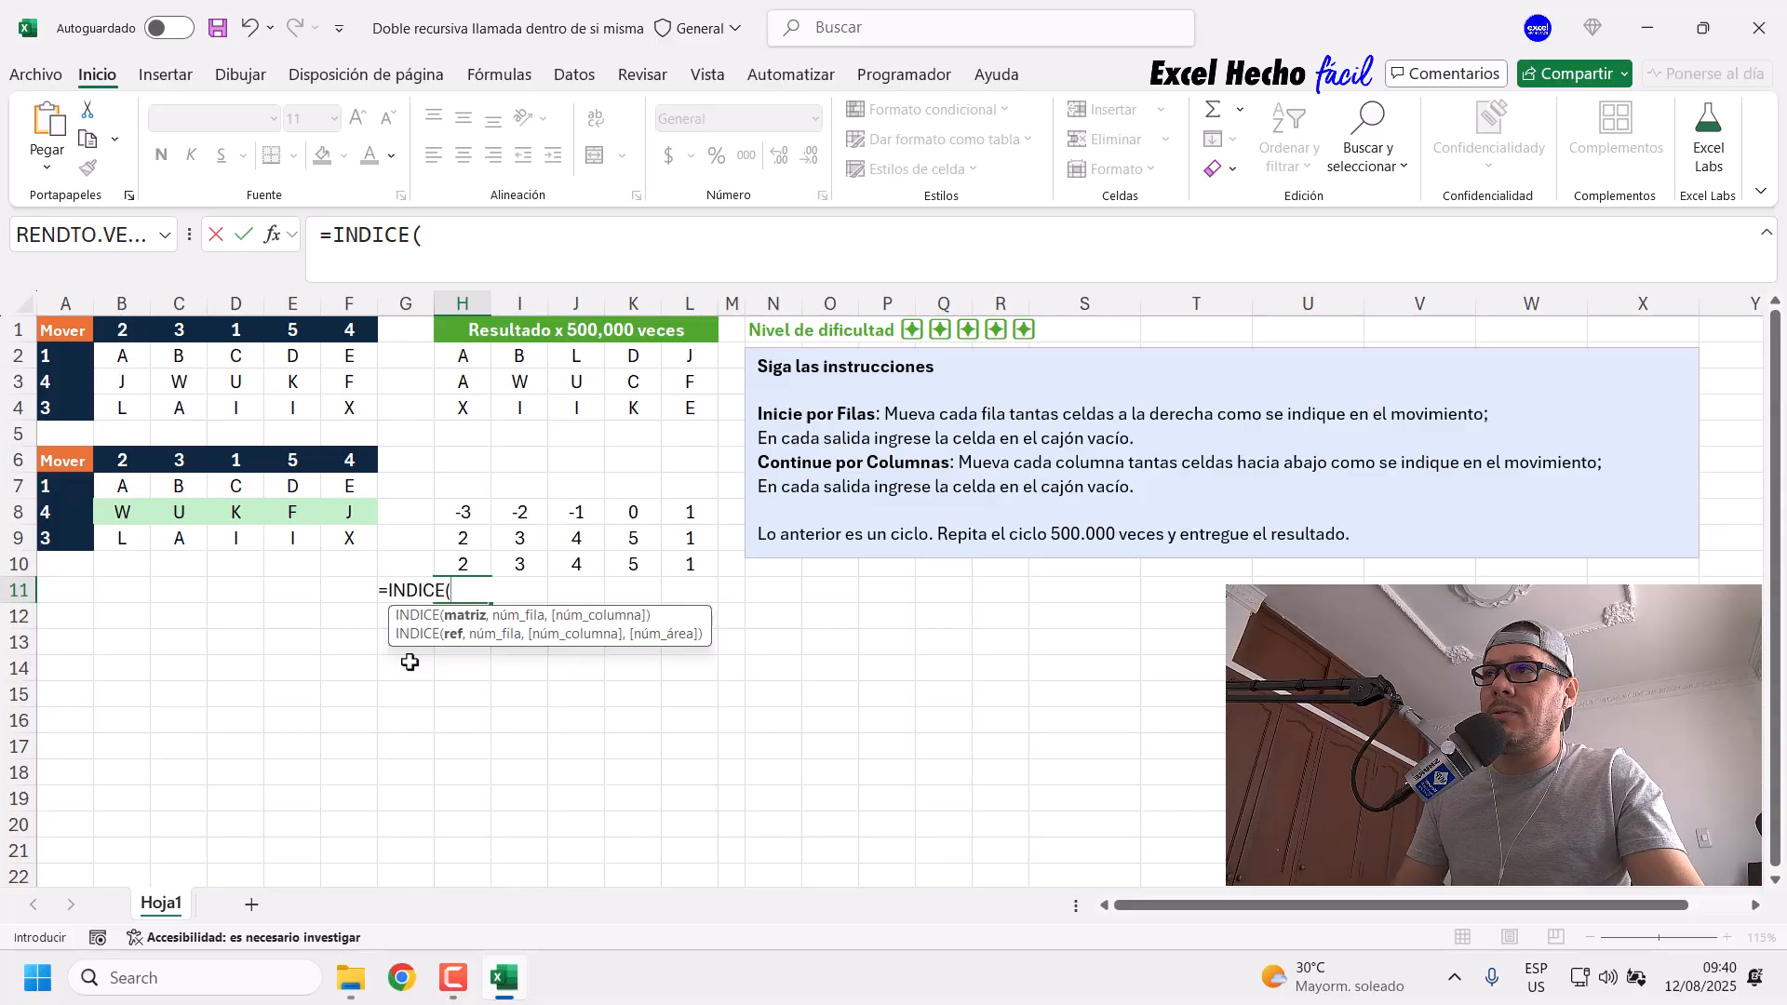
{"action": "key", "text": "Escape"}
Step: Enter =INDICE(B3:F3,H10#) in H11 to pull the letters of row 3 in the shifted order
{"action": "left_click", "coordinate": [418, 251]}
{"action": "type", "text": "=ind"}
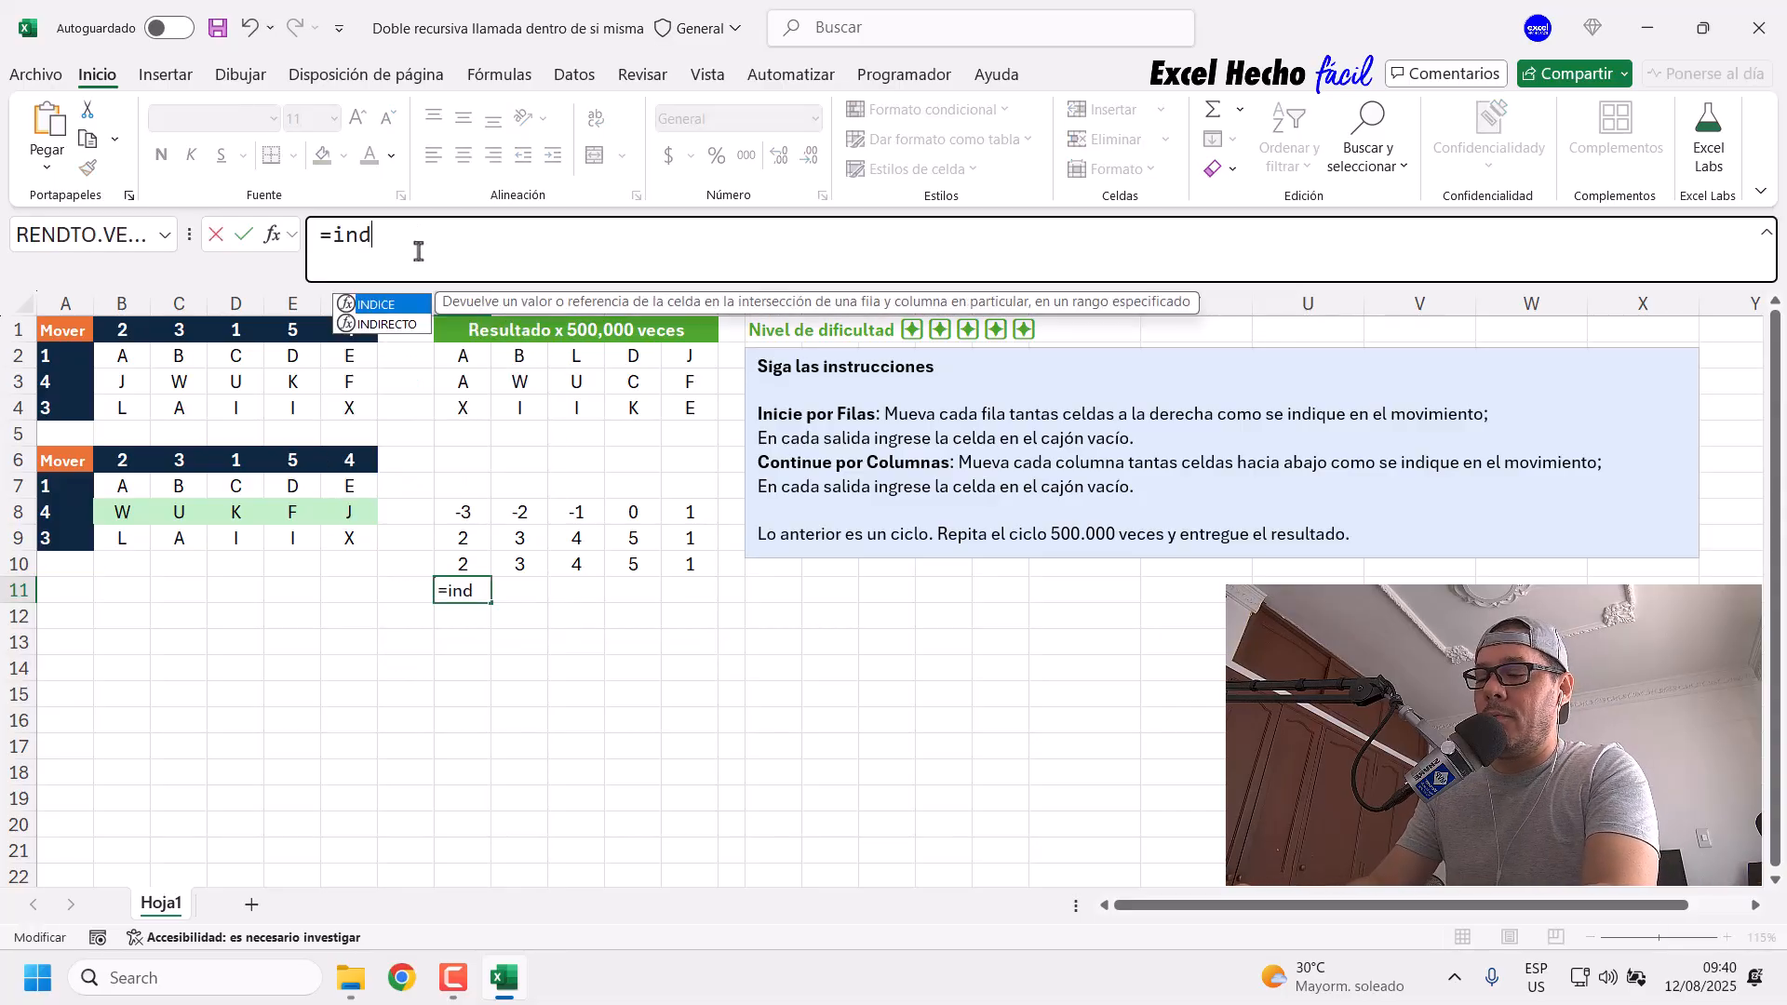
{"action": "key", "text": "Tab"}
{"action": "left_click_drag", "start_coordinate": [112, 381], "coordinate": [372, 381]}
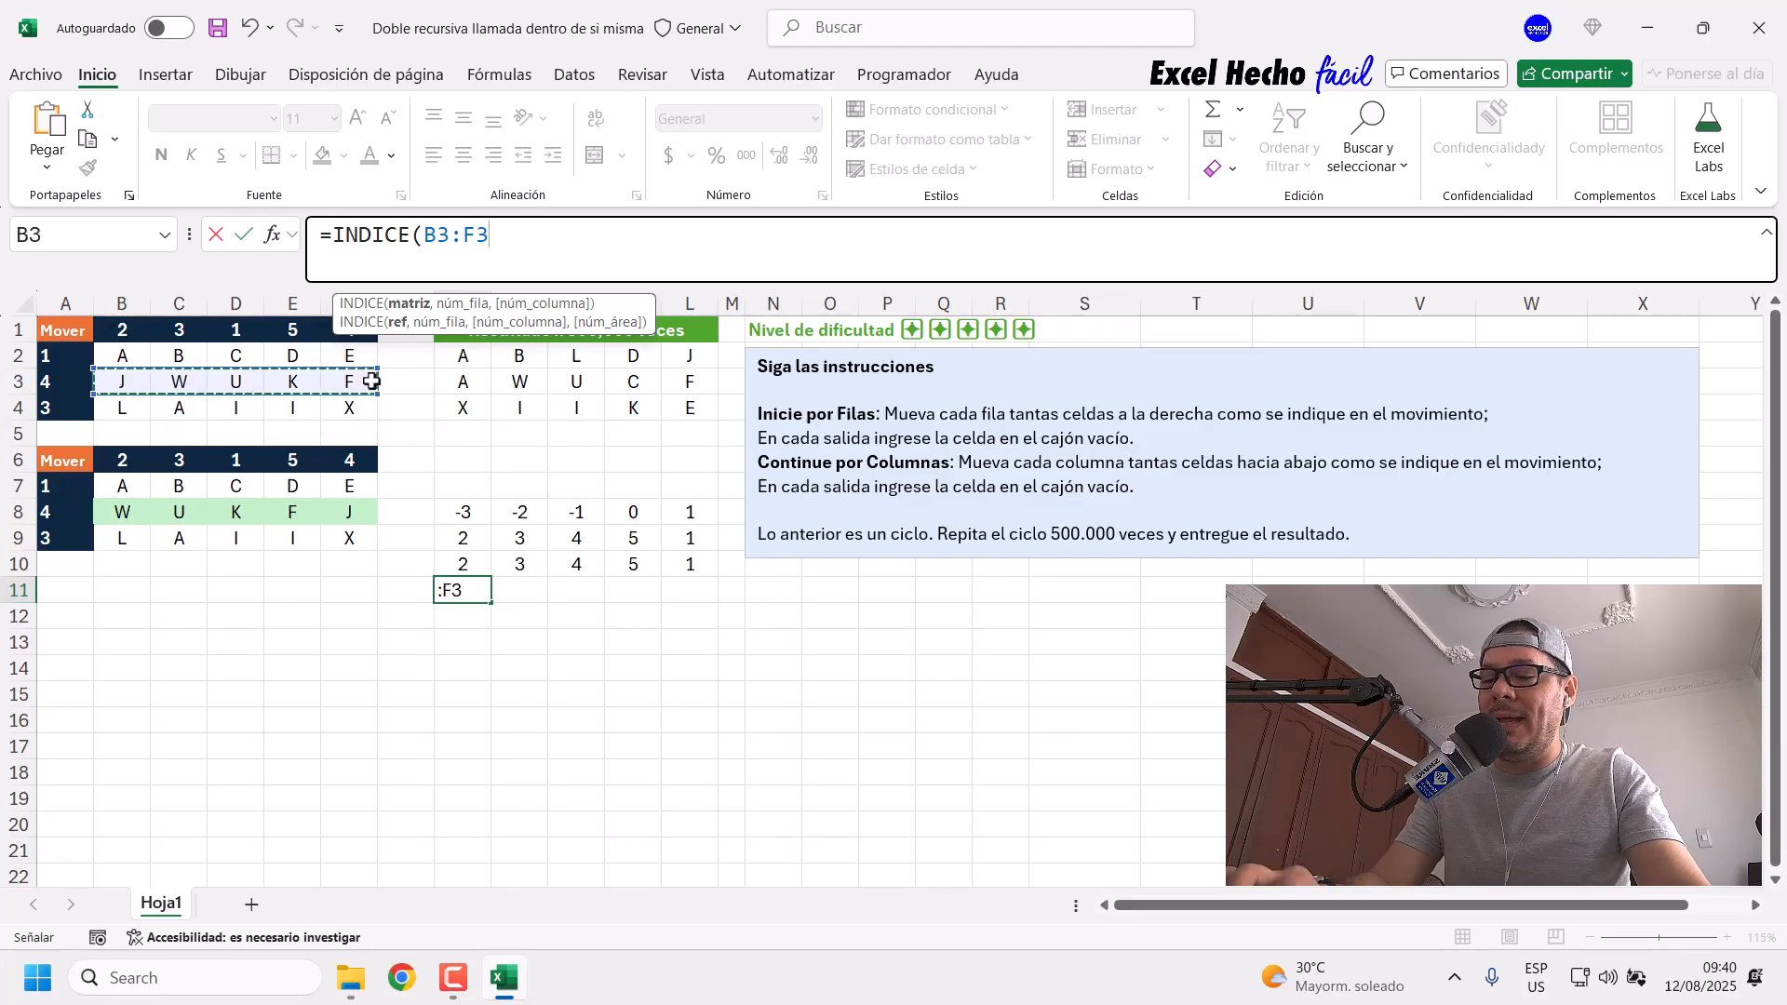
{"action": "type", "text": ","}
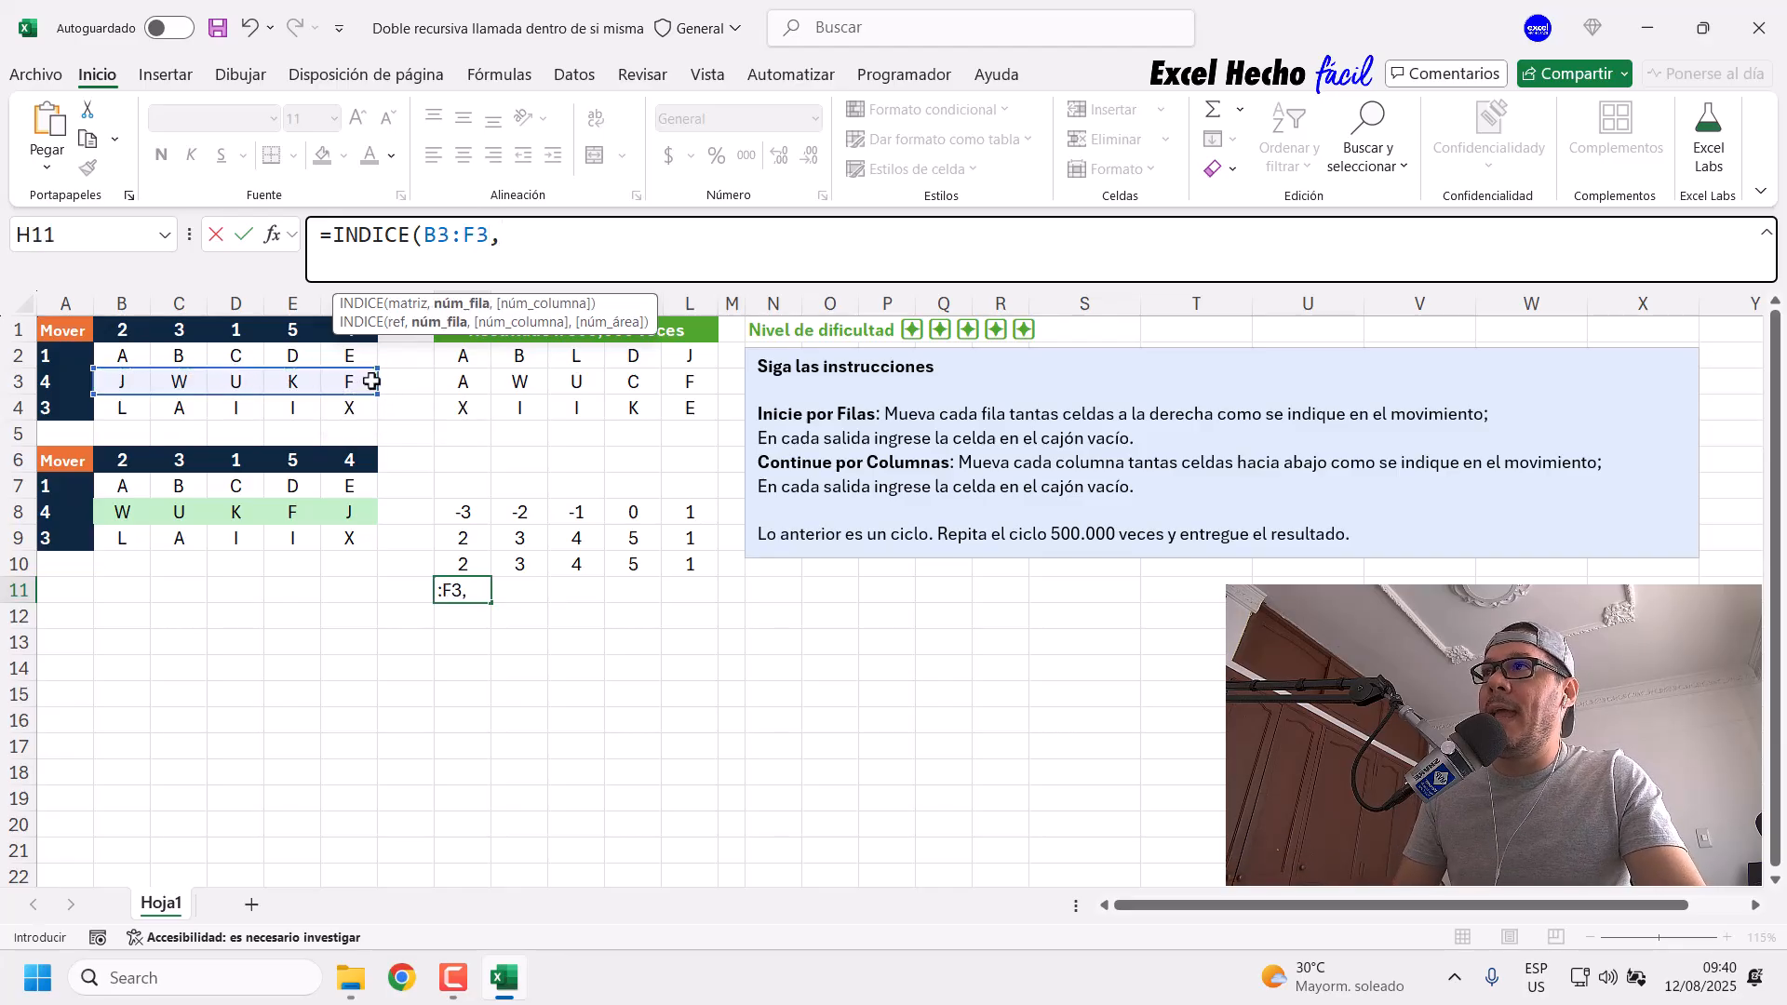
{"action": "left_click", "coordinate": [462, 564]}
{"action": "left_click_drag", "start_coordinate": [499, 565], "coordinate": [698, 561]}
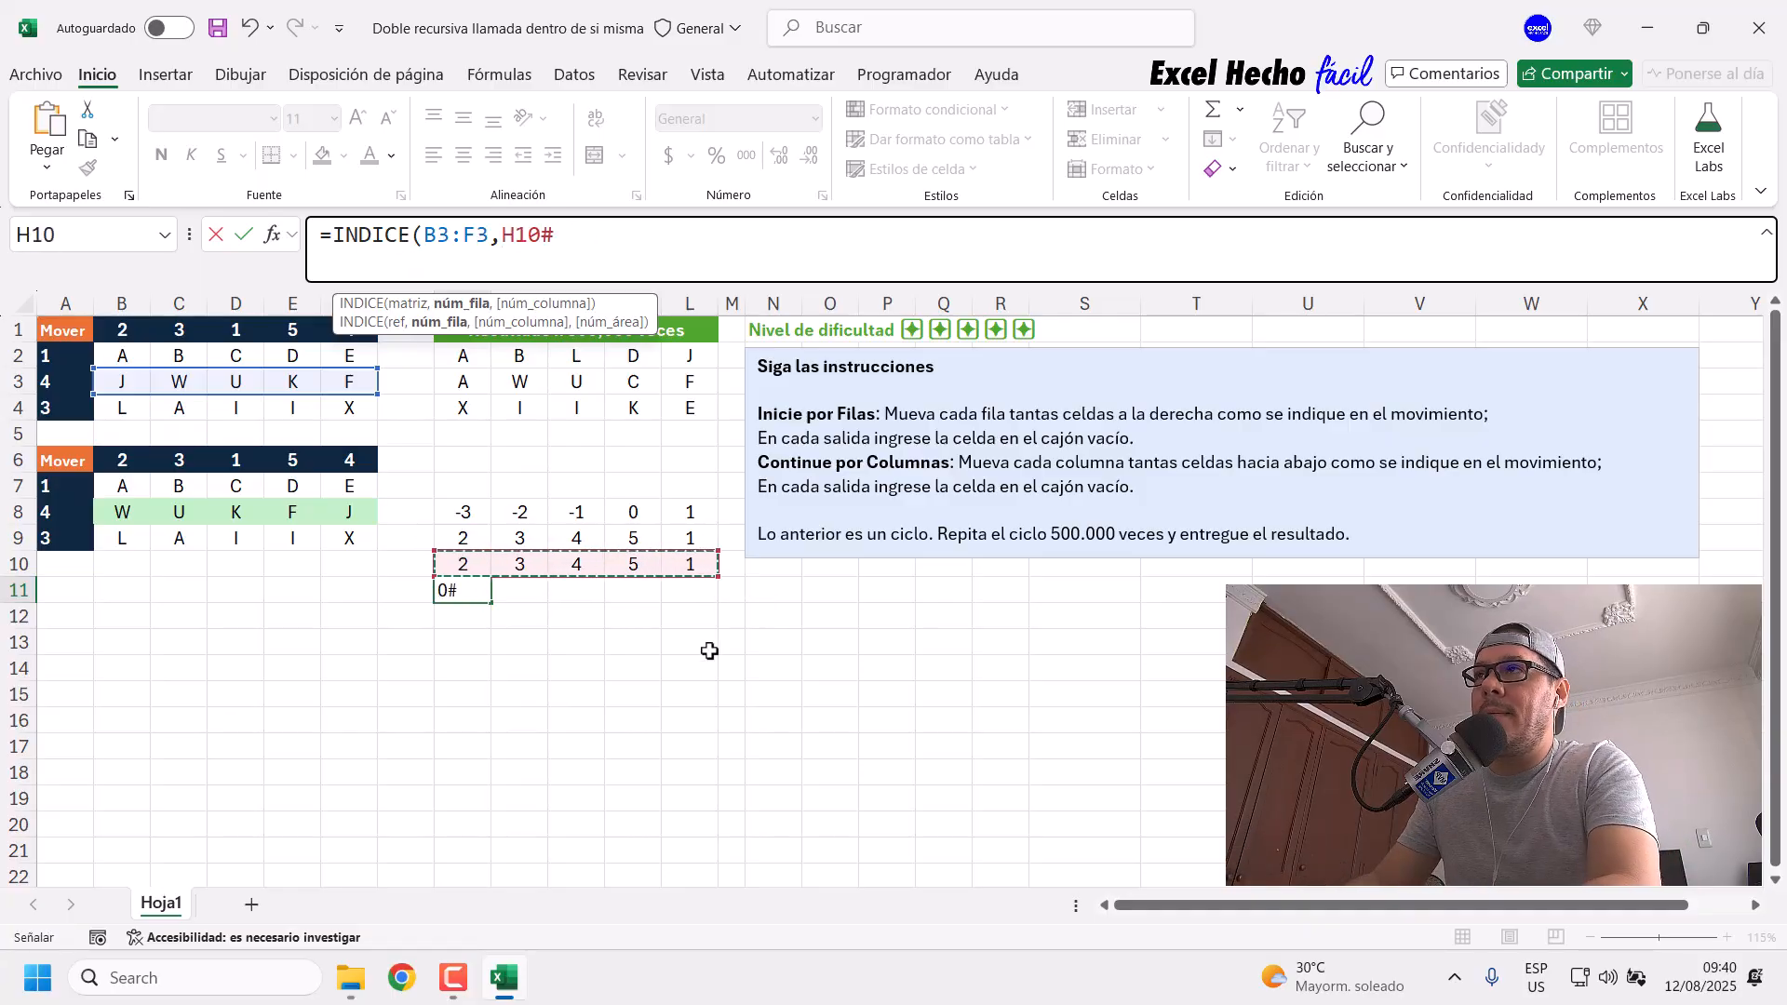
{"action": "type", "text": ")"}
{"action": "key", "text": "ctrl+Return"}
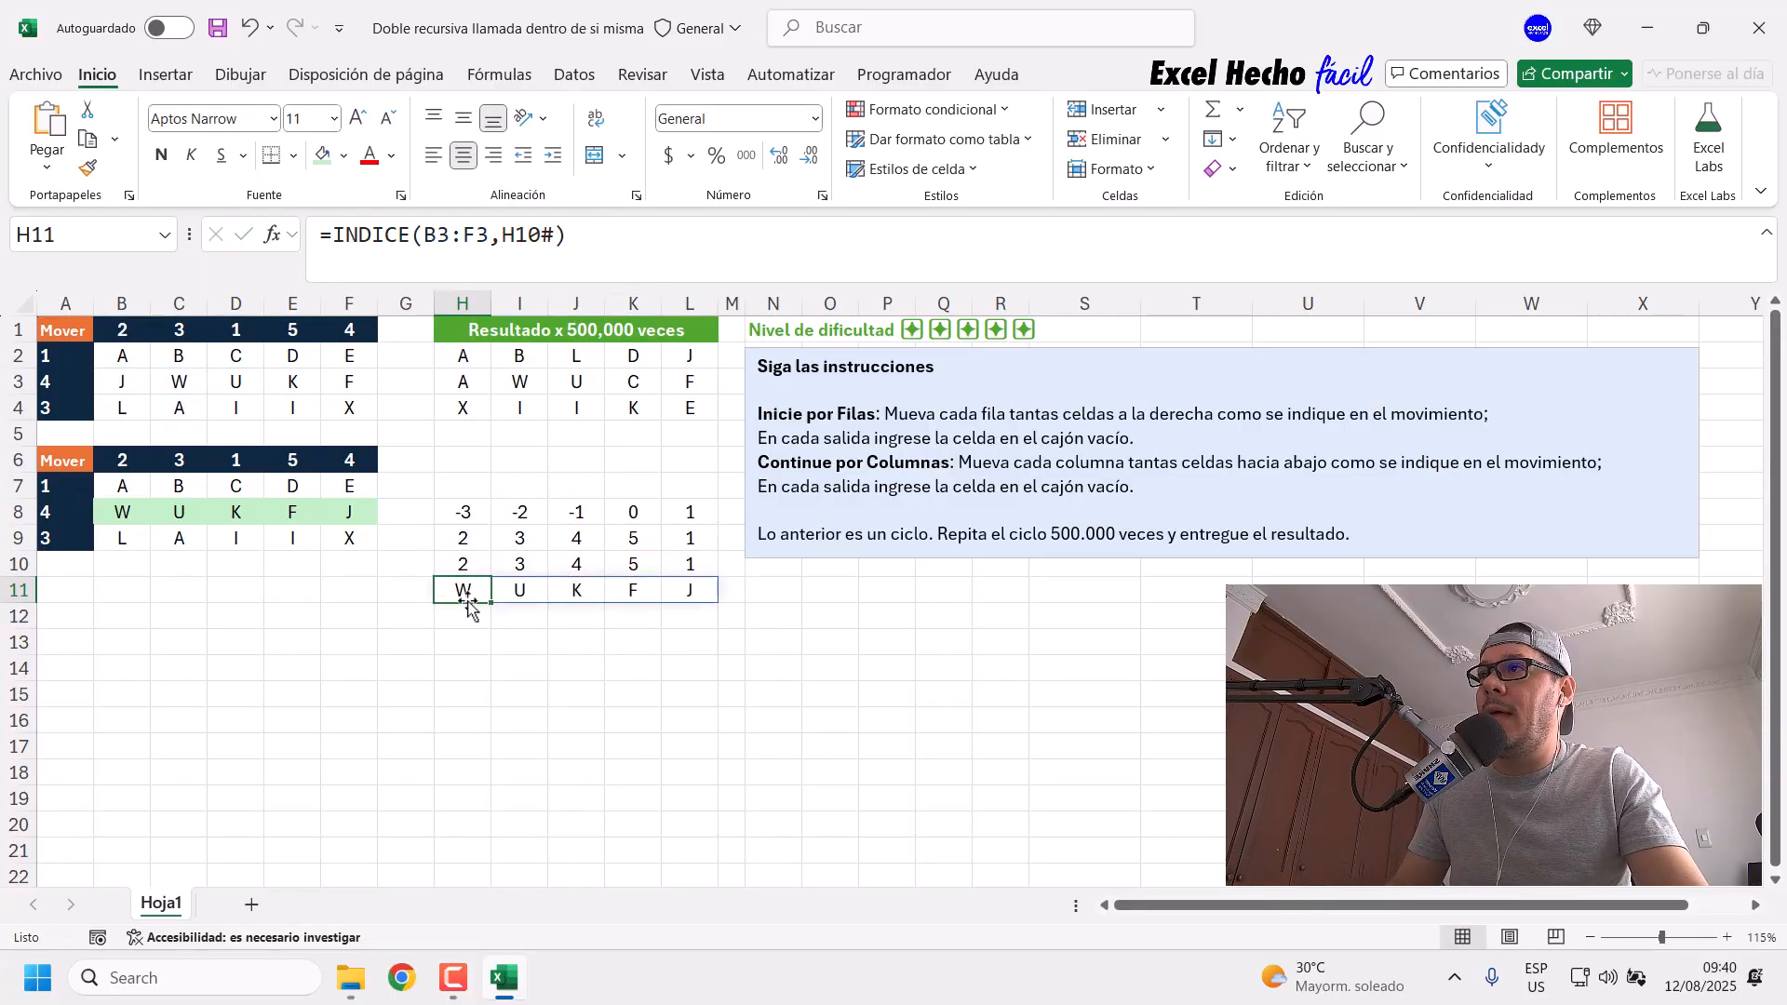
Step: Compare each letter of the manually shifted row B8:F8 with its counterpart in H11:L11
{"action": "left_click", "coordinate": [129, 510], "text": "ctrl"}
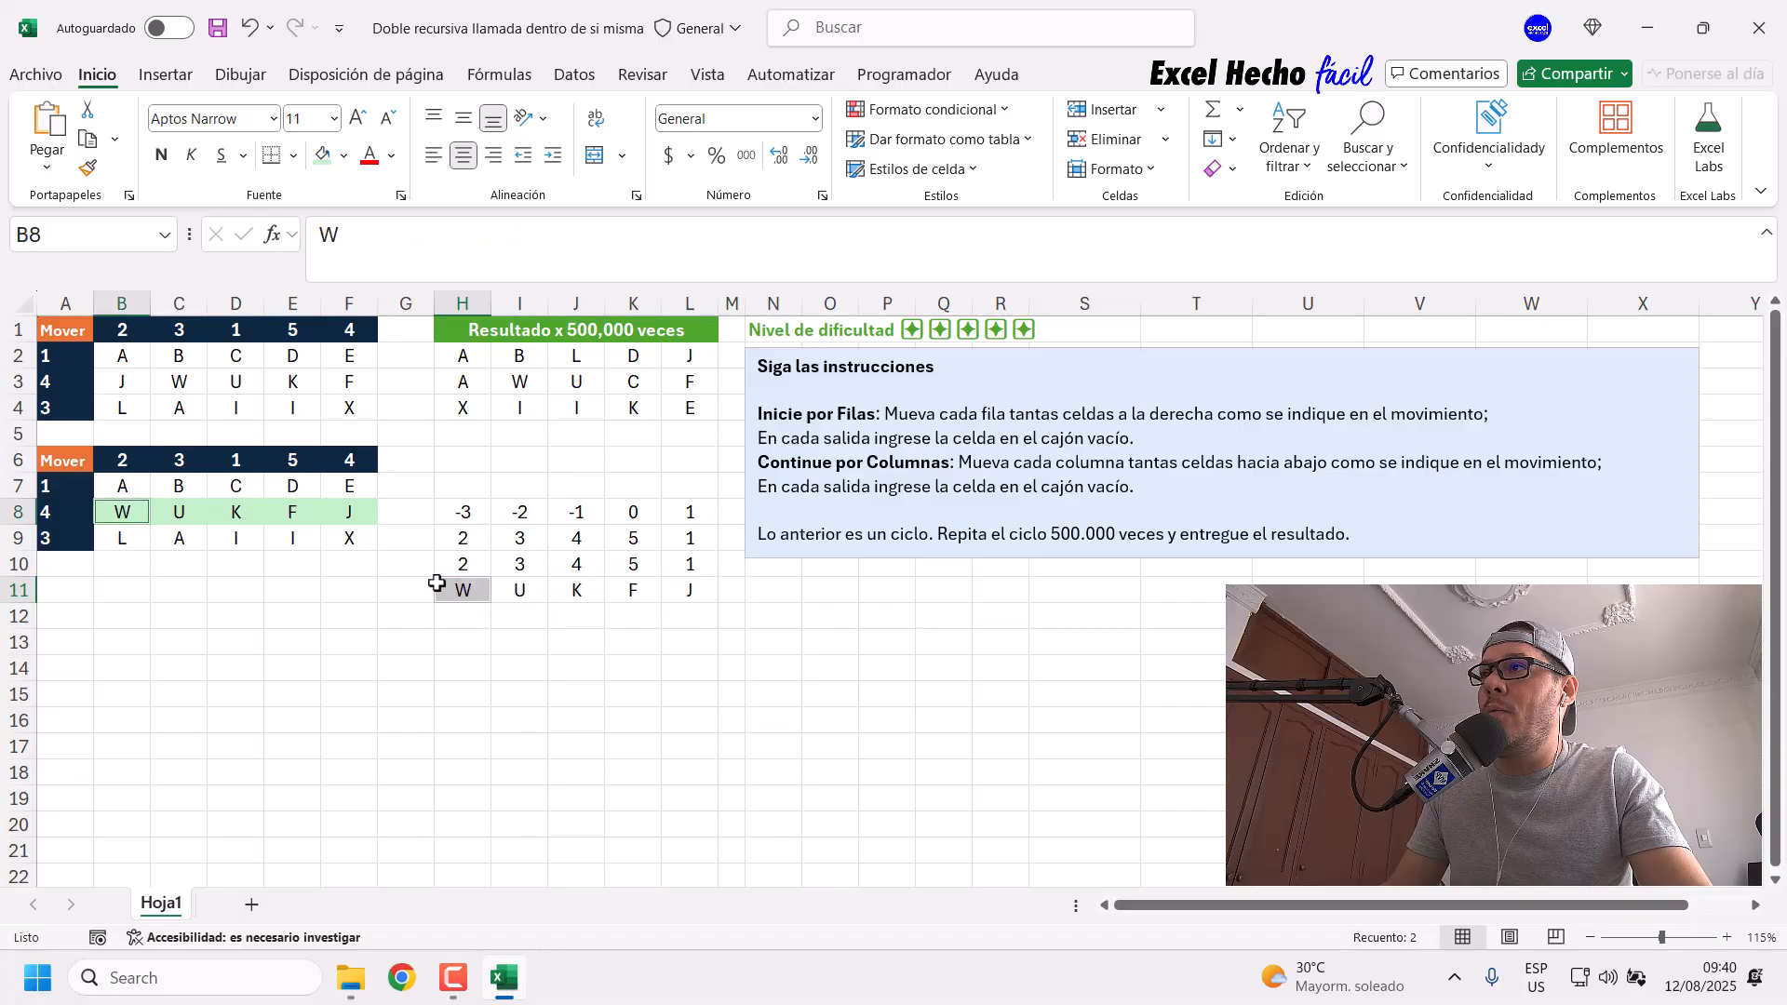
{"action": "left_click", "coordinate": [187, 512], "text": "ctrl"}
{"action": "left_click", "coordinate": [526, 588], "text": "ctrl"}
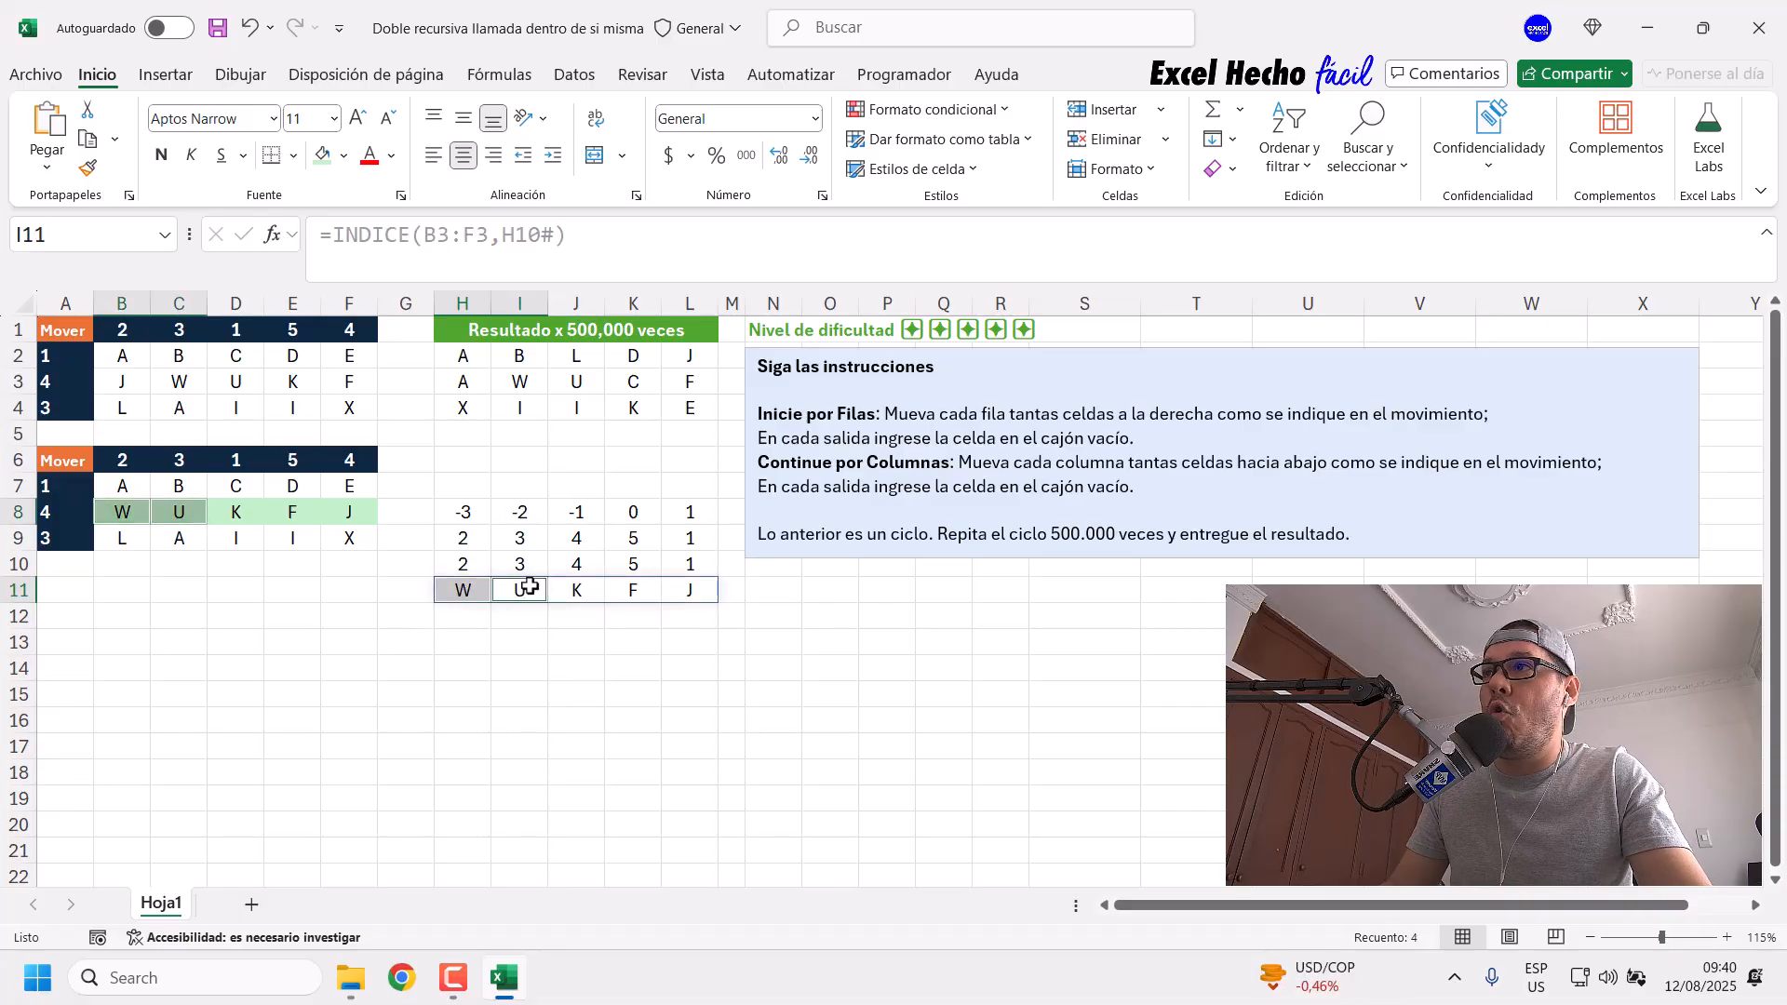
{"action": "left_click", "coordinate": [238, 515], "text": "ctrl"}
{"action": "left_click", "coordinate": [577, 583], "text": "ctrl"}
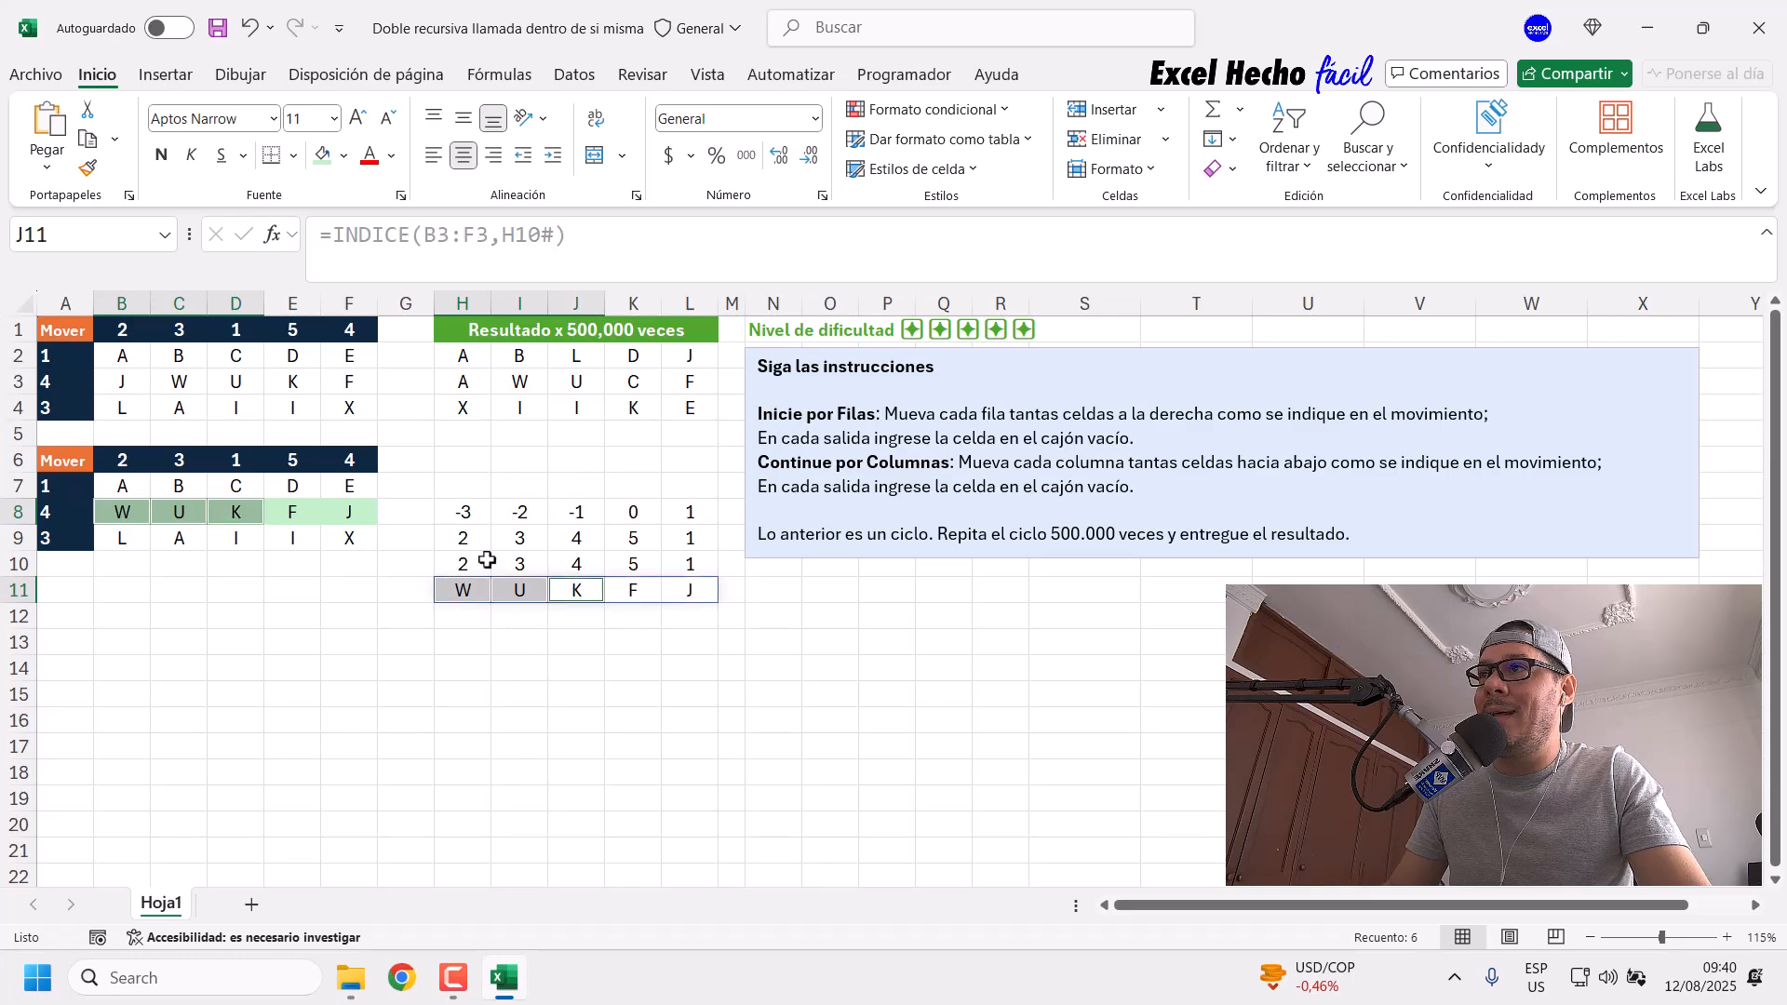
{"action": "left_click", "coordinate": [293, 512], "text": "ctrl"}
{"action": "left_click", "coordinate": [630, 593], "text": "ctrl"}
{"action": "left_click", "coordinate": [344, 514], "text": "ctrl"}
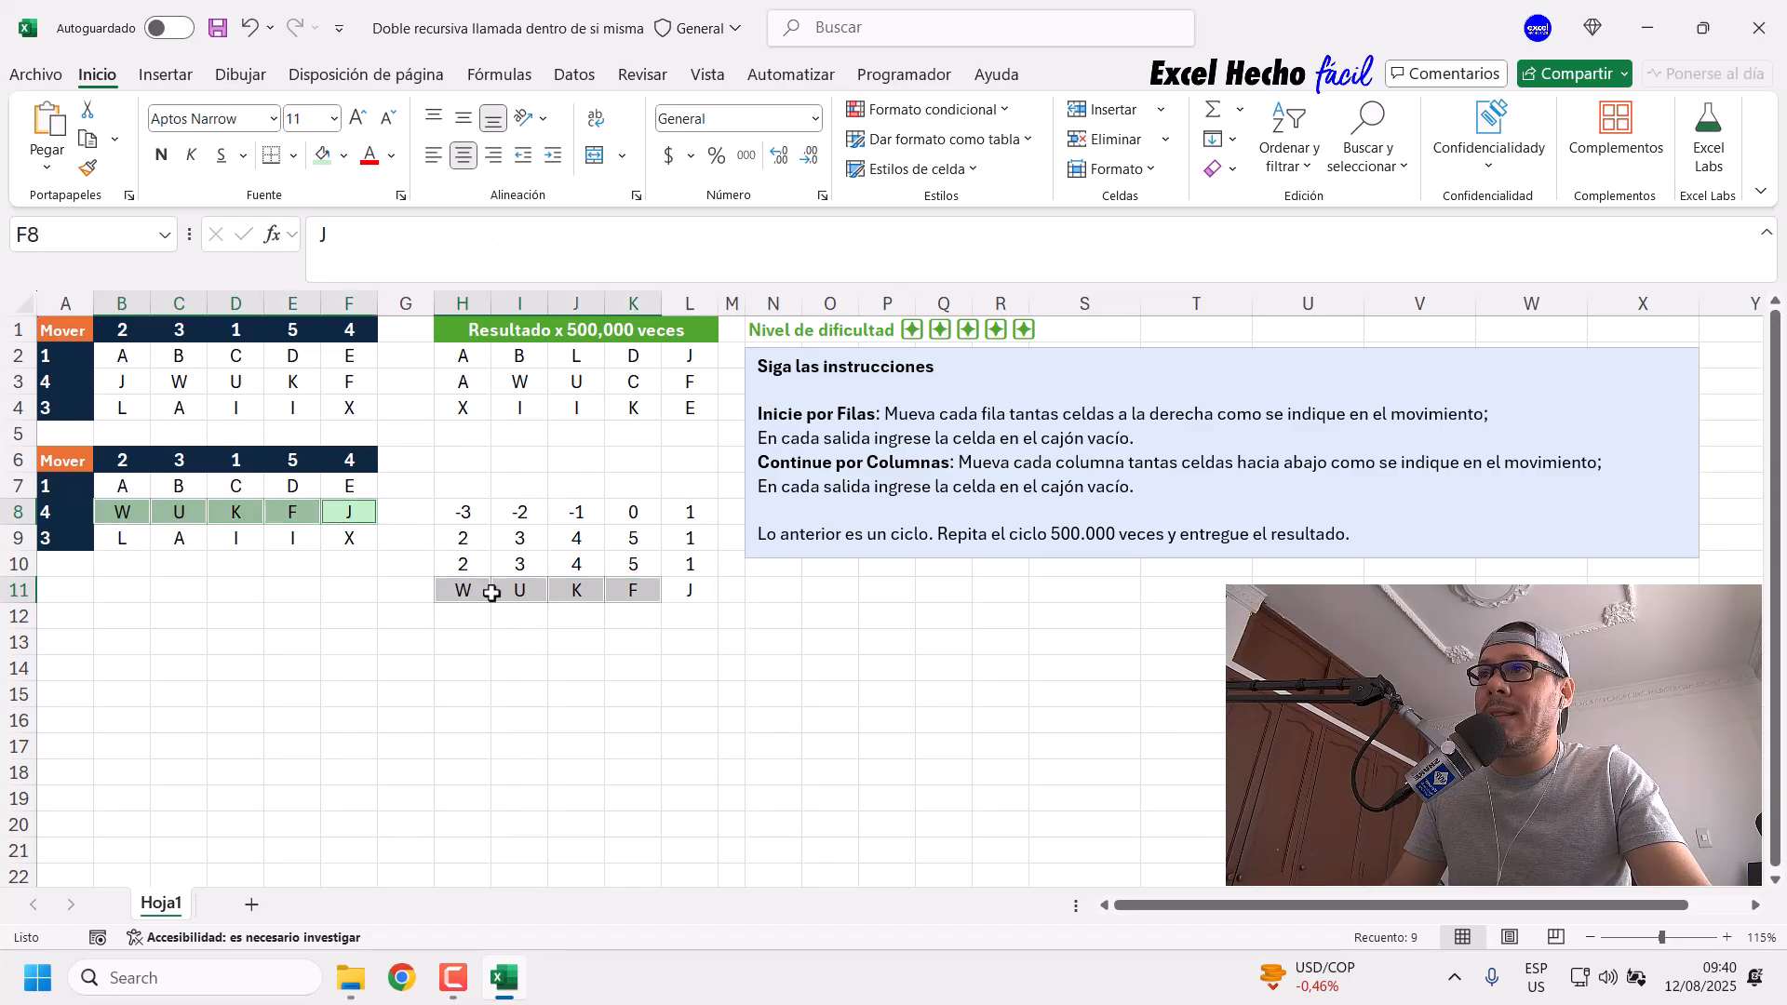
{"action": "left_click", "coordinate": [681, 592], "text": "ctrl"}
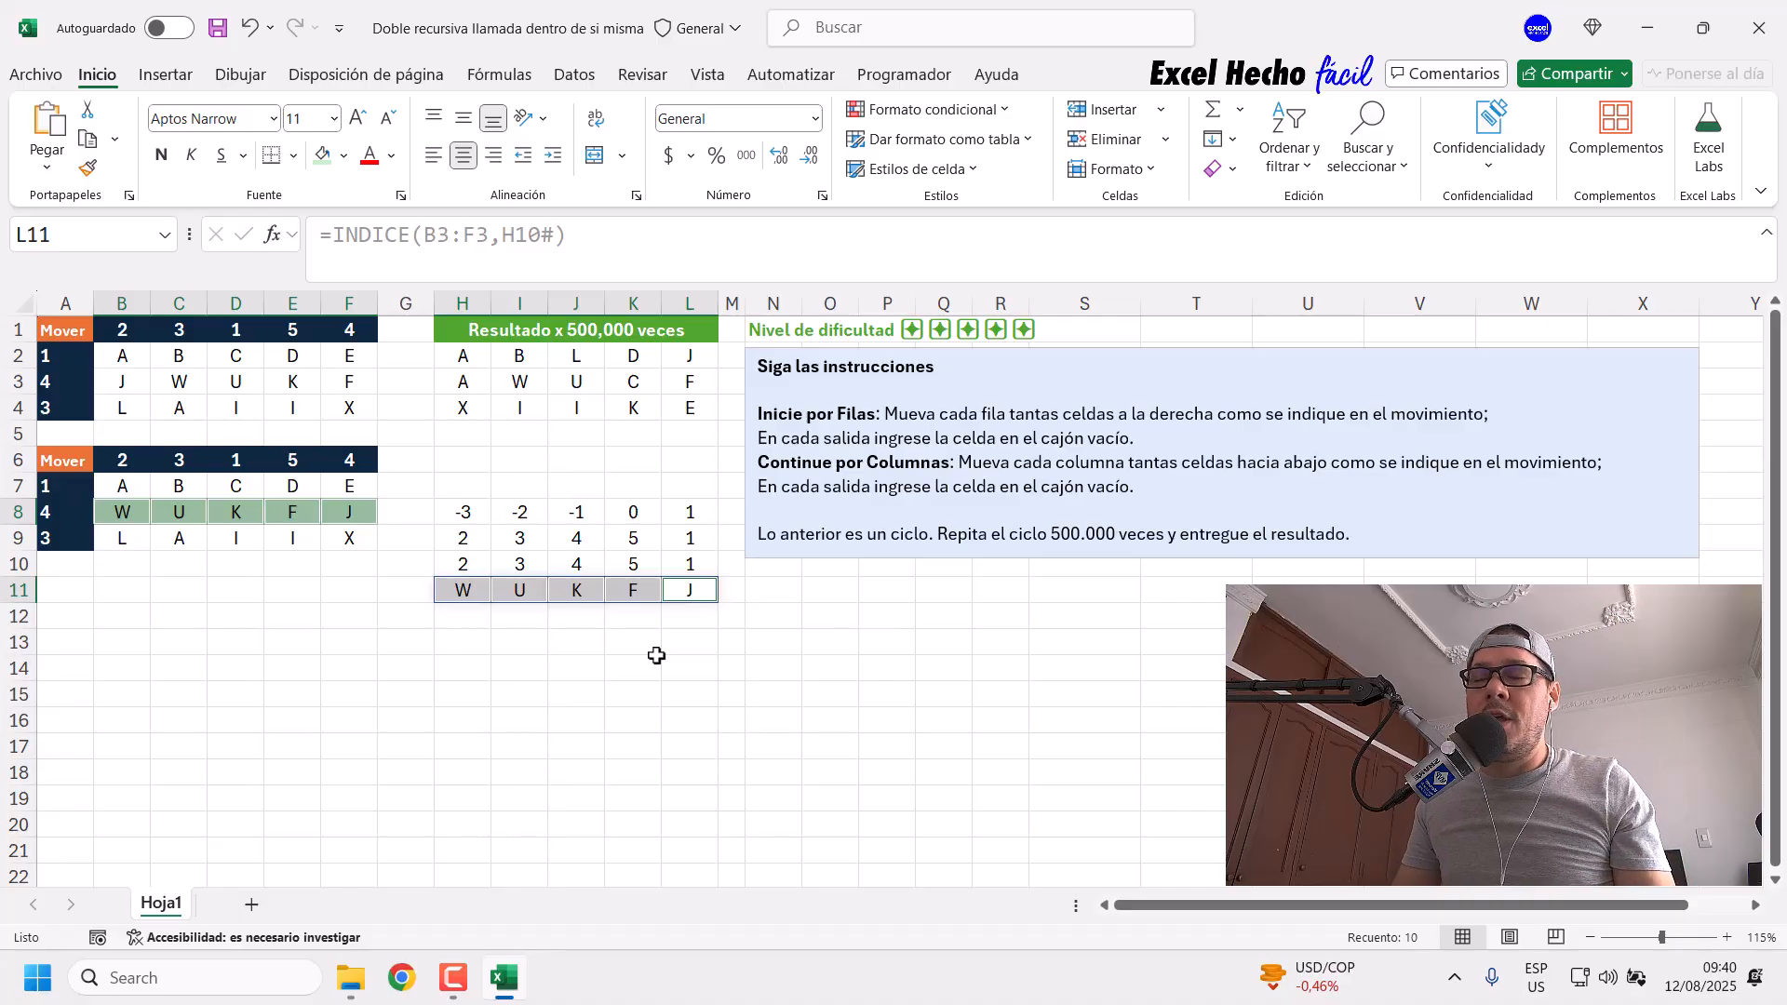
Step: Clear the helper calculations in H7:L11
{"action": "left_click_drag", "start_coordinate": [462, 484], "coordinate": [684, 597]}
{"action": "key", "text": "Delete"}
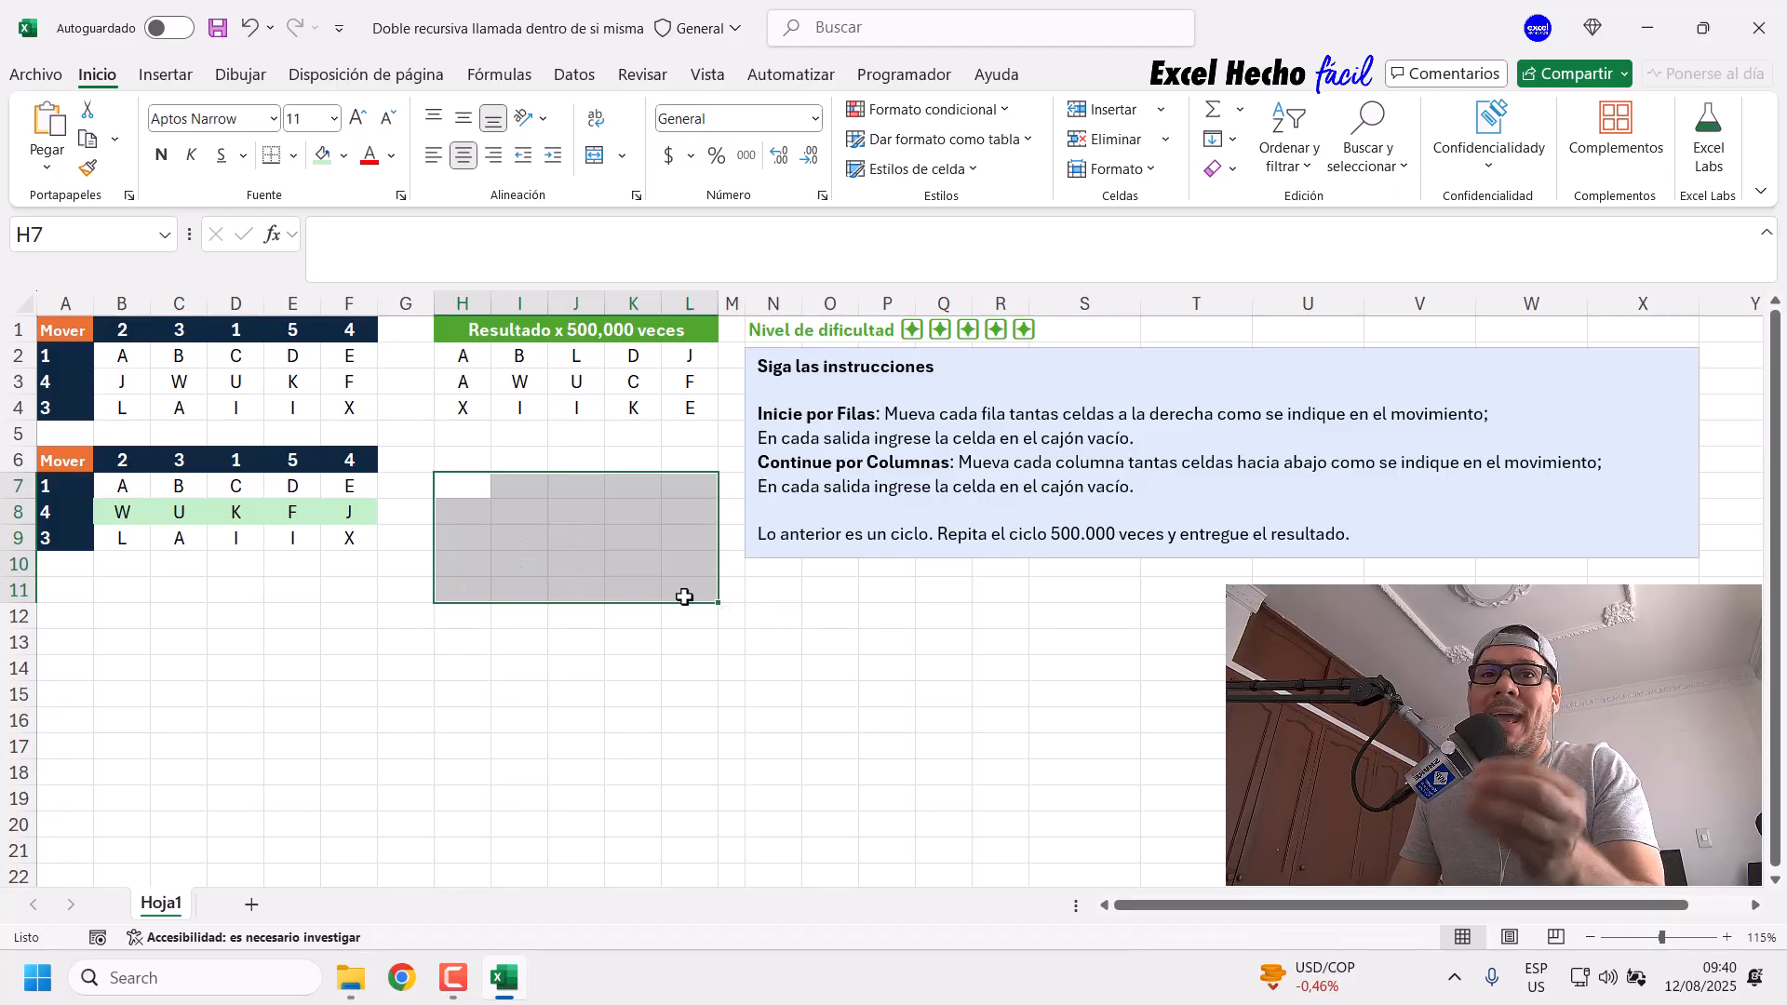
{"action": "left_click_drag", "start_coordinate": [448, 459], "coordinate": [693, 566]}
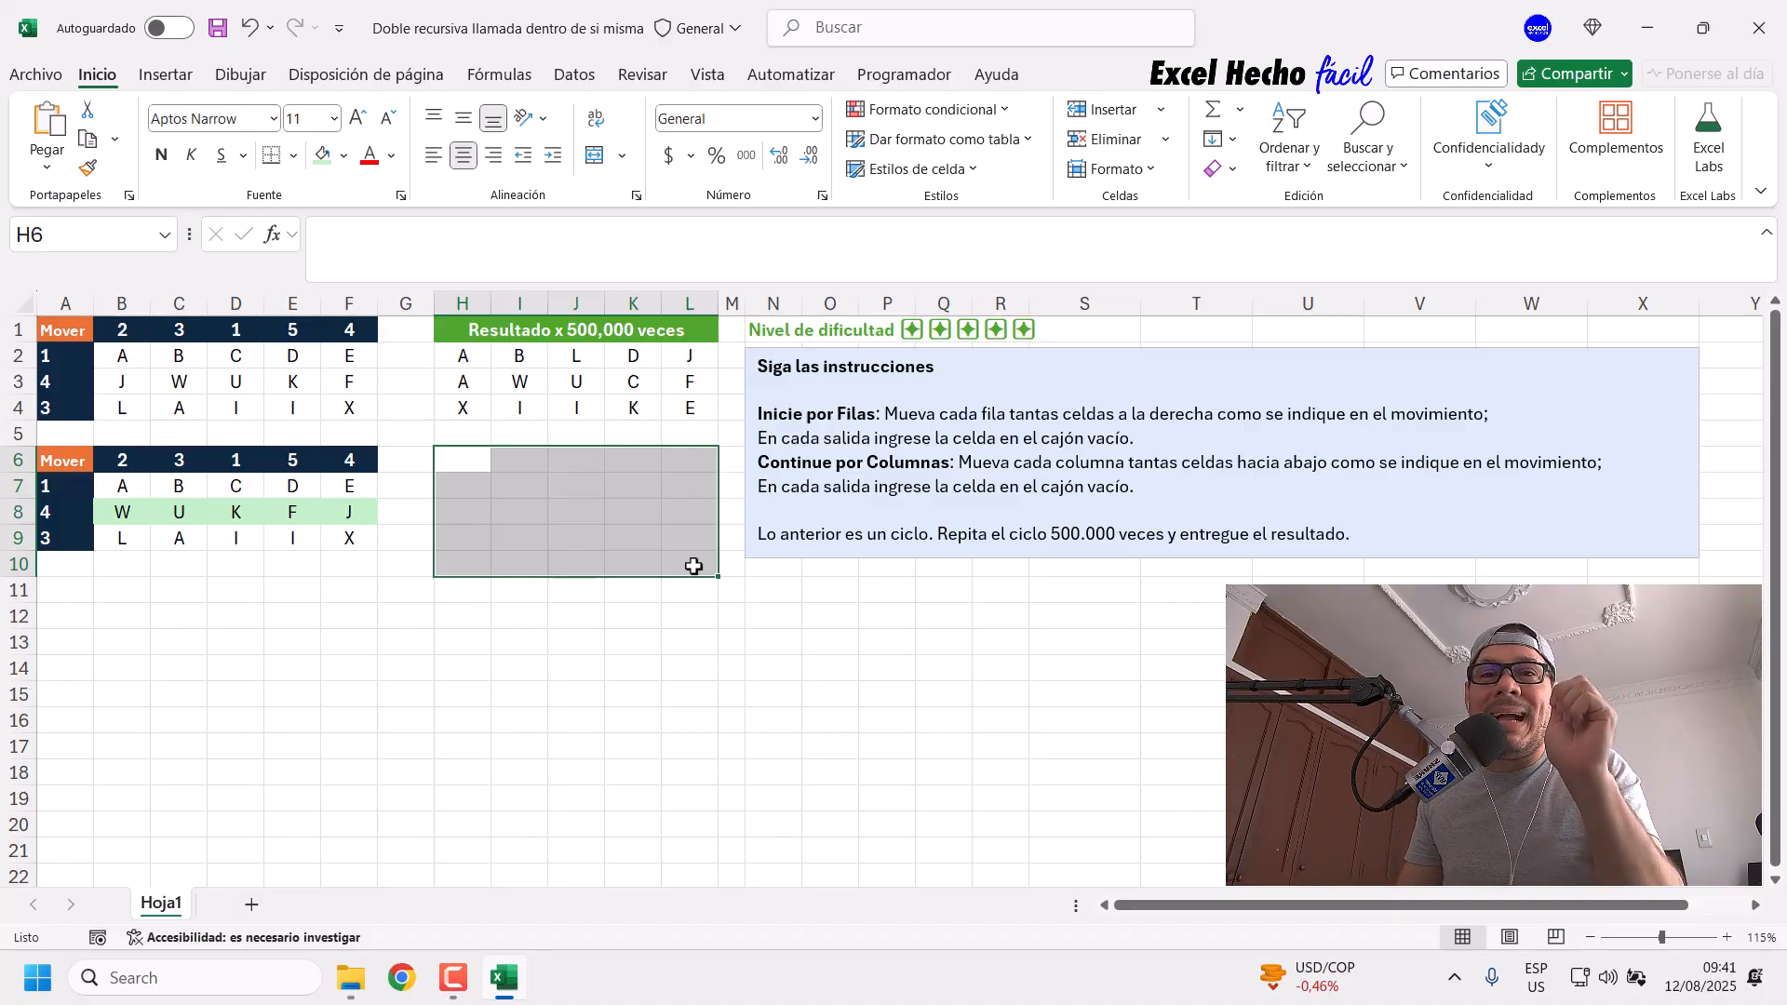
Step: Copy the original letter grid B2:F4 over the practice grid in B7:F9
{"action": "left_click_drag", "start_coordinate": [121, 355], "coordinate": [376, 409]}
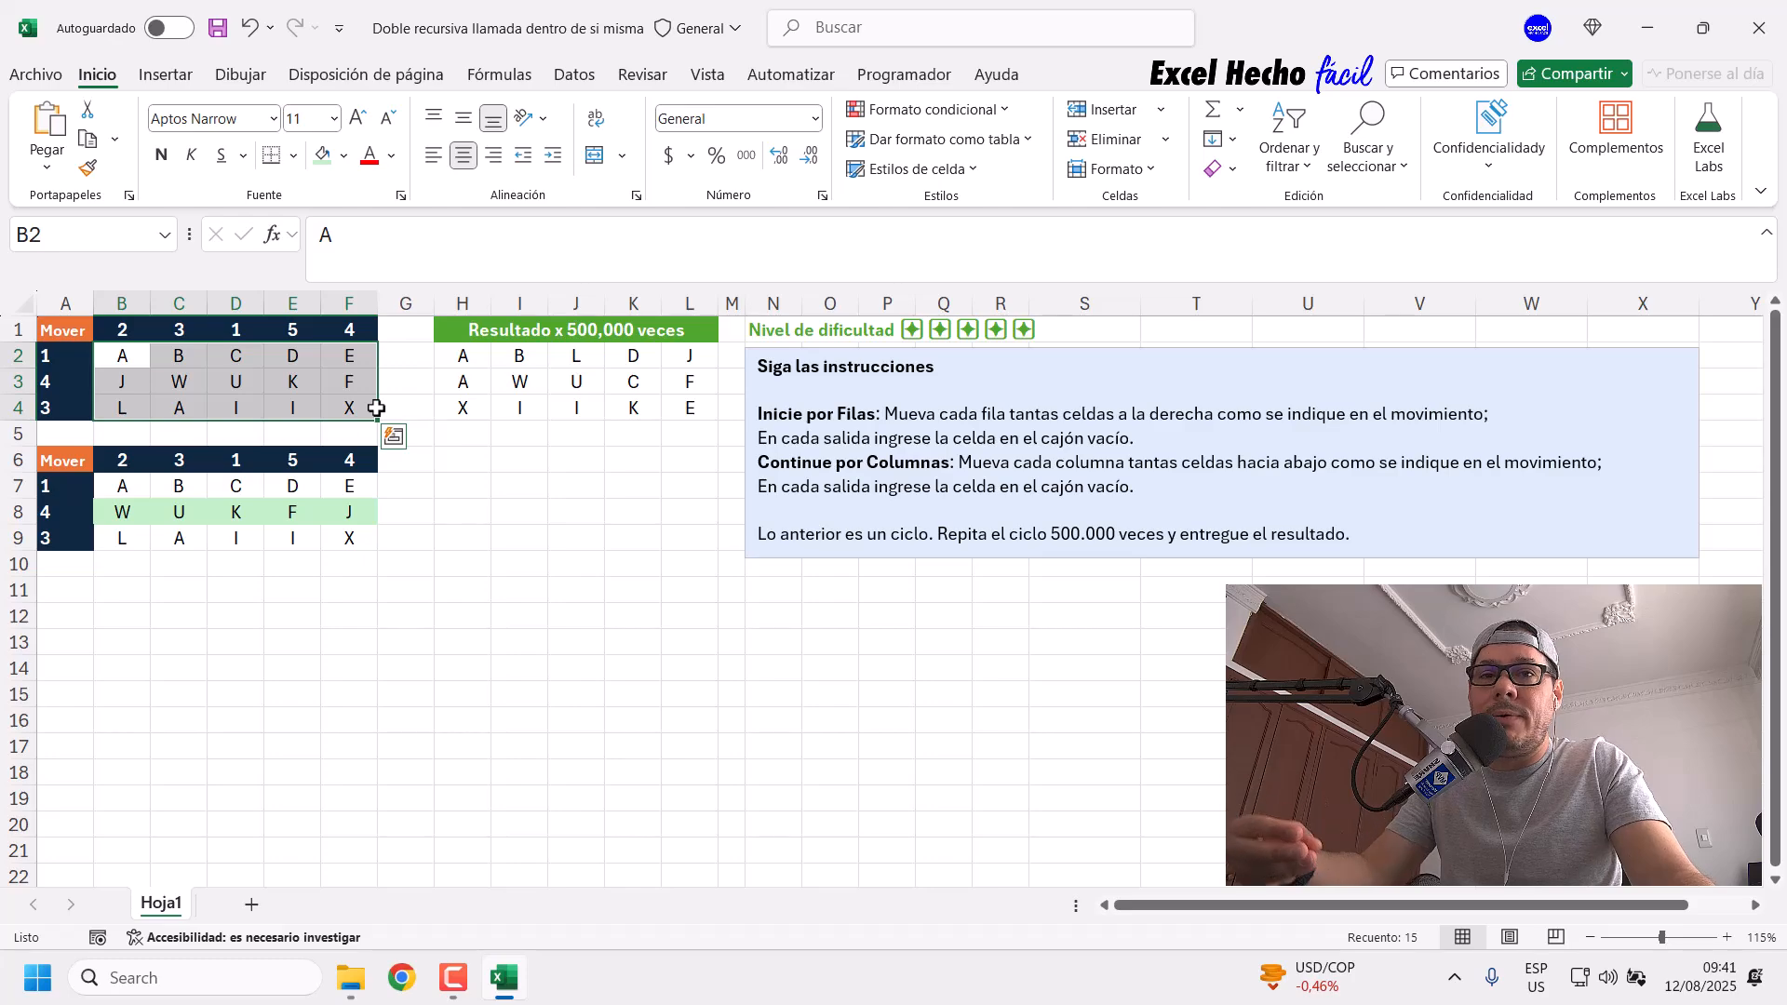
{"action": "left_click_drag", "start_coordinate": [130, 484], "coordinate": [357, 536]}
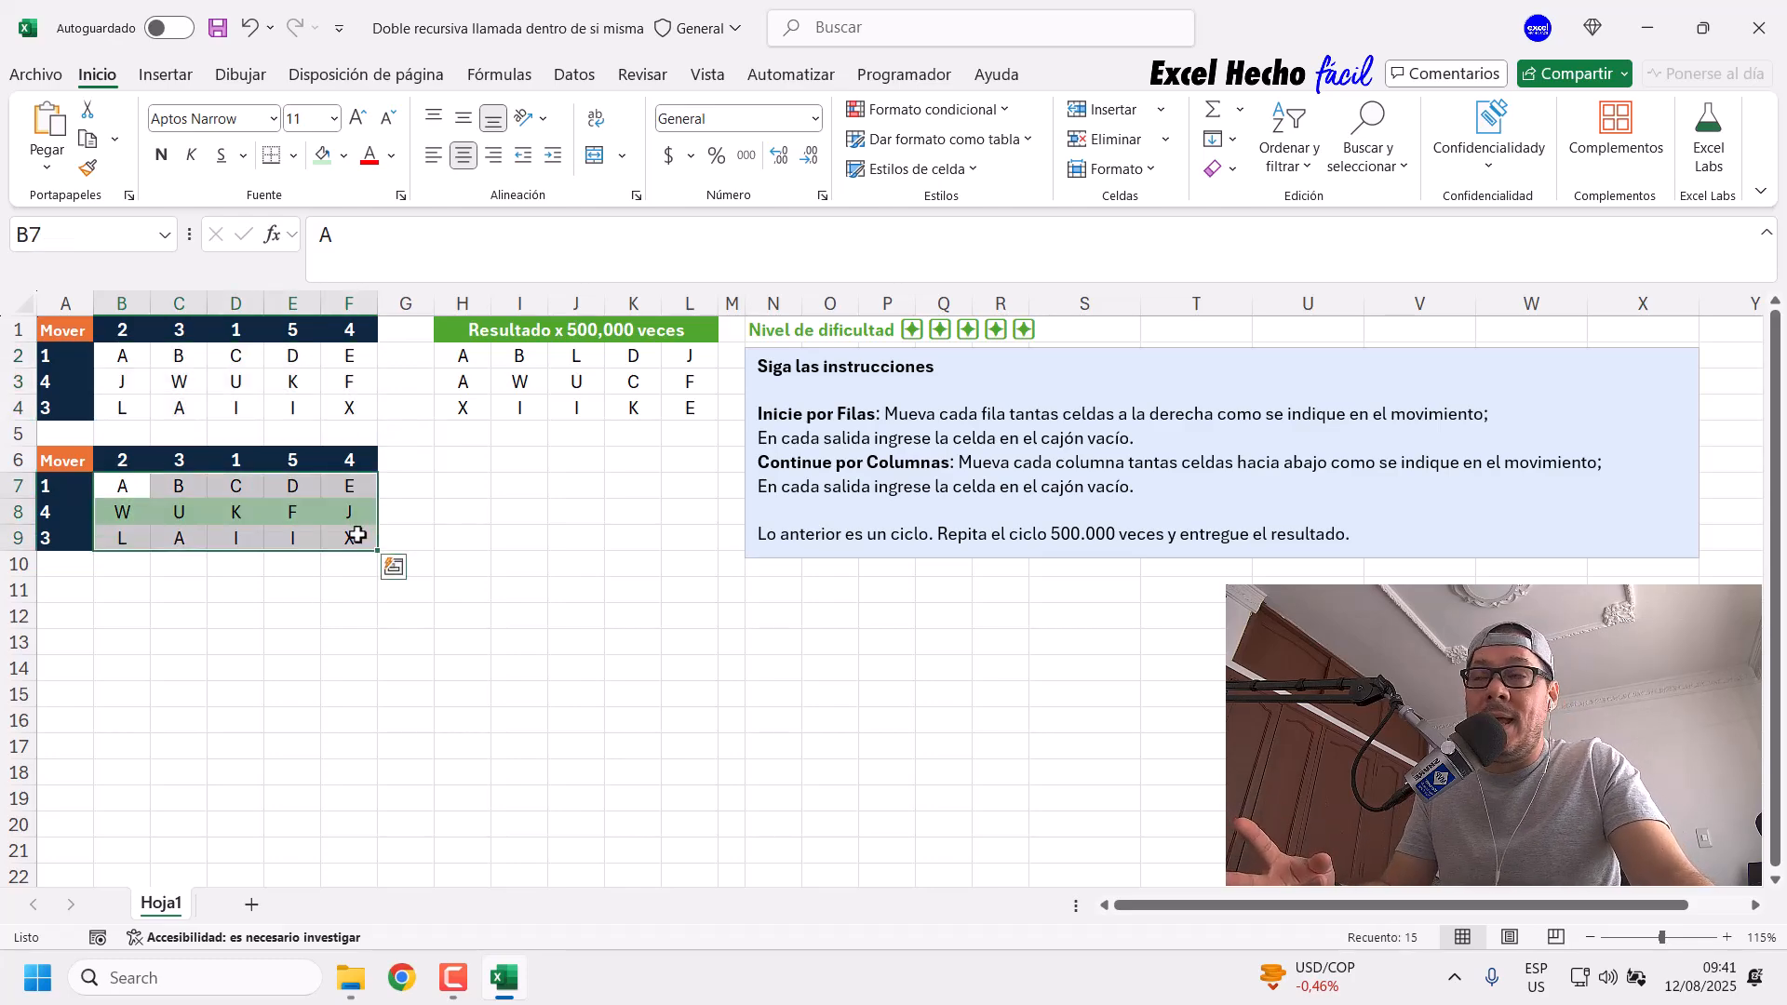
{"action": "left_click_drag", "start_coordinate": [119, 357], "coordinate": [339, 407]}
{"action": "key", "text": "ctrl+c"}
{"action": "left_click", "coordinate": [133, 491]}
{"action": "left_click_drag", "start_coordinate": [133, 490], "coordinate": [350, 535]}
{"action": "key", "text": "ctrl+v"}
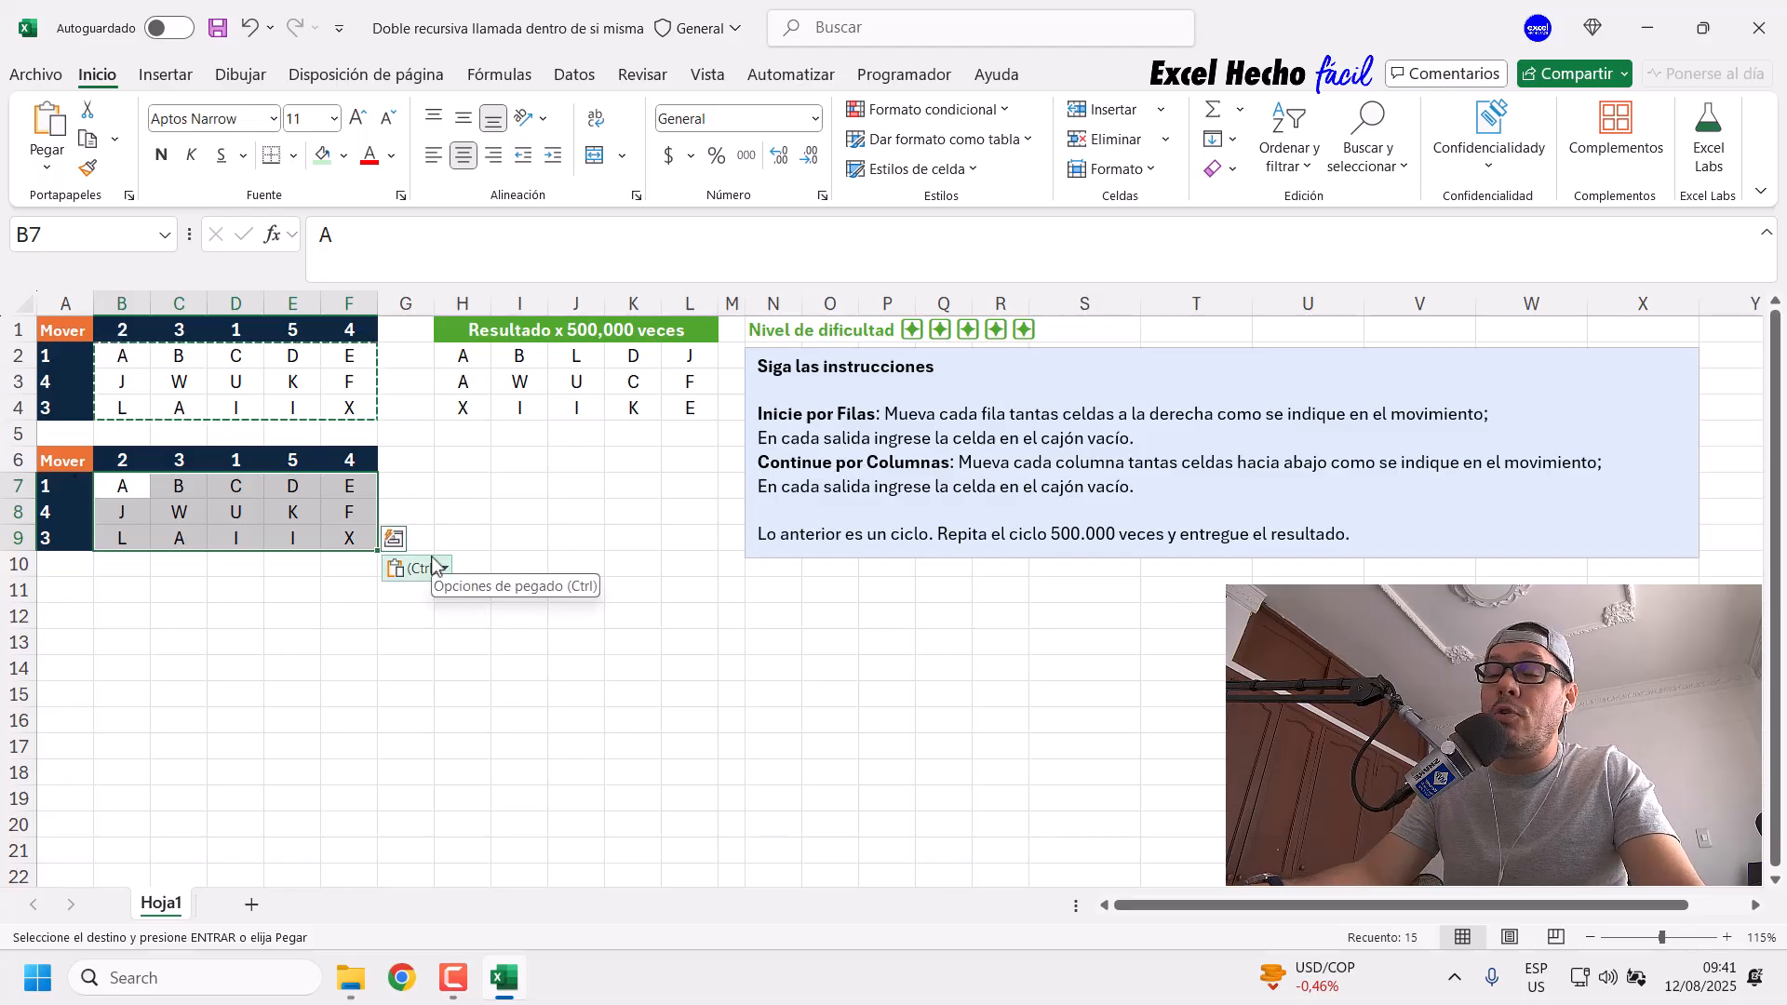
{"action": "key", "text": "Escape"}
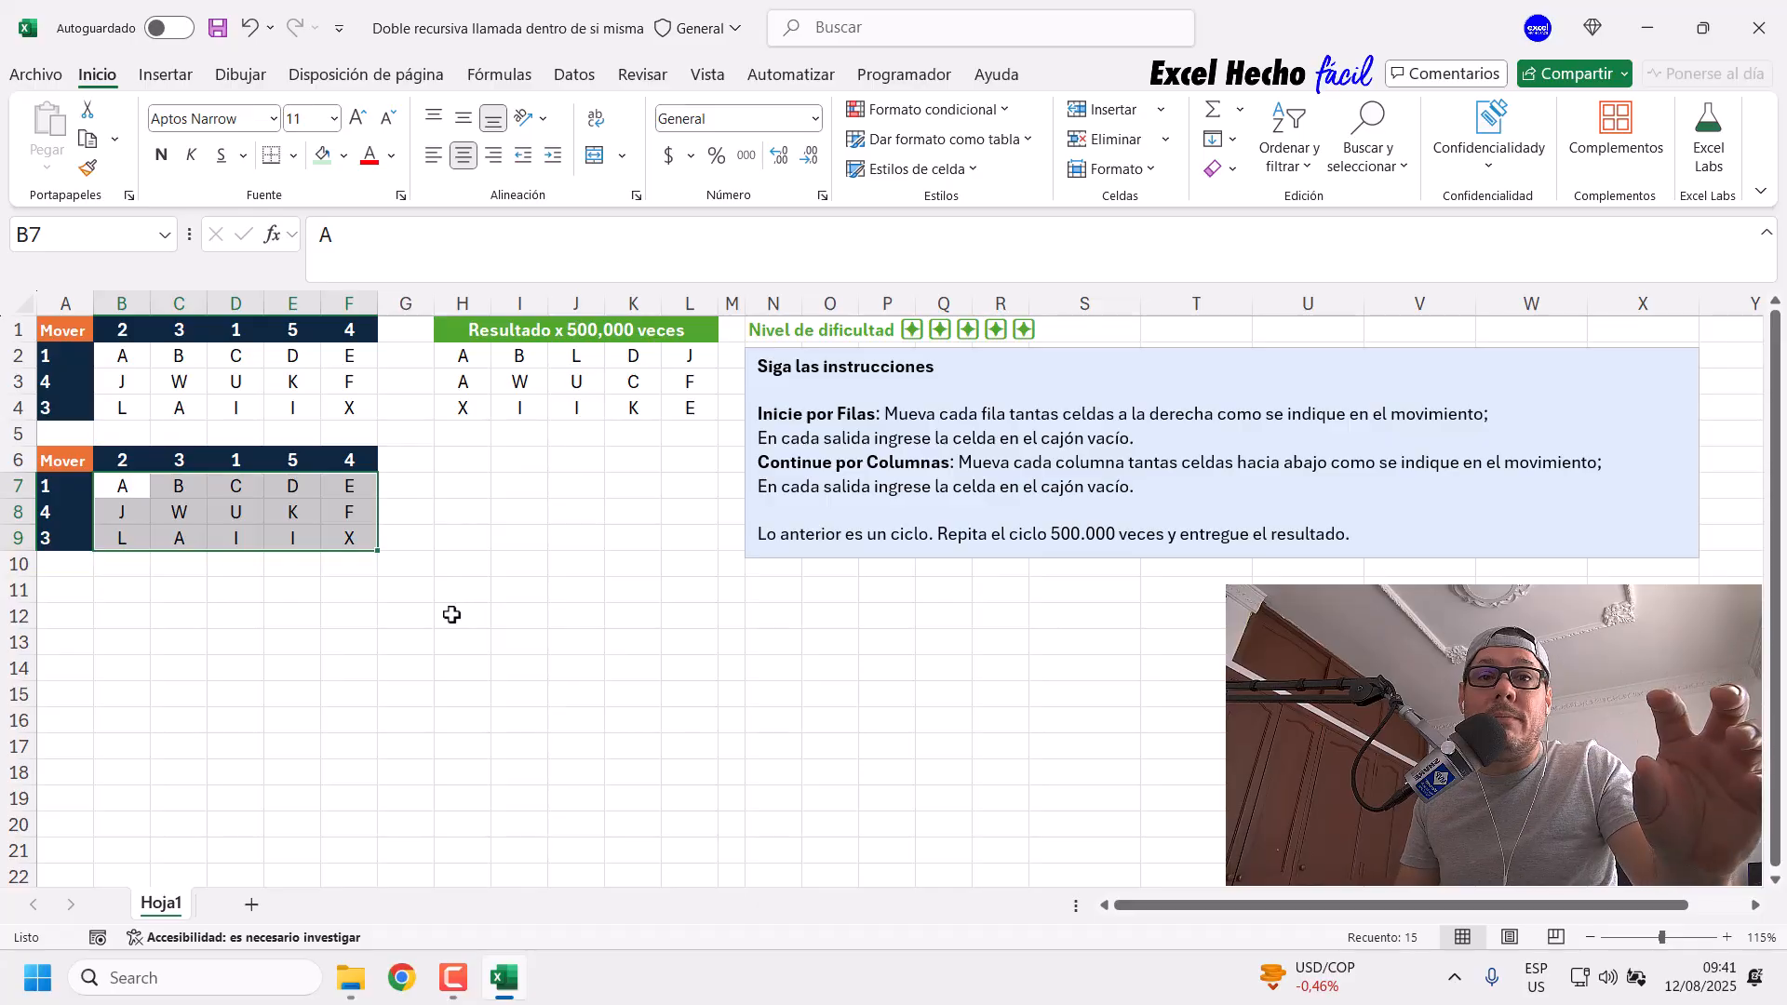
Step: Remove the practice table in A6:F9 completely, including its contents and formatting
{"action": "left_click_drag", "start_coordinate": [123, 356], "coordinate": [343, 400]}
{"action": "left_click_drag", "start_coordinate": [121, 488], "coordinate": [352, 538]}
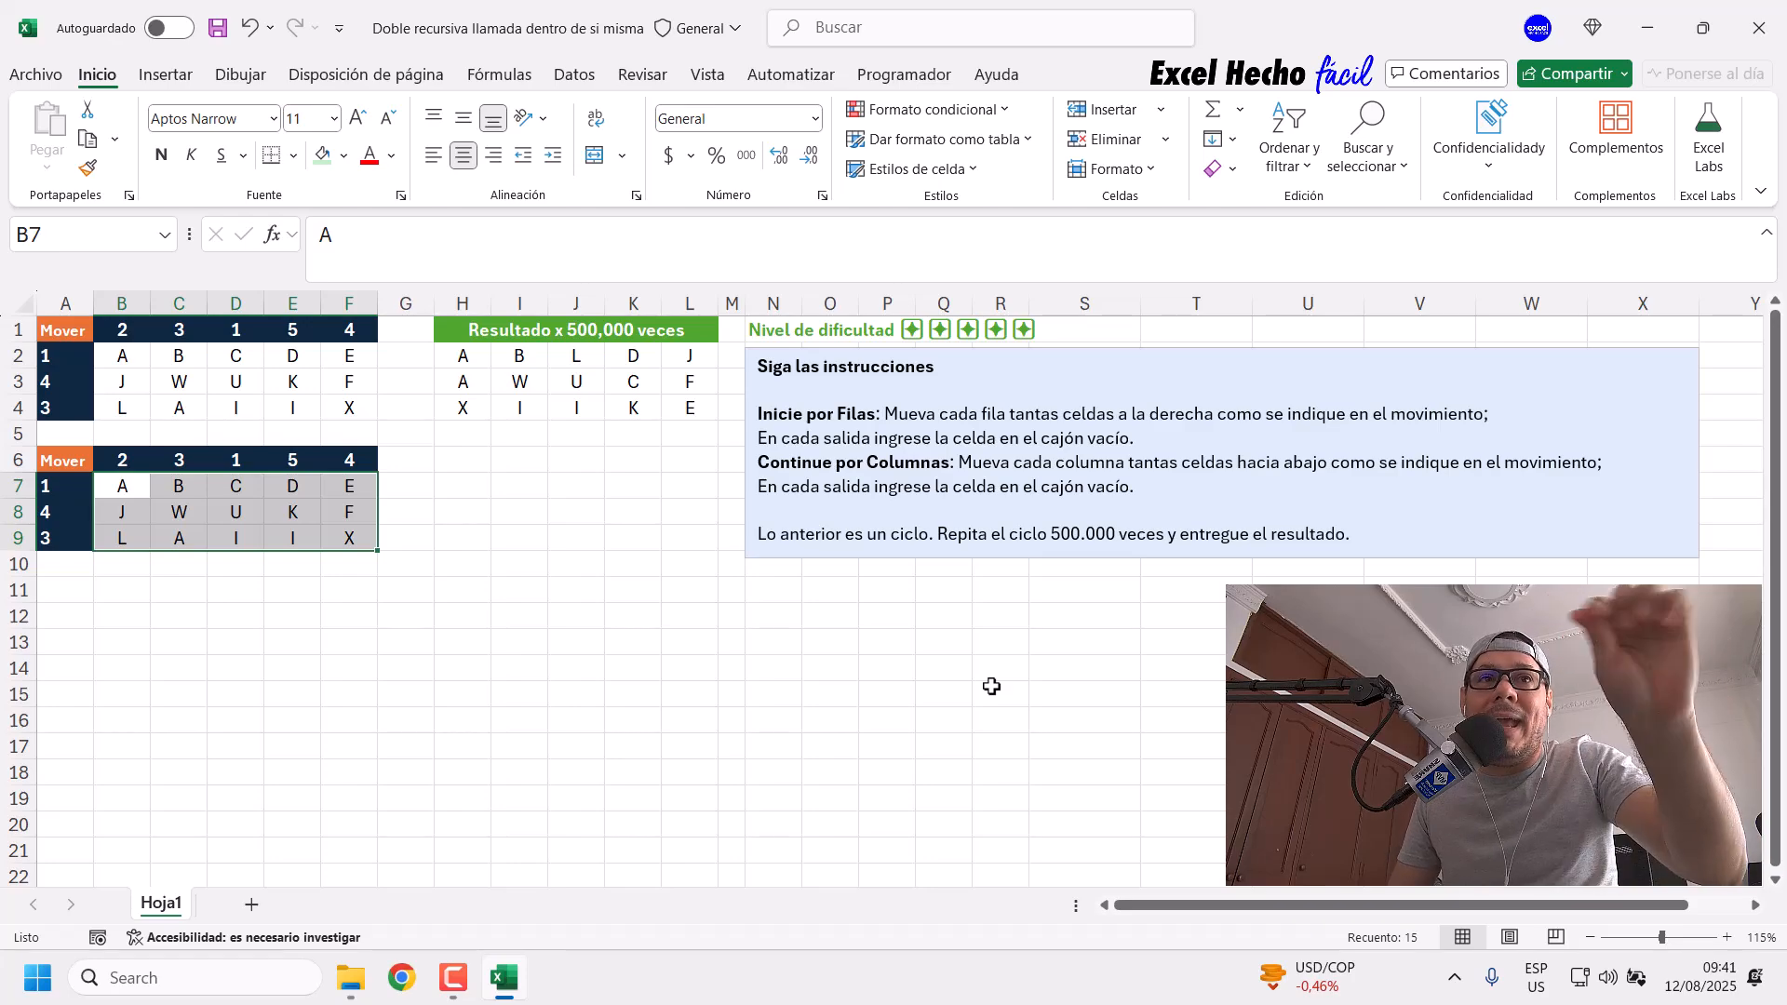
{"action": "left_click_drag", "start_coordinate": [463, 356], "coordinate": [689, 407]}
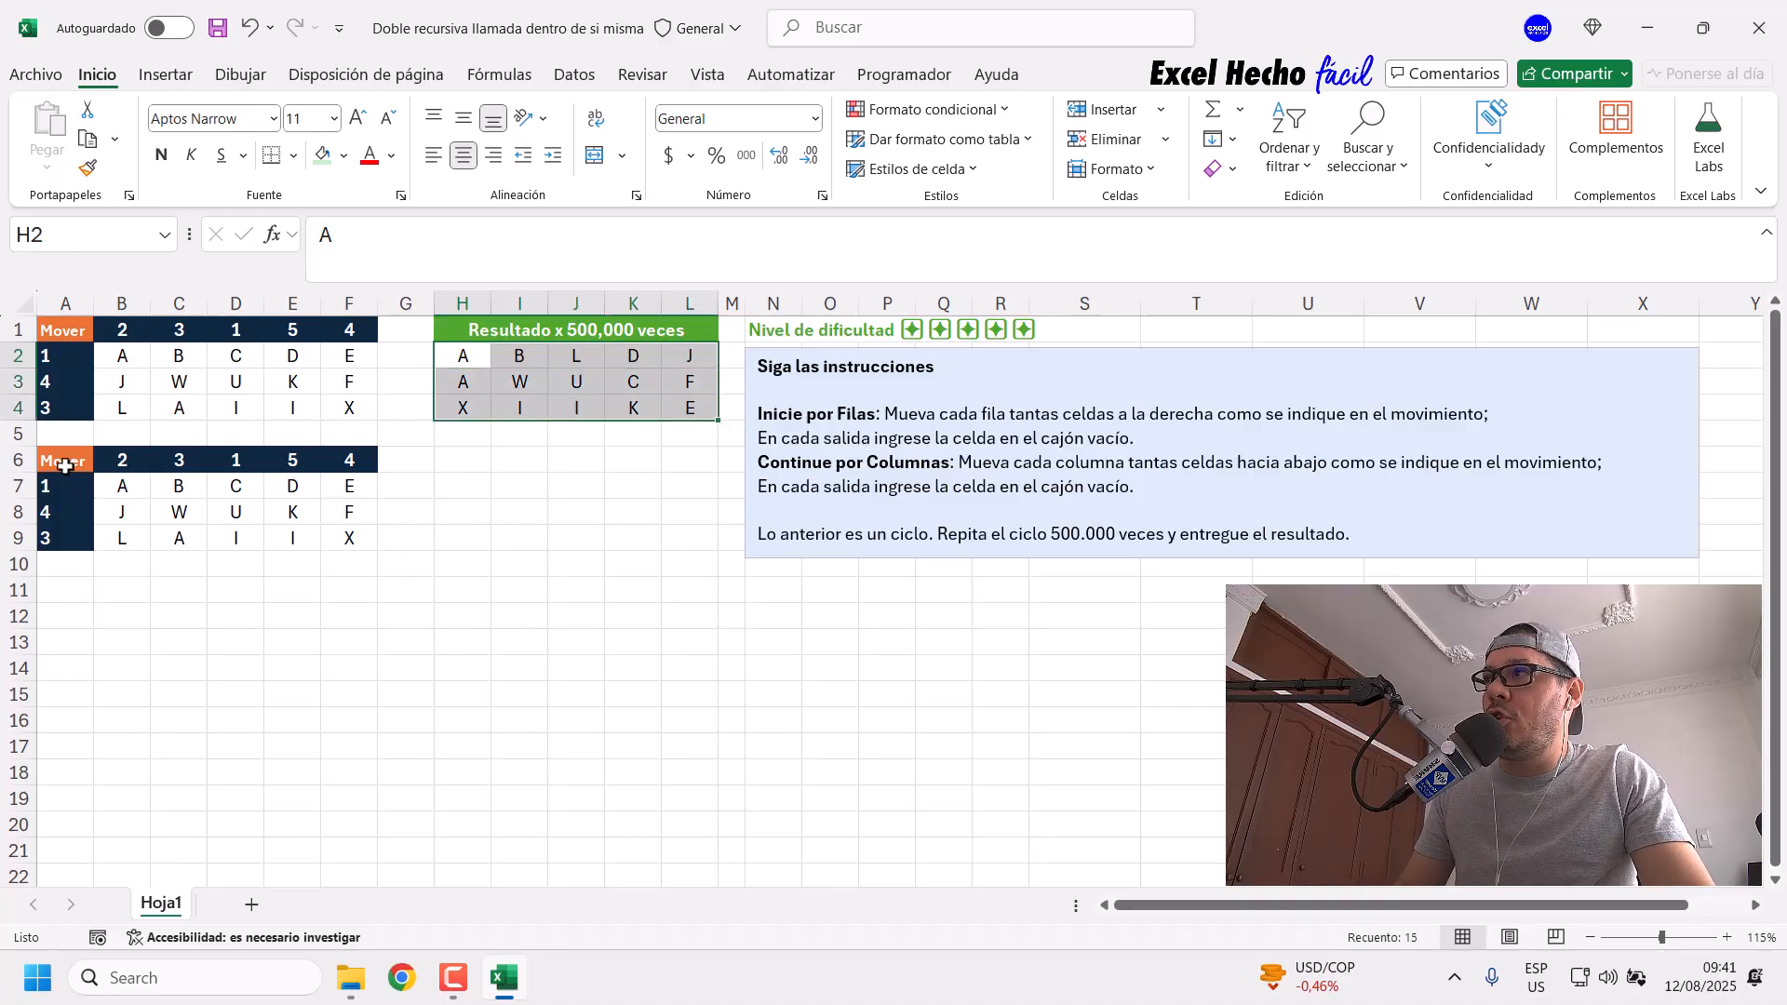
{"action": "left_click_drag", "start_coordinate": [56, 459], "coordinate": [349, 535]}
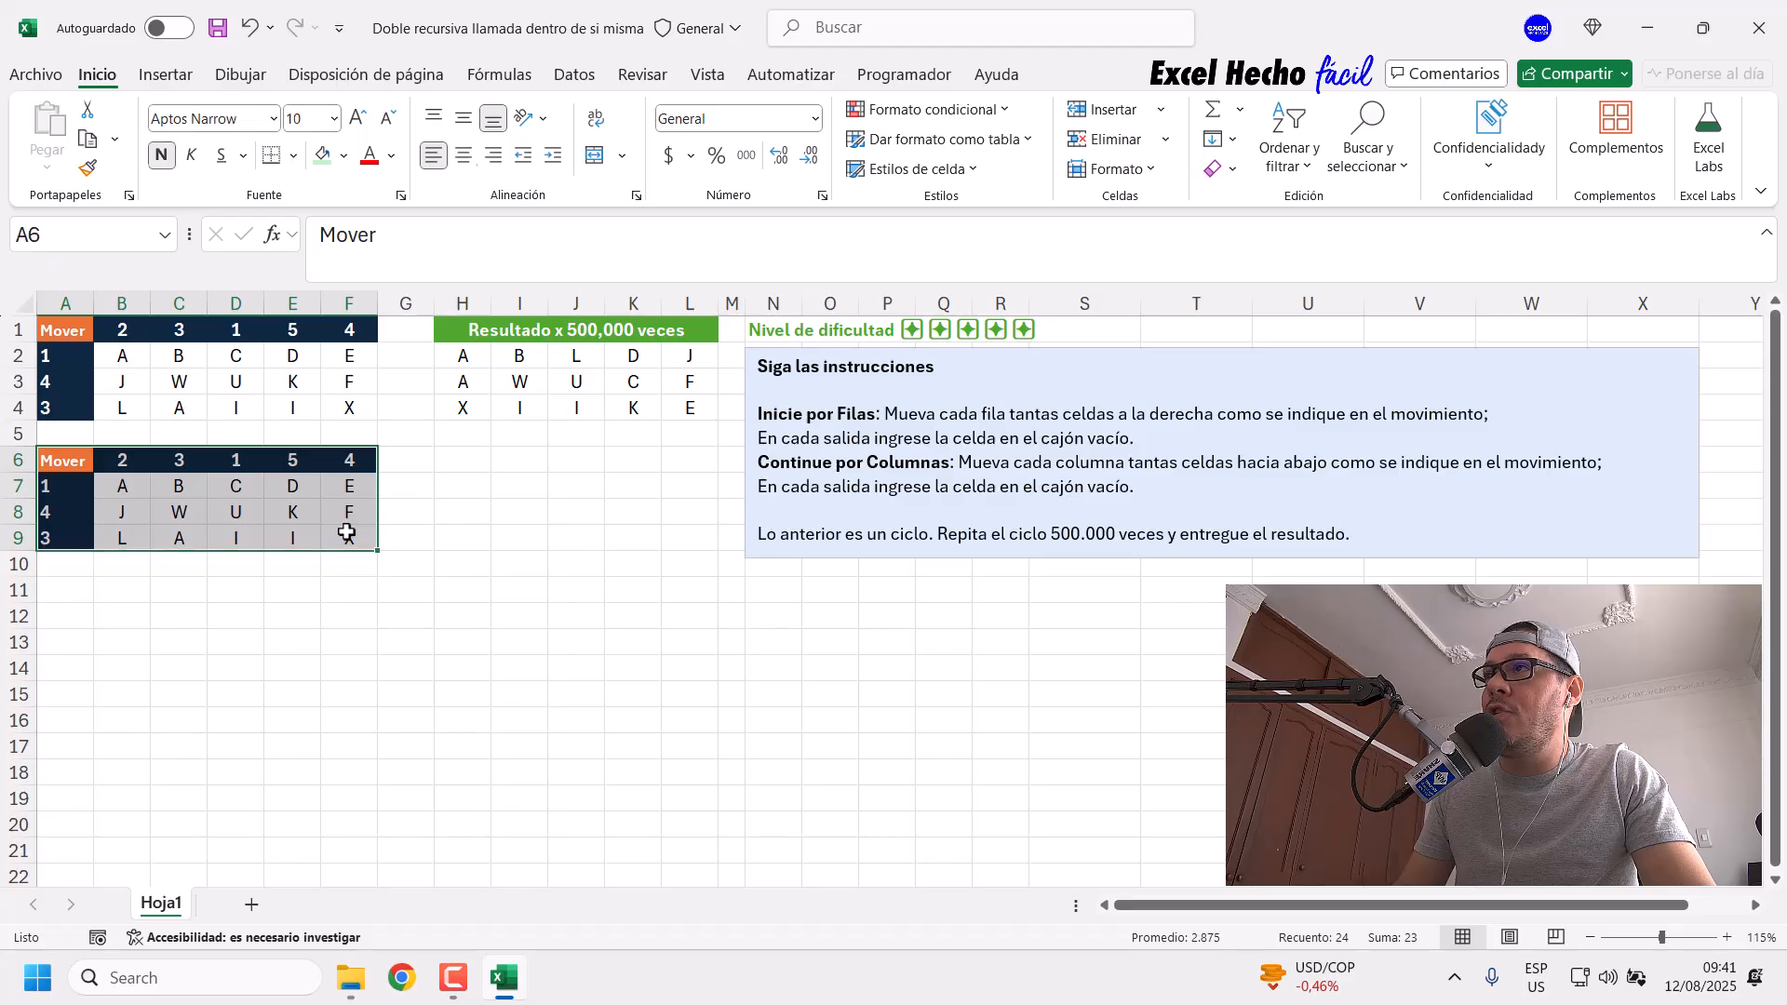
{"action": "left_click_drag", "start_coordinate": [448, 459], "coordinate": [689, 545]}
{"action": "left_click_drag", "start_coordinate": [48, 460], "coordinate": [346, 538]}
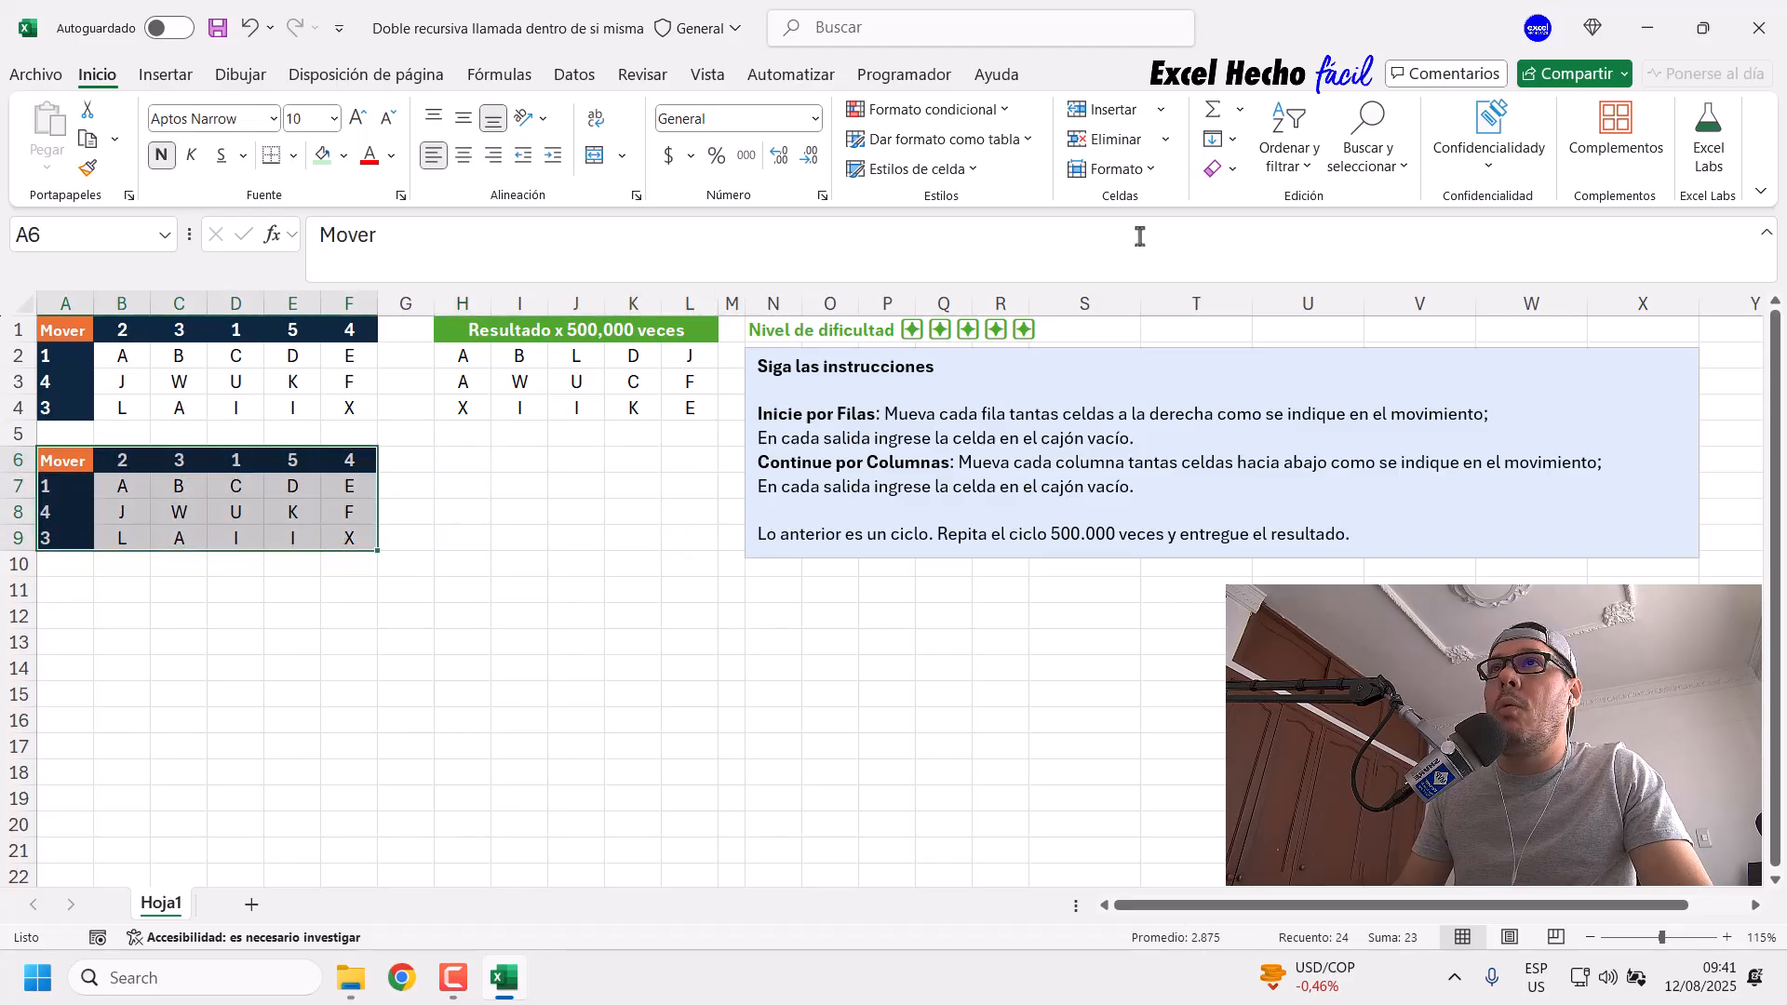
{"action": "left_click", "coordinate": [1232, 169]}
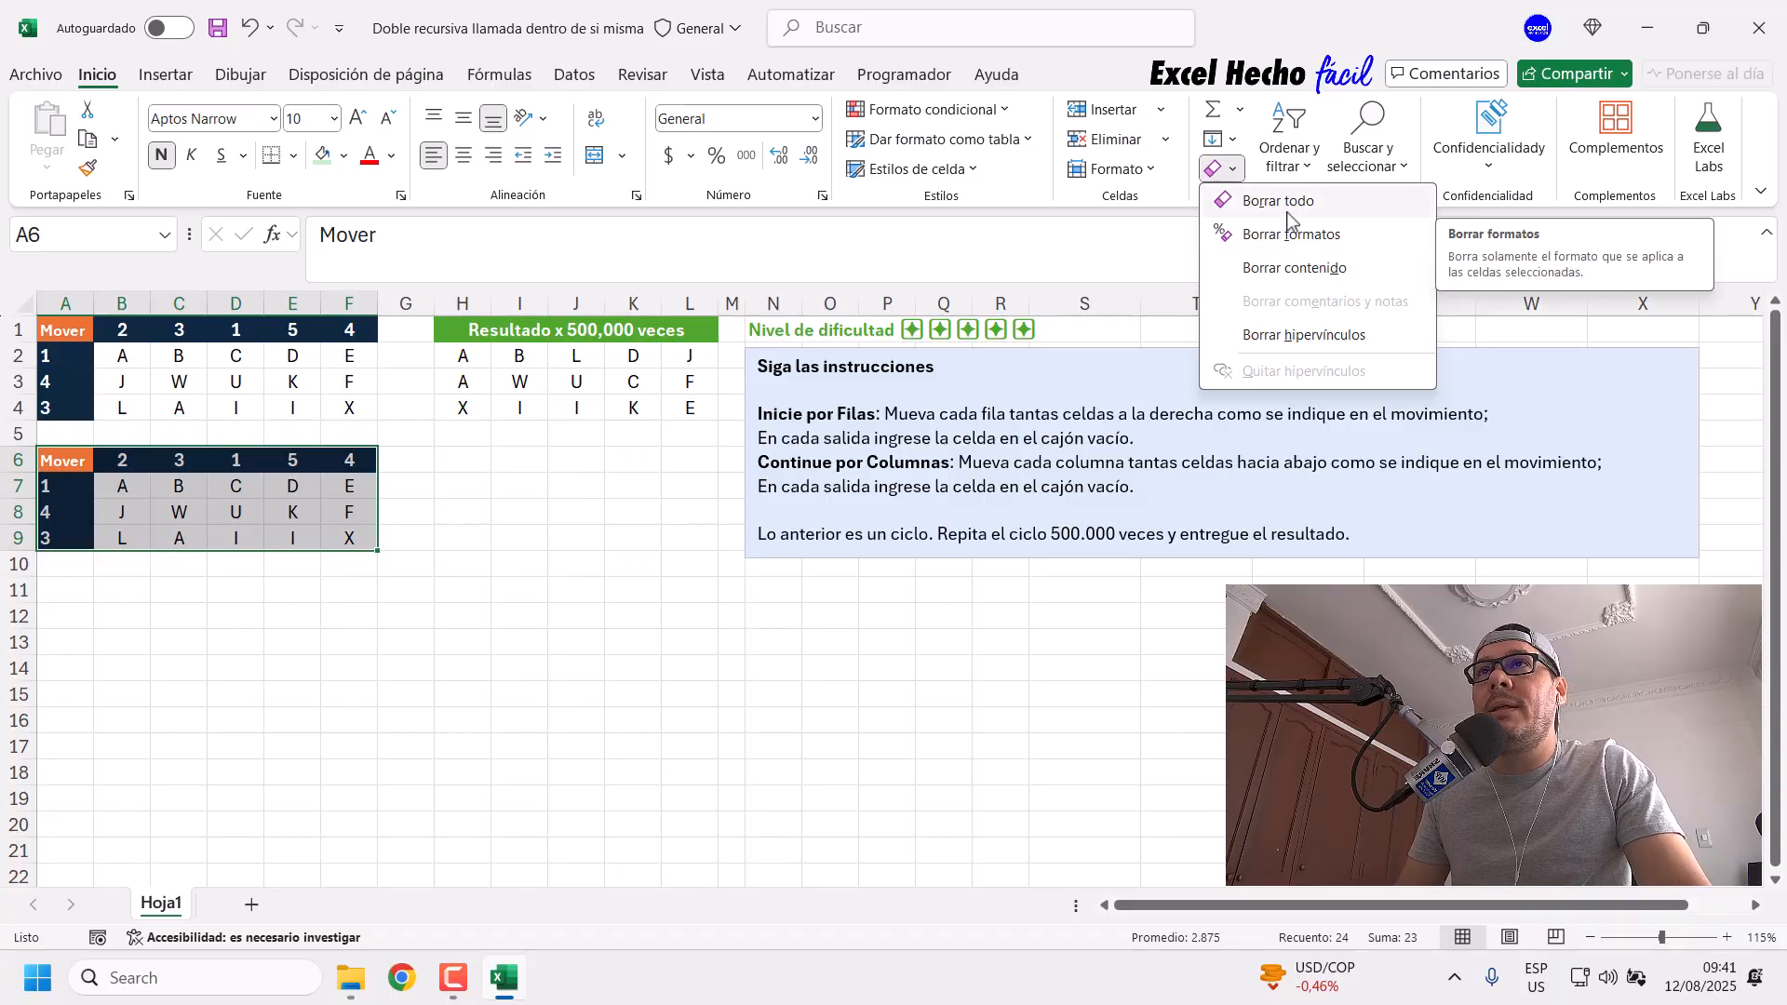
{"action": "left_click", "coordinate": [1275, 201]}
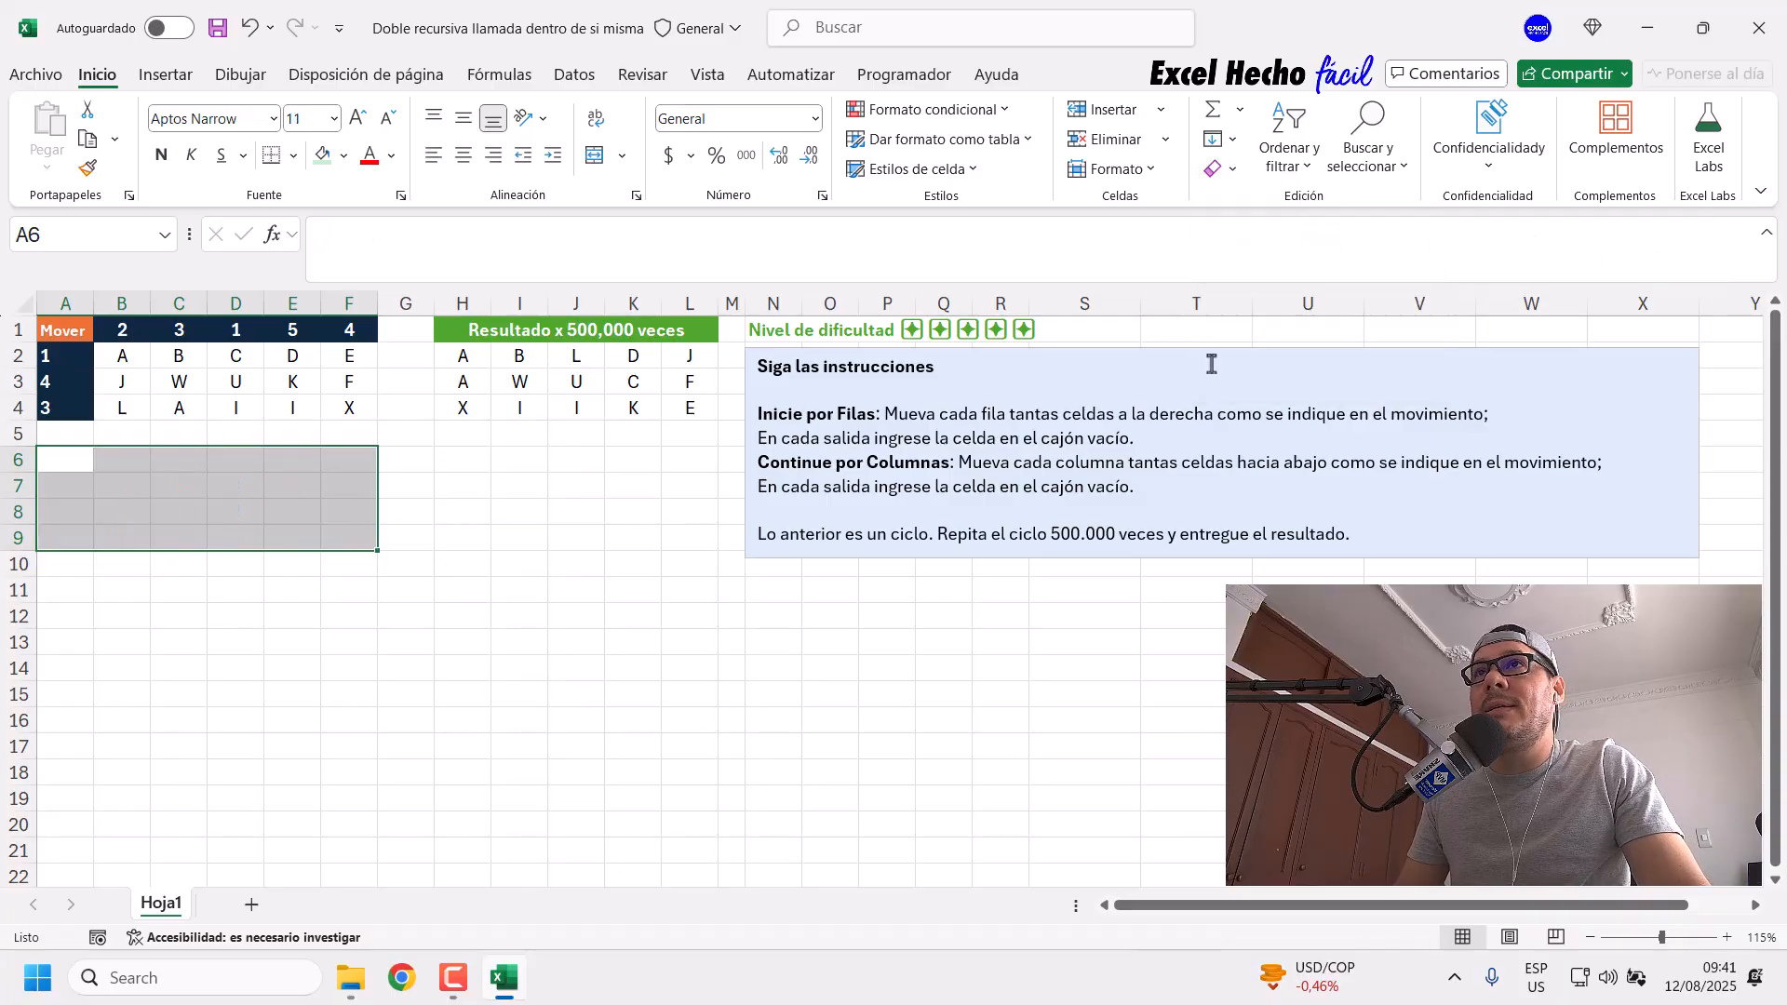
Step: Center-align the empty working area A6:L21 horizontally
{"action": "left_click", "coordinate": [57, 432]}
{"action": "left_click_drag", "start_coordinate": [60, 456], "coordinate": [685, 851]}
{"action": "left_click", "coordinate": [464, 154]}
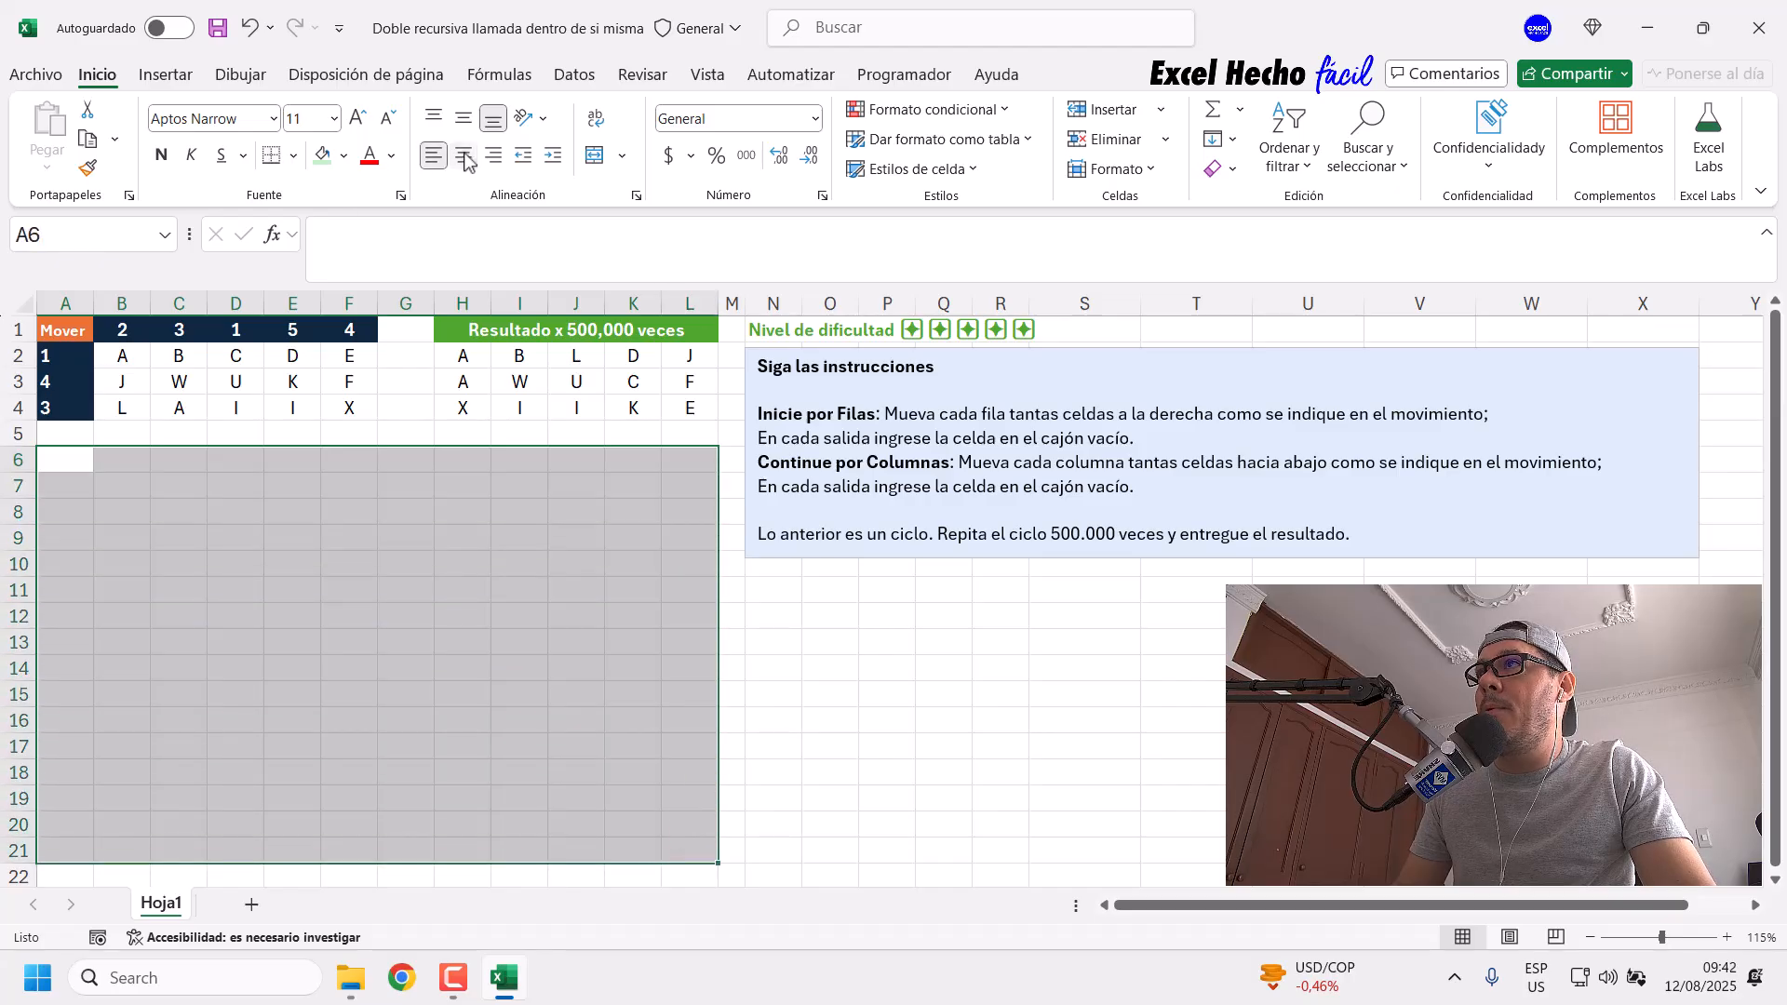
Step: Start a LET formula in H6 with the first variable named mOri, enlarging the formula bar for more room
{"action": "left_click", "coordinate": [463, 460]}
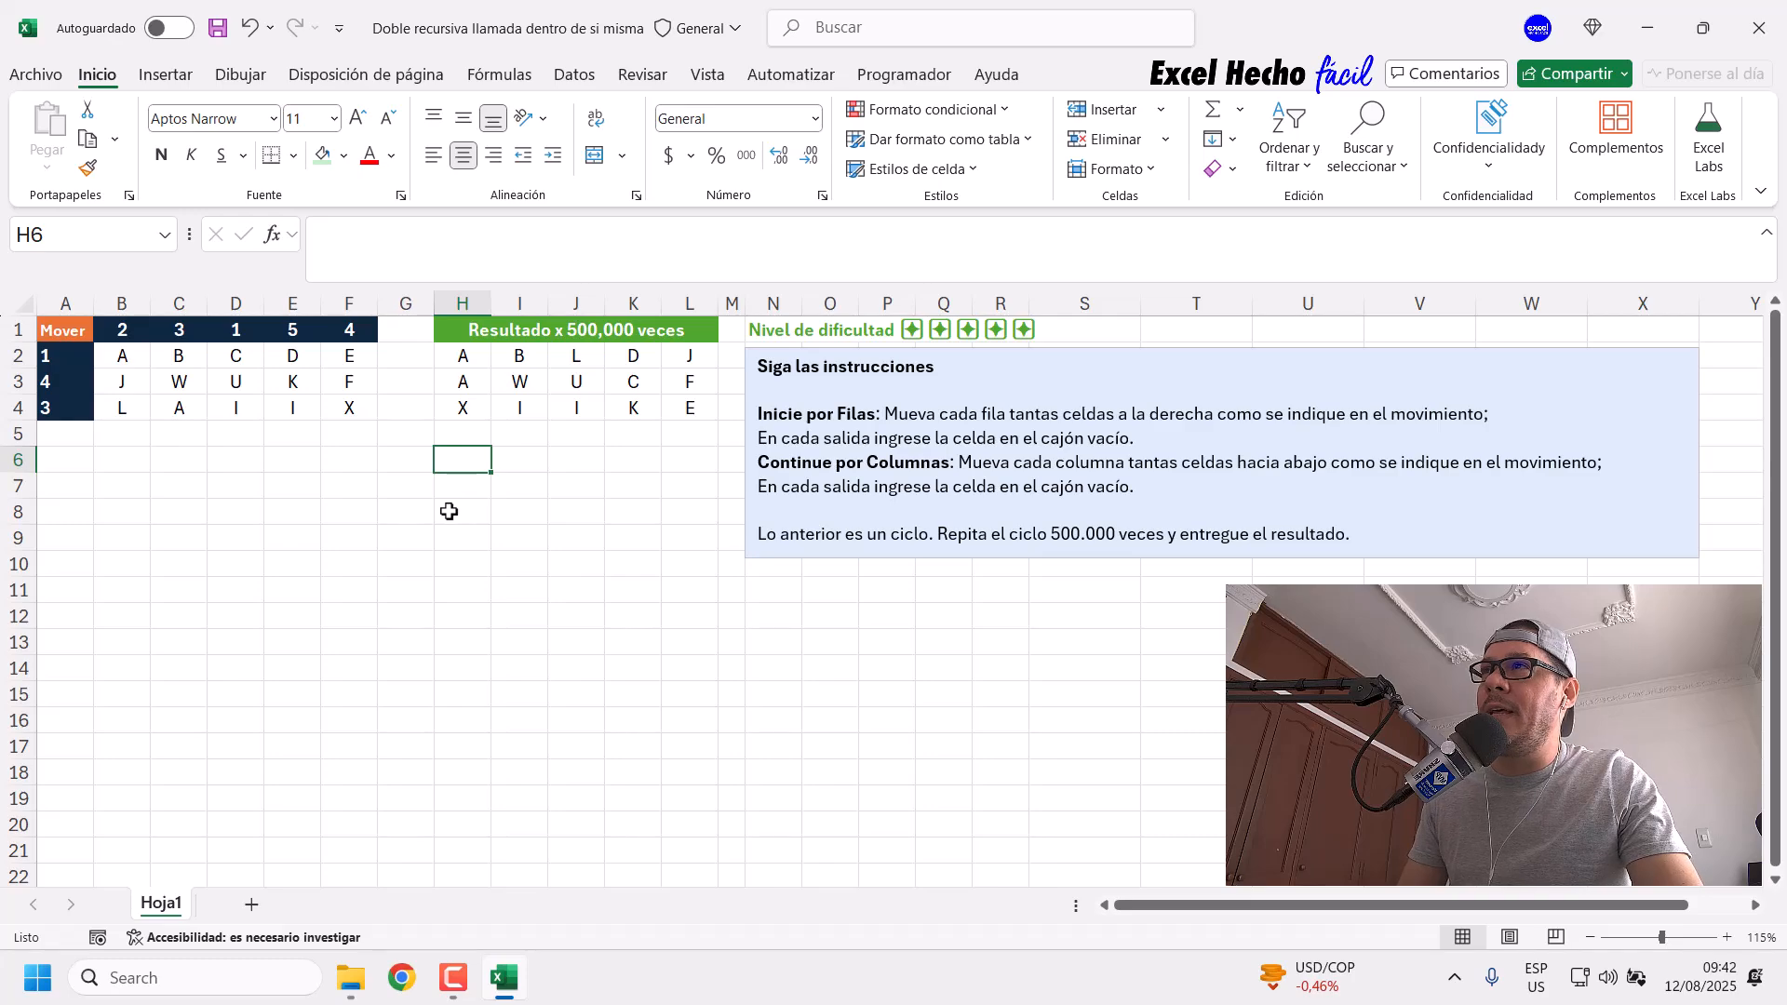
{"action": "key", "text": "F2"}
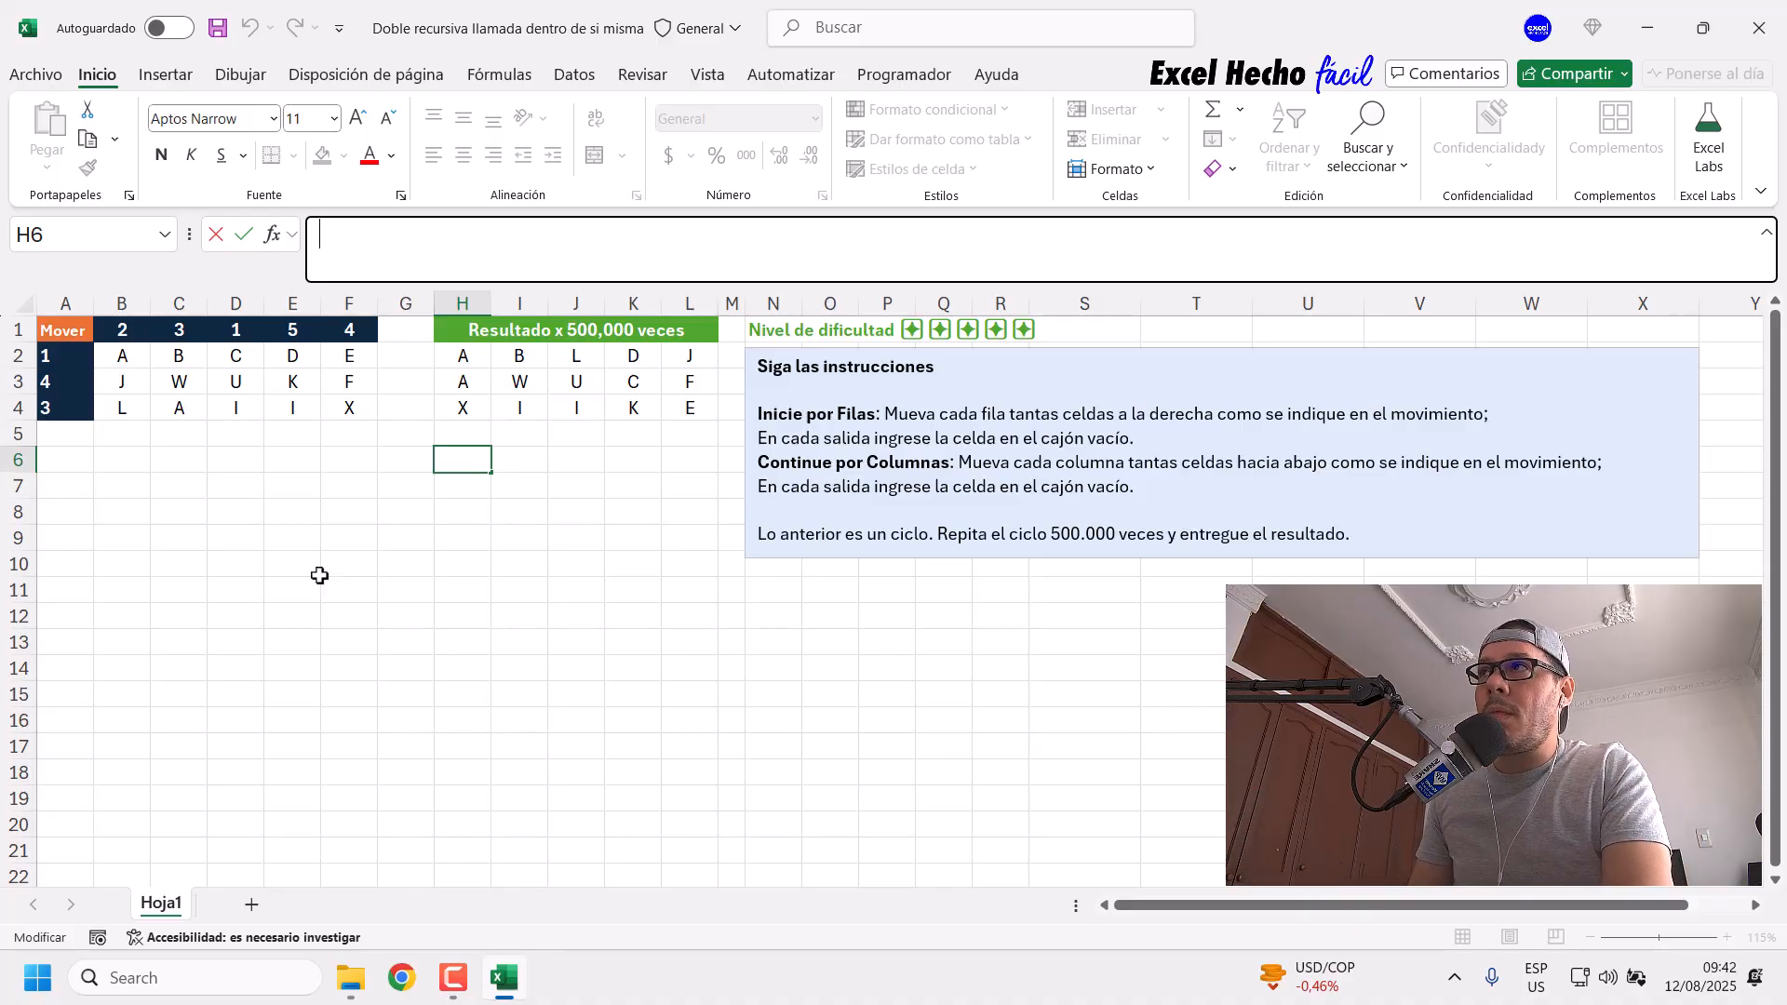
{"action": "type", "text": "=le"}
{"action": "key", "text": "Tab"}
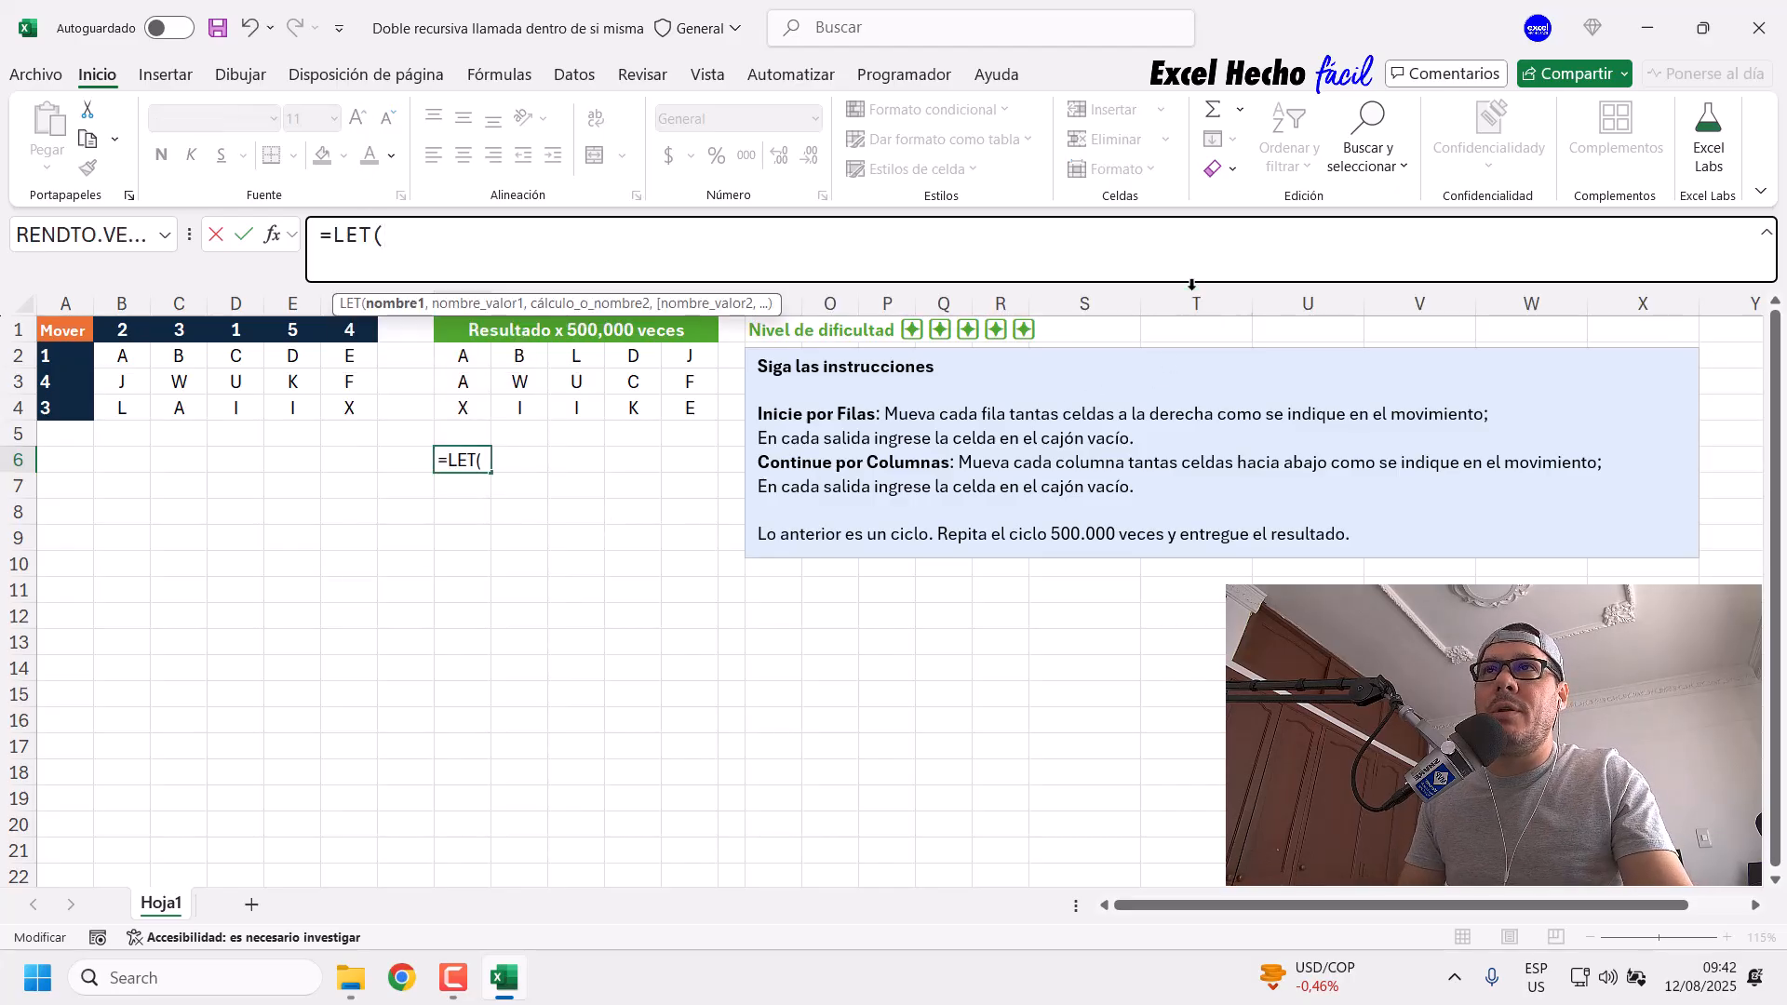
{"action": "left_click_drag", "start_coordinate": [1191, 303], "coordinate": [1189, 311]}
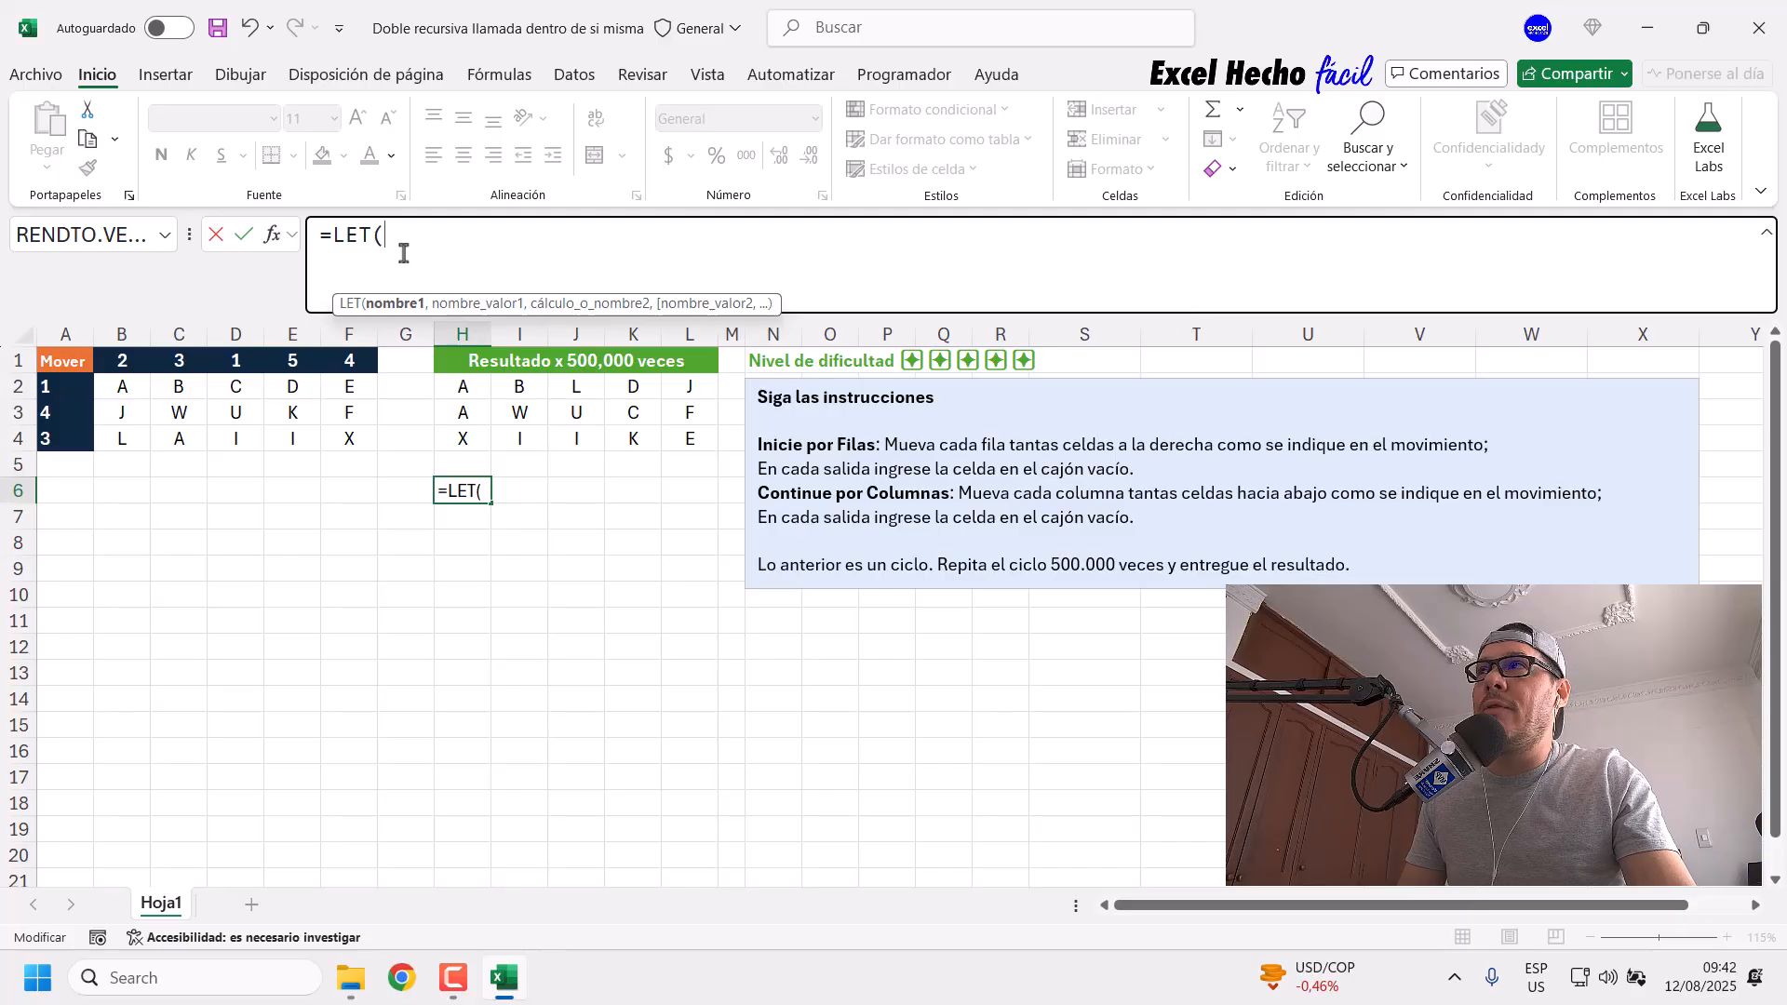
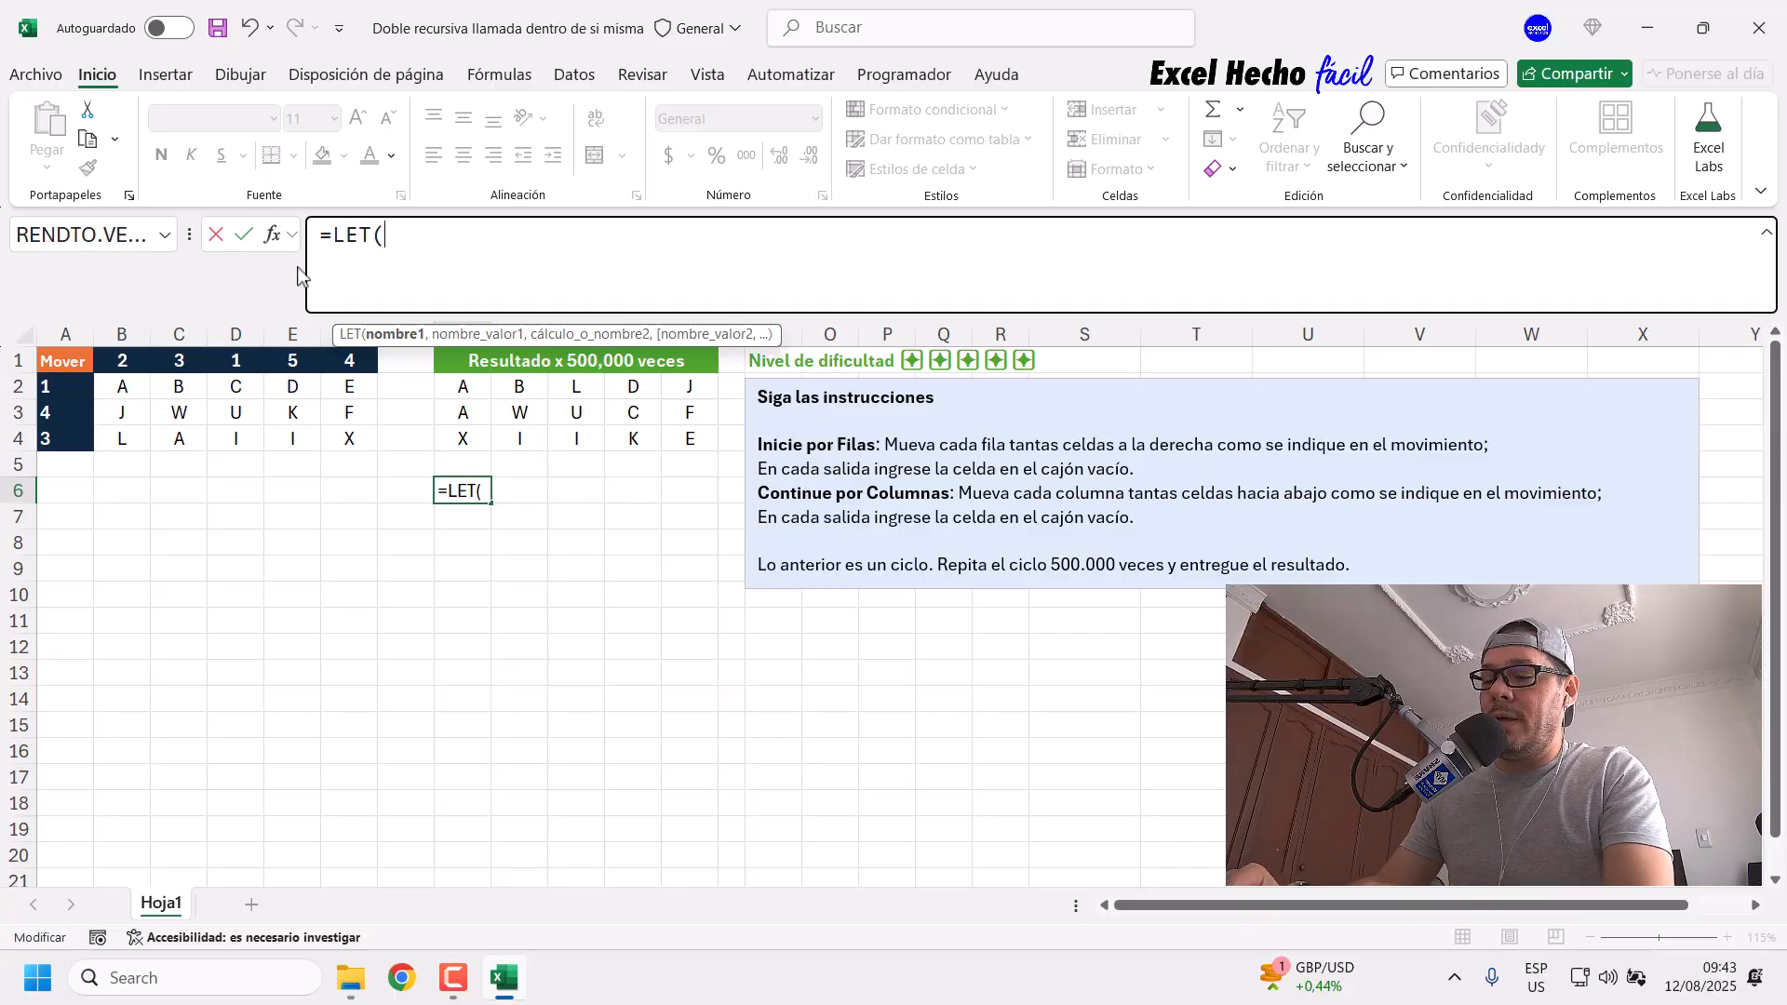
{"action": "type", "text": "m"}
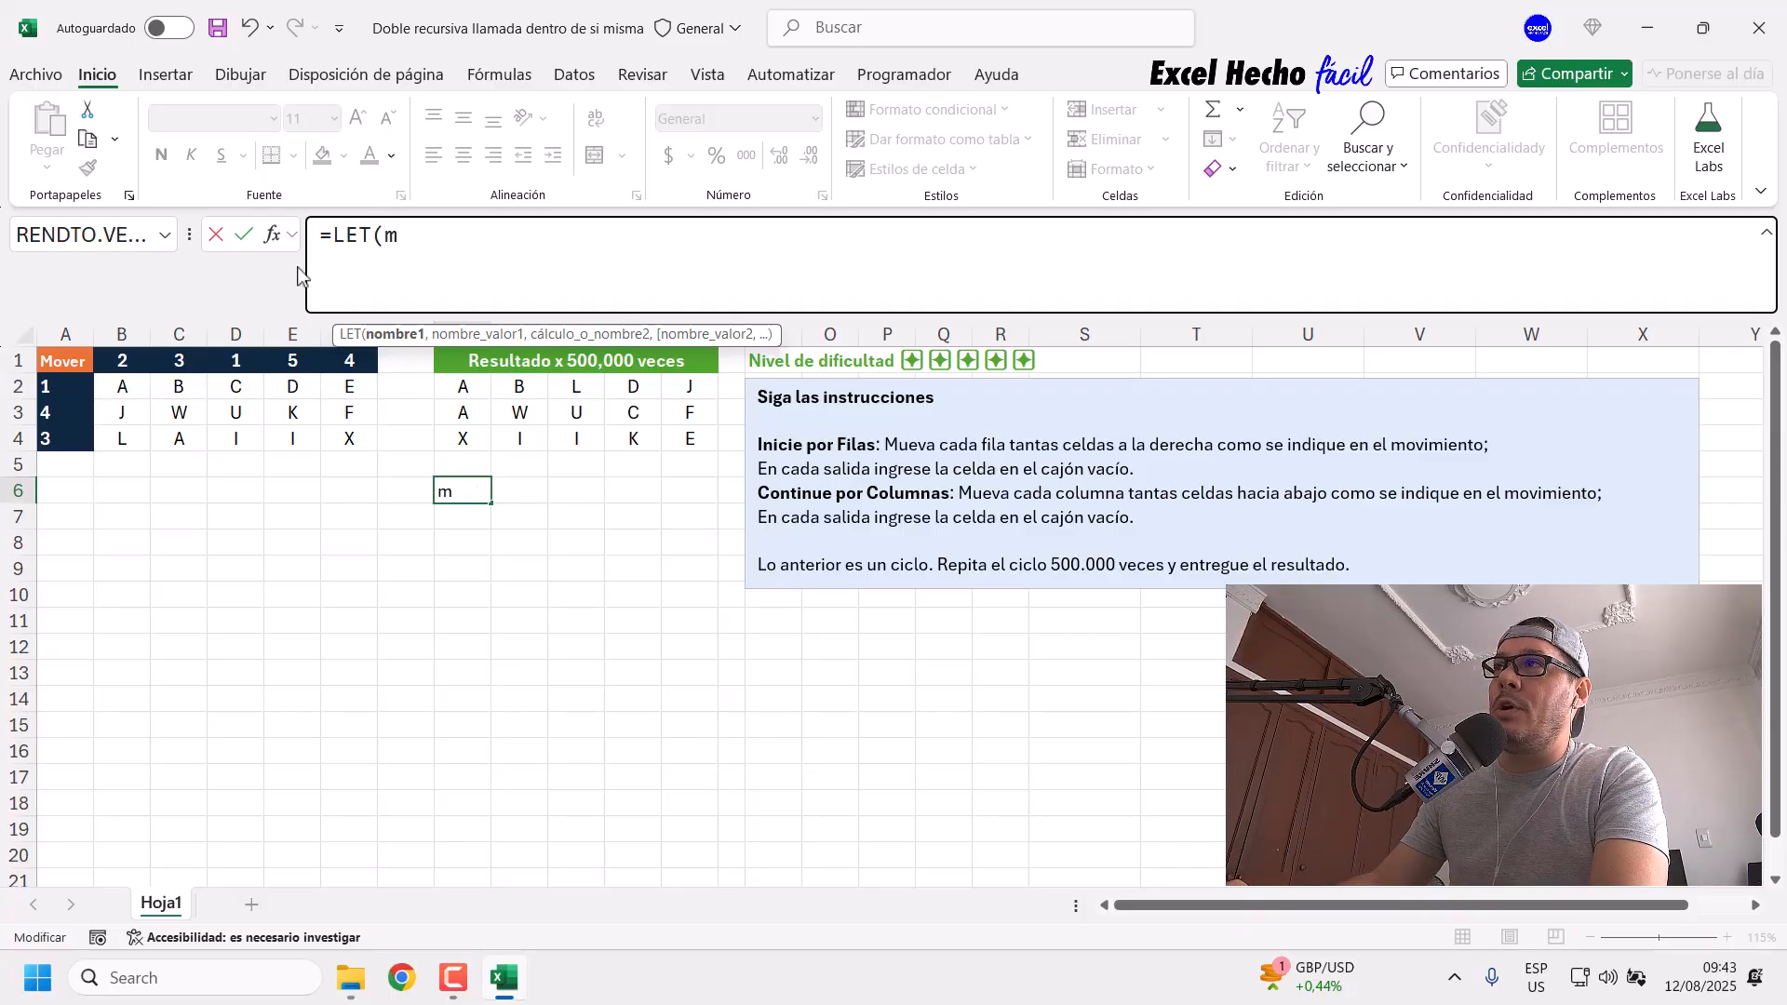
{"action": "type", "text": "Or"}
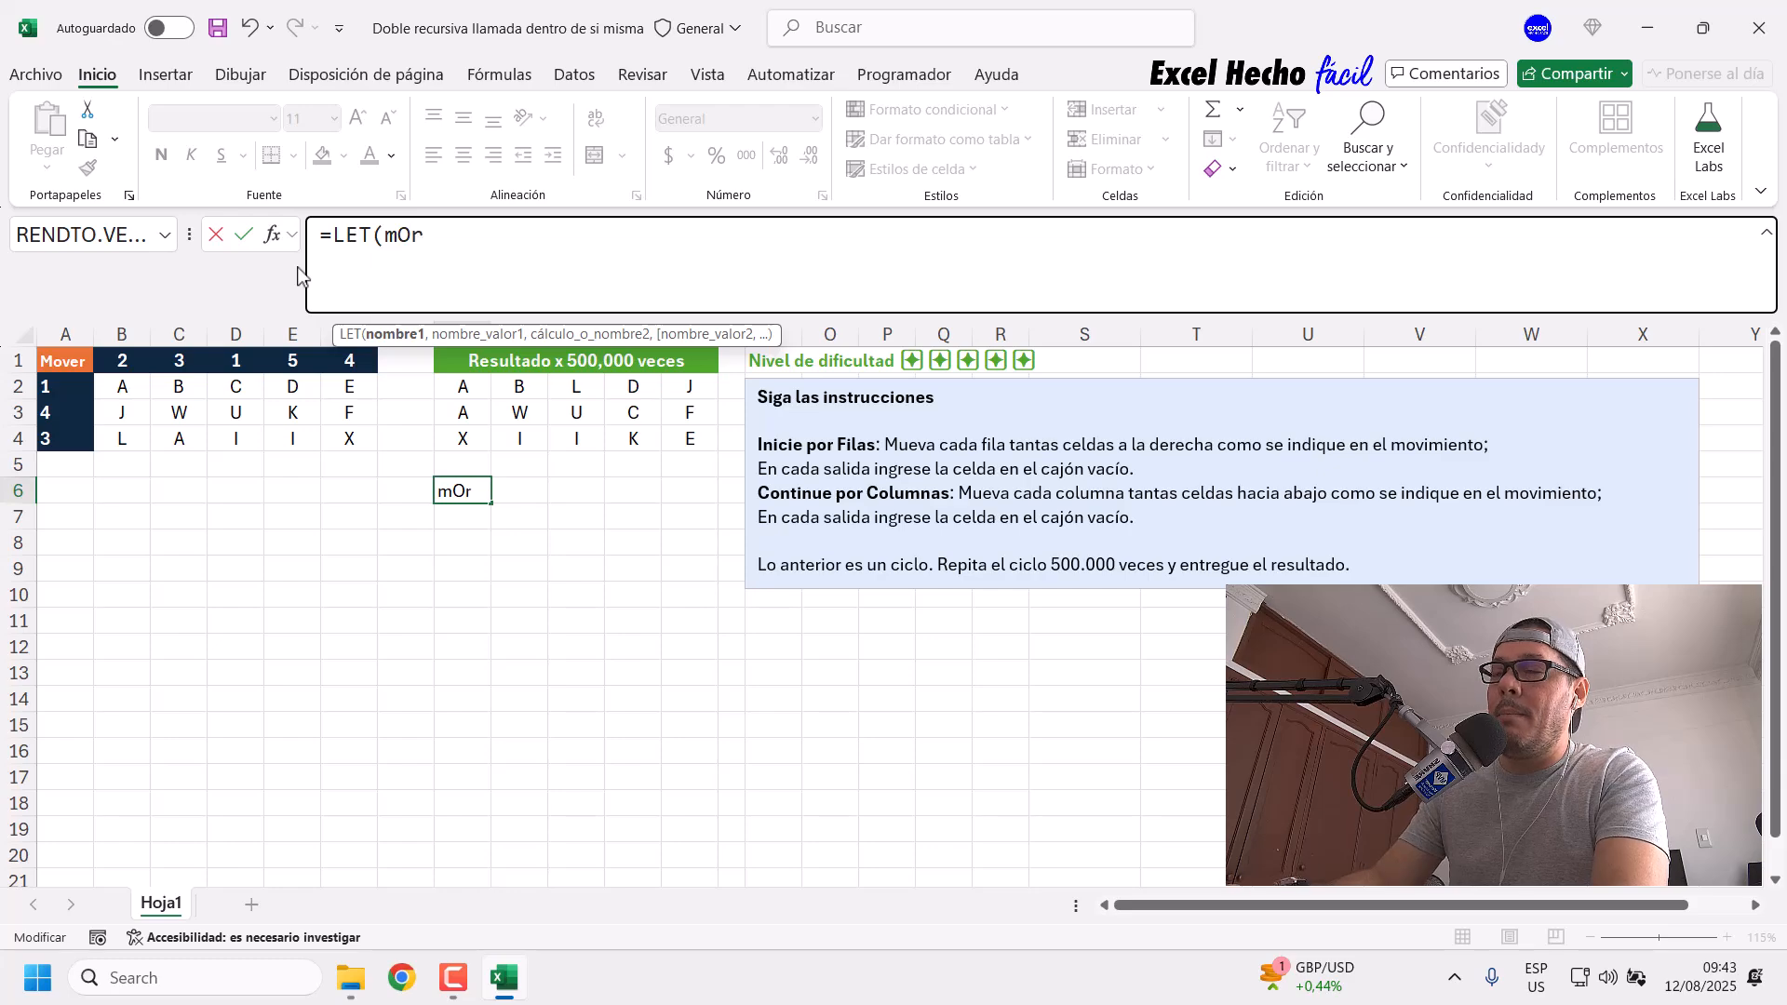
{"action": "type", "text": "i,"}
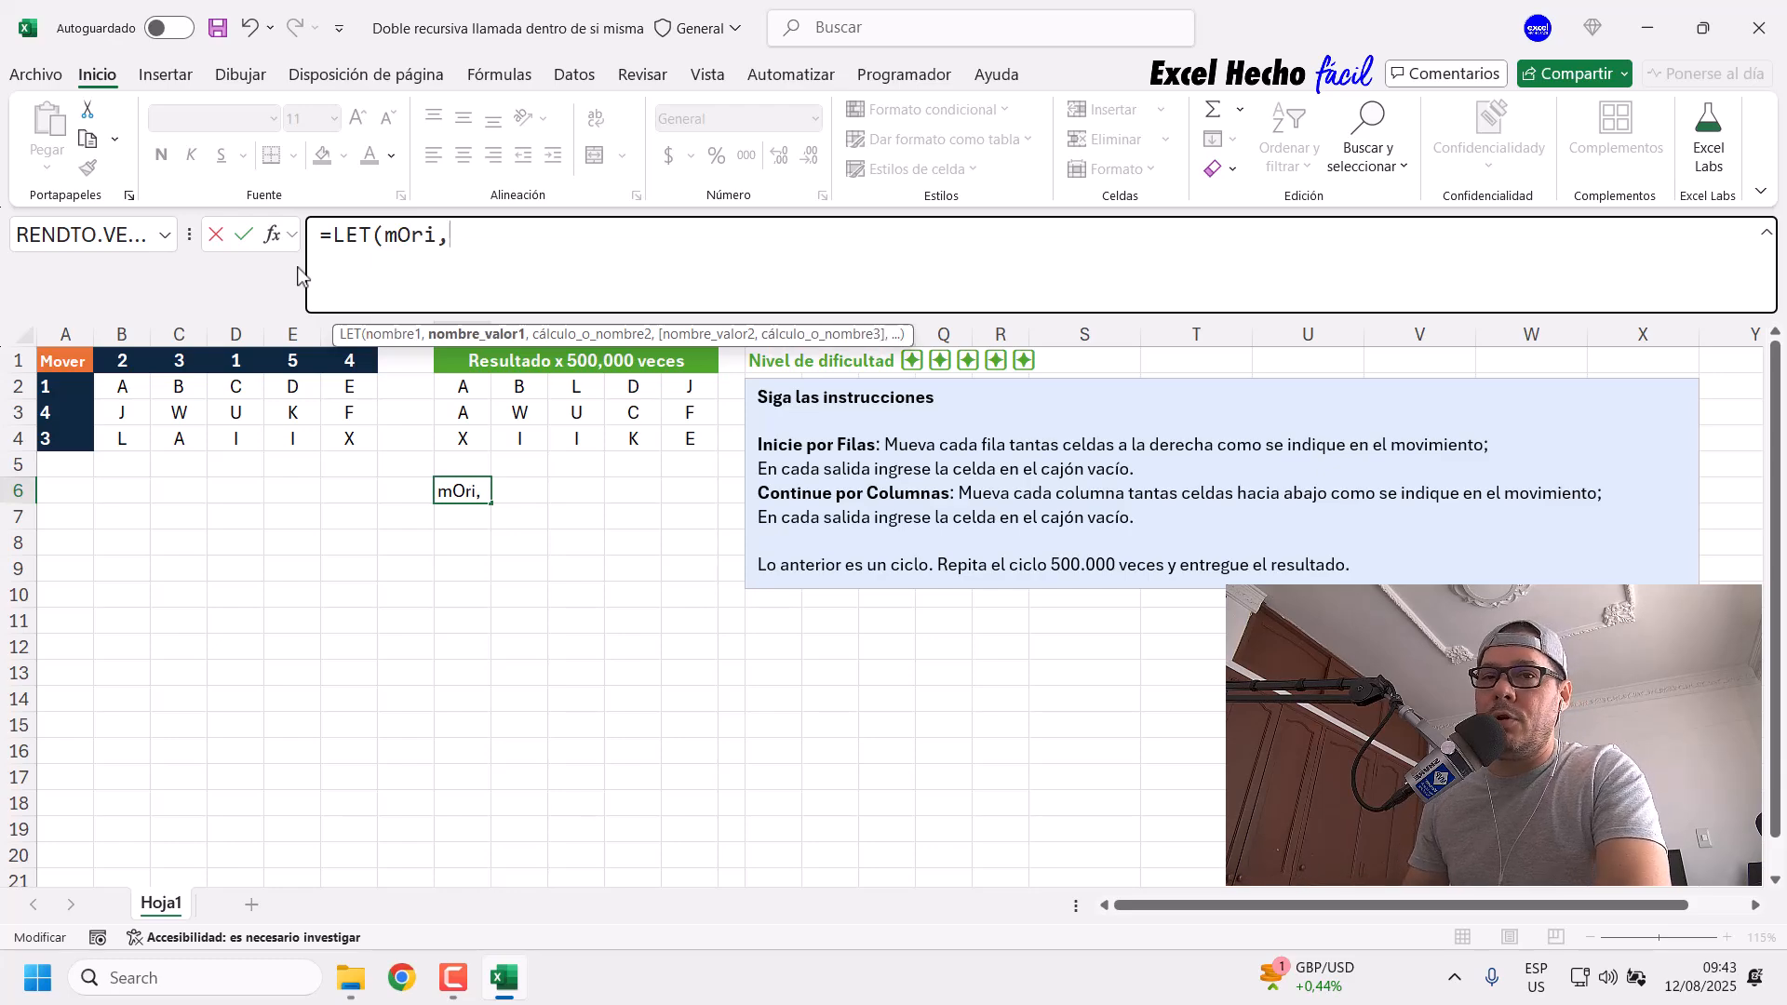
{"action": "left_click_drag", "start_coordinate": [400, 236], "coordinate": [385, 236]}
{"action": "left_click", "coordinate": [465, 236]}
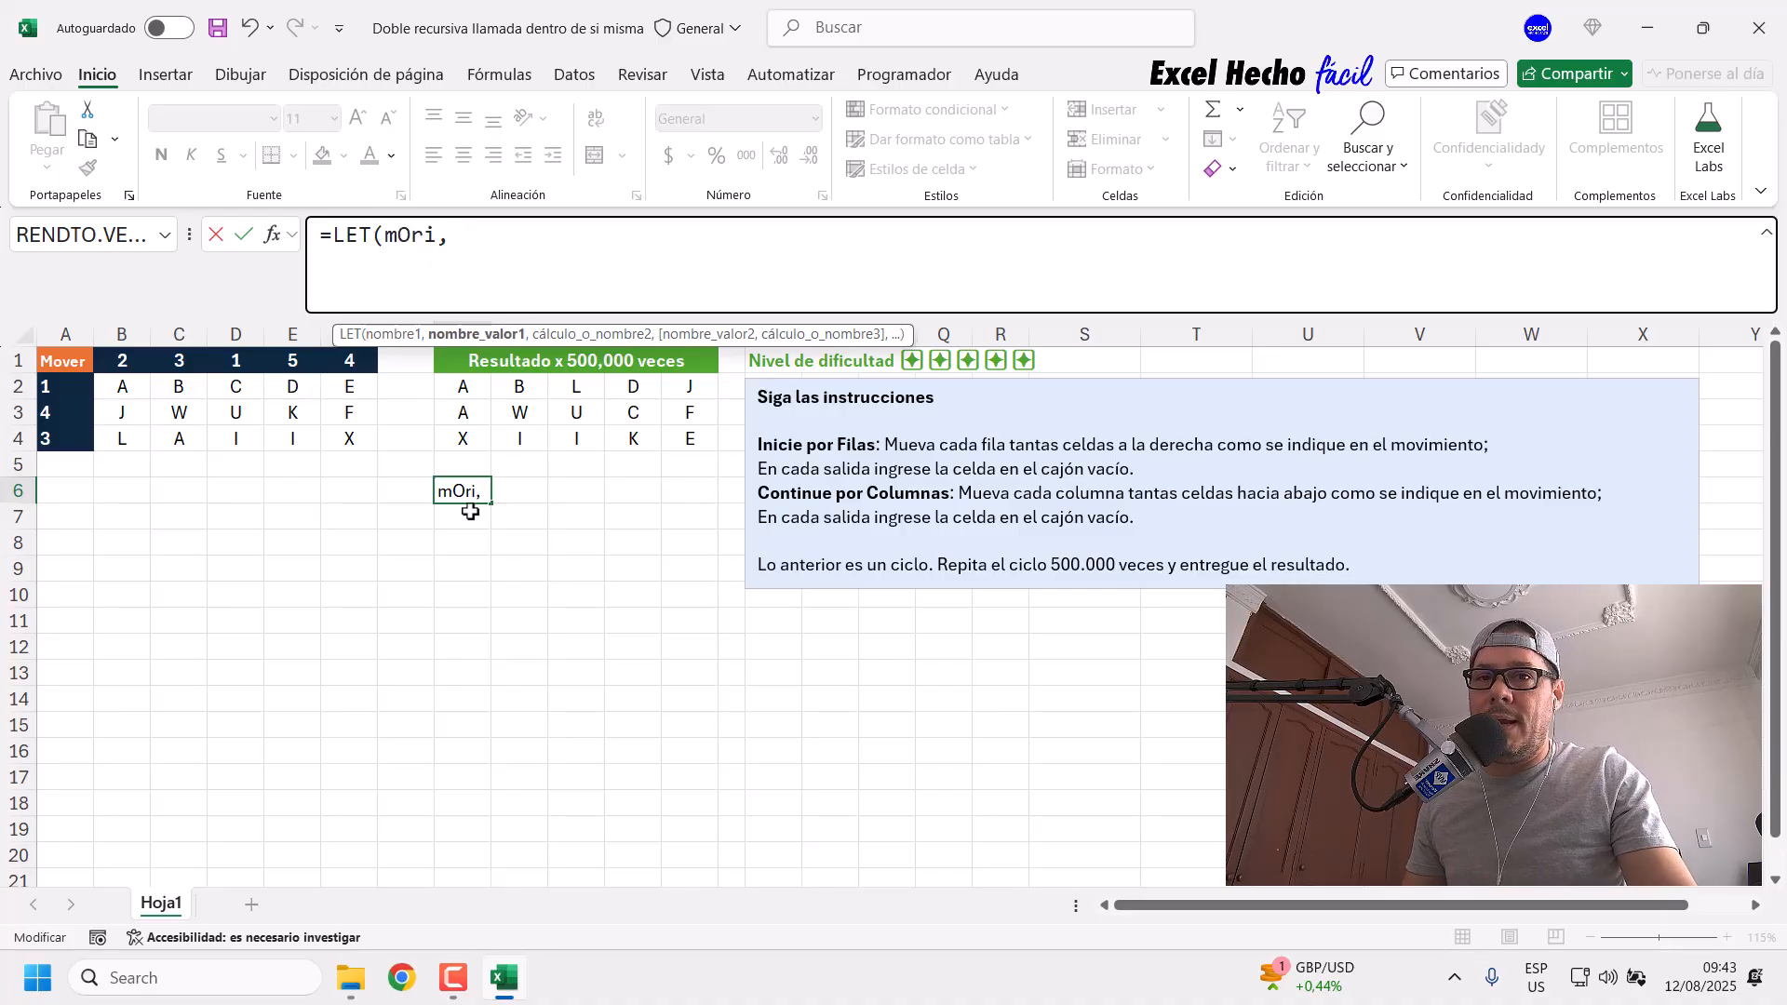
Step: Assign the original letter grid B2:F4 as the value of mOri in the LET formula
{"action": "left_click_drag", "start_coordinate": [110, 385], "coordinate": [336, 430]}
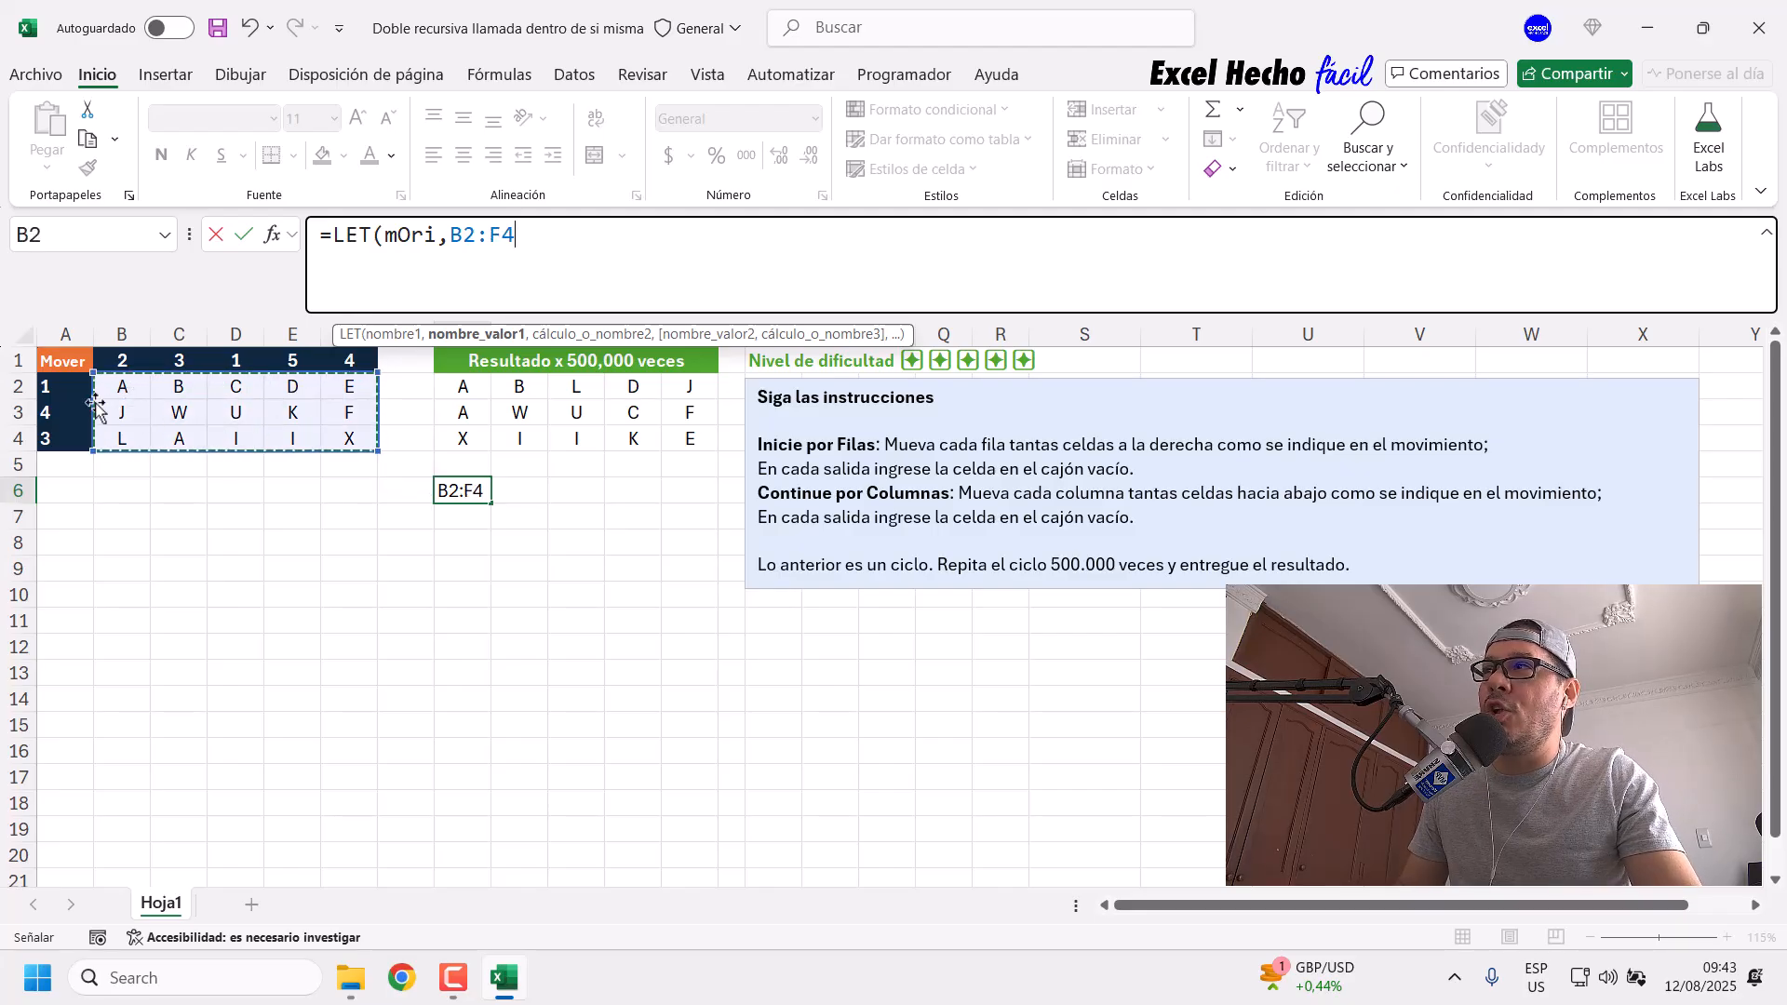
{"action": "left_click_drag", "start_coordinate": [451, 234], "coordinate": [515, 234]}
{"action": "mouse_move", "coordinate": [108, 389]}
{"action": "left_mouse_down"}
{"action": "mouse_move", "coordinate": [351, 419]}
{"action": "mouse_move", "coordinate": [344, 438]}
{"action": "mouse_move", "coordinate": [410, 409]}
{"action": "left_mouse_up"}
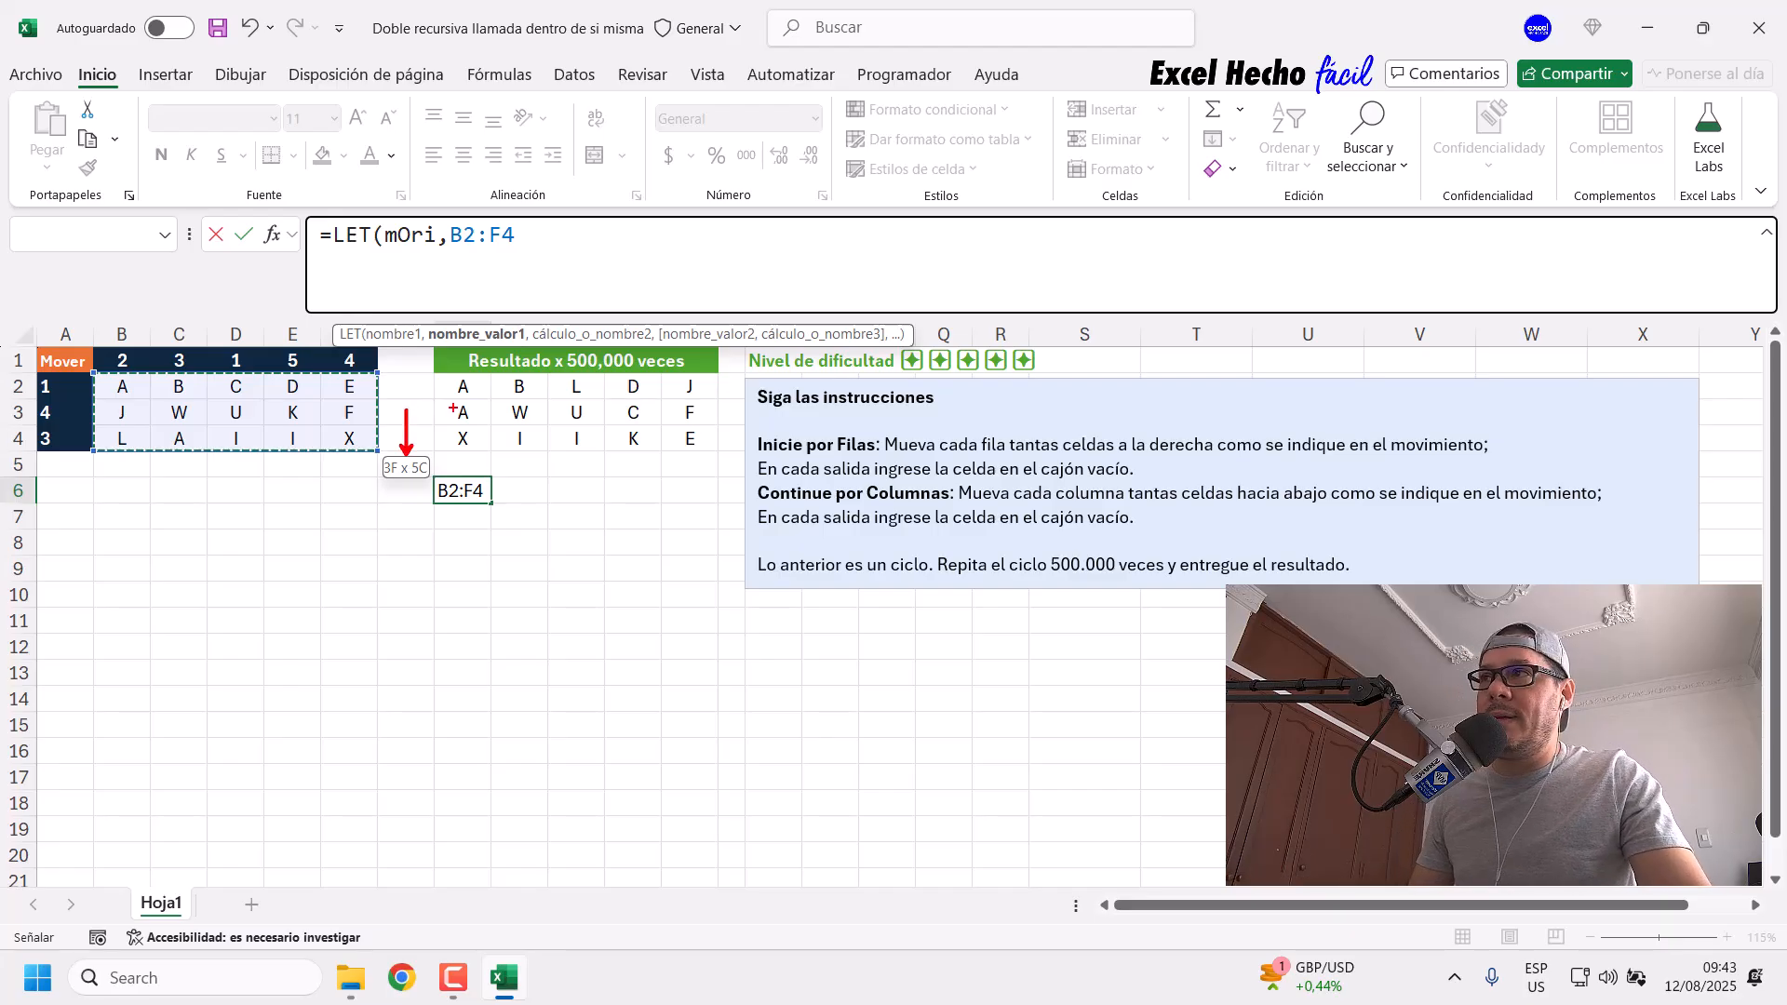
{"action": "key", "text": "Escape"}
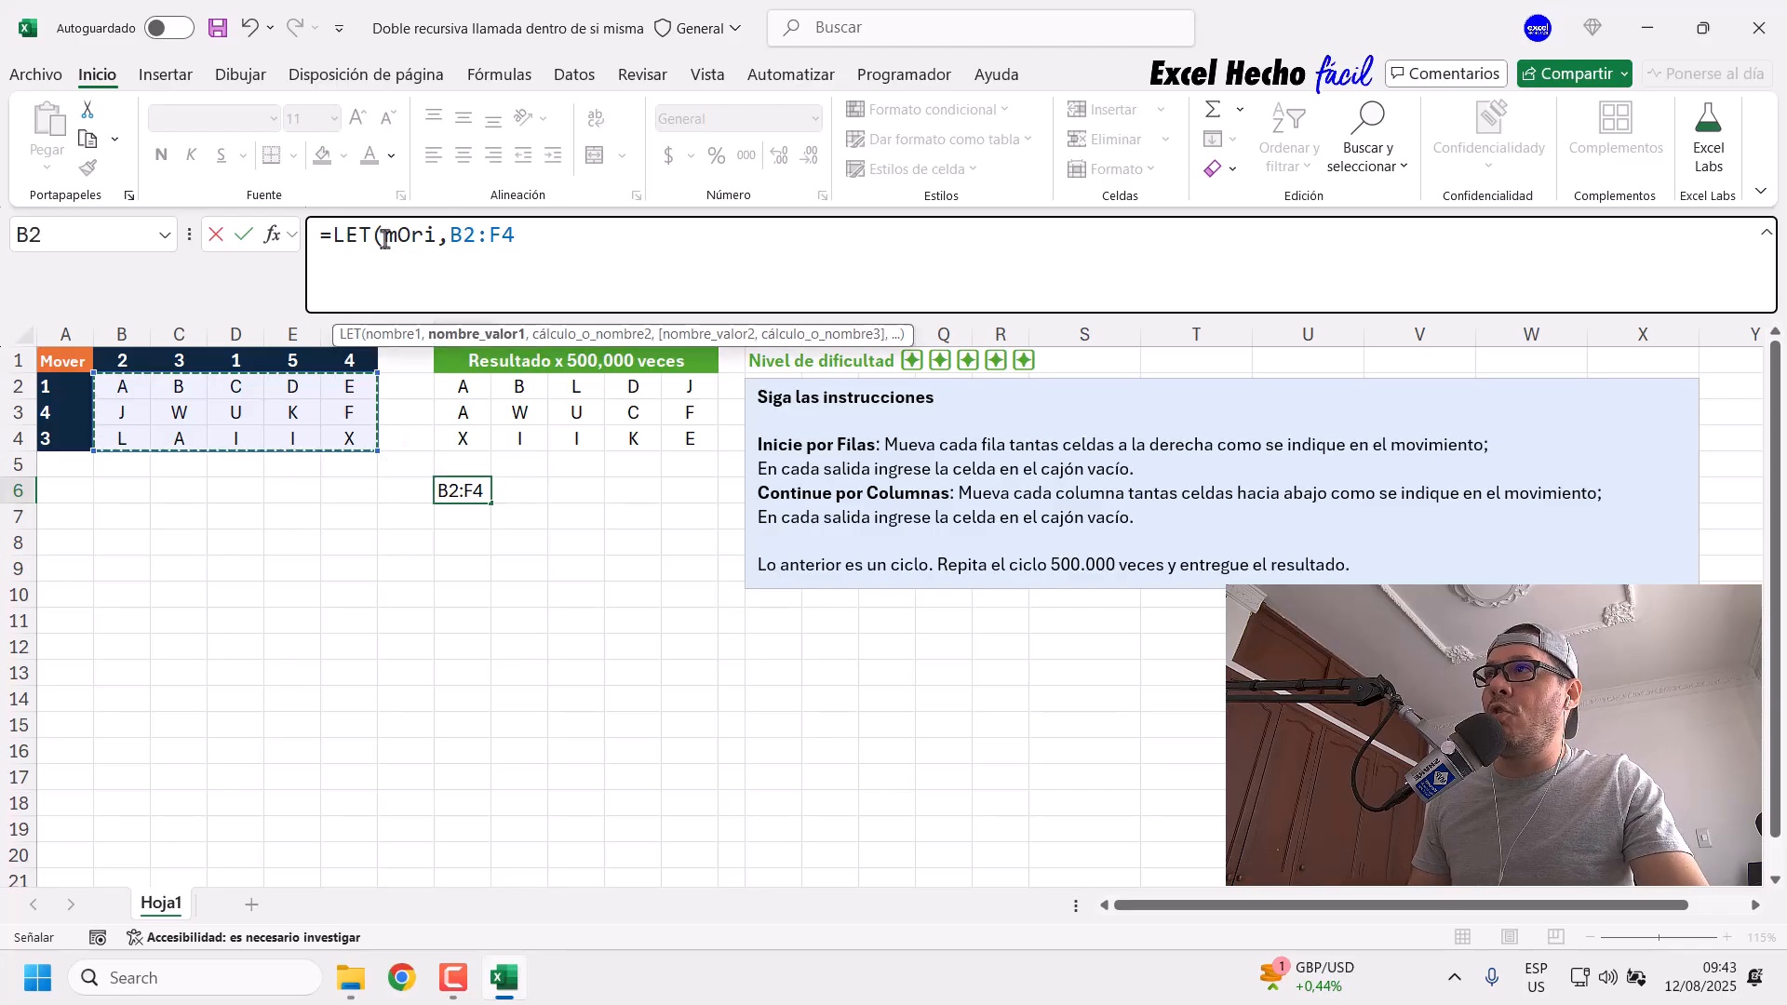
Step: Add the variable mFil to the LET formula with the row movement values A2:A4 as its value
{"action": "type", "text": ","}
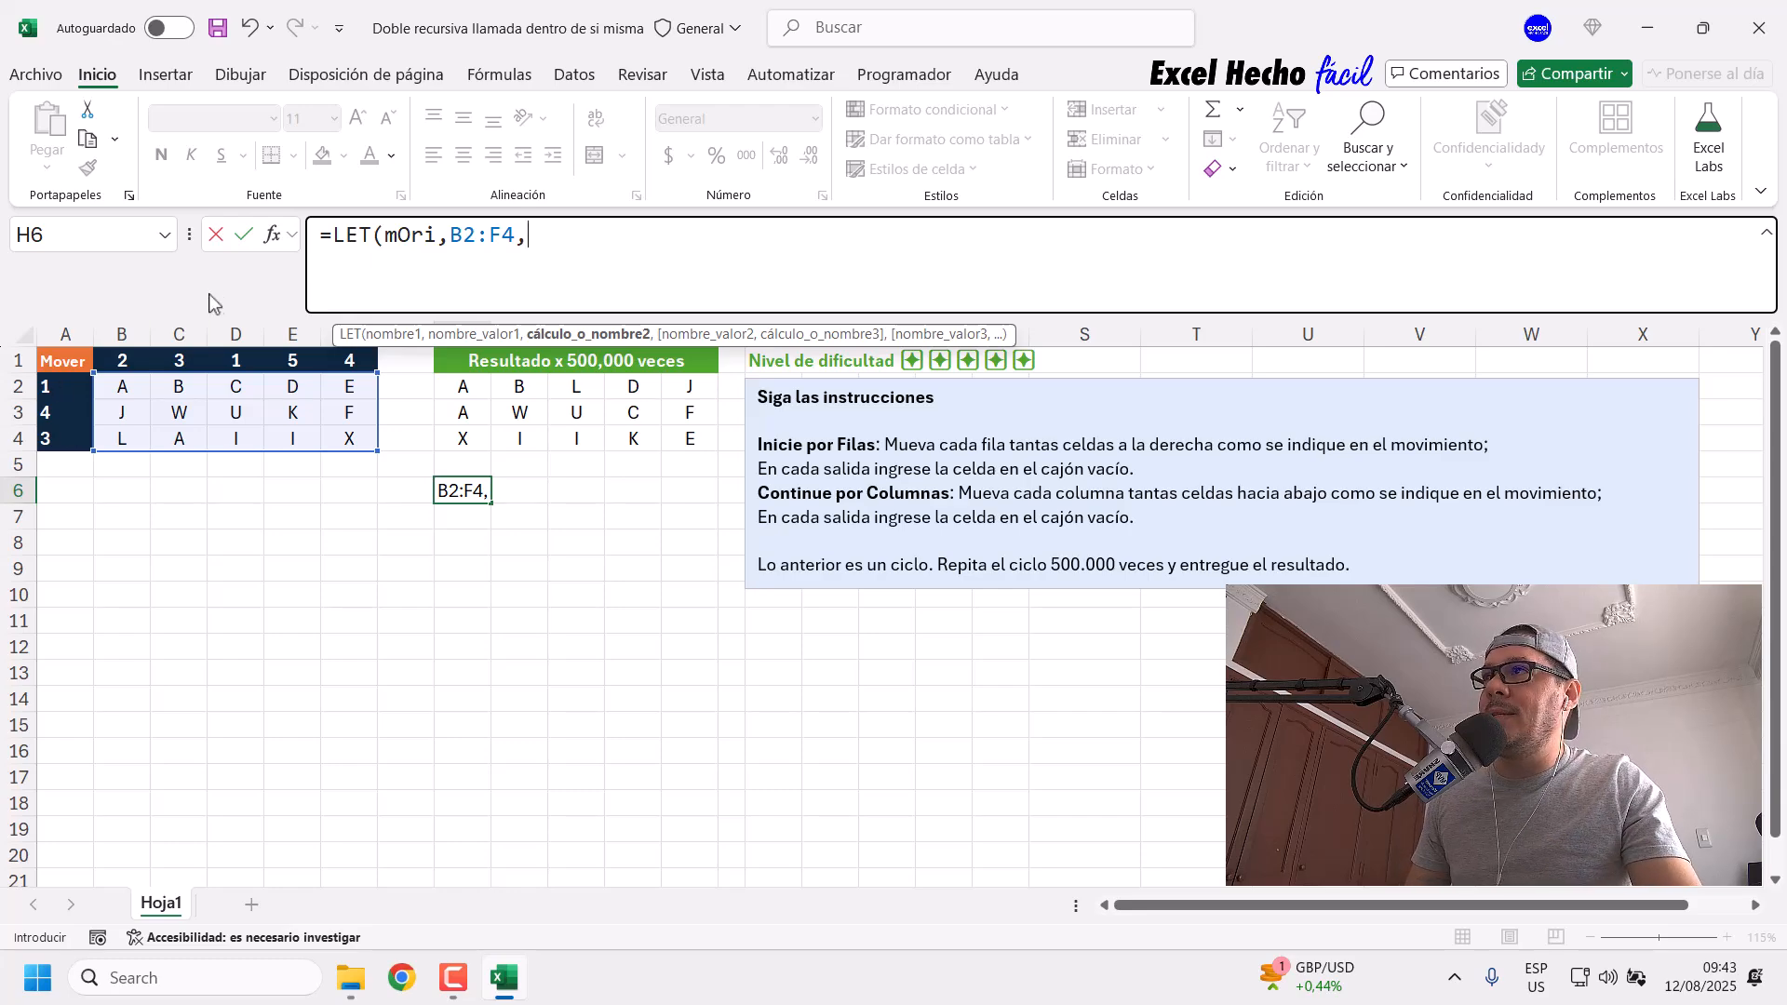
{"action": "type", "text": "mFil,"}
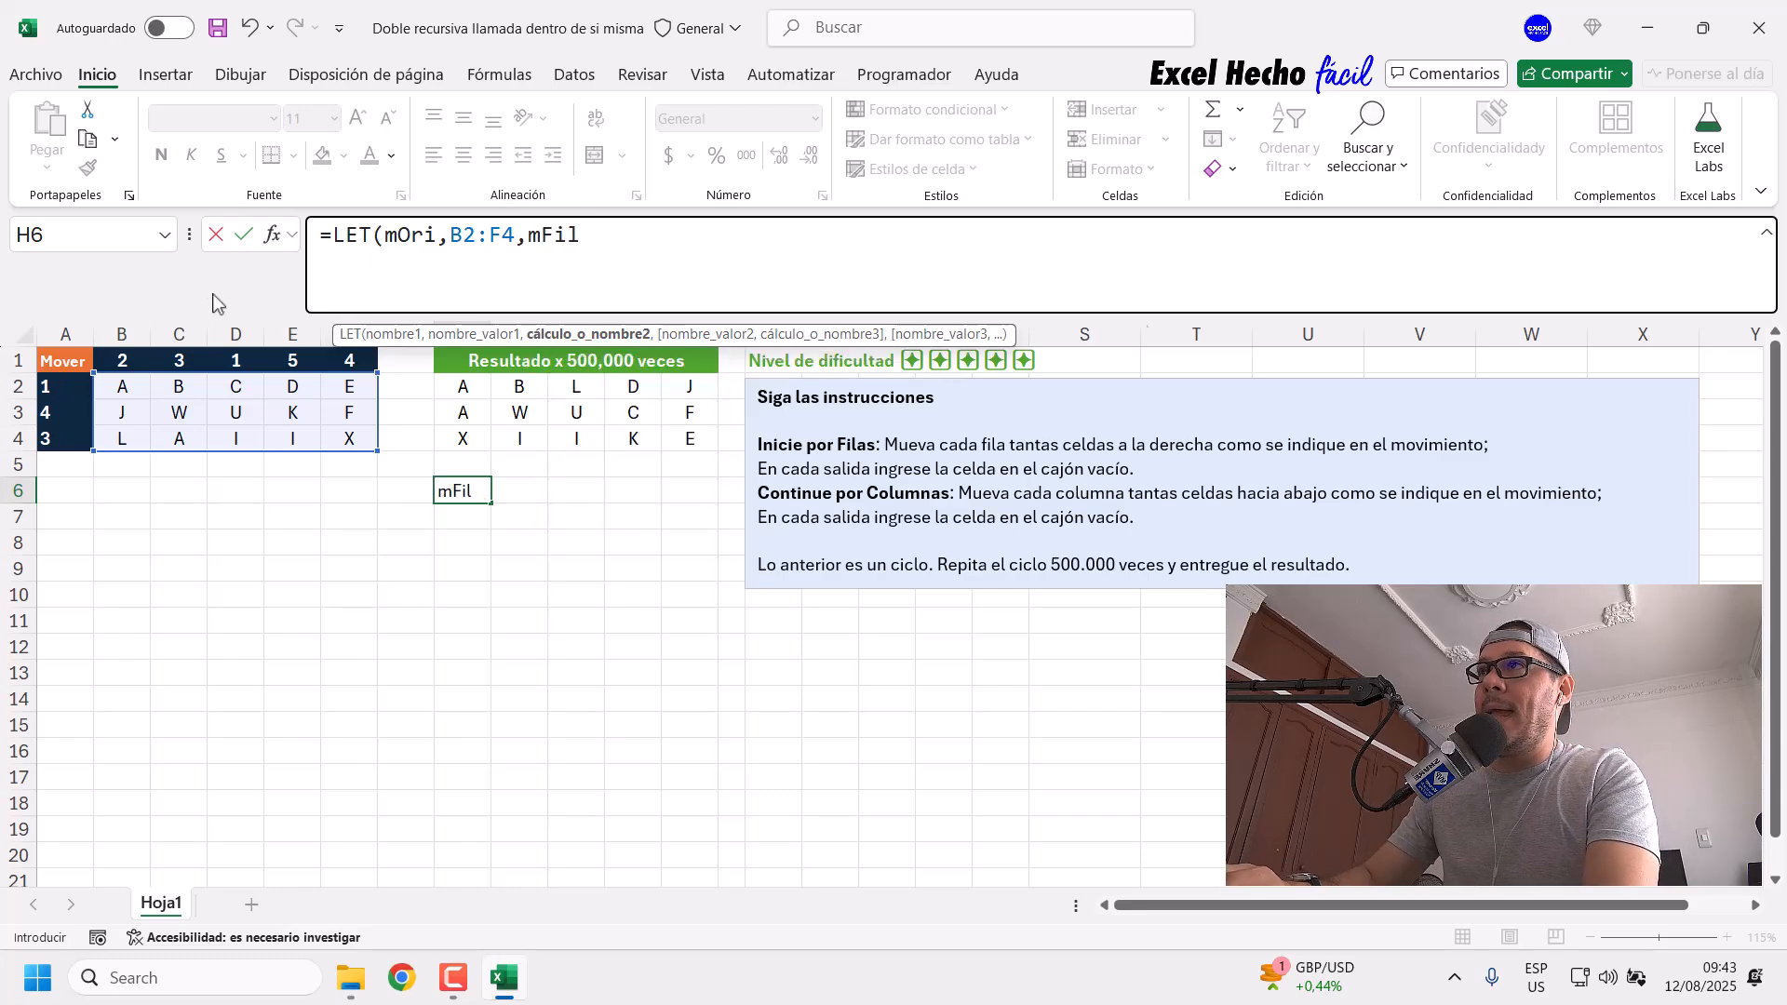
{"action": "double_click", "coordinate": [546, 237]}
{"action": "left_click", "coordinate": [598, 236]}
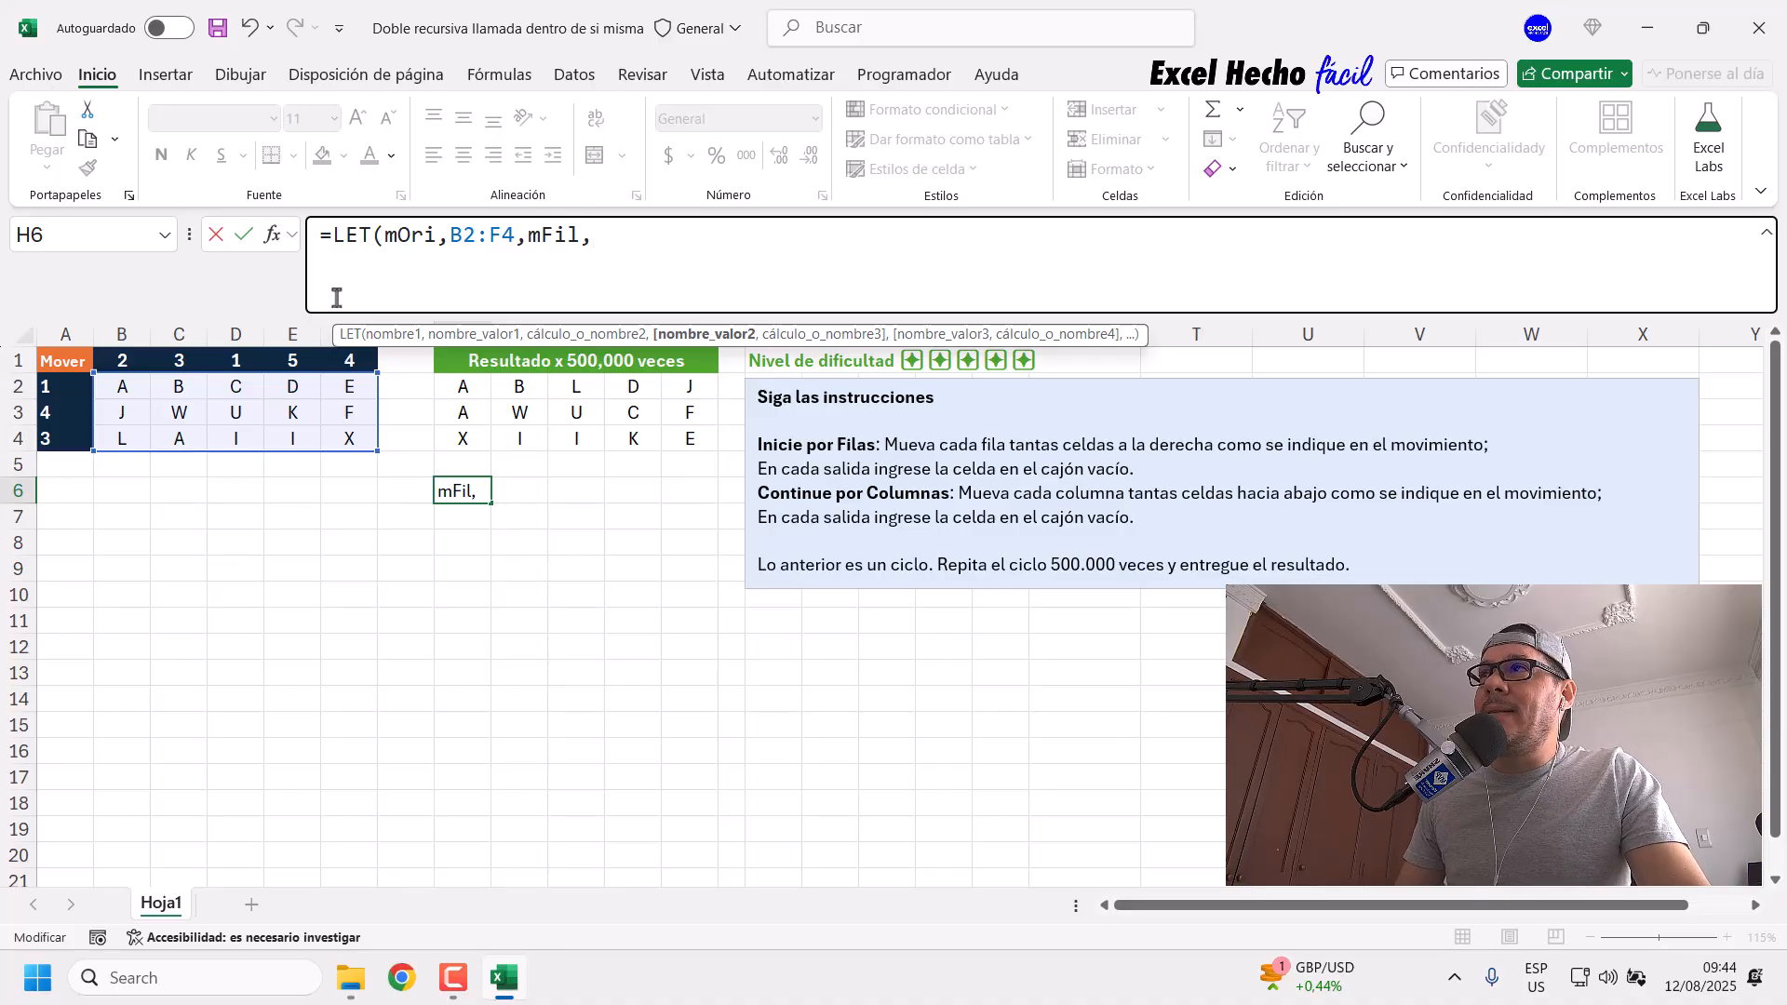
{"action": "left_click_drag", "start_coordinate": [529, 238], "coordinate": [594, 240]}
{"action": "left_click", "coordinate": [596, 238]}
{"action": "left_click_drag", "start_coordinate": [78, 386], "coordinate": [80, 435]}
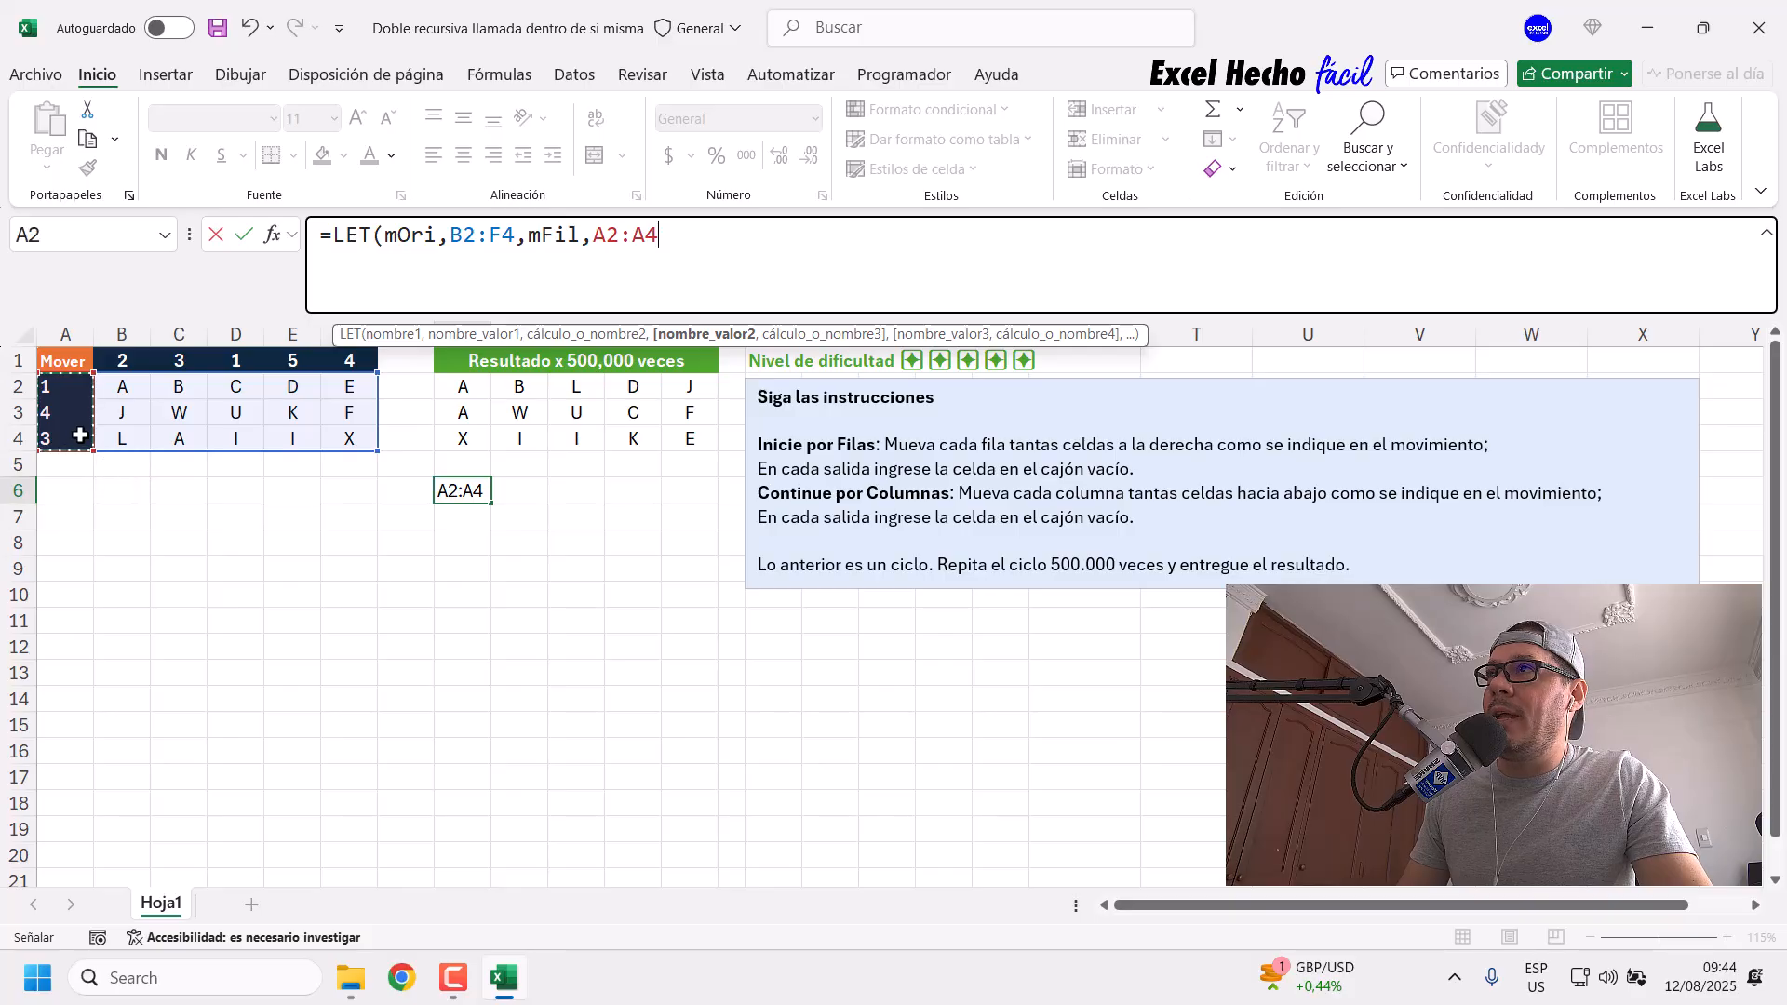
{"action": "type", "text": ","}
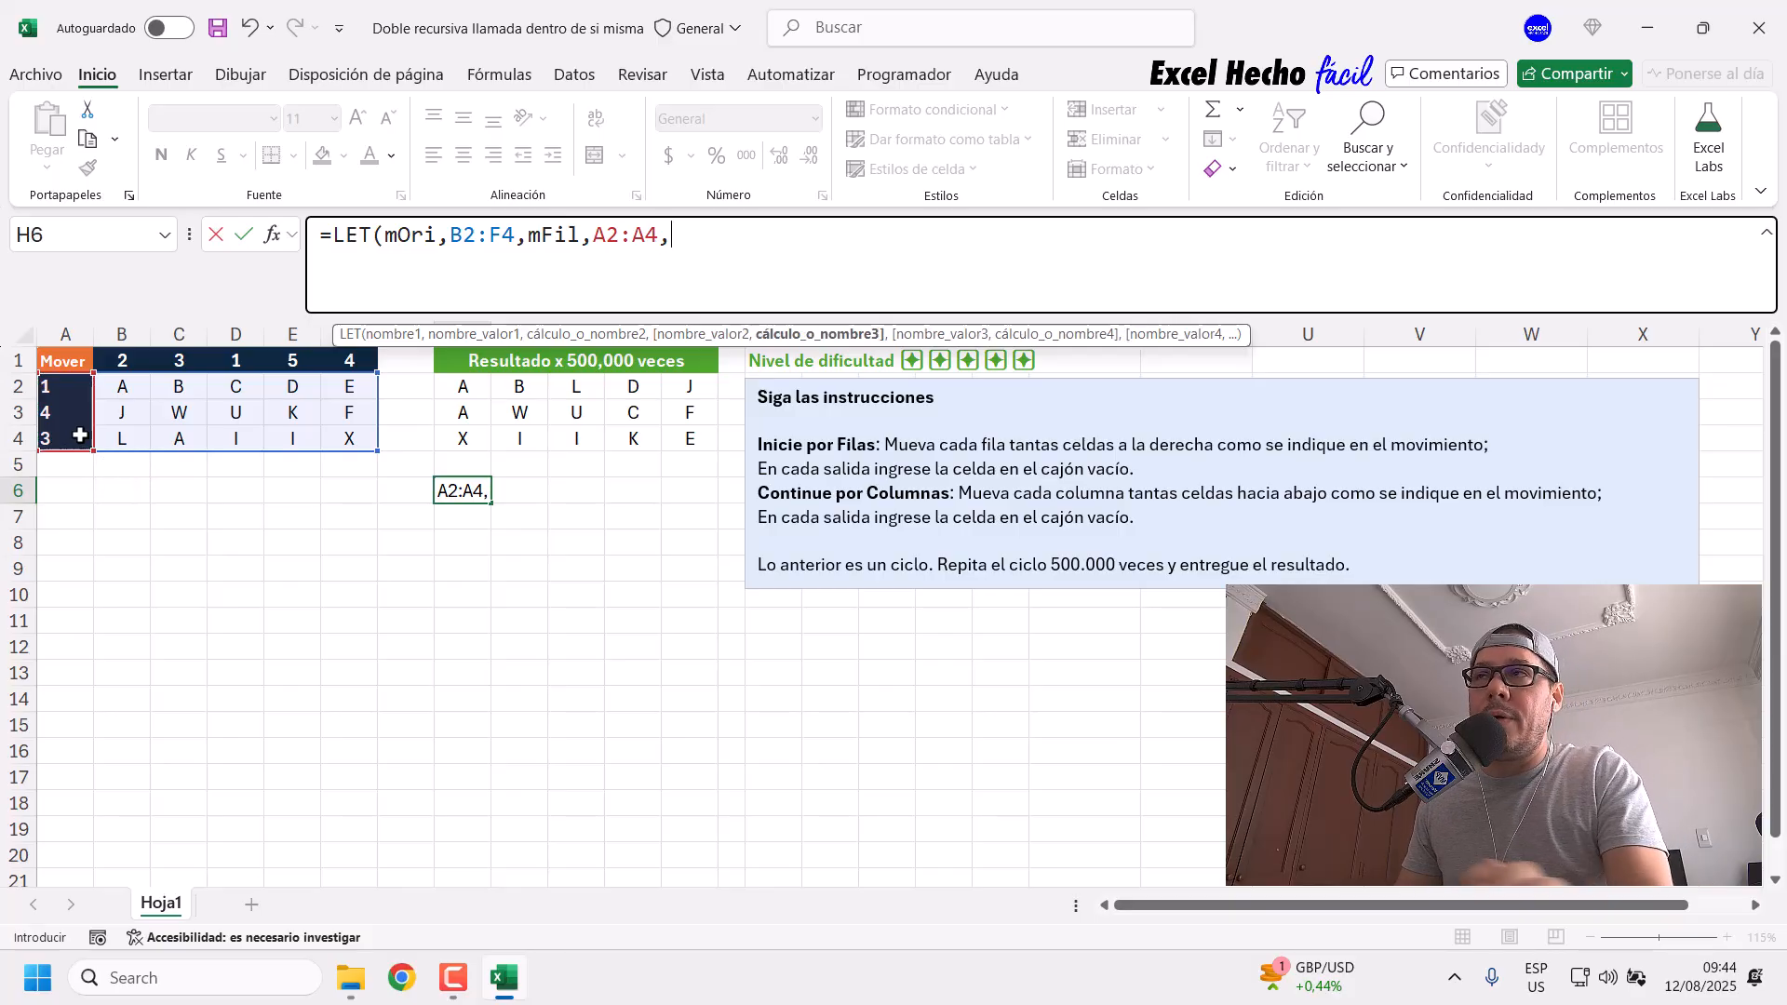
Step: Add the variable mCol to the LET formula with the column movement values B1:F1 as its value
{"action": "type", "text": "mCol,"}
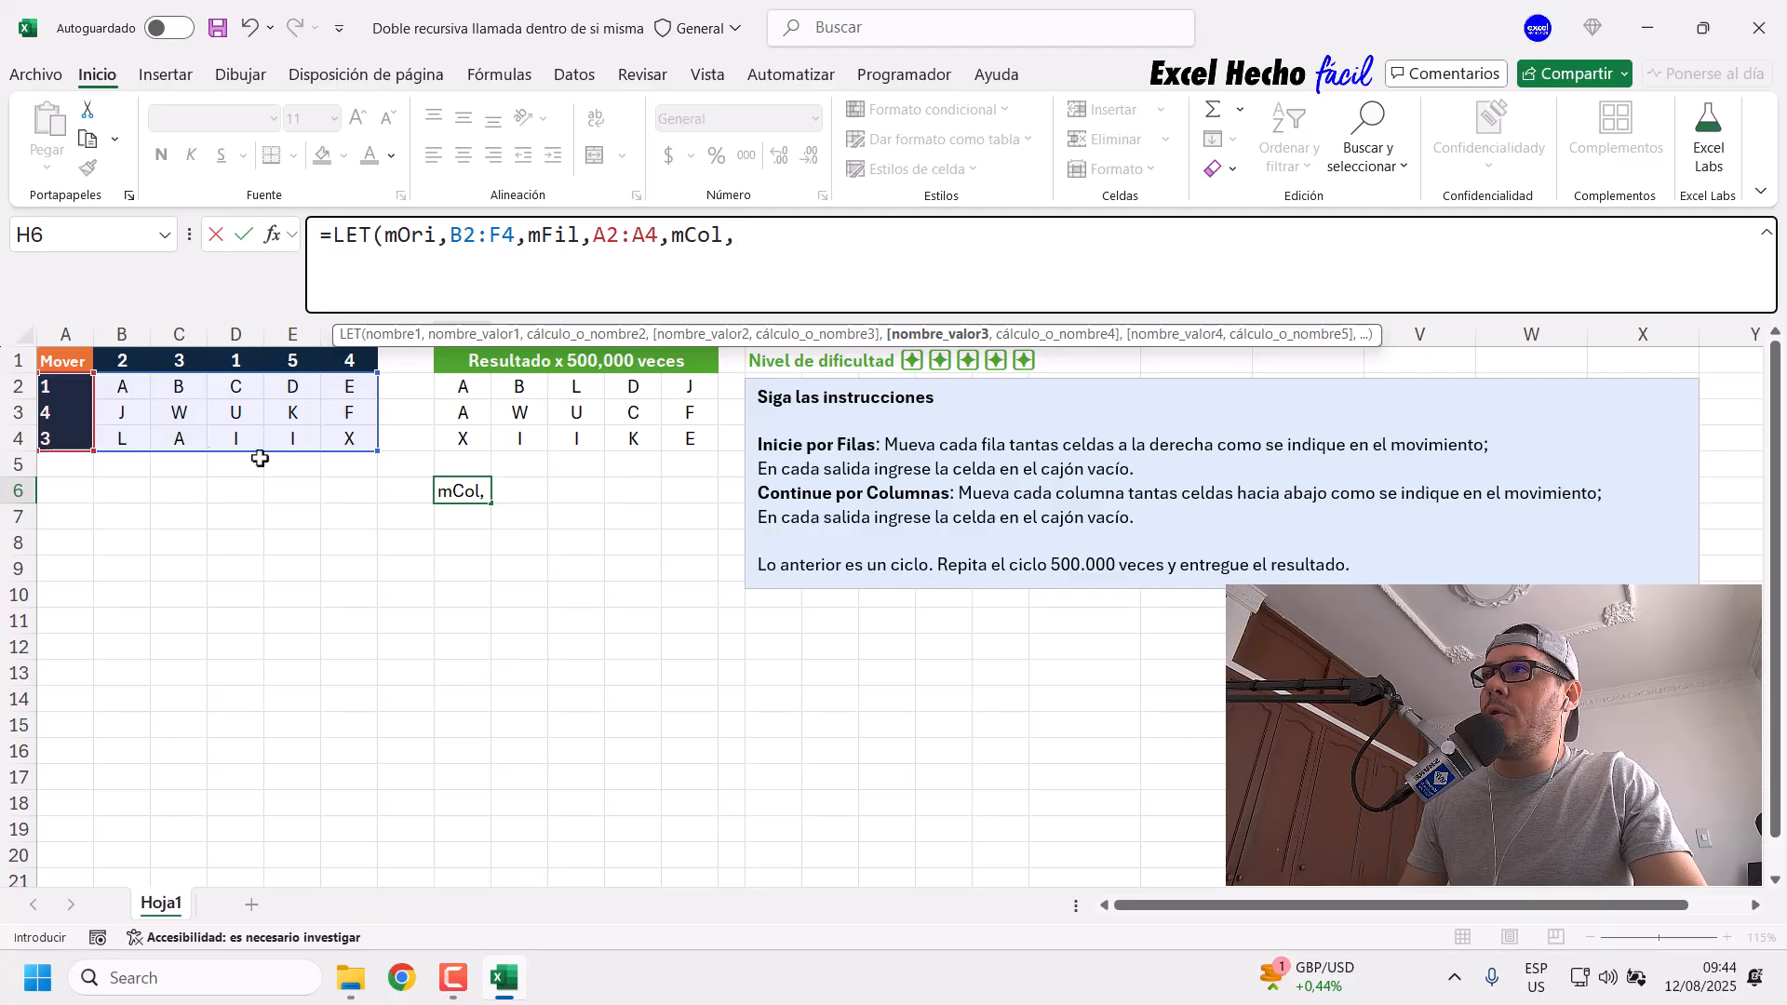
{"action": "left_click_drag", "start_coordinate": [122, 360], "coordinate": [353, 361]}
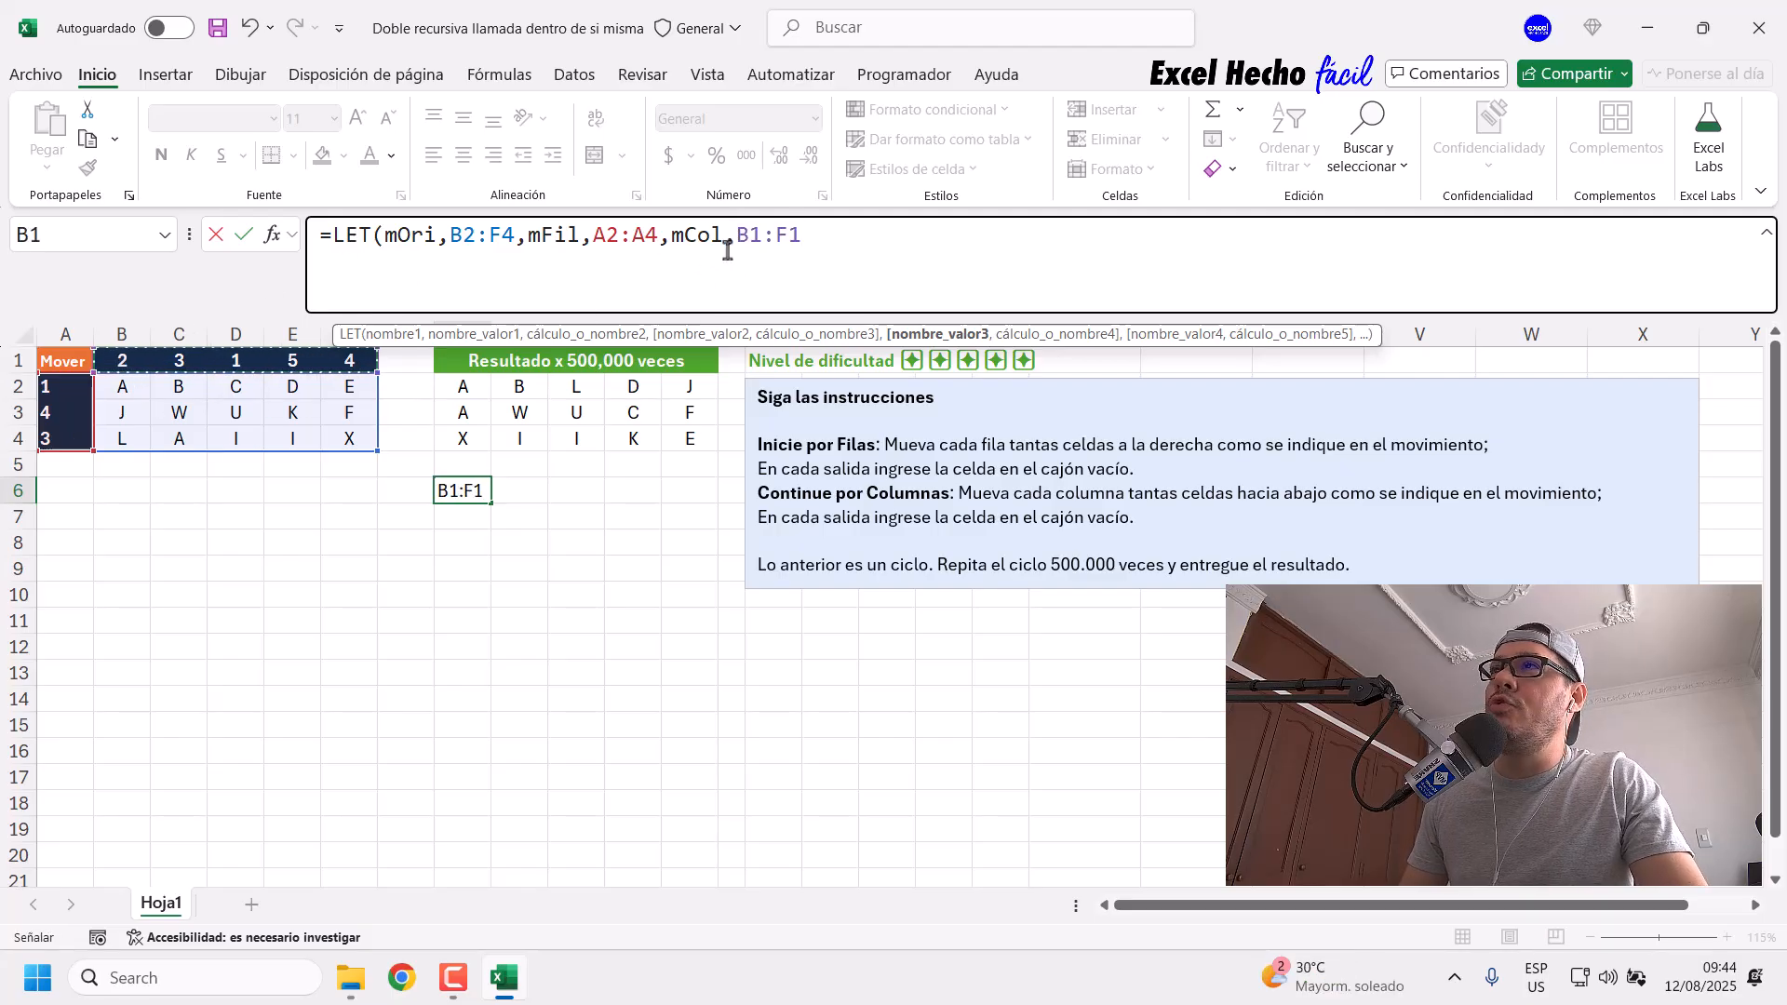
{"action": "left_click_drag", "start_coordinate": [734, 241], "coordinate": [822, 251]}
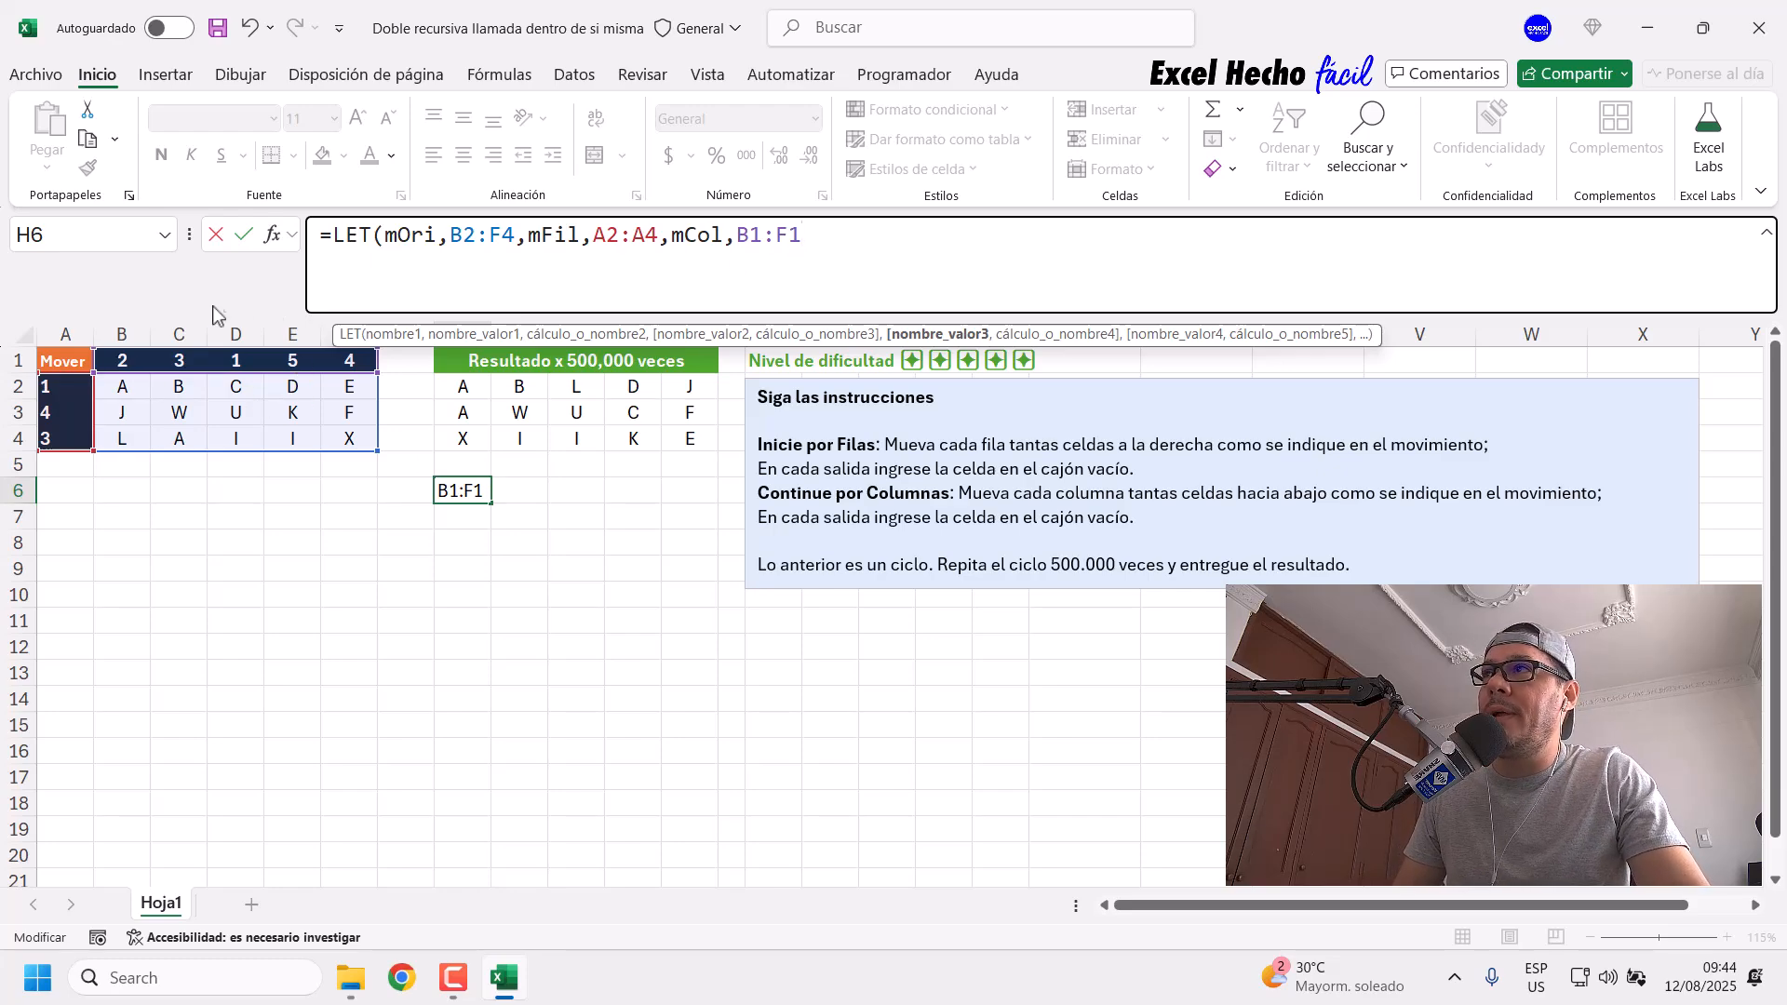
{"action": "type", "text": ","}
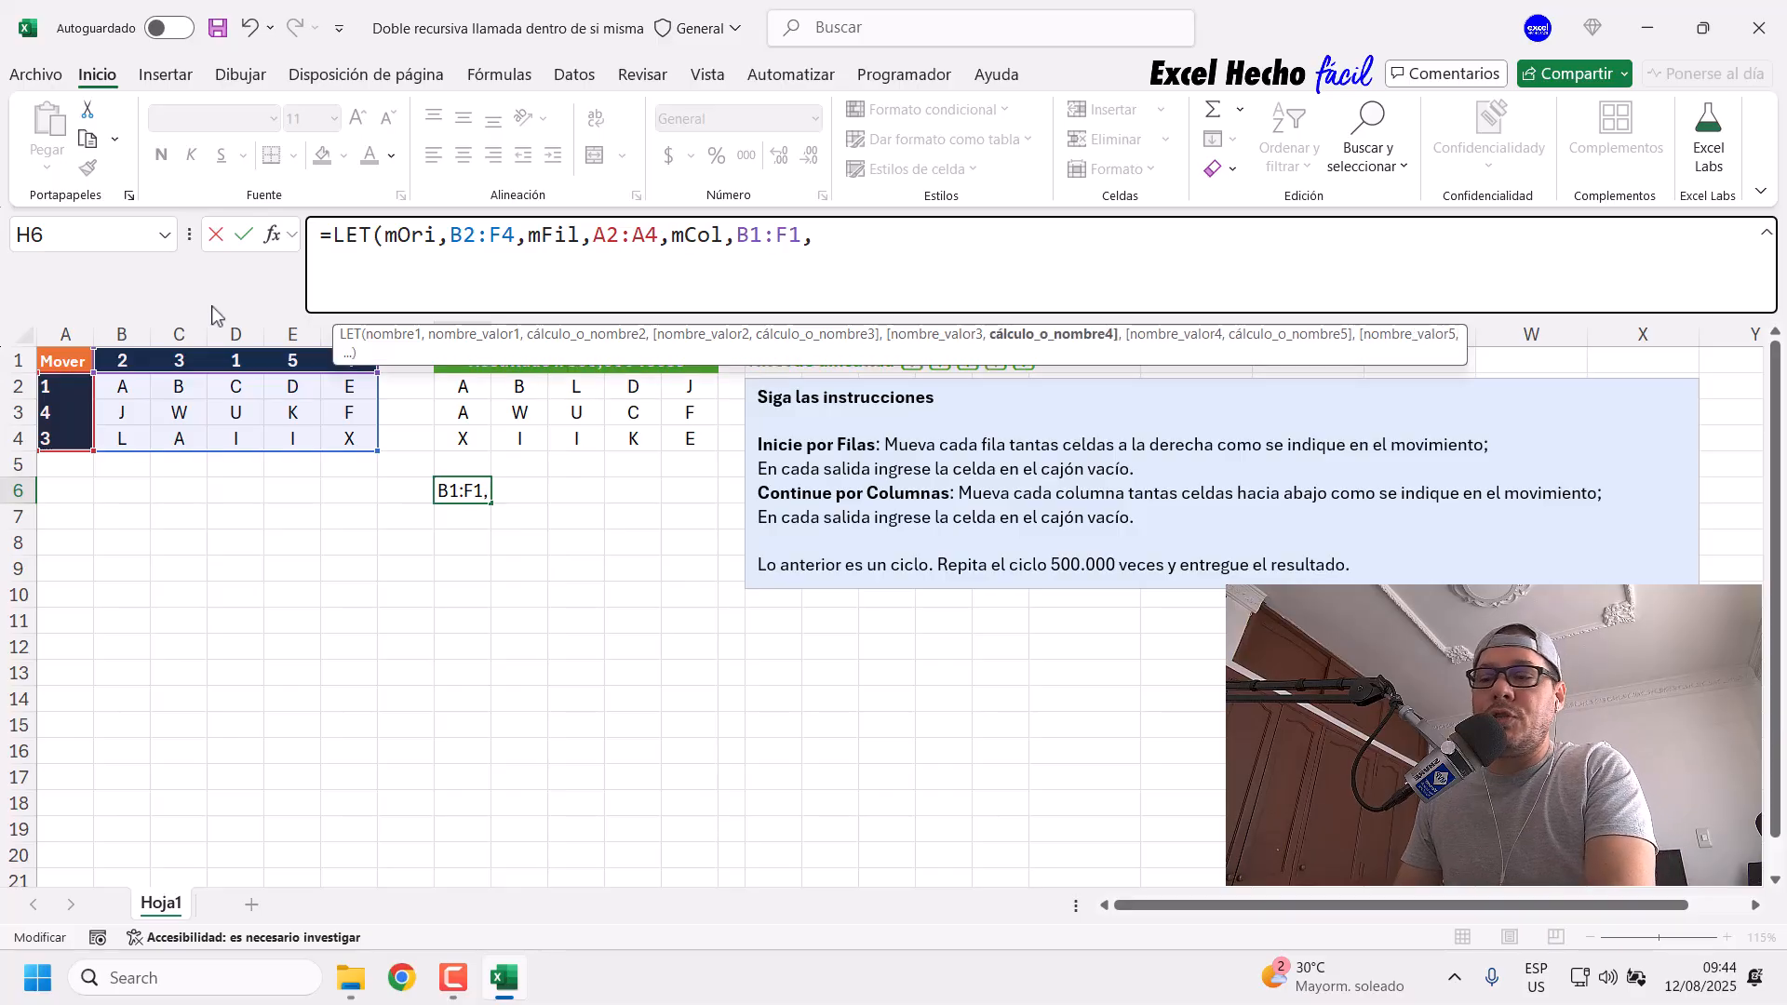
Step: Add the variable fil to the LET formula and start its value with the FILAS function
{"action": "type", "text": "fil,"}
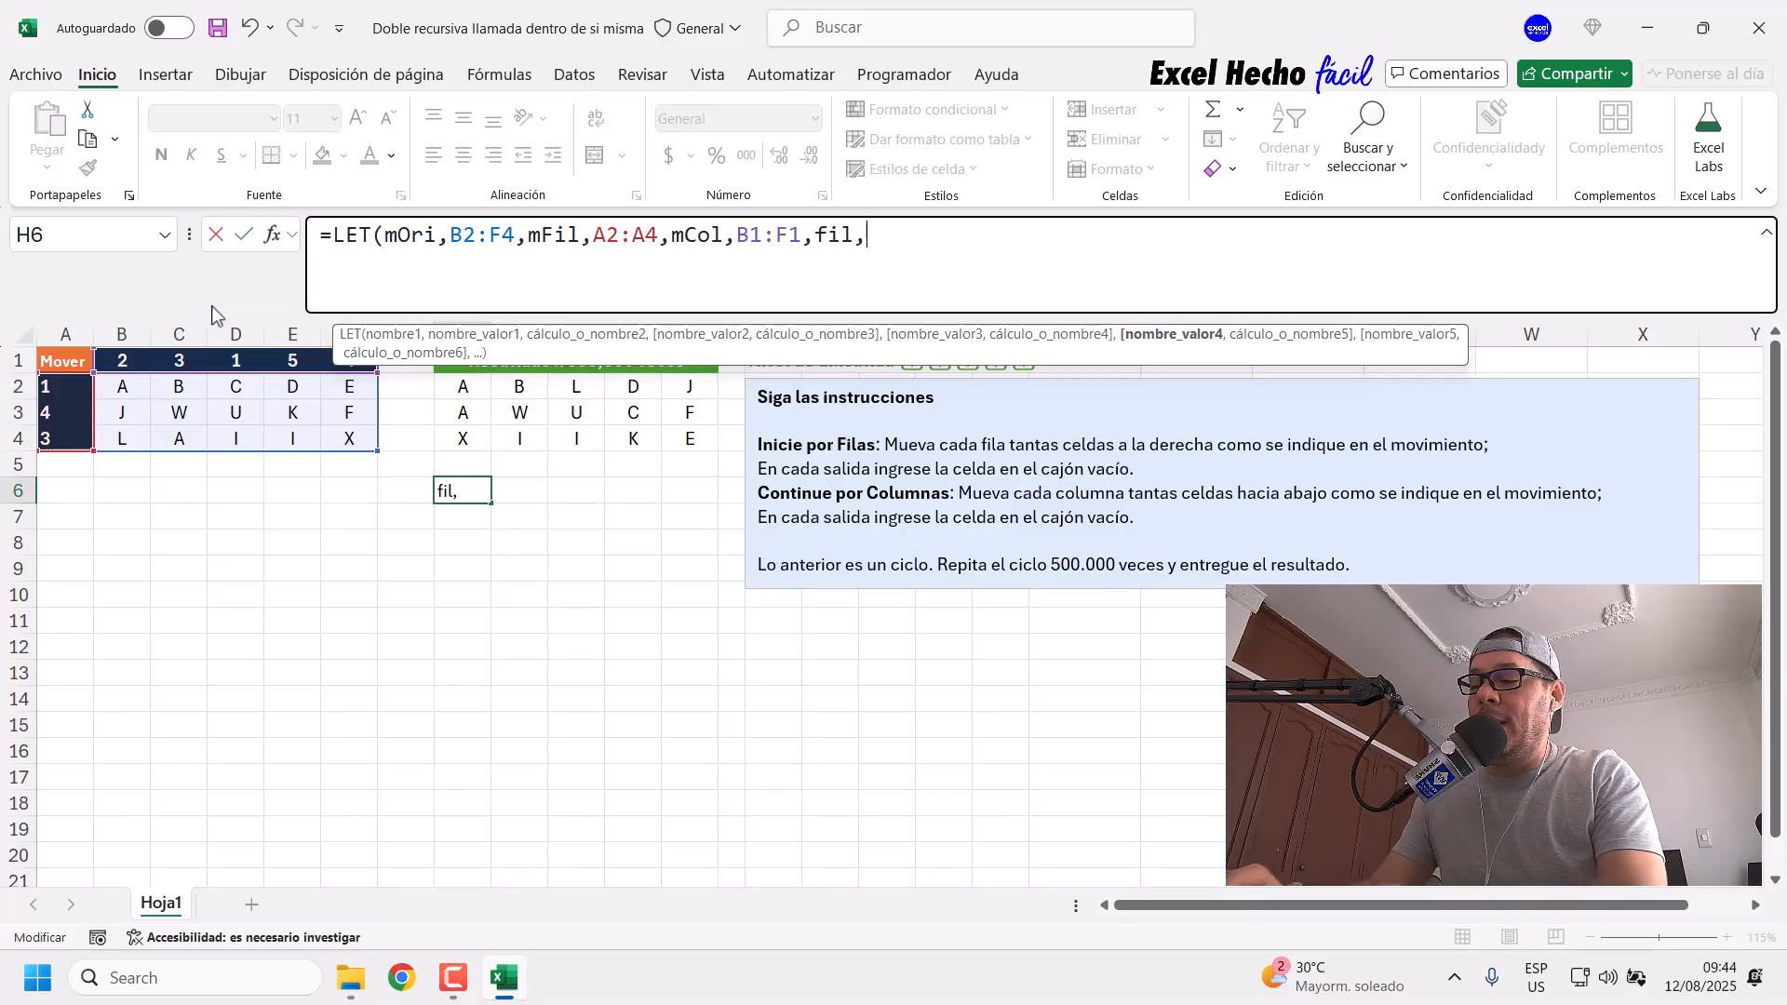
{"action": "type", "text": "fil"}
{"action": "key", "text": "Down"}
{"action": "key", "text": "Tab"}
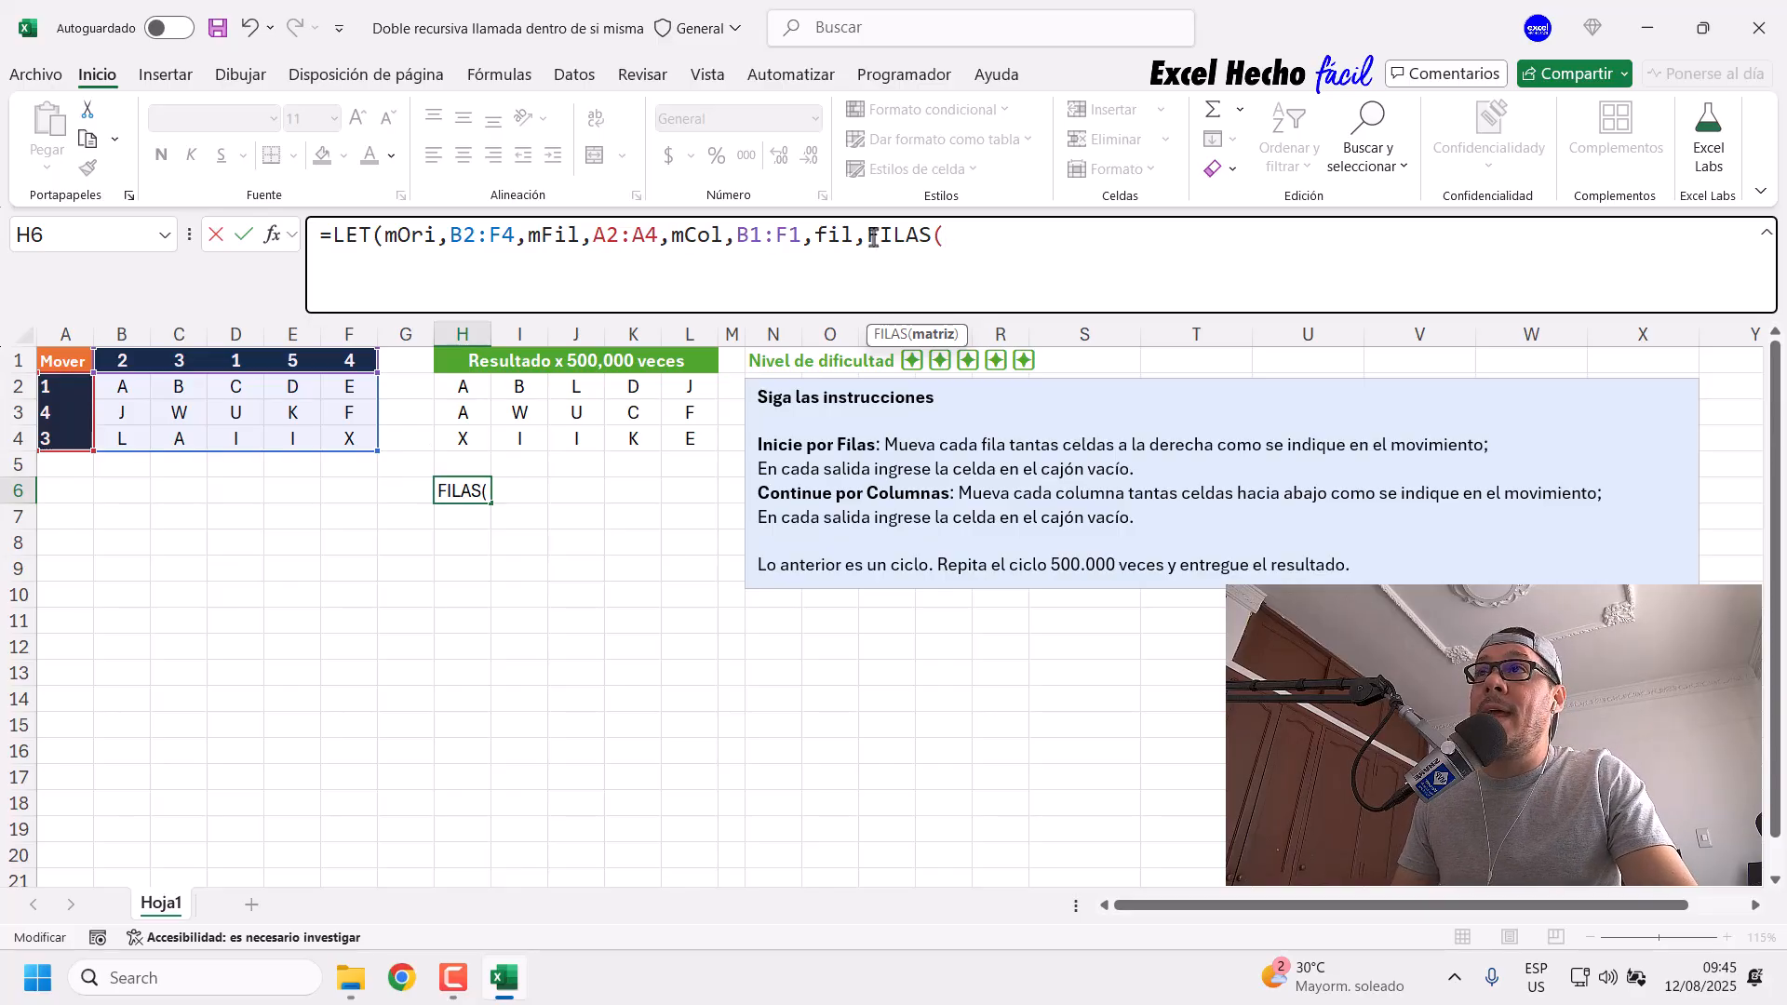
{"action": "left_click_drag", "start_coordinate": [853, 239], "coordinate": [950, 239]}
{"action": "left_click", "coordinate": [873, 266]}
{"action": "left_click_drag", "start_coordinate": [579, 235], "coordinate": [531, 240]}
{"action": "left_click", "coordinate": [958, 242]}
{"action": "type", "text": "m"}
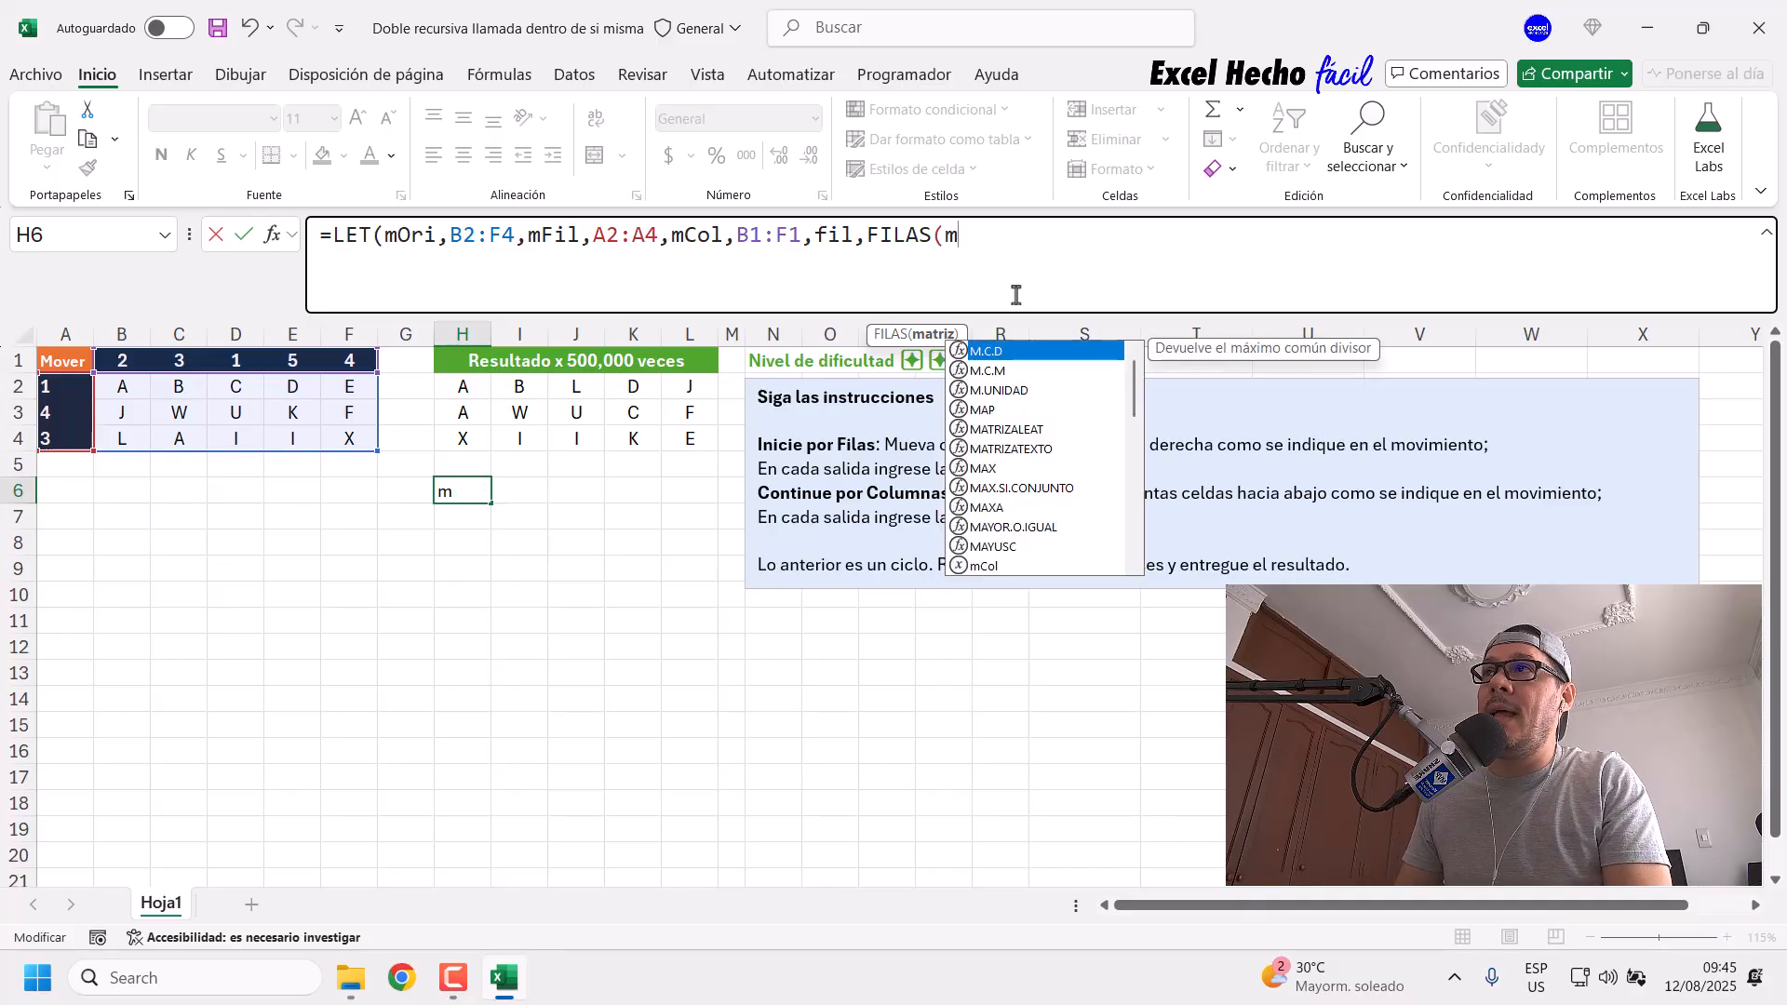
Step: Complete the row count as FILAS(mFil), define col as COLUMNAS(mCol), and end with a line break
{"action": "type", "text": "fil),col,colu"}
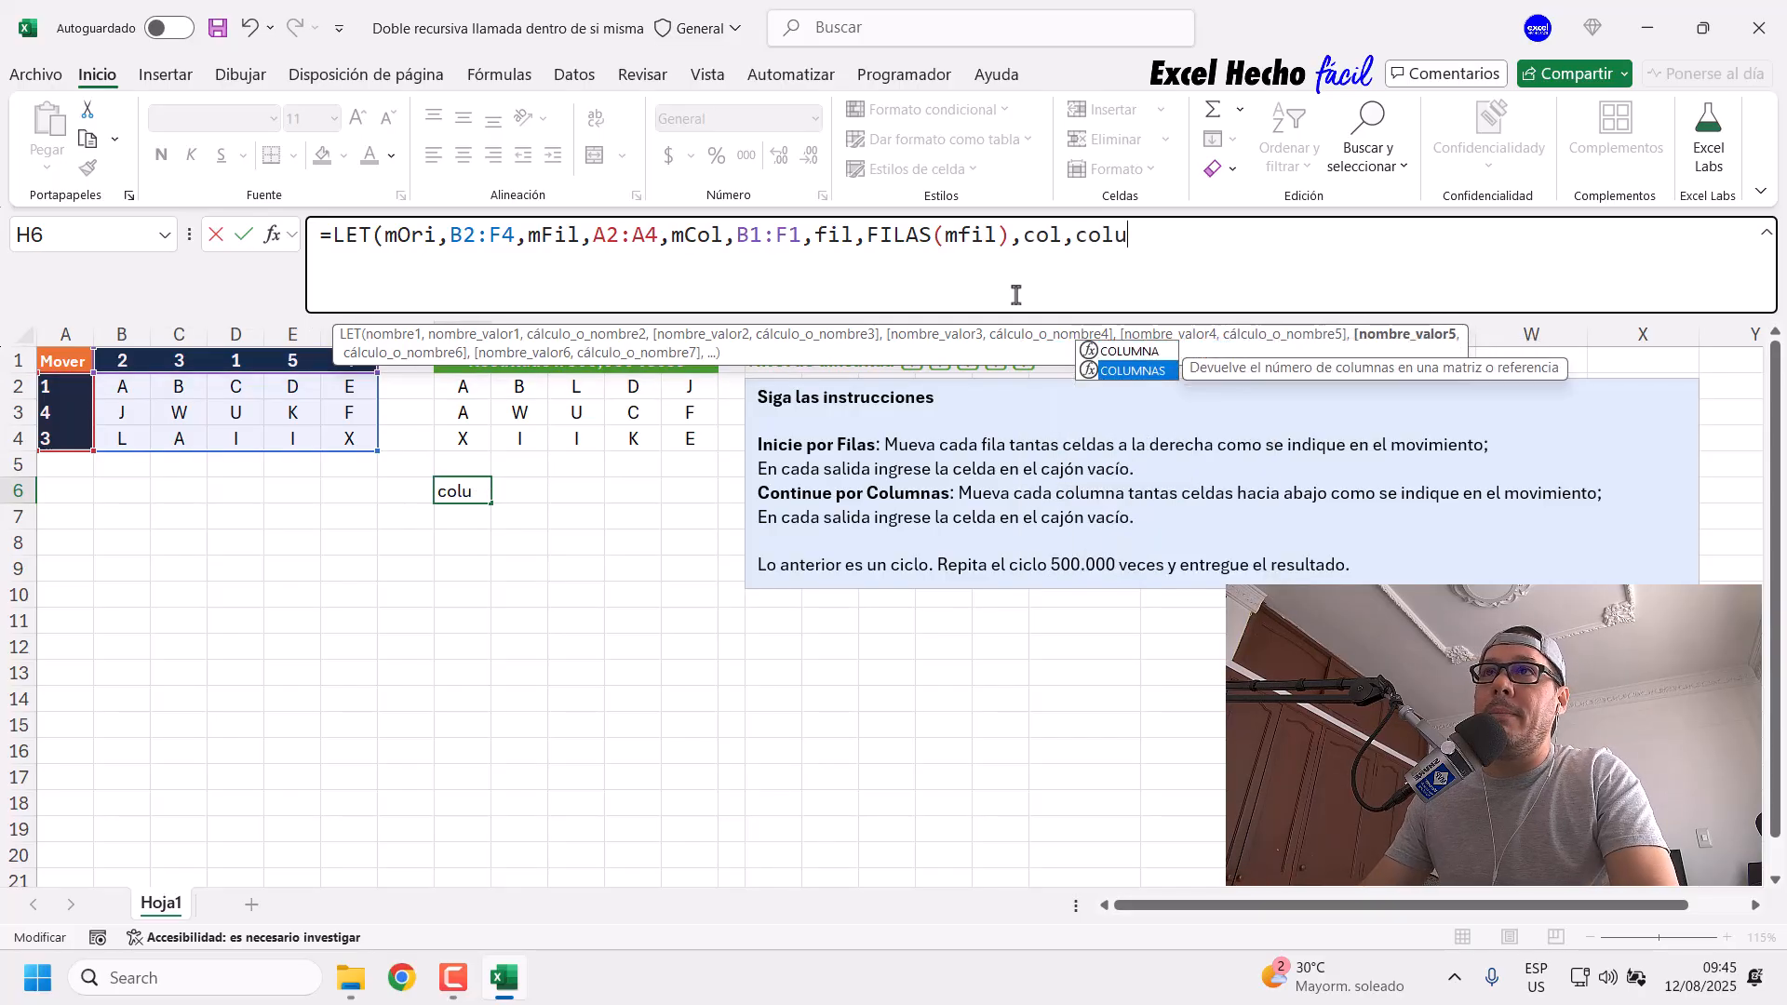
{"action": "key", "text": "Tab"}
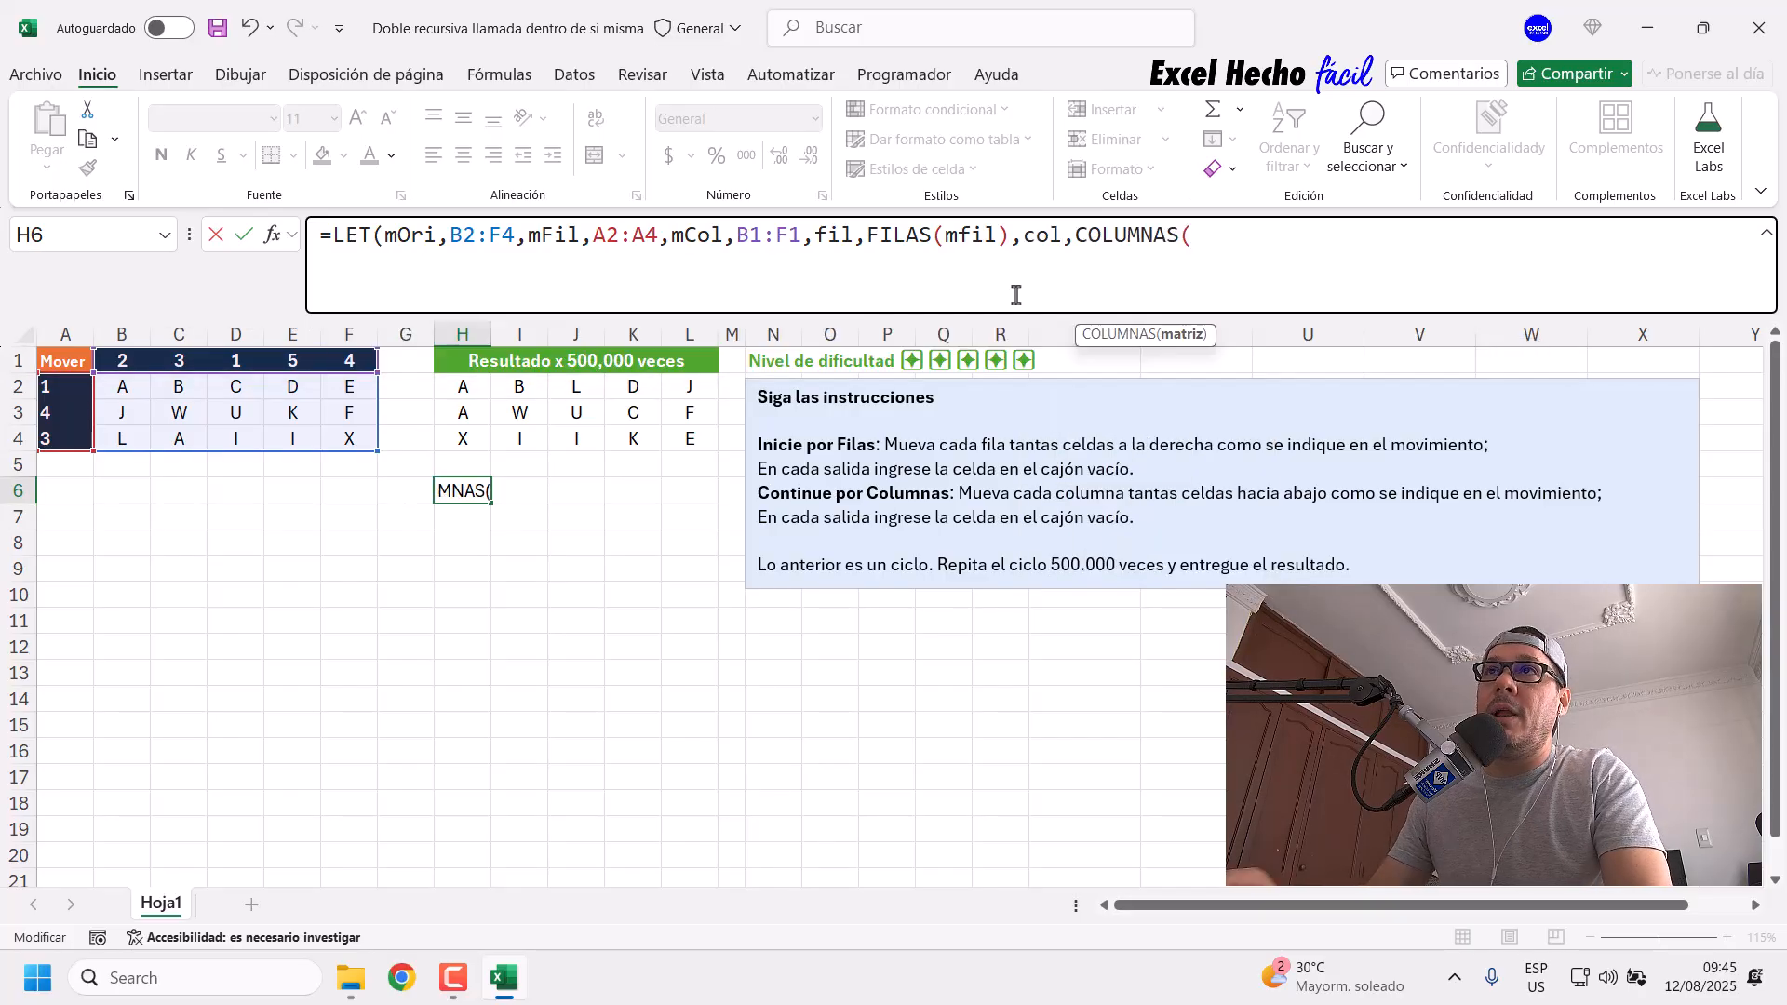
{"action": "type", "text": "mc"}
{"action": "key", "text": "Tab"}
{"action": "type", "text": "),"}
{"action": "key", "text": "alt+Return"}
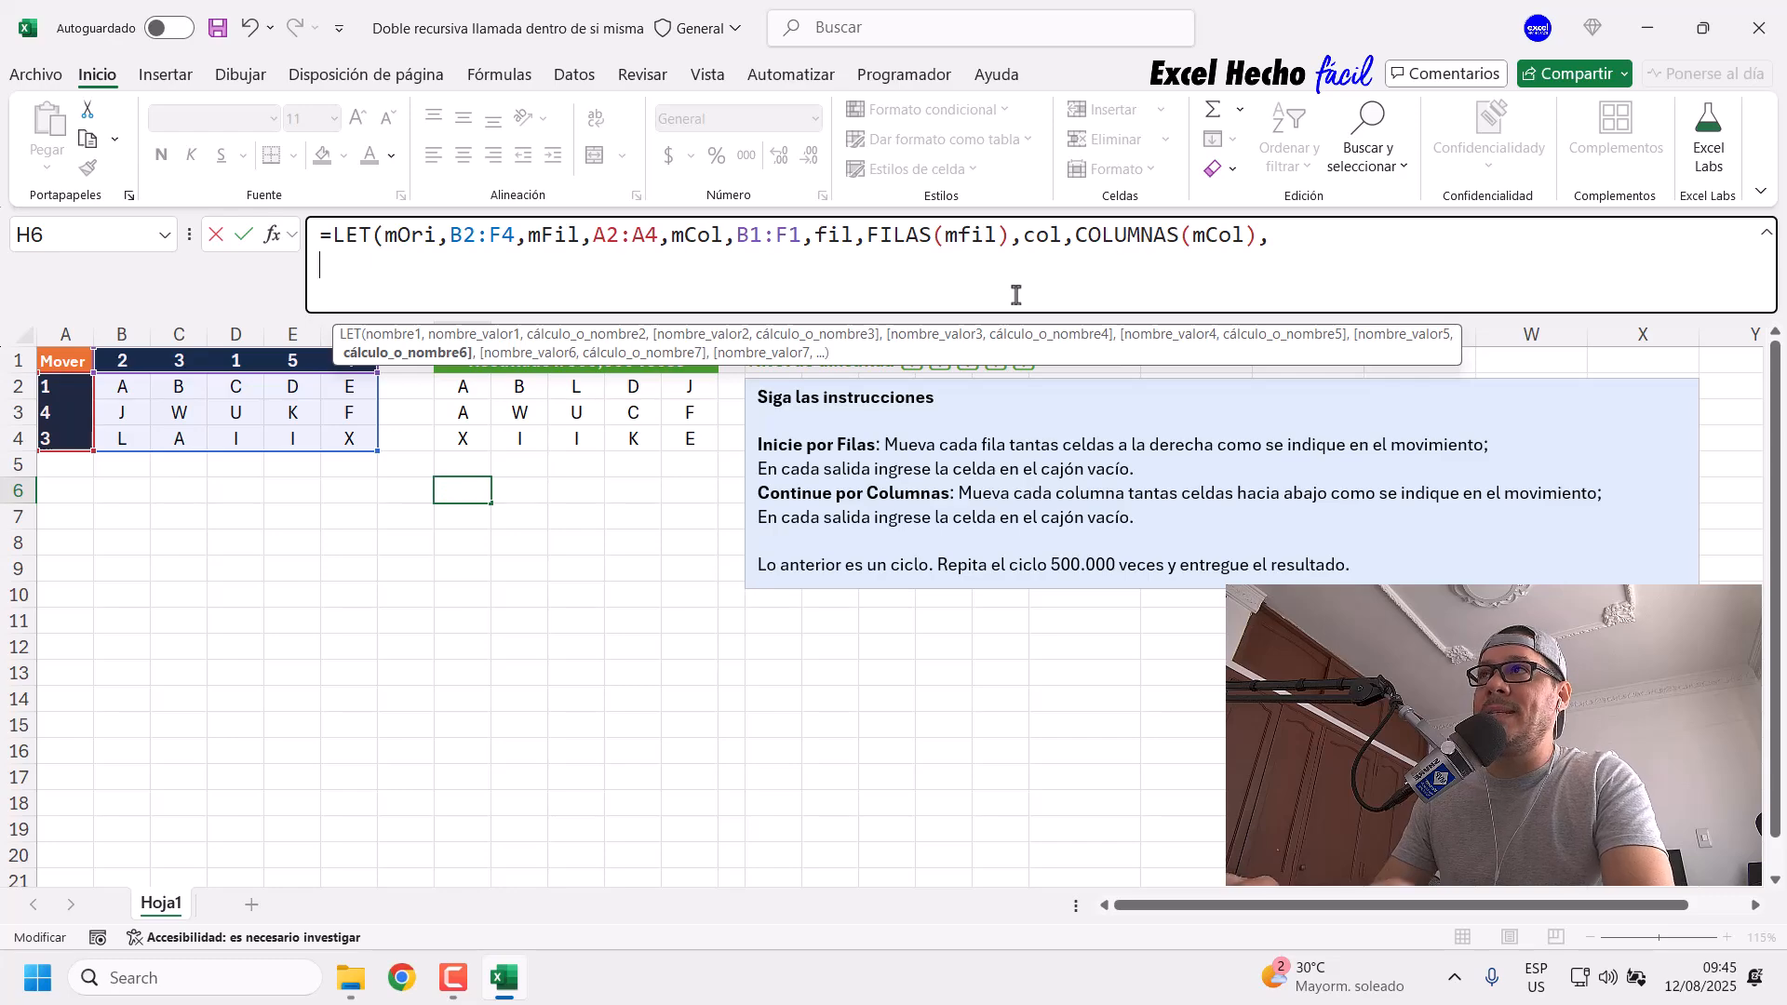
Step: Enlarge the formula bar, finish the LET formula with mOri as its result, and compare the output with B2:F4
{"action": "left_click_drag", "start_coordinate": [615, 314], "coordinate": [615, 346]}
{"action": "left_click_drag", "start_coordinate": [1024, 358], "coordinate": [991, 200]}
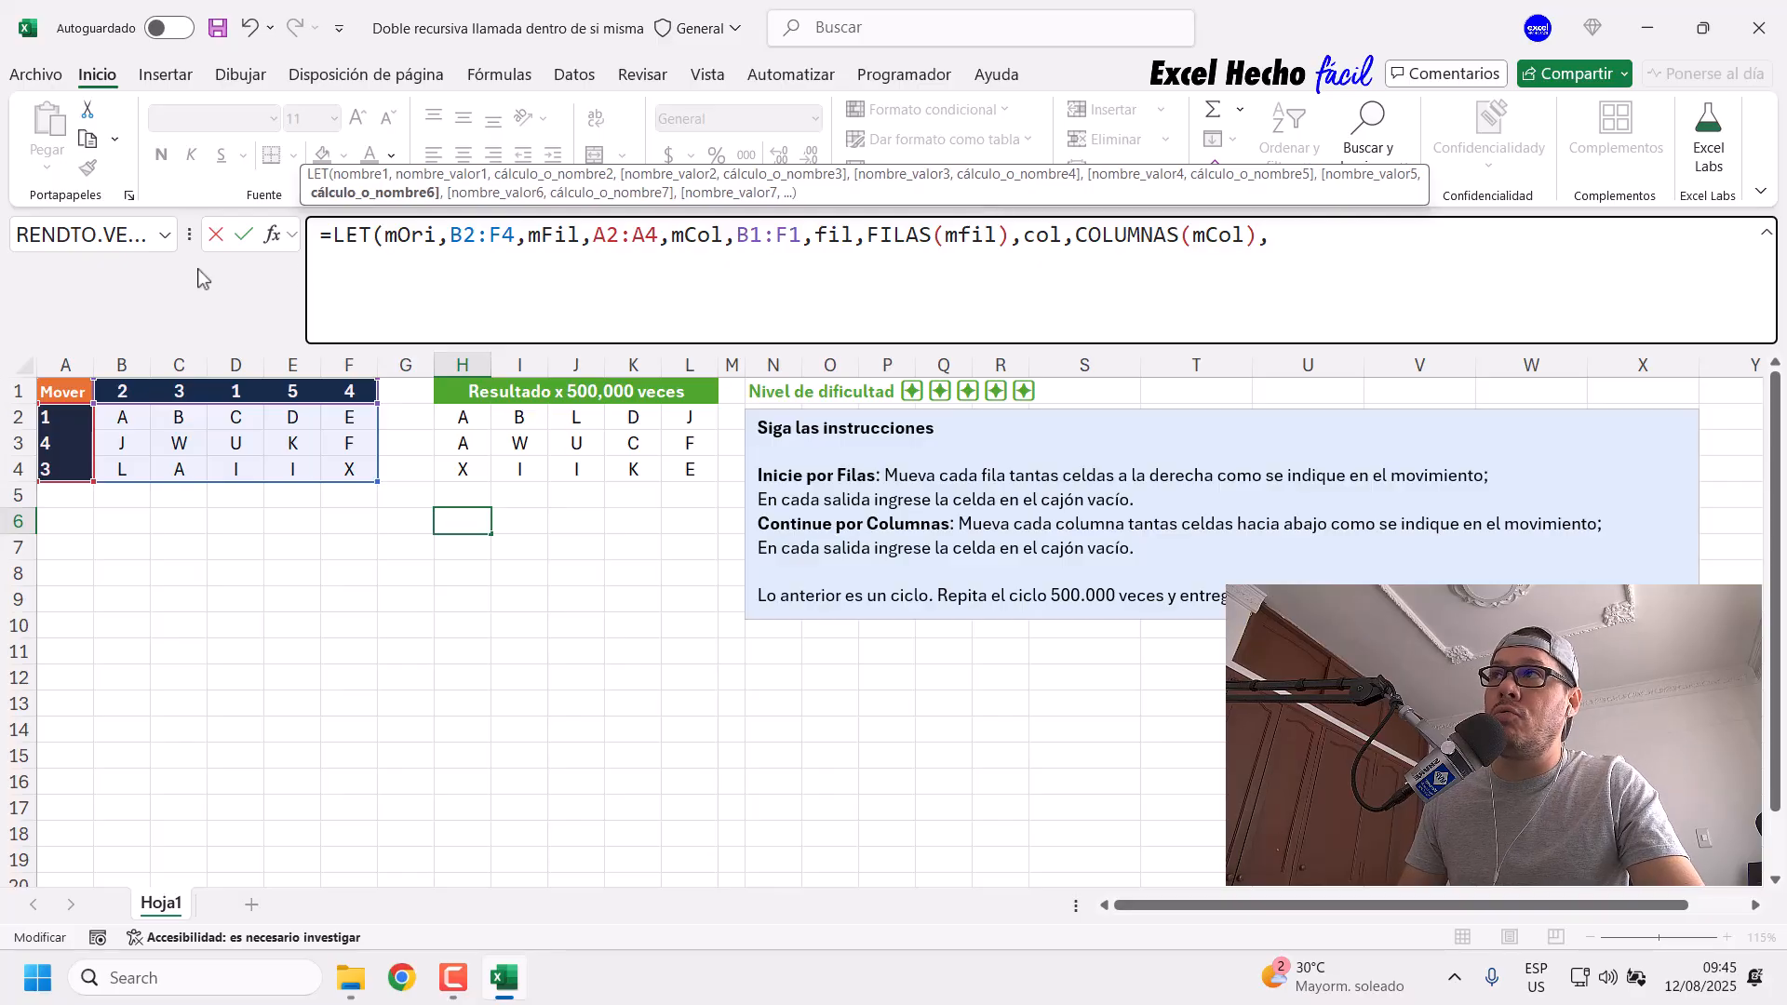
{"action": "type", "text": "mOri"}
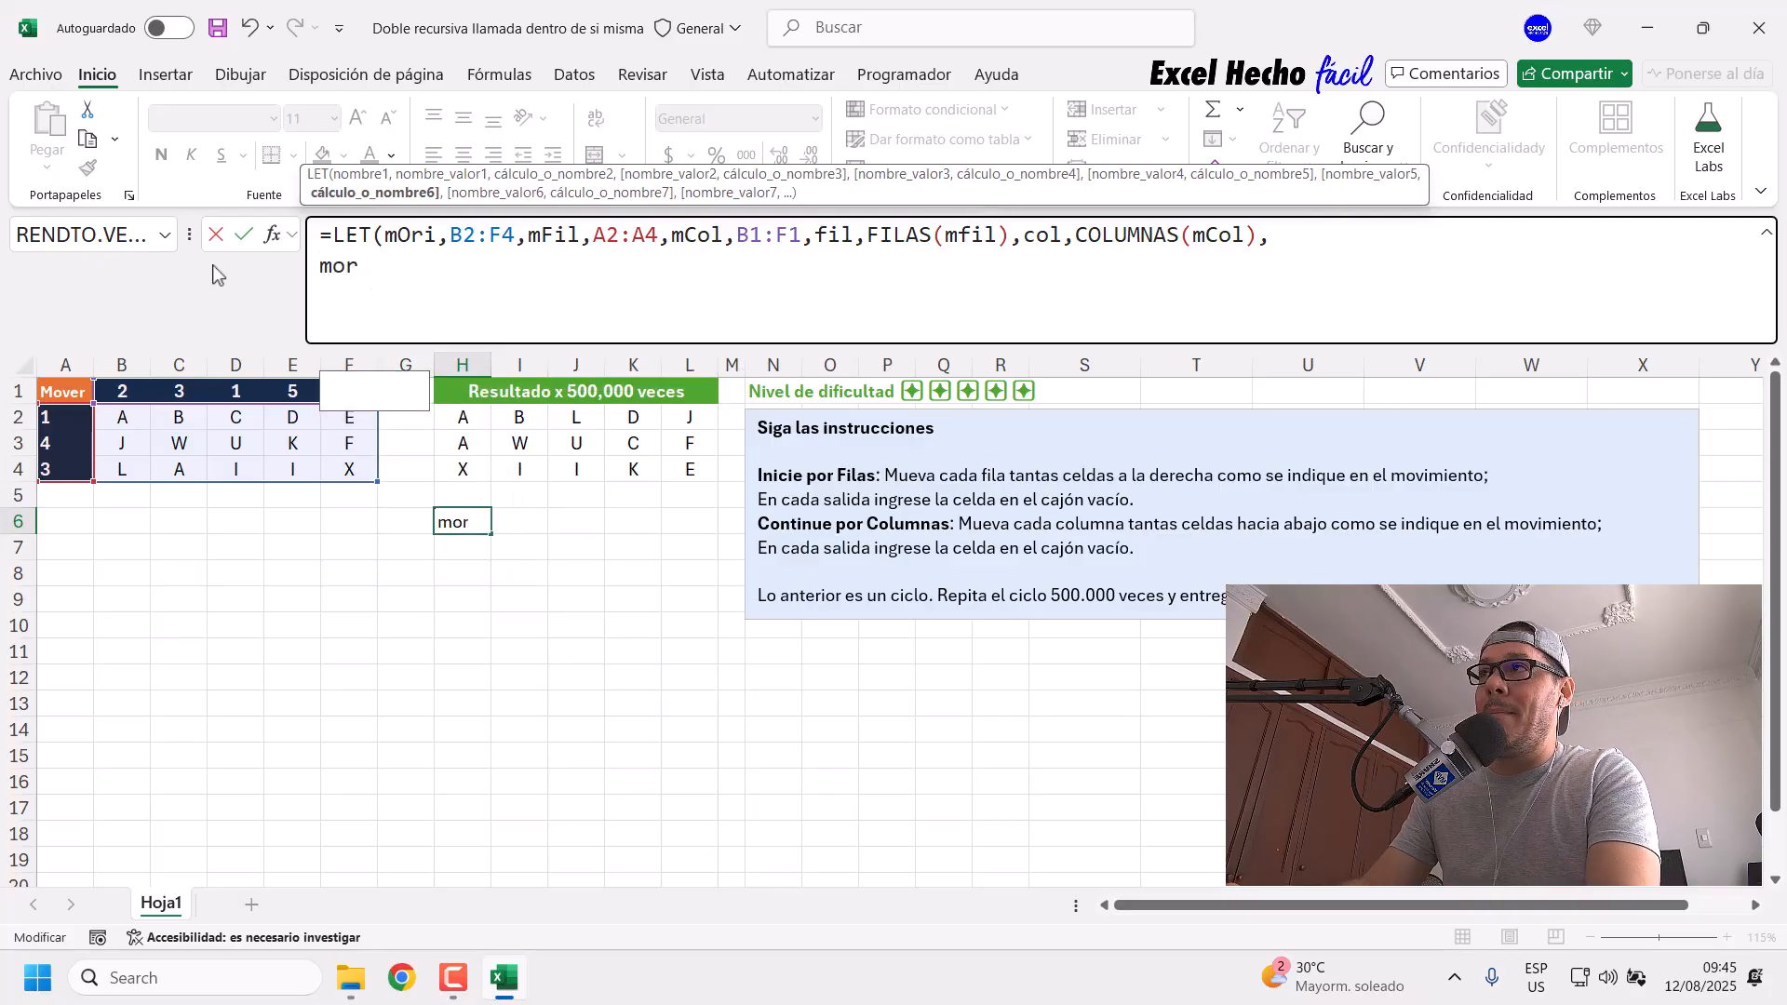
{"action": "type", "text": ")"}
{"action": "key", "text": "ctrl+Return"}
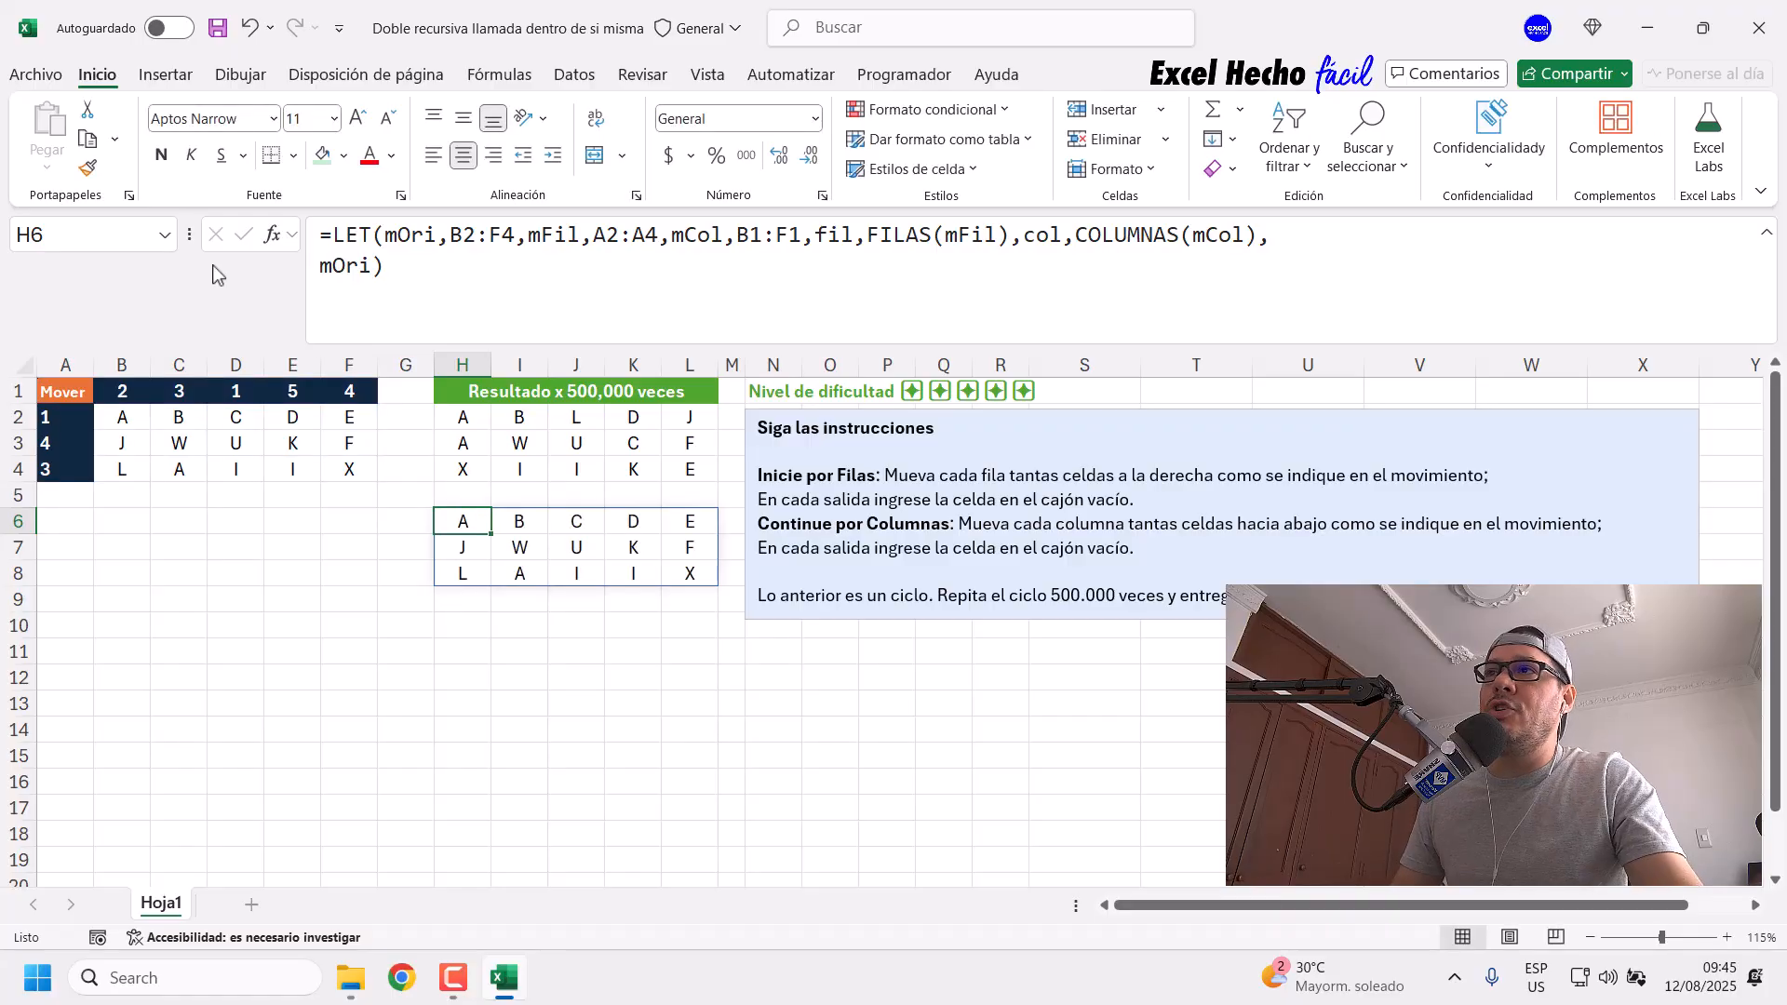
{"action": "left_click_drag", "start_coordinate": [447, 517], "coordinate": [693, 570]}
{"action": "left_click", "coordinate": [141, 420]}
{"action": "left_click_drag", "start_coordinate": [141, 420], "coordinate": [351, 466]}
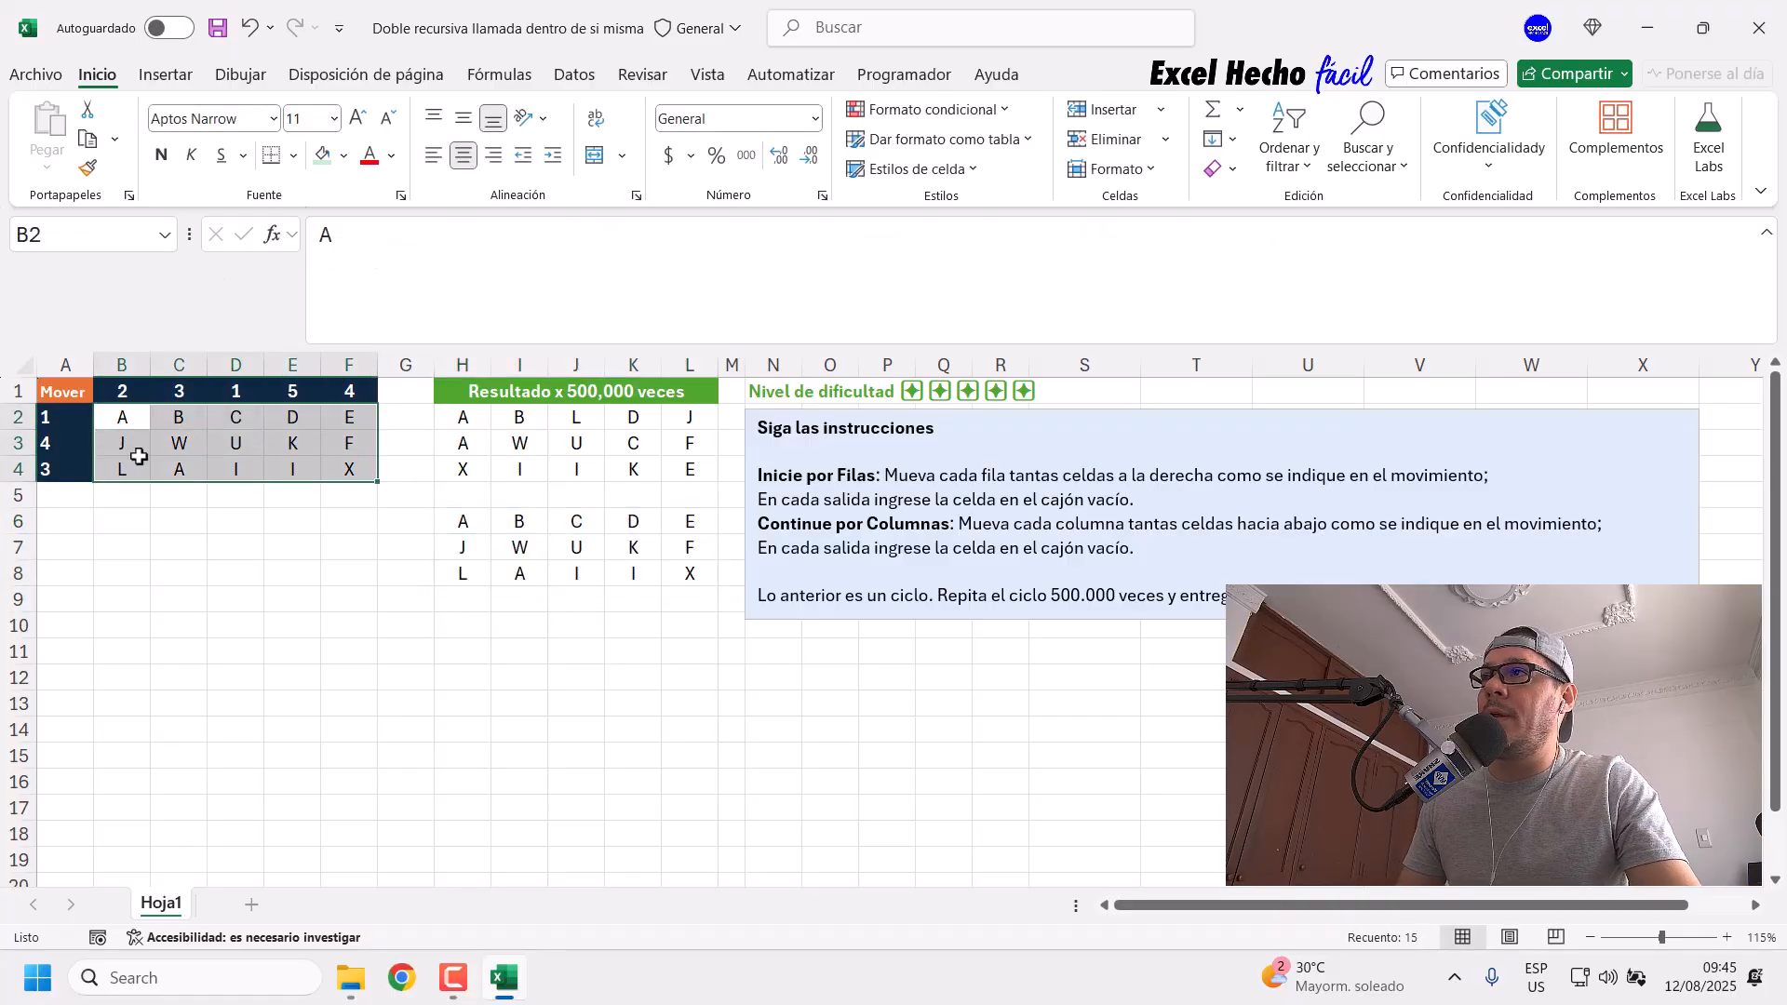
{"action": "left_click_drag", "start_coordinate": [463, 526], "coordinate": [686, 580]}
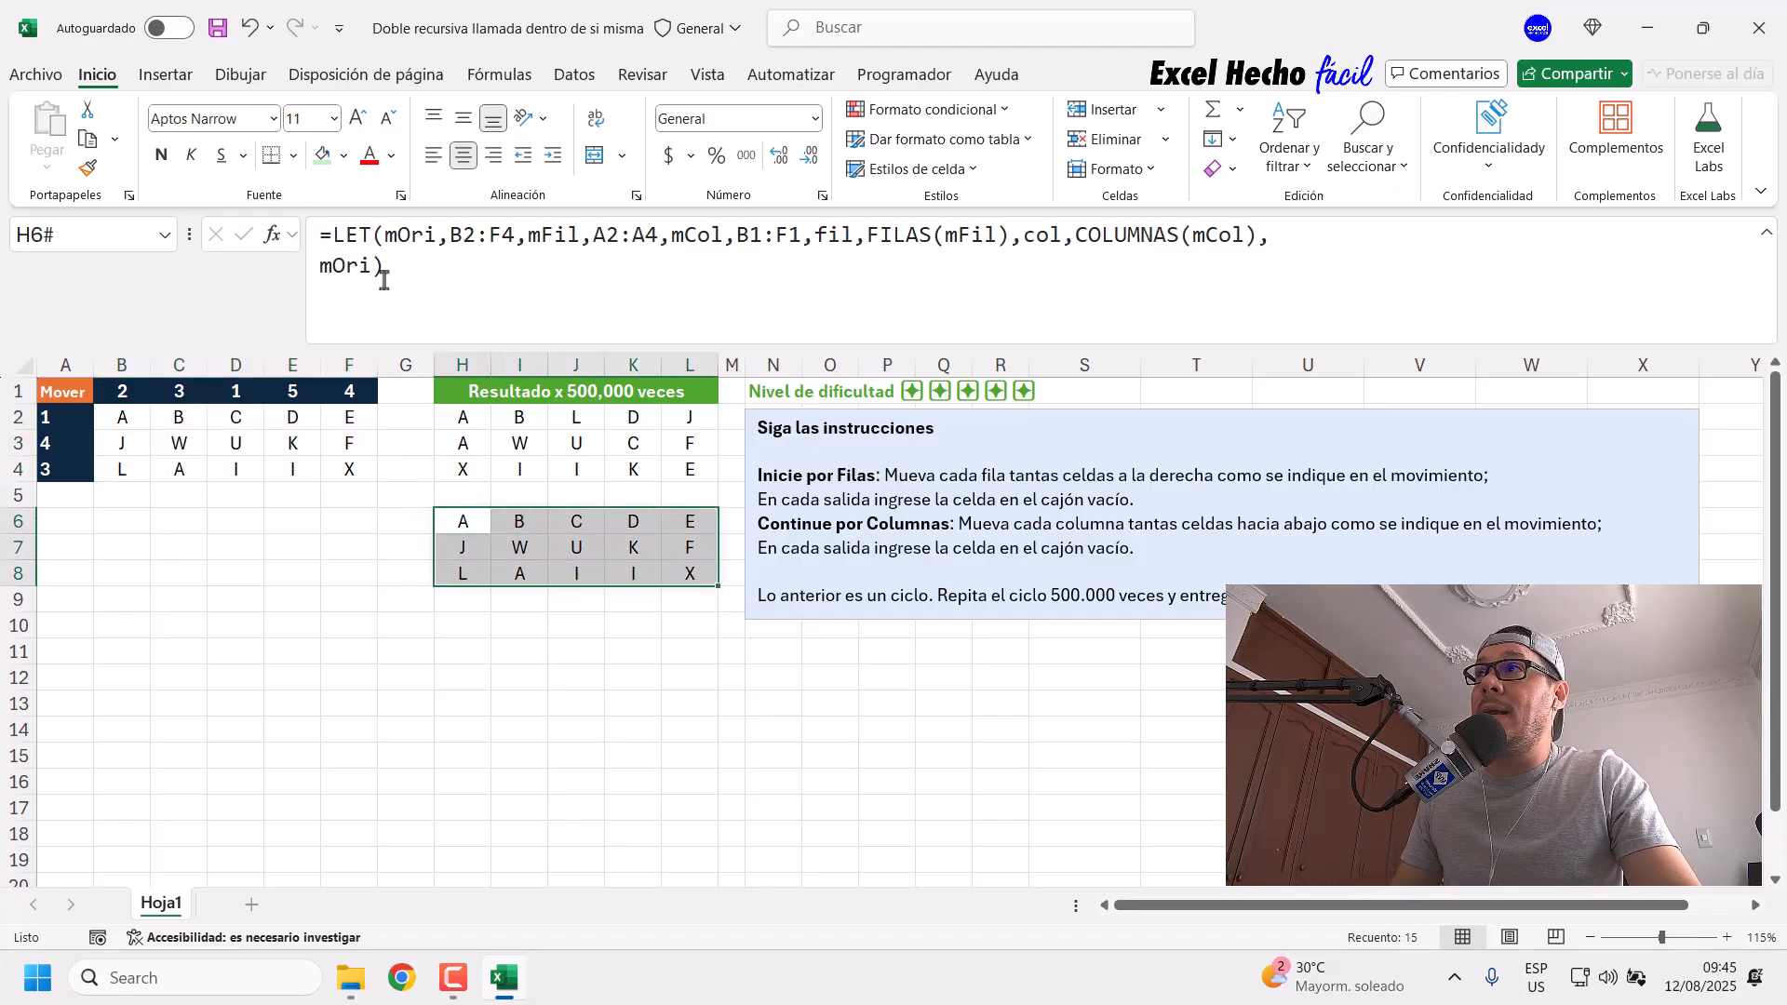
Step: Try returning mFil from the LET formula across the whole selected output range H6:L8, and undo it
{"action": "double_click", "coordinate": [353, 269]}
{"action": "type", "text": "mfi"}
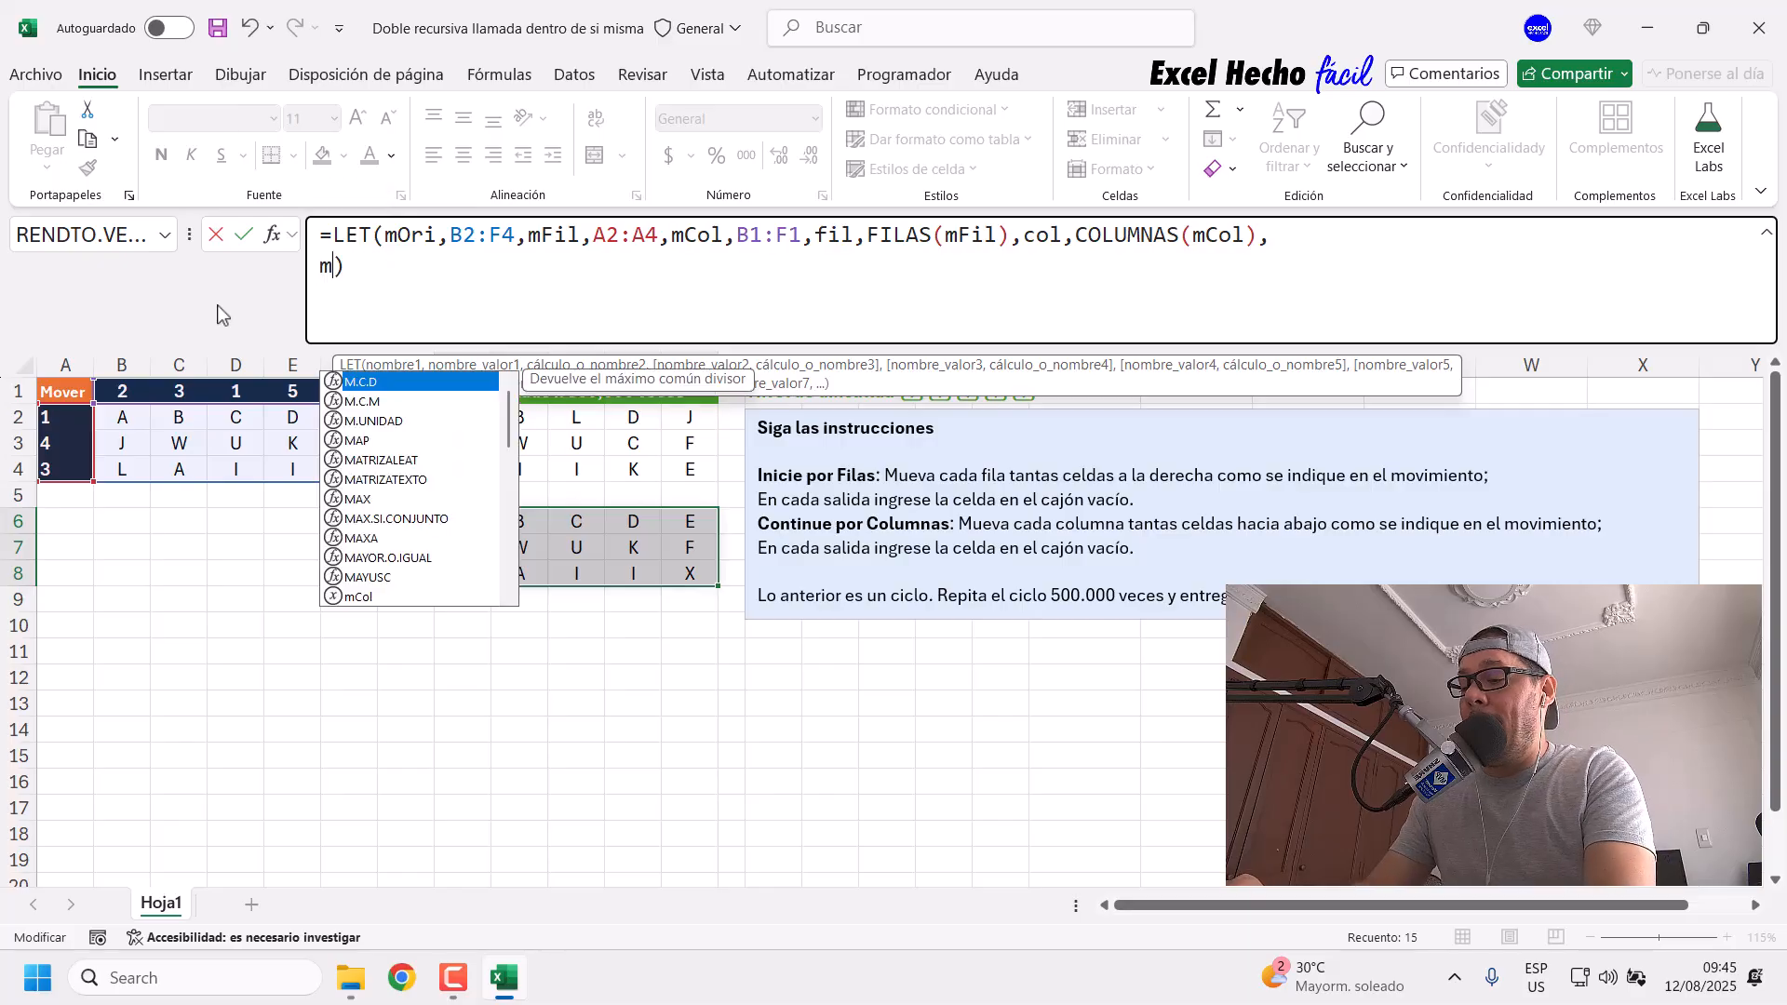
{"action": "type", "text": "l"}
{"action": "key", "text": "ctrl+Return"}
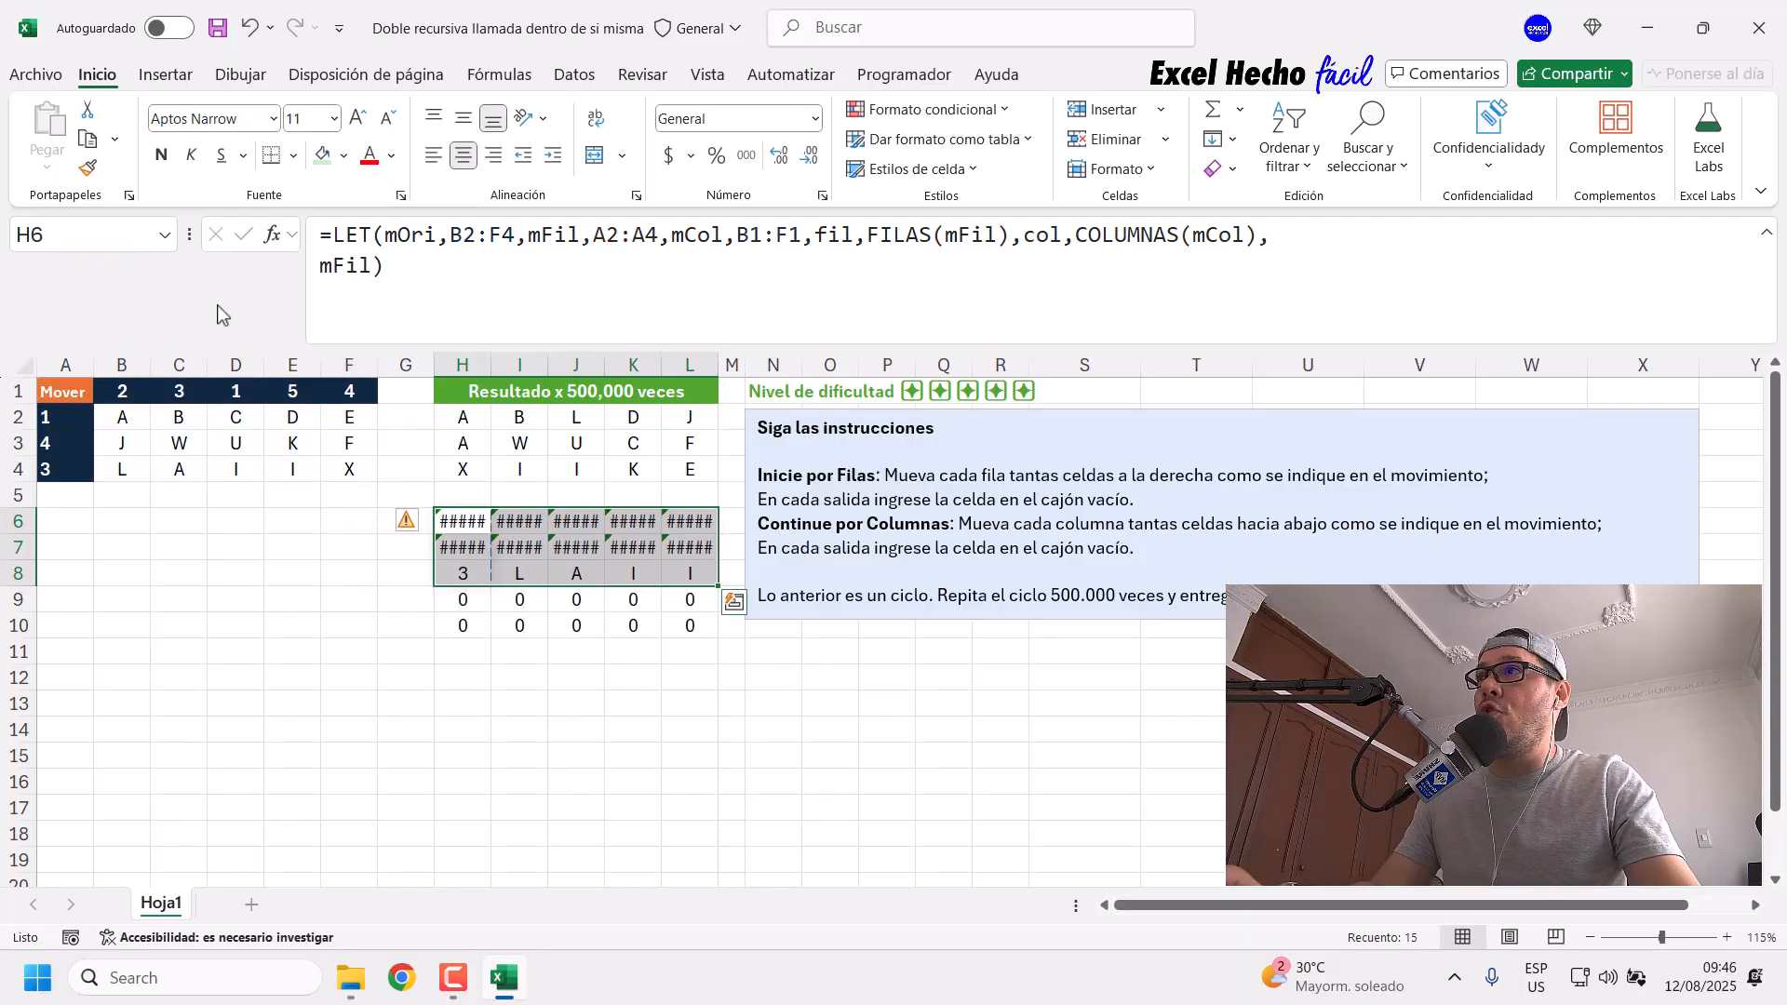
{"action": "key", "text": "ctrl+z"}
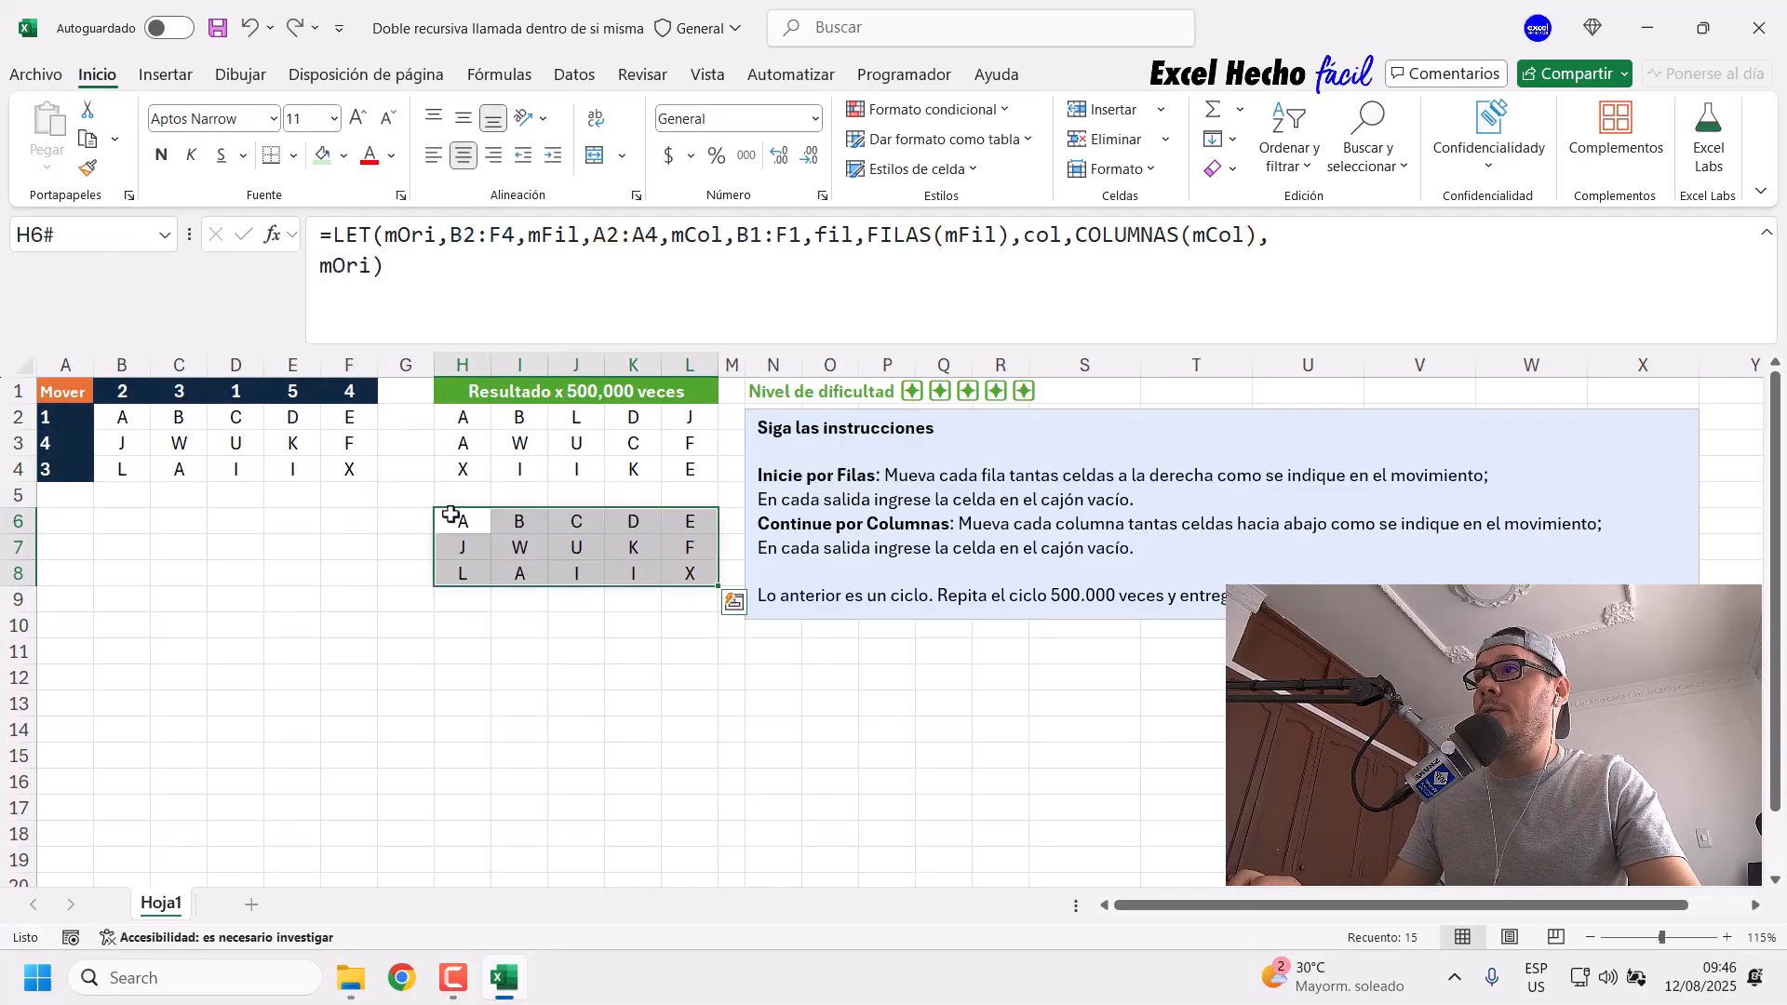
Step: Replace the LET formula's final result with mFil in H6 alone and check the returned row movements
{"action": "left_click", "coordinate": [372, 268]}
{"action": "left_click_drag", "start_coordinate": [372, 268], "coordinate": [307, 273]}
{"action": "type", "text": "mfil"}
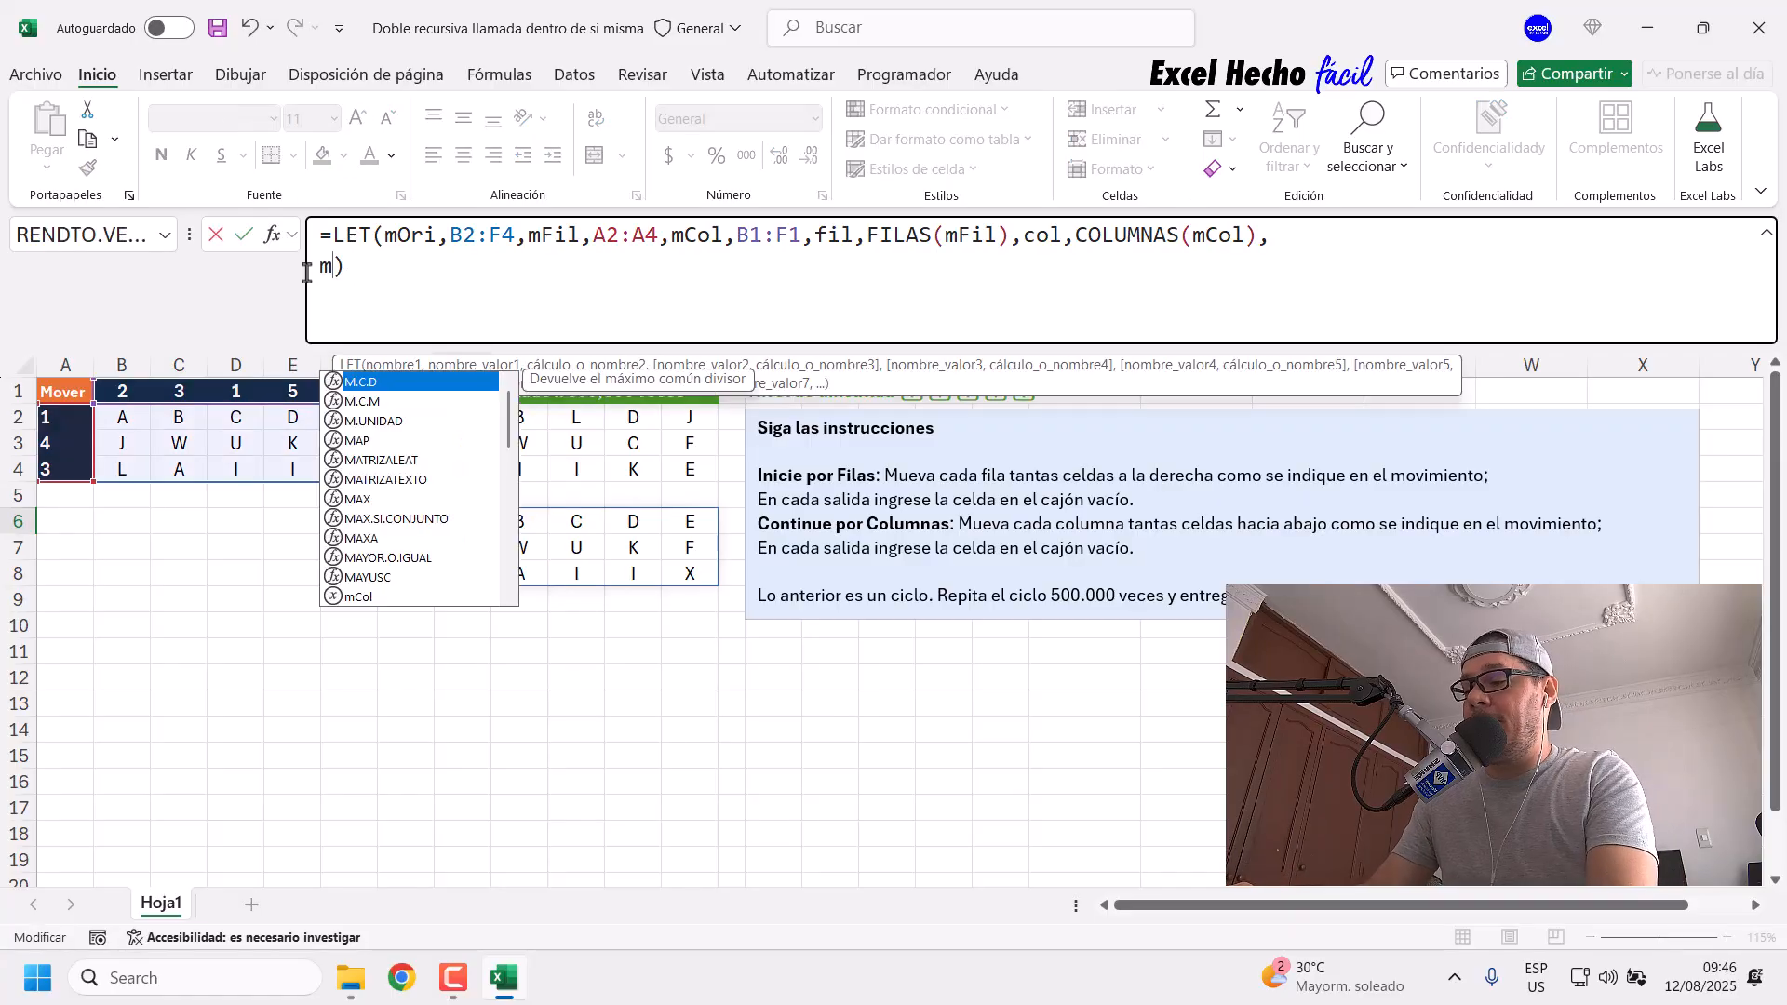
{"action": "key", "text": "Tab"}
{"action": "key", "text": "Return"}
{"action": "left_click_drag", "start_coordinate": [463, 518], "coordinate": [455, 564]}
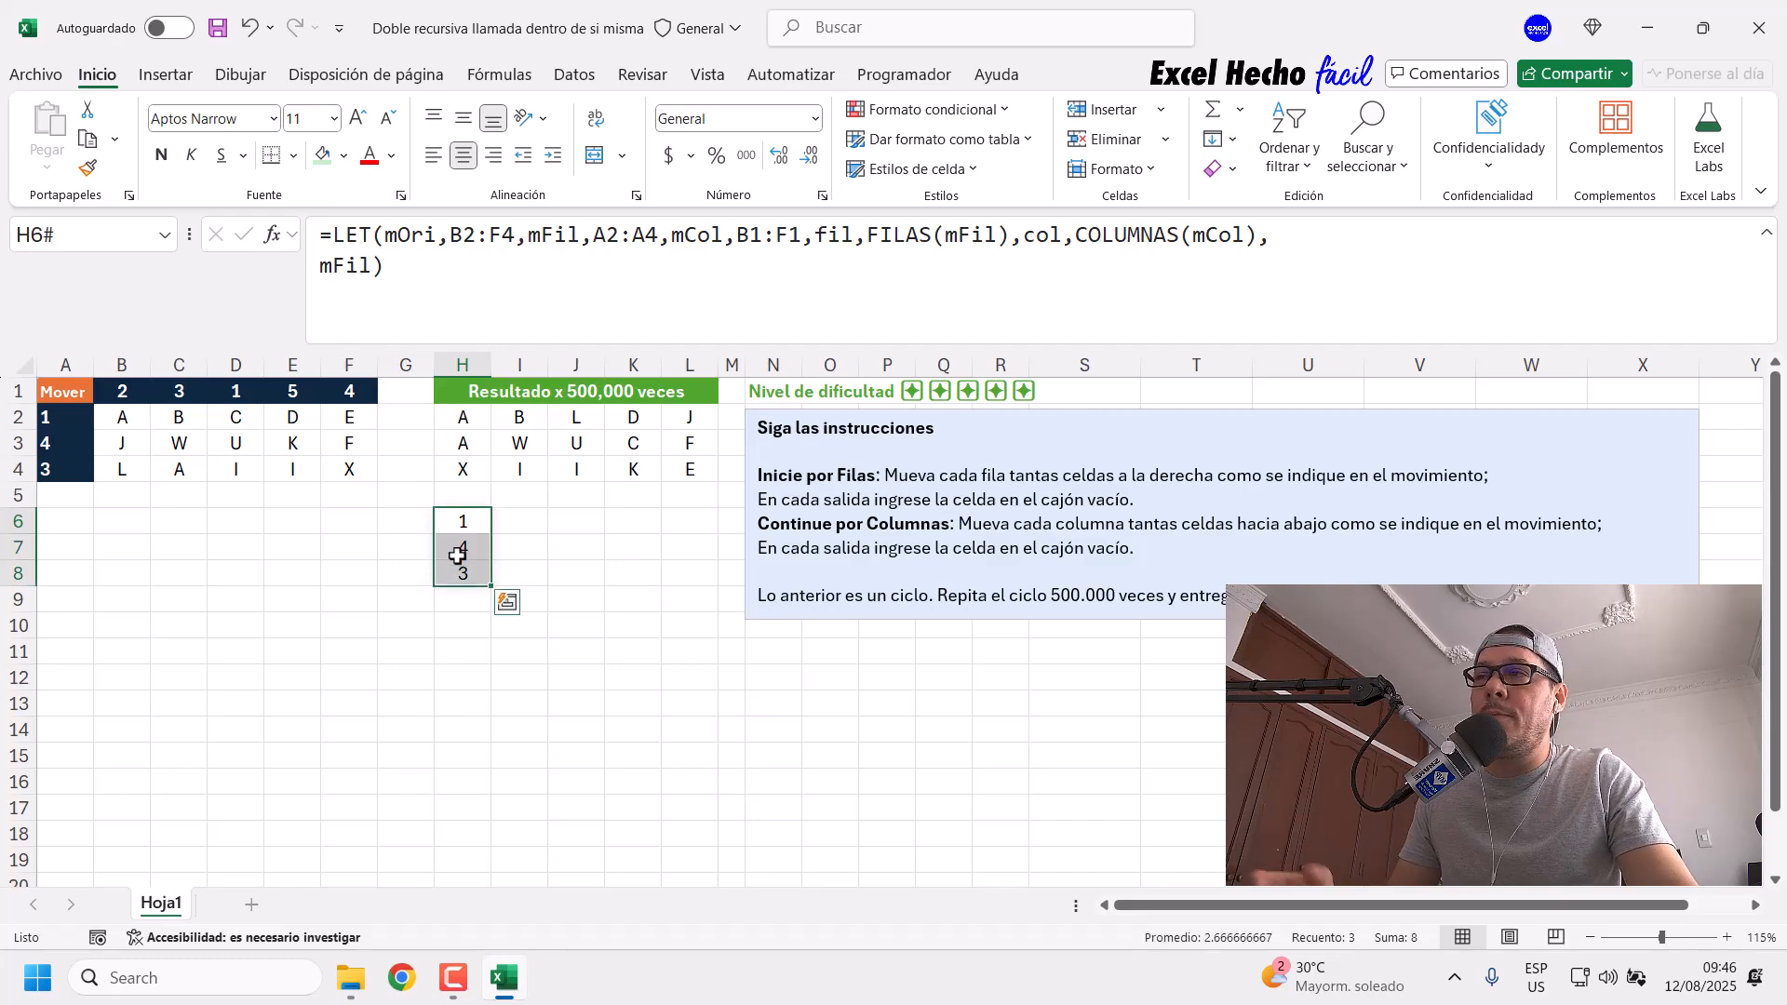
{"action": "double_click", "coordinate": [368, 267]}
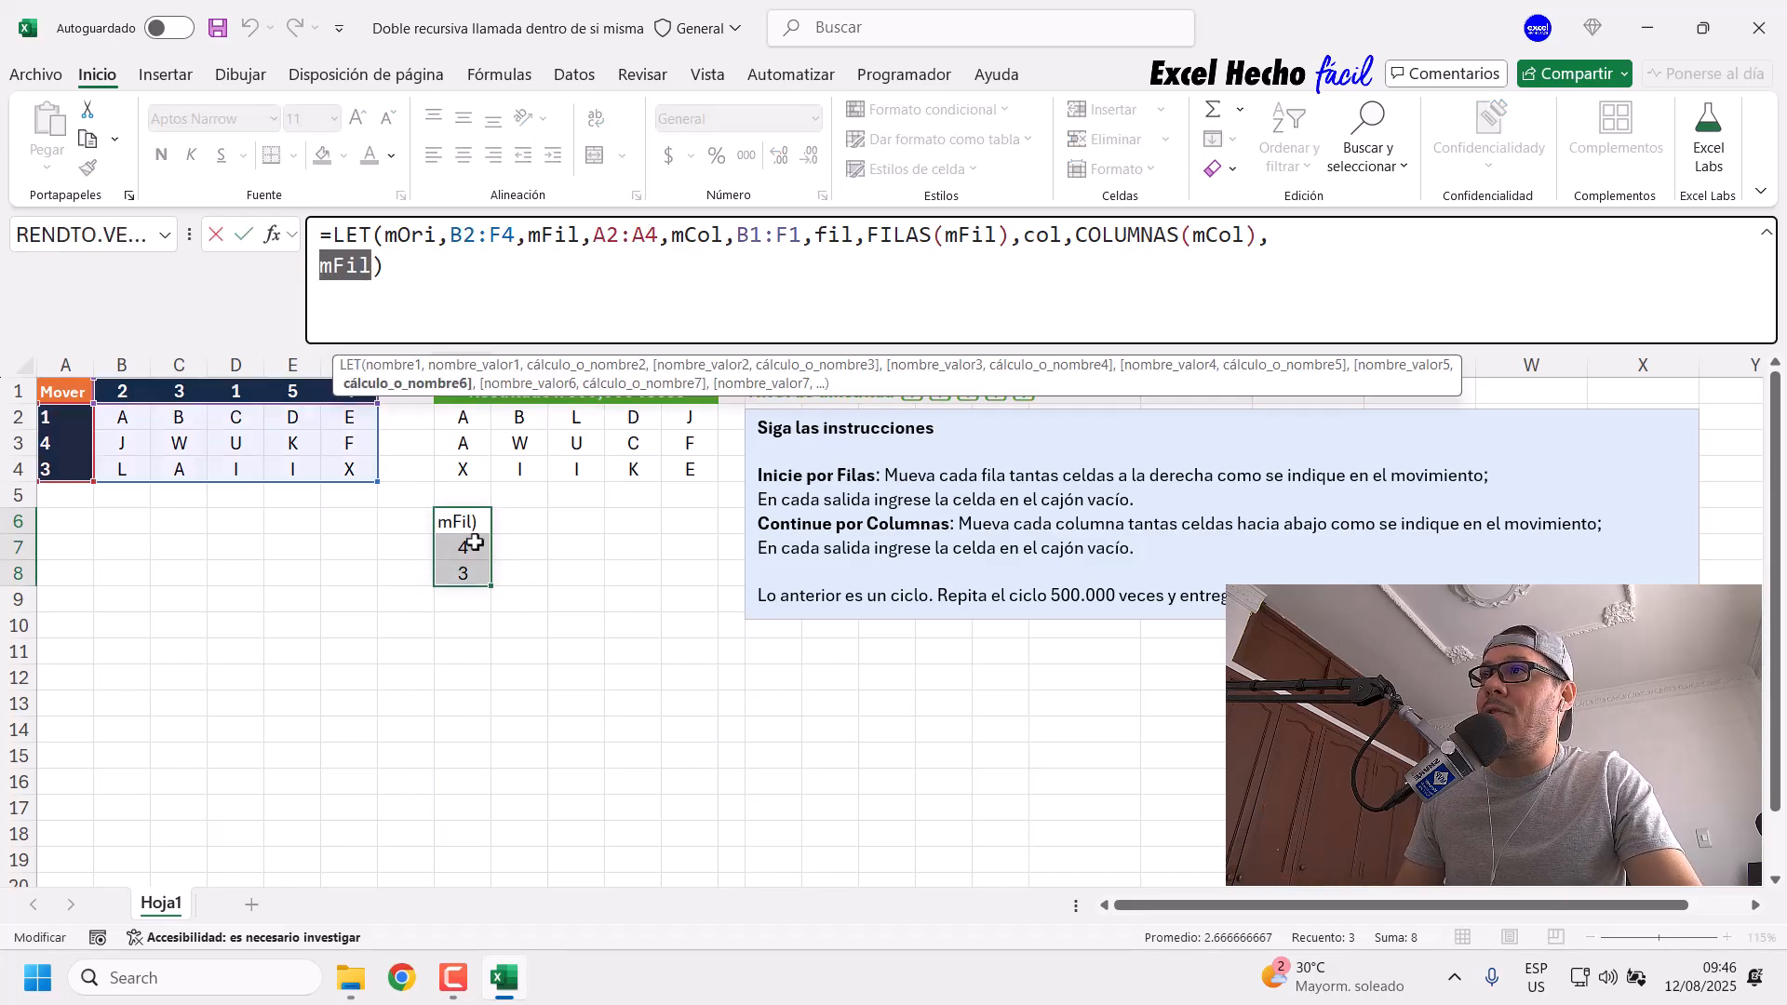
{"action": "key", "text": "Escape"}
{"action": "double_click", "coordinate": [358, 266]}
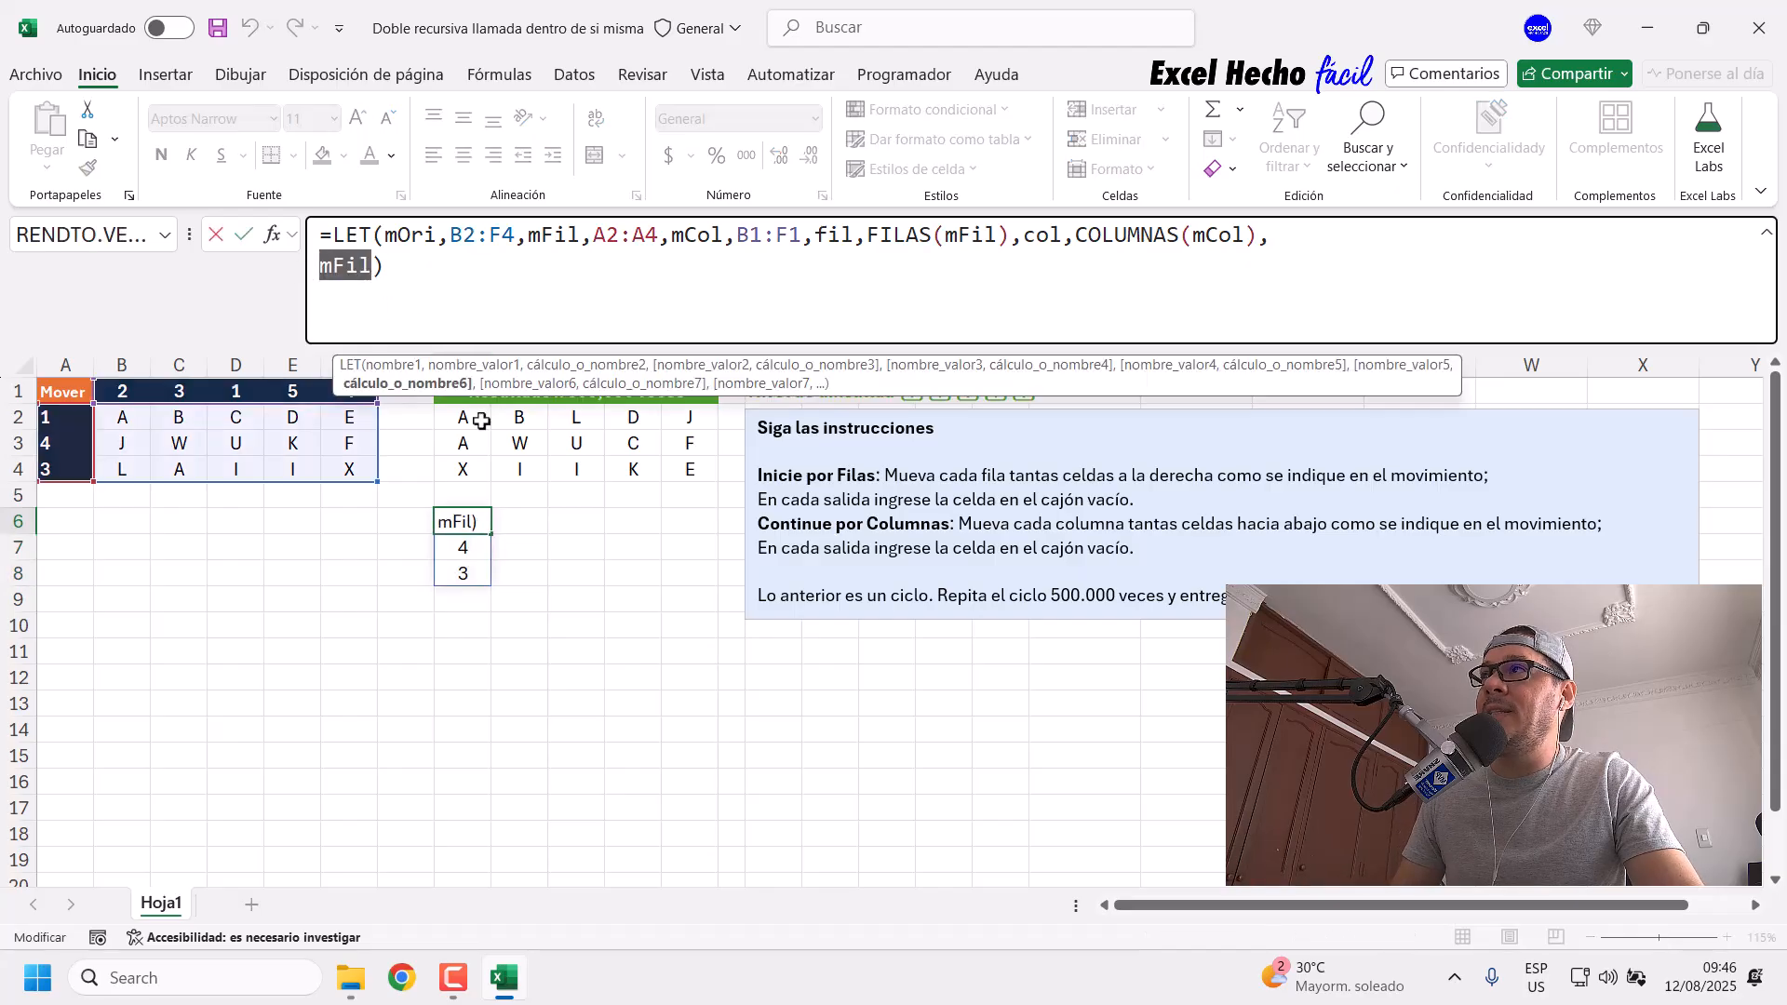
{"action": "key", "text": "Escape"}
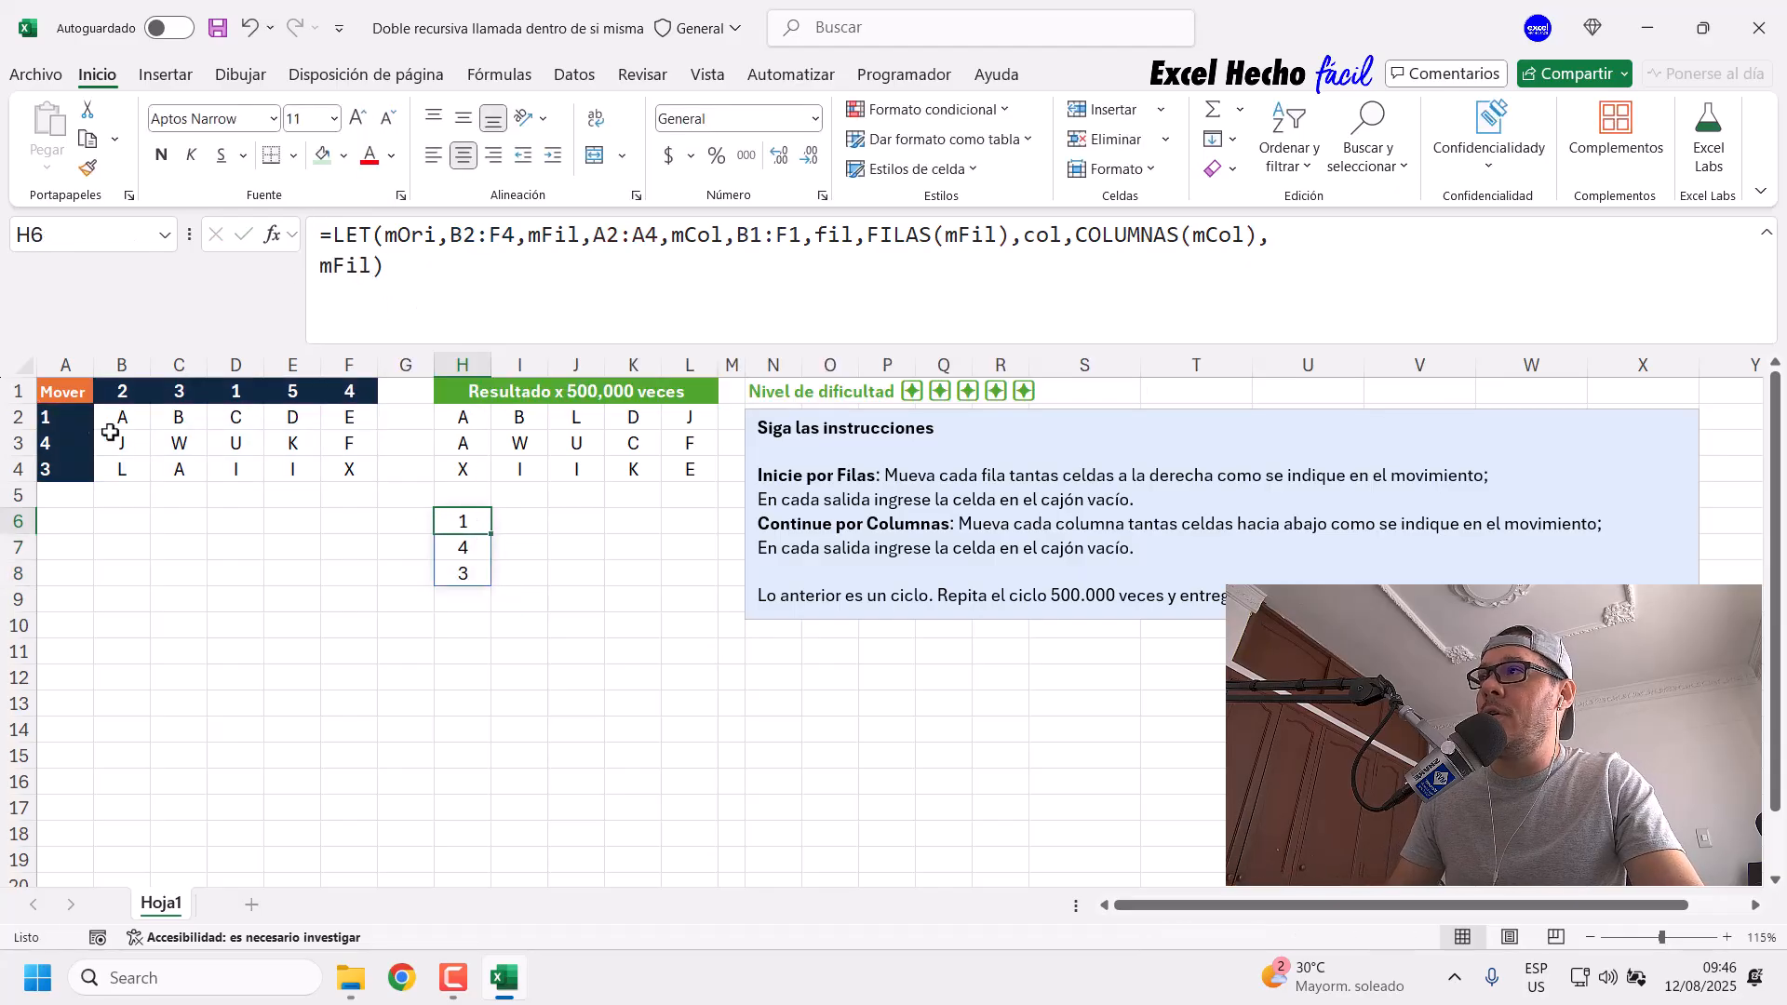
Step: Replace the LET formula's final result with mCol and compare the output with the column movements in B1:F1
{"action": "double_click", "coordinate": [365, 267]}
{"action": "type", "text": "mCol"}
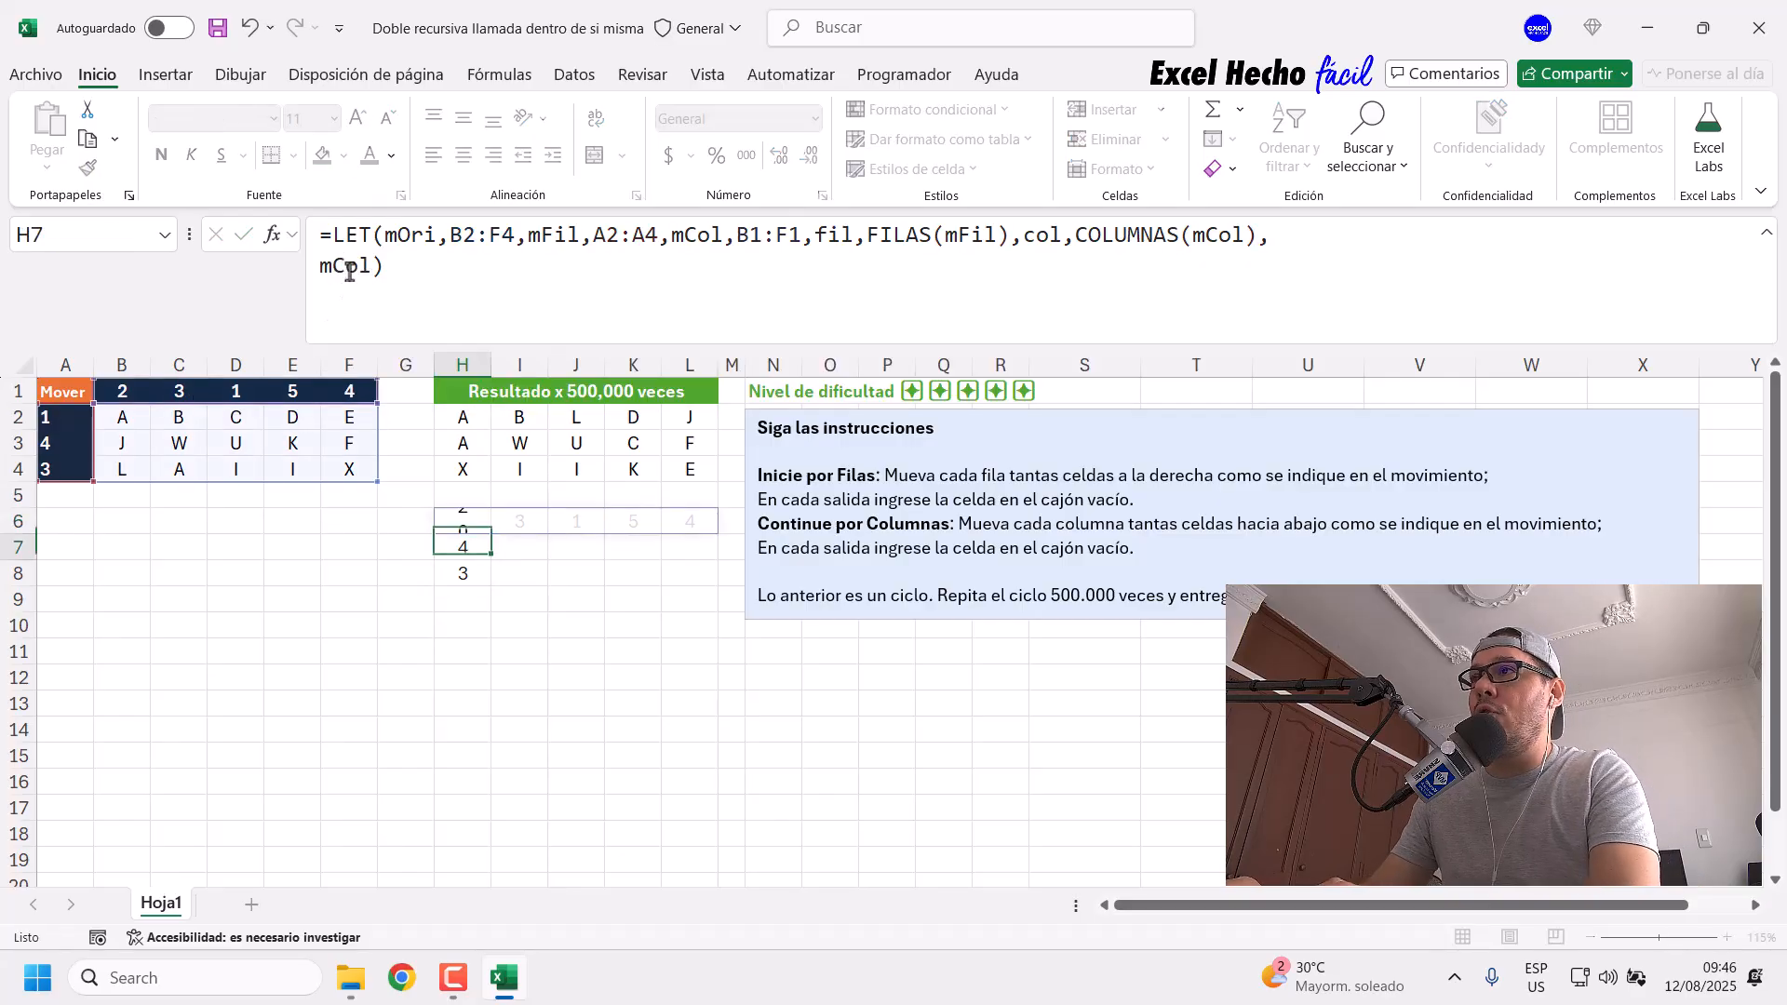
{"action": "key", "text": "Return"}
{"action": "left_click_drag", "start_coordinate": [460, 519], "coordinate": [689, 523]}
{"action": "left_click_drag", "start_coordinate": [120, 390], "coordinate": [363, 396]}
{"action": "left_click", "coordinate": [471, 521]}
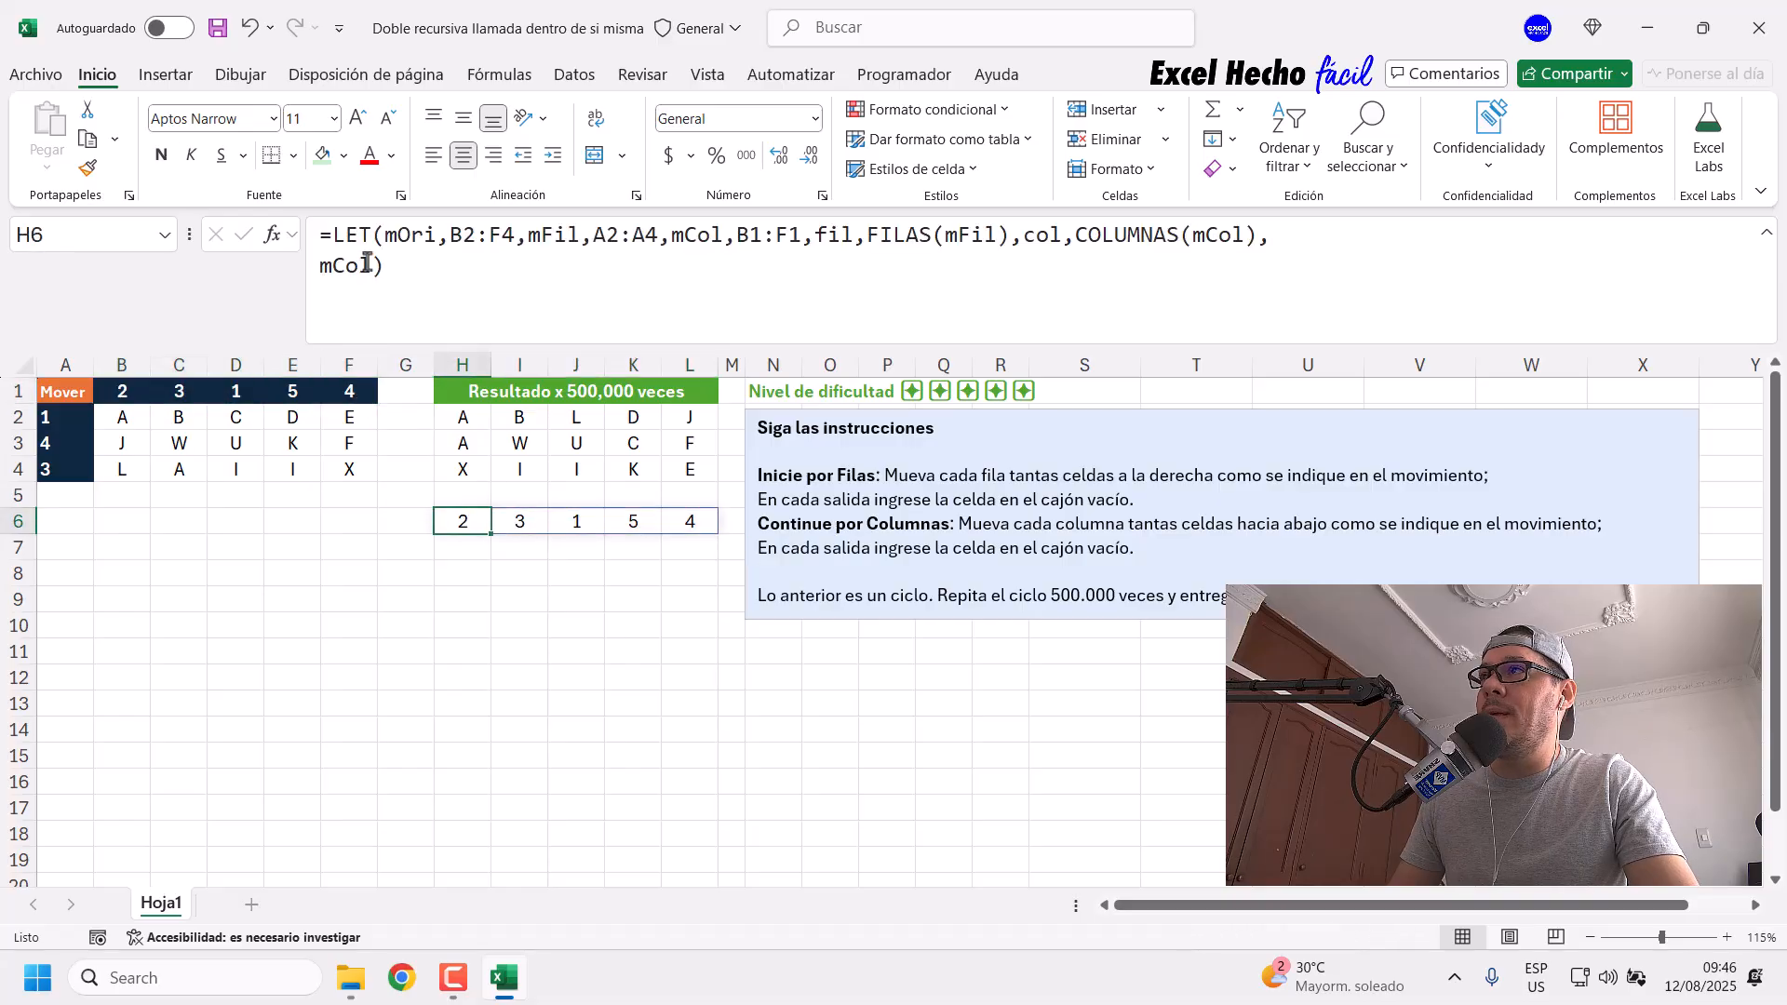
Step: Test the two counts in H6 by making fil and finally col the LET formula's result
{"action": "double_click", "coordinate": [363, 265]}
{"action": "type", "text": "fil"}
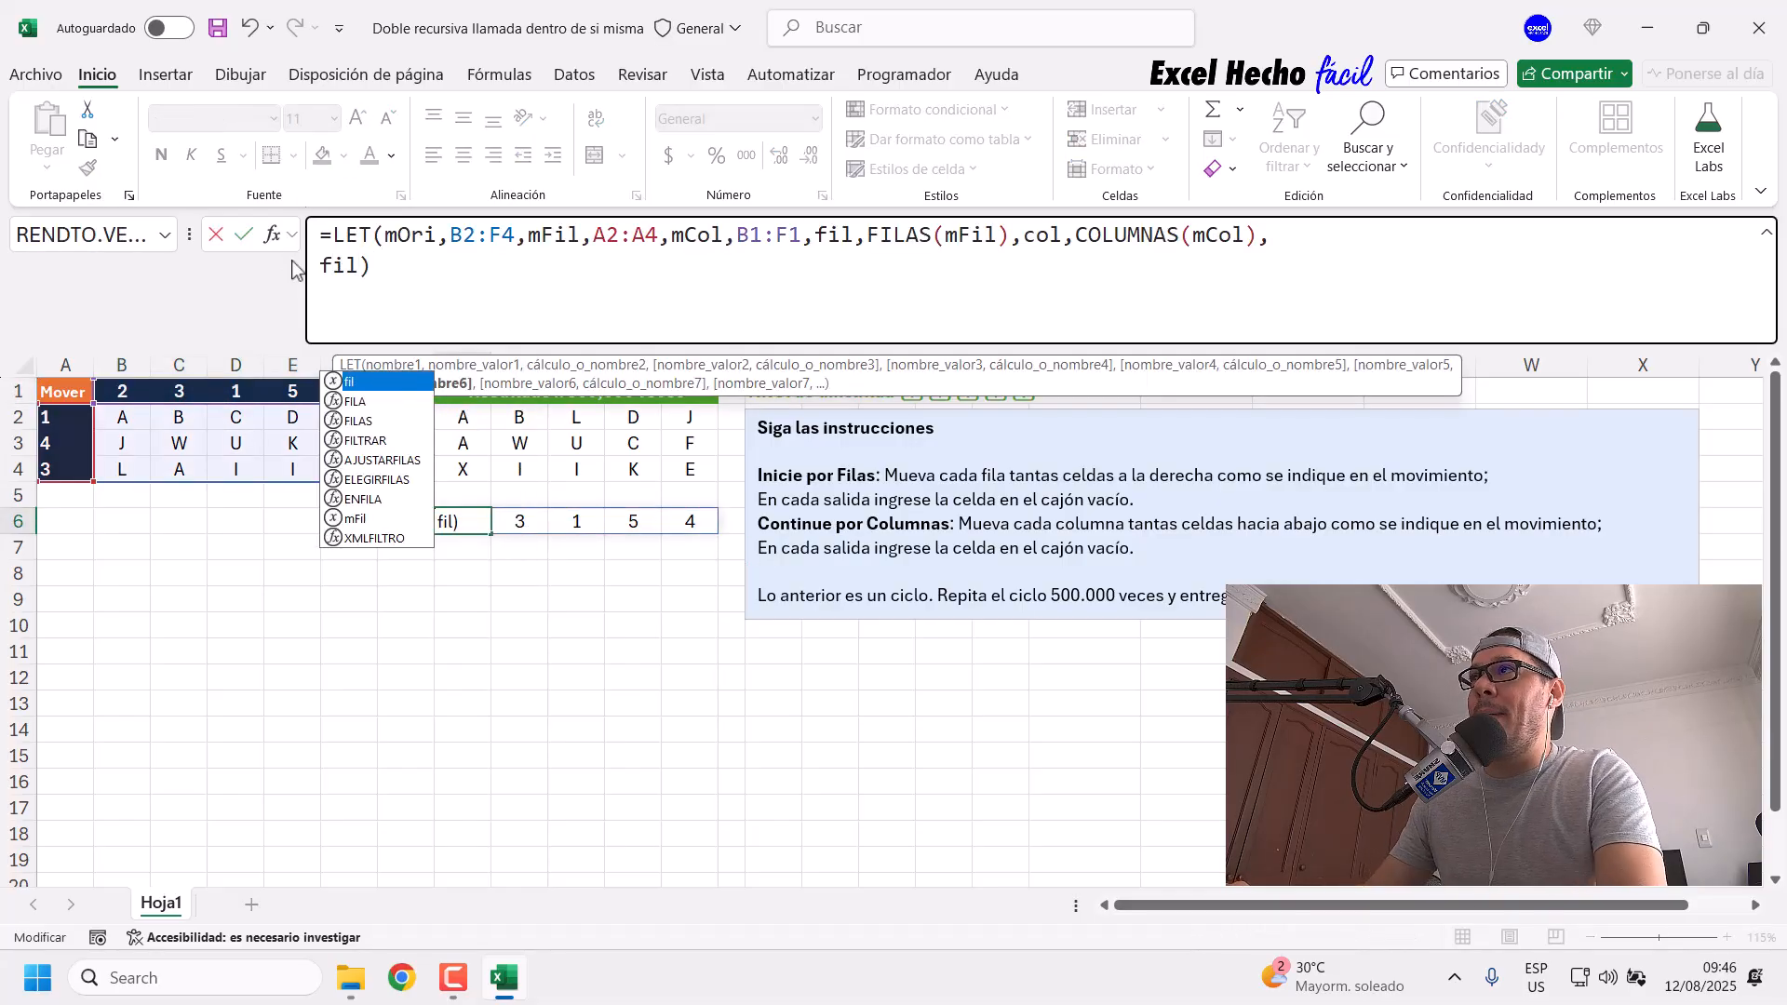
{"action": "key", "text": "Return"}
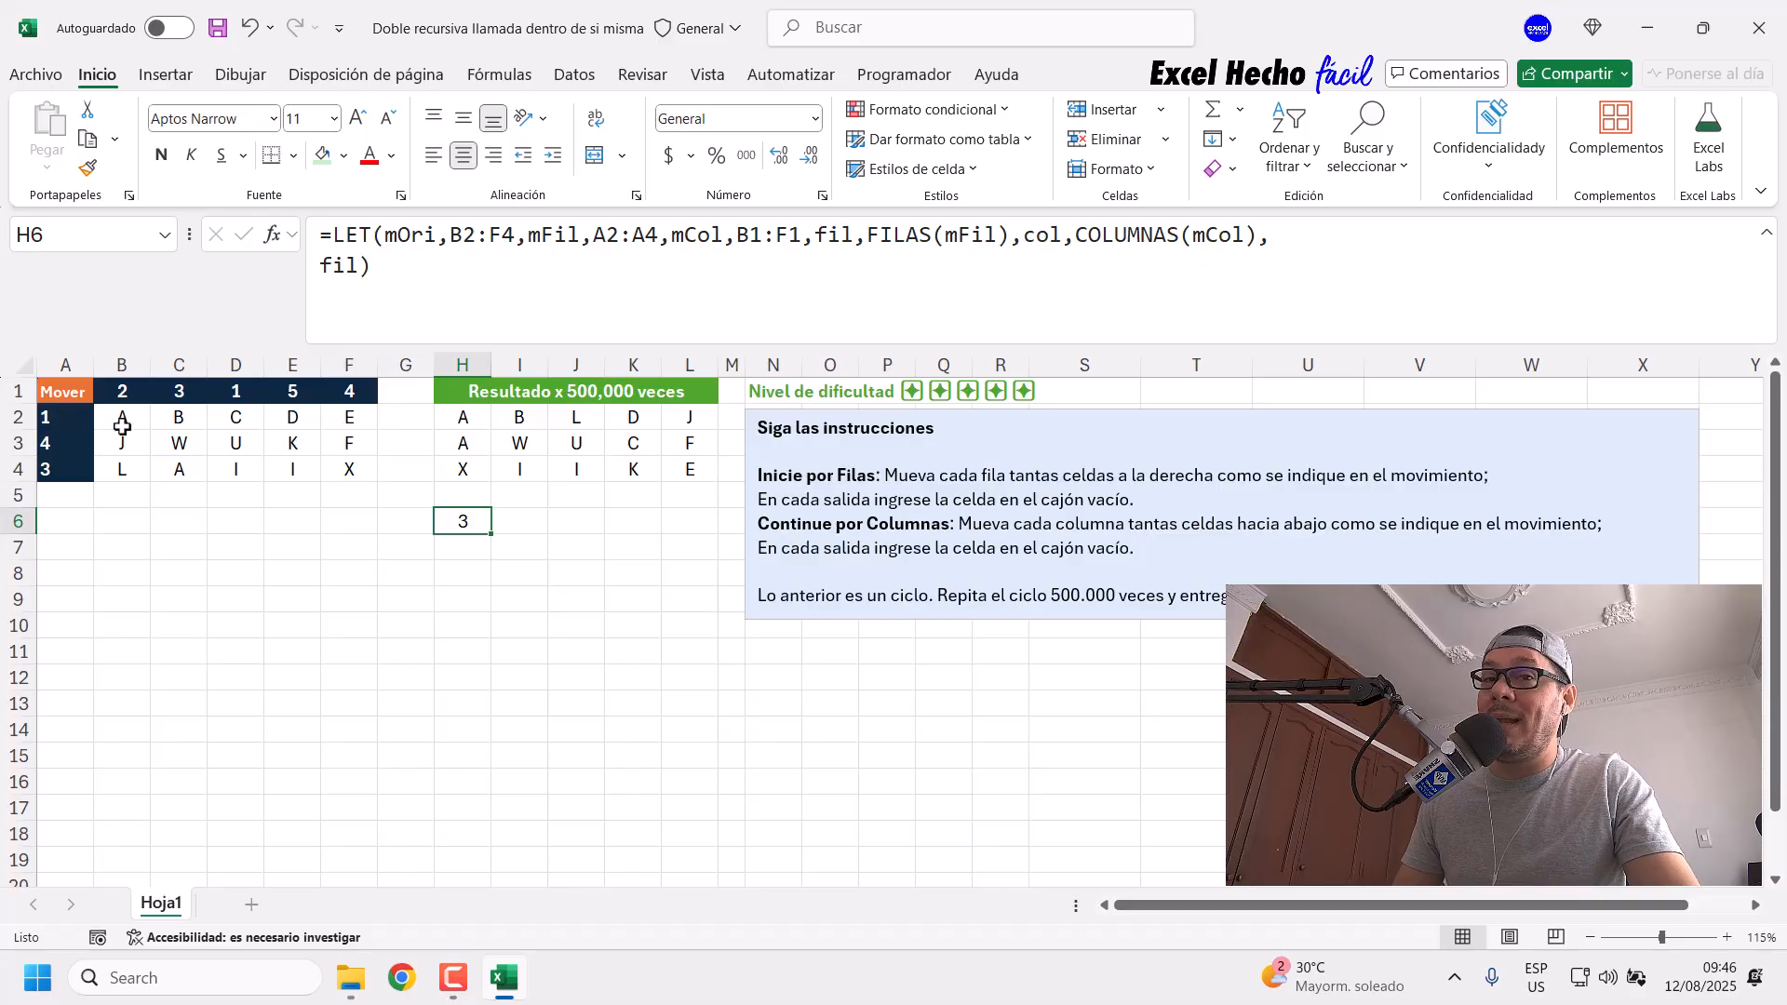
{"action": "double_click", "coordinate": [349, 268]}
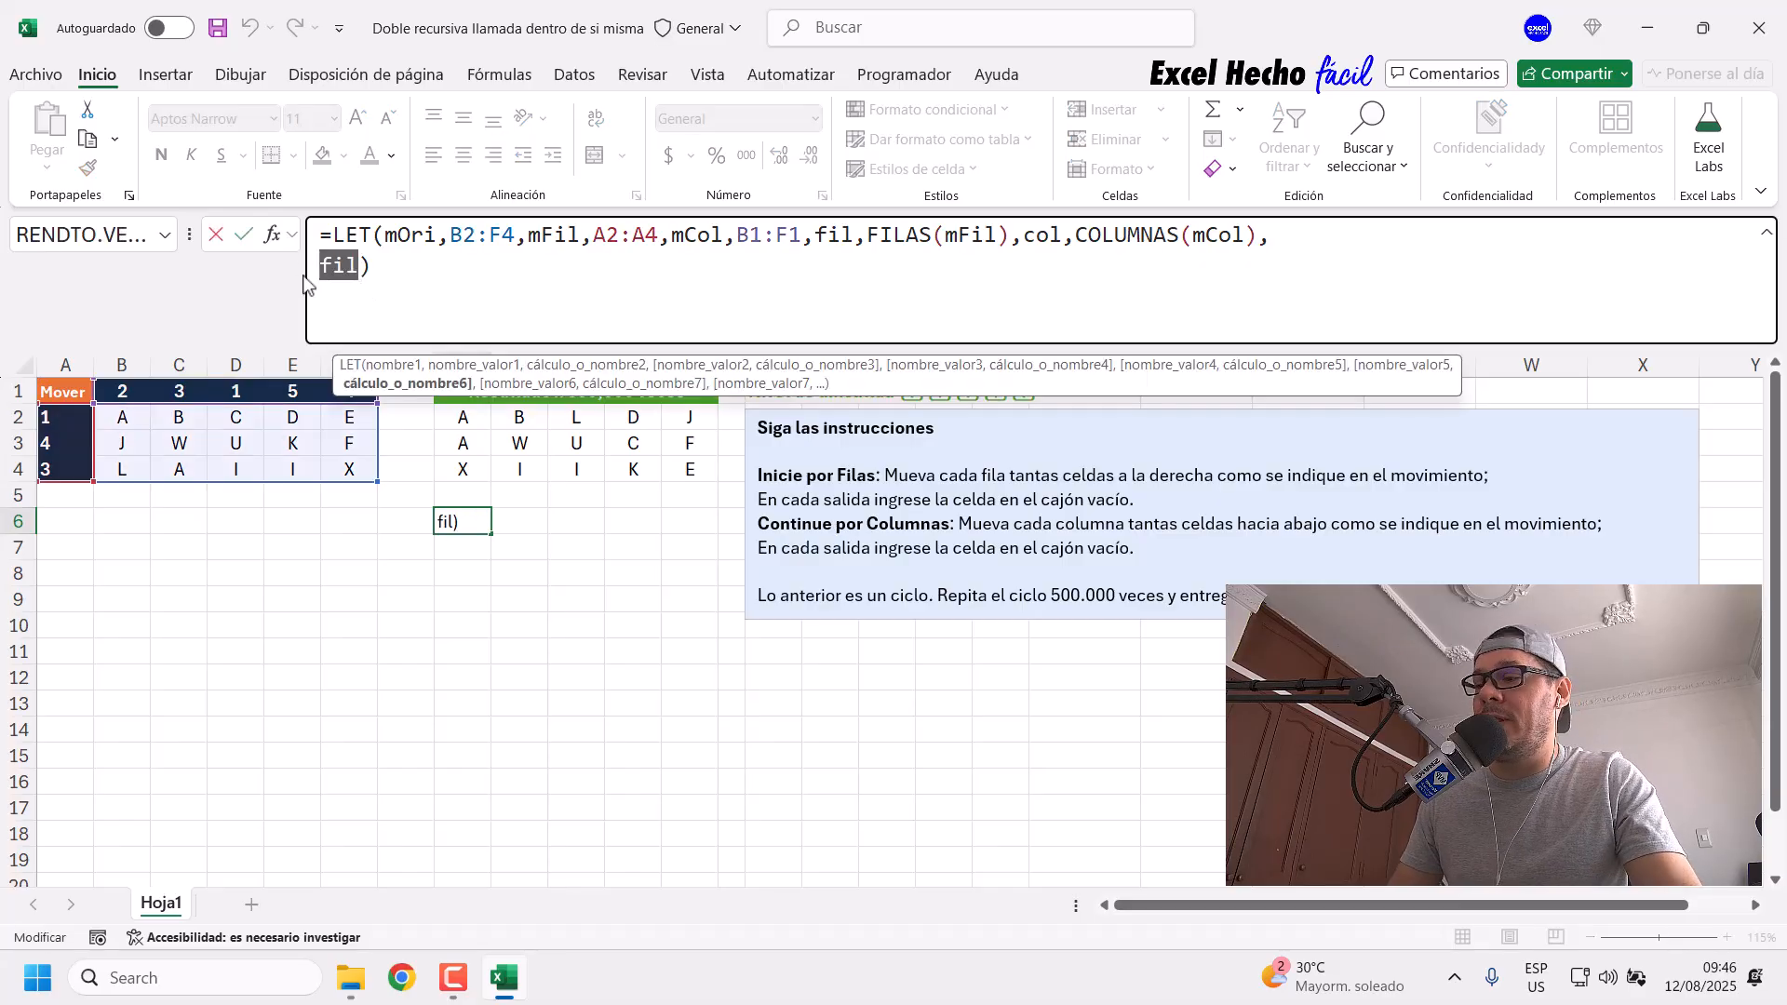
{"action": "type", "text": "col"}
{"action": "key", "text": "Return"}
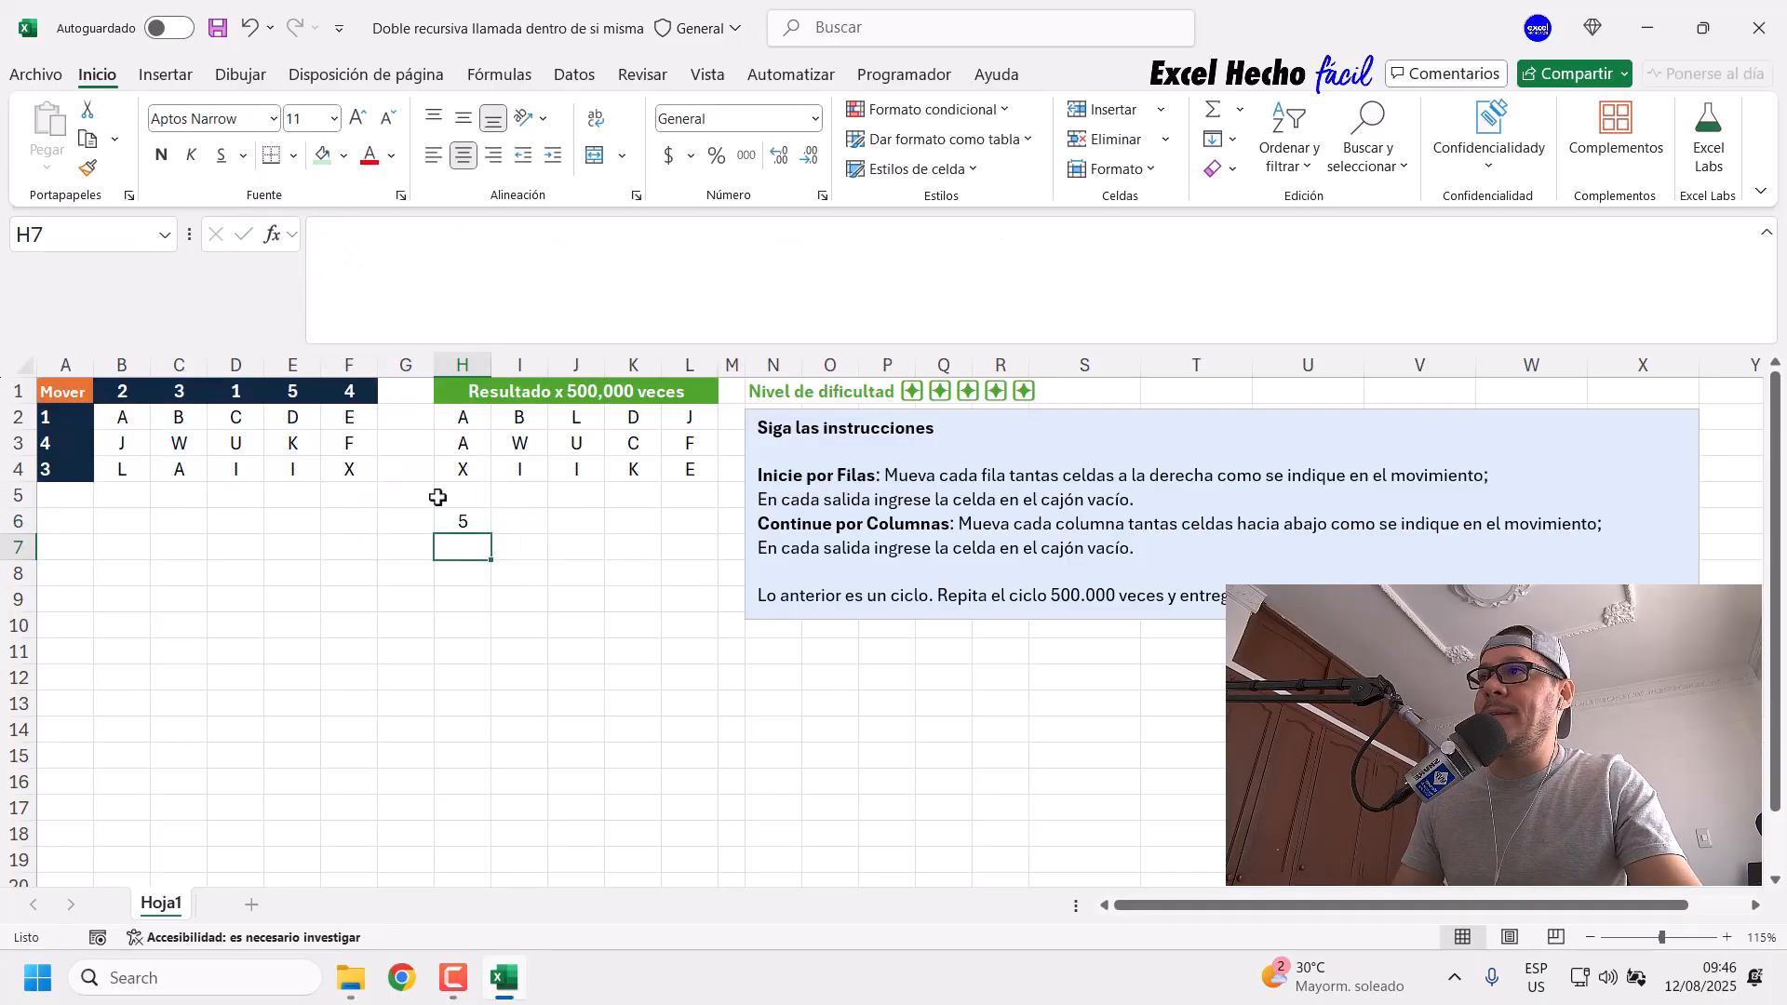
{"action": "left_click", "coordinate": [469, 522]}
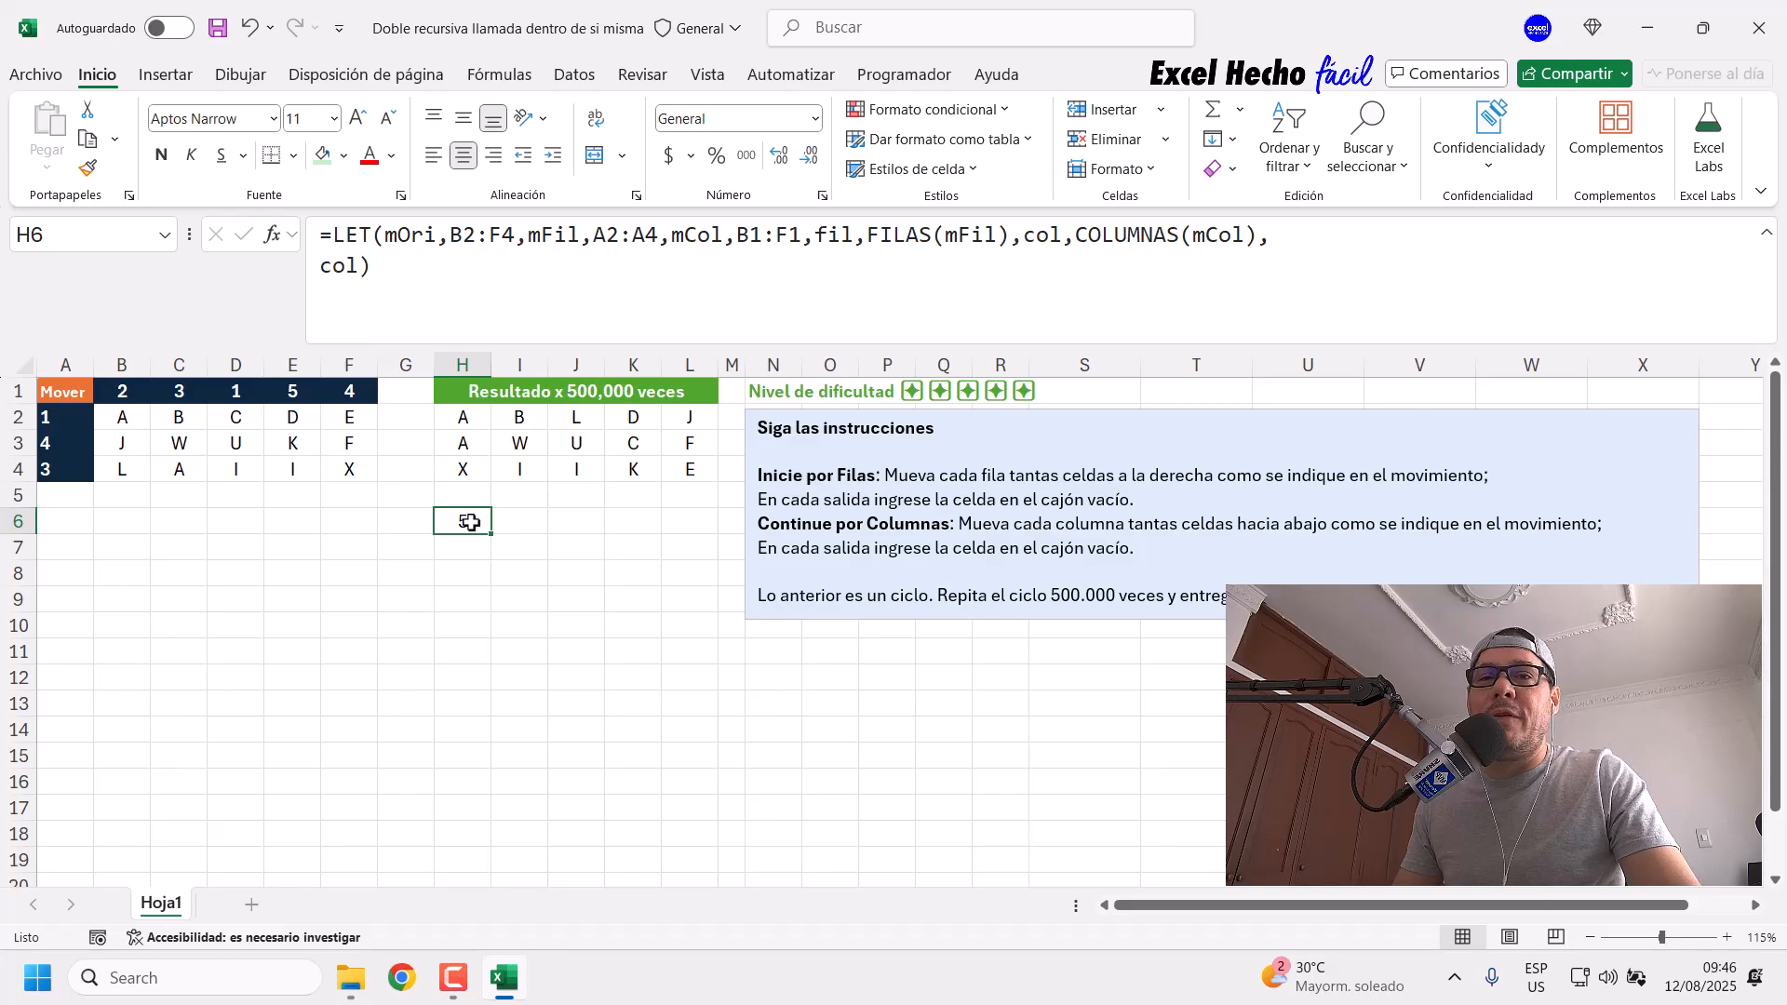
Step: Remove the final result col and its closing parenthesis from the LET formula in H6, leaving the formula open for editing
{"action": "left_click_drag", "start_coordinate": [379, 266], "coordinate": [156, 280]}
{"action": "key", "text": "Delete"}
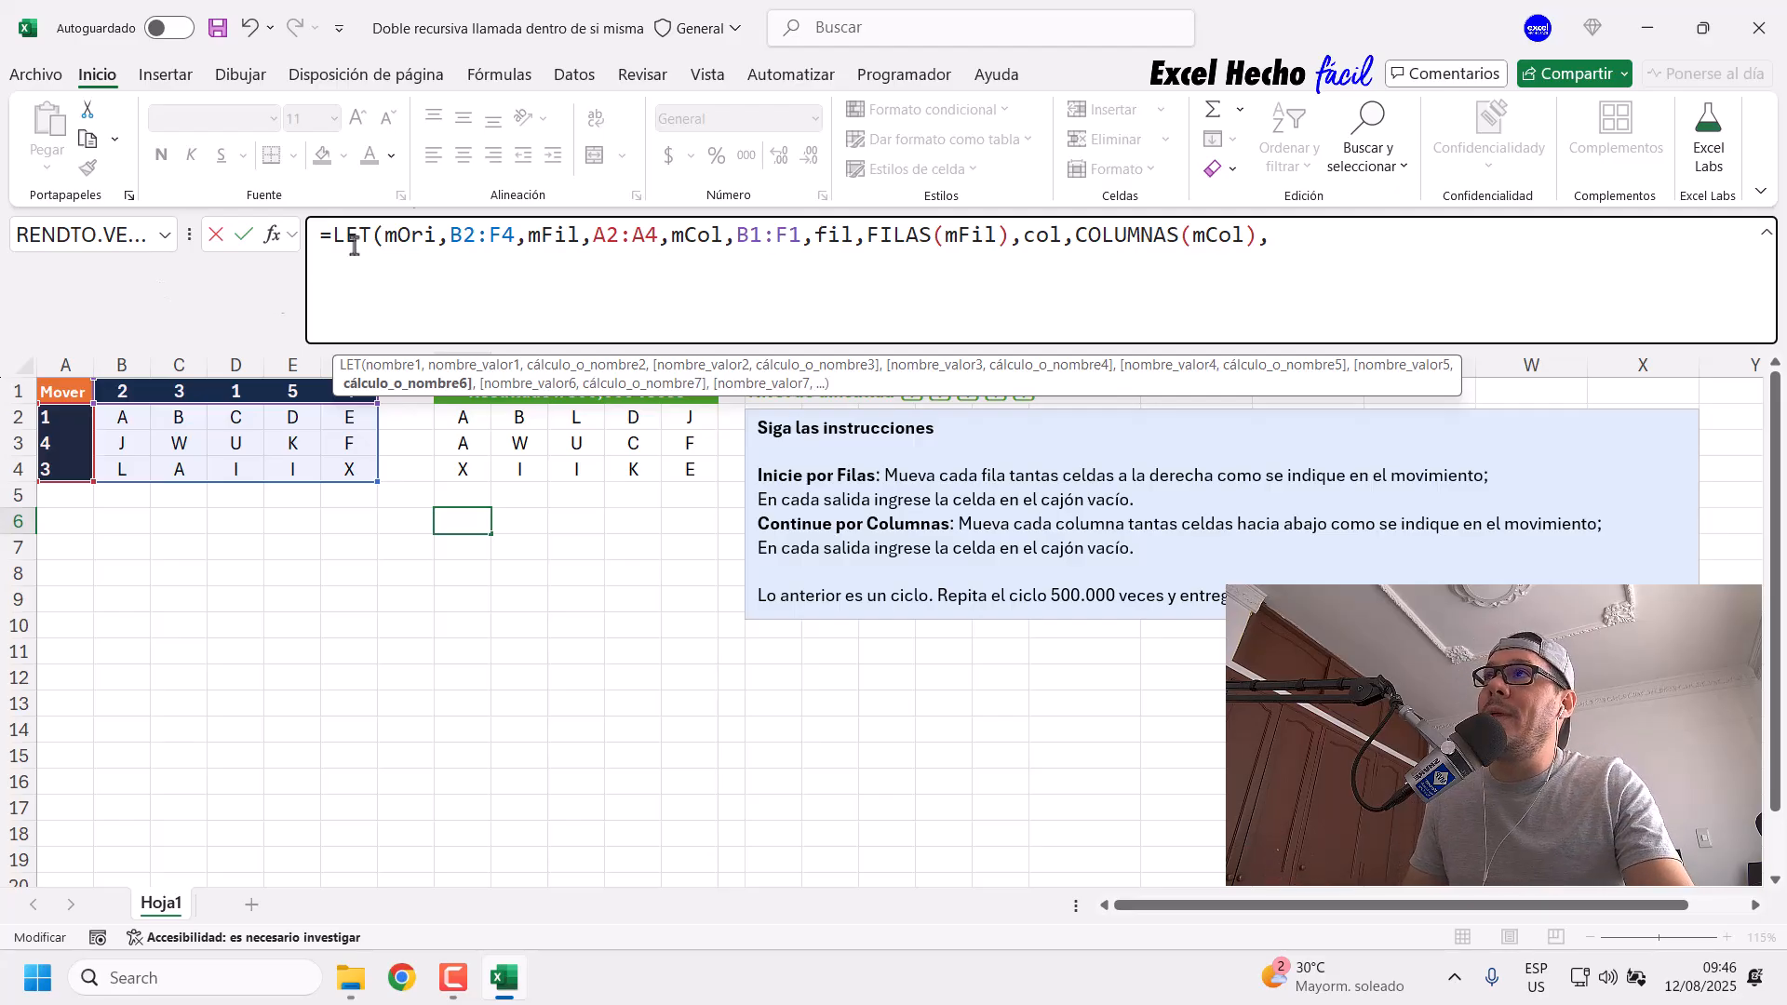
{"action": "left_click", "coordinate": [499, 74]}
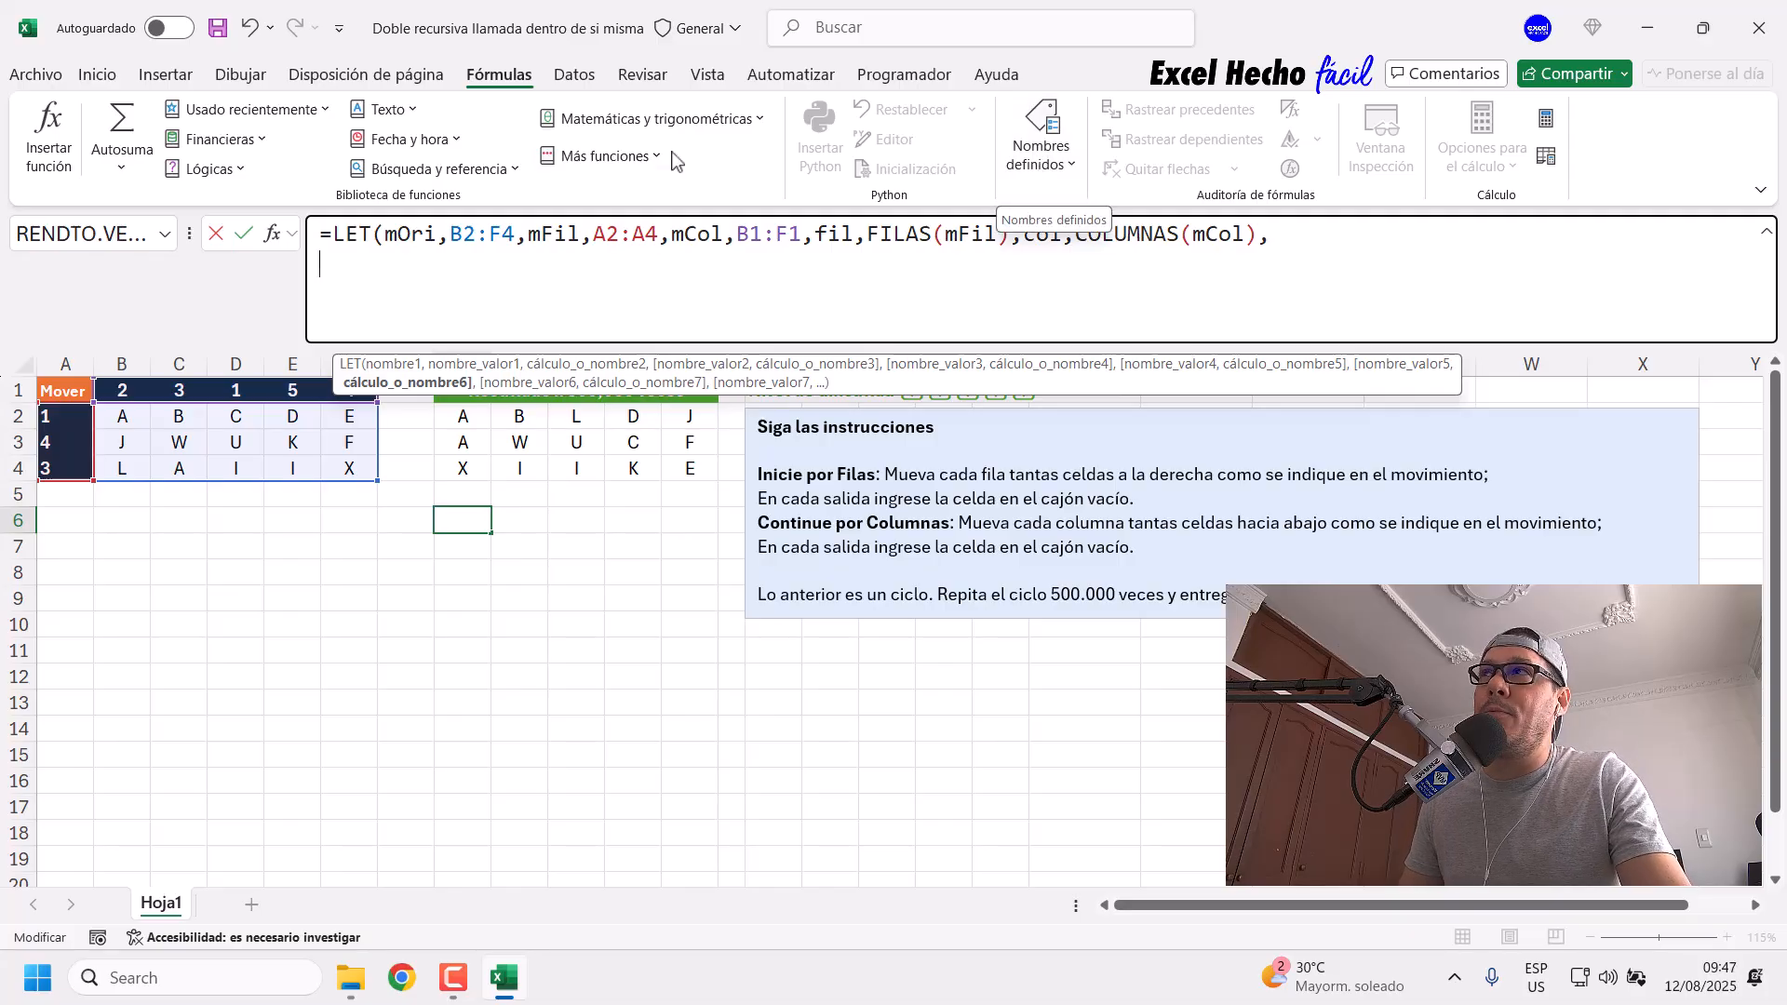
{"action": "left_click", "coordinate": [96, 75]}
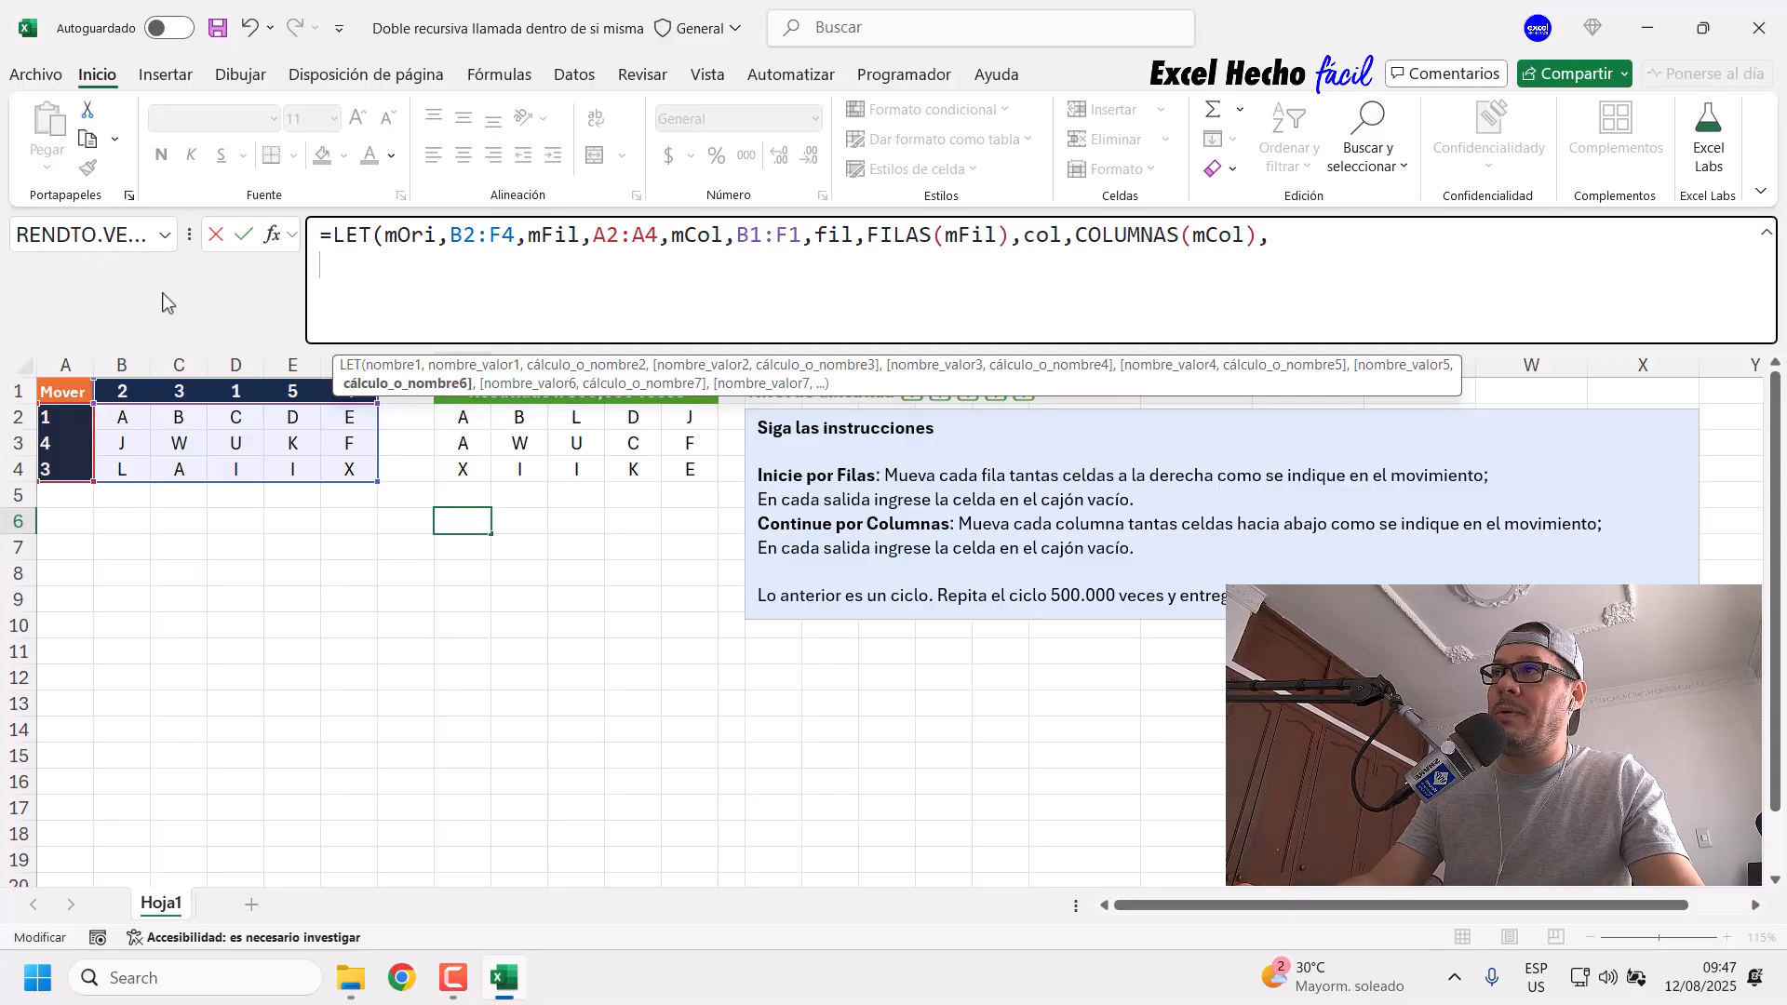
{"action": "double_click", "coordinate": [366, 235]}
{"action": "left_click", "coordinate": [329, 273]}
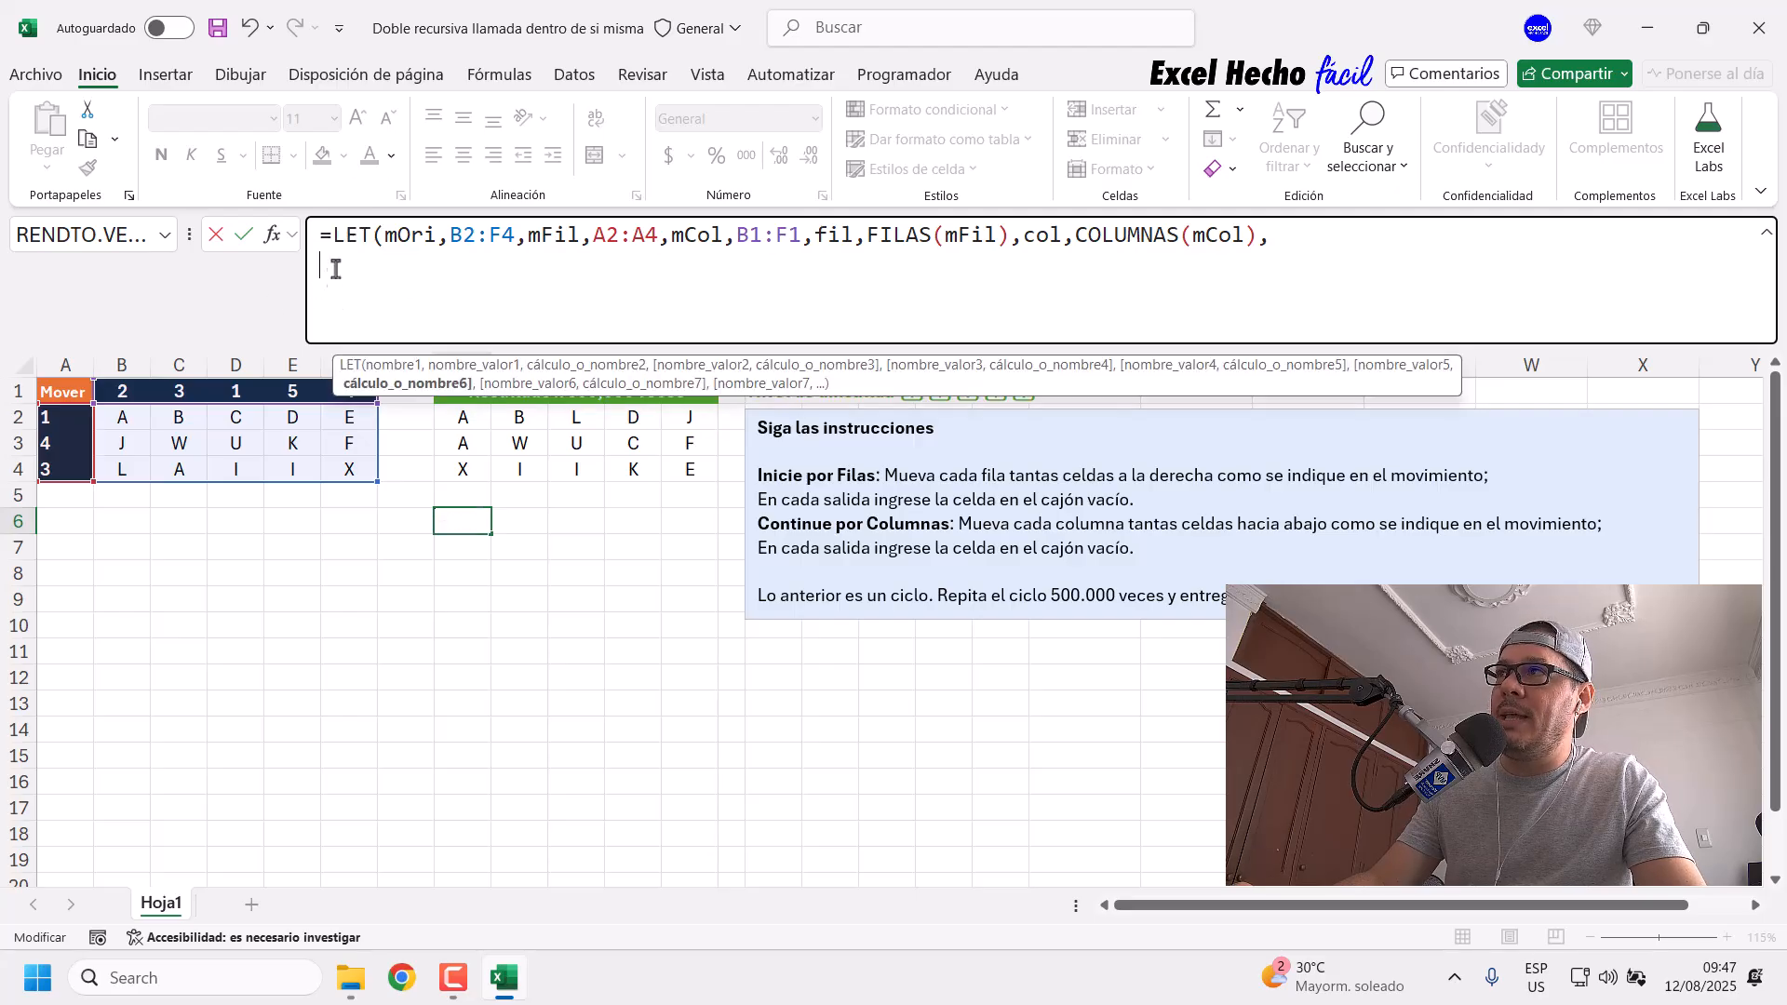
{"action": "double_click", "coordinate": [366, 237]}
{"action": "left_click", "coordinate": [360, 308]}
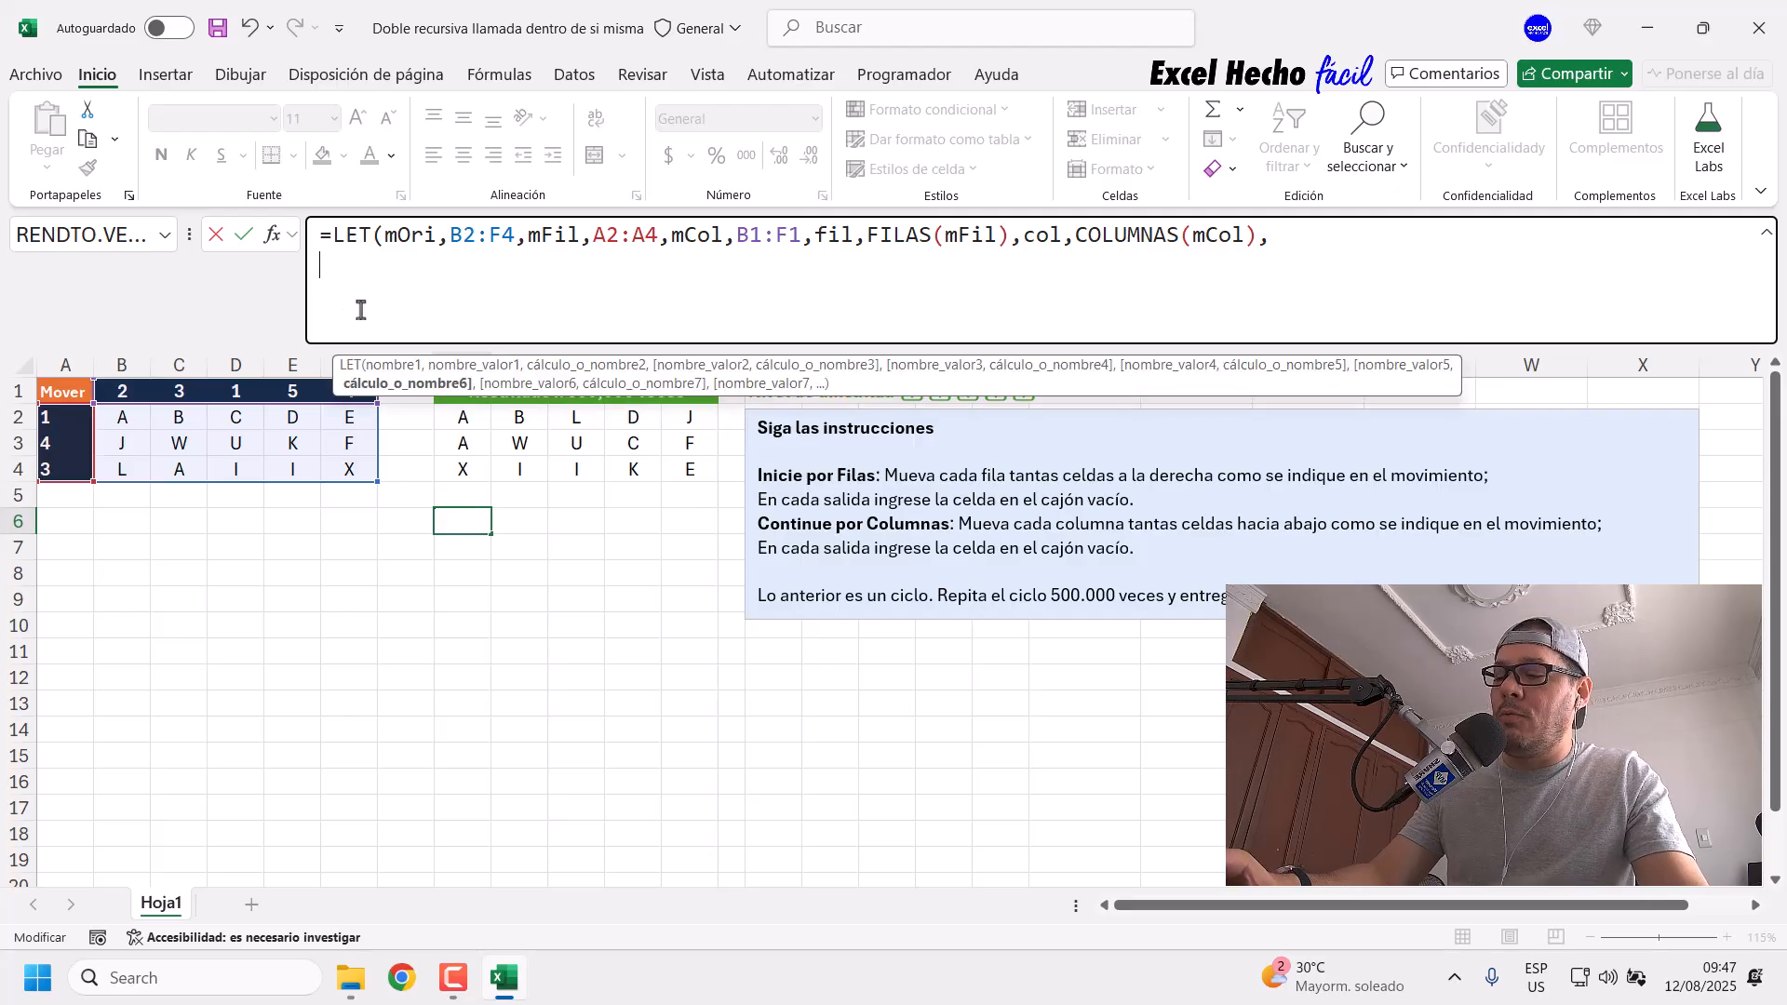
Step: Add a name fR on the LET formula's second line and start its definition with the LAMBDA function
{"action": "type", "text": "fR"}
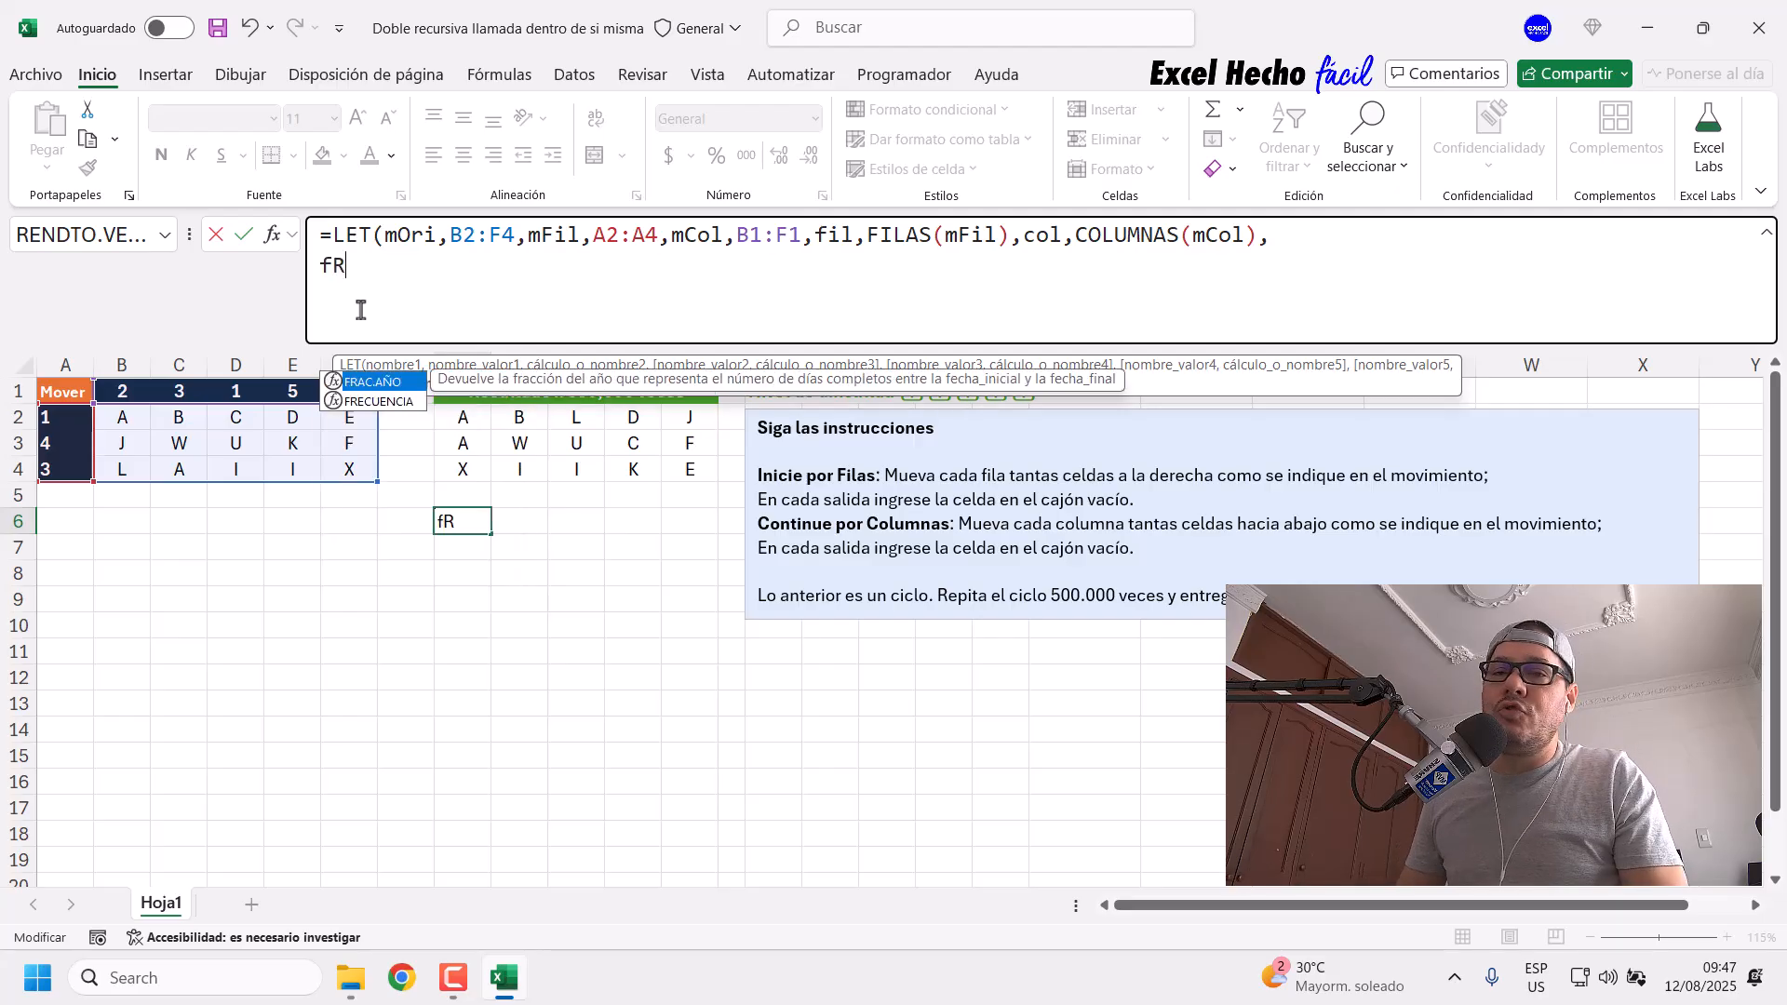
{"action": "left_click_drag", "start_coordinate": [336, 281], "coordinate": [313, 267]}
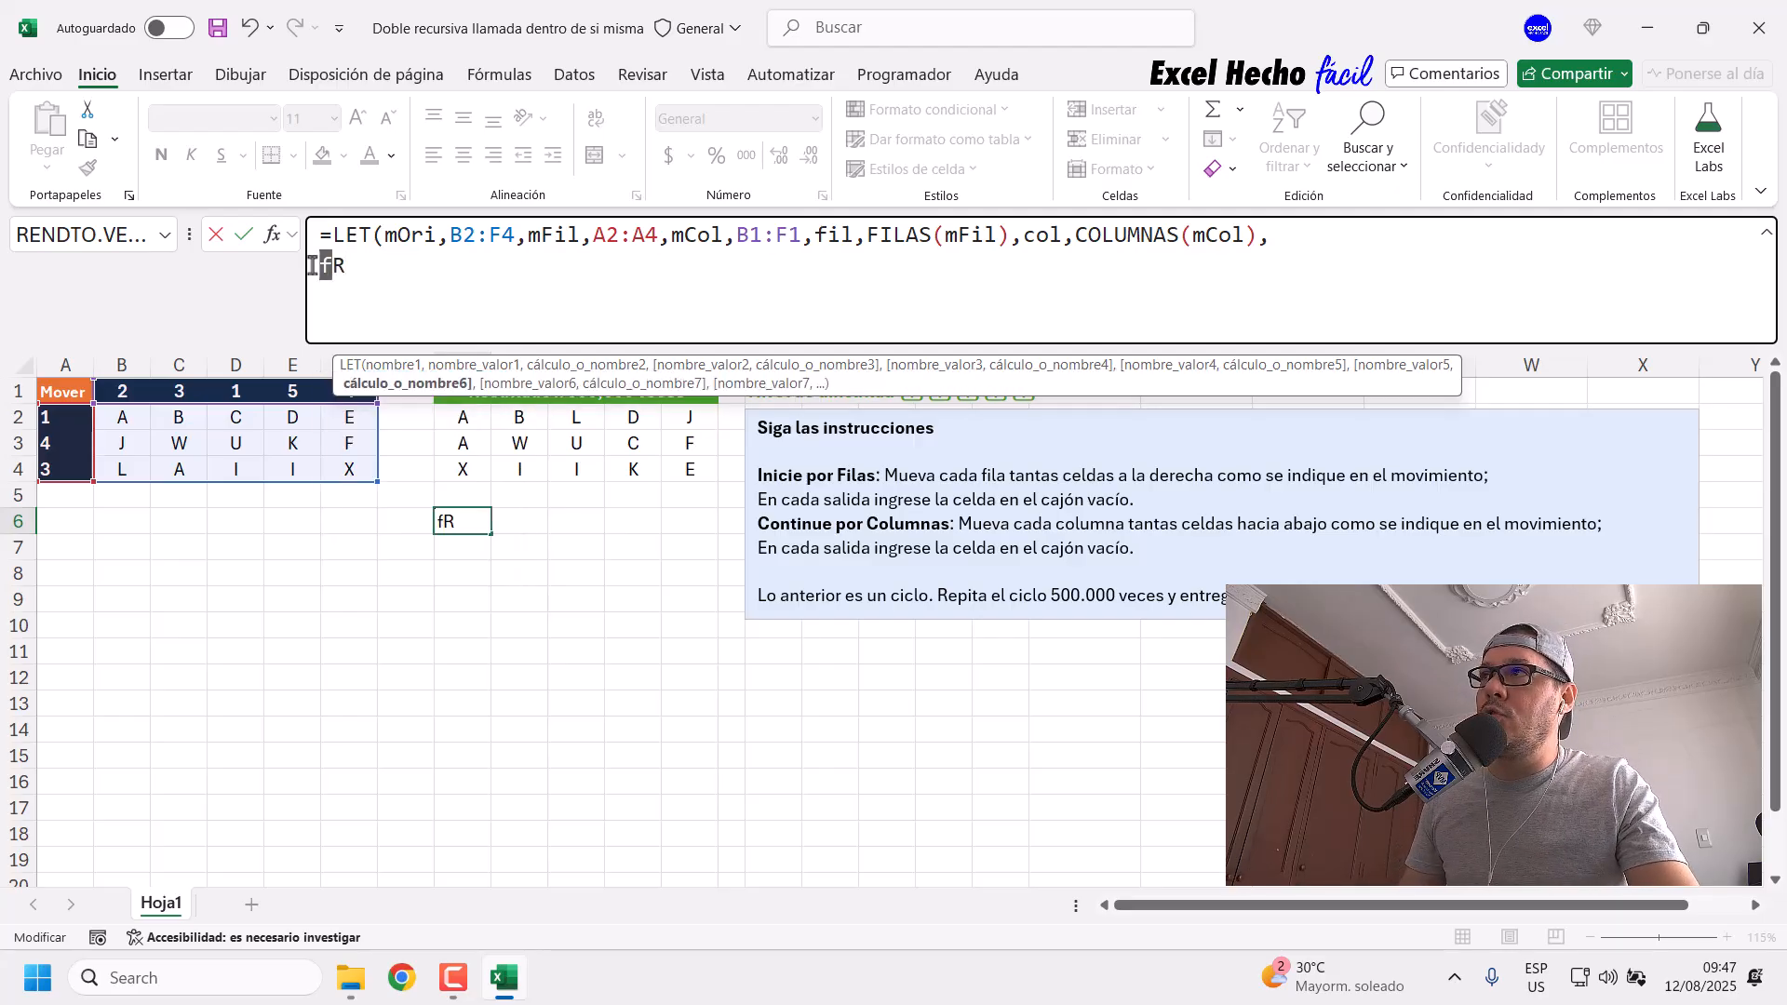
{"action": "left_click", "coordinate": [336, 265]}
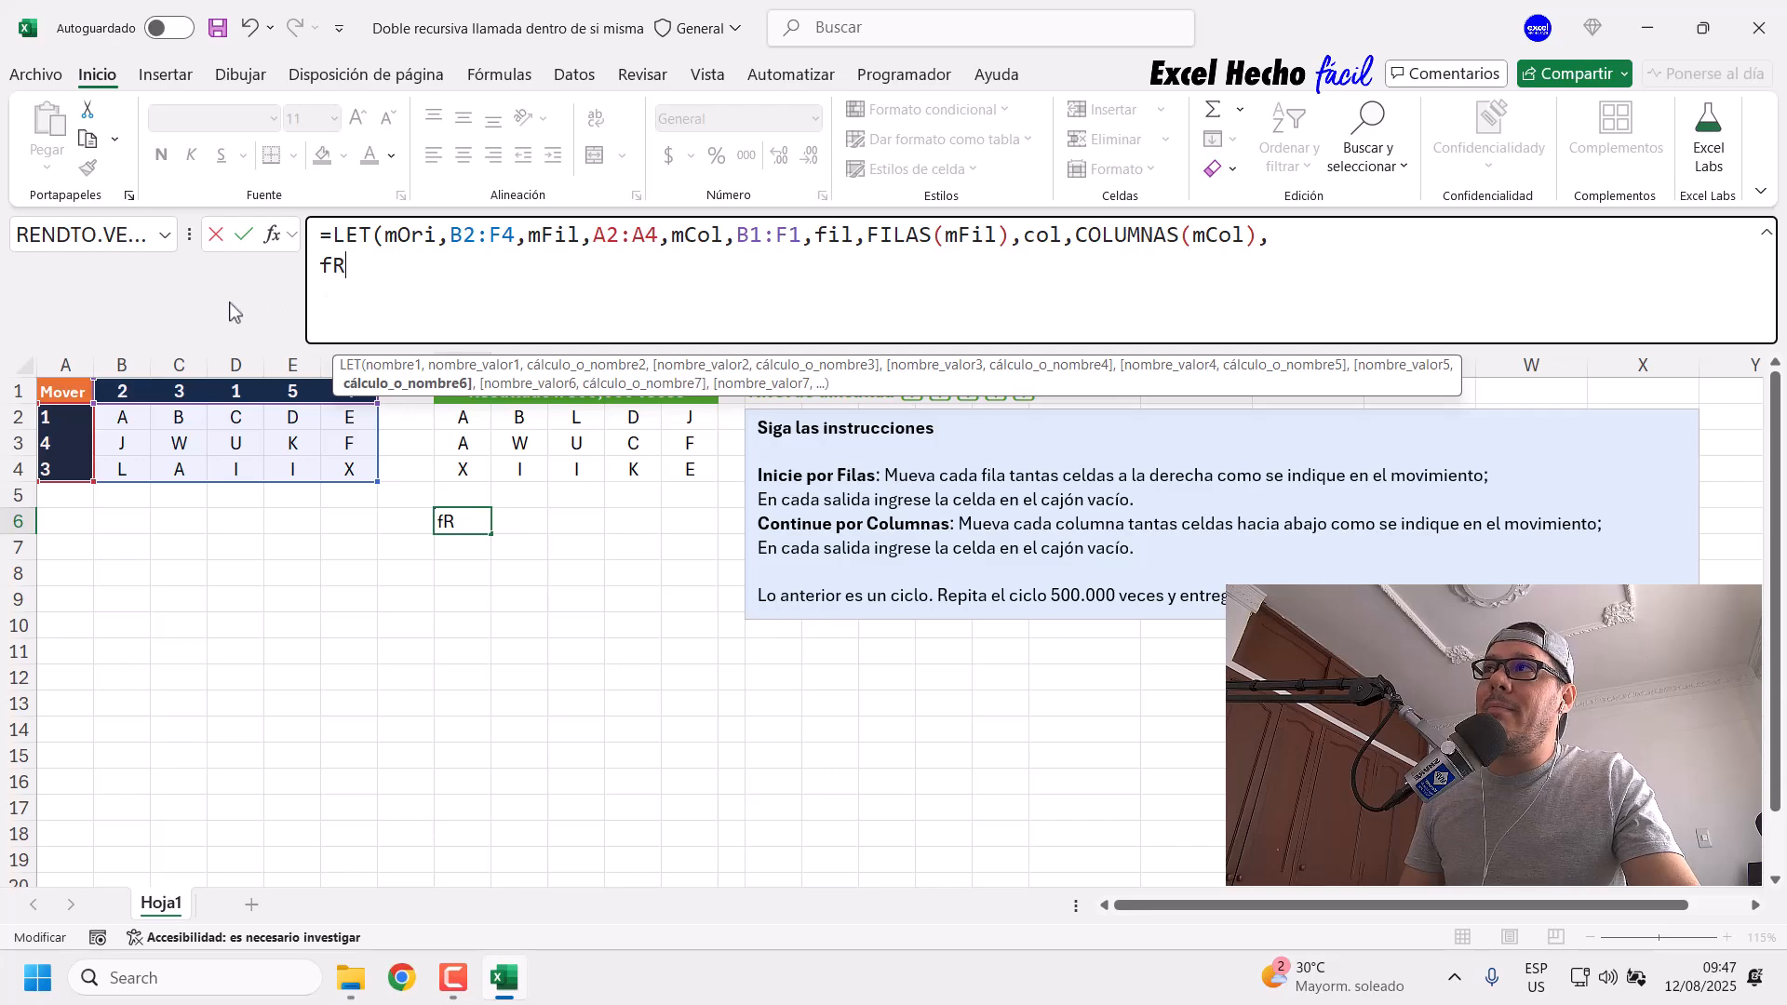
{"action": "type", "text": ","}
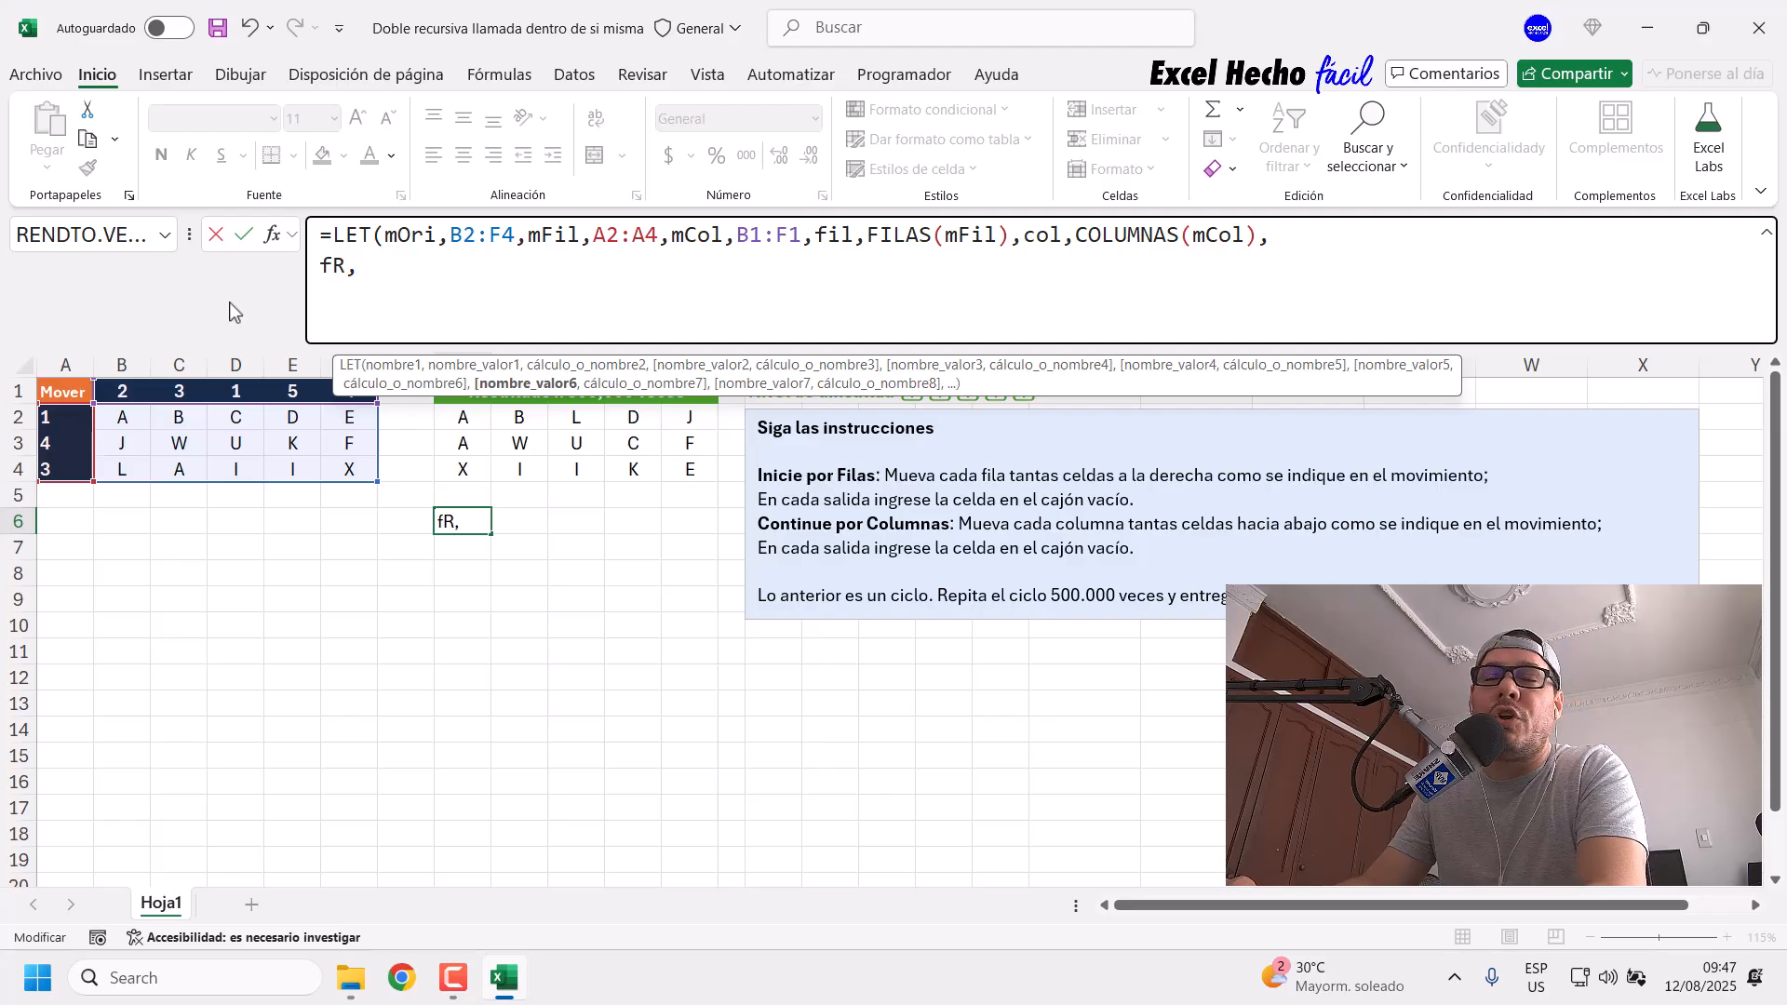
{"action": "type", "text": "la"}
{"action": "key", "text": "Down"}
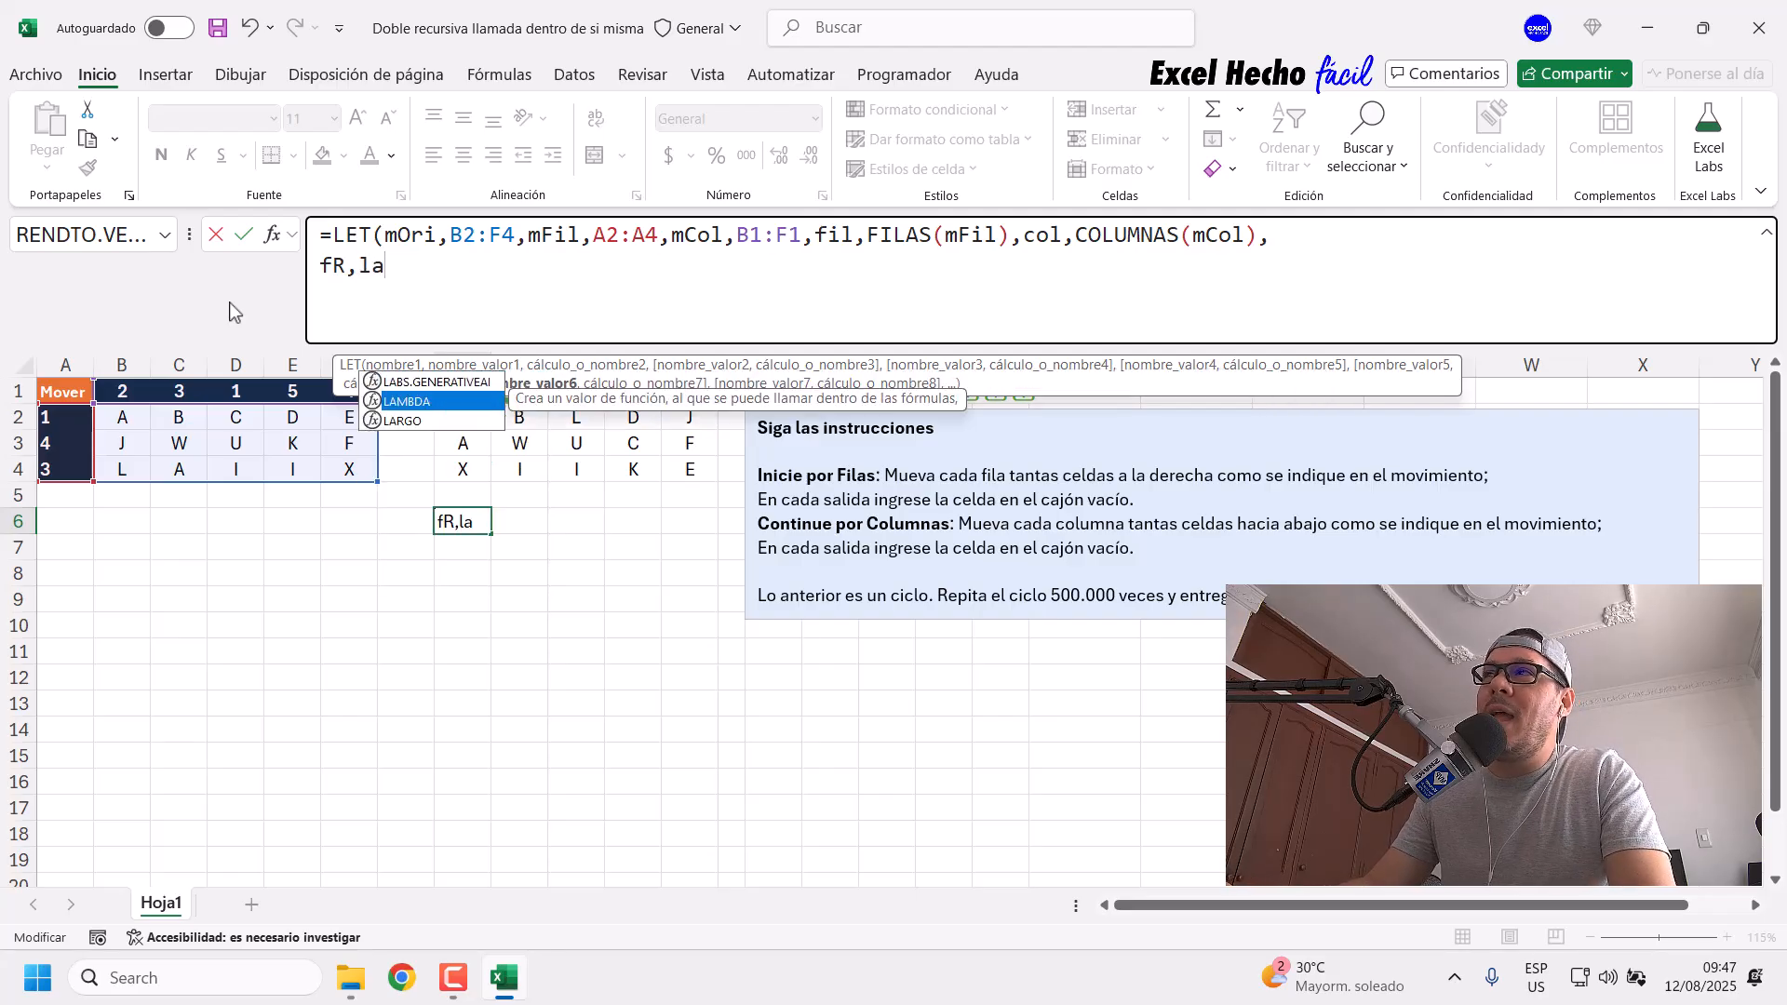
{"action": "key", "text": "Tab"}
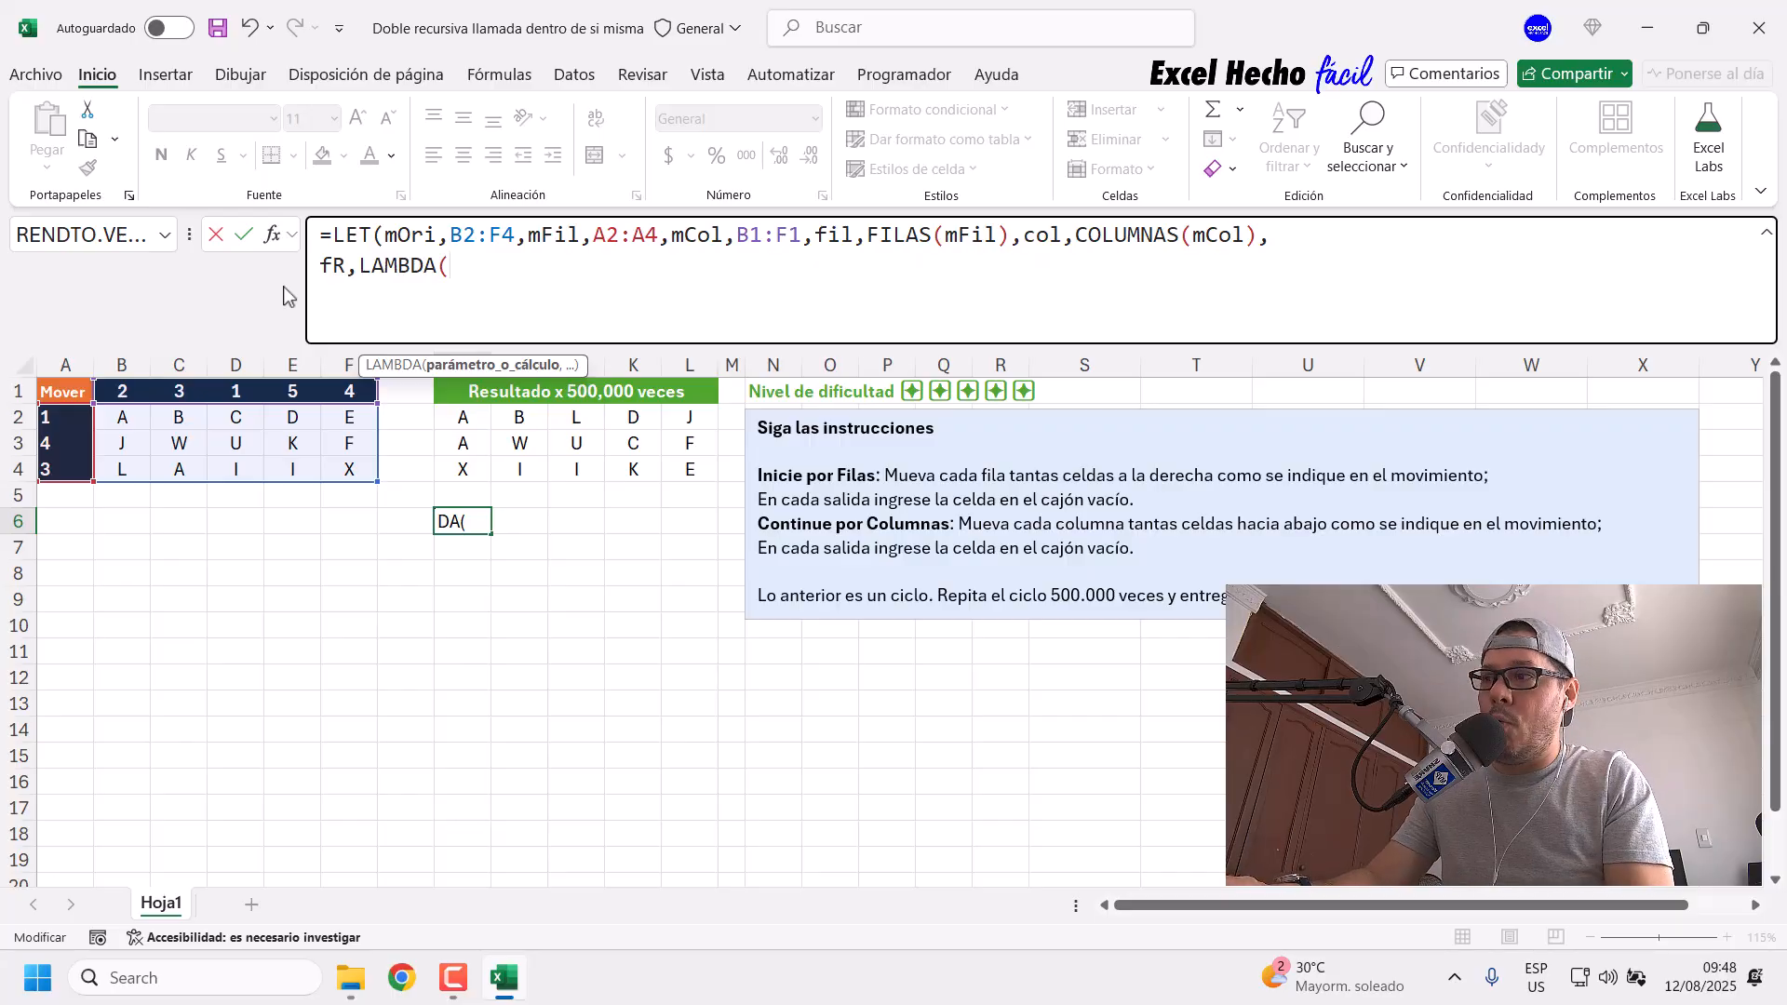
Step: Declare efr as the first parameter of the fR LAMBDA
{"action": "type", "text": "efr,"}
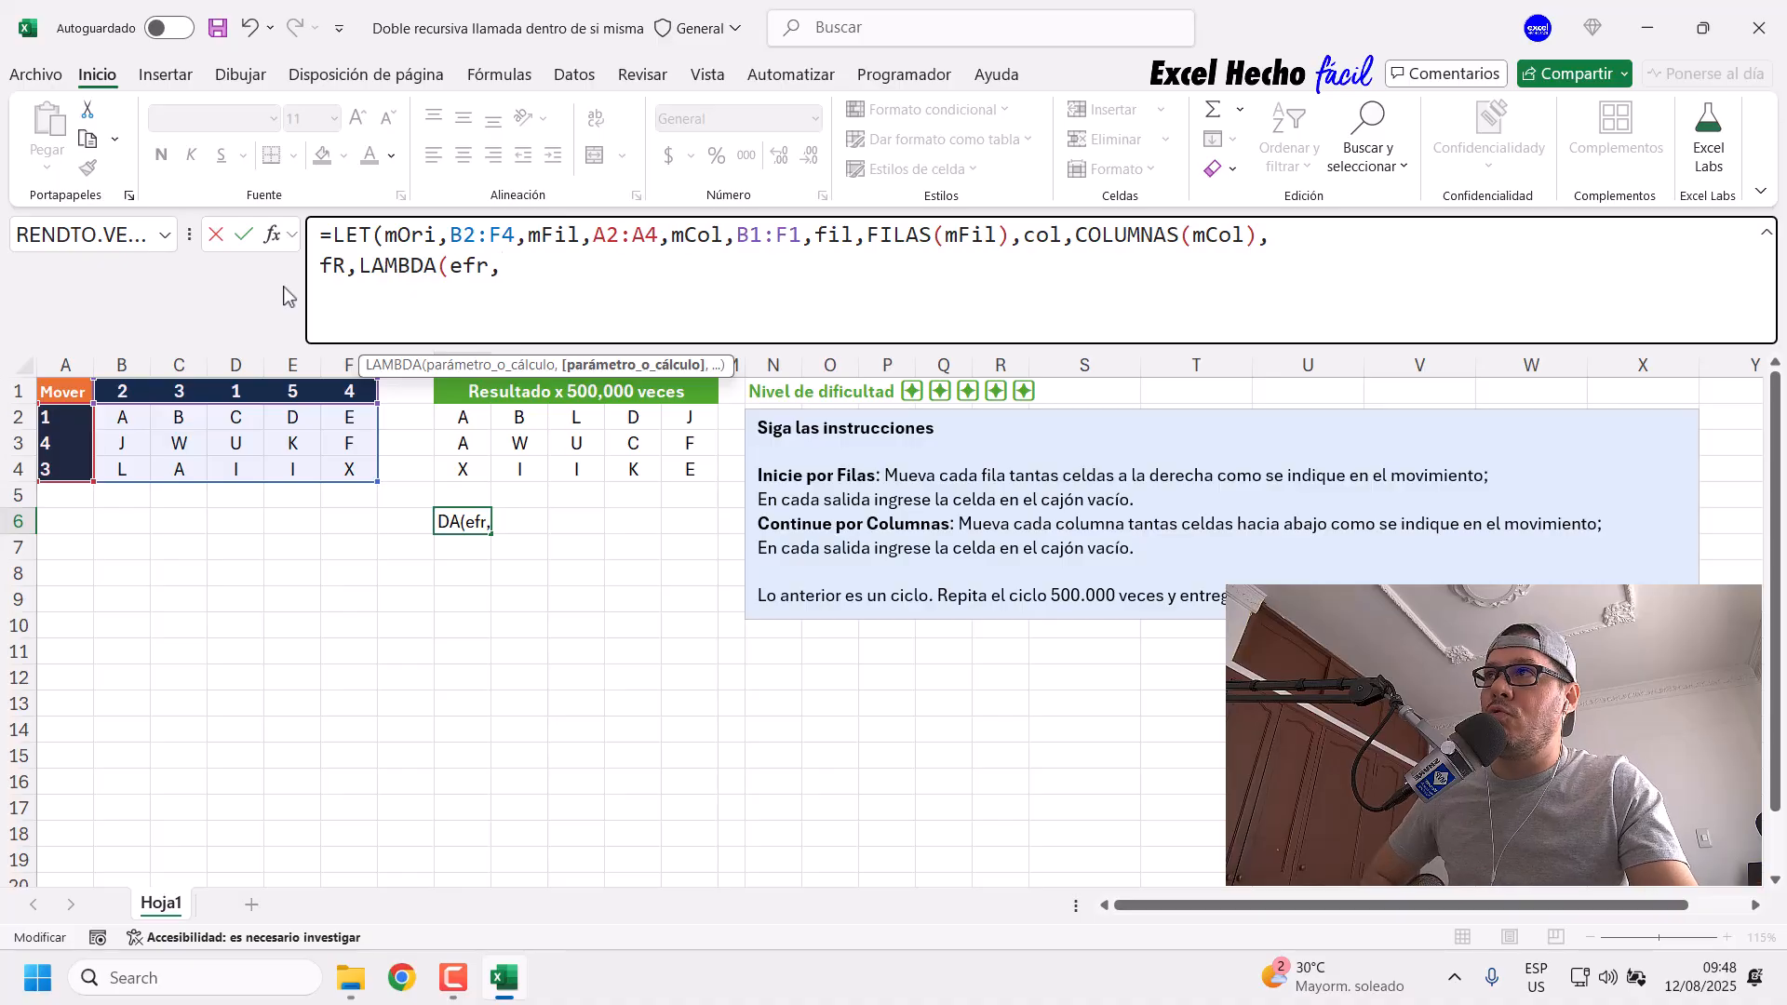
{"action": "mouse_move", "coordinate": [489, 266]}
{"action": "left_mouse_down"}
{"action": "mouse_move", "coordinate": [450, 262]}
{"action": "mouse_move", "coordinate": [476, 265]}
{"action": "left_mouse_up"}
{"action": "left_click", "coordinate": [506, 265]}
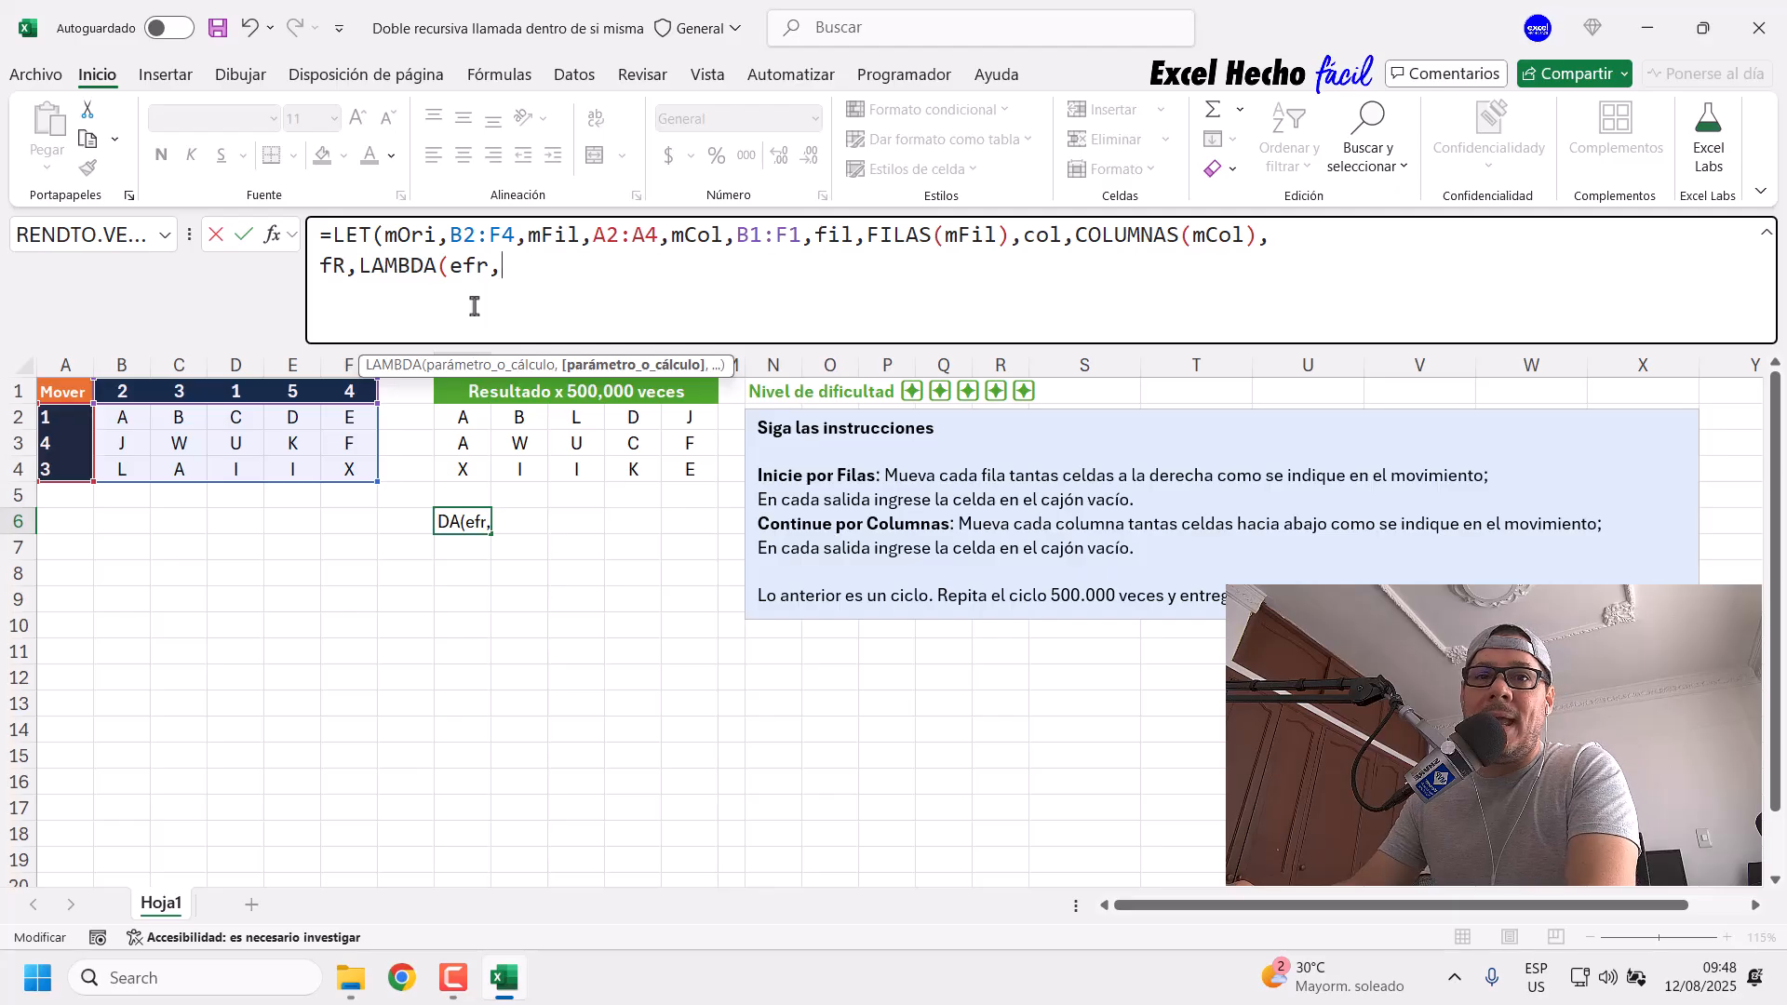
Step: Declare nc as the second parameter of the fR LAMBDA, ending it with a comma
{"action": "type", "text": "nc"}
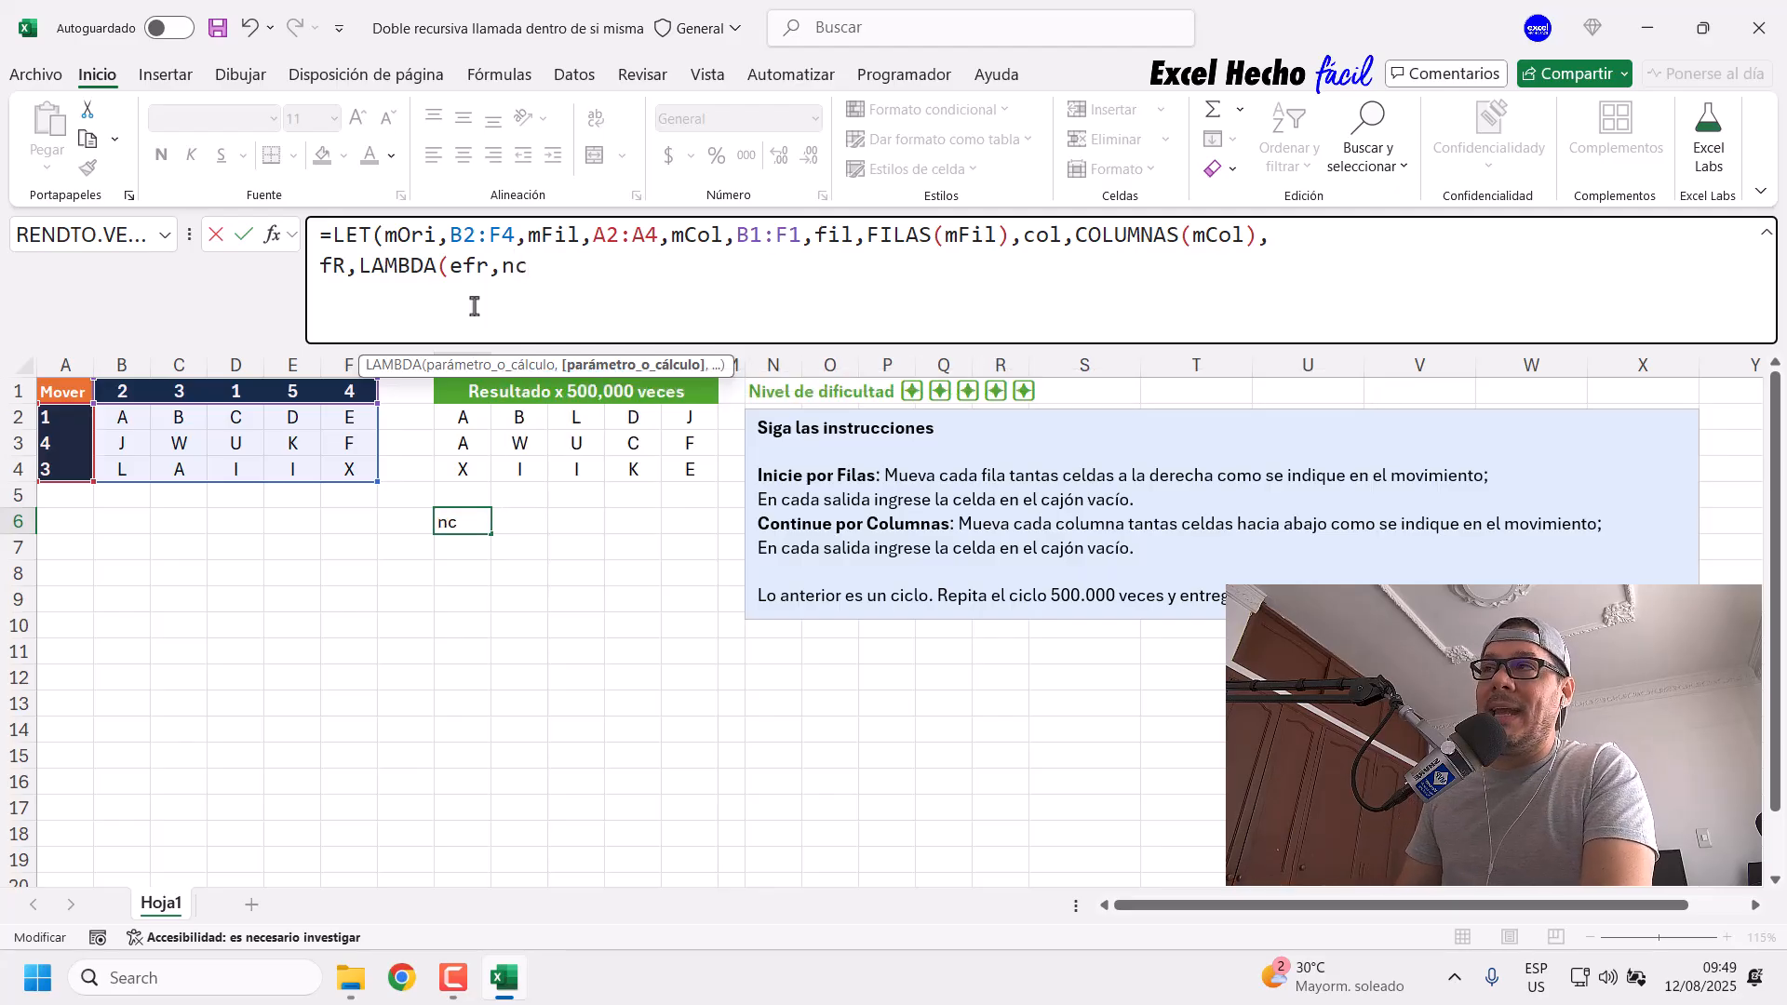
{"action": "type", "text": ","}
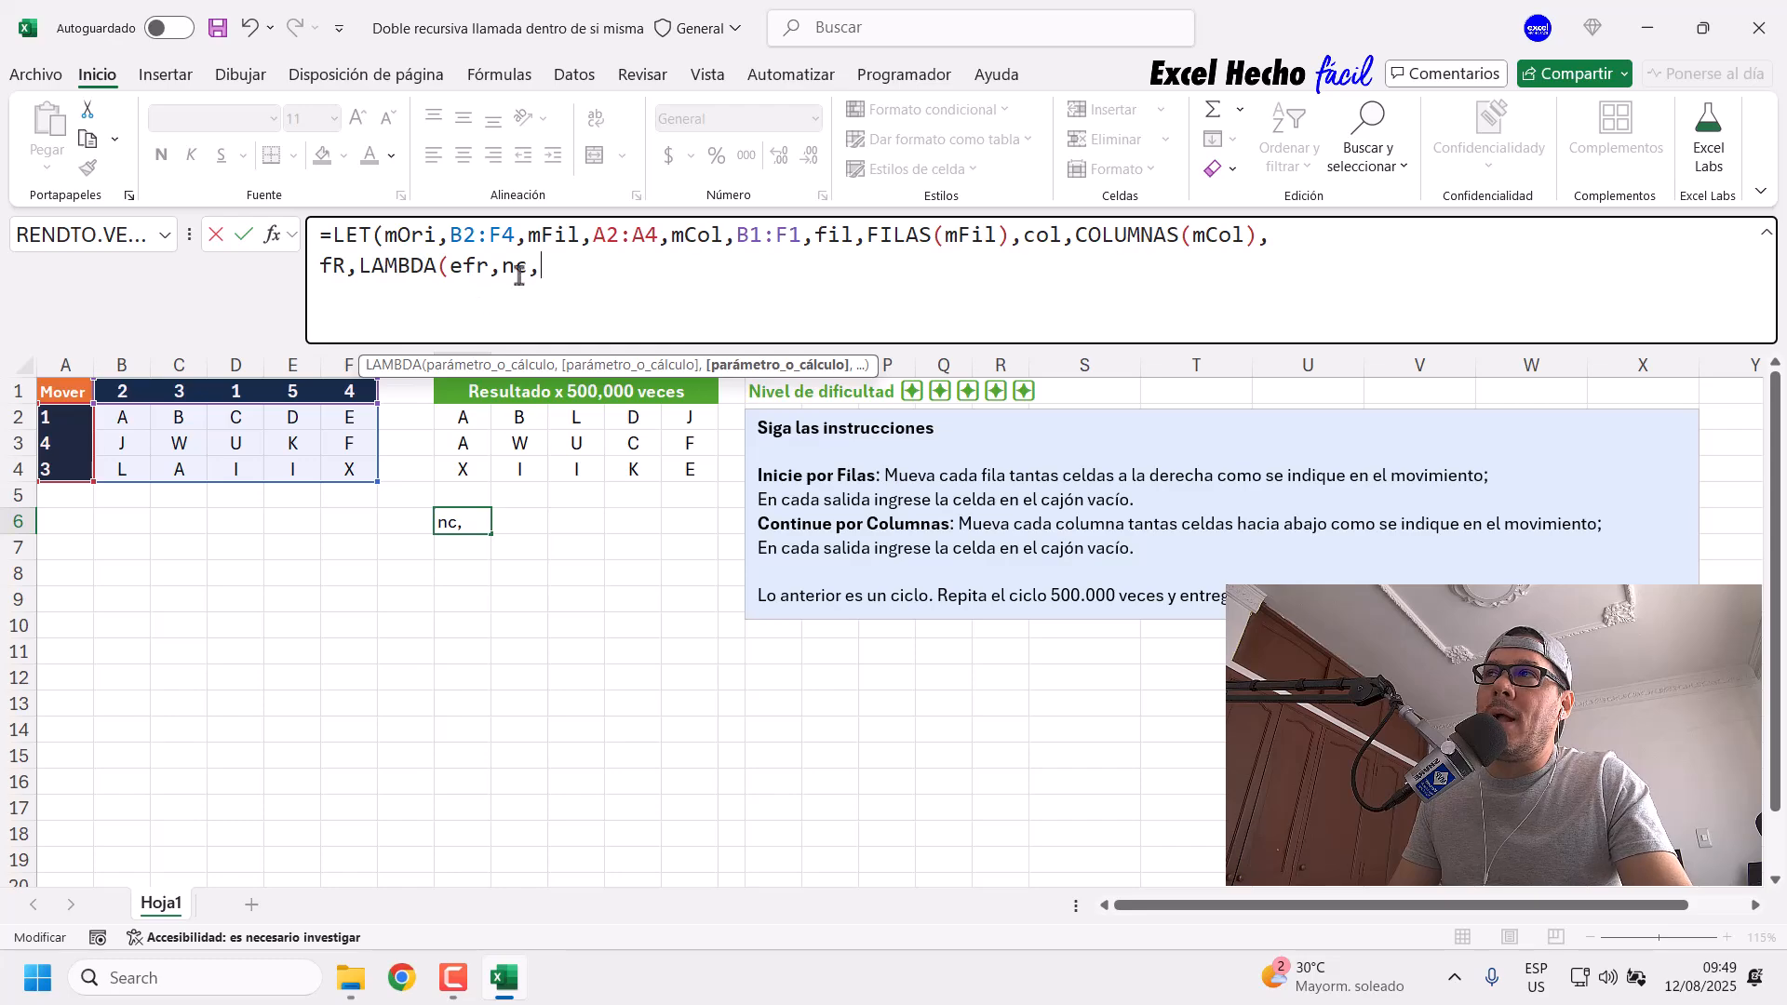
{"action": "left_click", "coordinate": [508, 267]}
{"action": "left_click", "coordinate": [542, 267]}
{"action": "left_click_drag", "start_coordinate": [506, 268], "coordinate": [533, 269]}
{"action": "left_click", "coordinate": [453, 316]}
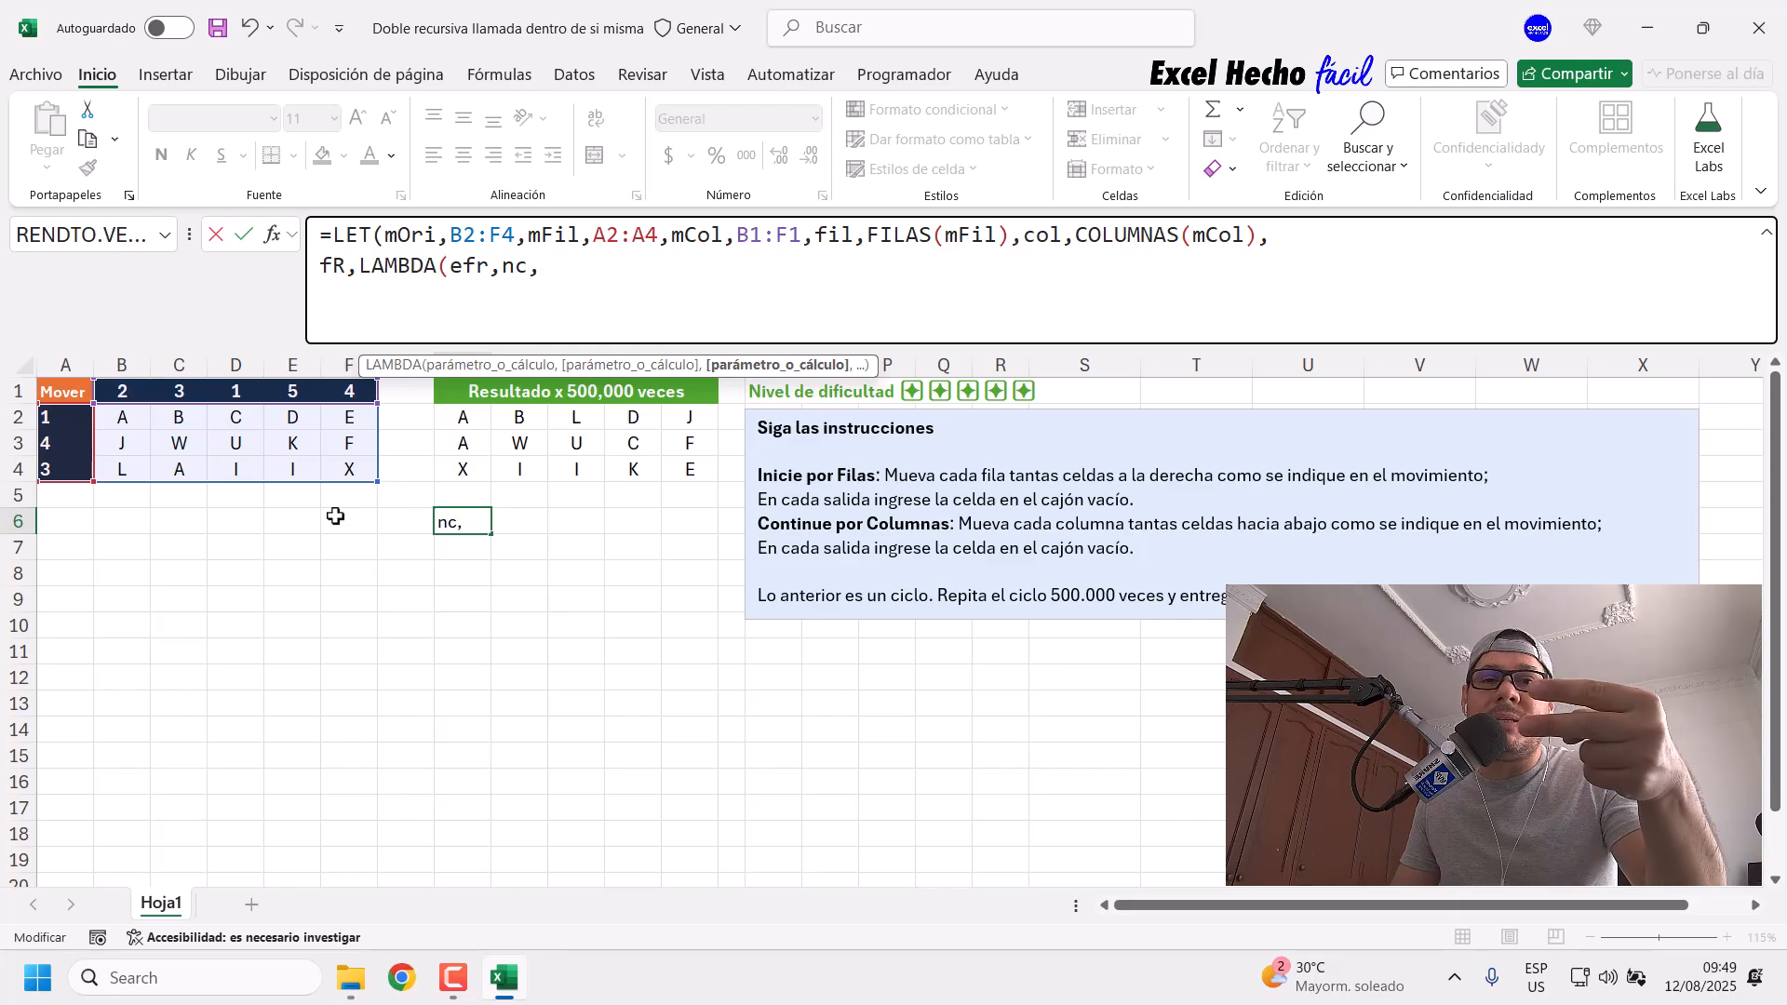
{"action": "double_click", "coordinate": [515, 266]}
{"action": "key", "text": "End"}
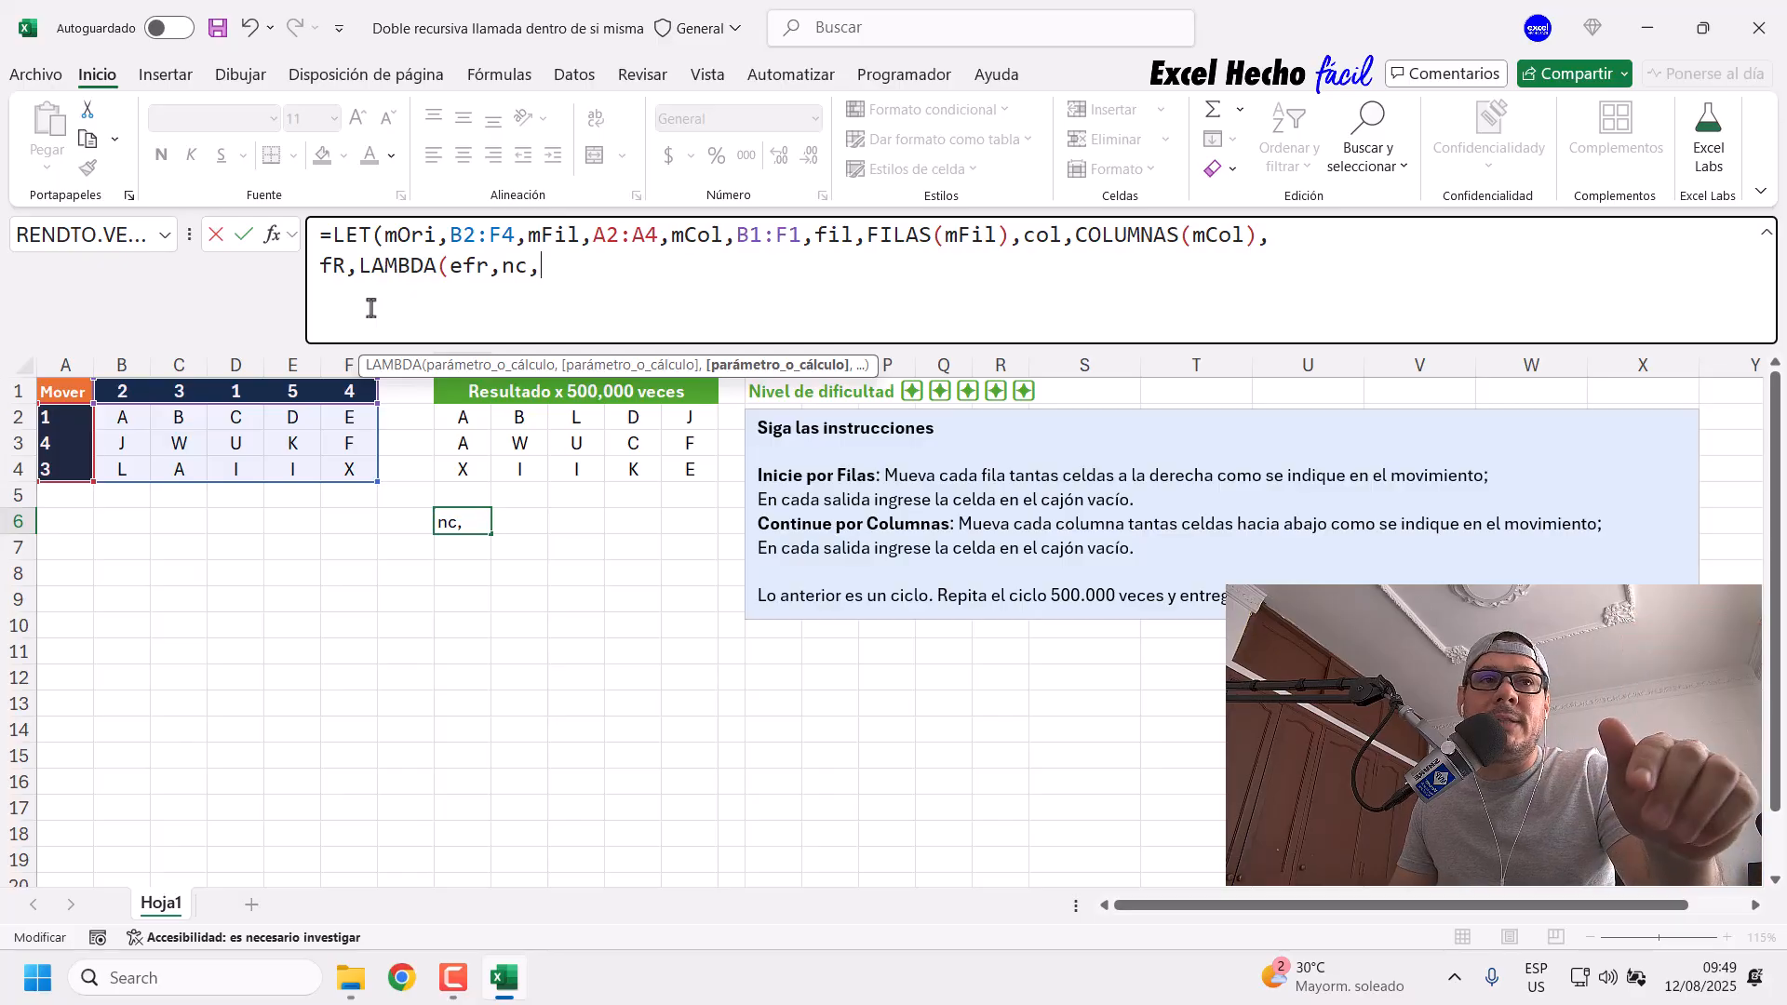
{"action": "double_click", "coordinate": [513, 265]}
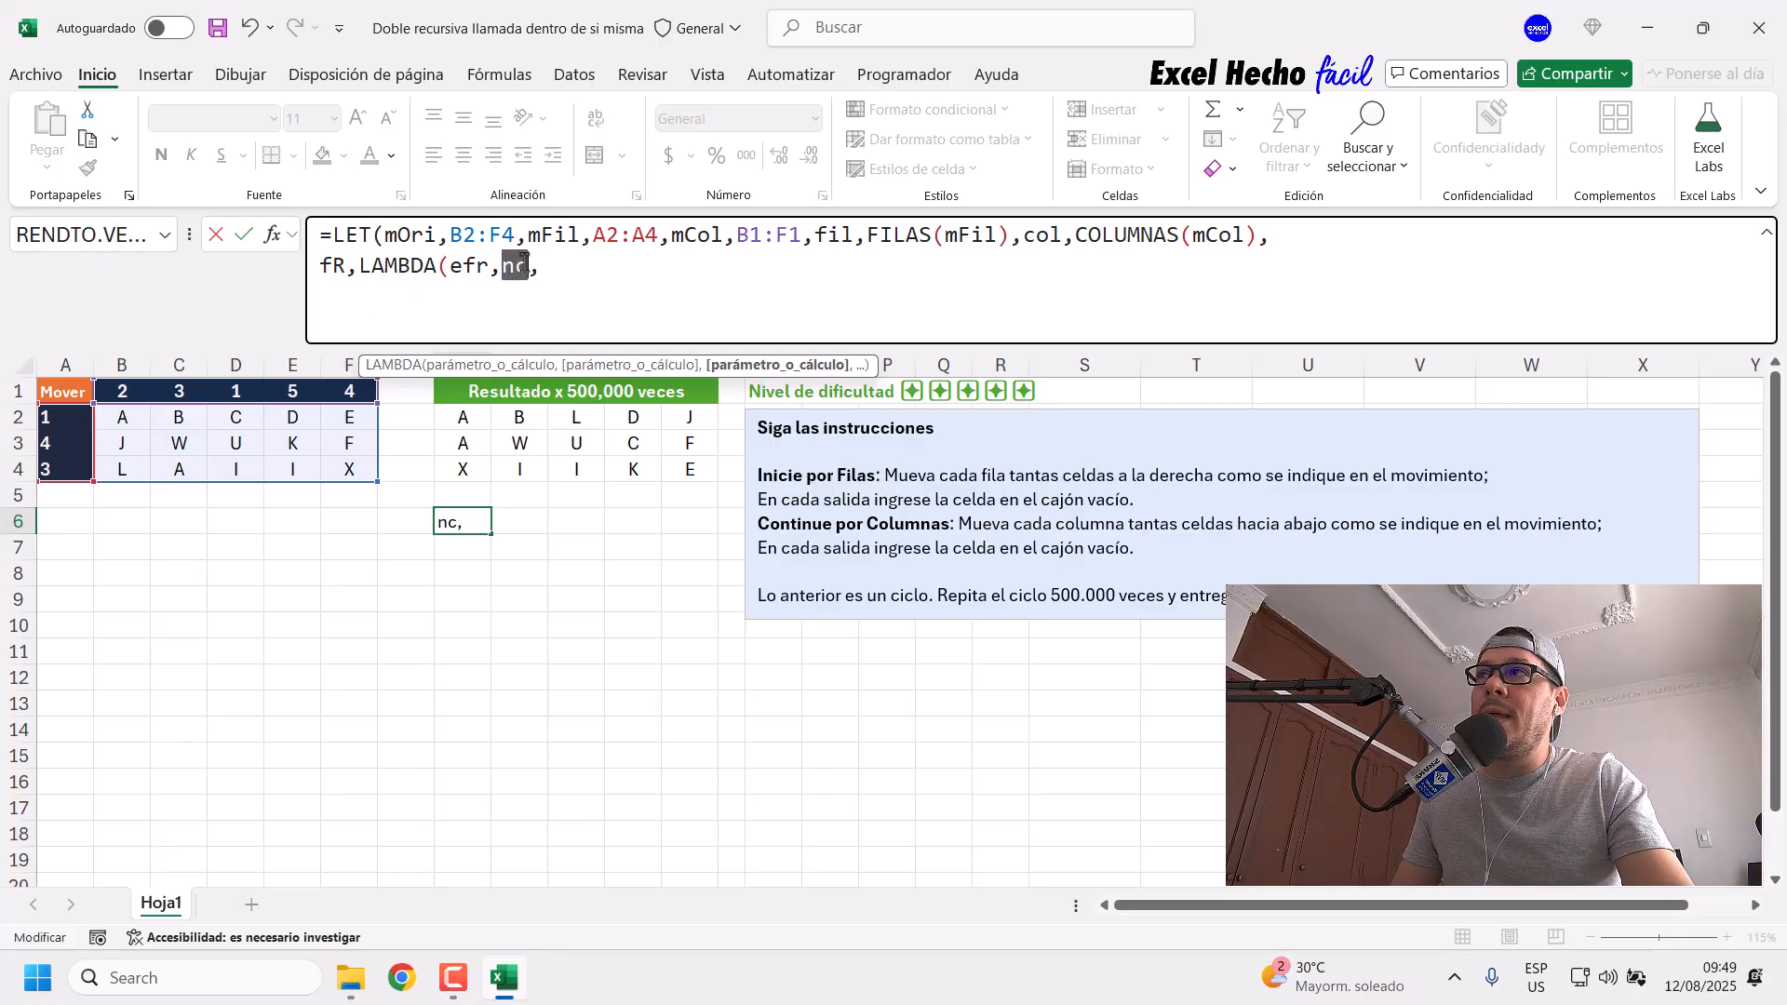
{"action": "left_click", "coordinate": [442, 317]}
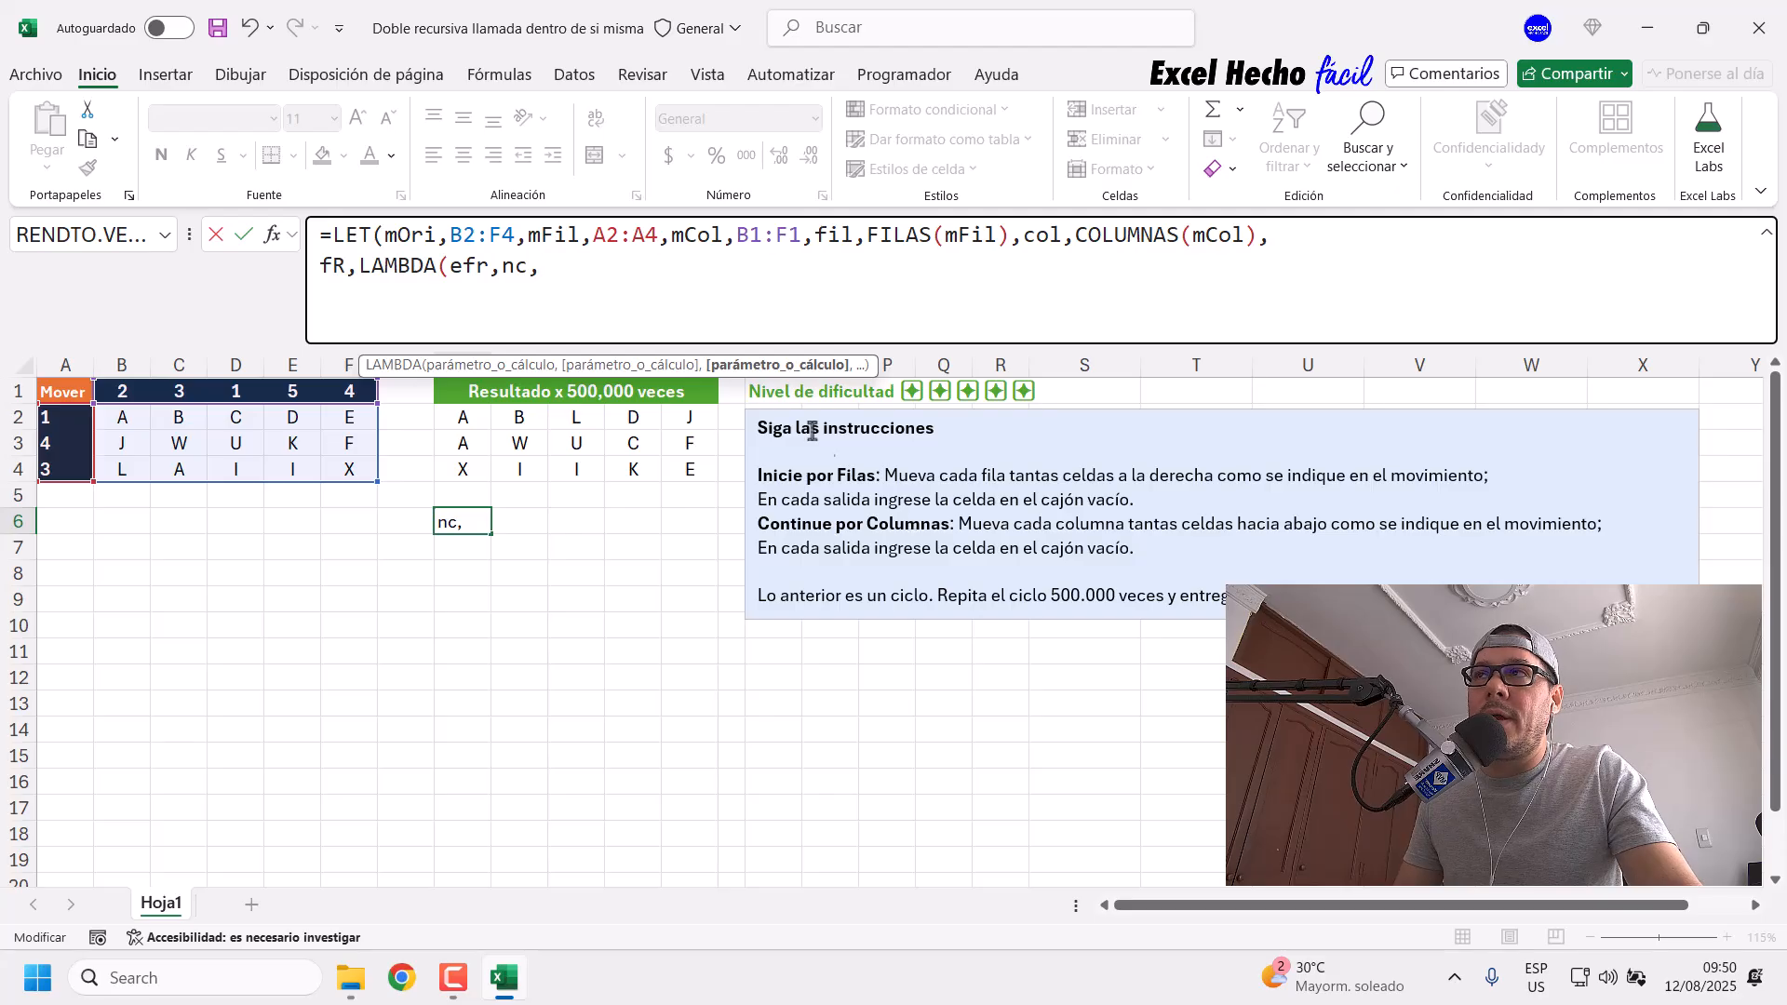
Step: Declare me as the third LAMBDA parameter and review efr, nc and me
{"action": "type", "text": "me,"}
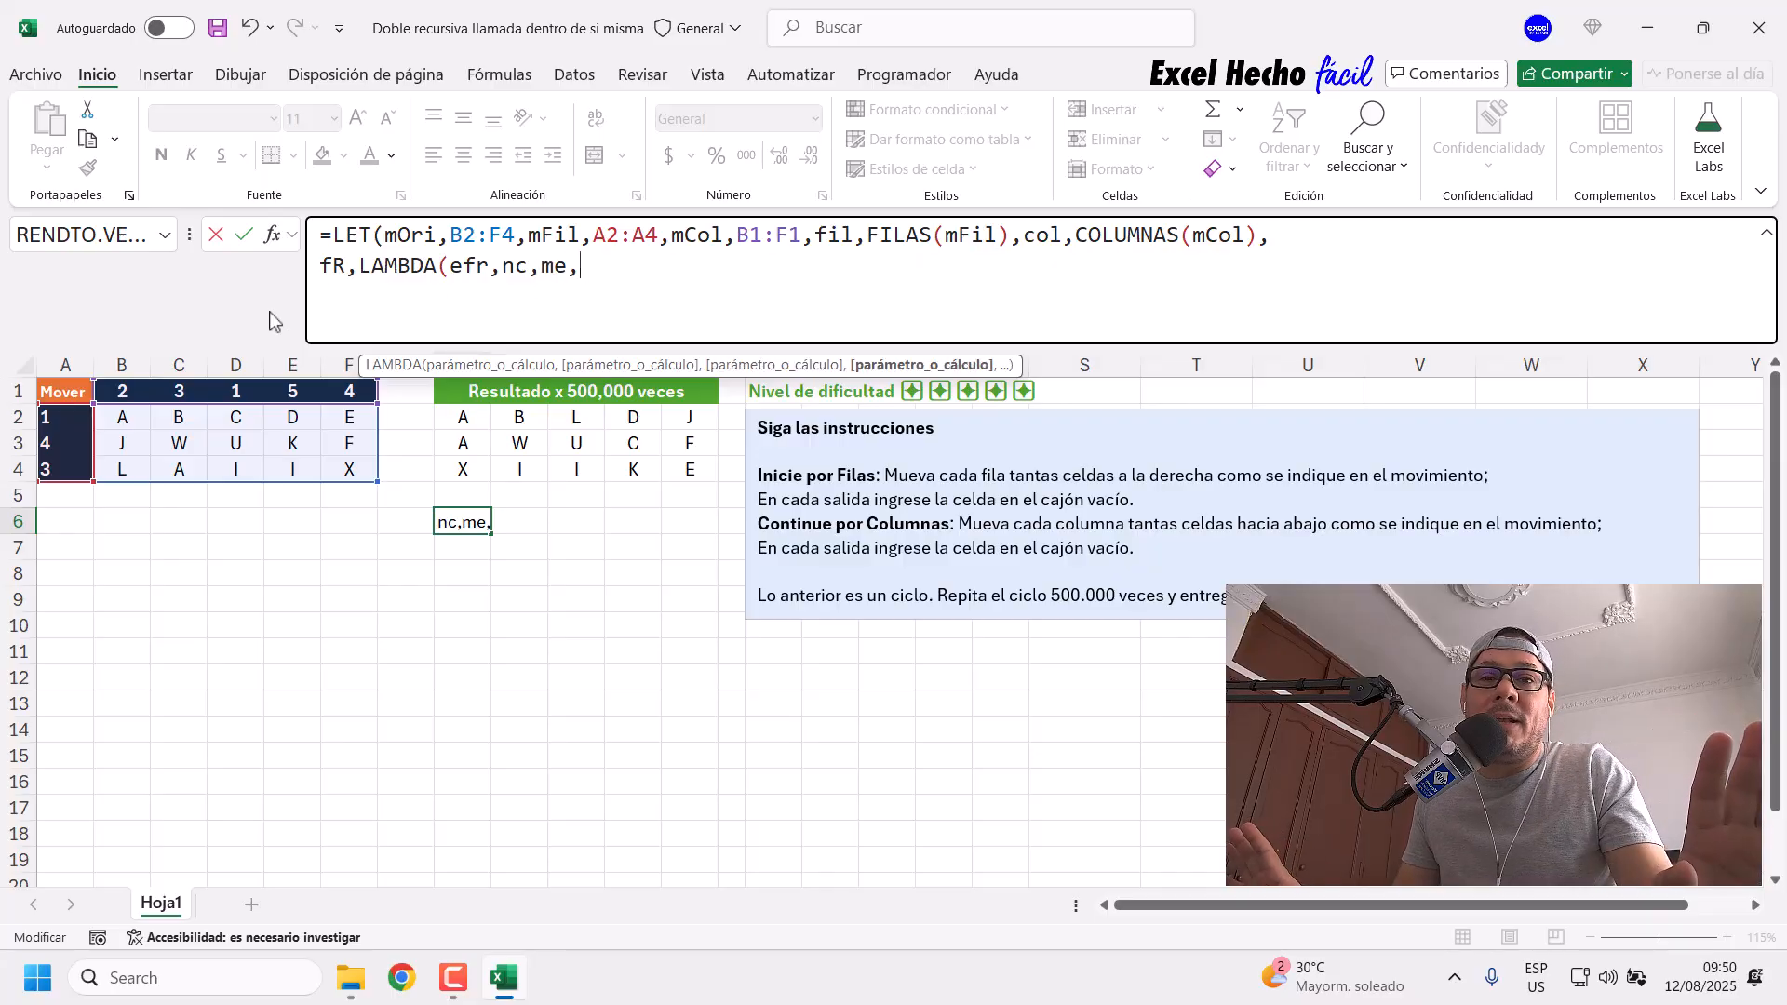
{"action": "double_click", "coordinate": [469, 268]}
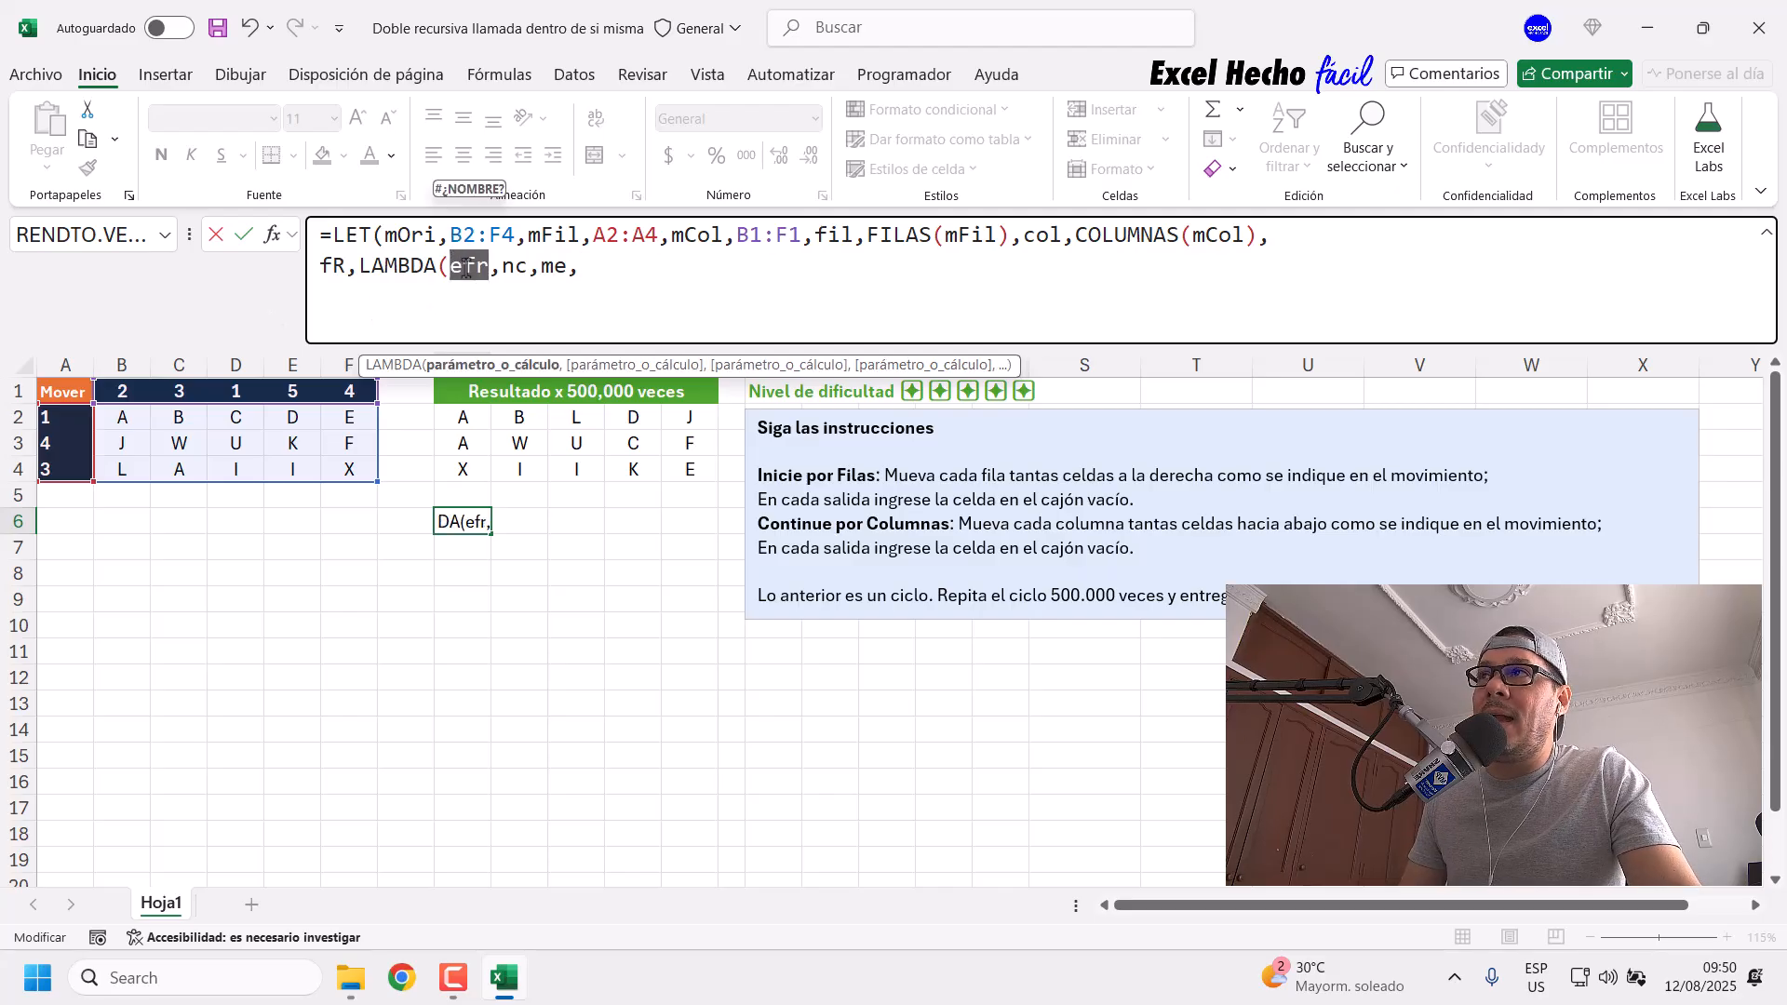
{"action": "double_click", "coordinate": [513, 264]}
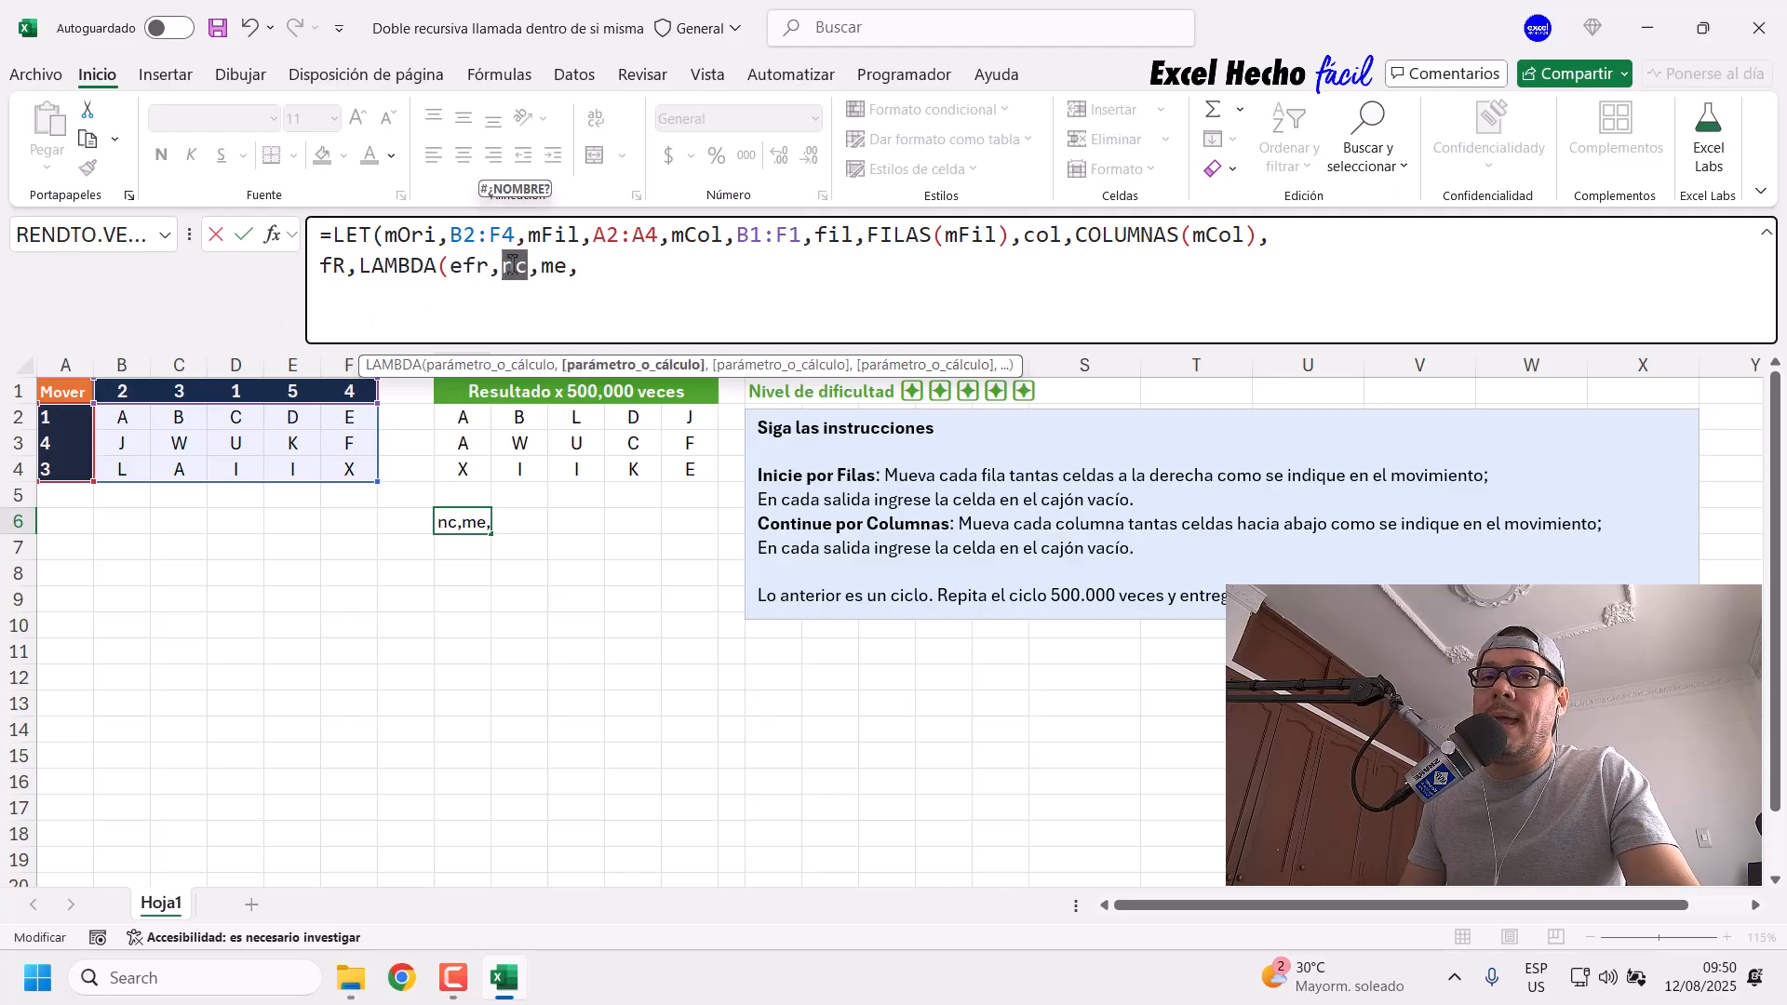
{"action": "double_click", "coordinate": [562, 268]}
{"action": "left_click", "coordinate": [570, 302]}
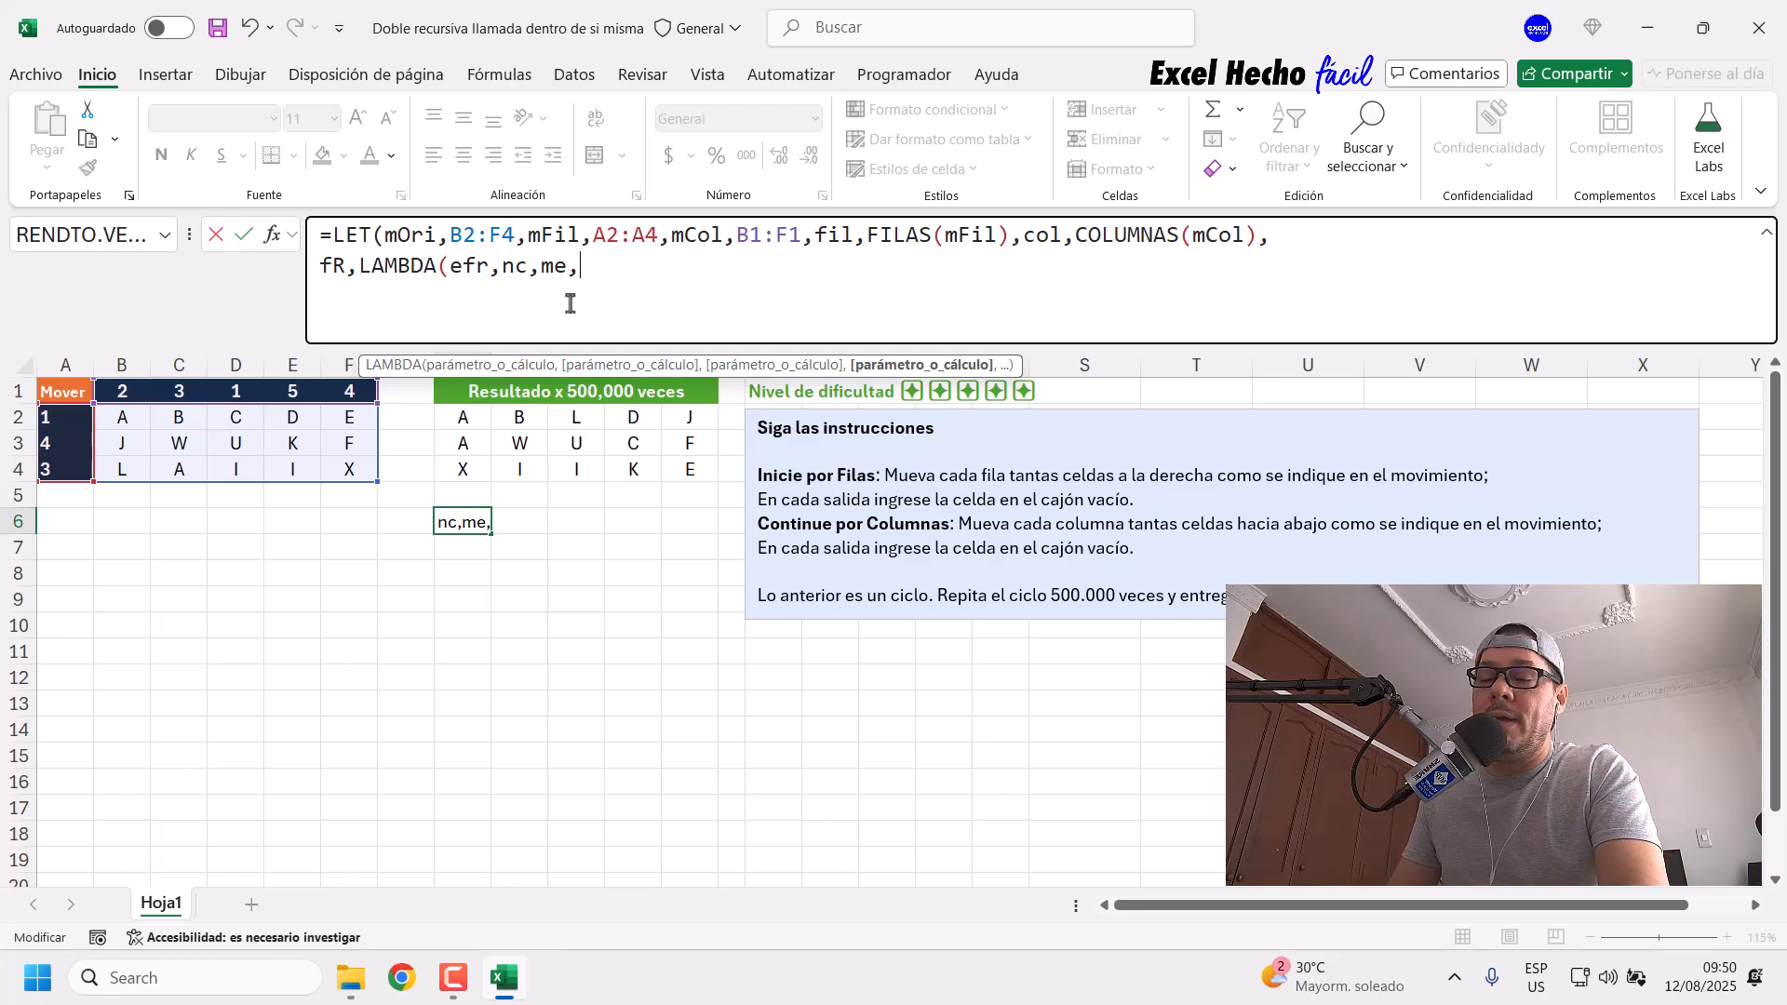
Step: Start a nested LET function on a new formula line as the calculation of the fR LAMBDA
{"action": "key", "text": "alt+Return"}
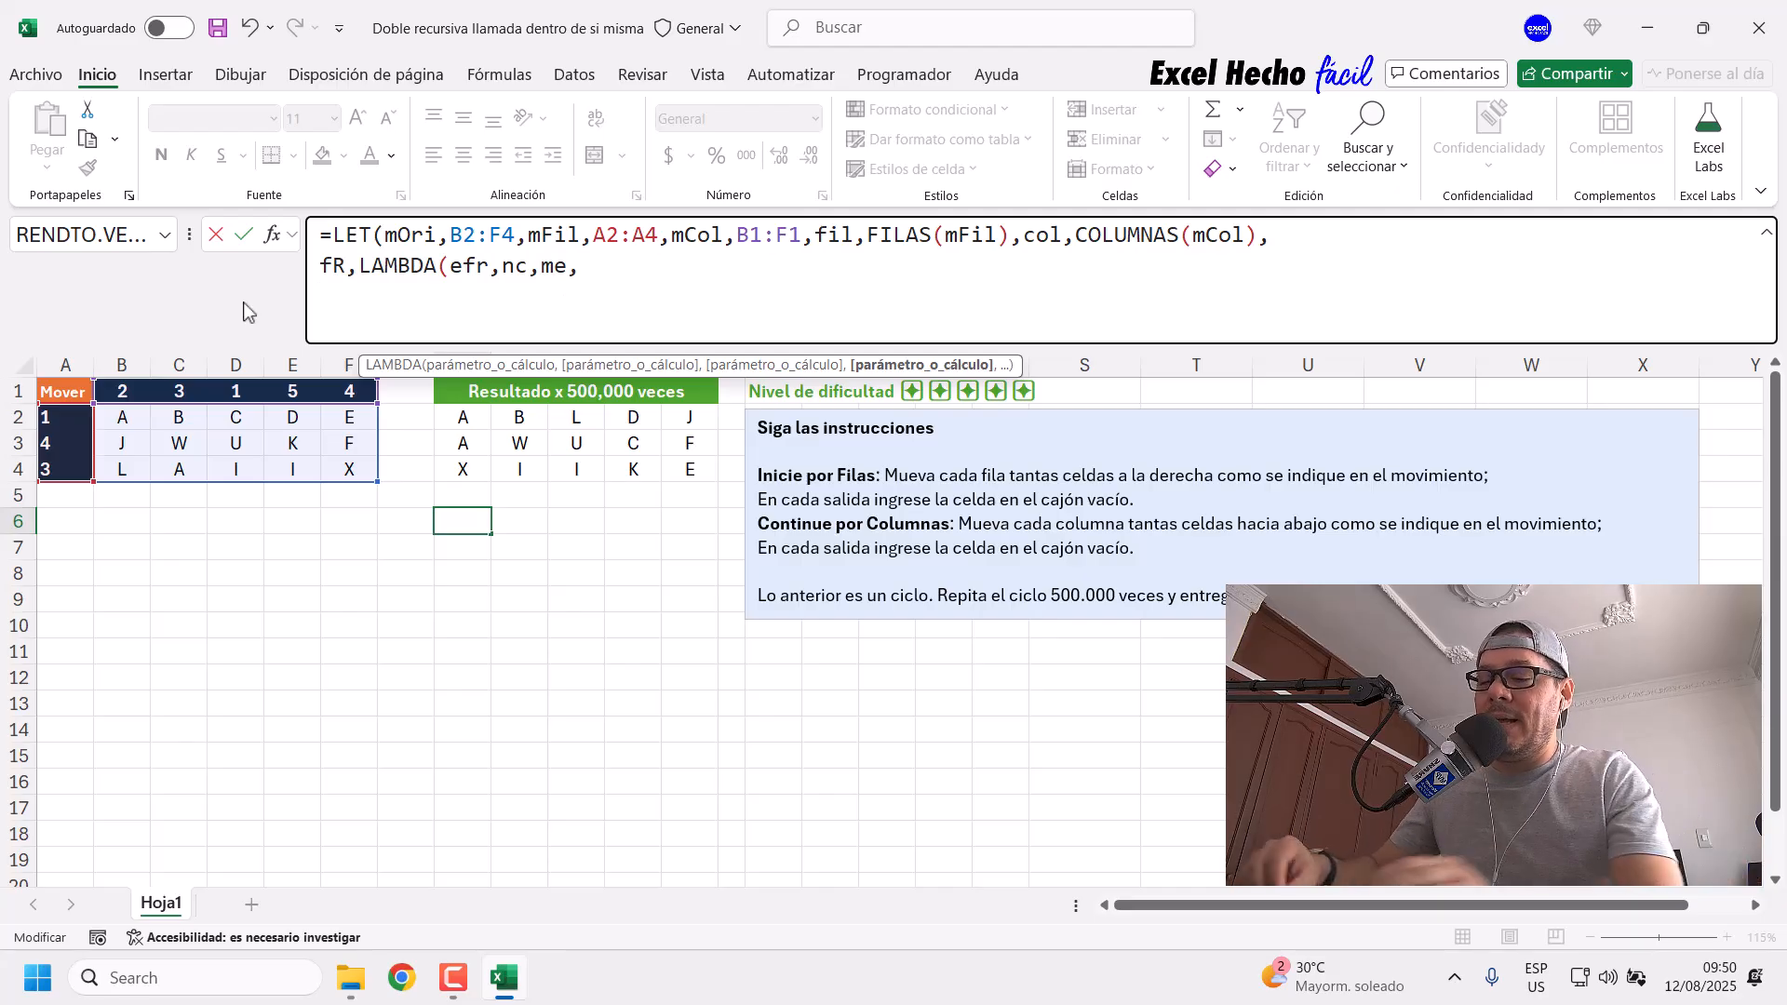
{"action": "type", "text": "let"}
{"action": "key", "text": "Tab"}
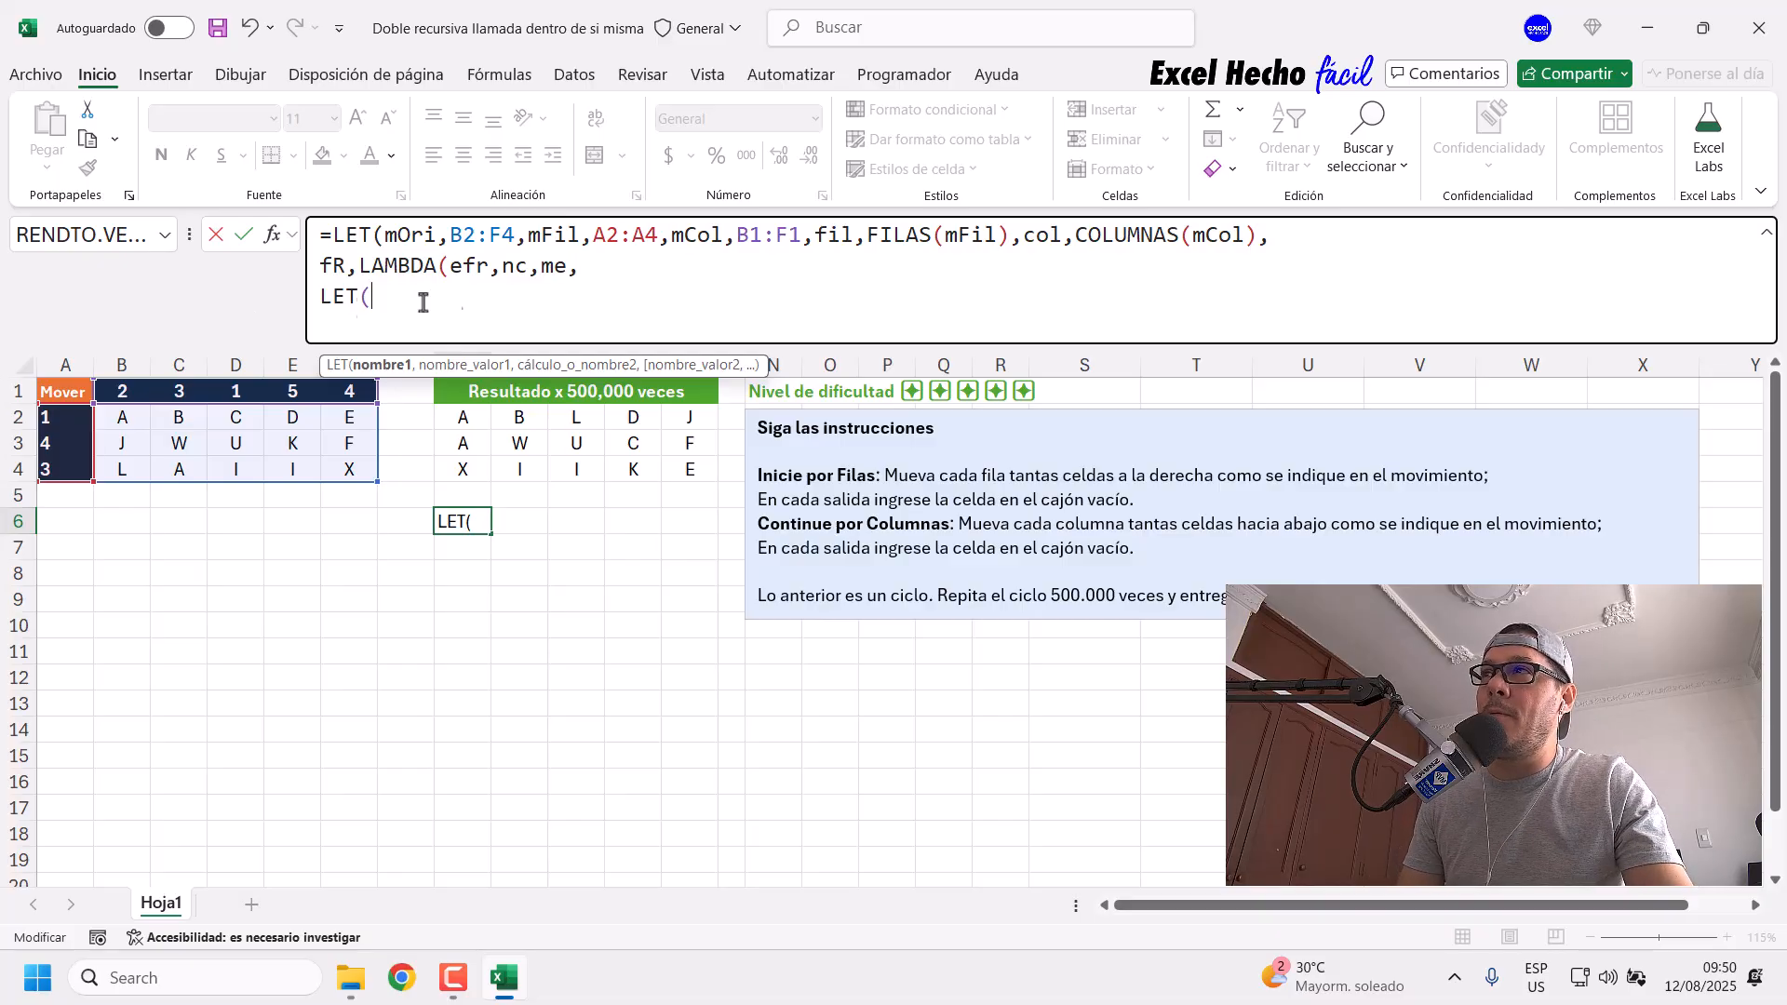
{"action": "left_click", "coordinate": [452, 271]}
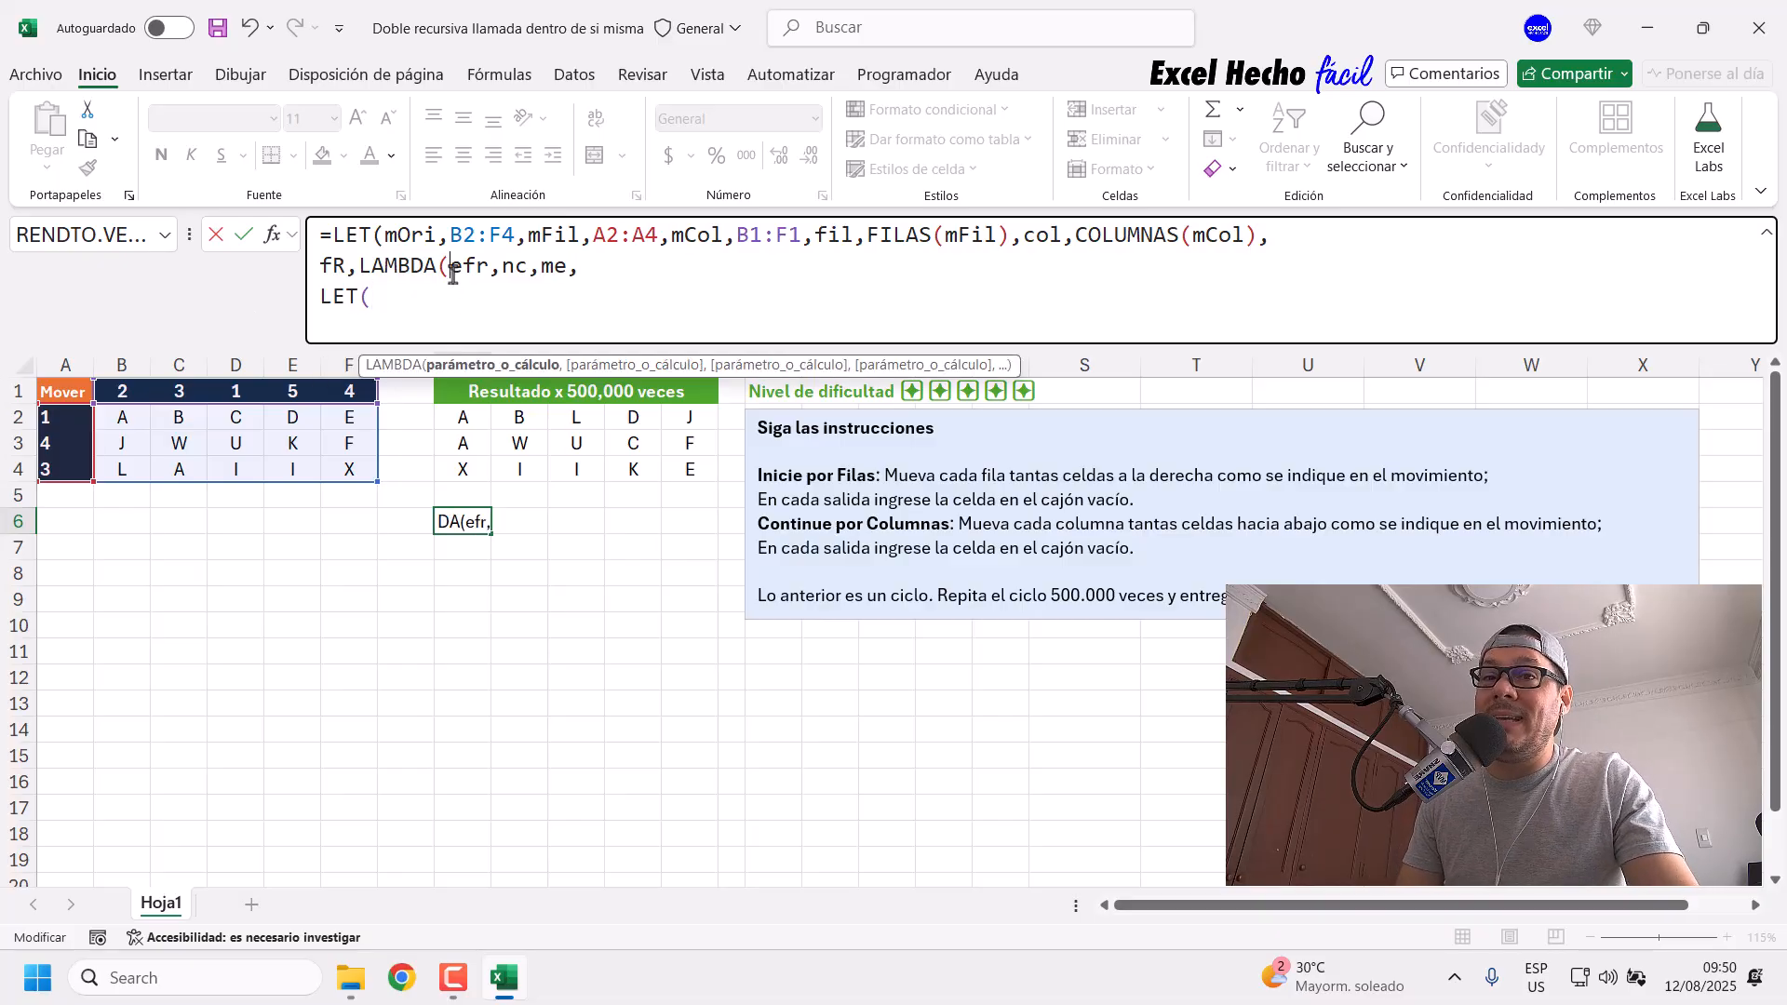
{"action": "left_click_drag", "start_coordinate": [444, 271], "coordinate": [359, 271]}
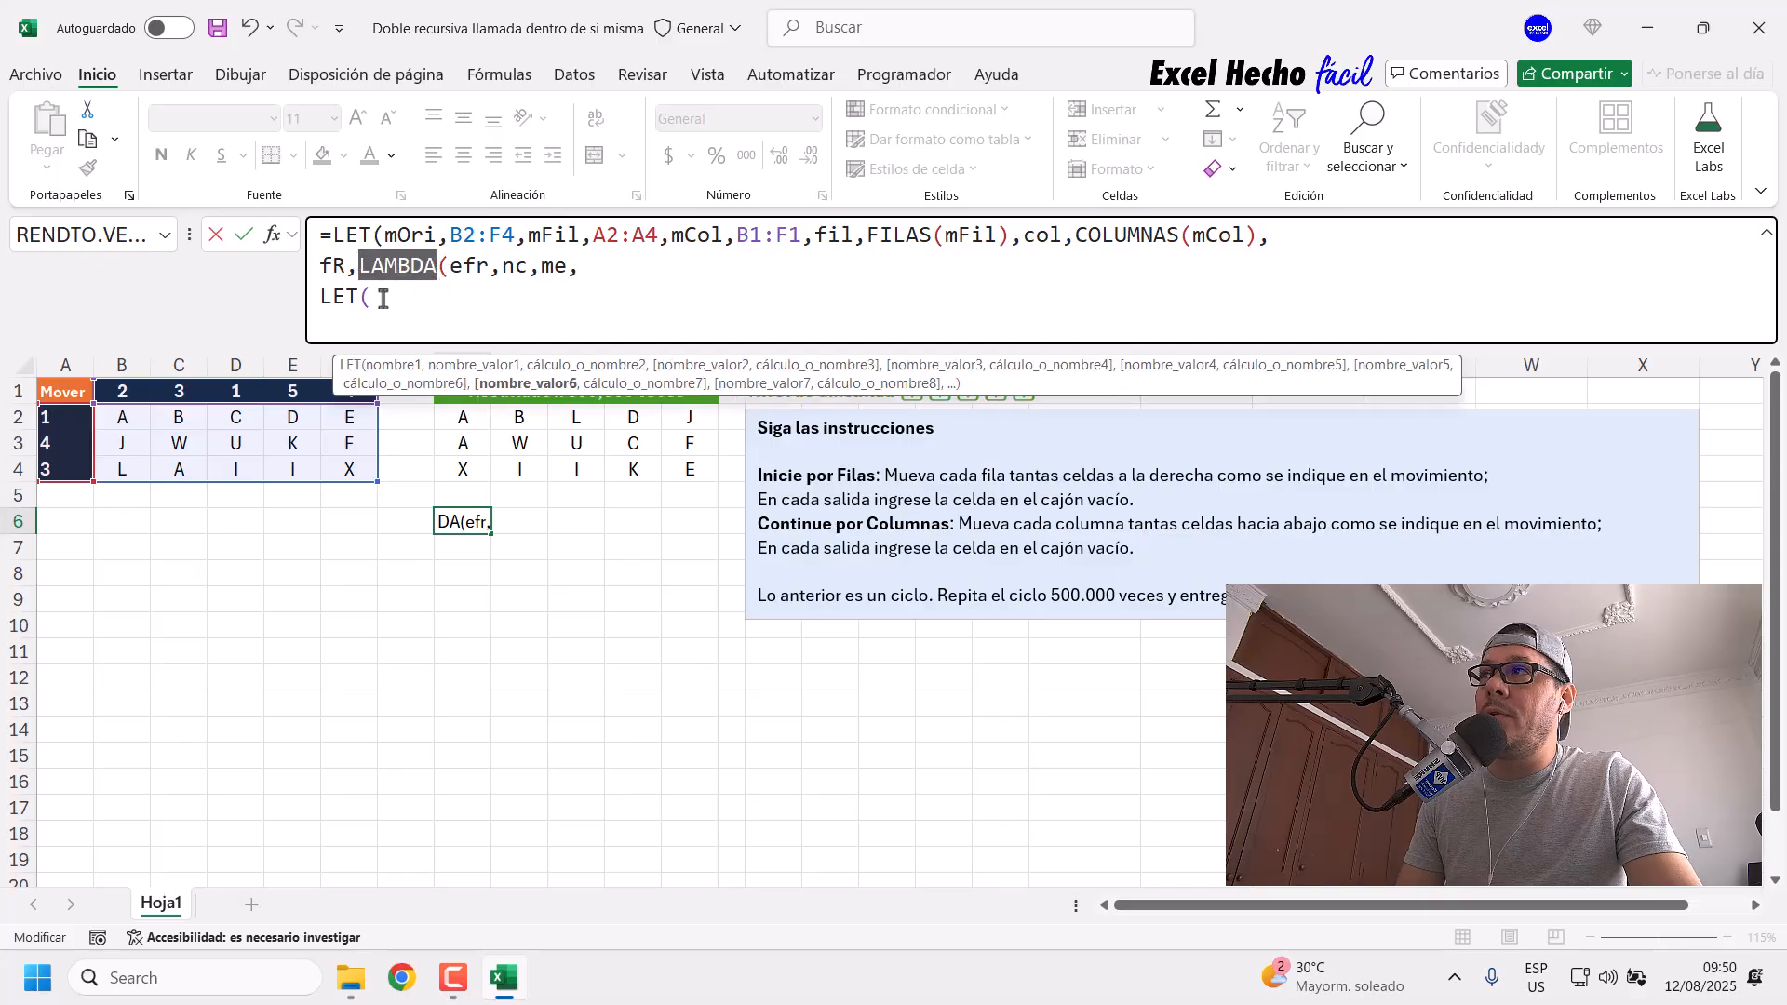
{"action": "left_click", "coordinate": [384, 299]}
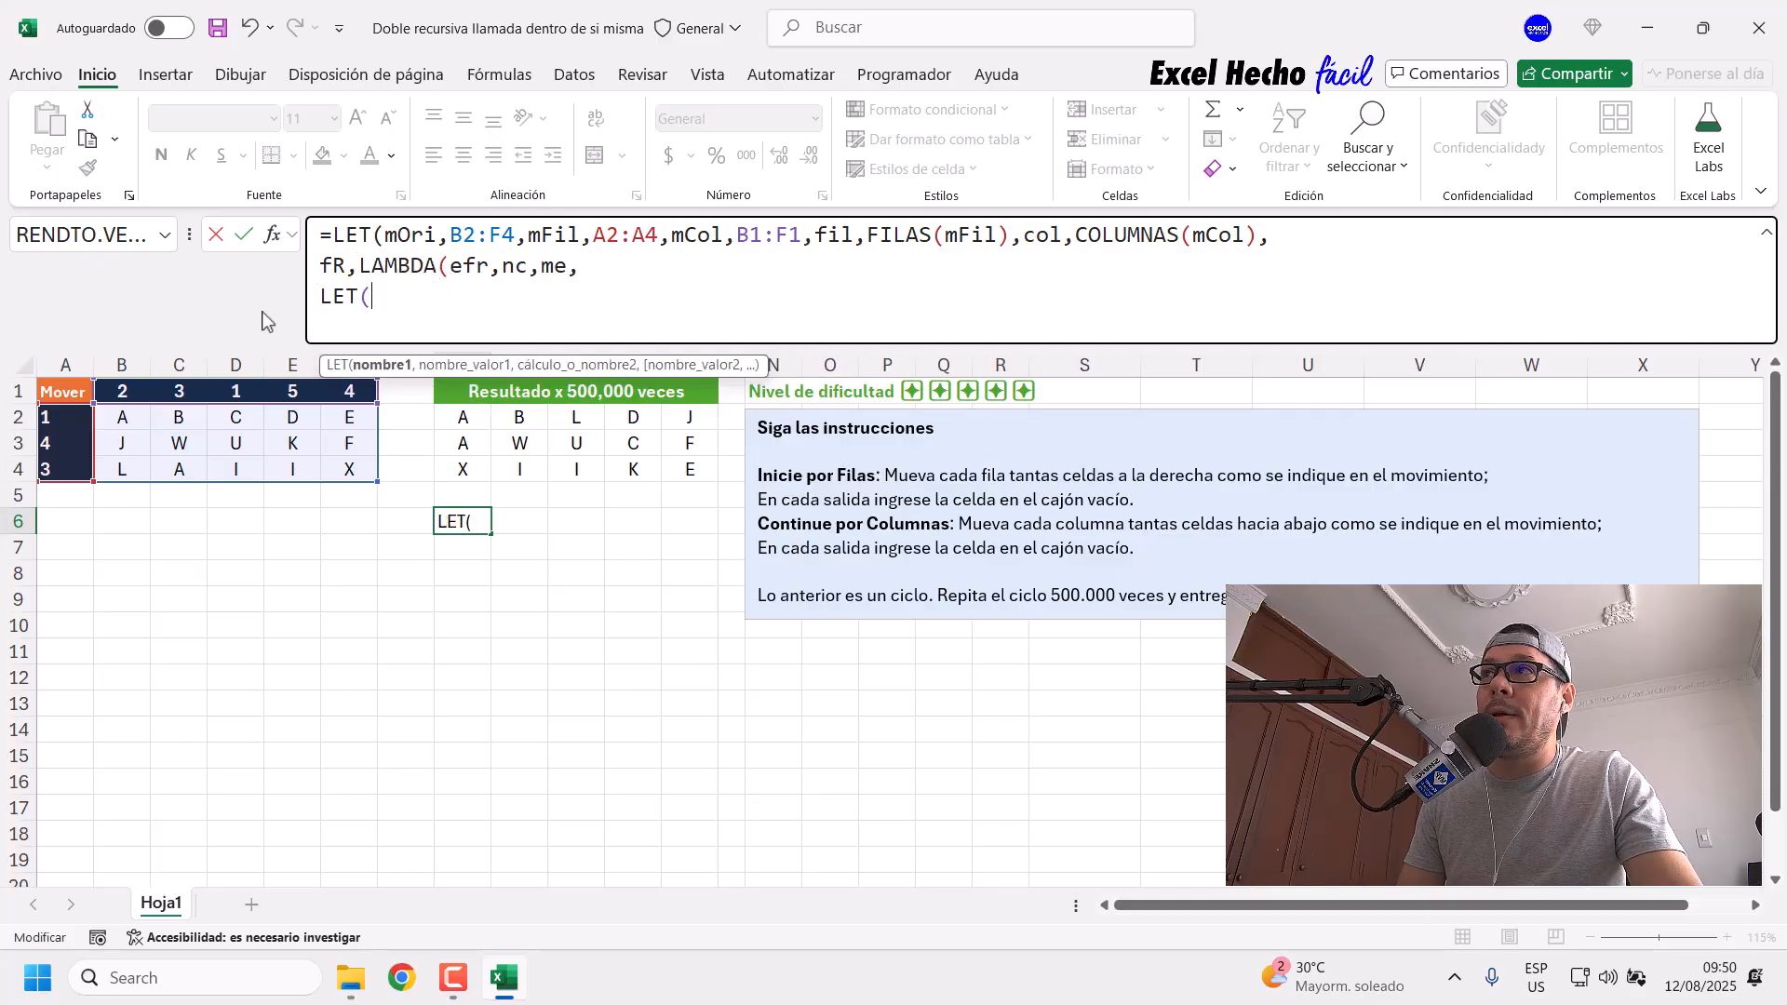
Step: Enlarge the formula editing area, clear the function hint out of the way, and declare mmod as the nested LET's first name
{"action": "left_click_drag", "start_coordinate": [434, 343], "coordinate": [434, 374]}
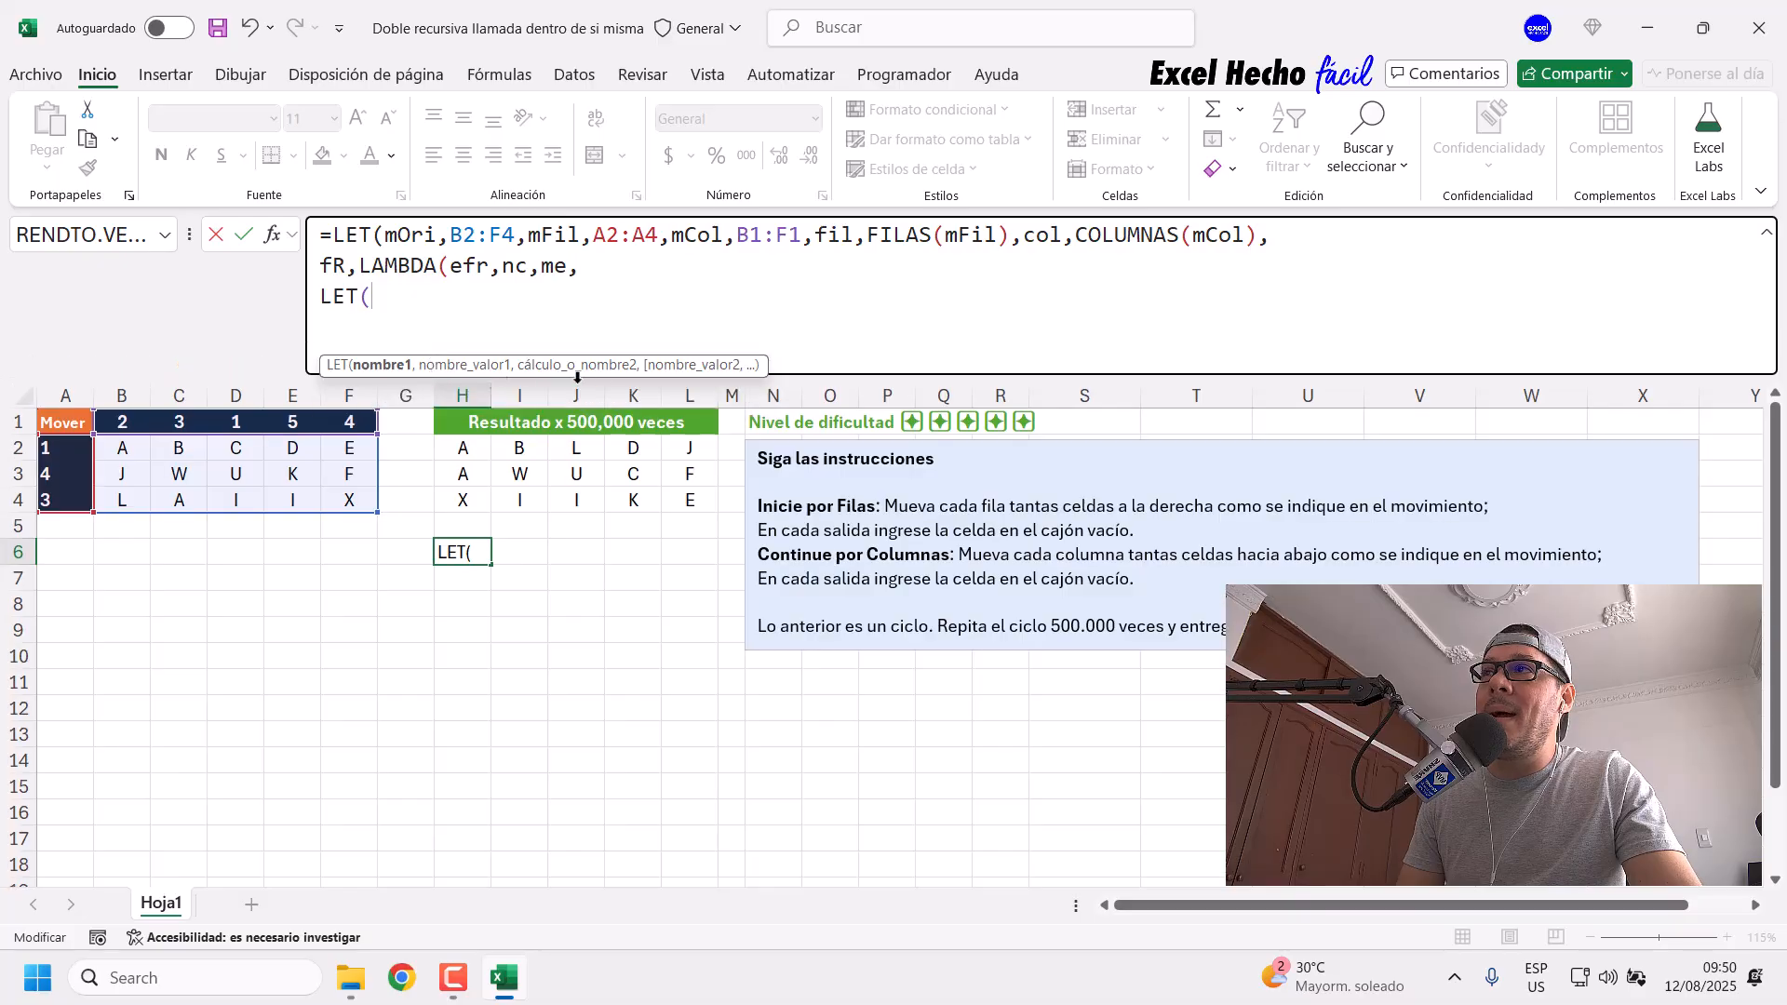
{"action": "left_click_drag", "start_coordinate": [762, 370], "coordinate": [748, 199]}
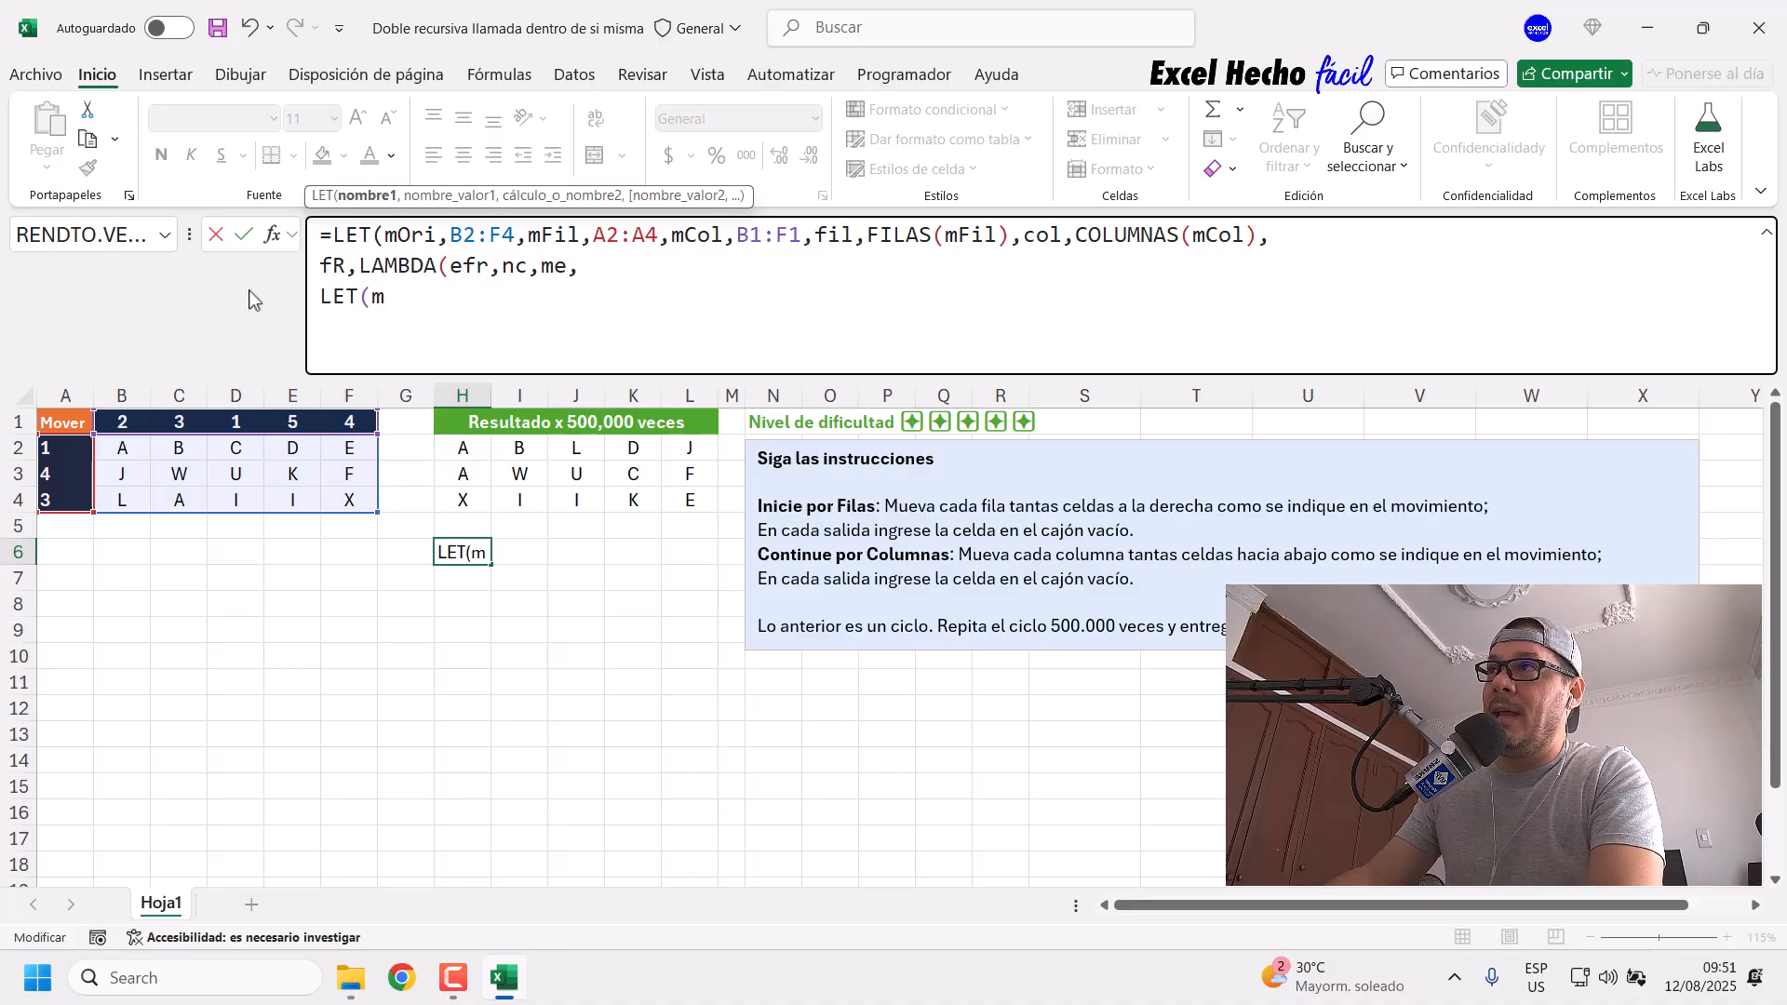
{"action": "type", "text": "mod,"}
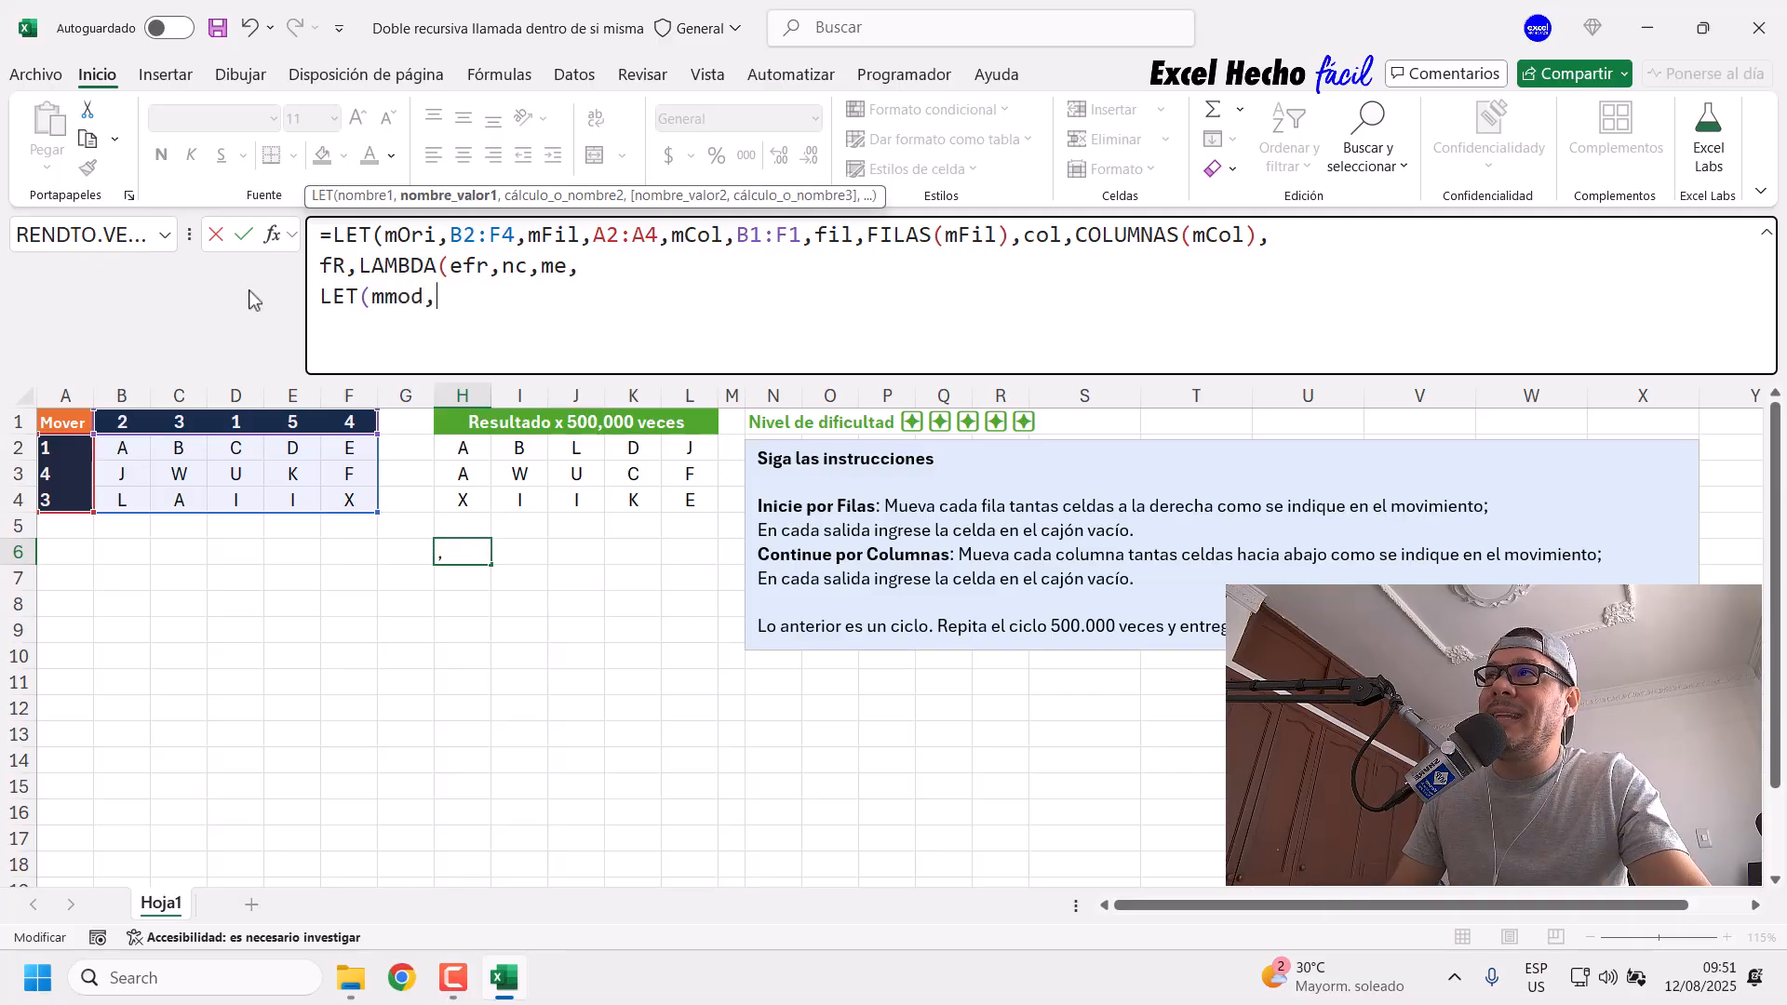
{"action": "mouse_move", "coordinate": [386, 294]}
{"action": "left_mouse_down"}
{"action": "mouse_move", "coordinate": [414, 297]}
{"action": "mouse_move", "coordinate": [386, 297]}
{"action": "left_mouse_up"}
{"action": "left_click", "coordinate": [433, 298]}
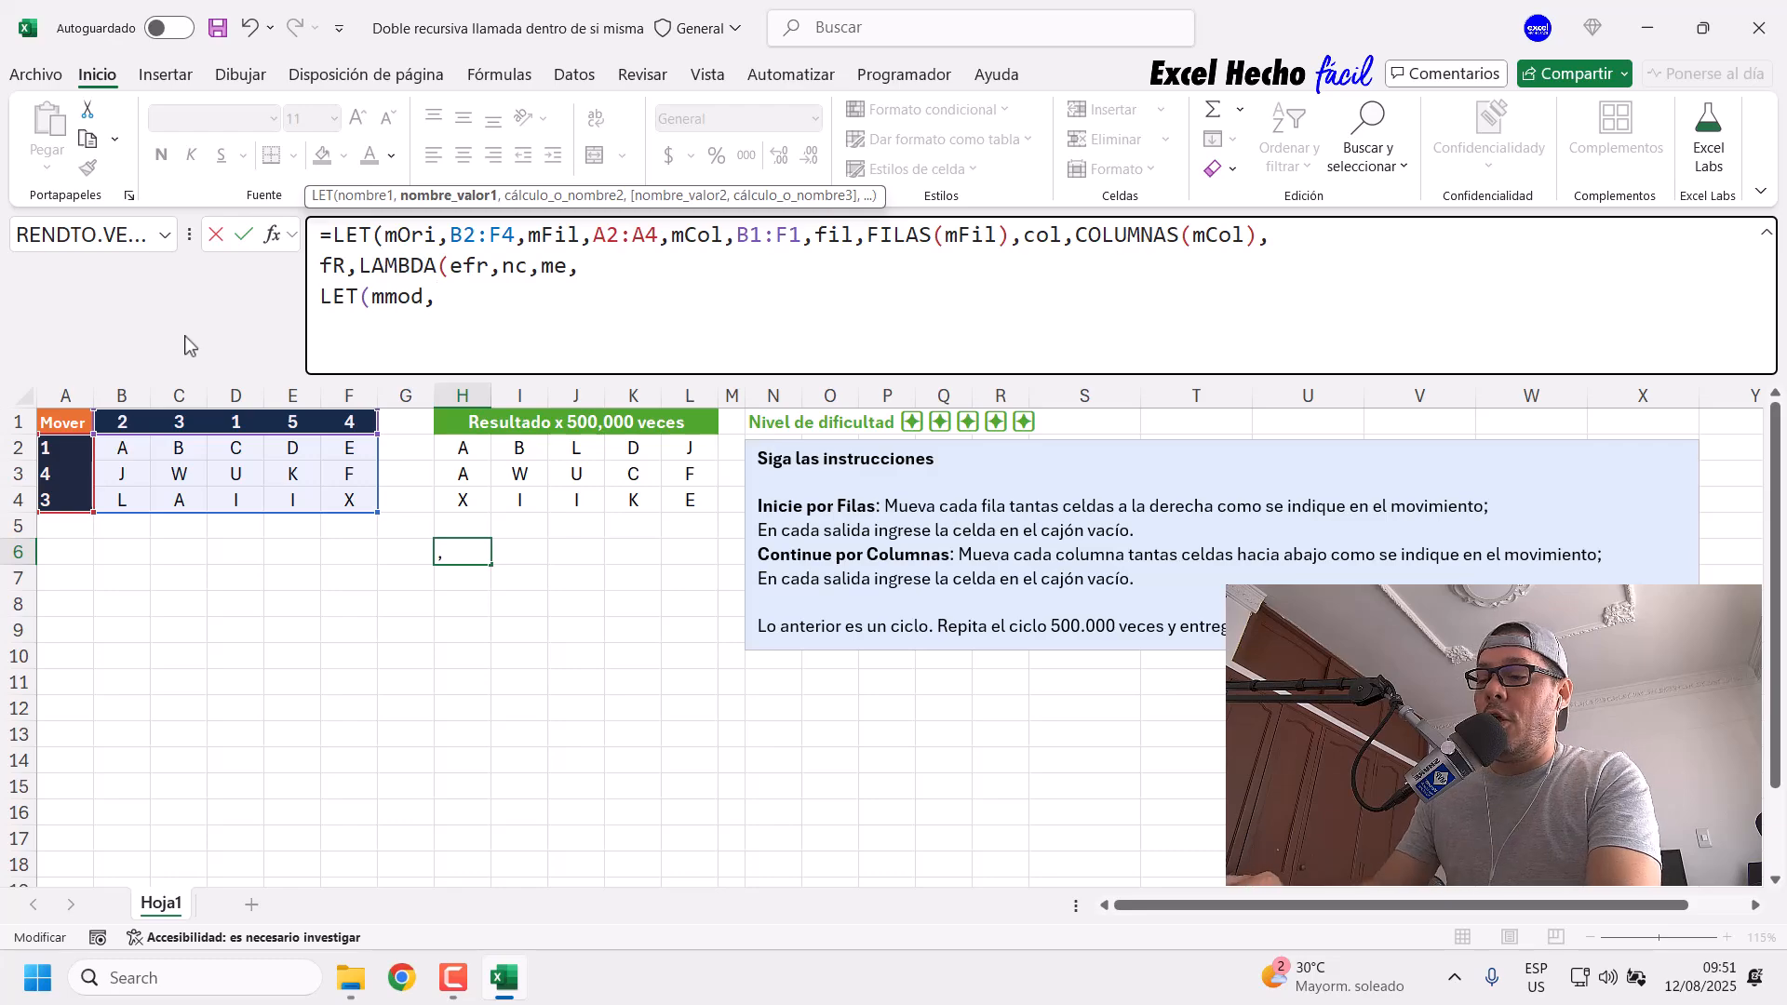
Step: Start mmod's calculation with the INDICE function and supply me as its array argument, followed by a comma
{"action": "type", "text": "in"}
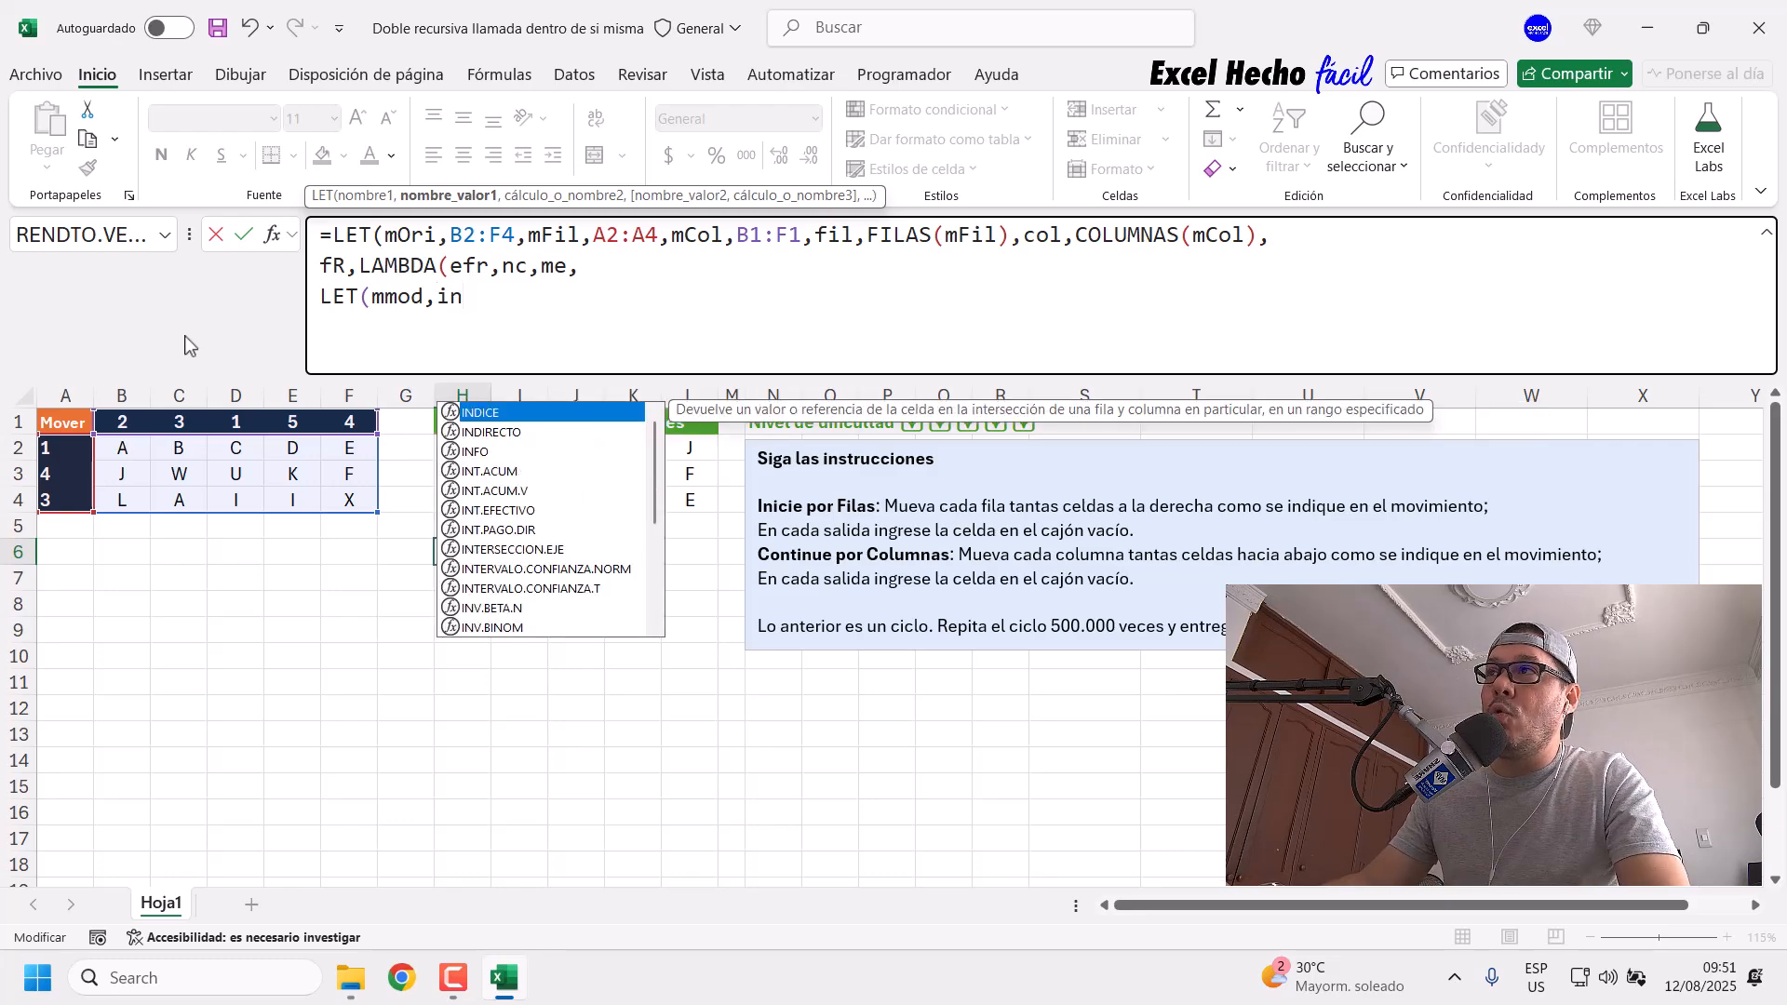
{"action": "key", "text": "Tab"}
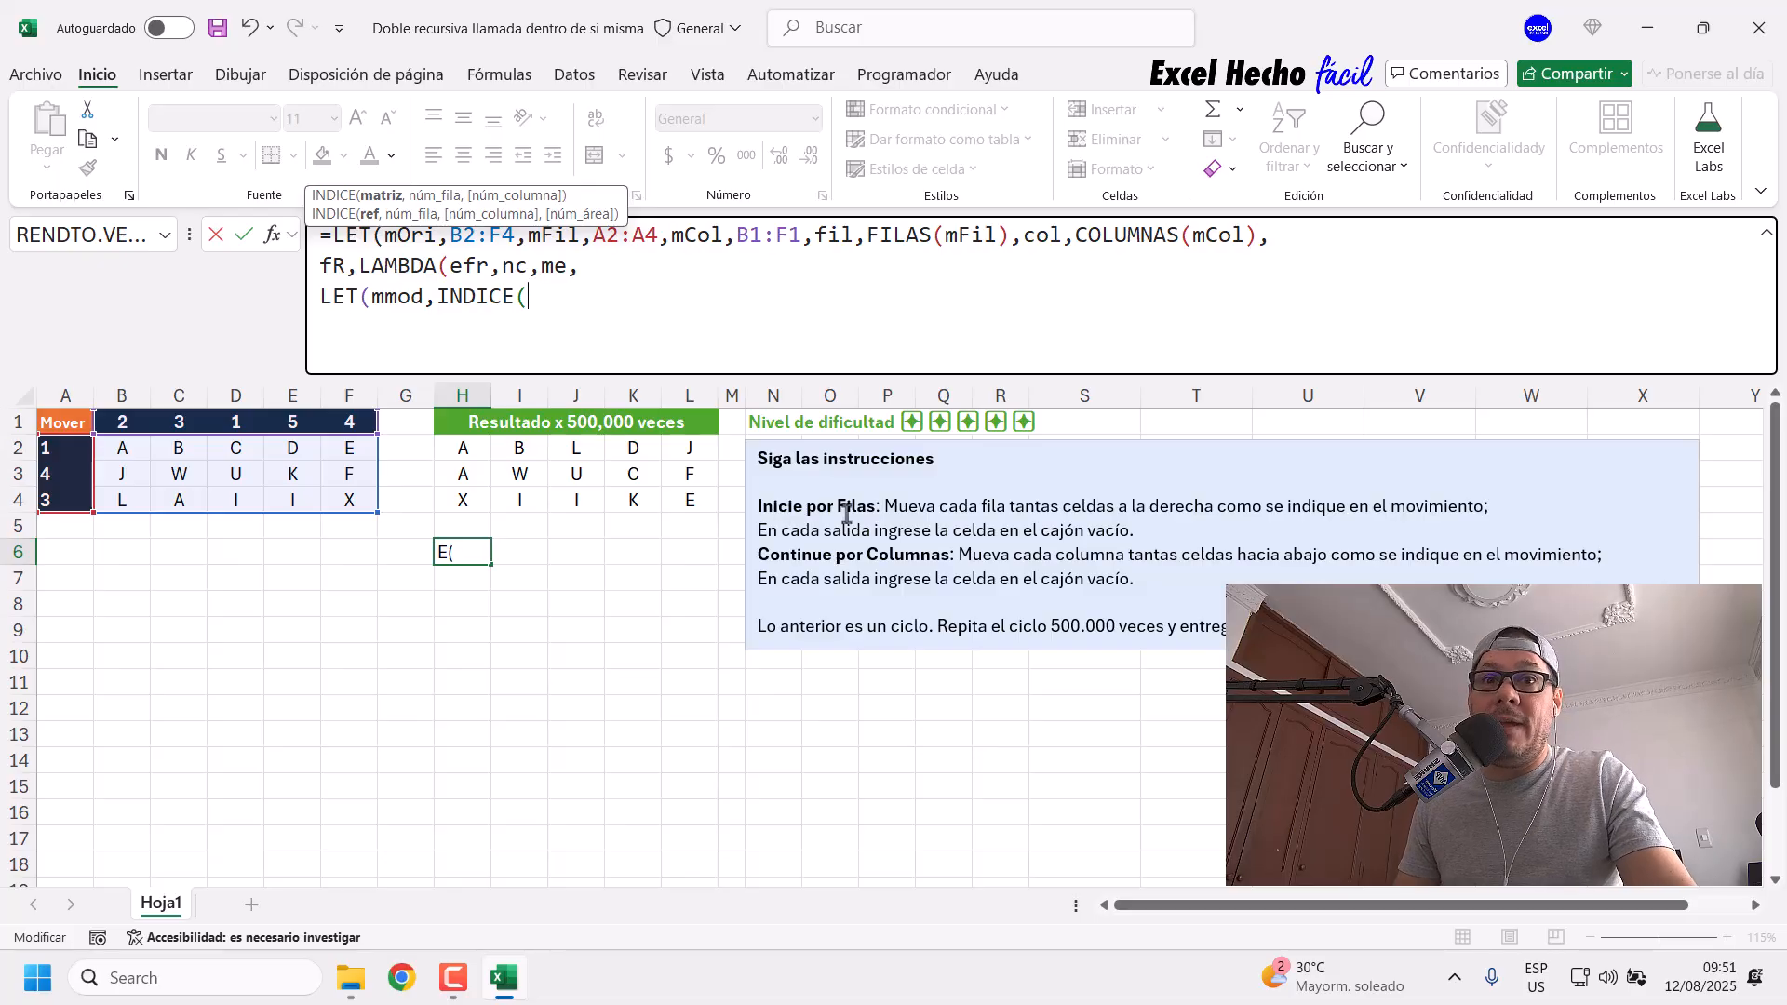
{"action": "double_click", "coordinate": [513, 298]}
{"action": "left_click", "coordinate": [532, 300]}
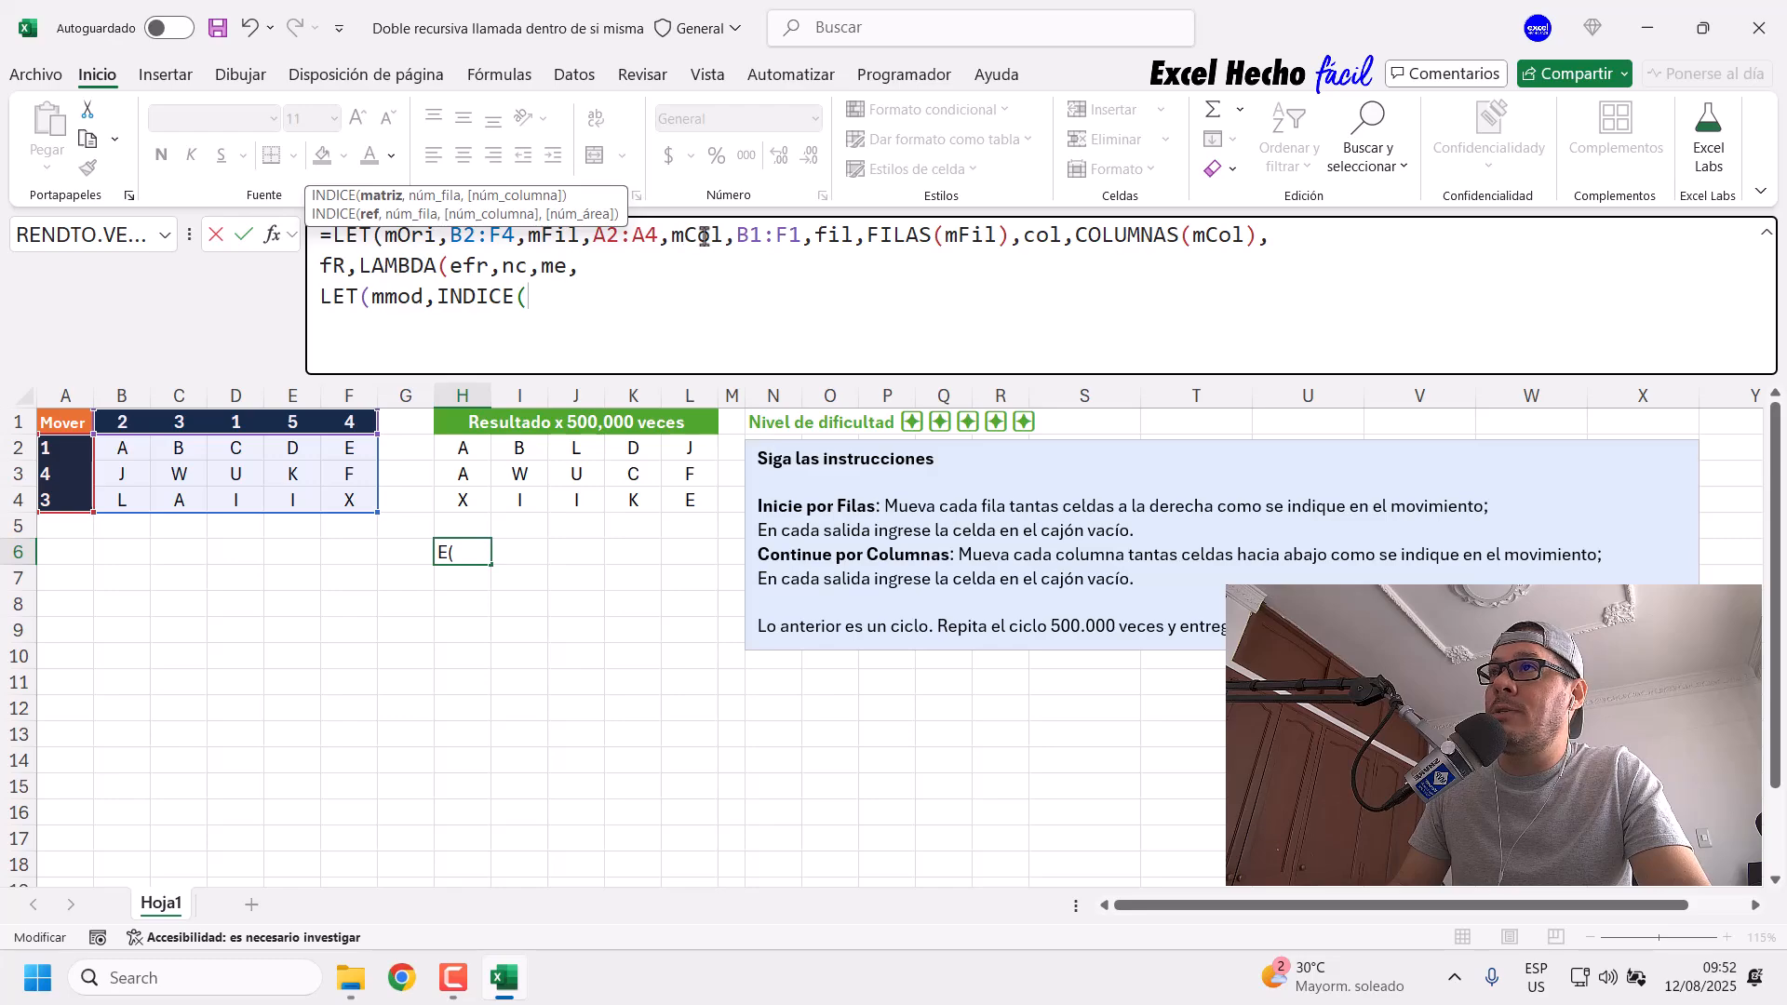
{"action": "left_click_drag", "start_coordinate": [581, 244], "coordinate": [524, 240]}
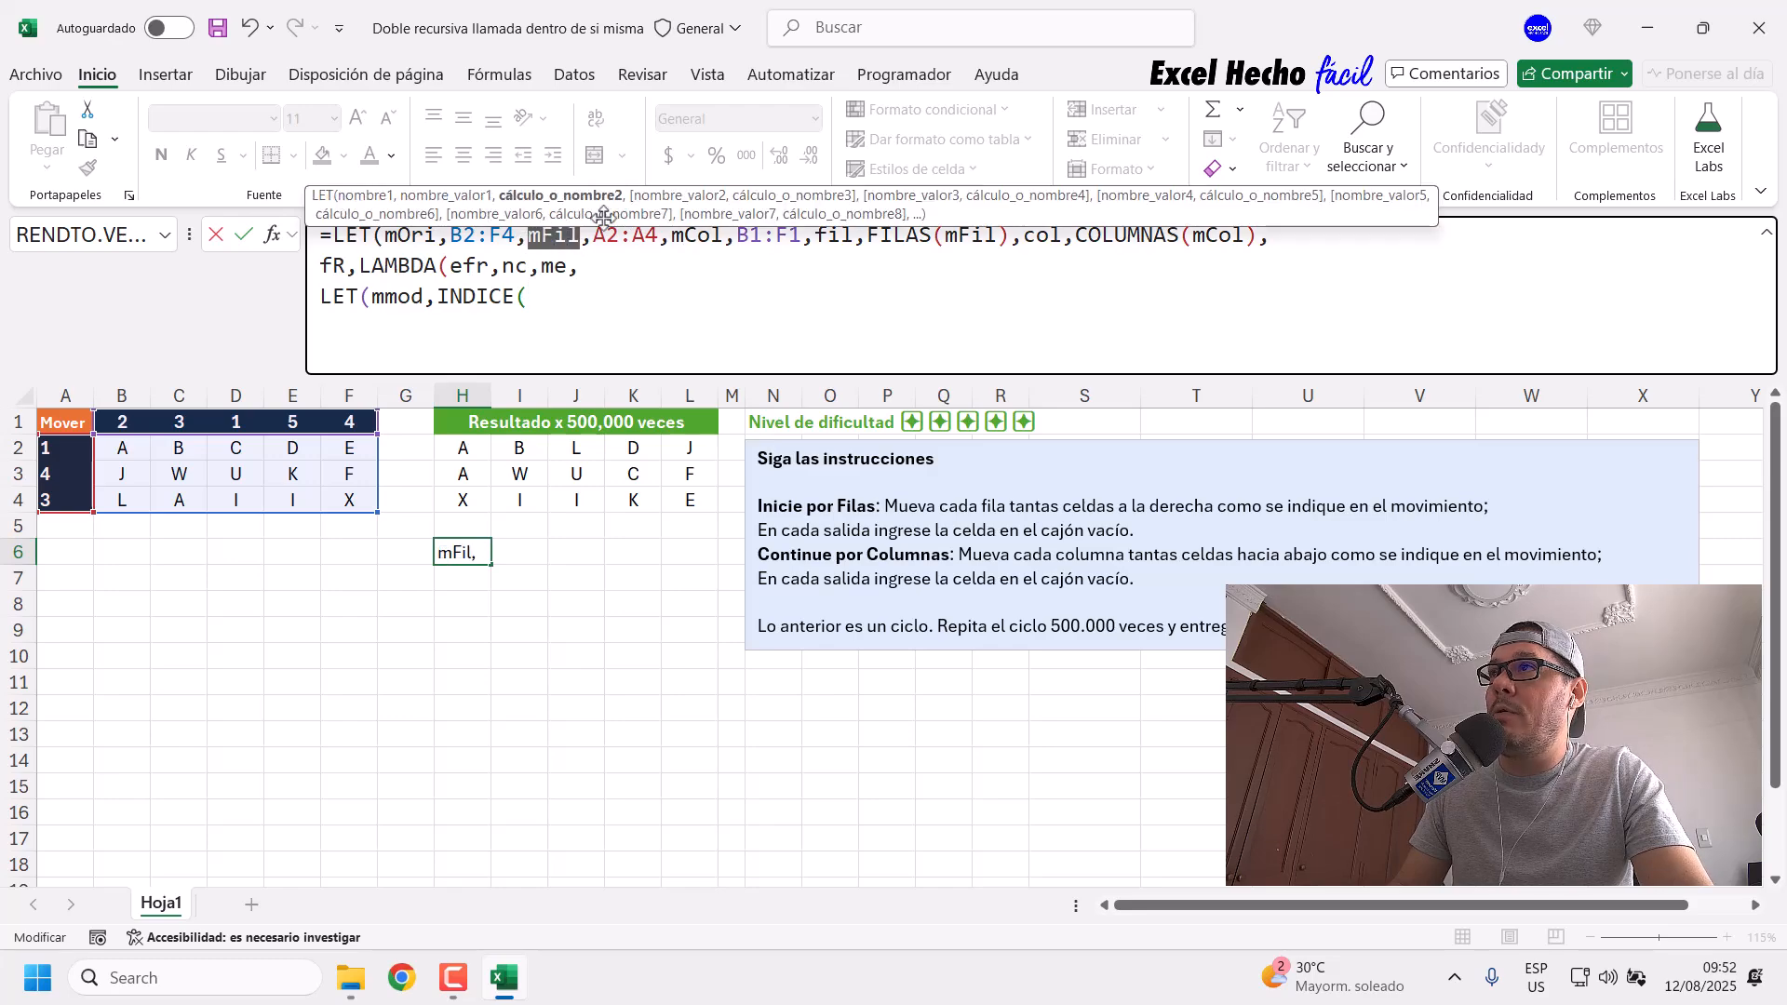
{"action": "left_click", "coordinate": [530, 307]}
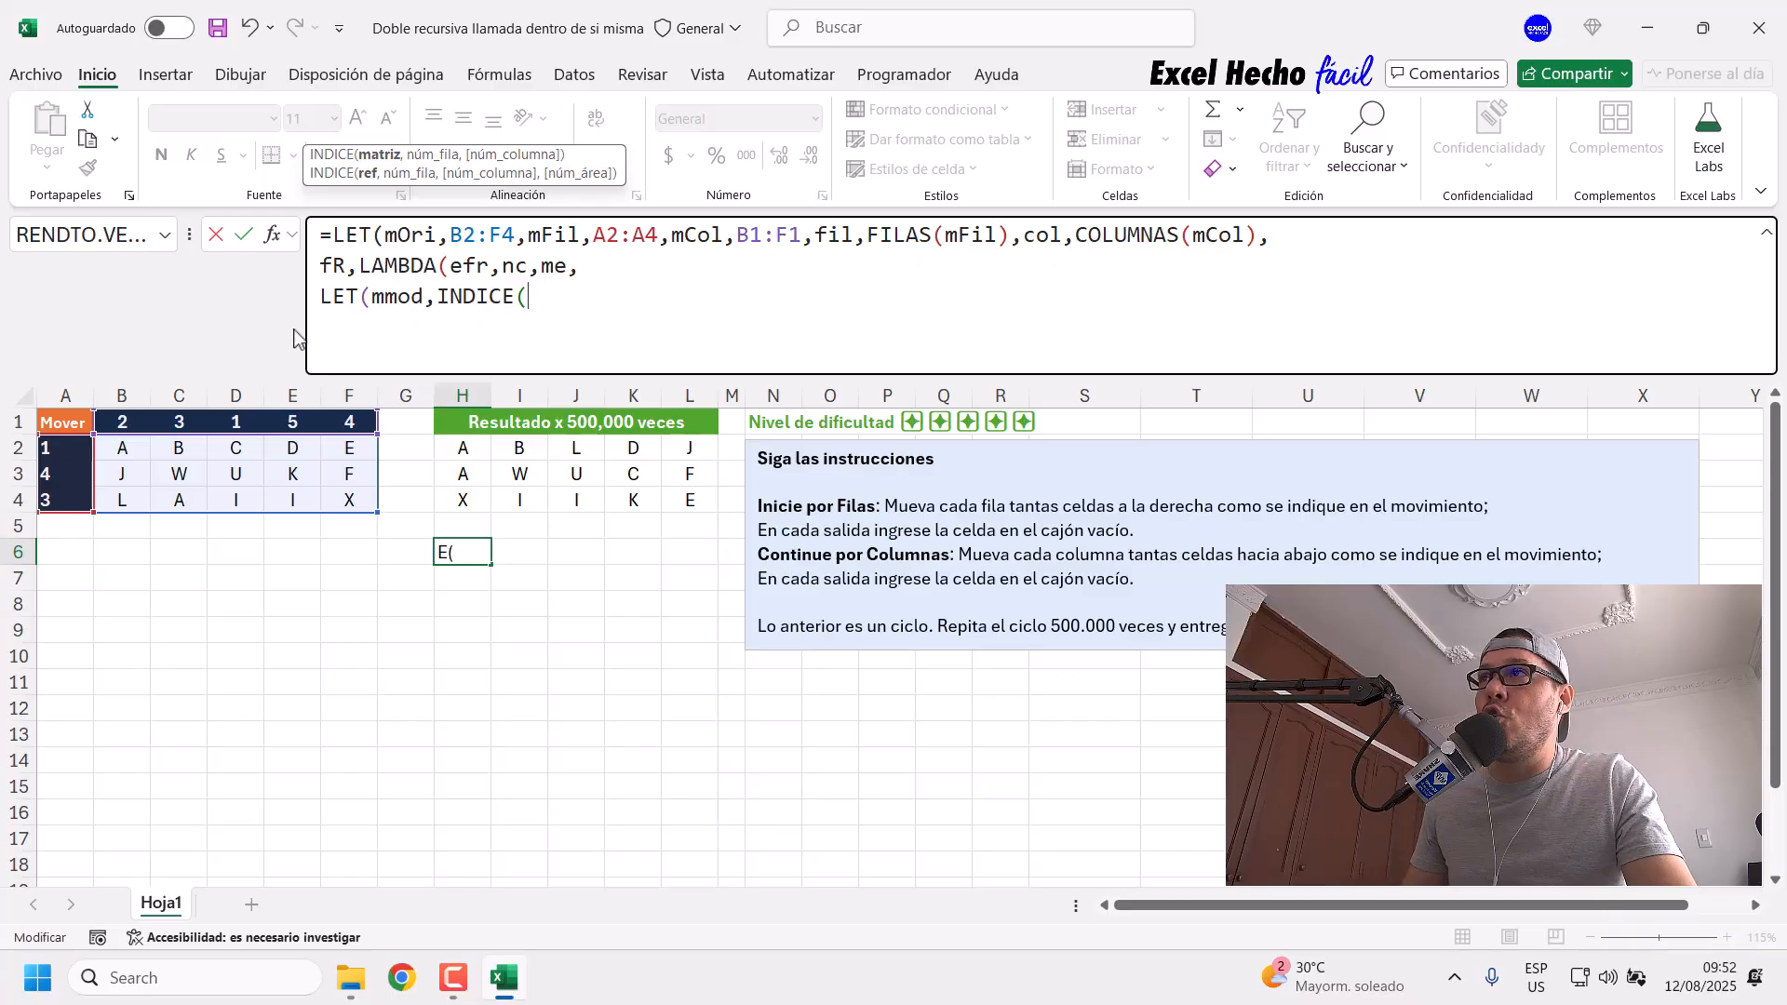
{"action": "mouse_move", "coordinate": [569, 269]}
{"action": "left_mouse_down"}
{"action": "mouse_move", "coordinate": [541, 272]}
{"action": "mouse_move", "coordinate": [566, 266]}
{"action": "left_mouse_up"}
{"action": "left_click", "coordinate": [537, 302]}
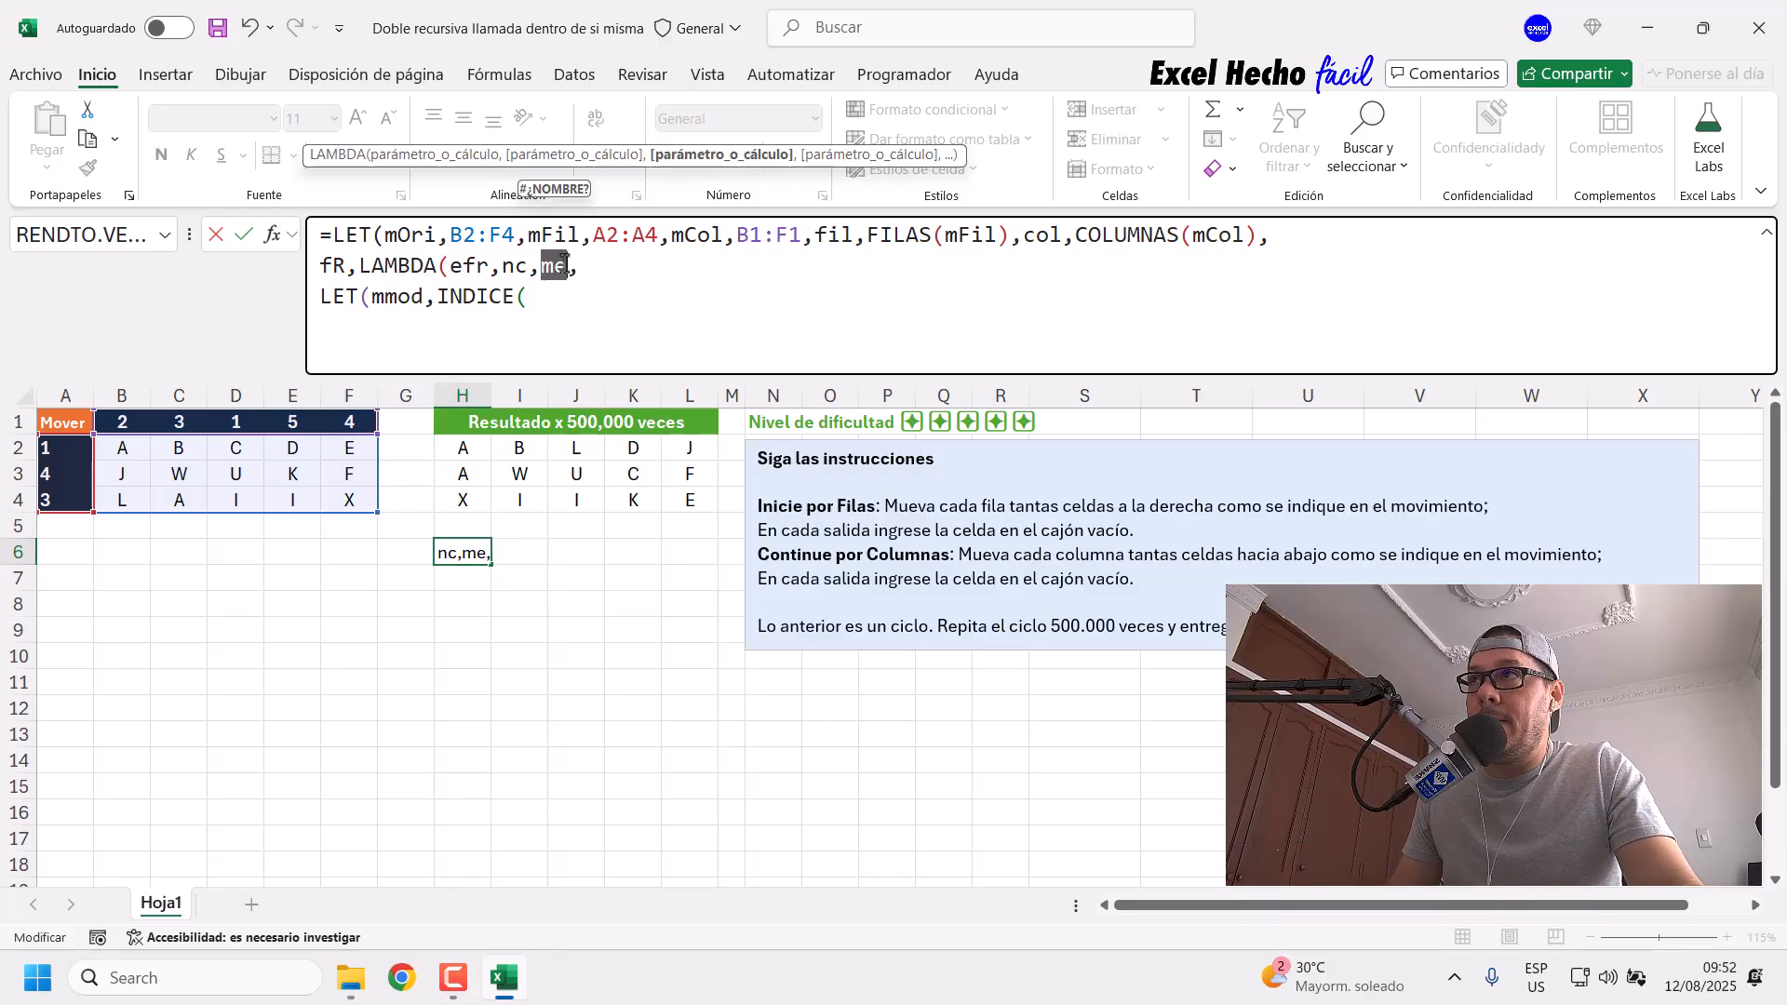
{"action": "left_click_drag", "start_coordinate": [440, 236], "coordinate": [384, 236]}
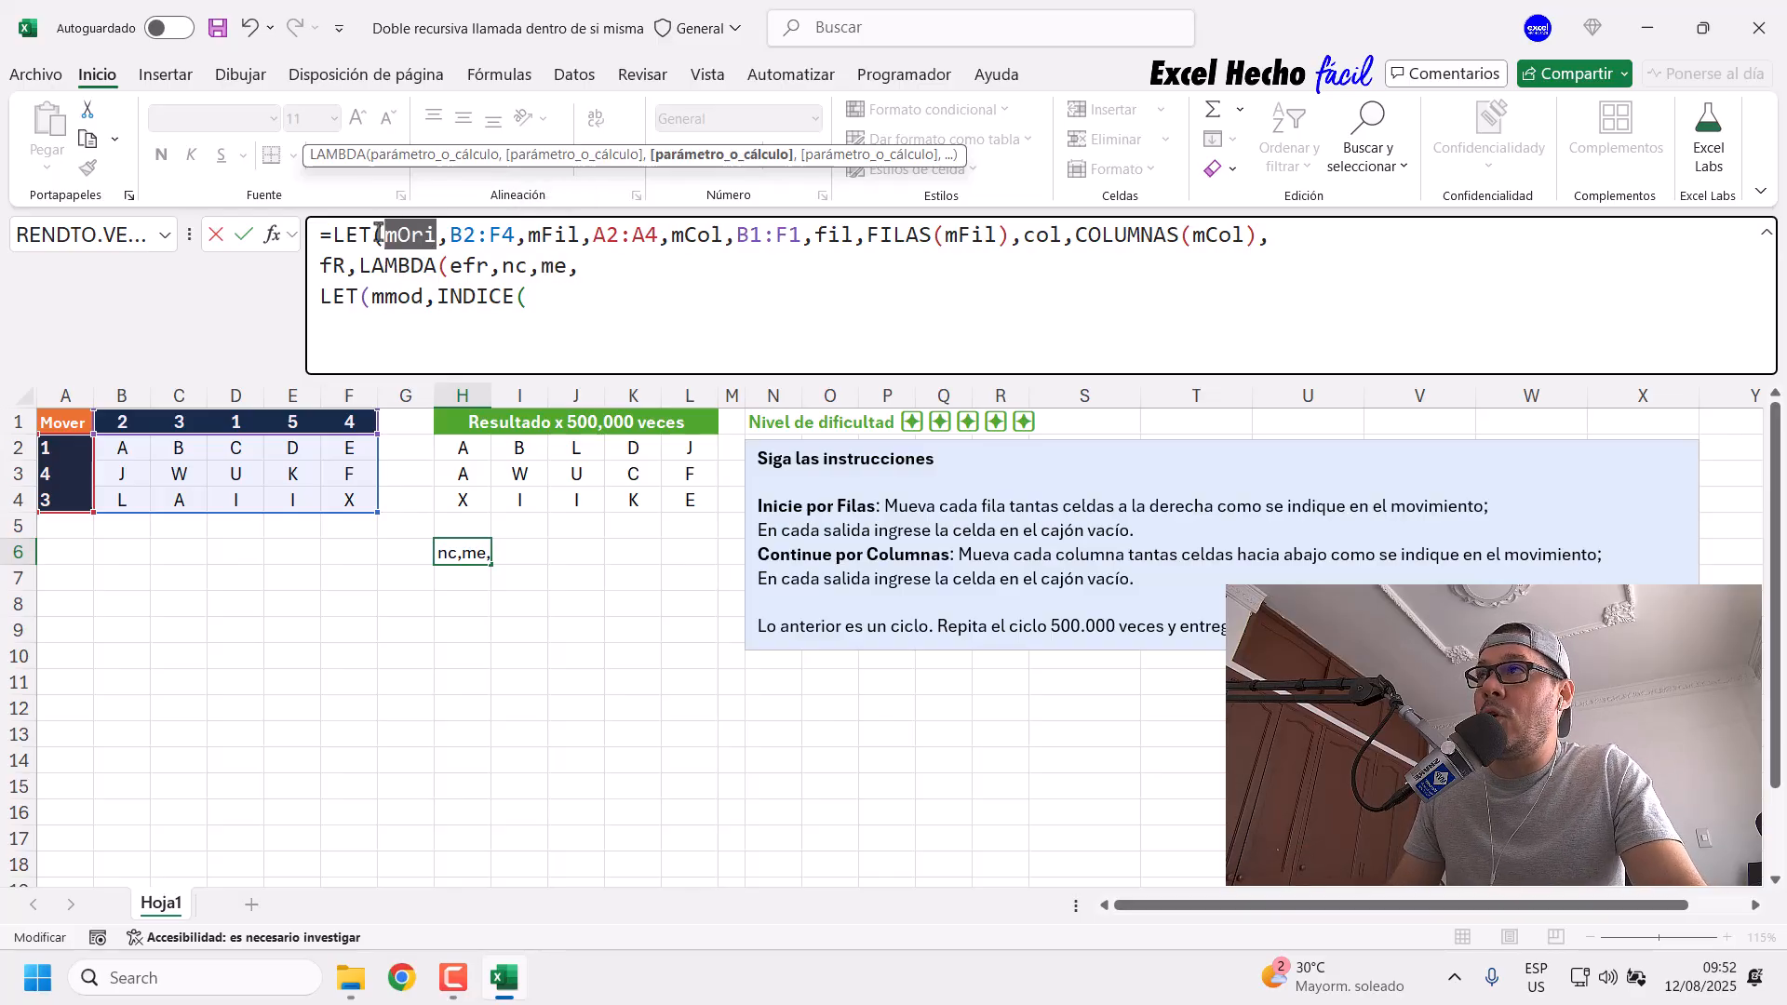
{"action": "left_click", "coordinate": [563, 298]}
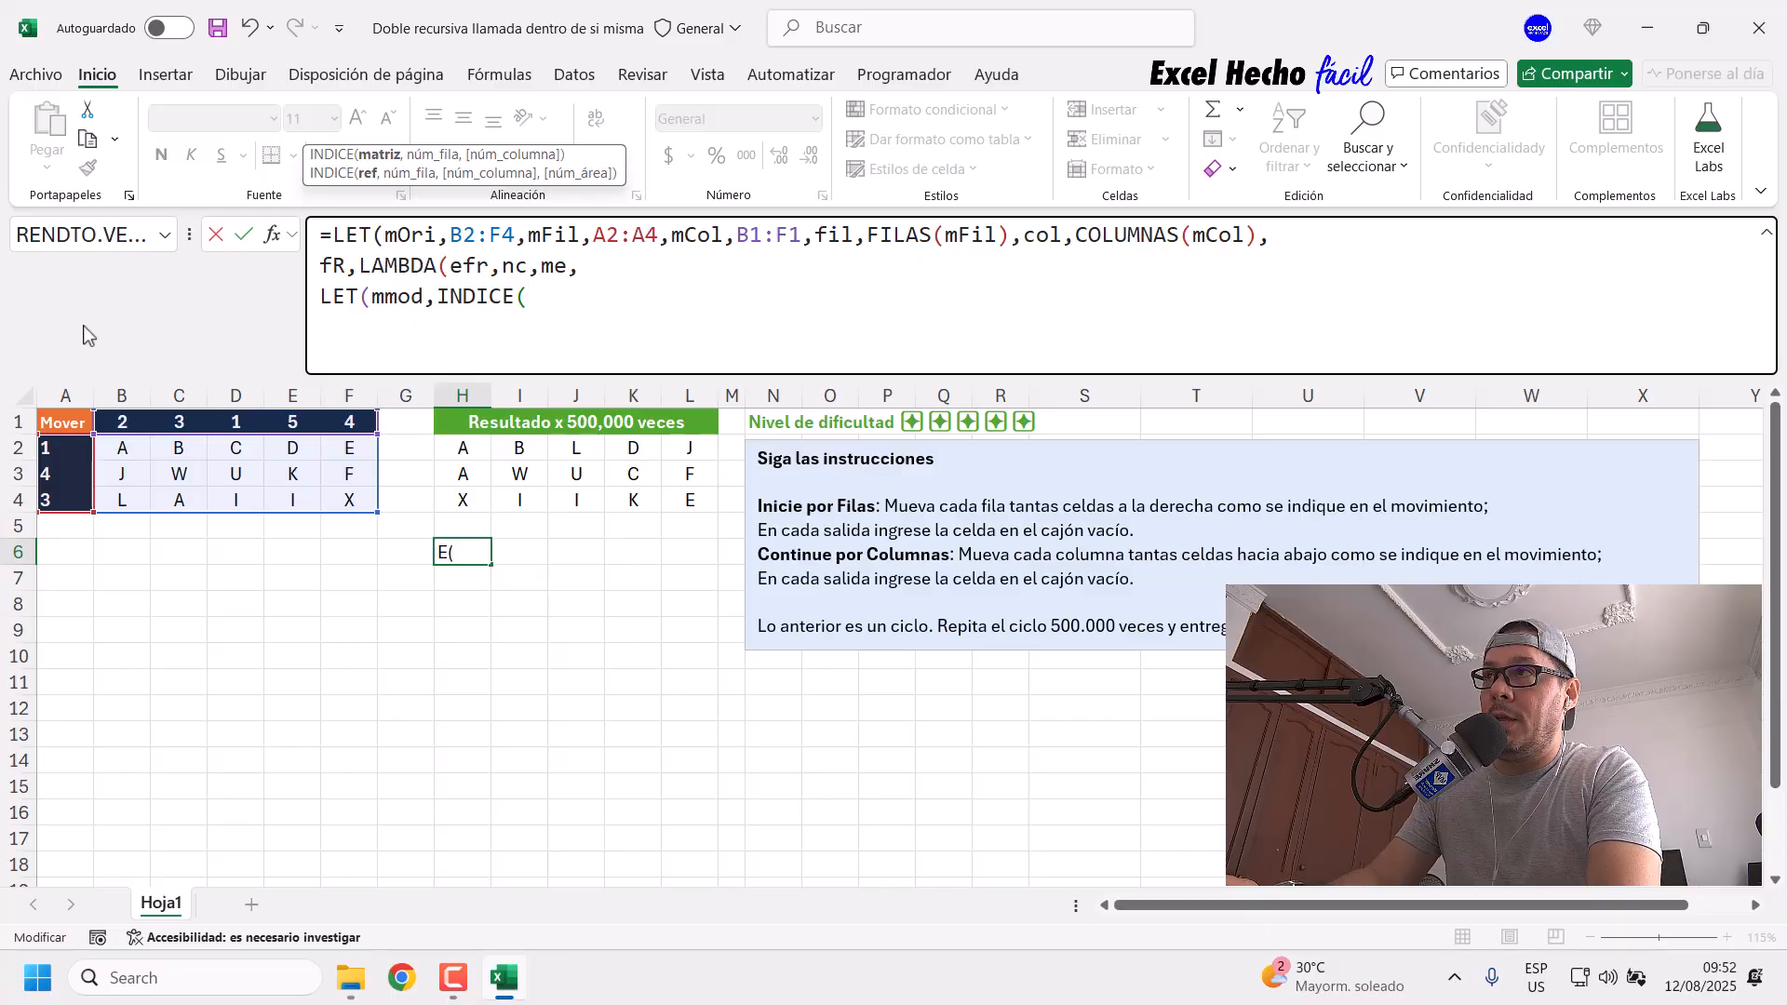
{"action": "type", "text": "me,"}
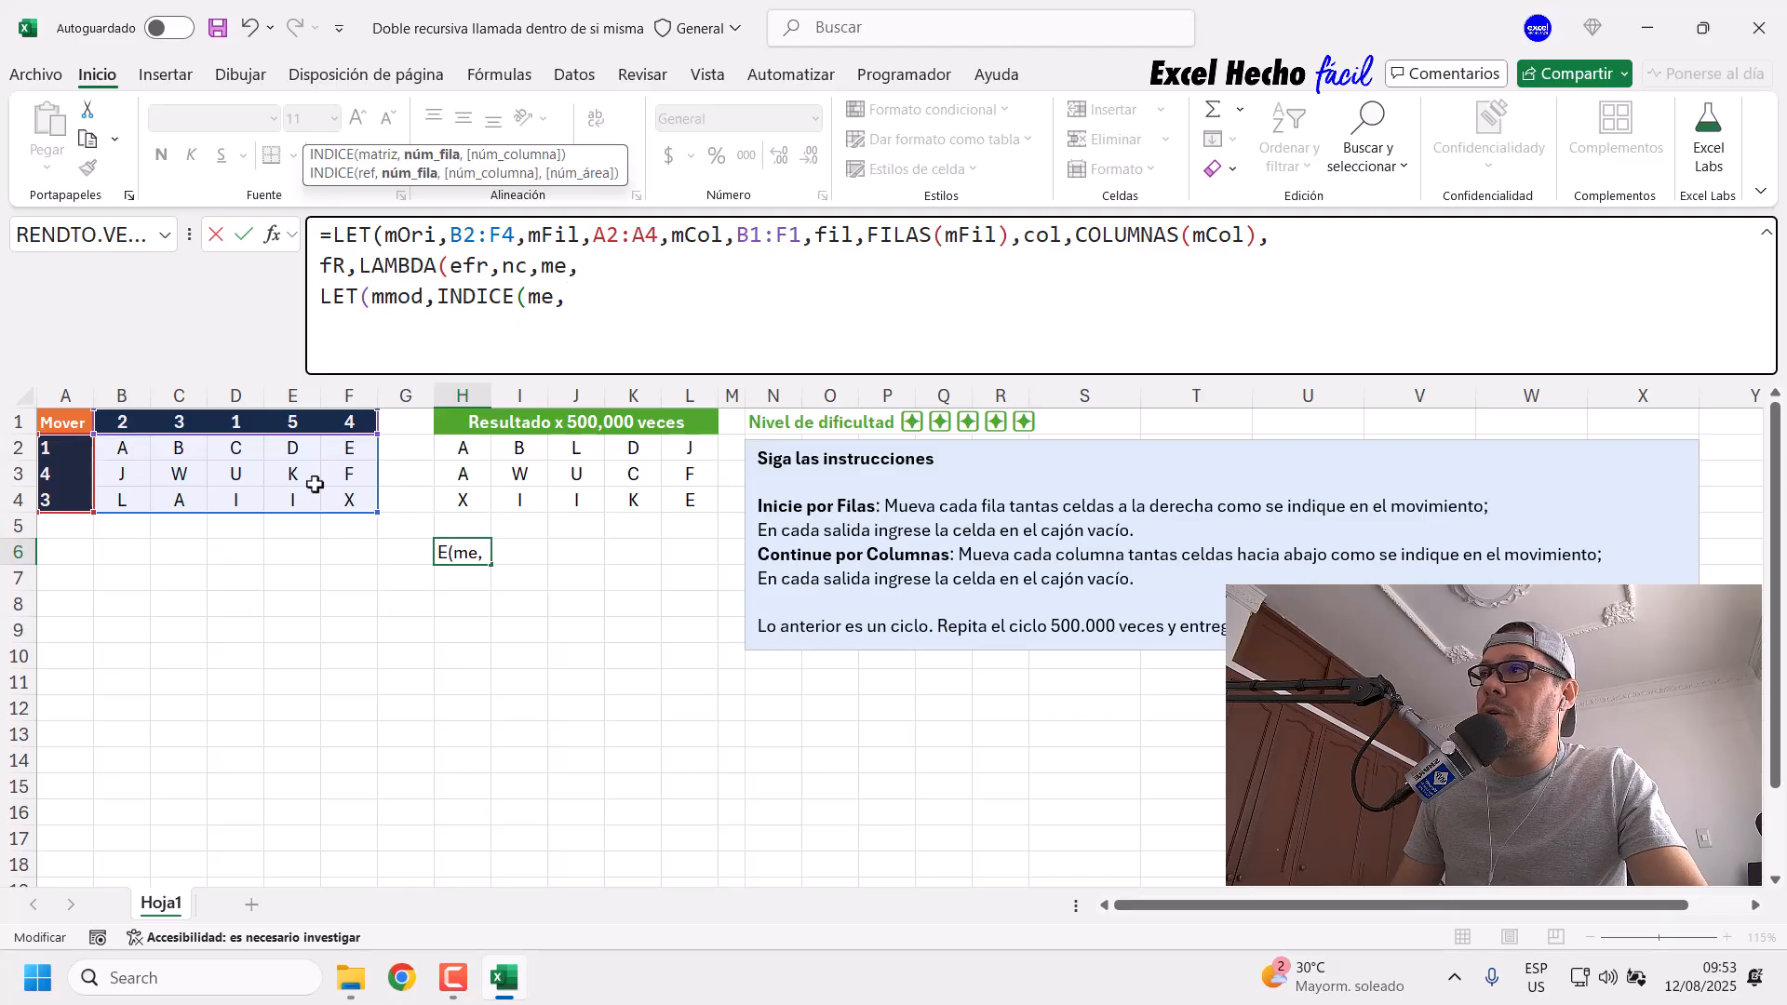
Step: Supply SECUENCIA(fil) as INDICE's row number argument and end it with a comma
{"action": "double_click", "coordinate": [550, 299]}
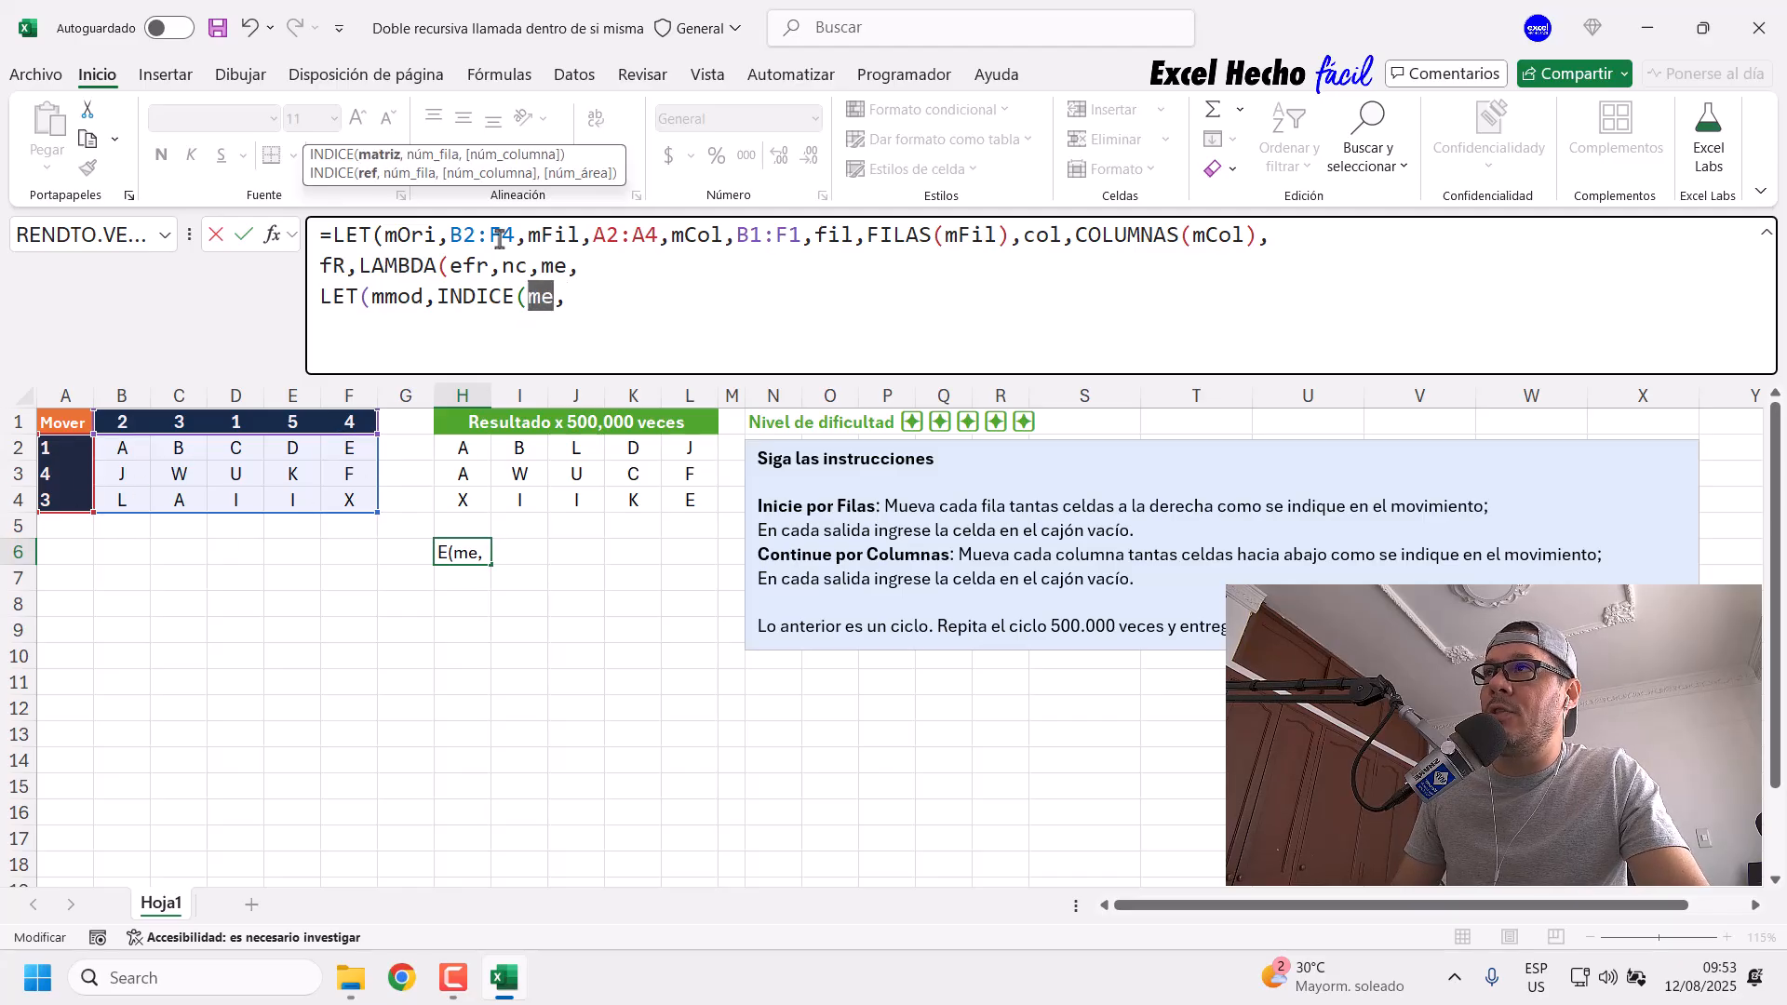
{"action": "left_click", "coordinate": [593, 299]}
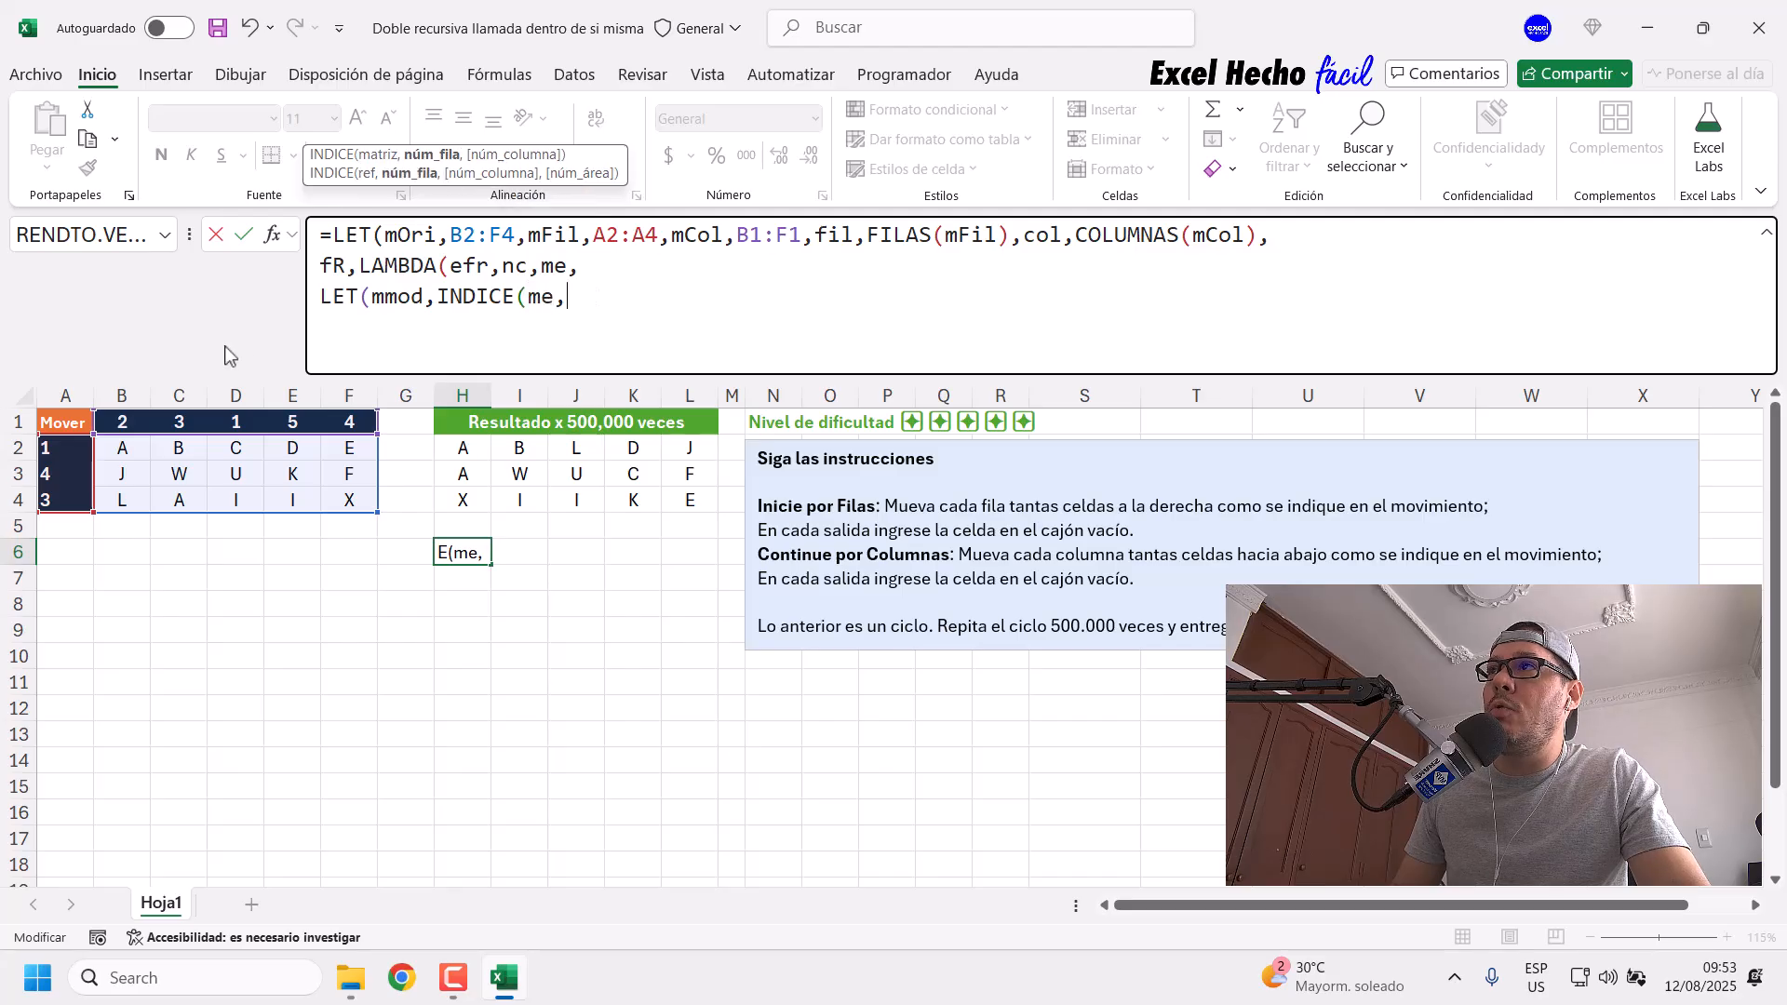
{"action": "type", "text": "secu"}
{"action": "key", "text": "Tab"}
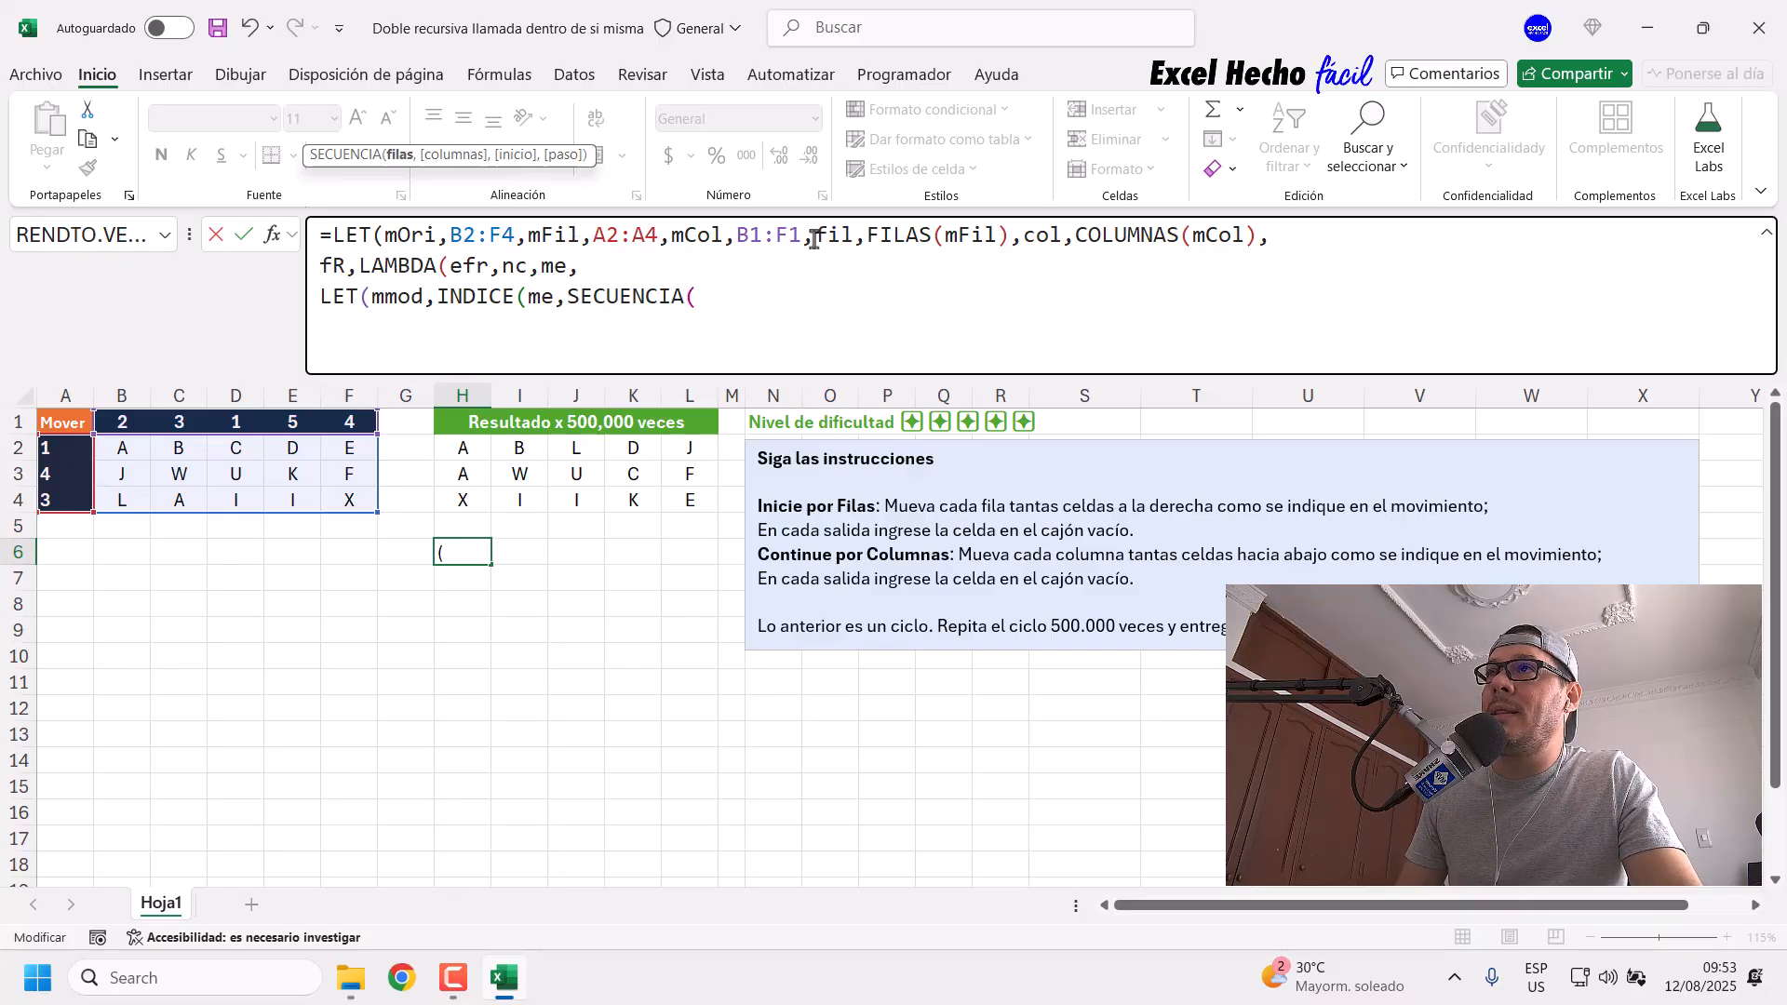
{"action": "left_click_drag", "start_coordinate": [853, 236], "coordinate": [1010, 236]}
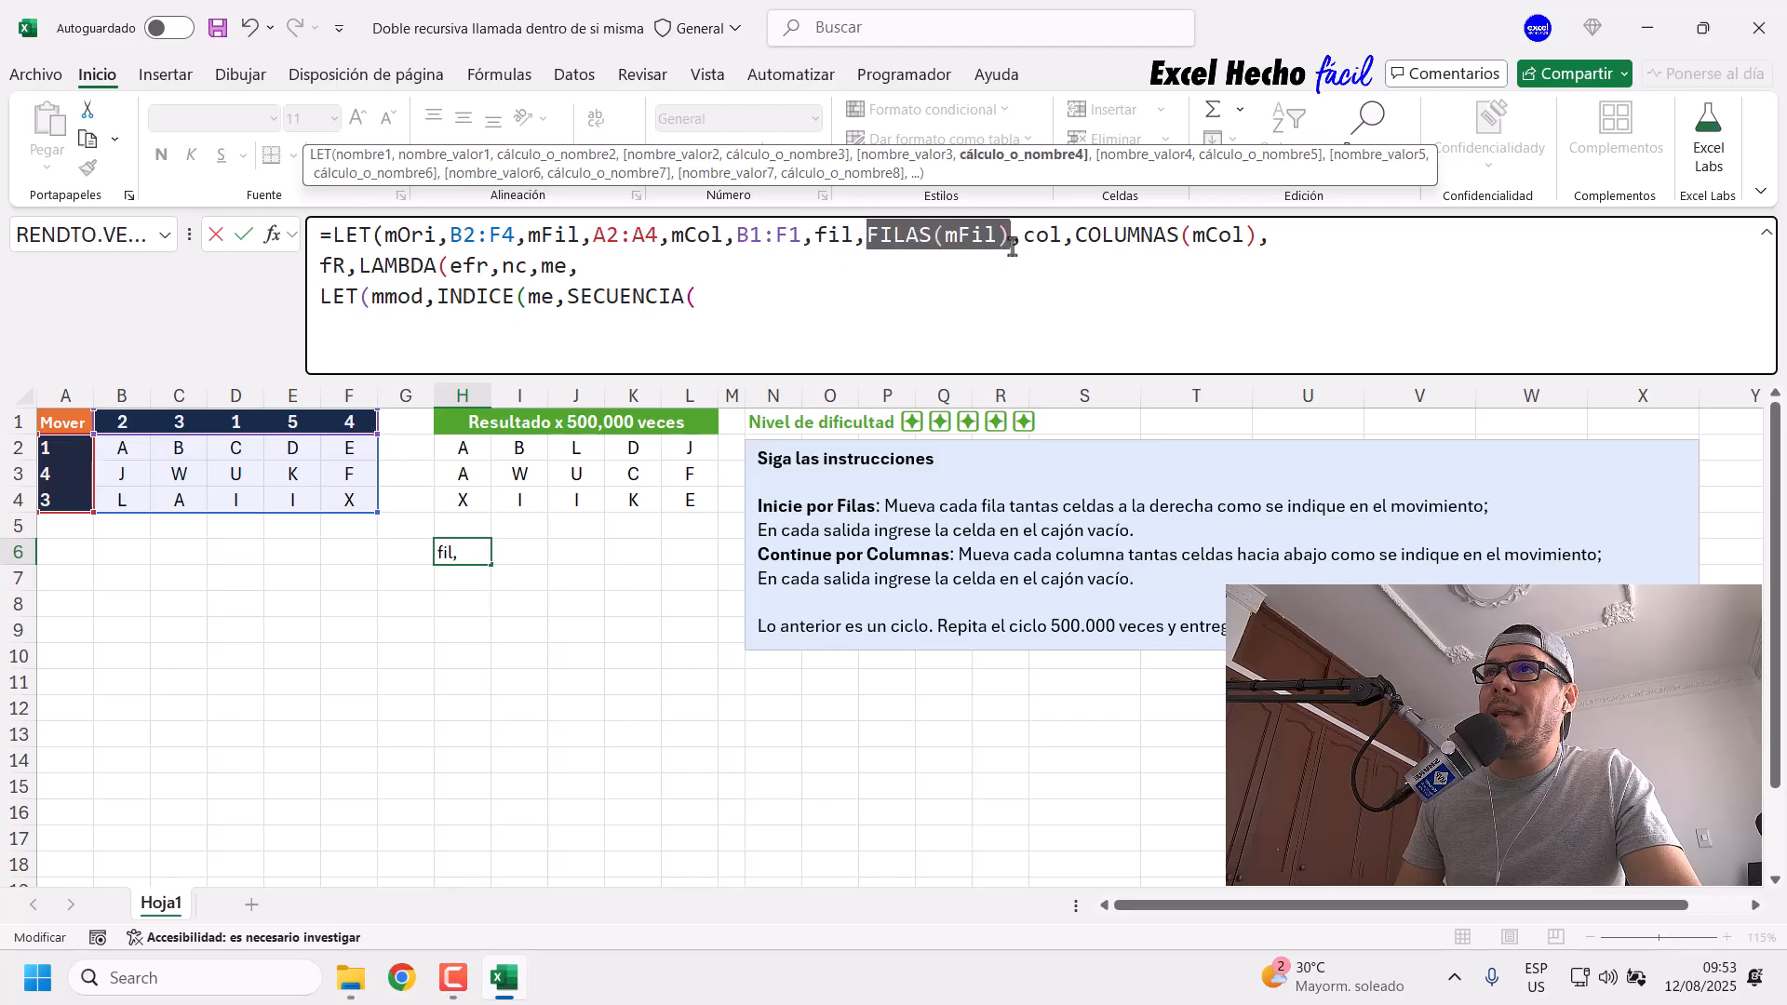
{"action": "double_click", "coordinate": [847, 235]}
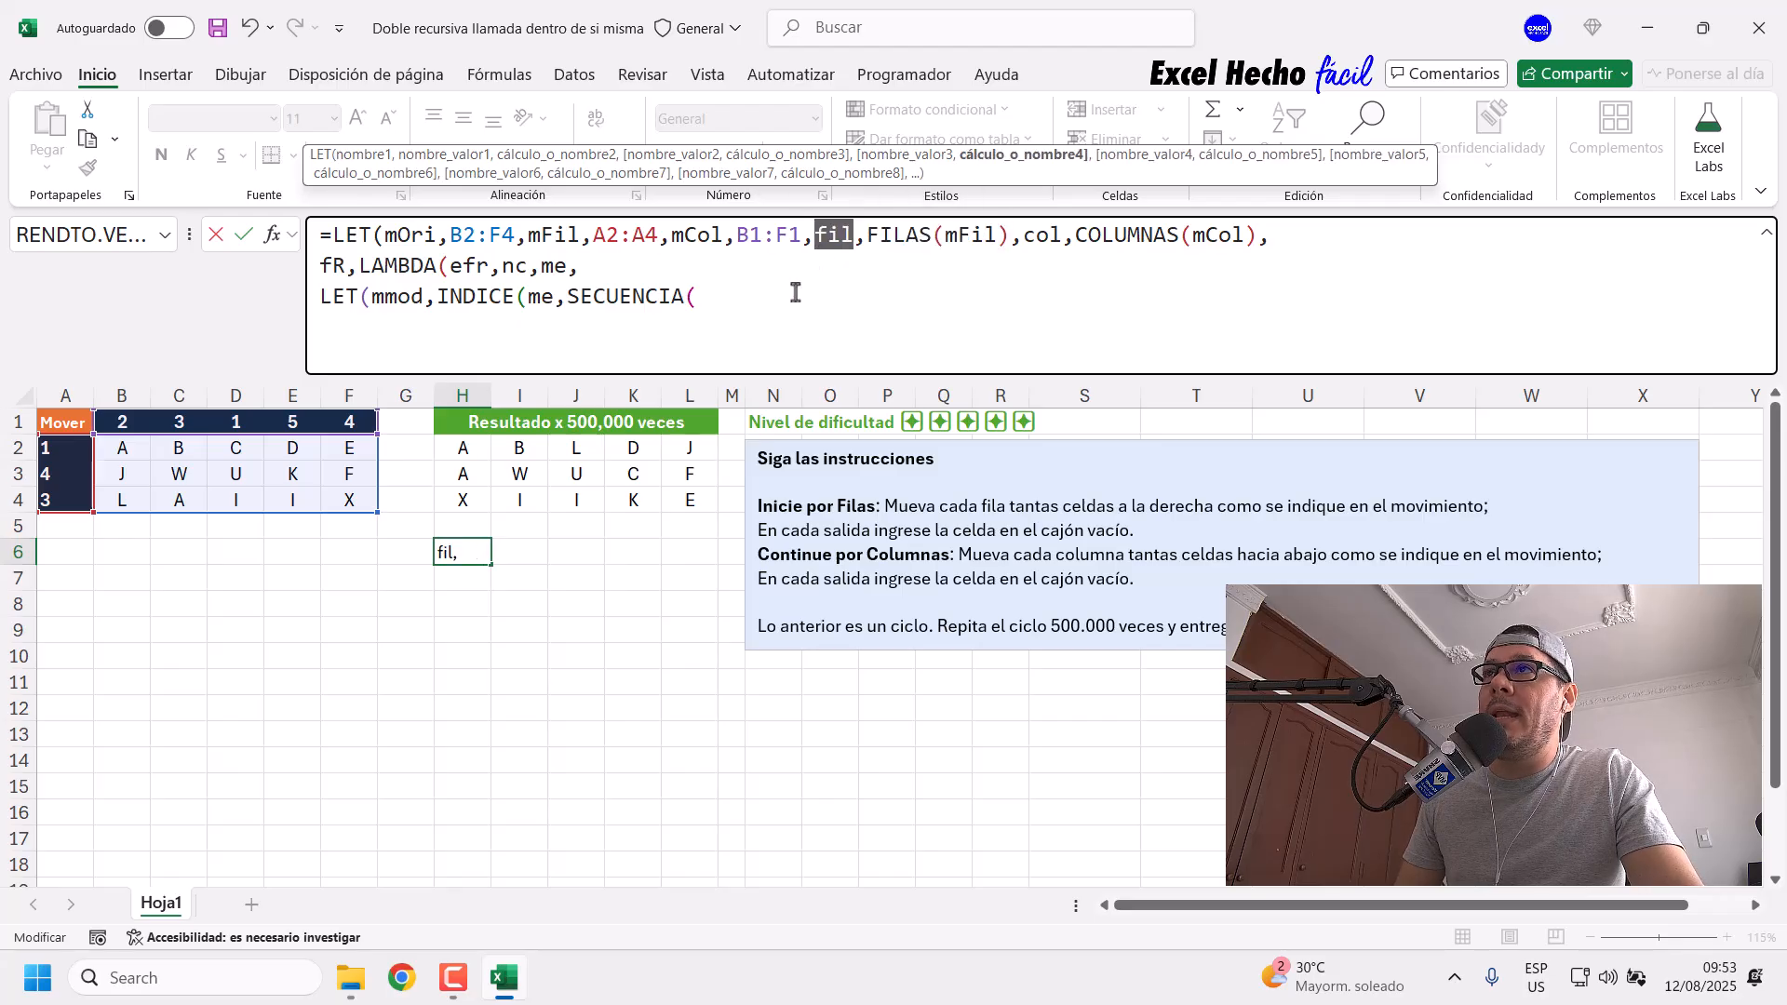
{"action": "left_click", "coordinate": [737, 310]}
{"action": "type", "text": "fil)"}
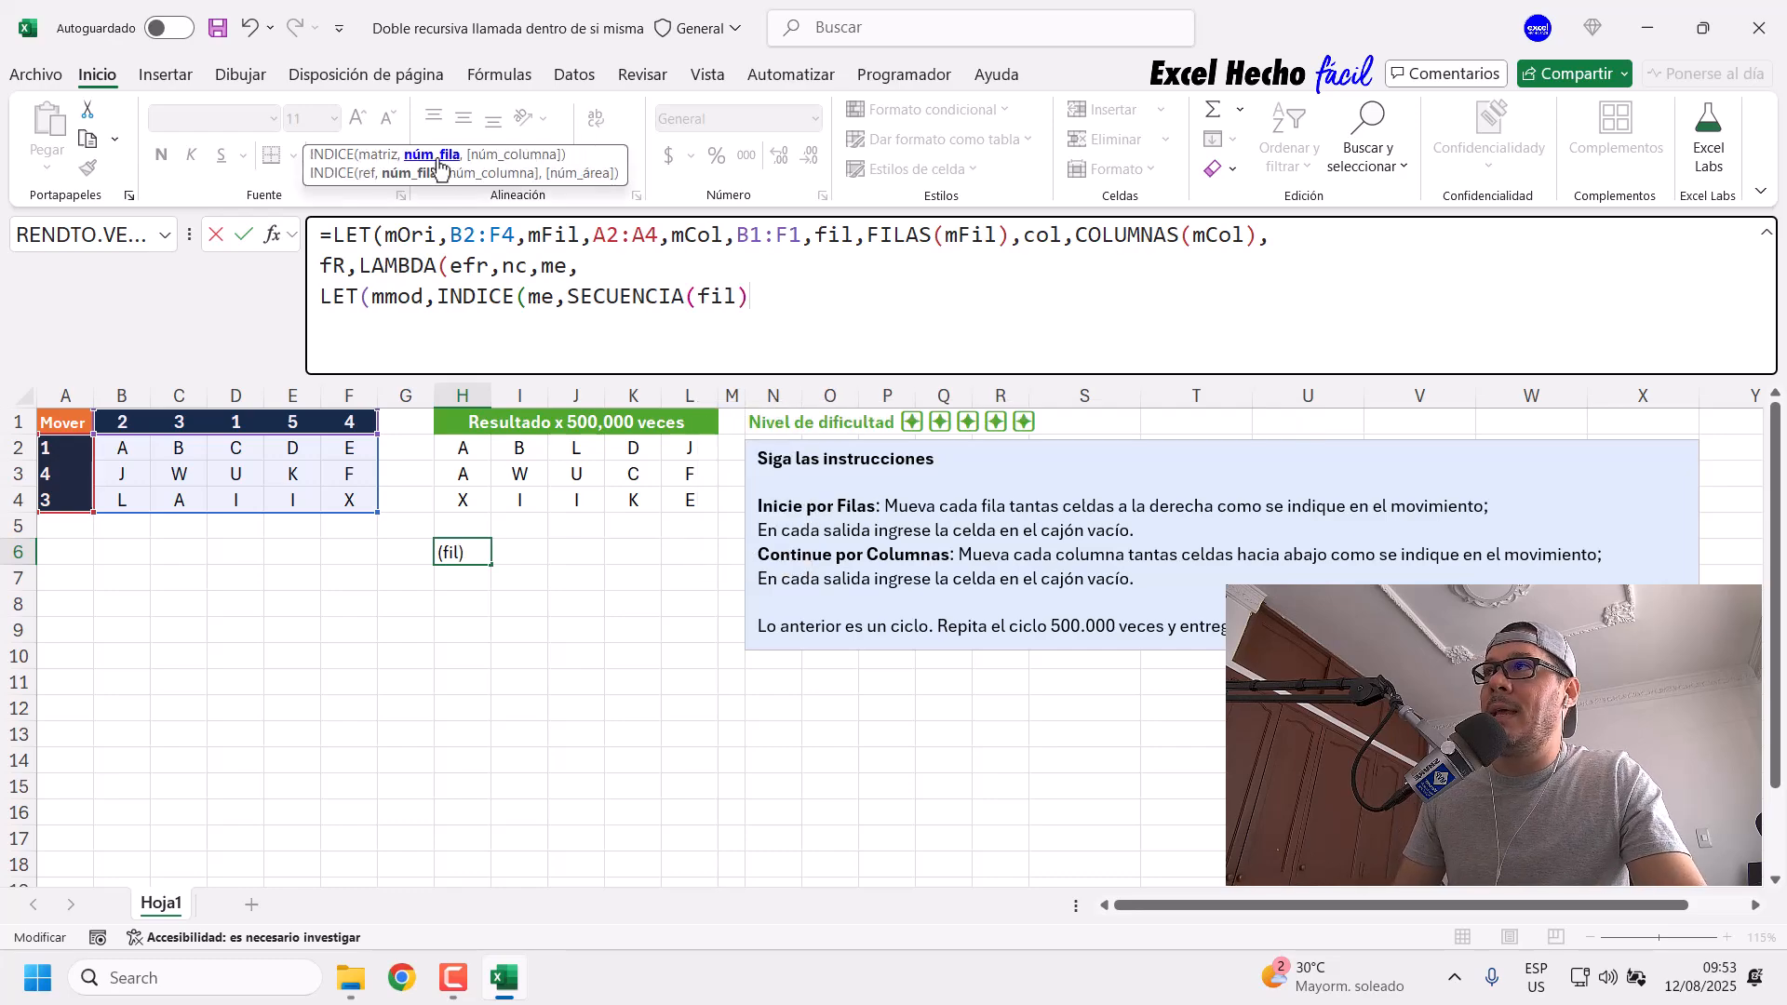
{"action": "left_click", "coordinate": [435, 159]}
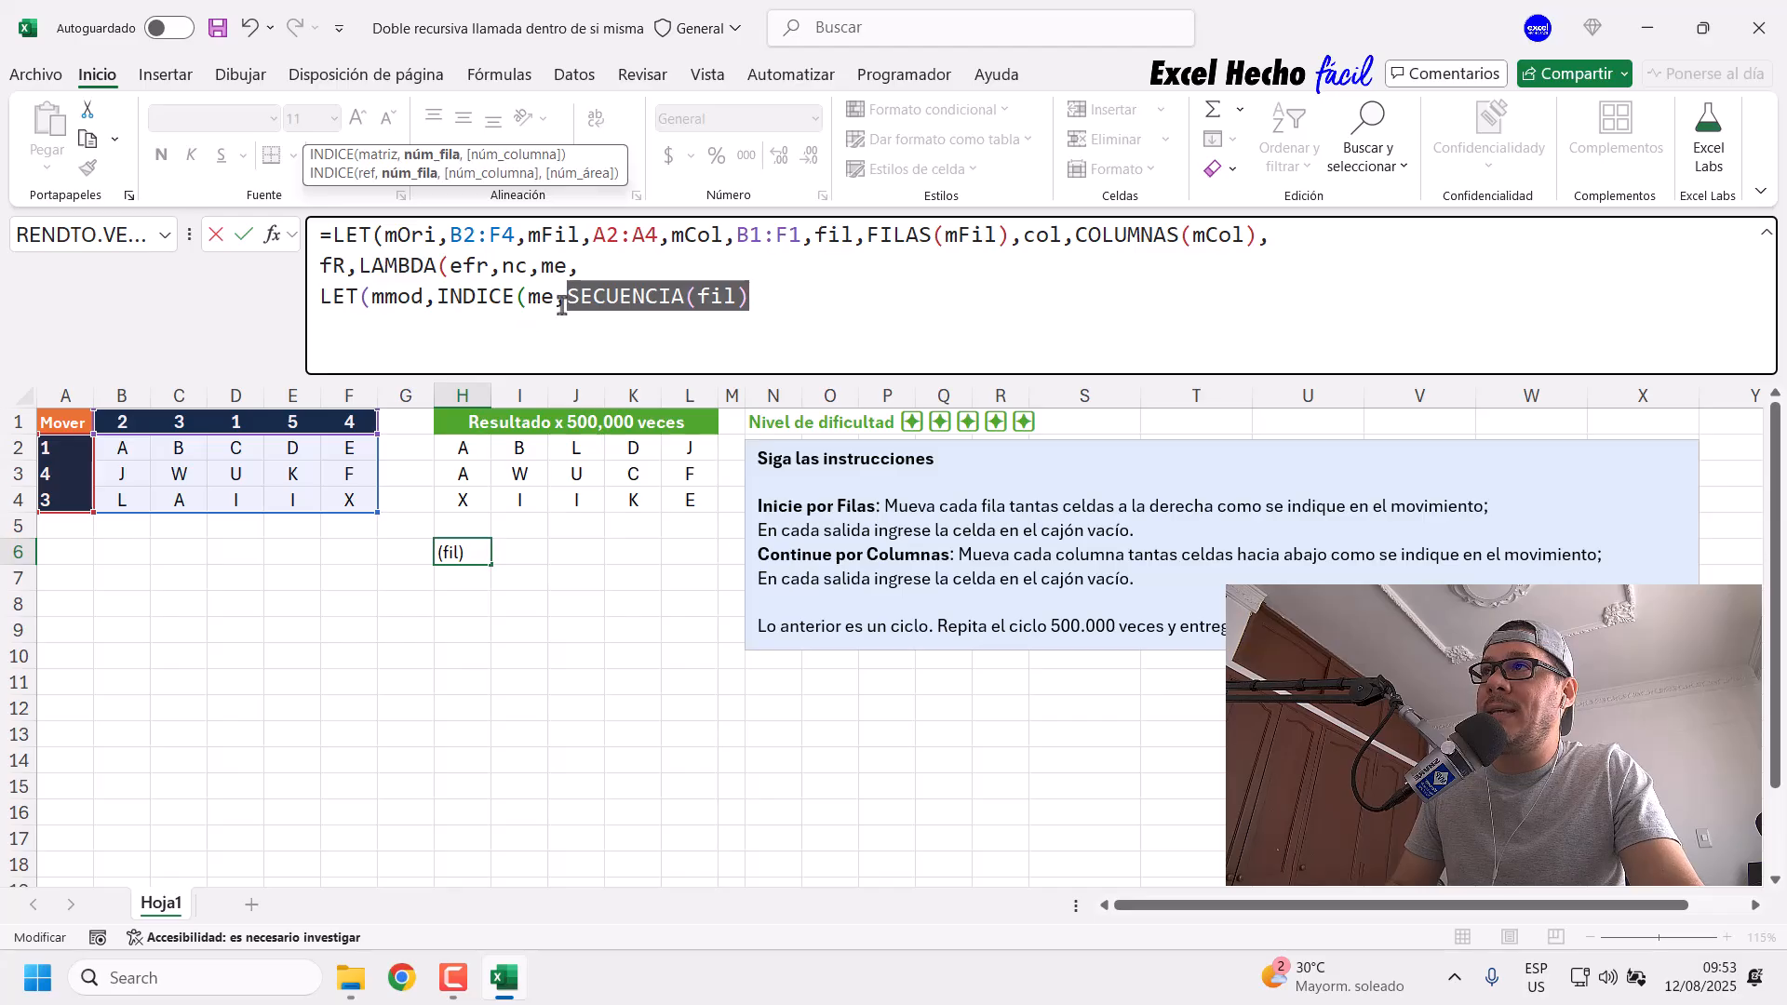
{"action": "left_click", "coordinate": [792, 308]}
{"action": "type", "text": ","}
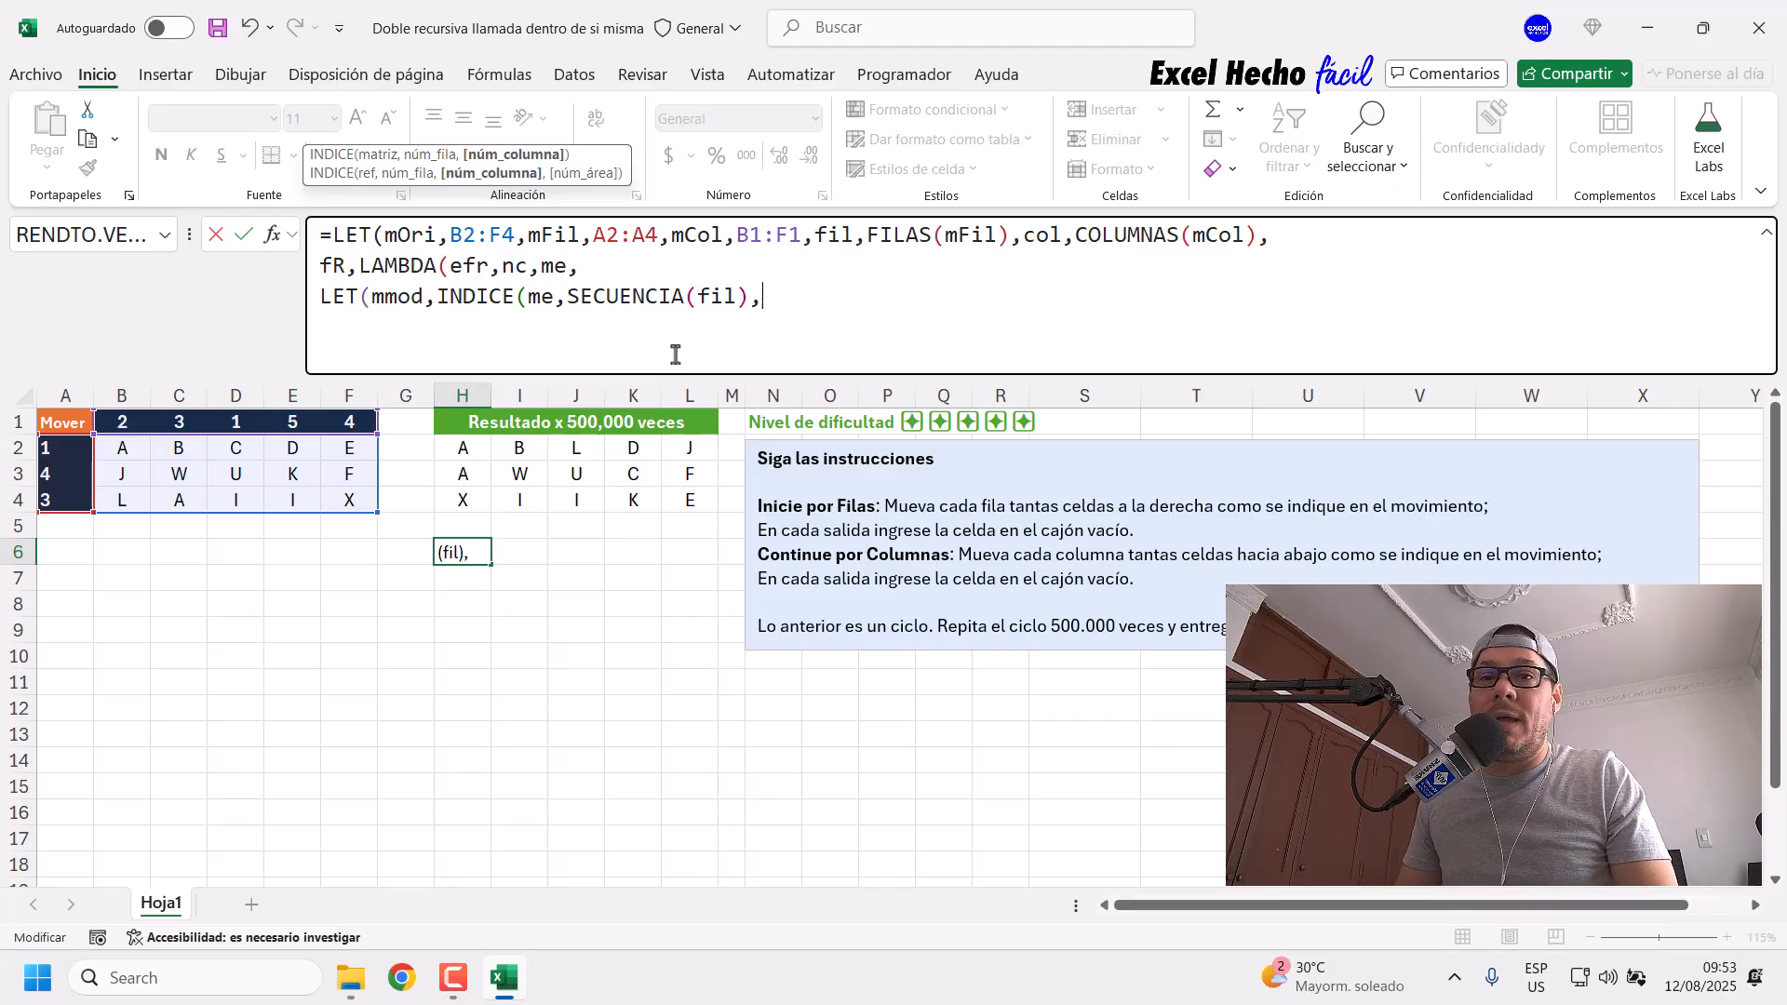
Step: Enter SECUENCIA(,col) as INDICE's column number argument, leaving the sequence's rows argument empty
{"action": "type", "text": "secu"}
{"action": "key", "text": "Tab"}
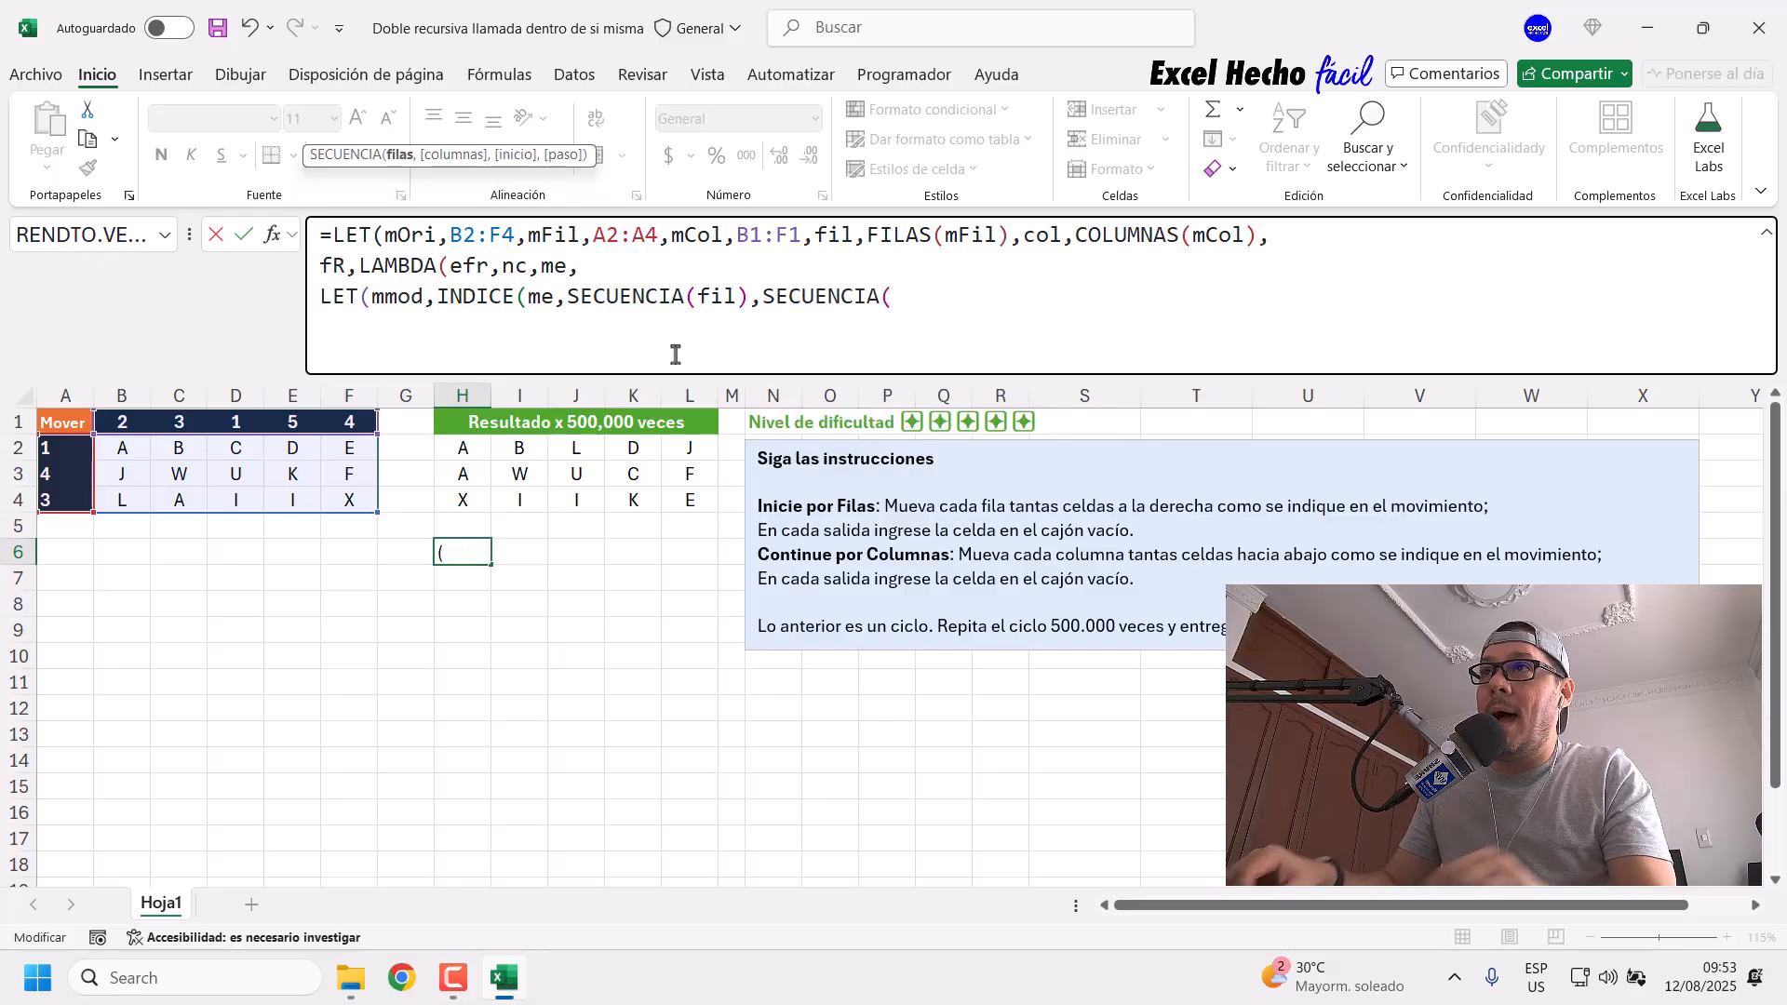
{"action": "type", "text": ","}
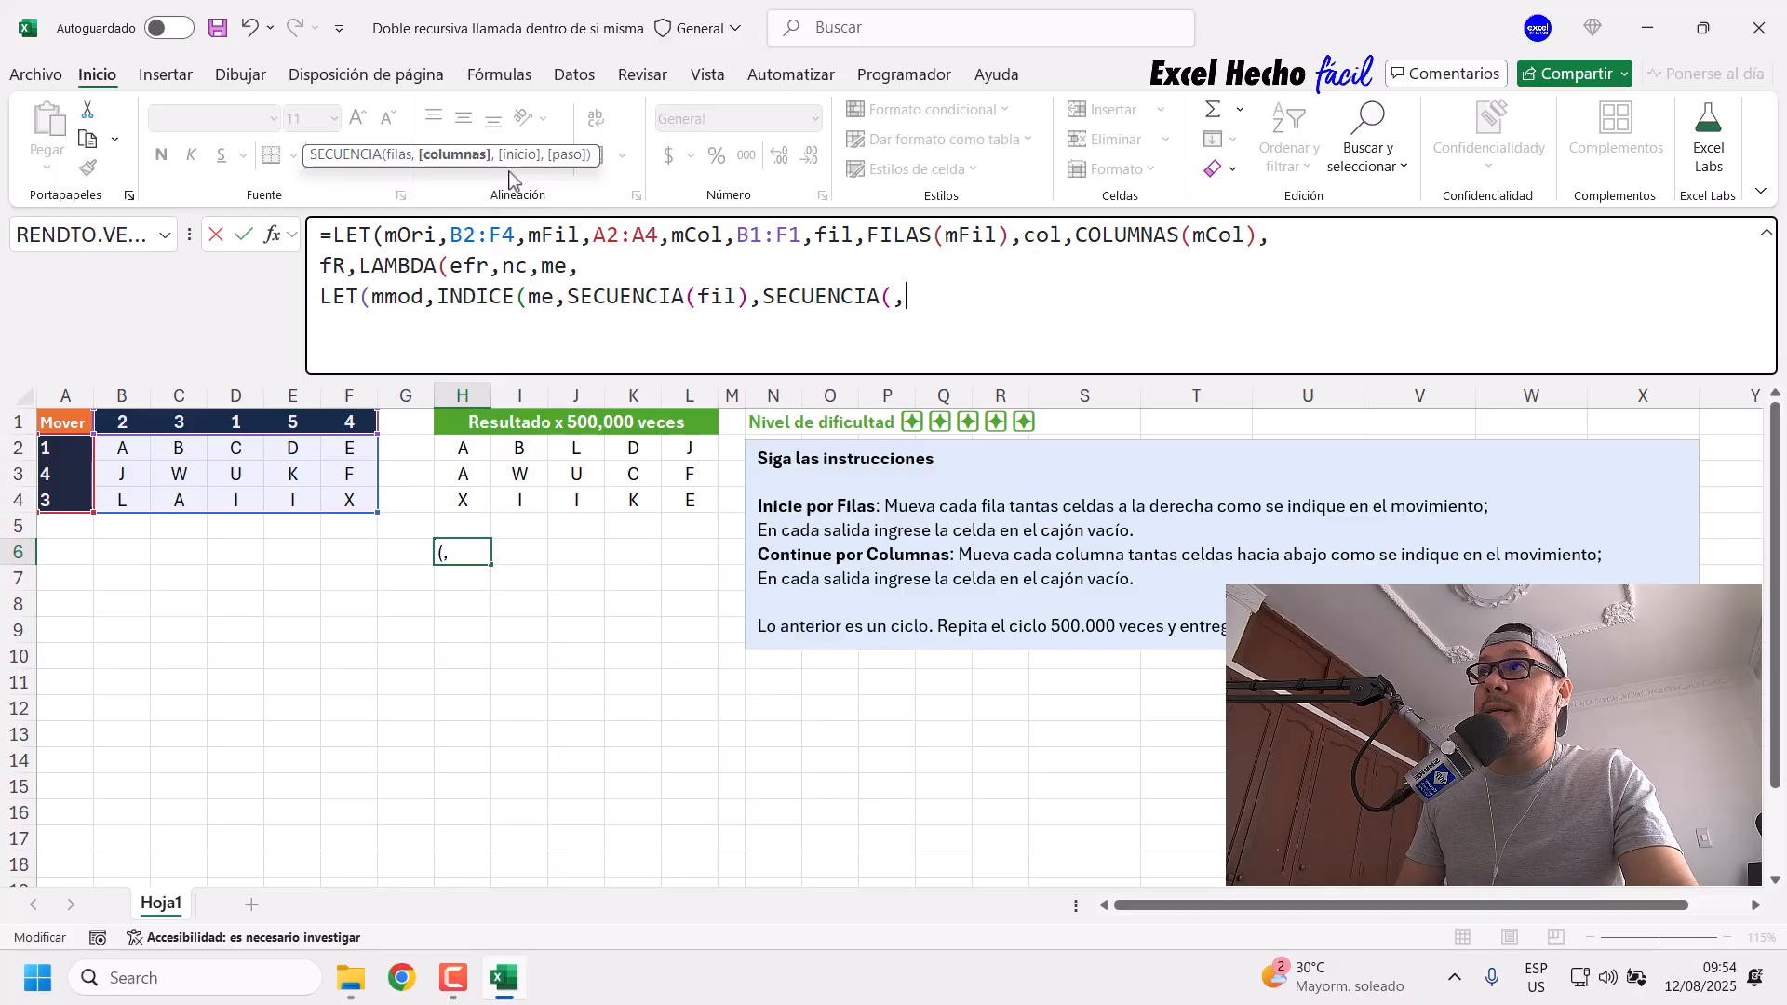
{"action": "key", "text": "Left"}
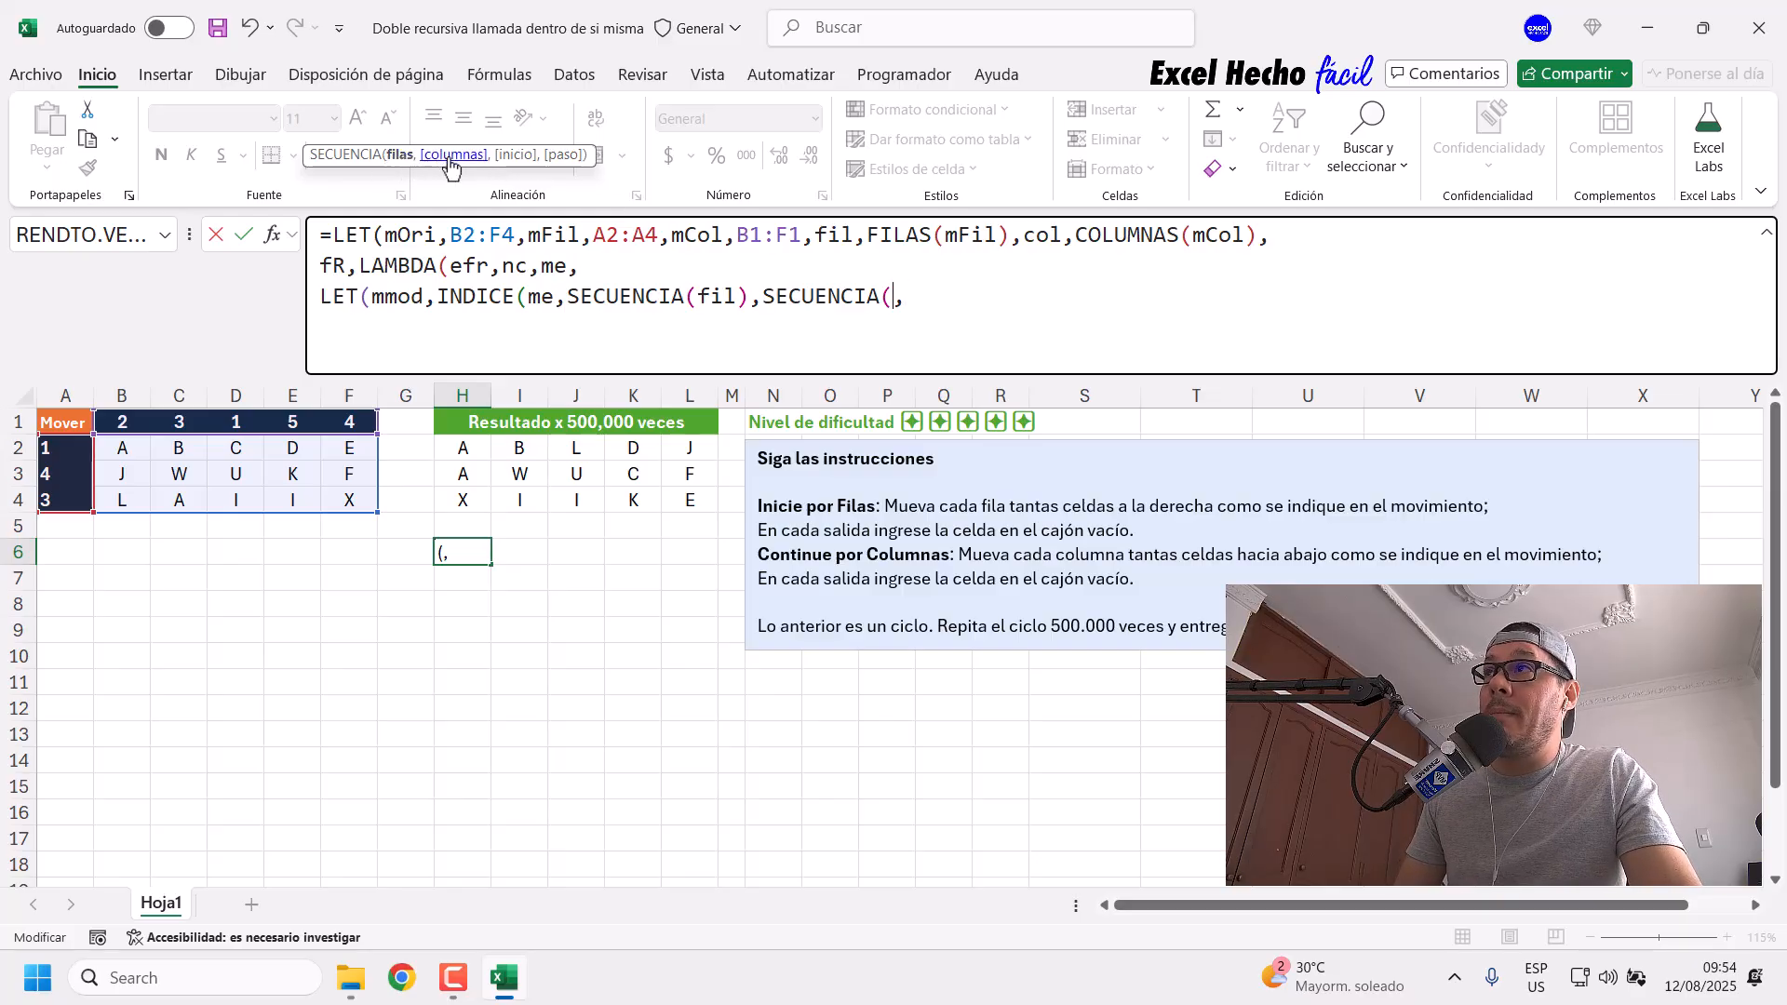
{"action": "left_click", "coordinate": [450, 157]}
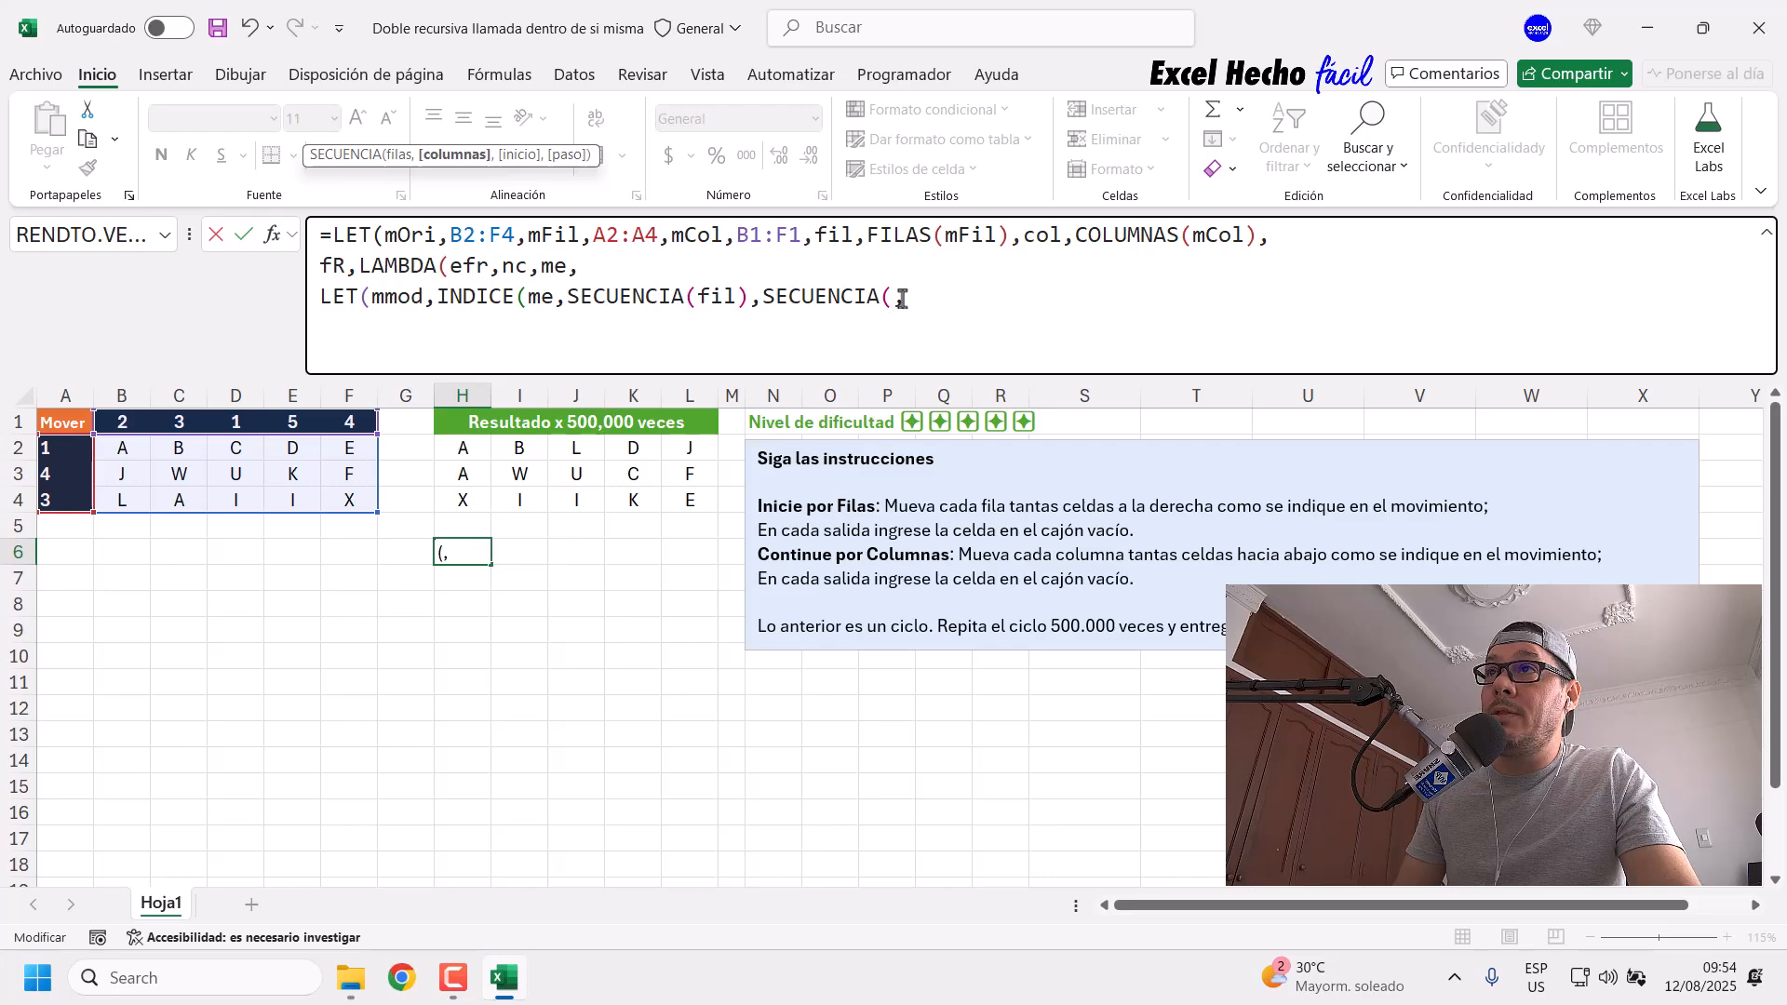
{"action": "double_click", "coordinate": [1024, 235]}
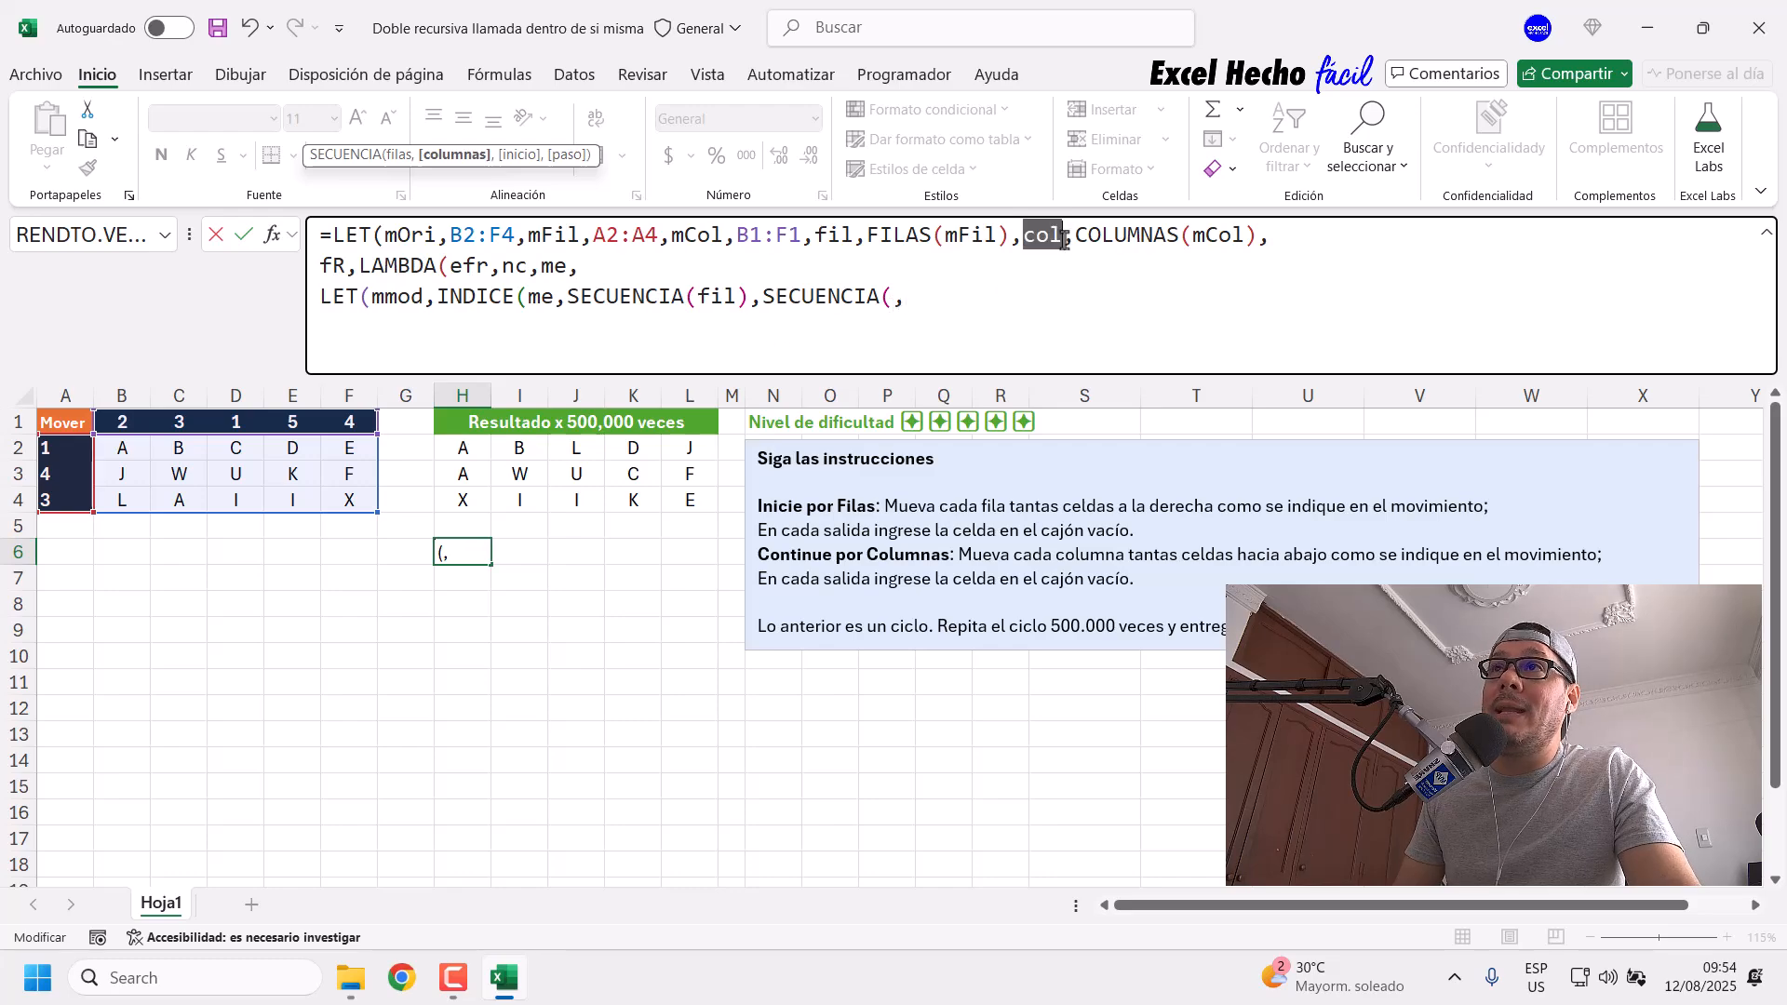
{"action": "left_click", "coordinate": [977, 295]}
{"action": "type", "text": "col)"}
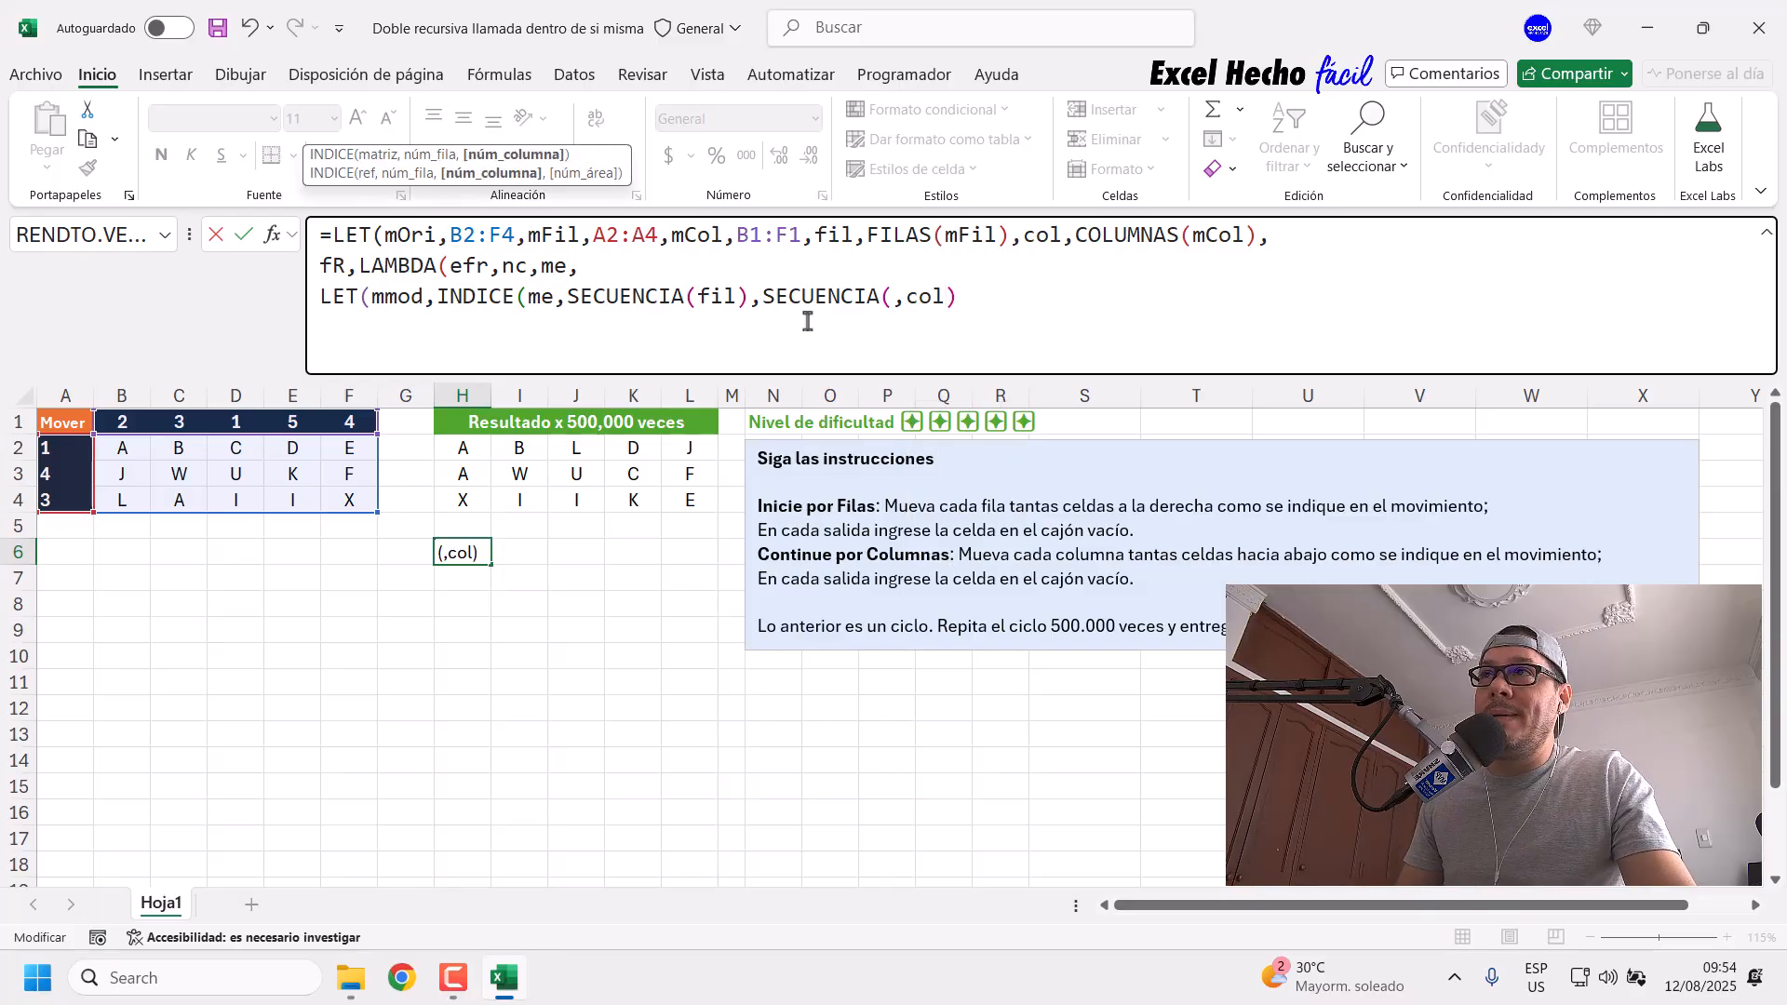
{"action": "left_click_drag", "start_coordinate": [764, 298], "coordinate": [993, 304]}
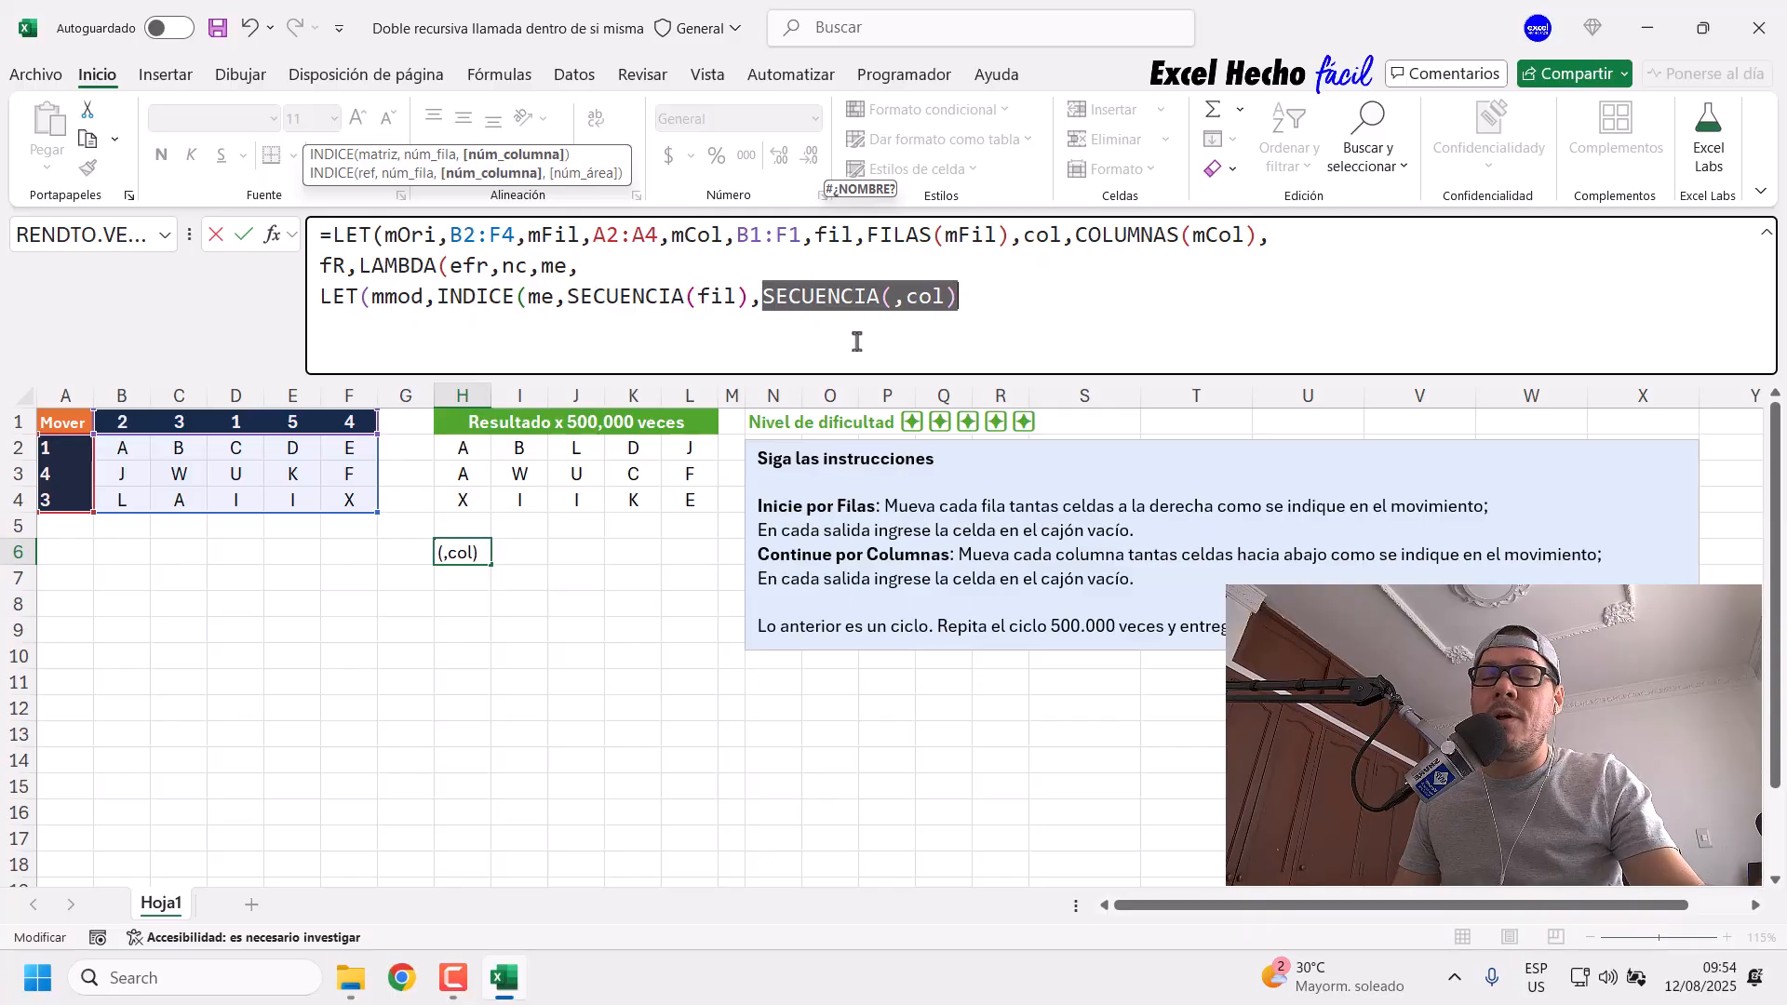
Step: Extend INDICE's column argument by subtracting mFil and 1 from SECUENCIA(,col)
{"action": "left_click", "coordinate": [962, 298]}
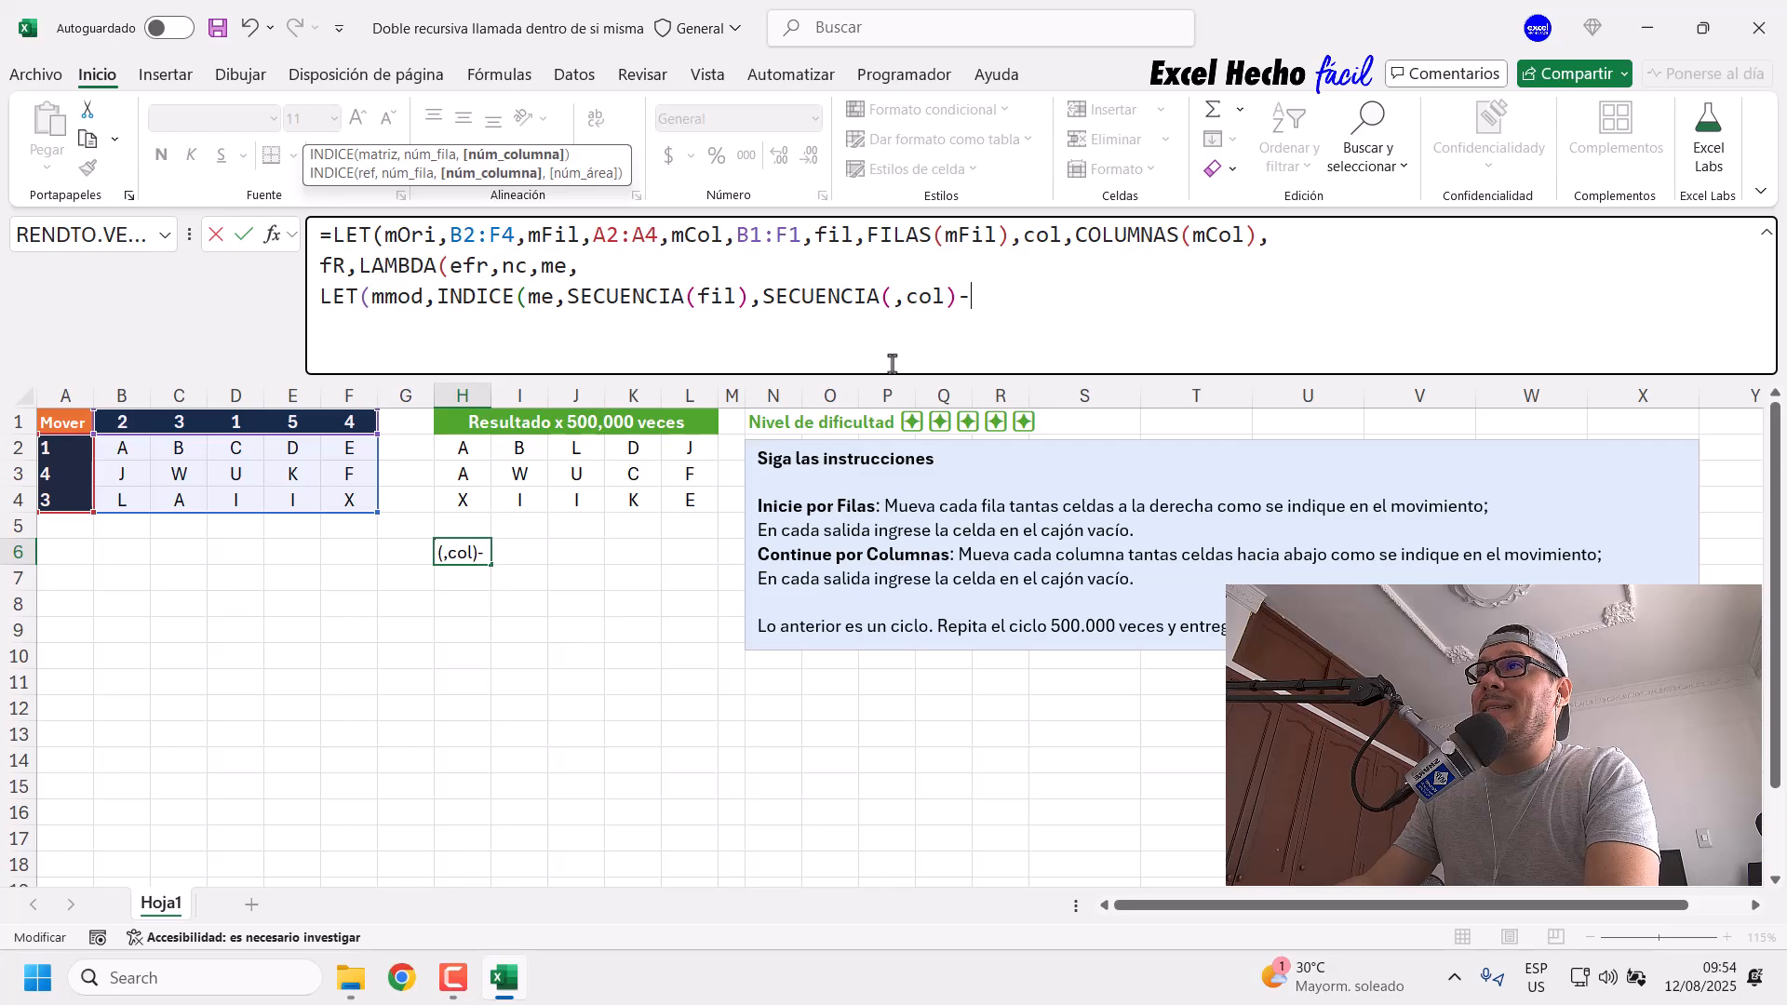
{"action": "type", "text": "mFil"}
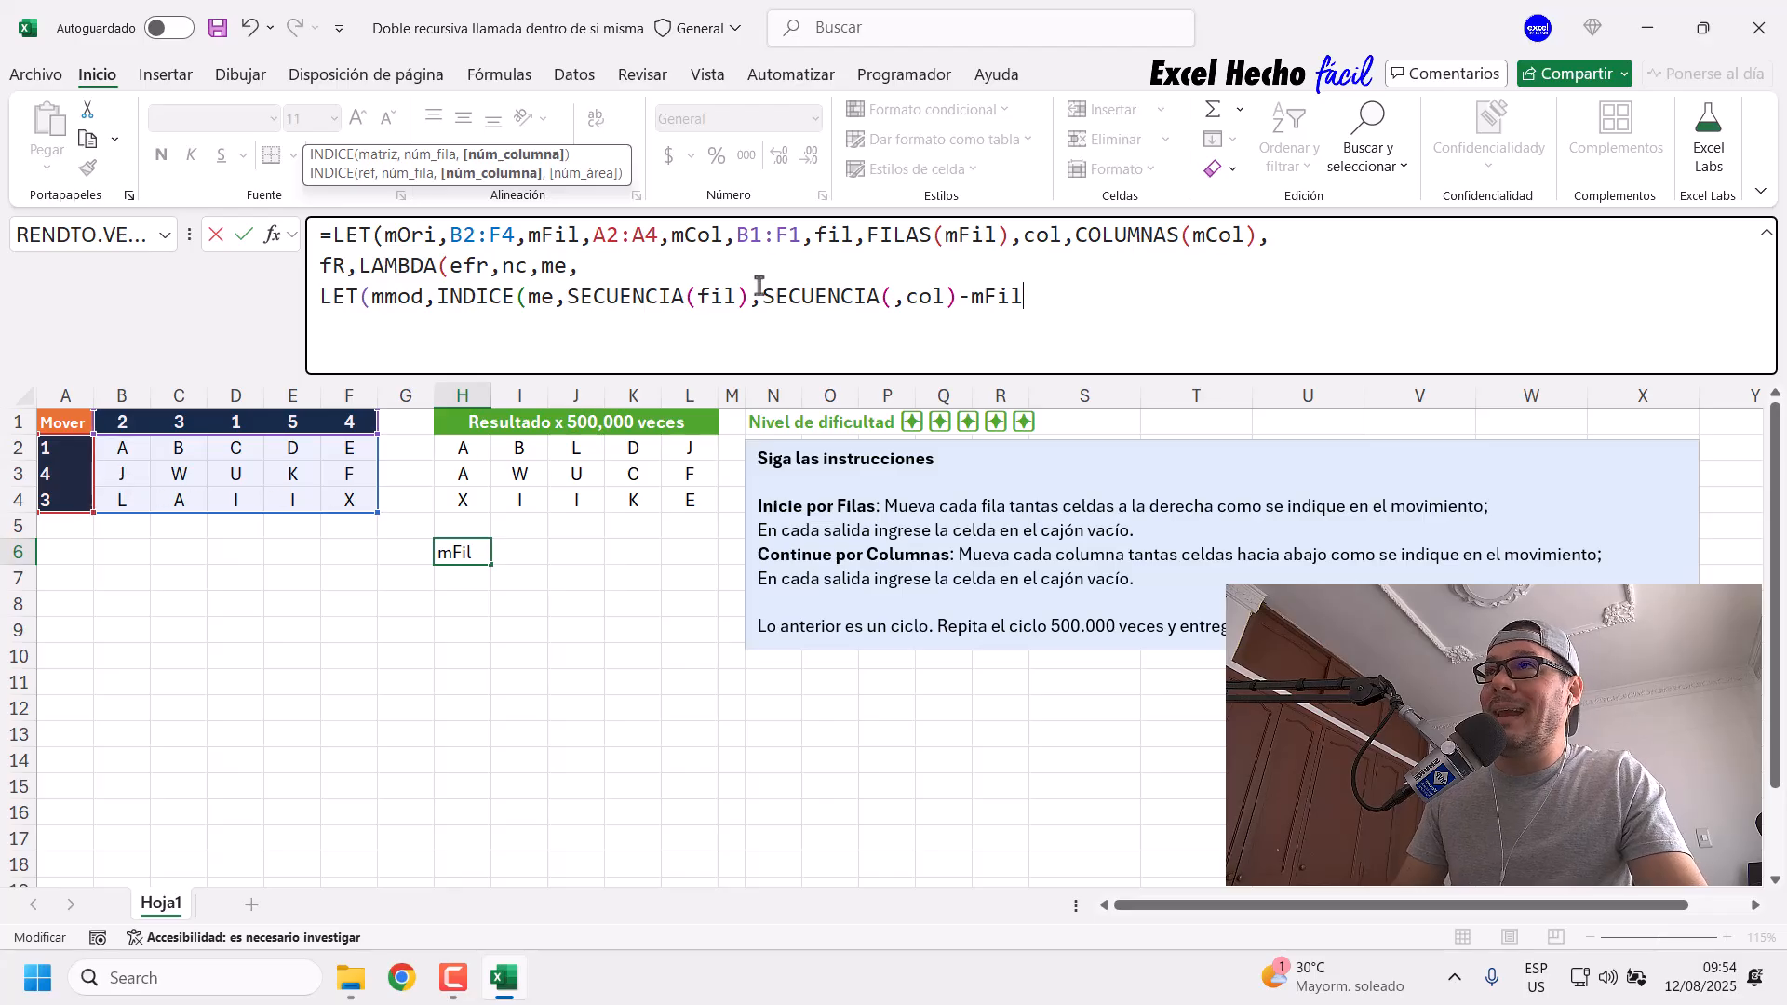
{"action": "left_click_drag", "start_coordinate": [763, 296], "coordinate": [1157, 303]}
{"action": "left_click", "coordinate": [1032, 298]}
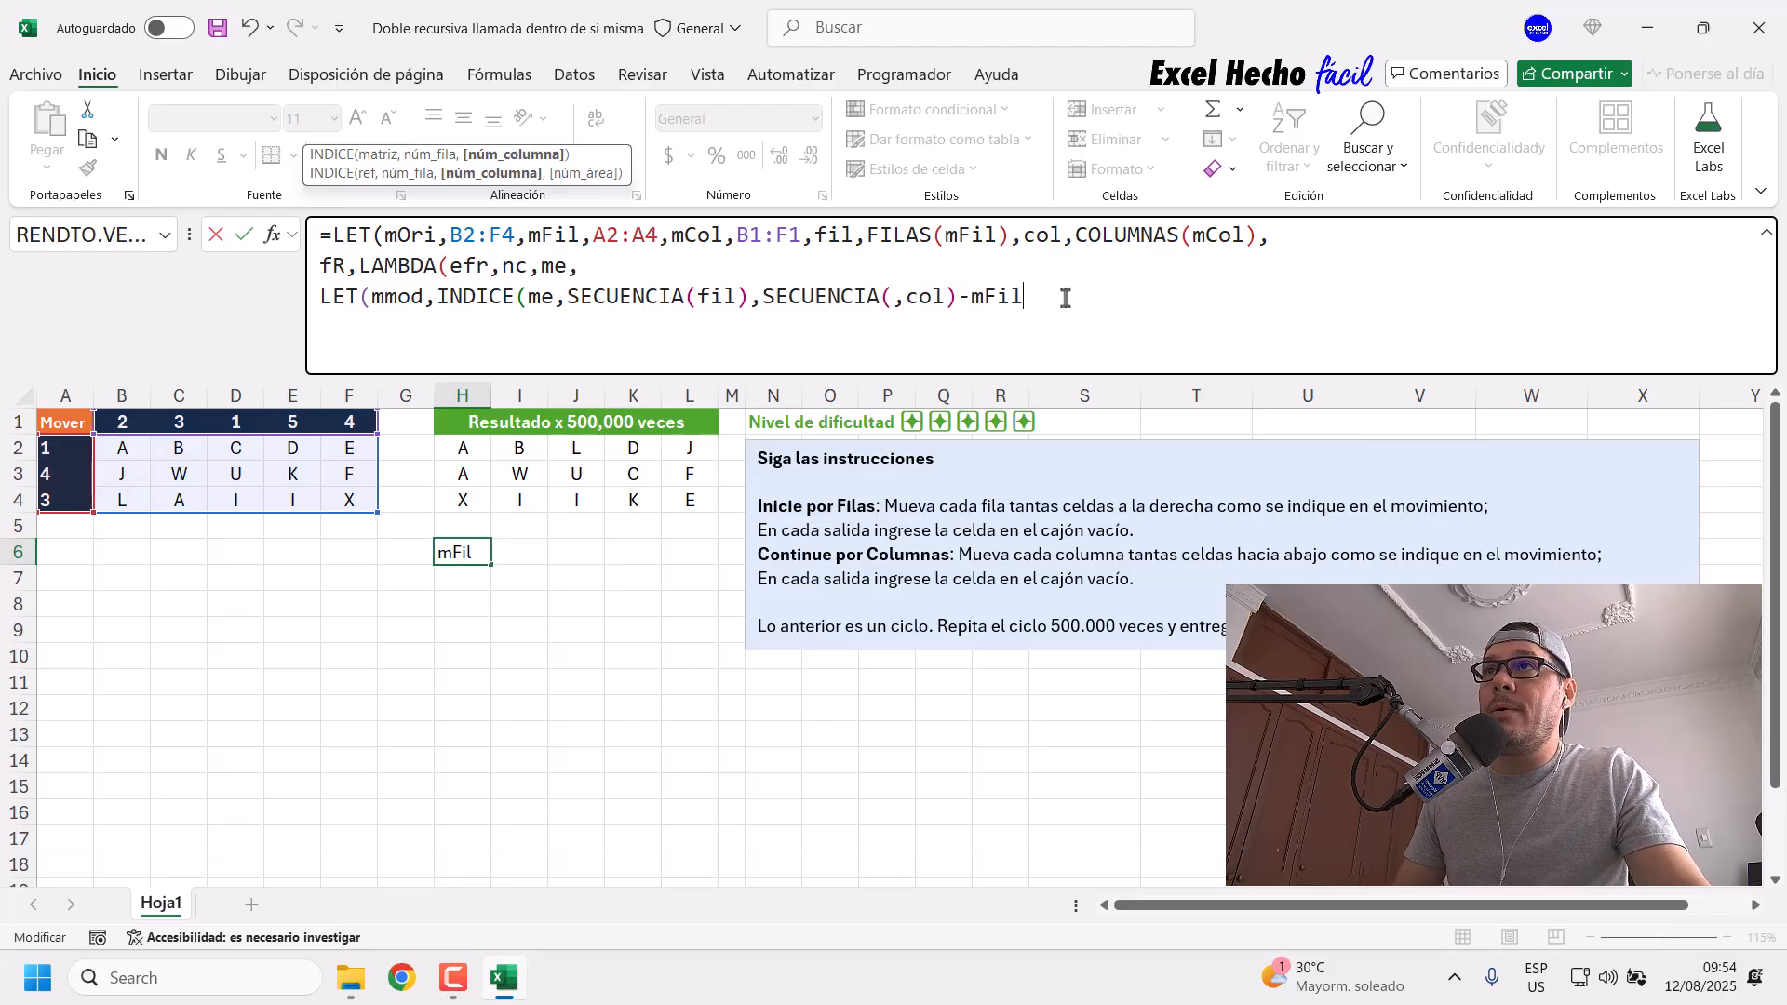
{"action": "type", "text": "+1"}
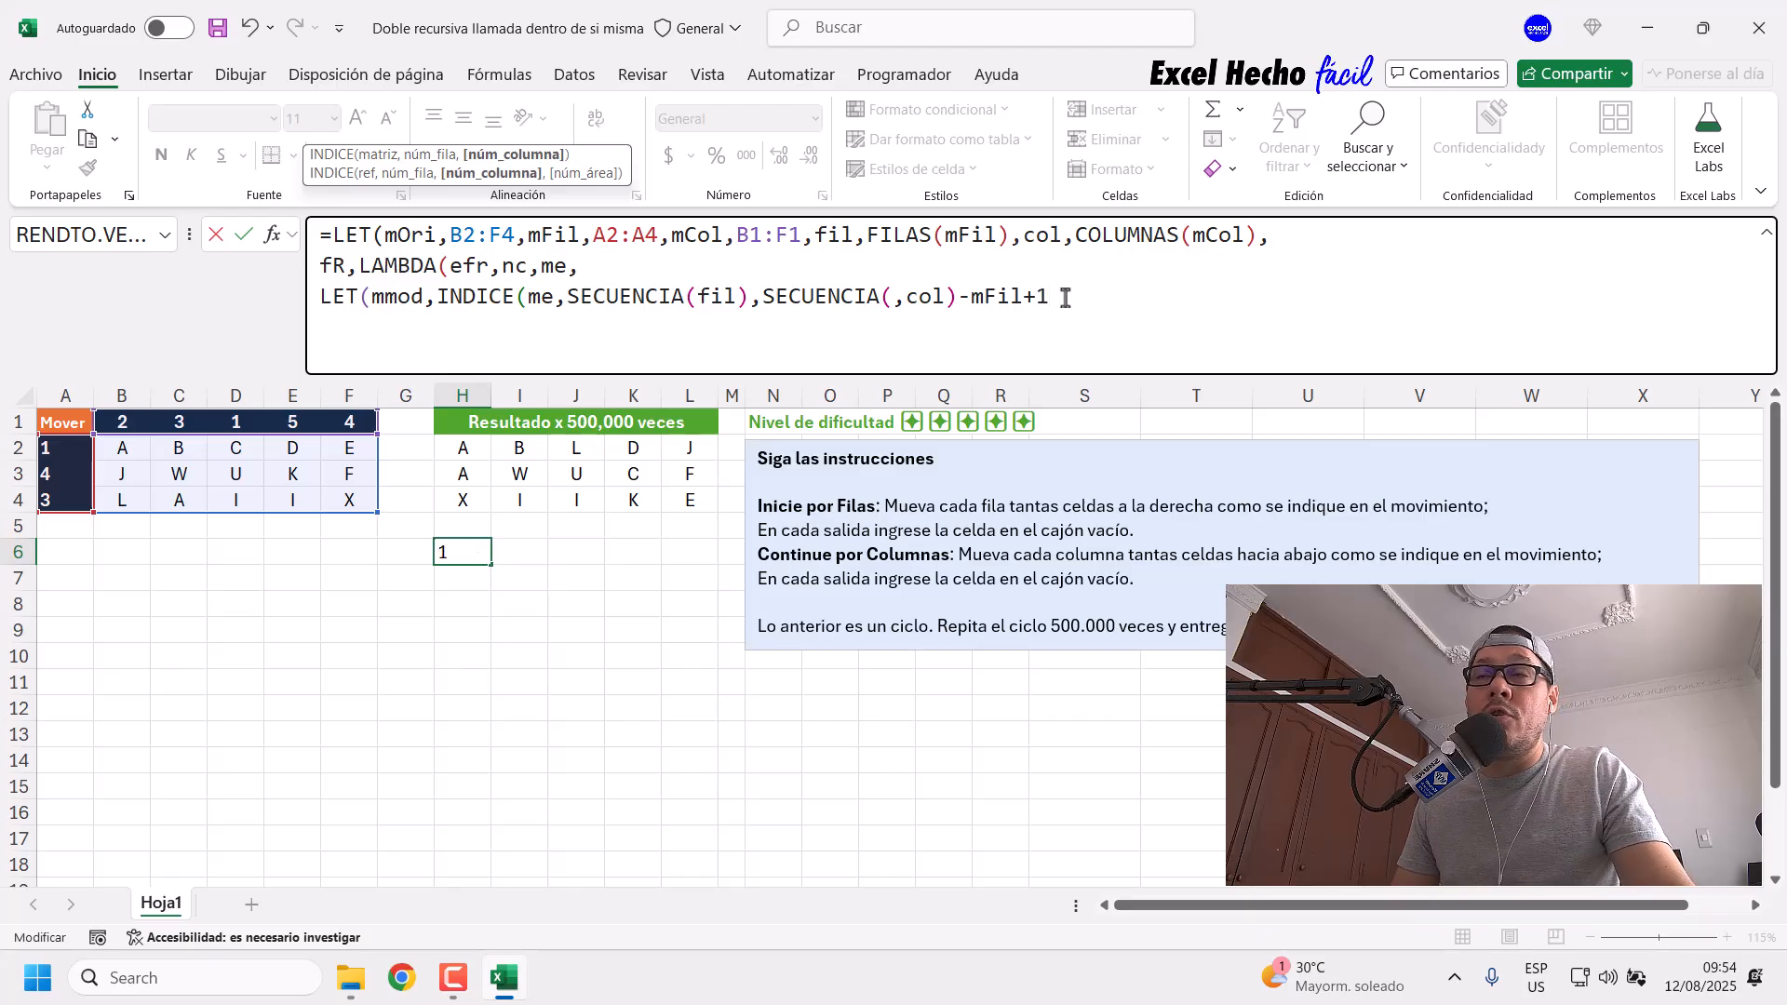
{"action": "left_click", "coordinate": [760, 307]}
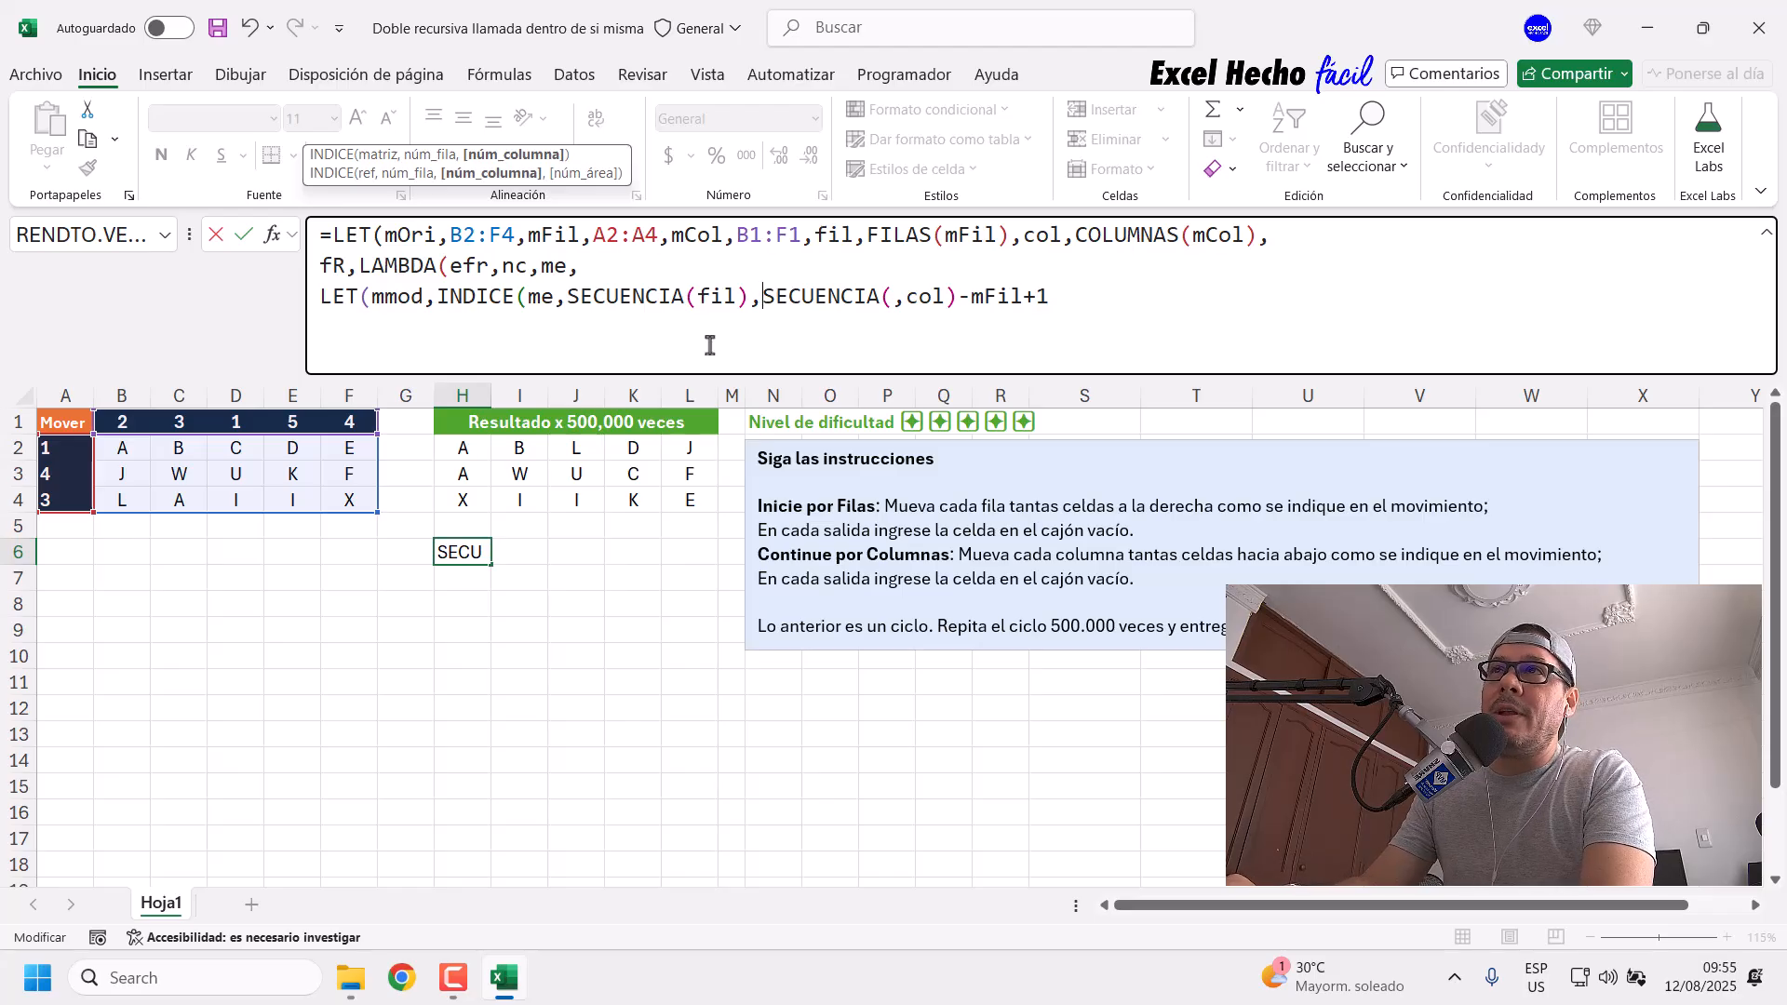
{"action": "left_click", "coordinate": [1033, 302]}
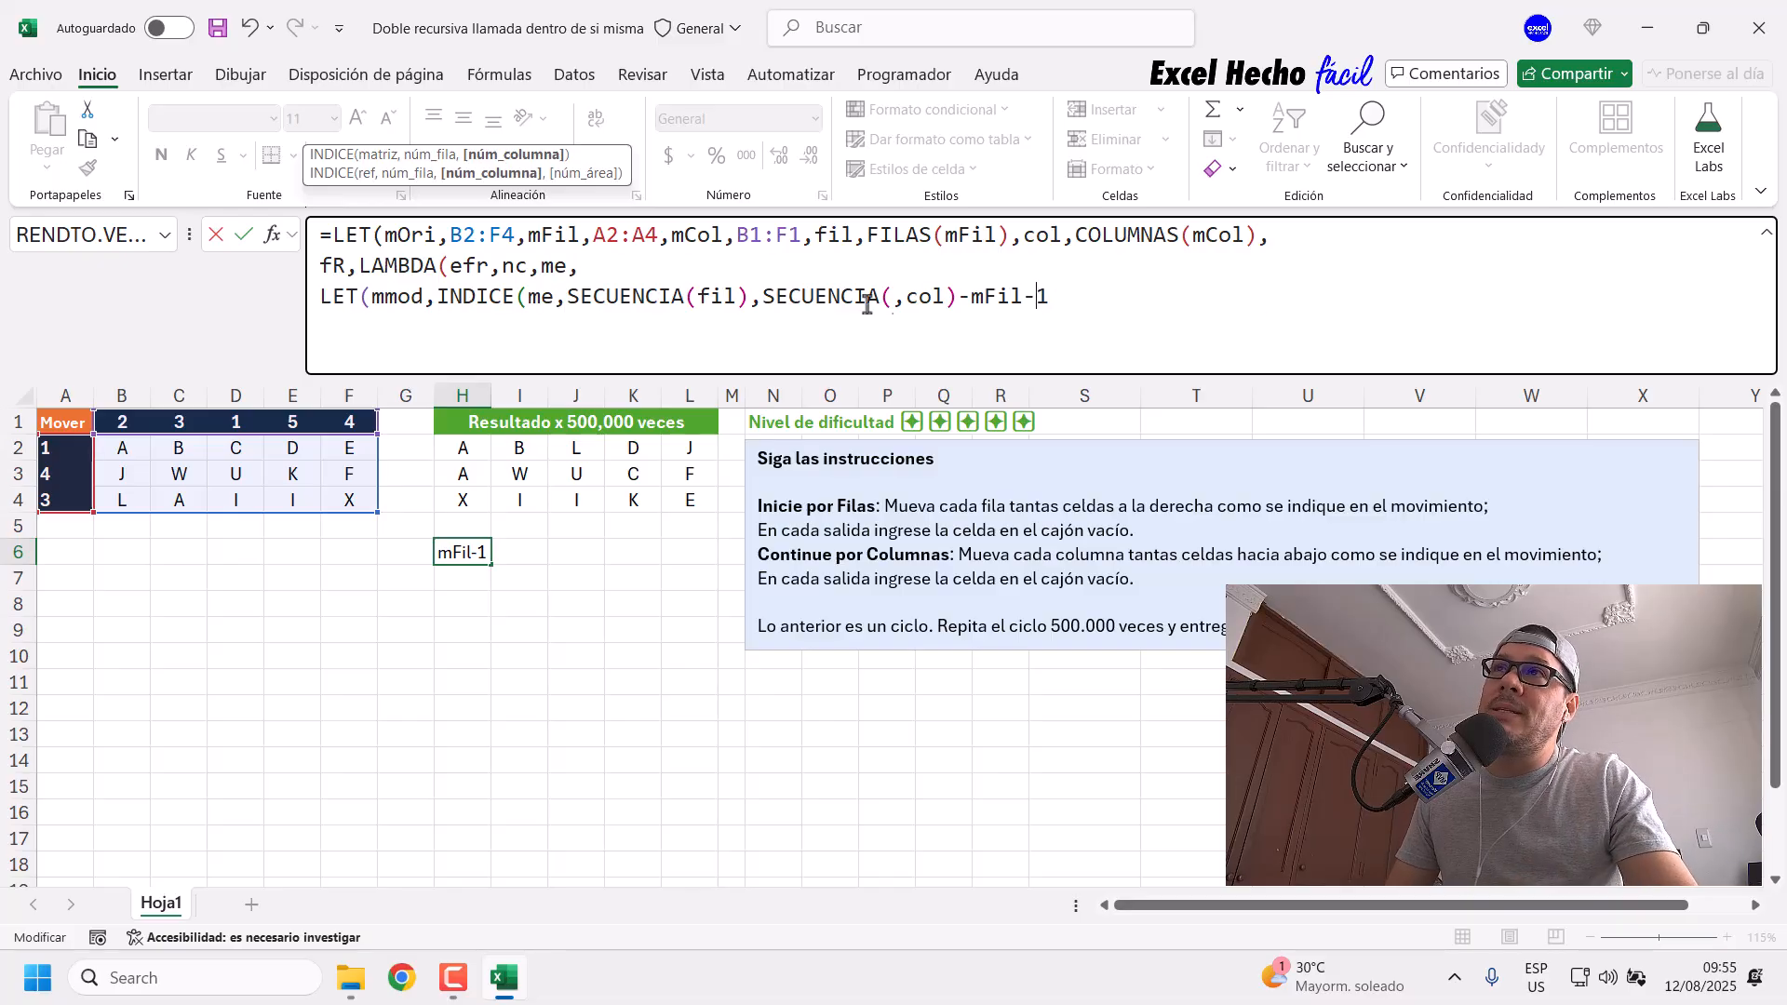
Step: Insert the RESIDUO function in front of SECUENCIA(,col)-mFil-1, making that expression its number argument
{"action": "left_click", "coordinate": [760, 298]}
{"action": "type", "text": "res"}
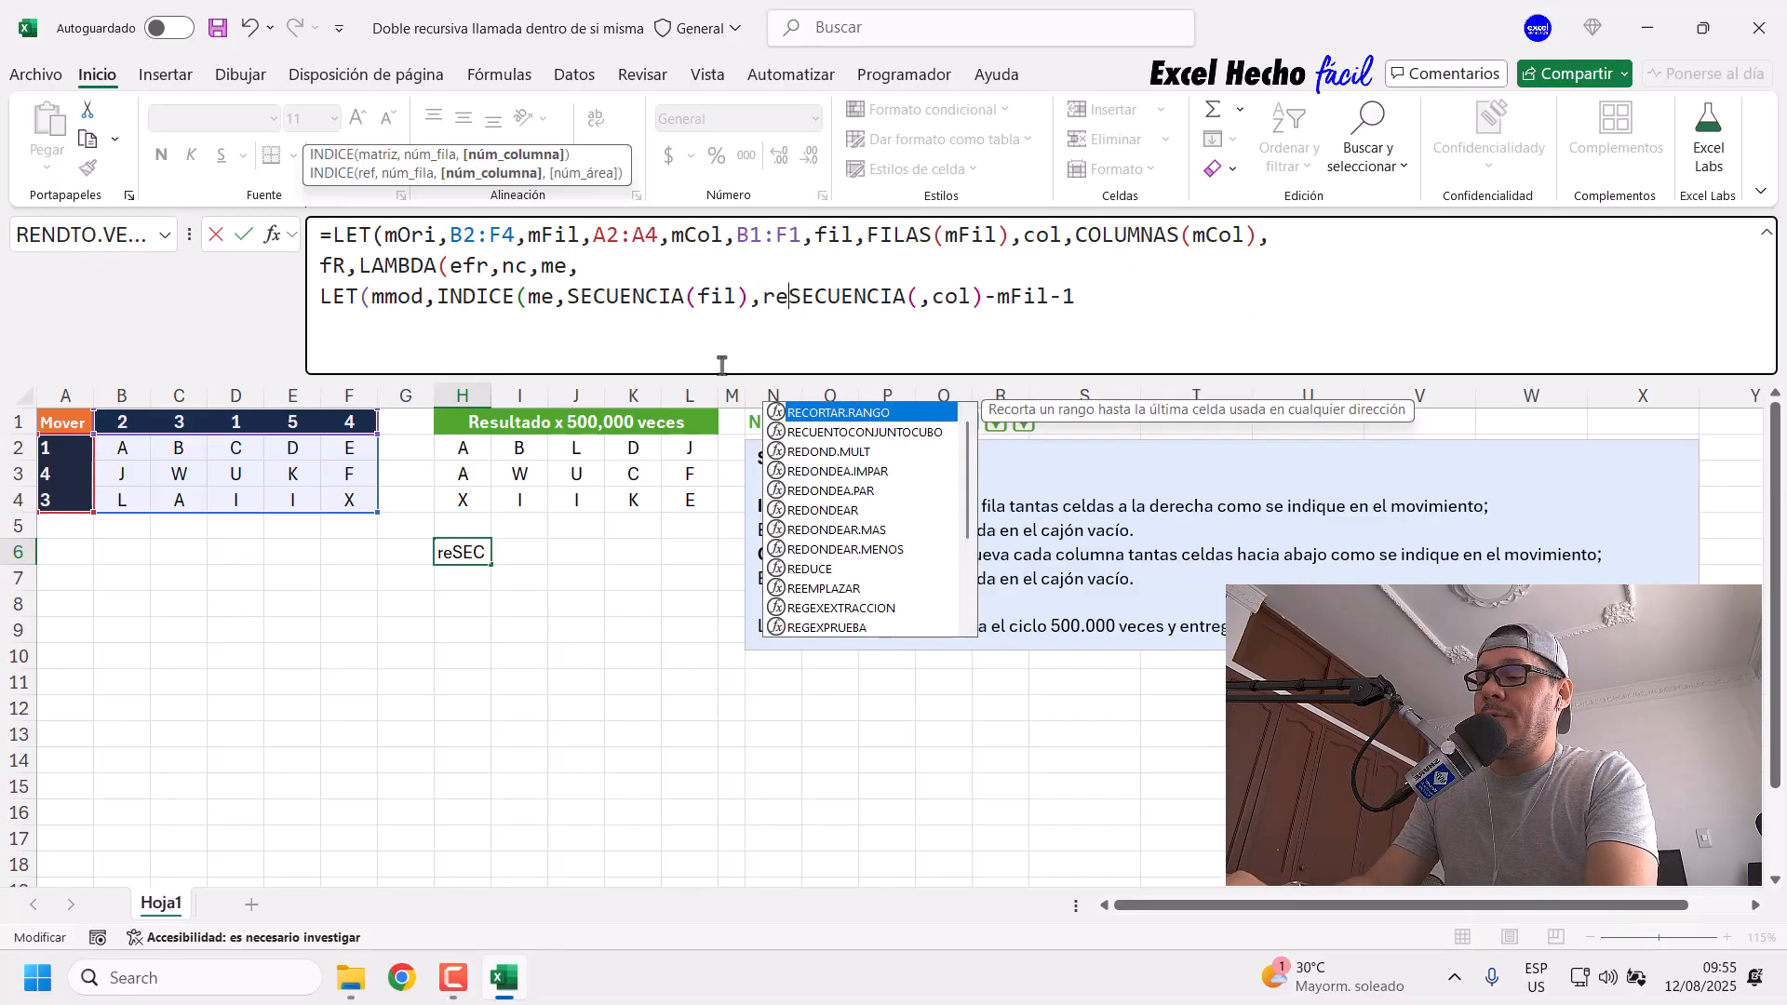
{"action": "key", "text": "Tab"}
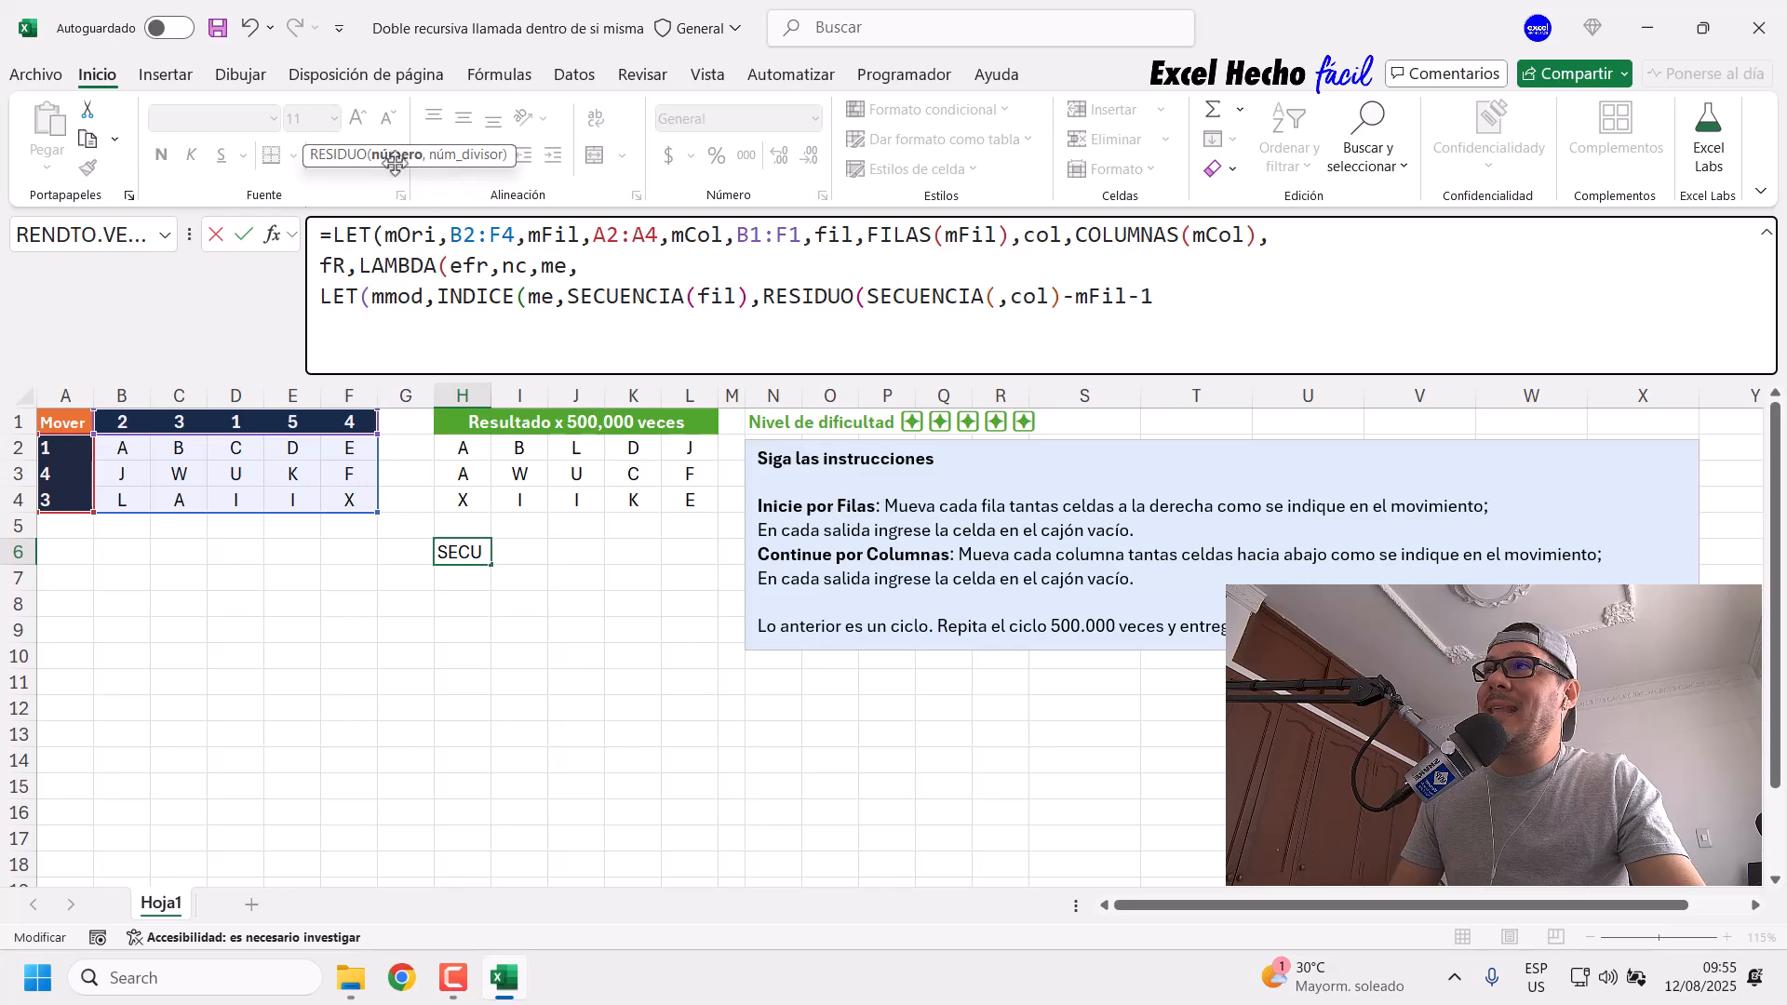
Step: Complete the RESIDUO function in the mmod formula with col as the divisor and add 1 to its result
{"action": "key", "text": "shift+End"}
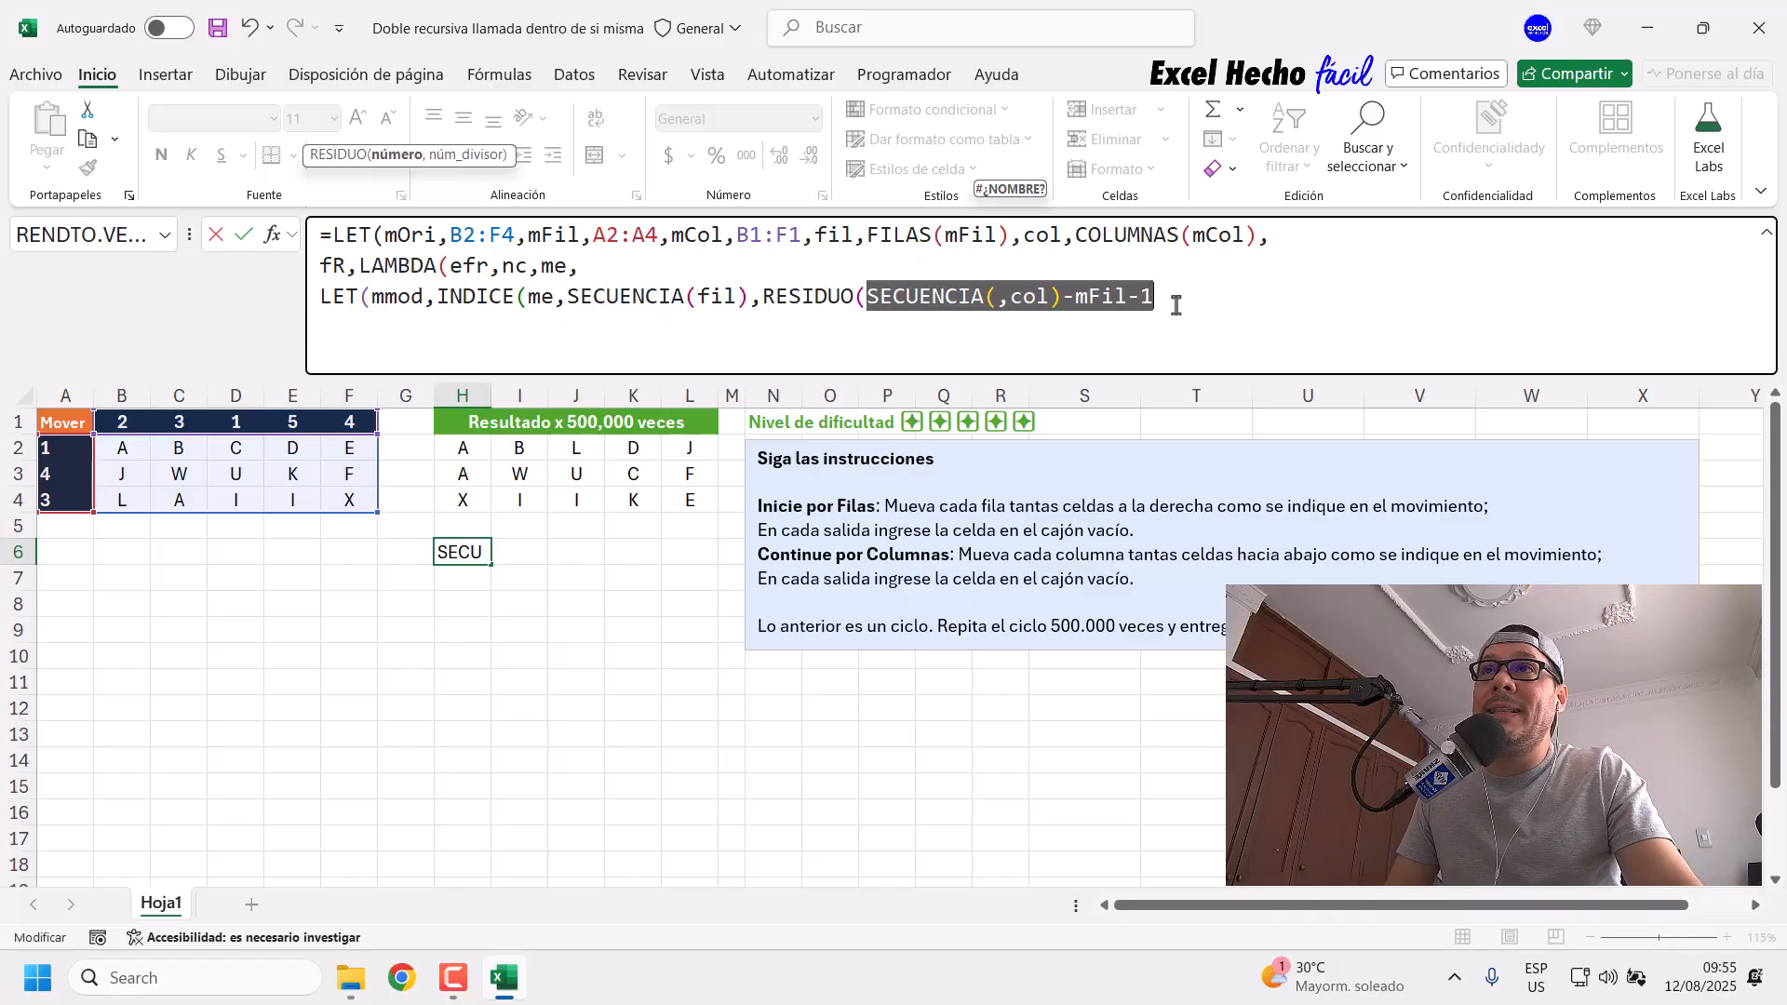
{"action": "key", "text": "Right"}
{"action": "type", "text": ",col)+1"}
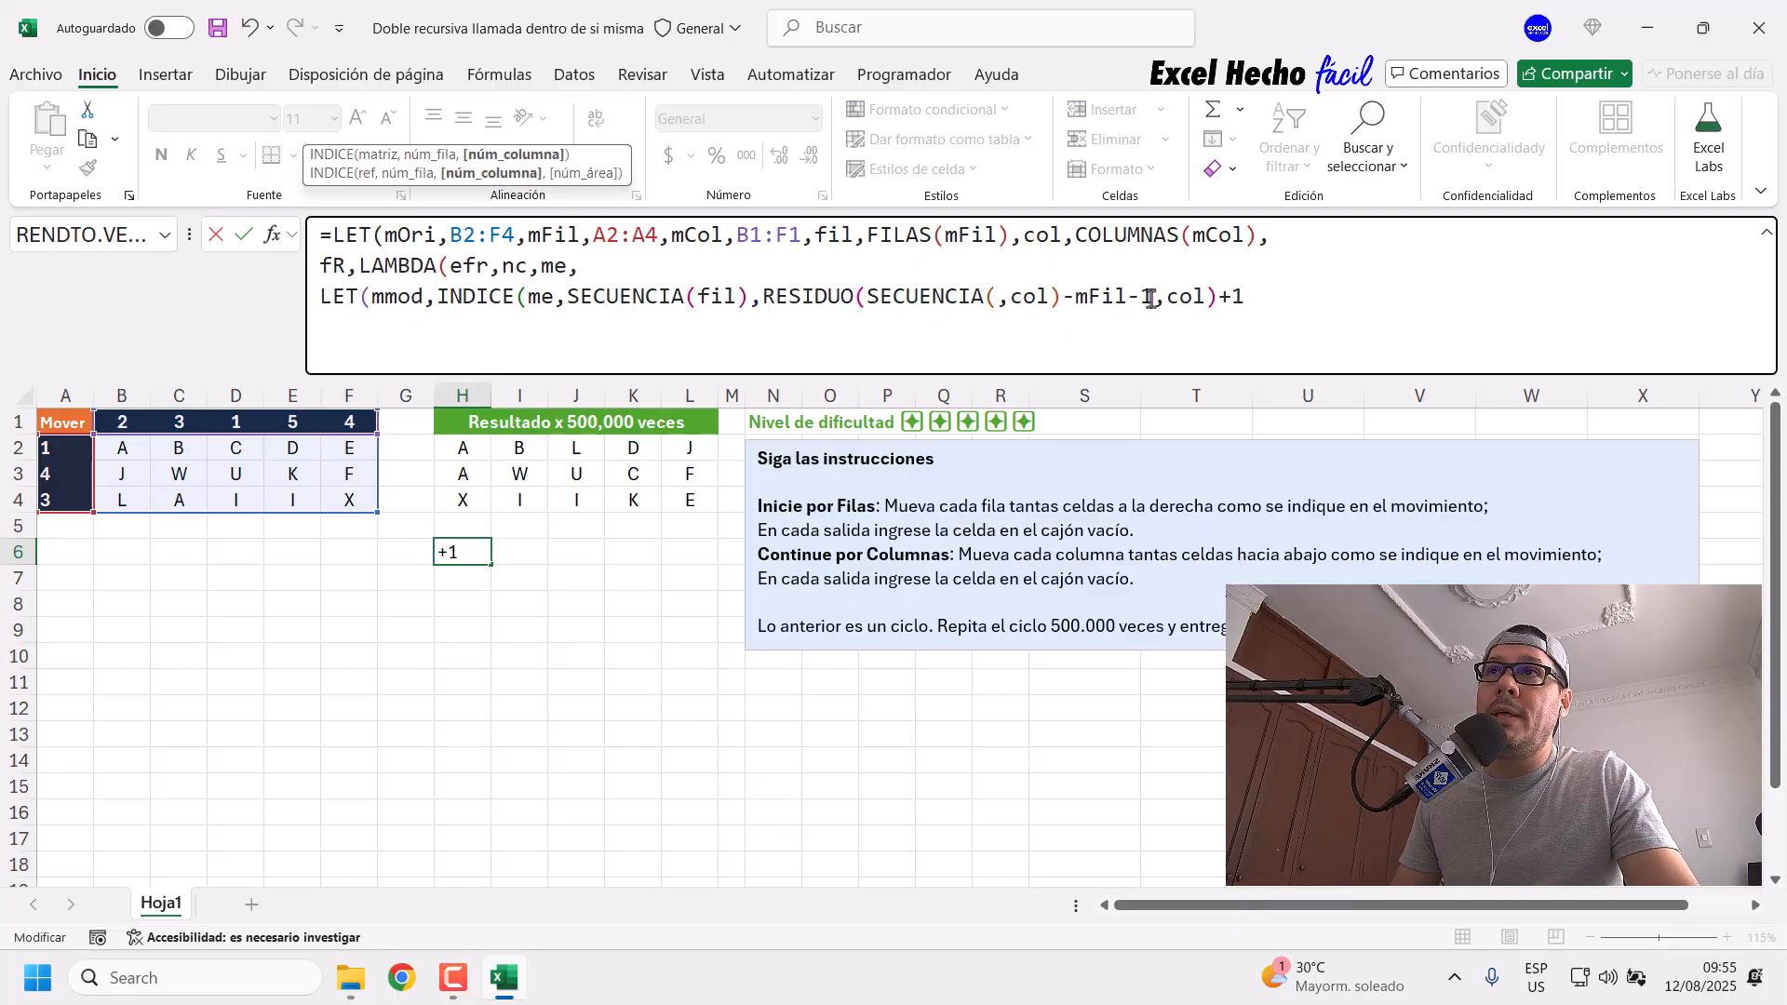
Step: Examine each part of the RESIDUO expression: the SECUENCIA(,col) sequence, mFil, the -1, the col divisor and the +1
{"action": "double_click", "coordinate": [1151, 298]}
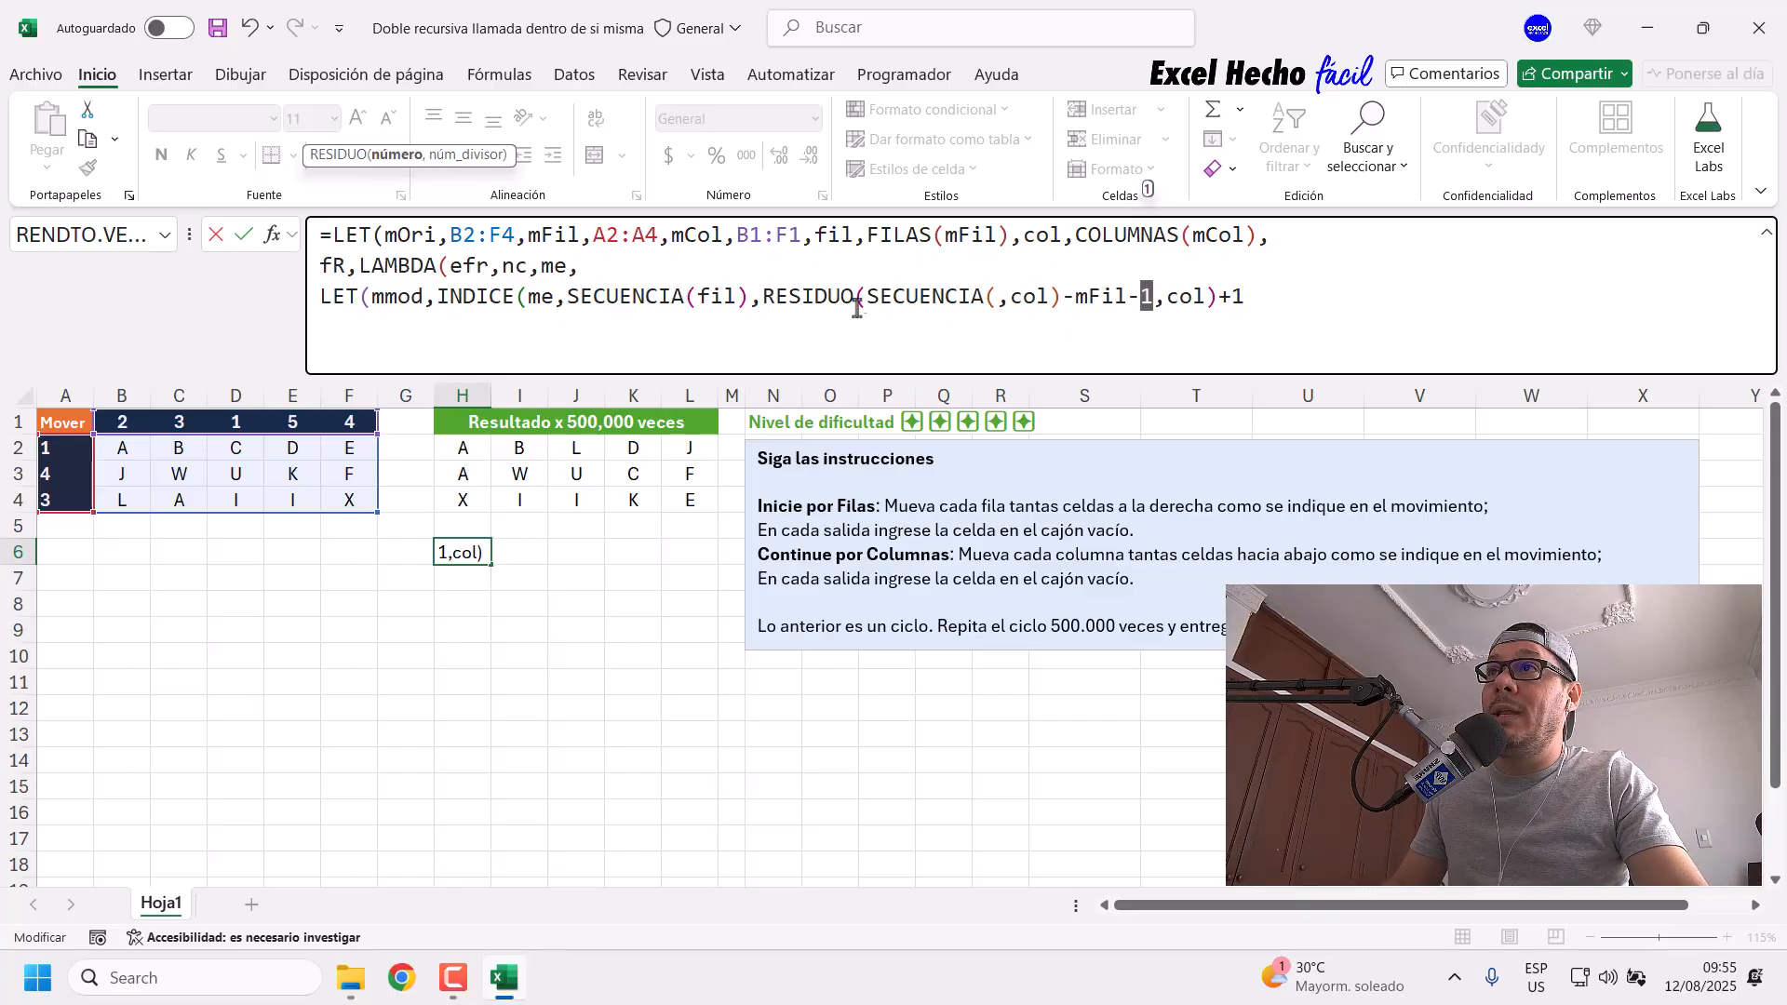
{"action": "left_click_drag", "start_coordinate": [867, 296], "coordinate": [1062, 296]}
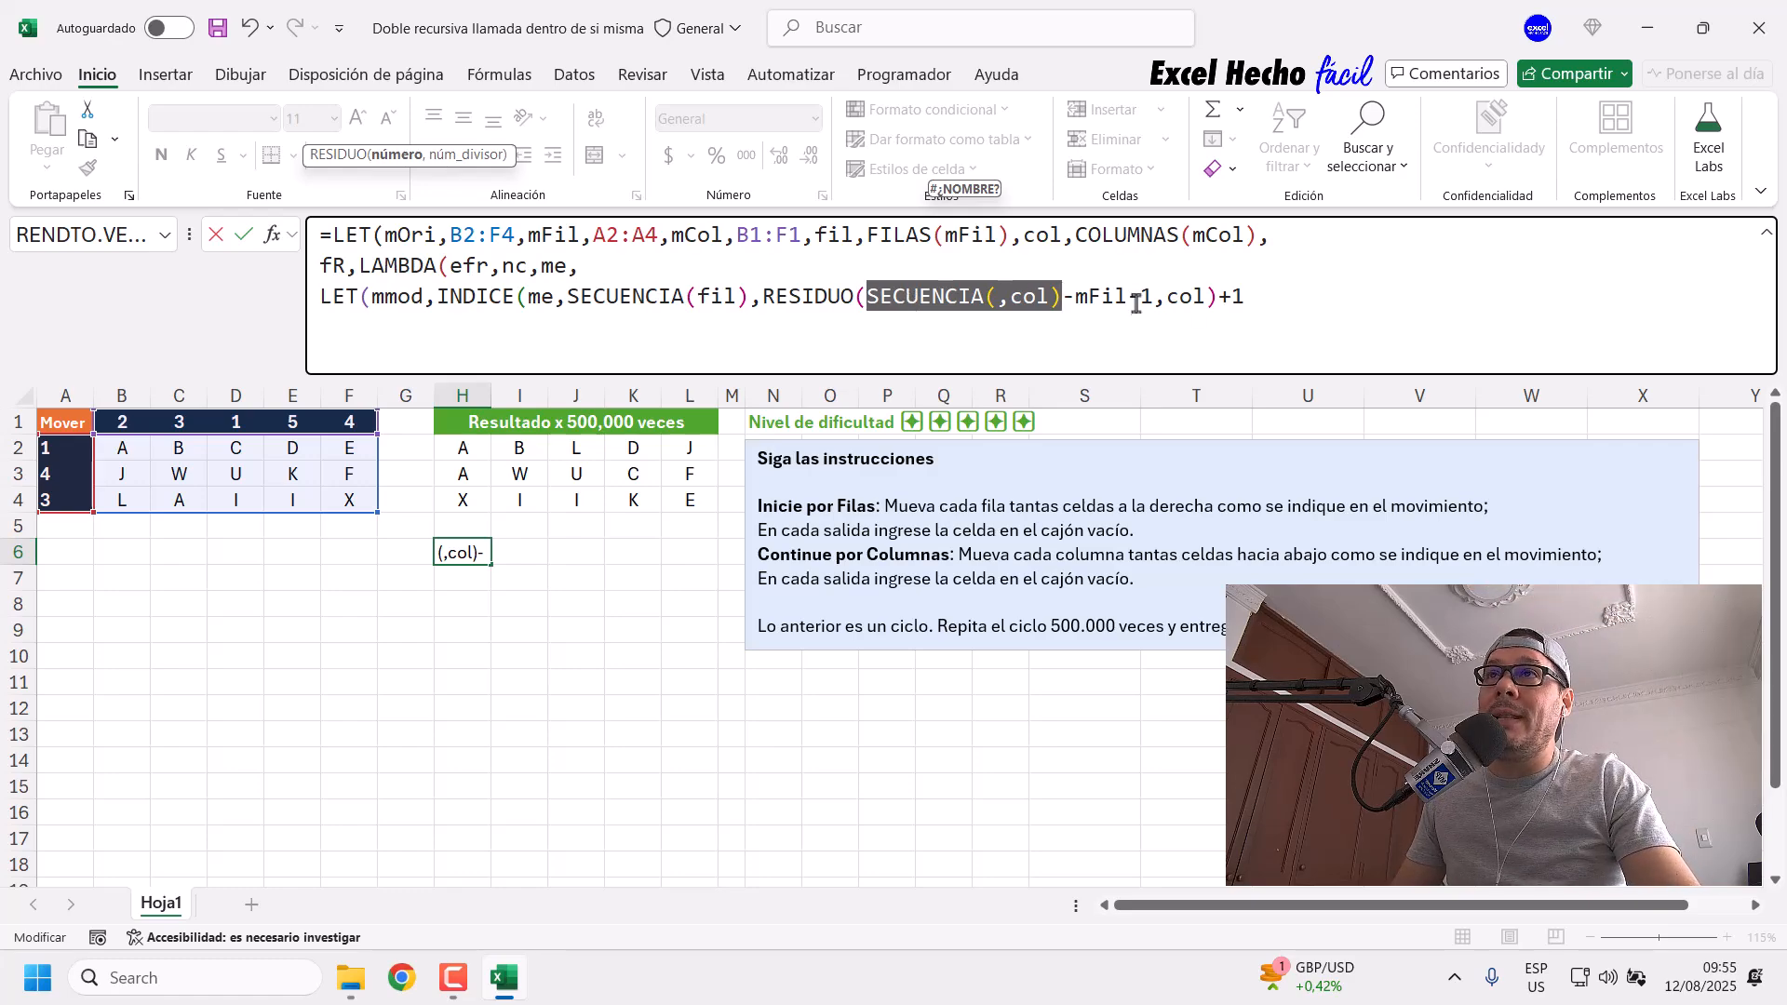
{"action": "left_click_drag", "start_coordinate": [1126, 296], "coordinate": [1076, 296]}
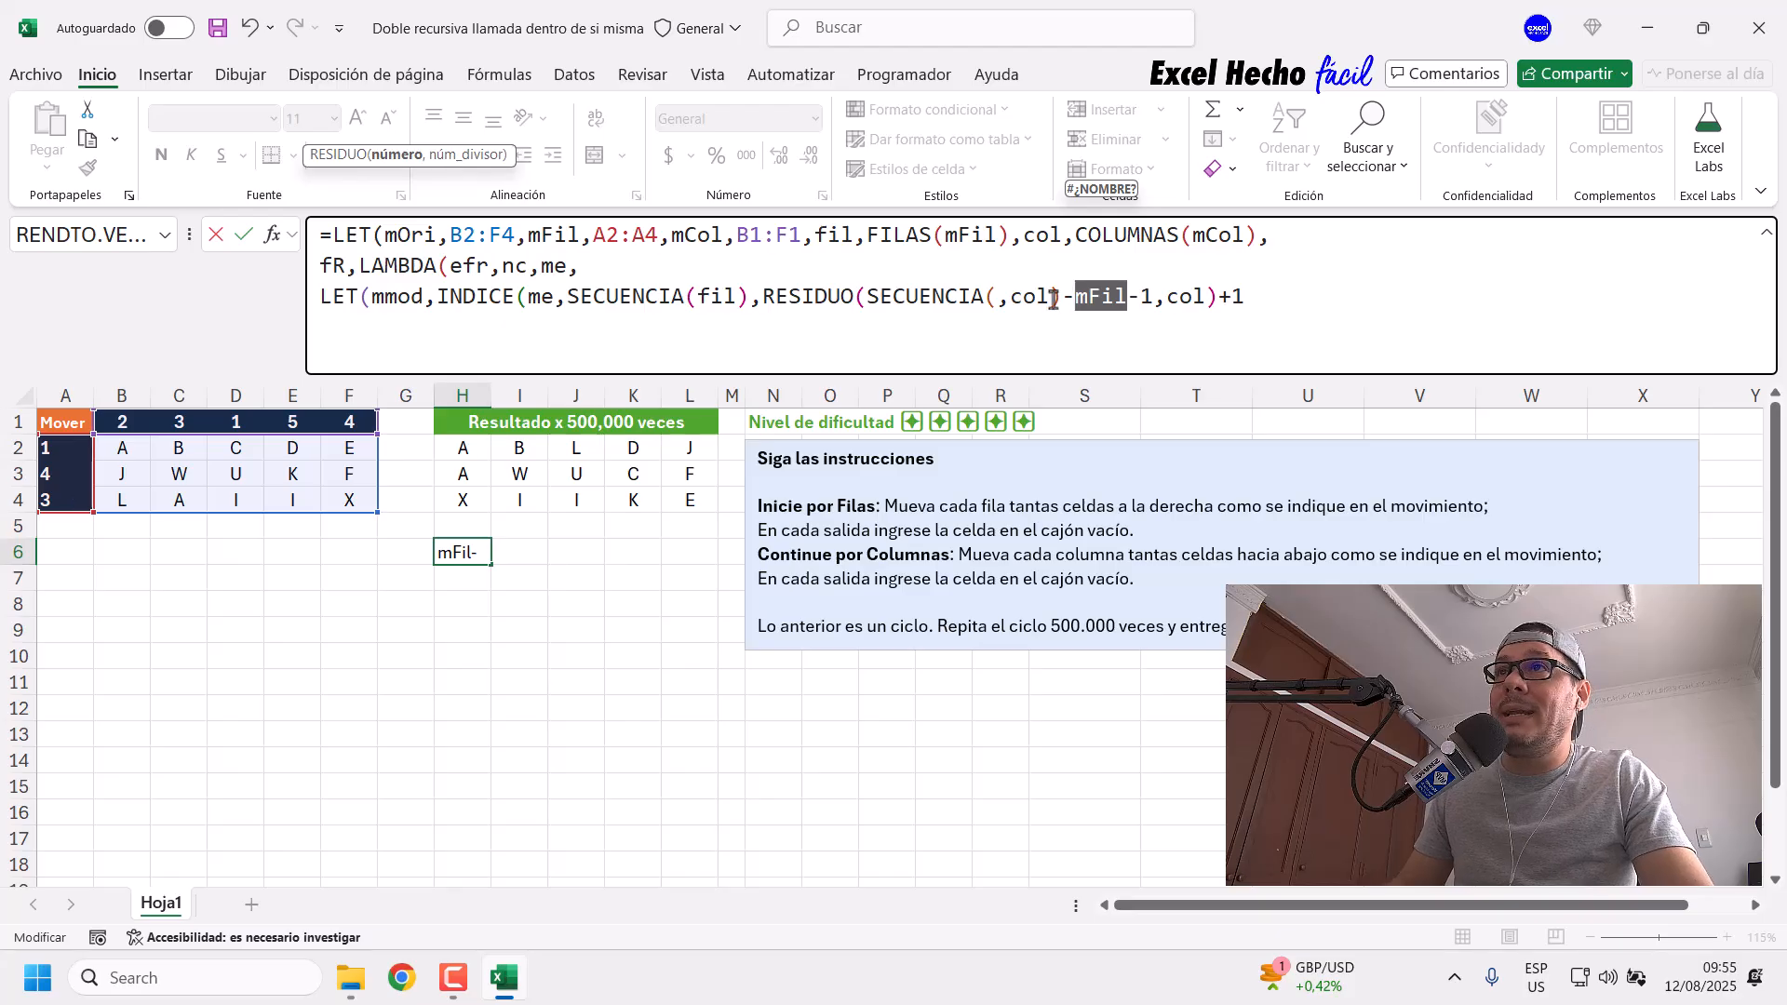
{"action": "left_click_drag", "start_coordinate": [1154, 305], "coordinate": [1134, 302]}
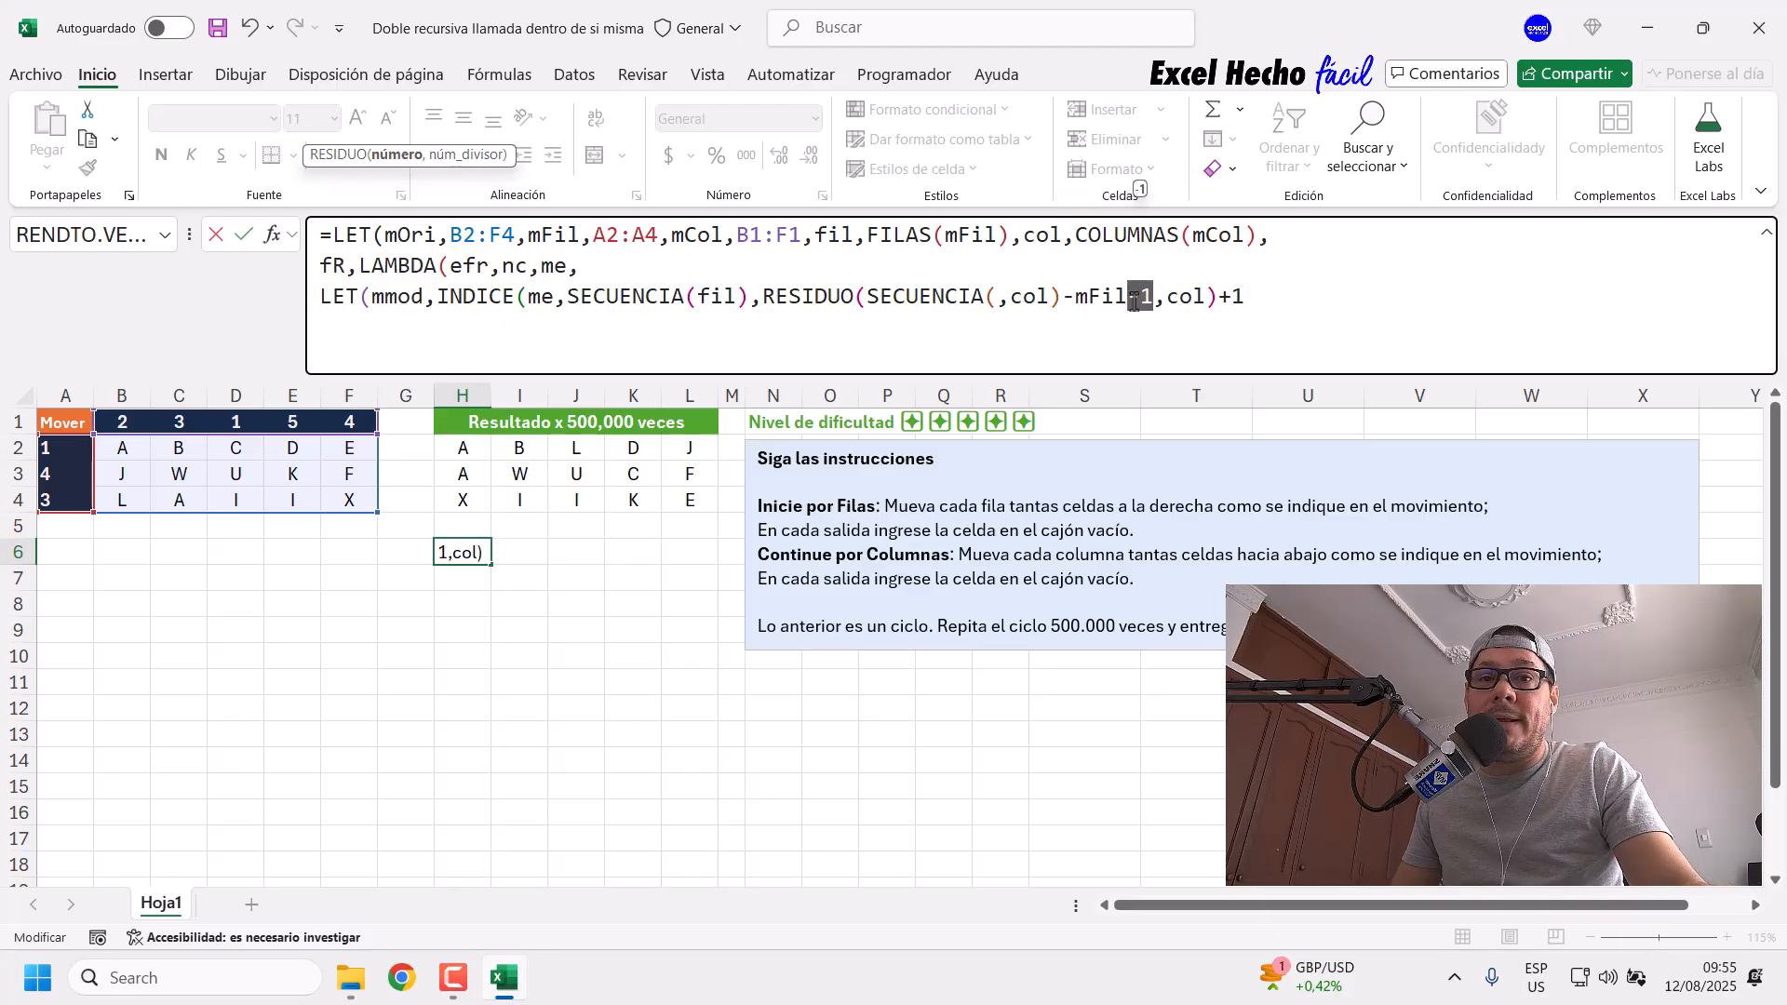
{"action": "double_click", "coordinate": [1199, 298]}
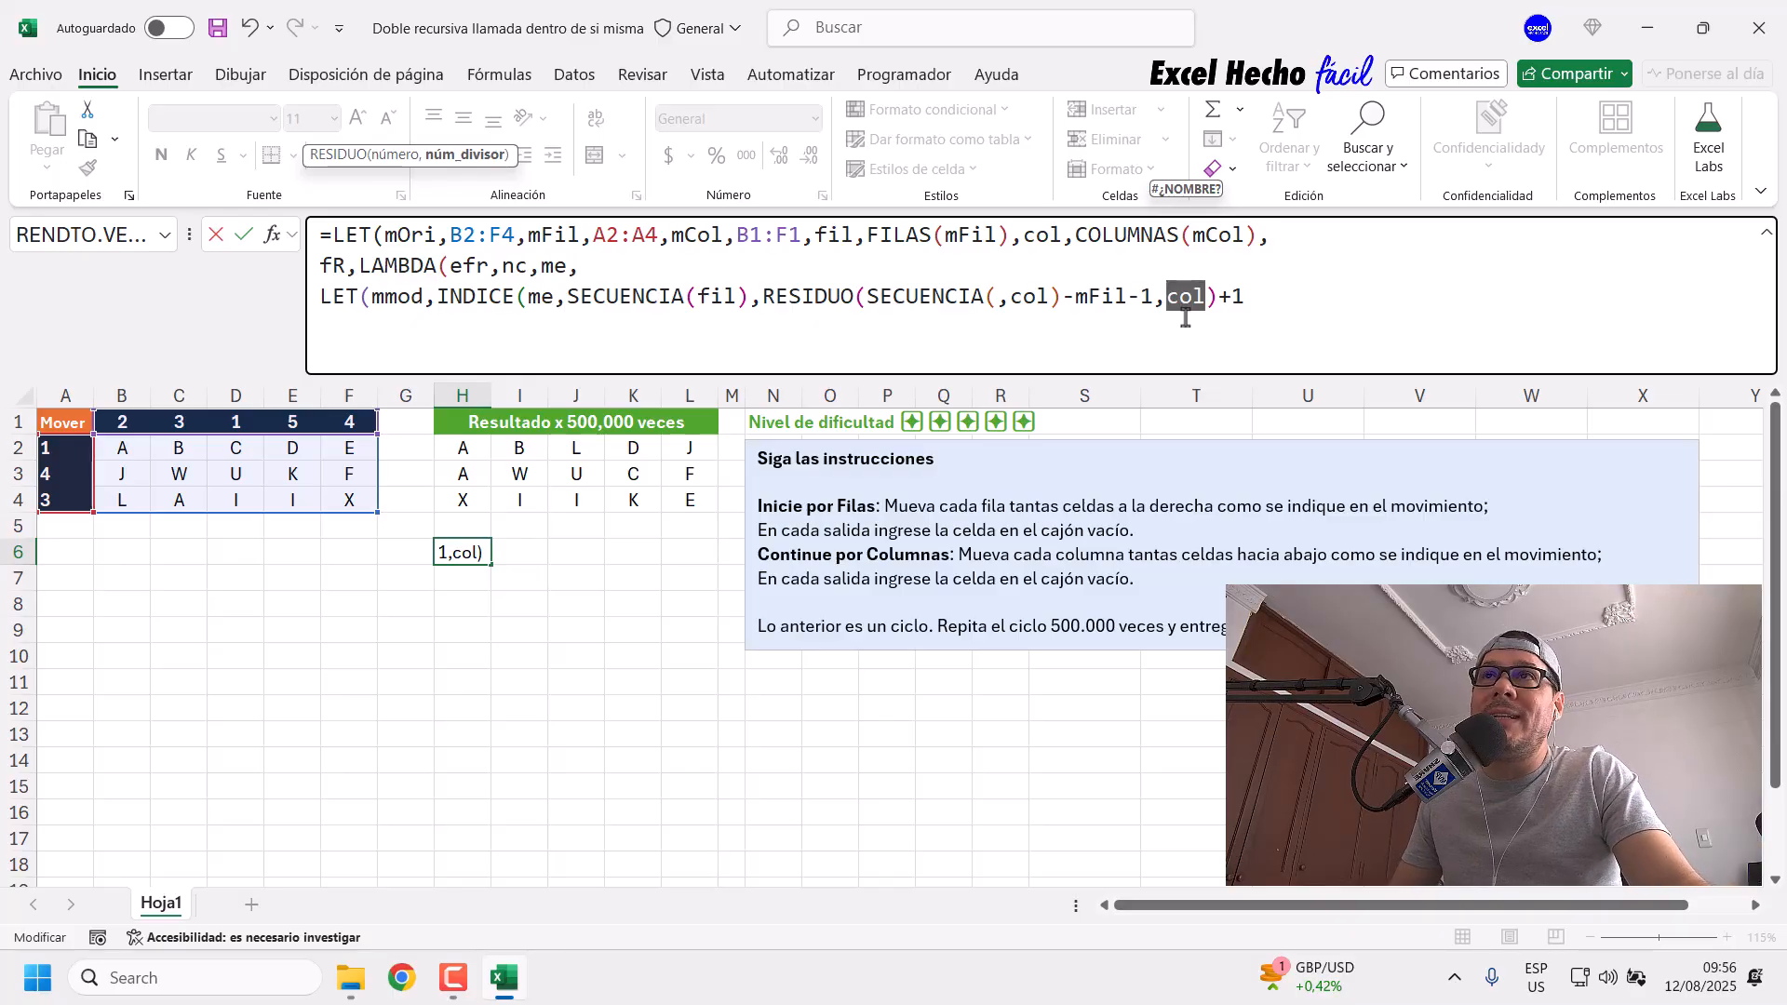
{"action": "left_click_drag", "start_coordinate": [1217, 297], "coordinate": [1255, 298]}
{"action": "left_click", "coordinate": [1255, 298]}
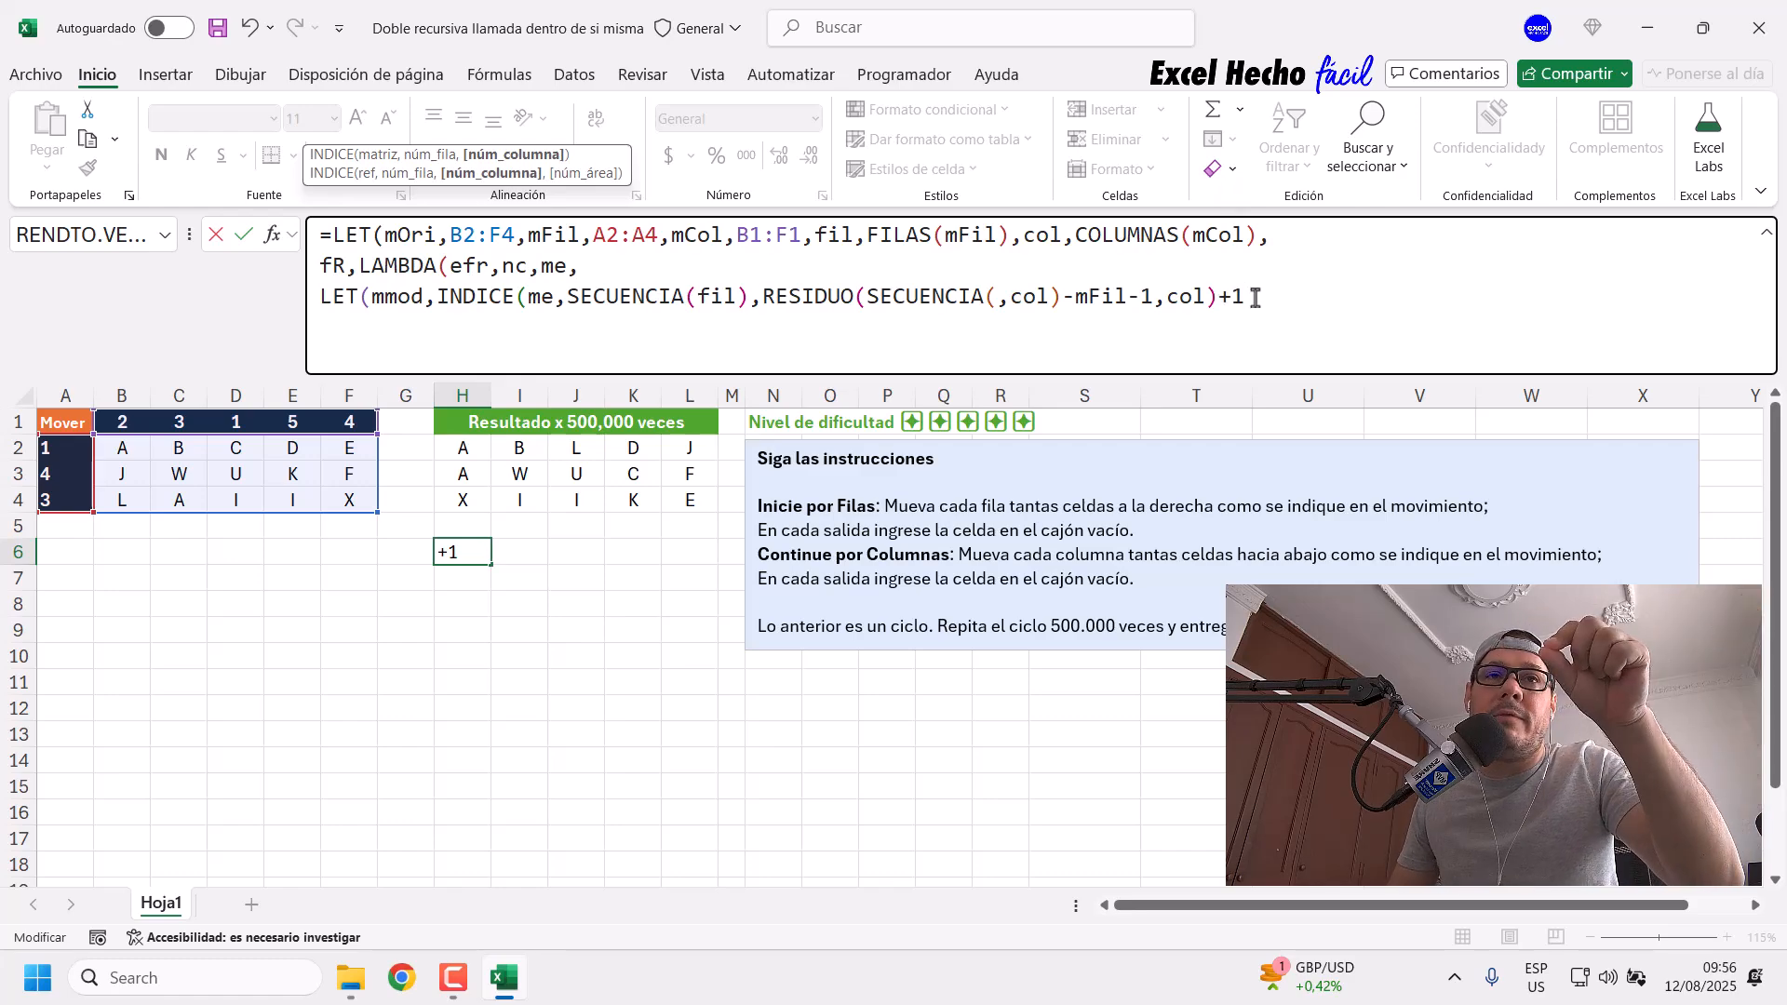
{"action": "left_click_drag", "start_coordinate": [1209, 300], "coordinate": [1169, 301]}
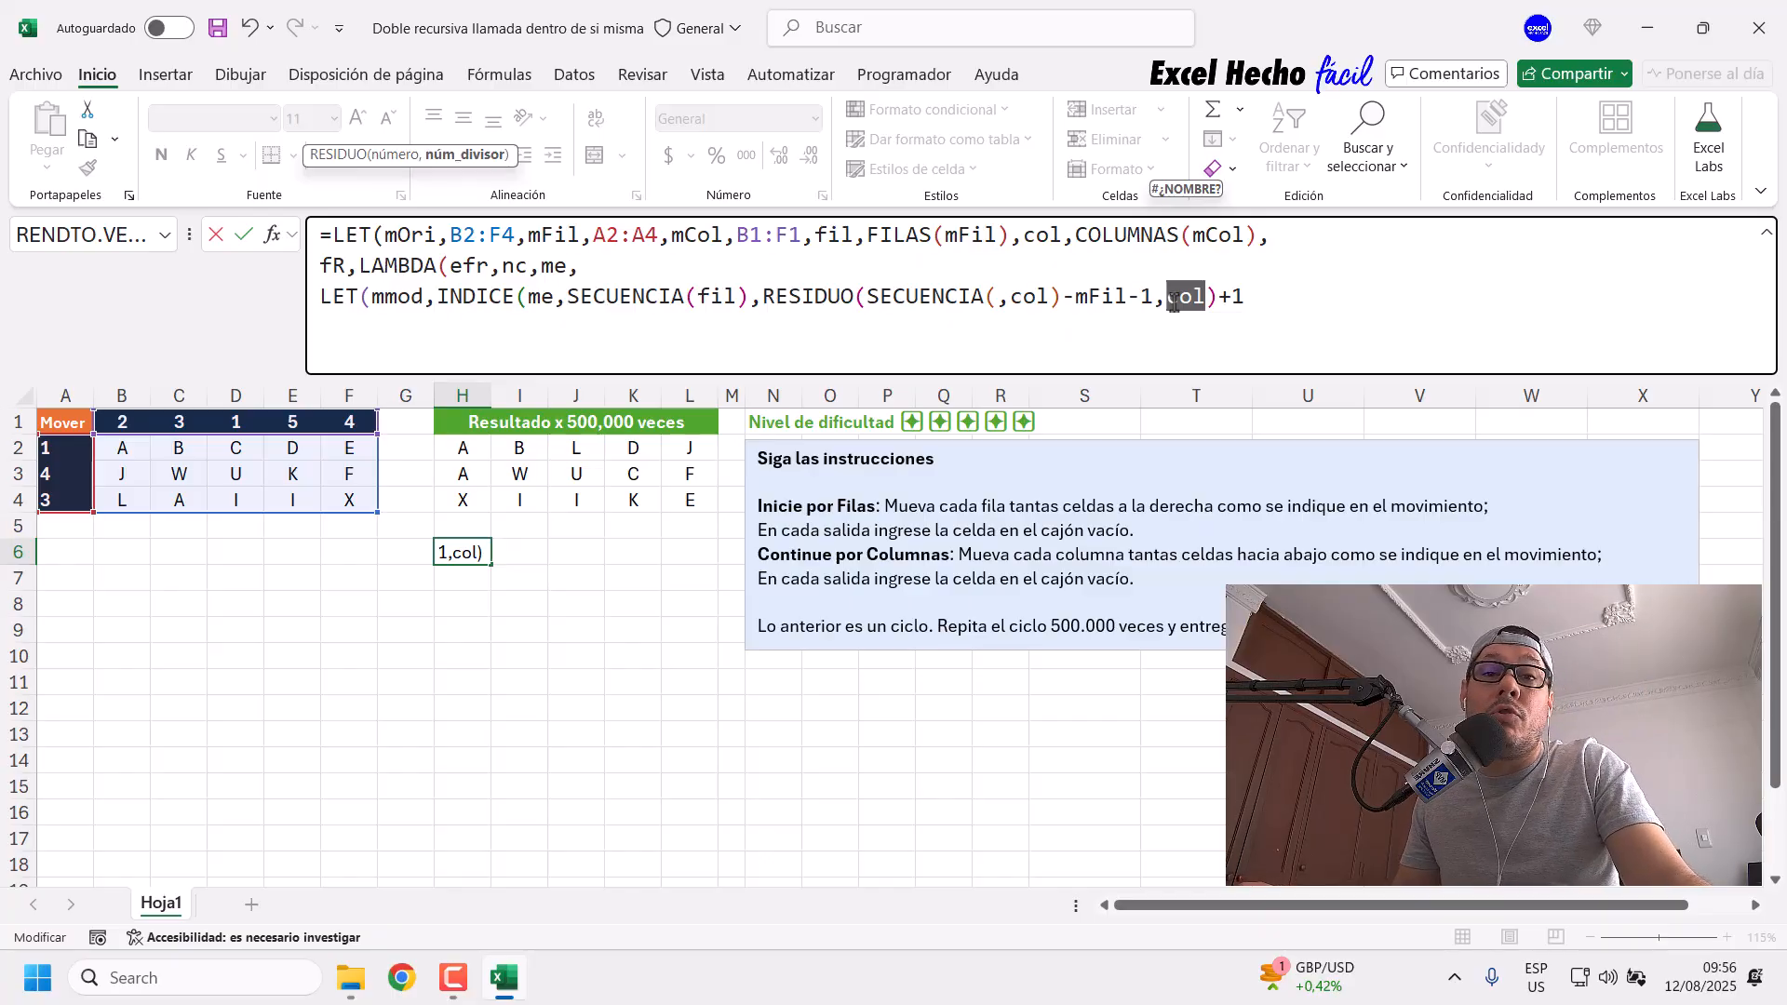
{"action": "left_click", "coordinate": [1218, 297]}
{"action": "left_click_drag", "start_coordinate": [1232, 300], "coordinate": [1243, 299]}
{"action": "left_click", "coordinate": [1248, 294]}
{"action": "left_click_drag", "start_coordinate": [762, 294], "coordinate": [1247, 296]}
{"action": "left_click", "coordinate": [1248, 296]}
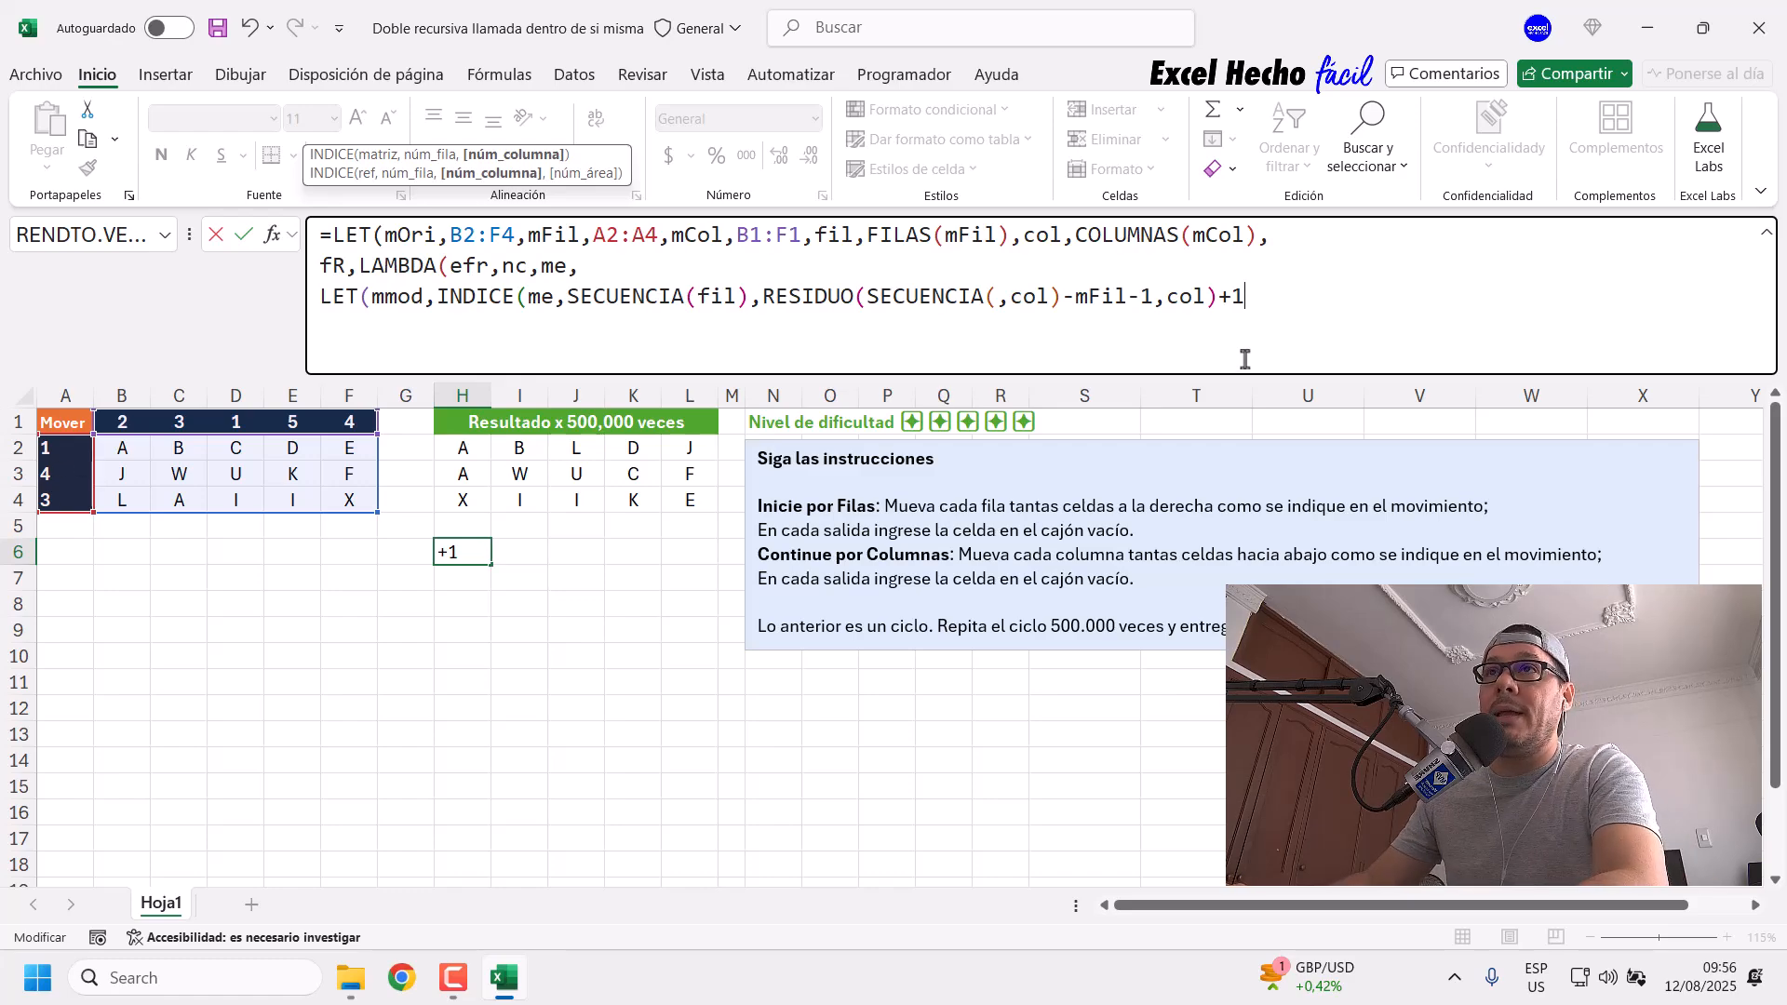
Step: Close the INDICE function after the +1 and highlight its whole expression to check it
{"action": "type", "text": ")"}
{"action": "left_click_drag", "start_coordinate": [445, 304], "coordinate": [1257, 310]}
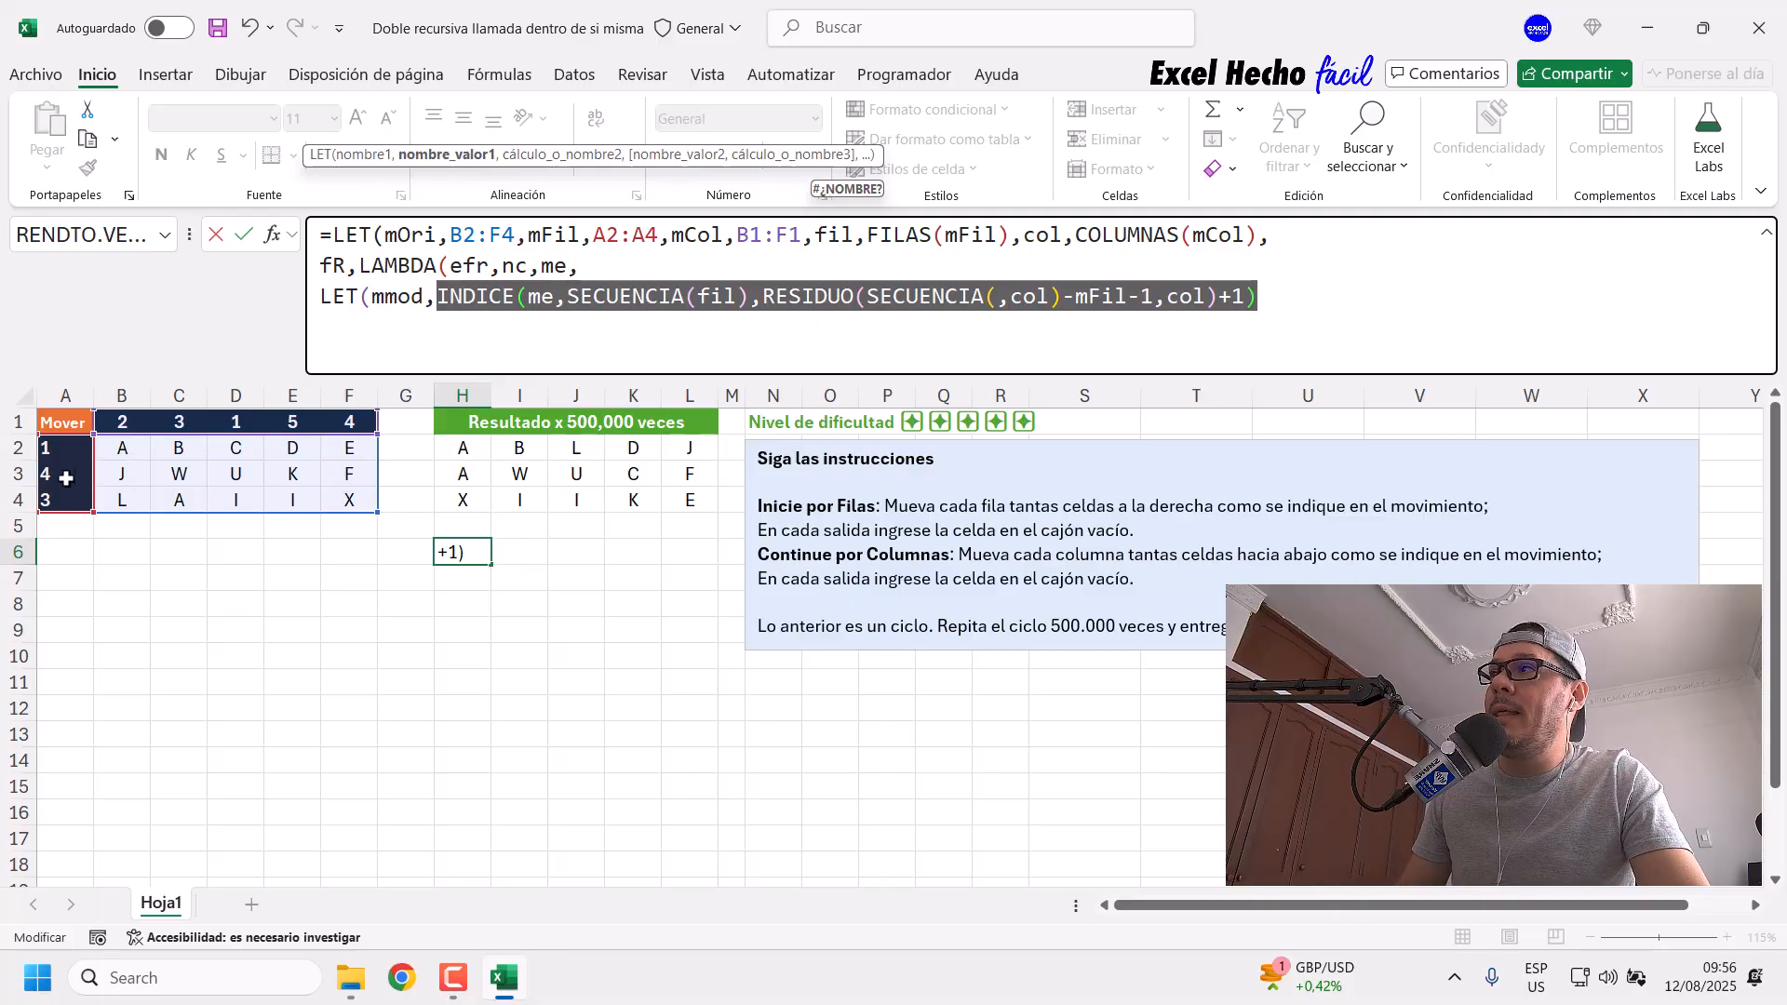
{"action": "left_click", "coordinate": [431, 297]}
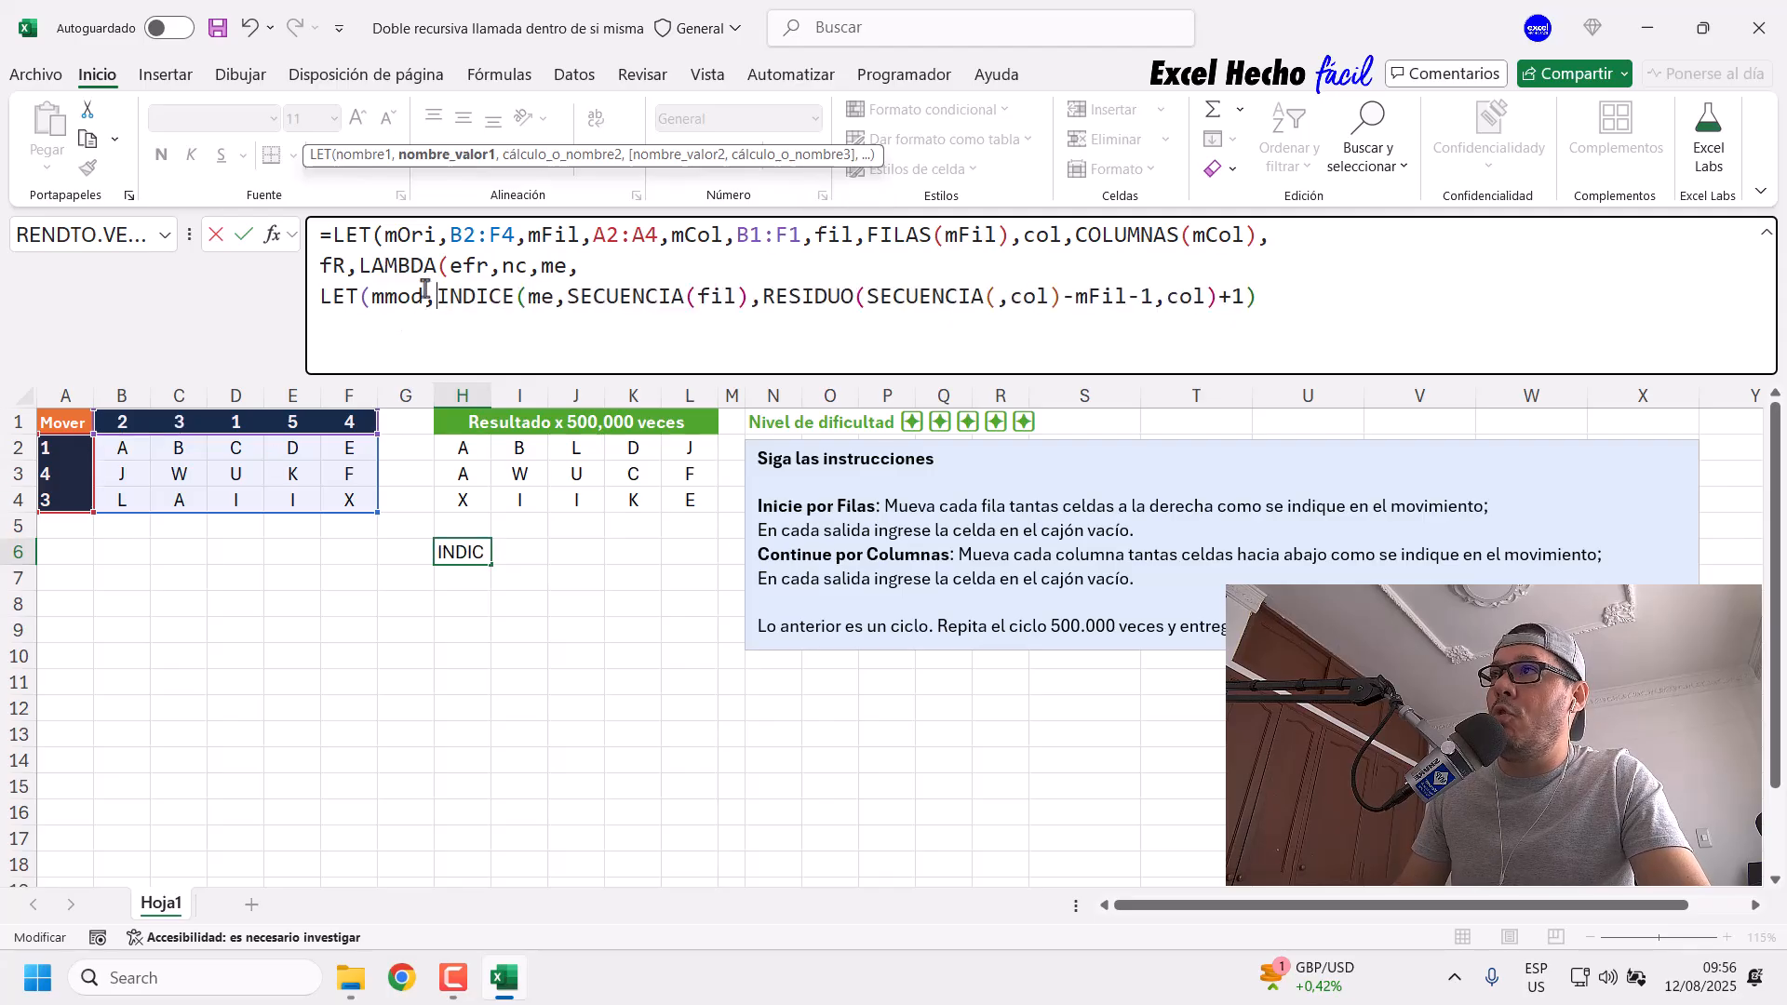
{"action": "left_click_drag", "start_coordinate": [434, 298], "coordinate": [1256, 296]}
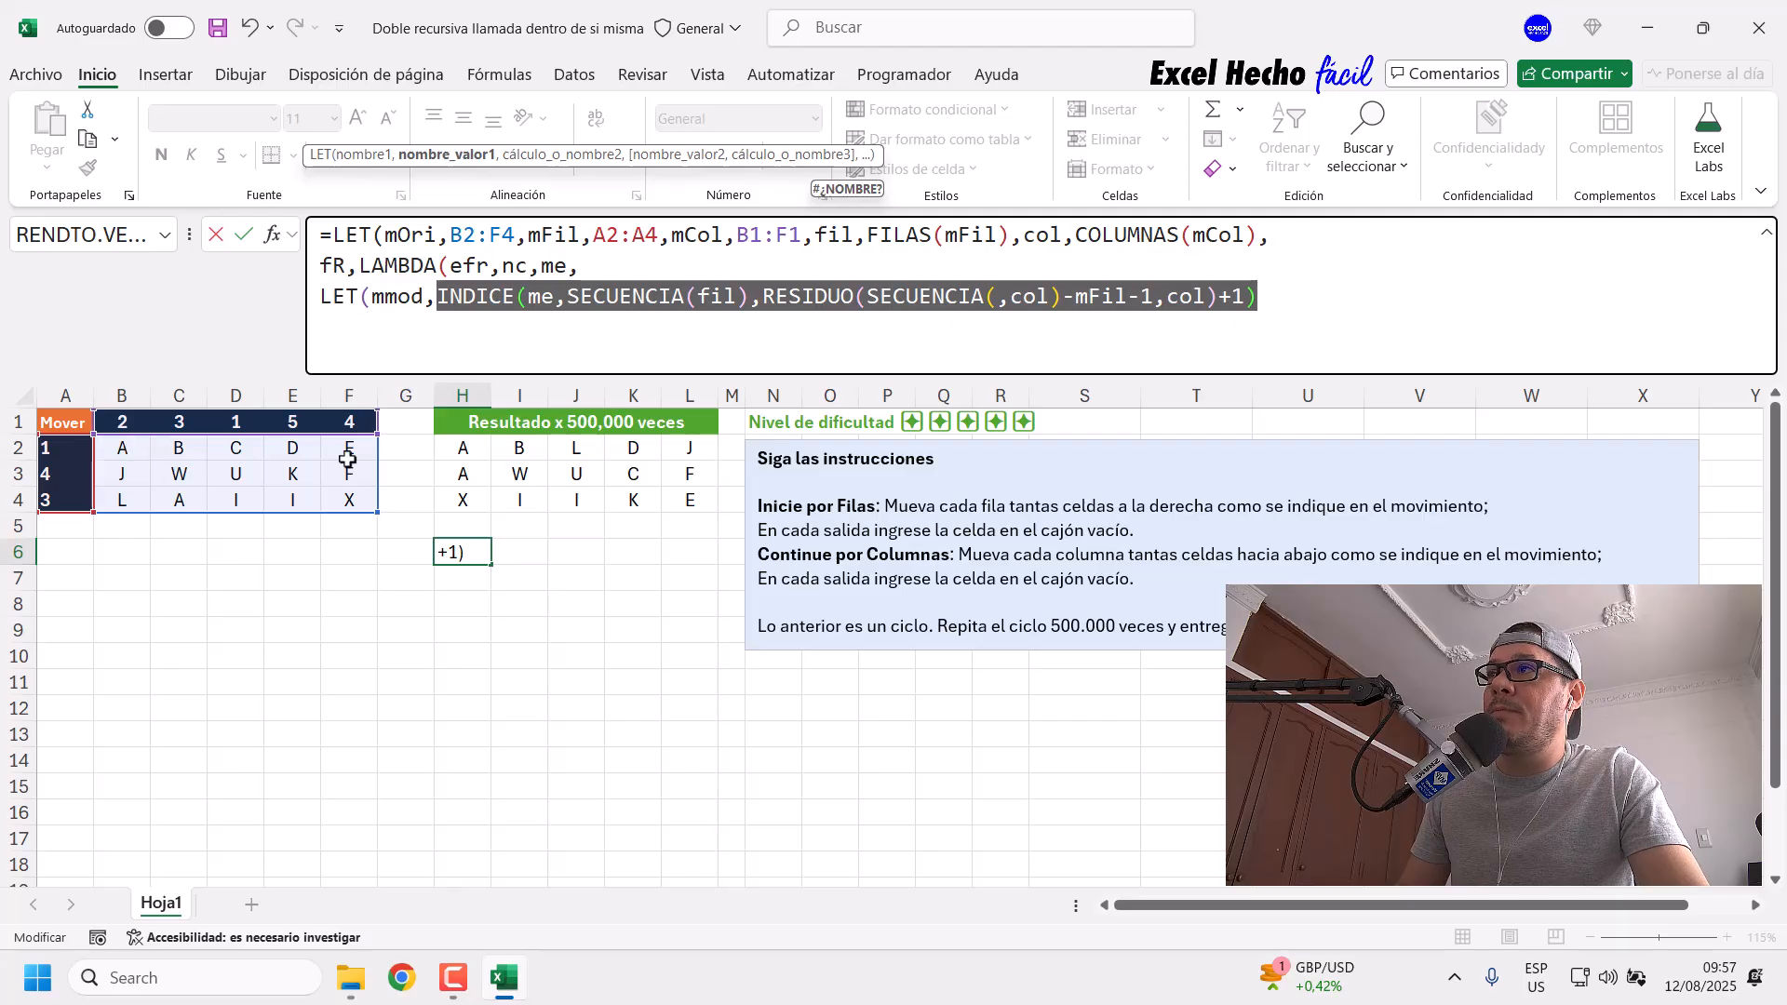
{"action": "left_click", "coordinate": [434, 296]}
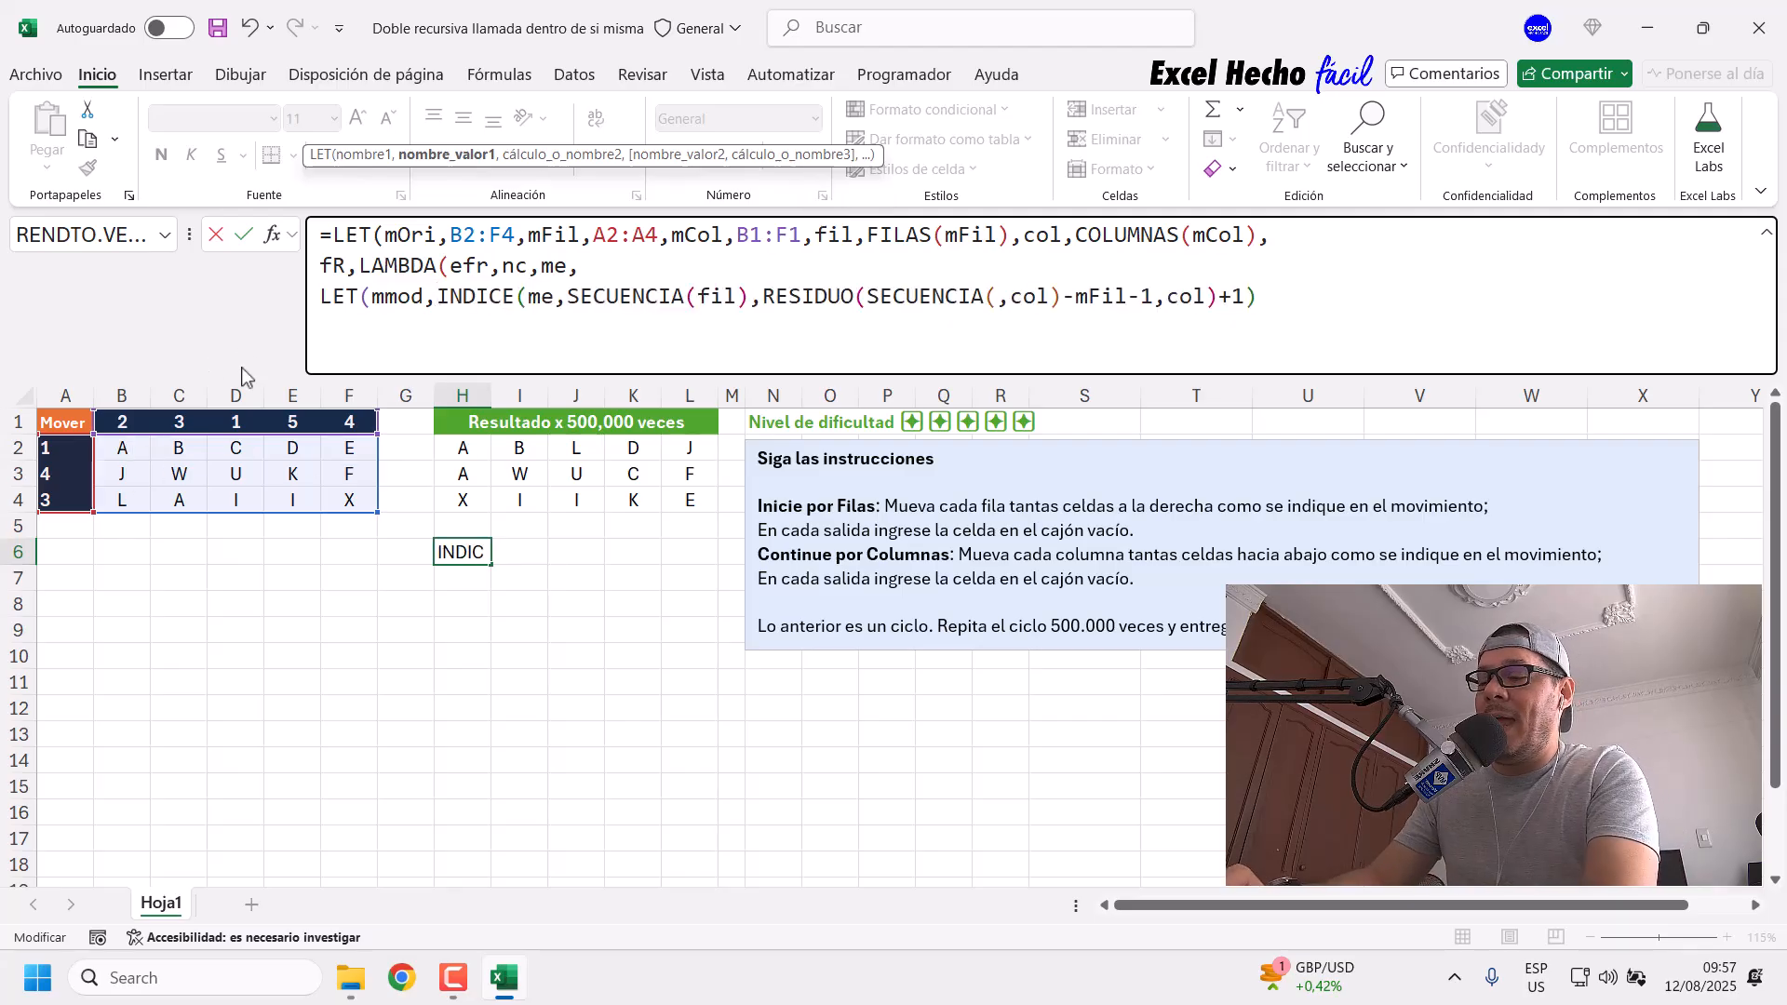
Step: Wrap the INDICE expression in an outer INDICE as its array argument, adding a comma and a line break after it
{"action": "type", "text": "ind"}
{"action": "key", "text": "Tab"}
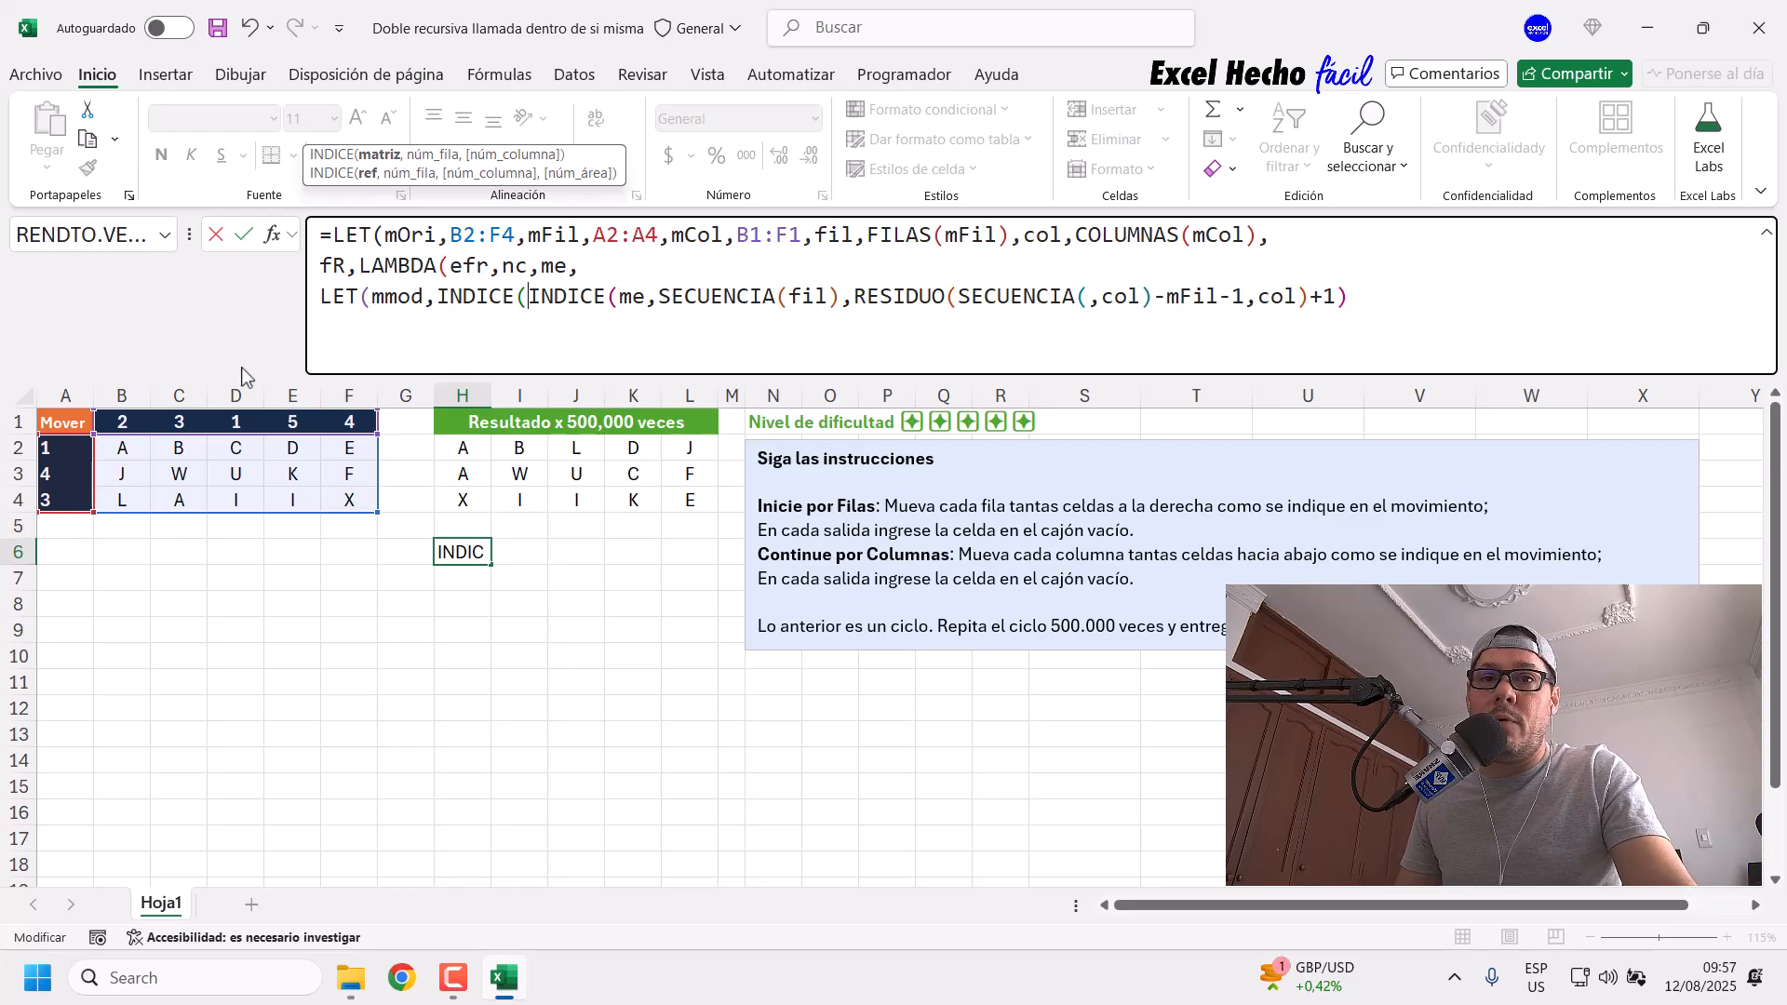
{"action": "key", "text": "ctrl+shift+End"}
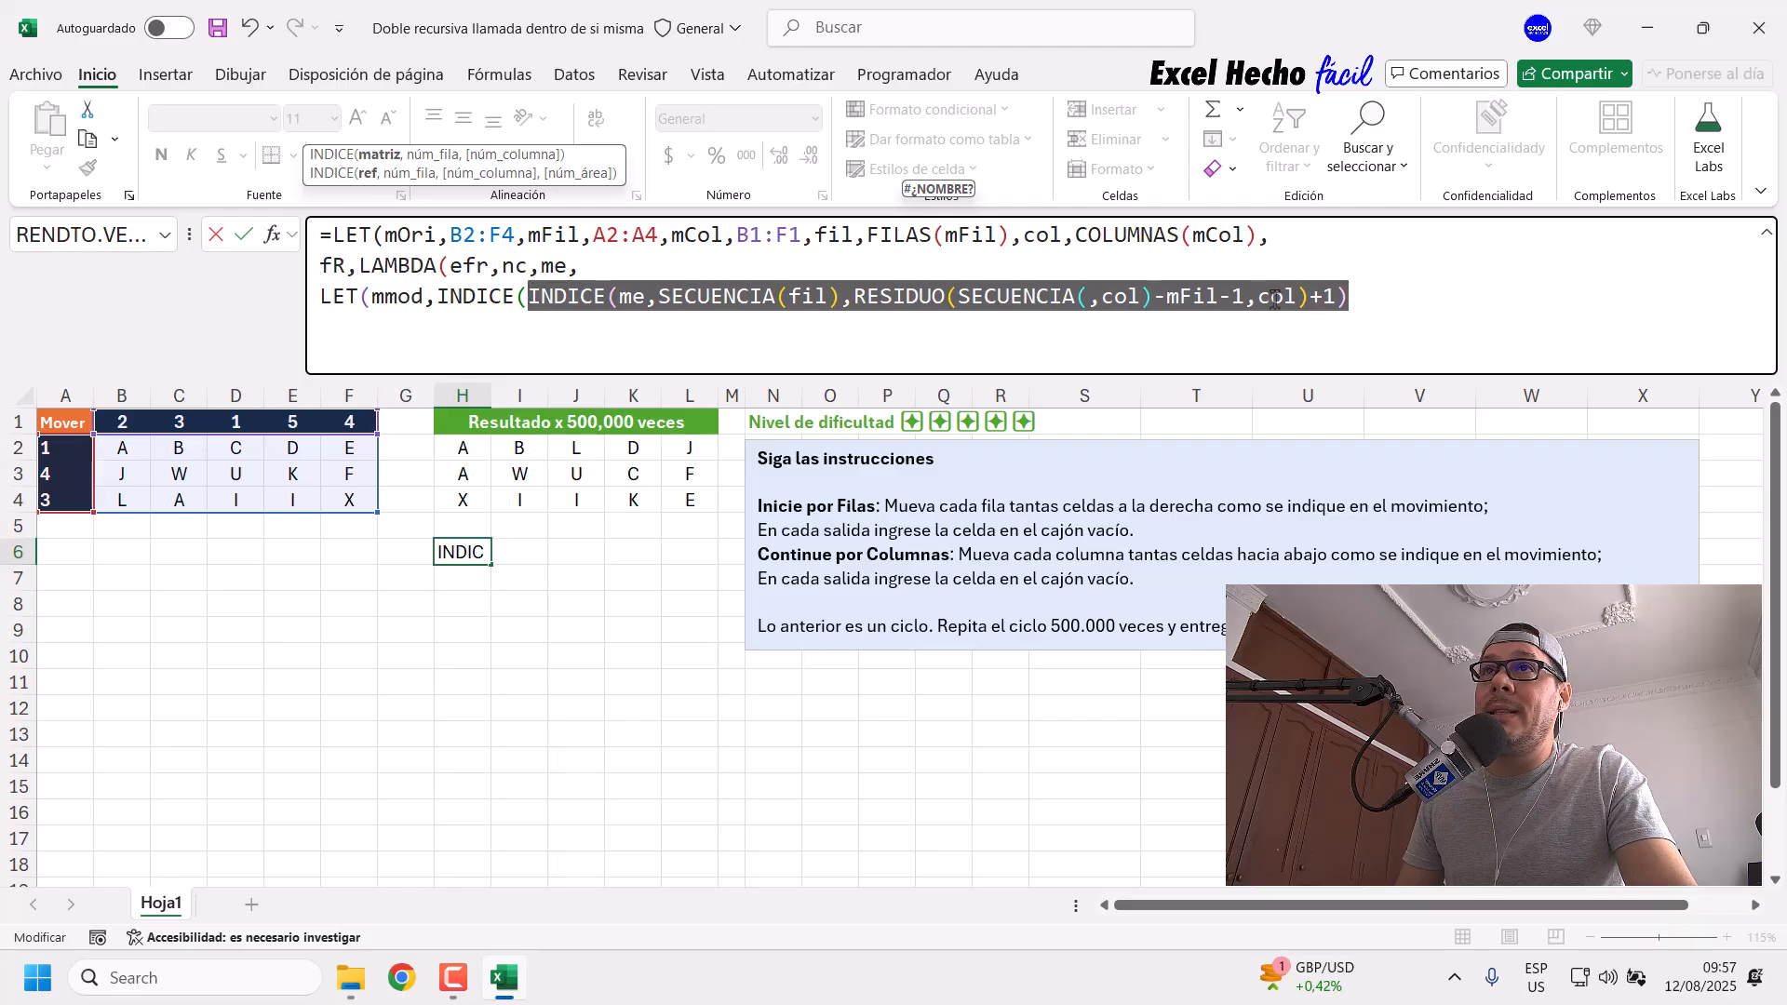
{"action": "left_click", "coordinate": [1343, 296]}
{"action": "type", "text": "),"}
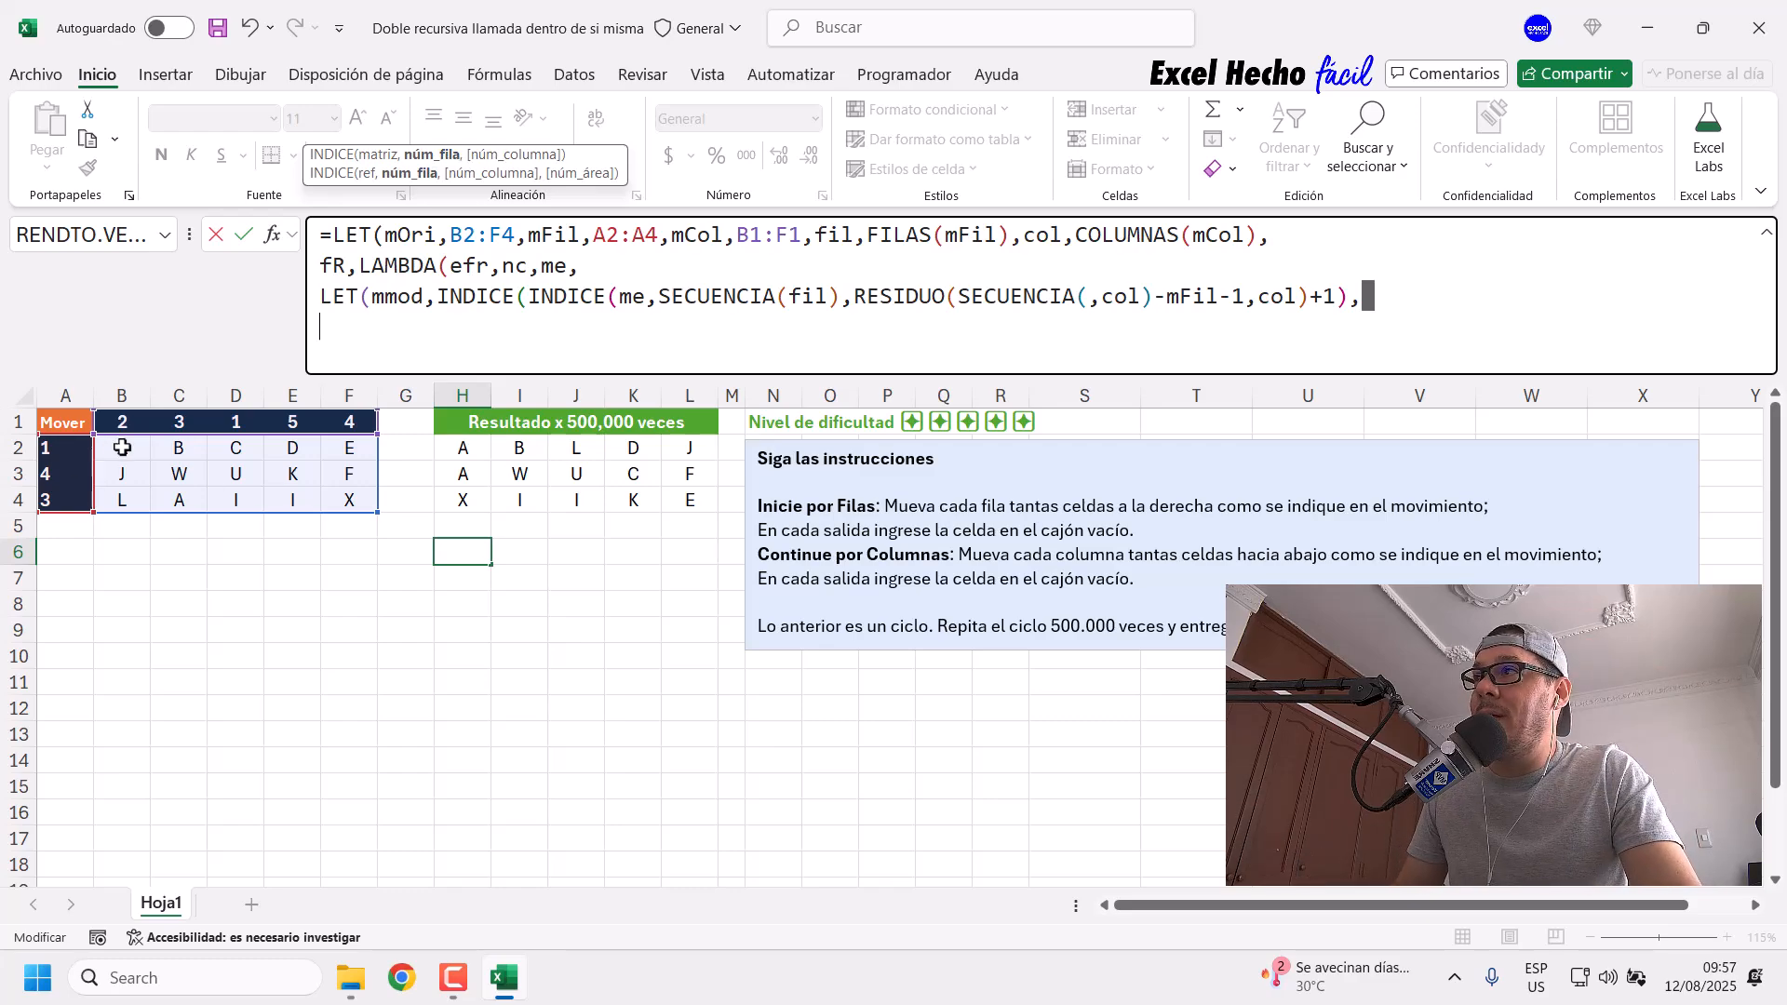
{"action": "key", "text": "alt+Return"}
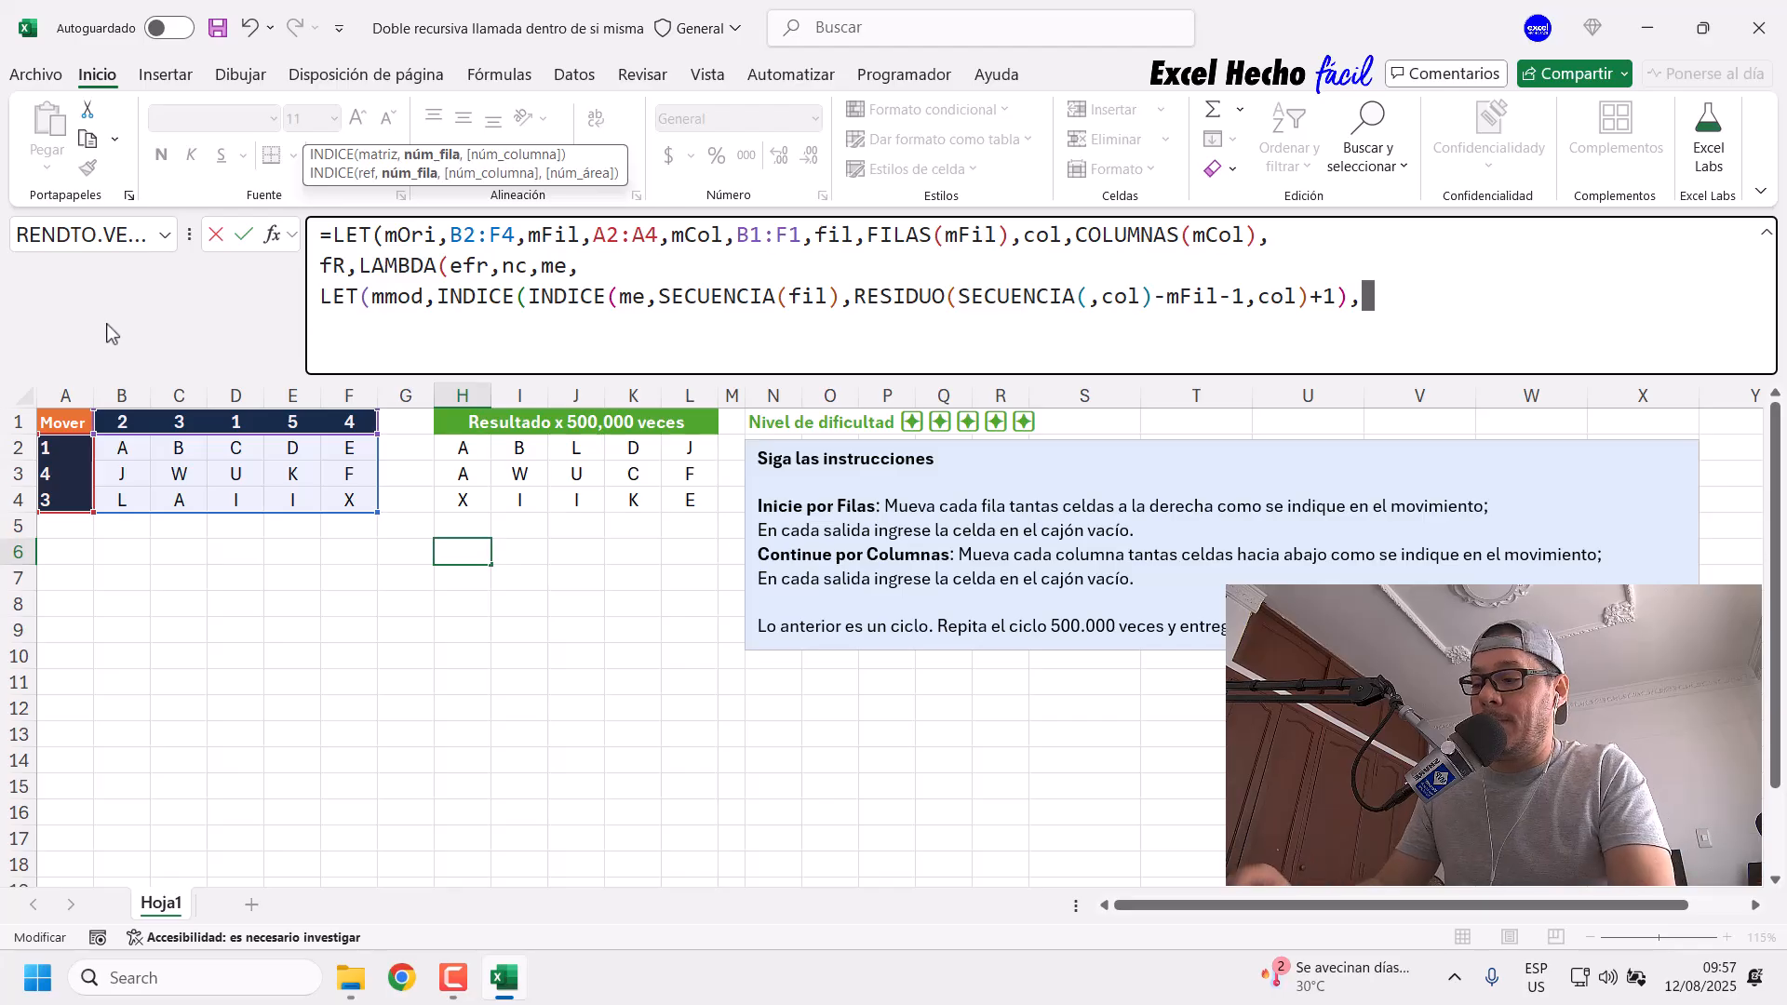
{"action": "type", "text": "secu"}
{"action": "key", "text": "Return"}
{"action": "left_click", "coordinate": [1033, 530]}
{"action": "left_click", "coordinate": [1359, 297]}
{"action": "key", "text": "Delete"}
{"action": "key", "text": "Delete"}
{"action": "key", "text": "Delete"}
{"action": "key", "text": "Delete"}
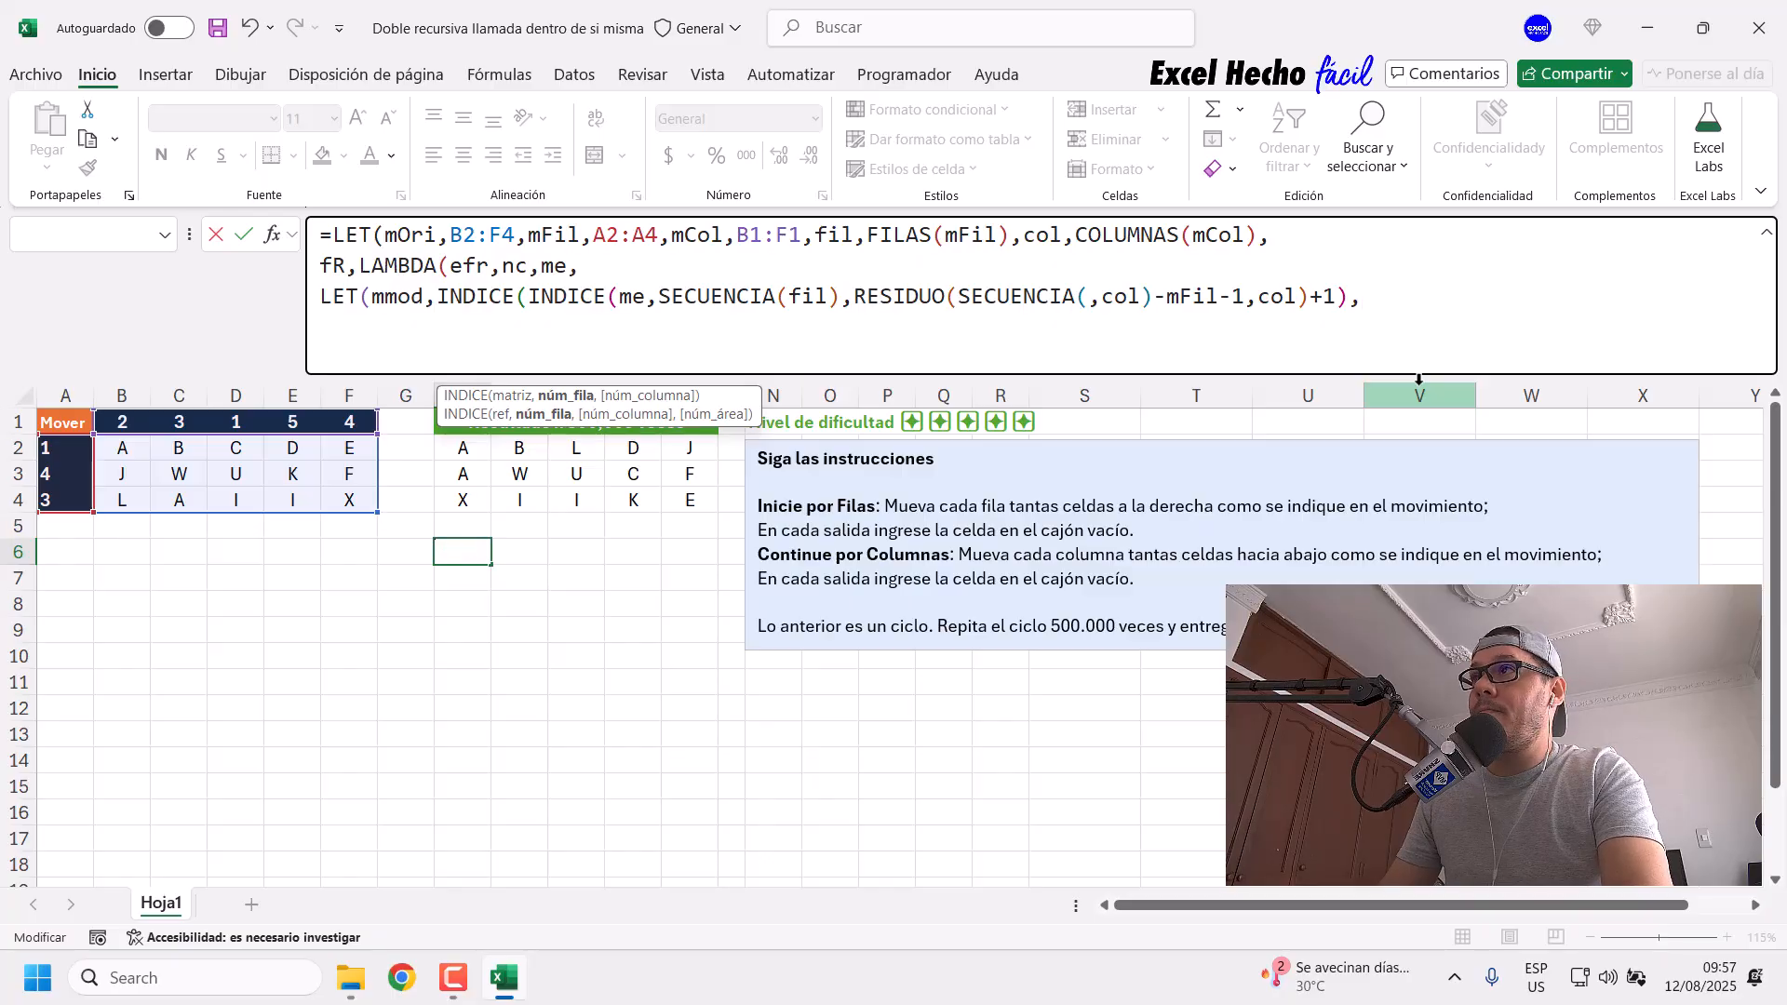
Step: Enter SECUENCIA(fil) on the new line as the start of the outer INDICE's row argument
{"action": "type", "text": "secu"}
{"action": "key", "text": "Tab"}
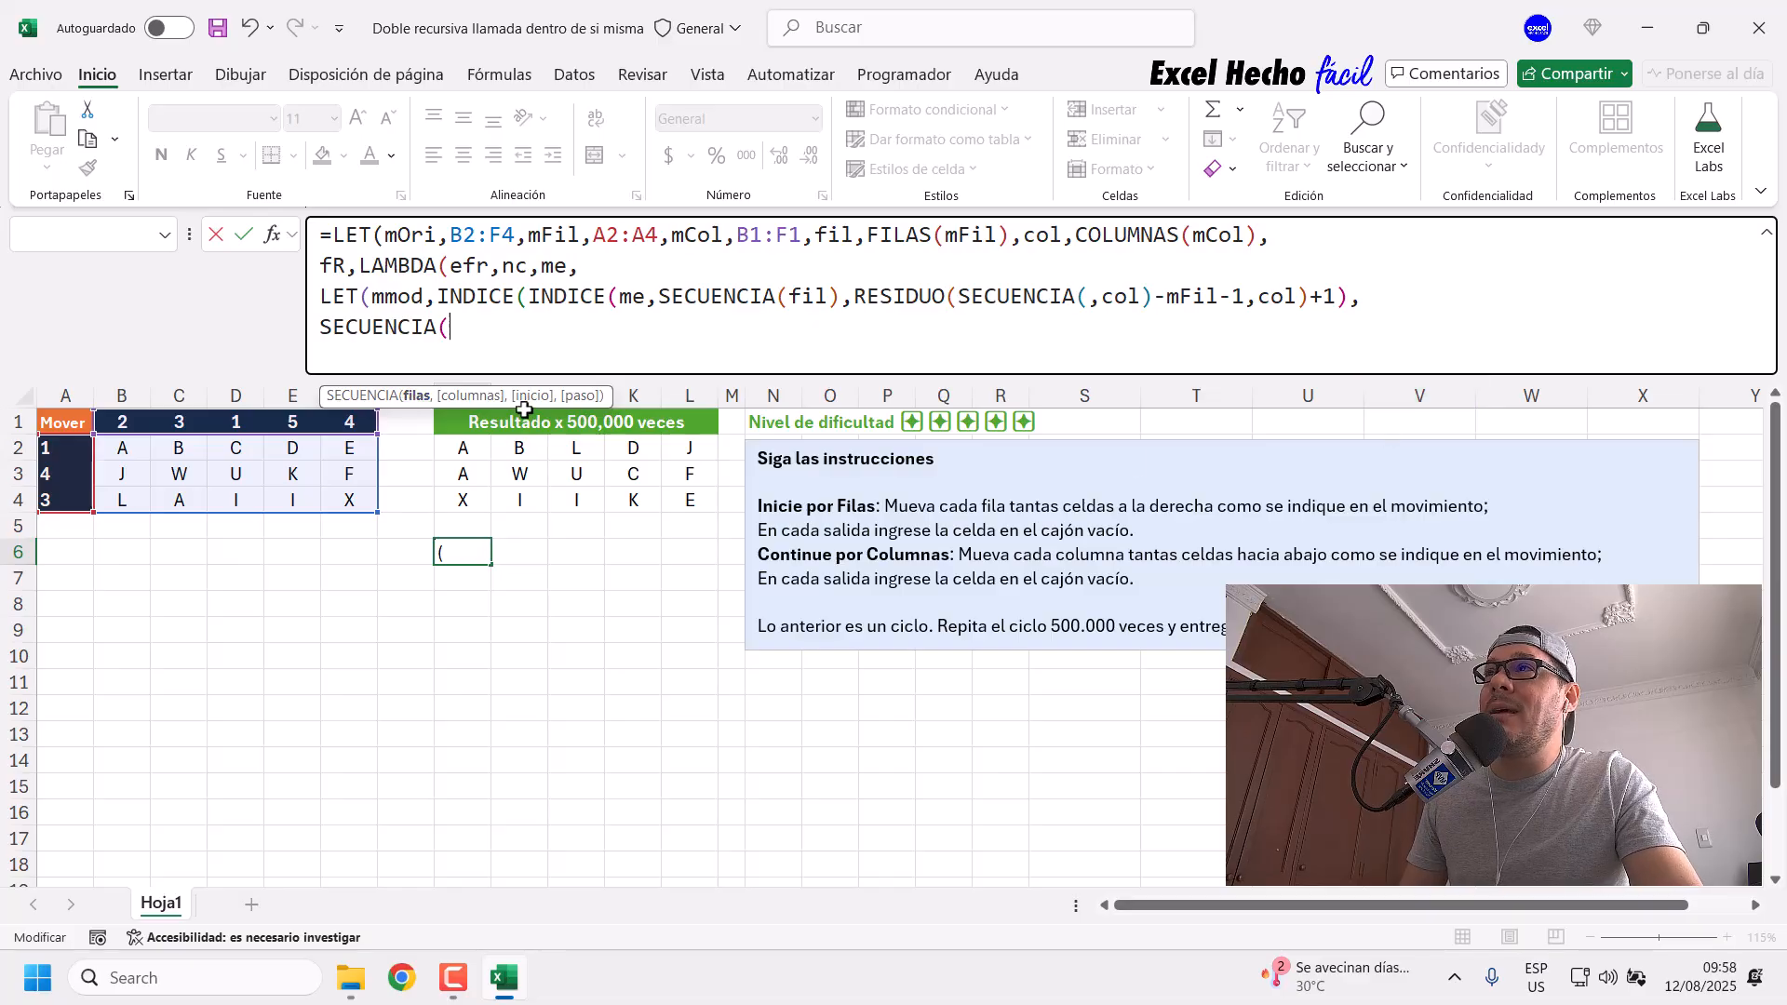
{"action": "left_click_drag", "start_coordinate": [605, 401], "coordinate": [590, 143]}
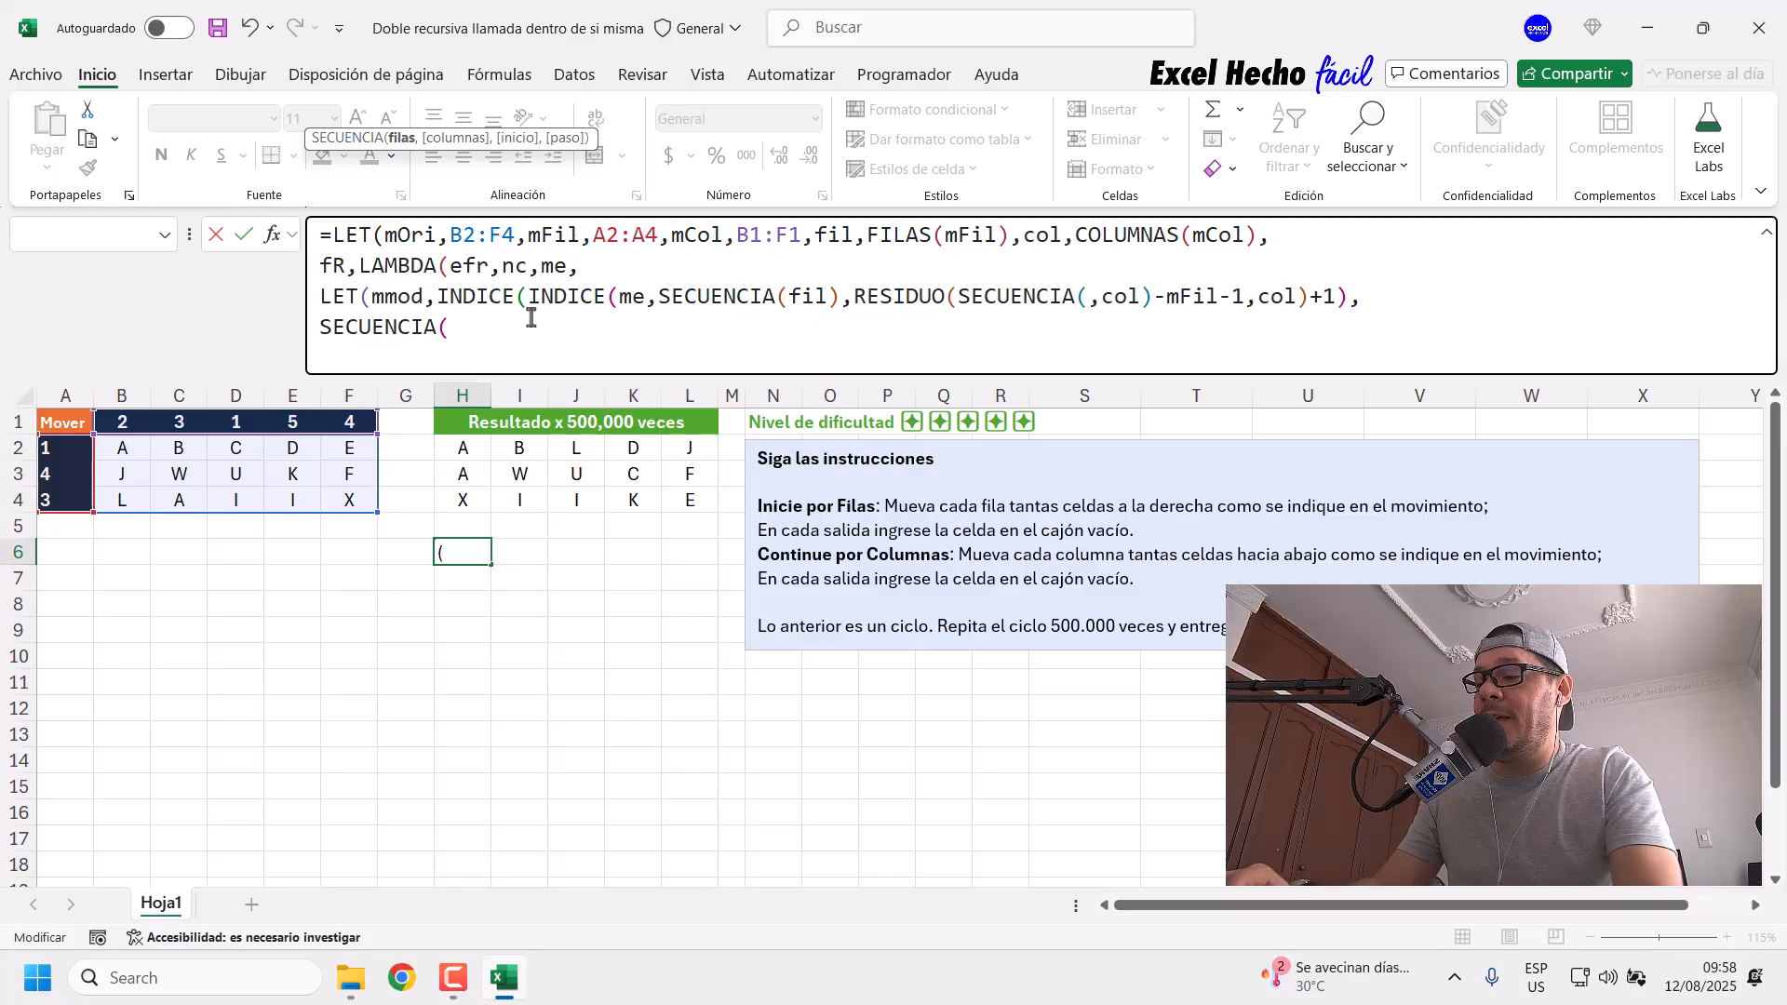
{"action": "type", "text": "fil)"}
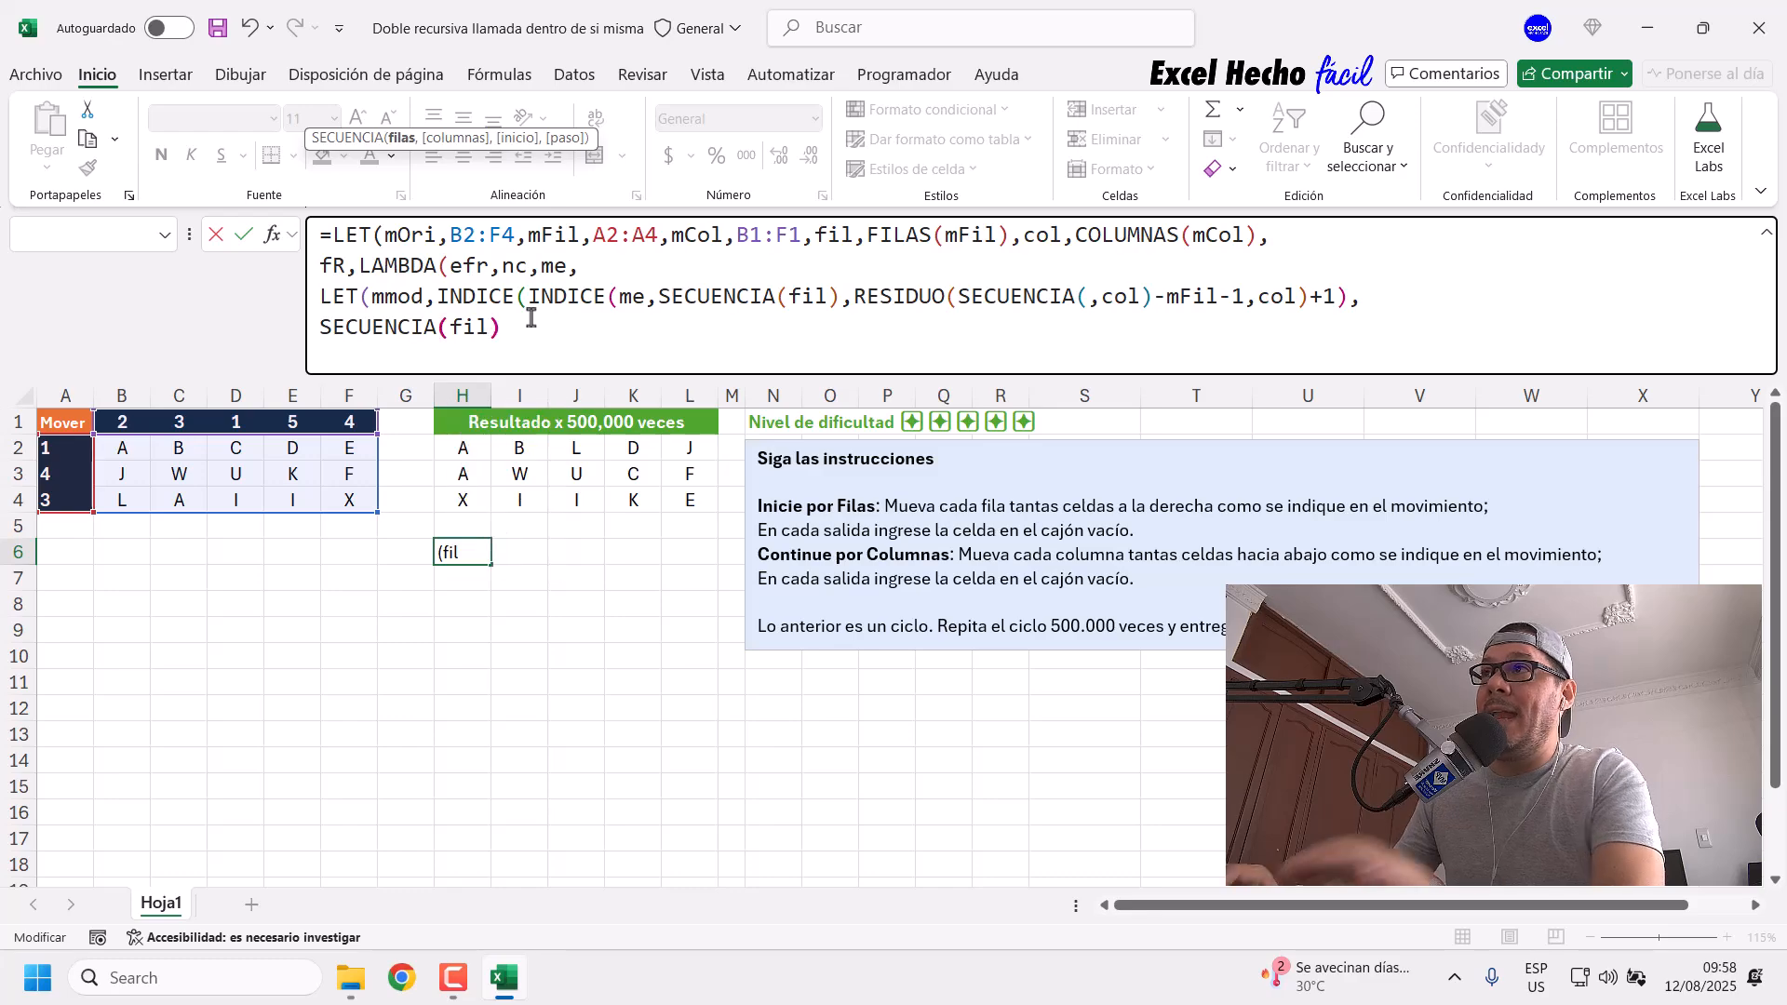
{"action": "double_click", "coordinate": [454, 326]}
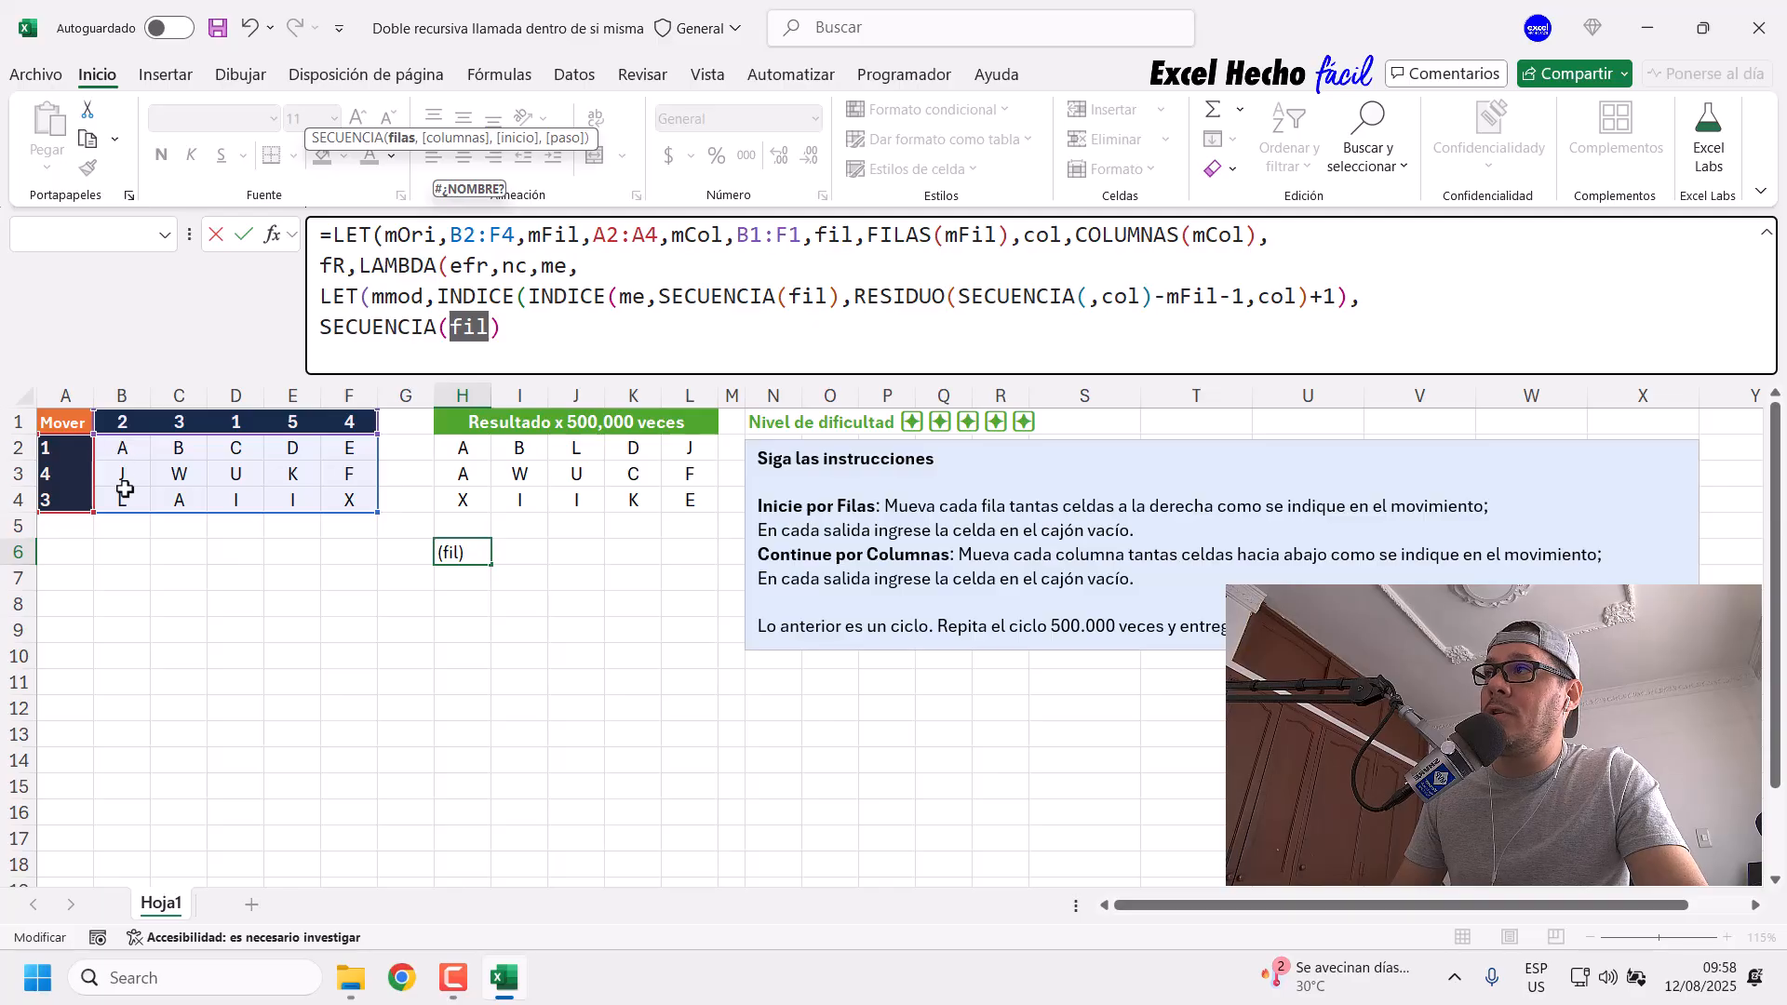
Step: Subtract mCol and 1 from SECUENCIA(fil) in the row argument, checking the mCol definition
{"action": "left_click", "coordinate": [529, 331]}
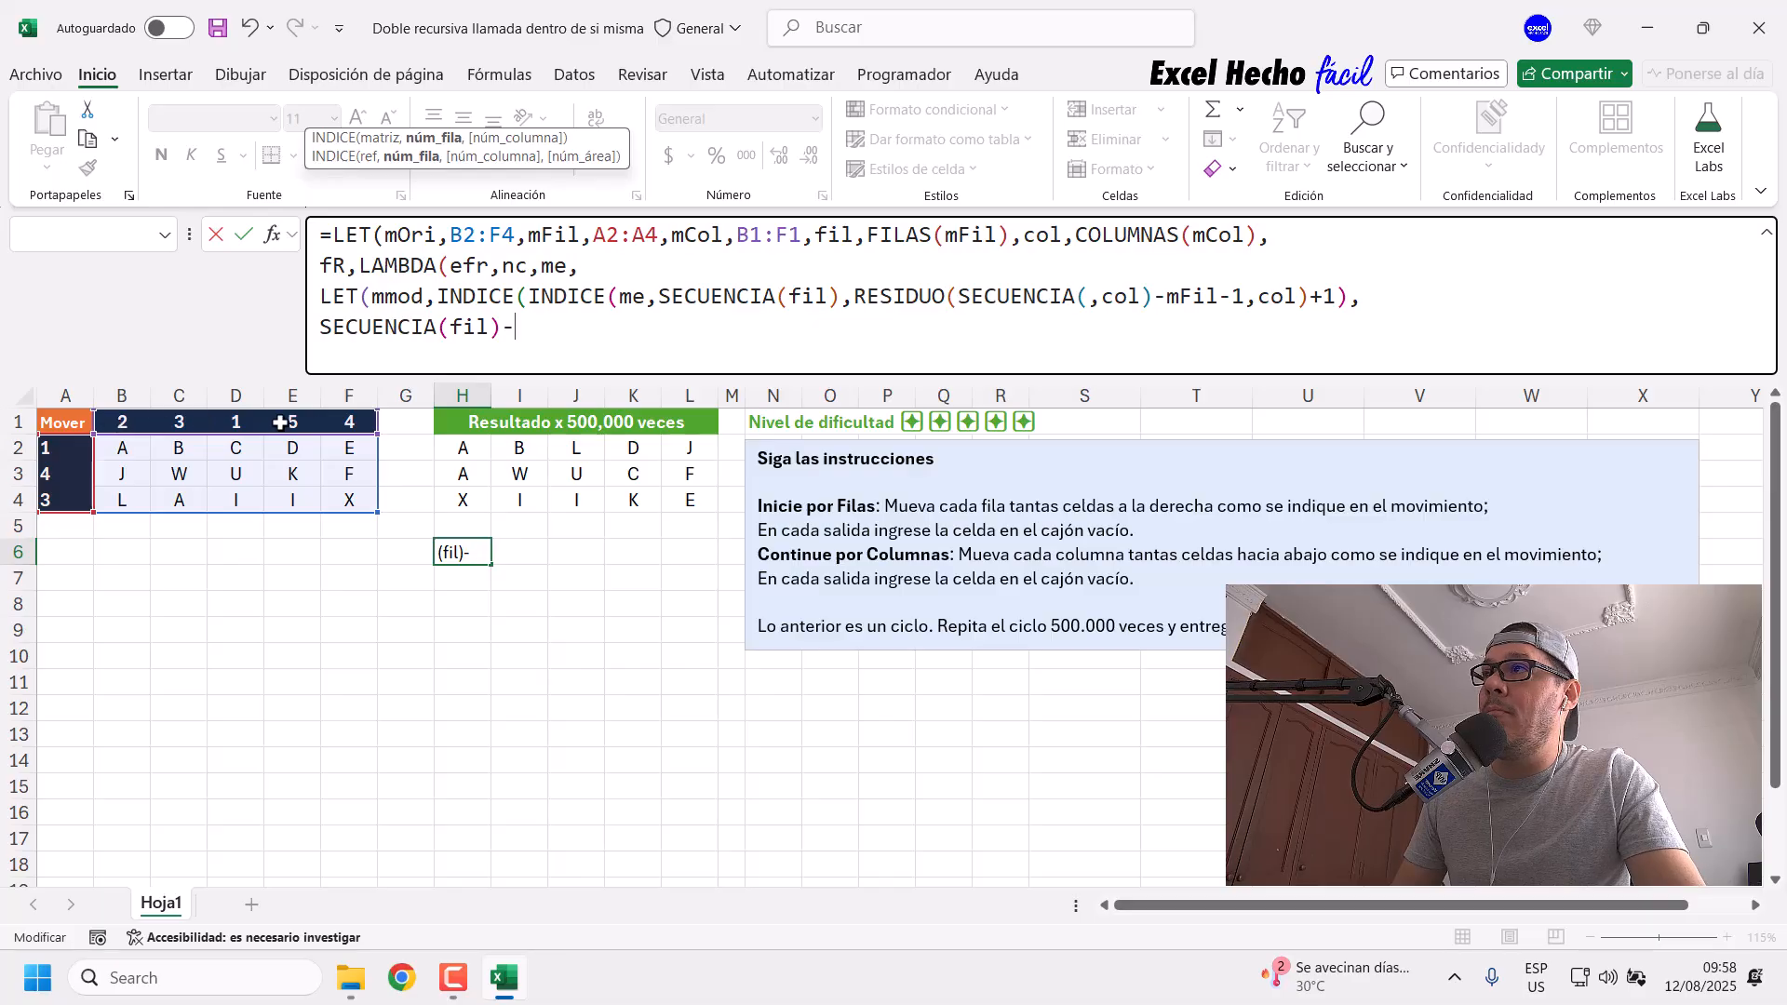
{"action": "type", "text": "mco"}
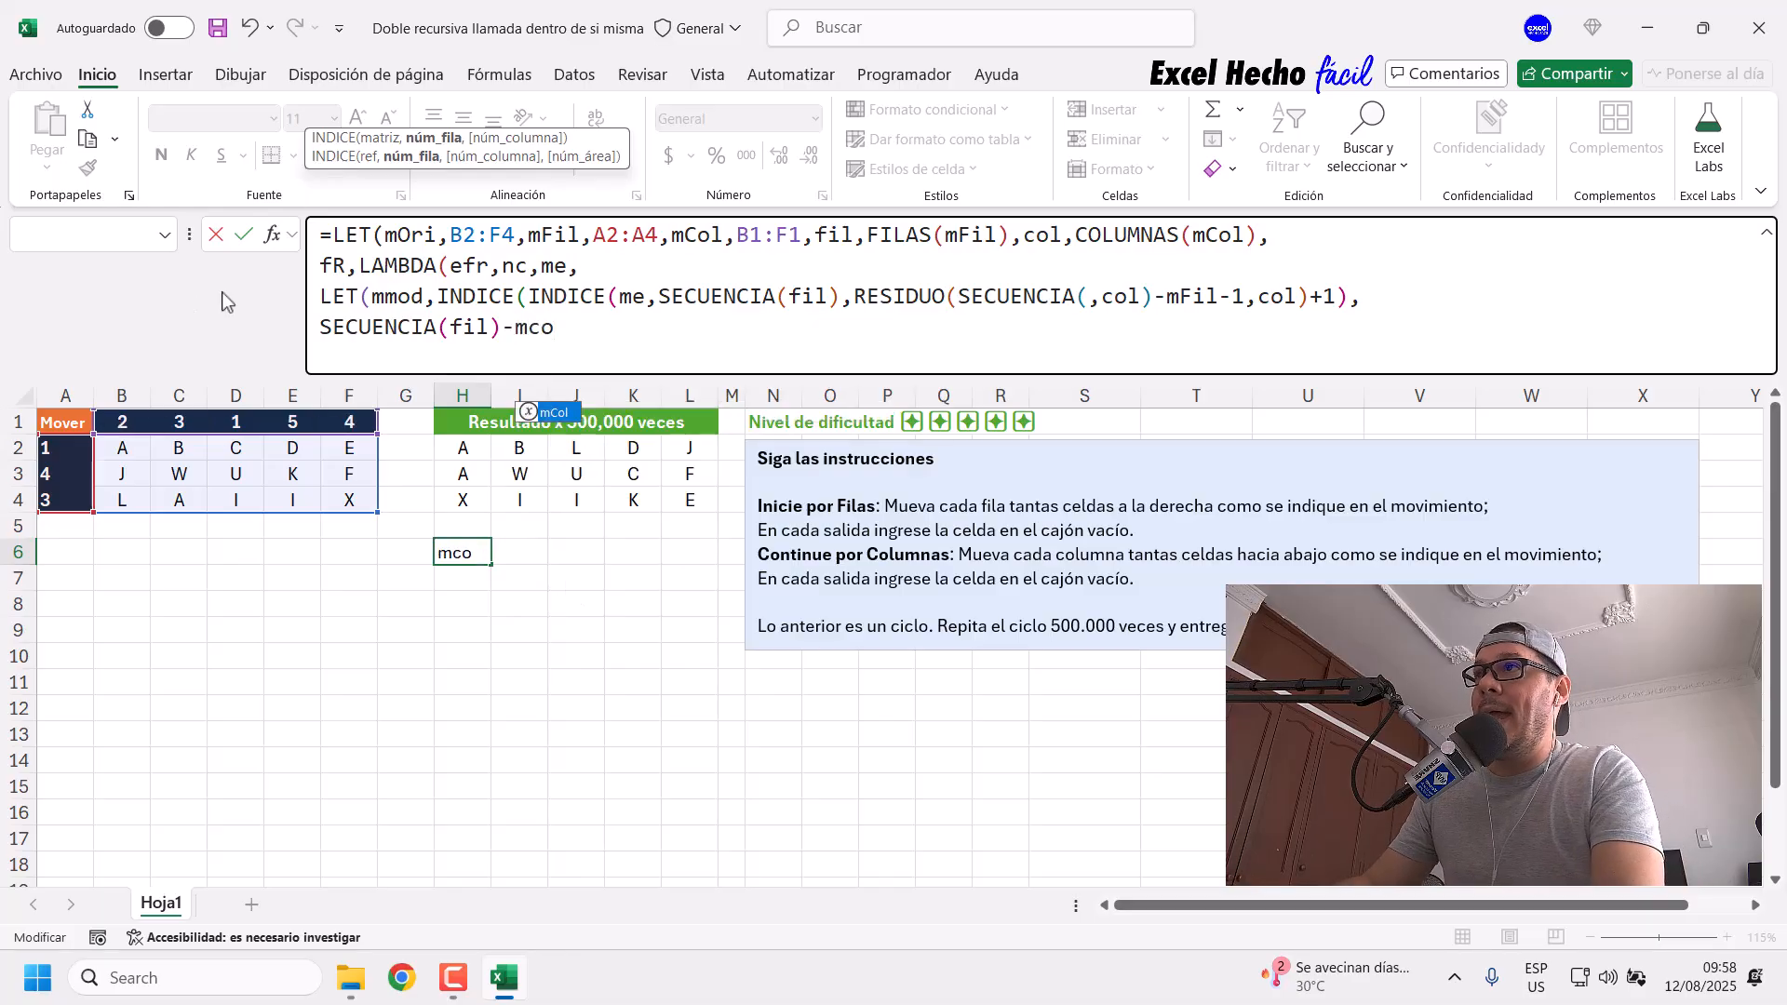
{"action": "key", "text": "Tab"}
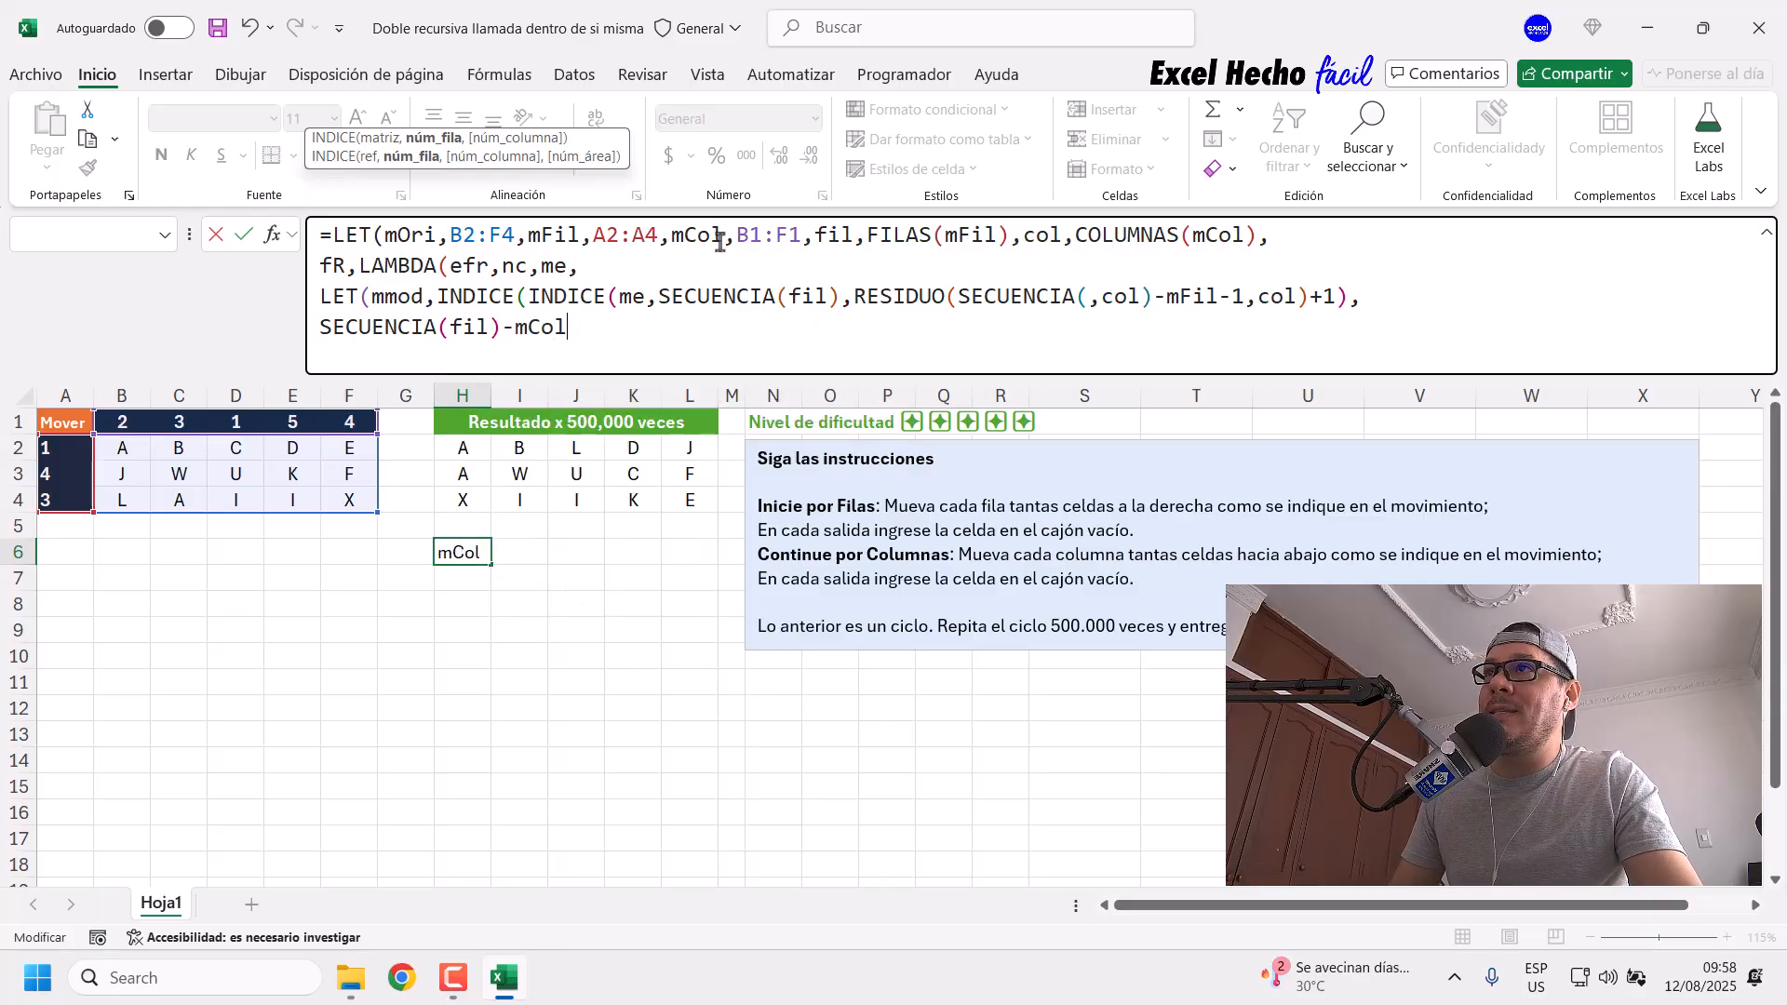
{"action": "left_click_drag", "start_coordinate": [736, 240], "coordinate": [802, 238]}
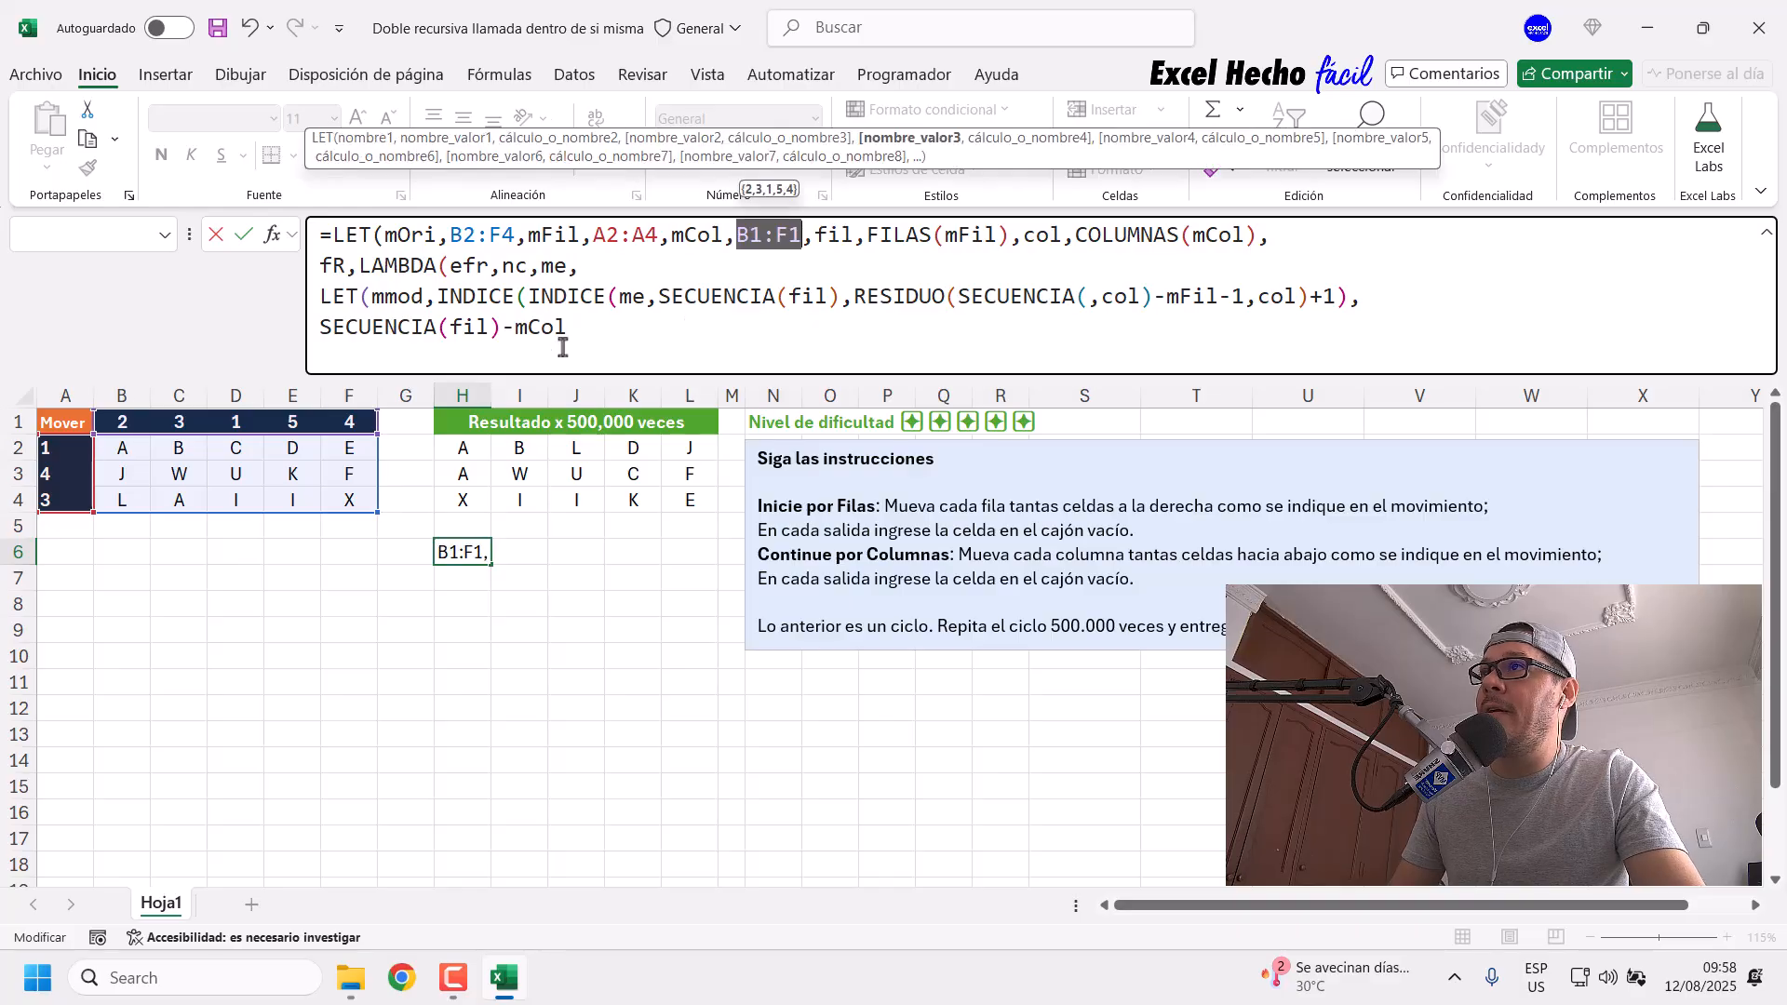
{"action": "double_click", "coordinate": [693, 238]}
{"action": "left_click", "coordinate": [618, 325]}
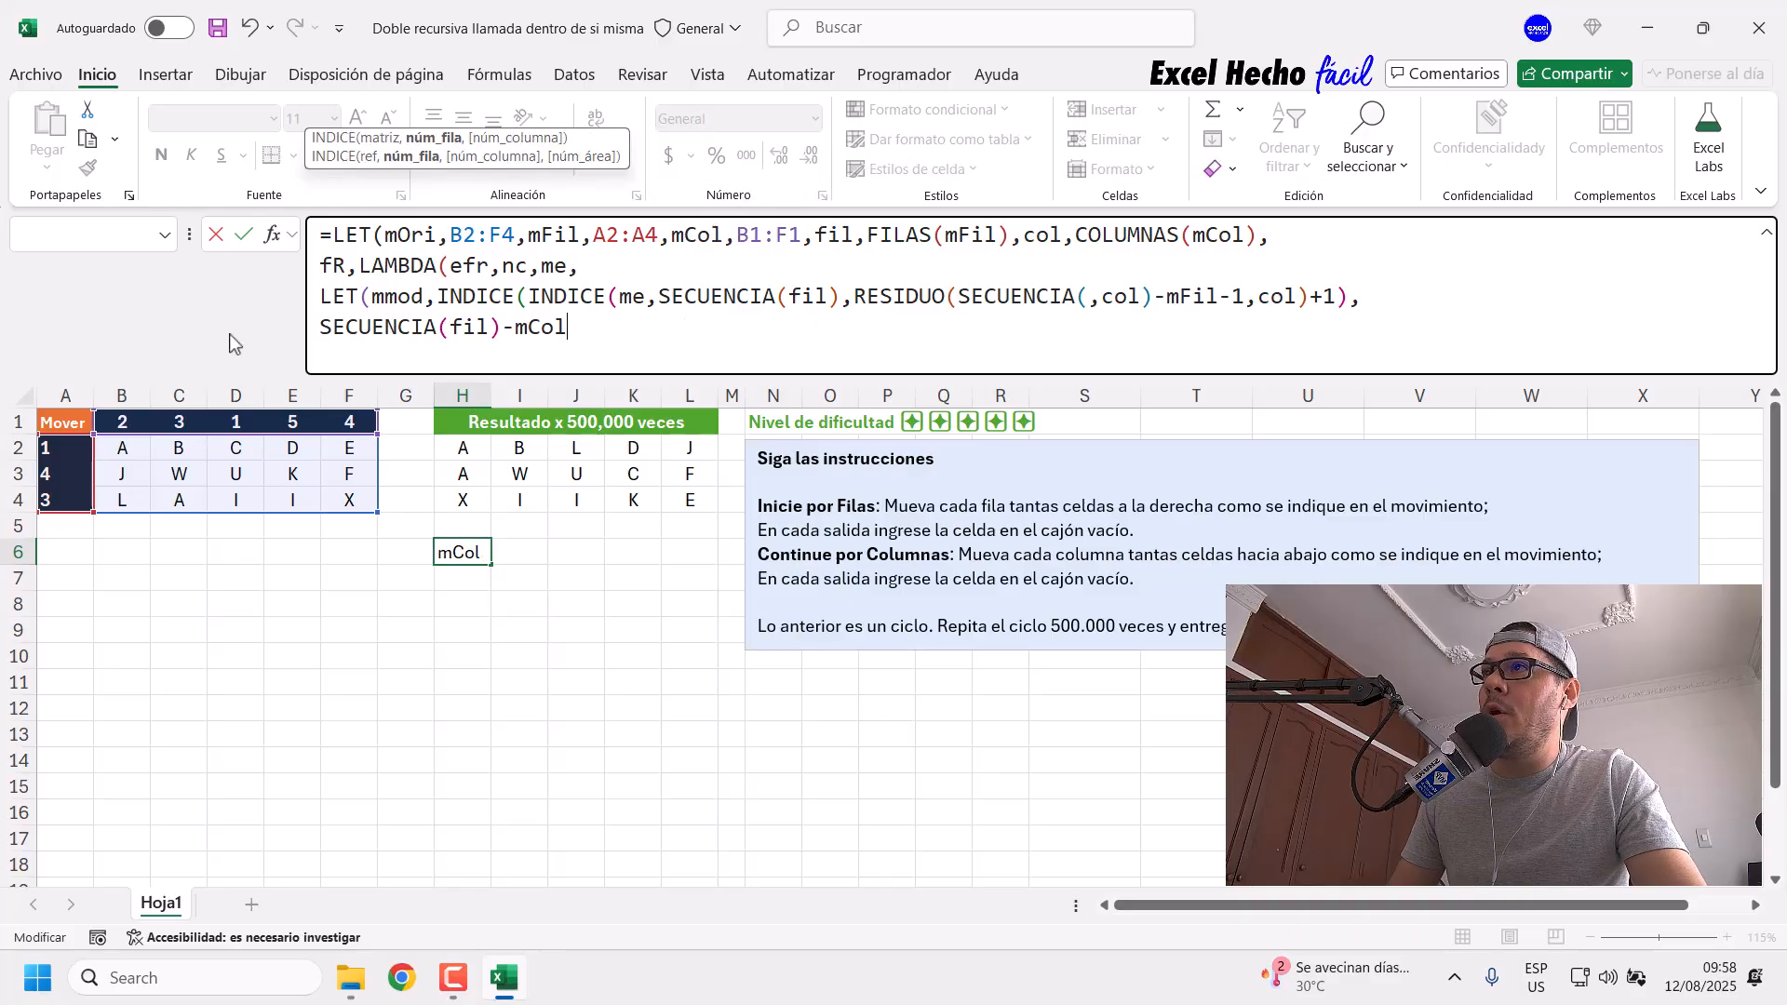
{"action": "type", "text": "1"}
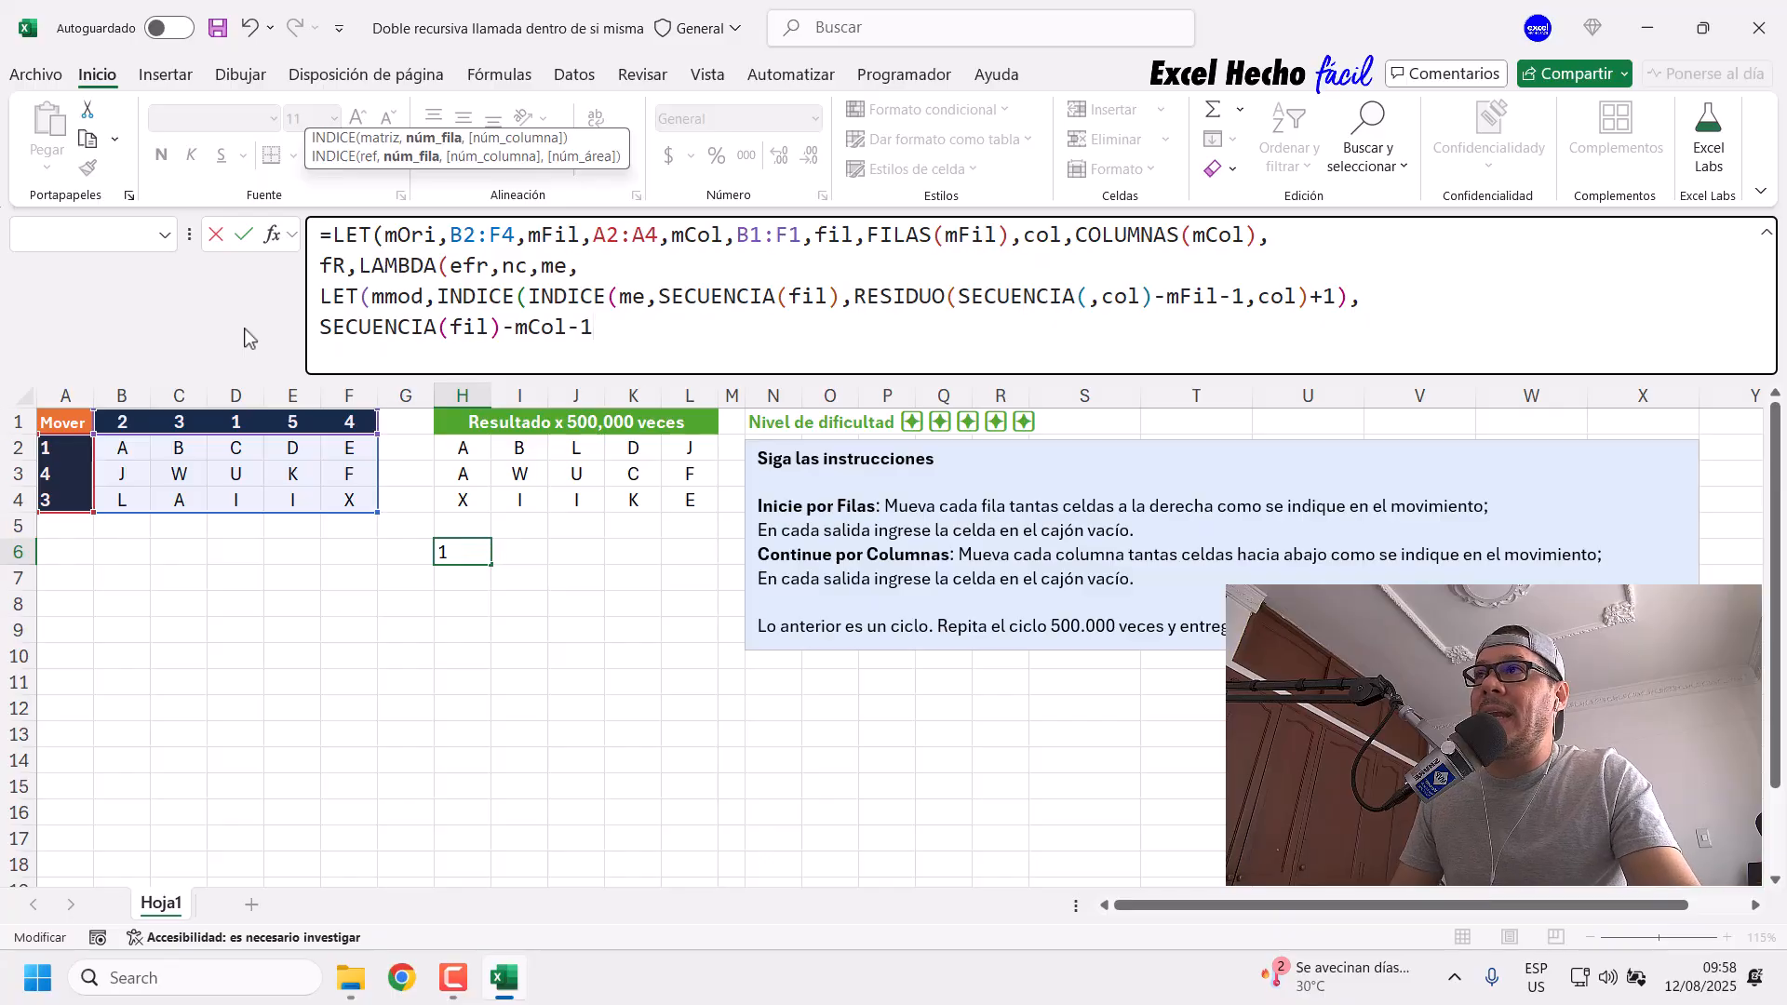
Step: Wrap SECUENCIA(fil)-mCol-1 in a RESIDUO function as its number argument
{"action": "left_click", "coordinate": [314, 333]}
{"action": "type", "text": "resi"}
{"action": "key", "text": "Tab"}
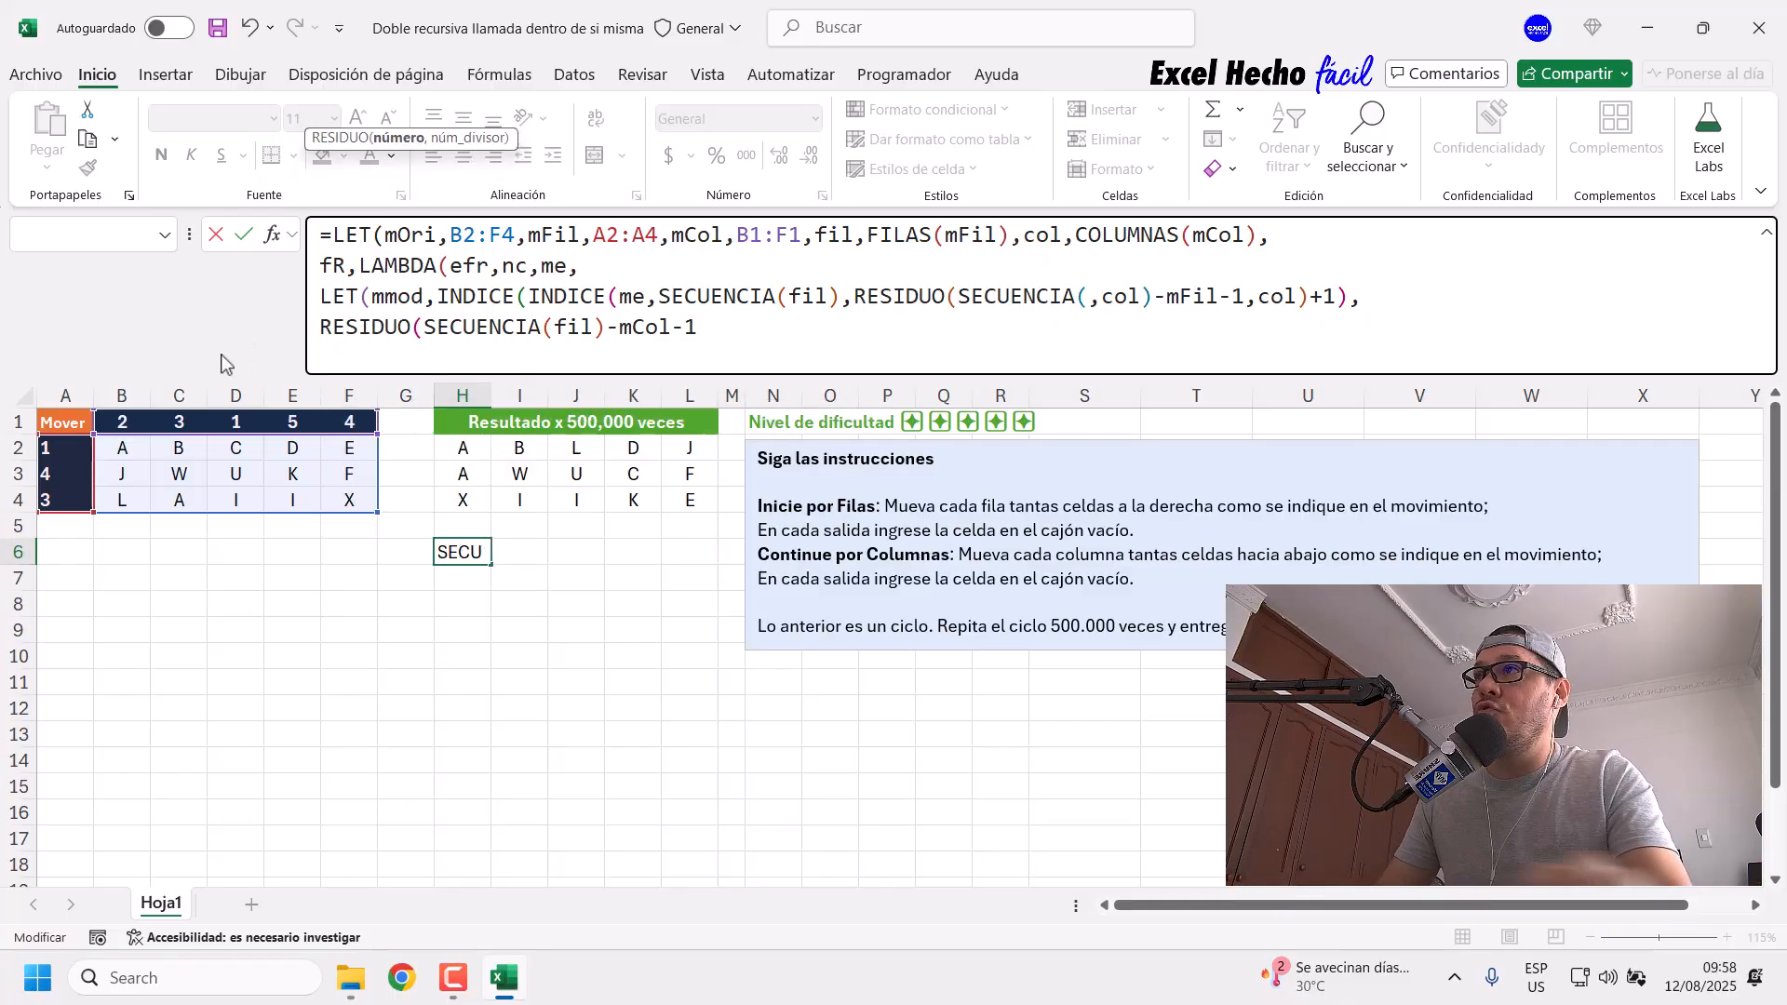
{"action": "left_click", "coordinate": [399, 139]}
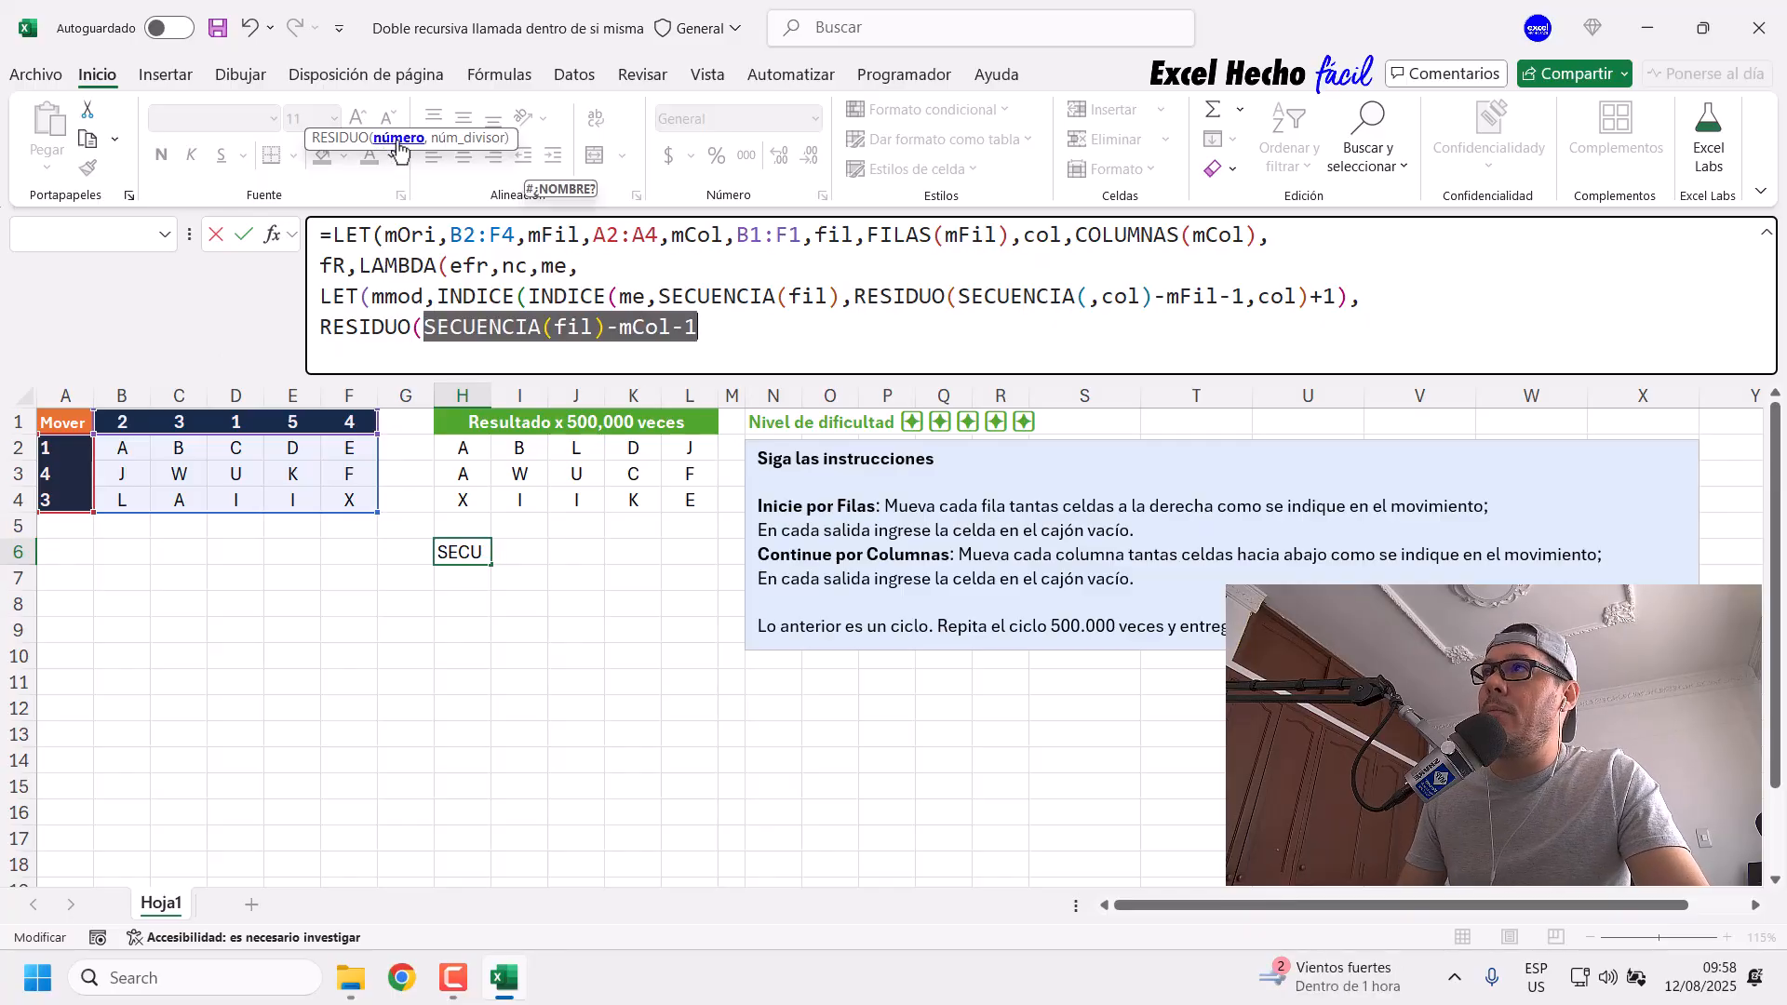
{"action": "left_click", "coordinate": [698, 326]}
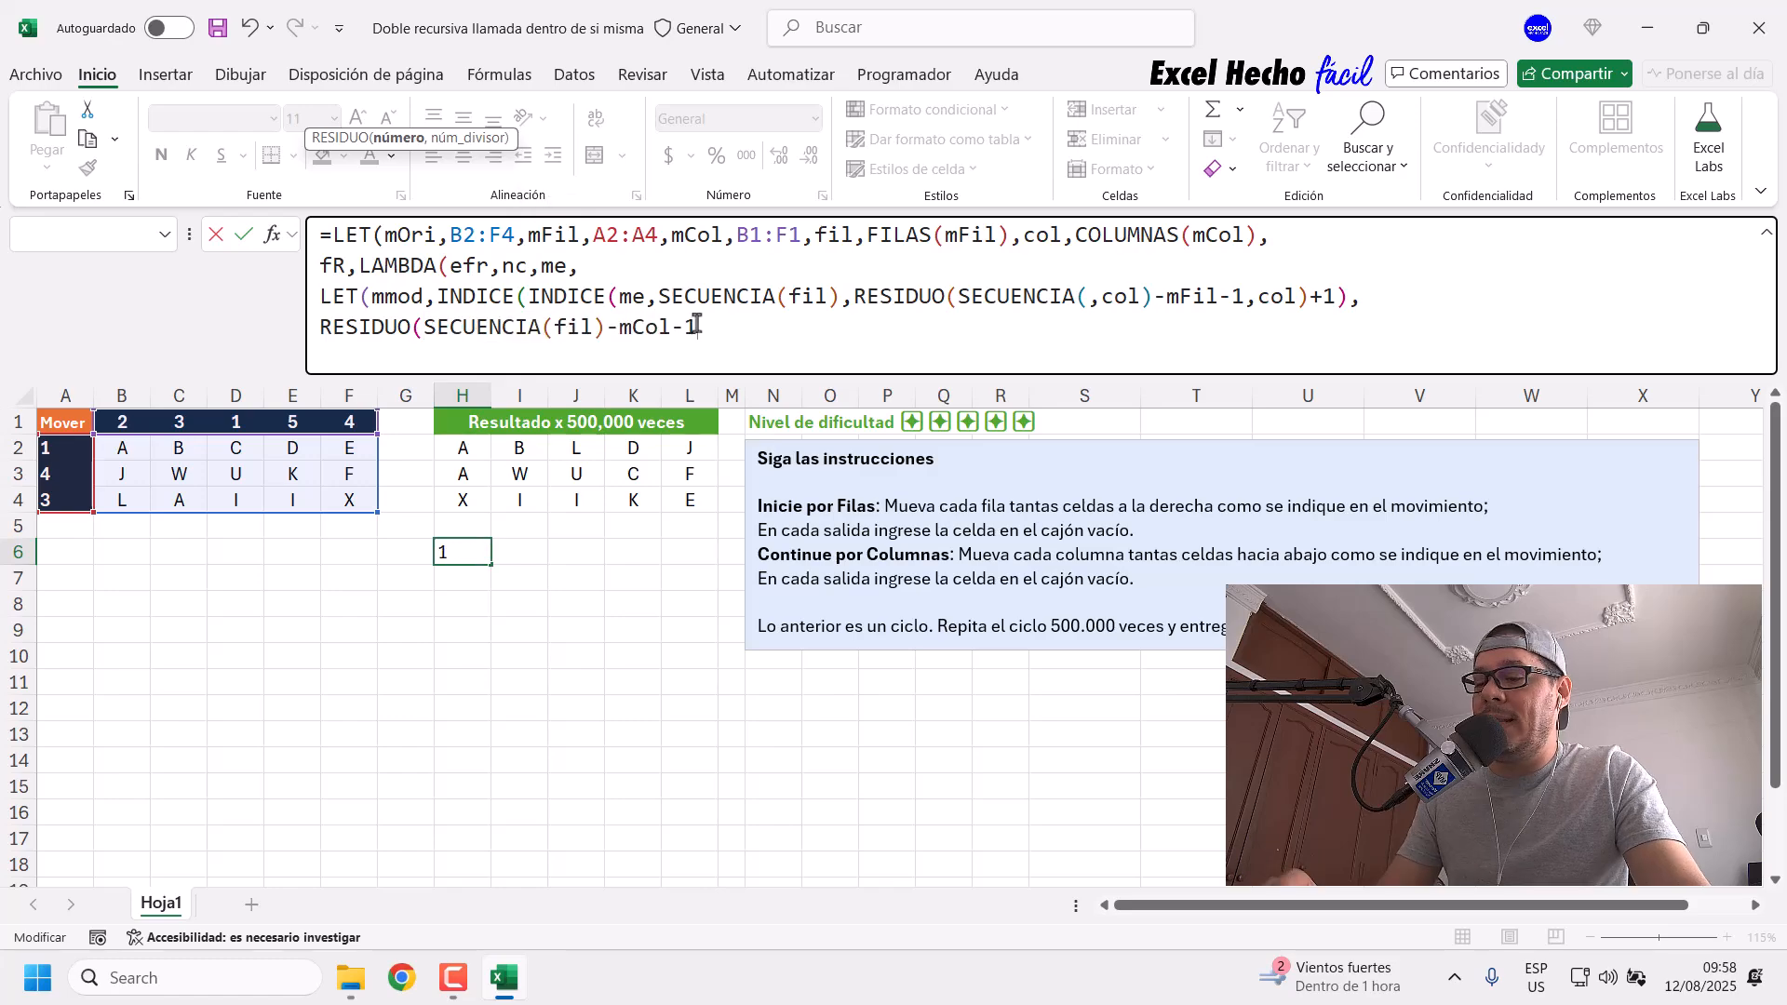
Step: Set fil as the RESIDUO divisor after checking its definition, close the function, add 1 and highlight the whole row argument
{"action": "type", "text": ",fil"}
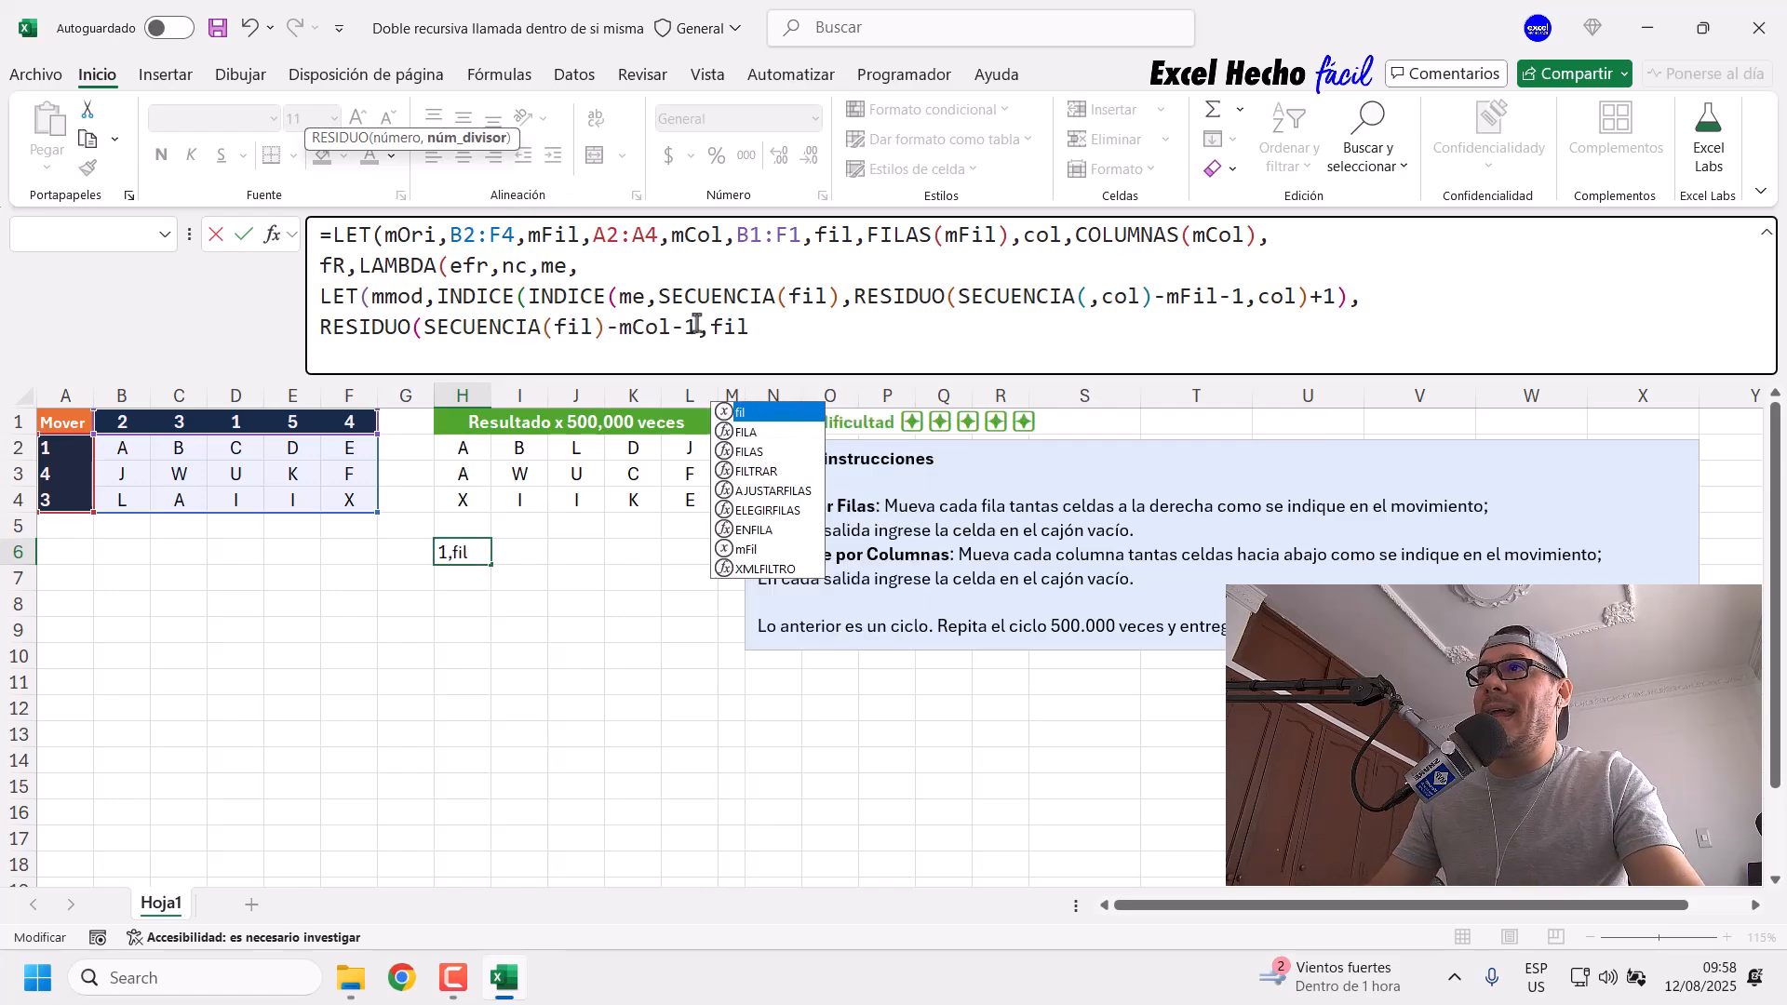
{"action": "double_click", "coordinate": [729, 326]}
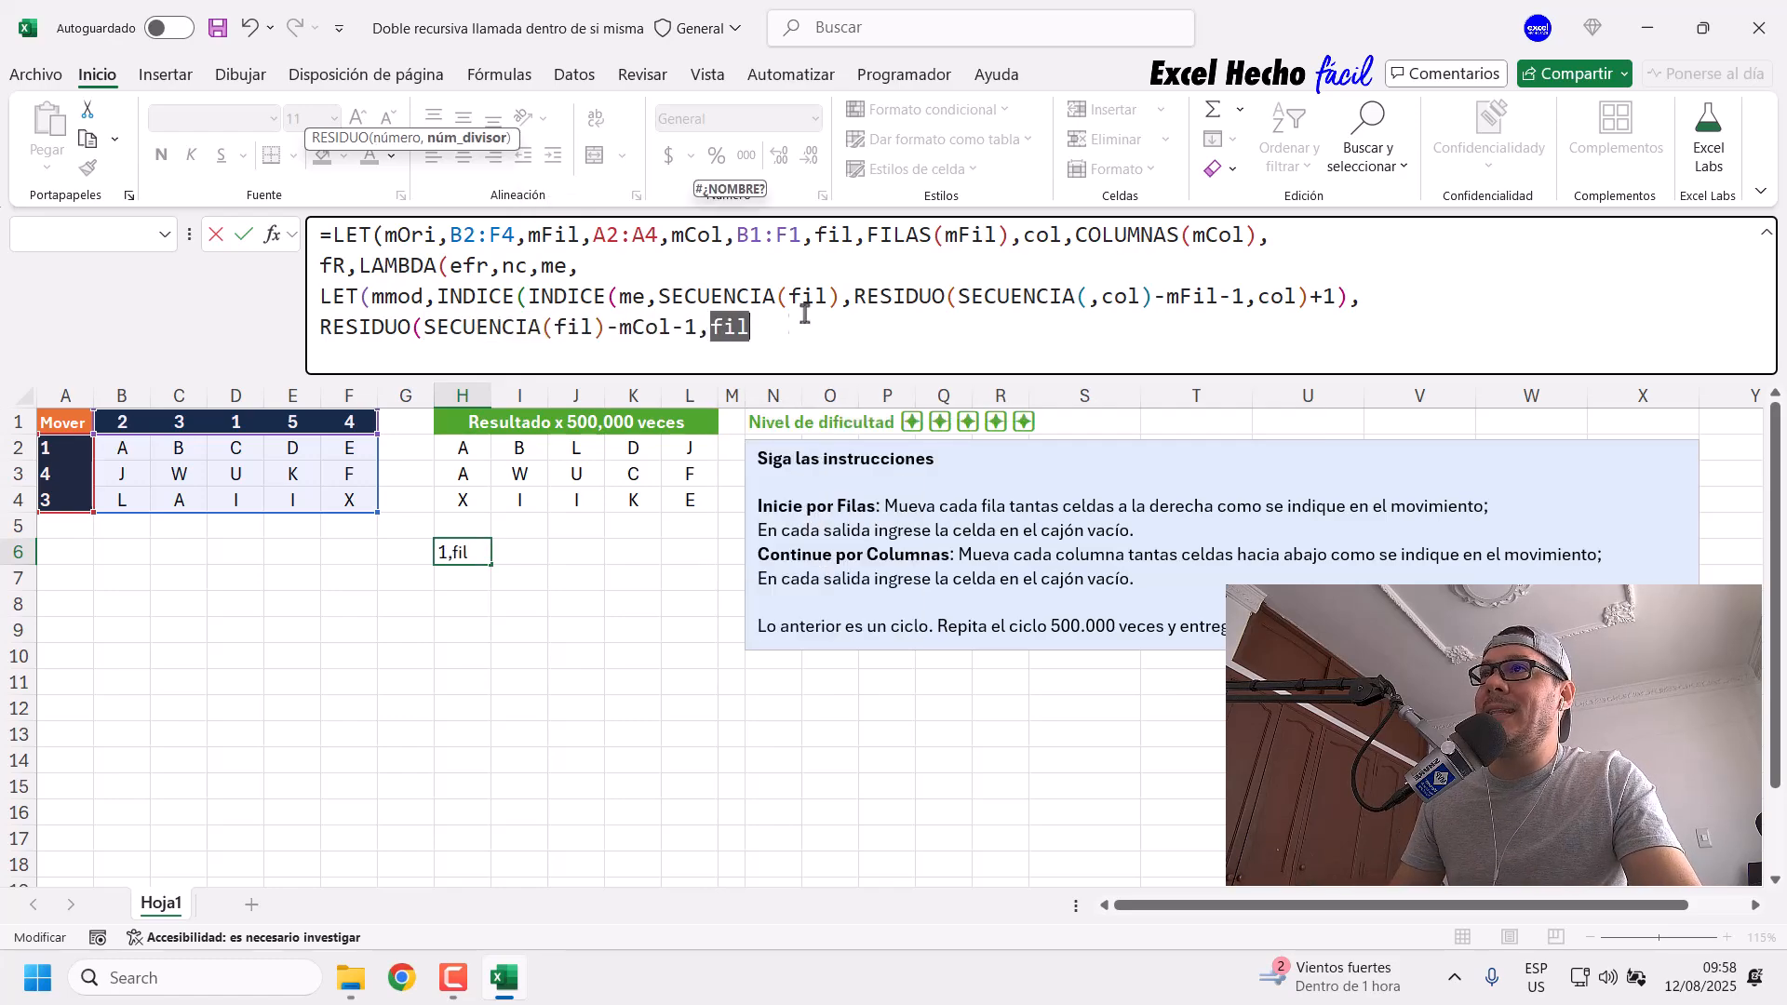
{"action": "double_click", "coordinate": [833, 239]}
{"action": "left_click_drag", "start_coordinate": [865, 239], "coordinate": [1011, 247]}
{"action": "double_click", "coordinate": [833, 238]}
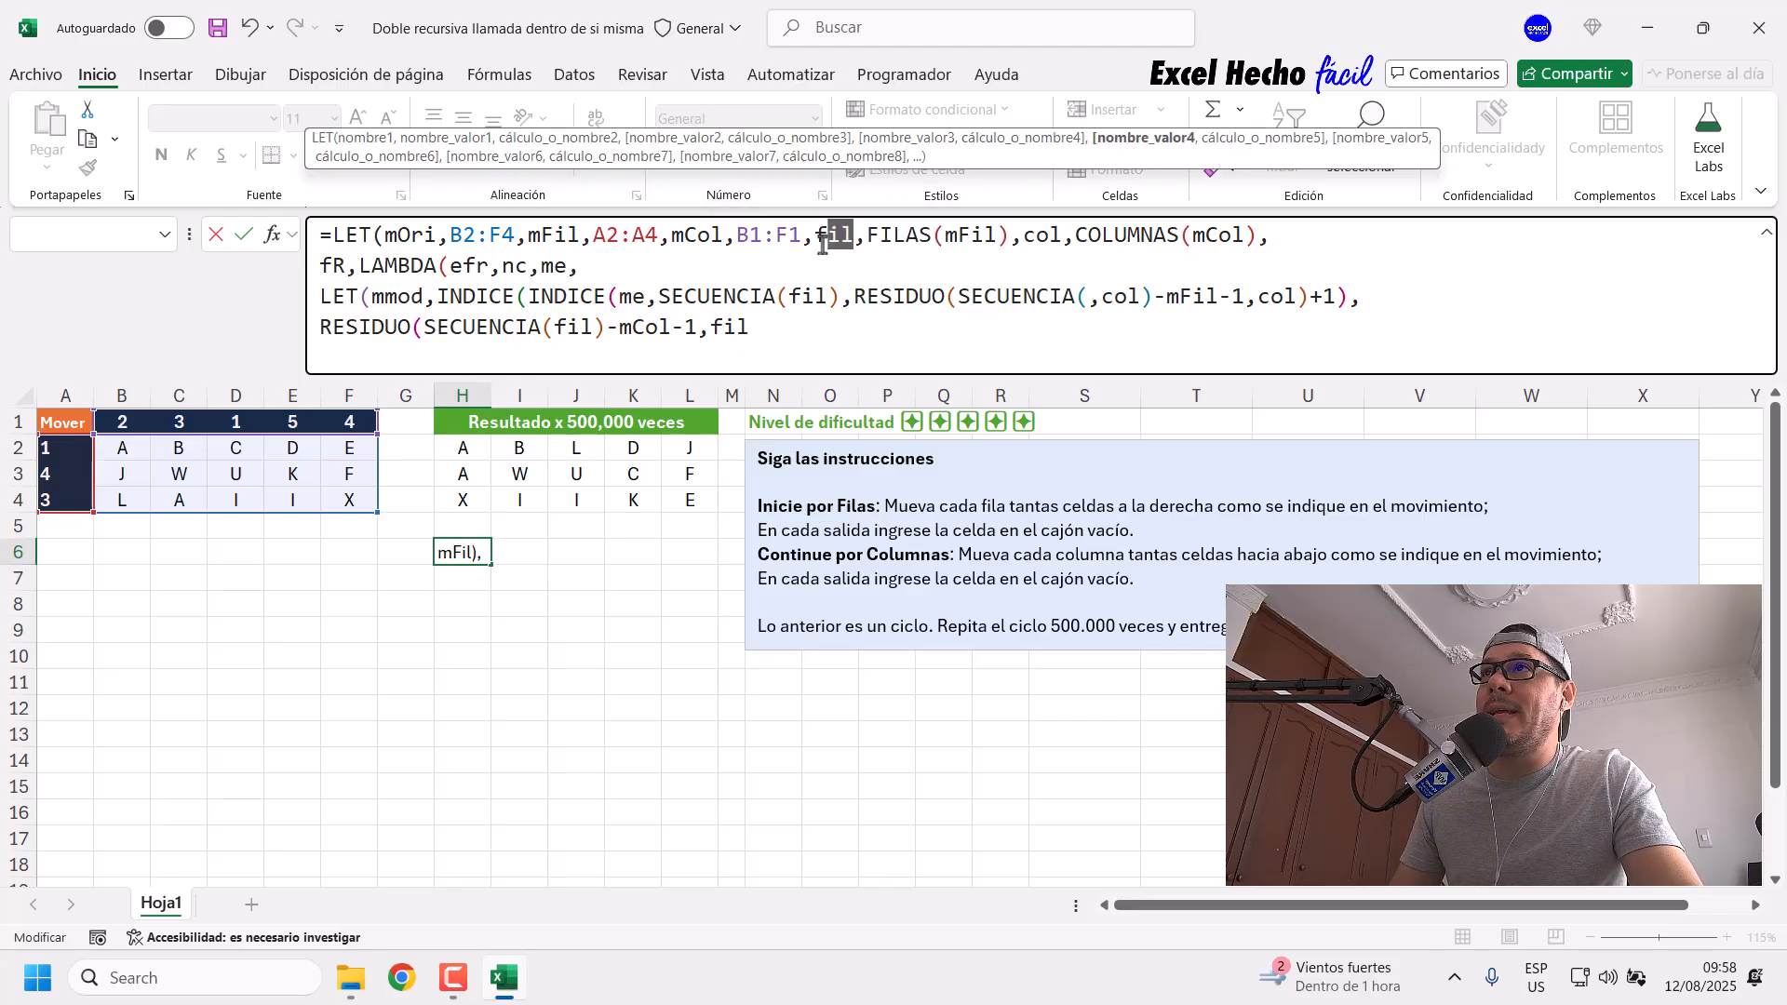
{"action": "left_click", "coordinate": [765, 331]}
{"action": "left_click_drag", "start_coordinate": [710, 330], "coordinate": [750, 330]}
{"action": "left_click", "coordinate": [772, 330]}
{"action": "type", "text": ")+1"}
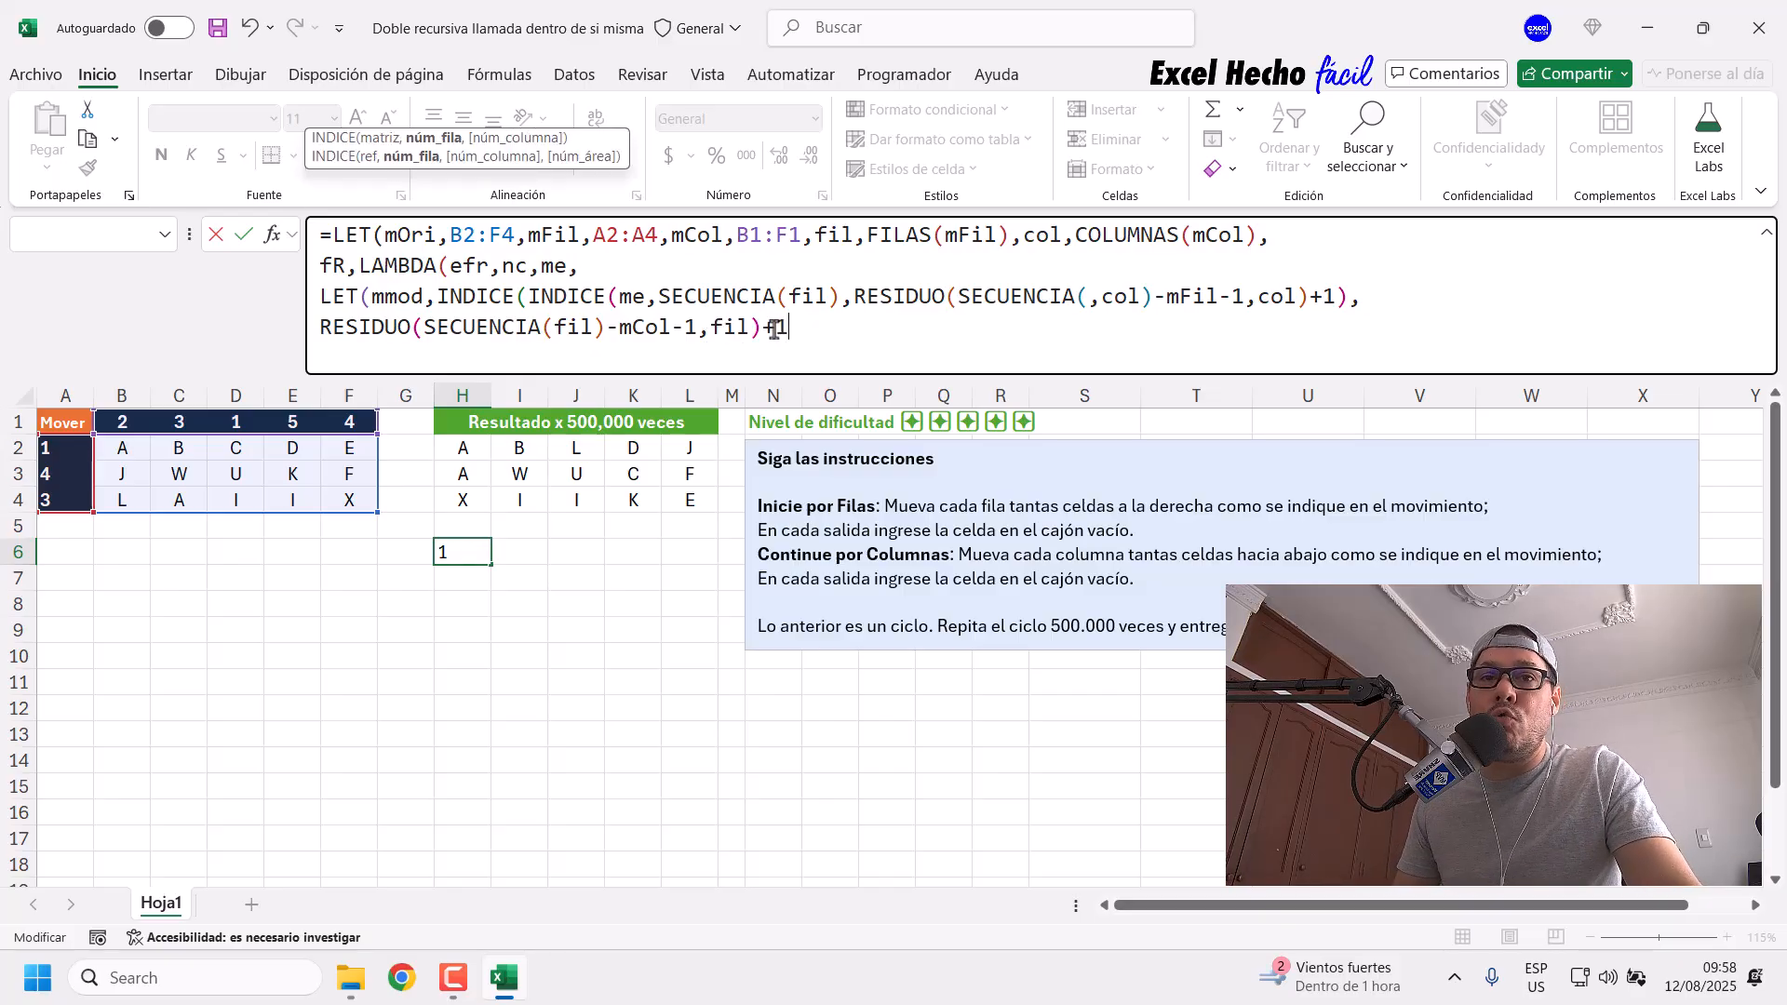
{"action": "left_click_drag", "start_coordinate": [790, 332], "coordinate": [286, 336]}
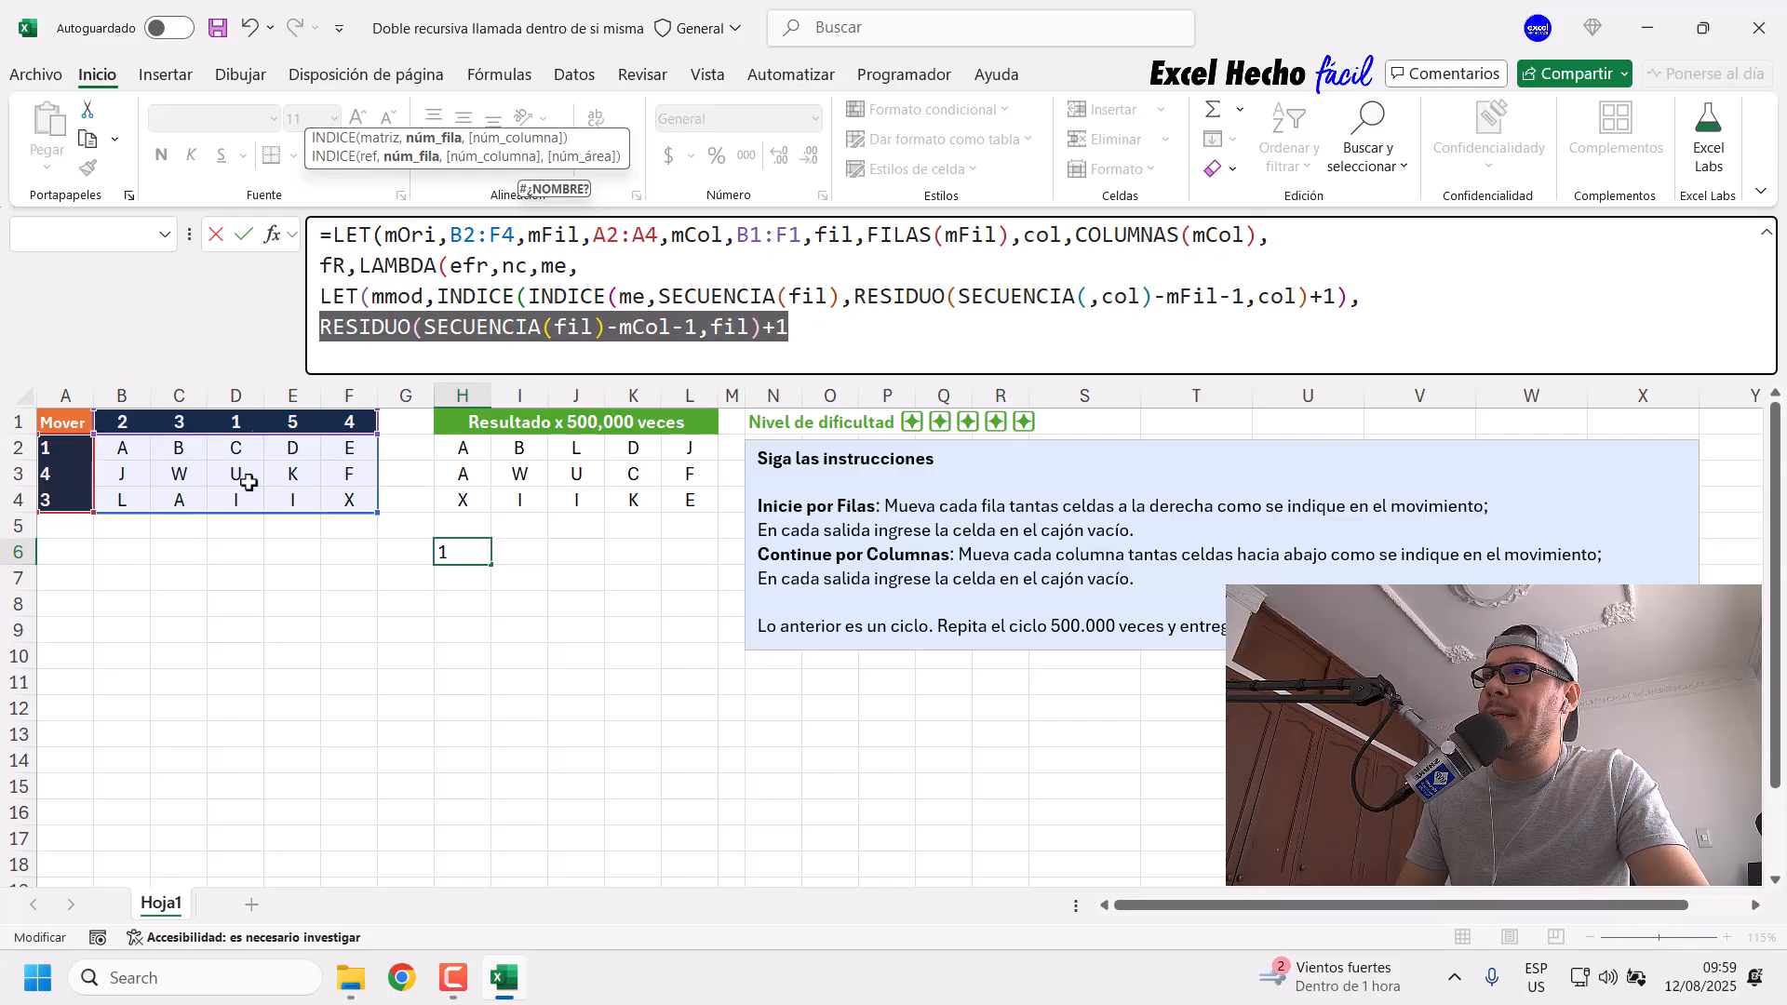
Step: Add SECUENCIA(,col) as the outer INDICE's column argument, checking the COLUMNAS(mCol) definition of col
{"action": "left_click", "coordinate": [814, 332]}
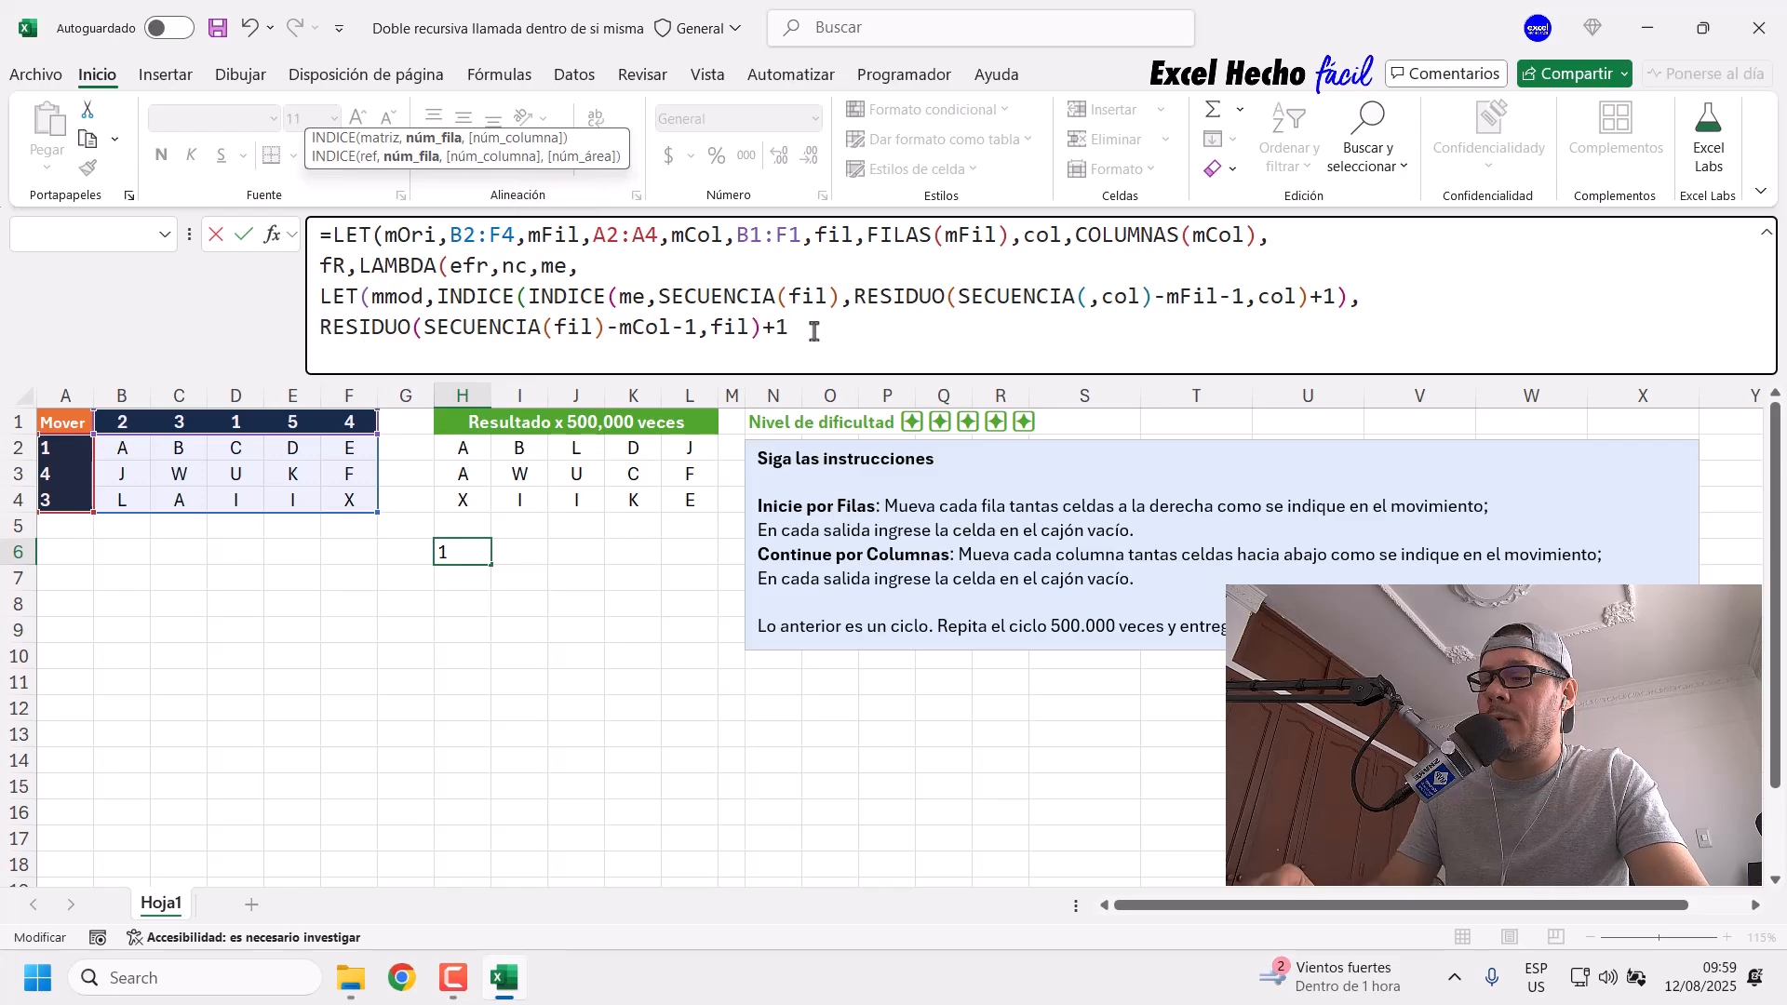
{"action": "type", "text": ","}
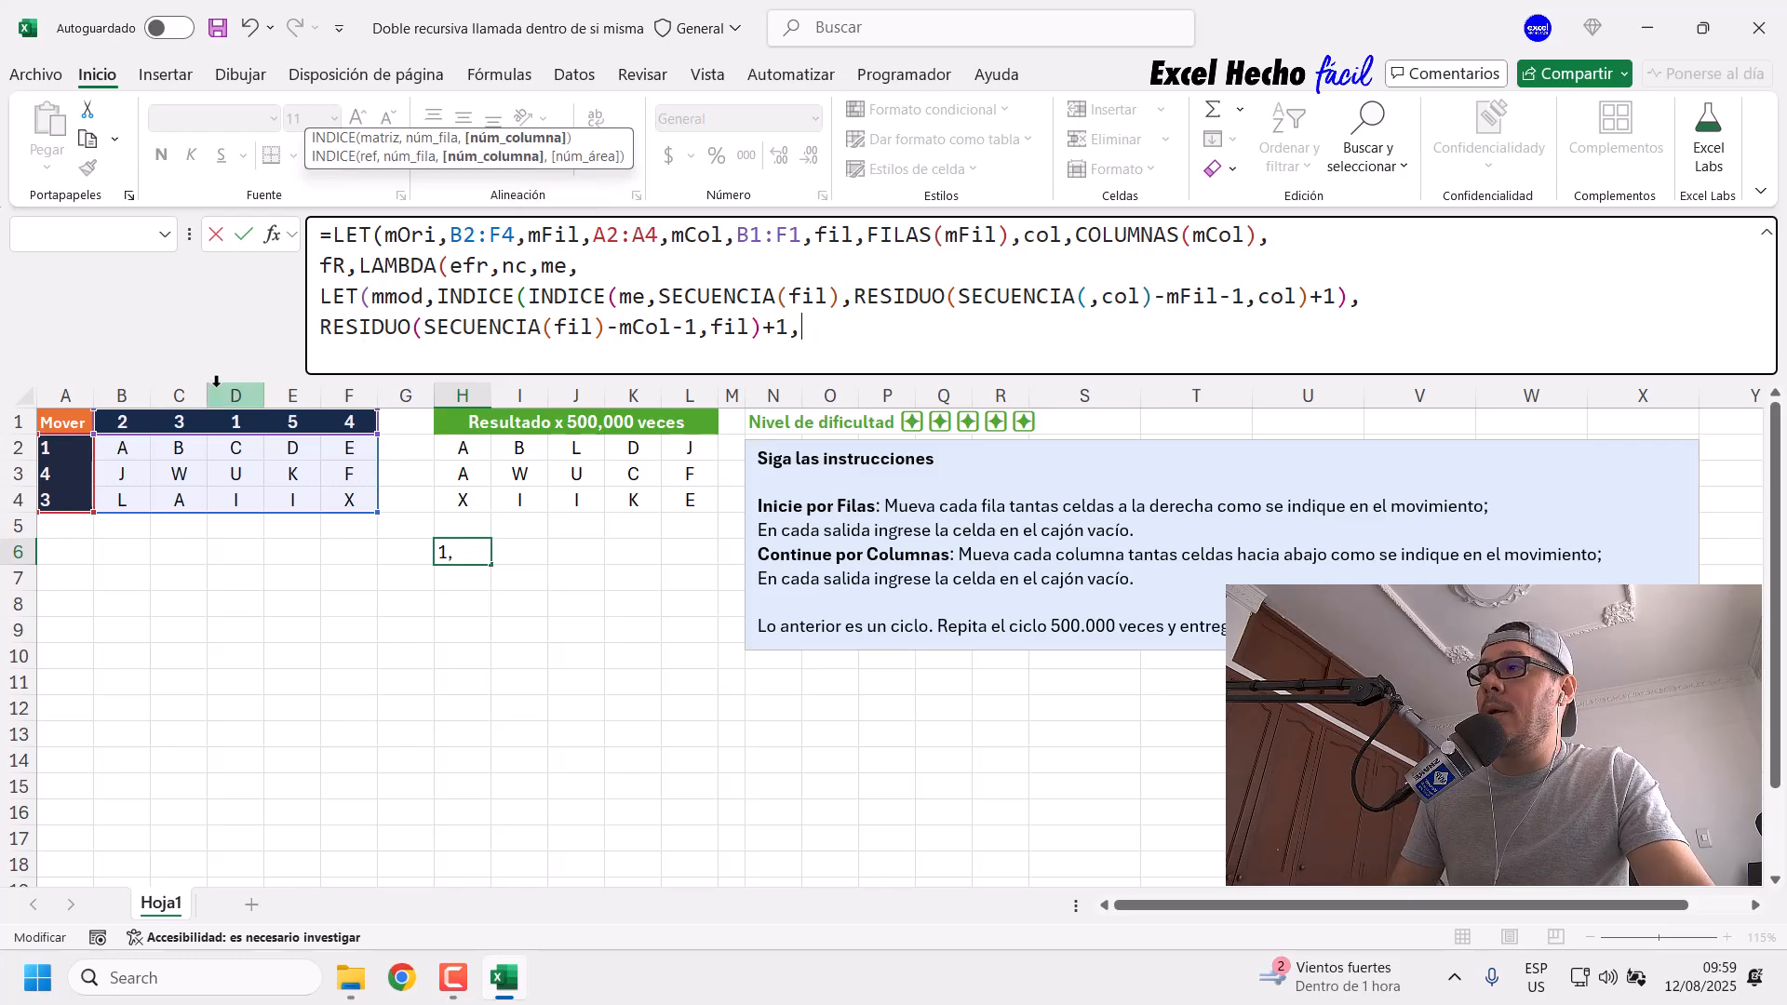
{"action": "type", "text": "secu"}
{"action": "key", "text": "Tab"}
{"action": "type", "text": ",col)"}
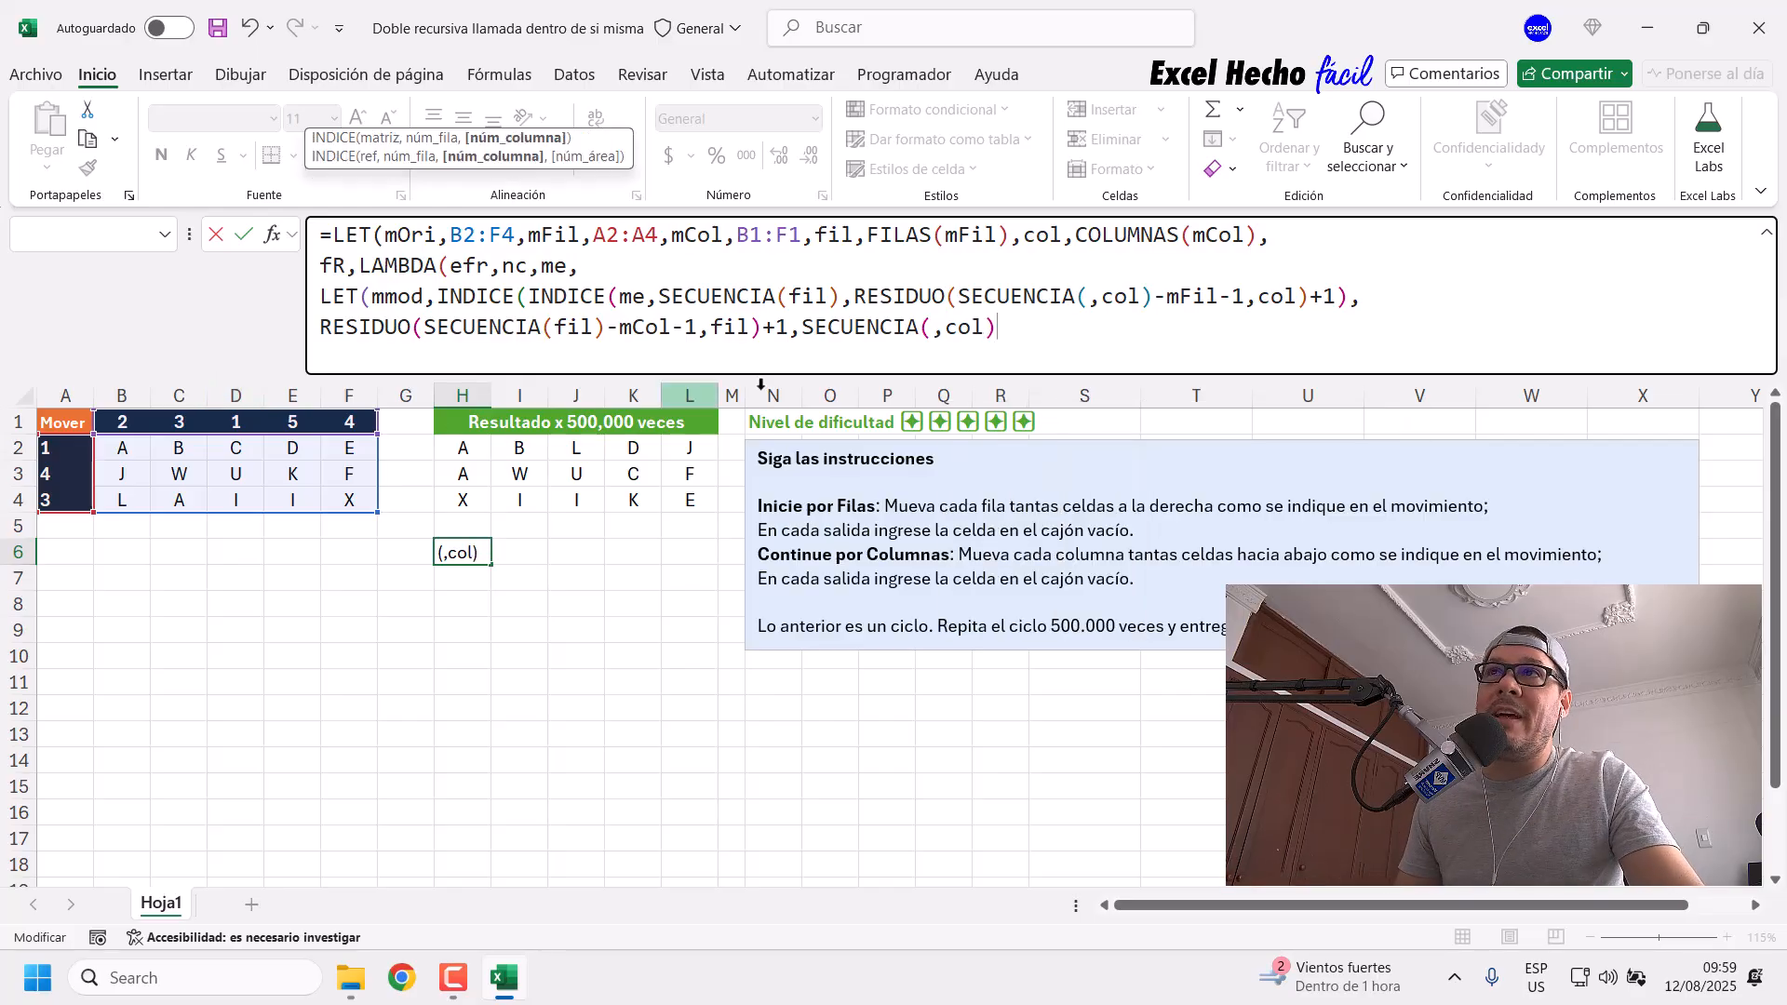
{"action": "left_click_drag", "start_coordinate": [1060, 240], "coordinate": [1249, 237]}
{"action": "left_click", "coordinate": [1026, 330]}
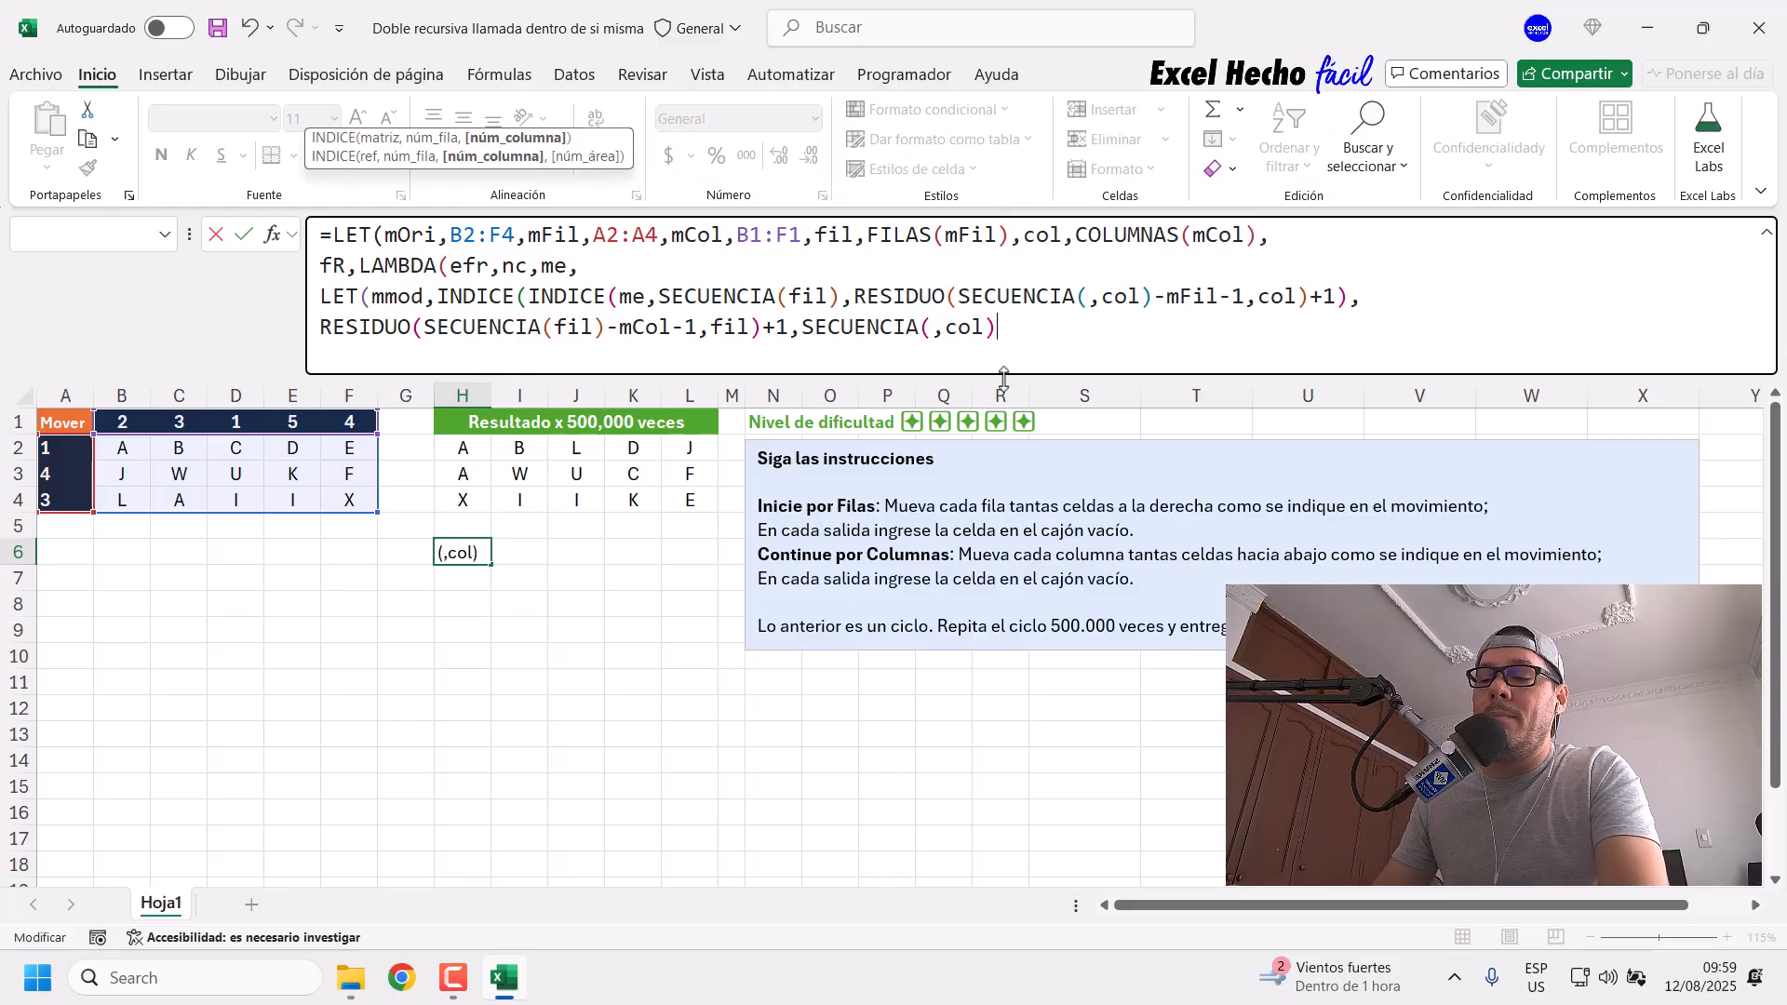
Step: Close the outer INDICE function and review its row and column arguments
{"action": "left_click", "coordinate": [789, 331]}
{"action": "left_click", "coordinate": [437, 139]}
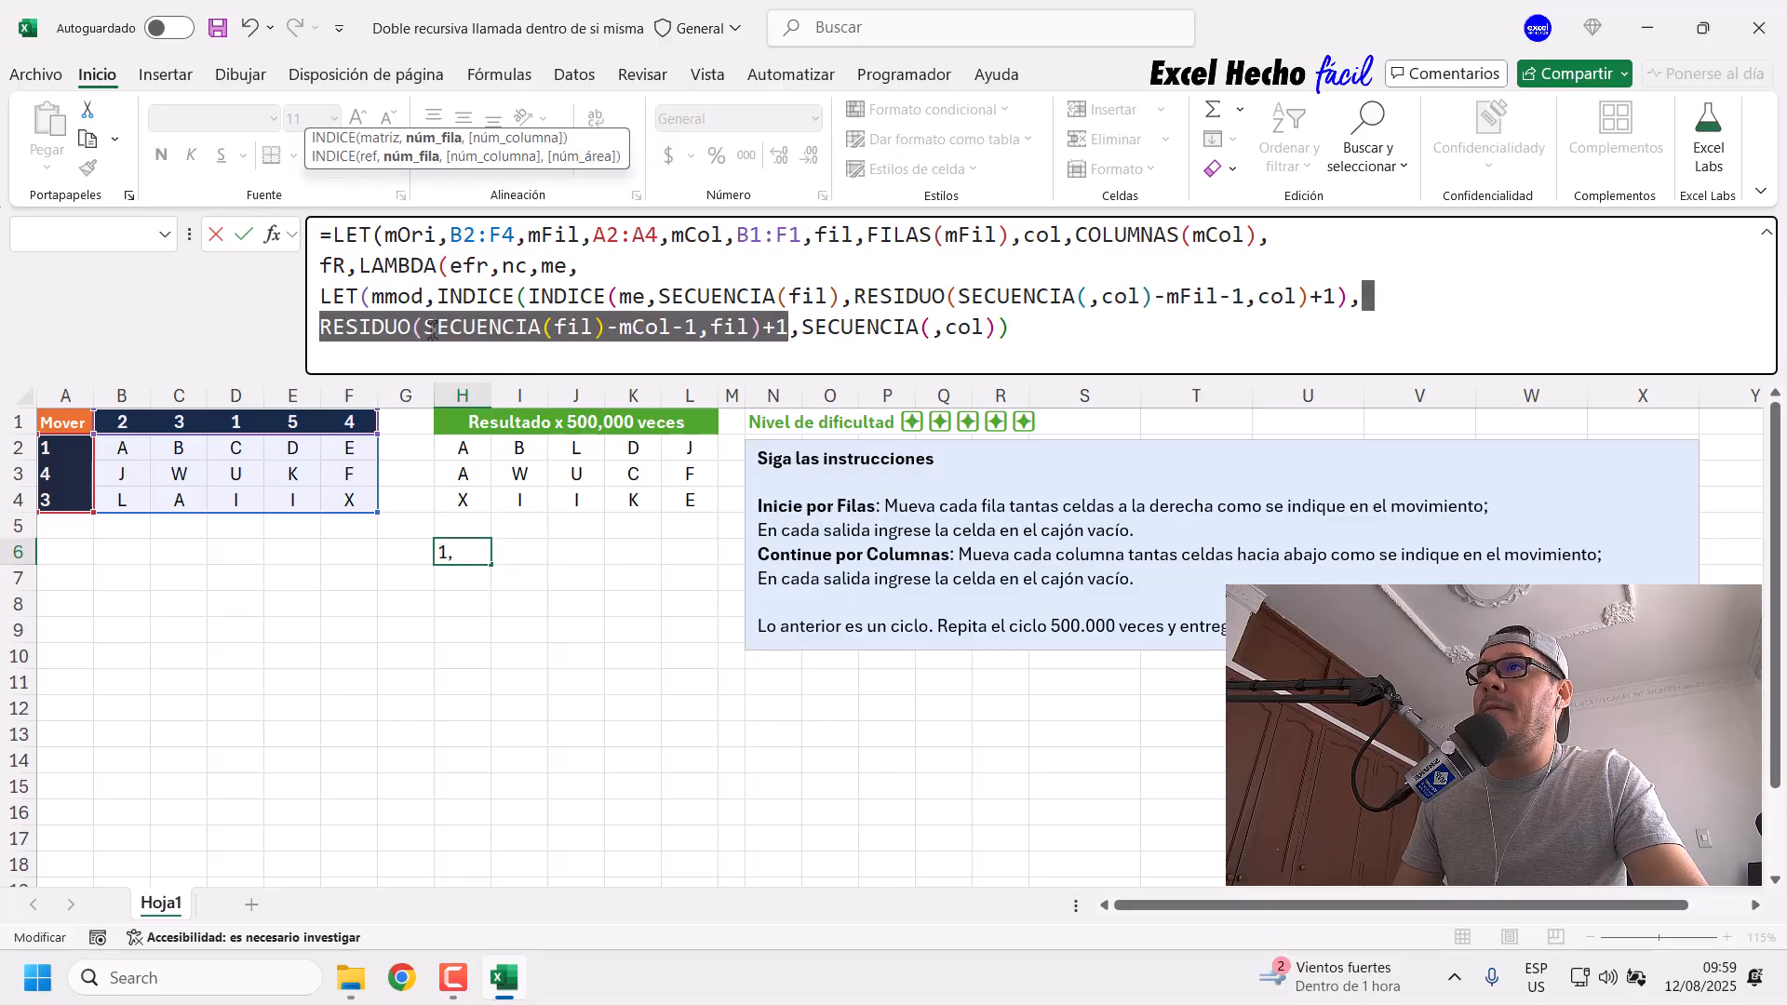
{"action": "left_click", "coordinate": [484, 140]}
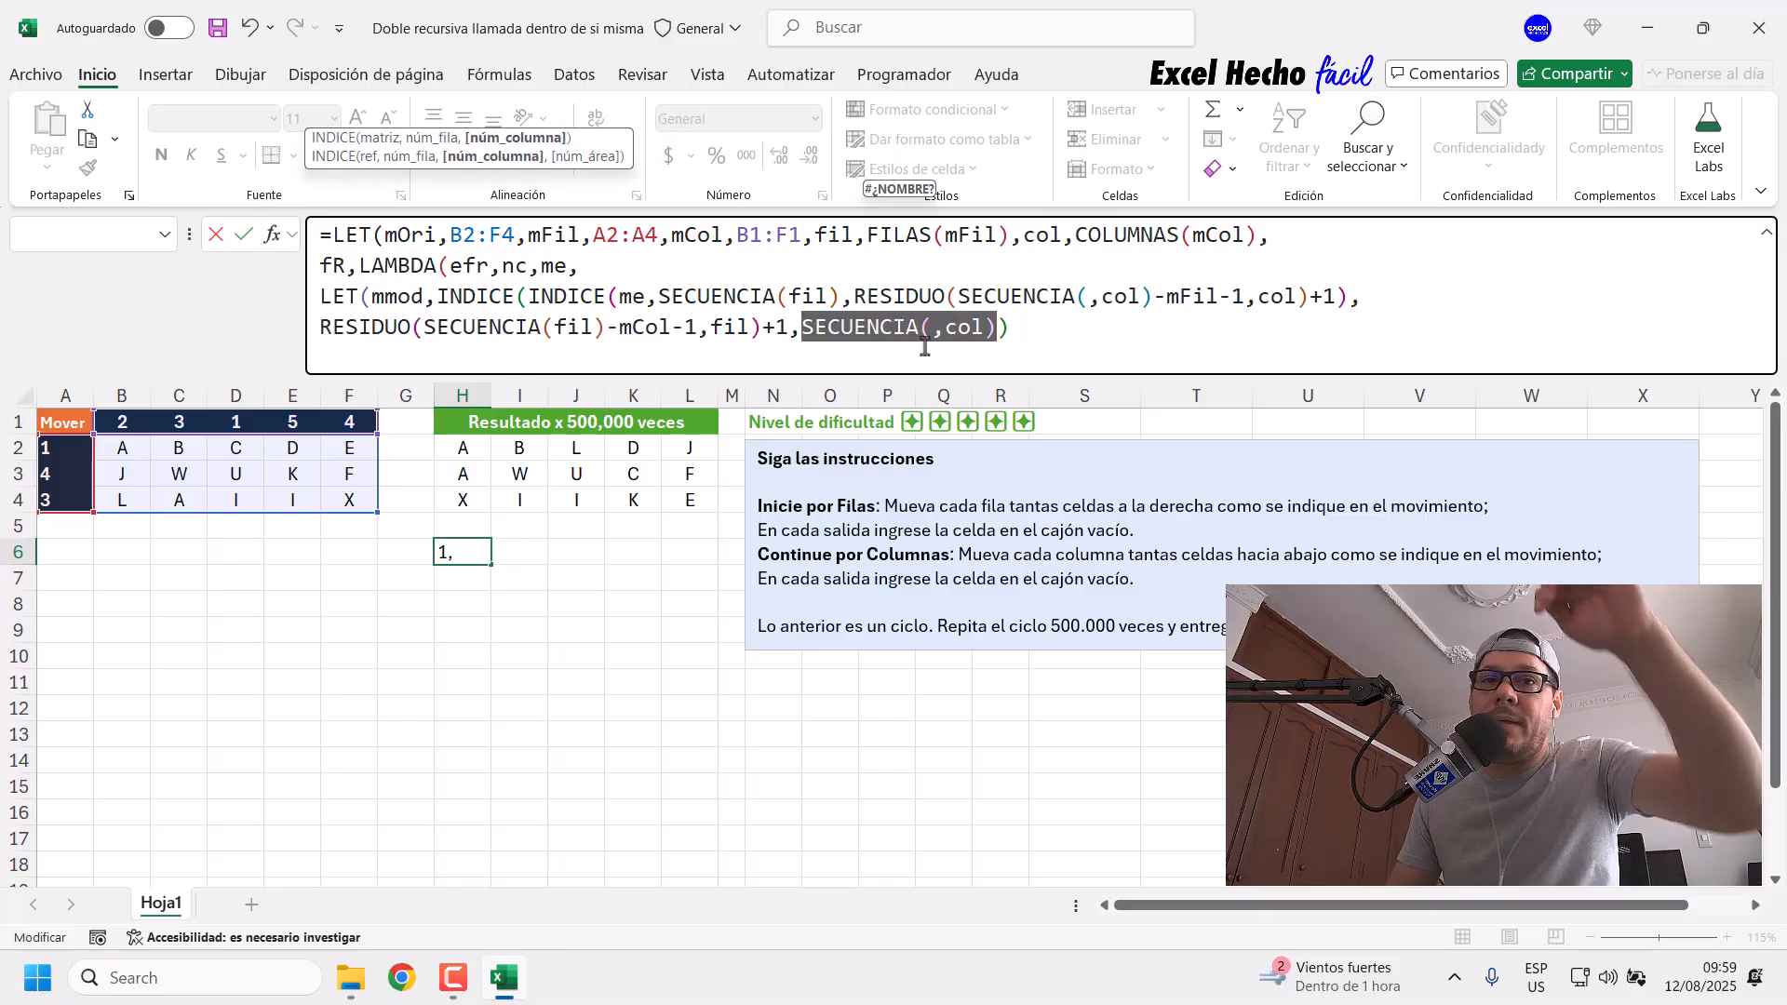
{"action": "left_click_drag", "start_coordinate": [419, 334], "coordinate": [606, 328]}
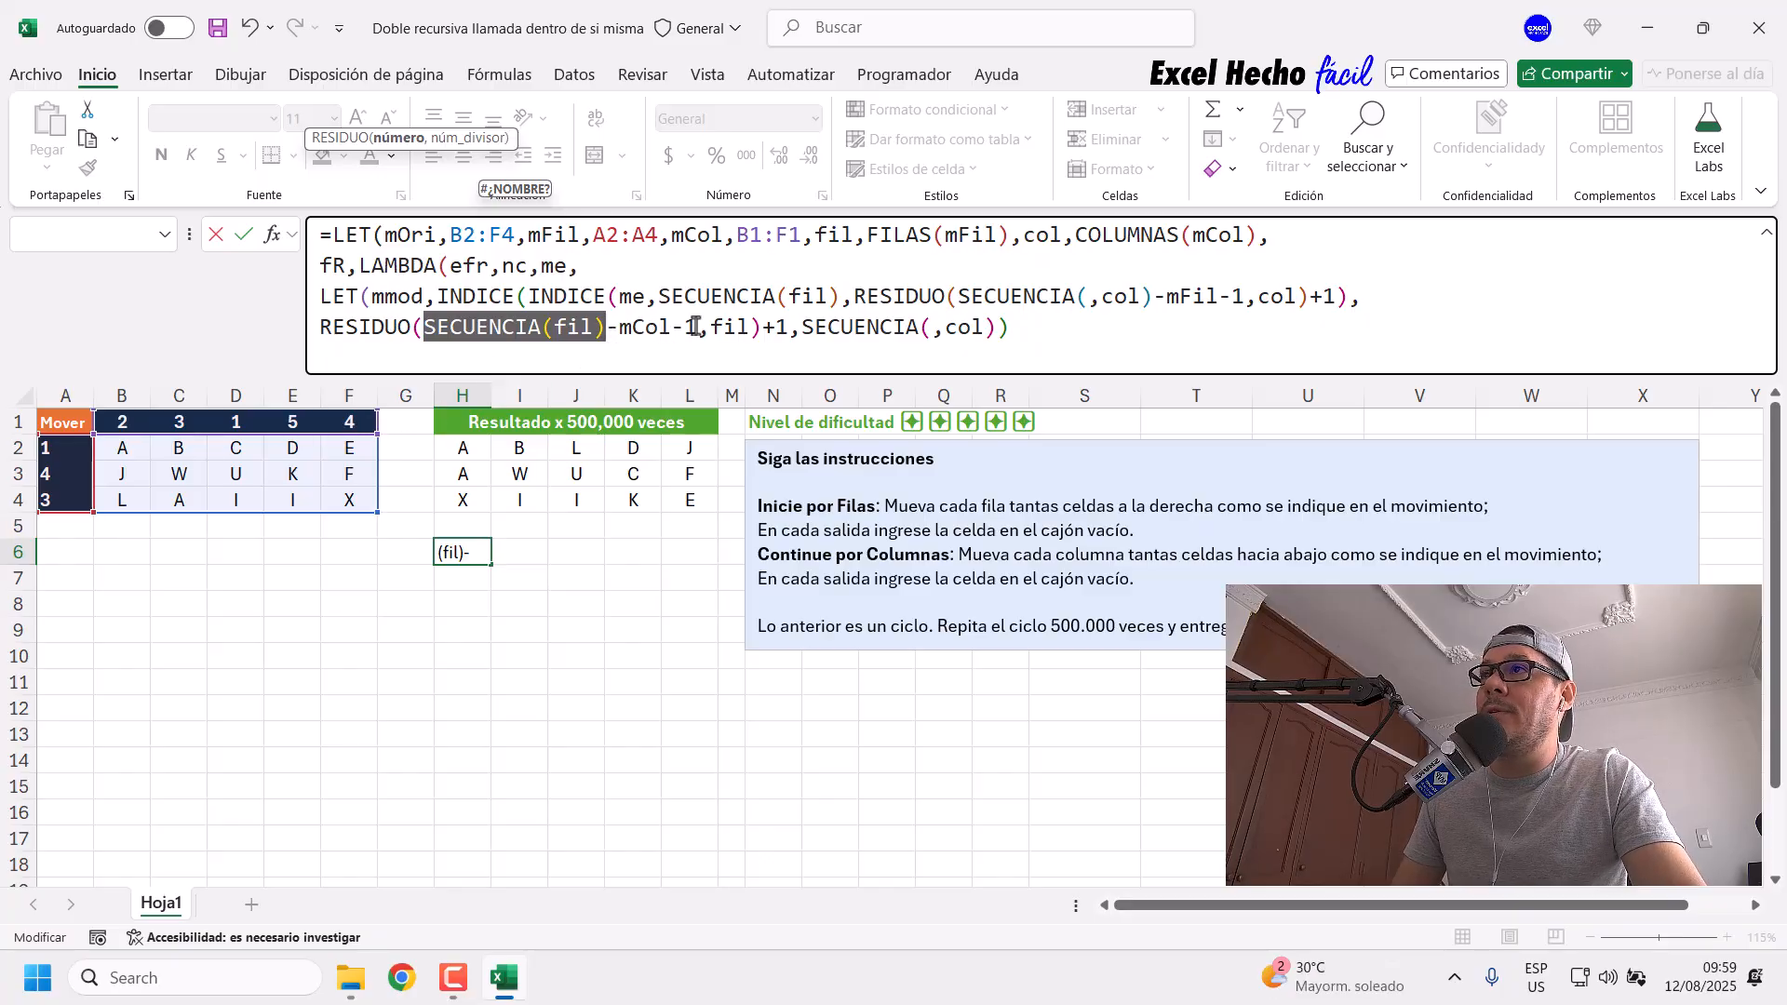
{"action": "left_click_drag", "start_coordinate": [711, 327], "coordinate": [996, 336]}
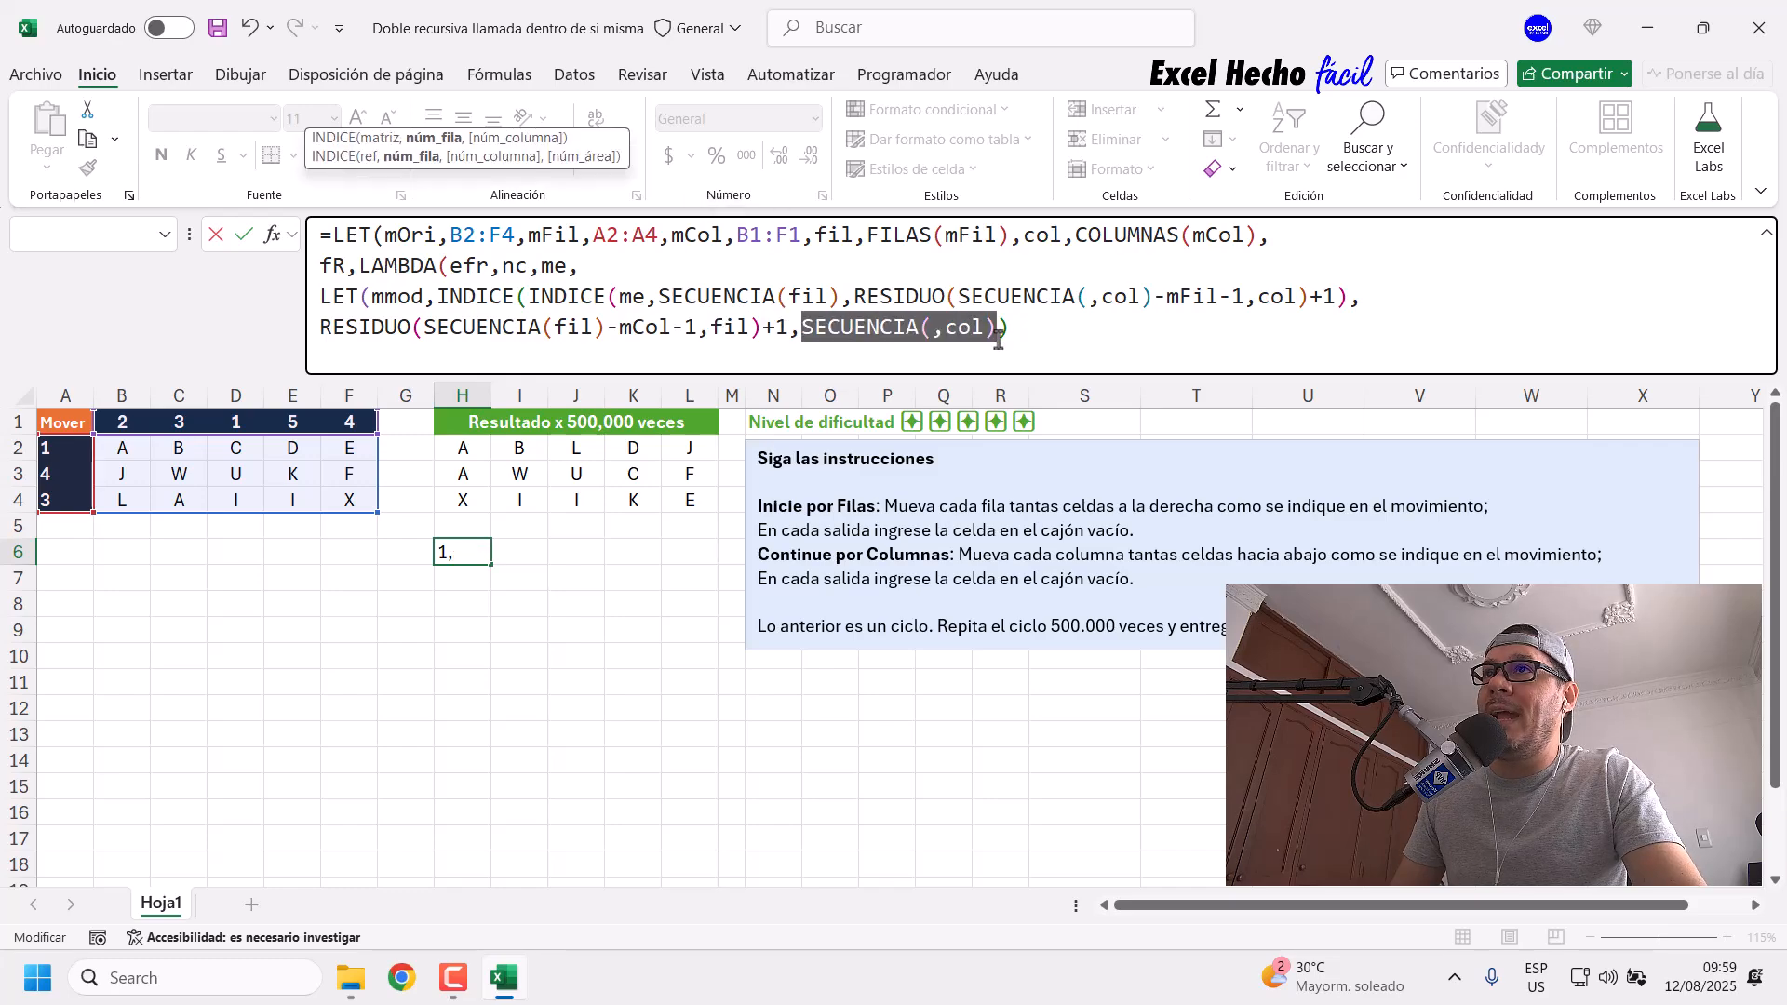
{"action": "left_click", "coordinate": [1016, 337]}
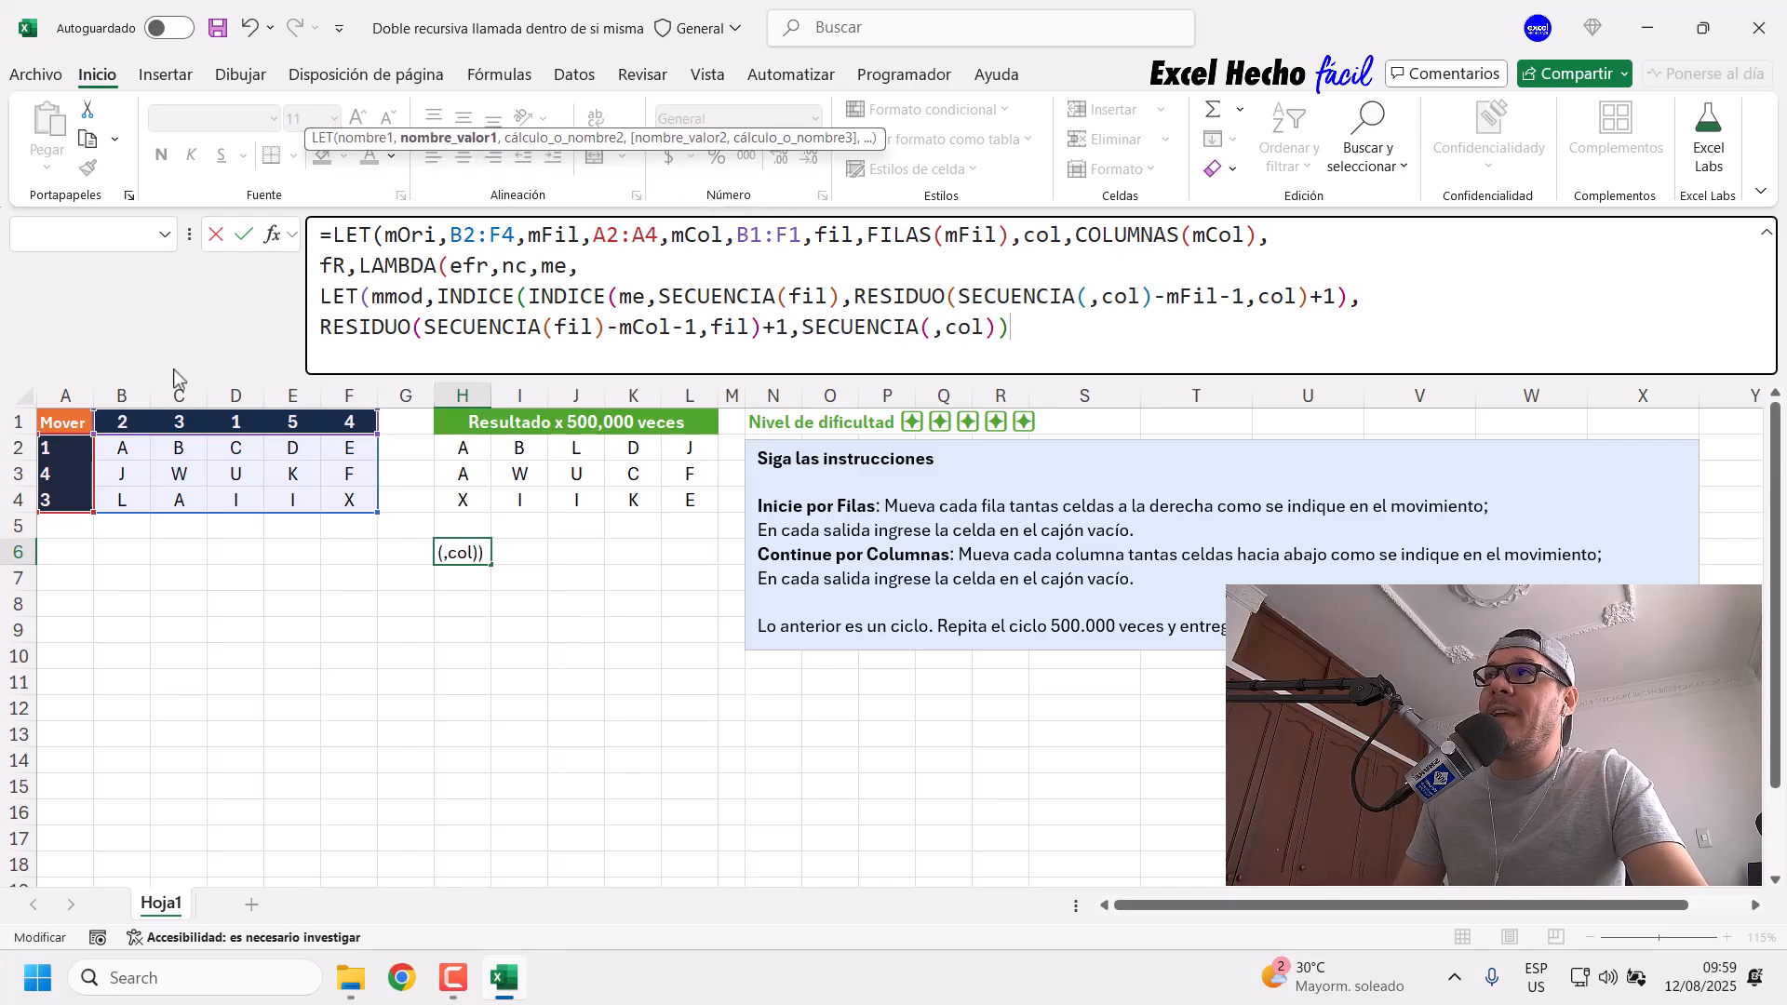
Step: Finish the mmod definition with a comma and a line break, and enlarge the formula bar to fit the new line
{"action": "double_click", "coordinate": [424, 297]}
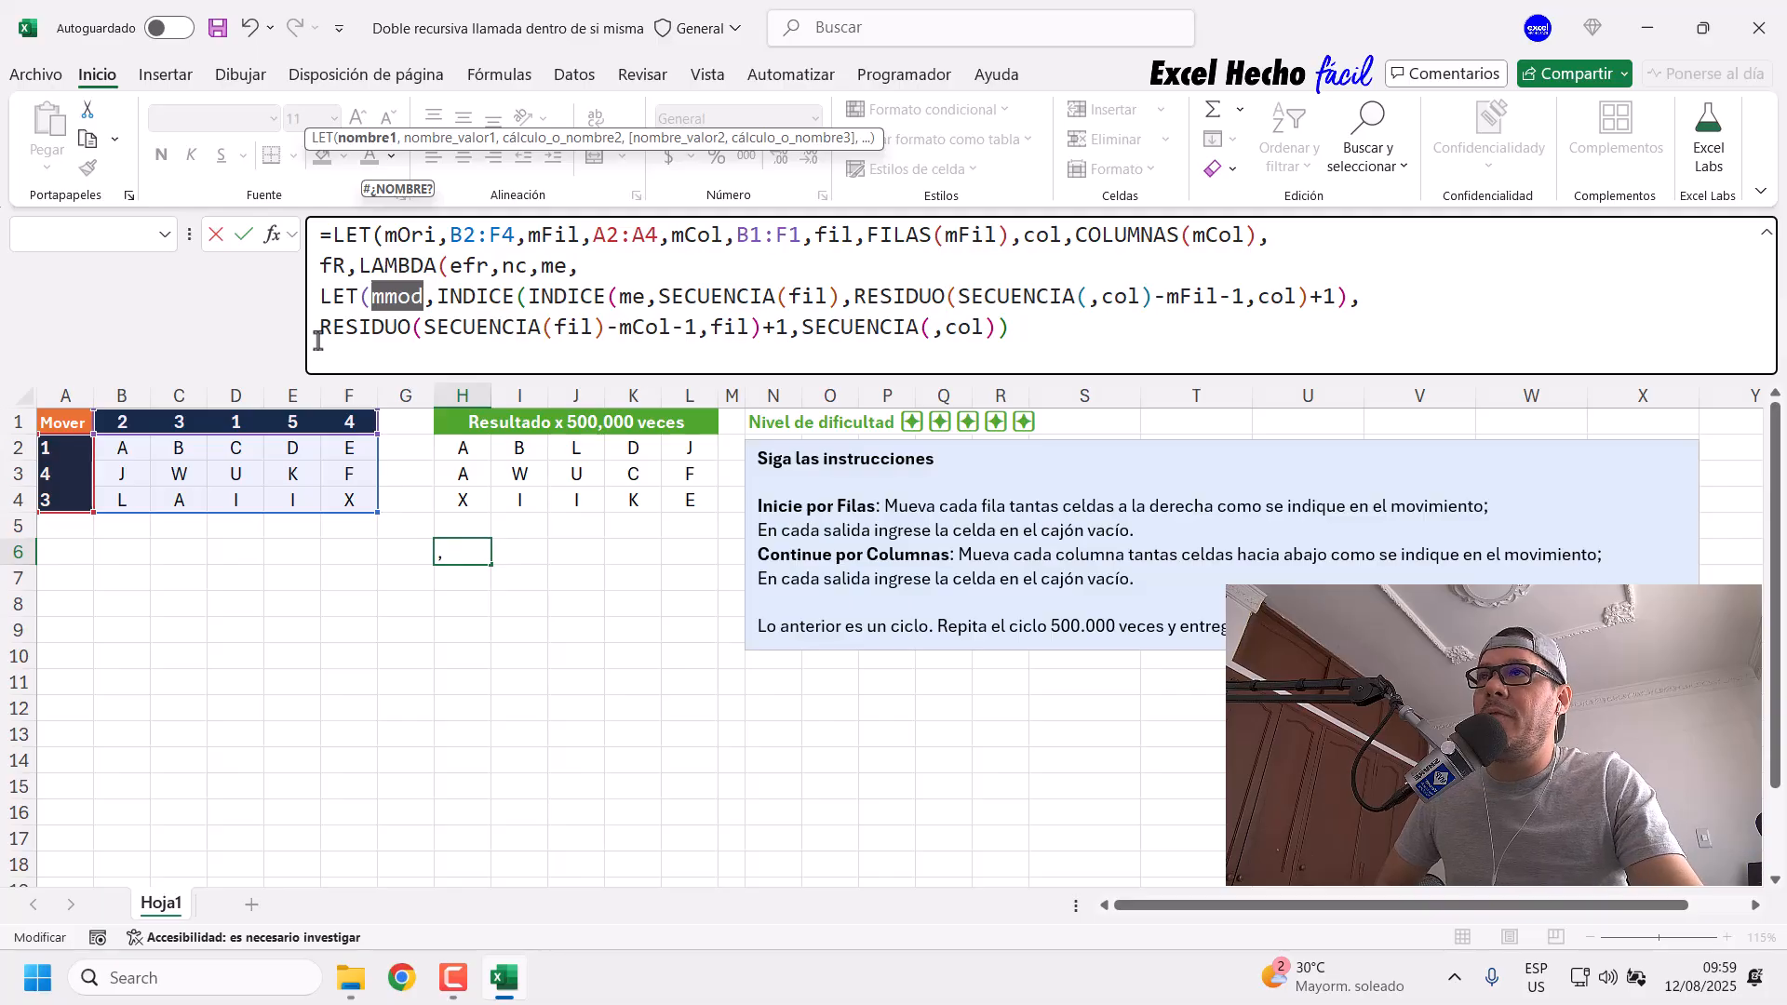
{"action": "left_click", "coordinate": [1029, 342]}
{"action": "type", "text": ","}
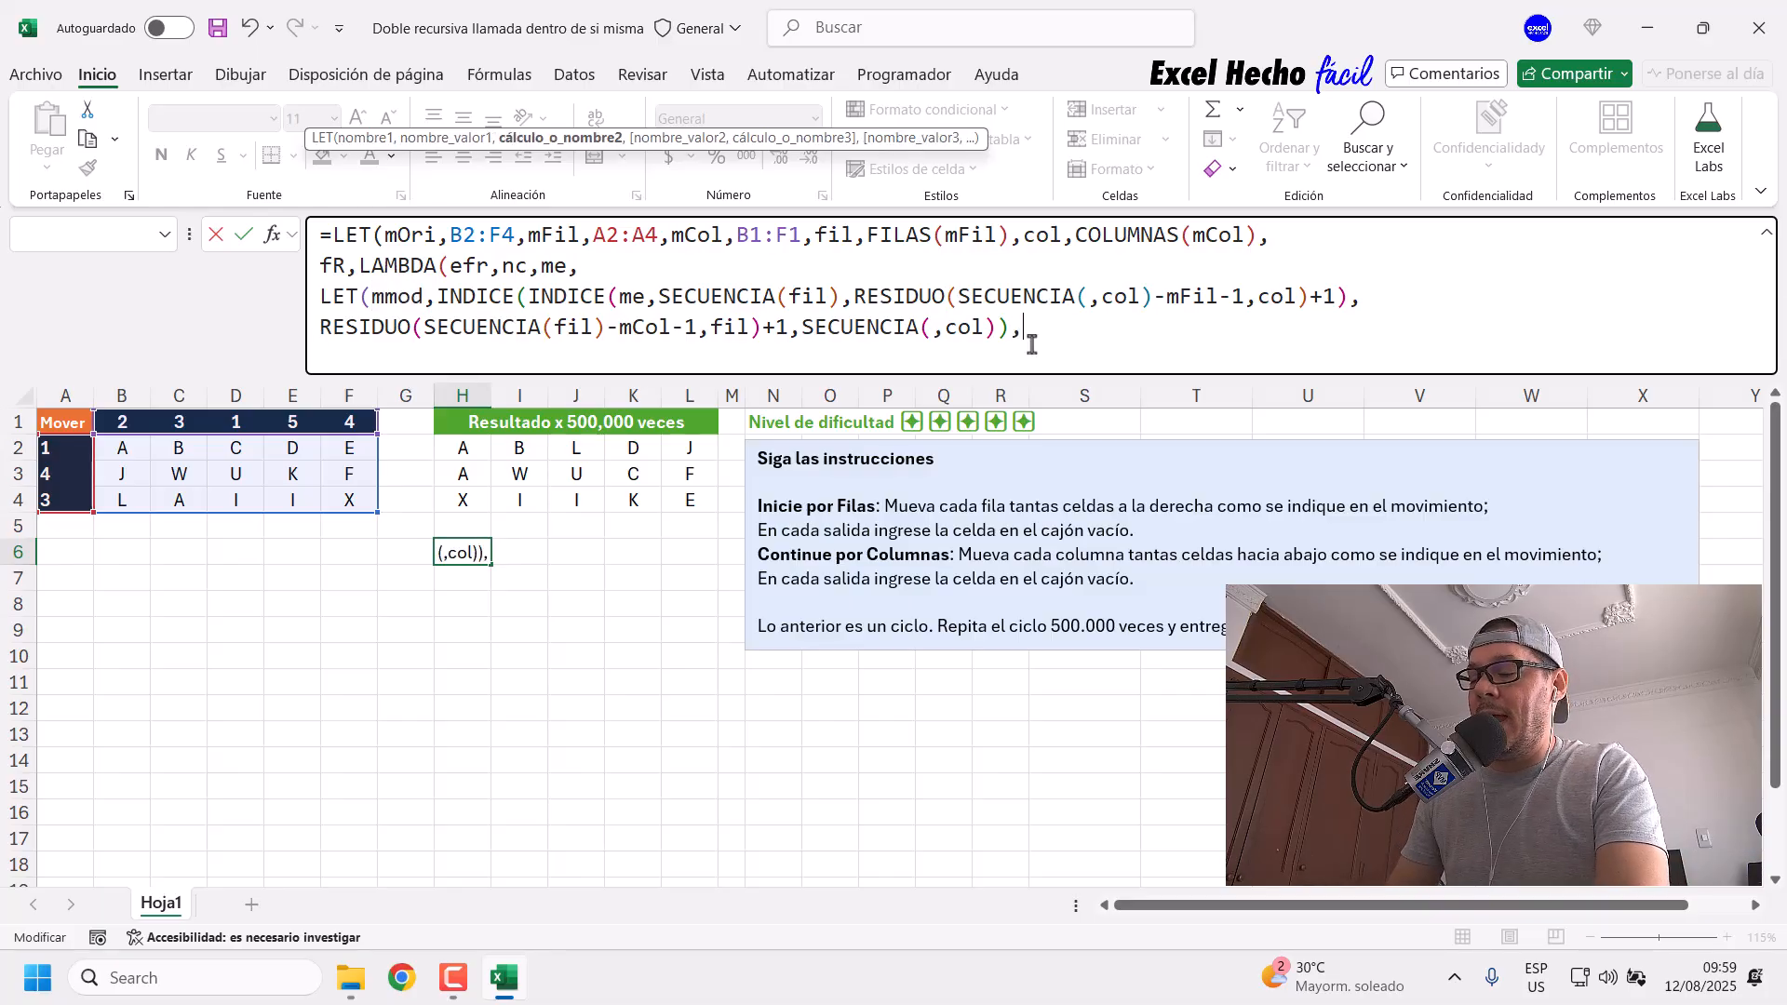
{"action": "key", "text": "alt+Return"}
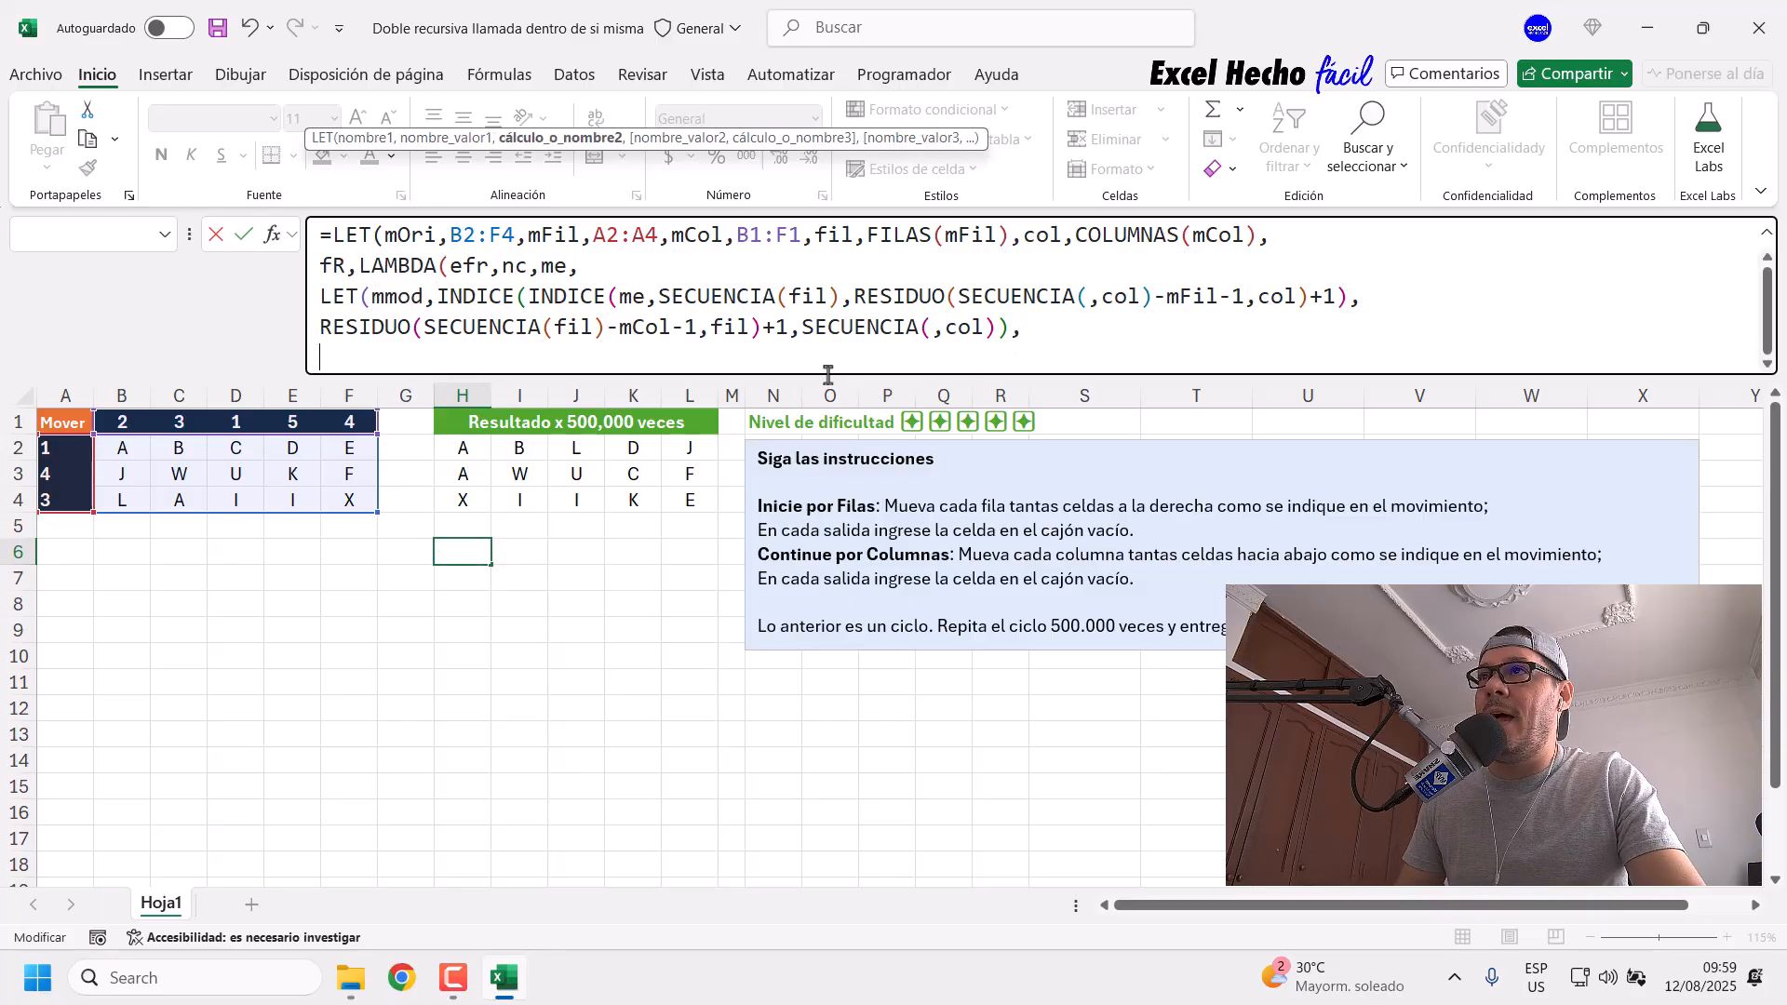
{"action": "left_click_drag", "start_coordinate": [829, 373], "coordinate": [825, 398]}
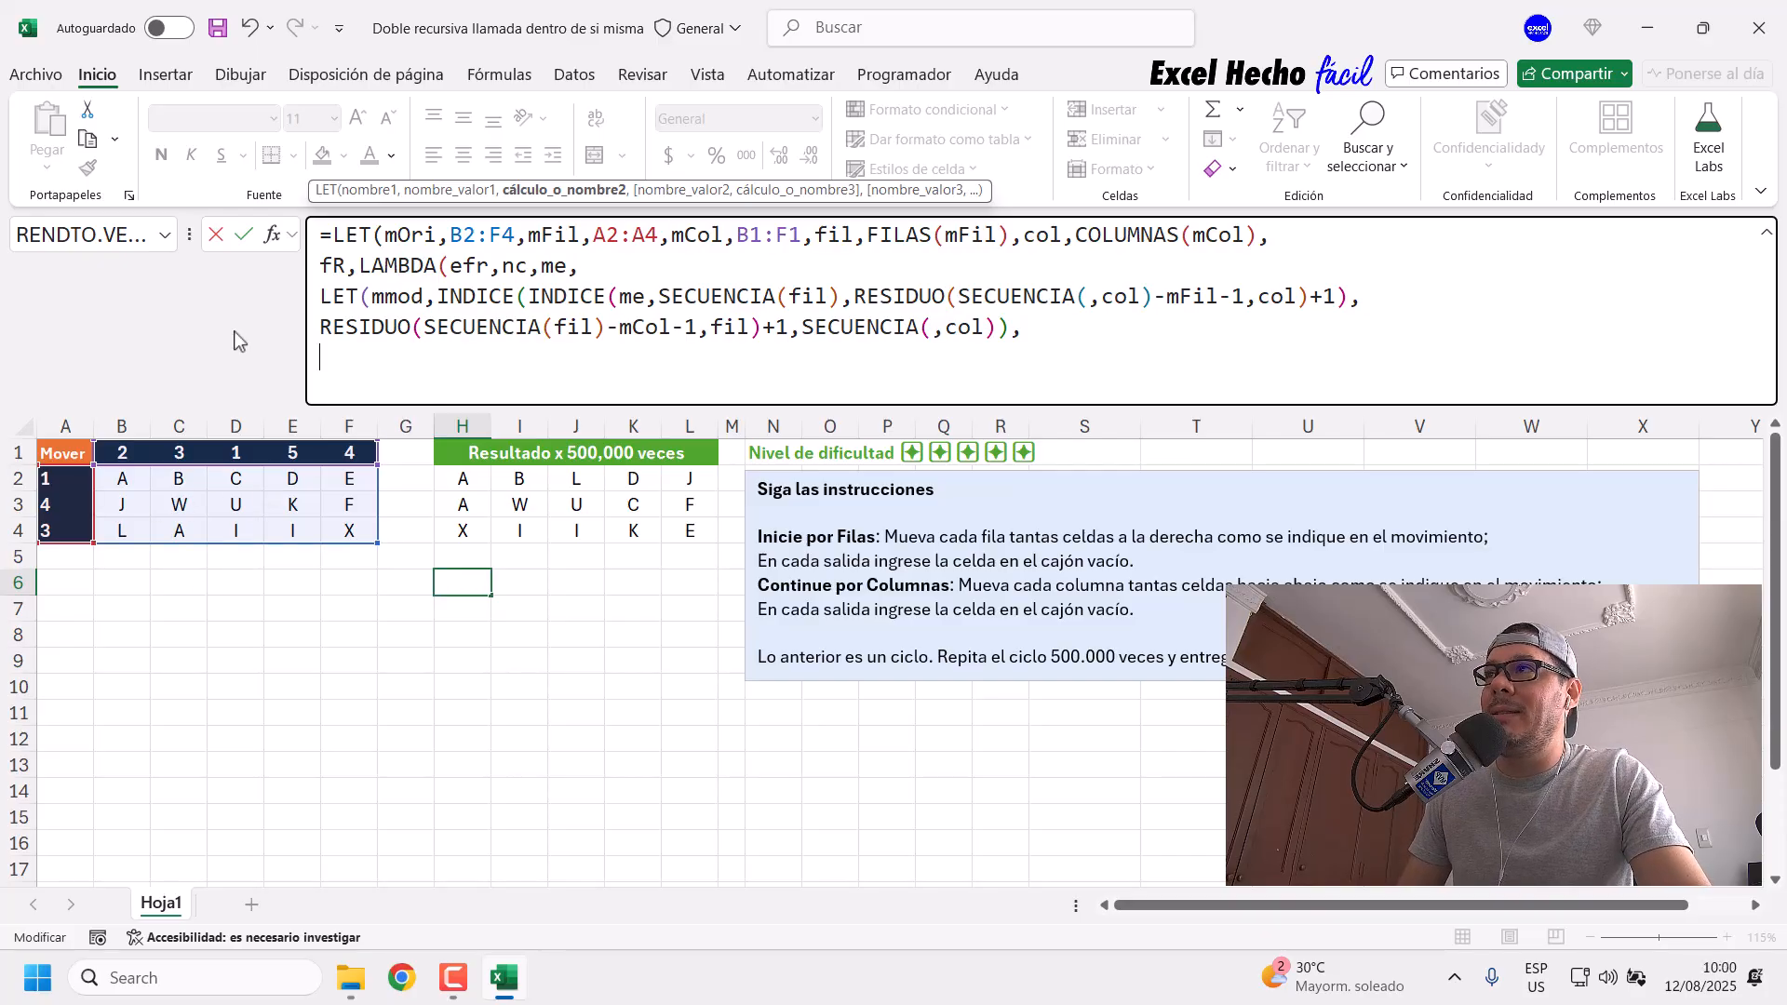
Step: Start an SI function on the new line with mmod= as the beginning of its logical test, reviewing mmod's INDICE expression
{"action": "type", "text": "si"}
{"action": "key", "text": "Tab"}
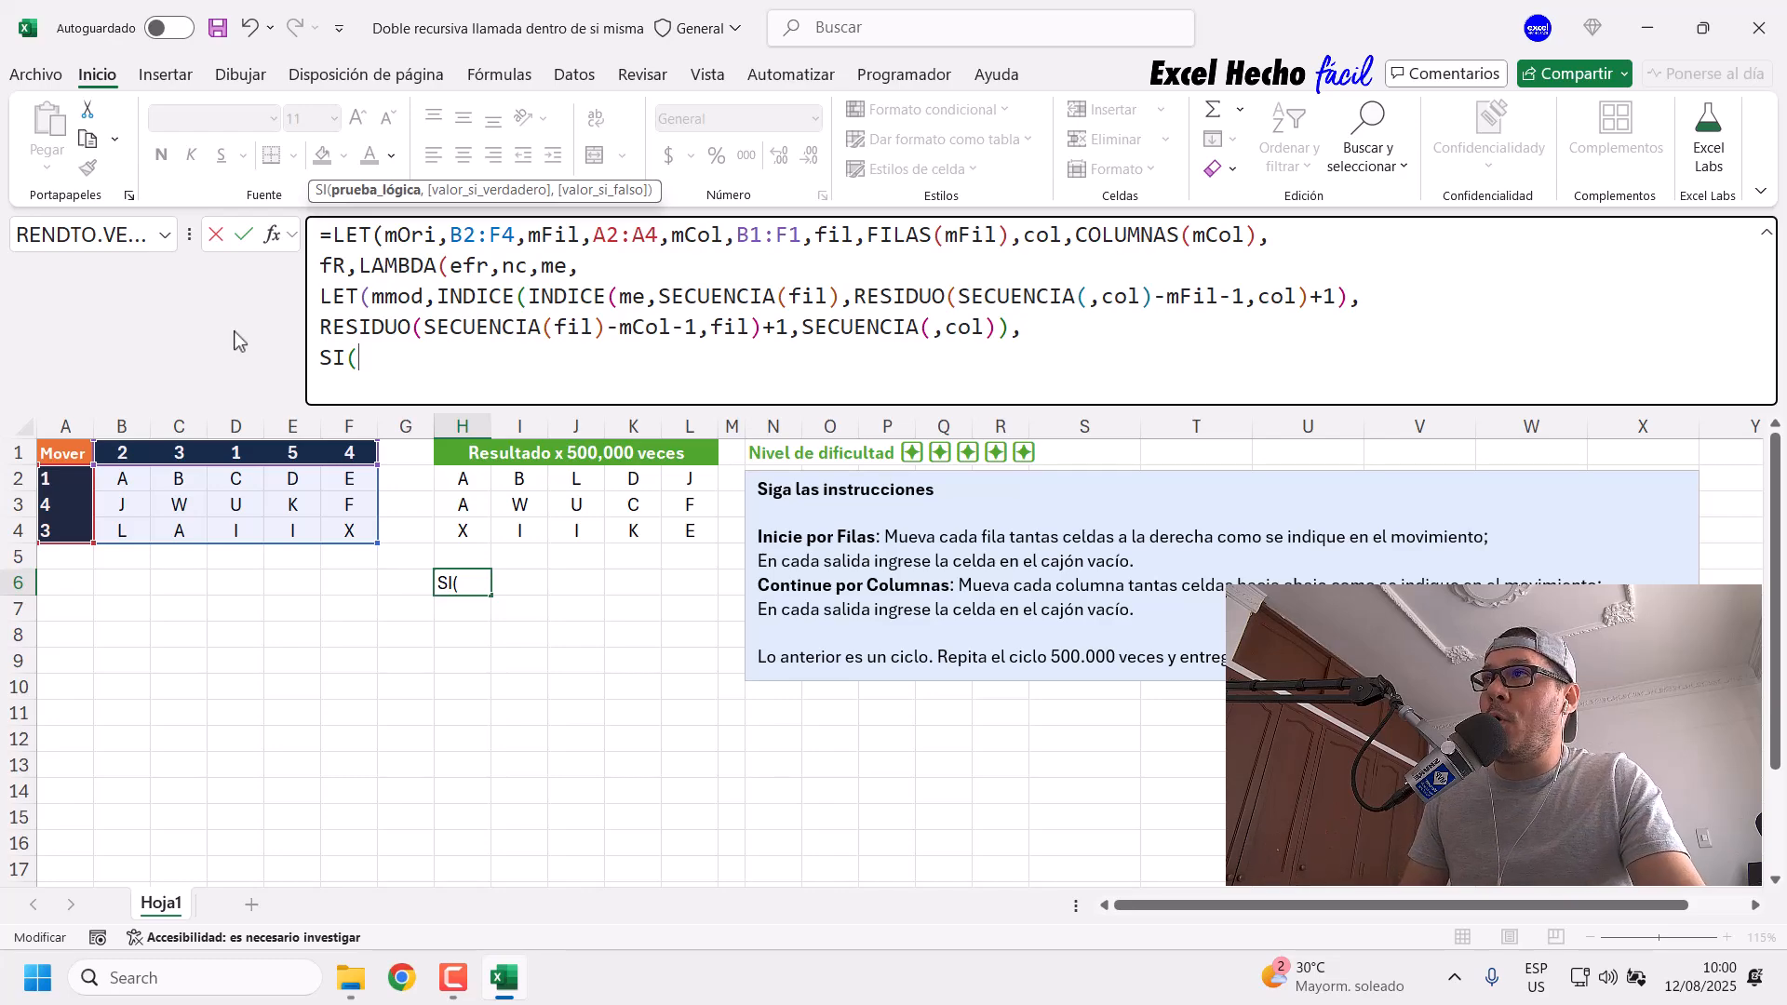
{"action": "left_click_drag", "start_coordinate": [423, 295], "coordinate": [373, 296]}
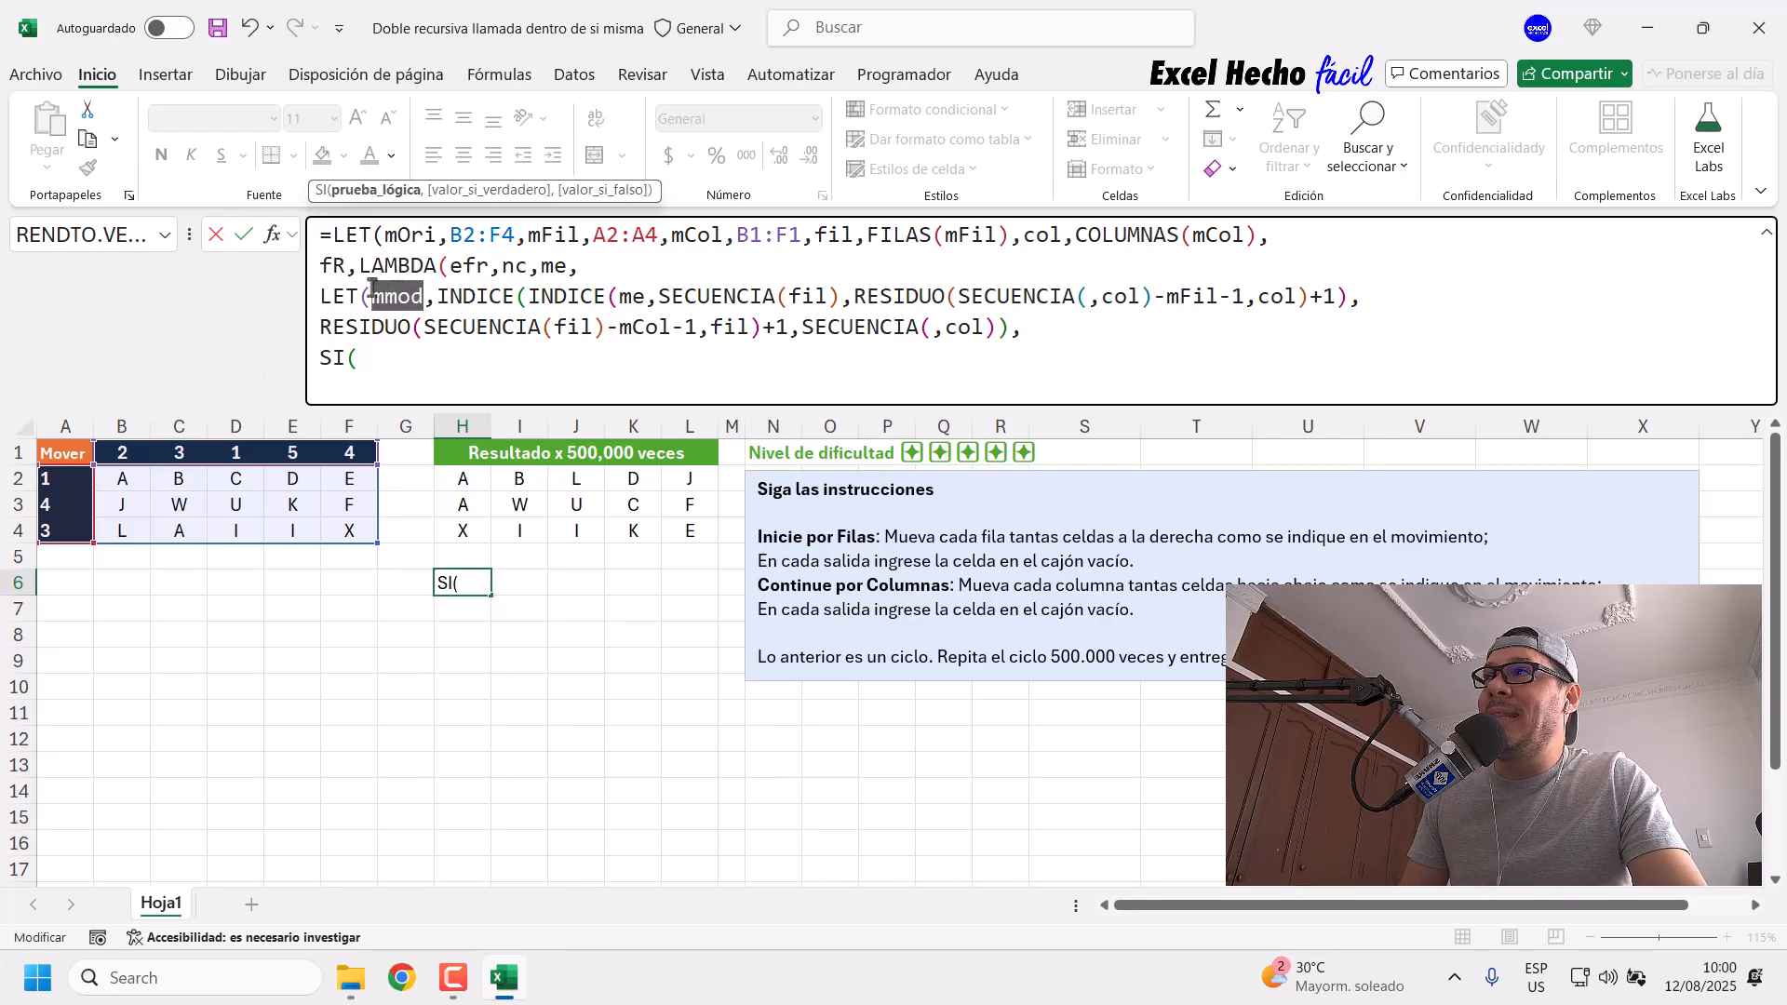
{"action": "left_click", "coordinate": [375, 359]}
{"action": "type", "text": "mmod"}
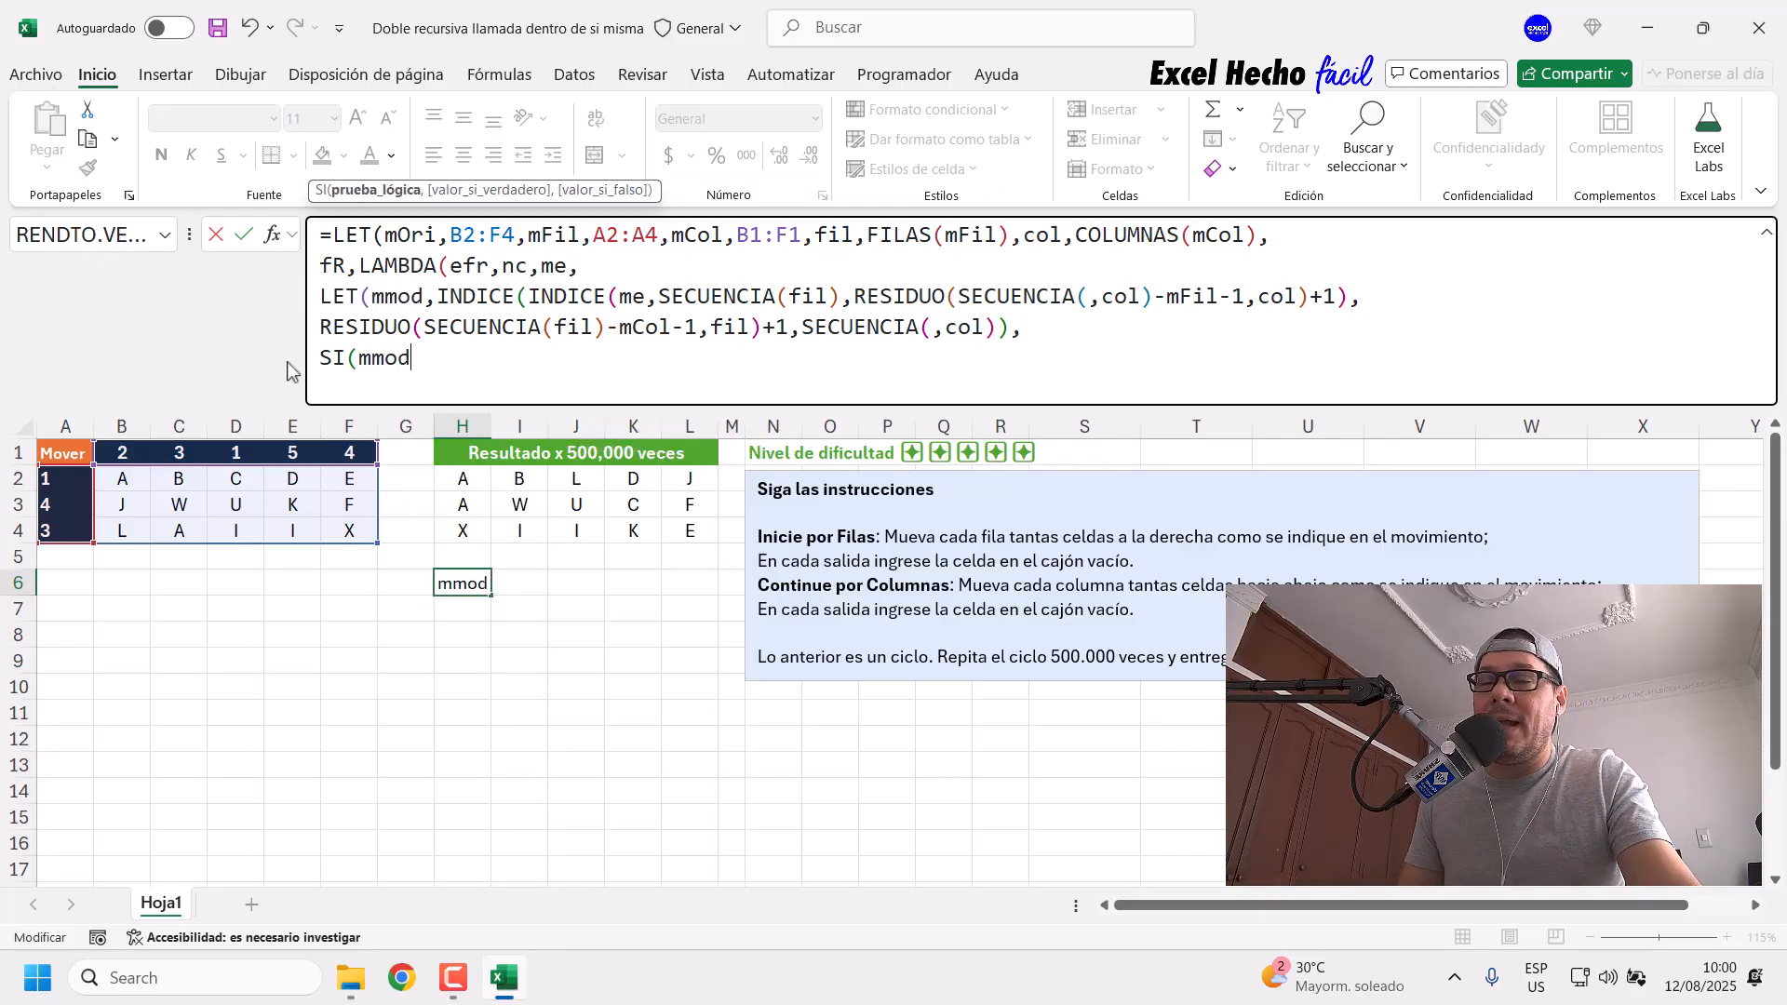
{"action": "left_click_drag", "start_coordinate": [438, 298], "coordinate": [1007, 327]}
{"action": "left_click", "coordinate": [503, 363]}
{"action": "type", "text": "="}
Step: Examine the mOri, fR and mmod names in the formula to decide what mmod is compared with
{"action": "double_click", "coordinate": [429, 237]}
{"action": "left_click", "coordinate": [430, 360]}
{"action": "left_click_drag", "start_coordinate": [407, 359], "coordinate": [358, 359]}
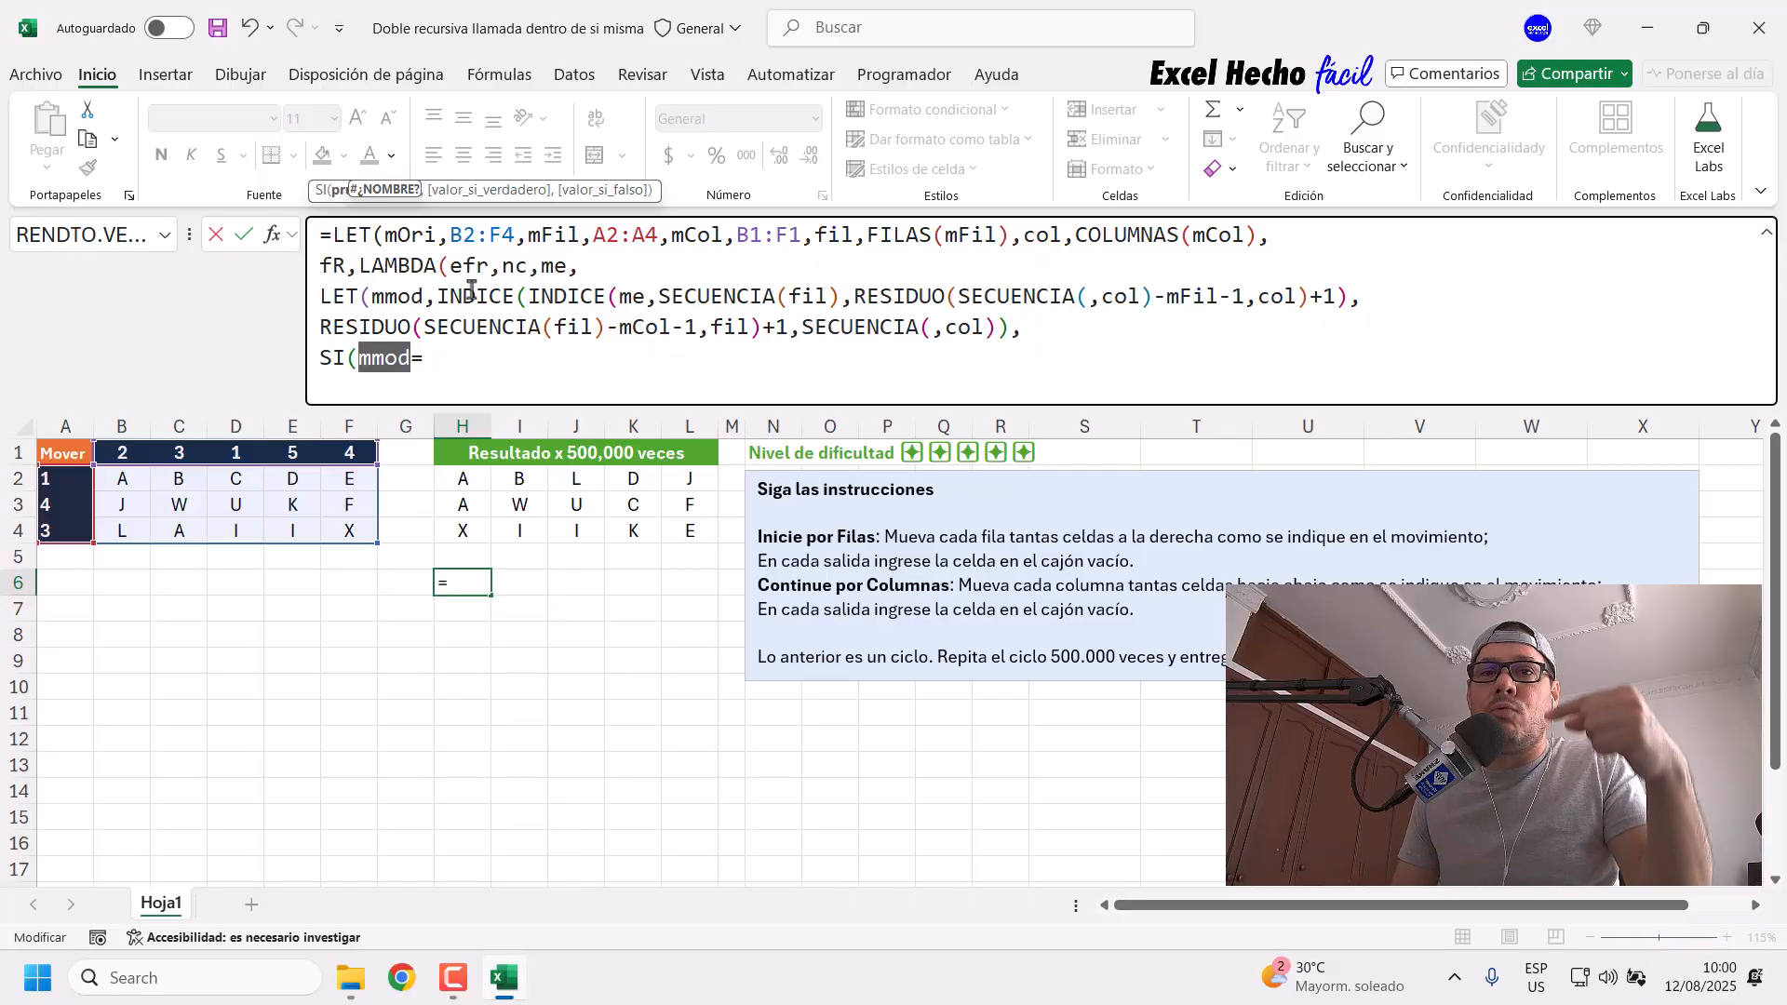
{"action": "double_click", "coordinate": [340, 267]}
{"action": "left_click", "coordinate": [447, 359]}
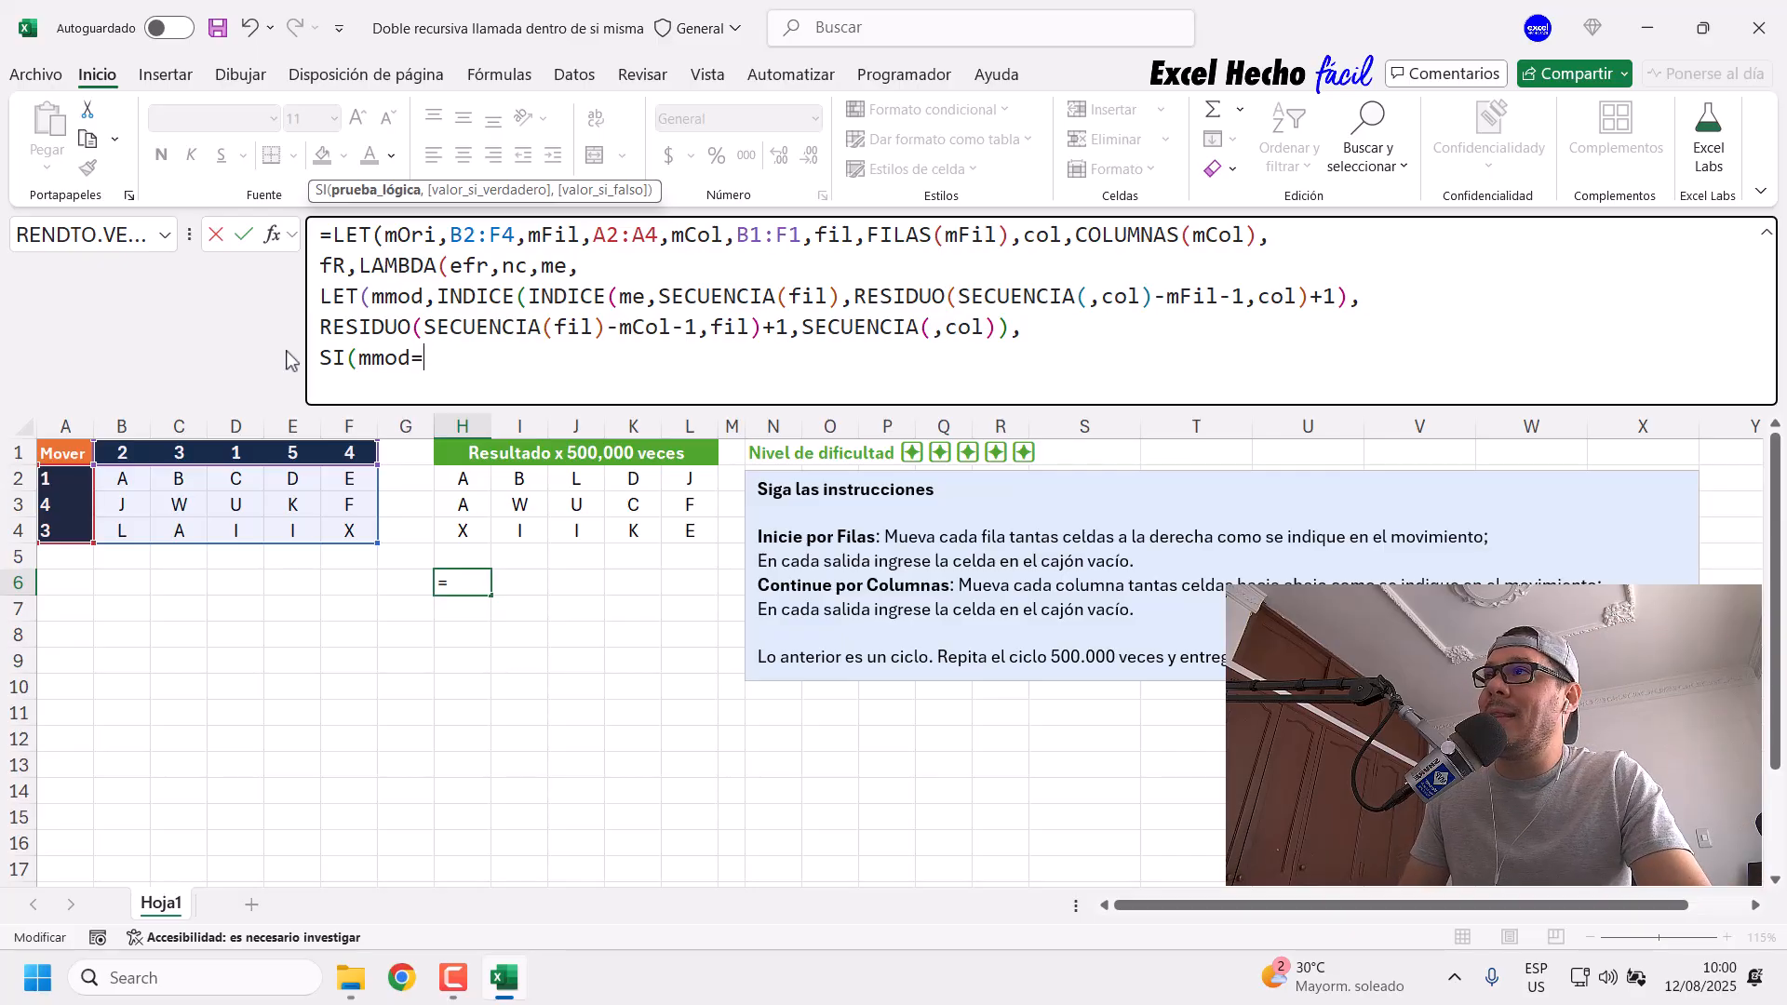
{"action": "double_click", "coordinate": [377, 296]}
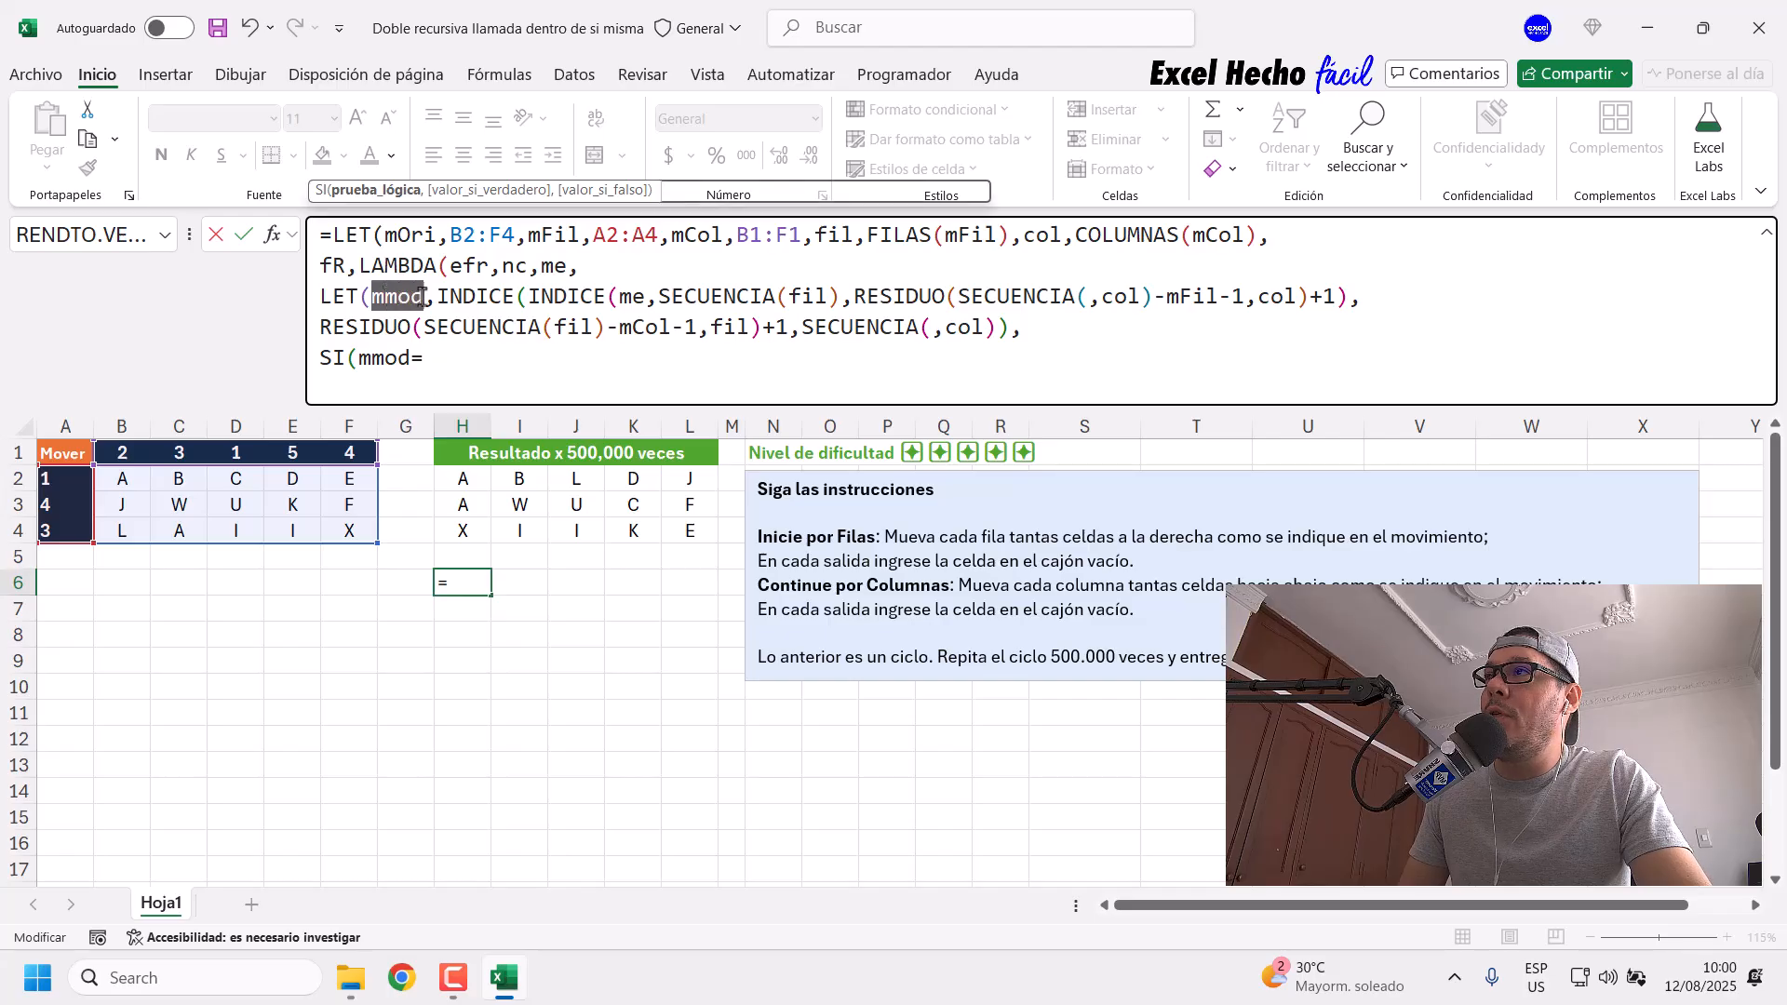
{"action": "left_click_drag", "start_coordinate": [412, 359], "coordinate": [372, 359]}
{"action": "left_click", "coordinate": [447, 371]}
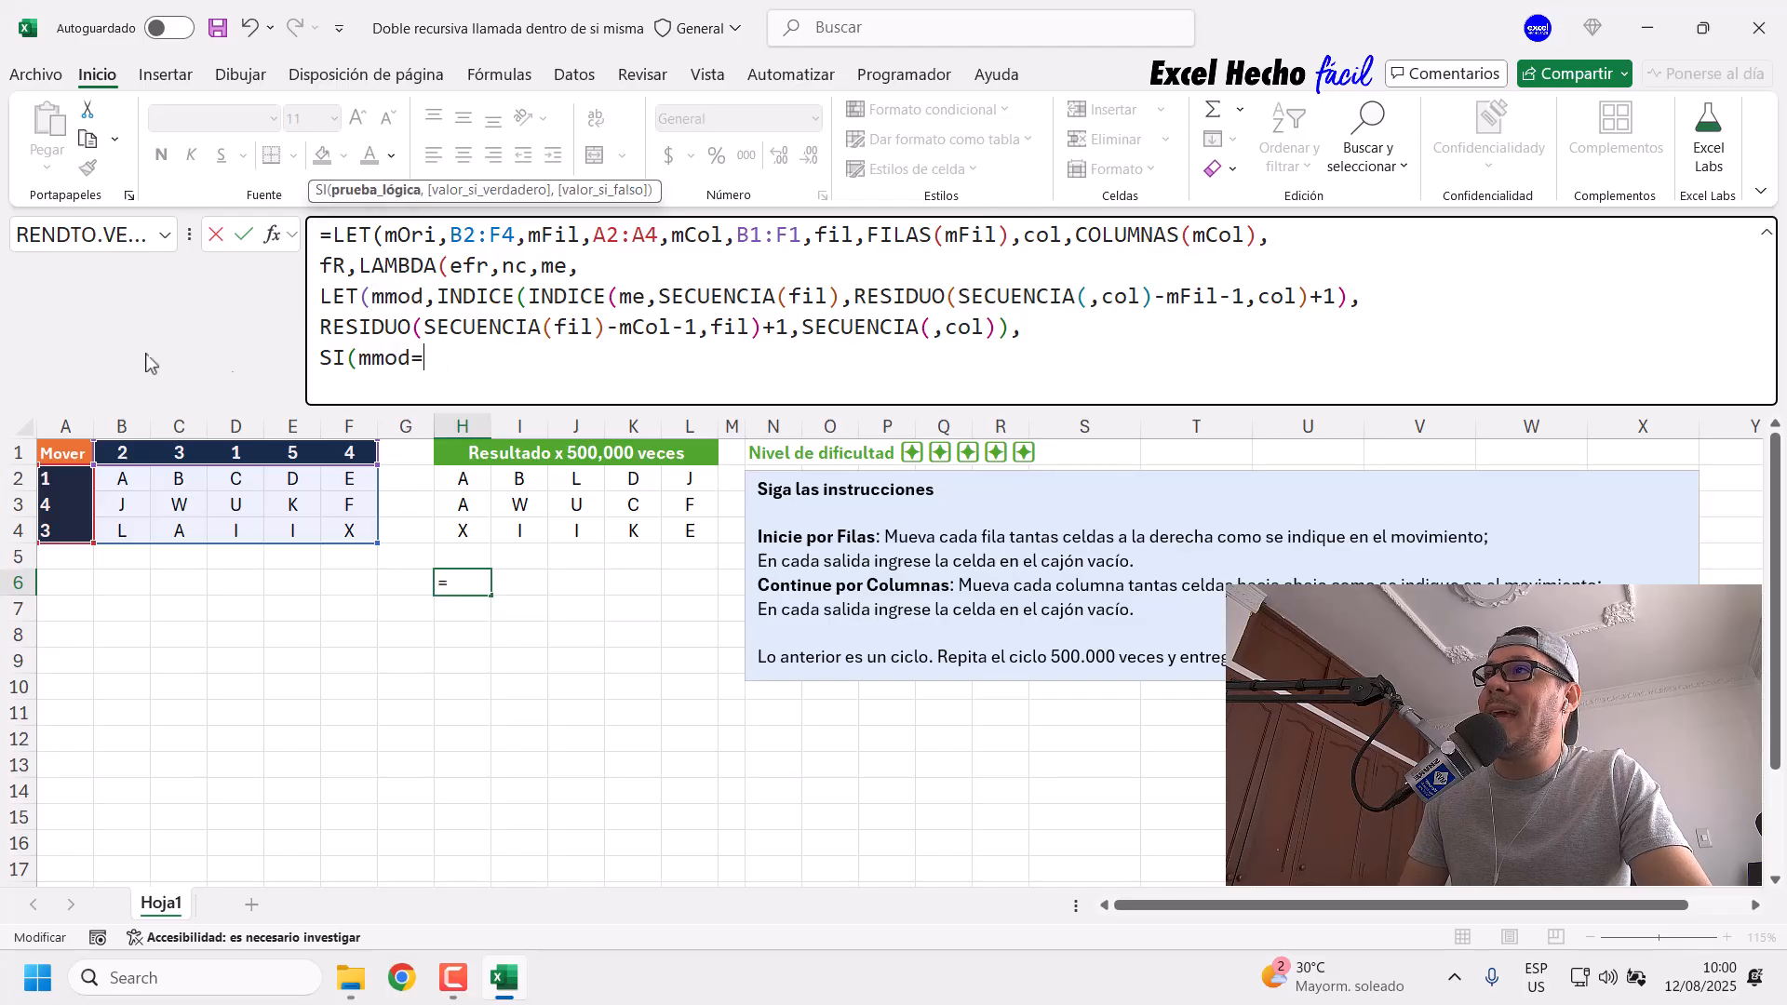
Step: Complete the SI comparison with the name mOri so the logical test reads mmod=mOri
{"action": "type", "text": "mr"}
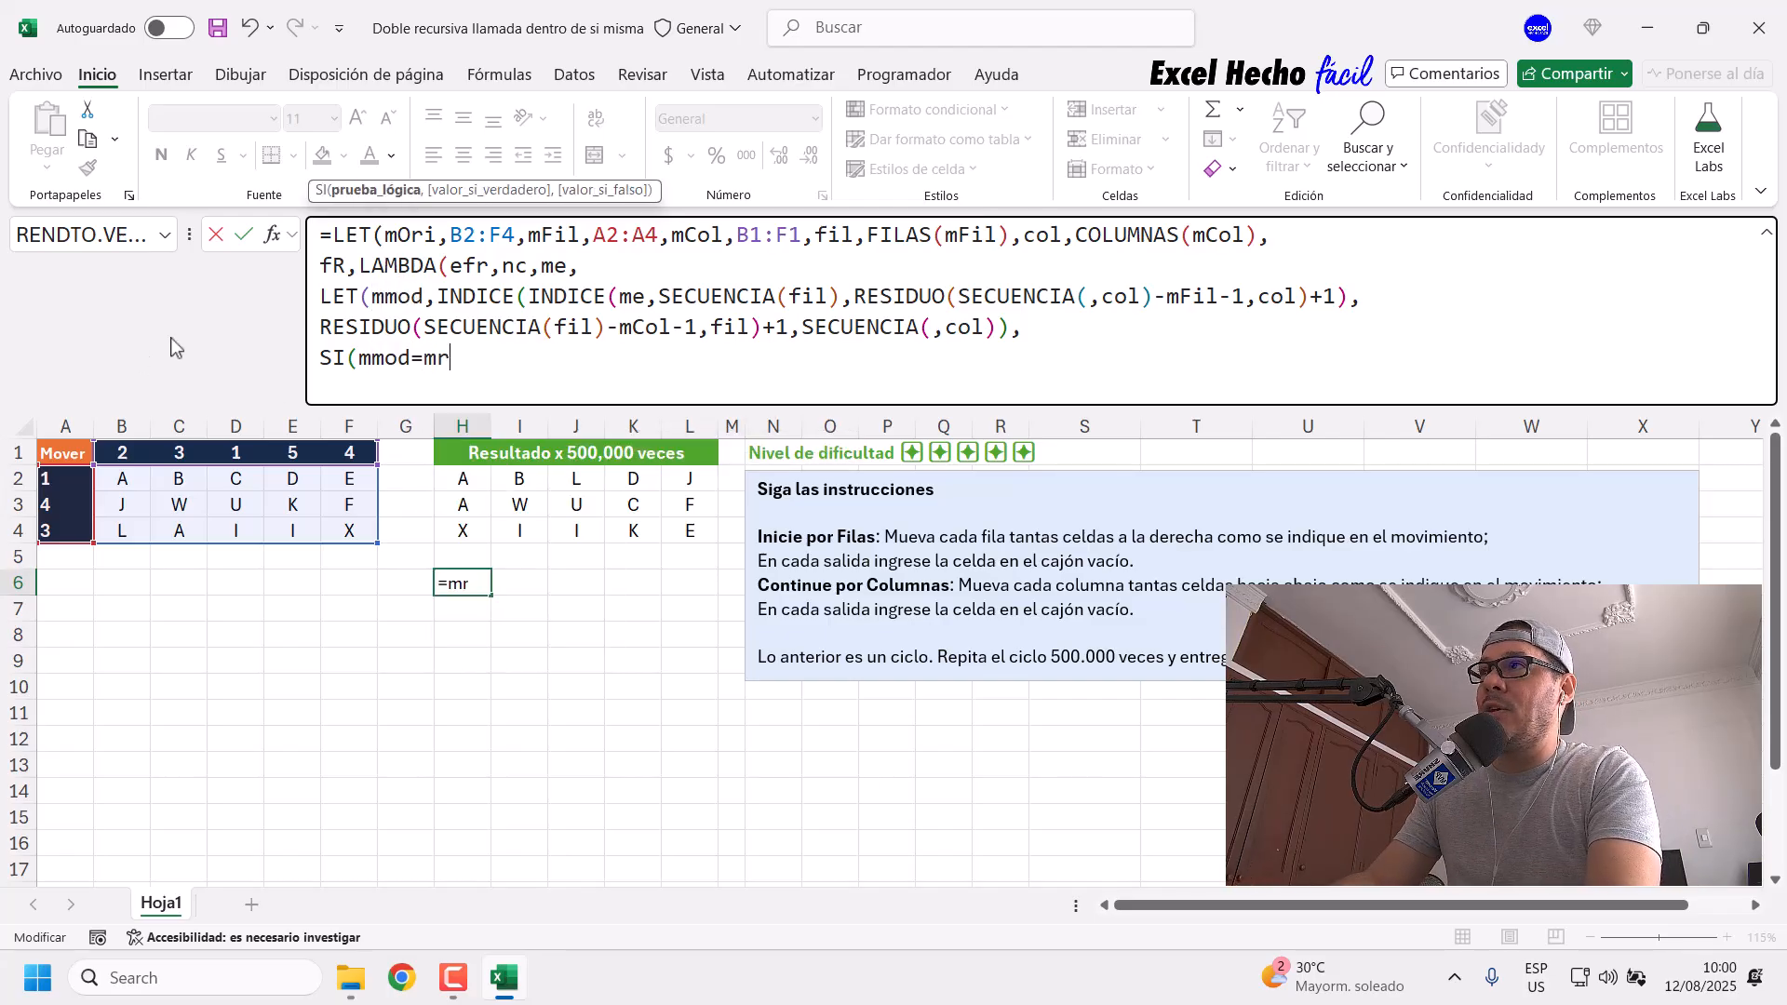
{"action": "key", "text": "BackSpace"}
{"action": "type", "text": "o"}
{"action": "key", "text": "Down"}
{"action": "key", "text": "Down"}
{"action": "key", "text": "Down"}
{"action": "key", "text": "Down"}
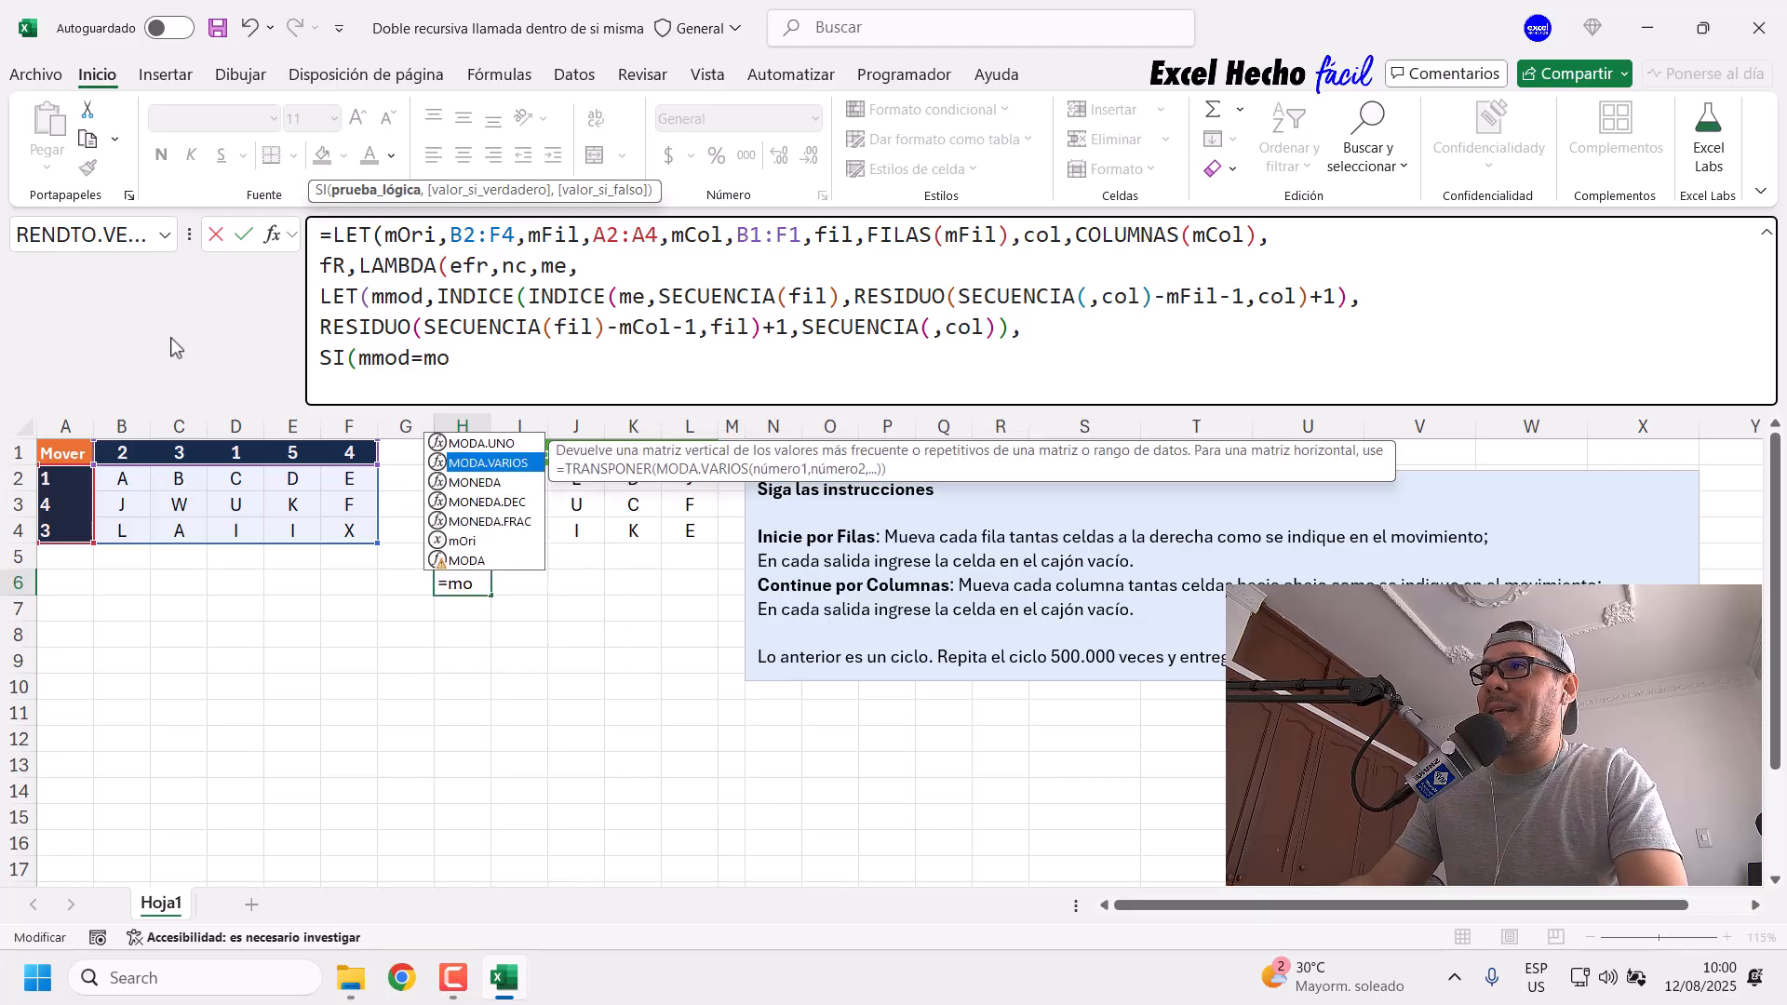
{"action": "key", "text": "Down"}
{"action": "key", "text": "Tab"}
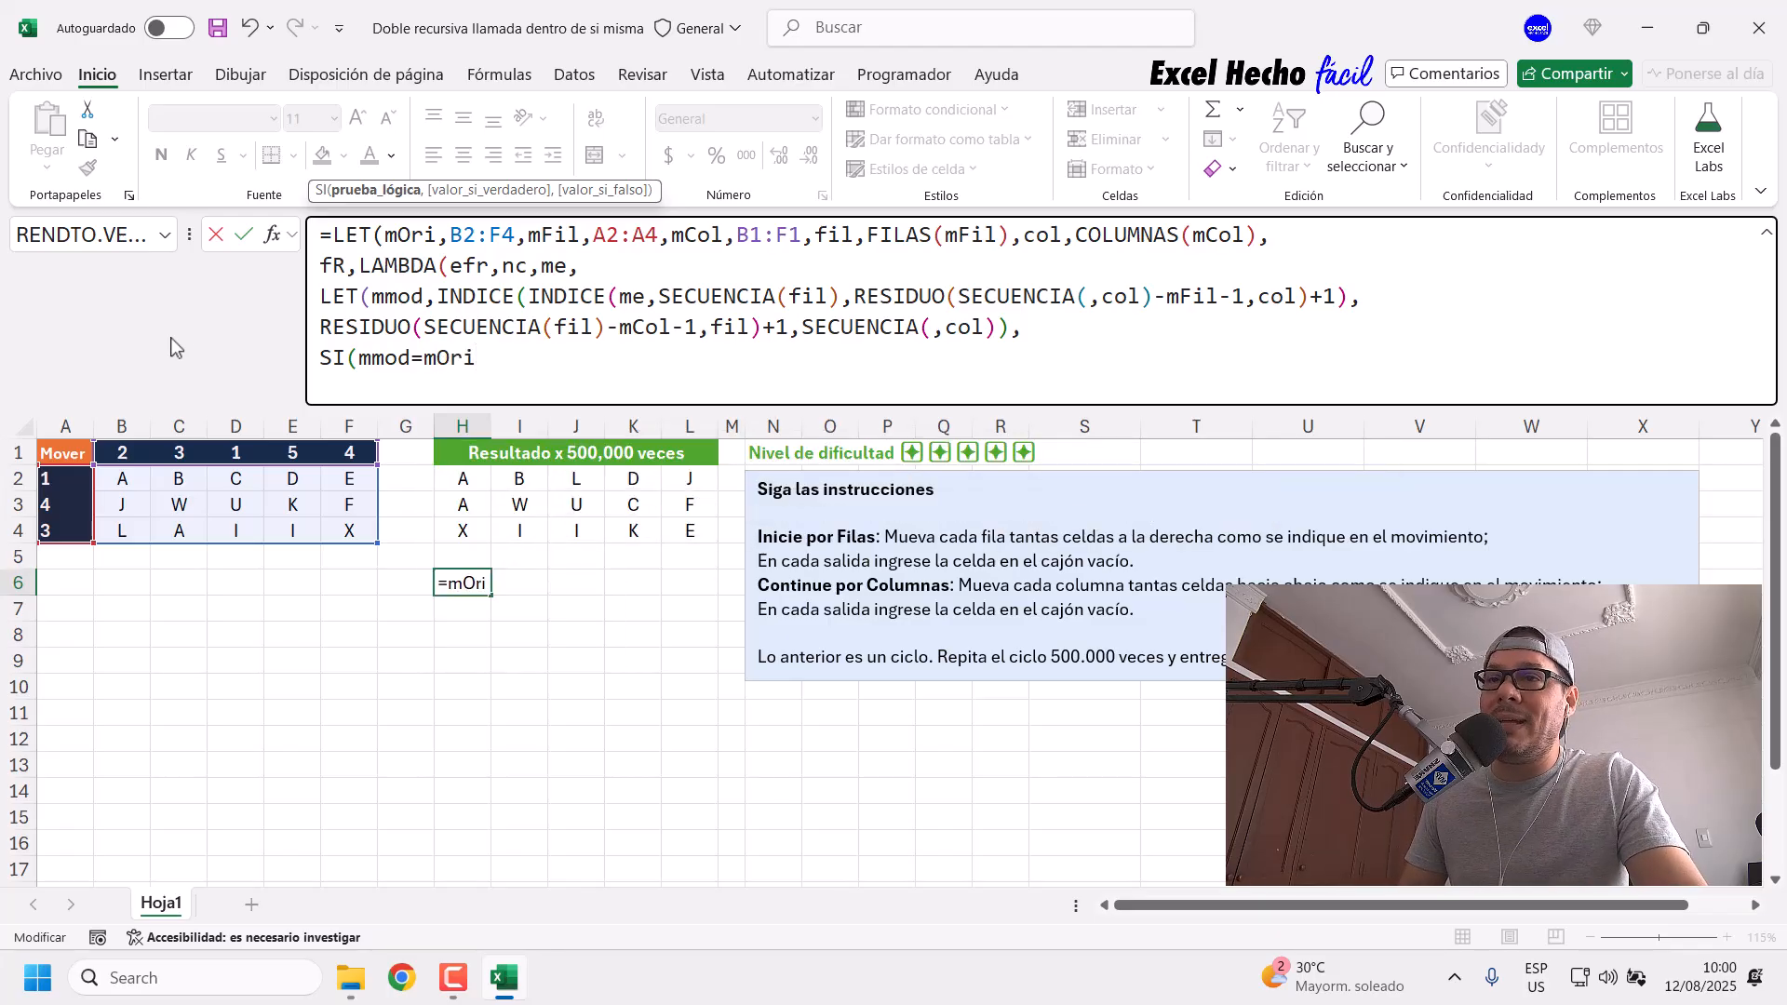
Step: Review both sides of the mmod=mOri comparison by highlighting each one, and return to the end of the test
{"action": "left_click_drag", "start_coordinate": [359, 357], "coordinate": [412, 358]}
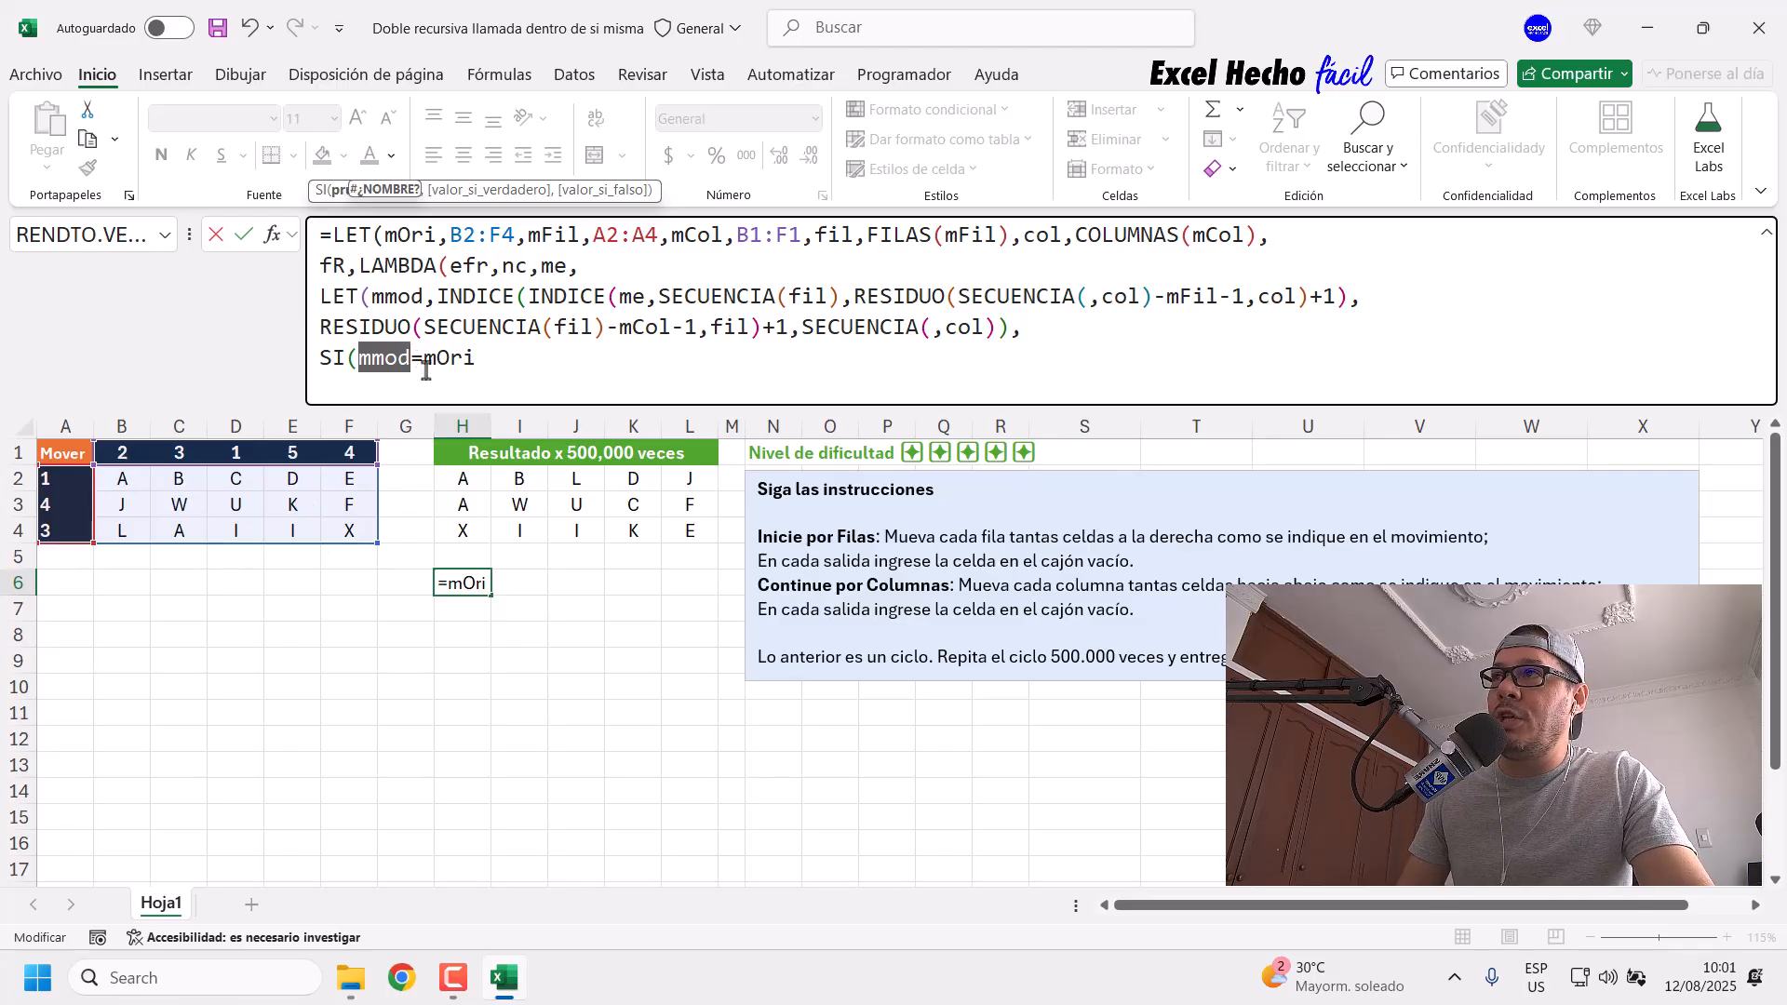
{"action": "left_click_drag", "start_coordinate": [422, 360], "coordinate": [499, 362]}
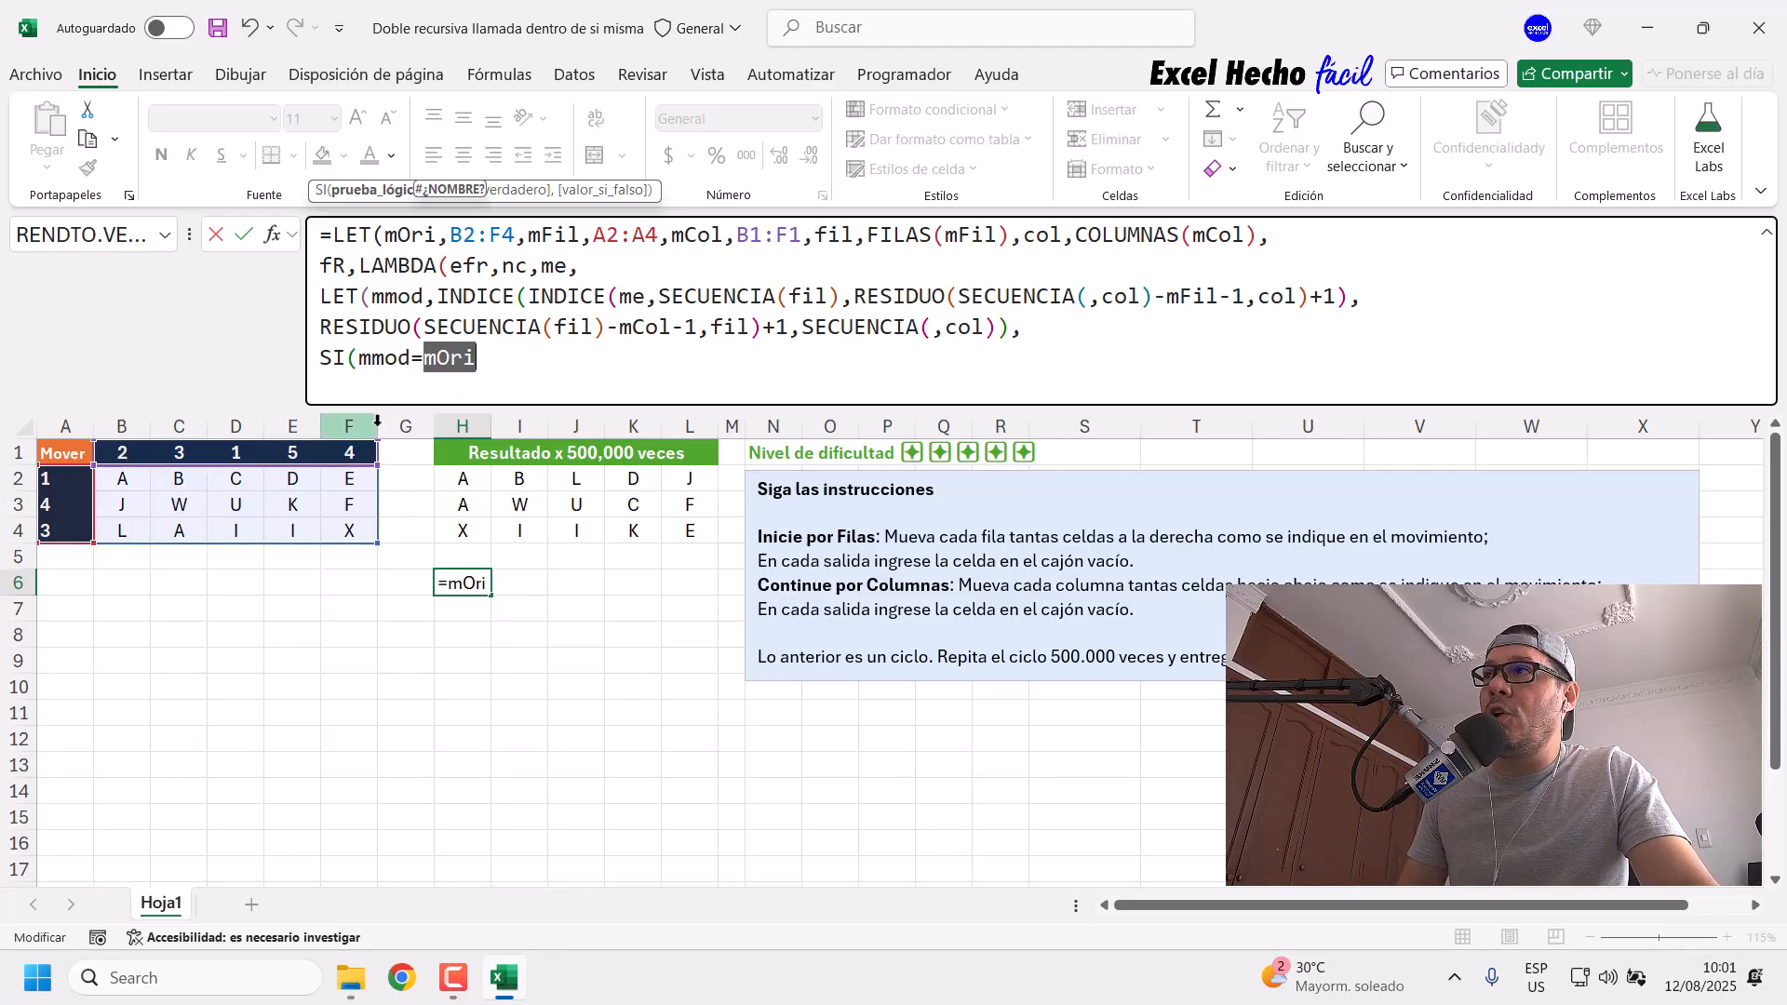
{"action": "left_click", "coordinate": [360, 360]}
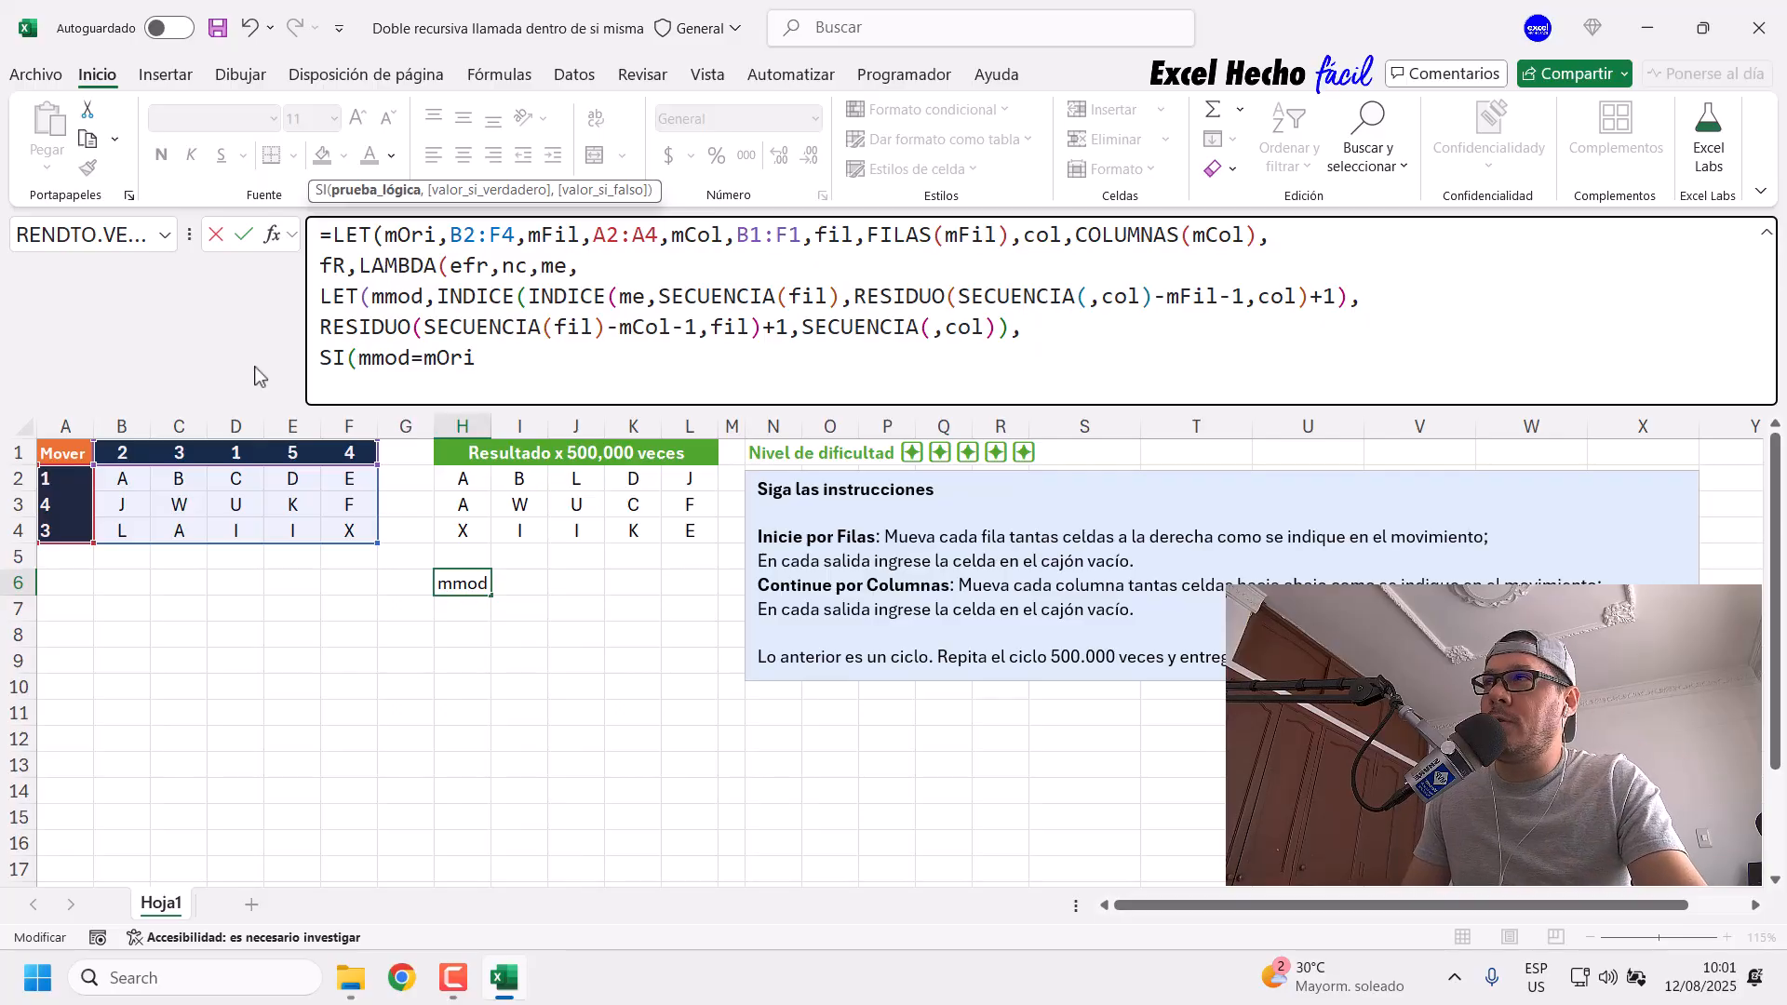
{"action": "left_click_drag", "start_coordinate": [411, 360], "coordinate": [480, 361]}
{"action": "double_click", "coordinate": [368, 361]}
{"action": "left_click", "coordinate": [480, 361]}
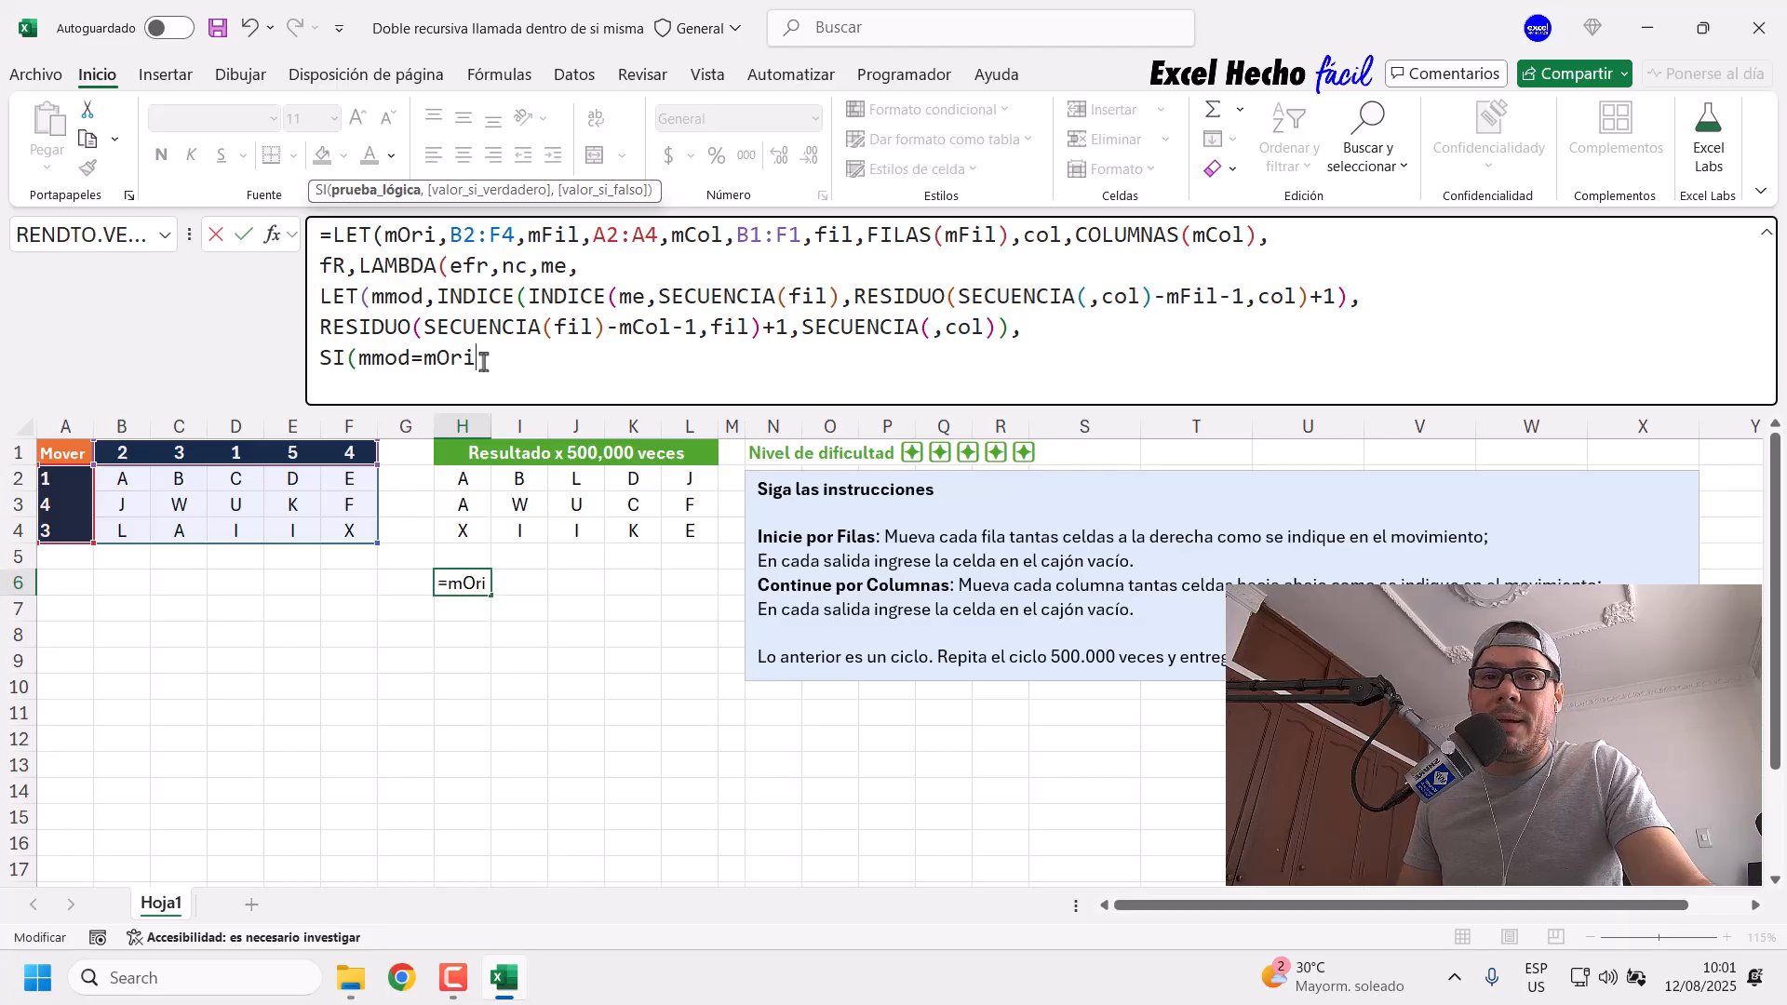
Step: Wrap the SI function's mmod=mOri comparison in a Y function so the logical test reads Y(mmod=mOri)
{"action": "left_click", "coordinate": [354, 363]}
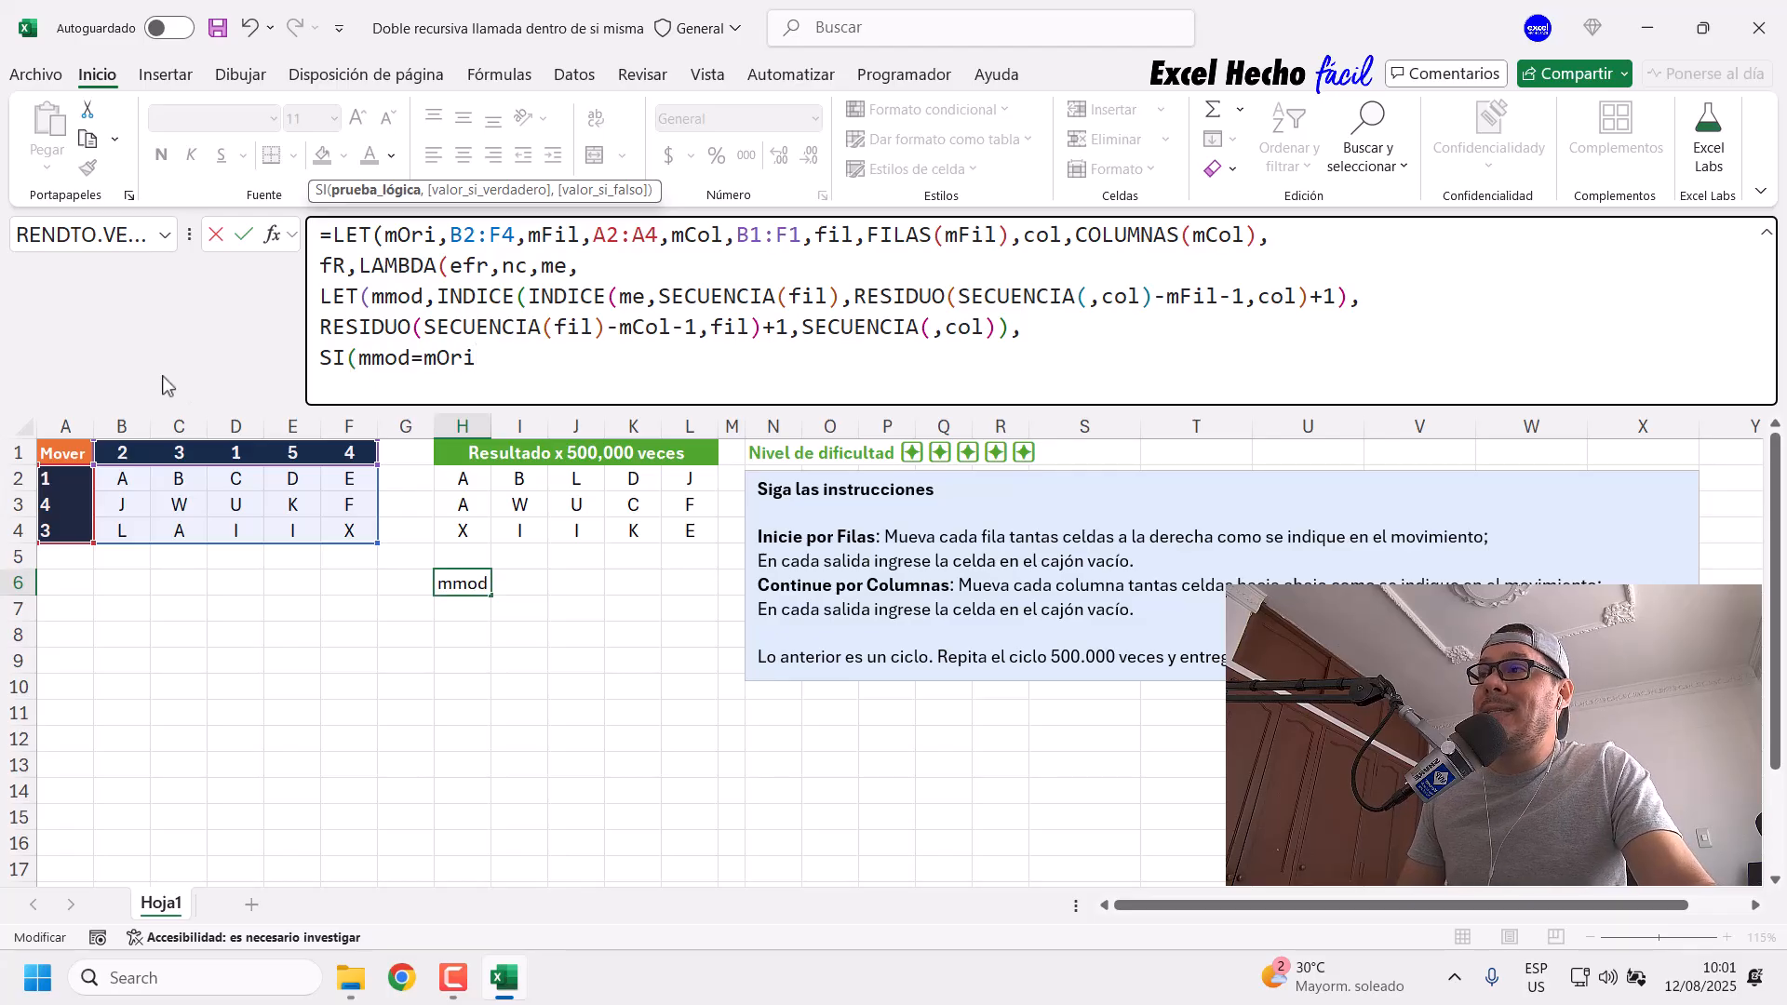
{"action": "type", "text": "Y("}
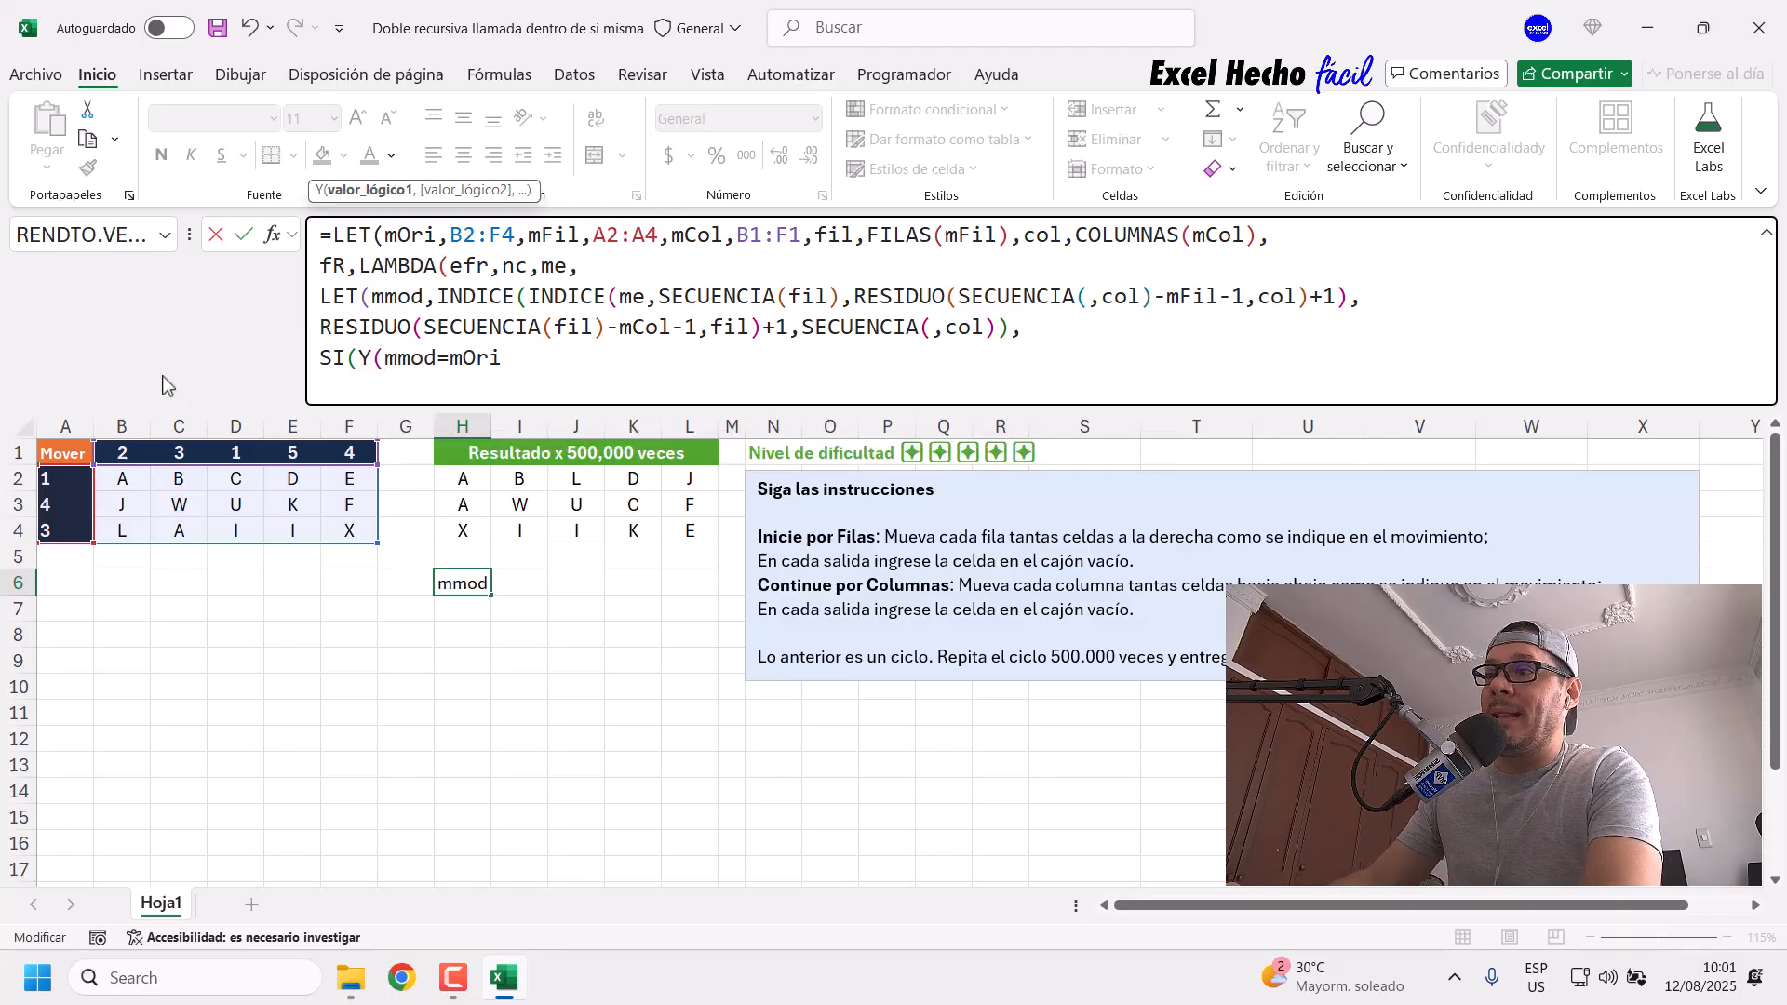
{"action": "key", "text": "End"}
{"action": "type", "text": ")"}
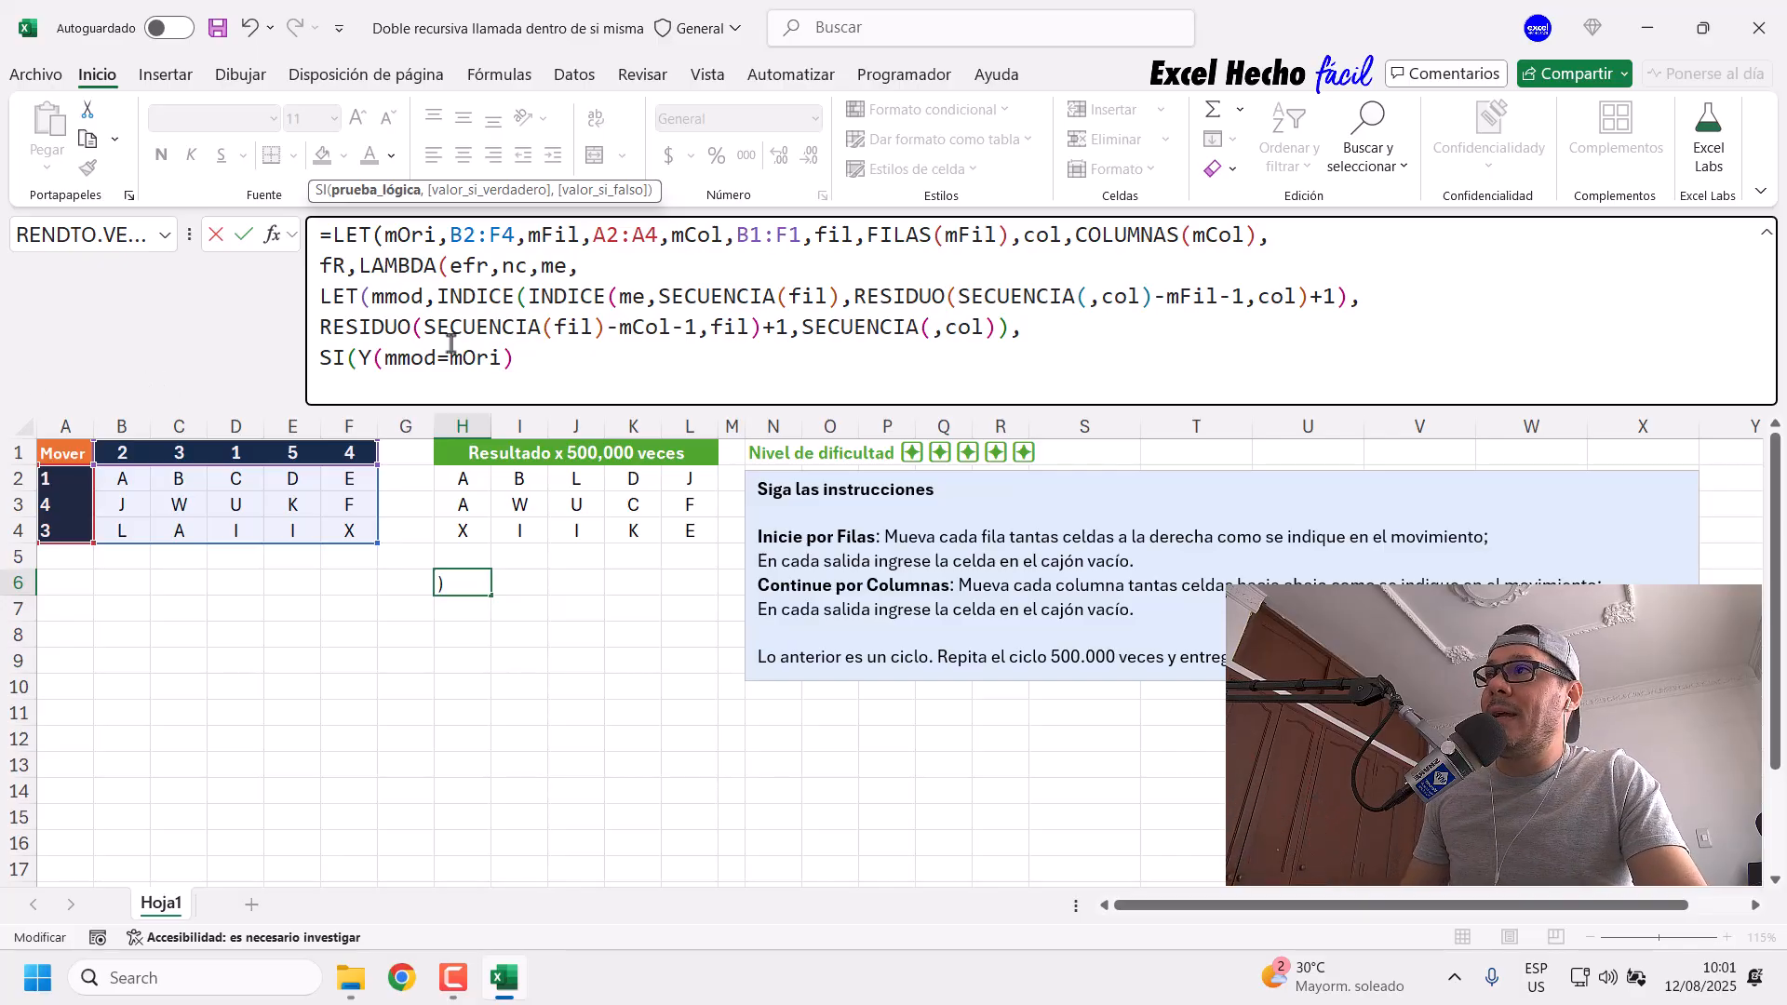
{"action": "left_click_drag", "start_coordinate": [384, 357], "coordinate": [499, 357]}
{"action": "left_click", "coordinate": [510, 359]}
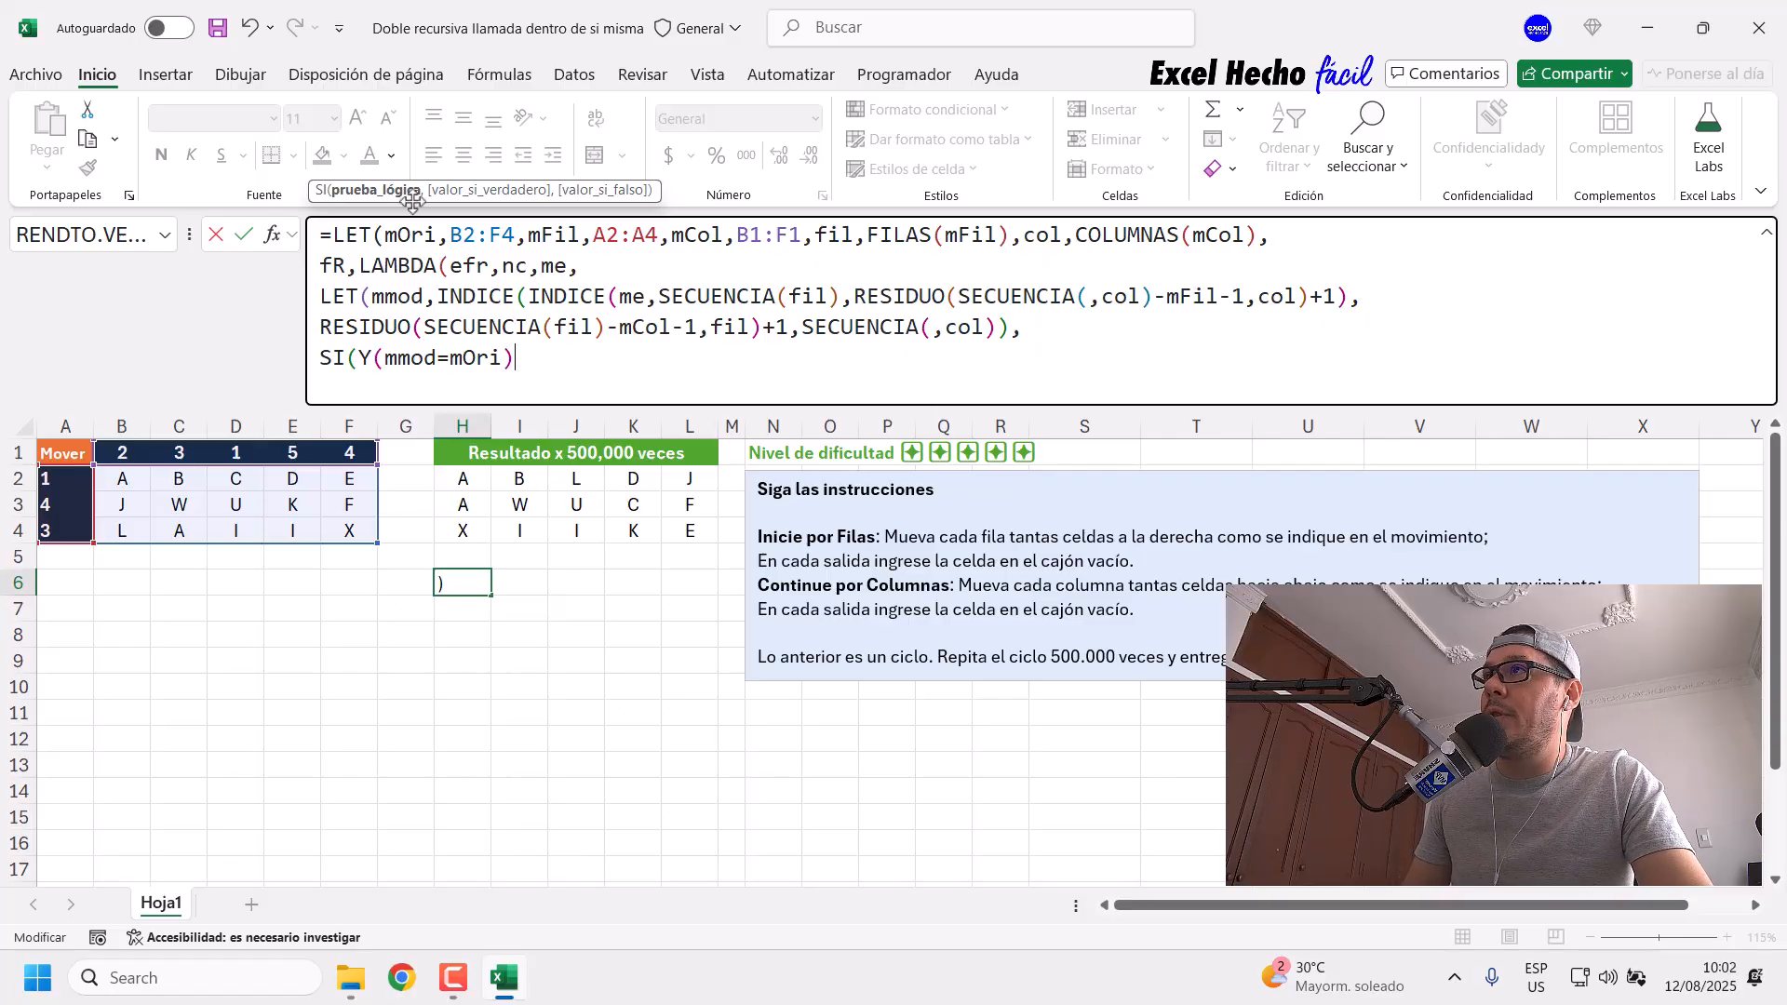
Step: Enter nc+1 as the SI function's value if true, checking it against the nc parameter and mmod's INDICE expression
{"action": "type", "text": ","}
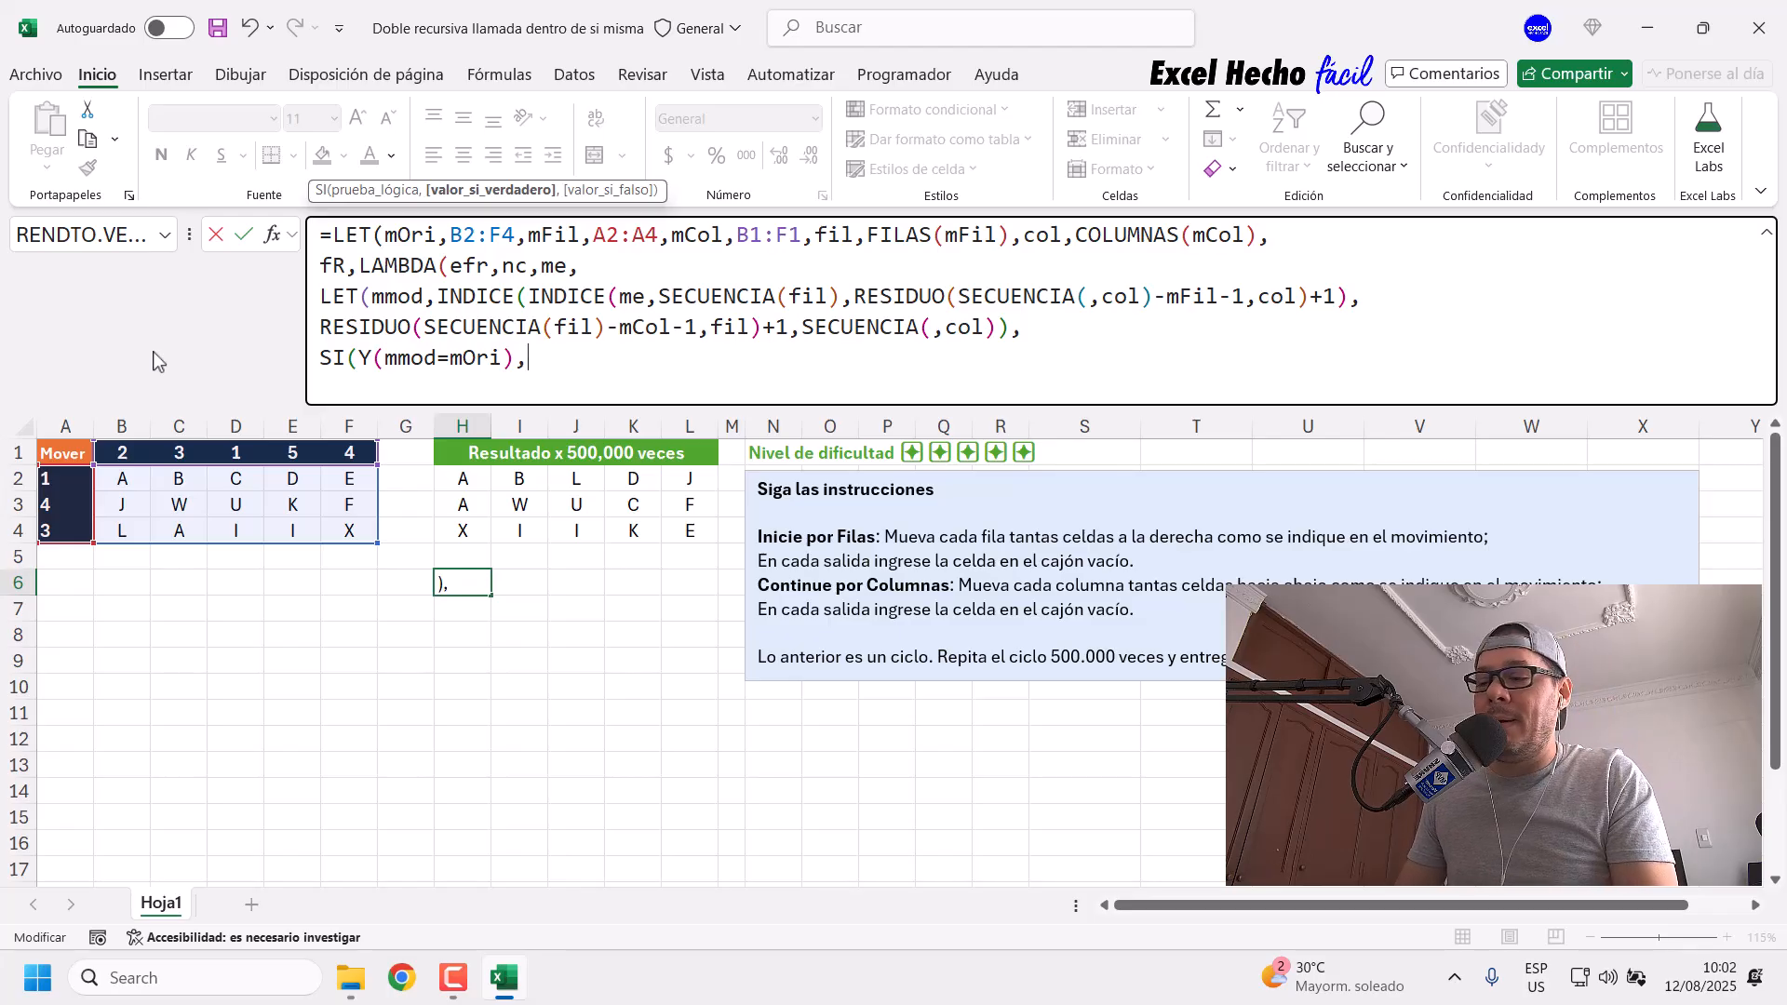
{"action": "type", "text": "nc"}
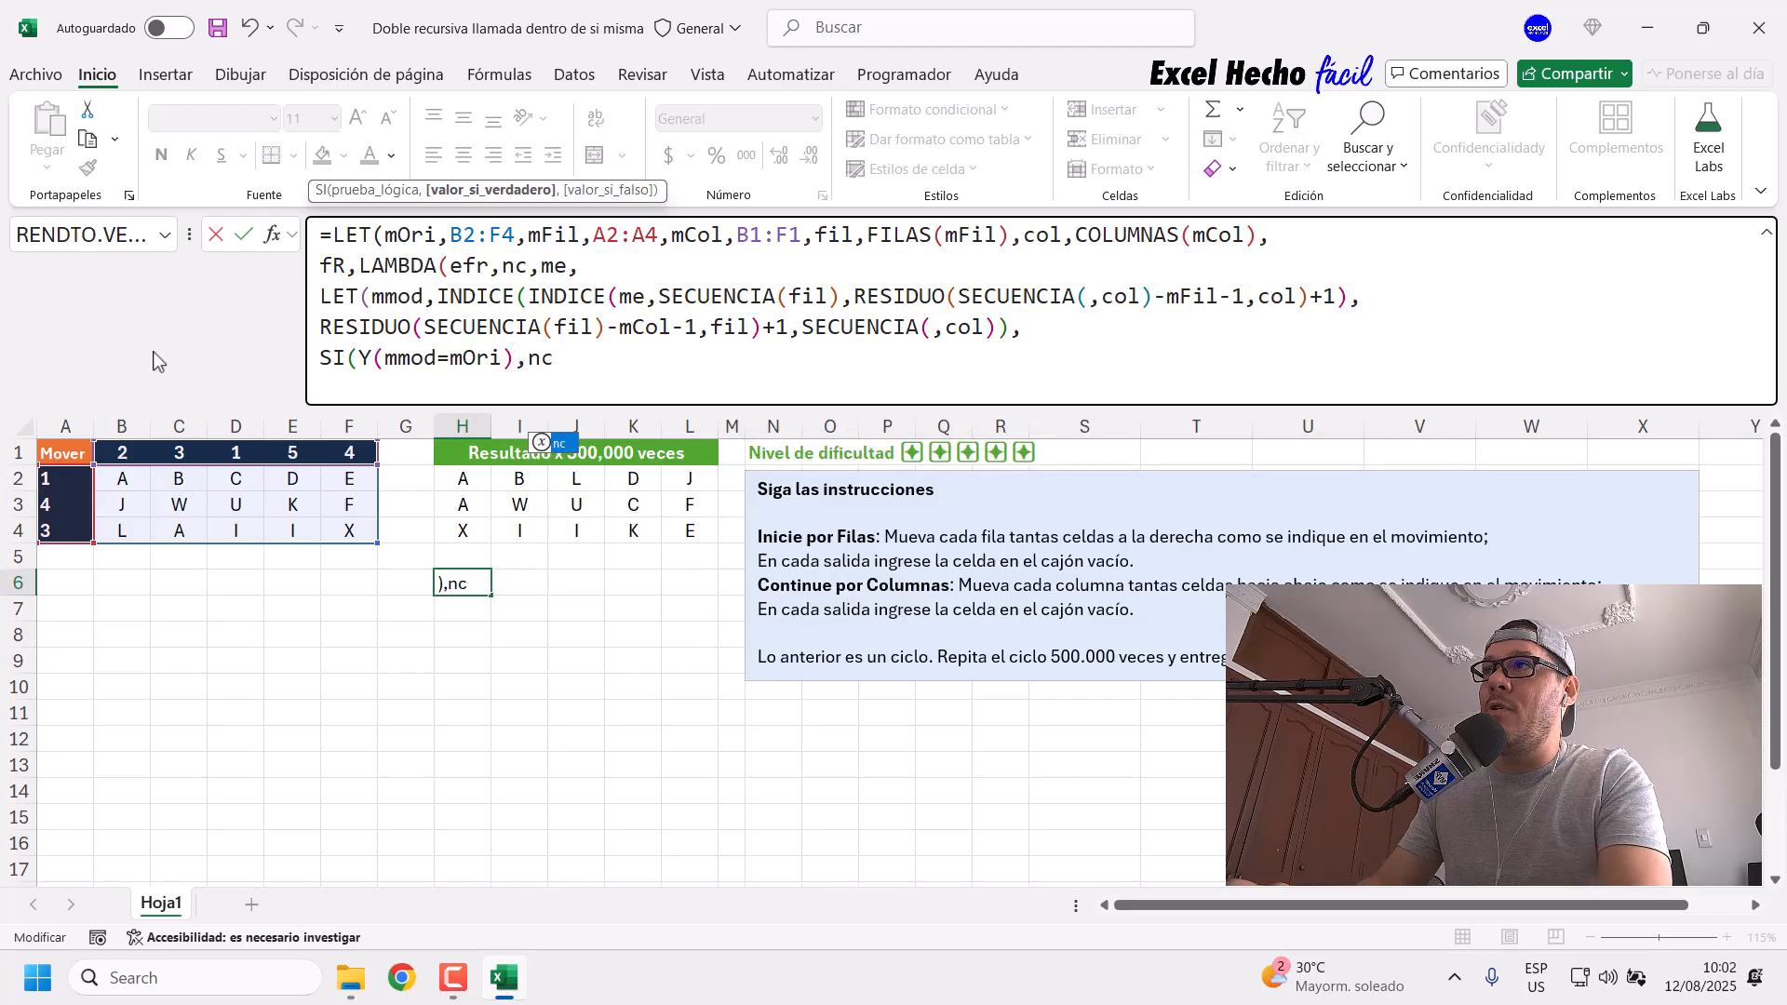
{"action": "type", "text": "+1"}
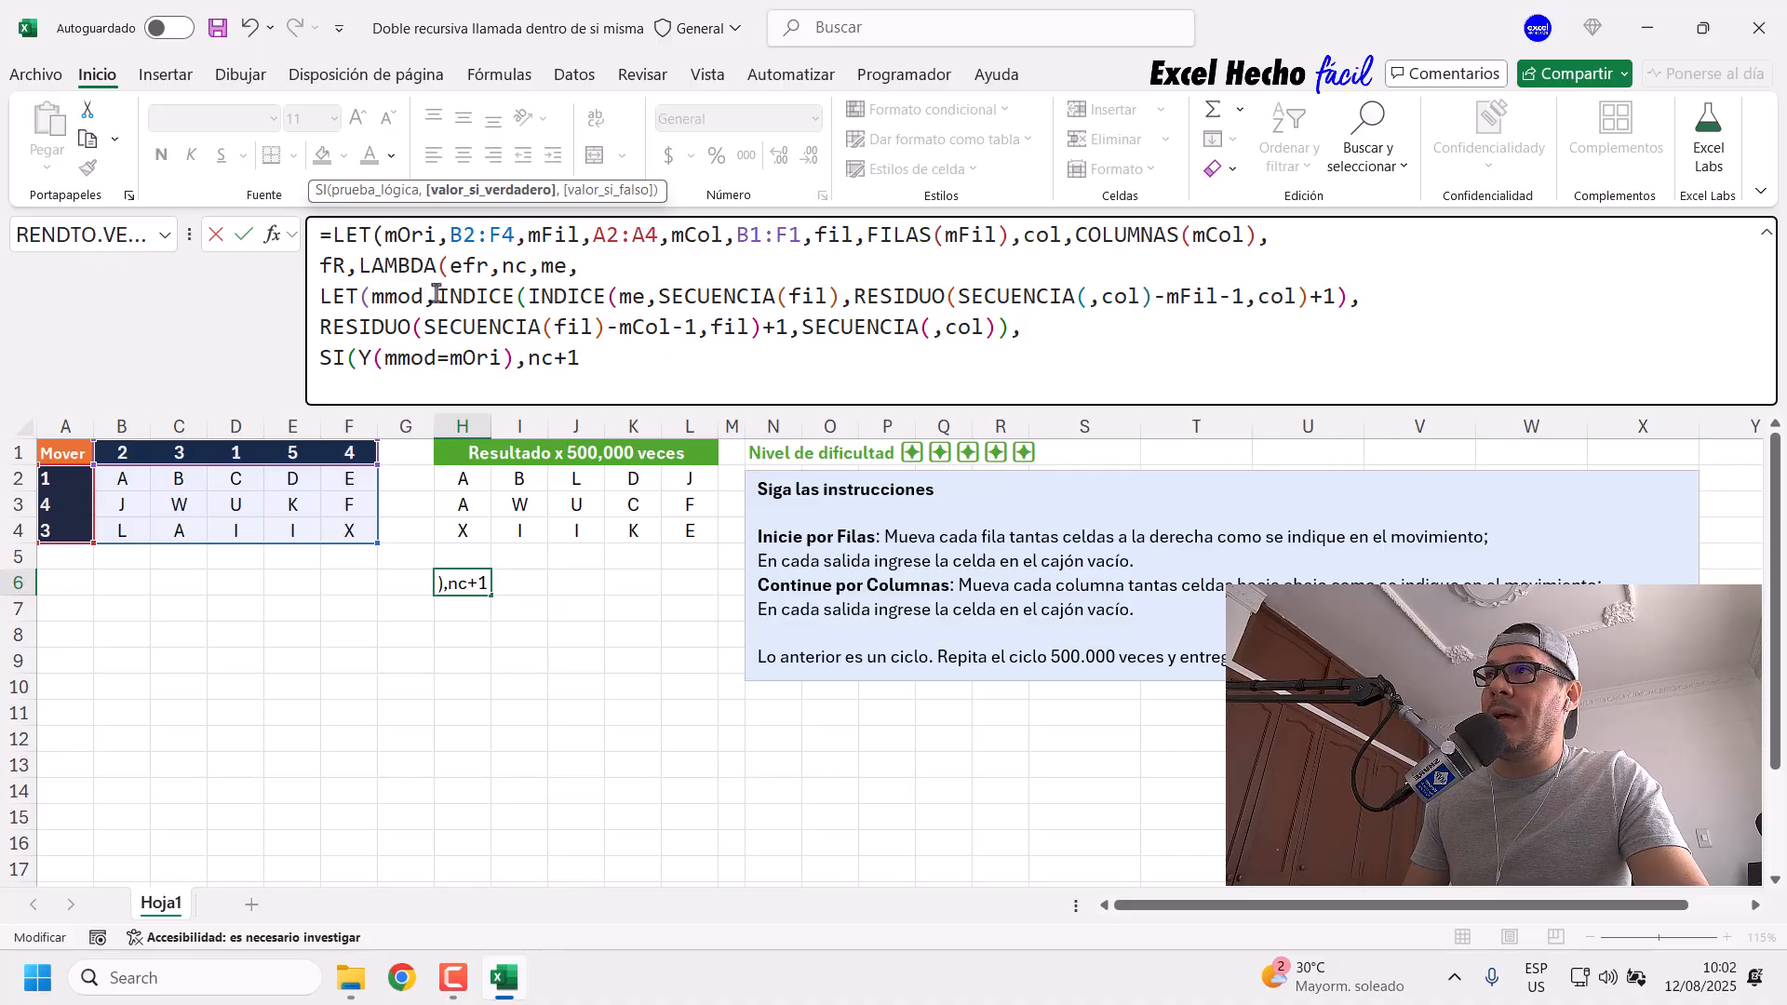
{"action": "left_click_drag", "start_coordinate": [437, 296], "coordinate": [1011, 333]}
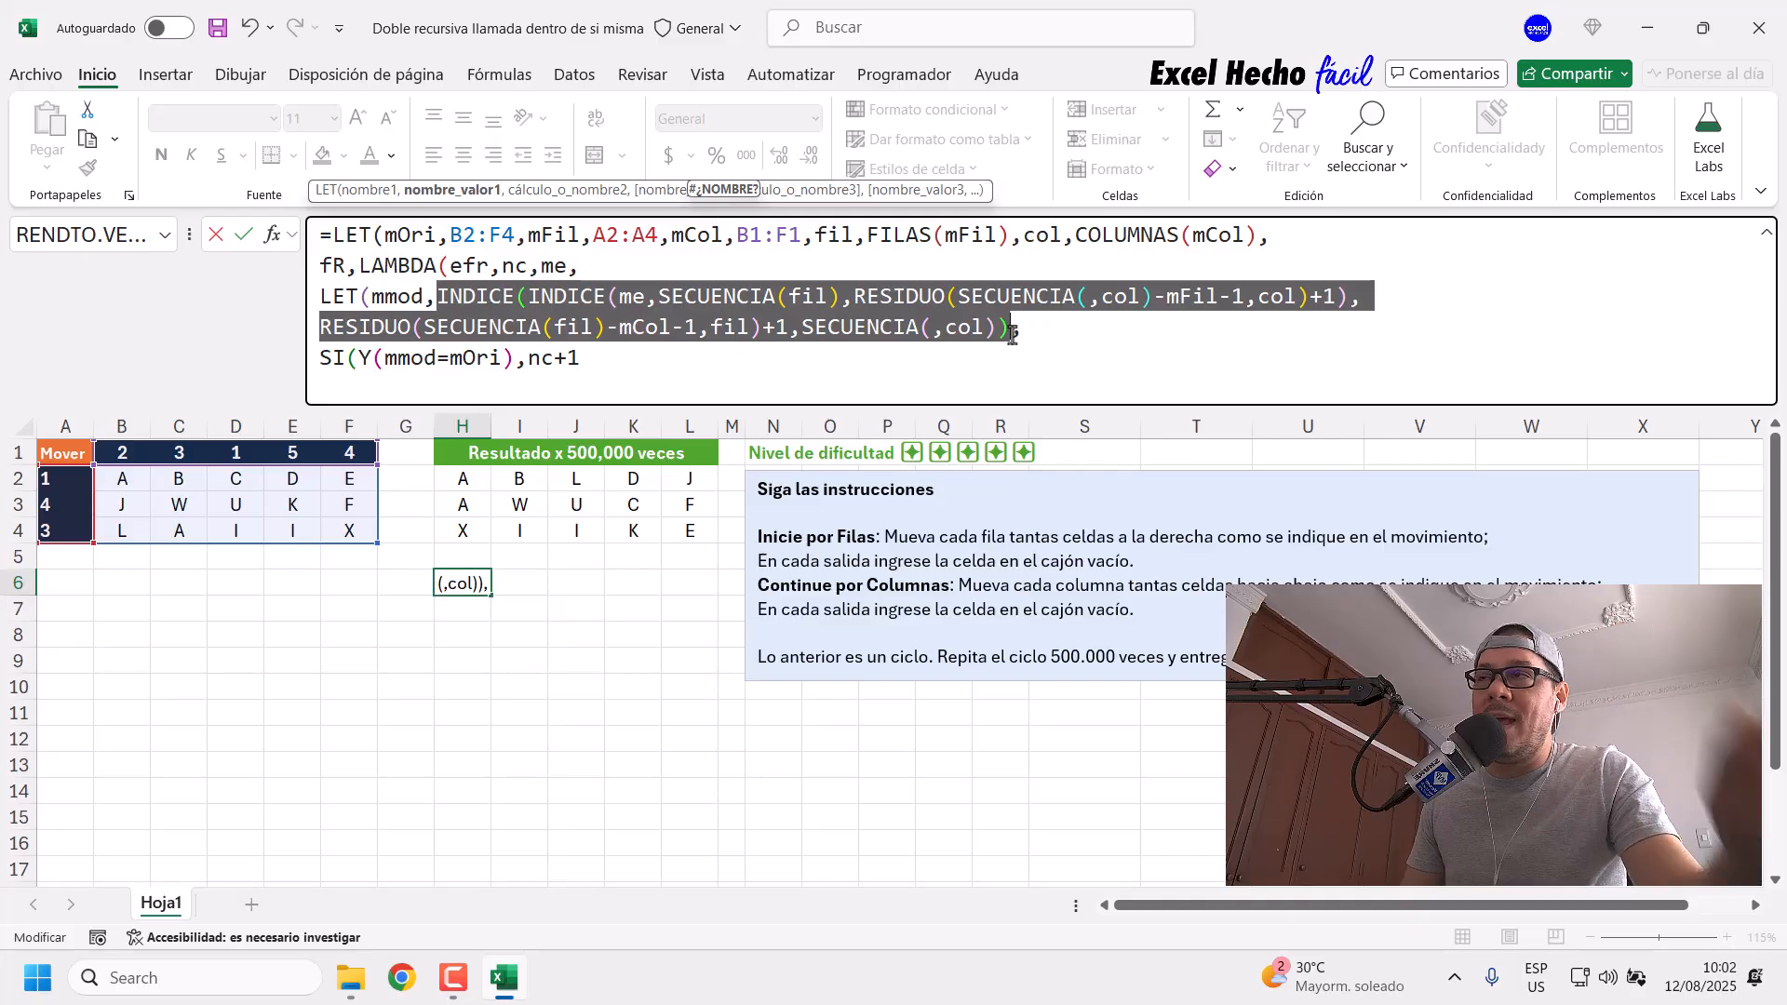
{"action": "double_click", "coordinate": [515, 266]}
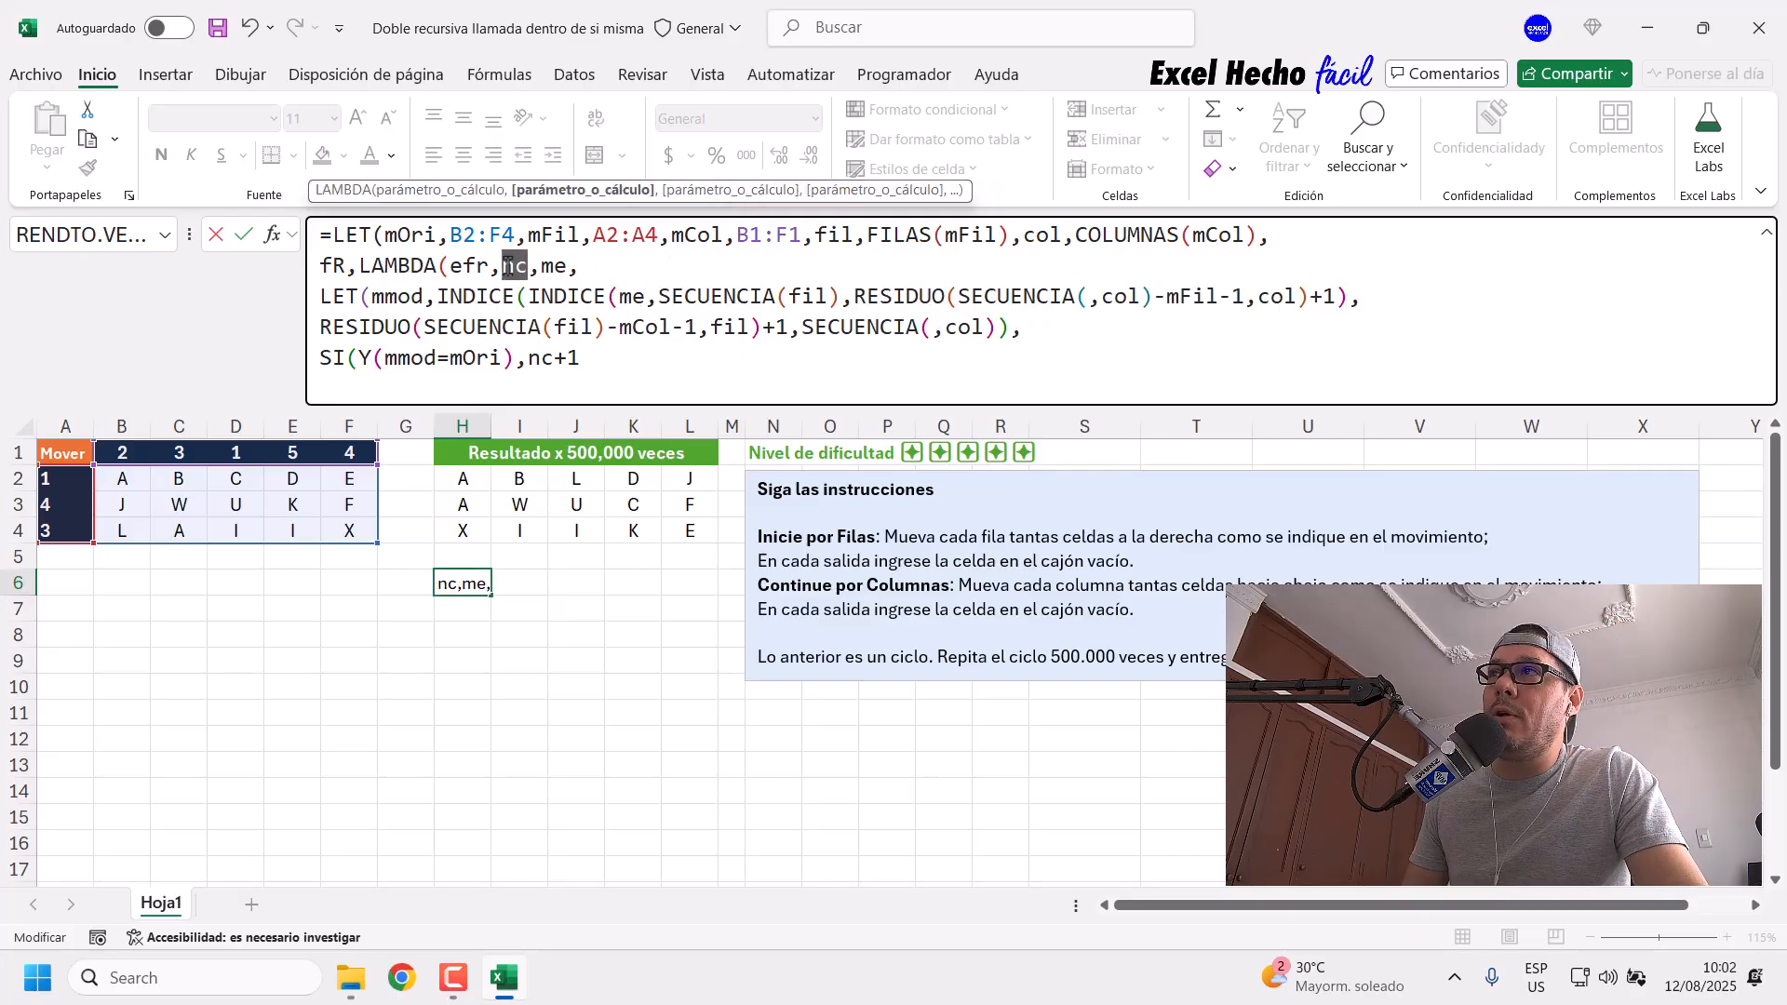
{"action": "left_click", "coordinate": [530, 358]}
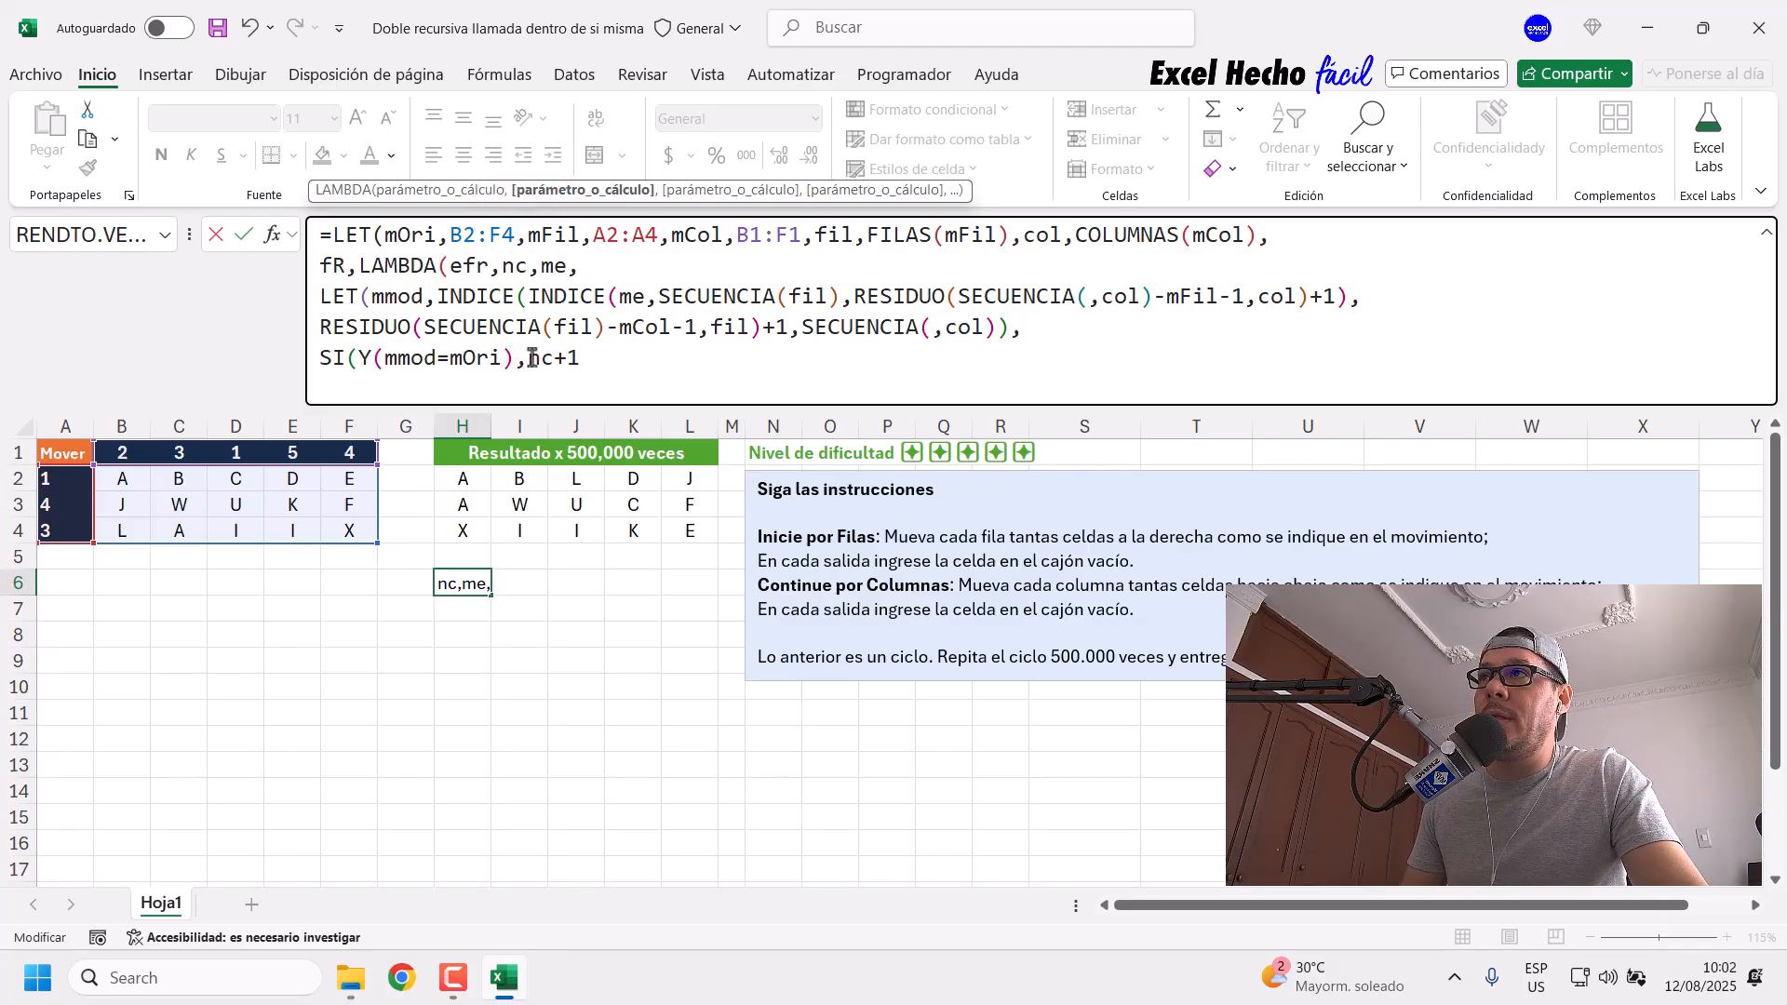
{"action": "key", "text": "shift+End"}
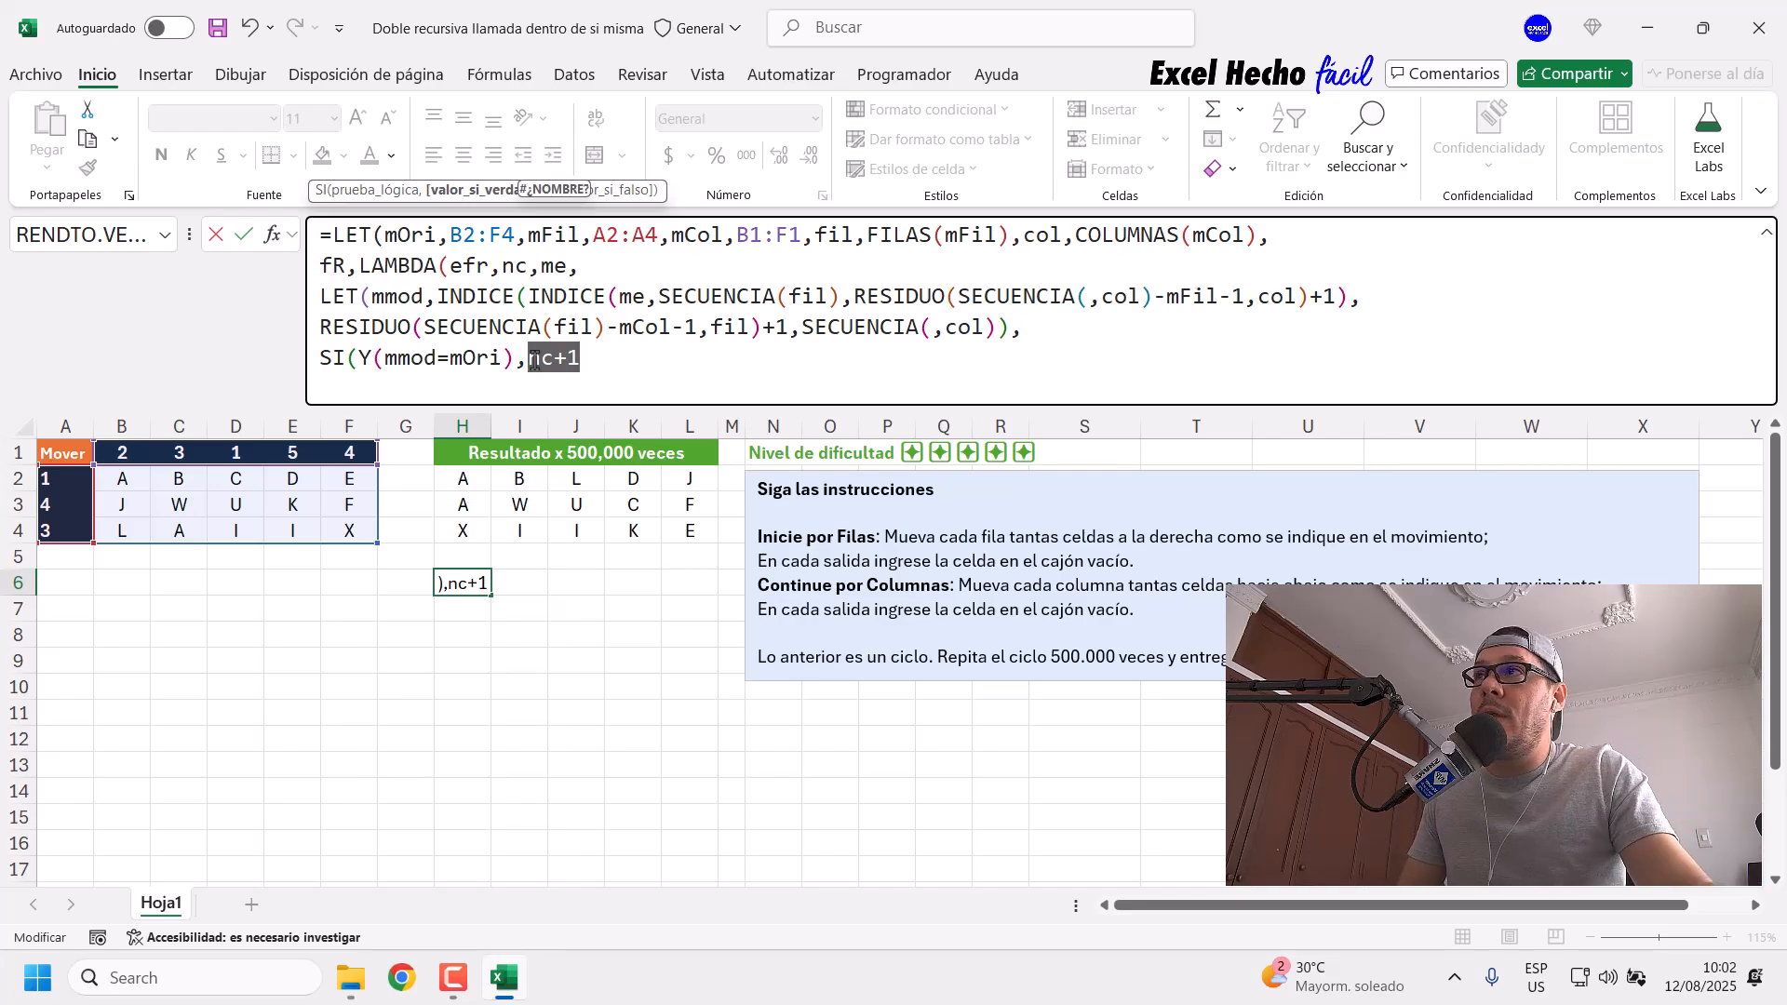
{"action": "left_click_drag", "start_coordinate": [438, 296], "coordinate": [1012, 337]}
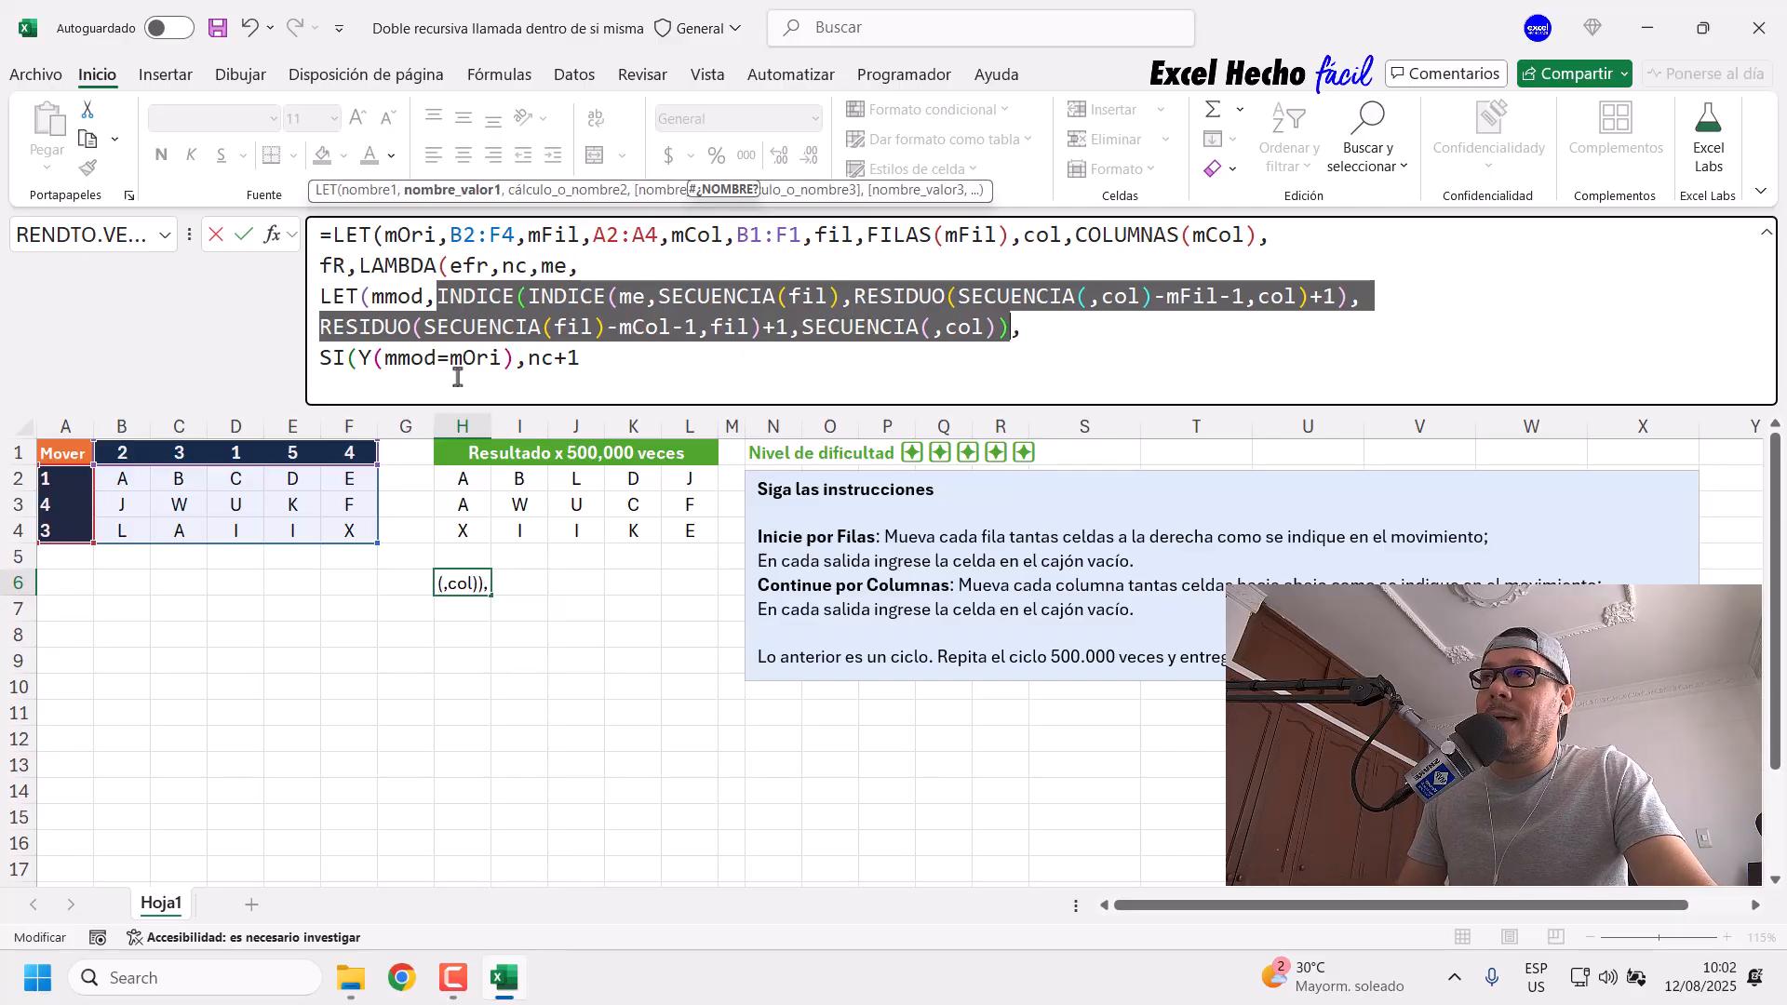
{"action": "left_click_drag", "start_coordinate": [445, 357], "coordinate": [605, 359]}
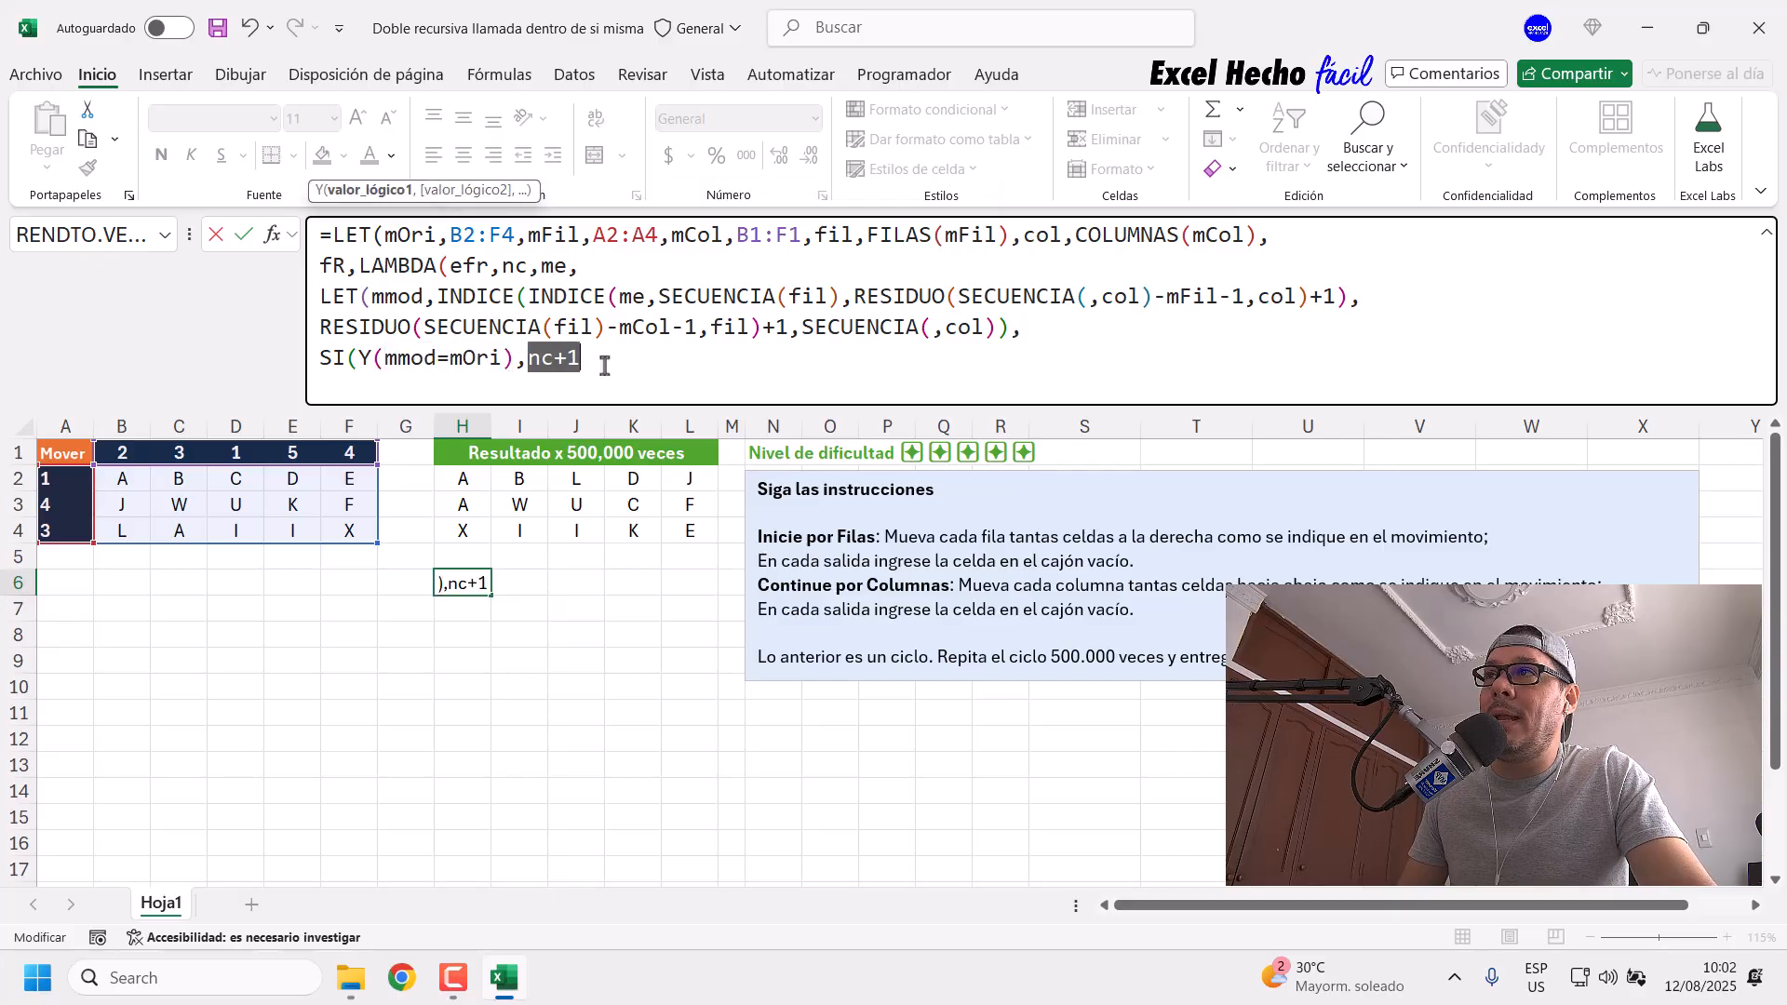
{"action": "left_click", "coordinate": [643, 346]}
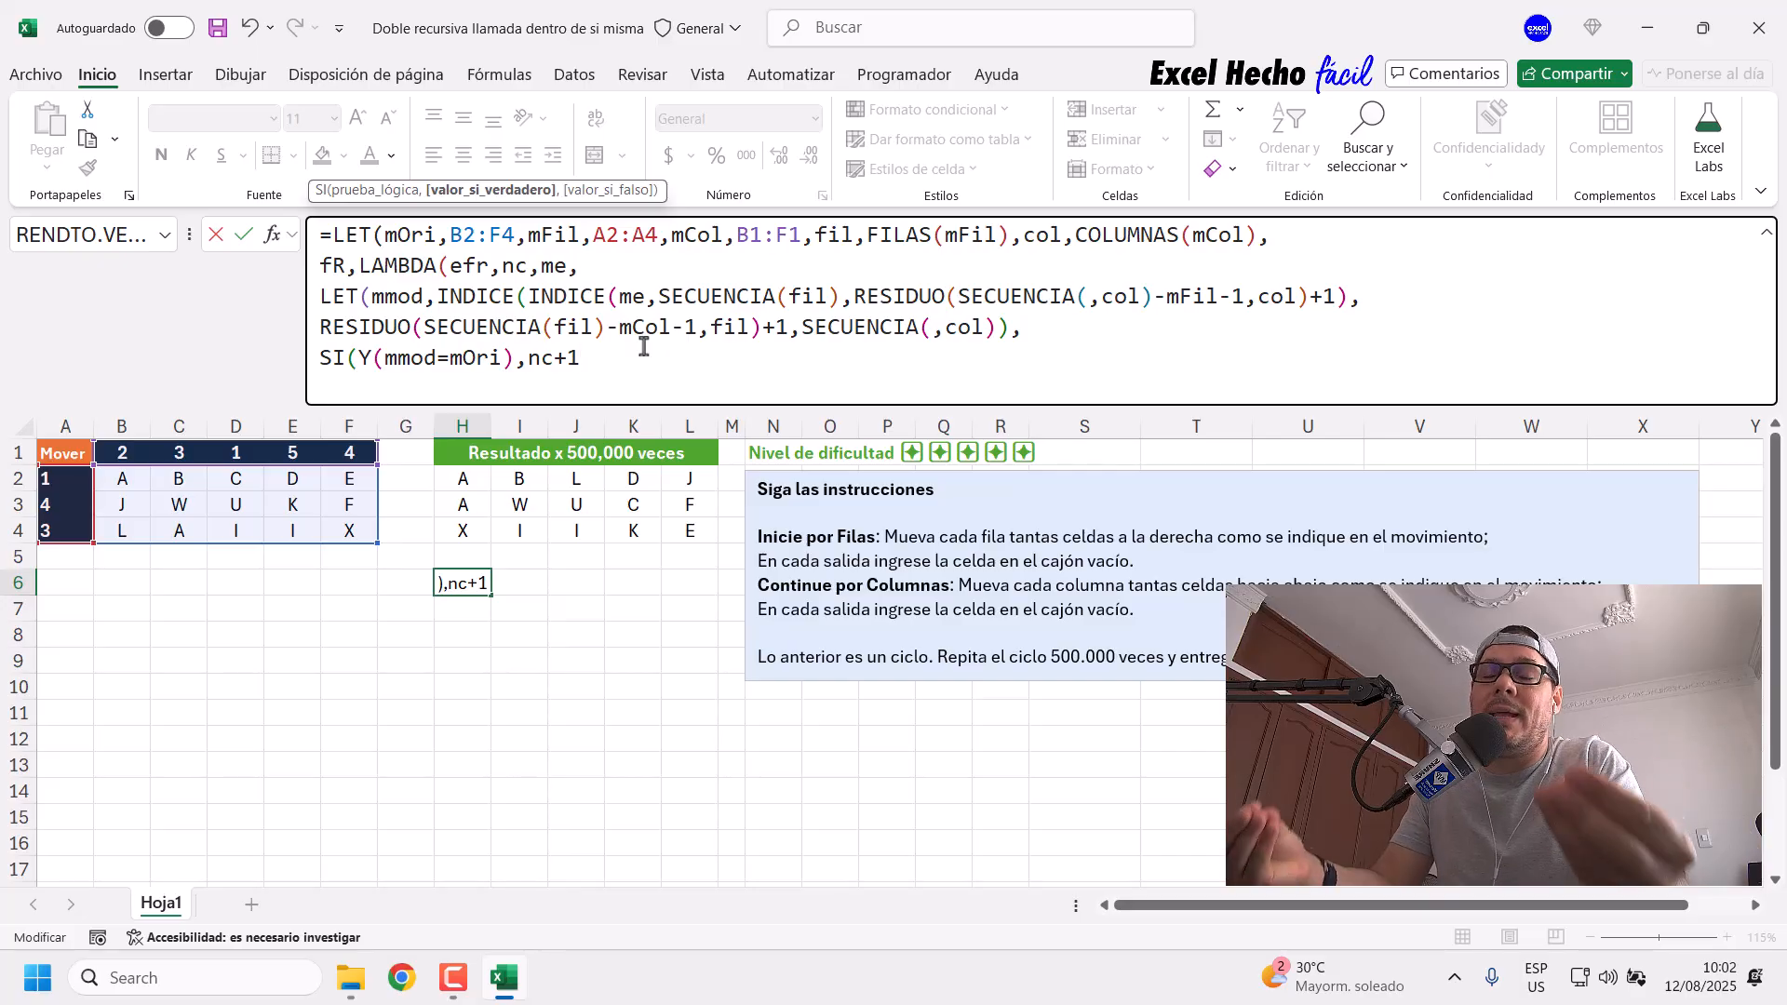
Step: Separate off the SI function's value-if-false argument and begin it with the name efr
{"action": "type", "text": ","}
{"action": "left_click_drag", "start_coordinate": [438, 359], "coordinate": [363, 358]}
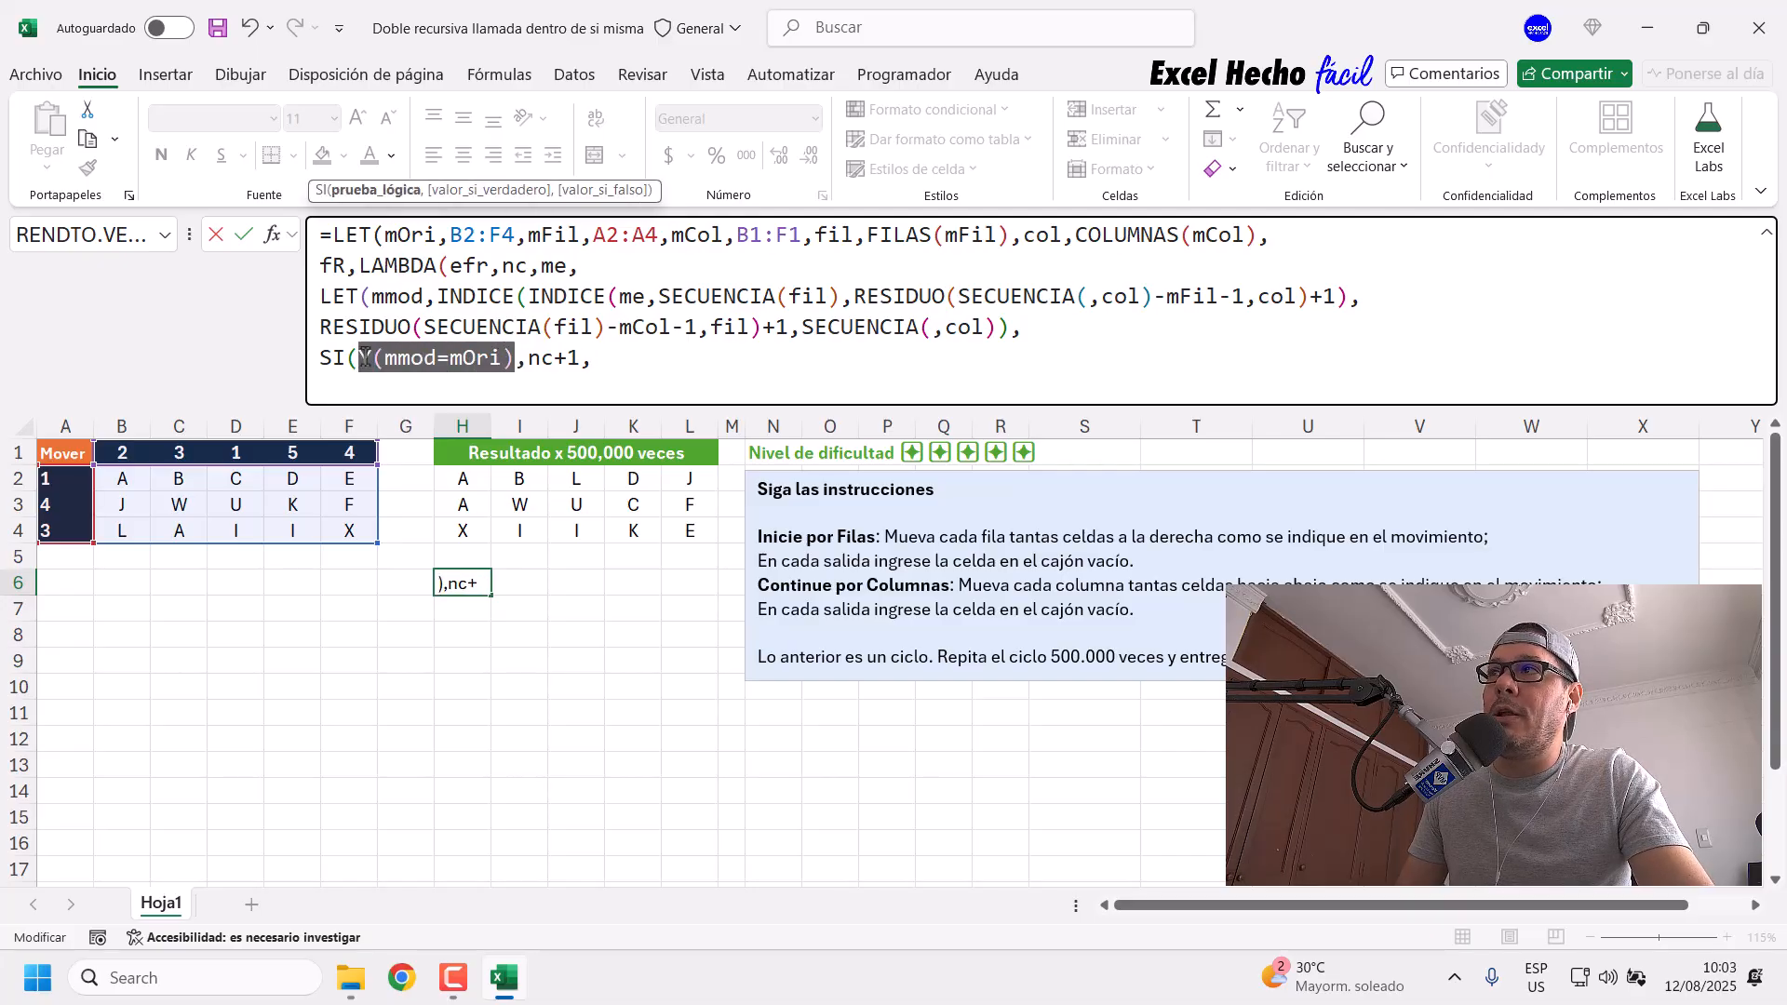
{"action": "left_click", "coordinate": [607, 362]}
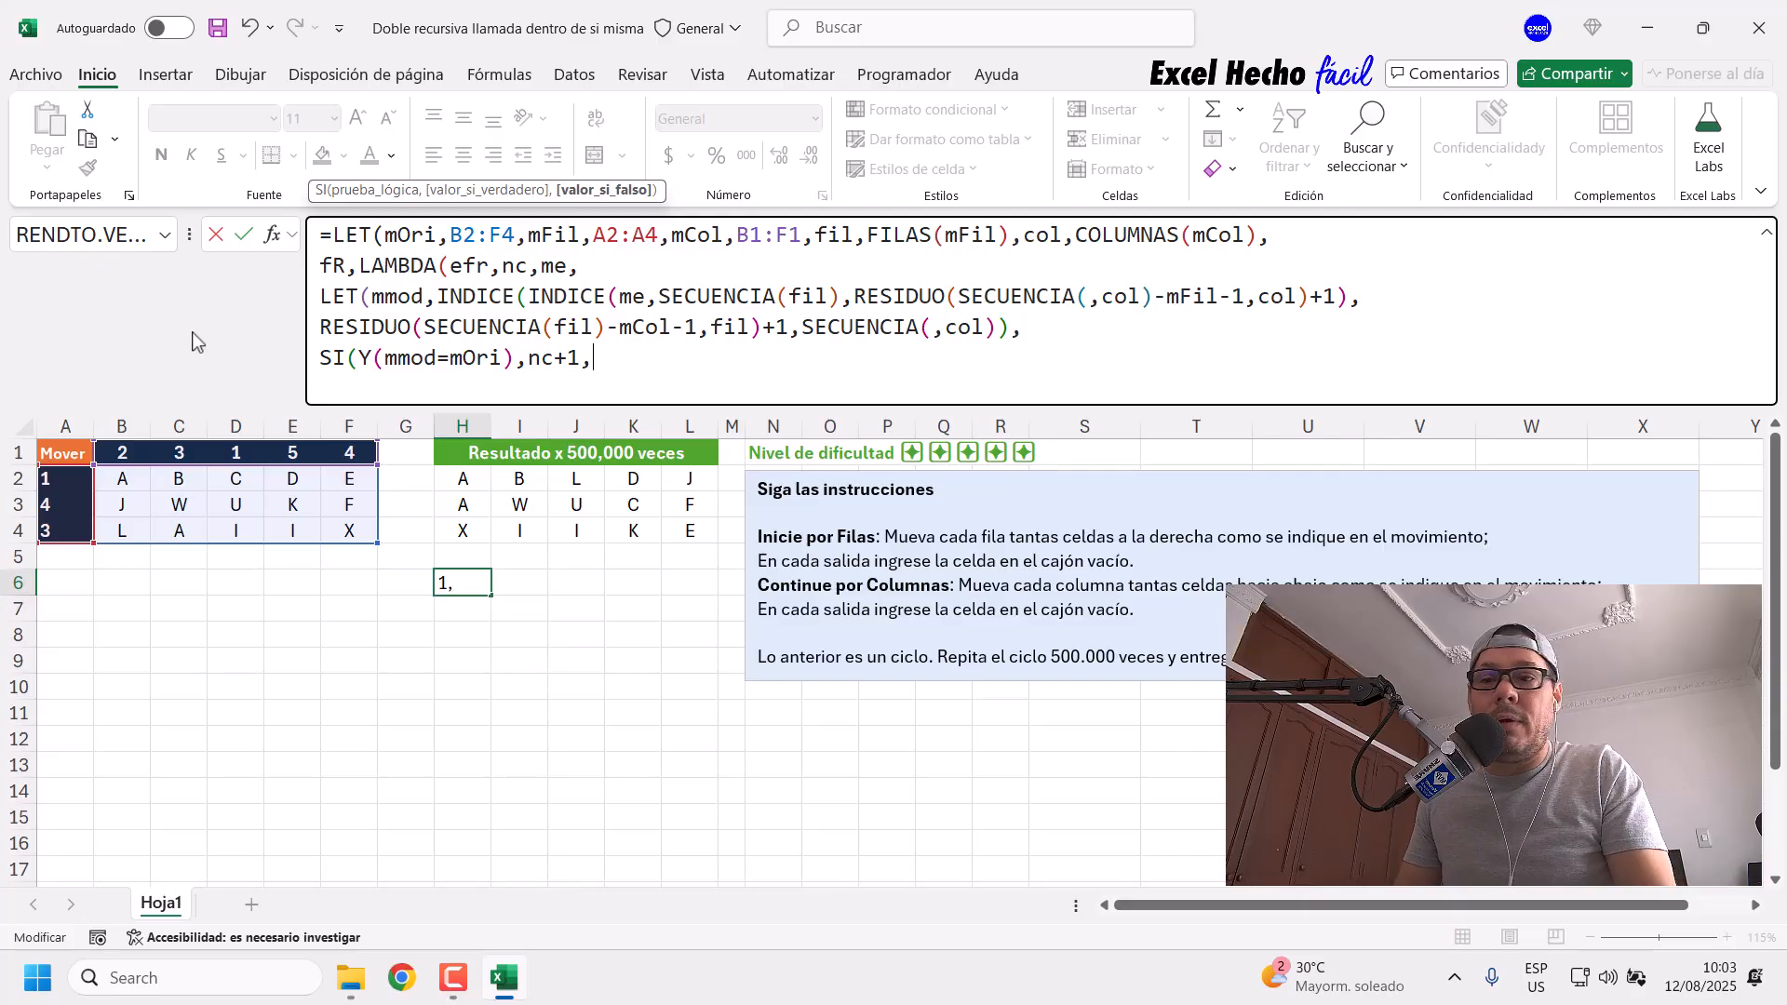
{"action": "type", "text": "fr"}
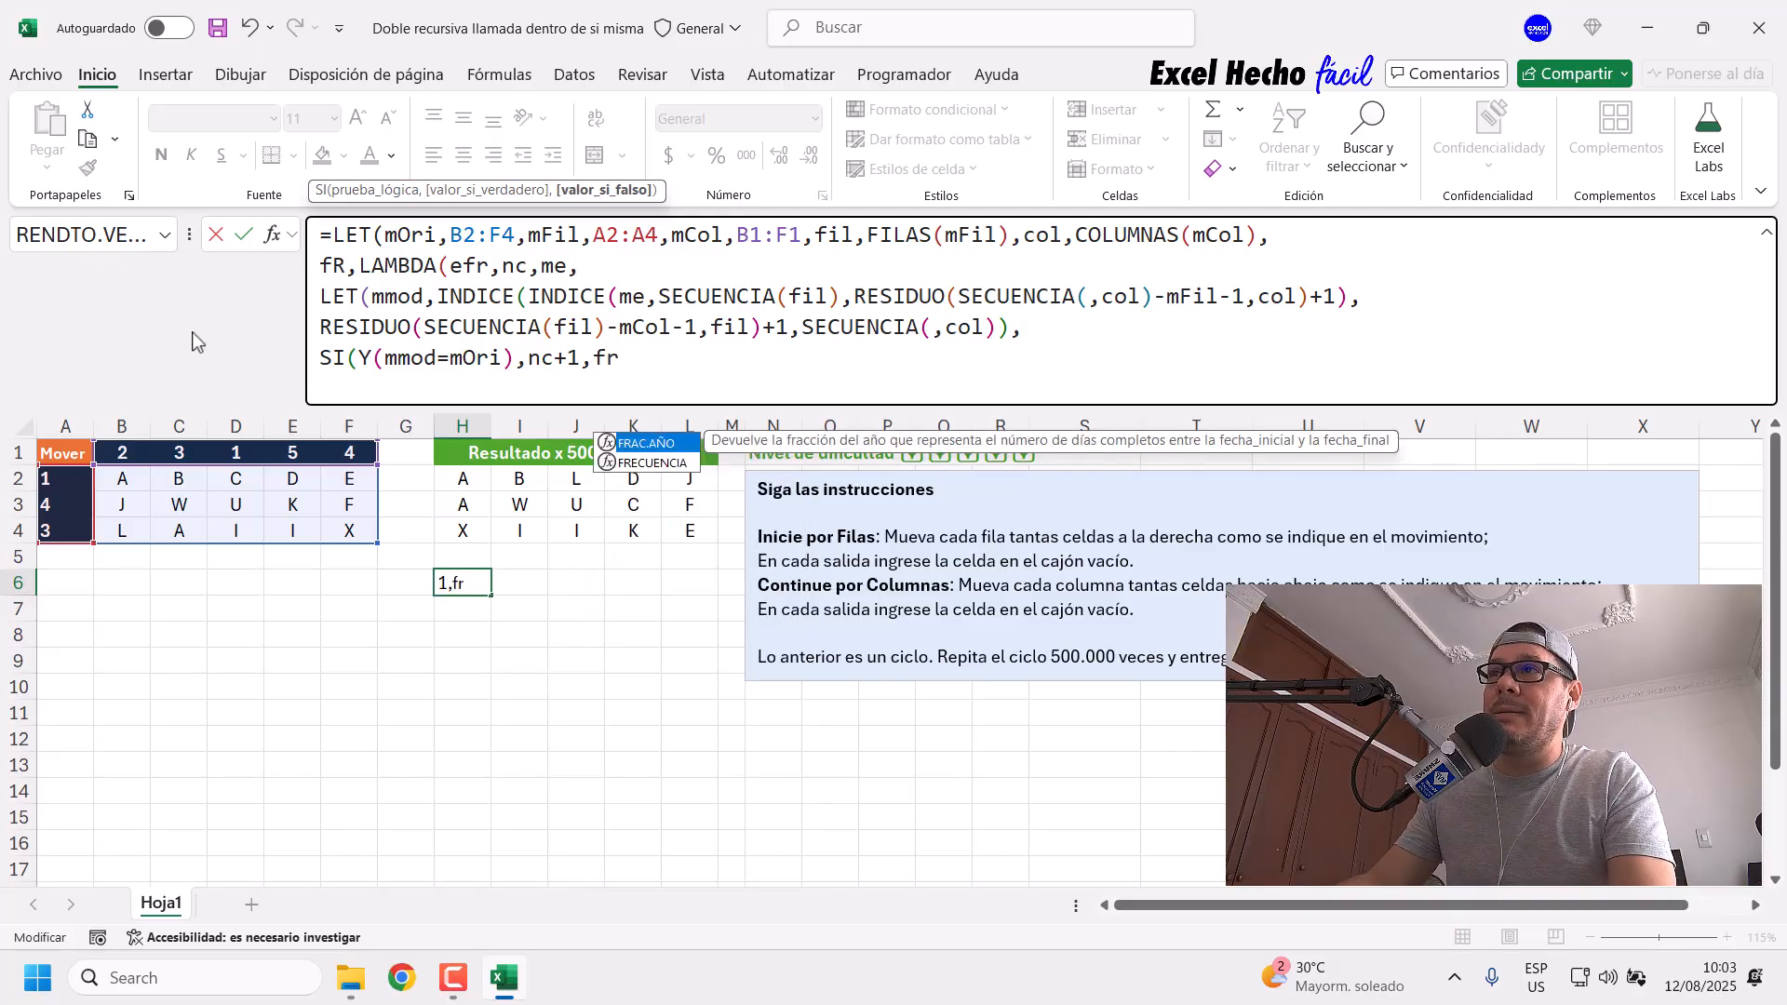
{"action": "key", "text": "BackSpace"}
{"action": "key", "text": "BackSpace"}
{"action": "type", "text": "ef"}
{"action": "key", "text": "Tab"}
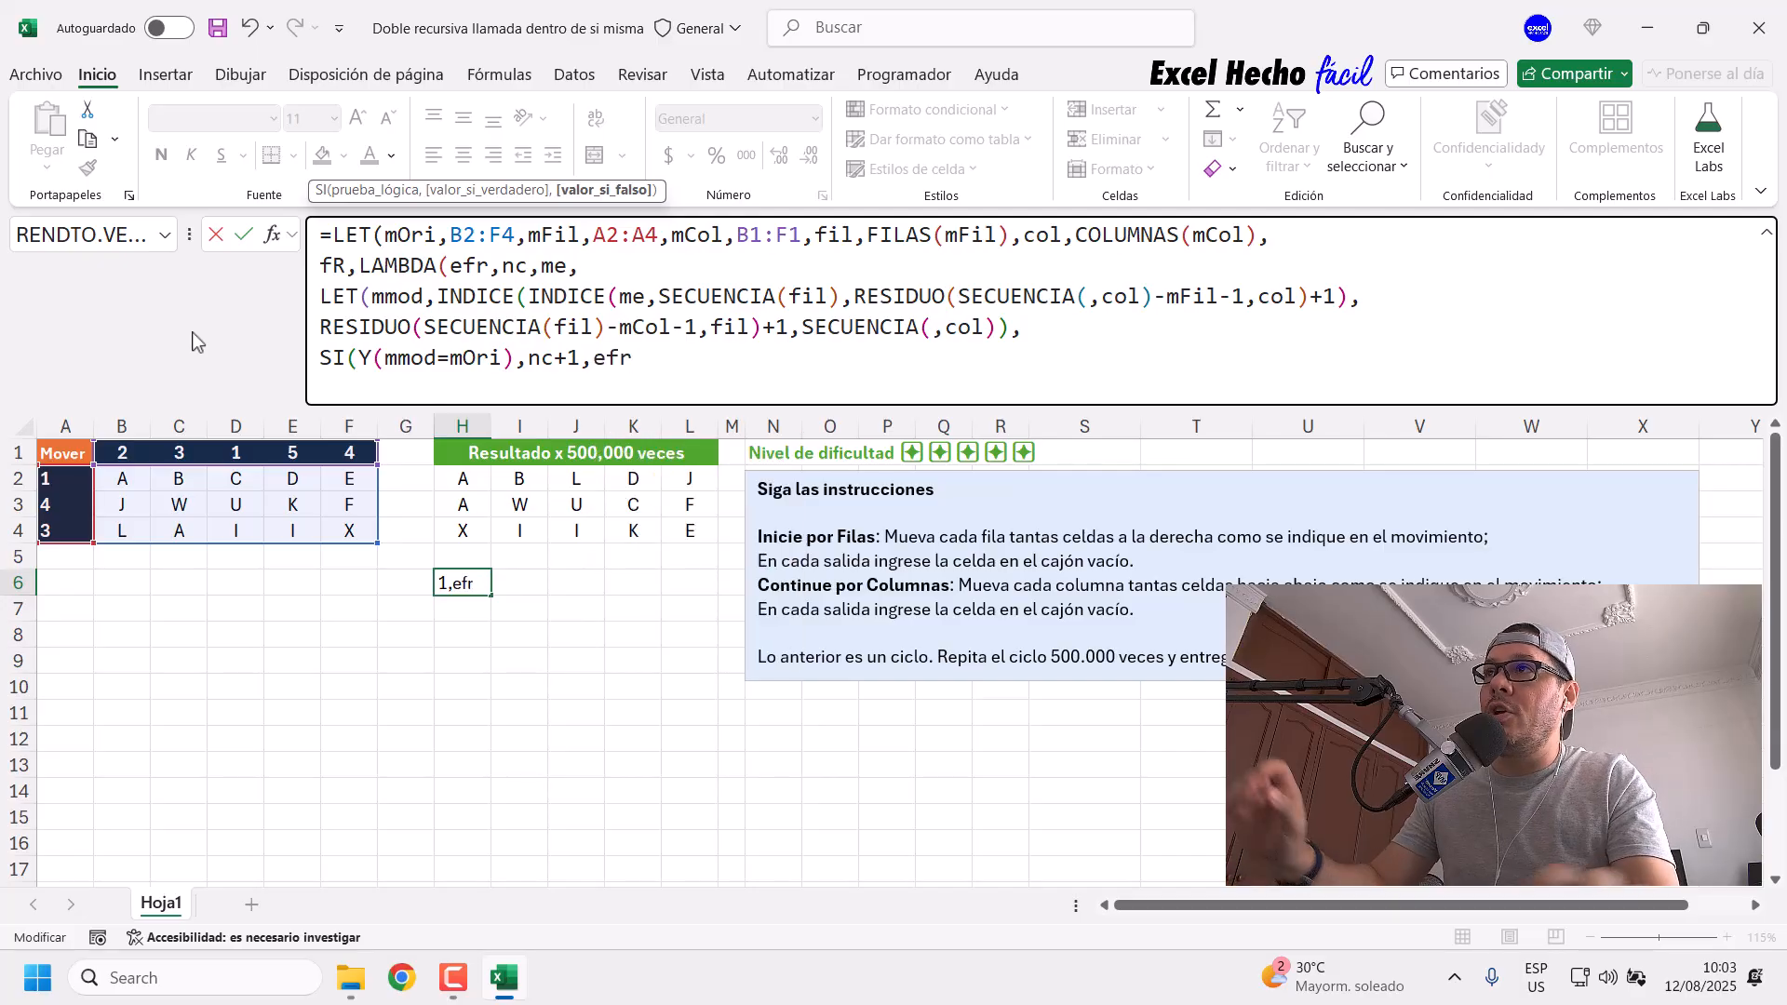
Step: Compare efr with the LAMBDA's first parameter and open its argument list so the false branch reads efr(
{"action": "left_click_drag", "start_coordinate": [452, 263], "coordinate": [489, 267]}
{"action": "left_click", "coordinate": [636, 352]}
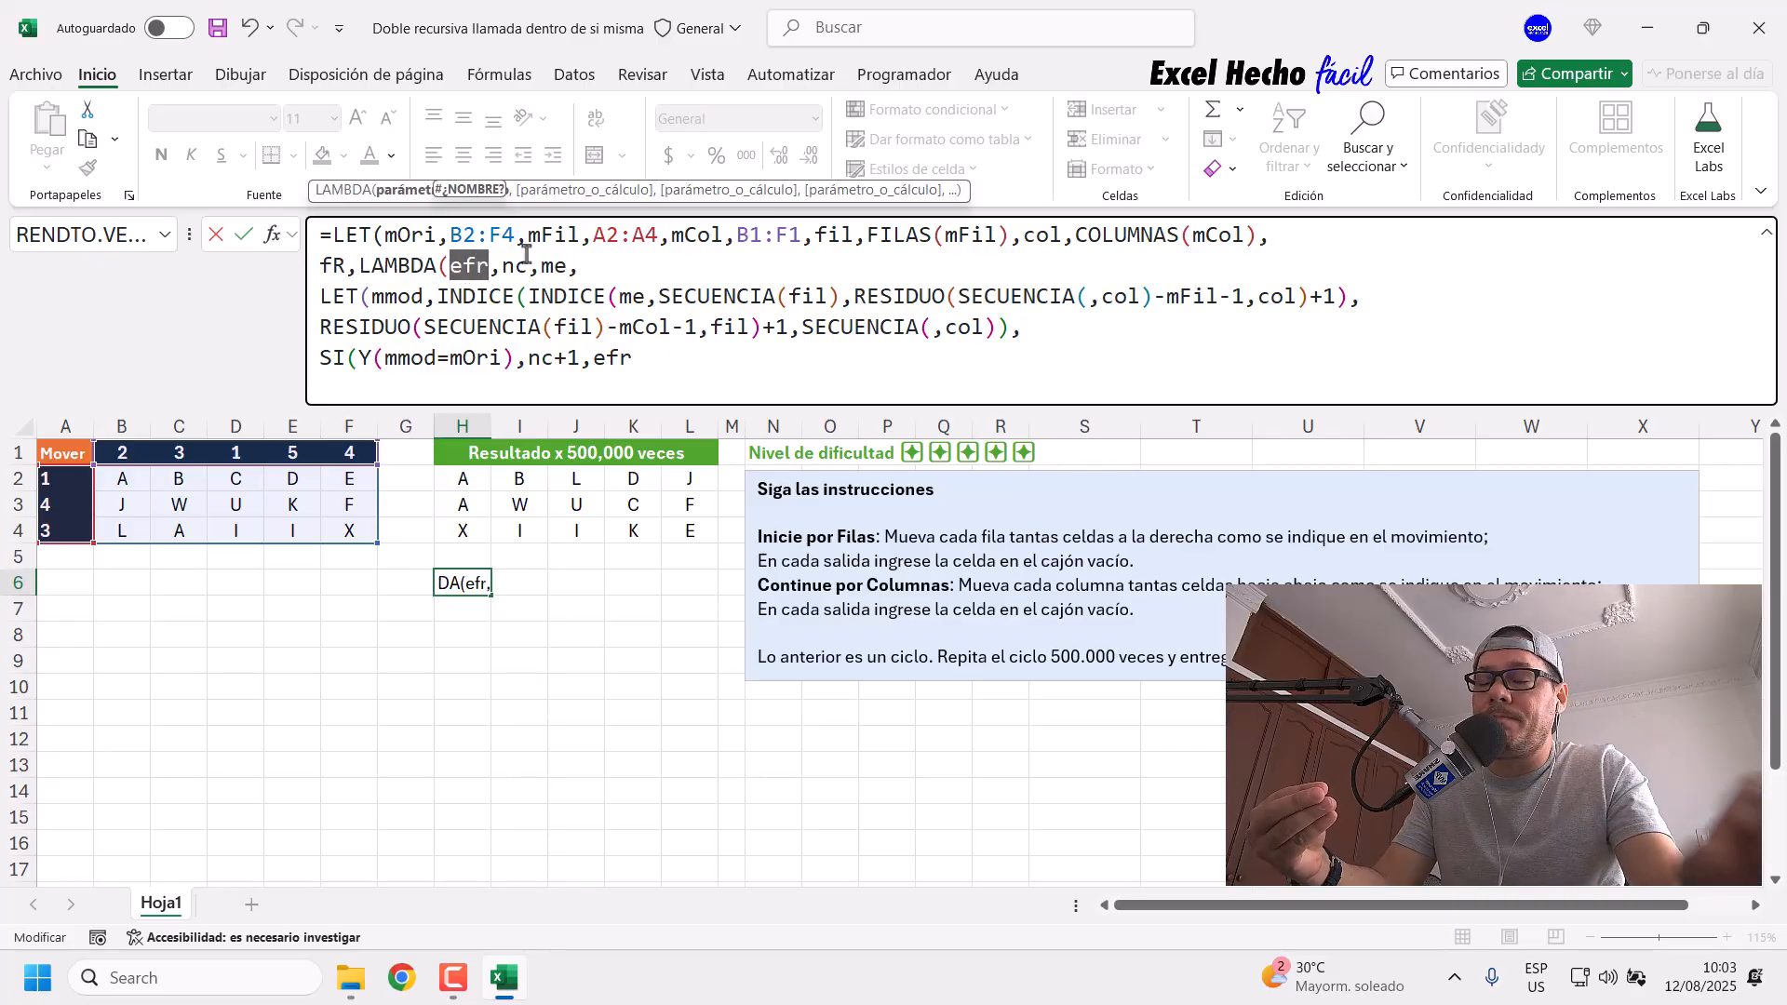
{"action": "left_click_drag", "start_coordinate": [436, 267], "coordinate": [489, 265]}
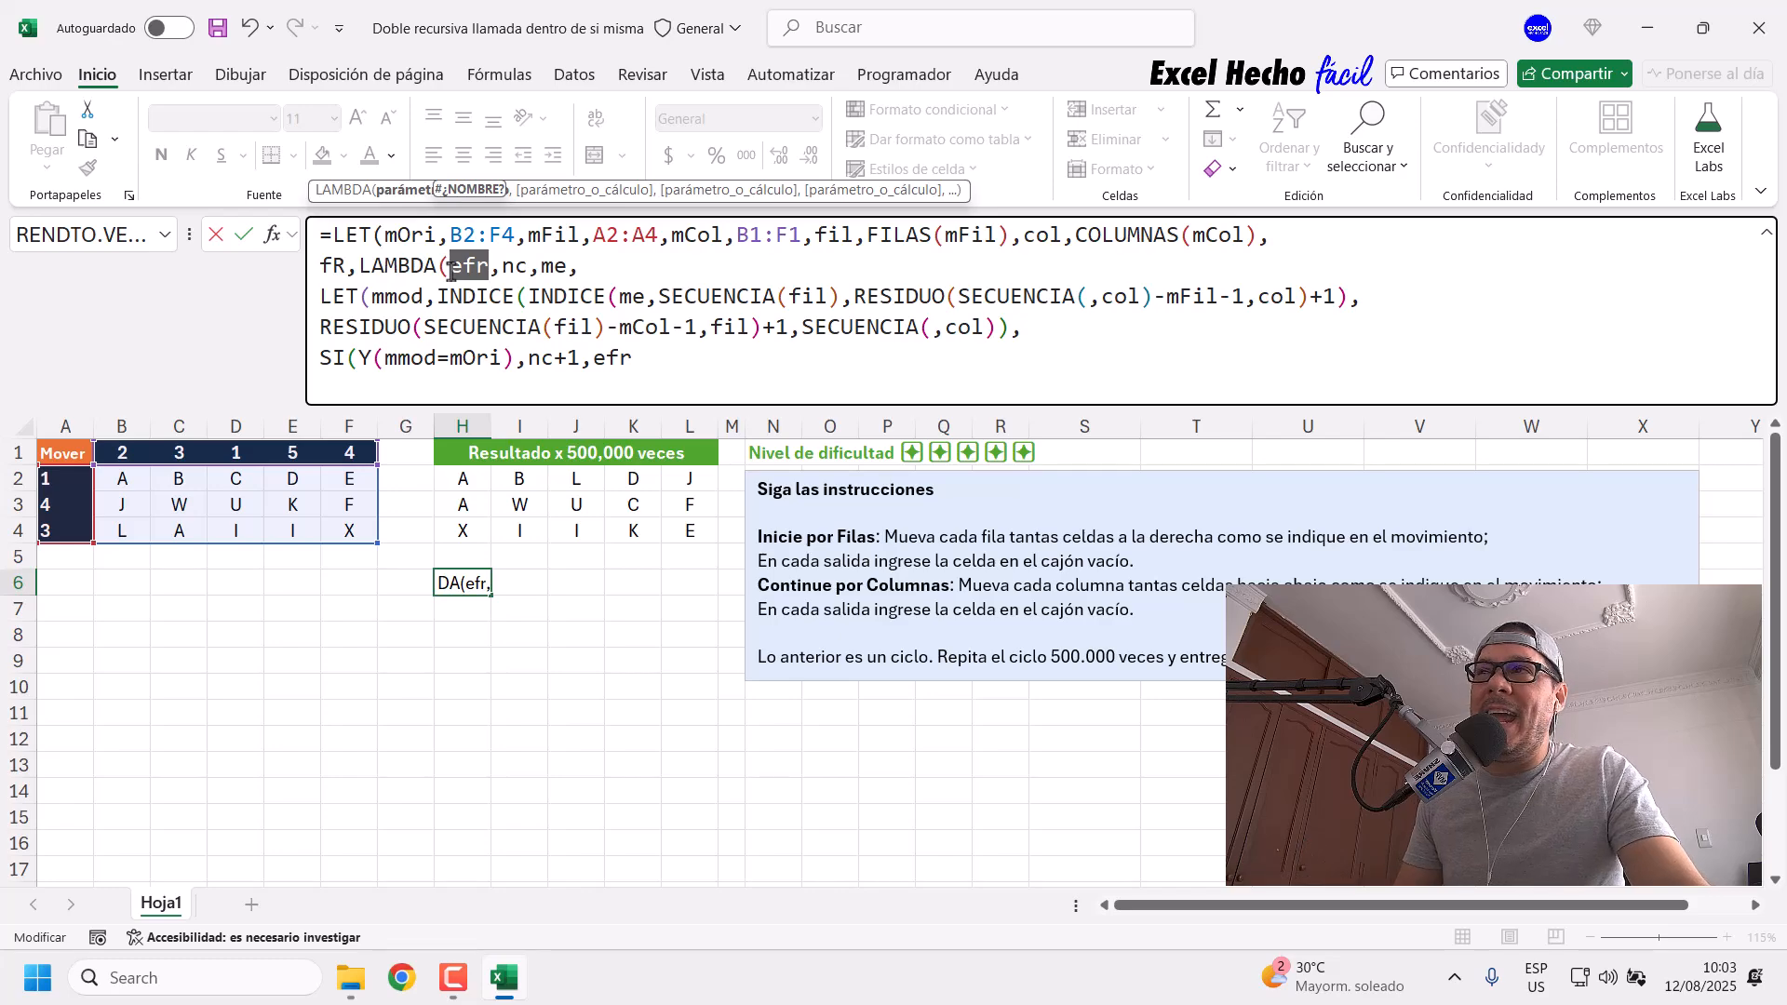
{"action": "left_click", "coordinate": [689, 360]}
{"action": "left_click_drag", "start_coordinate": [594, 364], "coordinate": [635, 361]}
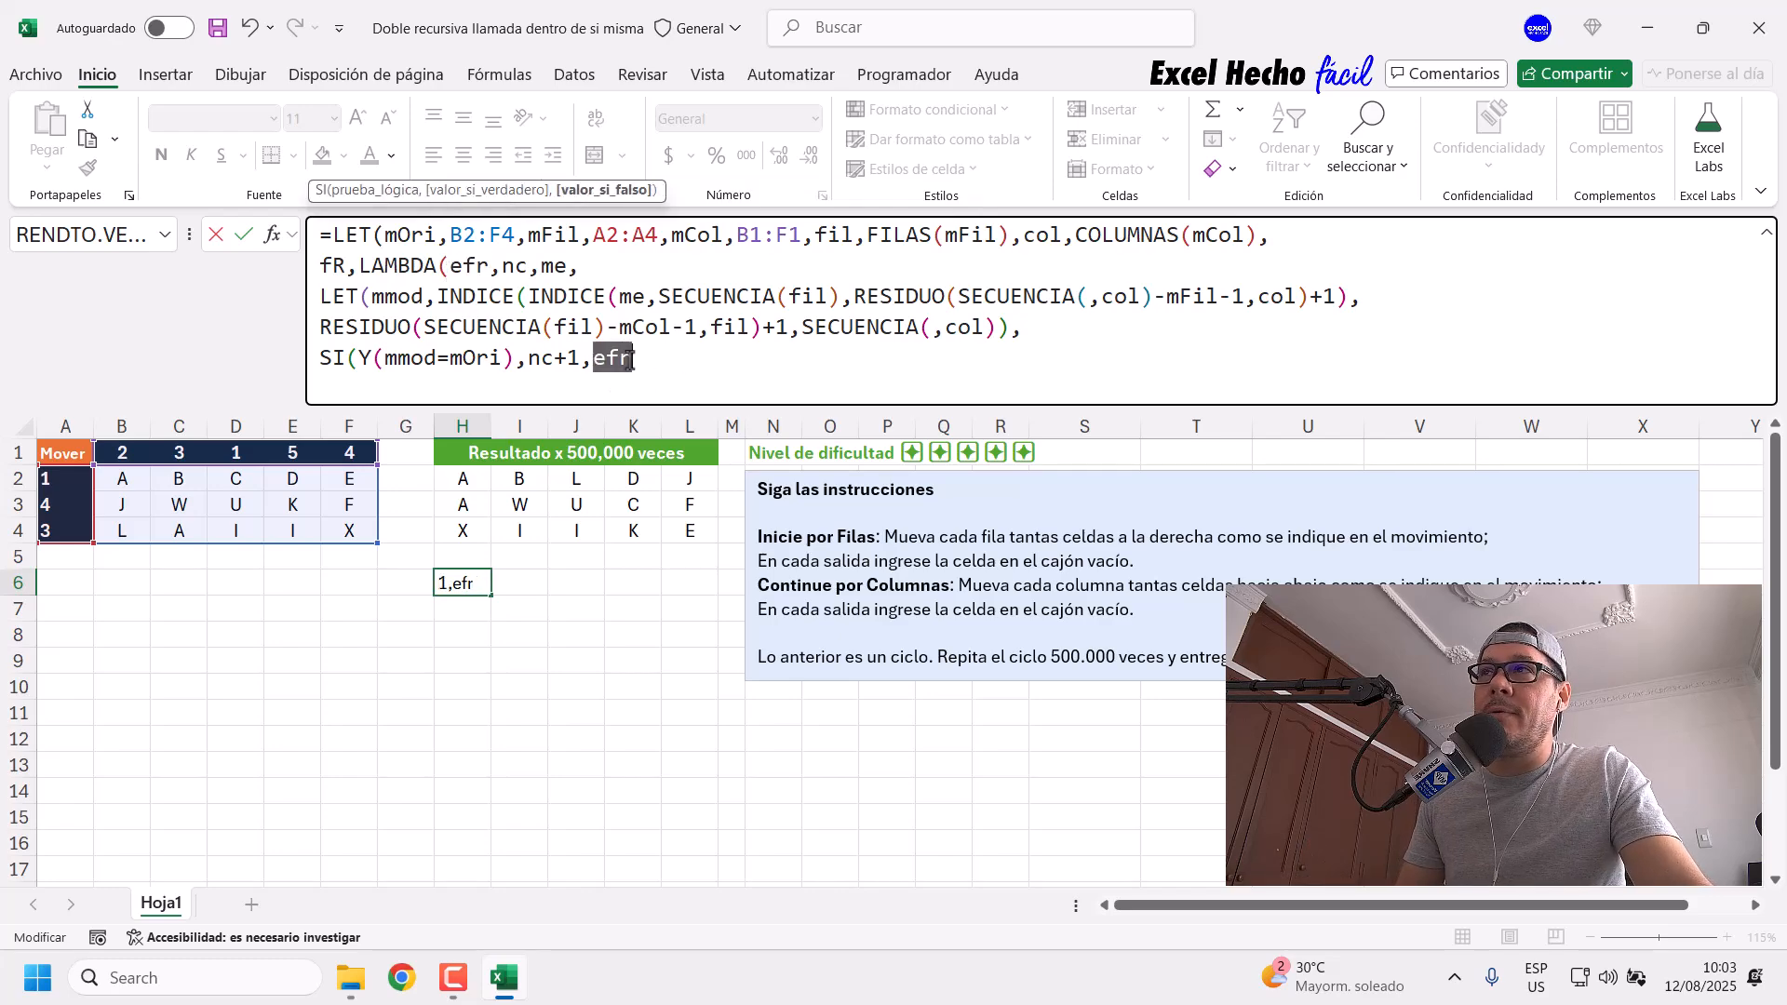
{"action": "left_click", "coordinate": [638, 363]}
{"action": "type", "text": "("}
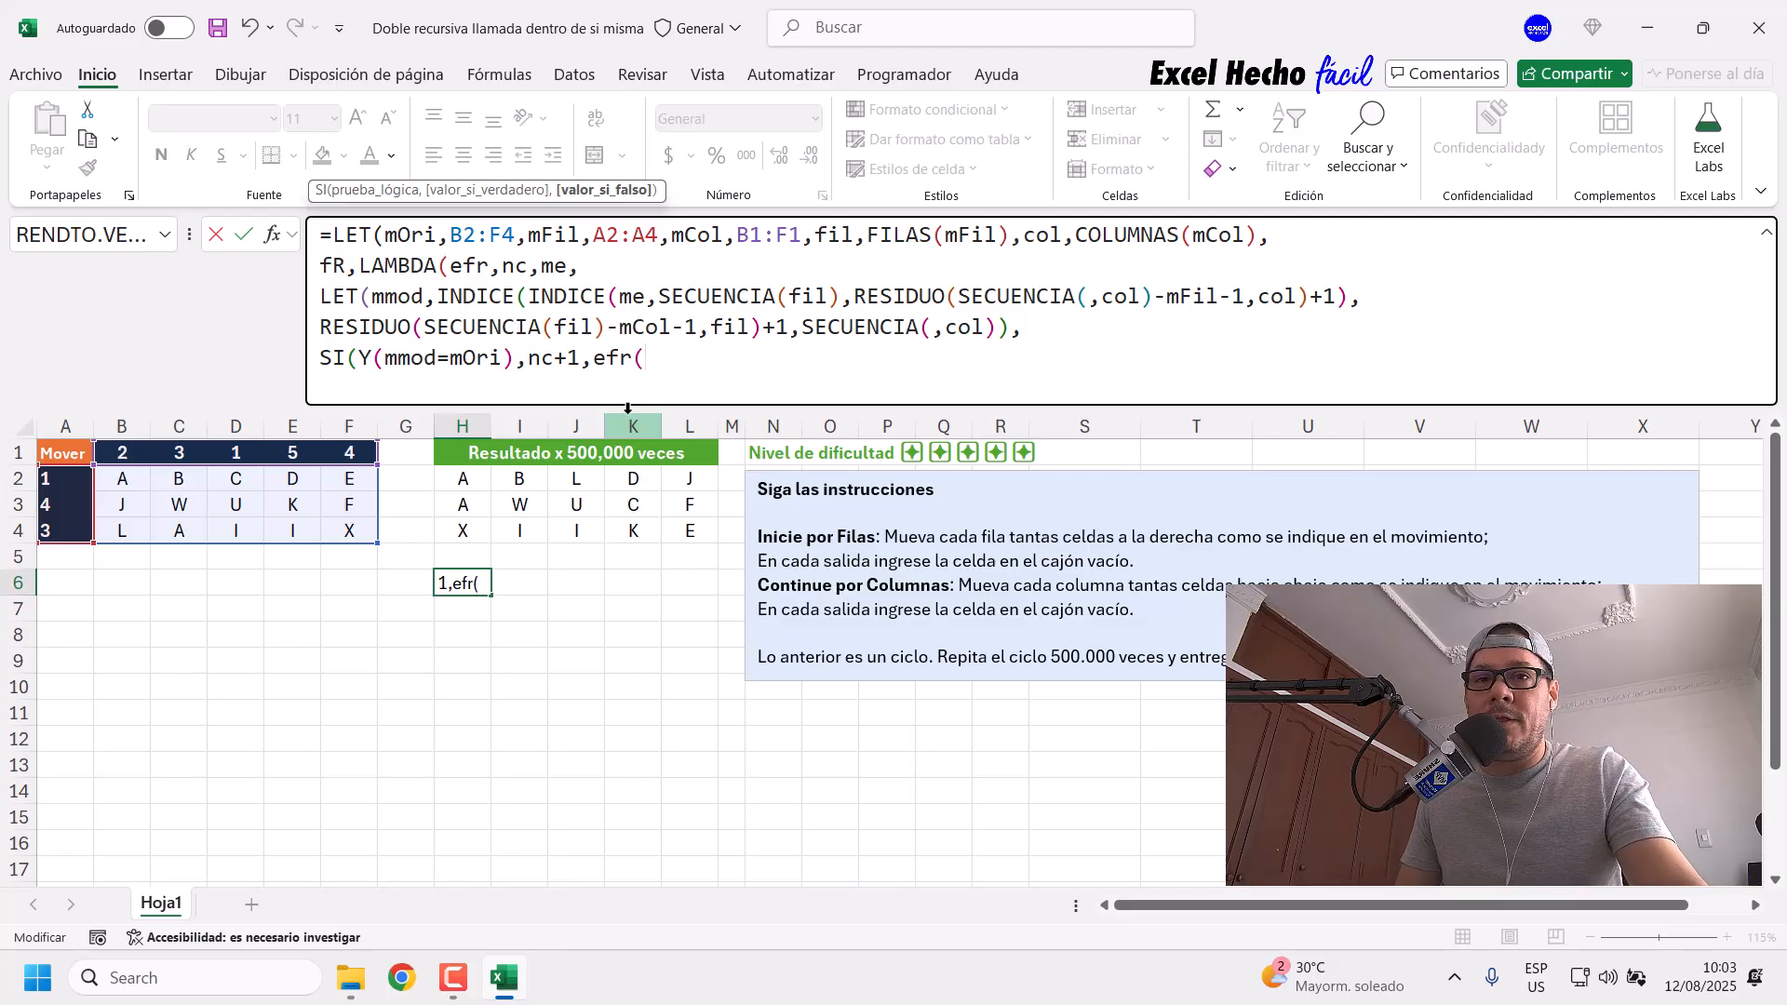
Step: Check the LAMBDA parameters efr, nc and me, and enter efr as the recursive call's first argument
{"action": "double_click", "coordinate": [457, 268]}
{"action": "double_click", "coordinate": [515, 268]}
{"action": "double_click", "coordinate": [554, 268]}
{"action": "left_click_drag", "start_coordinate": [557, 268], "coordinate": [565, 270]}
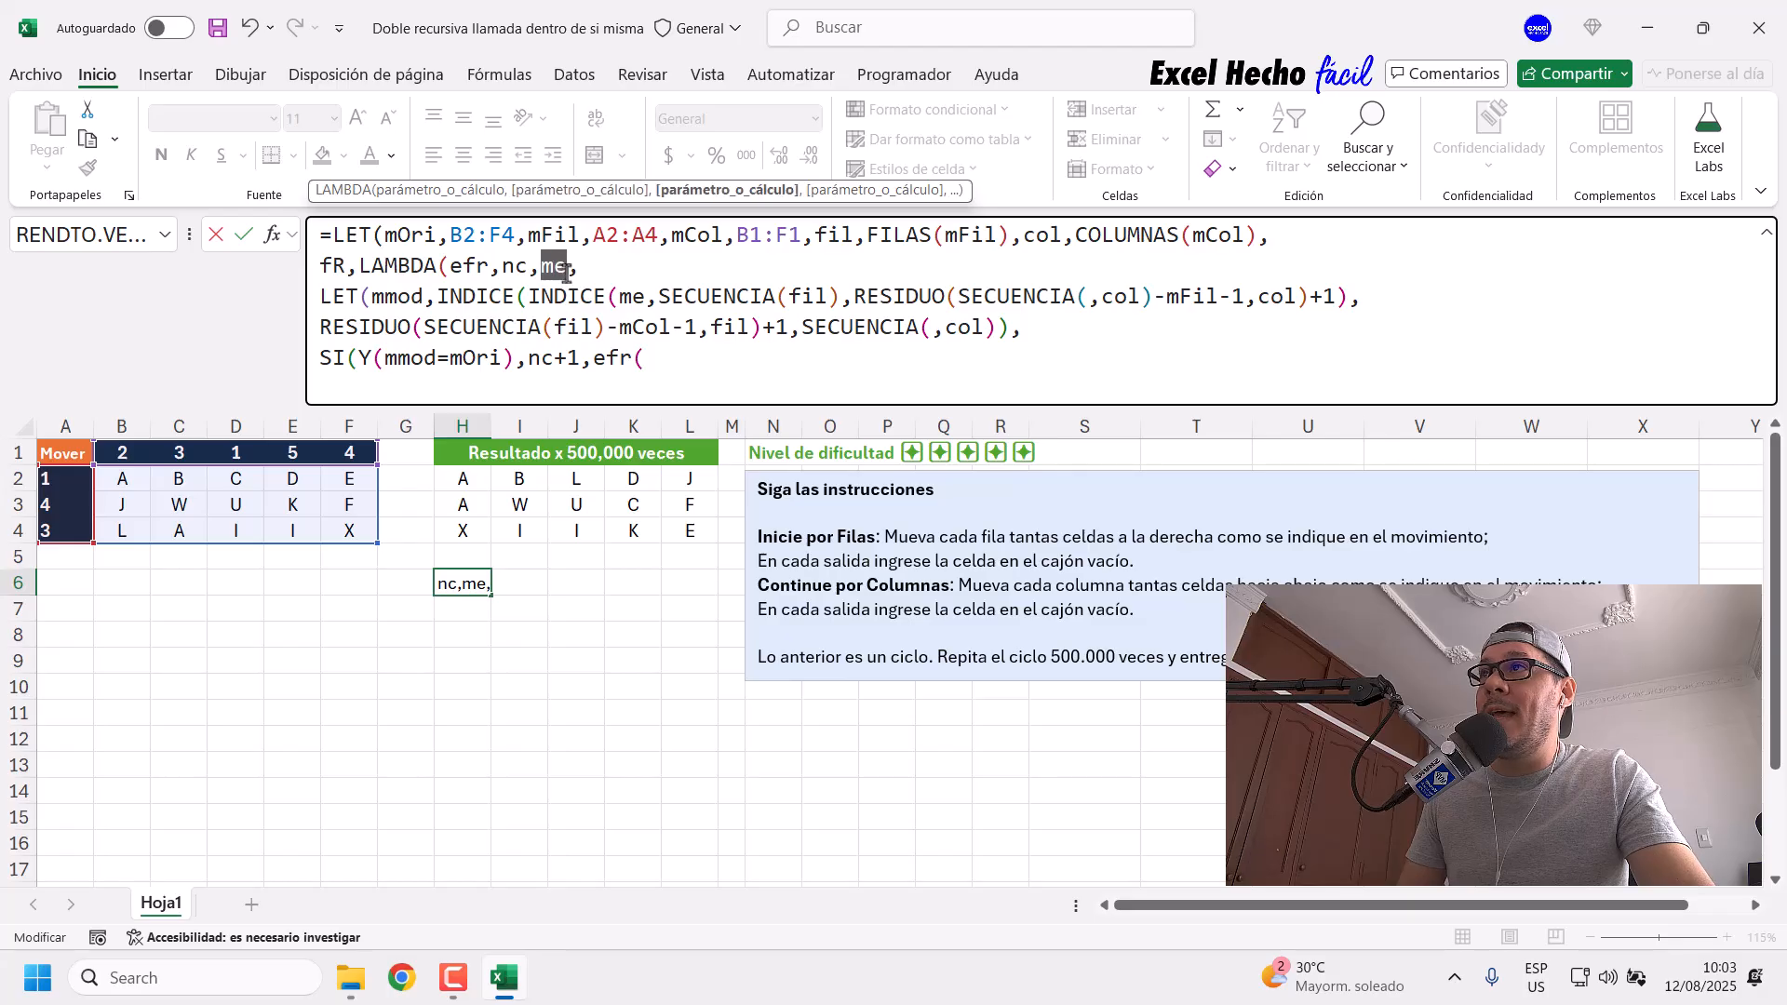
{"action": "left_click", "coordinate": [669, 363]}
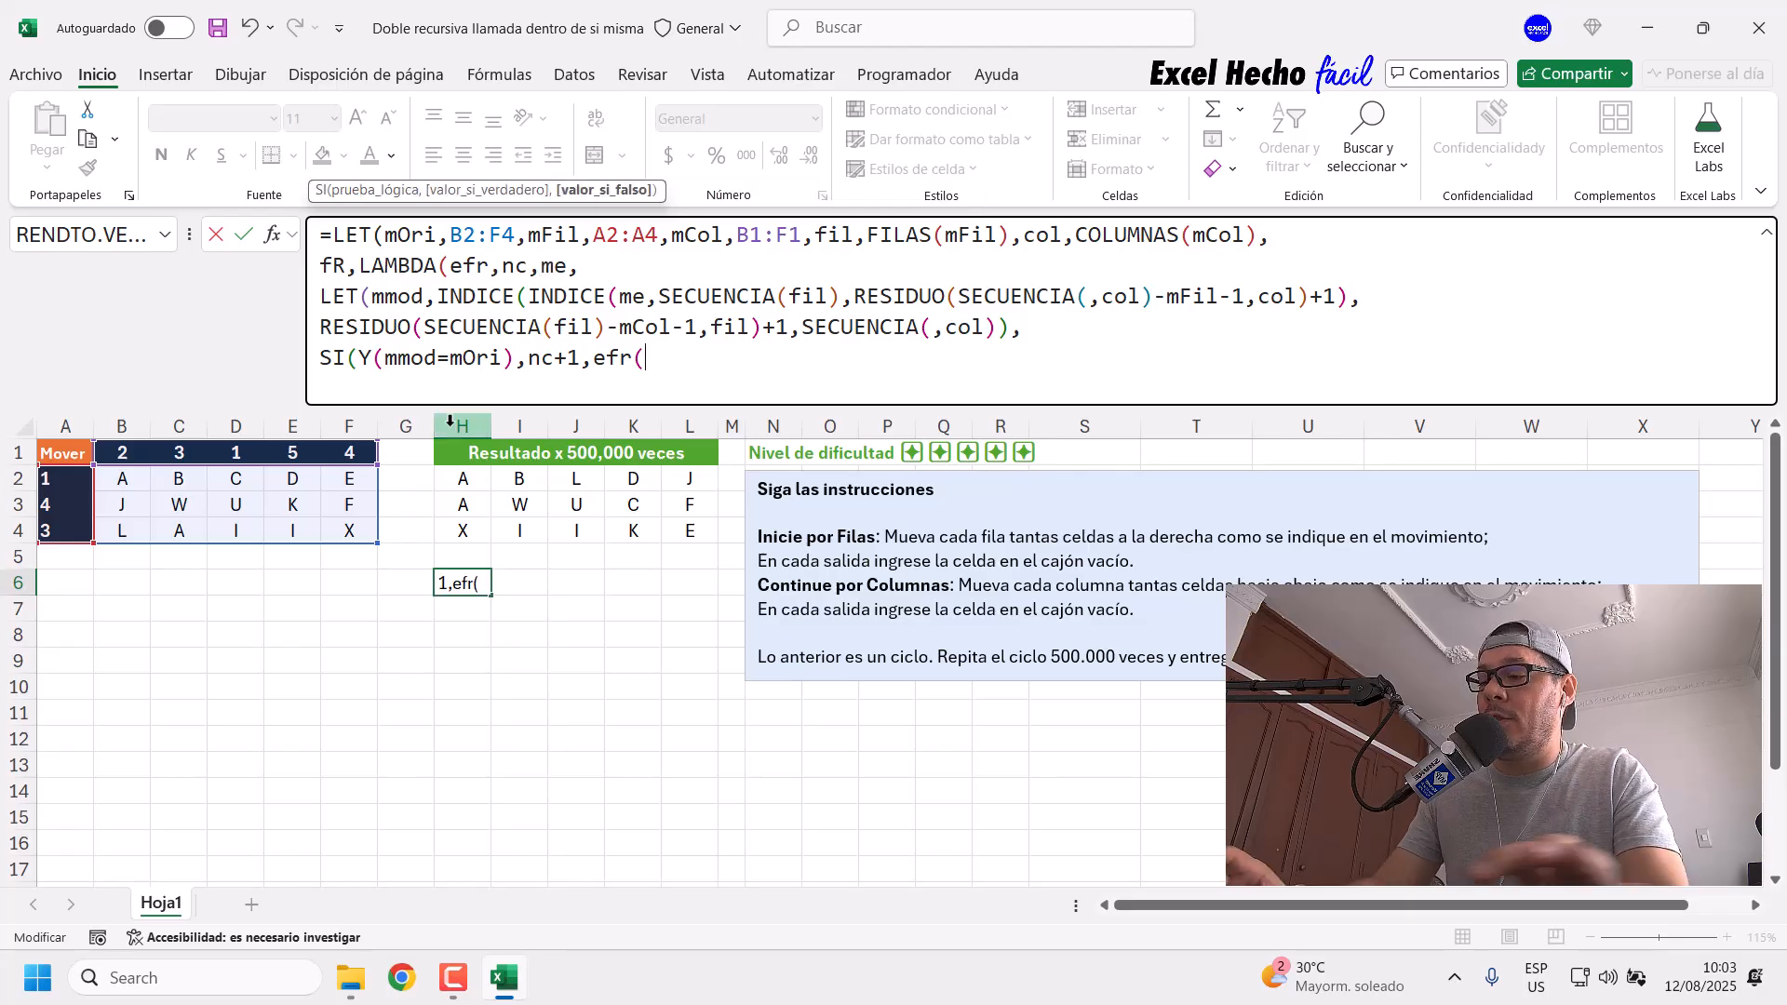
{"action": "type", "text": "efr"}
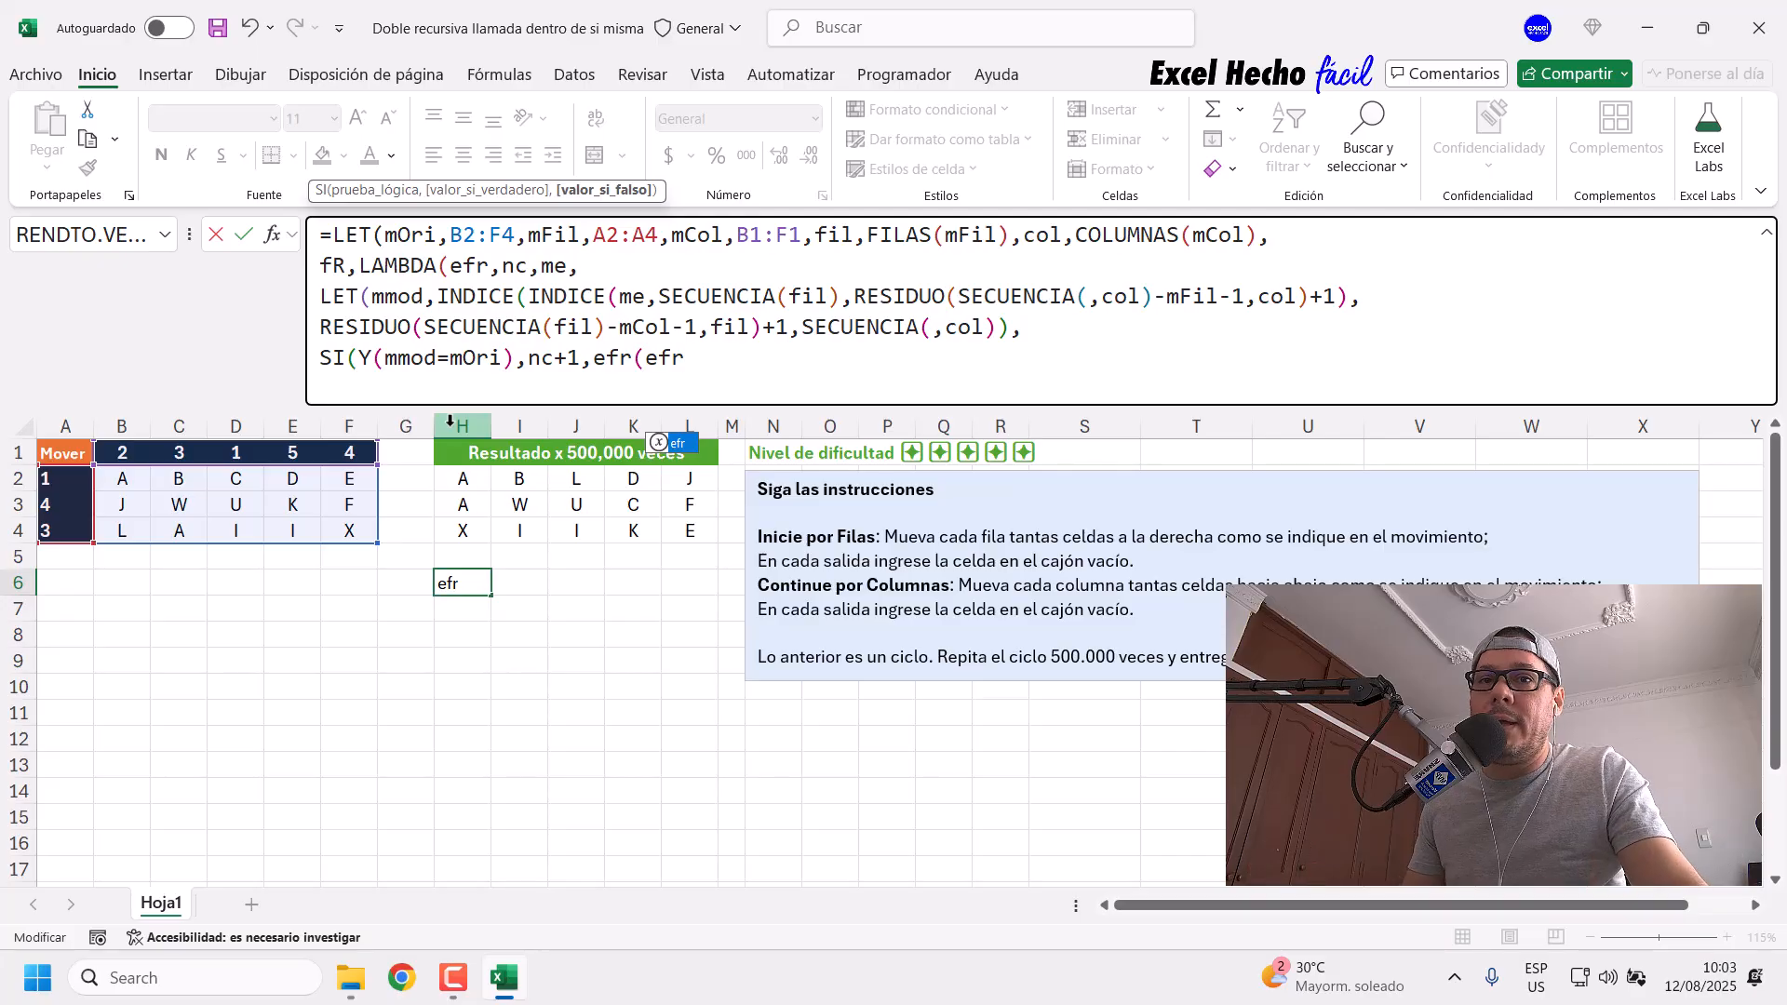
Step: Examine how the efr argument relates to the fR name, its LAMBDA definition and the efr parameter
{"action": "left_click_drag", "start_coordinate": [644, 360], "coordinate": [706, 367]}
{"action": "left_click", "coordinate": [707, 366]}
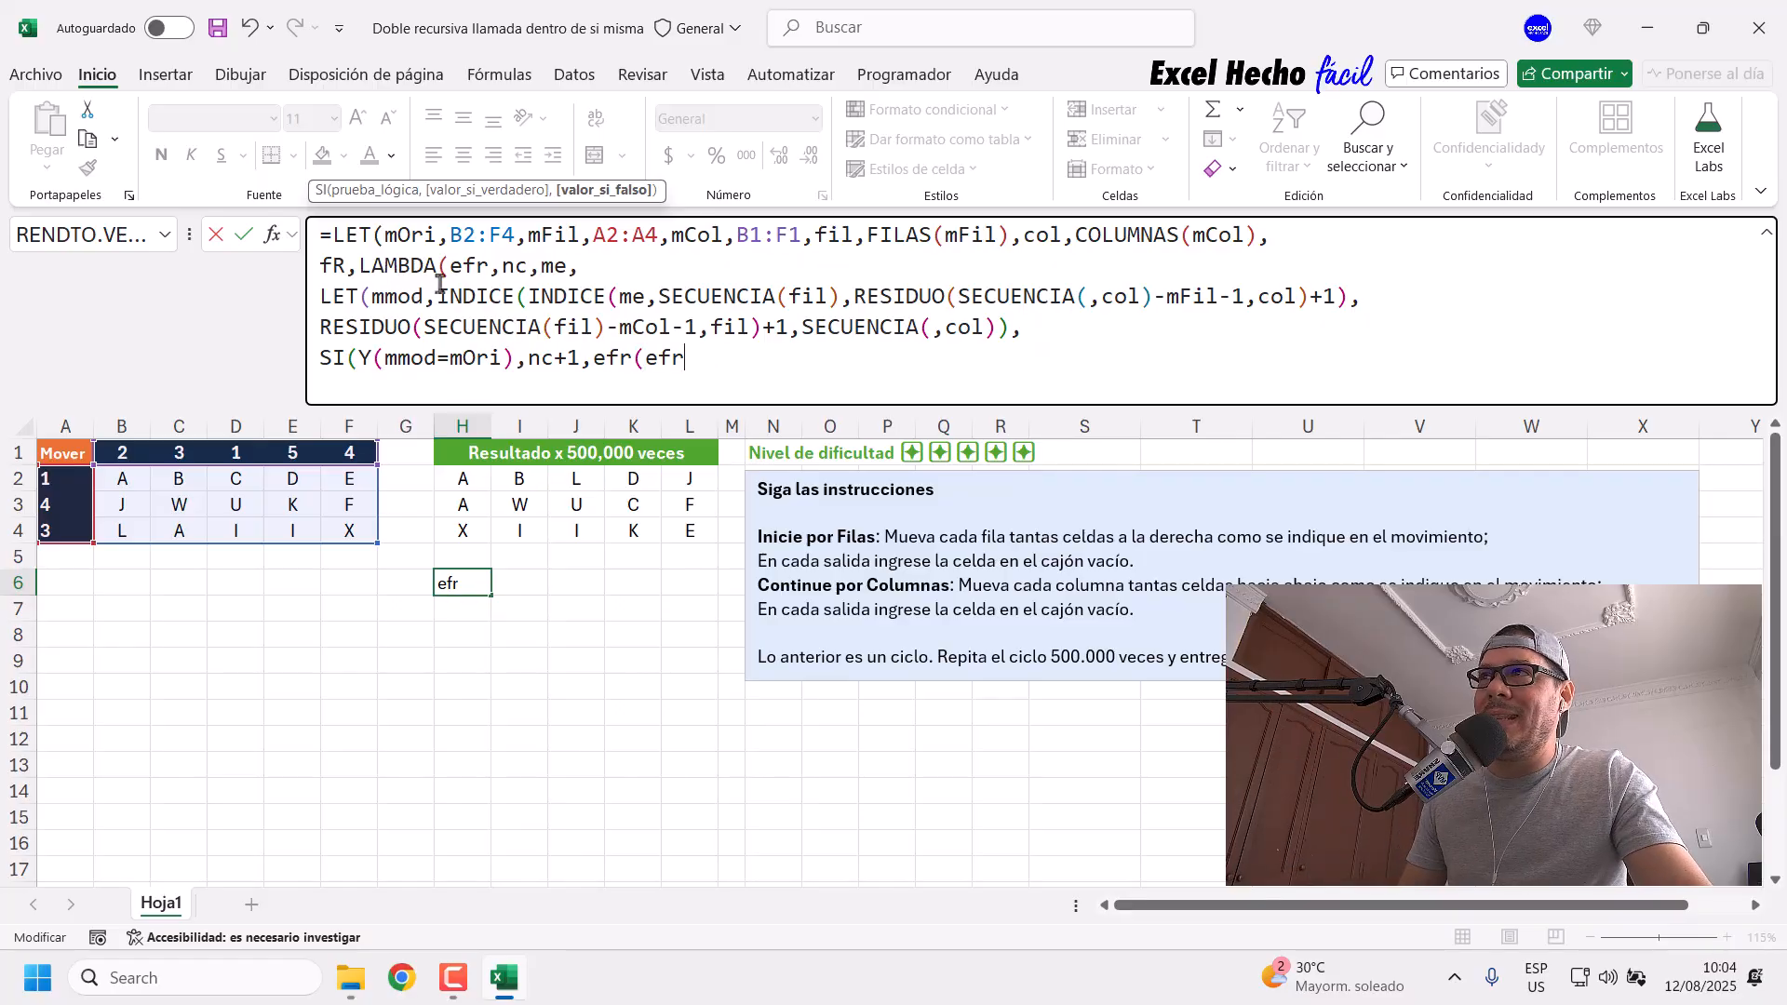
{"action": "left_click_drag", "start_coordinate": [447, 265], "coordinate": [850, 387]}
{"action": "left_click", "coordinate": [732, 361]}
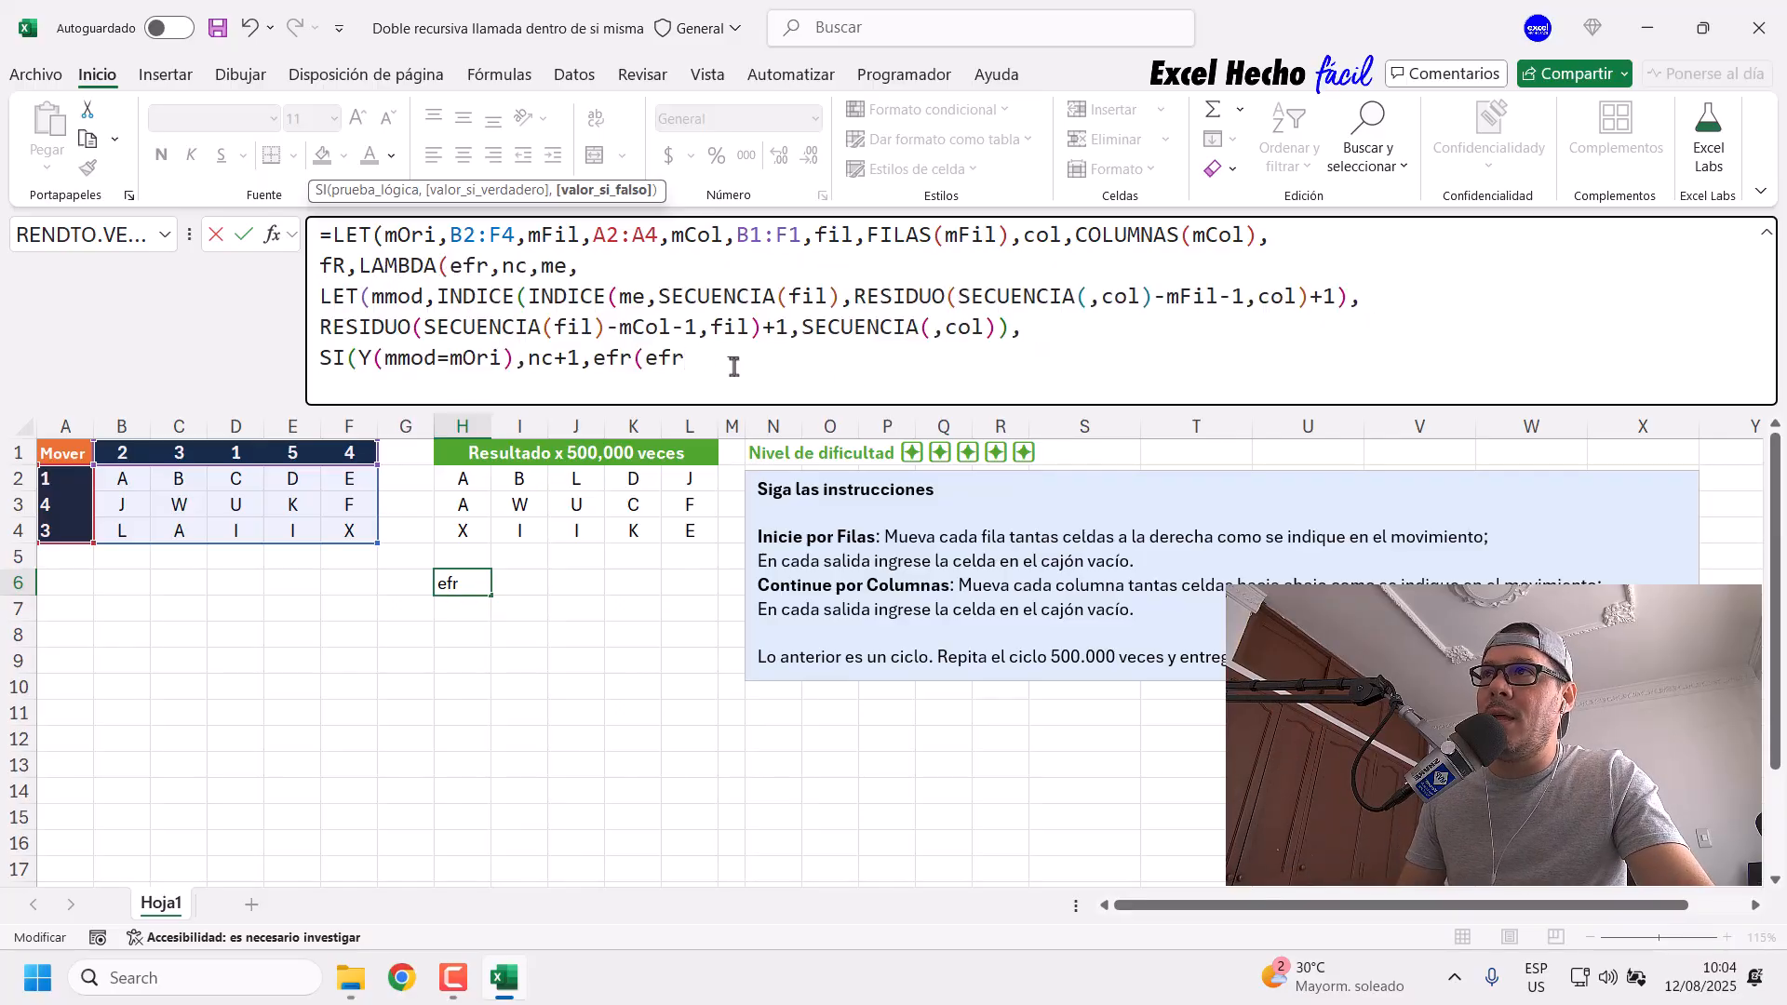
{"action": "left_click_drag", "start_coordinate": [335, 236], "coordinate": [808, 358]}
{"action": "left_click", "coordinate": [586, 350]}
{"action": "double_click", "coordinate": [342, 266]}
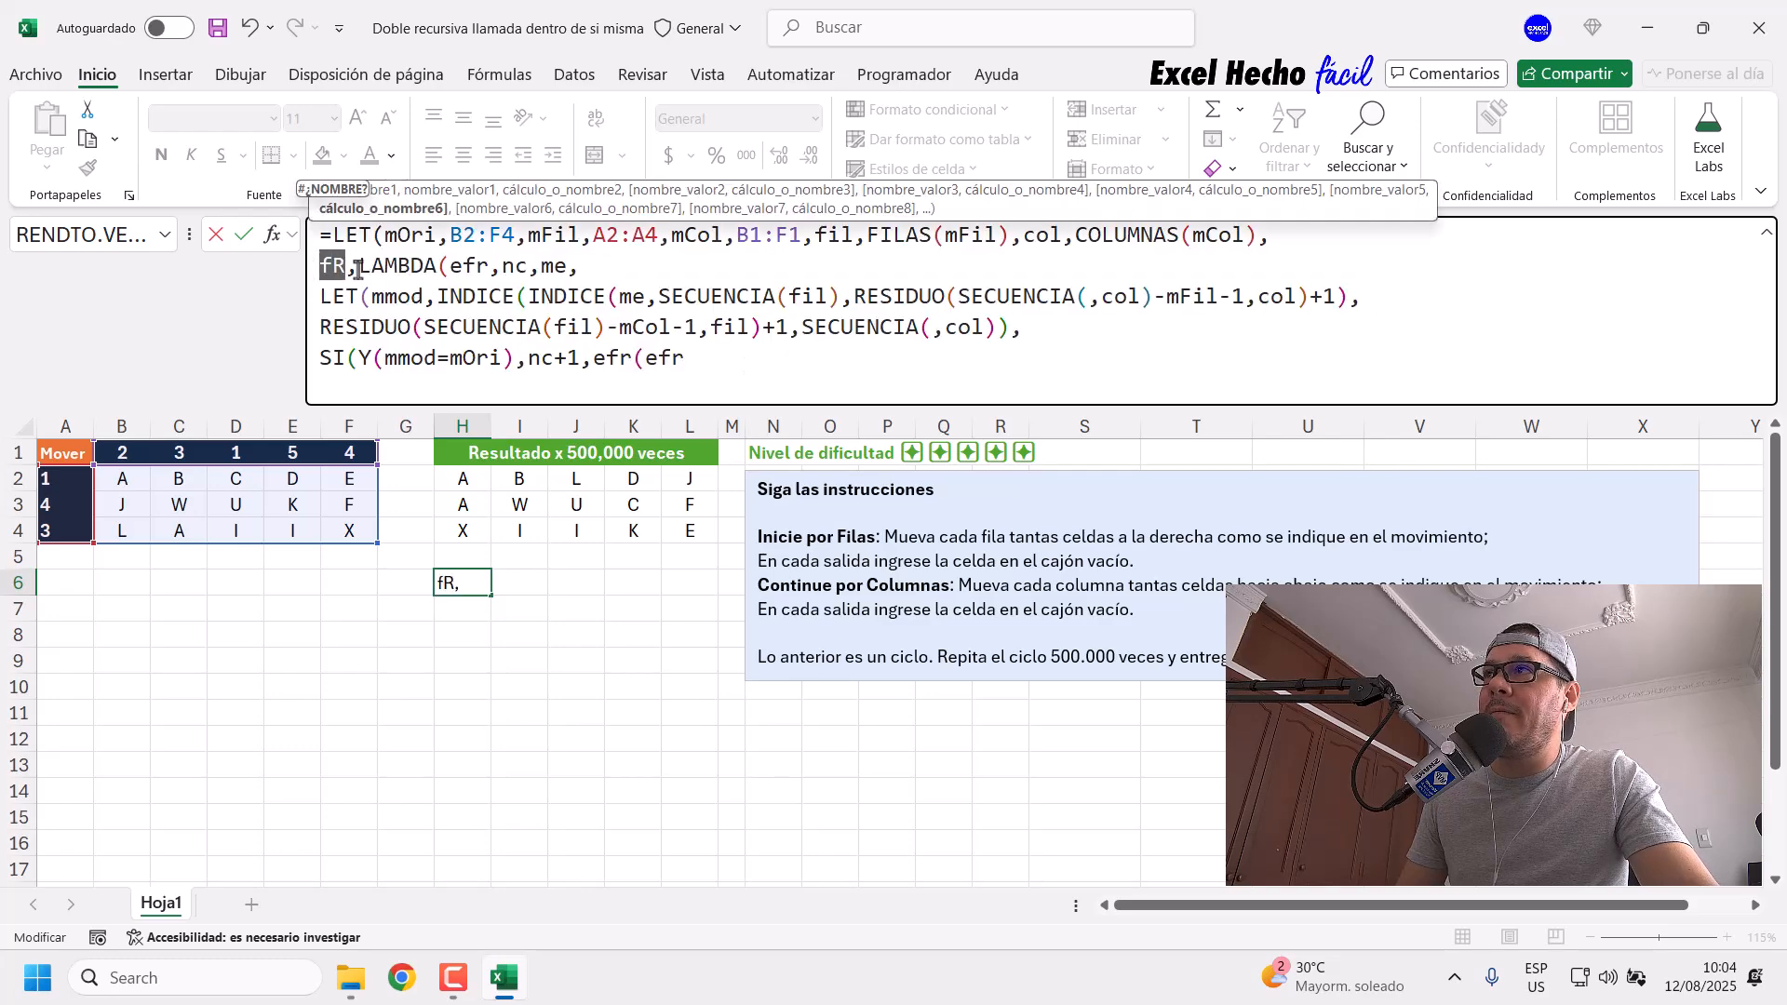
{"action": "left_click_drag", "start_coordinate": [359, 267], "coordinate": [780, 381]}
{"action": "left_click", "coordinate": [780, 381]}
{"action": "left_click_drag", "start_coordinate": [451, 266], "coordinate": [491, 267]}
{"action": "left_click", "coordinate": [696, 363]}
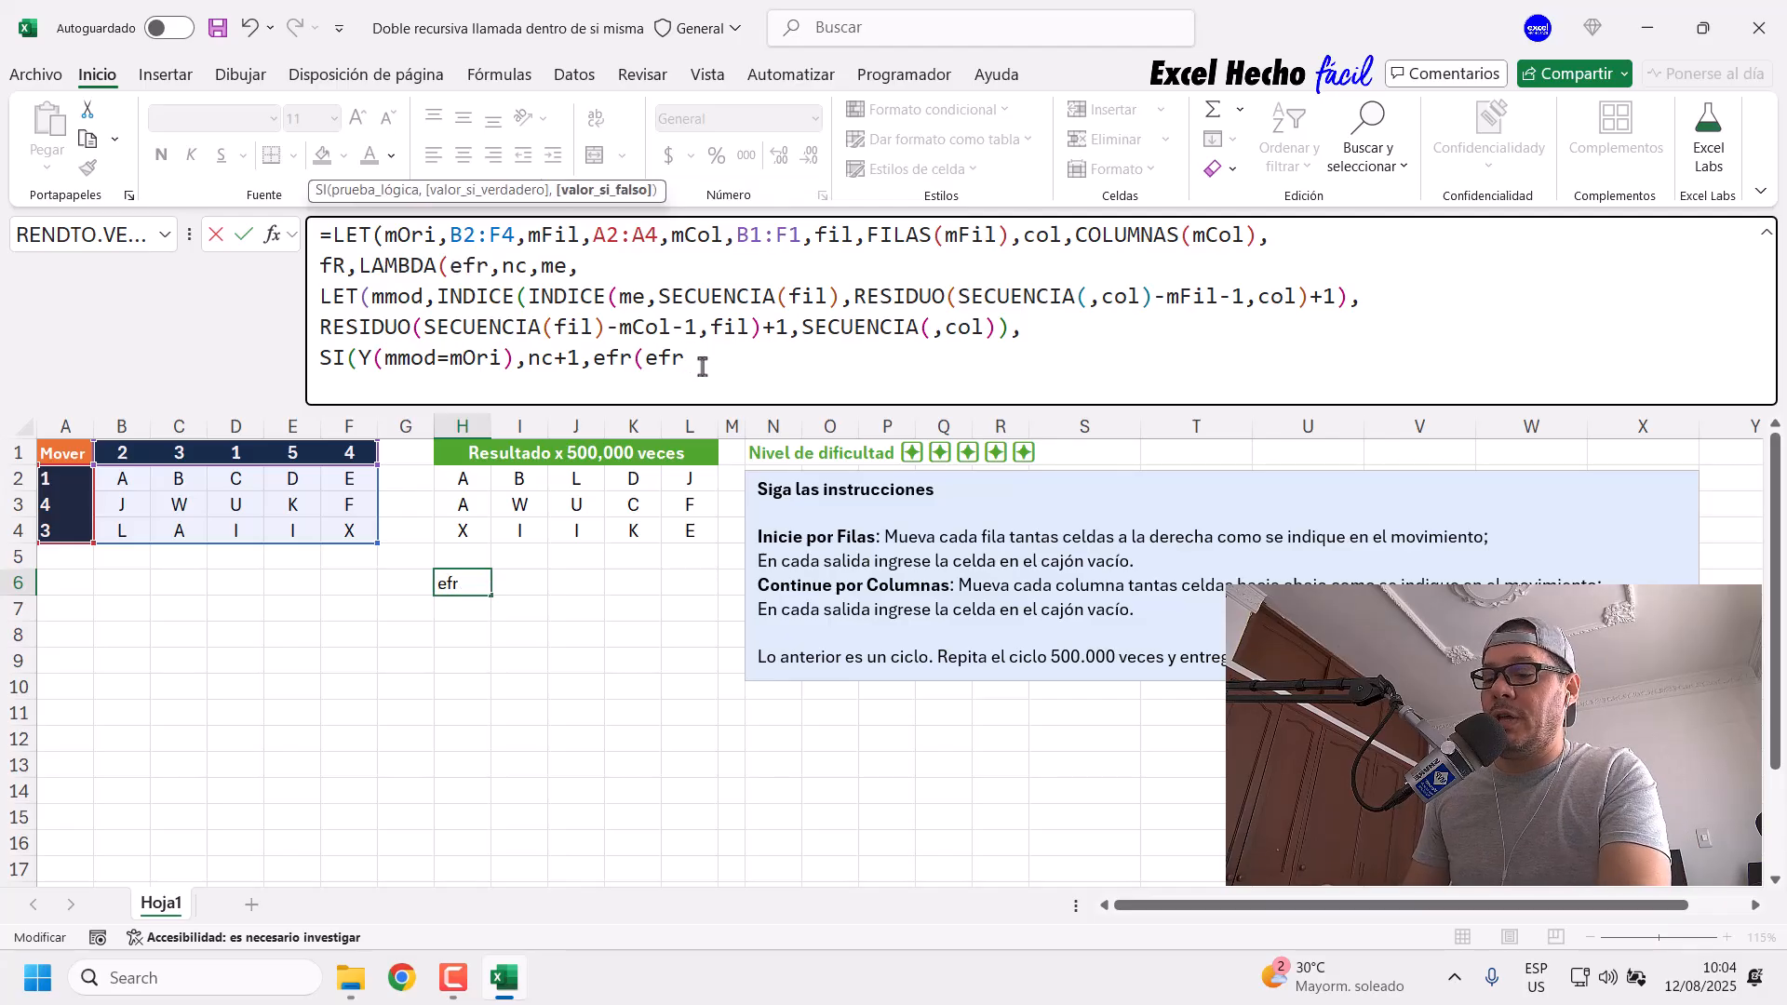
Step: Add nc+1 as the second argument of the recursive efr call, matching the LAMBDA's nc parameter
{"action": "type", "text": ","}
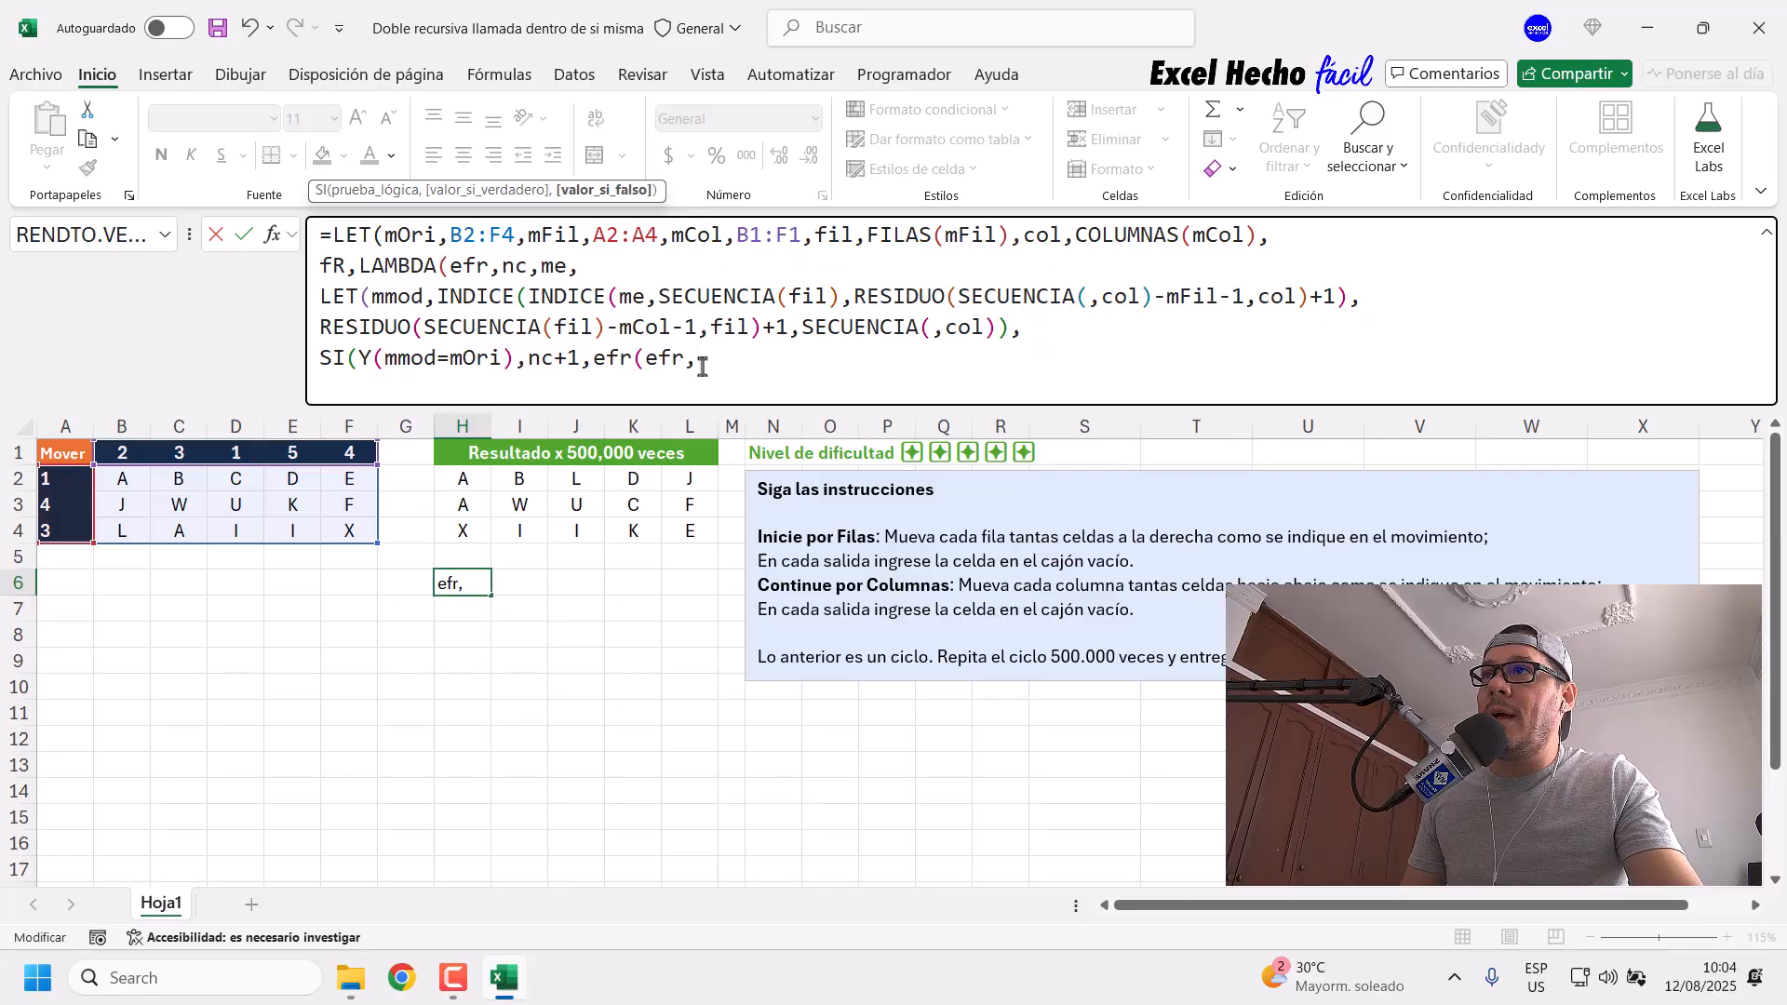
{"action": "left_click_drag", "start_coordinate": [642, 362], "coordinate": [681, 365]}
{"action": "left_click", "coordinate": [693, 362]}
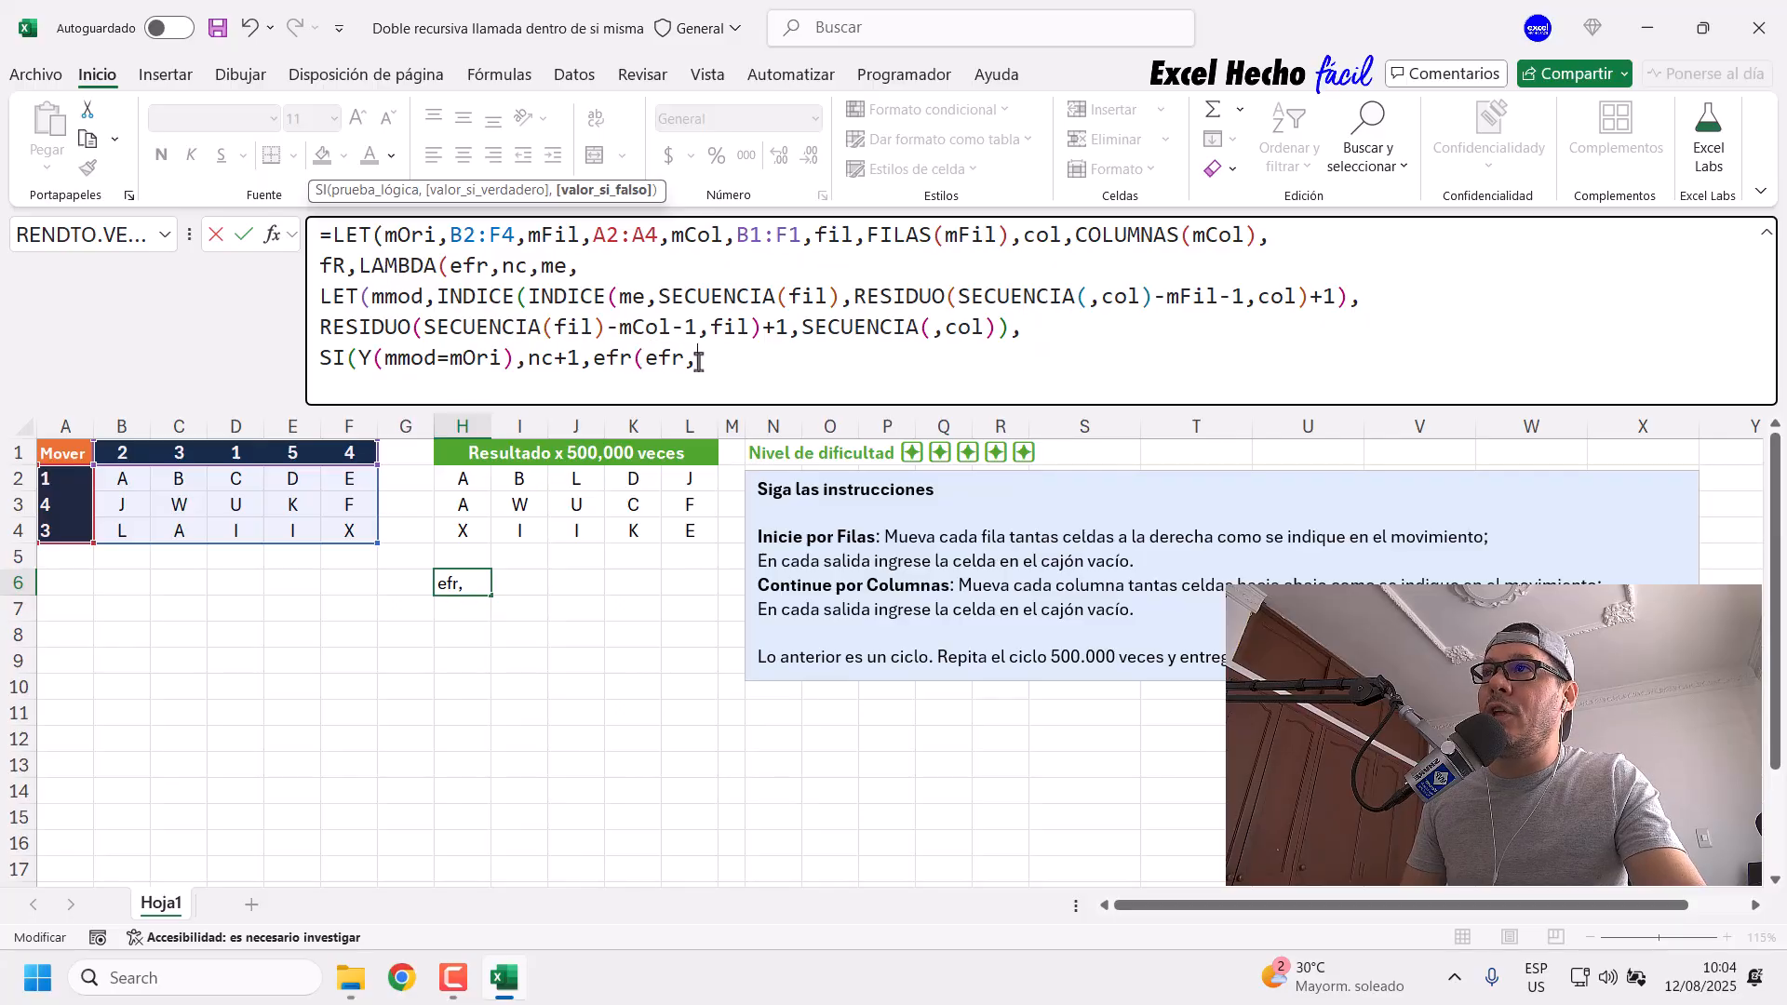
{"action": "double_click", "coordinate": [511, 269]}
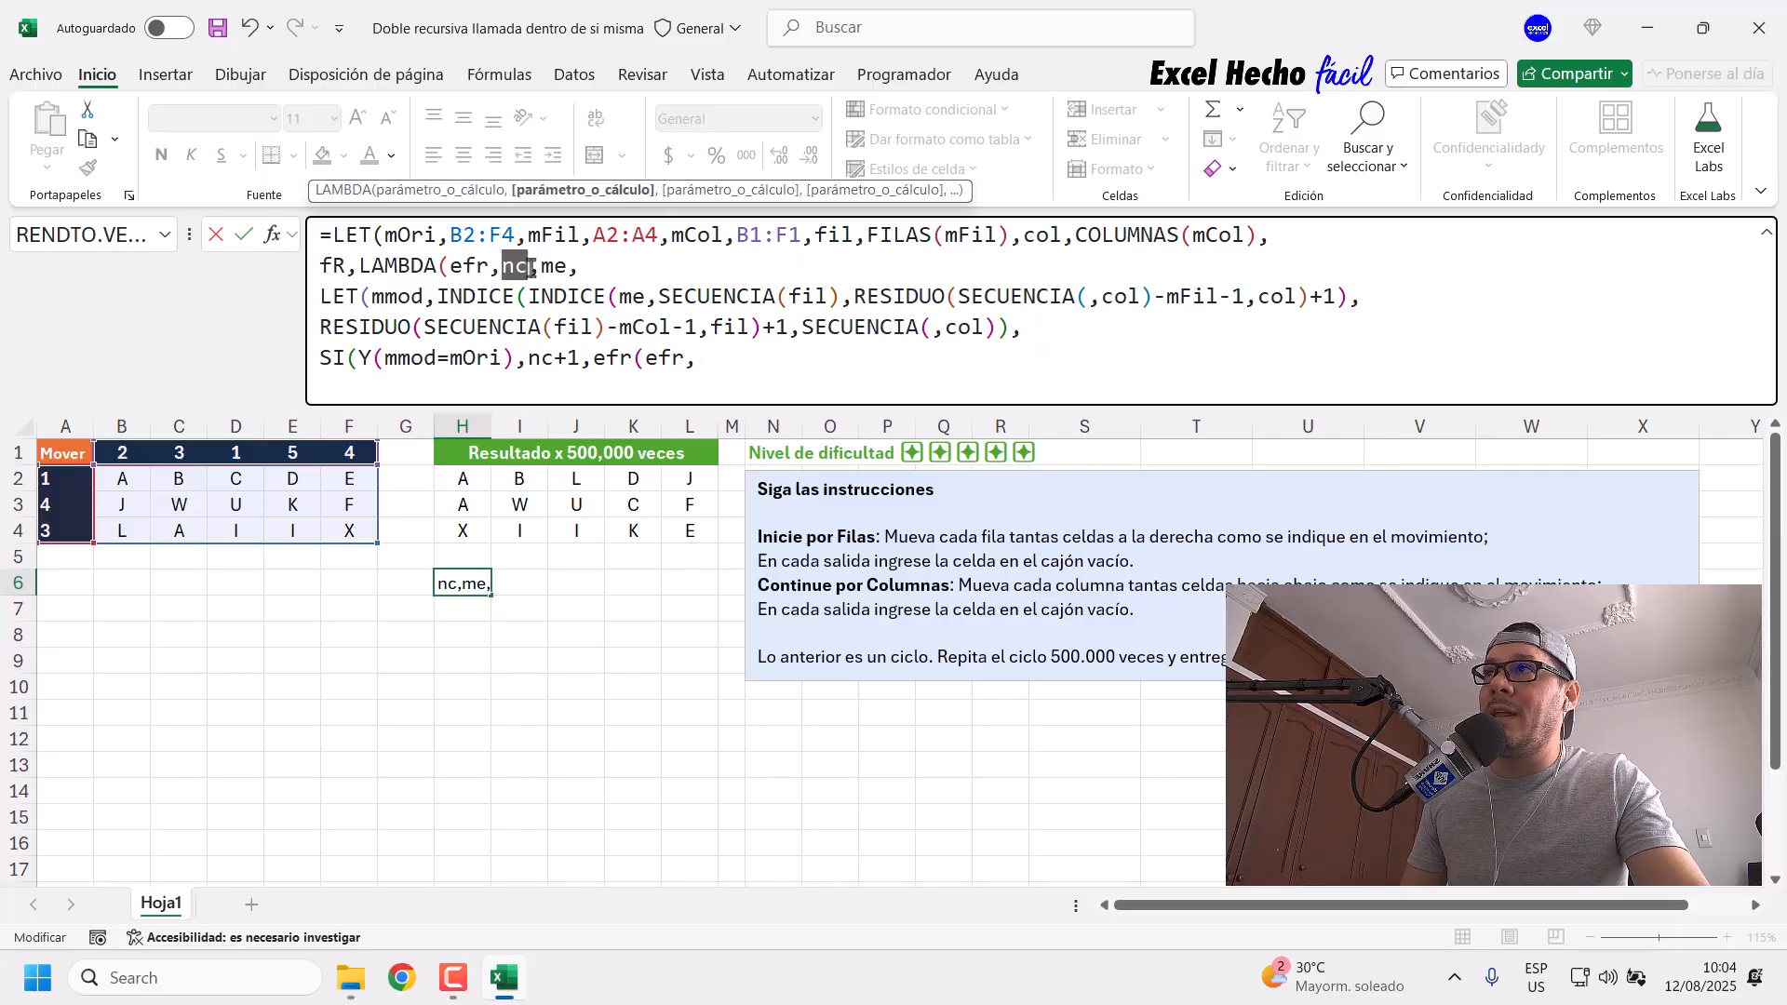
{"action": "left_click", "coordinate": [700, 359]}
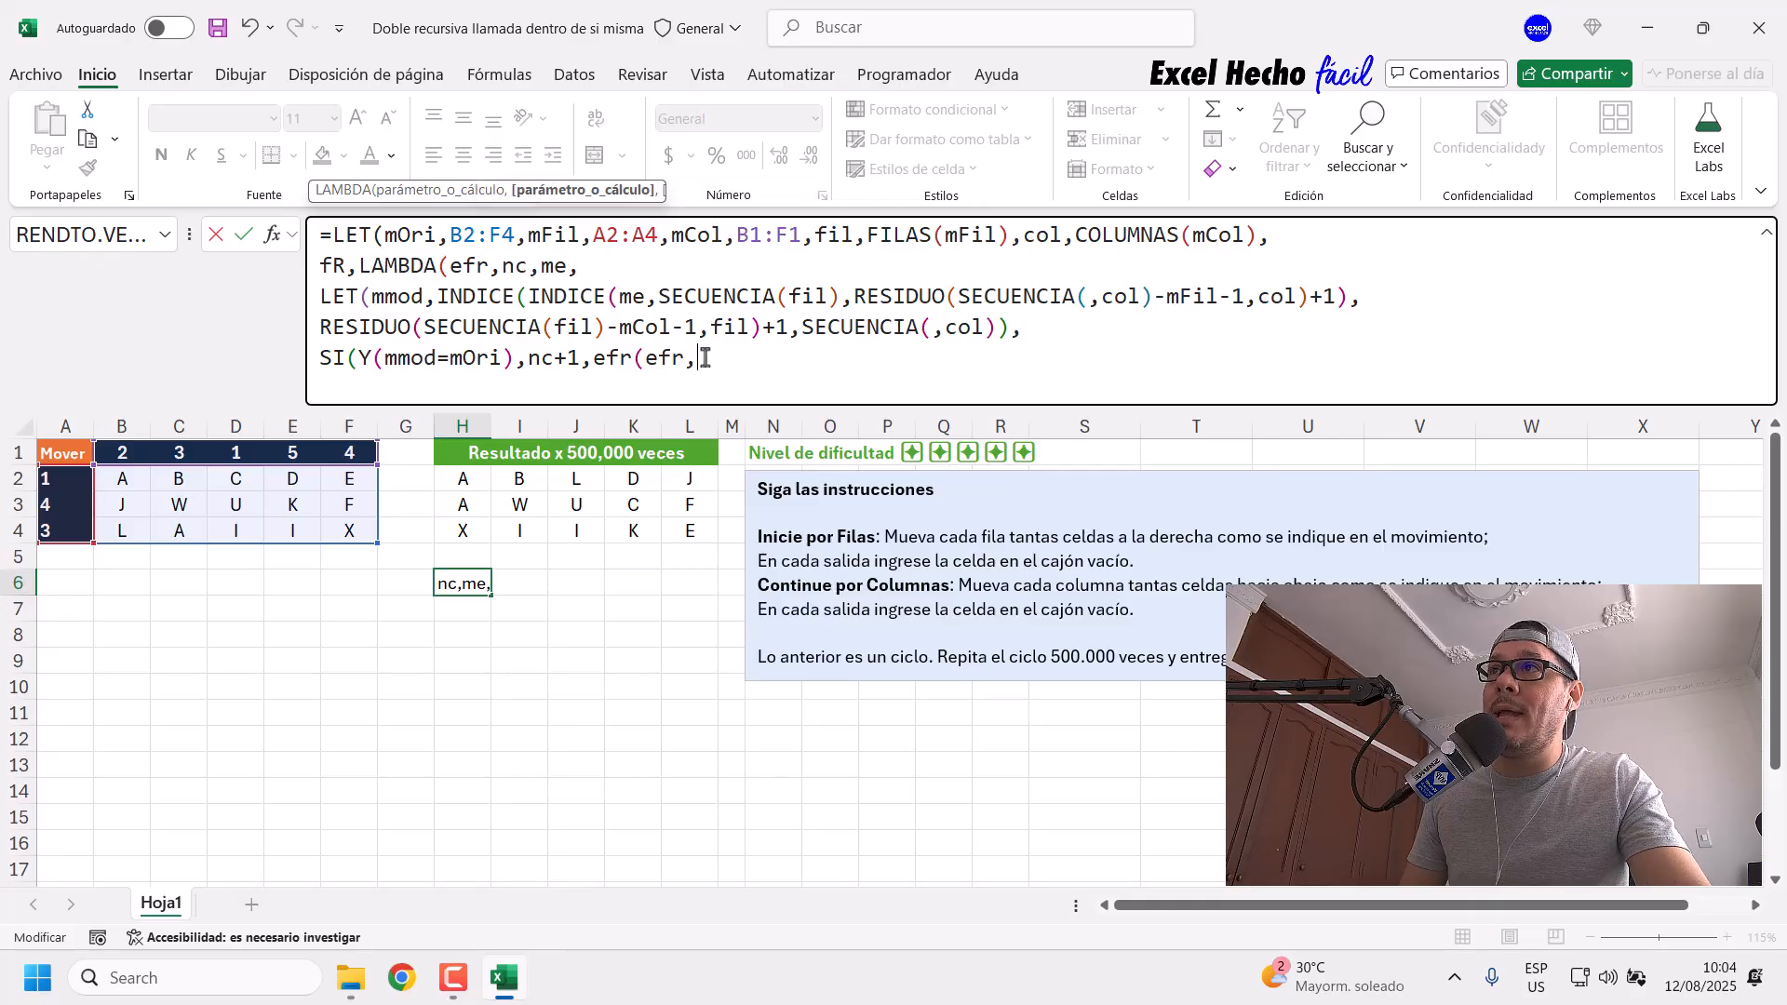
{"action": "type", "text": "nc+1"}
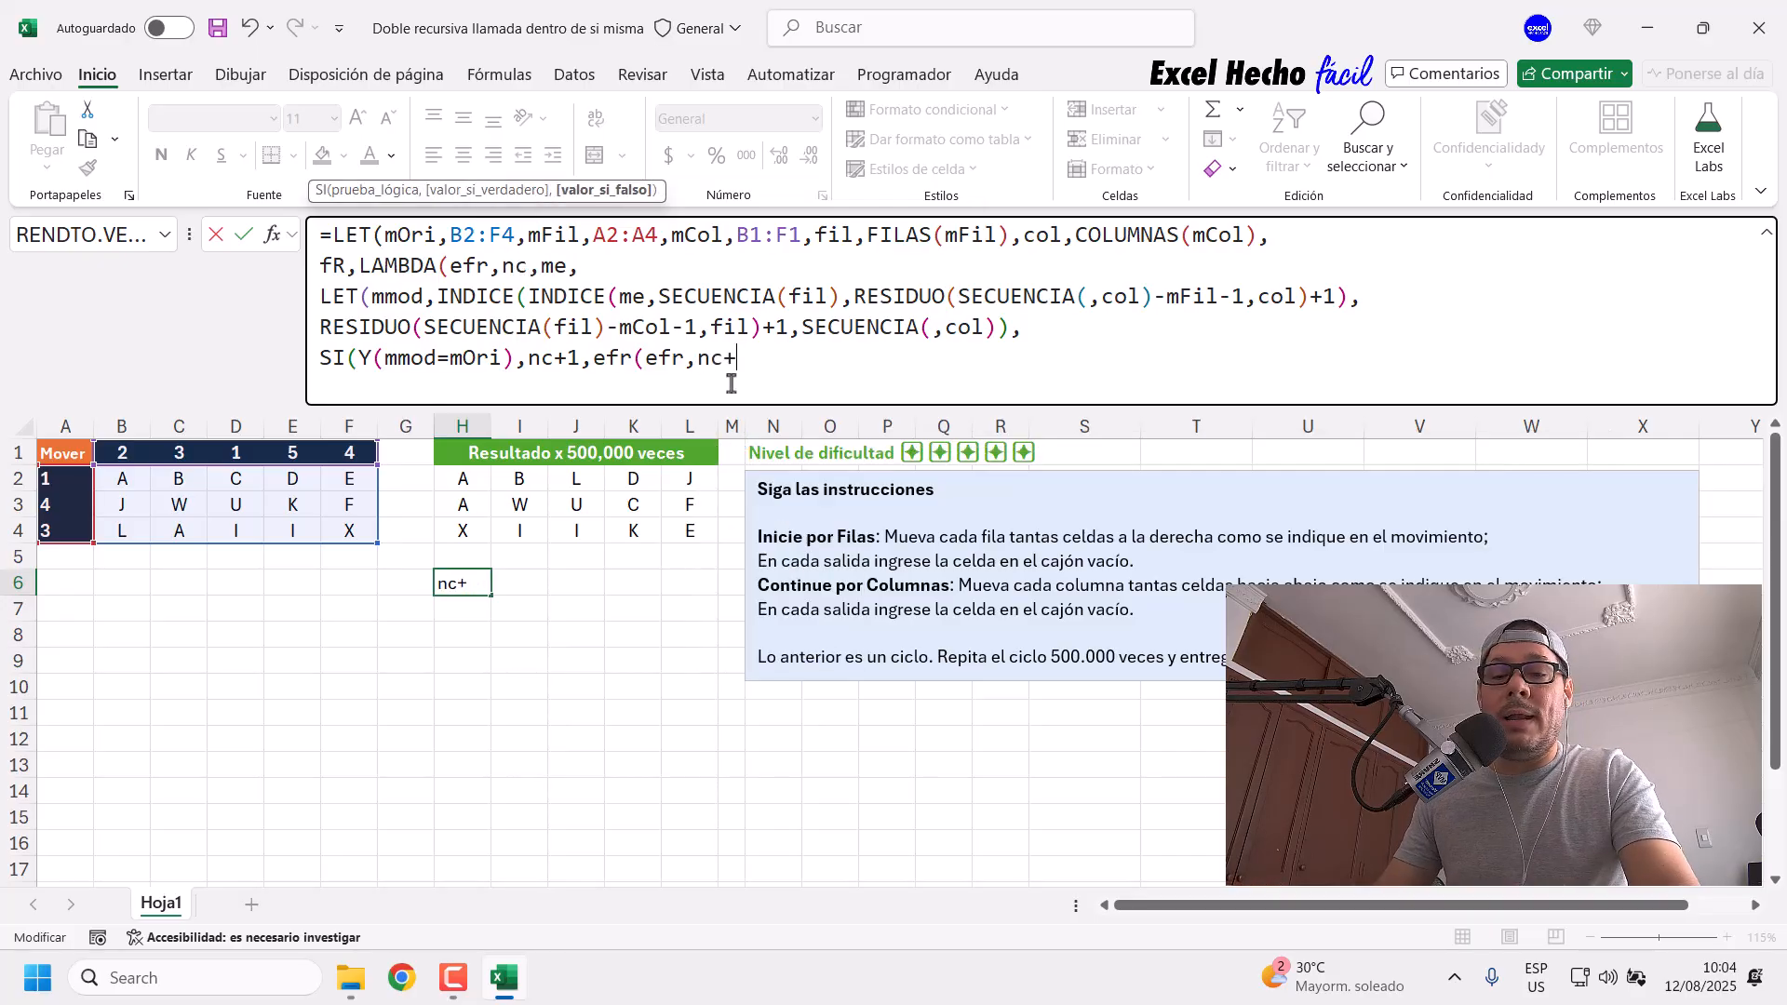
{"action": "left_click_drag", "start_coordinate": [689, 358], "coordinate": [722, 354]}
{"action": "left_click", "coordinate": [730, 359]}
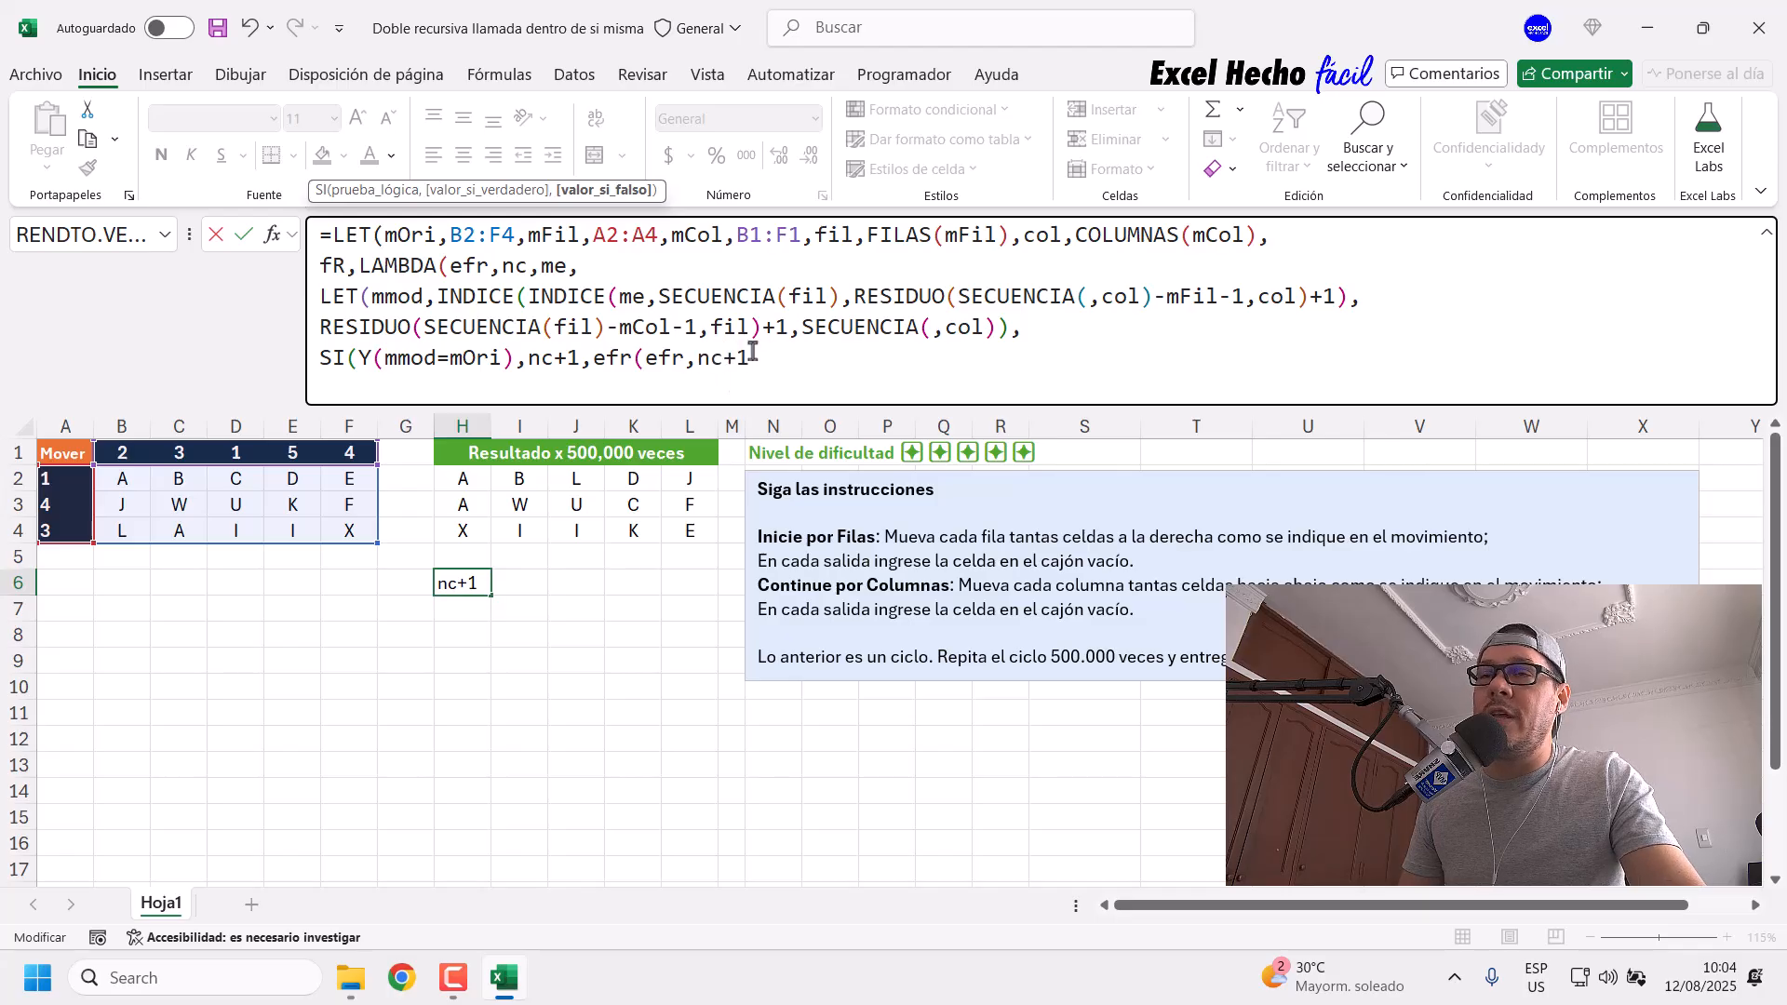
Step: Compare the LAMBDA's nc parameter with the nc+1 expressions in the SI true branch and in the recursive efr call
{"action": "double_click", "coordinate": [516, 267]}
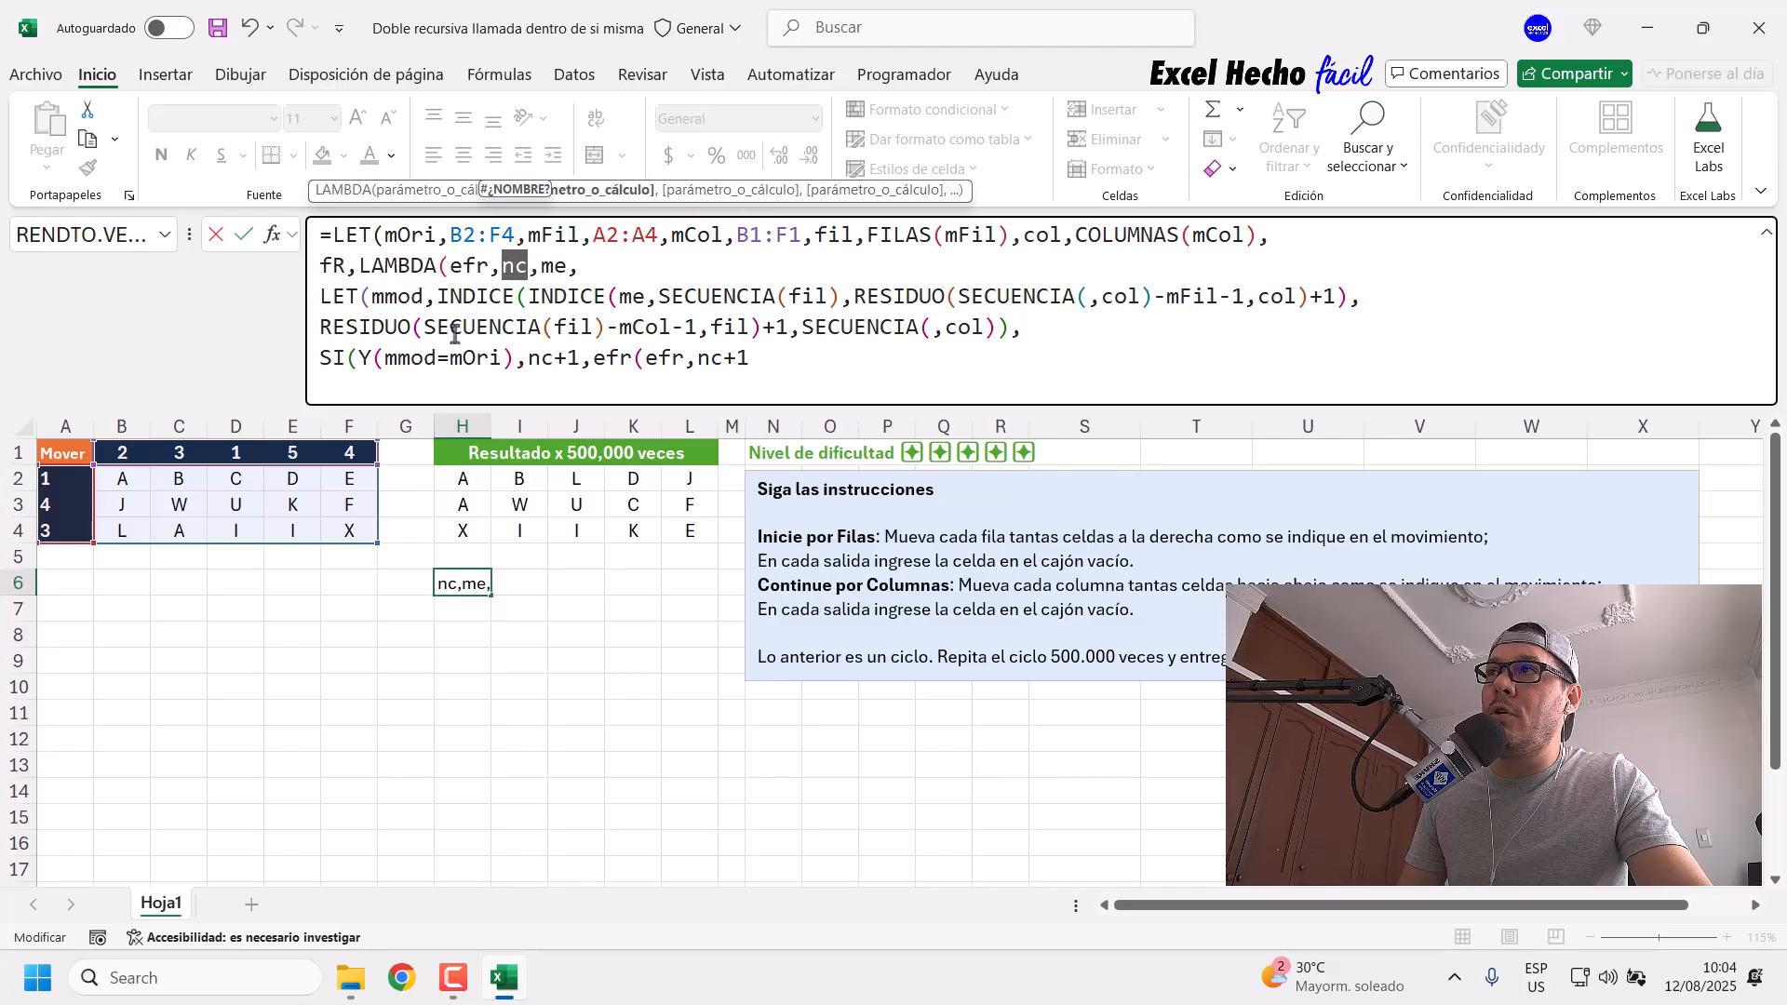
{"action": "mouse_move", "coordinate": [527, 362]}
{"action": "left_mouse_down"}
{"action": "mouse_move", "coordinate": [575, 360]}
{"action": "mouse_move", "coordinate": [533, 361]}
{"action": "left_mouse_up"}
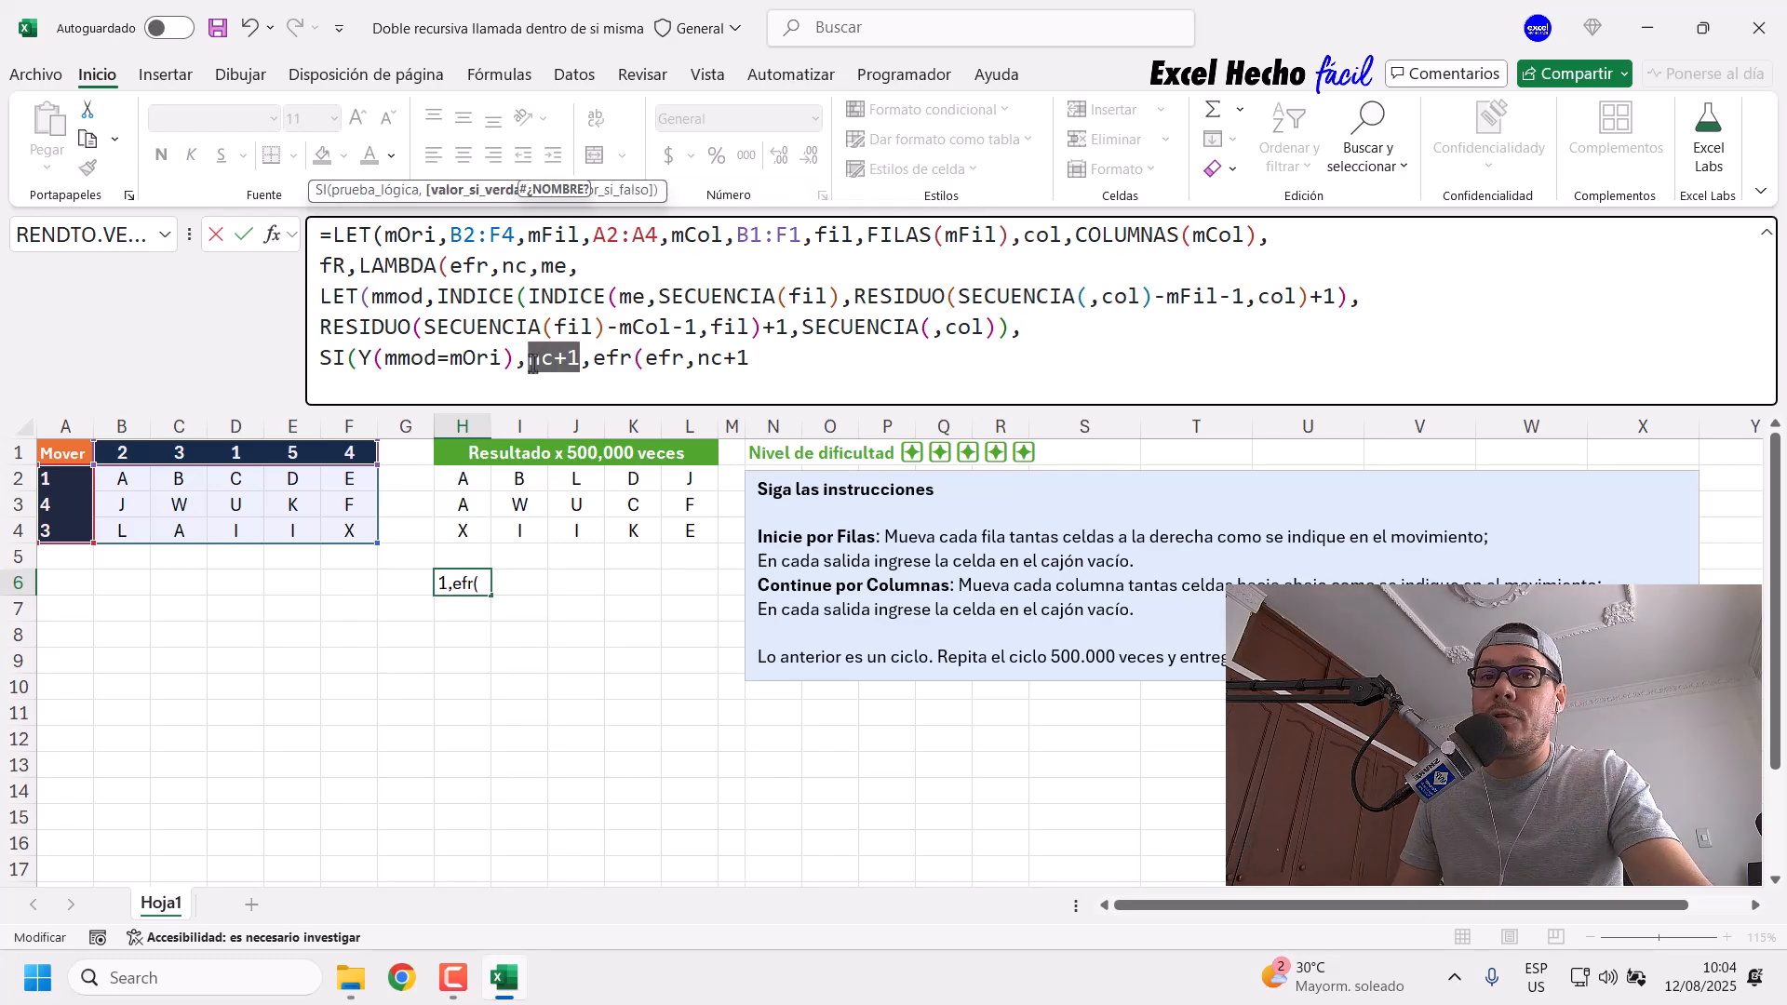
{"action": "left_click_drag", "start_coordinate": [698, 359], "coordinate": [749, 359]}
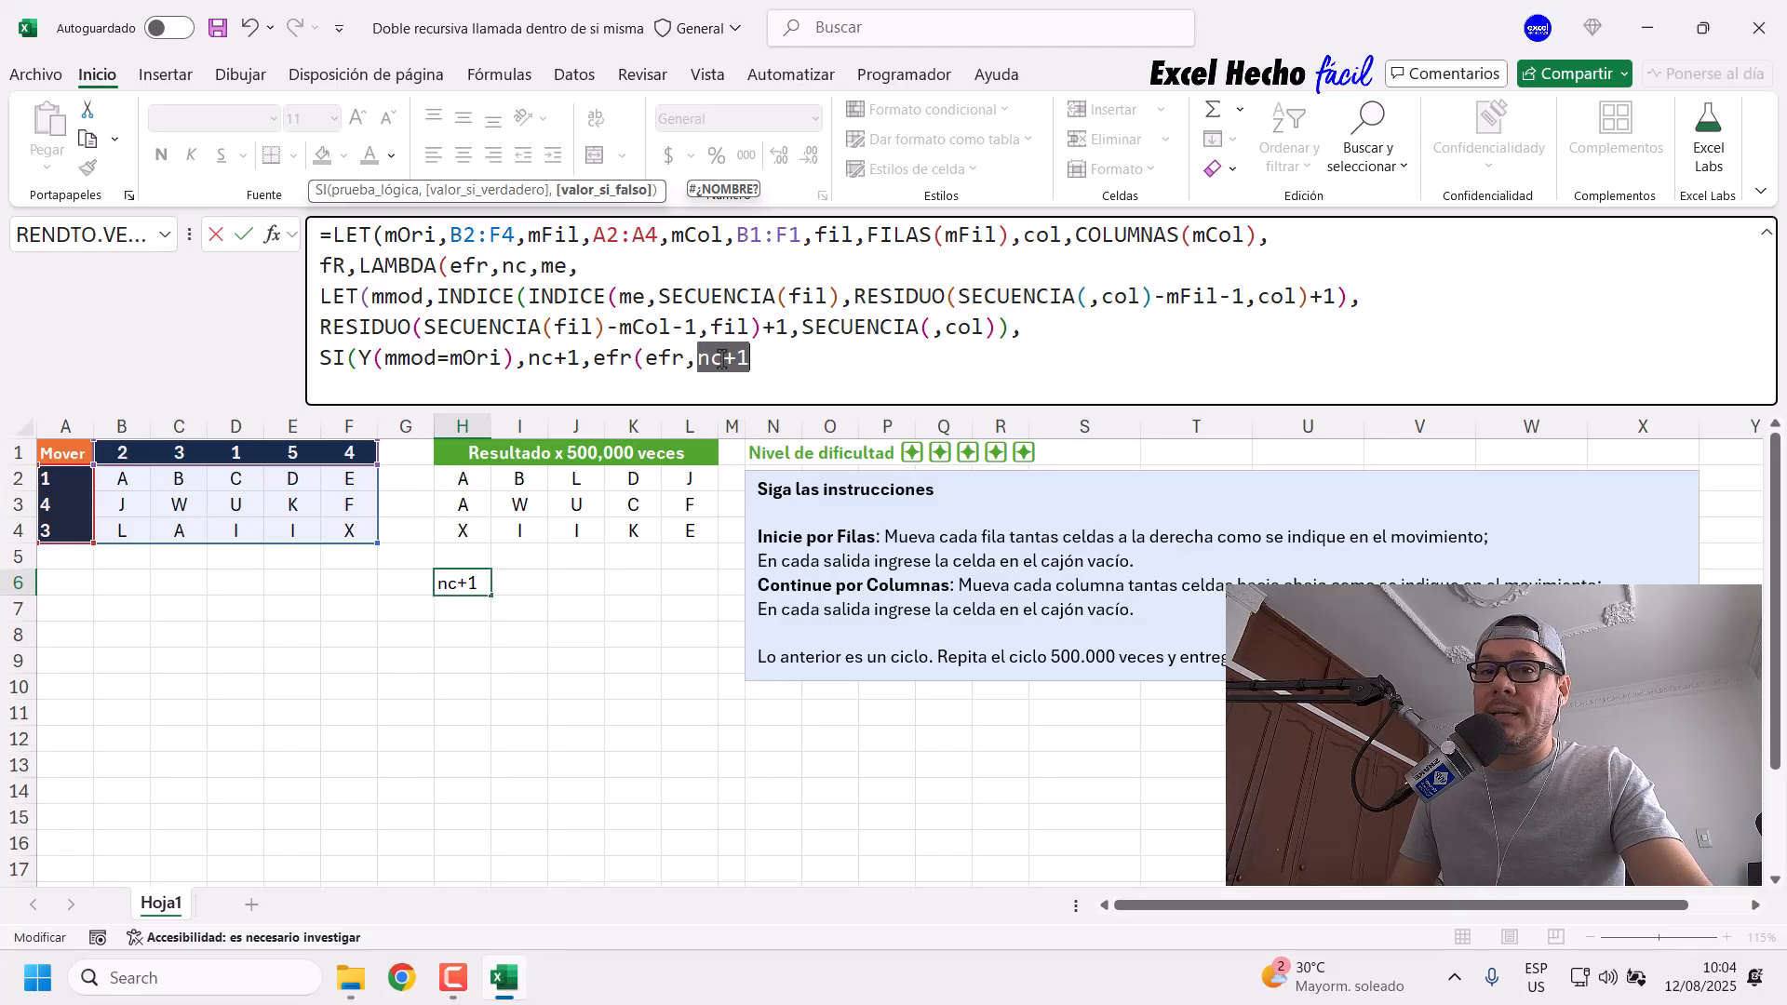
{"action": "left_click_drag", "start_coordinate": [700, 361], "coordinate": [713, 360]}
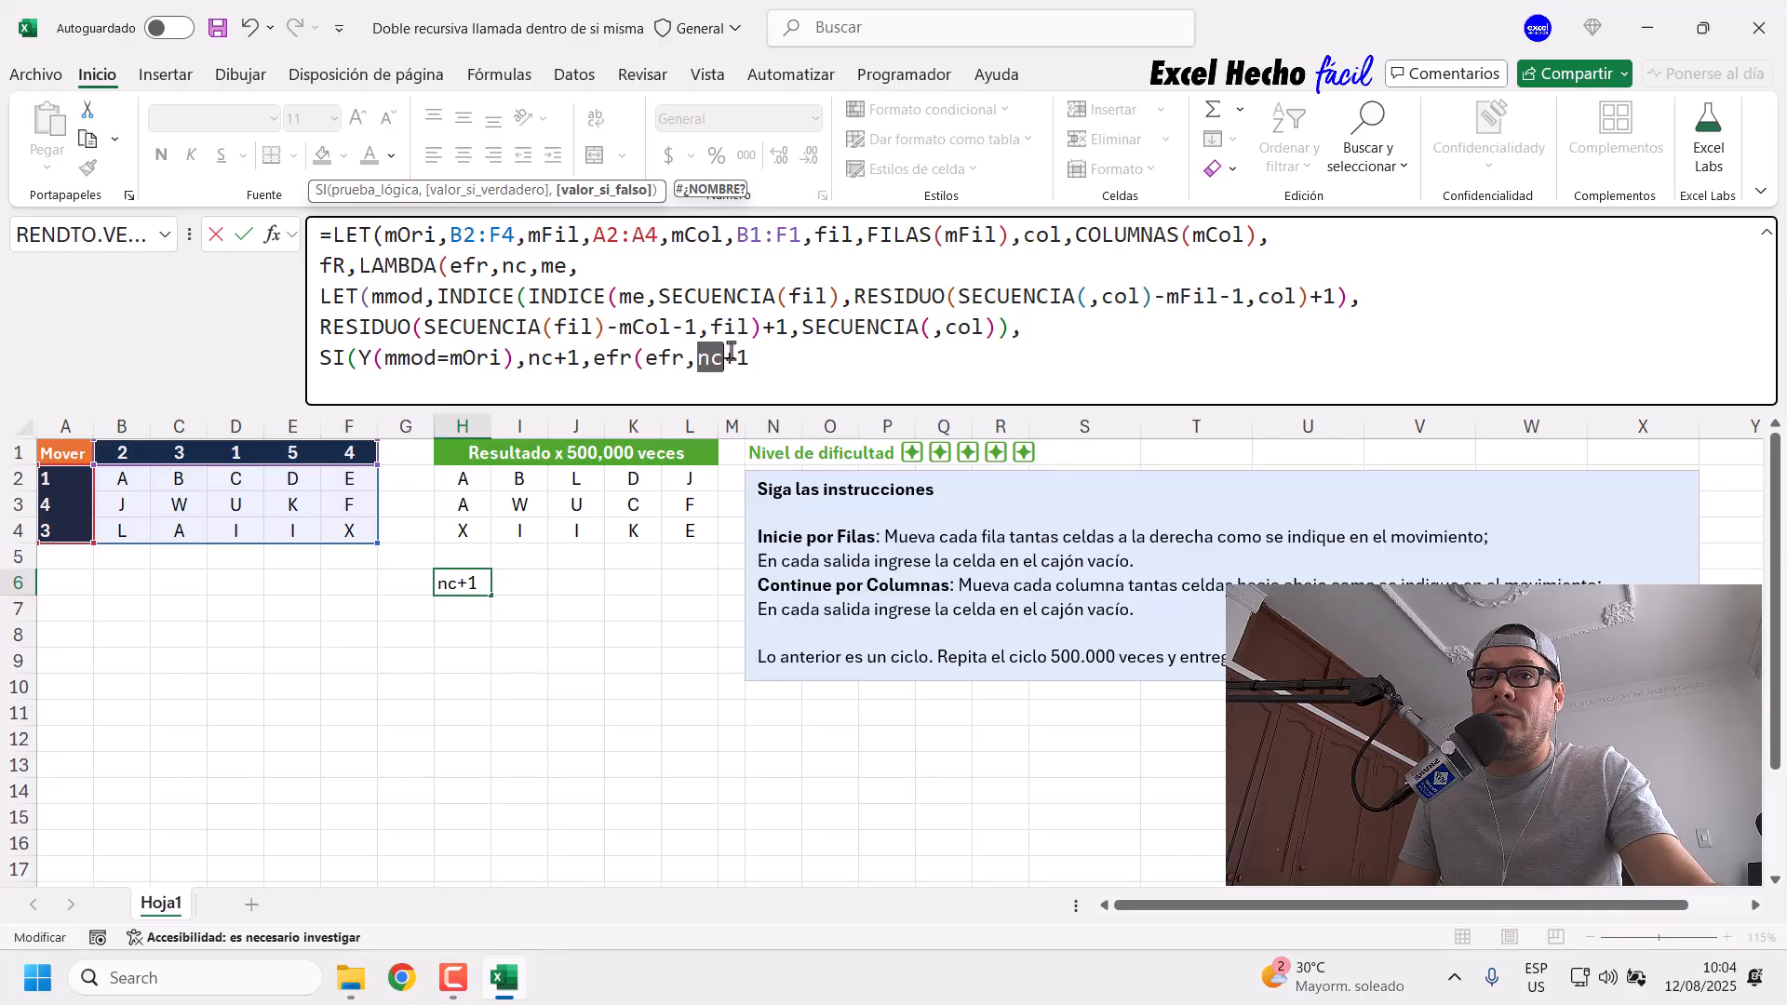
{"action": "left_click_drag", "start_coordinate": [700, 359], "coordinate": [750, 358]}
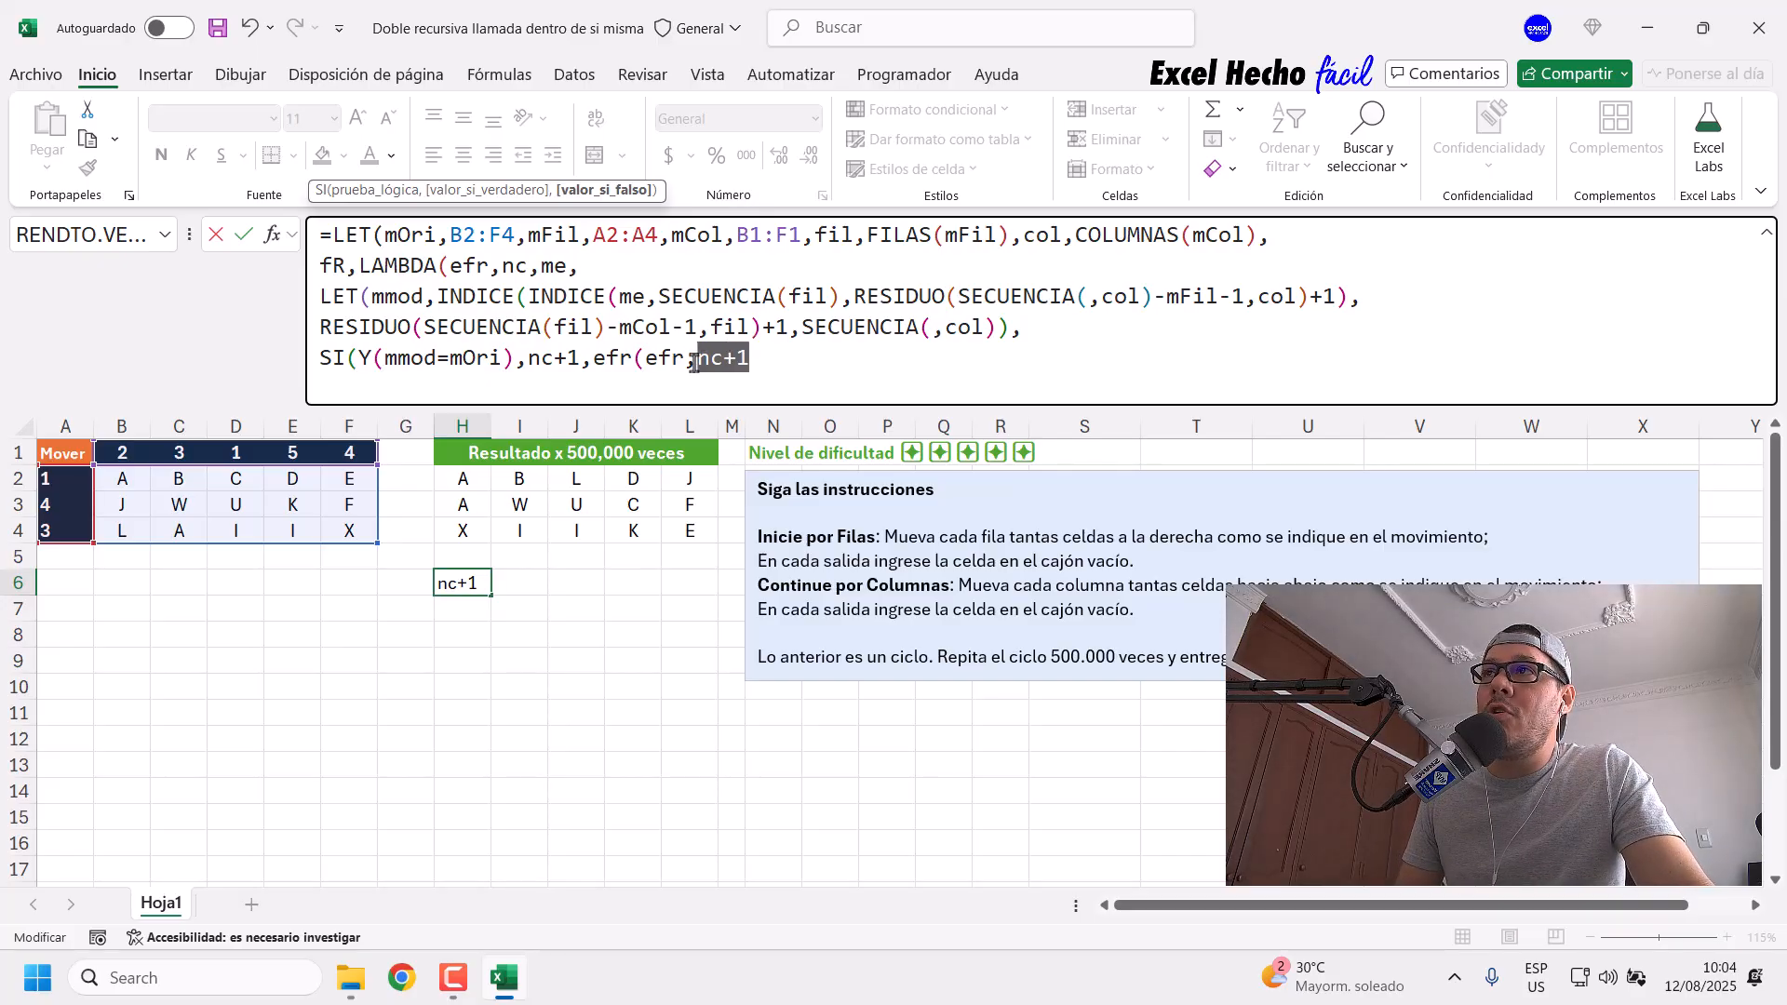
Step: Add mmod as the third argument of the recursive efr call, and close both that call and the SI function
{"action": "left_click", "coordinate": [704, 382]}
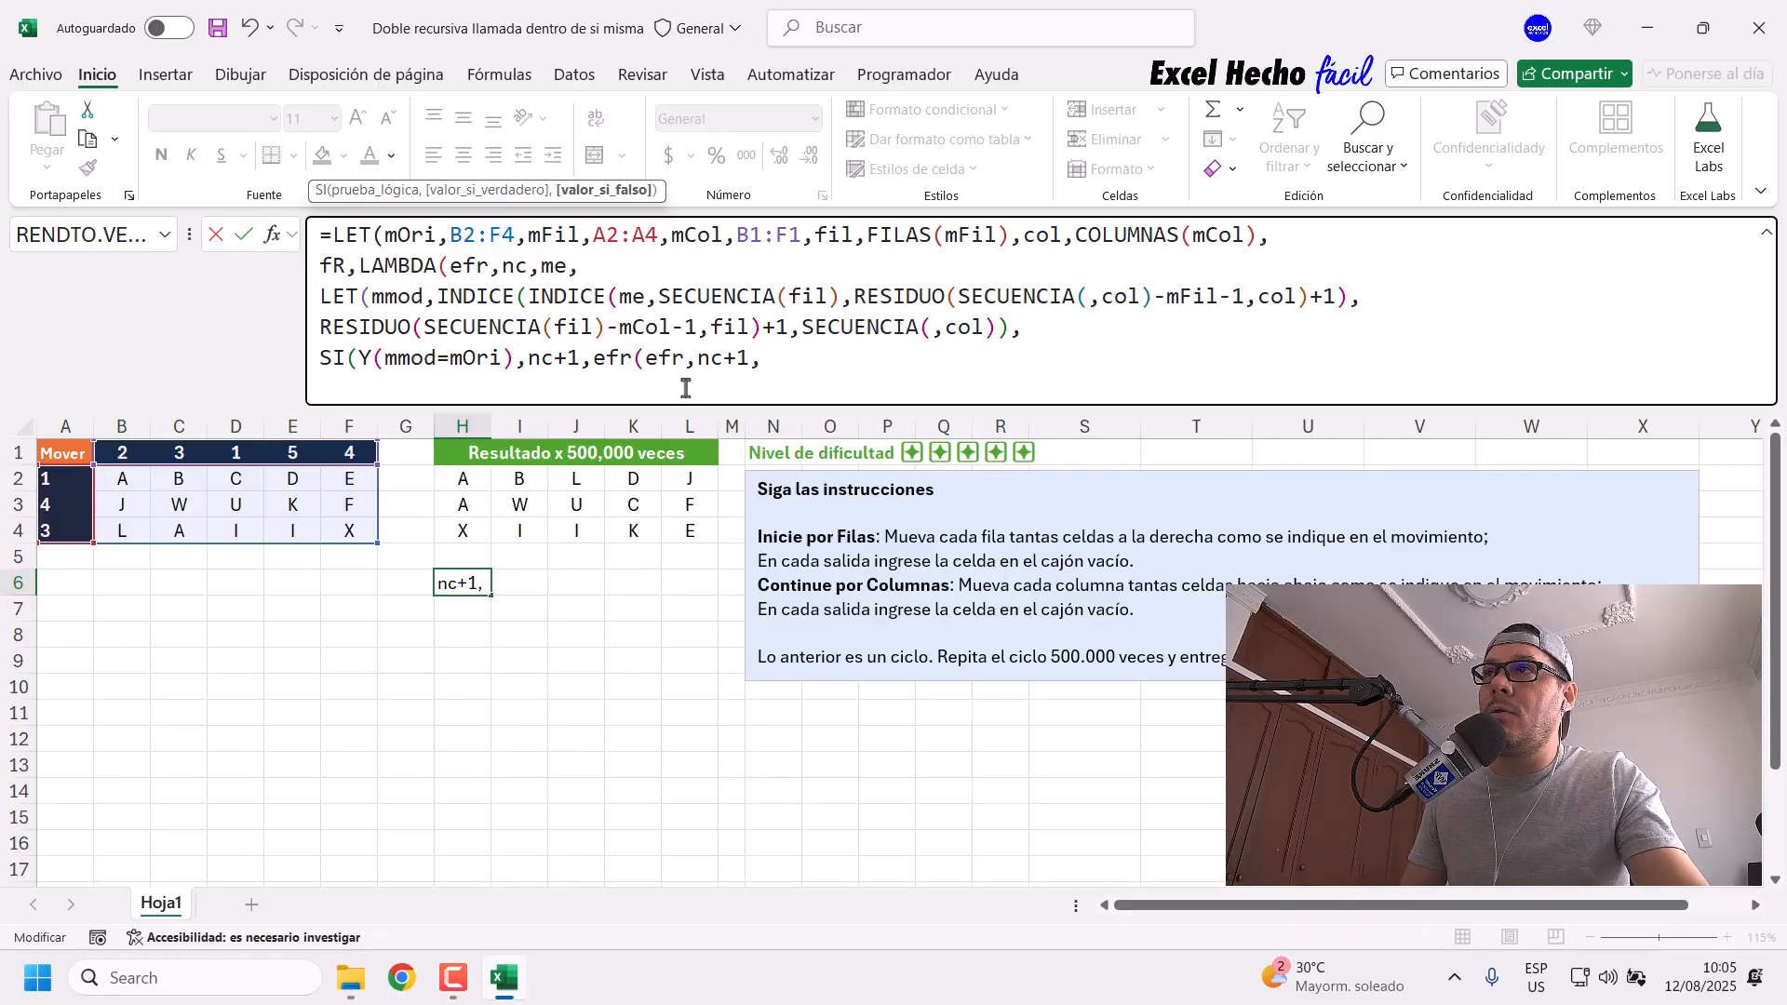
{"action": "left_click_drag", "start_coordinate": [425, 296], "coordinate": [372, 296]}
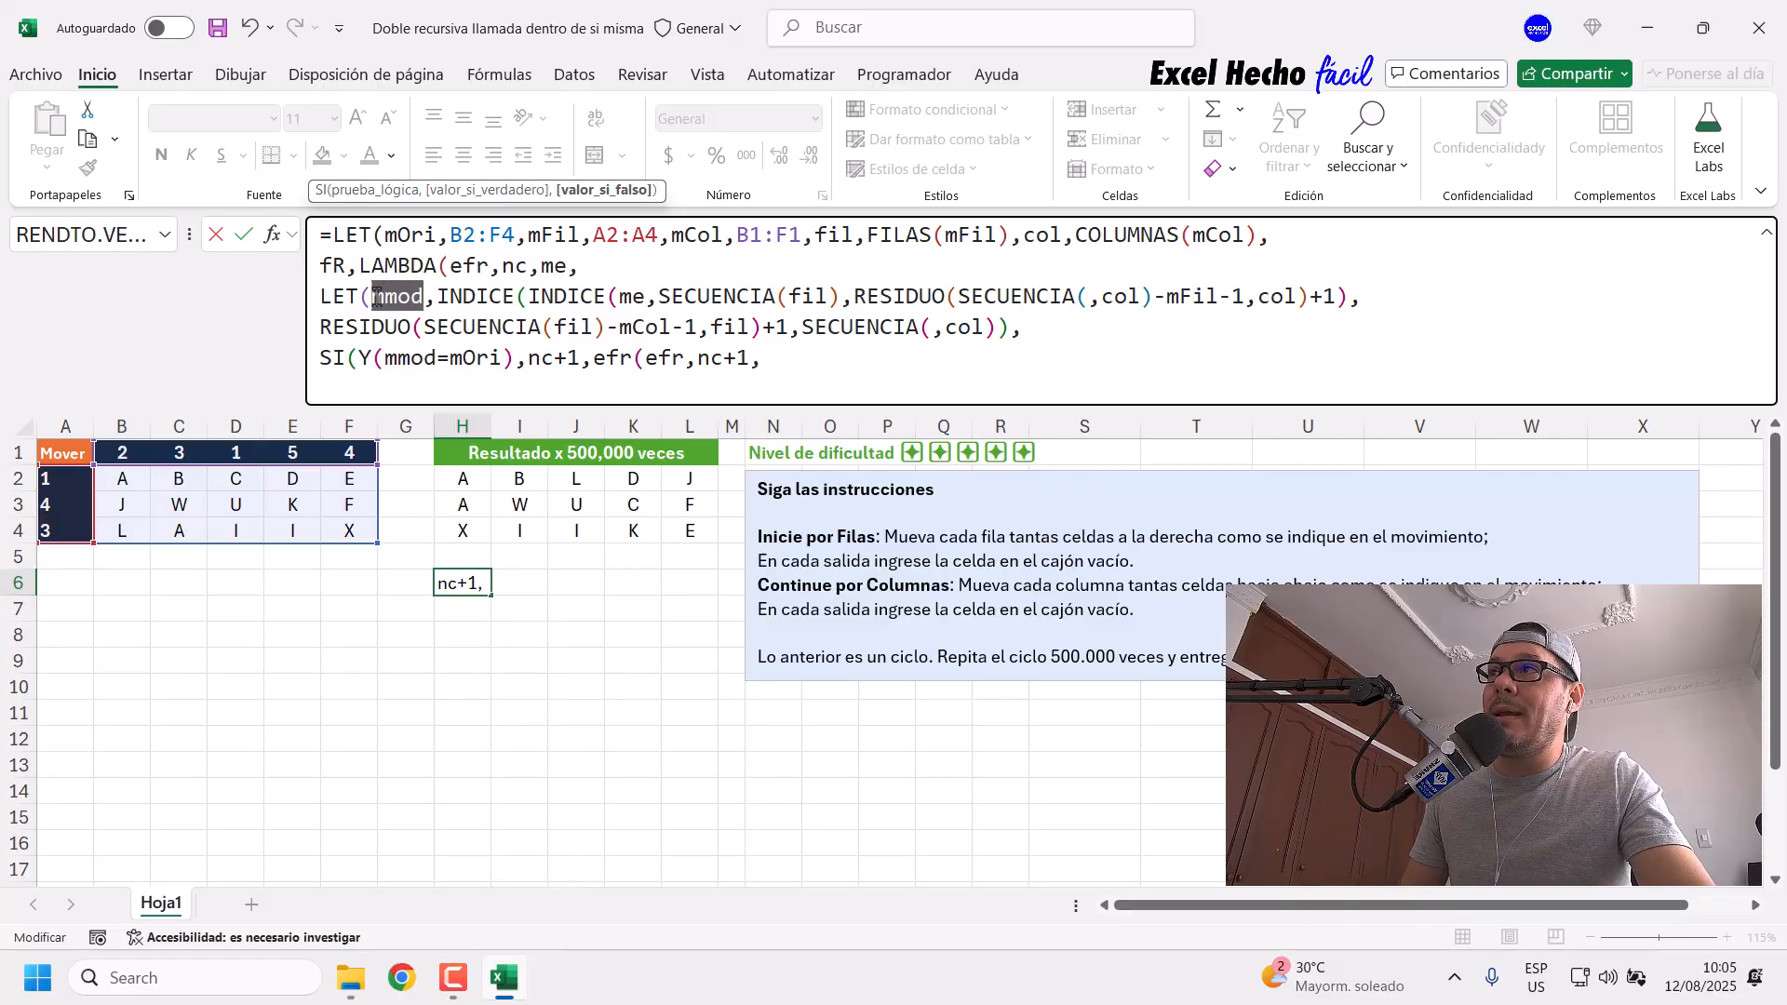
{"action": "left_click", "coordinate": [782, 361]}
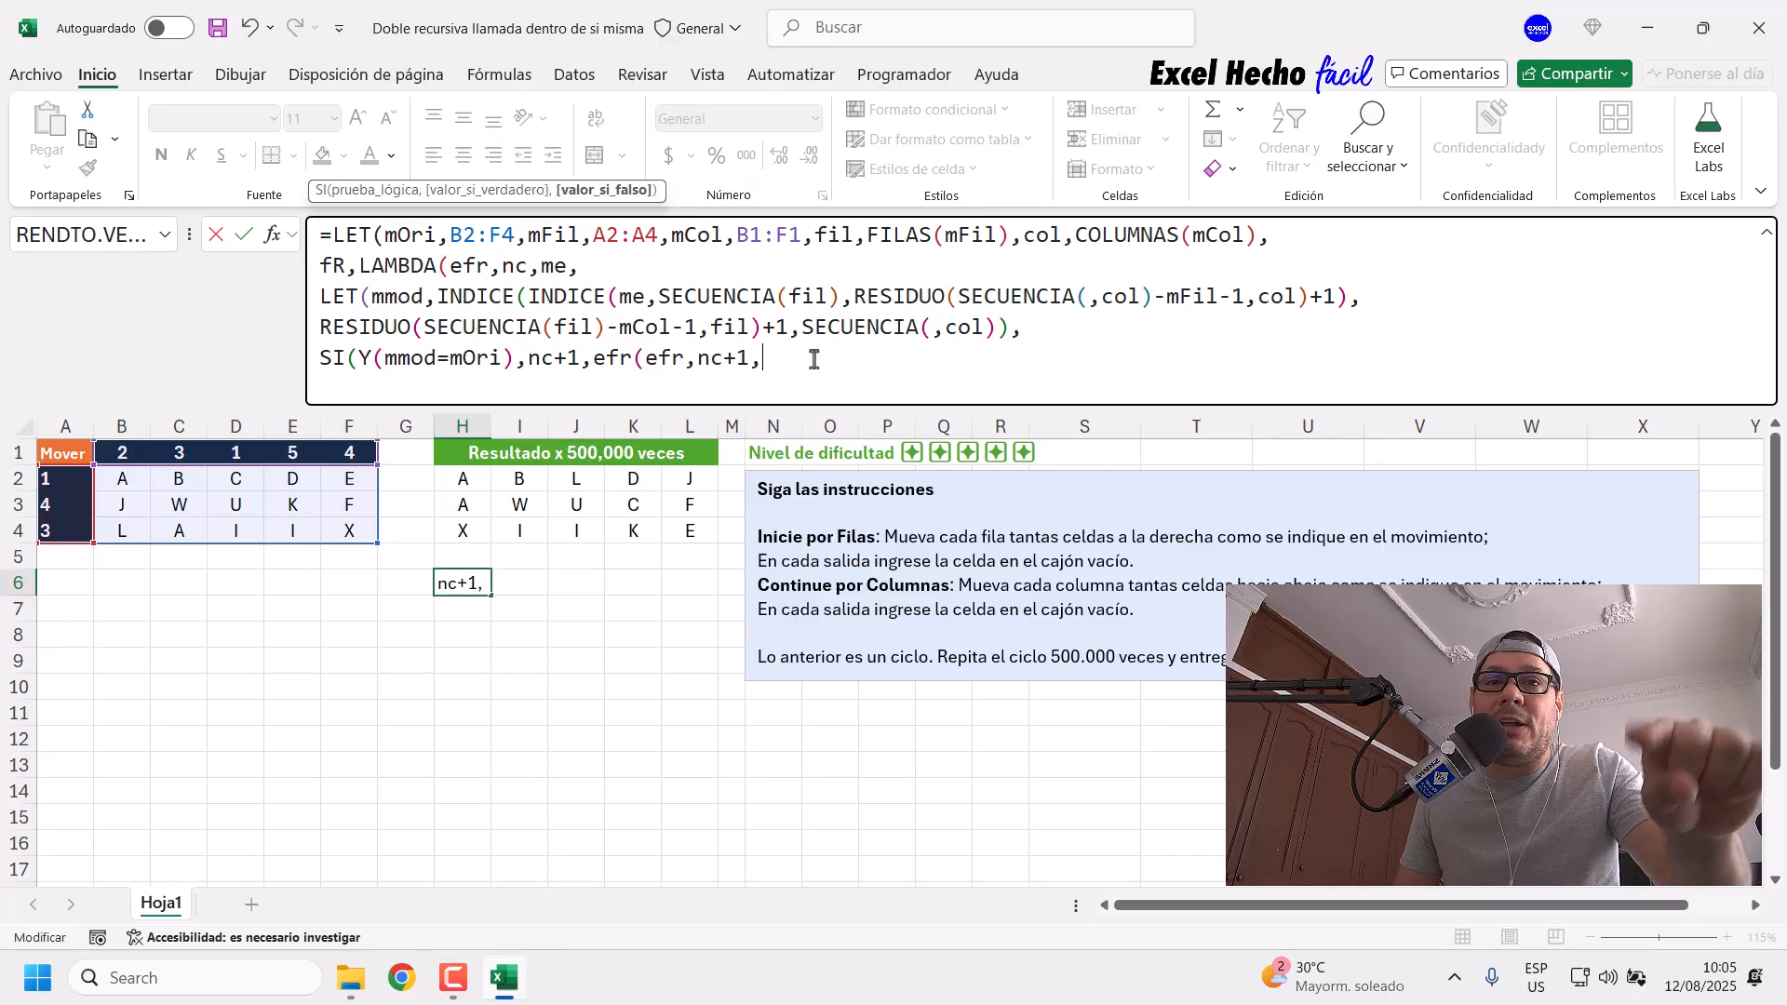
{"action": "type", "text": "mmod"}
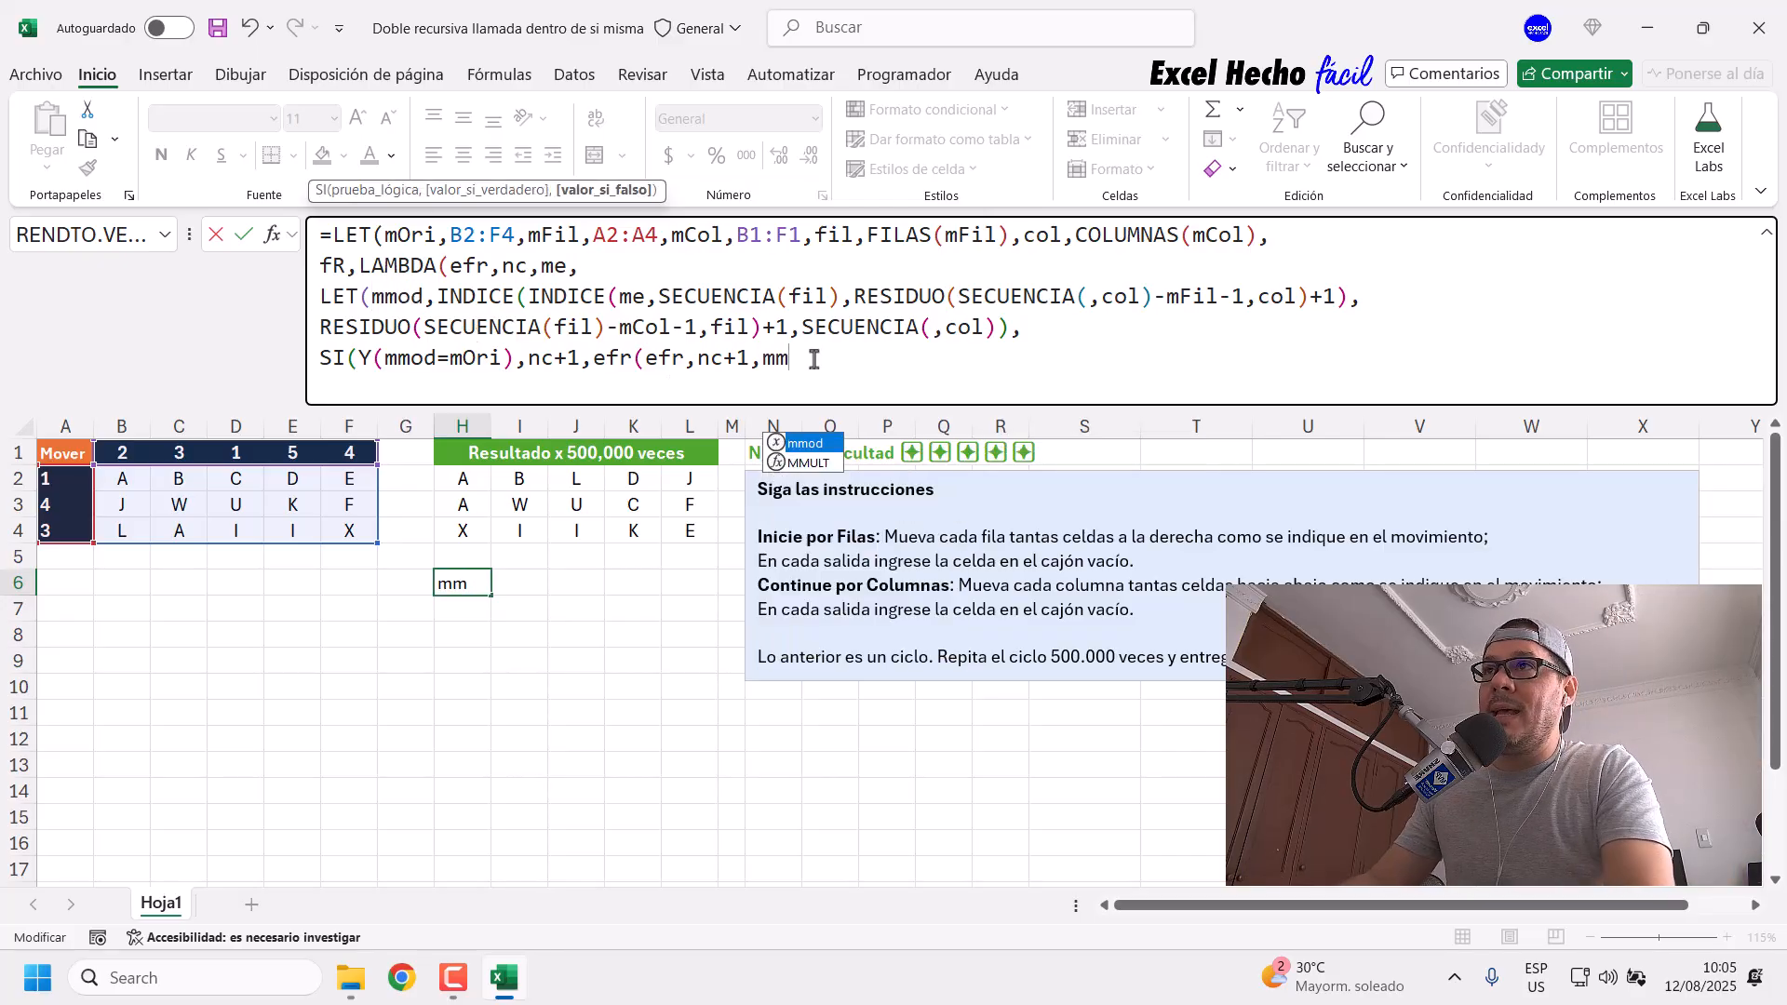
{"action": "type", "text": ")"}
{"action": "left_click_drag", "start_coordinate": [594, 360], "coordinate": [880, 360]}
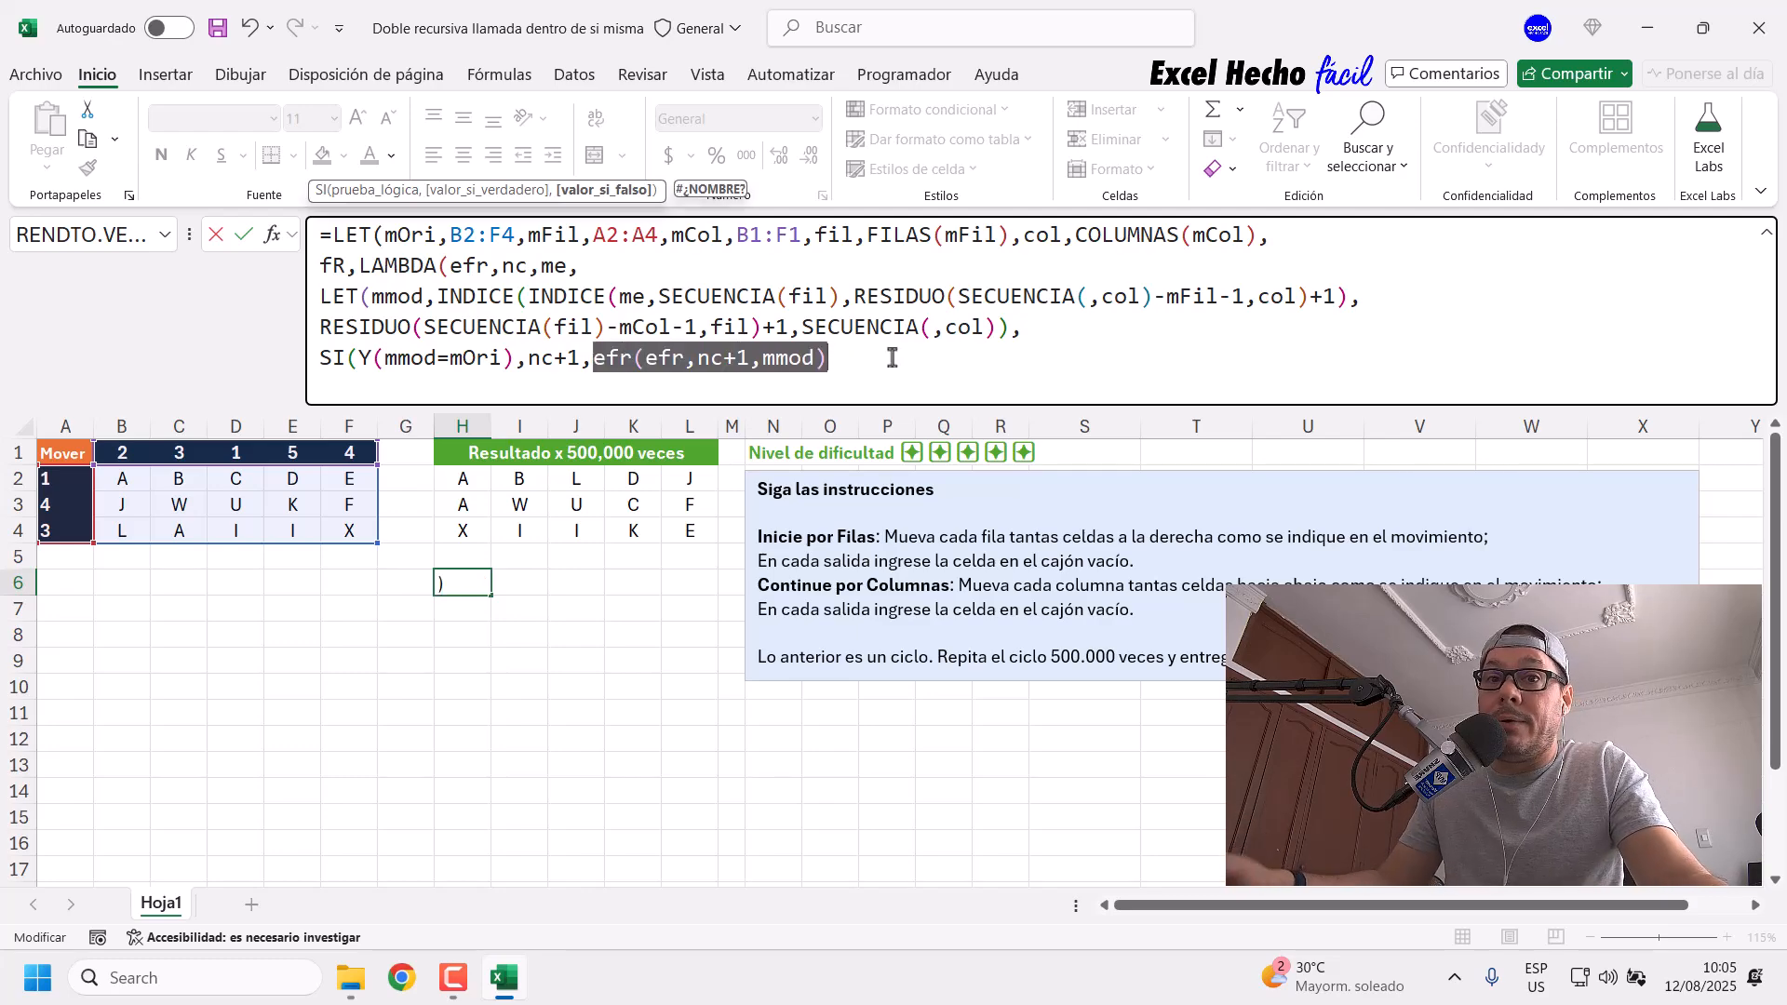
{"action": "left_click", "coordinate": [892, 357]}
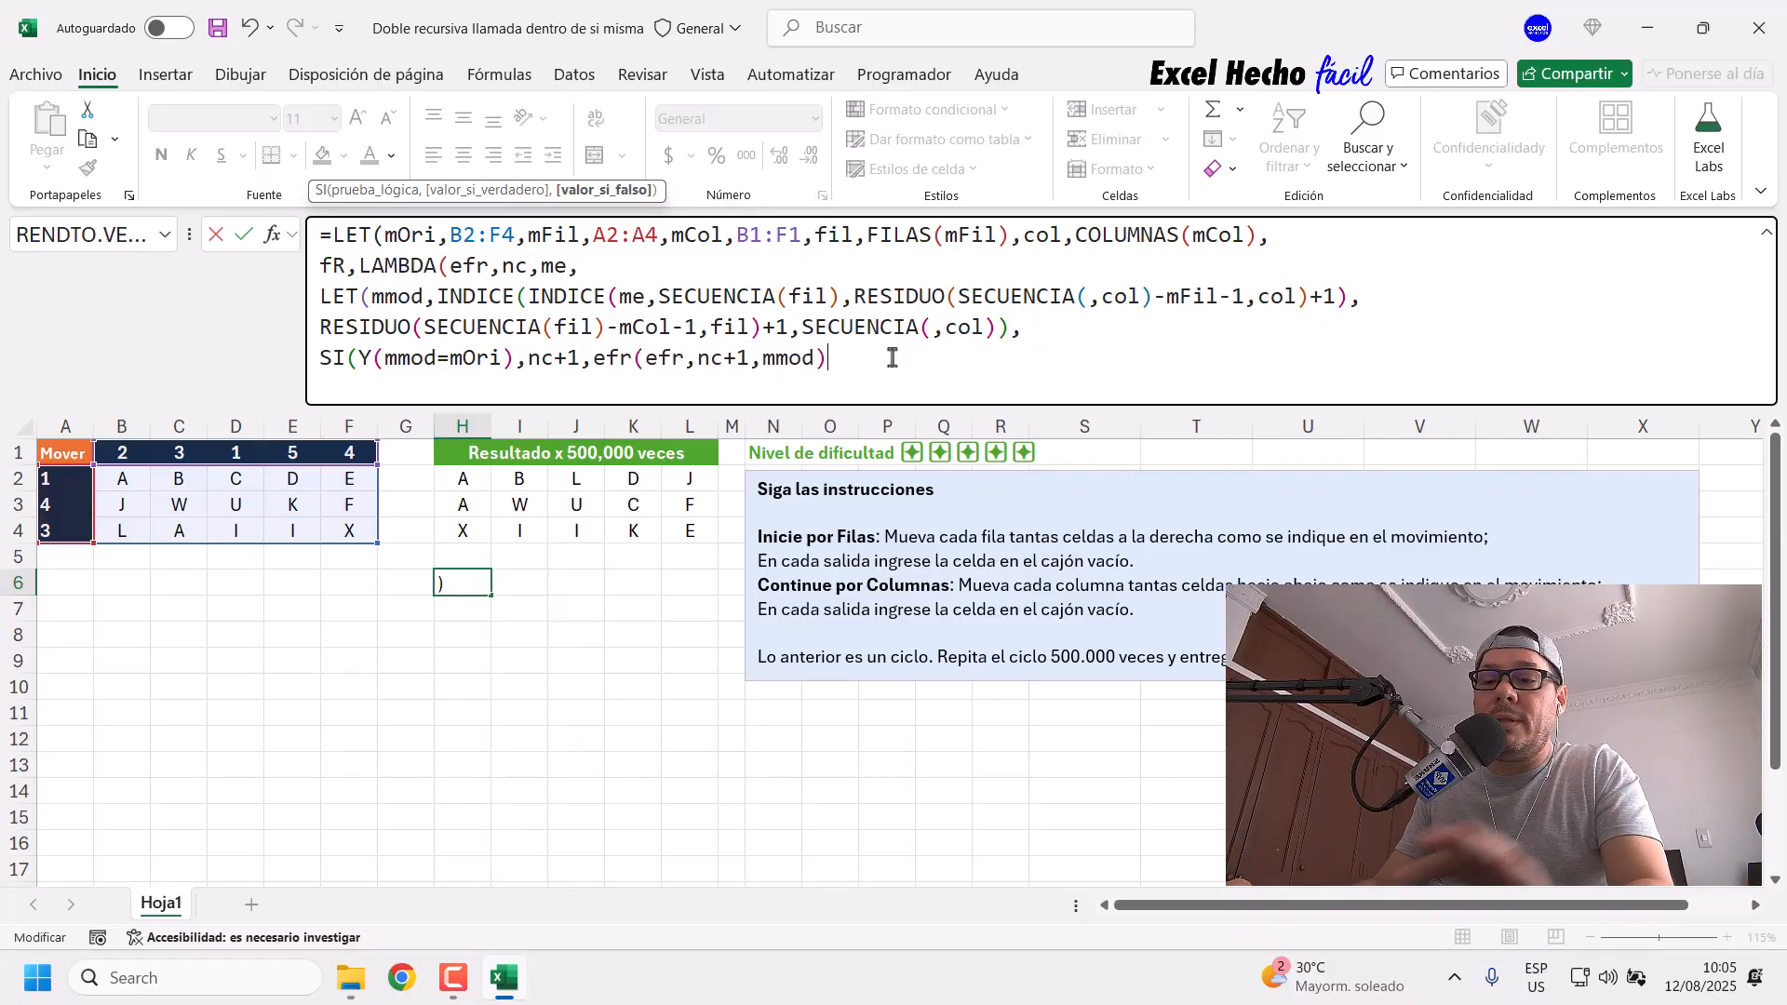
{"action": "type", "text": ")"}
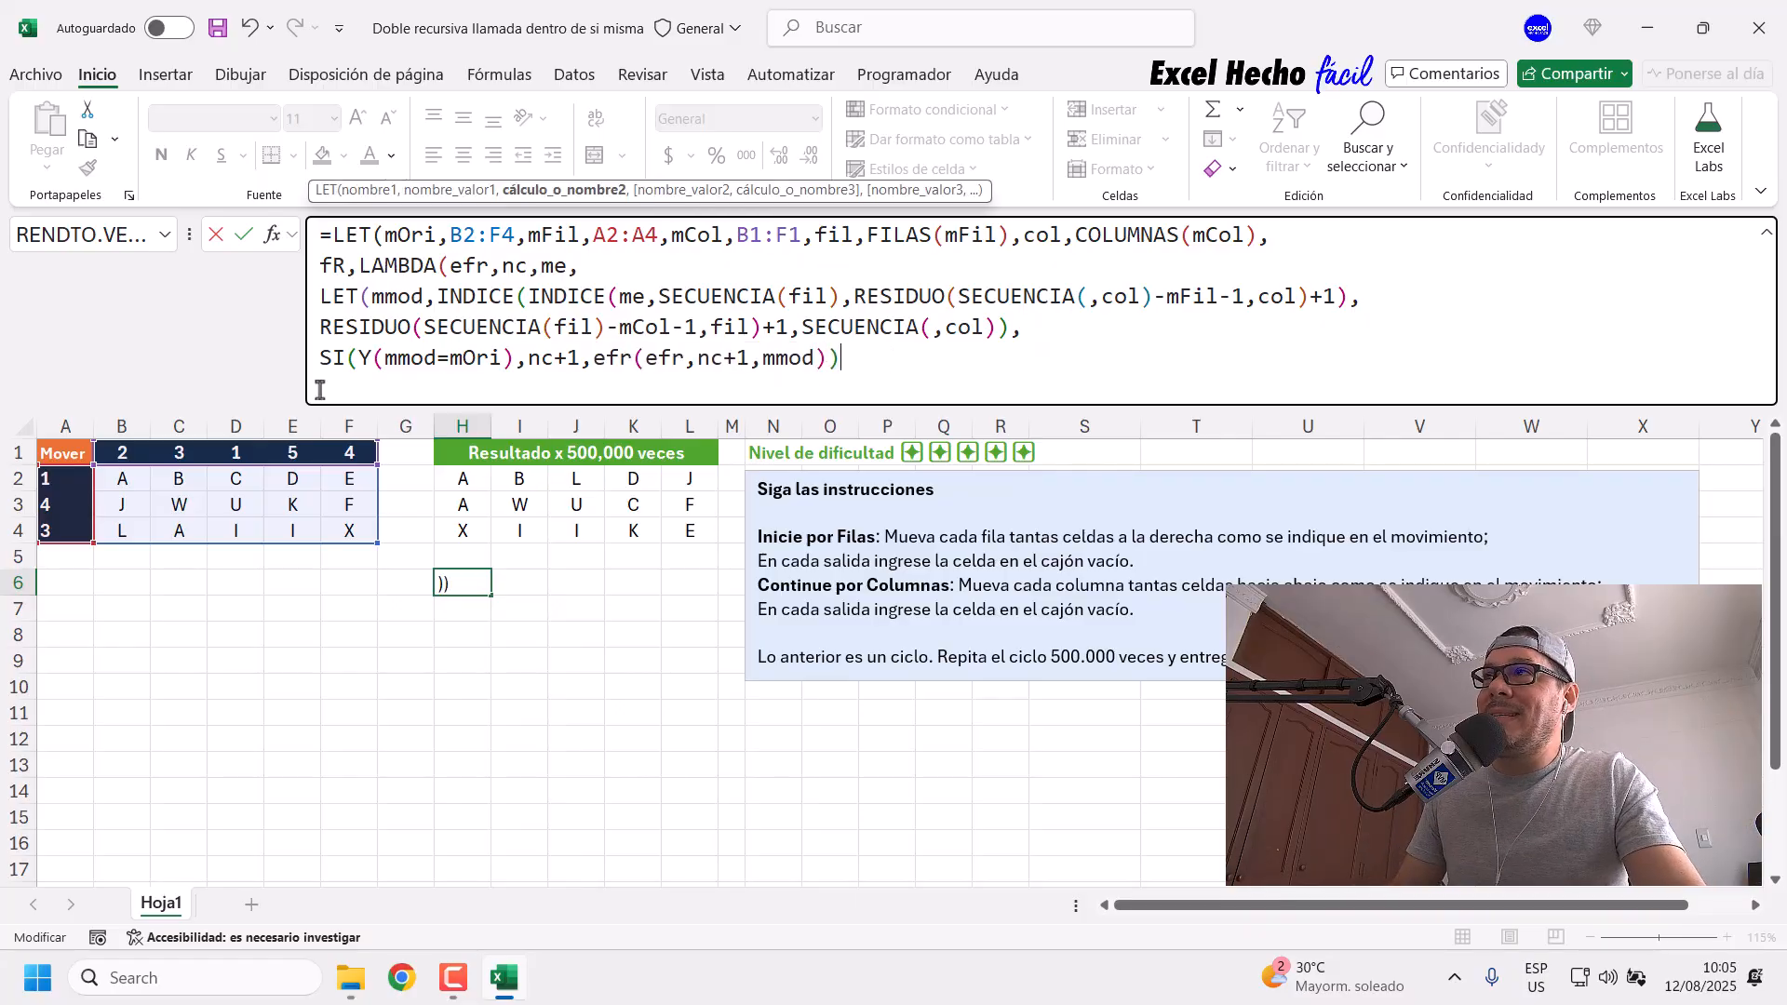
Step: Check which parts of the SI function form its logical test, true value and false value
{"action": "left_click", "coordinate": [379, 358]}
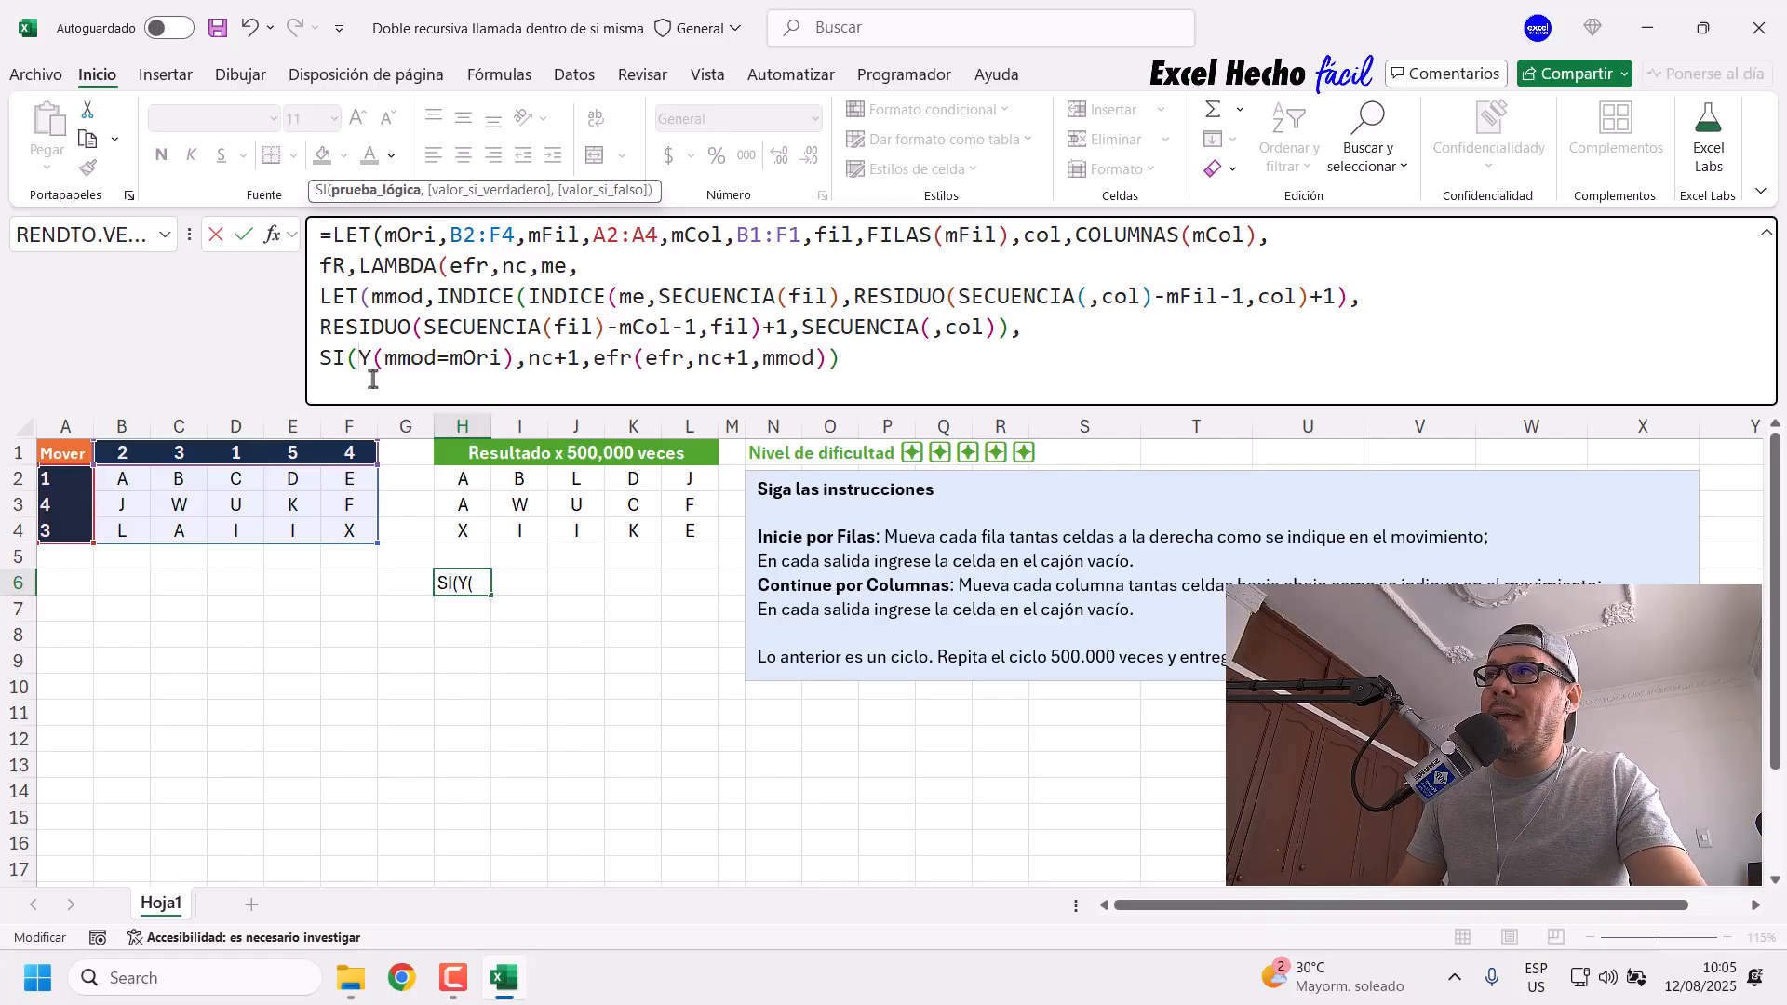
{"action": "left_click", "coordinate": [363, 192]}
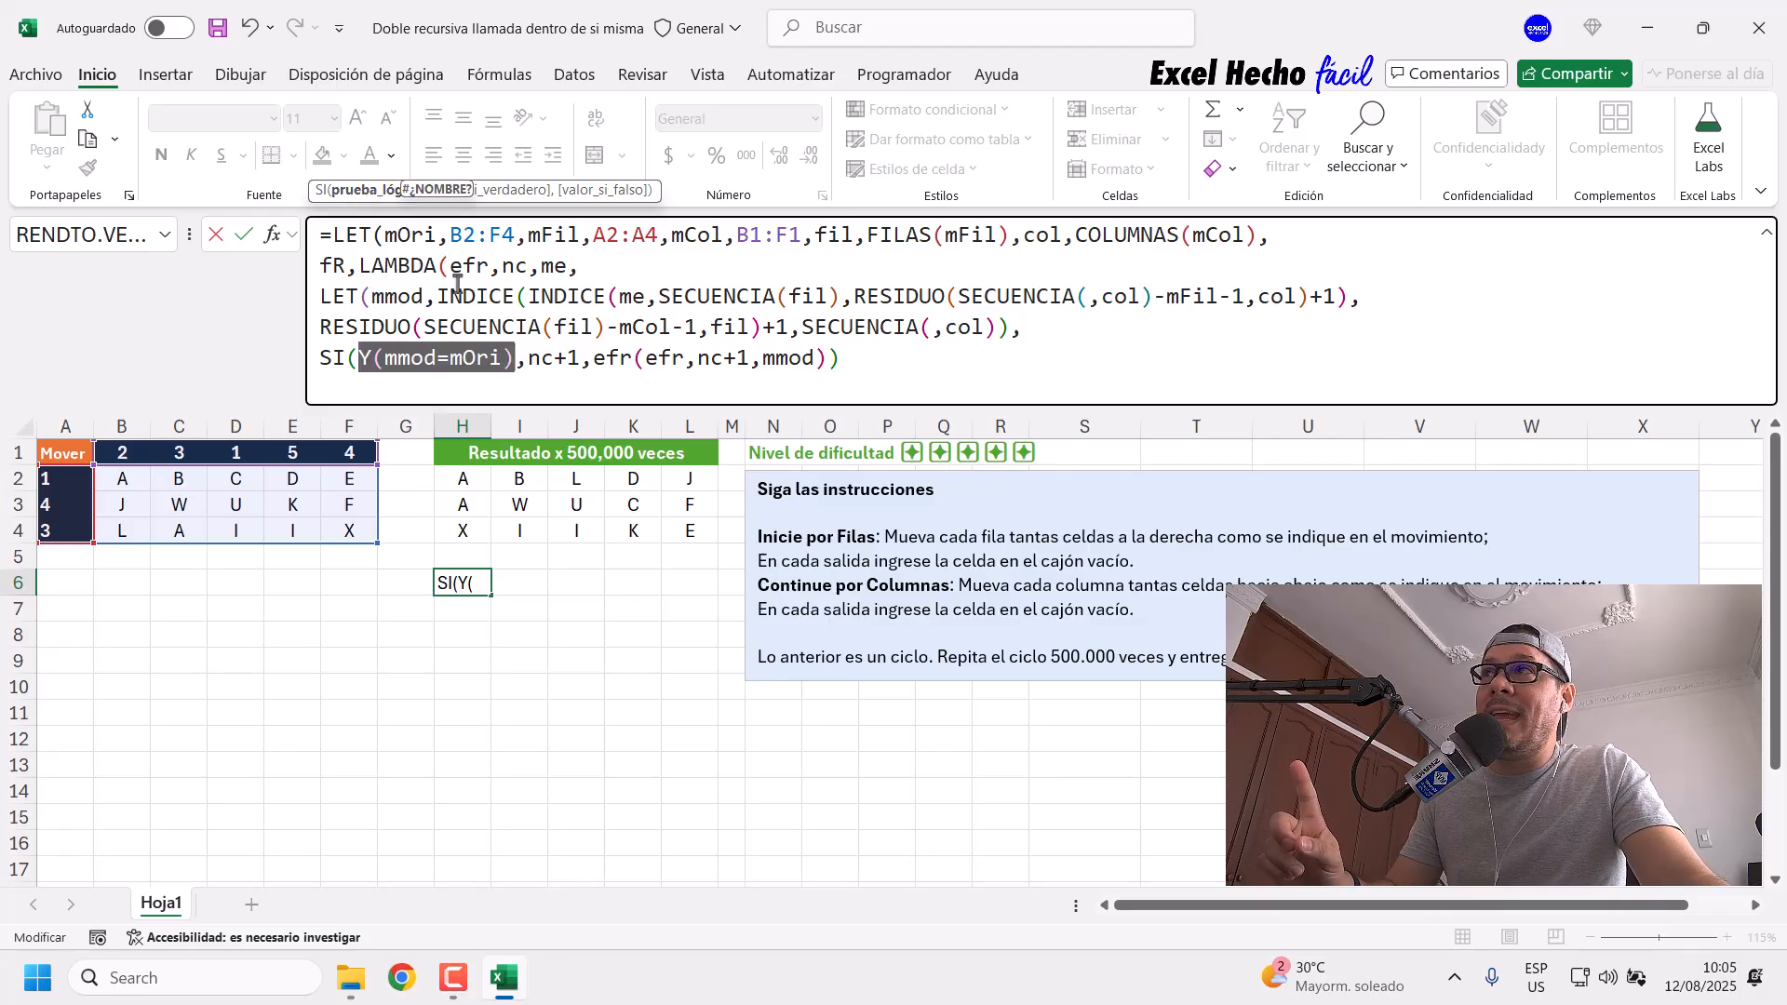
{"action": "left_click", "coordinate": [519, 191]}
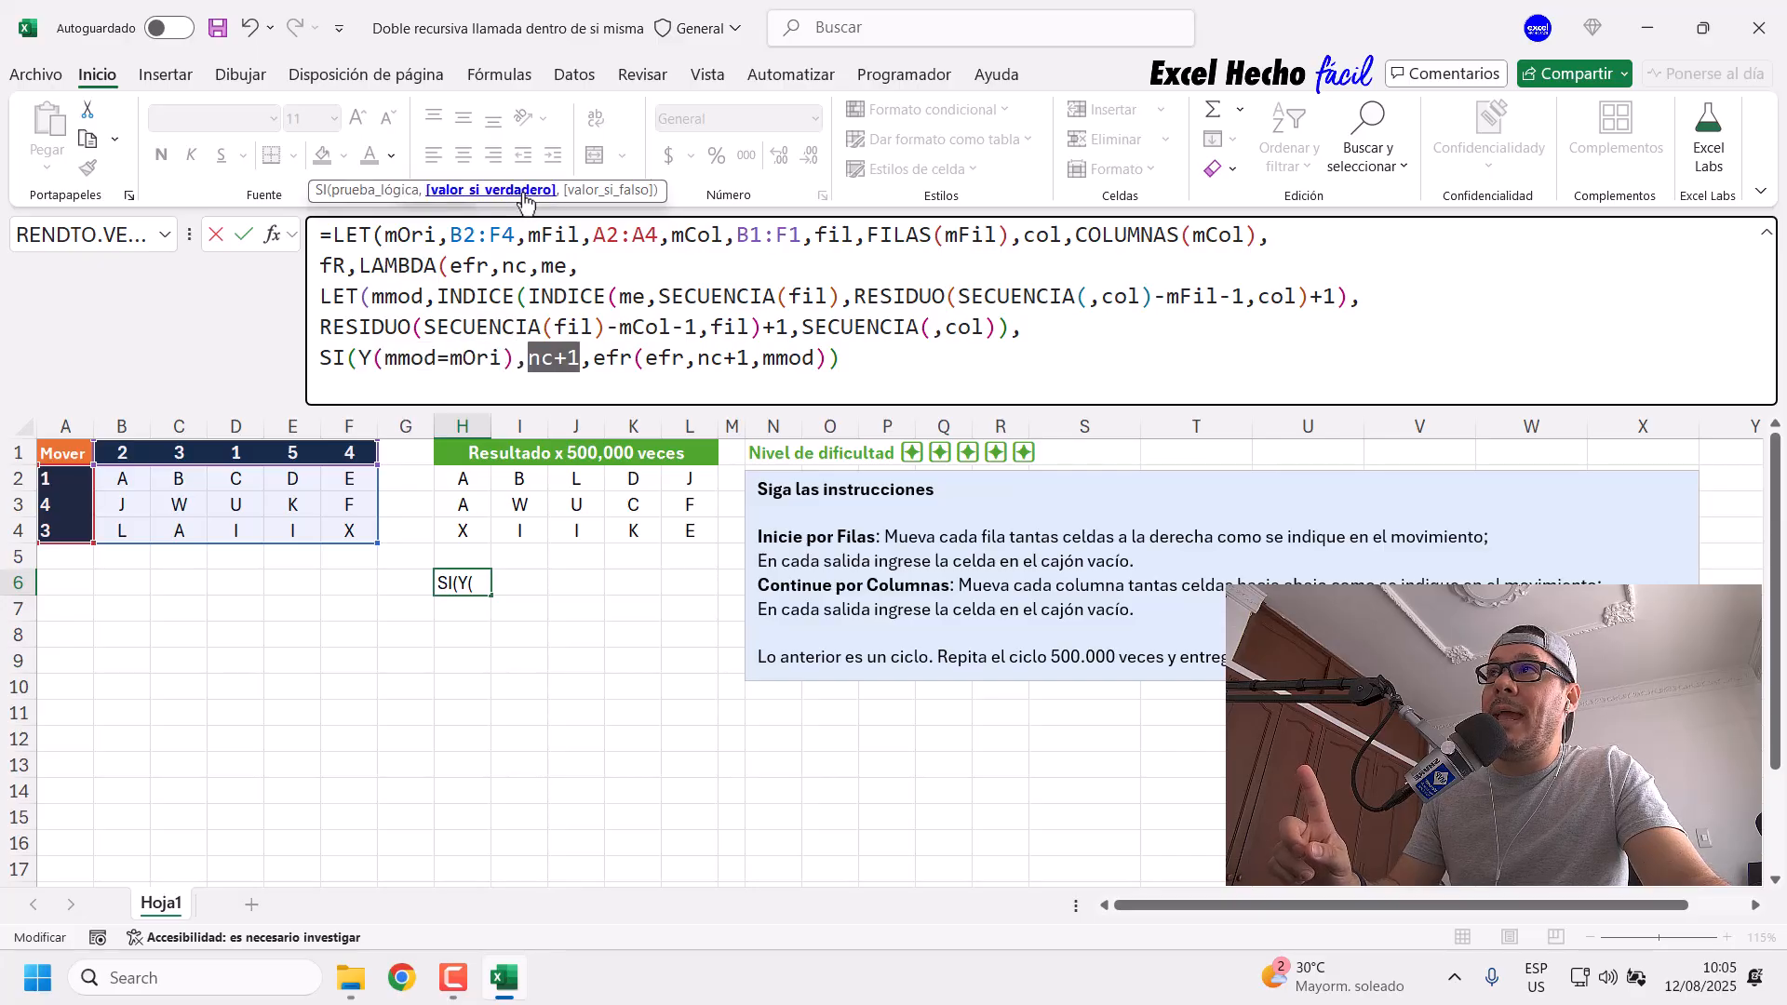
{"action": "left_click", "coordinate": [622, 190]}
Step: Close the inner LET and the LAMBDA after the SI function, and add a comma for the outer LET's next argument
{"action": "left_click", "coordinate": [850, 360]}
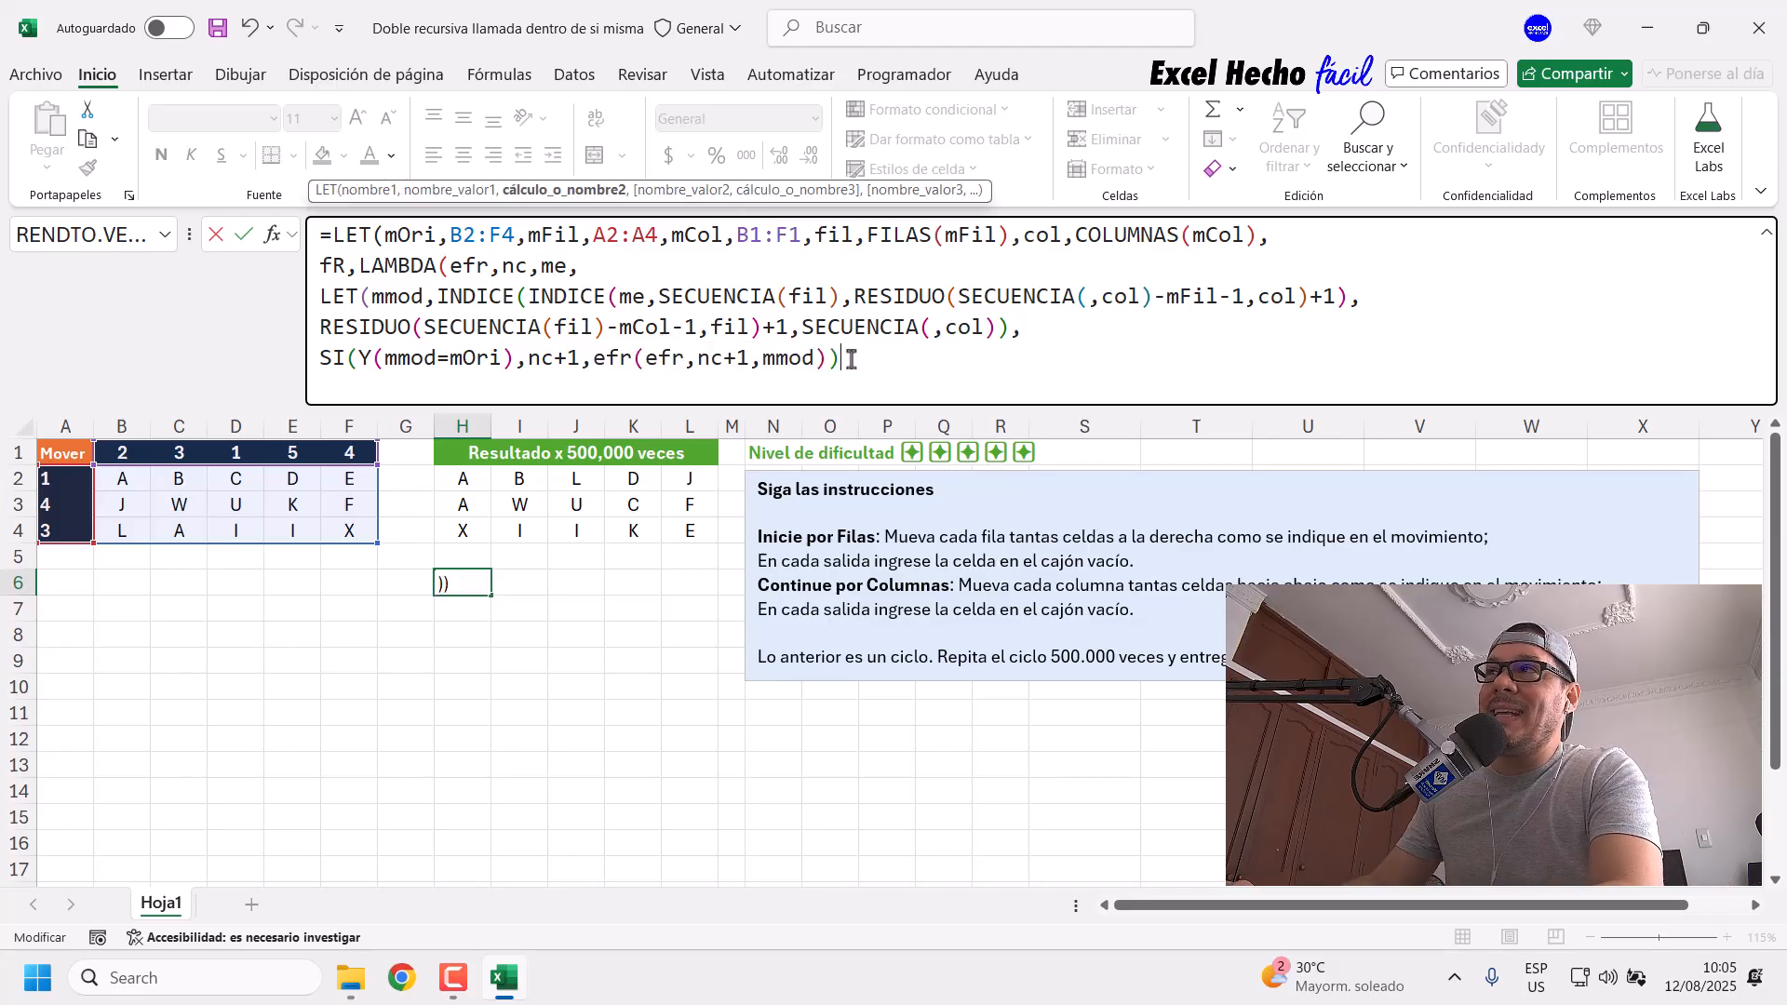
{"action": "left_click_drag", "start_coordinate": [830, 359], "coordinate": [848, 359]}
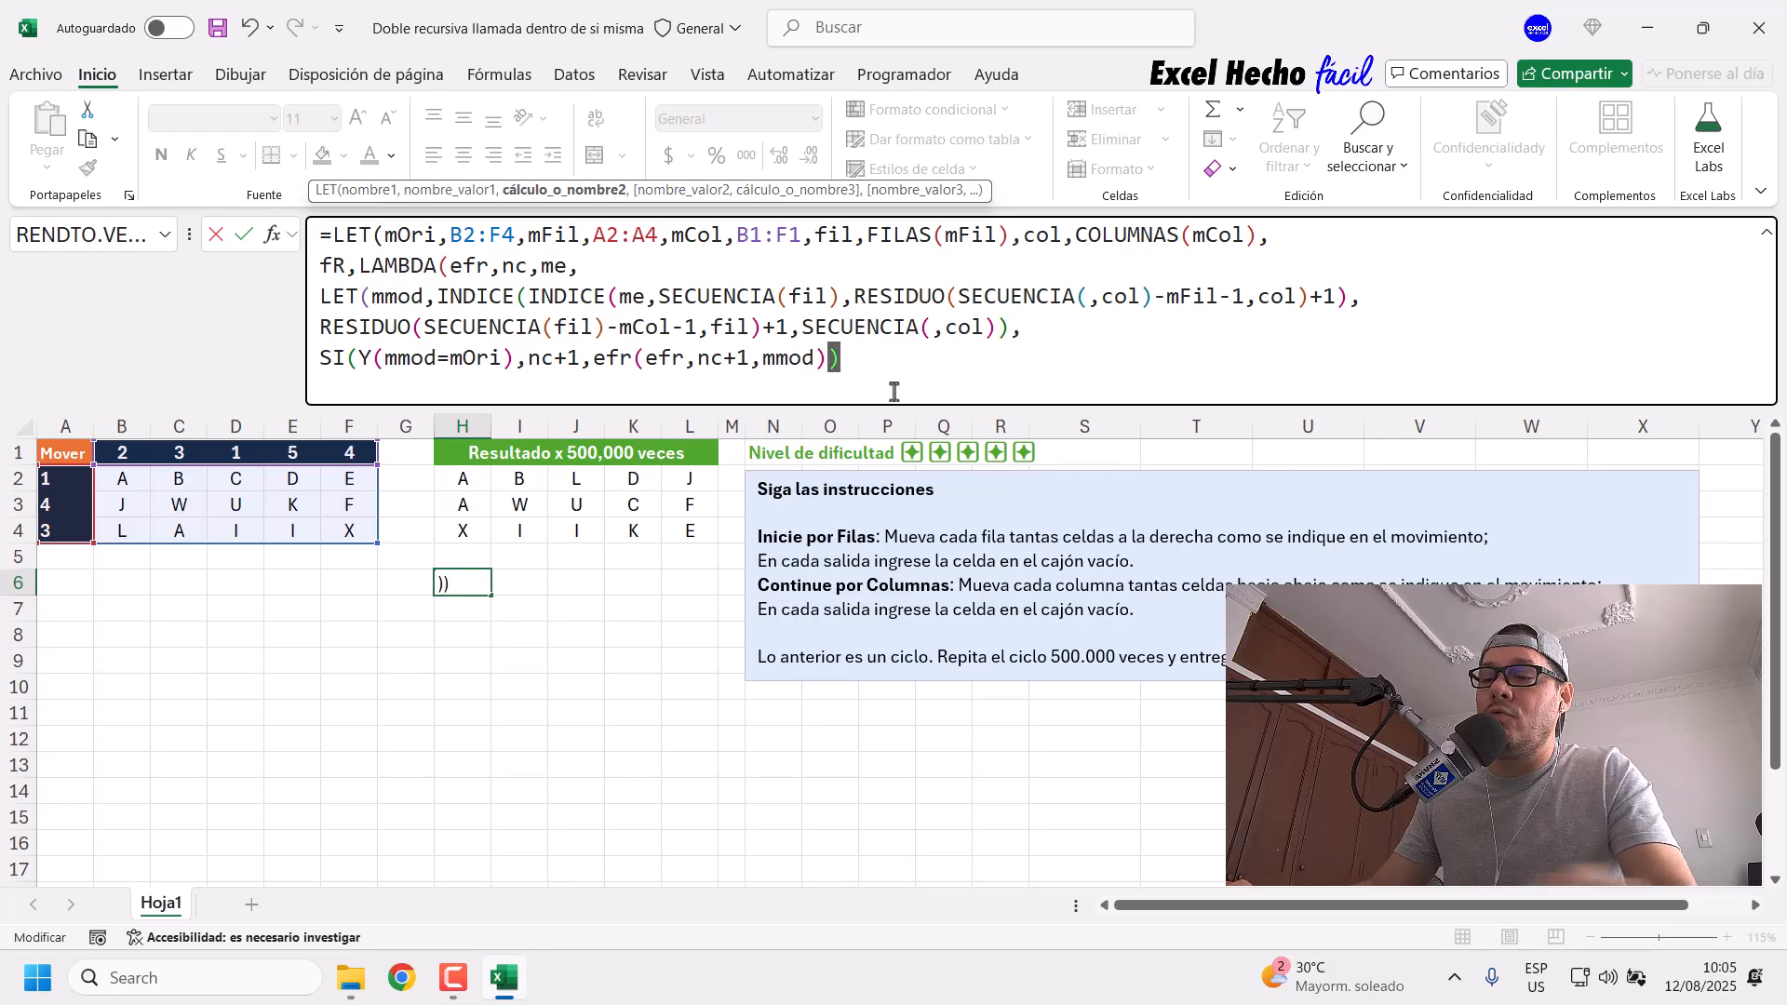
{"action": "type", "text": ")"}
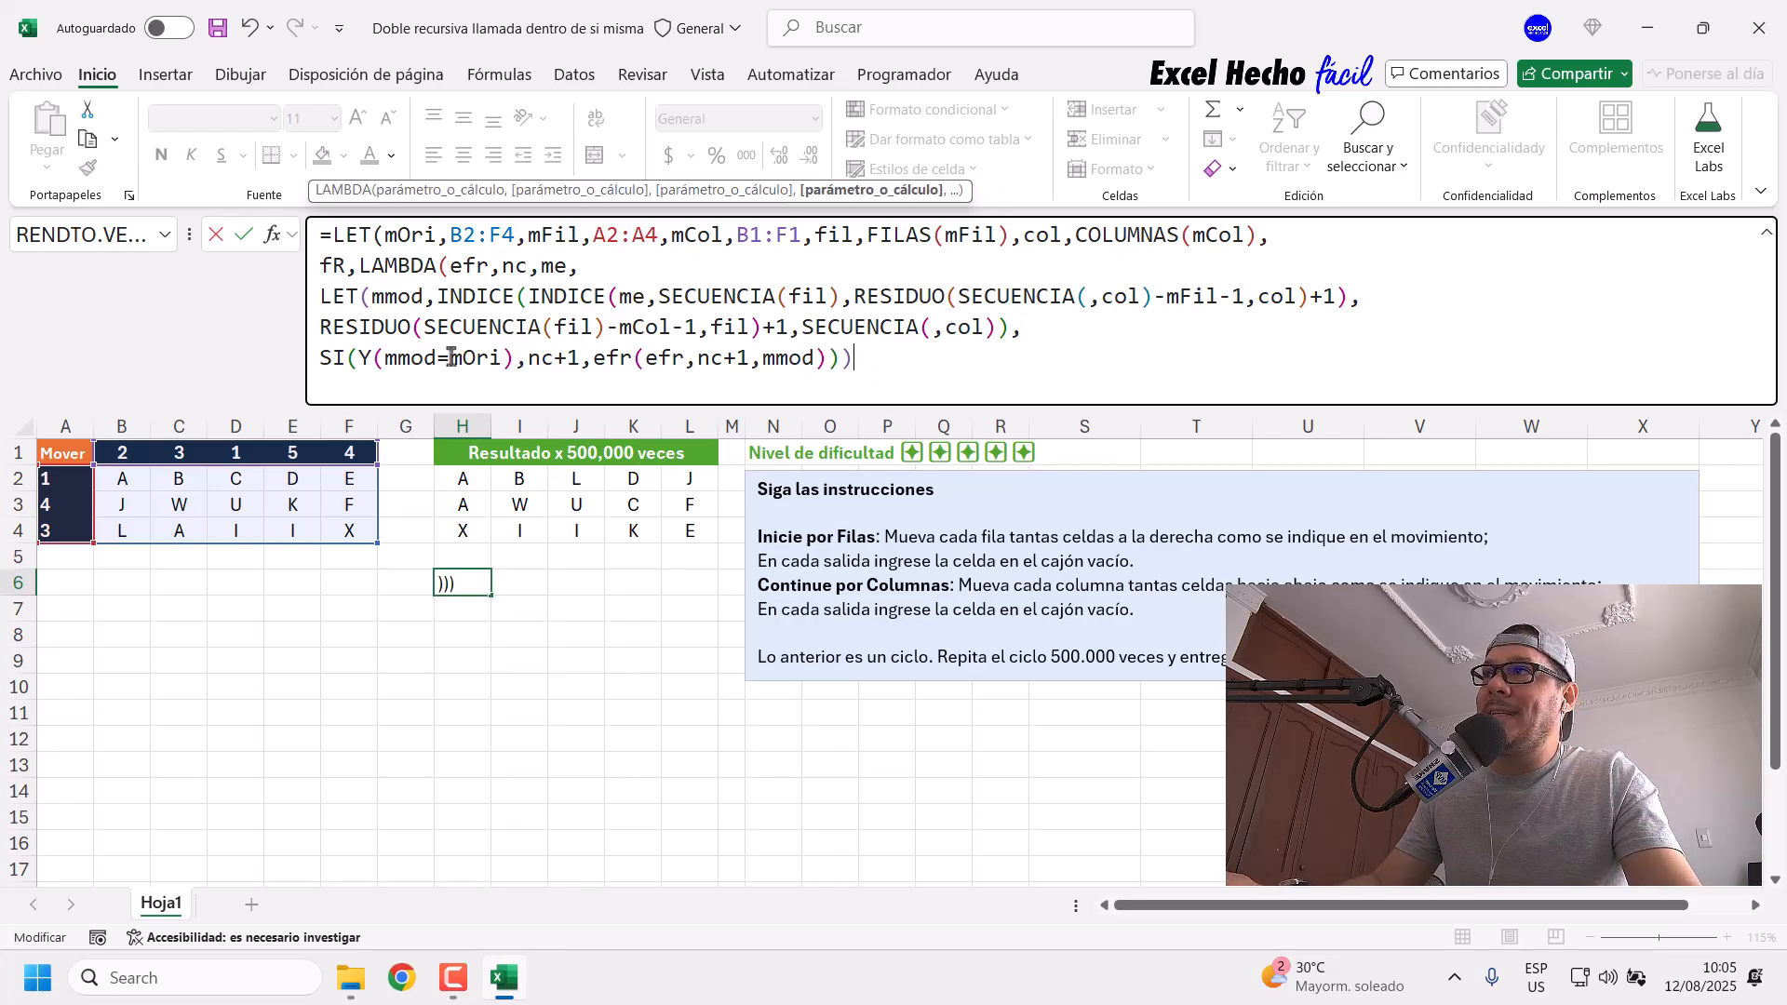
{"action": "left_click_drag", "start_coordinate": [373, 298], "coordinate": [359, 297]}
{"action": "left_click", "coordinate": [882, 364]}
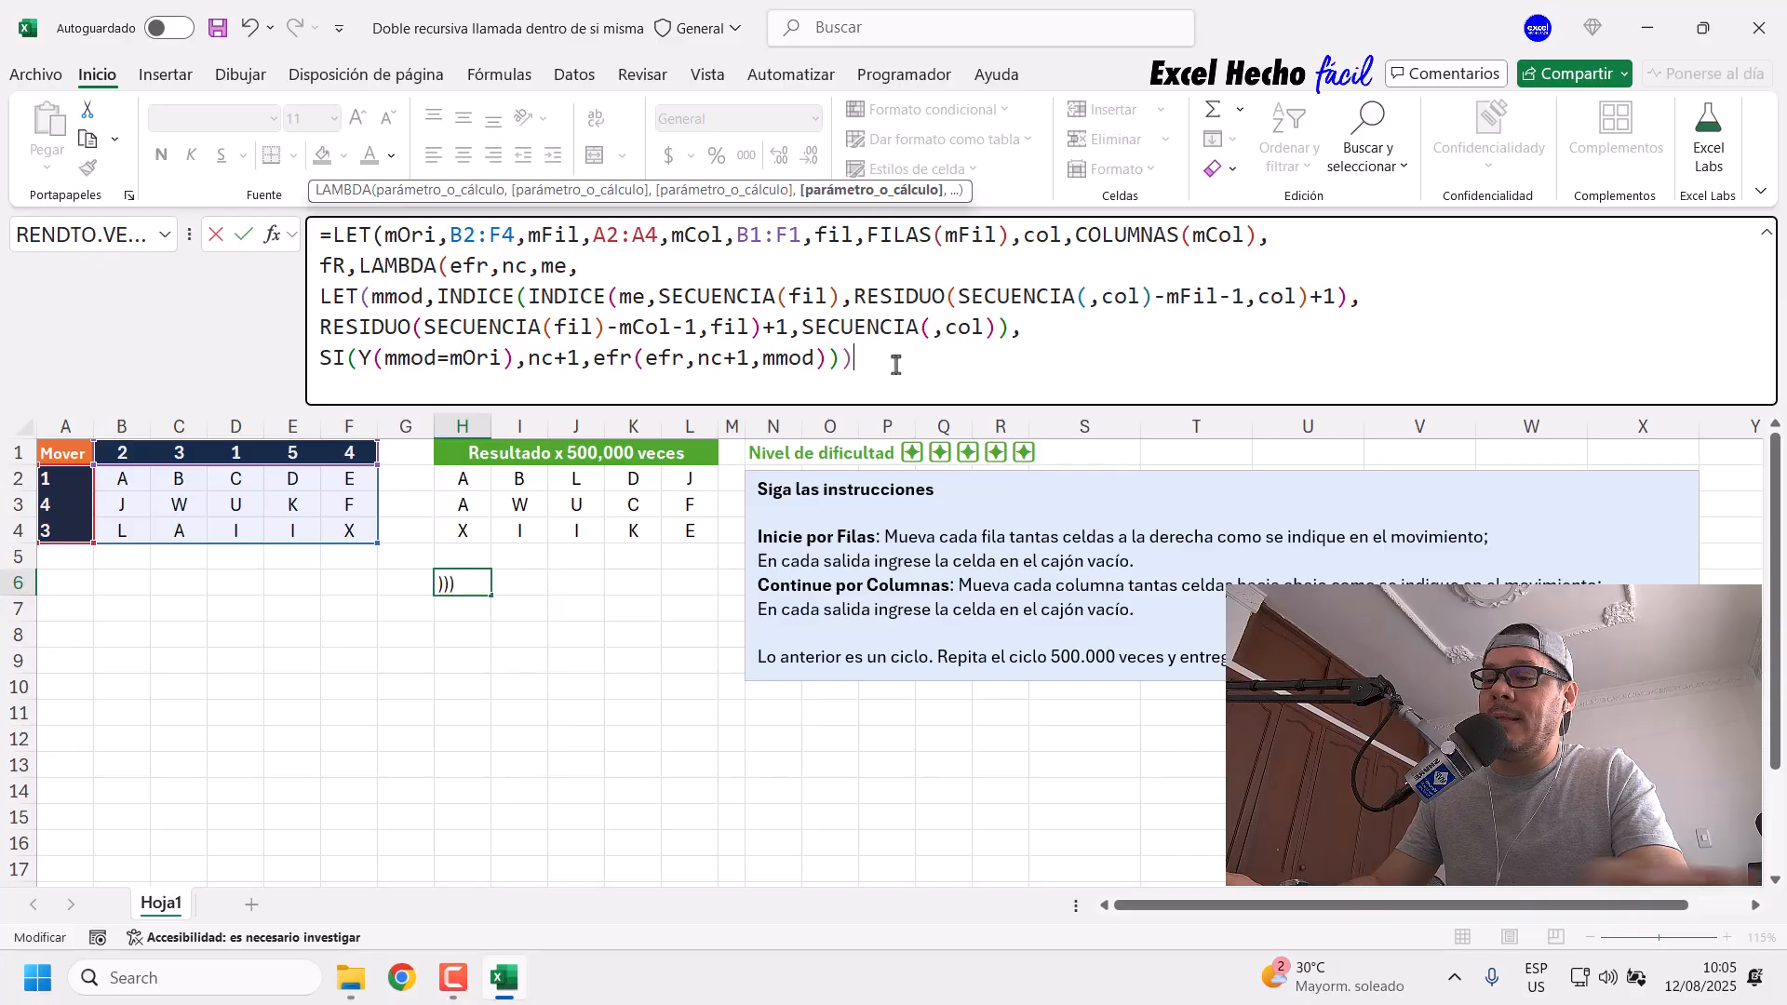
{"action": "type", "text": "),"}
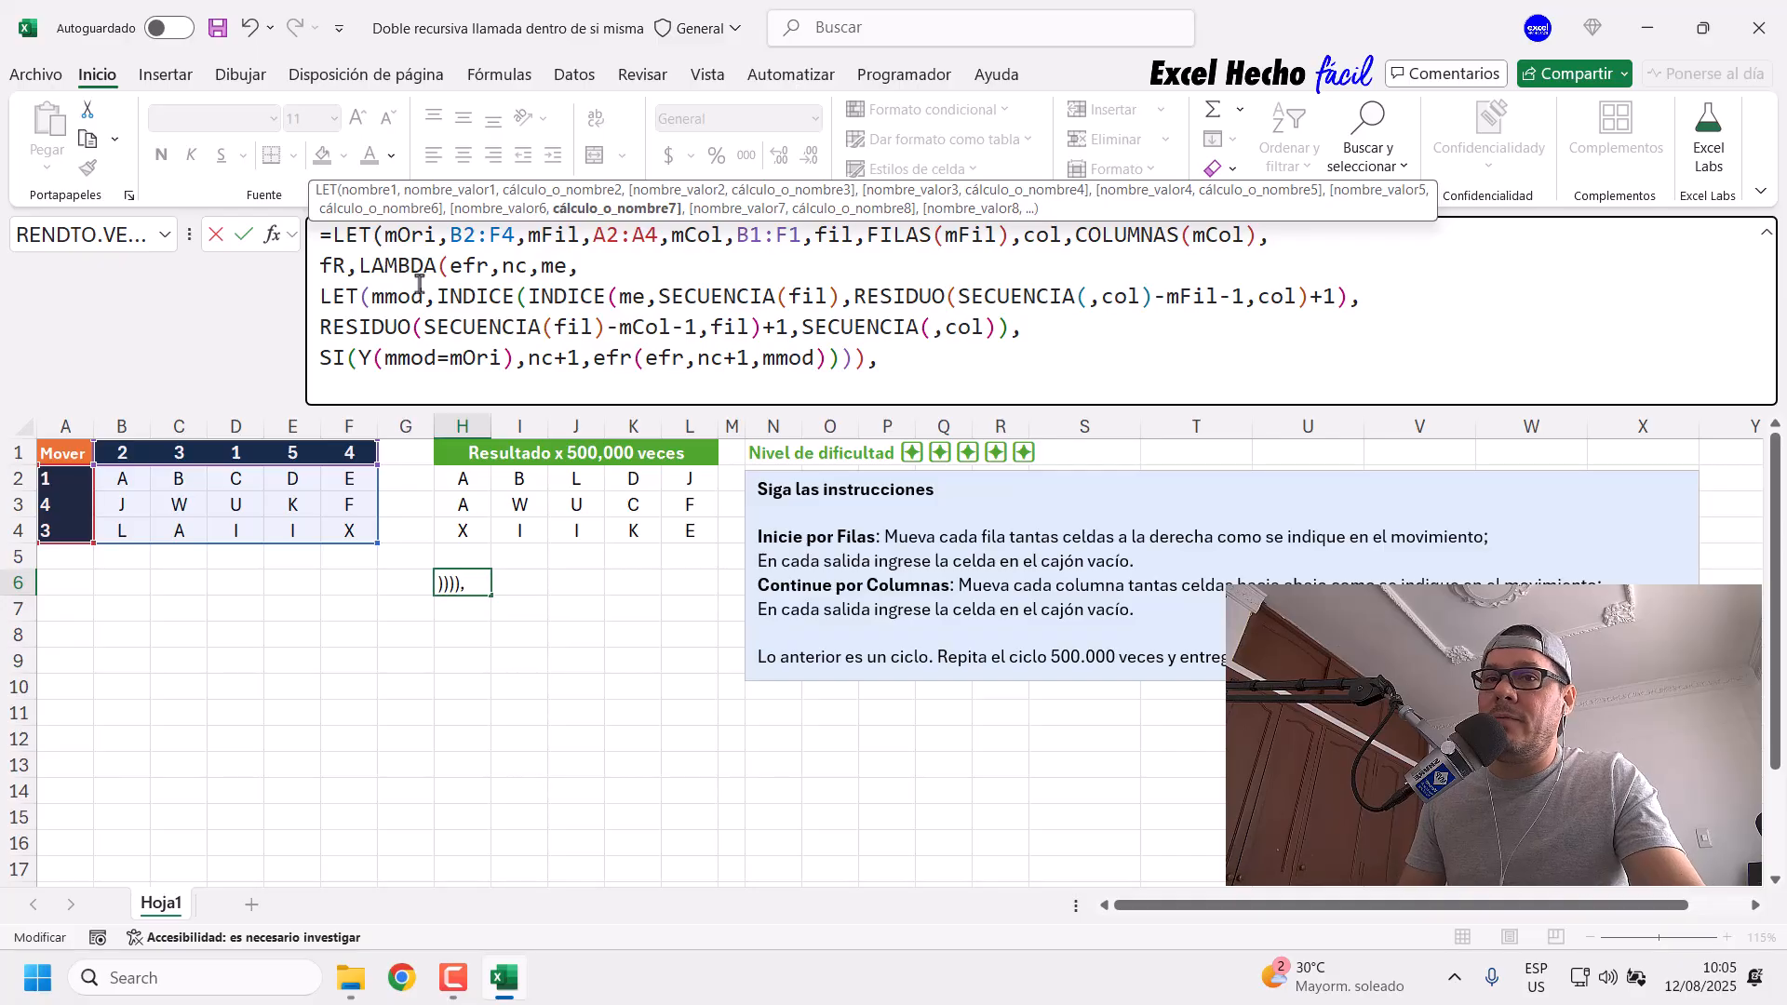
Step: Begin the outer LET's final calculation with a call to the fR function, leaving its argument list open
{"action": "left_click_drag", "start_coordinate": [333, 235], "coordinate": [961, 363]}
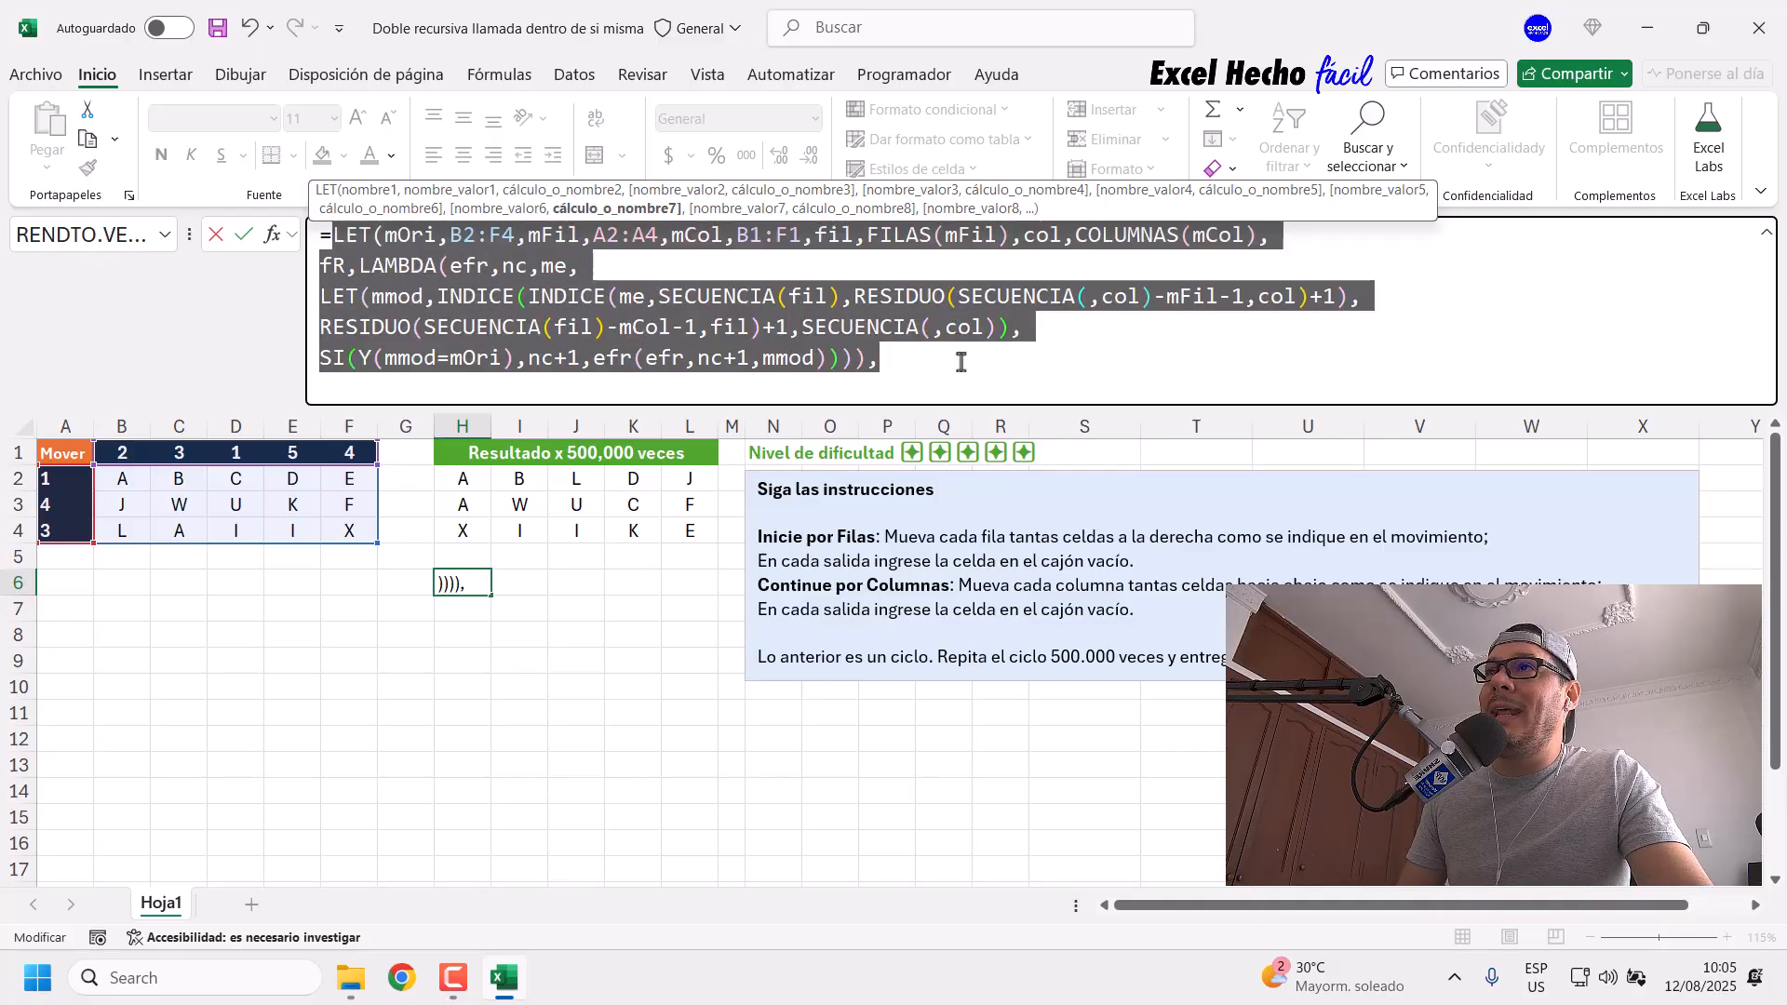
{"action": "double_click", "coordinate": [332, 266]}
{"action": "left_click", "coordinate": [911, 358]}
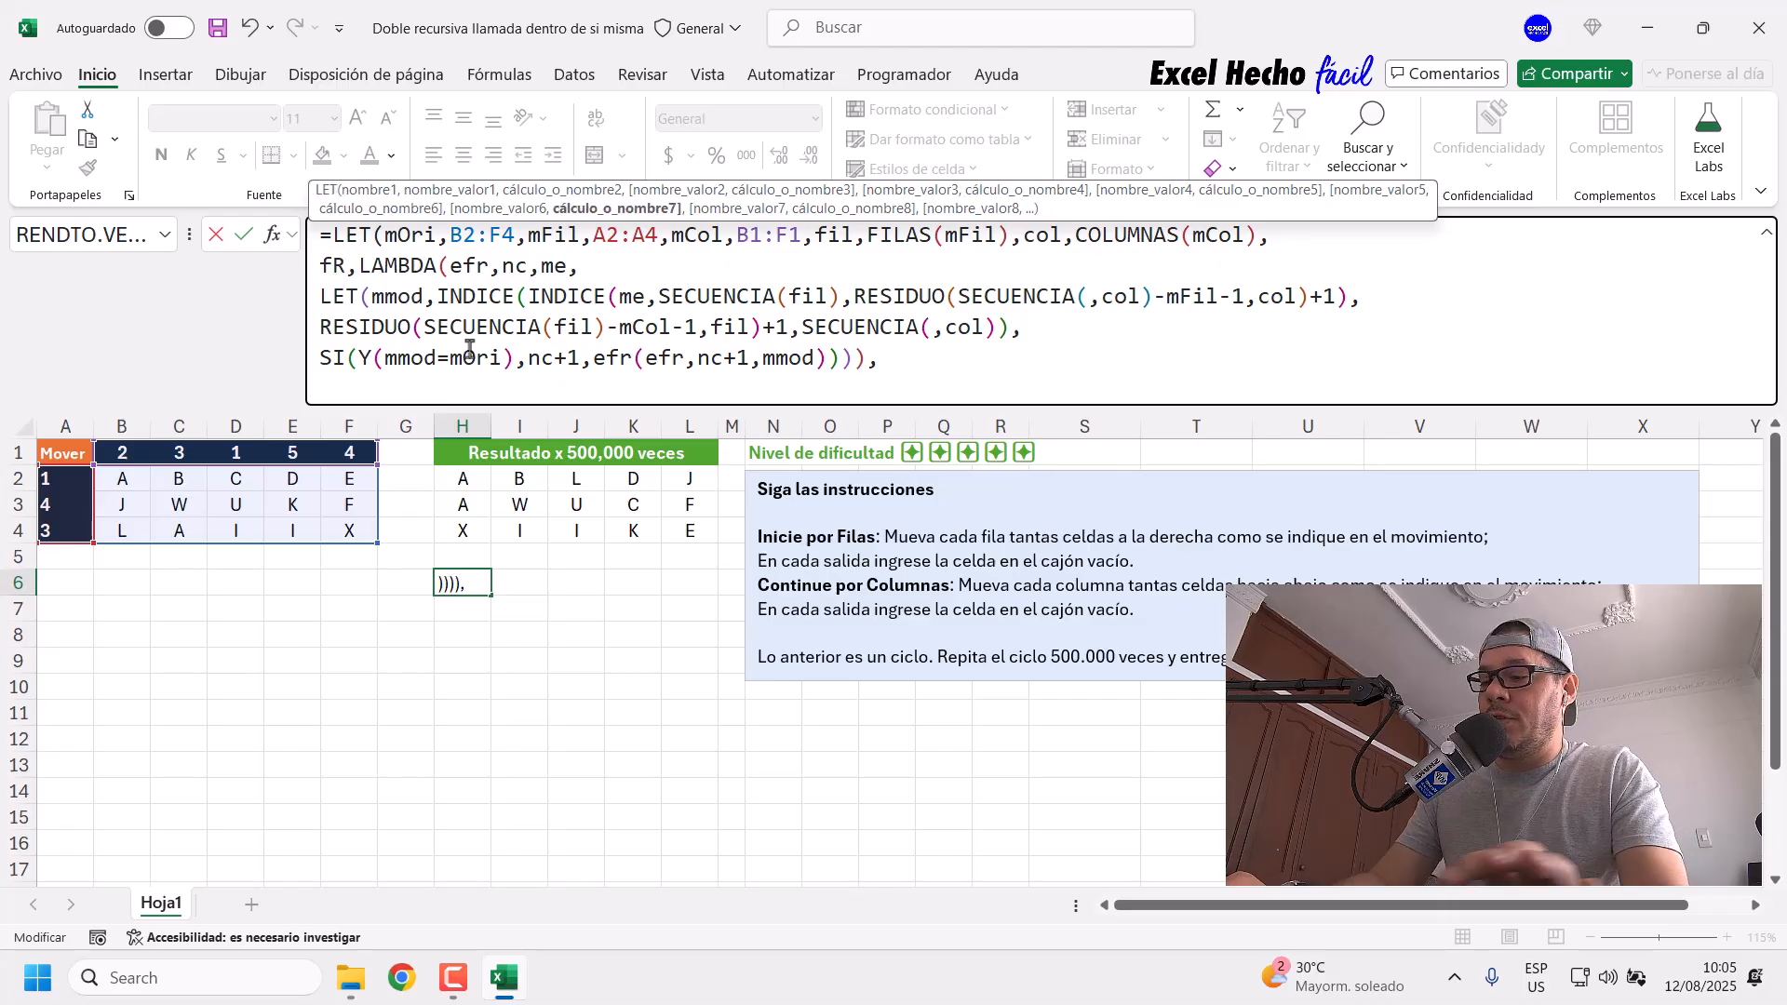
{"action": "type", "text": ",fr"}
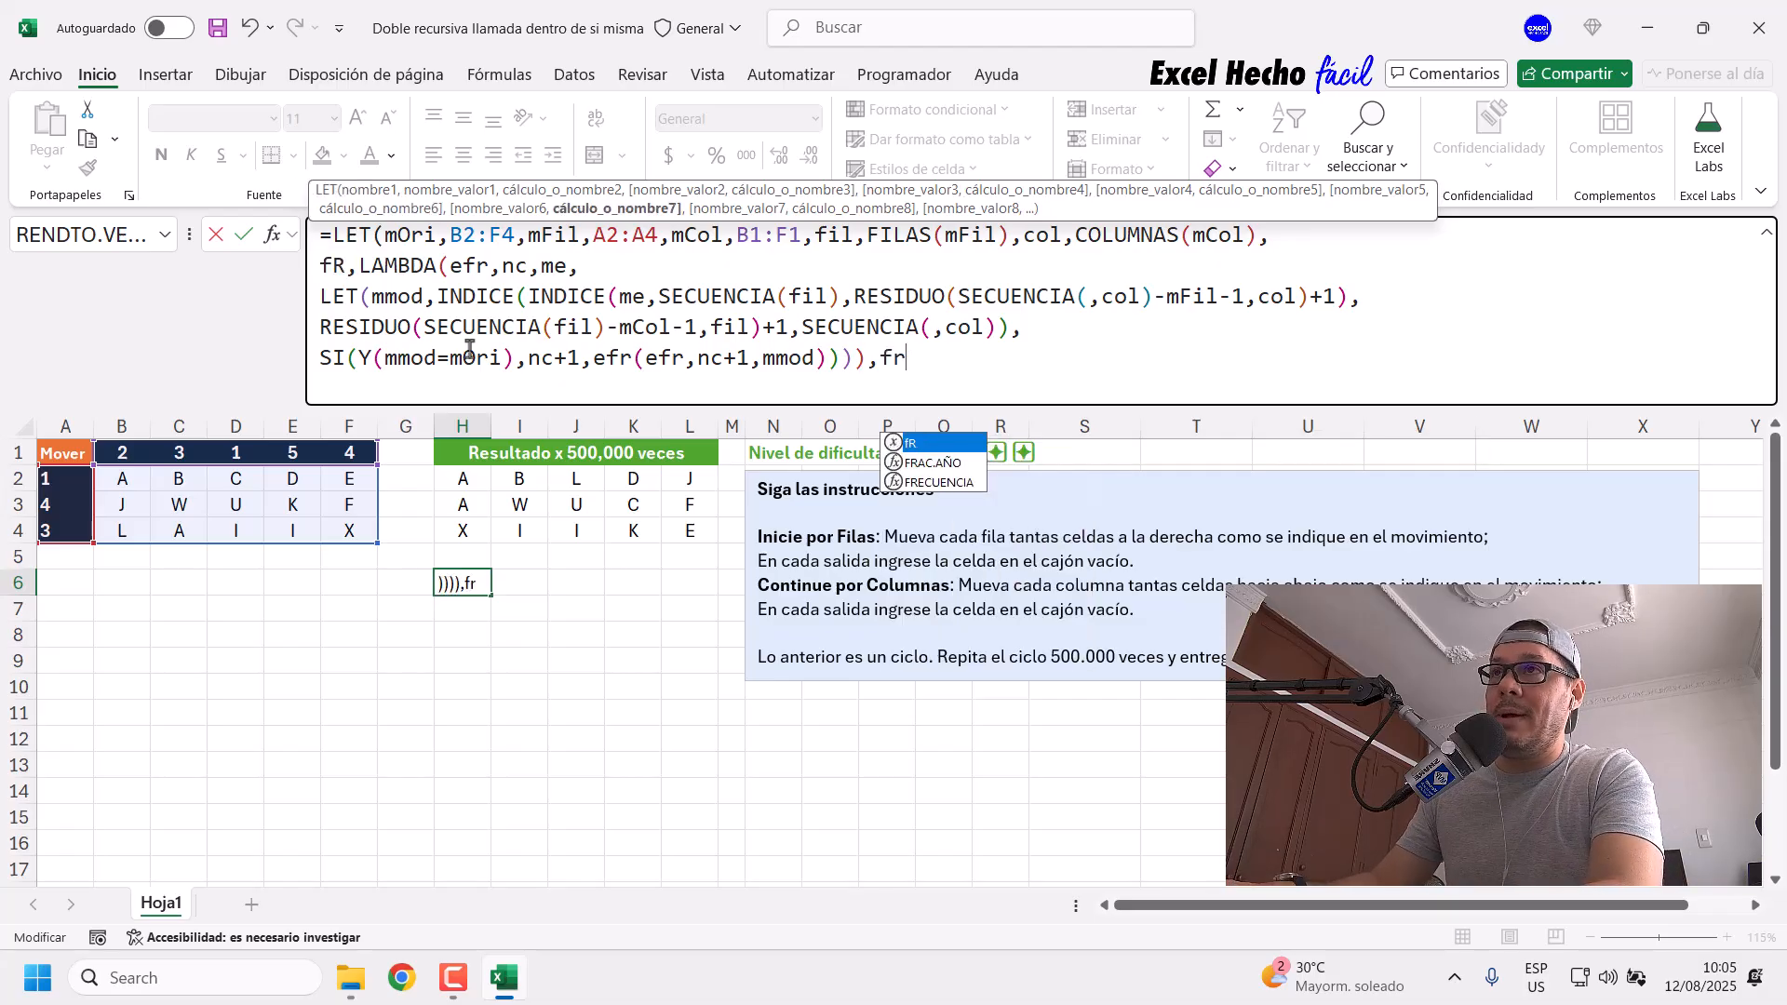
{"action": "key", "text": "Tab"}
{"action": "type", "text": "("}
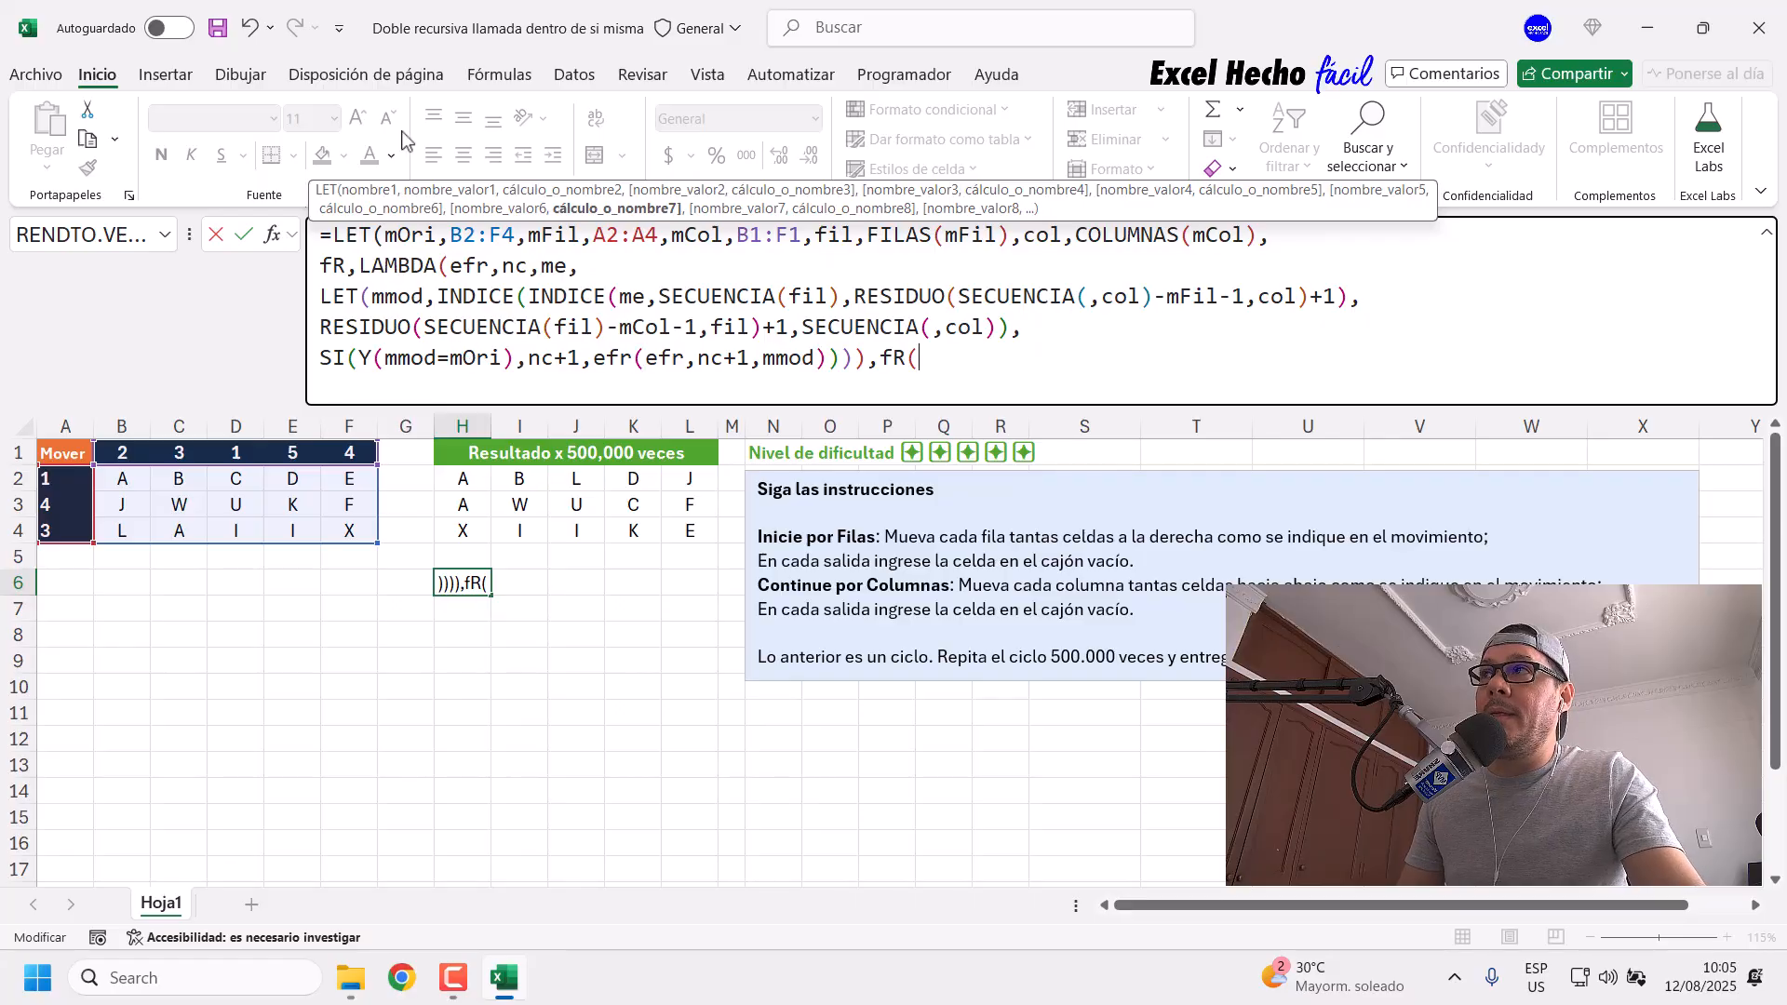
Step: Pass fR itself as the first argument of the final fR call and 0 as the starting nc value
{"action": "left_click_drag", "start_coordinate": [451, 263], "coordinate": [491, 263]}
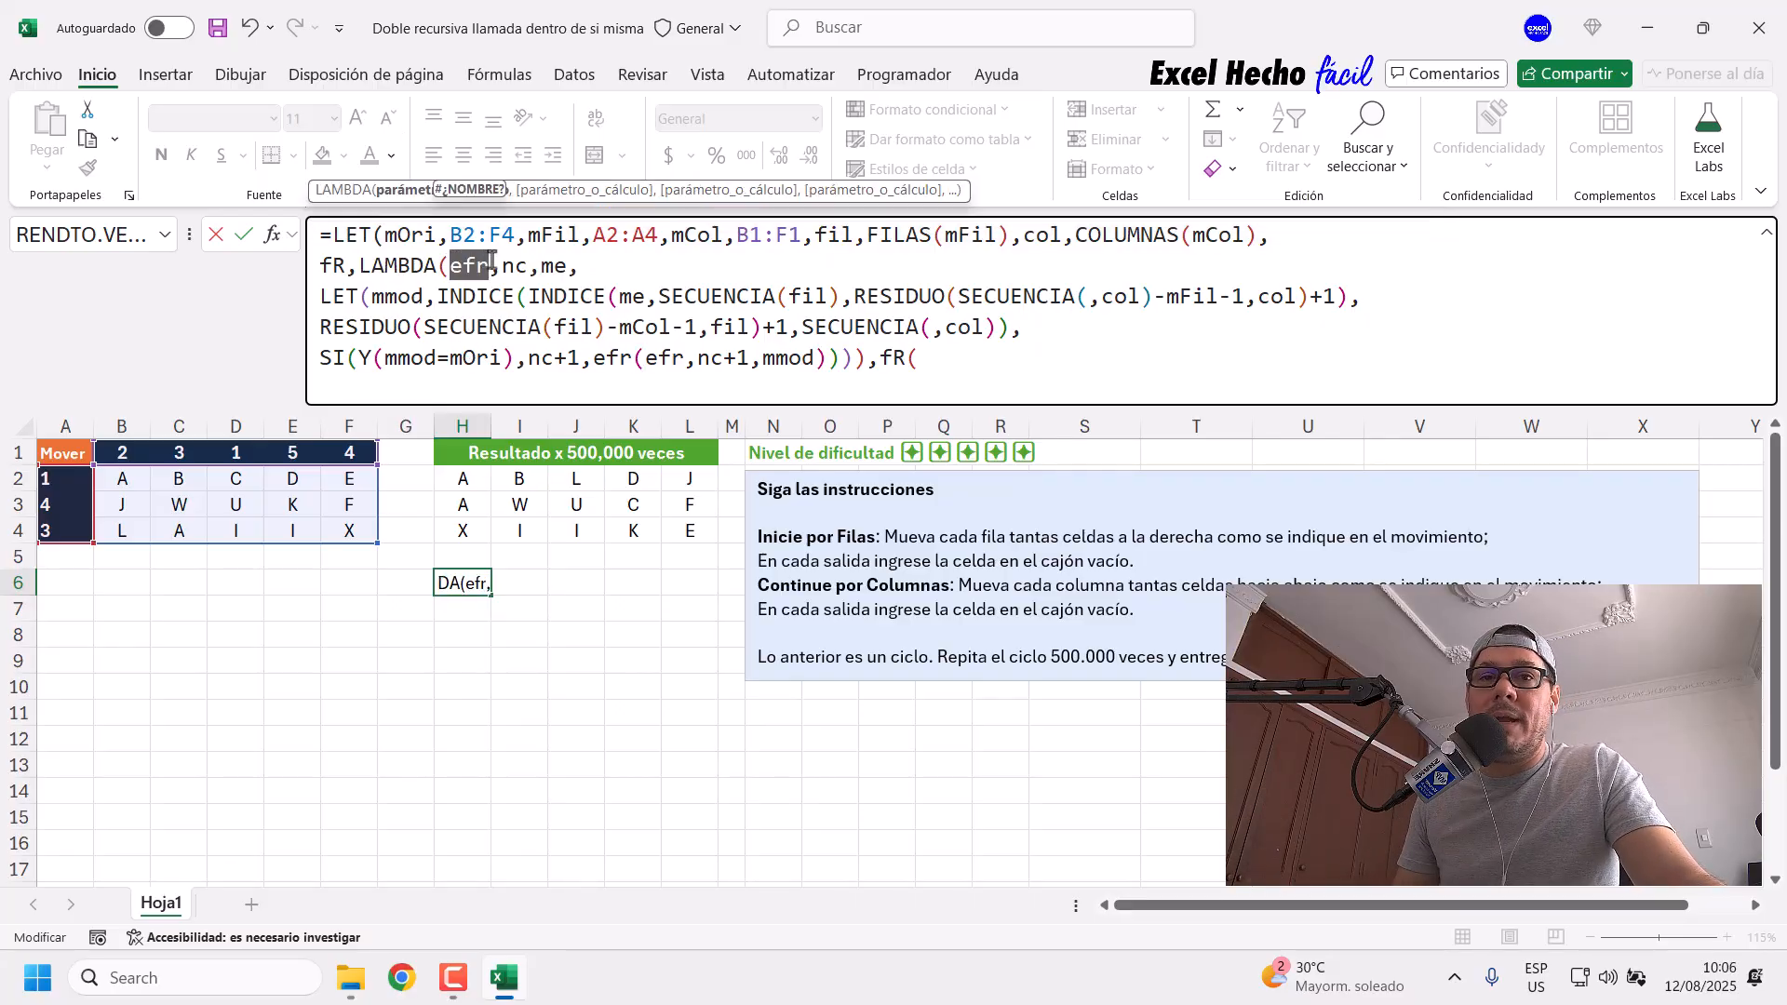
{"action": "left_click_drag", "start_coordinate": [346, 267], "coordinate": [322, 239]}
{"action": "left_click", "coordinate": [959, 363]}
{"action": "type", "text": "fR"}
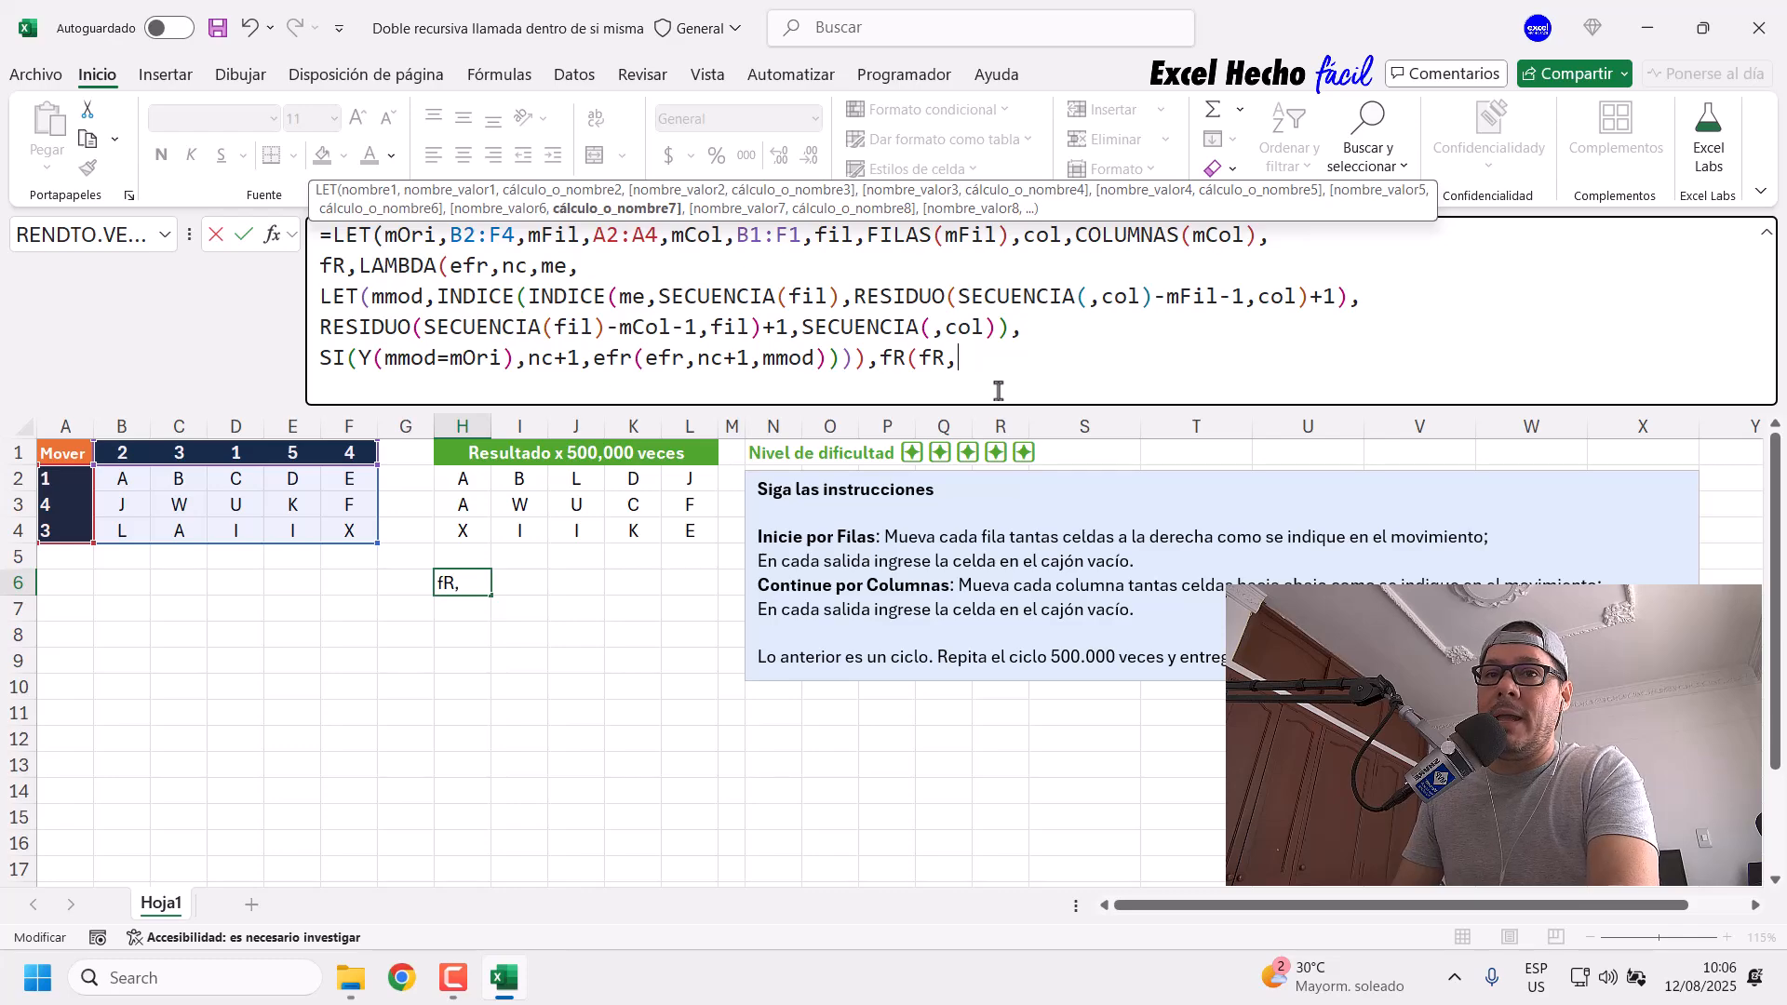
{"action": "type", "text": ",0"}
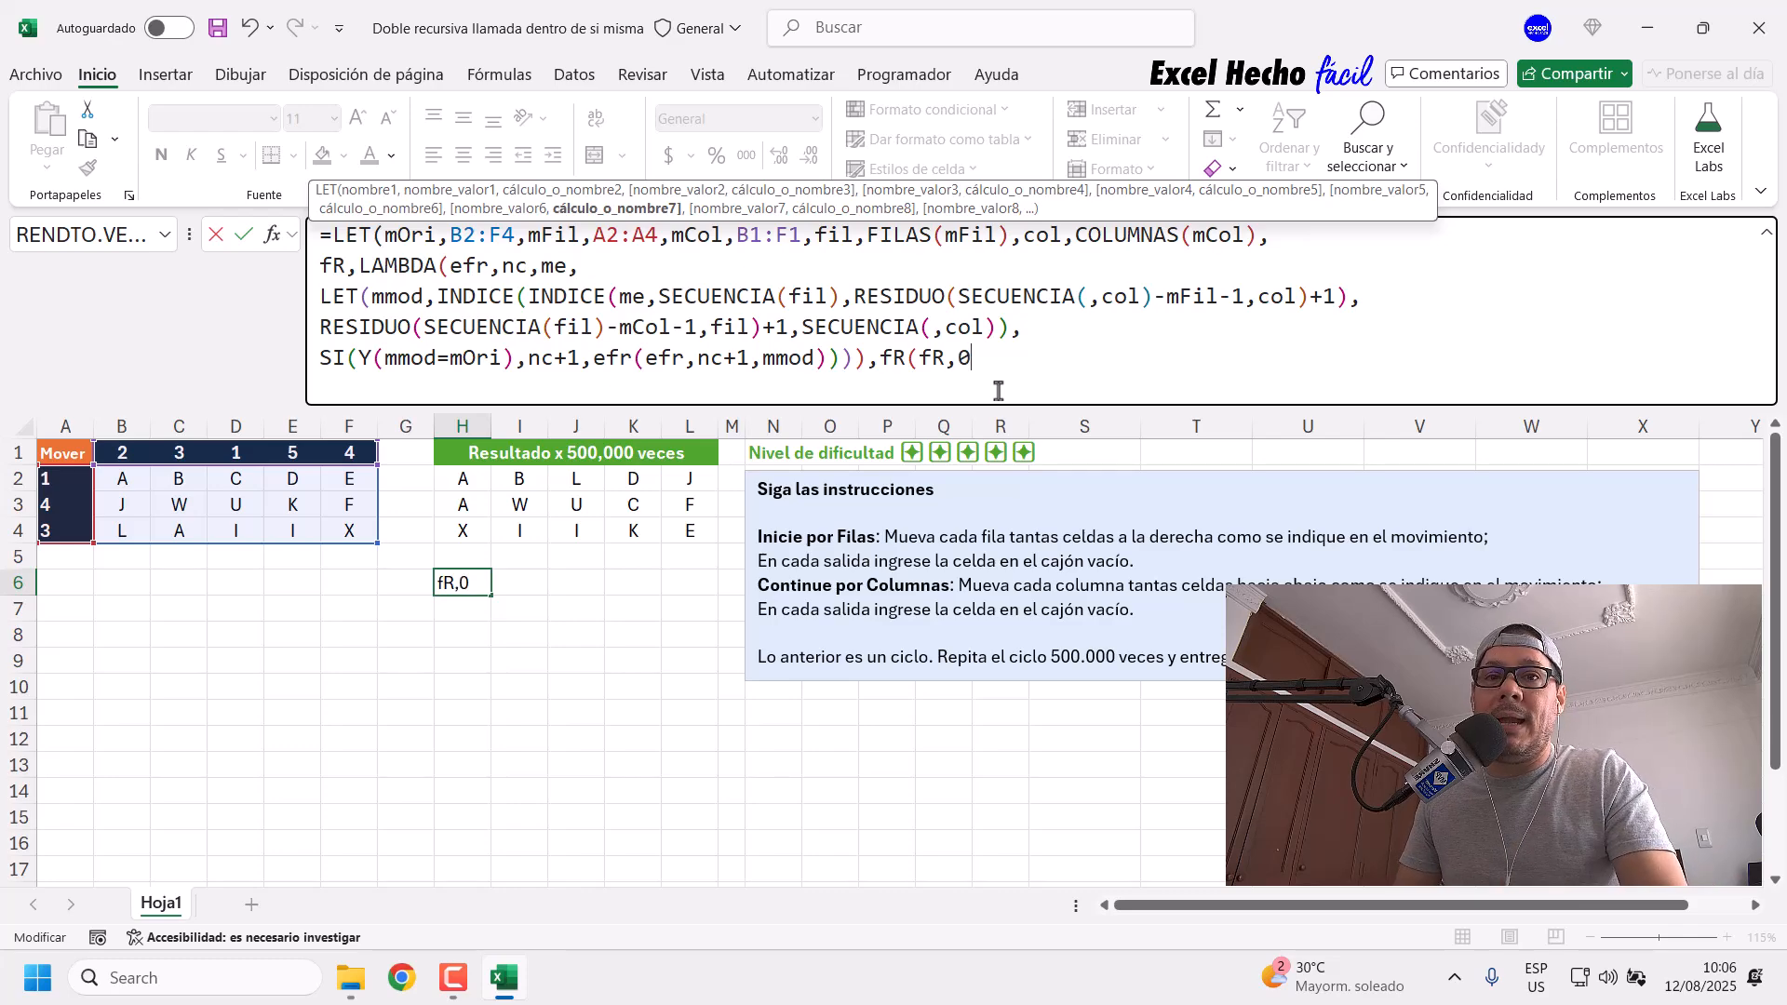
{"action": "type", "text": ","}
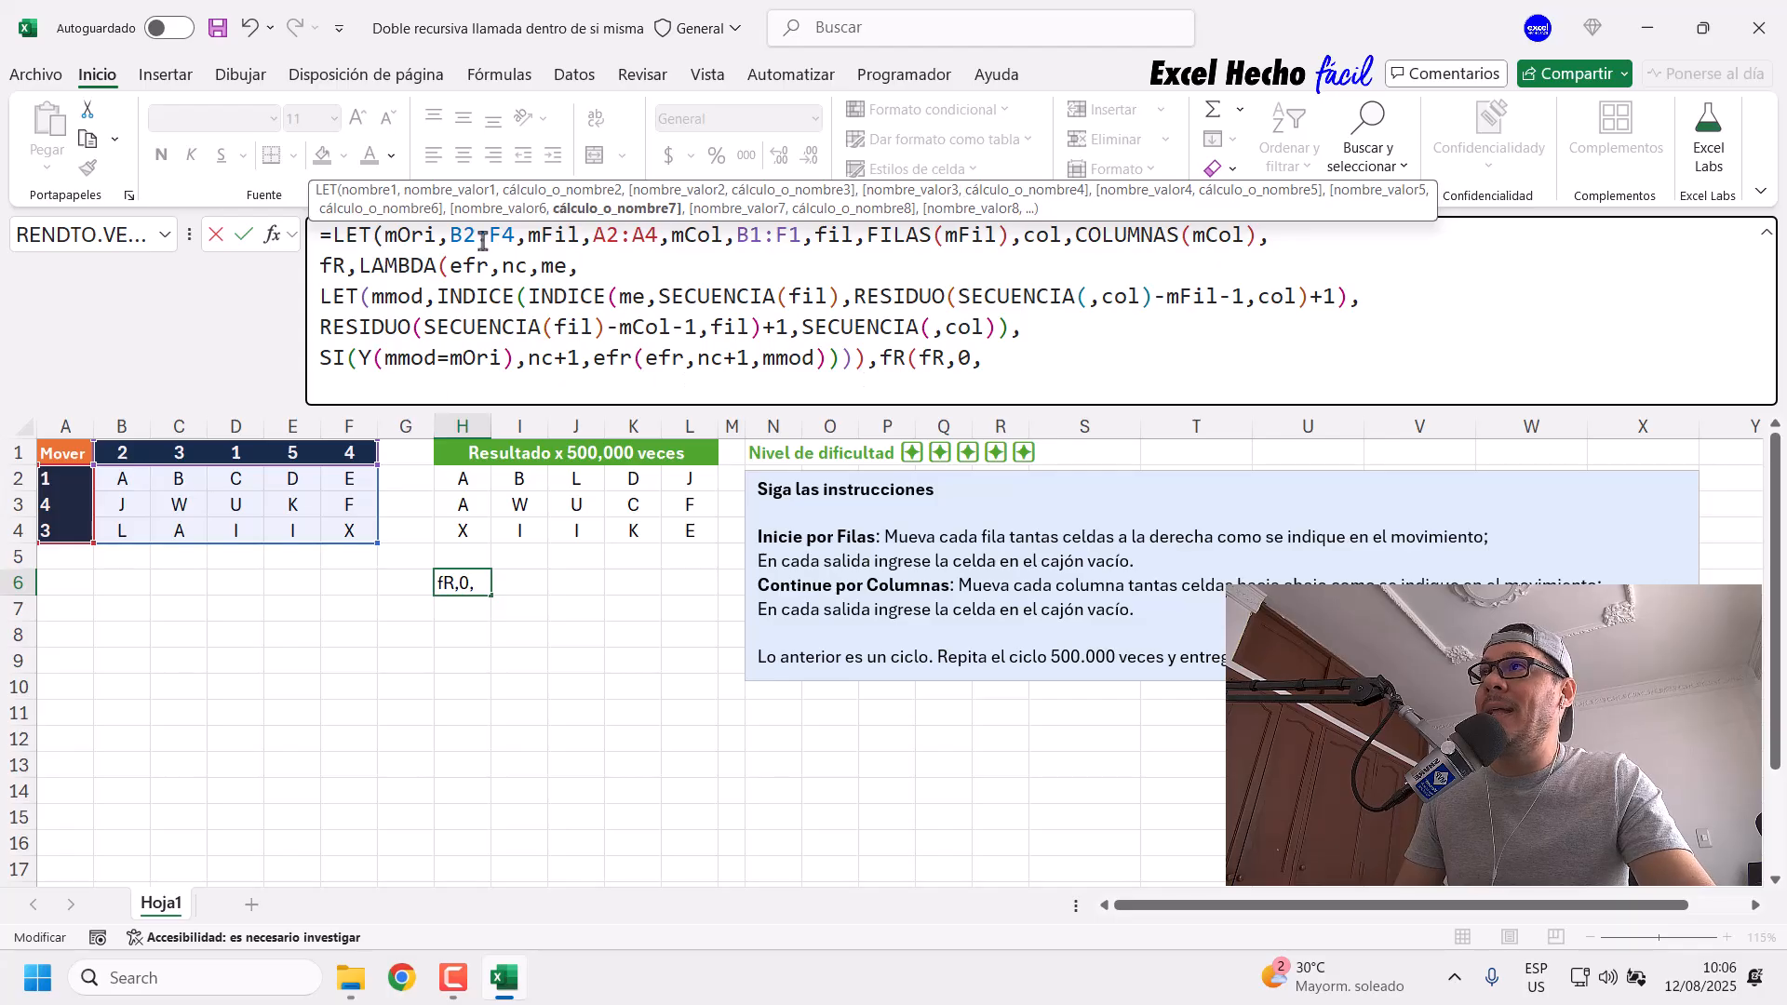
Step: Add mOri as the third argument of the fR call, close the outer LET and commit the formula in H6
{"action": "left_click_drag", "start_coordinate": [437, 242], "coordinate": [383, 232]}
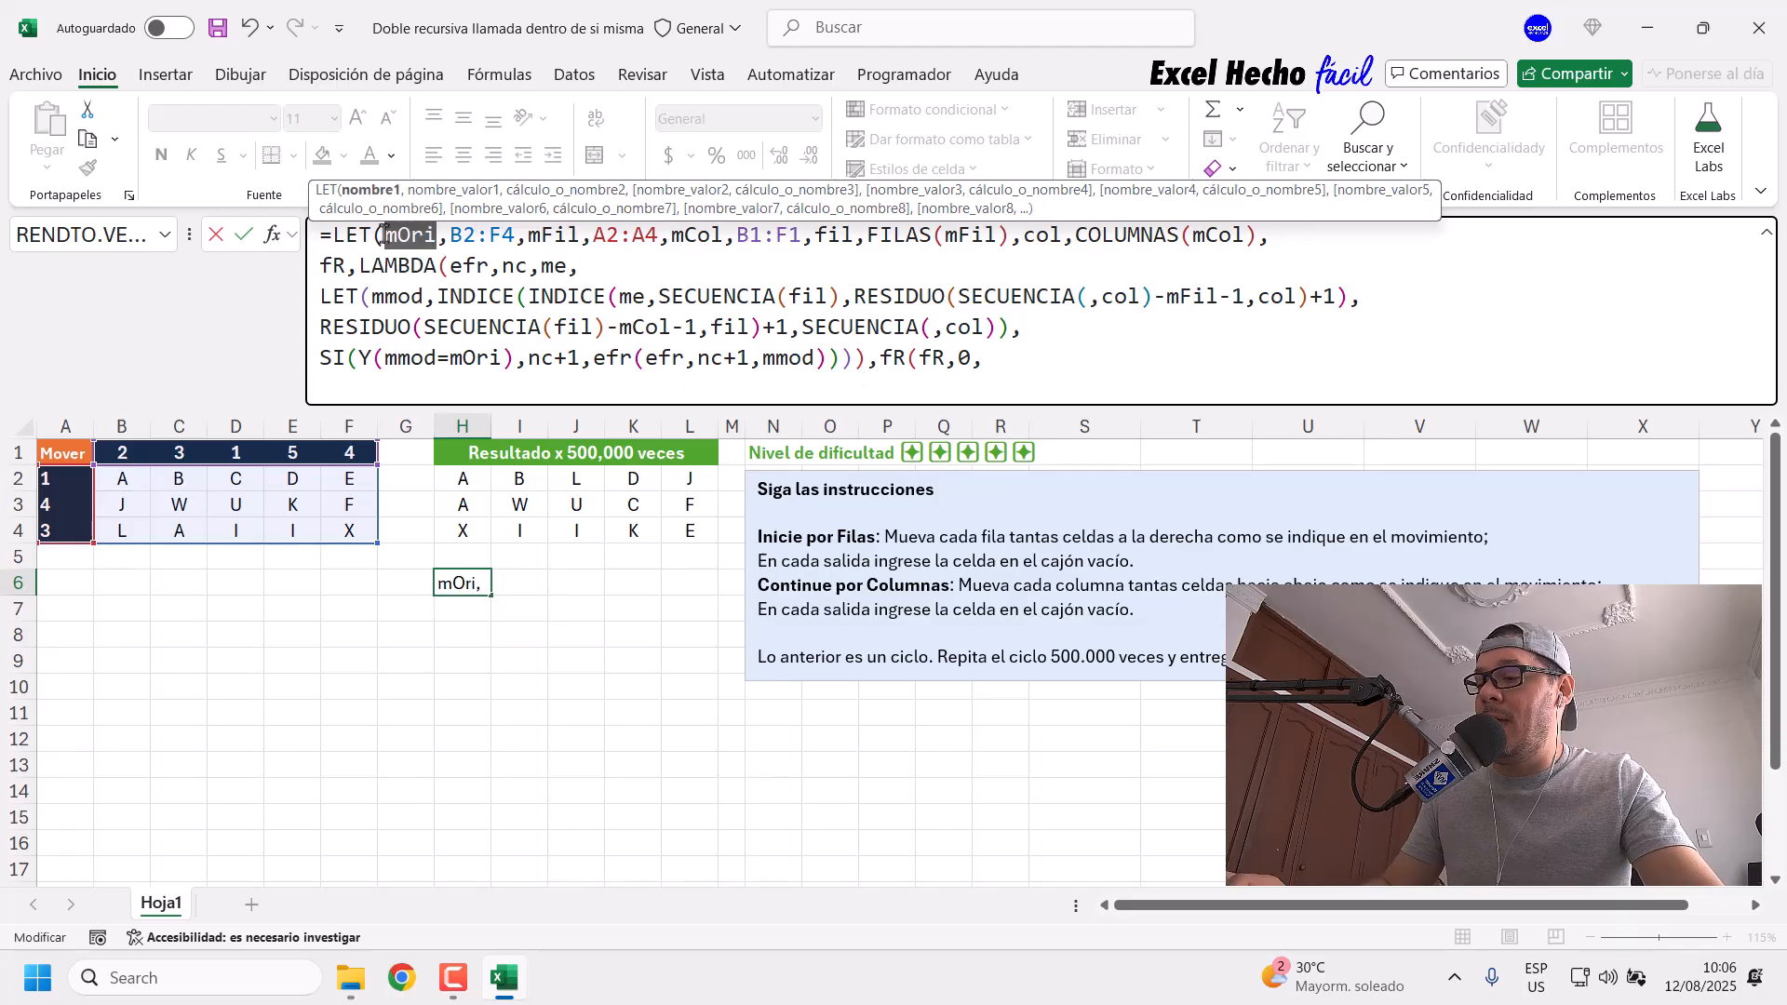
{"action": "left_click", "coordinate": [1059, 358]}
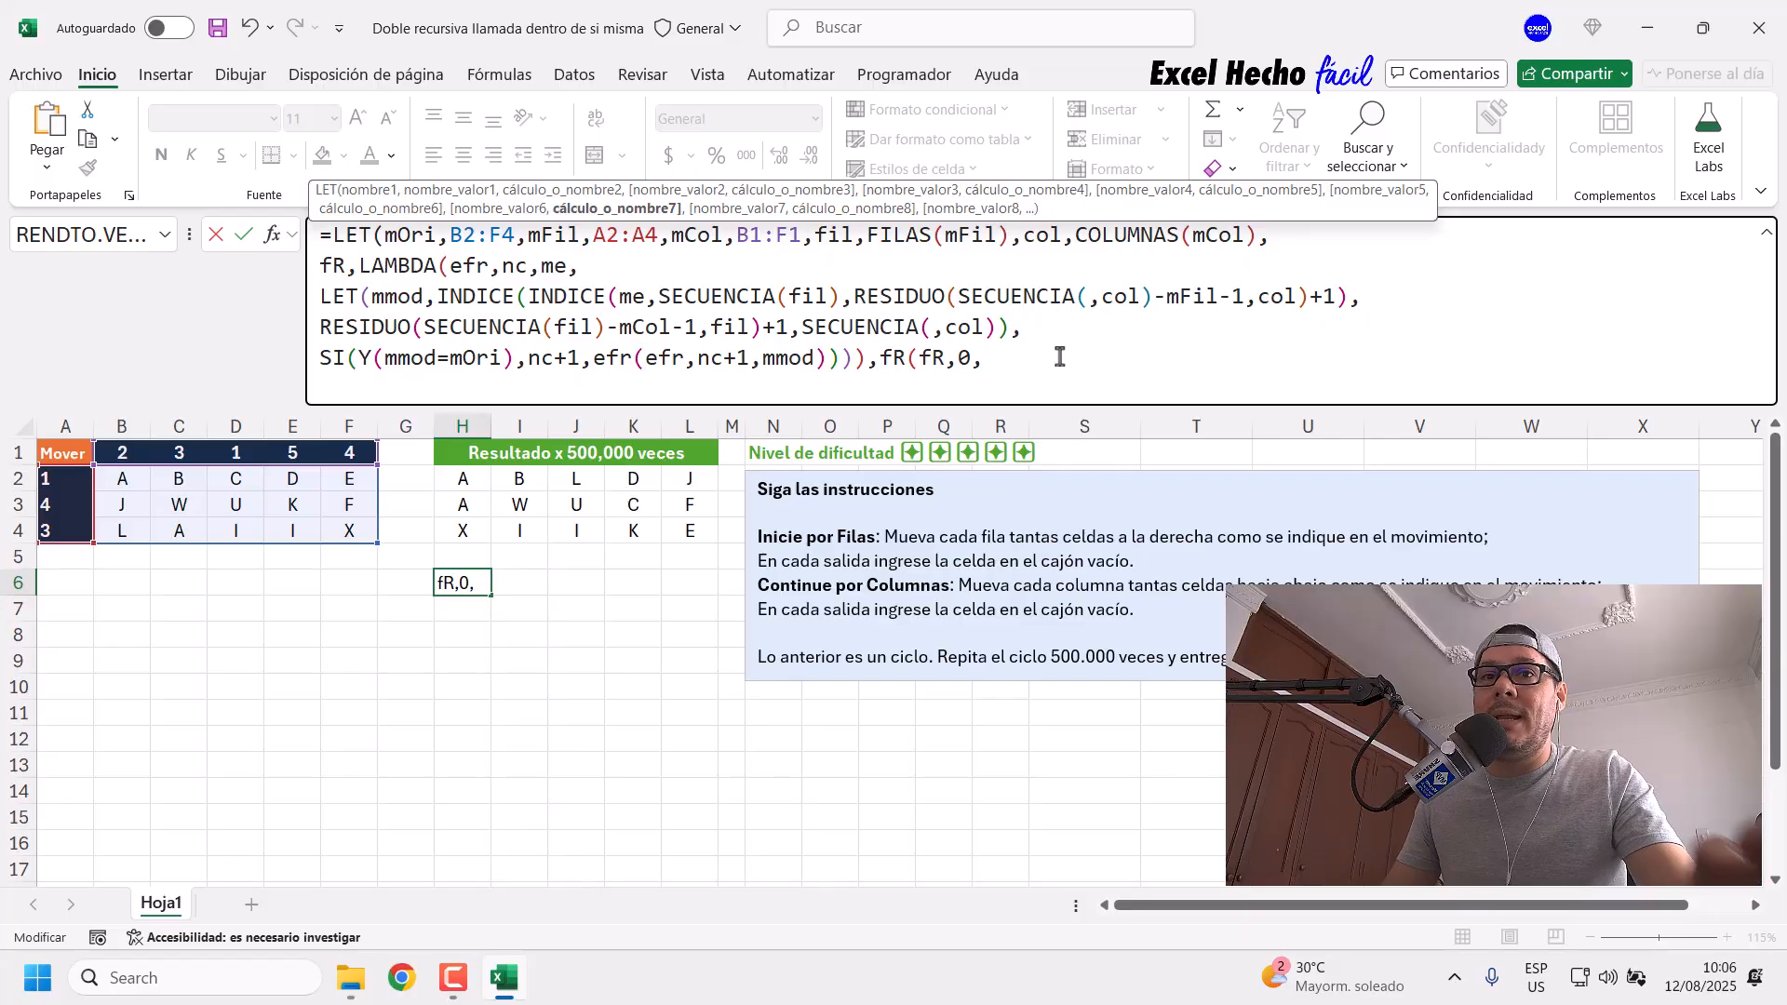
{"action": "type", "text": "mOri"}
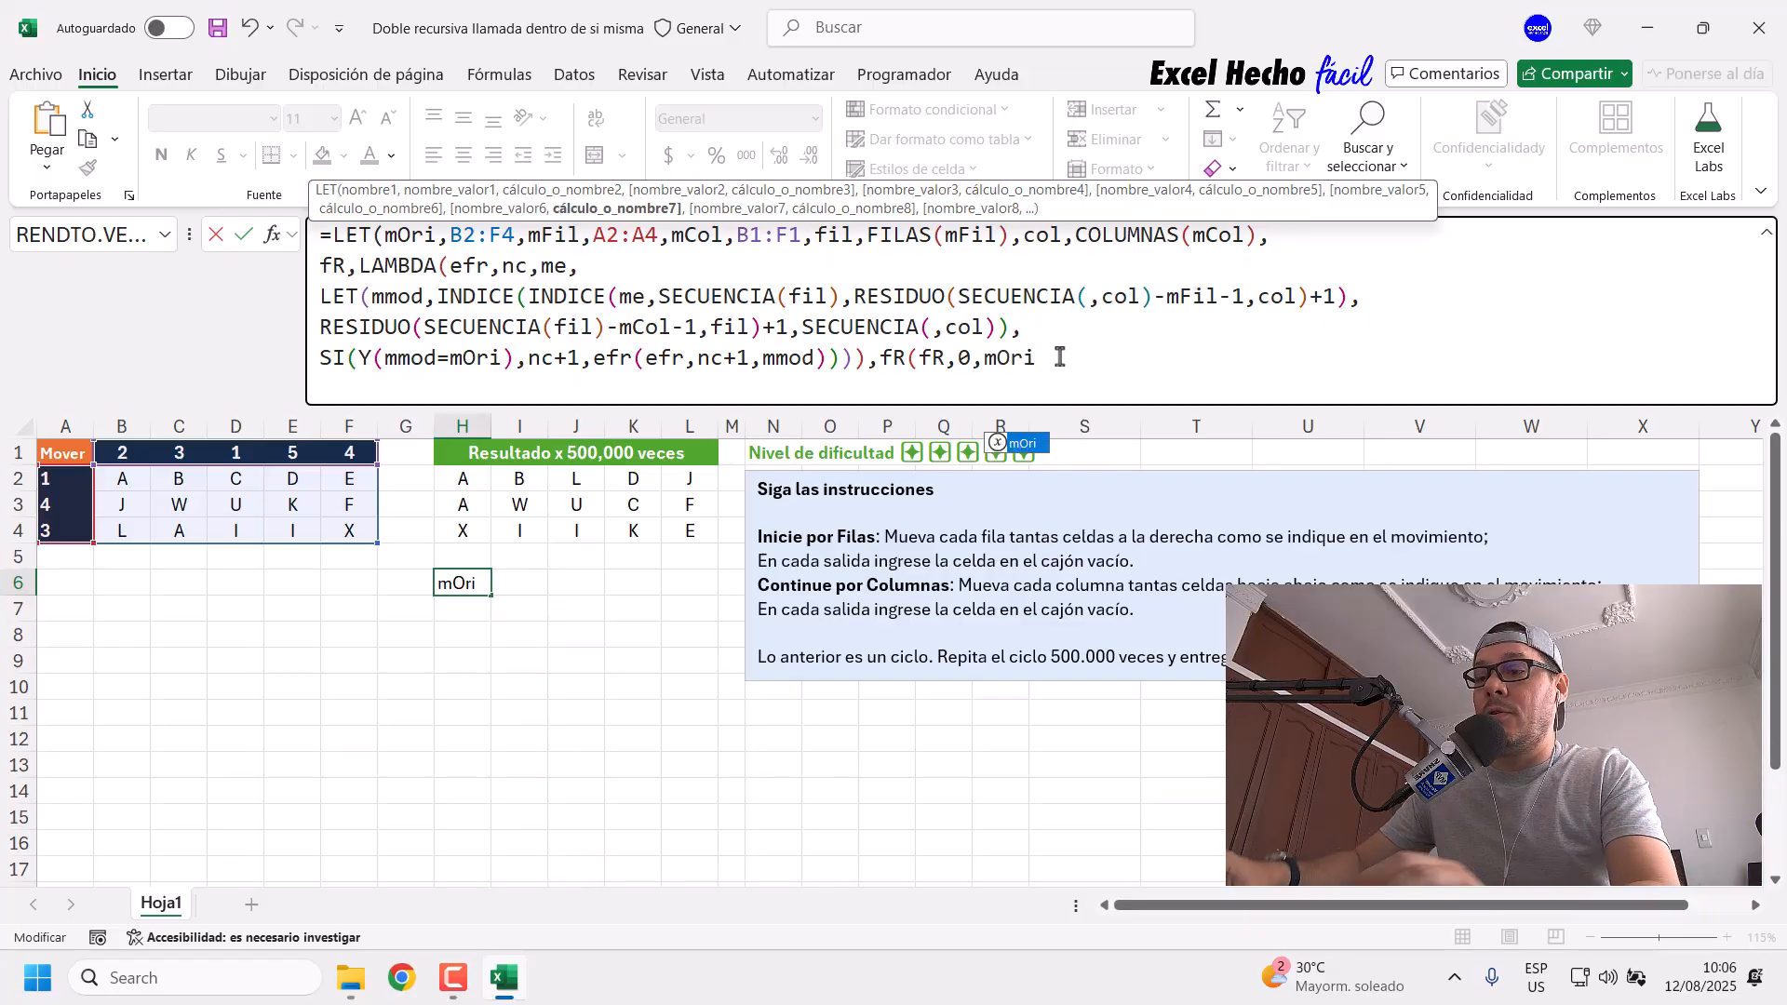
{"action": "type", "text": ")"}
{"action": "key", "text": "Return"}
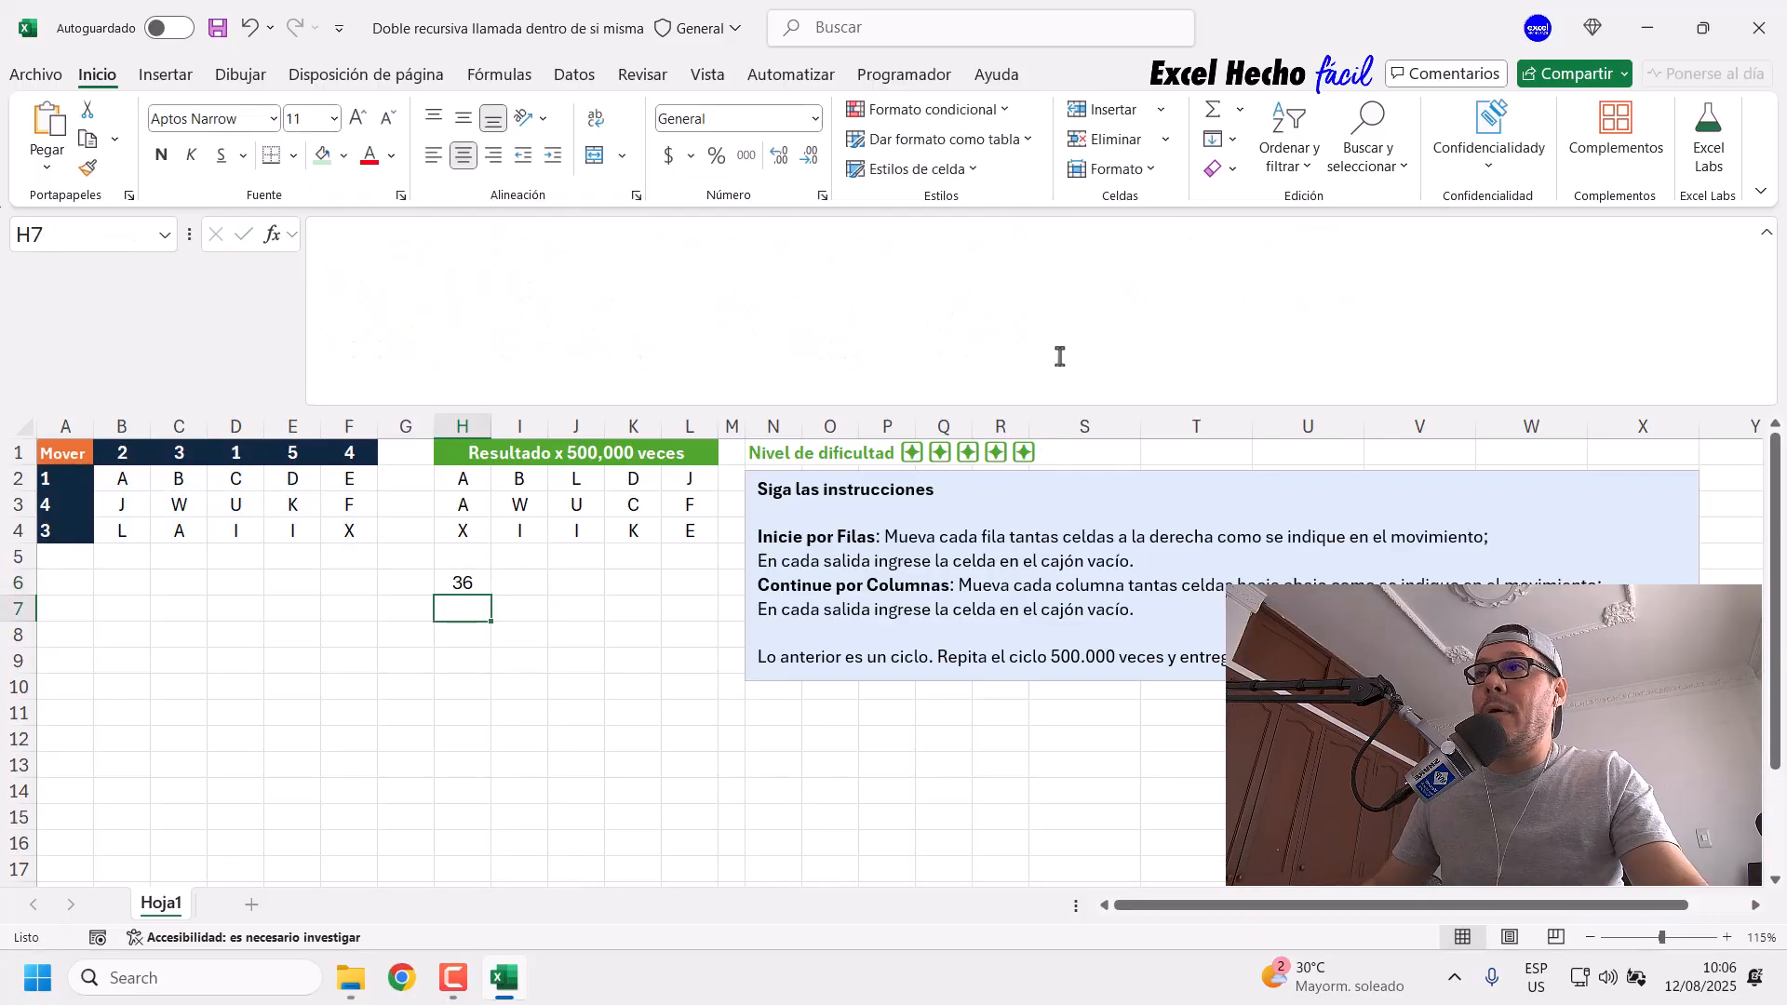
Step: Review the formula result in H6 against the row movements in A2:A4 and the column movements starting at B1
{"action": "left_click", "coordinate": [467, 577]}
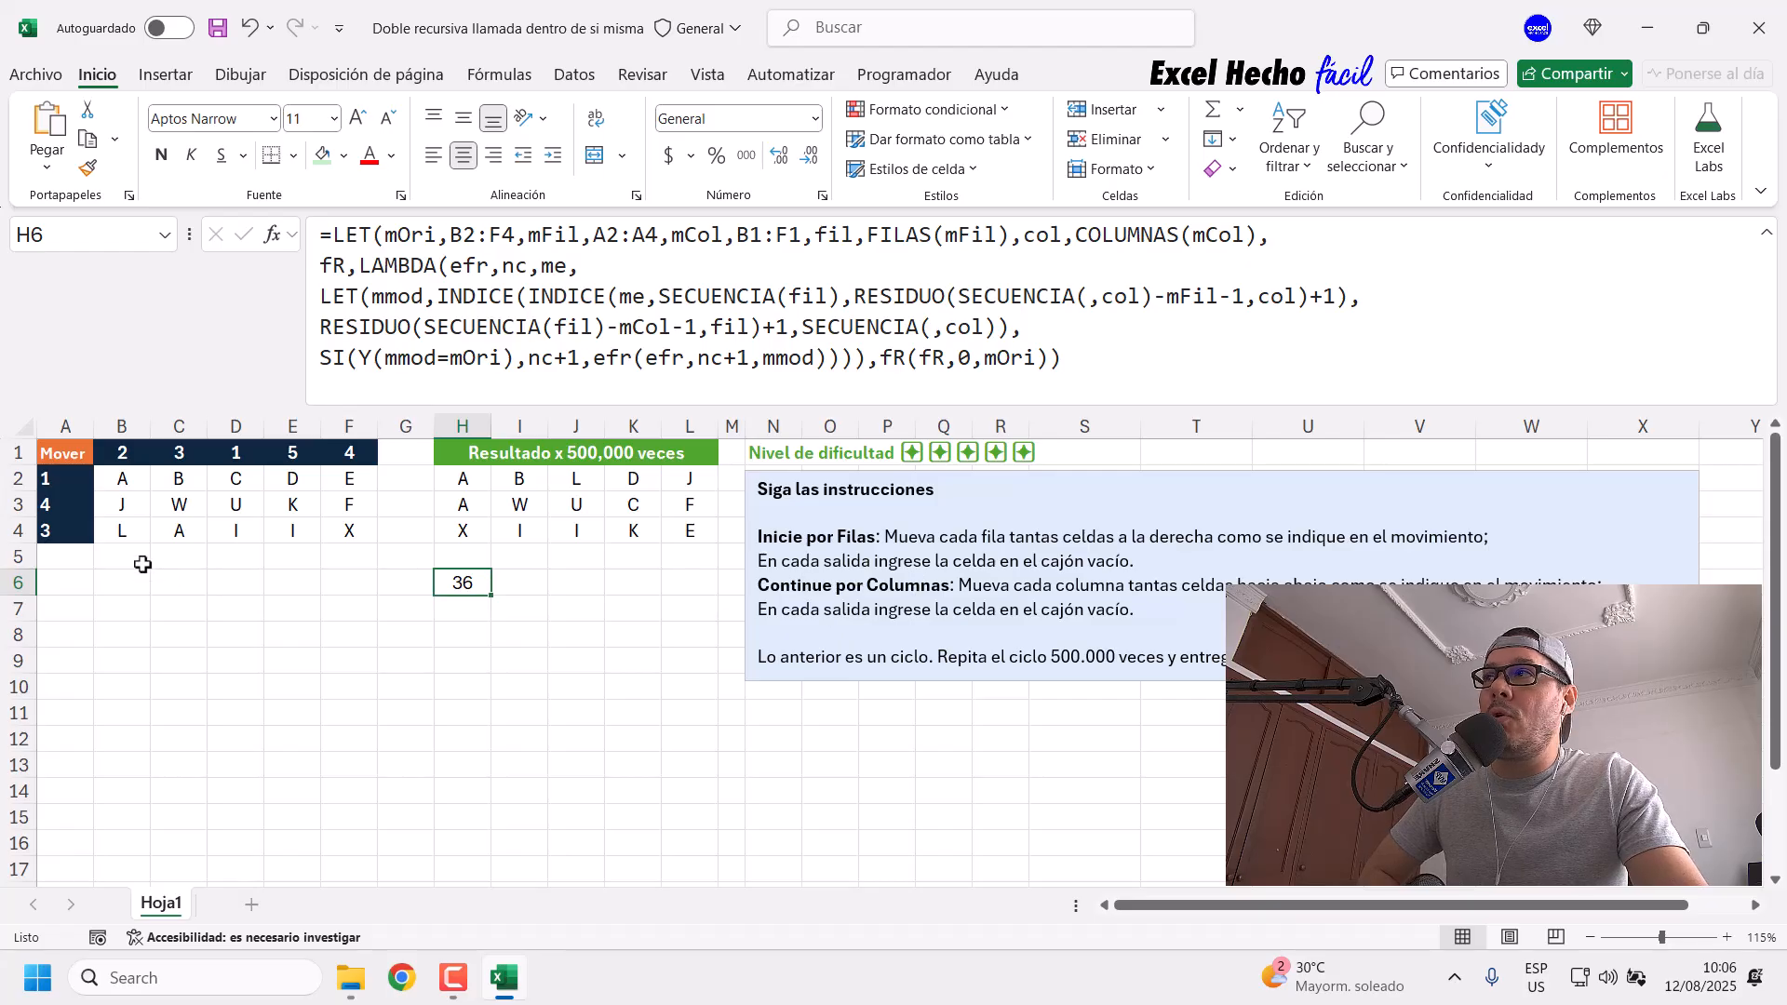
{"action": "left_click_drag", "start_coordinate": [84, 482], "coordinate": [85, 532]}
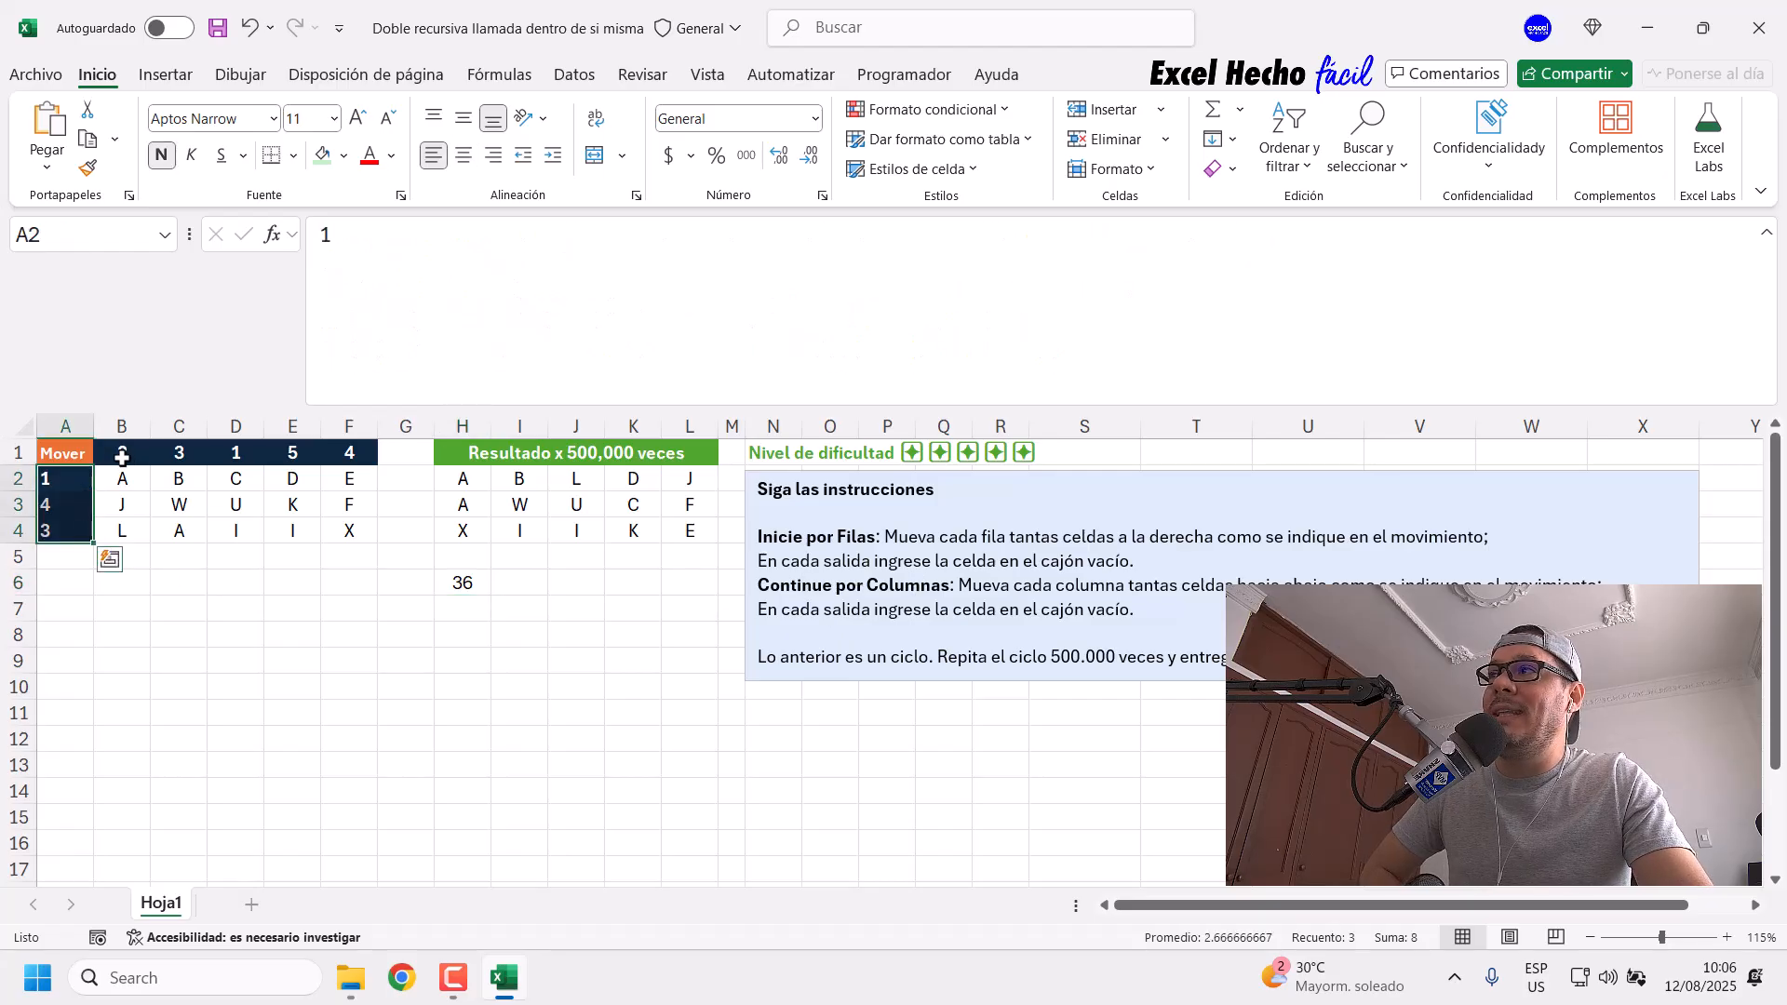
{"action": "left_click", "coordinate": [124, 456]}
{"action": "left_click", "coordinate": [463, 583]}
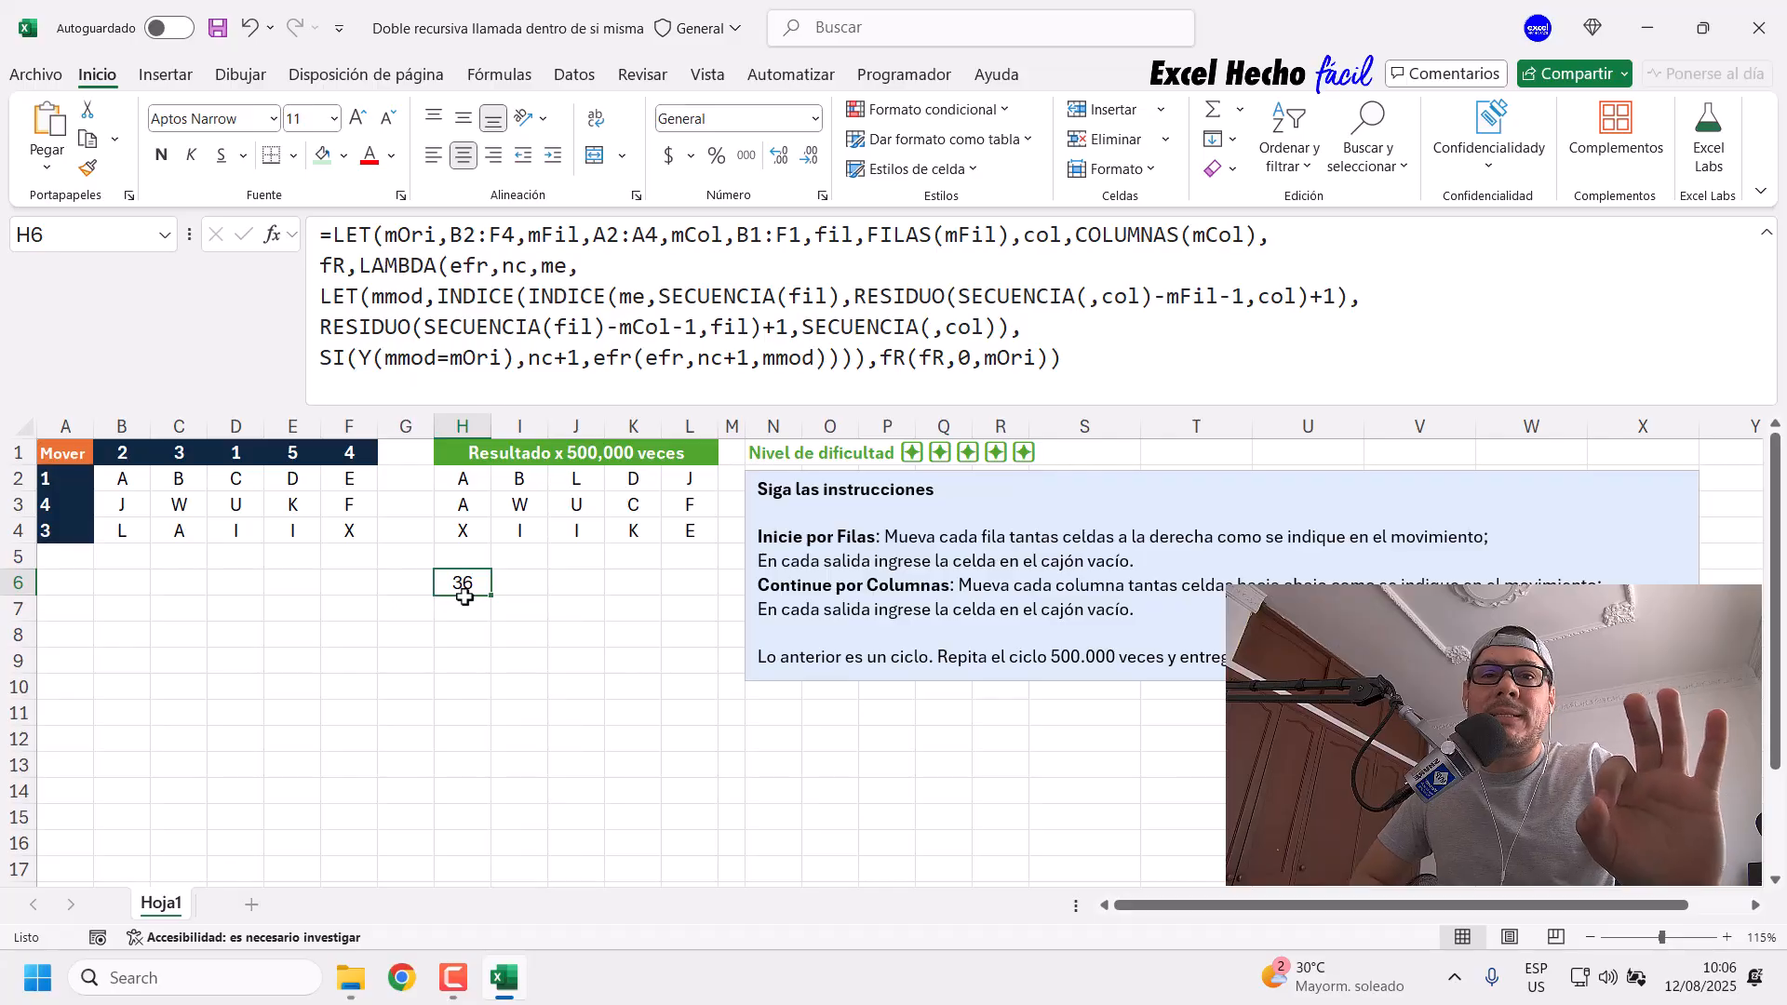
Step: In N11, calculate the remainder of 500000 divided by the cycle length 36 with the RESIDUO function
{"action": "left_click_drag", "start_coordinate": [125, 484], "coordinate": [356, 525]}
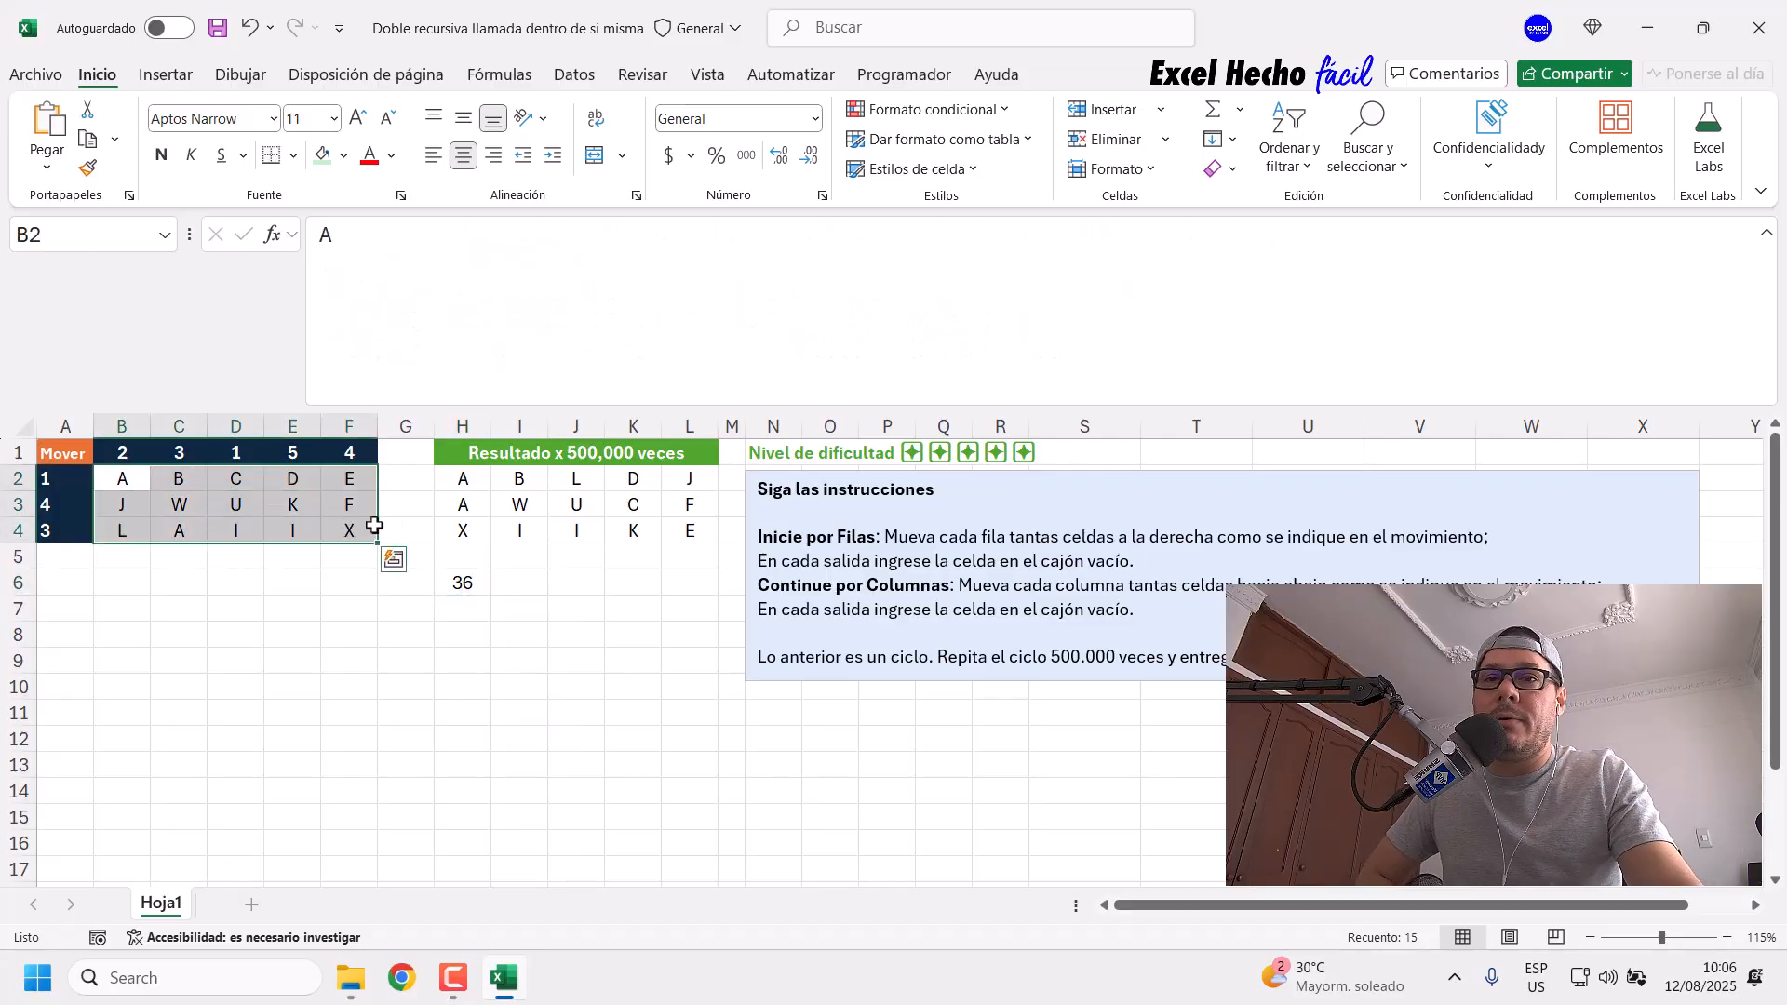
{"action": "left_click", "coordinate": [458, 584]}
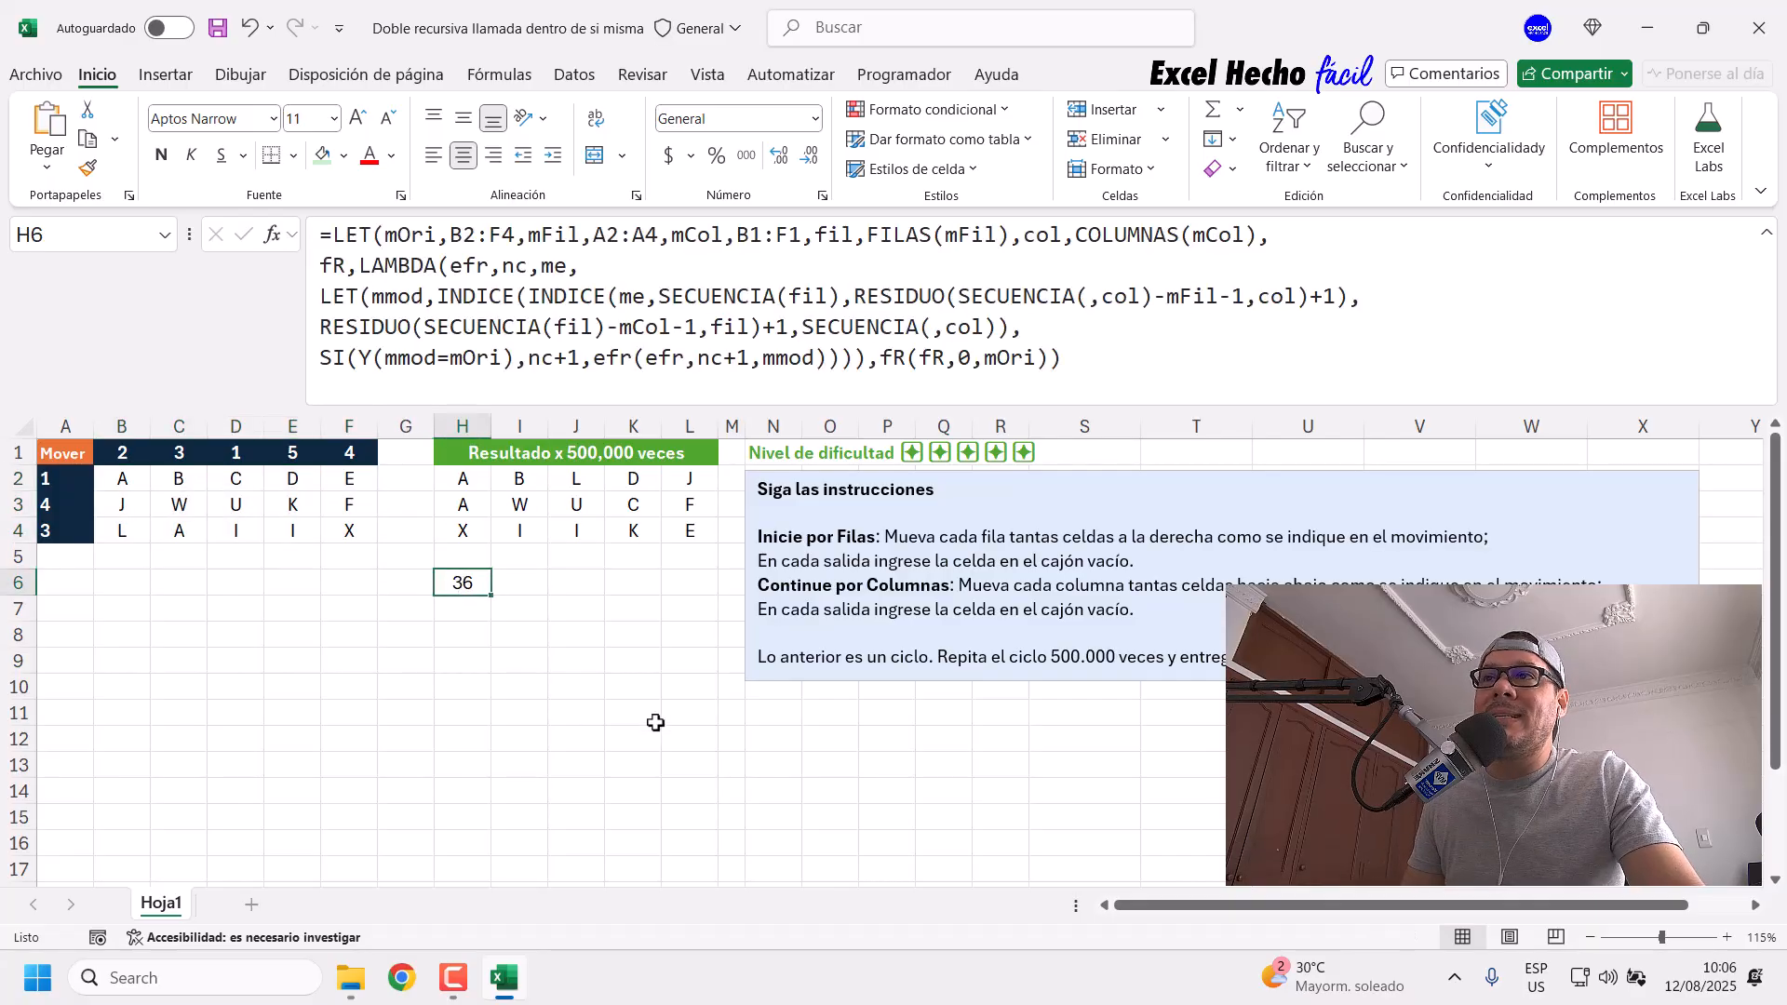
{"action": "left_click", "coordinate": [769, 712]}
{"action": "type", "text": "=res"}
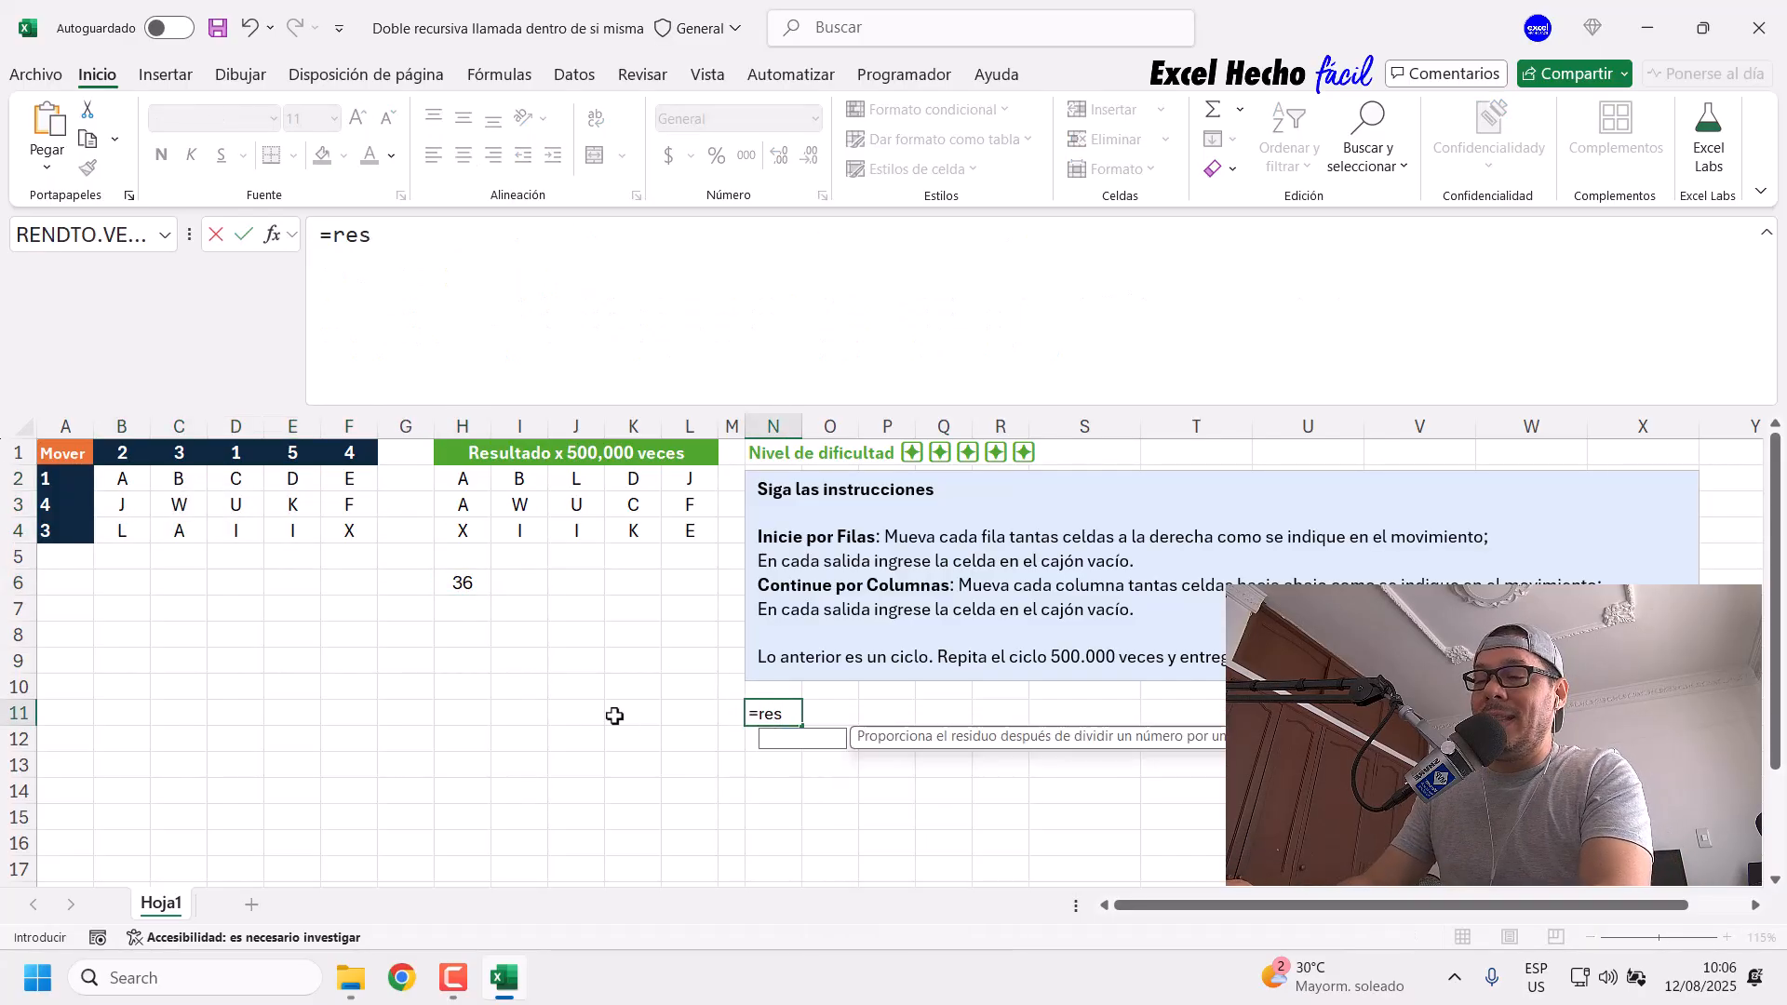
{"action": "key", "text": "Tab"}
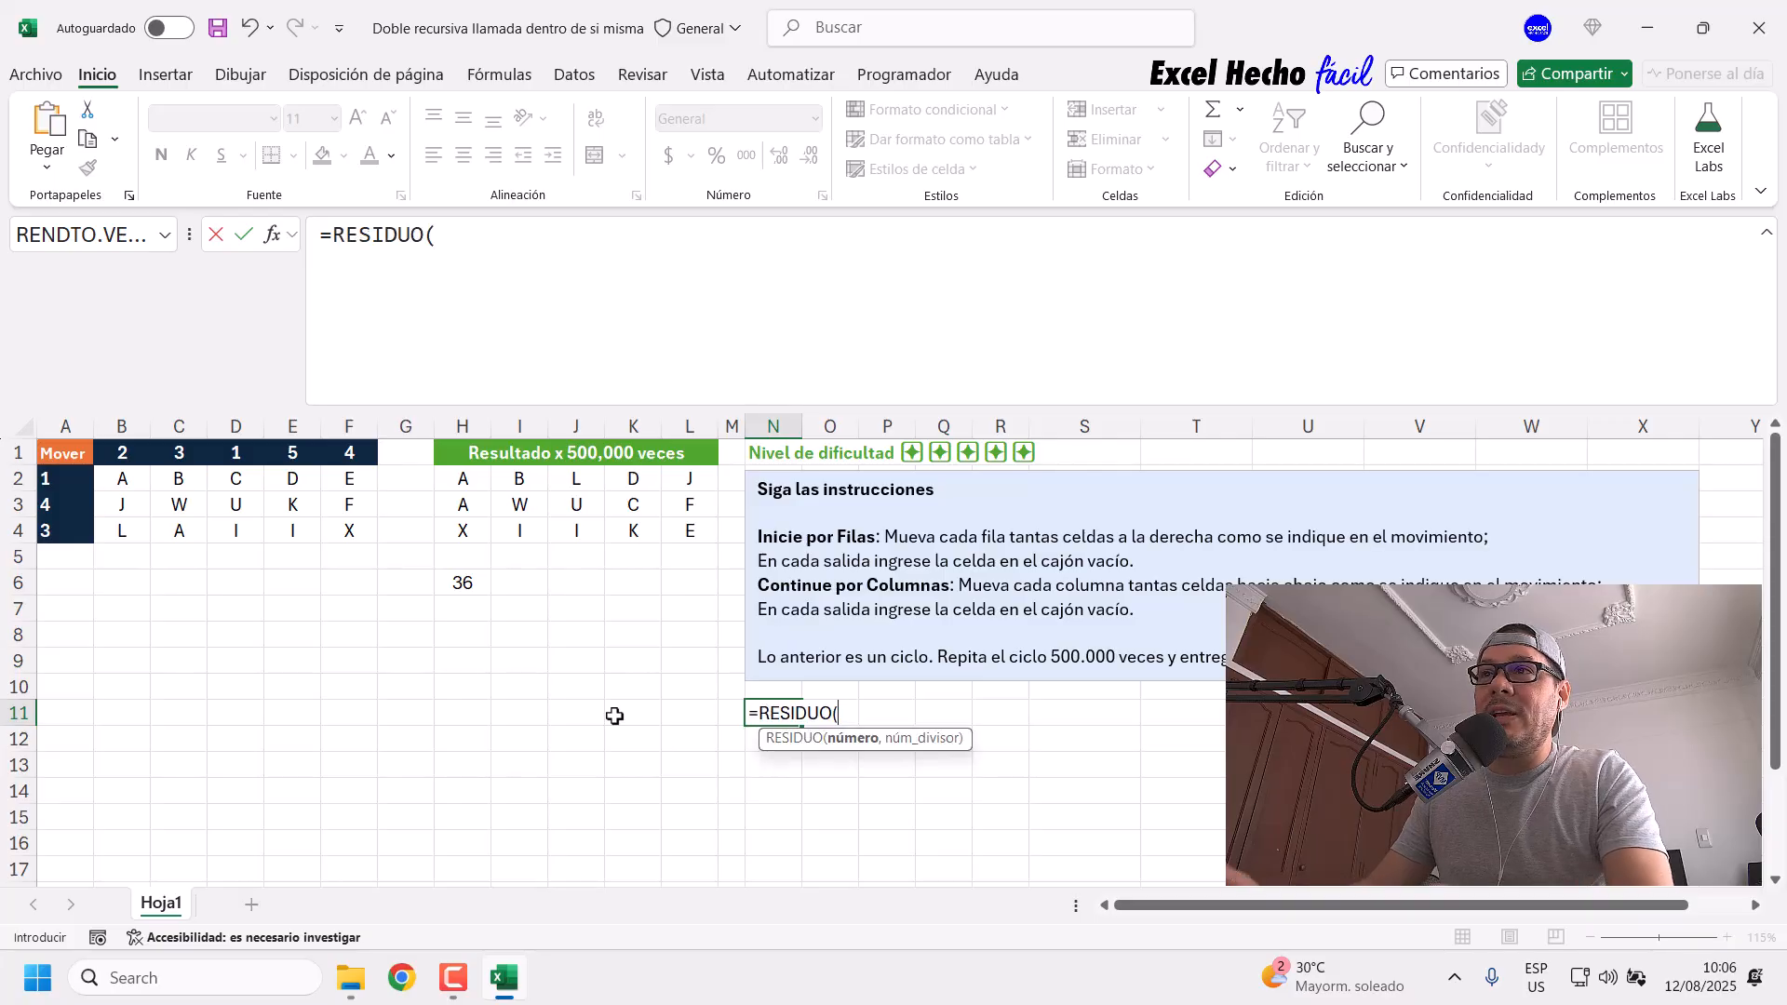
{"action": "type", "text": "5000"}
{"action": "type", "text": "00"}
{"action": "key", "text": "BackSpace"}
{"action": "key", "text": "BackSpace"}
{"action": "key", "text": "BackSpace"}
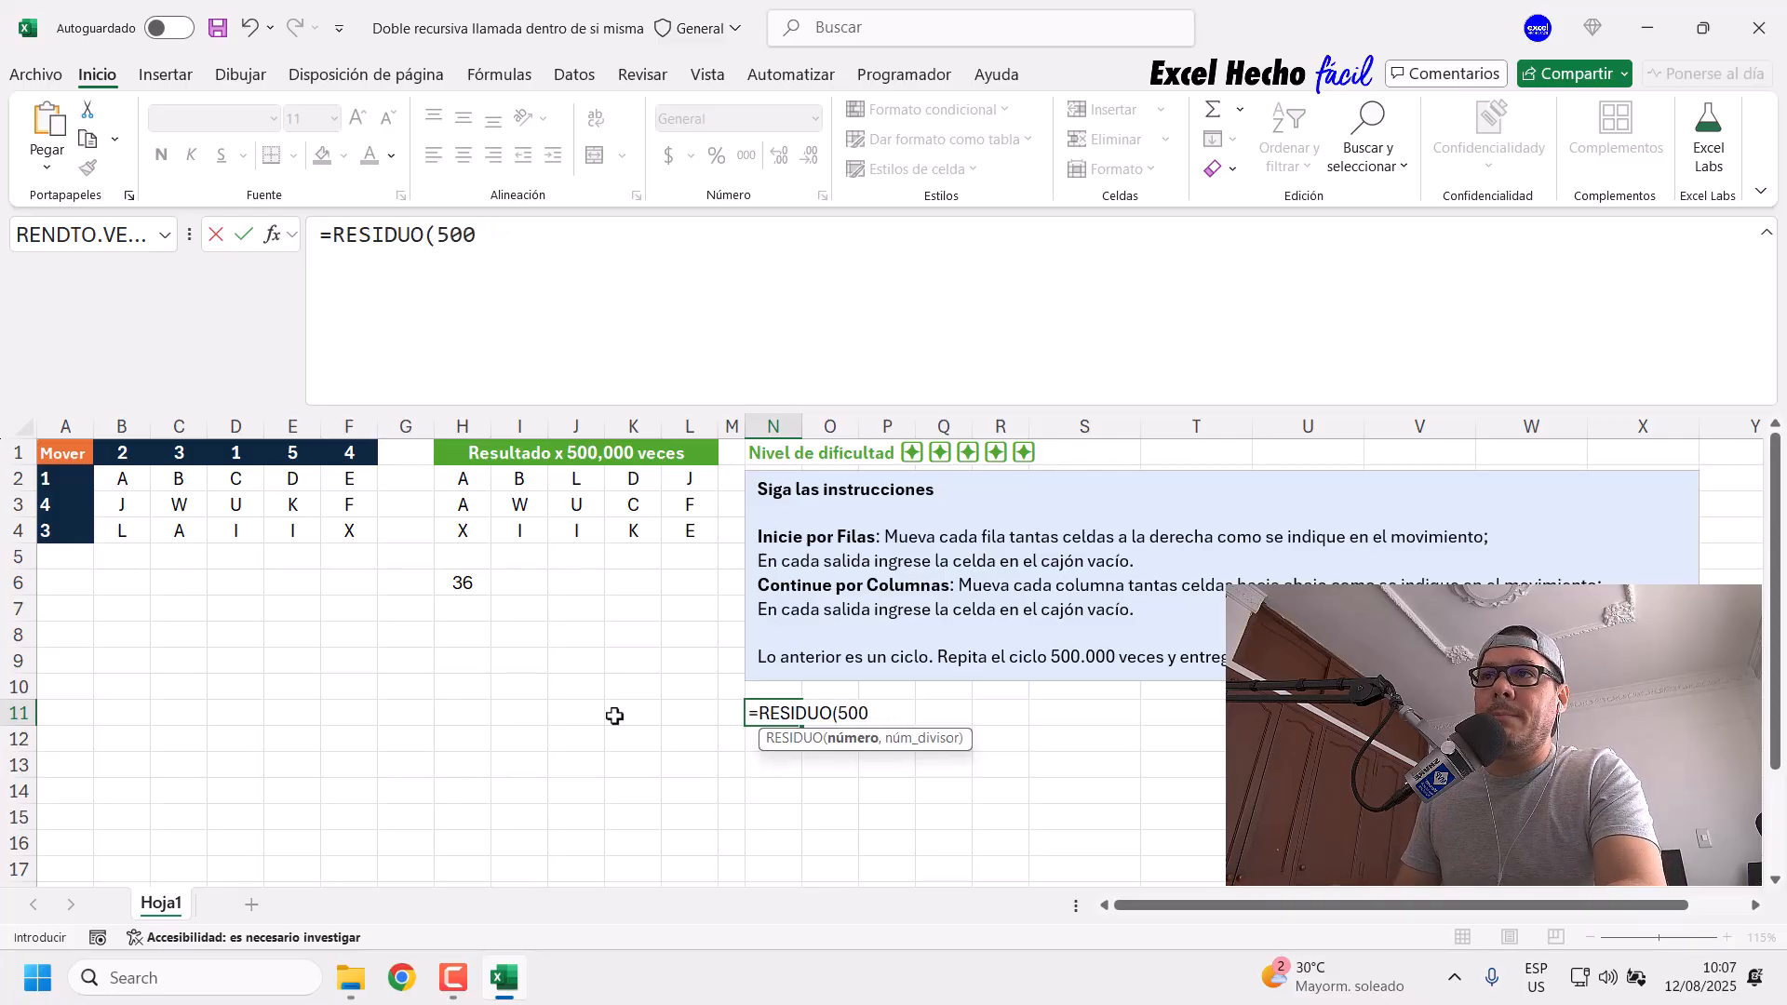
{"action": "type", "text": "000,"}
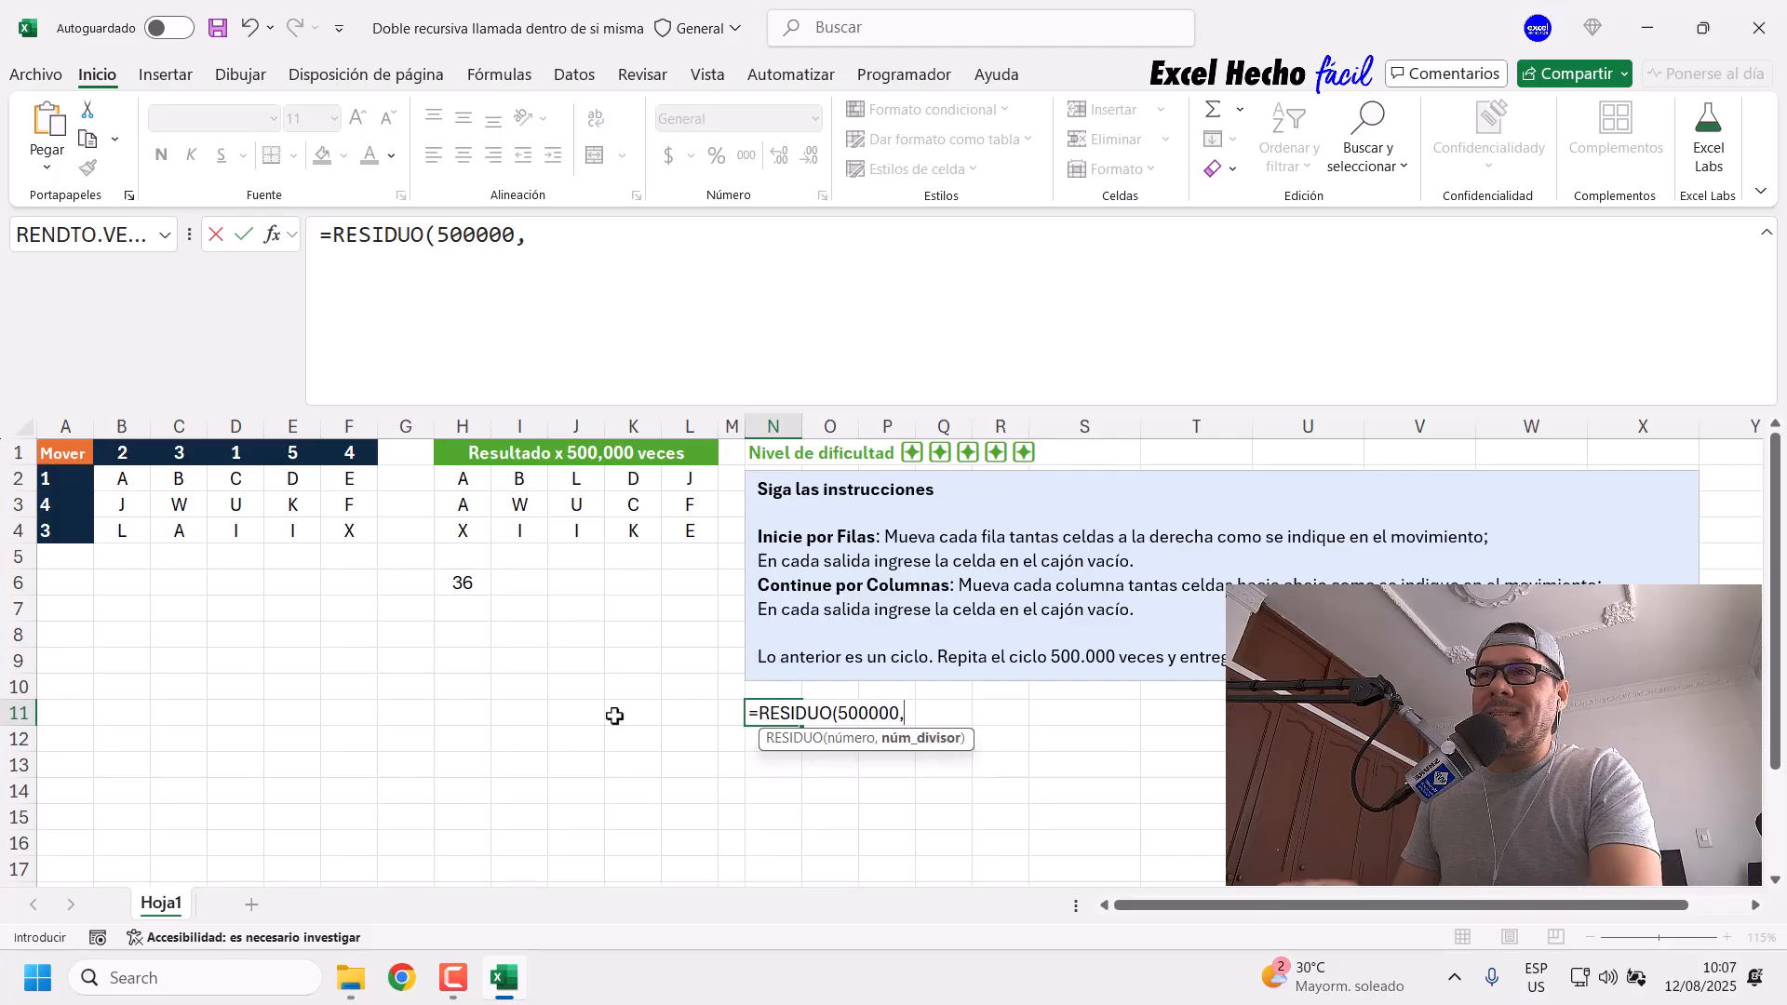
{"action": "type", "text": "36"}
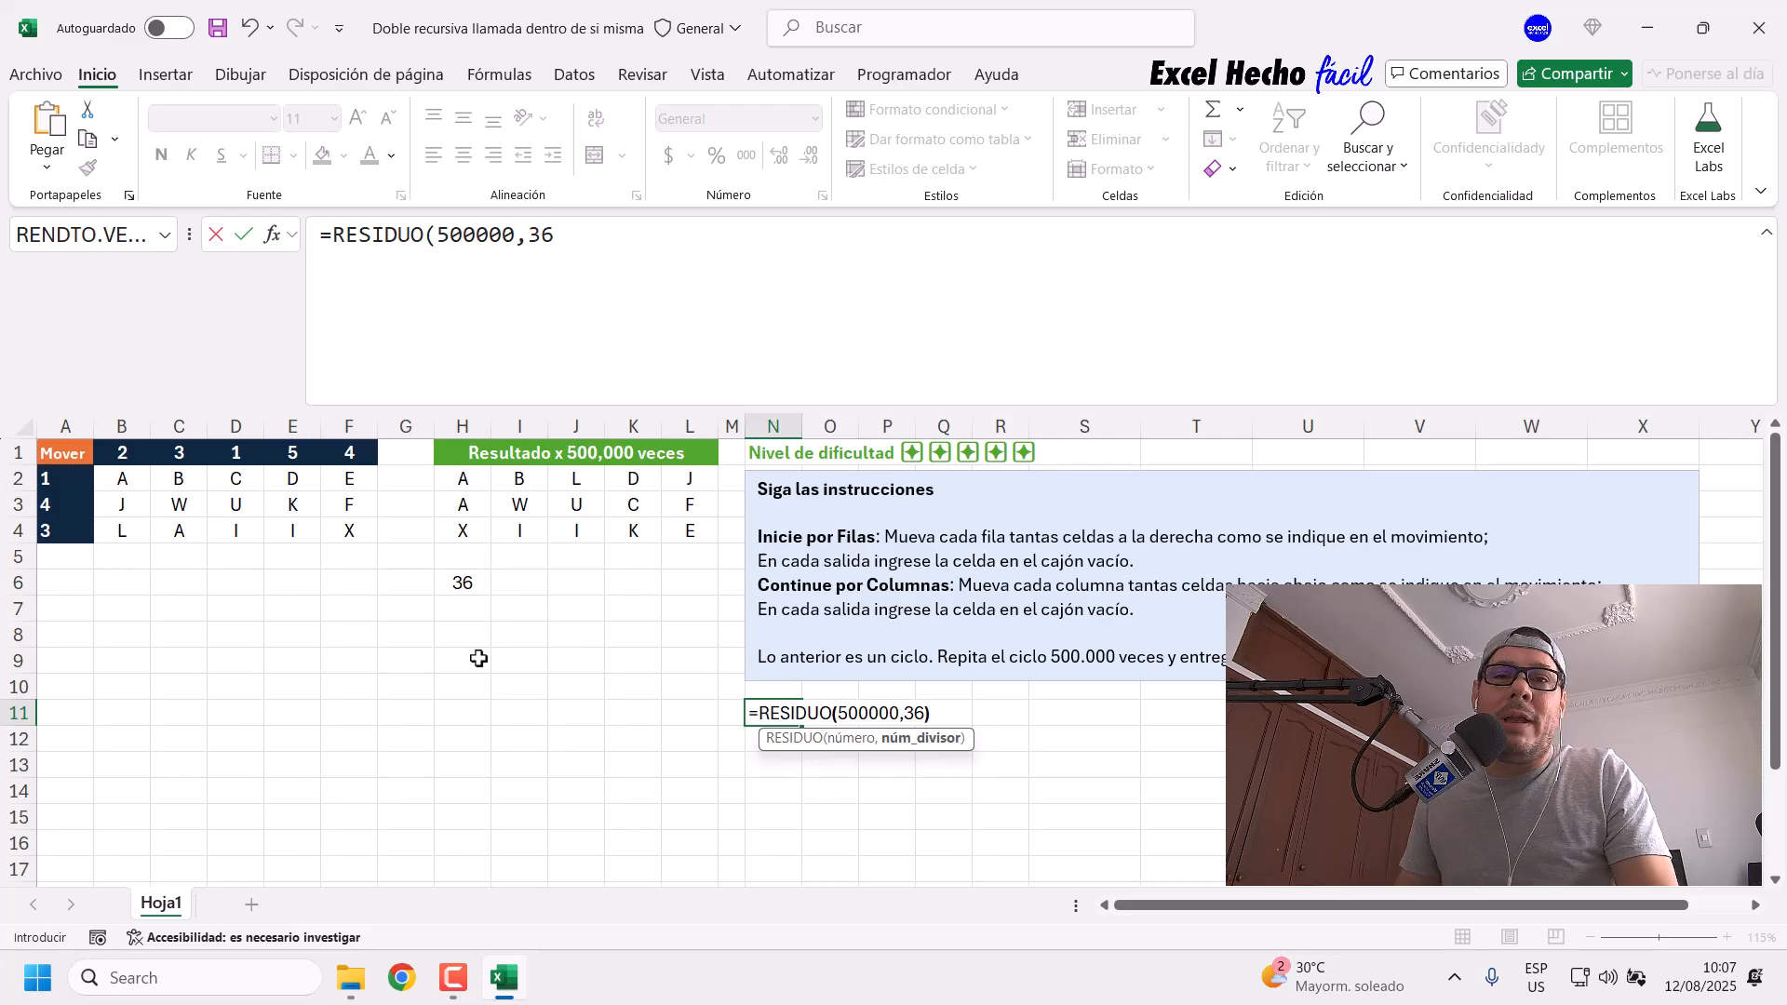
{"action": "key", "text": "ctrl+Return"}
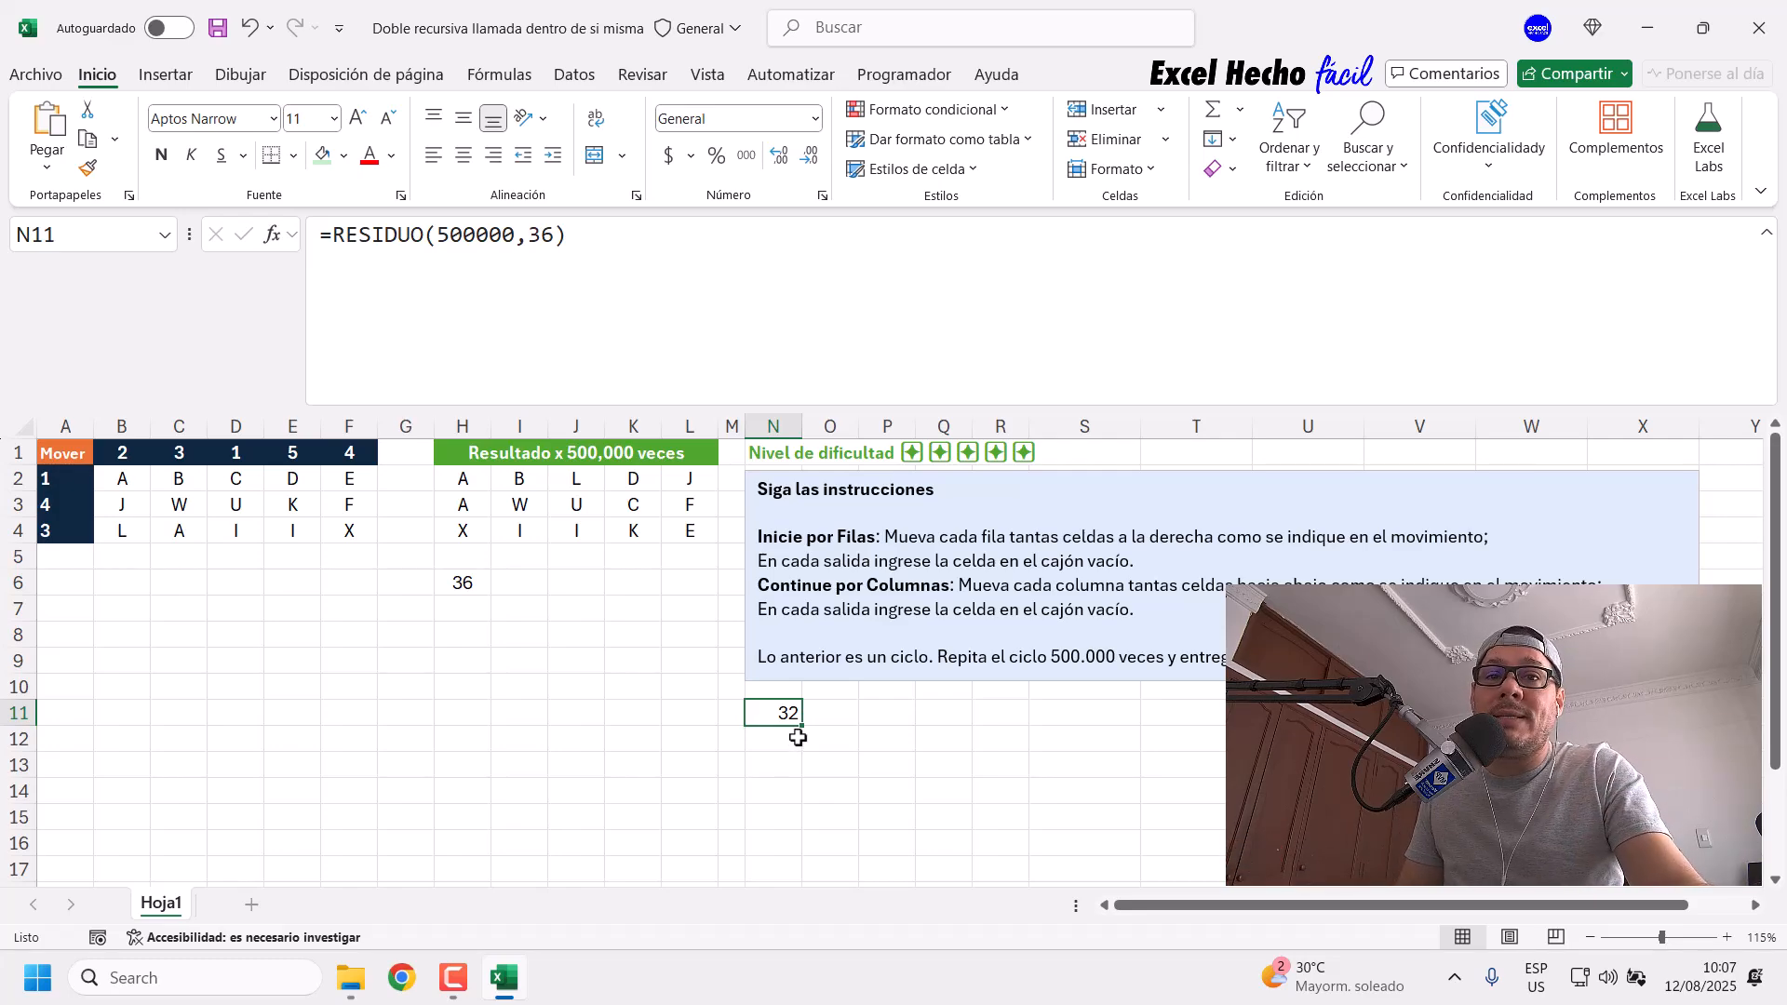
Step: Subtract the N11 remainder from 500000 in N12 and fit column N to its contents
{"action": "left_click_drag", "start_coordinate": [465, 491], "coordinate": [673, 536]}
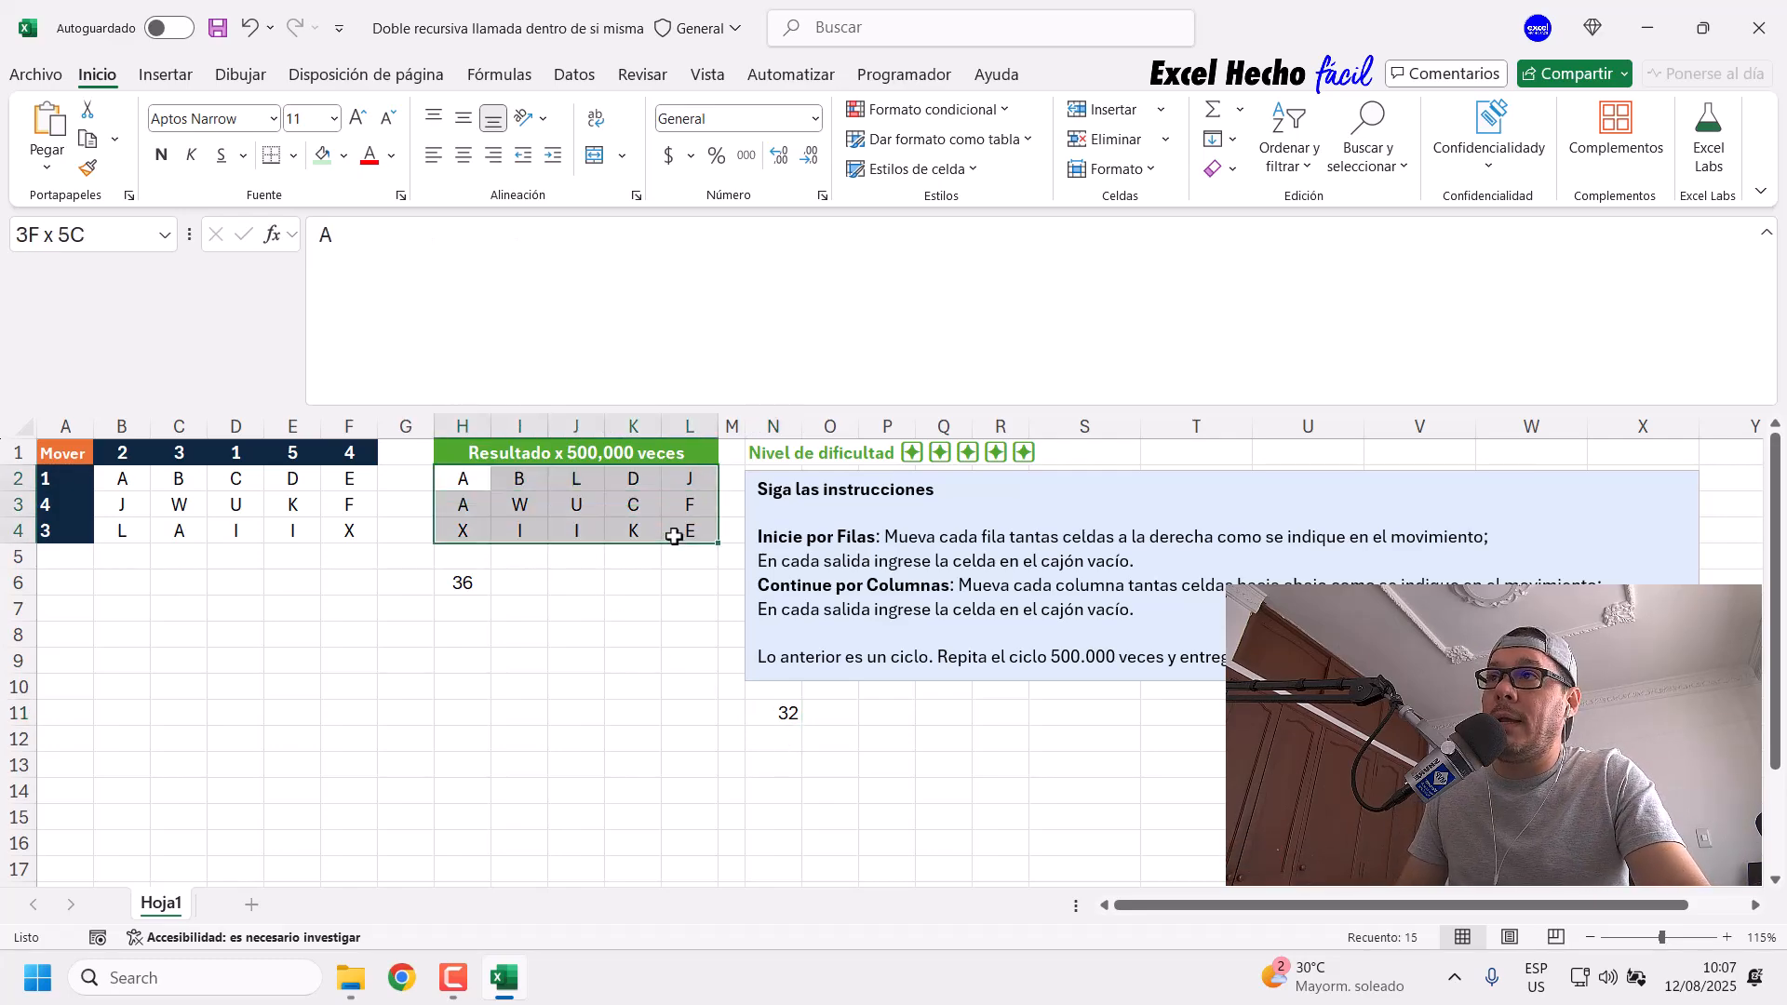
{"action": "left_click", "coordinate": [755, 731]}
{"action": "type", "text": "=500000"}
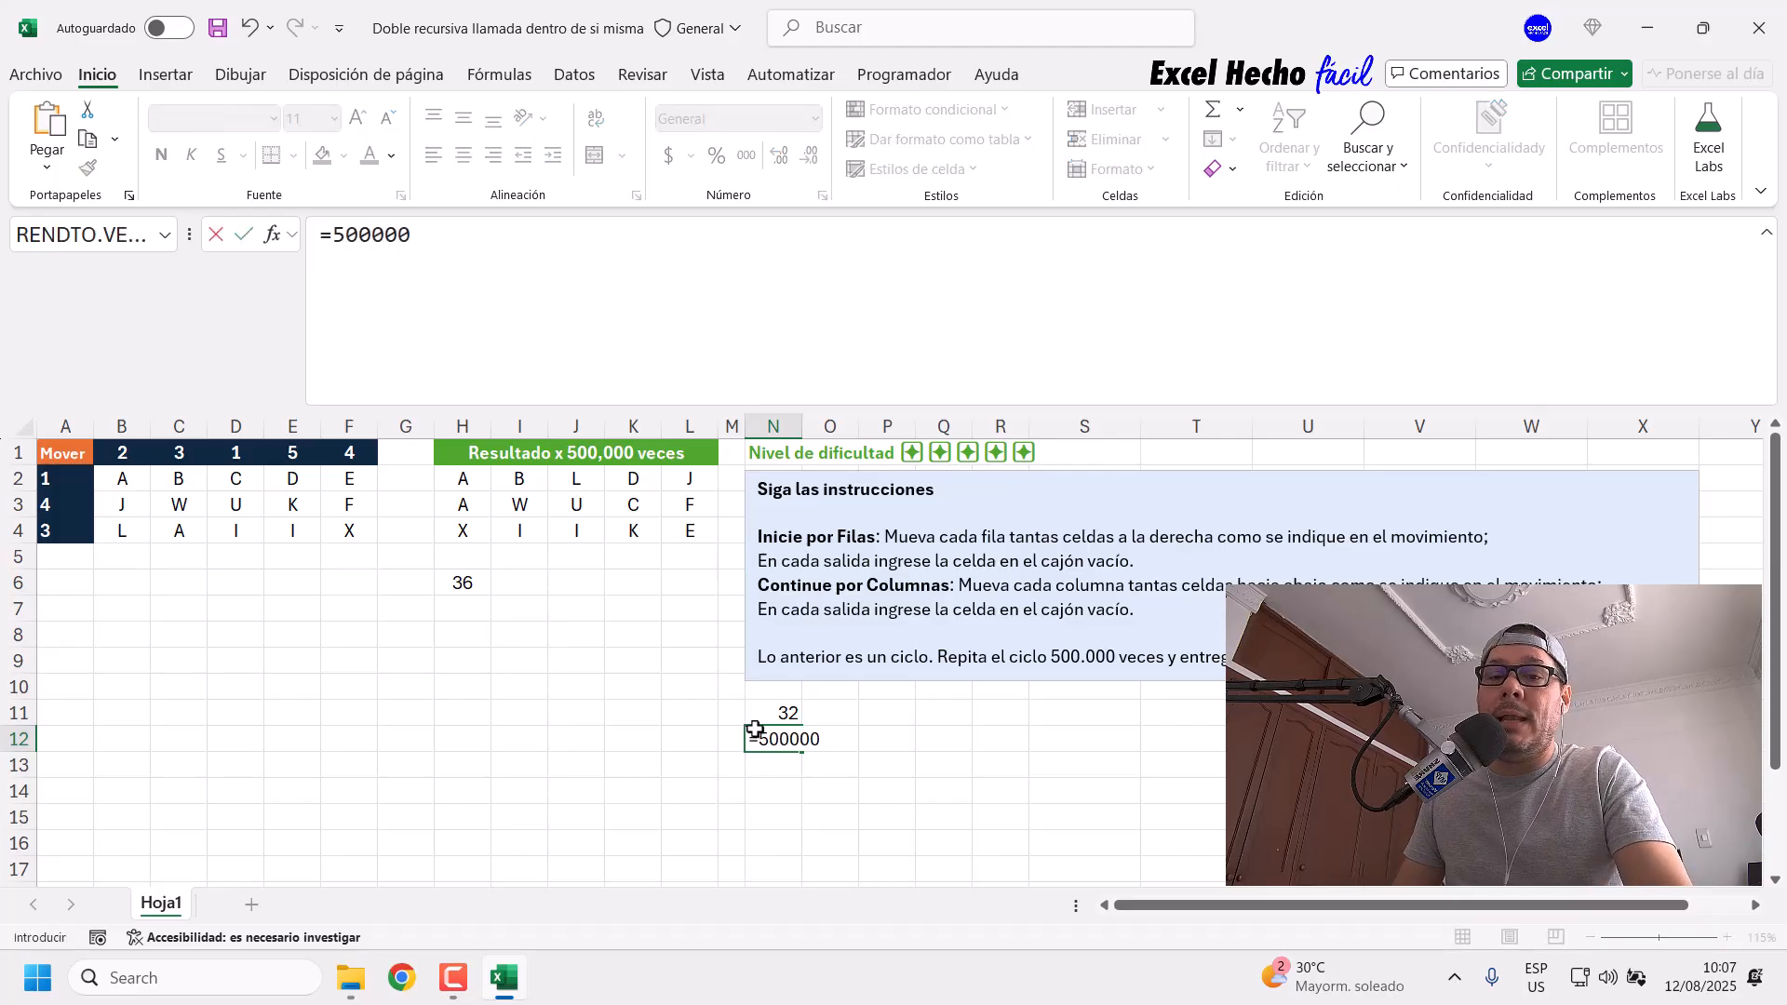
{"action": "type", "text": "-"}
{"action": "key", "text": "Up"}
{"action": "key", "text": "ctrl+Return"}
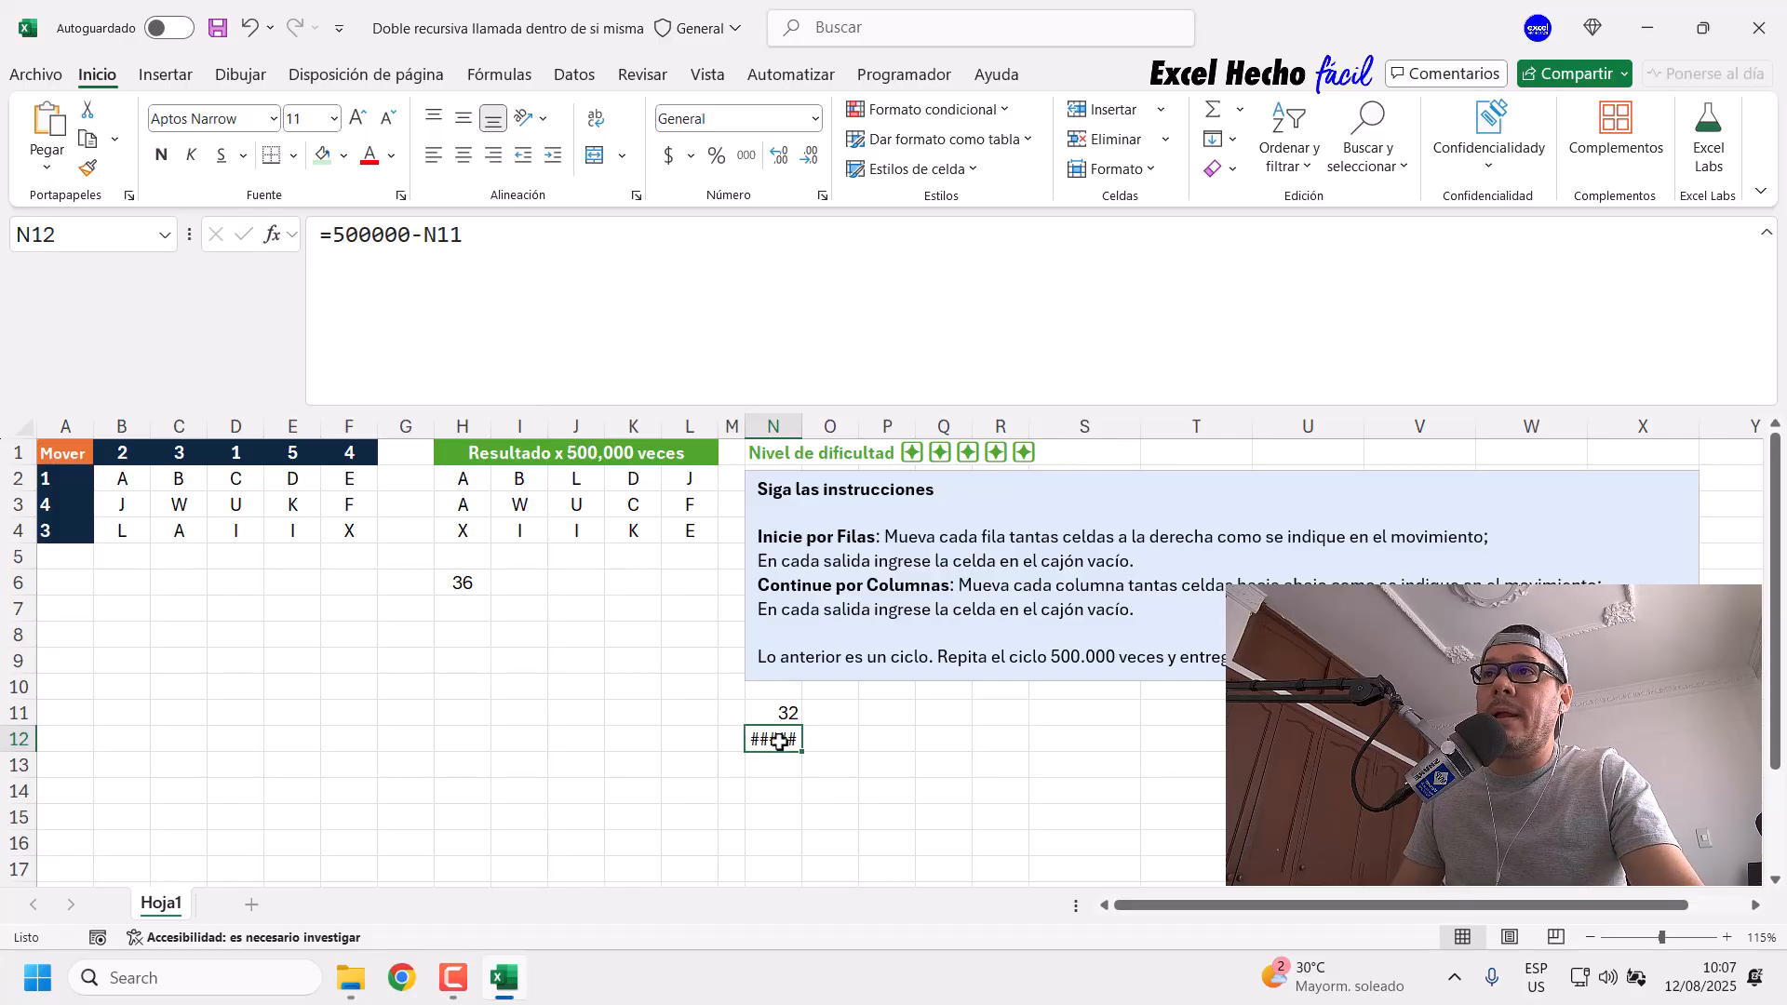
{"action": "double_click", "coordinate": [803, 427]}
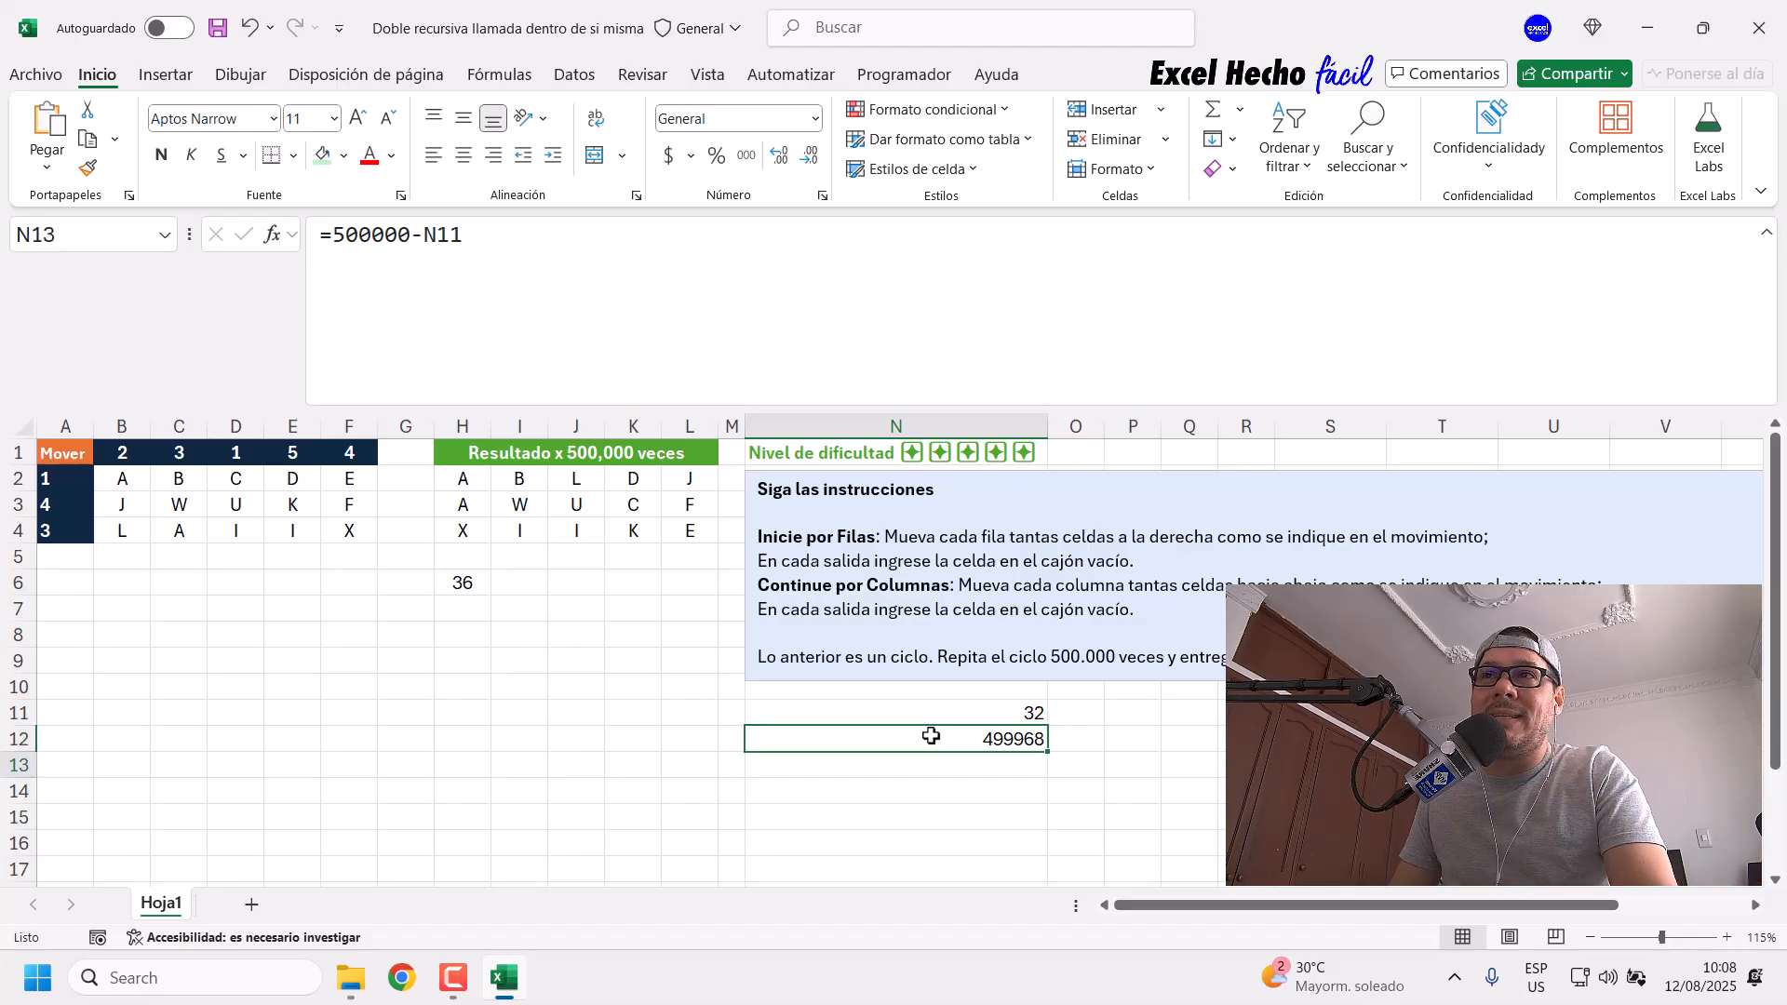
Step: Divide N12 by 36 in N13 to check how many complete cycles fit
{"action": "key", "text": "Down"}
{"action": "type", "text": "="}
{"action": "left_click", "coordinate": [930, 736]}
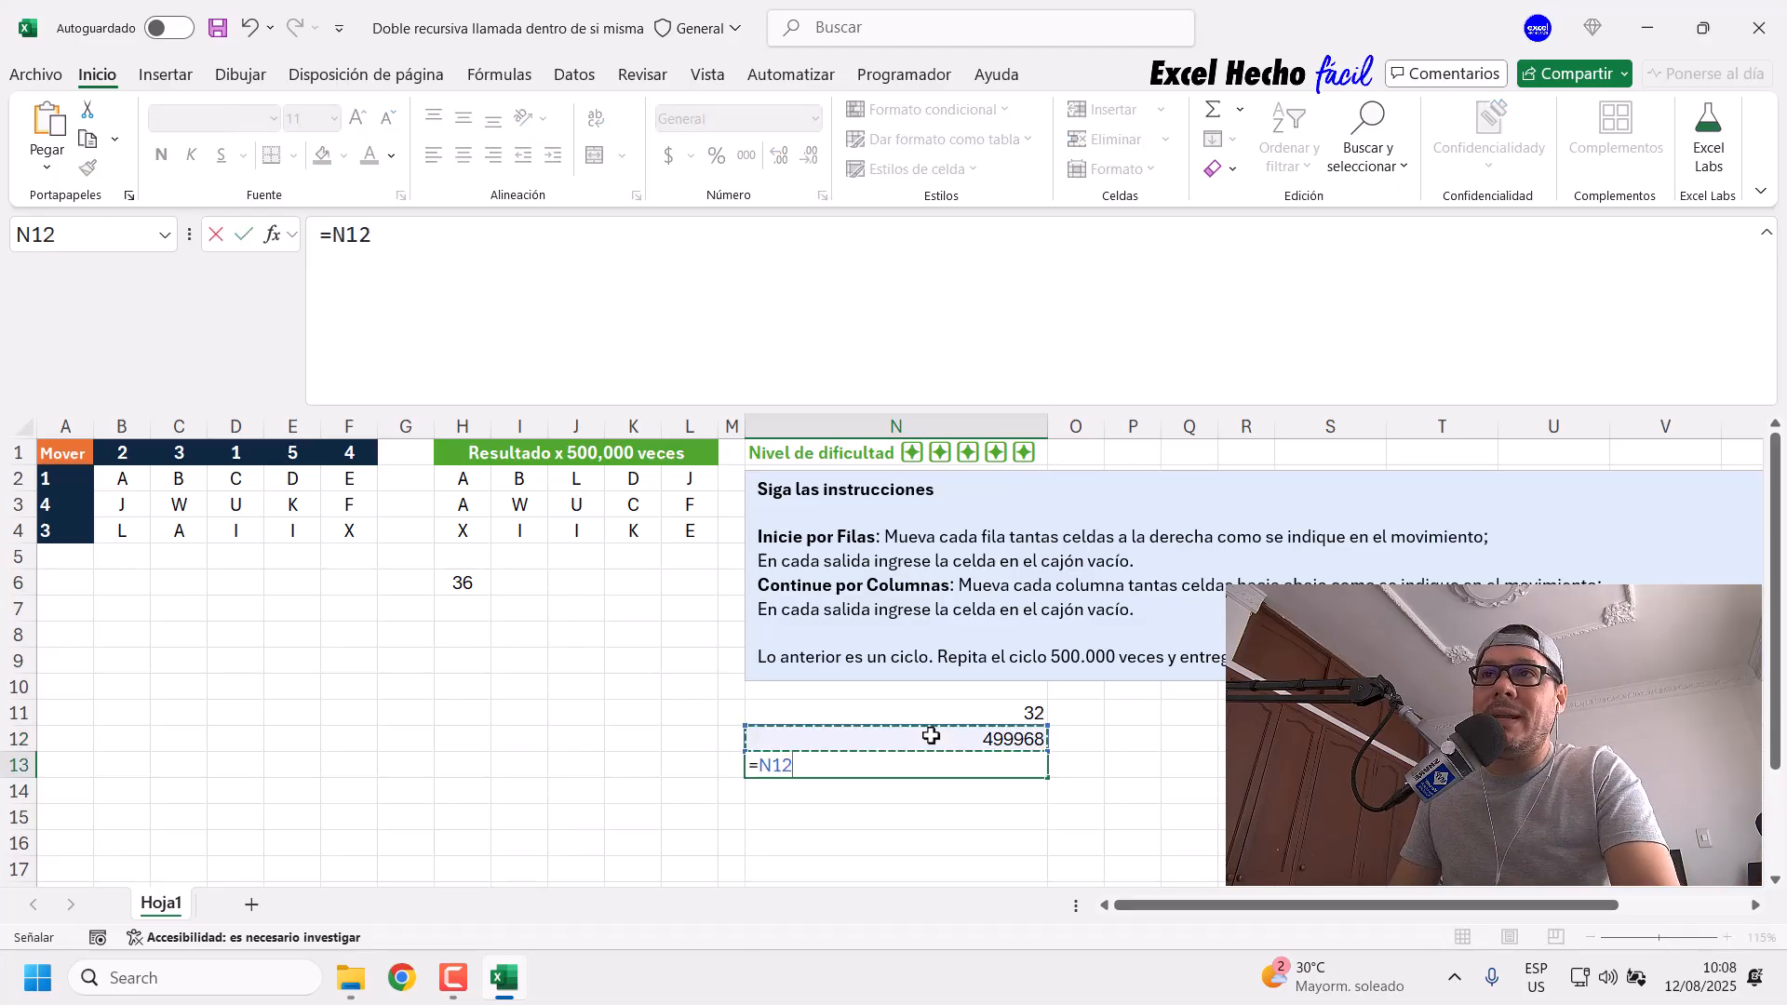
{"action": "type", "text": "*"}
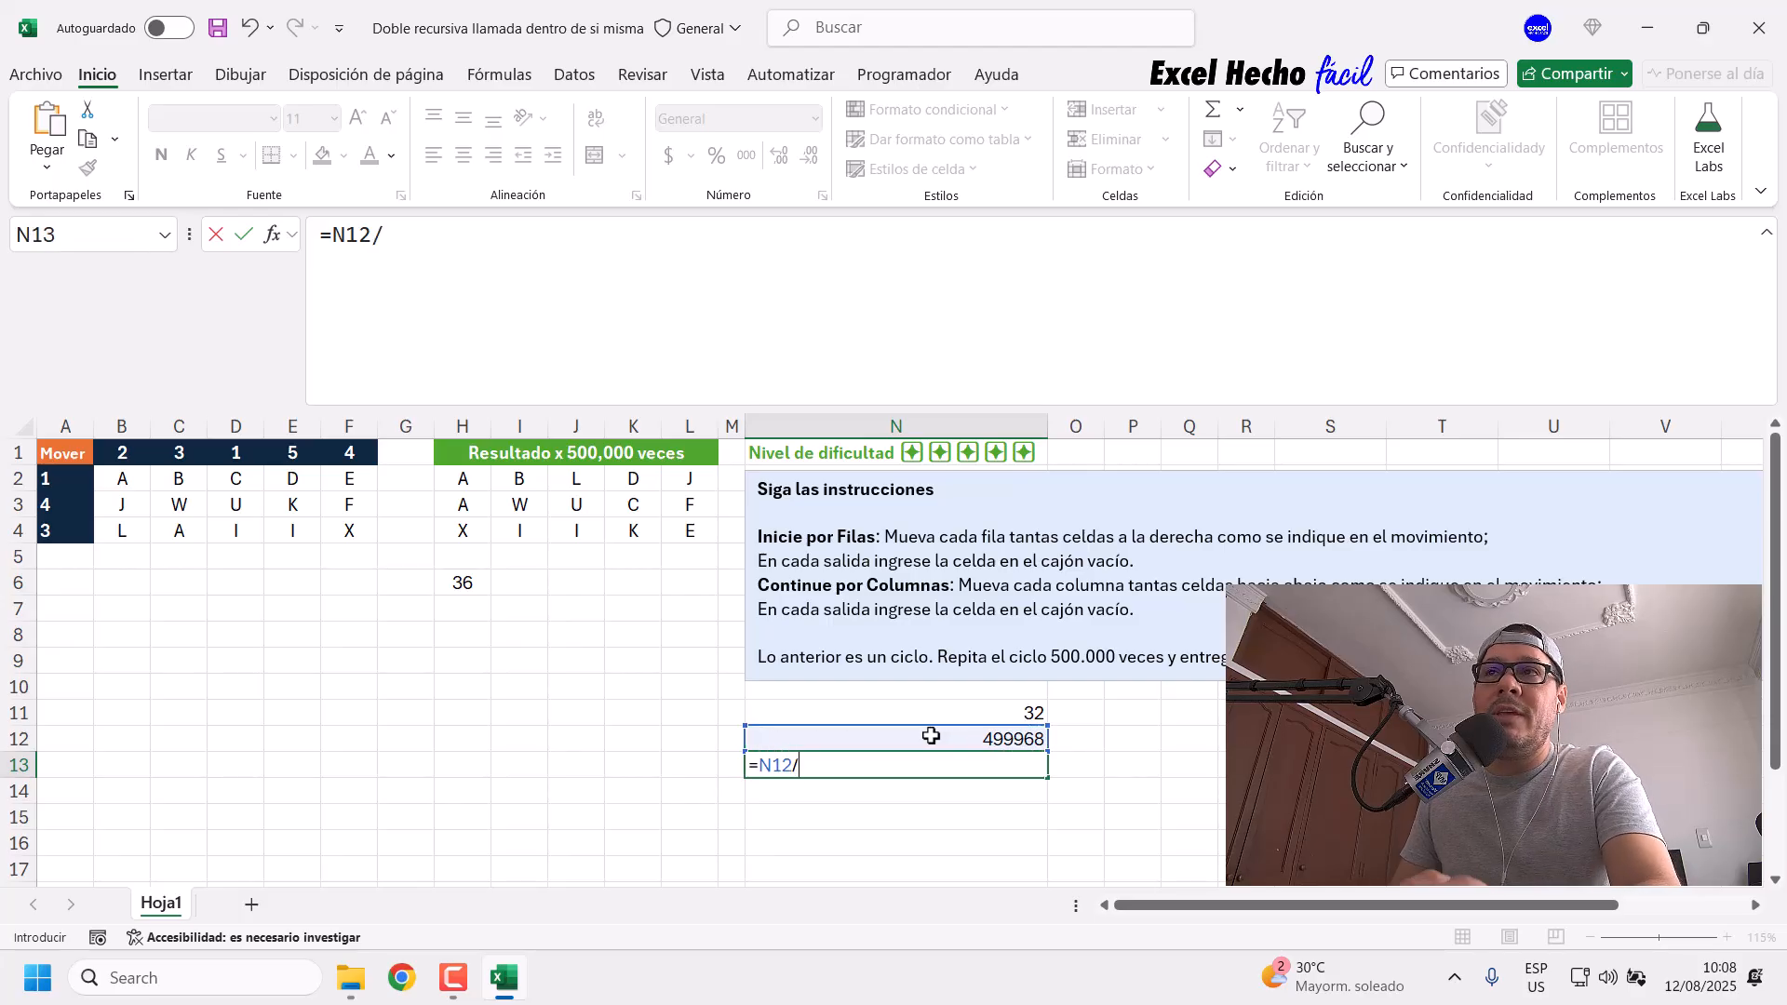
{"action": "type", "text": "36"}
{"action": "key", "text": "Return"}
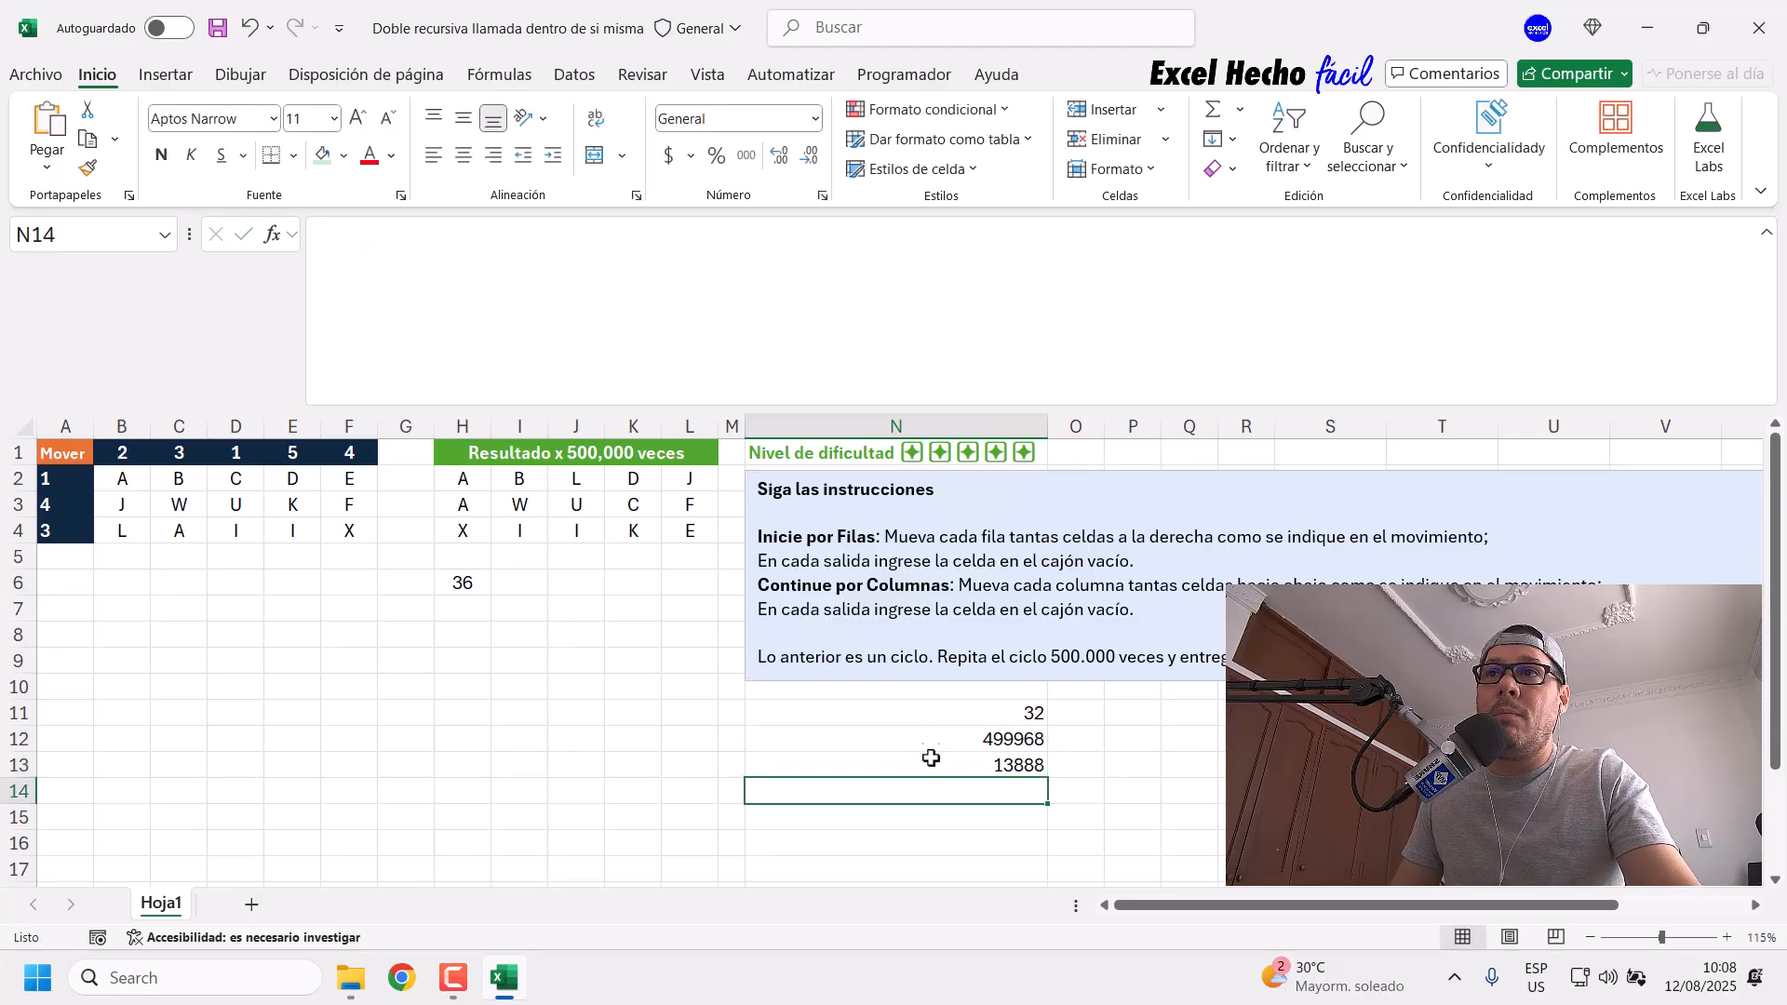
{"action": "key", "text": "Up"}
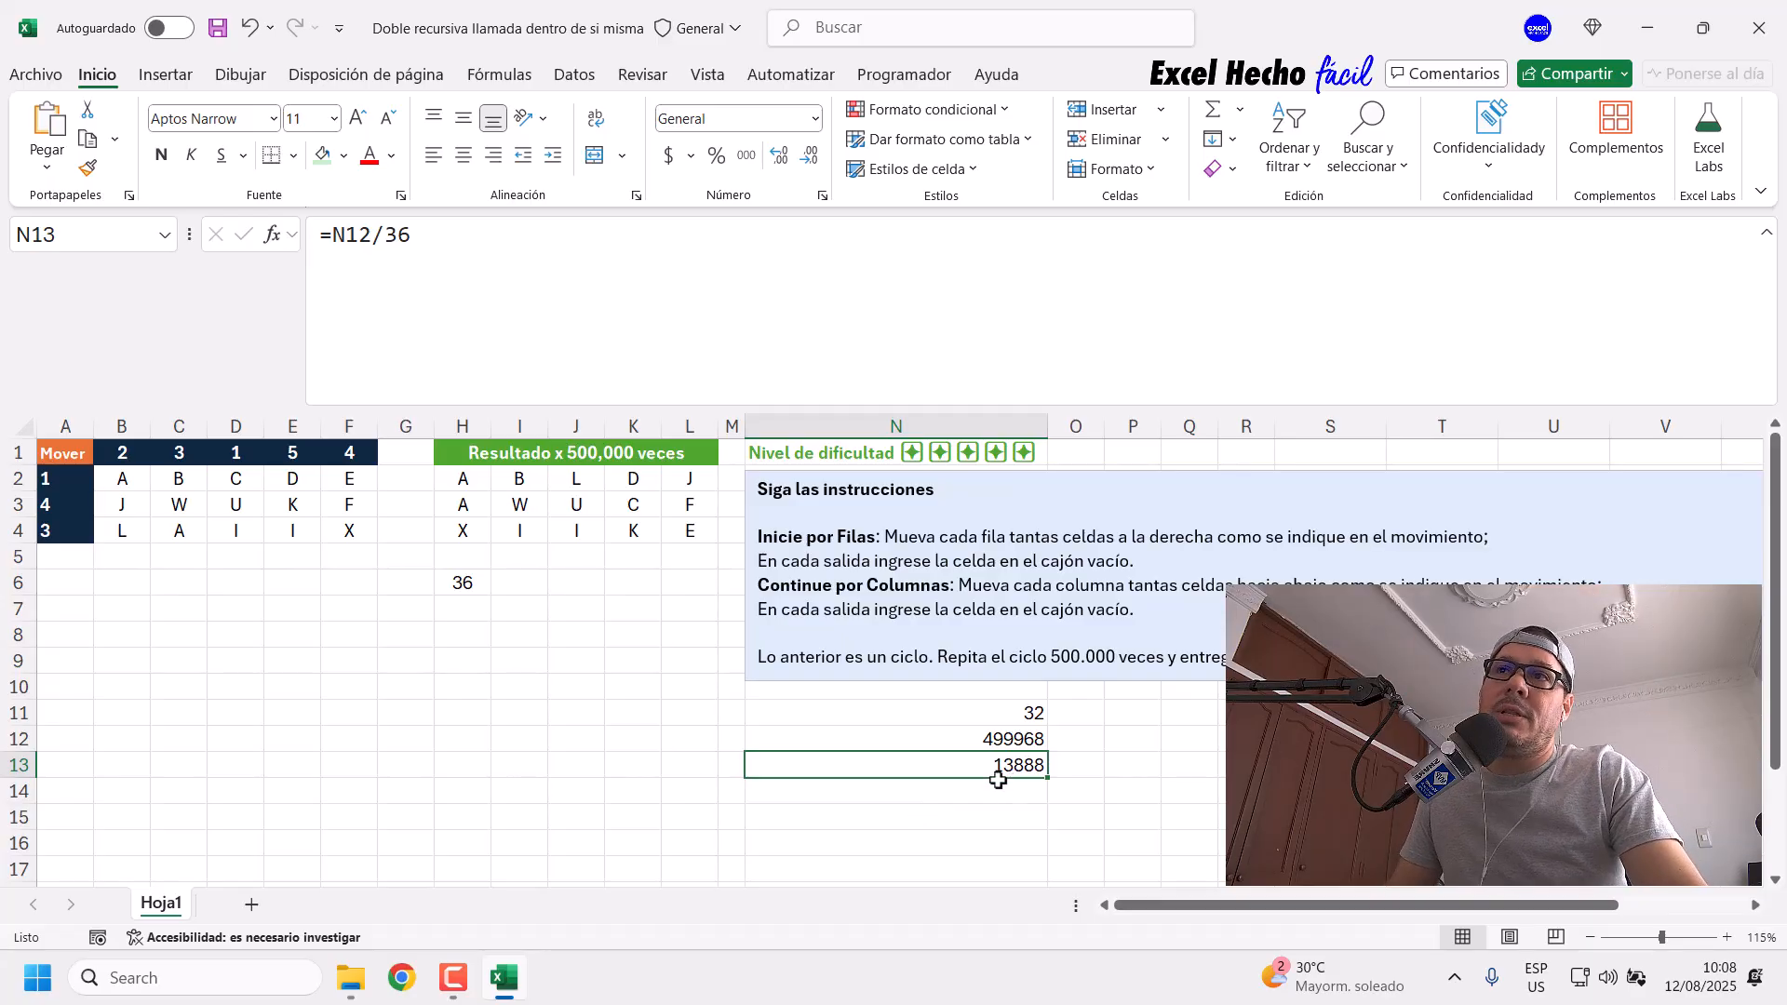
Step: Undo the N13 division and the column N resize, and clear the trial calculations in N11:N12
{"action": "key", "text": "ctrl+z"}
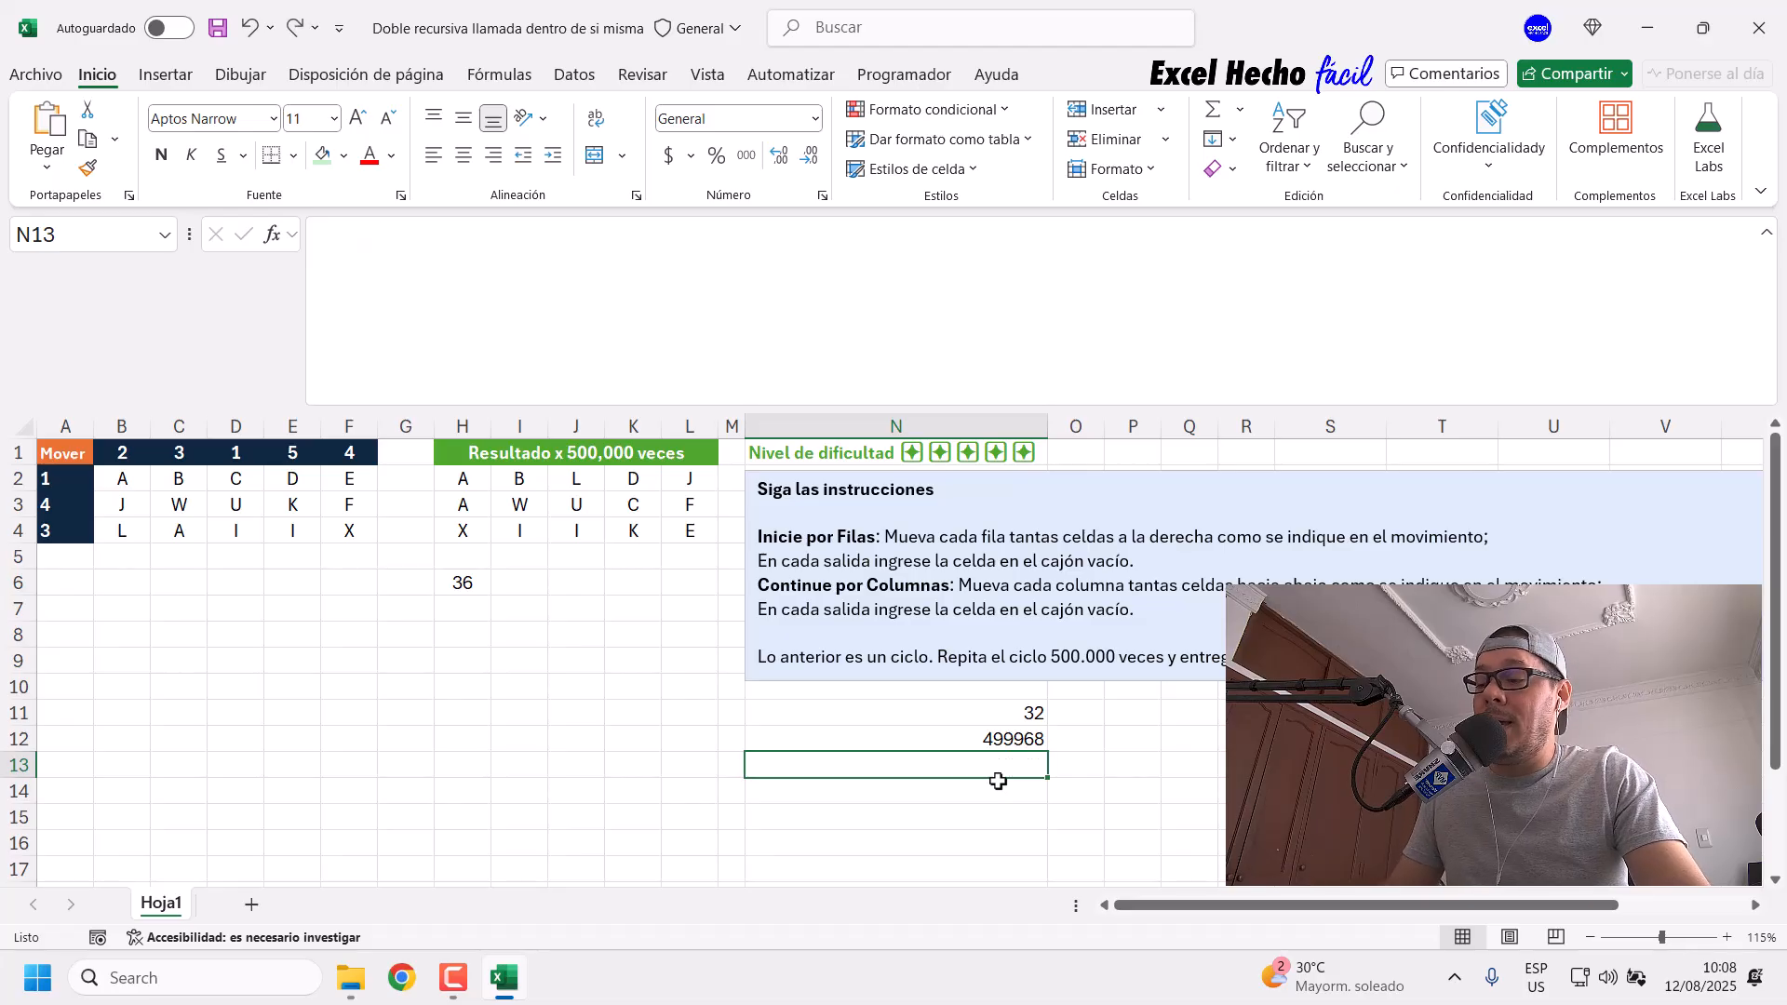
{"action": "key", "text": "ctrl+z"}
{"action": "left_click", "coordinate": [781, 712]}
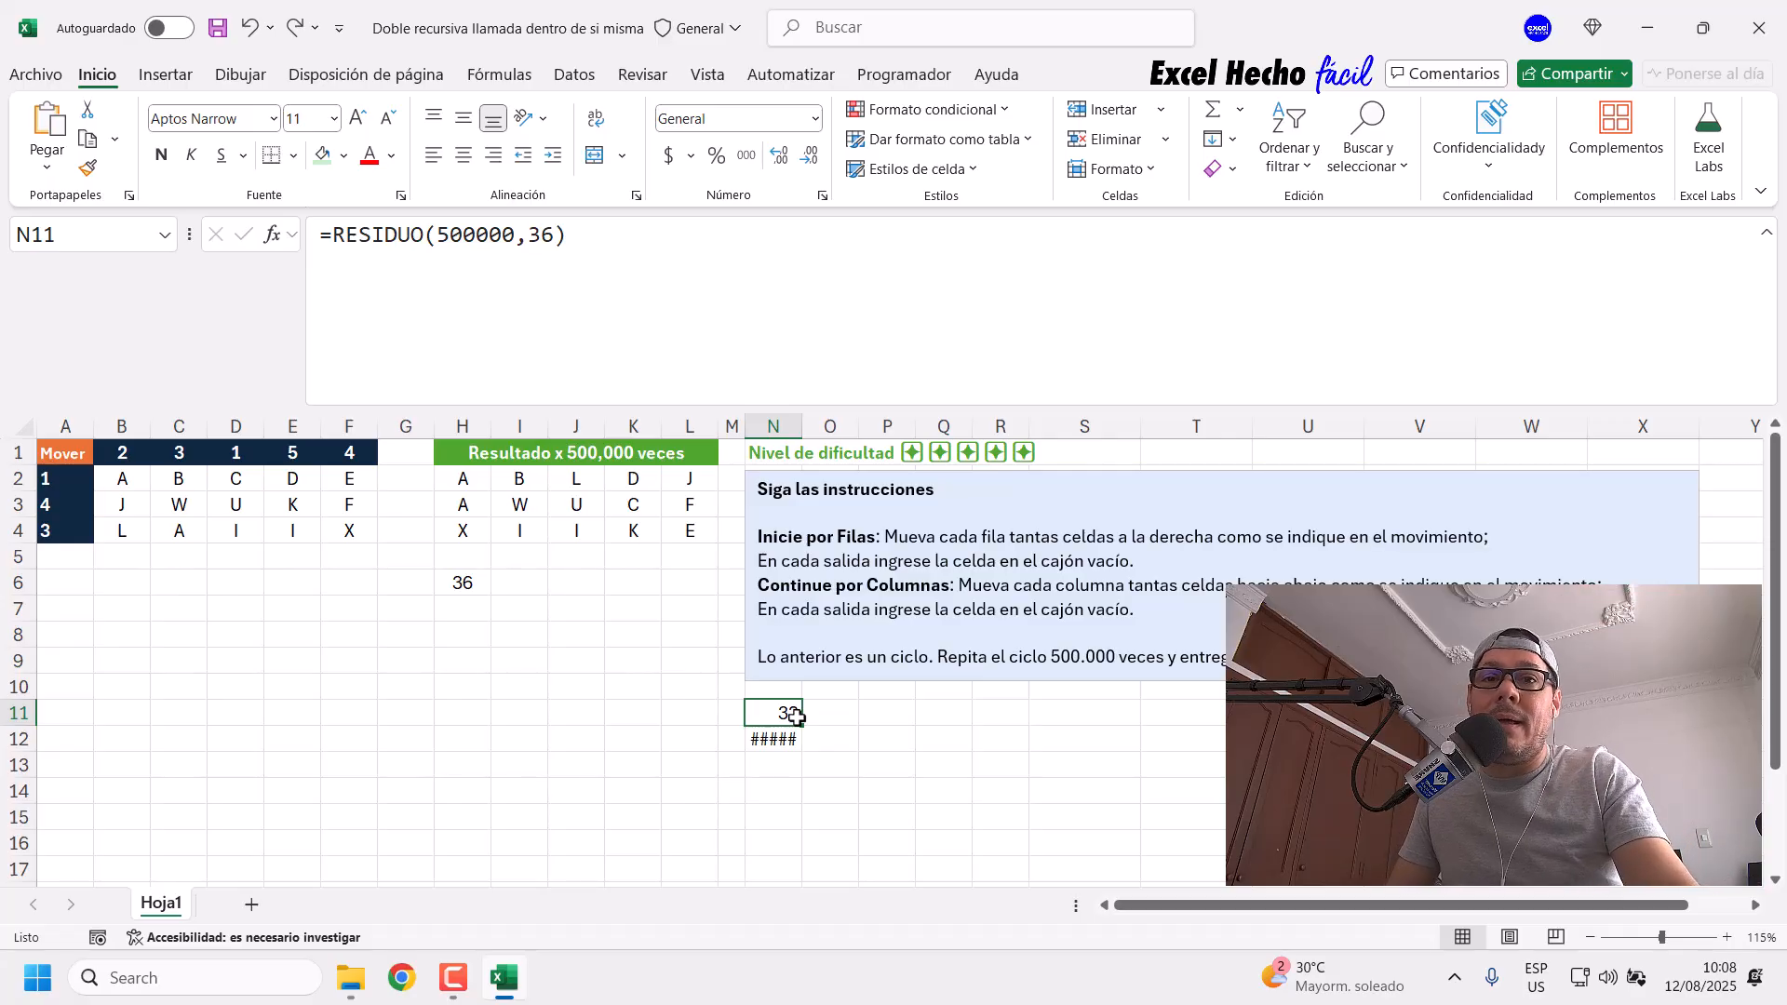
{"action": "left_click_drag", "start_coordinate": [462, 484], "coordinate": [692, 539]}
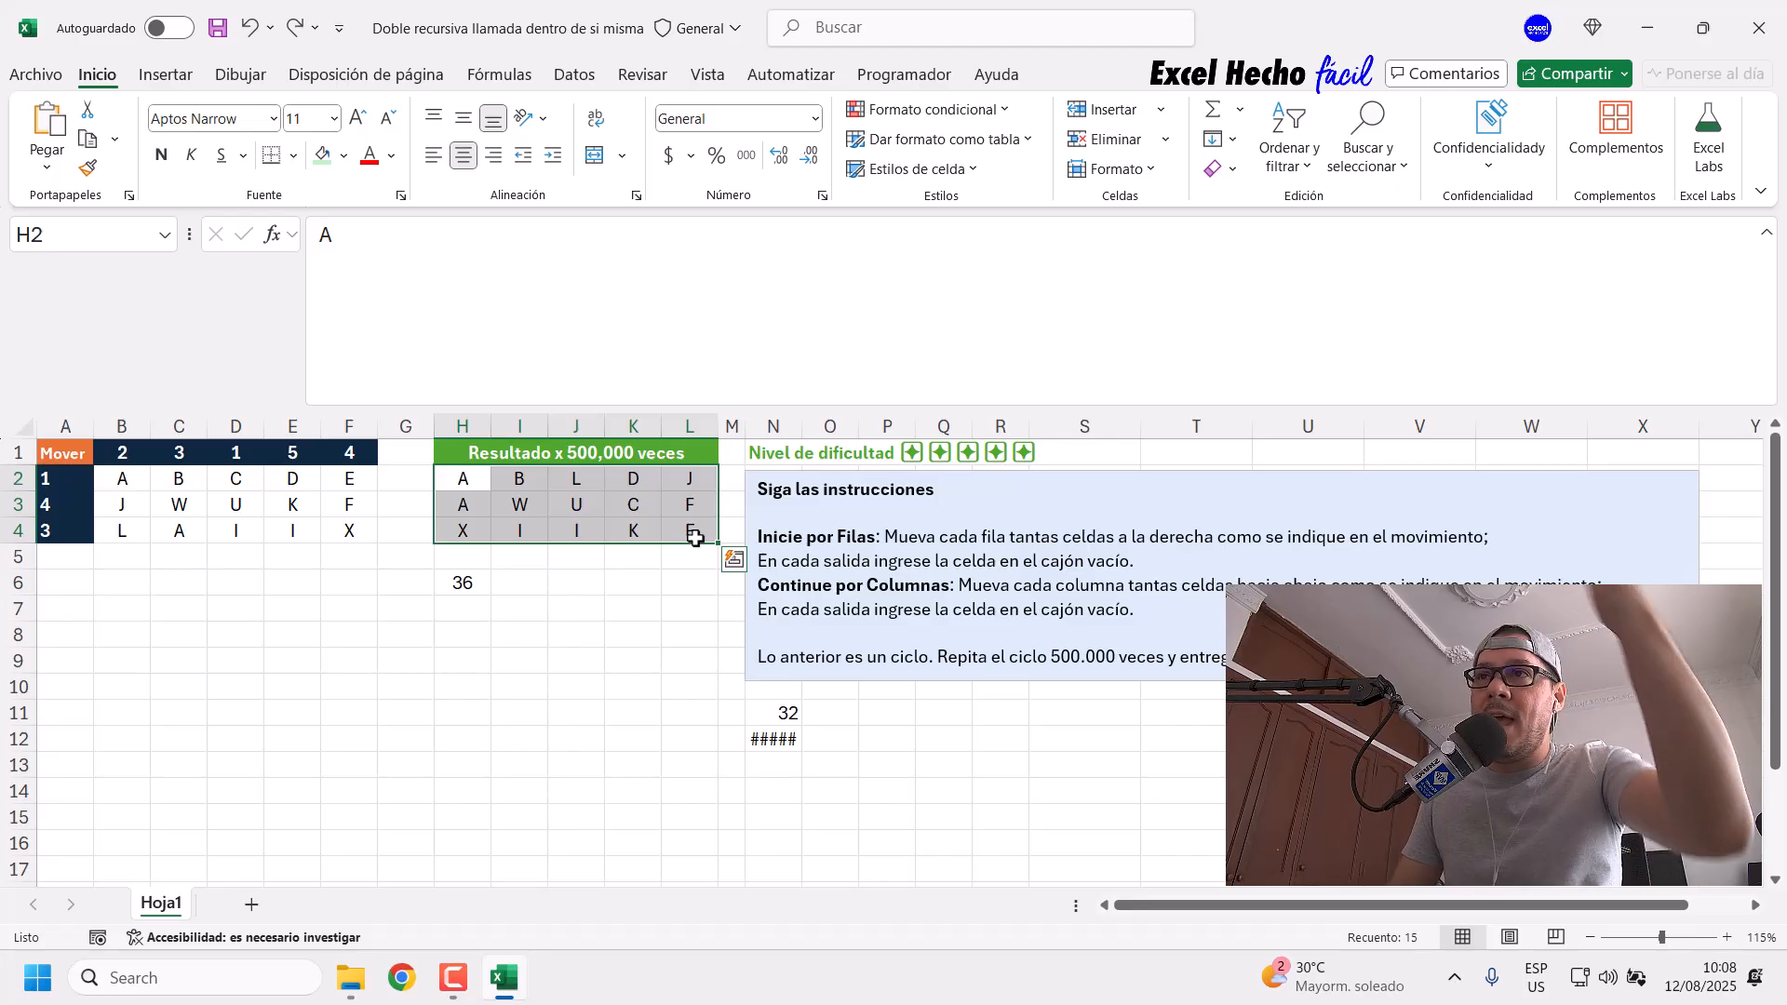
{"action": "left_click_drag", "start_coordinate": [772, 714], "coordinate": [763, 735]}
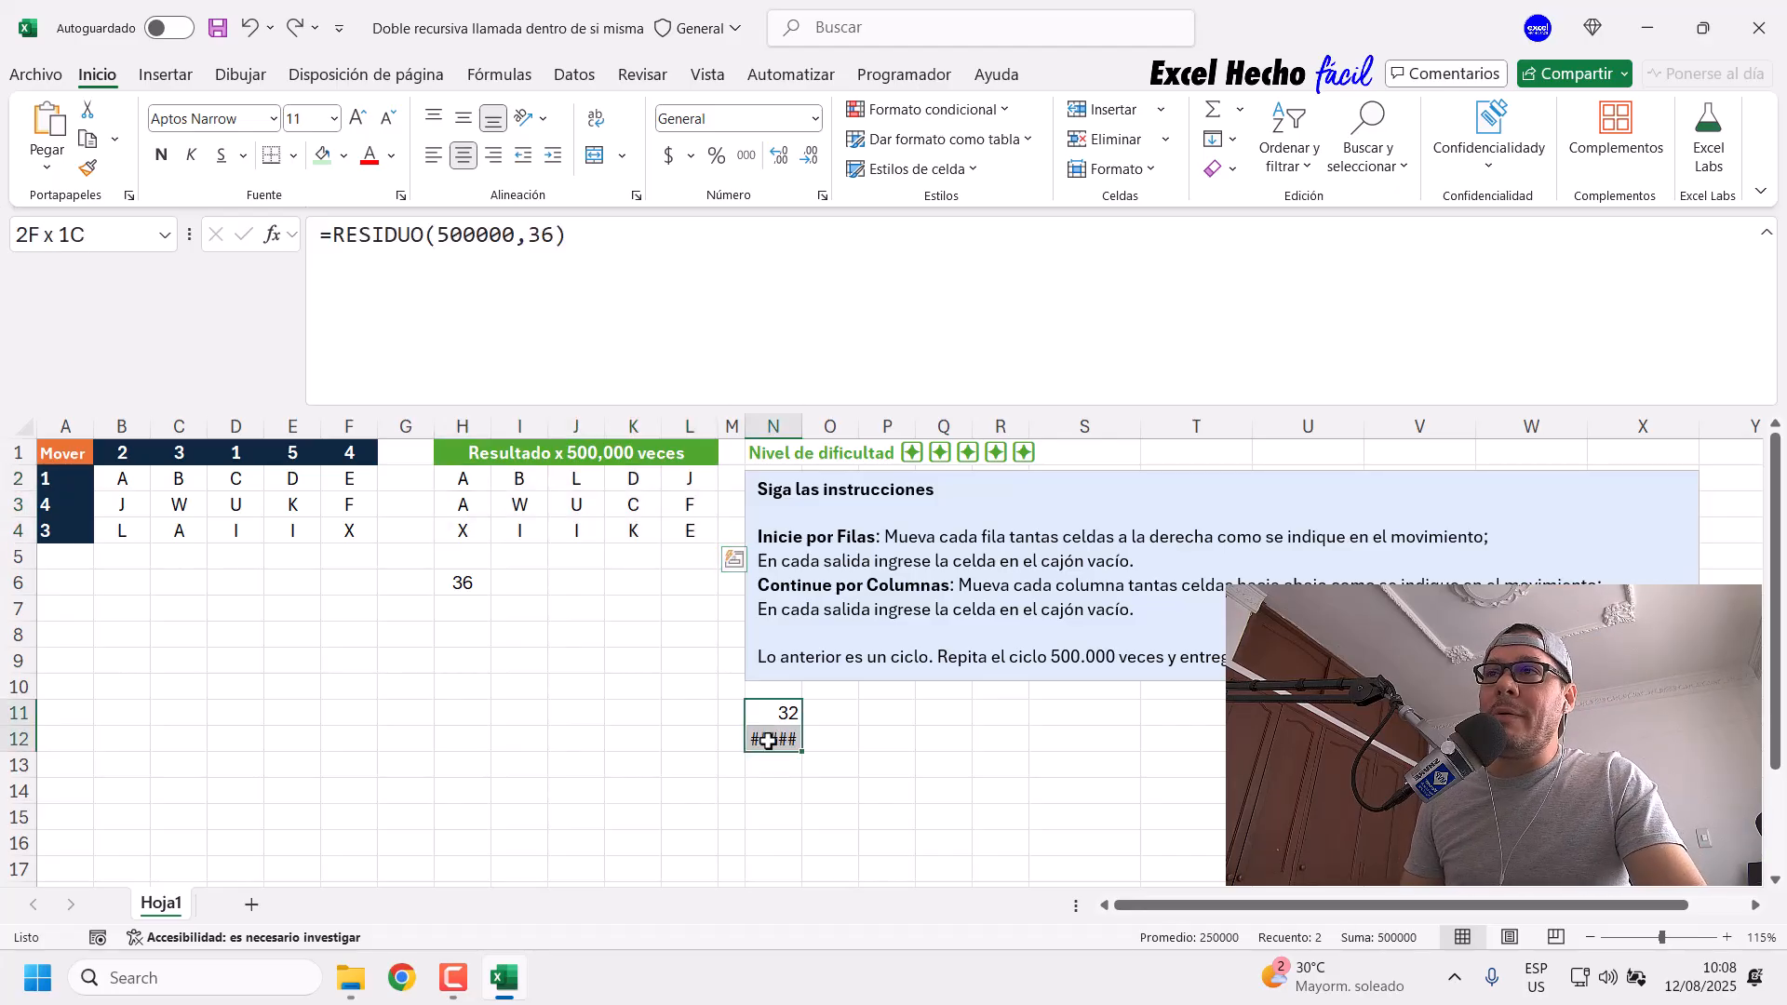
{"action": "key", "text": "Delete"}
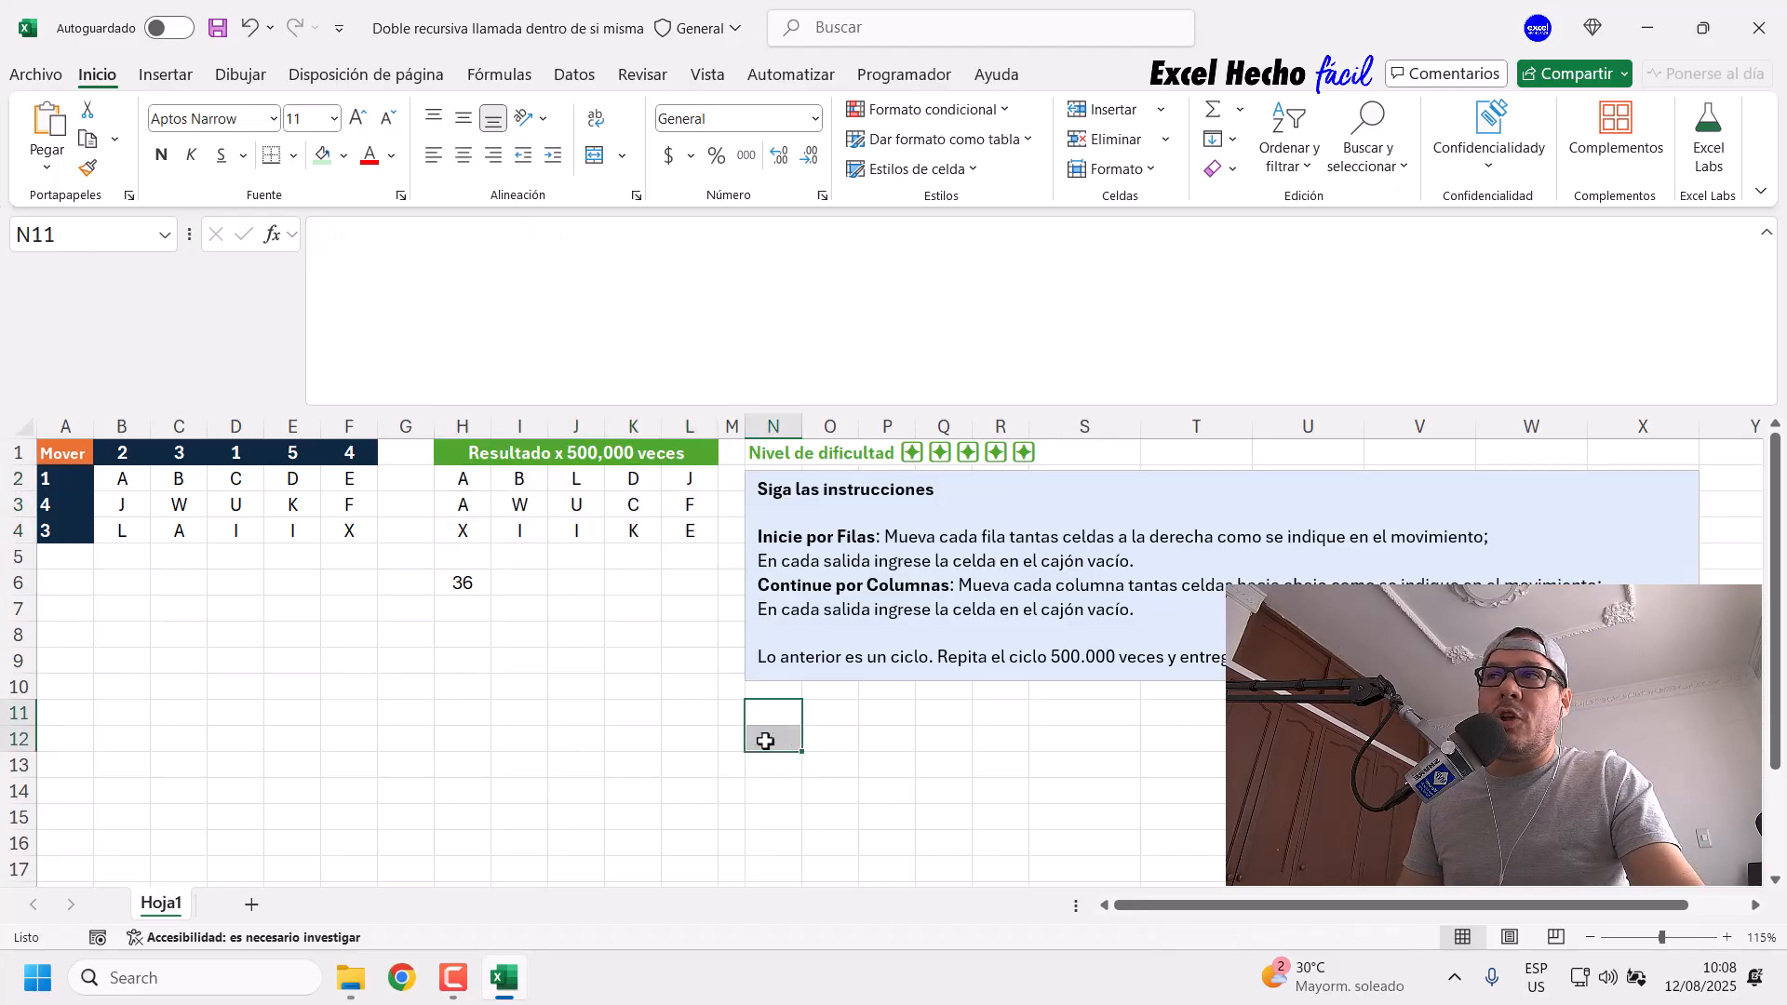
Step: In the H6 formula, add two empty optional parameters, [],[], after me in the fR LAMBDA
{"action": "left_click", "coordinate": [455, 587]}
{"action": "left_click", "coordinate": [1120, 363]}
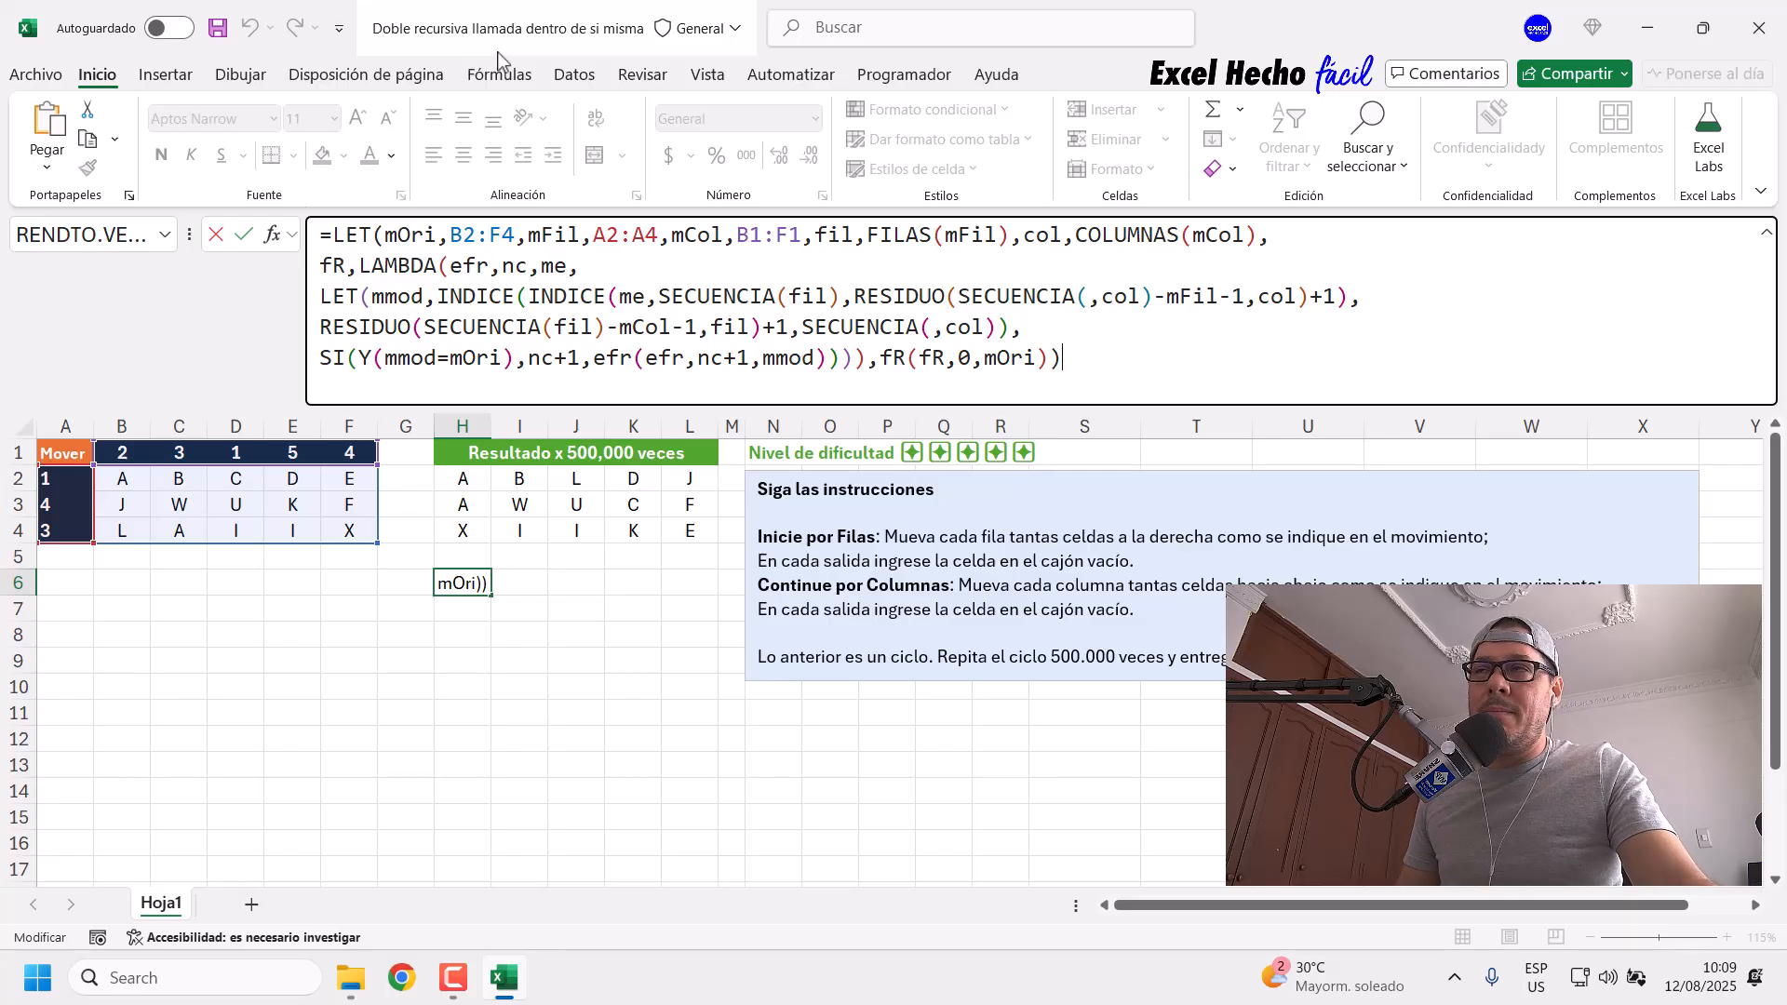
{"action": "left_click", "coordinate": [592, 263]}
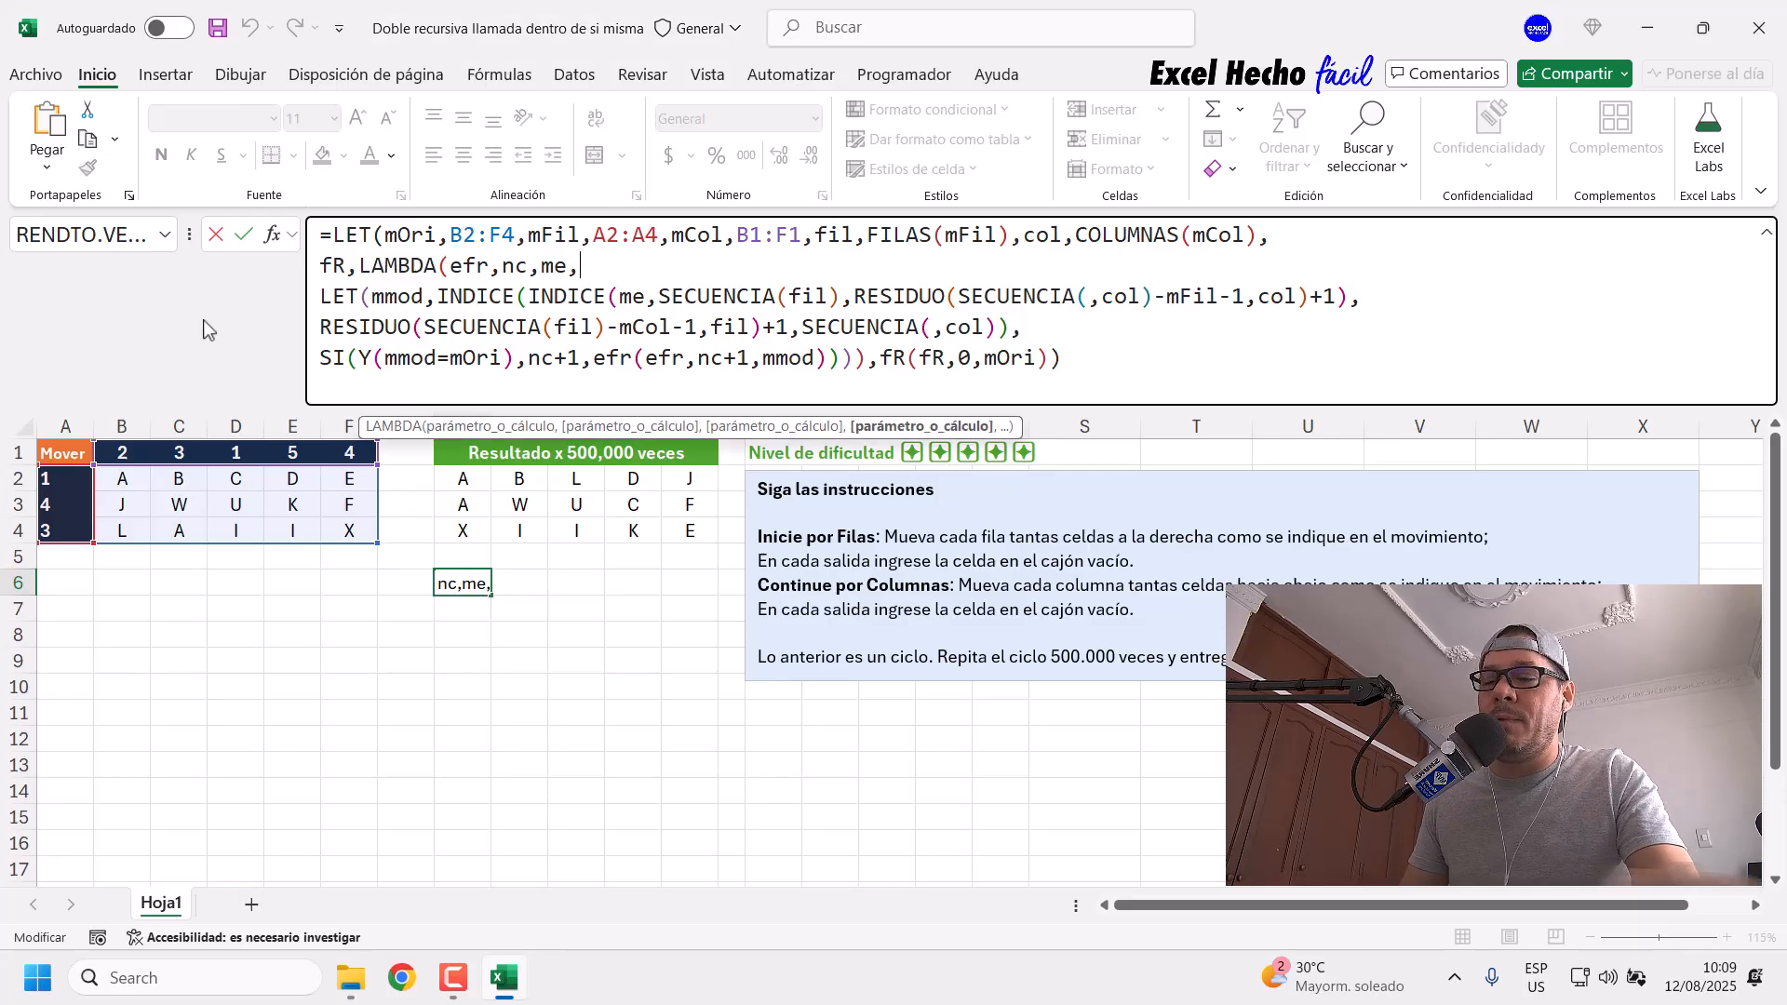
{"action": "type", "text": "[],[],"}
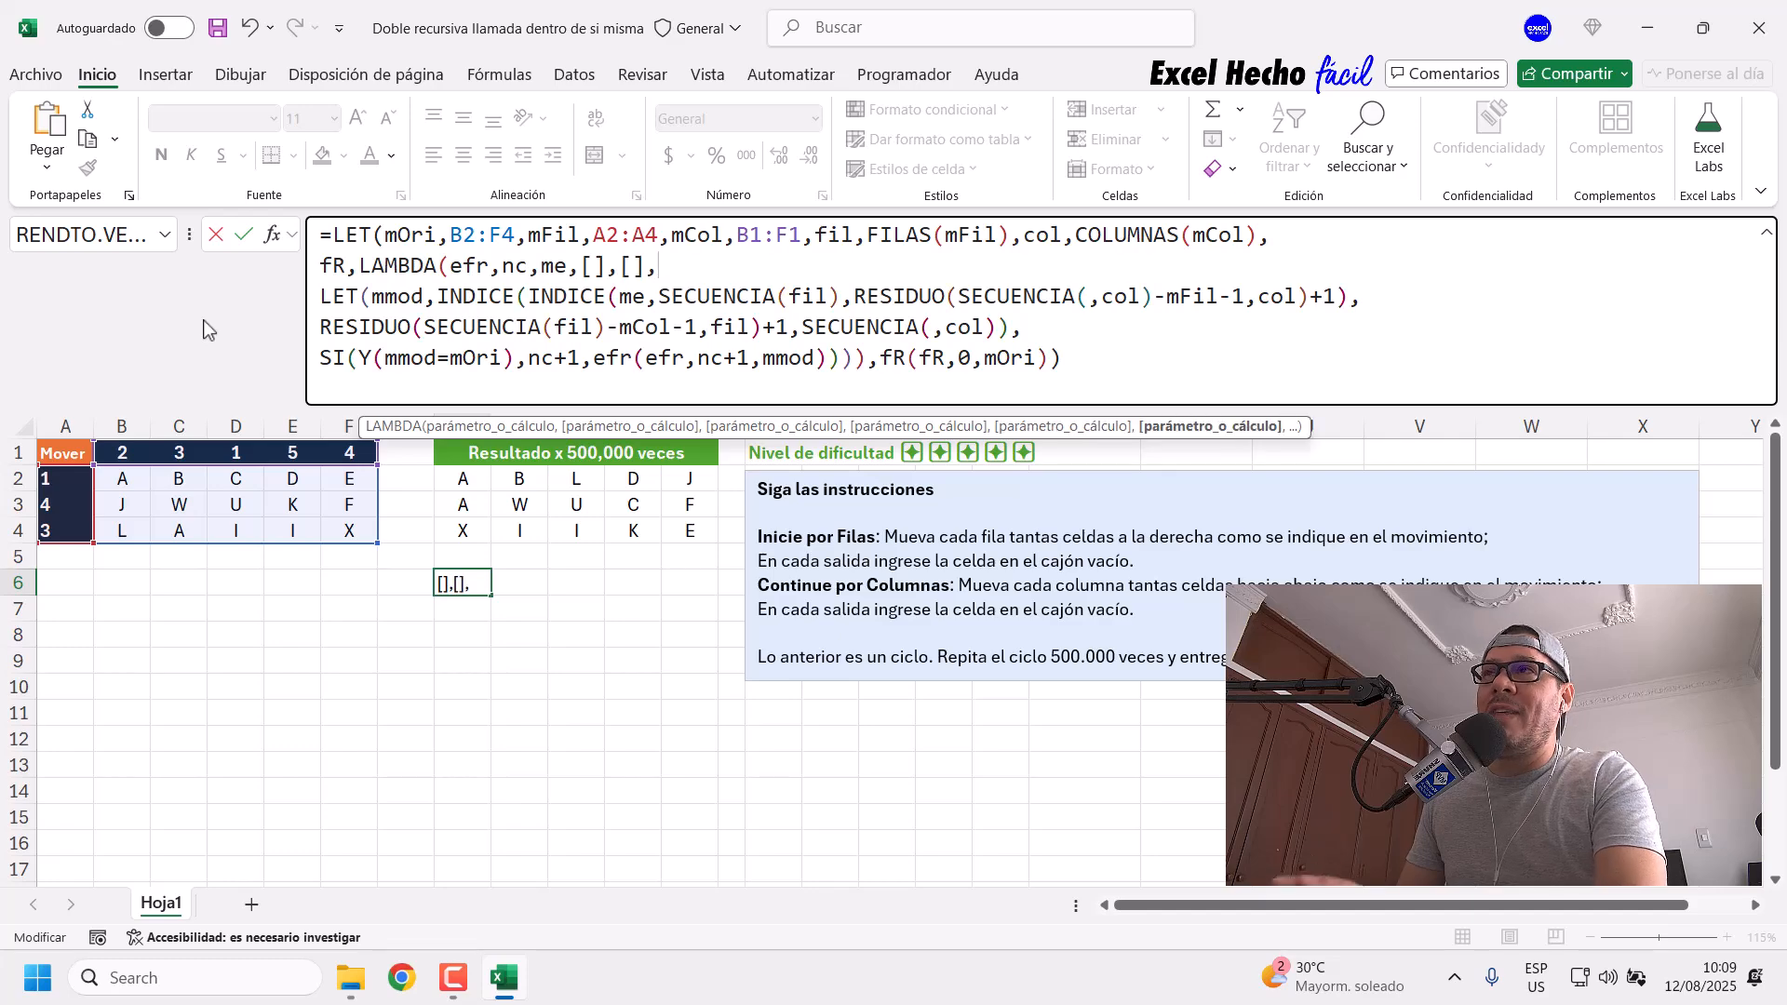
{"action": "left_click_drag", "start_coordinate": [581, 266], "coordinate": [601, 273]}
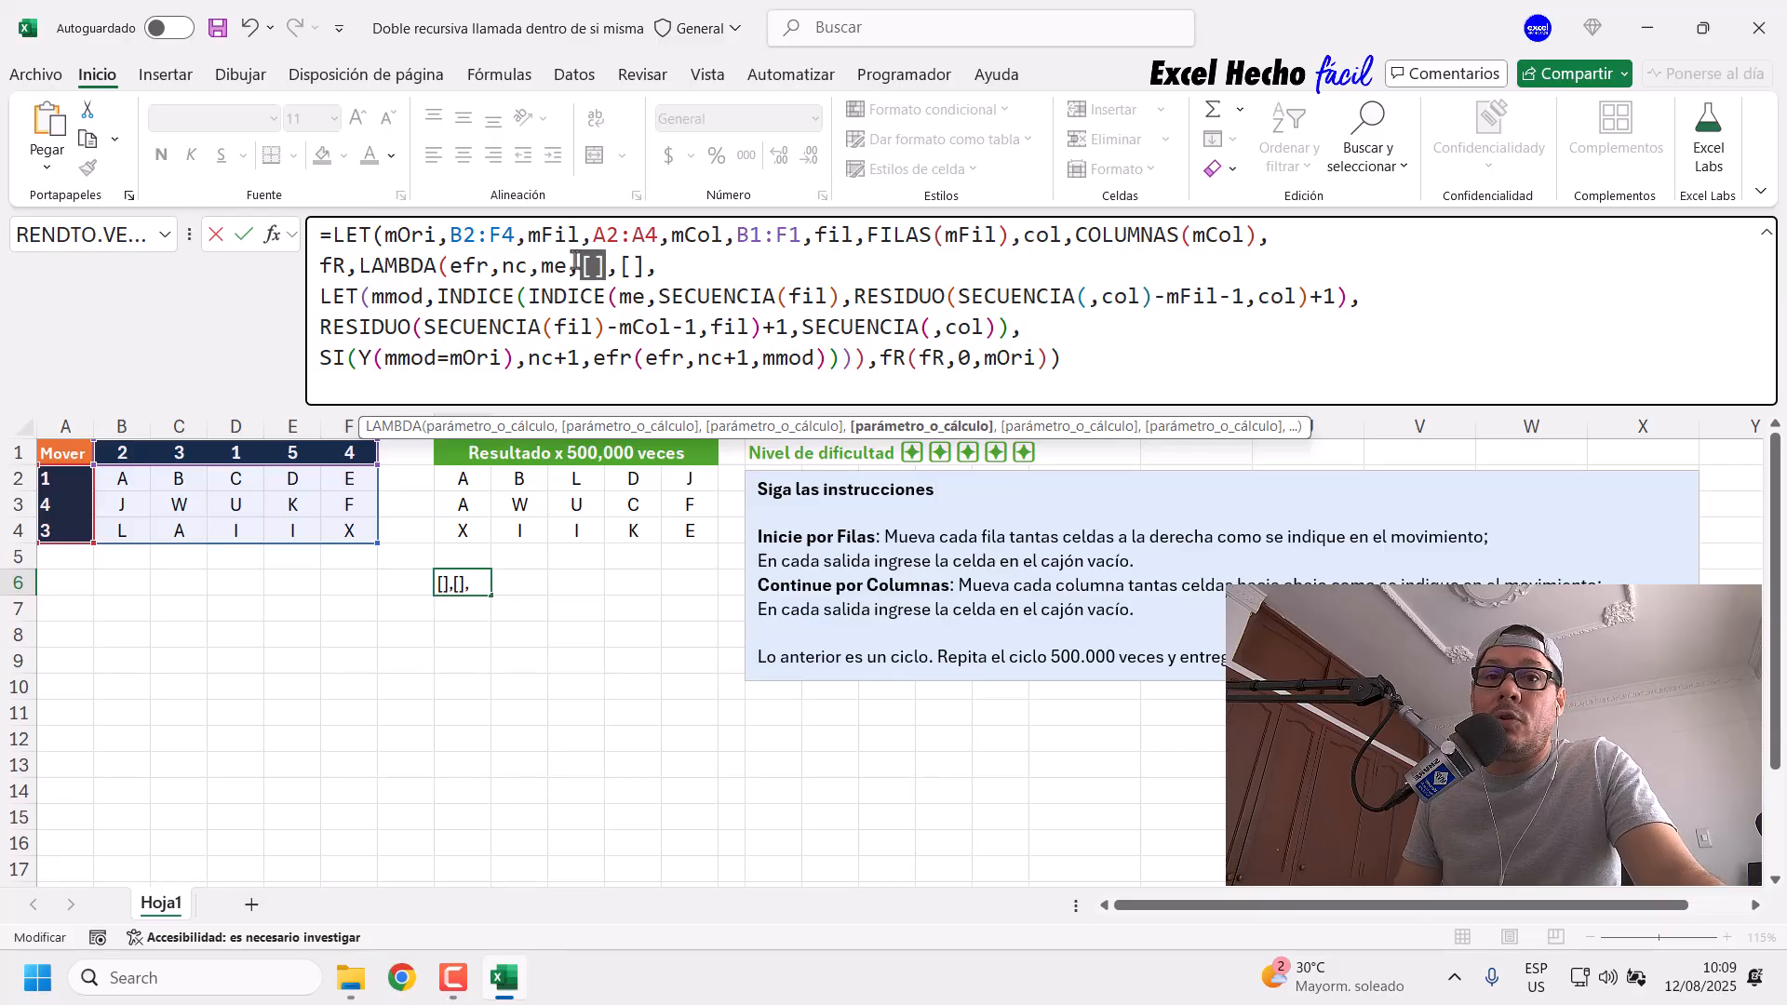
{"action": "left_click_drag", "start_coordinate": [449, 265], "coordinate": [578, 255]}
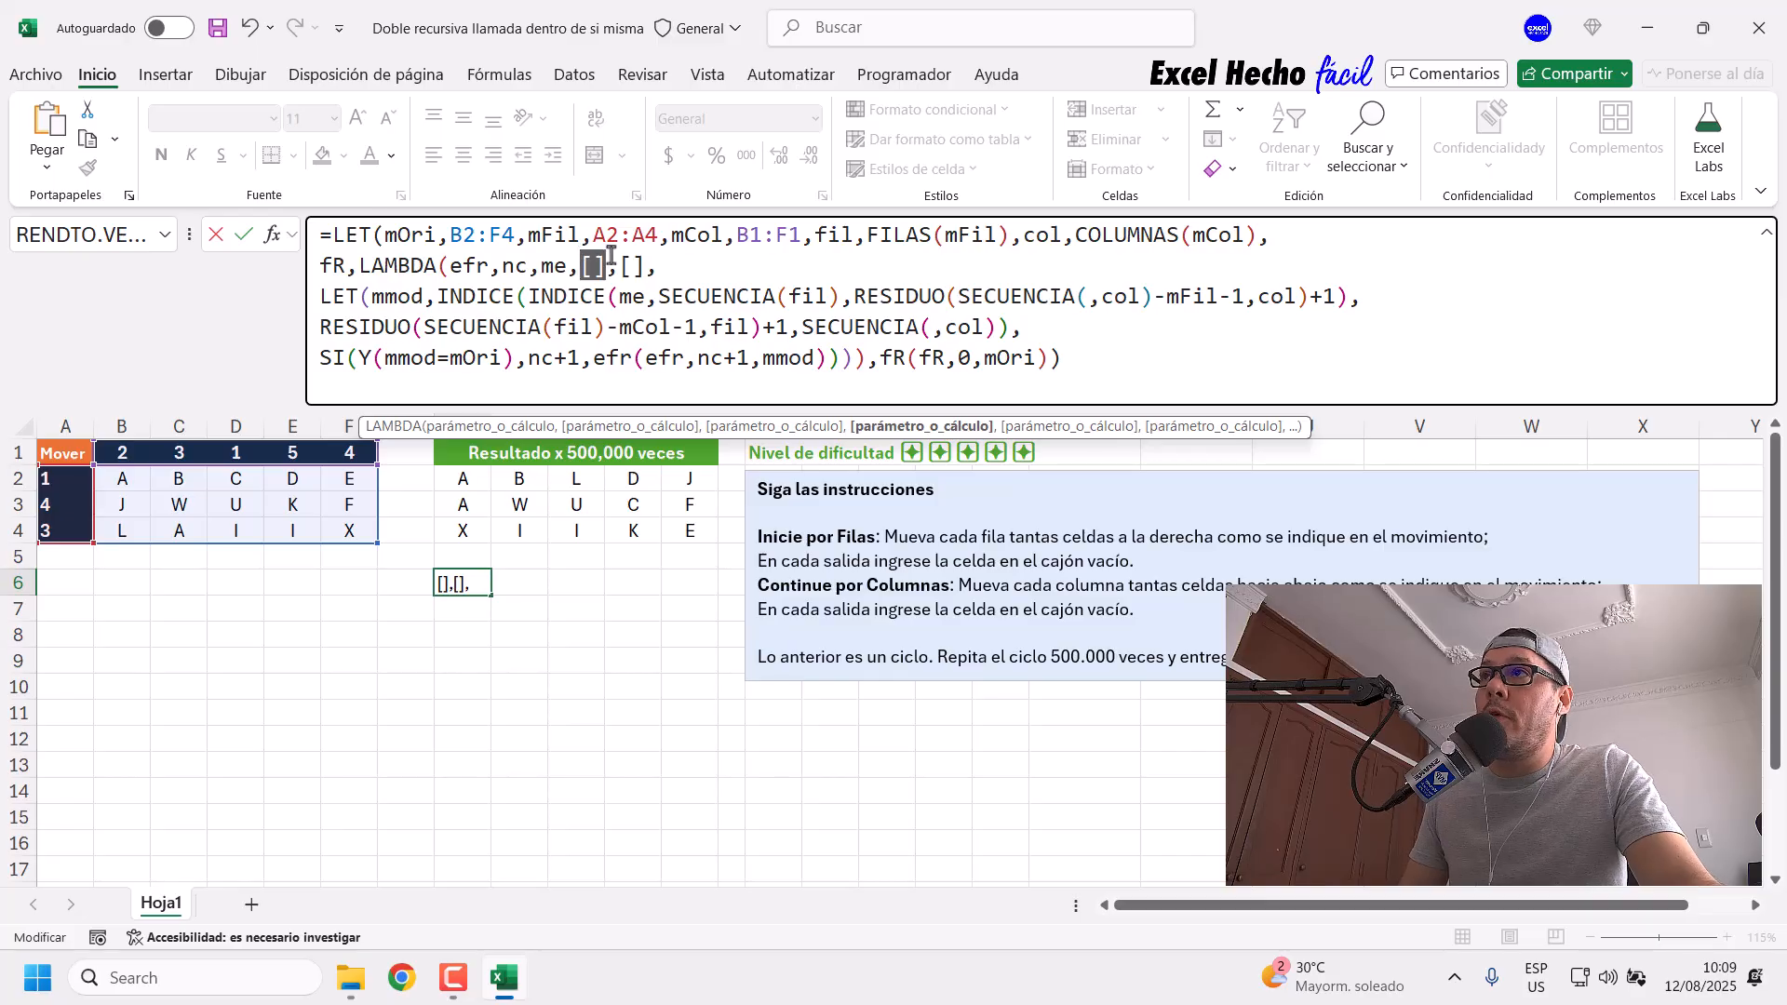
{"action": "left_click_drag", "start_coordinate": [620, 261], "coordinate": [643, 264]}
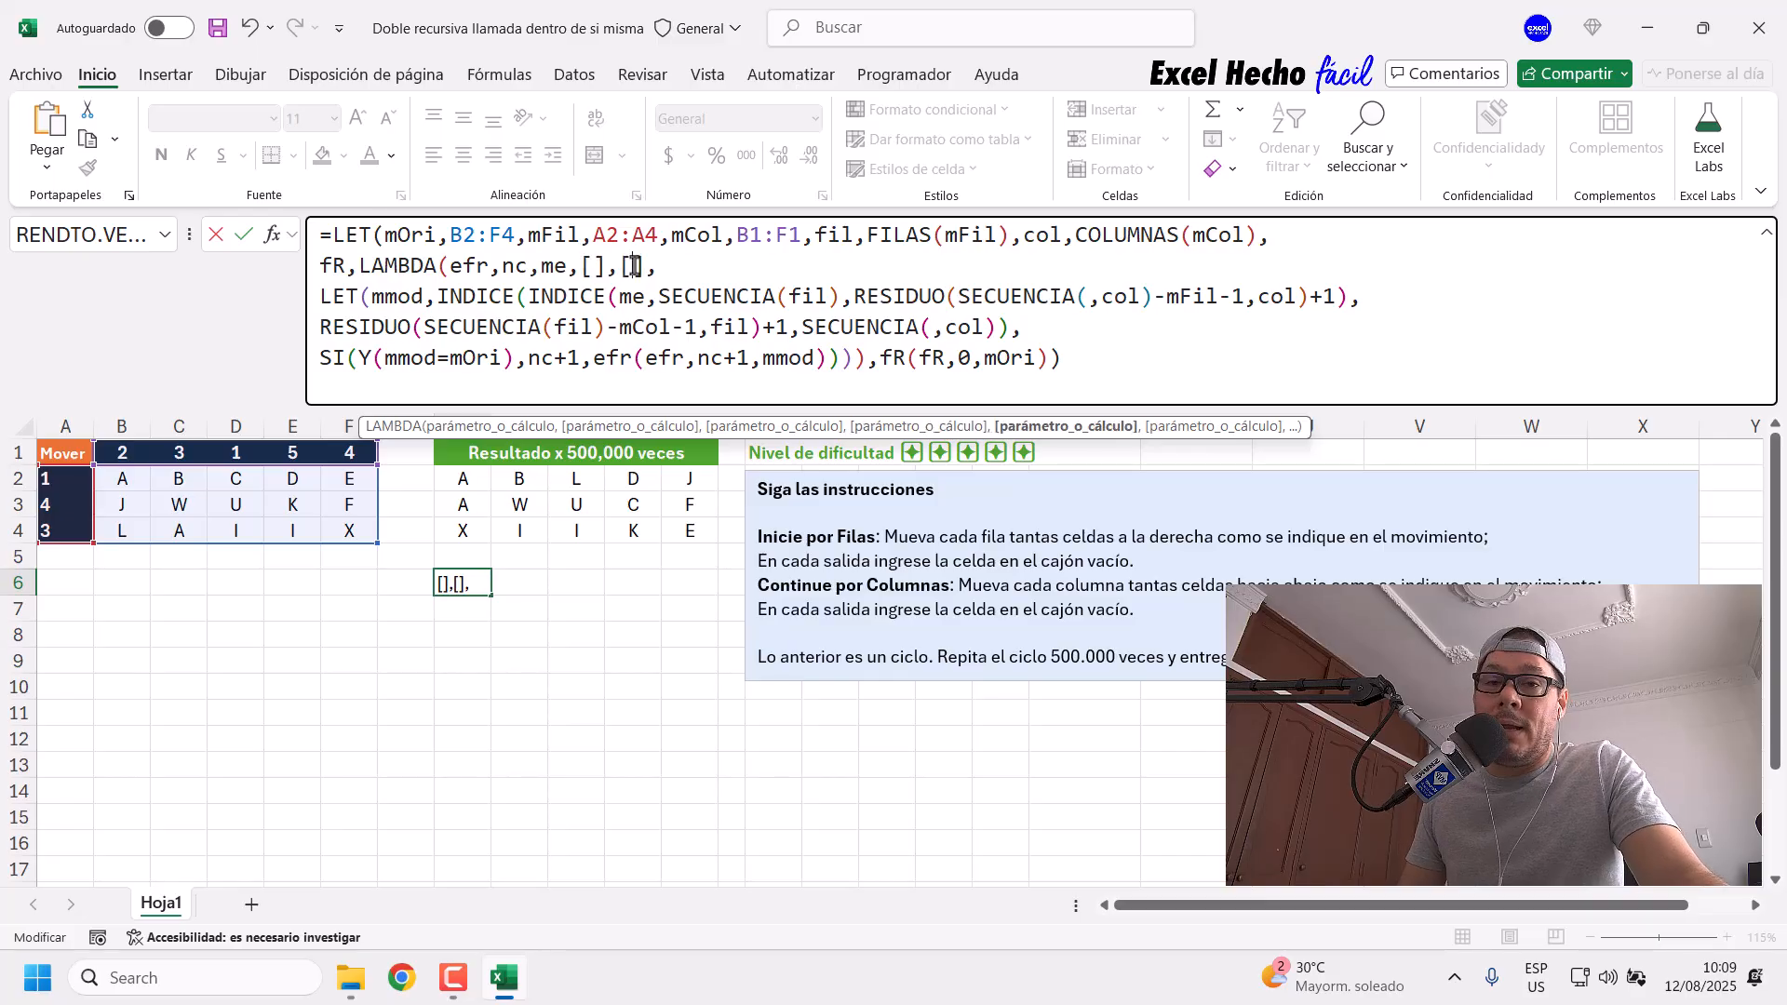
Step: Name the two optional parameters of the fR LAMBDA con and rep
{"action": "left_click", "coordinate": [597, 267]}
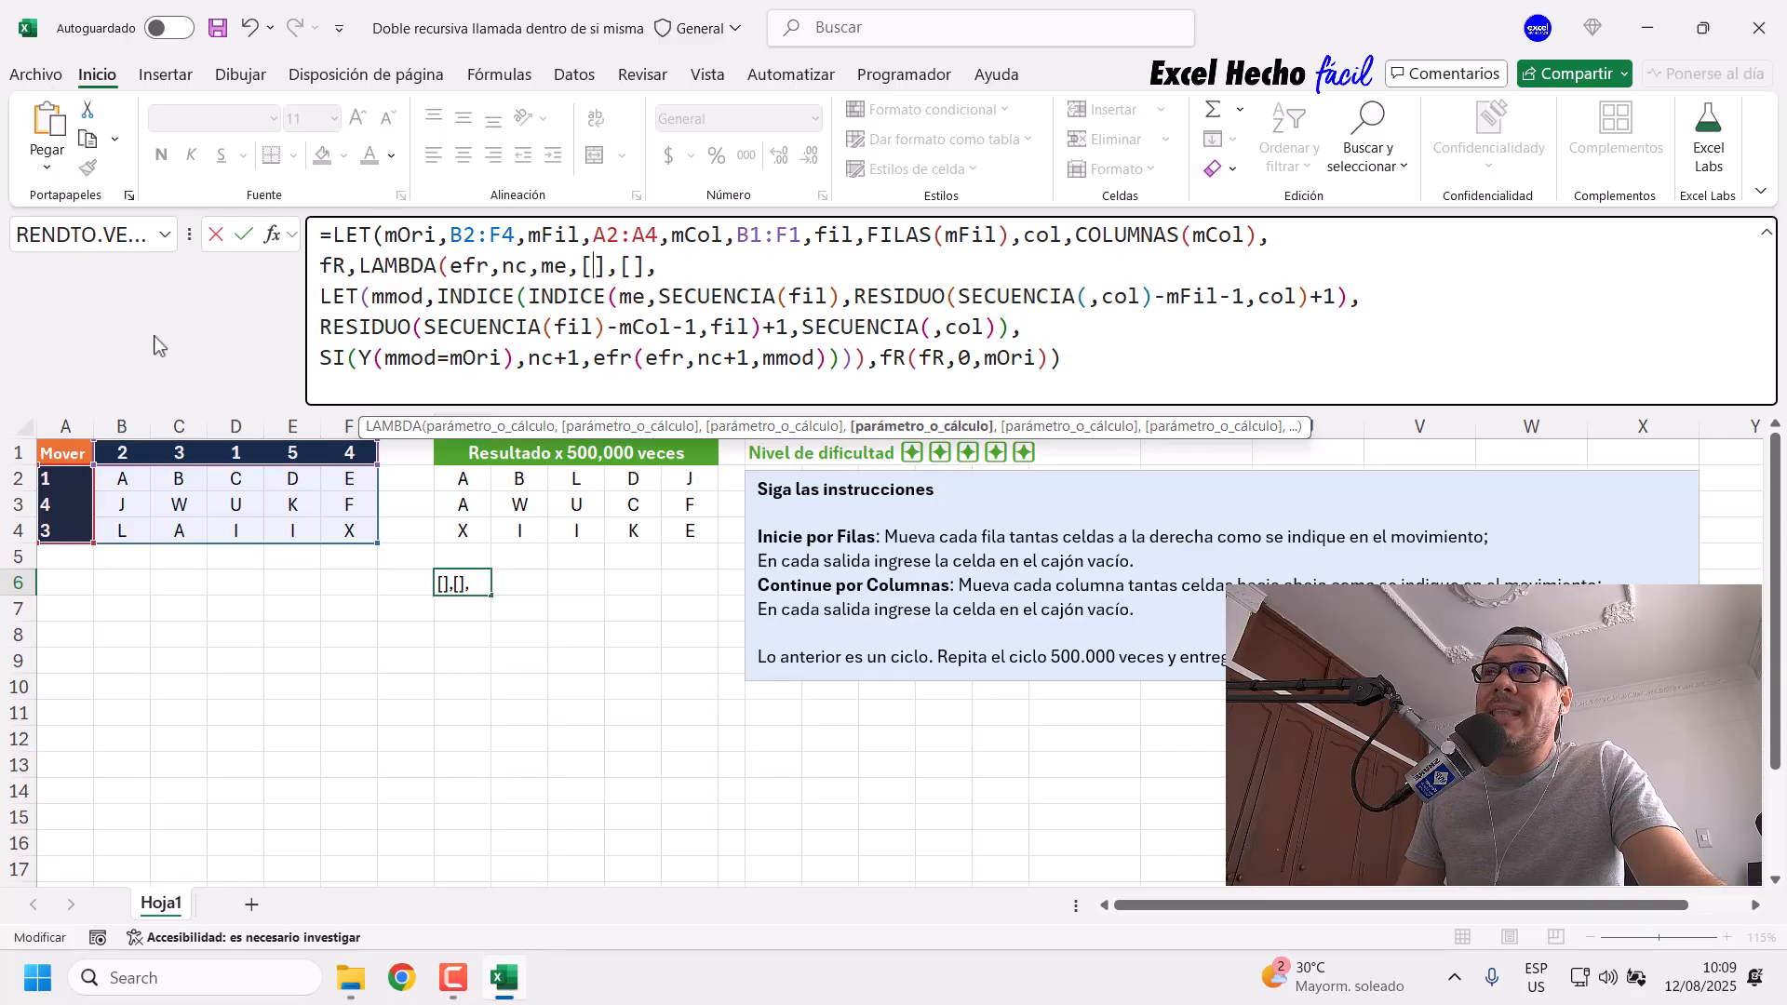
{"action": "type", "text": "con"}
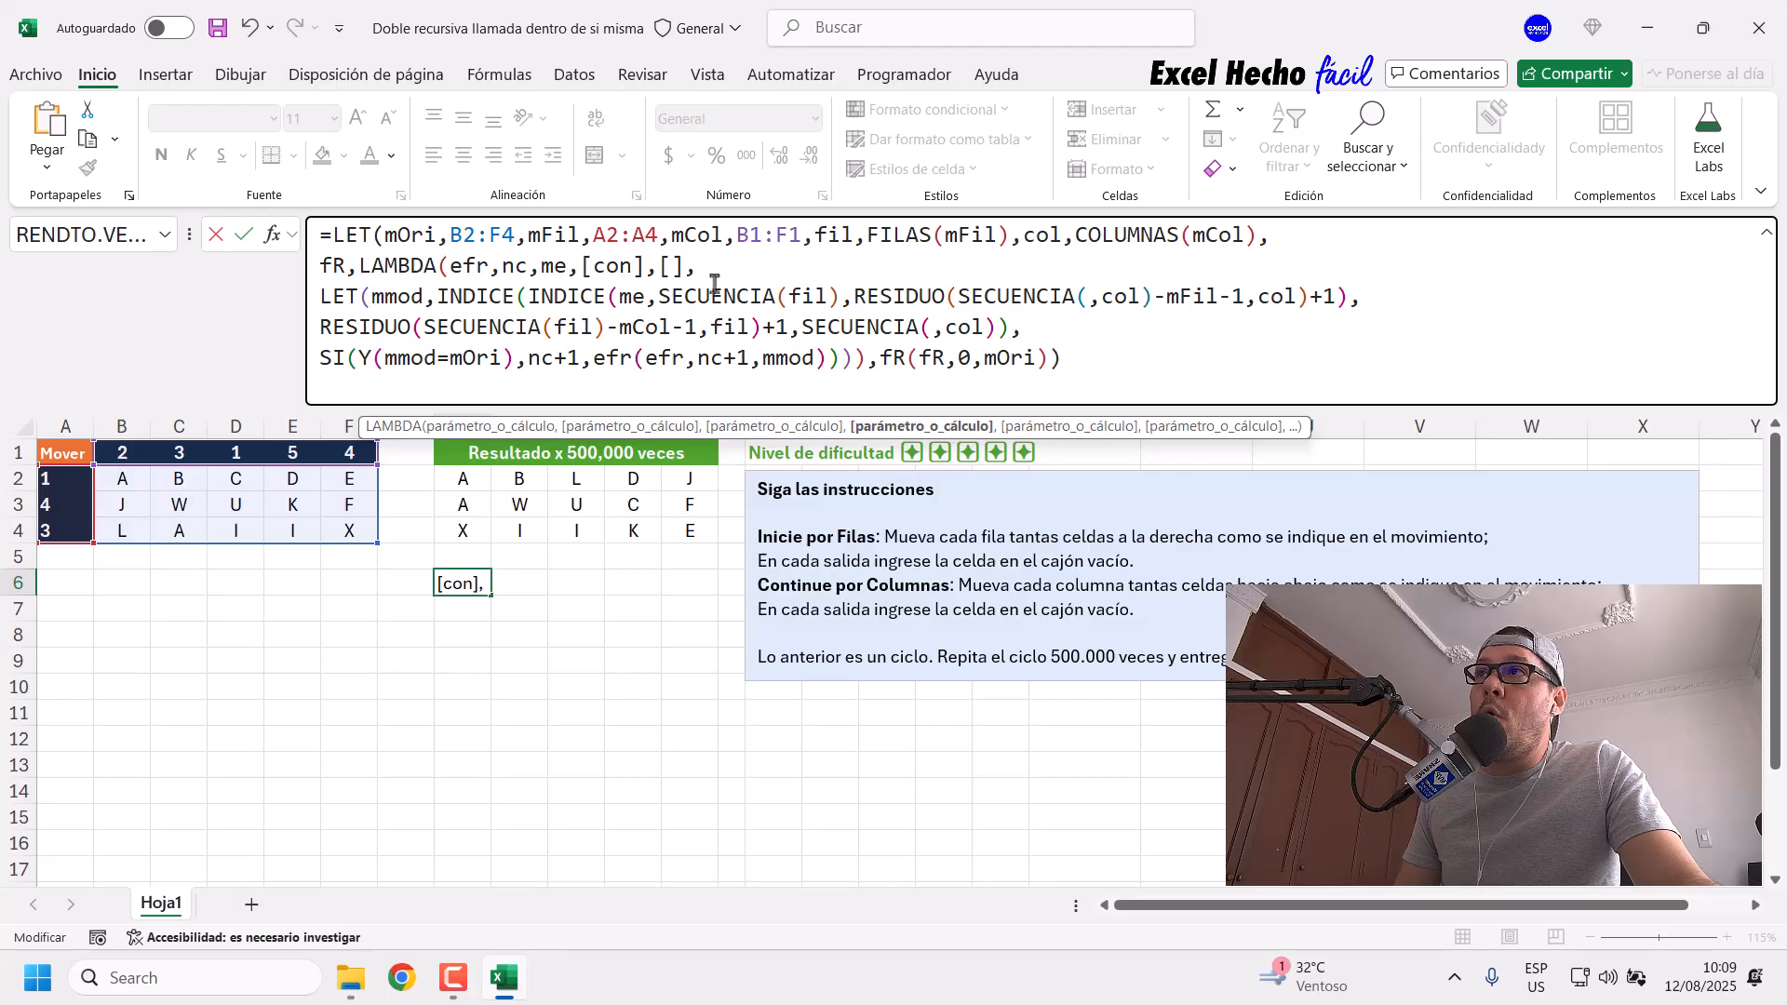
{"action": "left_click", "coordinate": [669, 267]}
{"action": "type", "text": "rep"}
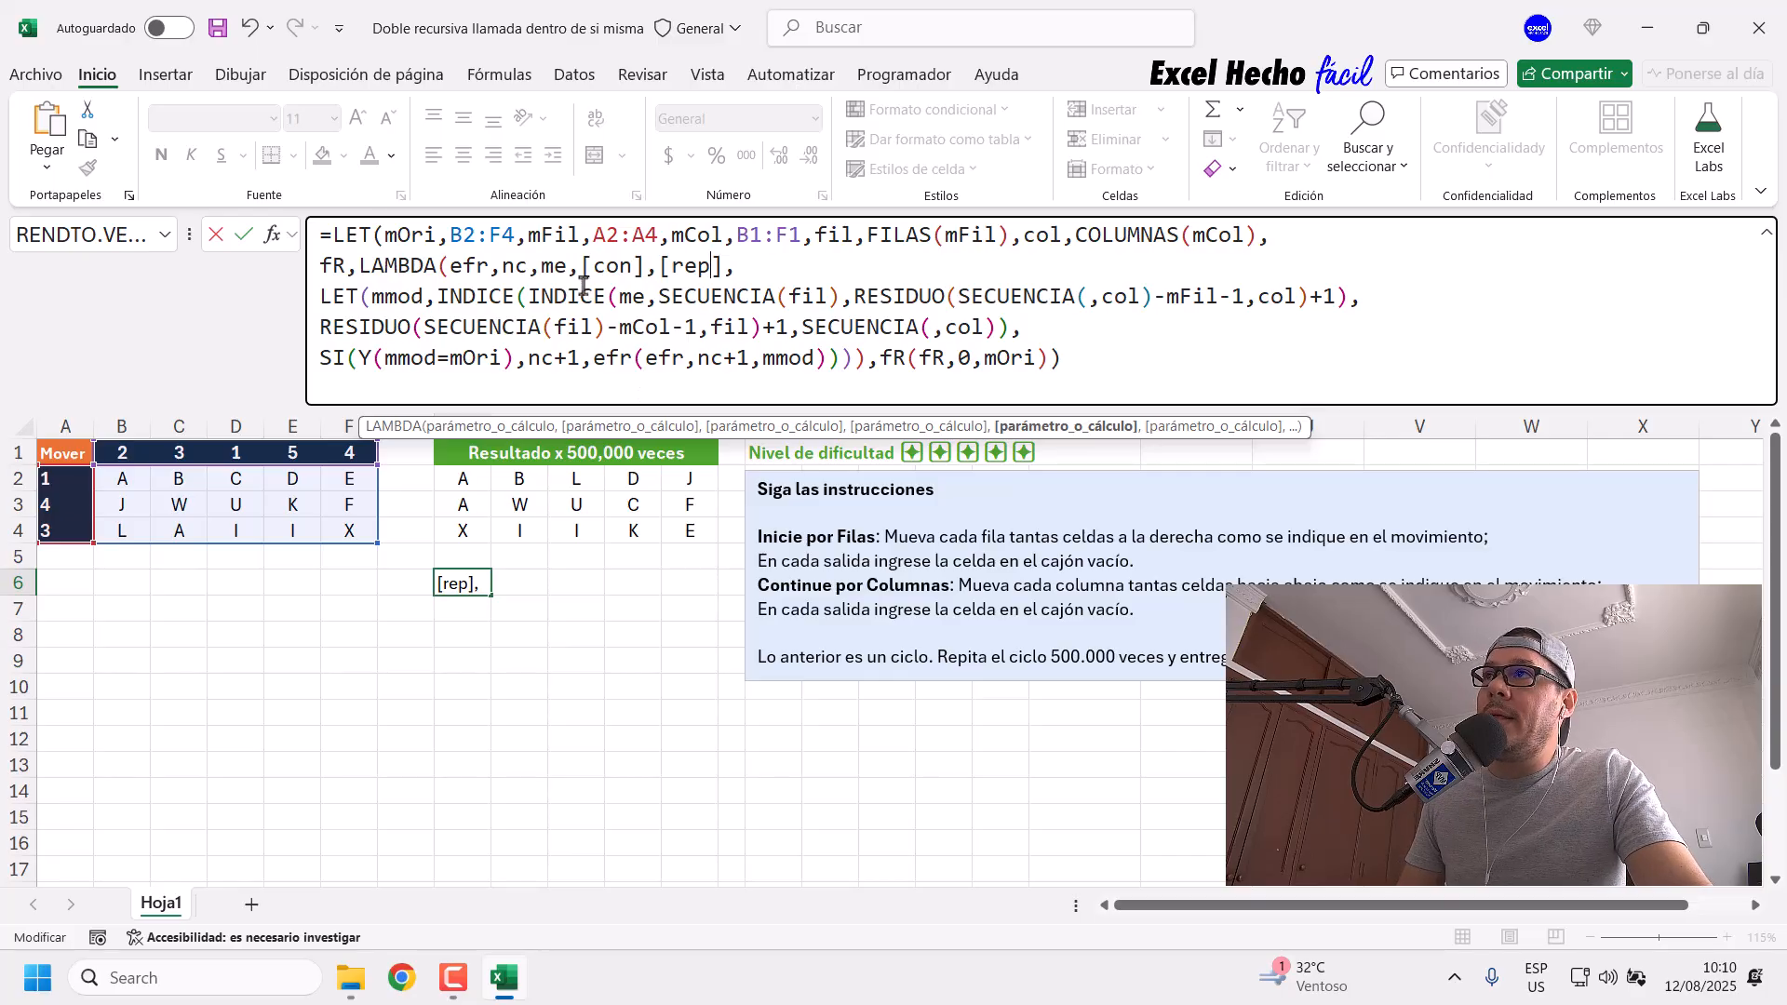
Step: Review the optional parameters [con] and [rep] against nc and the SI expression in the H6 formula
{"action": "left_click_drag", "start_coordinate": [581, 272], "coordinate": [637, 255]}
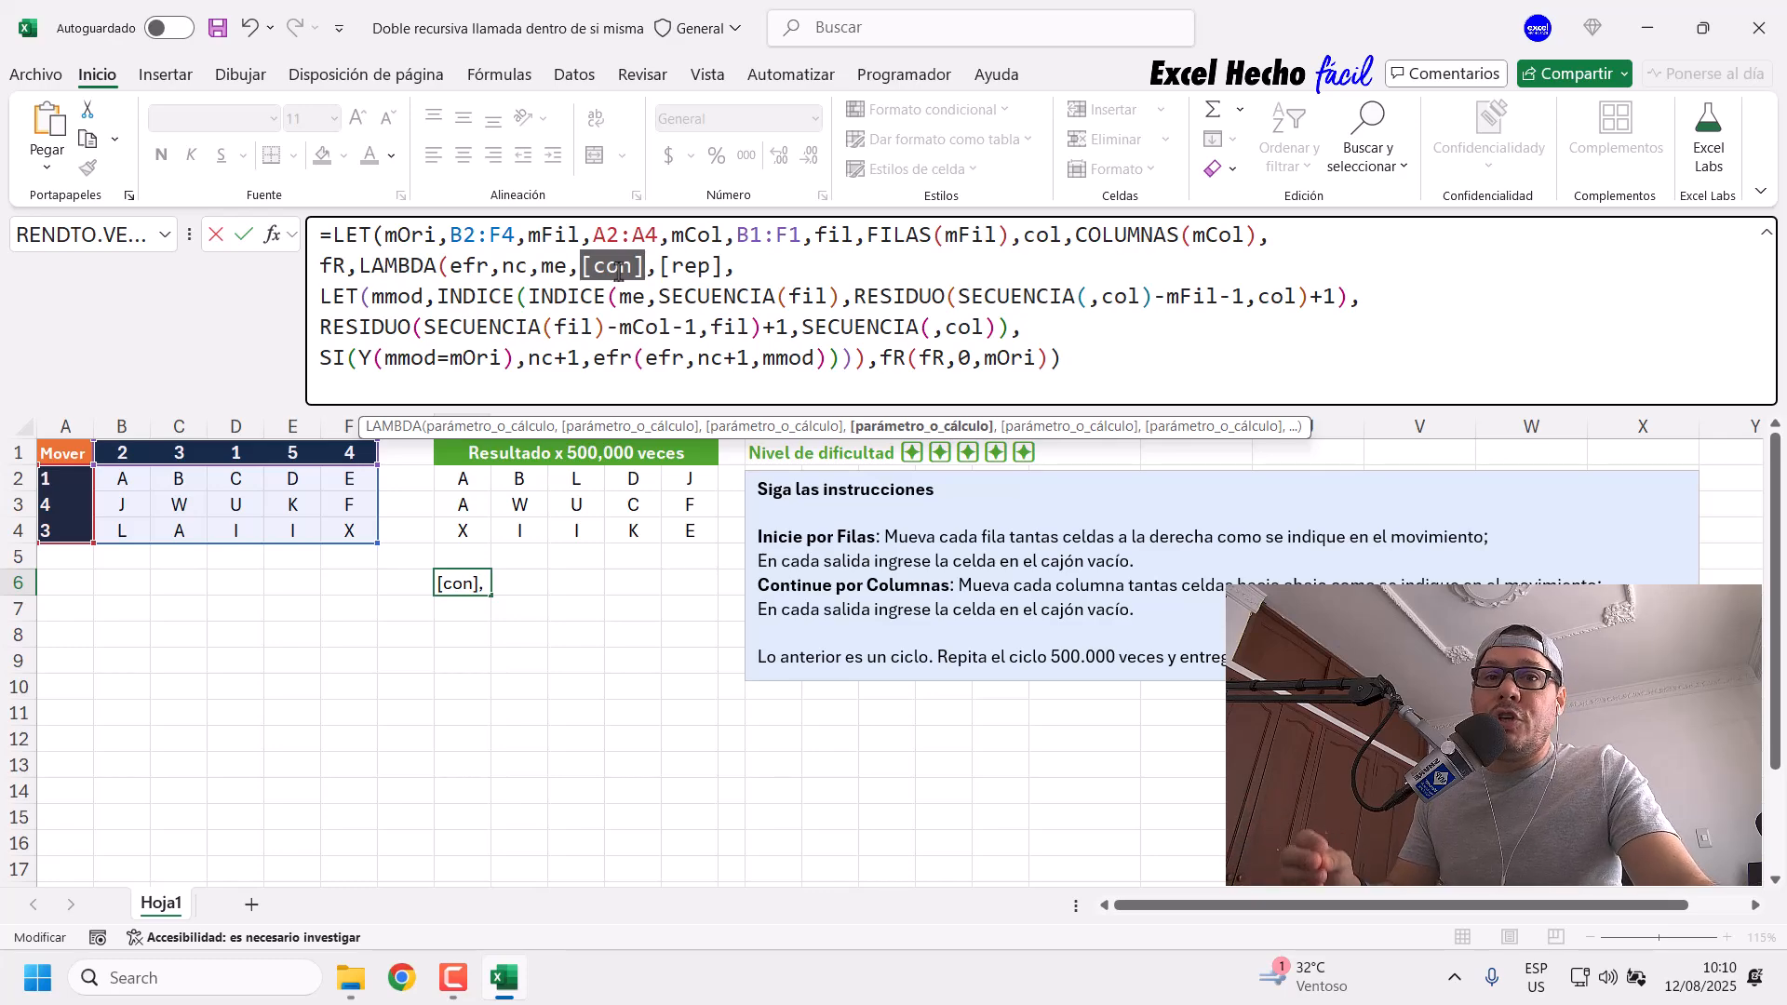
{"action": "left_click_drag", "start_coordinate": [320, 359], "coordinate": [864, 354]}
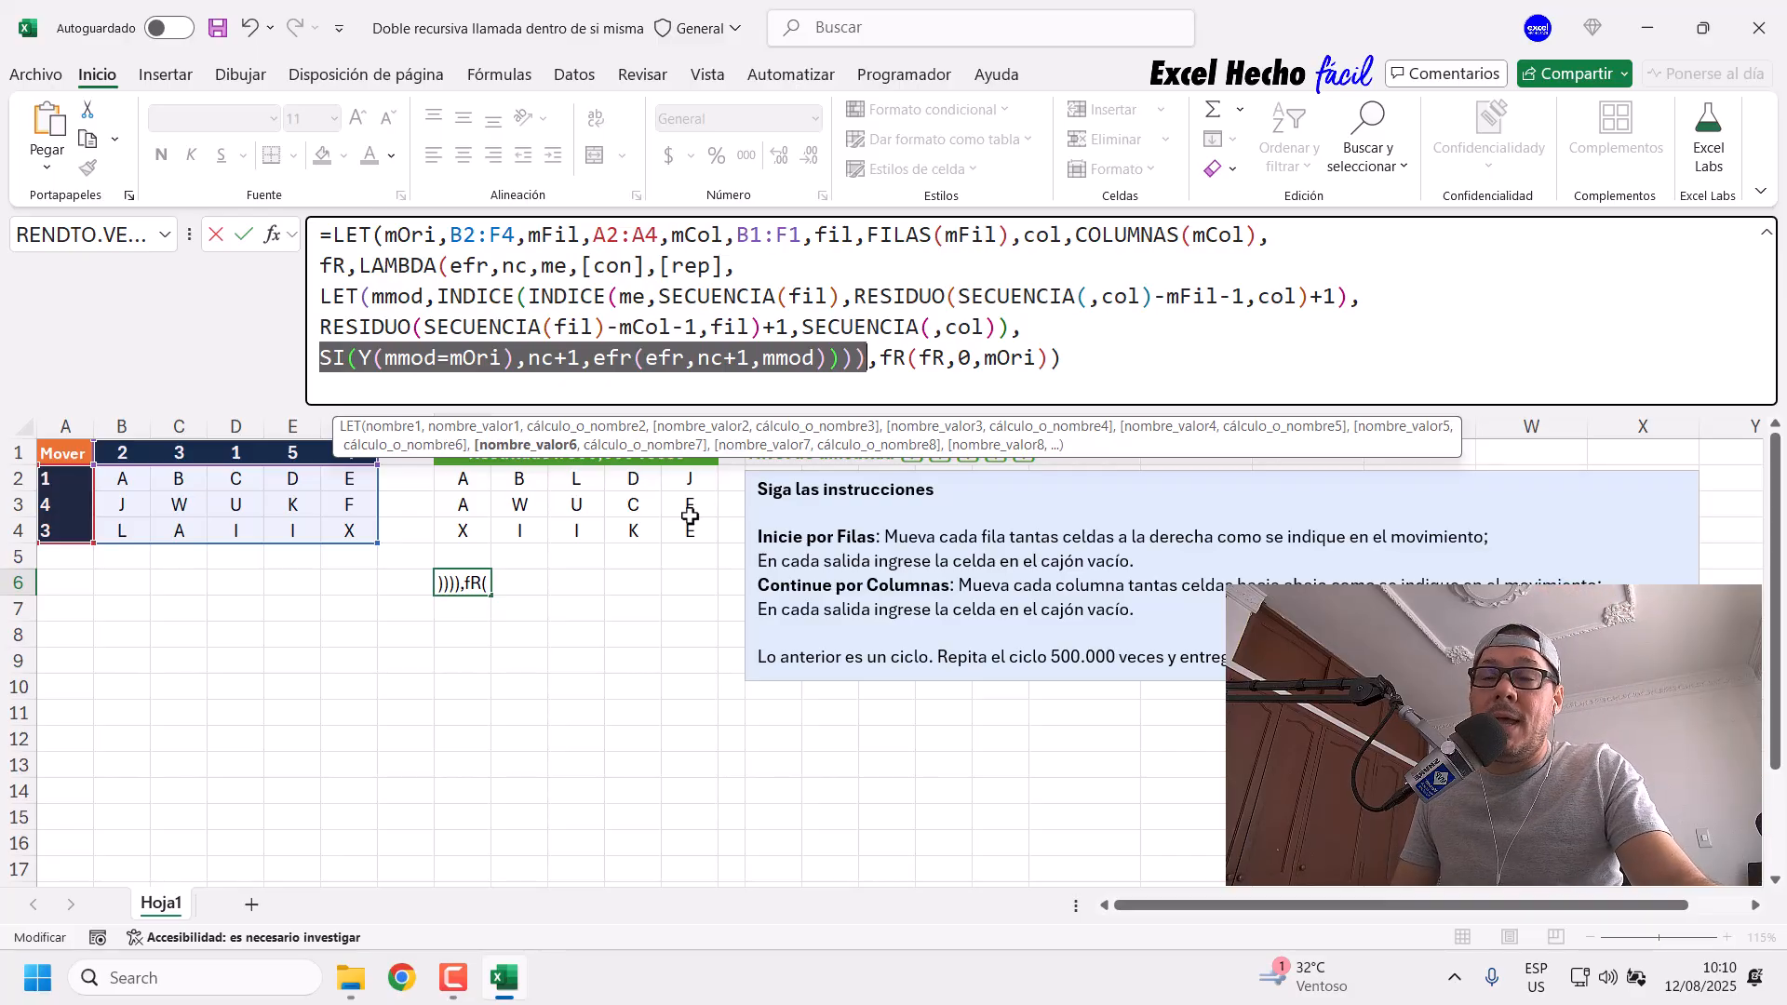
{"action": "left_click_drag", "start_coordinate": [648, 266], "coordinate": [581, 265]}
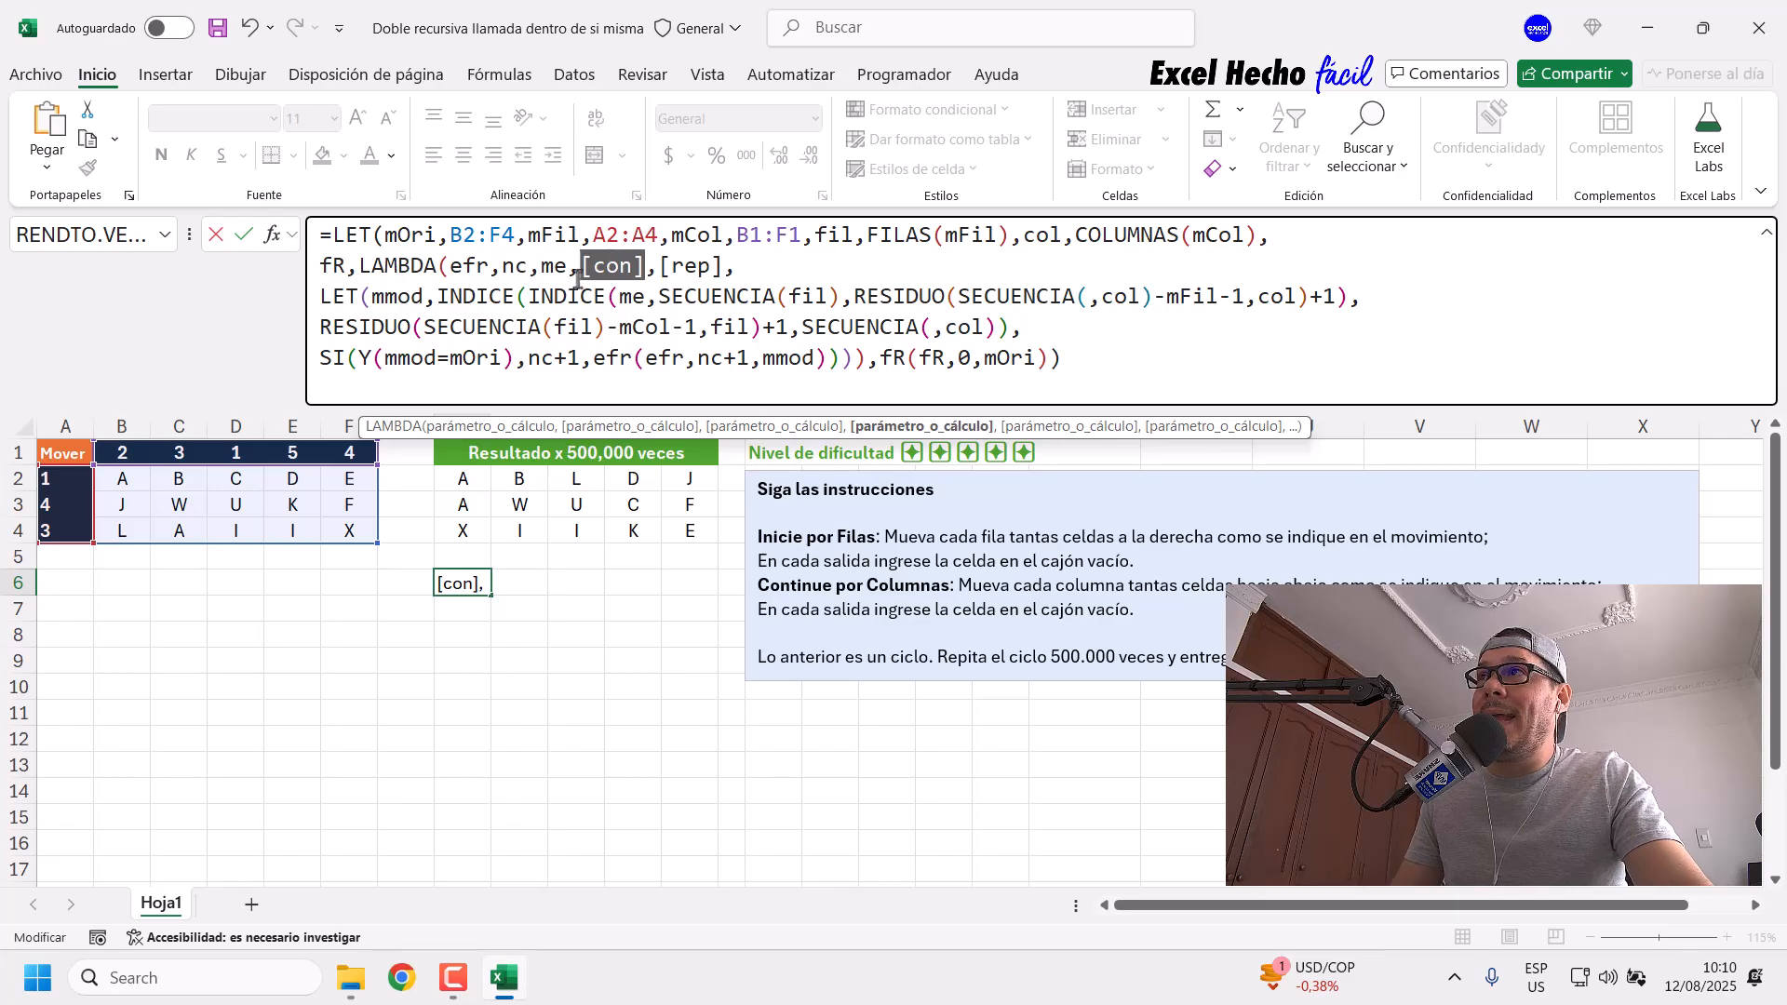
{"action": "left_click_drag", "start_coordinate": [527, 267], "coordinate": [504, 268]}
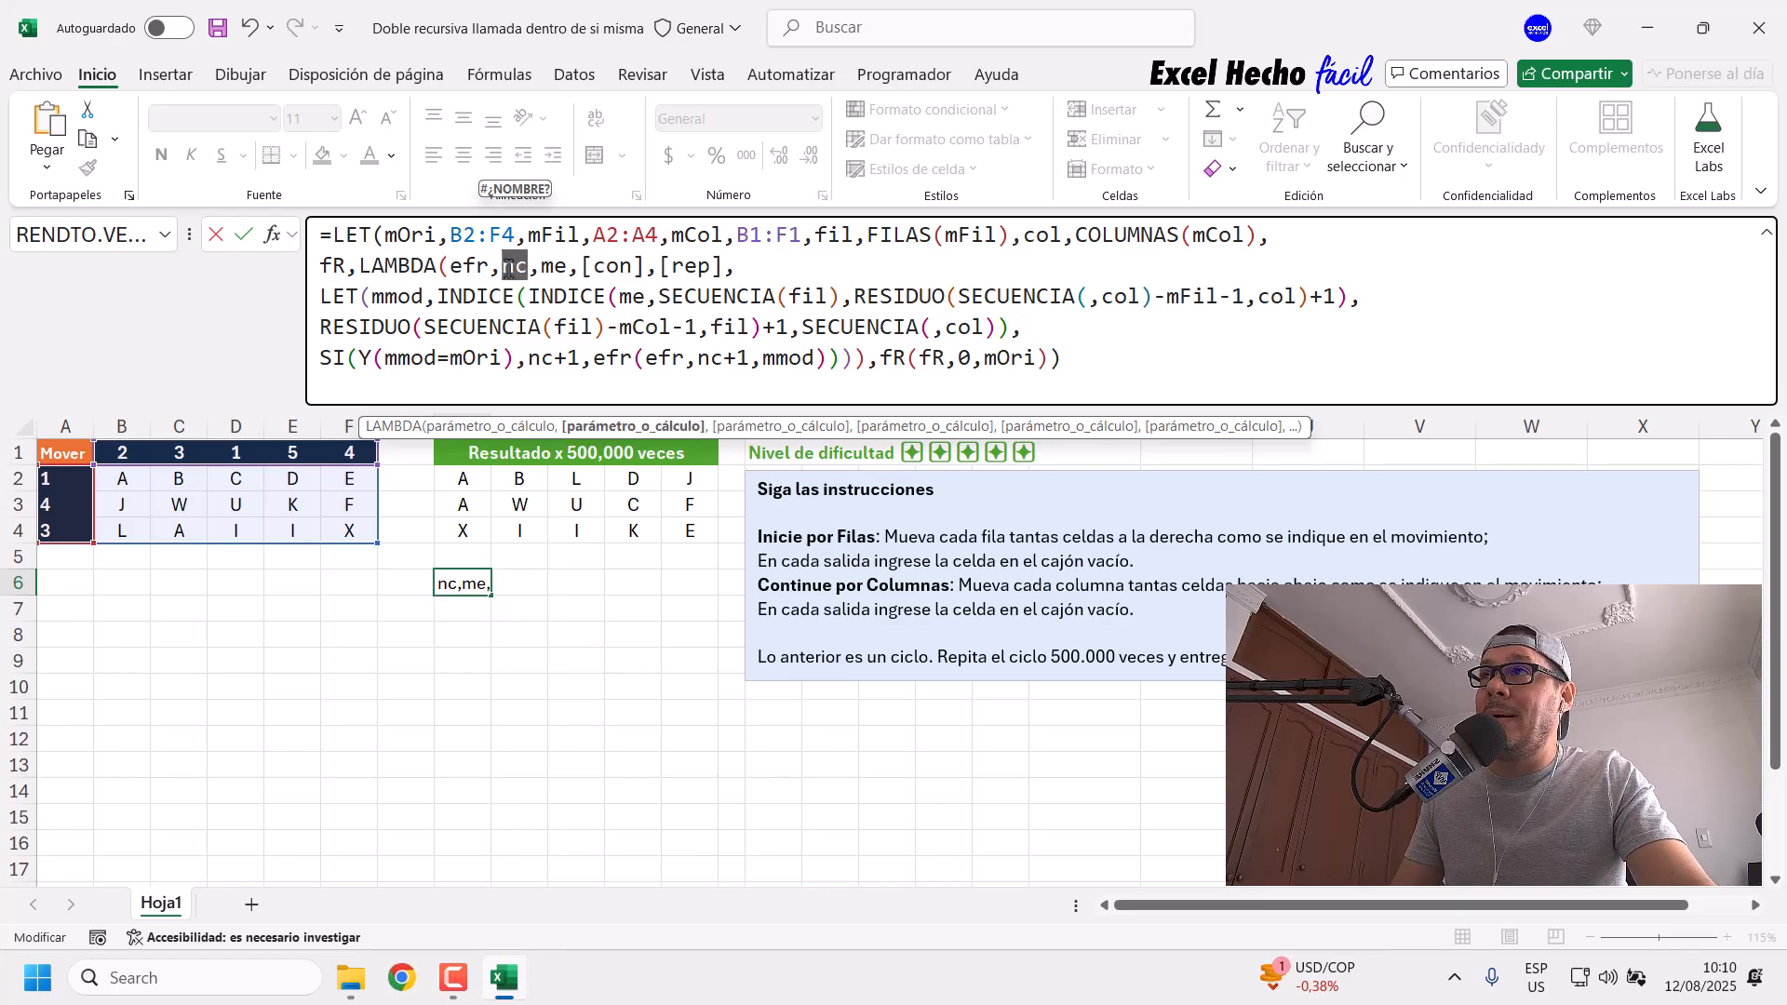
{"action": "left_click_drag", "start_coordinate": [660, 267], "coordinate": [720, 270]}
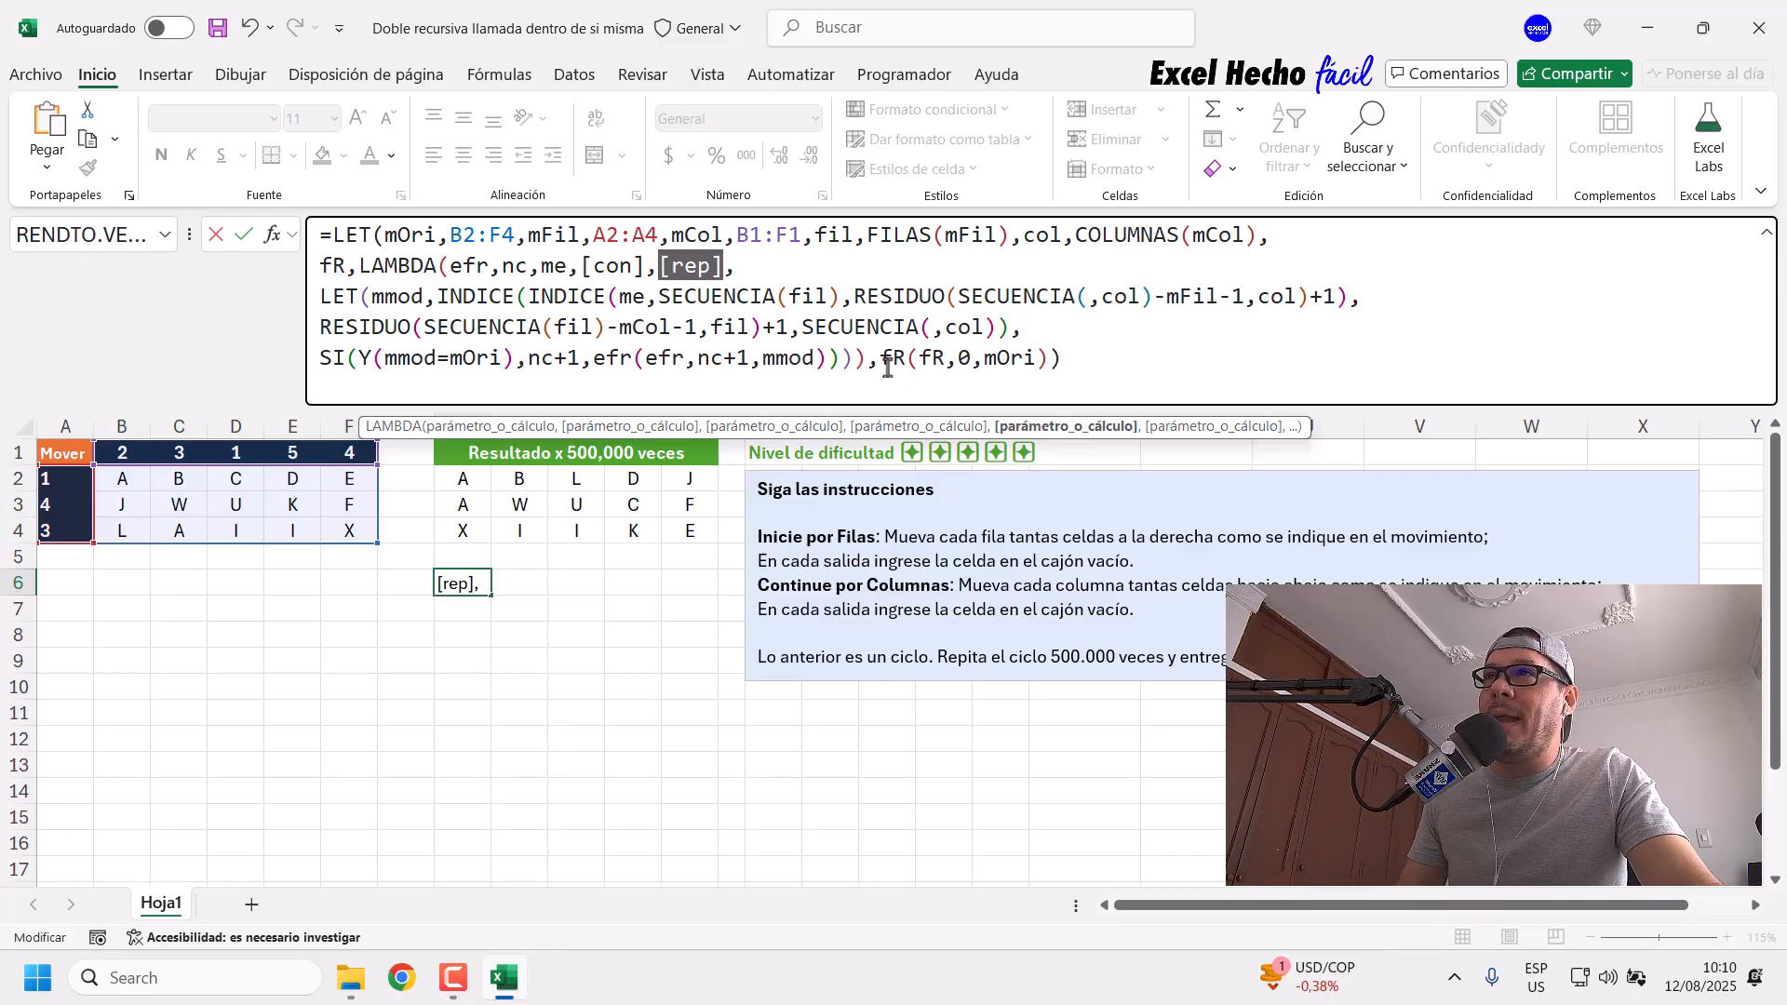
Step: Delete the final call fR(fR,0,mOri)) and the comma before it from the H6 formula
{"action": "left_click_drag", "start_coordinate": [880, 358], "coordinate": [1064, 361]}
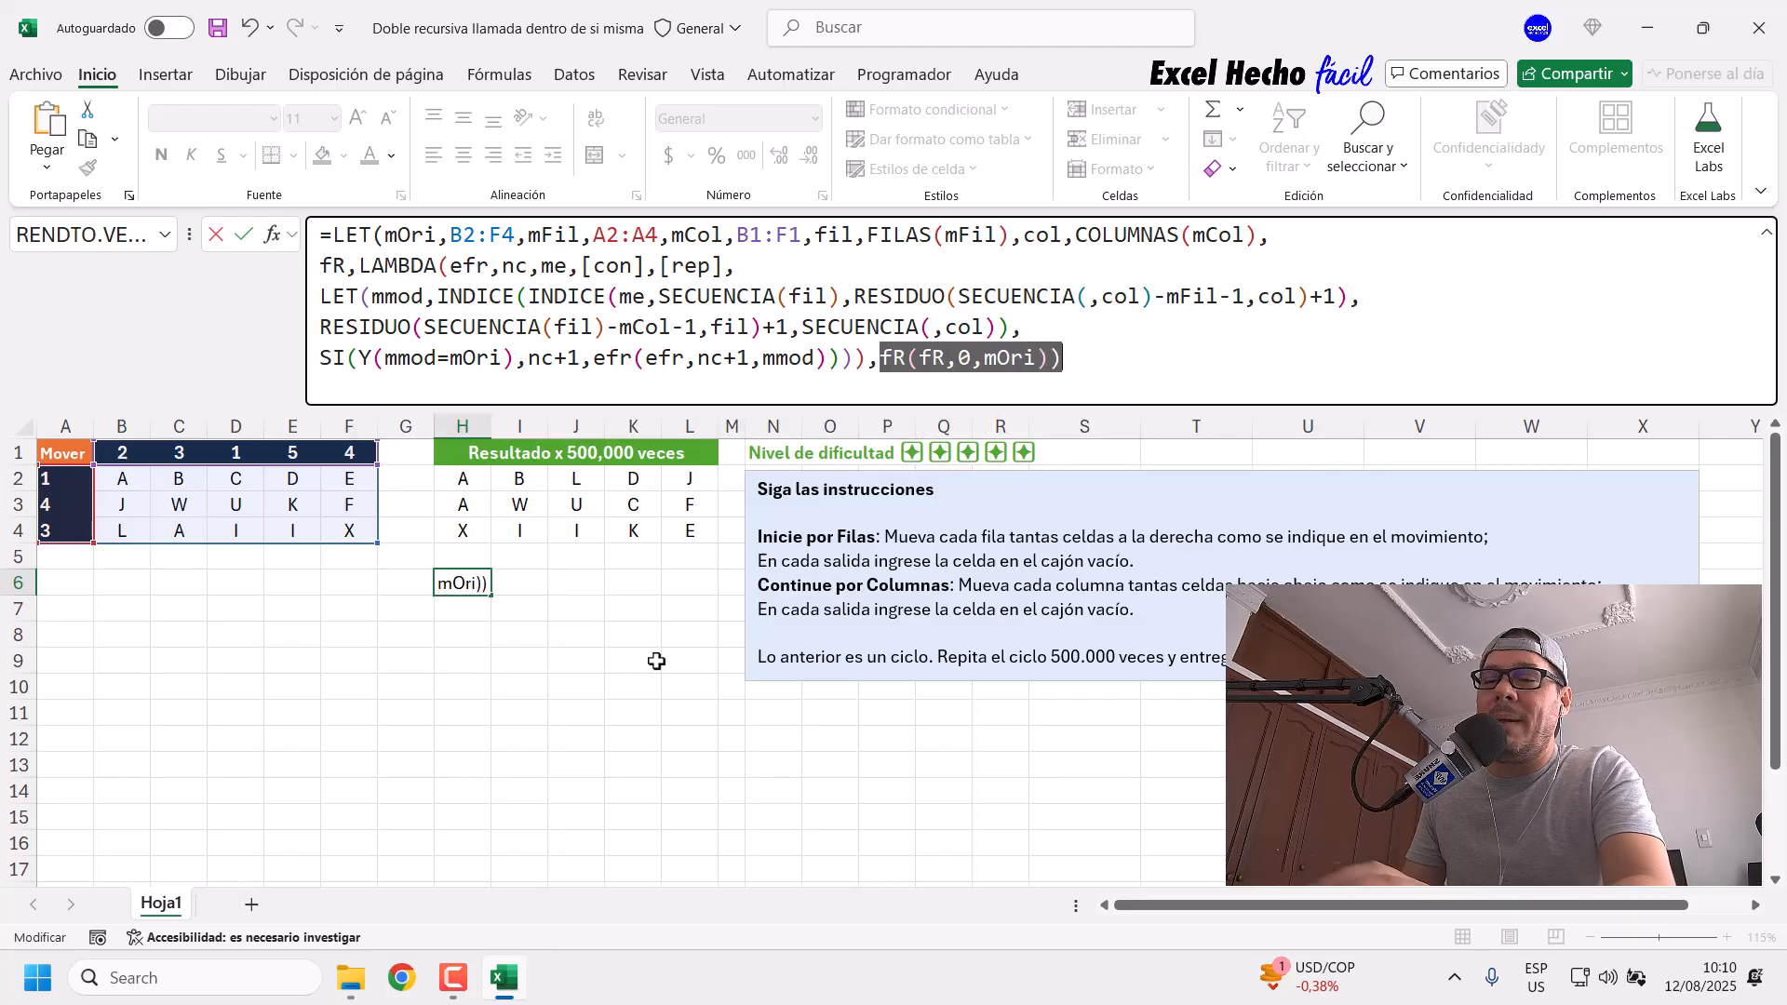
{"action": "key", "text": "BackSpace"}
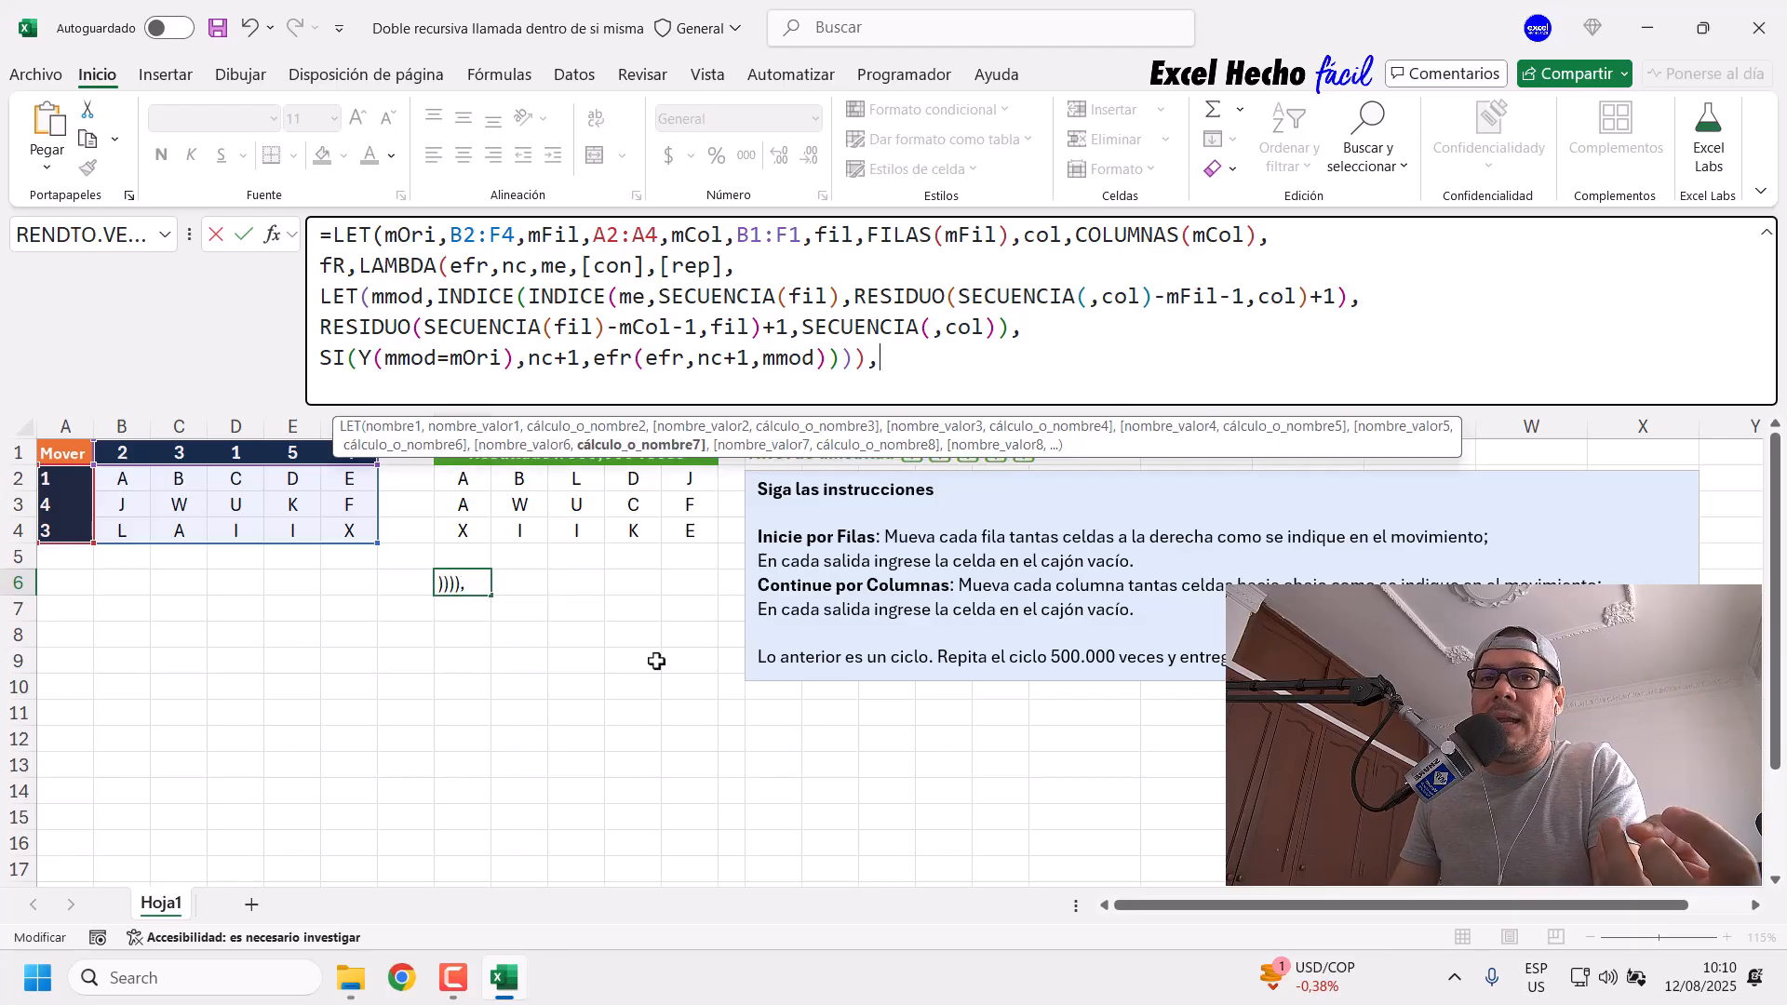
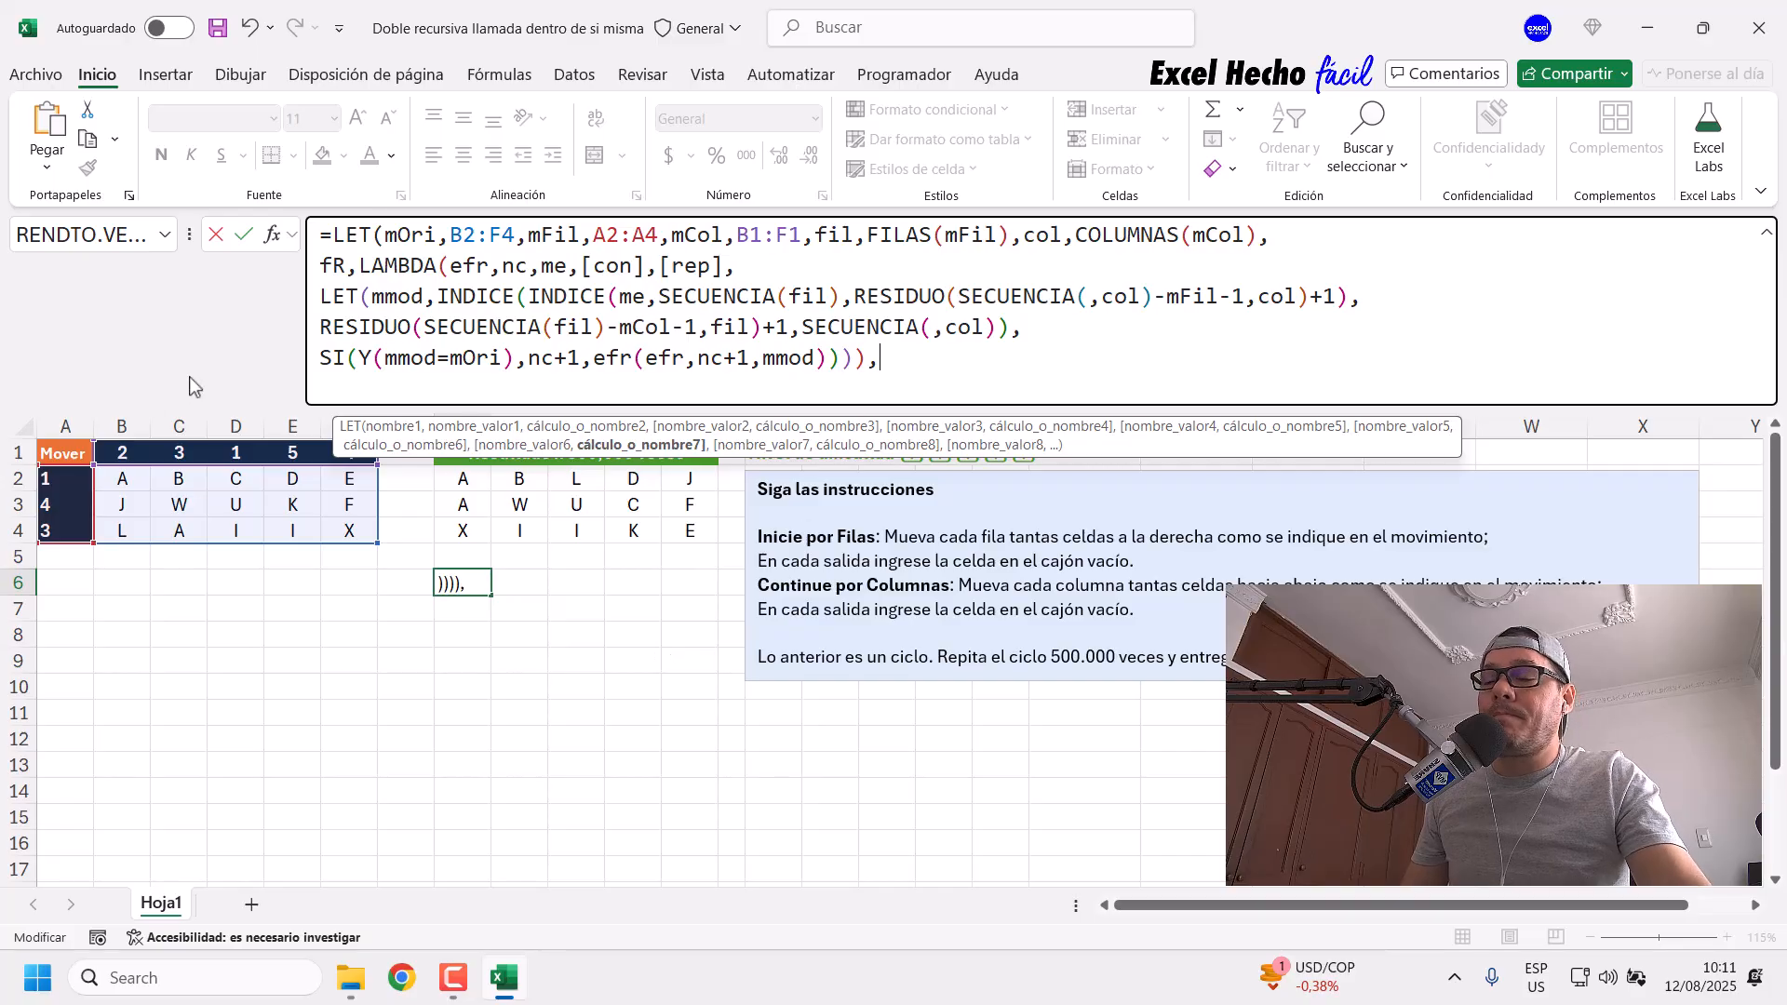
{"action": "key", "text": "BackSpace"}
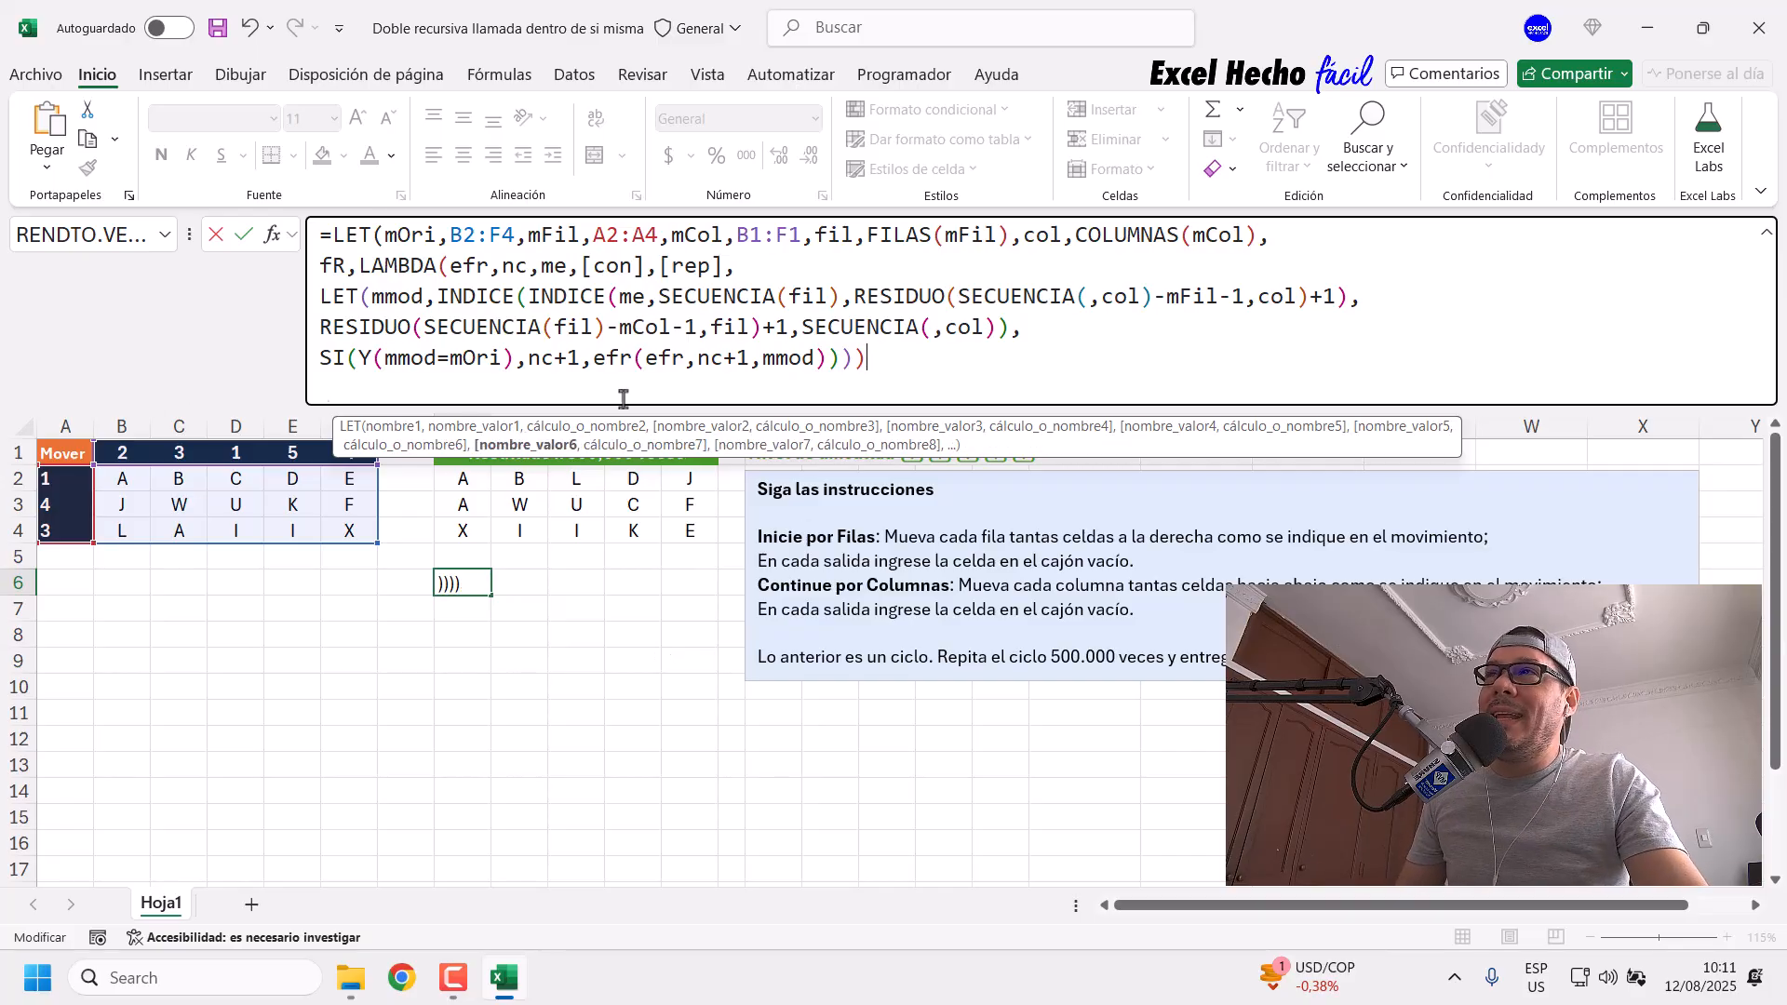
Step: Insert an outer SI(con=1, in front of the existing SI(Y(mmod=mOri) expression in the H6 formula
{"action": "left_click_drag", "start_coordinate": [873, 357], "coordinate": [270, 369]}
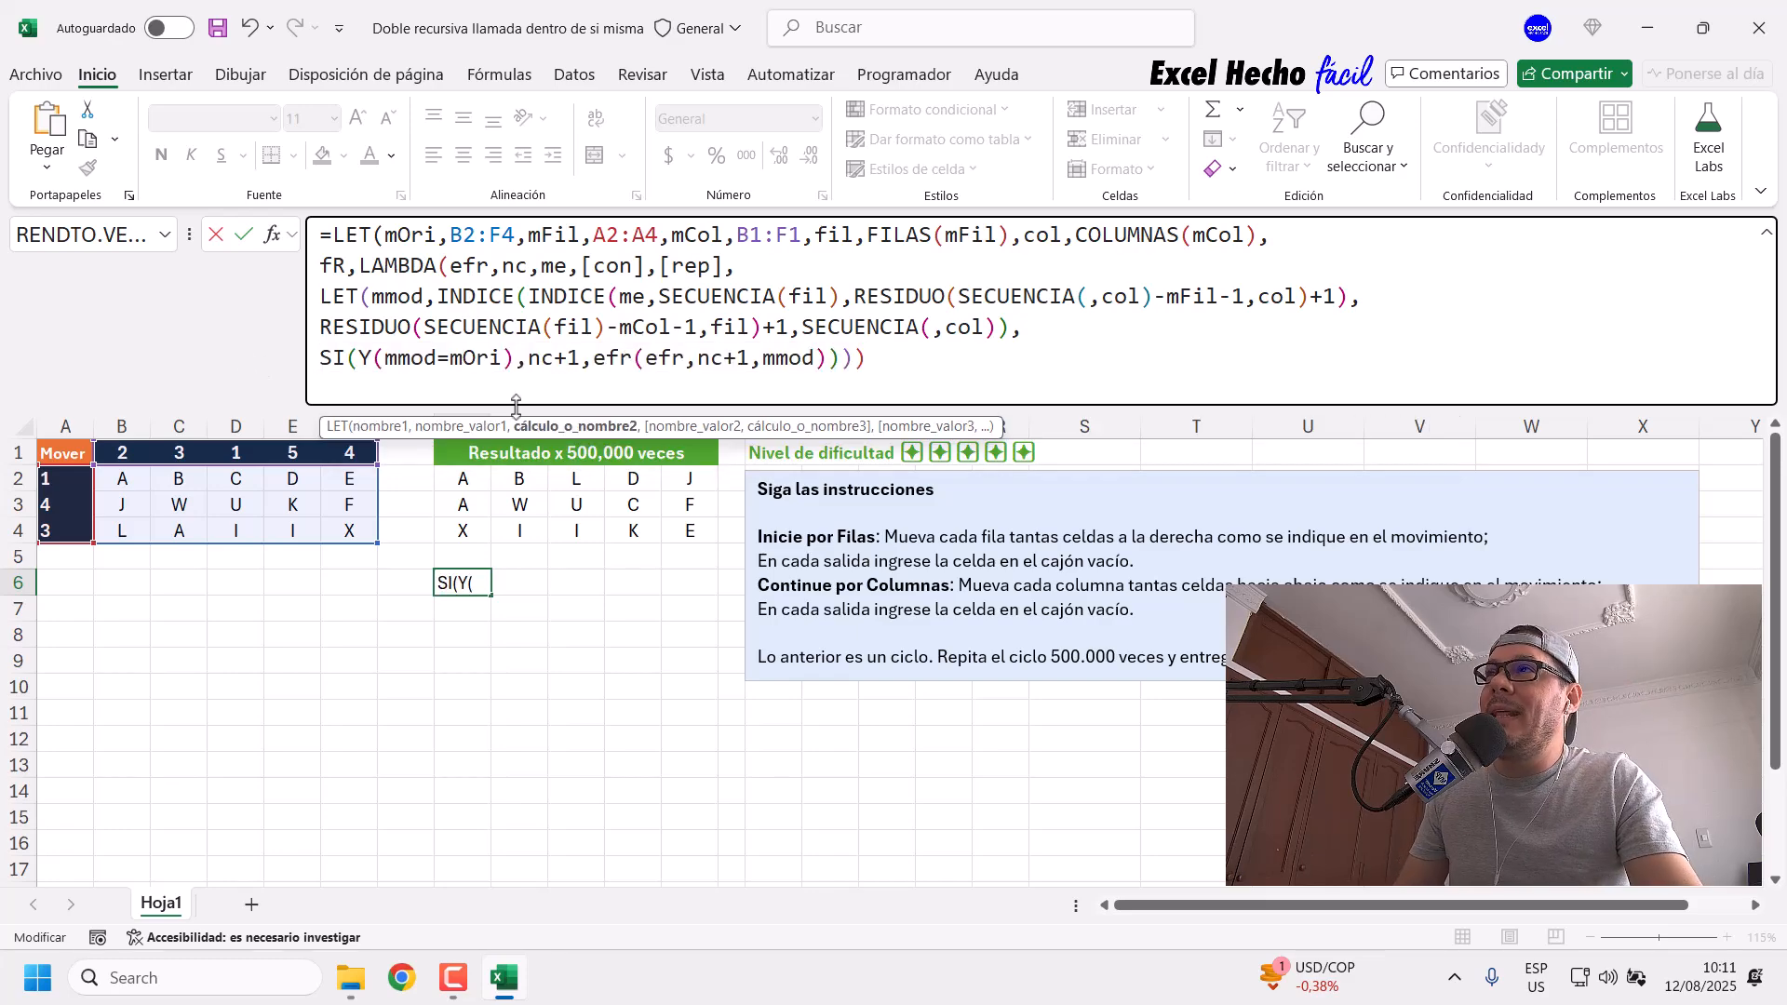
{"action": "left_click_drag", "start_coordinate": [864, 359], "coordinate": [270, 357]}
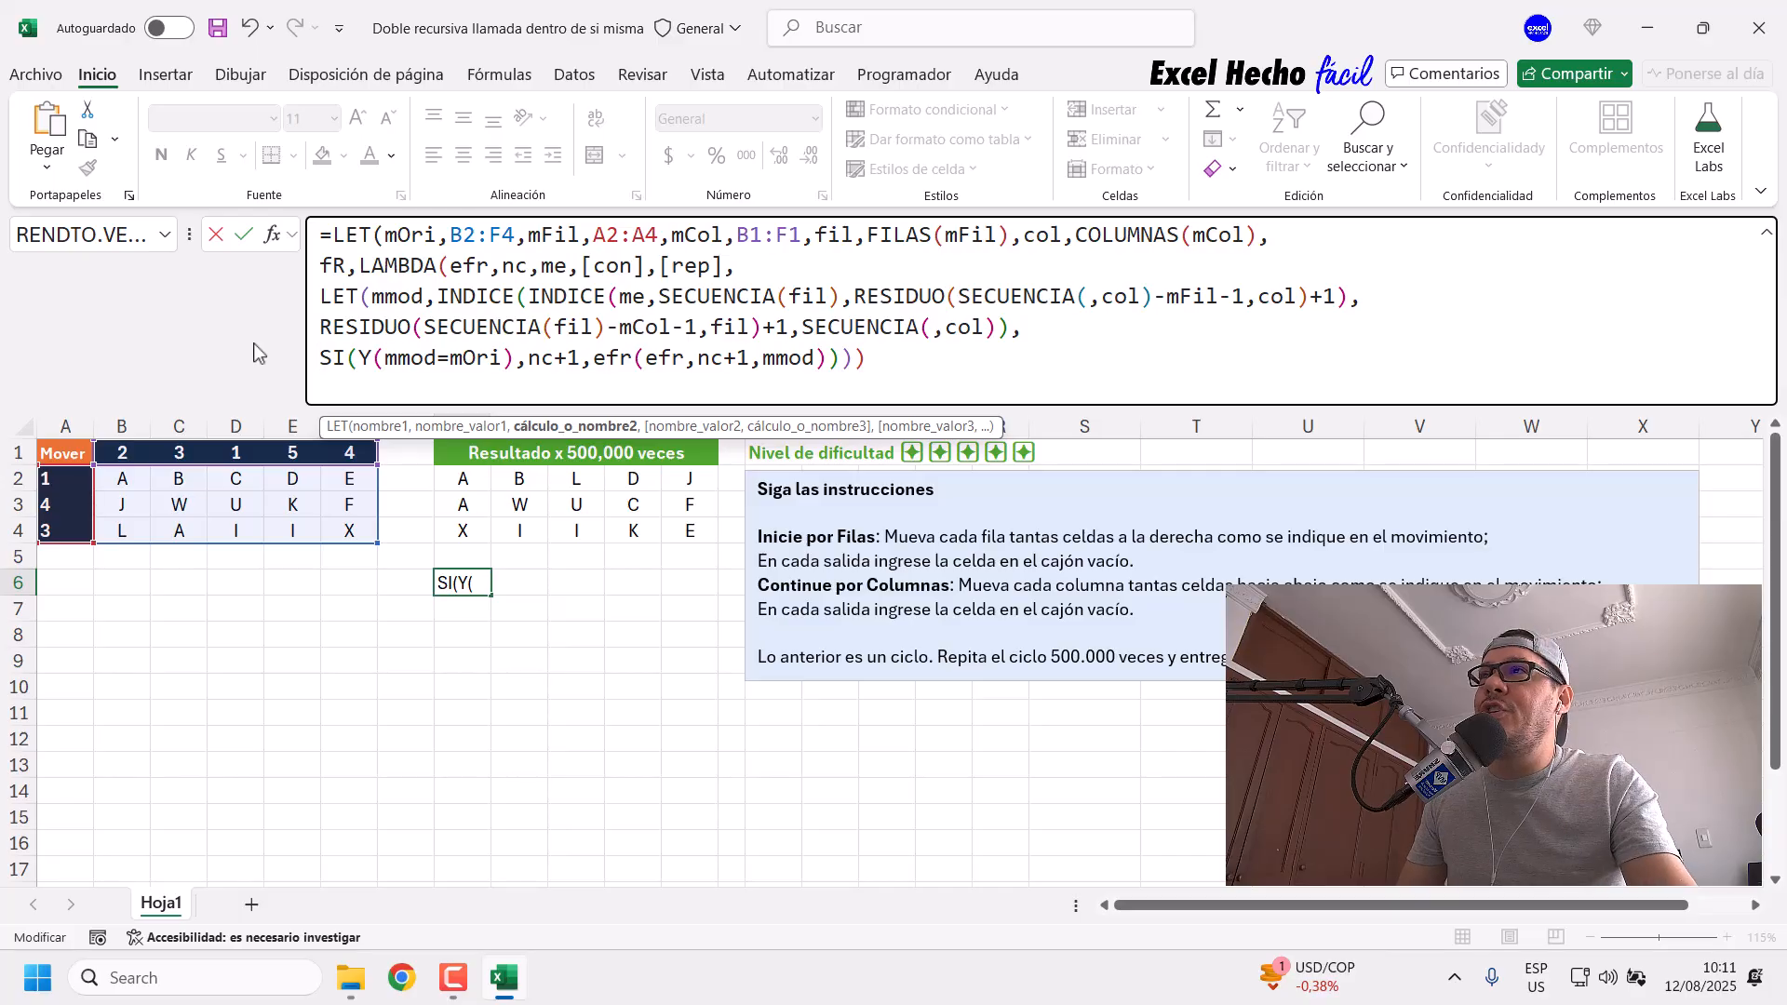
{"action": "left_click_drag", "start_coordinate": [646, 272], "coordinate": [580, 270]}
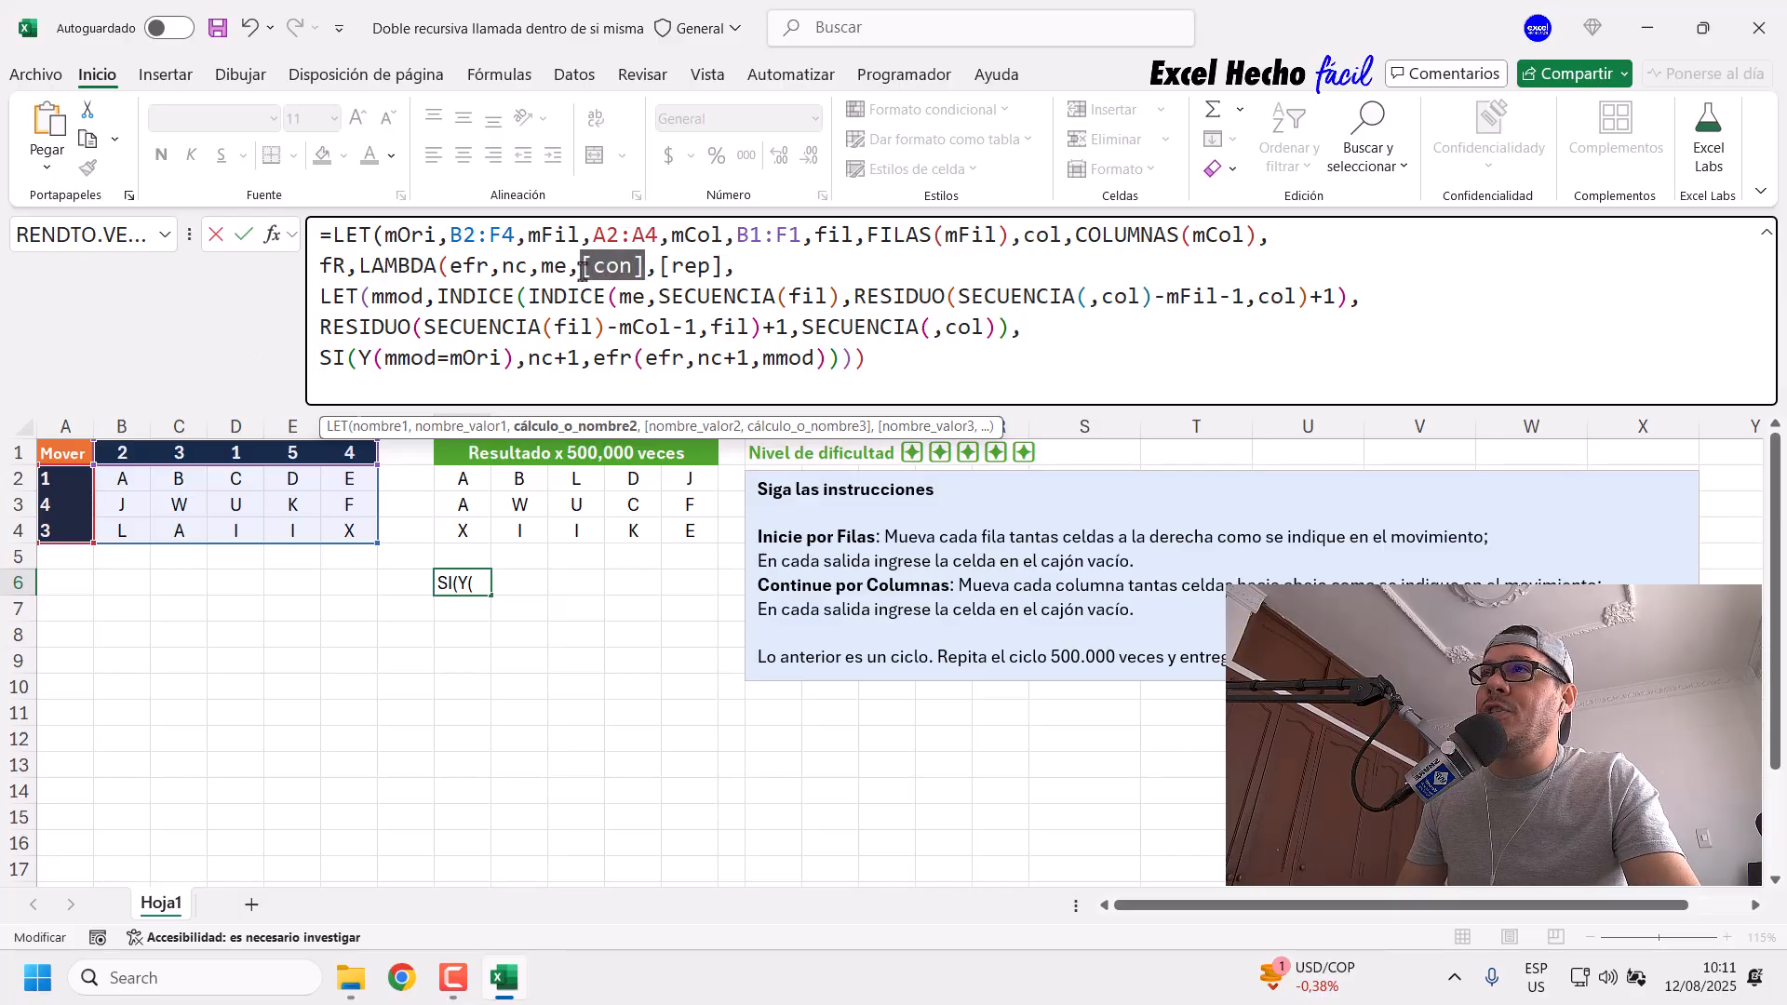
{"action": "left_click", "coordinate": [321, 359]}
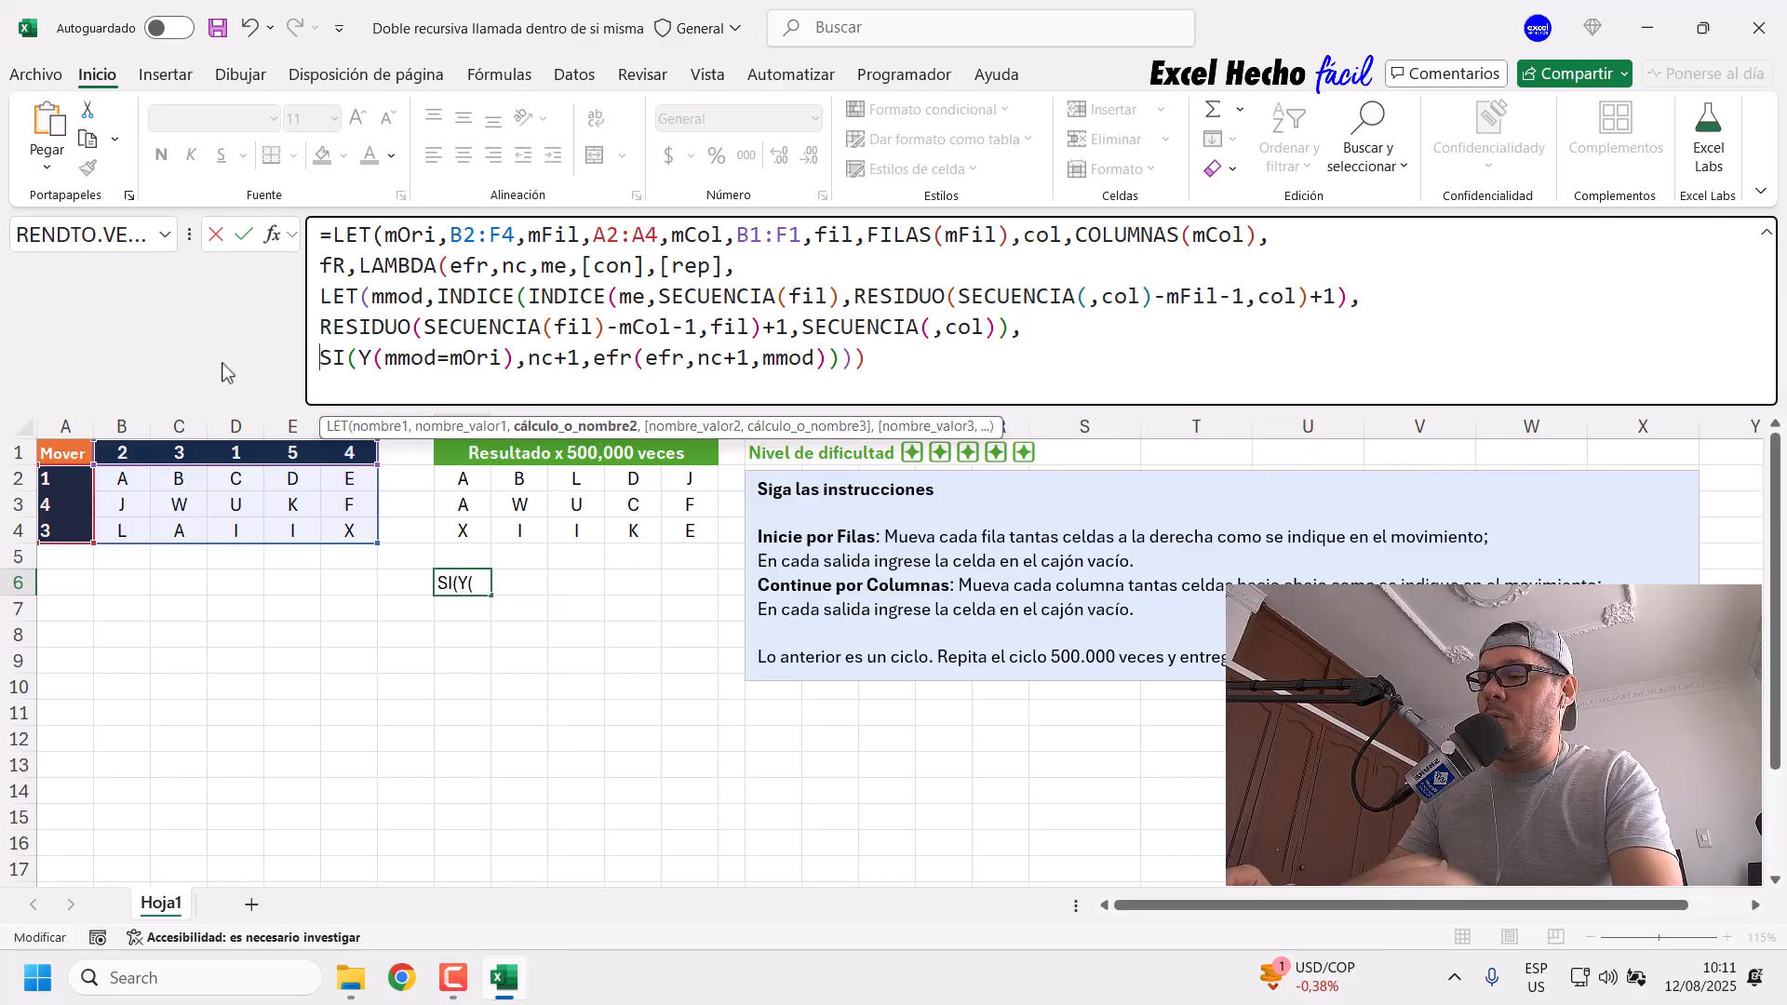
{"action": "type", "text": "si"}
{"action": "key", "text": "Tab"}
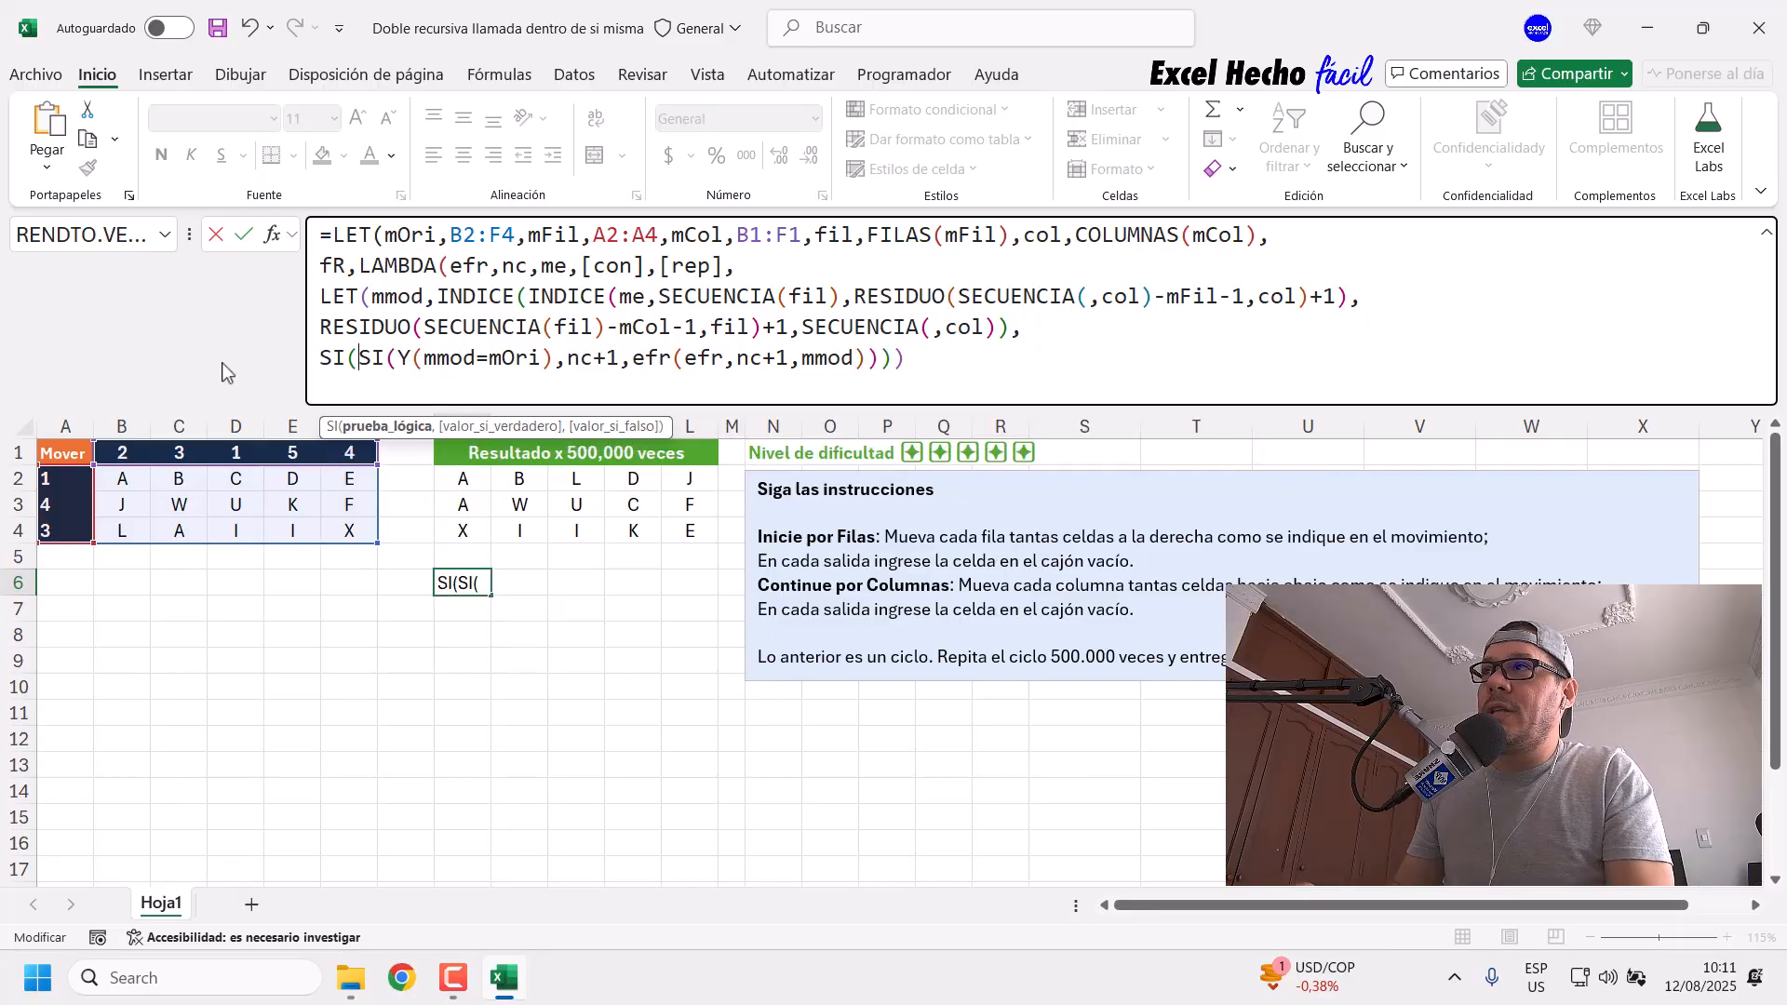
{"action": "left_click_drag", "start_coordinate": [644, 268], "coordinate": [583, 268]}
{"action": "left_click", "coordinate": [359, 359]}
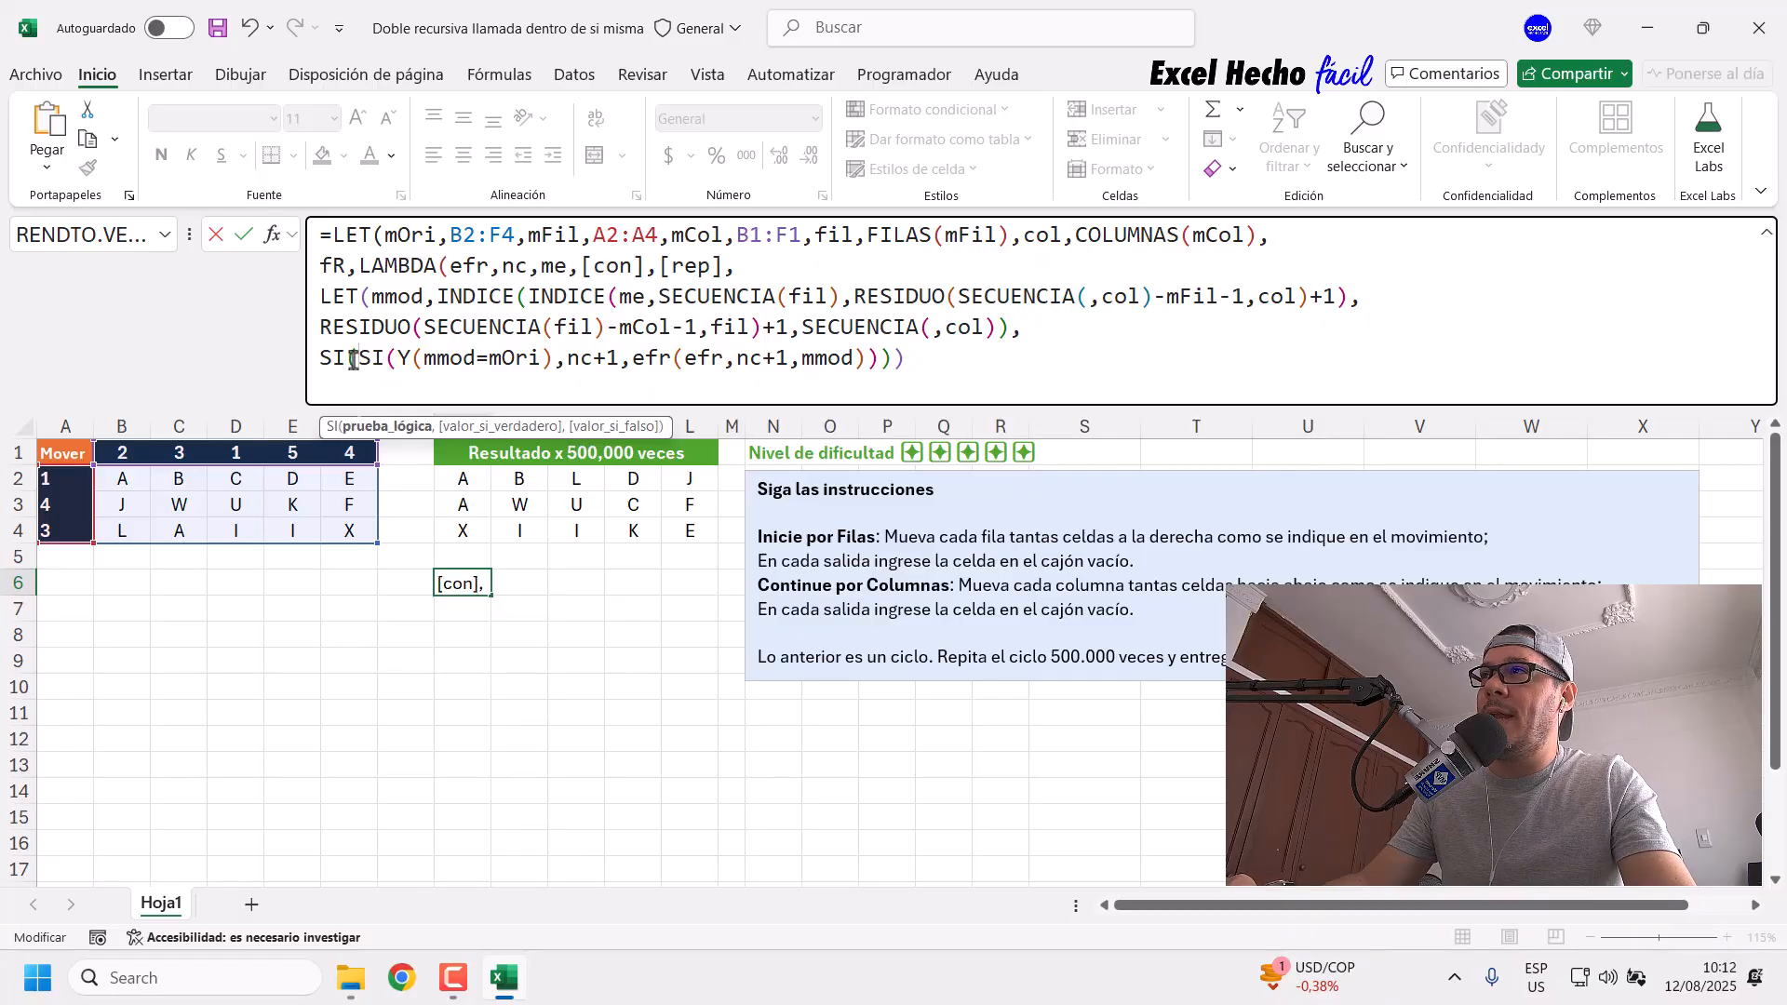
{"action": "type", "text": "con"}
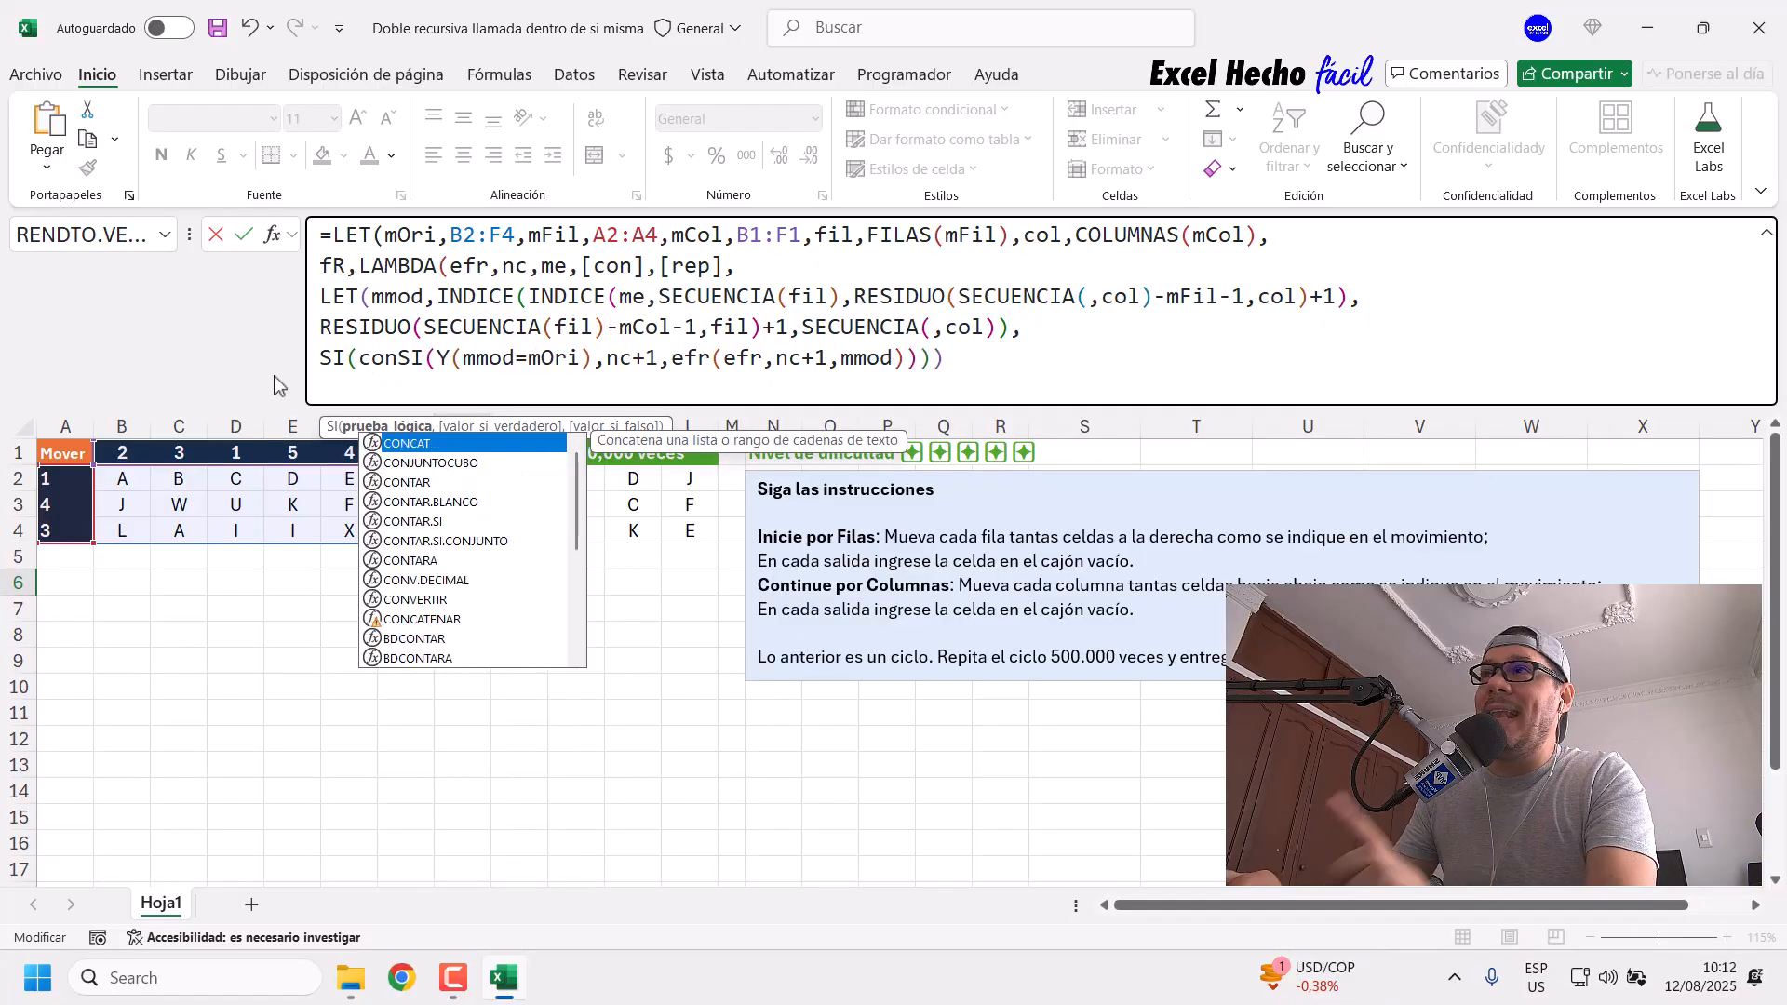
{"action": "type", "text": "=1"}
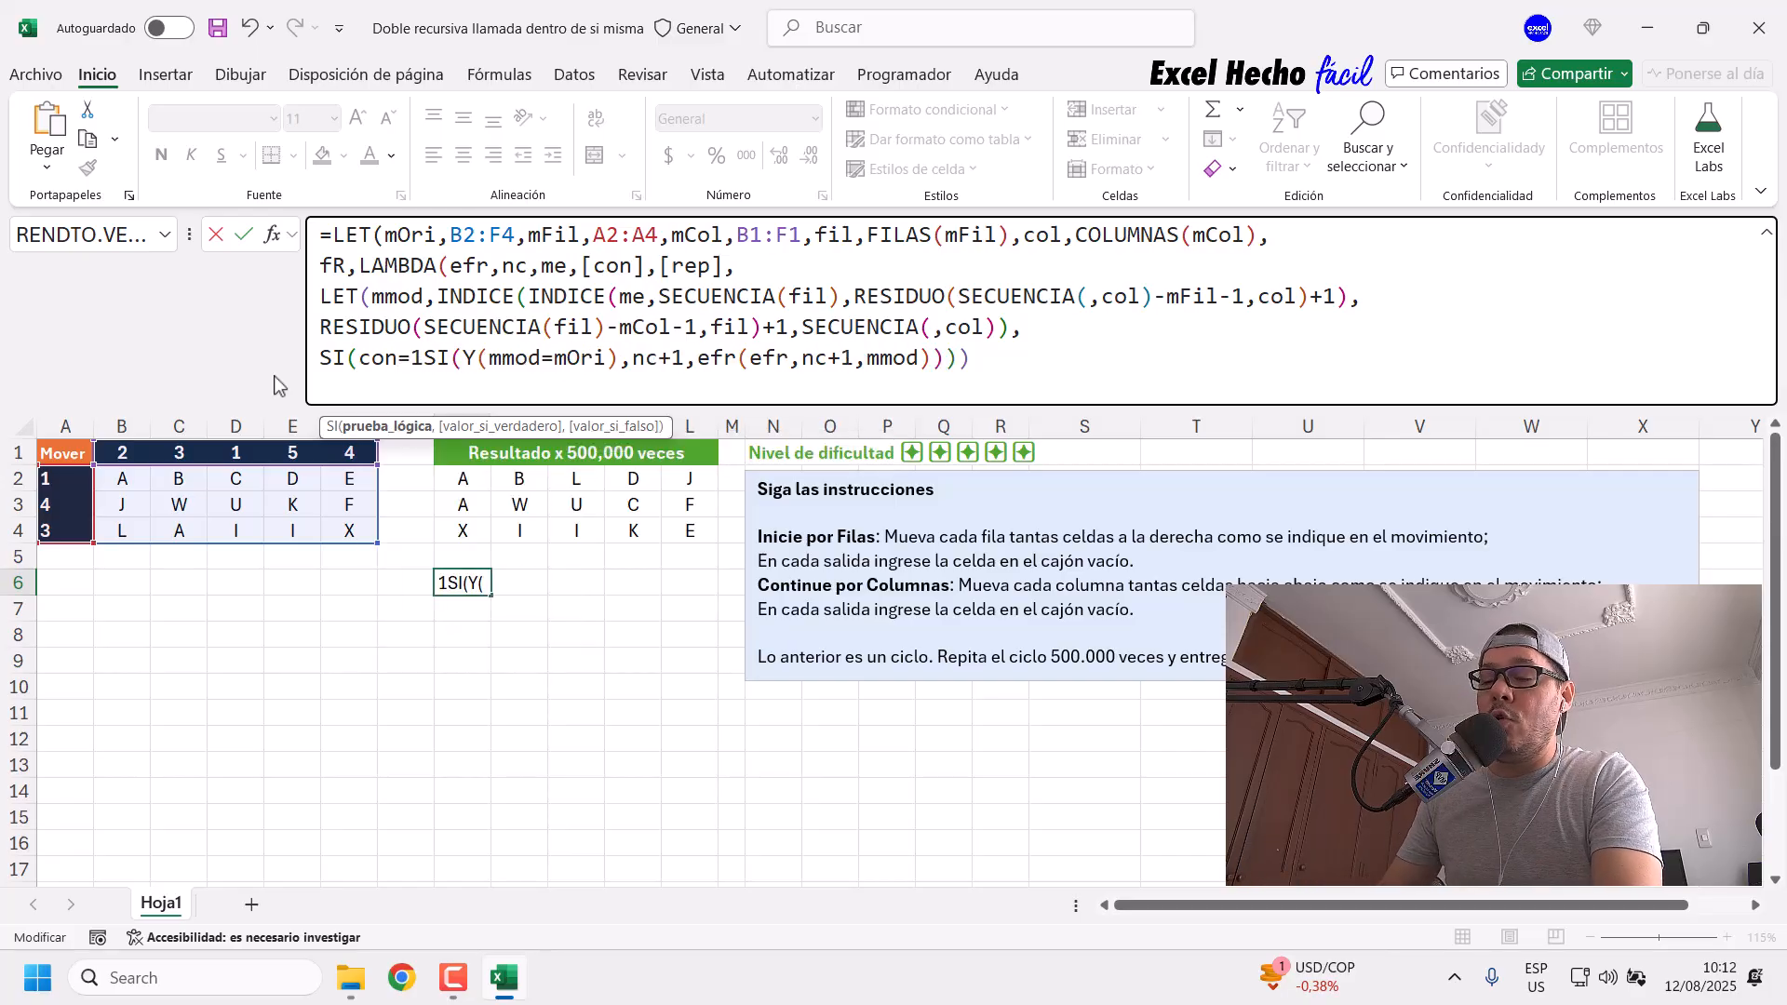
{"action": "type", "text": ","}
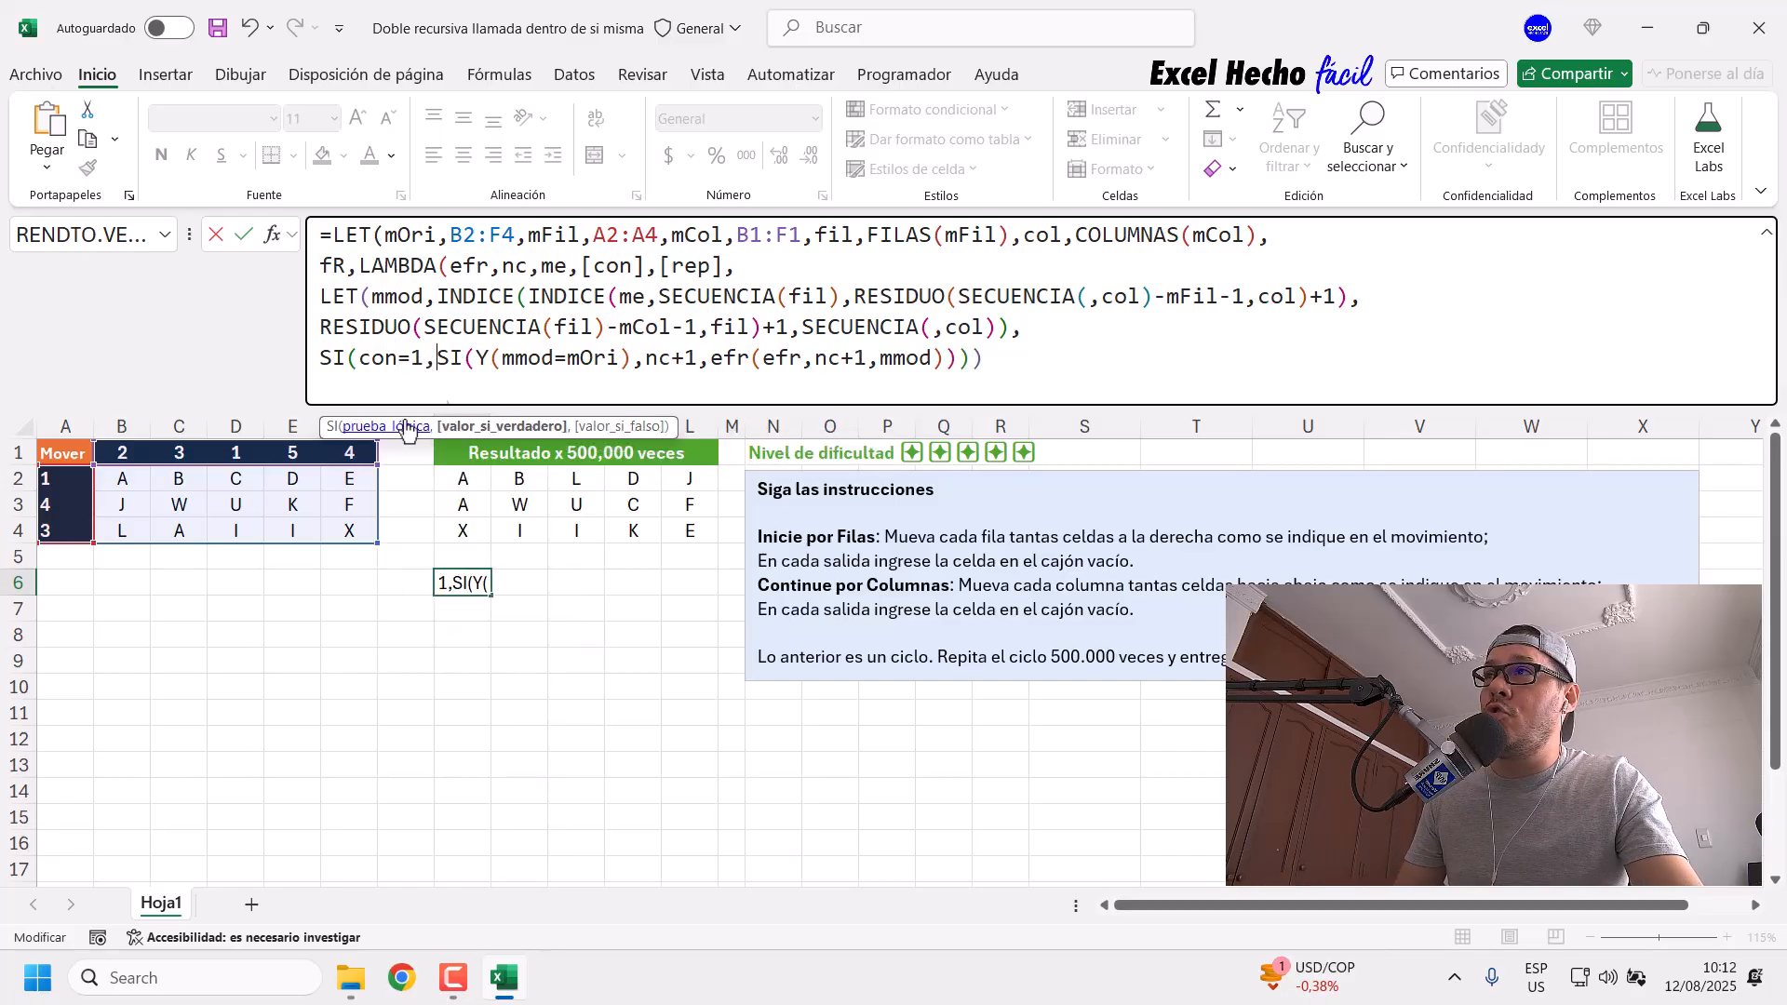
Step: Compare the con=1 test with the optional [con] parameter and examine the outer SI's value-if-true argument
{"action": "left_click_drag", "start_coordinate": [415, 358], "coordinate": [364, 360]}
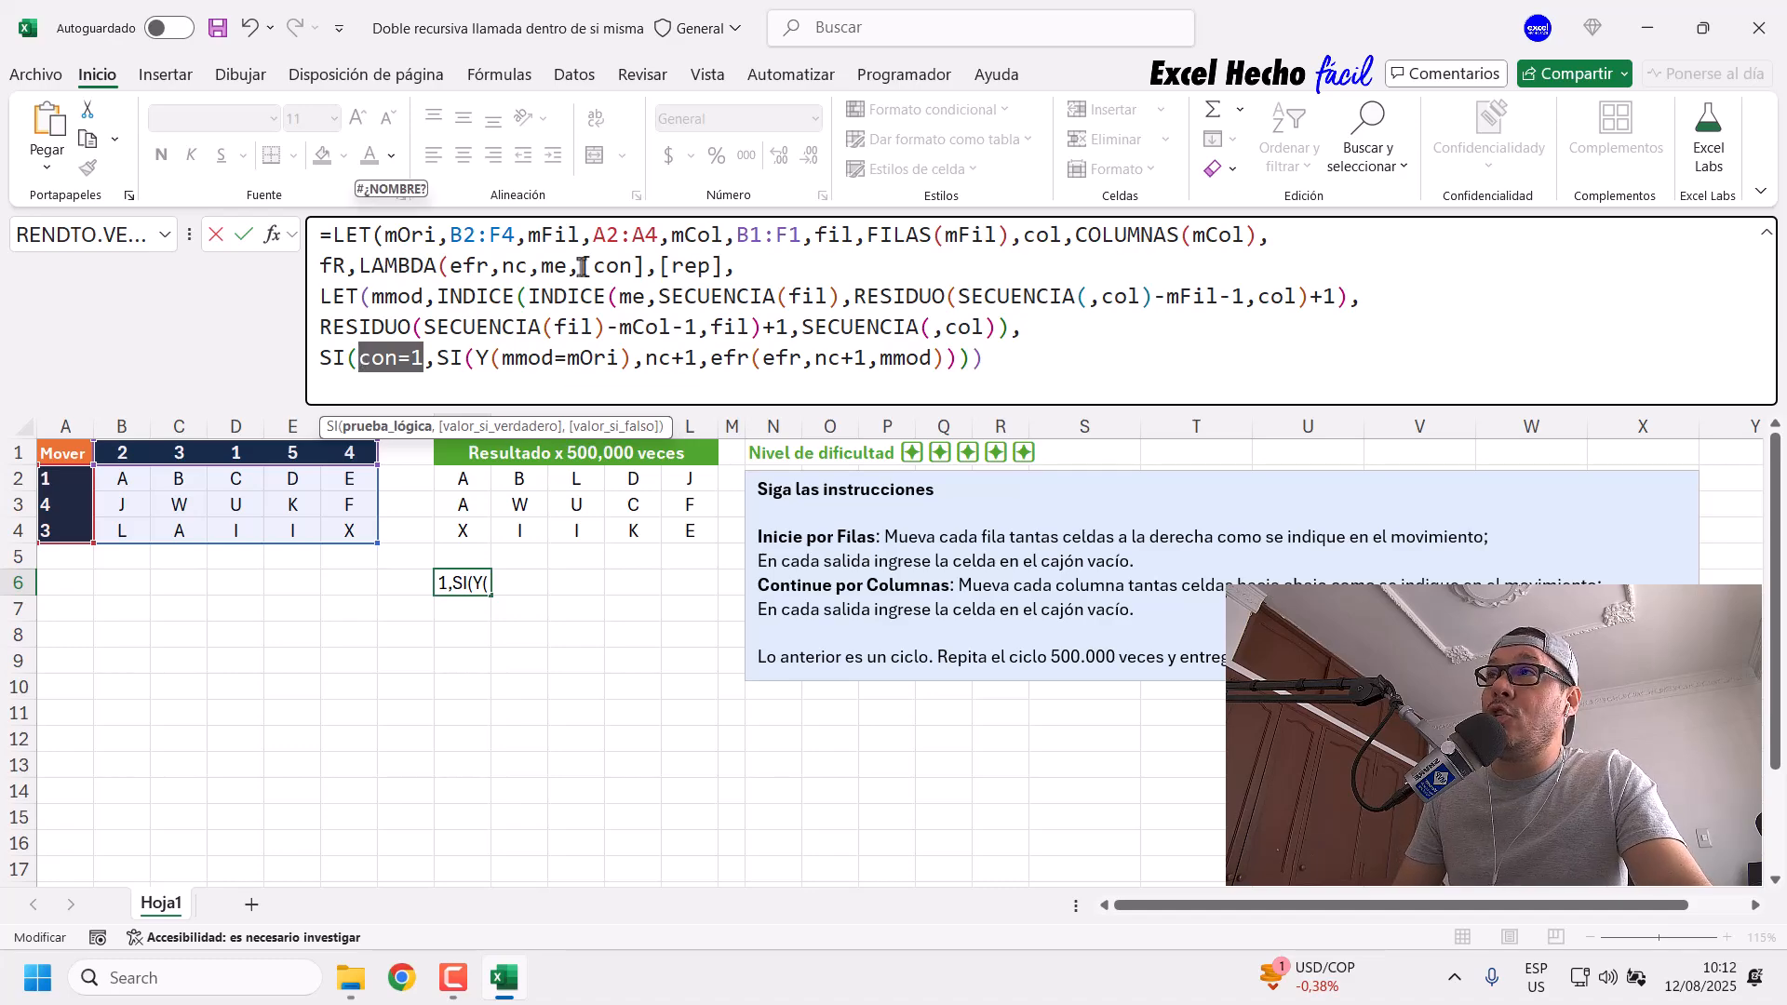
{"action": "left_click_drag", "start_coordinate": [583, 267], "coordinate": [644, 267]}
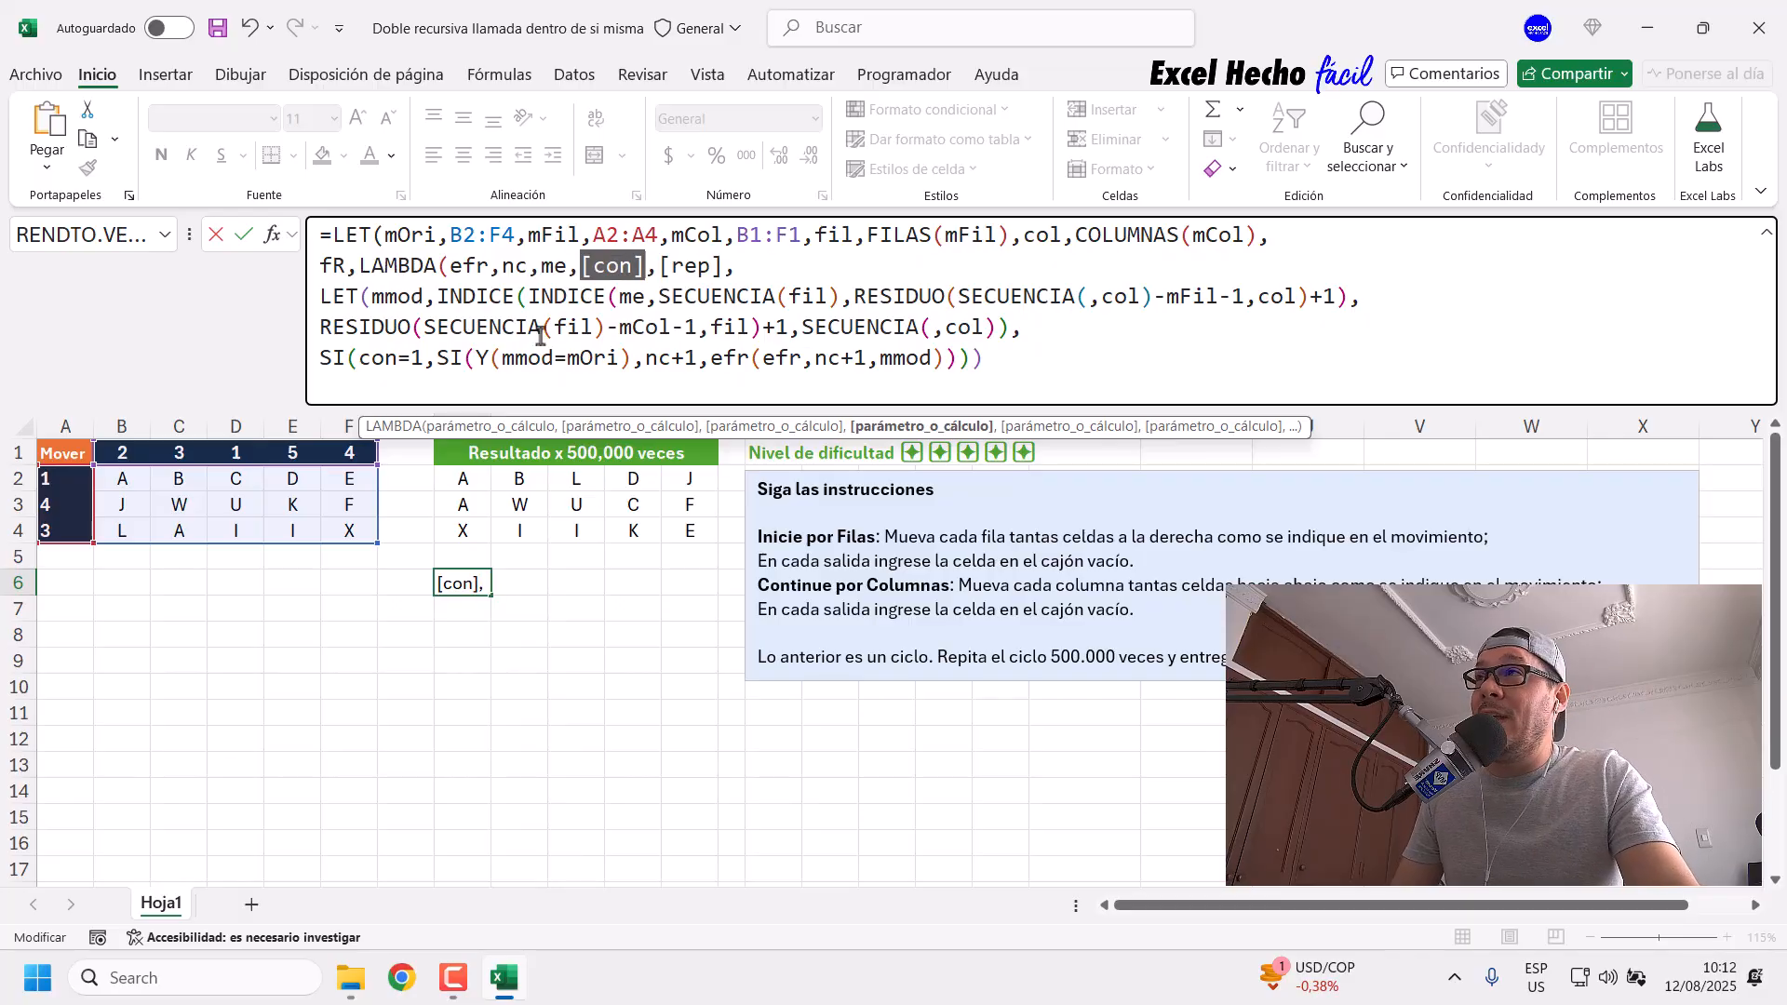
{"action": "left_click_drag", "start_coordinate": [425, 358], "coordinate": [357, 358]}
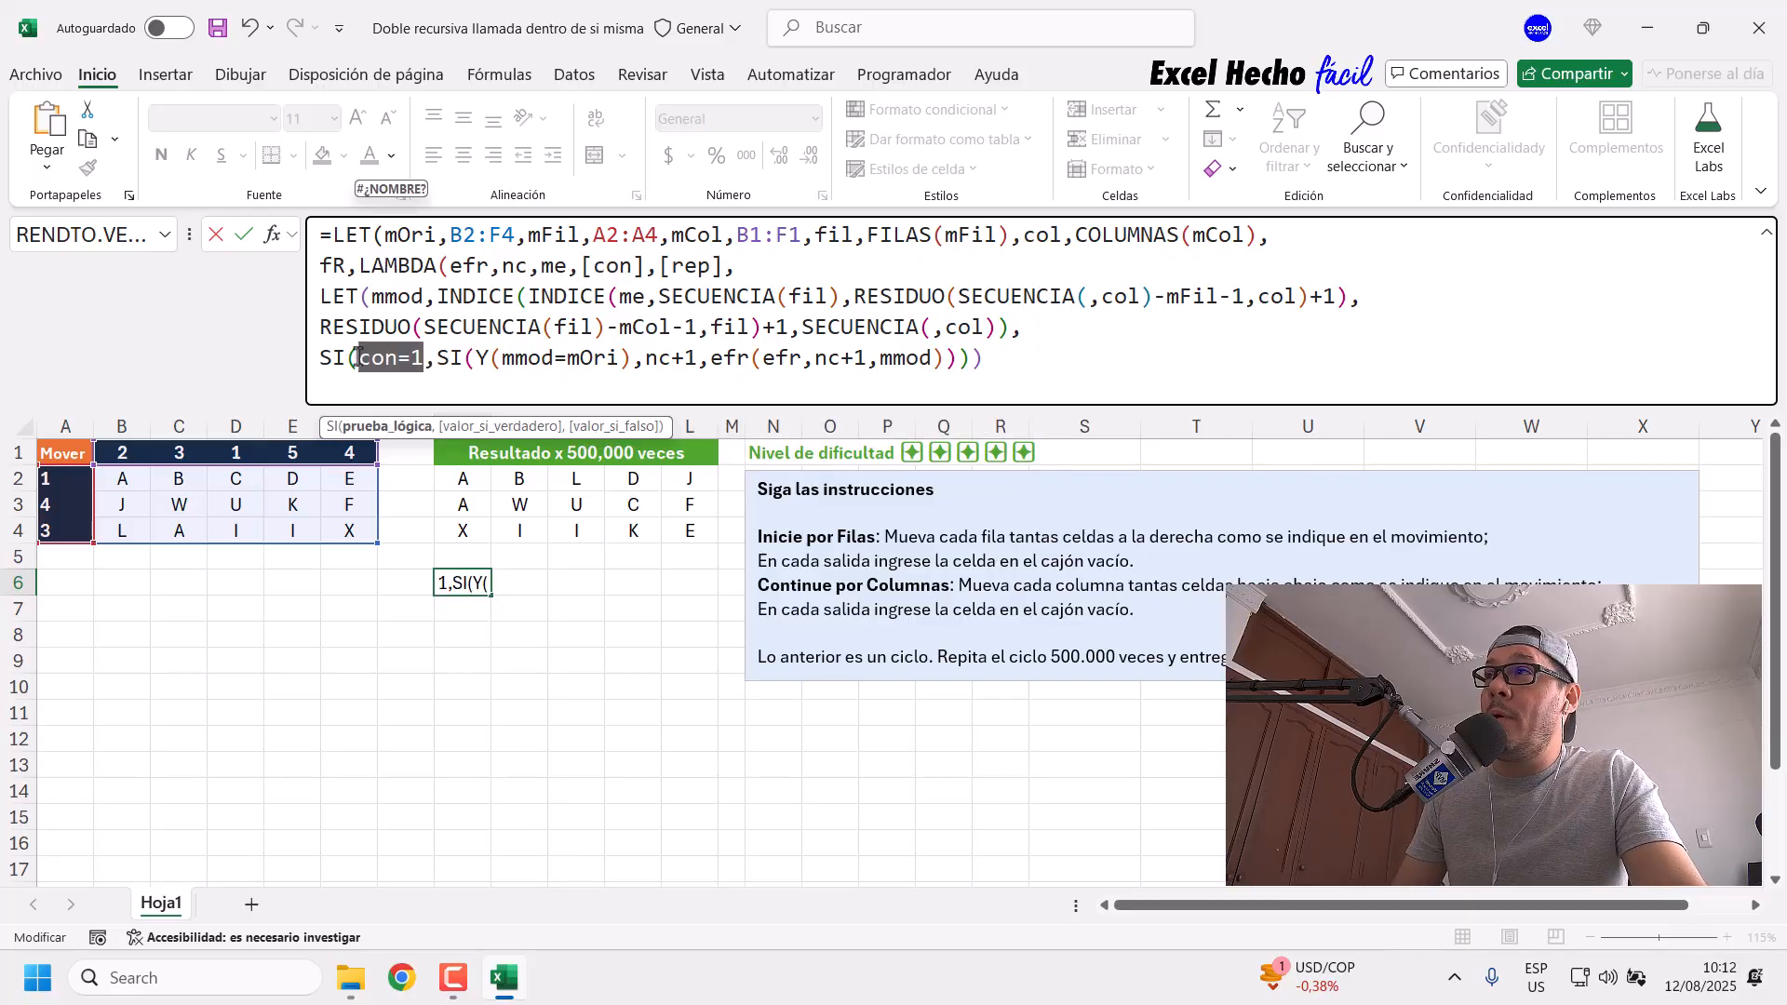
{"action": "left_click_drag", "start_coordinate": [642, 267], "coordinate": [583, 267]}
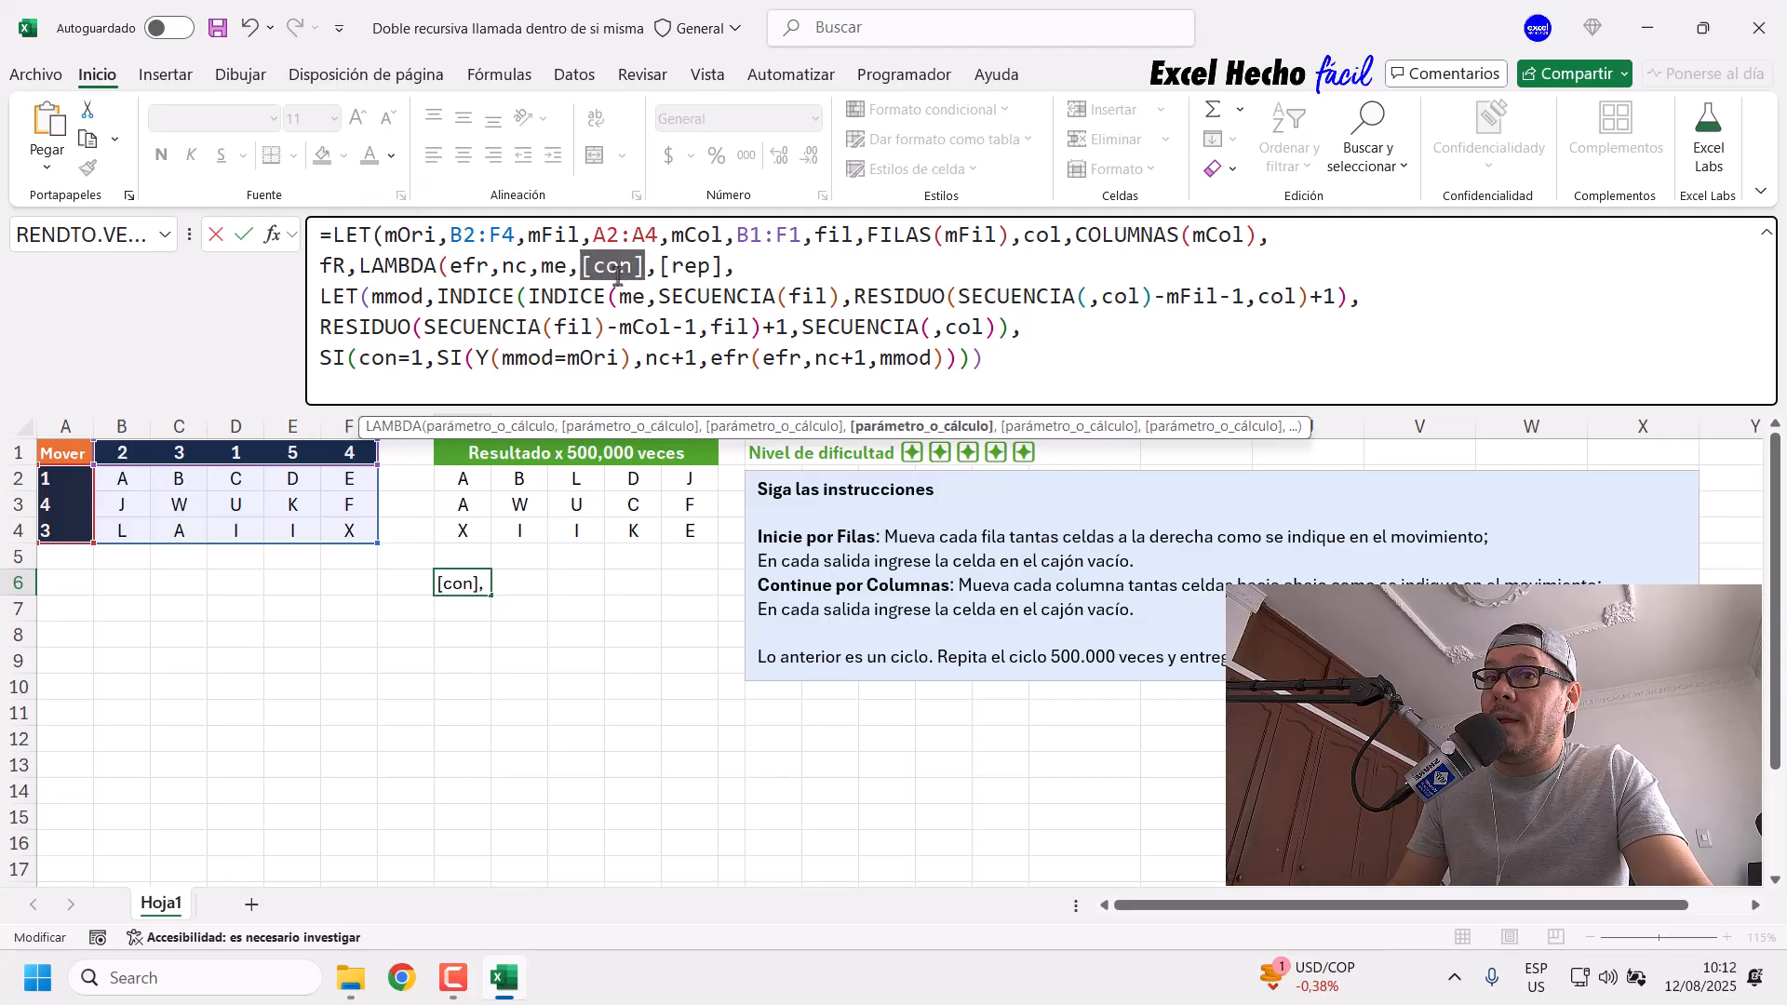
{"action": "left_click", "coordinate": [415, 358]}
{"action": "left_click_drag", "start_coordinate": [360, 358], "coordinate": [424, 355]}
{"action": "left_click", "coordinate": [438, 359]}
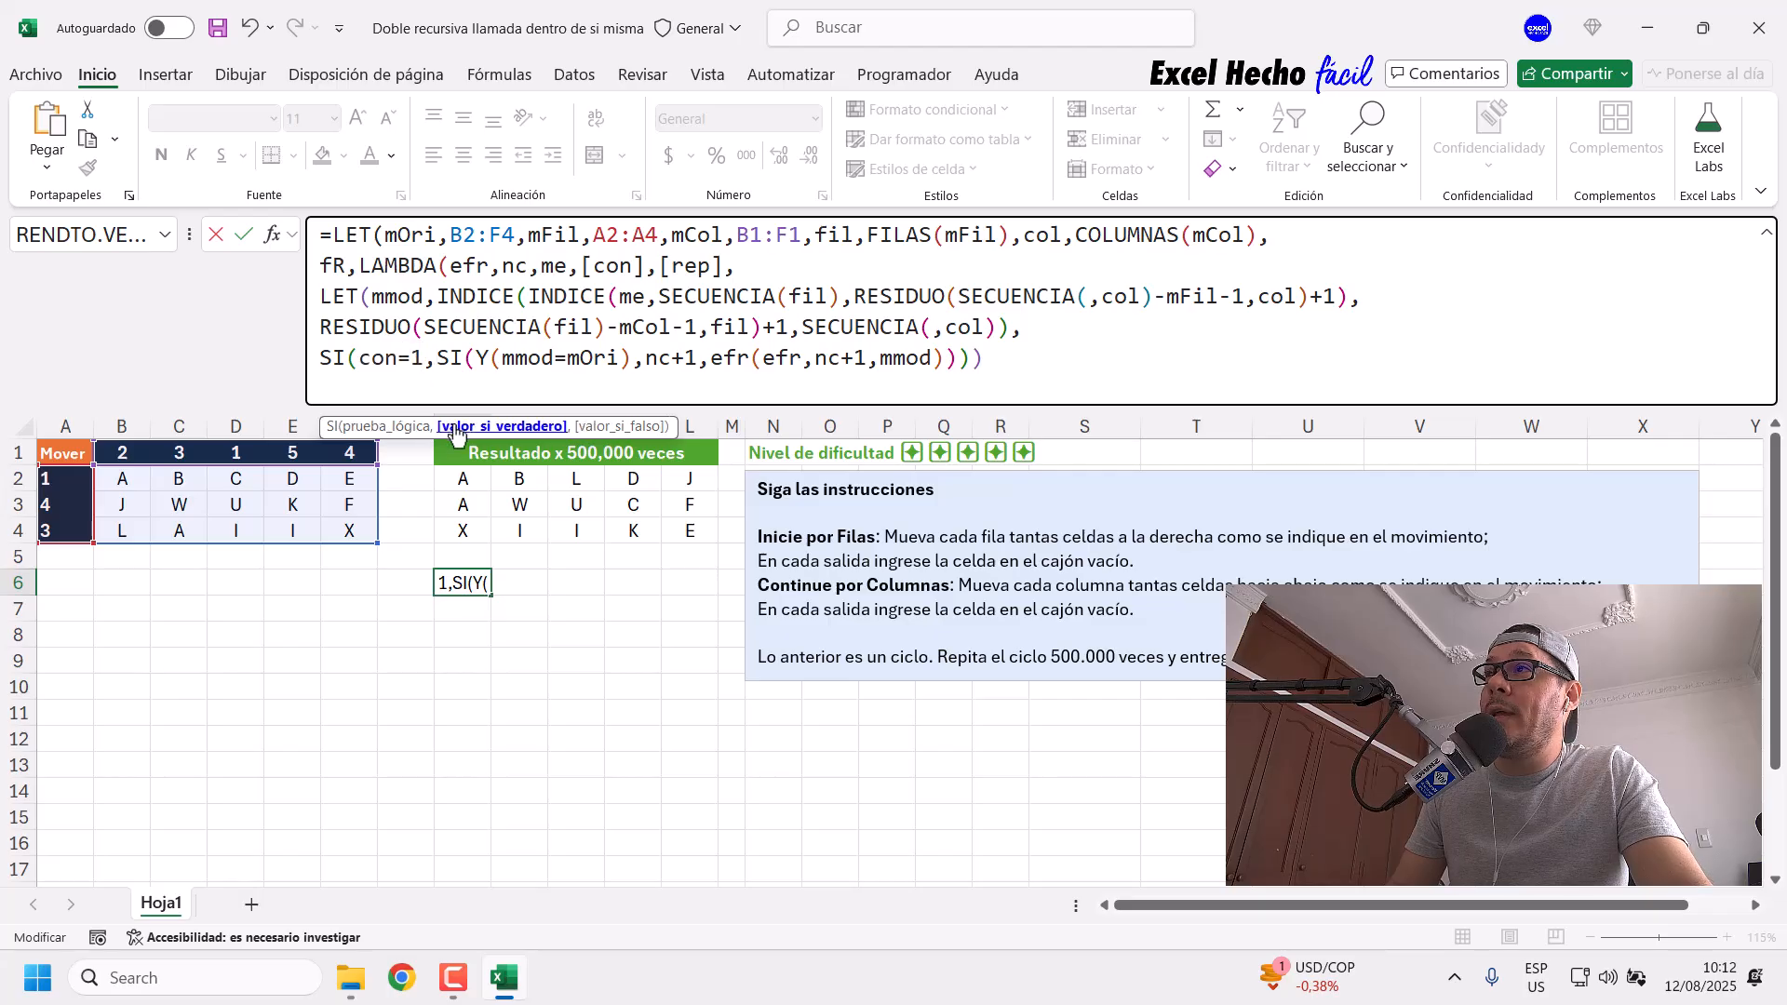
{"action": "left_click", "coordinate": [456, 430]}
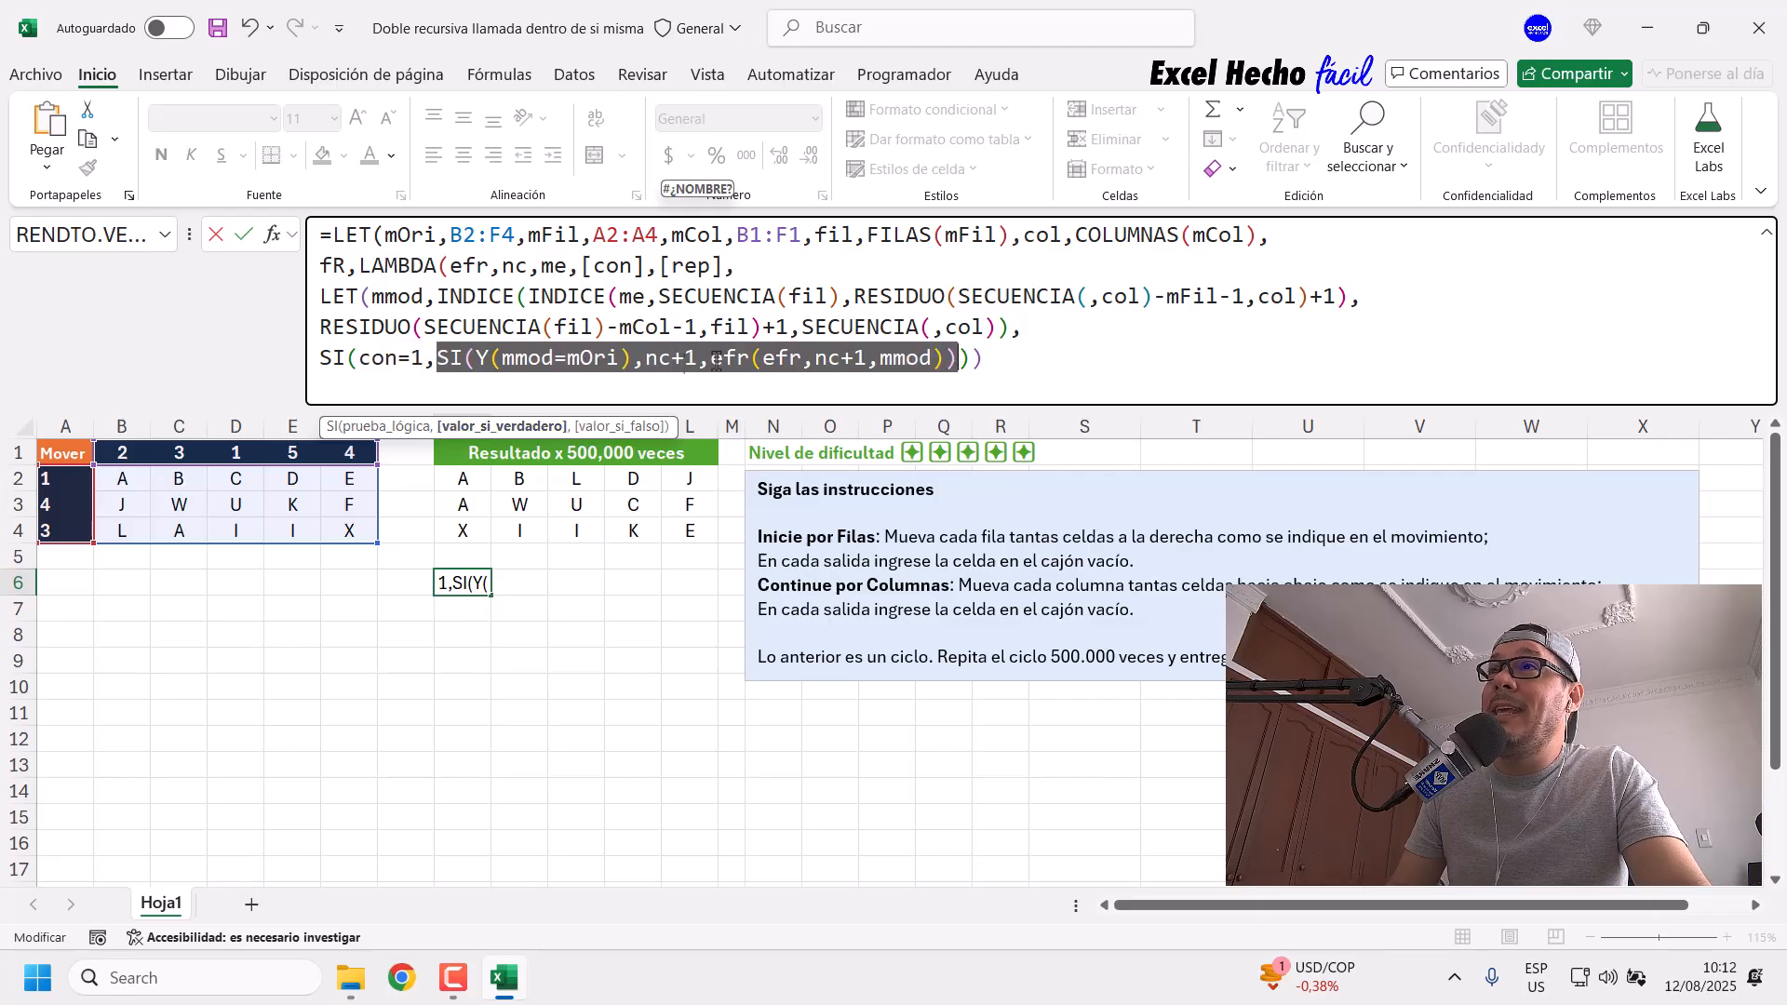
Step: Add con as an argument after mmod in the recursive efr call of the H6 formula
{"action": "left_click", "coordinate": [929, 361]}
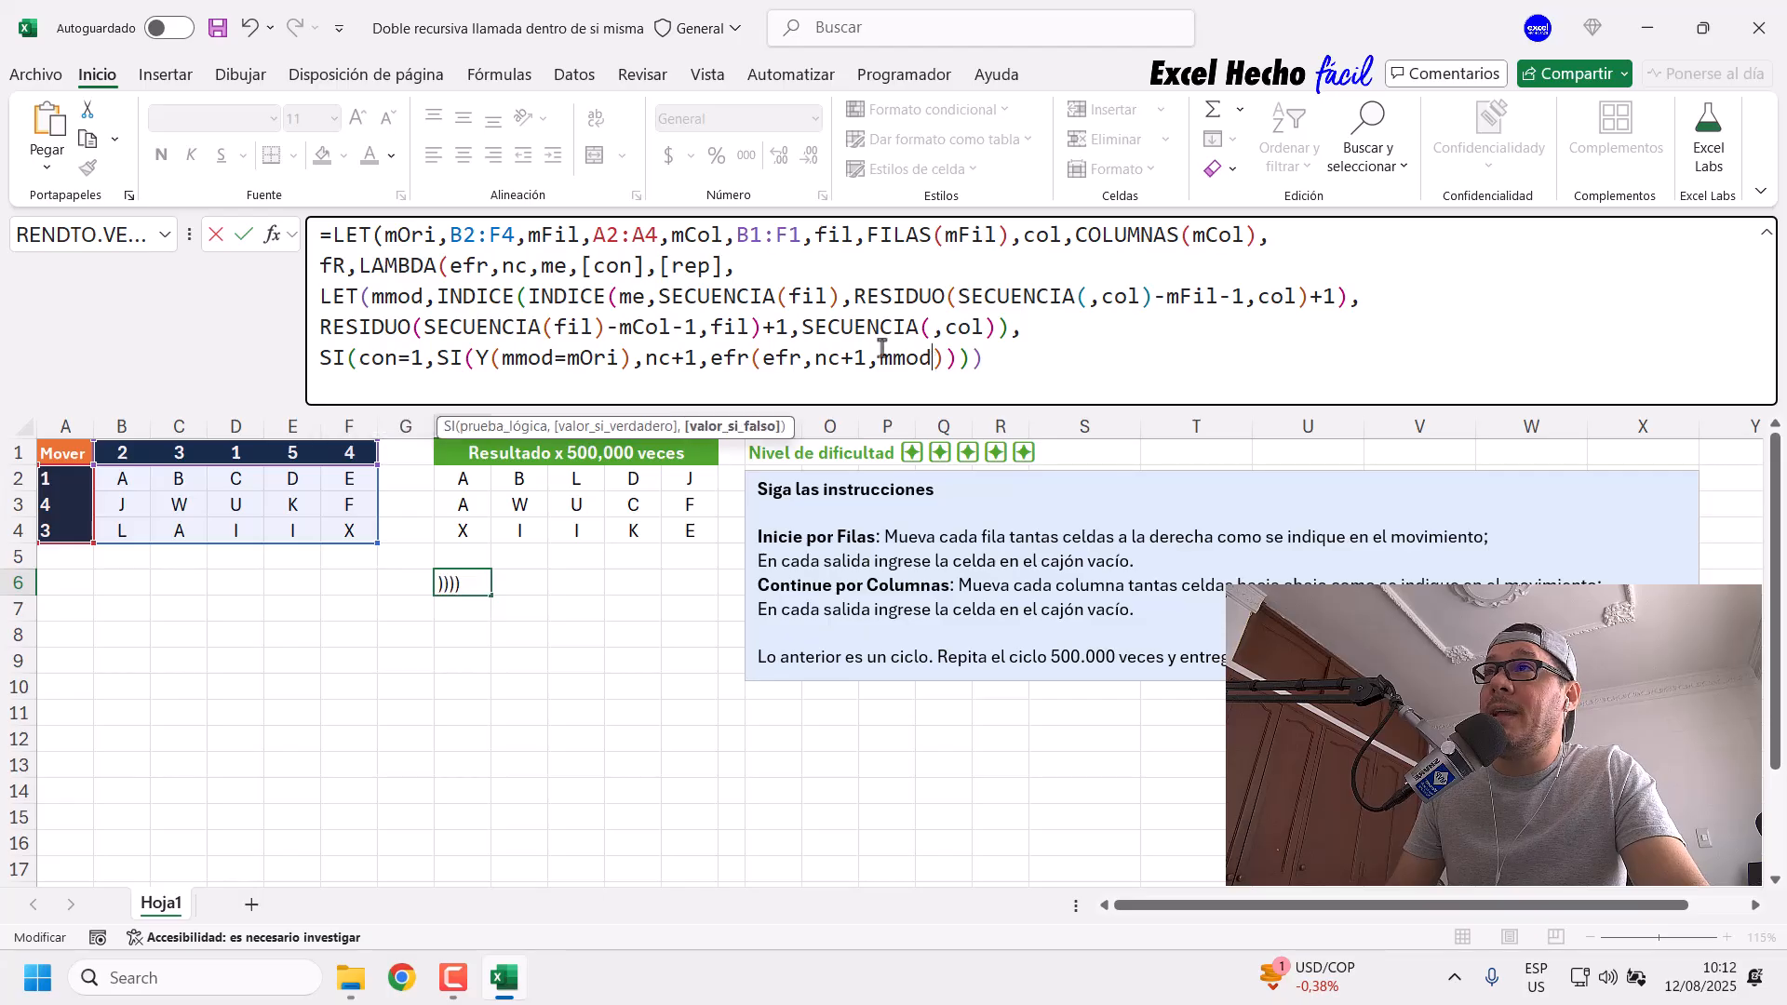
{"action": "left_click_drag", "start_coordinate": [583, 267], "coordinate": [640, 268]}
{"action": "double_click", "coordinate": [772, 360]}
{"action": "left_click_drag", "start_coordinate": [816, 360], "coordinate": [931, 361]}
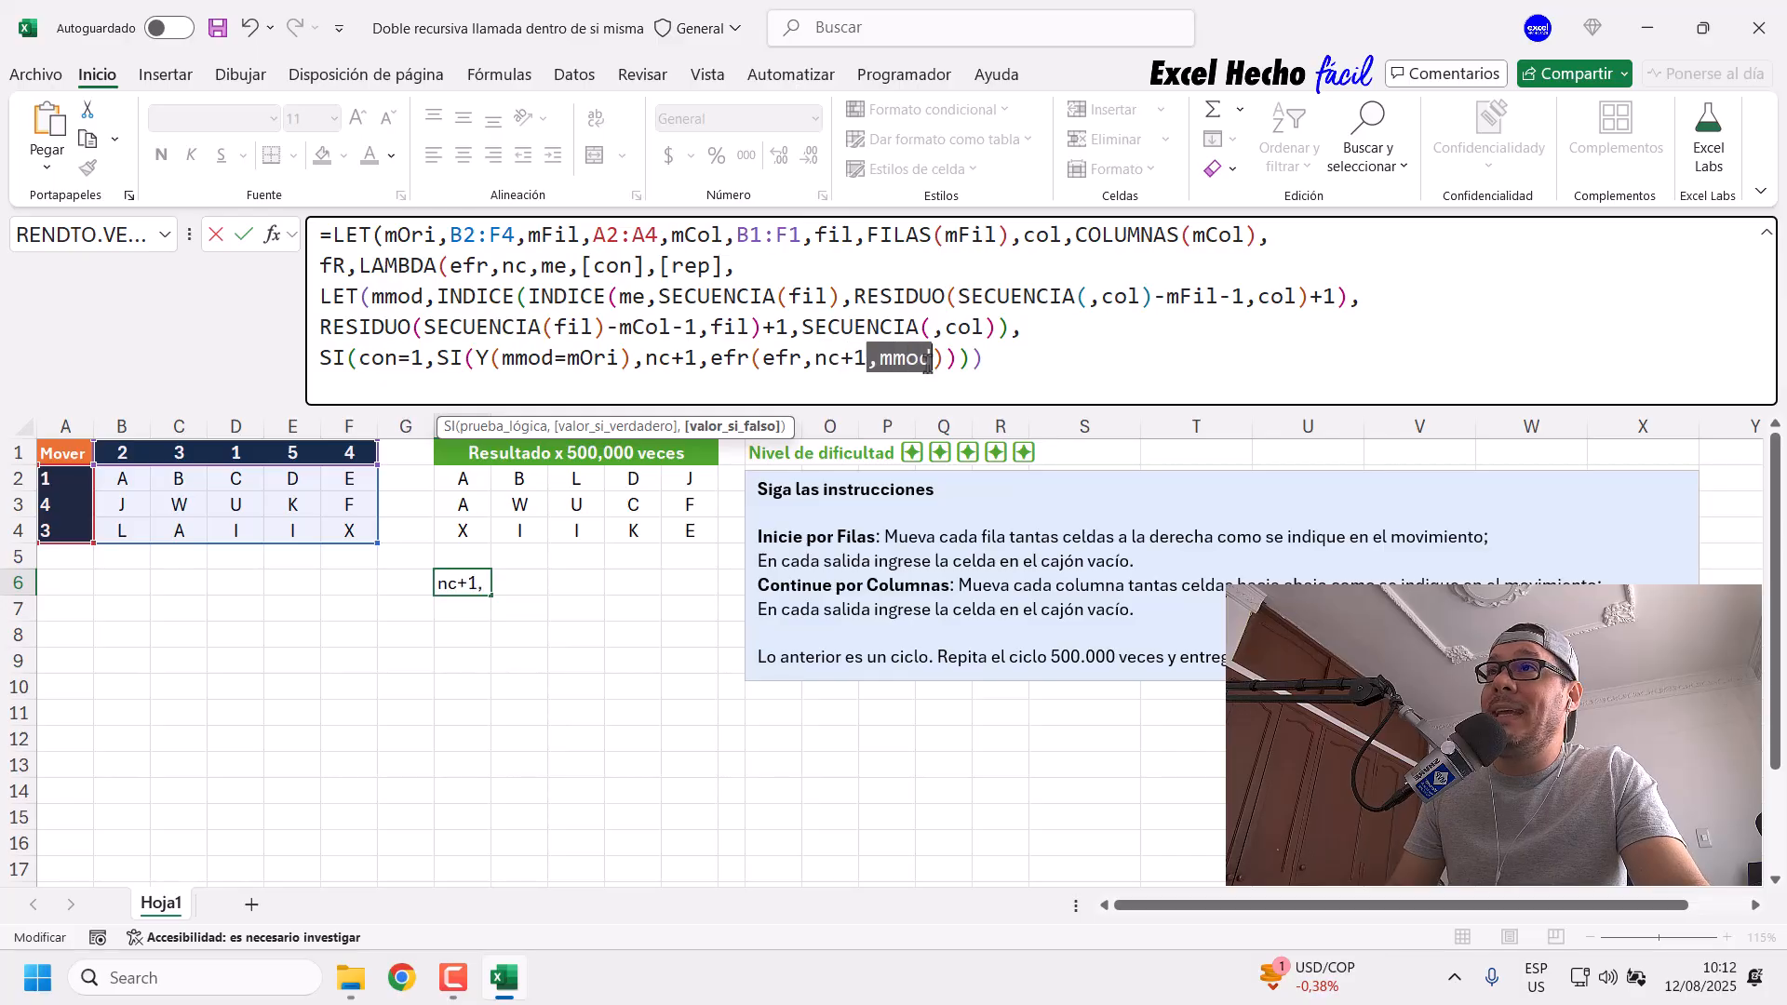
{"action": "left_click", "coordinate": [932, 361]}
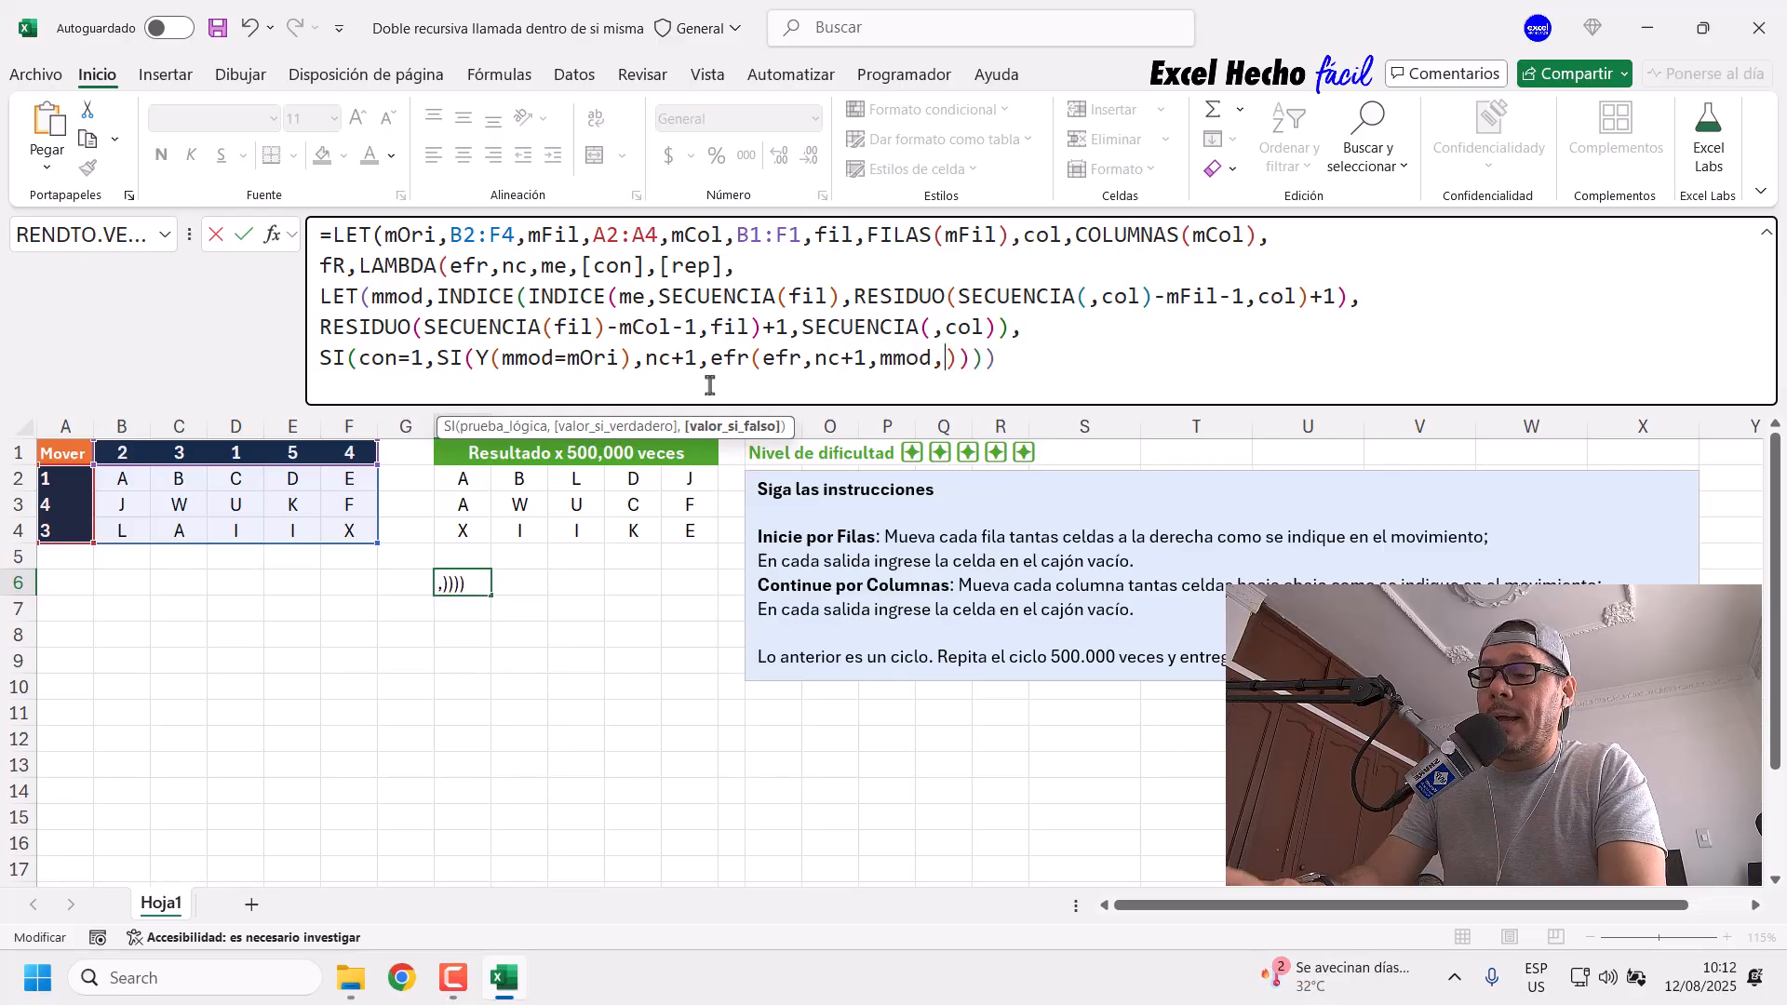
{"action": "type", "text": ","}
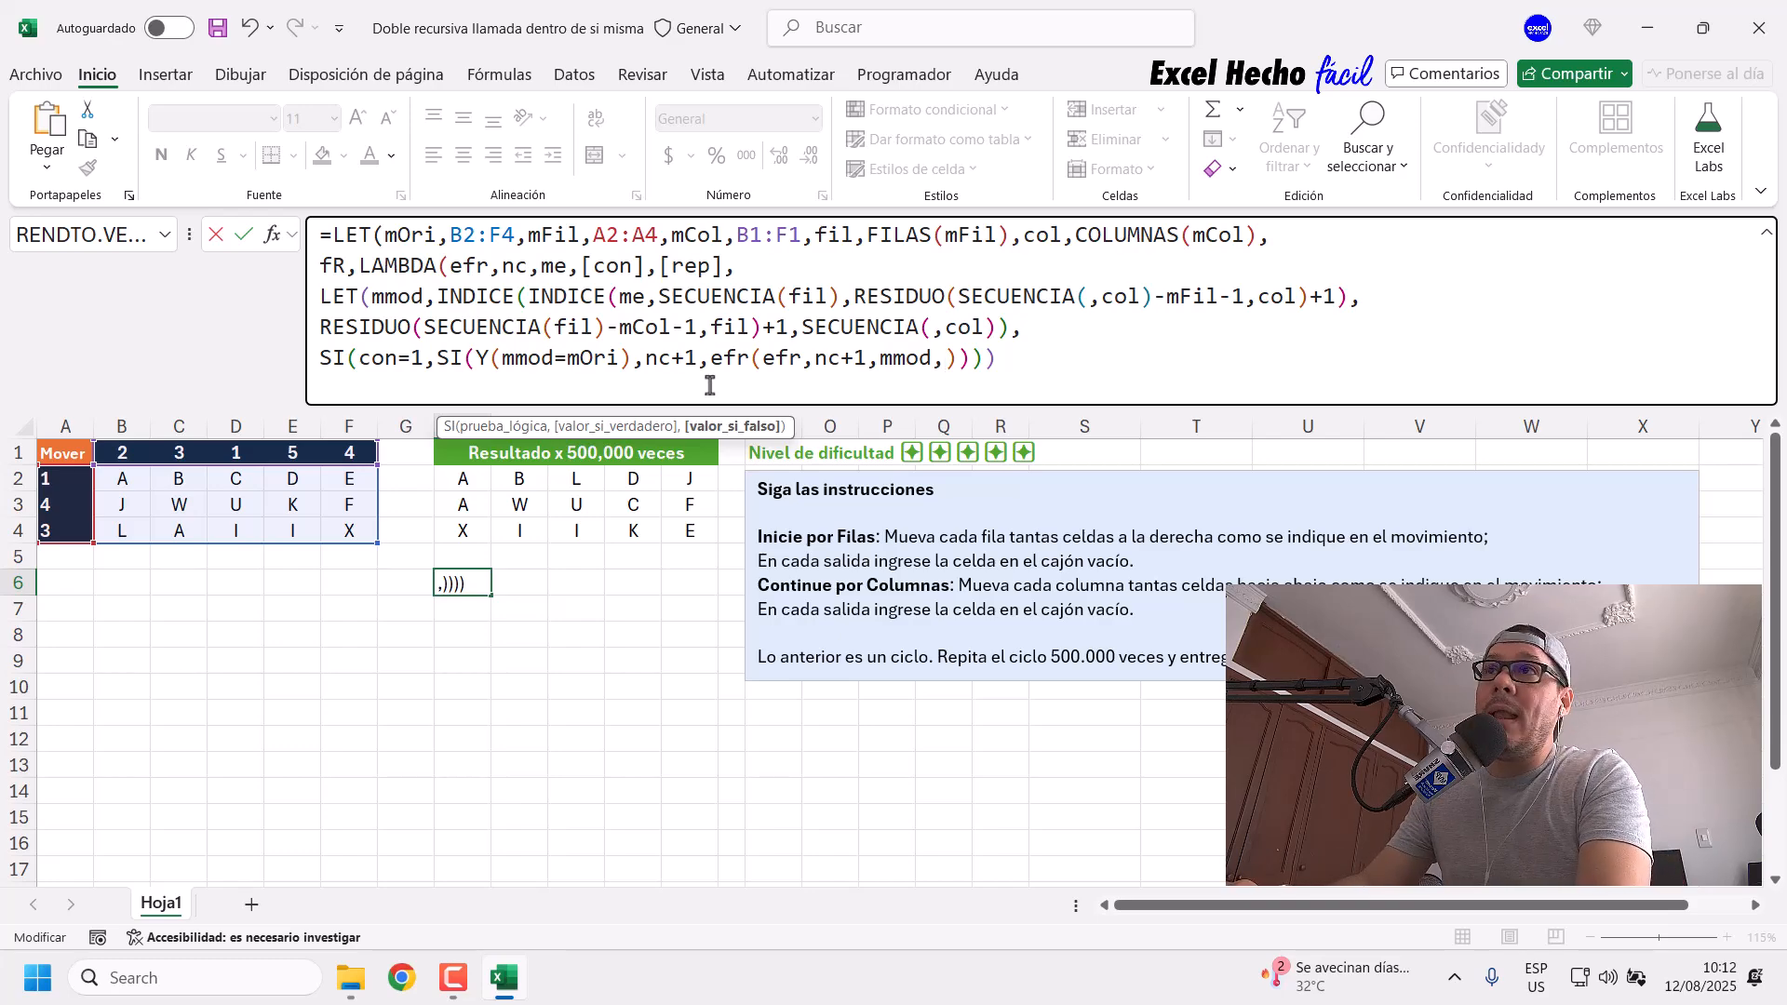
{"action": "type", "text": "con"}
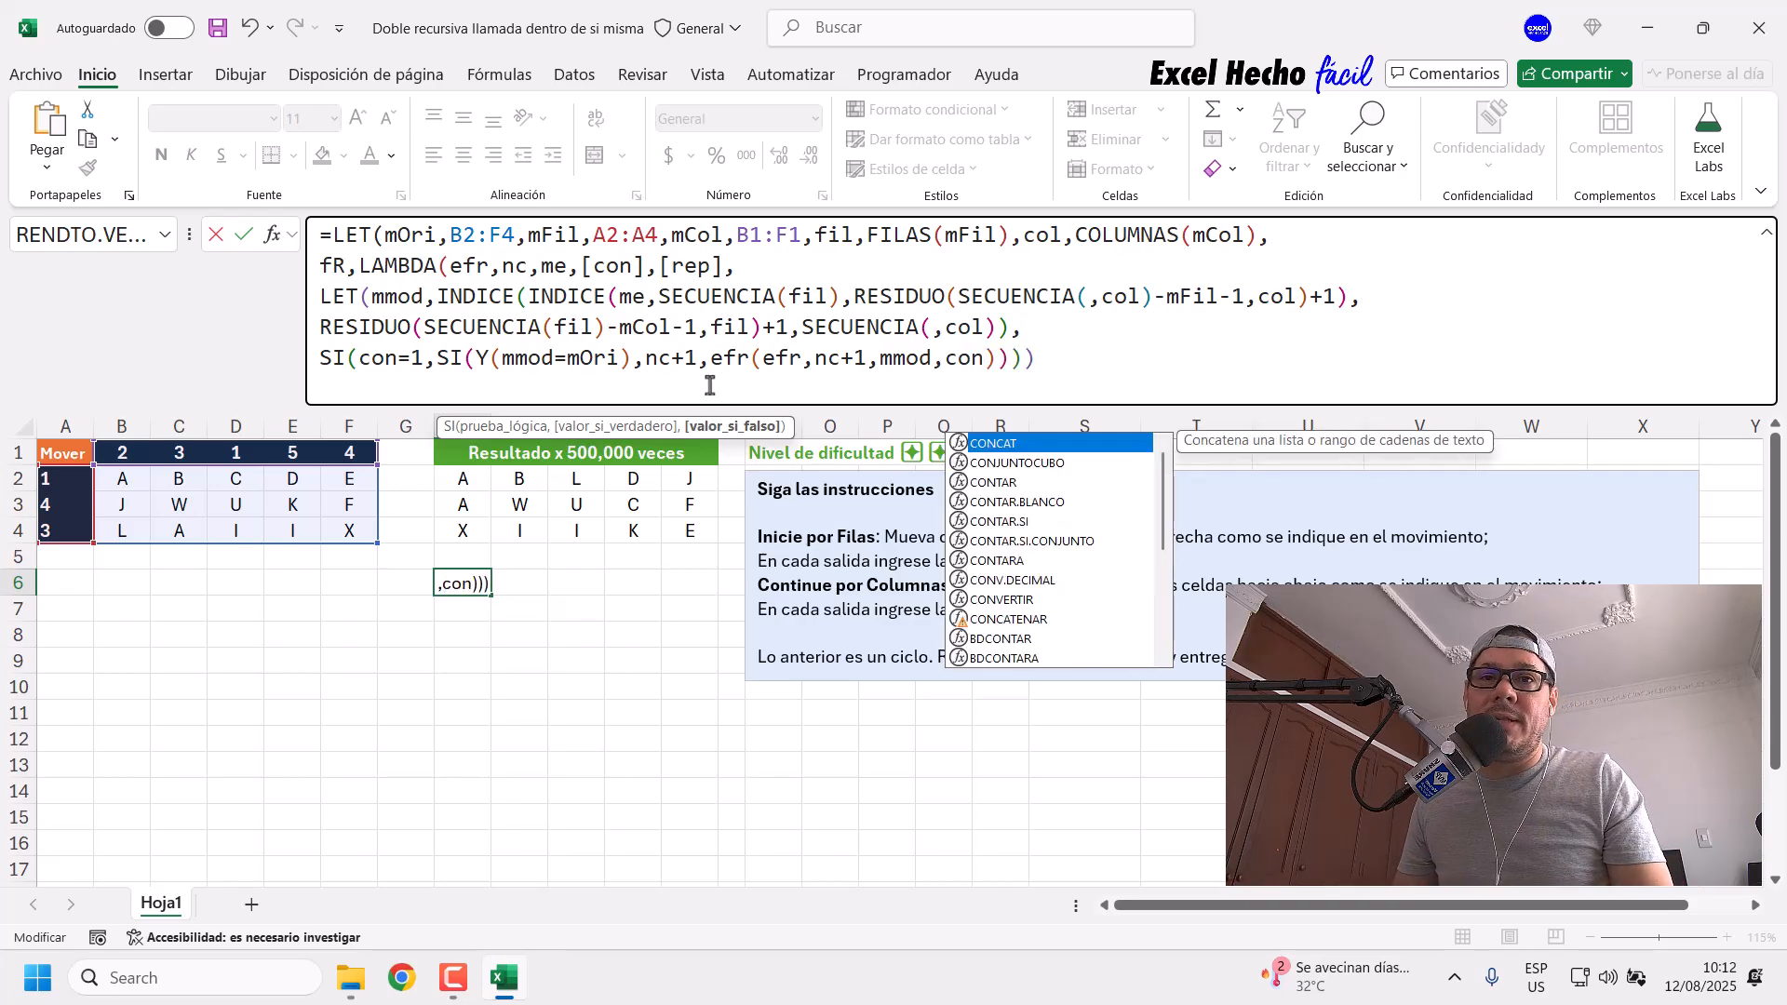
Step: Examine how con in the recursive efr call relates to [con] and the inner SI in the true branch
{"action": "left_click_drag", "start_coordinate": [644, 276], "coordinate": [580, 270]}
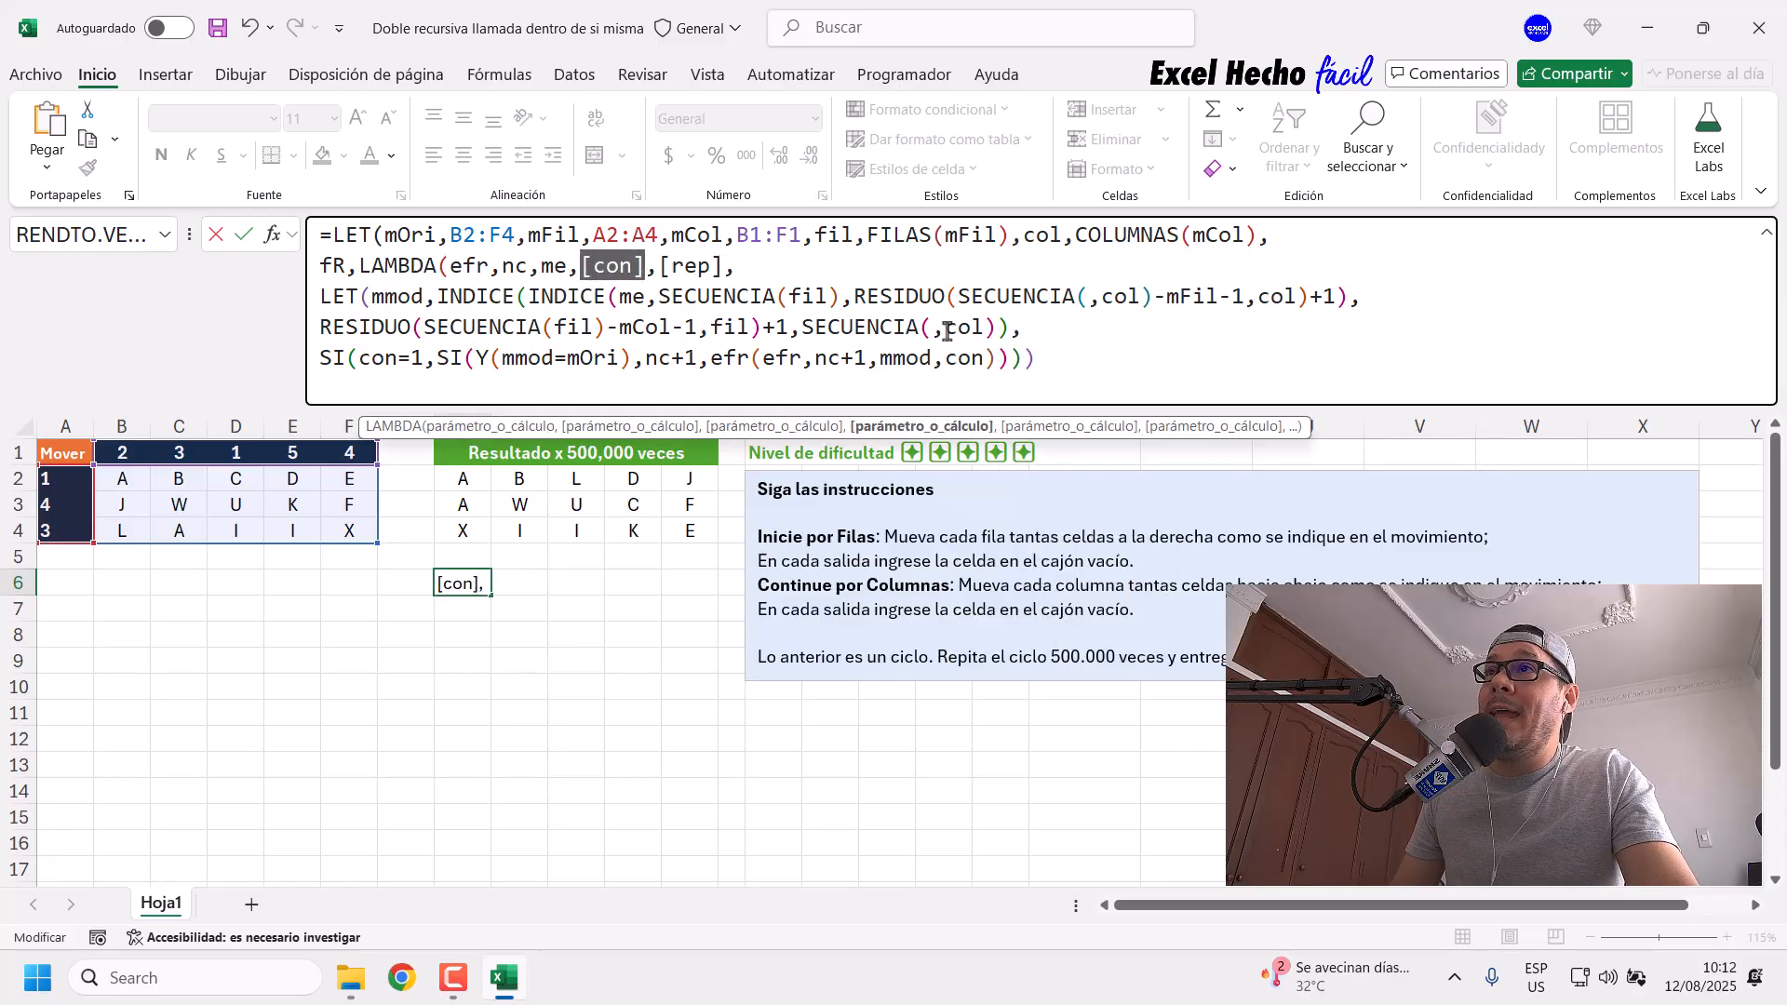
{"action": "double_click", "coordinate": [964, 358]}
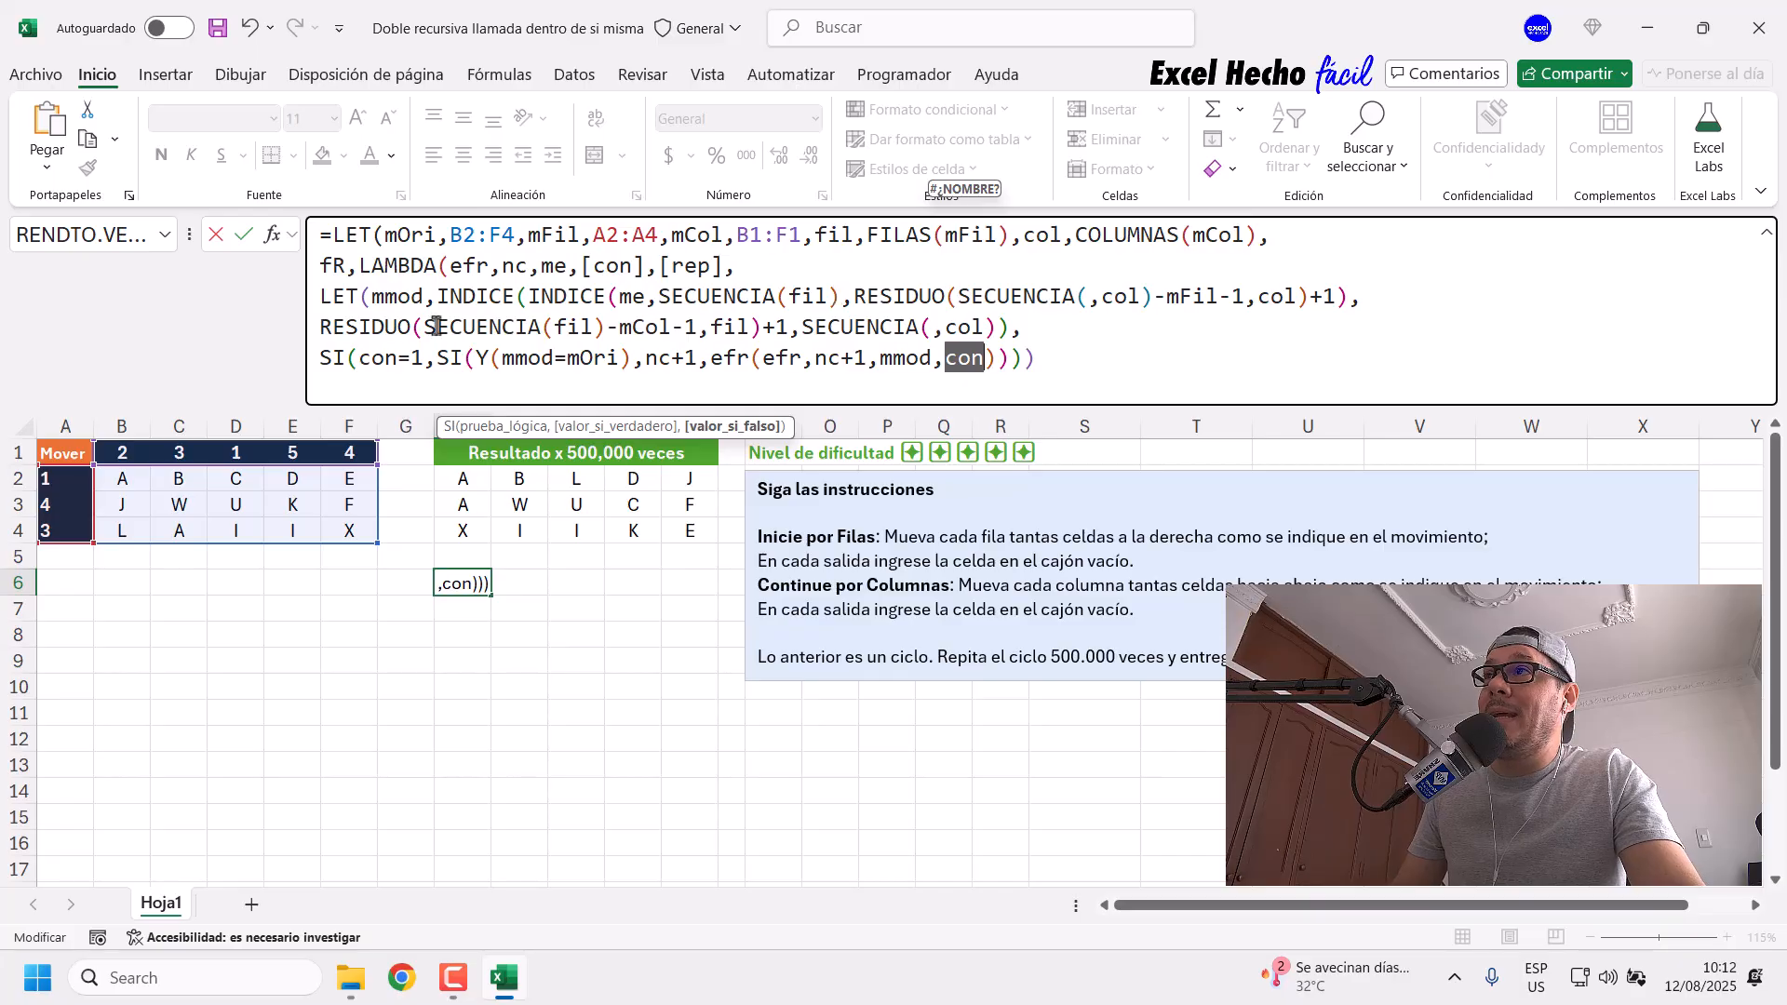
{"action": "left_click", "coordinate": [438, 358]}
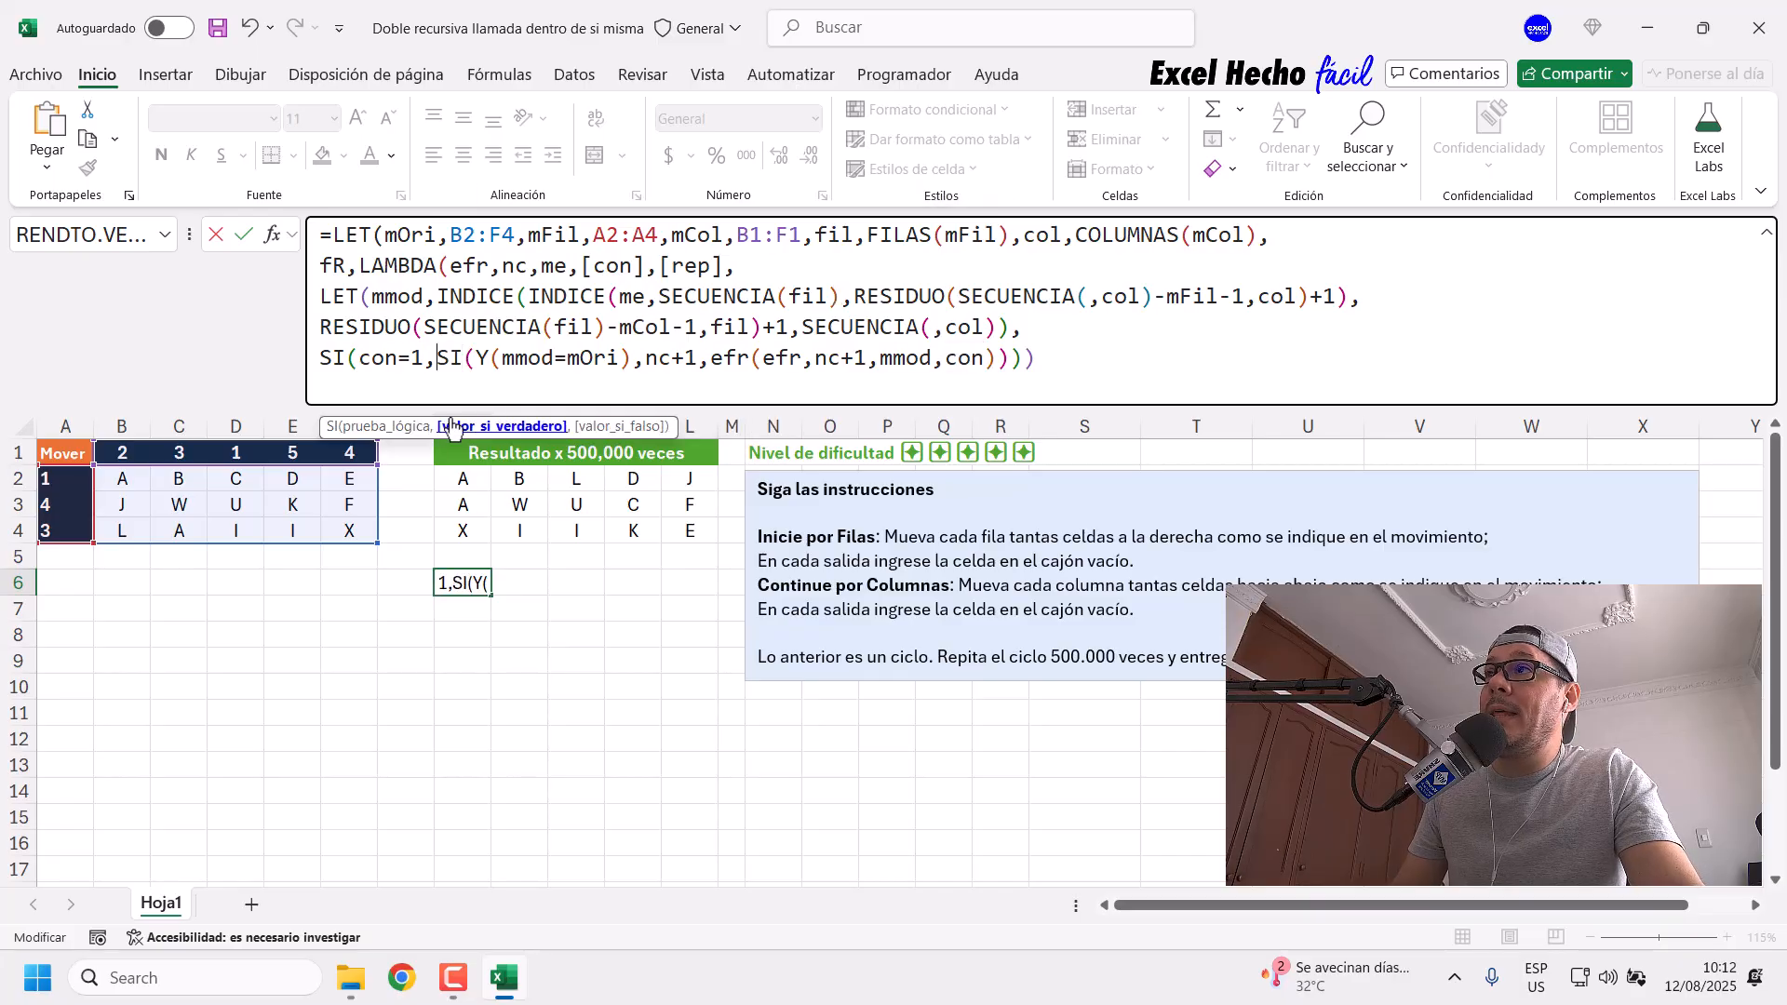
{"action": "left_click", "coordinate": [454, 426]}
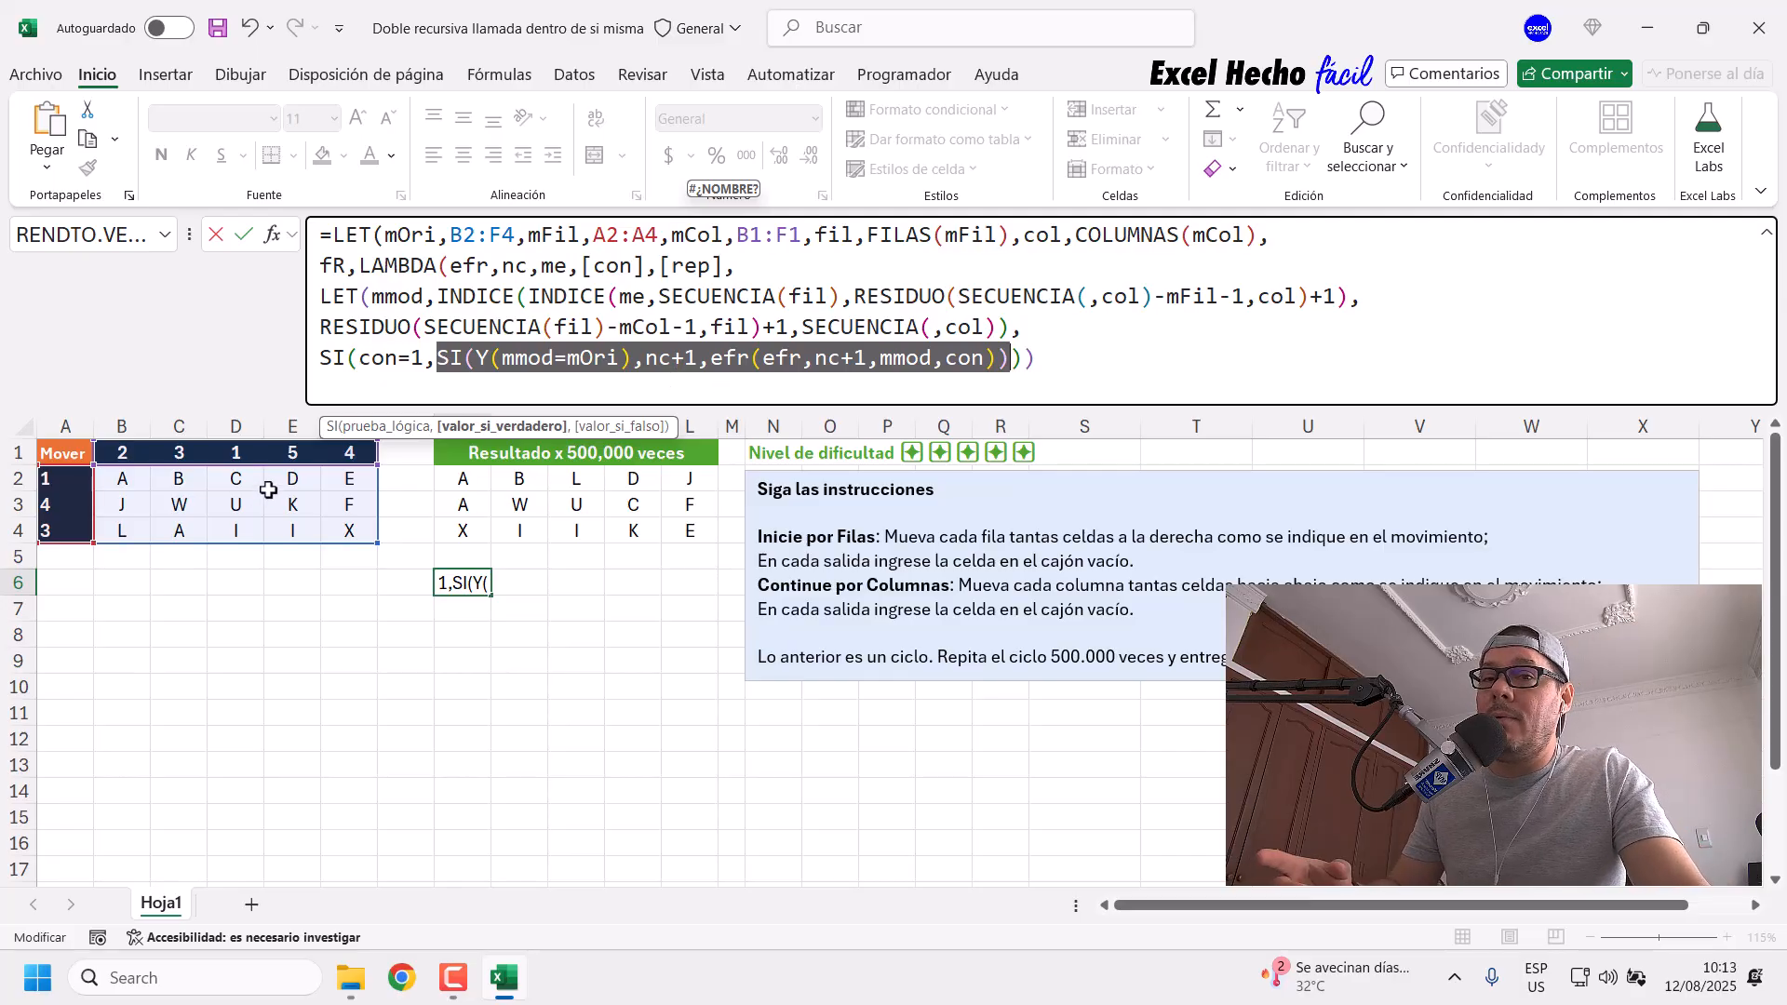
{"action": "left_click", "coordinate": [580, 361]}
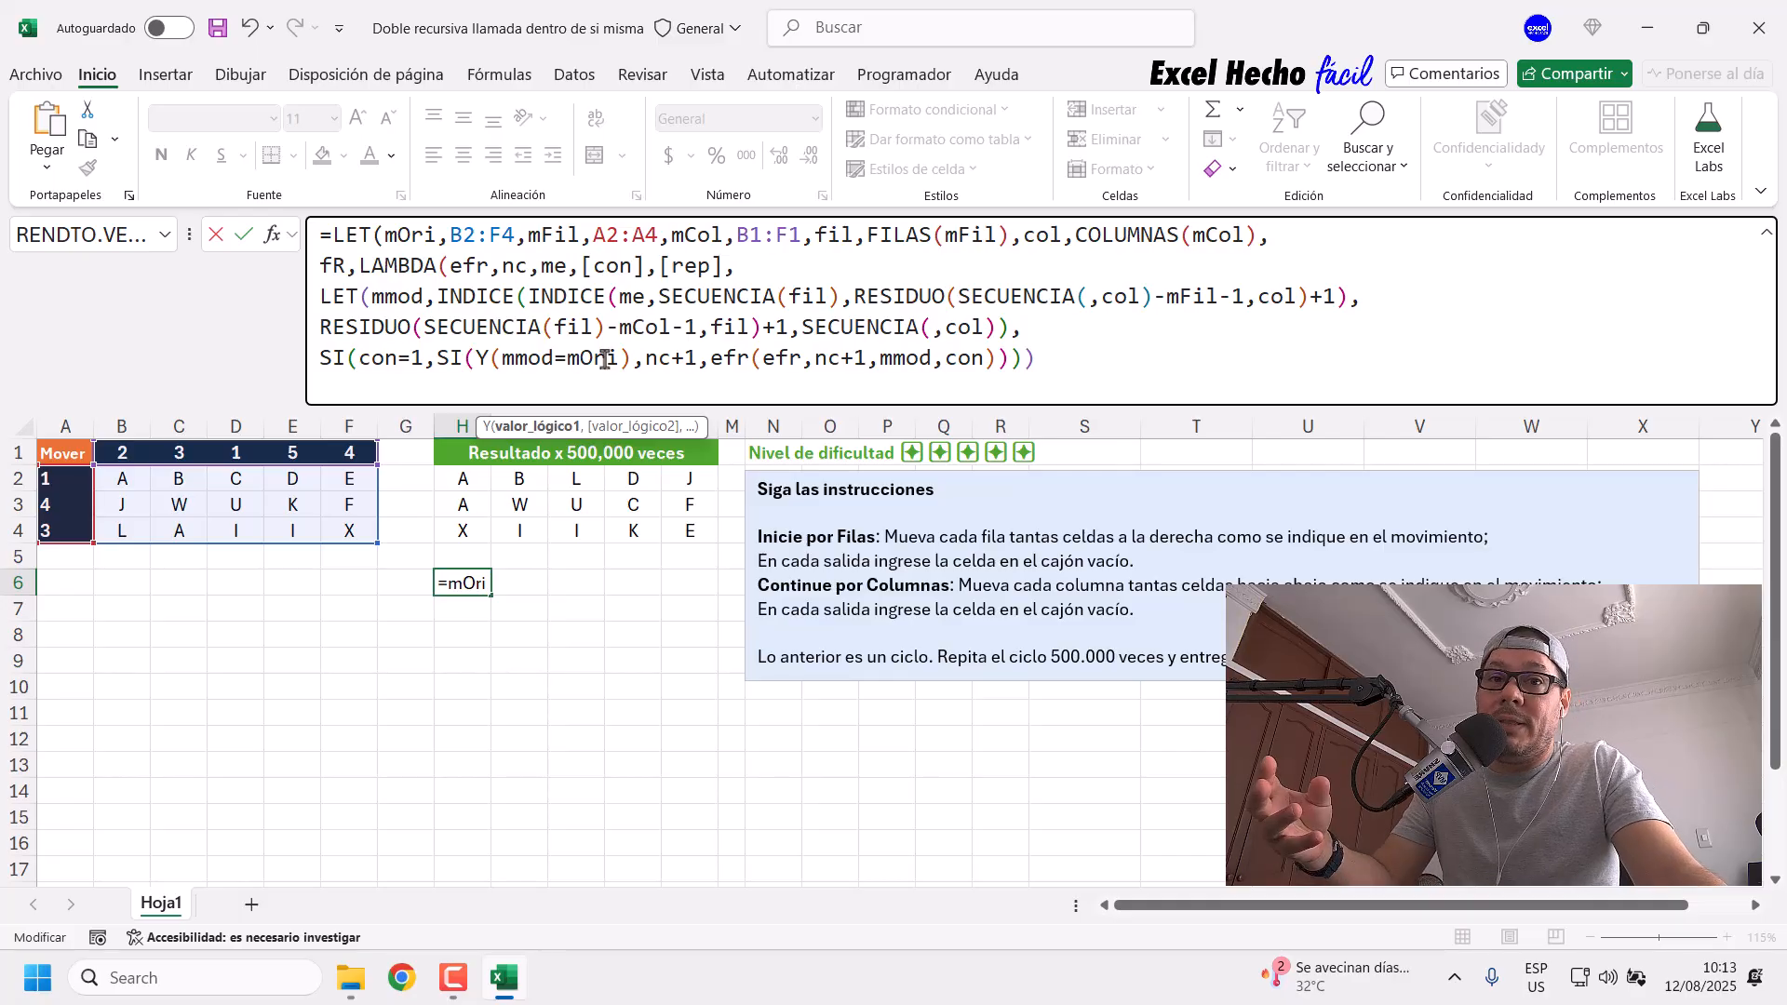
{"action": "left_click_drag", "start_coordinate": [438, 360], "coordinate": [1136, 370]}
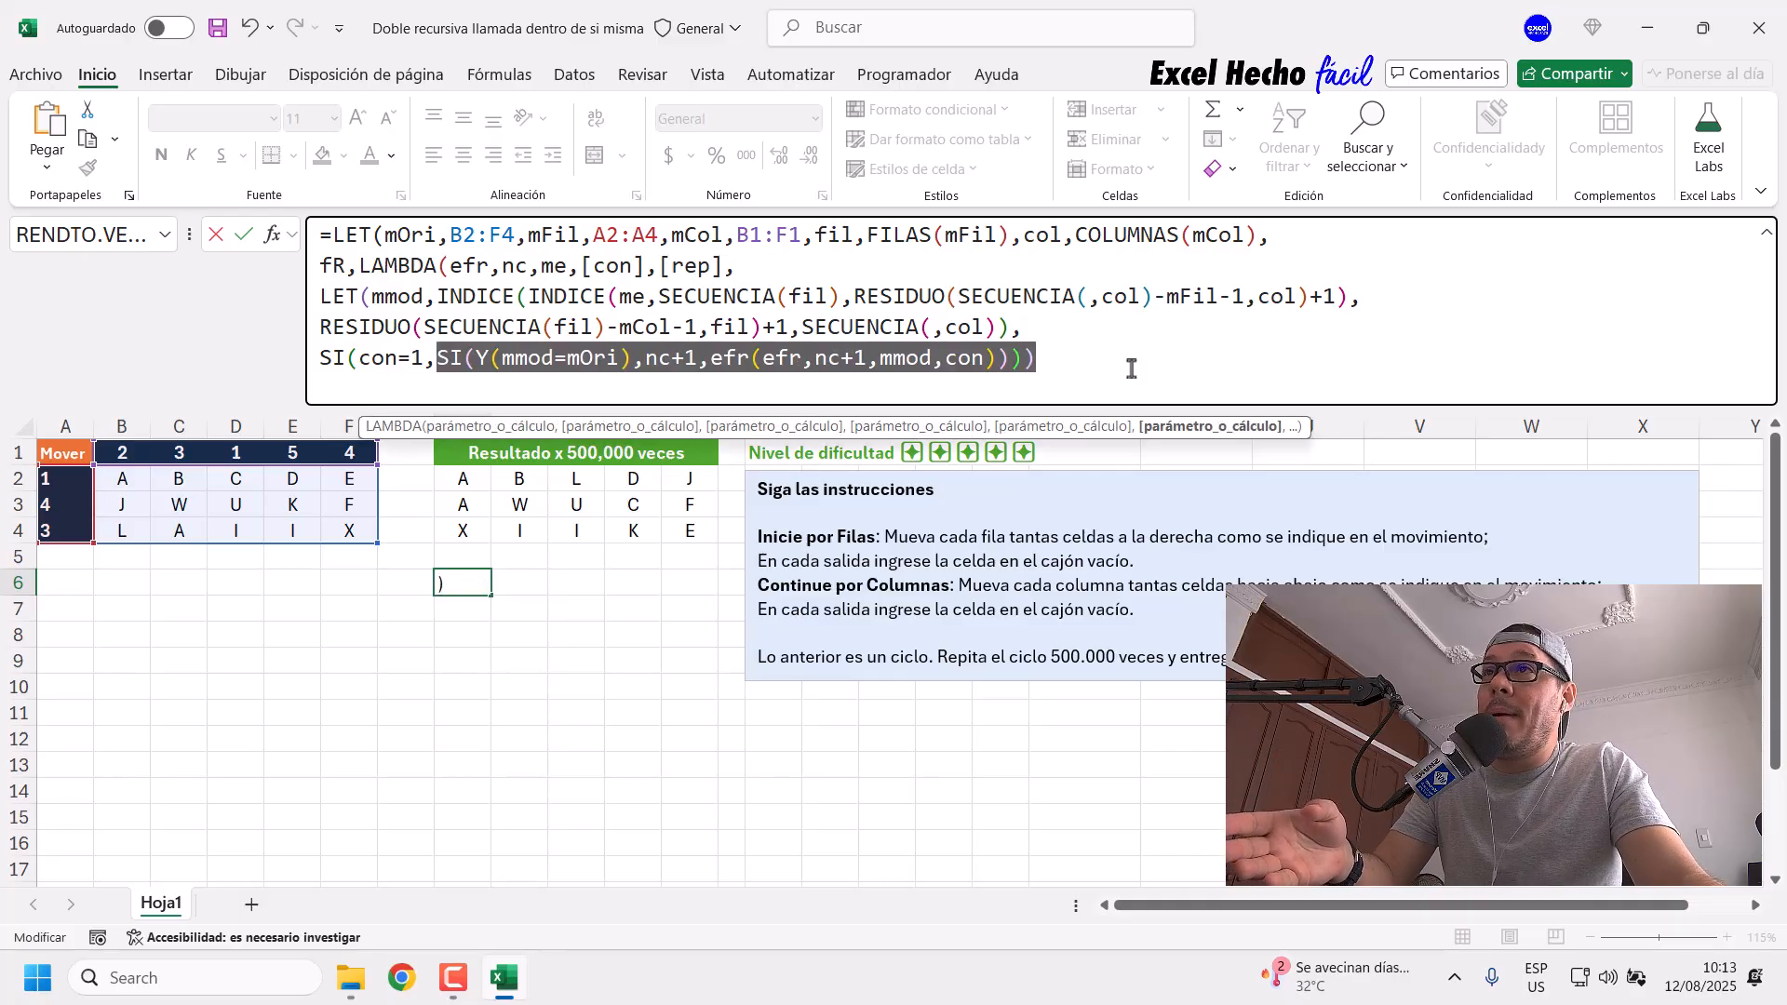
{"action": "left_click", "coordinate": [1123, 359]}
{"action": "left_click", "coordinate": [987, 361]}
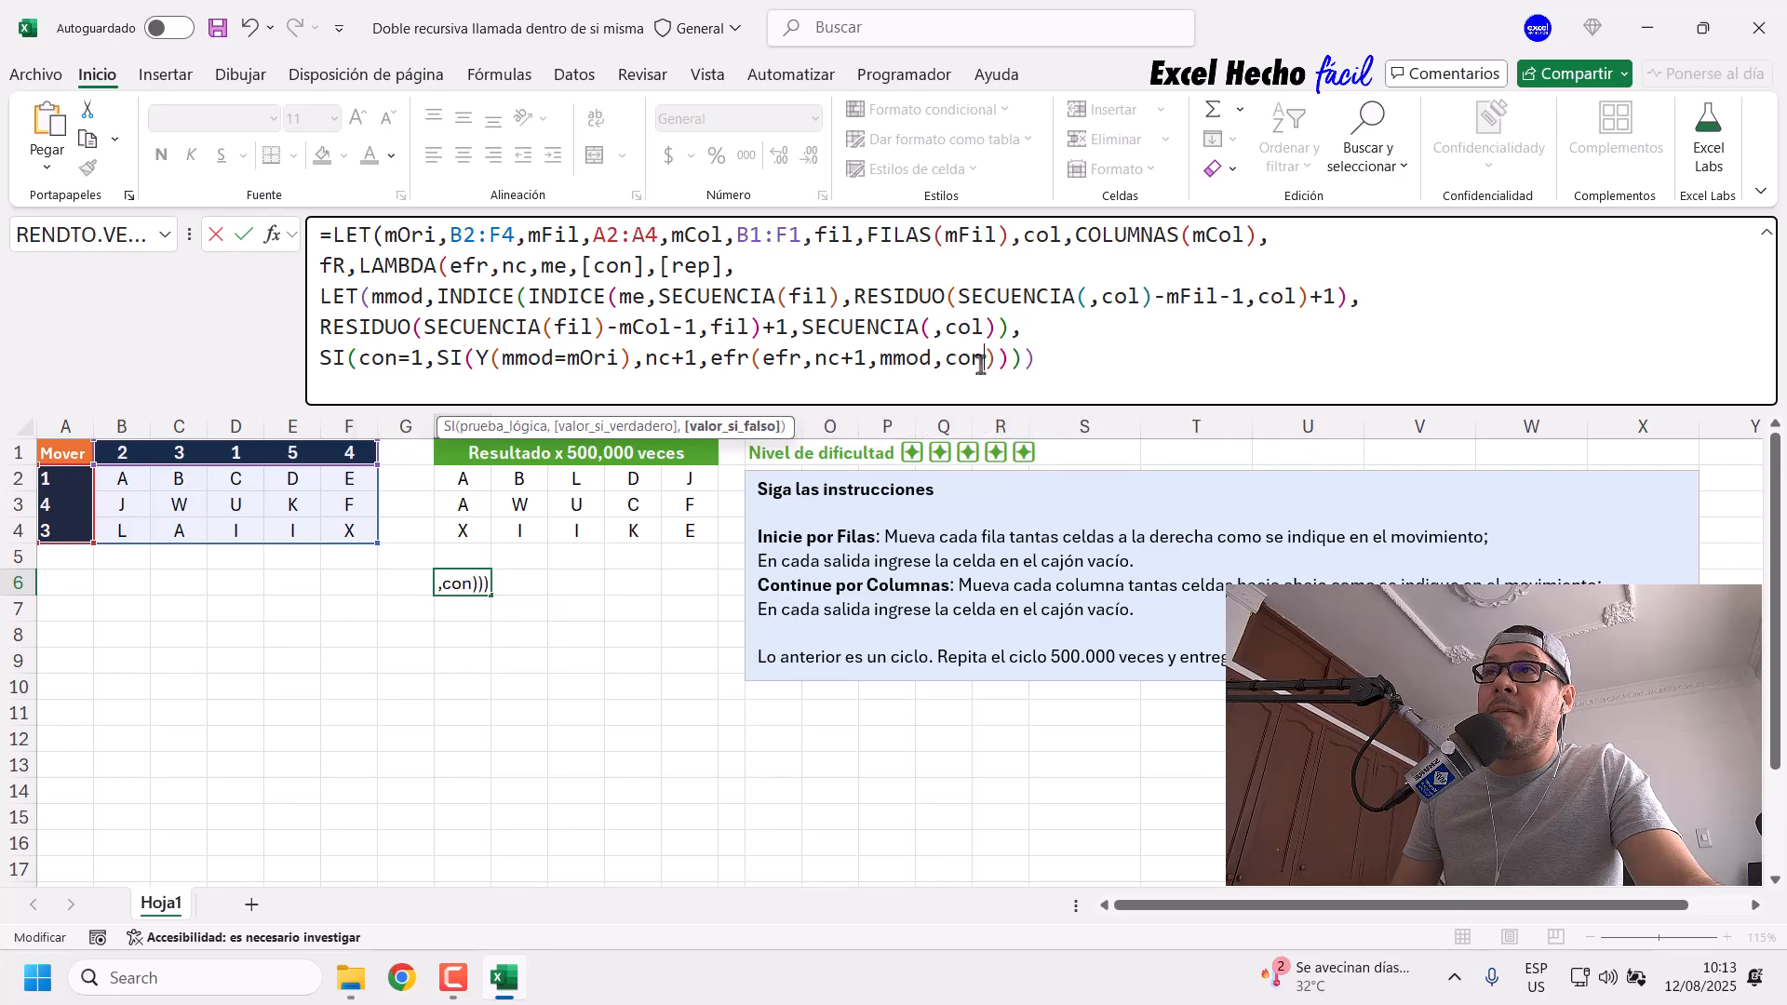
Step: Add a comma after con in the recursive efr call of the H6 formula, leaving the optional rep argument empty
{"action": "left_click_drag", "start_coordinate": [723, 265], "coordinate": [662, 266]}
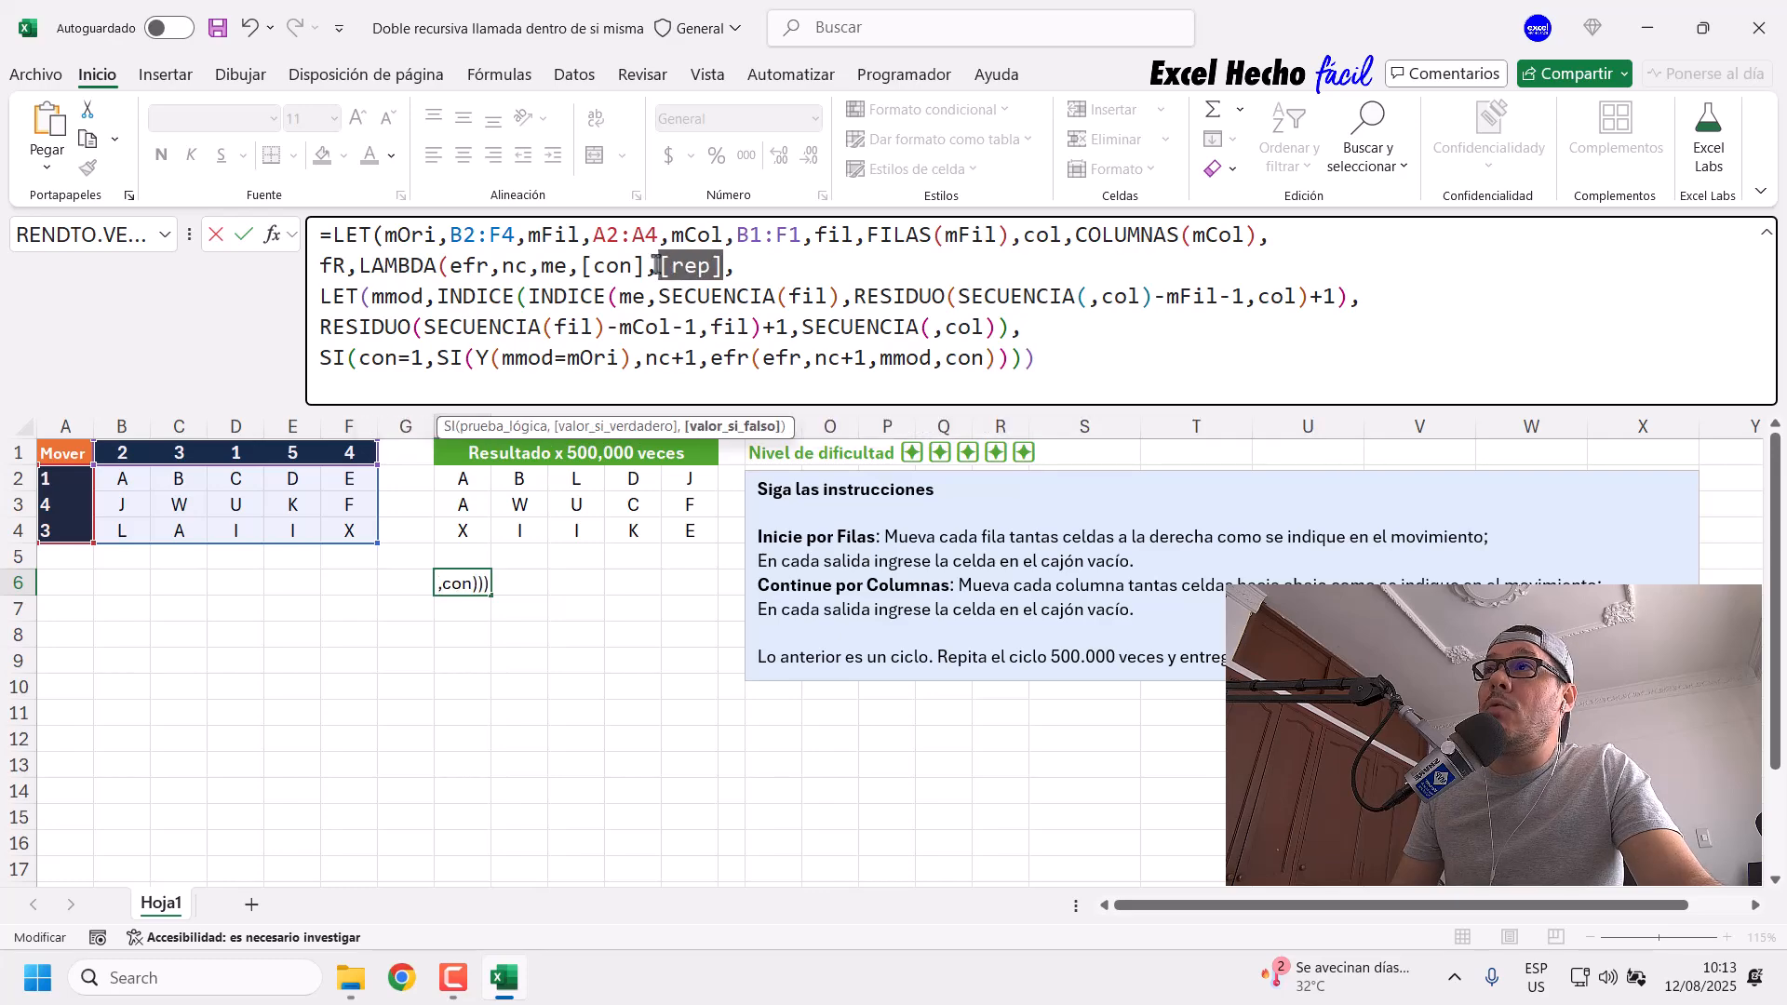
{"action": "left_click", "coordinate": [985, 365]}
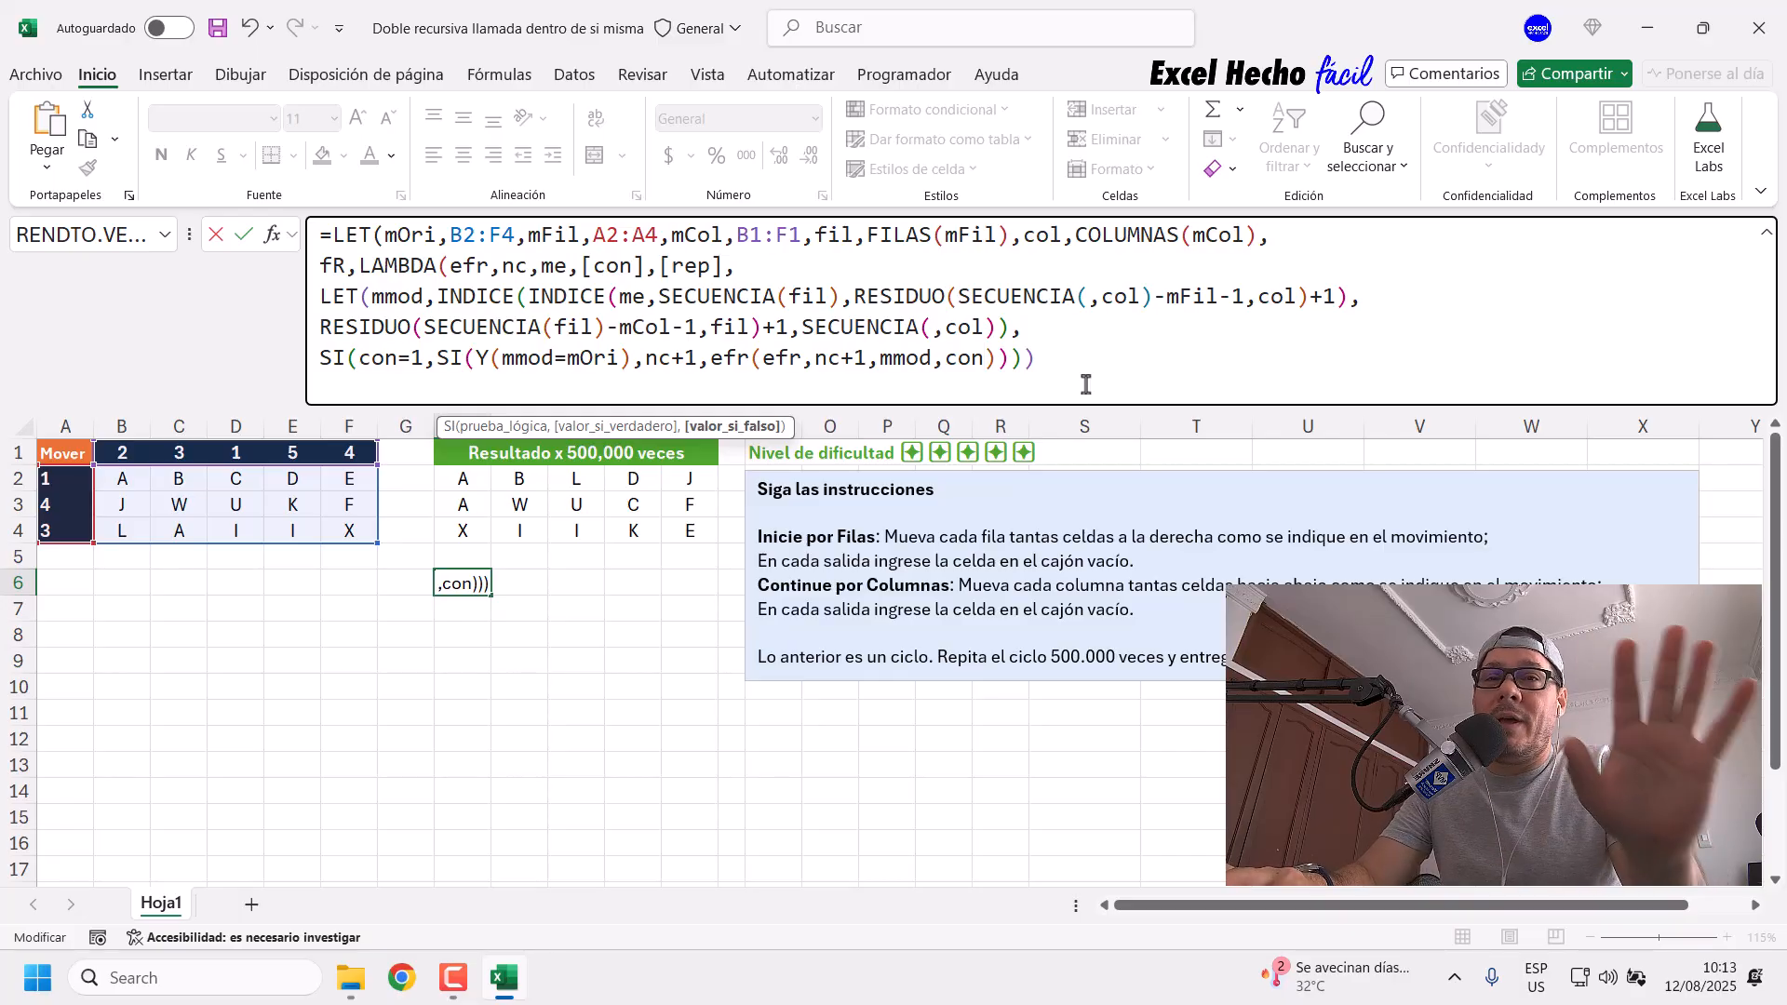
{"action": "type", "text": ","}
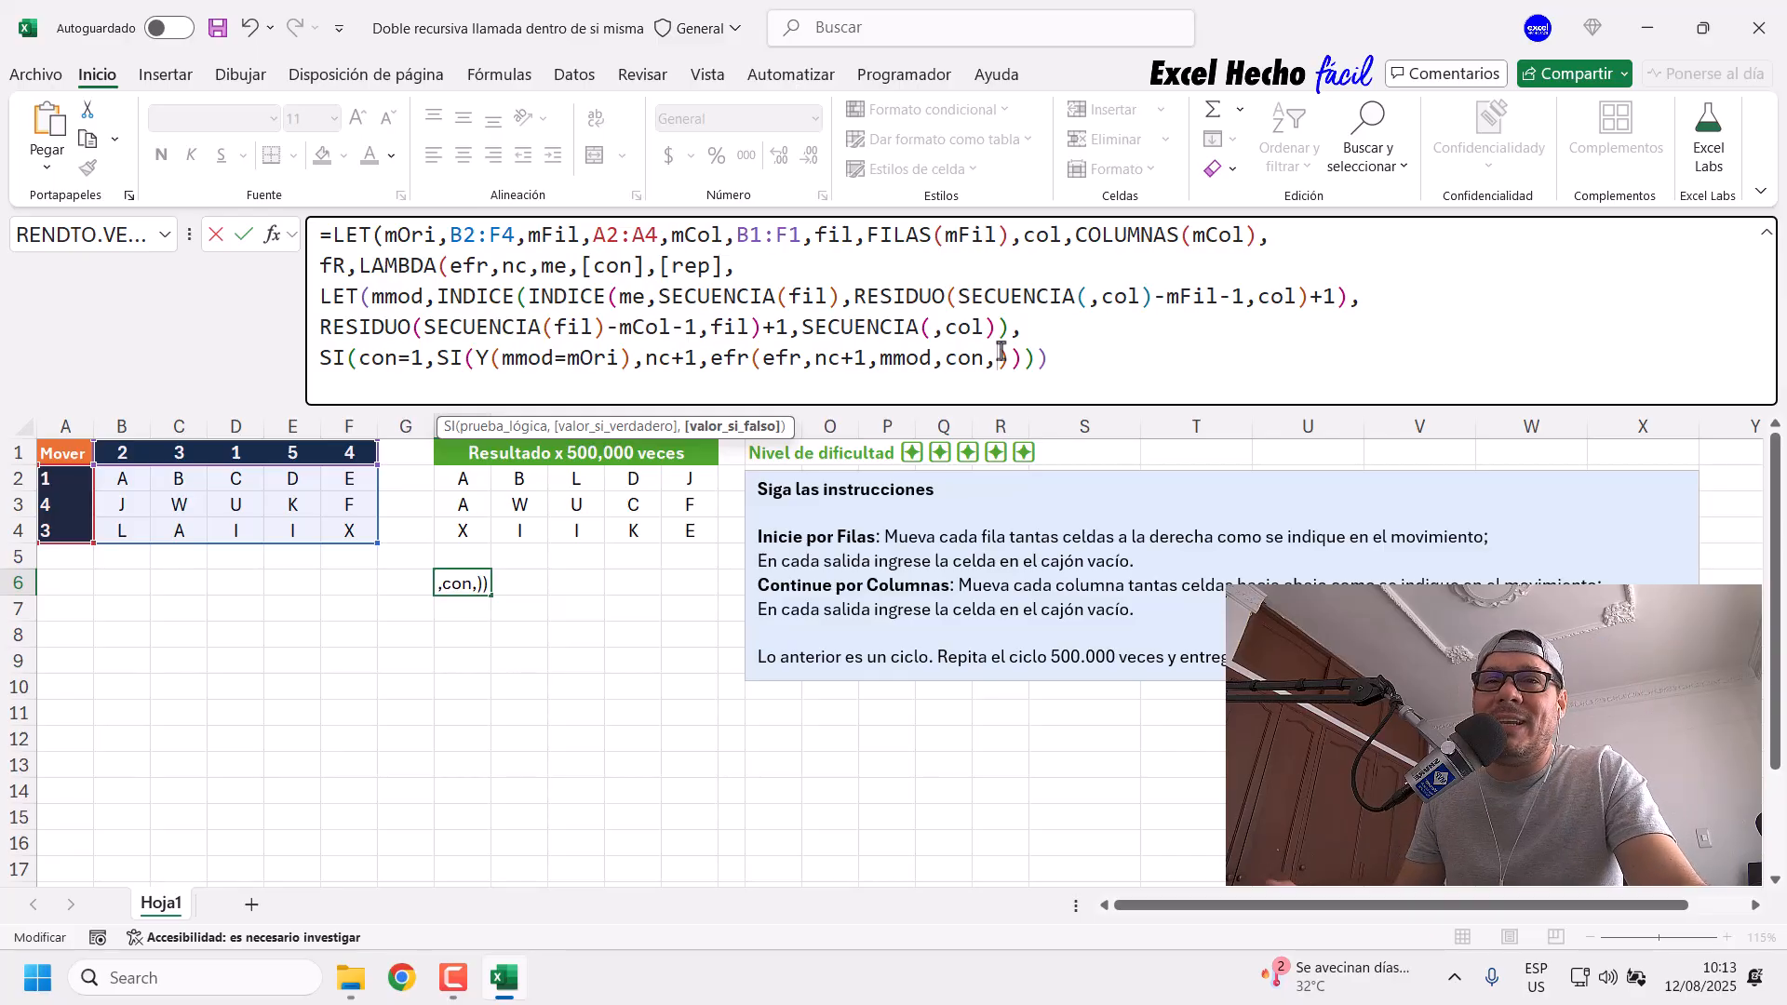
{"action": "left_click_drag", "start_coordinate": [724, 268], "coordinate": [659, 267]}
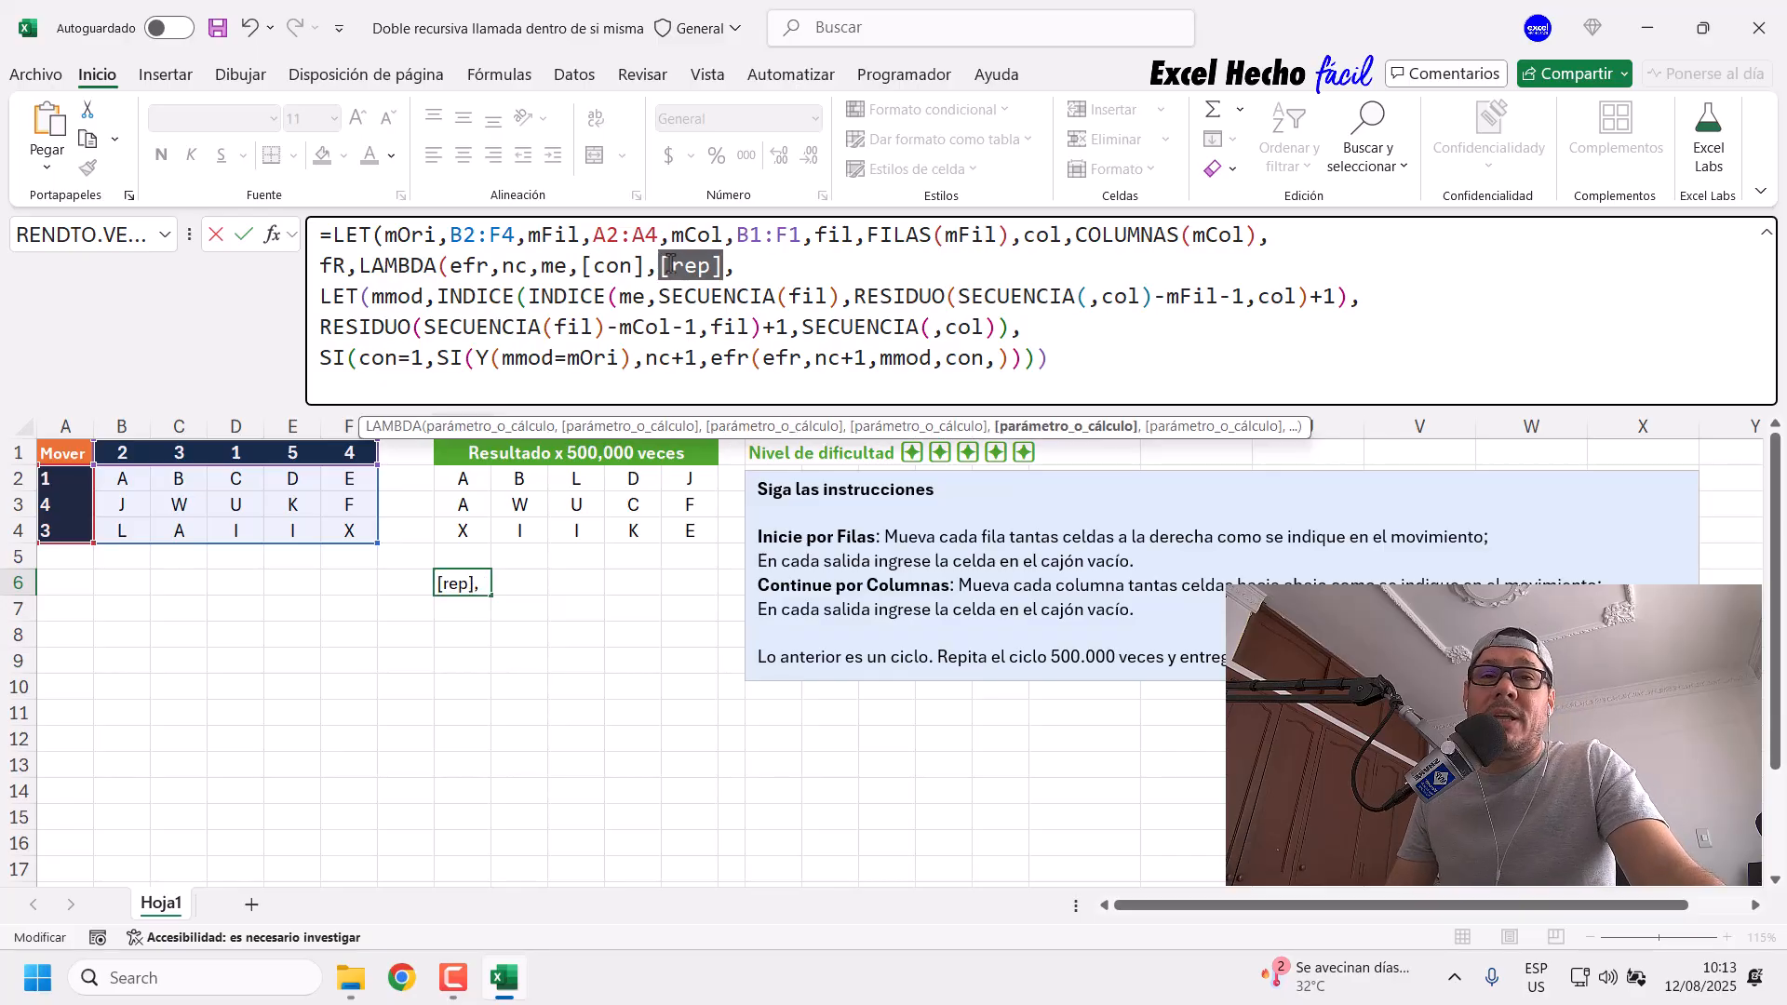
{"action": "left_click", "coordinate": [989, 361]}
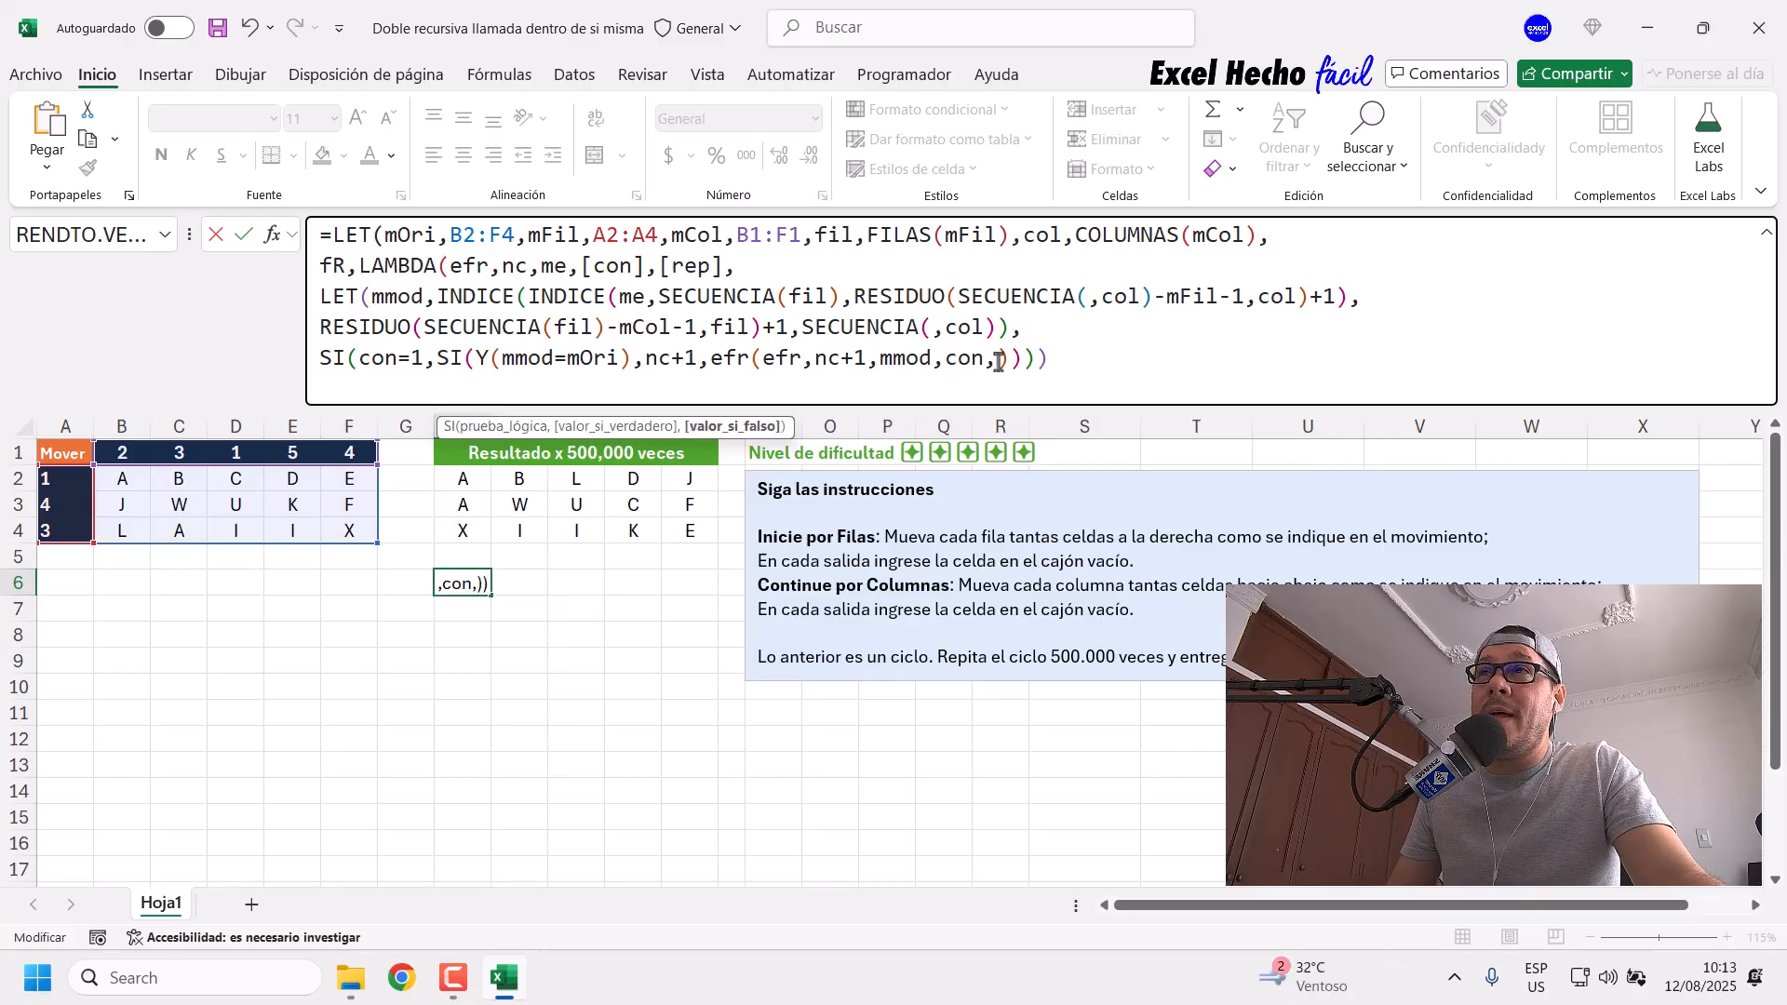
Step: Examine the arguments of the recursive efr call, the con=1 test and the inner SI that follows it
{"action": "double_click", "coordinate": [776, 357]}
{"action": "left_click_drag", "start_coordinate": [816, 359], "coordinate": [928, 361]}
{"action": "double_click", "coordinate": [968, 360]}
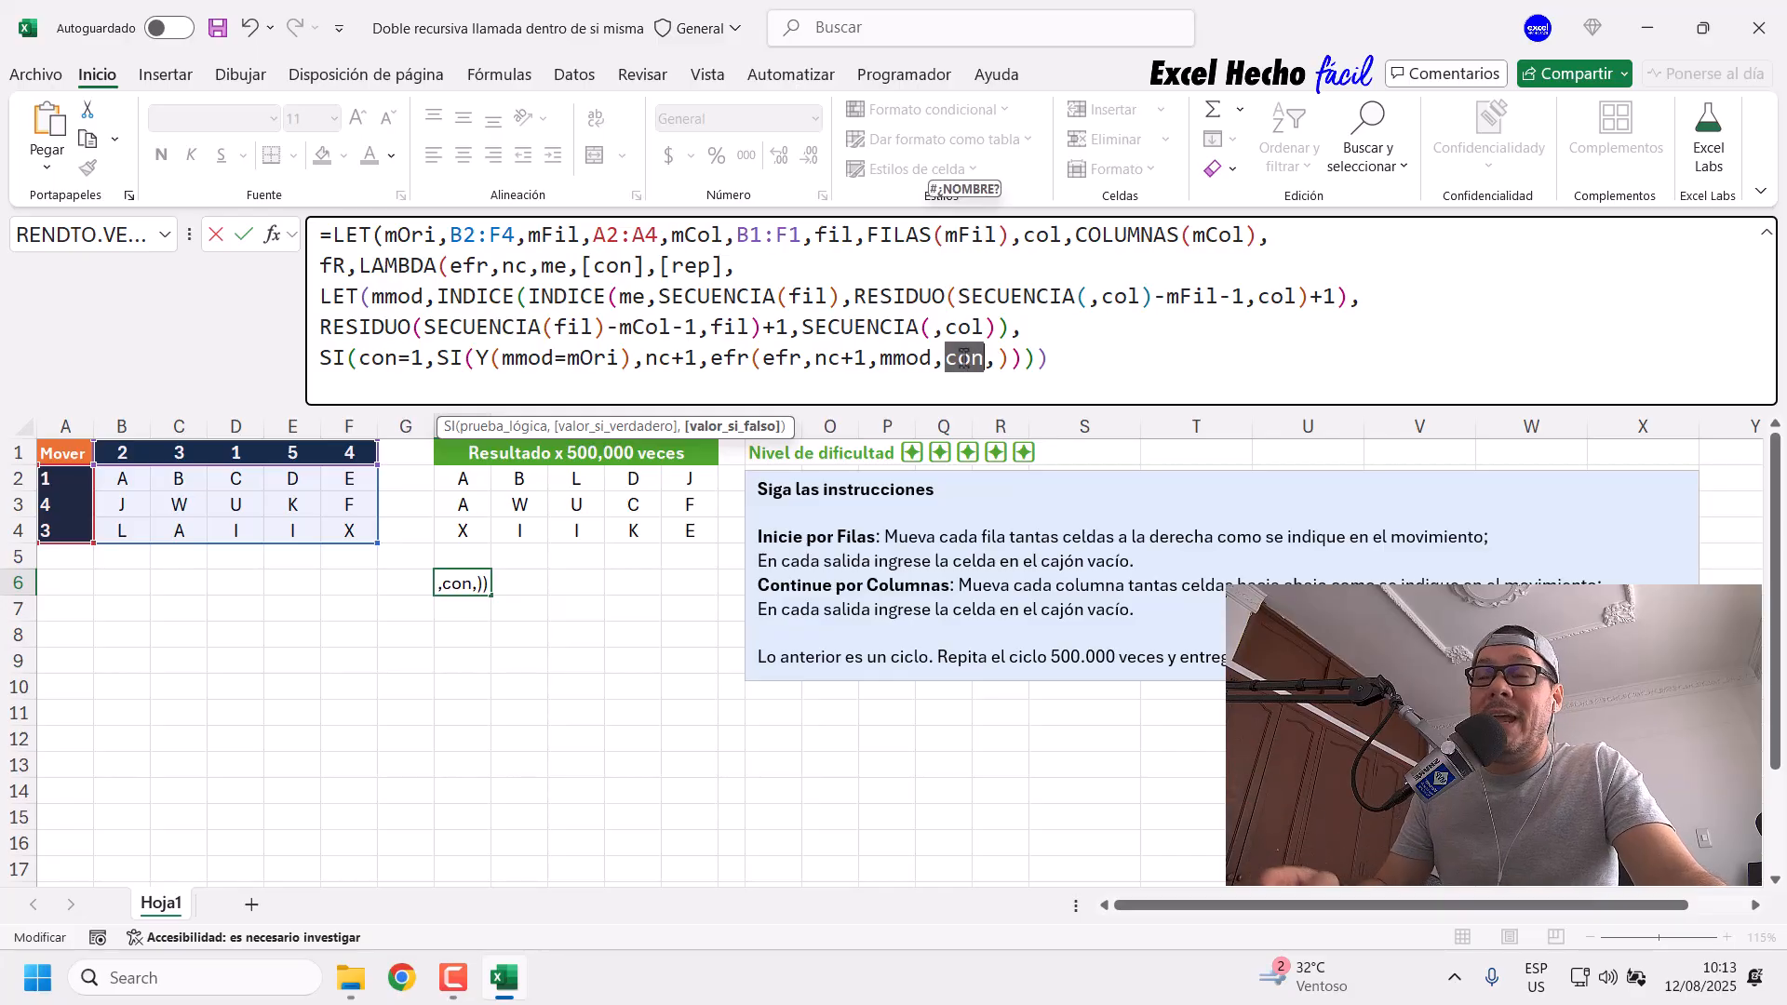
{"action": "left_click_drag", "start_coordinate": [425, 360], "coordinate": [365, 358]}
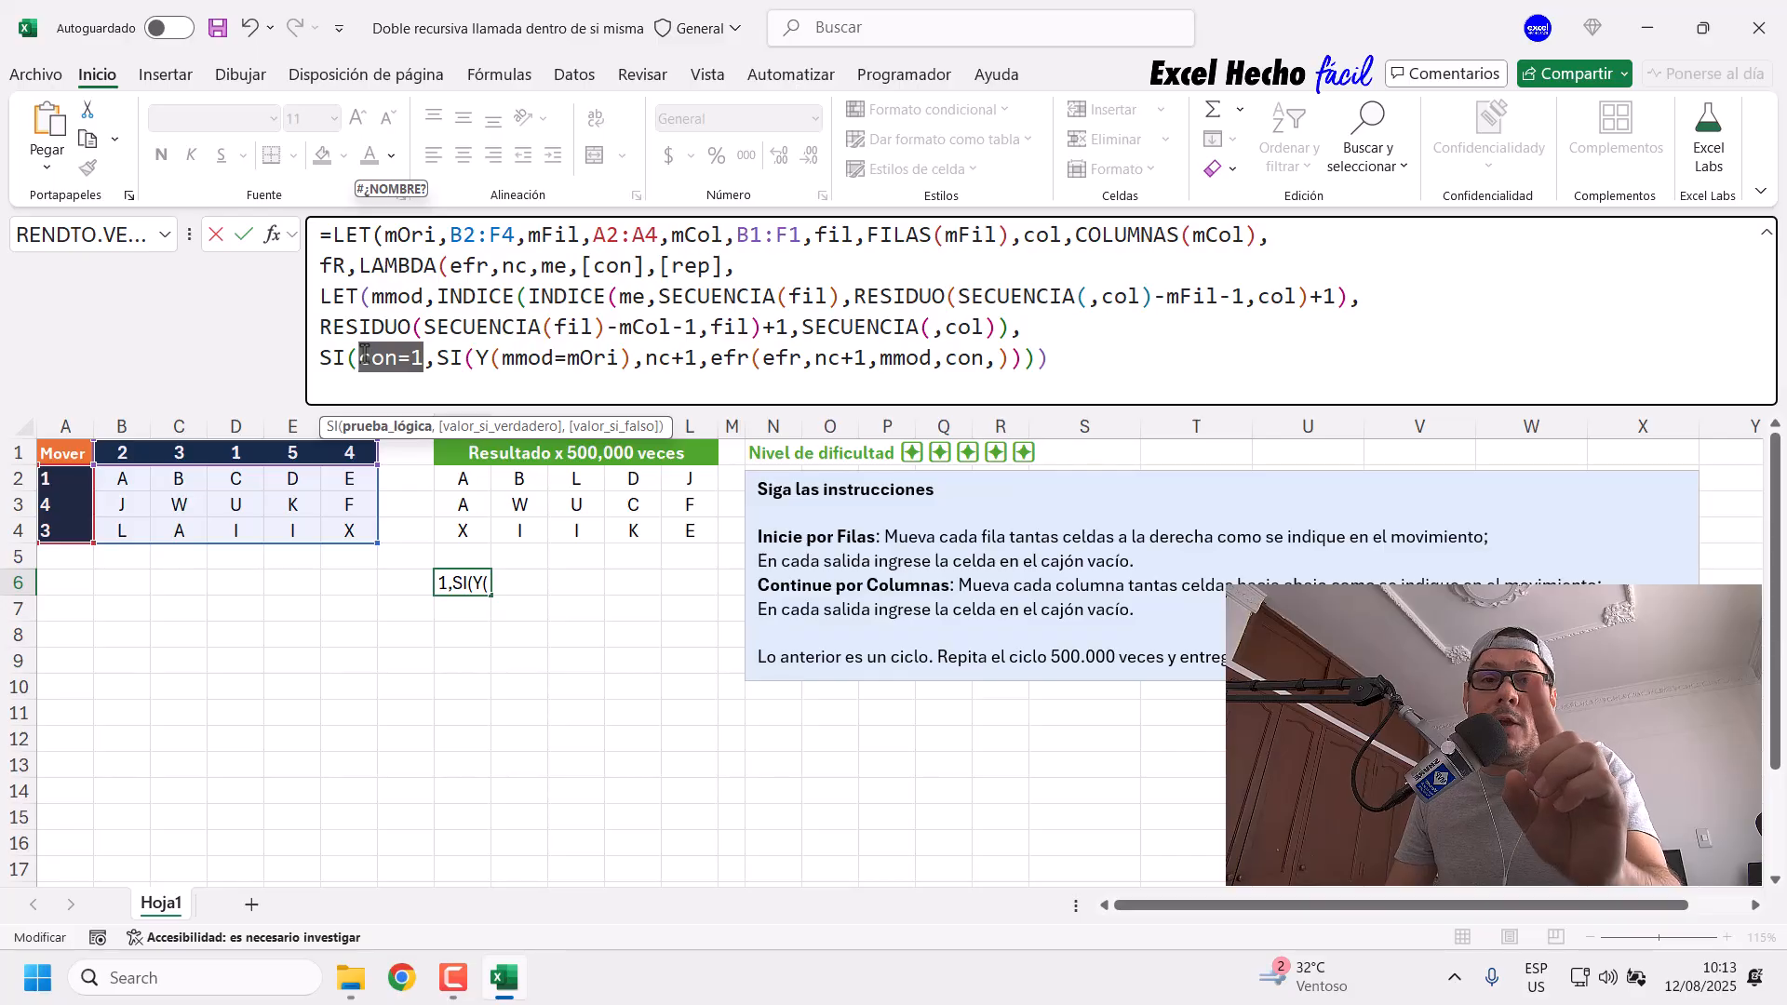
{"action": "left_click_drag", "start_coordinate": [437, 358], "coordinate": [1046, 363]}
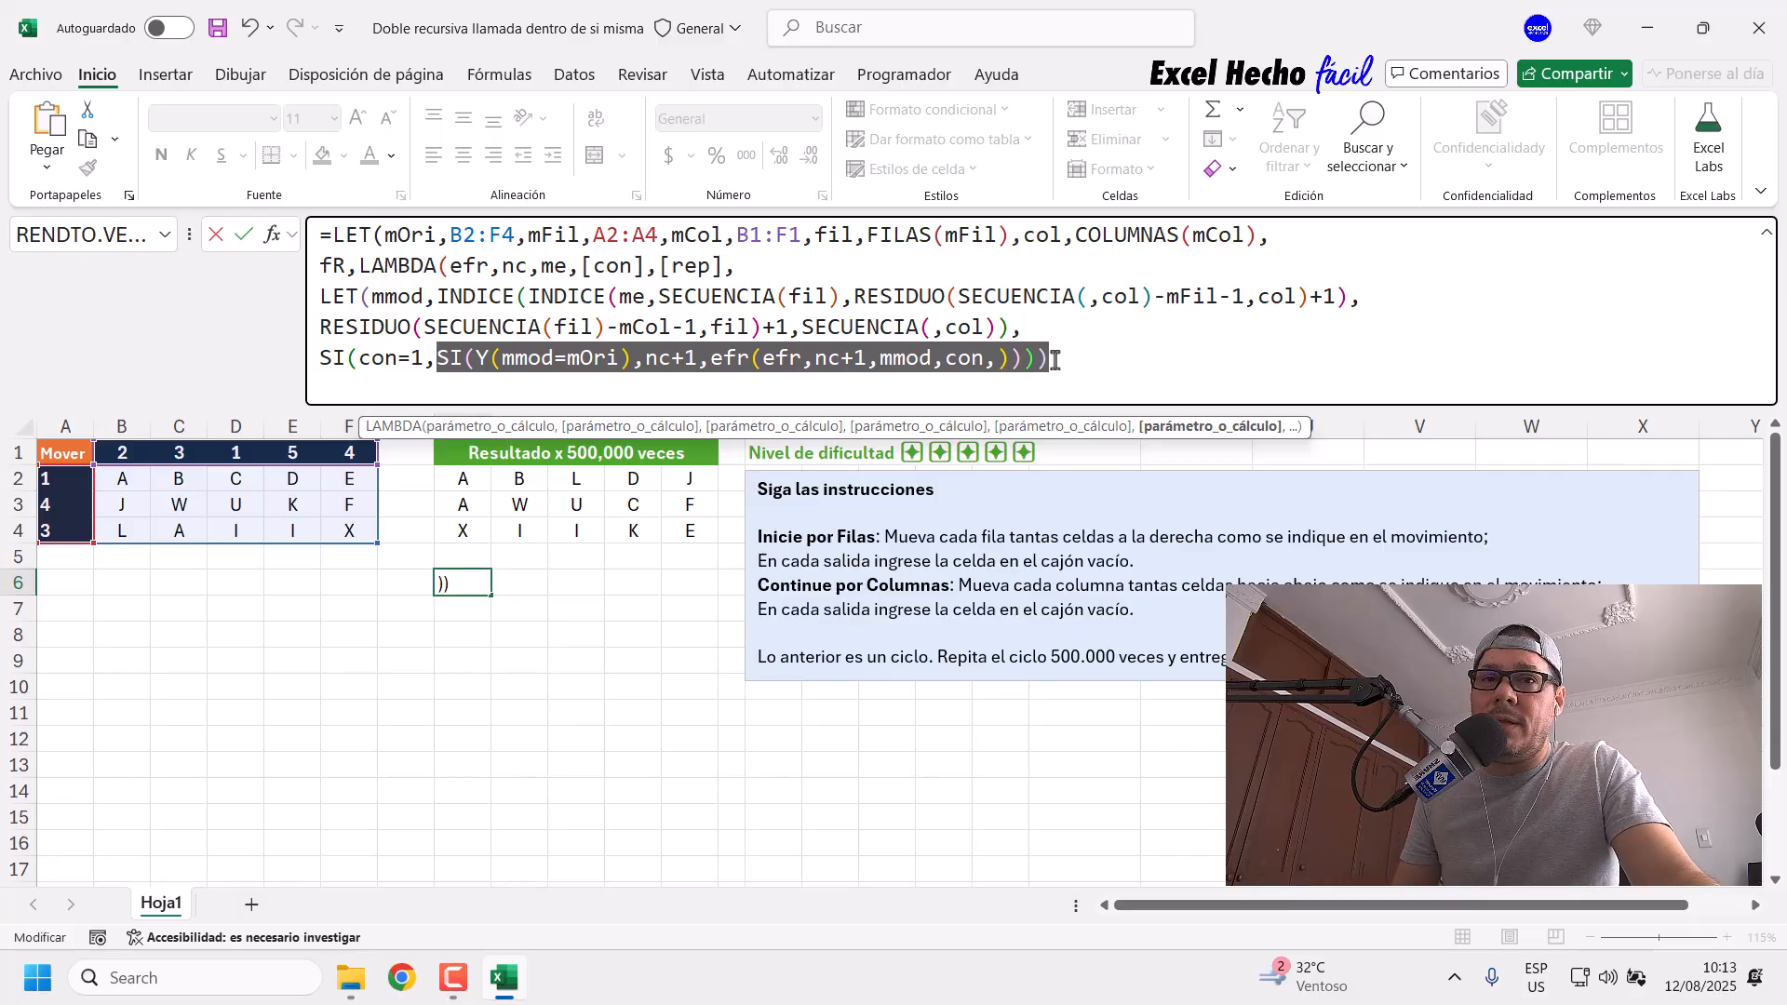
{"action": "left_click", "coordinate": [1063, 353]}
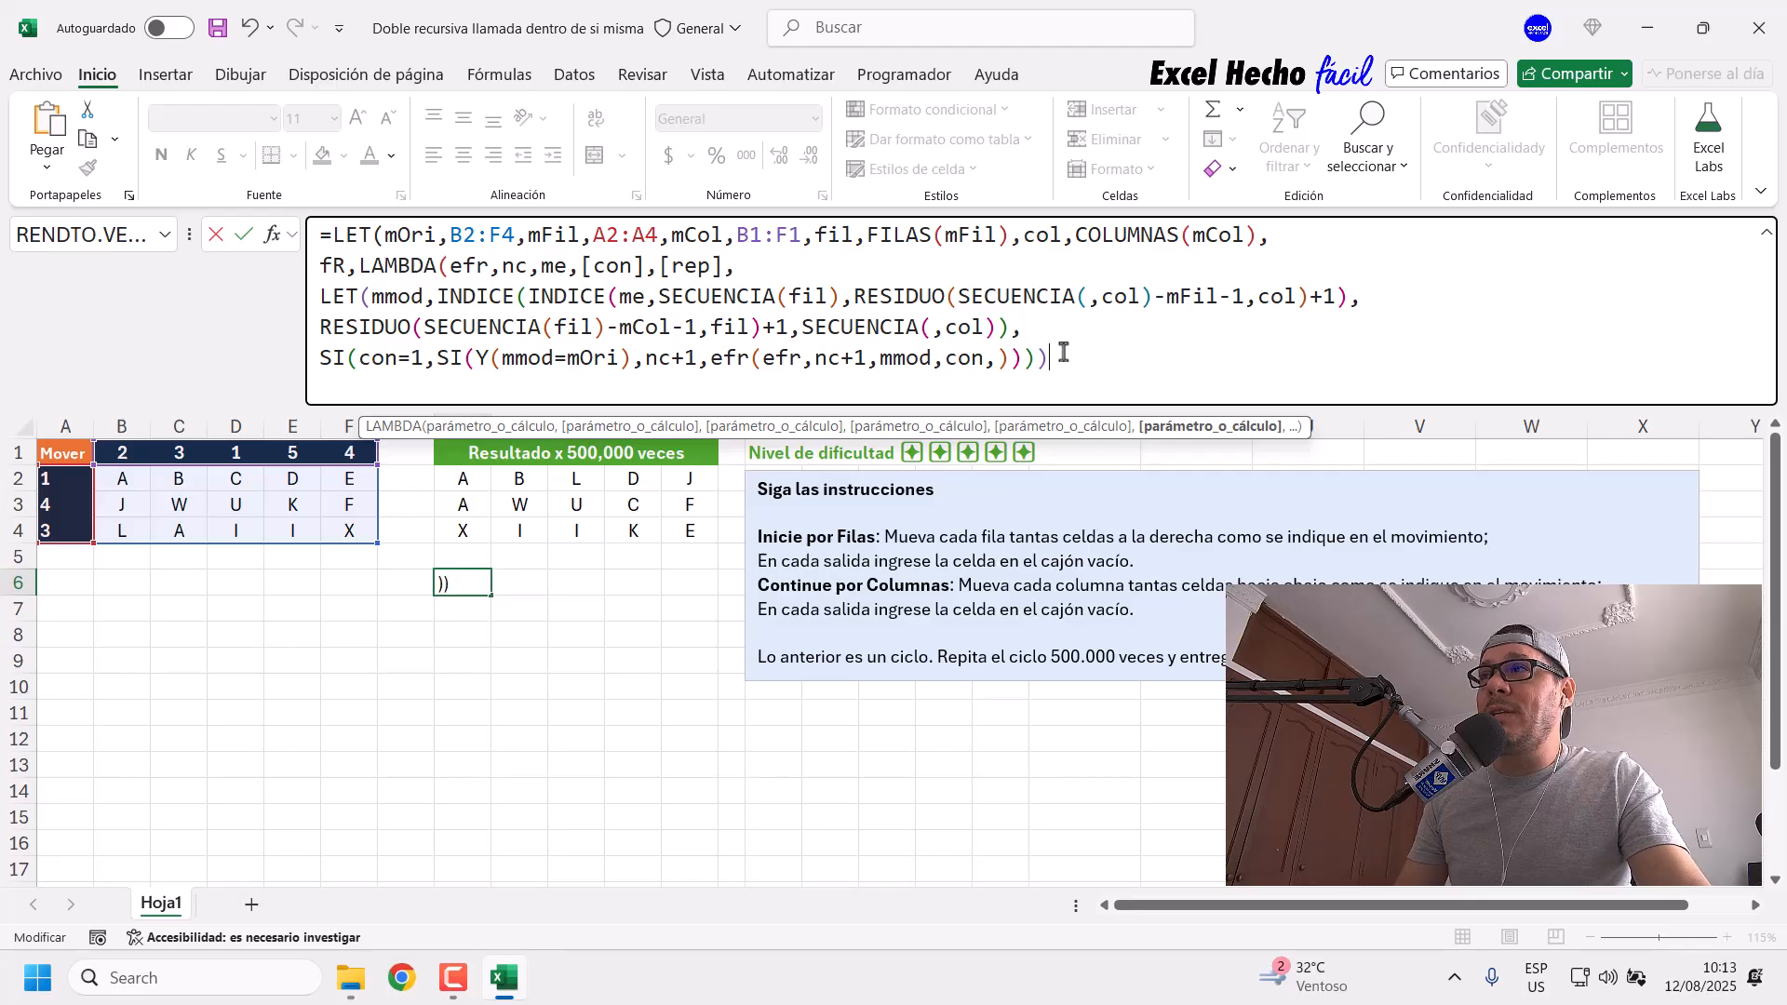
{"action": "type", "text": ","}
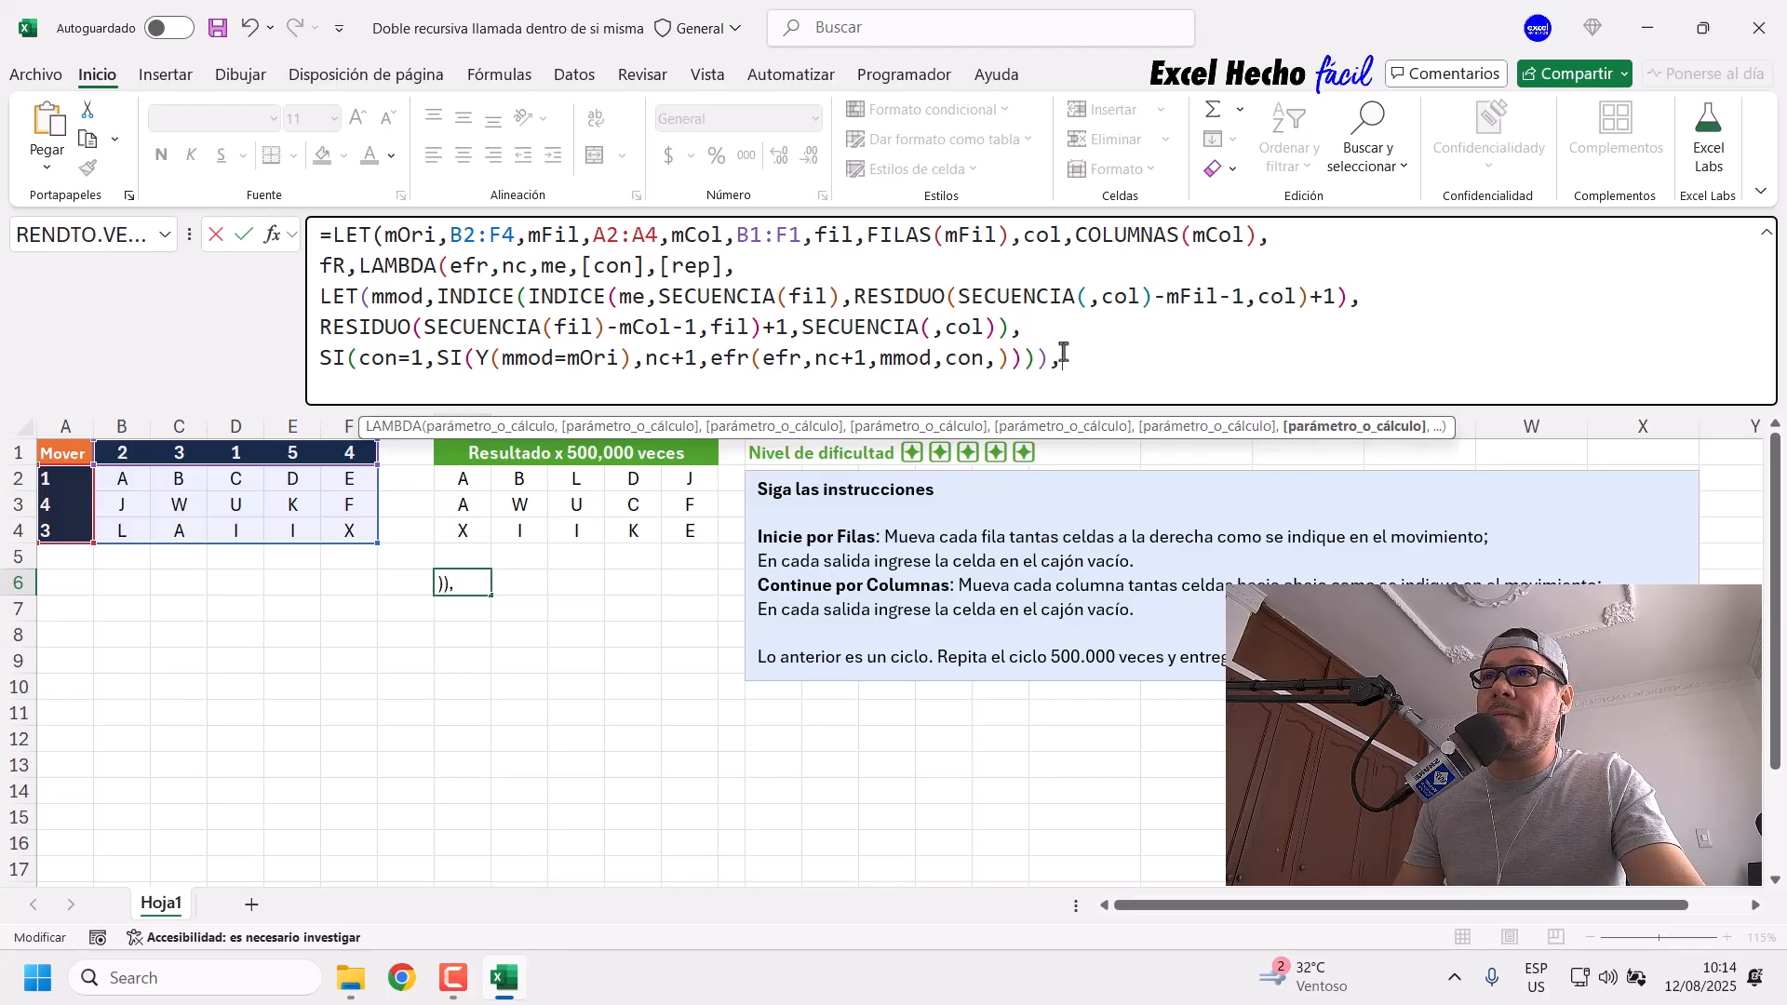
{"action": "key", "text": "BackSpace"}
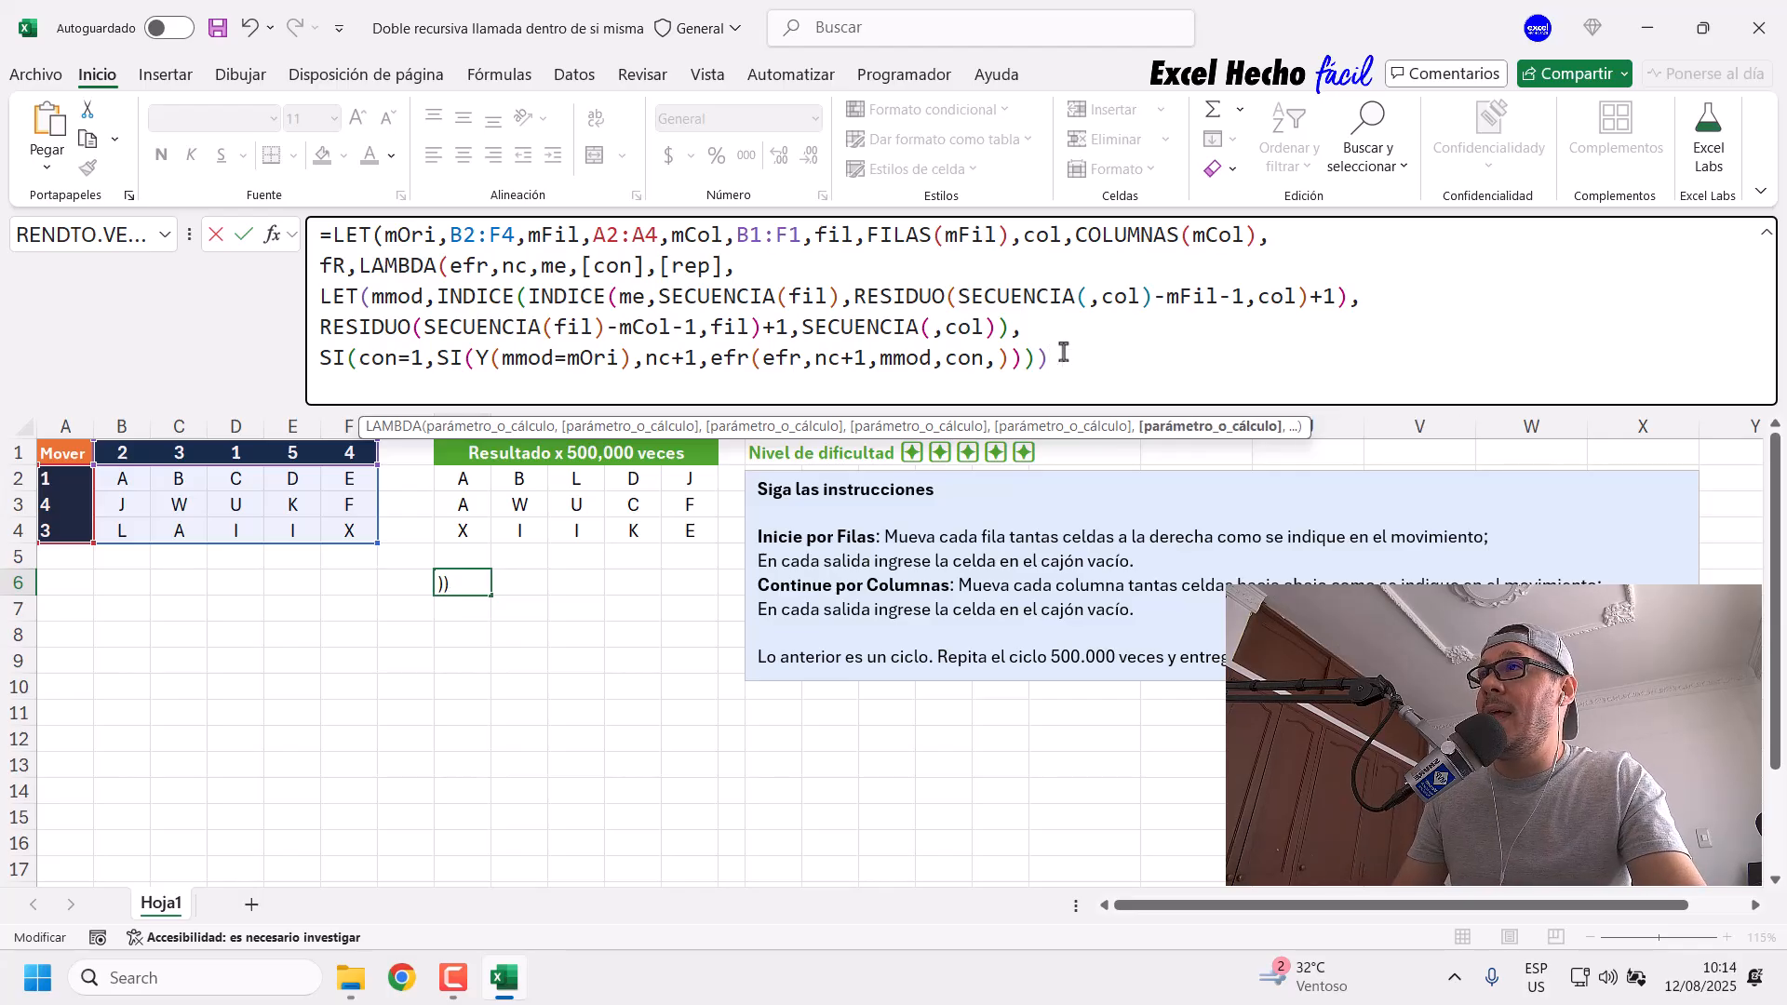
Step: Remove the two surplus closing parentheses after the inner SI and add a comma to start the outer SI's value-if-false argument
{"action": "left_click", "coordinate": [437, 359]}
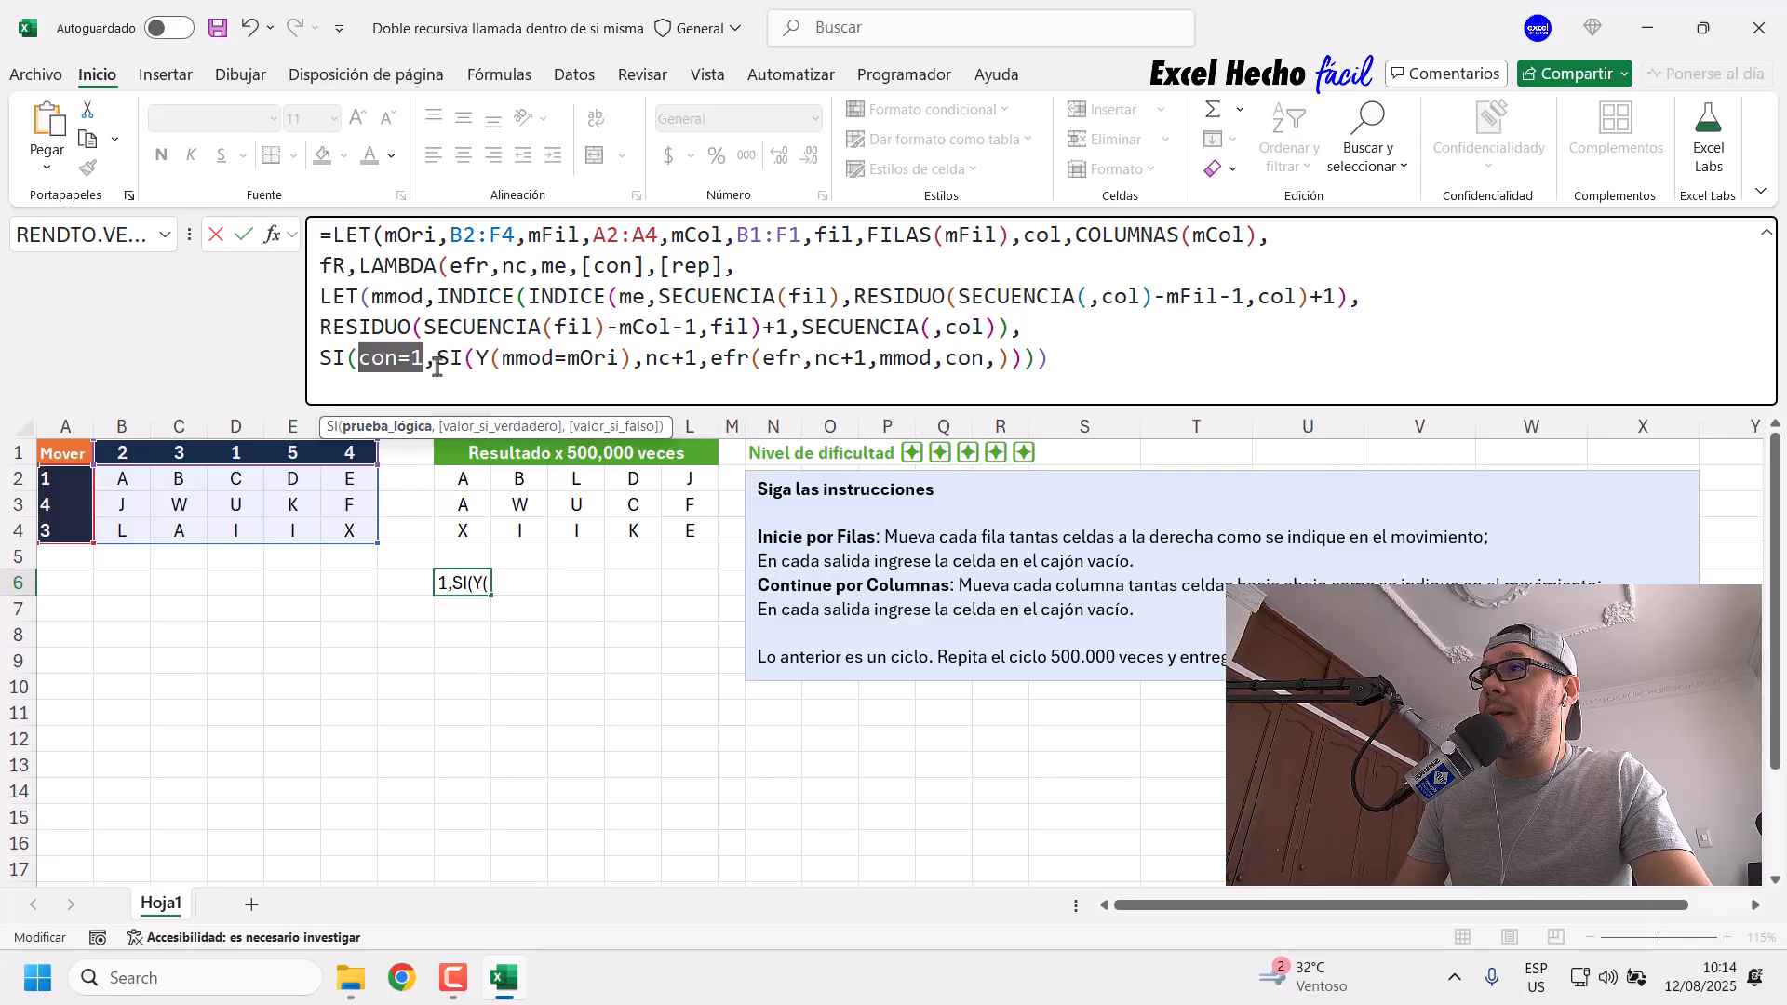
{"action": "left_click", "coordinate": [456, 427]}
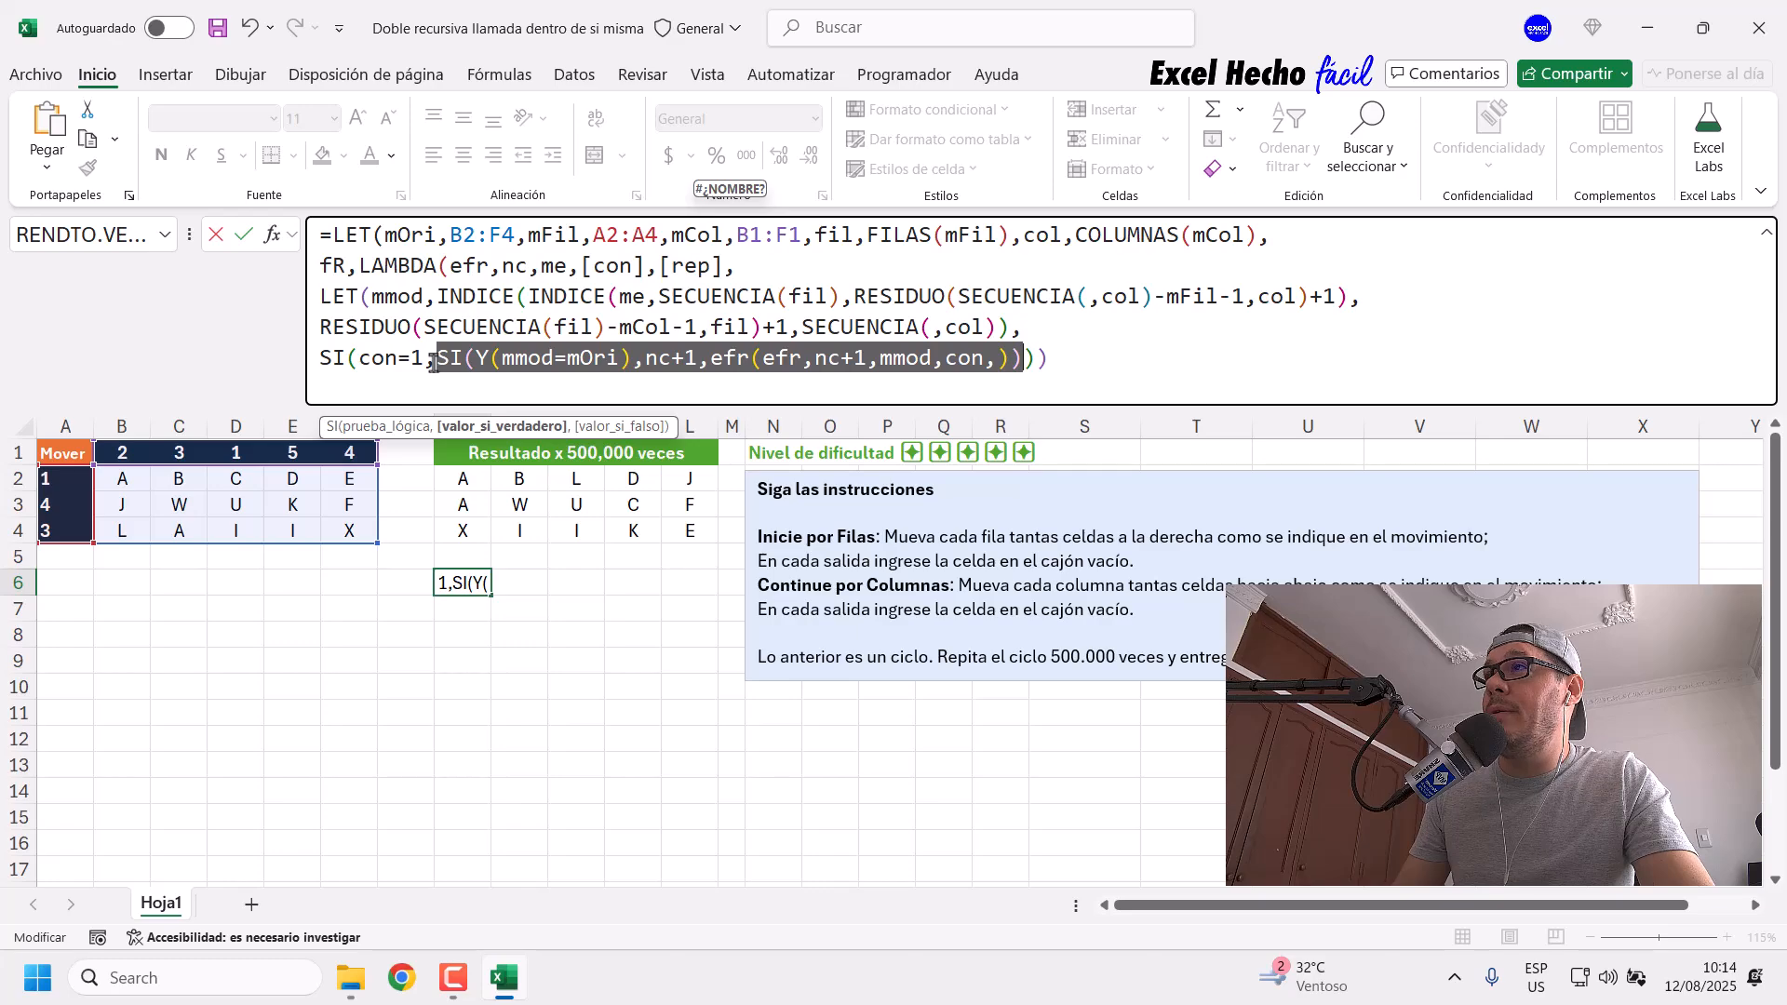
{"action": "left_click", "coordinate": [1133, 360]}
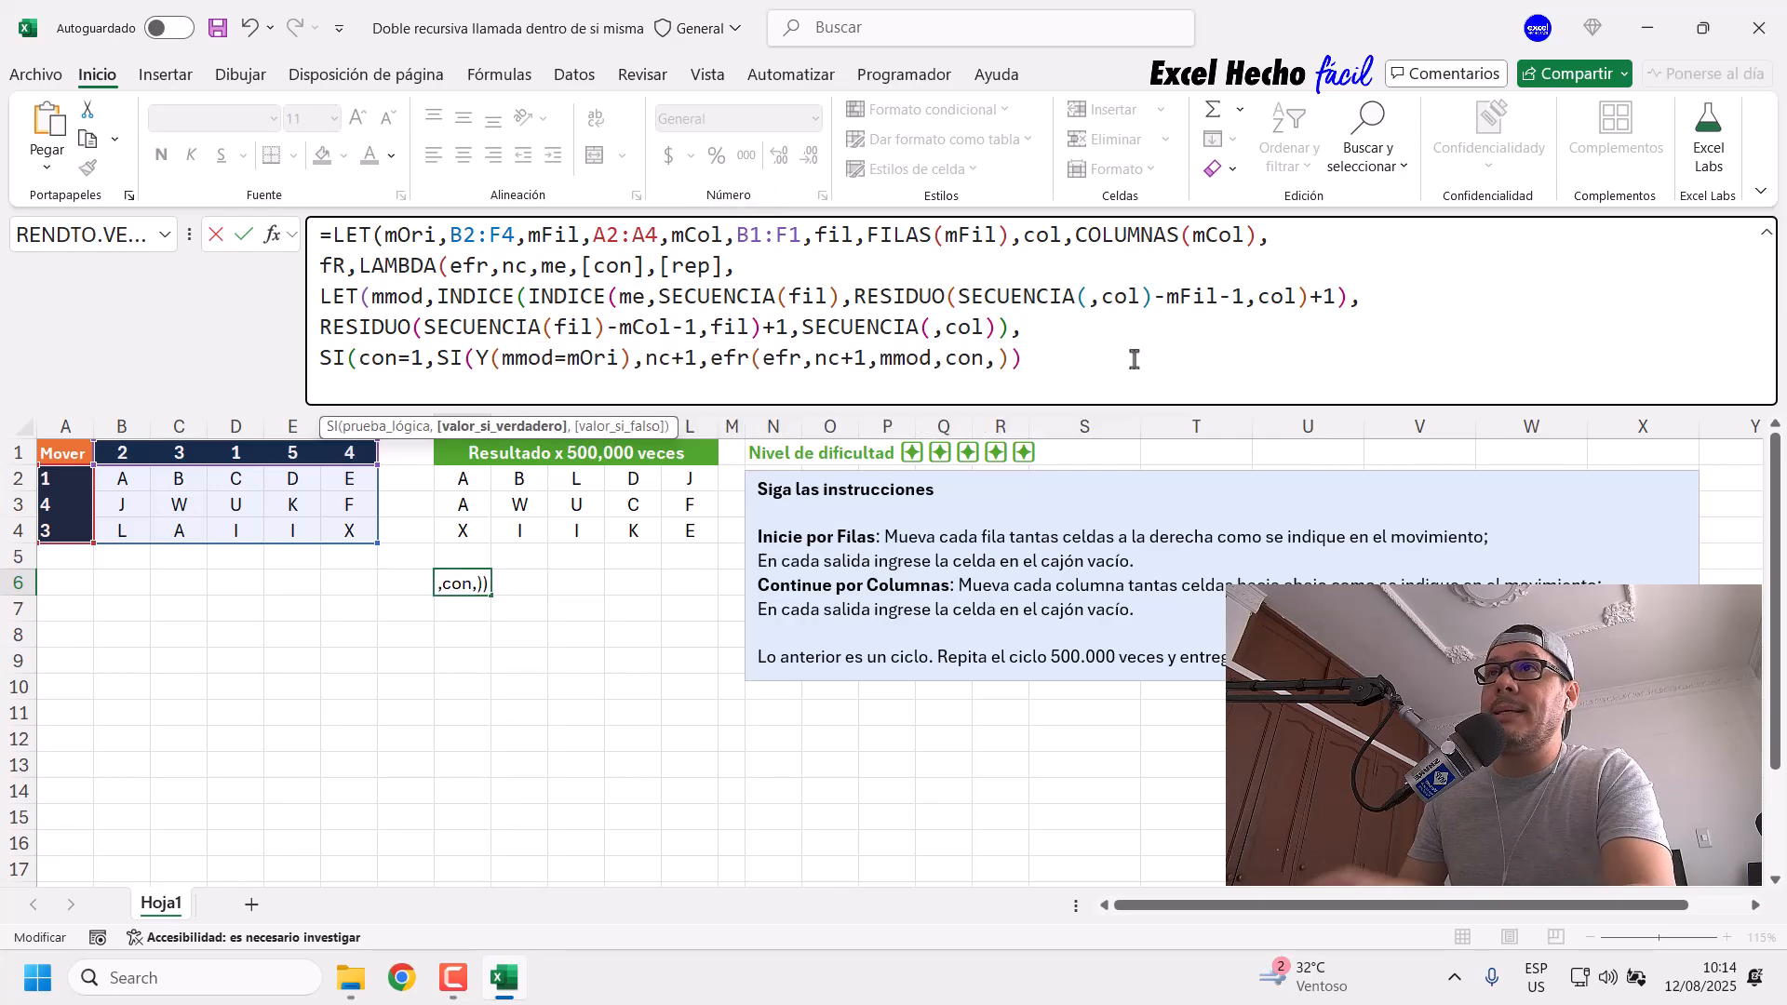
{"action": "left_click_drag", "start_coordinate": [474, 358], "coordinate": [1004, 365]}
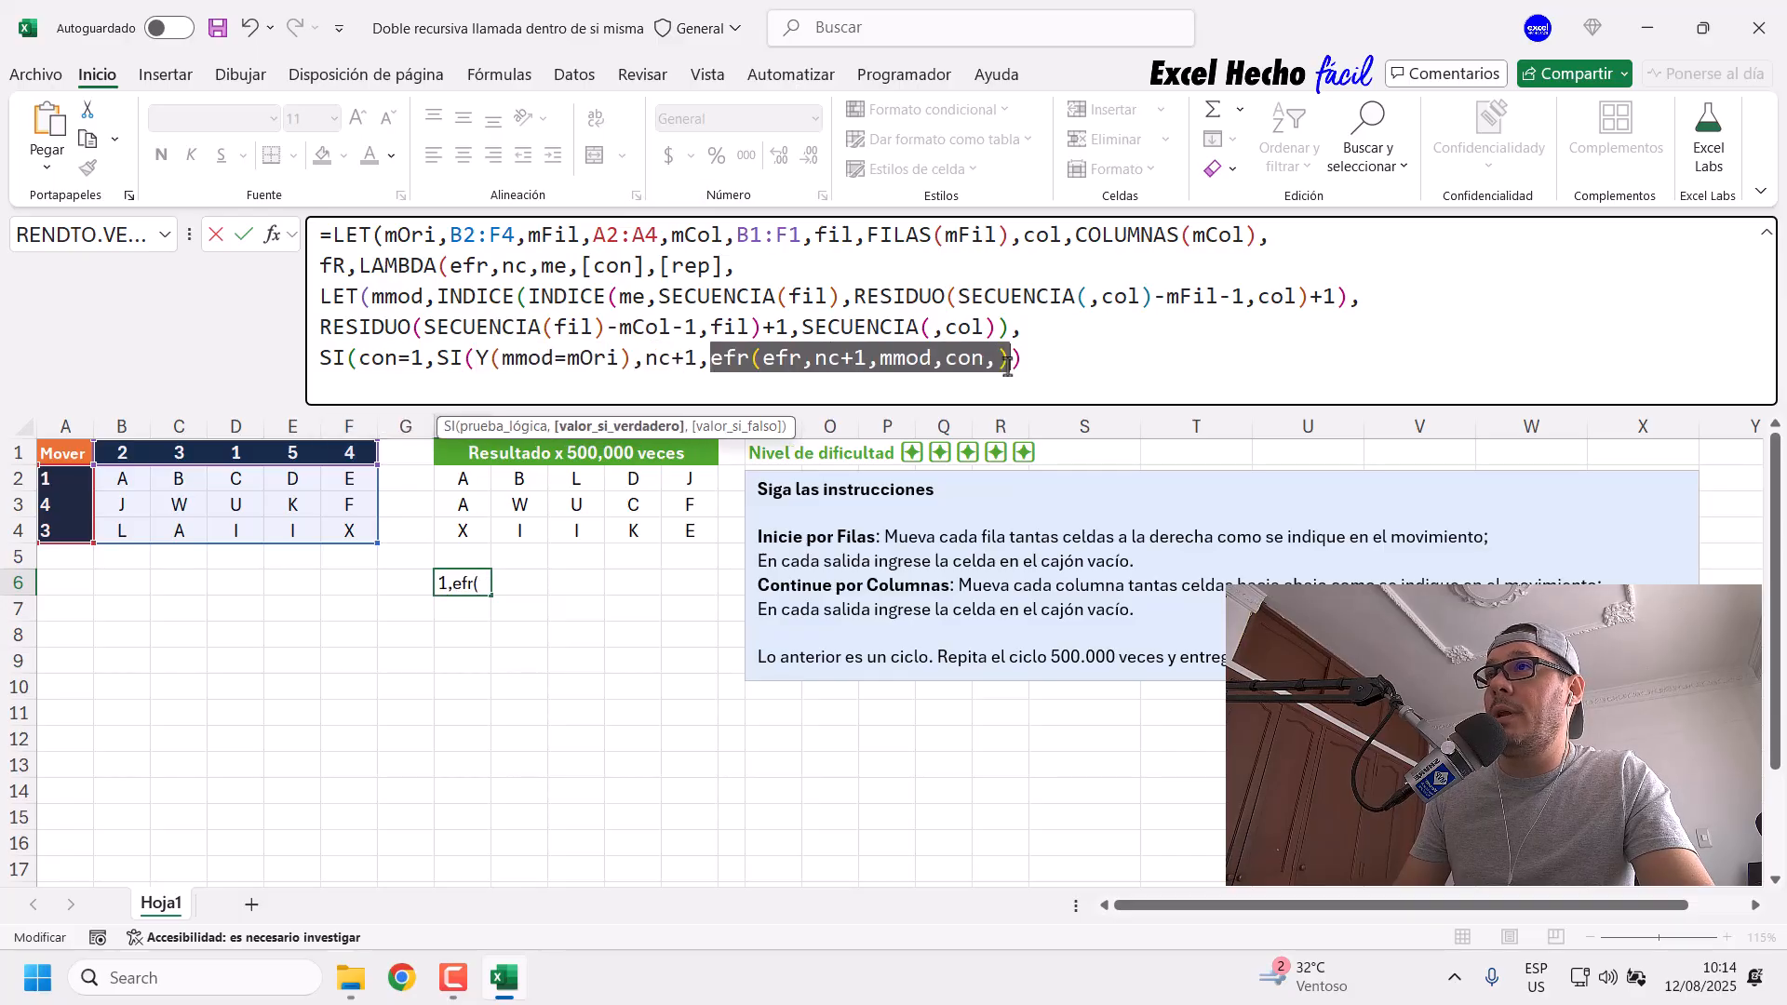
{"action": "left_click", "coordinate": [1024, 361]}
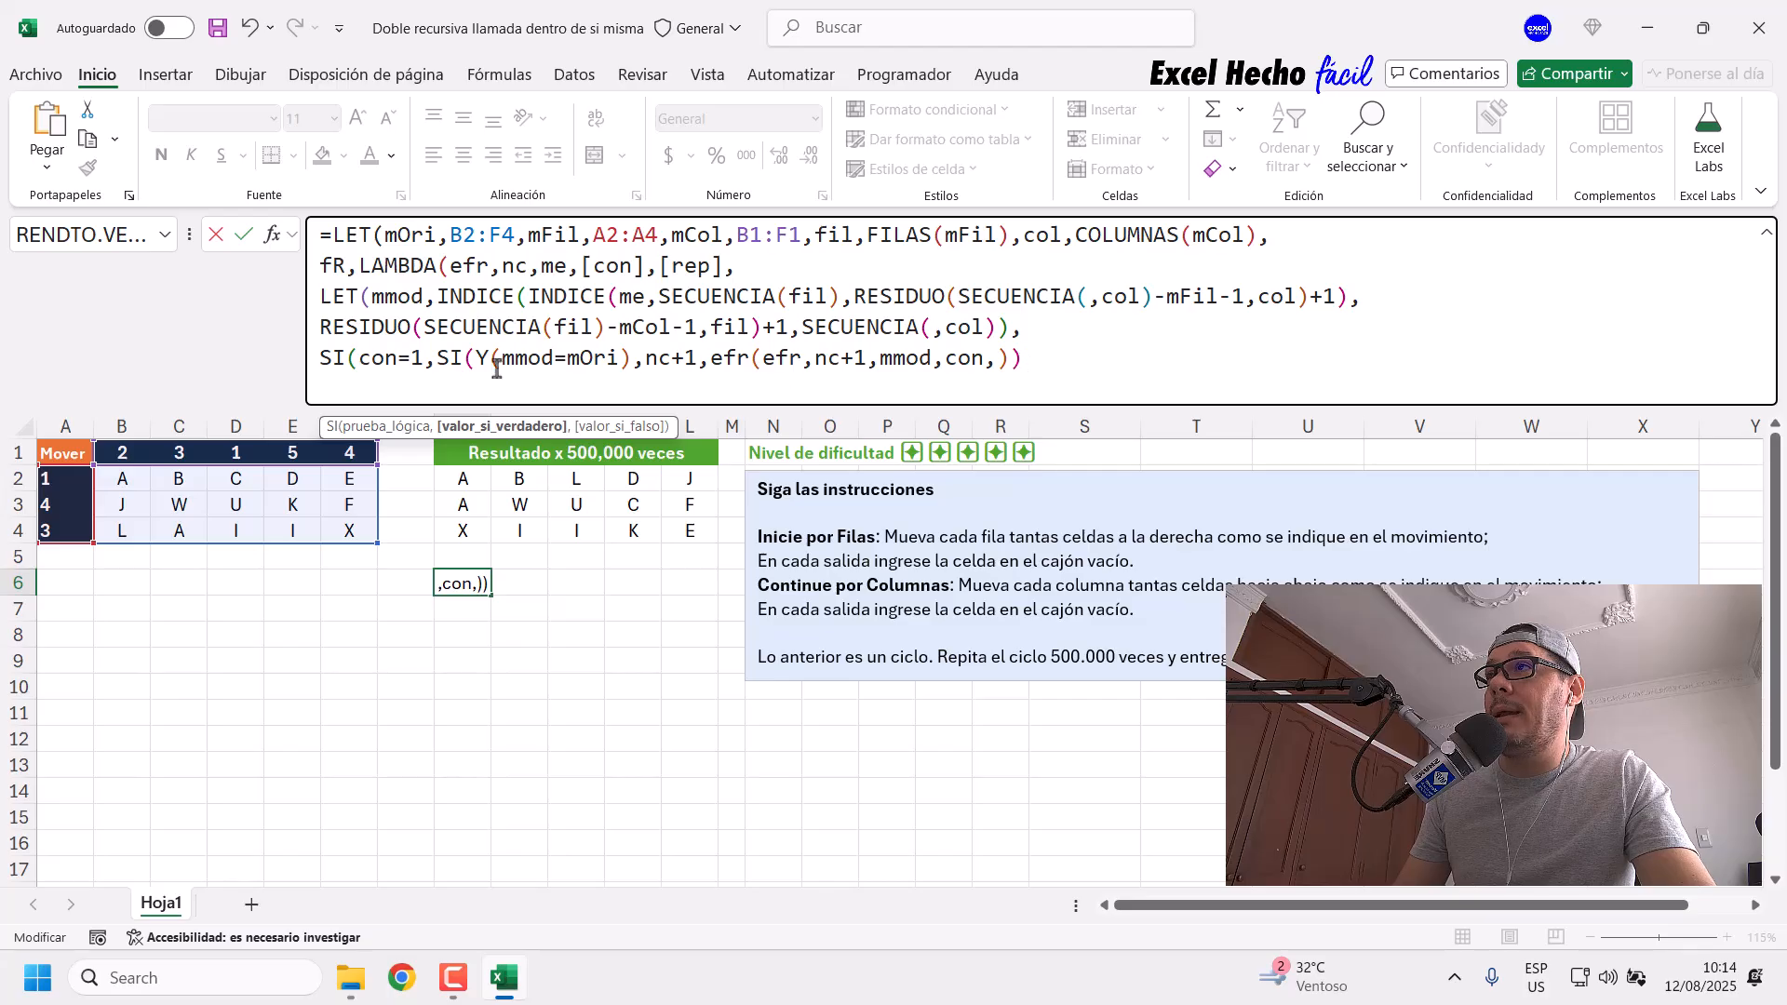
{"action": "type", "text": ","}
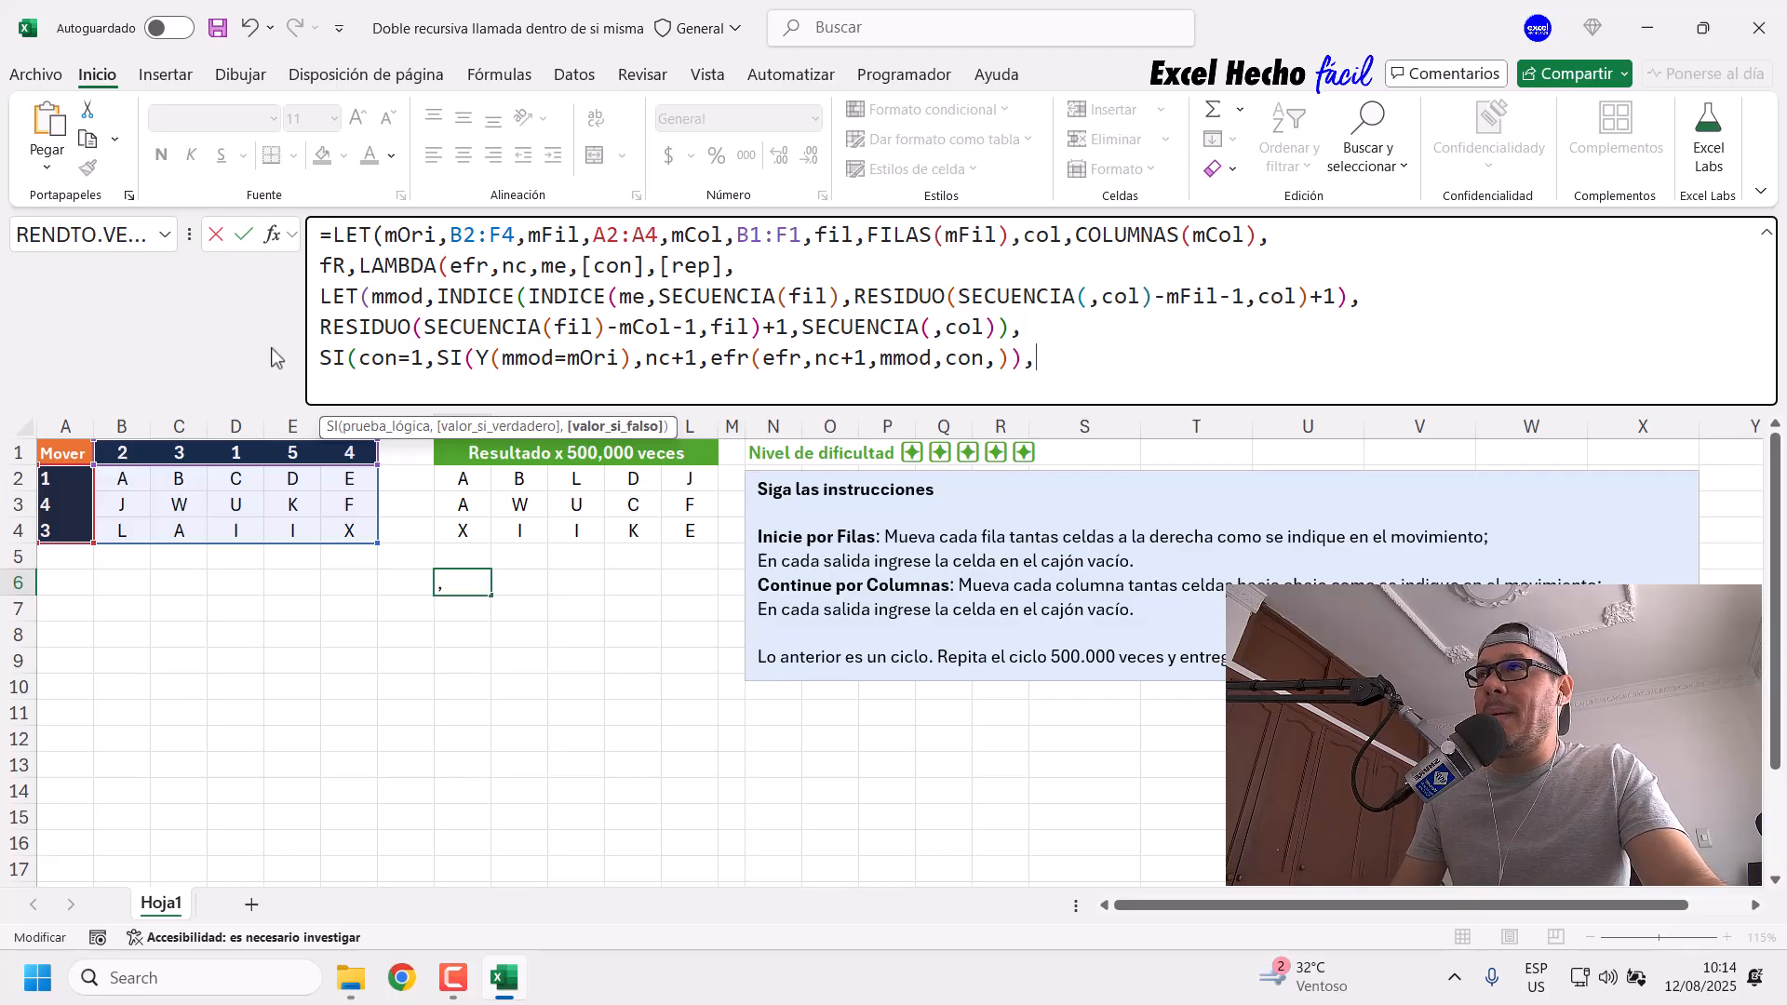
Step: Examine the con=1 test and the nc and [rep] parameters to decide what the outer SI's false branch must compare
{"action": "left_click_drag", "start_coordinate": [420, 368], "coordinate": [354, 361]}
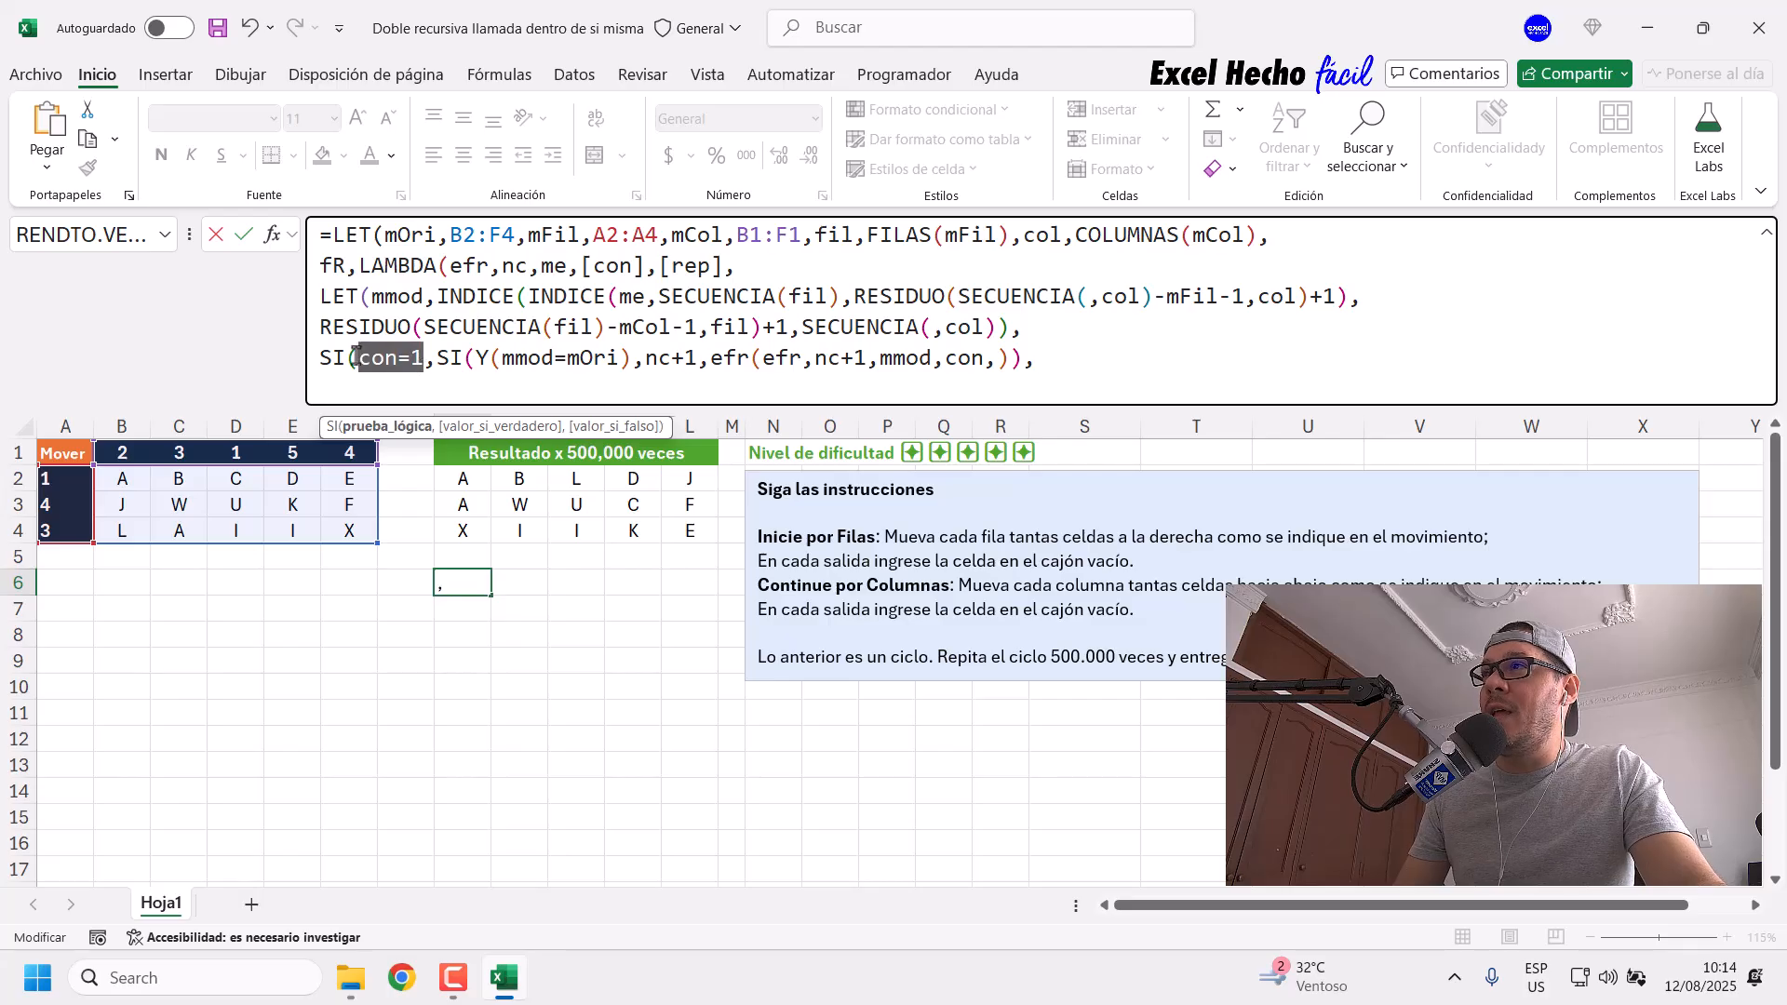
{"action": "left_click", "coordinate": [1067, 361]}
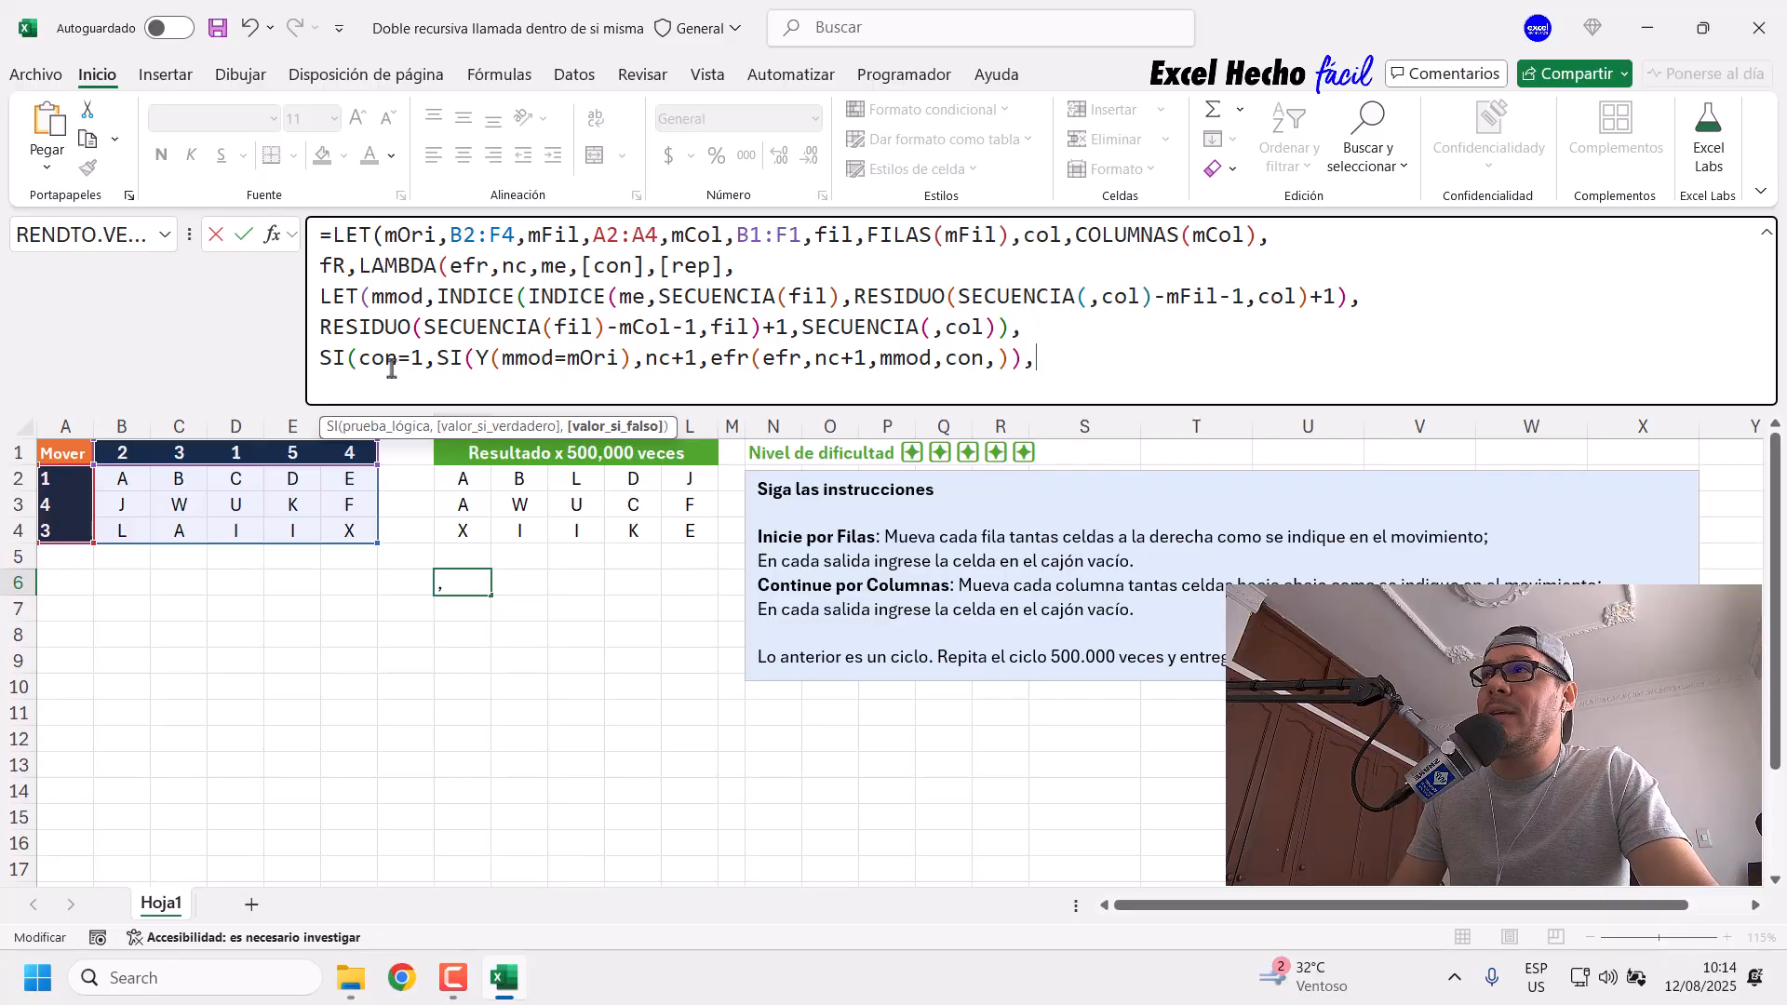
{"action": "left_click_drag", "start_coordinate": [423, 364], "coordinate": [362, 360]}
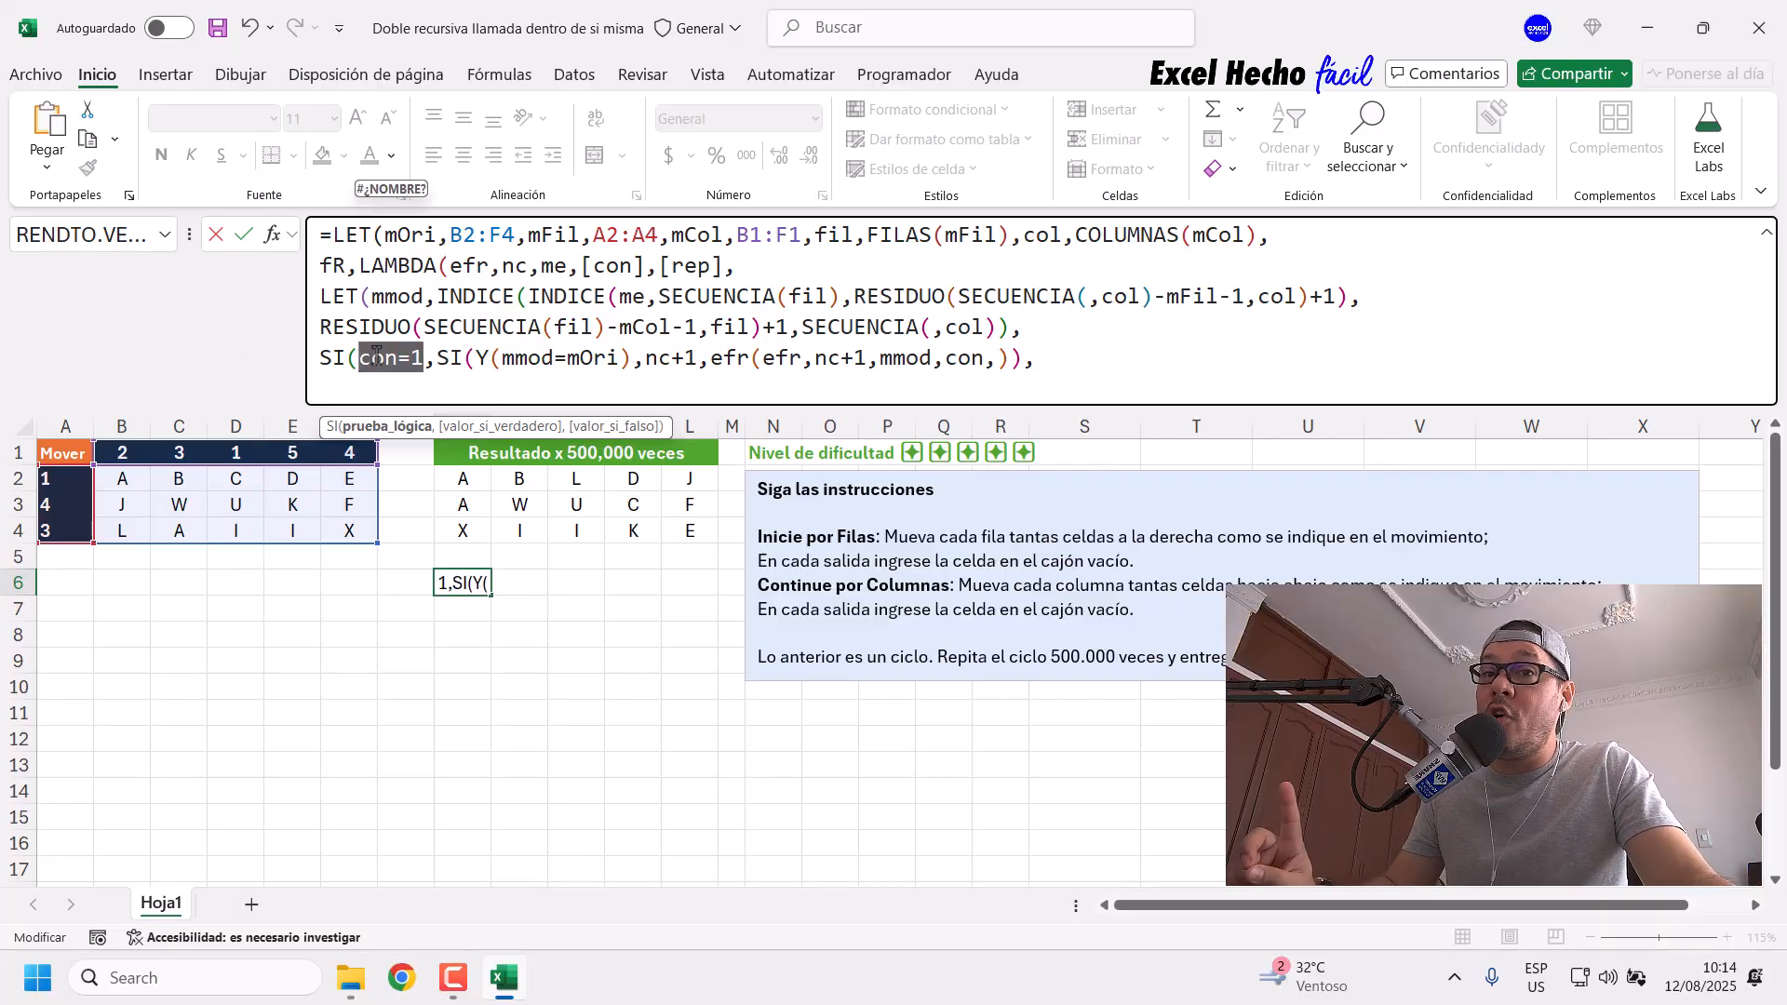
{"action": "left_click", "coordinate": [1046, 370]}
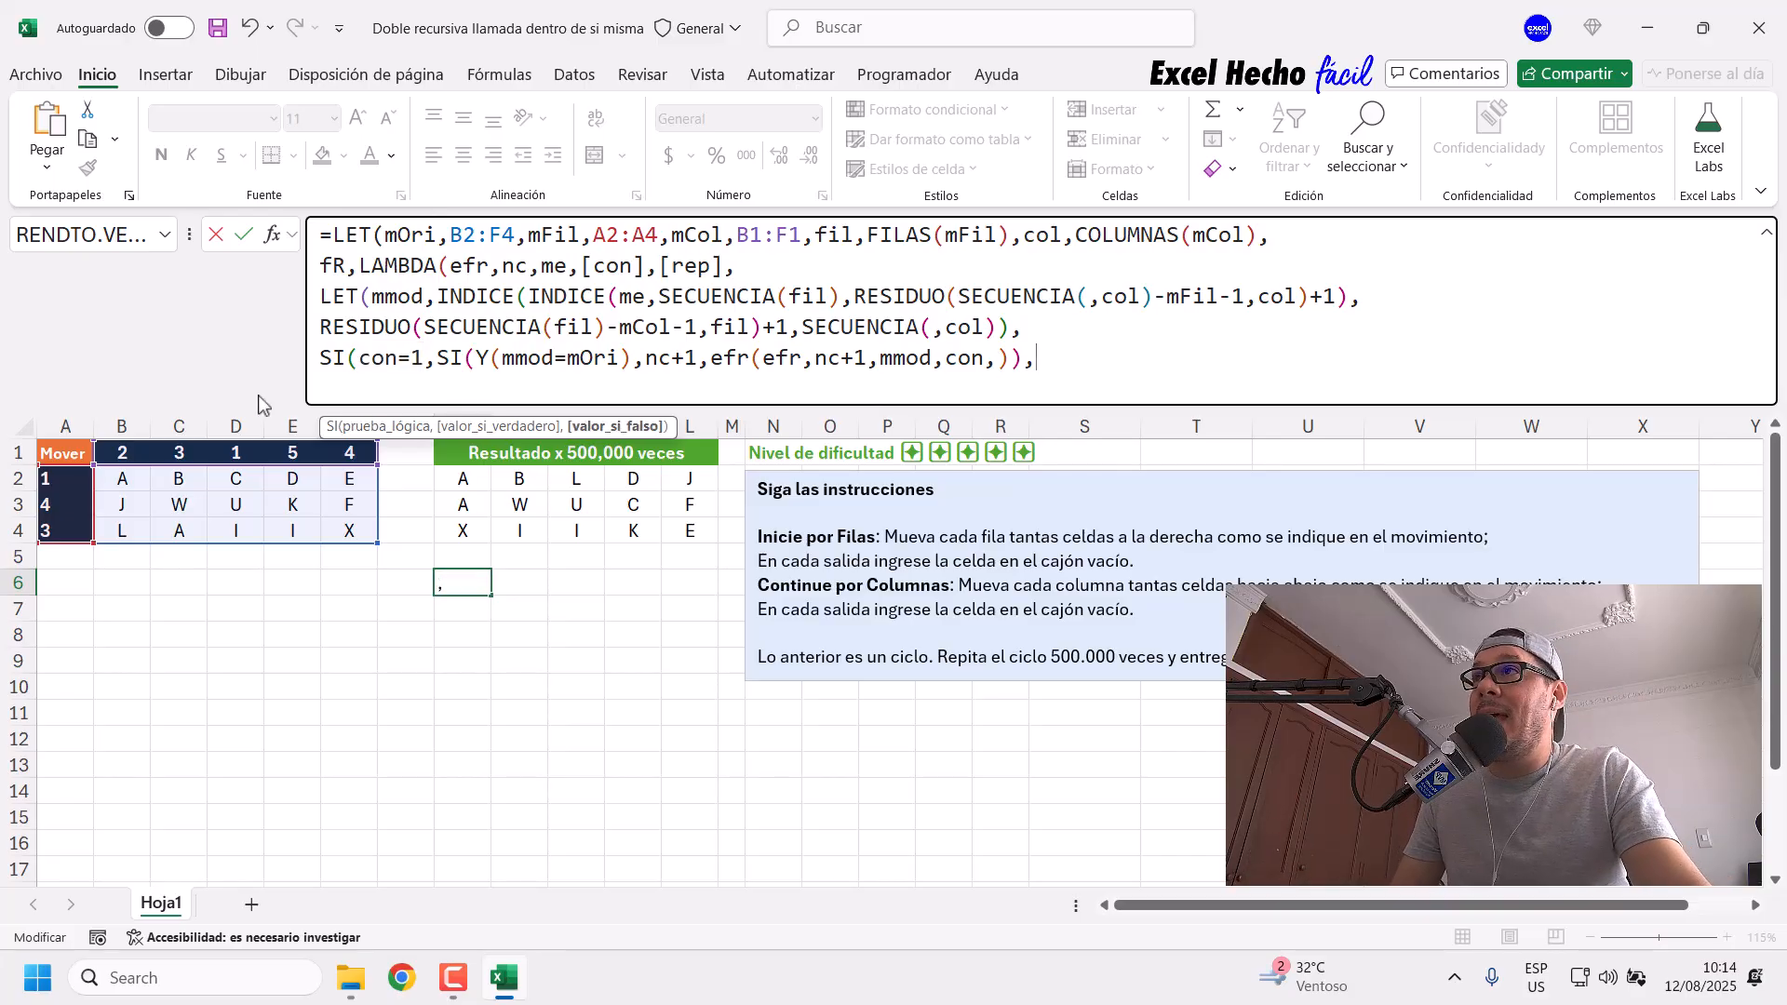
{"action": "double_click", "coordinate": [522, 268]}
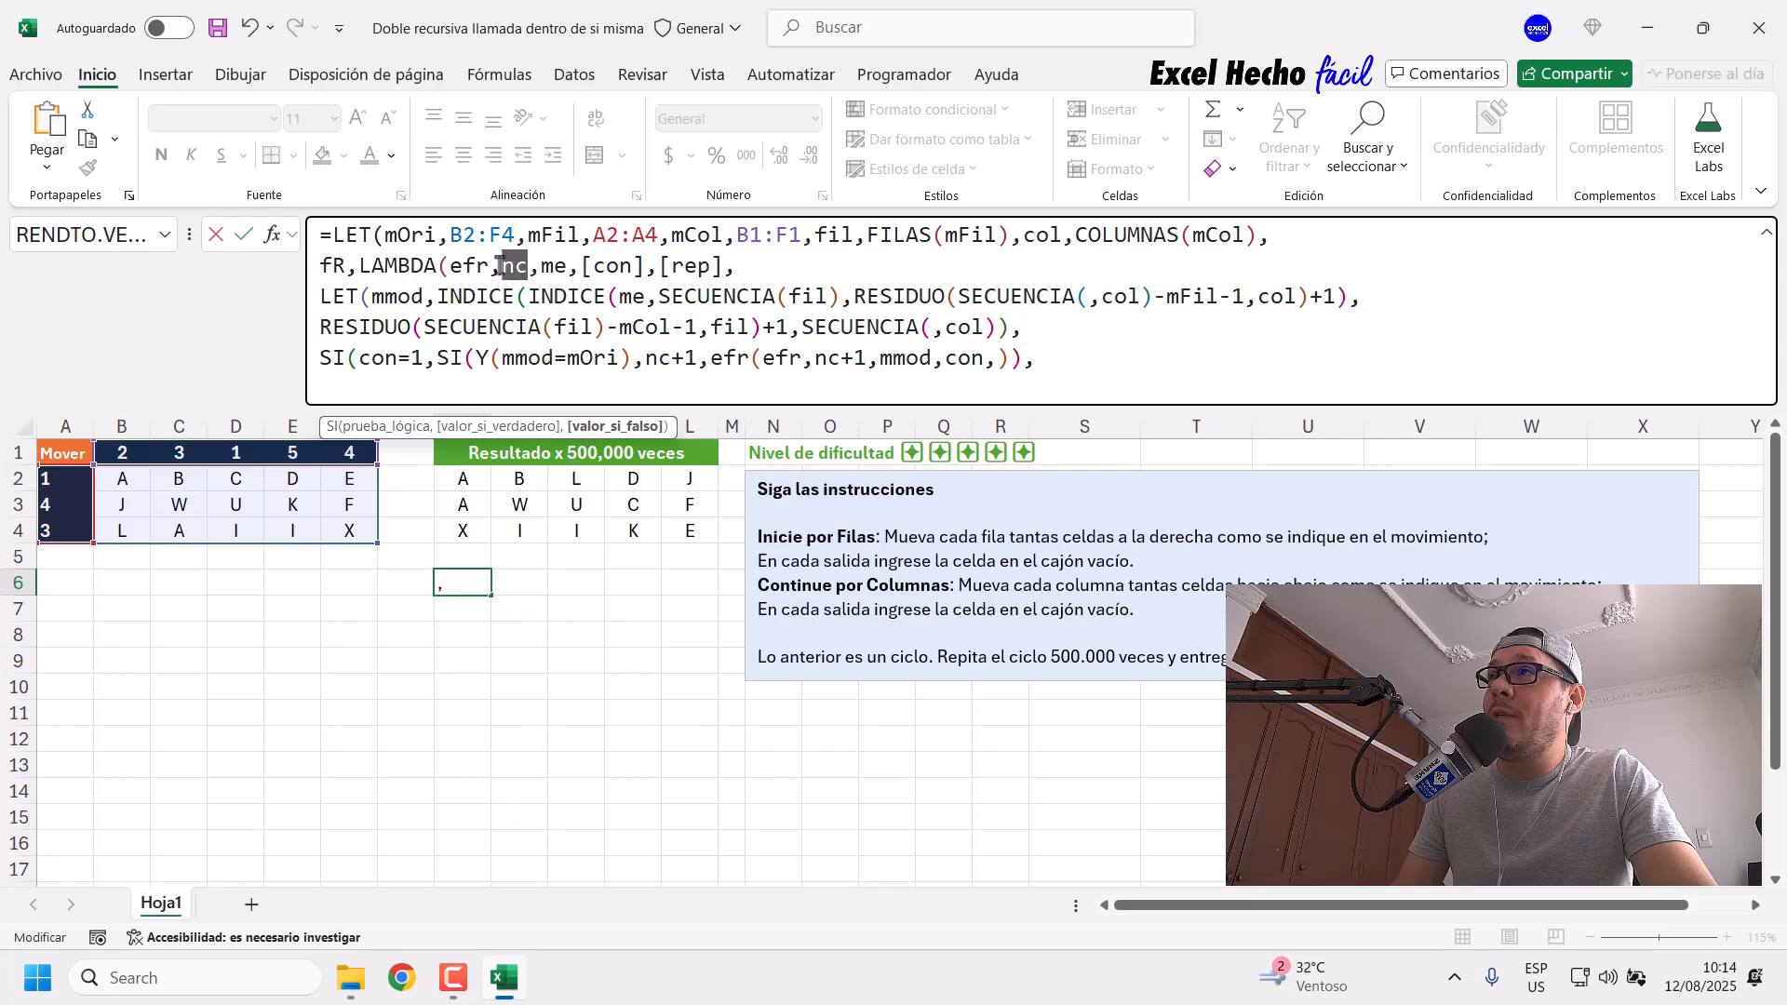
{"action": "left_click_drag", "start_coordinate": [656, 266], "coordinate": [725, 266]}
{"action": "left_click", "coordinate": [1041, 365]}
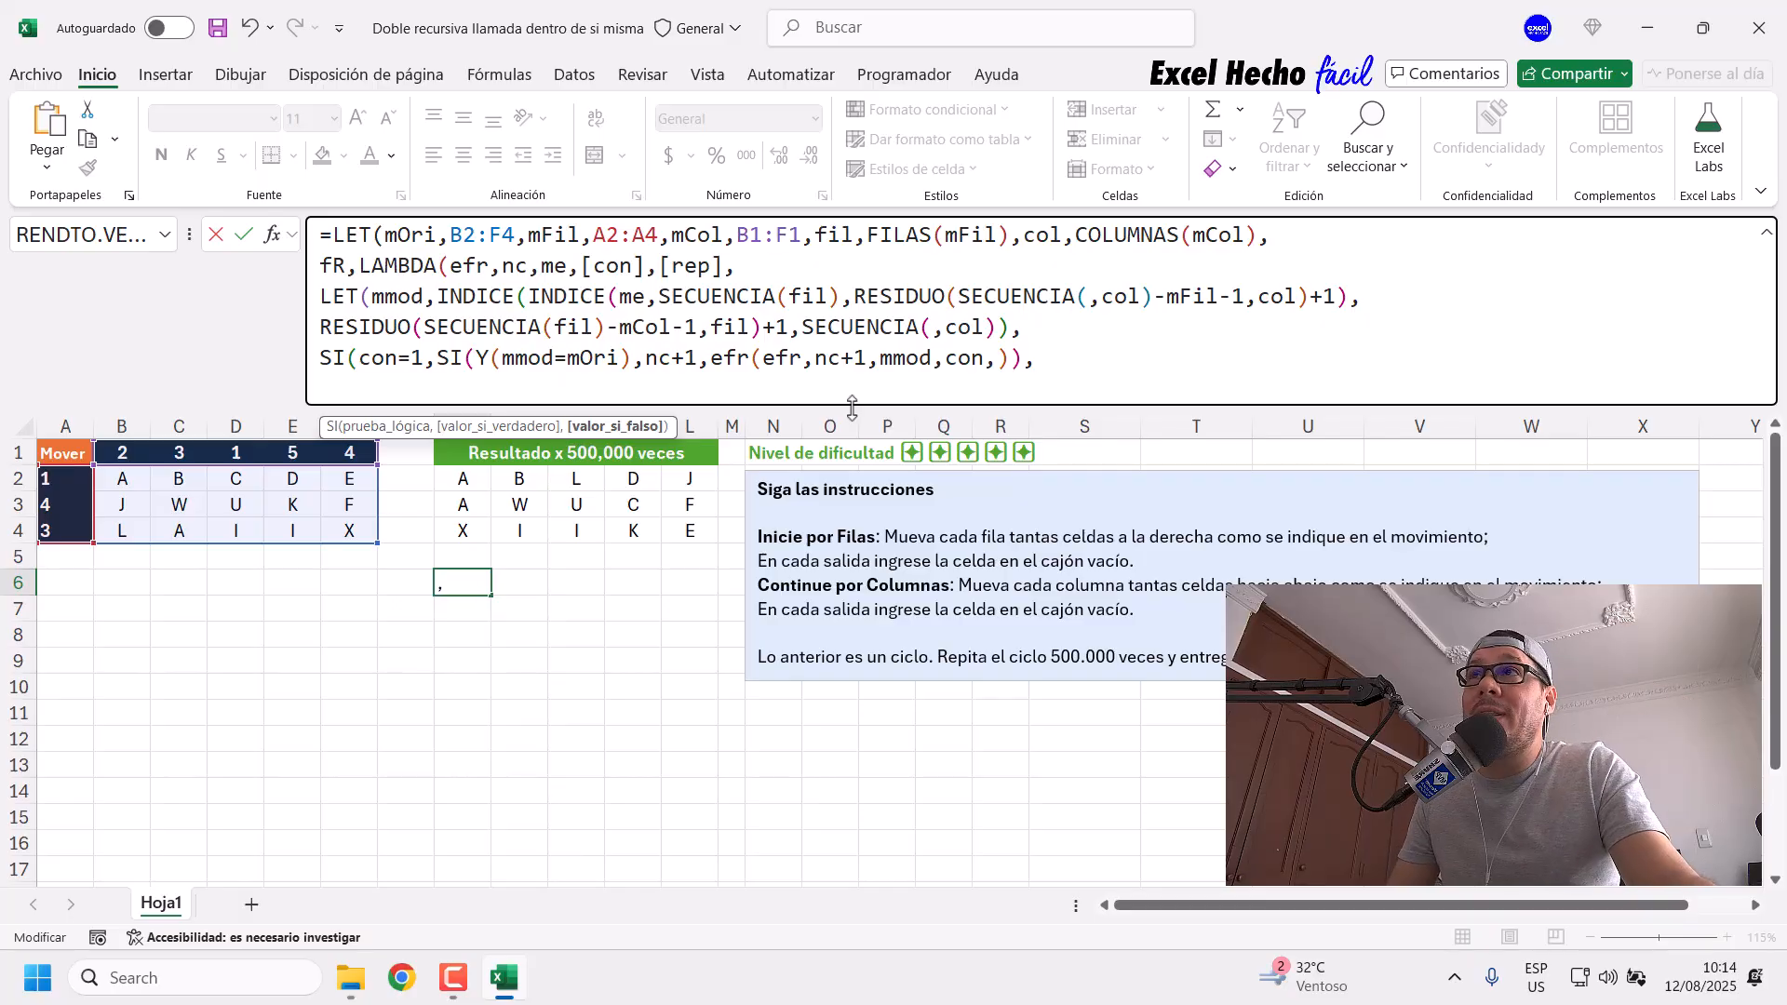
{"action": "left_click_drag", "start_coordinate": [725, 268], "coordinate": [657, 269]}
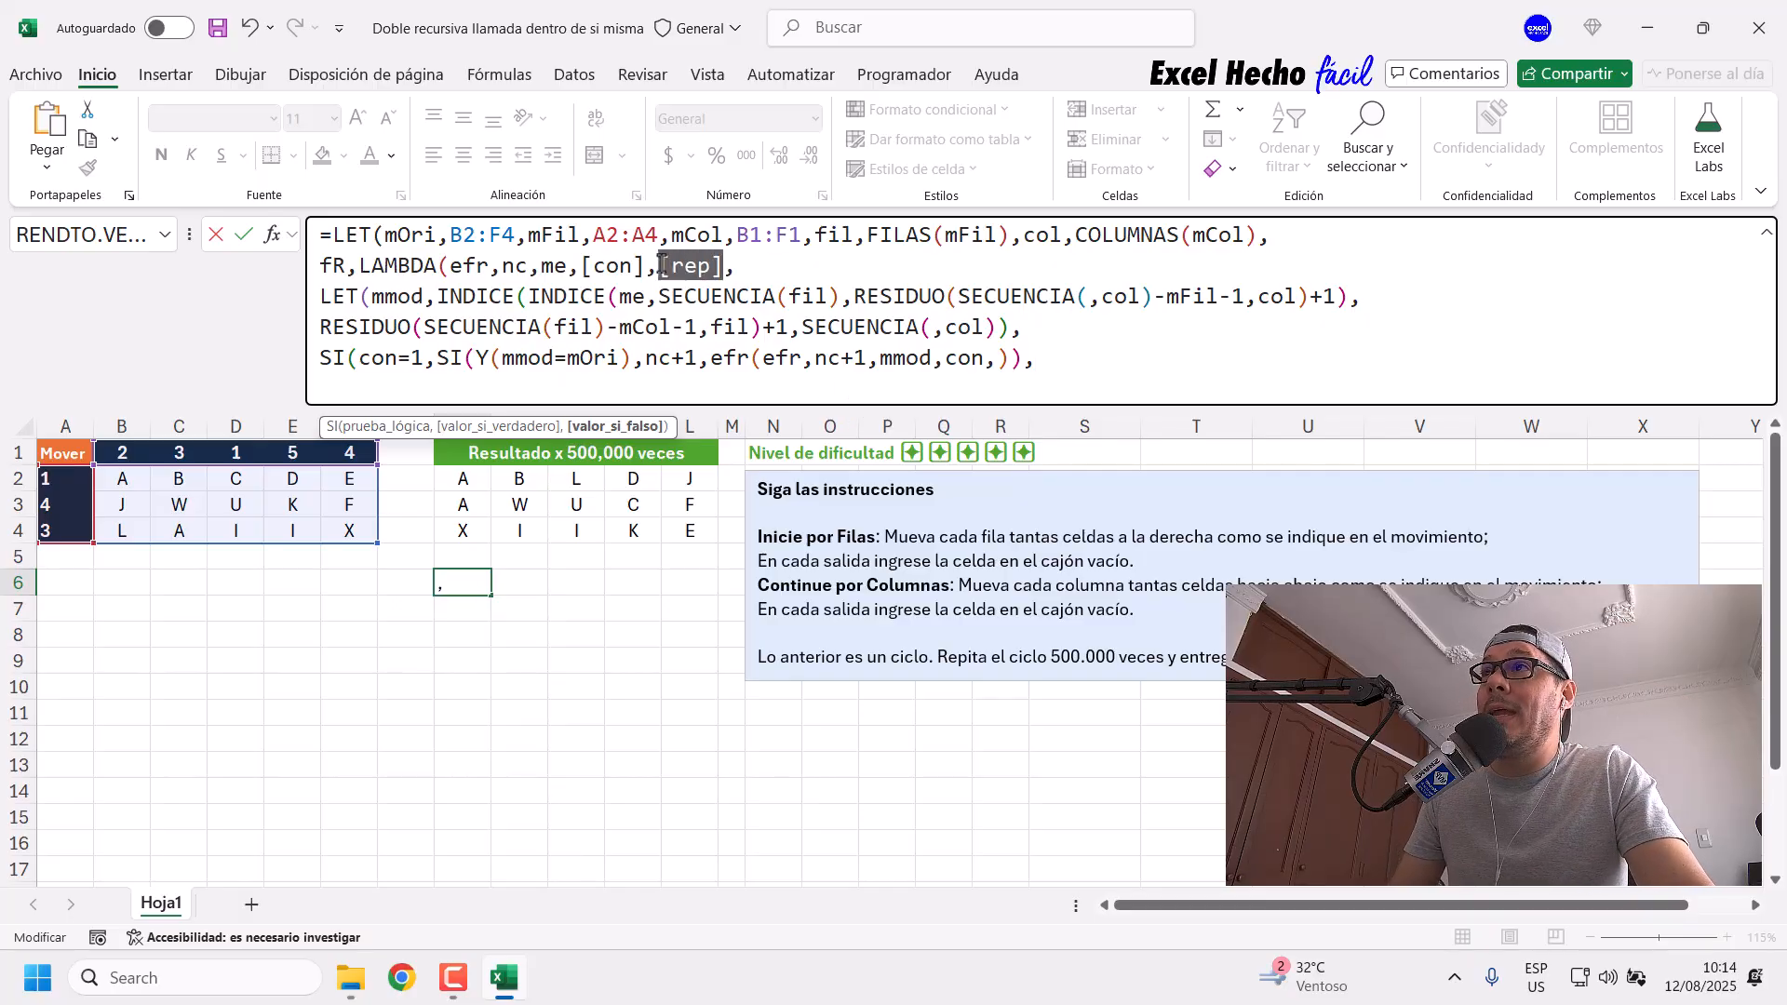
{"action": "left_click", "coordinate": [1062, 370]}
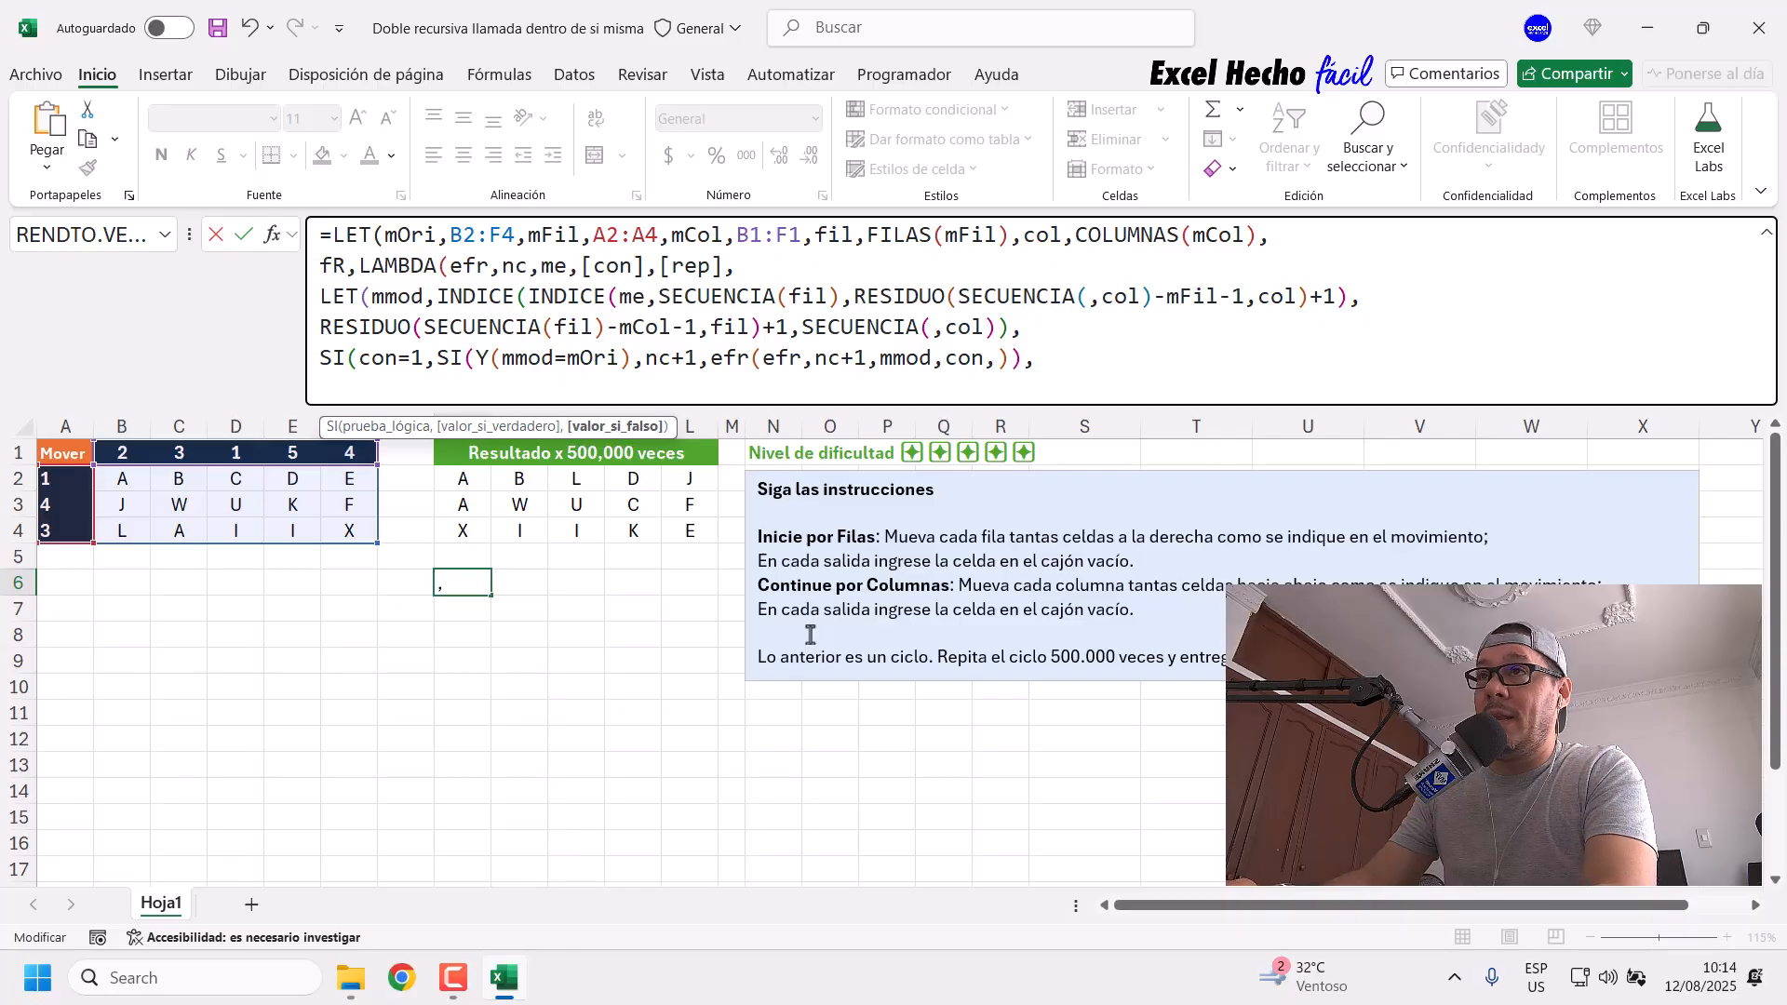
Step: Enter a nested SI(nc<rep, as the outer SI's value-if-false argument in the H6 formula
{"action": "type", "text": "SI("}
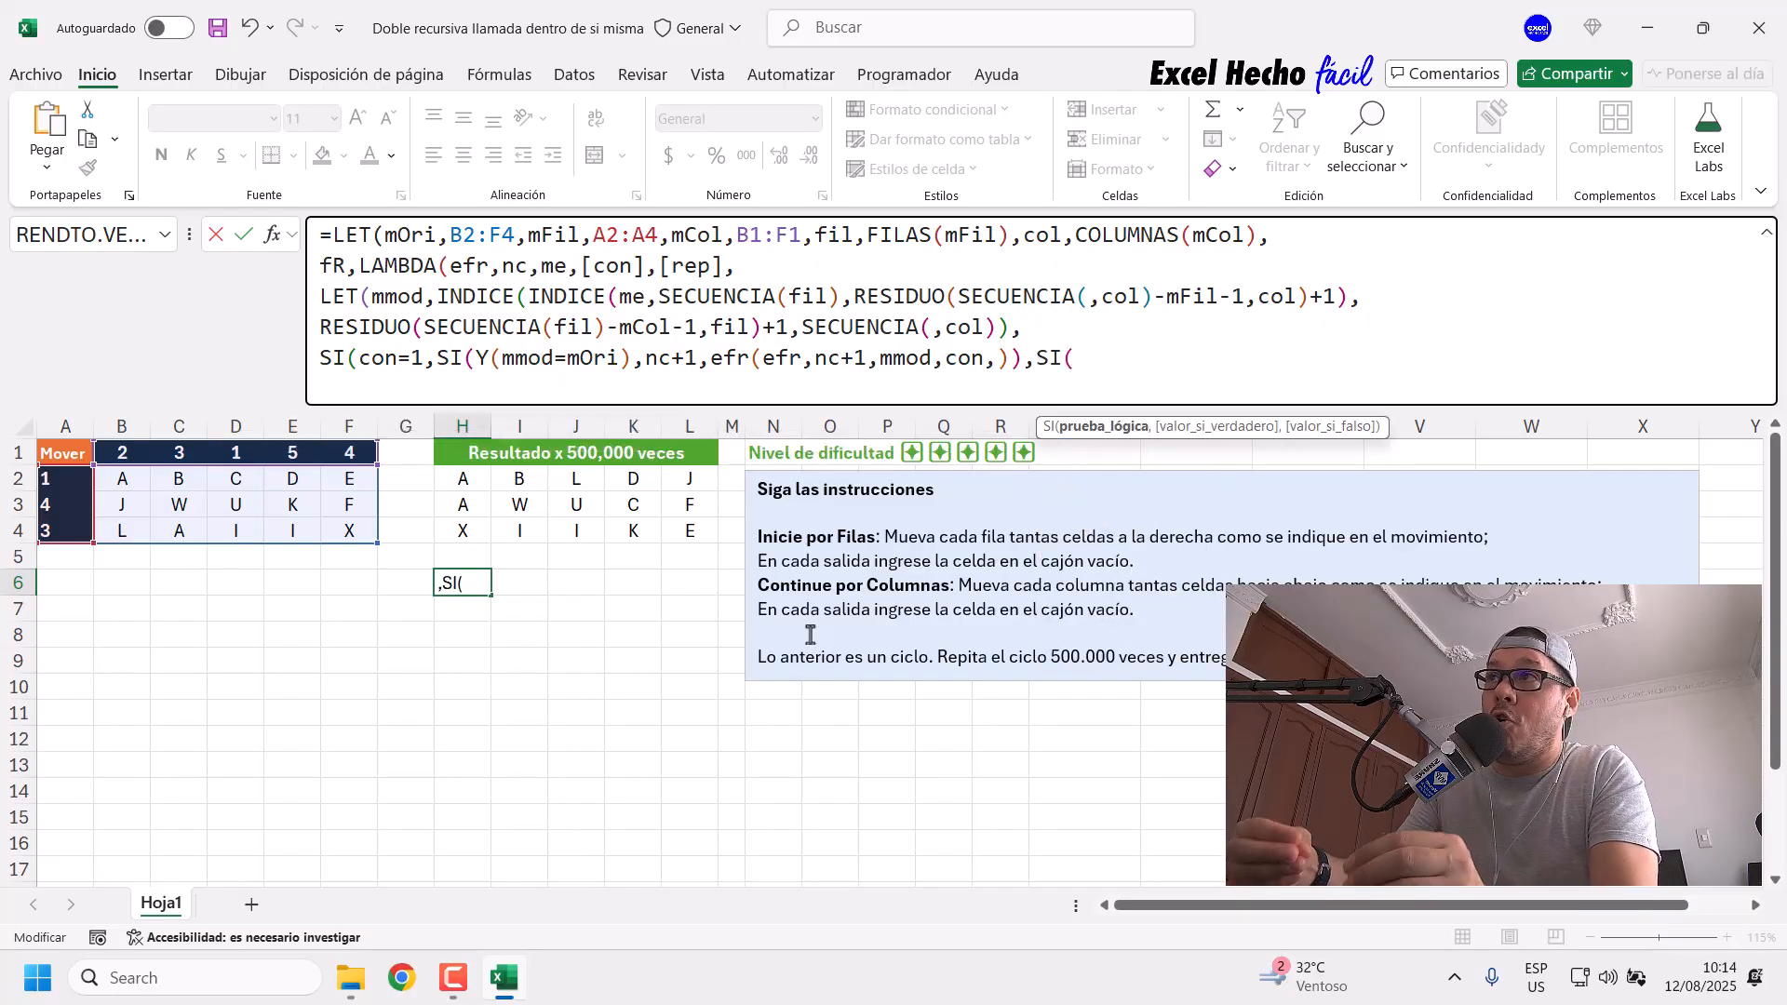
{"action": "type", "text": "nc"}
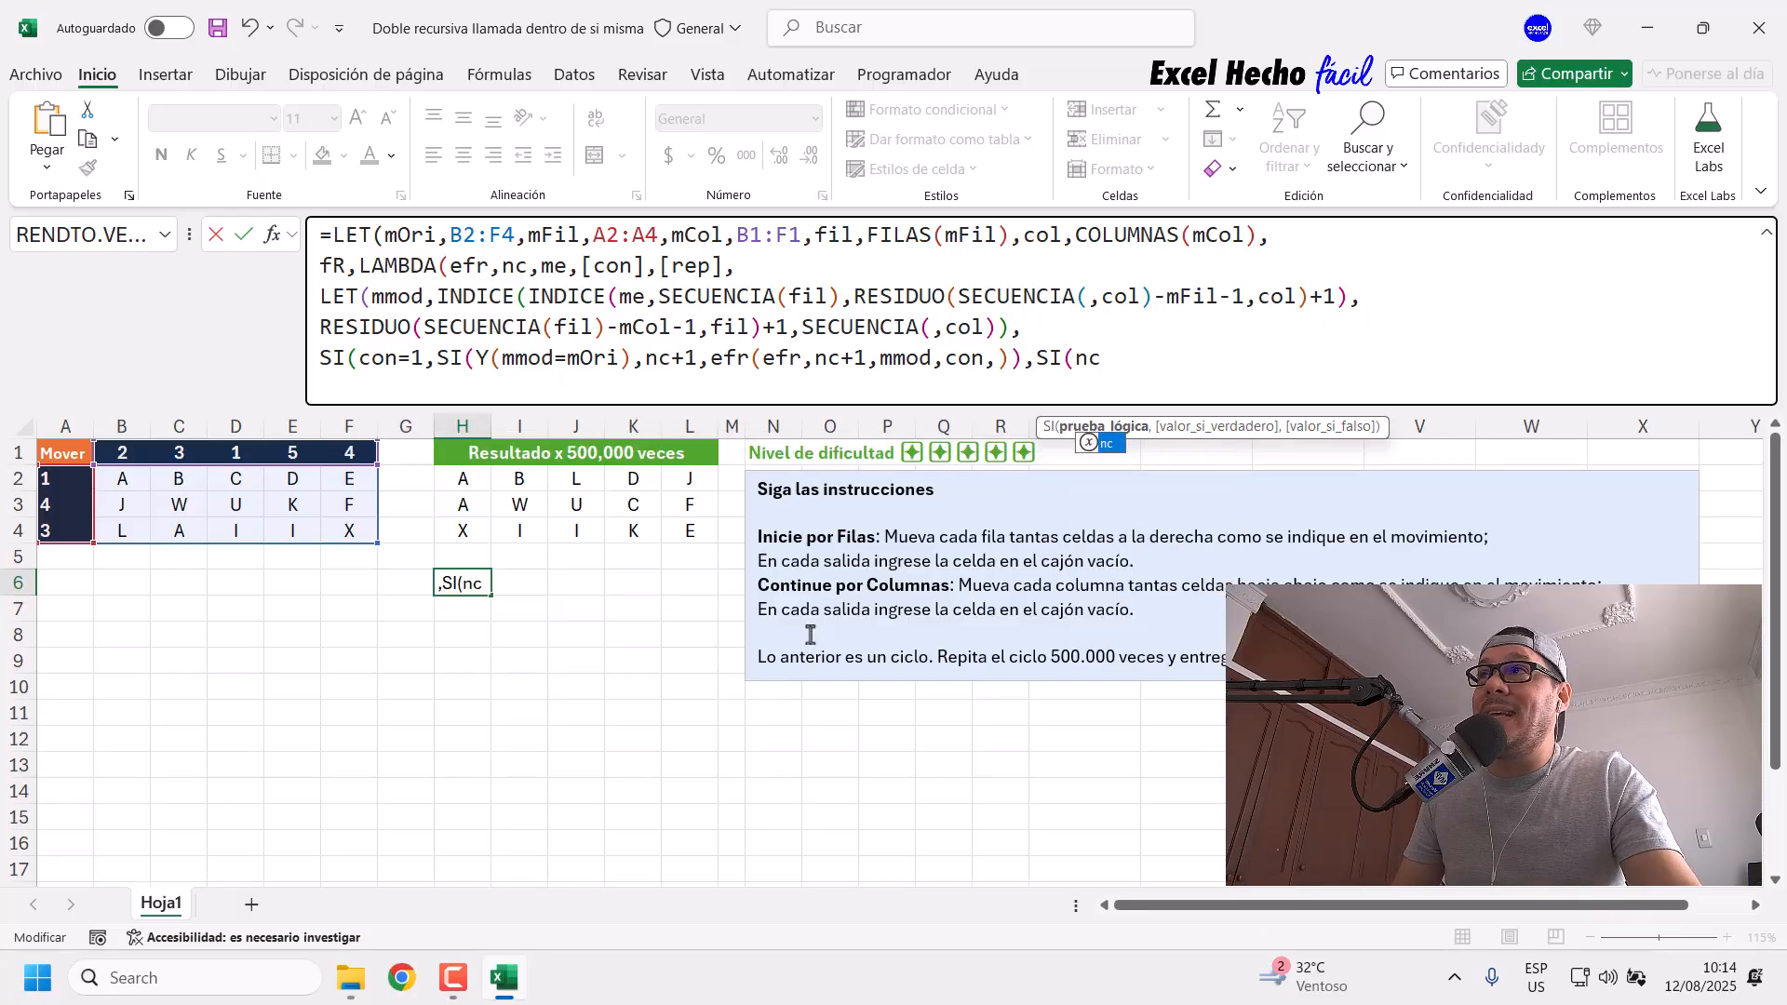
{"action": "double_click", "coordinate": [513, 267]}
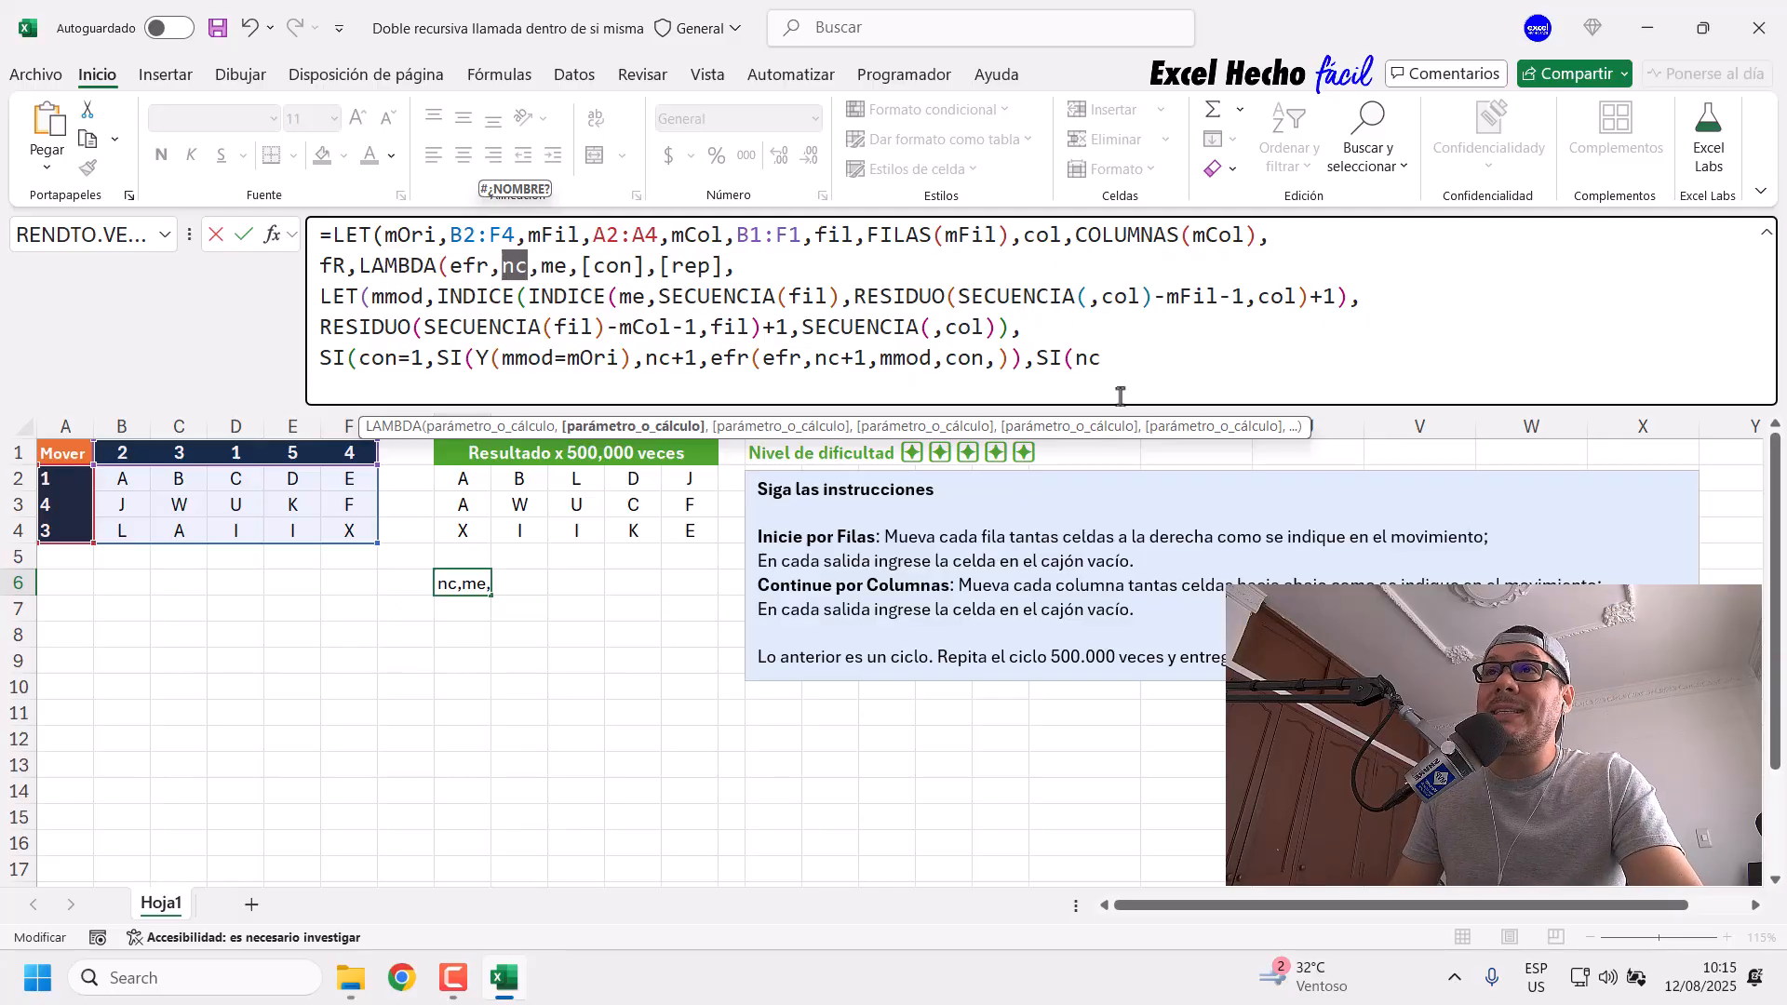
{"action": "left_click", "coordinate": [1127, 365]}
{"action": "type", "text": "<"}
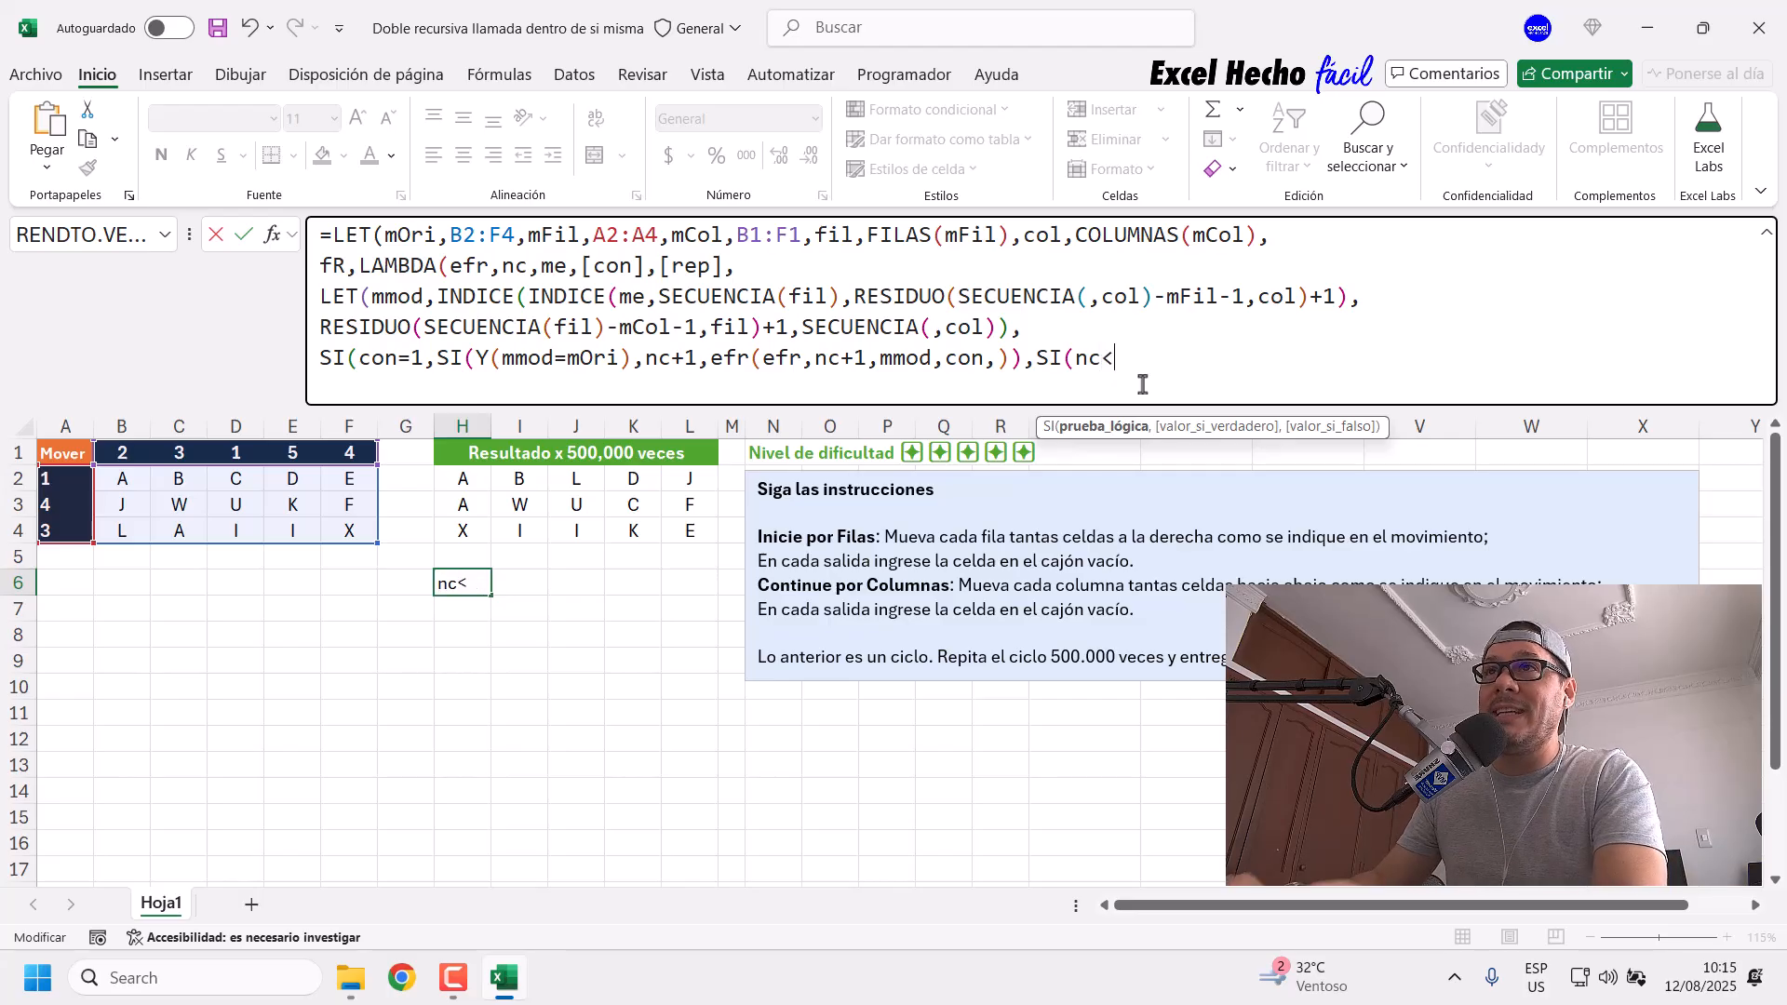
{"action": "type", "text": "rep"}
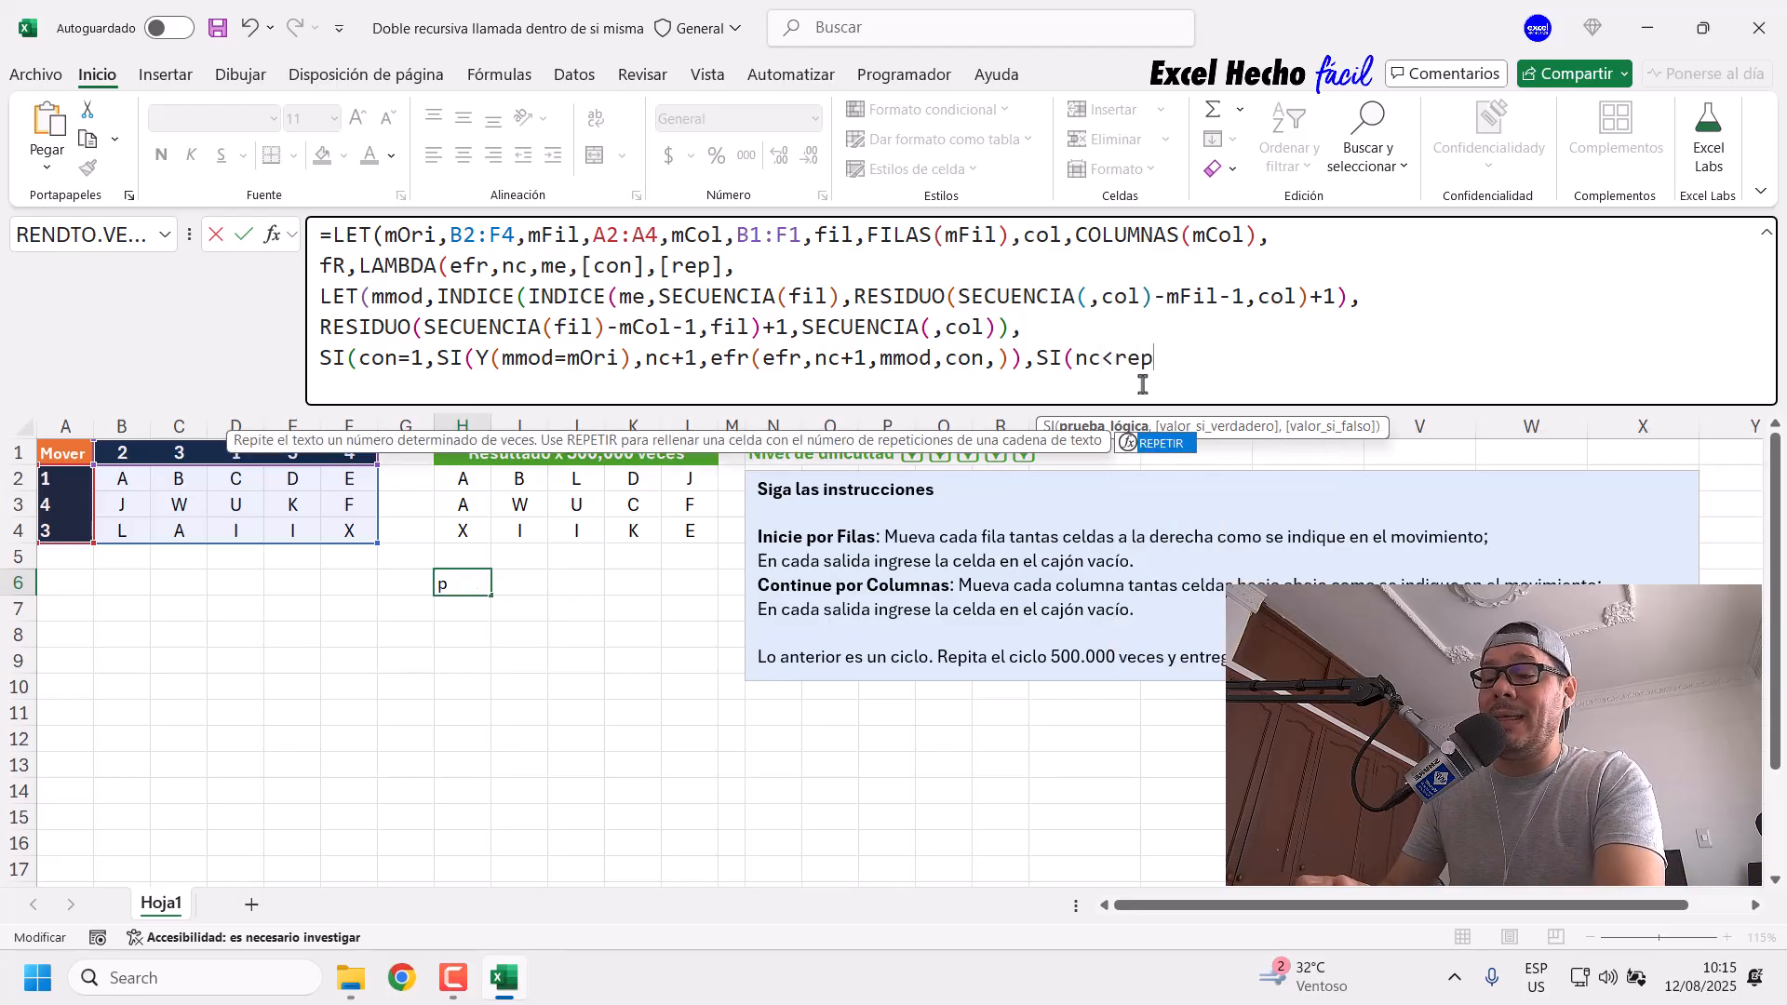
{"action": "type", "text": ","}
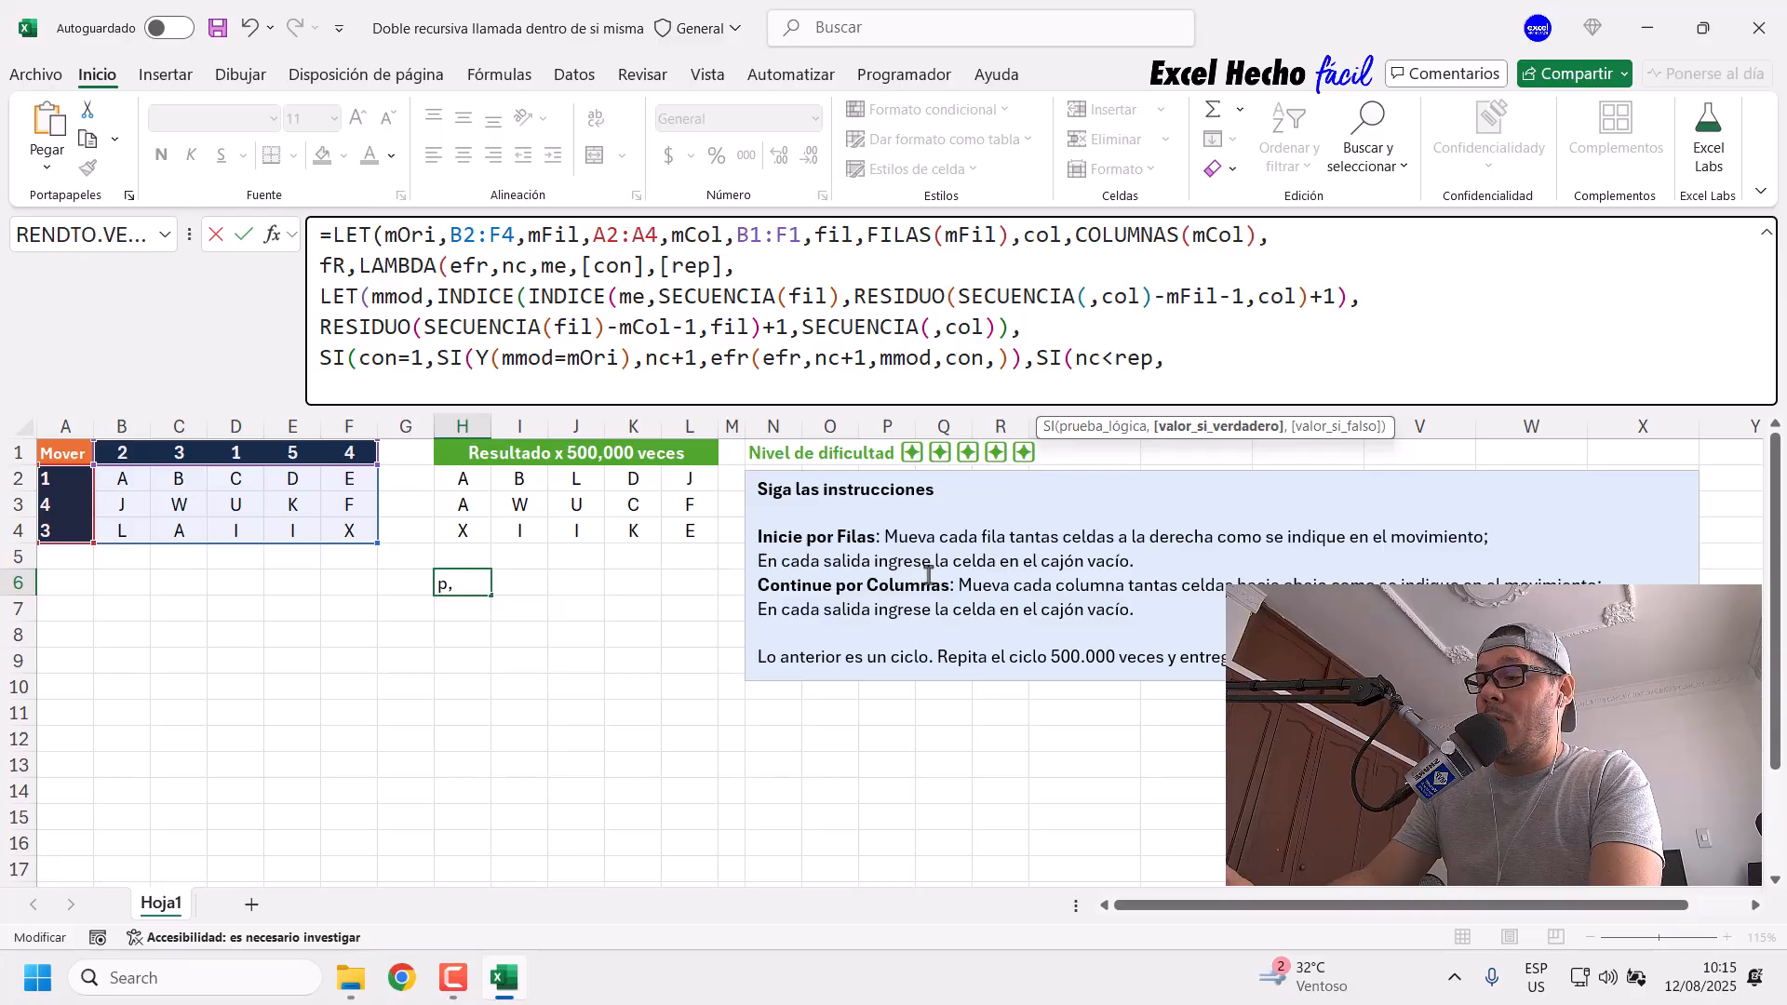
Step: Start a recursive efr call as the nested SI's value-if-true argument, passing efr as its first argument
{"action": "type", "text": "efr("}
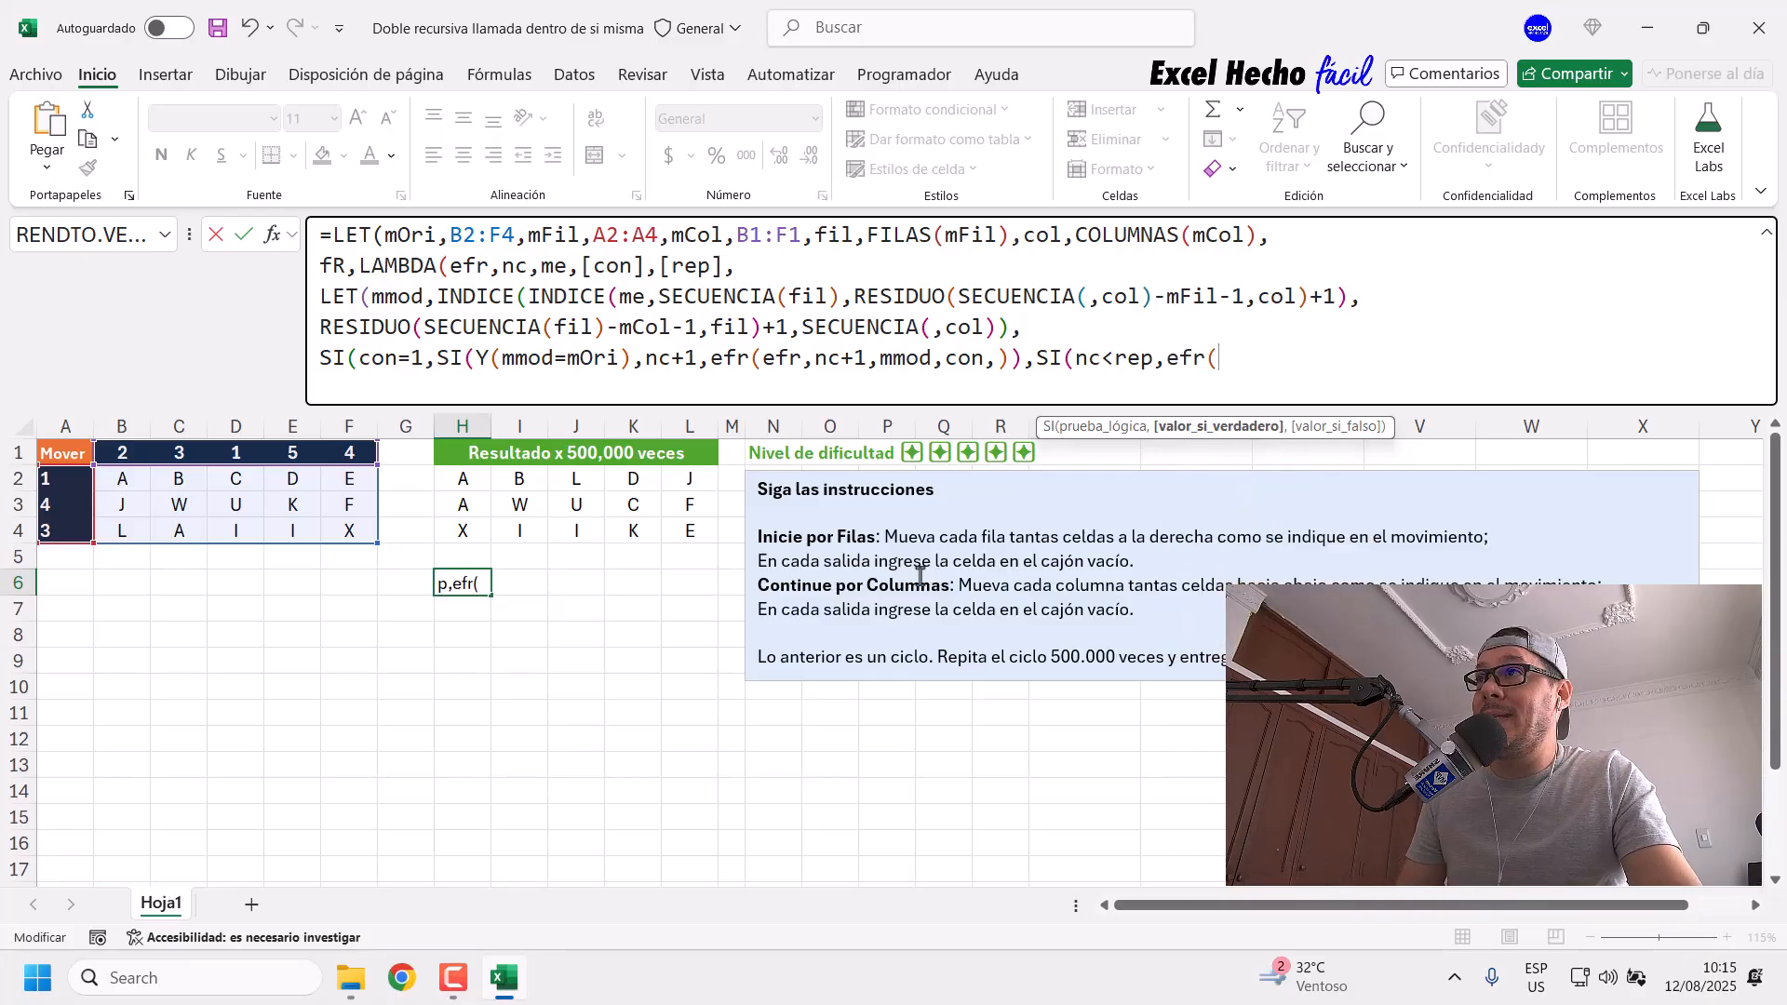
{"action": "left_click_drag", "start_coordinate": [445, 266], "coordinate": [1255, 391]}
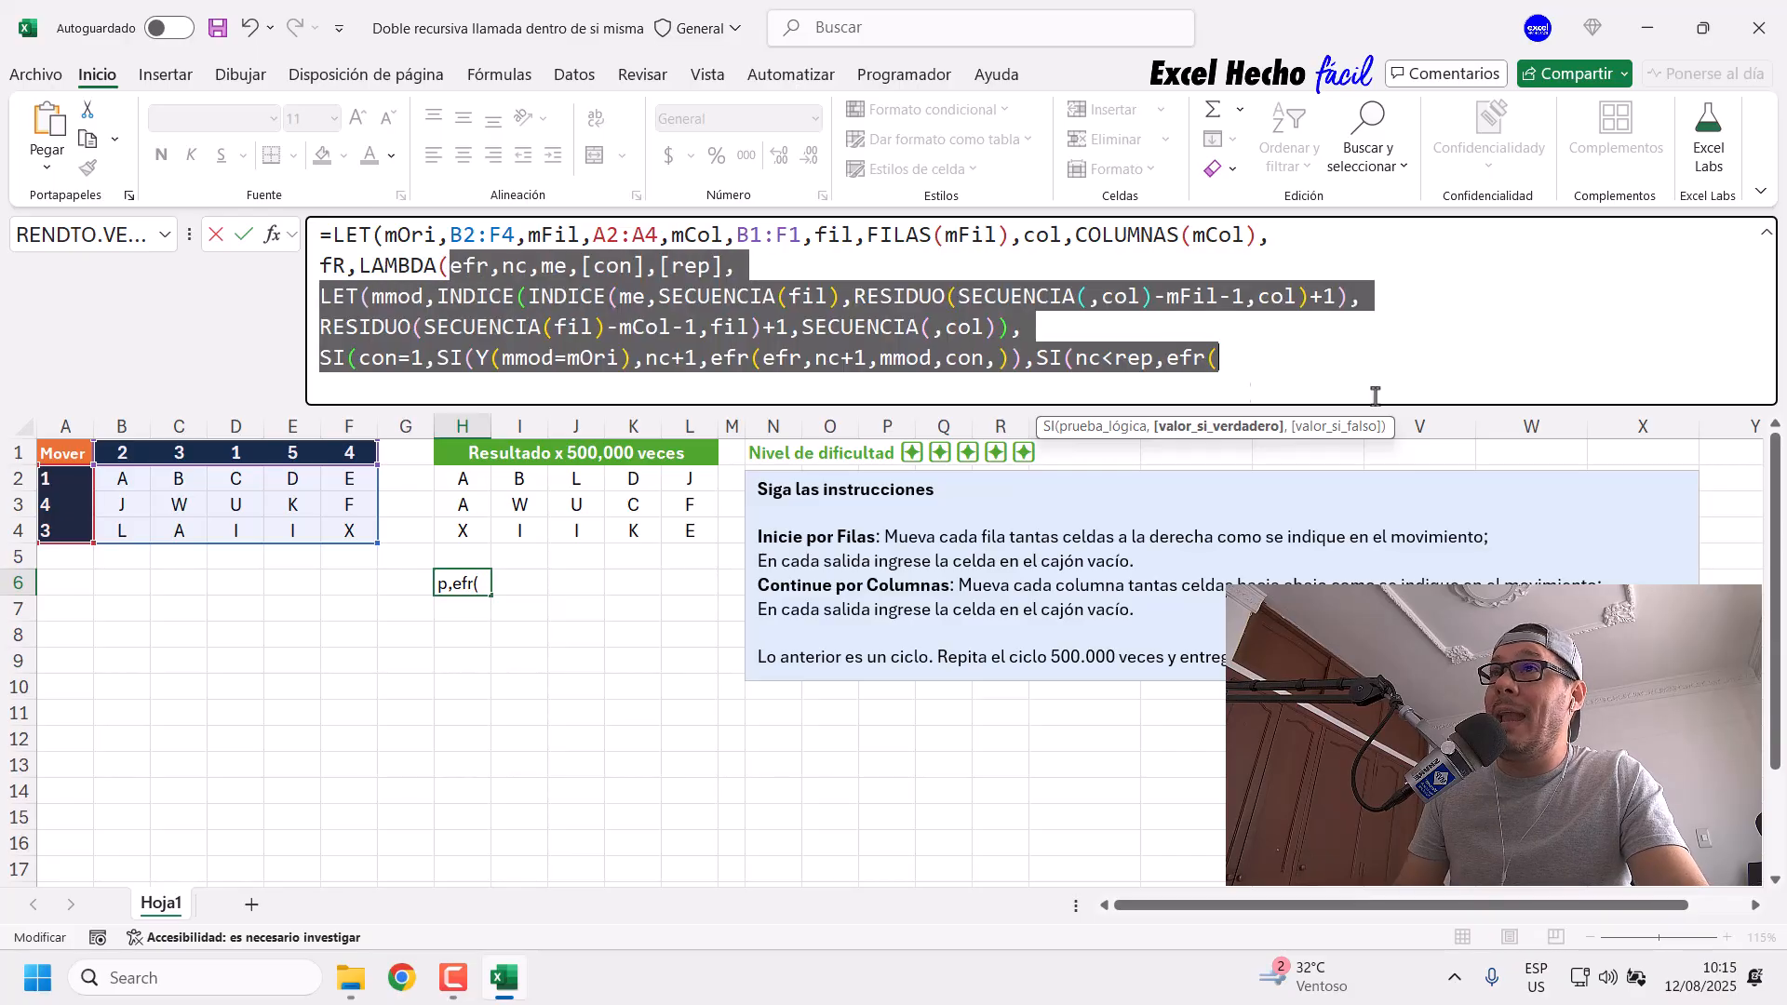
{"action": "left_click", "coordinate": [1283, 360]}
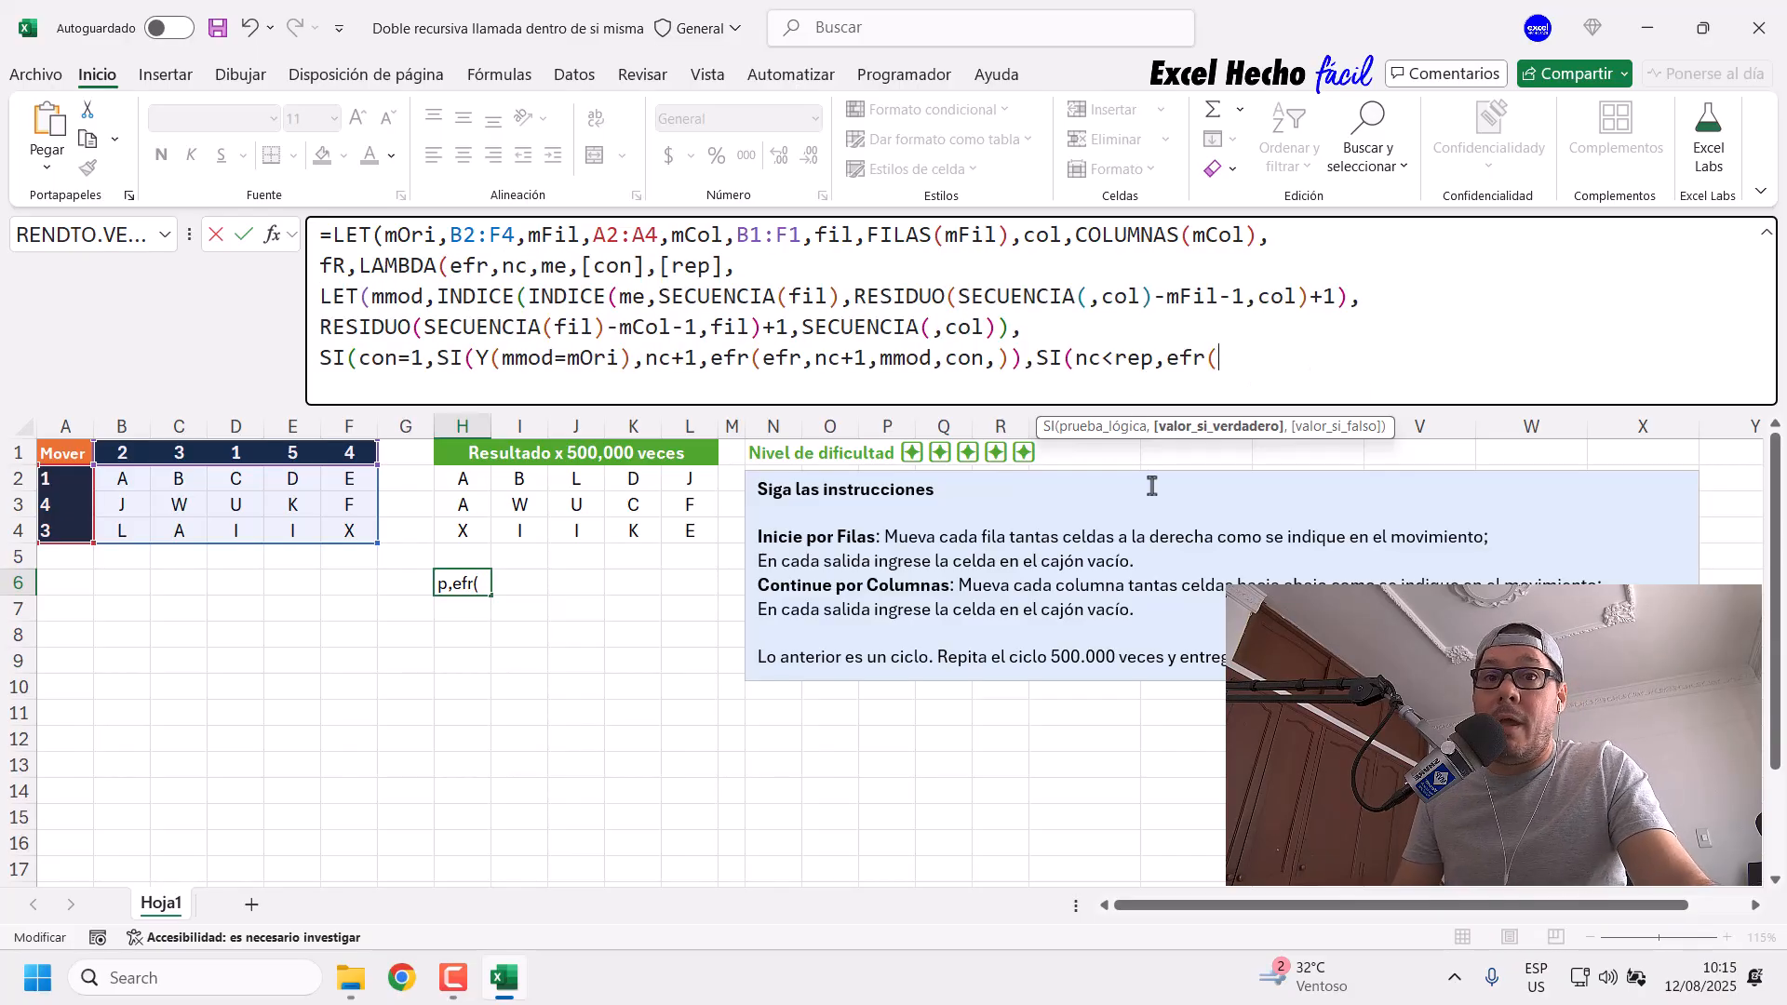
{"action": "type", "text": "efr"}
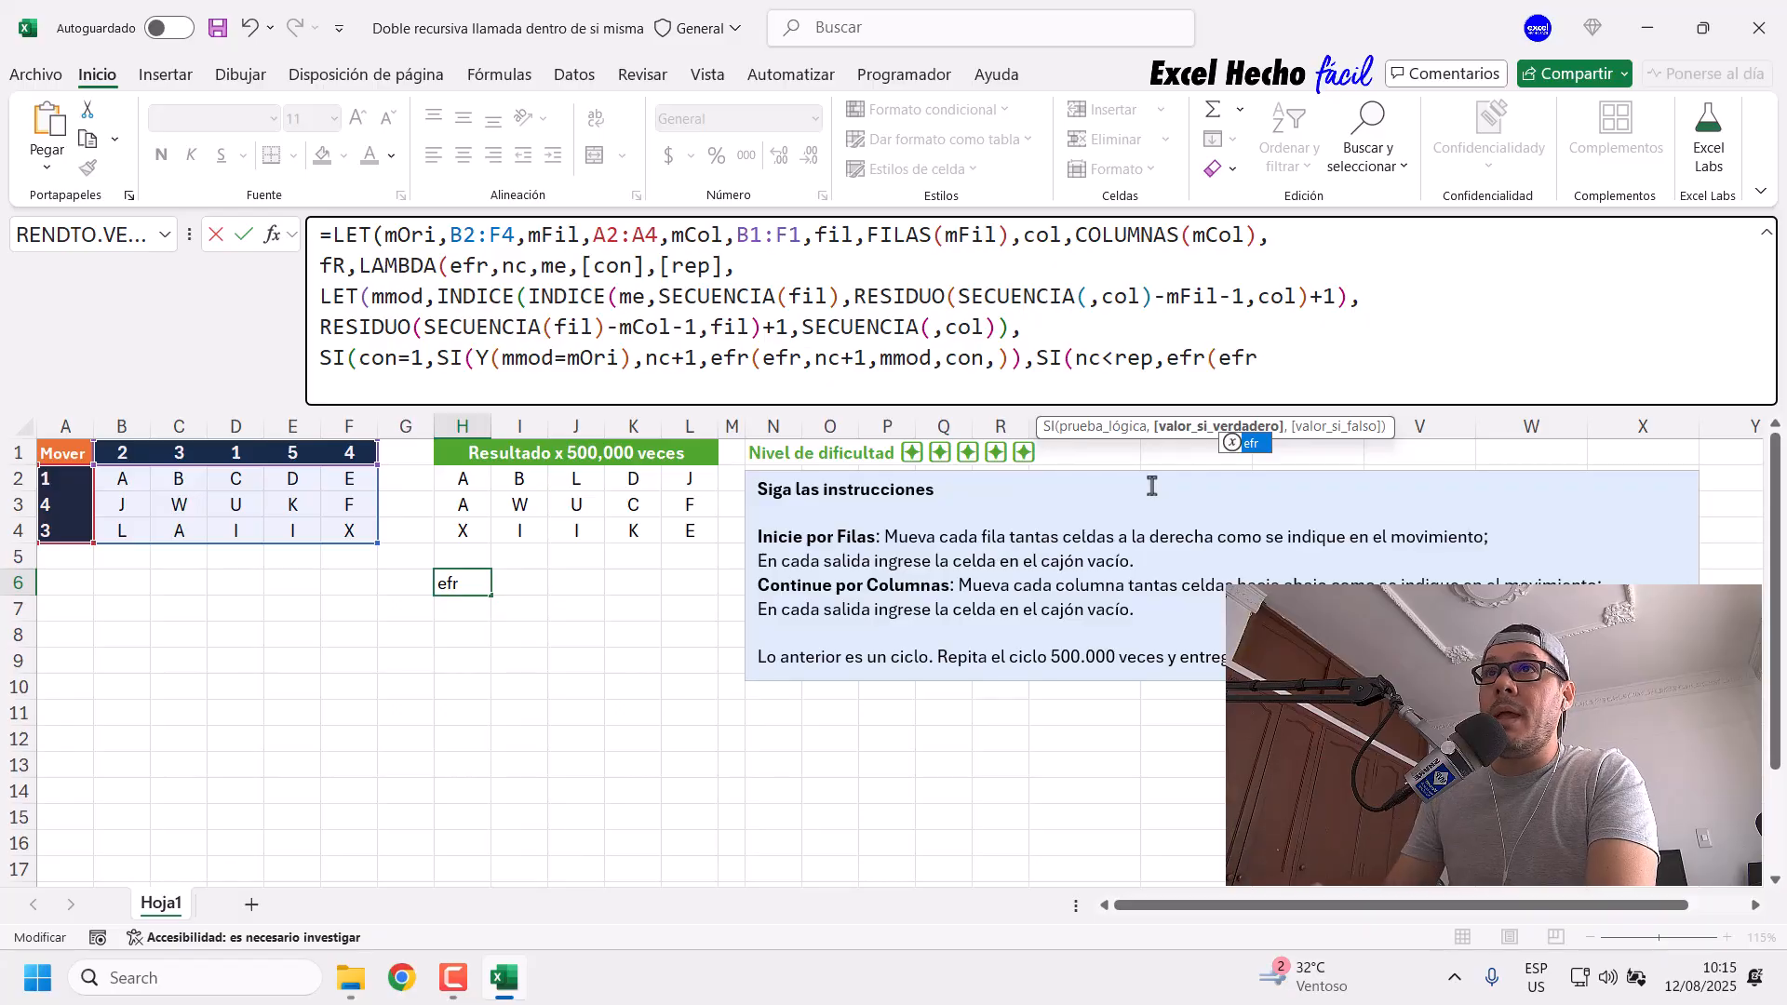
{"action": "type", "text": ","}
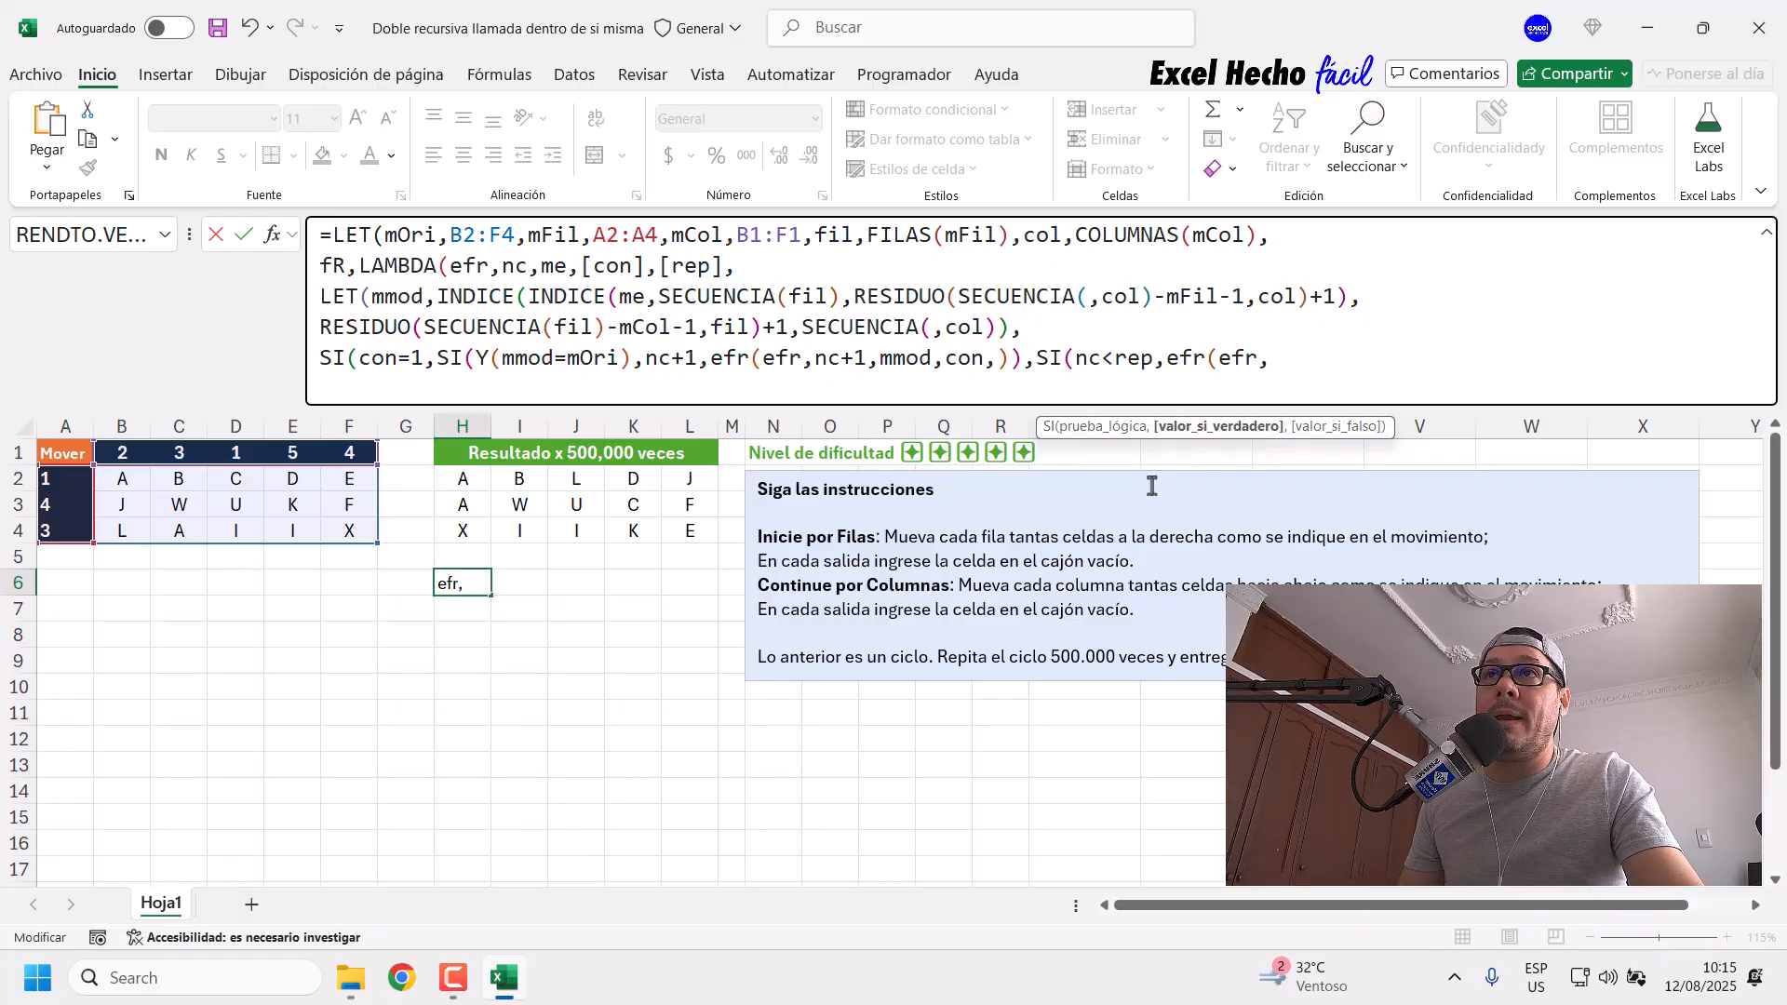
Step: Pass nc+1 and mmod as the second and third arguments of the new efr call, followed by a comma
{"action": "double_click", "coordinate": [529, 270]}
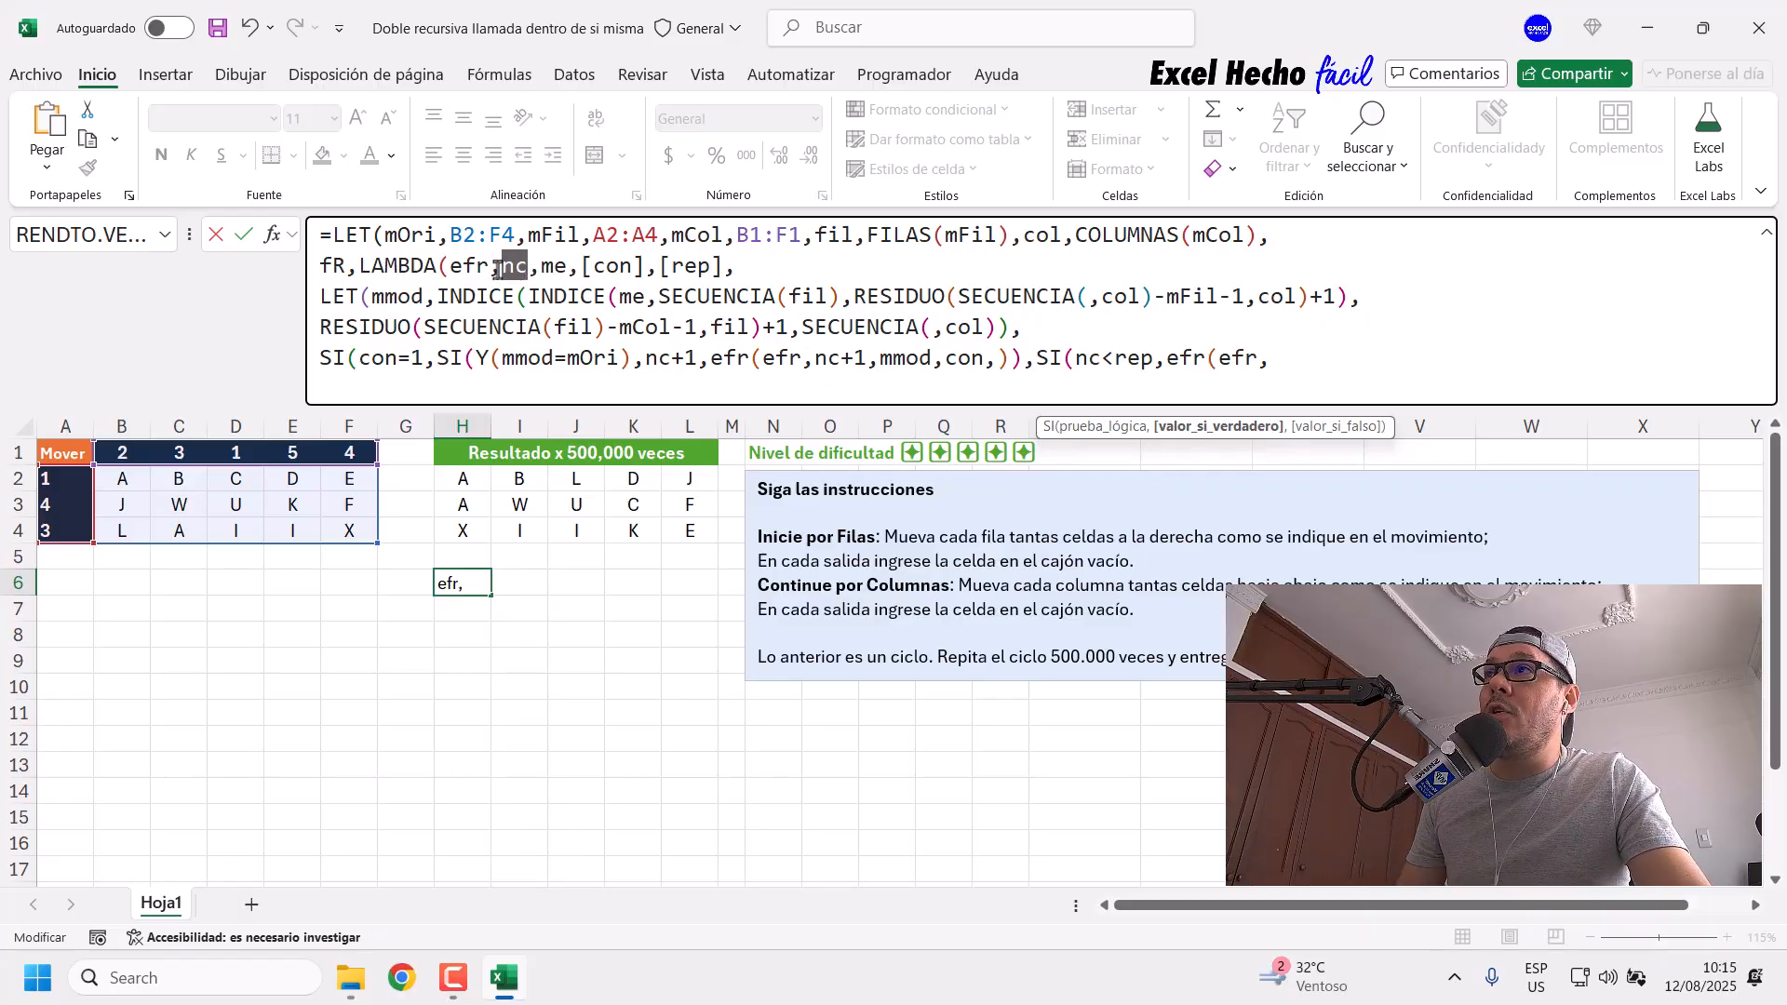
{"action": "left_click", "coordinate": [1306, 366]}
{"action": "type", "text": "nc"}
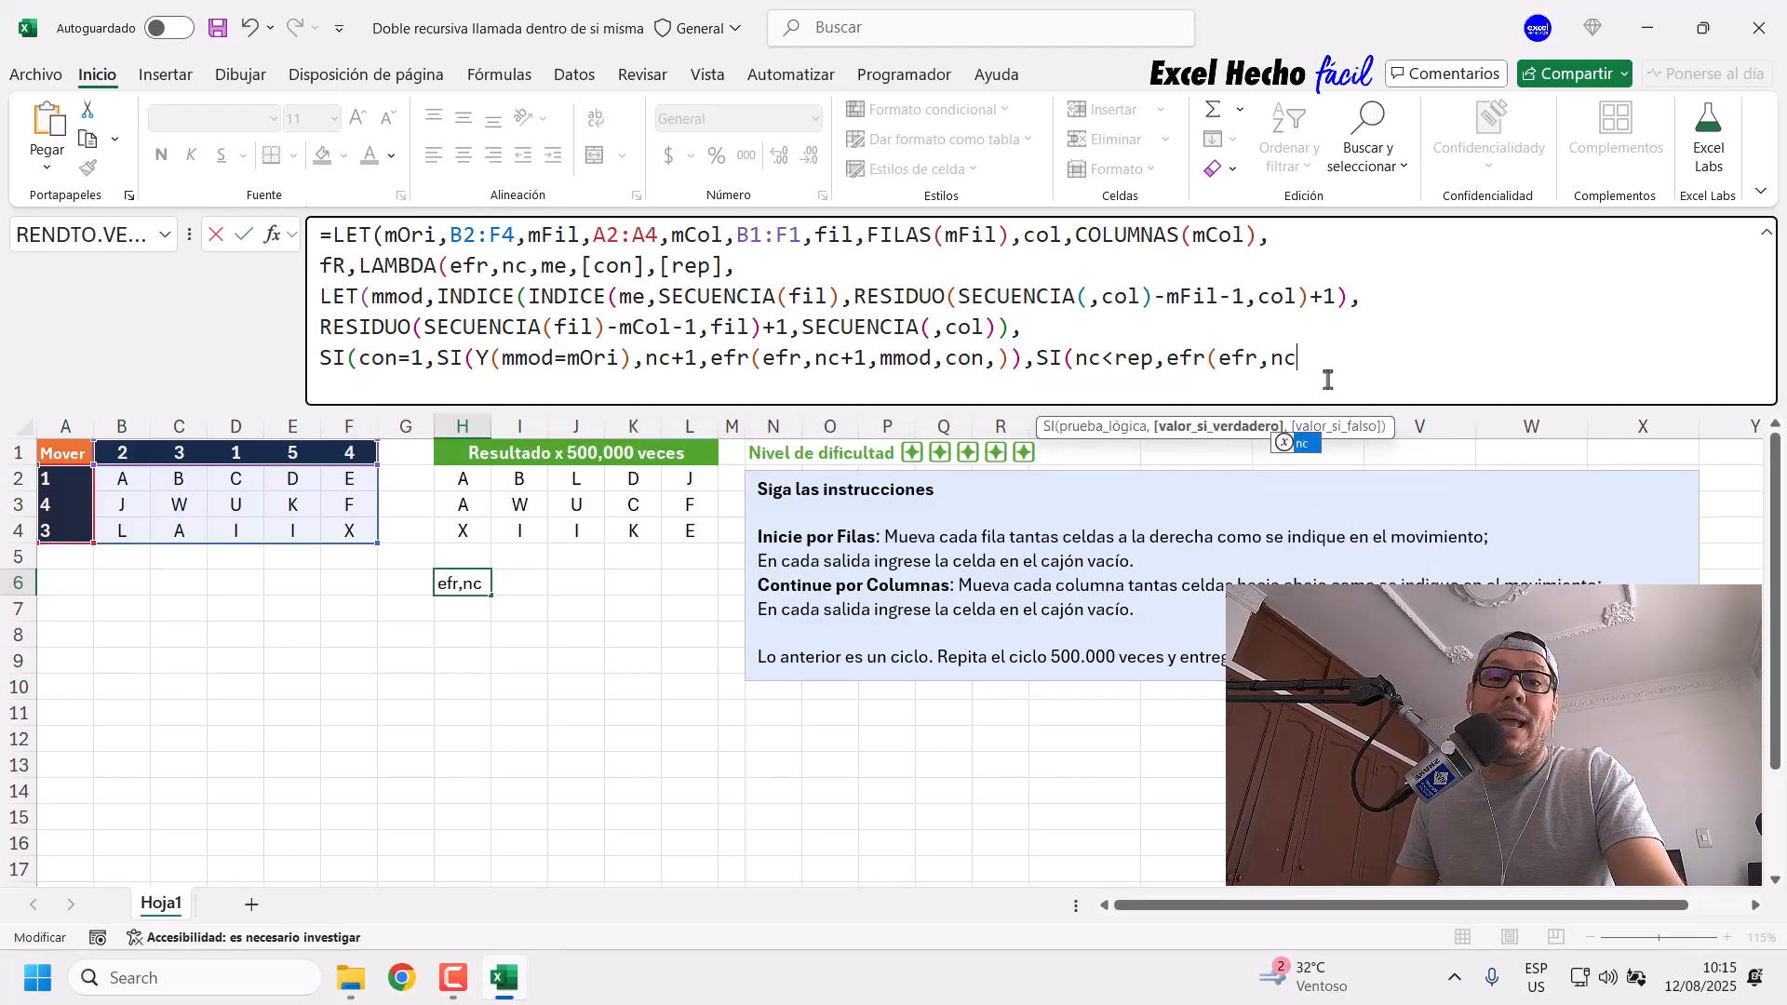
{"action": "type", "text": "+1"}
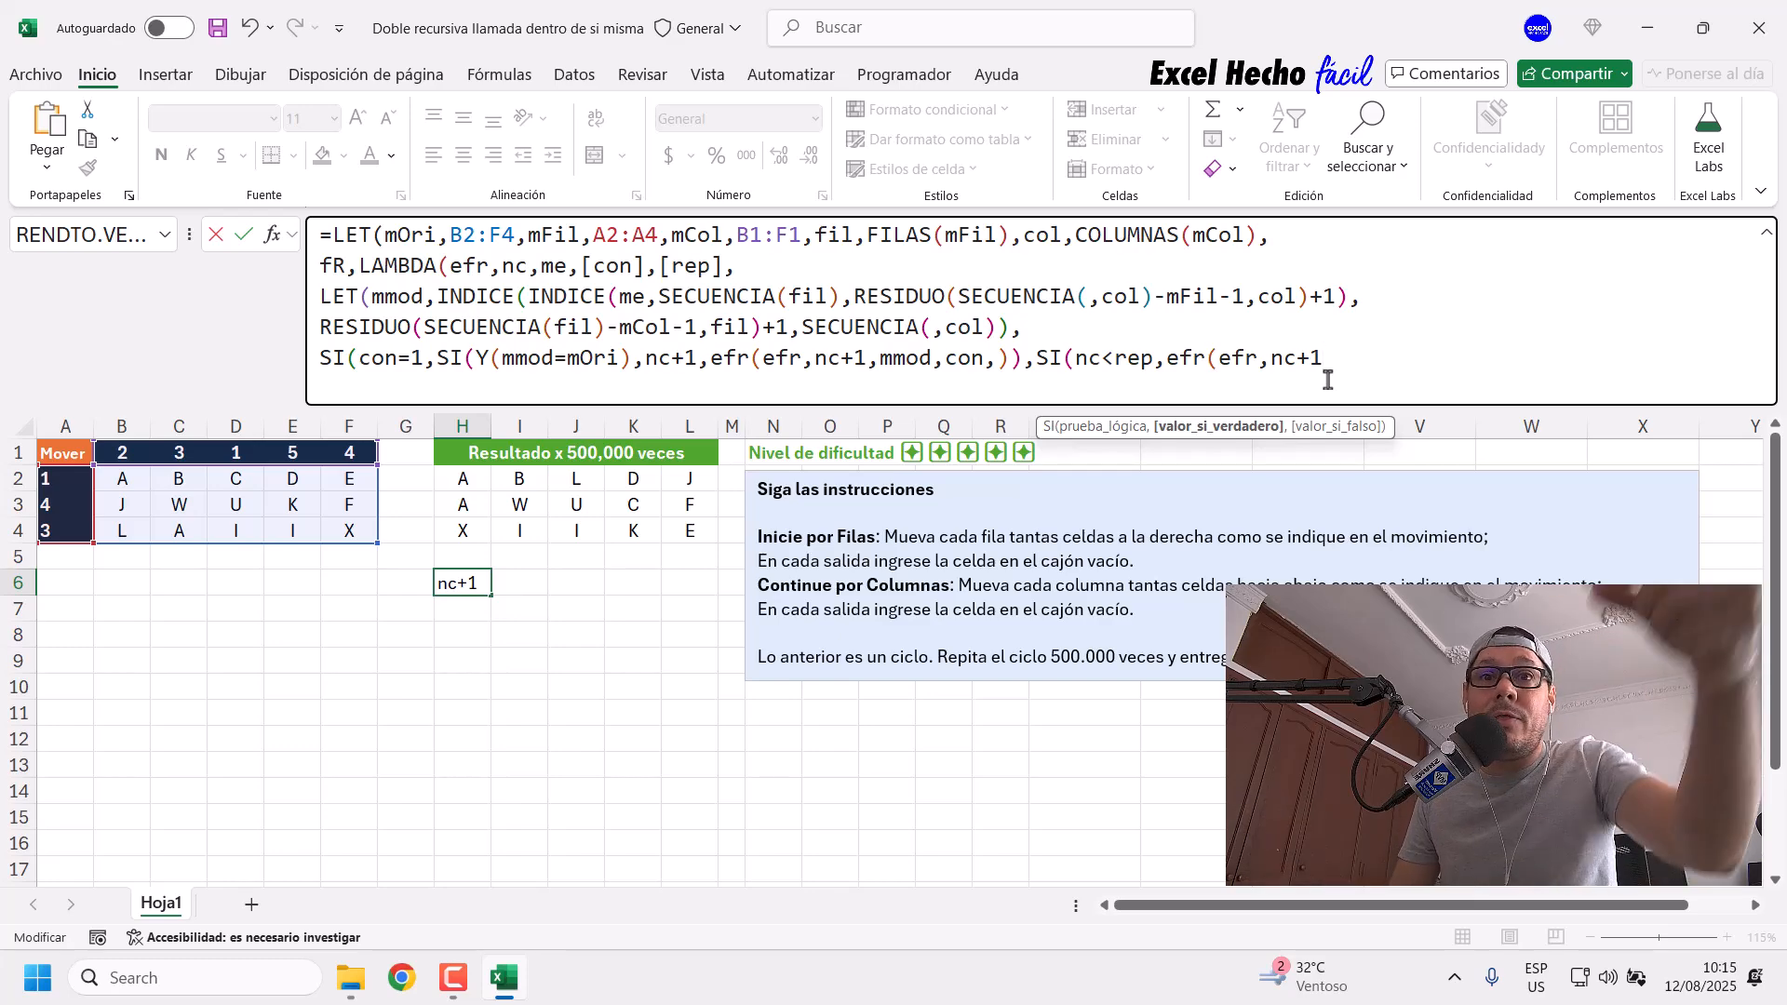
{"action": "type", "text": ",mmod"}
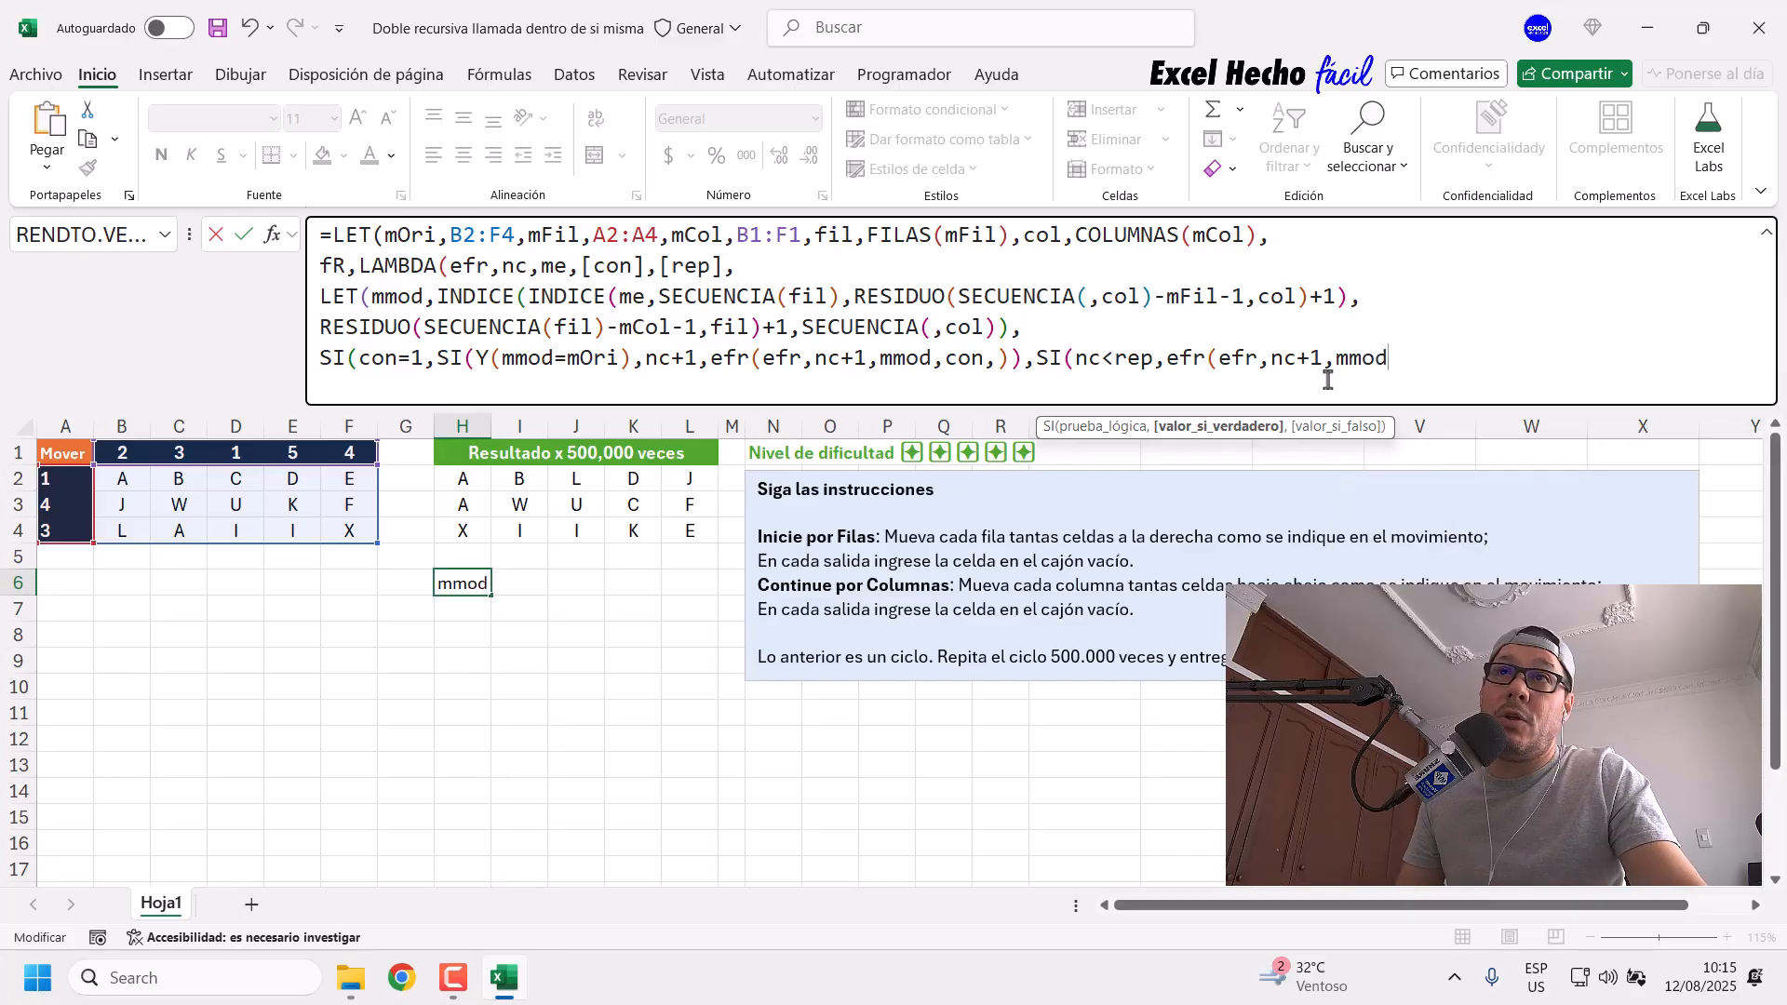
{"action": "left_click_drag", "start_coordinate": [424, 298], "coordinate": [359, 298]}
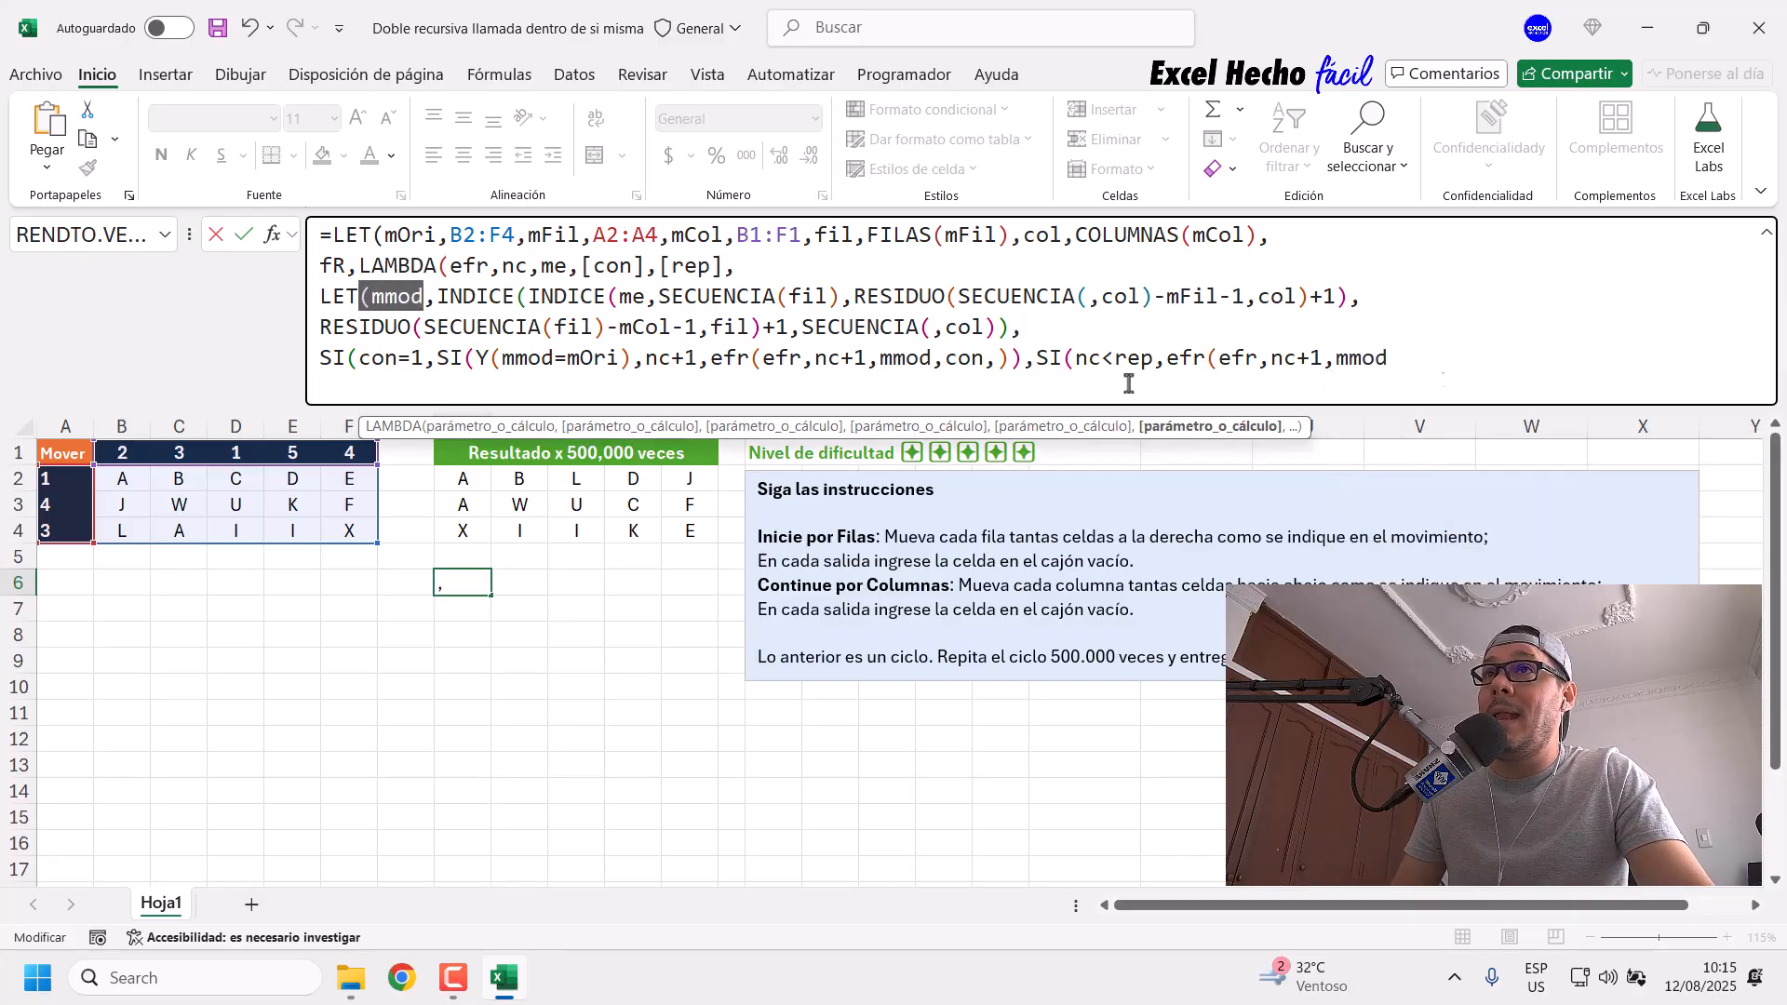
{"action": "left_click", "coordinate": [1394, 367]}
{"action": "type", "text": ","}
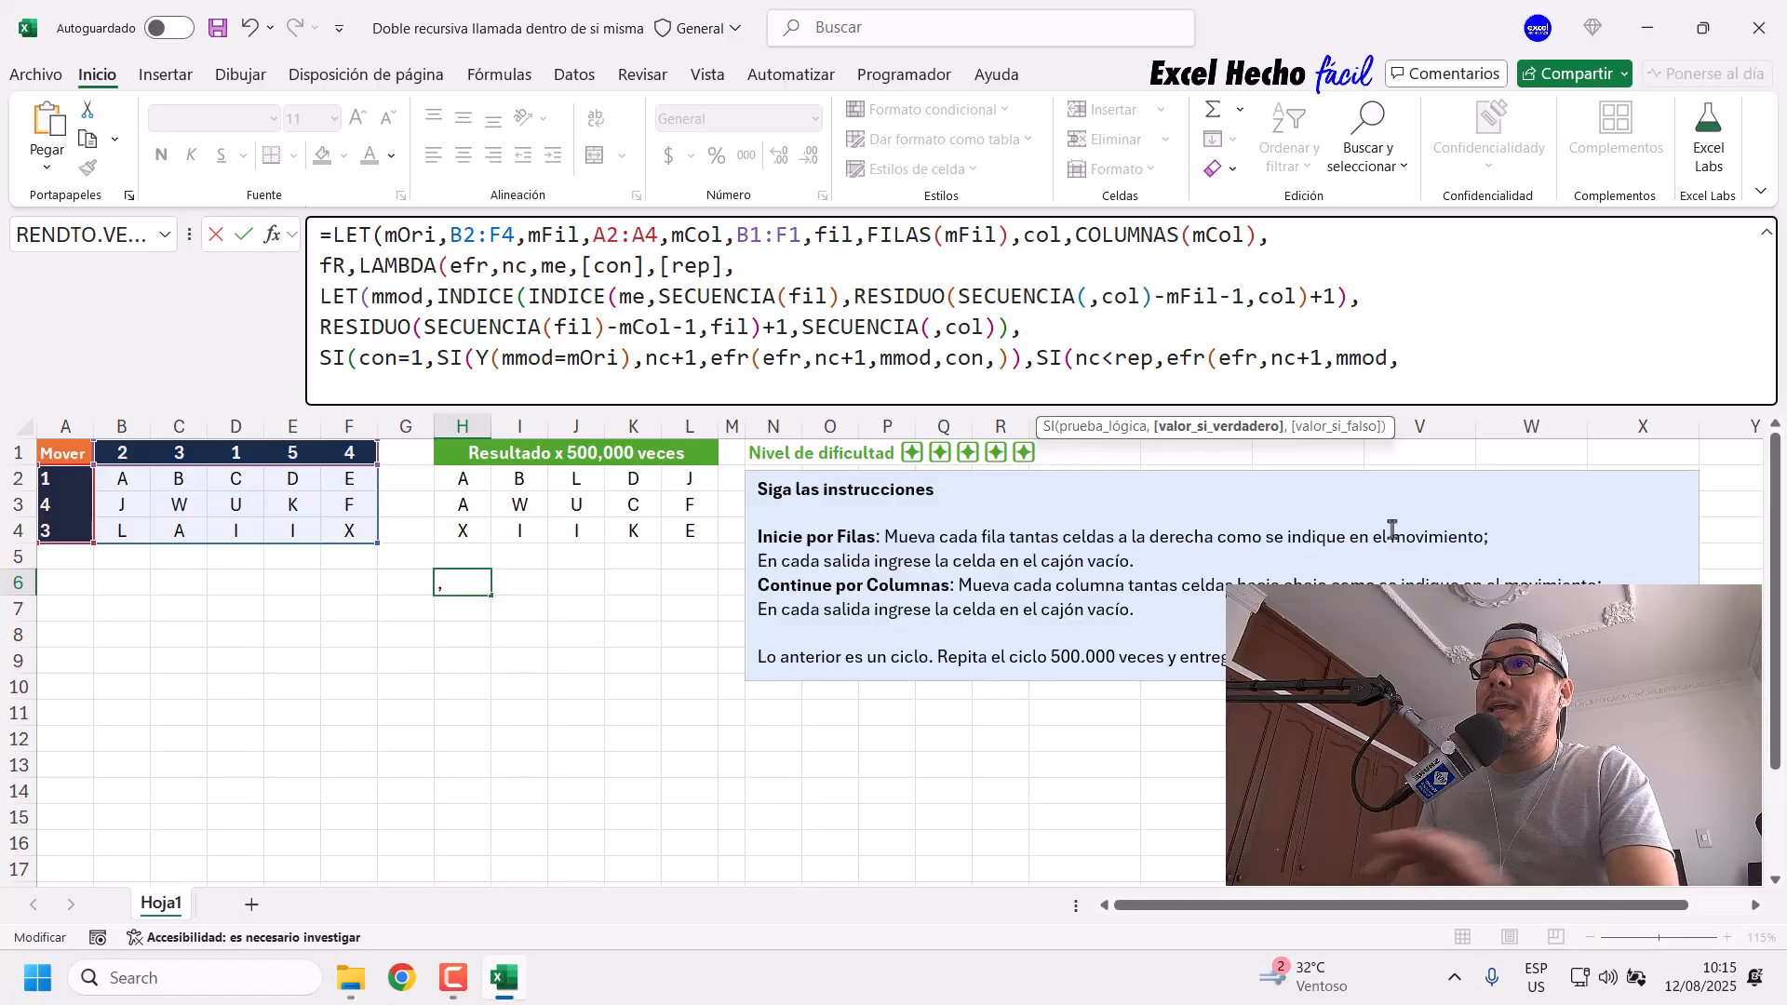
Step: Leave the con argument of the new efr call empty and add a comma to reach its rep argument
{"action": "double_click", "coordinate": [636, 265]}
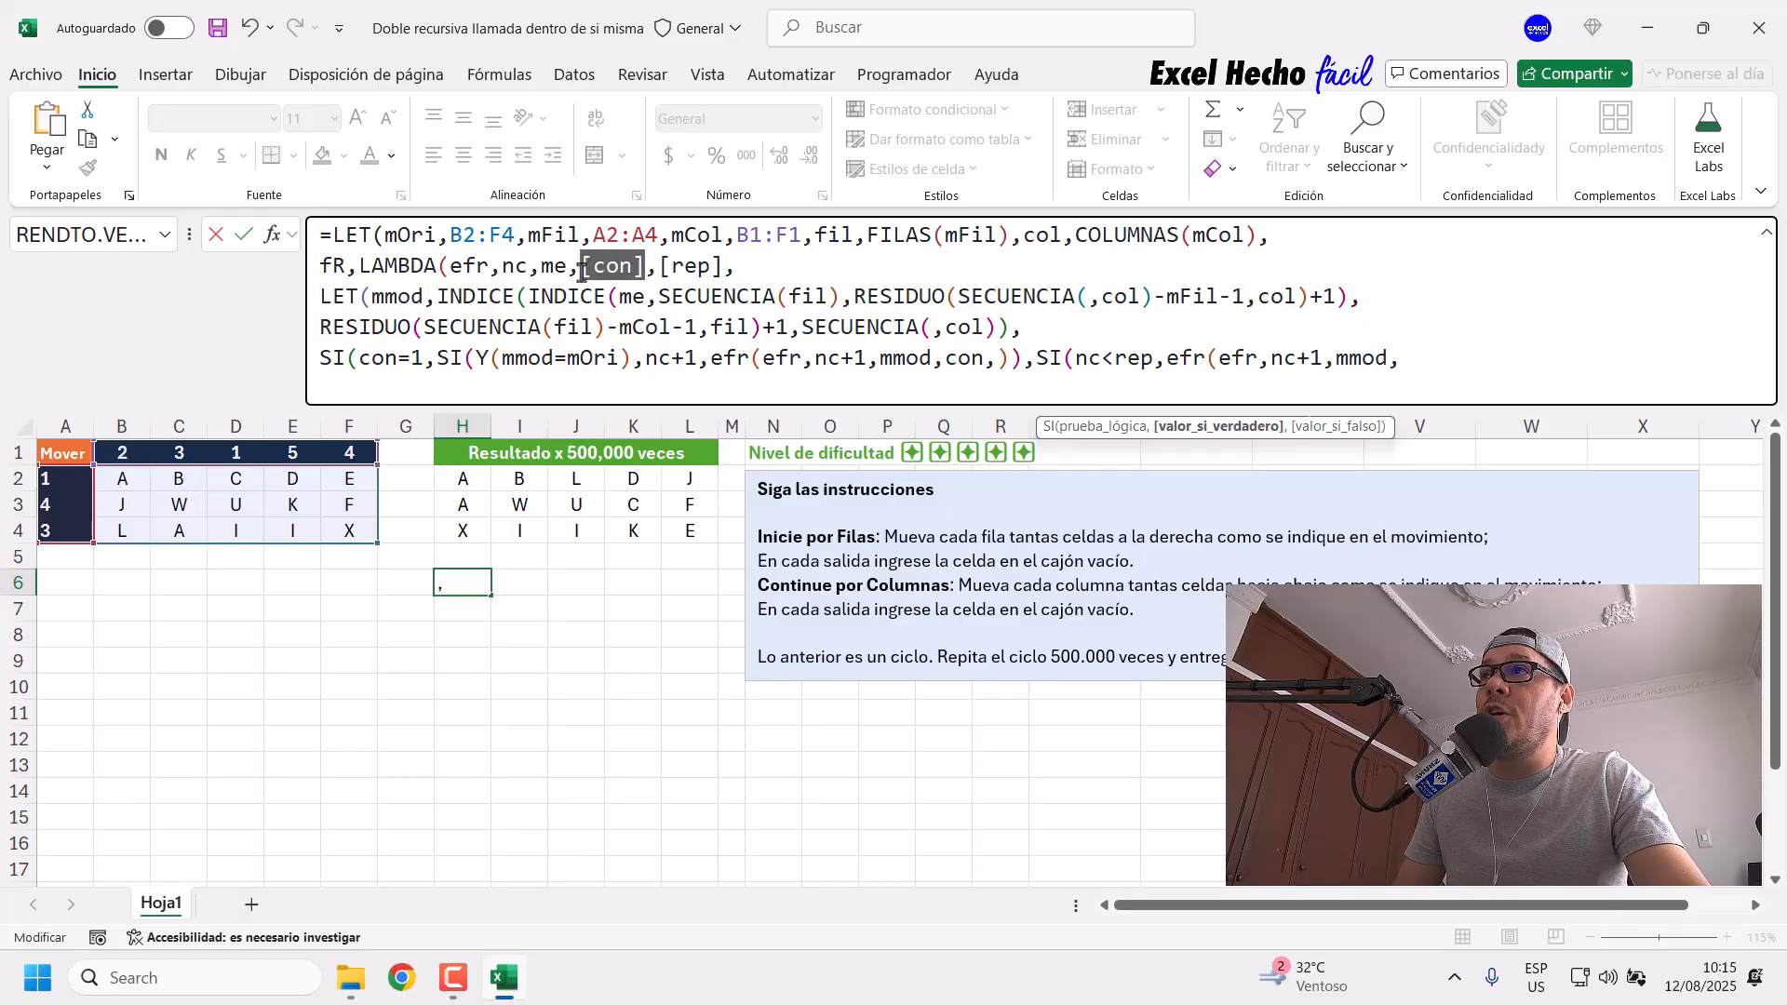
{"action": "left_click", "coordinate": [1438, 362]}
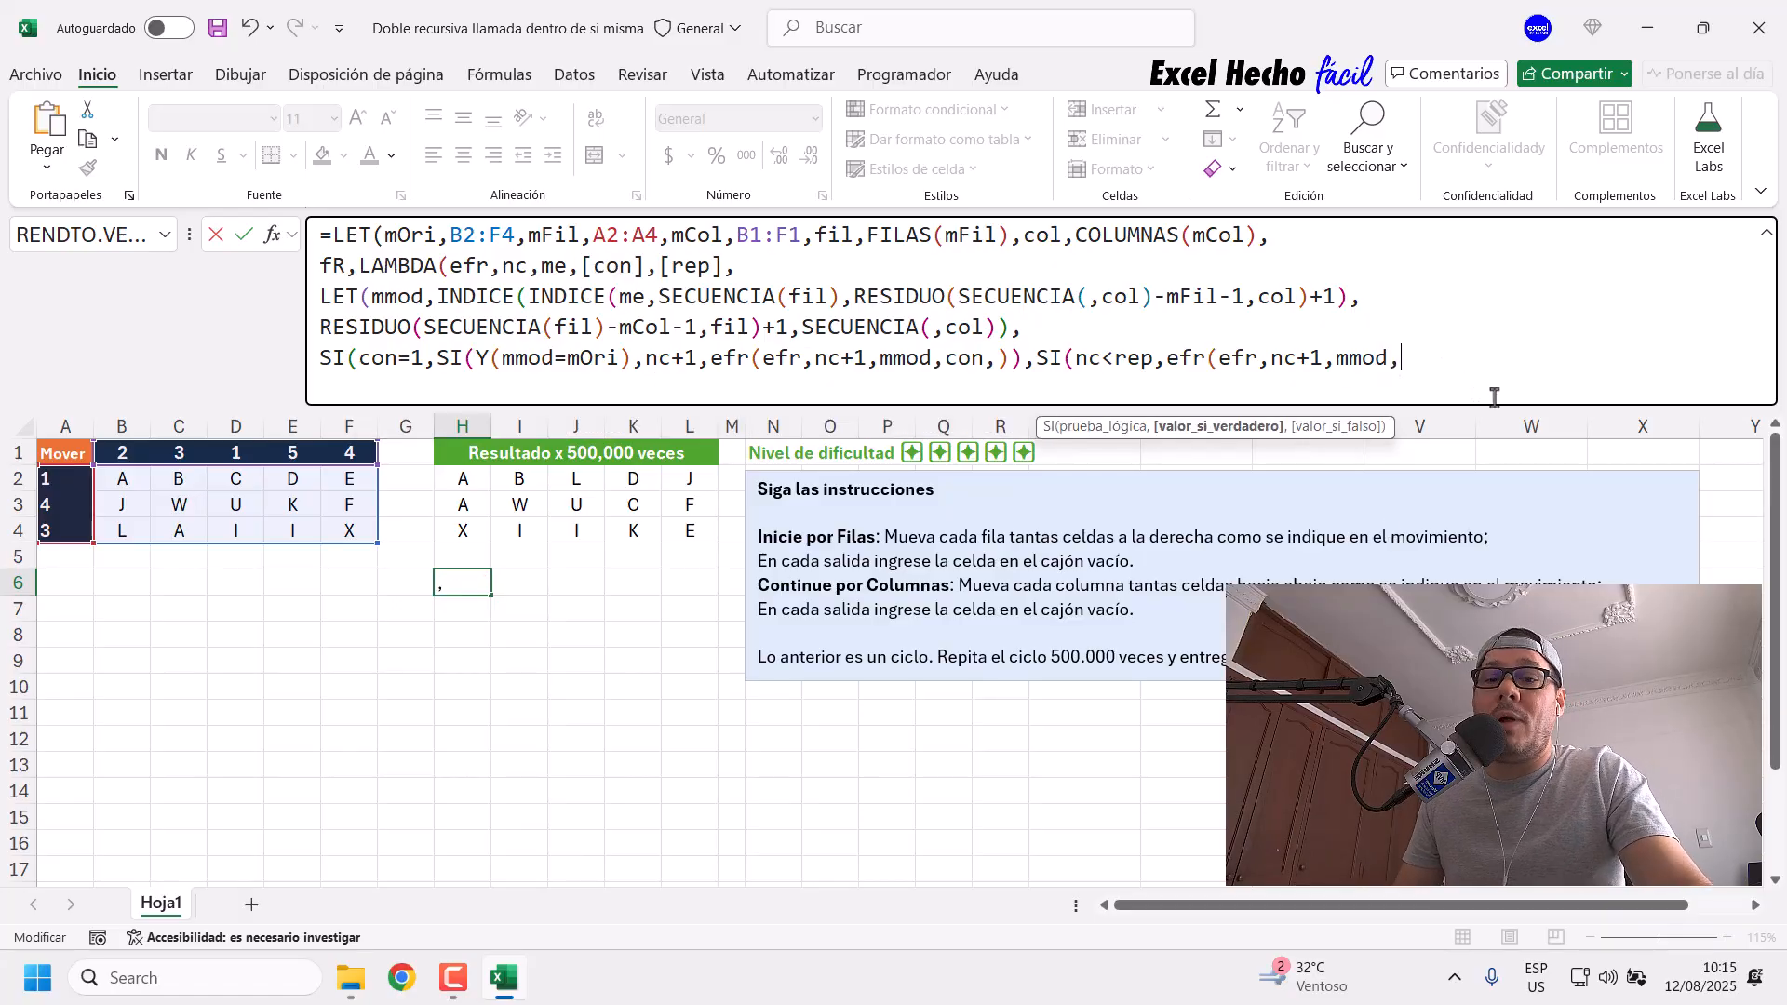
{"action": "type", "text": "0"}
{"action": "left_click_drag", "start_coordinate": [423, 357], "coordinate": [358, 359]}
{"action": "left_click", "coordinate": [434, 360]}
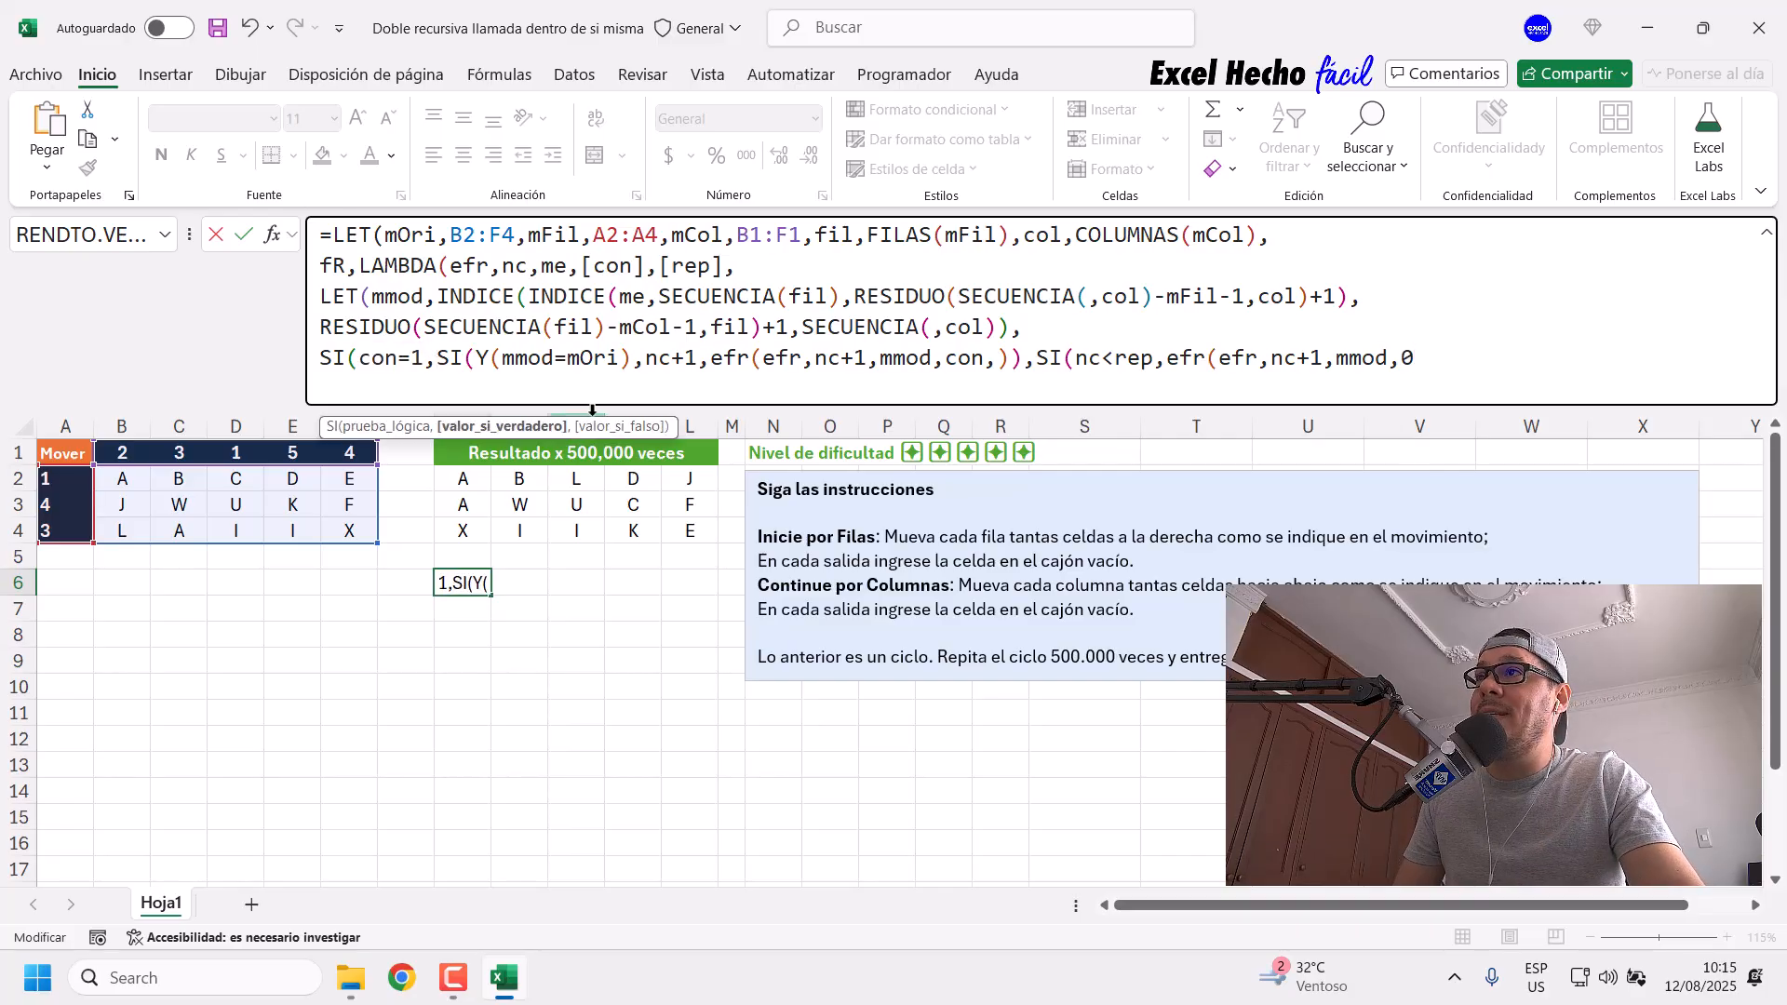
{"action": "left_click_drag", "start_coordinate": [1037, 358], "coordinate": [1422, 360]}
{"action": "left_click", "coordinate": [1438, 358]}
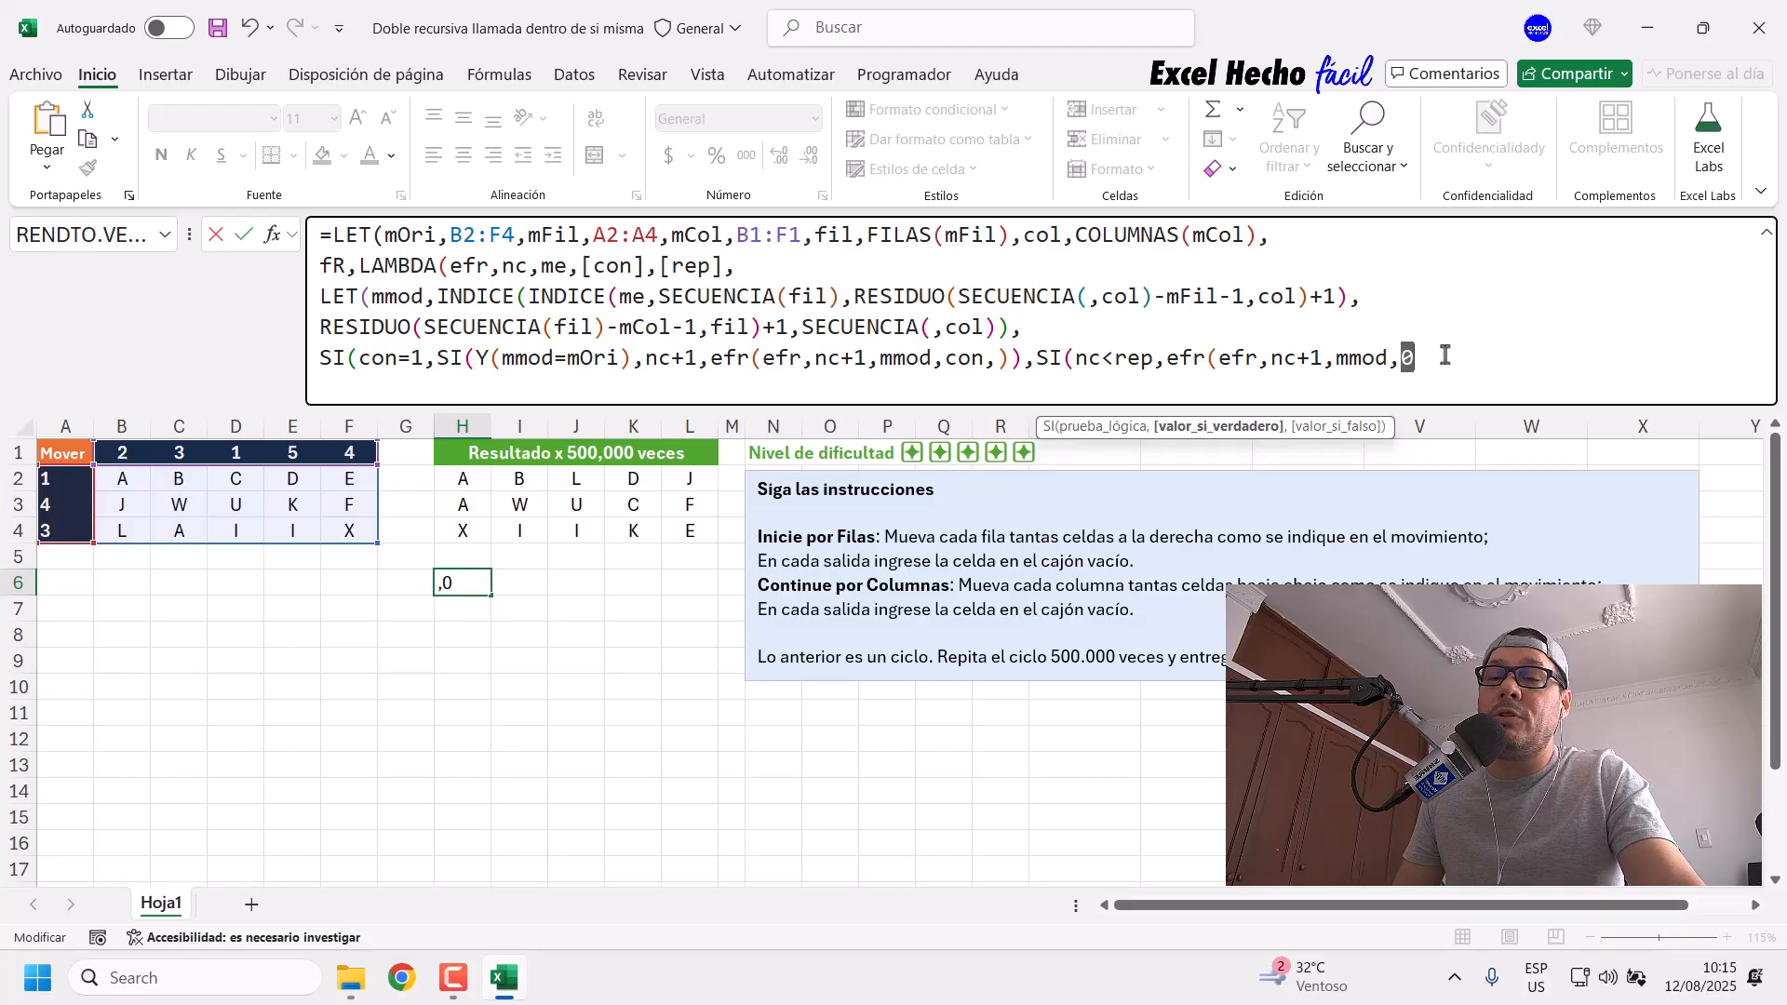
{"action": "key", "text": "BackSpace"}
{"action": "type", "text": ","}
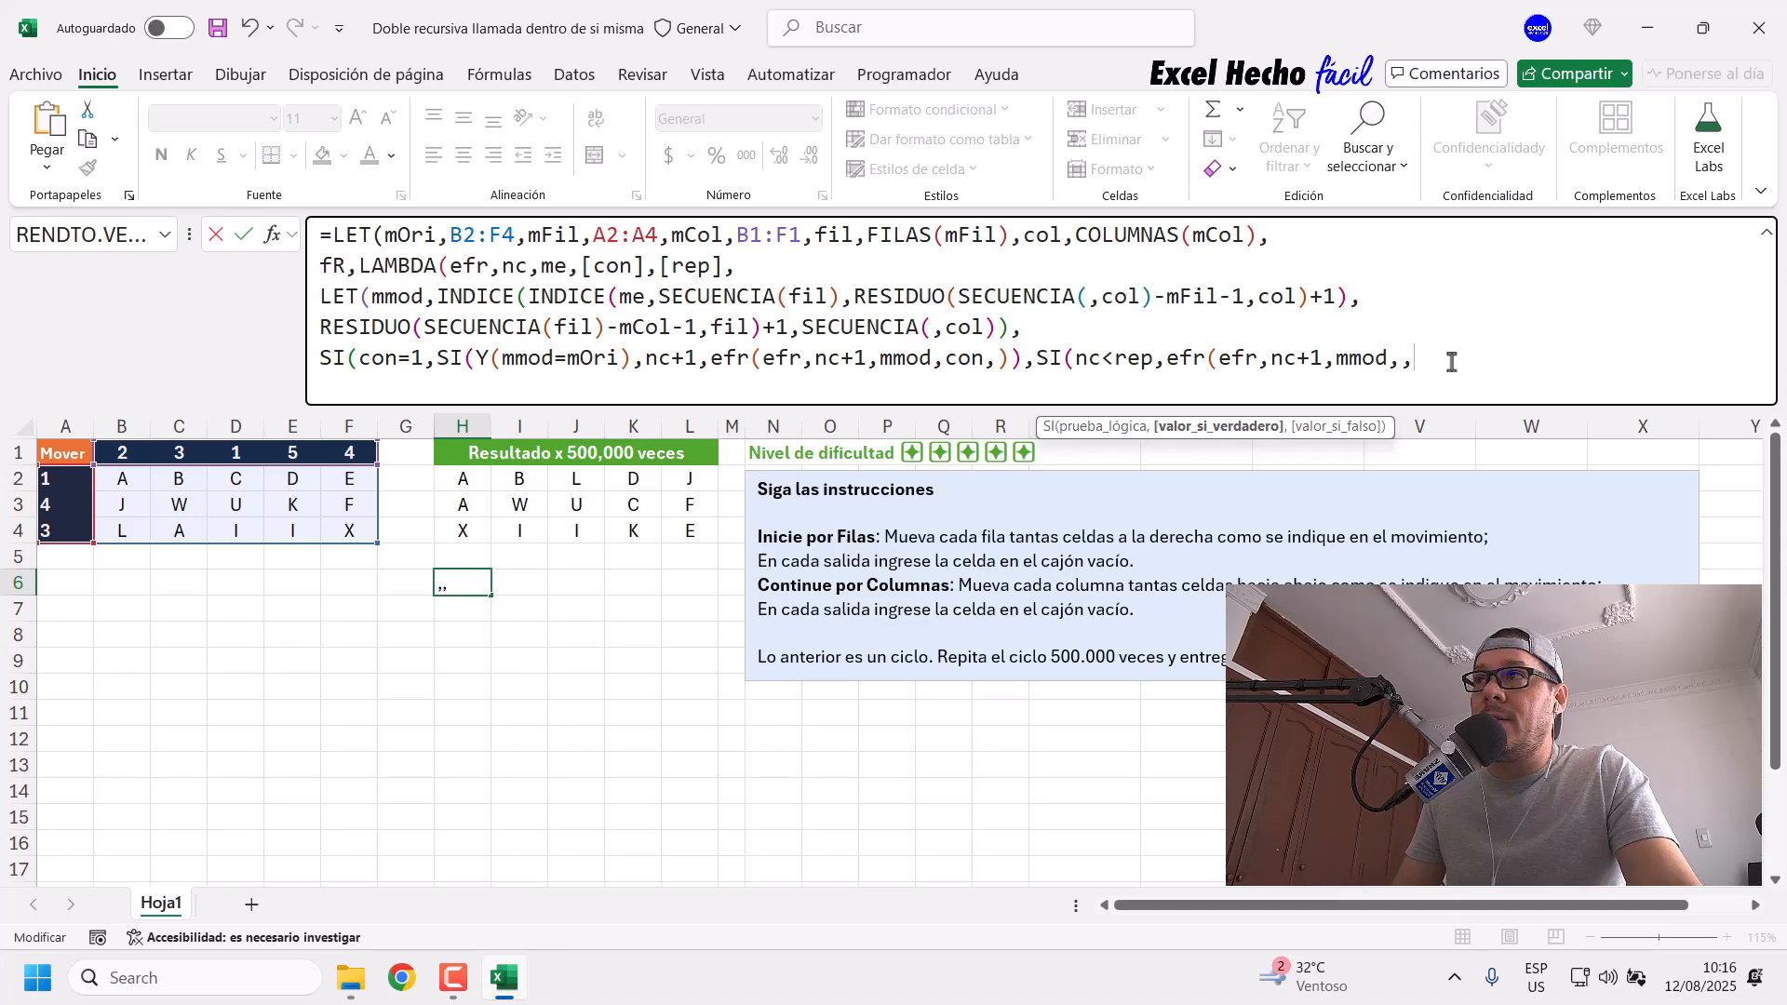
Step: Pass rep as the last argument of the new efr call and close its parenthesis
{"action": "left_click_drag", "start_coordinate": [424, 358], "coordinate": [359, 356]}
{"action": "left_click", "coordinate": [436, 359]}
{"action": "left_click", "coordinate": [641, 427]}
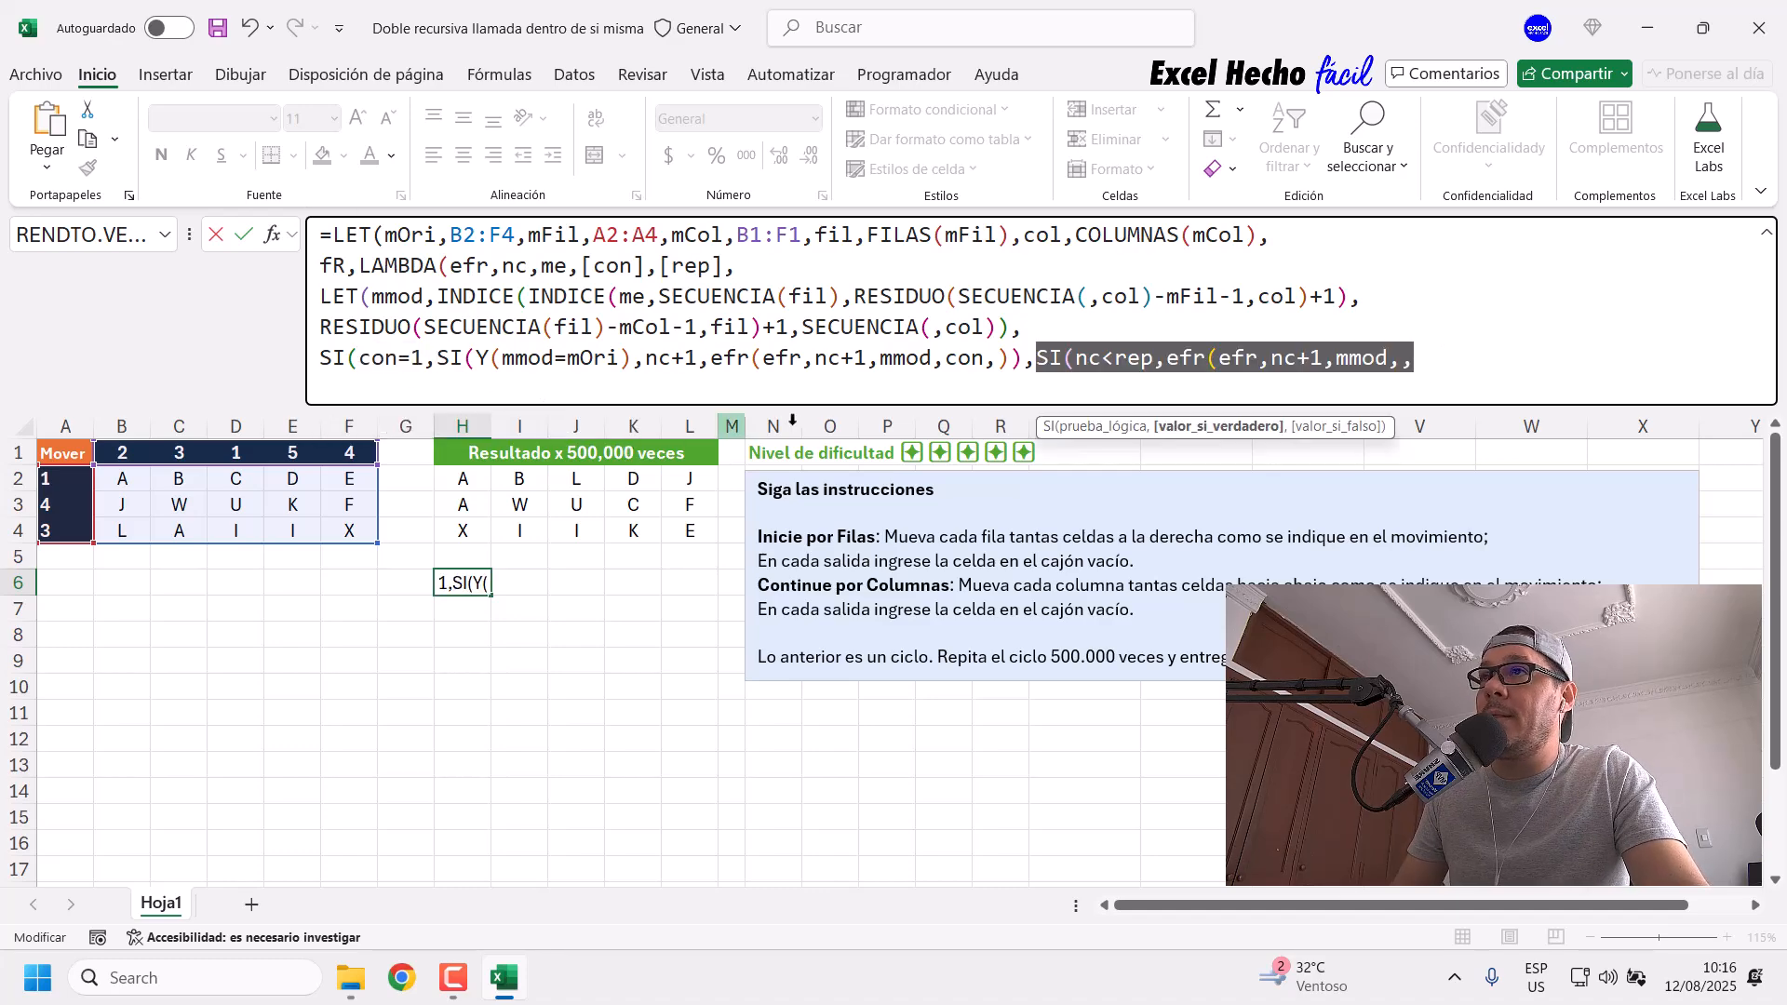
{"action": "left_click", "coordinate": [1429, 363]}
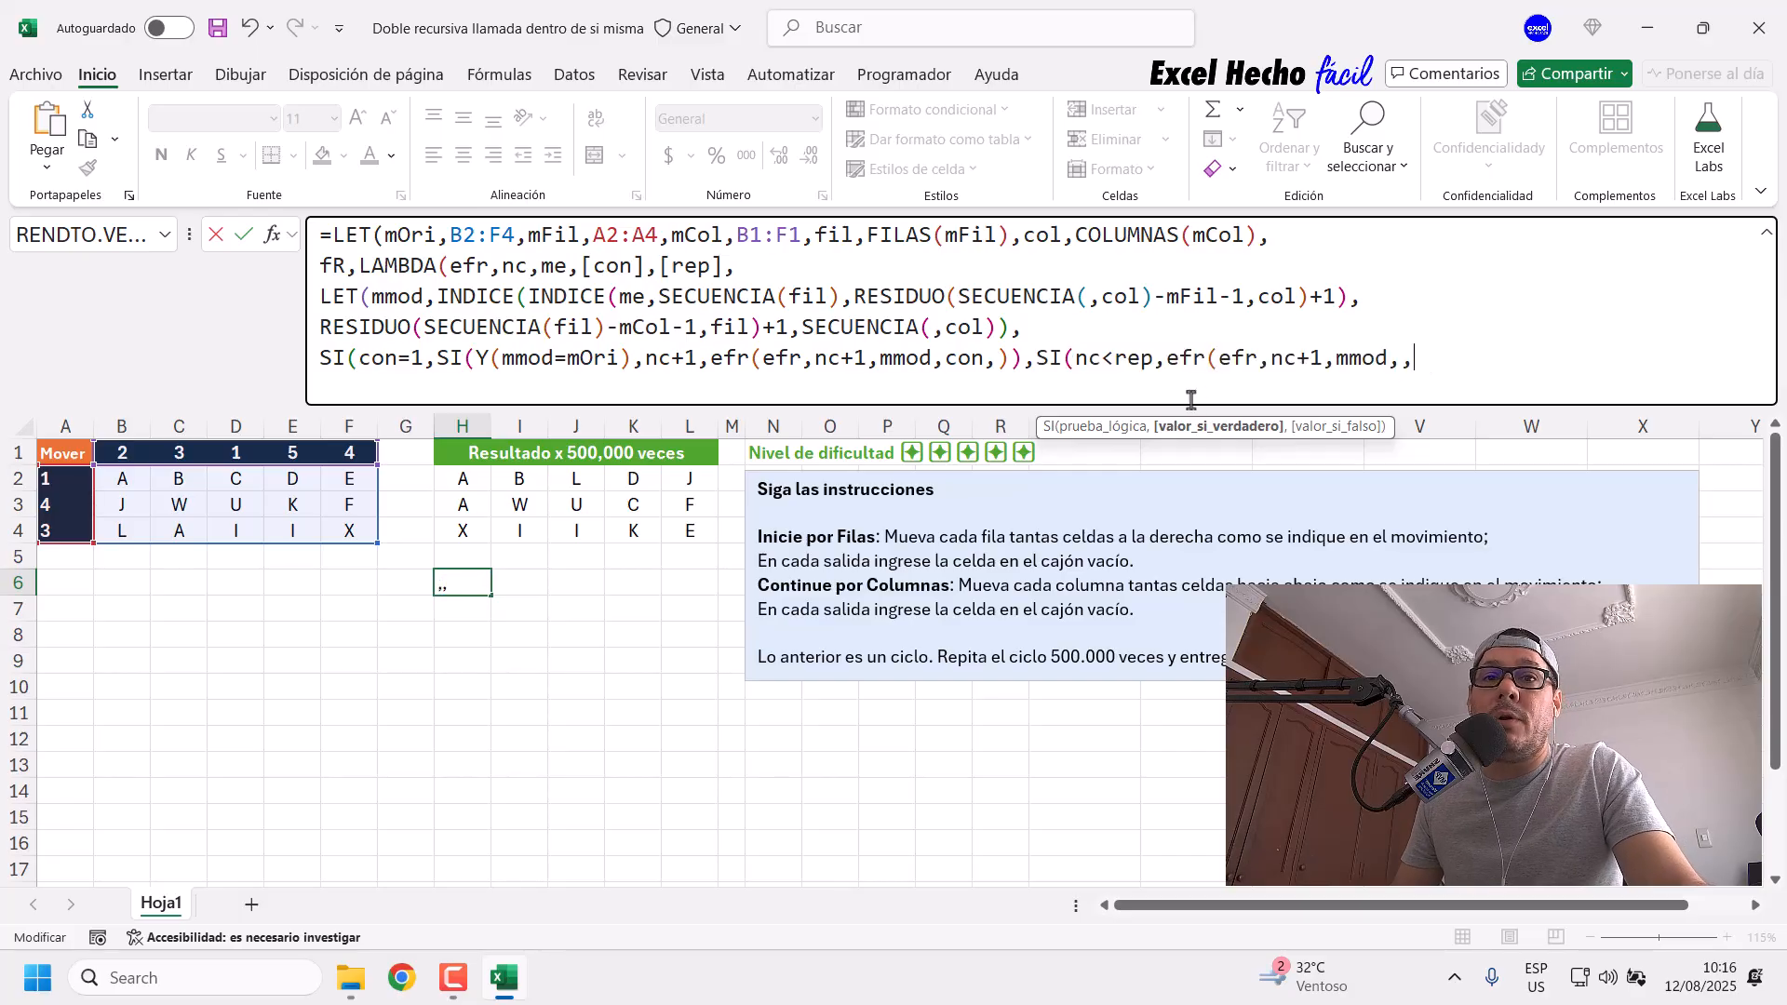
{"action": "type", "text": "rep)"}
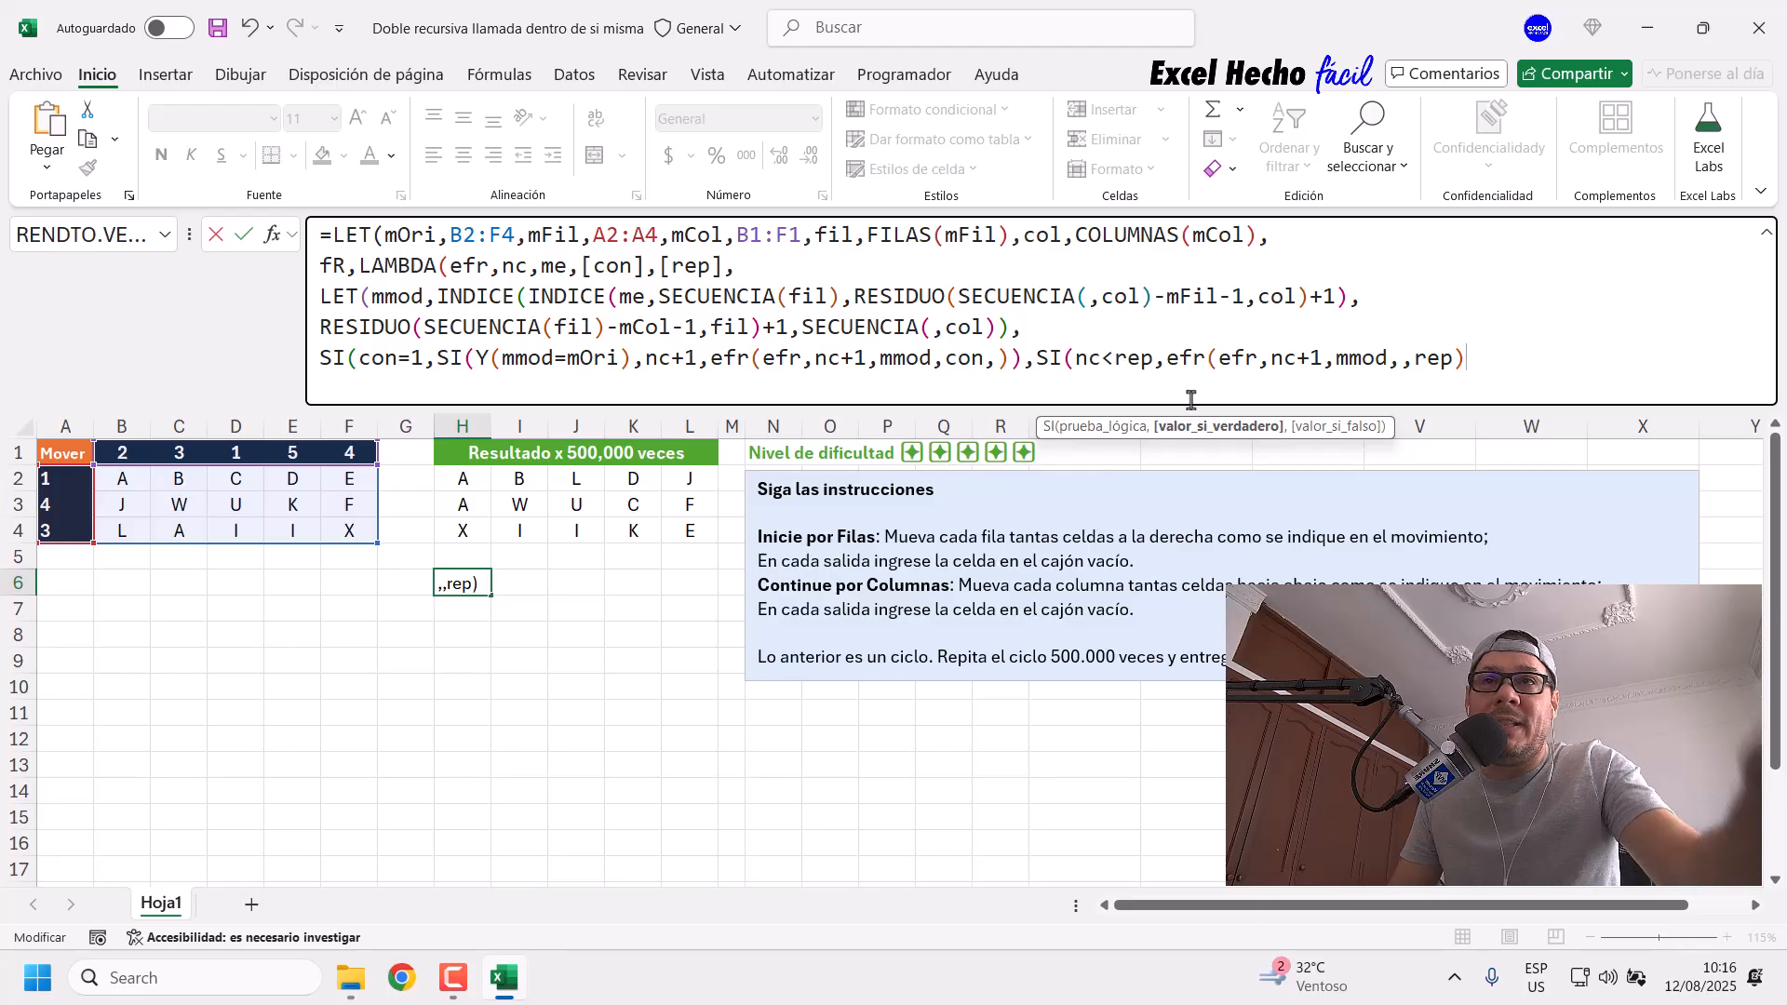
Step: Examine the nc<rep test and the nc+1, mmod and rep arguments of the efr call that follows it
{"action": "mouse_move", "coordinate": [1153, 360]}
{"action": "left_mouse_down"}
{"action": "mouse_move", "coordinate": [1074, 361]}
{"action": "mouse_move", "coordinate": [1159, 363]}
{"action": "mouse_move", "coordinate": [1139, 365]}
{"action": "left_mouse_up"}
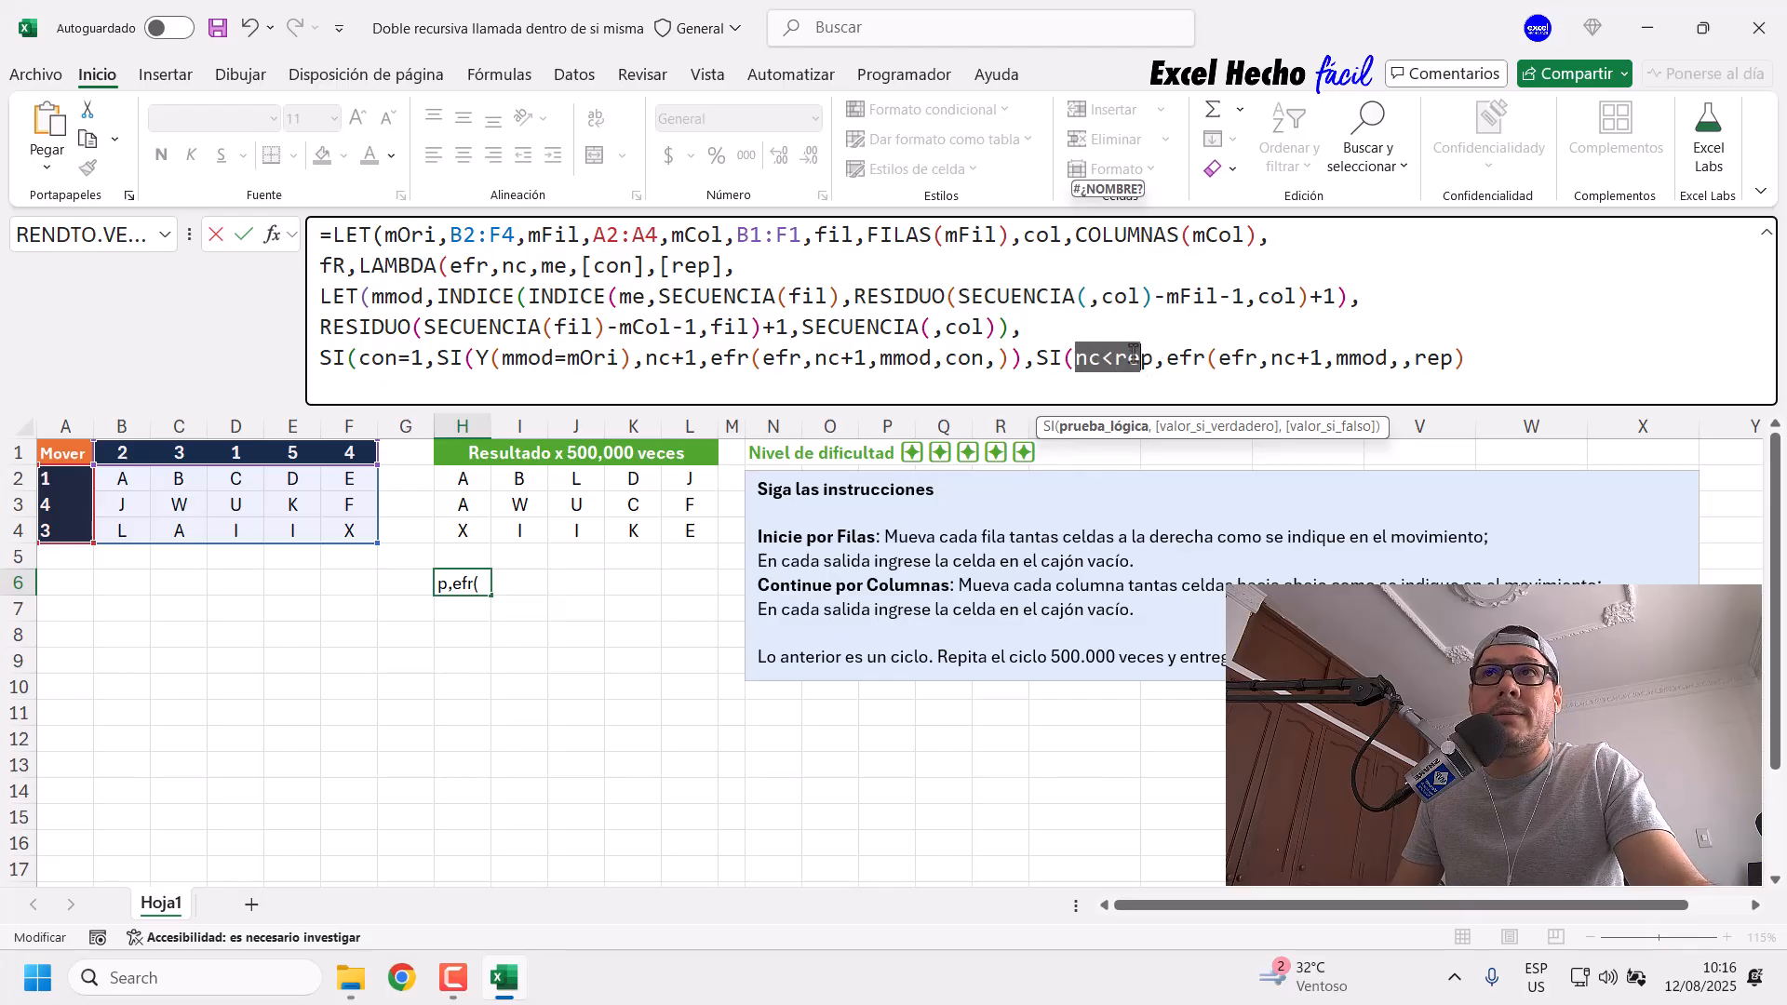
{"action": "left_click_drag", "start_coordinate": [1154, 363], "coordinate": [1117, 366]}
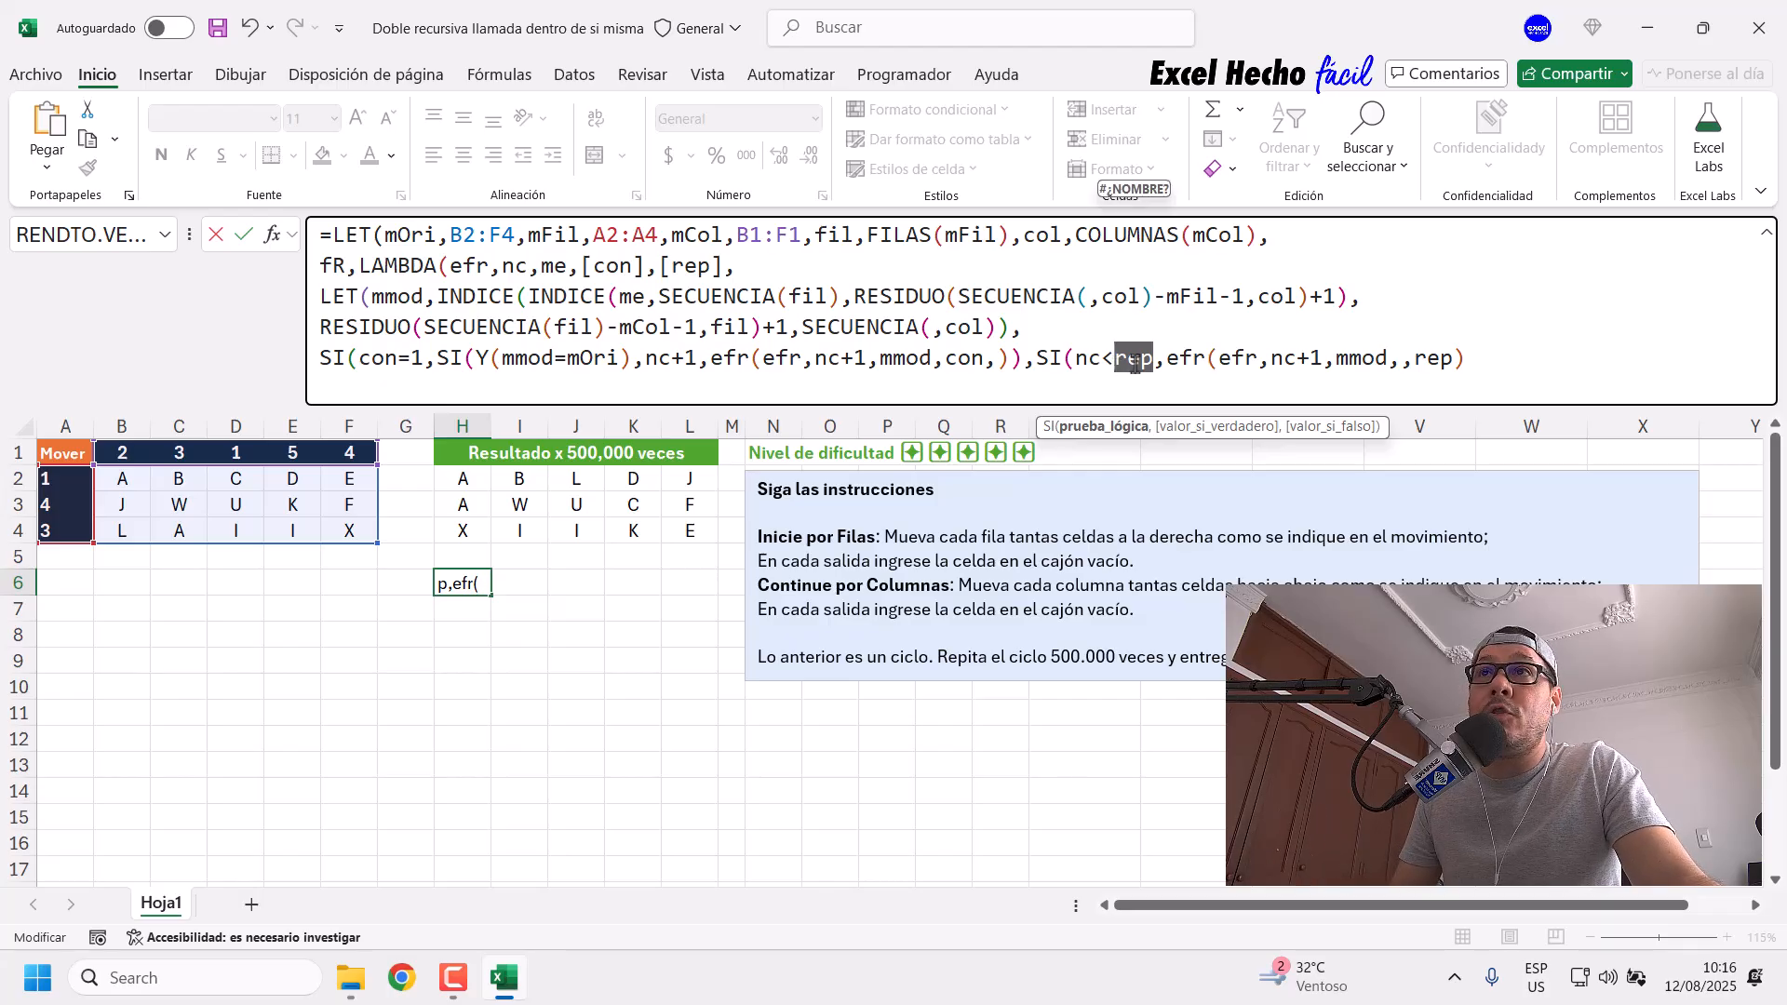
{"action": "left_click_drag", "start_coordinate": [1165, 363], "coordinate": [1466, 363]}
{"action": "left_click", "coordinate": [1470, 365]}
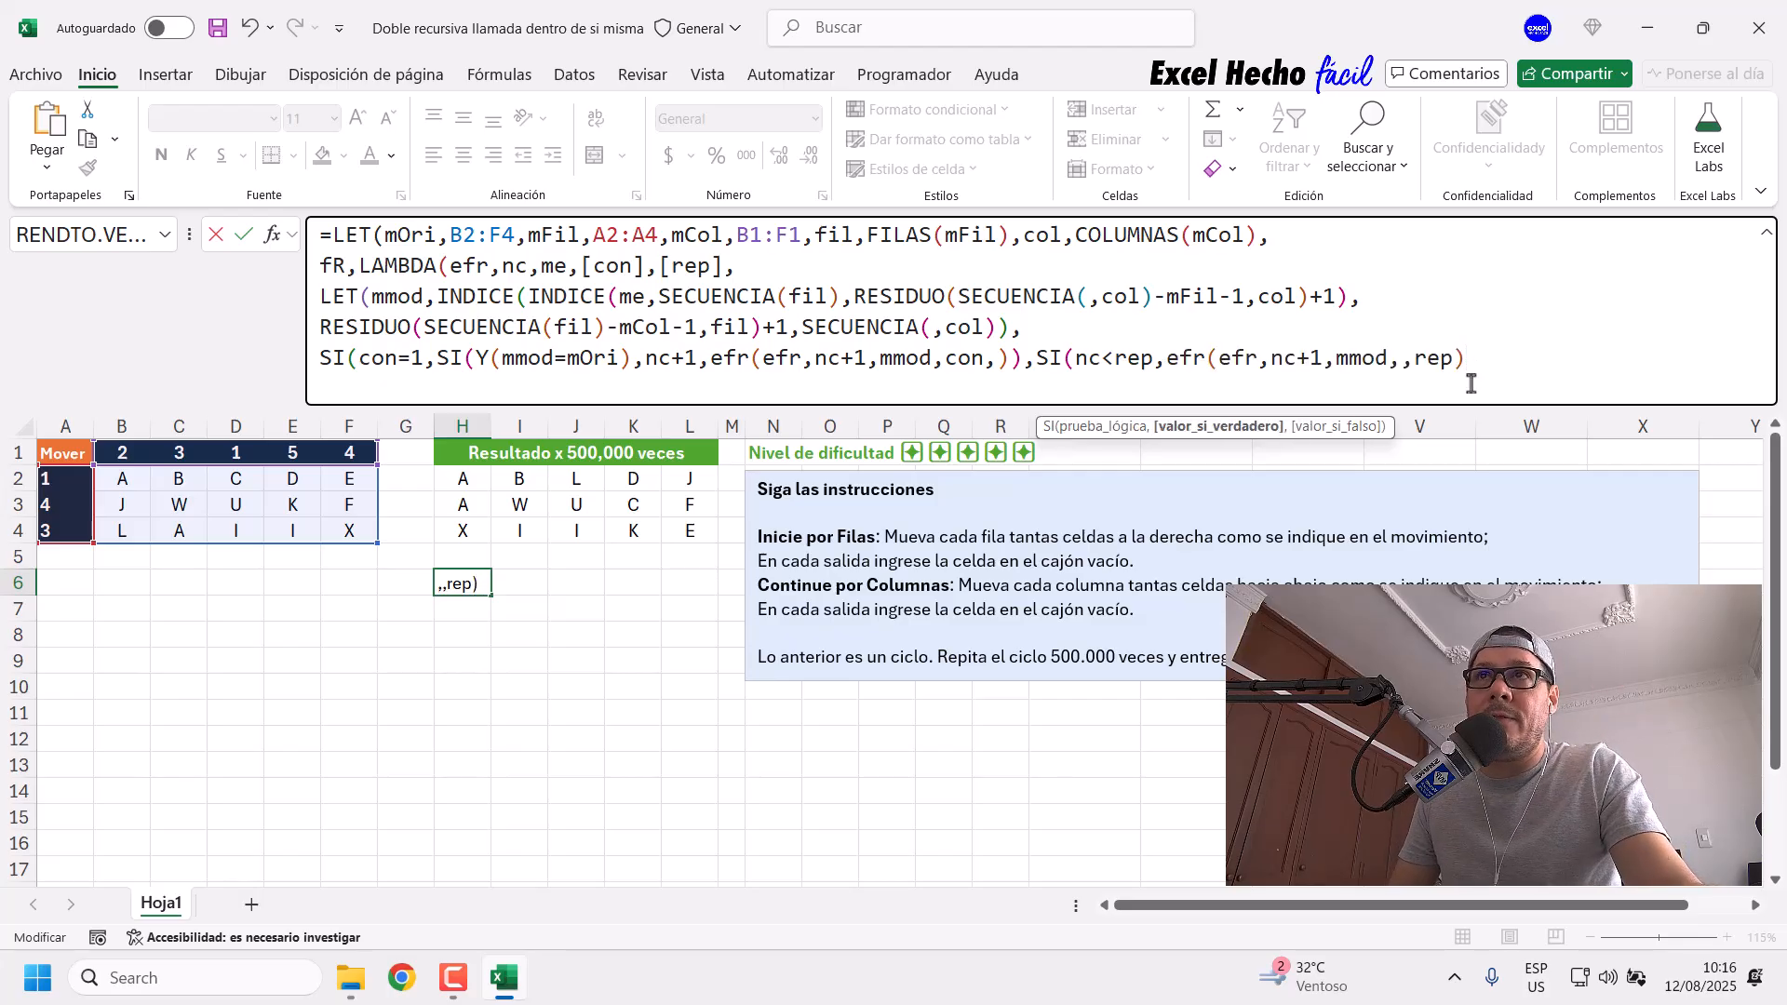
{"action": "left_click_drag", "start_coordinate": [1218, 363], "coordinate": [1323, 363]}
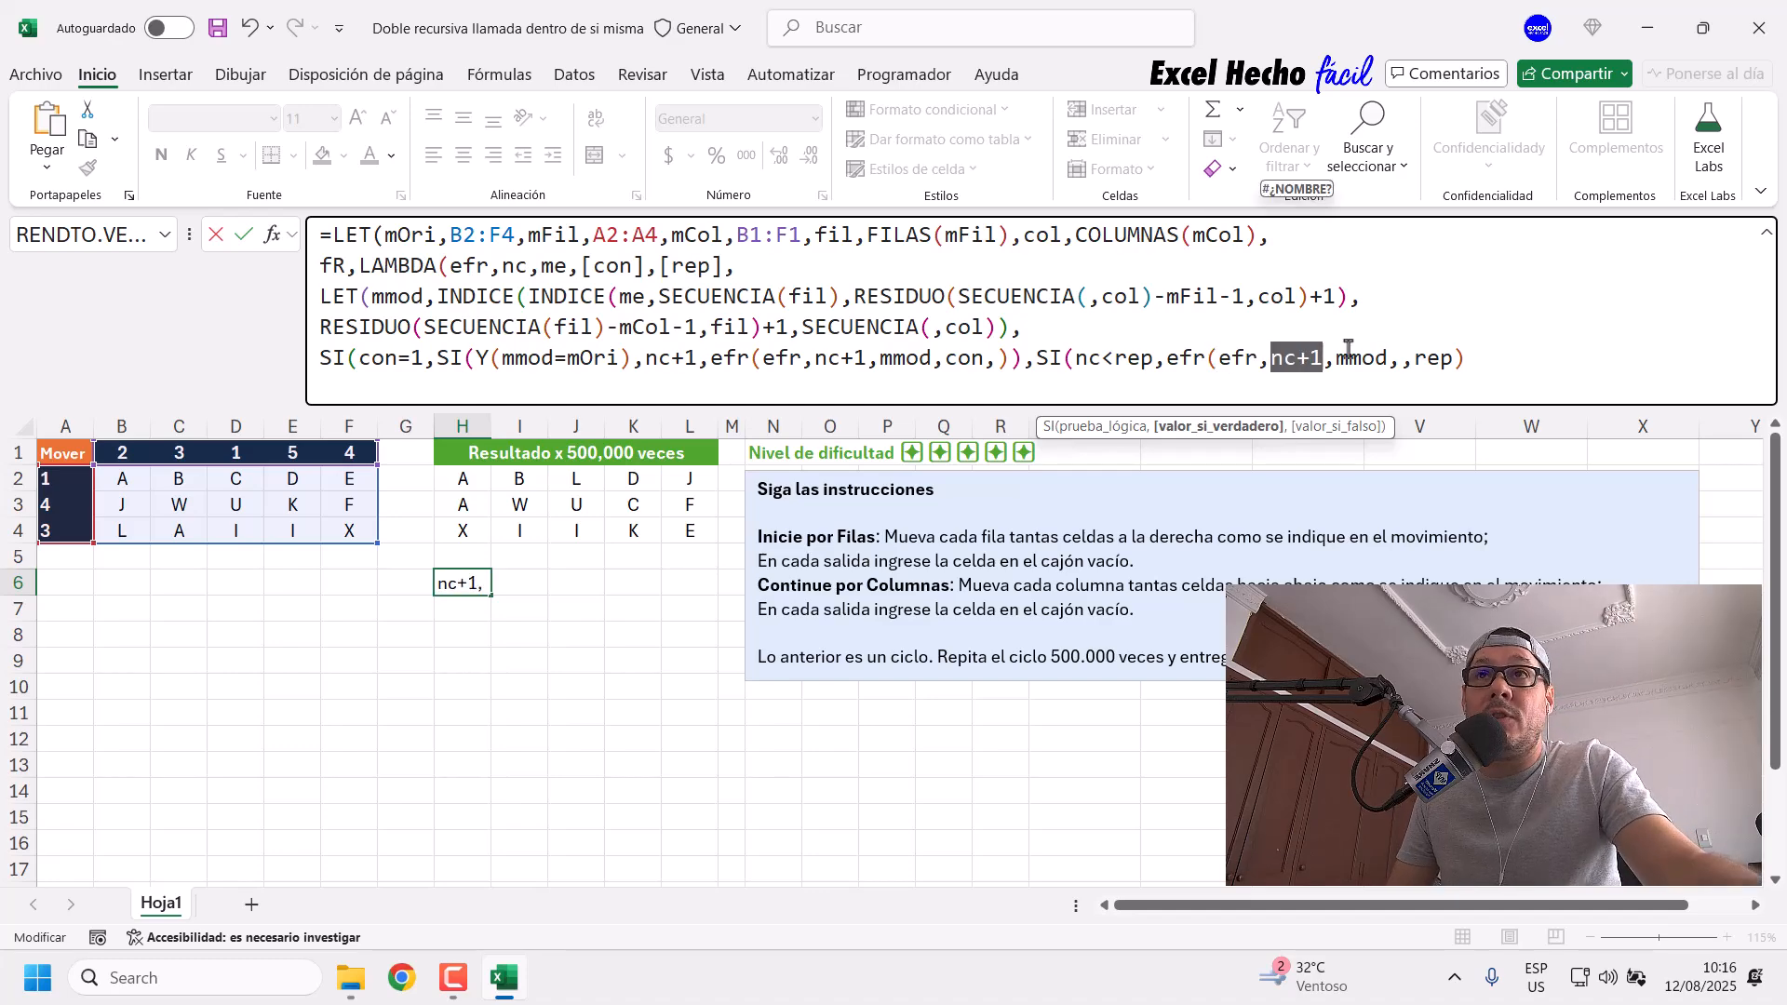
{"action": "double_click", "coordinate": [1343, 357]}
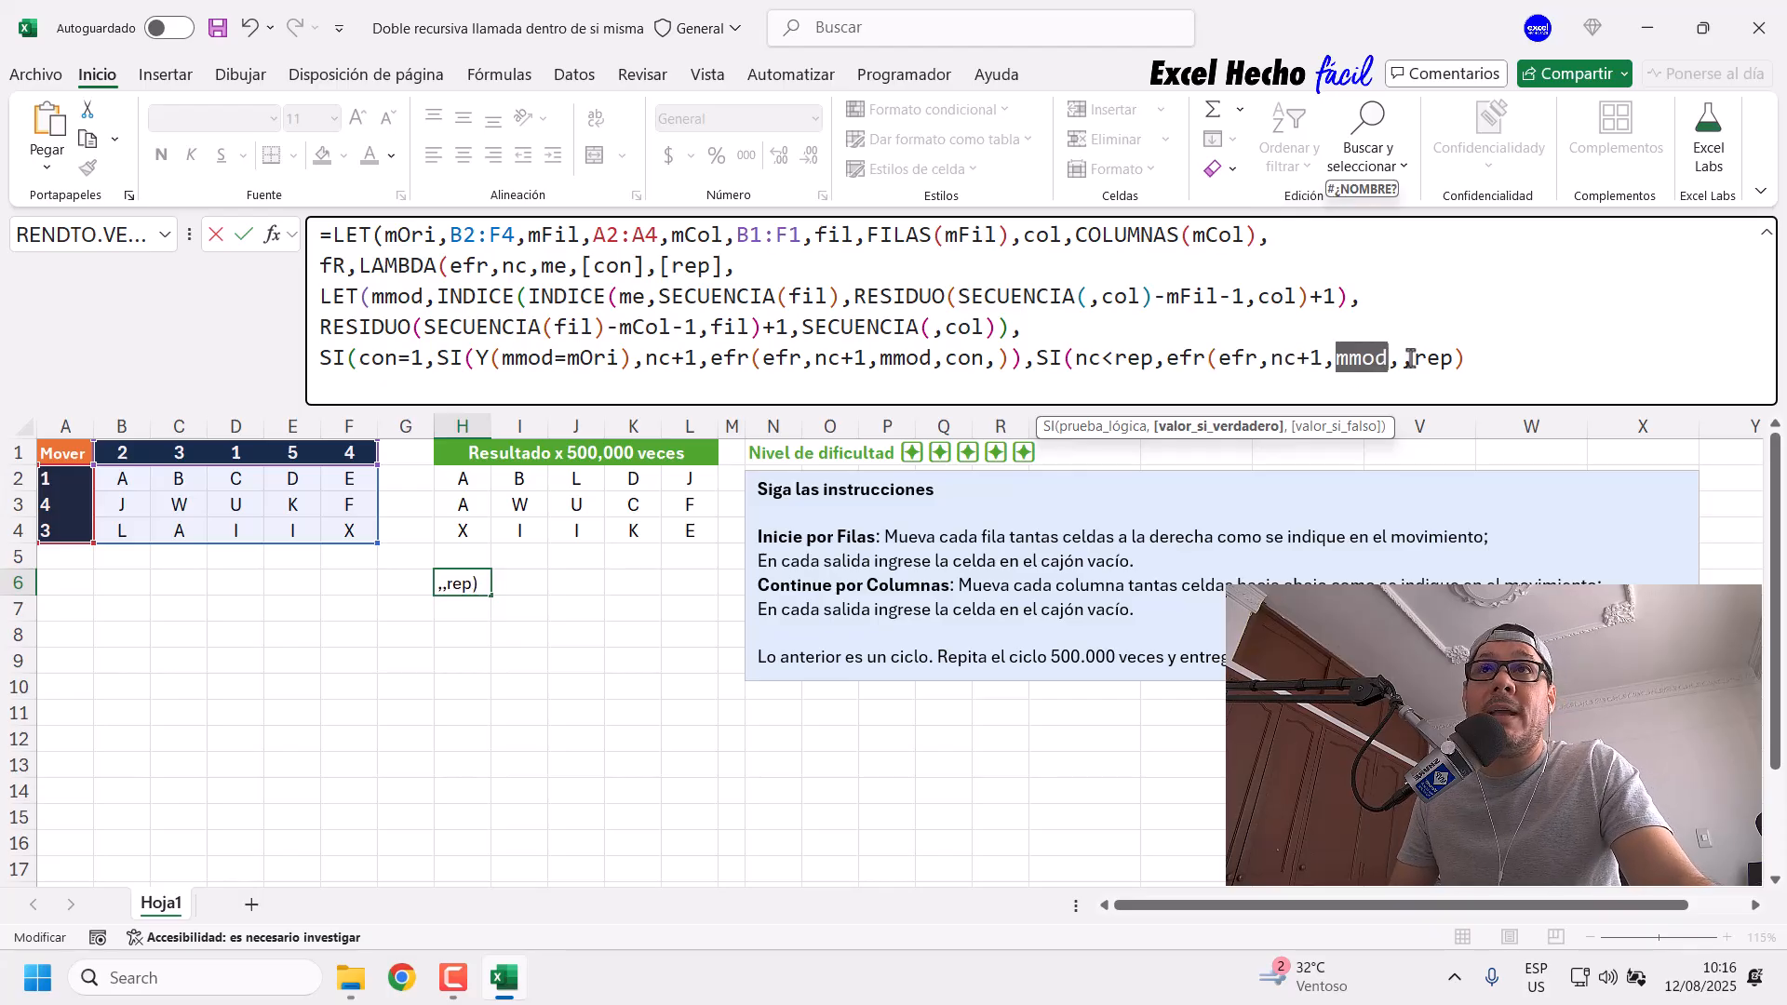
{"action": "double_click", "coordinate": [1443, 360]}
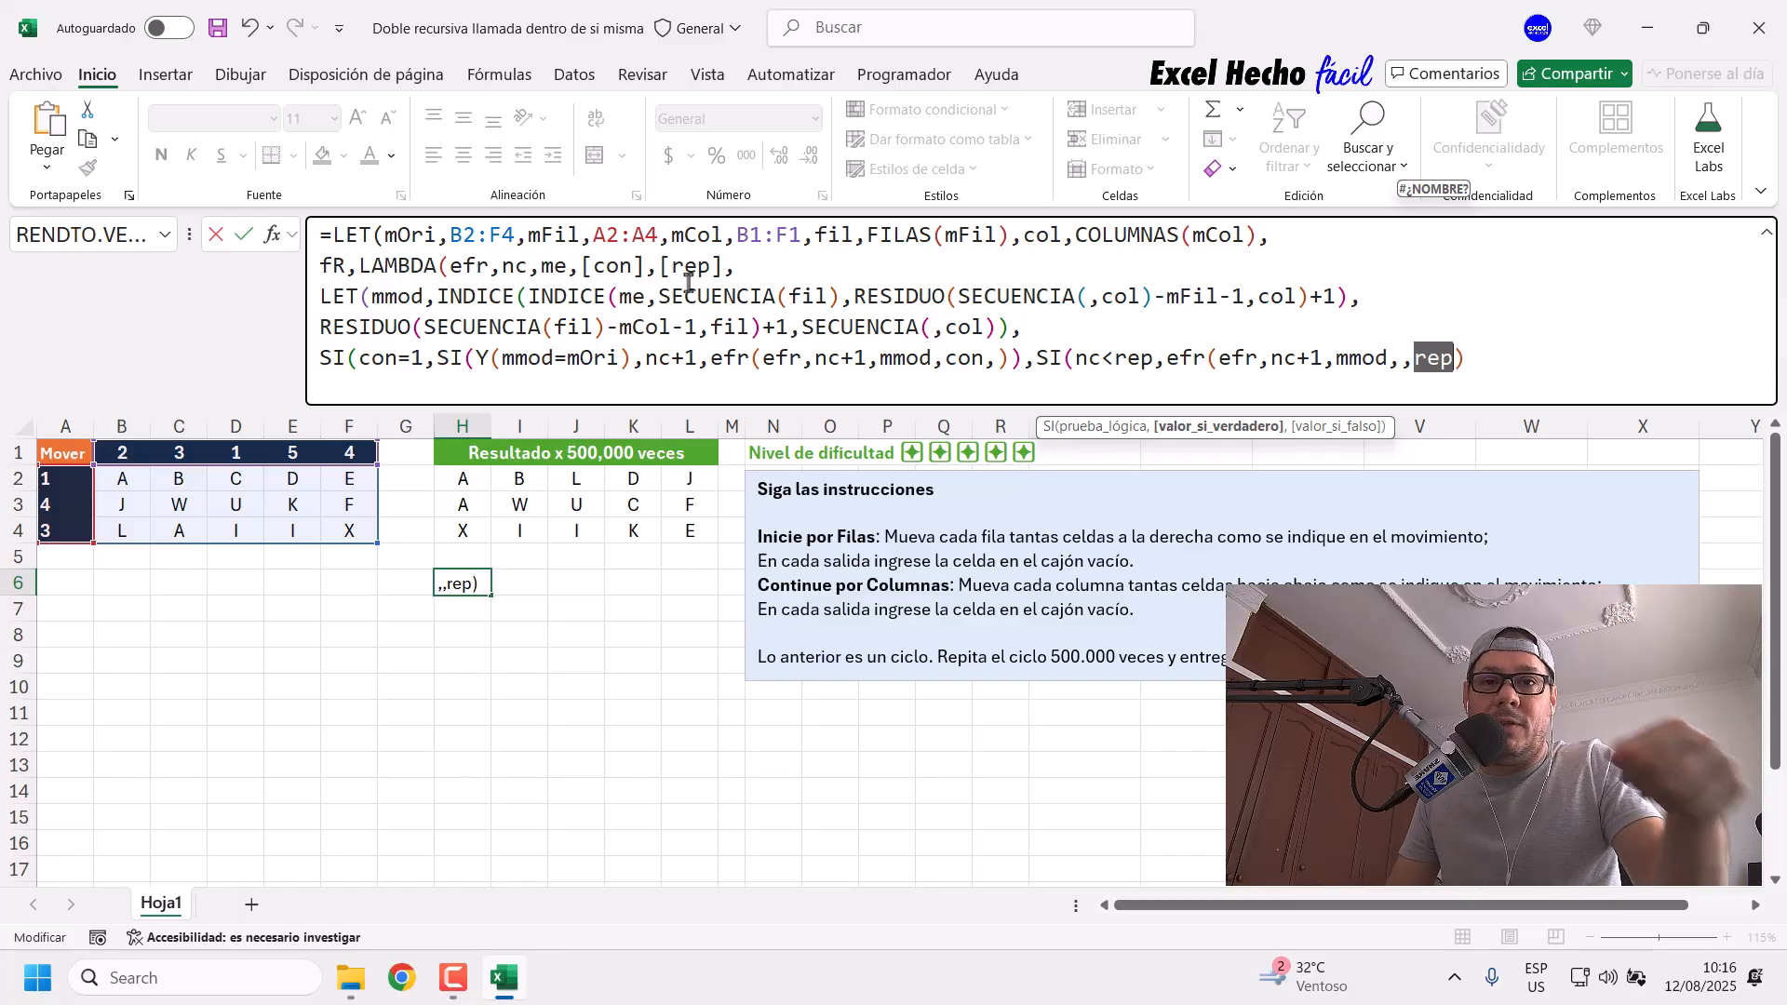
{"action": "left_click_drag", "start_coordinate": [1102, 359], "coordinate": [1076, 359]}
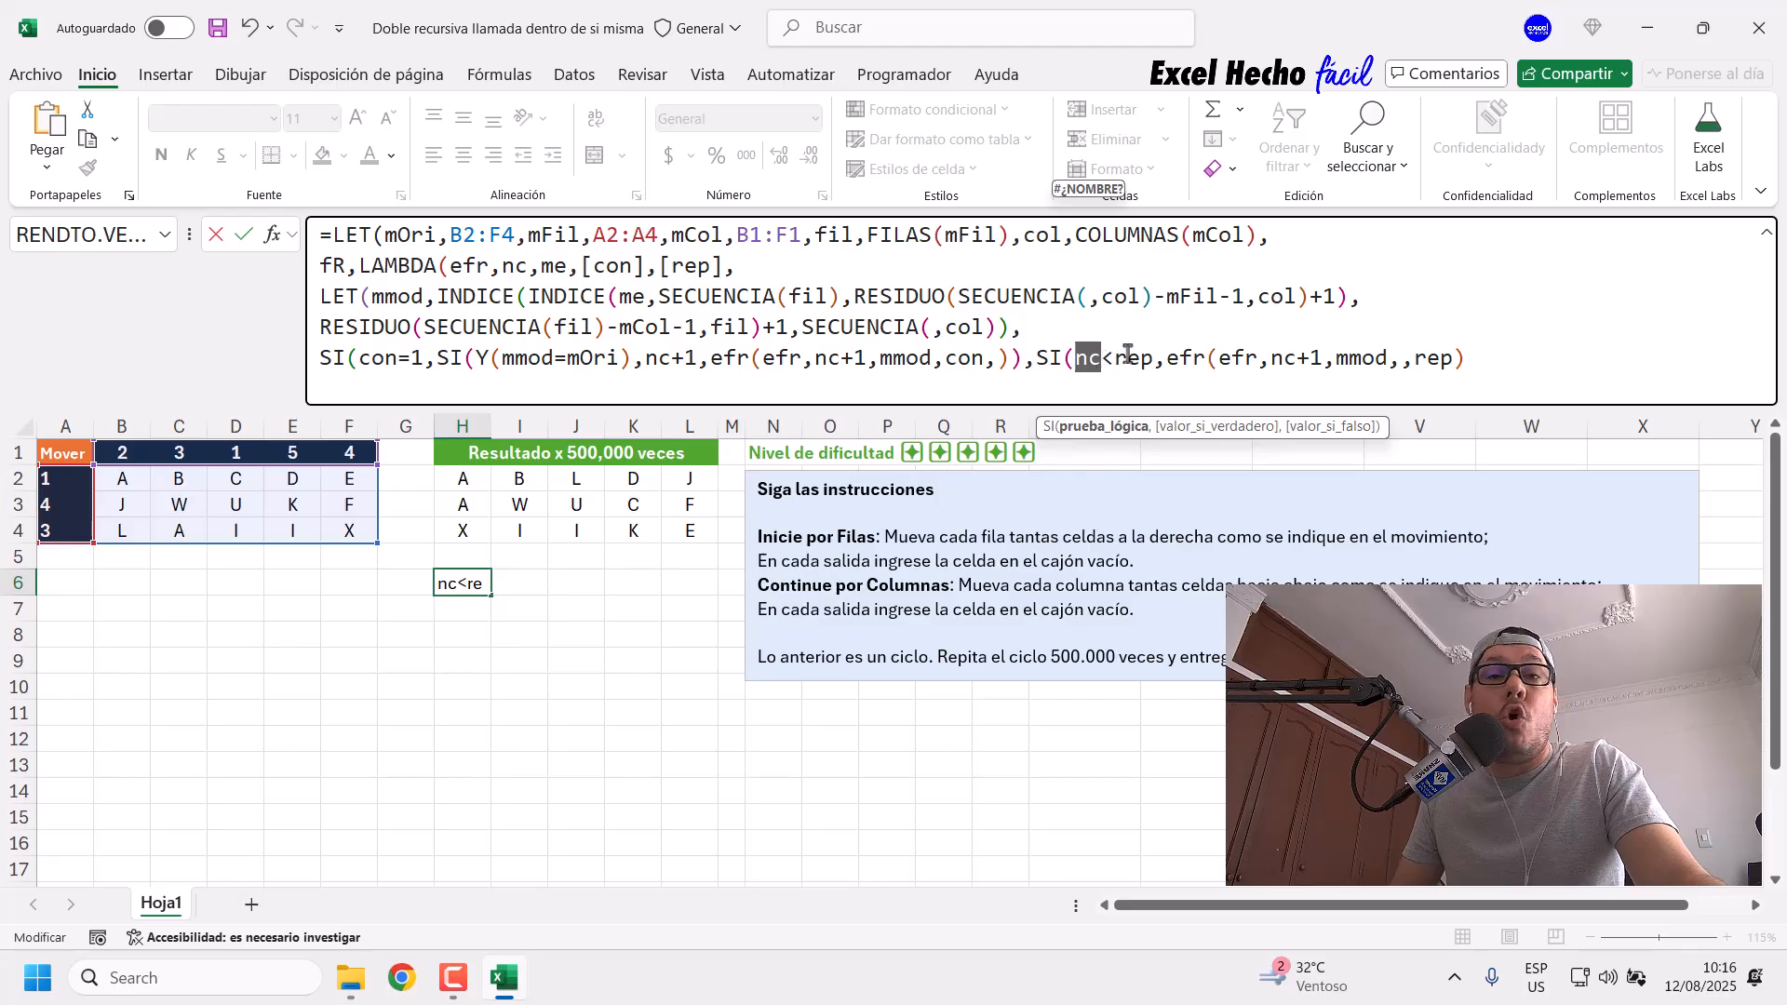
Step: Enter mmod as the nested SI's value-if-false argument and close that SI
{"action": "left_click", "coordinate": [1589, 353]}
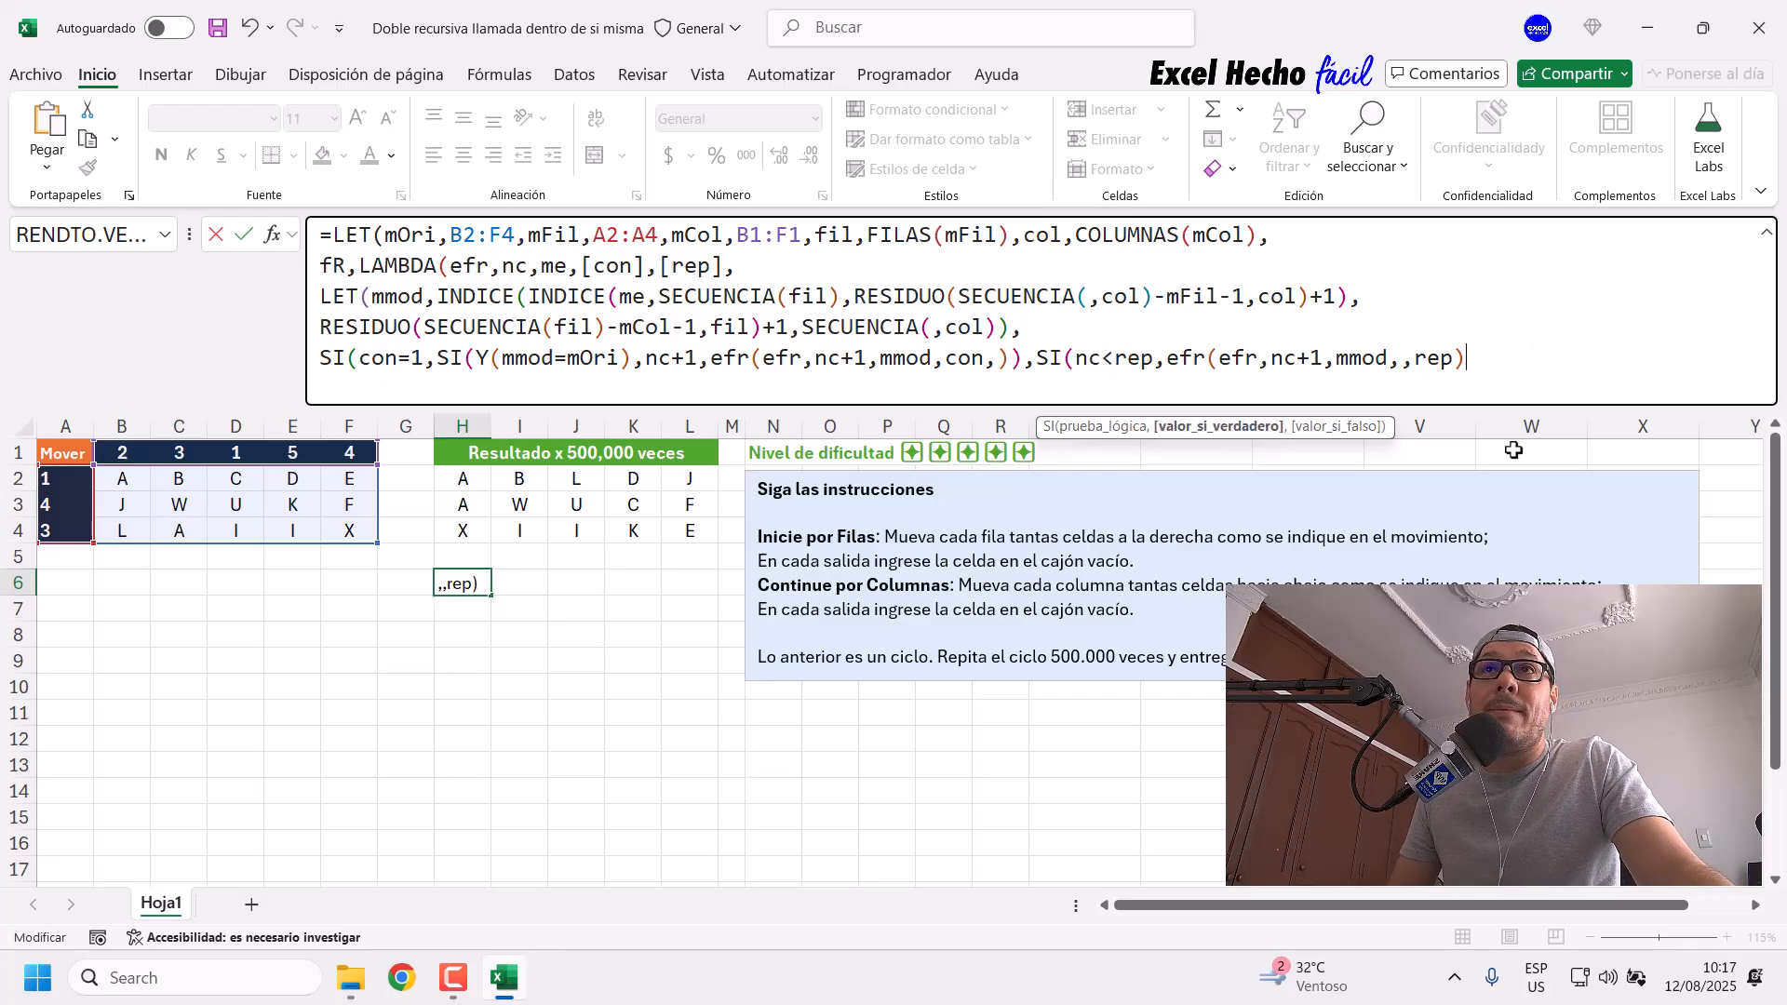
{"action": "type", "text": ","}
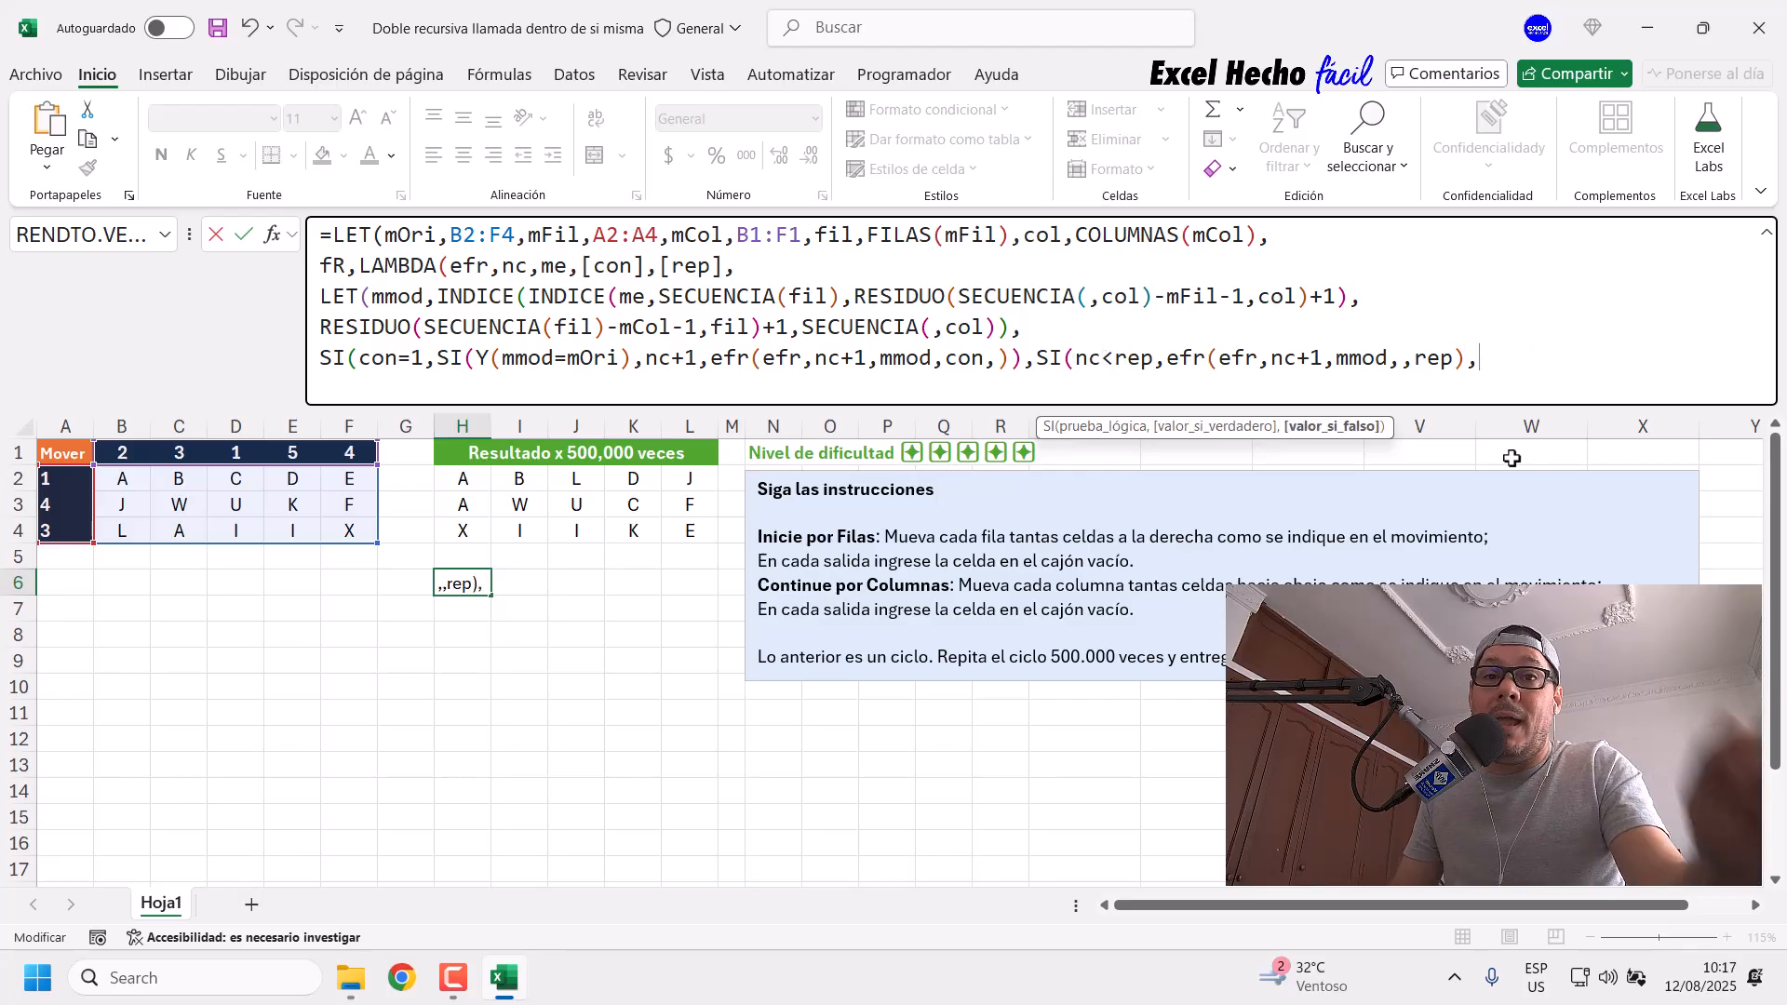
{"action": "type", "text": "mm"}
{"action": "key", "text": "Tab"}
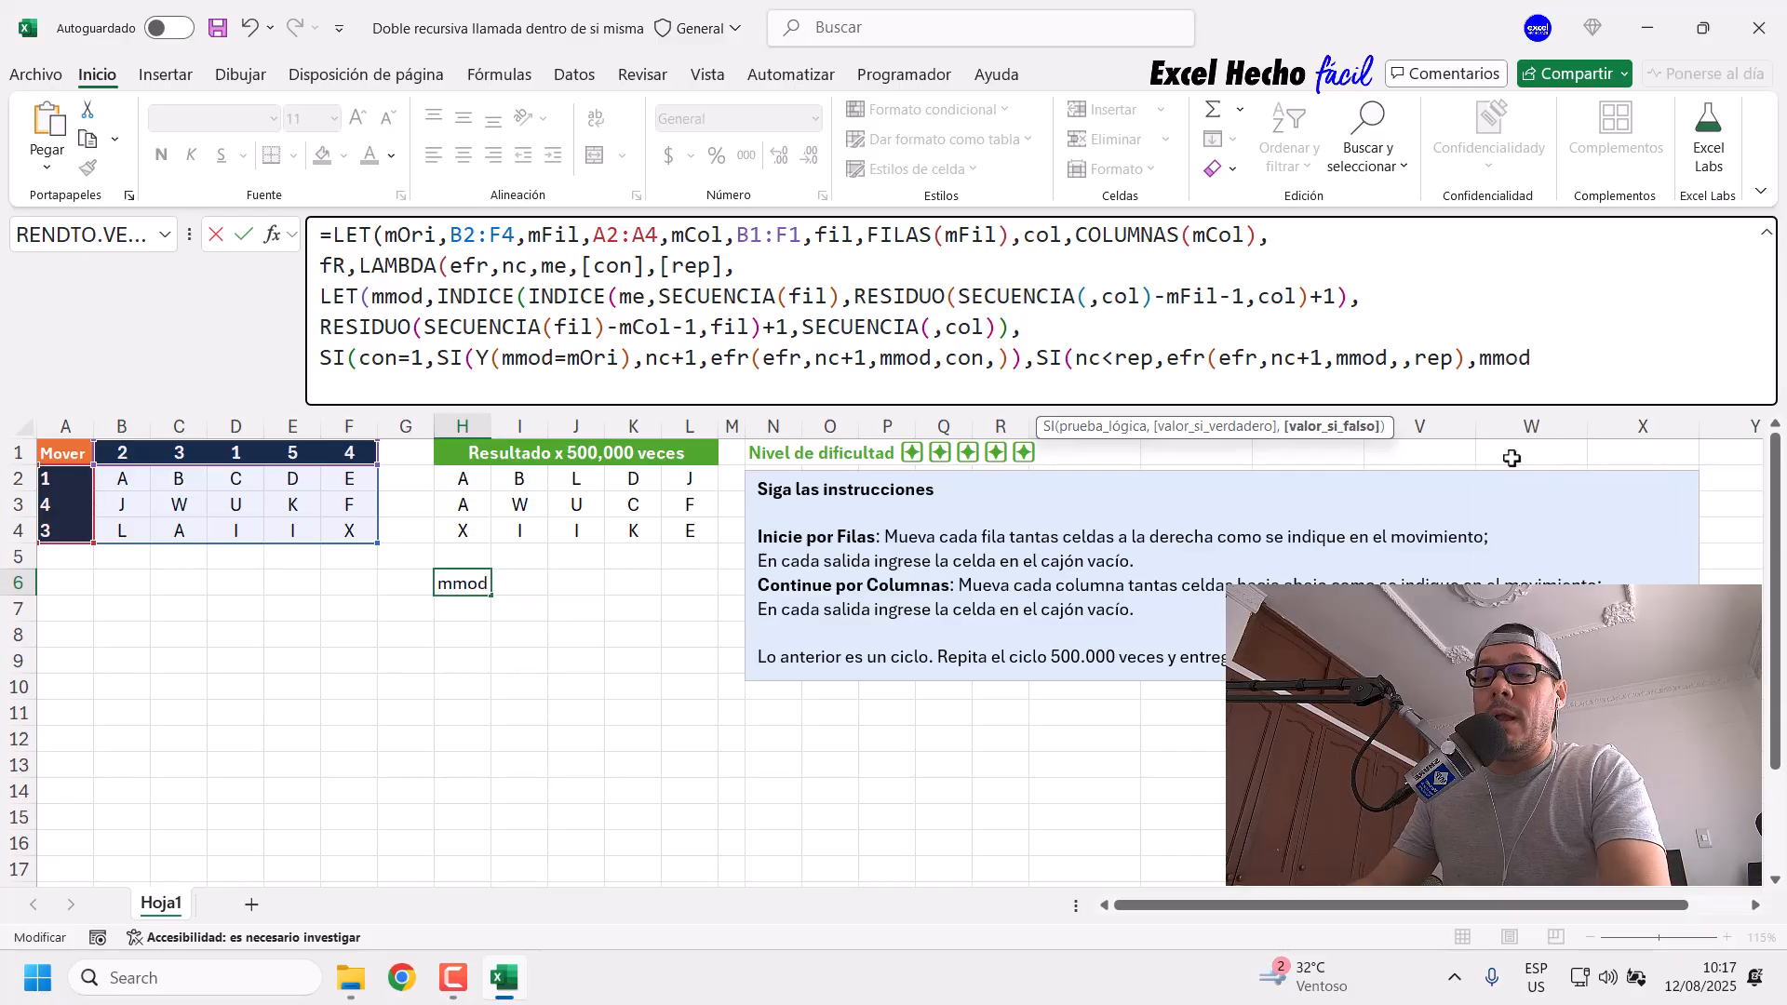
{"action": "type", "text": ")"}
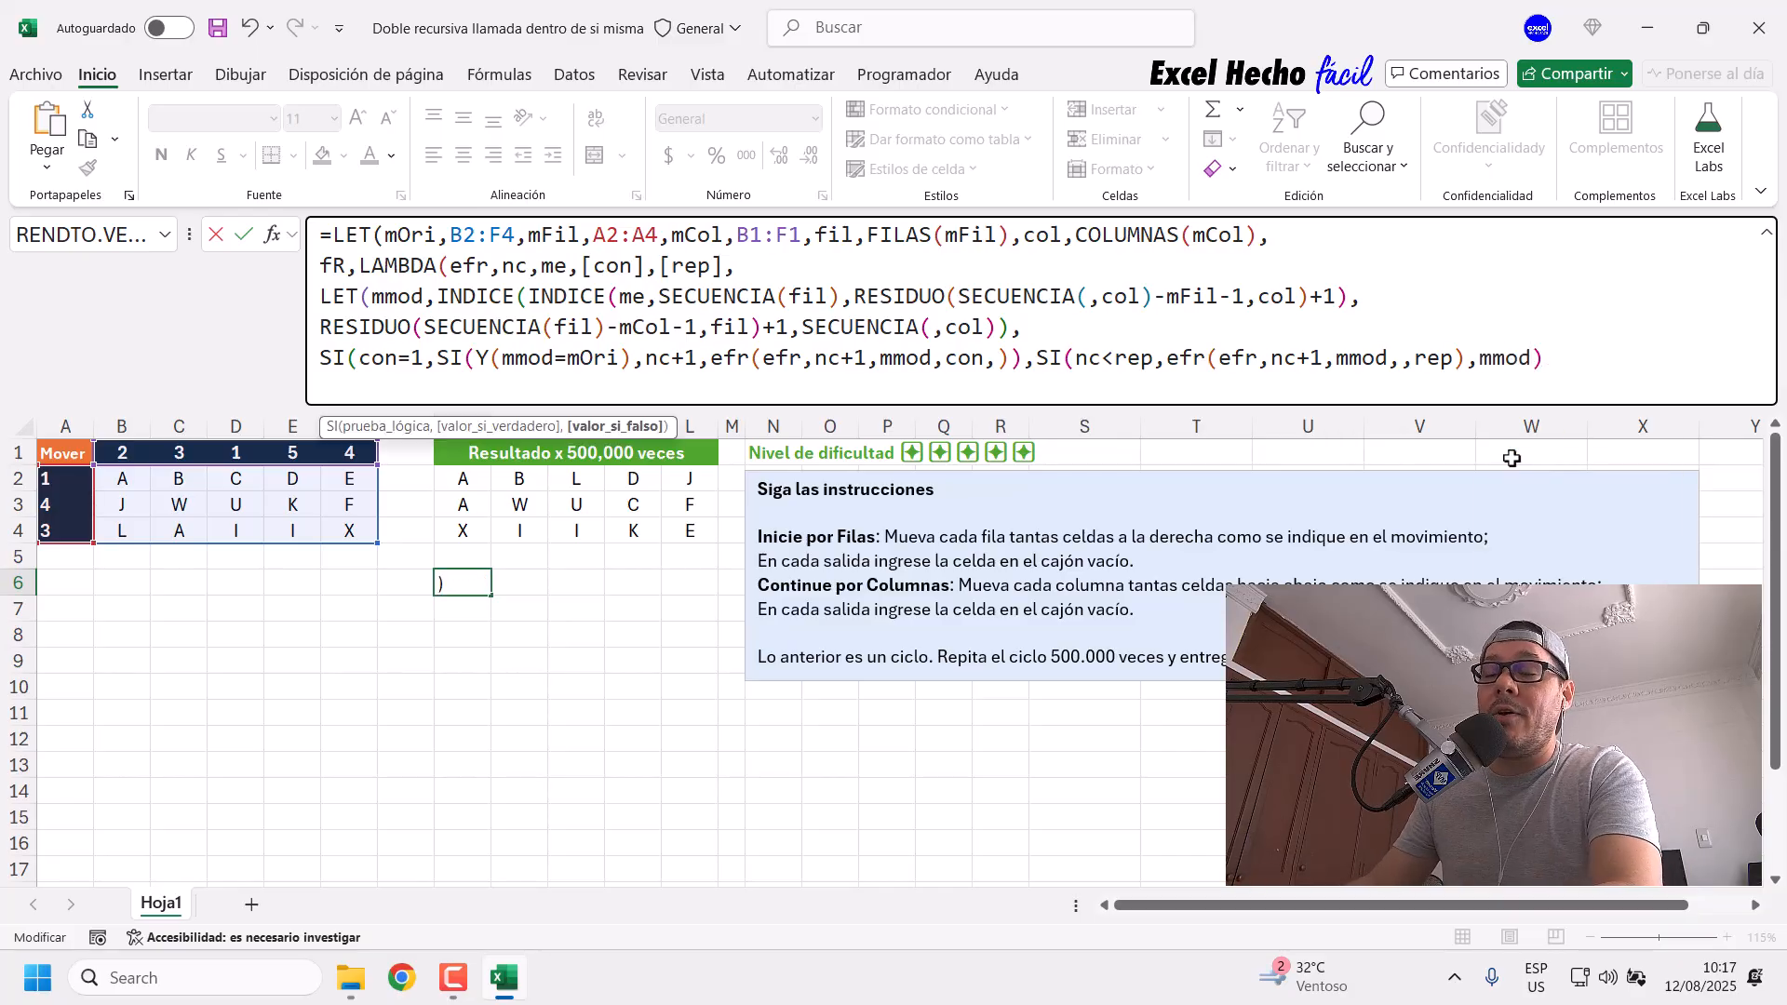
Step: Close the outer SI after the nested SI and review its con=1 test and value-if-false branch
{"action": "left_click_drag", "start_coordinate": [1035, 364], "coordinate": [1602, 380]}
{"action": "left_click", "coordinate": [1552, 358]}
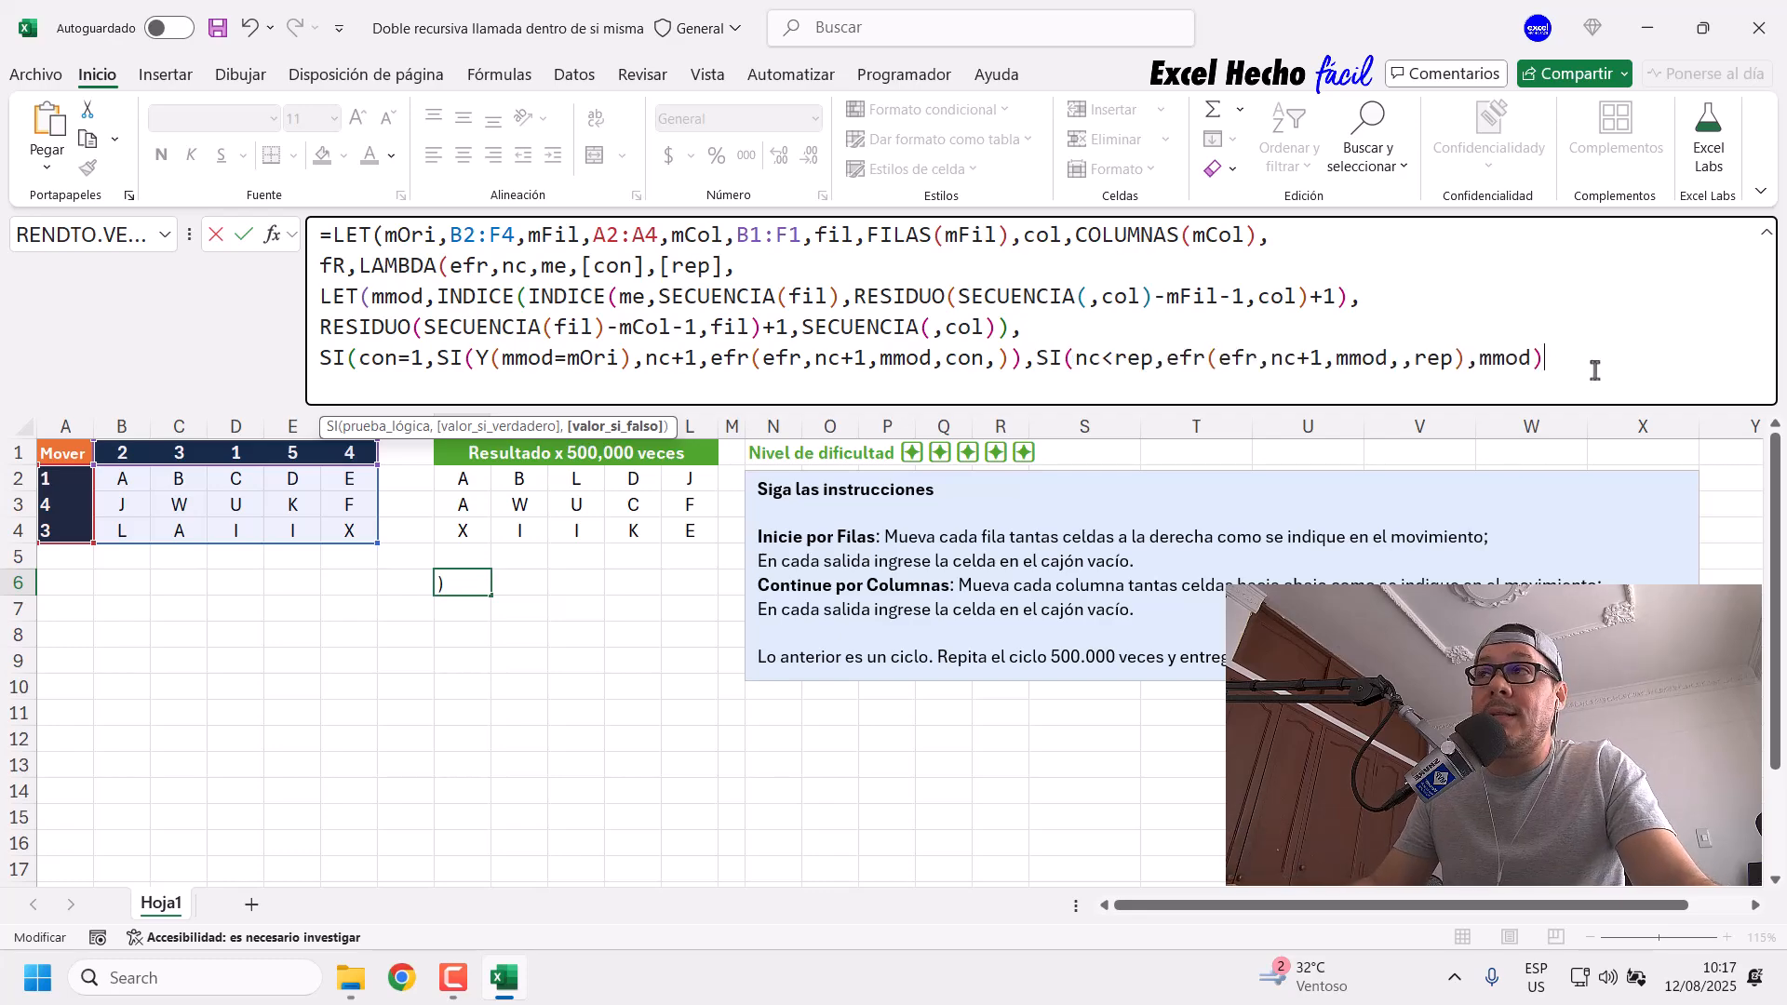
{"action": "type", "text": ")"}
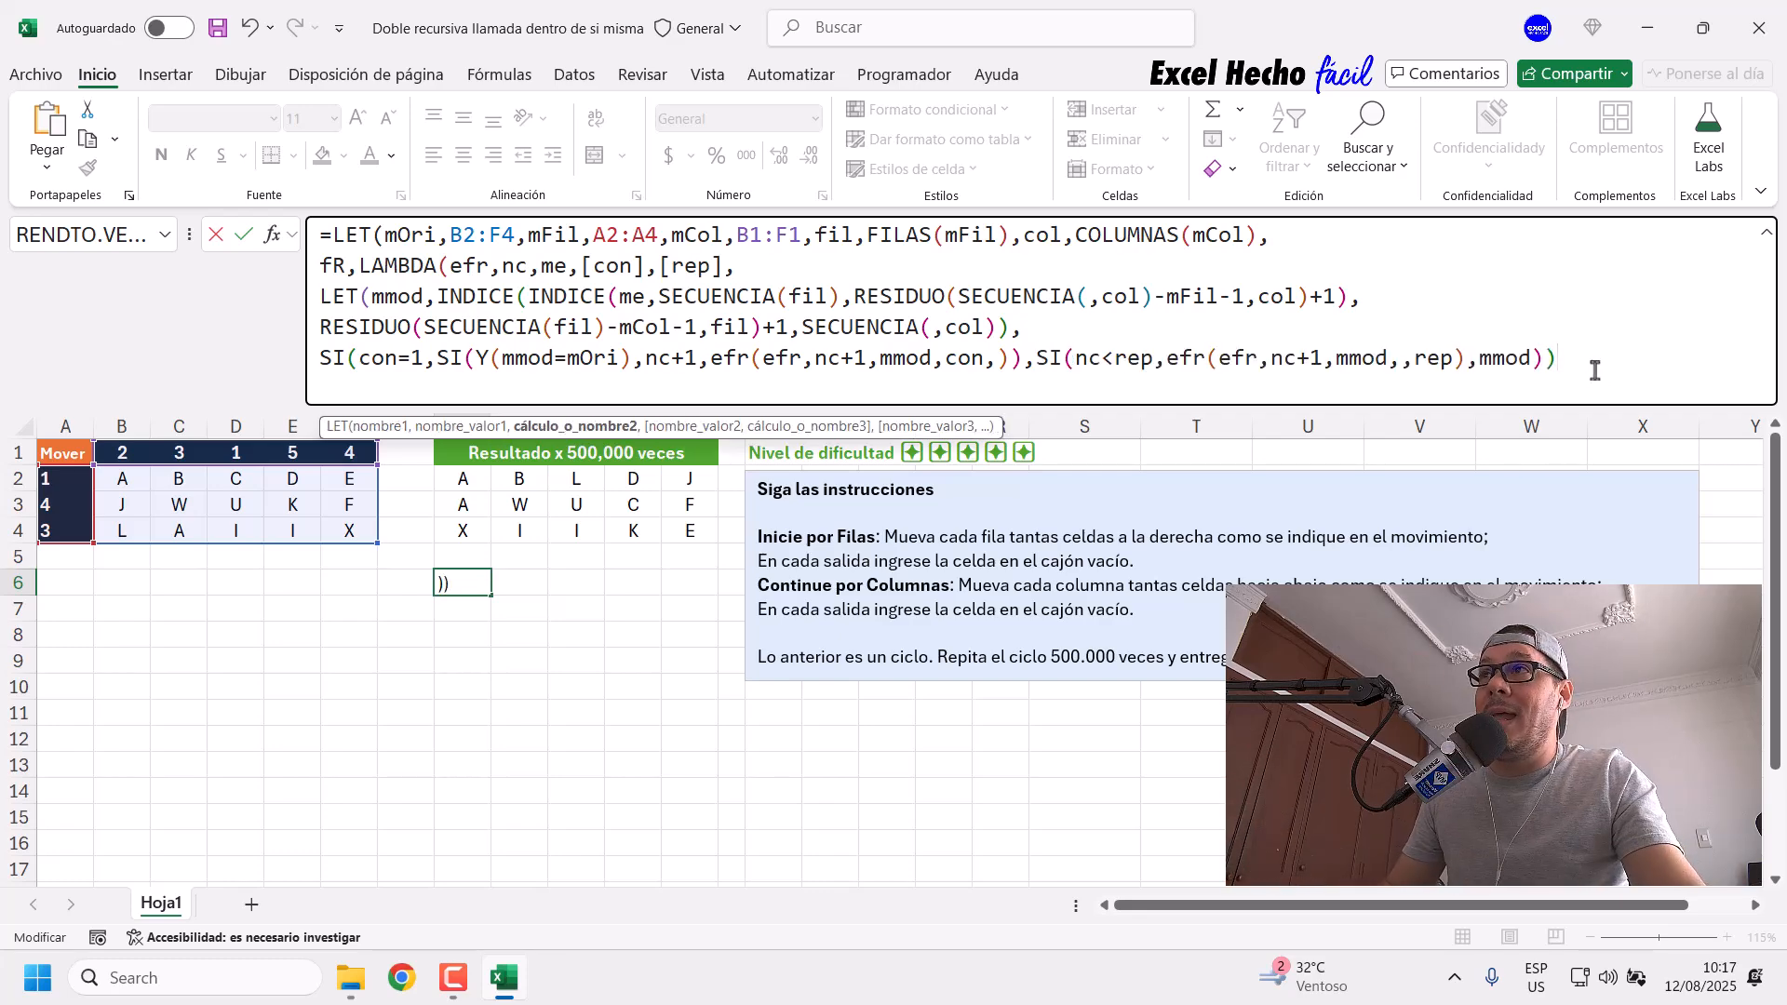
{"action": "left_click_drag", "start_coordinate": [424, 363], "coordinate": [359, 361]}
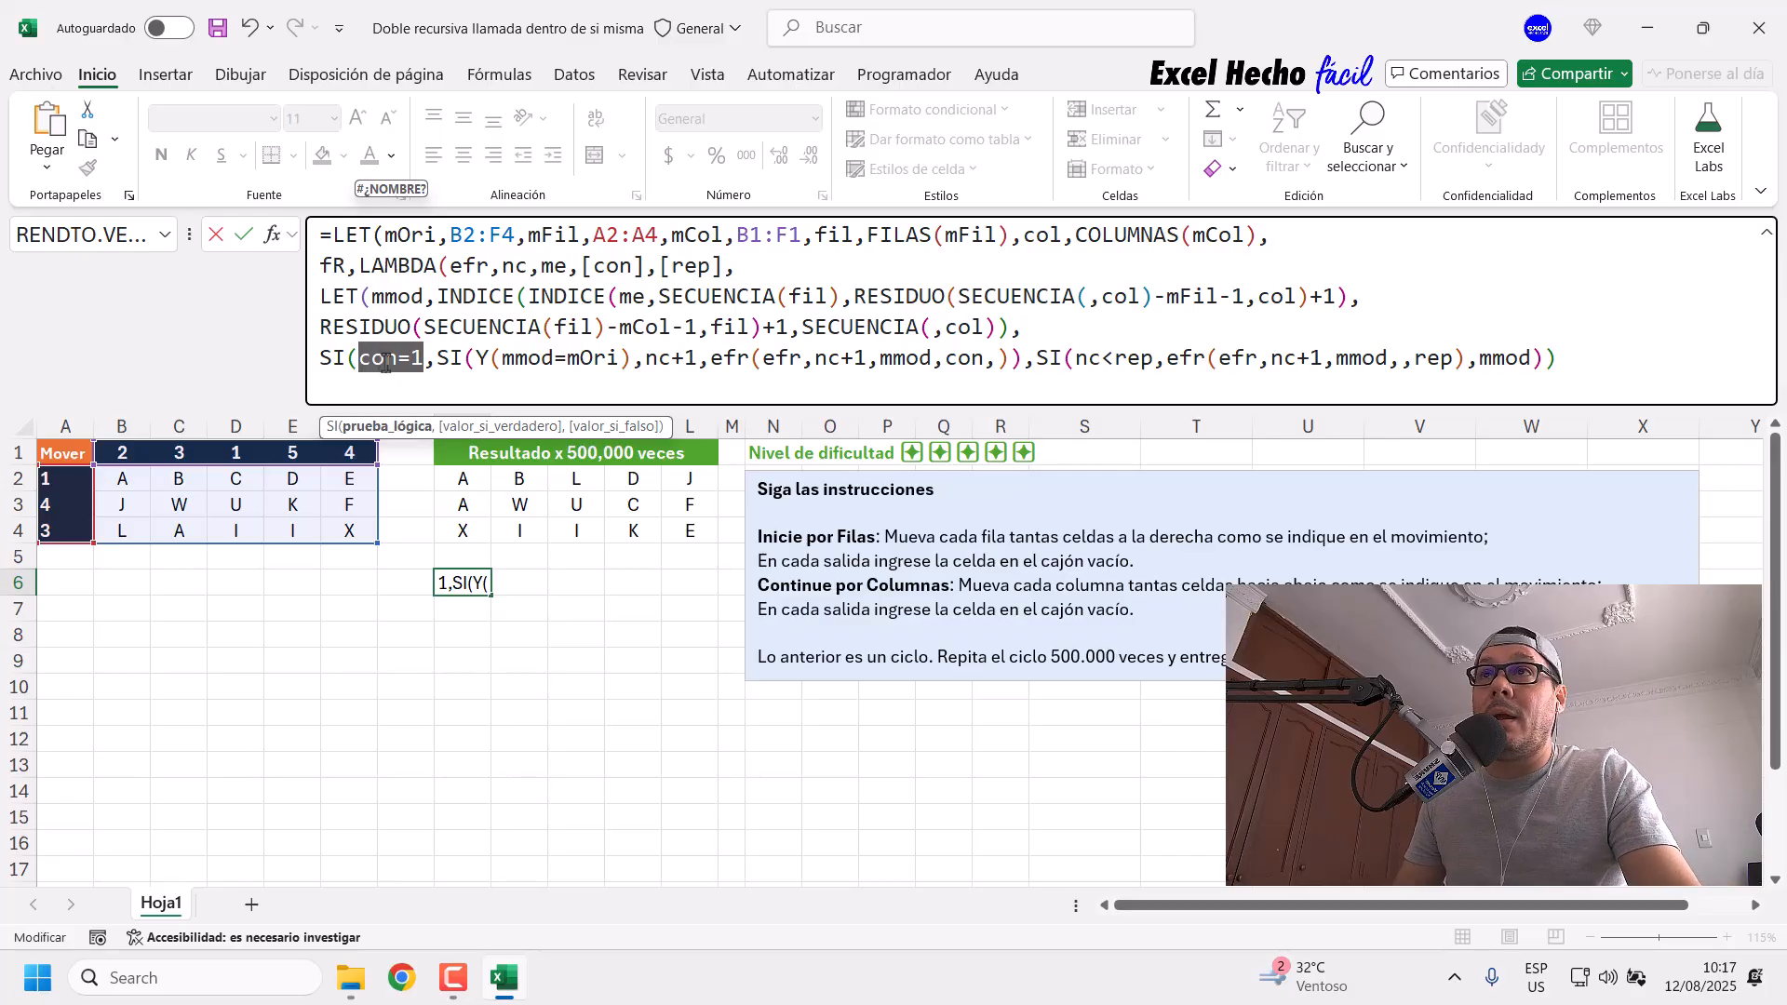
{"action": "left_click", "coordinate": [616, 426]}
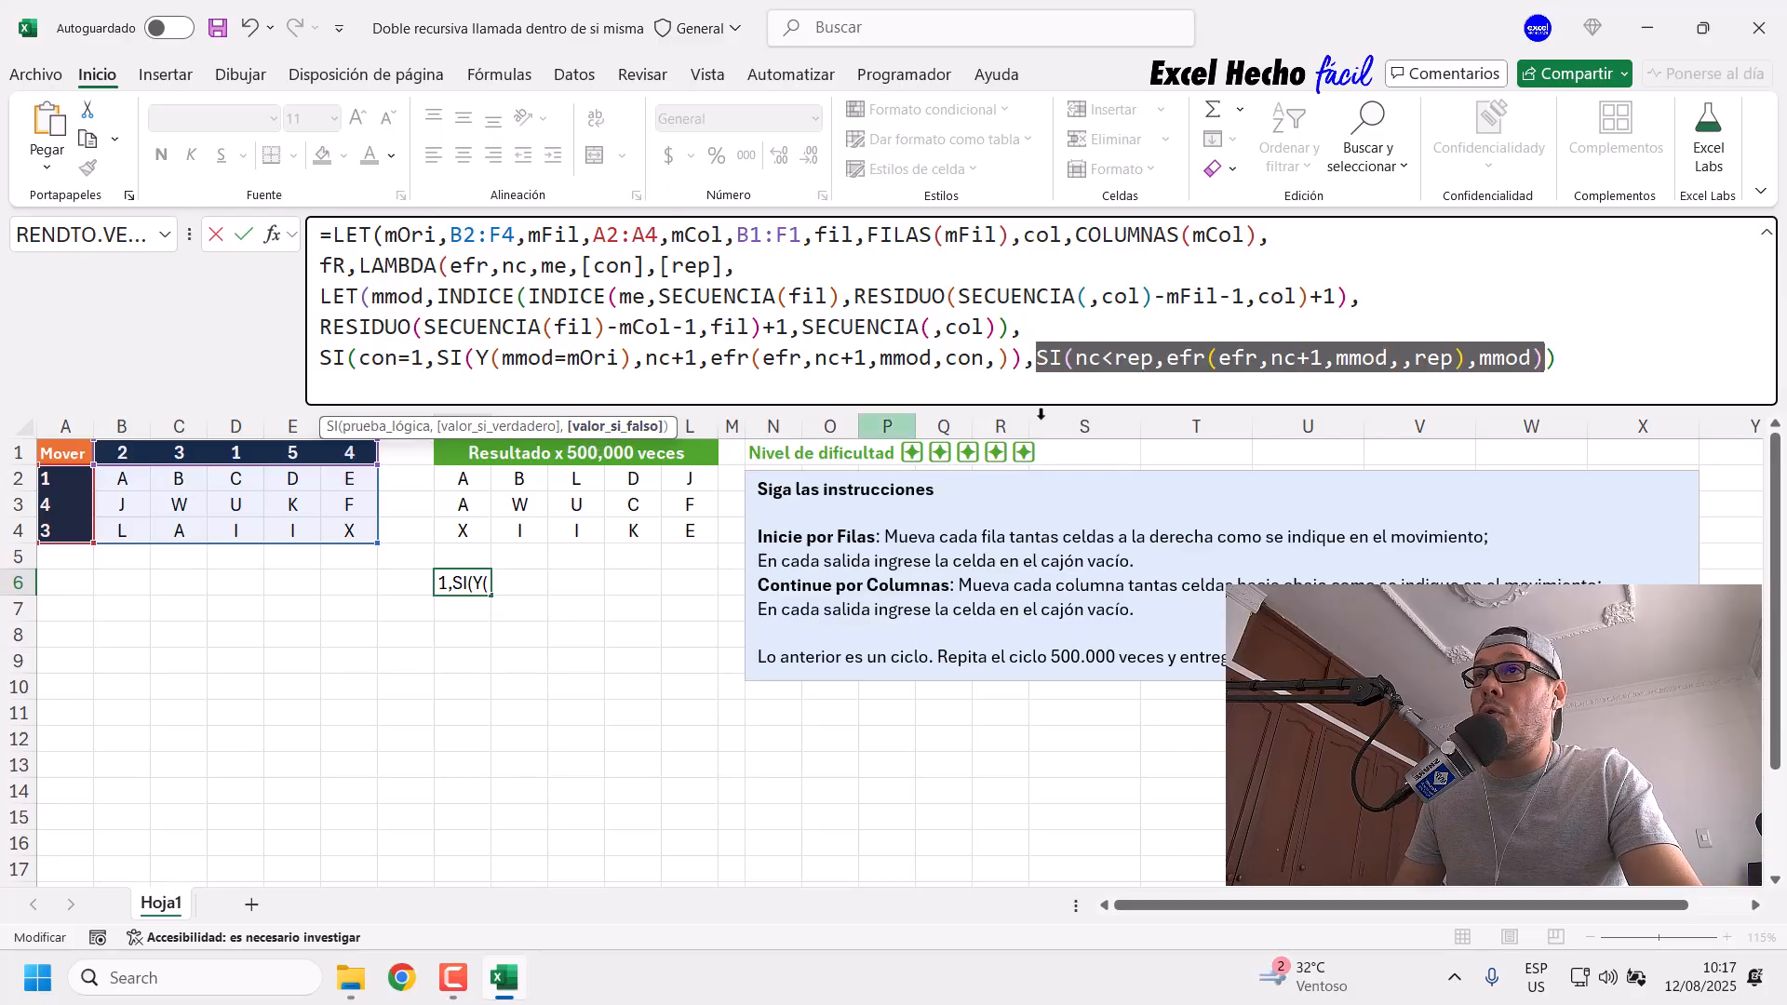
{"action": "left_click", "coordinate": [1634, 370]}
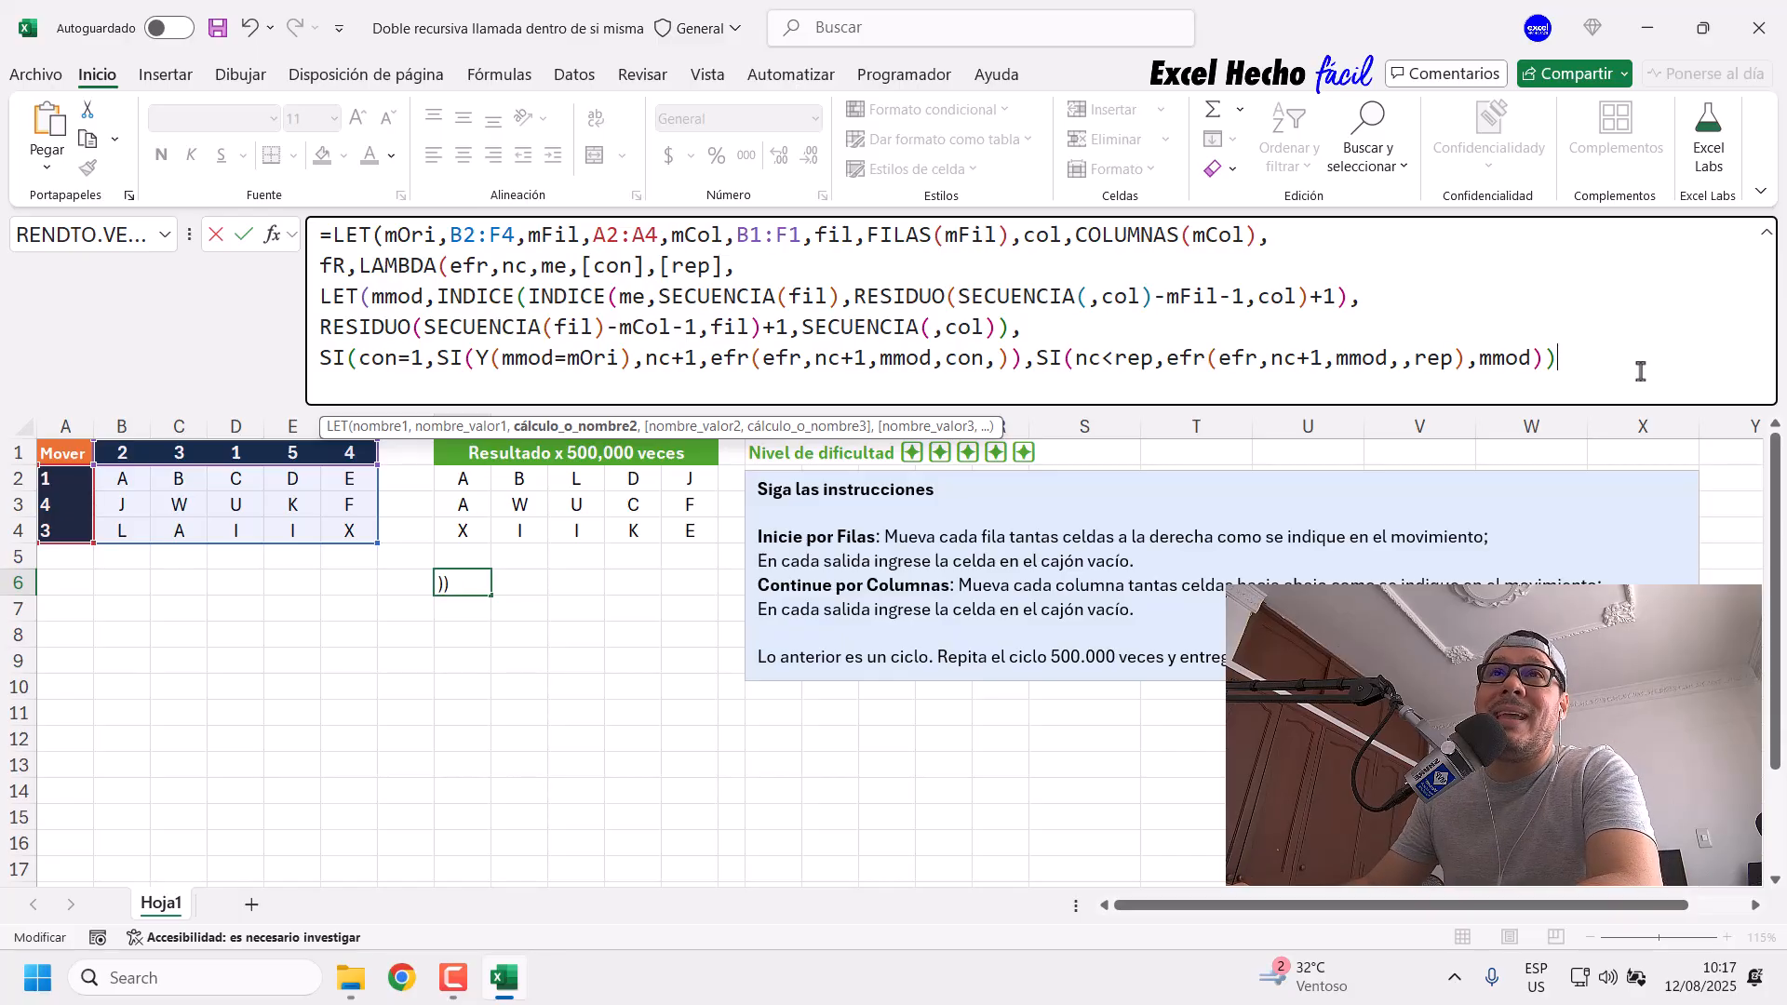
Step: Close the inner LET and the LAMBDA, add a comma and start a new line for the outer LET's final calculation
{"action": "key", "text": "BackSpace"}
{"action": "type", "text": ")"}
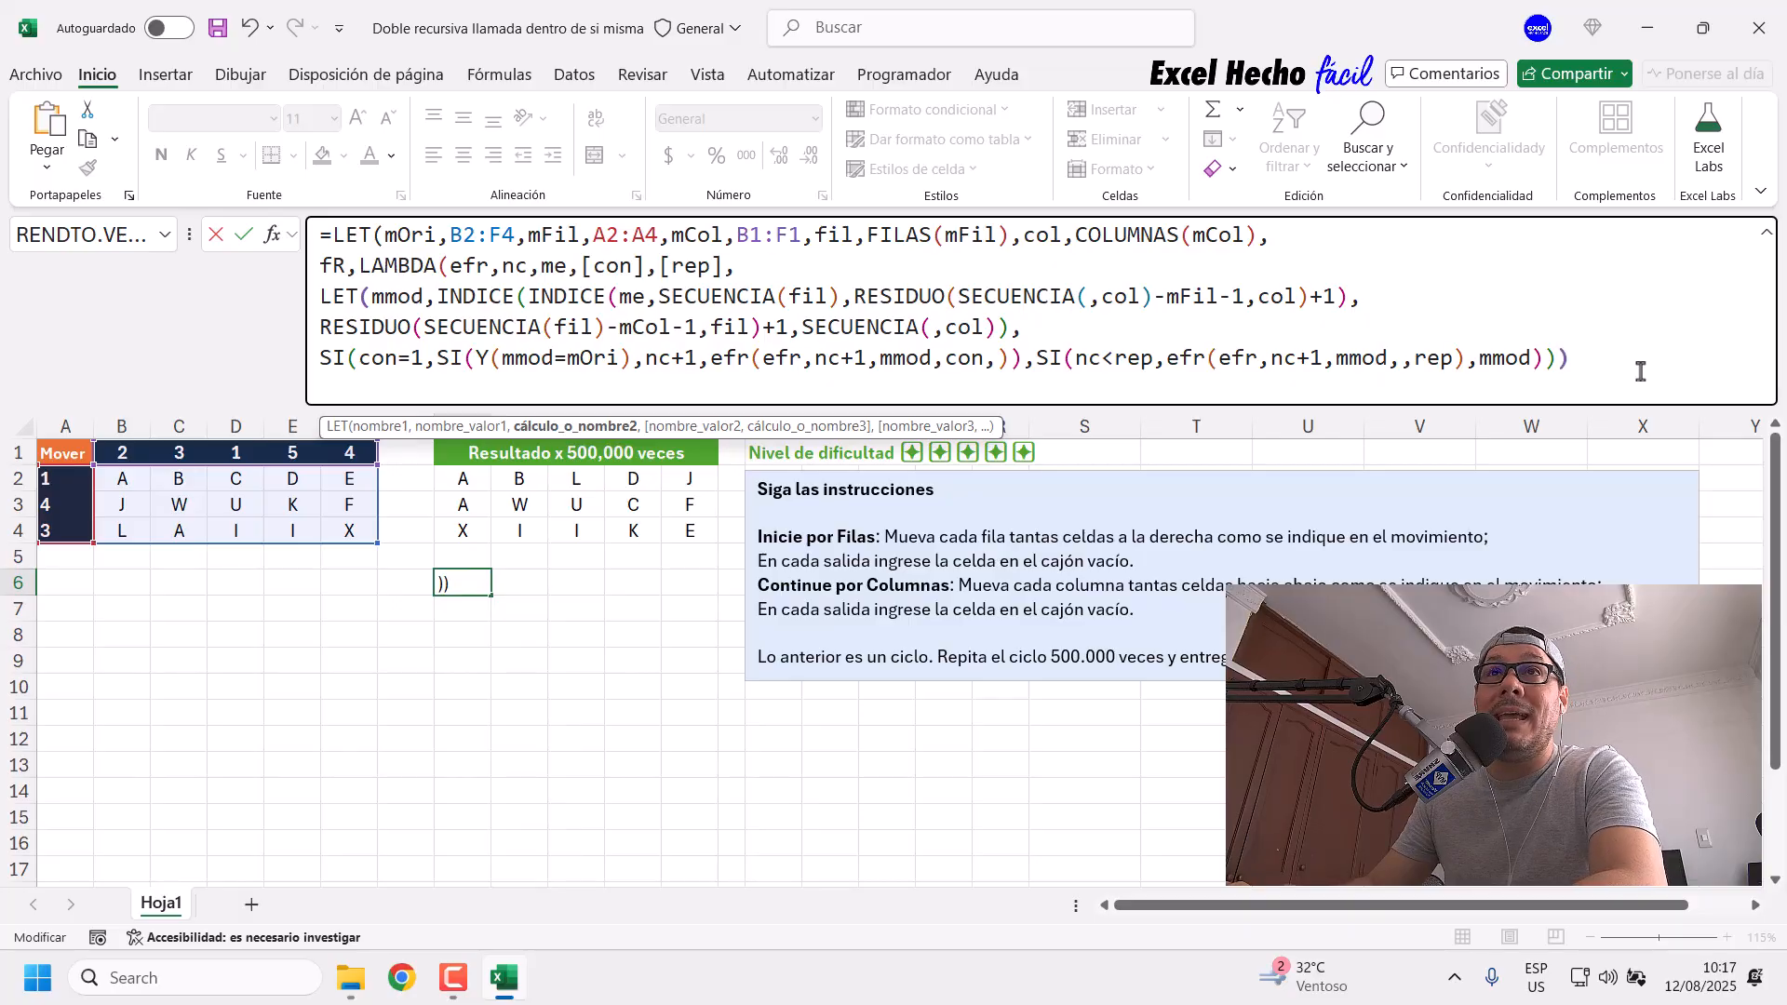
{"action": "type", "text": ")"}
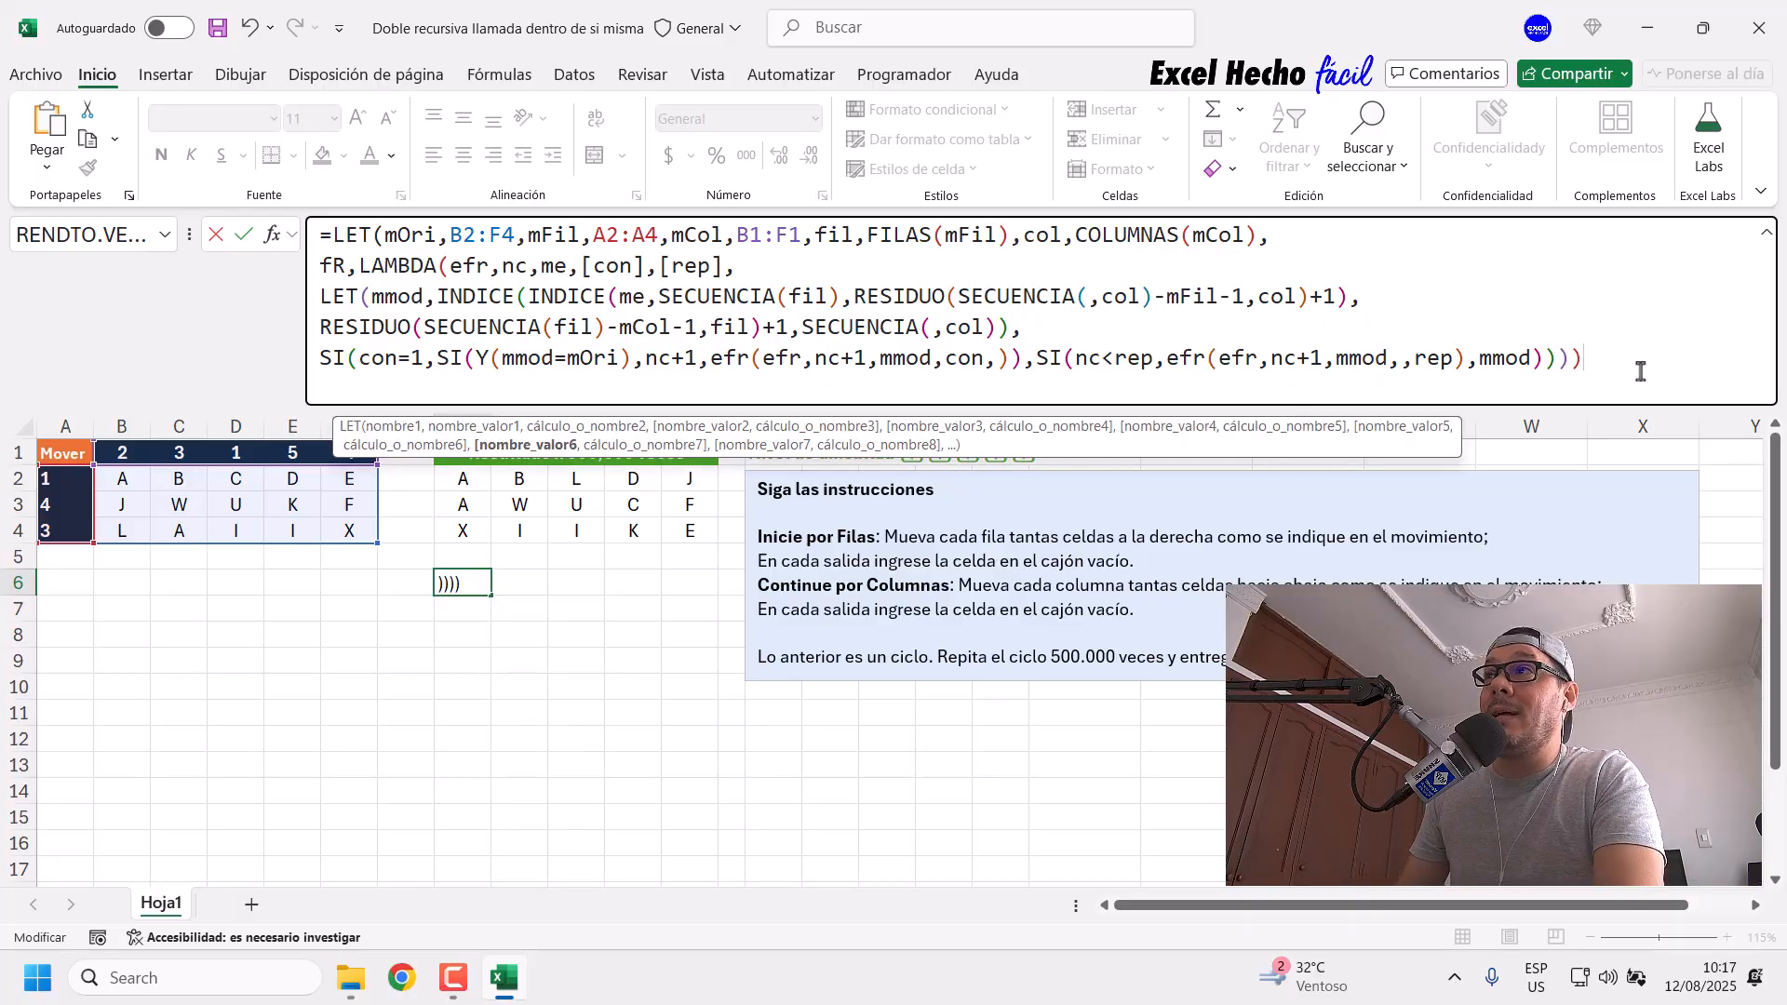
{"action": "type", "text": ","}
{"action": "key", "text": "alt+Return"}
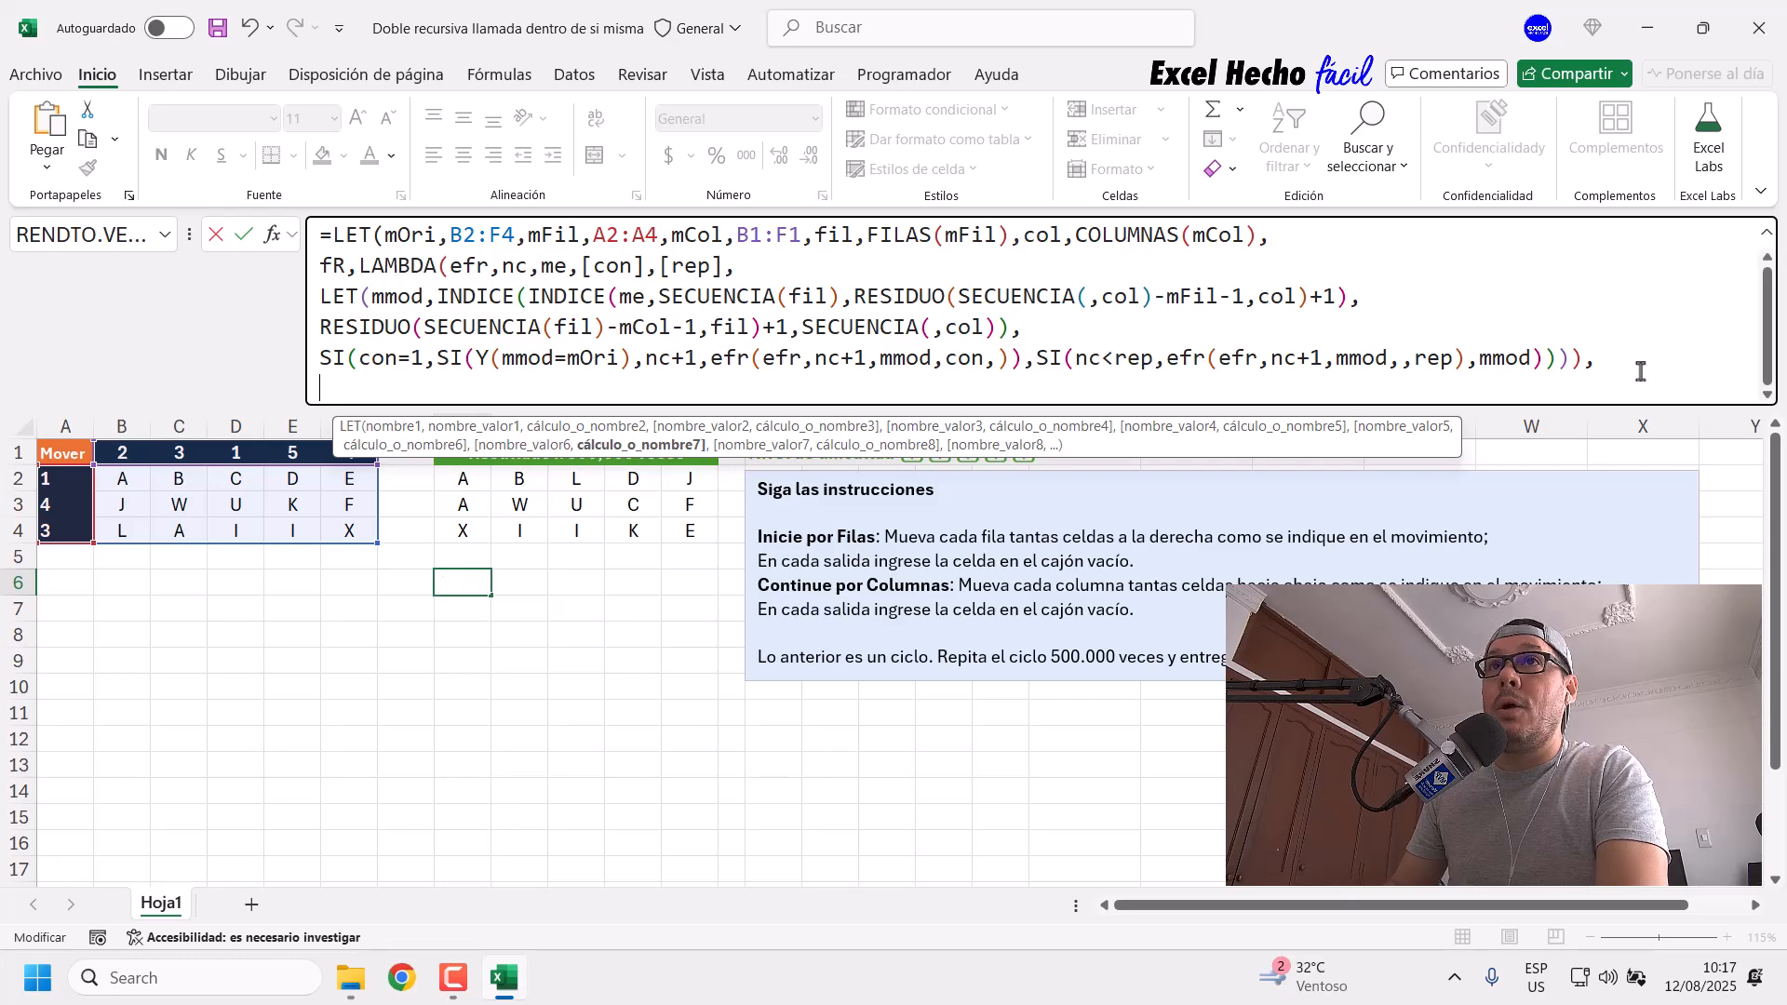
{"action": "left_click_drag", "start_coordinate": [1334, 454], "coordinate": [1301, 178]}
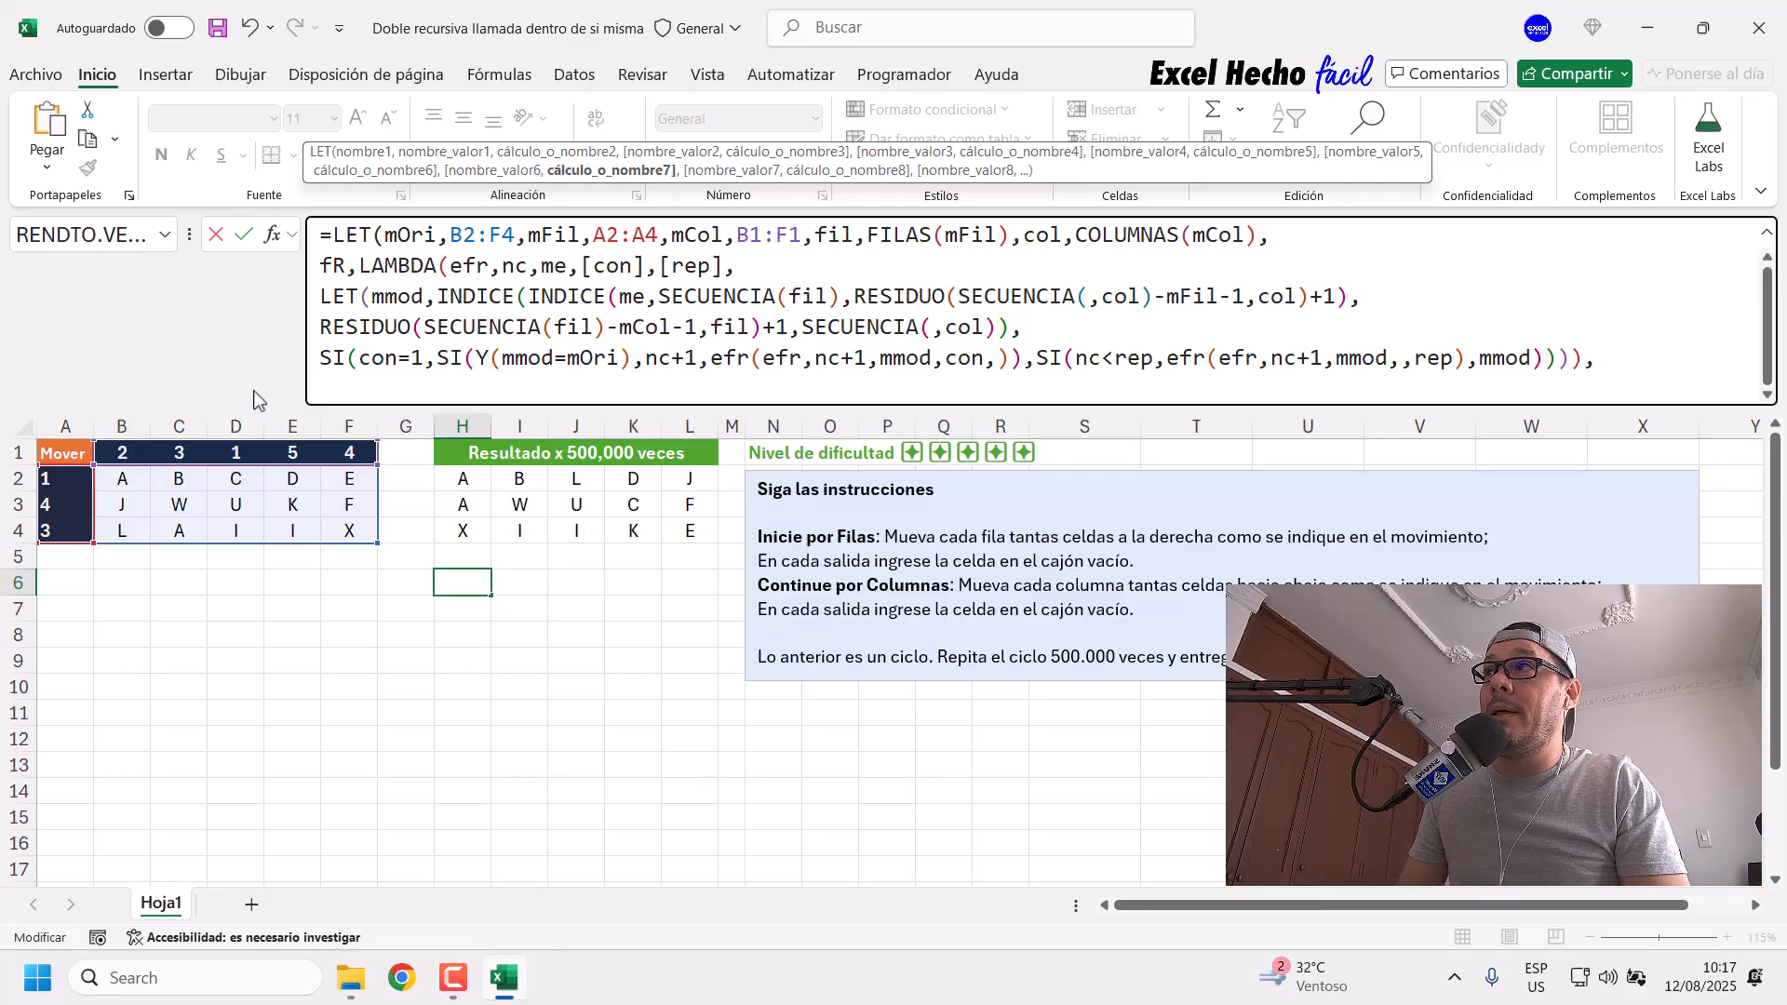
Step: Begin the final calculation as a call to fR with fR and 1 as its first two arguments
{"action": "type", "text": "fR"}
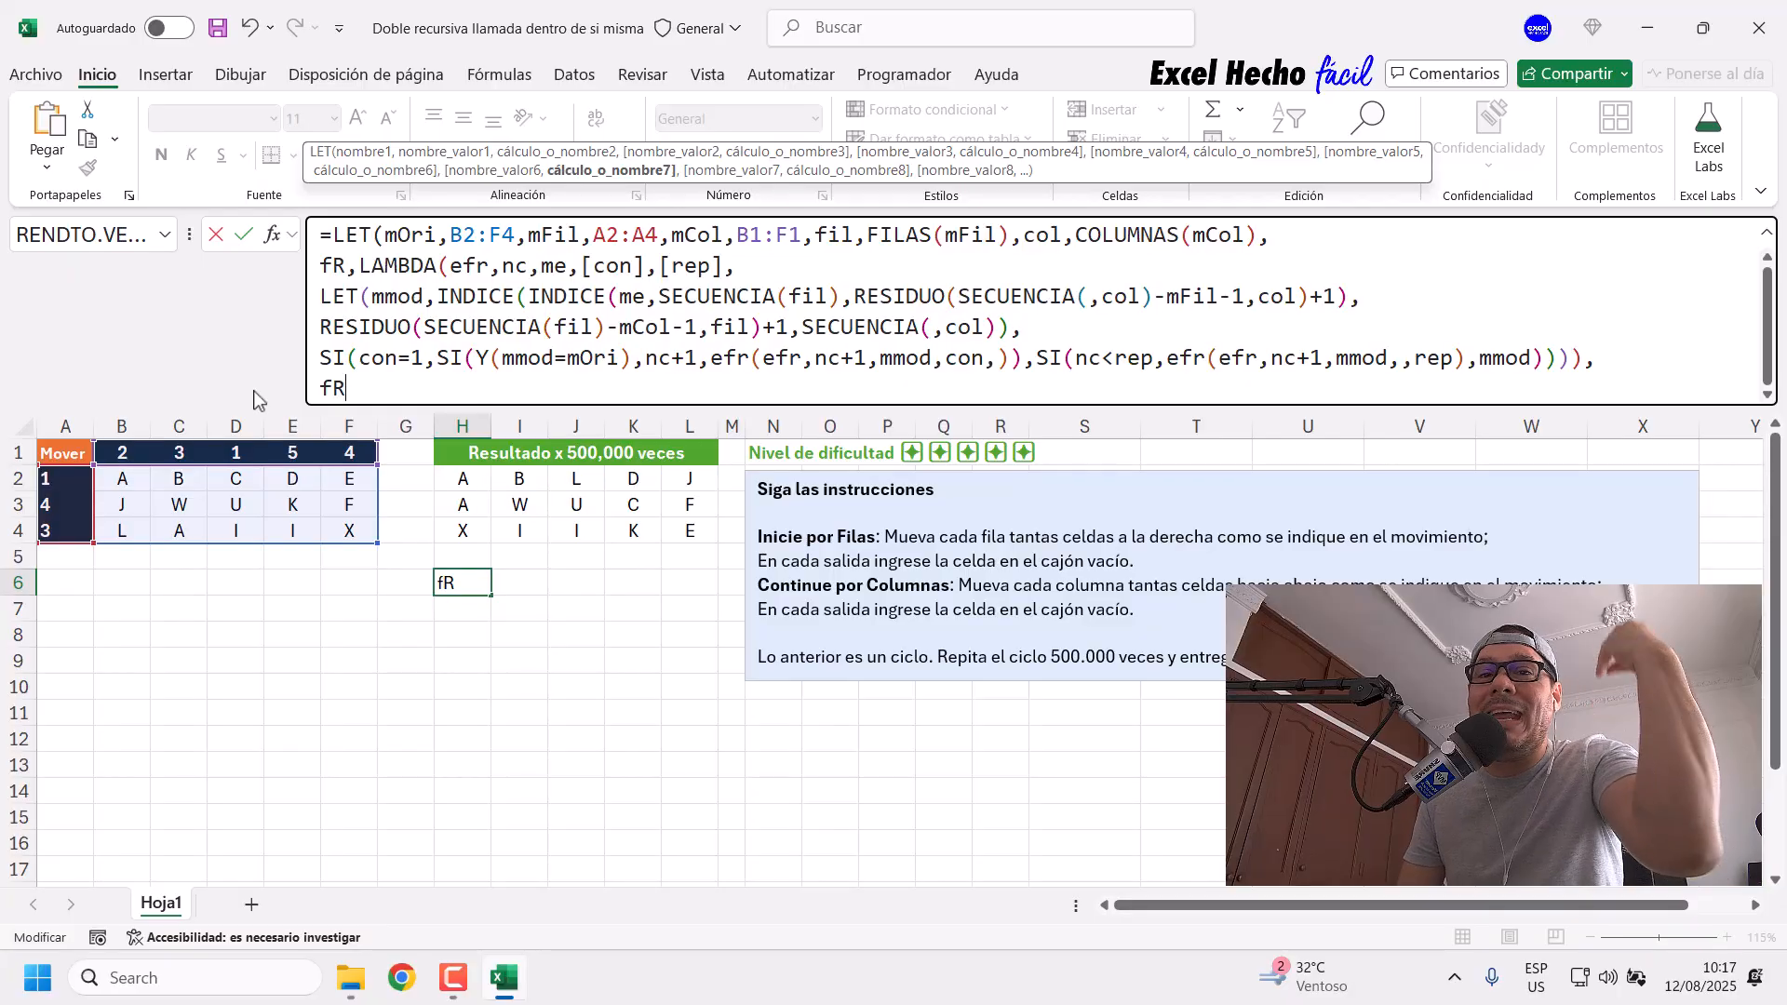
{"action": "type", "text": "(fR,"}
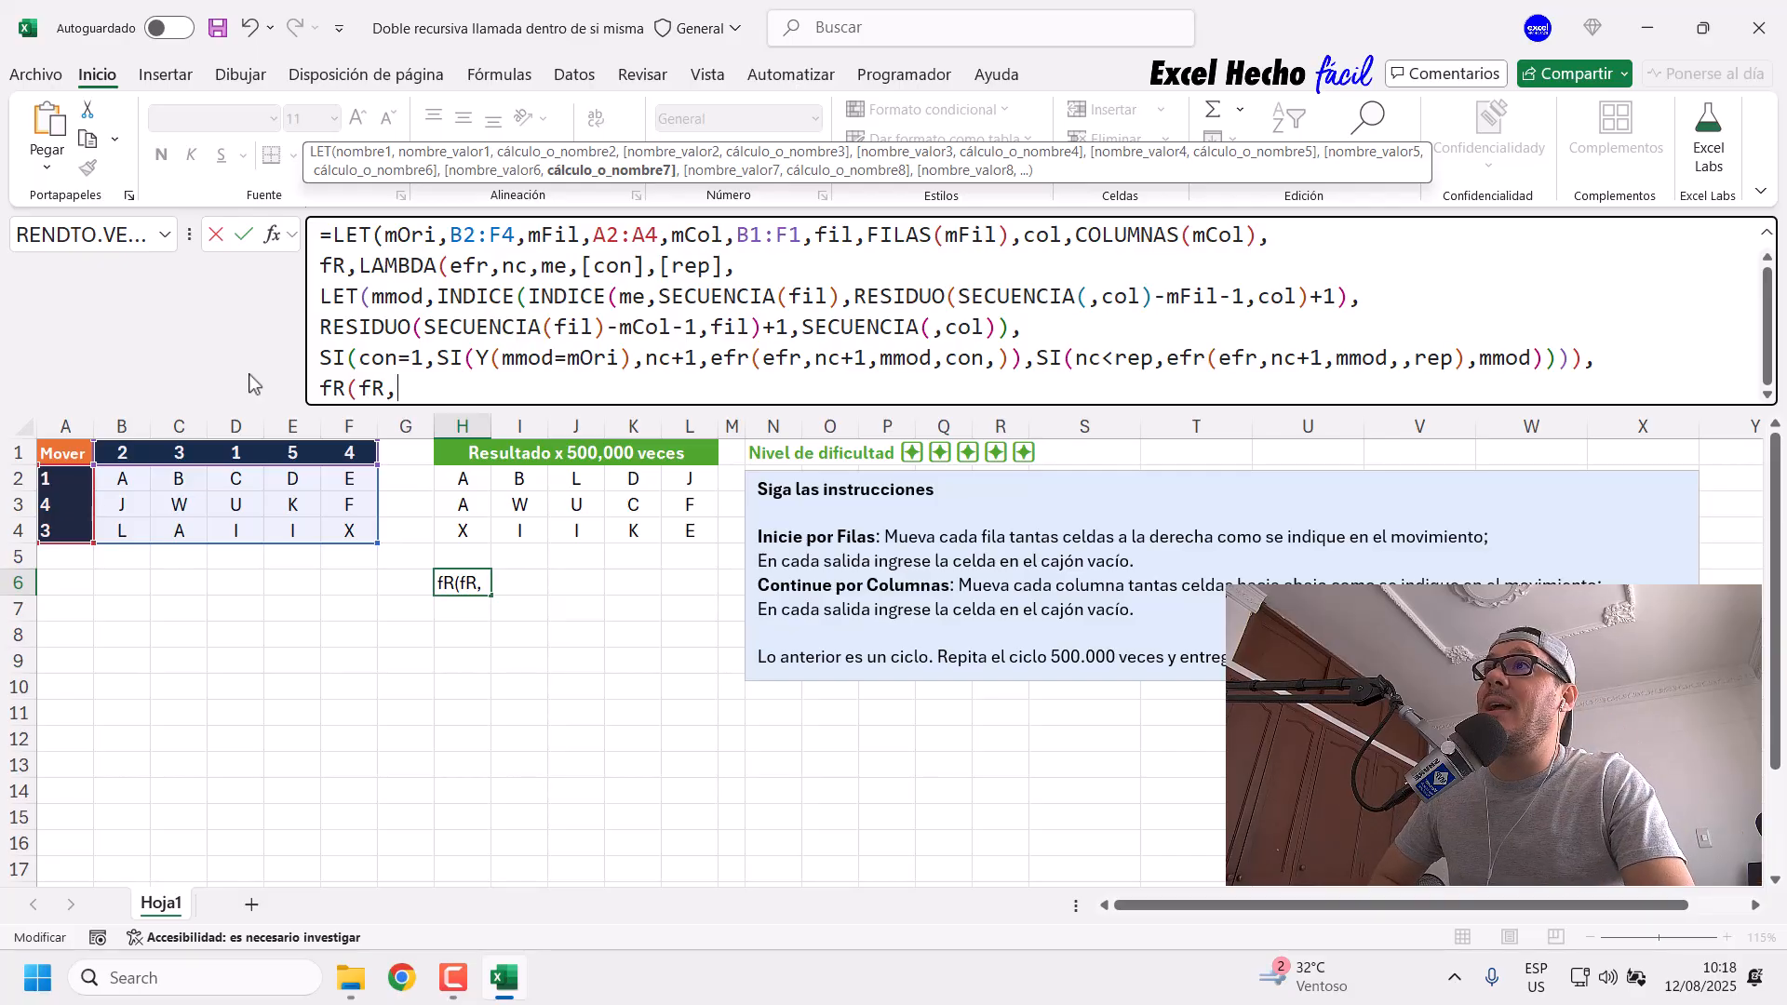
{"action": "type", "text": "1"}
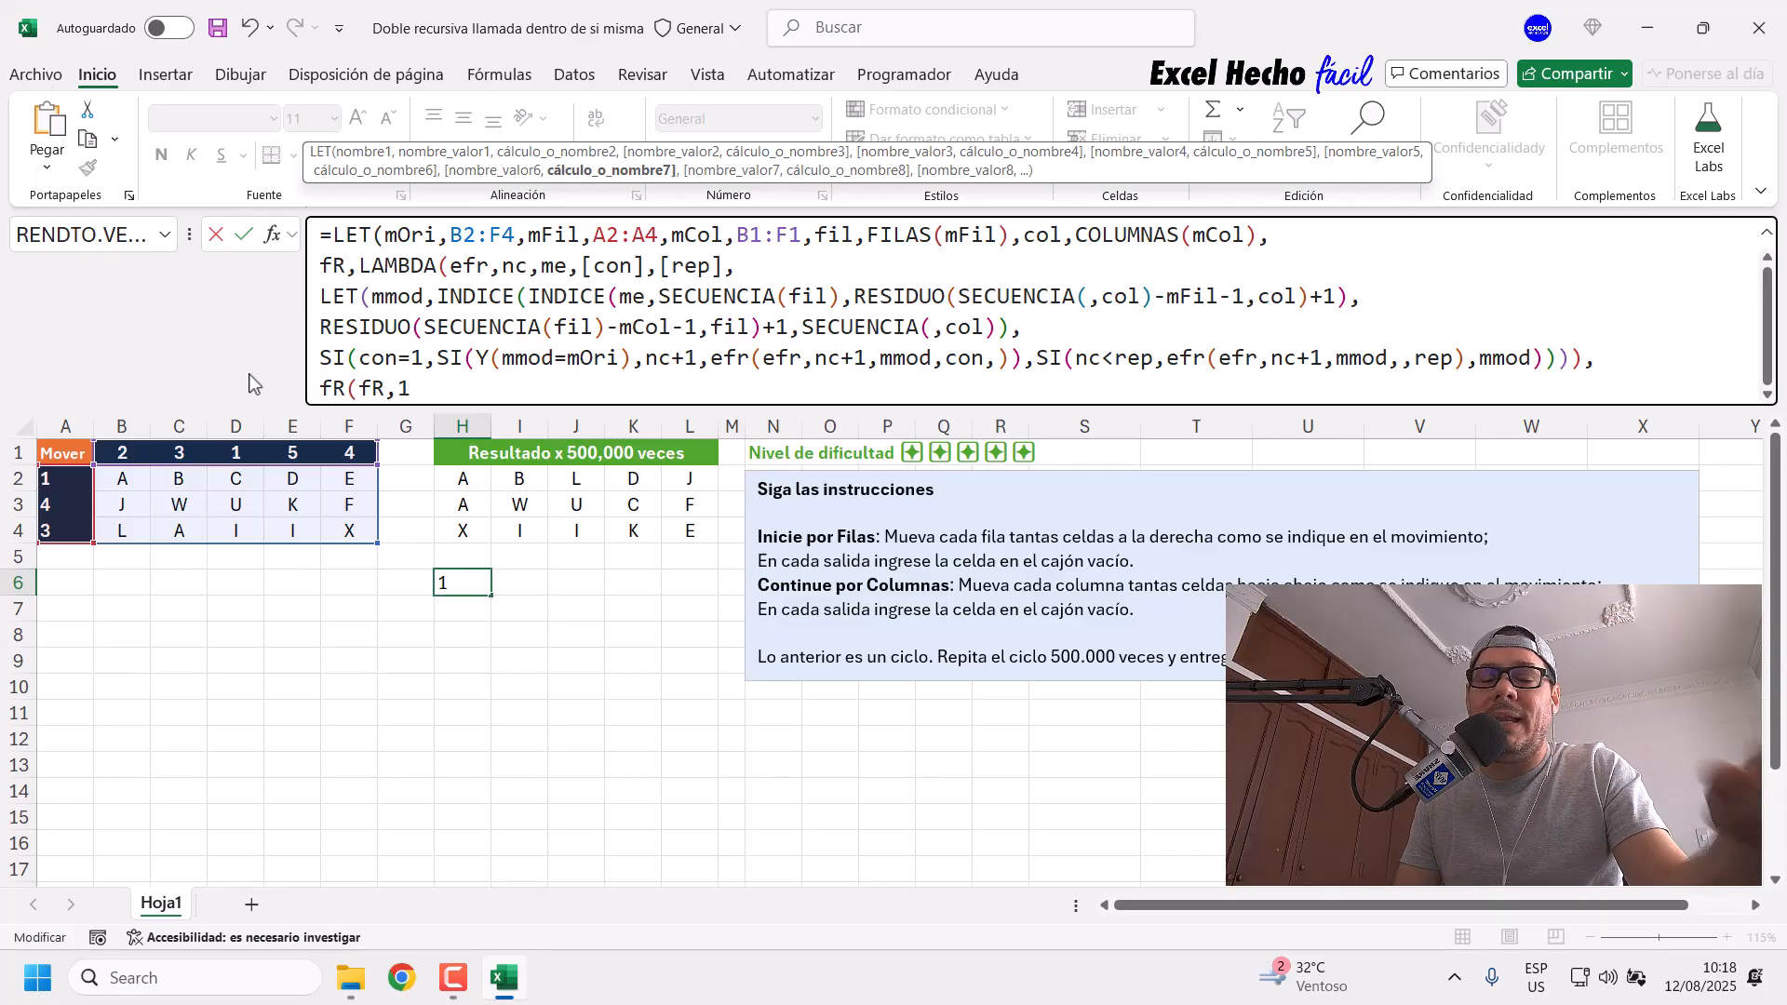
Step: Compare the fR call's arguments with the LAMBDA's efr and nc parameters and examine the nc<rep branch
{"action": "double_click", "coordinate": [372, 388]}
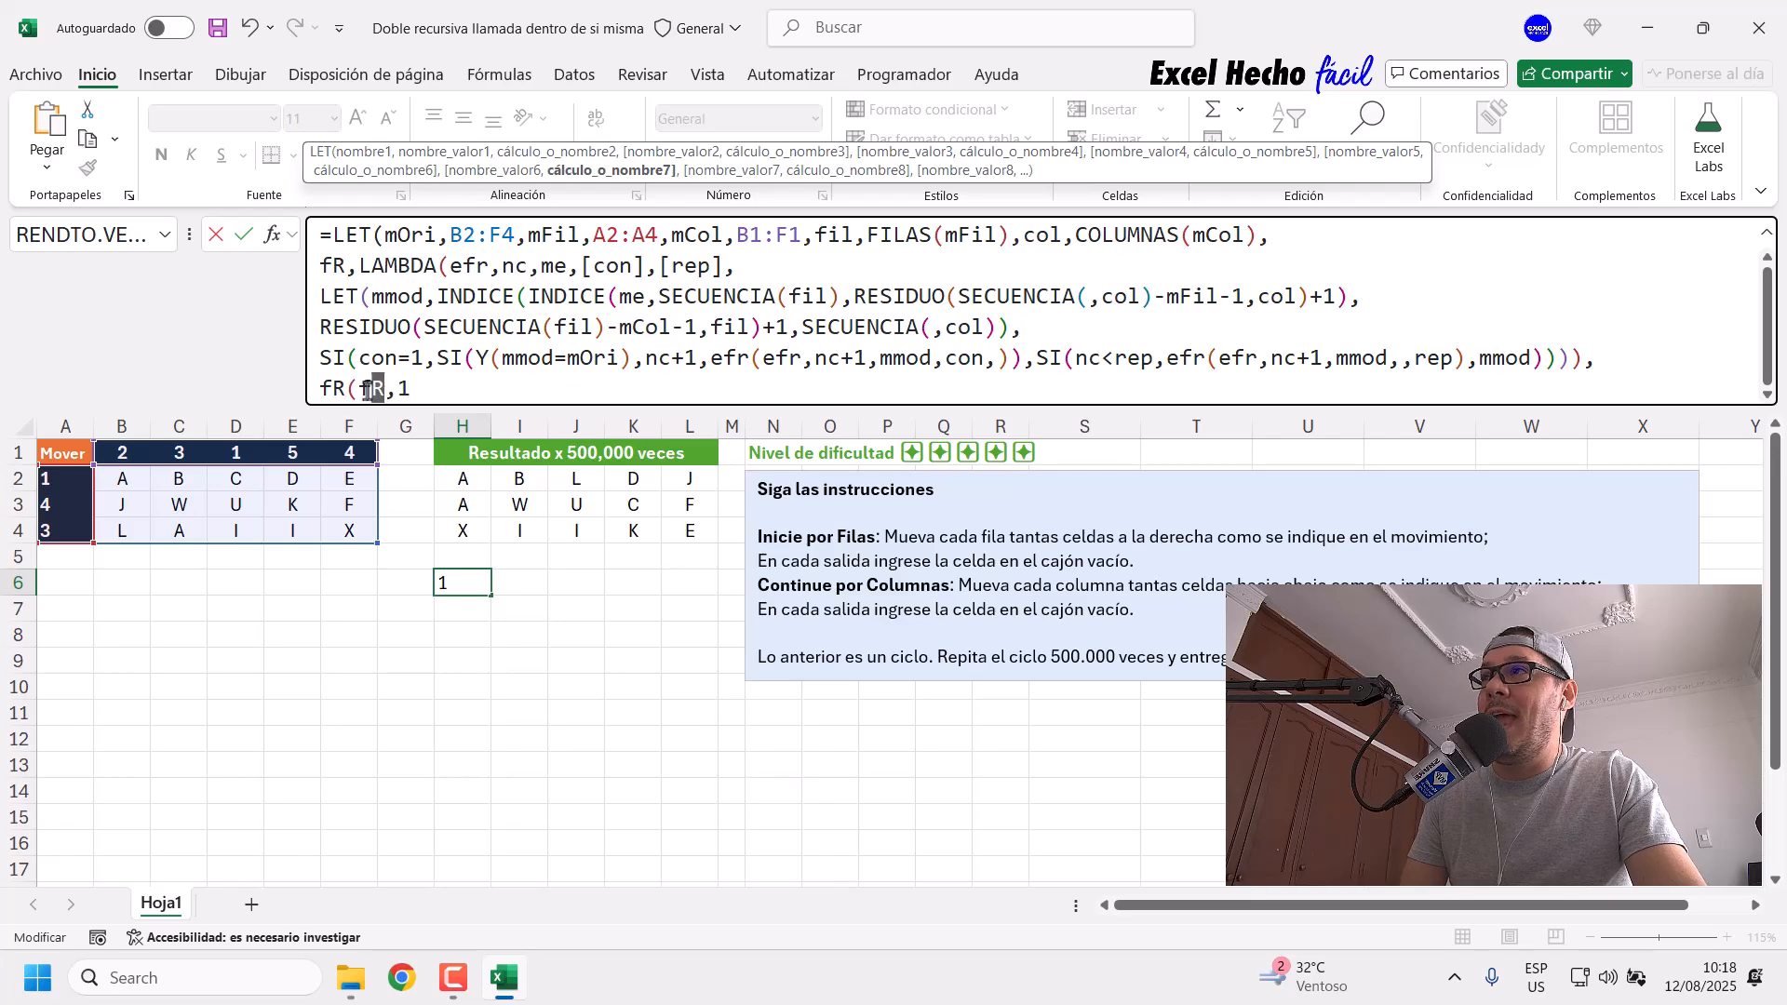
{"action": "double_click", "coordinate": [469, 266]}
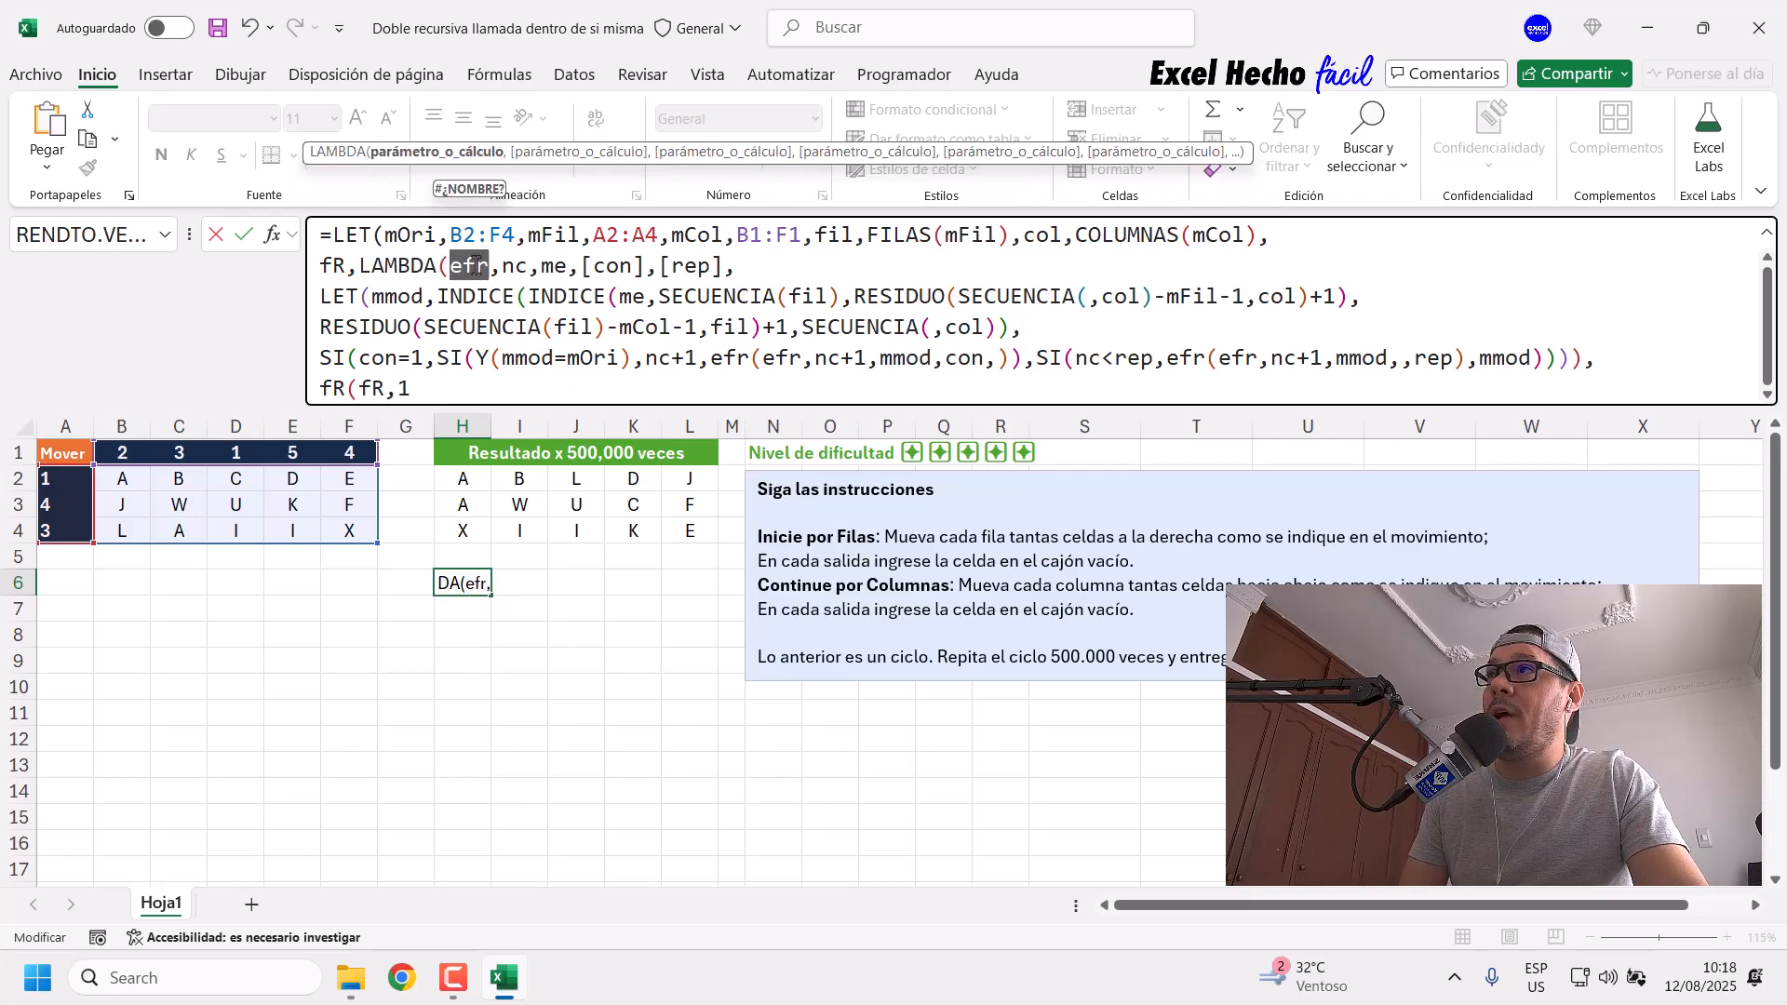
{"action": "double_click", "coordinate": [365, 388]}
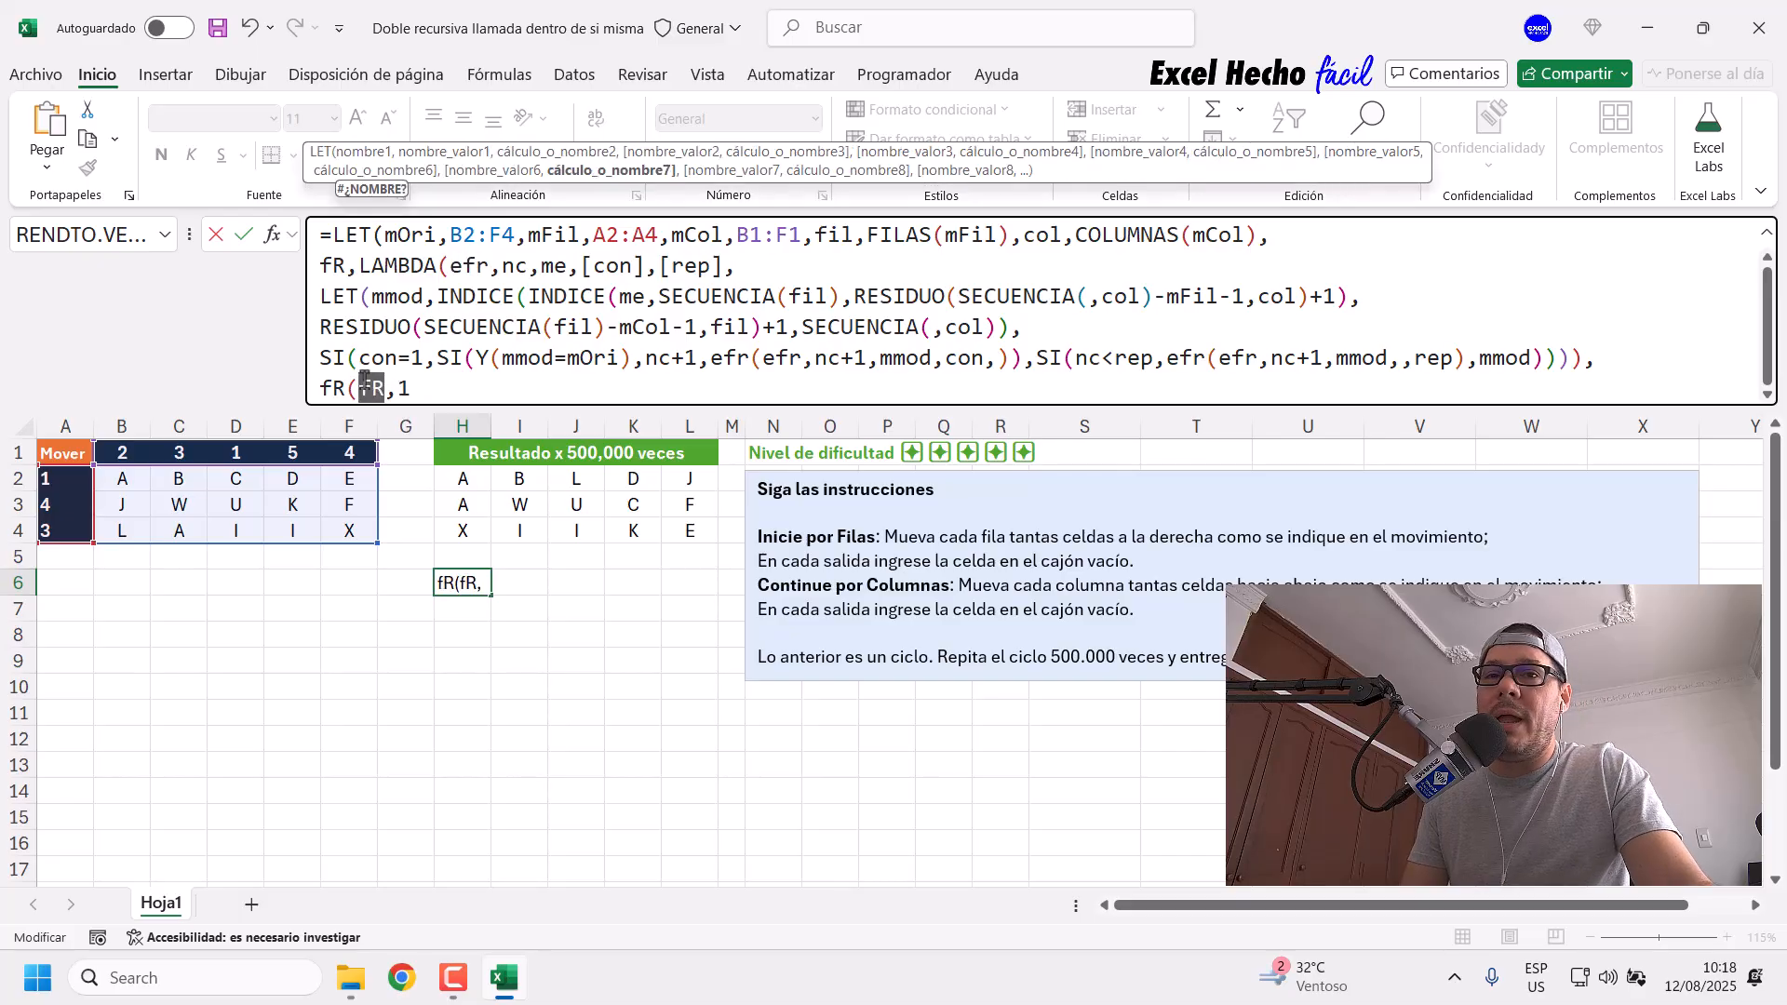
{"action": "double_click", "coordinate": [335, 388]}
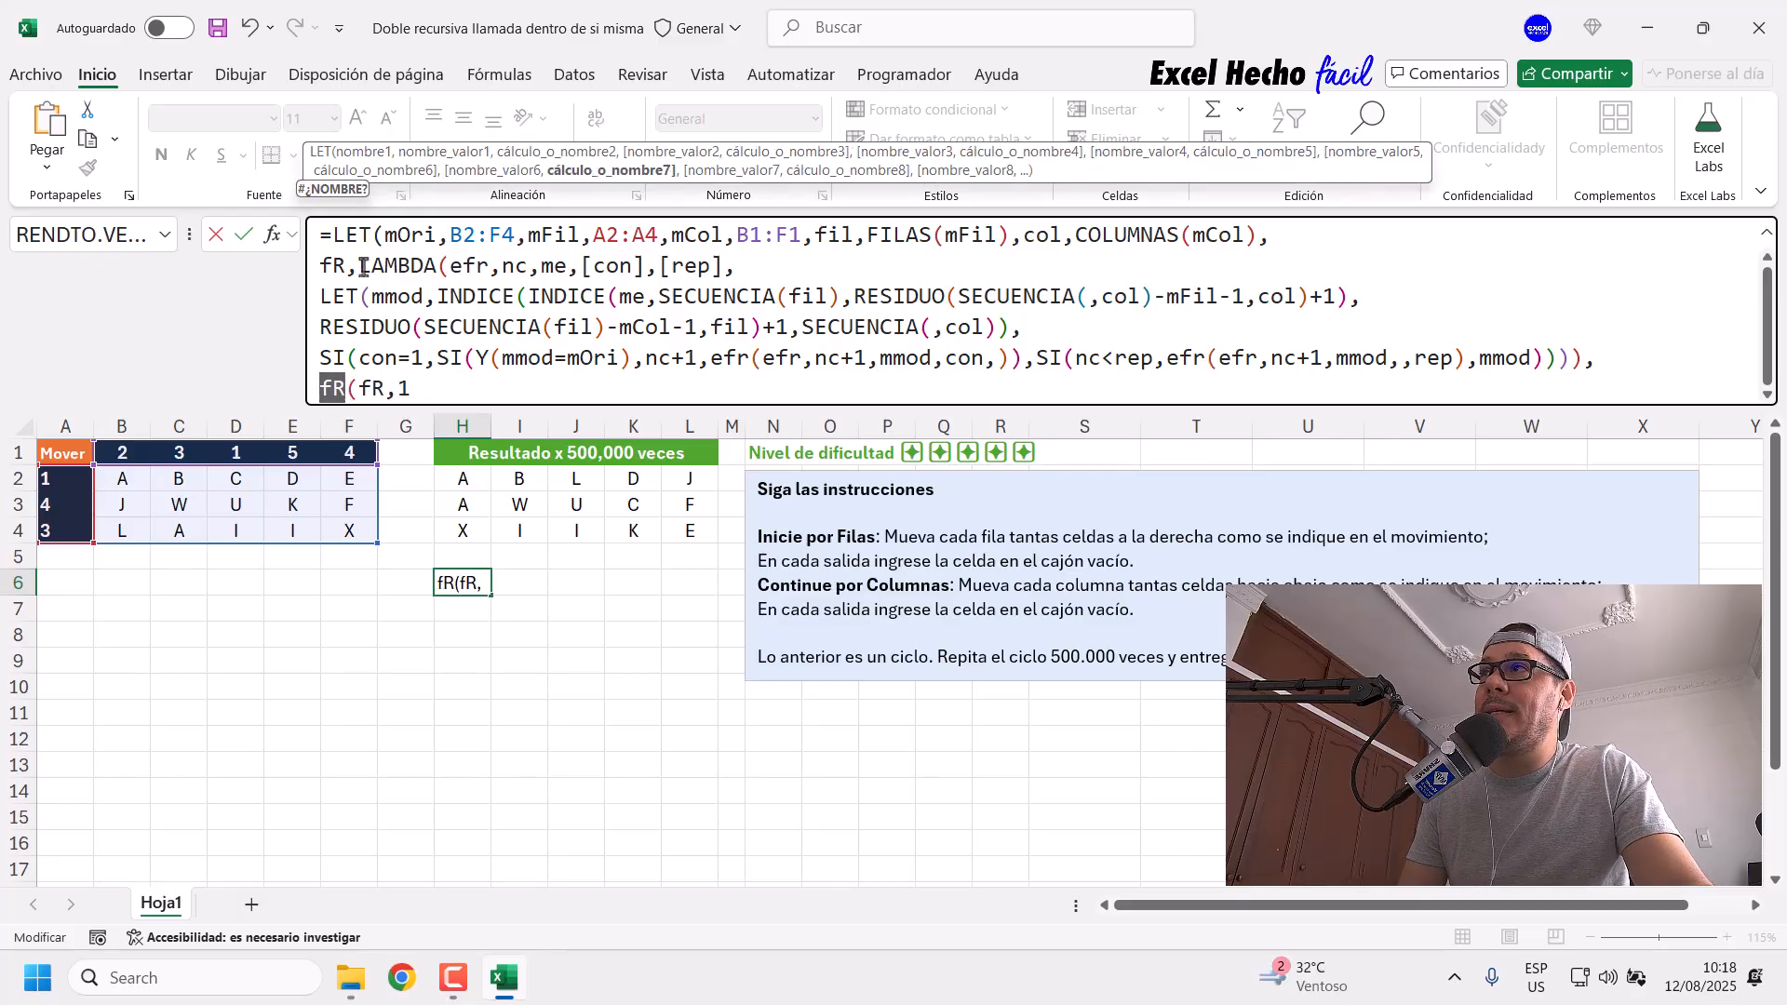
{"action": "left_click_drag", "start_coordinate": [358, 387], "coordinate": [379, 384]}
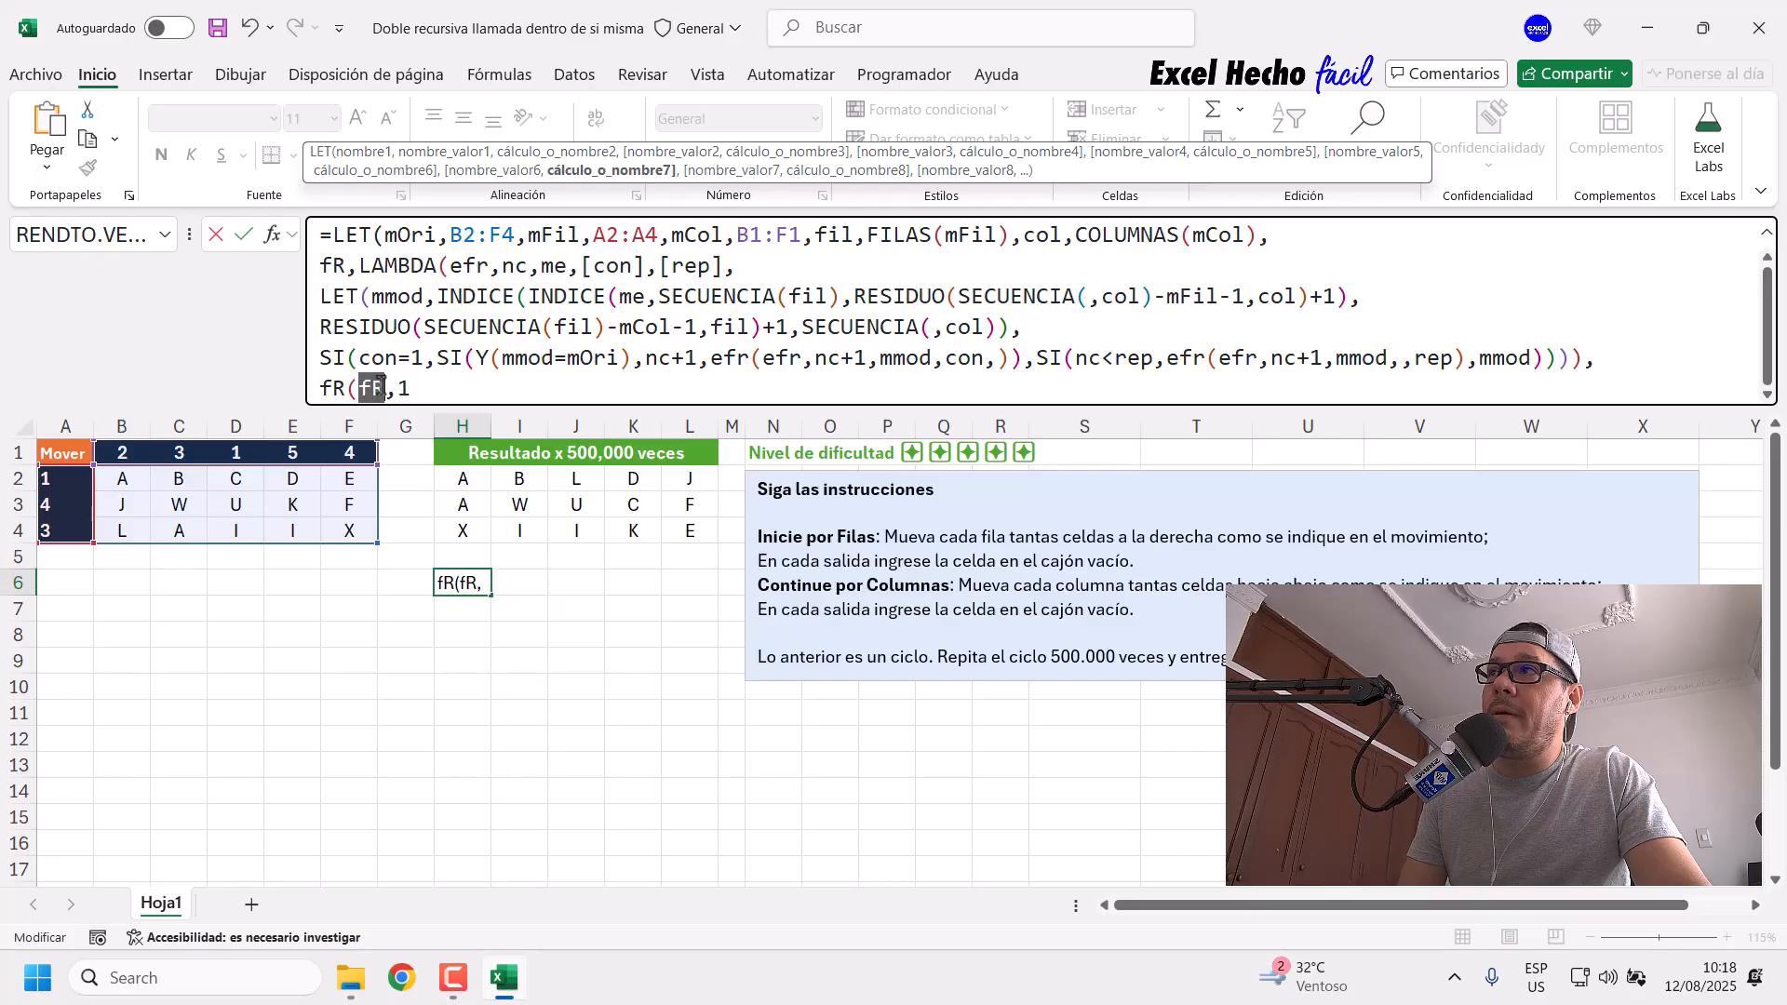
{"action": "double_click", "coordinate": [407, 388]}
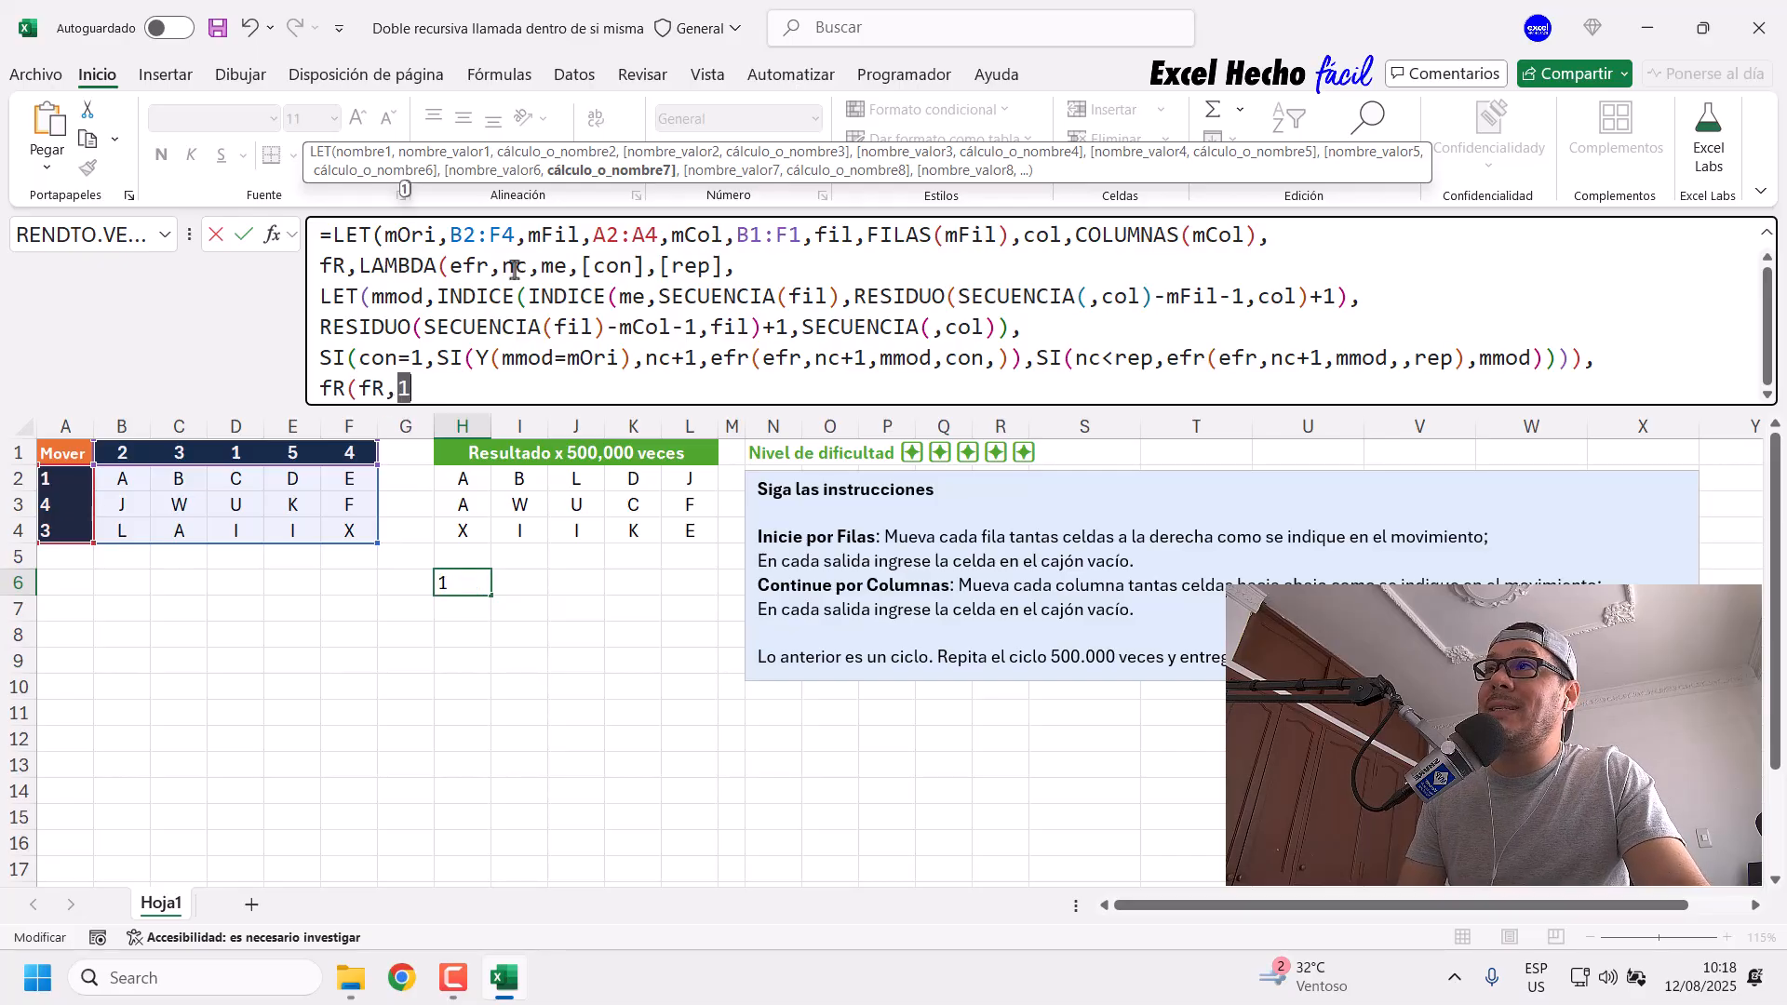
{"action": "left_click", "coordinate": [450, 385]}
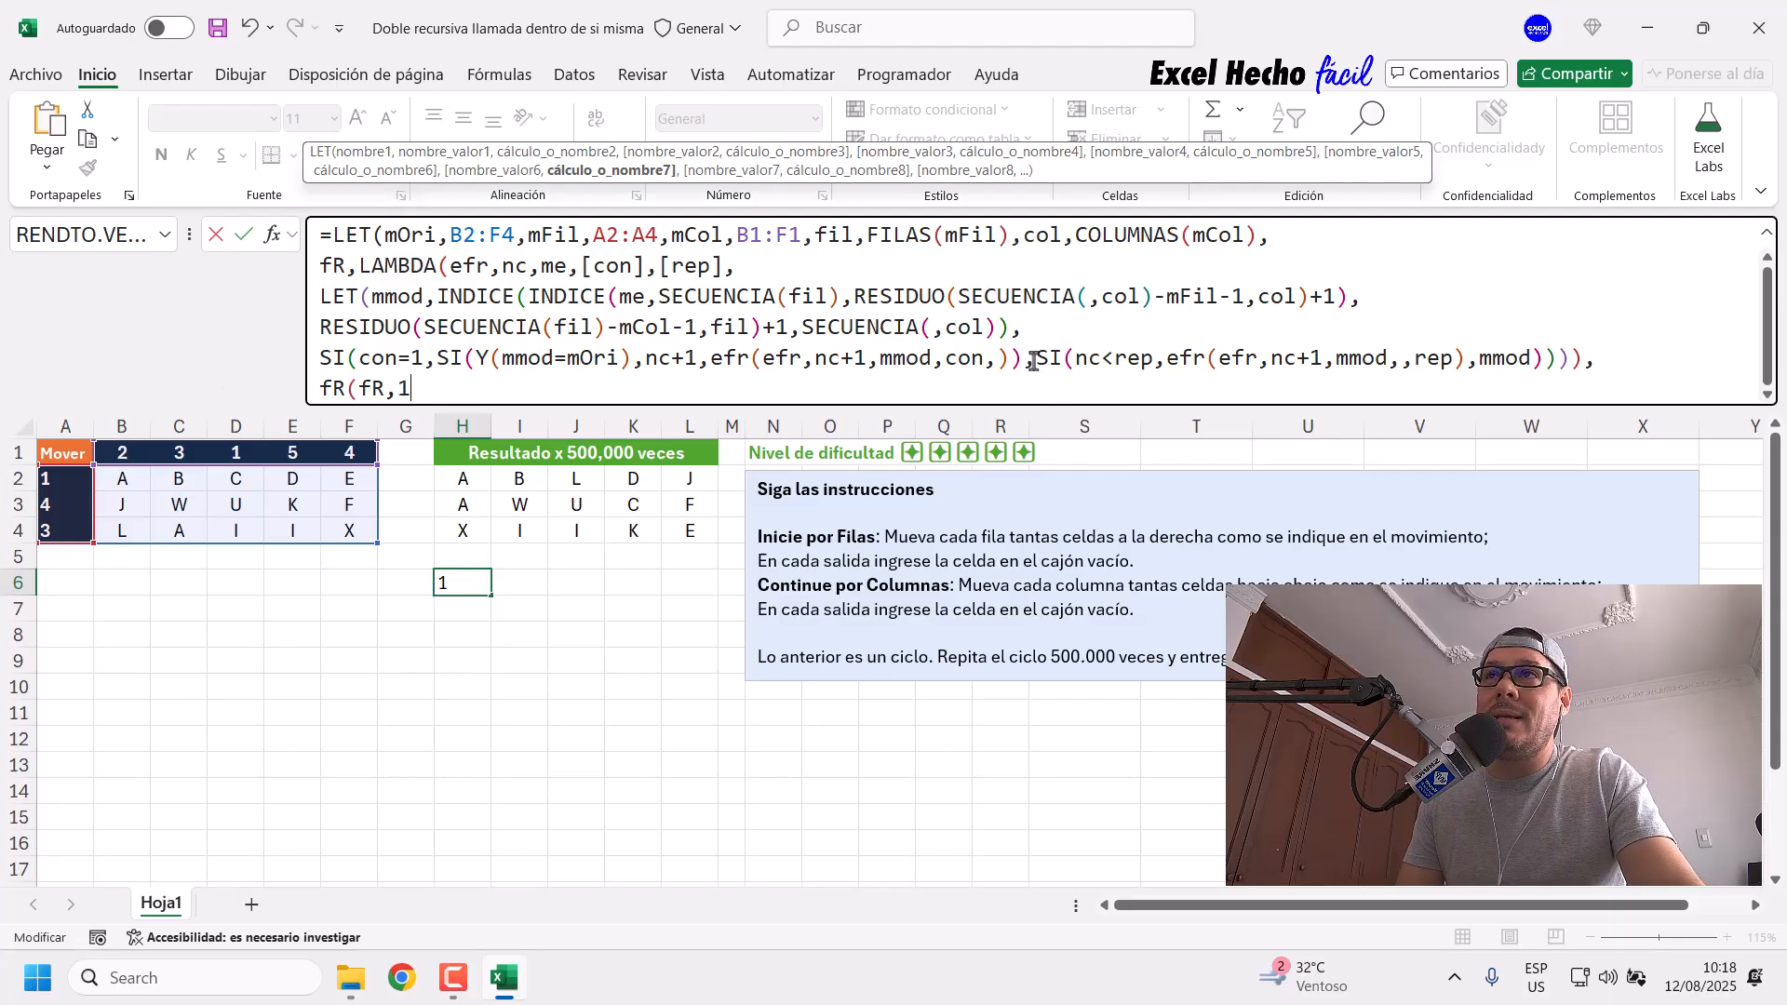
{"action": "left_click_drag", "start_coordinate": [1049, 361], "coordinate": [1626, 369]}
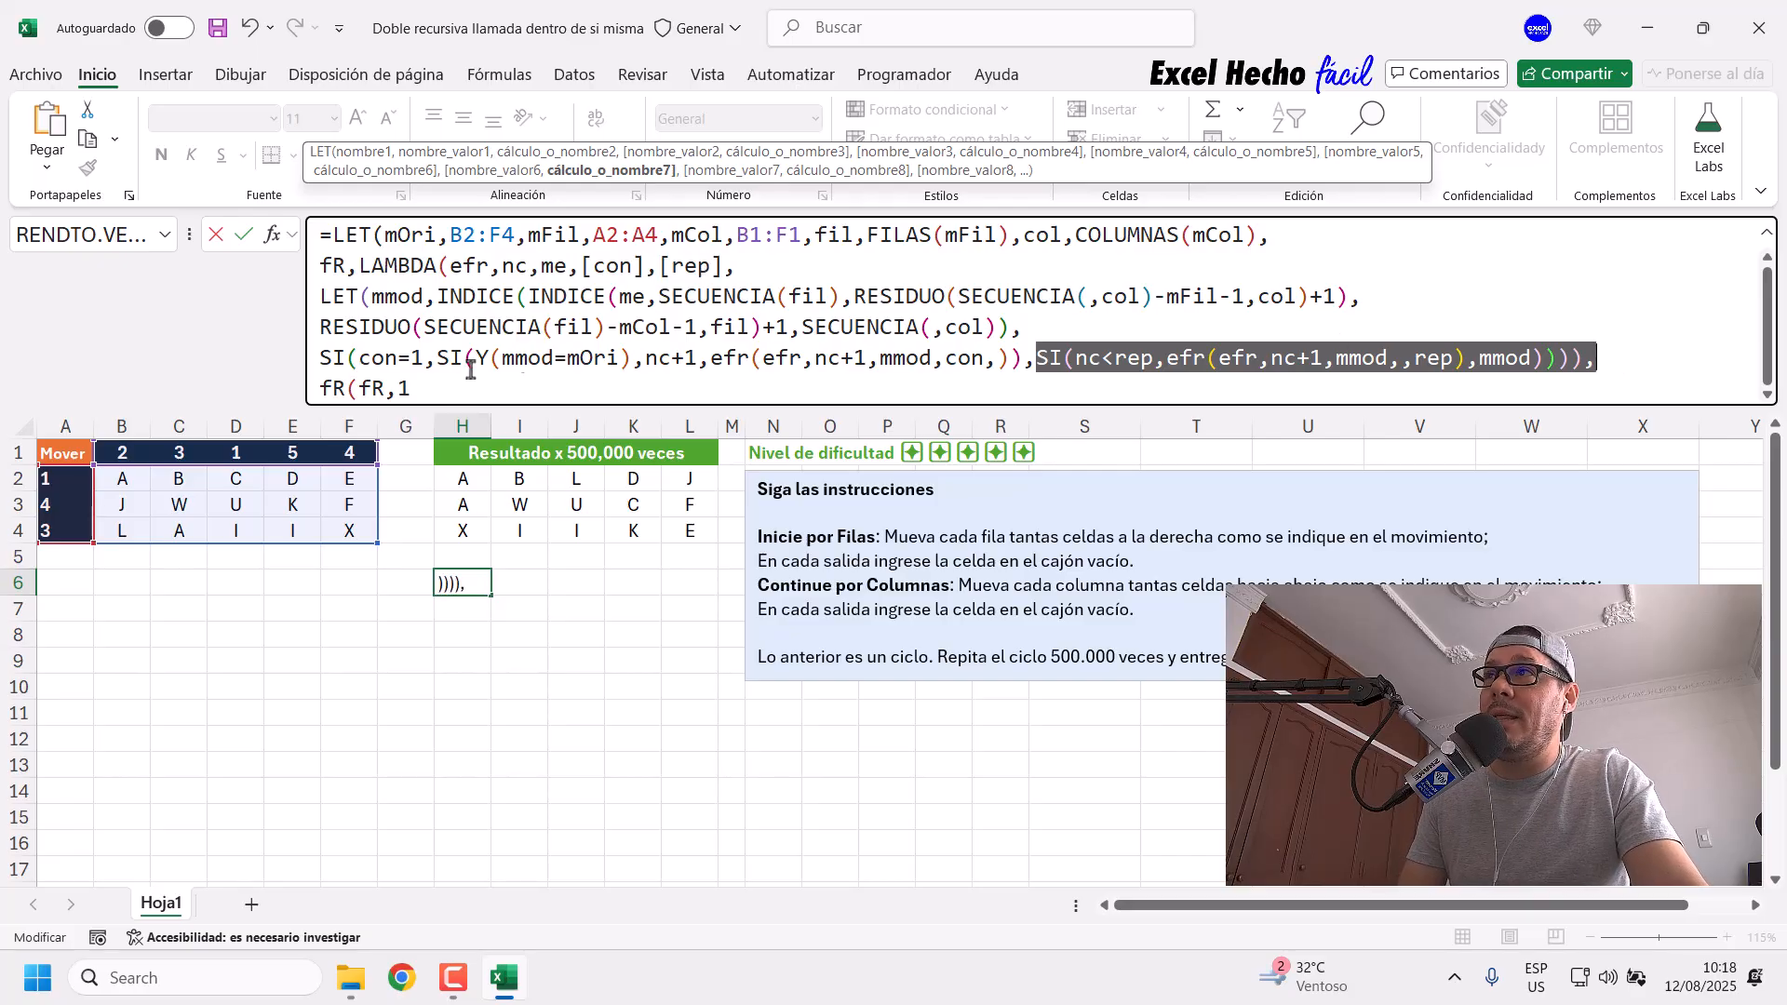
Step: Pass mOri as the me argument of the final fR call, with separating commas around it
{"action": "left_click", "coordinate": [456, 380]}
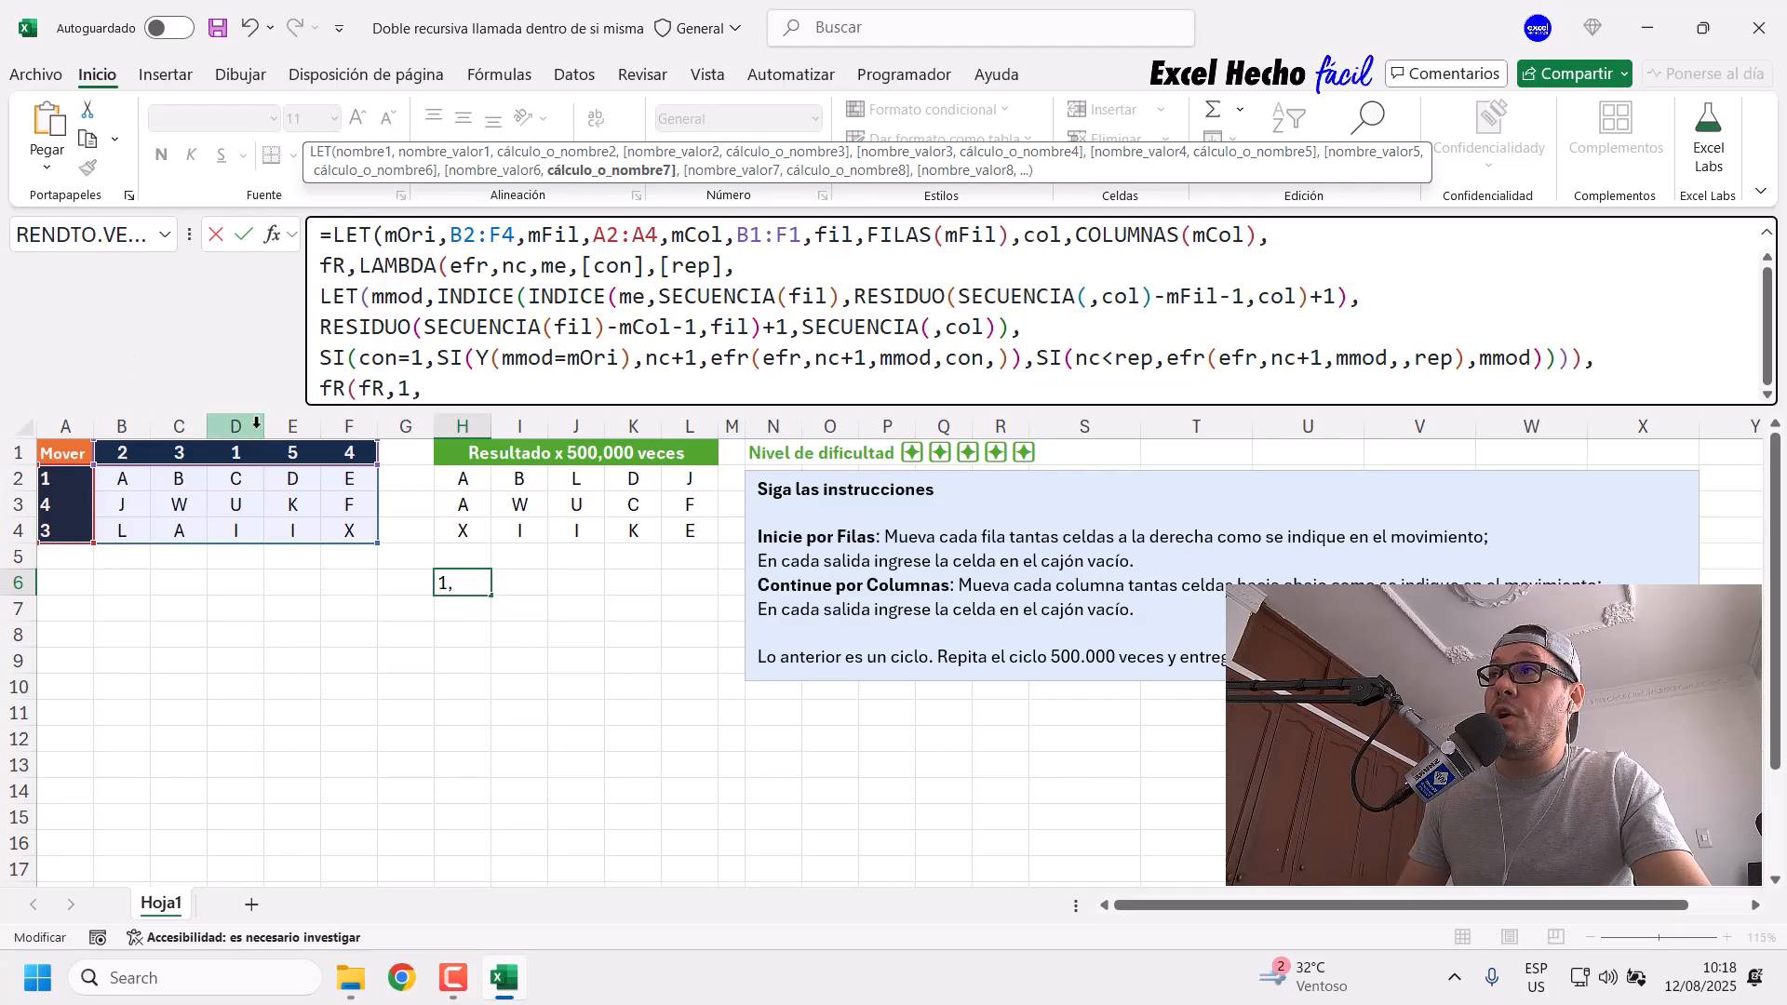
{"action": "double_click", "coordinate": [526, 266]}
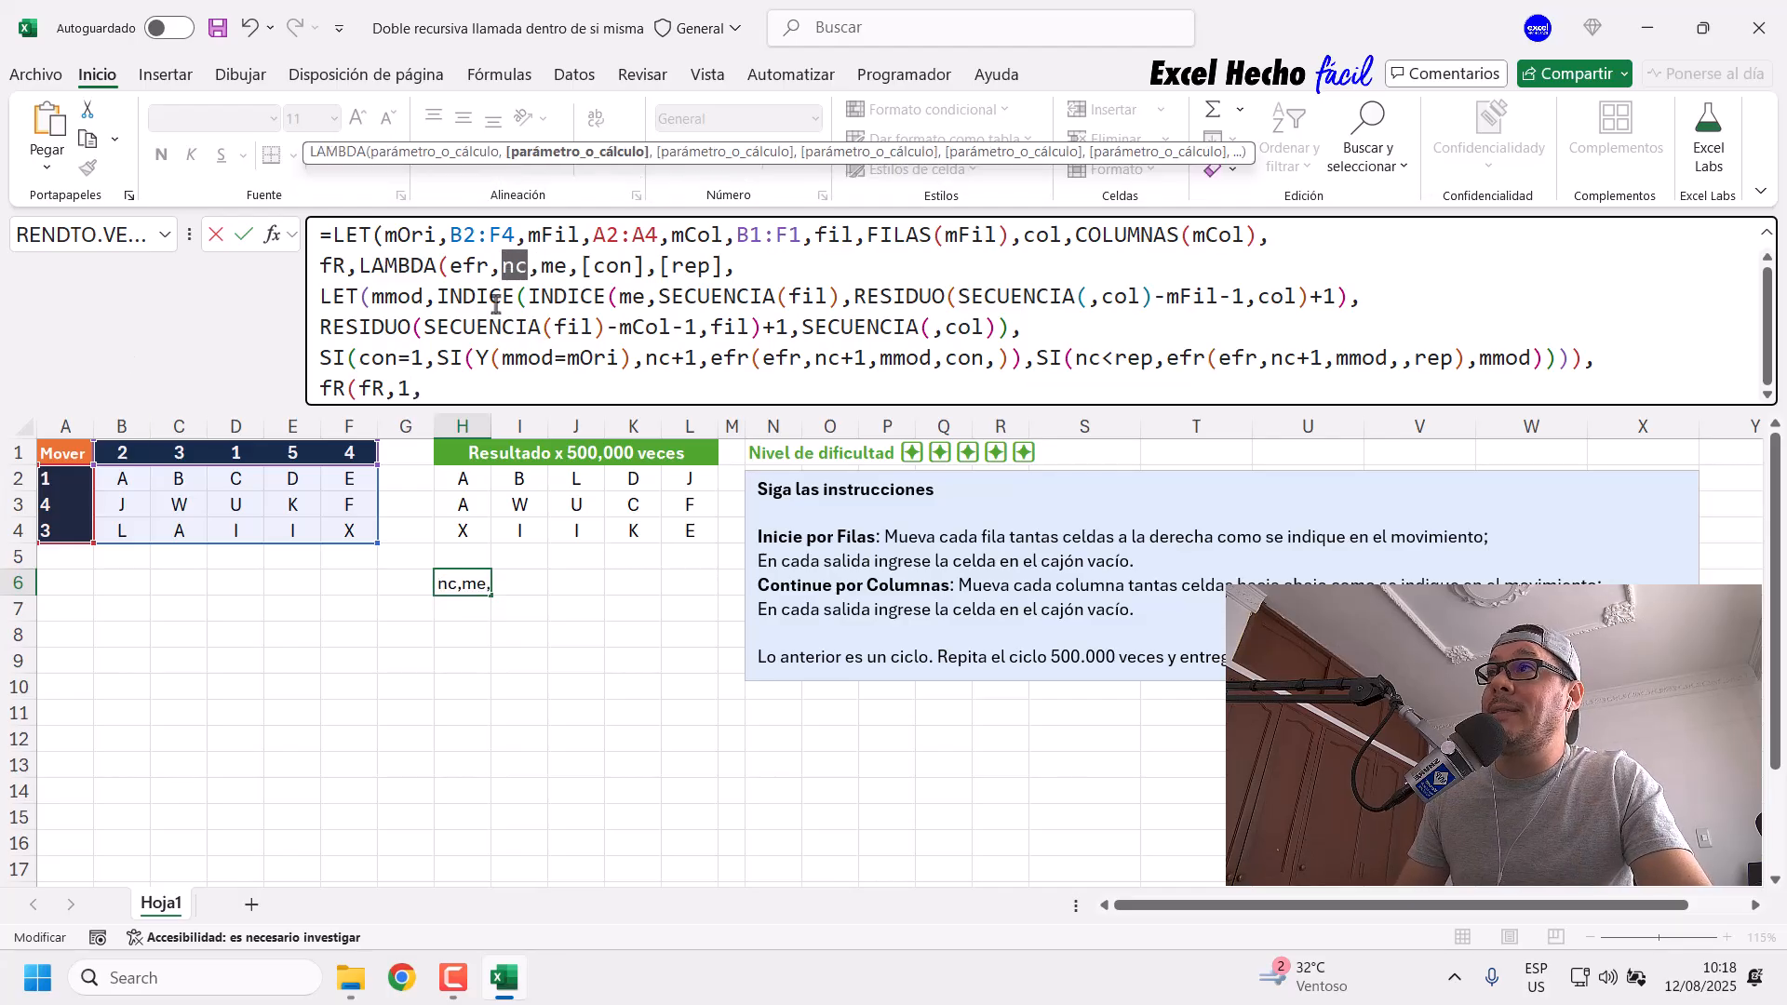
{"action": "left_click", "coordinate": [475, 377]}
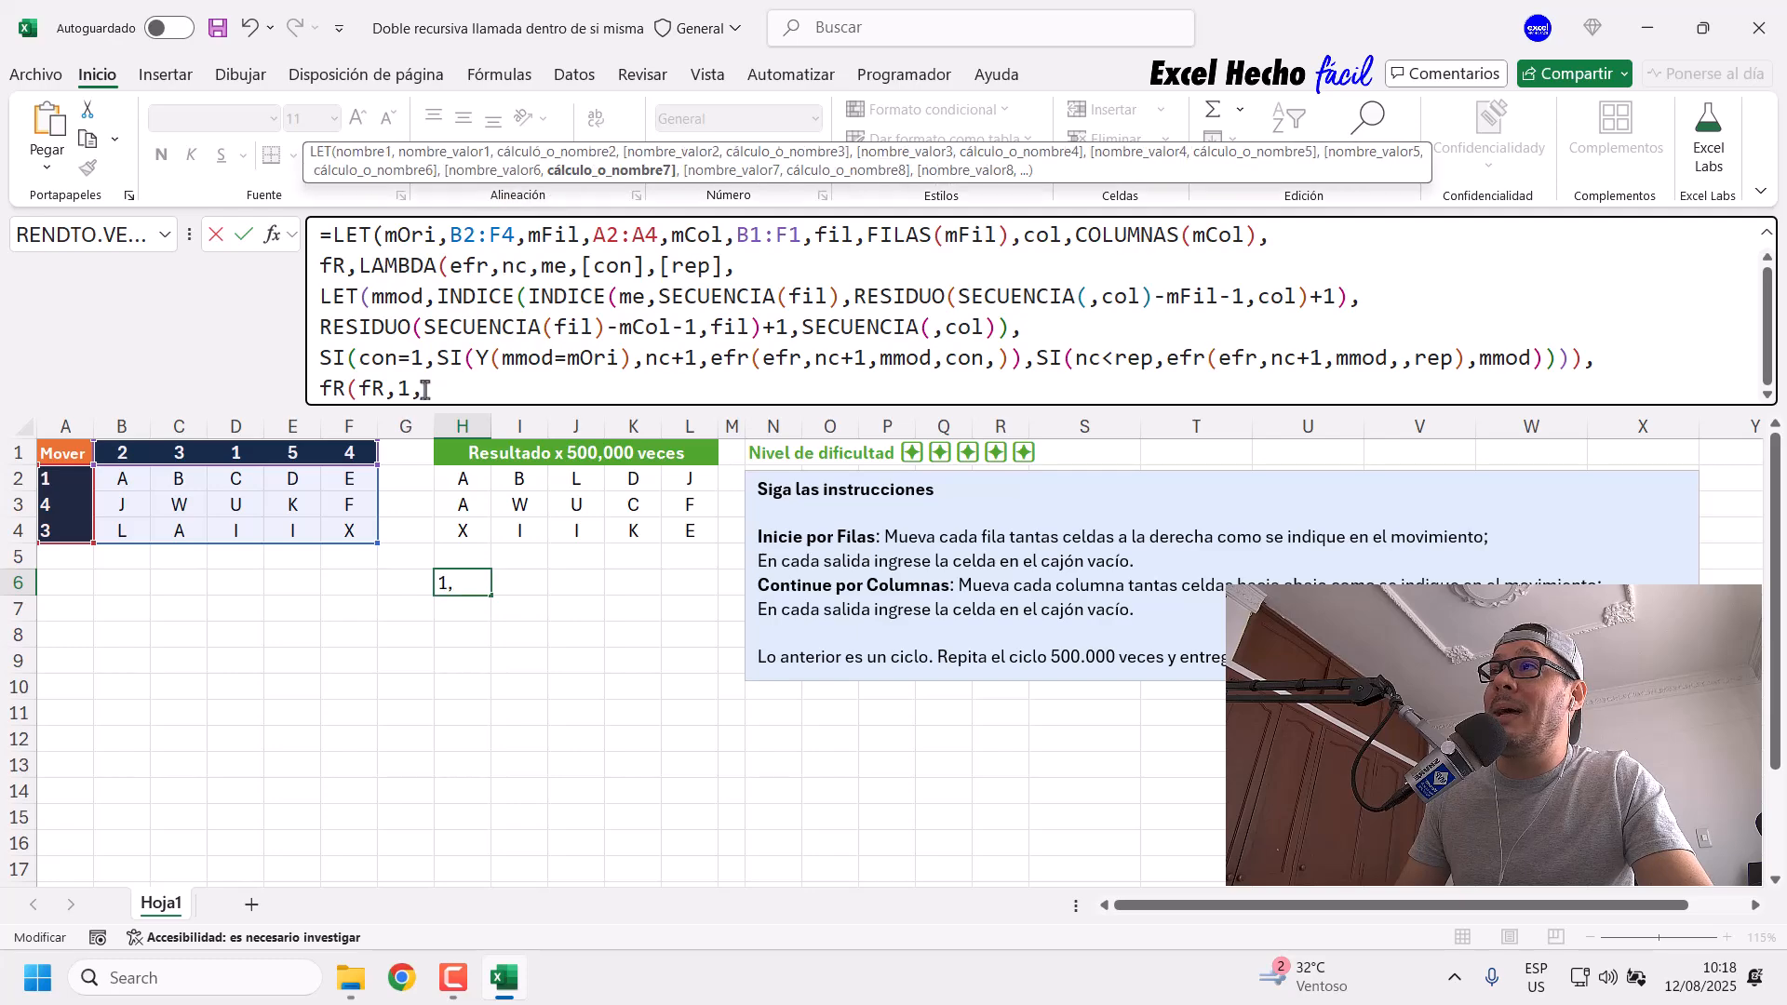
{"action": "type", "text": "mOri"}
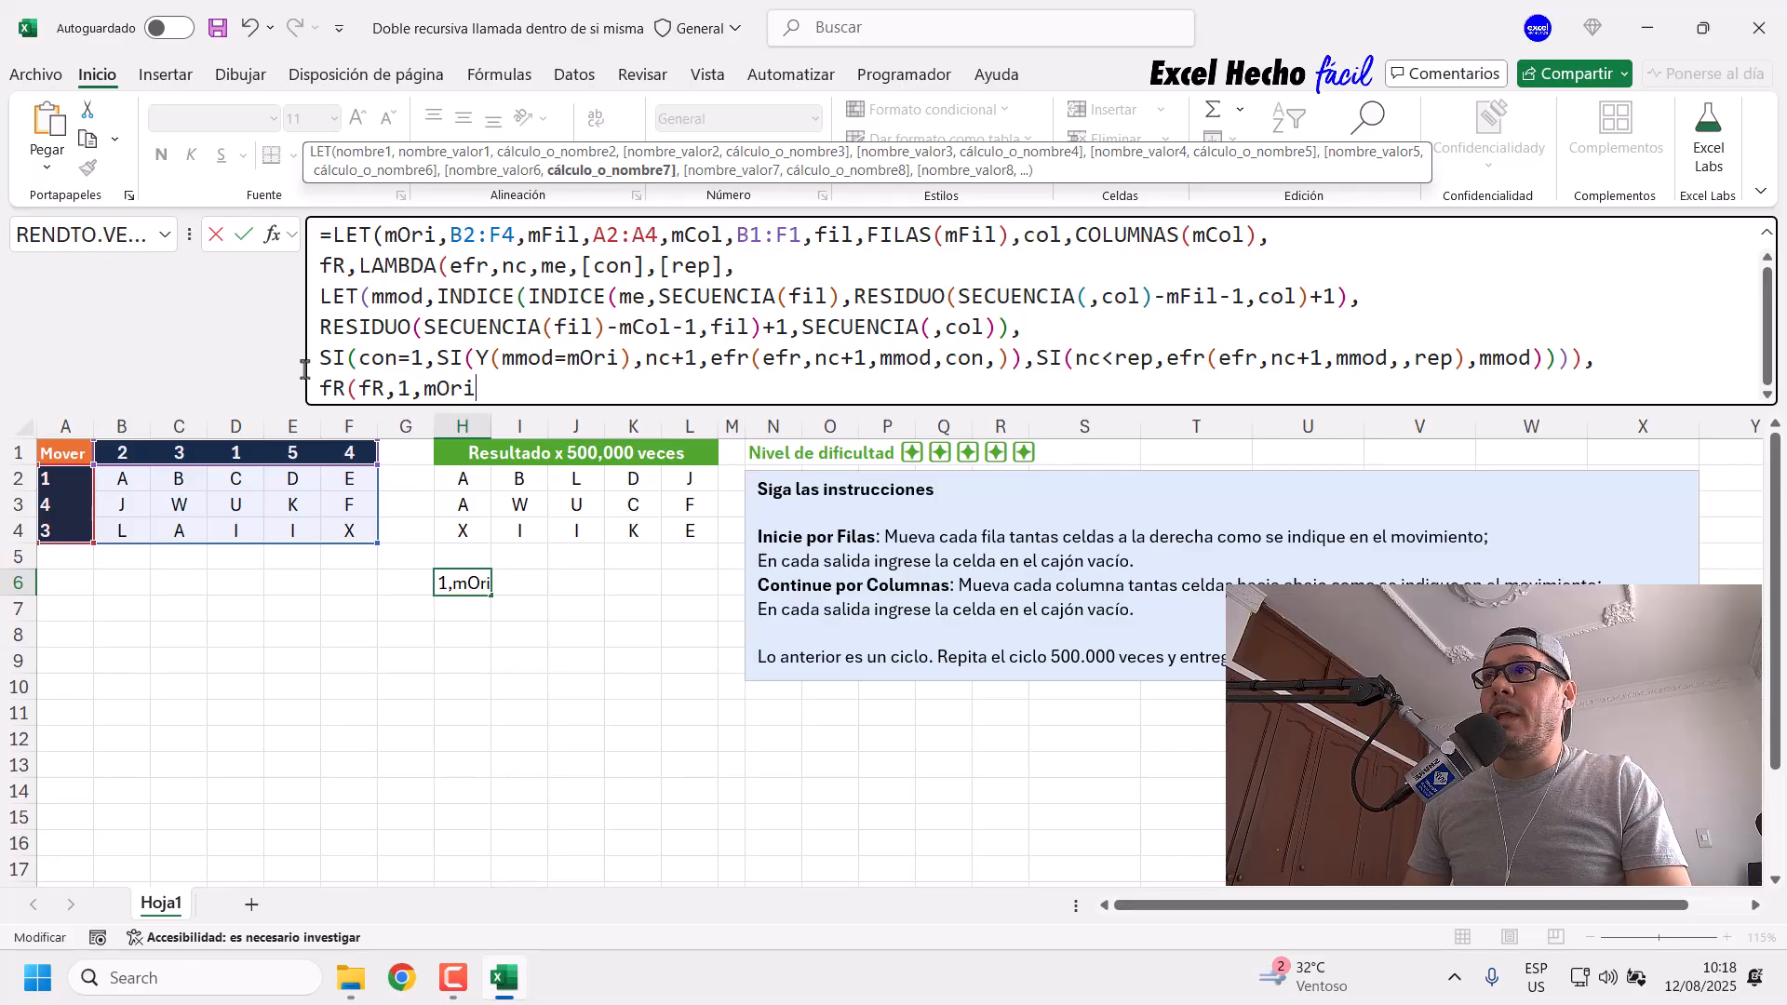
{"action": "type", "text": ","}
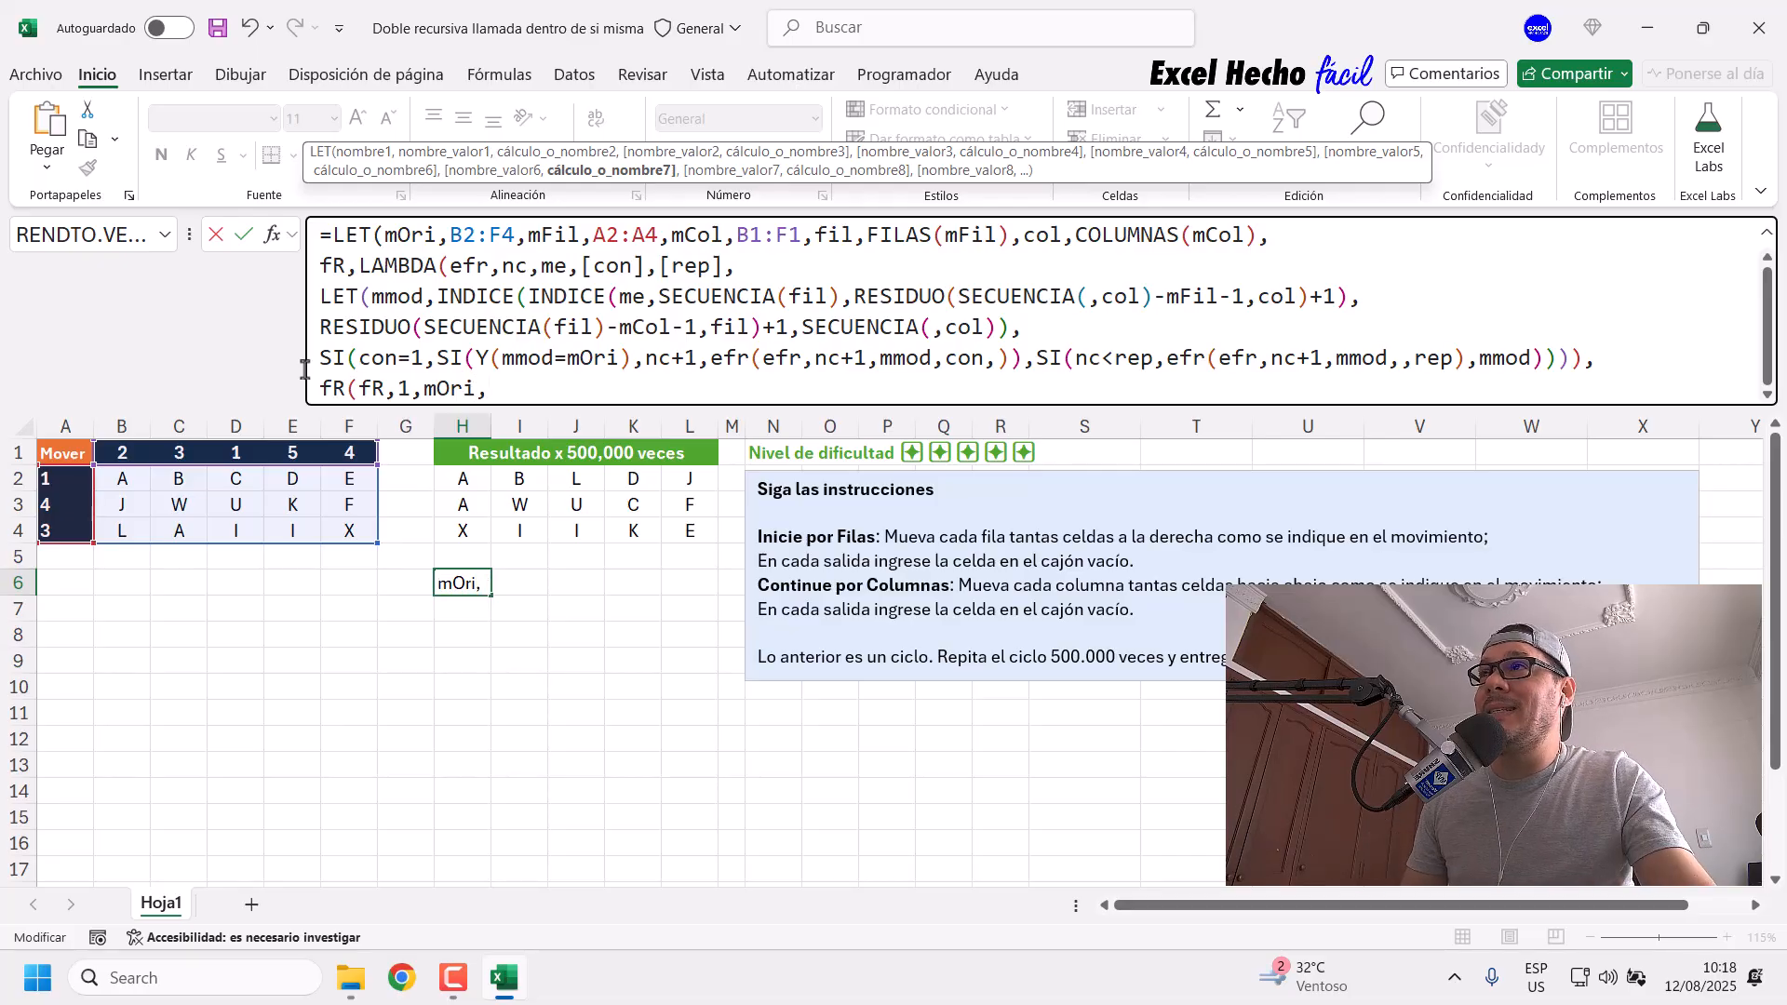
Step: Leave the optional con argument of the final fR call empty, after reviewing the con=1 branch
{"action": "left_click_drag", "start_coordinate": [581, 266], "coordinate": [644, 266]}
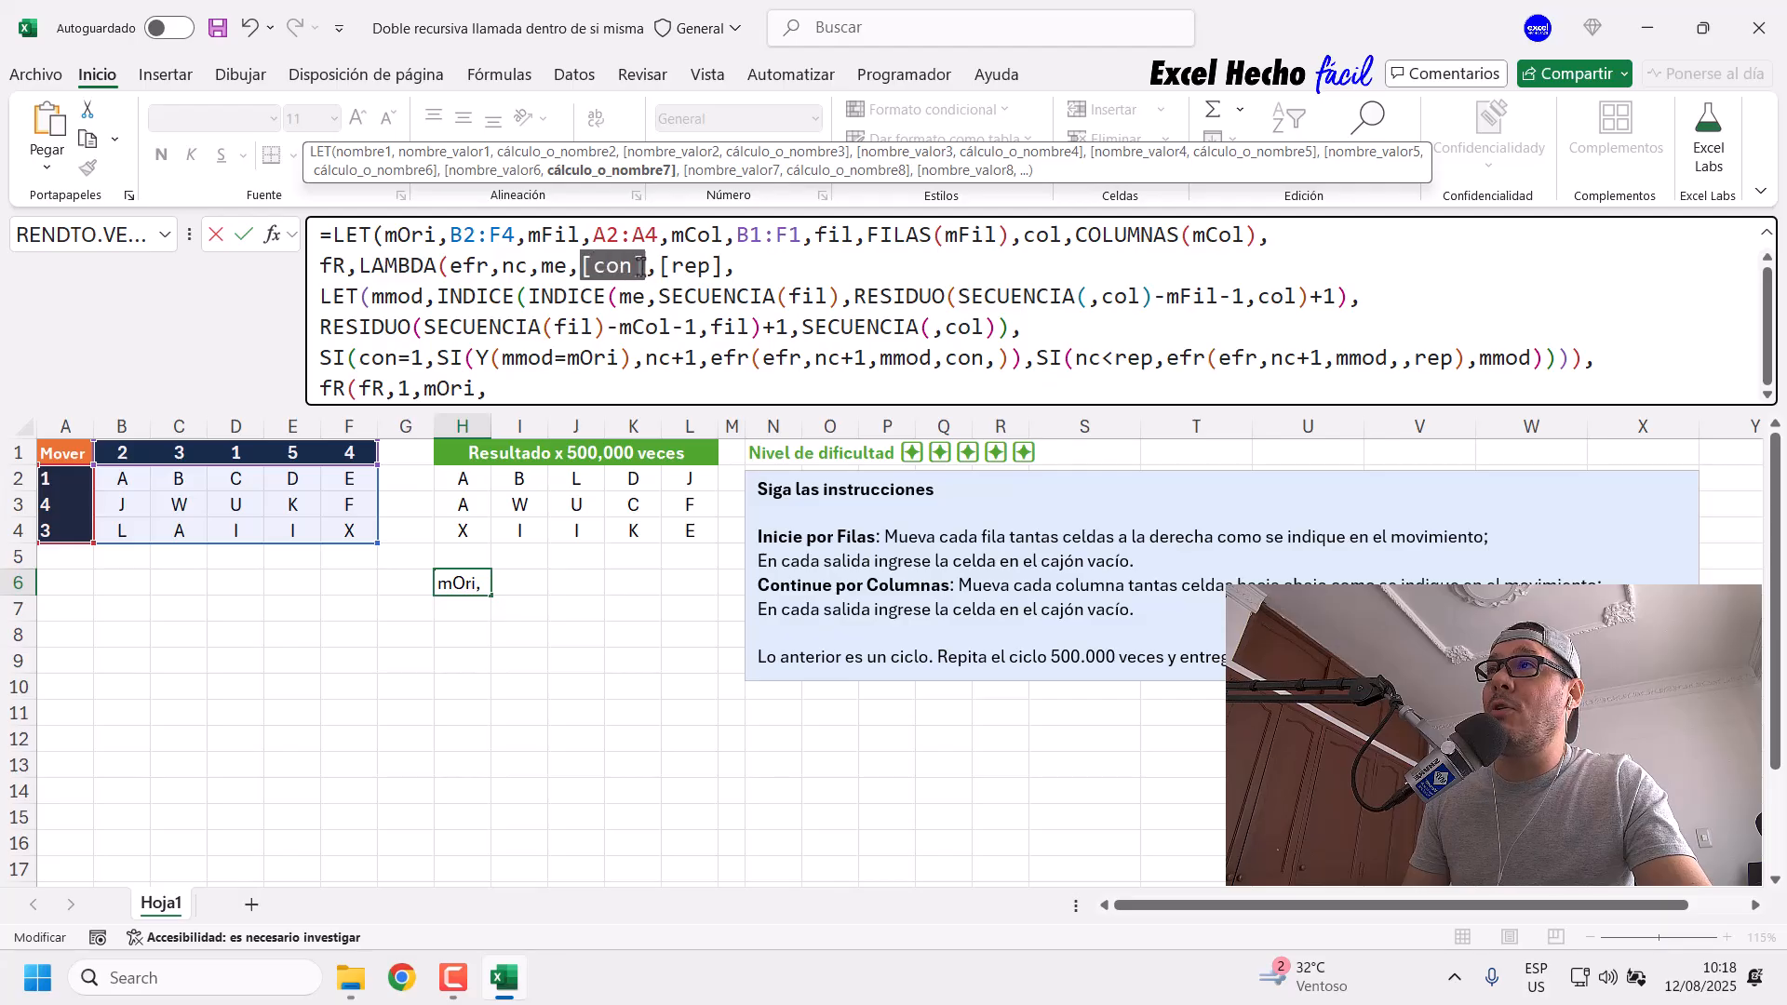
{"action": "left_click", "coordinate": [509, 388]}
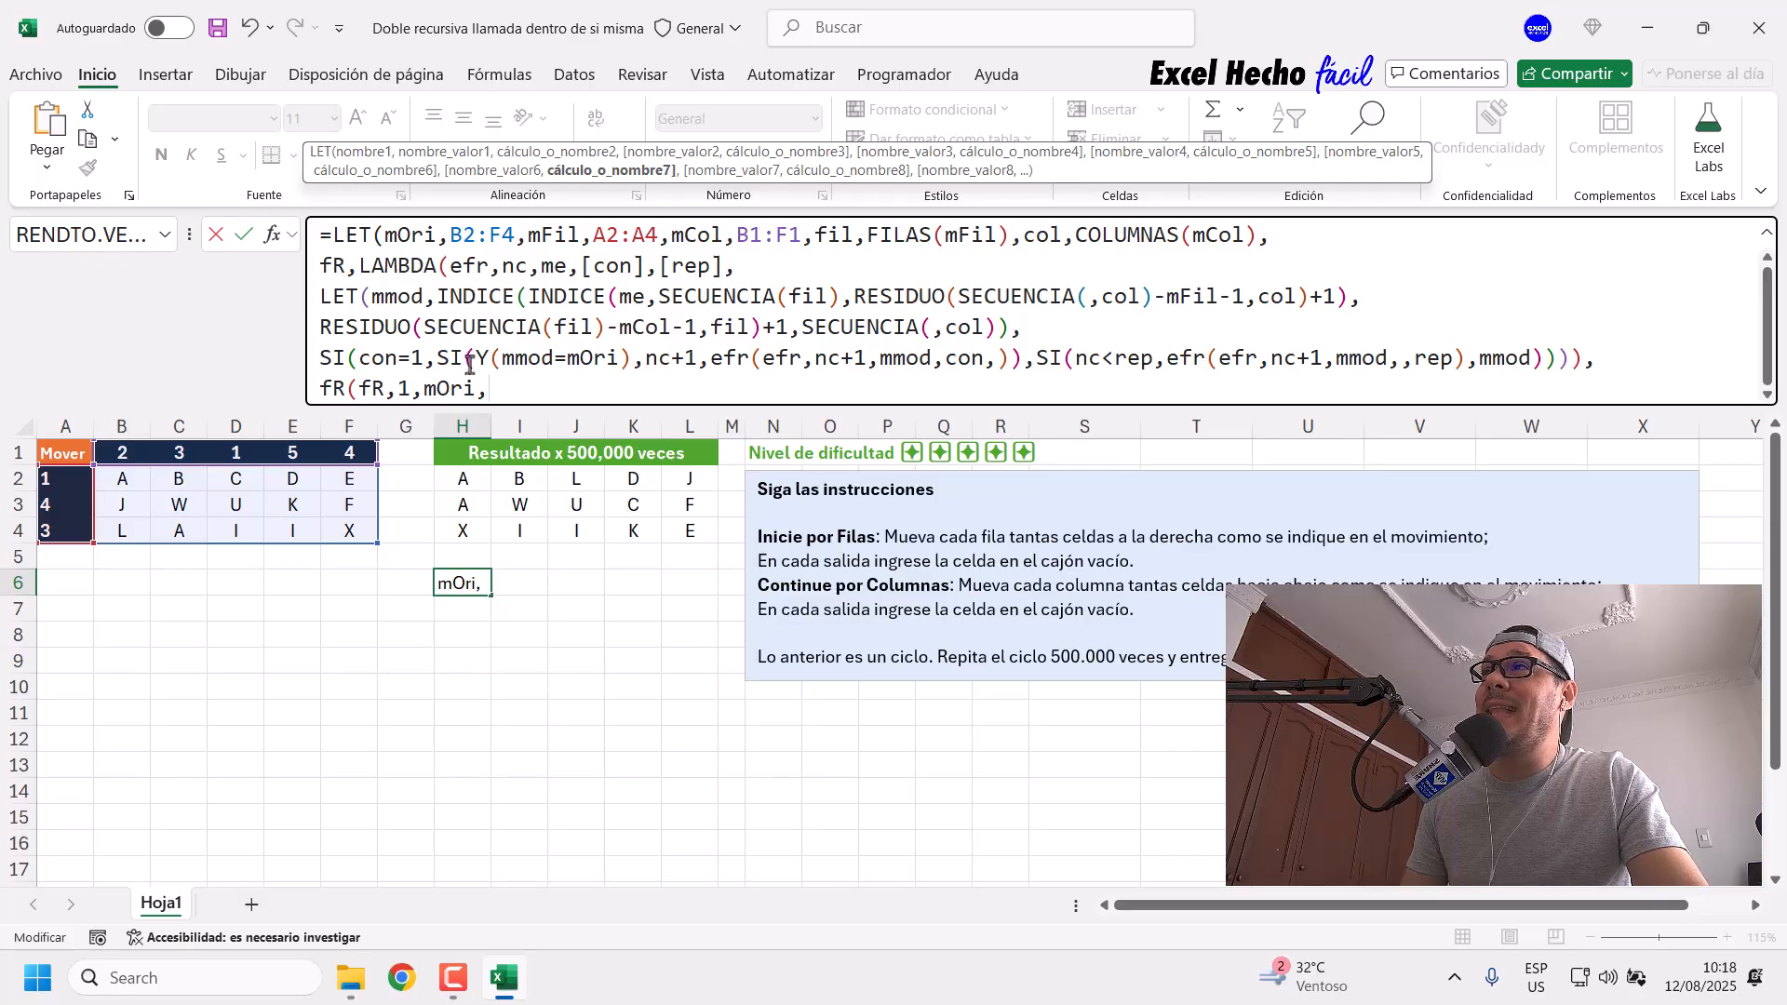
{"action": "left_click_drag", "start_coordinate": [436, 361], "coordinate": [1023, 359]}
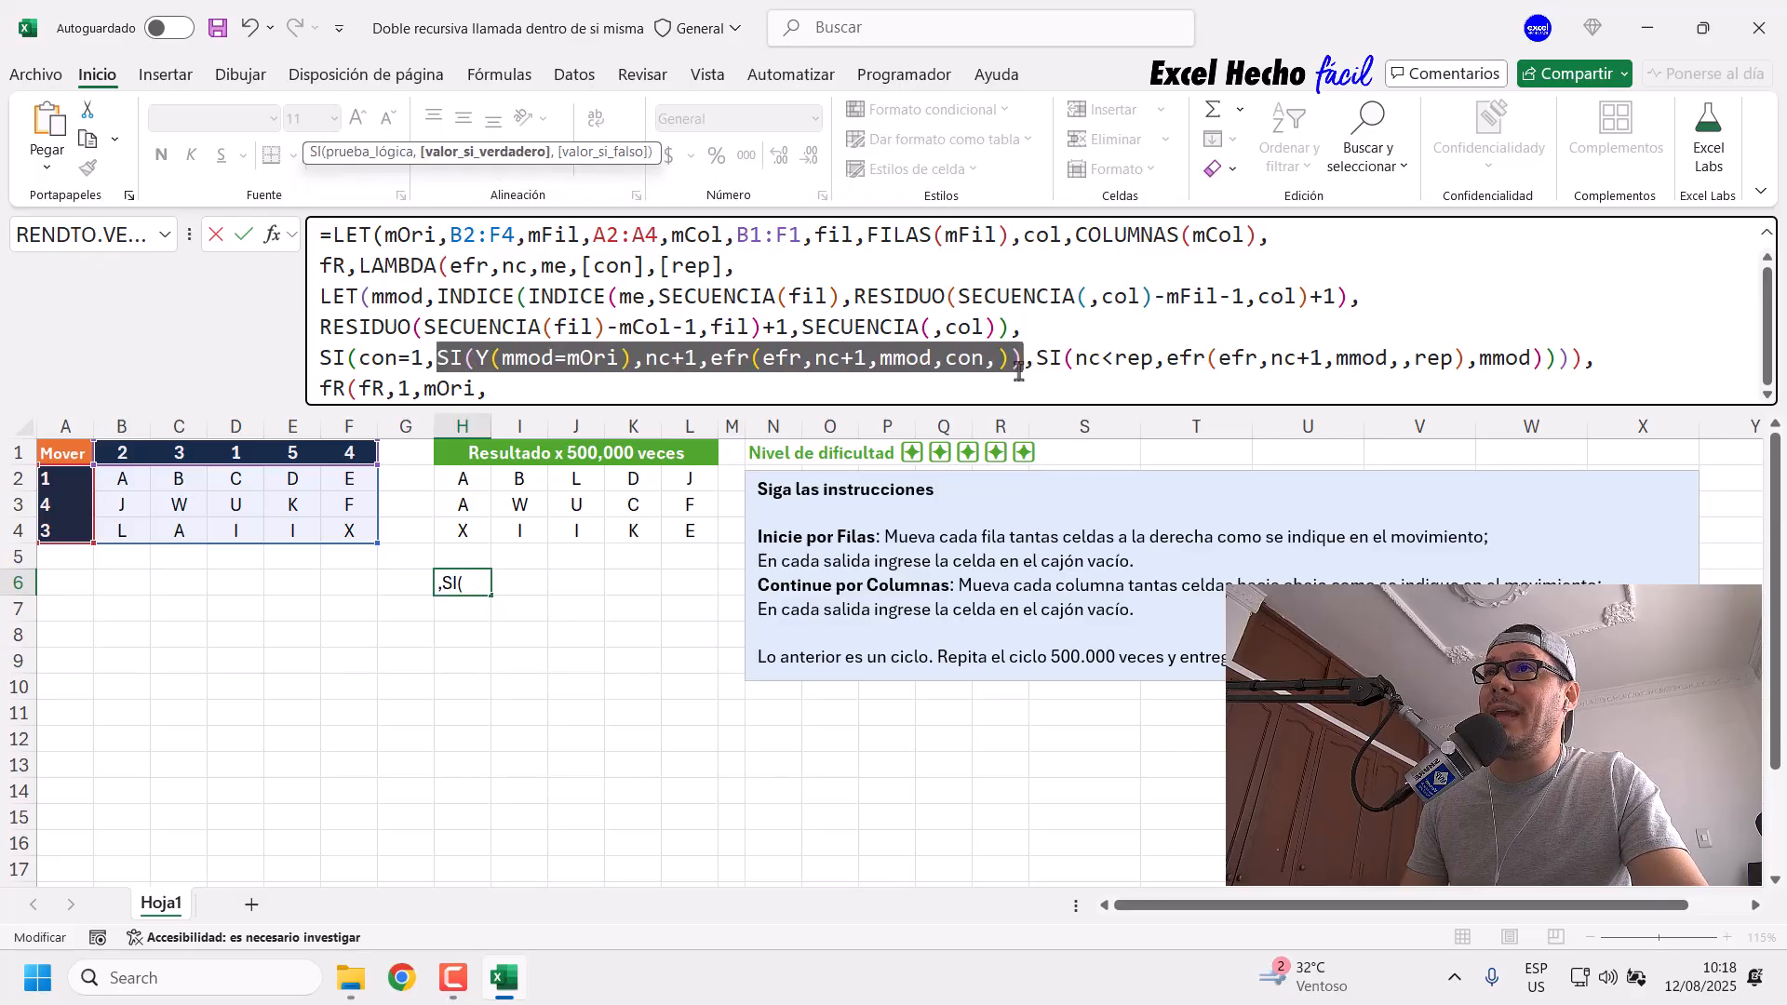
{"action": "left_click", "coordinate": [511, 395]}
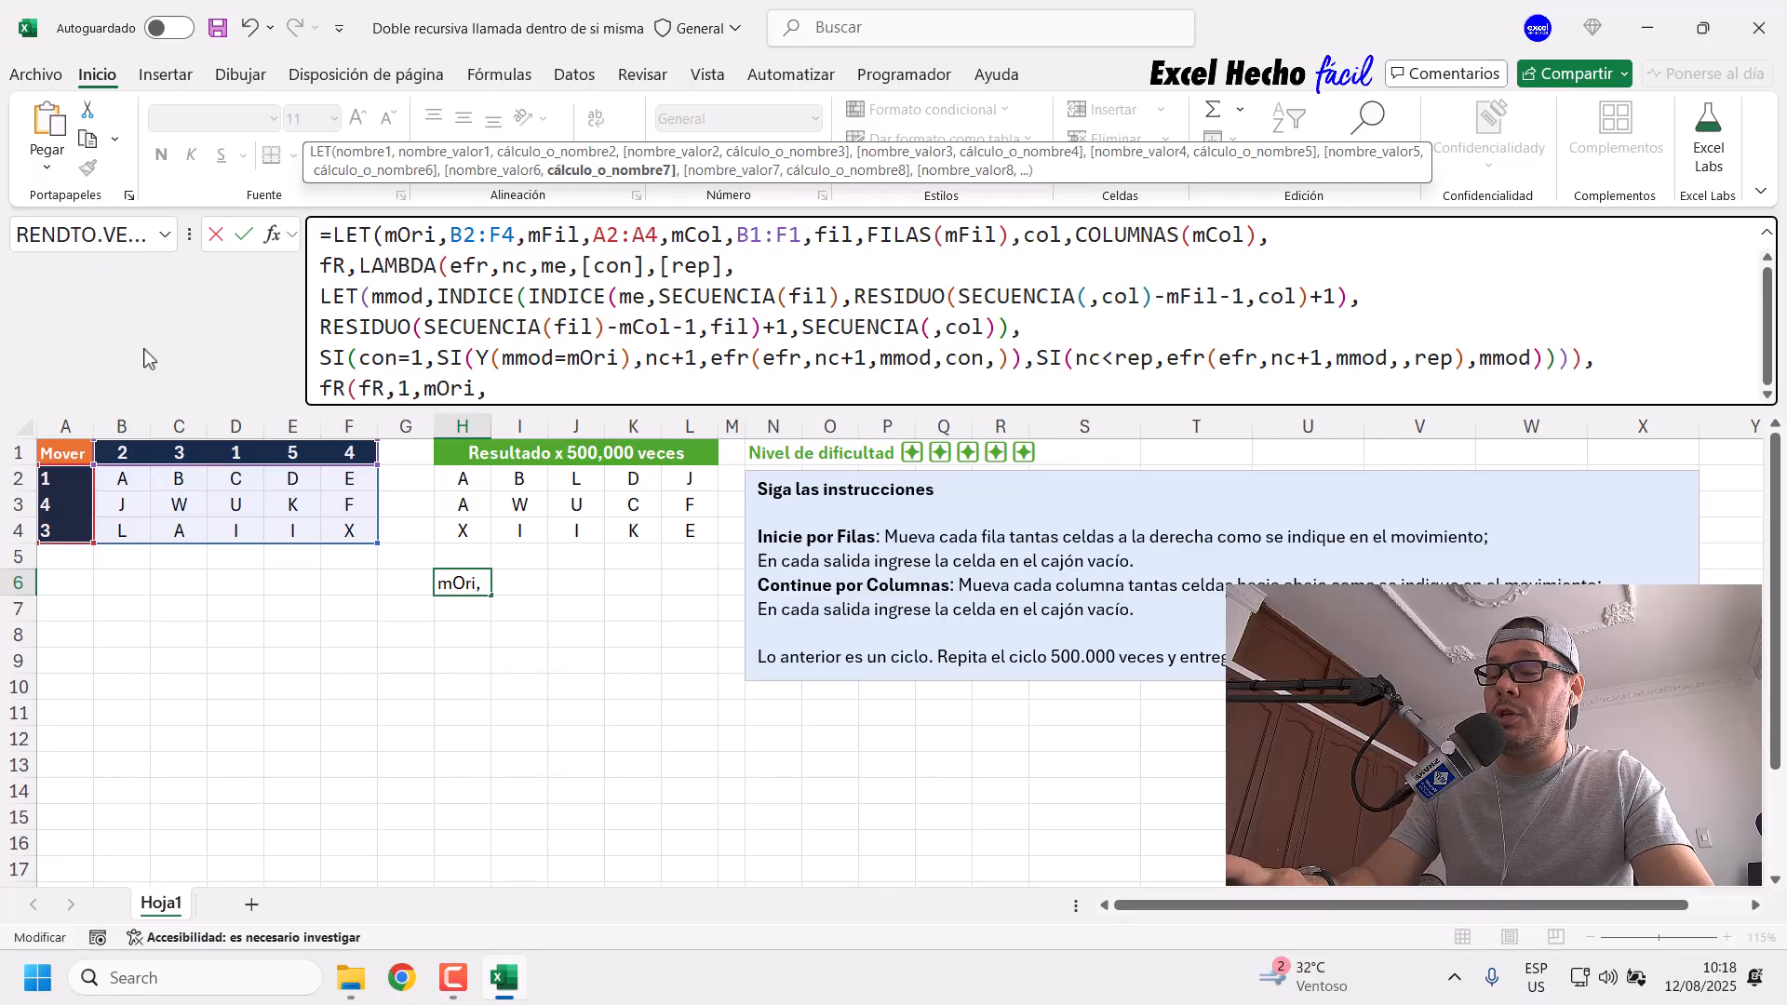
{"action": "type", "text": ","}
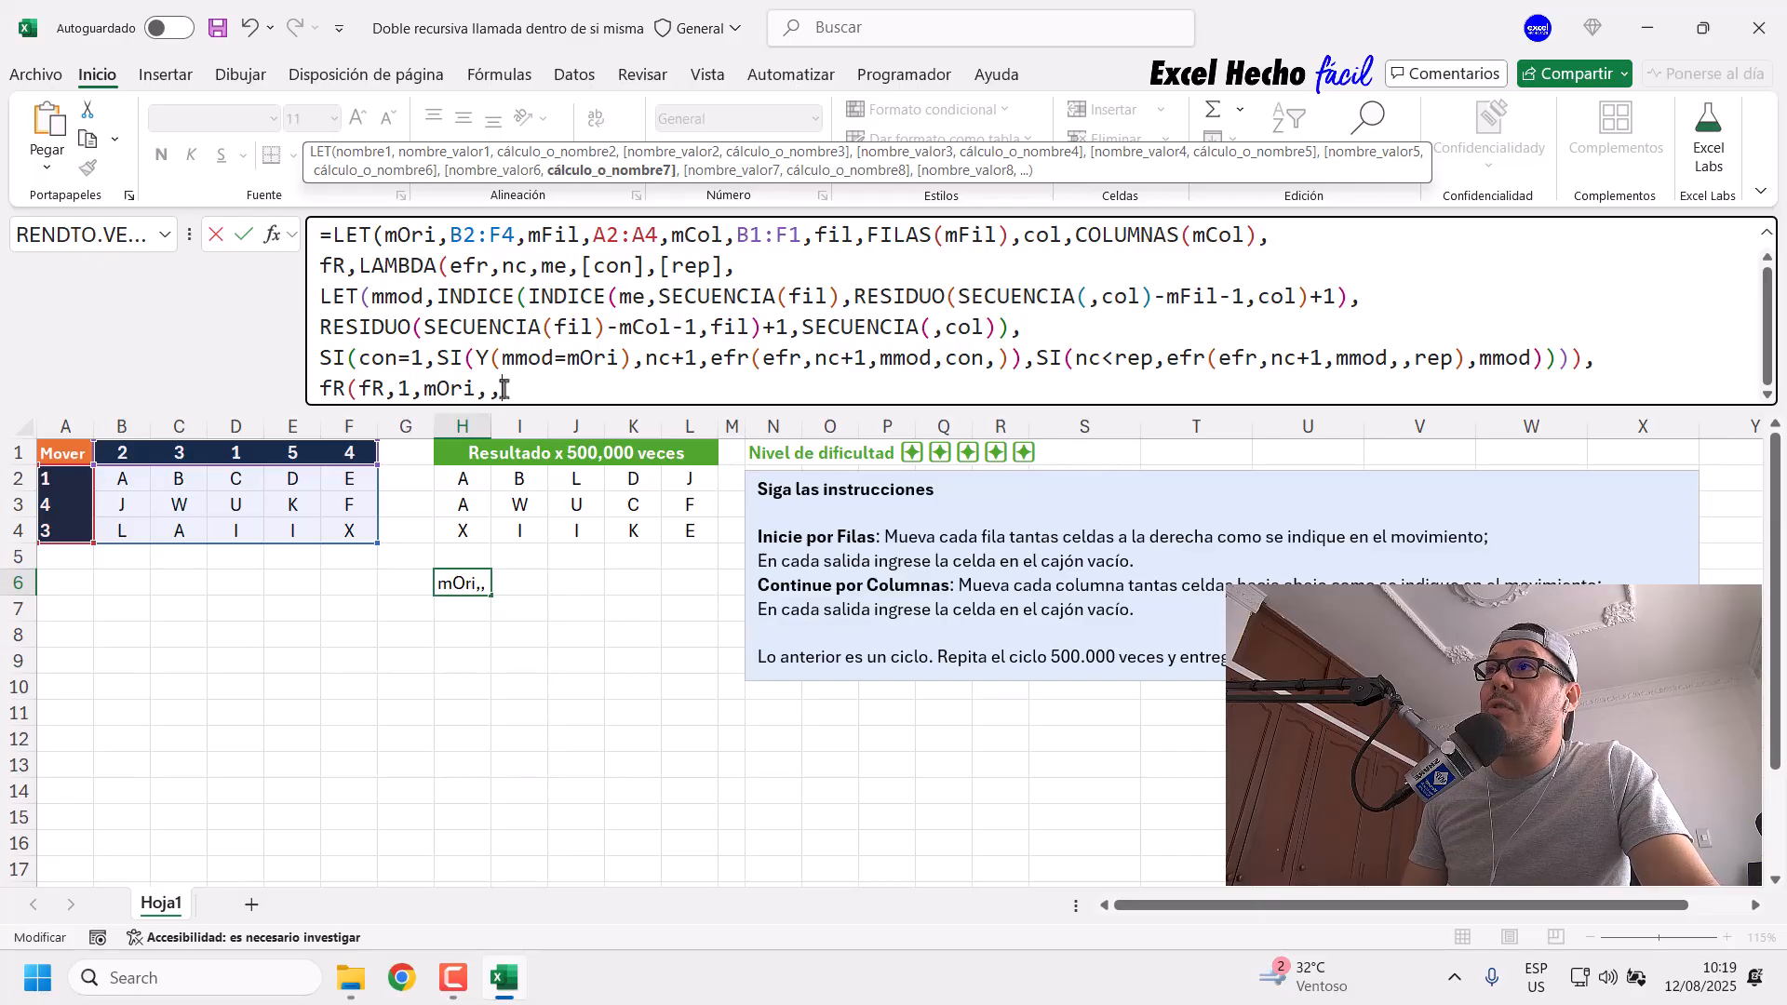
Step: Start a nested fR call in the rep argument and pass fR as its first argument
{"action": "left_click_drag", "start_coordinate": [660, 267], "coordinate": [721, 272]}
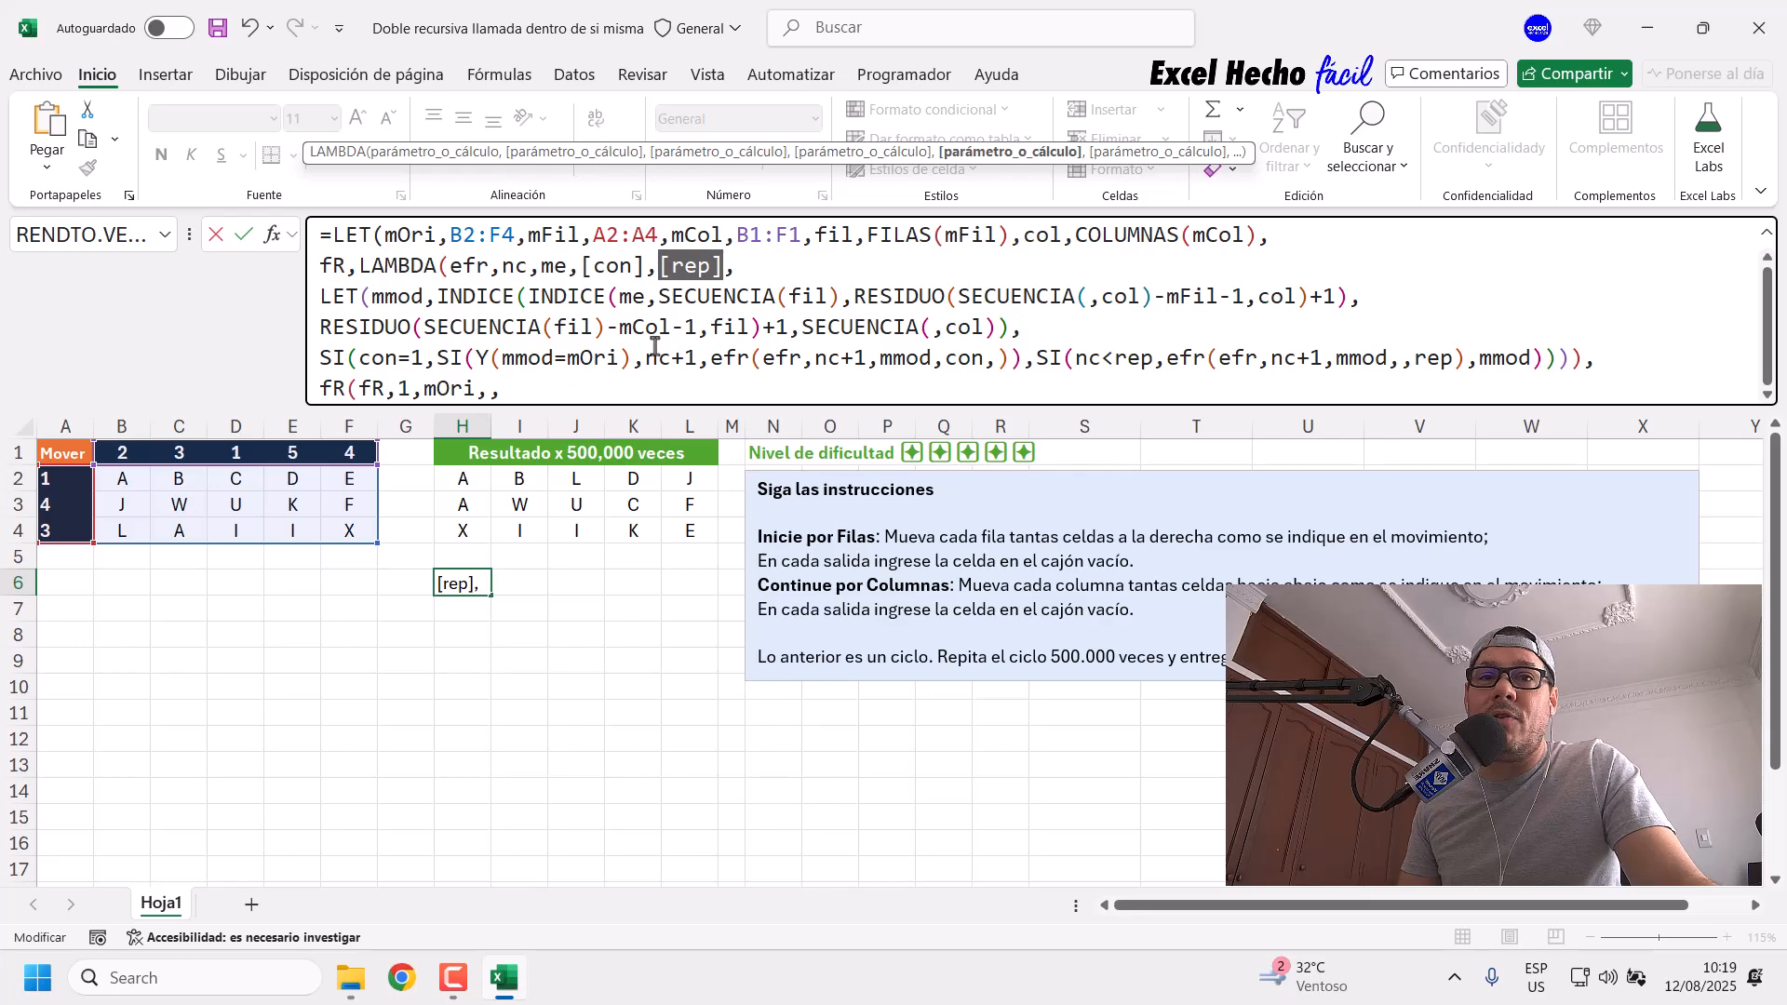
{"action": "left_click", "coordinate": [508, 389]}
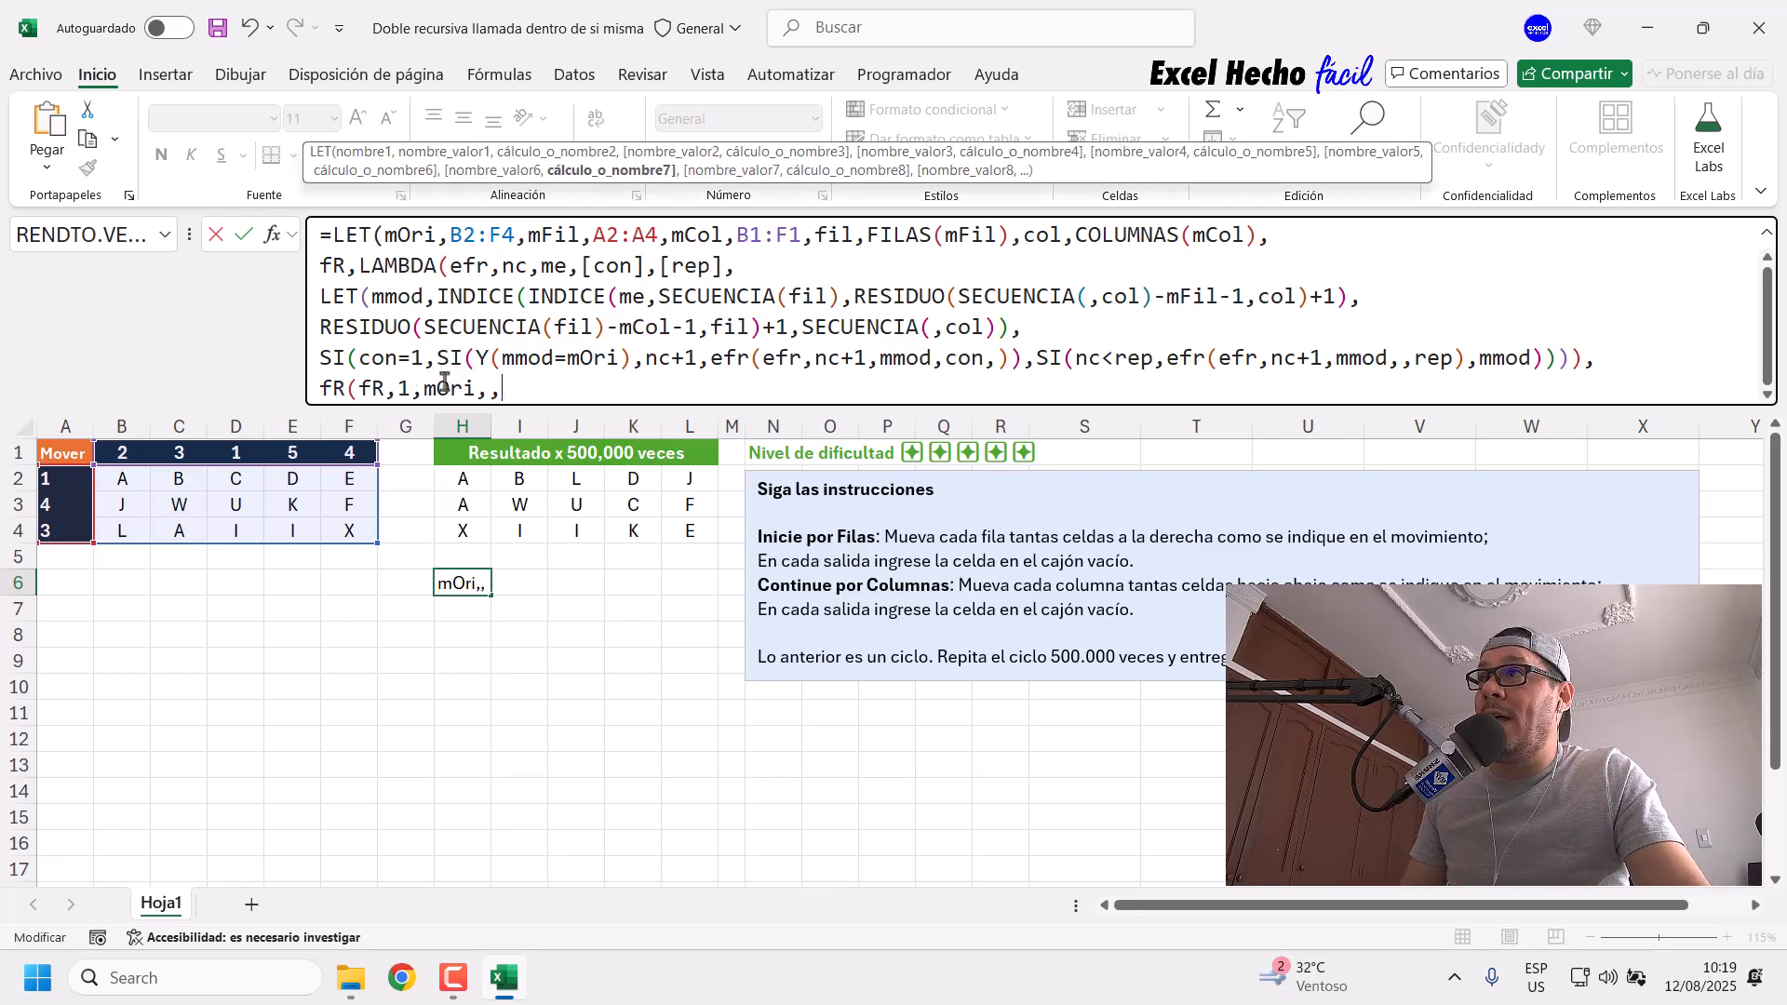
{"action": "left_click_drag", "start_coordinate": [425, 358], "coordinate": [357, 357]}
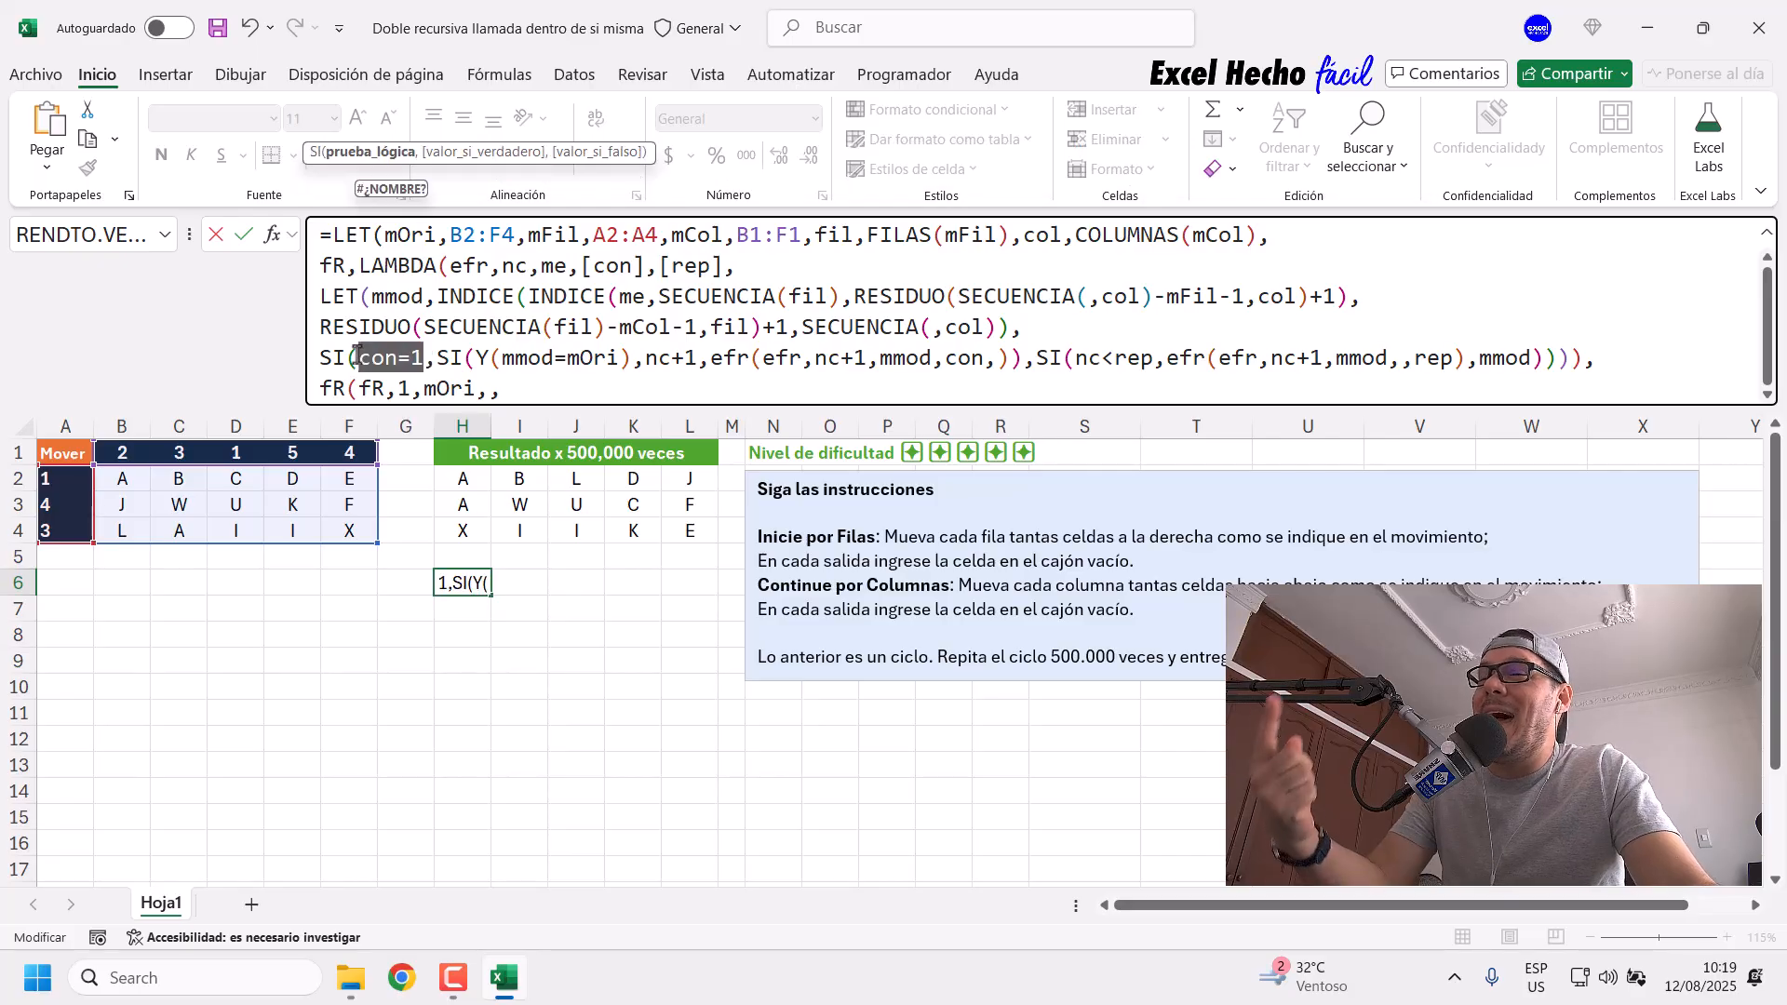
{"action": "left_click", "coordinate": [510, 389]}
{"action": "type", "text": "fr"}
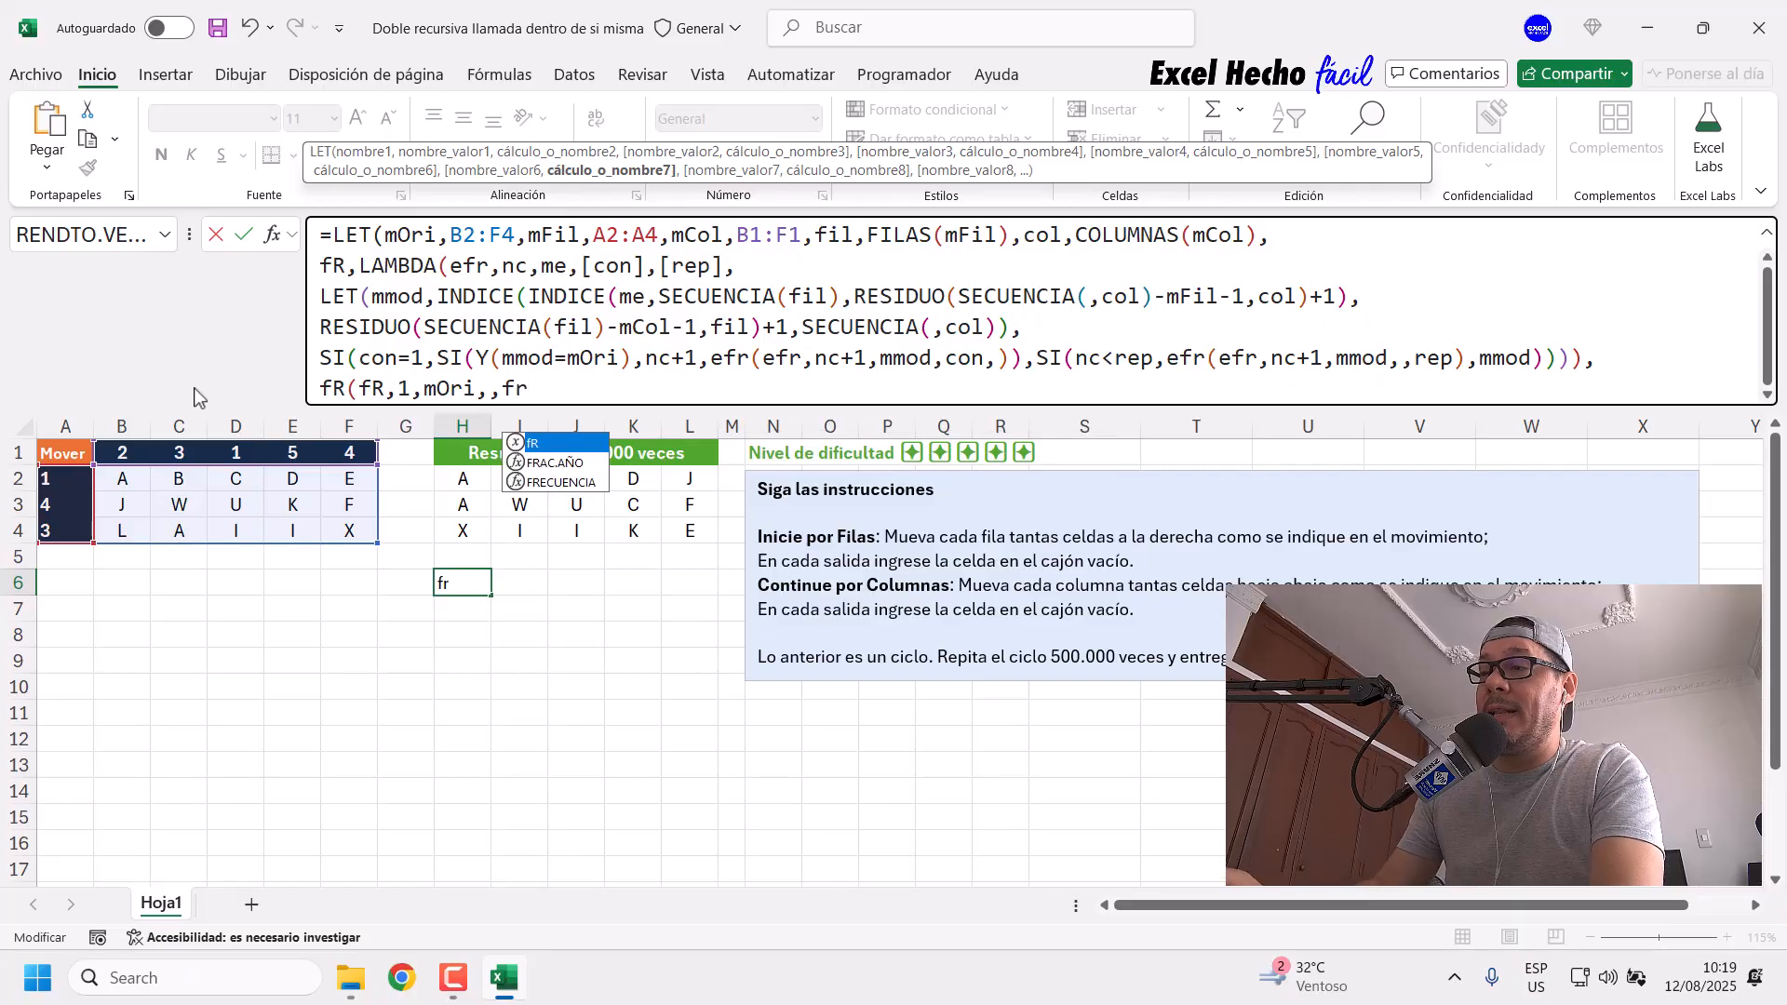
{"action": "key", "text": "Tab"}
{"action": "type", "text": "("}
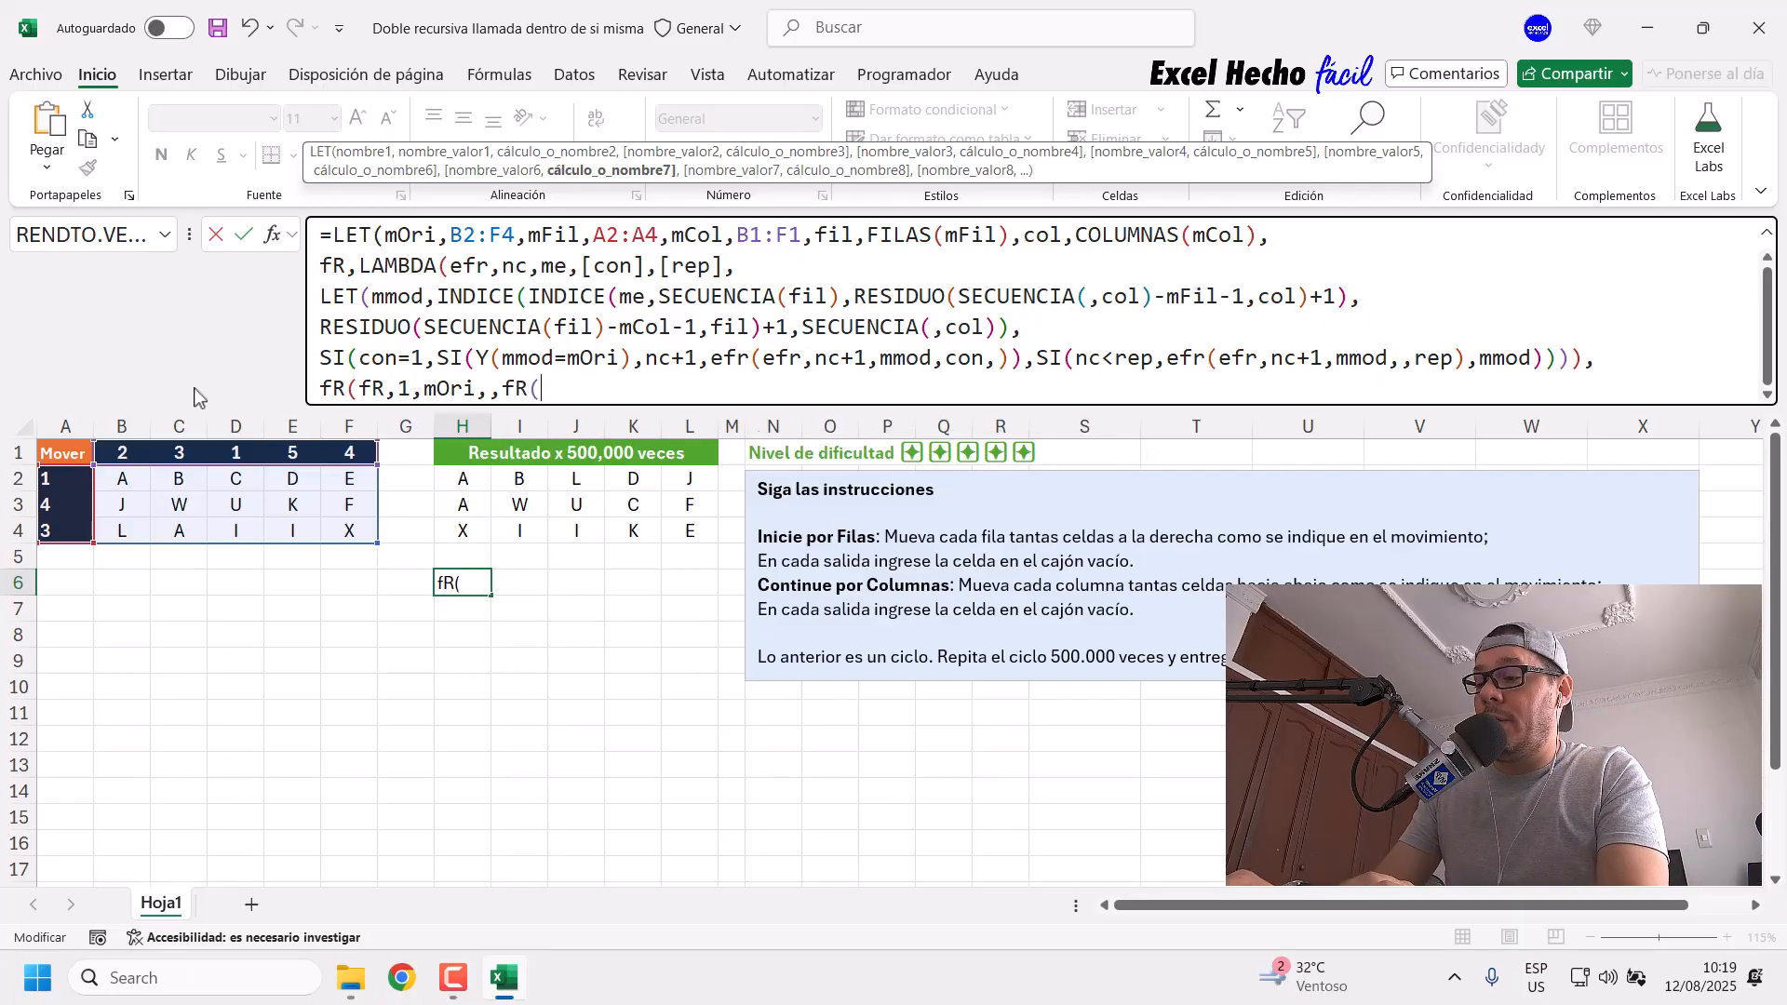
{"action": "type", "text": "efr"}
{"action": "key", "text": "Tab"}
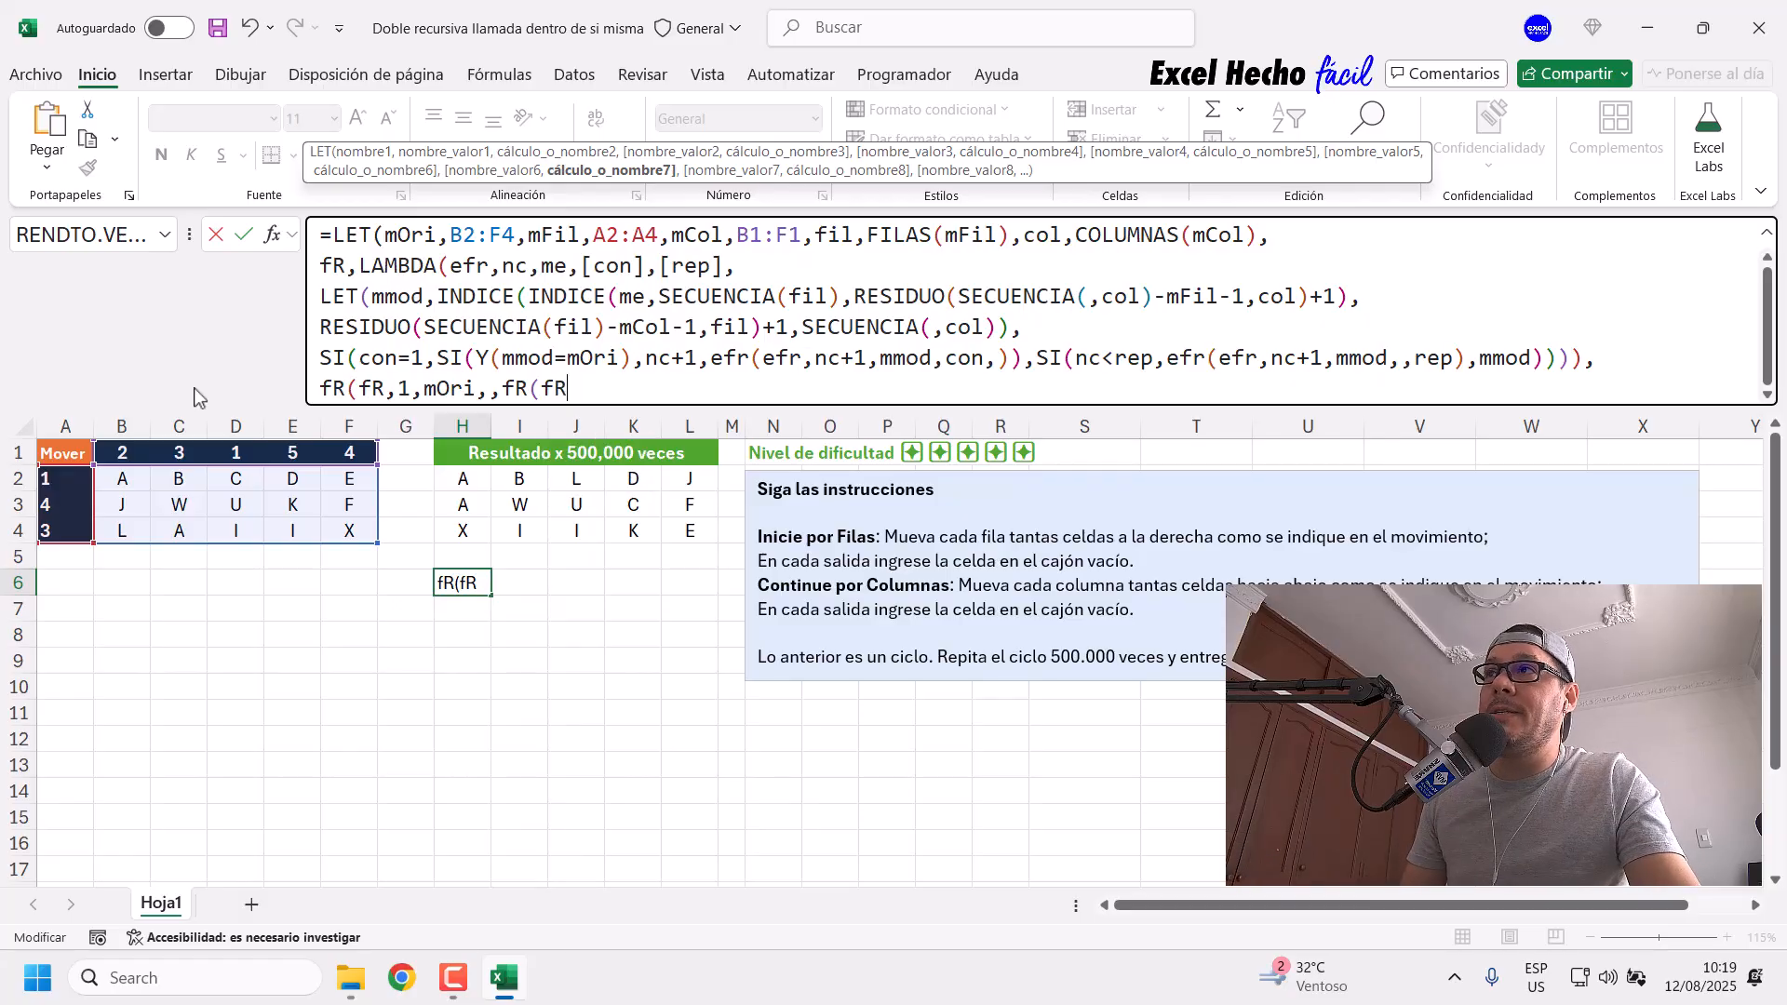
{"action": "type", "text": ","}
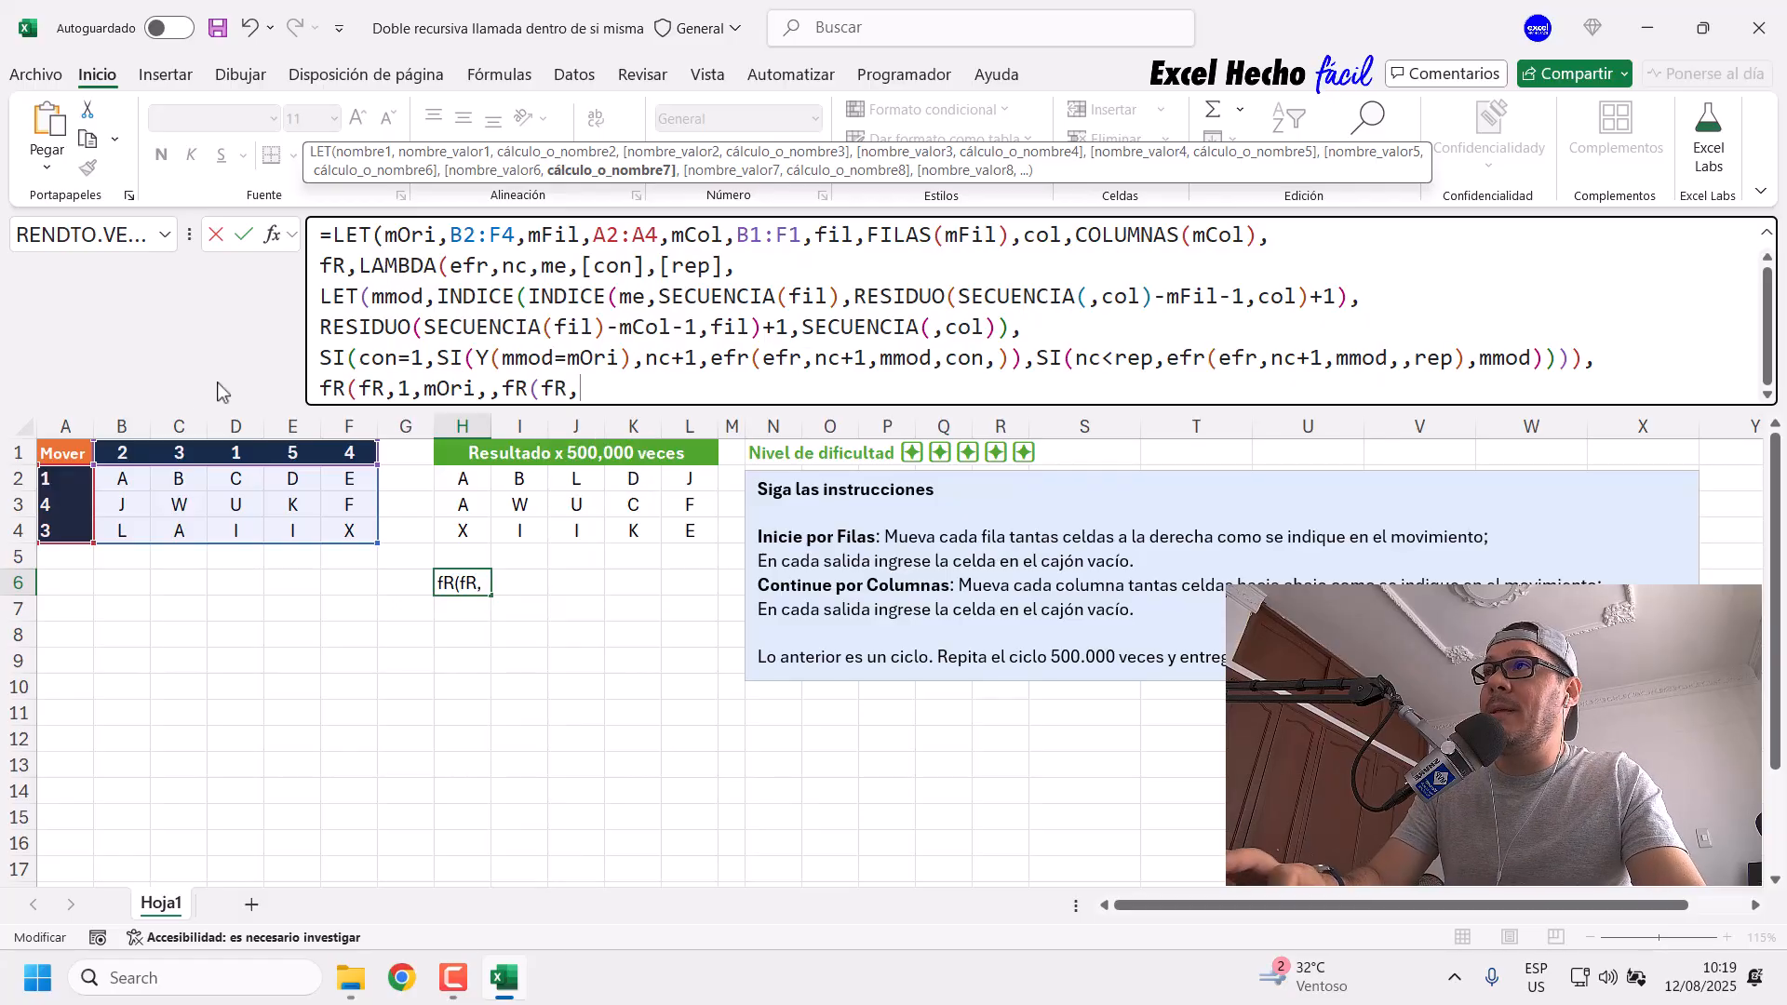
Step: Enter 0 as the nested fR call's nc argument and compare it with the outer call's nc argument and the nc<rep test
{"action": "double_click", "coordinate": [524, 269]}
{"action": "left_click", "coordinate": [606, 391]}
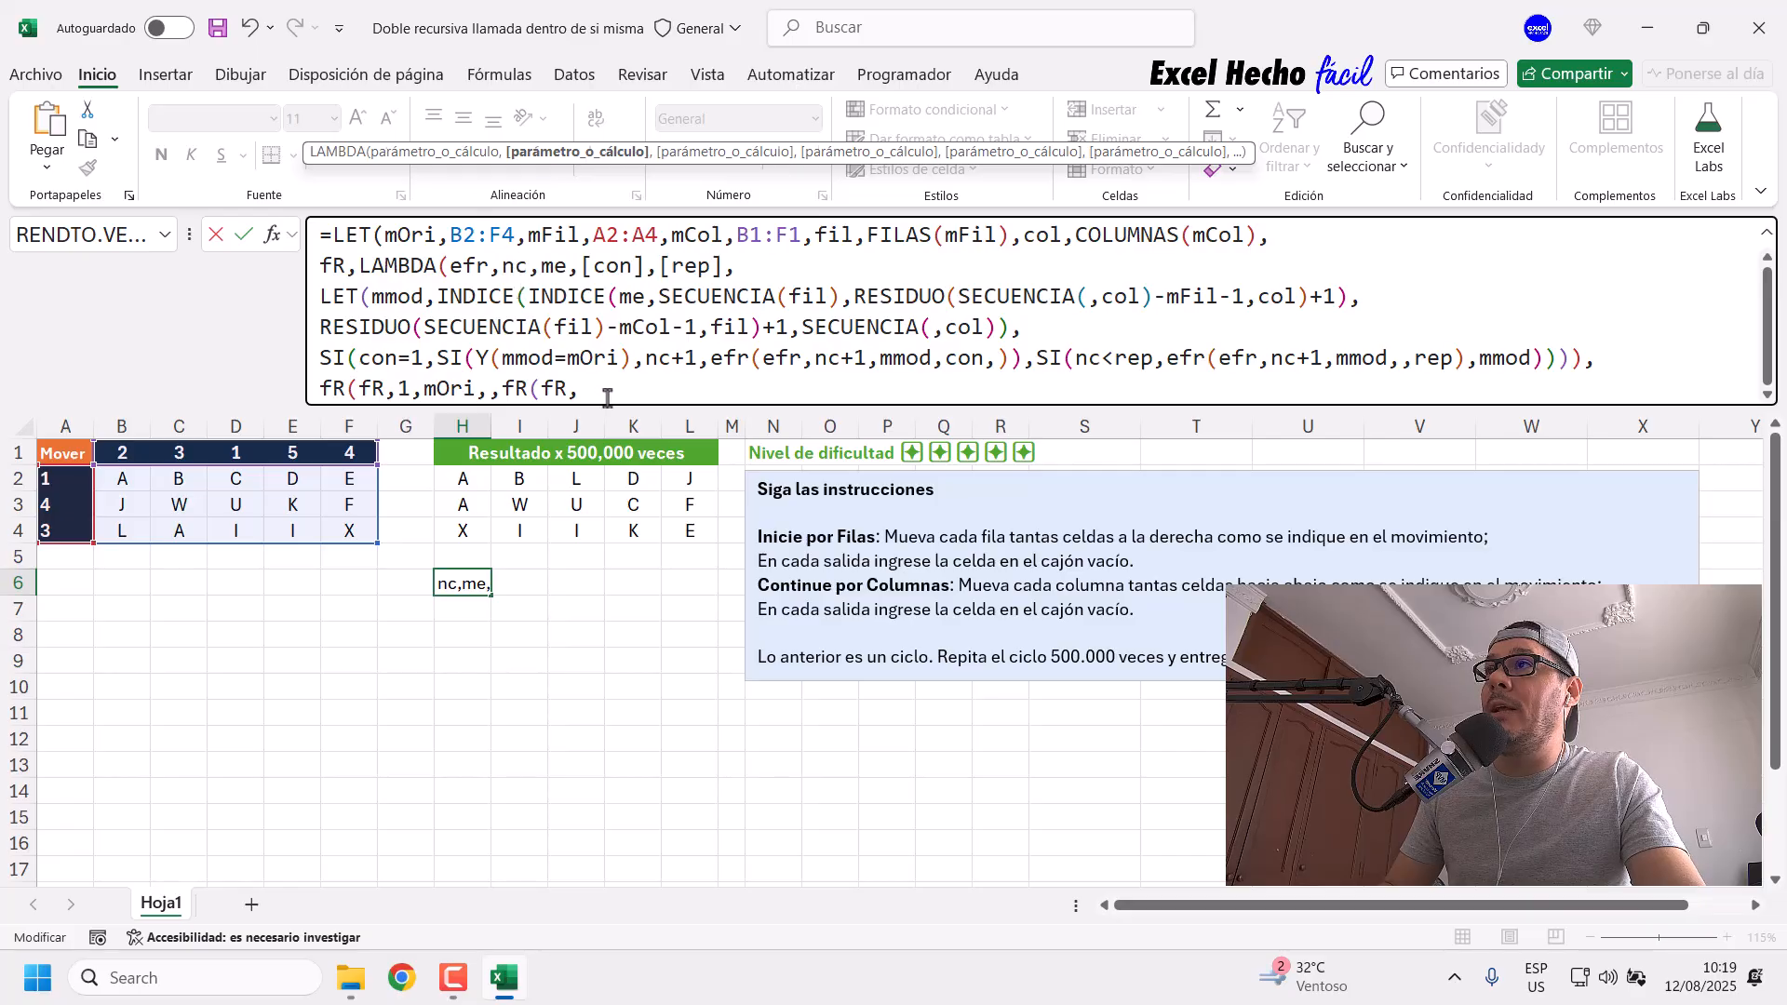
{"action": "type", "text": "0"}
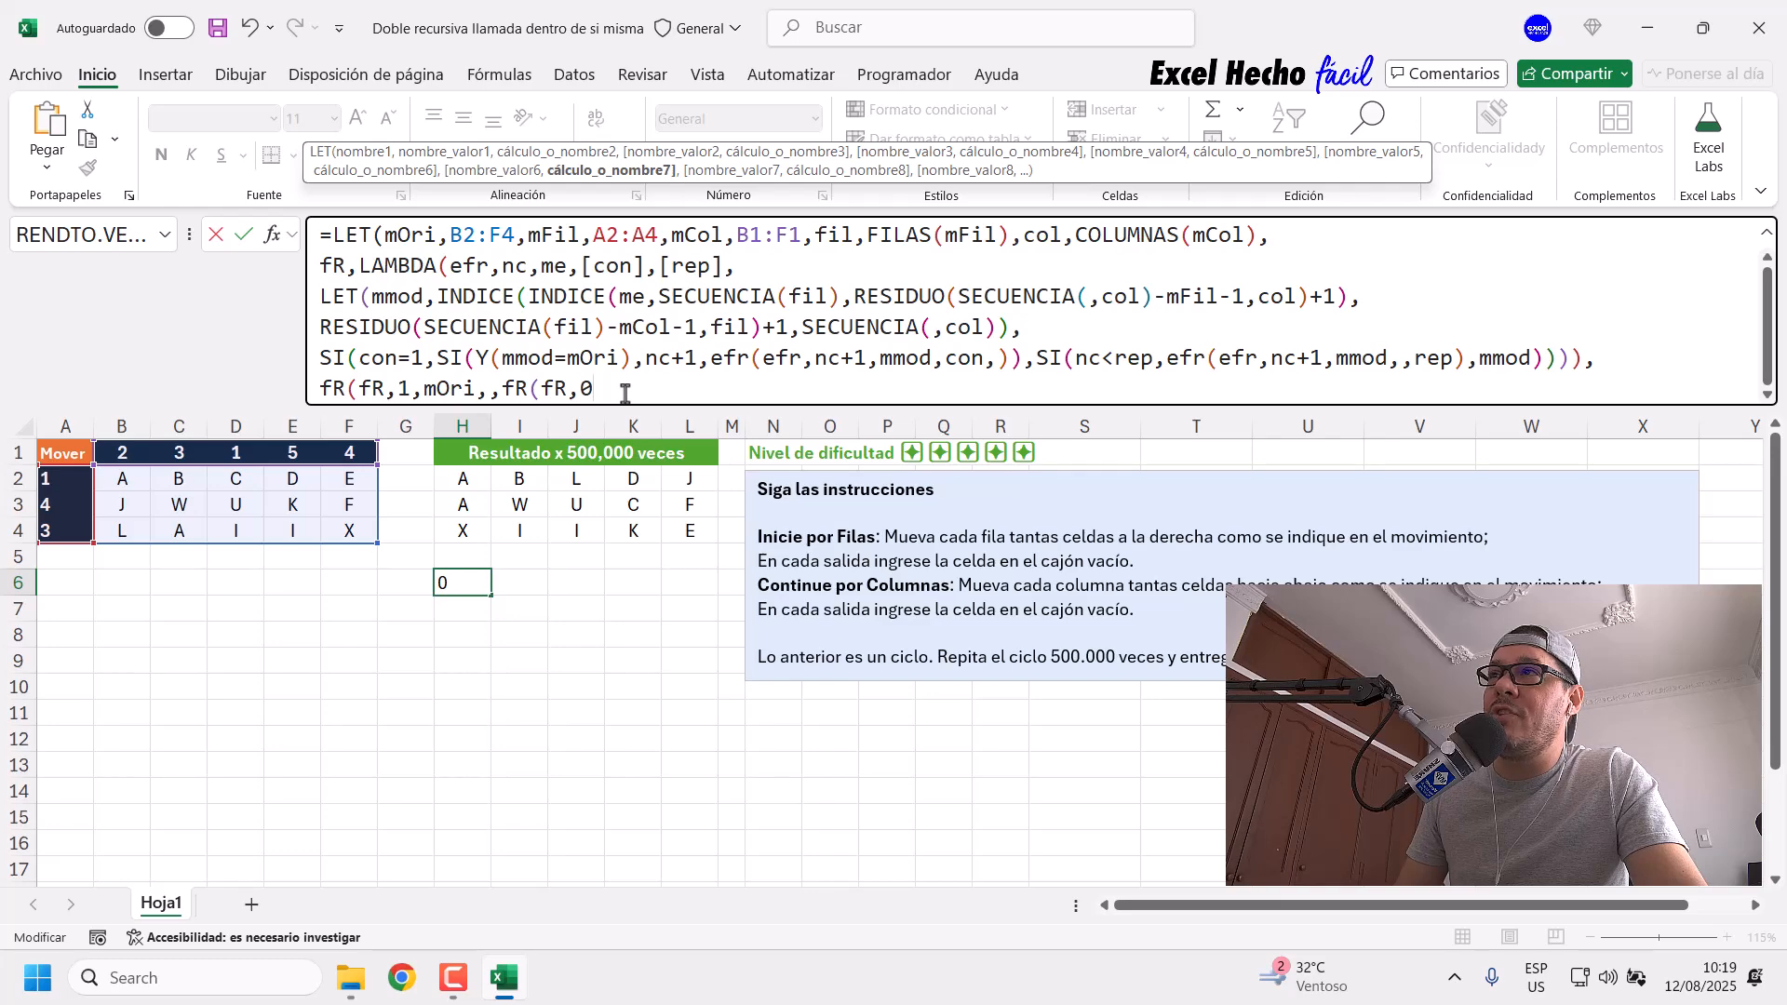
{"action": "double_click", "coordinate": [403, 388]}
{"action": "double_click", "coordinate": [1107, 359]}
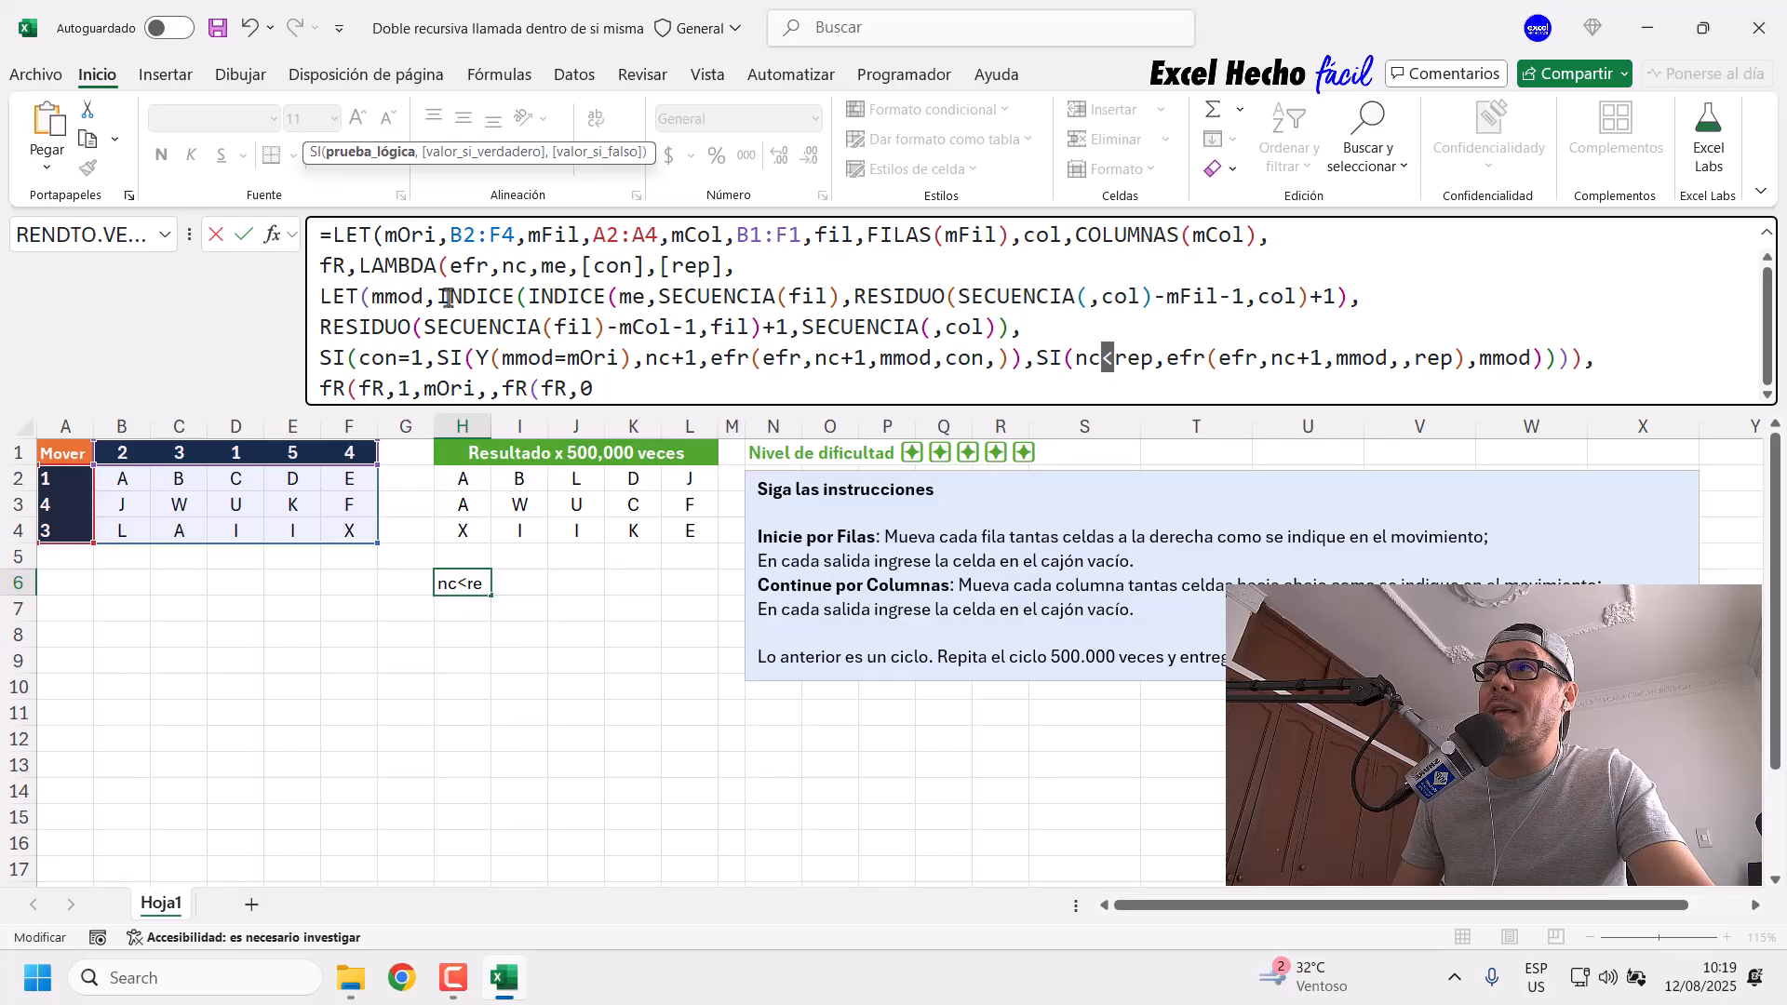
Step: Pass mOri as the nested fR call's me argument, after a separating comma following the 0
{"action": "left_click", "coordinate": [626, 400]}
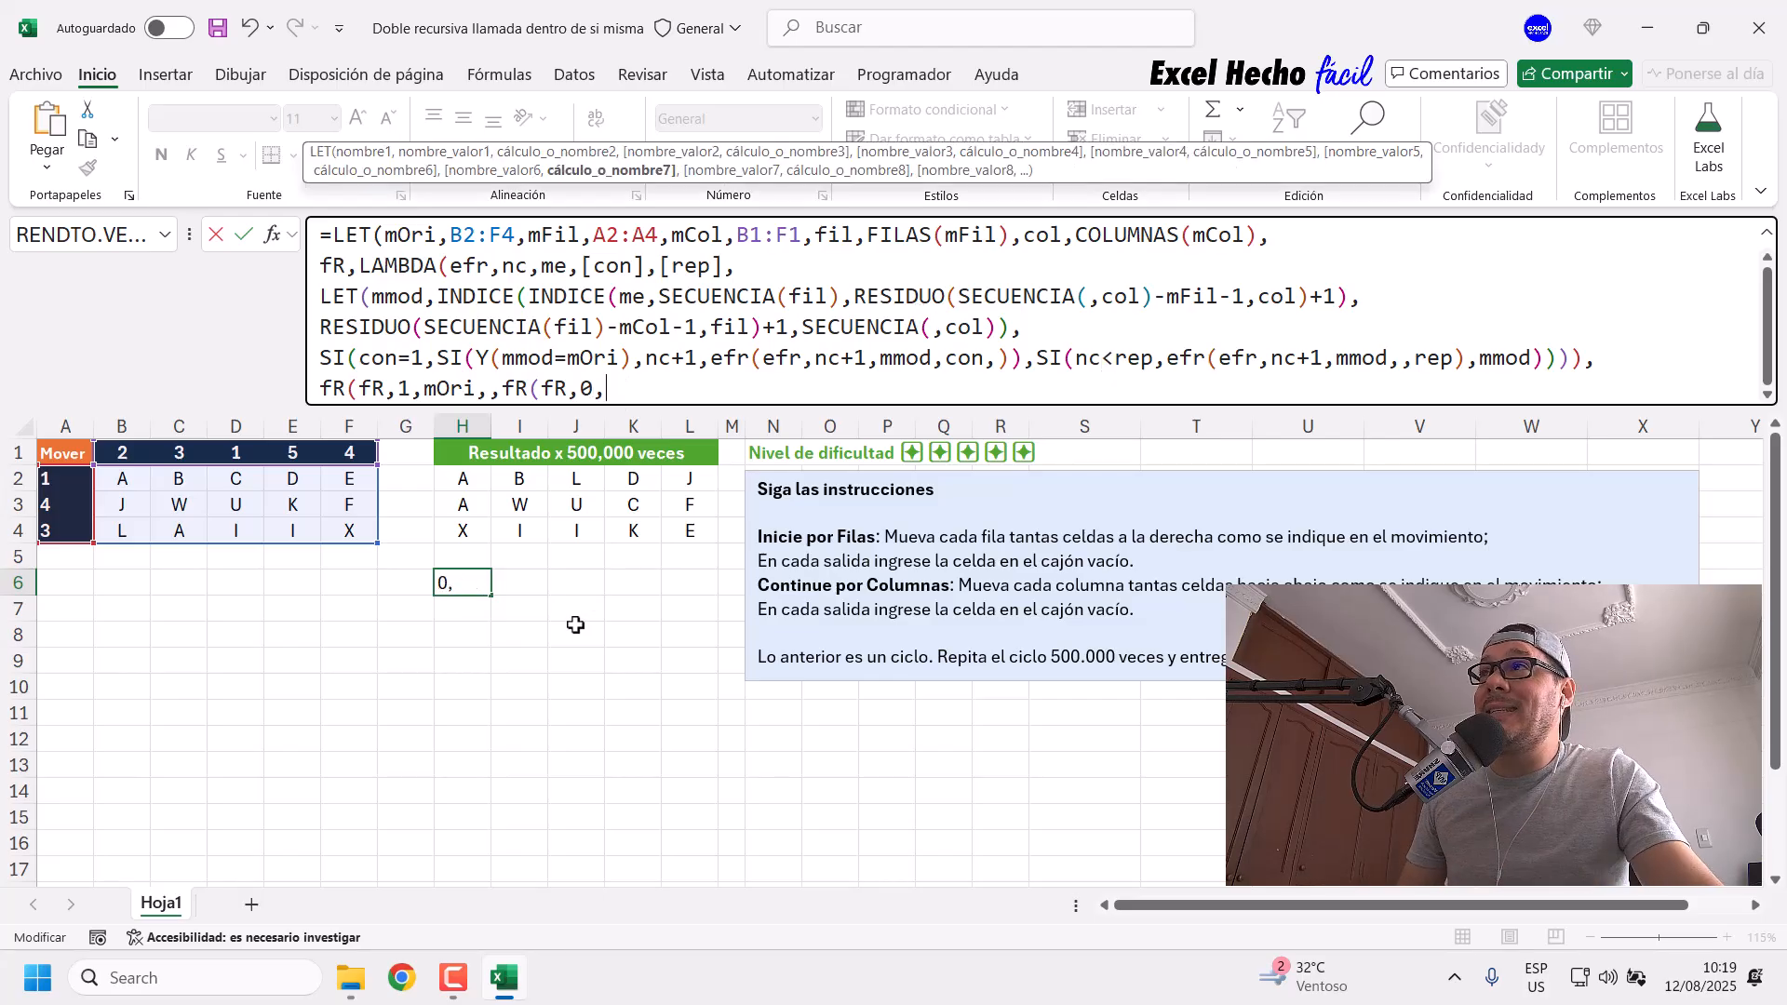
{"action": "left_click_drag", "start_coordinate": [568, 267], "coordinate": [537, 267]}
{"action": "left_click", "coordinate": [610, 394]}
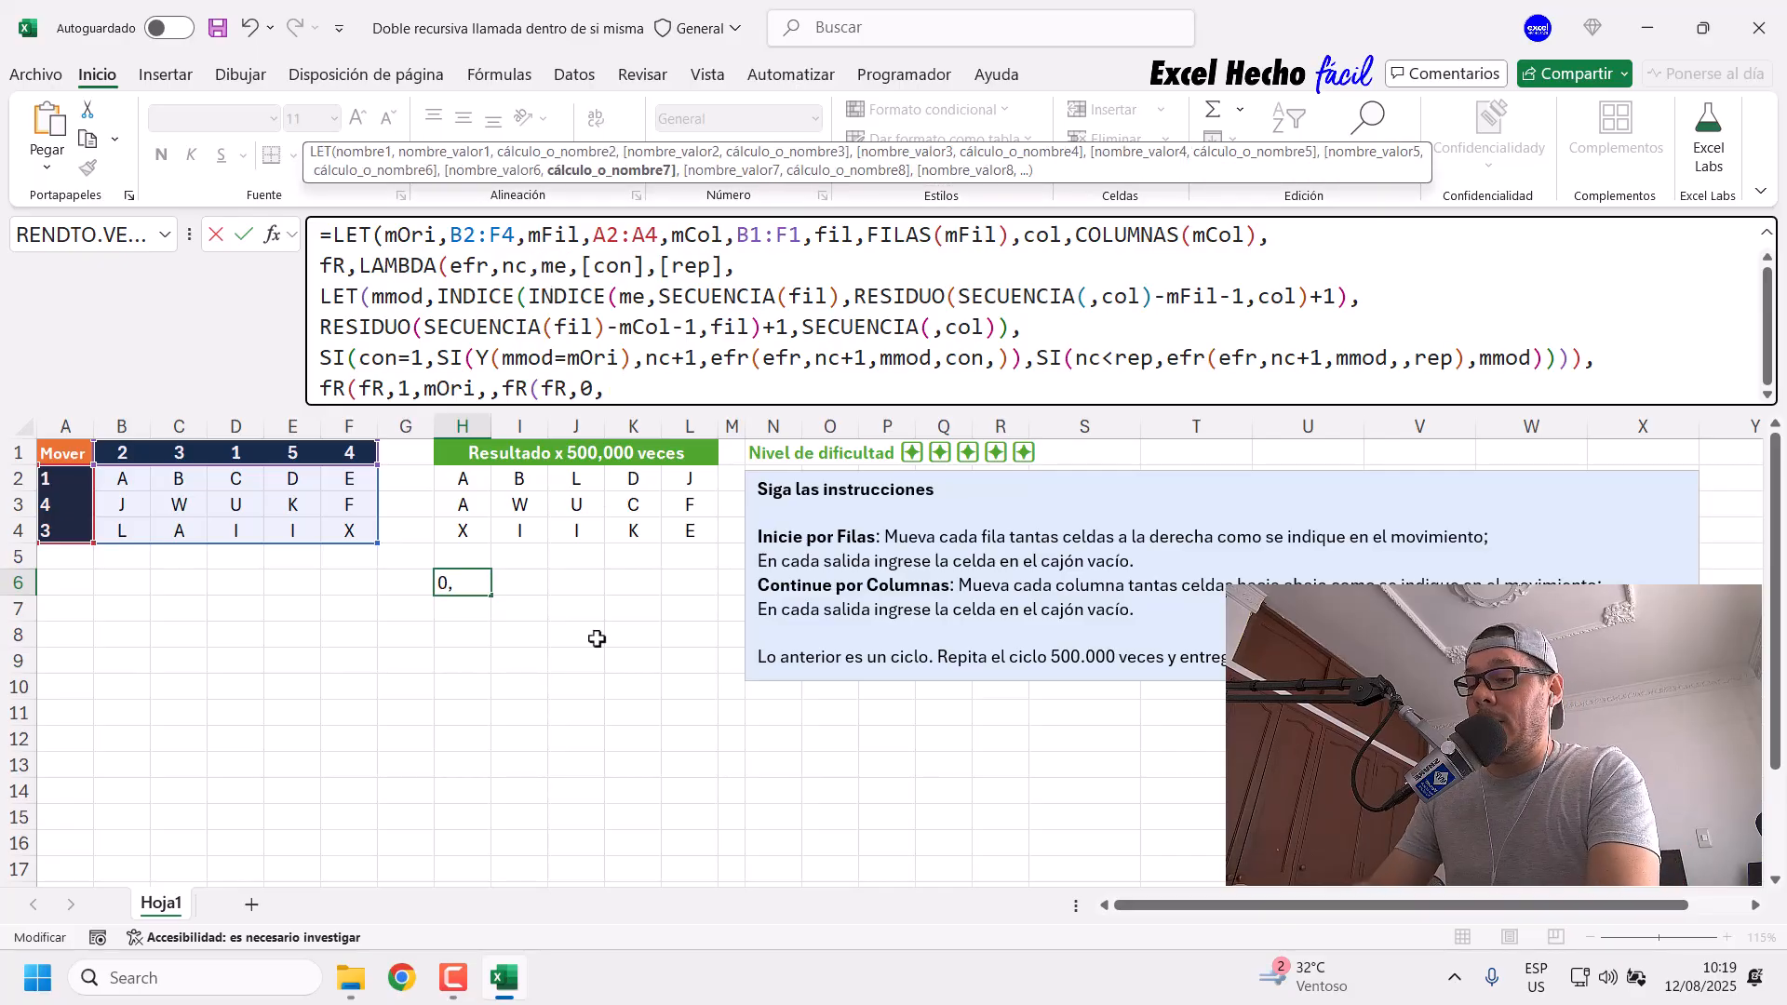
{"action": "type", "text": "mo"}
{"action": "key", "text": "Down"}
{"action": "key", "text": "Down"}
{"action": "key", "text": "Down"}
{"action": "key", "text": "Down"}
{"action": "key", "text": "Down"}
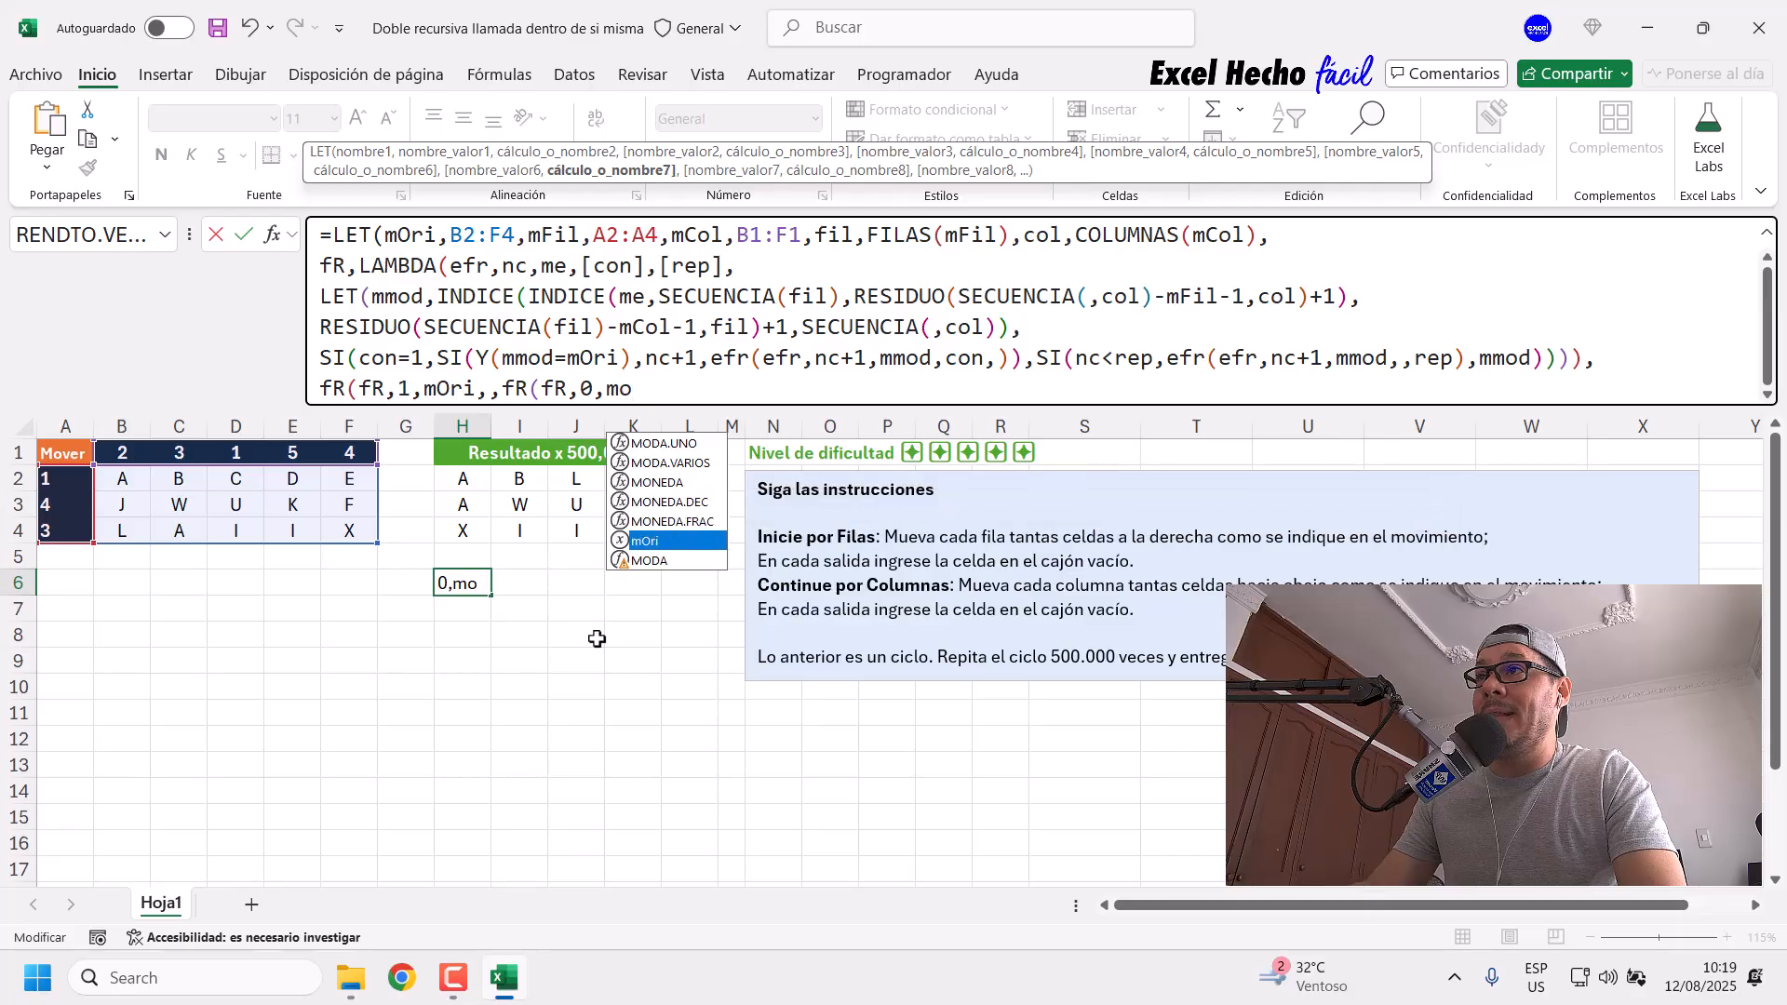
{"action": "key", "text": "Tab"}
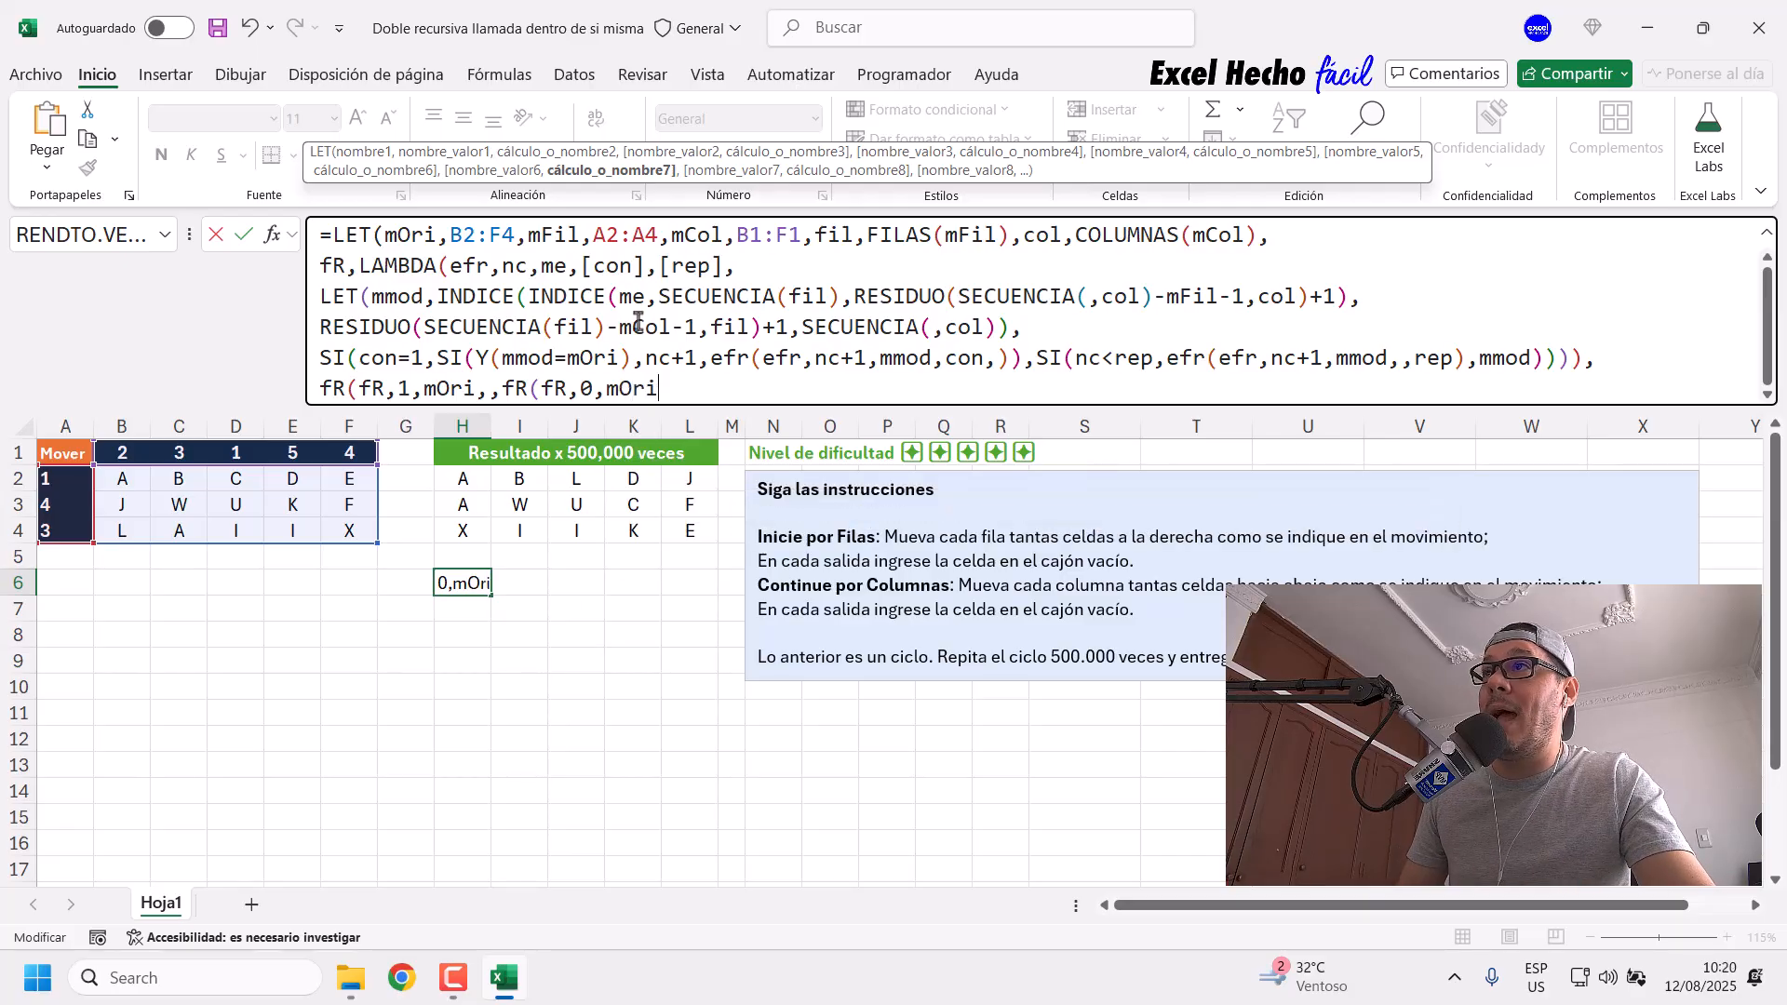
Step: Set the nested fR call's con argument to 1, leave its rep argument empty and close the call
{"action": "type", "text": ",1"}
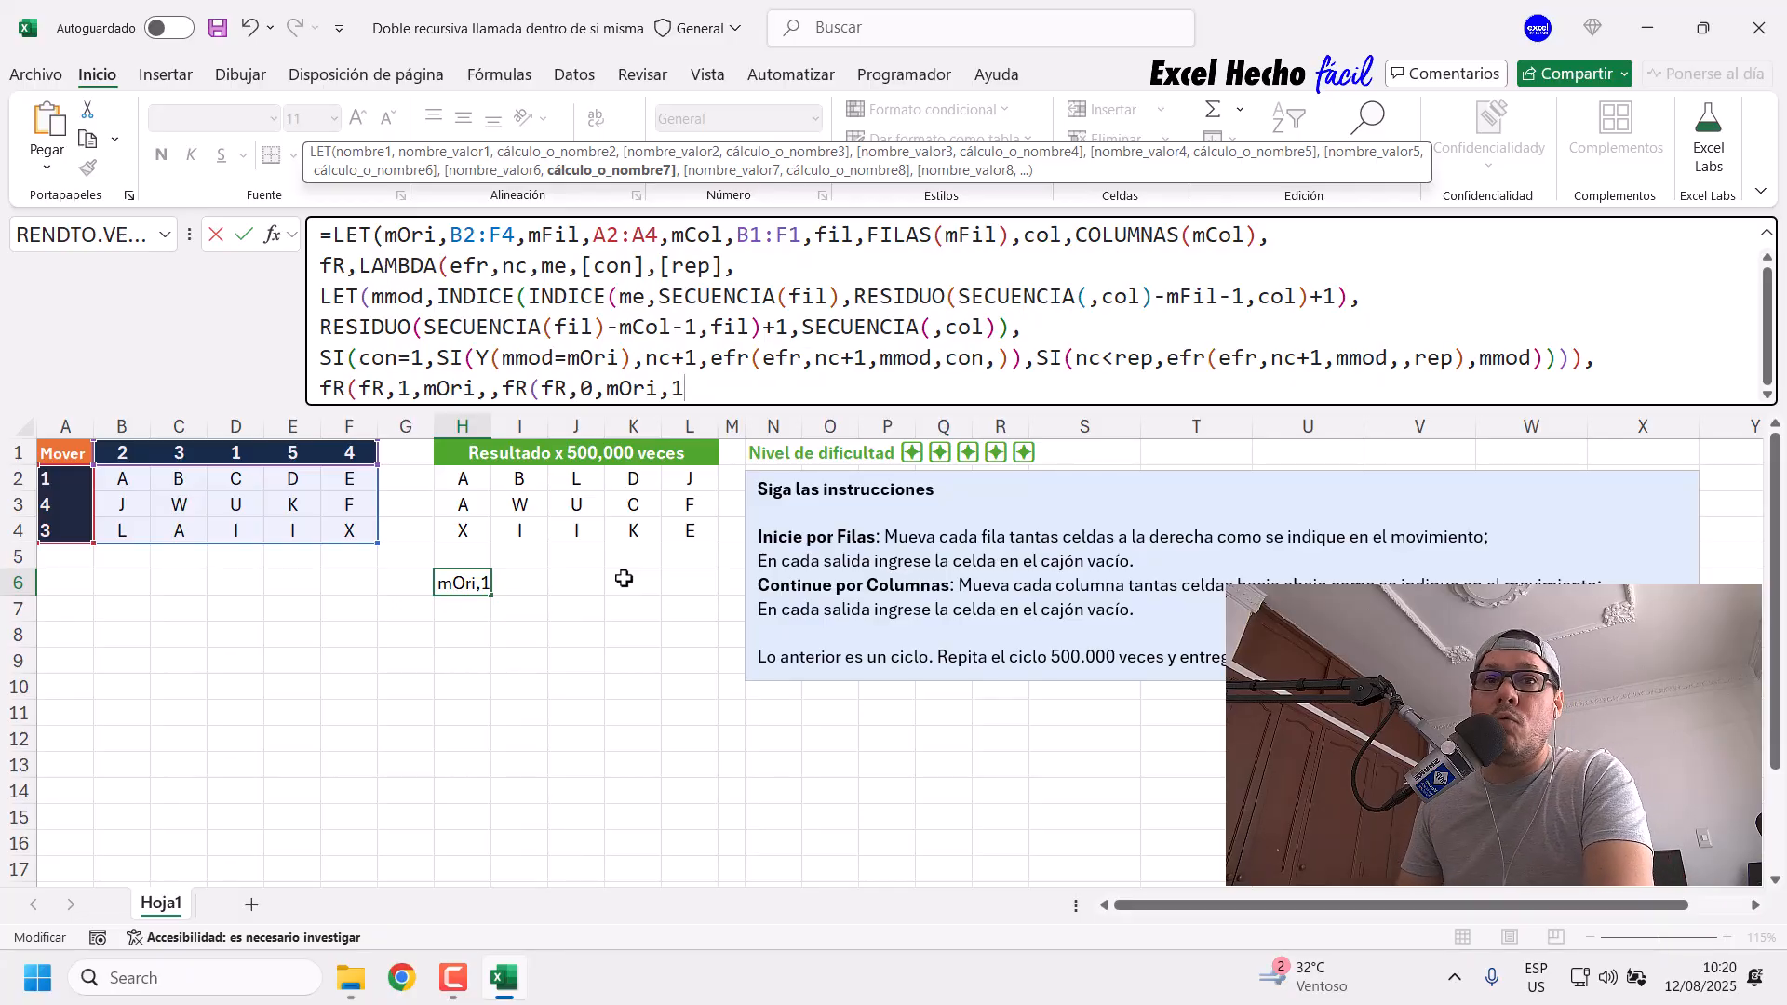
{"action": "type", "text": ","}
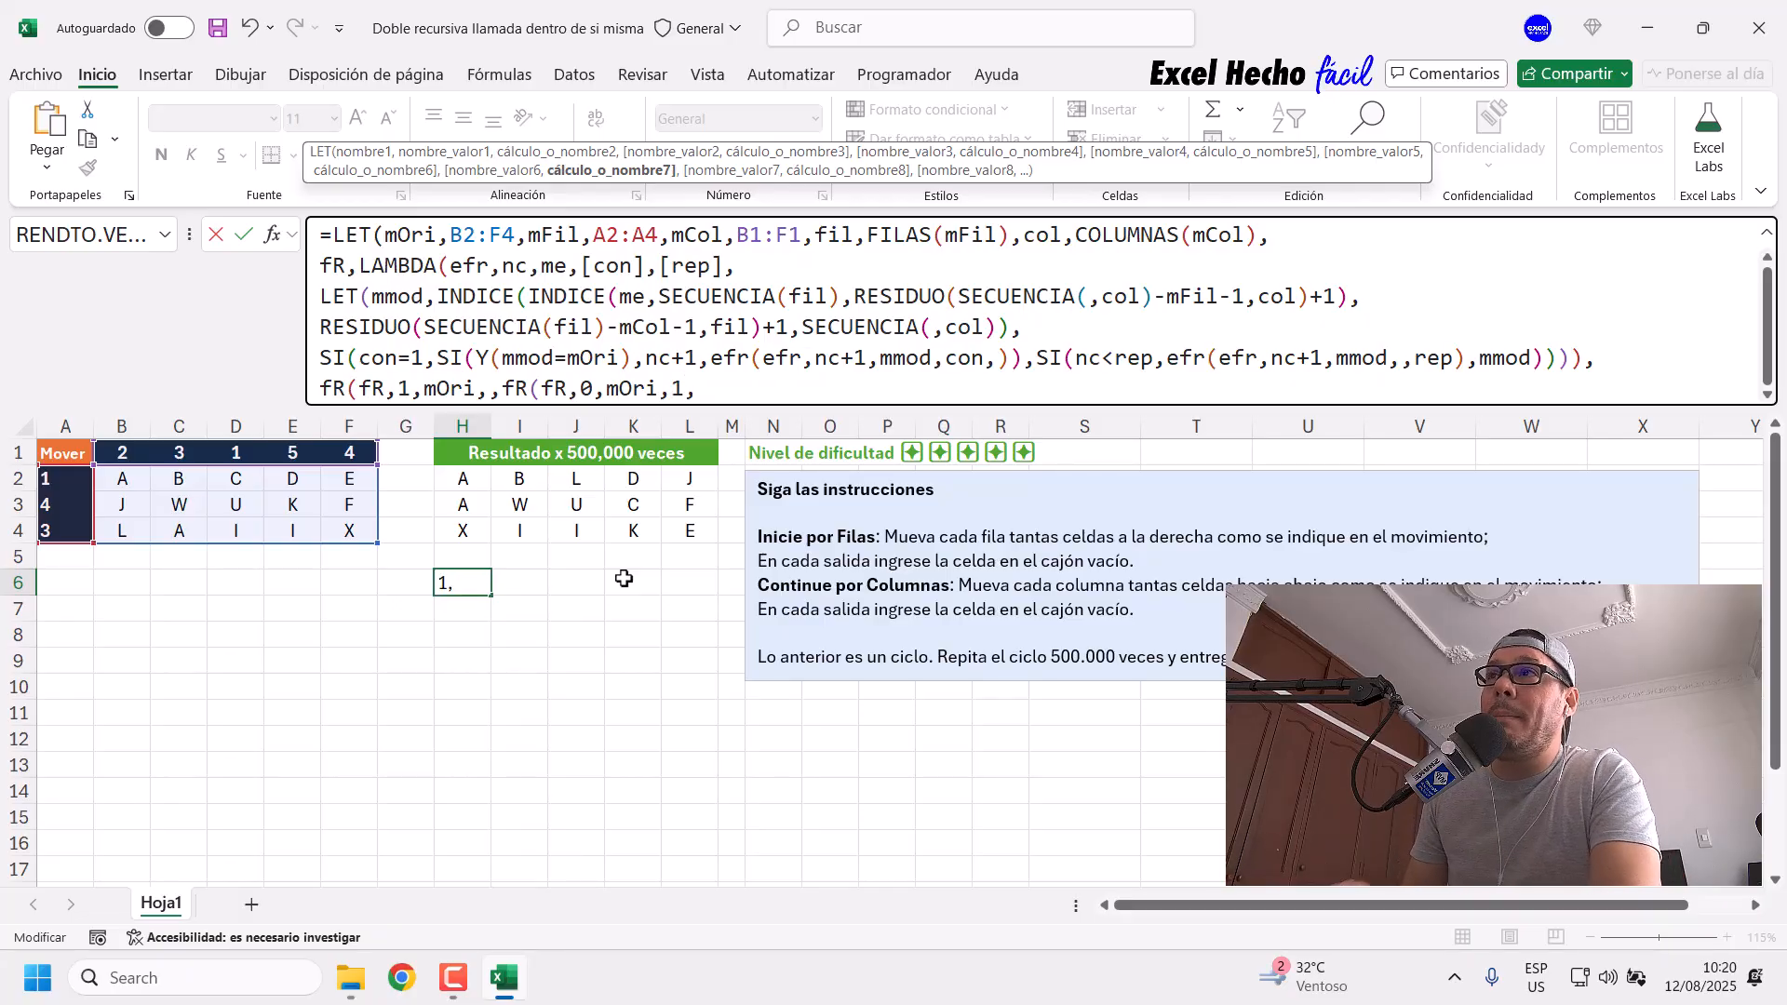
{"action": "left_click_drag", "start_coordinate": [661, 270], "coordinate": [722, 273]}
{"action": "left_click", "coordinate": [707, 388]}
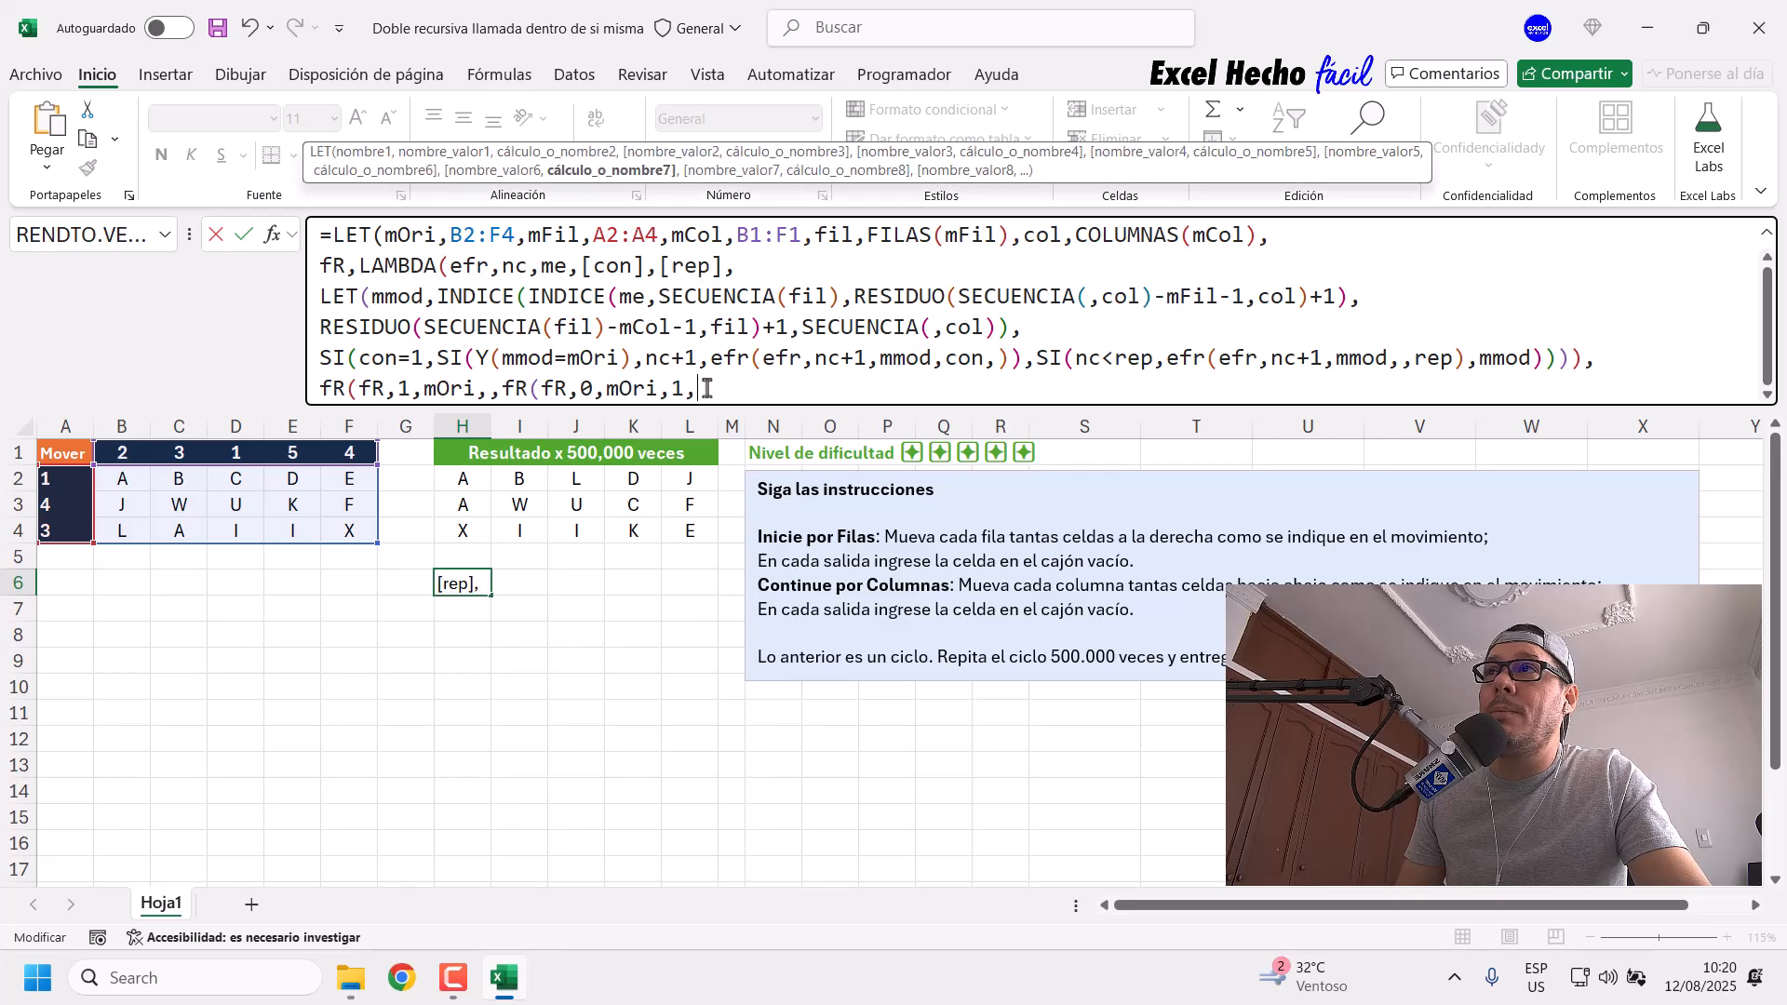
{"action": "left_click", "coordinate": [362, 388]}
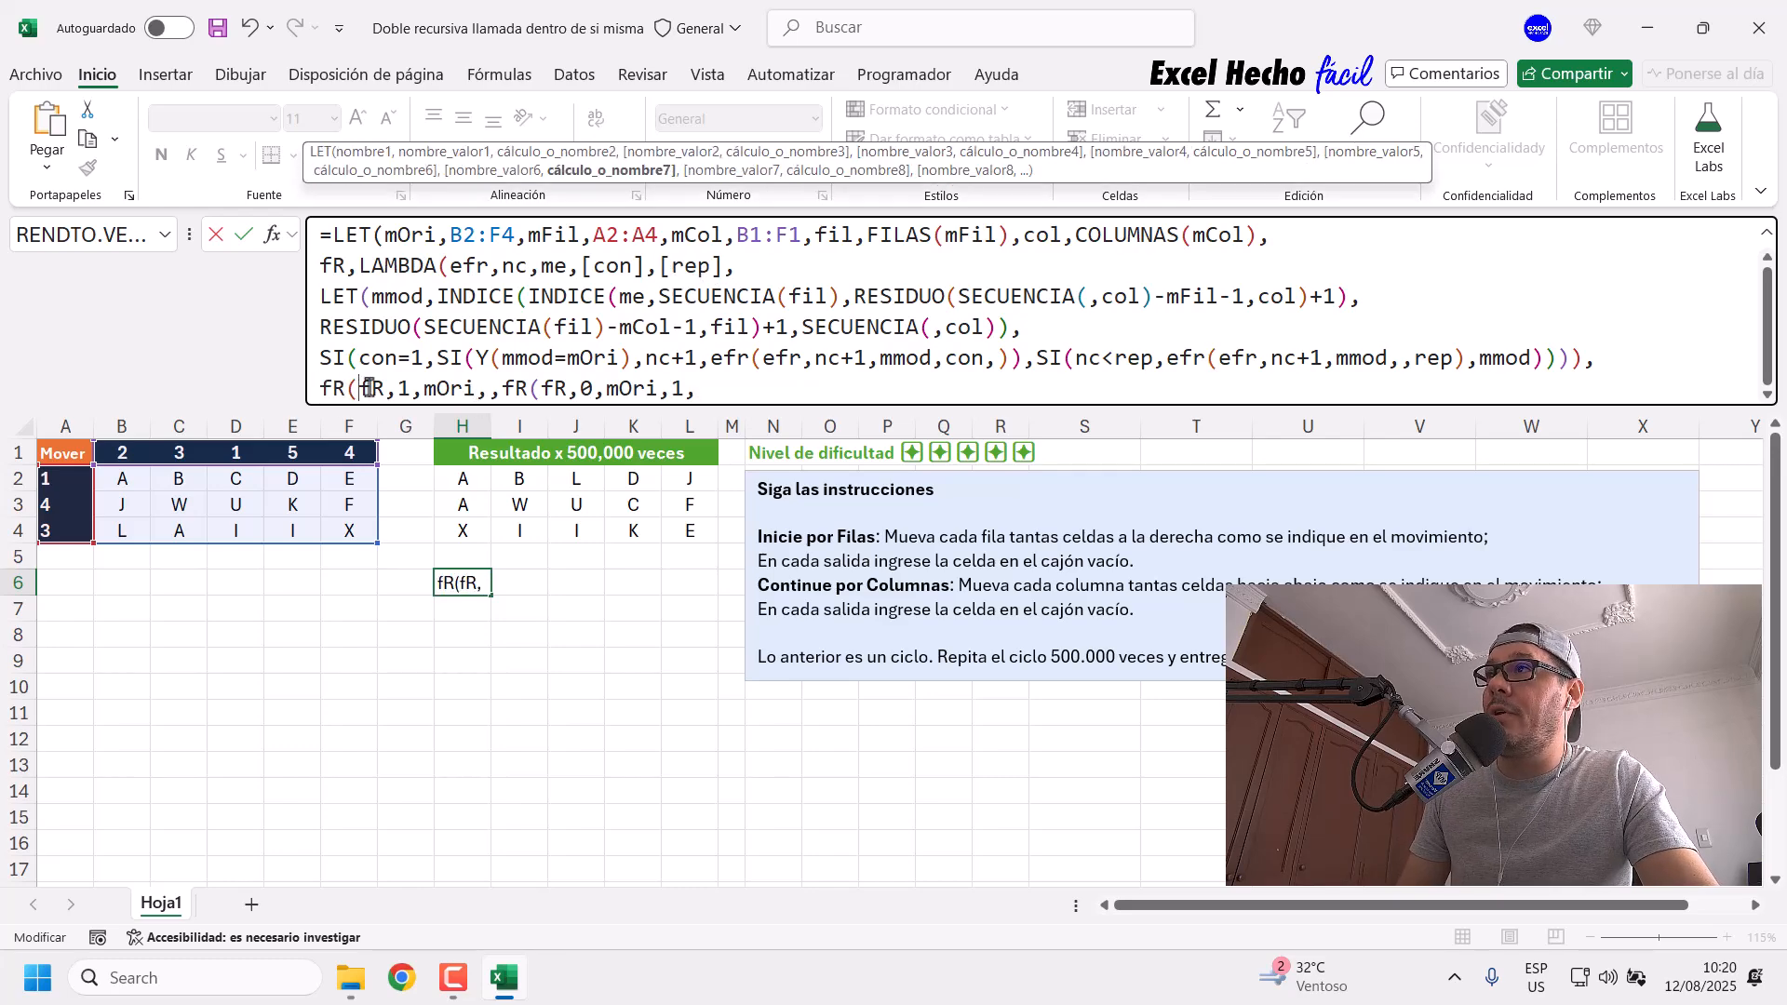
{"action": "left_click_drag", "start_coordinate": [496, 388], "coordinate": [699, 388]}
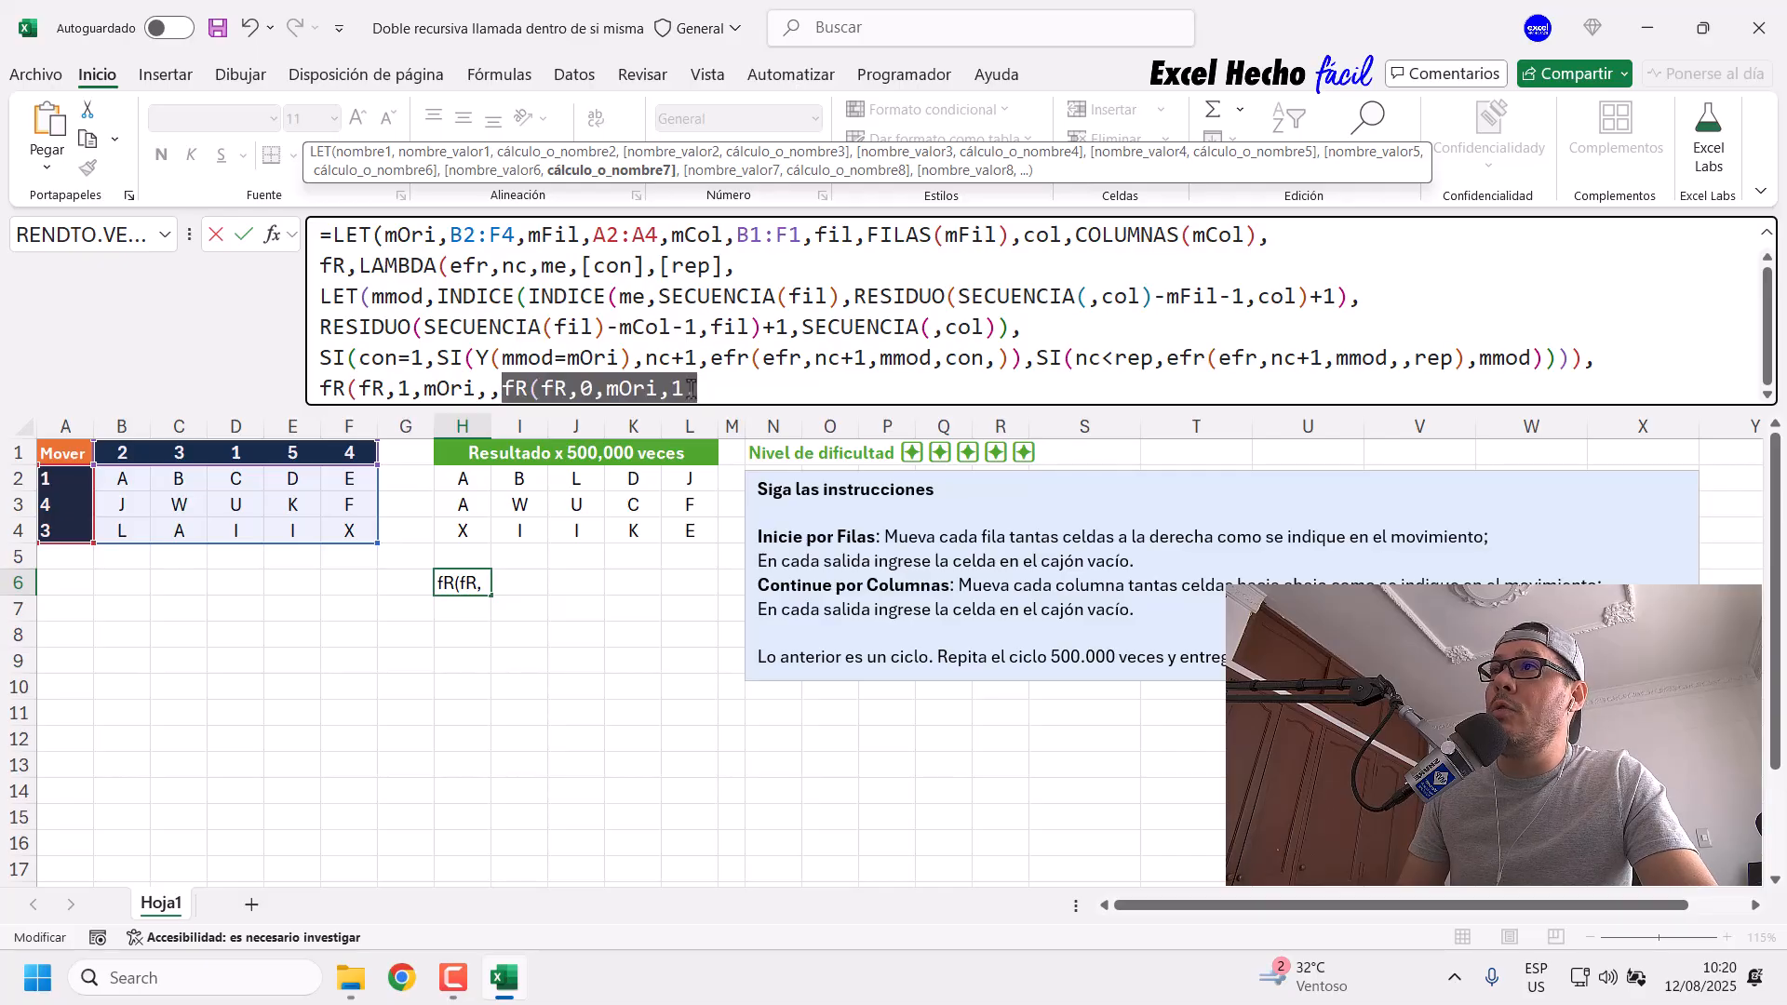
{"action": "left_click", "coordinate": [705, 388]}
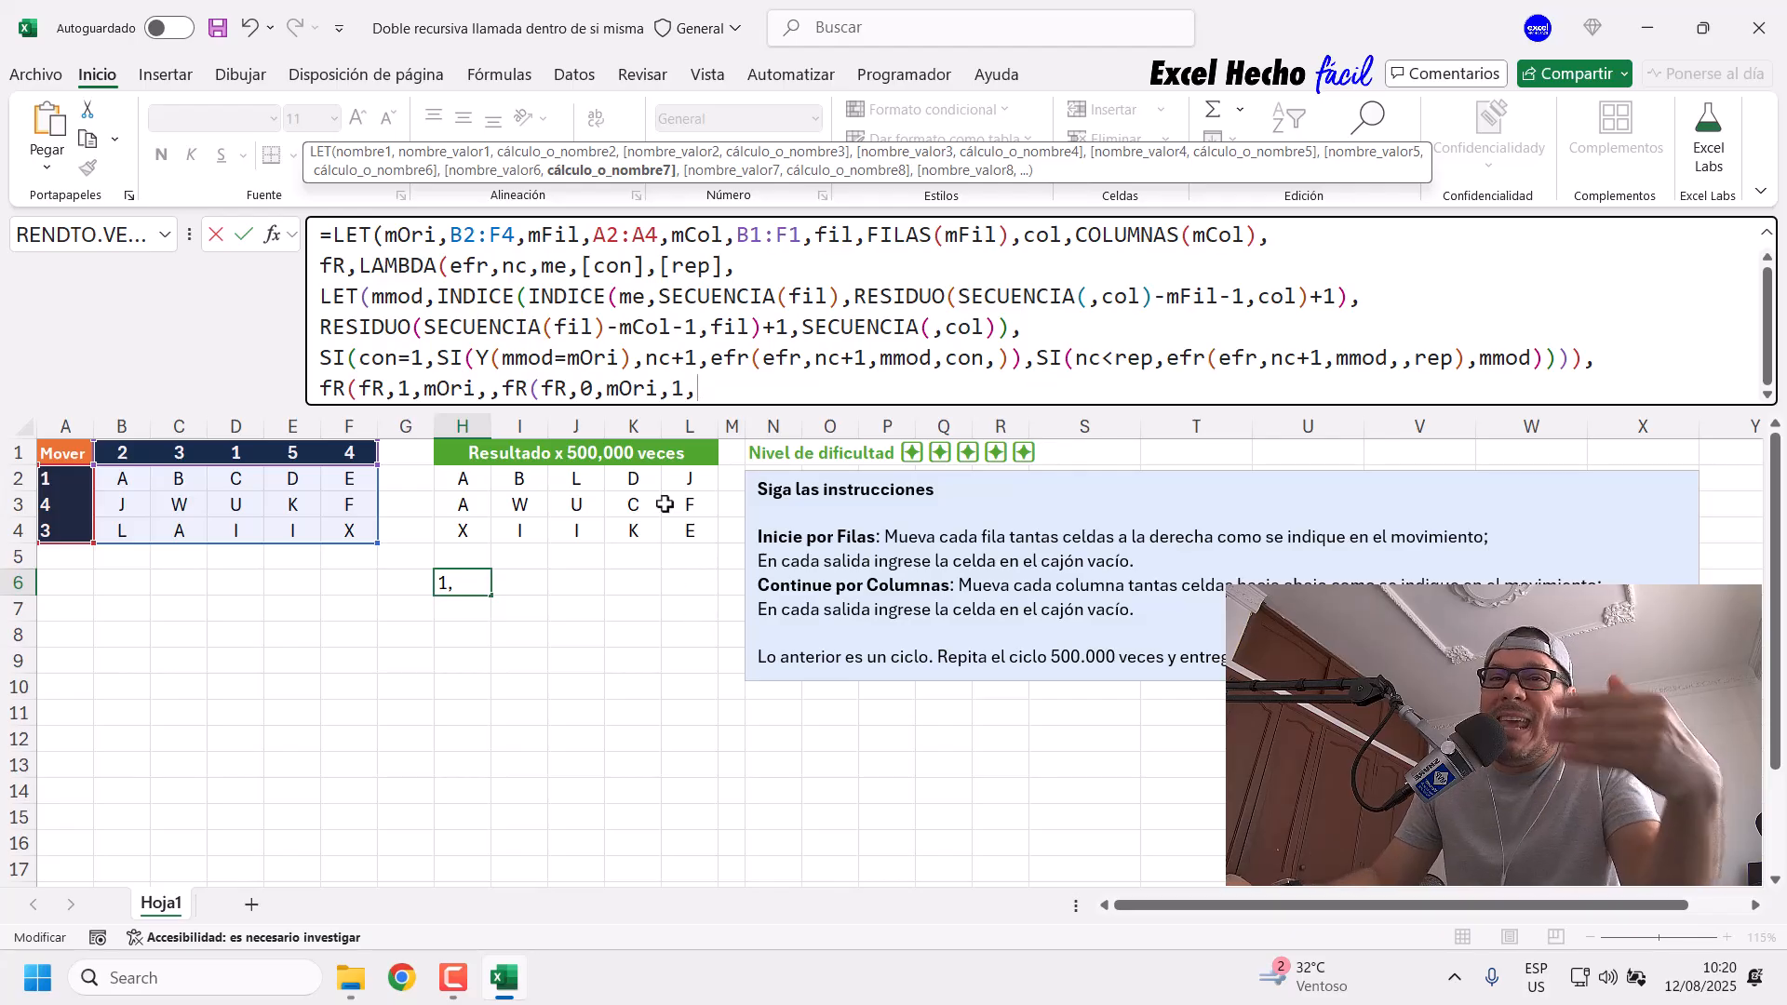
{"action": "type", "text": ")"}
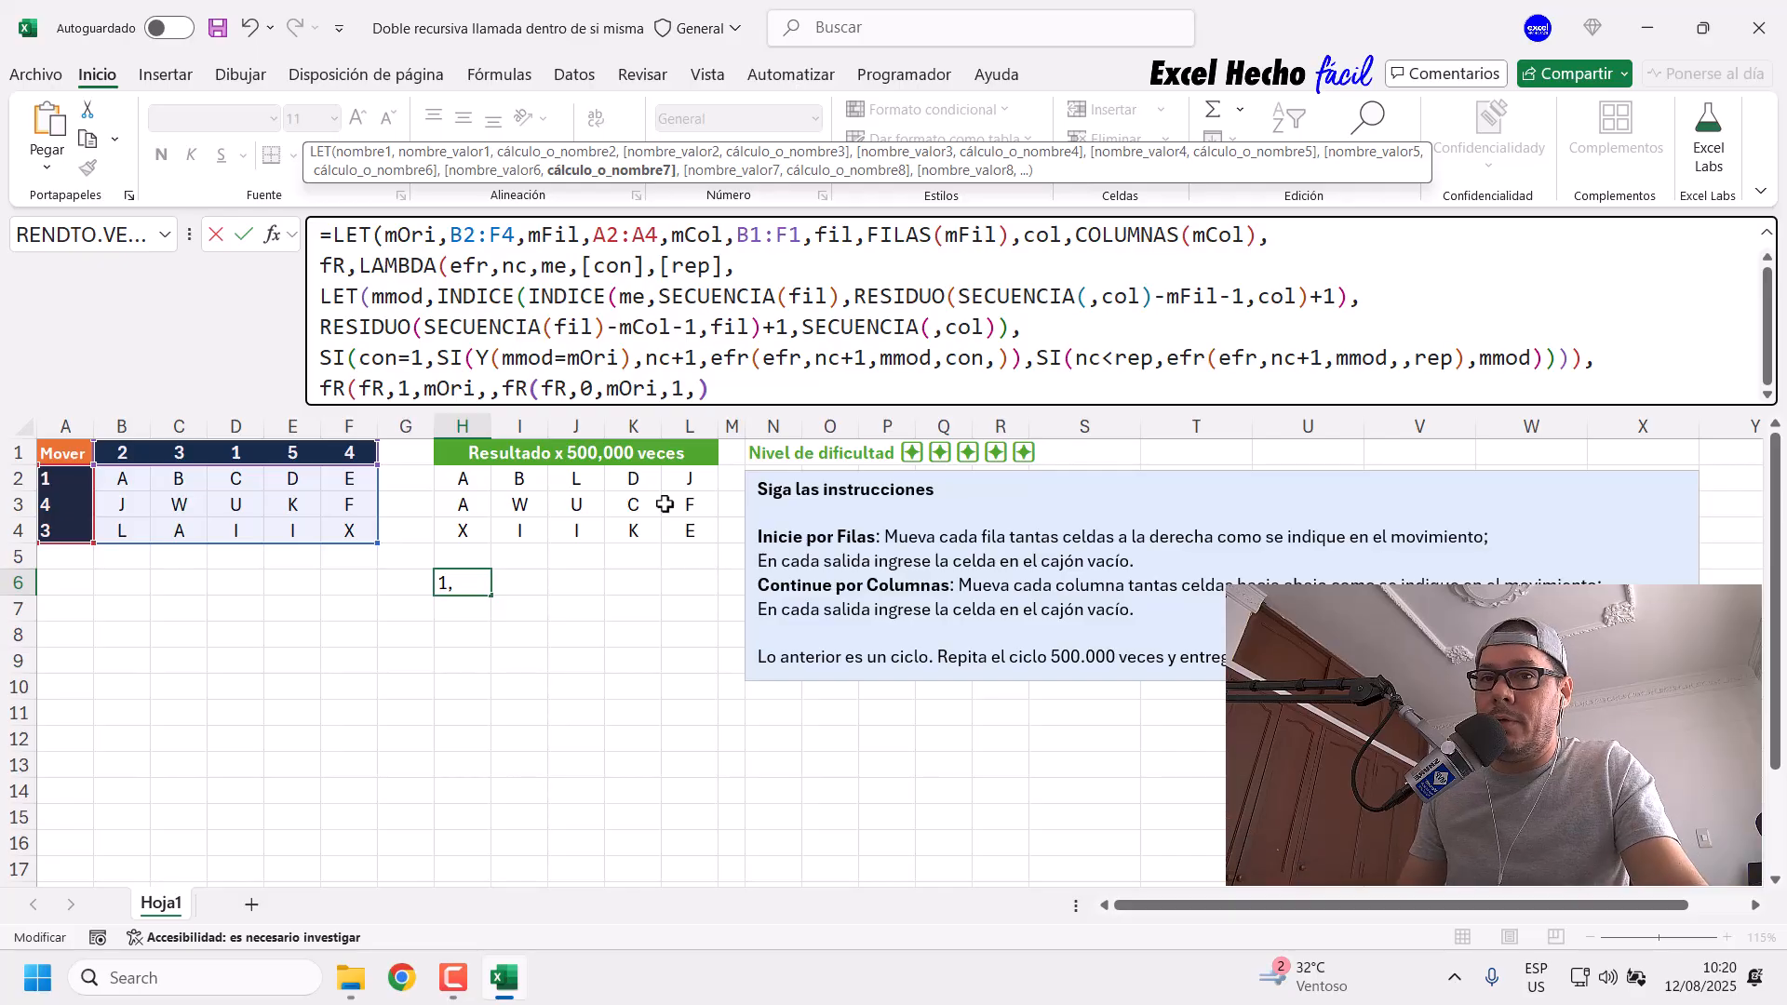
Step: Wrap the nested fR call in RESIDUO, with 500000 as the number and the fR call as the divisor
{"action": "left_click_drag", "start_coordinate": [501, 390], "coordinate": [733, 394]}
{"action": "left_click", "coordinate": [492, 389]}
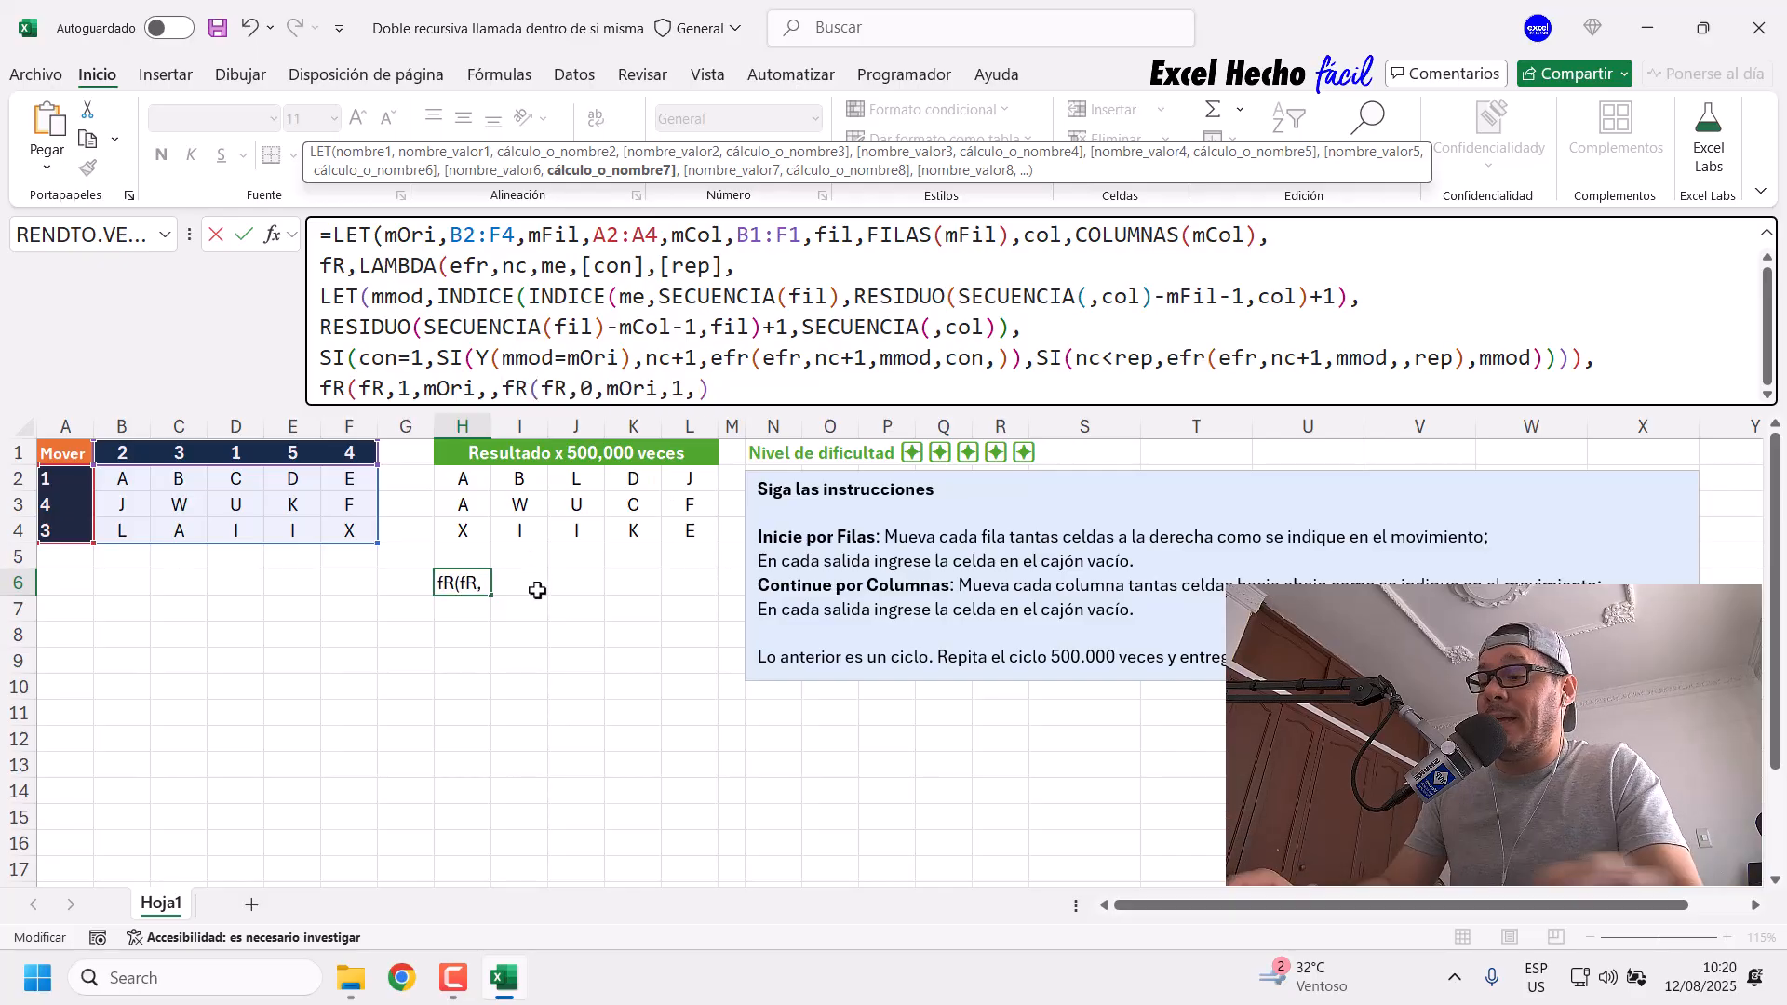
{"action": "type", "text": "RESIDUO("}
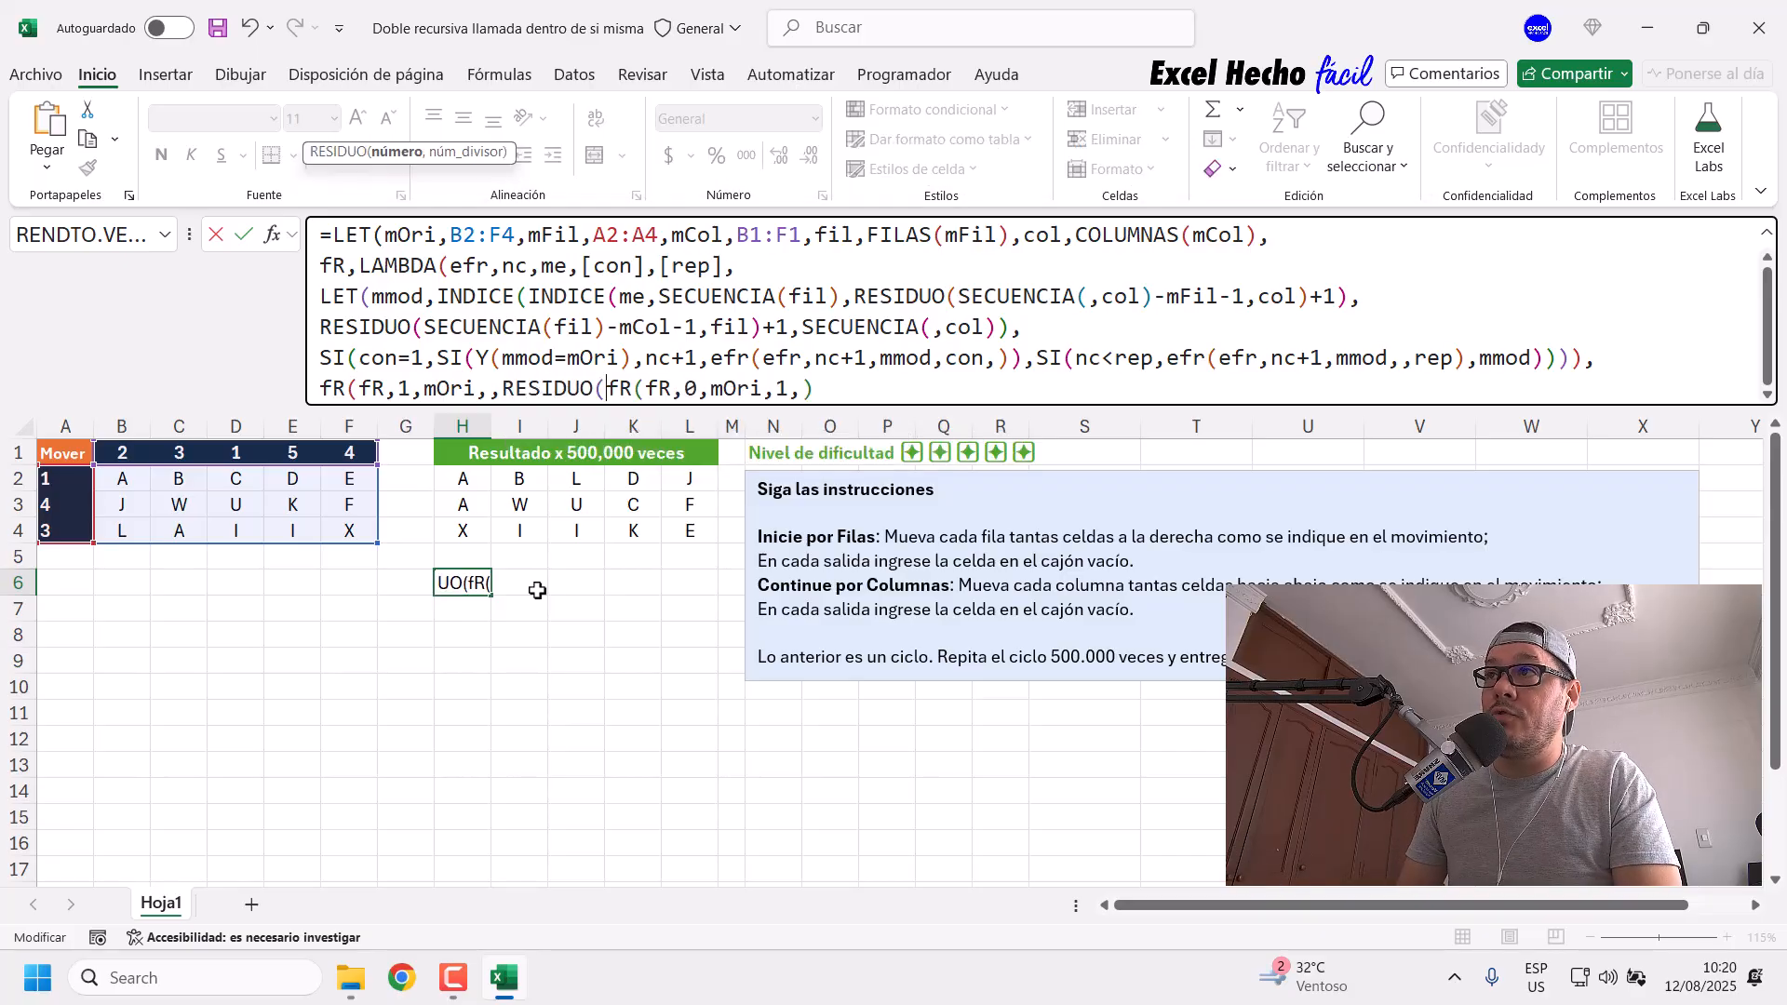
{"action": "type", "text": "500"}
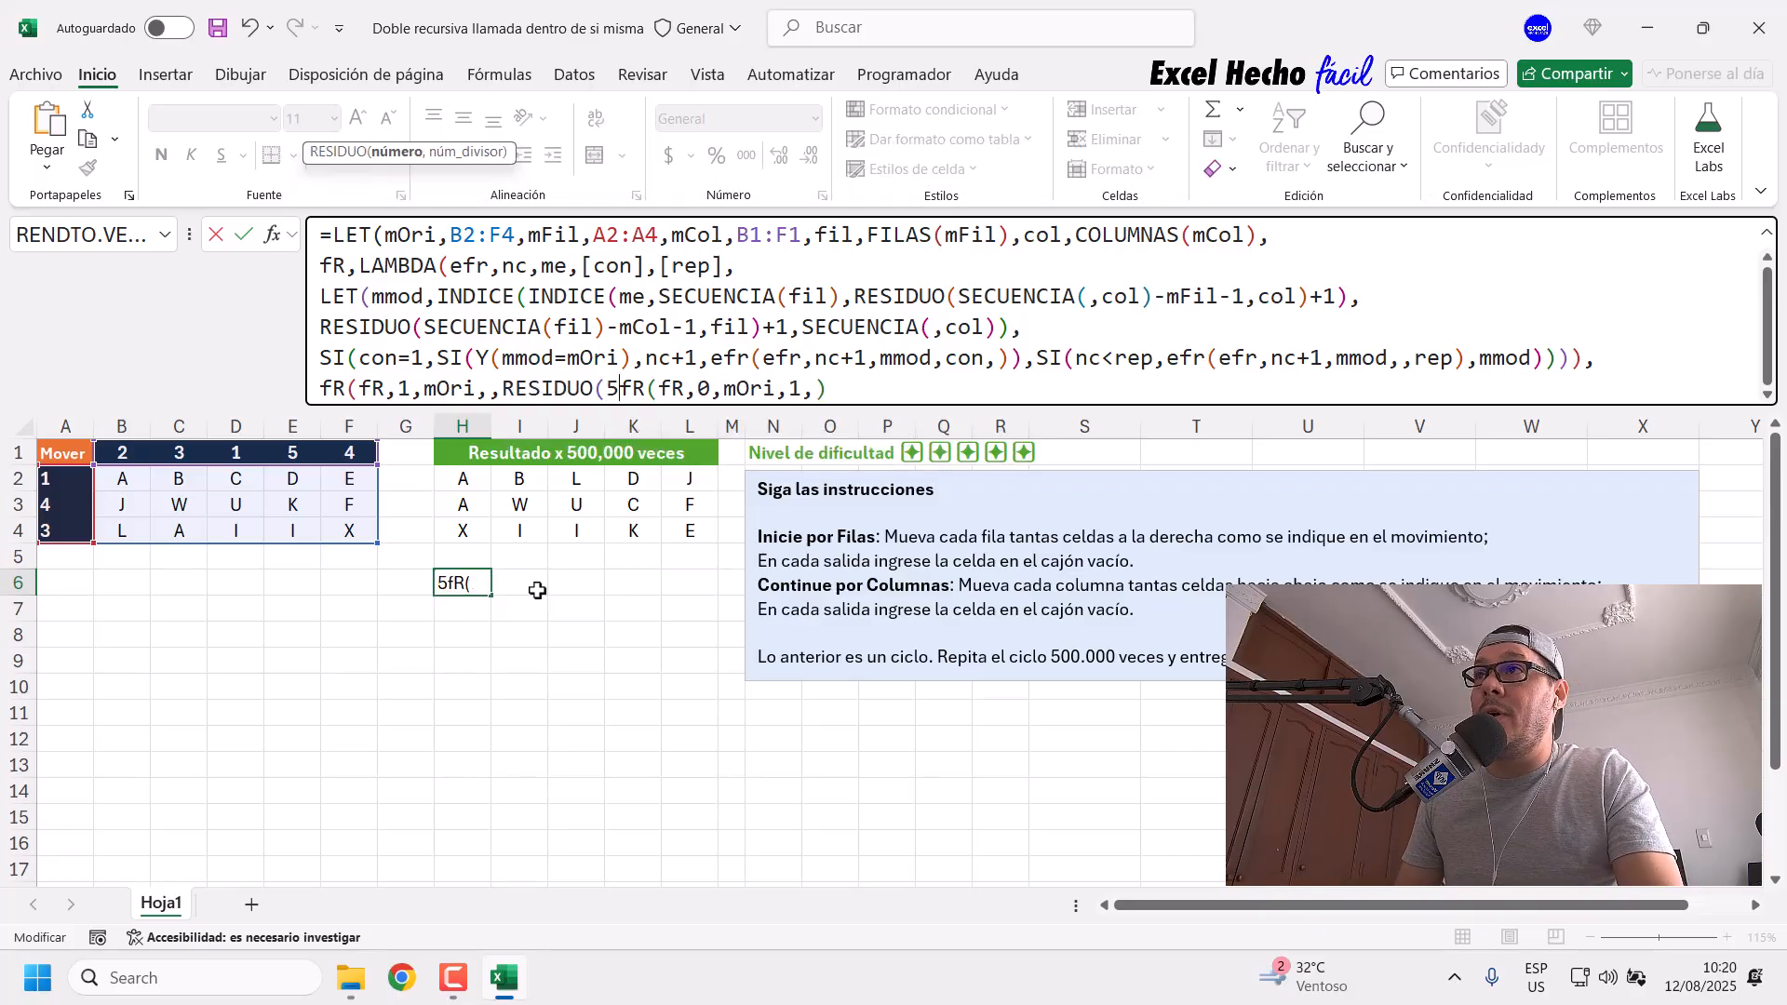
{"action": "type", "text": "000,"}
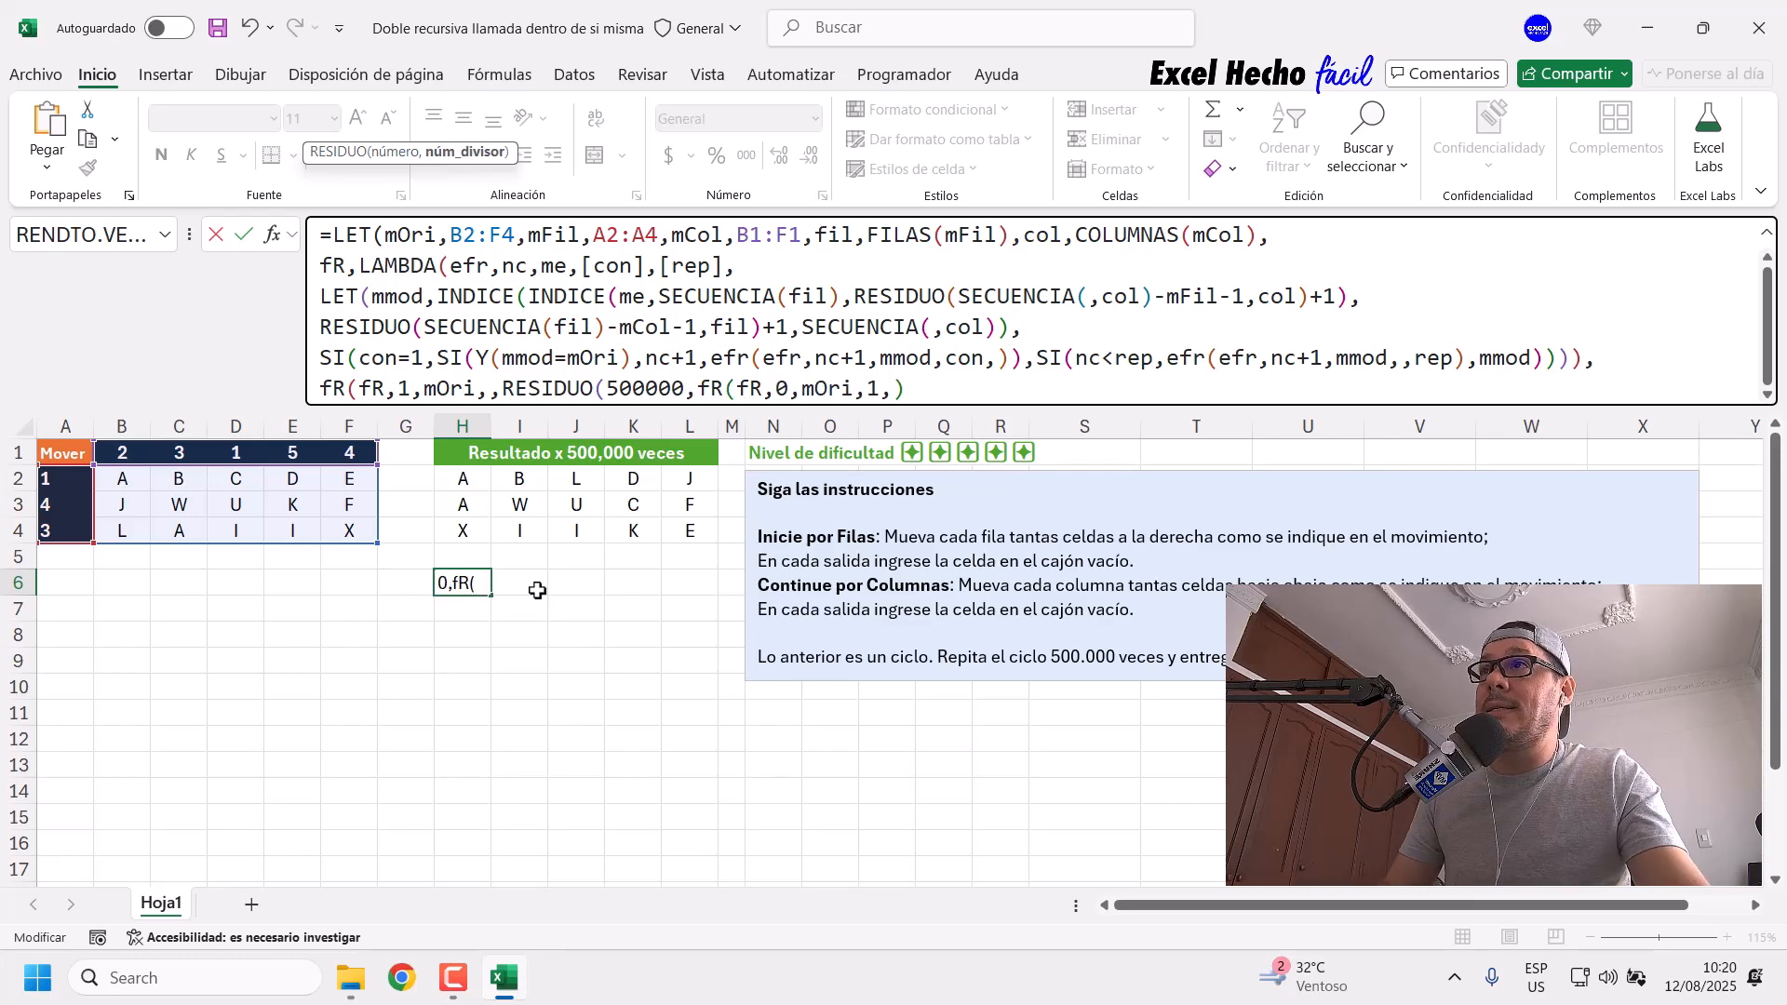
{"action": "left_click_drag", "start_coordinate": [697, 391], "coordinate": [908, 392]}
{"action": "left_click", "coordinate": [909, 392]}
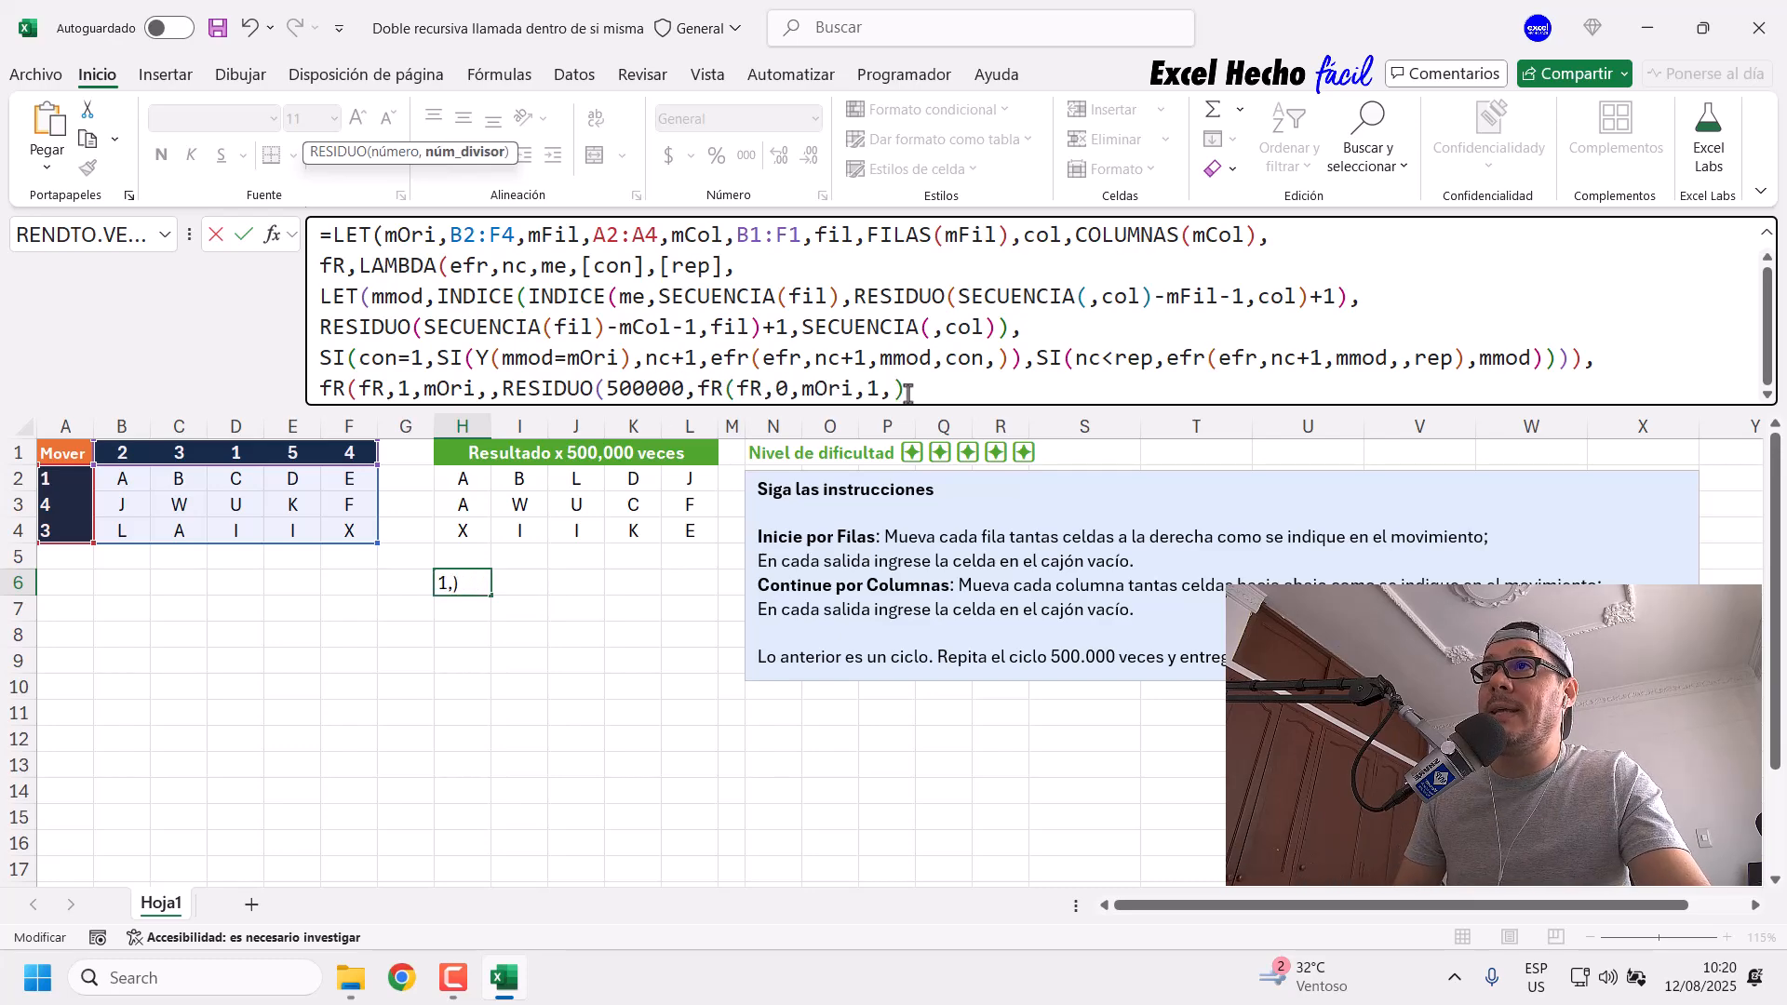
{"action": "type", "text": ")"}
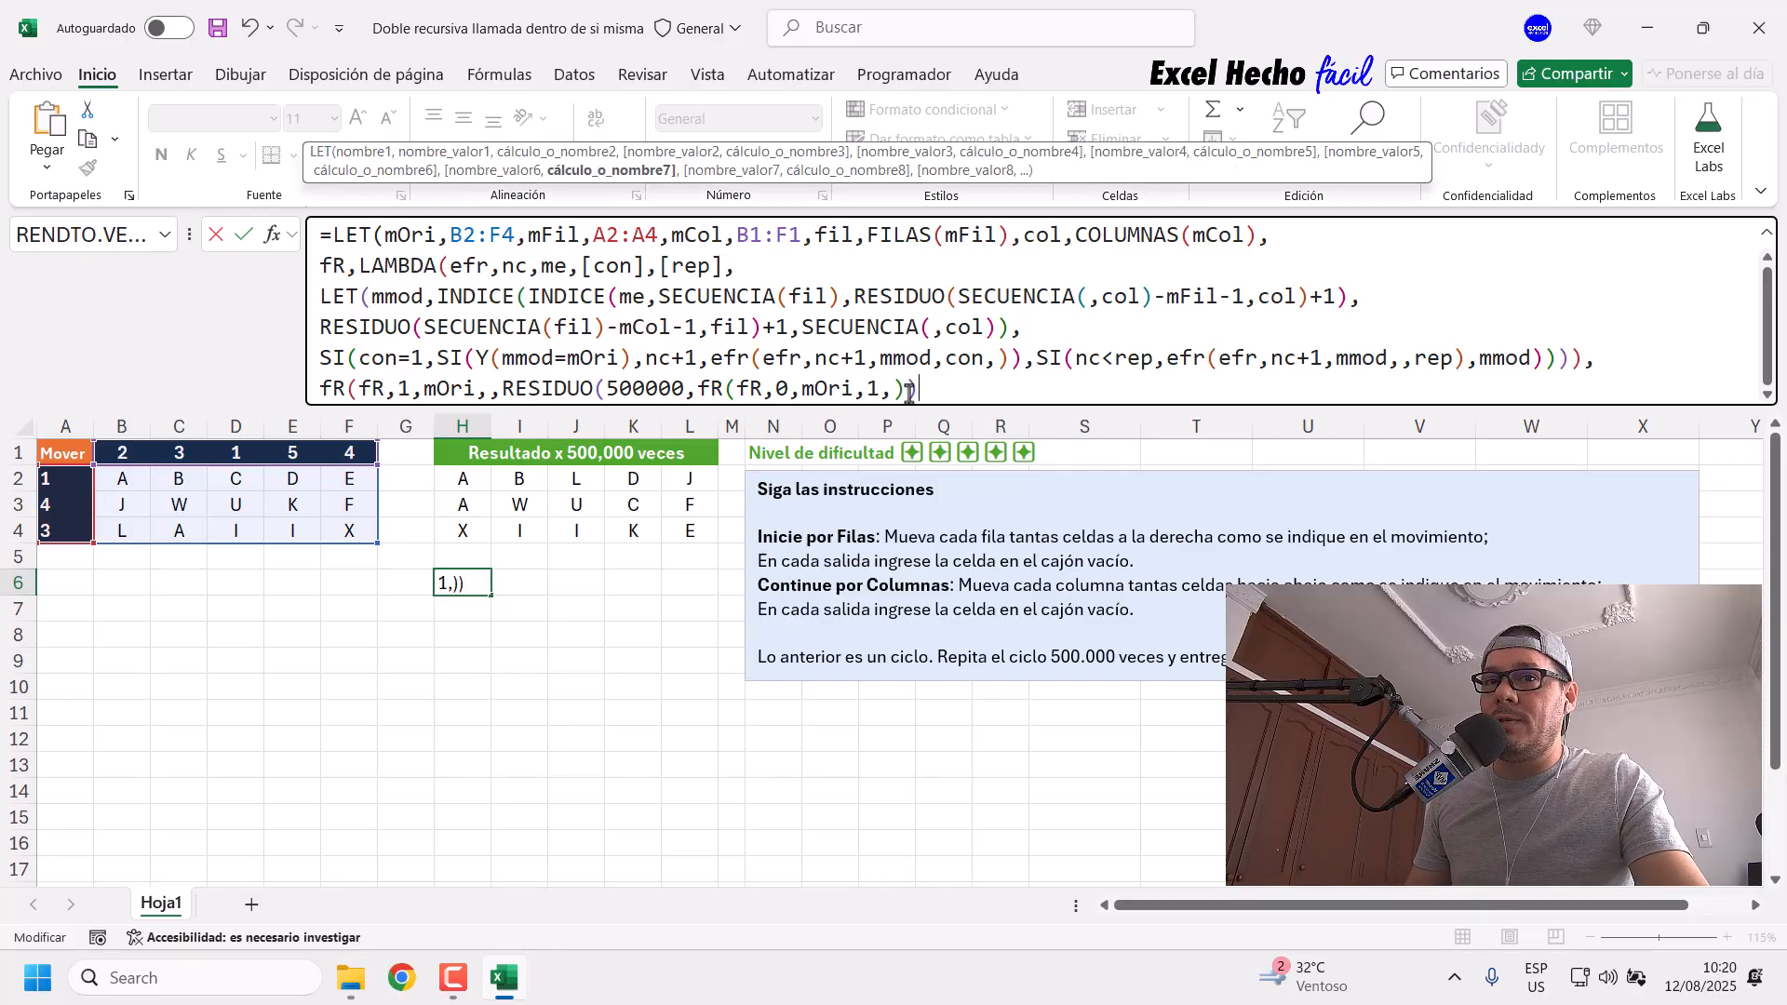
Step: Close the outer fR call and the LET function, and commit the formula in H6
{"action": "left_click_drag", "start_coordinate": [507, 391], "coordinate": [921, 393]}
{"action": "left_click", "coordinate": [930, 393]}
{"action": "type", "text": "))"}
{"action": "key", "text": "Return"}
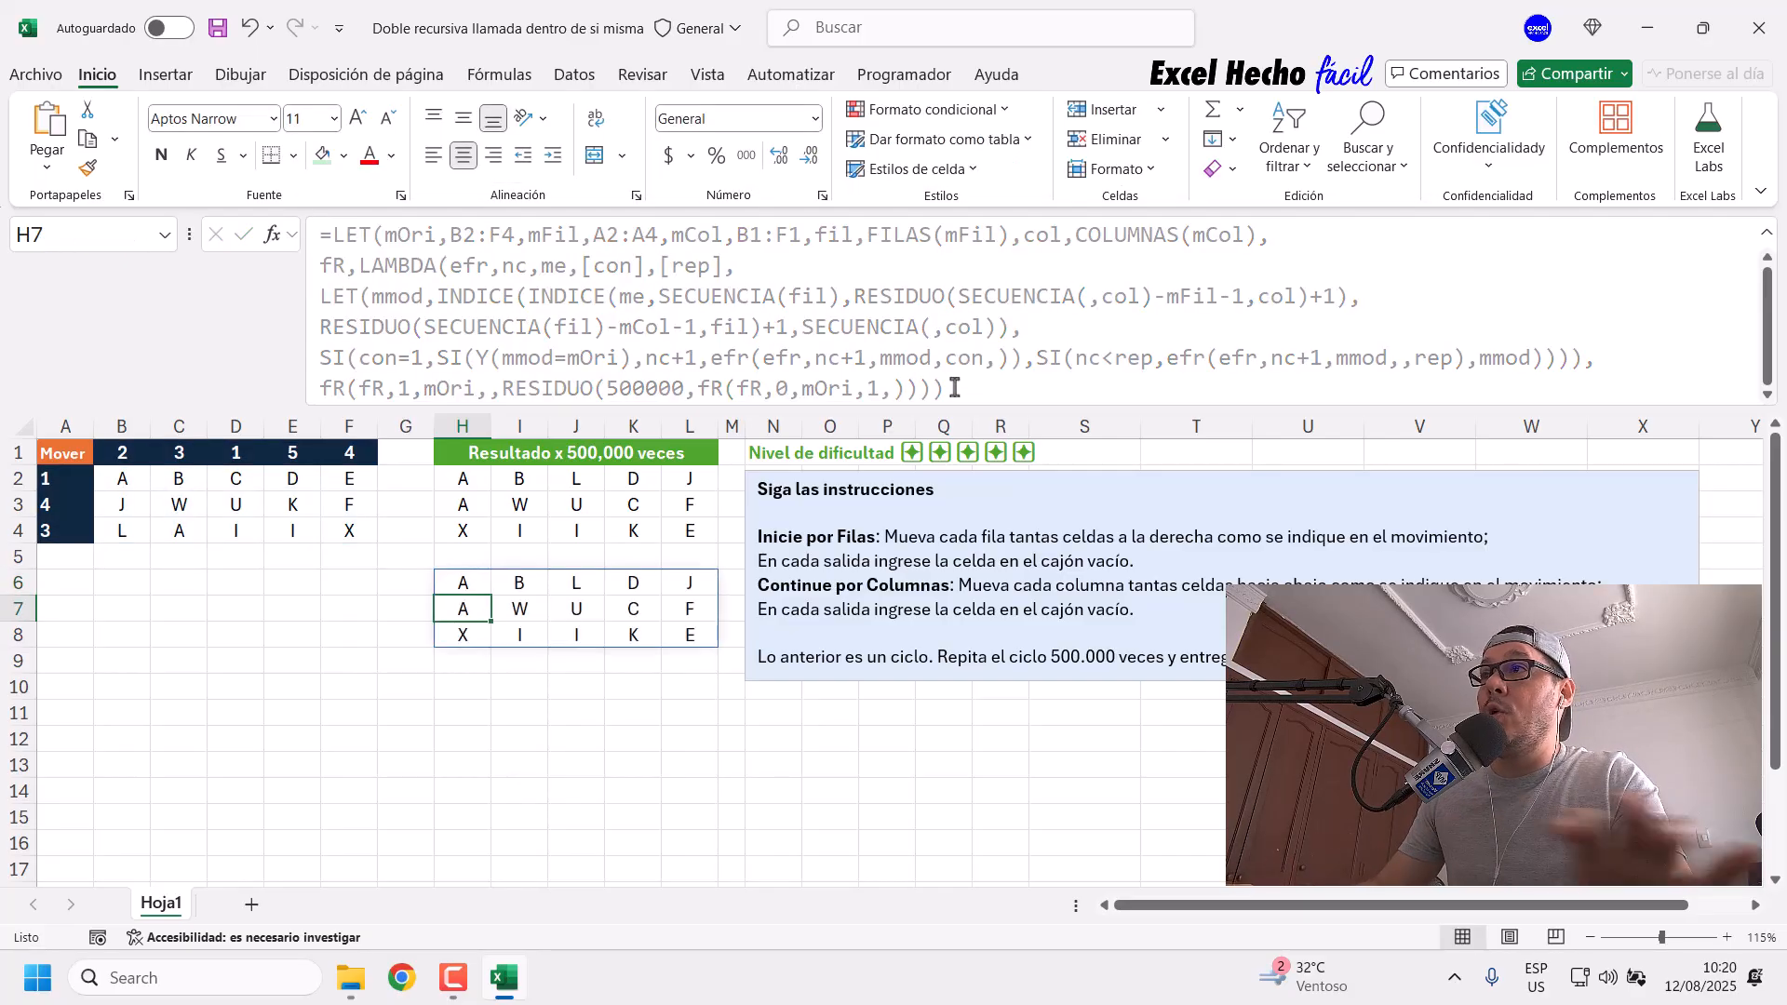
Step: Reopen the H6 formula and compare the outer fR call's first argument with the LAMBDA's efr parameter
{"action": "left_click", "coordinate": [465, 585]}
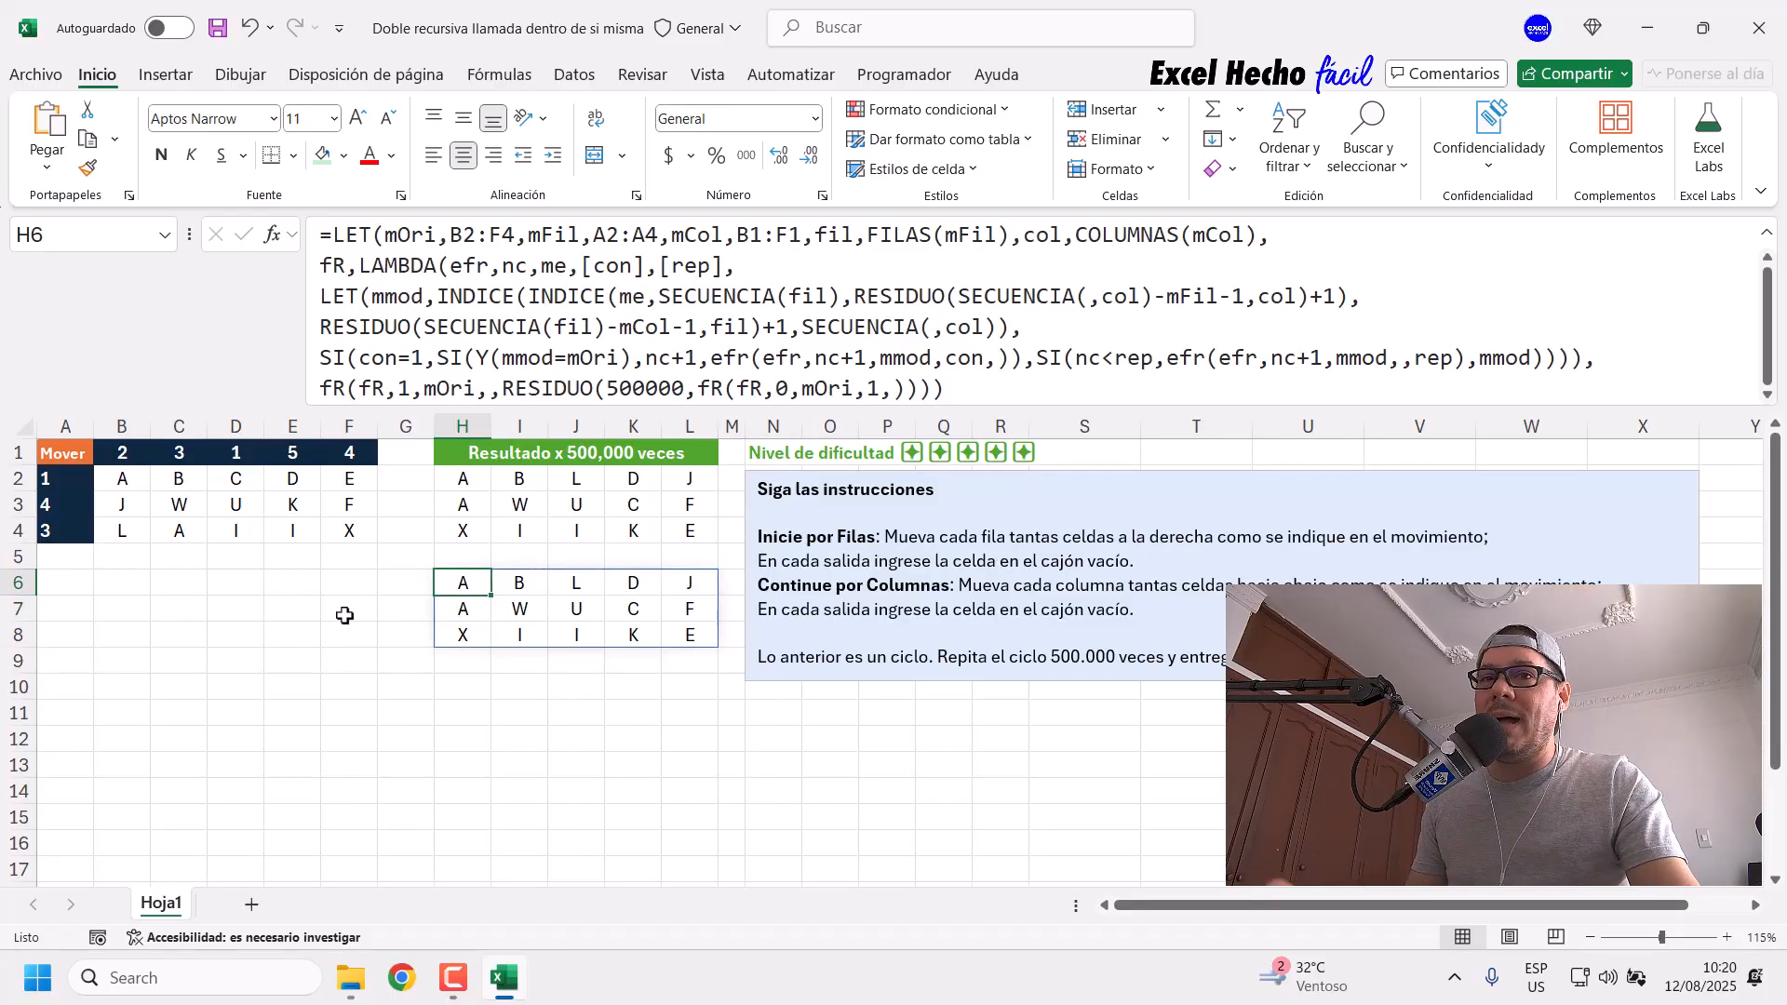
{"action": "left_click", "coordinate": [989, 398]}
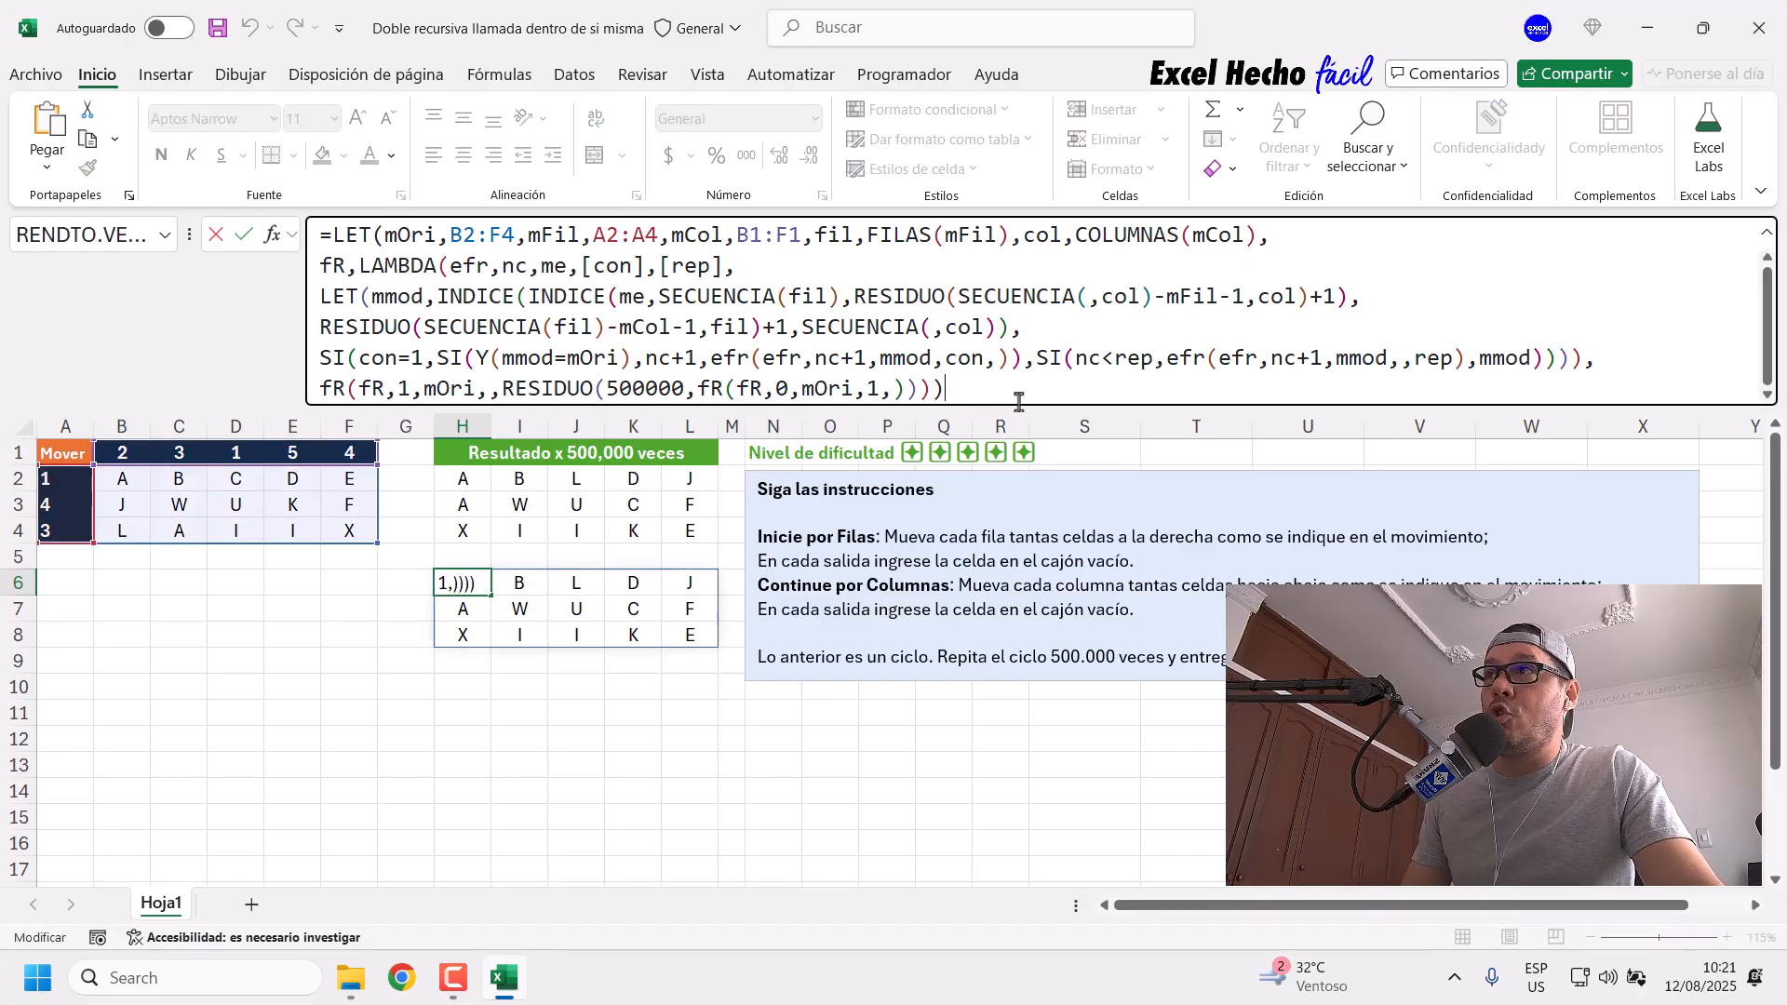
{"action": "left_click_drag", "start_coordinate": [318, 385], "coordinate": [935, 389]}
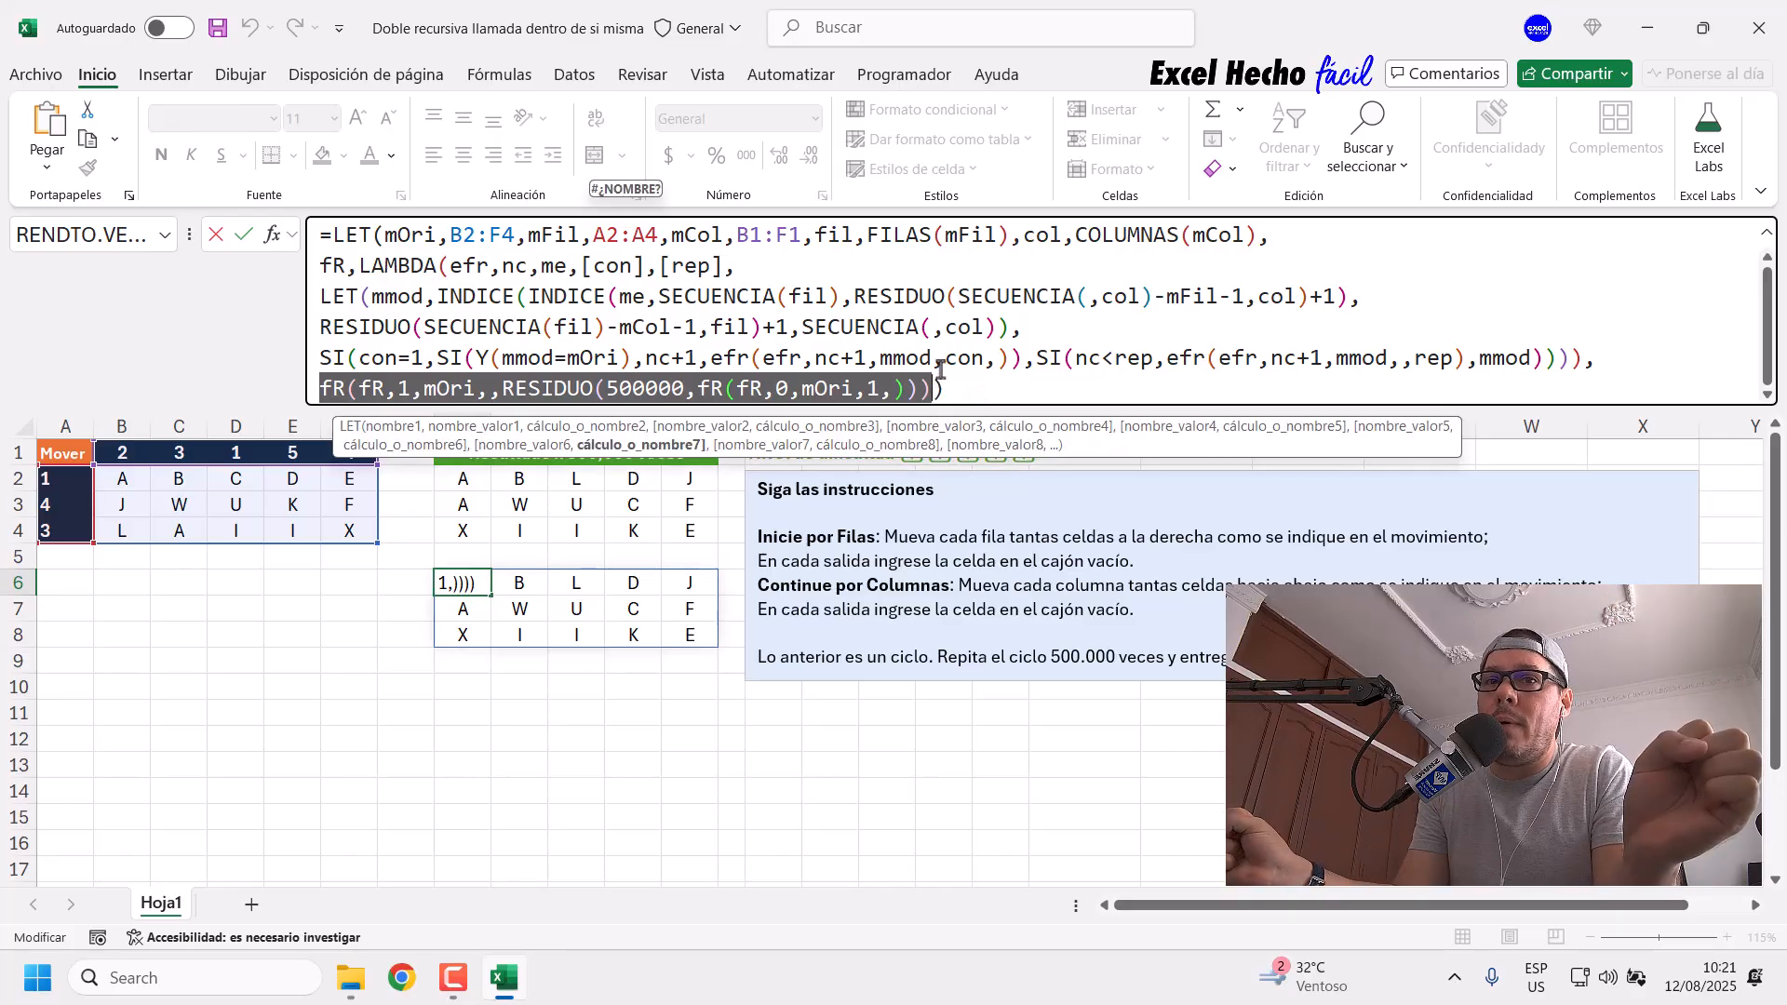
{"action": "left_click", "coordinate": [360, 389]}
{"action": "double_click", "coordinate": [368, 389]}
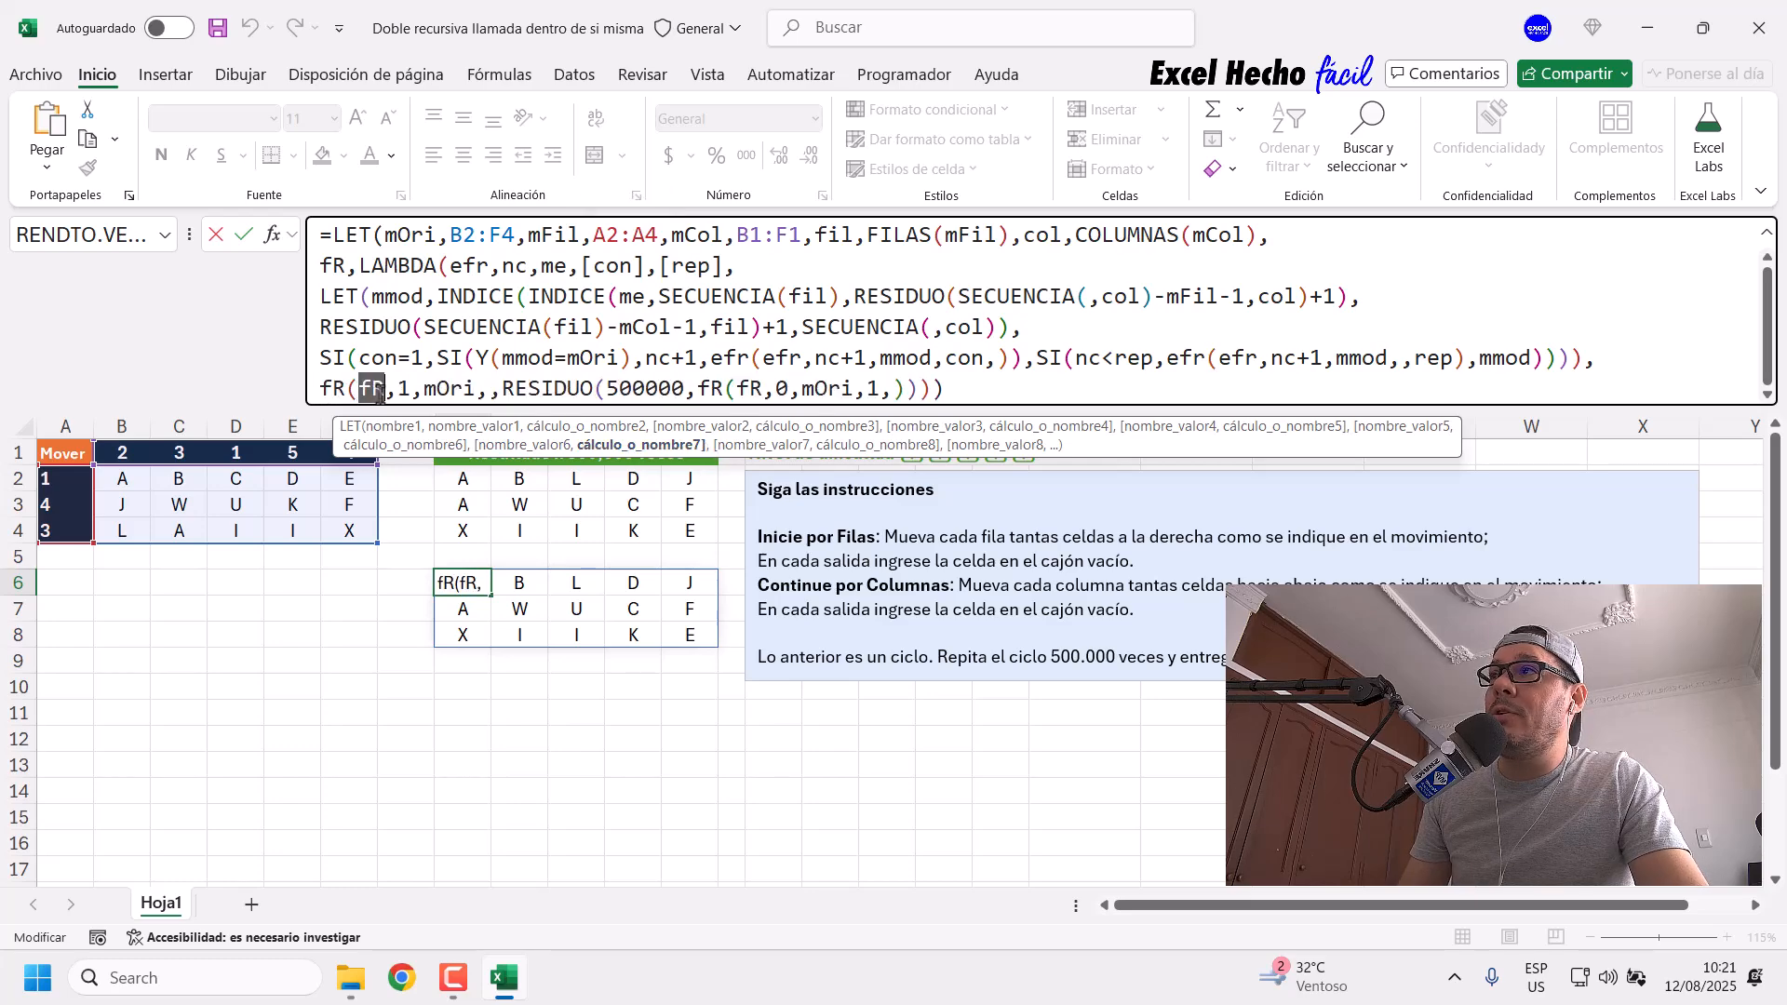
{"action": "double_click", "coordinate": [470, 266]}
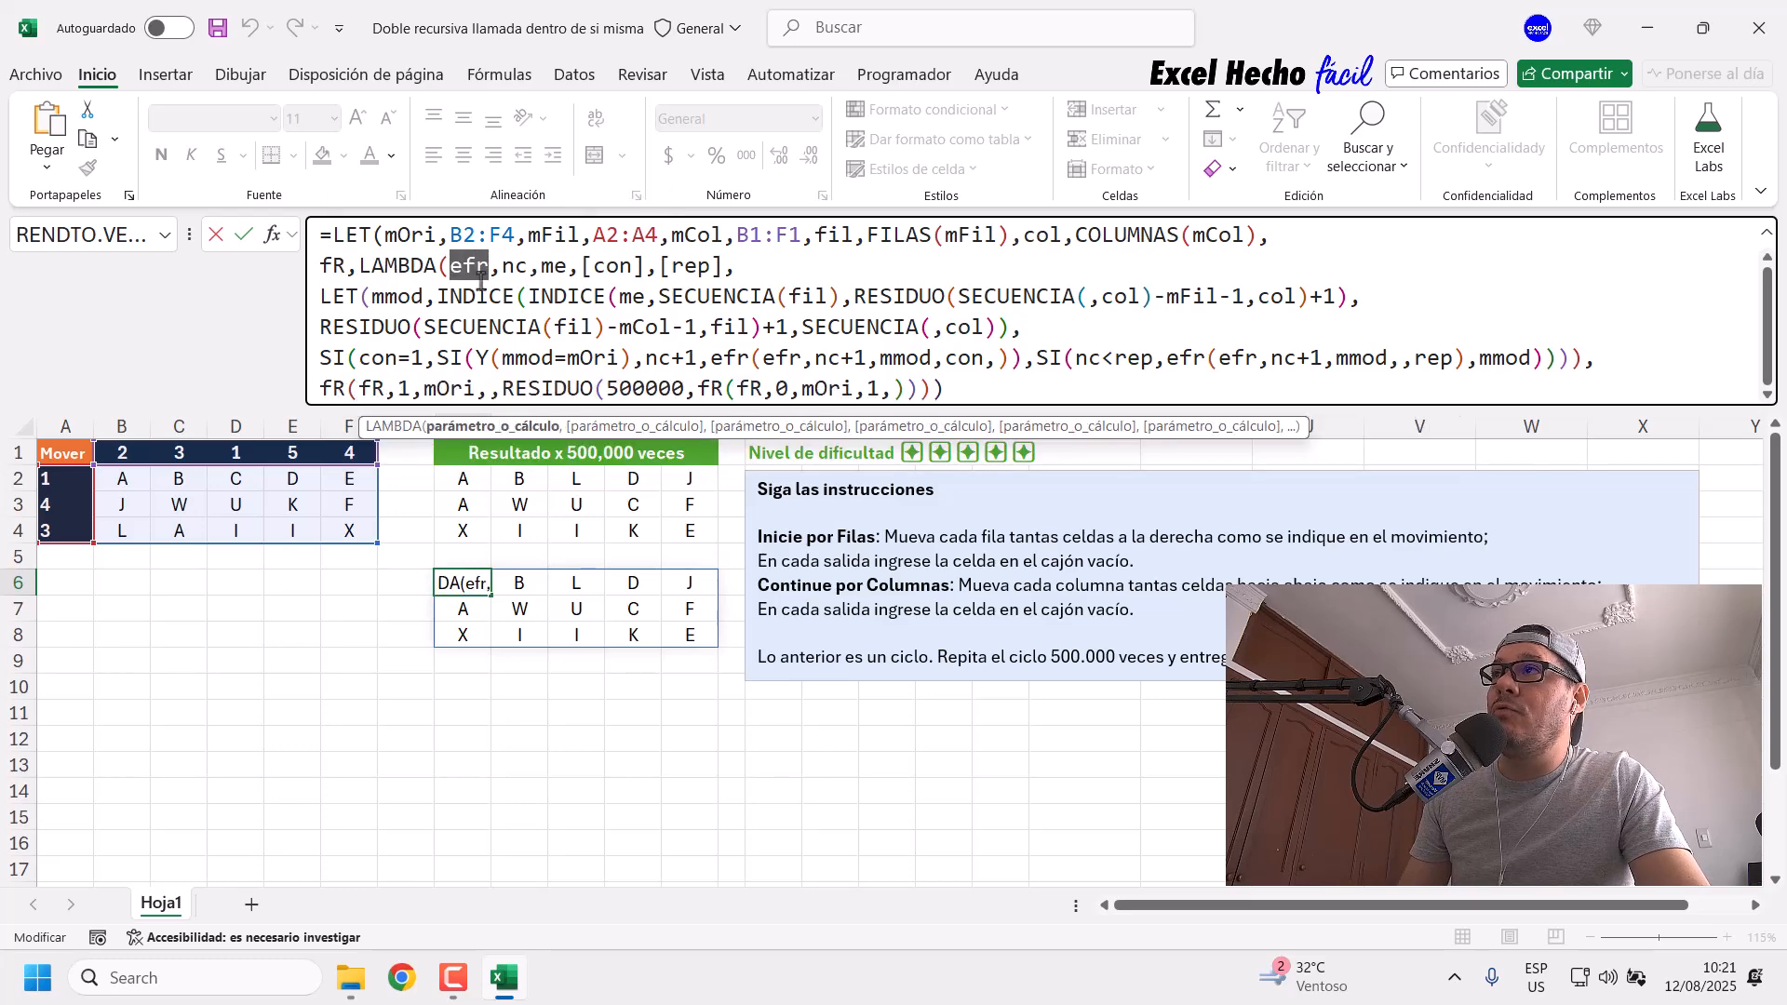
{"action": "double_click", "coordinate": [372, 389]}
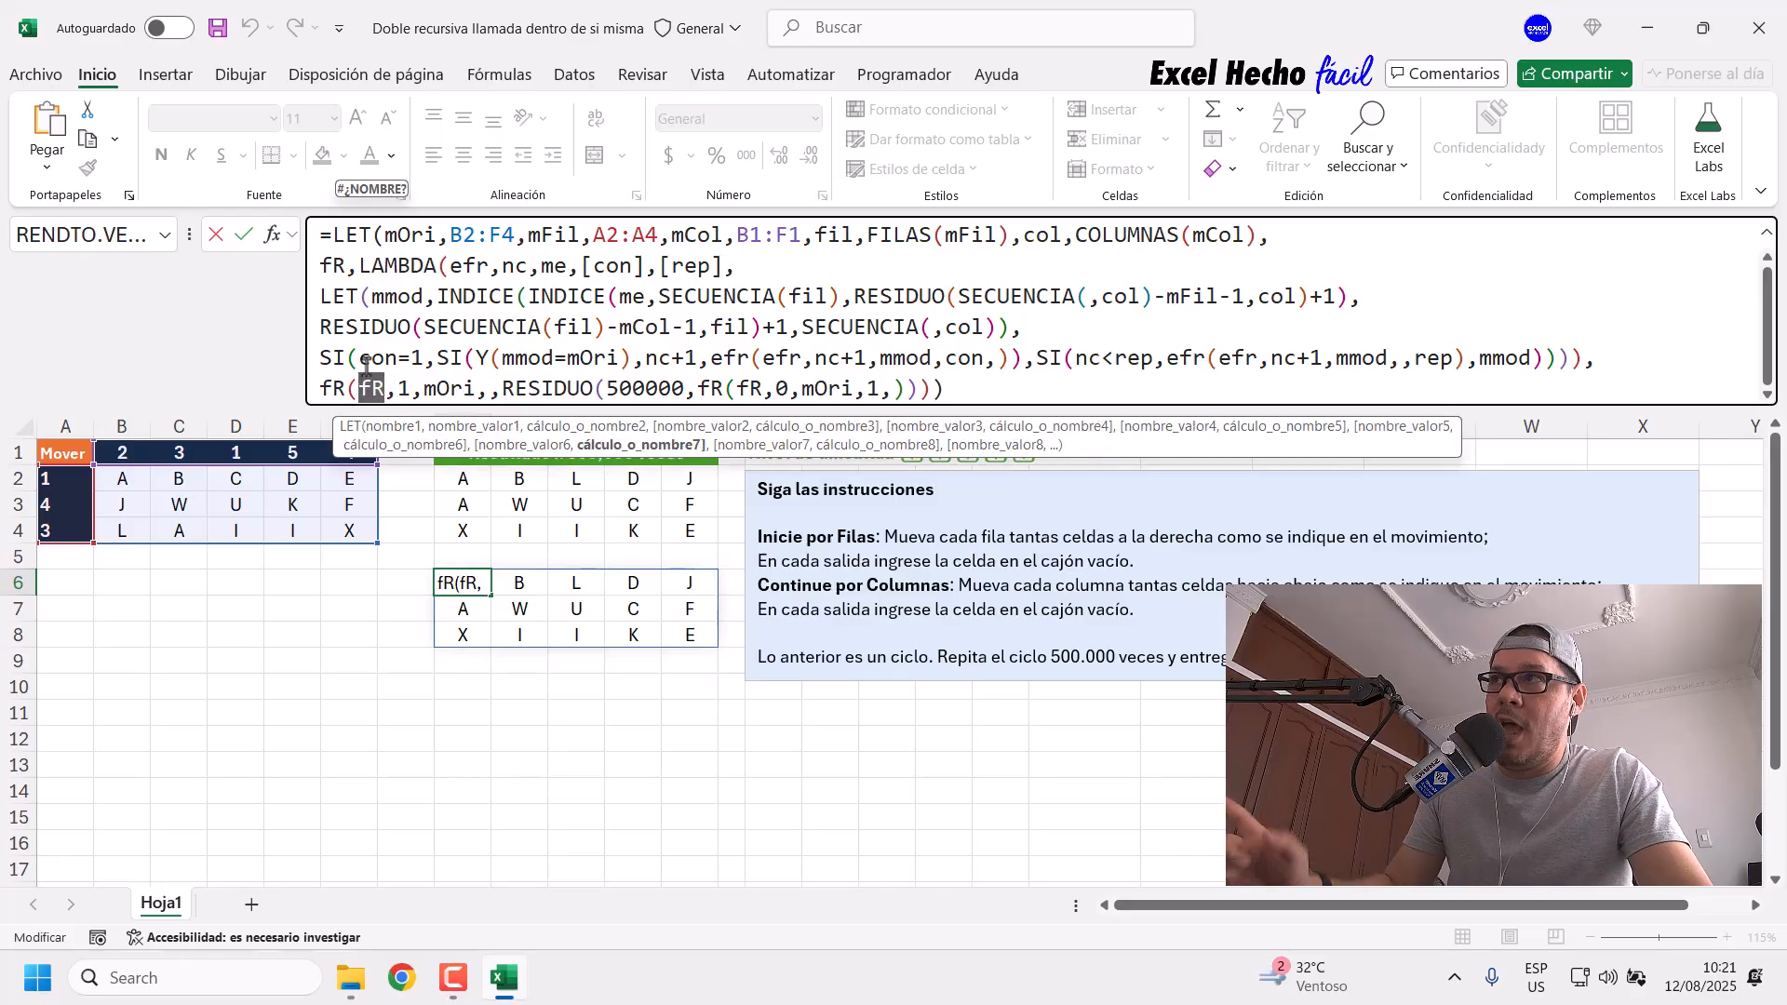
Step: Compare the outer fR call's 1 and mOri arguments with the LAMBDA's nc and me parameters, also checking rep
{"action": "double_click", "coordinate": [405, 389]}
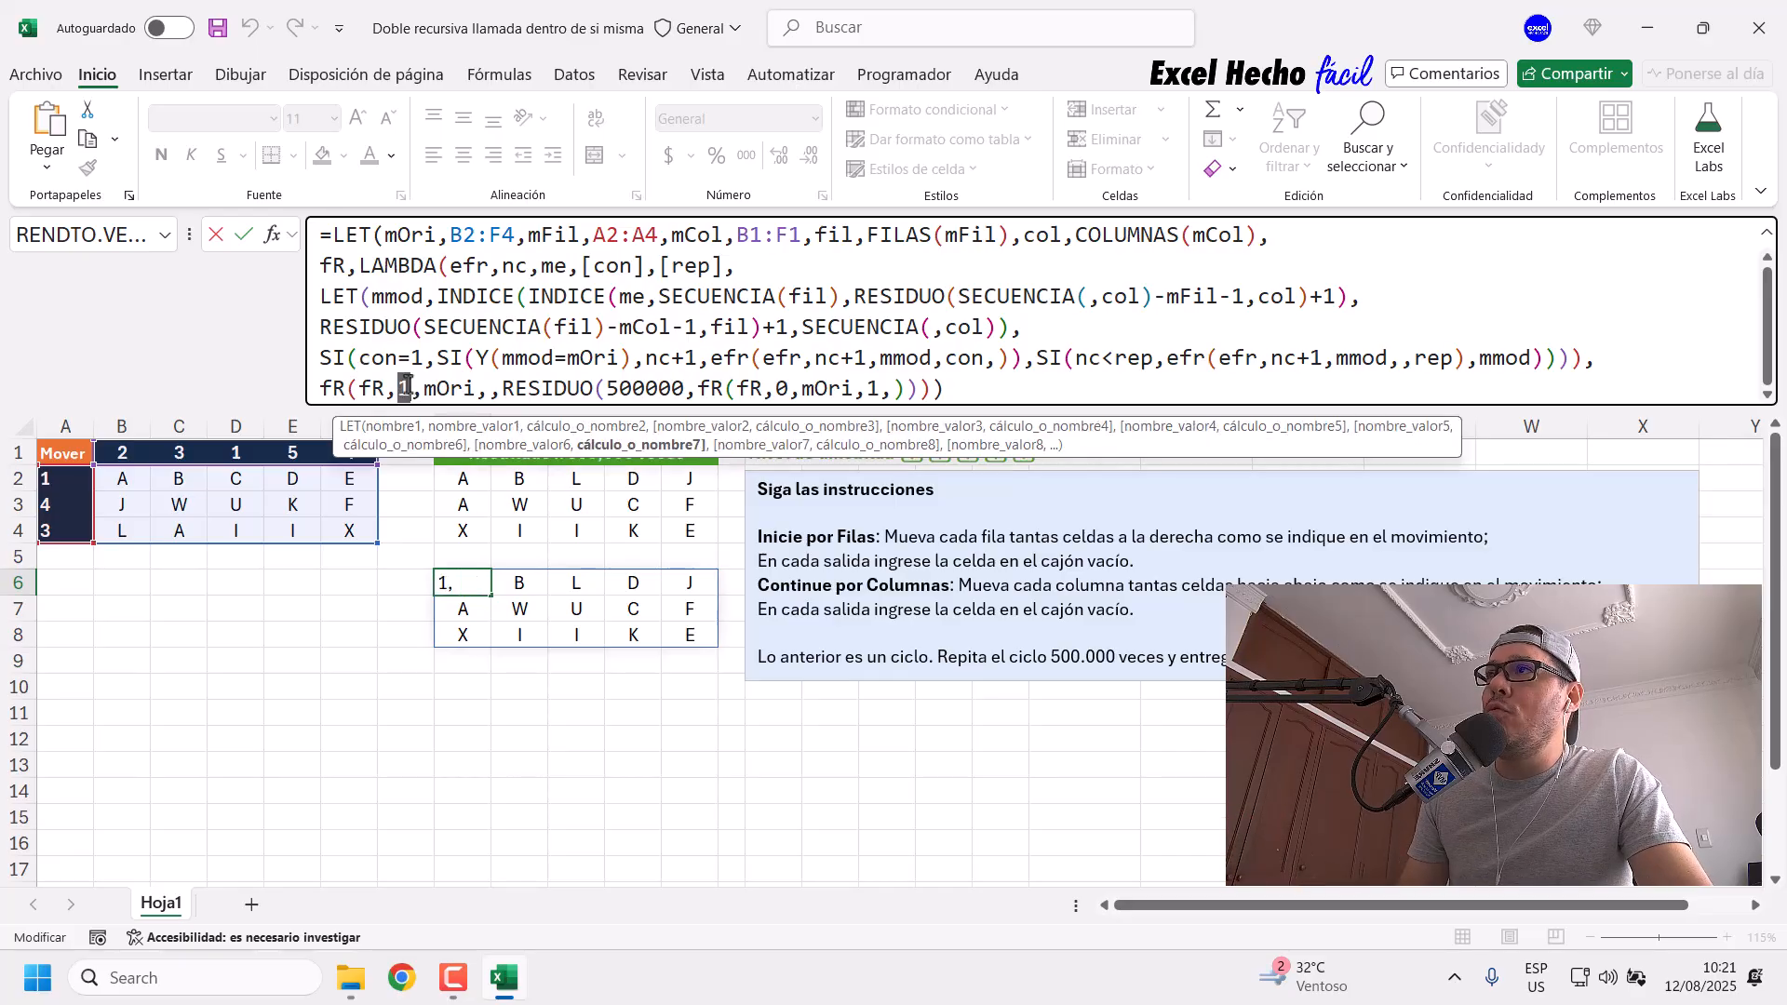
{"action": "double_click", "coordinate": [504, 268]}
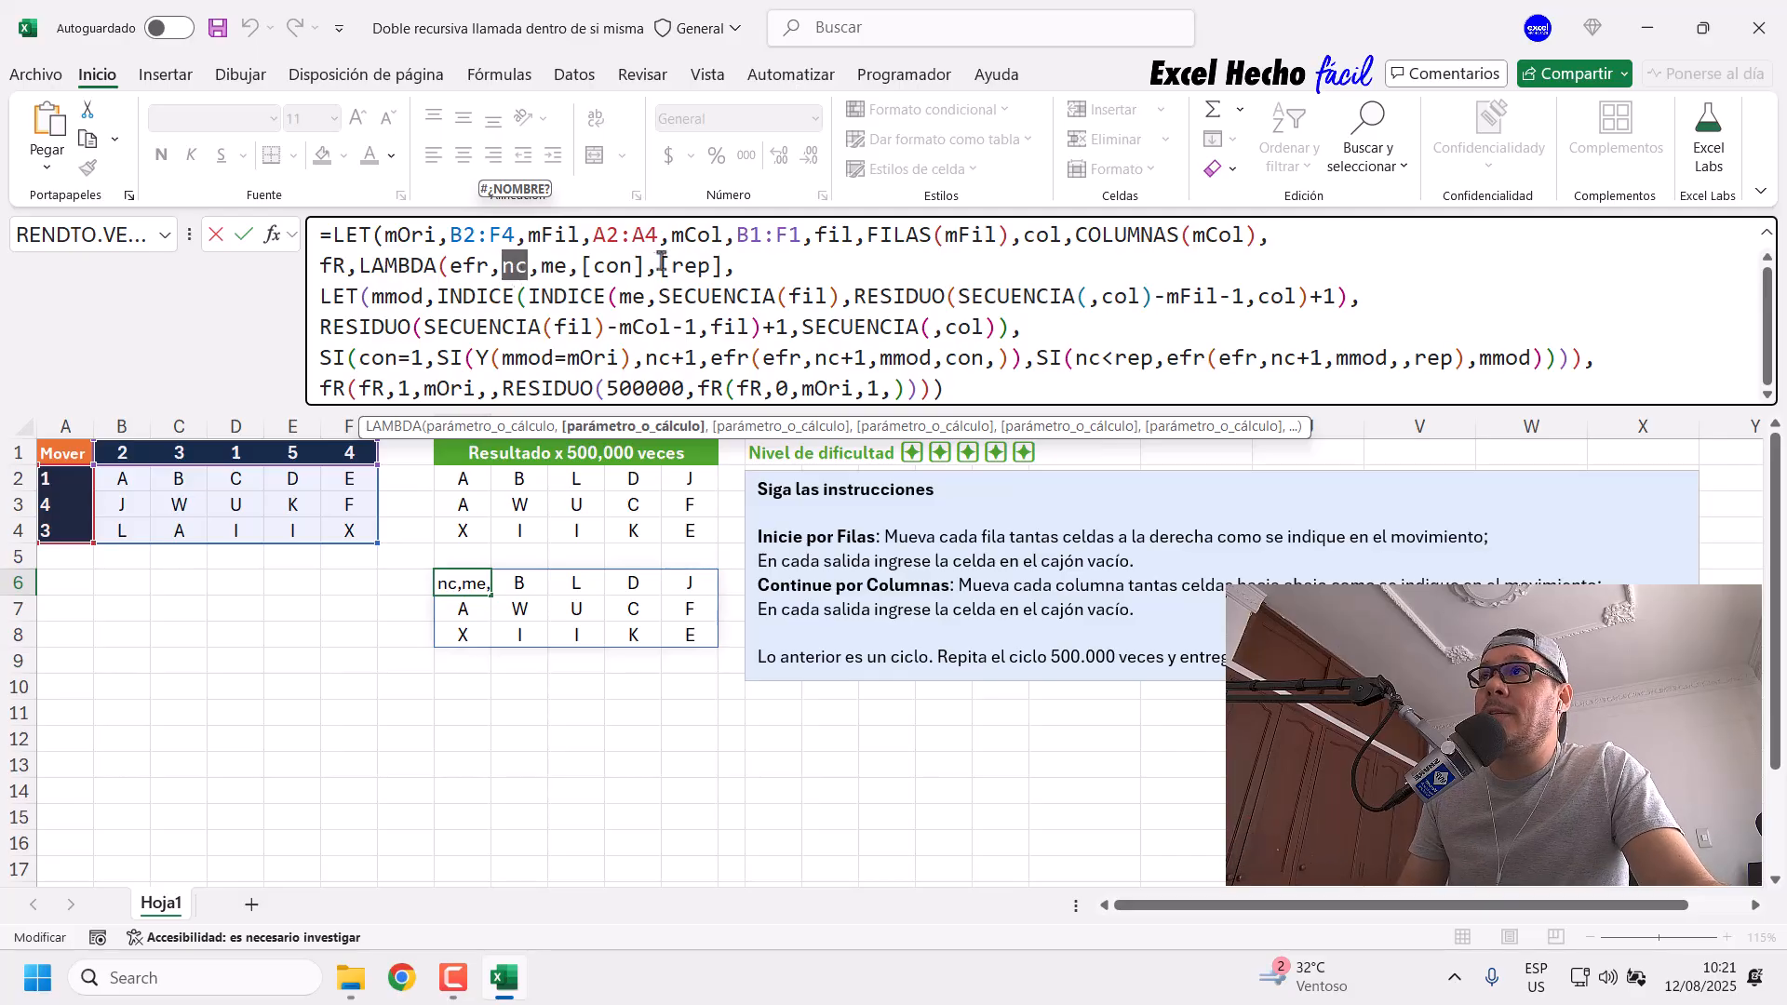
{"action": "double_click", "coordinate": [403, 387]}
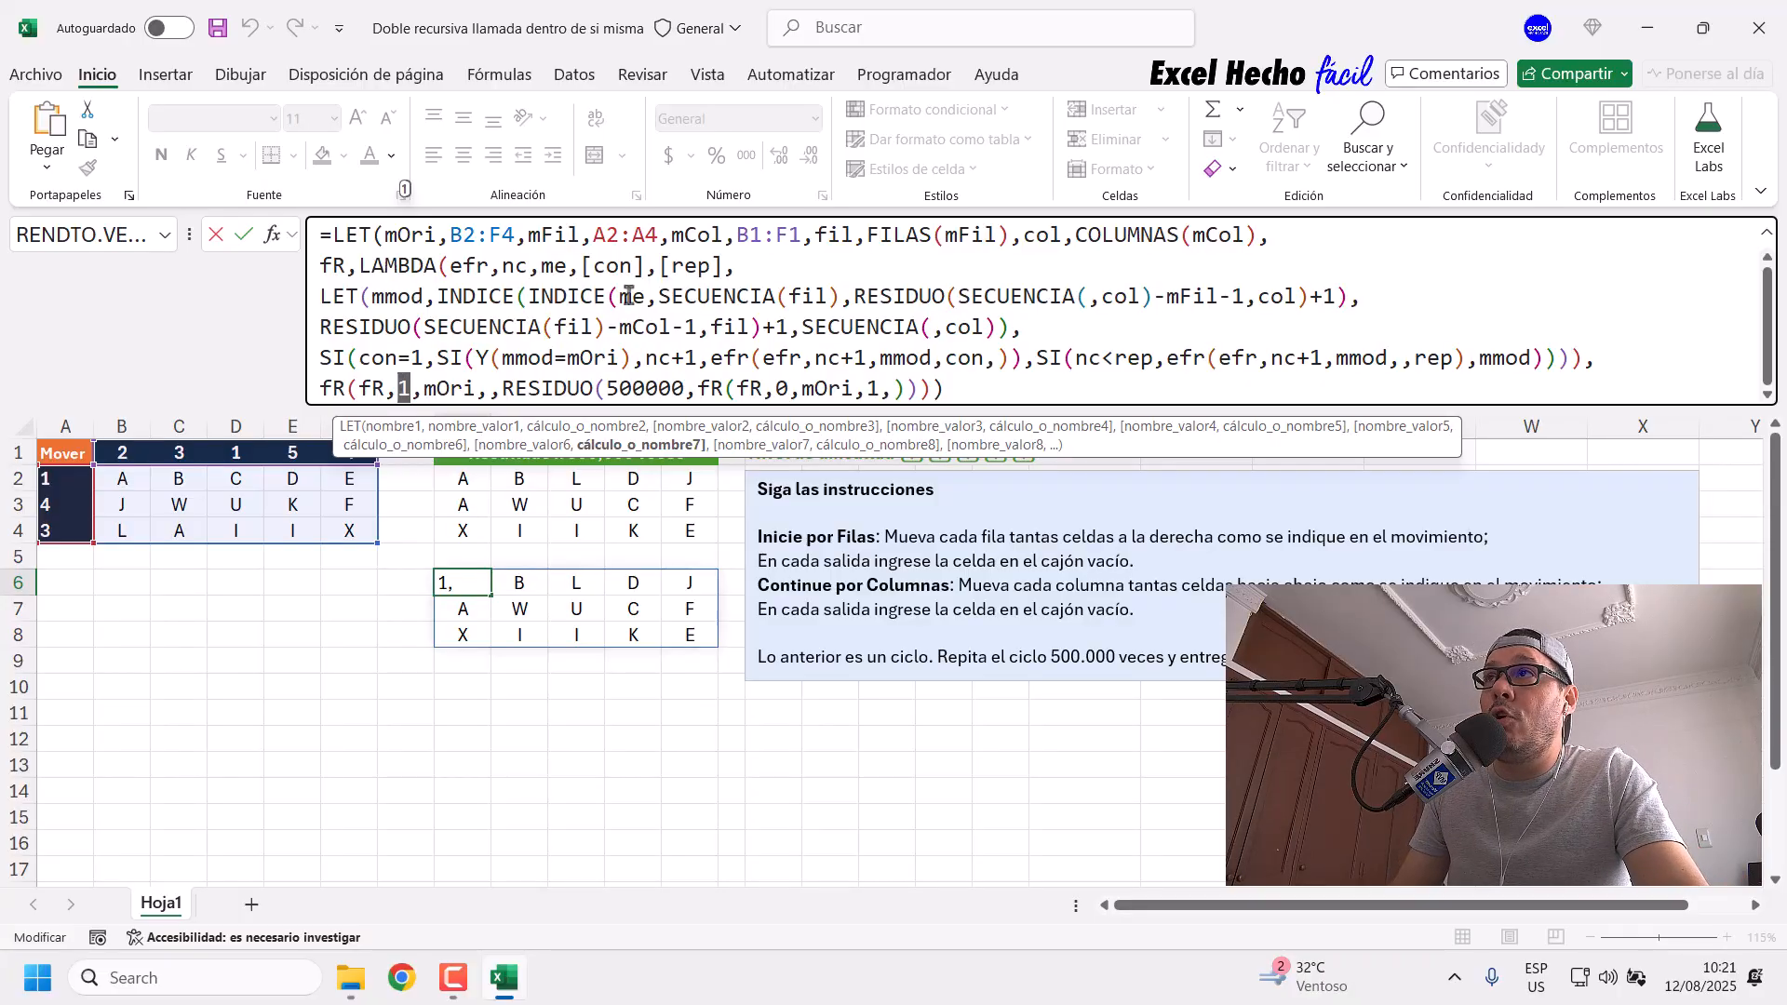
{"action": "left_click_drag", "start_coordinate": [661, 267], "coordinate": [722, 268]}
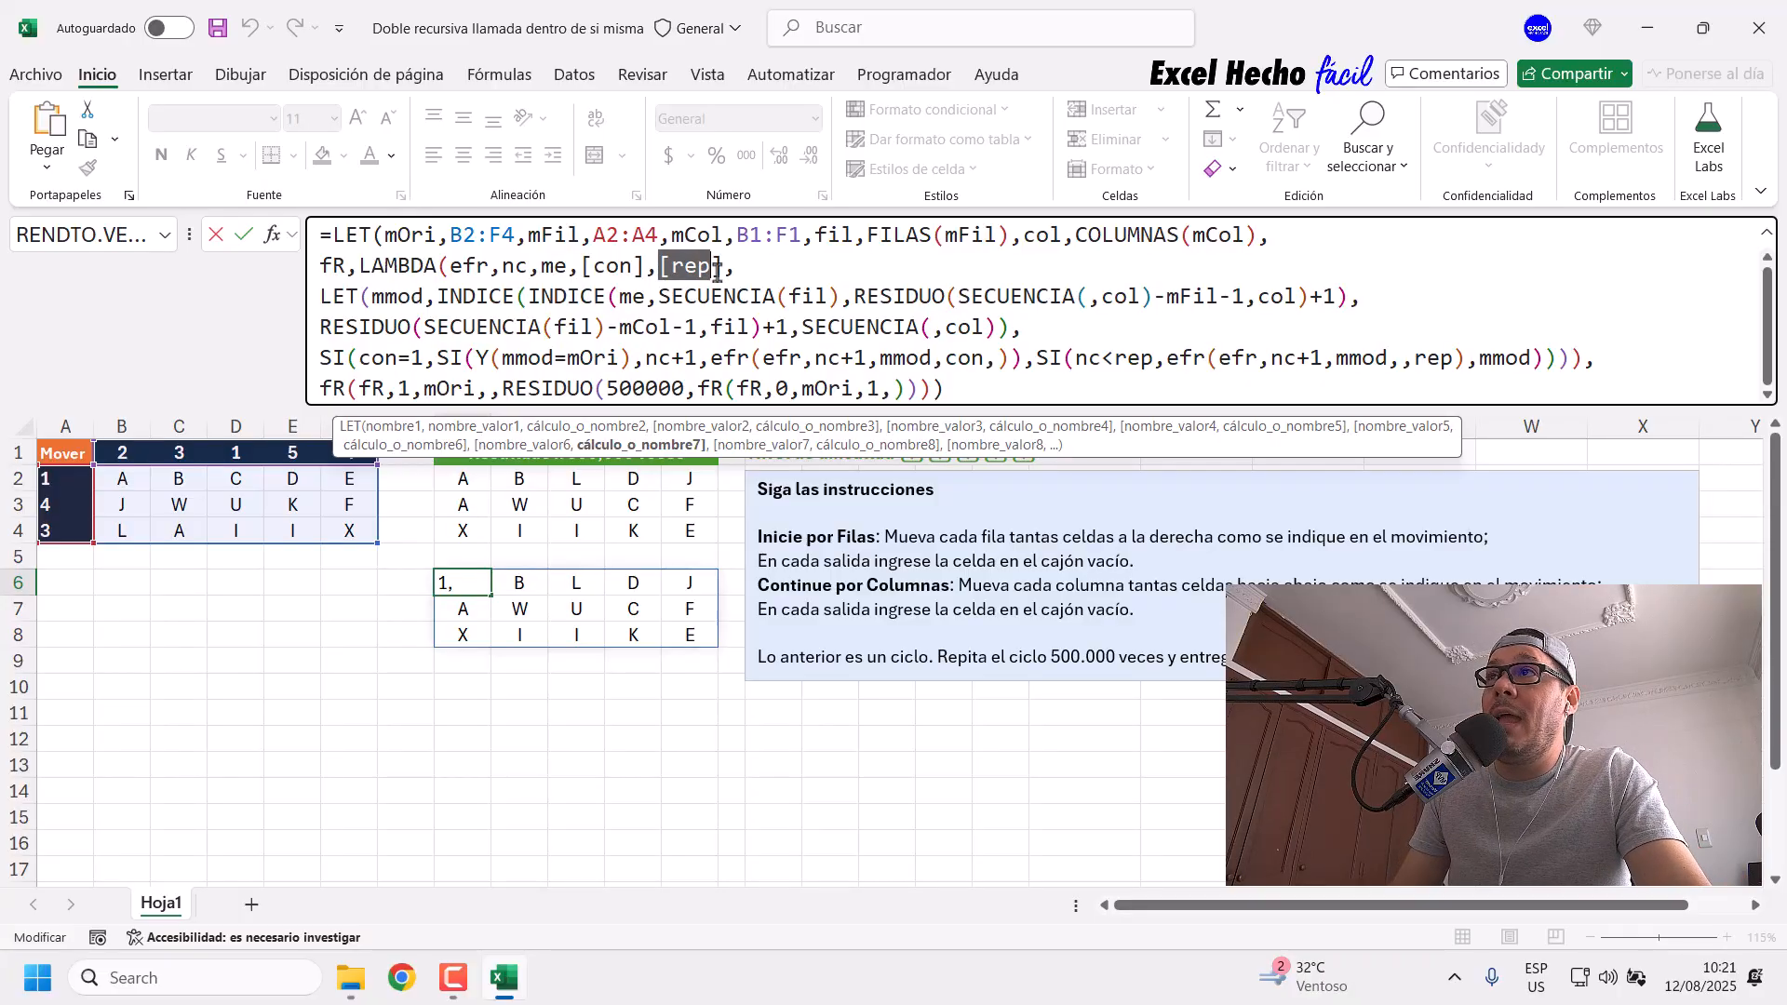
{"action": "double_click", "coordinate": [450, 387]}
{"action": "left_click_drag", "start_coordinate": [540, 266], "coordinate": [566, 268]}
{"action": "left_click_drag", "start_coordinate": [476, 390], "coordinate": [425, 391]}
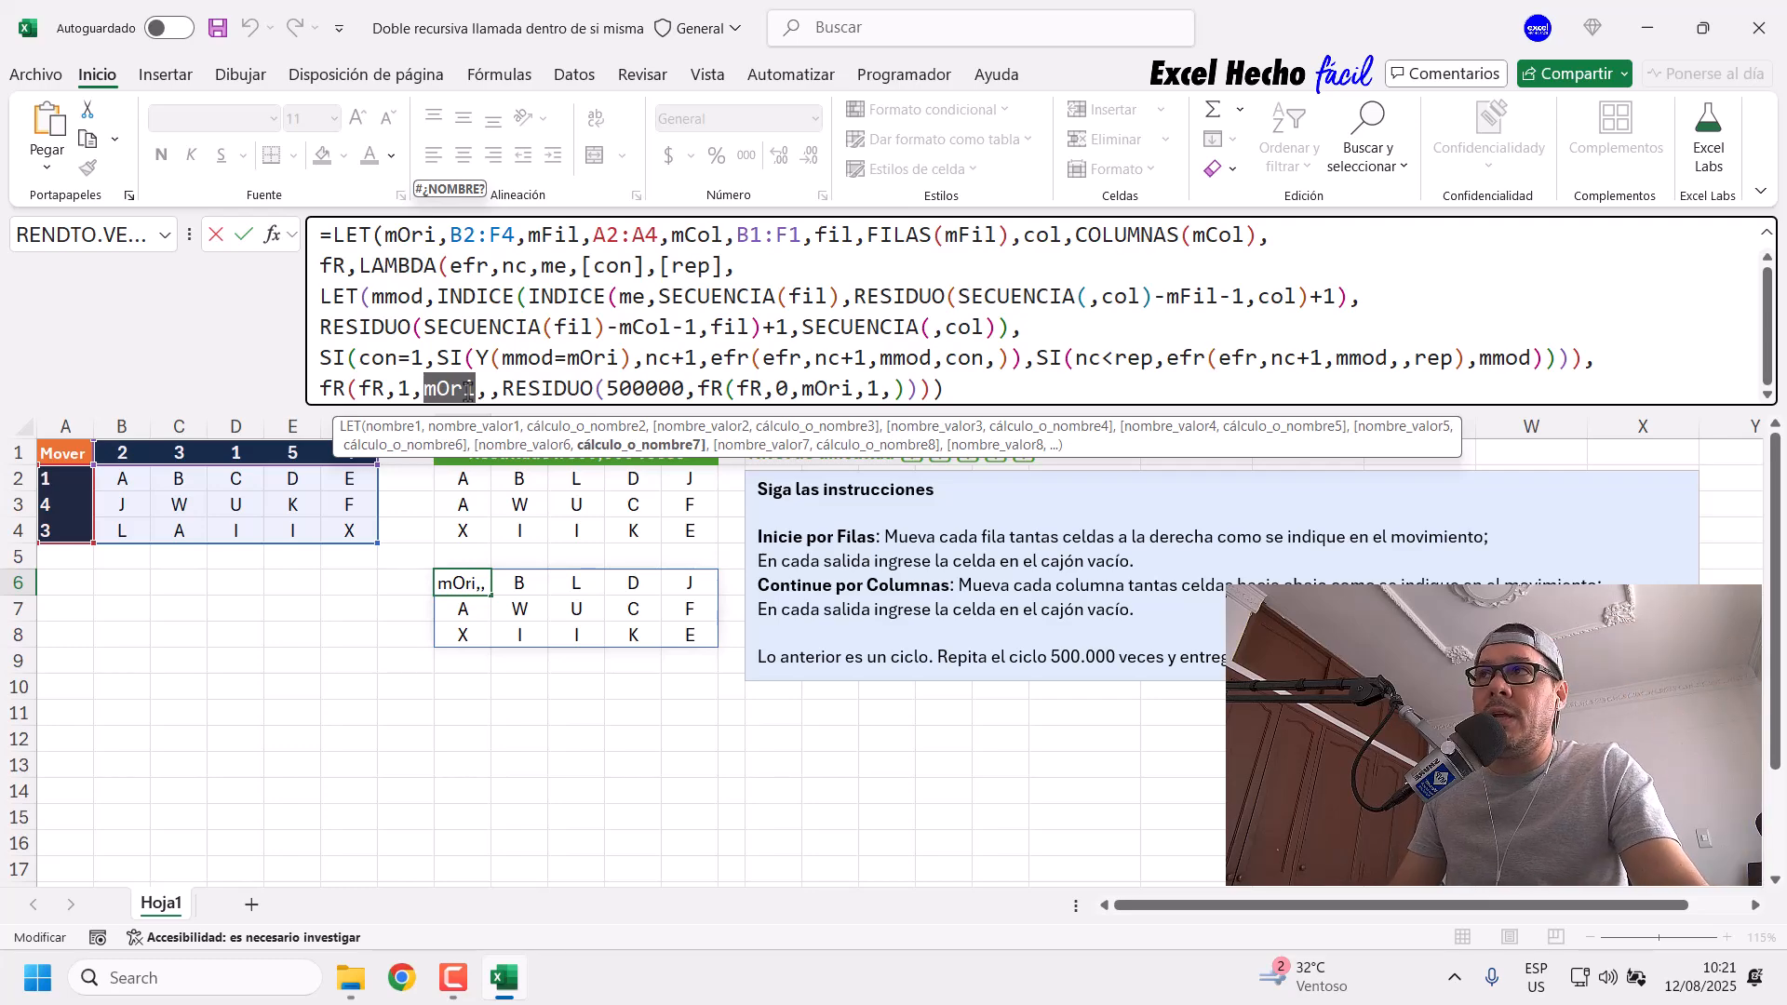
Step: Try 0 as the outer fR call's optional con argument and commit the H6 formula
{"action": "left_click", "coordinate": [485, 391]}
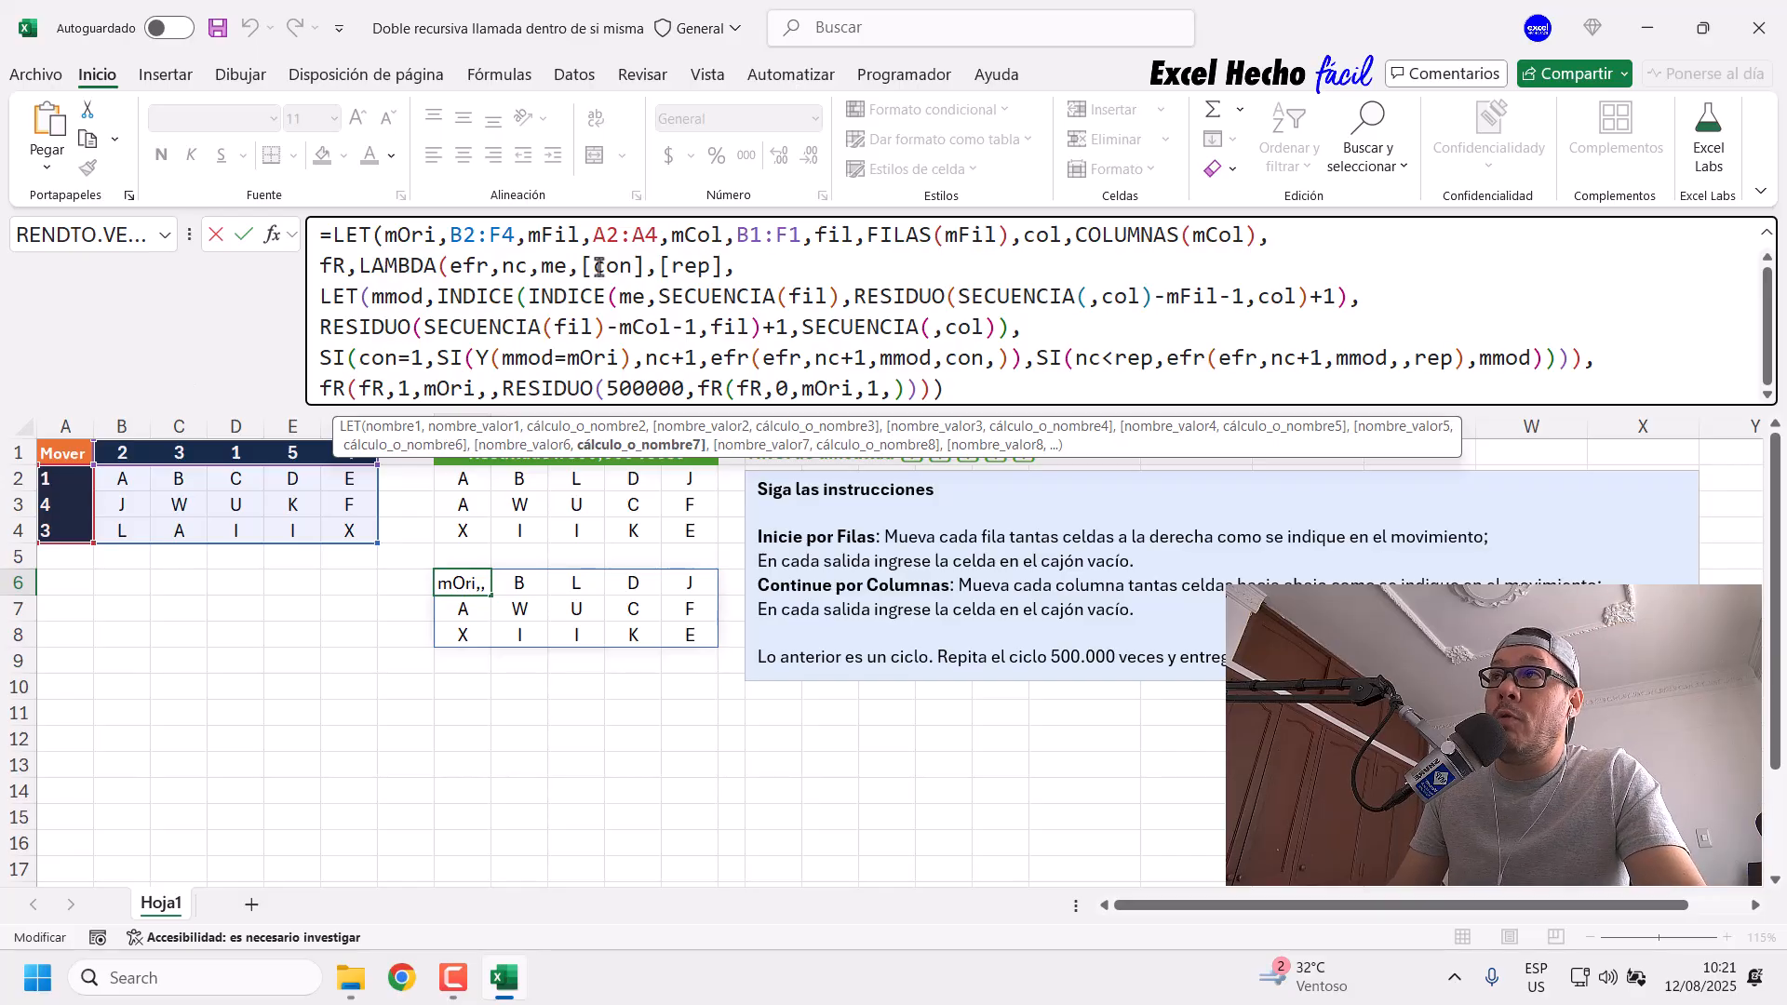
{"action": "left_click_drag", "start_coordinate": [640, 277], "coordinate": [580, 276]}
{"action": "left_click", "coordinate": [487, 391]}
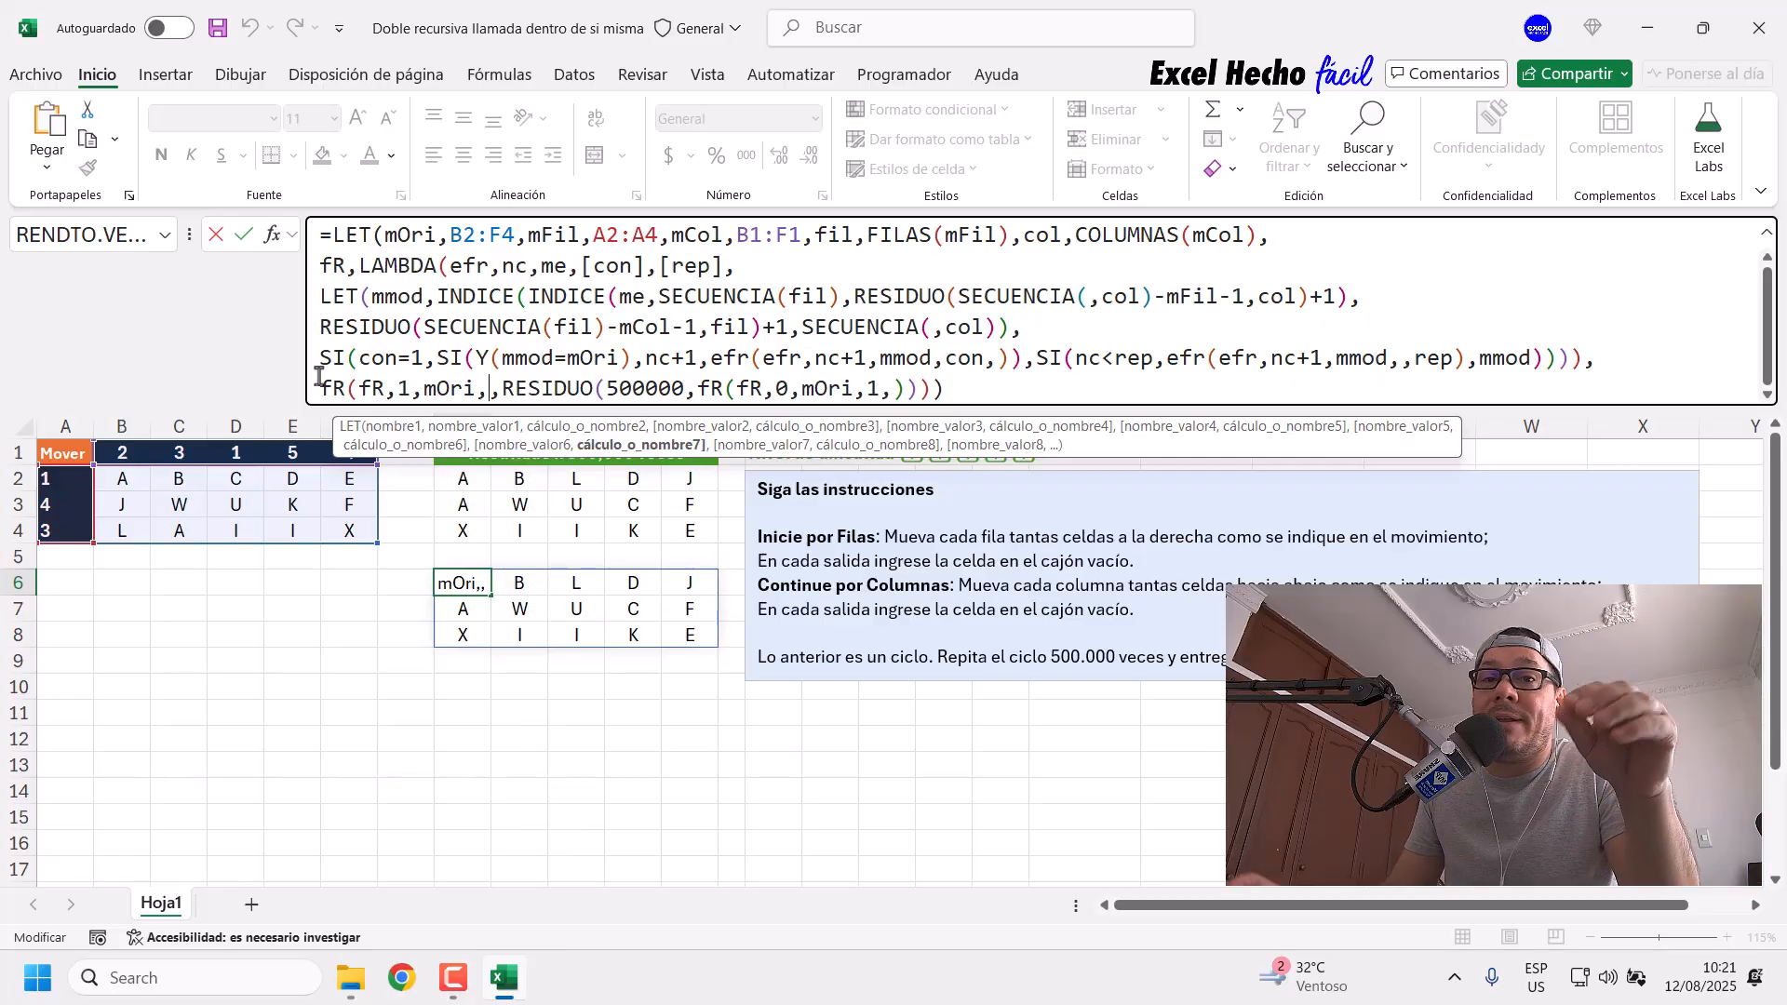
{"action": "type", "text": "0"}
{"action": "key", "text": "Return"}
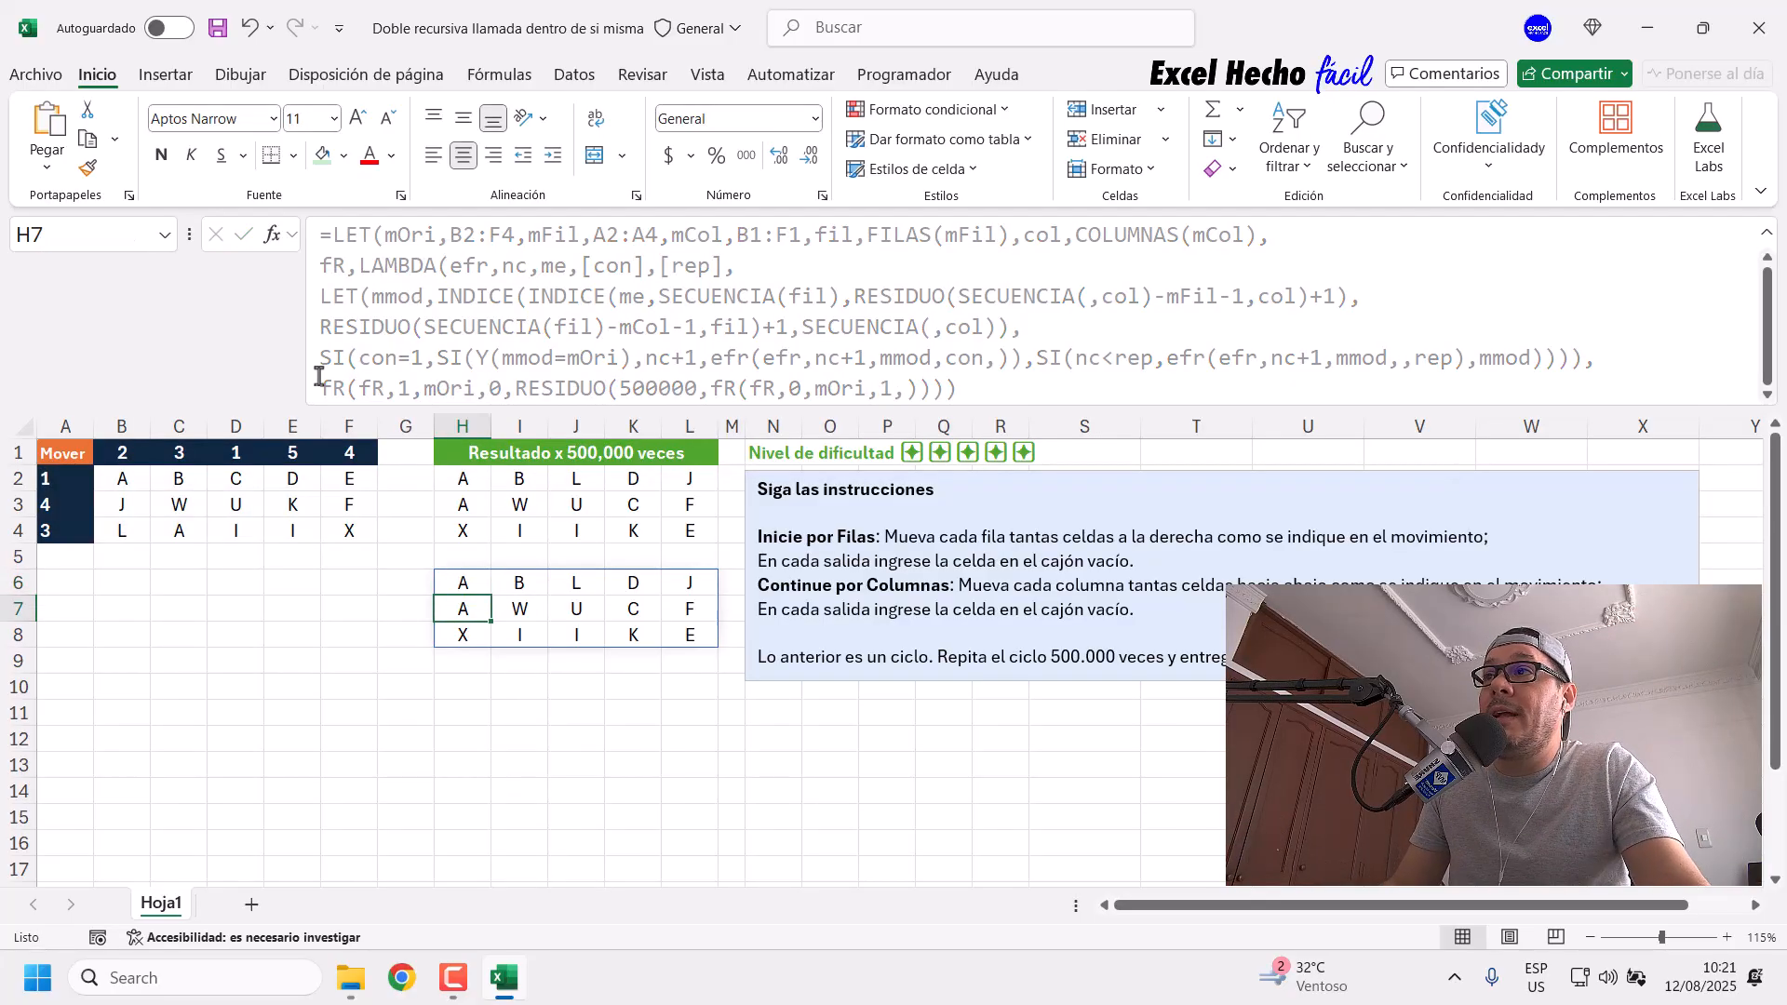
Step: Clear the 0 from the outer fR call's con argument in H6 and select the whole final fR call
{"action": "left_click", "coordinate": [456, 585]}
{"action": "left_click", "coordinate": [490, 391]}
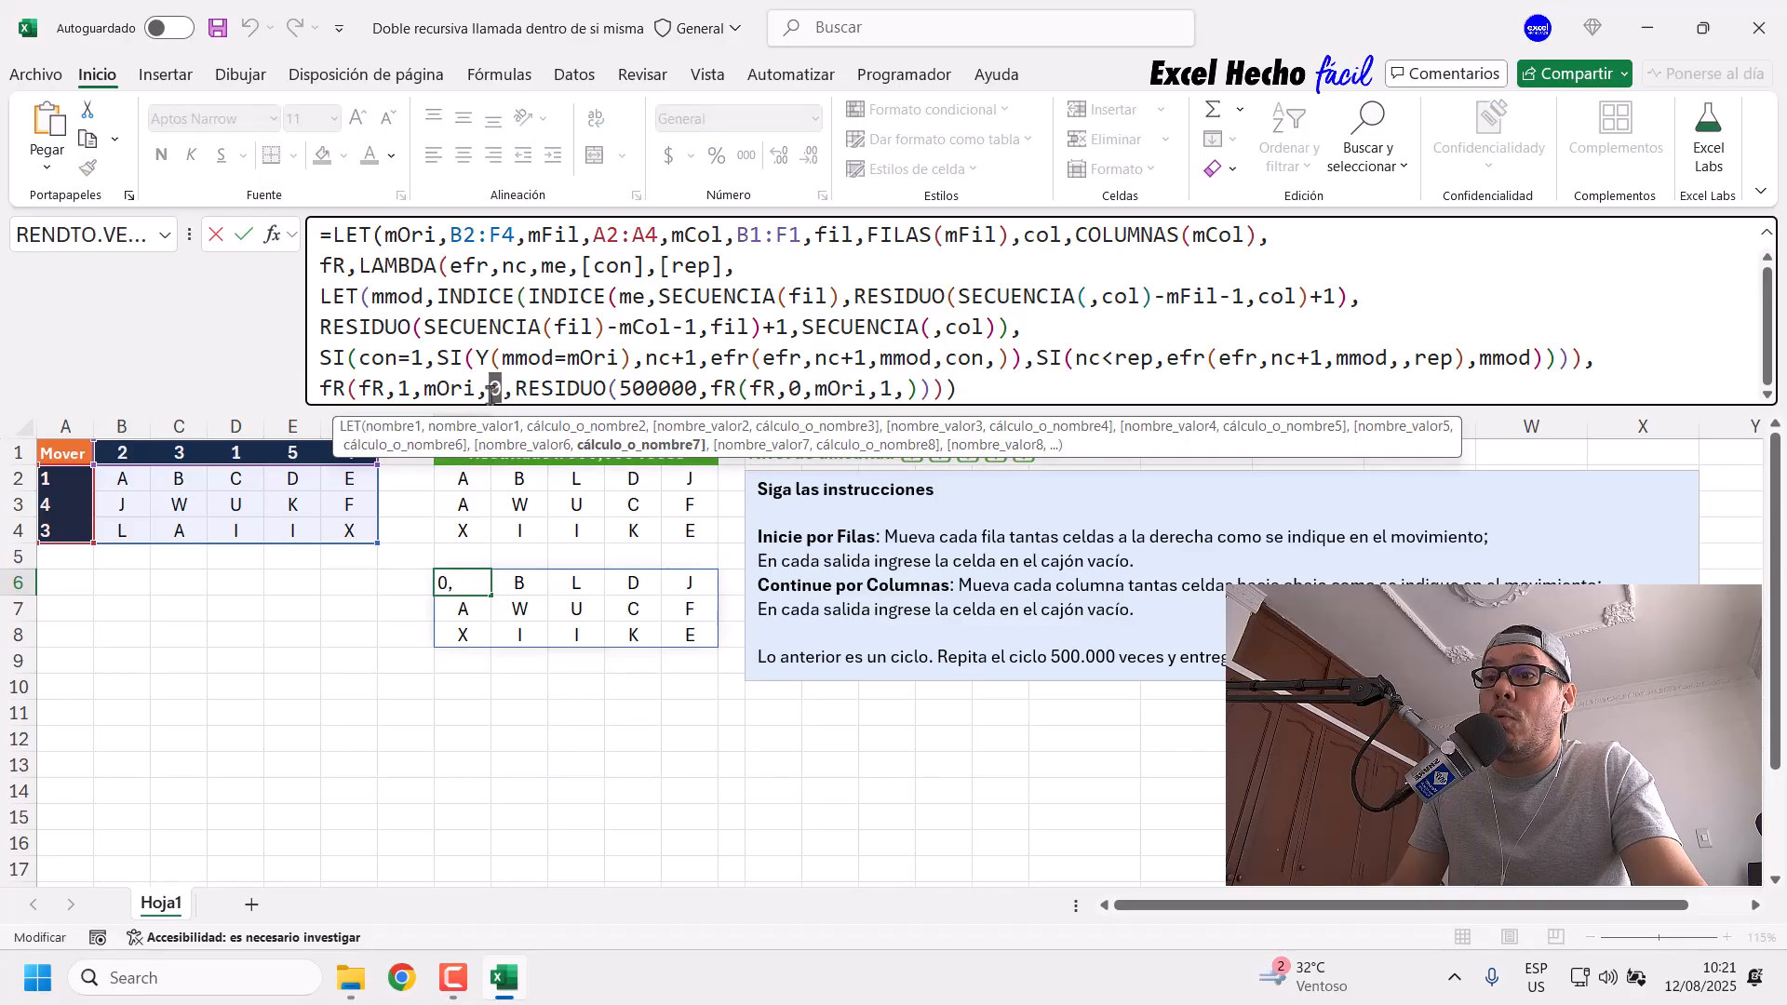
{"action": "key", "text": "Delete"}
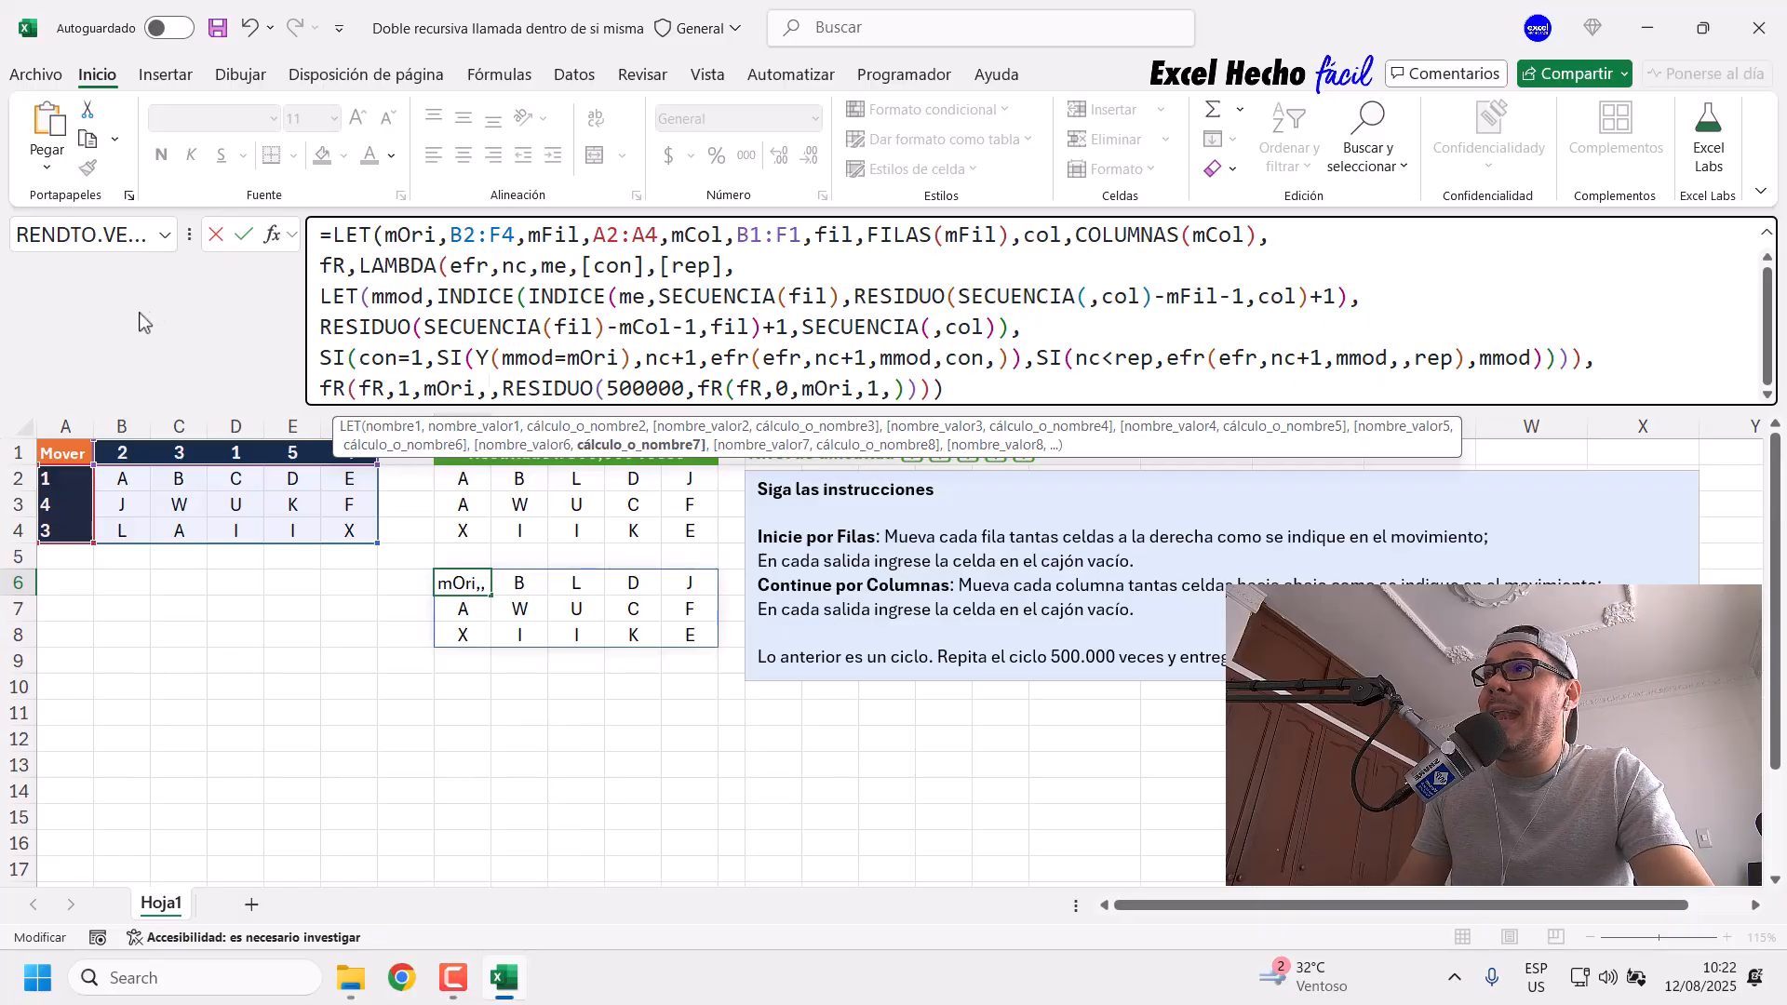
{"action": "left_click_drag", "start_coordinate": [318, 386], "coordinate": [932, 388]}
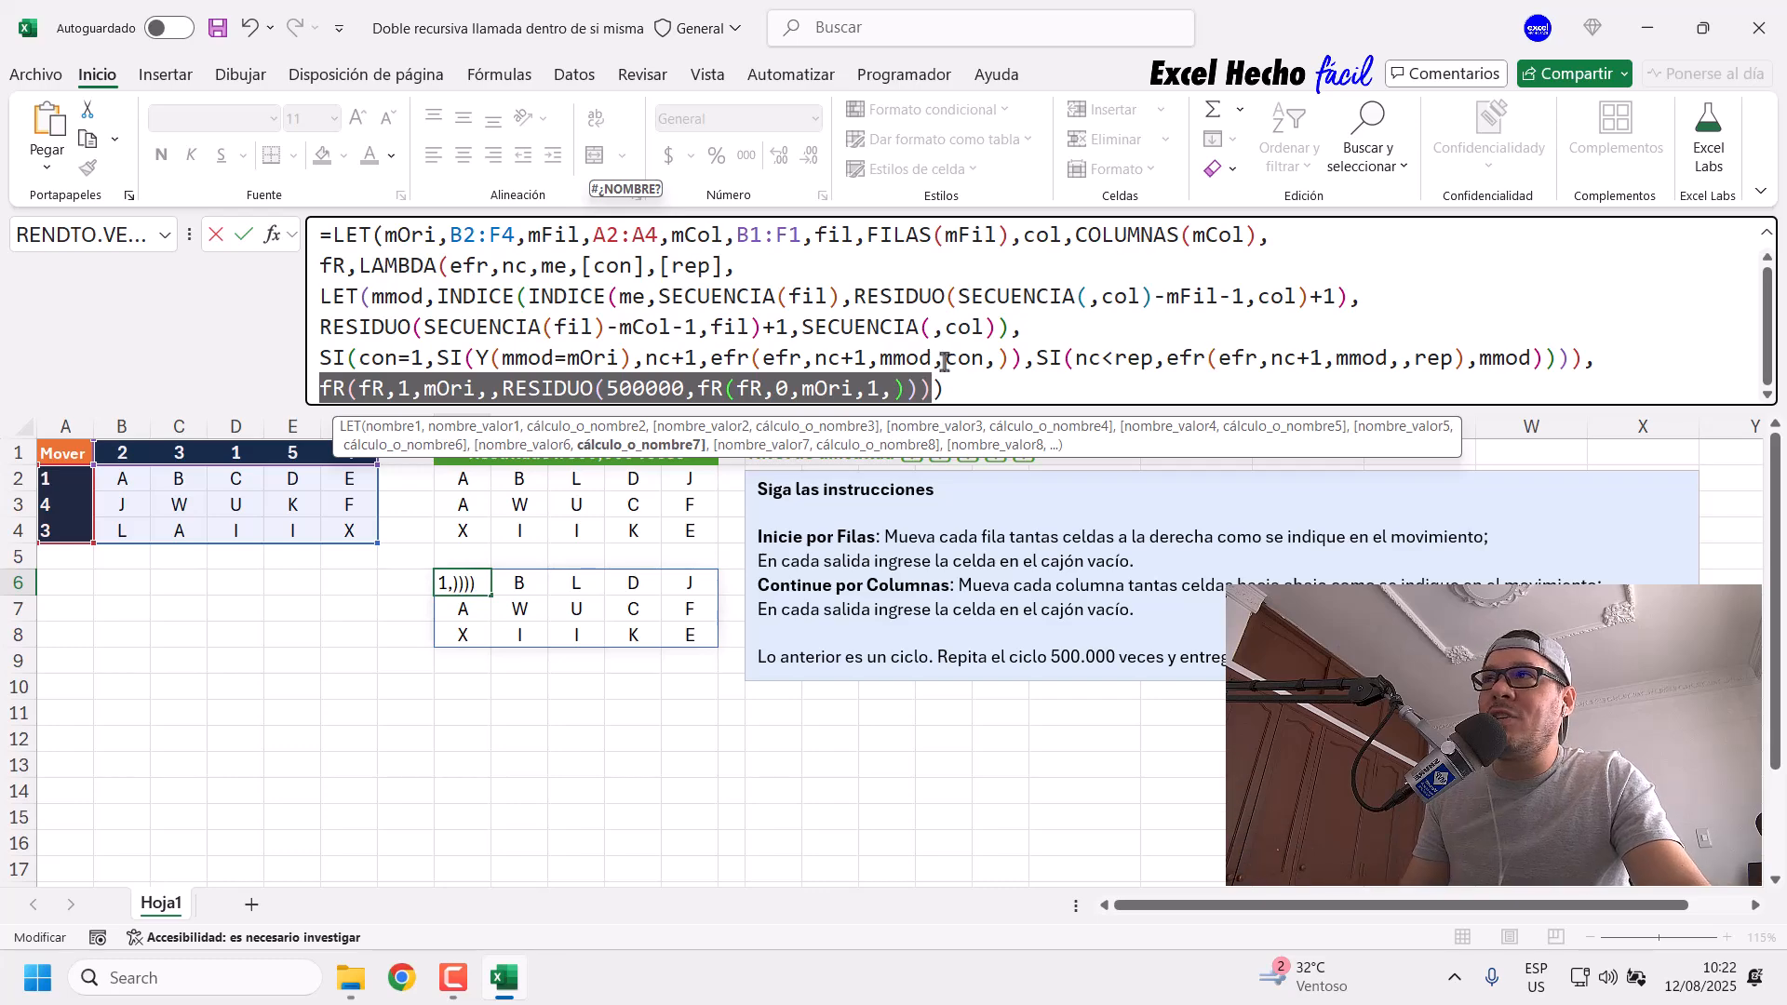
Step: Examine the outer fR call's omitted con argument and the RESIDUO expression supplied as its rep argument
{"action": "left_click", "coordinate": [493, 388]}
{"action": "left_click_drag", "start_coordinate": [385, 389], "coordinate": [478, 396]}
{"action": "left_click", "coordinate": [488, 395]}
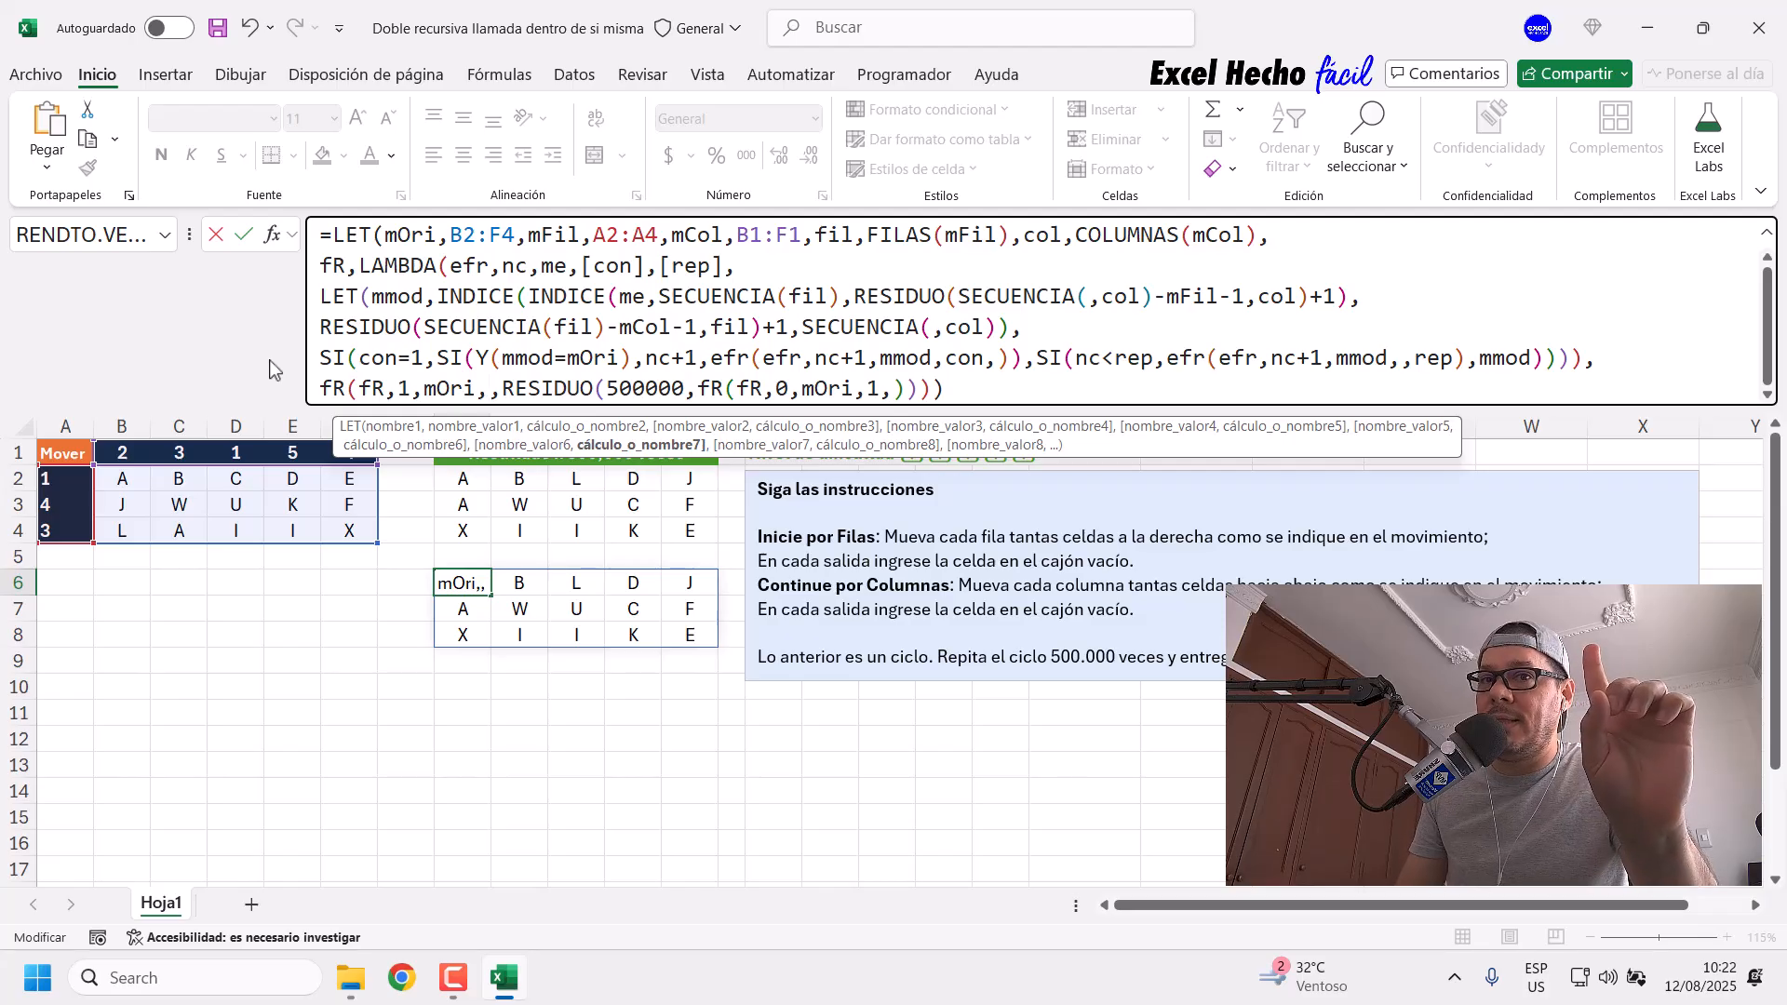
{"action": "left_click_drag", "start_coordinate": [499, 388], "coordinate": [924, 392]}
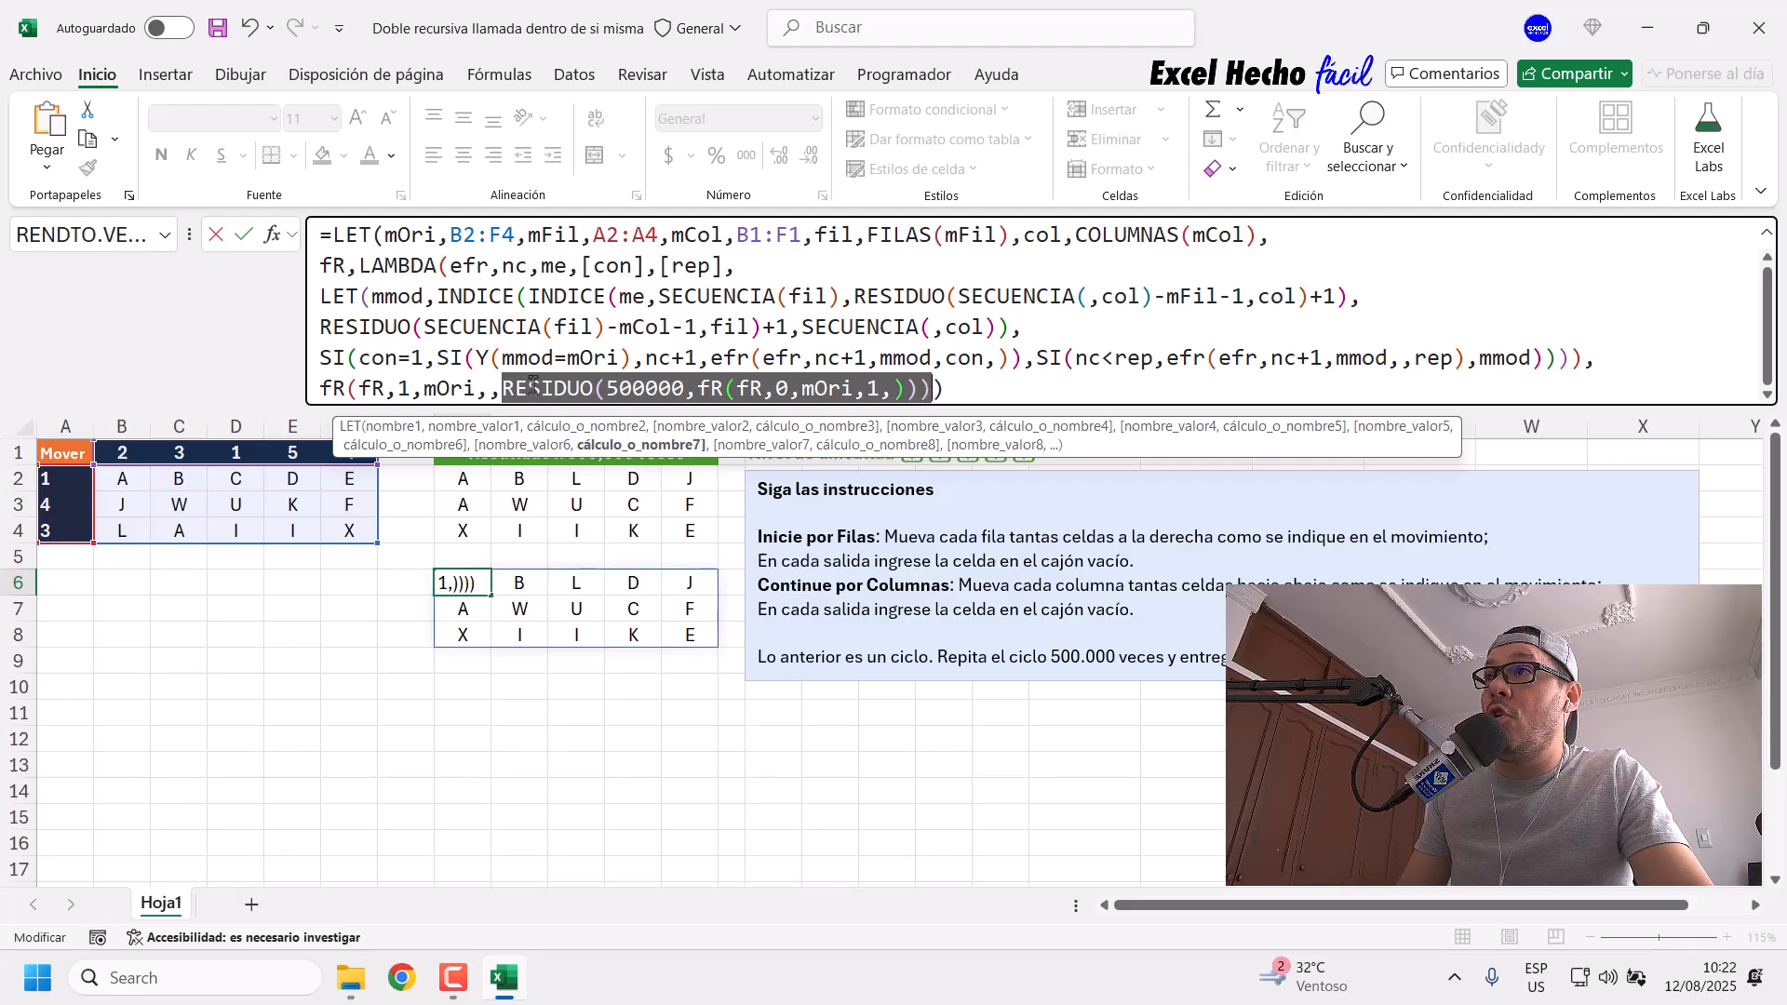
{"action": "left_click_drag", "start_coordinate": [500, 388], "coordinate": [901, 391]}
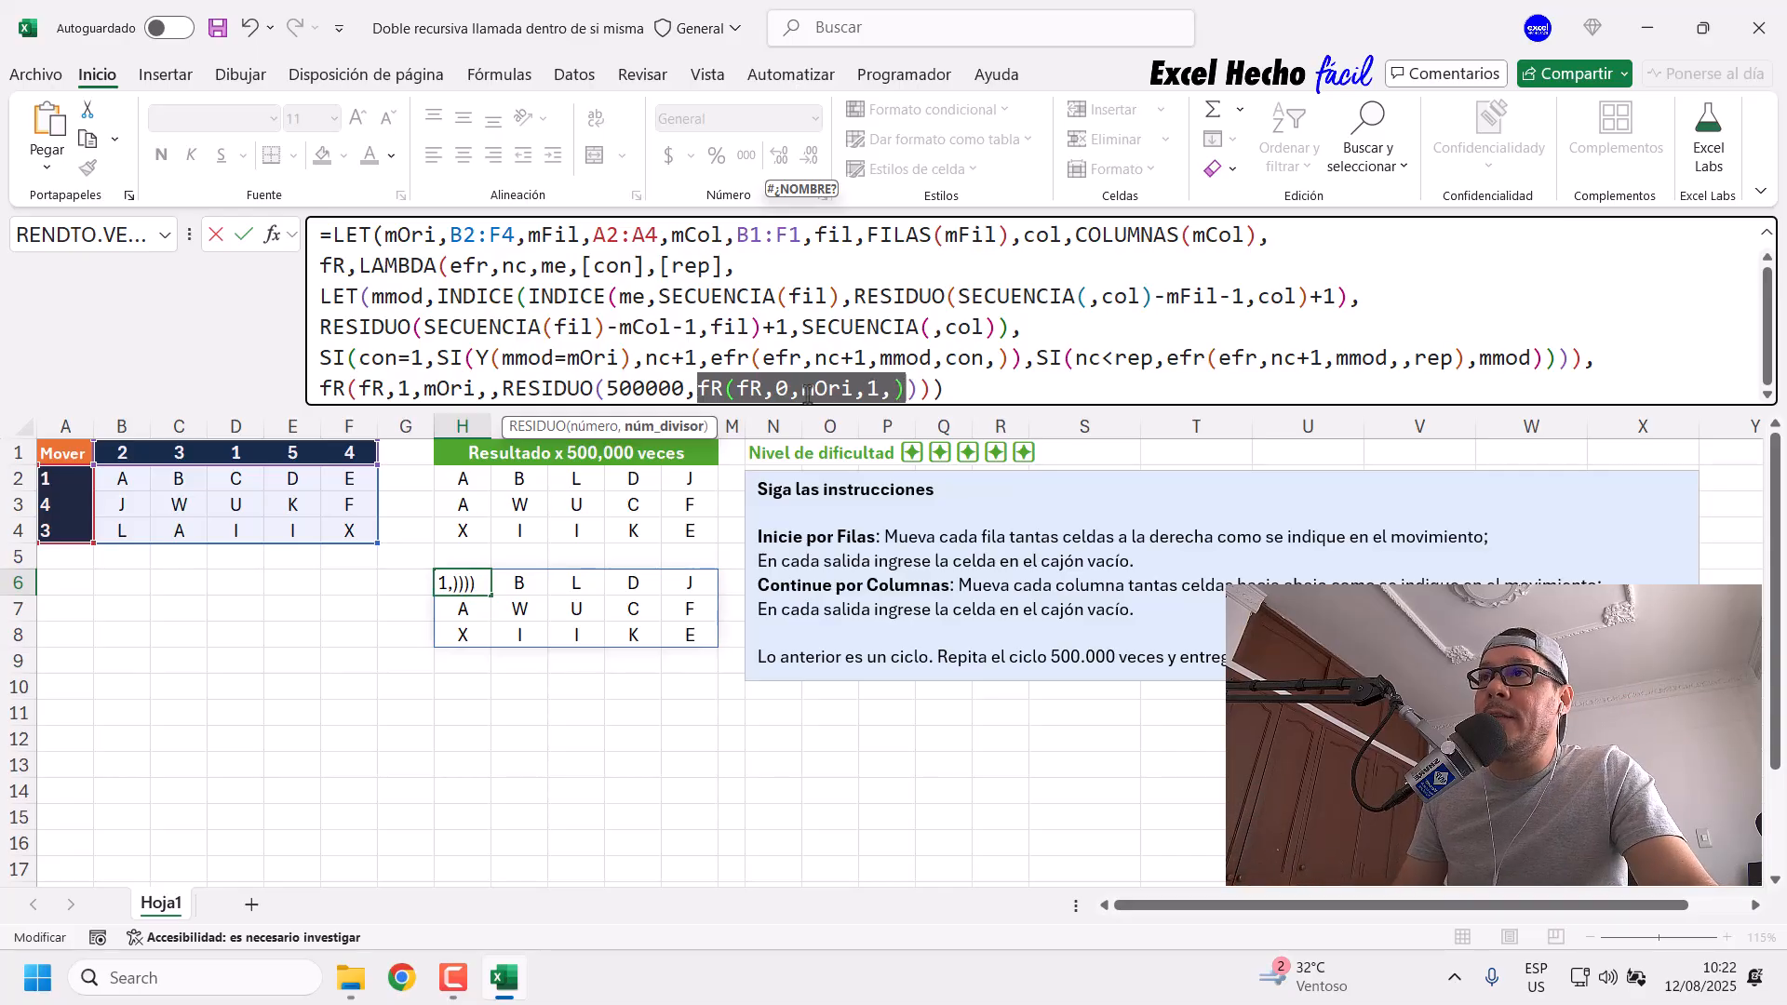
Step: Select the inner fR call inside RESIDUO and compare its first argument with the LAMBDA's efr parameter
{"action": "left_click", "coordinate": [737, 390]}
{"action": "left_click_drag", "start_coordinate": [700, 391], "coordinate": [901, 391]}
{"action": "left_click_drag", "start_coordinate": [769, 389], "coordinate": [737, 389]}
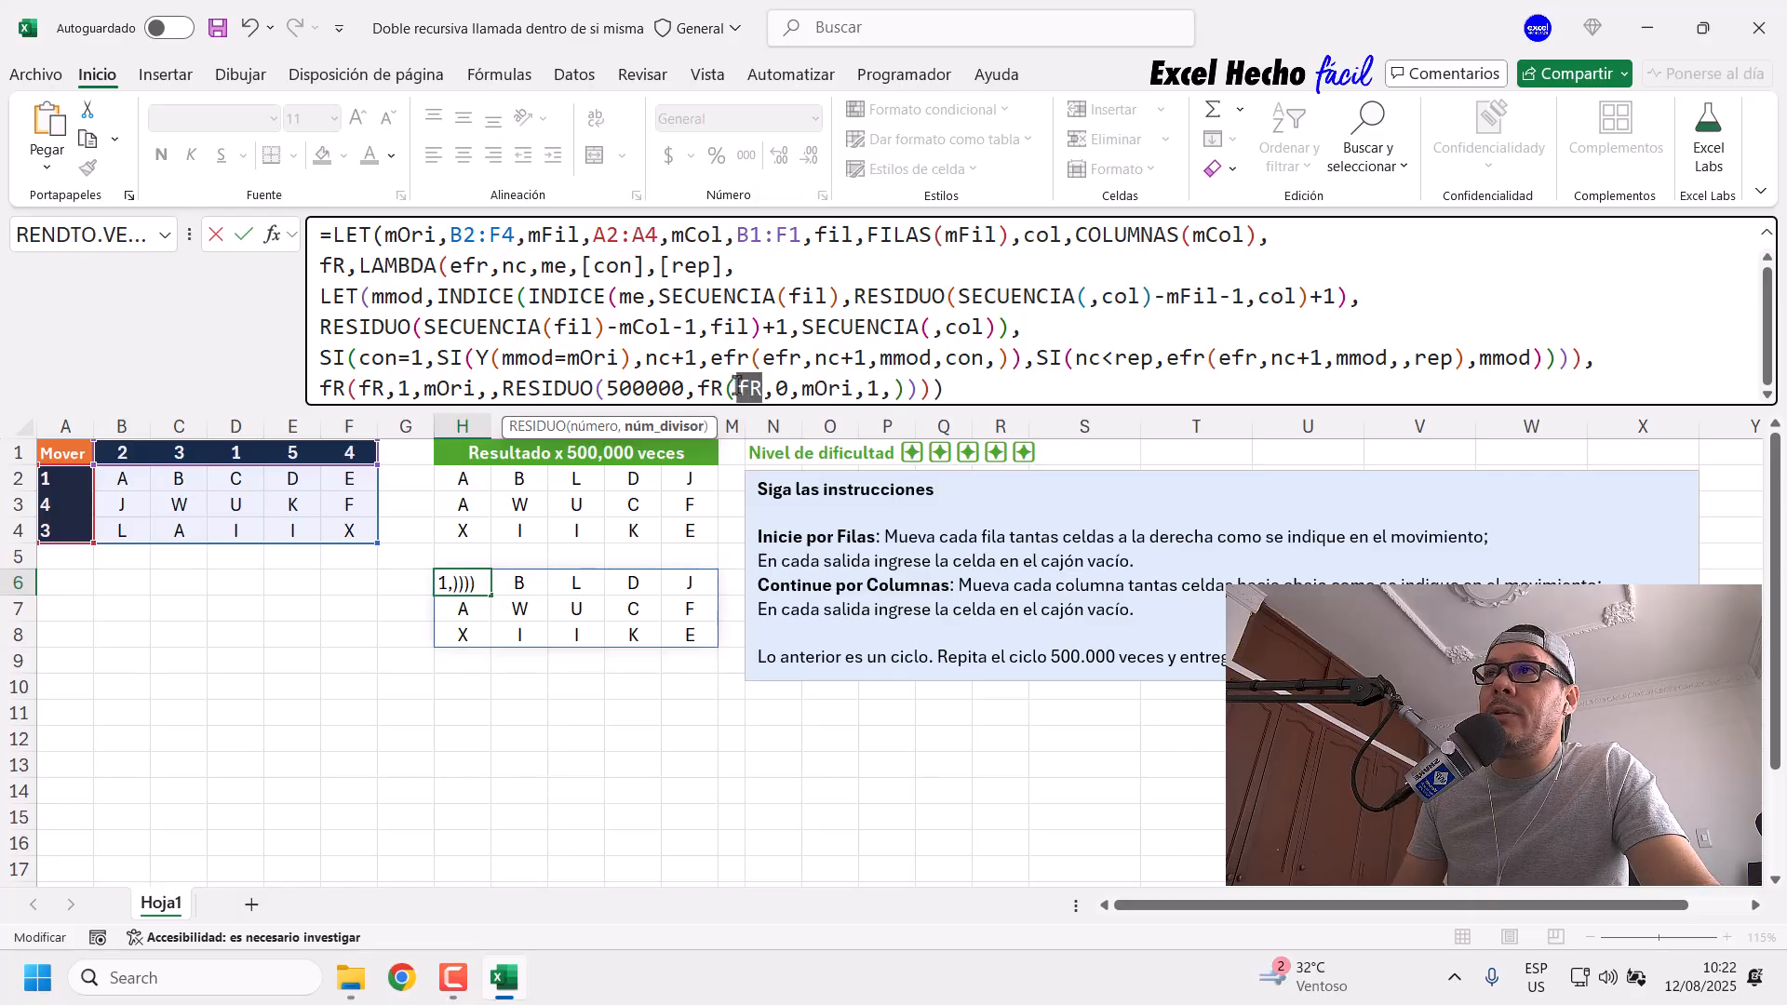
{"action": "double_click", "coordinate": [475, 267]}
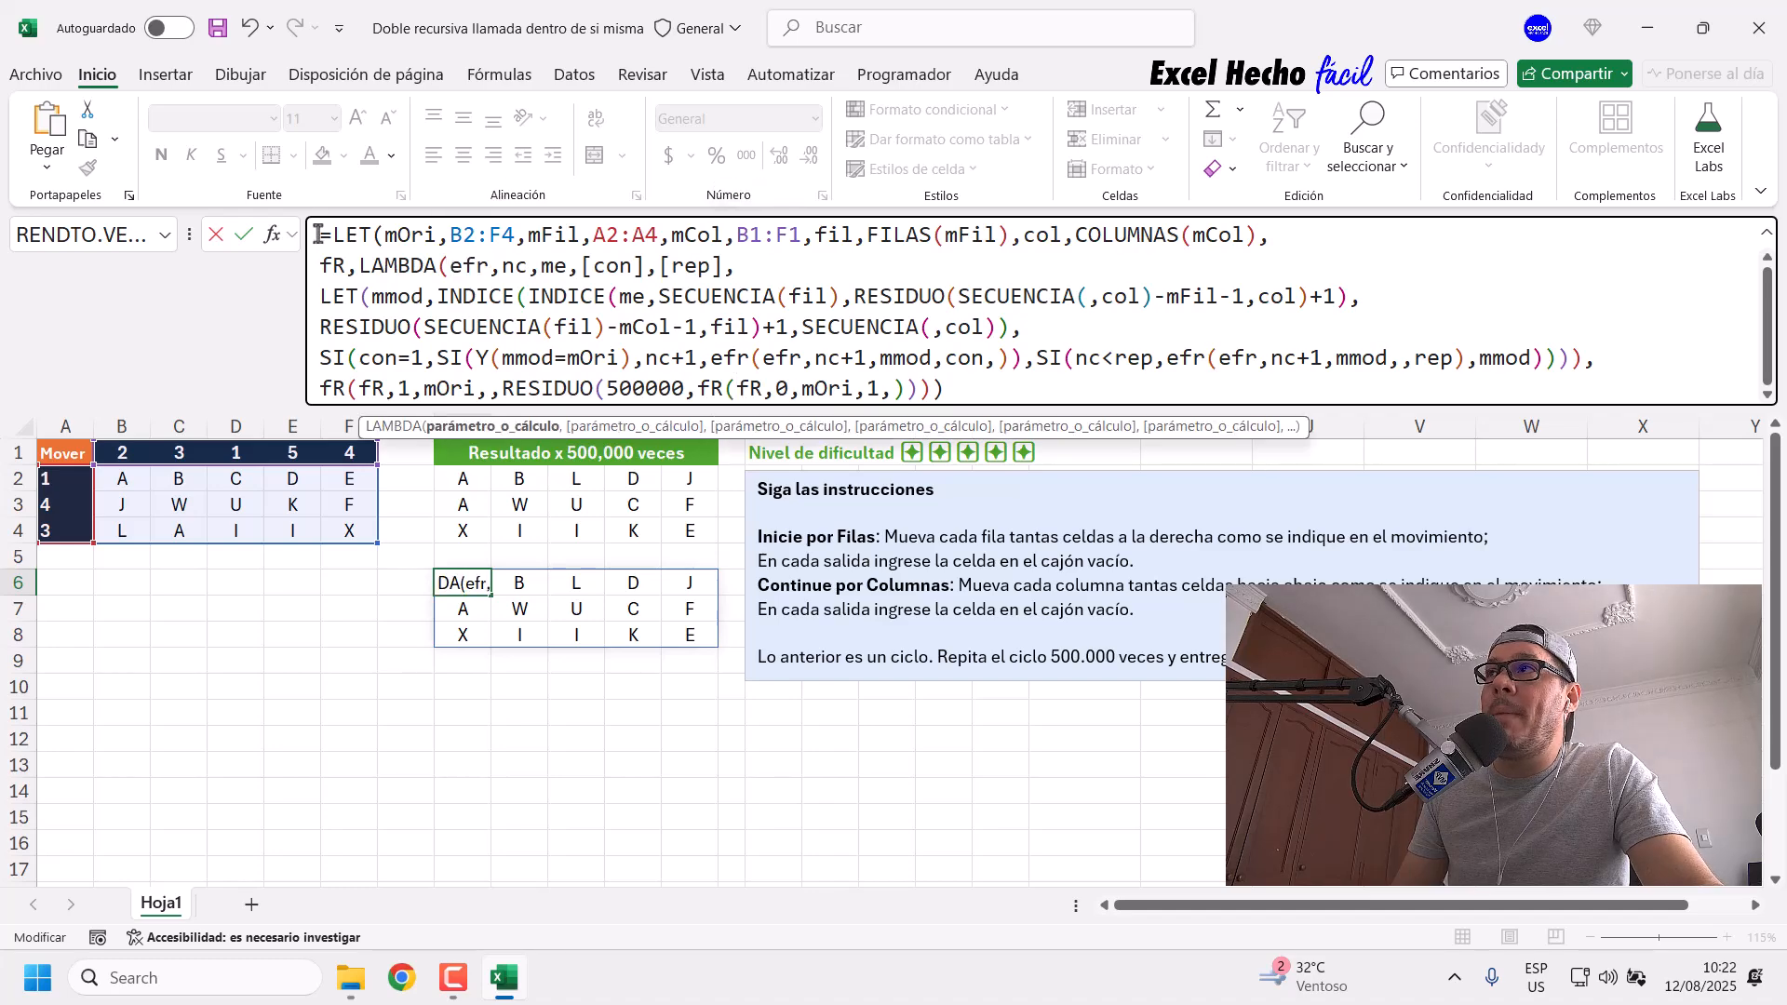
Step: Compare the inner fR call's 0 argument with the LAMBDA's nc parameter and the nc+1 counter expression
{"action": "left_click", "coordinate": [949, 389]}
{"action": "double_click", "coordinate": [783, 389]}
{"action": "double_click", "coordinate": [520, 268]}
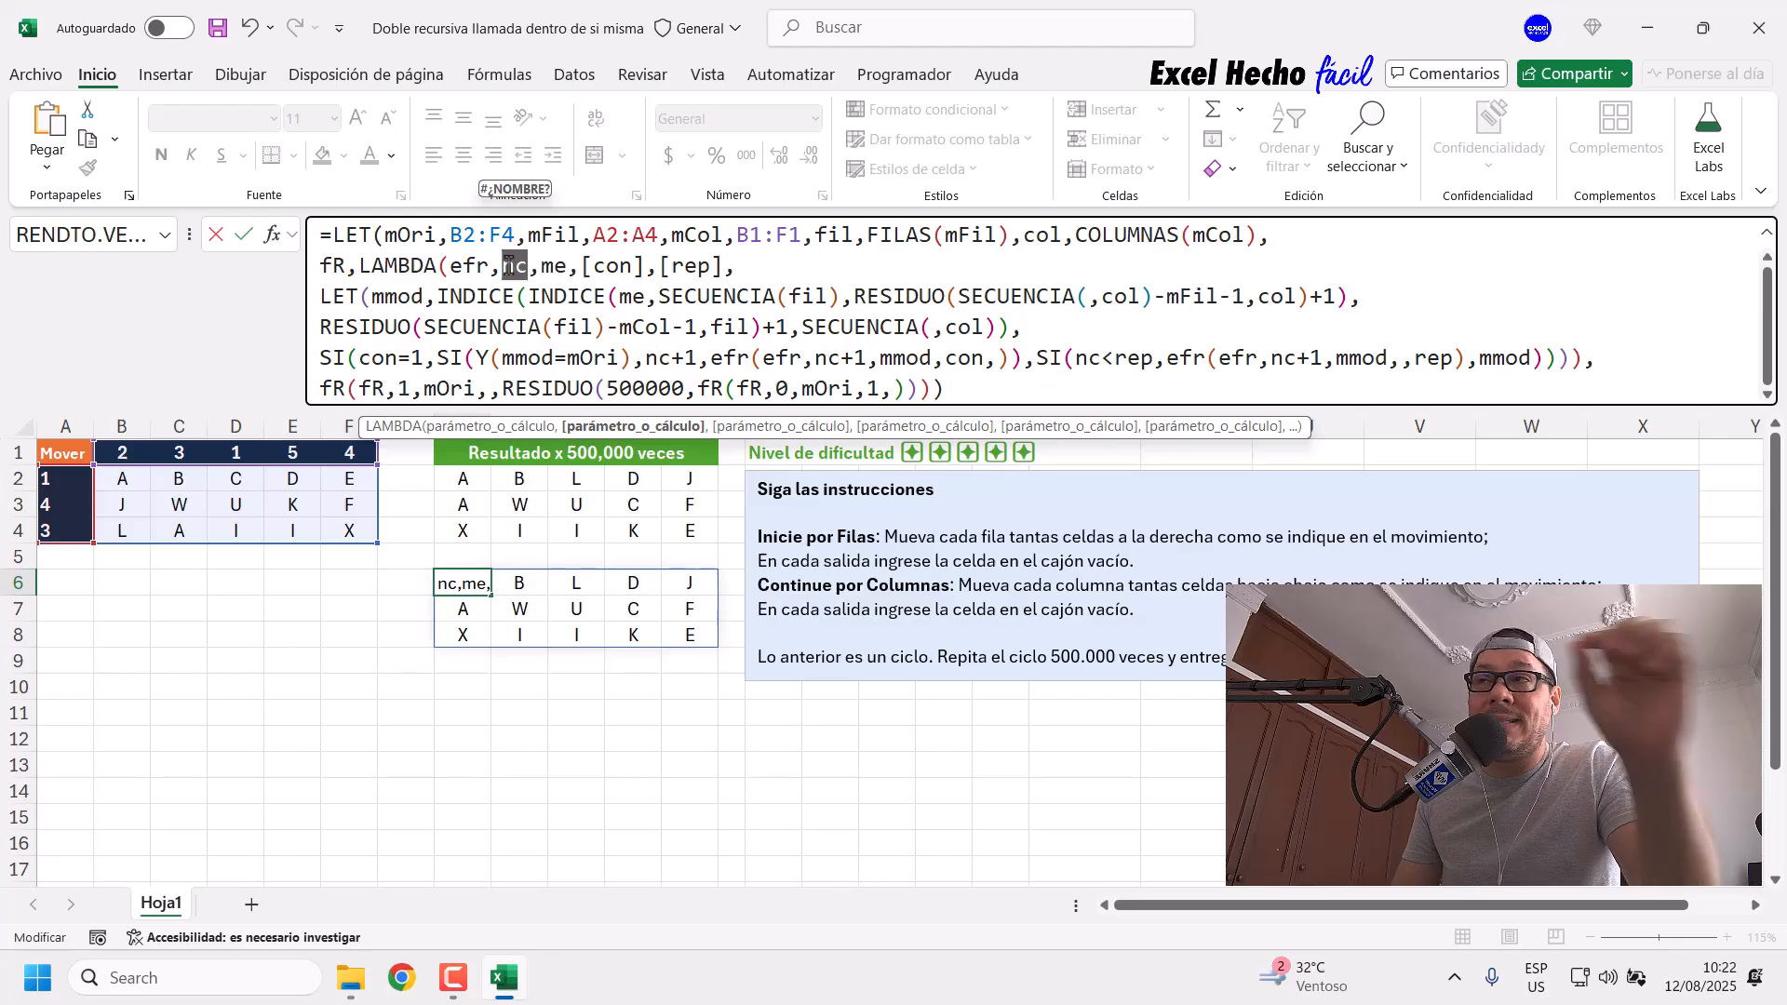
{"action": "left_click_drag", "start_coordinate": [645, 360], "coordinate": [698, 360]}
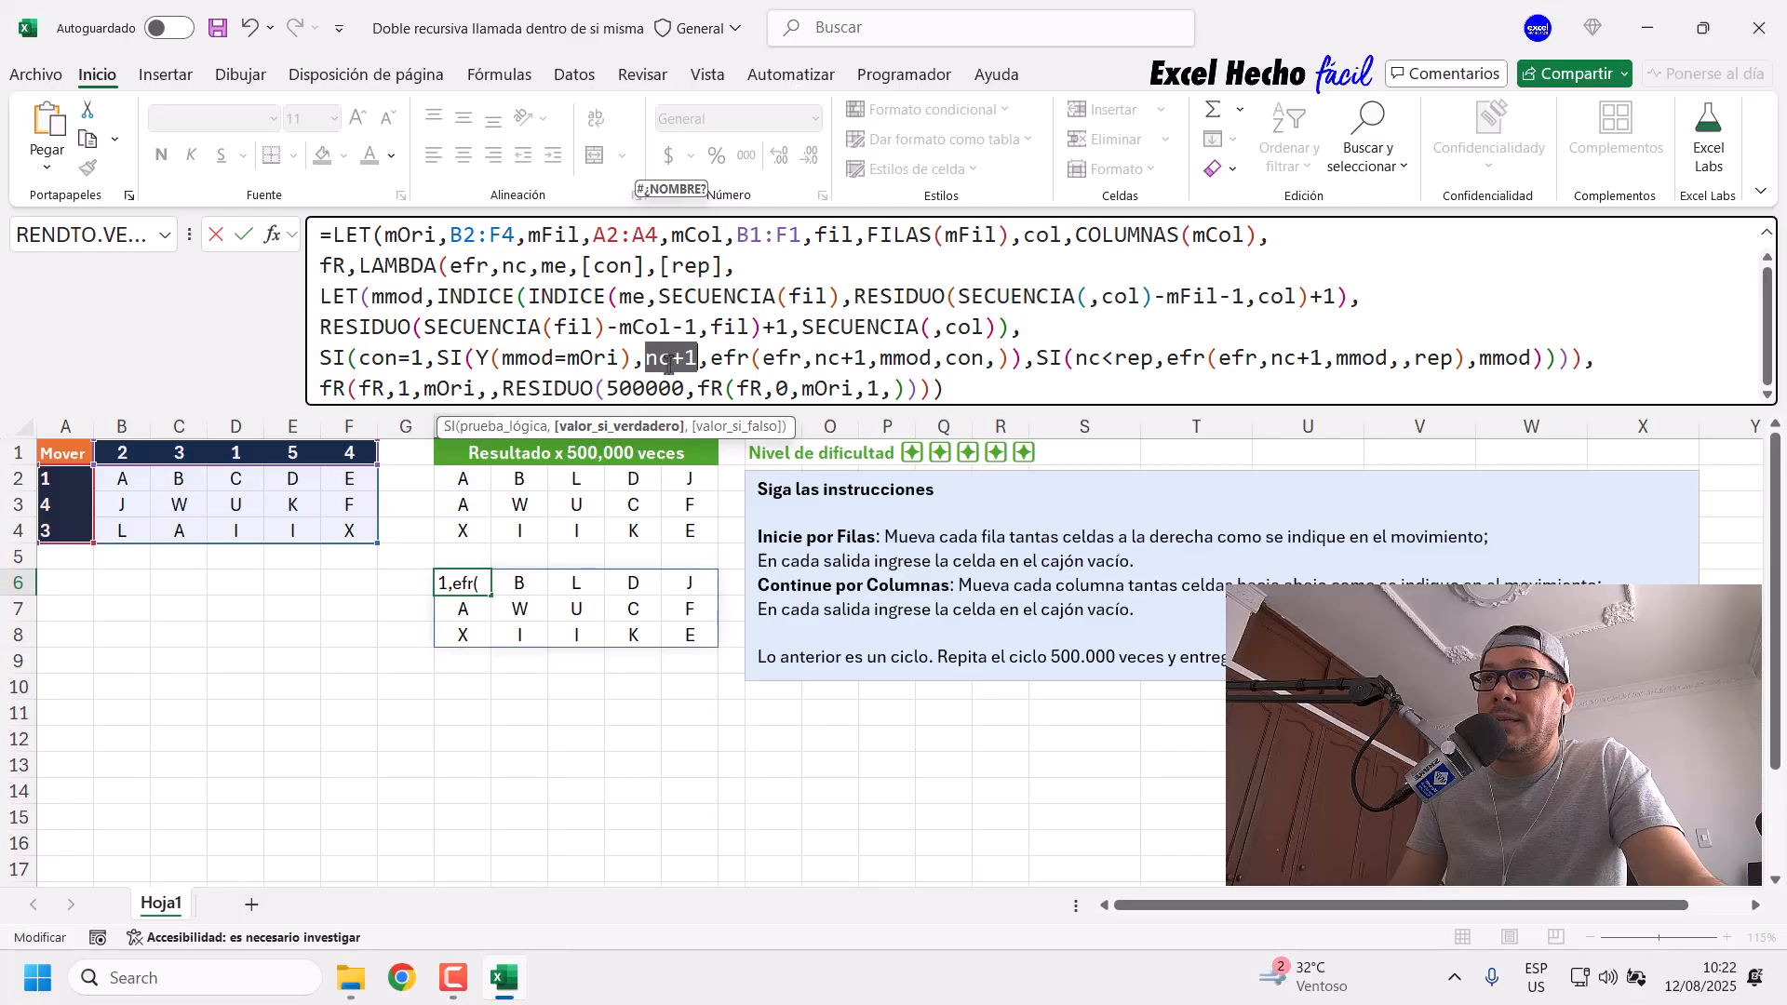
{"action": "double_click", "coordinate": [780, 389]}
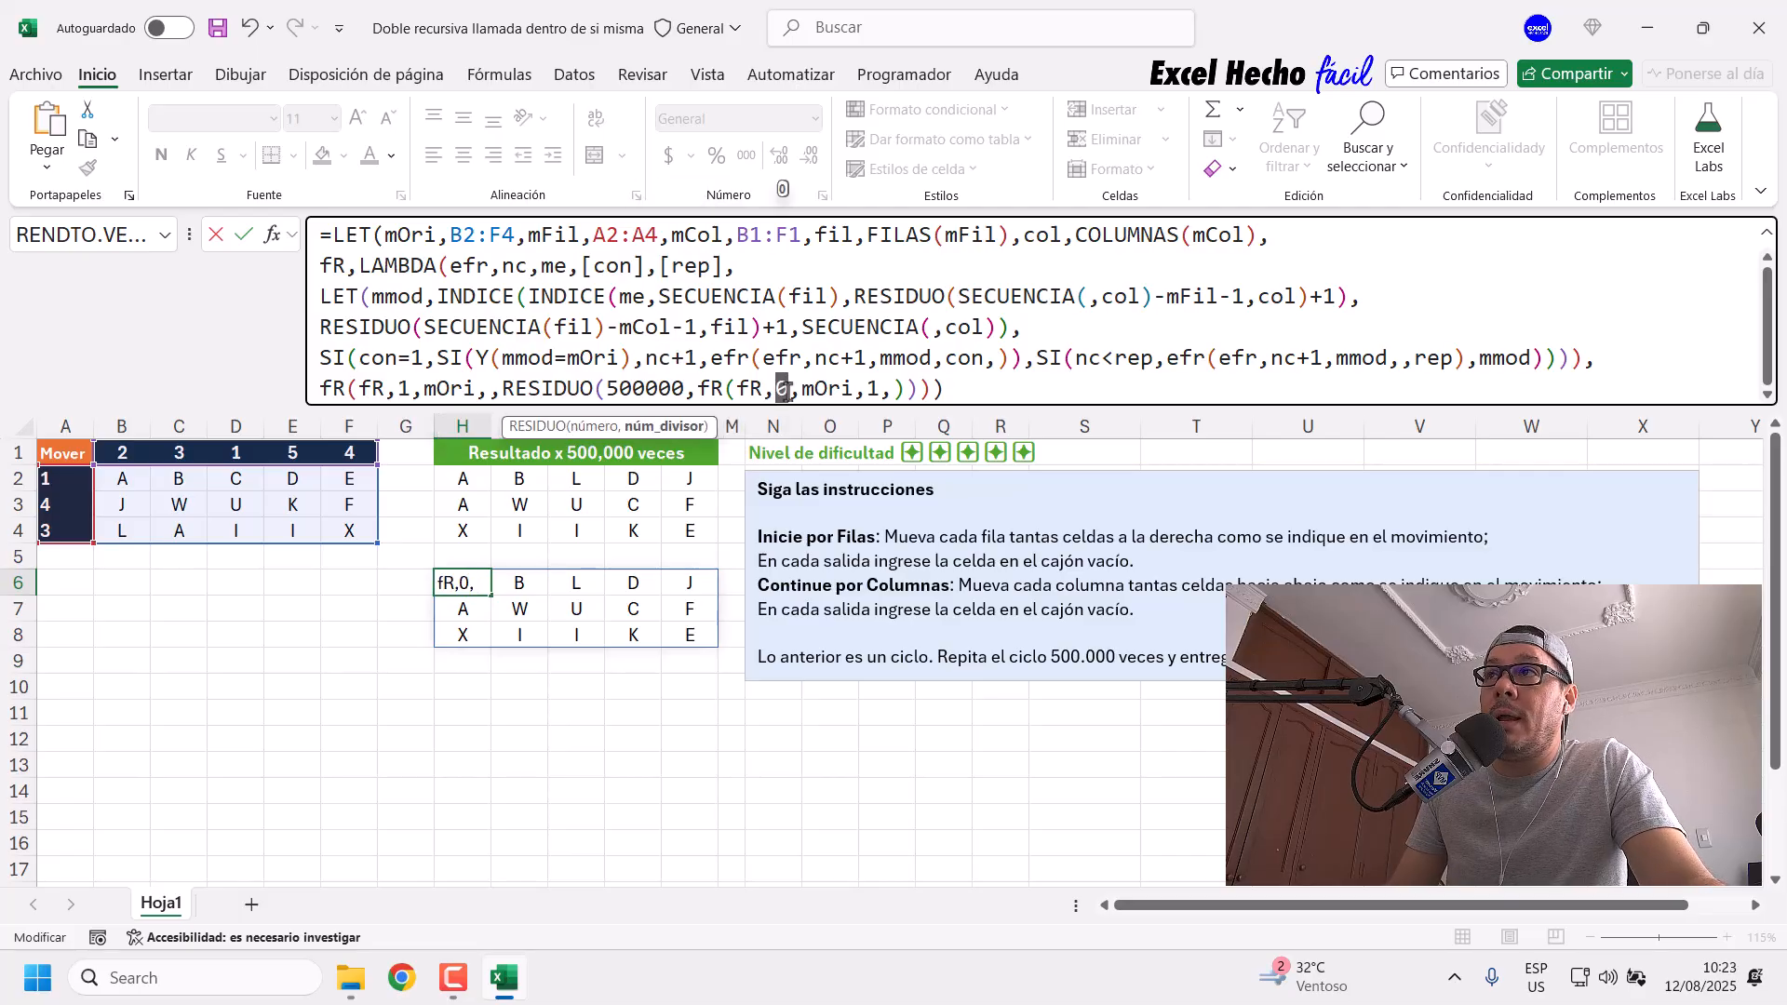
{"action": "double_click", "coordinate": [520, 269]}
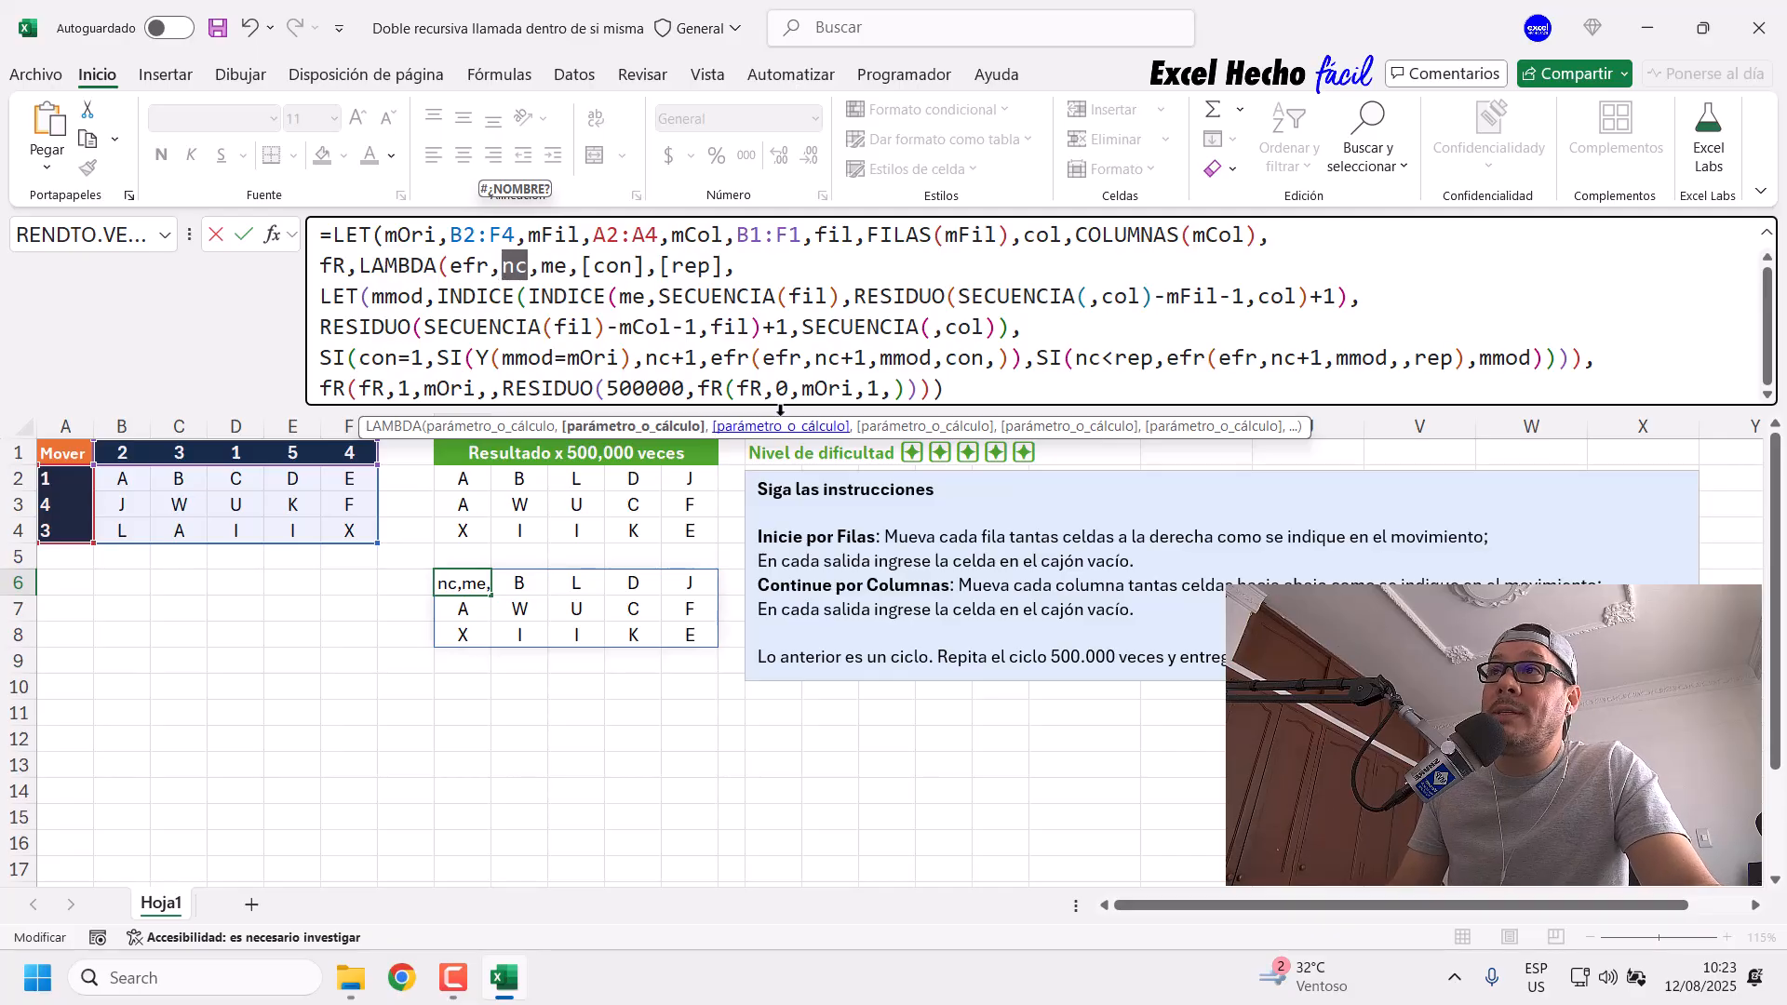
Step: Check the inner fR call's mOri argument against the mmod=mOri test, and its 1 argument against the optional con parameter
{"action": "double_click", "coordinate": [809, 389]}
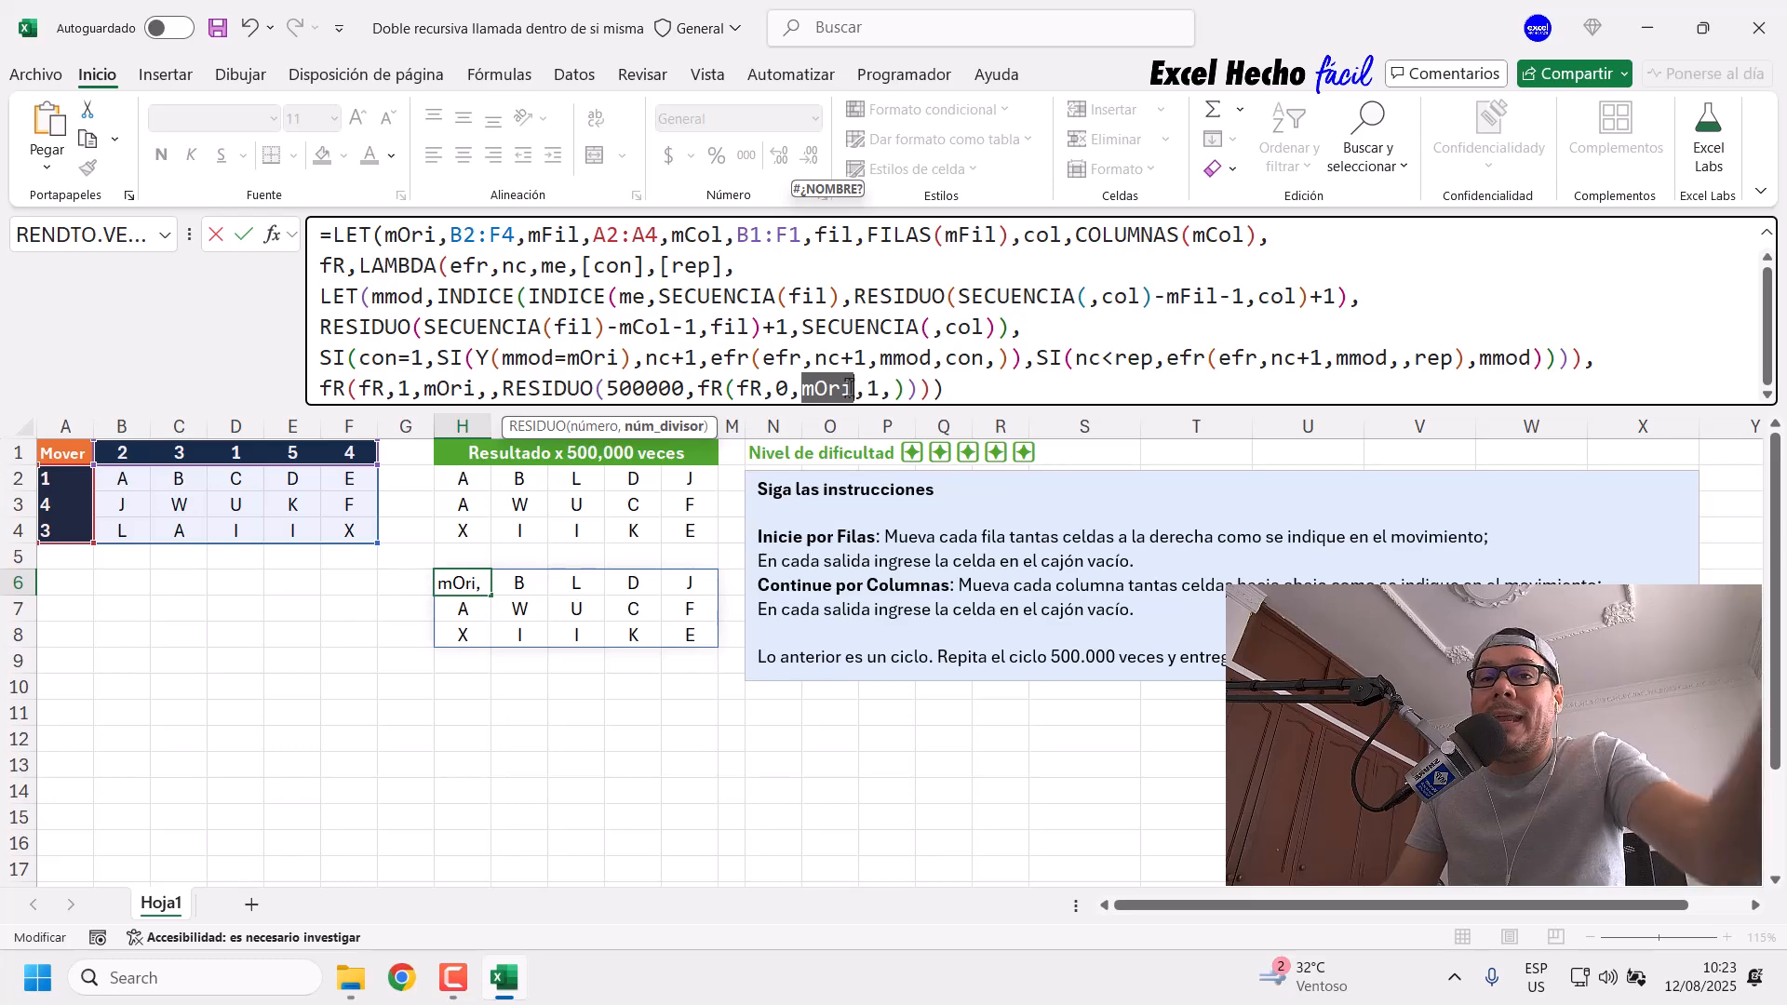
{"action": "left_click_drag", "start_coordinate": [616, 359], "coordinate": [503, 359]}
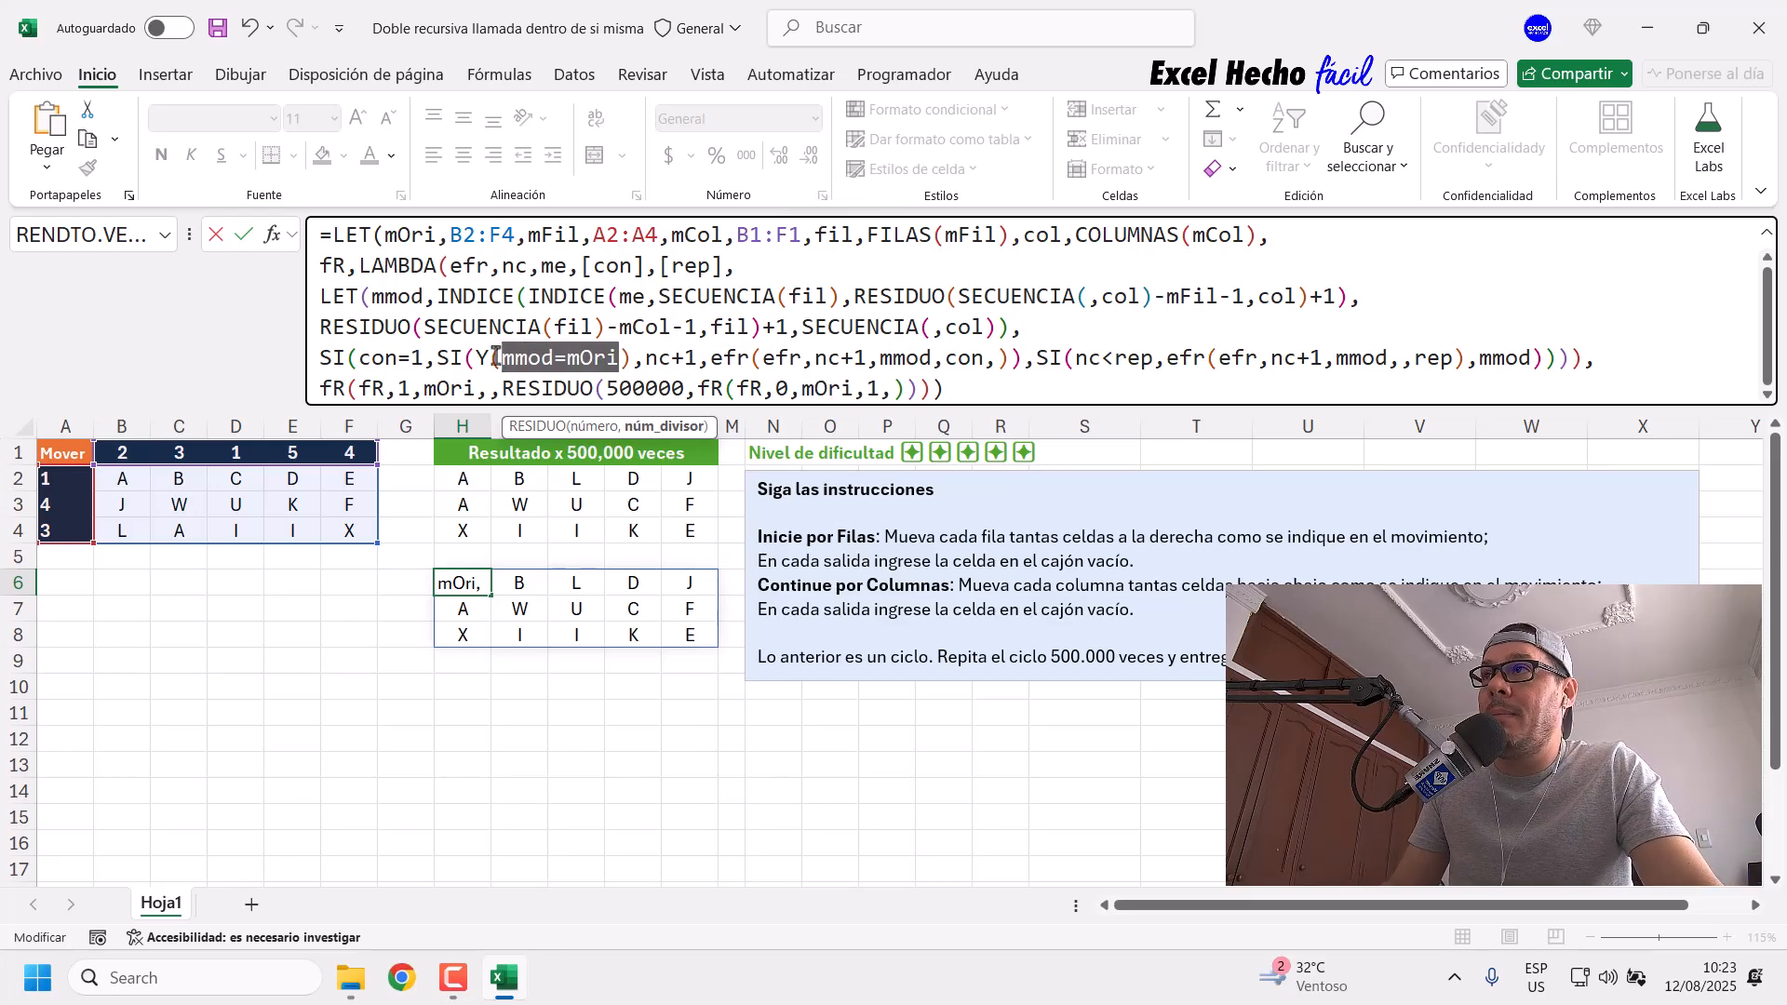
{"action": "double_click", "coordinate": [872, 389]}
{"action": "left_click_drag", "start_coordinate": [652, 267], "coordinate": [581, 267]}
{"action": "double_click", "coordinate": [872, 388]}
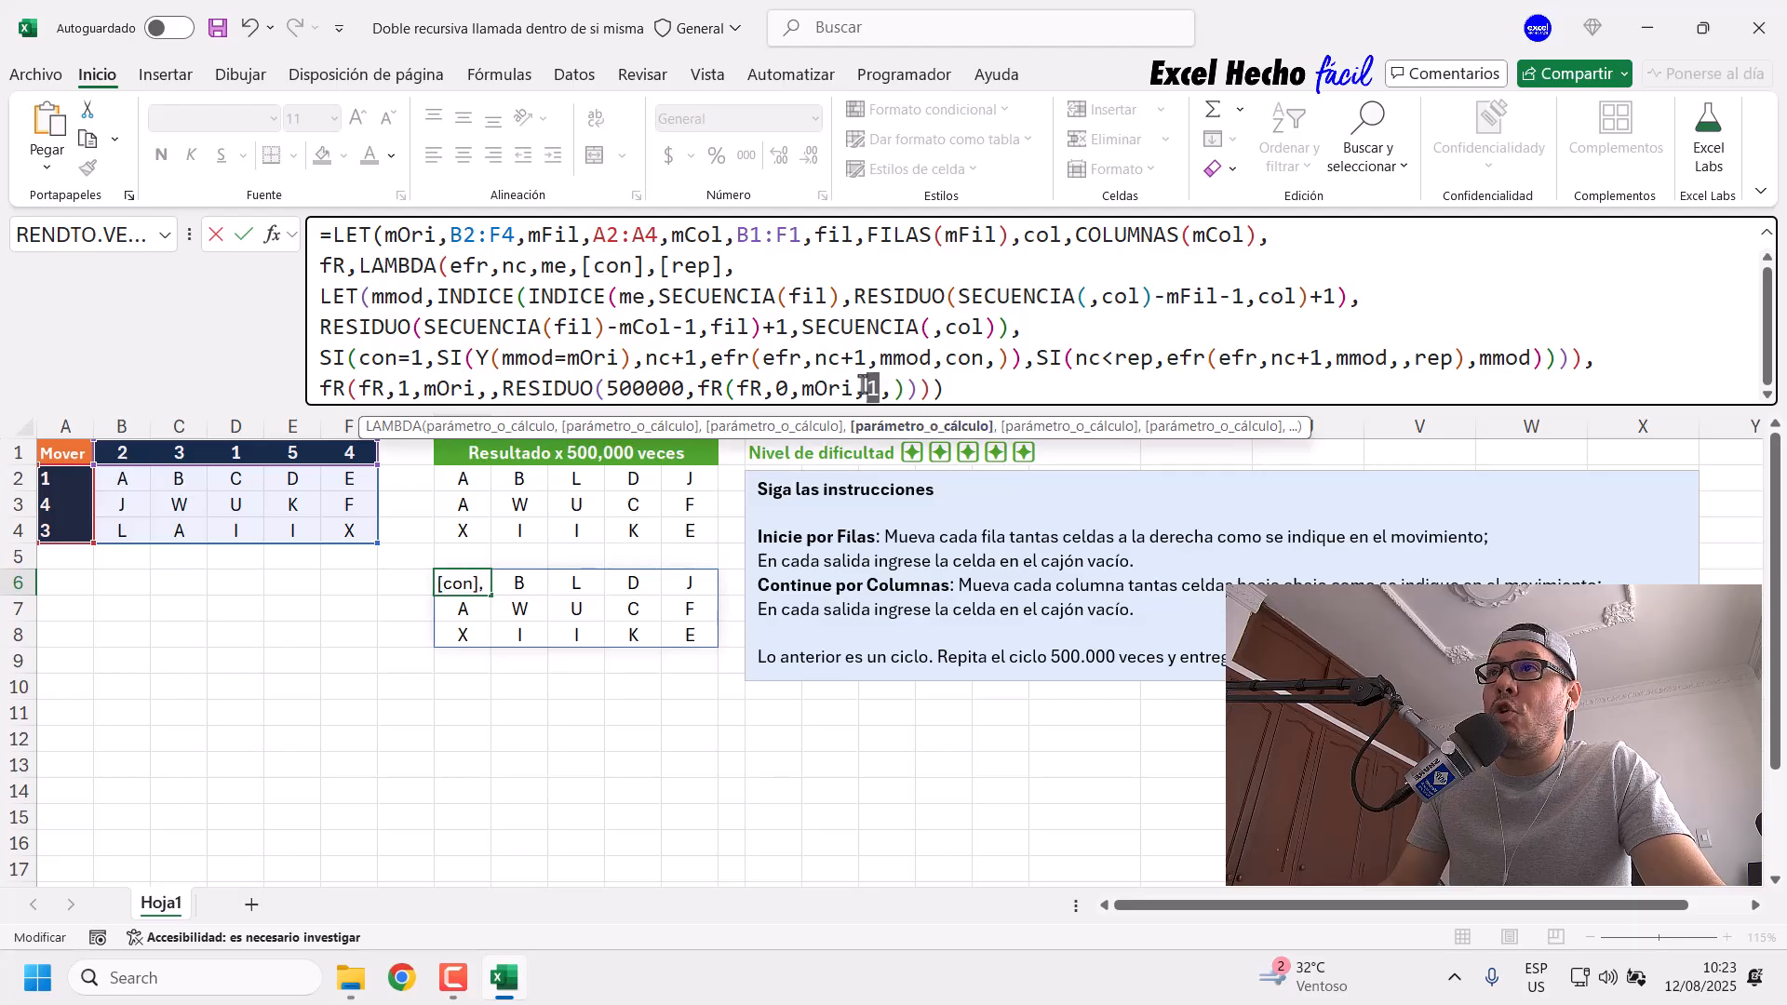
Step: Examine the SI branch used when con=1, including its Y(mmod=mOri) test, and relate it to the whole inner fR call
{"action": "left_click", "coordinate": [431, 359]}
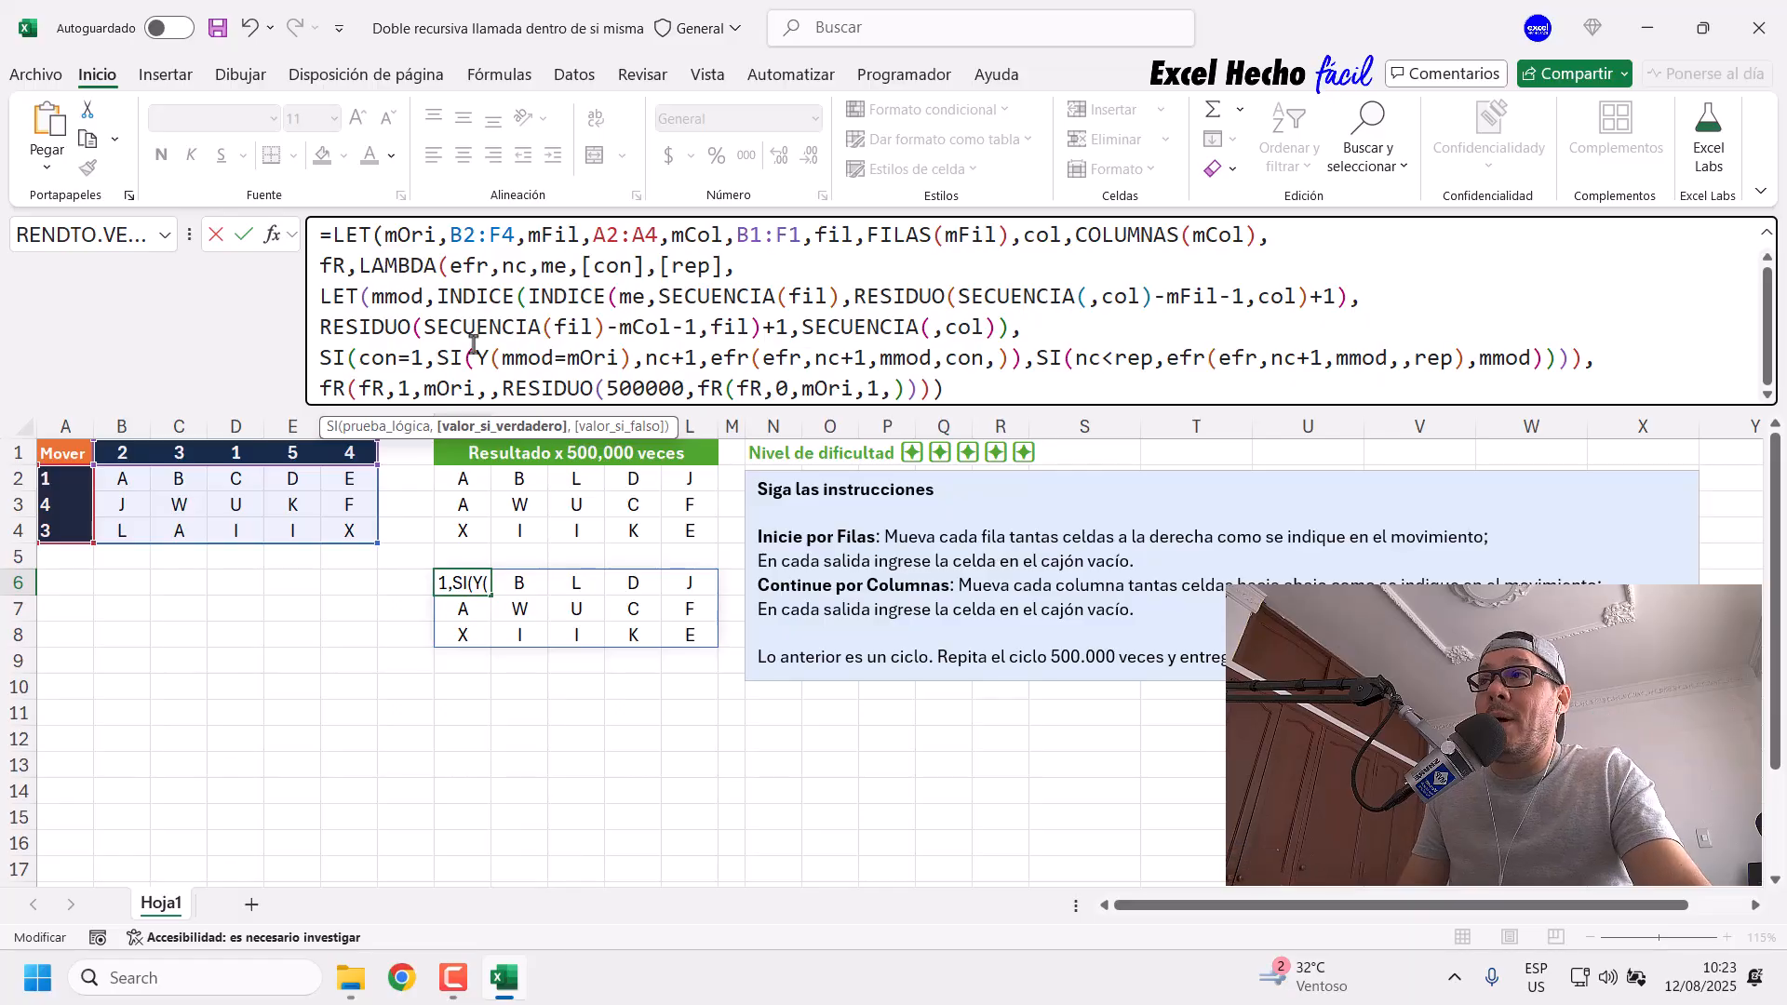
{"action": "left_click", "coordinate": [470, 426]}
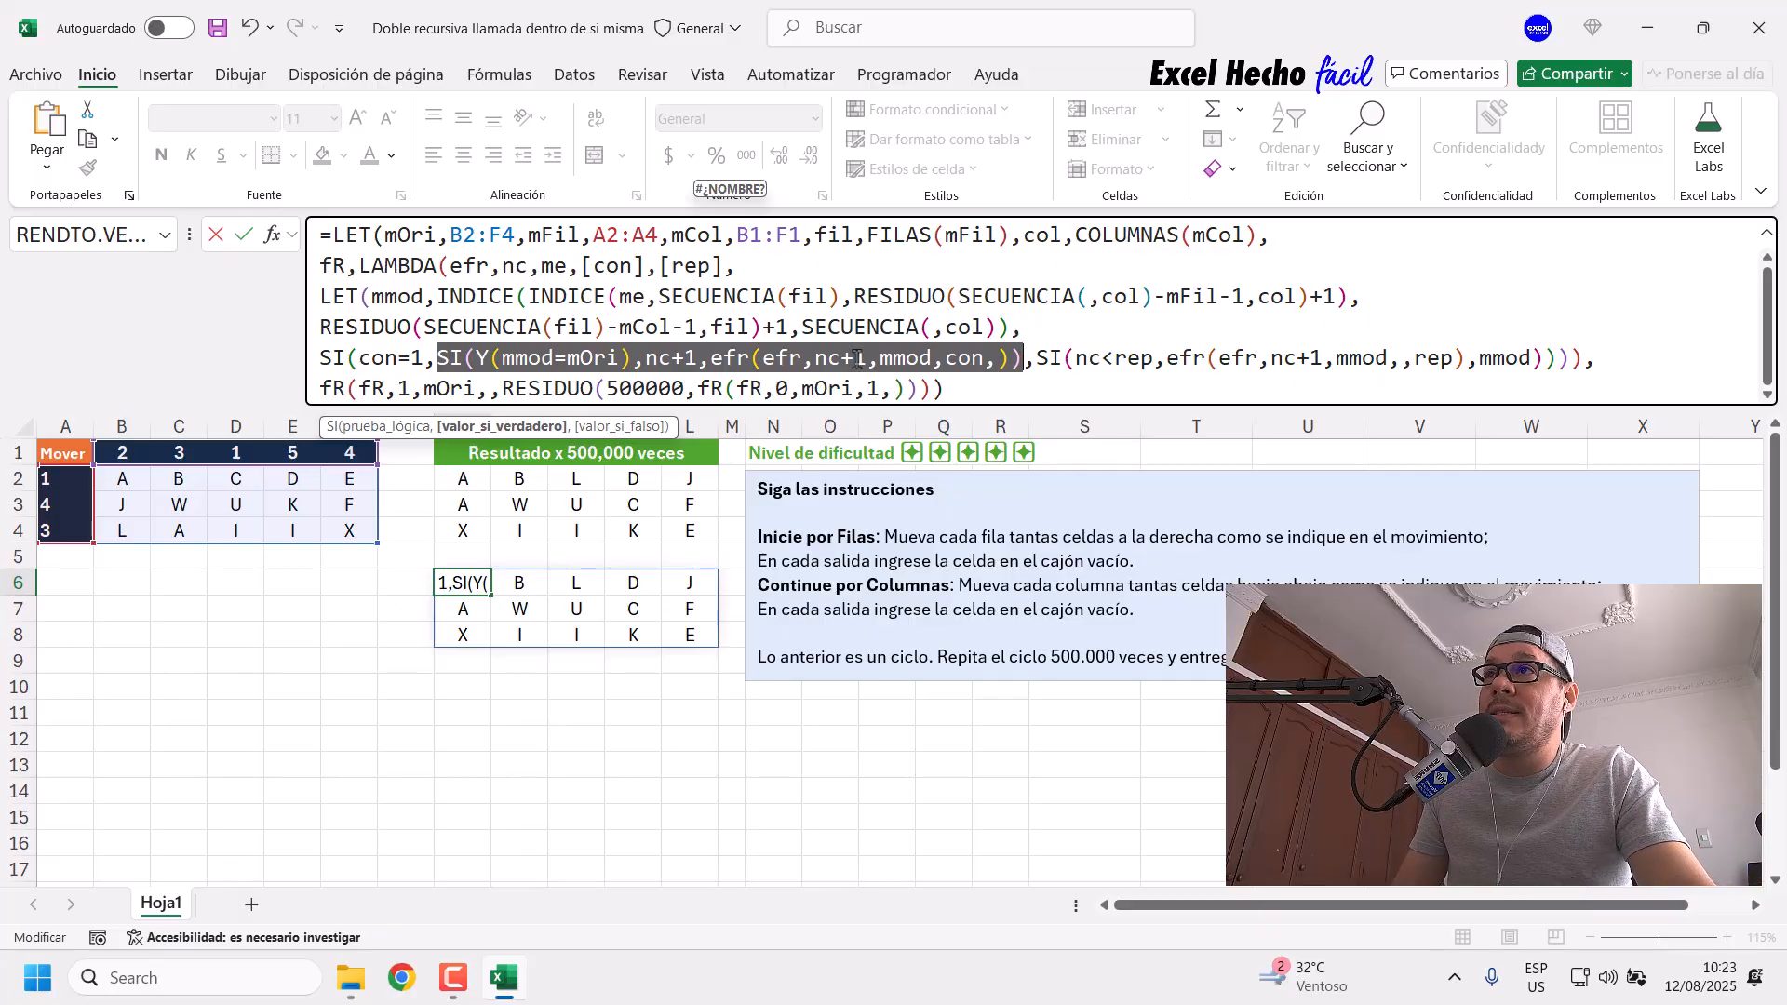
{"action": "left_click_drag", "start_coordinate": [631, 358], "coordinate": [474, 358]}
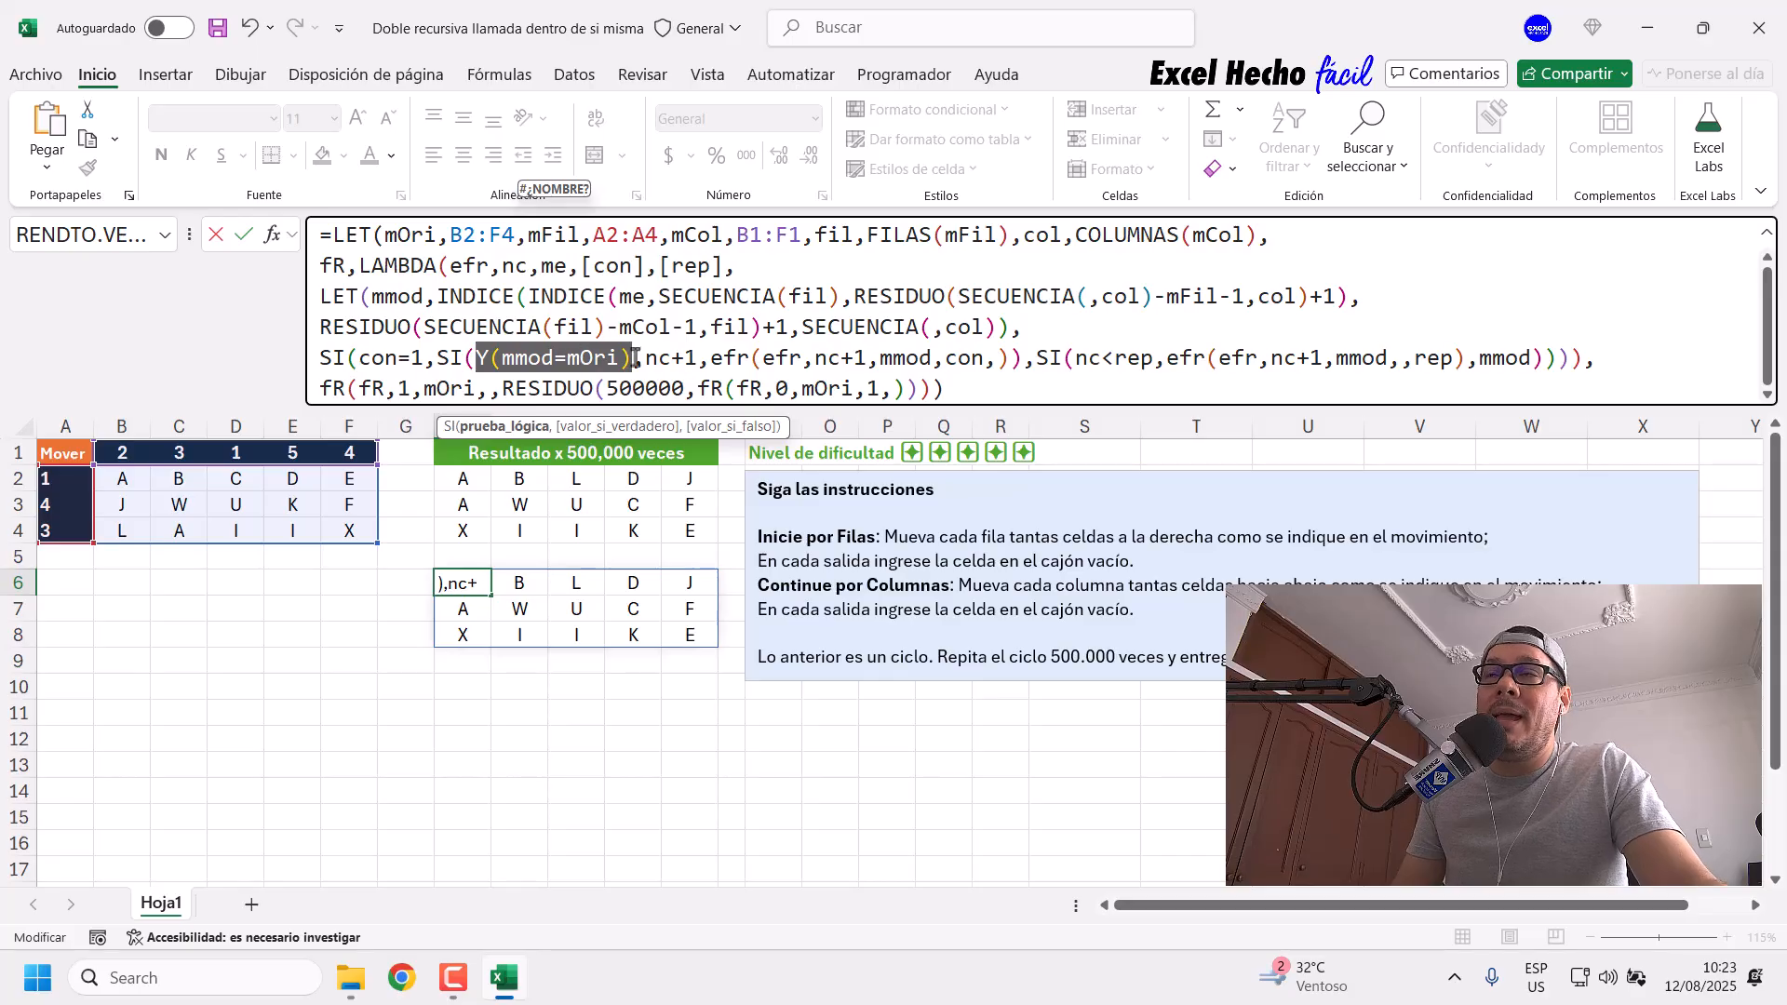
{"action": "left_click", "coordinate": [889, 389]}
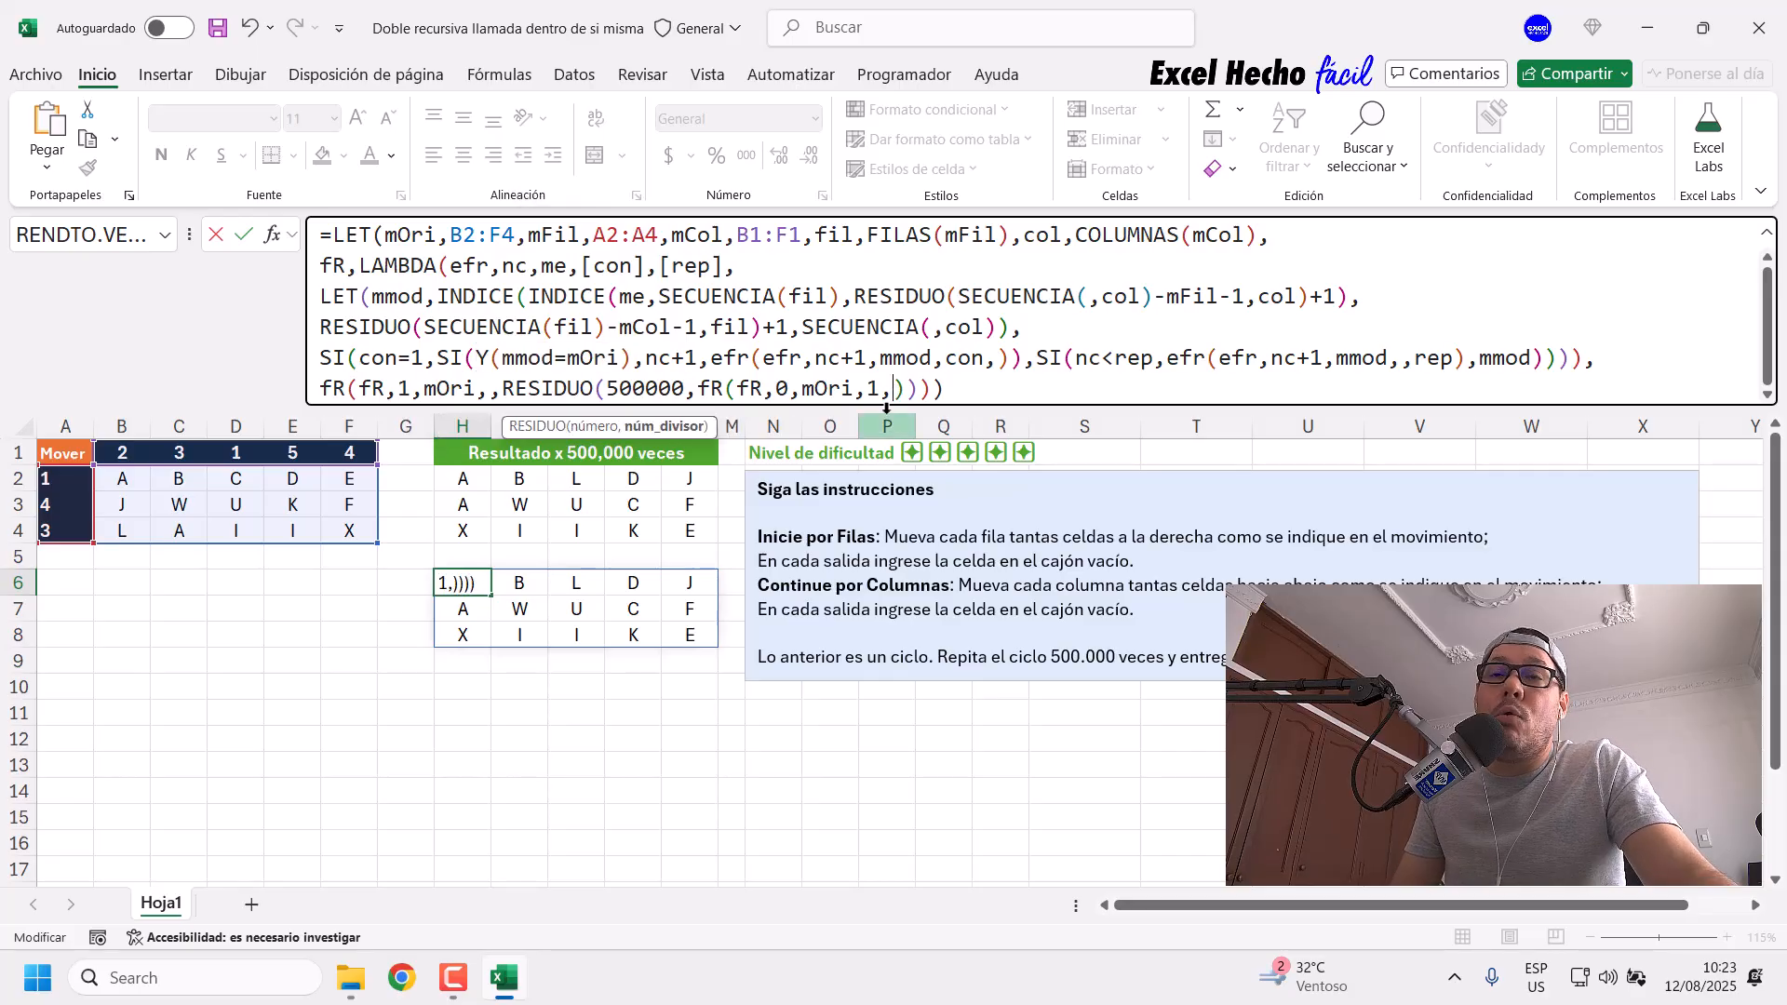
{"action": "left_click_drag", "start_coordinate": [698, 388], "coordinate": [903, 384]}
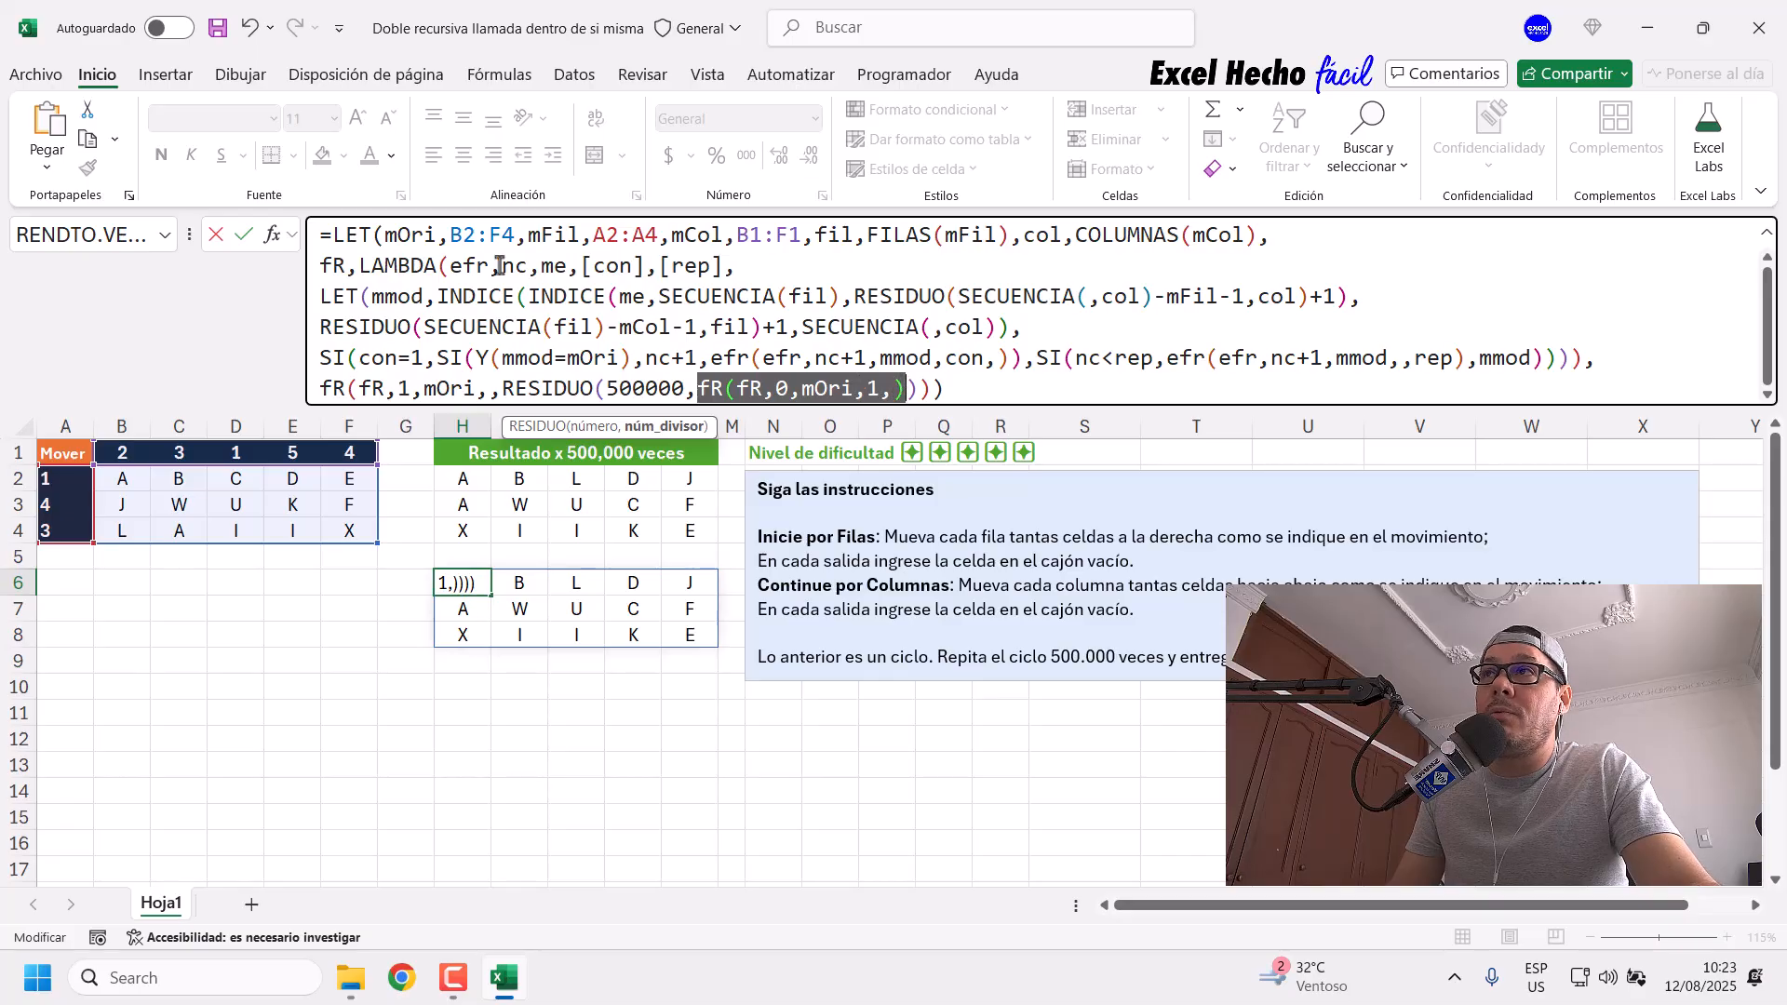
Step: Try 0 as the inner fR call's optional rep argument and commit the H6 formula
{"action": "left_click", "coordinate": [890, 393]}
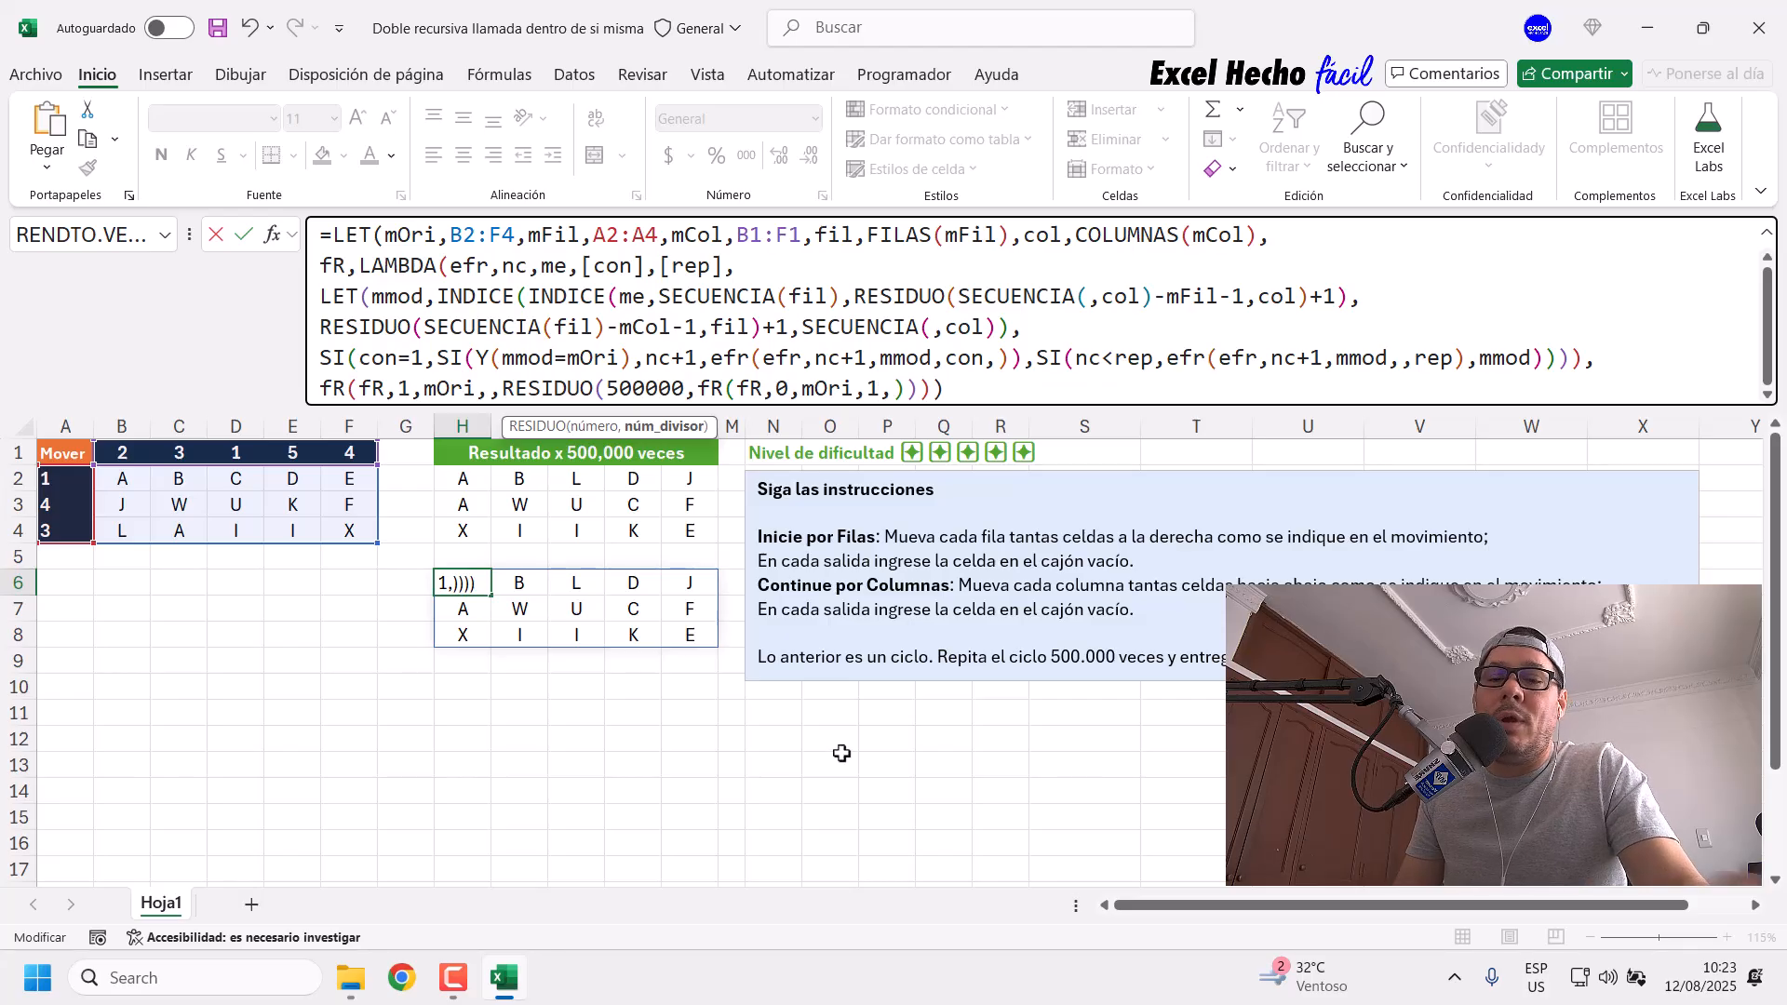
{"action": "type", "text": "0"}
{"action": "key", "text": "Return"}
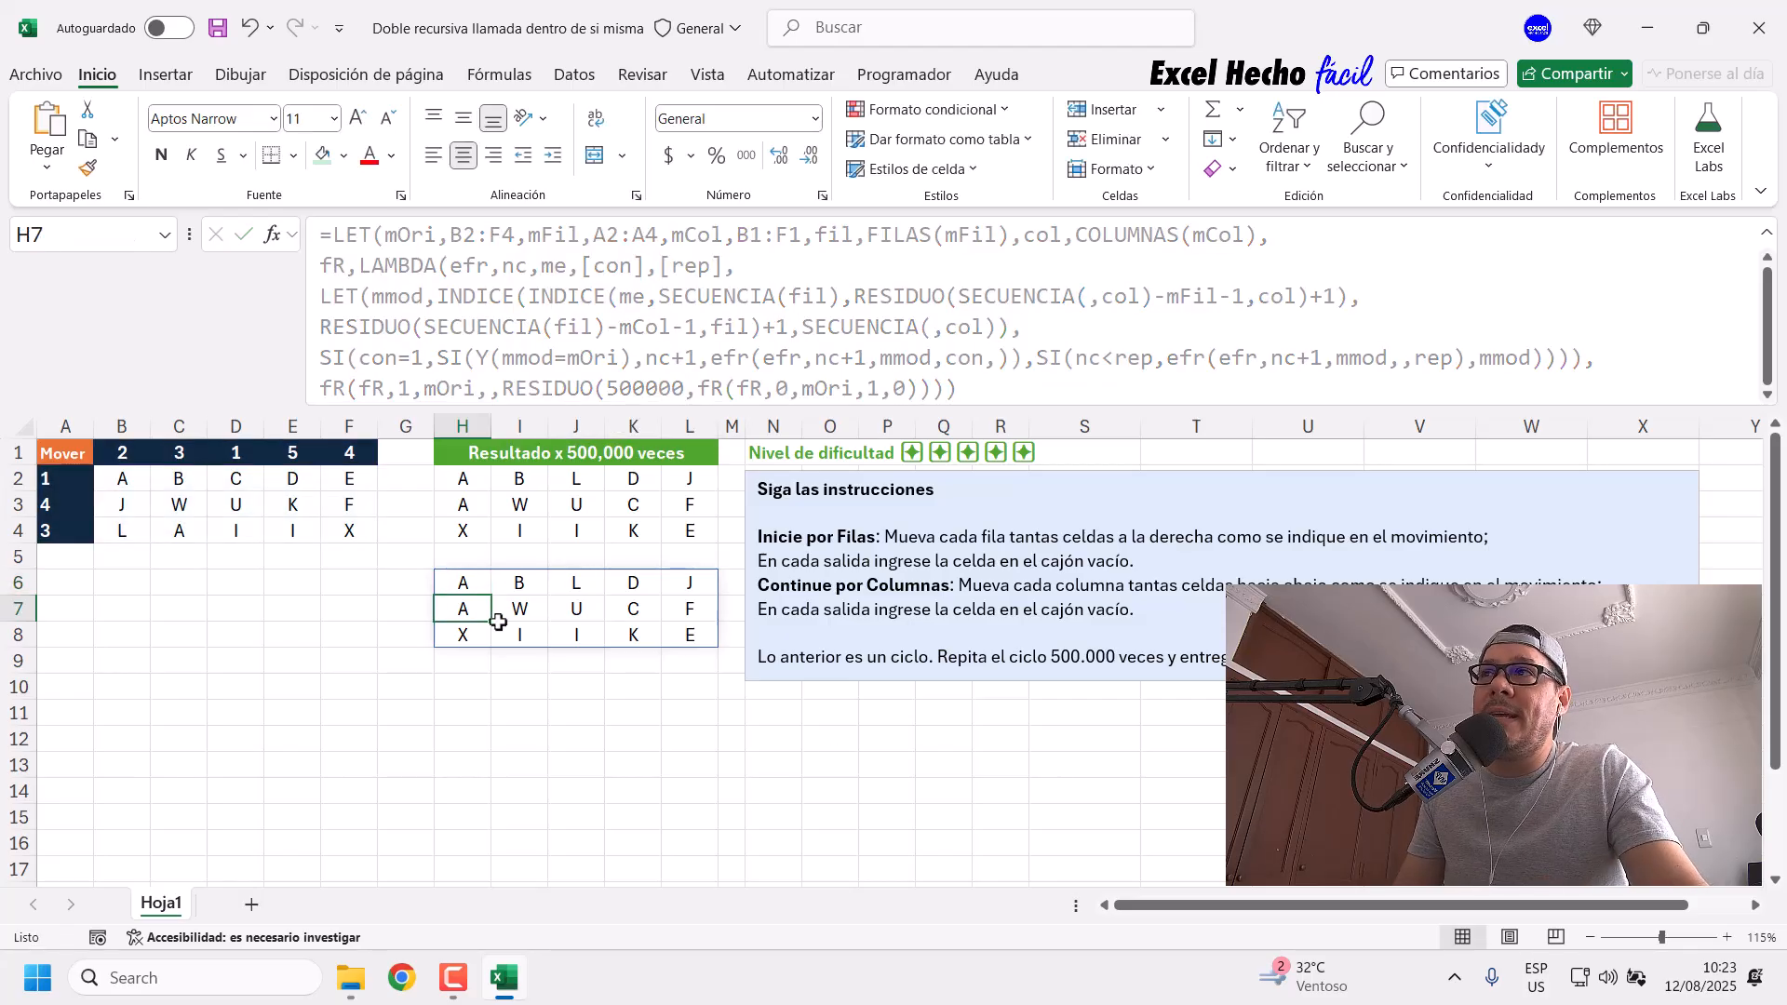
Step: Clear the 0 from the inner fR call's rep argument and commit the H6 formula
{"action": "left_click", "coordinate": [463, 582]}
{"action": "double_click", "coordinate": [896, 388]}
{"action": "key", "text": "BackSpace"}
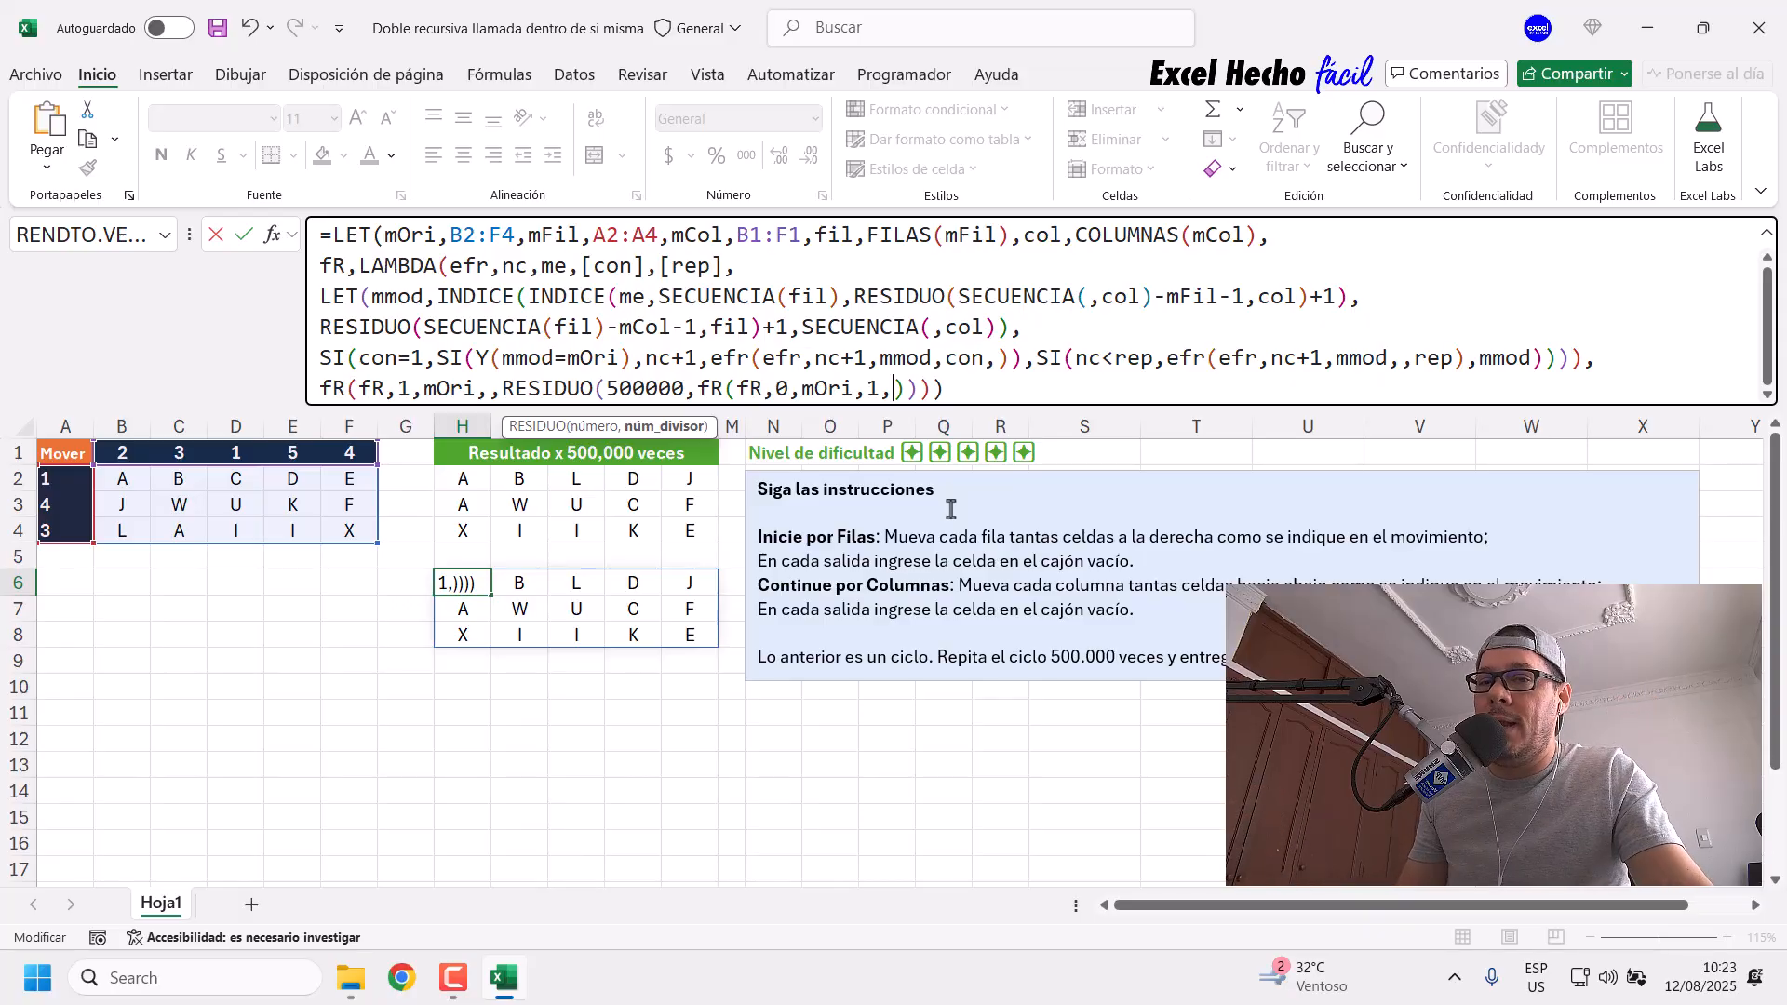
{"action": "left_click", "coordinate": [945, 391]}
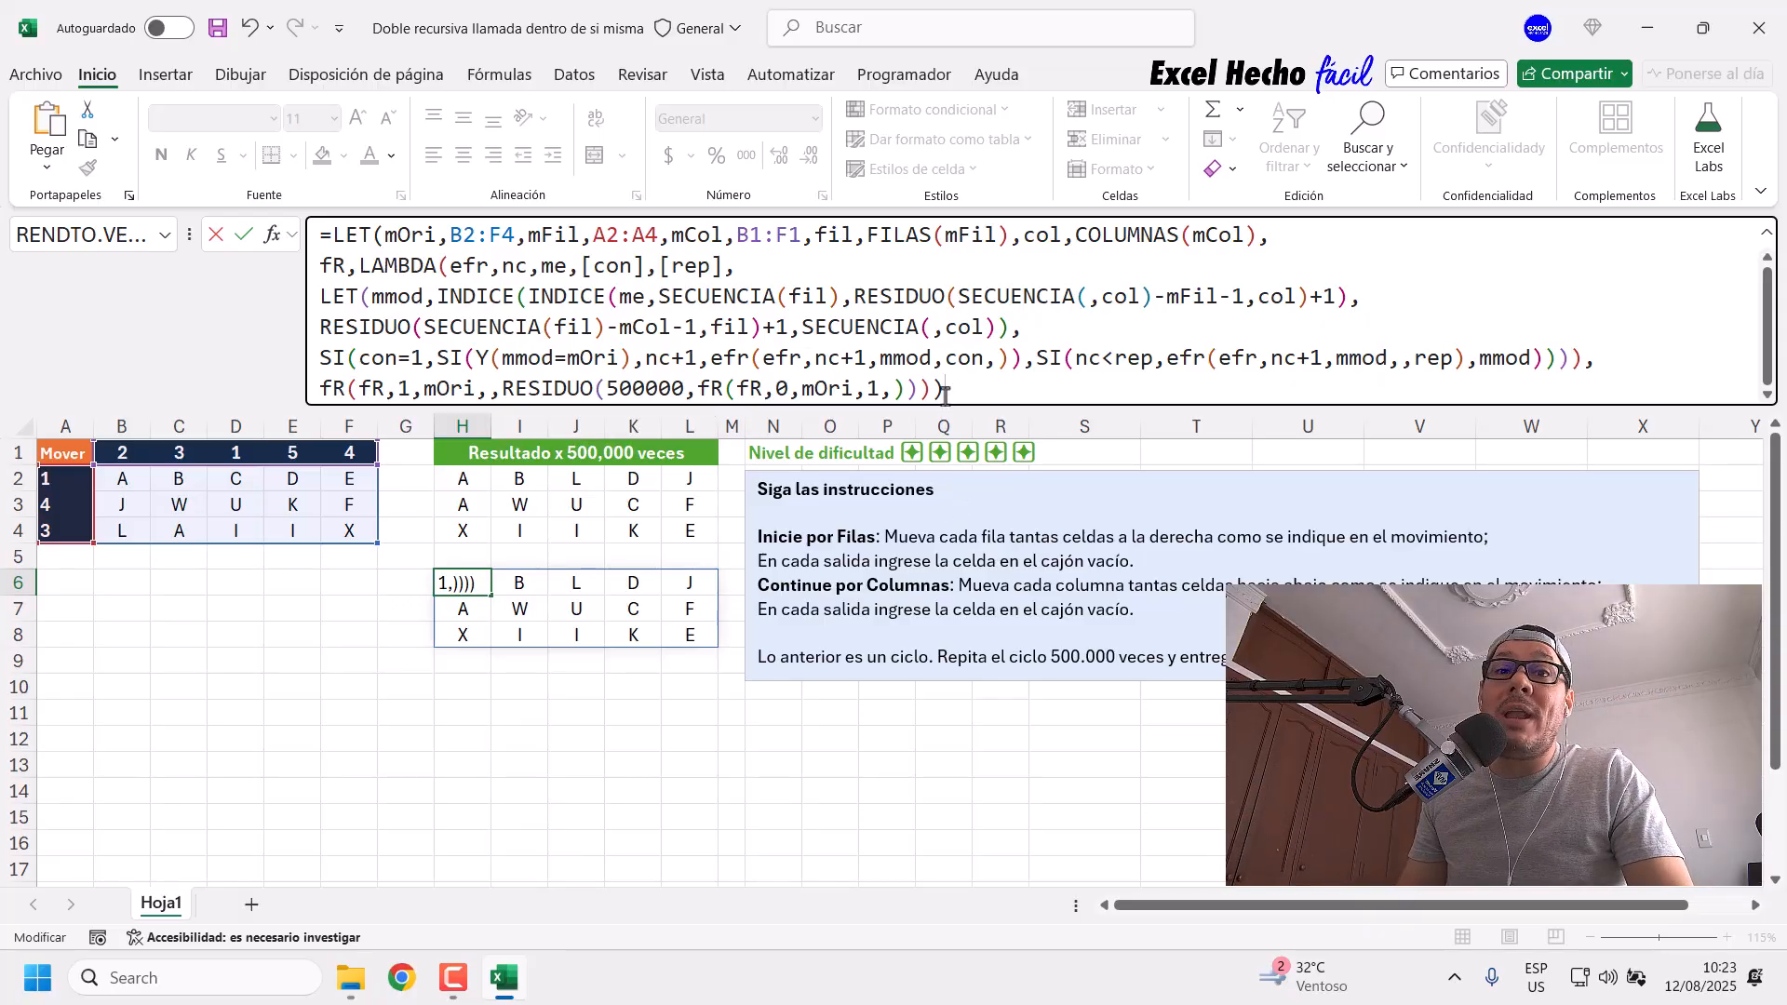
{"action": "key", "text": "ctrl+Return"}
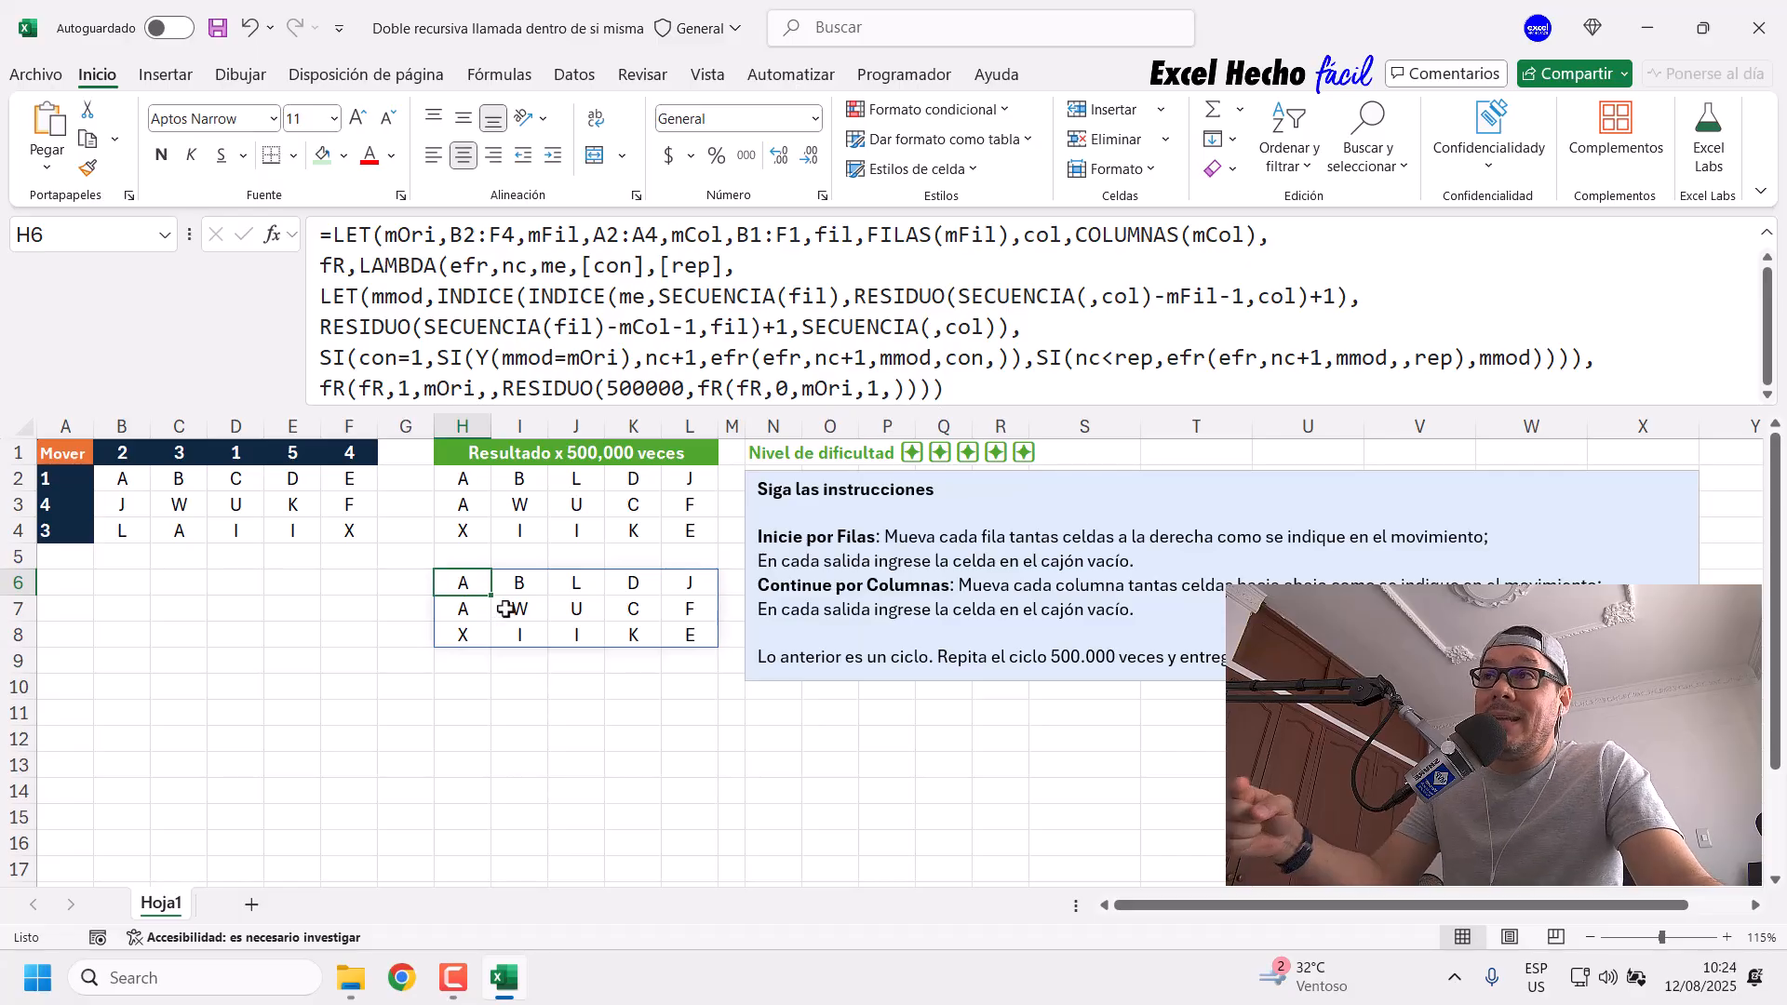
Step: Compare the original matrix in B2:F4 with the matrix returned by the H6 formula
{"action": "left_click_drag", "start_coordinate": [126, 478], "coordinate": [368, 535]}
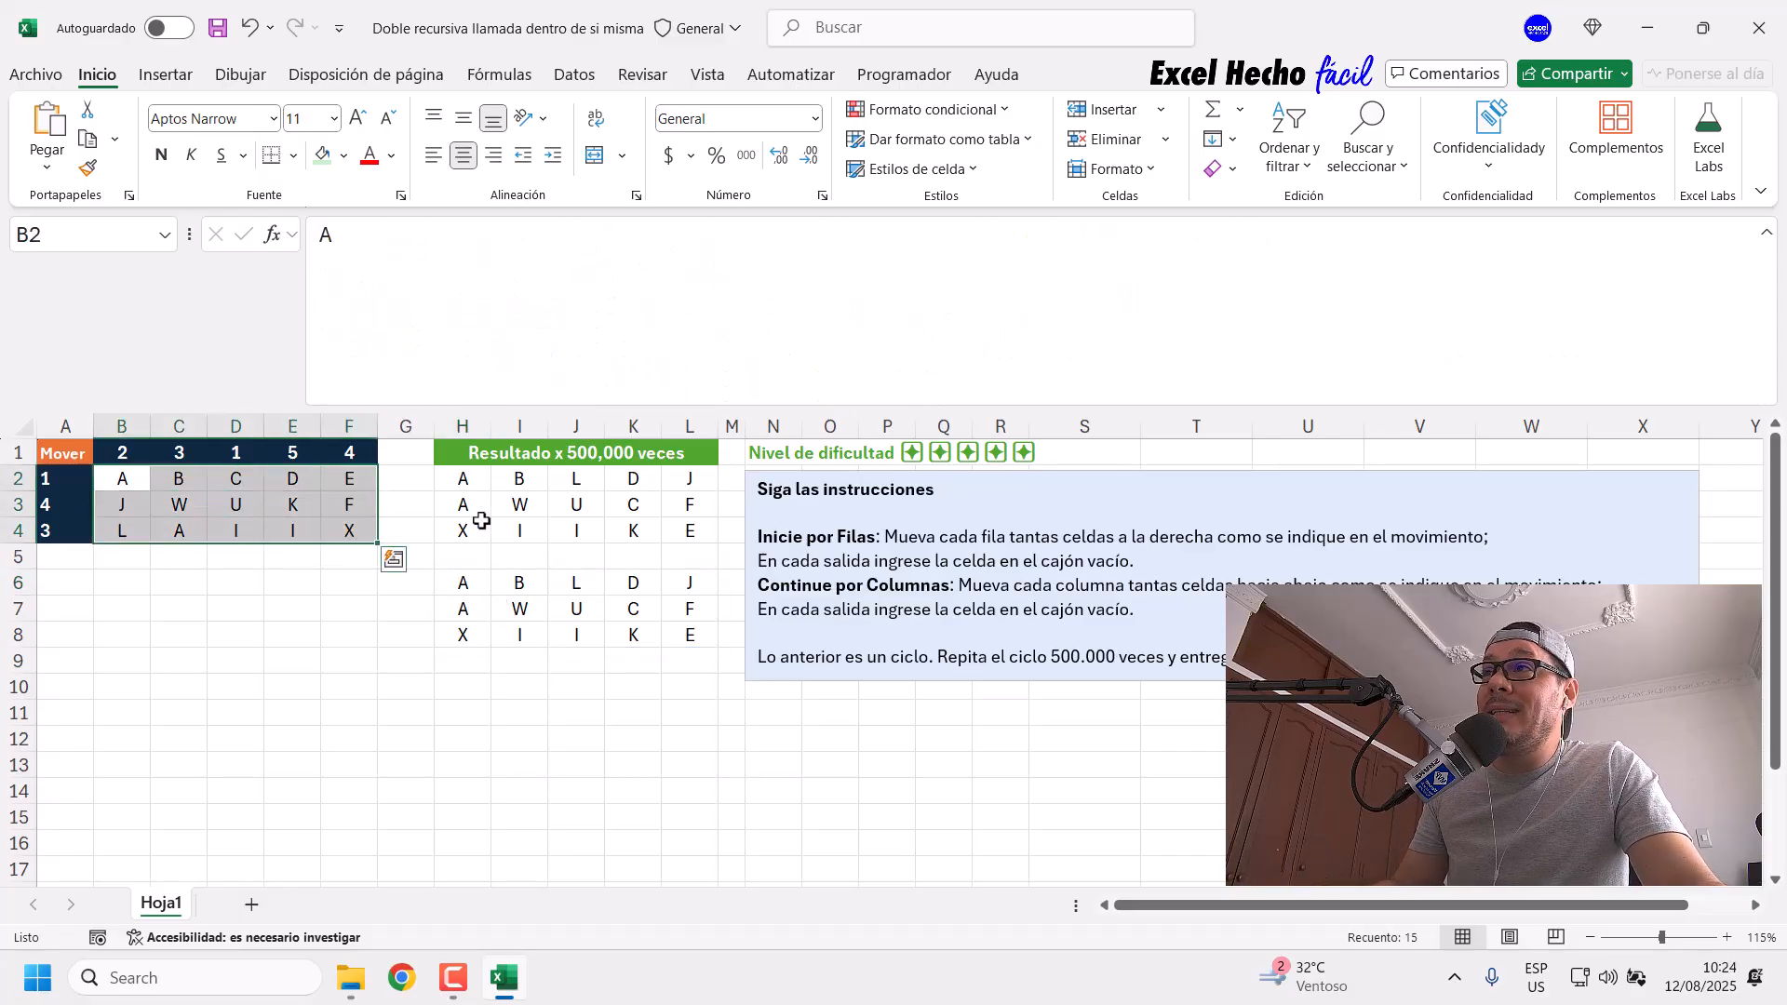
{"action": "left_click", "coordinate": [462, 582]}
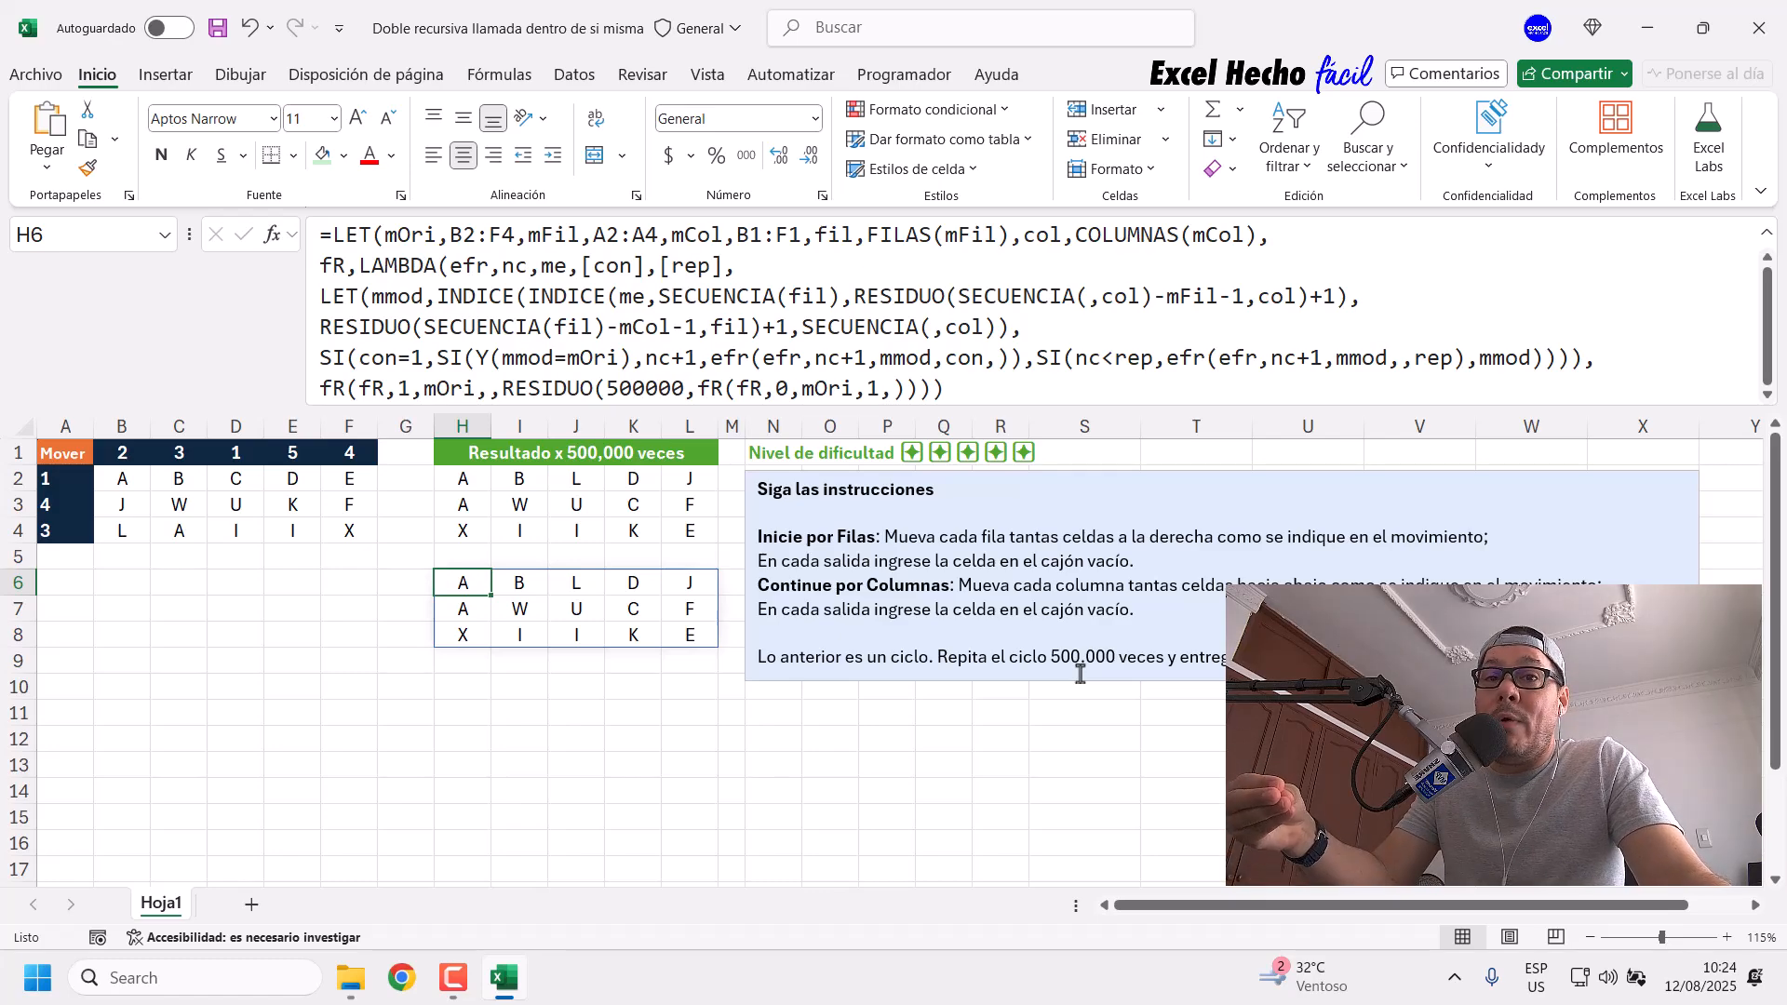
{"action": "left_click_drag", "start_coordinate": [137, 481], "coordinate": [322, 531]}
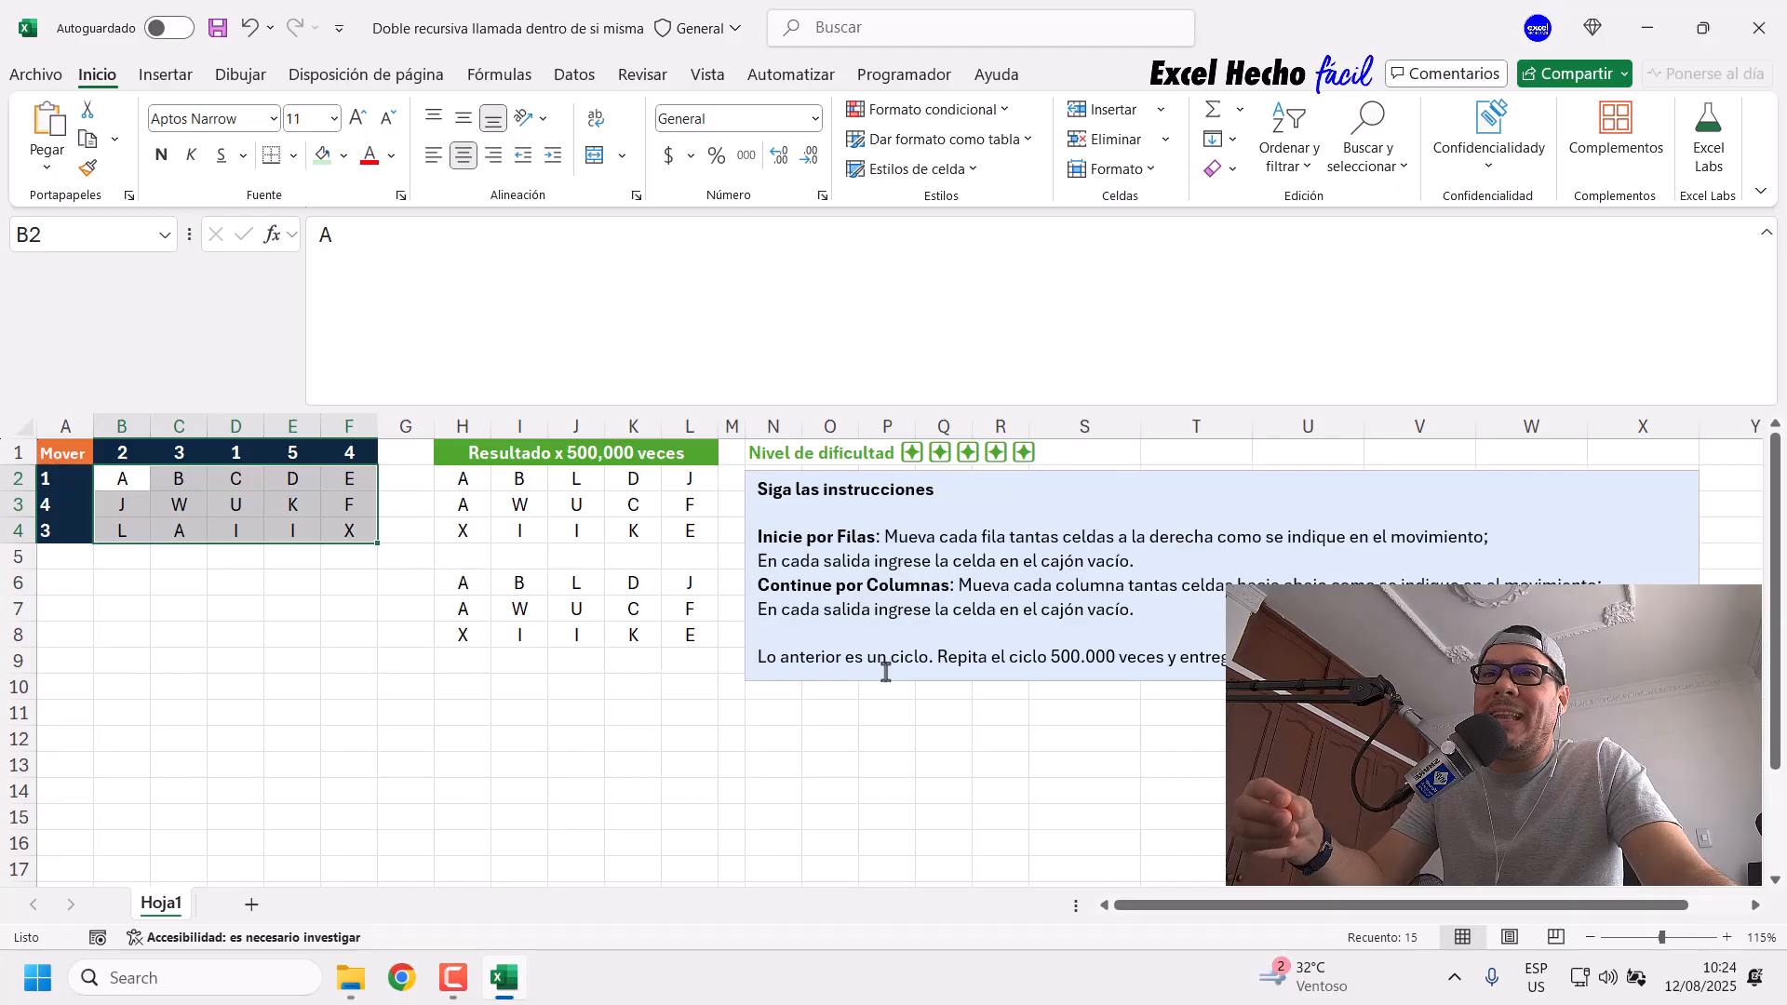
{"action": "left_click_drag", "start_coordinate": [137, 481], "coordinate": [363, 540]}
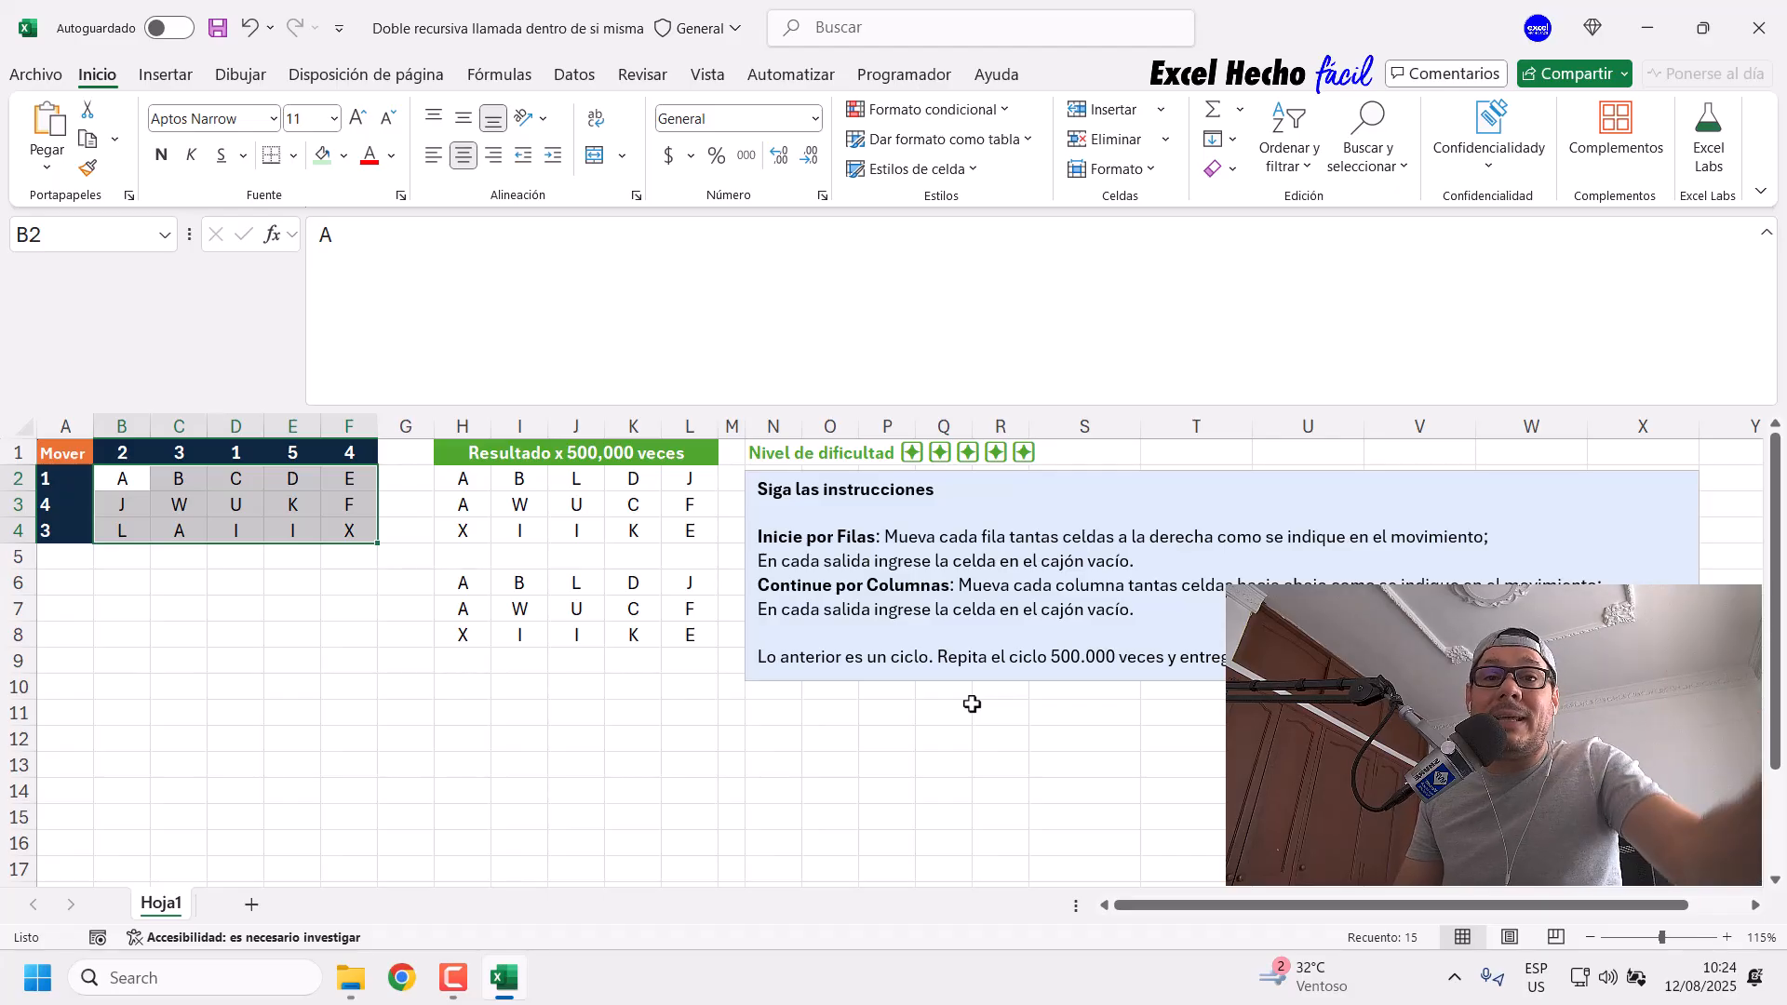
{"action": "left_click", "coordinate": [466, 587]}
{"action": "left_click", "coordinate": [464, 685]}
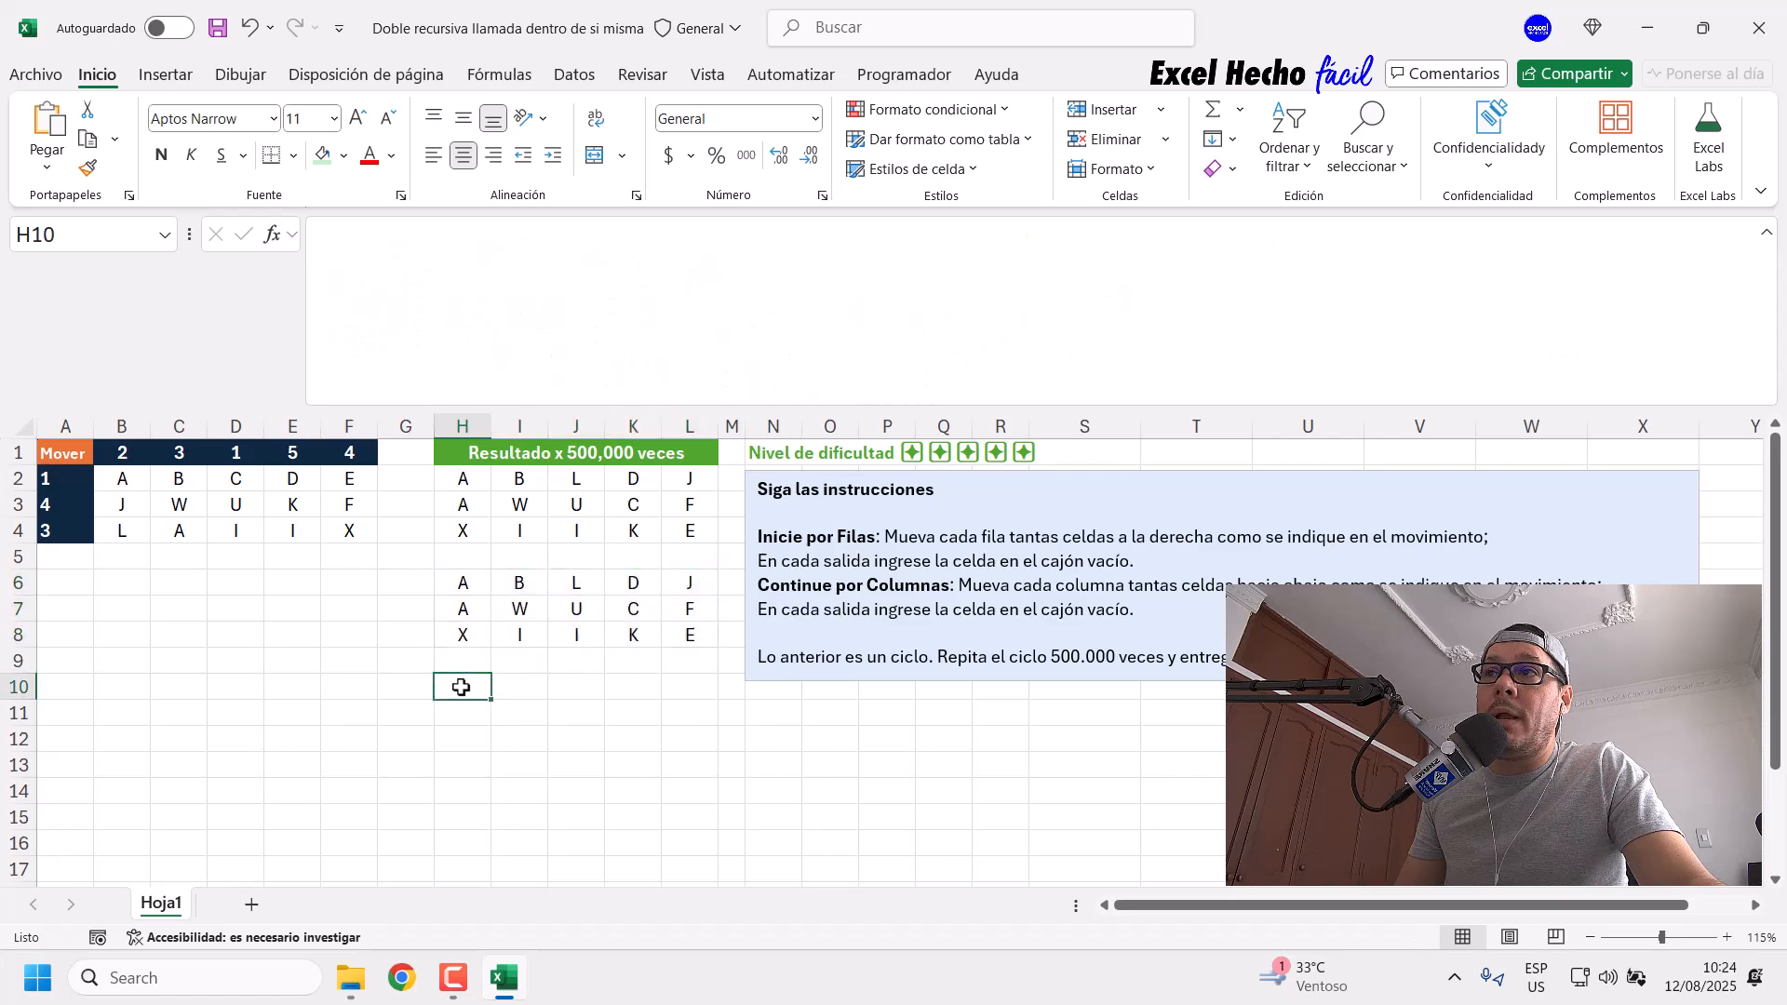
Step: Reopen the H6 formula and review the SI expression's mmod=mOri and nc<rep conditions and recursive efr call, leaving the formula unedited
{"action": "left_click", "coordinate": [462, 582]}
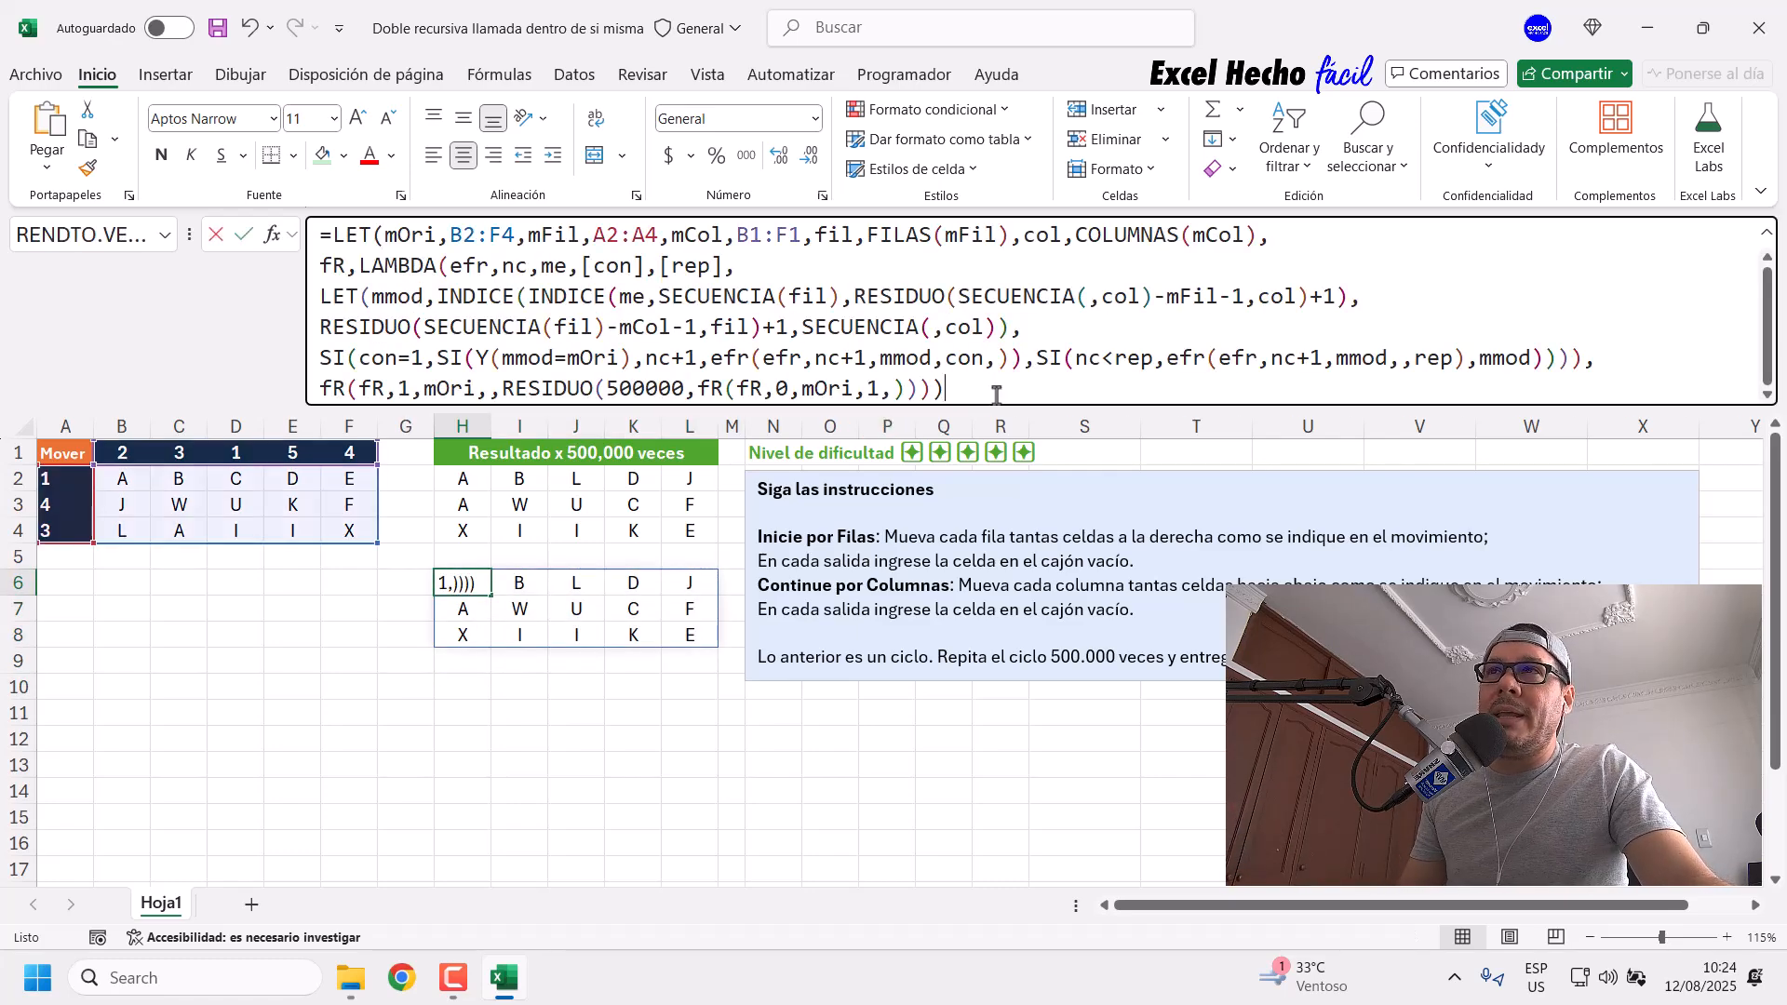
{"action": "double_click", "coordinate": [462, 583]}
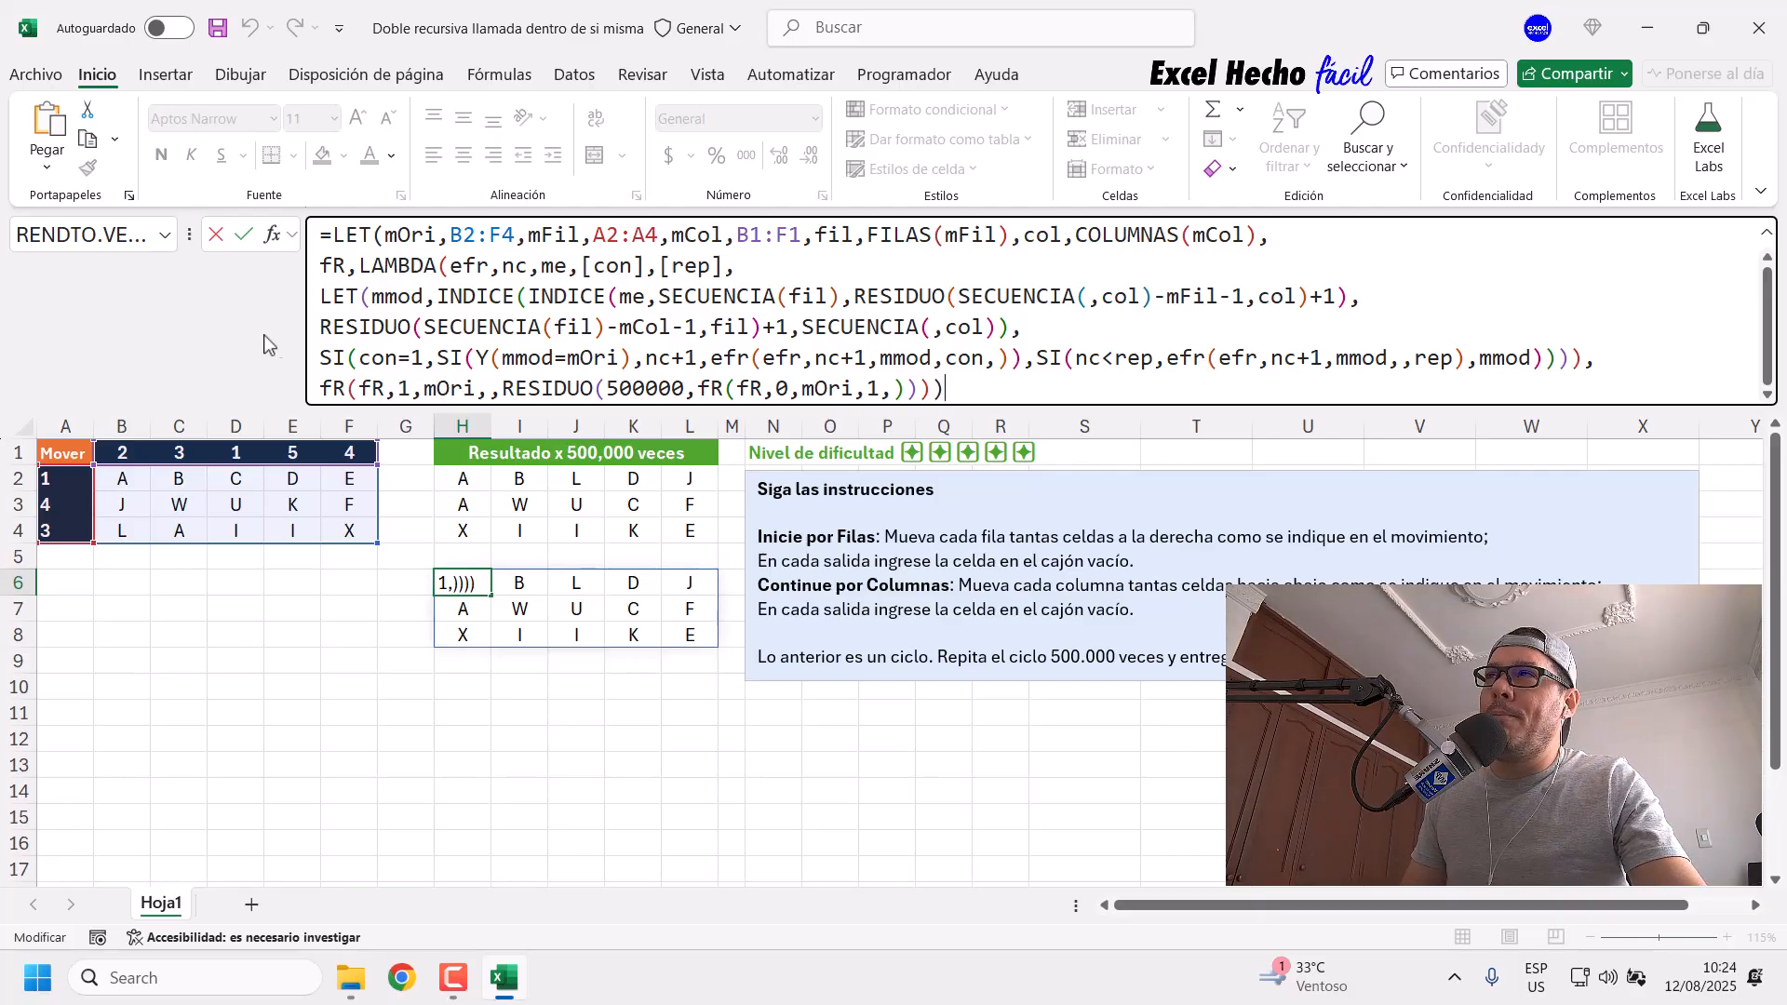
{"action": "left_click_drag", "start_coordinate": [319, 358], "coordinate": [1585, 361]}
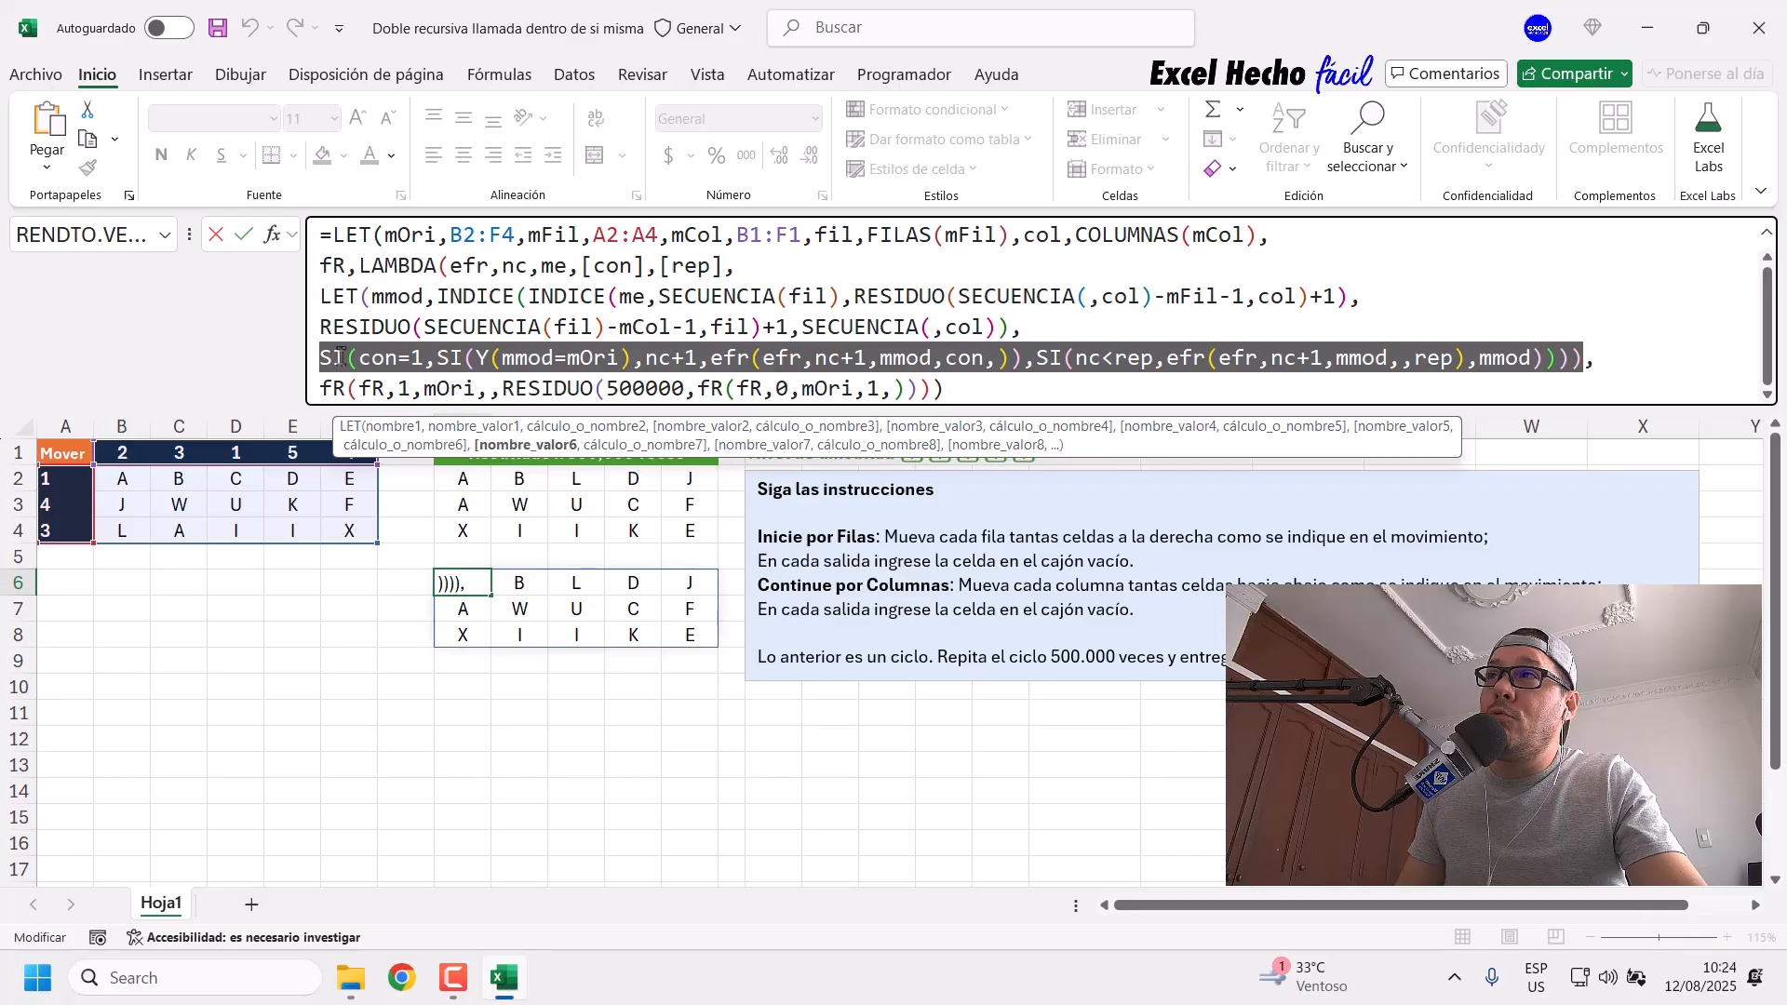
{"action": "left_click_drag", "start_coordinate": [474, 357], "coordinate": [625, 354]}
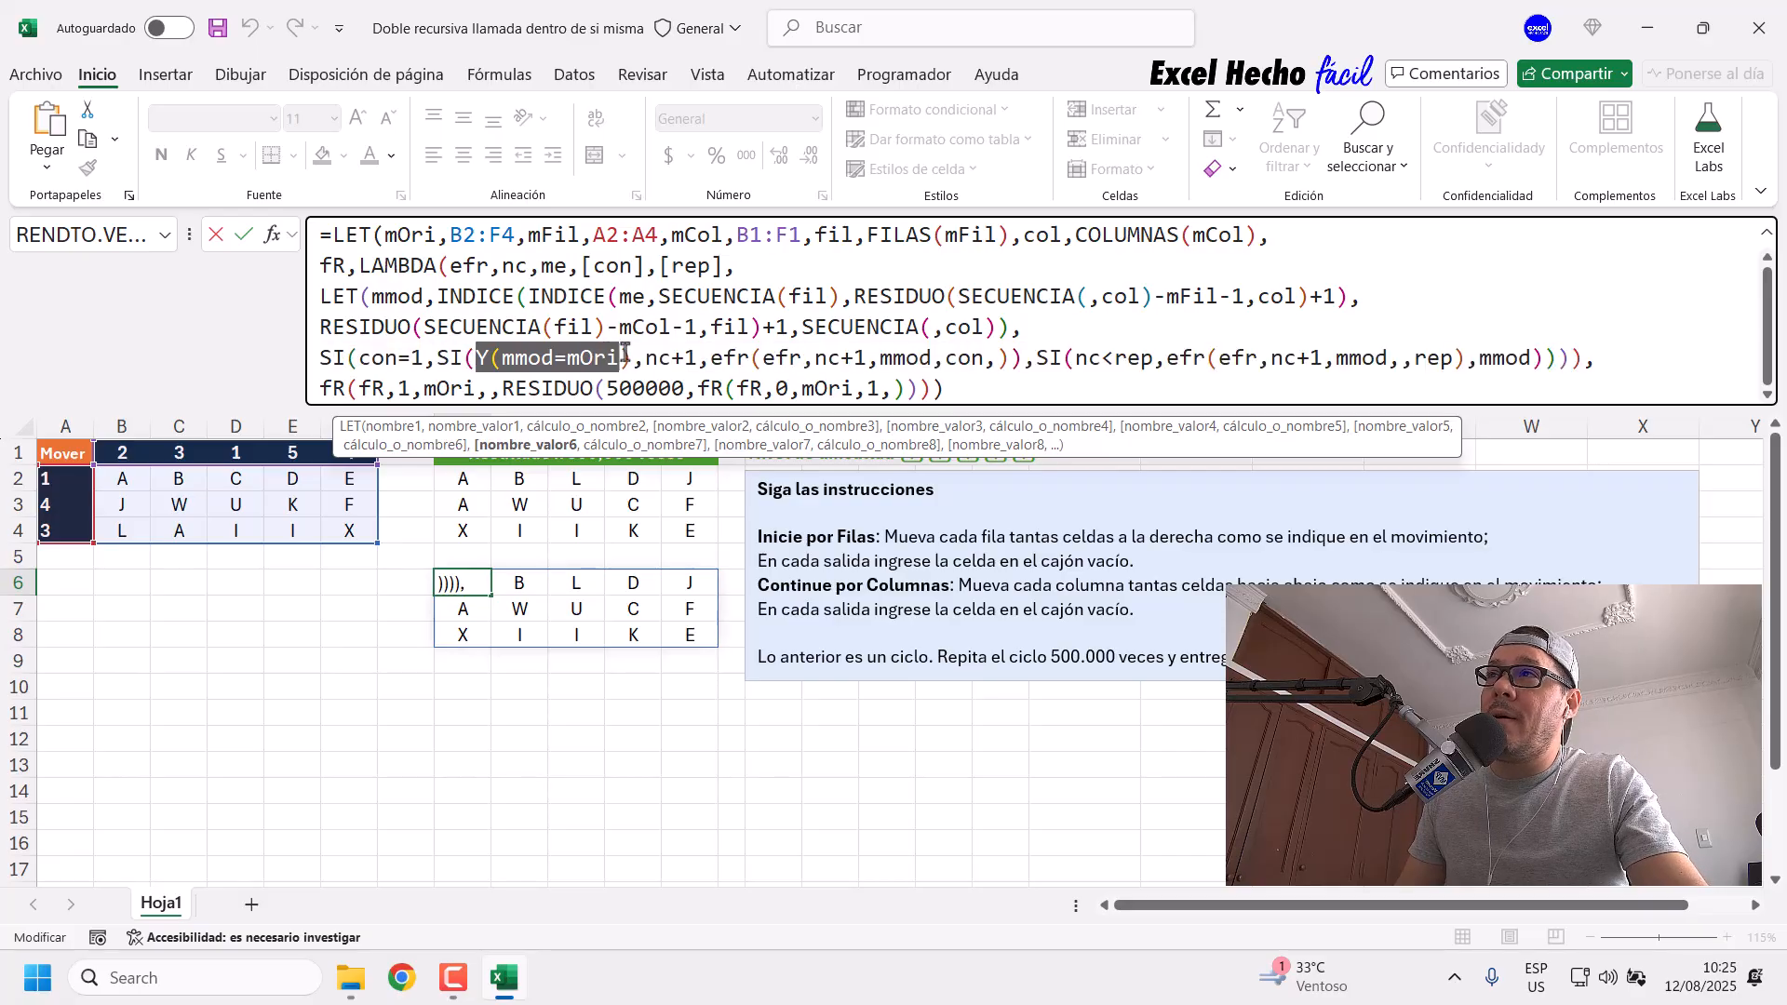
{"action": "left_click_drag", "start_coordinate": [1074, 357], "coordinate": [1154, 358]}
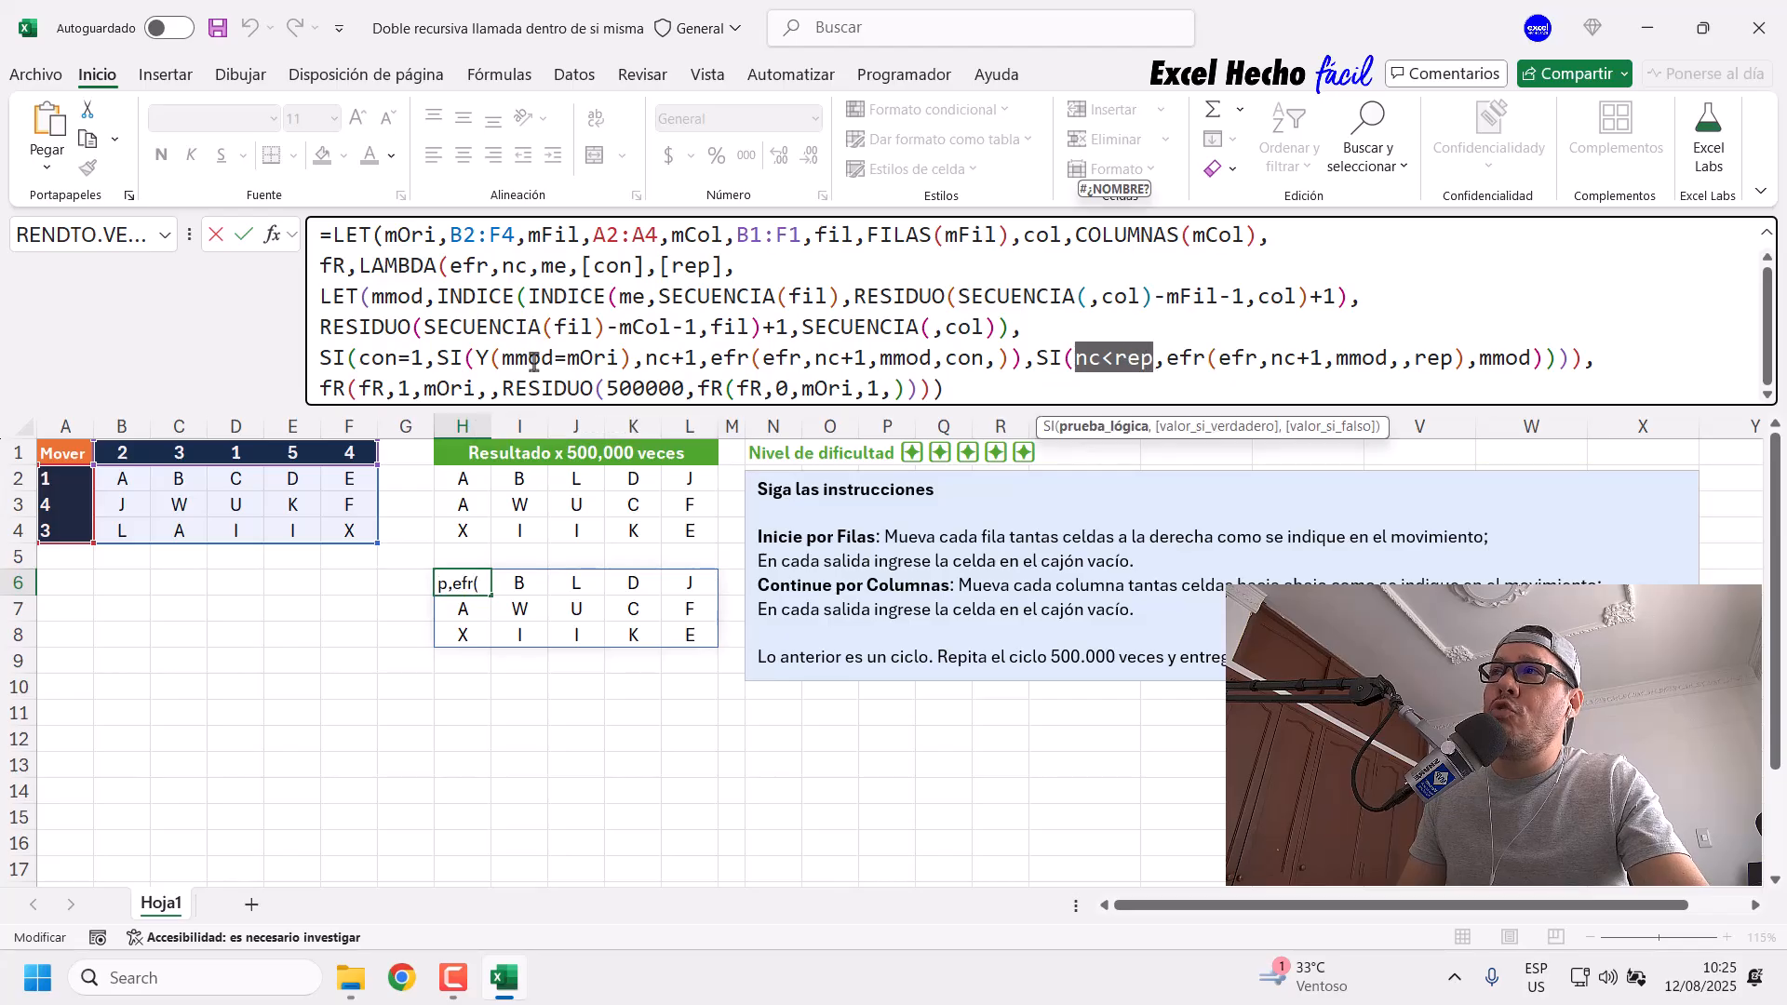
{"action": "left_click_drag", "start_coordinate": [645, 358], "coordinate": [971, 357]}
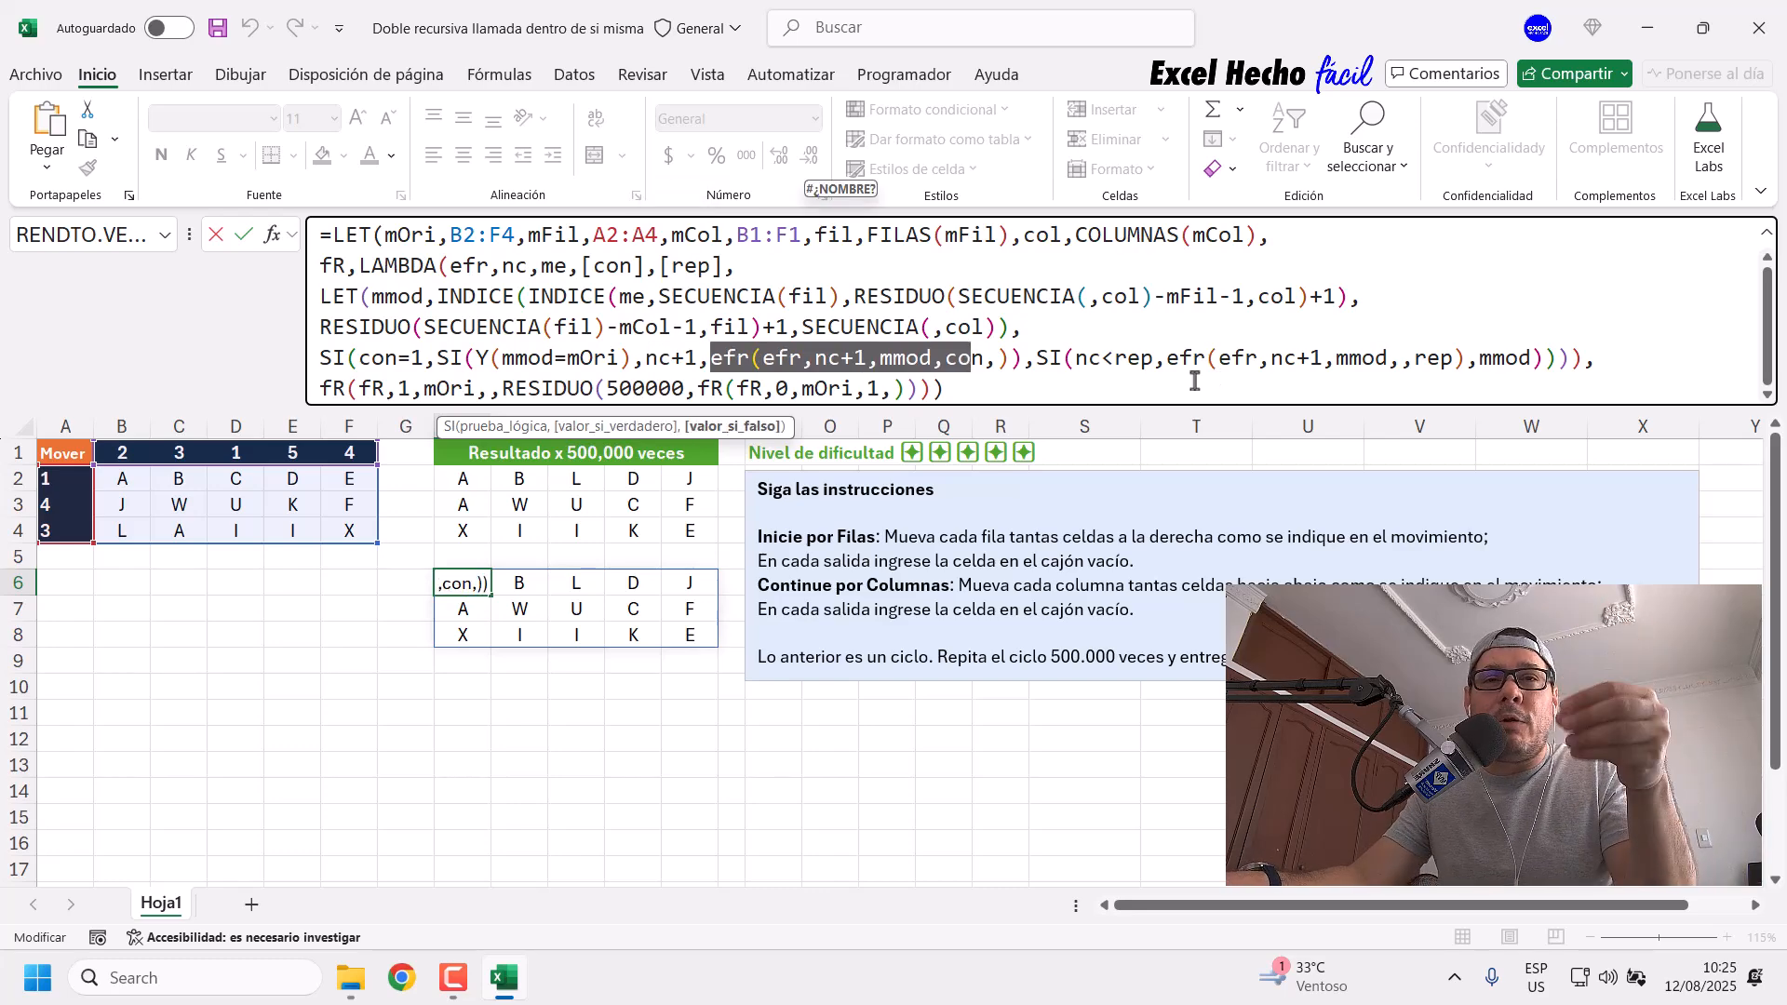
{"action": "key", "text": "Escape"}
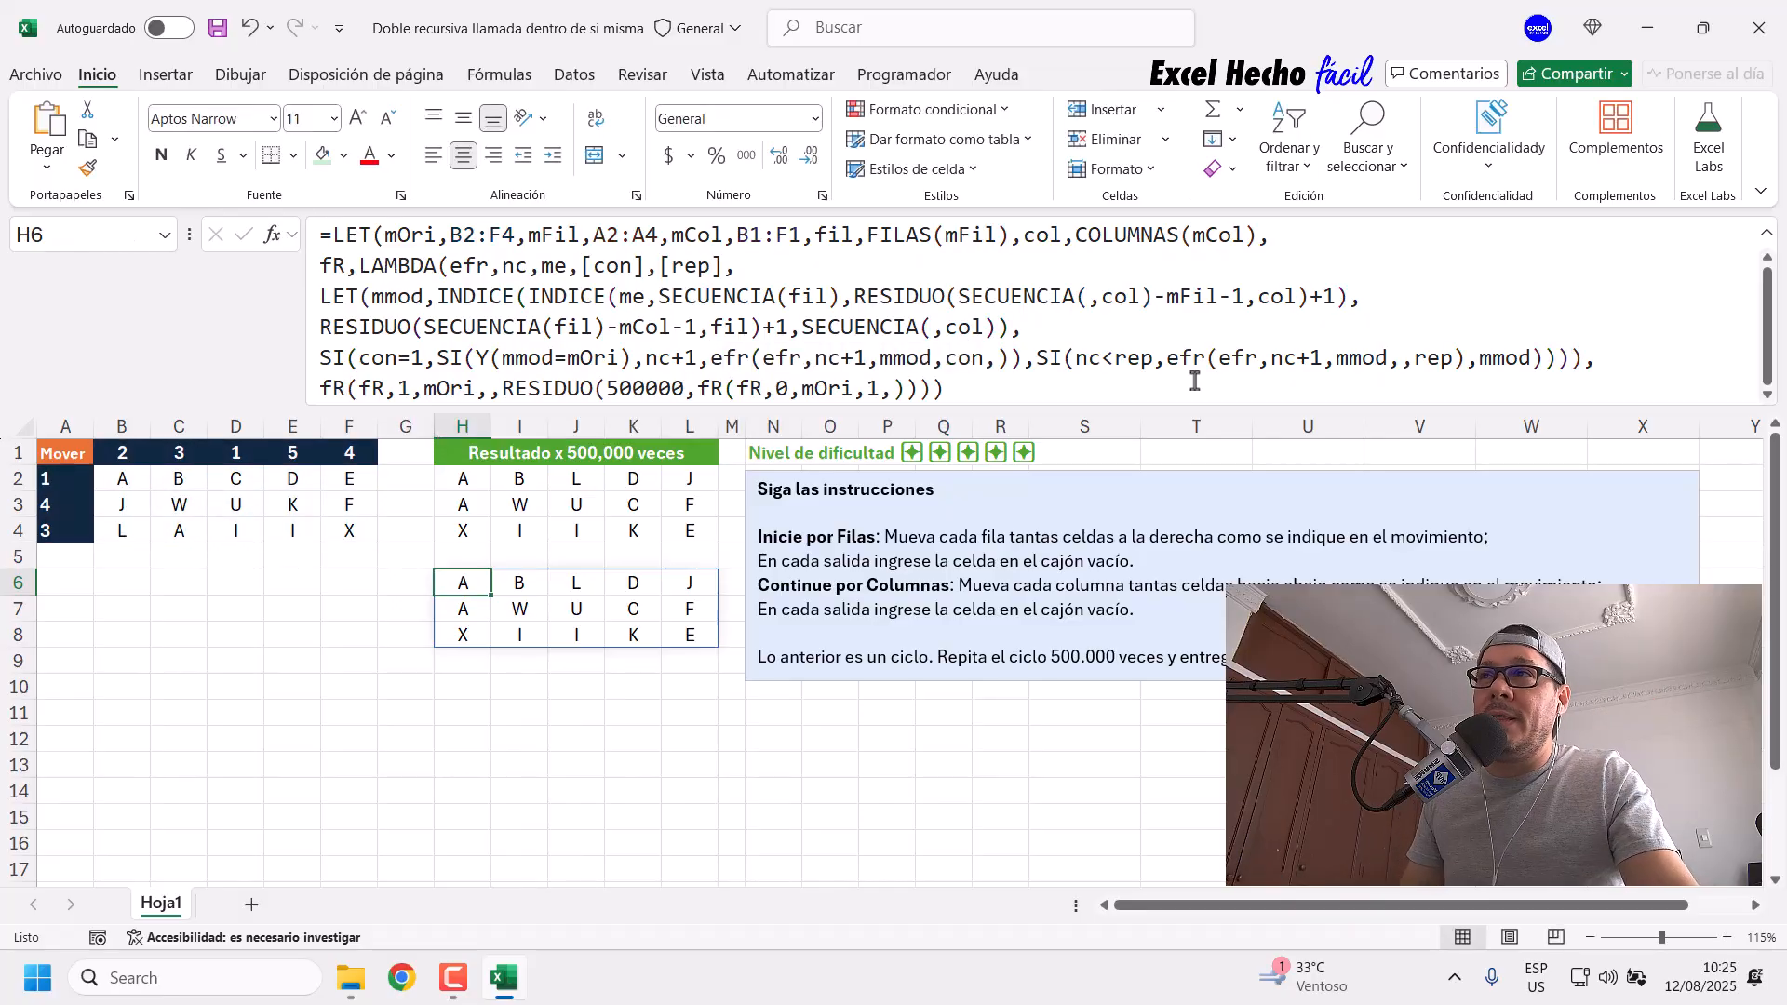
Step: Reopen the H6 formula for a final check, recommit it as it is and leave the cell
{"action": "left_click", "coordinate": [1064, 398]}
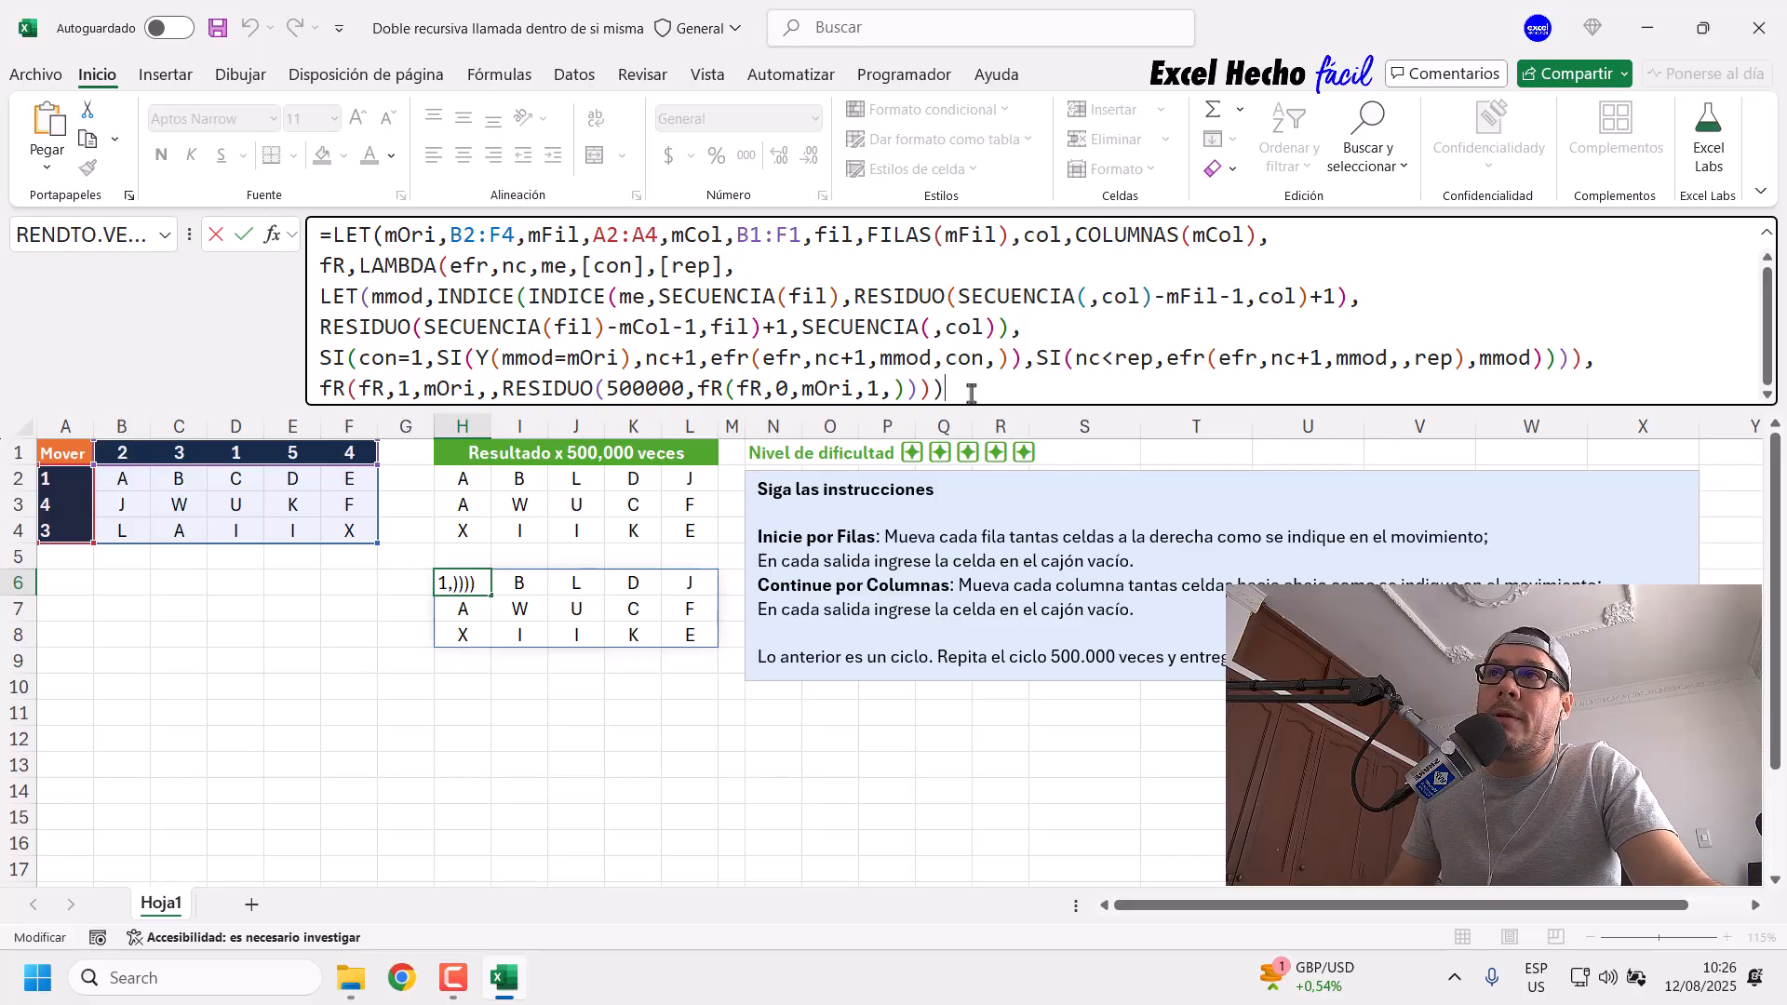
{"action": "key", "text": "ctrl+Return"}
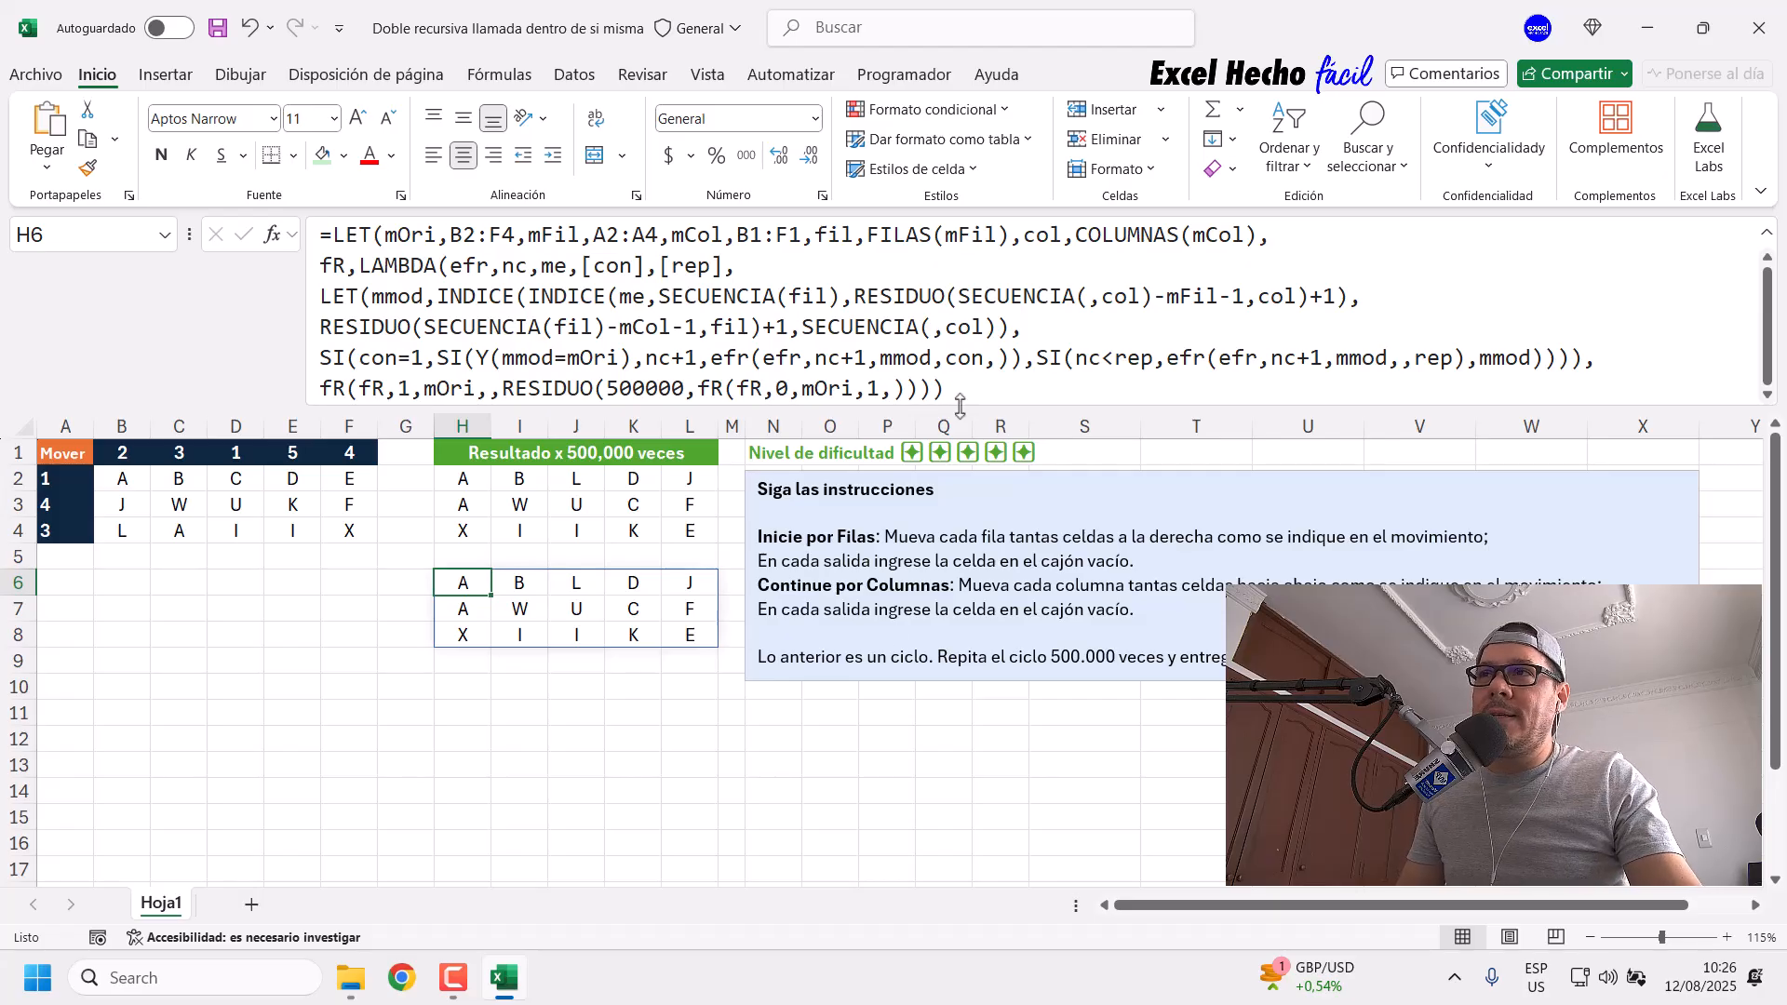
{"action": "left_click", "coordinate": [791, 714]}
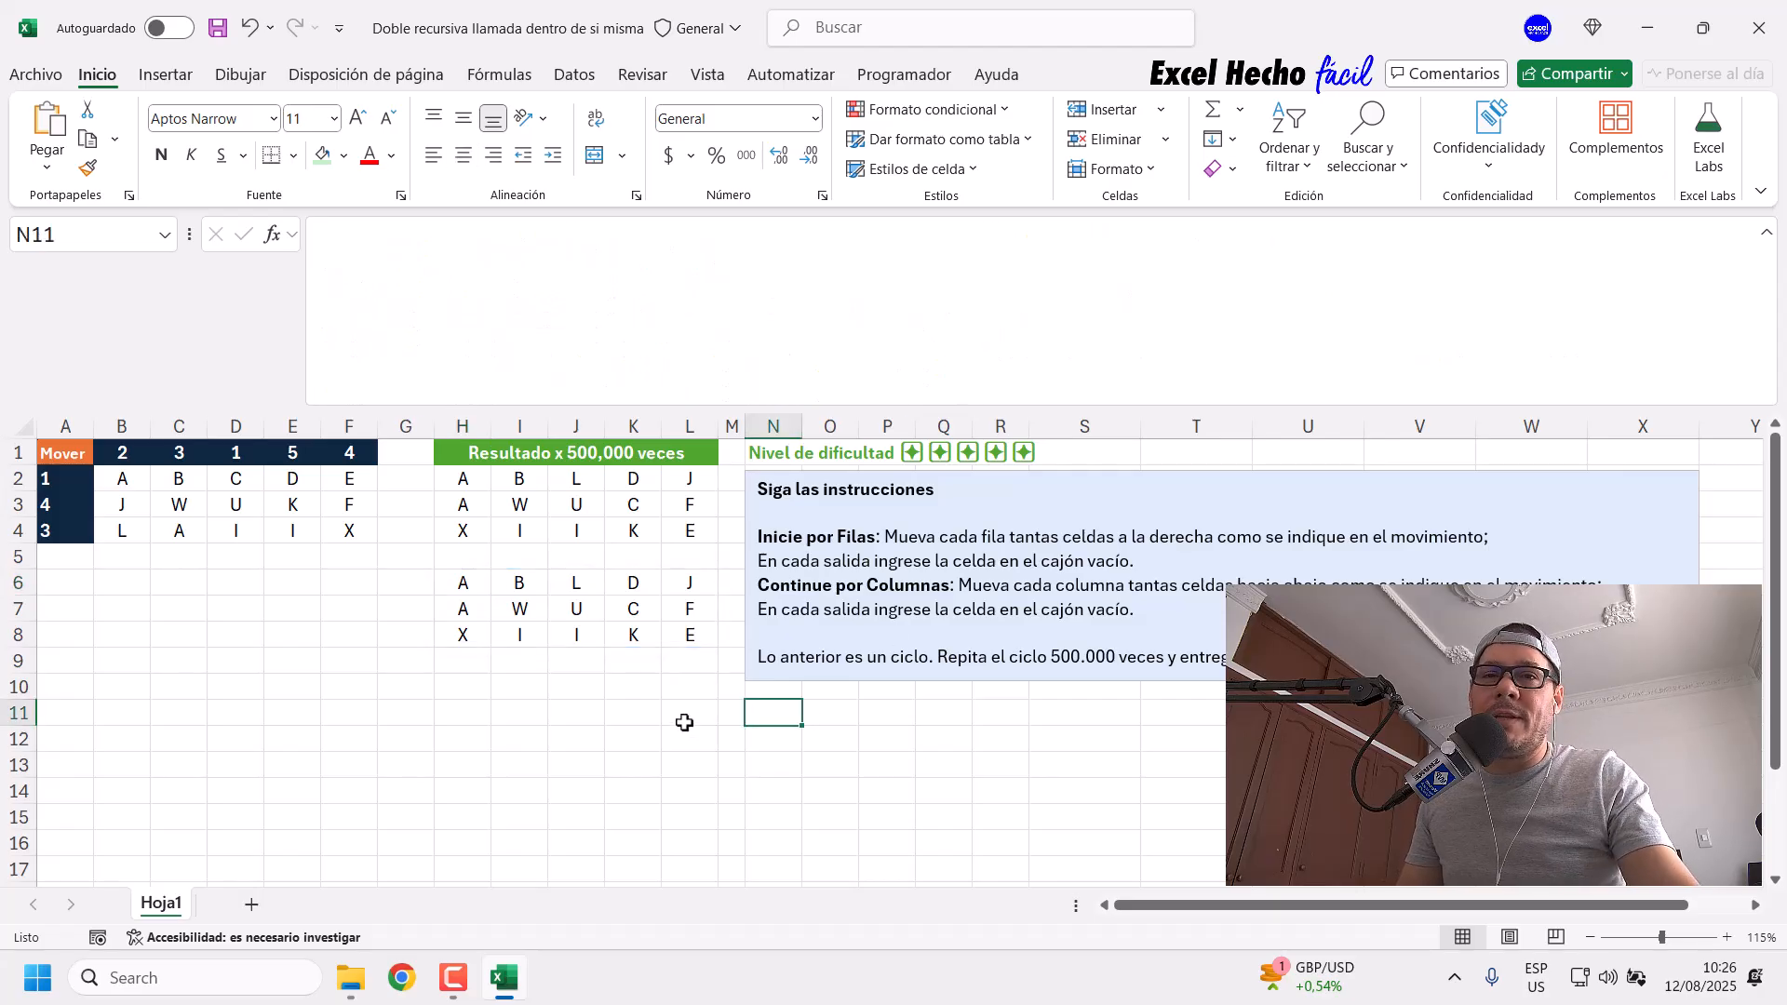